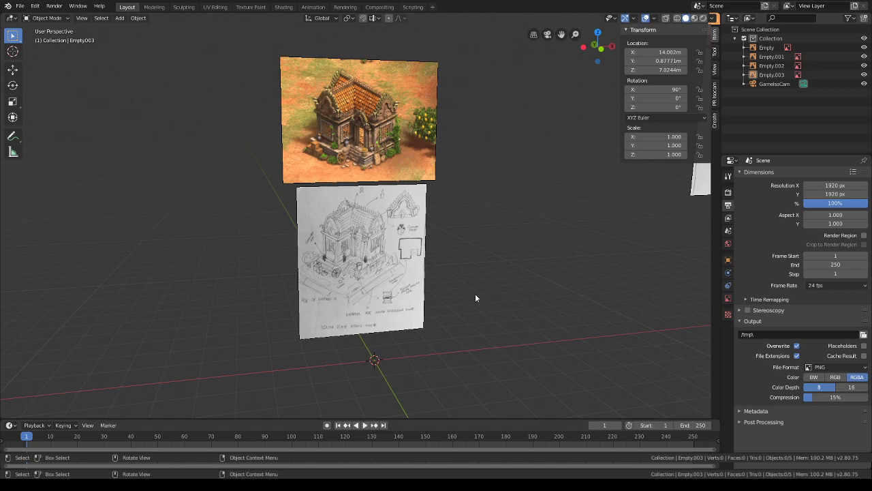
middle_click_drag(476, 295, 467, 237)
scroll(455, 326, "up", 3)
scroll(456, 308, "down", 2)
middle_click_drag(486, 309, 497, 343, "shift")
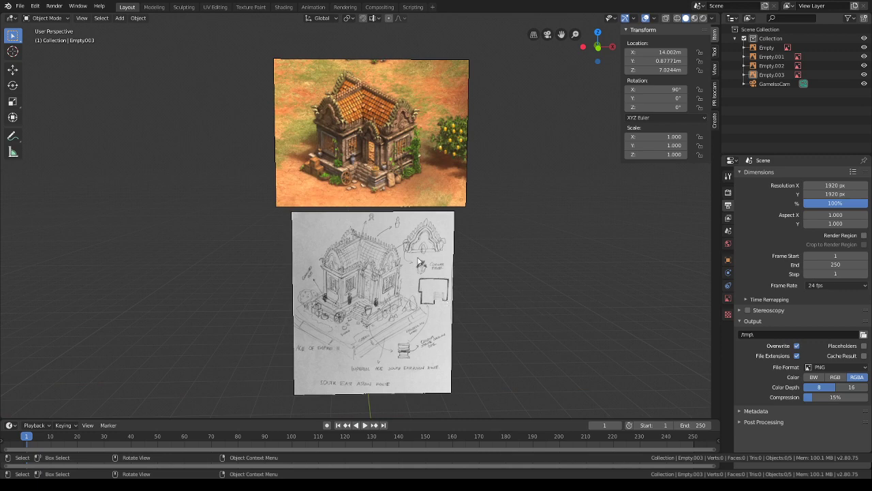
mouse_move(421, 261)
middle_mouse_down()
mouse_move(446, 302)
mouse_move(443, 253)
mouse_move(414, 213)
mouse_move(406, 228)
mouse_move(411, 249)
middle_mouse_up()
key("shift+a")
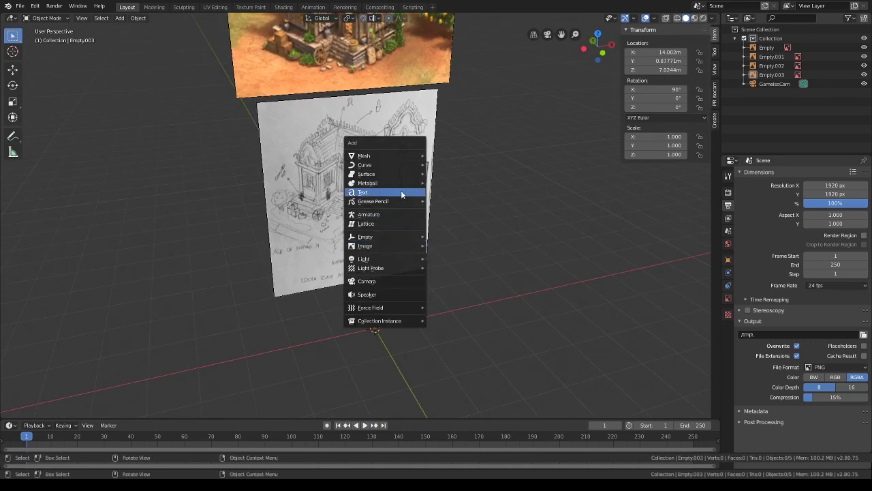
mouse_move(400, 155)
left_click(439, 165)
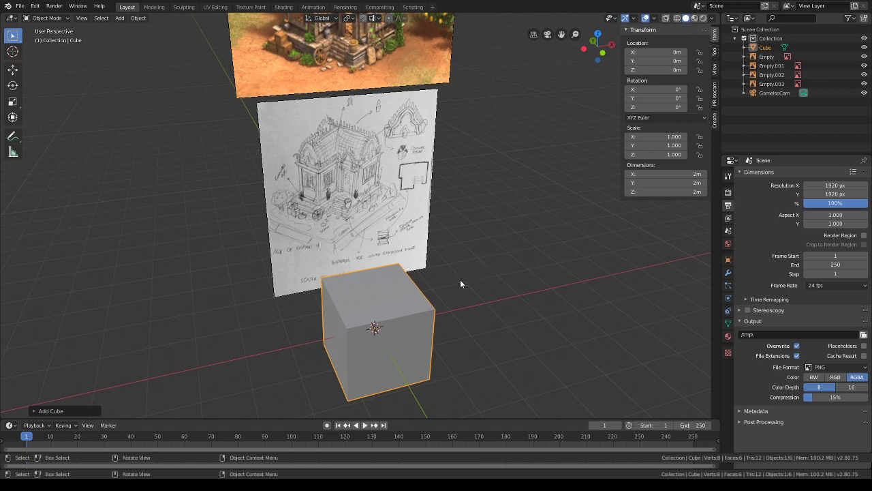
middle_click_drag(462, 285, 495, 272)
scroll(456, 274, "down", 4)
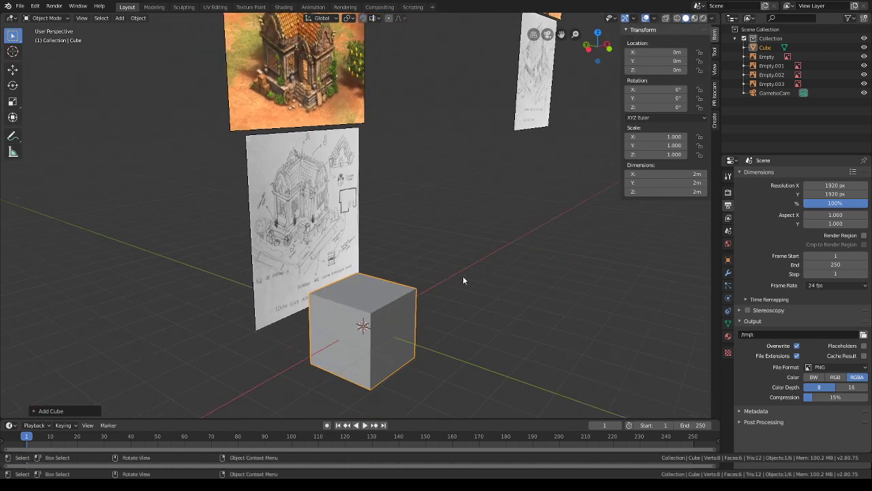
scroll(444, 284, "up", 4)
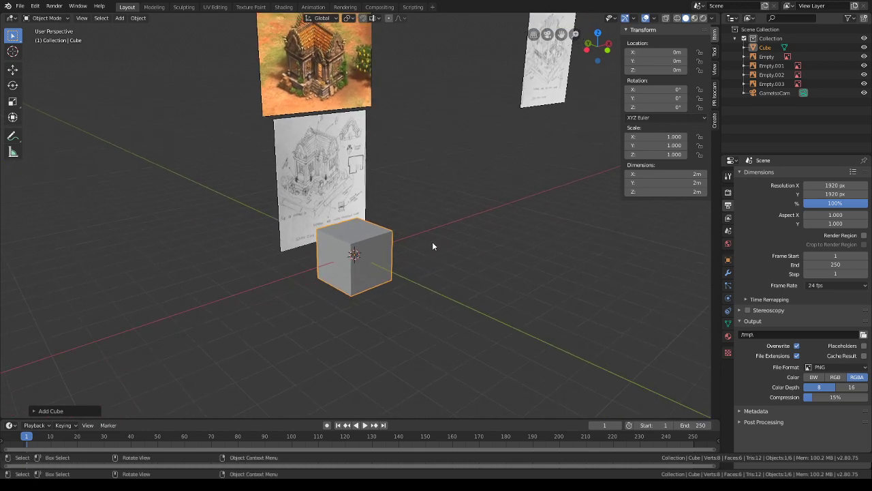
key("s")
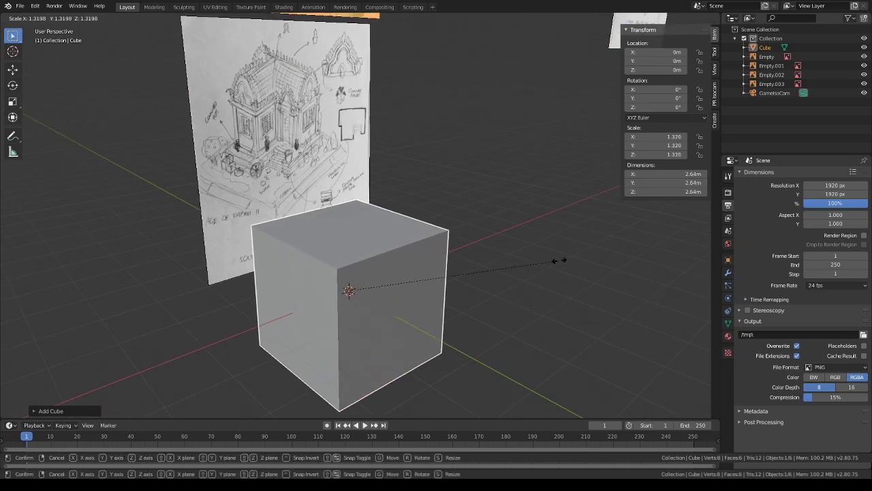
left_click(646, 254)
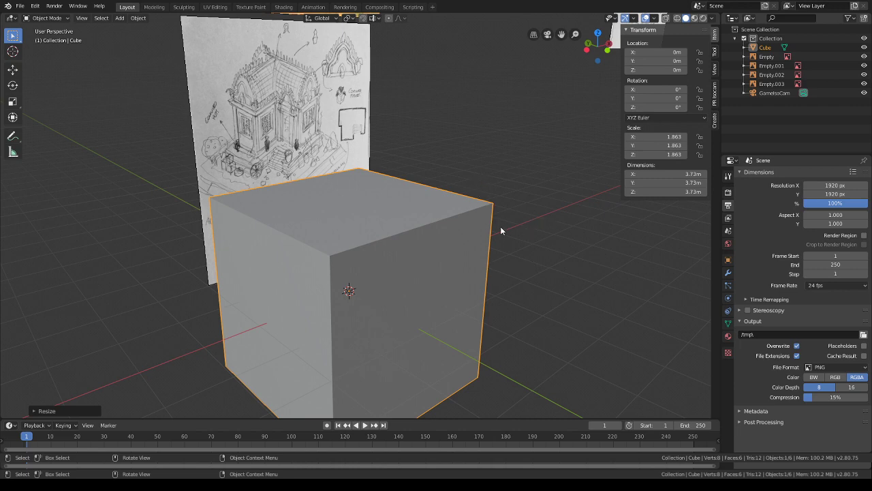
scroll(501, 229, "down", 4)
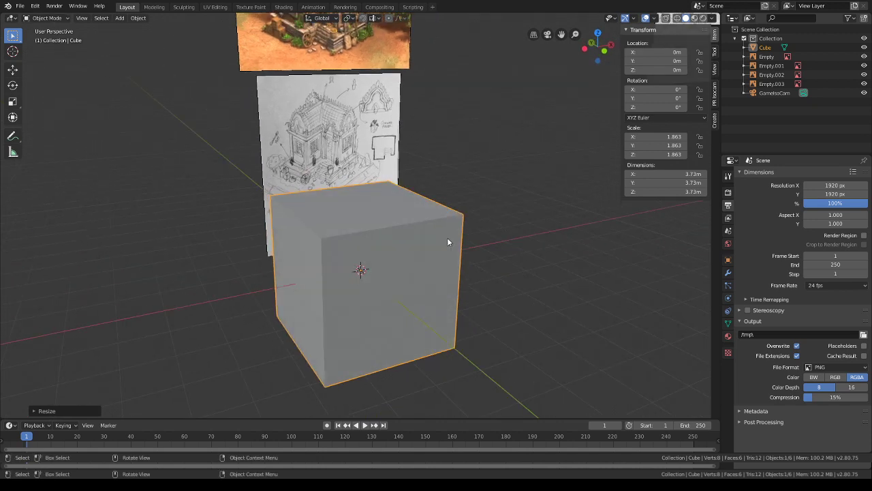
key("Delete")
mouse_move(418, 211)
middle_mouse_down()
mouse_move(404, 165)
mouse_move(396, 179)
middle_mouse_up()
scroll(396, 179, "up", 5)
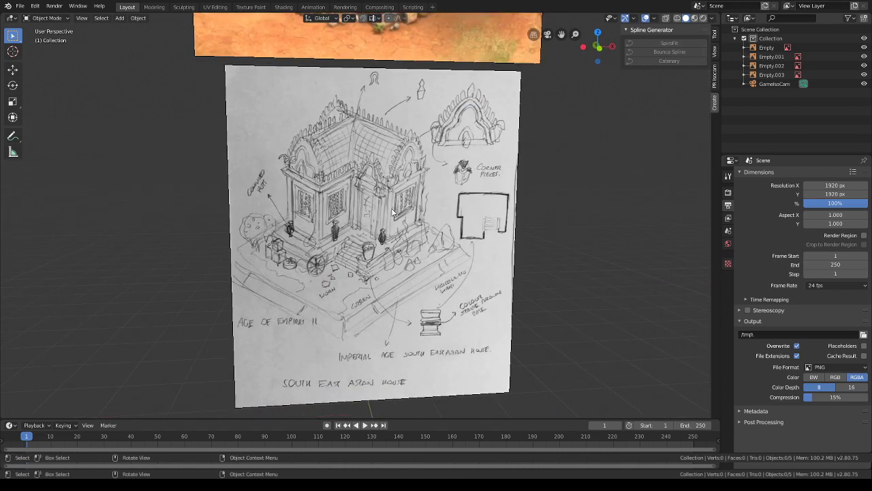
scroll(390, 215, "down", 3)
mouse_move(392, 217)
middle_mouse_down()
mouse_move(460, 266)
mouse_move(443, 272)
mouse_move(458, 306)
mouse_move(475, 204)
middle_mouse_up()
key("shift+a")
mouse_move(475, 205)
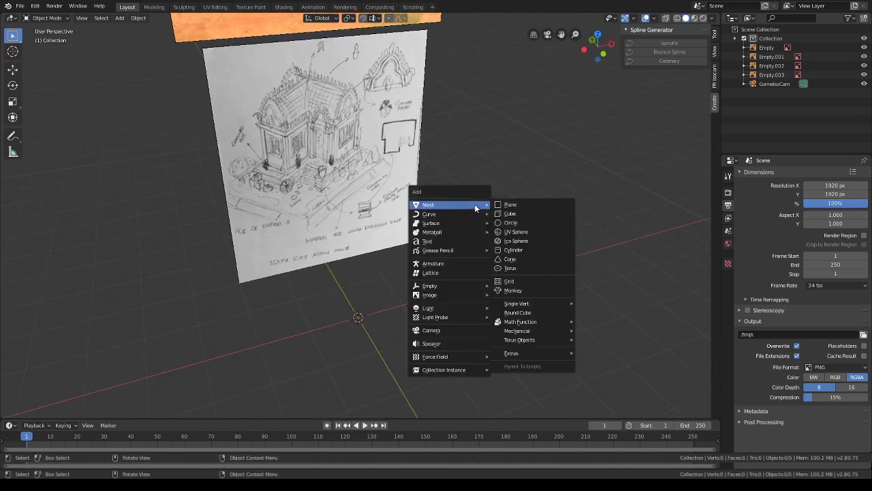
left_click(510, 204)
key("ctrl+z")
- Add a 2 m mesh cube at the world origin as the first block of the house
key("shift+a")
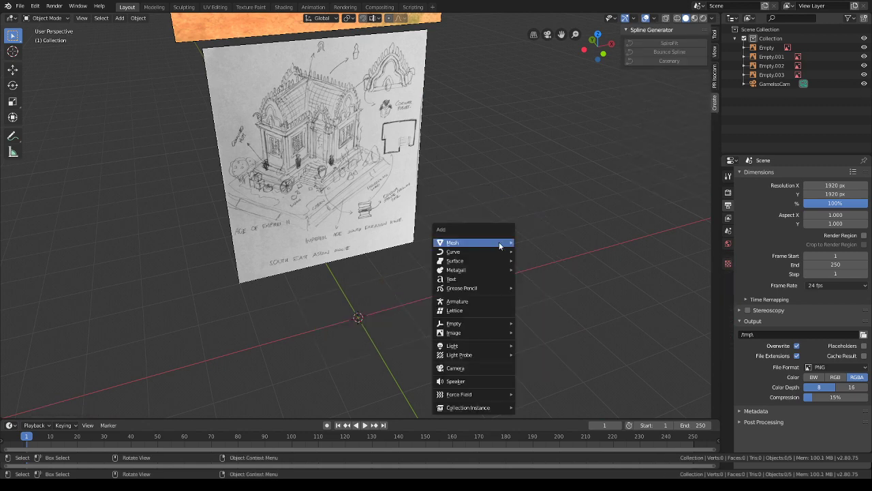
mouse_move(501, 251)
mouse_move(477, 243)
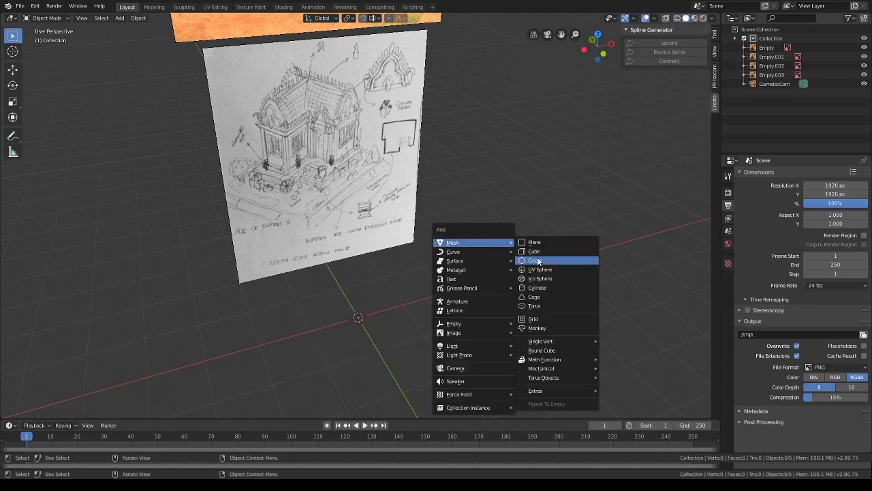
left_click(538, 259)
middle_click_drag(492, 280, 449, 228)
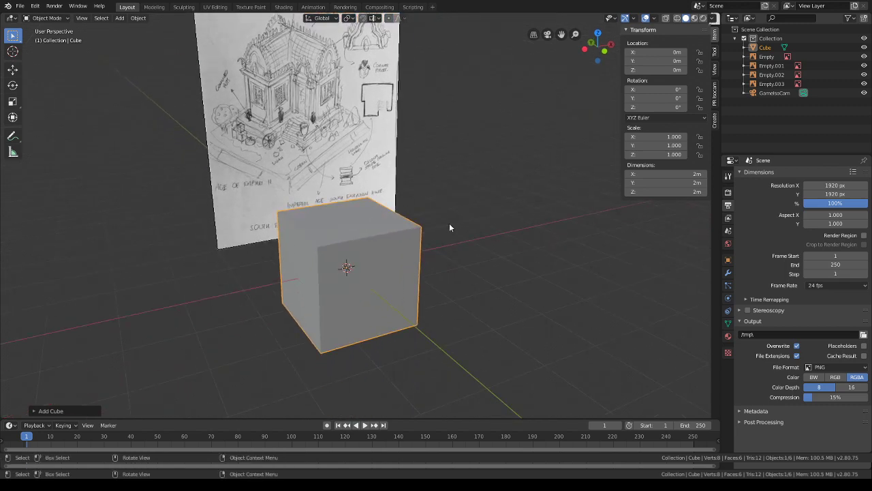
- Enter Edit Mode and raise the entire cube mesh about 1.13 m along Z
left_click(47, 20)
left_click(46, 37)
middle_click_drag(411, 204, 482, 218)
key("g")
key("z")
left_click(434, 148)
key("s")
key("x")
key("y")
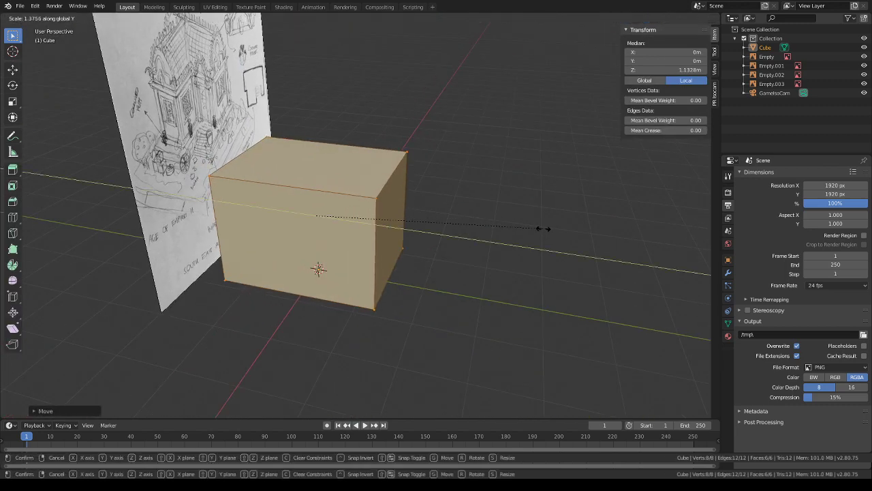
right_click(538, 232)
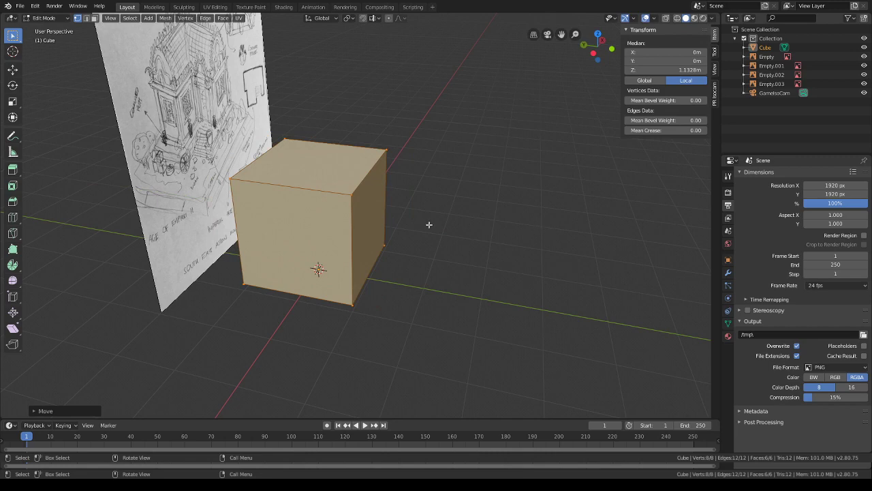
- Switch to face selection, select the cube's side face towards negative Y and examine the house sketch on the reference sheet
left_click(95, 21)
left_click(409, 224)
mouse_move(409, 223)
middle_mouse_down()
mouse_move(393, 208)
mouse_move(375, 211)
middle_mouse_up()
scroll(354, 127, "down", 1)
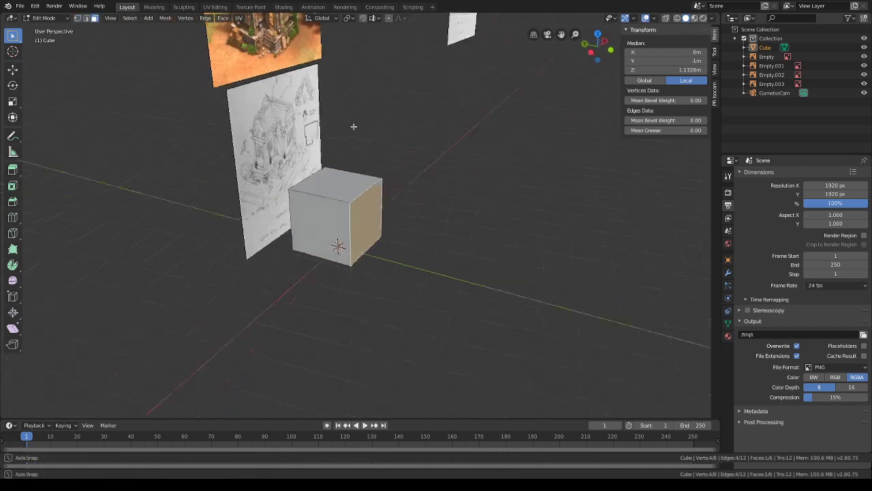
middle_click_drag(355, 127, 272, 130)
middle_click_drag(273, 130, 300, 245, "shift")
scroll(321, 180, "up", 4)
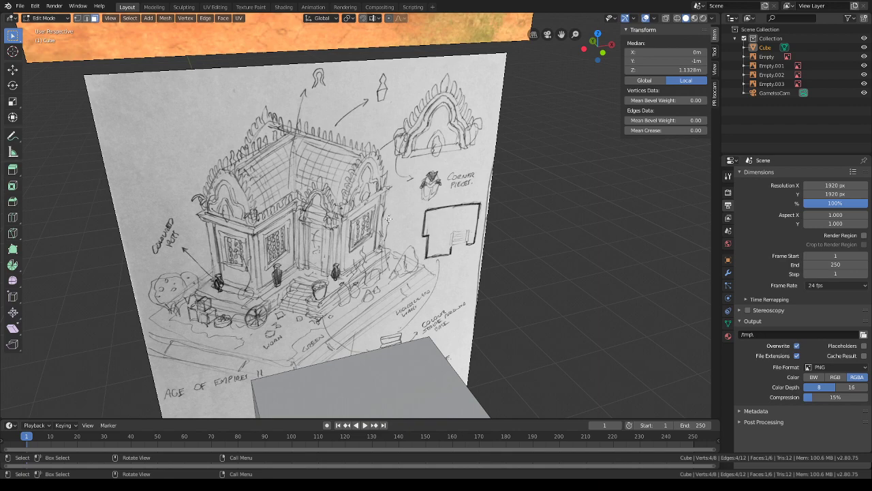
scroll(388, 218, "down", 5)
mouse_move(388, 218)
middle_mouse_down()
mouse_move(419, 197)
mouse_move(357, 220)
middle_mouse_up()
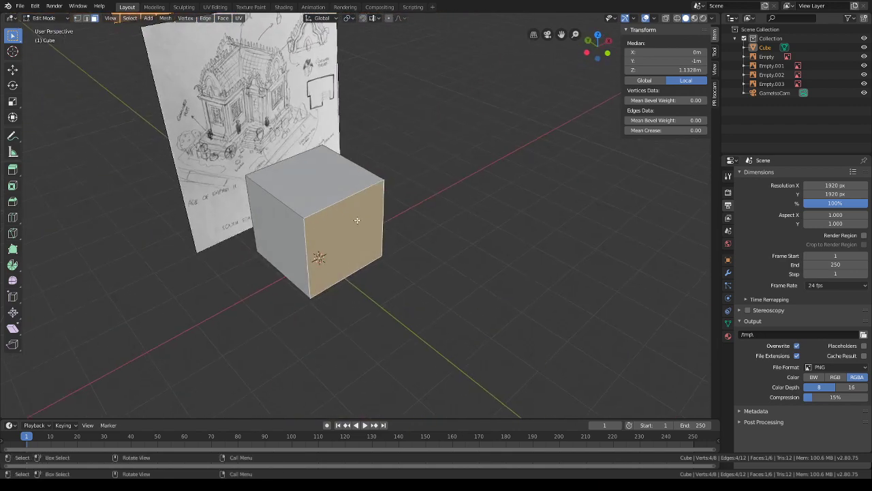
key("e")
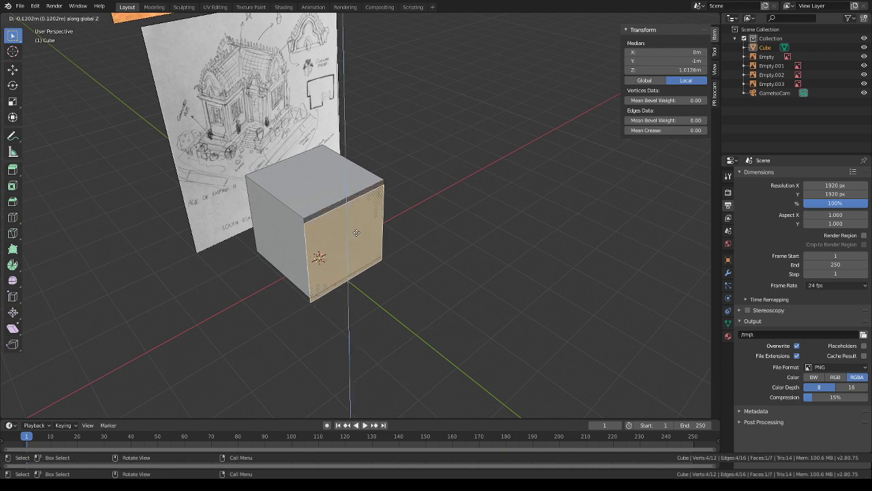
right_click(378, 243)
key("x")
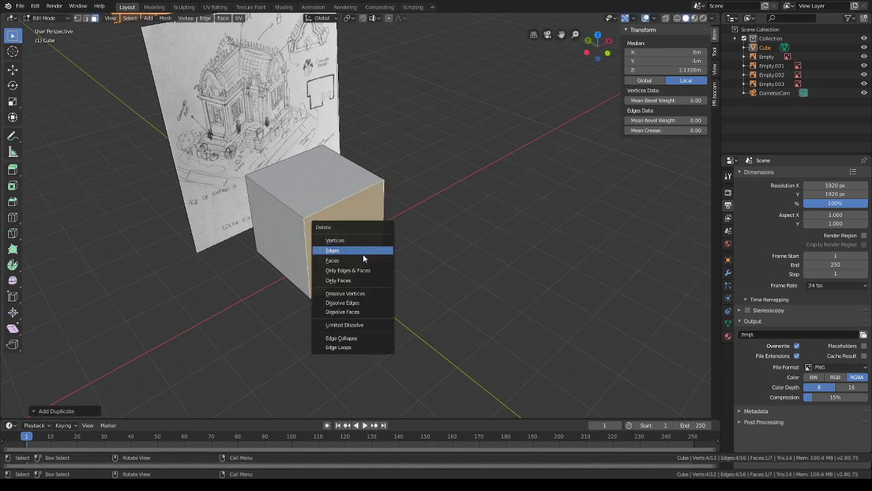
left_click(360, 260)
- Duplicate the entire cube and move the copy about 2.14 m along negative Y
key("a")
key("shift+d")
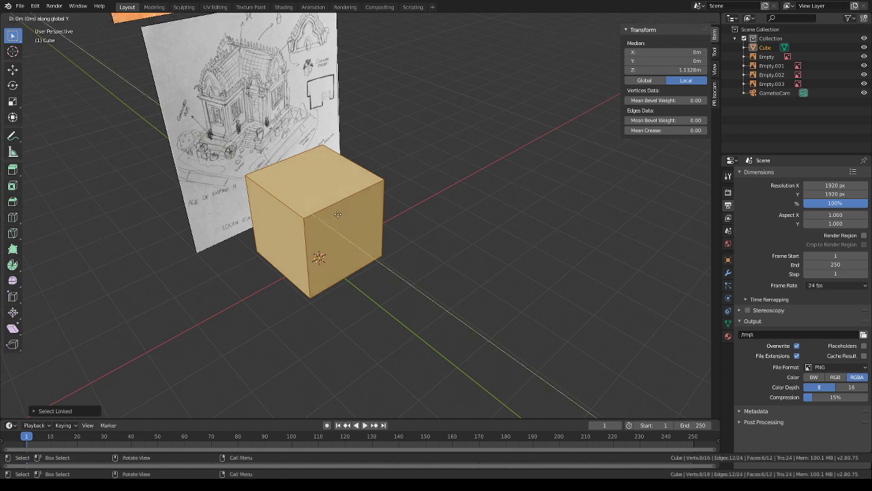
key("y")
left_click(417, 252)
middle_click_drag(417, 252, 428, 229)
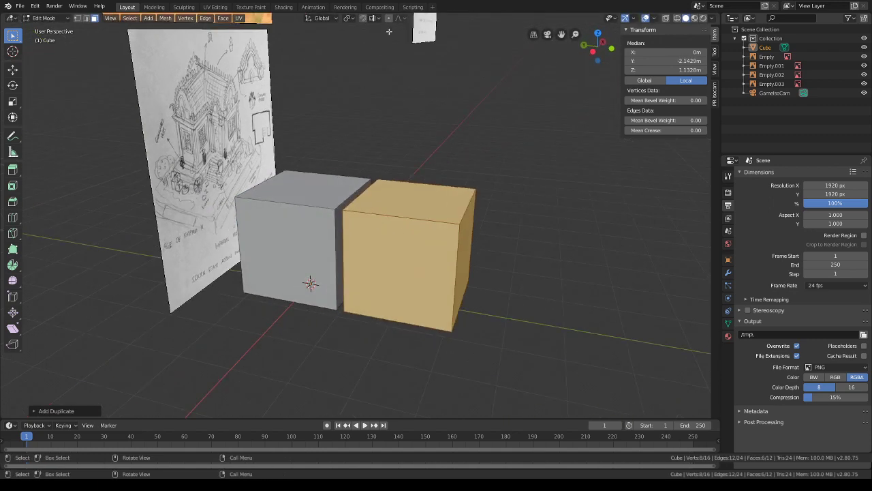
- Turn on snapping and move the duplicated block along Y to -2 m, flush against the original cube
left_click(374, 19)
left_click(362, 55)
left_click(363, 19)
middle_click_drag(371, 189, 388, 199)
key("g")
key("y")
left_click(352, 212)
middle_click_drag(437, 224, 461, 214)
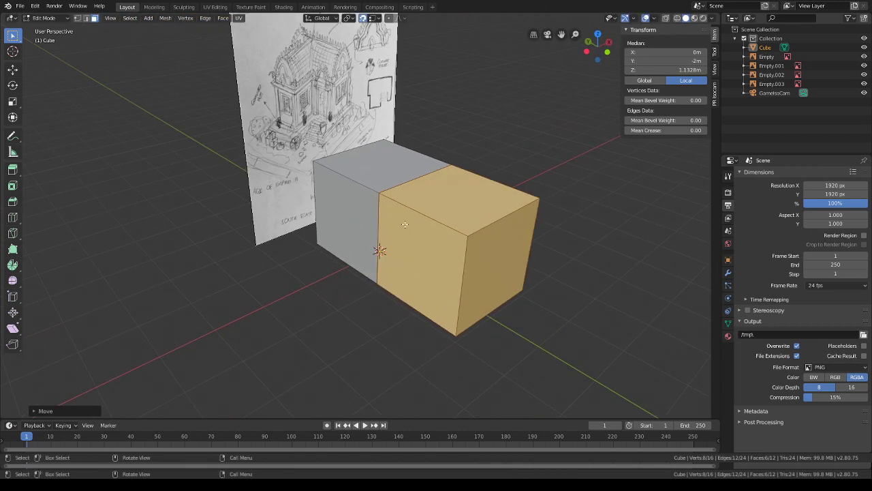
- Duplicate the original cube along negative X and snap the copy flush against it to form an L-shaped footprint
left_click(360, 213)
key("l")
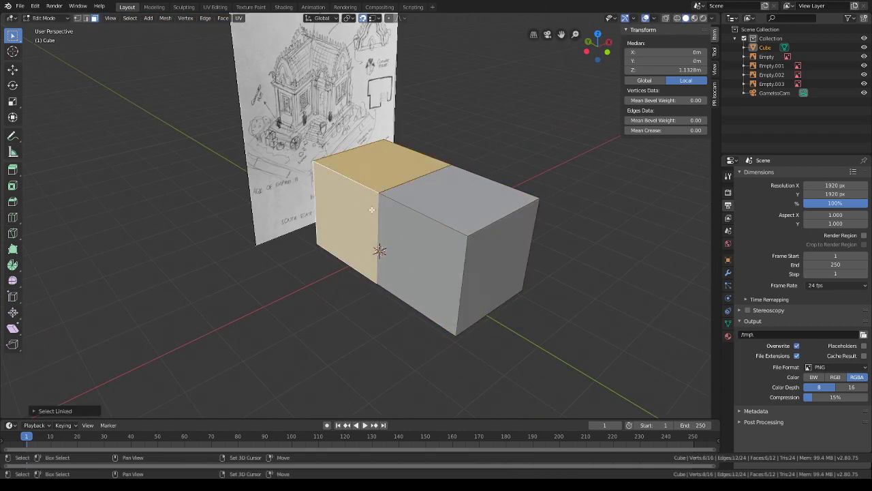
key("g")
key("x")
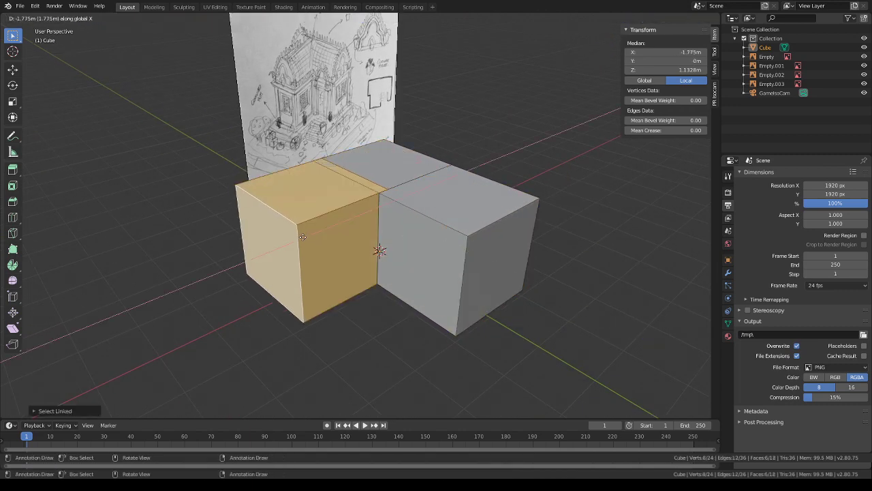
left_click(300, 238)
key("g")
left_click(374, 193)
- Raise the top faces of all three blocks together along Z to about 2.89 m
middle_click_drag(420, 217, 418, 207)
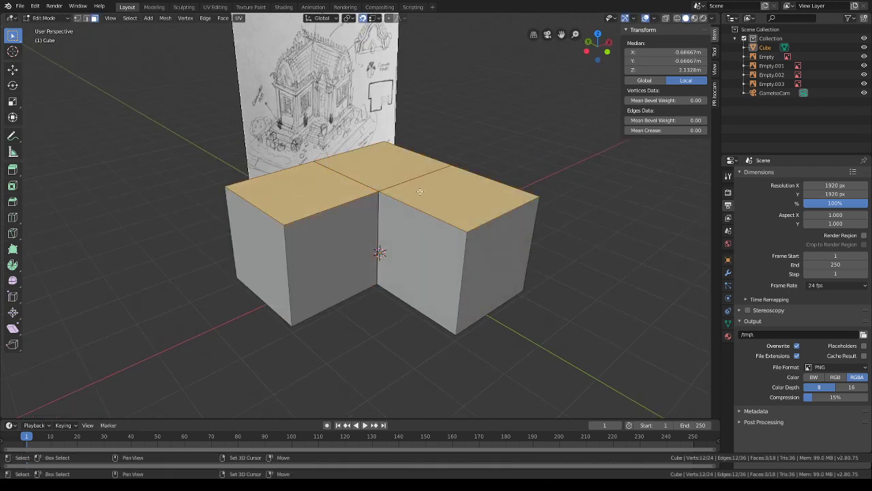
key("g")
key("z")
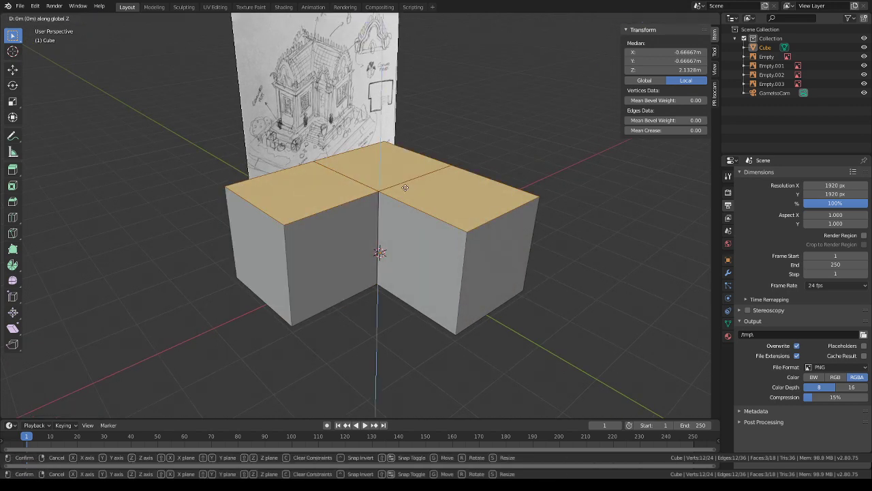
left_click(415, 125)
middle_click_drag(451, 188, 458, 216)
key("g")
key("z")
left_click(451, 205)
- Duplicate the corner block along Y and snap the copy flush against its free side, at Y 2 m
middle_click_drag(378, 192, 406, 176)
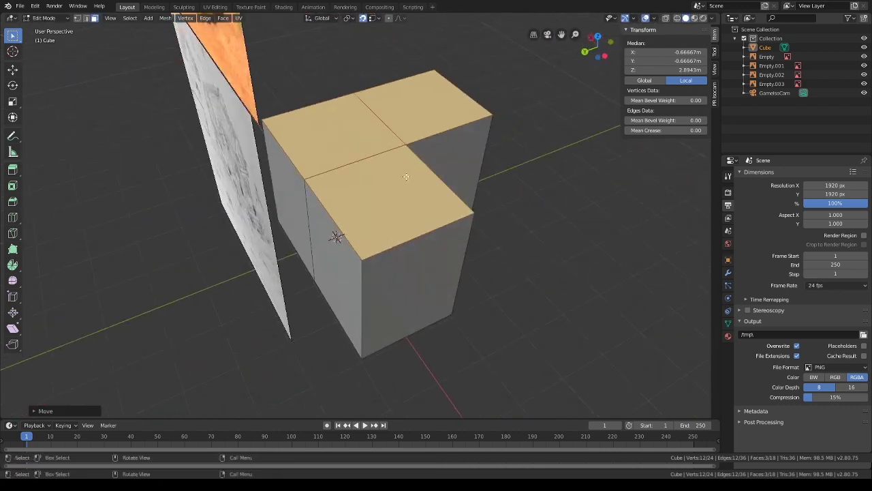
left_click(298, 213)
middle_click_drag(395, 235, 363, 229)
key("l")
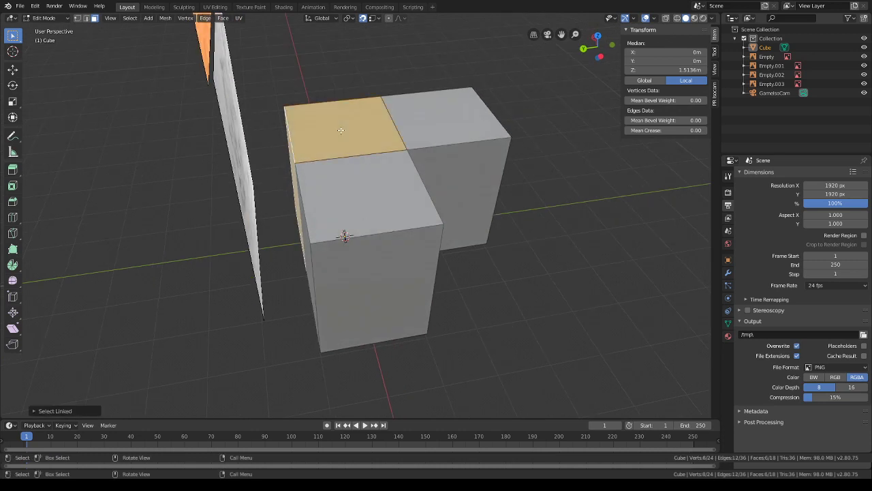
key("g")
key("y")
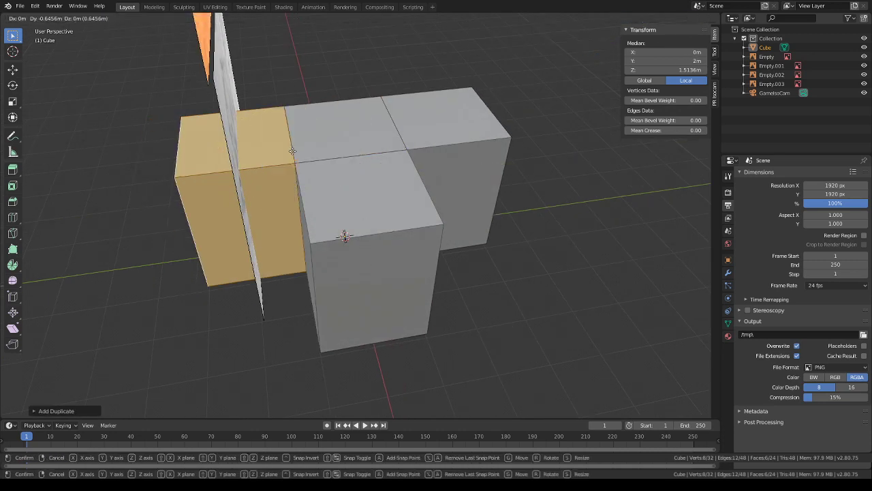
left_click(298, 157)
- Select all four linked blocks and move them along negative Y until they clear the reference images
middle_click_drag(298, 157, 347, 209)
key("l")
key("l")
key("l")
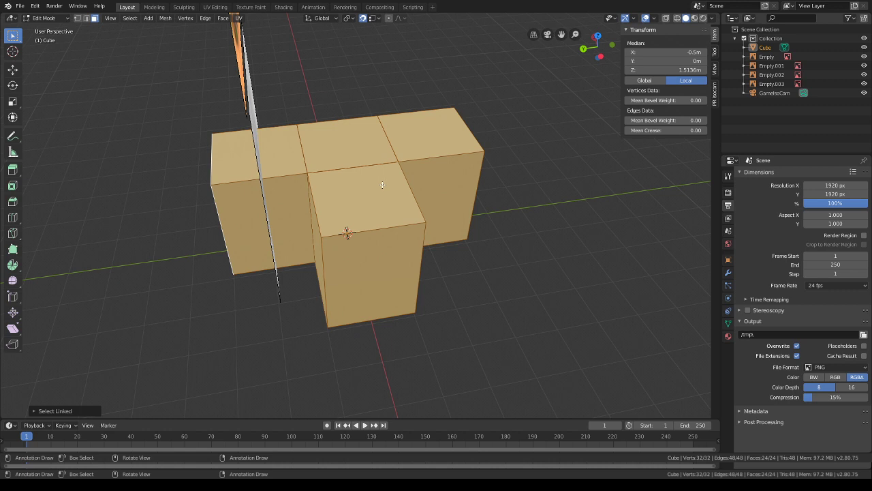
key("g")
key("y")
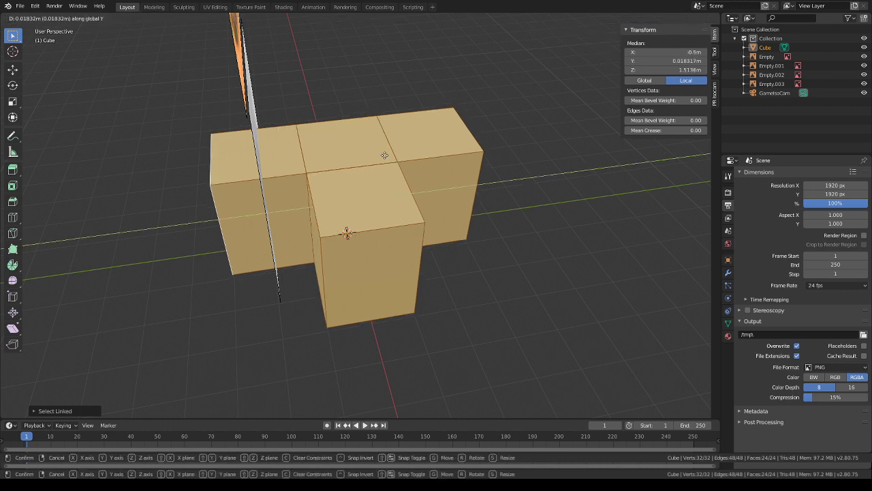
left_click(457, 148)
- Add two vertical loop cuts across the end block nearest the reference images, one centred and one nearer the corner block, and return to face selection
middle_click_drag(457, 149, 427, 155)
key("ctrl+r")
left_click(347, 151)
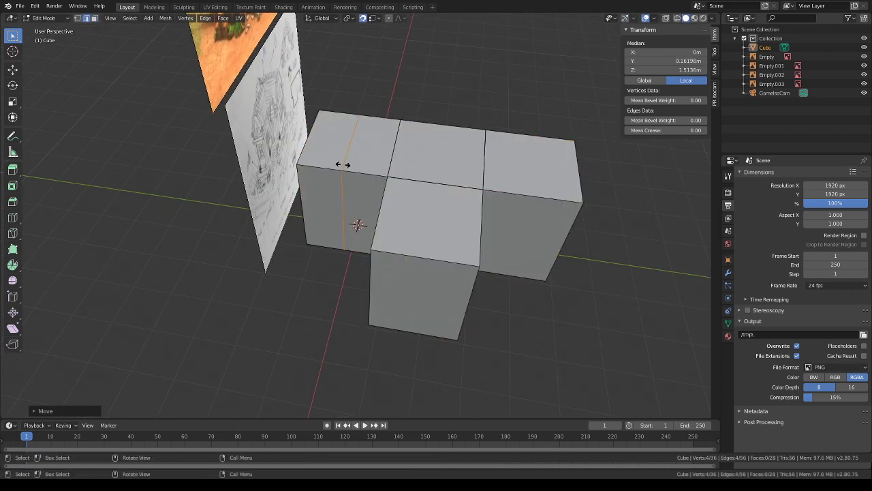
left_click(362, 166)
middle_click_drag(443, 205, 432, 185)
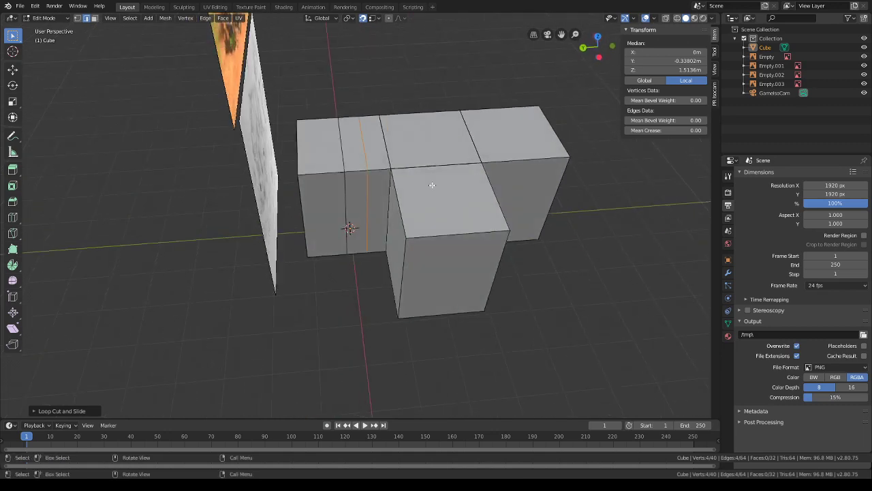
left_click(94, 19)
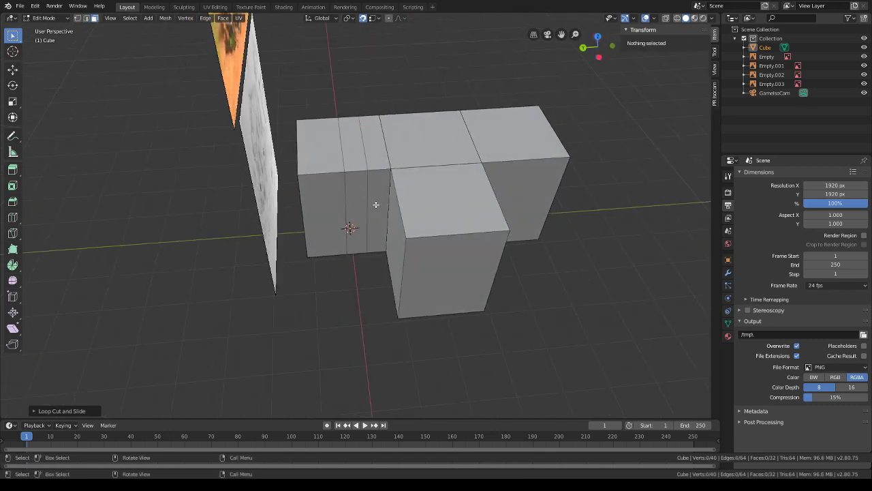
- Select the five faces of the end block's outer portion nearest the reference images and delete them
left_click_drag(358, 203, 321, 148)
middle_click_drag(311, 291, 337, 275)
left_click(303, 241, "shift")
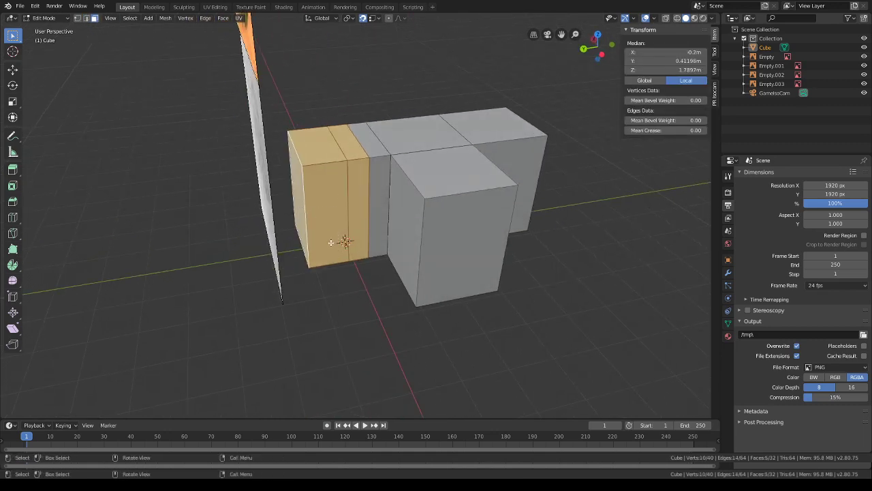
middle_click_drag(331, 243, 456, 197)
key("x")
left_click(512, 218)
- Select the four vertices around the shortened end block's open side and fill them with a face
middle_click_drag(384, 131, 380, 152)
left_click_drag(369, 254, 353, 138)
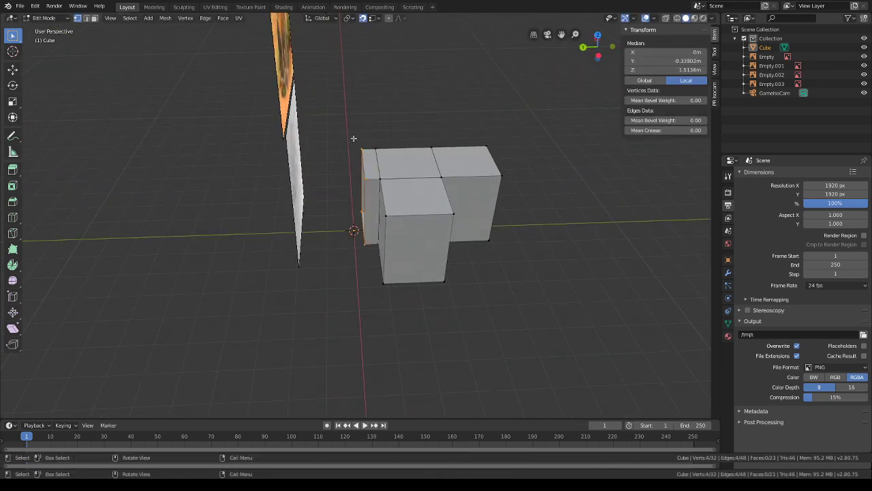
middle_click_drag(439, 148, 467, 170)
middle_click_drag(494, 142, 433, 157, "shift")
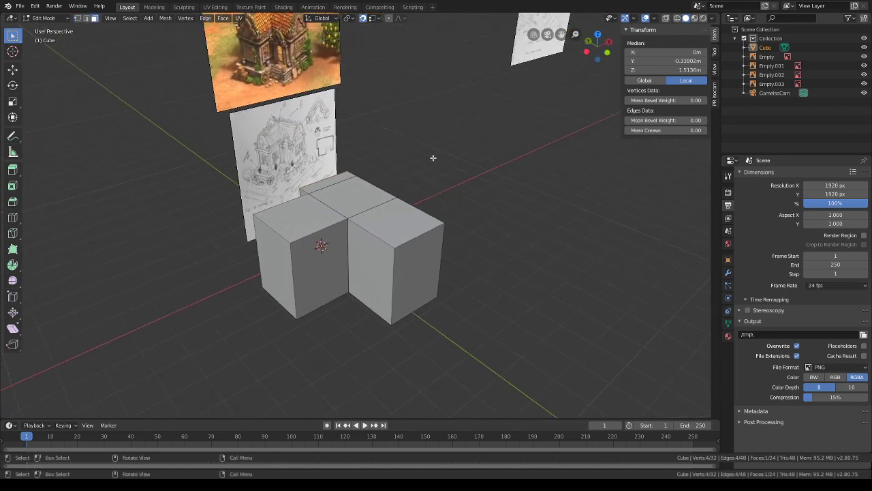
middle_click_drag(348, 210, 394, 191, "shift")
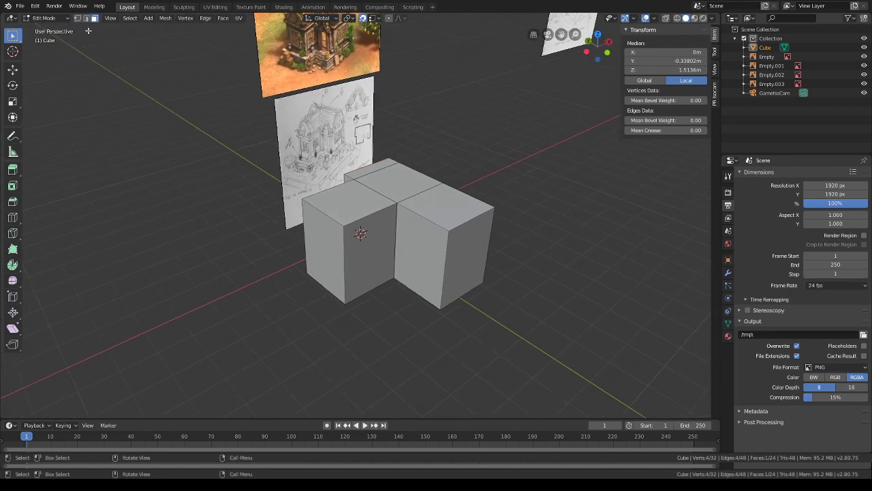
- Duplicate the long row's four outer top corner vertices upward along Z to about 4.47 m and fill them with a face
left_click(347, 169)
left_click(392, 154, "shift")
left_click(453, 228, "shift")
key("shift+d")
key("z")
left_click(514, 170)
key("f")
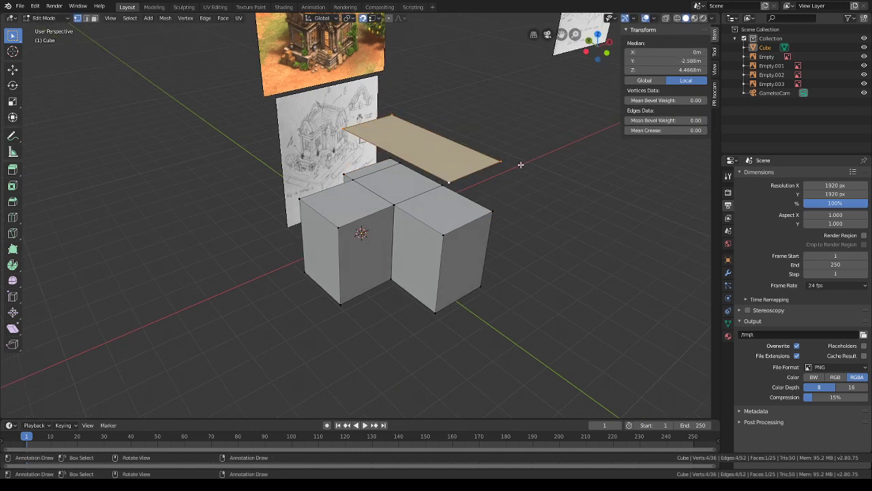
- Extrude the floating roof plane upward into a thin slab, with its top face at about Z 4.62 m
key("e")
left_click(522, 102)
middle_click_drag(522, 102, 461, 181)
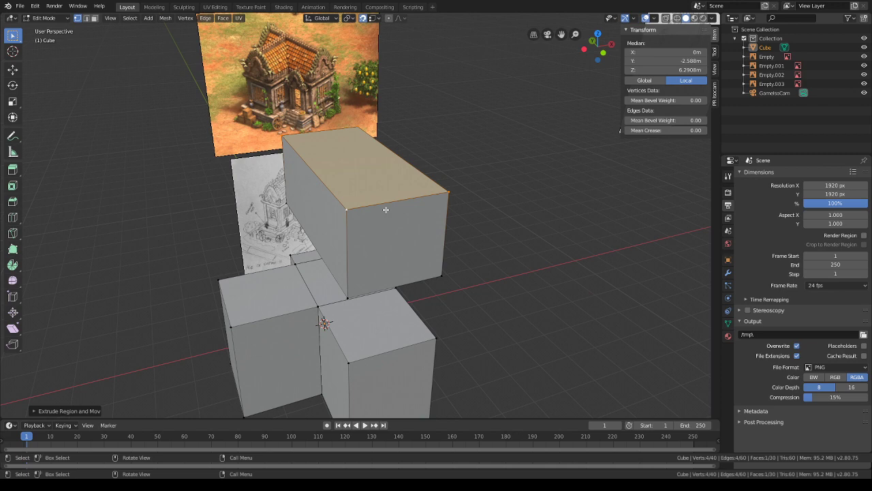
key("g")
key("z")
left_click(395, 276)
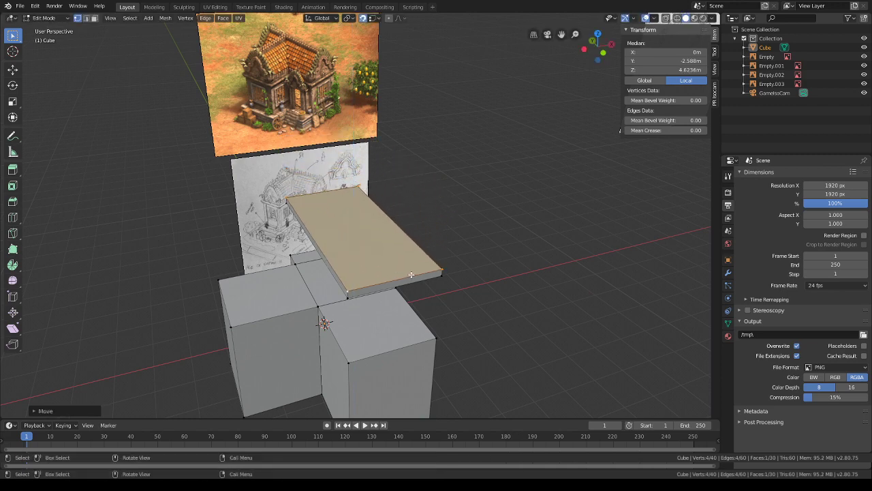
- Add 10 evenly spaced, centred loop cuts running lengthwise along the roof slab
key("ctrl+r")
scroll(381, 273, "up", 4)
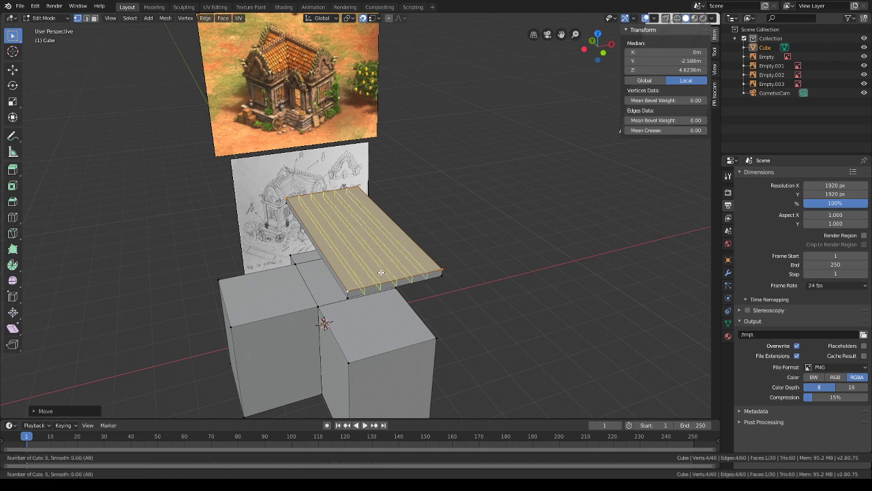
scroll(381, 273, "up", 3)
middle_click_drag(381, 272, 322, 308)
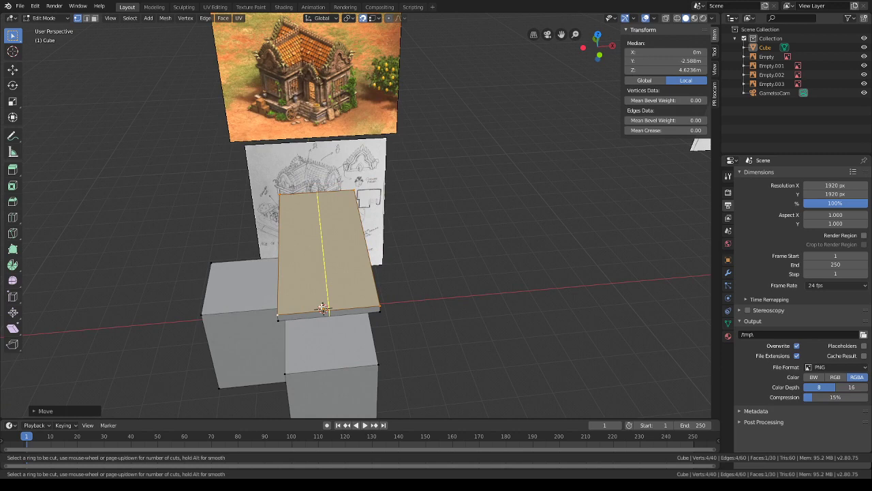
key("8")
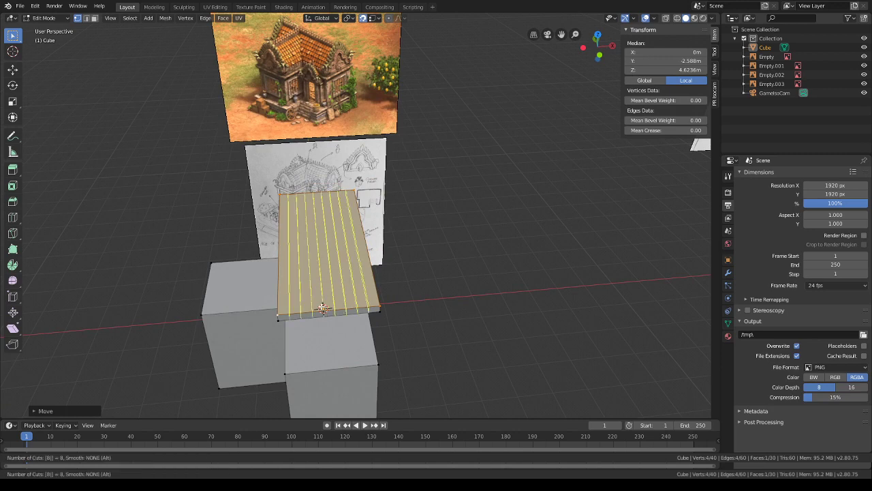
key("BackSpace")
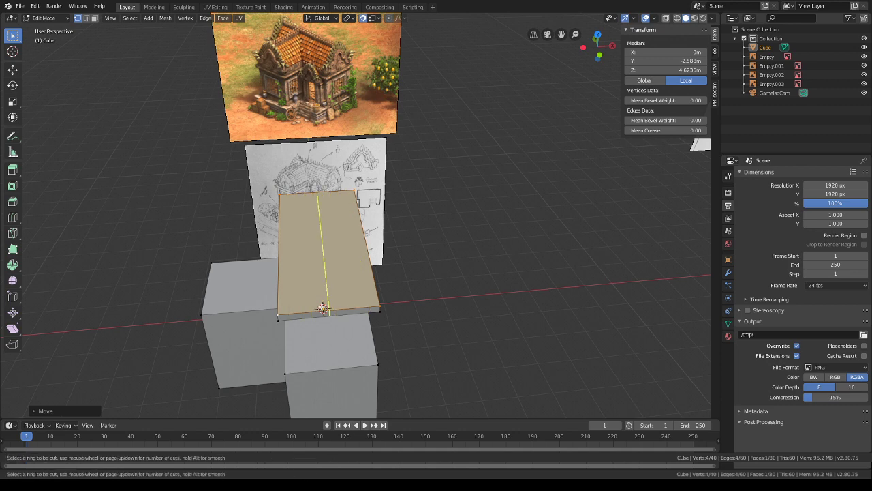
key("1")
key("0")
left_click(322, 308)
right_click(322, 308)
middle_click_drag(350, 312, 342, 282)
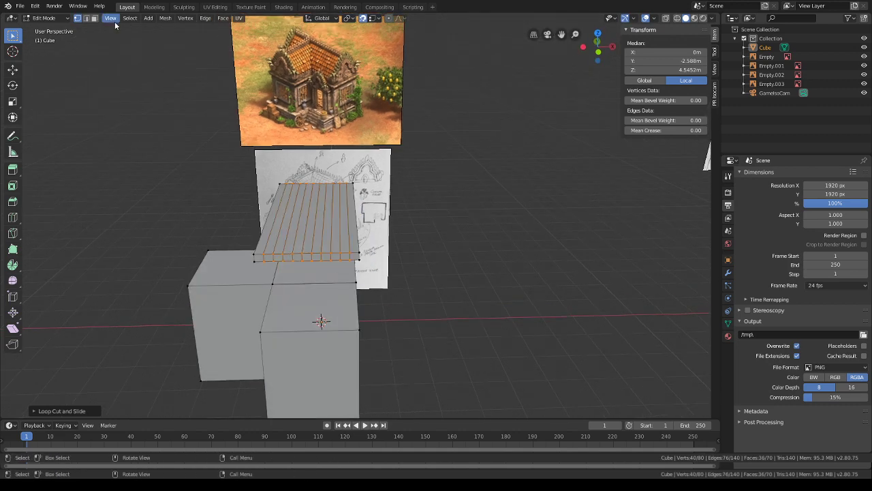
- Raise the slab's middle strip faces along Z to about 6.36 m with smooth proportional editing, bending it into an arched roof
left_click(95, 19)
middle_click_drag(340, 212, 377, 233)
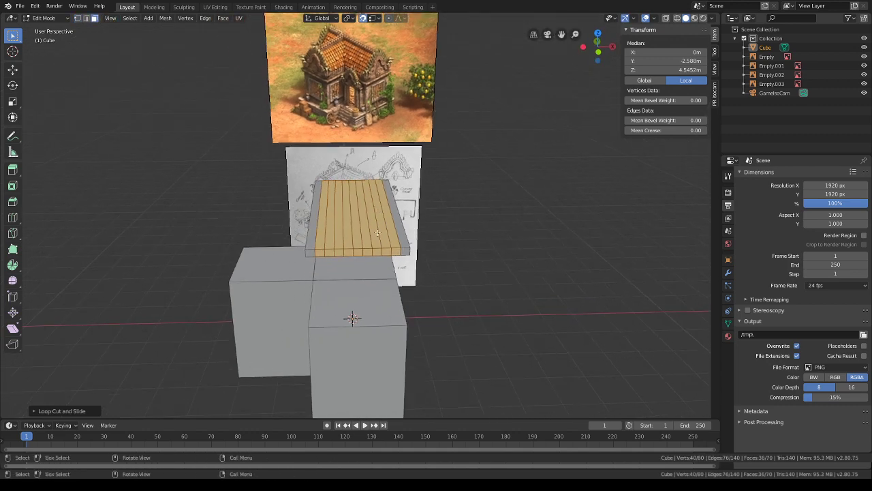
left_click(360, 251)
left_click(358, 243, "shift")
middle_click_drag(225, 205, 375, 178)
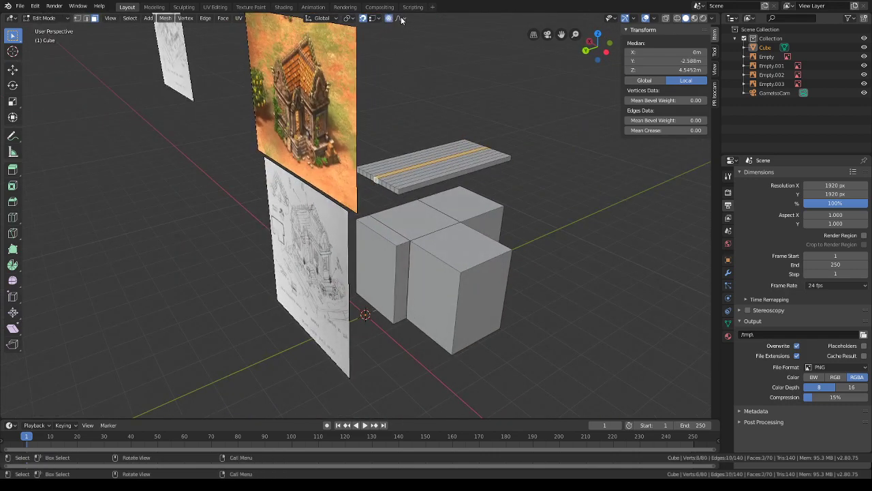
middle_click_drag(476, 191, 366, 196)
key("g")
key("z")
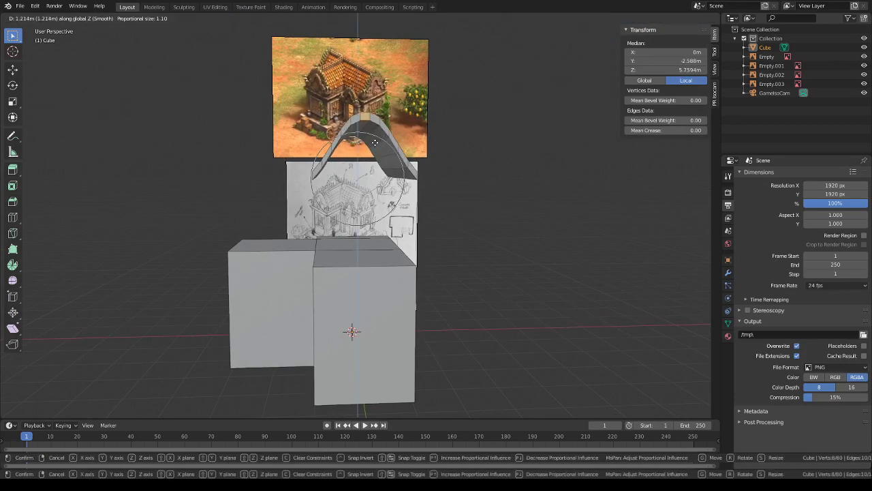
scroll(378, 126, "down", 3)
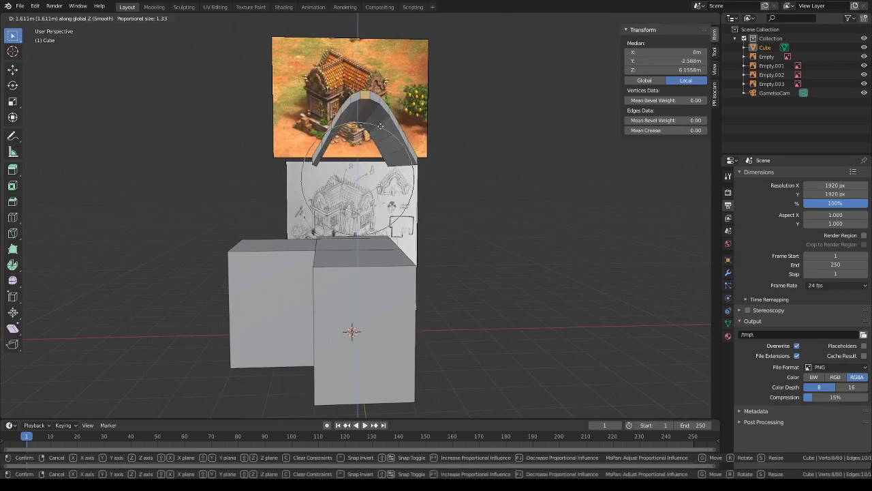
left_click(385, 117)
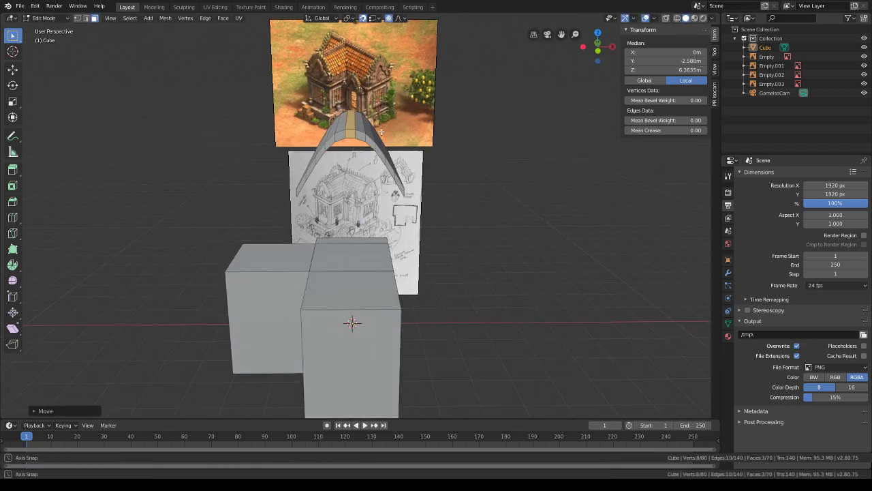
- Scale the roof's ridge strip along X by about 1.3 and adjust its height along Z
middle_click_drag(385, 117, 362, 185)
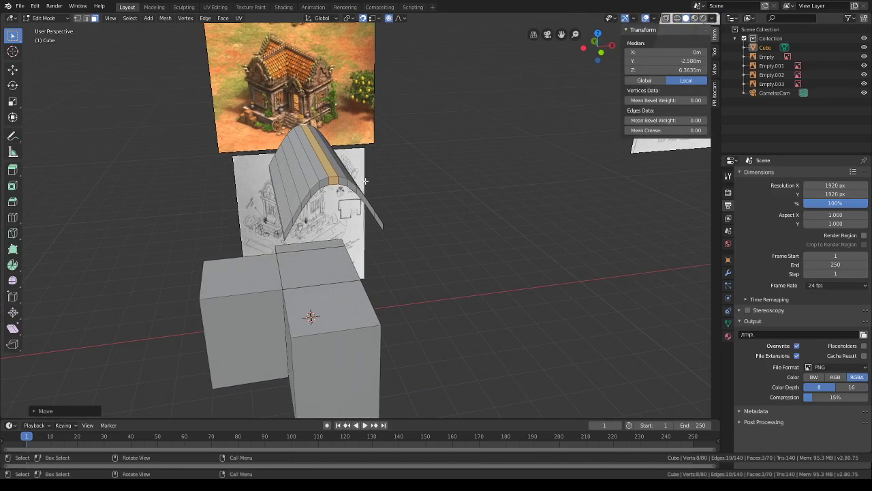
key("s")
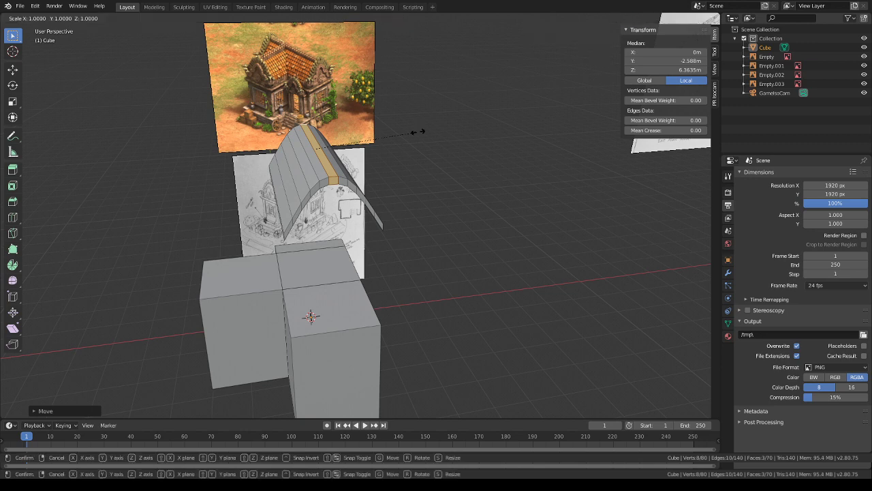
key("x")
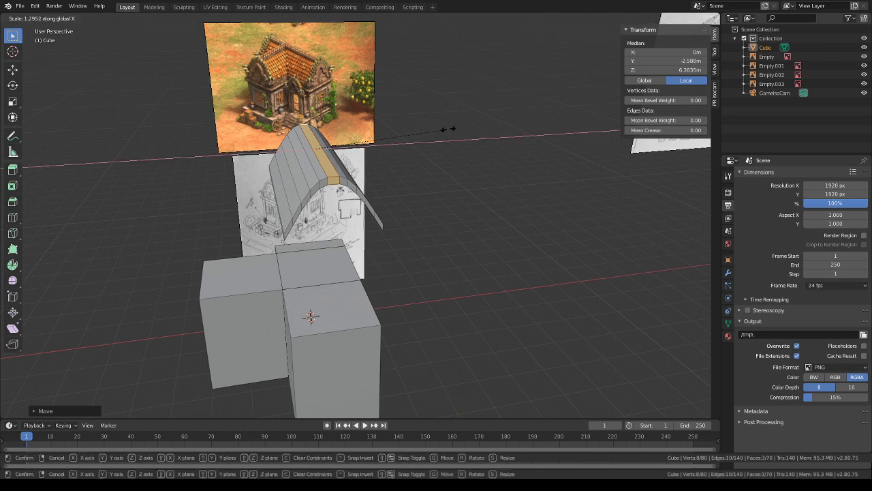
left_click(448, 128)
key("g")
key("z")
left_click(411, 154)
- Extrude the ridge's top face upward twice to about Z 6.60 m and widen it slightly along X
middle_click_drag(412, 154, 459, 167)
left_click(387, 170)
scroll(448, 195, "up", 3)
key("e")
key("e")
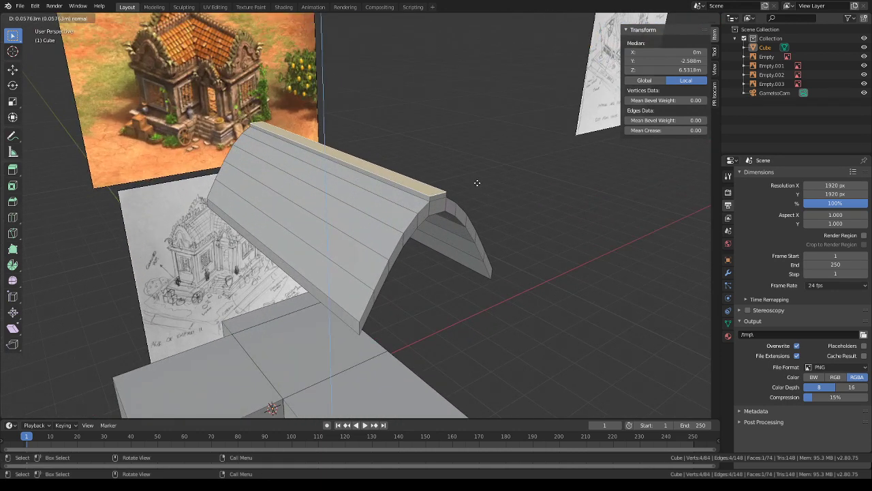
left_click(478, 180)
key("s")
key("y")
key("x")
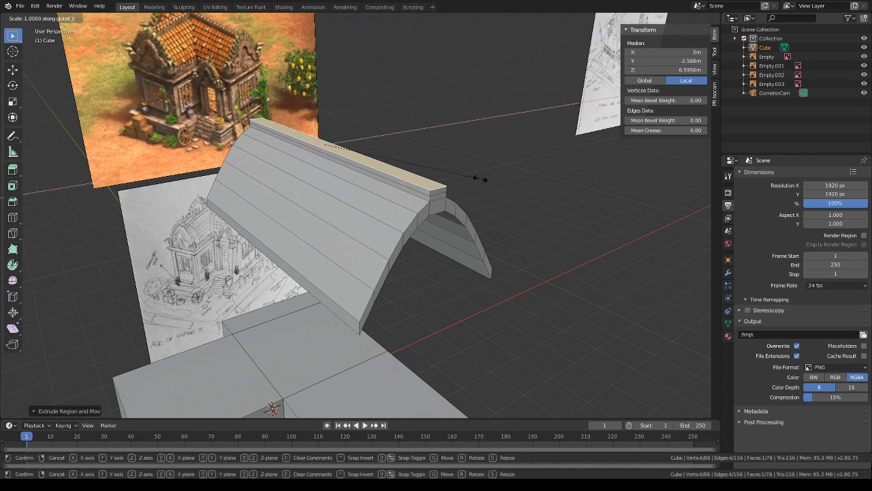
left_click(506, 175)
- Inset the ridge cap's top face, sink it to about Z 6.56 m, and extrude an inner face scaled to about 0.98
key("i")
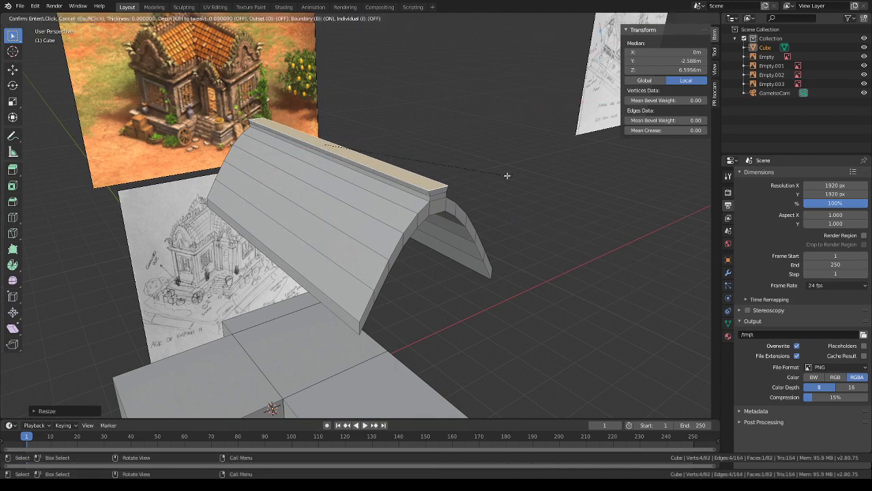
left_click(503, 174)
key("e")
left_click(503, 180)
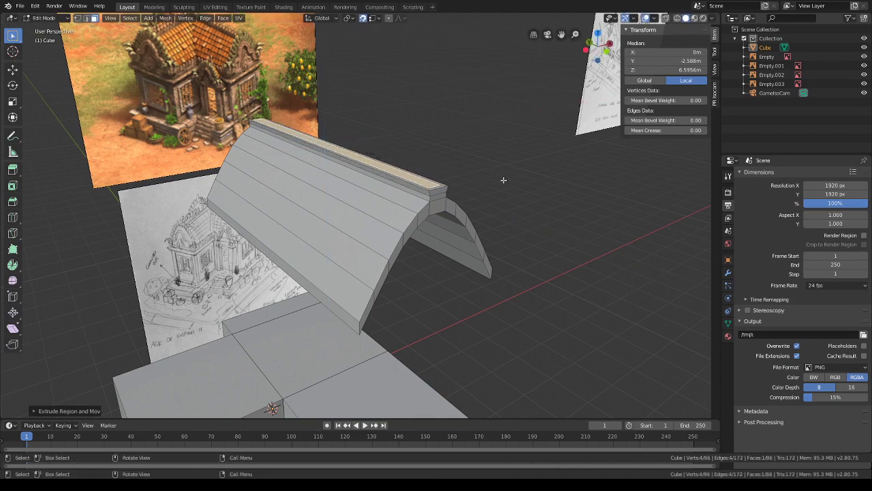
key("e")
key("s")
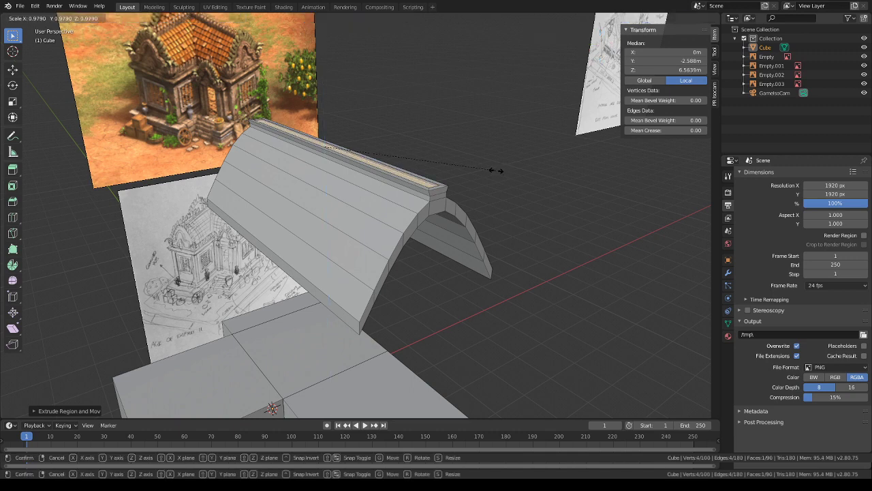
left_click(496, 171)
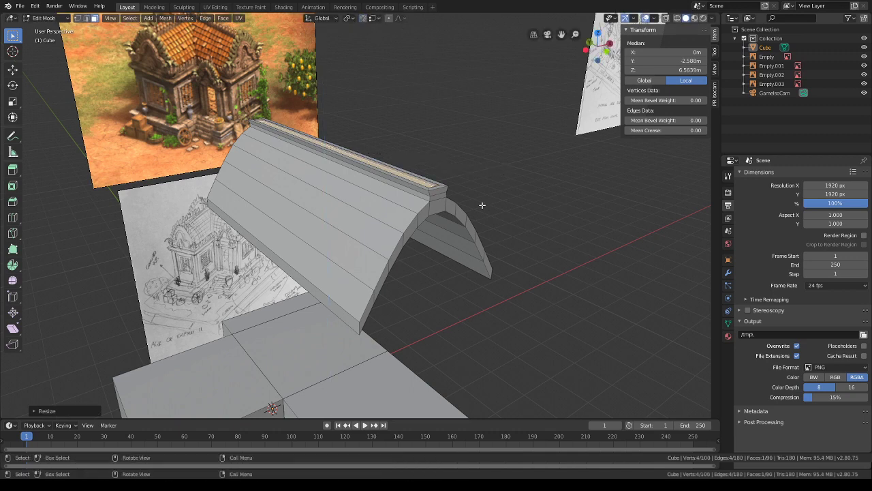
- Try adding 22 evenly spaced loop cuts across the arched roof panels
mouse_move(482, 205)
middle_mouse_down()
mouse_move(452, 234)
mouse_move(494, 218)
mouse_move(475, 221)
middle_mouse_up()
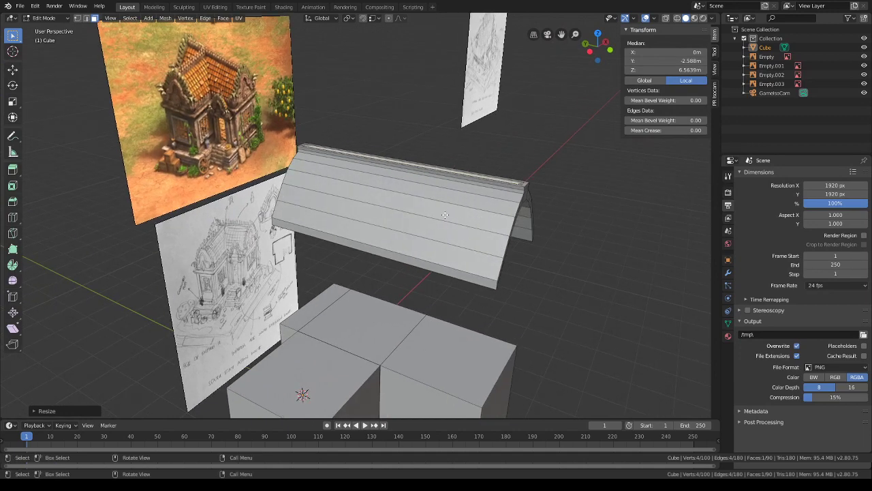
middle_click_drag(426, 180, 412, 195)
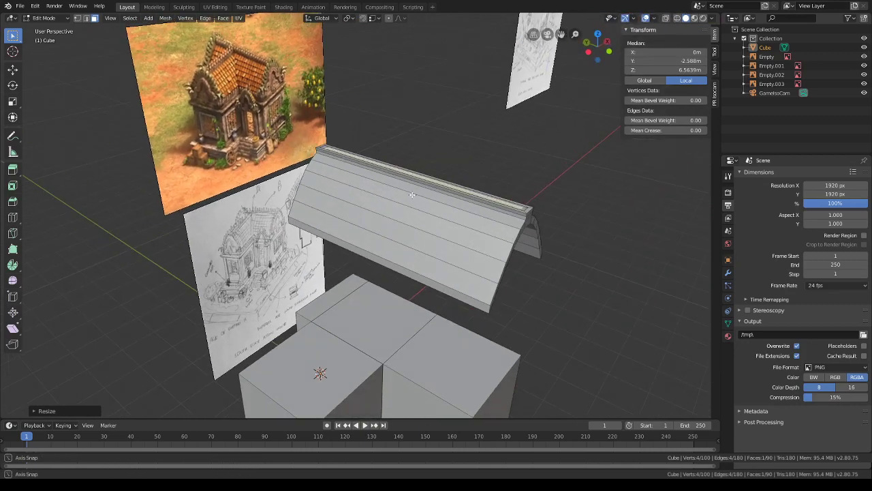
key("ctrl+r")
scroll(412, 195, "up", 20)
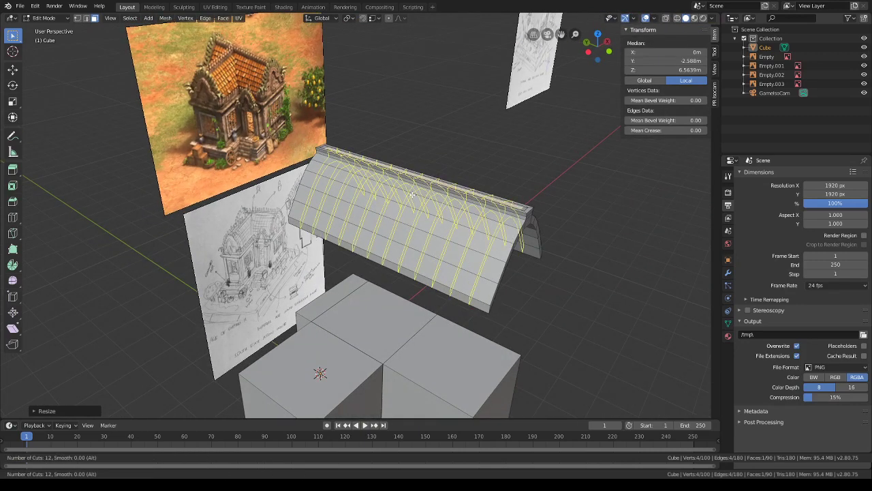
scroll(412, 194, "up", 1)
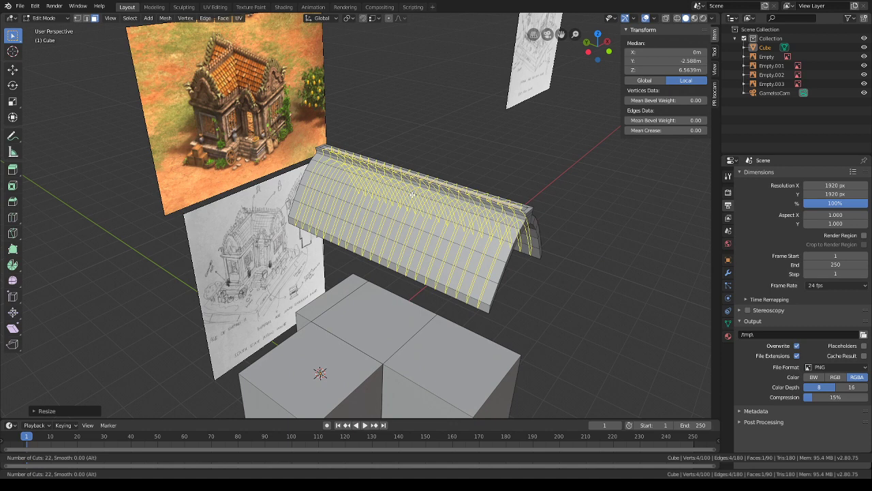
left_click(411, 195)
right_click(412, 194)
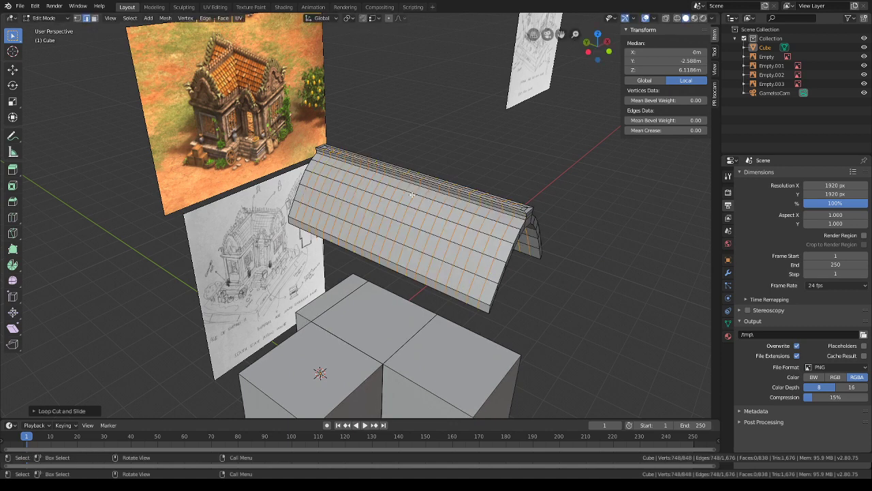
- Select the entire linked roof, duplicate it, and rotate the copy 90 degrees around Z
left_click(515, 214)
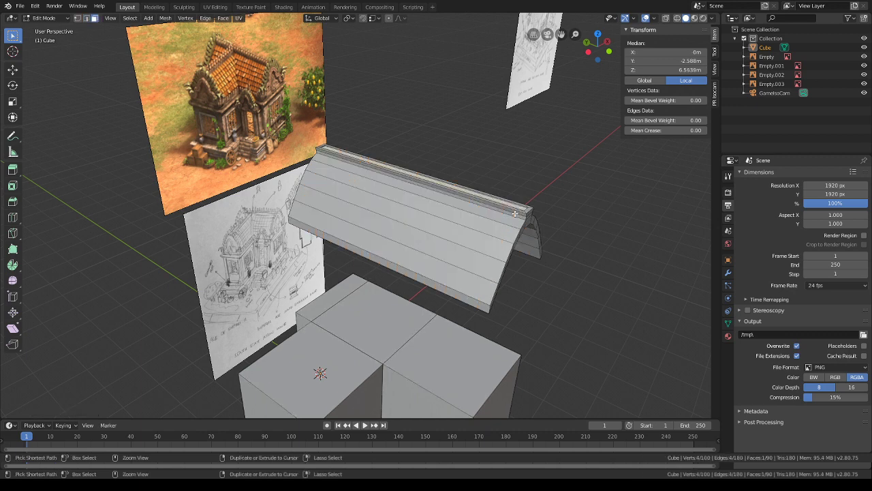
key("l")
scroll(551, 212, "down", 1)
key("shift+d")
type("rz")
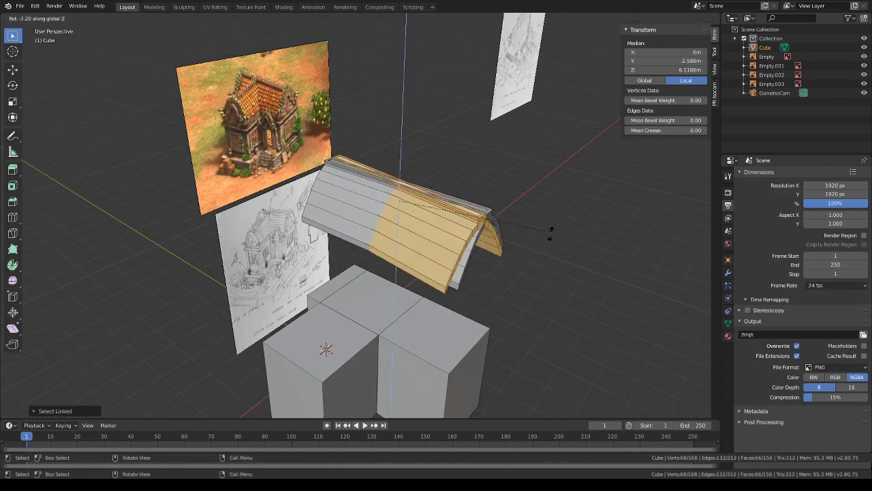
type("90")
key("Return")
- Move the rotated roof copy horizontally to about X -0.74 m, Y -1.84 m, so it crosses over the wall blocks
middle_click_drag(540, 247, 551, 220)
key("g")
key("shift+z")
left_click(522, 224)
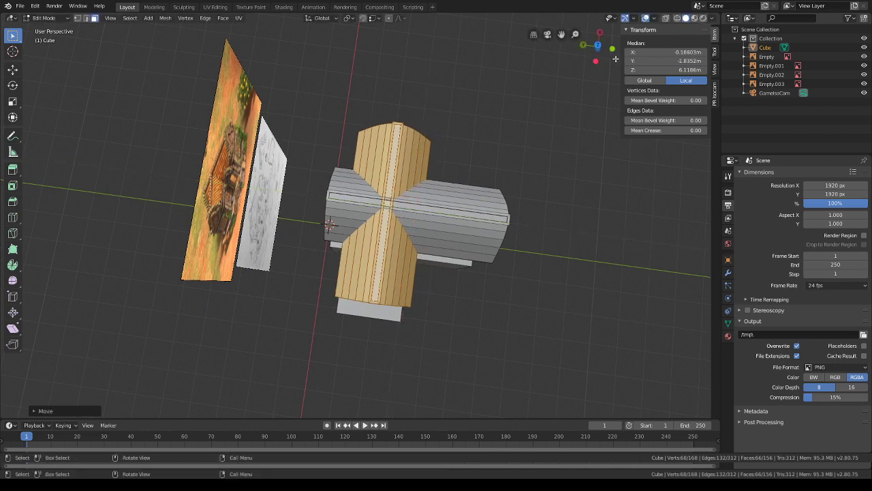
left_click(598, 45)
scroll(531, 201, "up", 2)
key("g")
key("shift+z")
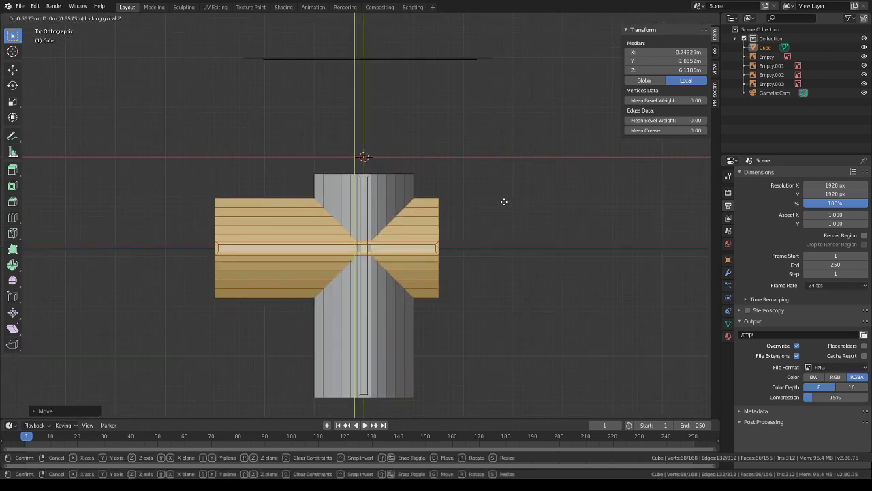
left_click(504, 199)
- Try lowering the roof copy along Z onto the projecting wall block, to about Z 3.81 m
middle_click_drag(504, 199, 403, 179)
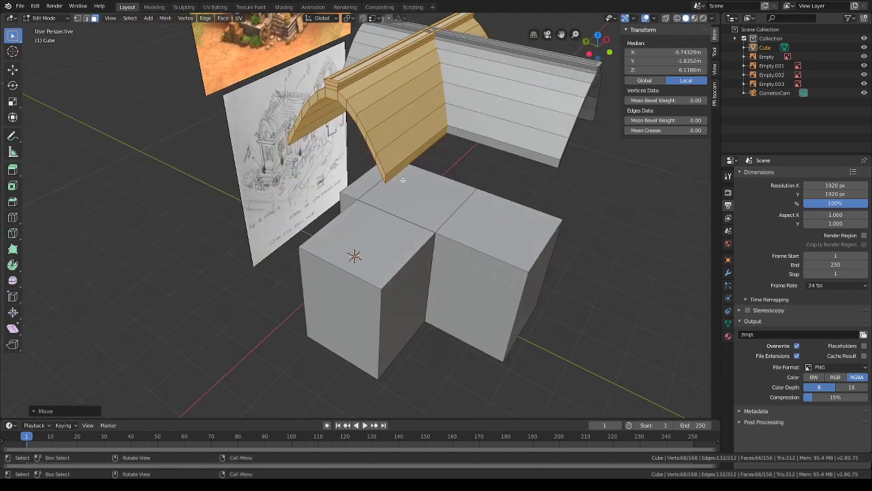
key("g")
key("z")
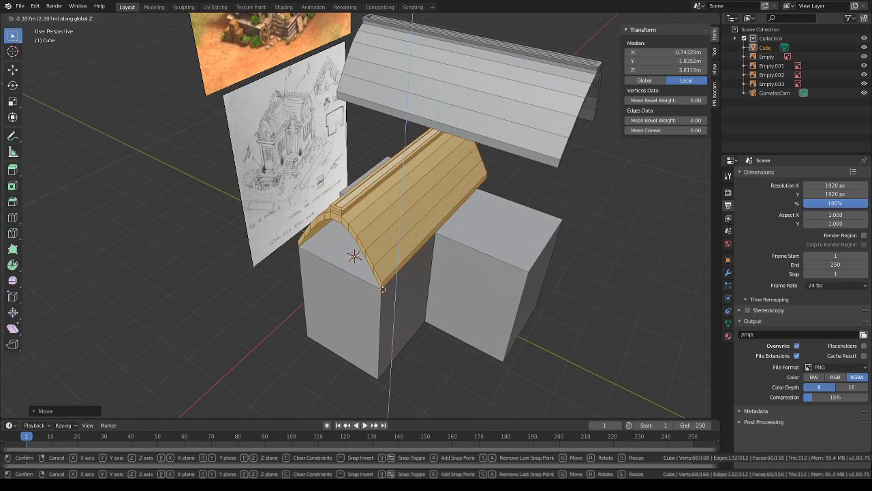
right_click(476, 196)
middle_click_drag(476, 196, 534, 164)
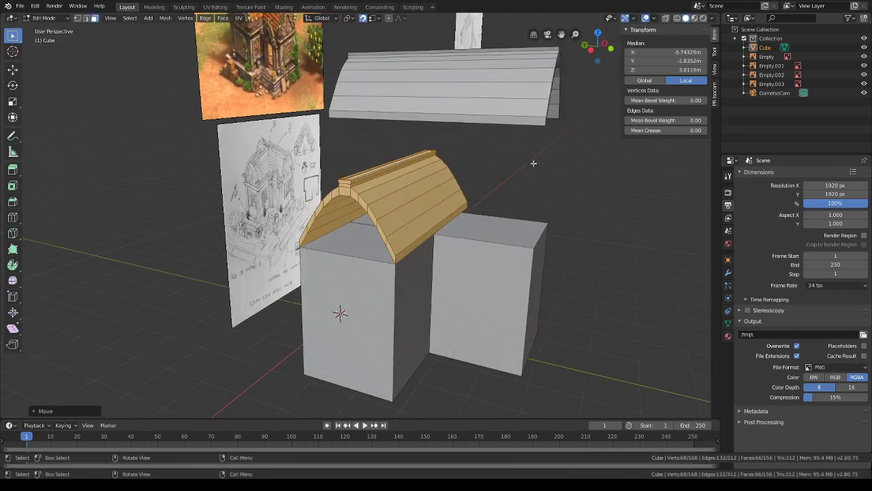
- Raise the roof copy along Z to the main roof's height, at about Z 6.12 m
key("g")
key("z")
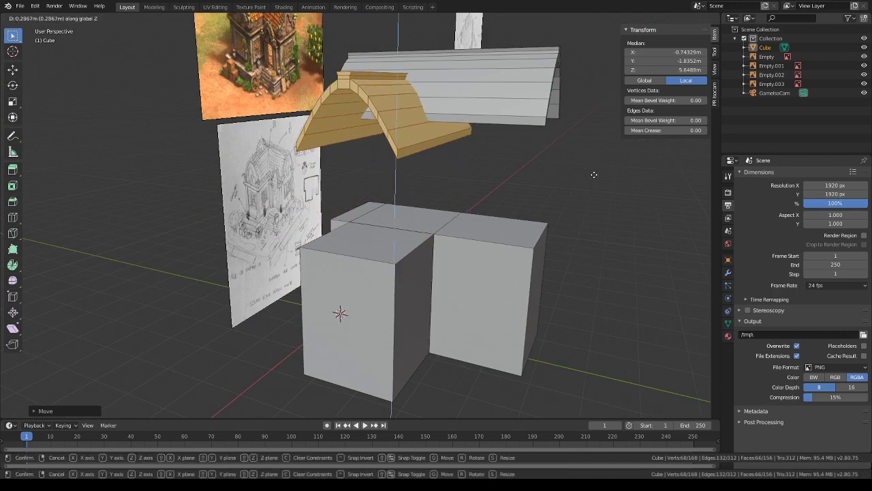
left_click(591, 157)
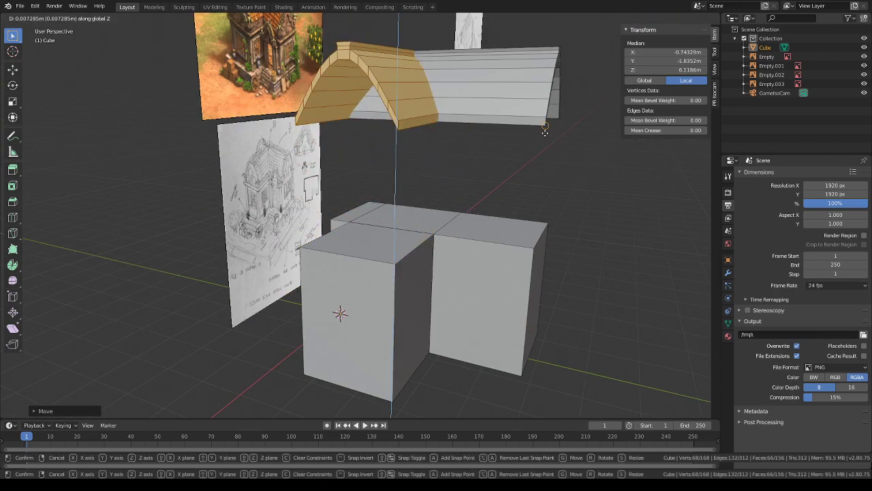
- Select all end faces of the crossing roof's arch on the side without a wall block beneath it
middle_click_drag(592, 156, 422, 179)
middle_click_drag(376, 148, 457, 154)
left_click(393, 123)
left_click(361, 148, "shift")
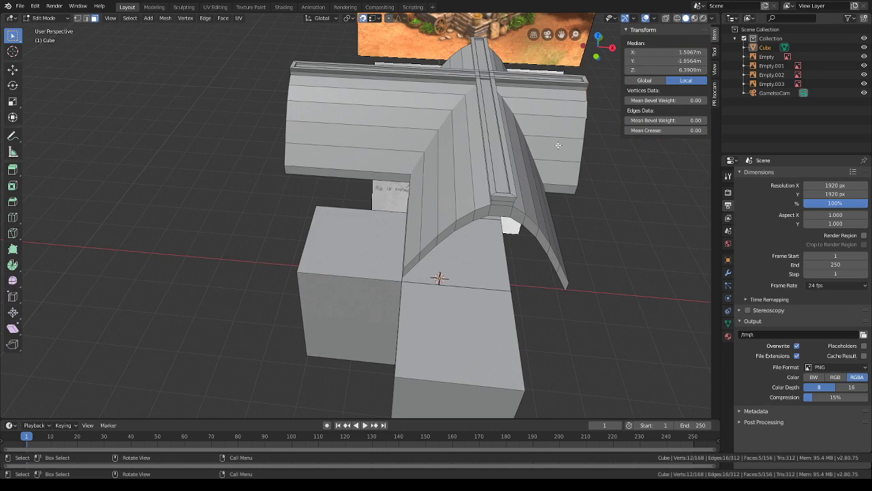
middle_click_drag(569, 140, 428, 137)
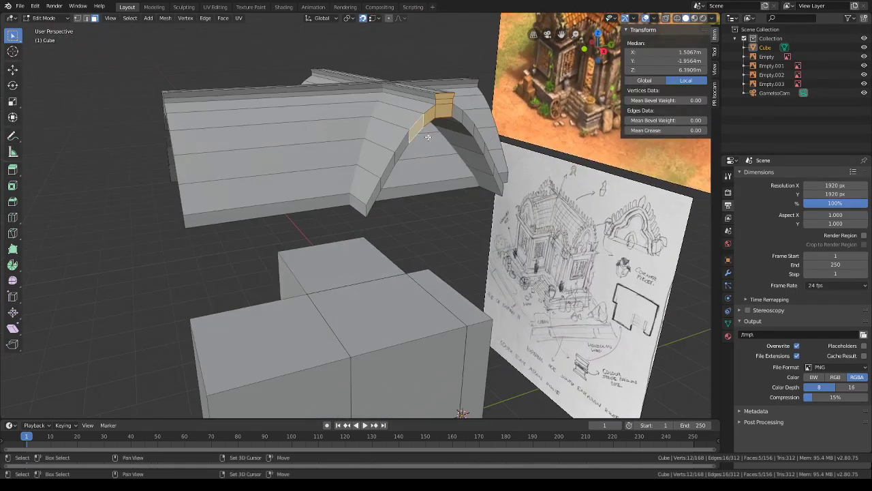
left_click(402, 144, "shift")
left_click(387, 175, "shift")
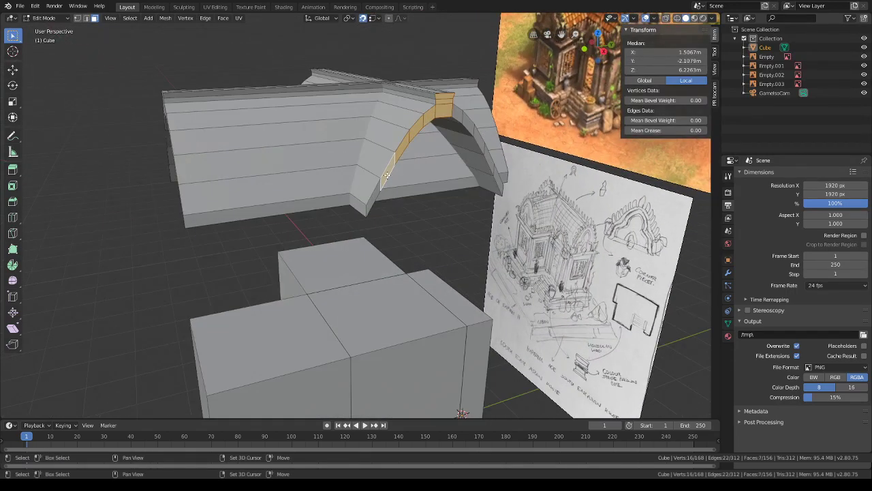
left_click(464, 119, "shift")
left_click(479, 146, "shift")
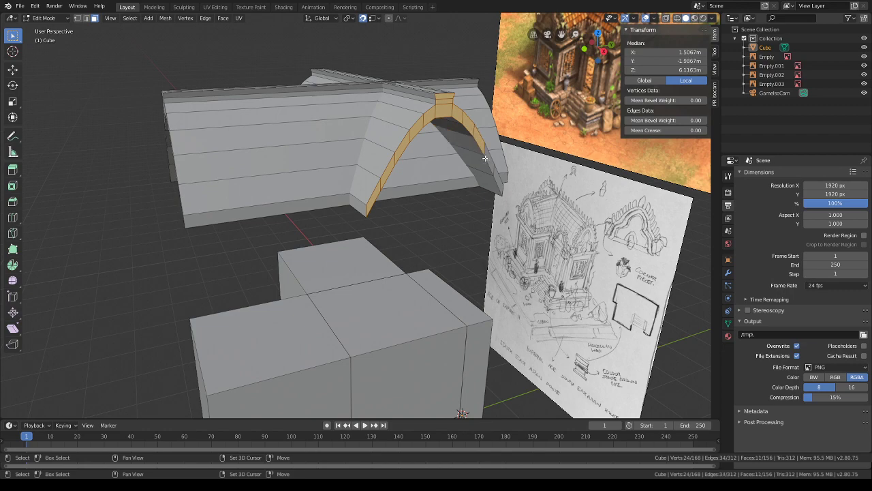
left_click(485, 158, "shift")
left_click(497, 179, "shift")
- Include the ridge cap's end faces in the selection and pull that roof end back along X to about X -0.08 m
mouse_move(497, 179)
middle_mouse_down()
mouse_move(541, 169)
mouse_move(630, 193)
mouse_move(629, 202)
mouse_move(518, 226)
mouse_move(490, 122)
middle_mouse_up()
key("b")
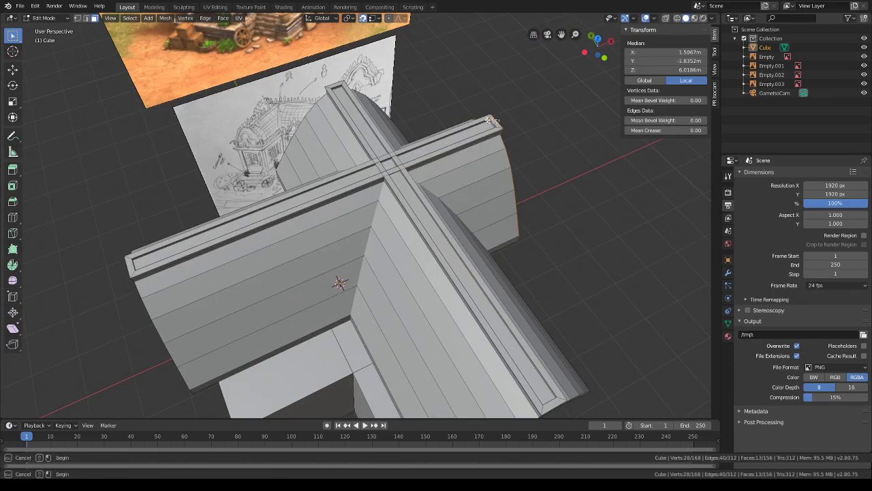
left_click_drag(488, 120, 525, 130)
left_click(473, 131, "shift")
middle_click_drag(558, 135, 541, 136)
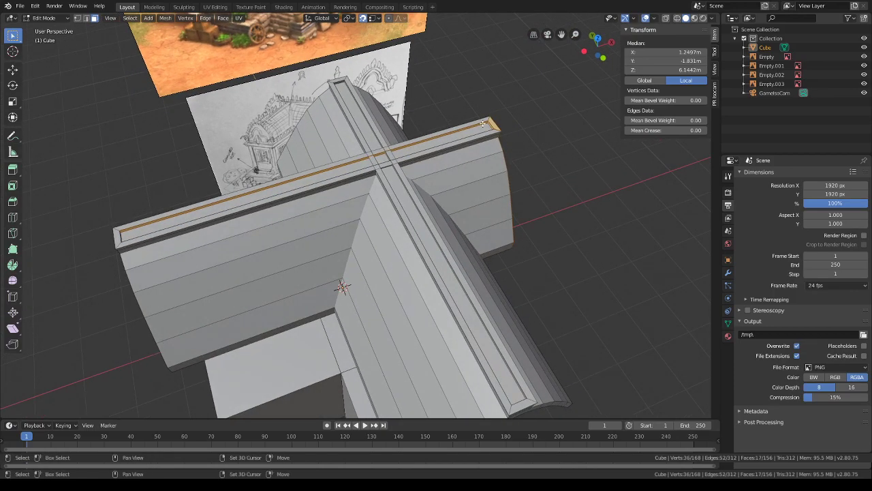
left_click(482, 124, "shift")
middle_click_drag(461, 143, 538, 158)
key("g")
key("x")
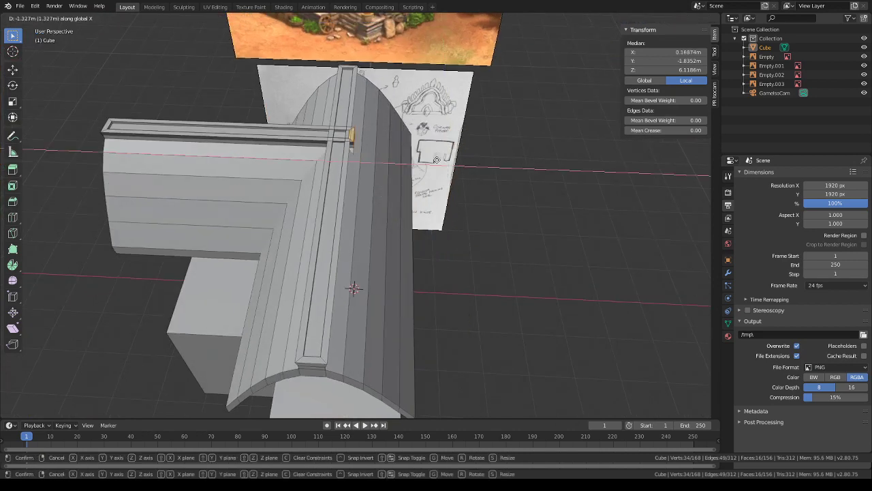
left_click(420, 159)
- Snap the shortened roof end along X to the inner edge of the main roof's ridge cap, and deselect everything
scroll(416, 178, "up", 5)
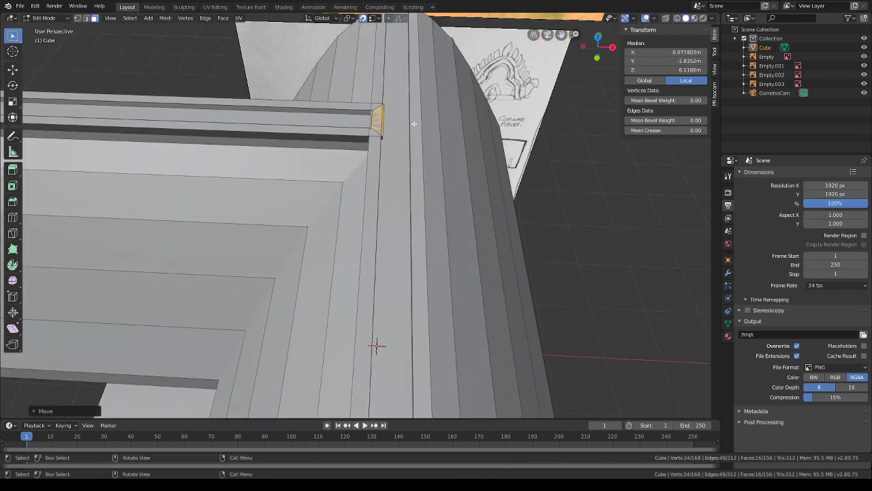
scroll(413, 124, "down", 2)
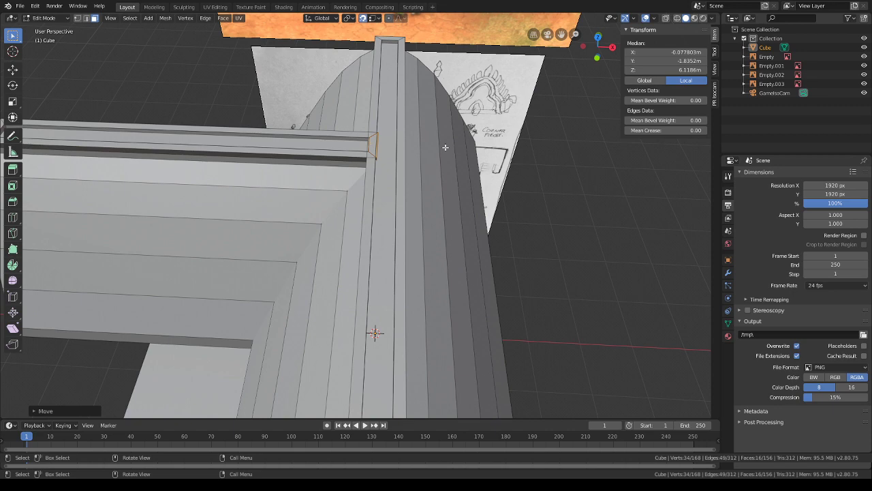
middle_click_drag(436, 130, 416, 128)
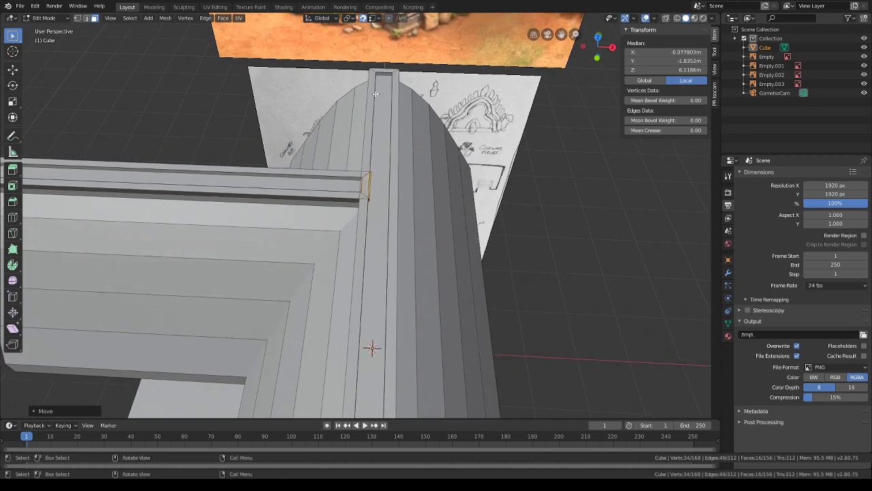
key("g")
key("y")
key("x")
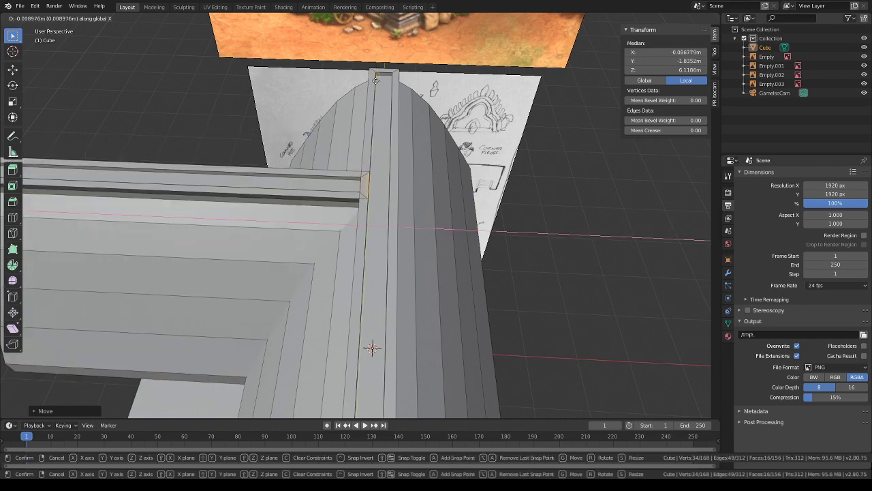
left_click(374, 72)
middle_click_drag(374, 72, 431, 193)
key("alt+a")
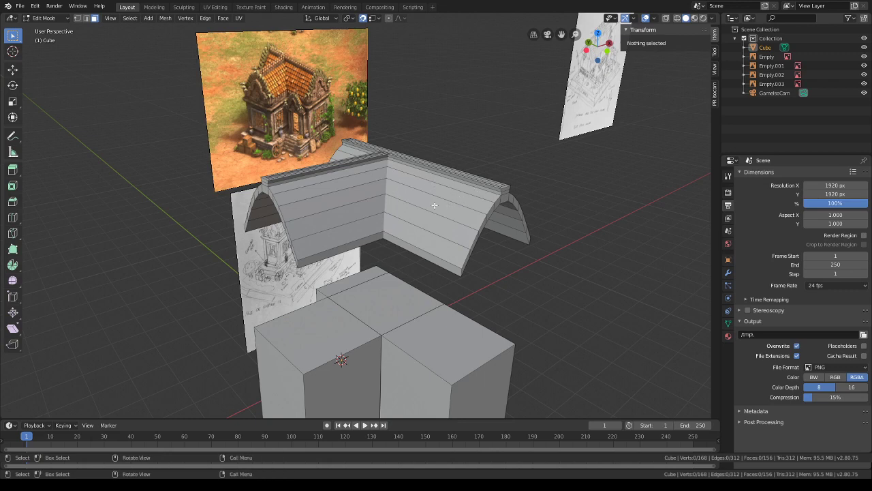
- Add 22 evenly spaced loop cuts across the length of the main arched roof
key("ctrl+r")
scroll(407, 166, "up", 10)
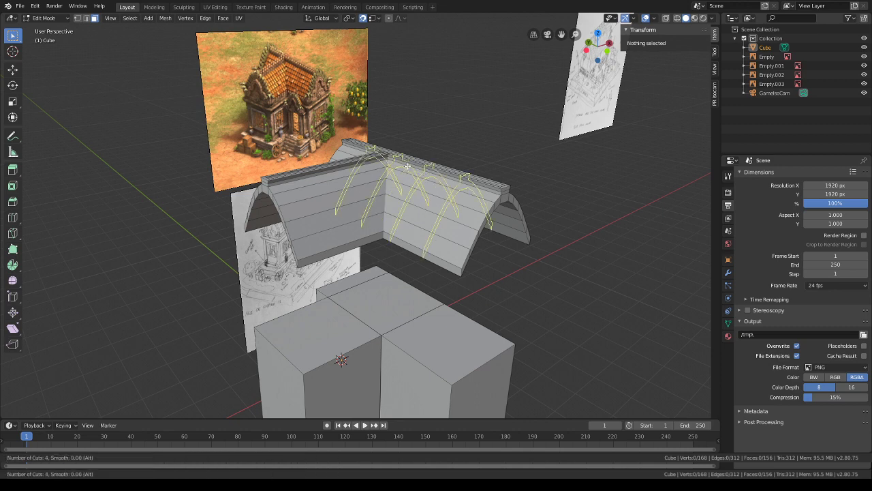
scroll(406, 166, "up", 11)
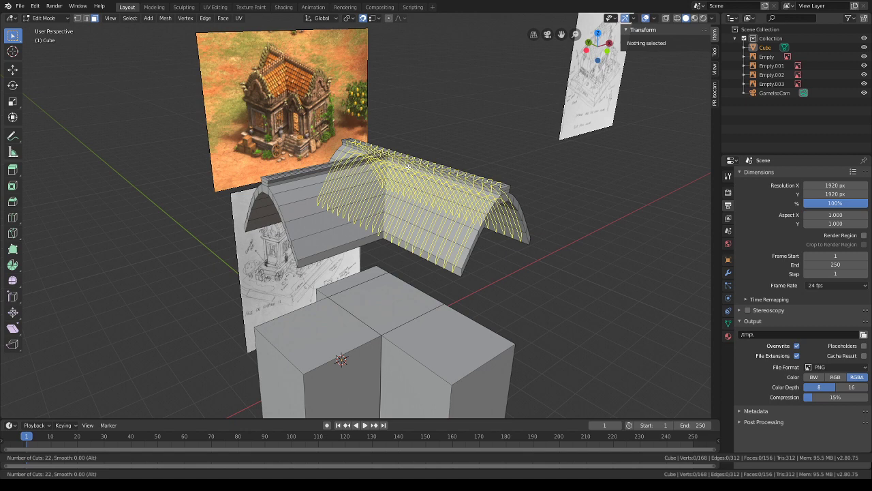
left_click(407, 165)
right_click(407, 166)
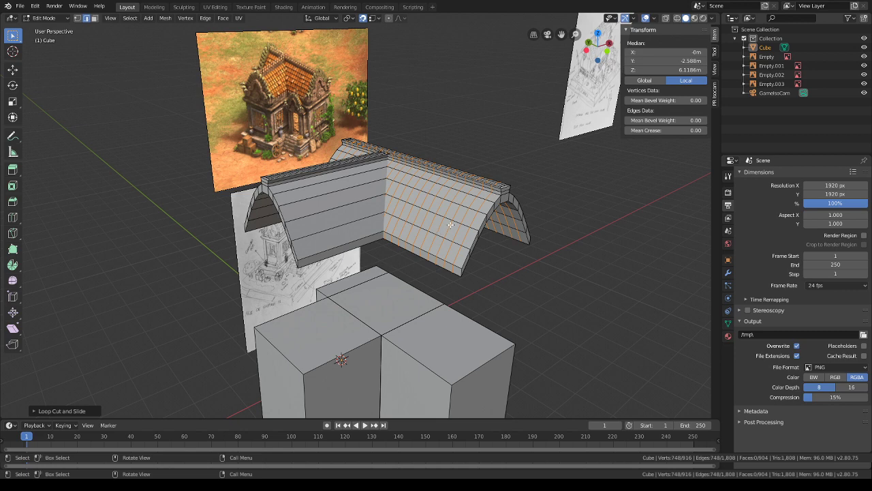
- Try adding extra lengthwise loop cuts between the main roof's horizontal panel edges
key("shift+r")
key("ctrl+z")
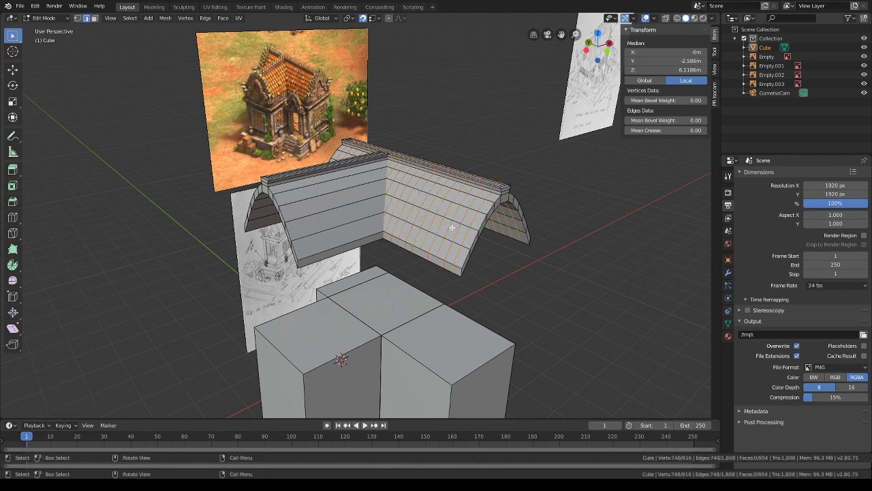
key("ctrl+r")
left_click(462, 214)
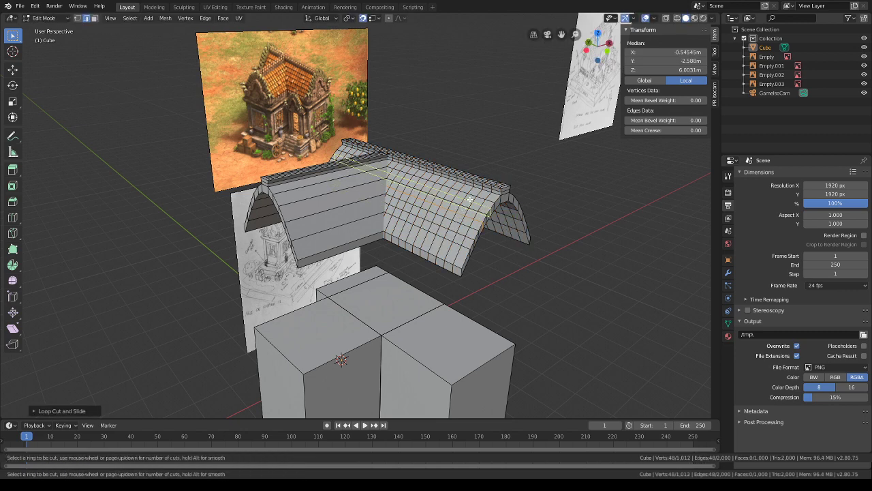
left_click(459, 248)
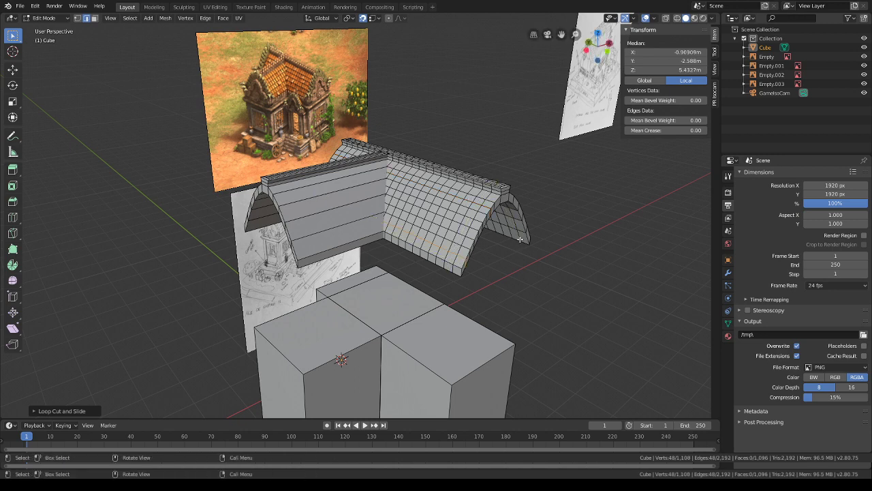
key("ctrl+z")
key("ctrl+z")
key("ctrl+z")
key("ctrl+z")
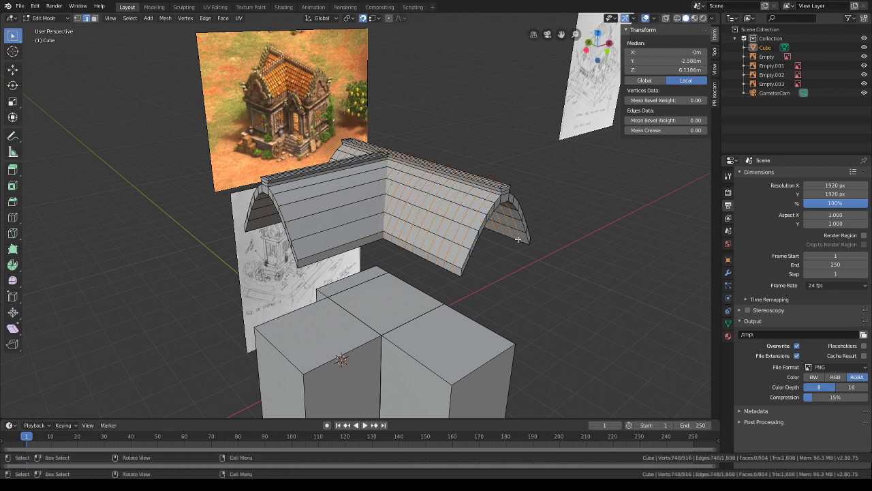
- Try adding 12 evenly spaced loop cuts across the length of the shorter crossing roof
middle_click_drag(381, 214, 285, 211)
key("ctrl+r")
scroll(285, 212, "up", 1)
scroll(285, 211, "up", 10)
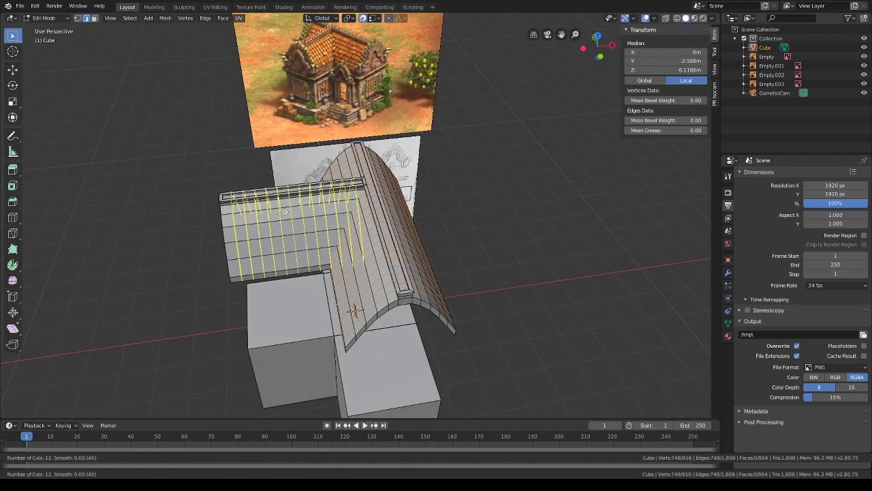
left_click(285, 212)
right_click(285, 212)
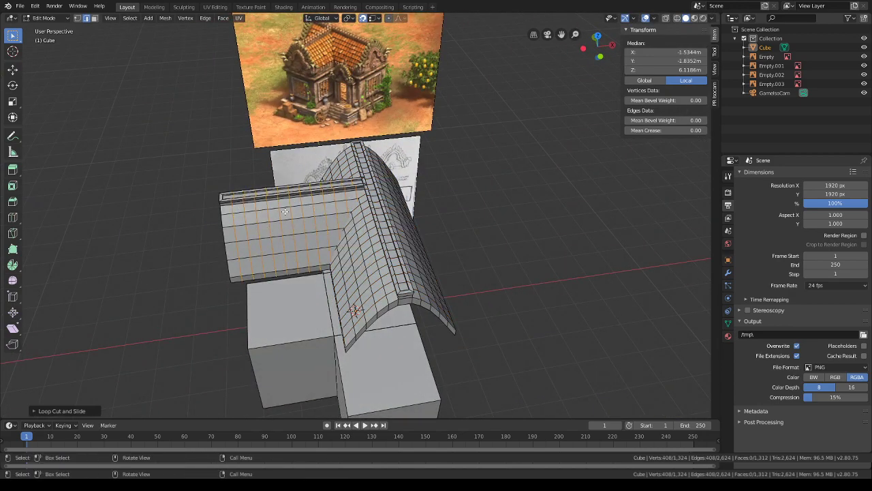
middle_click_drag(285, 211, 302, 203)
key("ctrl+z")
- Add 14 evenly spaced loop cuts across the length of the shorter crossing roof
key("ctrl+r")
scroll(301, 203, "up", 8)
scroll(301, 203, "up", 6)
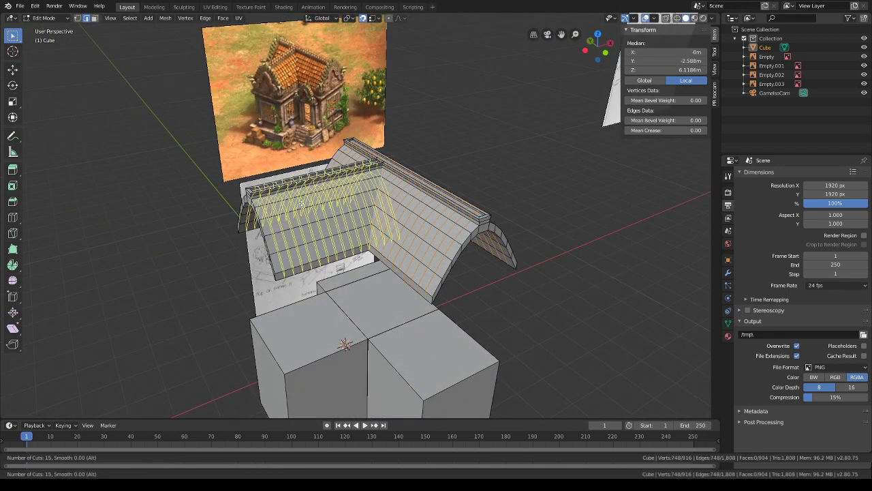
left_click(301, 203)
right_click(300, 204)
middle_click_drag(301, 203, 461, 212)
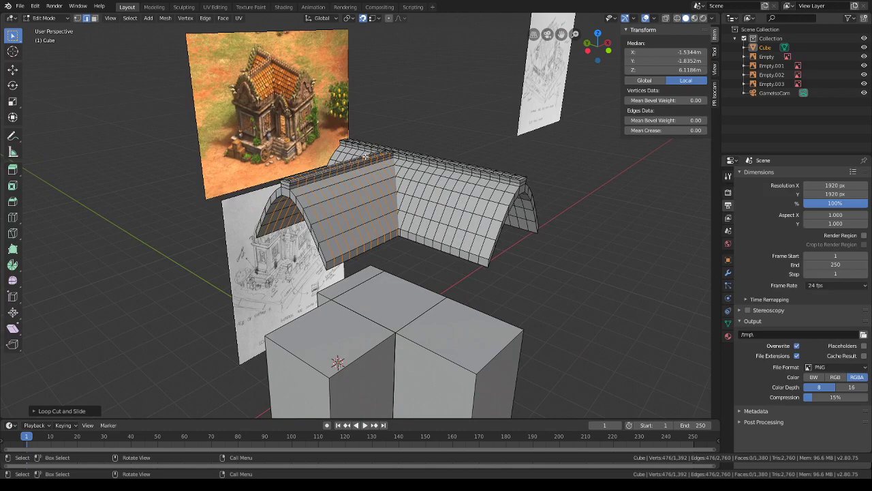
- Select the end face on top of the shorter roof's ridge cap and place the 3D cursor on it
middle_click_drag(365, 155, 373, 188)
left_click(95, 19)
scroll(366, 199, "up", 2)
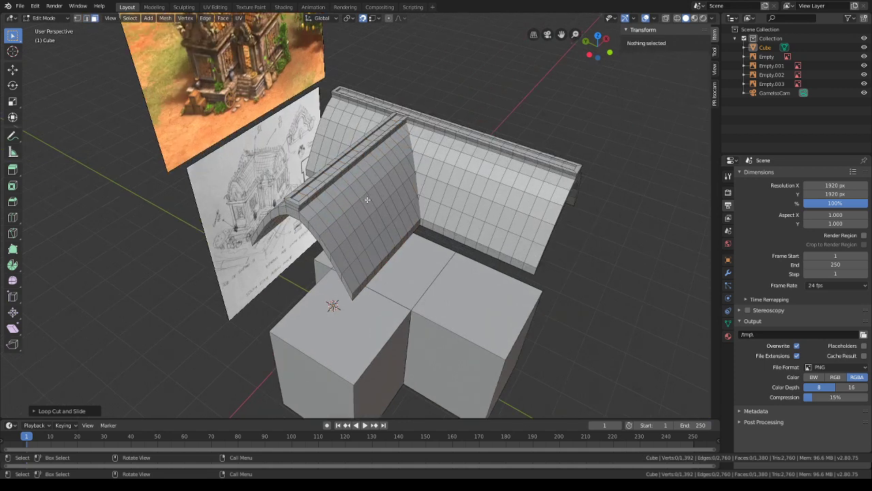
left_click(276, 190)
key("shift+s")
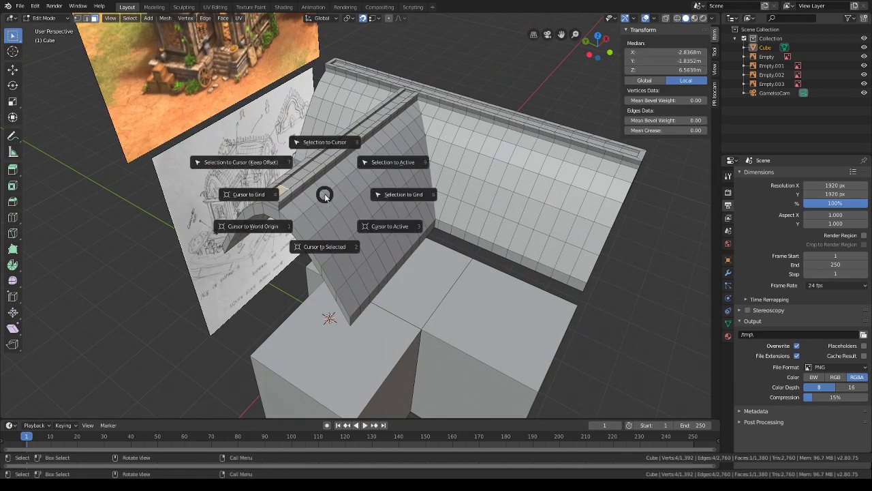
left_click(325, 244)
- Switch the house mesh from Edit Mode to Object Mode
key("shift+a")
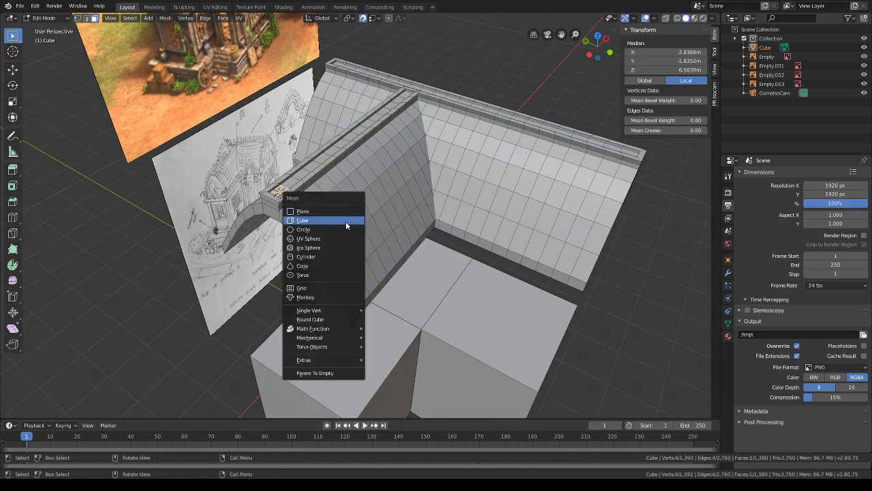
left_click(62, 19)
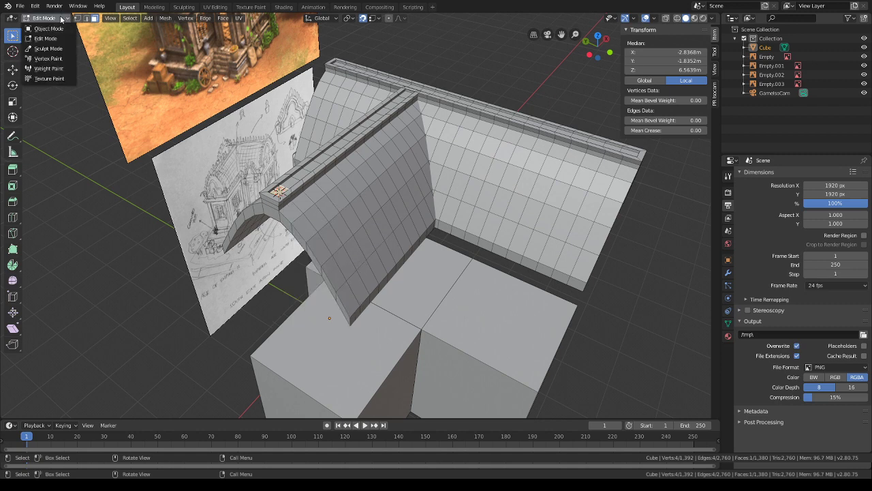
left_click(44, 27)
mouse_move(418, 149)
middle_mouse_down()
mouse_move(426, 186)
mouse_move(409, 164)
middle_mouse_up()
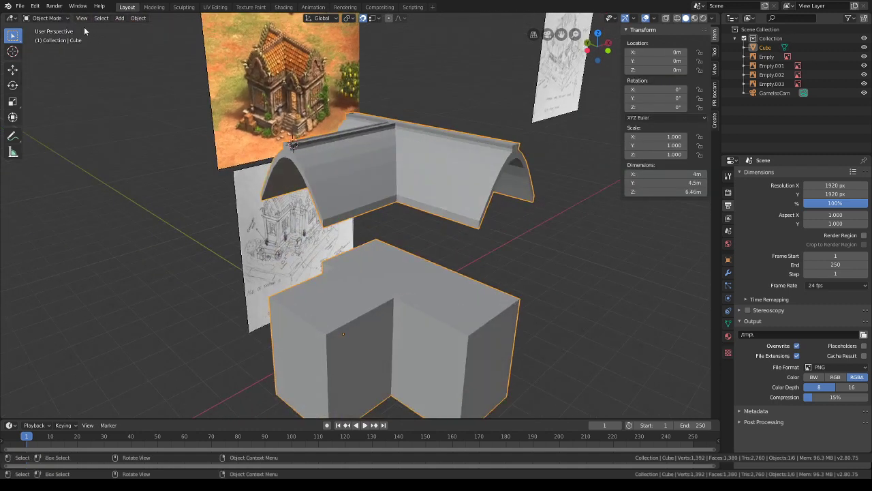
- Select both crossing roof pieces with their ridge caps and lower them vertically about 2.2 m onto the wall blocks
left_click(61, 18)
left_click(48, 37)
key("l")
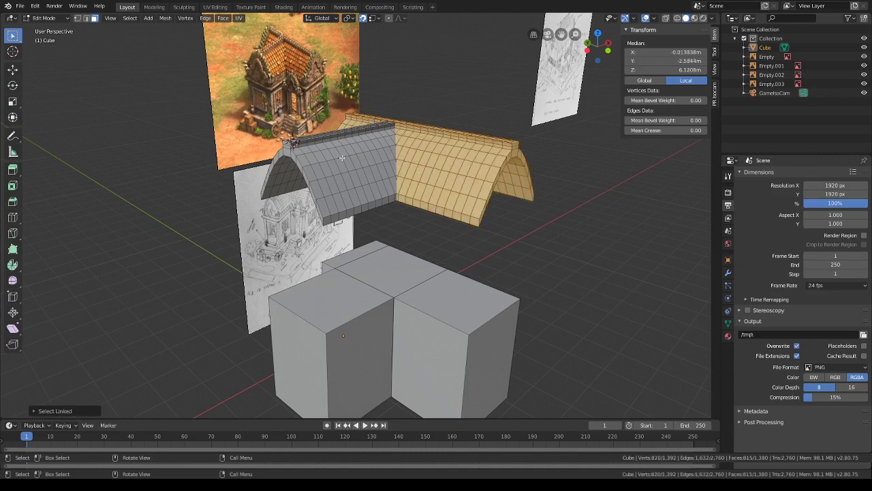
key("l")
middle_click_drag(341, 157, 416, 171)
key("g")
key("z")
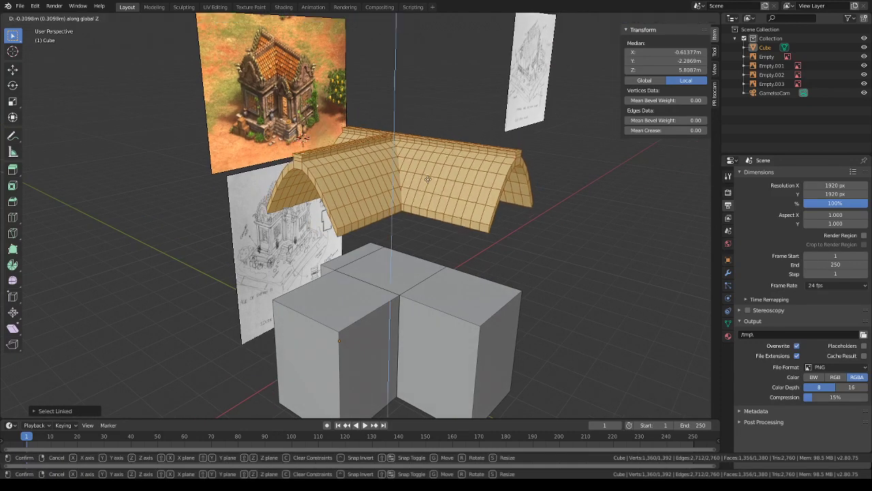
left_click(533, 248)
middle_click_drag(533, 249, 511, 228)
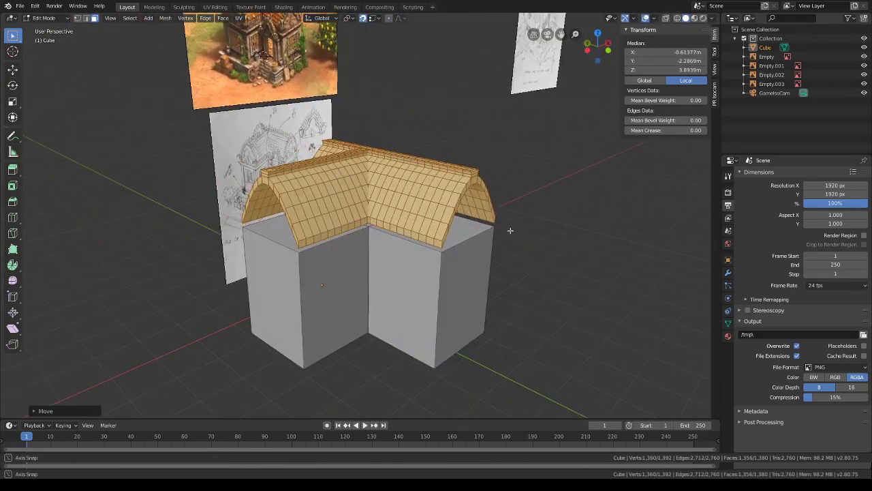
middle_click_drag(410, 162, 406, 195)
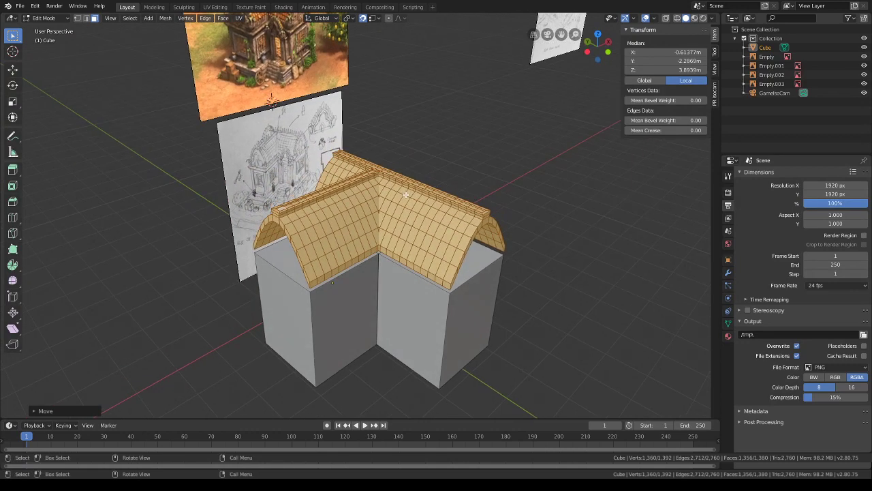
- Select only the end face on top of the shorter roof's ridge cap and snap the 3D cursor to it
middle_click_drag(399, 203, 389, 194)
scroll(388, 195, "up", 4)
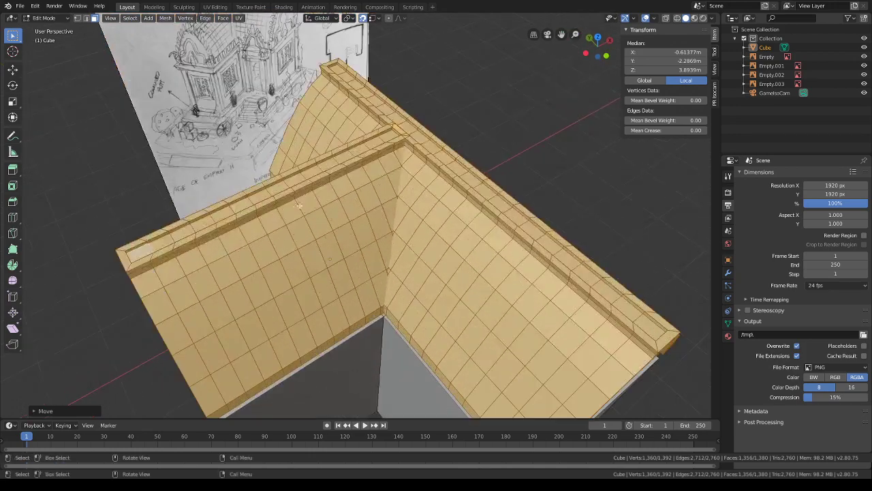
middle_click_drag(273, 195, 388, 195, "shift")
scroll(327, 163, "down", 2)
middle_click_drag(247, 120, 252, 110)
left_click(44, 17)
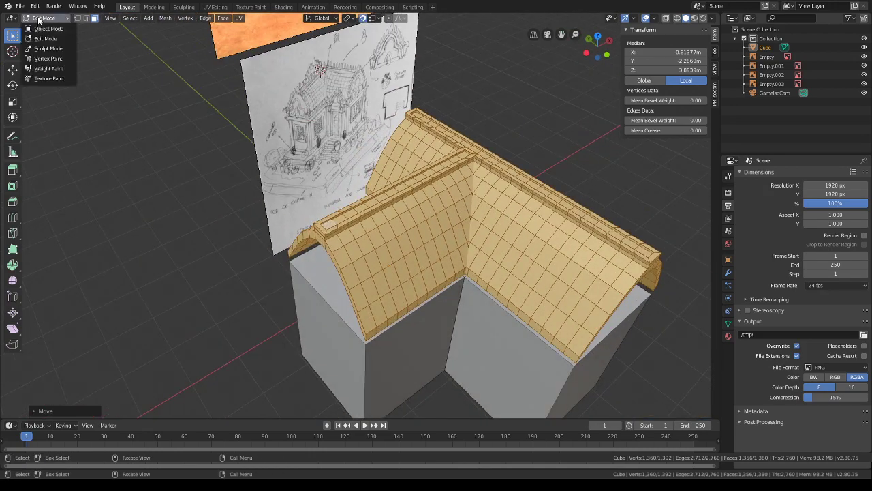
left_click(47, 28)
middle_click_drag(341, 222, 404, 252)
left_click(45, 18)
left_click(46, 38)
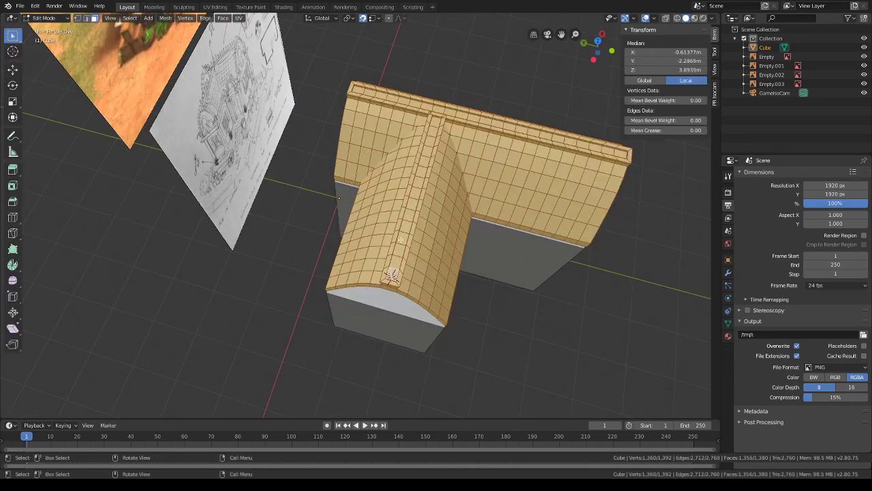
left_click(441, 285)
key("shift+s")
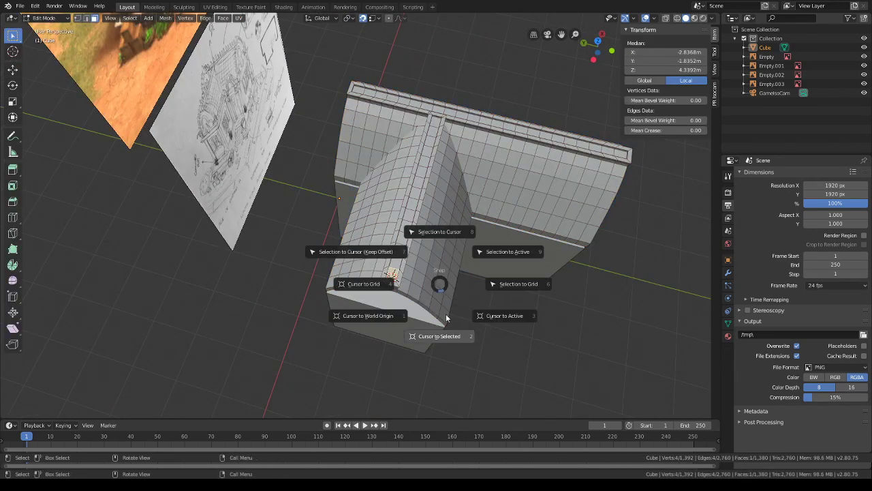
left_click(447, 318)
- Return the house mesh to Object Mode
left_click(45, 17)
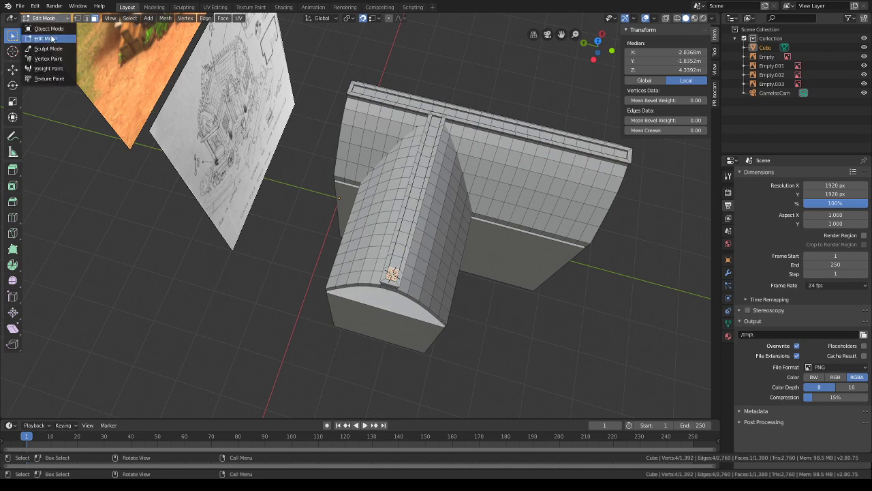
left_click(46, 18)
left_click(47, 29)
- Add a mesh cylinder with 5 vertices at the 3D cursor on the shorter roof's ridge end
key("shift+a")
mouse_move(480, 266)
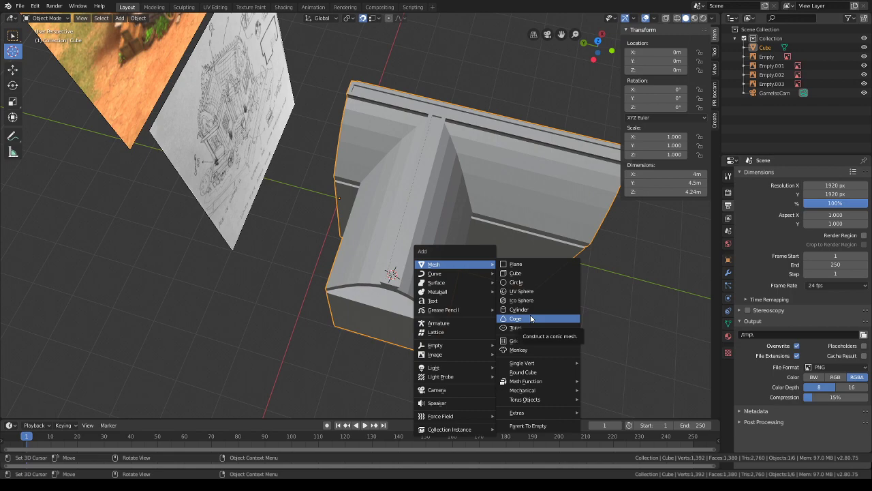
mouse_move(389, 205)
middle_mouse_down()
mouse_move(374, 183)
mouse_move(302, 178)
middle_mouse_up()
middle_click_drag(301, 179, 302, 284, "shift")
scroll(333, 256, "up", 4)
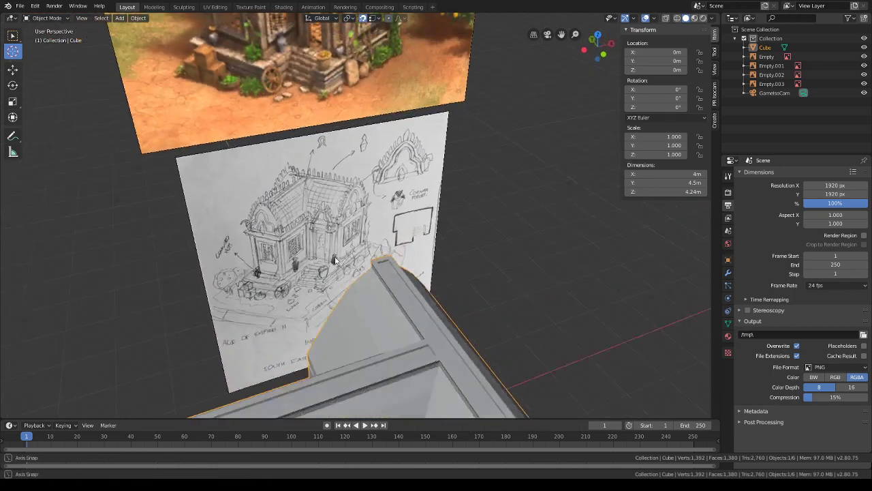
scroll(361, 185, "up", 1)
scroll(386, 258, "down", 4)
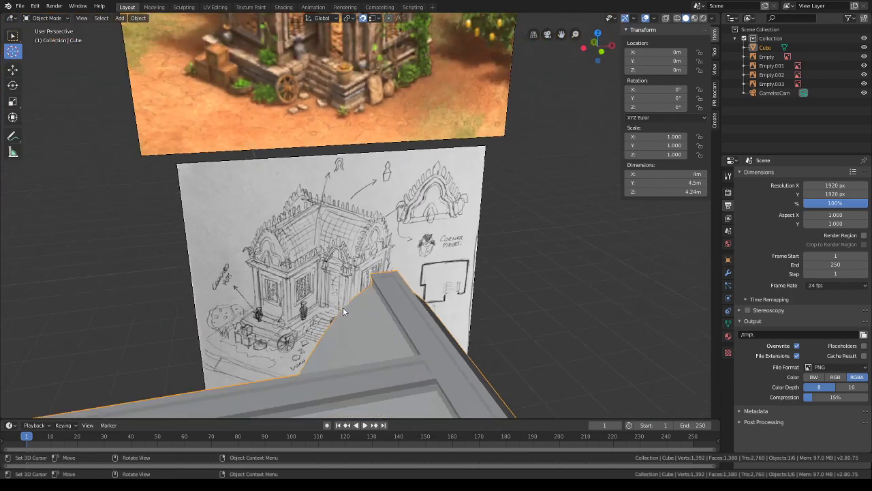
middle_click_drag(340, 316, 434, 233, "shift")
key("shift+a")
mouse_move(435, 239)
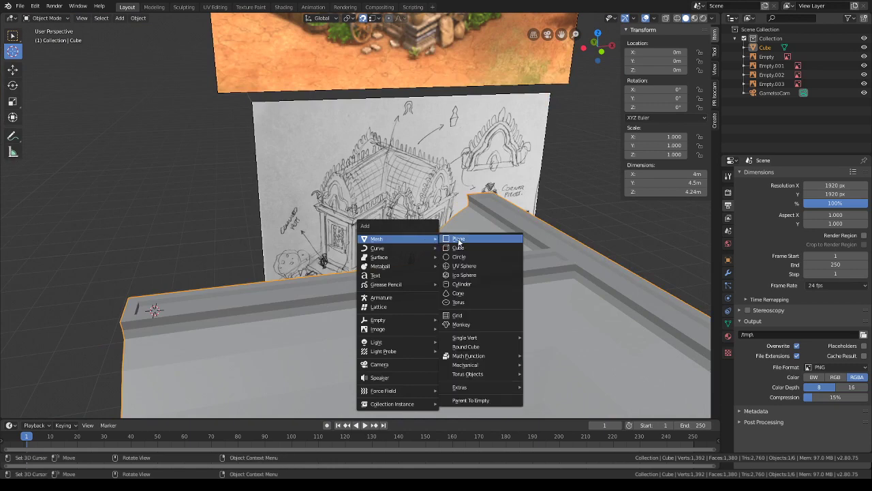
left_click(469, 283)
middle_click_drag(441, 278, 394, 285)
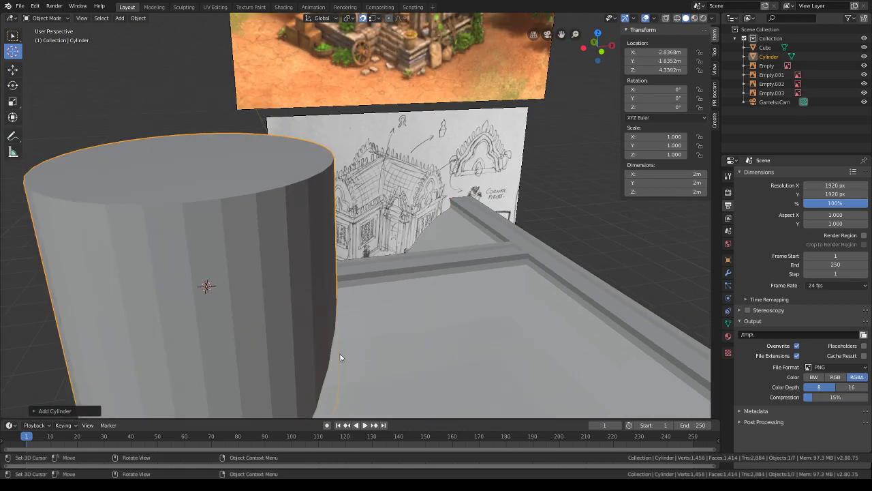
left_click(61, 411)
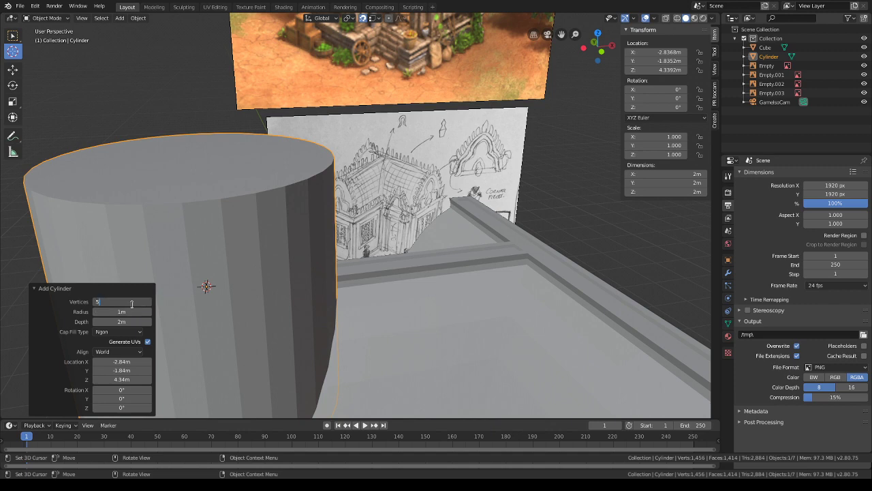
key("Return")
- Shrink the cylinder uniformly to about 0.14 m tall and raise it about 0.08 m above the ridge cap's surface
key("s")
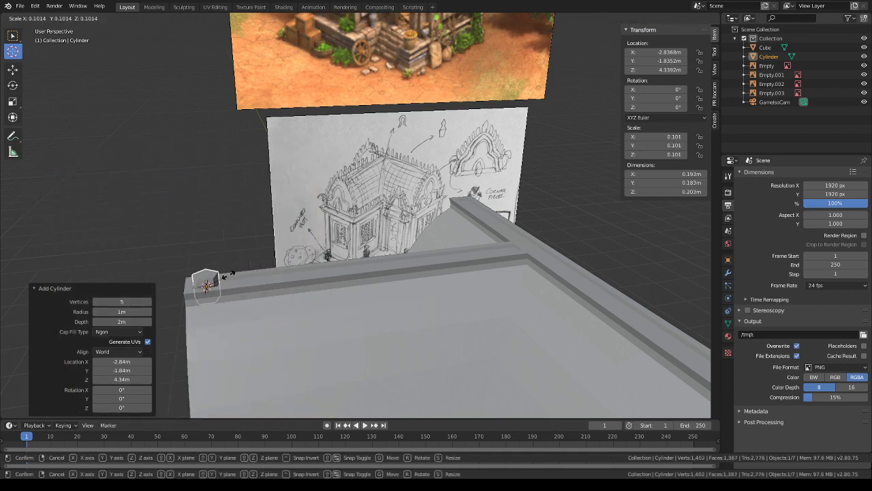
left_click(231, 274)
key("s")
left_click(253, 278)
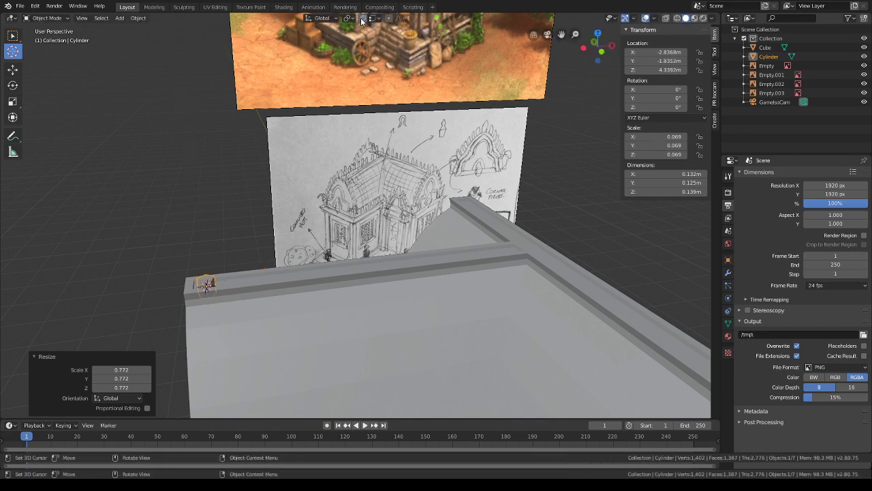
middle_click_drag(251, 195, 323, 146, "shift")
key("g")
key("z")
left_click(325, 135)
- Resize the cylinder to about 0.11 m wide and 0.15 m tall, and lower it about 0.016 m into the ridge cap
scroll(325, 136, "up", 5)
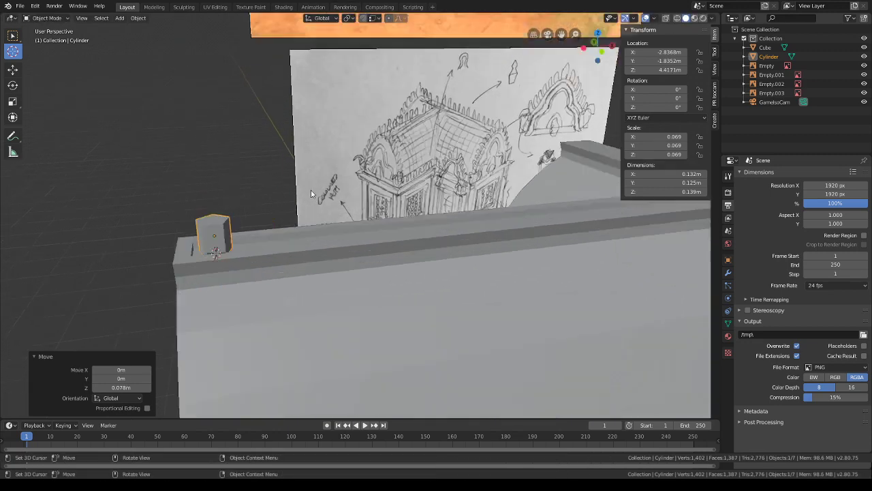
key("s")
key("shift+z")
left_click(287, 205)
key("s")
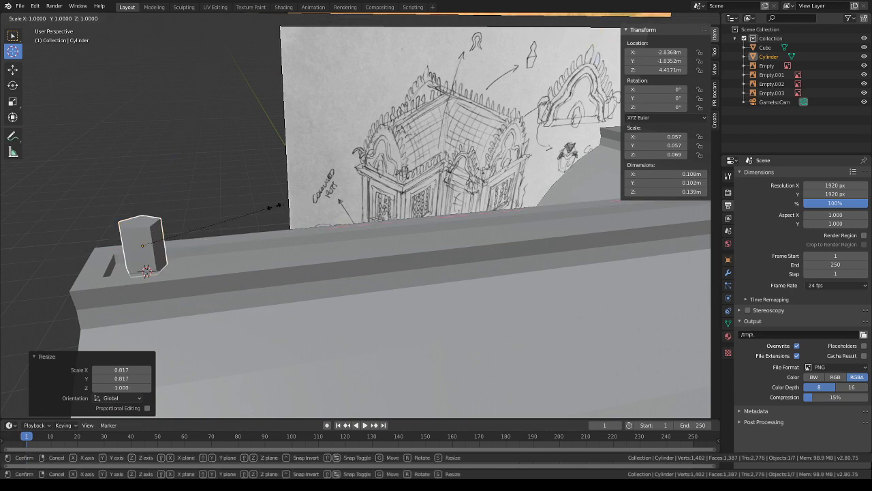
key("z")
left_click(280, 206)
key("g")
key("z")
left_click(284, 215)
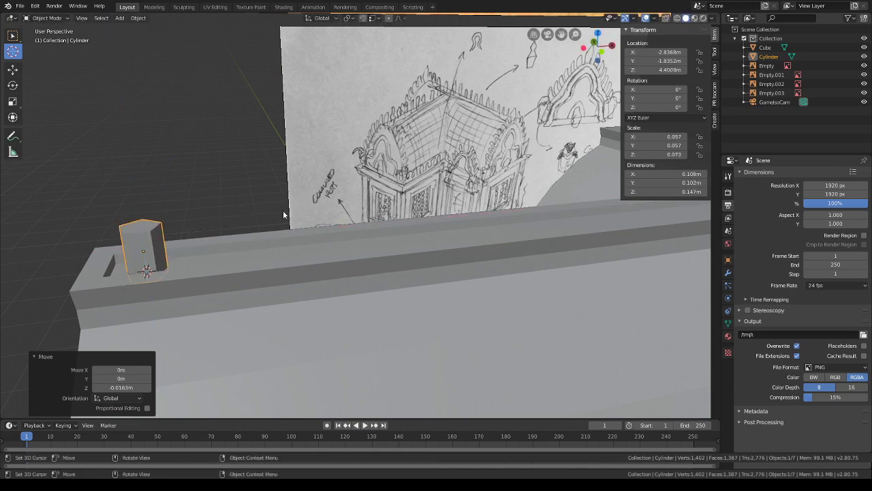
- In Edit Mode, widen the cylinder's top face about 1.35 times, and extrude it about 0.067 m into a narrower shoulder
left_click(47, 18)
left_click(58, 39)
left_click(147, 228)
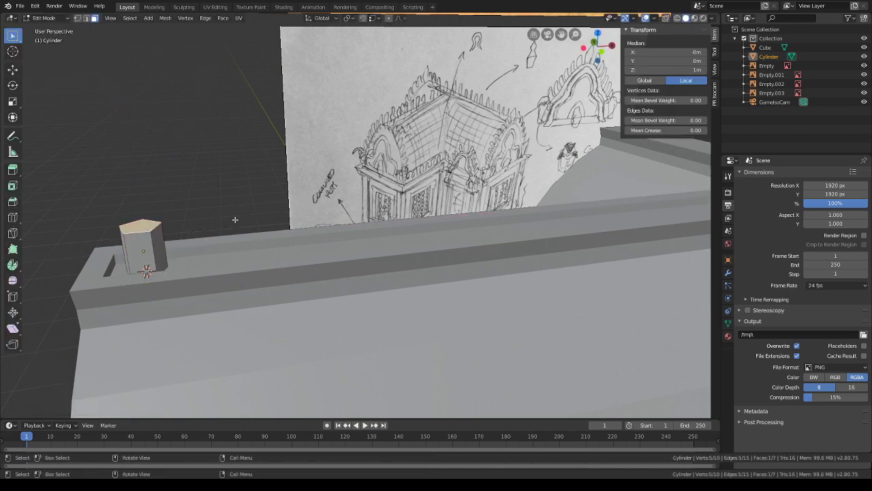
scroll(242, 215, "down", 5)
key("s")
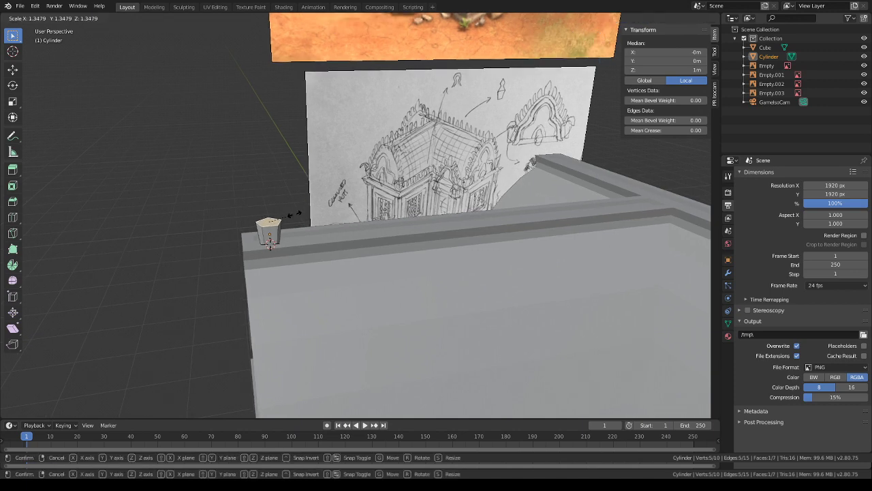
left_click(298, 214)
key("e")
left_click(344, 201)
key("s")
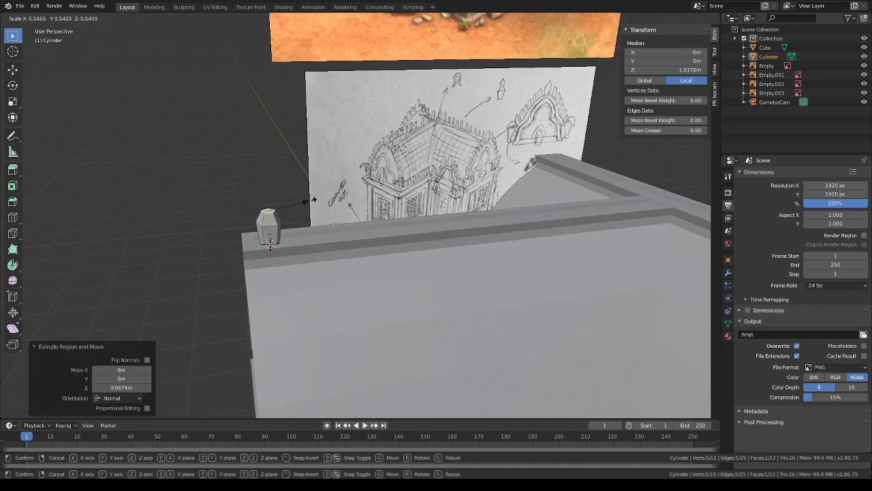
left_click(314, 199)
- Try extruding the narrowed top face about 0.016 m and enlarging it about 1.11 times, and undo both changes
key("e")
left_click(321, 198)
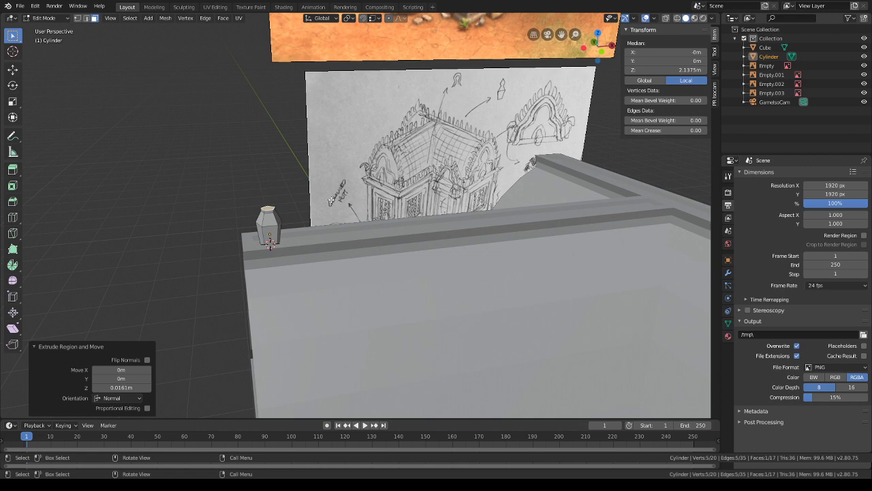
scroll(336, 200, "up", 2)
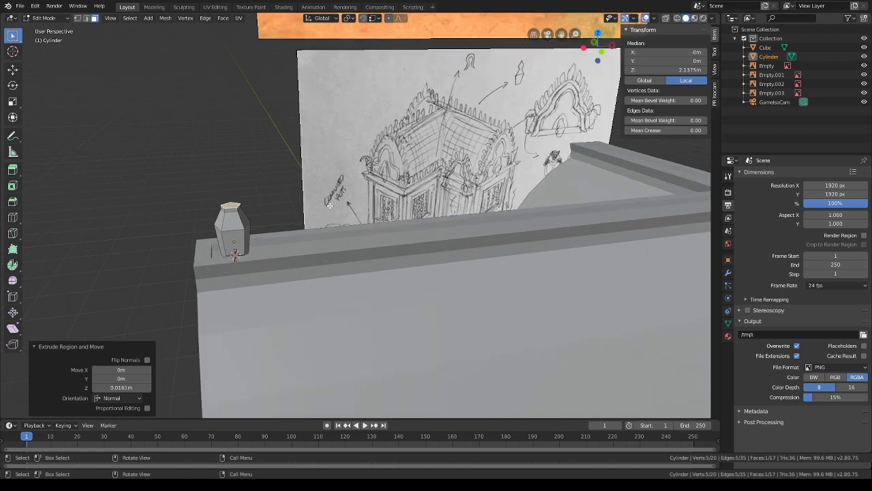
mouse_move(333, 202)
middle_mouse_down("shift")
mouse_move(355, 209)
mouse_move(347, 196)
mouse_move(366, 234)
middle_mouse_up("shift")
key("s")
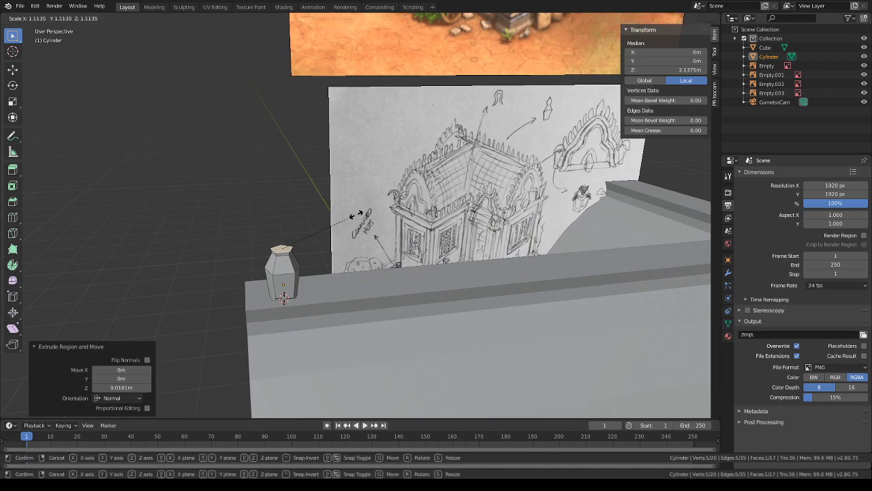
left_click(356, 215)
key("ctrl+z")
key("ctrl+z")
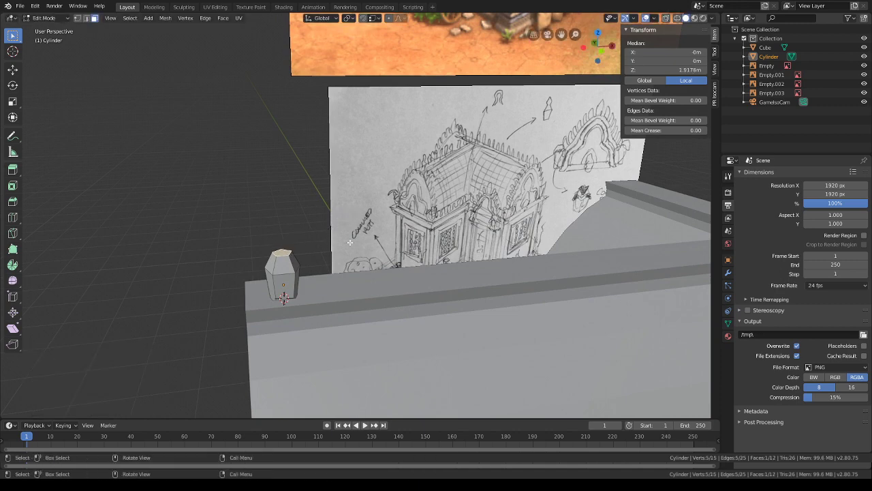
- Scale the finial's top face to about 0.954, and extrude it about 0.03 m into a rim flared about 1.32 times
key("s")
left_click(347, 242)
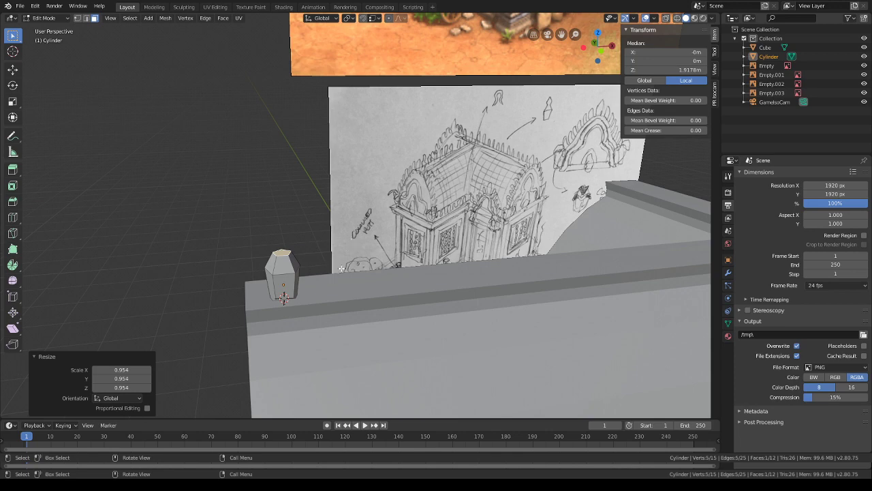
middle_click_drag(341, 268, 339, 259)
key("e")
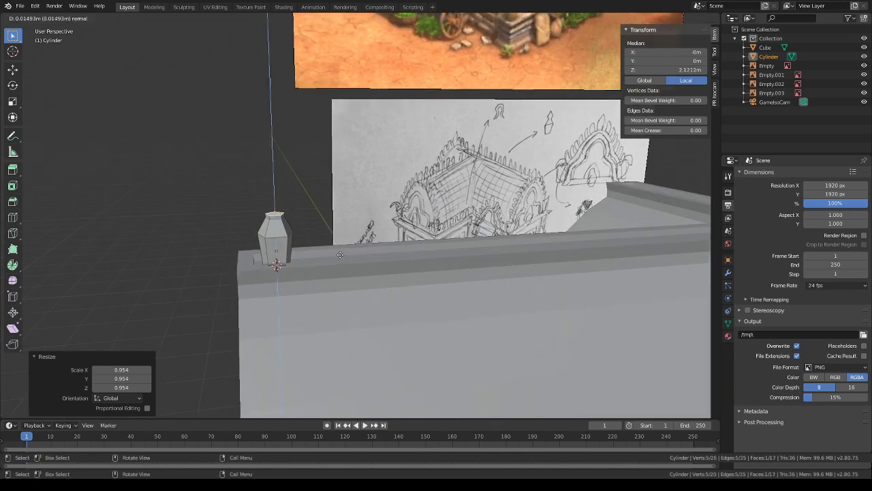
left_click(342, 251)
key("s")
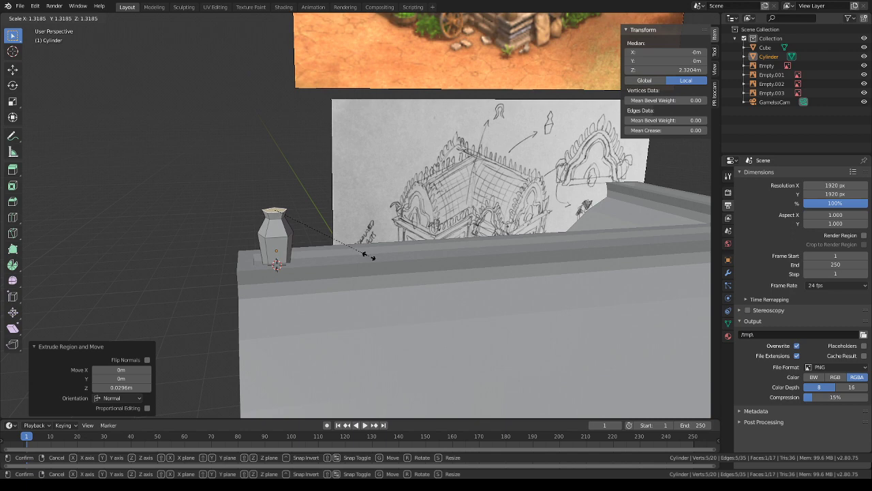
left_click(368, 256)
- Extrude the flared rim upward about 0.074 m, shrink the end face to a near point, and adjust the tip's height
key("e")
left_click(341, 239)
key("s")
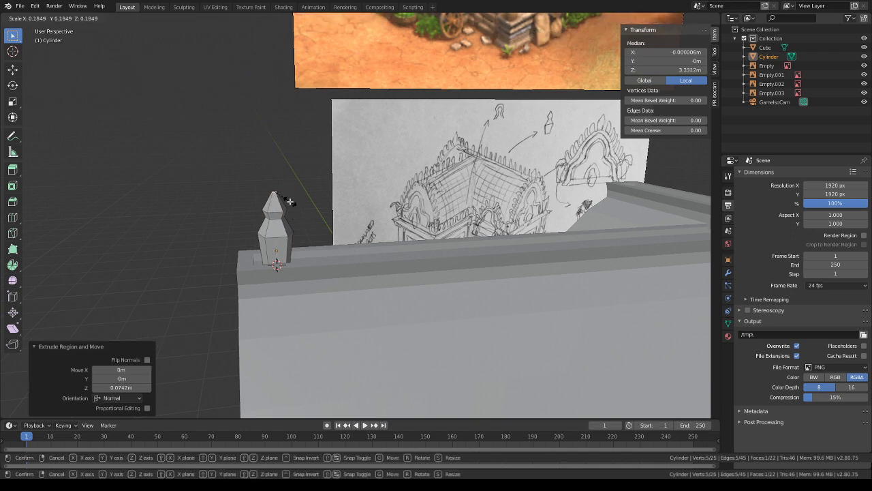
left_click(290, 202)
key("g")
key("z")
left_click(290, 199)
- Select the whole finial mesh and slim it horizontally to about 0.775 of its width, keeping its height
middle_click_drag(292, 223, 338, 192)
key("a")
key("s")
key("shift+z")
left_click(415, 238)
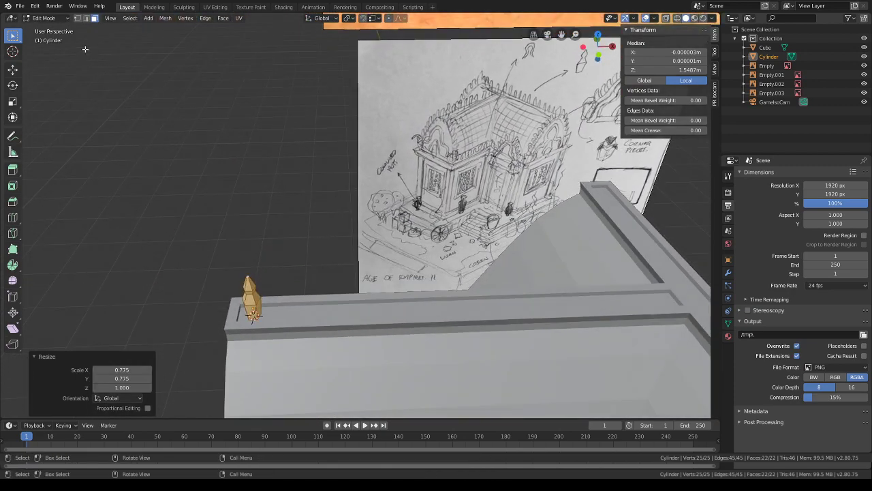
- Reposition the whole linked finial mesh vertically on the ridge cap and return to Object Mode
left_click(44, 27)
left_click(44, 19)
left_click(254, 308)
key("l")
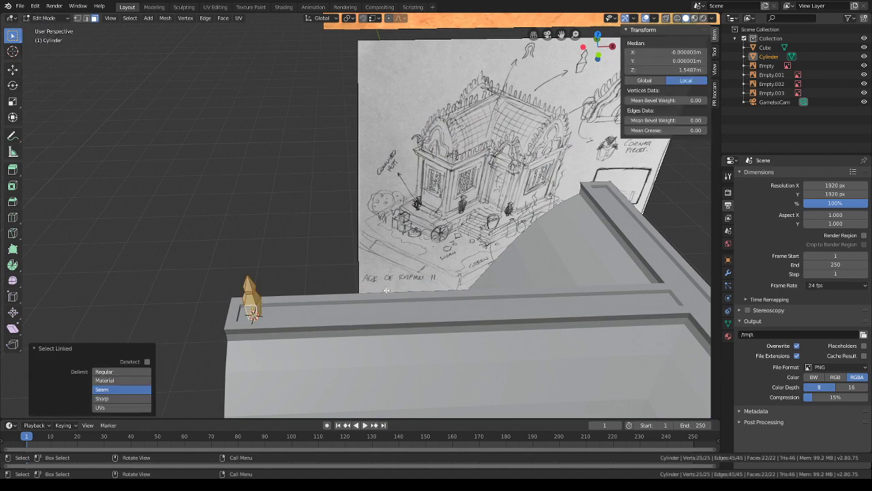
key("g")
mouse_move(386, 290)
middle_mouse_down()
mouse_move(406, 273)
mouse_move(397, 249)
mouse_move(447, 249)
mouse_move(364, 256)
mouse_move(383, 277)
middle_mouse_up()
key("z")
left_click(401, 273)
left_click(48, 18)
left_click(49, 29)
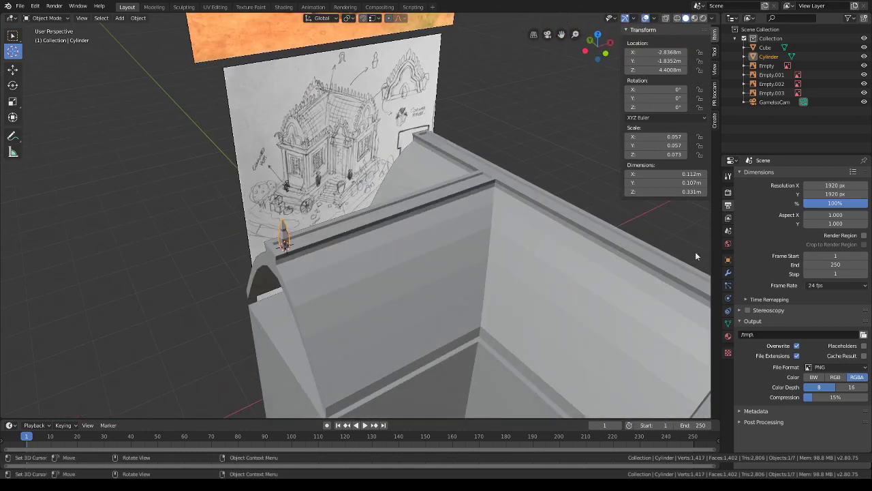
- Add an Array modifier to the ridge finial
left_click(728, 285)
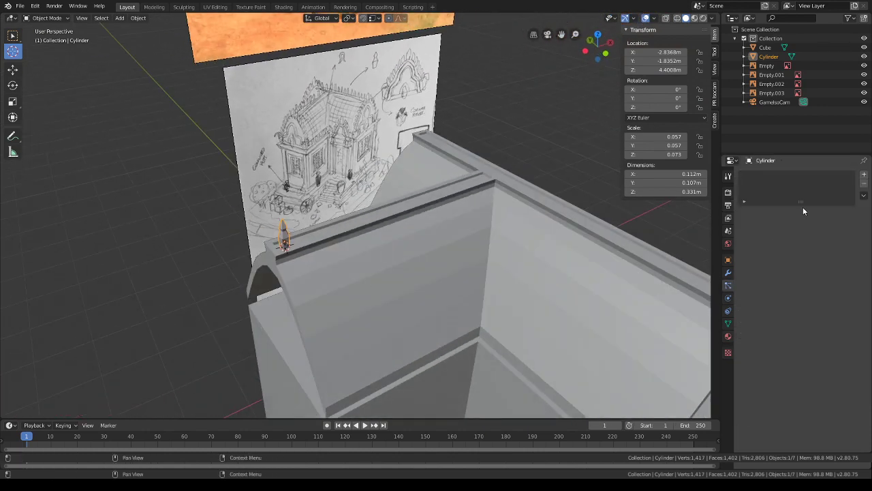
left_click(824, 175)
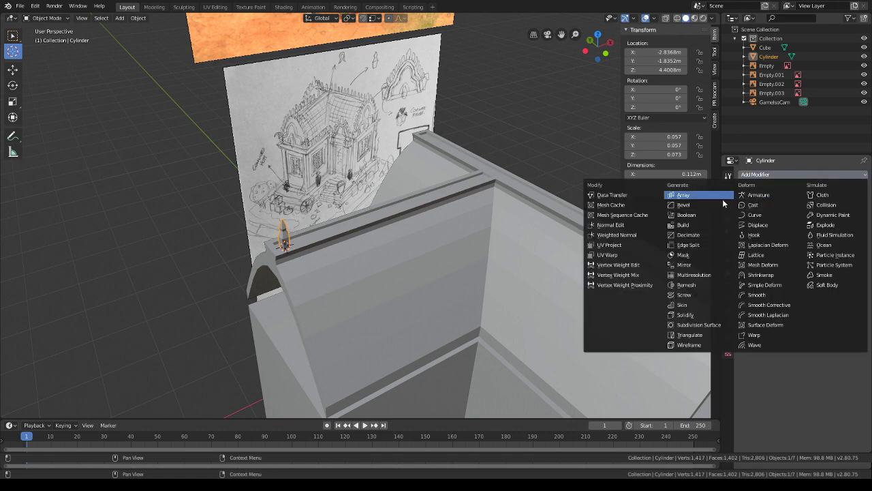
left_click(722, 198)
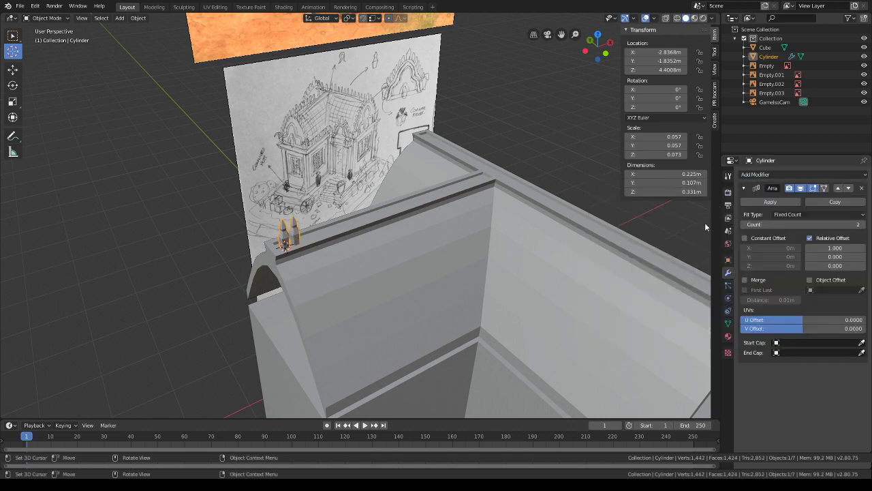
- Set the finial array's relative X offset to 1.5 and its count to 16 so the row runs to the crossing ridge
left_click(863, 224)
left_click(863, 224)
left_click(863, 224)
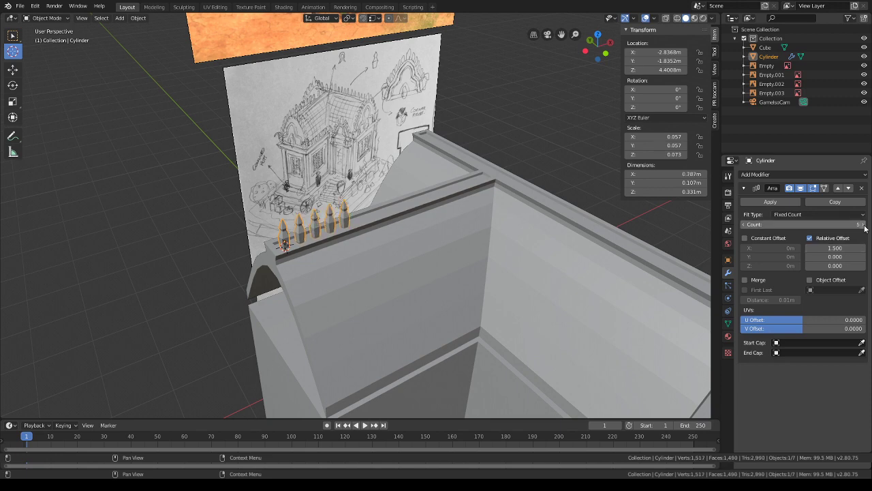
left_click(865, 228)
left_click(865, 228)
left_click(865, 227)
left_click(865, 228)
left_click(865, 228)
left_click(865, 227)
left_click(865, 227)
double_click(864, 228)
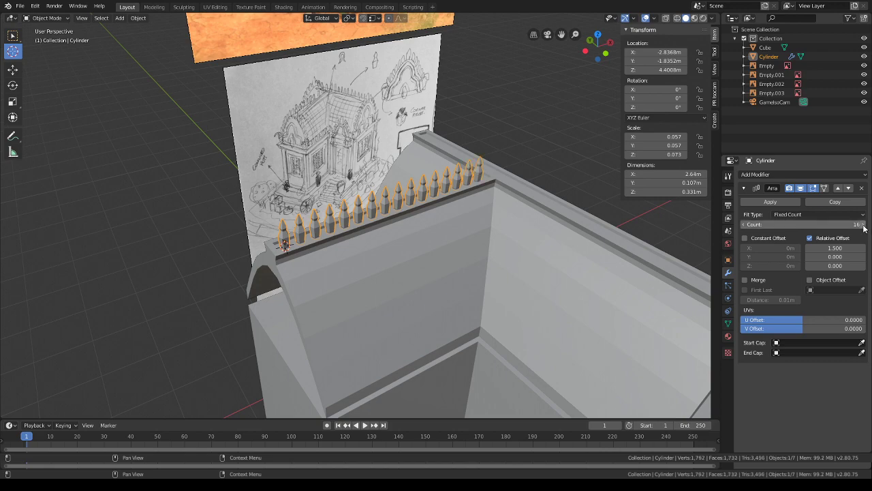
- Shift the finial row about 0.02 m along X on its ridge cap
middle_click_drag(664, 236, 503, 266)
key("g")
key("y")
left_click(588, 243)
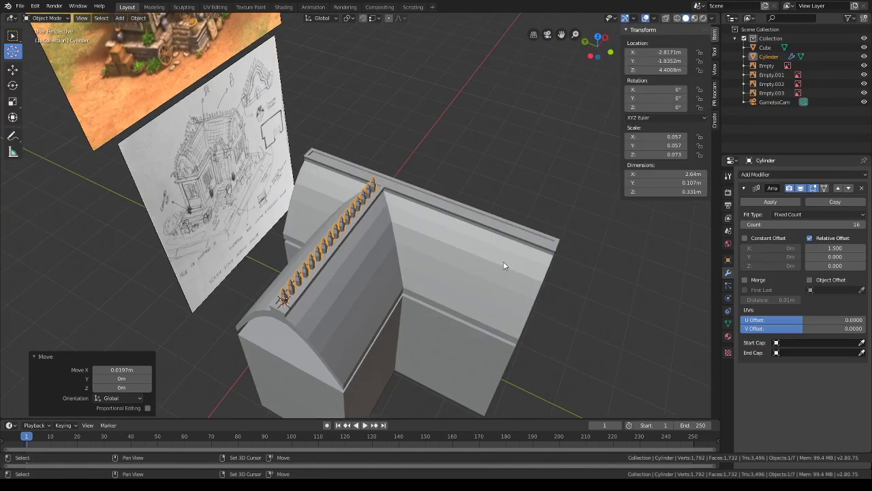
- Duplicate the finial row, rotate the copy 90° about Z, and move it onto the crossing ridge
key("shift+d")
key("shift+z")
left_click(566, 238)
type("rz90")
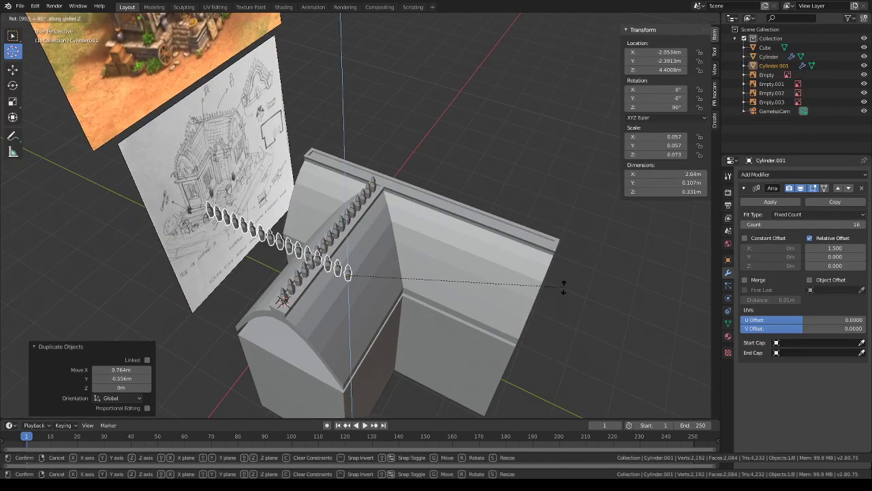
key("Return")
key("g")
left_click(57, 264)
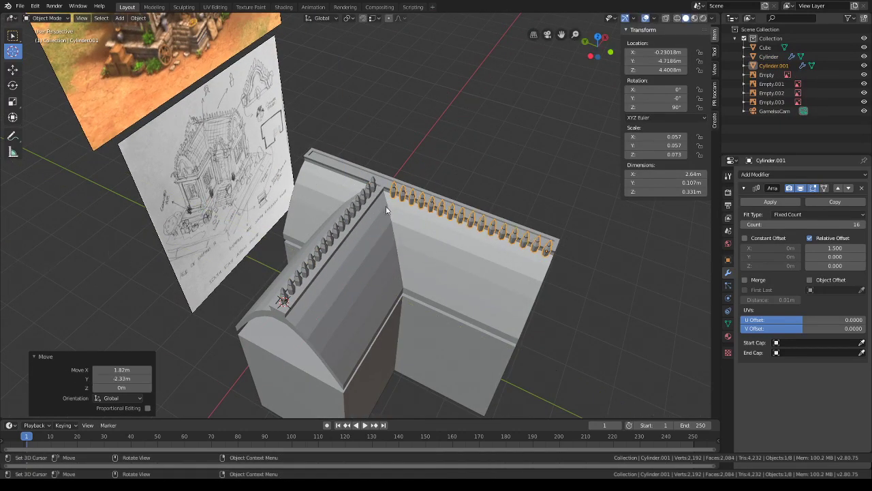
- Align the duplicated finial row with the crossing ridge cap, starting at the gable end, with small X and Y moves
middle_click_drag(386, 210, 541, 256)
key("g")
key("shift+z")
left_click(377, 252)
key("g")
key("x")
left_click(459, 229)
key("g")
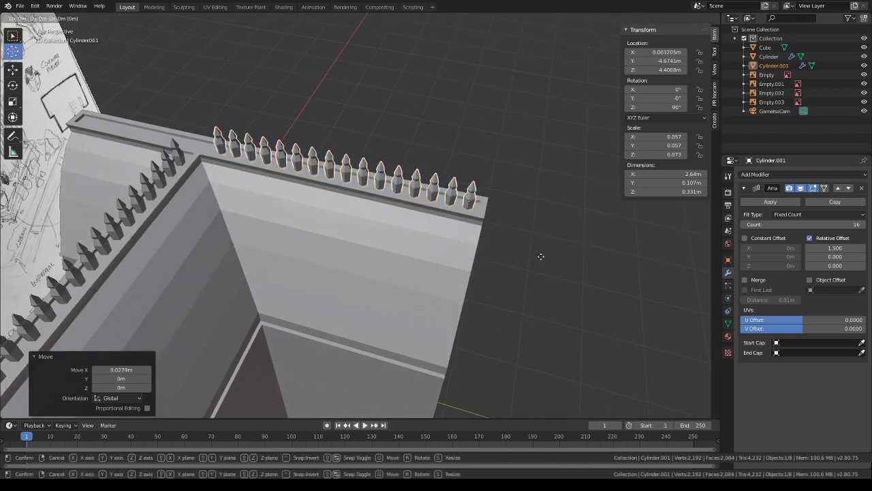
key("y")
left_click(543, 256)
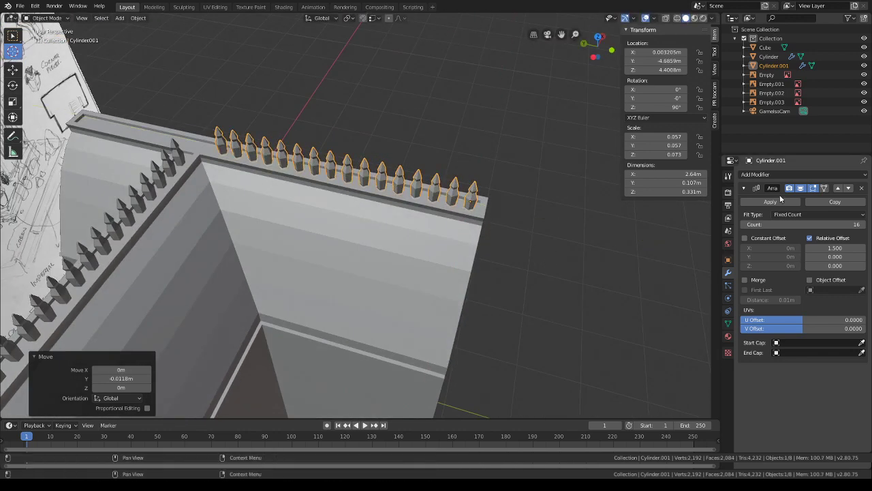
- Set the crossing ridge's finial array count to 26 so it spans the whole ridge
left_click(864, 225)
left_click(863, 225)
left_click(862, 225)
left_click(863, 225)
left_click(862, 225)
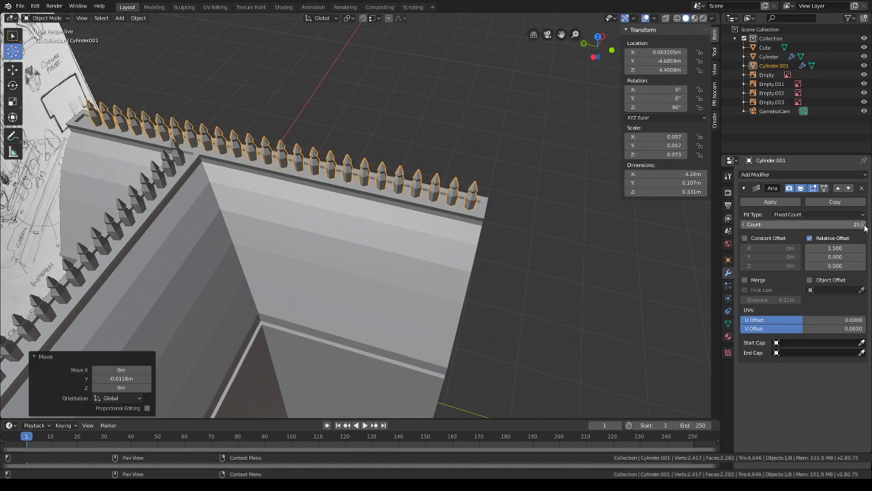
left_click(863, 225)
middle_click_drag(491, 203, 55, 61)
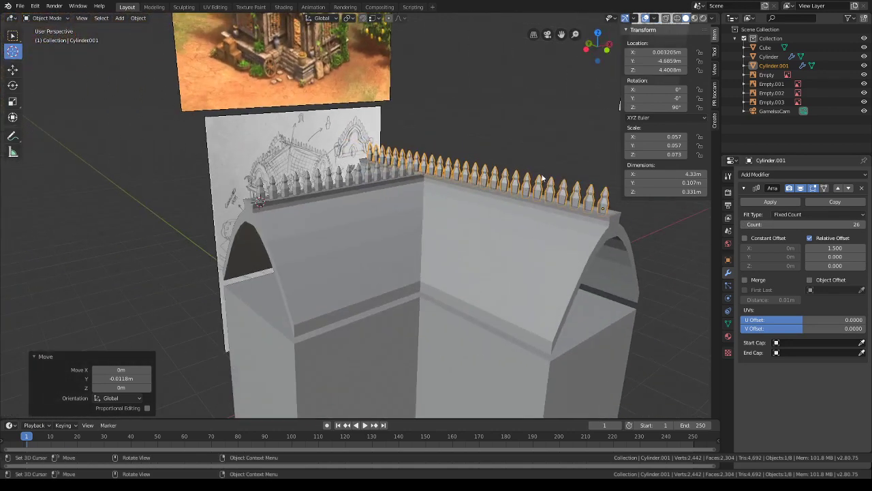
- Select the sketch and color reference images behind the house and raise them about 3.3 m along Z
left_click(152, 146)
scroll(409, 191, "down", 2)
middle_click_drag(426, 181, 426, 217)
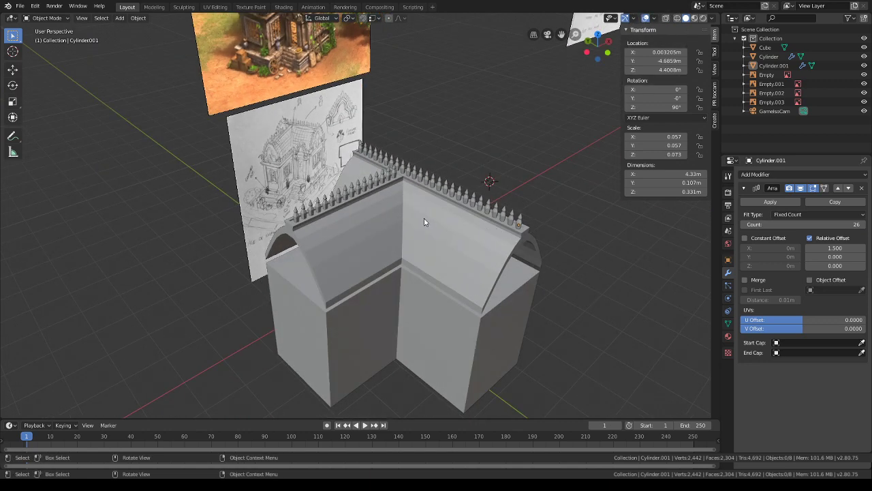
left_click_drag(280, 140, 228, 93)
scroll(228, 93, "down", 2)
key("g")
key("z")
left_click(386, 68)
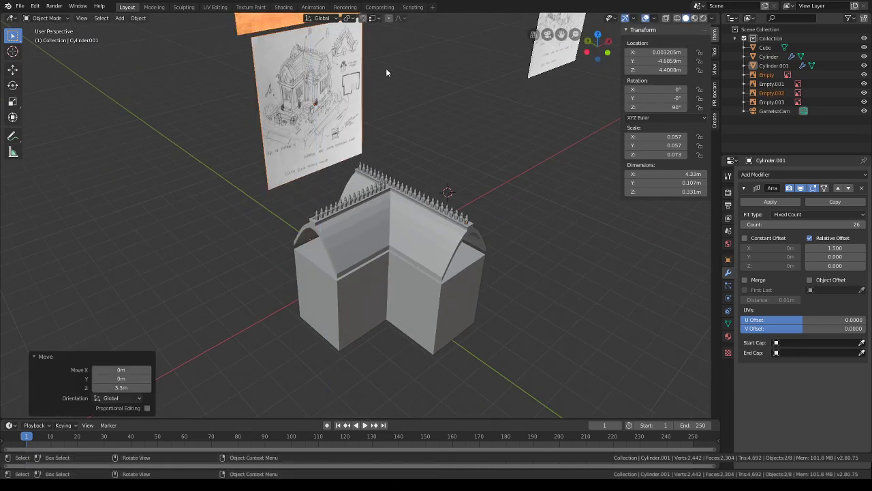
middle_click_drag(475, 167, 454, 204)
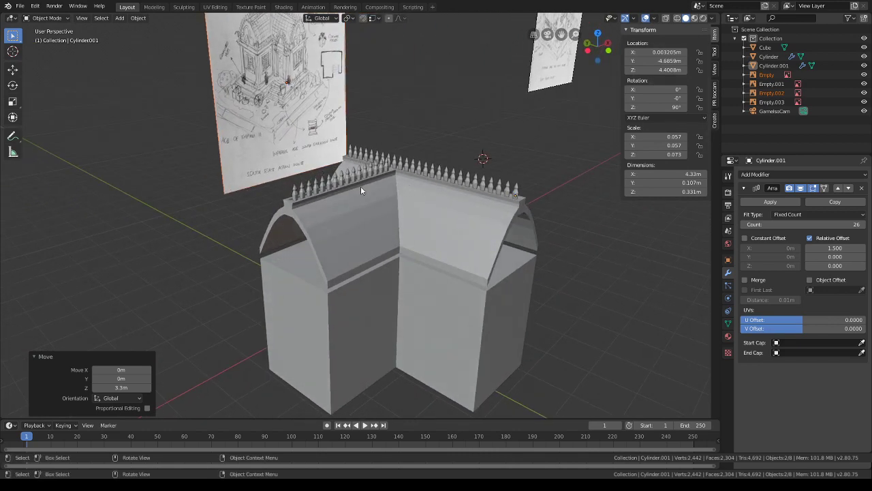
- Enter Edit Mode on the house mesh and cut two centered edge loops into the outermost tile column of the X-axis wing's roof
left_click(361, 213)
left_click(46, 17)
left_click(52, 35)
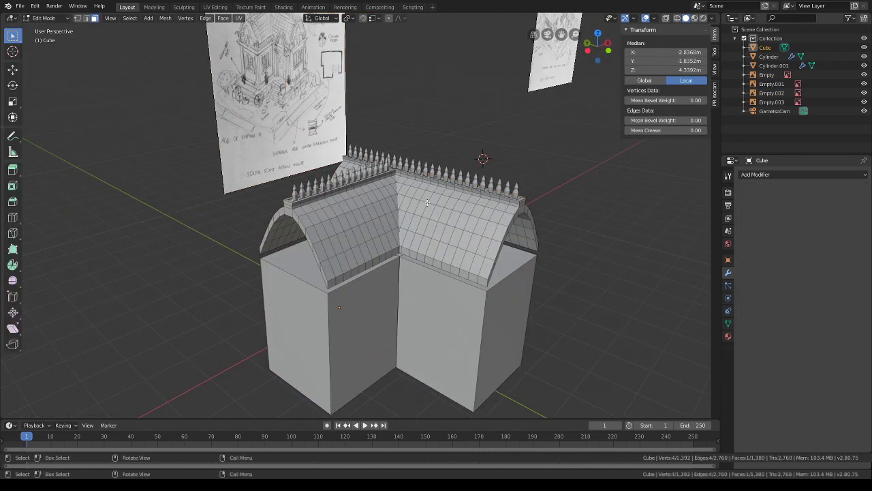
scroll(338, 221, "up", 5)
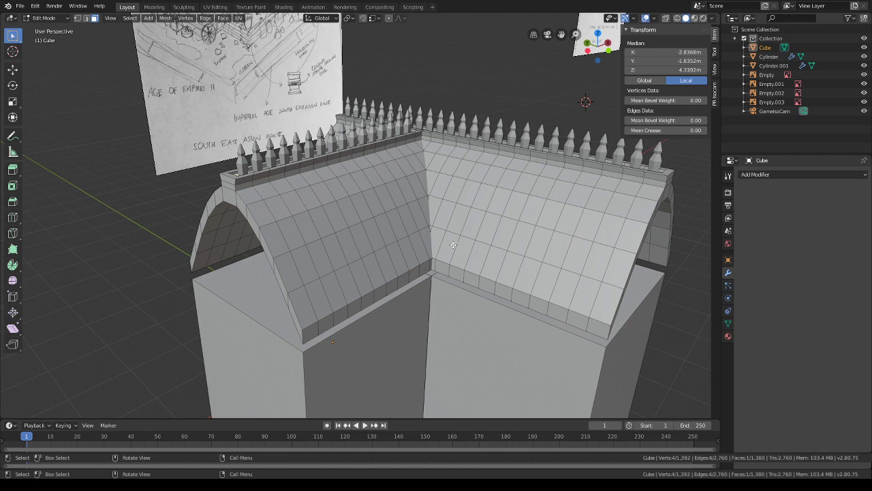
middle_click_drag(470, 230, 311, 249)
key("ctrl+r")
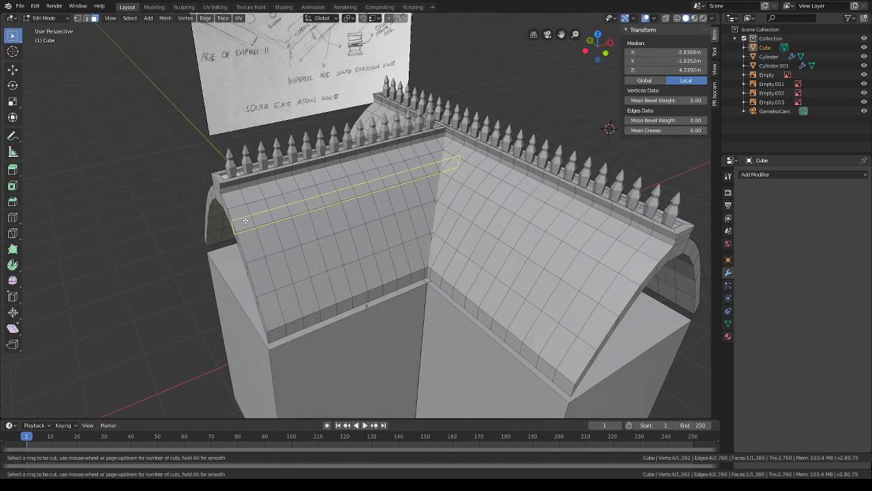
scroll(241, 225, "up", 1)
left_click(241, 226)
right_click(242, 226)
- Continue inward along the X-axis wing's roof, cutting two centered edge loops into each successive tile column
key("ctrl+r")
scroll(265, 226, "up", 1)
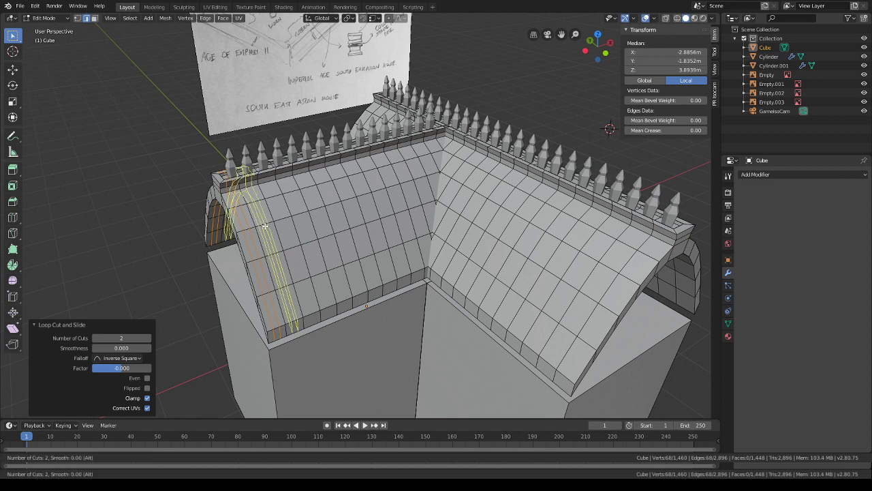
left_click(283, 219)
right_click(286, 218)
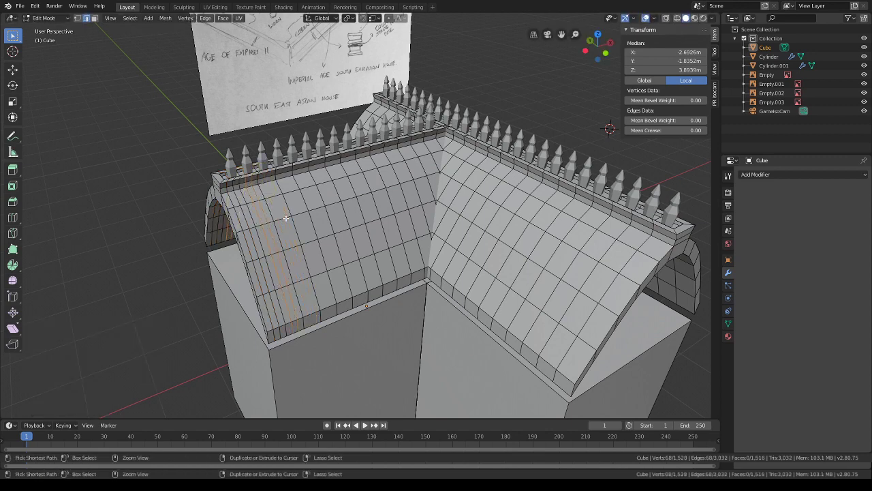
key("ctrl+r")
left_click(287, 220)
right_click(294, 217)
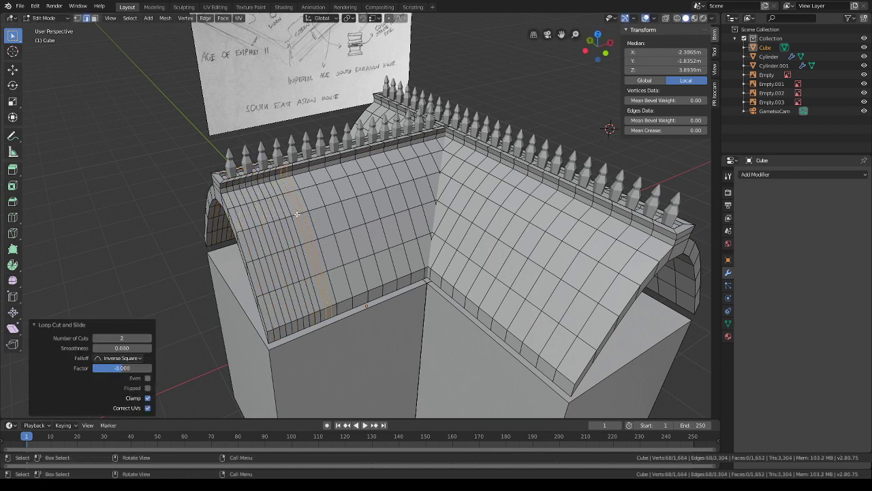
key("ctrl+r")
left_click(349, 200)
right_click(355, 198)
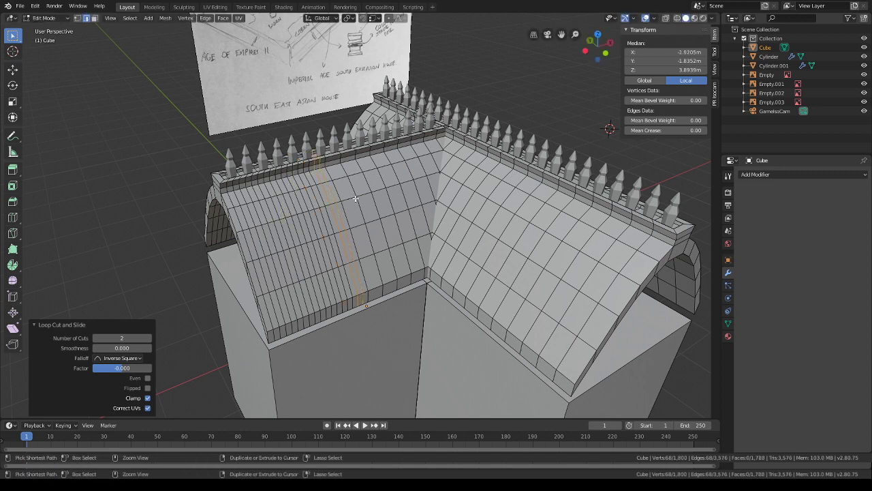
key("ctrl+r")
left_click(354, 198)
right_click(352, 196)
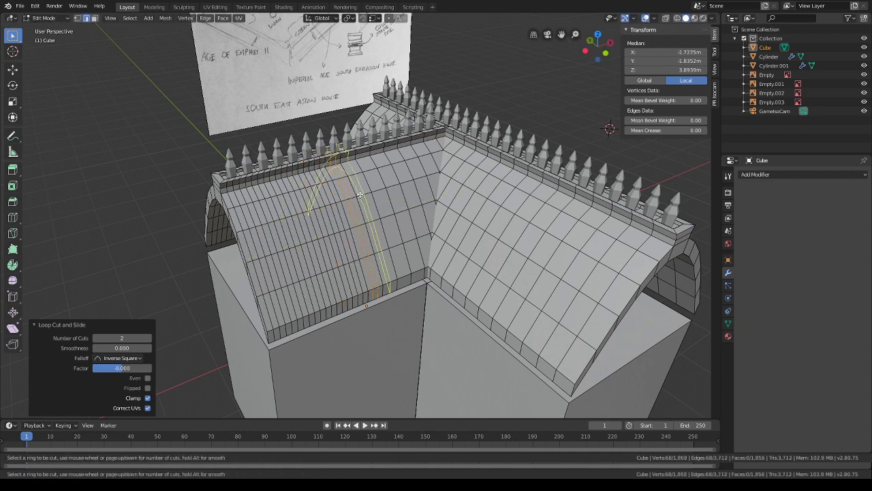
left_click(360, 194)
right_click(360, 194)
key("ctrl+r")
left_click(376, 188)
right_click(377, 188)
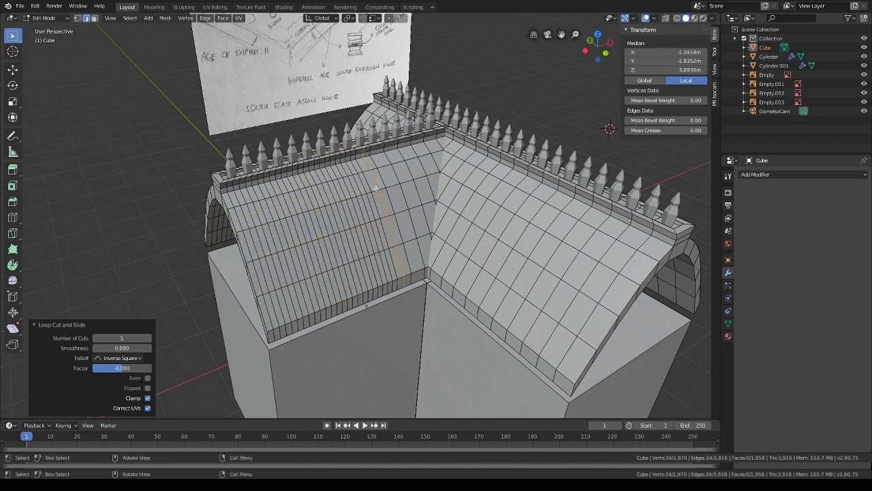
key("ctrl+z")
- Cut two centered edge loops into each of the X-axis roof's next tile columns approaching the roof junction
middle_click_drag(397, 198, 375, 196)
key("ctrl+r")
scroll(378, 194, "up", 1)
left_click(382, 193)
right_click(390, 191)
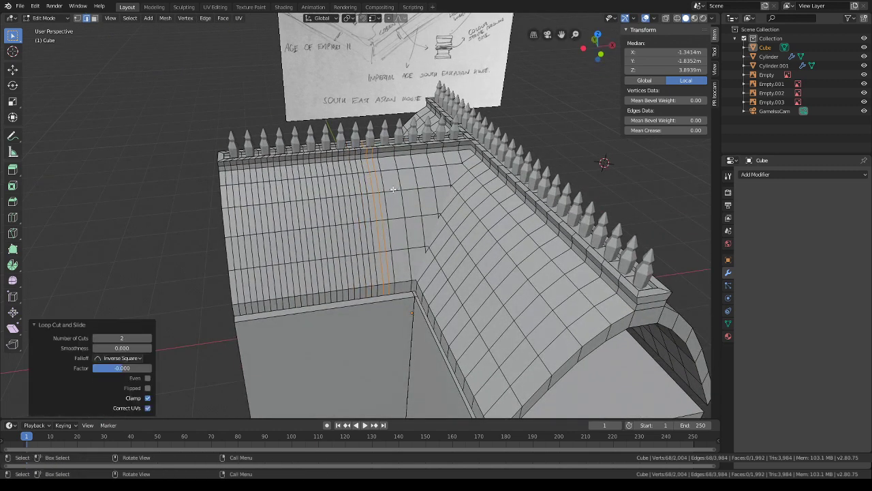
key("ctrl+r")
left_click(401, 191)
right_click(402, 191)
key("ctrl+r")
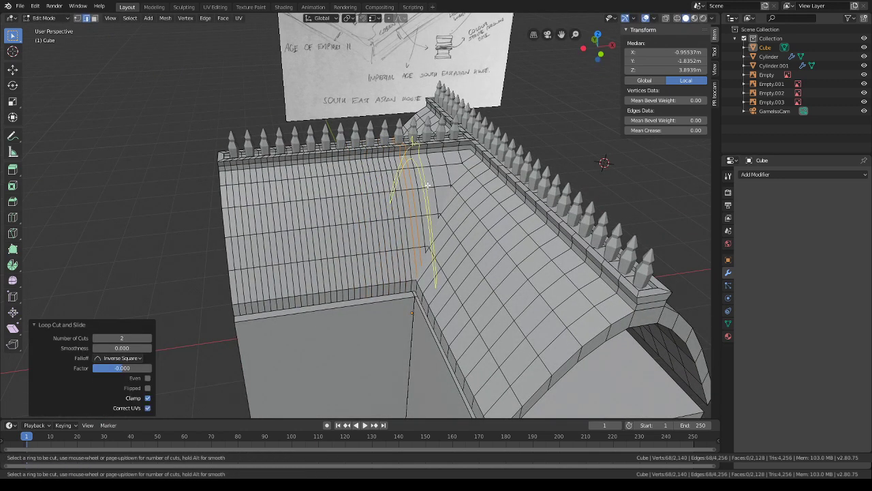
left_click(427, 185)
right_click(427, 184)
left_click(437, 184)
right_click(437, 184)
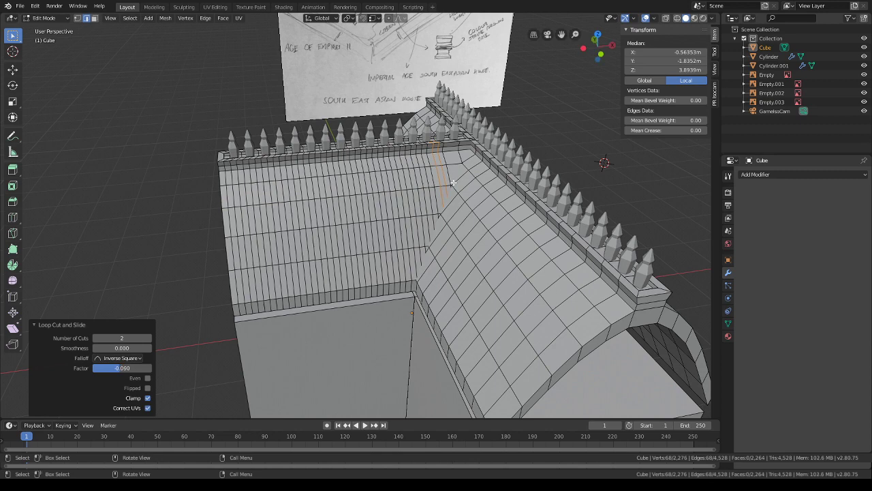
key("ctrl+z")
- Cut two centered edge loops into the X-axis roof's last tile columns where it meets the crossing roof
left_click(439, 186)
right_click(439, 185)
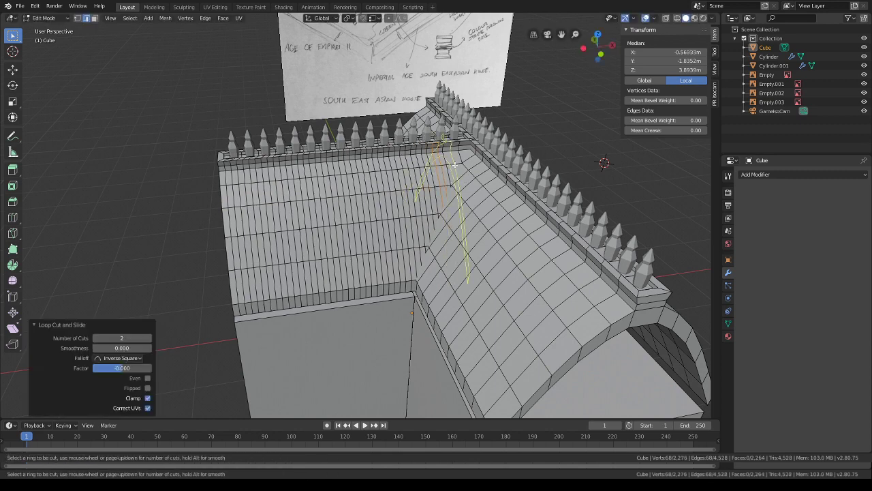
left_click(464, 156)
right_click(465, 156)
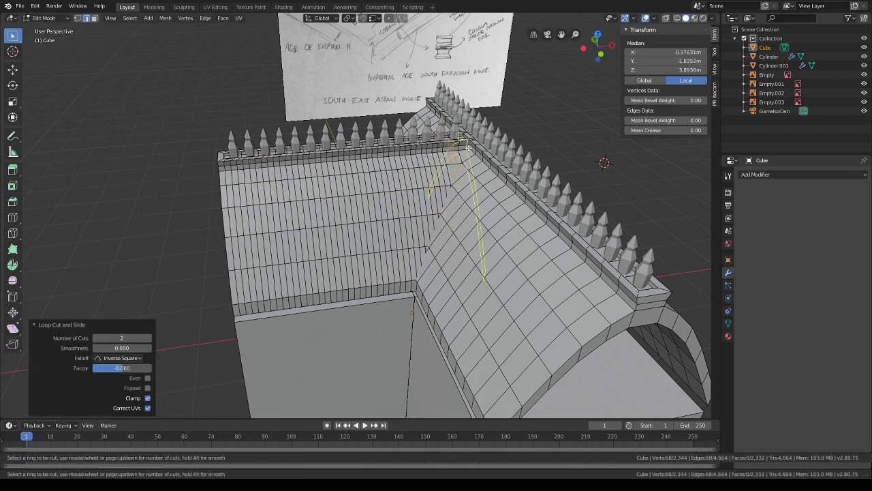
scroll(468, 147, "up", 1)
right_click(469, 147)
- Cut two centered edge loops into each of the crossing roof's tile columns beside the roof junction
middle_click_drag(469, 148, 382, 165)
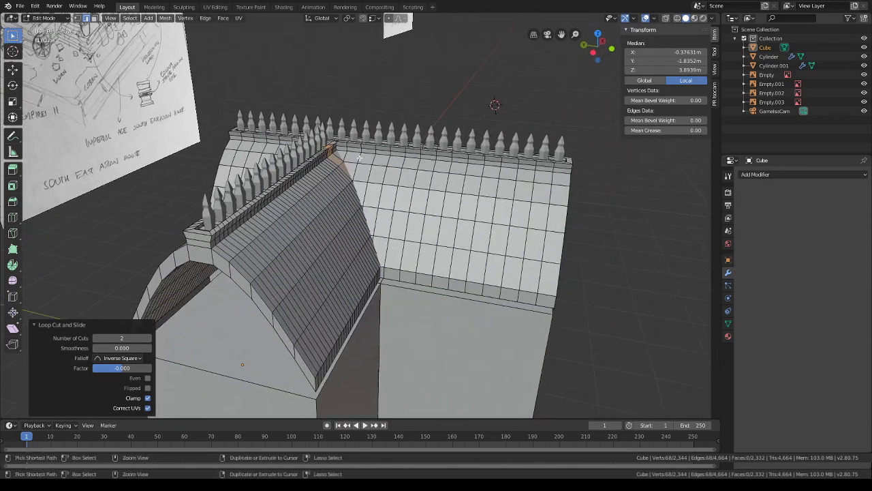
key("ctrl+r")
left_click(361, 158)
right_click(364, 160)
key("ctrl+r")
scroll(378, 165, "up", 1)
left_click(379, 166)
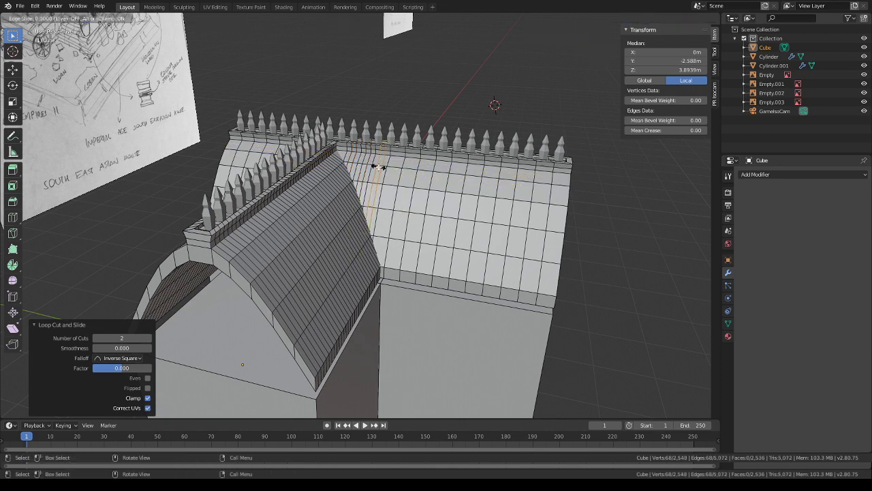
right_click(379, 166)
key("ctrl+r")
left_click(395, 168)
right_click(395, 169)
left_click(408, 168)
right_click(415, 169)
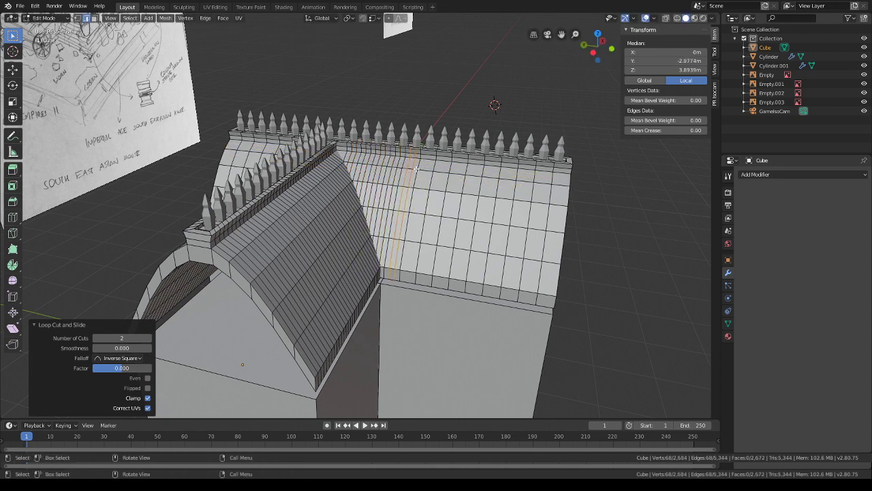
- Continue along the crossing roof toward its −Y end, cutting two centered edge loops into each successive tile column
left_click(423, 168)
right_click(424, 168)
key("ctrl+r")
scroll(438, 169, "up", 1)
left_click(440, 169)
right_click(441, 169)
key("ctrl+r")
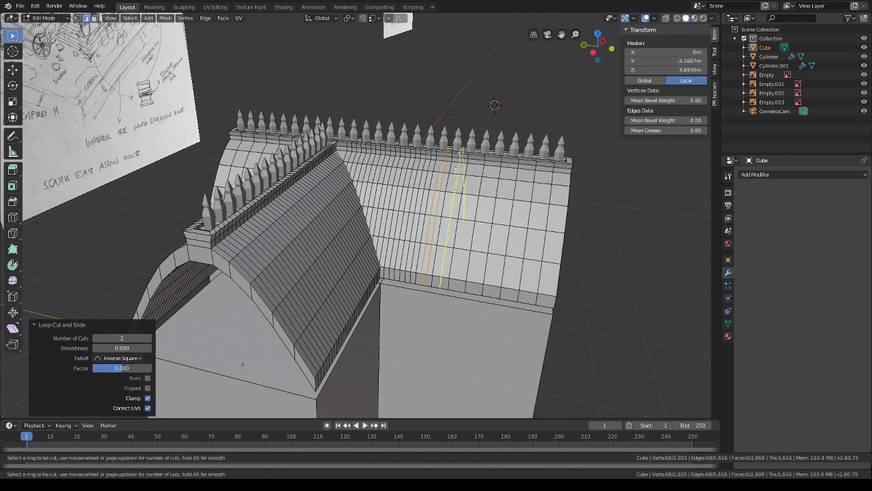
left_click(455, 170)
right_click(456, 171)
key("ctrl+r")
left_click(473, 169)
right_click(477, 172)
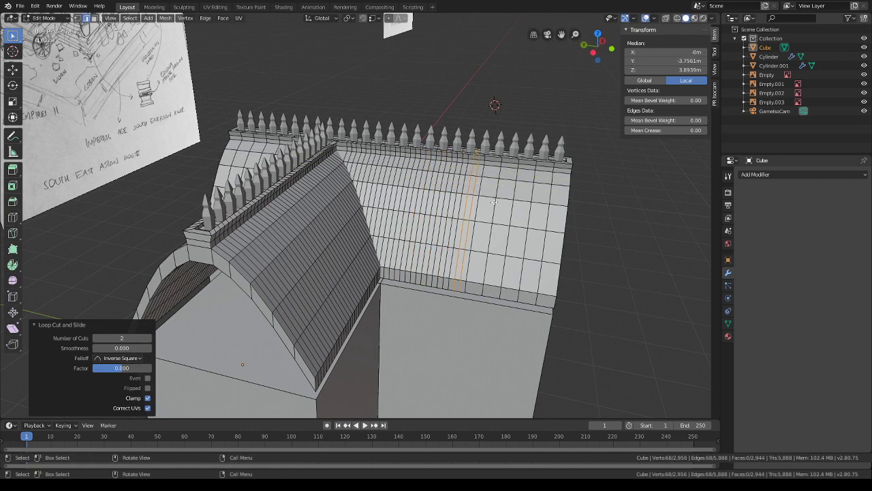
- Cut two centered edge loops into each of the crossing roof's last tile columns up to its −Y gable end
key("ctrl+r")
left_click(492, 176)
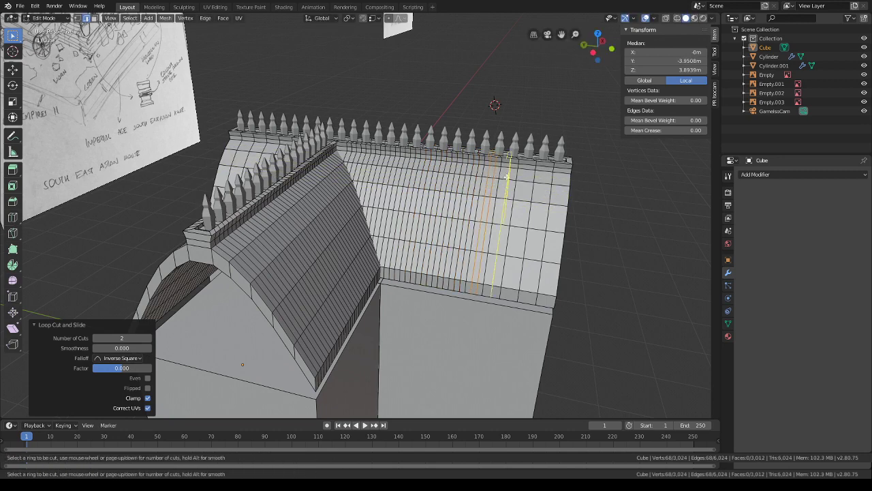
left_click(508, 177)
right_click(508, 177)
left_click(523, 175)
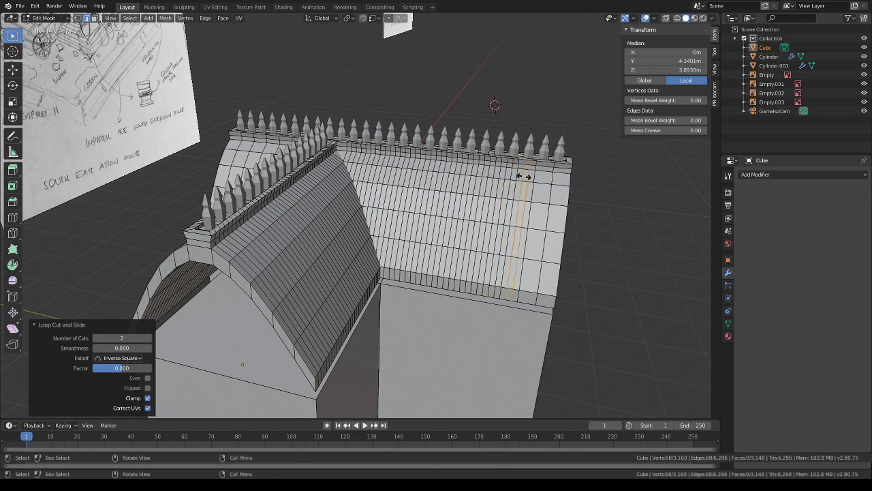
right_click(524, 176)
key("ctrl+r")
left_click(539, 177)
right_click(542, 177)
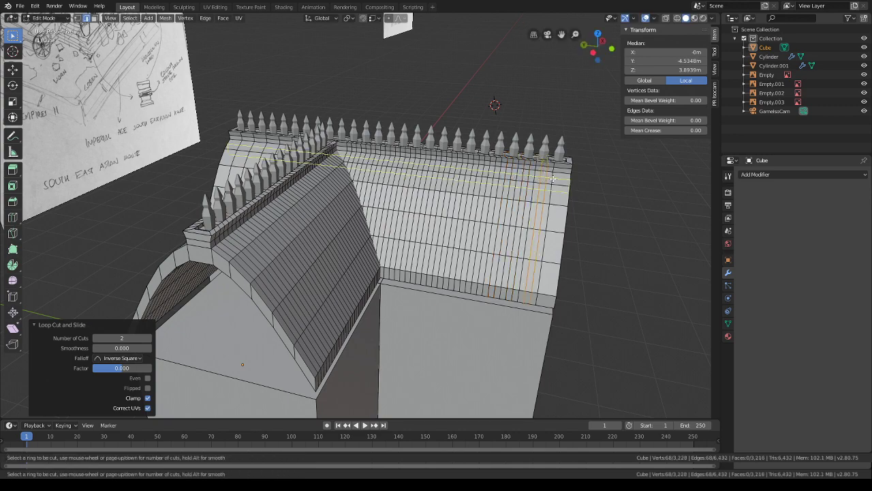
left_click(559, 177)
right_click(559, 177)
- From the crossing roof's back side, cut two centered edge loops into each uncut tile column around the middle
mouse_move(559, 177)
middle_mouse_down()
mouse_move(414, 203)
mouse_move(497, 205)
middle_mouse_up()
key("ctrl+r")
left_click(336, 243)
right_click(336, 243)
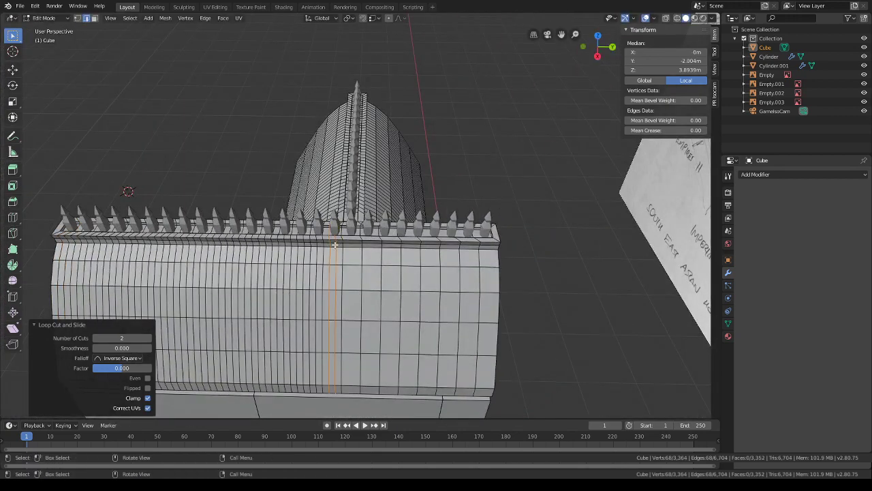
key("ctrl+r")
left_click(375, 252)
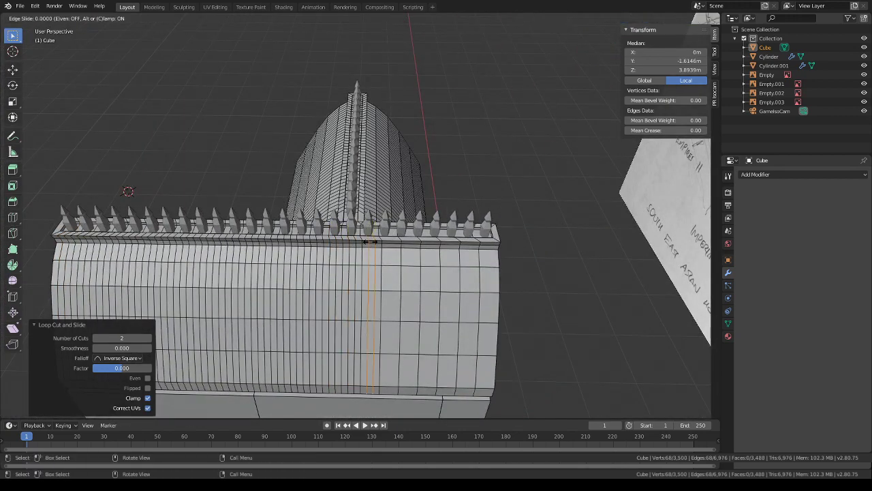
right_click(376, 253)
key("ctrl+r")
left_click(390, 247)
right_click(392, 247)
- Cut two centered edge loops into each of the crossing roof's last tile columns up to its +Y end
key("ctrl+r")
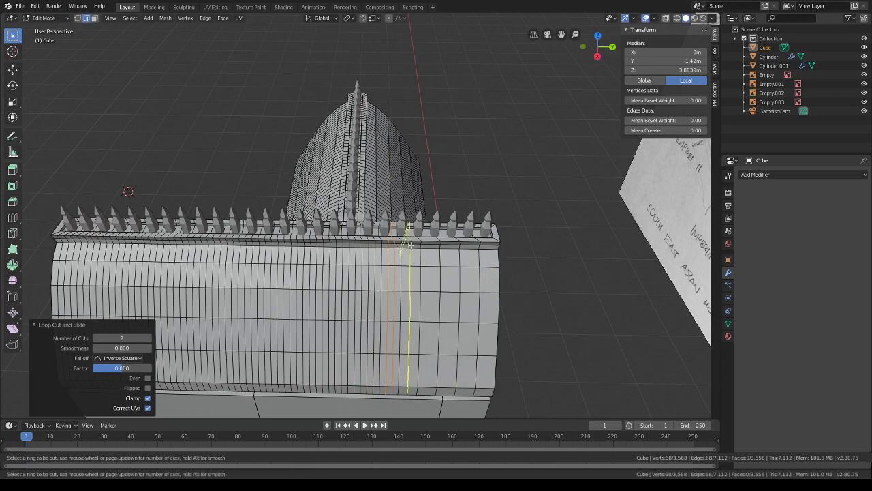
left_click(411, 247)
right_click(412, 246)
key("ctrl+r")
left_click(429, 250)
right_click(429, 249)
key("ctrl+r")
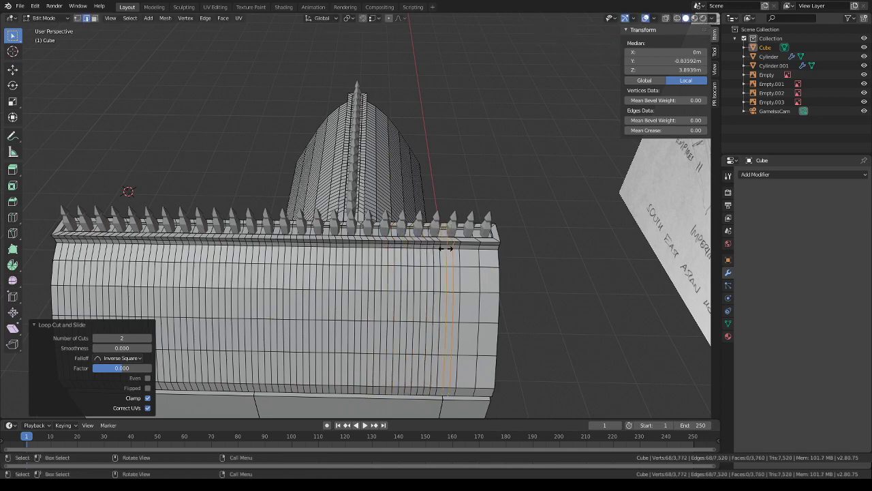
left_click(469, 250)
right_click(469, 250)
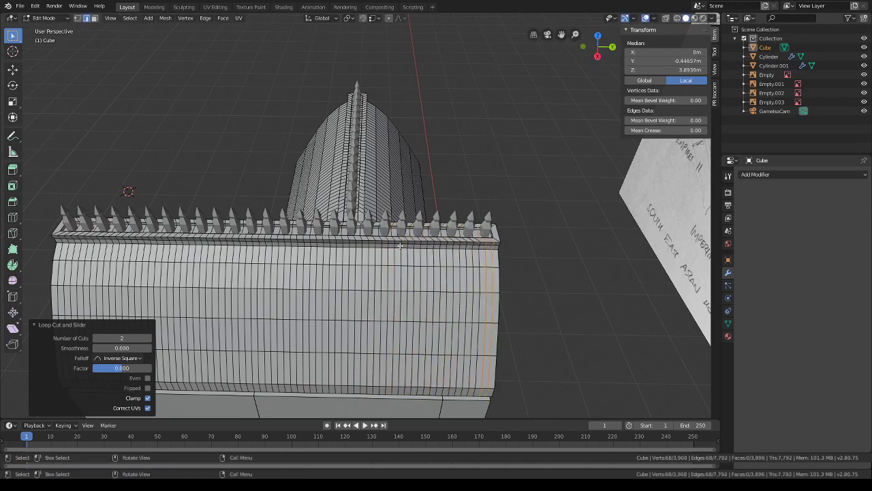
- Cut one lengthwise loop into each of the two lowest tile rows on the X-axis roof's −Y slope, sliding each about 0.8 toward the row's upper edge
middle_click_drag(469, 250, 407, 201)
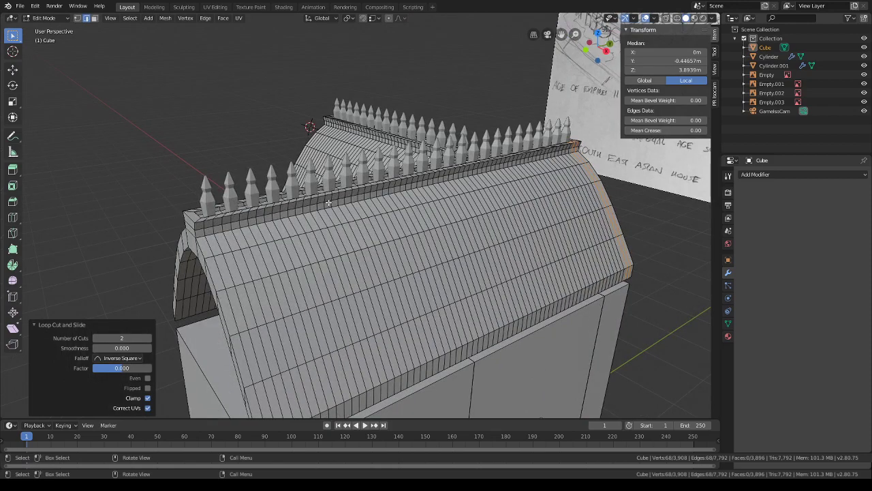
middle_click_drag(325, 209, 523, 96)
middle_click_drag(486, 213, 426, 213)
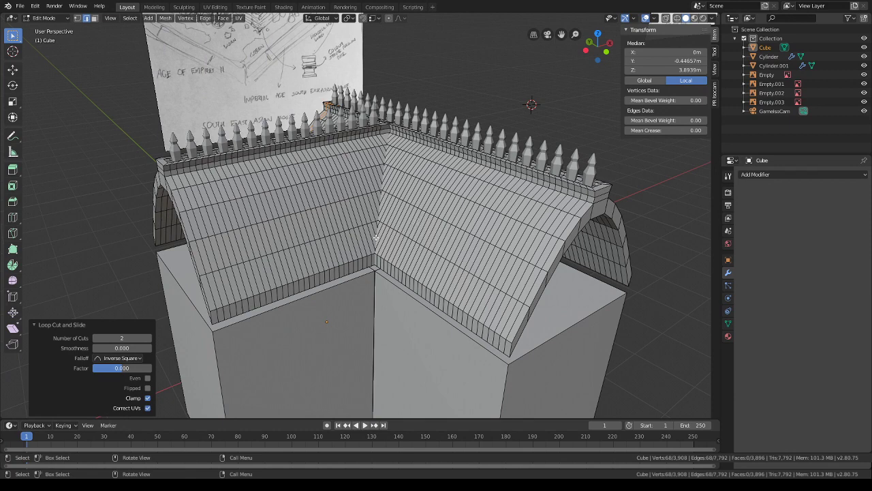
key("ctrl+r")
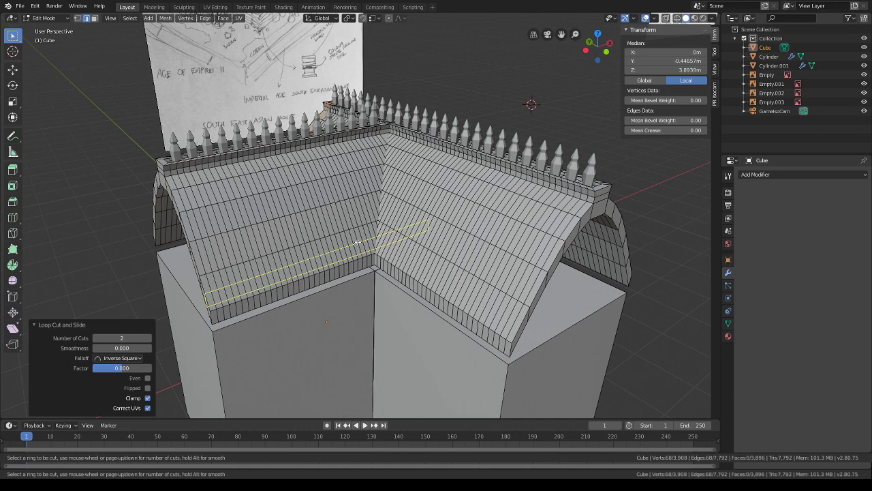
middle_click_drag(357, 242, 359, 246)
left_click(359, 246)
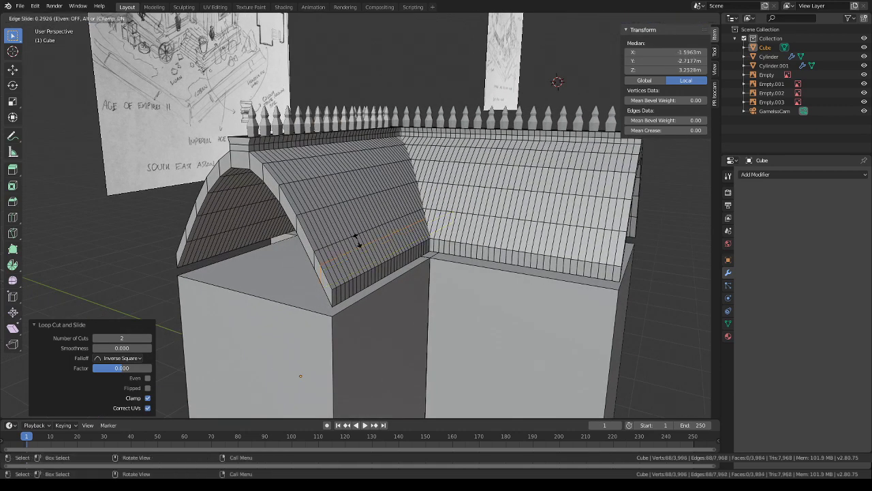
left_click(355, 232)
key("ctrl+r")
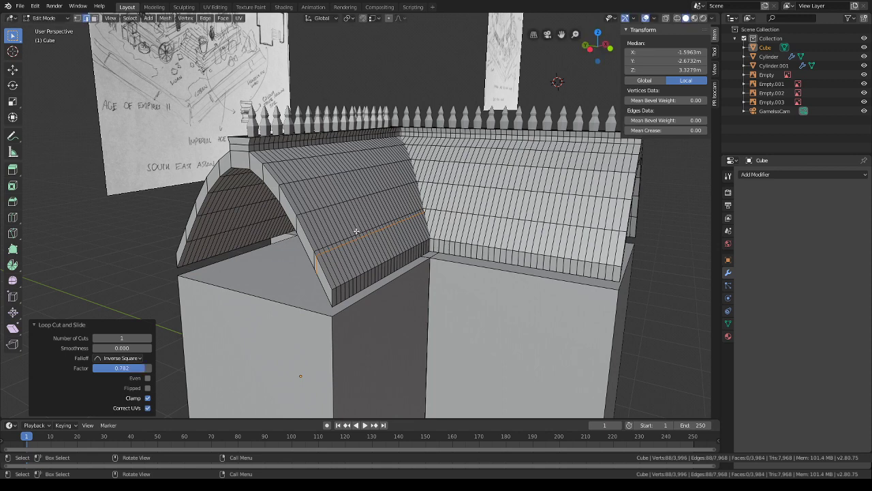
left_click(351, 201)
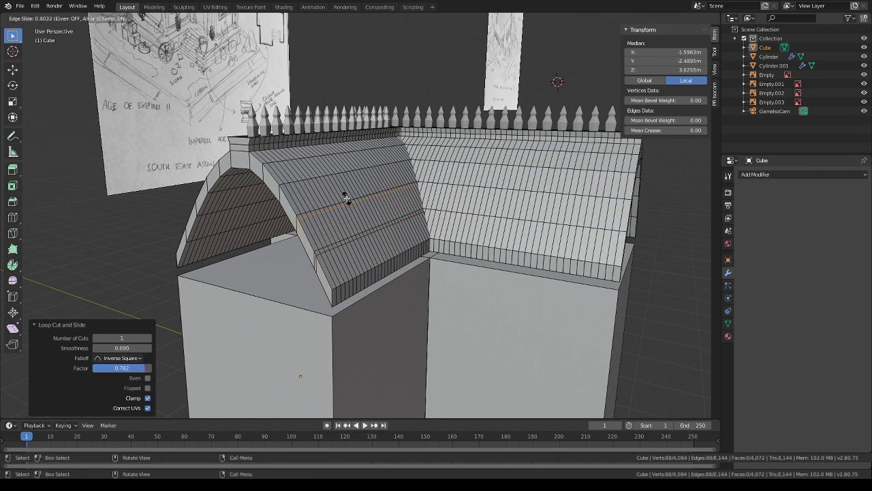
left_click(347, 198)
- Add a lengthwise loop near the upper edge of the two higher tile rows on the X-axis roof's −Y slope, with factors about 0.75 and 0.72
key("ctrl+r")
left_click(343, 179)
left_click(341, 177)
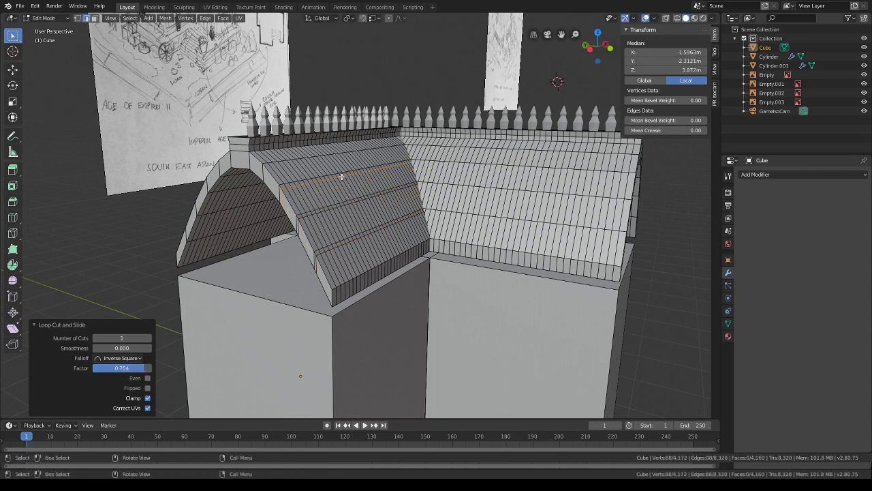
key("ctrl+r")
left_click(340, 170)
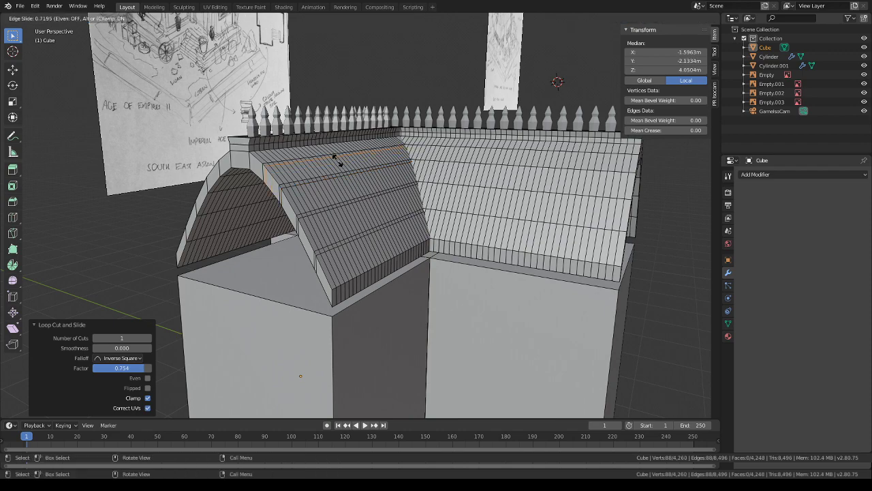
left_click(337, 160)
- Cut a lengthwise loop near the upper edge of the two lowest tile rows on the crossing roof's −X slope, with factors about 0.80 and 0.79
middle_click_drag(337, 160, 419, 236)
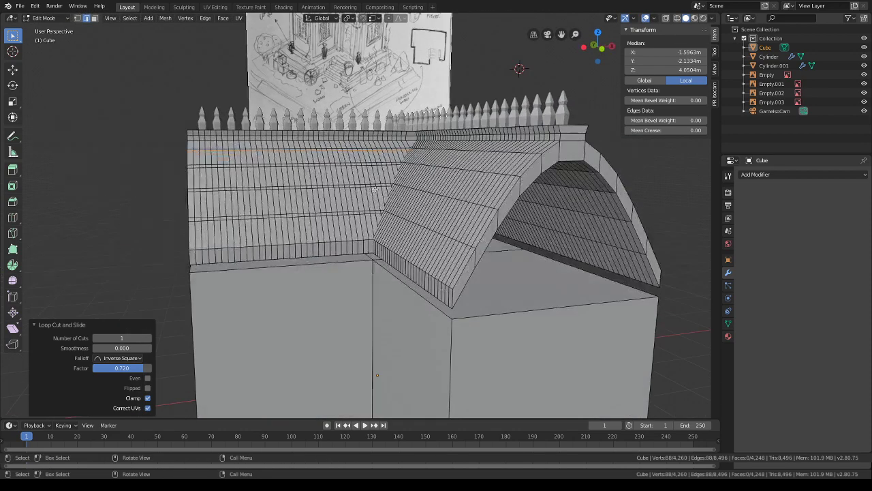
key("ctrl+r")
left_click(420, 236)
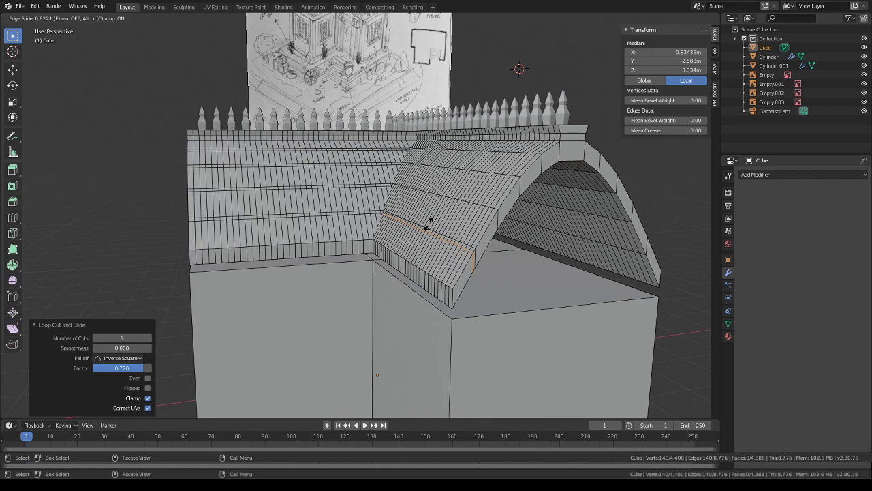
left_click(429, 225)
middle_click_drag(453, 226, 430, 231)
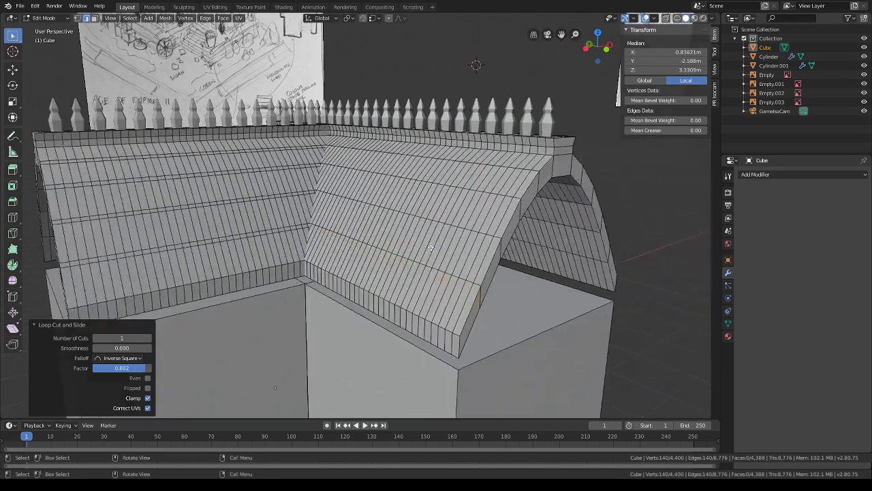
scroll(428, 232, "up", 1)
key("ctrl+r")
left_click(428, 232)
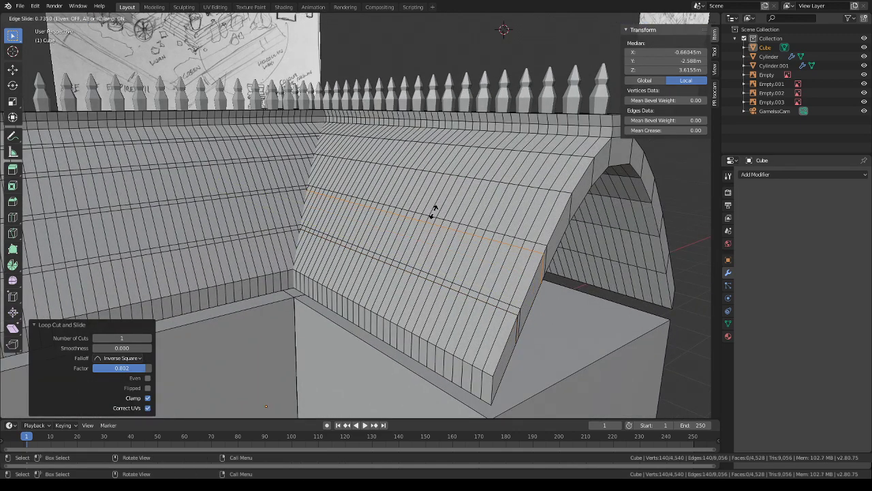
left_click(434, 211)
- Add a lengthwise loop near the upper edge of the two higher tile rows on the crossing roof's −X slope, with factors about 0.71 and 0.63
key("ctrl+r")
left_click(434, 190)
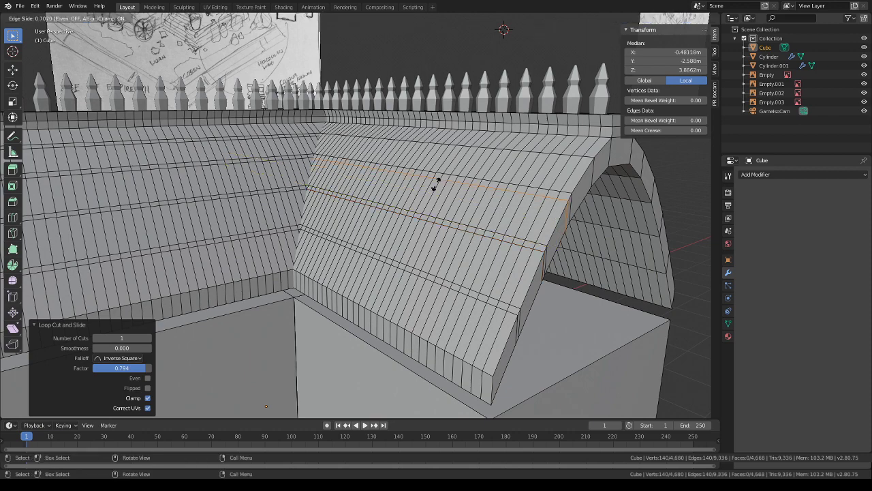
left_click(434, 185)
key("ctrl+r")
left_click(448, 150)
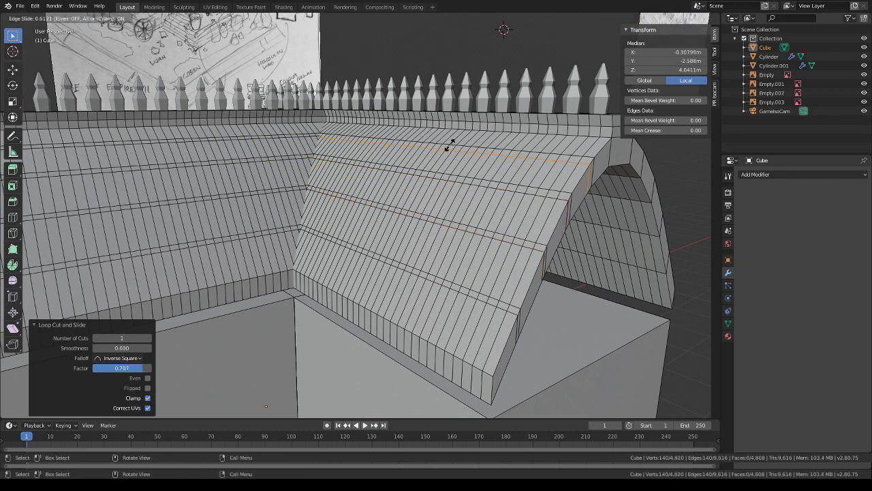
left_click(450, 145)
- Cut a lengthwise loop near the upper edge of the X-axis roof's two lowest +Y slope tile rows, with factors about 0.75 and −0.77
scroll(450, 145, "down", 4)
middle_click_drag(232, 232, 289, 221)
middle_click_drag(261, 177, 372, 261)
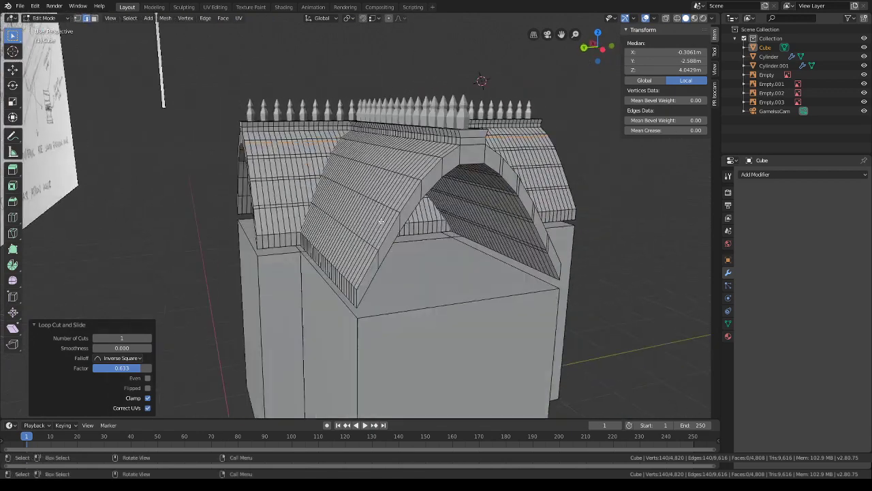
key("ctrl+r")
left_click(375, 263)
left_click(381, 257)
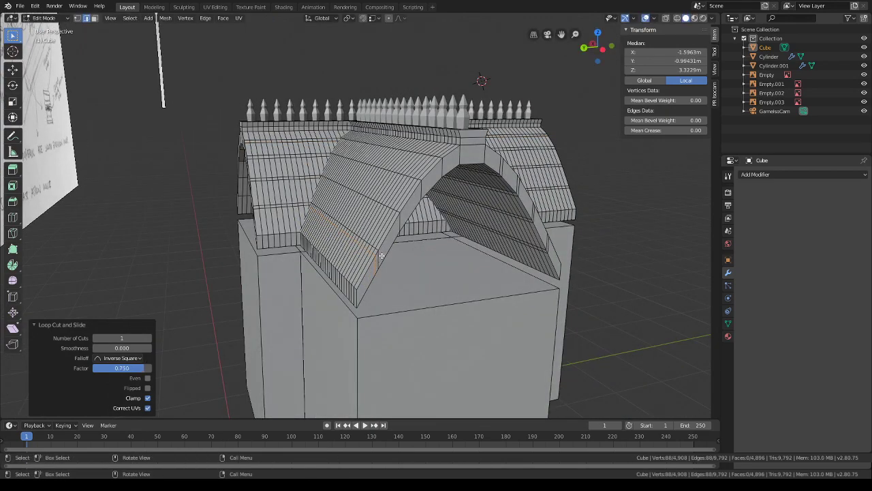
key("ctrl+r")
left_click(389, 233)
left_click(403, 208)
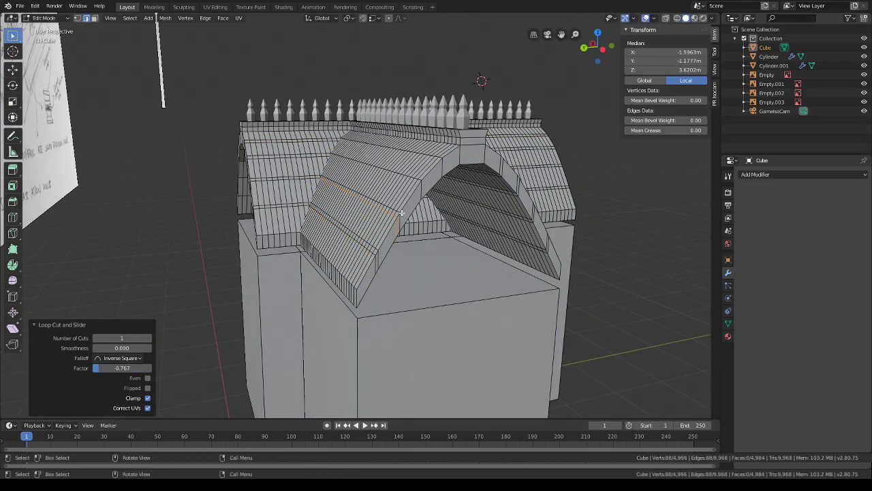
- Add a lengthwise loop near the upper edge of the X-axis roof's two higher +Y slope tile rows, with factors about −0.72 and −0.70
key("ctrl+r")
left_click(404, 201)
left_click(421, 188)
key("ctrl+r")
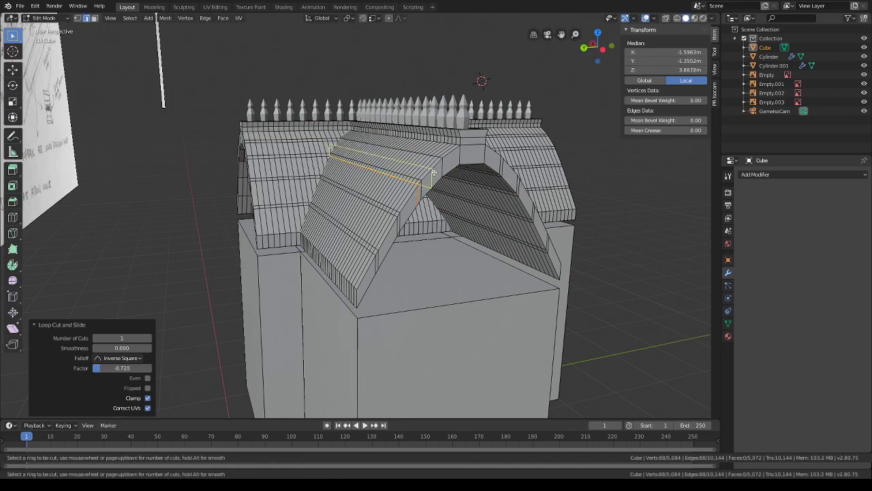
left_click(436, 172)
left_click(442, 164)
- Cut a lengthwise loop near the upper edge of the crossing roof's two lowest +X slope tile rows, with factors about 0.77 and −0.76
middle_click_drag(442, 164, 423, 245)
key("ctrl+r")
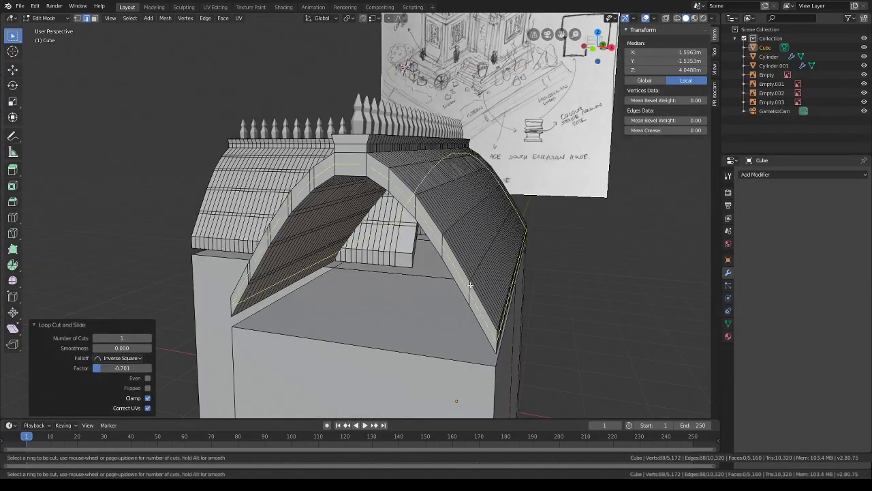
left_click(471, 283)
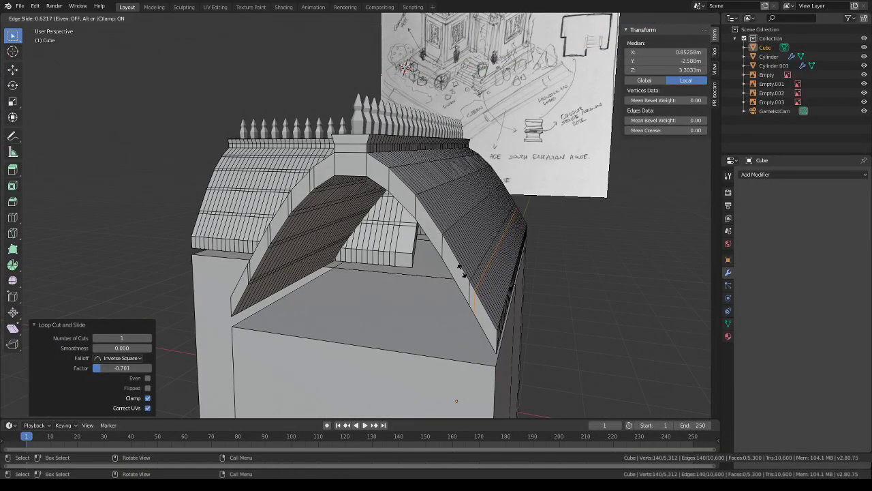
left_click(460, 268)
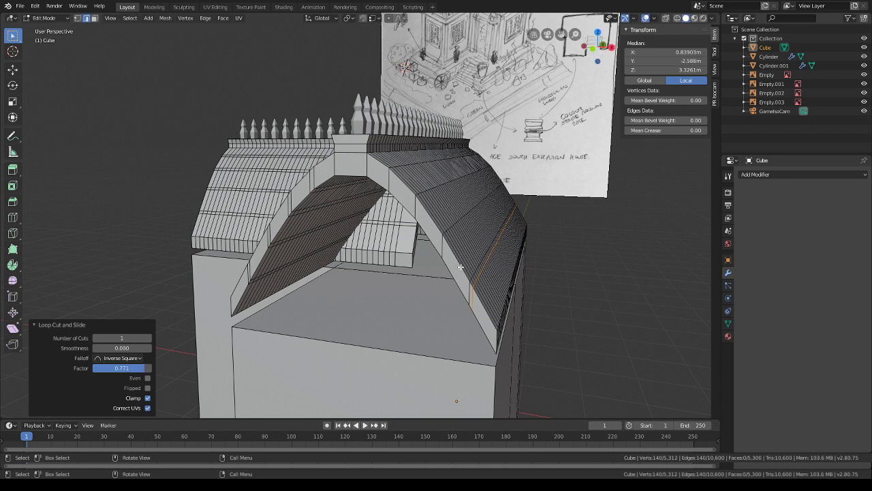
key("g")
key("g")
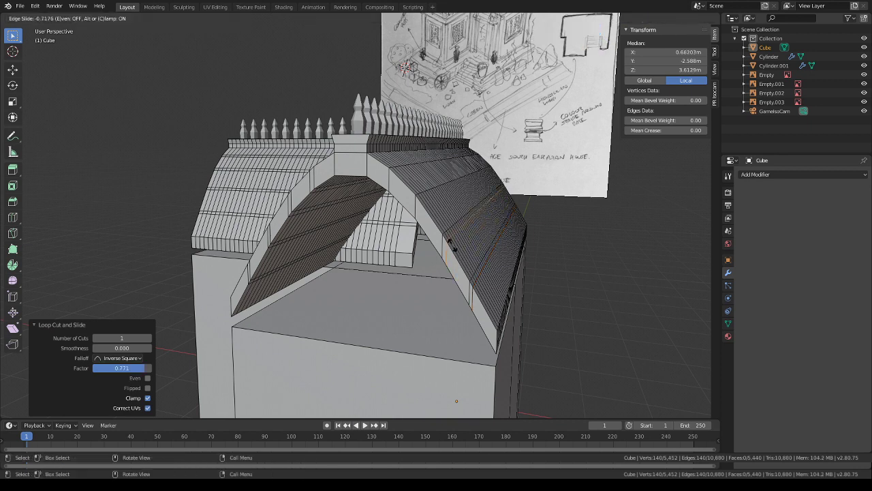
left_click(453, 243)
- Add a lengthwise loop near the upper edge of the crossing roof's two higher +X slope tile rows, both with factors about −0.72
key("ctrl+r")
left_click(437, 198)
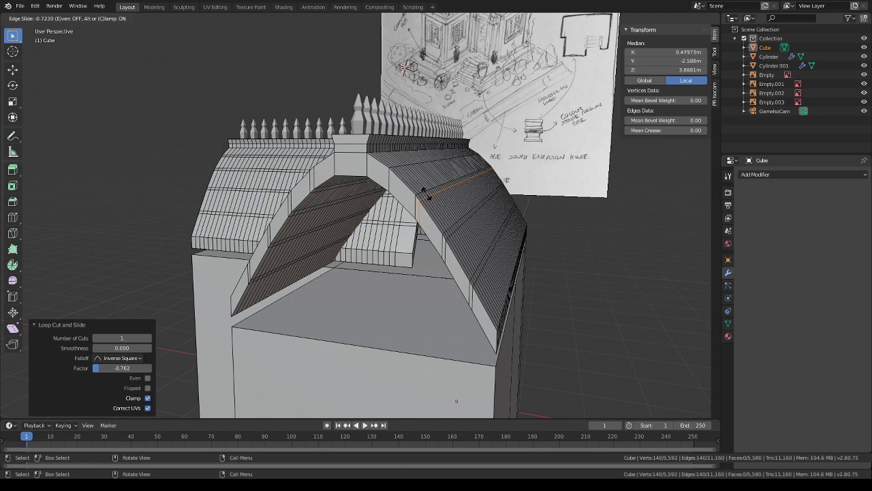
left_click(424, 193)
key("ctrl+r")
left_click(393, 163)
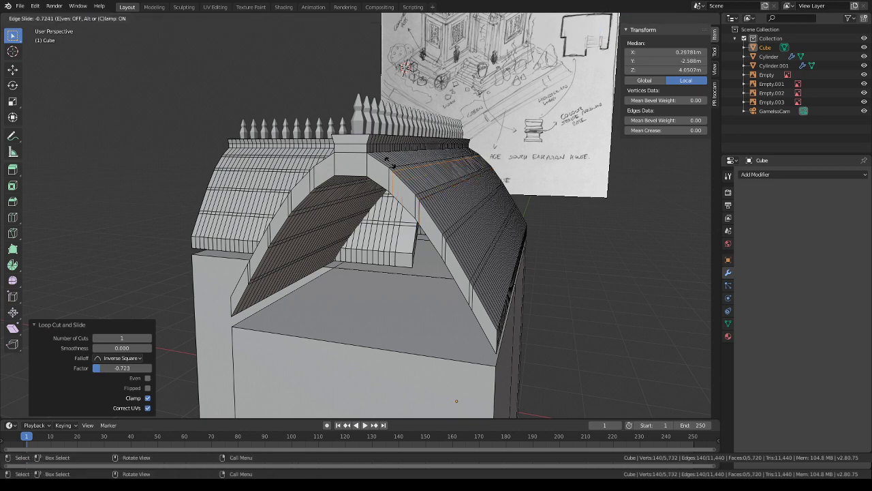
left_click(391, 162)
- Recut the topmost lengthwise loop on the crossing roof's +X slope with a factor of about −0.625
middle_click_drag(390, 163, 459, 222)
scroll(423, 232, "up", 1)
key("ctrl+r")
left_click(375, 246)
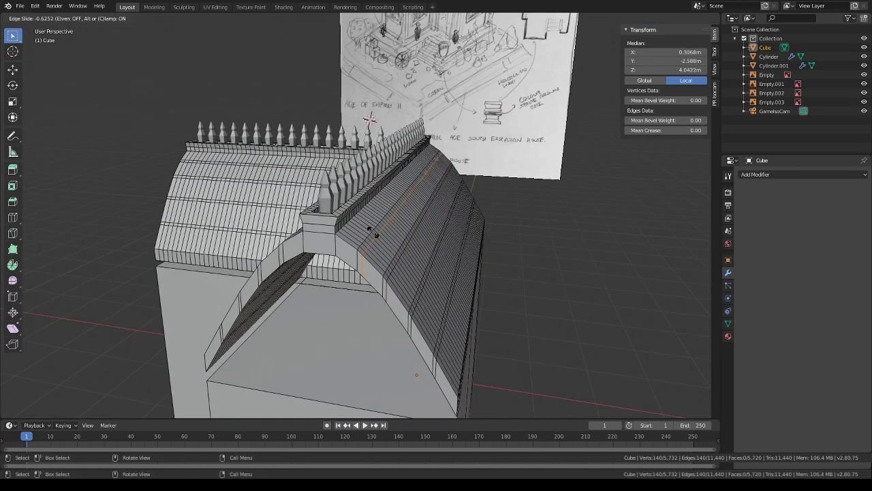
left_click(372, 232)
- Select the first two ridge-to-eave edge lines inside the −X end of the X-axis roof's −Y slope
middle_click_drag(372, 233, 393, 258)
scroll(394, 257, "up", 3)
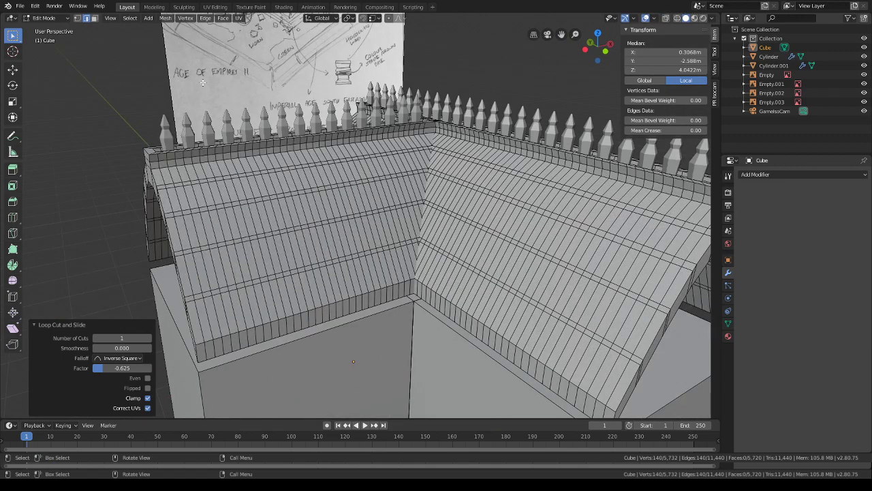
middle_click_drag(360, 214, 341, 255)
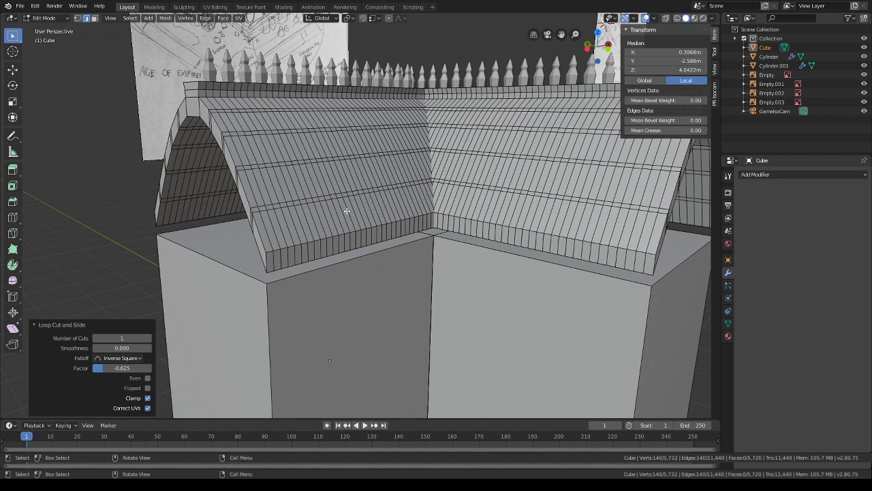
middle_click_drag(364, 289, 335, 297)
left_click_drag(195, 248, 199, 251)
left_click_drag(195, 215, 166, 118)
middle_click_drag(166, 117, 287, 208)
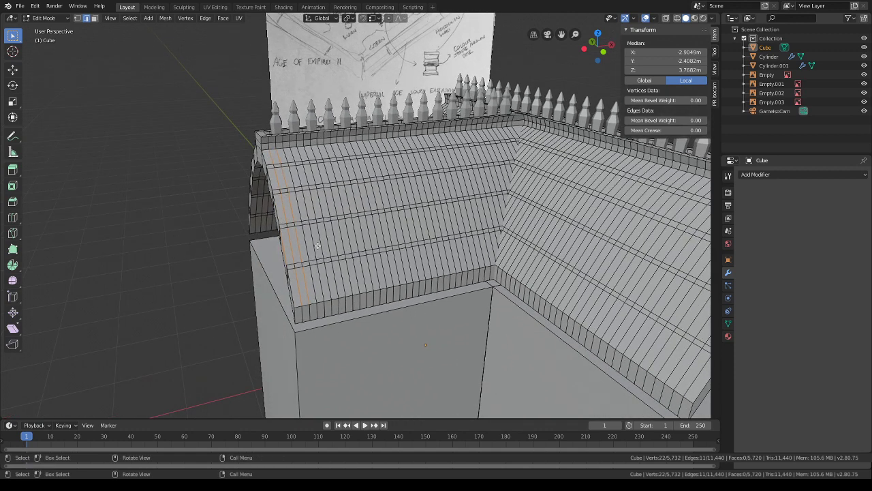
- Raise the selected pair of edge lines about 0.0326 m along Z to form a protruding tile column
key("e")
key("z")
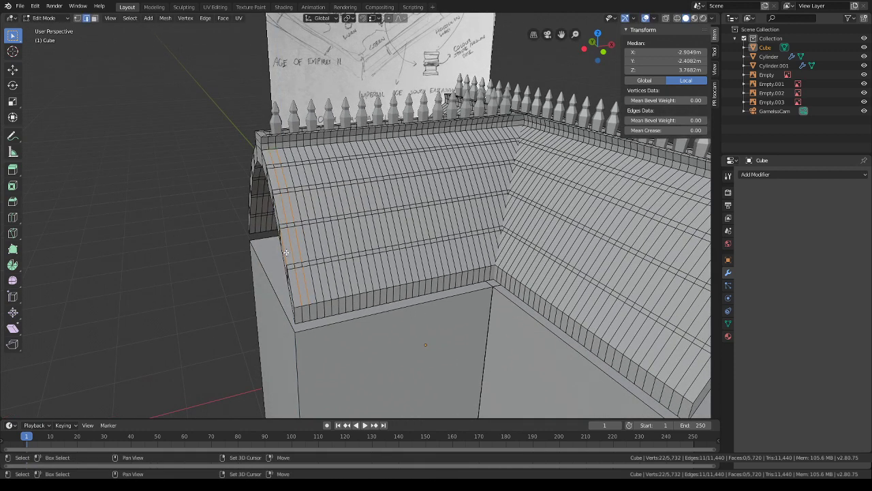
left_click(330, 244)
middle_click_drag(330, 244, 385, 243)
scroll(374, 250, "up", 3)
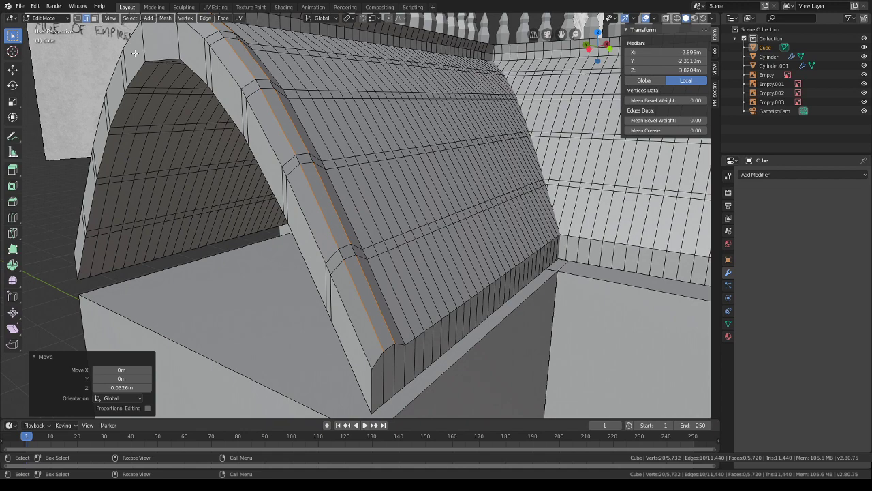
- Try extruding and scaling the three narrow overlap faces across the lower part of the raised end column
left_click(95, 19)
left_click(357, 248)
key("e")
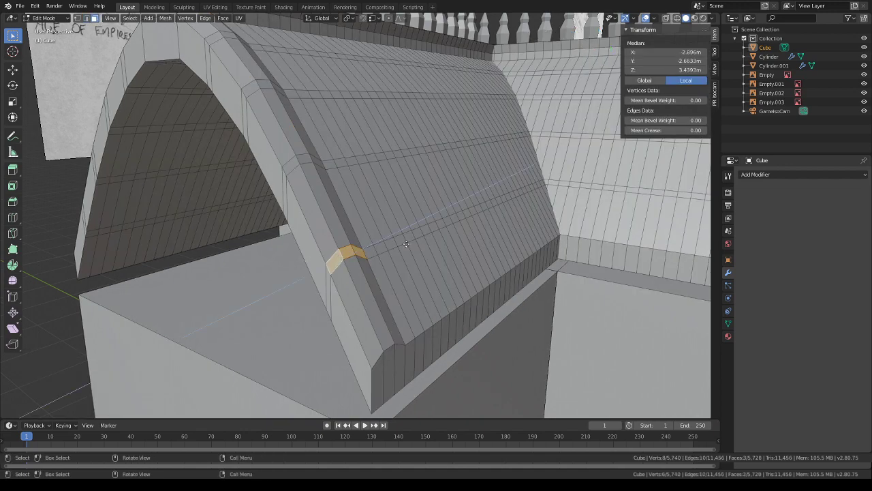
left_click(471, 236)
key("s")
left_click(461, 237)
middle_click_drag(460, 237, 438, 246)
- Undo the overlap faces' extrusion and scaling together with the raise of the end column
key("ctrl+z")
key("ctrl+z")
key("ctrl+z")
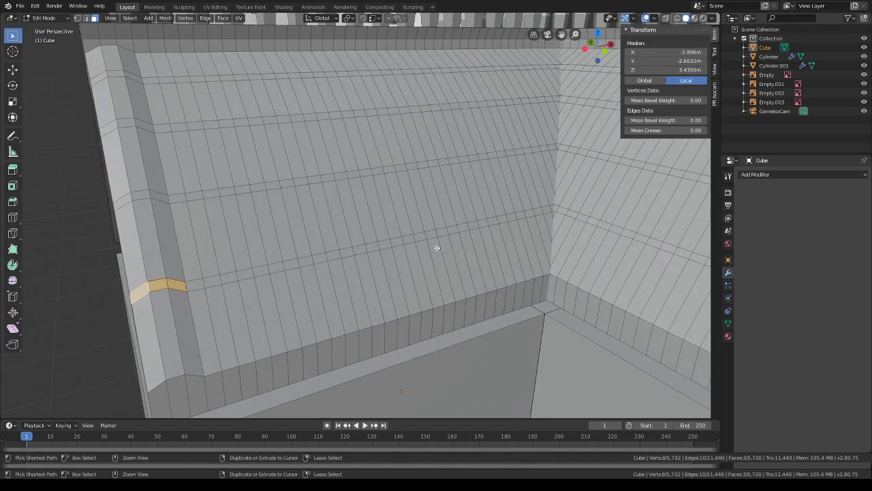
key("ctrl+z")
key("ctrl+z")
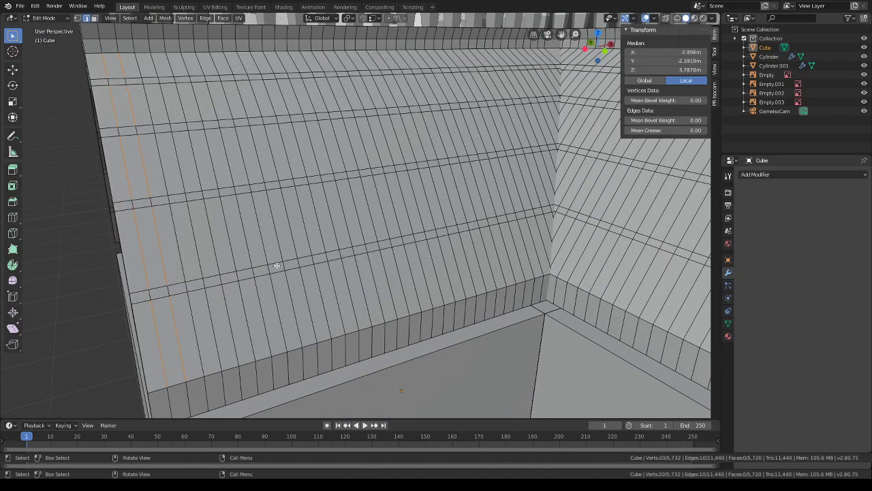
- Add the short edges between the row overlaps to the end column's two selected lines and raise them about 0.0375 m along Z
left_click(145, 294, "shift")
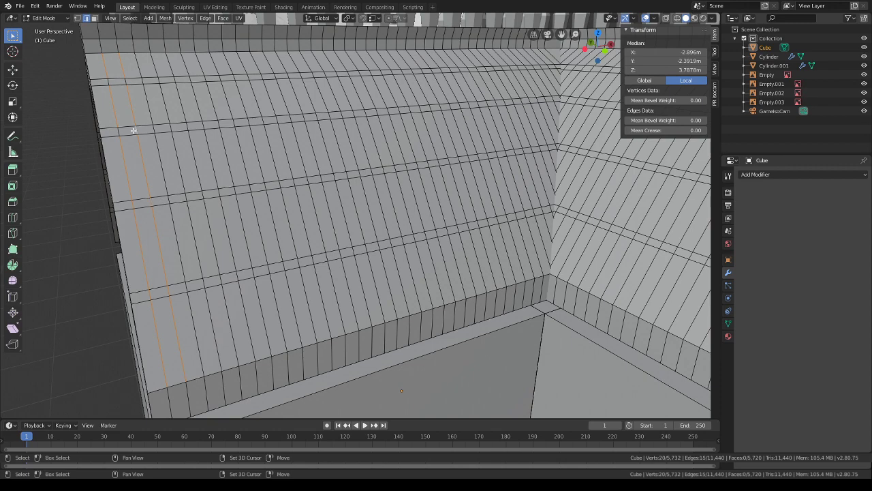
key("g")
key("z")
left_click(109, 77)
middle_click_drag(272, 202, 299, 206)
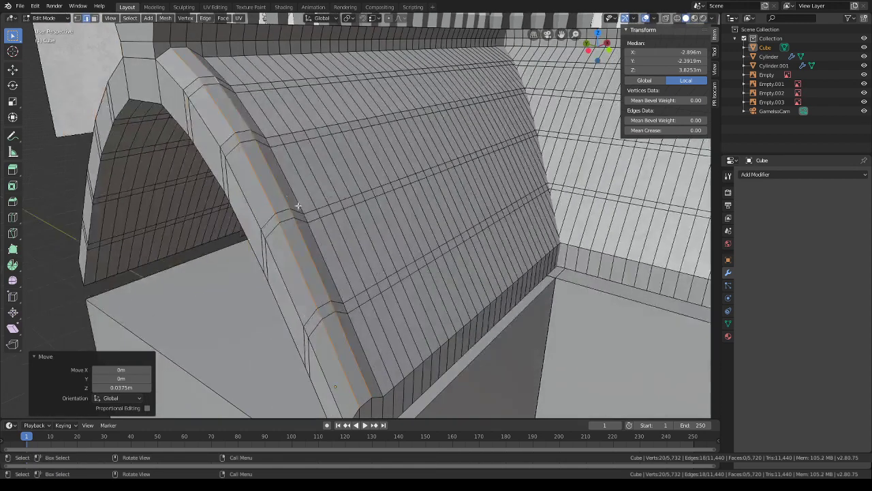
- Select the crosswise edges at the raised column's four row overlaps and shift them about −0.0138 m along Y
left_click(311, 314)
left_click(337, 299, "shift")
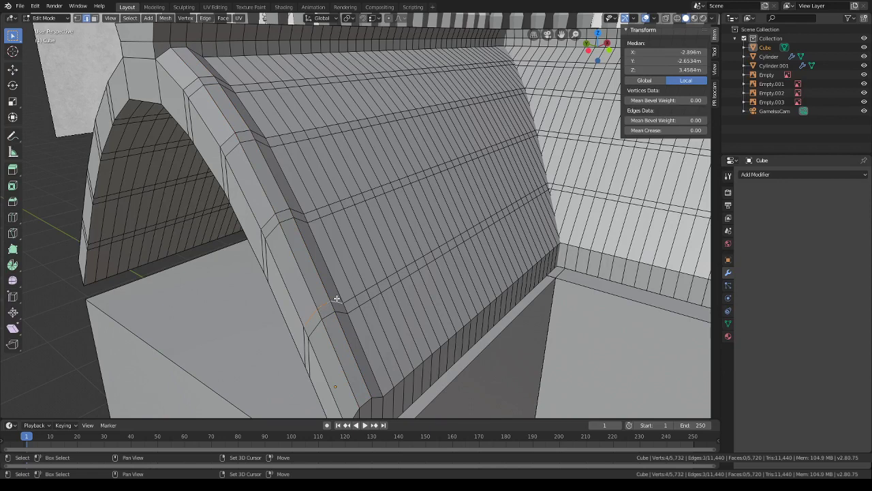
left_click(299, 212, "shift")
left_click(286, 211, "shift")
left_click(268, 220, "shift")
left_click(231, 142, "shift")
left_click(244, 133, "shift")
left_click(253, 132, "shift")
left_click(211, 80, "shift")
left_click(192, 79, "shift")
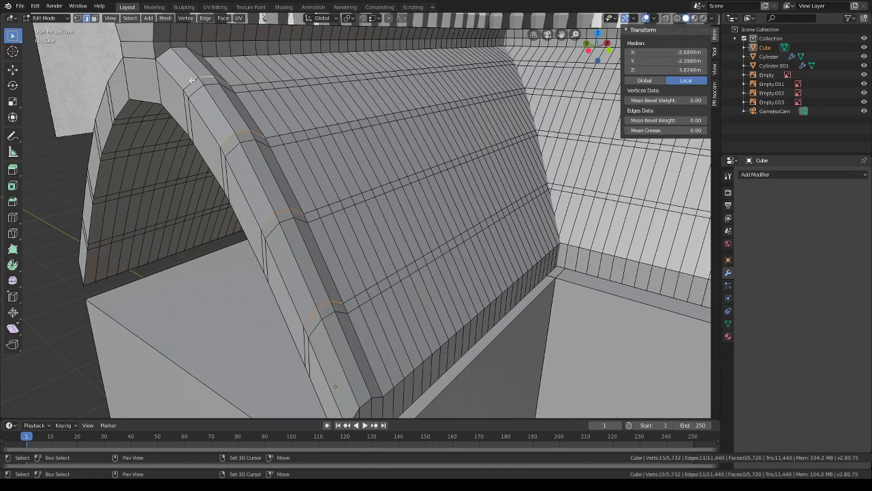
left_click(192, 80, "shift")
key("g")
key("y")
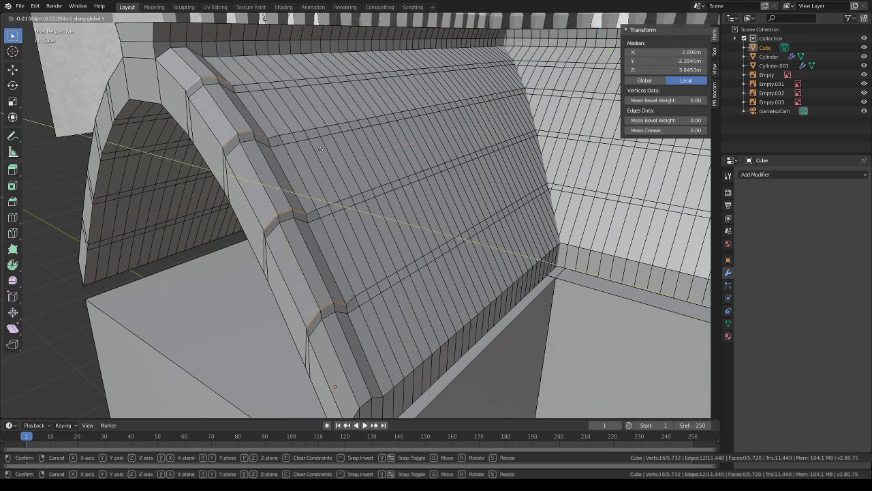
left_click(320, 149)
scroll(396, 214, "down", 2)
- Lower the end column's selected crosswise overlap edges about 0.0089 m along Z
mouse_move(395, 214)
middle_mouse_down()
mouse_move(190, 127)
mouse_move(395, 209)
middle_mouse_up()
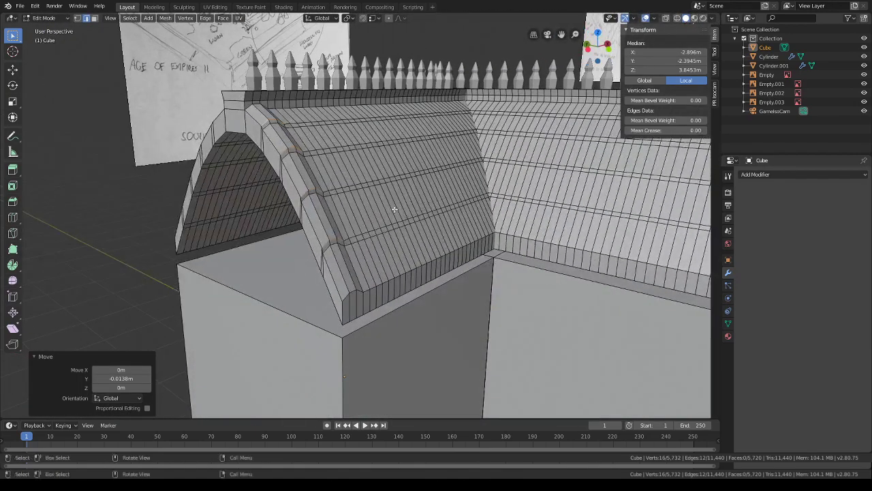
key("g")
key("z")
left_click(394, 210)
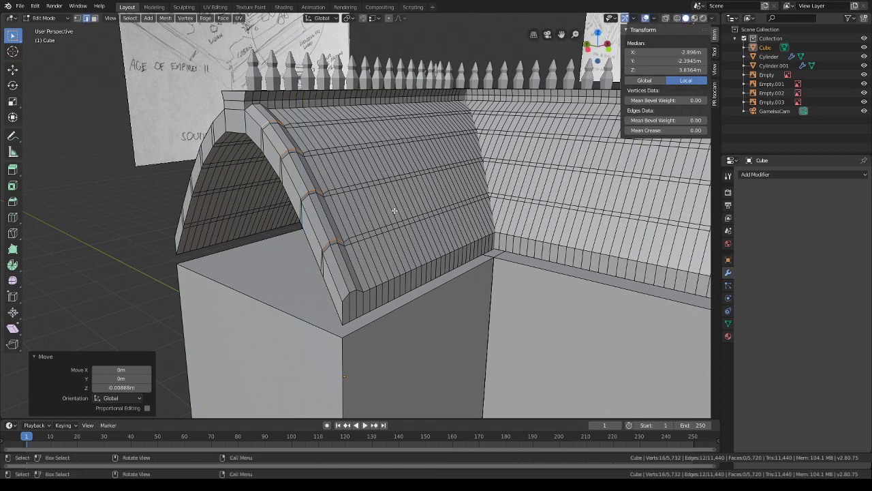
middle_click_drag(394, 211, 419, 215)
scroll(419, 214, "up", 2)
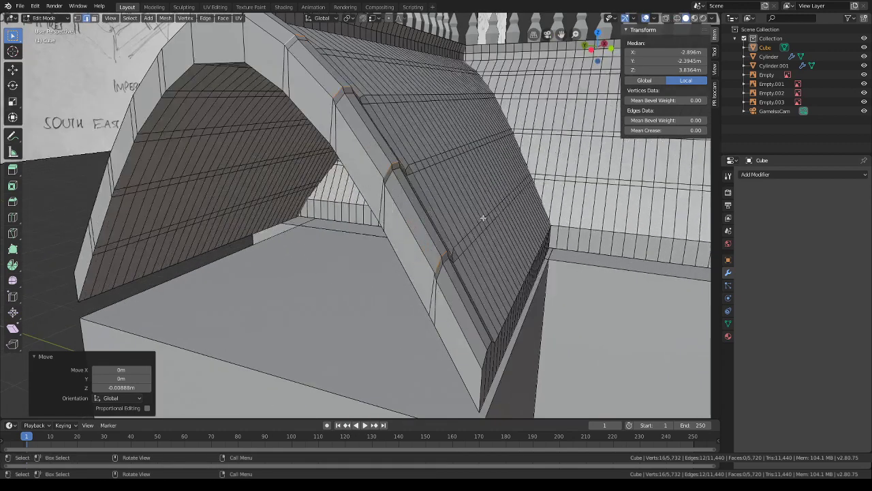
- Undo the overlap edges' moves and selection and the end column's raise, back to the two selected flat edge lines
left_click(422, 203, "ctrl")
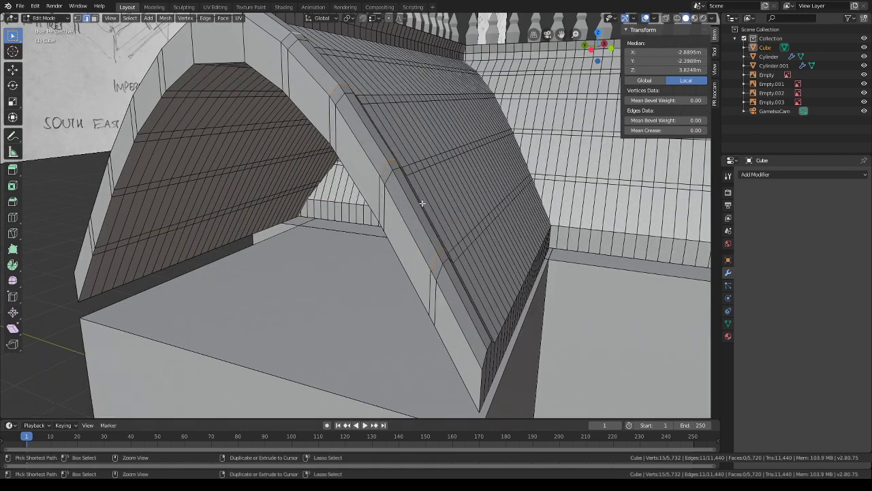
middle_click_drag(448, 206, 394, 209)
key("ctrl+z")
key("ctrl+z")
key("ctrl+z")
key("ctrl+z")
key("ctrl+z")
key("ctrl+z")
key("ctrl+z")
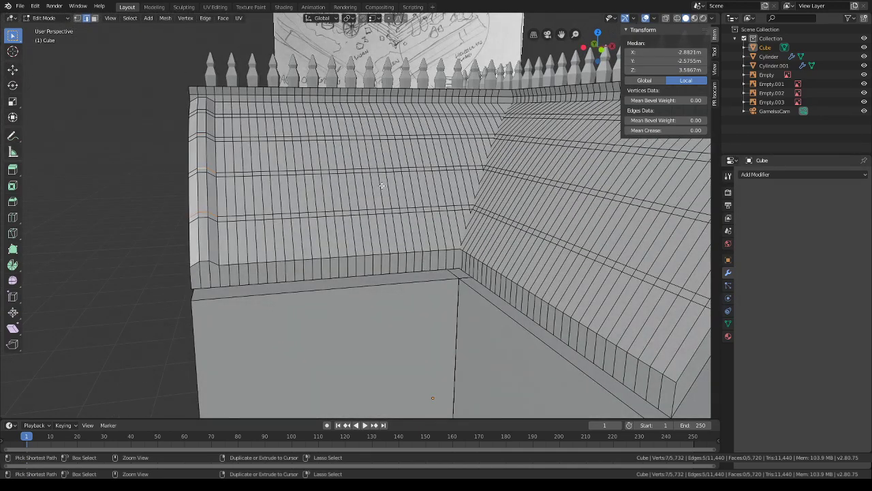
key("ctrl+z")
key("ctrl+z")
key("ctrl+z")
key("ctrl+z")
- Add the second pair of ridge-to-eave edge lines on the −Y slope to the selection, skipping one line after the first pair
middle_click_drag(321, 179, 296, 202)
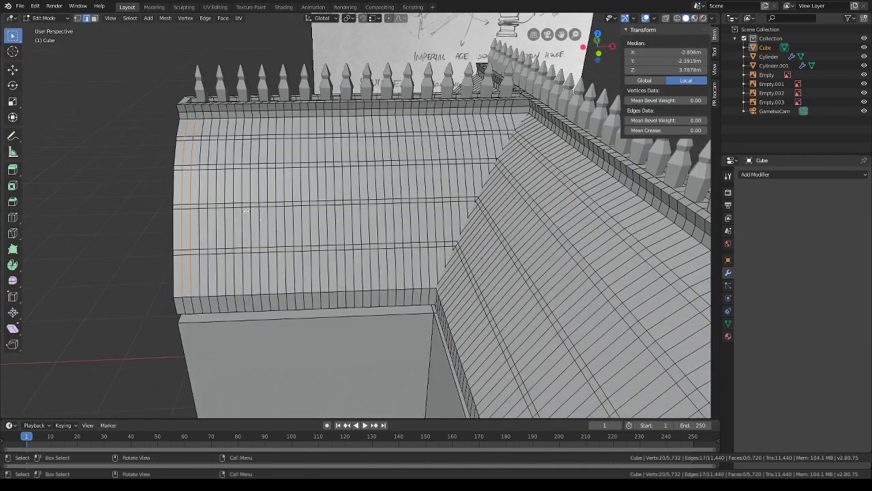
middle_click_drag(204, 163, 314, 171, "shift")
scroll(313, 171, "up", 1)
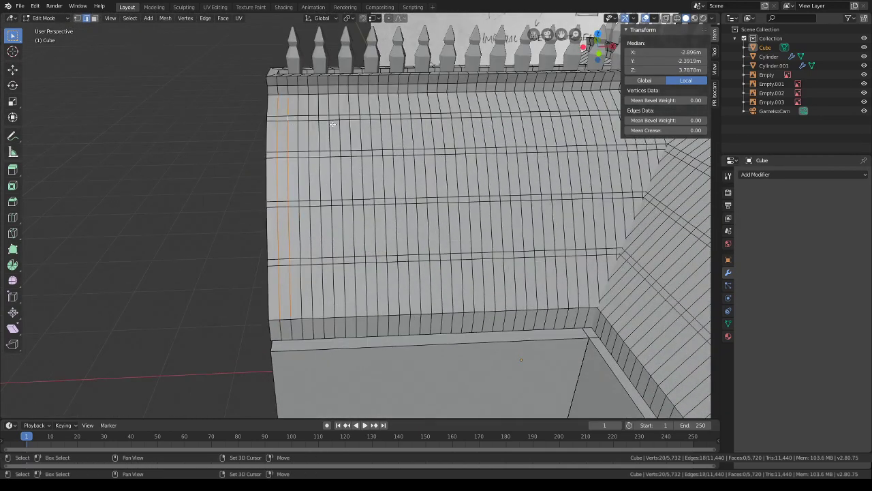
left_click(309, 102, "shift")
left_click(316, 291, "ctrl")
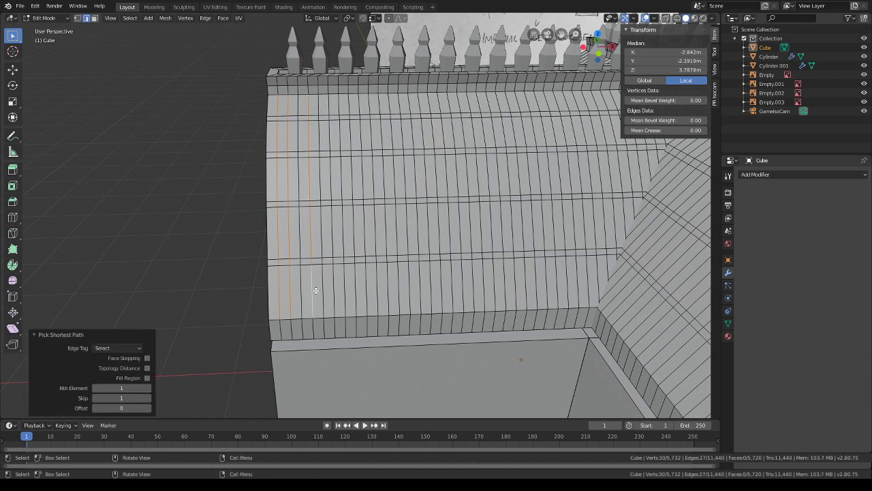
left_click(323, 288, "shift")
left_click(319, 103, "shift")
left_click(322, 286, "ctrl")
- Extend the −Y slope selection with the third and fourth pairs of full-height edge lines, skipping every third line
left_click(342, 102, "shift")
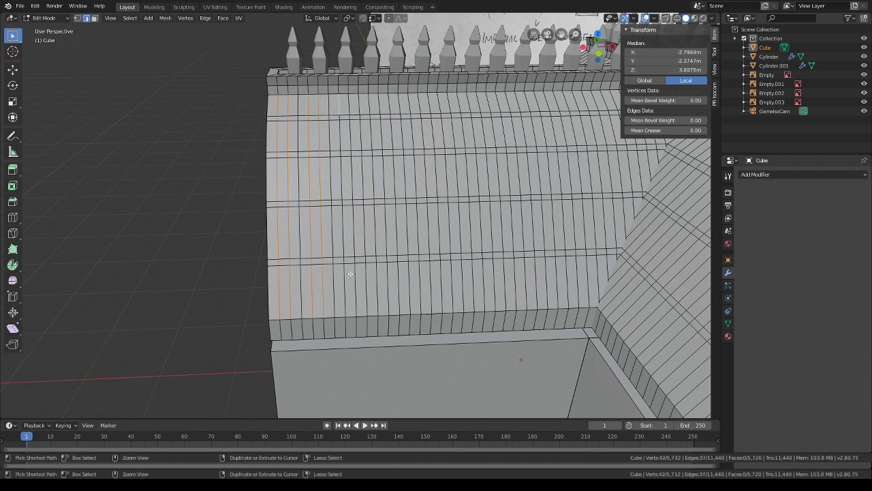
left_click(352, 278, "ctrl")
left_click(353, 278, "shift")
left_click(350, 109, "ctrl")
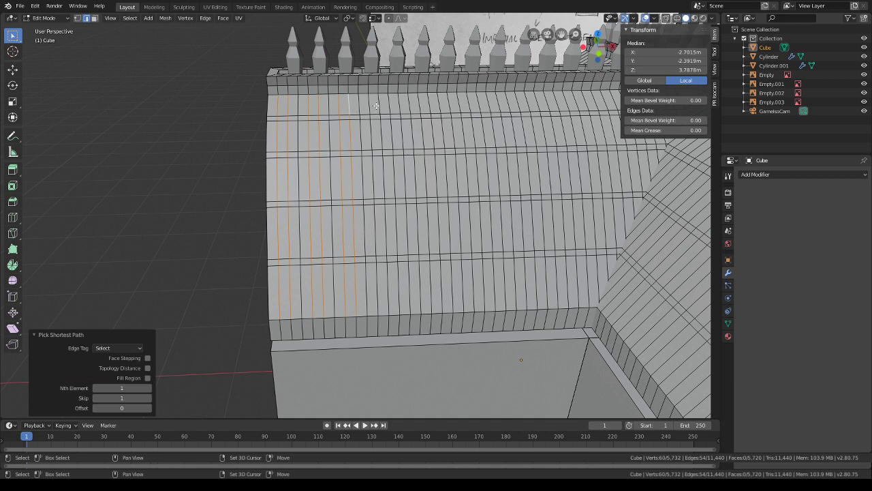
left_click(374, 105, "shift")
left_click(372, 286, "ctrl")
left_click(388, 286, "shift")
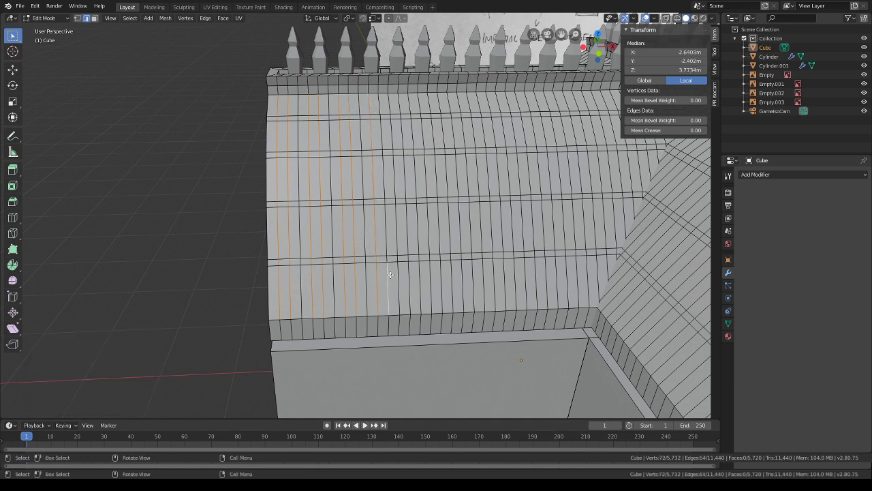
left_click(378, 101, "ctrl")
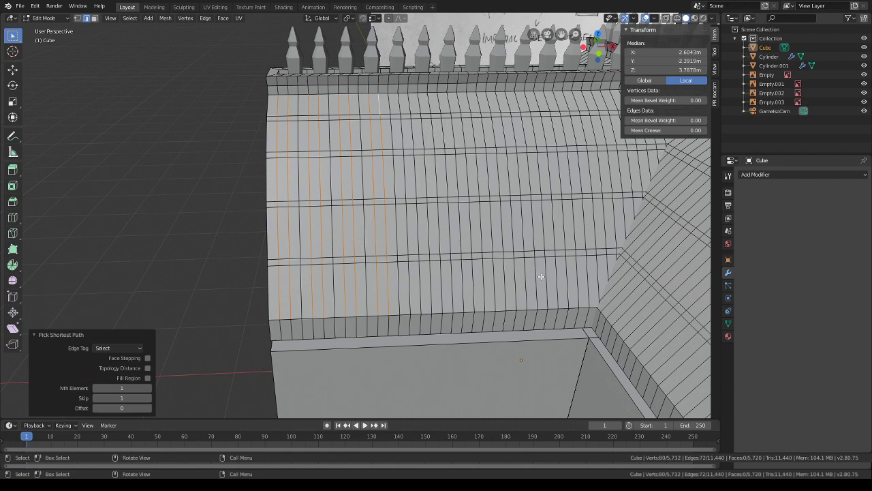
- Add the fifth and sixth pairs of ridge-to-eave edge lines to the −Y slope selection, keeping one unselected line between pairs
middle_click_drag(576, 278, 360, 299)
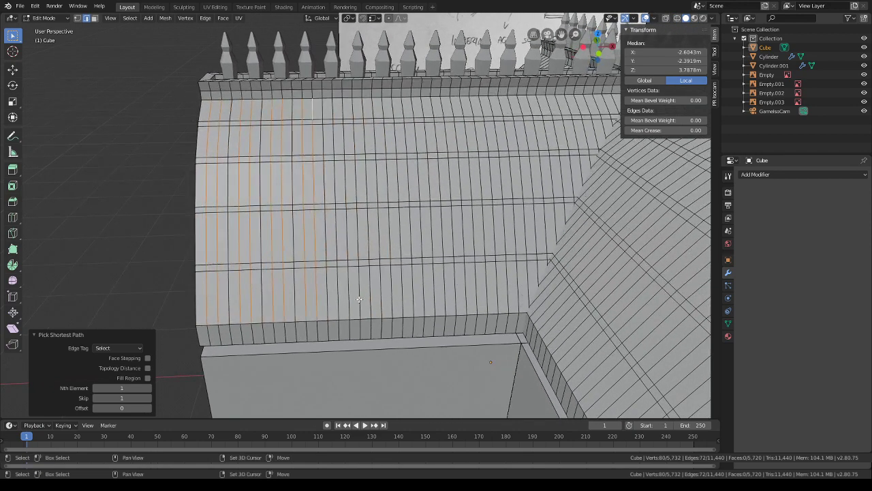
left_click(338, 281, "shift")
left_click(334, 109, "ctrl")
left_click(342, 109, "shift")
left_click(349, 280, "ctrl+shift")
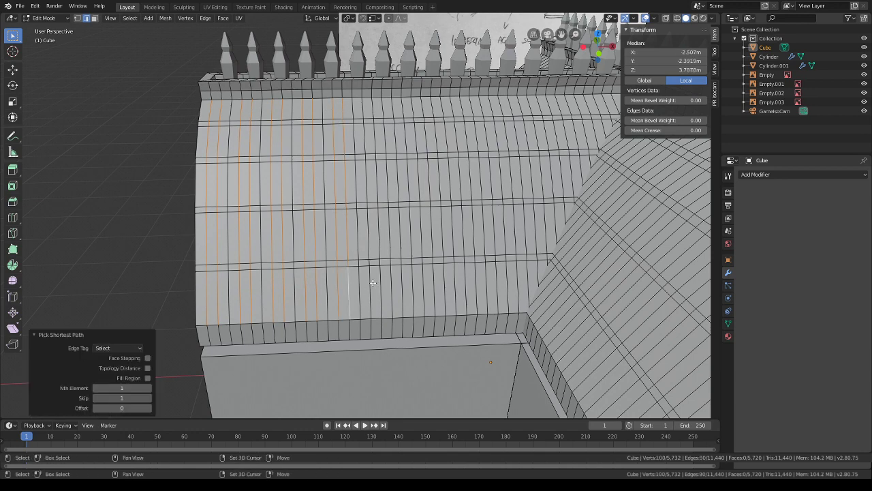
left_click(373, 282, "shift")
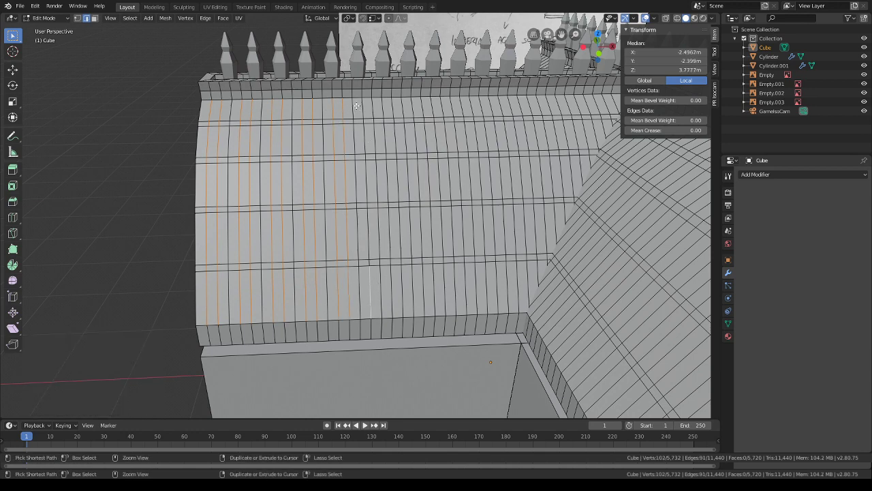
left_click(360, 106, "ctrl")
left_click(372, 106, "shift")
left_click(381, 283, "ctrl")
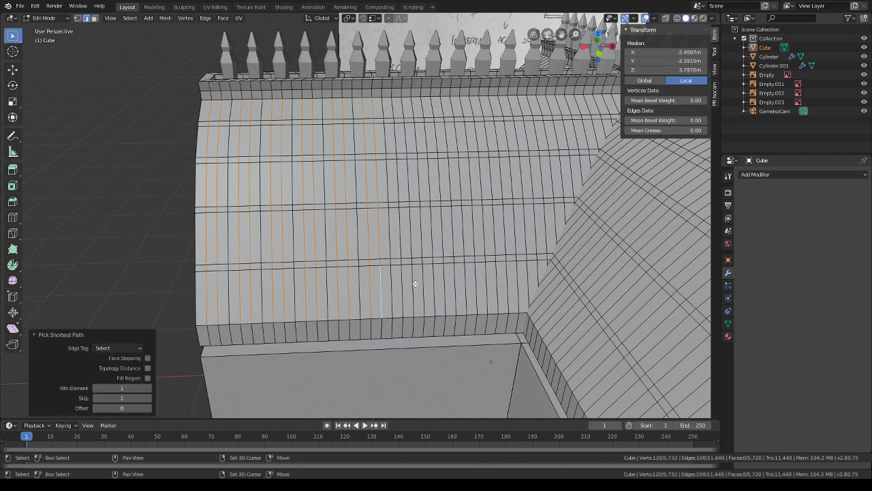
- Add the seventh and eighth pairs of full-height edge lines to the −Y slope selection in the same alternating pattern
left_click(408, 282, "shift")
left_click(399, 107, "ctrl+shift")
left_click(400, 106, "shift")
left_click(413, 279, "ctrl")
left_click(433, 278, "shift")
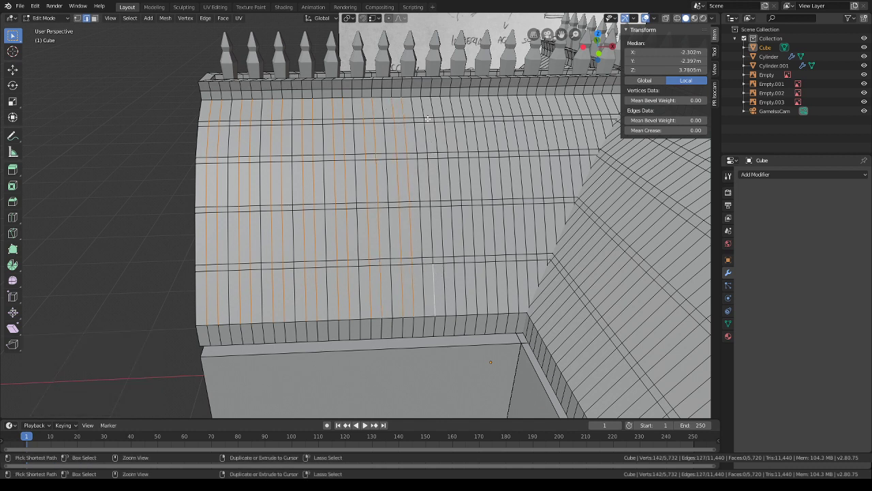
left_click(425, 107, "ctrl")
left_click(431, 107, "shift")
left_click(442, 282, "ctrl")
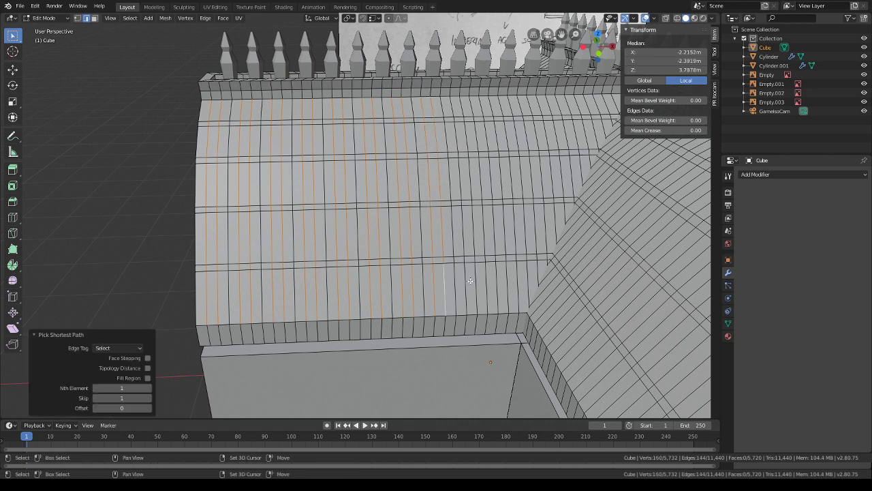
- Add the ninth and tenth pairs of edge lines near the roof valley to the −Y slope selection, skipping one line between pairs
left_click(469, 281, "shift")
left_click(457, 115, "ctrl+shift")
left_click(462, 107, "shift")
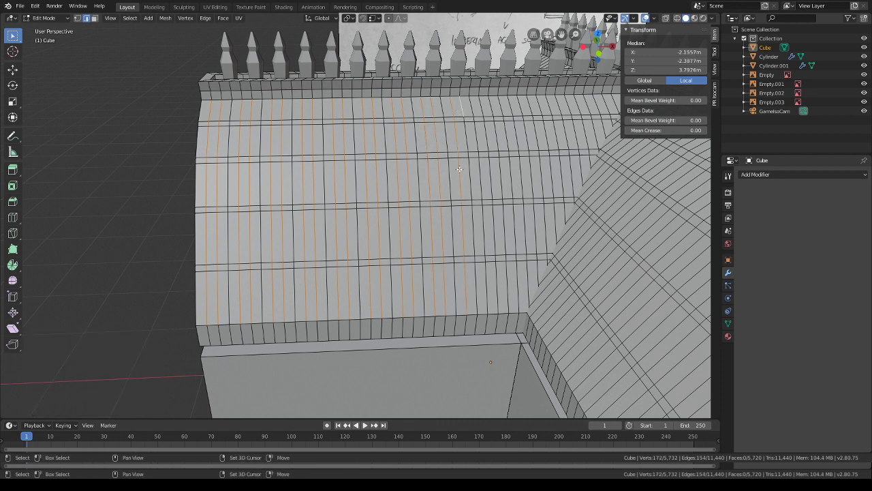
left_click(477, 287, "ctrl+shift")
left_click(496, 287, "shift")
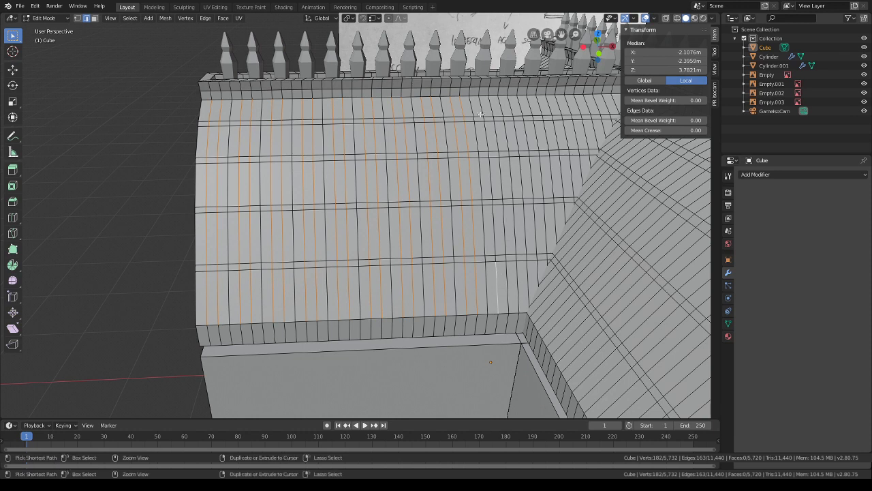
left_click(481, 114, "ctrl+shift")
left_click(492, 106, "shift")
left_click(511, 285, "ctrl+shift")
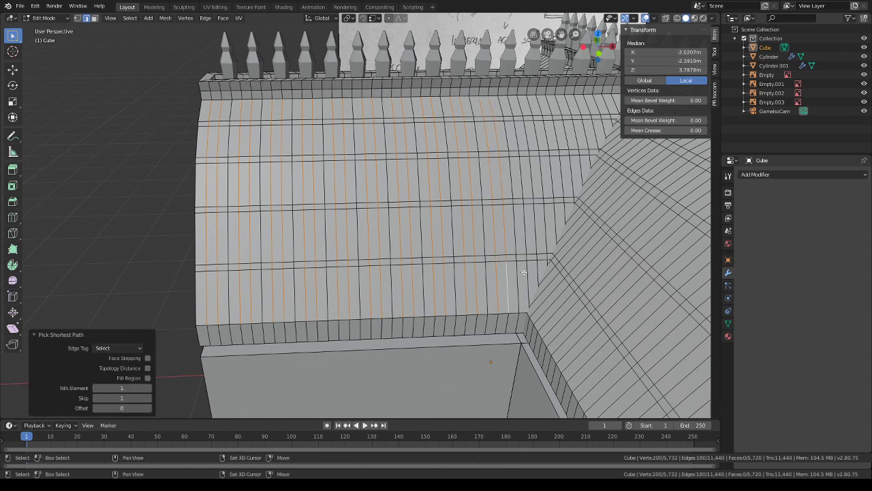
- Add the eleventh and twelfth pairs of edge lines beside the valley to the −Y slope selection, skipping one line between pairs
left_click(527, 274, "shift")
left_click(510, 99, "ctrl+shift")
left_click(521, 103, "shift")
left_click(536, 260, "ctrl+shift")
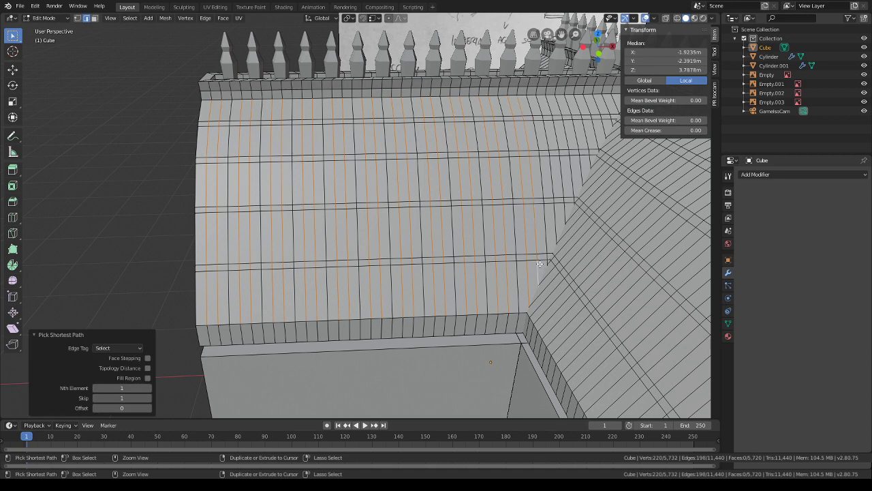
left_click(556, 214, "shift")
left_click(556, 182, "shift")
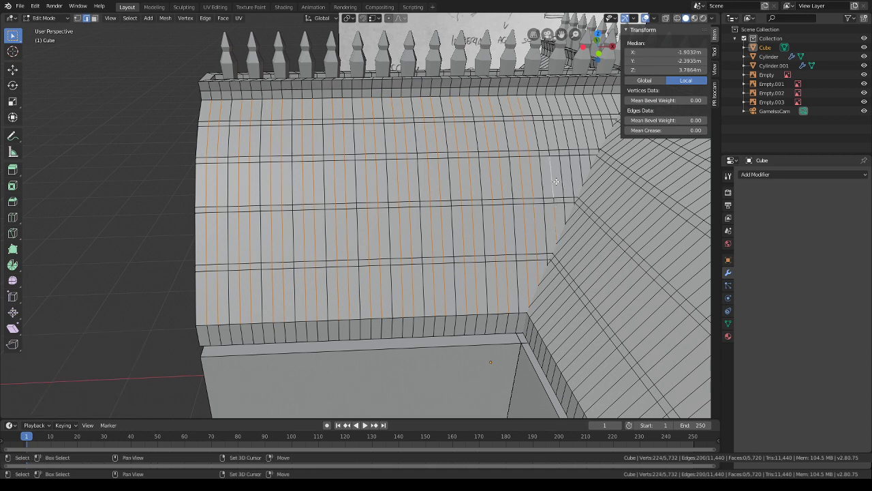
key("ctrl+z")
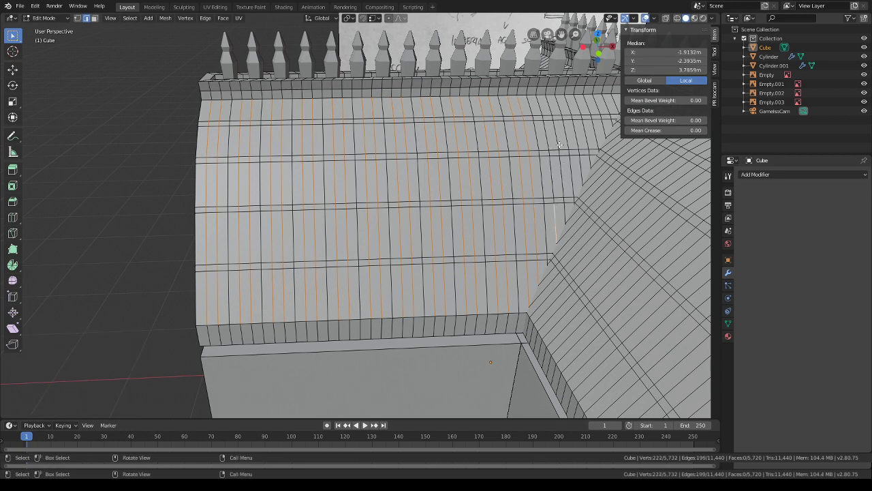
left_click(544, 102, "ctrl")
left_click(552, 104, "shift")
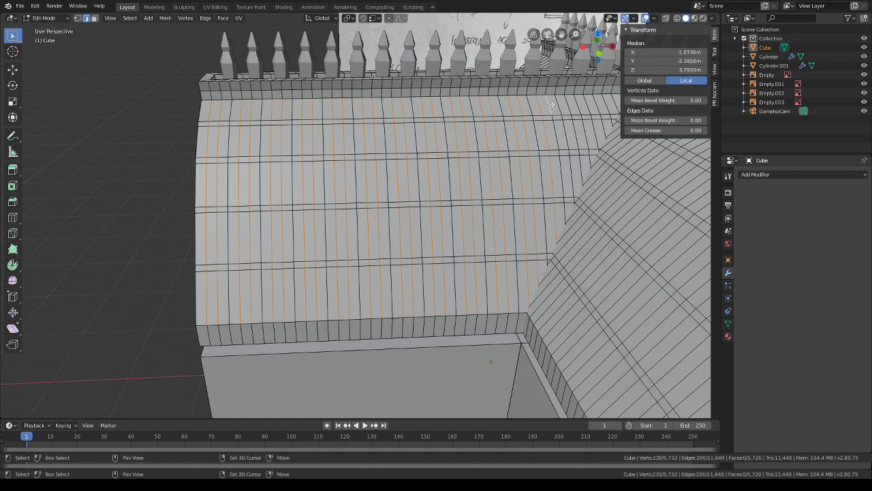
left_click(564, 215, "ctrl")
- Complete the −Y slope selection with the remaining short edge lines in the upper corner where the valley approaches the ridge
left_click(582, 156, "shift")
left_click(577, 104, "ctrl")
left_click(582, 159, "ctrl")
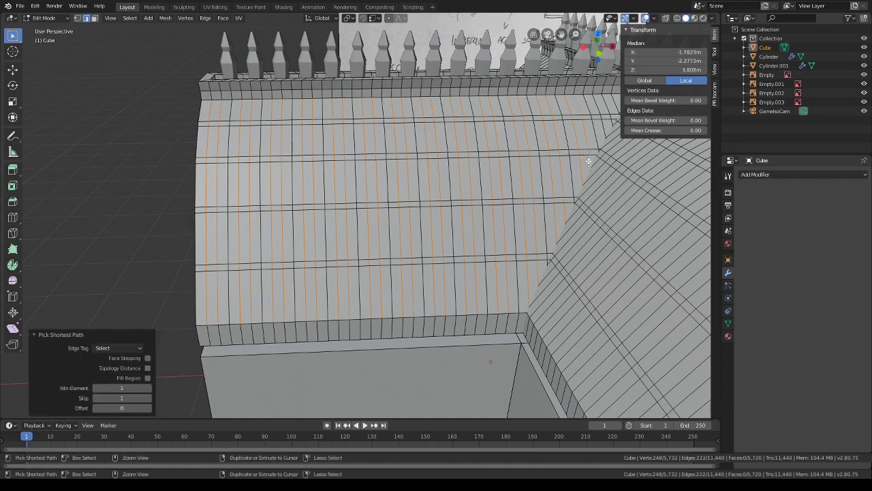
left_click(600, 126, "ctrl")
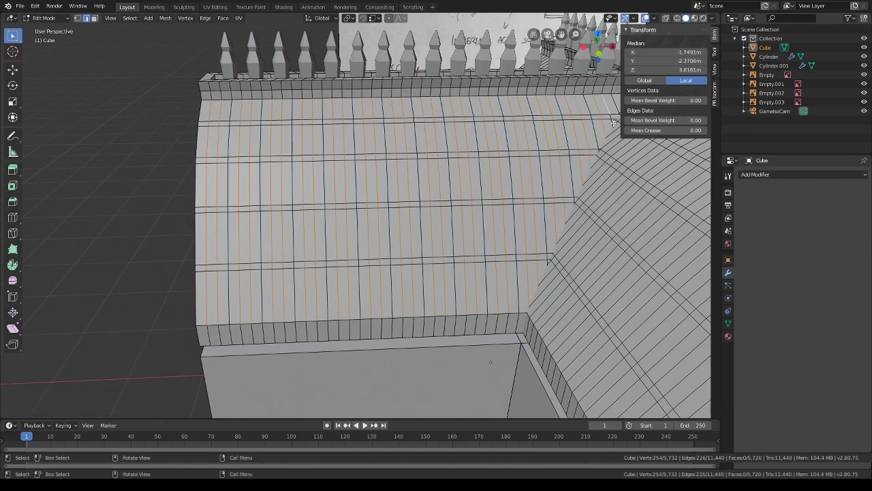
left_click(602, 102, "ctrl")
- Add the first pair of ridge-to-eave edge lines beside the gable end of the adjoining wing's −X slope to the selection
middle_click_drag(603, 102, 501, 195)
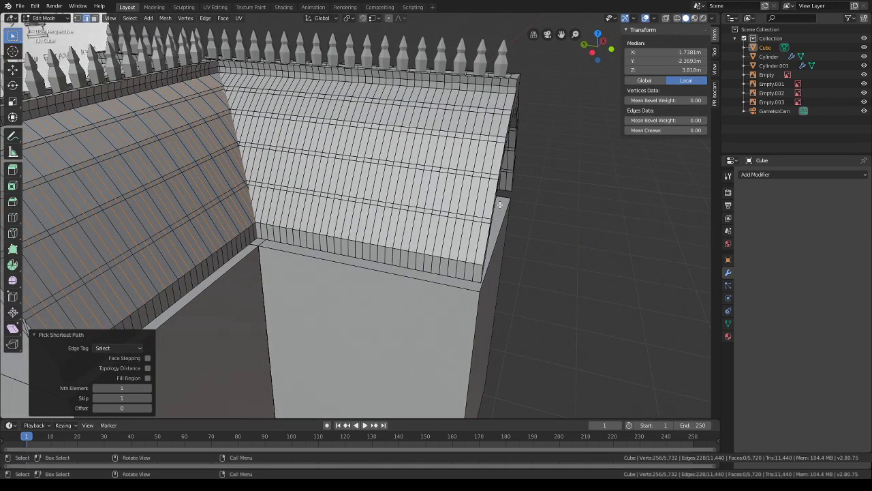
middle_click_drag(539, 203, 516, 217)
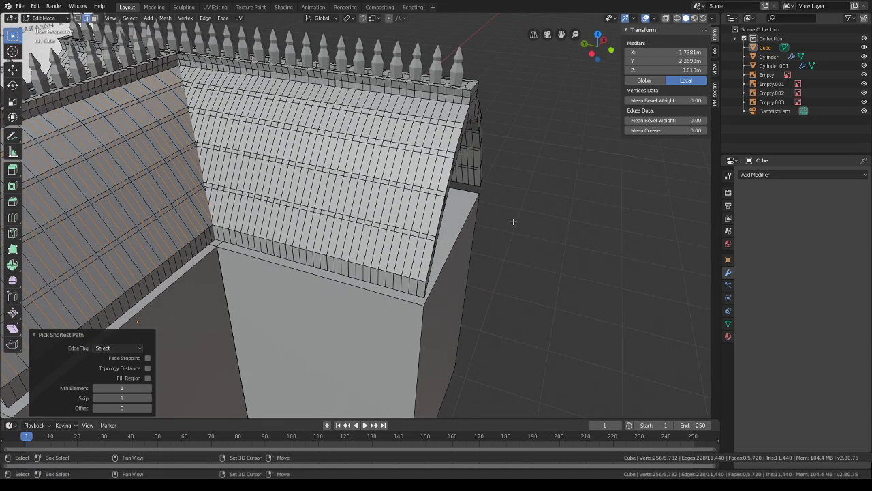
scroll(511, 228, "up", 3)
left_click(427, 278, "shift")
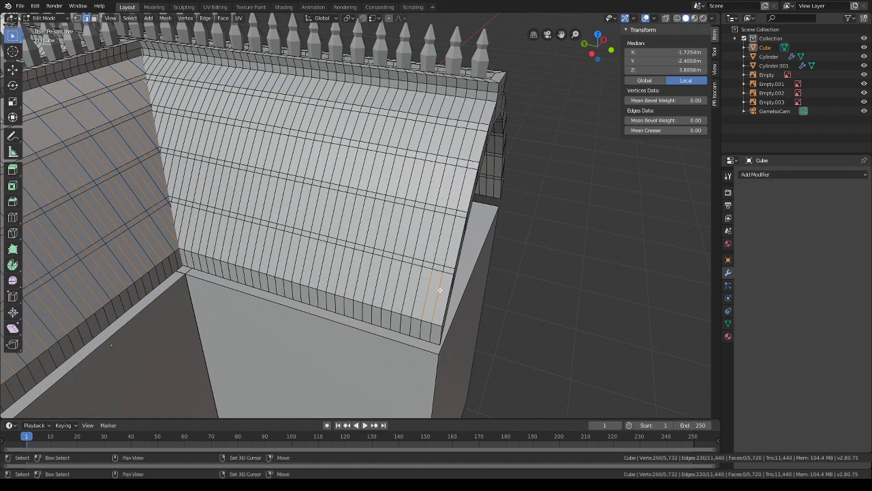
left_click(437, 293, "shift")
left_click(471, 111, "ctrl")
left_click(471, 111, "shift")
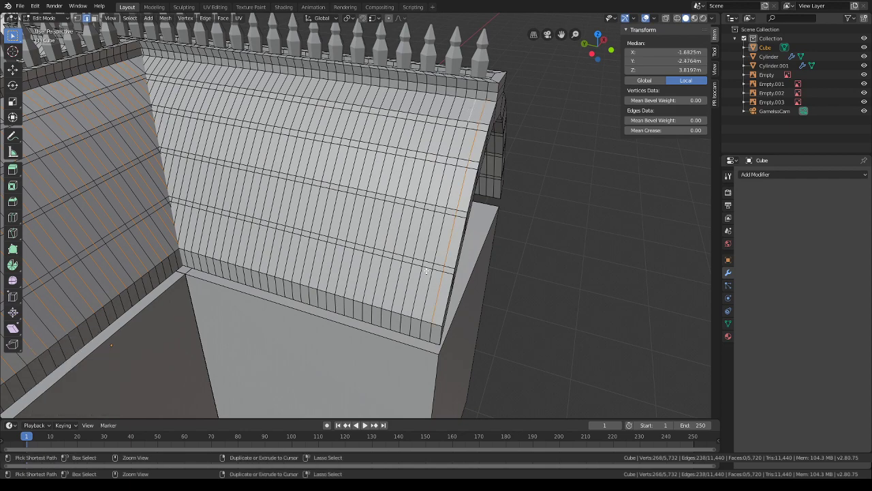
left_click(426, 294, "ctrl")
- Add the second pair of full-height edge lines on the wing's −X slope, leaving one unselected line after the first pair
left_click(410, 289, "shift")
left_click(445, 109, "ctrl")
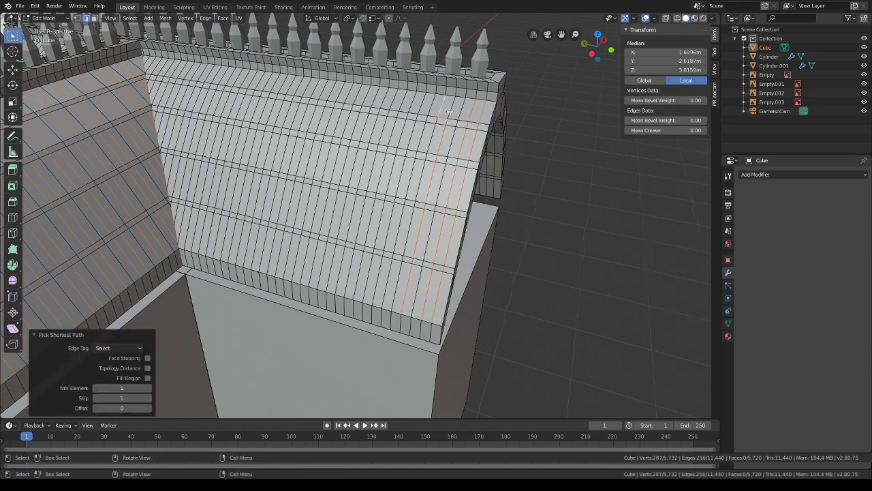
middle_click_drag(445, 109, 469, 114)
key("ctrl+z")
left_click(460, 112, "ctrl")
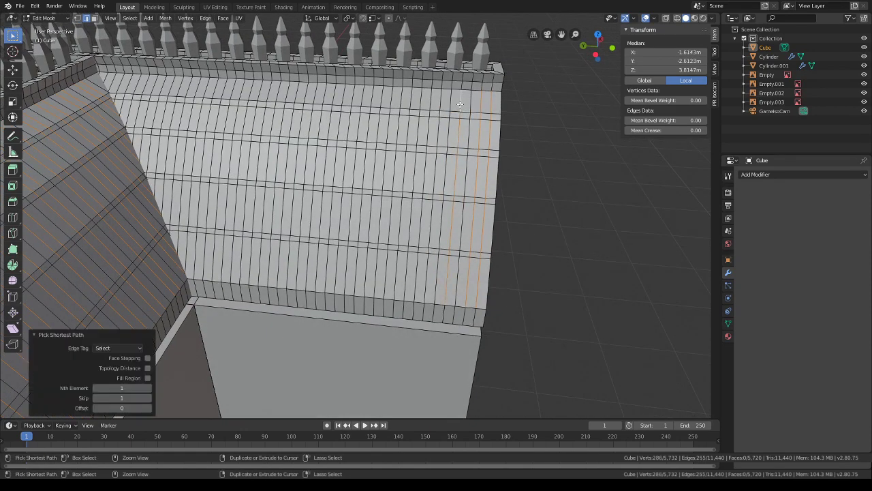
left_click(452, 105, "shift")
left_click(436, 271, "ctrl")
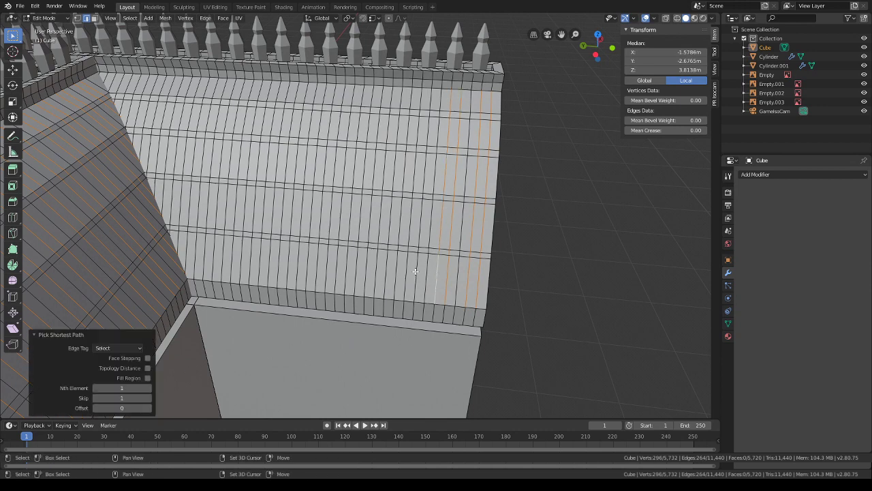
- Extend the wing slope selection with the third and fourth pairs of ridge-to-eave edge lines, skipping every third line
left_click(413, 271, "shift")
left_click(428, 97, "ctrl")
left_click(417, 98, "shift")
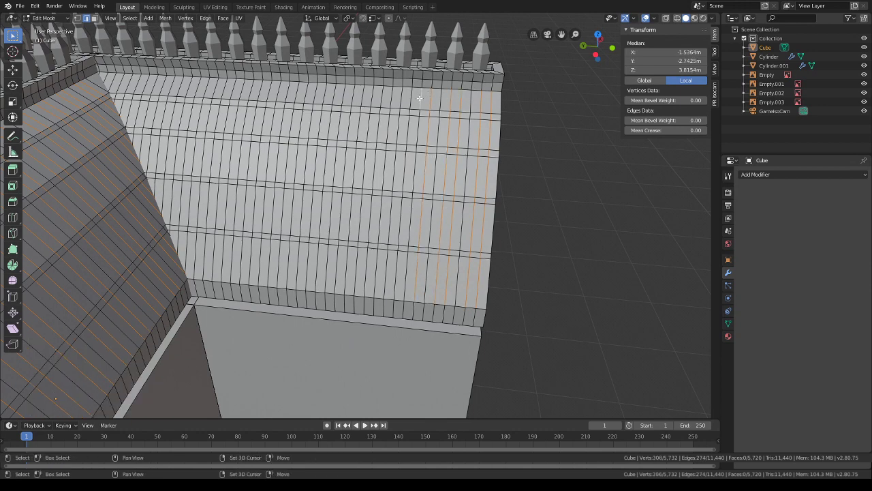
left_click(405, 268, "ctrl")
left_click(382, 266, "shift")
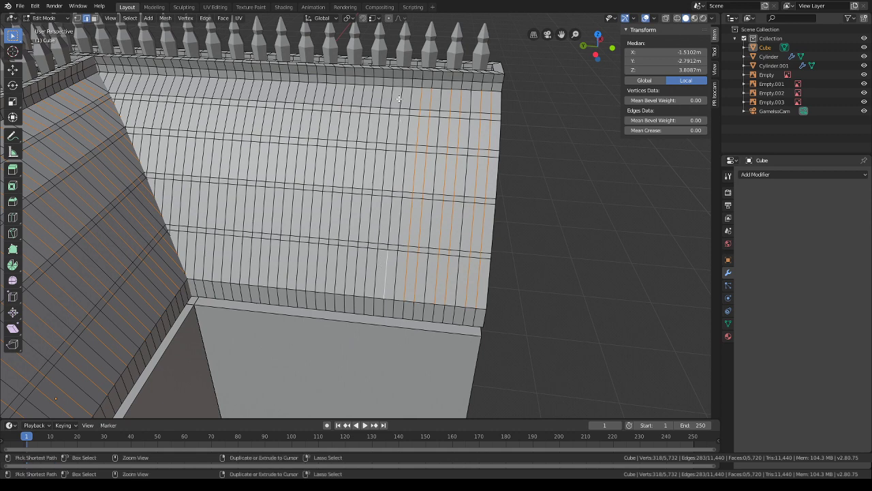
left_click(400, 98, "ctrl")
left_click(390, 98, "shift")
left_click(376, 262, "ctrl")
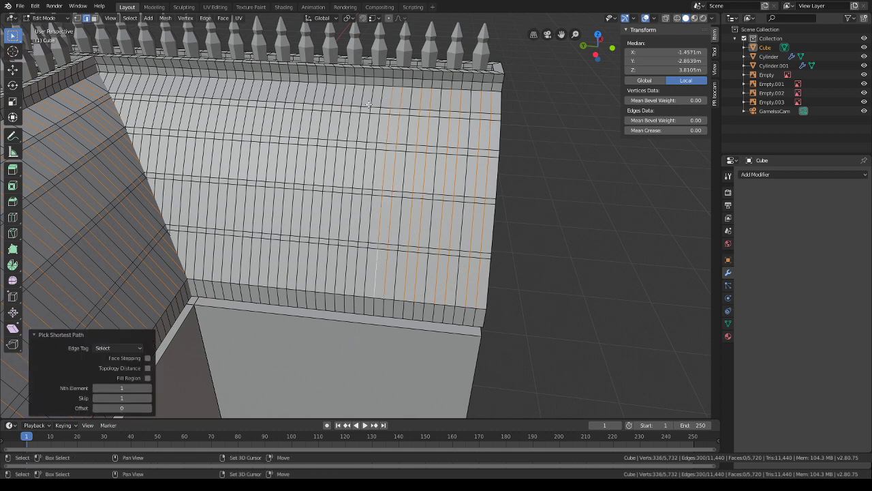
- Add the fifth and sixth pairs of full-height edge lines to the wing slope selection, keeping one unselected line between pairs
left_click(368, 100, "shift")
left_click(364, 239, "ctrl")
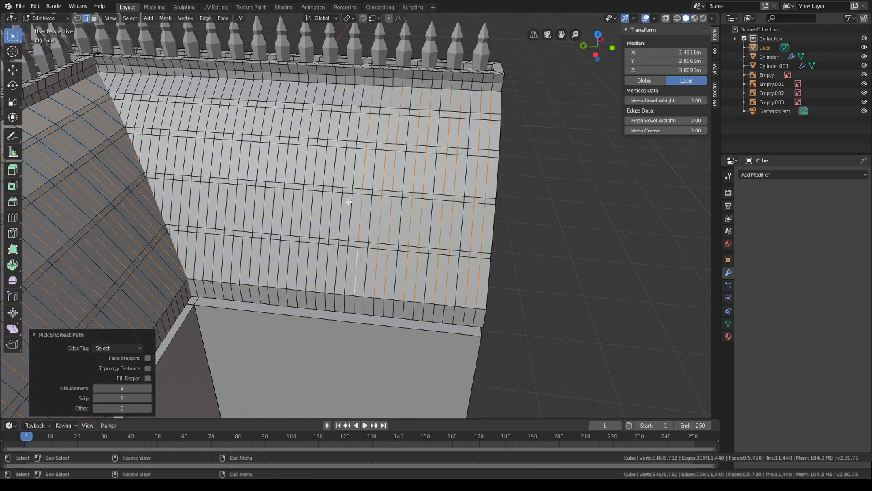
left_click(346, 257, "shift")
left_click(367, 96, "ctrl")
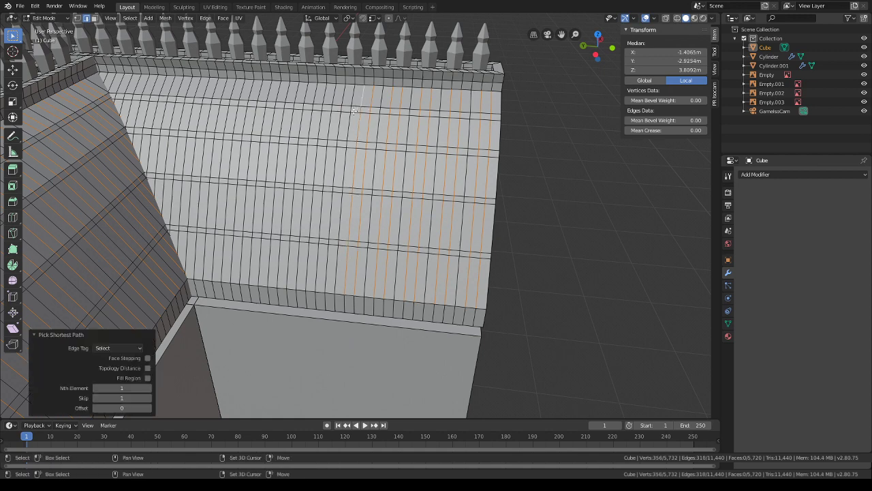
middle_click_drag(366, 96, 417, 120)
left_click(420, 108, "shift")
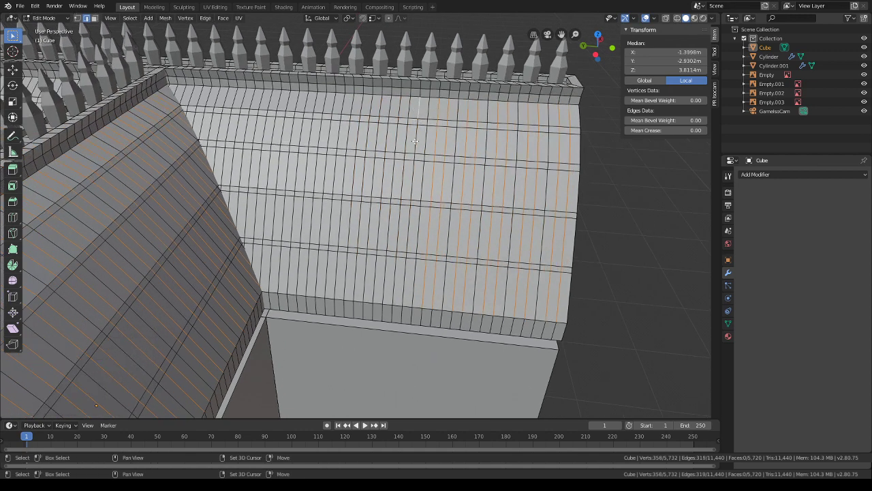
left_click(408, 266, "ctrl")
left_click(395, 273, "shift")
left_click(408, 107, "shift")
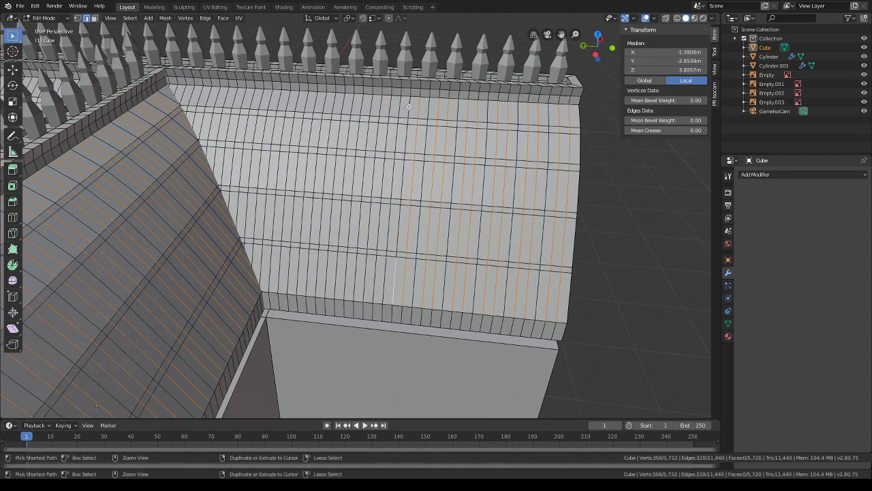
left_click(396, 262, "ctrl")
- Add the seventh and eighth pairs of ridge-to-eave edge lines to the wing slope selection in the same alternating pattern
left_click(388, 110, "shift")
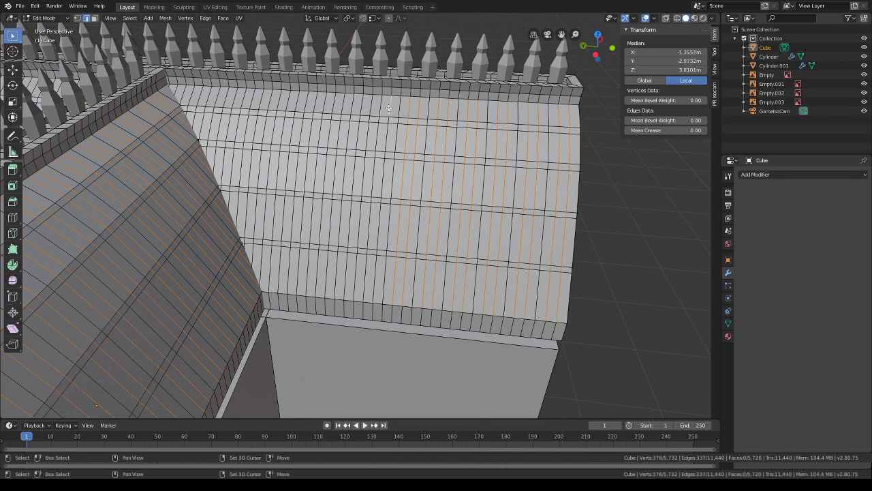
left_click(377, 268, "ctrl")
left_click(367, 272, "shift")
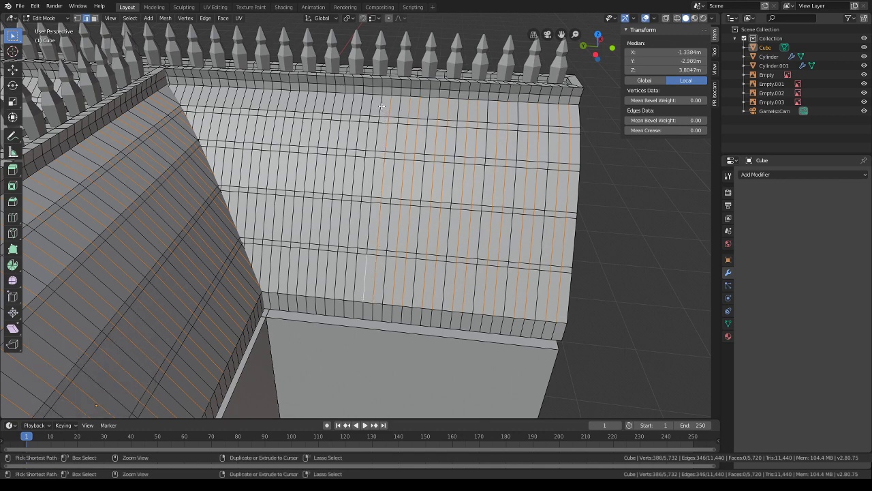
left_click(380, 107, "ctrl")
left_click(361, 107, "shift")
left_click(353, 267, "ctrl")
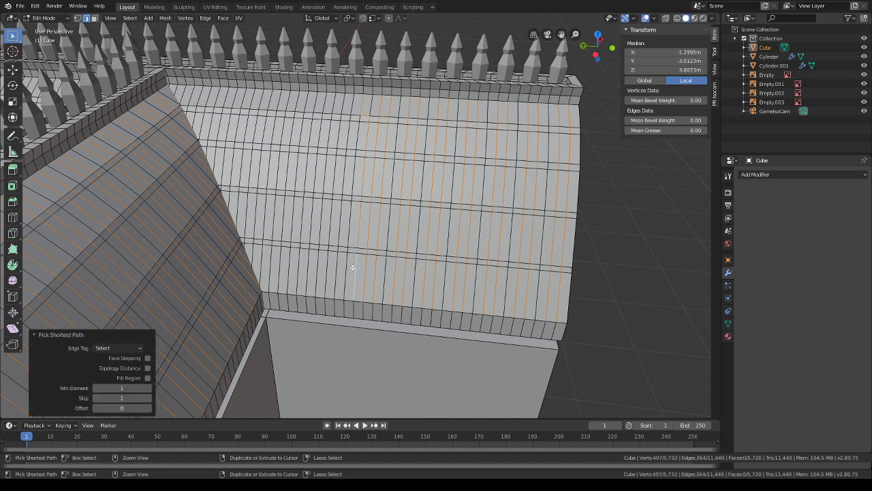
key("ctrl+z")
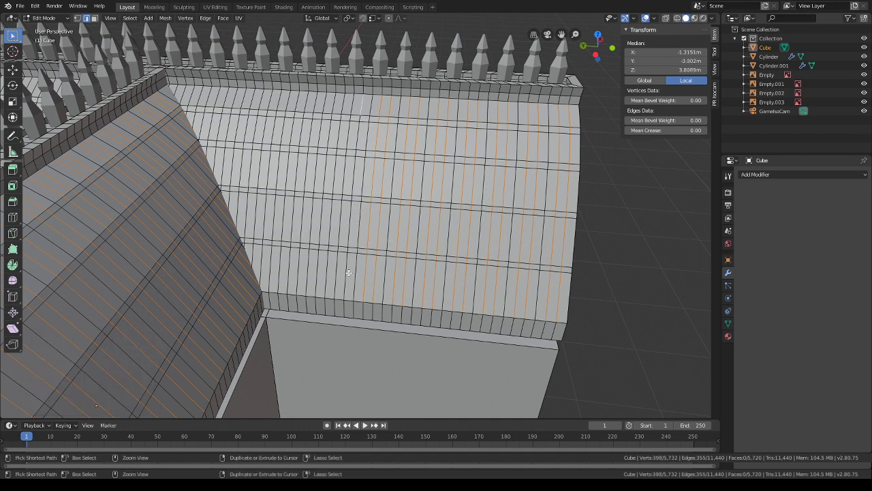
left_click(351, 269, "ctrl")
left_click(341, 266, "shift")
left_click(346, 109, "ctrl")
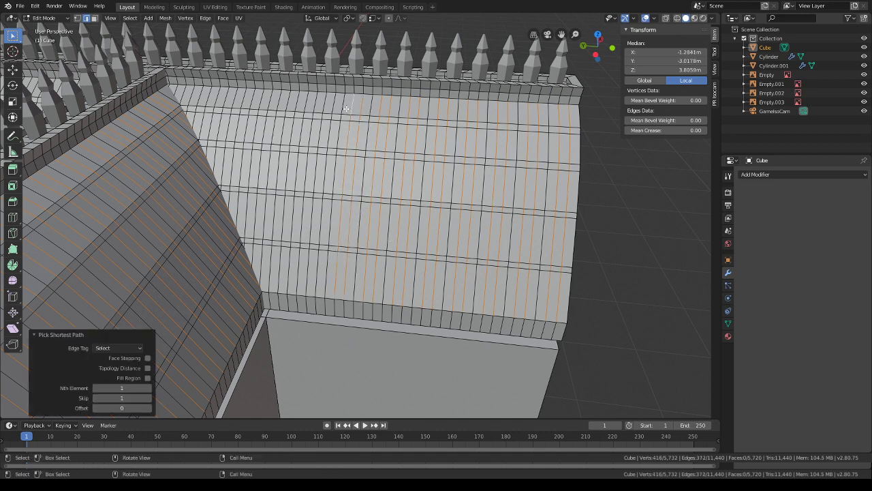
- Extend the wing slope selection towards the valley with the ninth and tenth pairs of edge lines, skipping one line between pairs
left_click(333, 107, "shift")
left_click(319, 264, "ctrl")
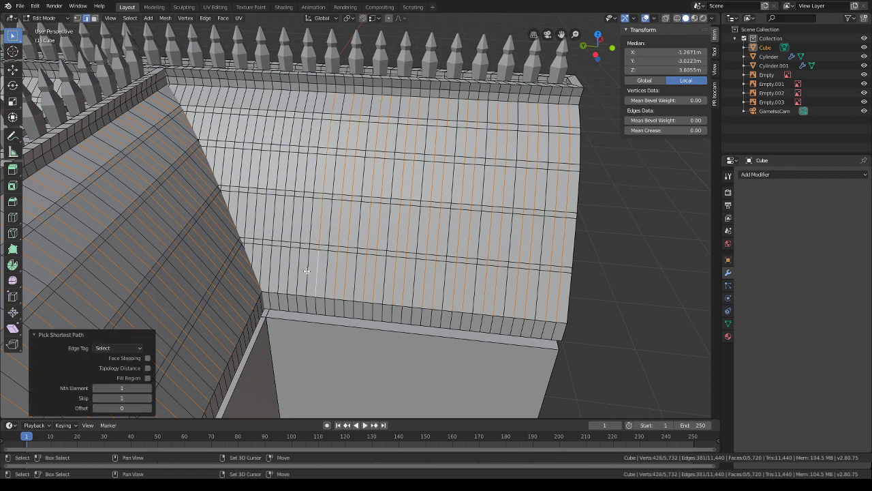
left_click(307, 272, "shift")
left_click(320, 114, "ctrl")
left_click(307, 105, "shift")
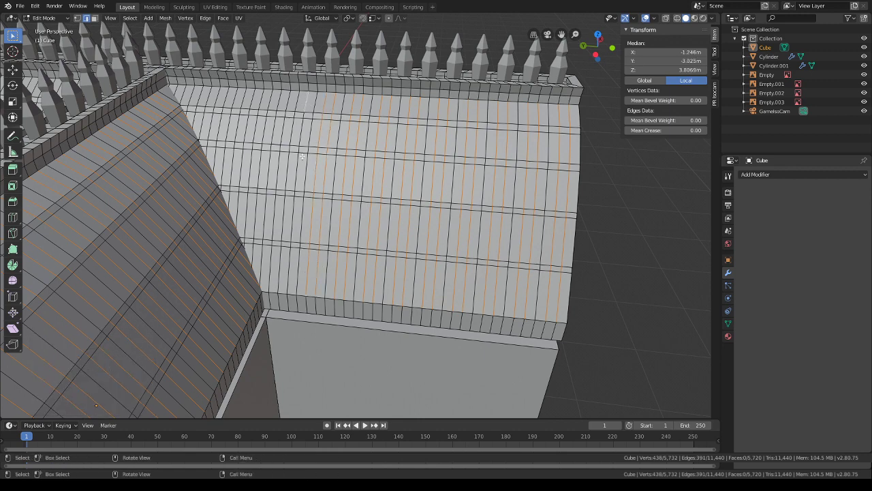
left_click(296, 256, "ctrl")
key("ctrl+z")
left_click(293, 264, "ctrl")
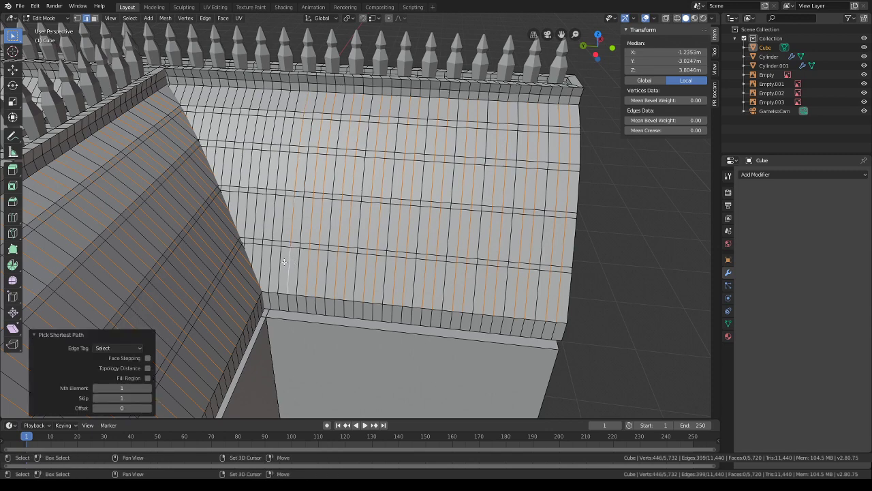
key("ctrl+z")
left_click(285, 100, "ctrl")
- Add the eleventh and twelfth pairs of edge lines, where the valley starts cutting them short, to the wing slope selection
left_click(280, 98, "shift")
left_click(265, 257, "ctrl")
left_click(252, 253, "shift")
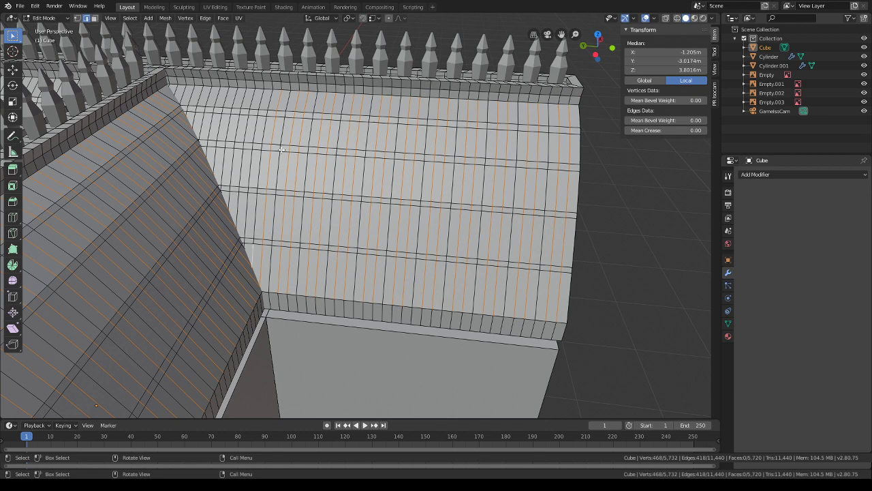
left_click(267, 104, "ctrl")
key("ctrl+z")
left_click(243, 186, "ctrl")
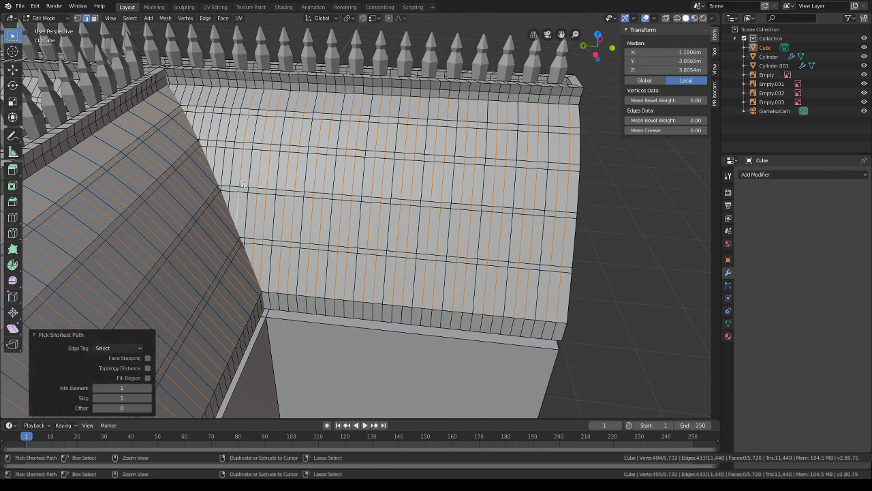
key("ctrl+z")
left_click(227, 101, "ctrl")
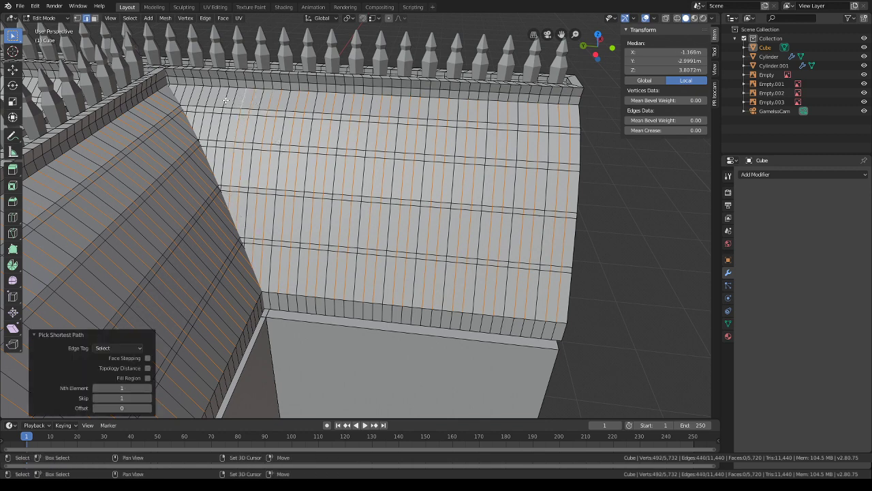
- Complete the wing slope selection with the remaining short edge lines up to the corner where the valley meets the ridge
key("ctrl+z")
left_click(221, 101, "ctrl")
key("ctrl+z")
left_click(216, 103, "ctrl")
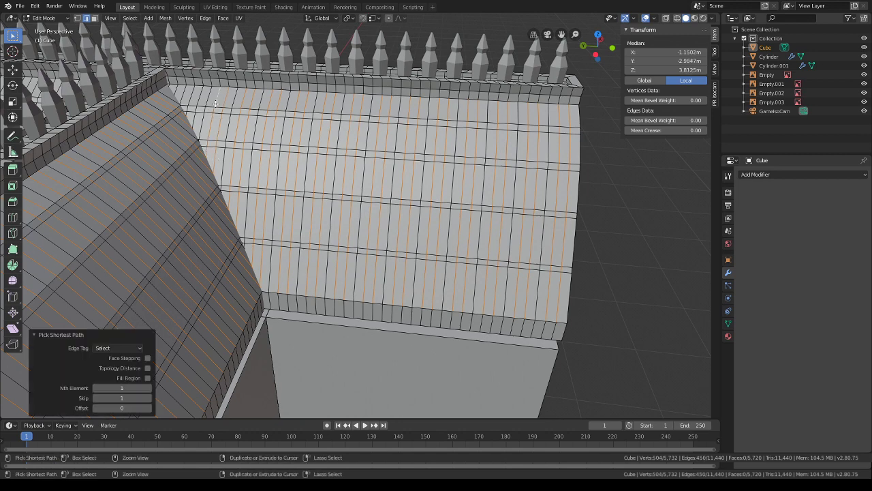
left_click(203, 96, "shift")
left_click(194, 117, "ctrl")
left_click(191, 108, "shift")
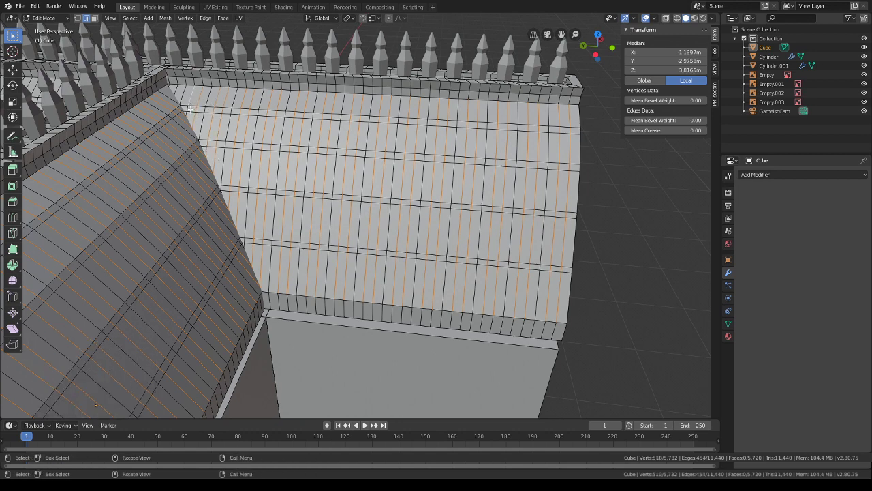
left_click(190, 115, "ctrl")
left_click(189, 110, "shift")
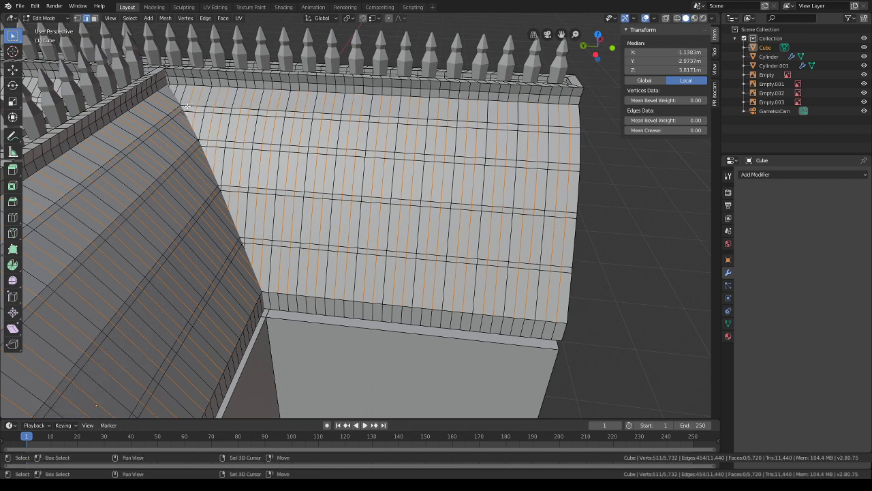
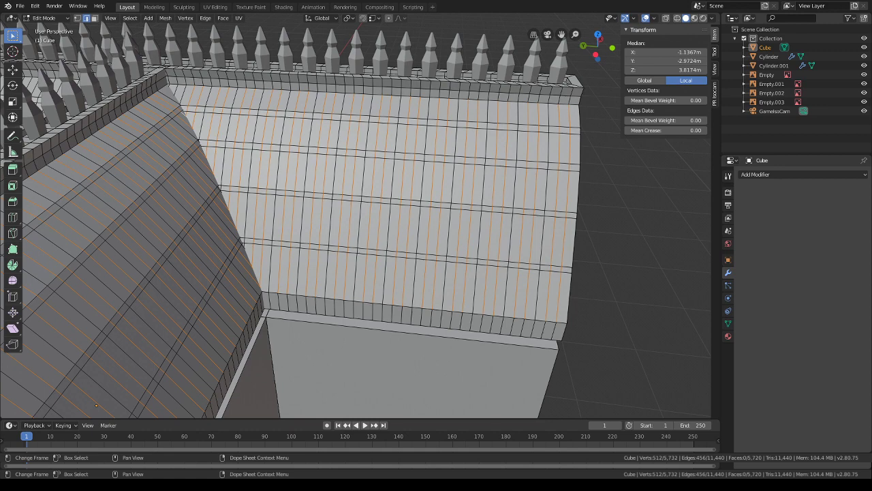
- Add the first two pairs of ridge-to-eave edge lines at the gable end of the projecting roof's opposite slope, skipping one line between pairs
middle_click_drag(507, 276, 503, 183)
left_click(486, 306, "ctrl")
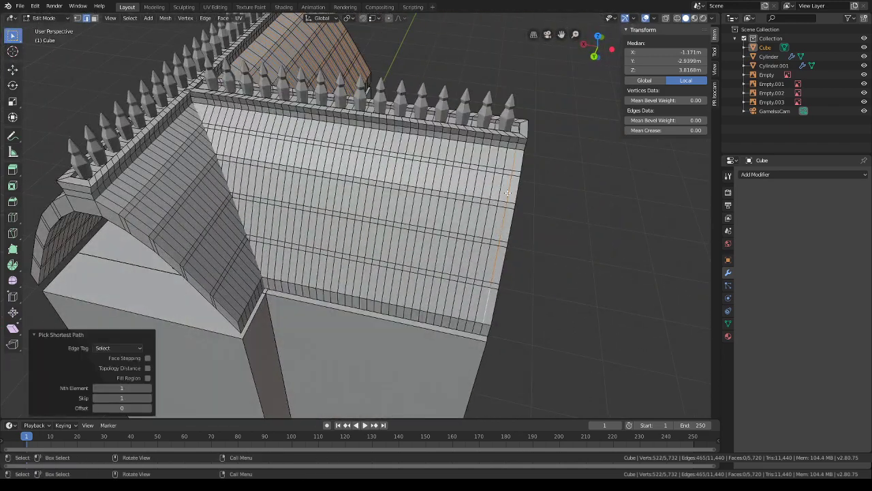
left_click(487, 306, "shift")
left_click(481, 297, "ctrl")
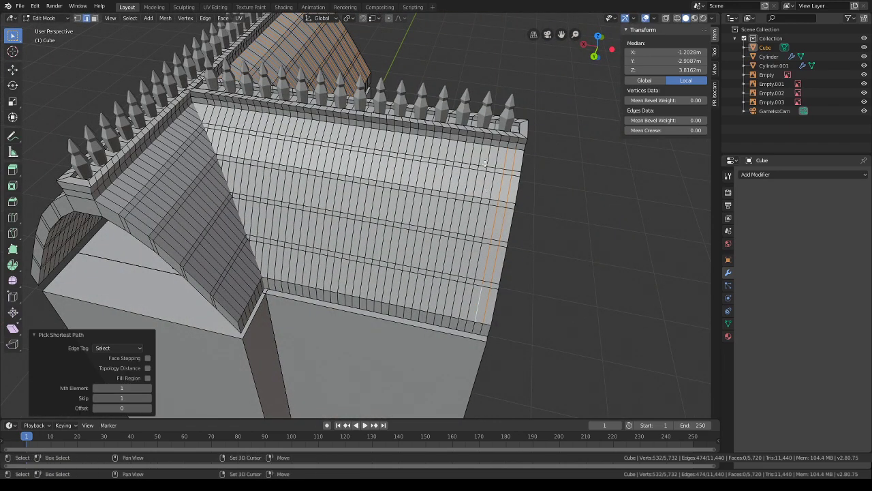
left_click(487, 156, "shift")
left_click(465, 296, "ctrl")
left_click(482, 154, "shift")
left_click(452, 280, "ctrl")
- Add the third and fourth pairs of ridge-to-eave edge lines on the projecting roof's opposite slope to the selection
left_click(449, 279, "shift")
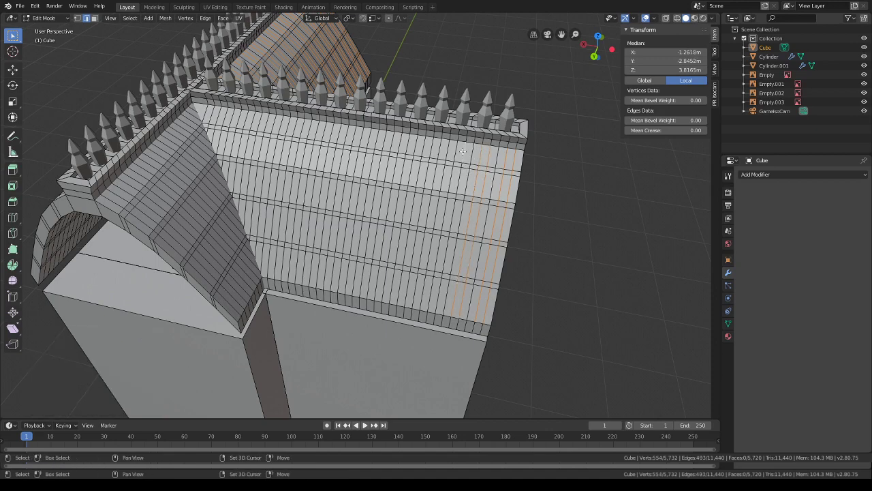
left_click(439, 292, "ctrl")
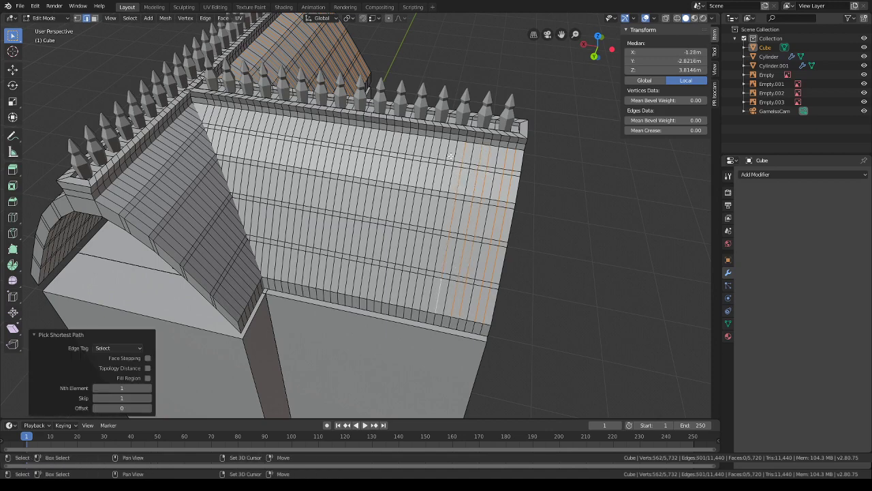
left_click(449, 167, "shift")
left_click(430, 281, "ctrl")
left_click(430, 280, "shift")
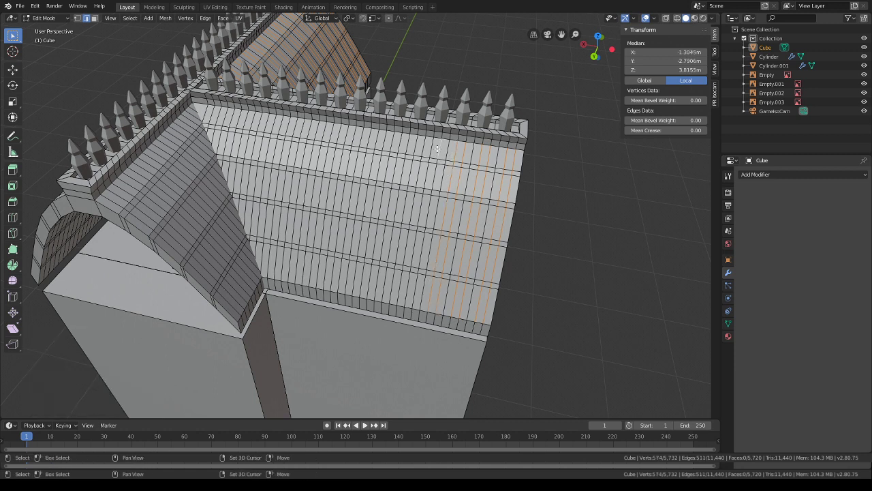
left_click(423, 278, "ctrl")
key("ctrl+z")
left_click(418, 279, "ctrl")
left_click(430, 153, "shift")
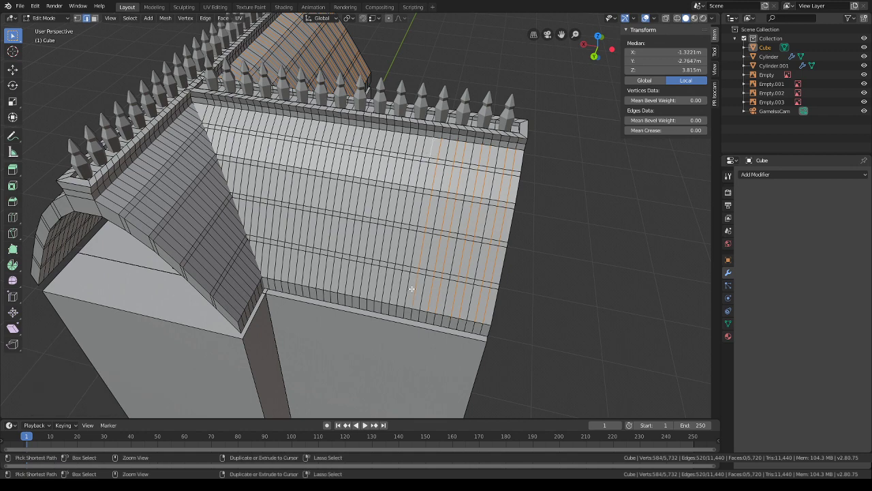
left_click(408, 287, "ctrl")
- Continue the alternating selection on the opposite slope with the fifth and sixth pairs of ridge-to-eave edge lines
left_click(396, 264, "shift")
left_click(394, 282, "ctrl")
left_click(408, 146, "shift")
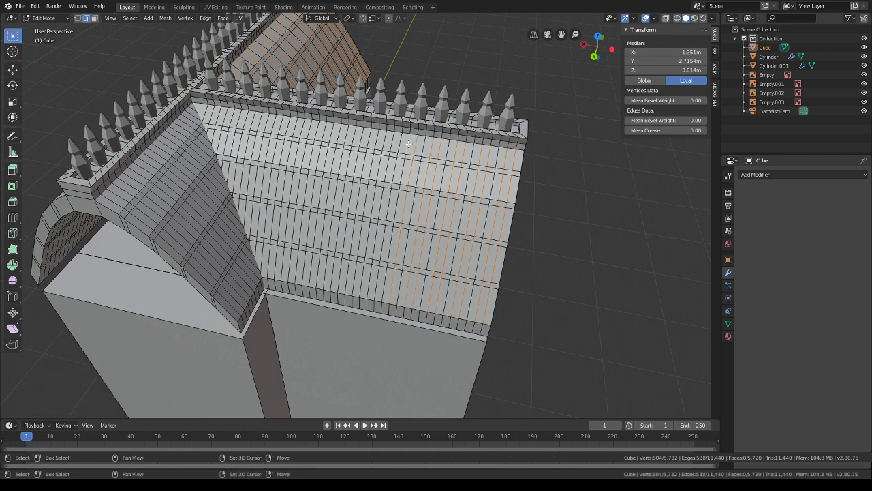
left_click(385, 283, "ctrl")
middle_click_drag(430, 218, 439, 209)
left_click(403, 135, "shift")
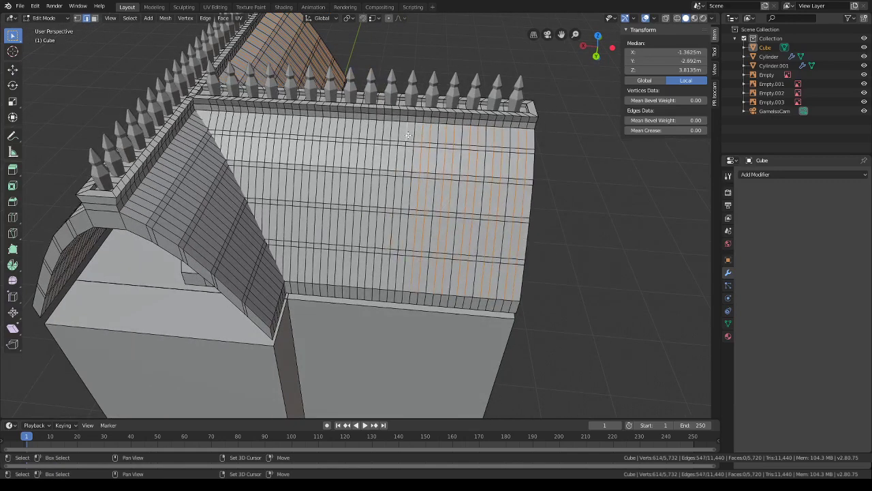
left_click(399, 264, "ctrl")
left_click(401, 137, "shift")
left_click(389, 256, "ctrl")
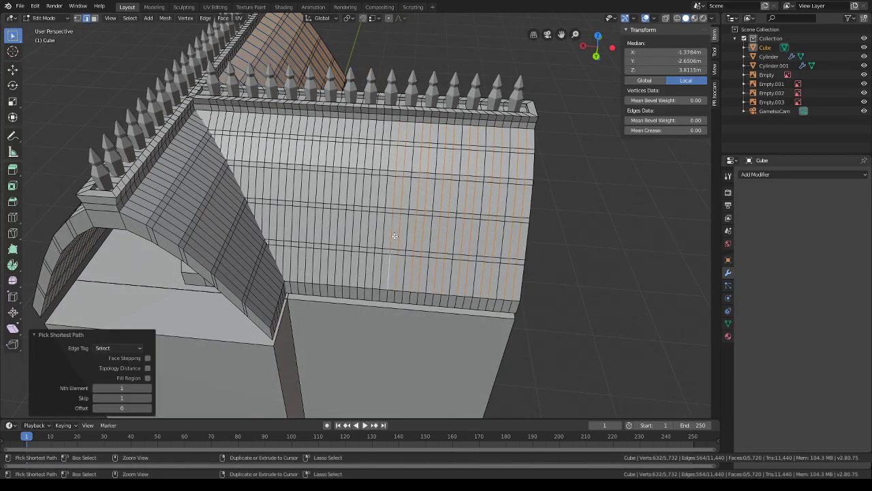
- Add the seventh and eighth pairs of edge lines on the opposite slope, leaving one line unselected between pairs
left_click(383, 127, "shift")
left_click(374, 266, "ctrl")
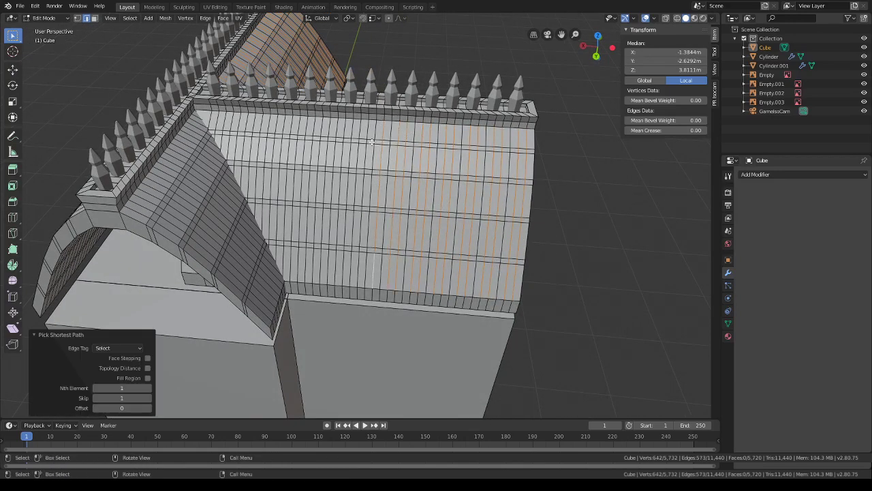
left_click(376, 130, "shift")
left_click(365, 256, "ctrl")
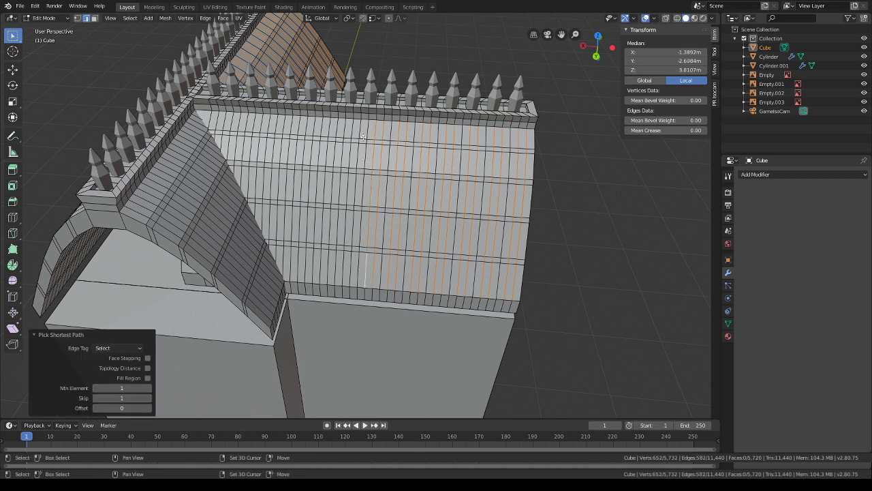
left_click(362, 128, "shift")
left_click(352, 254, "ctrl")
left_click(353, 128, "shift")
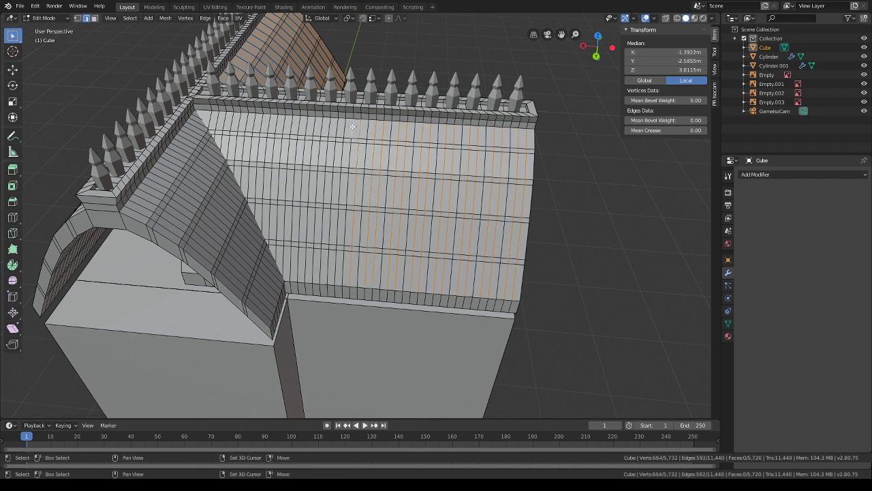
left_click(346, 262, "ctrl")
- Extend the opposite slope's selection towards the valley with the ninth and tenth pairs of full-length edge lines
left_click(341, 134, "shift")
left_click(329, 257, "ctrl")
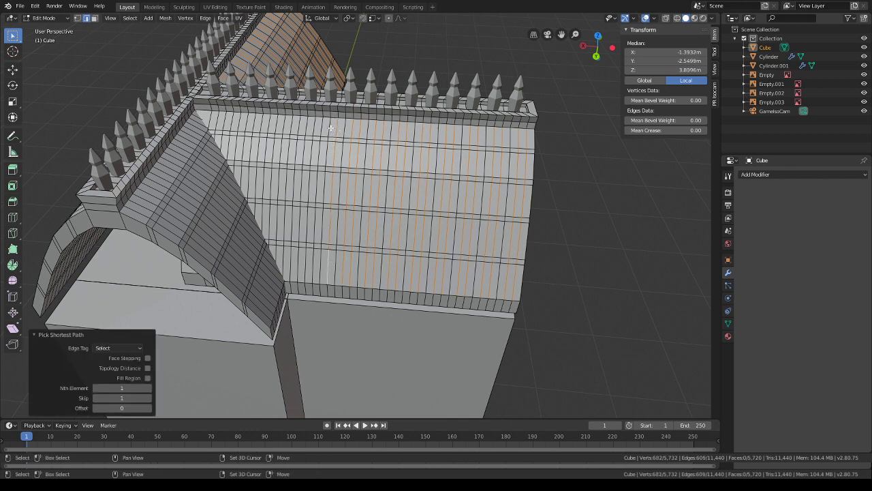
left_click(332, 128, "shift")
left_click(321, 257, "ctrl")
left_click(312, 129, "shift")
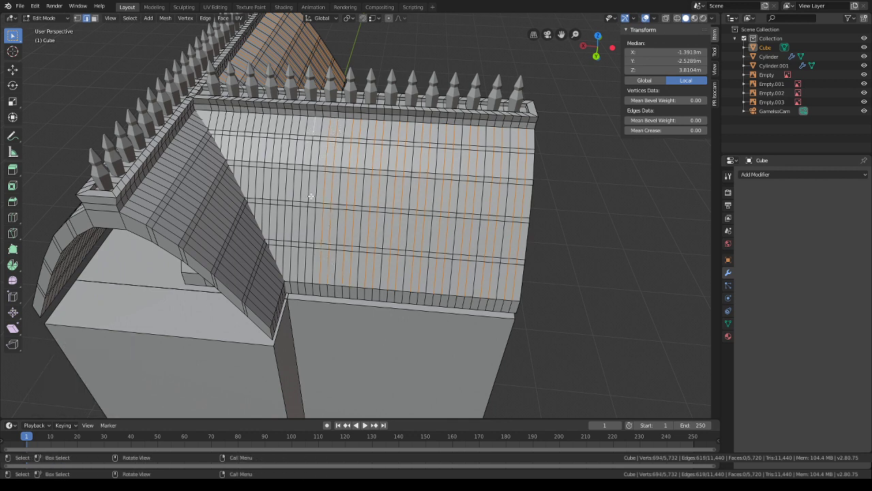
left_click(305, 257, "ctrl")
left_click(307, 124, "shift")
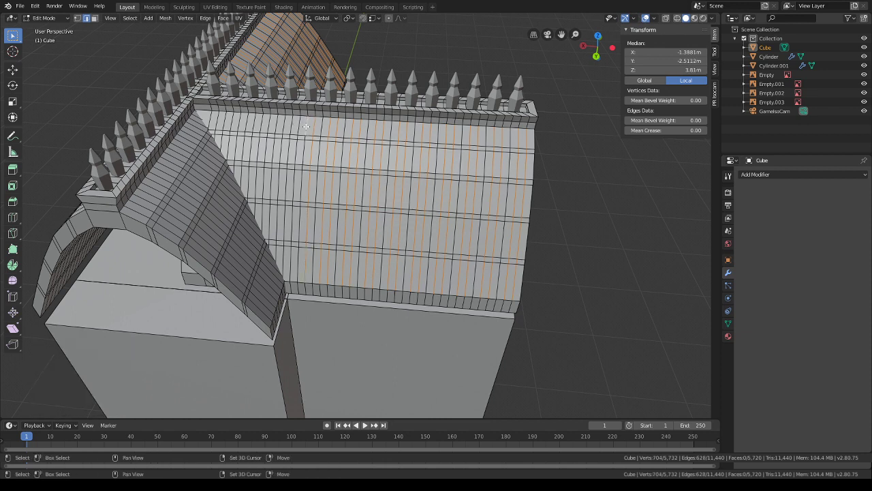
left_click(303, 230, "ctrl")
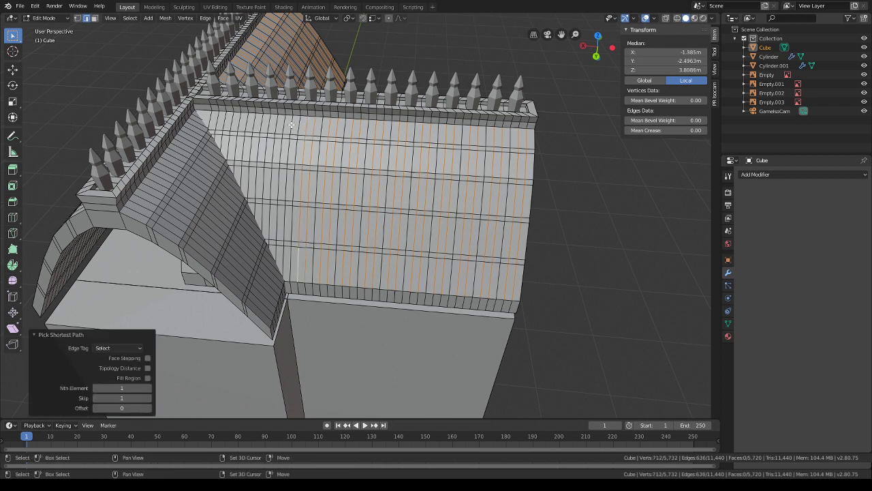
- Add the eleventh and twelfth pairs of edge lines on the opposite slope, where the valley starts shortening them
left_click(292, 124, "shift")
left_click(285, 259, "ctrl")
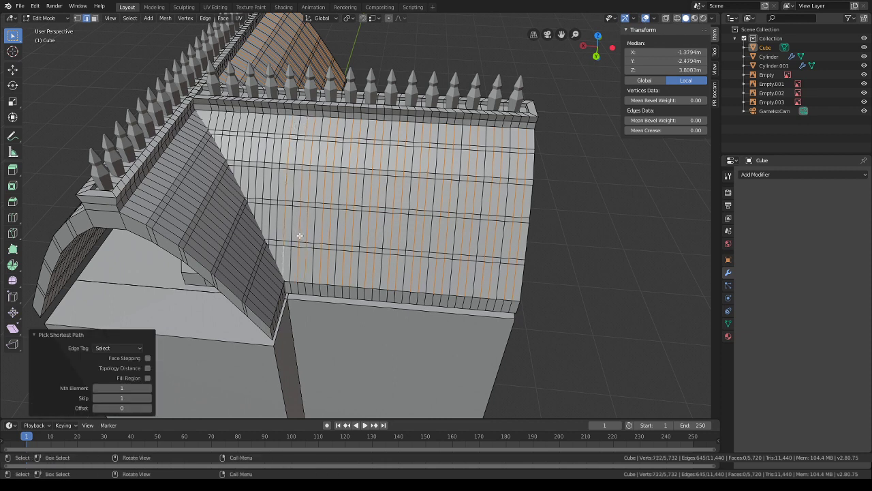
left_click(282, 127, "shift")
left_click(274, 254, "ctrl")
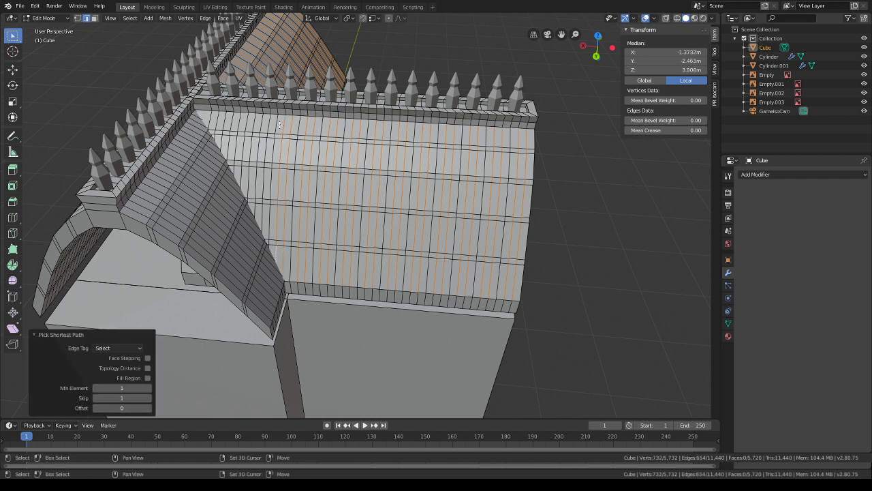
left_click(273, 126, "shift")
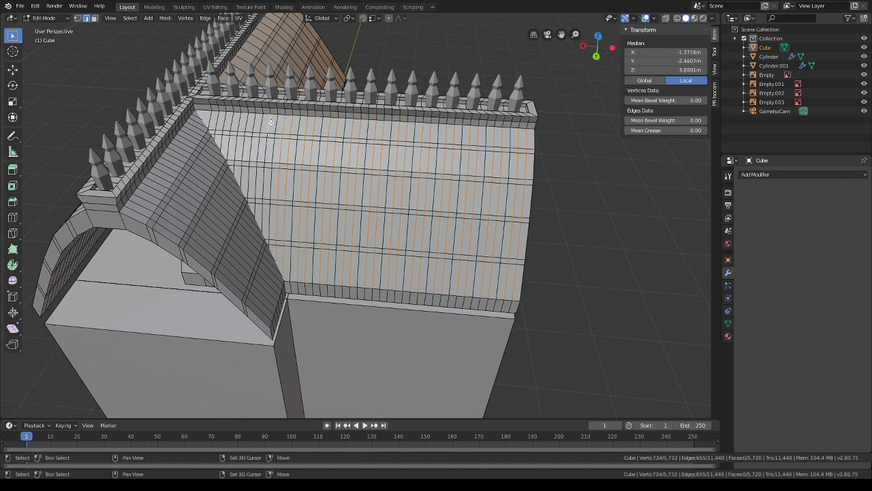
left_click(264, 233, "ctrl")
left_click(261, 123, "shift")
left_click(255, 207, "ctrl")
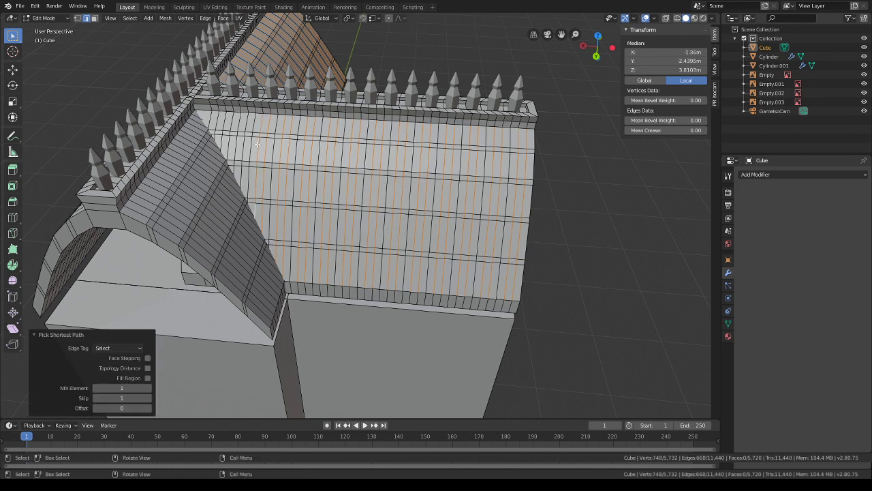
- Complete the opposite slope's selection with the remaining short edge lines up to the corner where the valley meets the ridge
left_click(249, 135, "shift")
left_click(247, 137, "ctrl")
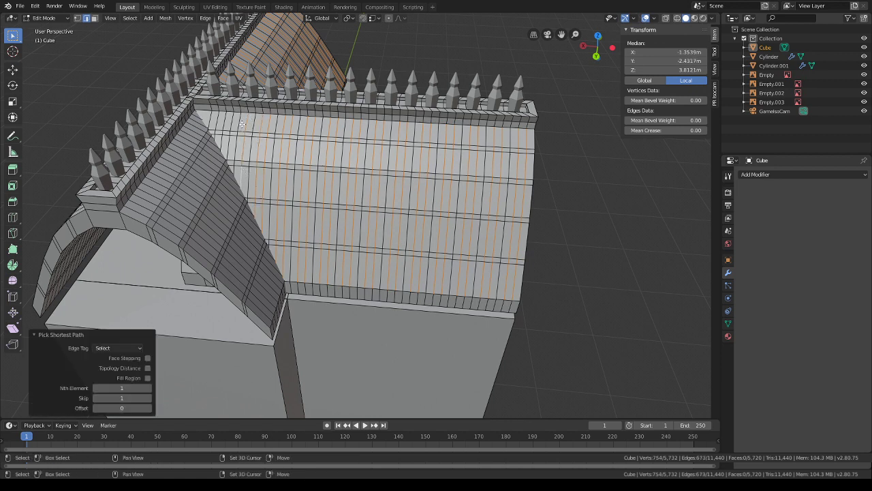
left_click(242, 113, "shift")
left_click(241, 158, "ctrl")
left_click(227, 117, "shift")
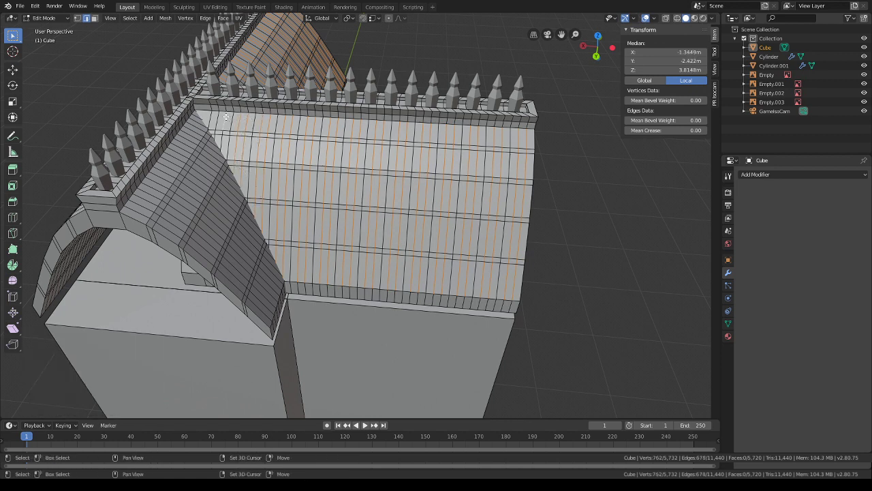
left_click(222, 143, "ctrl")
left_click(219, 118, "shift")
left_click(218, 136, "ctrl")
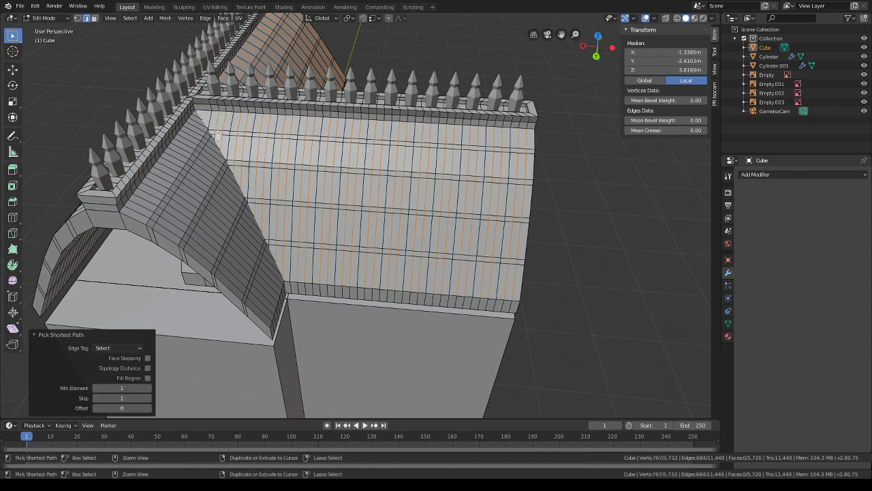
left_click(217, 138, "shift")
left_click(216, 138, "shift")
- Add the first two pairs of ridge-to-eave edge lines, starting at the gable end, on the adjoining short main roof slope
middle_click_drag(216, 139, 342, 180)
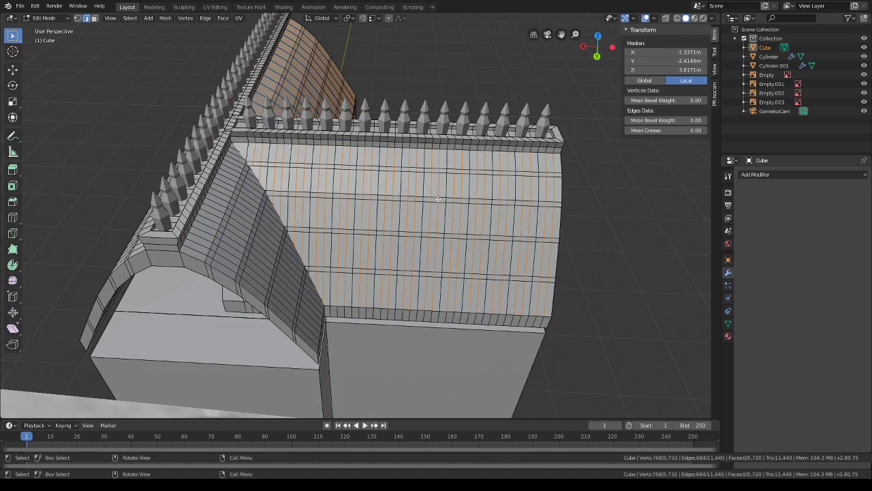
middle_click_drag(431, 207, 341, 218)
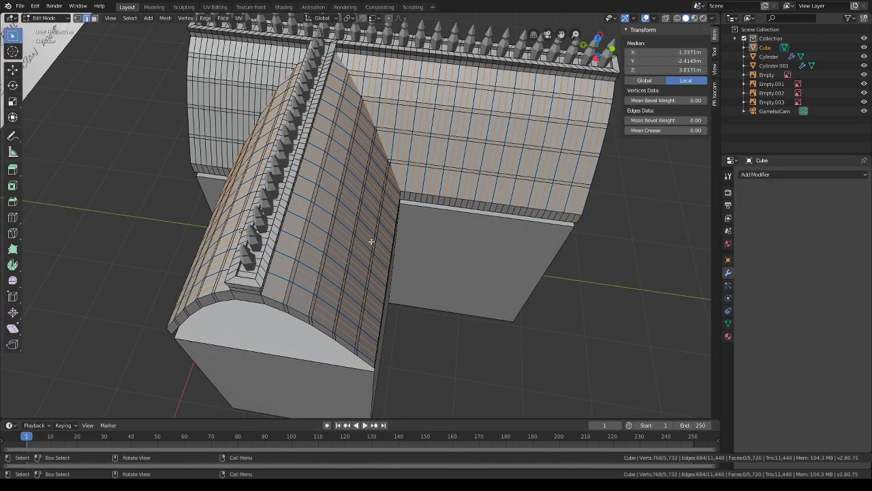
middle_click_drag(386, 283, 422, 331)
scroll(329, 258, "up", 3)
middle_click_drag(369, 163, 266, 192)
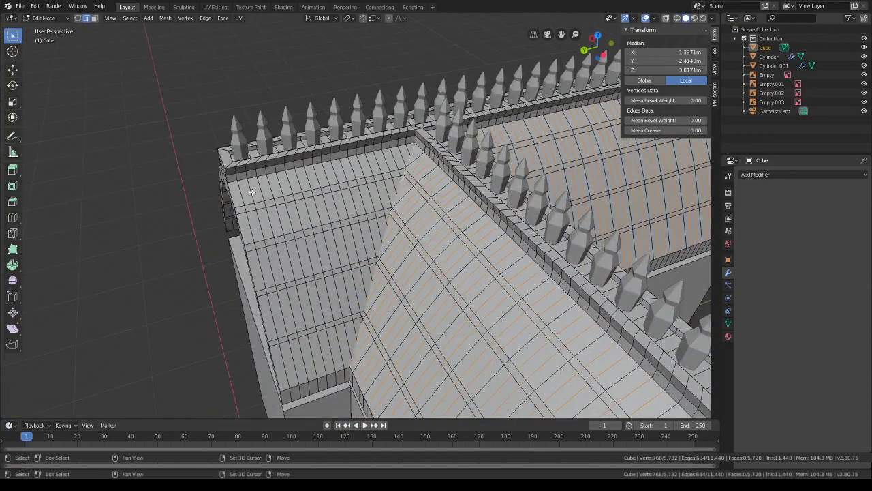
left_click(252, 192, "shift")
left_click(249, 190, "shift")
left_click(241, 189, "shift")
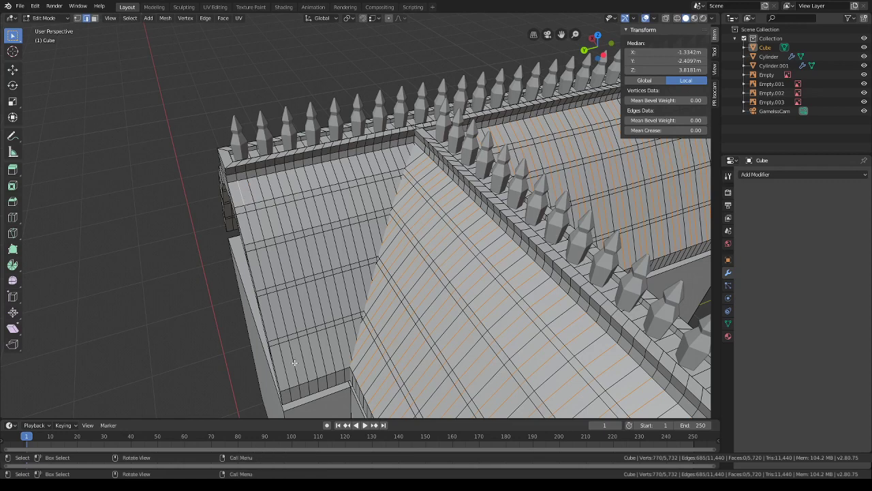
left_click(294, 362, "ctrl")
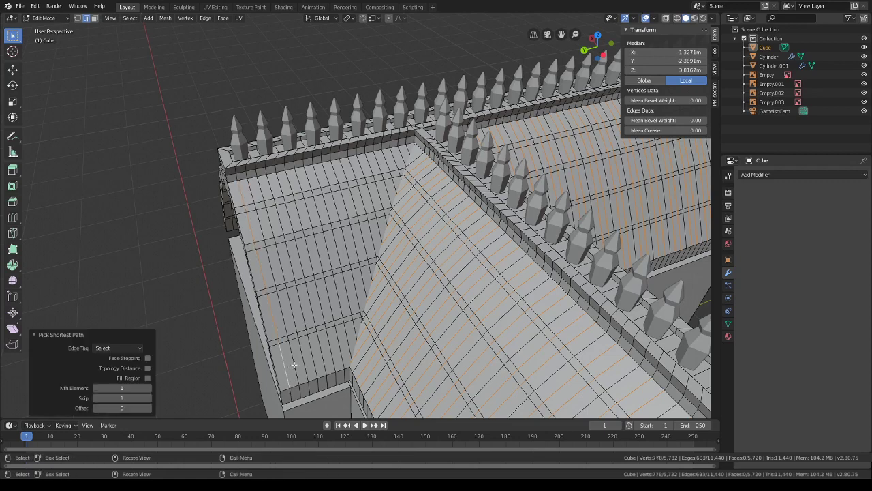
left_click(270, 185, "ctrl")
left_click(308, 348, "ctrl")
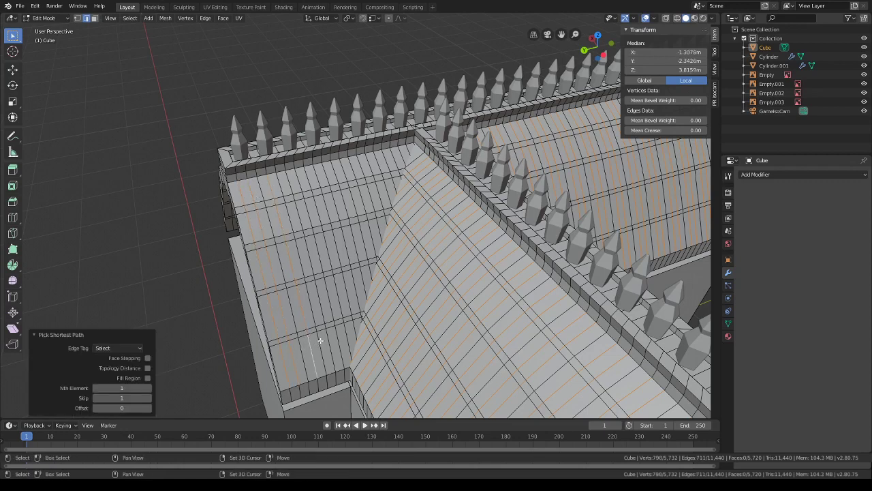
left_click(299, 180, "ctrl")
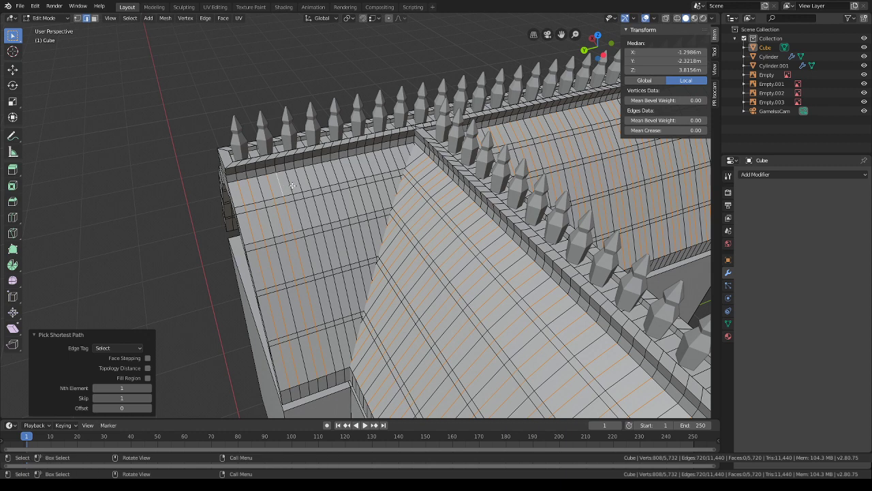
- Extend the short main roof slope's selection towards the valley with the next alternating pairs of ridge-to-eave edge lines
left_click(347, 339, "ctrl")
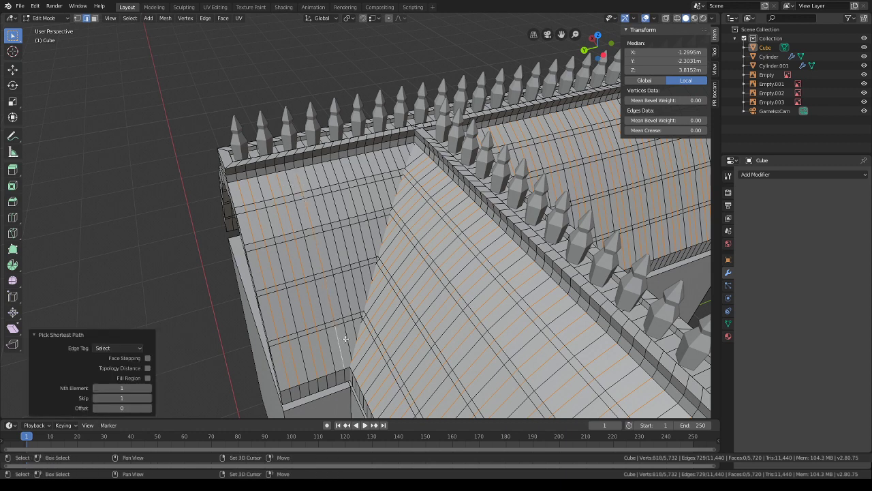
left_click(328, 173, "shift")
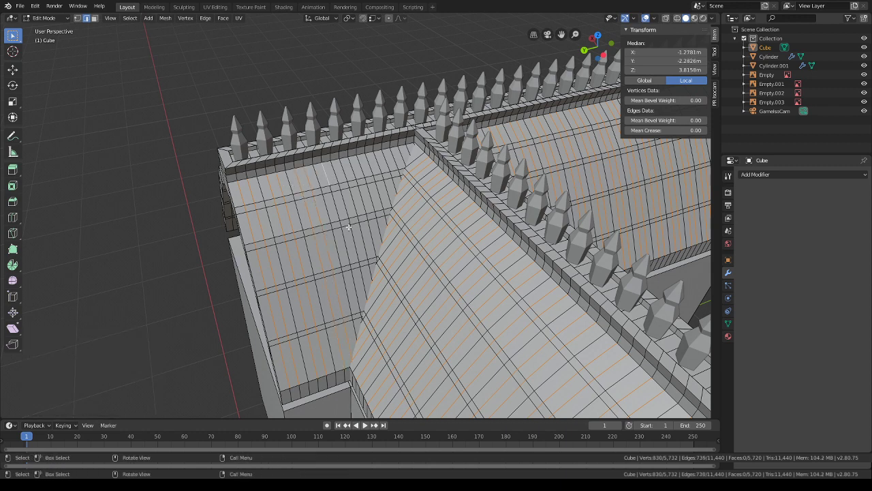
middle_click_drag(361, 315, 366, 275, "shift")
scroll(367, 293, "up", 3)
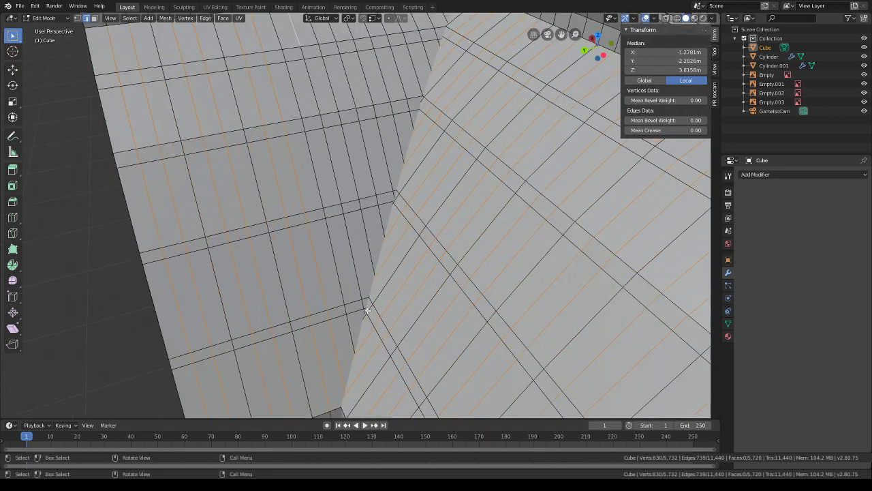
left_click(383, 296, "ctrl")
scroll(382, 295, "down", 2)
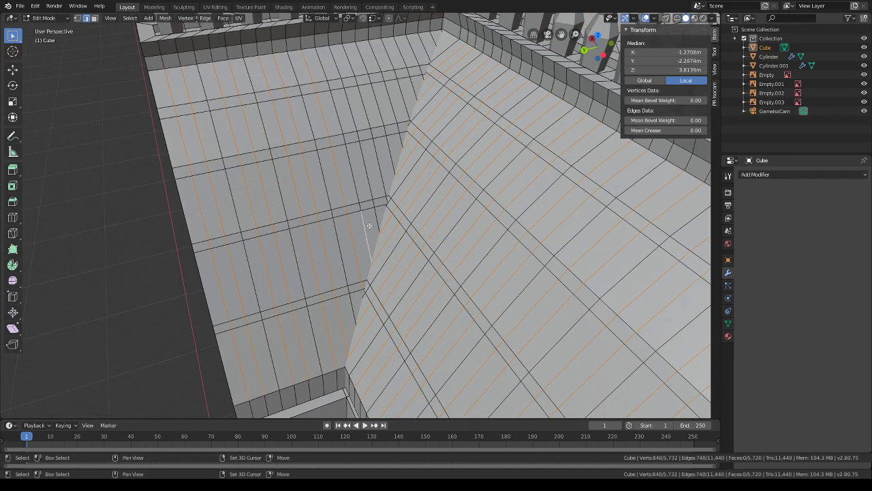
- Complete the short slope's selection with the progressively shorter edge lines up to the corner where the valley meets the ridge
left_click(346, 67, "ctrl")
left_click(345, 66, "shift")
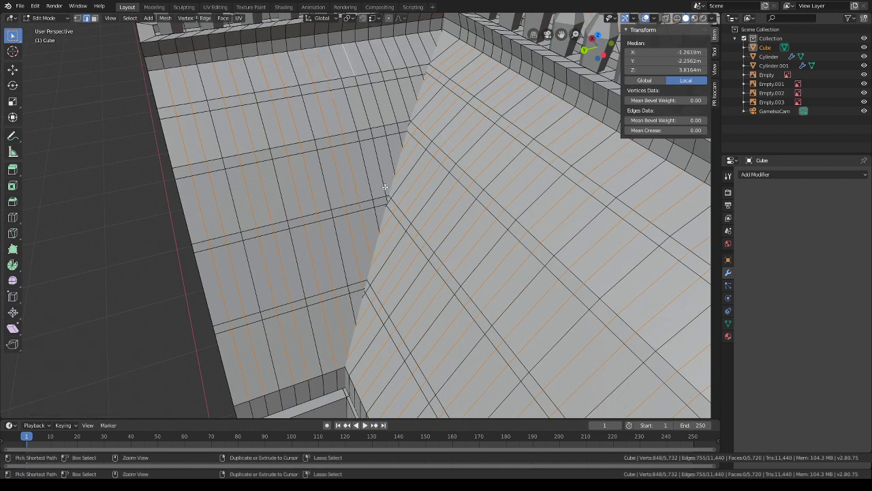
left_click(386, 165, "ctrl")
left_click(389, 155, "shift")
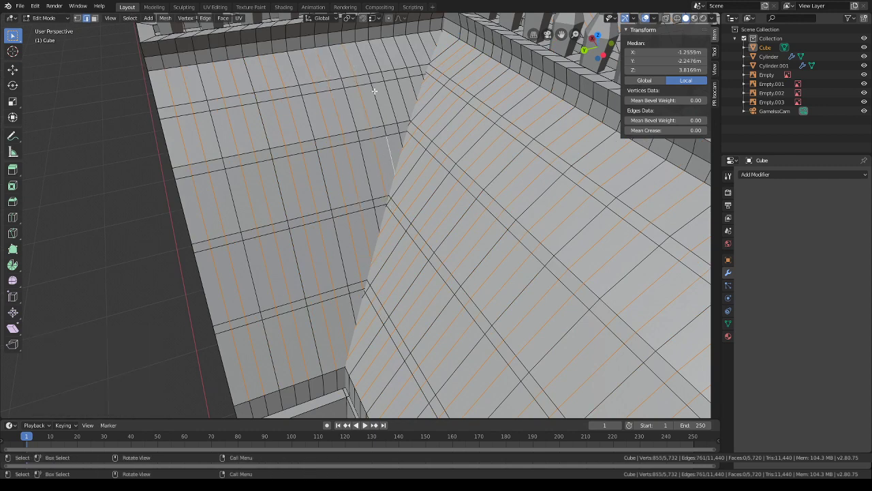
left_click(367, 61, "ctrl")
left_click(391, 51, "shift")
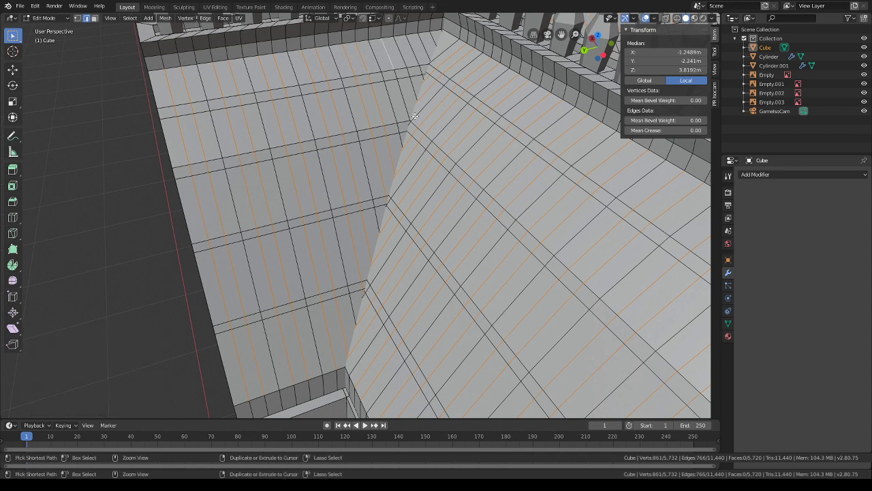
left_click(410, 109, "ctrl")
left_click(414, 89, "shift")
left_click(403, 51, "ctrl")
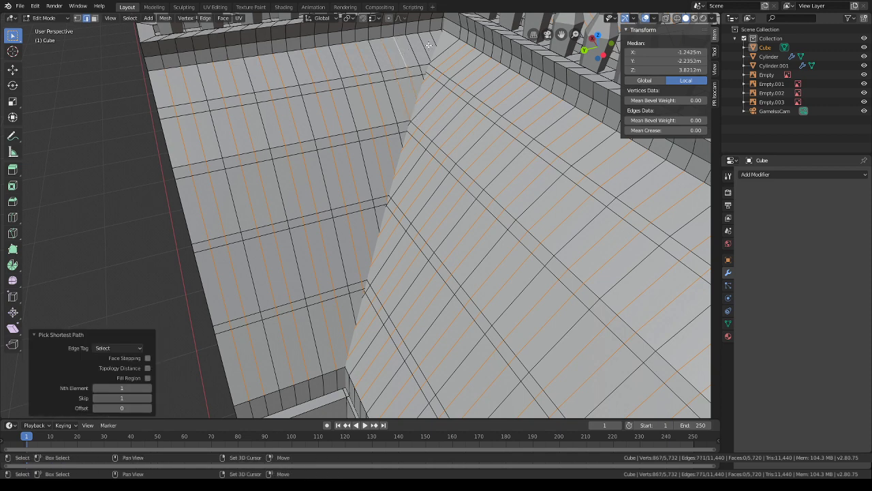
left_click(426, 46, "shift")
left_click(432, 38, "shift")
- Check the whole house through the isometric camera, with the viewport overlays briefly hidden, and inspect its long uninterrupted roof slope
middle_click_drag(431, 38, 432, 209)
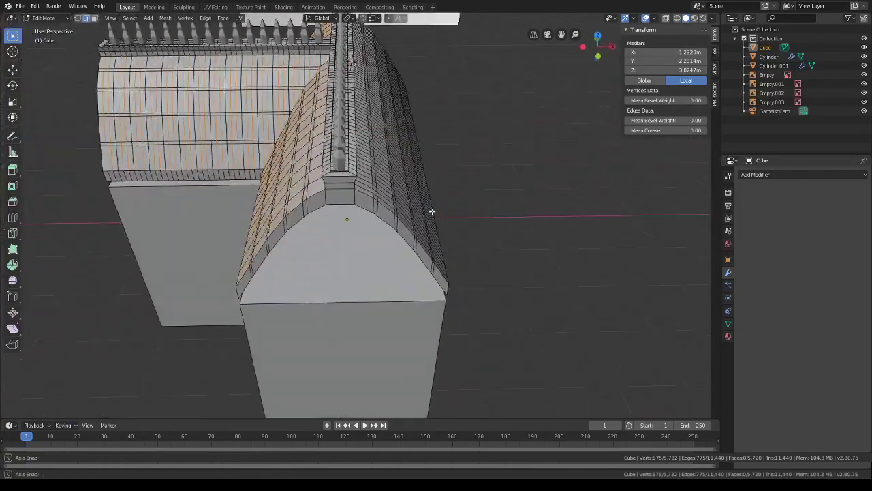
left_click(548, 35)
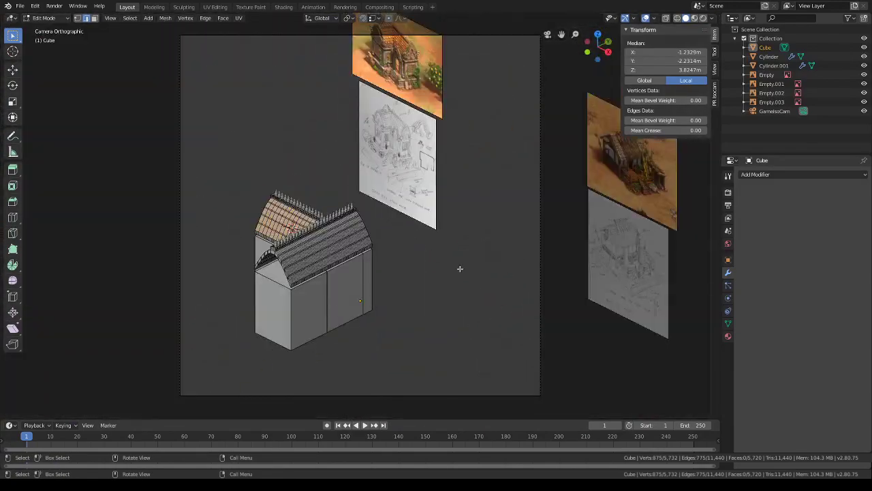
left_click(645, 18)
left_click(645, 19)
scroll(382, 185, "down", 1)
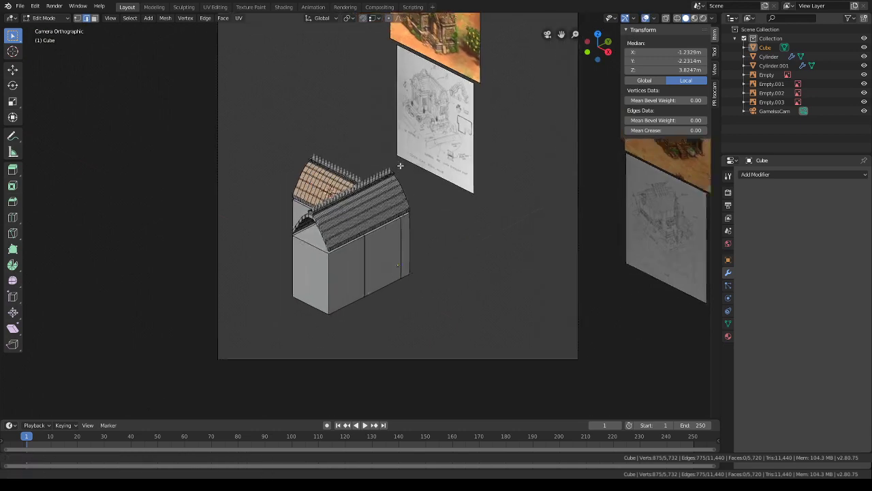
middle_click_drag(400, 168, 401, 190)
scroll(338, 241, "up", 5)
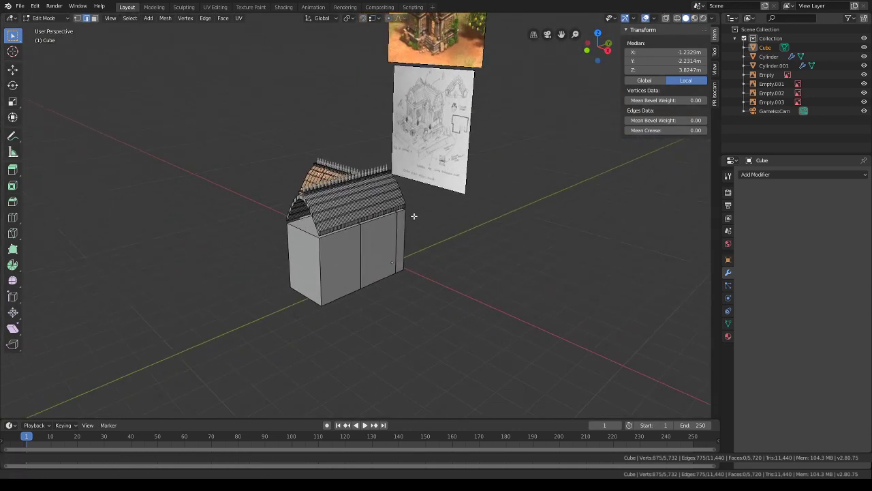
scroll(414, 215, "up", 10)
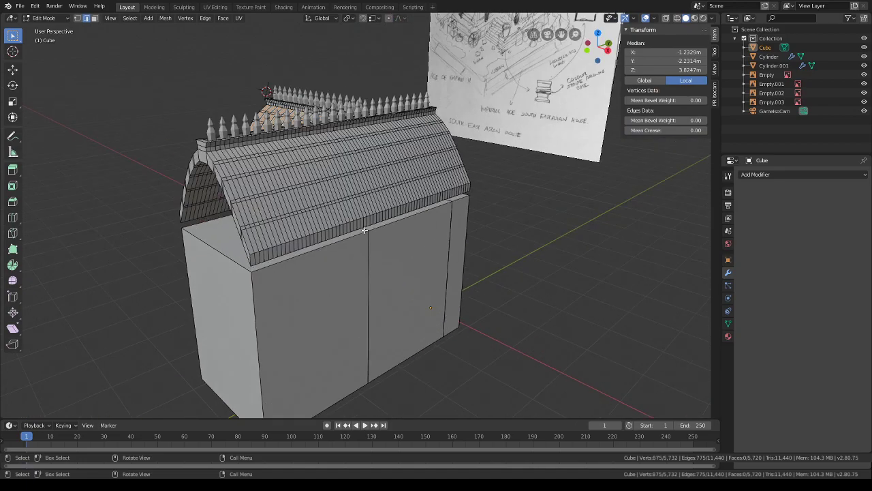
- Add the first two pairs of ridge-to-eave edge lines, starting at the gable end, on the long uninterrupted main roof slope
middle_click_drag(341, 238, 273, 174)
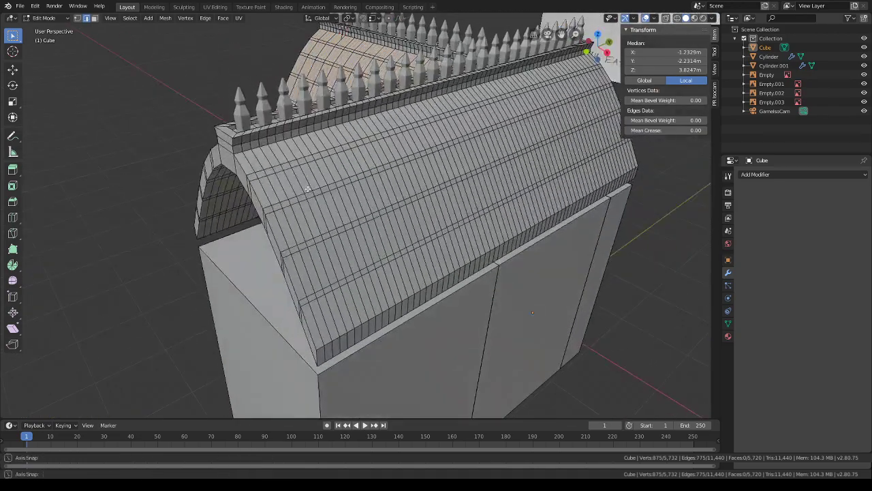
left_click(249, 164, "shift")
left_click(312, 317, "ctrl")
left_click(321, 310, "shift")
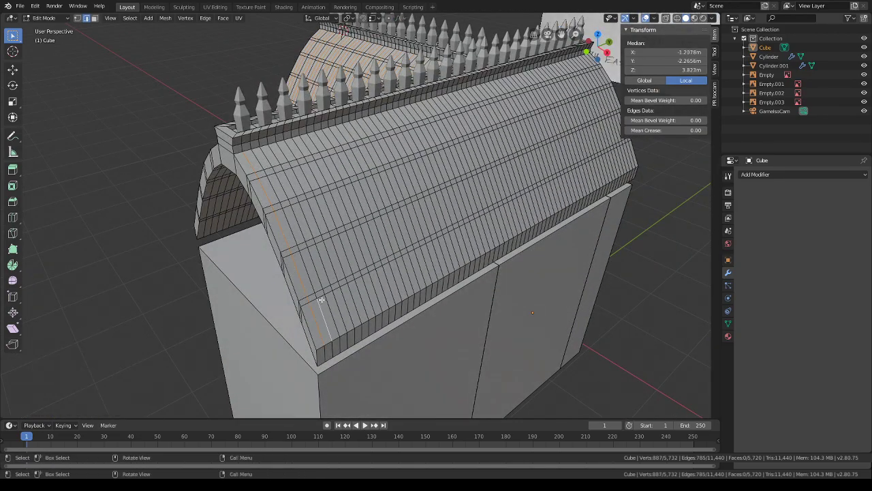
left_click(266, 160, "ctrl")
left_click(337, 303, "ctrl")
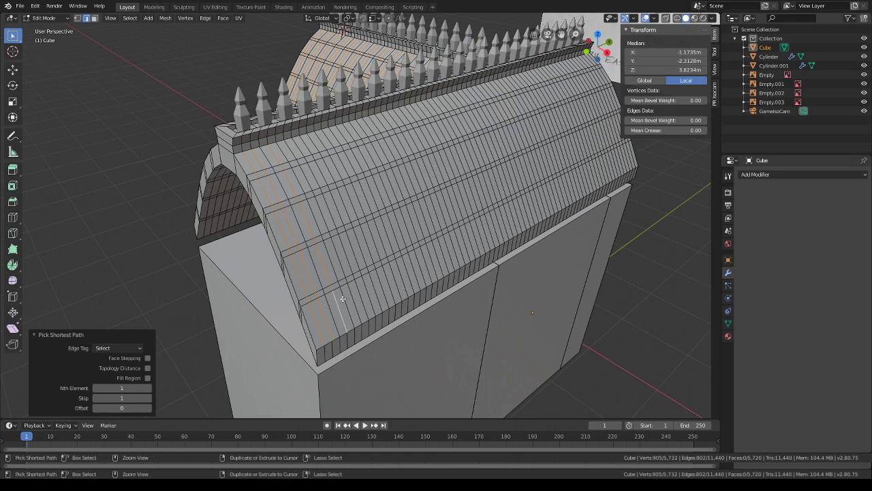
left_click(342, 298, "ctrl")
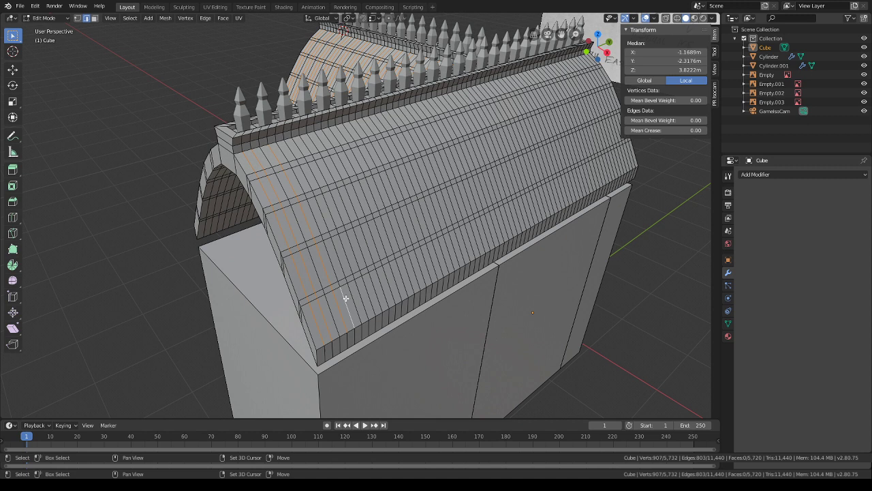
left_click(285, 151, "ctrl+shift")
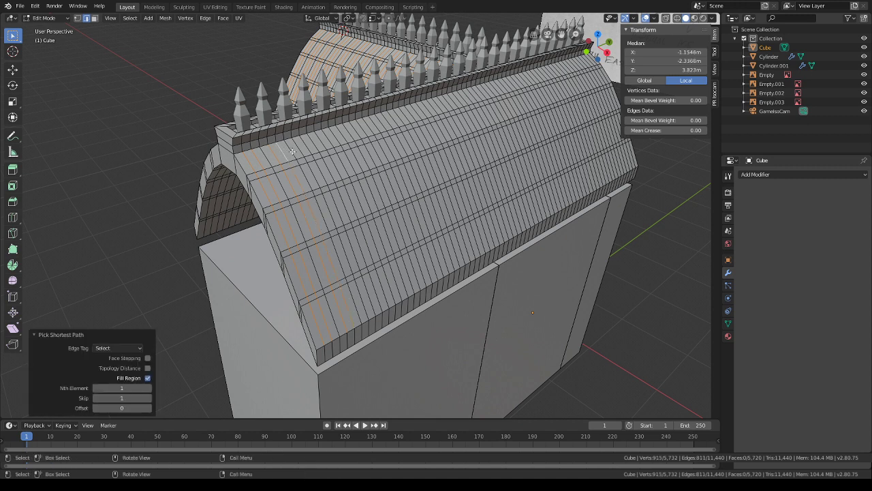
- Add the third and fourth pairs of ridge-to-eave edge lines on the long slope, undoing any stray selection
left_click(364, 285, "ctrl")
key("ctrl")
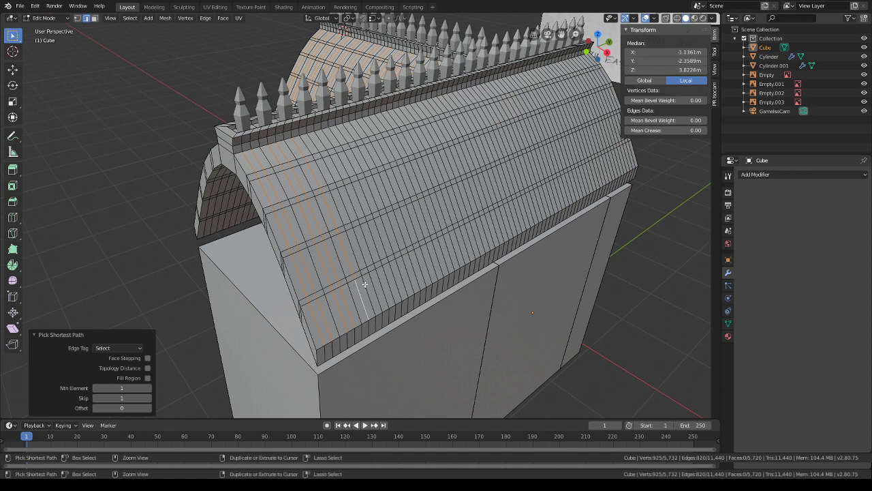
middle_click_drag(368, 257, 321, 274)
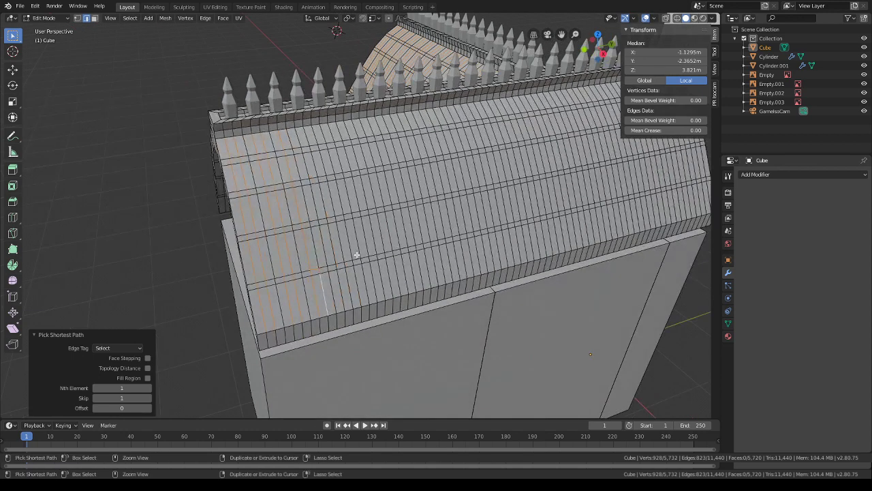
key("ctrl+z")
left_click(287, 141, "ctrl")
left_click(308, 139, "shift")
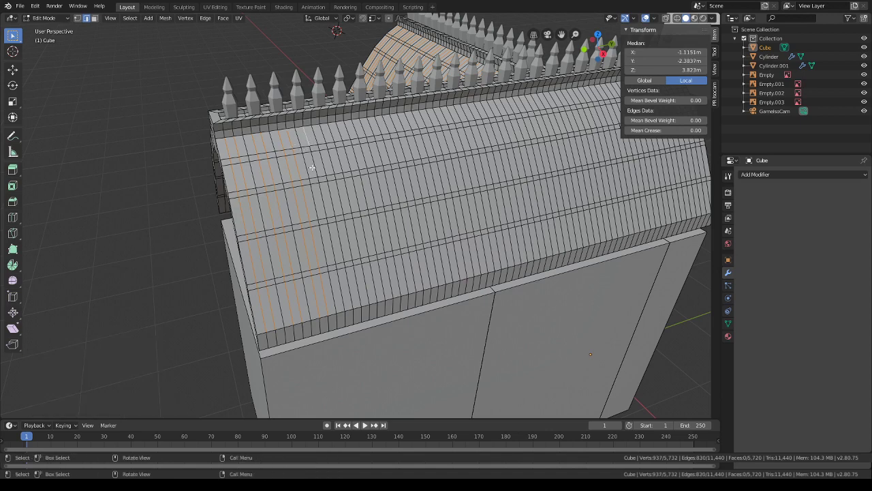
left_click(342, 289, "ctrl")
left_click(351, 281, "shift")
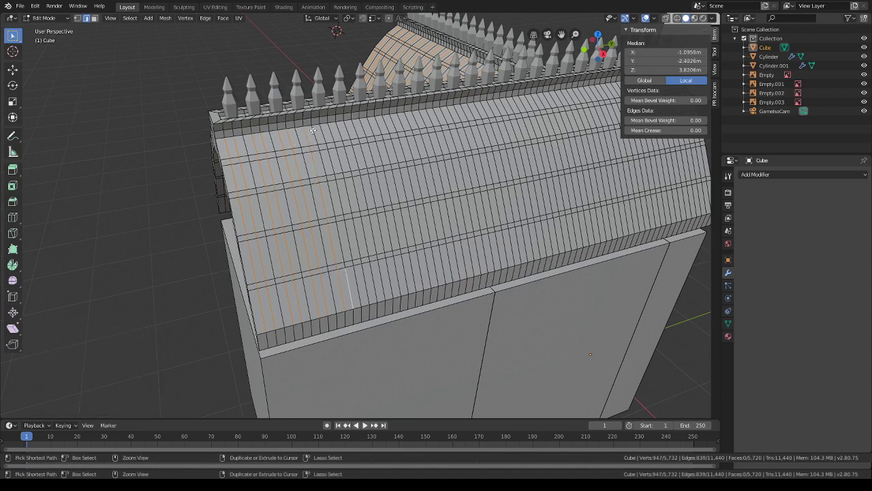
left_click(314, 133, "ctrl")
- Extend the long slope's selection with the fifth and sixth pairs of ridge-to-eave edge lines
middle_click_drag(358, 157, 343, 158)
left_click(325, 129, "shift")
left_click(335, 275, "ctrl")
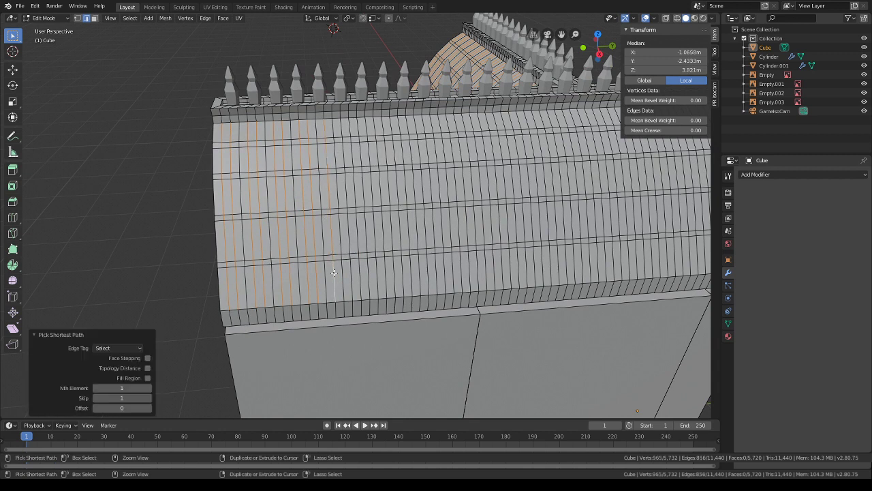
left_click(342, 271, "shift")
left_click(332, 127, "ctrl")
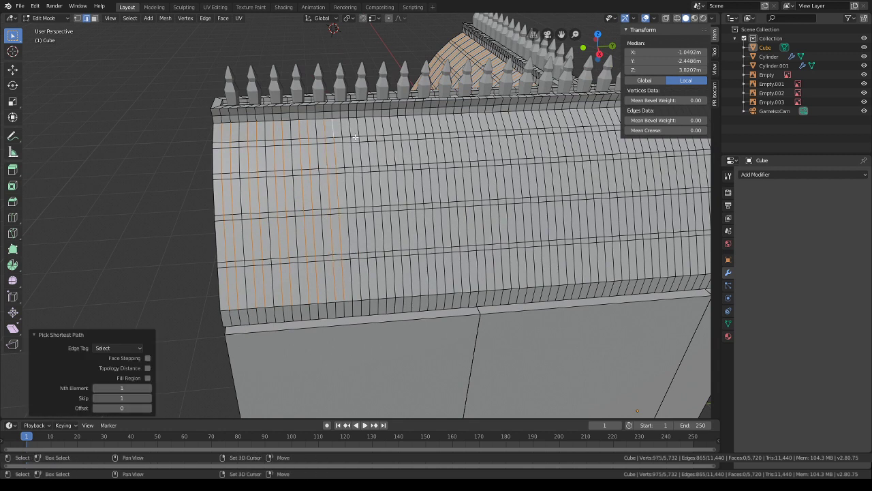
left_click(350, 130, "shift")
left_click(363, 271, "ctrl")
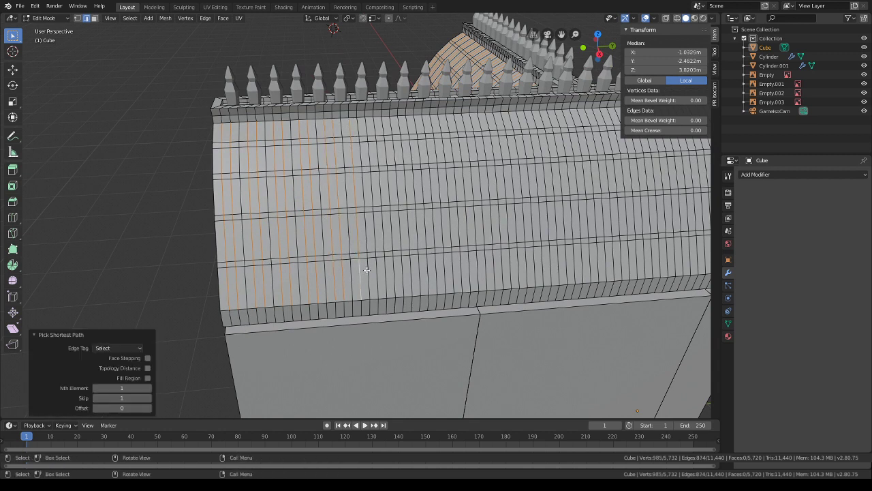
left_click(368, 271, "shift")
left_click(364, 127, "ctrl")
- Add the seventh and eighth pairs of full-length edge lines to the long slope's selection
left_click(376, 125, "shift")
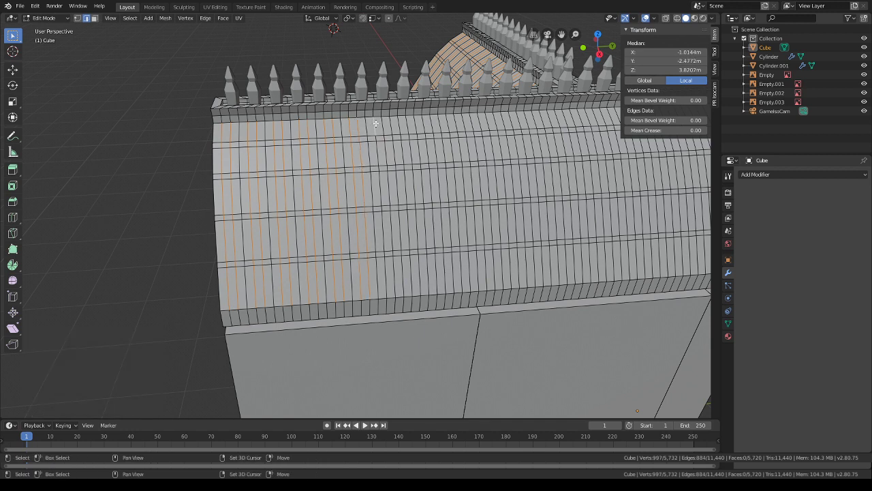
left_click(386, 272, "ctrl")
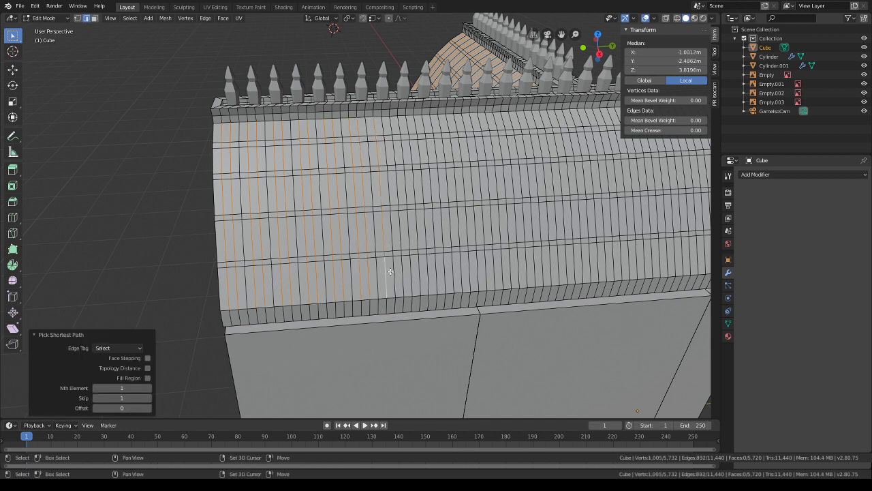
left_click(392, 271, "shift")
left_click(384, 128, "ctrl")
left_click(399, 128, "shift")
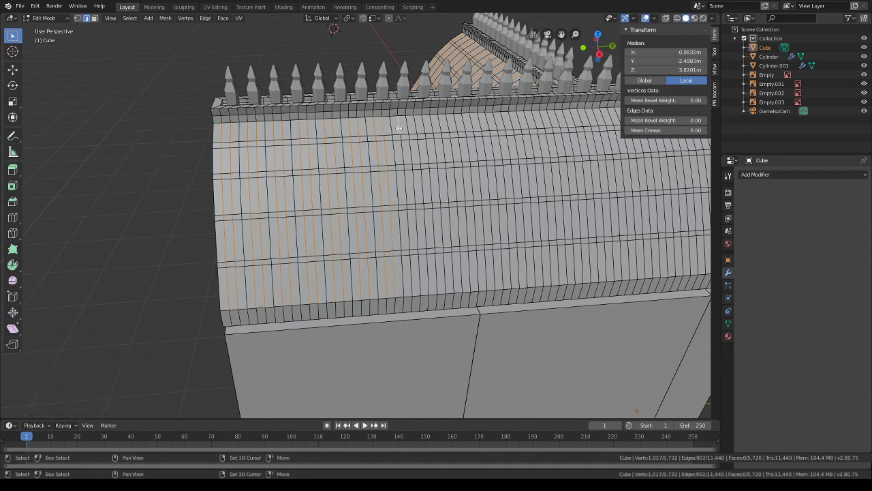
left_click(413, 269, "ctrl")
left_click(406, 125, "shift")
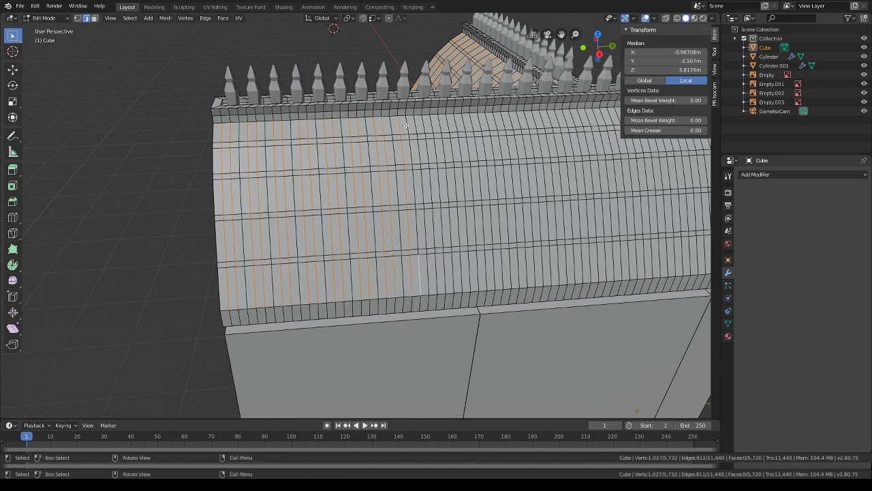
left_click(420, 133, "ctrl")
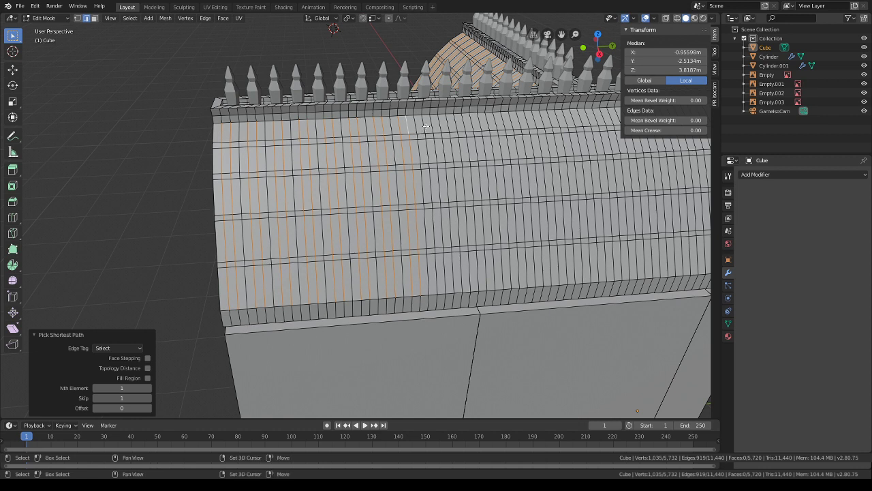
- Continue along the long slope by selecting the ninth and tenth pairs of ridge-to-eave edge lines
left_click(426, 126, "shift")
left_click(435, 270, "ctrl")
left_click(444, 261, "shift")
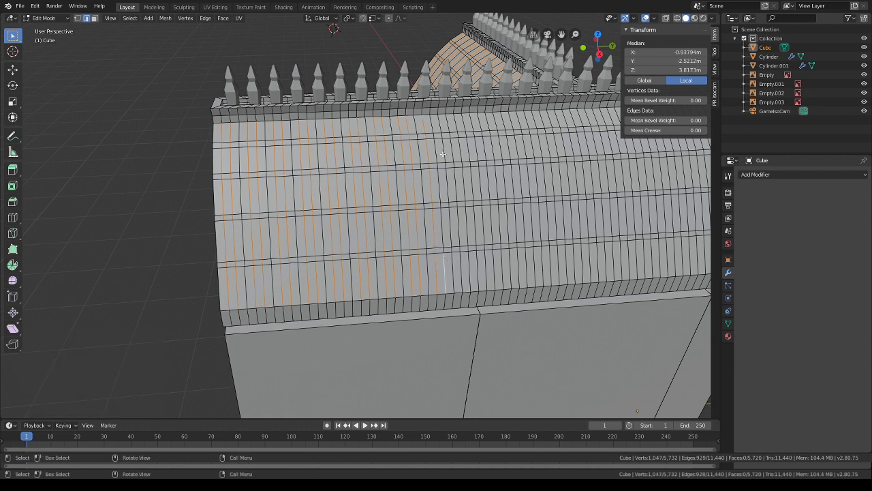
left_click(434, 123, "ctrl")
left_click(447, 123, "shift")
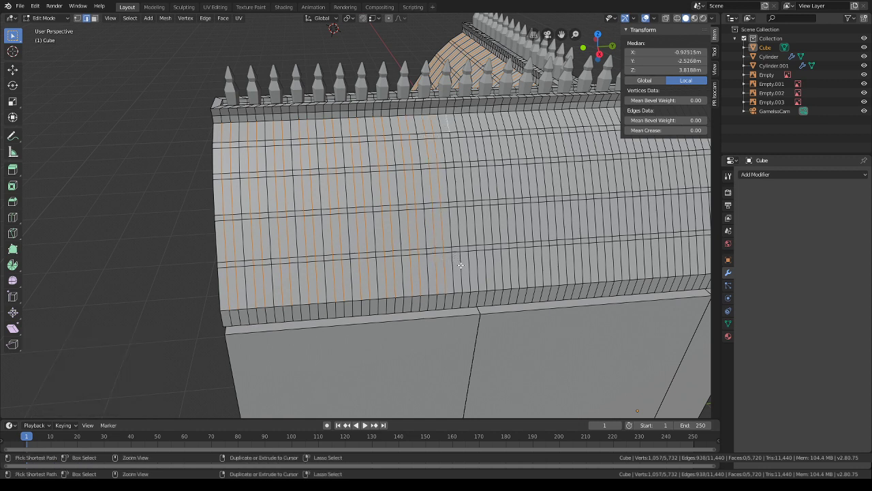
left_click(460, 265, "ctrl")
left_click(468, 262, "shift")
left_click(456, 127, "ctrl")
- Extend the long slope's selection with the next two pairs of ridge-to-eave edge lines near its middle
scroll(460, 164, "down", 1)
middle_click_drag(463, 180, 409, 196, "shift")
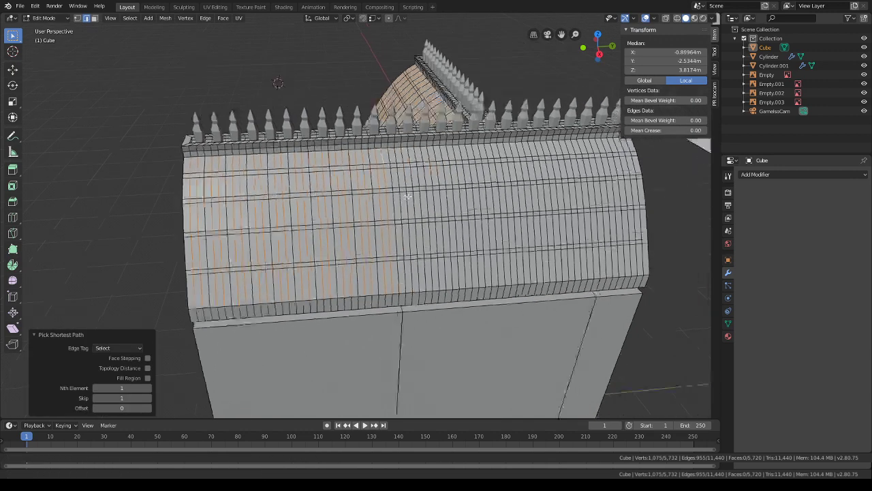
scroll(363, 186, "up", 3)
left_click(343, 147, "shift")
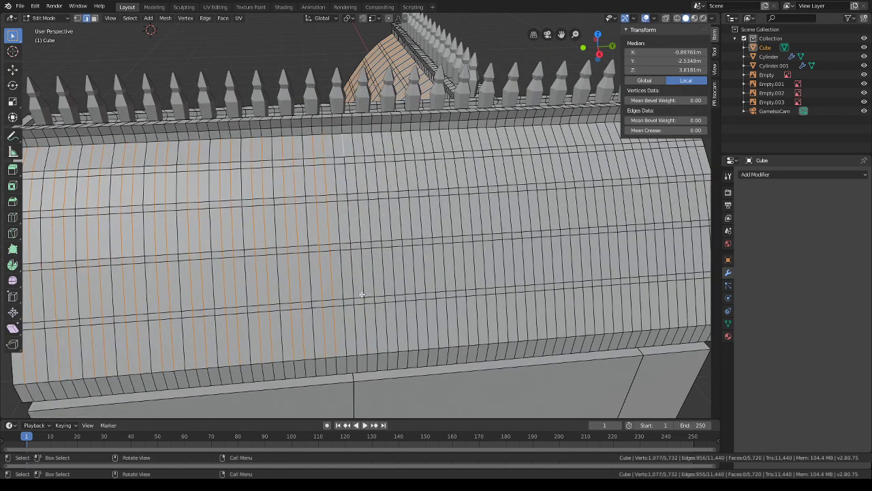
left_click(360, 319, "ctrl")
left_click(366, 315, "shift")
left_click(354, 141, "ctrl")
left_click(372, 141, "shift")
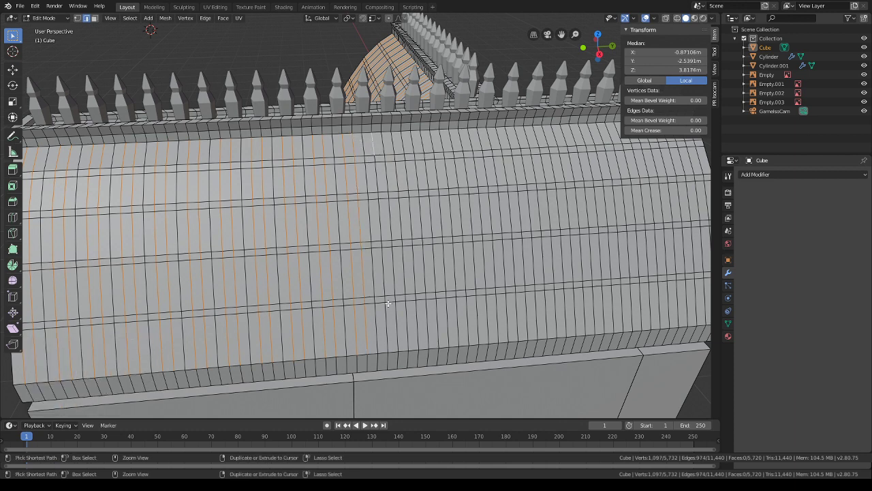
left_click(386, 310, "ctrl")
left_click(399, 310, "shift")
left_click(383, 145, "ctrl")
- Add two more pairs of full-length edge lines to the long slope's selection, leaving one line unselected between pairs
left_click(405, 143, "shift")
left_click(417, 316, "ctrl")
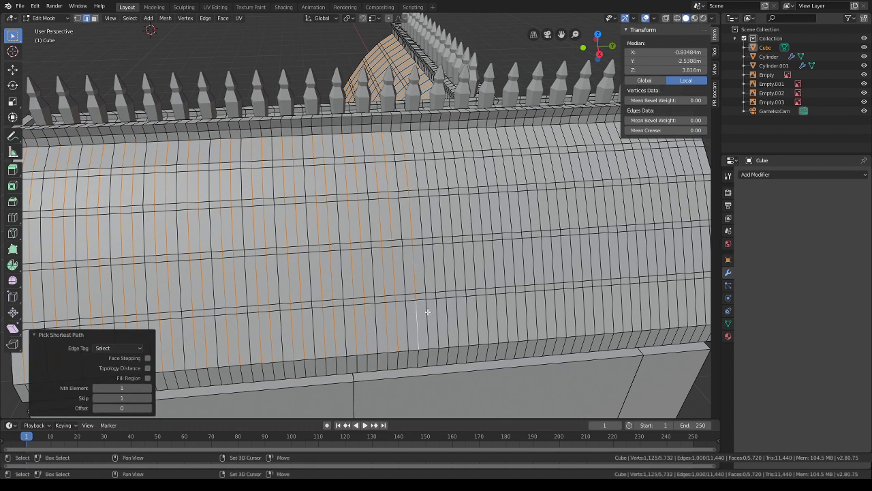
left_click(427, 313, "shift")
left_click(423, 146, "ctrl")
left_click(433, 142, "shift")
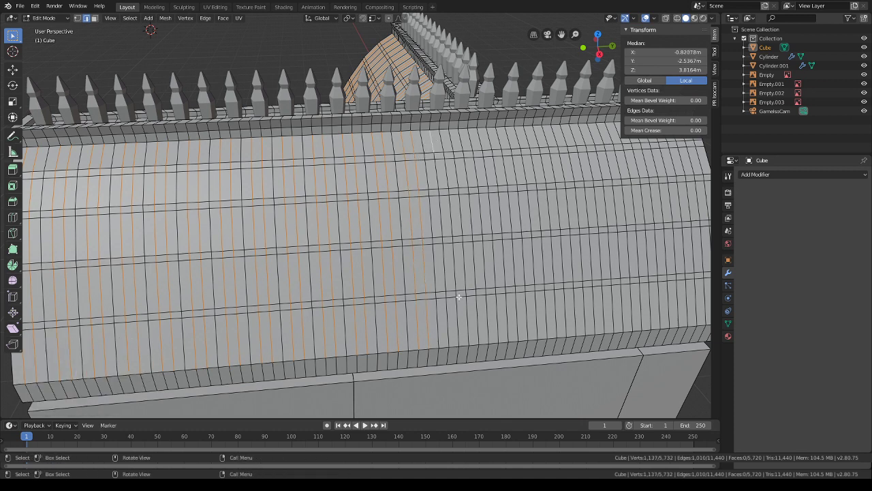
left_click(446, 314, "ctrl")
left_click(458, 310, "shift")
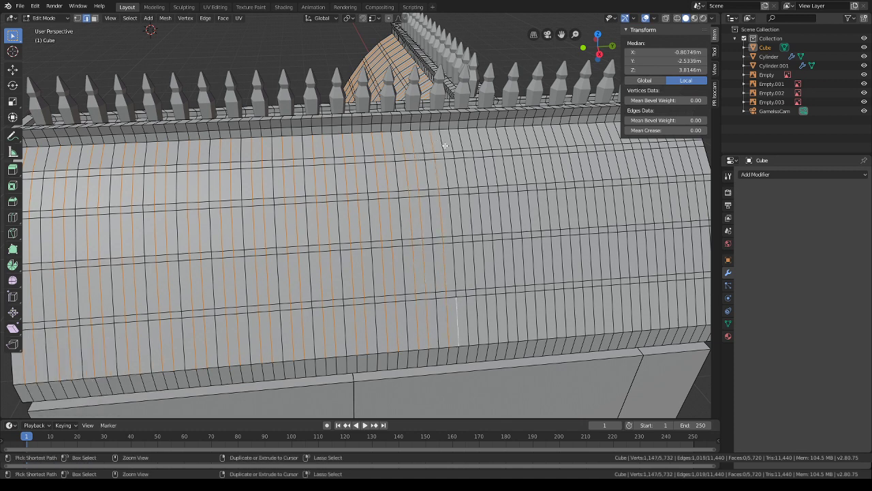
left_click(444, 143, "ctrl")
- Select the following two pairs of ridge-to-eave edge lines on the long slope, undoing the stray path selection
left_click(461, 142, "shift")
left_click(479, 306, "ctrl")
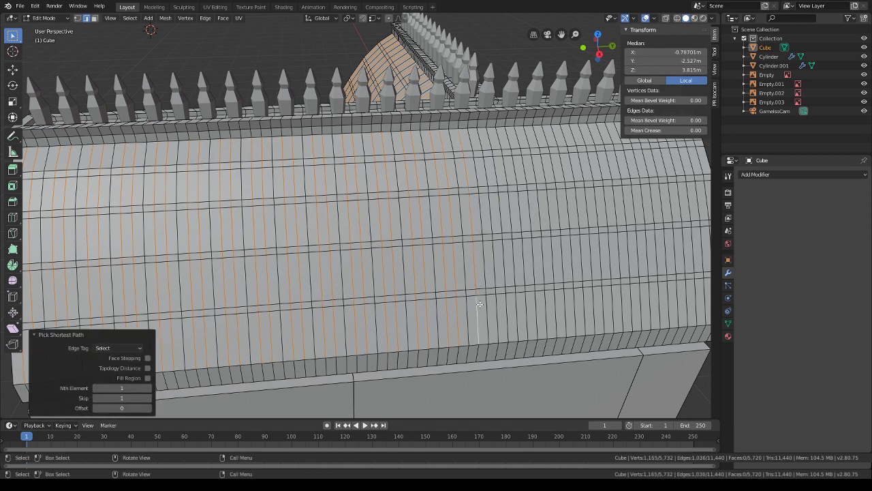
left_click(487, 308, "shift")
left_click(472, 140, "ctrl")
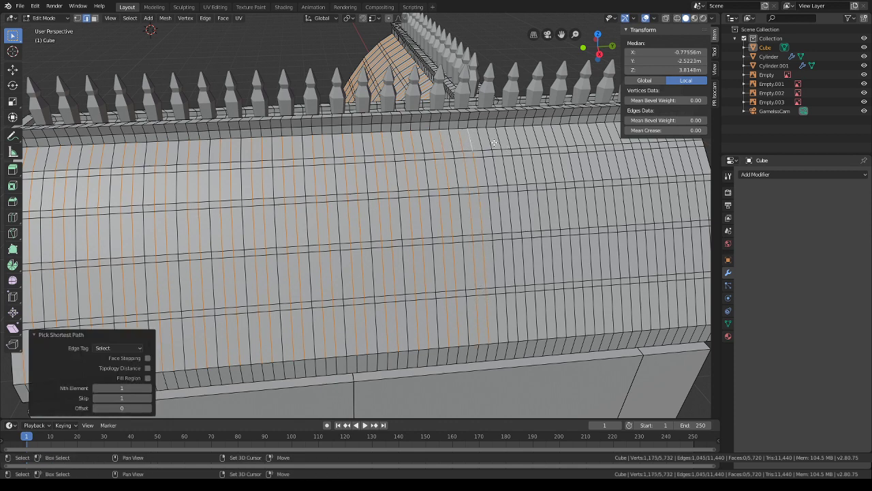
left_click(490, 139, "shift")
left_click(499, 301, "ctrl")
key("ctrl+z")
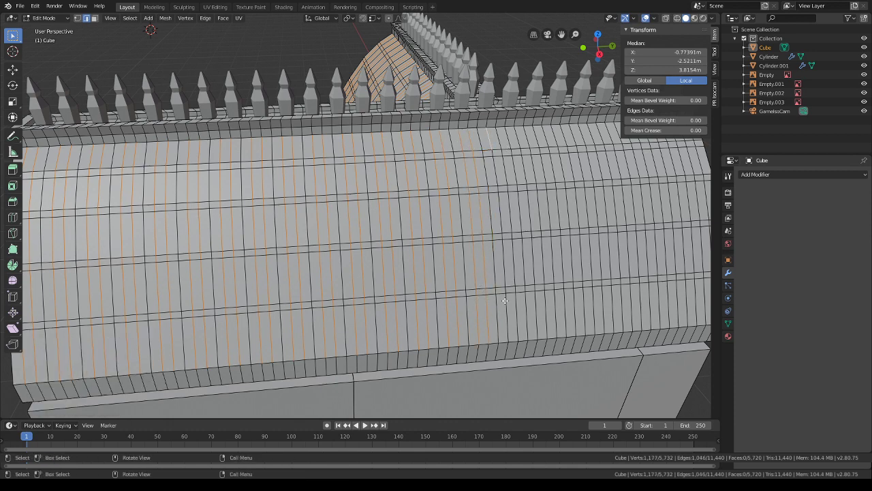
left_click(508, 308, "ctrl")
left_click(518, 311, "shift")
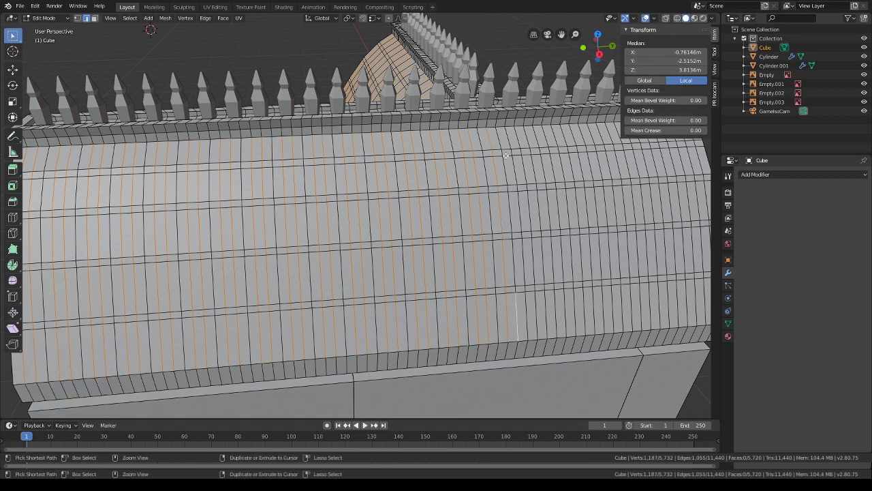
left_click(509, 142, "ctrl")
- Continue along the long slope with two further pairs of edge lines, correcting the misplaced path end near the ridge
left_click(522, 139, "shift")
left_click(542, 303, "ctrl")
left_click(544, 304, "shift")
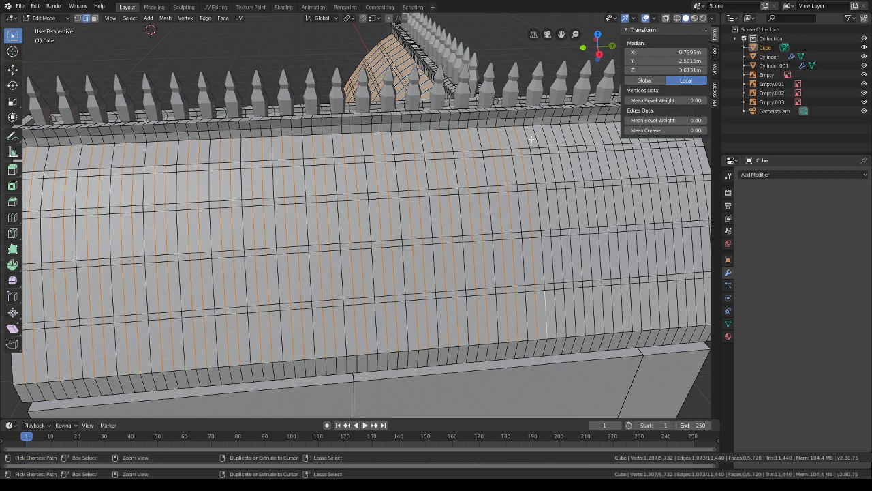
left_click(531, 139, "ctrl")
left_click(549, 136, "shift")
left_click(563, 300, "ctrl")
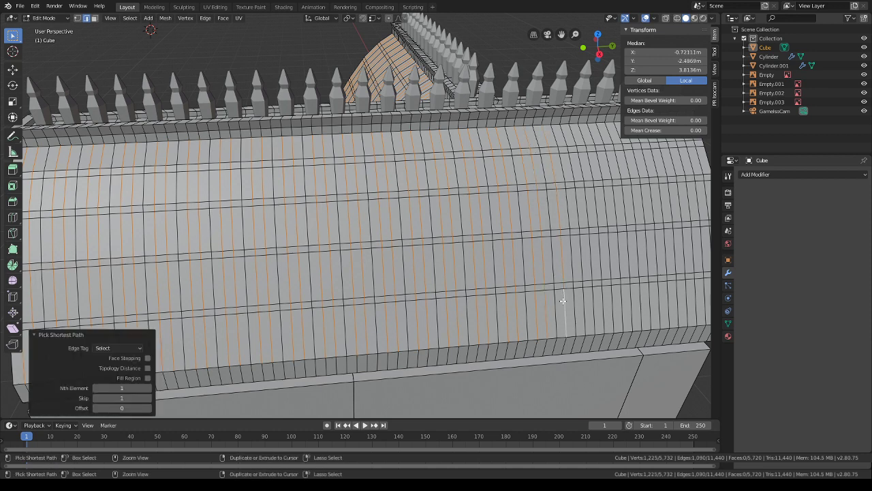
left_click(575, 300, "shift")
left_click(561, 135, "ctrl")
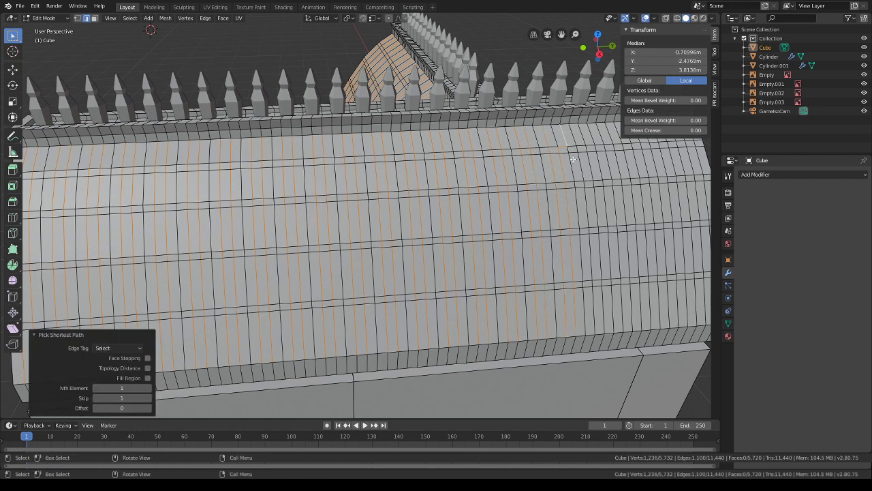
left_click(557, 138, "shift")
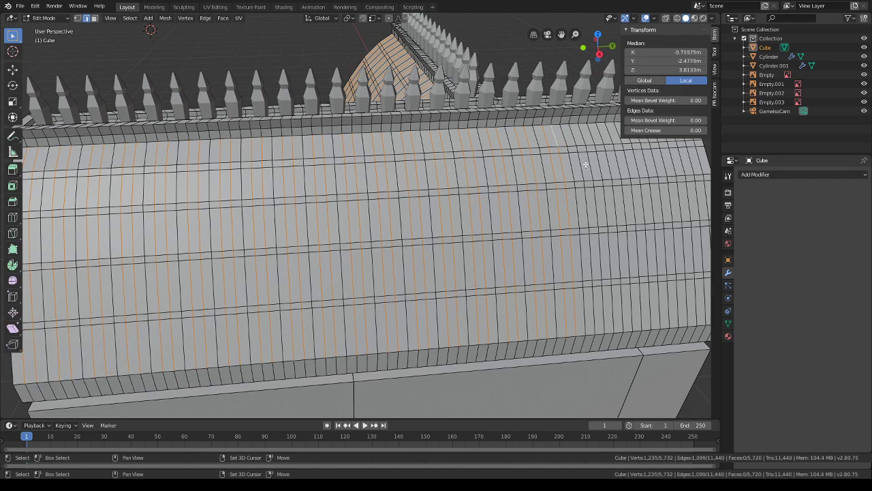
- Add another two pairs of full-length edge lines on the far half of the long slope
middle_click_drag(586, 165, 467, 159)
left_click(440, 132, "shift")
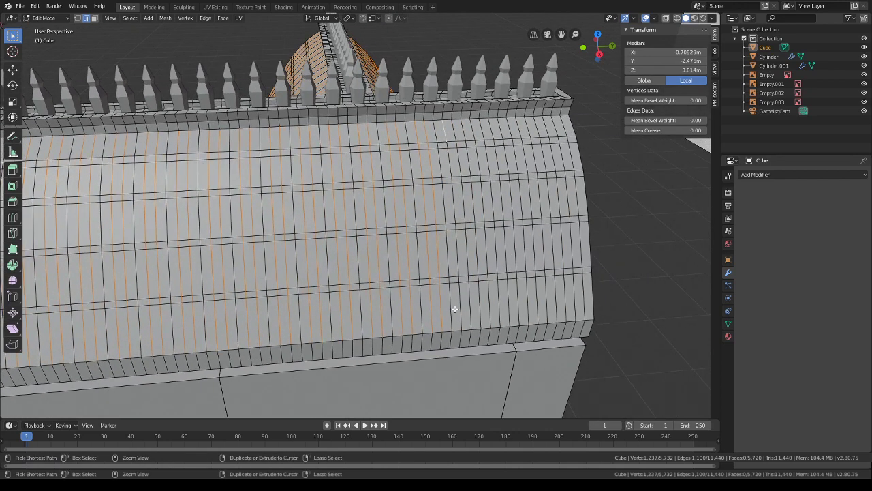
left_click(459, 304, "ctrl")
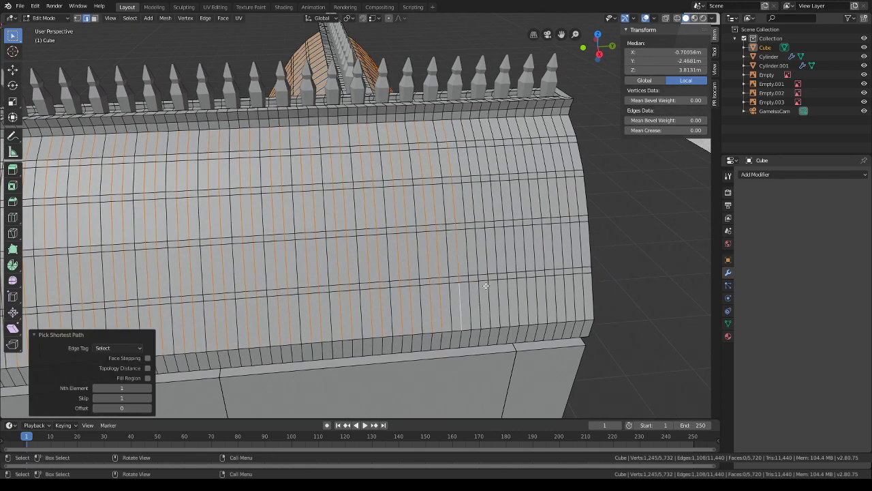
left_click(475, 292, "shift")
left_click(458, 131, "ctrl")
left_click(475, 131, "shift")
left_click(491, 294, "ctrl")
left_click(499, 287, "shift")
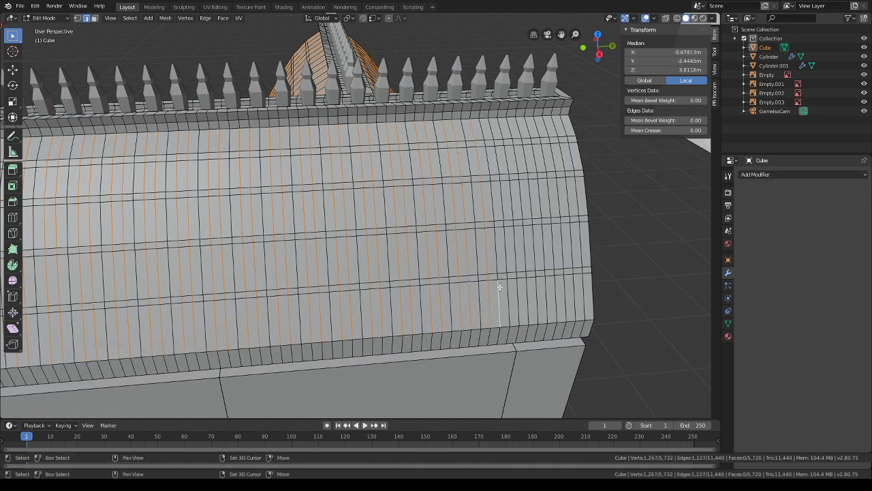
left_click(486, 134, "ctrl")
- Select the next two pairs of ridge-to-eave edge lines approaching the long slope's far gable end
left_click(503, 130, "shift")
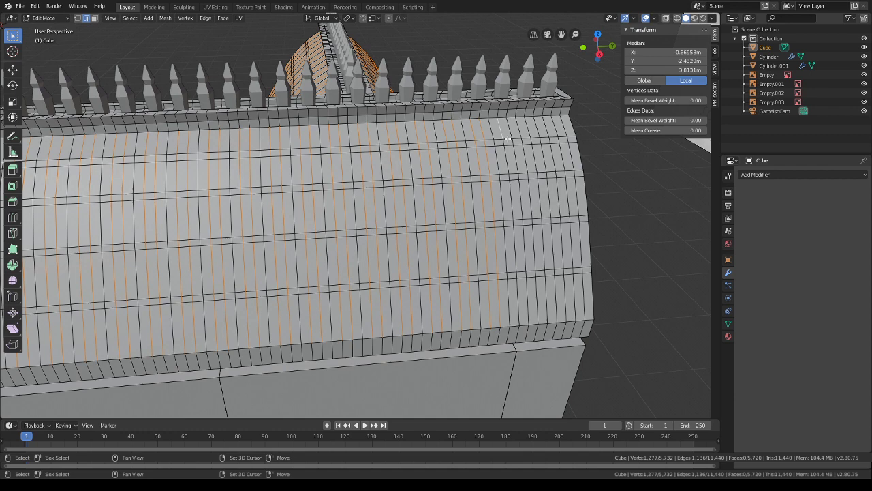
left_click(521, 292, "ctrl")
left_click(509, 130, "shift")
left_click(528, 287, "ctrl")
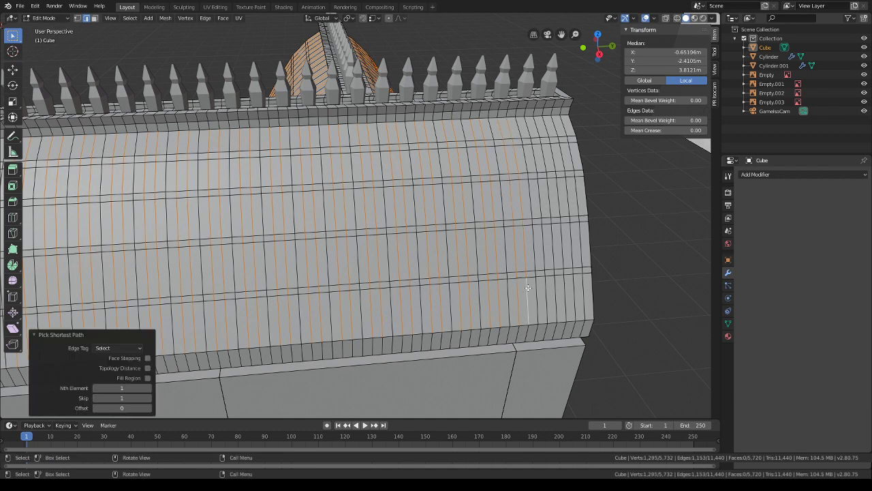
left_click(544, 286, "shift")
left_click(542, 124, "ctrl")
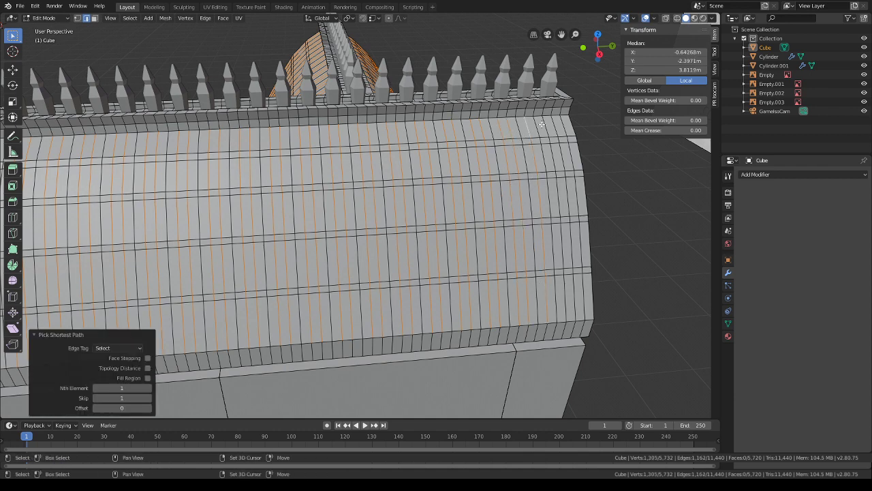
left_click(543, 124, "shift")
left_click(556, 291, "ctrl")
- Complete the long slope's selection with the last pair of edge lines beside the gable end
left_click(574, 281, "shift")
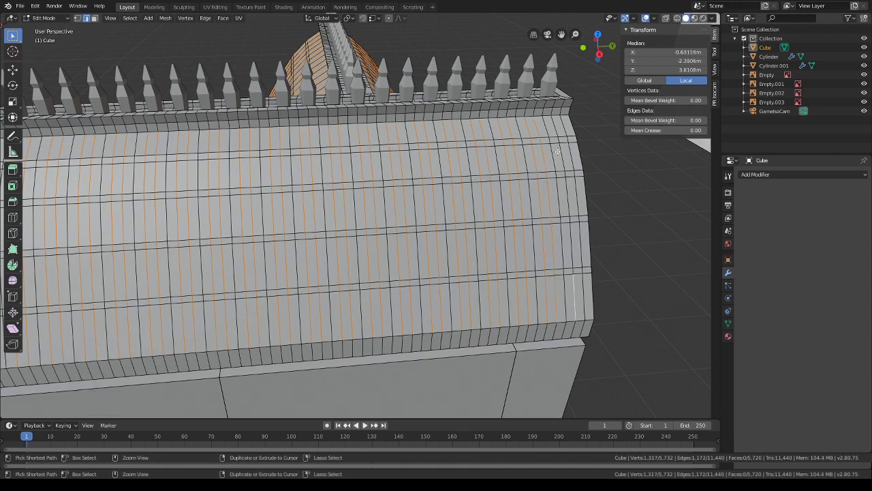
left_click(556, 128, "ctrl")
left_click(564, 127, "shift")
left_click(583, 280, "ctrl")
- Raise the selected tile edge lines on all roof slopes 0.053 m along global Z and clear the selection
middle_click_drag(582, 279, 450, 253)
key("g")
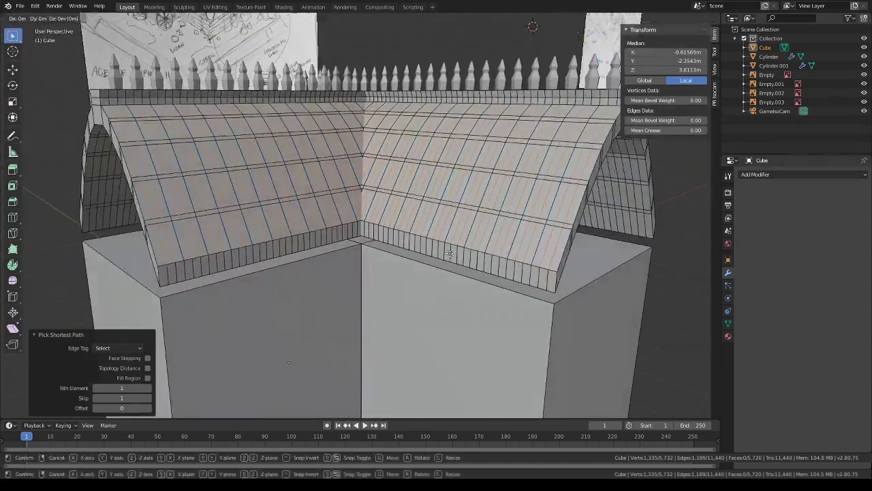
key("z")
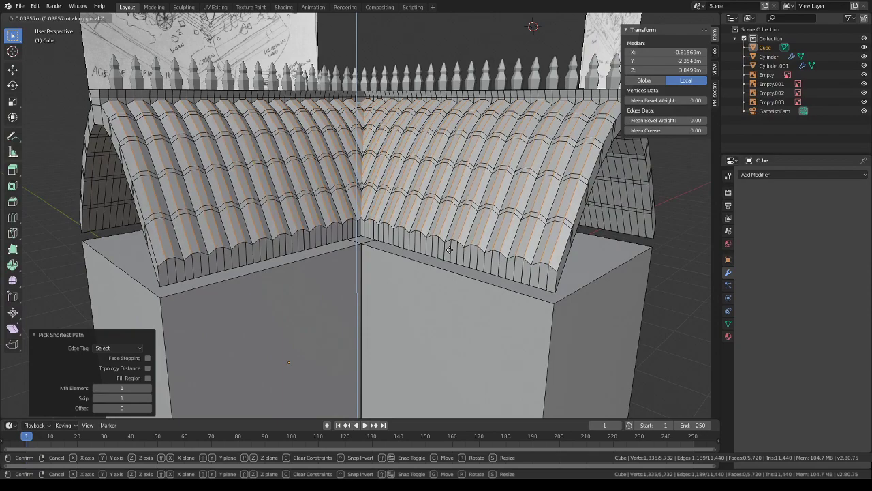
left_click(450, 248)
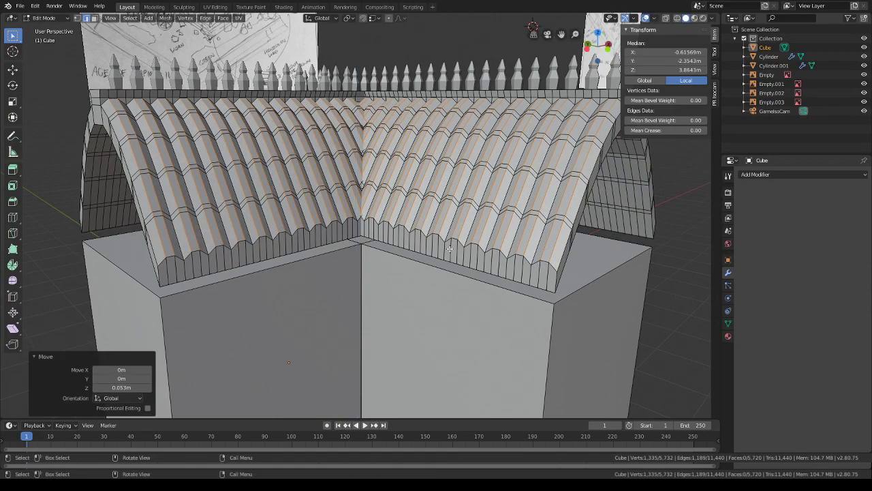
middle_click_drag(449, 248, 327, 249)
middle_click_drag(263, 256, 428, 257)
key("g")
key("z")
left_click(411, 259)
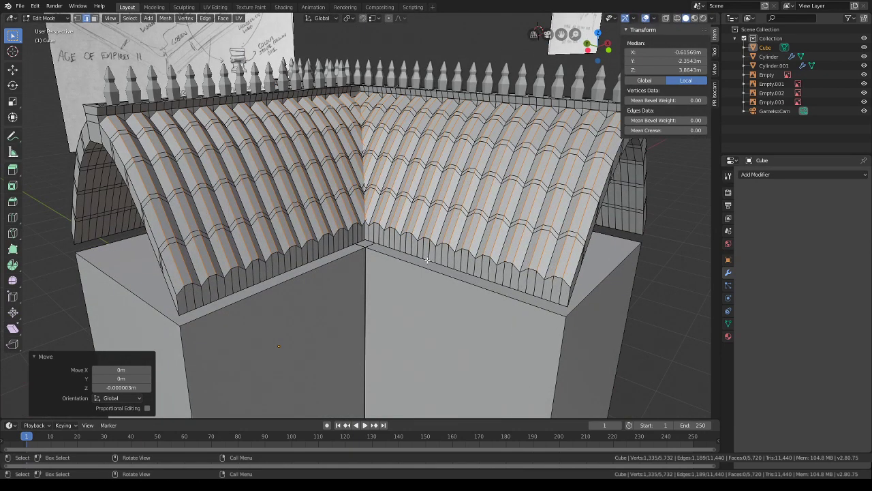
key("alt+a")
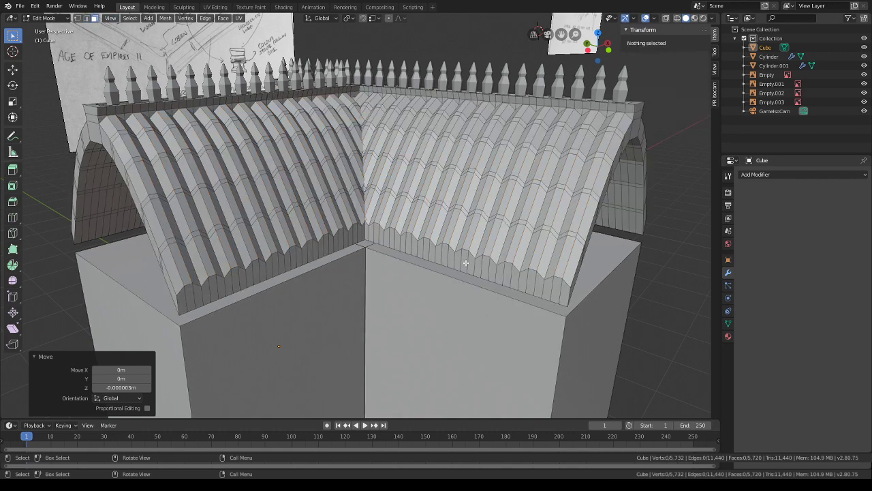
- In vertex mode, select the pairs of bottom eave vertices beneath the raised tile columns along the first inner eave
middle_click_drag(445, 266, 406, 247)
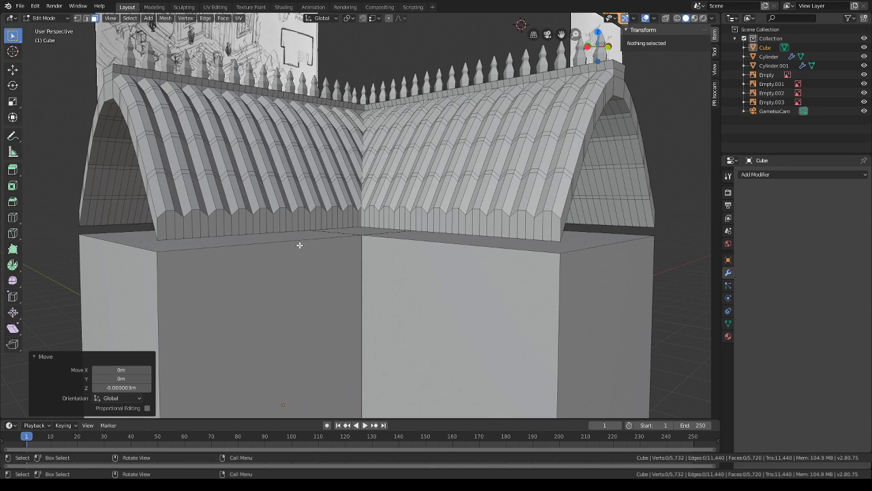
left_click(77, 19)
left_click_drag(179, 251, 163, 228, "shift")
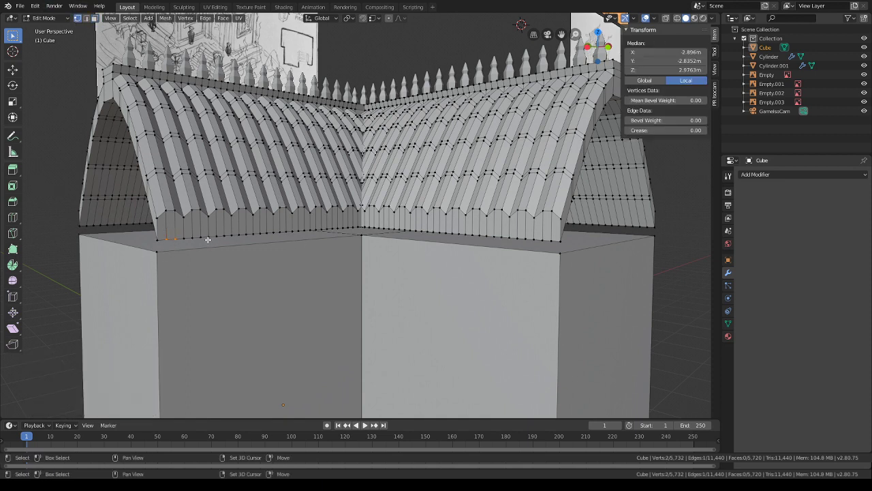
left_click_drag(212, 244, 194, 231, "shift")
left_click(211, 237, "shift")
left_click_drag(250, 240, 296, 224, "shift")
middle_click_drag(306, 236, 316, 239)
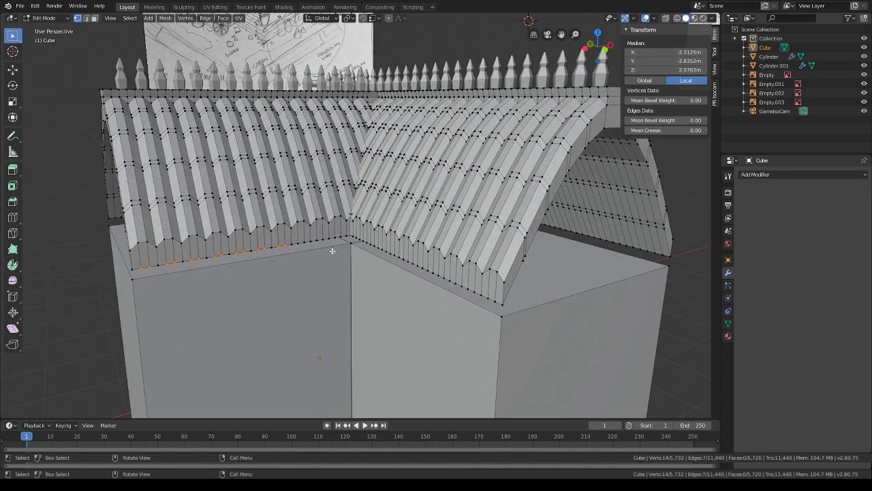
left_click_drag(307, 250, 332, 231, "shift")
- Add the pairs of bottom eave vertices beneath the raised tile columns along the adjoining inner eave
middle_click_drag(332, 232, 409, 237)
middle_click_drag(409, 237, 343, 218, "shift")
scroll(343, 218, "up", 2)
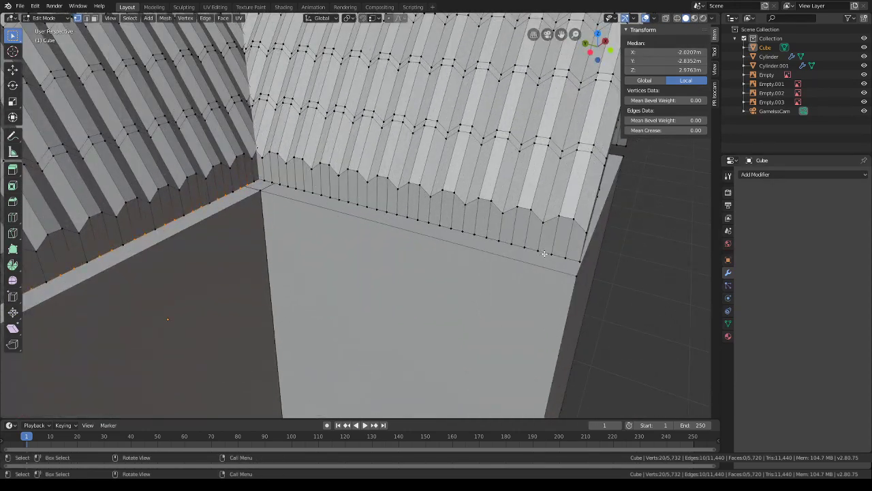
left_click_drag(565, 261, 512, 238, "shift")
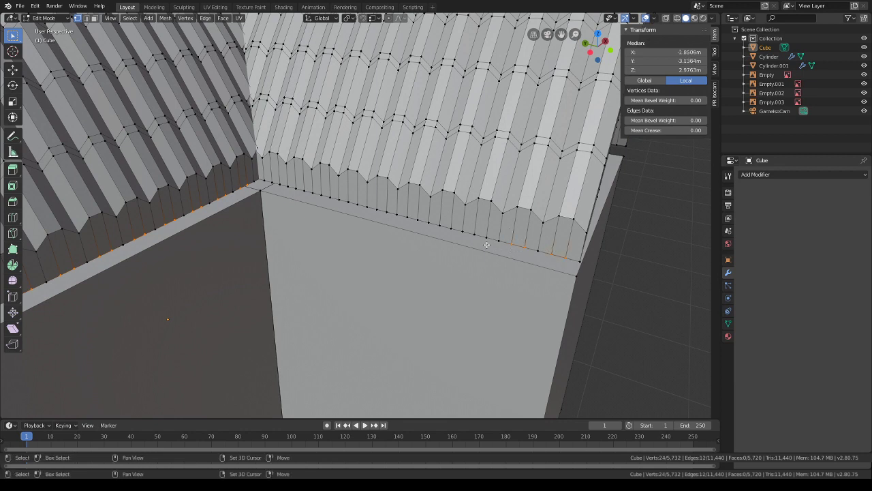
left_click_drag(454, 231, 380, 209, "shift")
left_click_drag(364, 206, 310, 190, "shift")
left_click(296, 188, "shift")
left_click(280, 186, "shift")
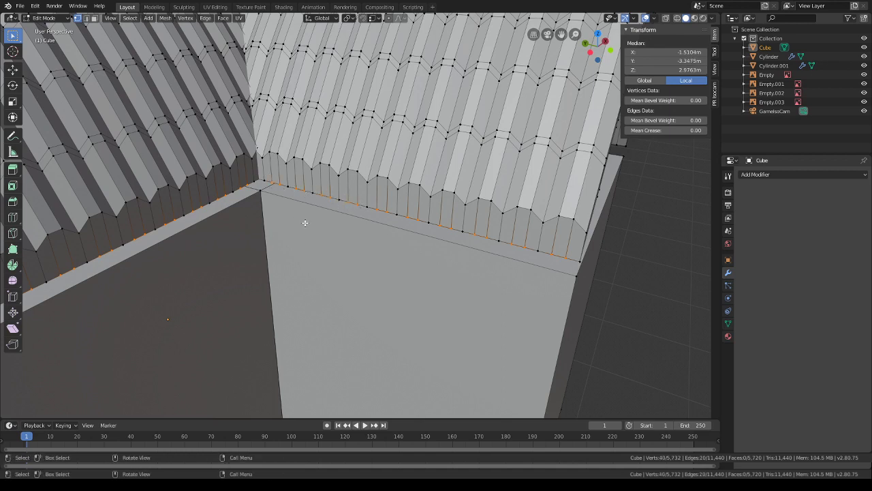
key("g")
key("z")
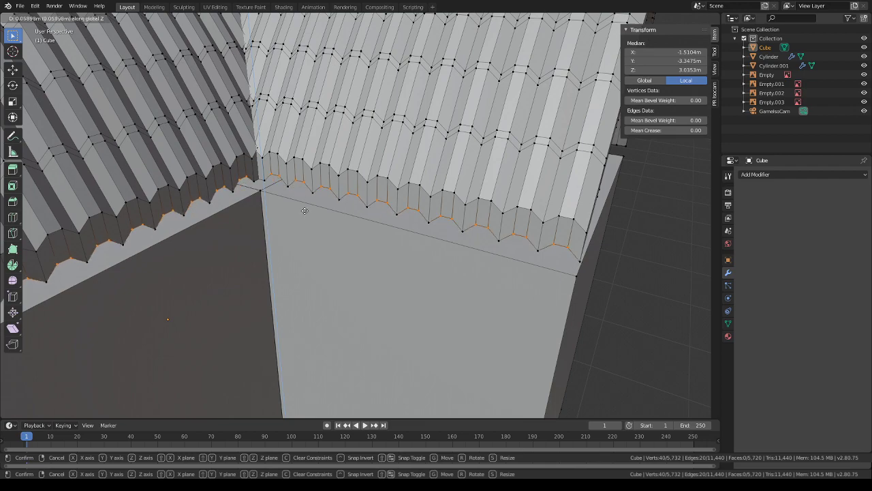
right_click(304, 211)
- Add the pairs of bottom eave vertices beneath the raised tile columns along the first half of the long uninterrupted eave
scroll(351, 220, "down", 4)
middle_click_drag(466, 239, 248, 251)
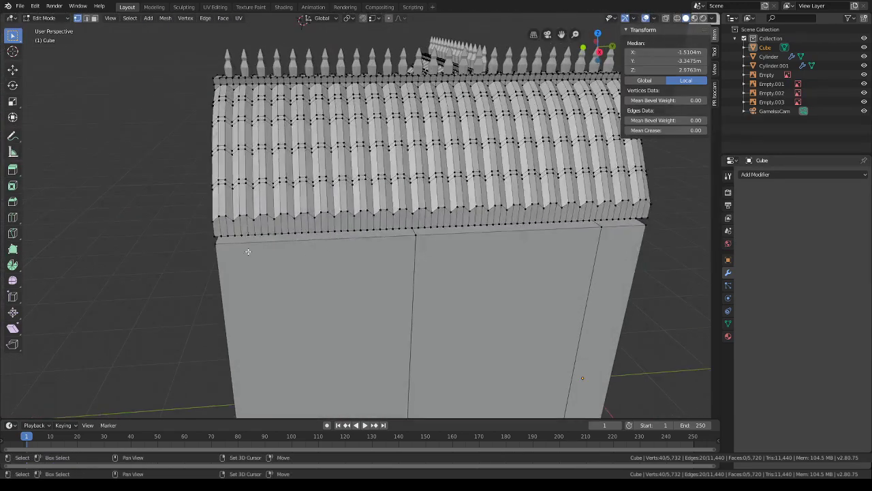
left_click_drag(233, 241, 263, 232, "shift")
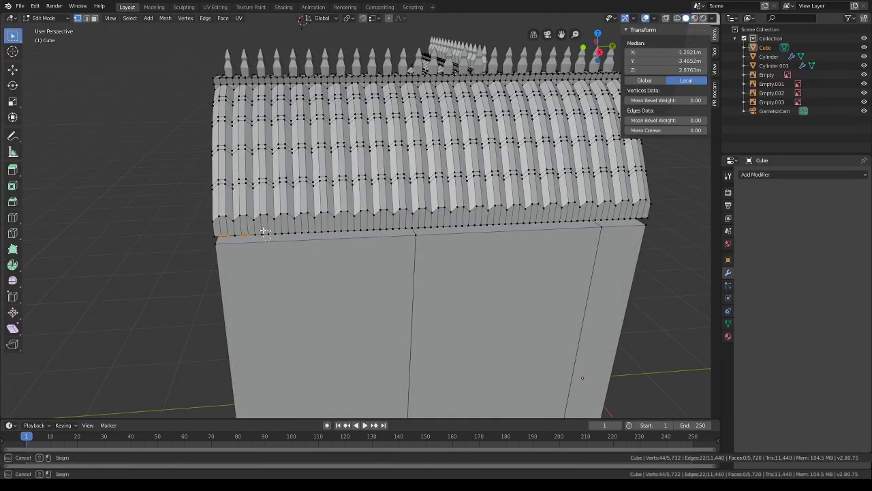
left_click(265, 232, "shift")
left_click(295, 238, "shift")
left_click(312, 237, "shift")
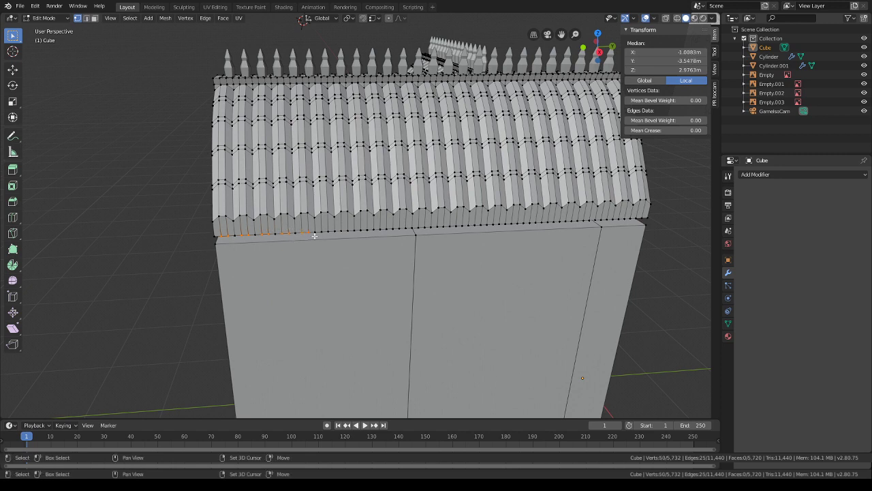
left_click(332, 237, "shift")
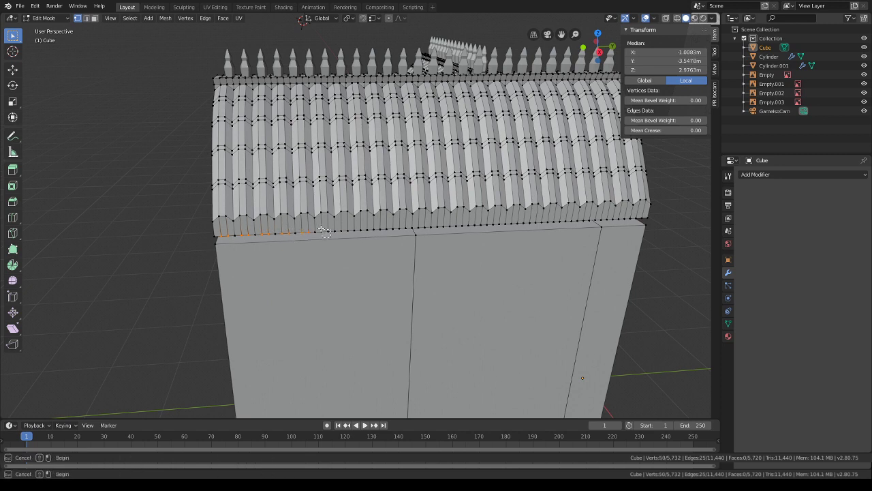
left_click(377, 235, "shift")
left_click(384, 233, "shift")
left_click(409, 232, "shift")
- Extend the vertex selection beneath the raised tile columns along the rest of the long eave to its end
middle_click_drag(409, 233, 355, 258)
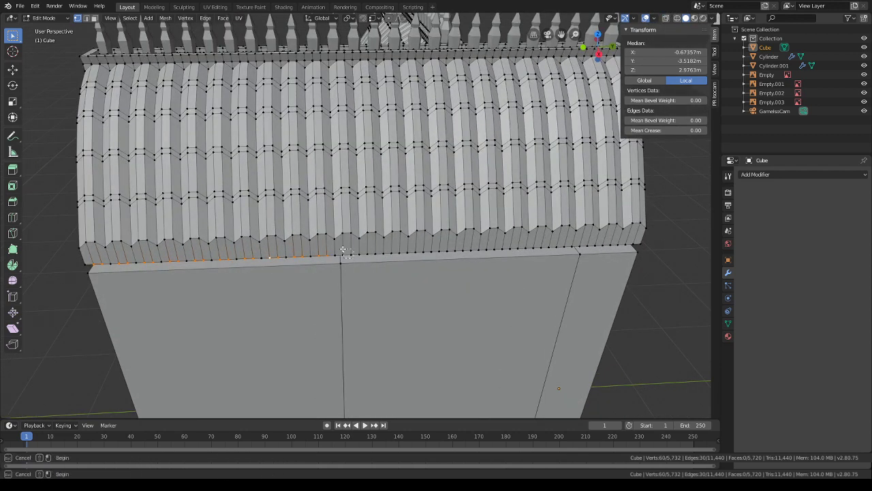
left_click(358, 255, "shift")
left_click(398, 256, "shift")
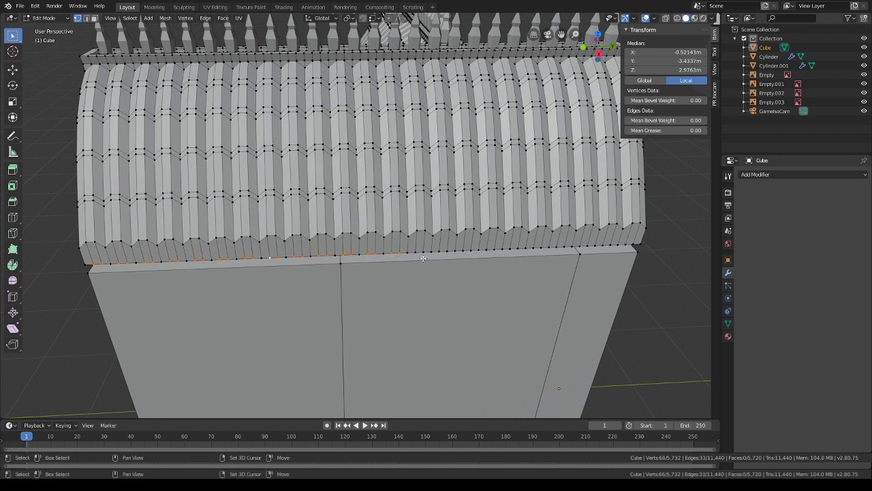
left_click(419, 252, "shift")
left_click_drag(439, 245, 484, 241, "shift")
left_click(521, 251, "shift")
left_click(572, 253, "shift")
left_click(587, 250, "shift")
left_click(598, 239, "shift")
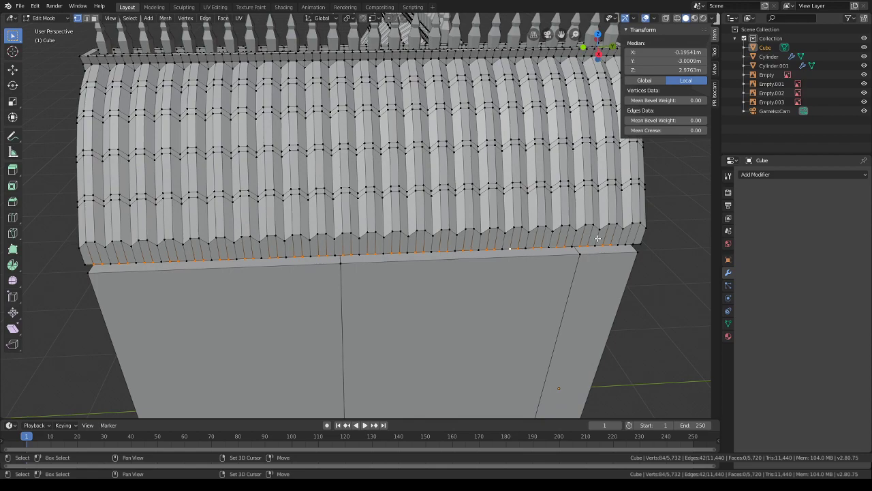
left_click(633, 243, "shift")
- Add the bottom vertex pairs beneath the three tile columns of the short eave beside the gable end
middle_click_drag(672, 240, 405, 224)
middle_click_drag(405, 223, 525, 220, "shift")
scroll(375, 211, "up", 2)
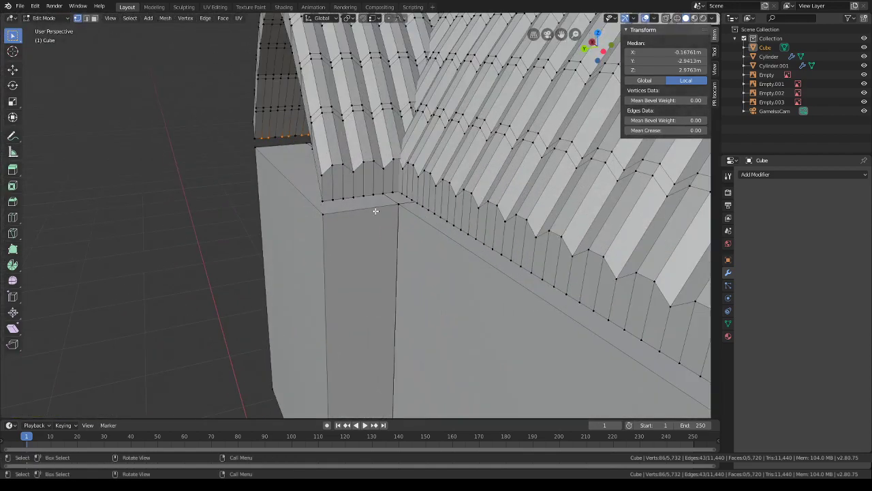
left_click(365, 193, "shift")
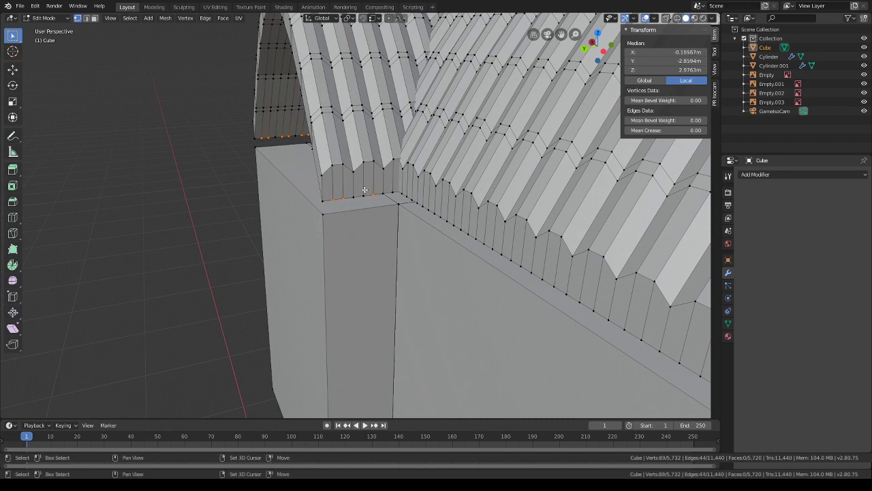
- Add the bottom vertex pairs beneath the raised tile columns along the adjoining eave, from its outer end to the inner corner
middle_click_drag(407, 197, 477, 250)
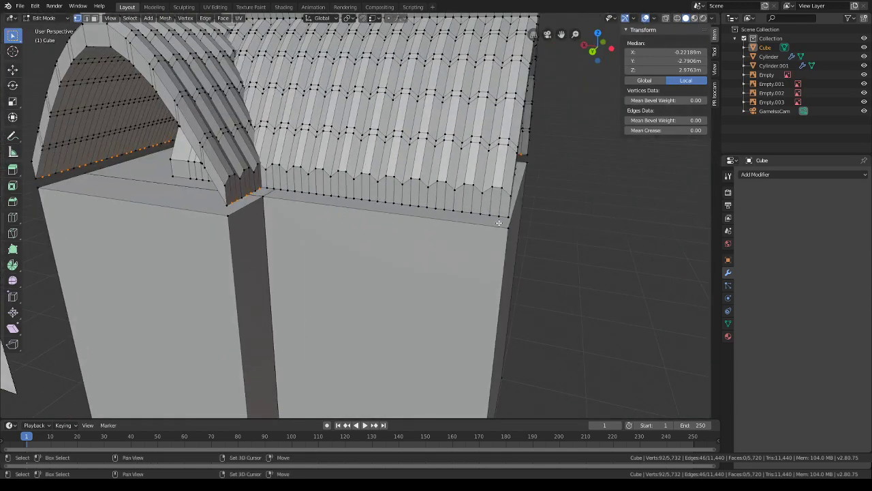
left_click(448, 214, "shift")
left_click(434, 203, "shift")
left_click(410, 202, "shift")
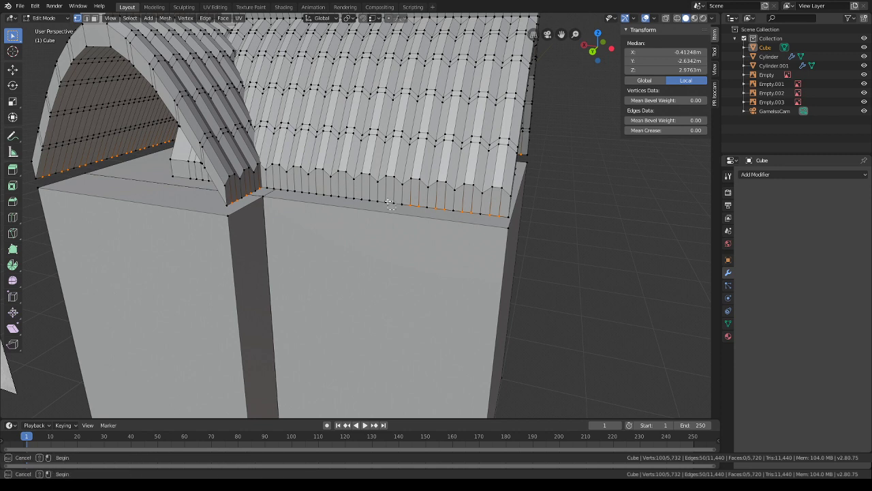
left_click(386, 203, "shift")
left_click(370, 204, "shift")
left_click(343, 199, "shift")
left_click_drag(327, 203, 292, 186, "shift")
left_click(281, 191, "shift")
- Raise the selected bottom eave vertices 0.0522 m along global Z
key("g")
key("z")
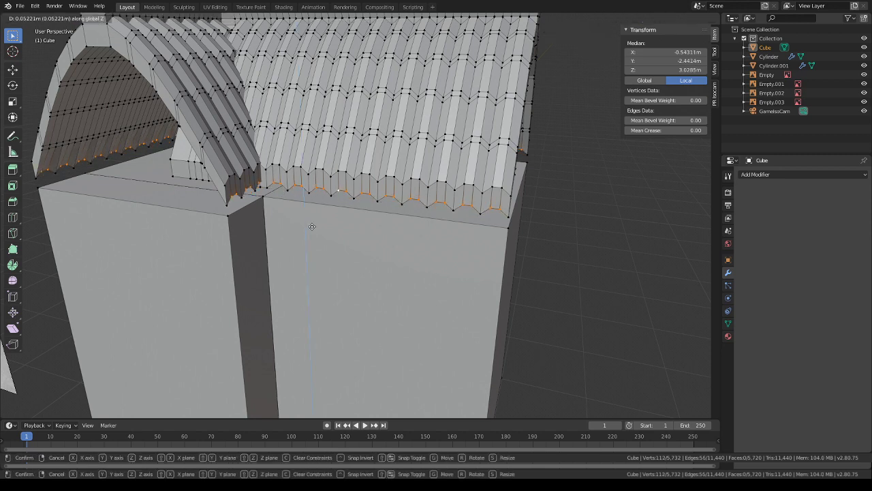
left_click(312, 226)
middle_click_drag(304, 216, 302, 211)
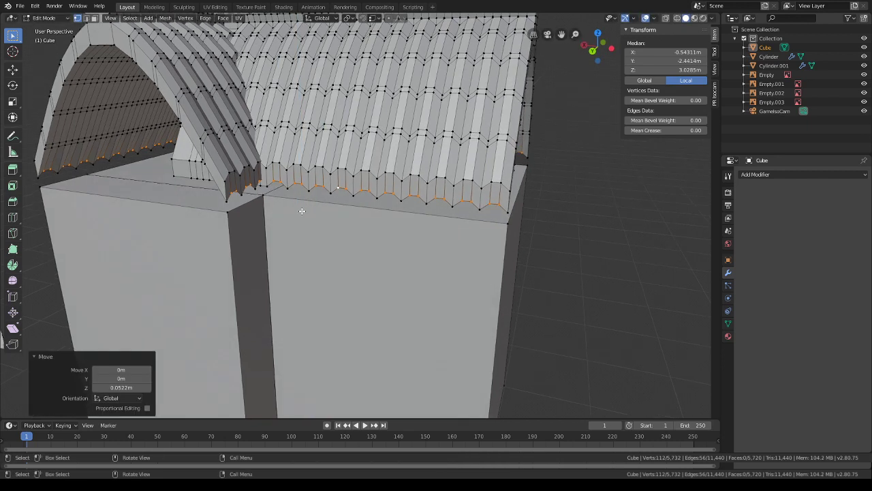
- Select the complete linked roof-tile geometry of both intersecting roofs, starting from vertices at the eaves' inner corner
left_click_drag(289, 203, 257, 180)
key("ctrl+l")
scroll(361, 129, "down", 5)
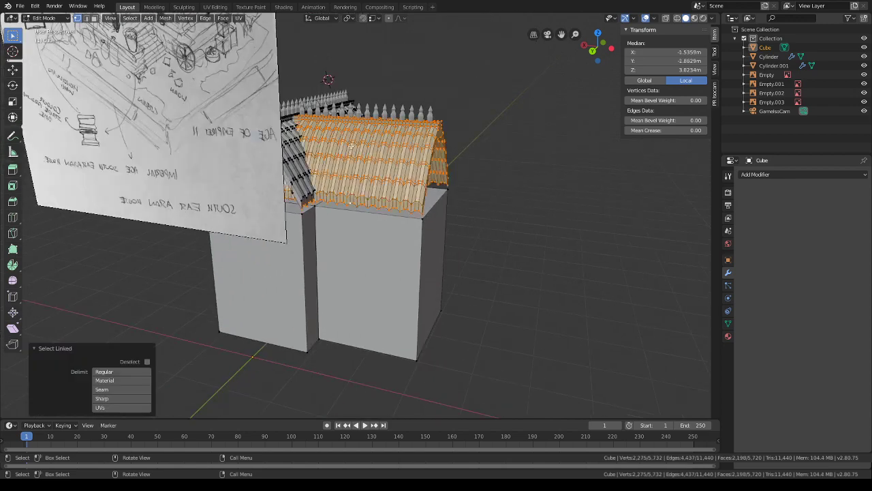
middle_click_drag(362, 129, 300, 132)
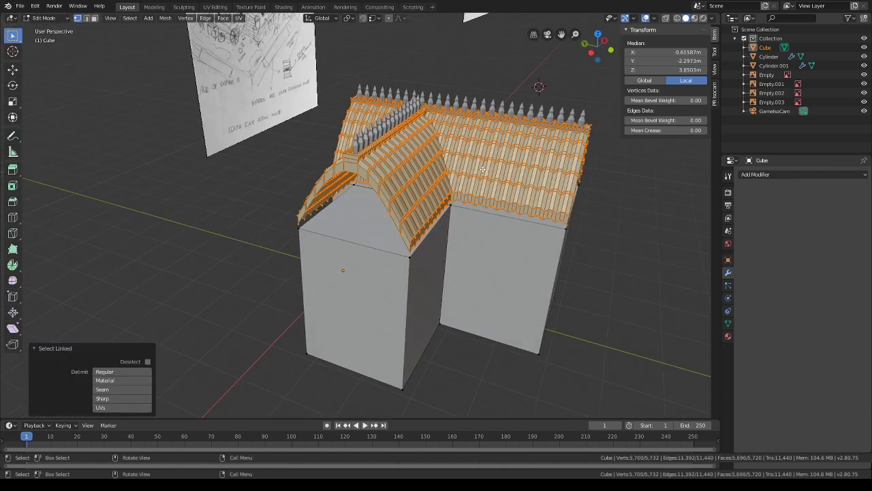
- Separate the selected tiled roof from the house block into its own object and enter Edit Mode on it
key("alt+a")
left_click(47, 18)
left_click(47, 28)
middle_click_drag(266, 146, 413, 162)
scroll(414, 162, "up", 2)
left_click(414, 161)
left_click(51, 18)
left_click(54, 39)
- Box-select the lowest row of roof vertices in wireframe from the back view
middle_click_drag(287, 139, 308, 106)
left_click(677, 17)
middle_click_drag(385, 187, 426, 185)
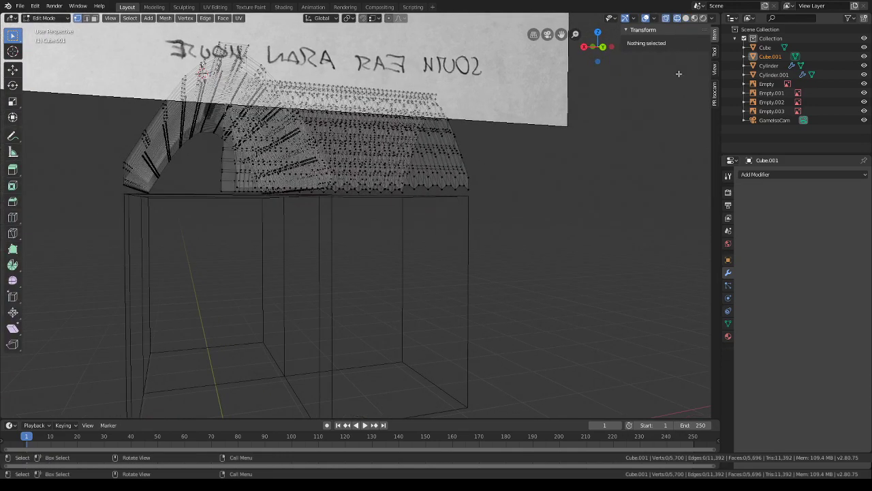
left_click(595, 48)
left_click_drag(509, 225, 136, 189)
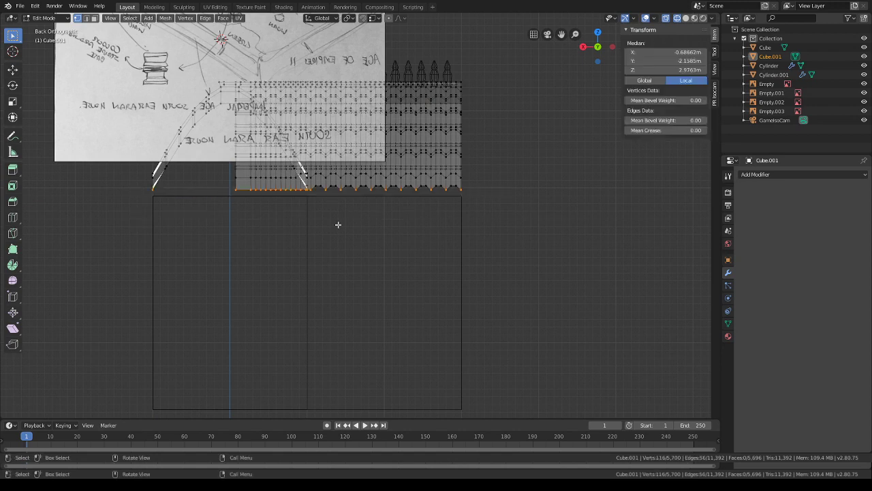
- Return to solid shading, hide the selected lowest roof vertices and reveal them again
left_click(645, 18)
middle_click_drag(528, 176, 436, 176)
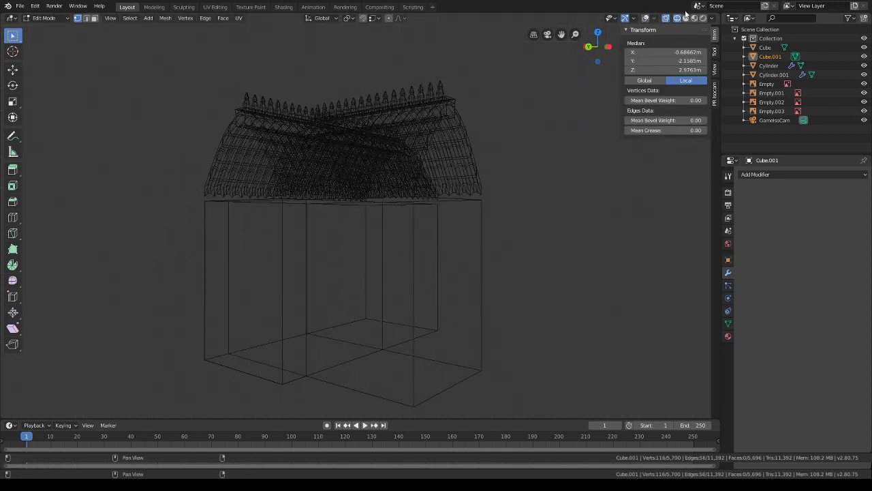
left_click(645, 18)
left_click(685, 19)
middle_click_drag(499, 186, 493, 202)
scroll(492, 201, "up", 3)
key("h")
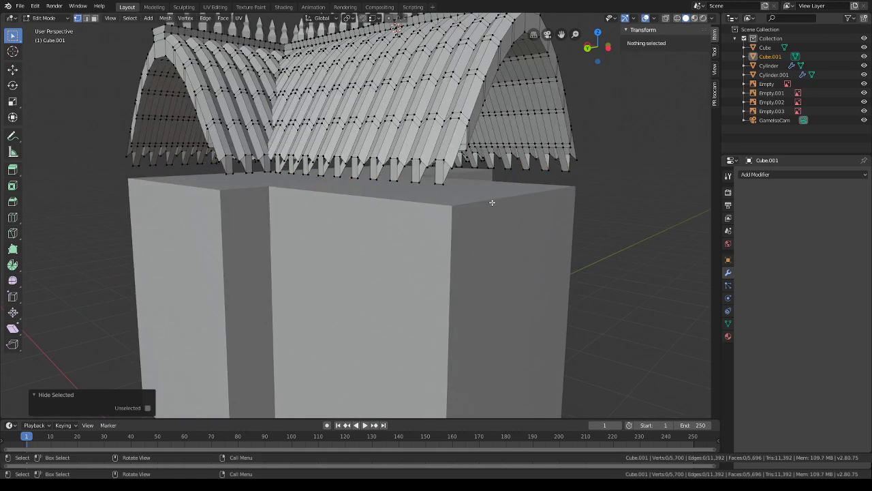
key("alt+h")
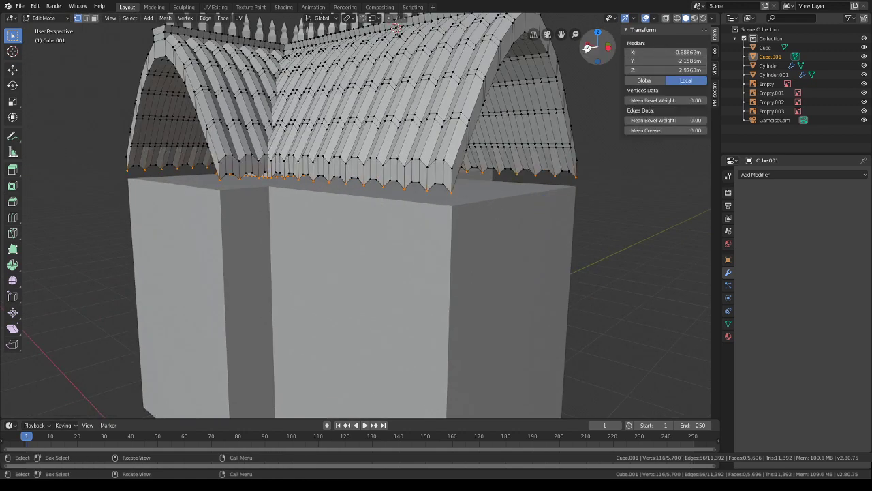
- Box-select the whole scalloped bottom edge of the roof from the back view and raise it 0.126 m along Z
left_click(587, 47)
left_click_drag(545, 222, 33, 168)
left_click(685, 19)
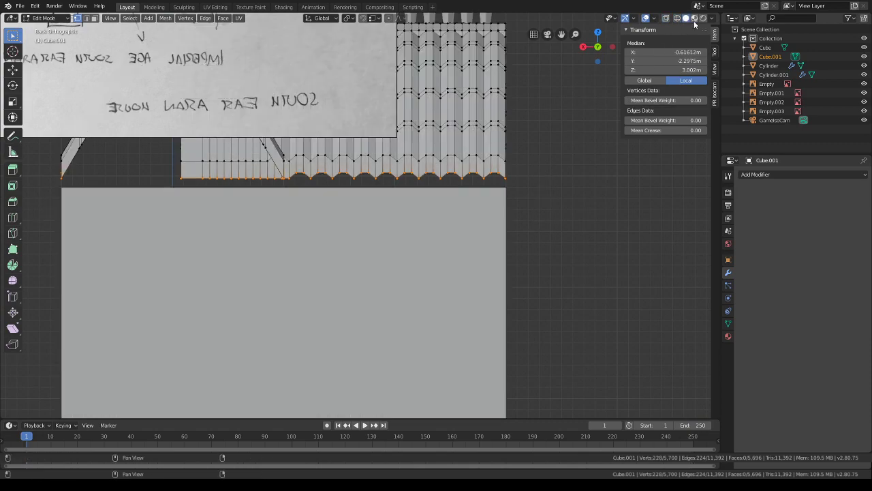
middle_click_drag(590, 161, 572, 170)
key("g")
key("z")
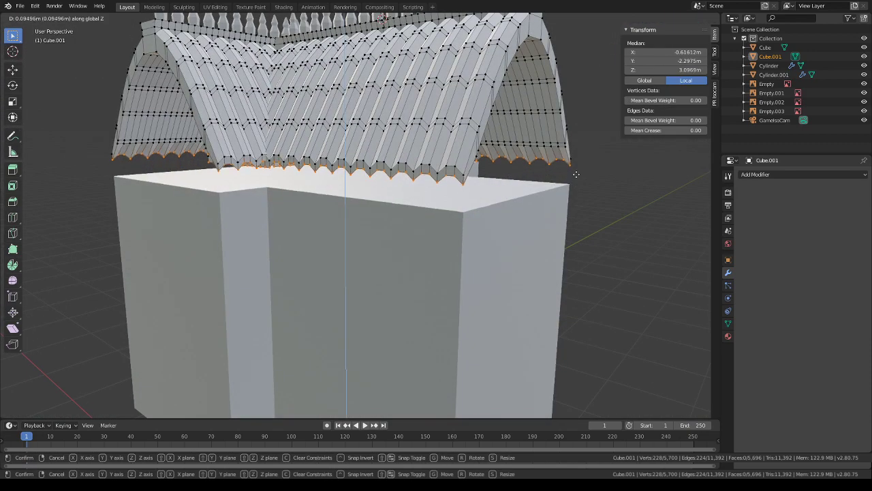
left_click(577, 171)
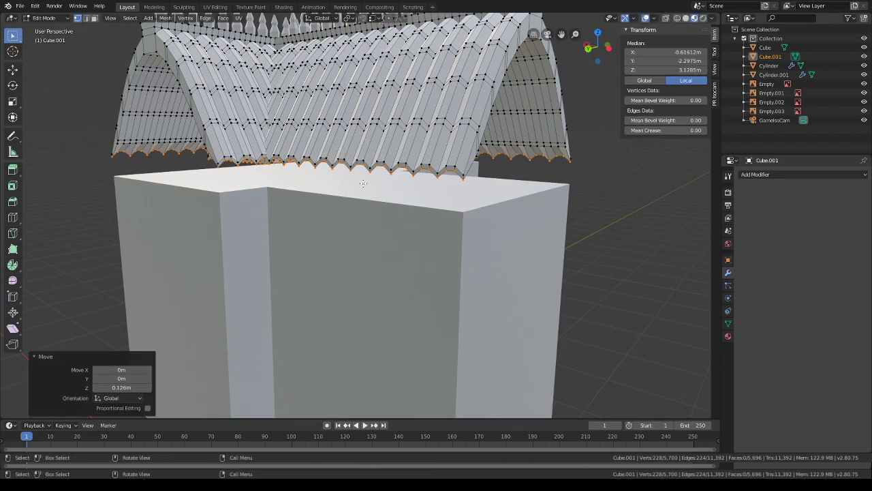
- Extend the bottom-edge selection near the inner roof corner with a shortest-path pick
middle_click_drag(577, 171, 413, 192)
scroll(469, 183, "down", 3)
scroll(410, 203, "up", 3)
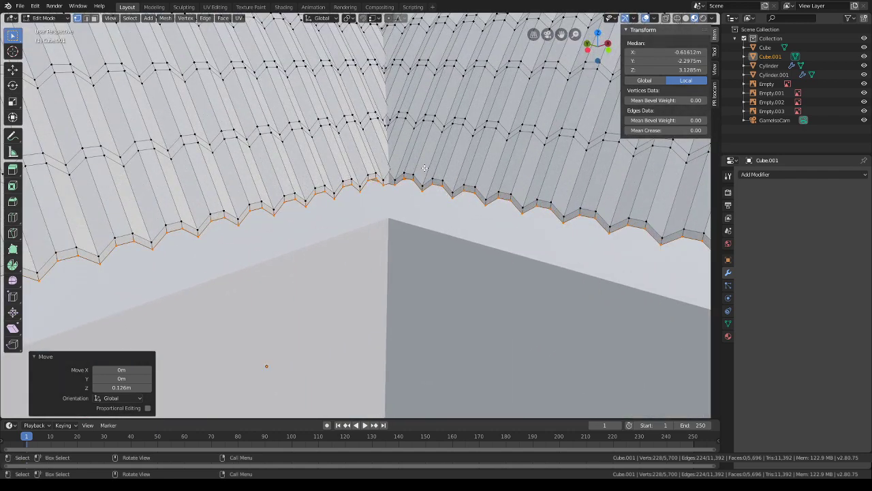
scroll(425, 168, "down", 3)
middle_click_drag(314, 209, 324, 210)
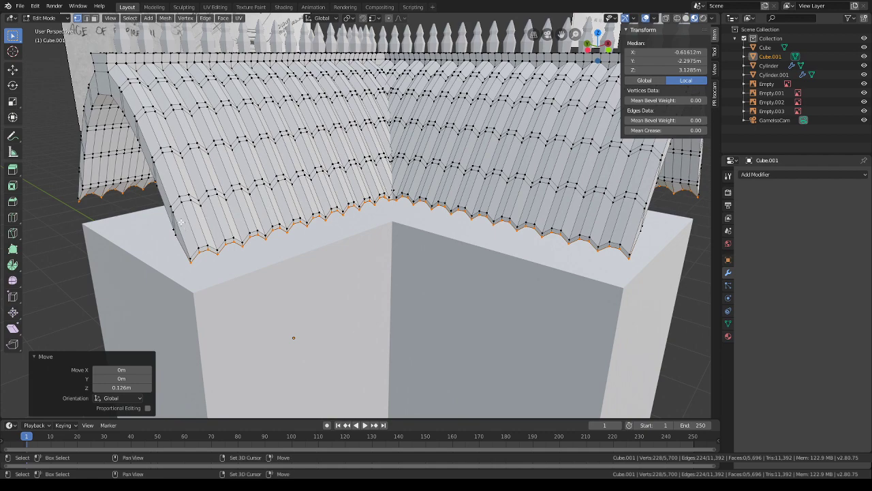
scroll(181, 222, "down", 4)
middle_click_drag(181, 223, 354, 188)
scroll(380, 188, "up", 1)
left_click(404, 190, "ctrl")
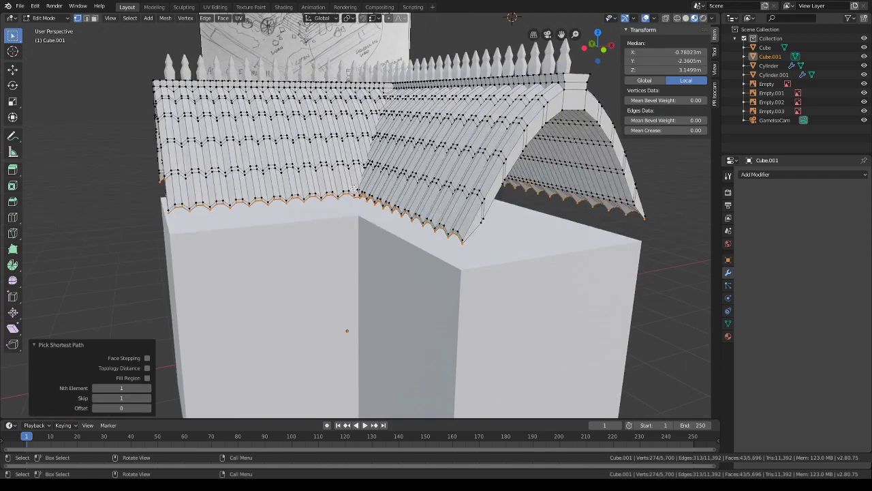
middle_click_drag(347, 331, 413, 339)
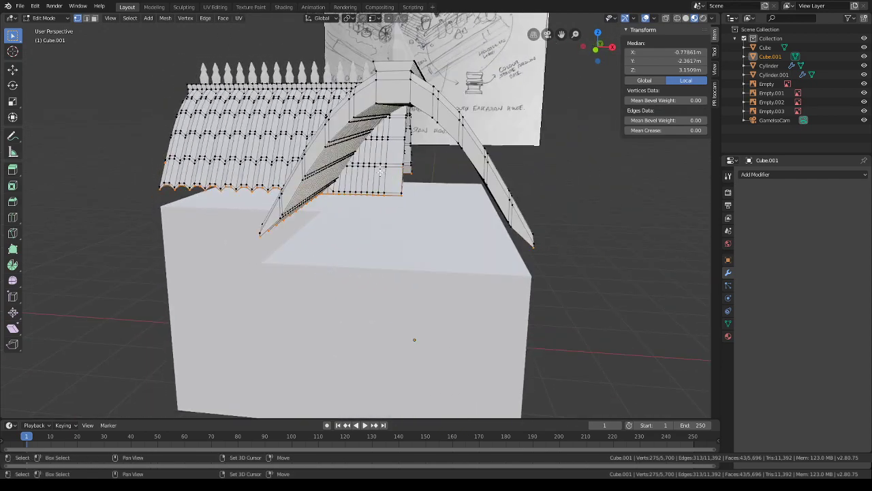
middle_click_drag(385, 169, 277, 184)
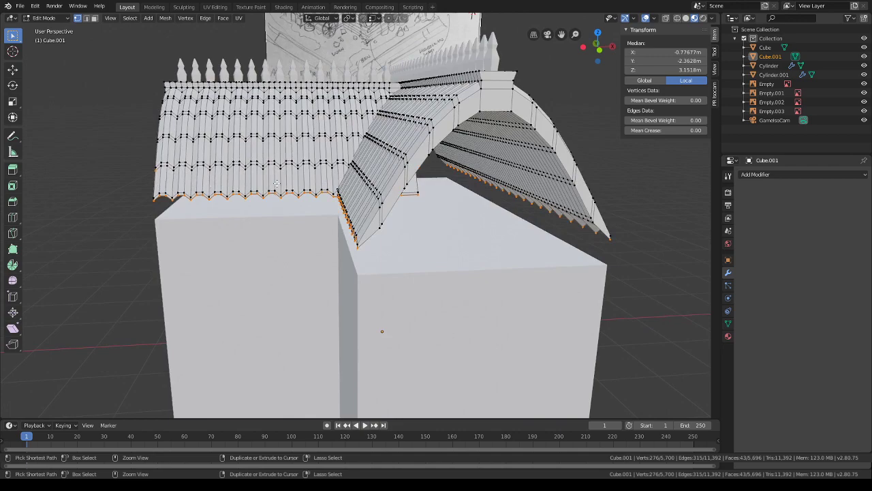
- Add the lower edges of the second and third tile rows from the bottom on the front slope to the selection
left_click(171, 171, "ctrl")
middle_click_drag(180, 173, 402, 143)
left_click(212, 206, "shift")
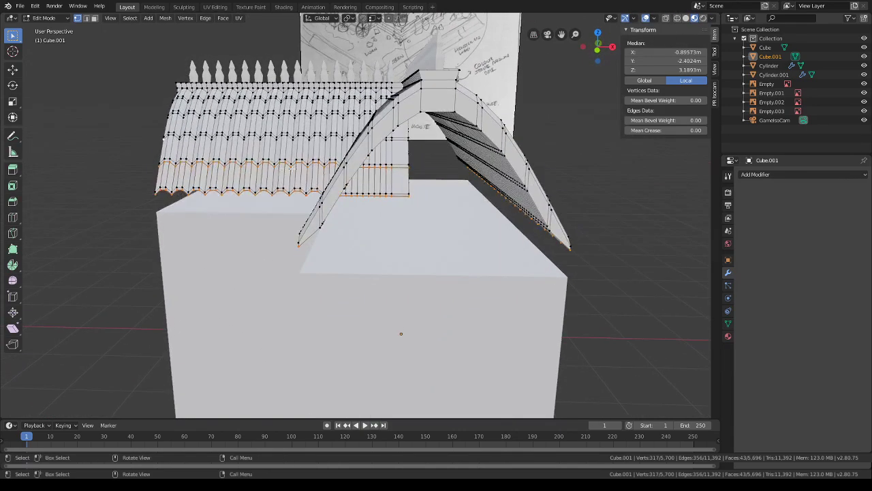
left_click(406, 141, "ctrl")
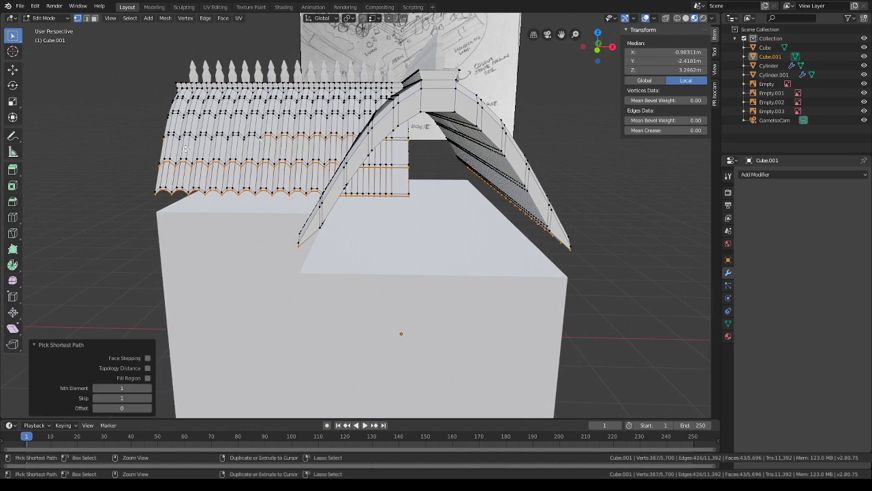
middle_click_drag(181, 143, 203, 165)
left_click(159, 156, "shift")
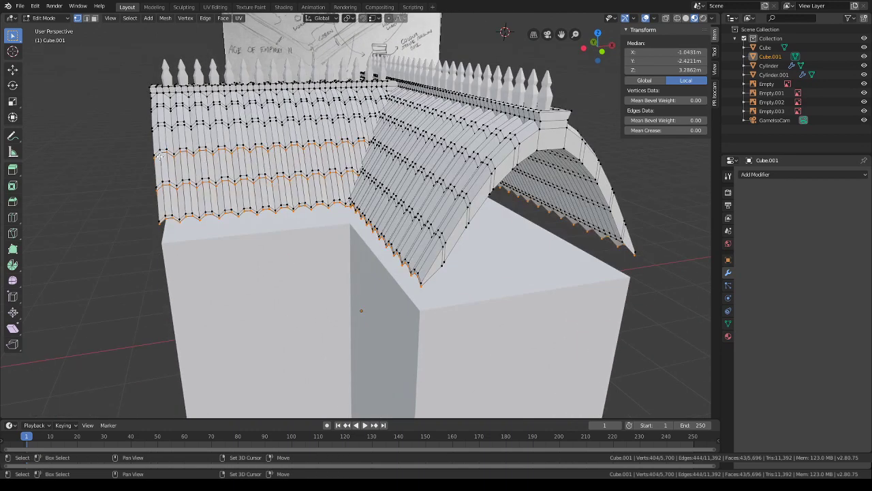
- Add the lower edge of the fourth tile row on the front slope to the selection
left_click(155, 133, "shift")
left_click(334, 123, "ctrl")
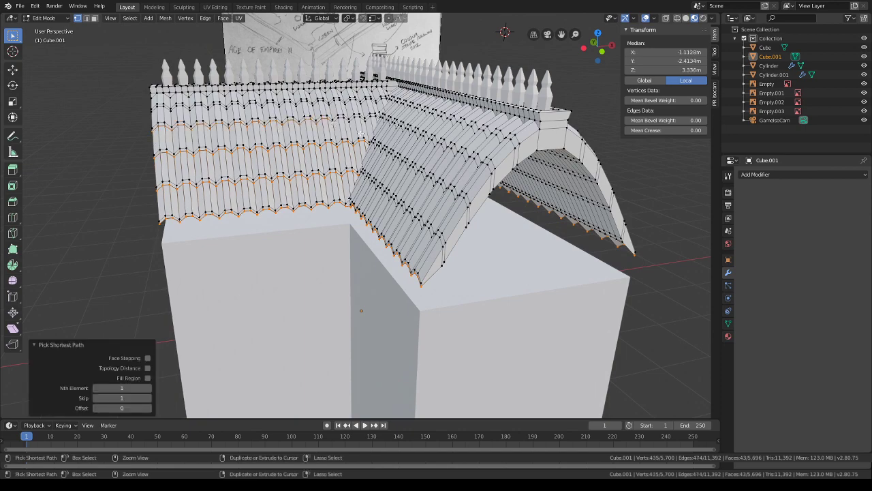
left_click(368, 125, "ctrl")
- Add the lower edge of the fifth tile row on the front slope, undoing the stray path along the ridge
middle_click_drag(461, 145, 169, 184)
scroll(407, 131, "up", 4)
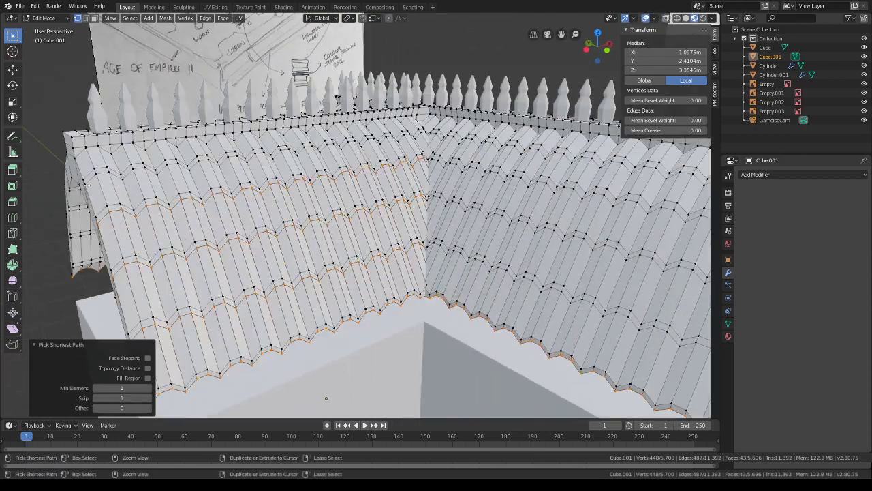
left_click(422, 139, "ctrl")
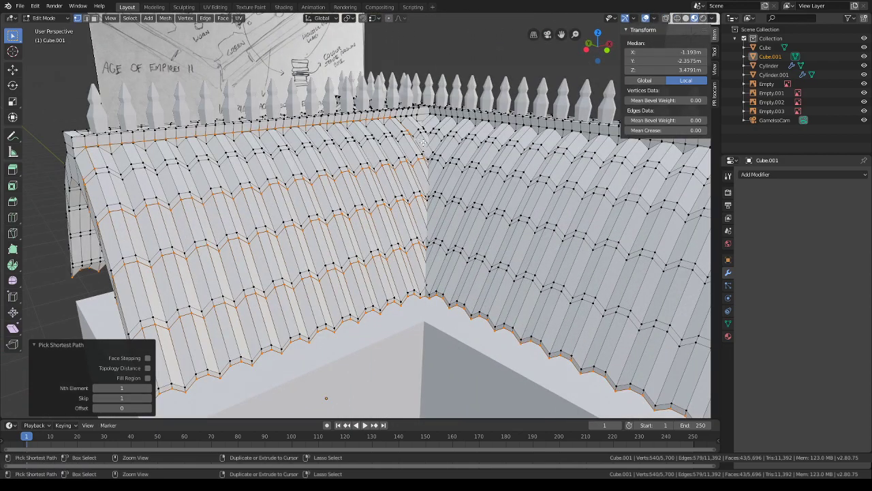
key("ctrl+z")
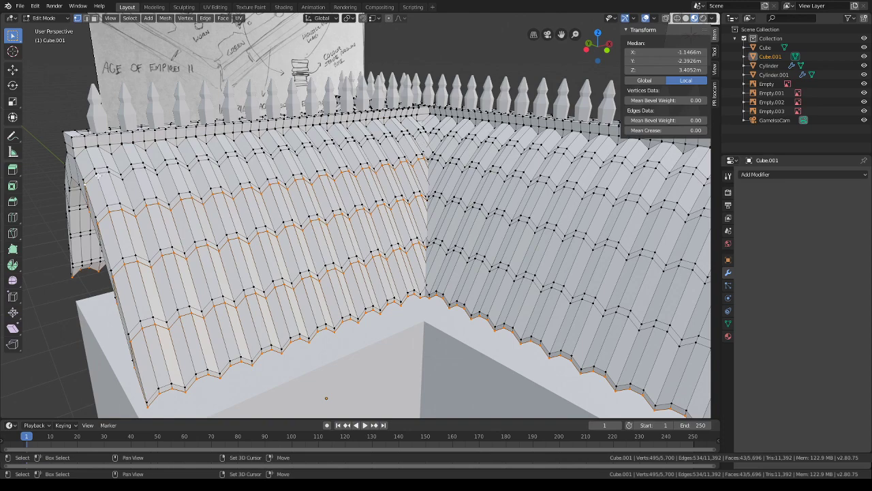
left_click(257, 160, "ctrl")
middle_click_drag(256, 159, 427, 158)
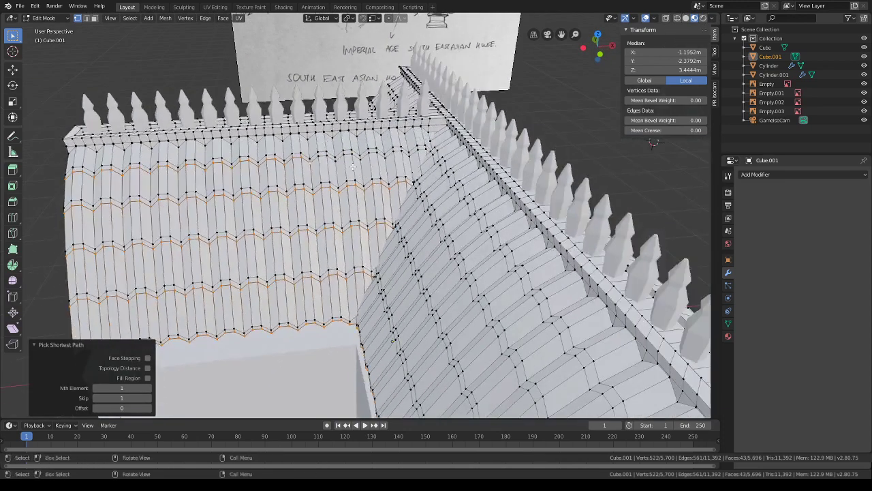
left_click(410, 158, "ctrl")
left_click(423, 151, "shift")
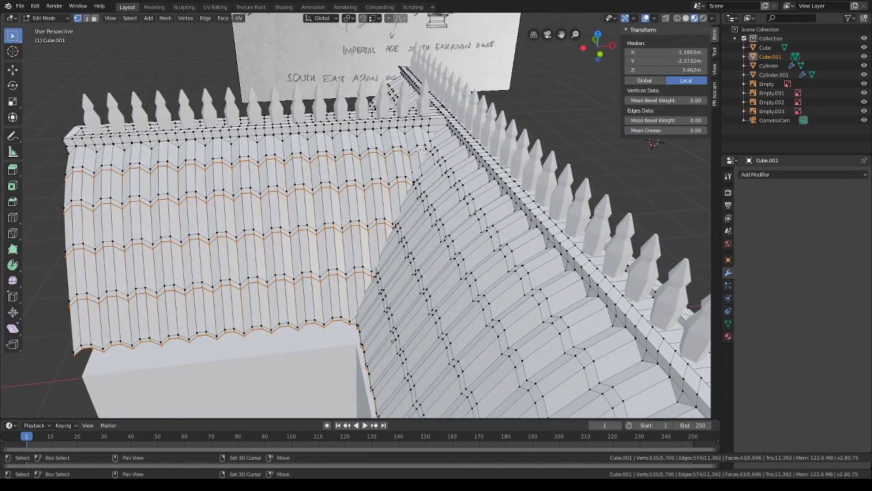
middle_click_drag(423, 150, 539, 80)
scroll(557, 211, "up", 3)
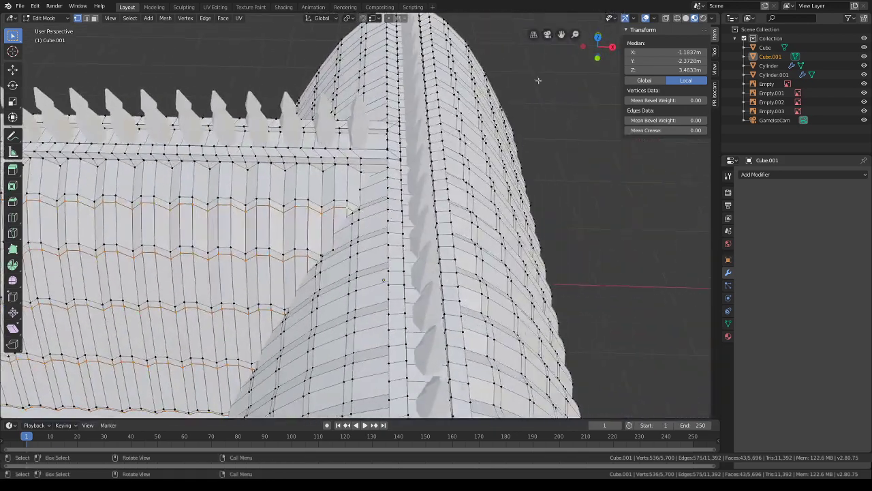
- Switch to wireframe and add the hidden end vertices of the front slope's fifth row where the two roofs intersect
left_click(676, 18)
scroll(356, 222, "up", 3)
middle_click_drag(357, 223, 404, 202)
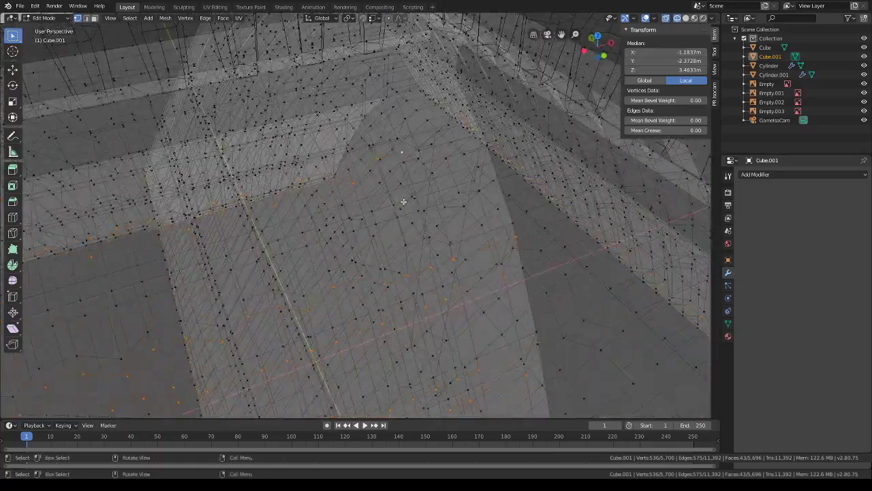
left_click(427, 165, "shift")
mouse_move(466, 155)
middle_mouse_down()
mouse_move(497, 163)
mouse_move(487, 175)
mouse_move(457, 157)
mouse_move(480, 160)
middle_mouse_up()
left_click(467, 166, "shift")
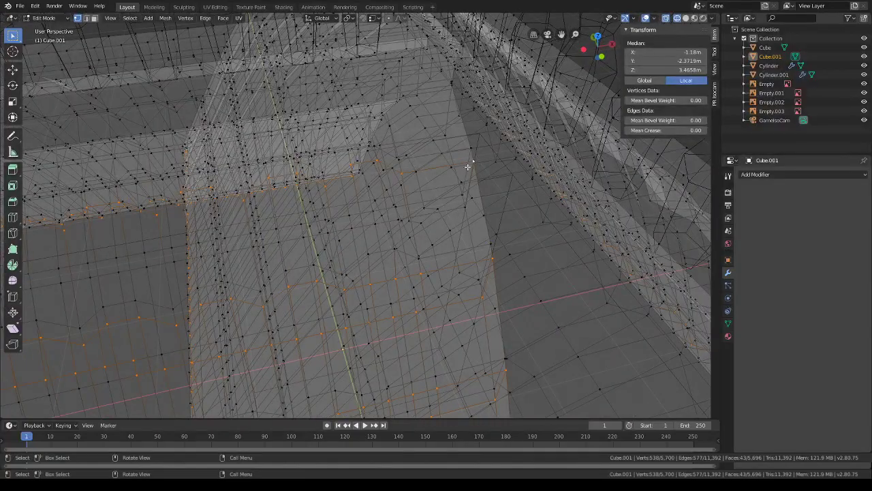
- Return to solid shading and add the lower edge of the second tile row on the back slope to the selection
scroll(450, 171, "down", 6)
middle_click_drag(426, 183, 450, 127, "shift")
middle_click_drag(387, 174, 415, 172)
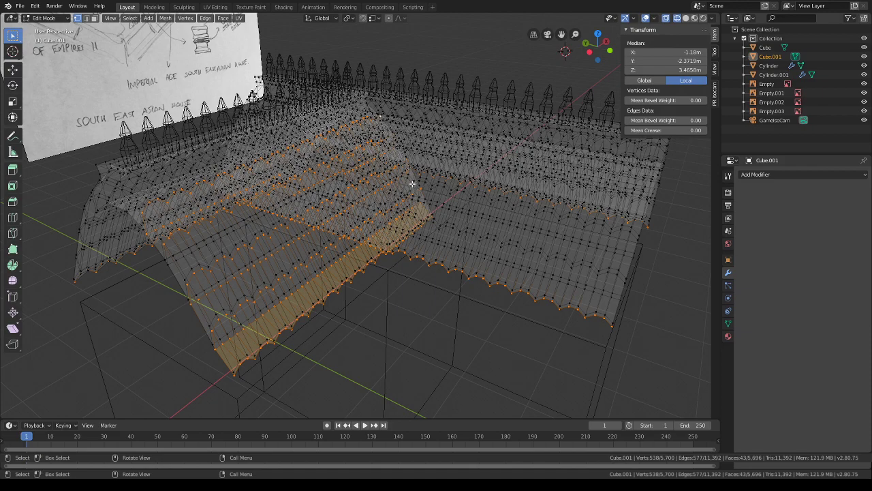
mouse_move(513, 298)
middle_mouse_down()
mouse_move(468, 253)
mouse_move(485, 263)
mouse_move(471, 263)
mouse_move(540, 267)
middle_mouse_up()
left_click(685, 18)
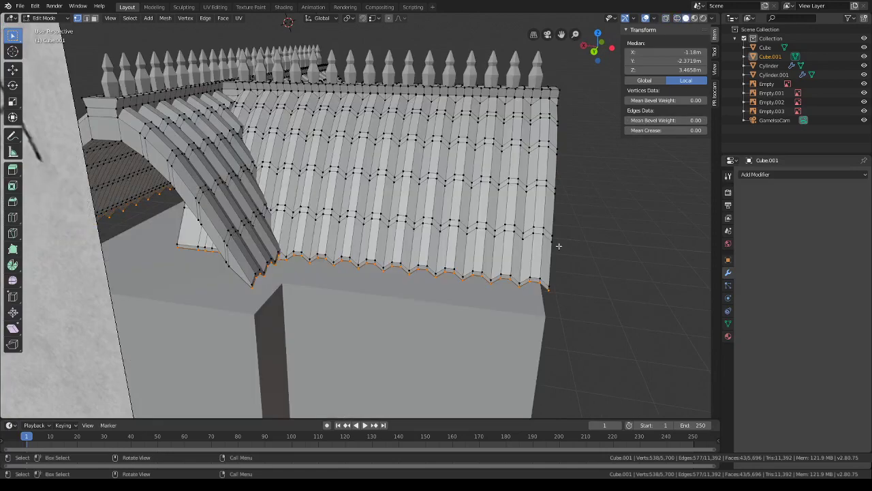
left_click(552, 248)
left_click(536, 247, "alt")
left_click(415, 229, "ctrl")
middle_click_drag(358, 232, 419, 224)
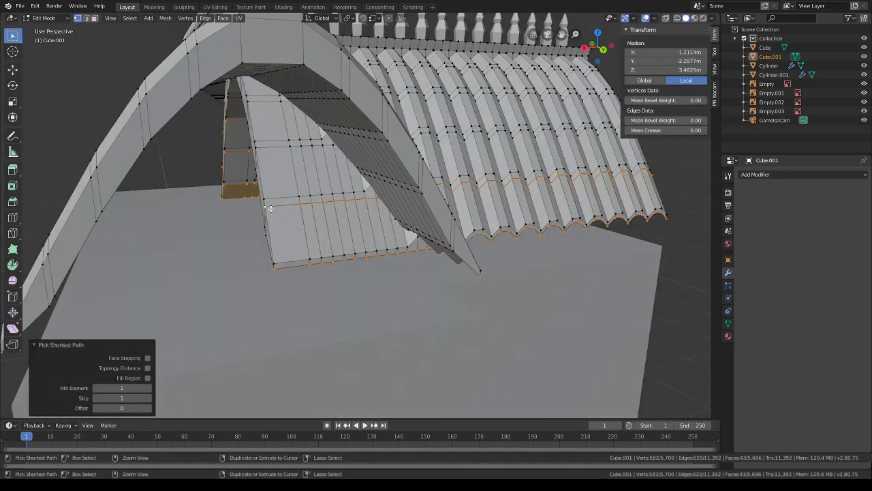
- Add the lower edge of the third tile row on the back slope, including its part under the crossing roof
middle_click_drag(271, 208, 278, 206)
left_click(260, 149, "shift")
middle_click_drag(409, 173, 388, 181)
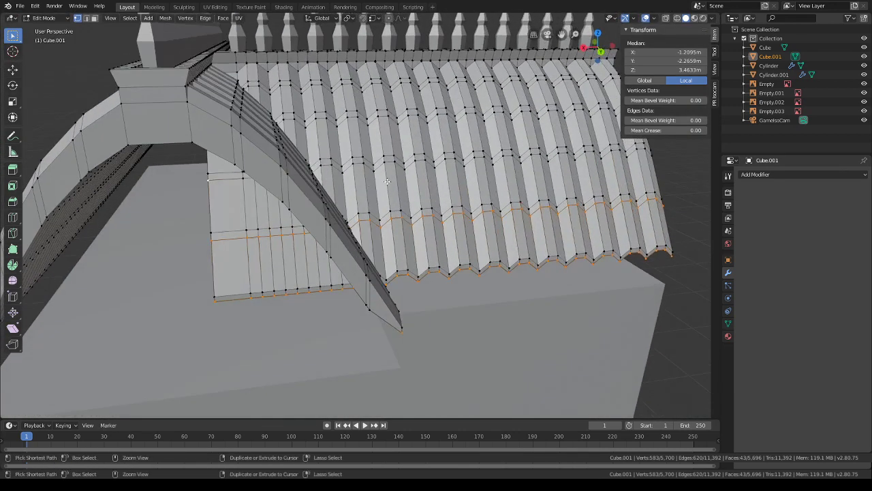
left_click(375, 172, "ctrl")
left_click(652, 156, "ctrl")
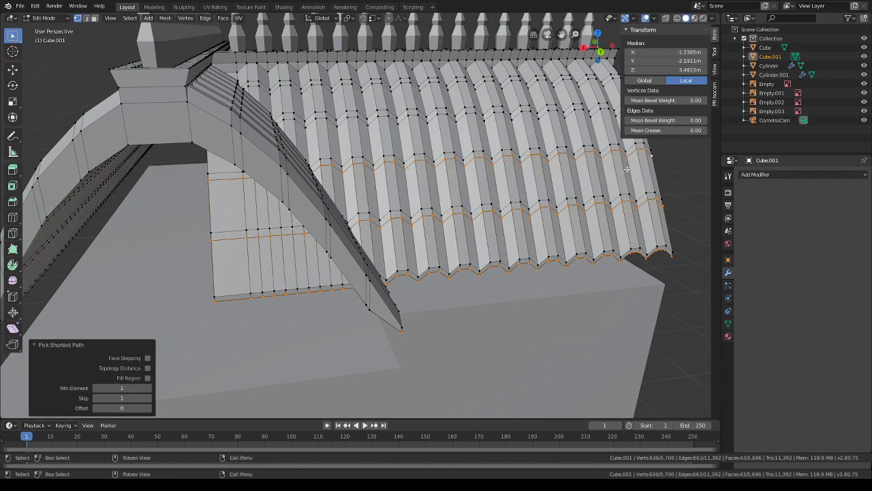
- Add the lower edge of the fourth tile row on the back slope to the selection
middle_click_drag(504, 157, 385, 162)
left_click(266, 143, "shift")
middle_click_drag(265, 143, 271, 125)
left_click(253, 107, "ctrl")
middle_click_drag(496, 112, 598, 189)
left_click(596, 166, "ctrl")
left_click(578, 162, "ctrl")
- Add the back slope's fifth tile row edge, picking its hidden end vertices at the roof intersection in X-ray view
left_click(570, 191, "shift")
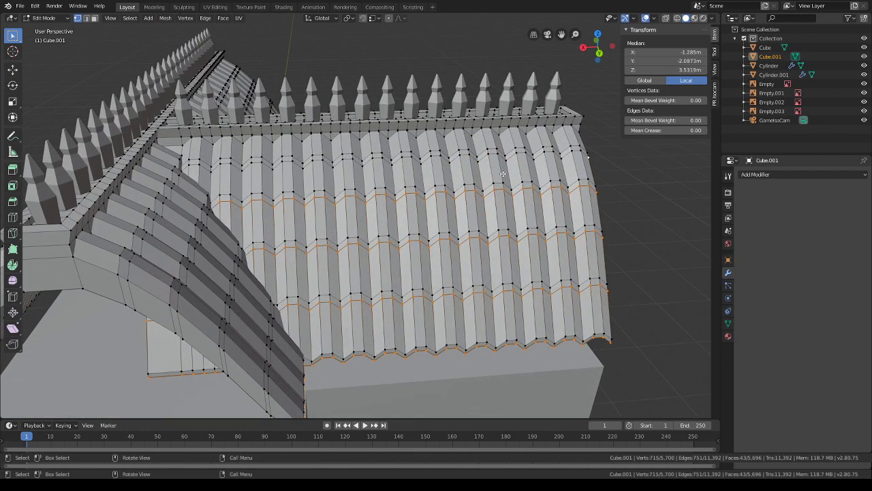
left_click(397, 165, "ctrl")
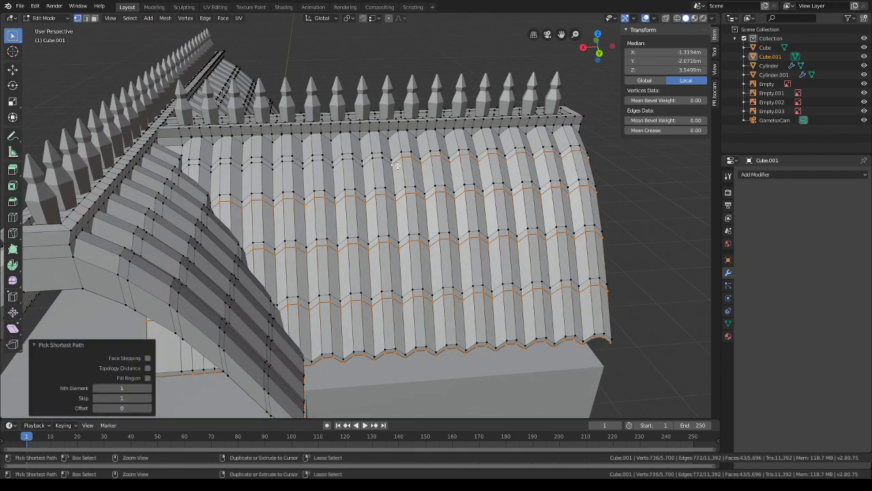
left_click(199, 166, "ctrl")
mouse_move(200, 165)
middle_mouse_down()
mouse_move(190, 190)
mouse_move(220, 186)
mouse_move(154, 189)
mouse_move(284, 224)
mouse_move(239, 222)
mouse_move(301, 211)
mouse_move(289, 216)
mouse_move(302, 211)
mouse_move(309, 221)
middle_mouse_up()
key("alt+z")
left_click(252, 201, "shift")
middle_click_drag(252, 201, 345, 194)
left_click(686, 17)
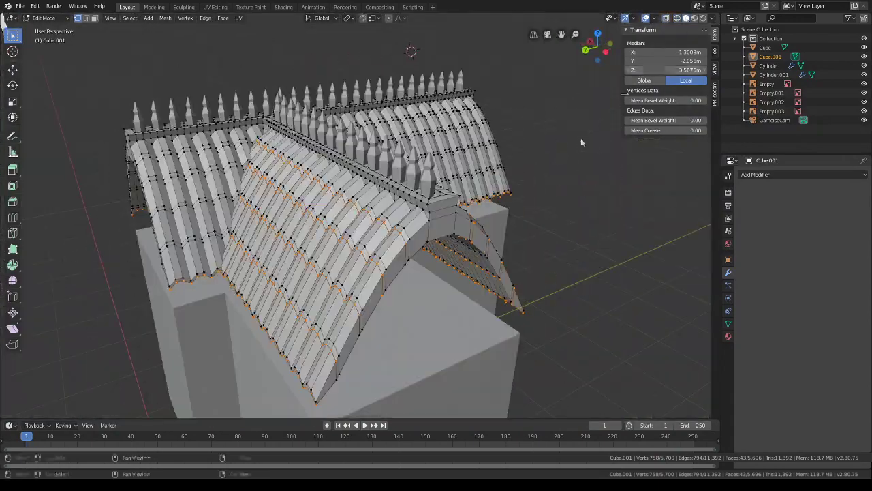
middle_click_drag(545, 153, 495, 181)
scroll(496, 191, "up", 2)
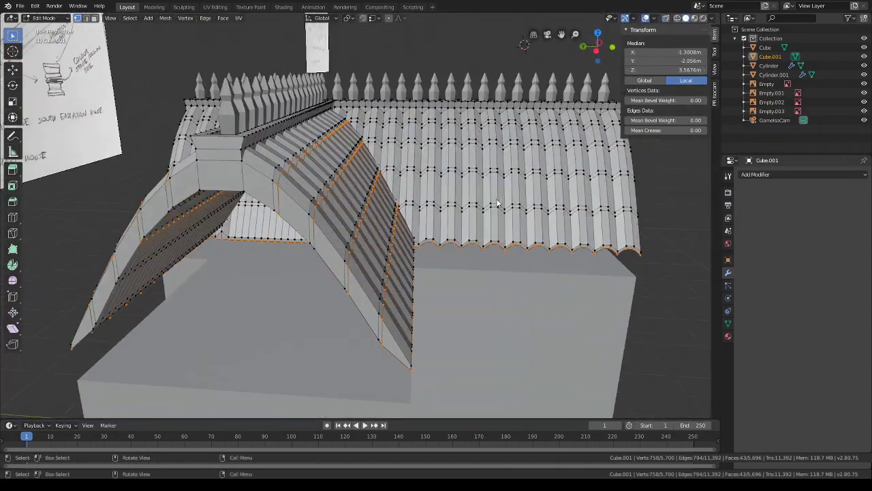
key("s")
key("y")
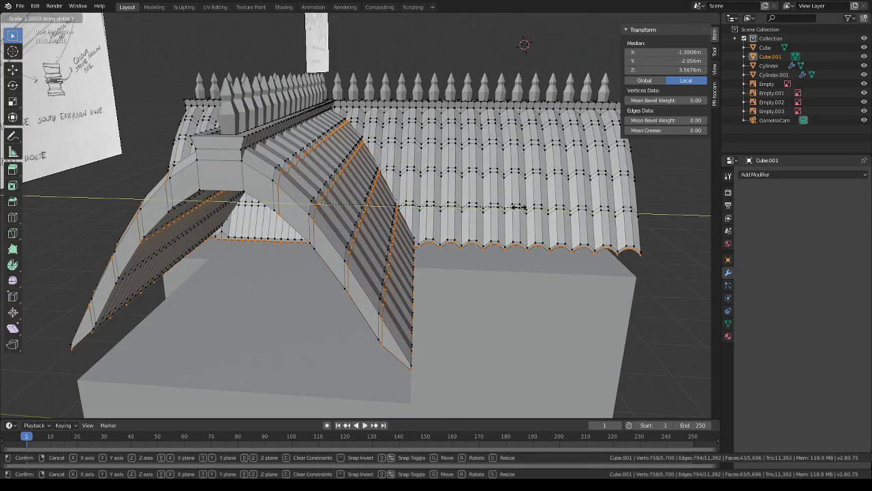
left_click(516, 209)
middle_click_drag(518, 212, 473, 89)
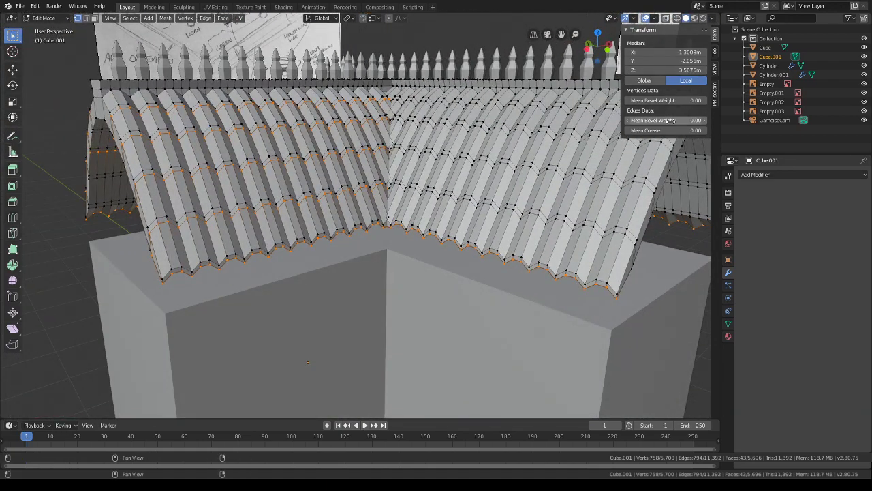
left_click(659, 81)
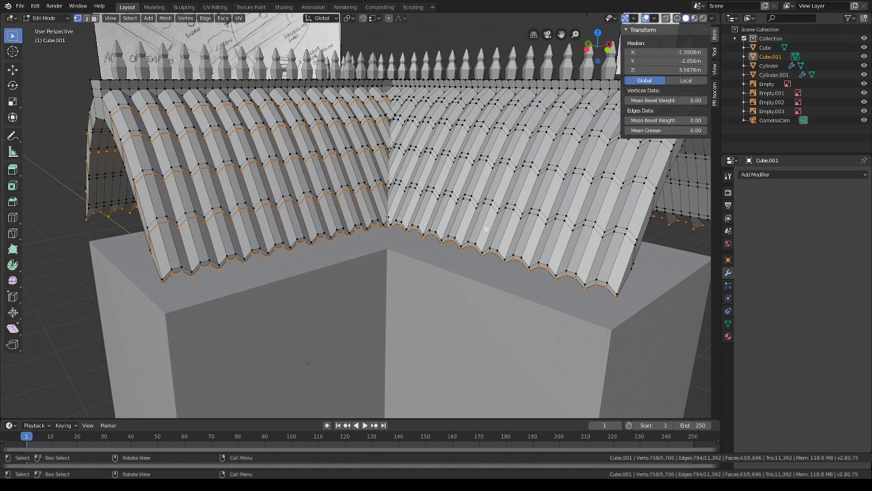
key("s")
key("y")
right_click(557, 212)
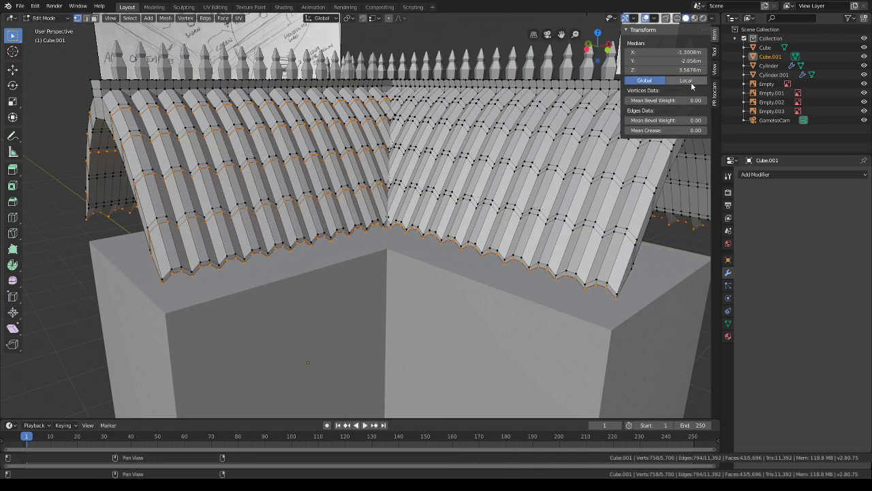
left_click(692, 83)
key("s")
key("y")
right_click(581, 210)
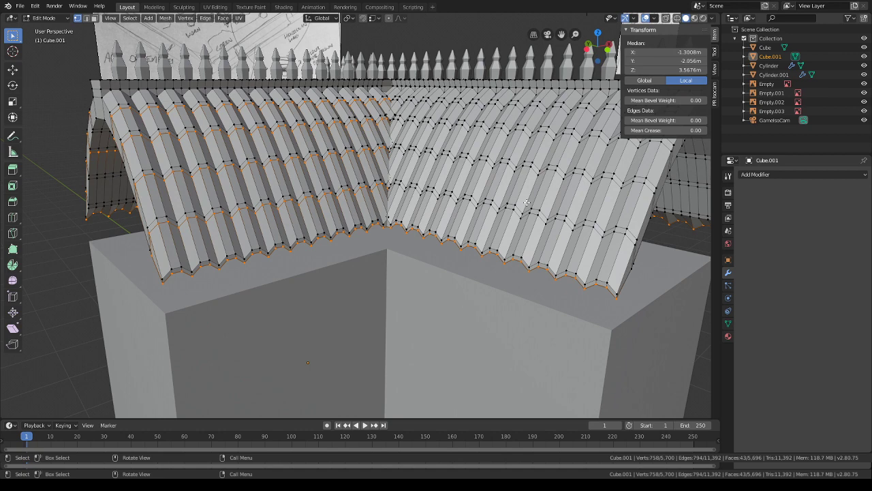
- Remove the long roof's exposed eave vertices on the slope meeting the crossing wing and part of the opposite eave from the selection
scroll(527, 202, "down", 4)
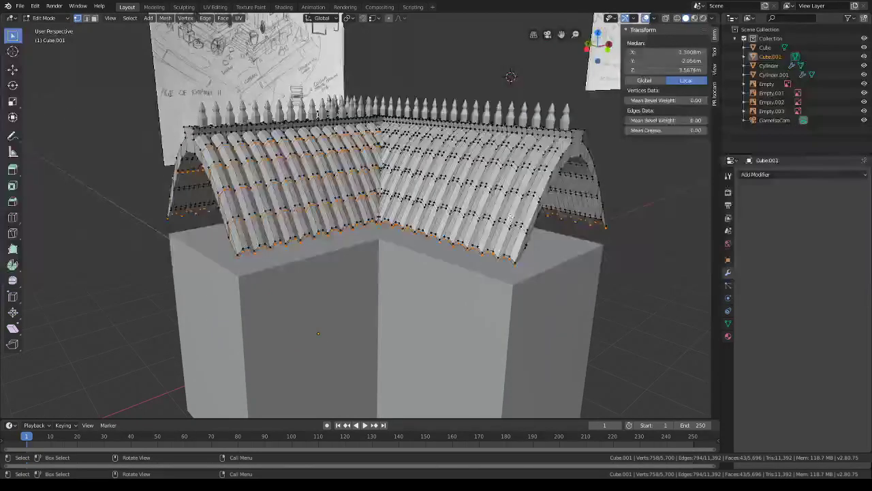
middle_click_drag(527, 203, 527, 245)
right_click_drag(526, 244, 341, 224, "ctrl+shift")
mouse_move(341, 225)
middle_mouse_down()
mouse_move(374, 179)
mouse_move(342, 222)
middle_mouse_up()
scroll(342, 222, "up", 1)
left_click_drag(342, 222, 315, 201, "ctrl")
middle_click_drag(320, 205, 368, 157)
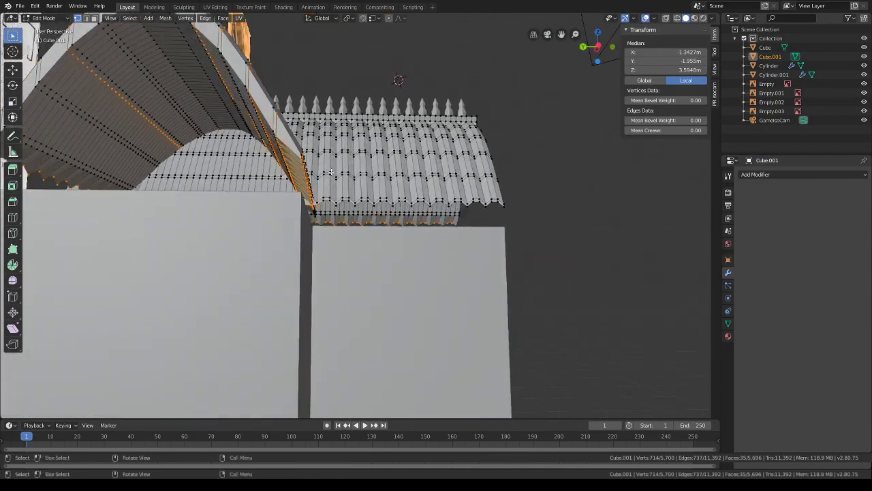
middle_click_drag(412, 229, 398, 251)
left_click_drag(479, 243, 461, 228, "ctrl")
left_click_drag(330, 169, 329, 169, "ctrl")
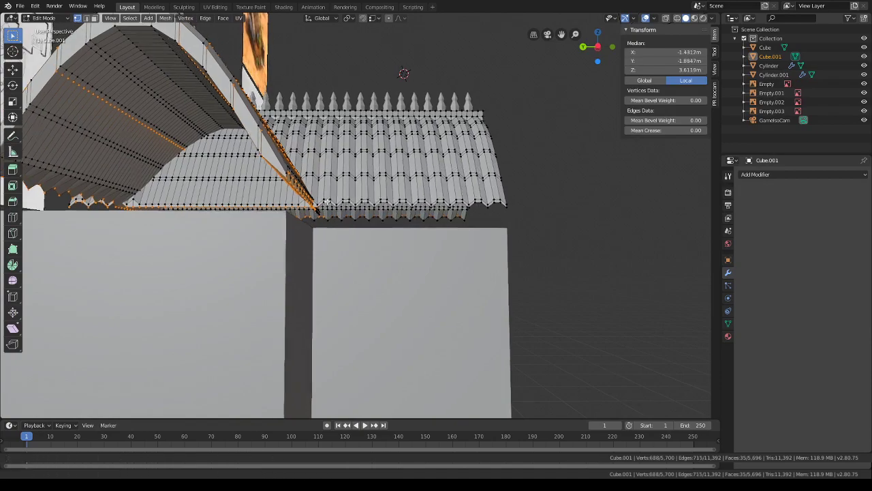
- Deselect the long roof's remaining eave vertices beneath and behind the crossing wing, keeping only the wing's tile row edges selected
middle_click_drag(330, 178, 409, 198)
scroll(382, 204, "up", 3)
middle_click_drag(470, 211, 396, 225)
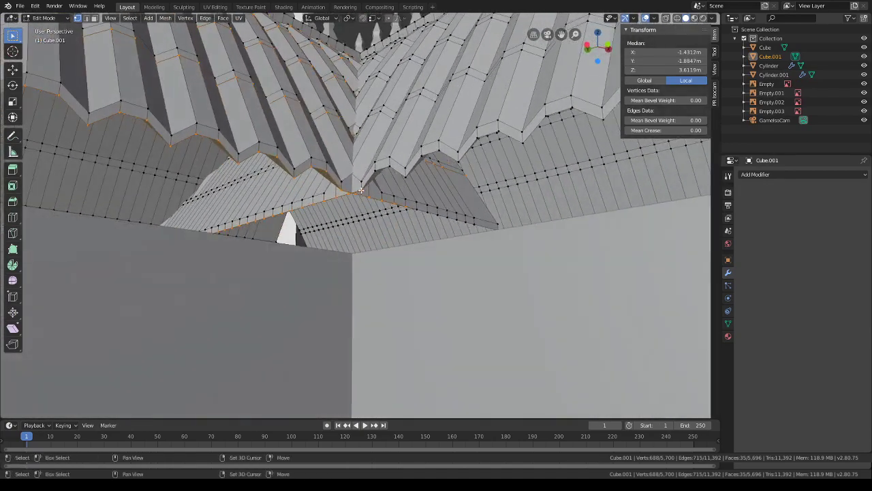
middle_click_drag(324, 204, 304, 196)
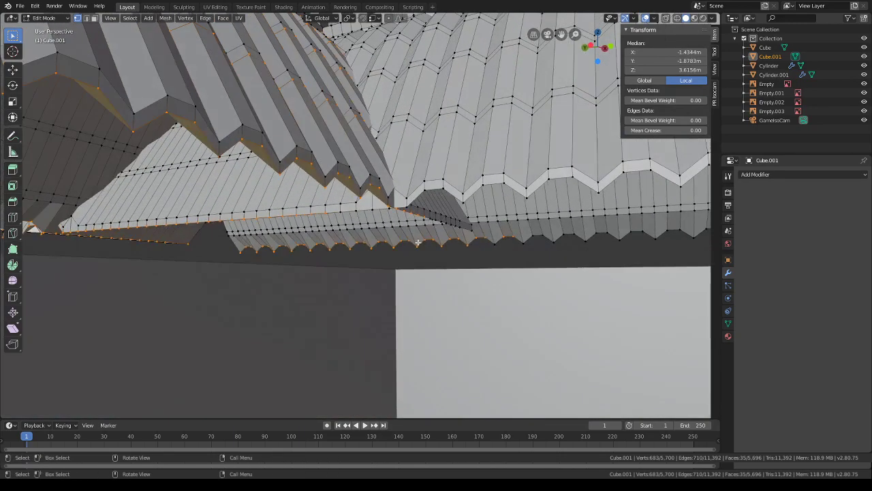
left_click_drag(538, 255, 337, 236, "ctrl")
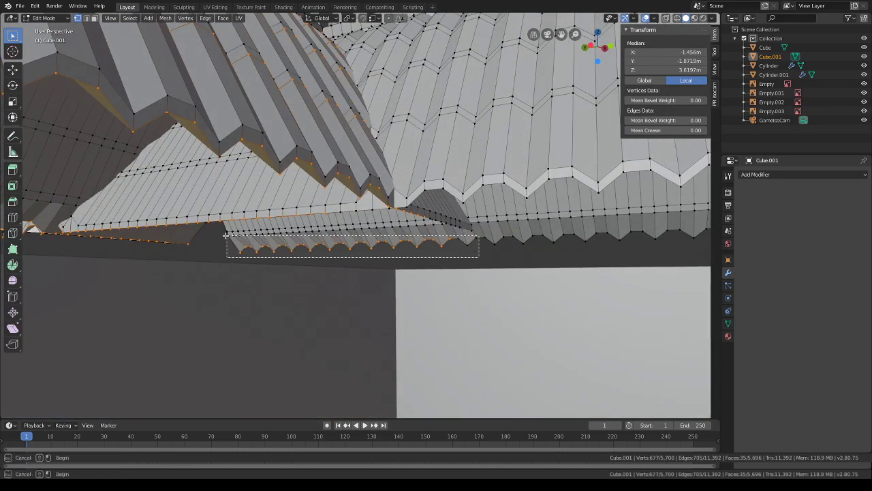
left_click_drag(225, 235, 226, 236, "ctrl")
middle_click_drag(226, 235, 279, 247)
left_click_drag(396, 239, 393, 238, "ctrl")
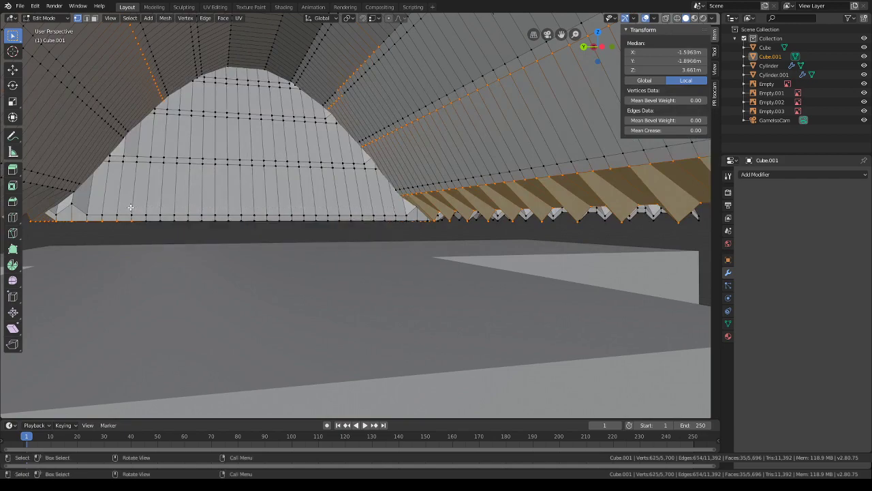
middle_click_drag(130, 207, 313, 230)
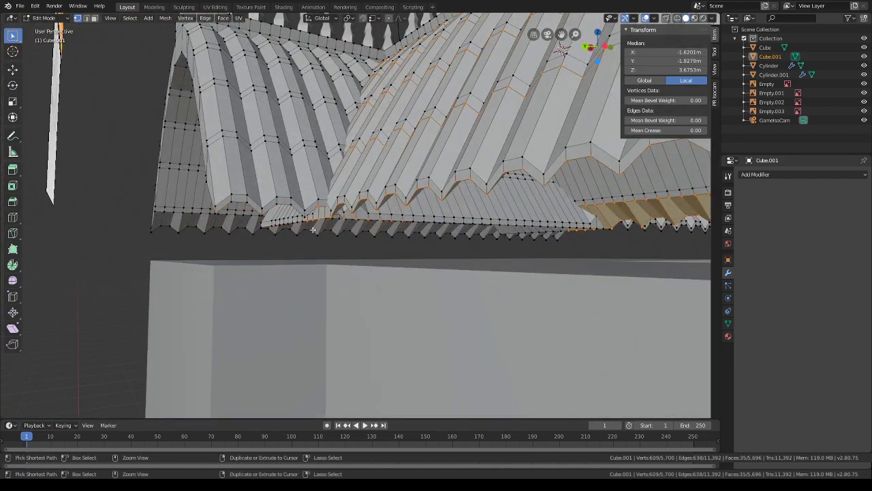
middle_click_drag(297, 189, 561, 228)
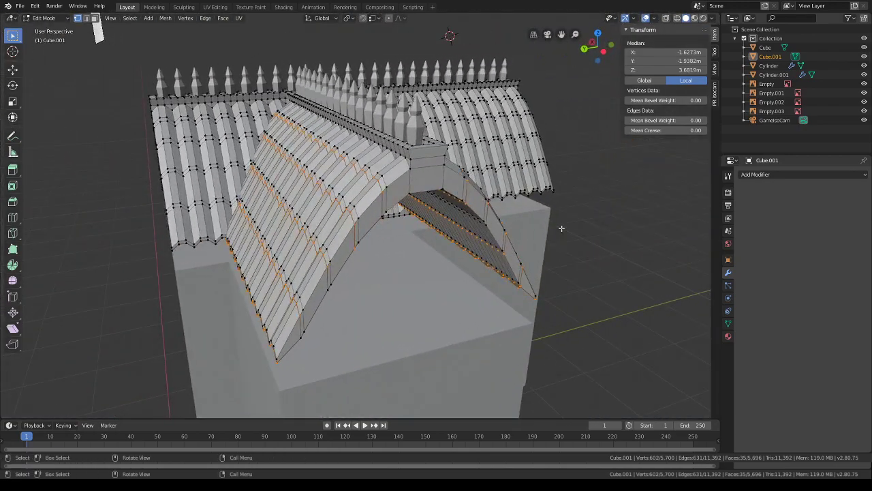
- Scale the selected tile row edges of the wing to 0.98 along global Y and clear the selection
key("s")
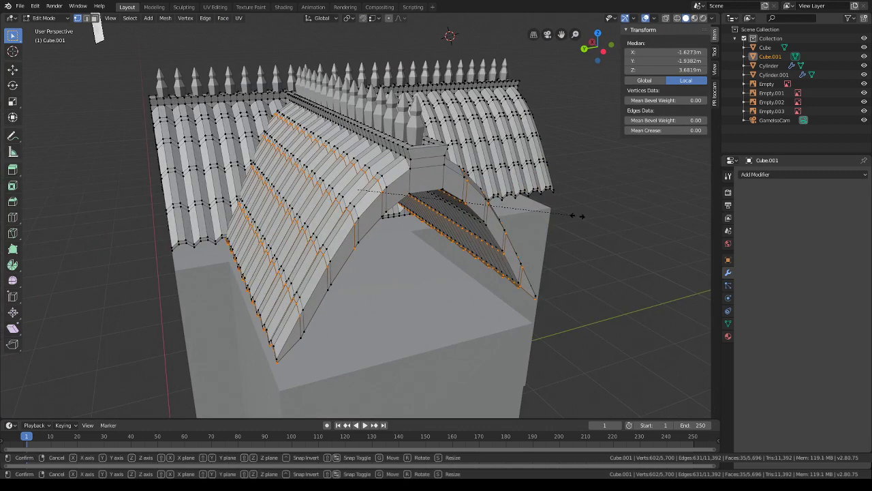
key("y")
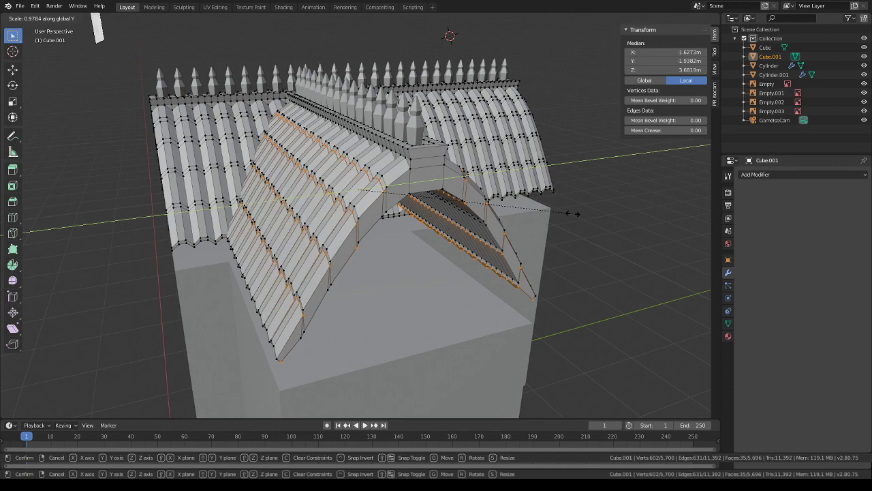
left_click(573, 214)
middle_click_drag(532, 225, 459, 238)
scroll(458, 238, "up", 3)
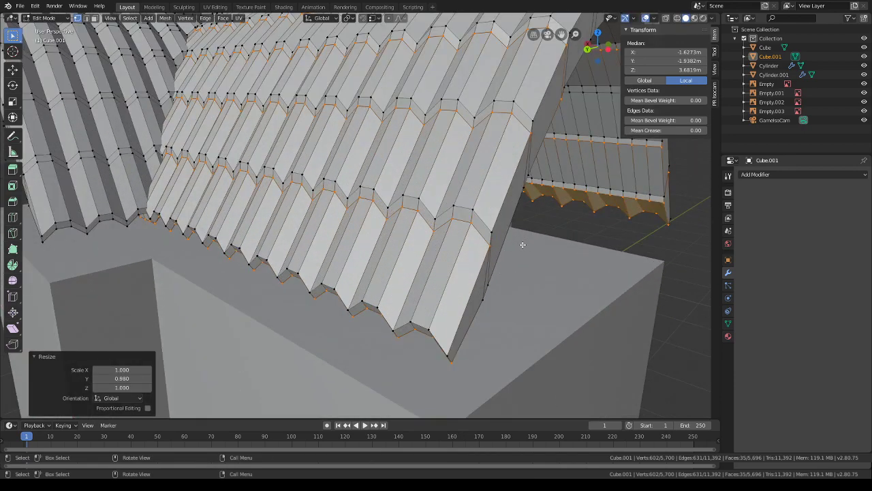
scroll(522, 244, "down", 4)
middle_click_drag(516, 249, 440, 282)
left_click(440, 282)
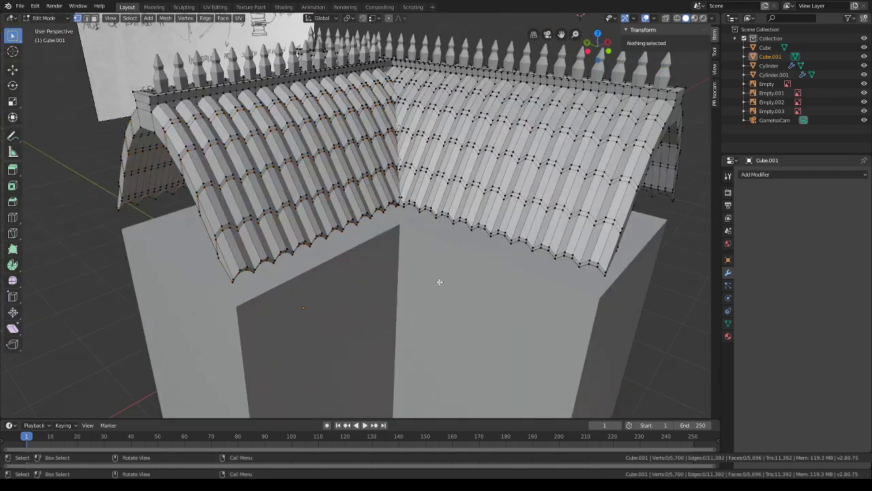
- Hide the viewport overlays to inspect the overlapping tile rows on the roof, and show the overlays again
left_click(646, 18)
scroll(397, 256, "down", 2)
middle_click_drag(399, 256, 423, 261)
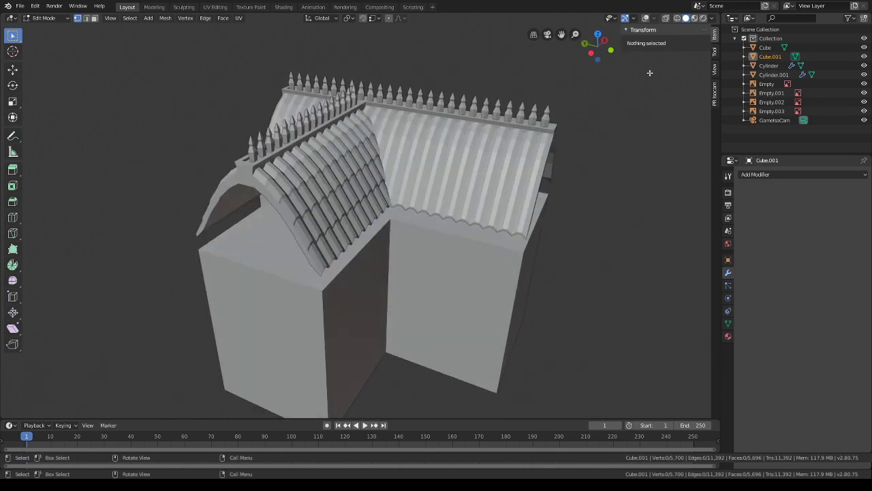
left_click(646, 18)
- Select the bottom eave edge of the long roof's slope that meets the wing, on both sides of the intersection
middle_click_drag(545, 205, 433, 208)
scroll(528, 208, "up", 3)
middle_click_drag(404, 155, 428, 253)
left_click(398, 315)
middle_click_drag(398, 315, 302, 230)
left_click(332, 240, "ctrl")
middle_click_drag(386, 238, 383, 260)
left_click(522, 227, "ctrl")
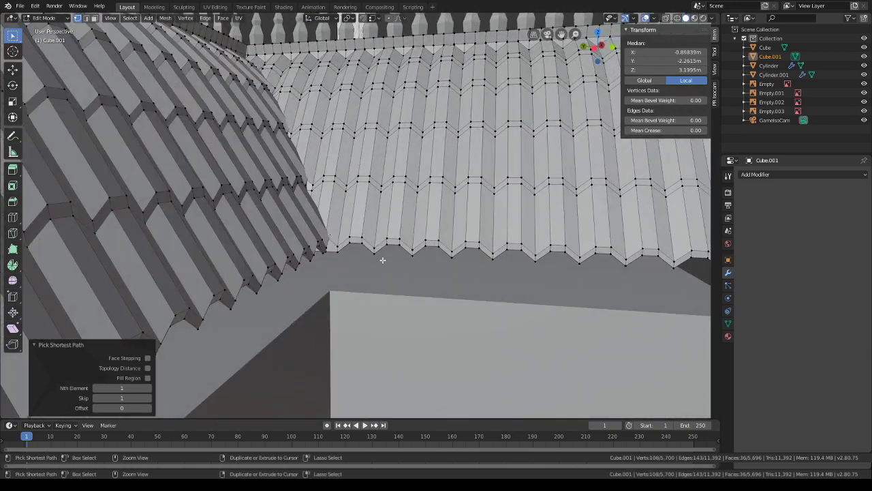
left_click(576, 262, "ctrl")
middle_click_drag(603, 263, 414, 235)
- Add the lower edge of the second tile row on that slope, across both sides of the wing
left_click(438, 233, "shift")
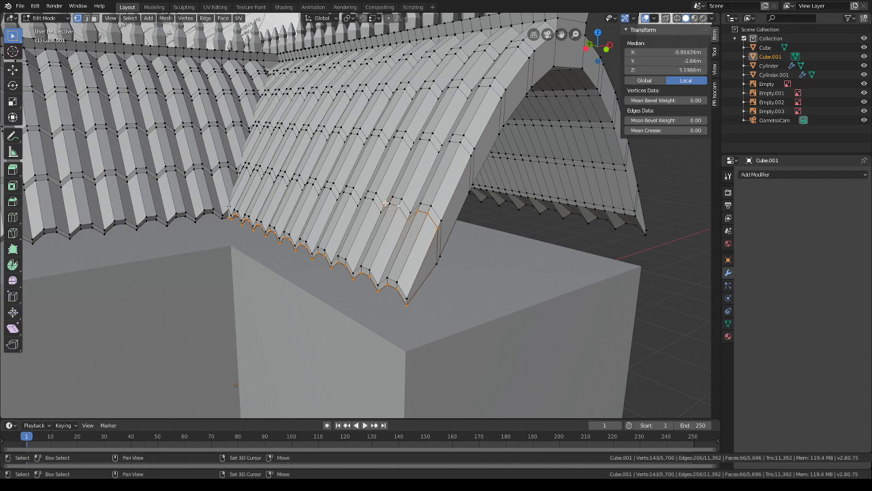
middle_click_drag(378, 223, 295, 201)
left_click(242, 196, "ctrl")
left_click(296, 199, "ctrl")
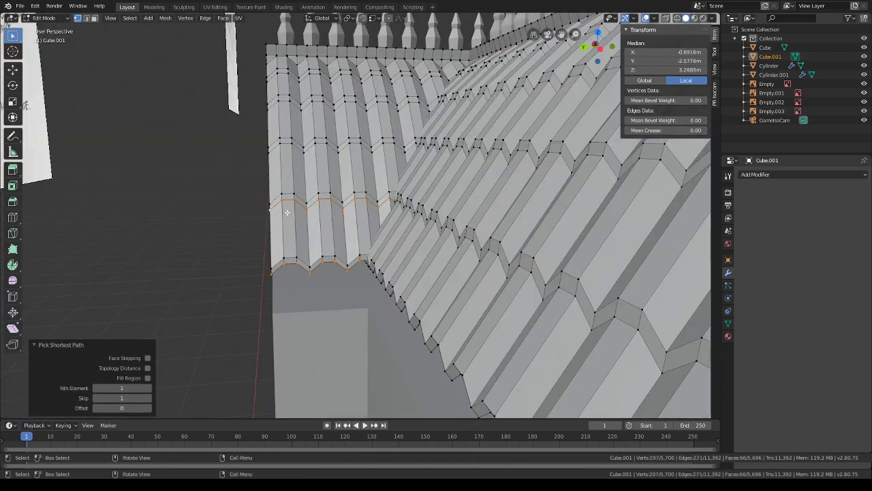
middle_click_drag(273, 174, 331, 182)
left_click(333, 178, "shift")
scroll(447, 206, "down", 2)
middle_click_drag(501, 213, 330, 226)
left_click(577, 257, "ctrl")
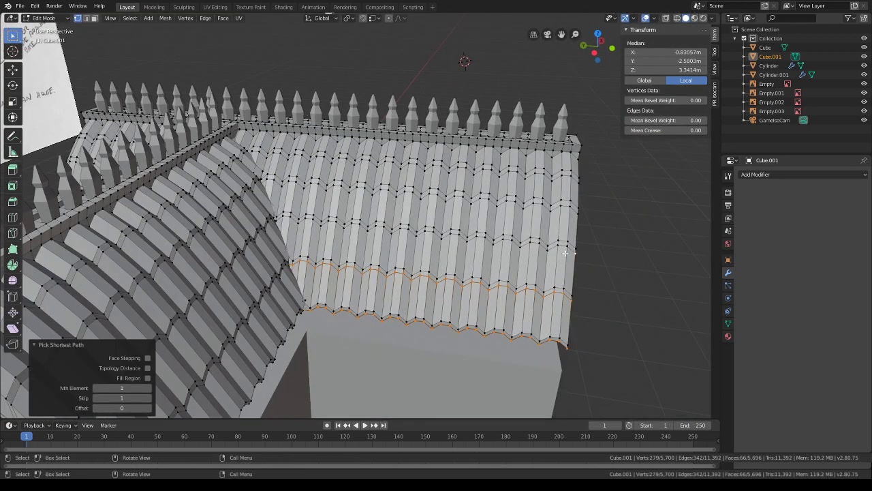
- Add the lower edge of the third tile row on the same slope, including the part beyond the wing
left_click(566, 246, "shift")
left_click(559, 245, "shift")
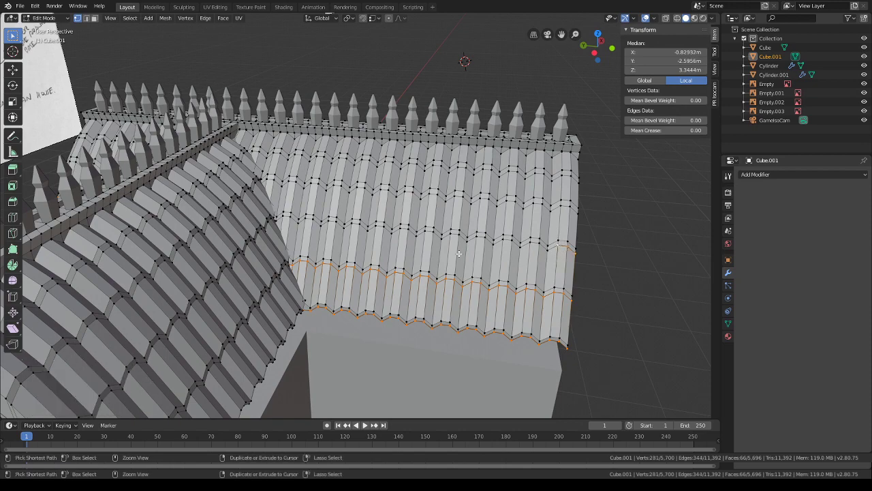
left_click(300, 226, "ctrl")
middle_click_drag(300, 226, 217, 241)
left_click(185, 230, "ctrl")
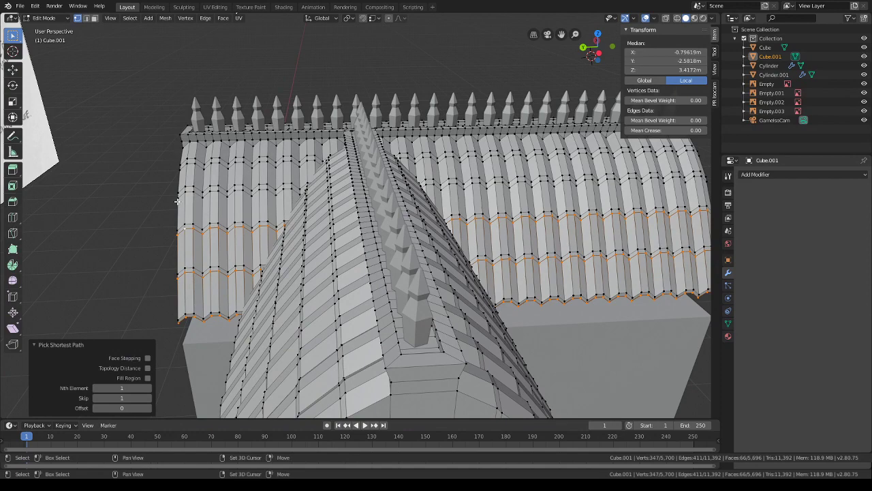
- Add the lower edges of the fourth and fifth tile rows on the long roof's slope on both sides of the wing
left_click(482, 201, "ctrl")
middle_click_drag(581, 199, 600, 207)
left_click(593, 174, "shift")
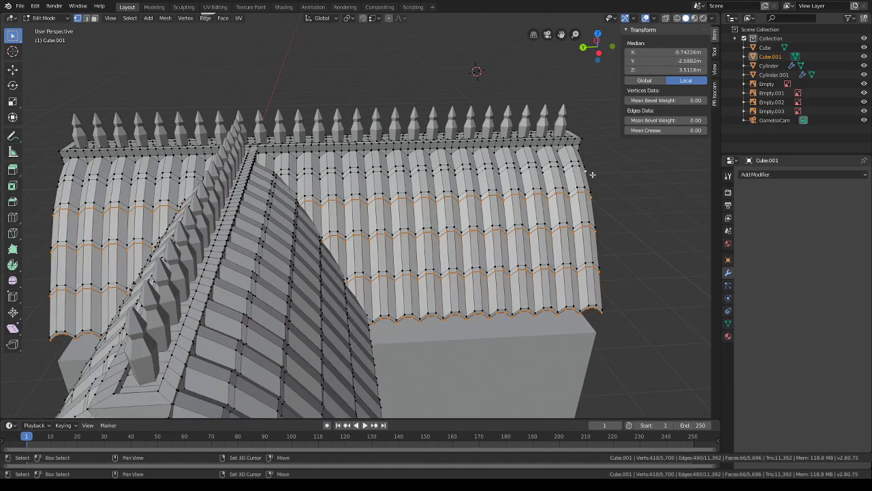
middle_click_drag(592, 175, 584, 183)
left_click(304, 199, "ctrl")
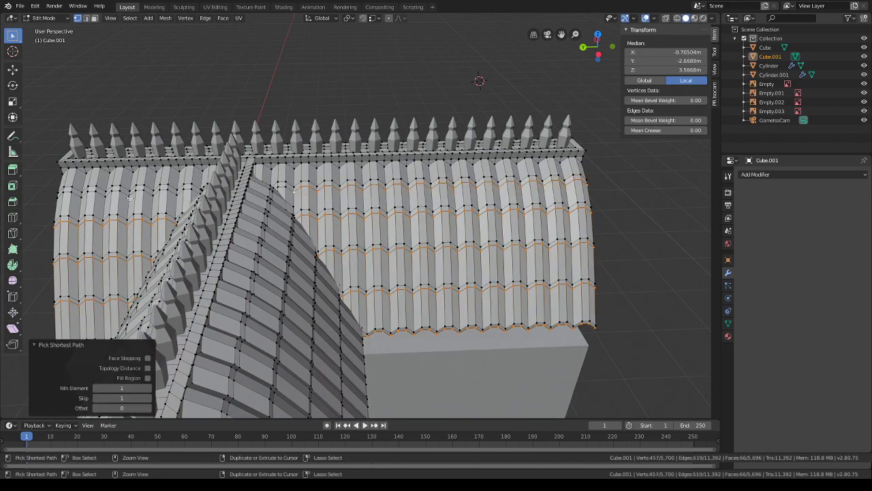
left_click(57, 197, "ctrl")
- Try to add the uppermost tile row edge on the long roof's opposite slope as one shortest path, and undo it
scroll(58, 197, "down", 4)
middle_click_drag(57, 197, 343, 227)
scroll(343, 227, "up", 2)
left_click(499, 196, "shift")
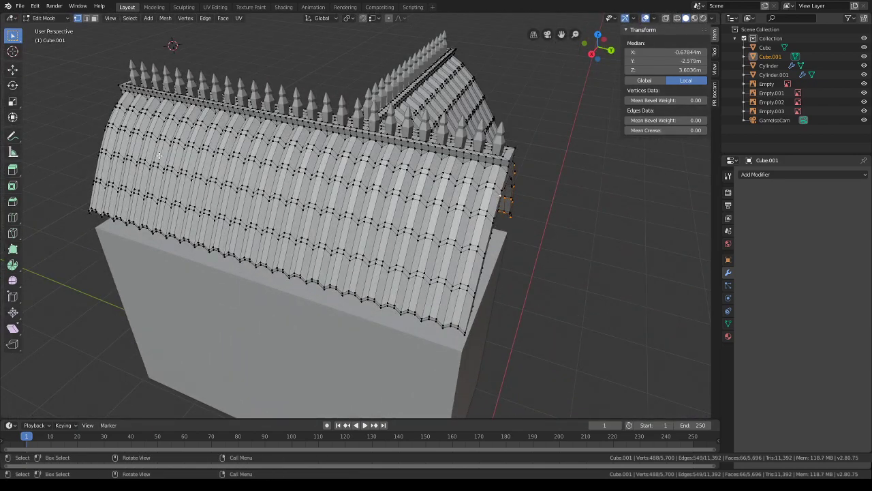
left_click(110, 107, "ctrl")
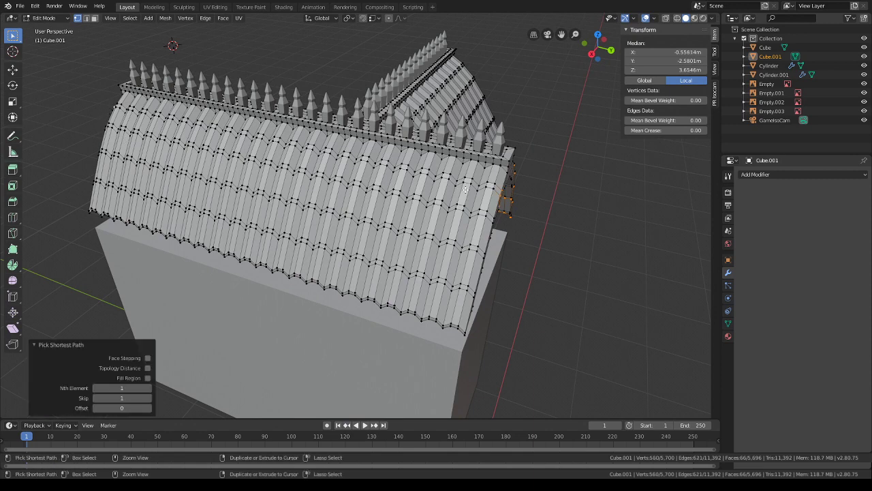
key("ctrl+z")
- Add the lower edge of the uppermost tile row on the long roof's opposite slope, picking its path in shorter sections
left_click(490, 193, "shift")
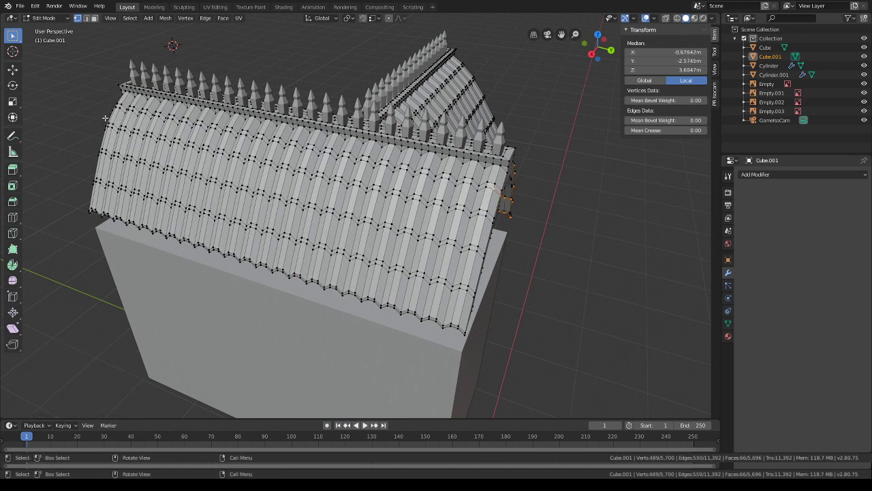
middle_click_drag(60, 133, 77, 130)
left_click(73, 127, "ctrl")
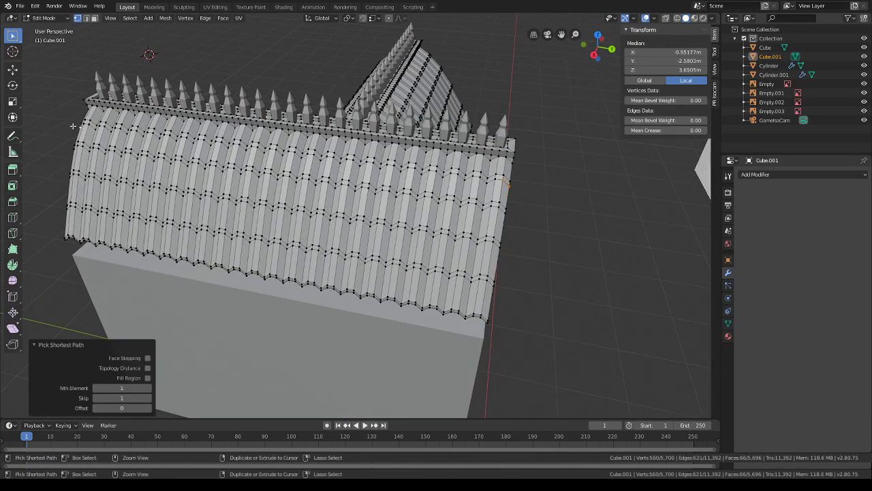
left_click(491, 189, "shift")
middle_click_drag(491, 190, 427, 206)
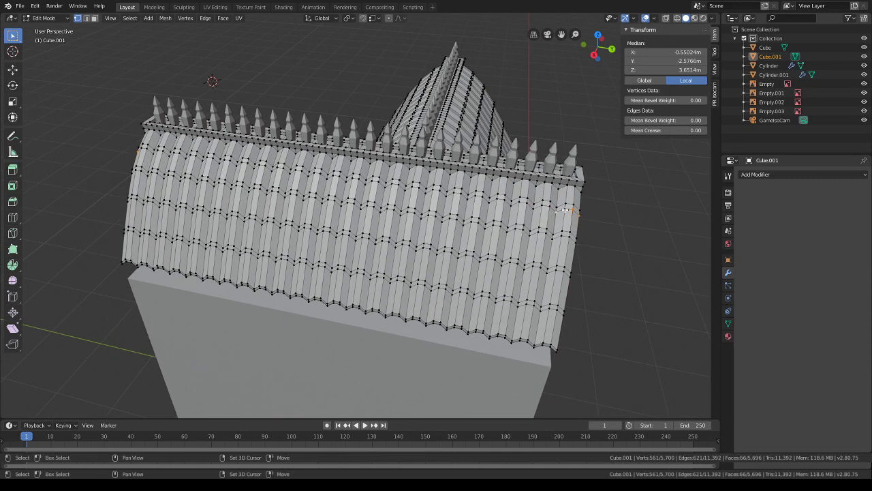
left_click(143, 146, "ctrl")
left_click(235, 167, "ctrl")
middle_click_drag(459, 212, 439, 197)
left_click(437, 197, "ctrl")
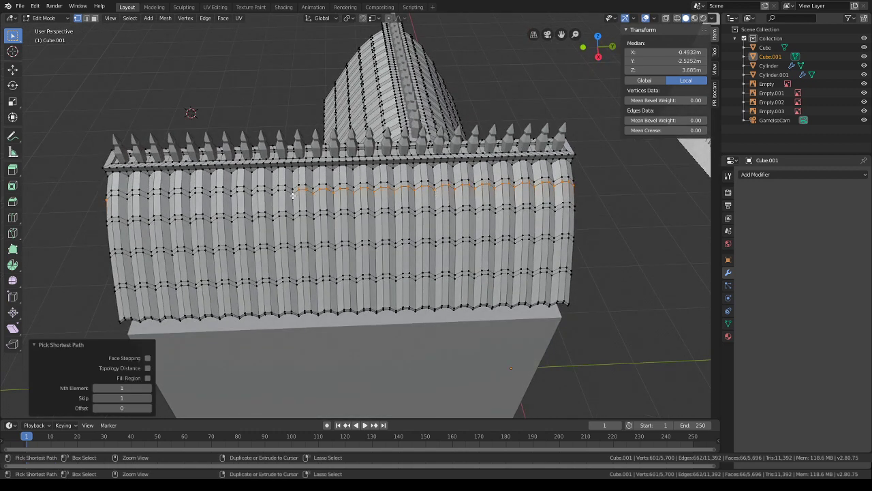
left_click(118, 197, "ctrl")
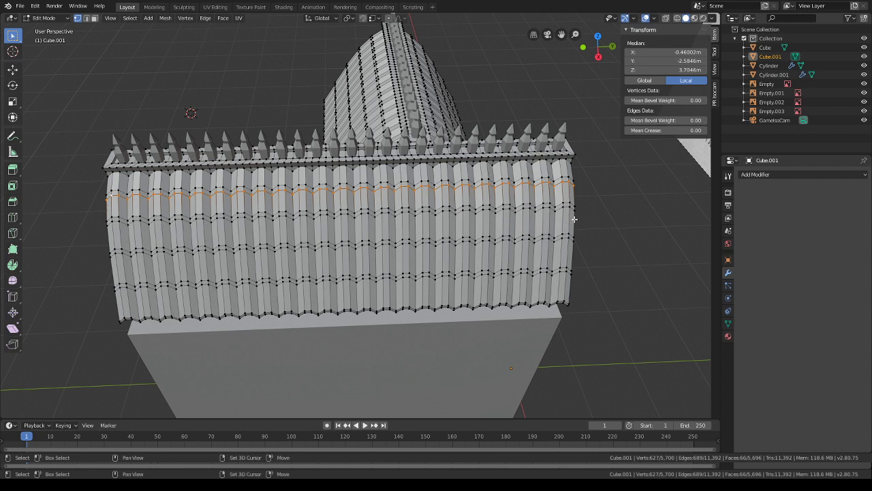
- Add the lower edges of the second, third and fourth tile rows on the long roof's opposite slope
left_click(438, 220, "ctrl")
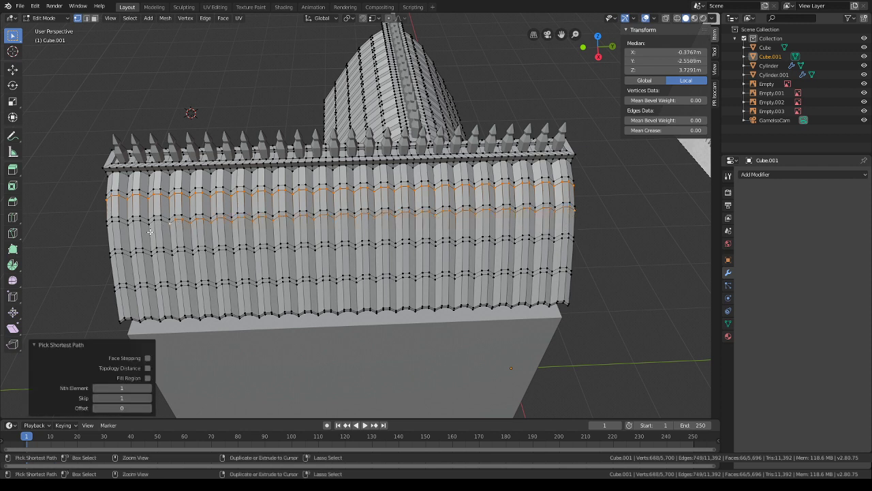
left_click(110, 258, "shift")
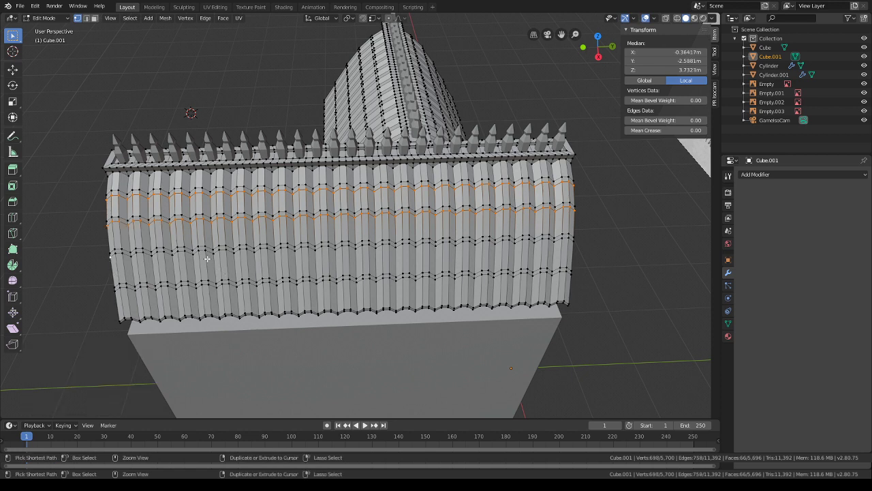
left_click(211, 256, "ctrl")
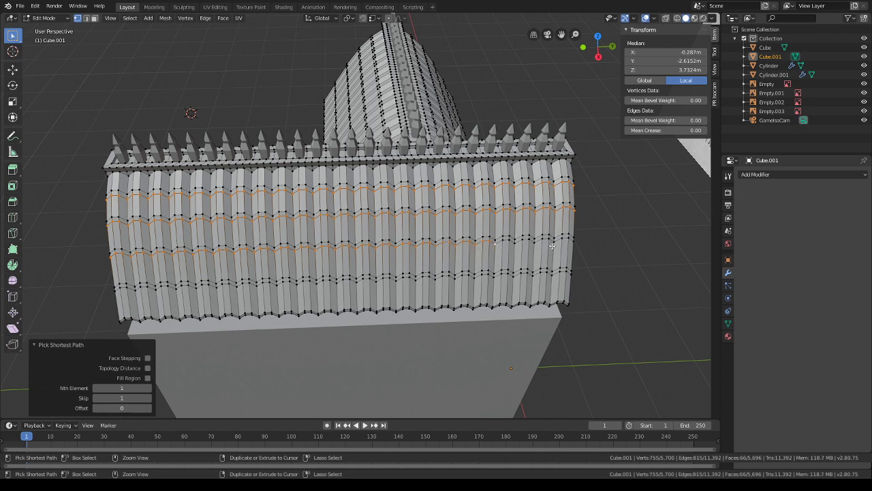
left_click(579, 277, "shift")
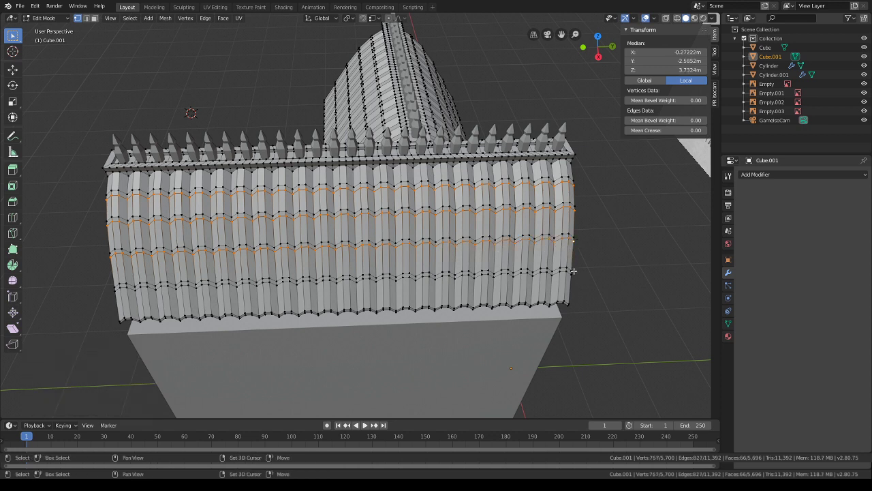
left_click(437, 284, "ctrl")
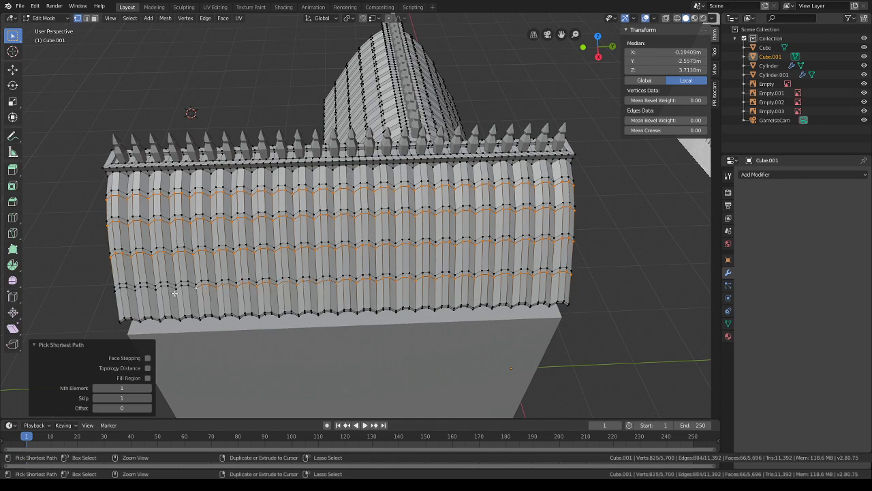
- Add the lower edge of the bottom tile row on the same slope, picking its path in short sections from both ends
middle_click_drag(116, 291, 393, 257)
left_click(332, 330, "shift")
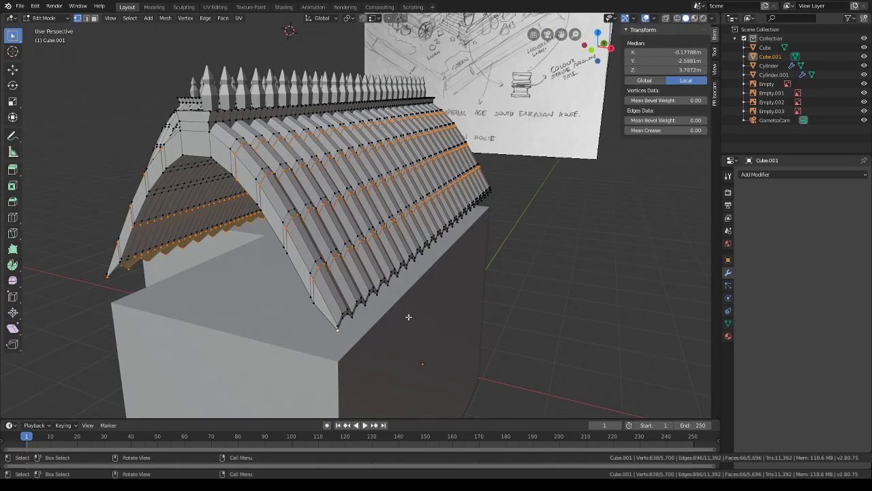
middle_click_drag(409, 317, 363, 303)
left_click(343, 264, "ctrl")
middle_click_drag(342, 264, 576, 272)
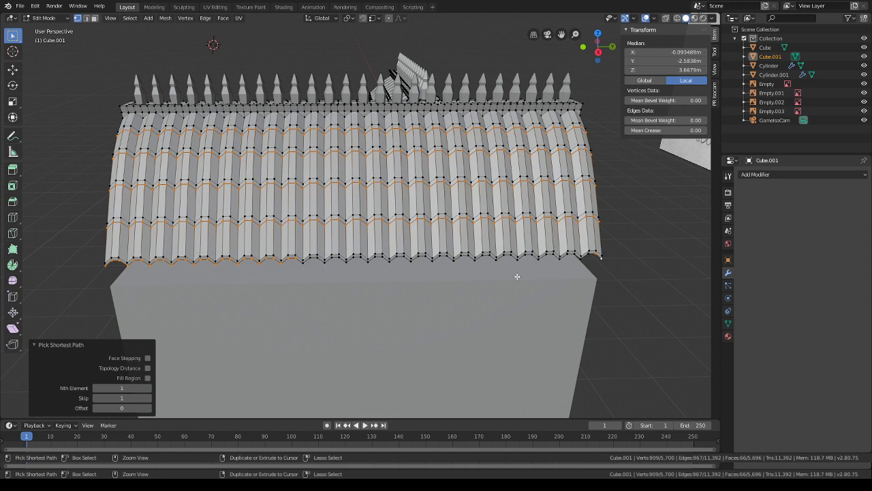
left_click(590, 255, "shift")
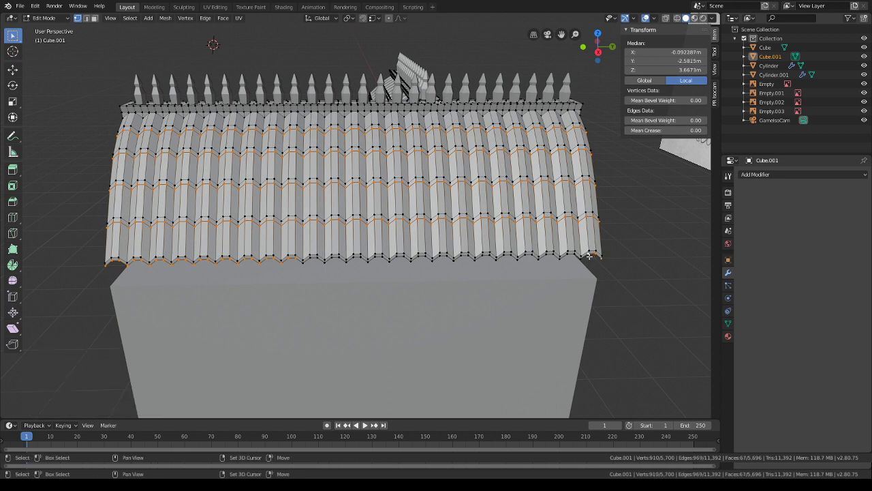
left_click(327, 264, "ctrl")
key("ctrl+z")
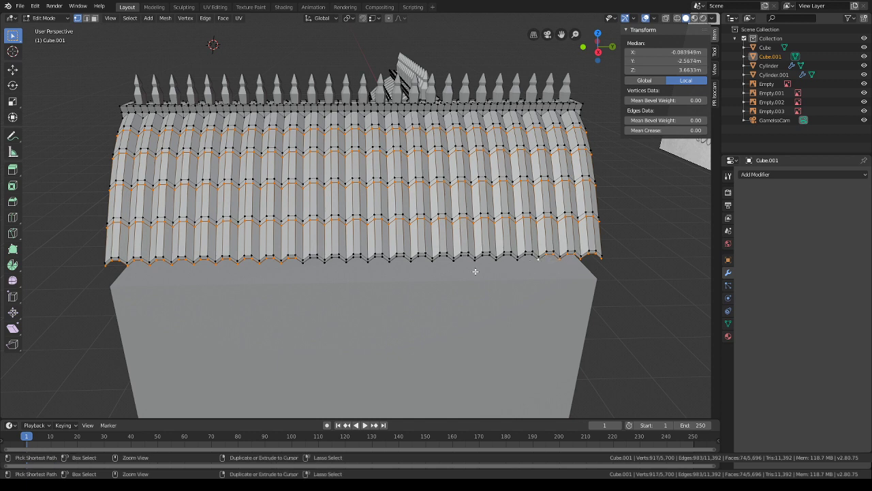
left_click(454, 262, "ctrl")
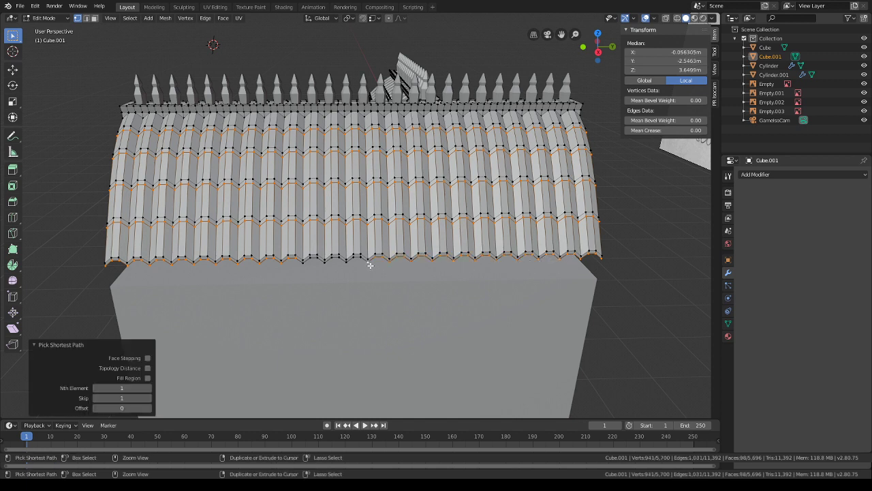
left_click(307, 269, "ctrl")
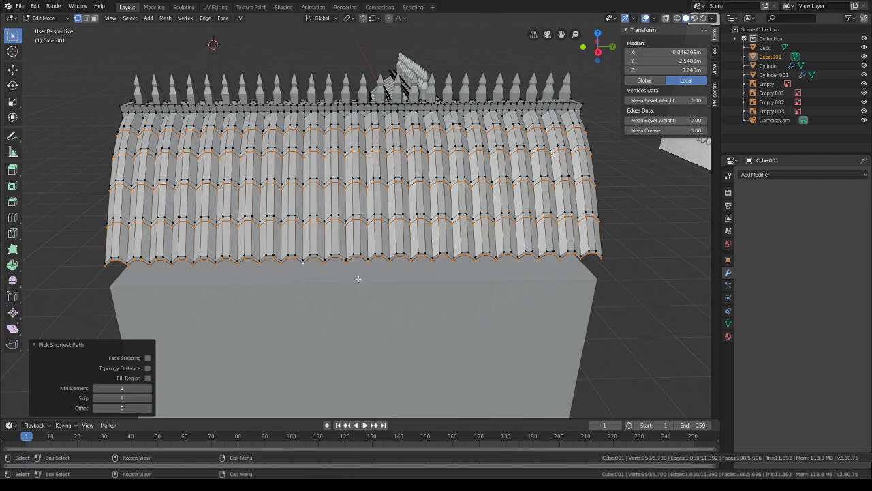
- Scale the selected tile row edges on the long roof by 0.983 along the X axis, and clear the selection
middle_click_drag(356, 279, 522, 275)
key("s")
key("y")
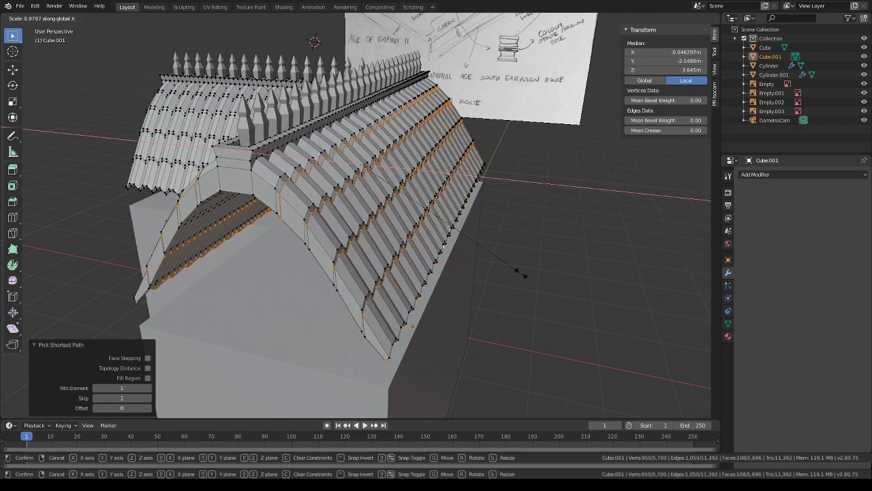
left_click(522, 274)
middle_click_drag(383, 259, 508, 253)
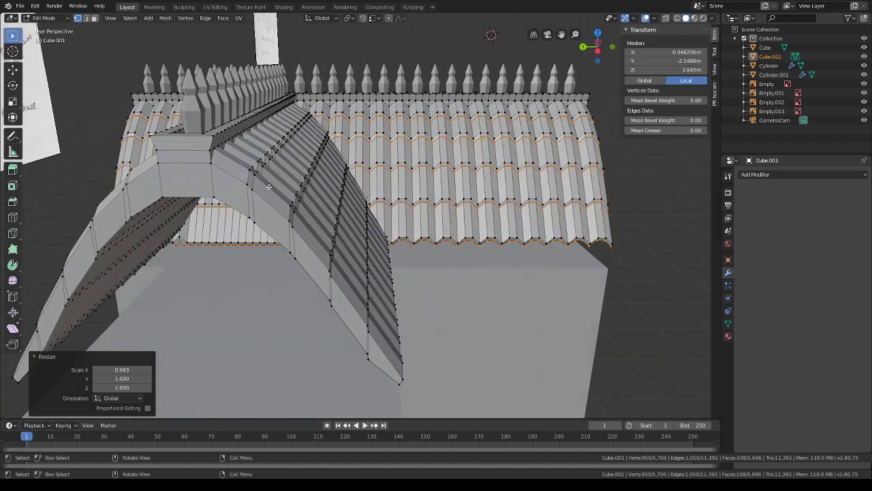
middle_click_drag(269, 187, 393, 252)
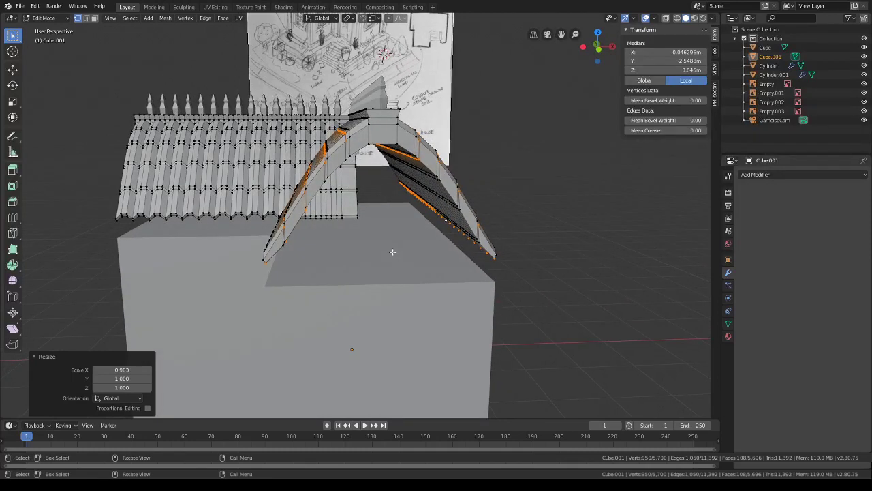
scroll(389, 250, "down", 1)
middle_click_drag(388, 248, 356, 262)
scroll(430, 271, "up", 2)
left_click(370, 266)
- Select only the lower edge of the uppermost tile row on the long roof's wing-side slope, along its full length
middle_click_drag(340, 227, 392, 261, "shift")
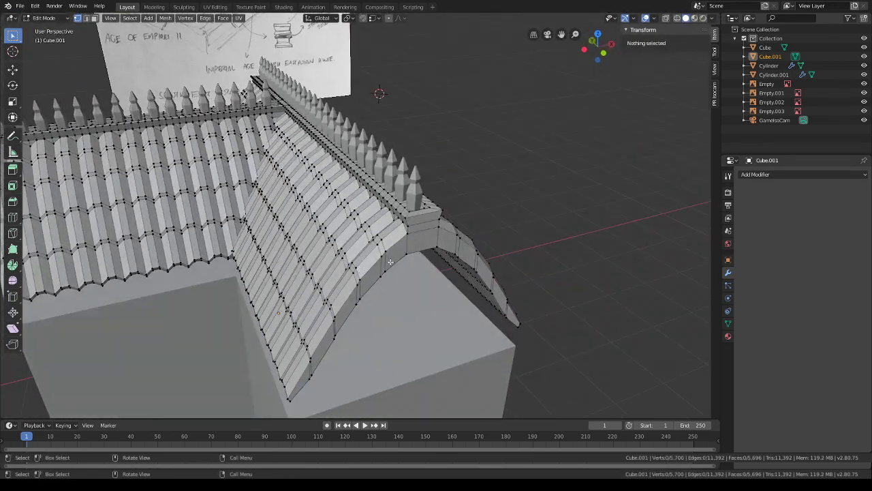
scroll(394, 261, "up", 2)
left_click(409, 291)
scroll(331, 272, "down", 1)
middle_click_drag(331, 272, 530, 280)
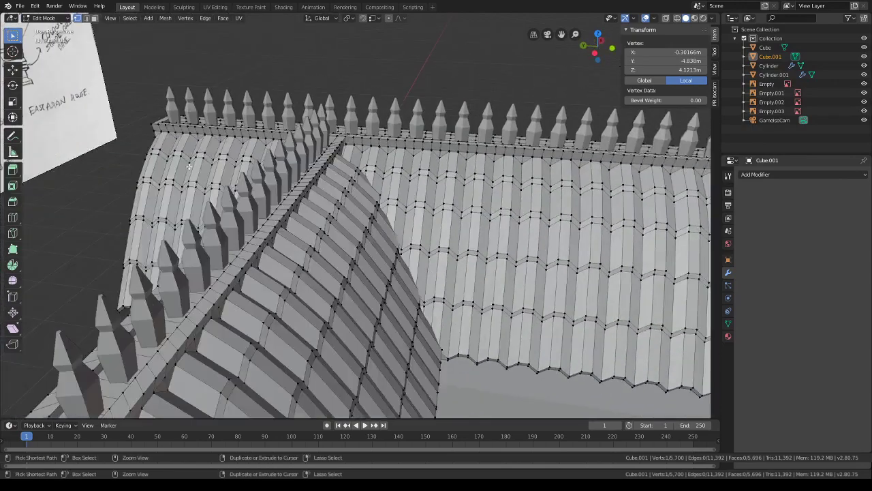
left_click(404, 216, "ctrl")
middle_click_drag(408, 217, 475, 206, "shift")
left_click(561, 203)
left_click(475, 199, "ctrl")
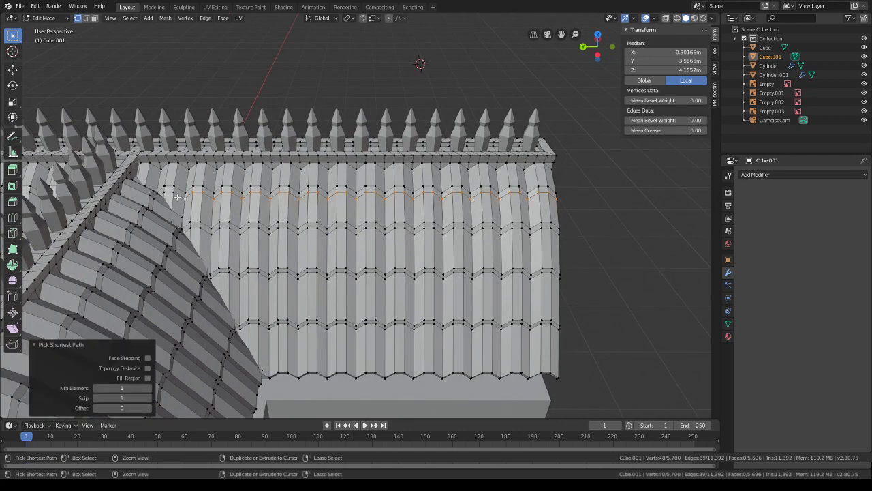
middle_click_drag(177, 197, 254, 247)
left_click(191, 238, "ctrl")
- Add the uppermost tile row's lower edge on the long roof's opposite slope, picking its path in shorter sections
middle_click_drag(191, 237, 237, 233)
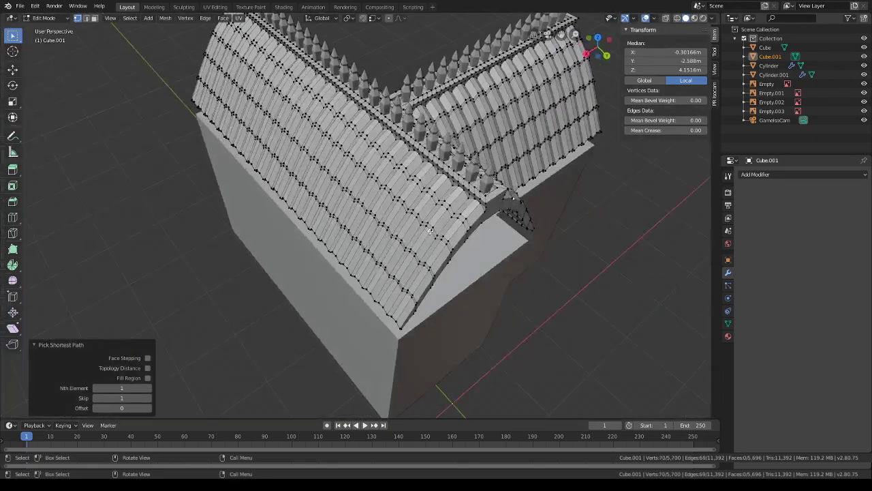
middle_click_drag(320, 225, 360, 230)
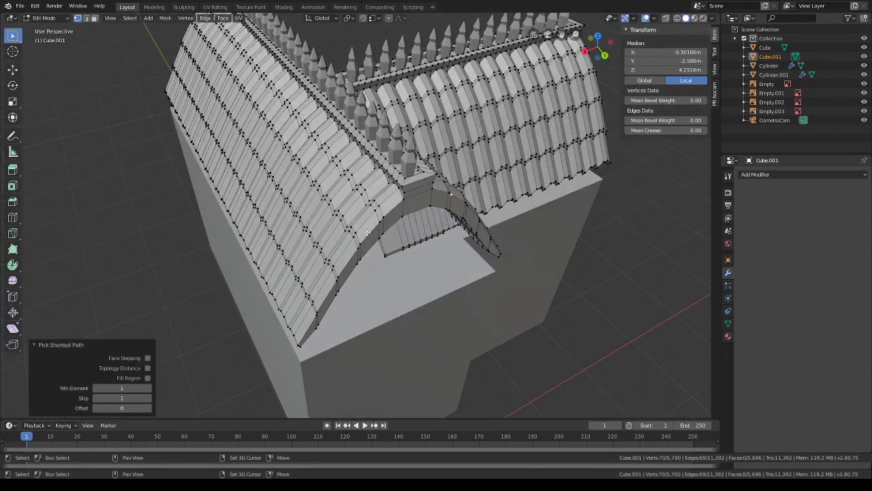
left_click(377, 224, "shift")
middle_click_drag(248, 168, 411, 201)
left_click(328, 169, "ctrl")
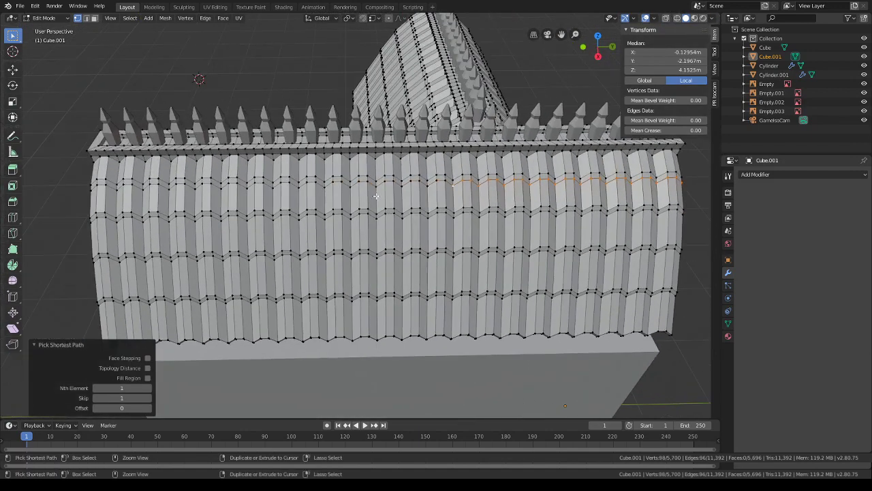
left_click(377, 189, "ctrl")
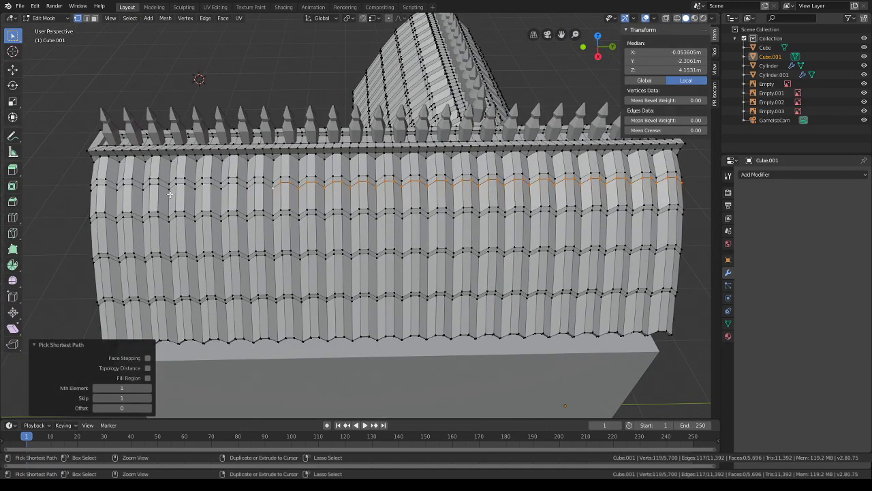
left_click(93, 192, "ctrl")
- Scale the long roof's uppermost tile row edges along the X axis, and clear the selection
middle_click_drag(94, 193, 526, 238)
key("s")
key("x")
left_click(505, 184)
left_click(526, 238)
- Try to select the uppermost tile row's lower edge on one slope of the wing as a single shortest path
middle_click_drag(320, 198, 244, 216)
left_click(225, 208)
middle_click_drag(374, 198, 323, 211)
middle_click_drag(419, 176, 420, 212)
scroll(404, 209, "up", 3)
left_click(399, 202, "ctrl")
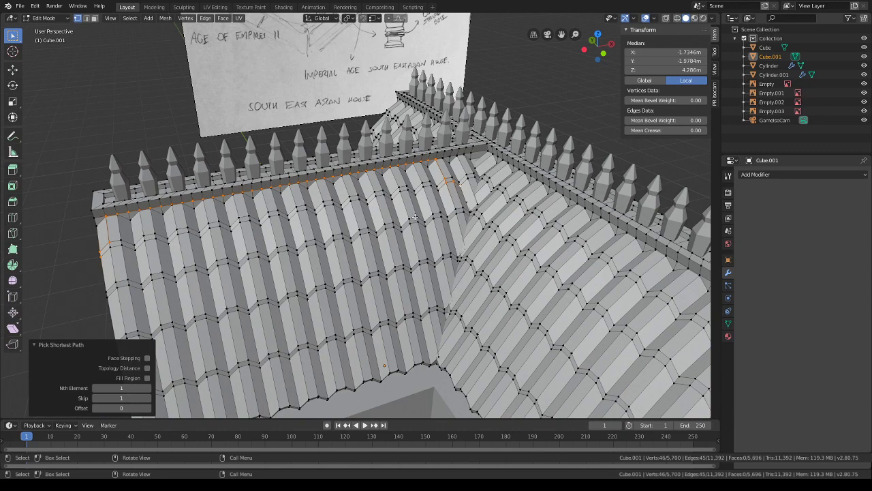
- Select the lower edge of the uppermost tile row on one slope of the wing in shorter path sections
middle_click_drag(416, 227, 195, 228)
left_click(171, 220)
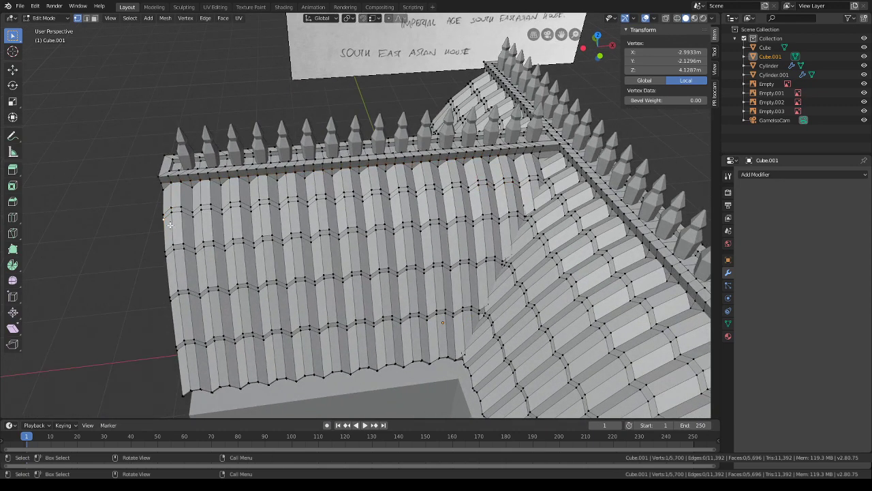
left_click(362, 209, "ctrl")
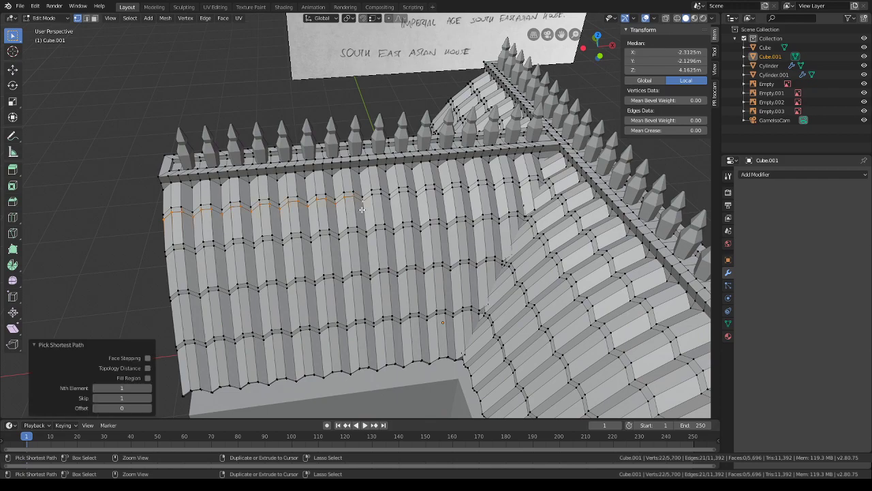
left_click(534, 185, "ctrl")
left_click(539, 184, "shift")
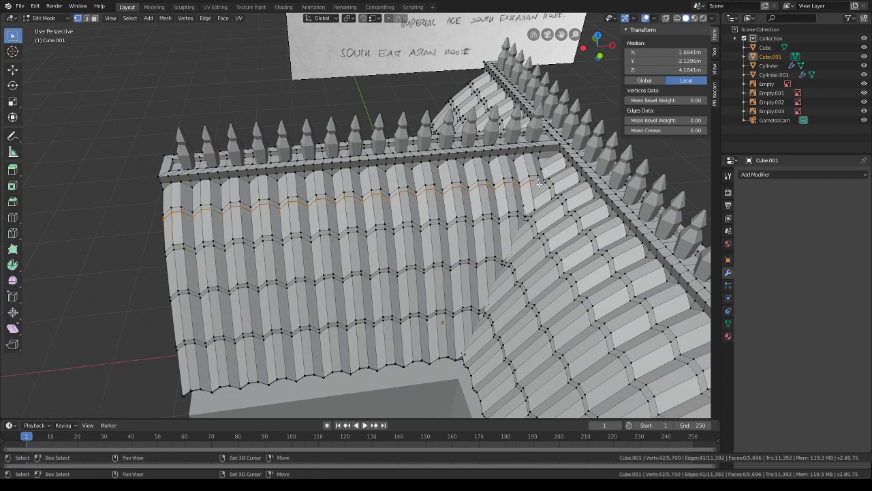
- Add the uppermost tile row's lower edge on the wing's opposite slope, undoing the single long path and picking shorter sections
middle_click_drag(361, 241, 211, 209)
left_click(176, 198, "ctrl")
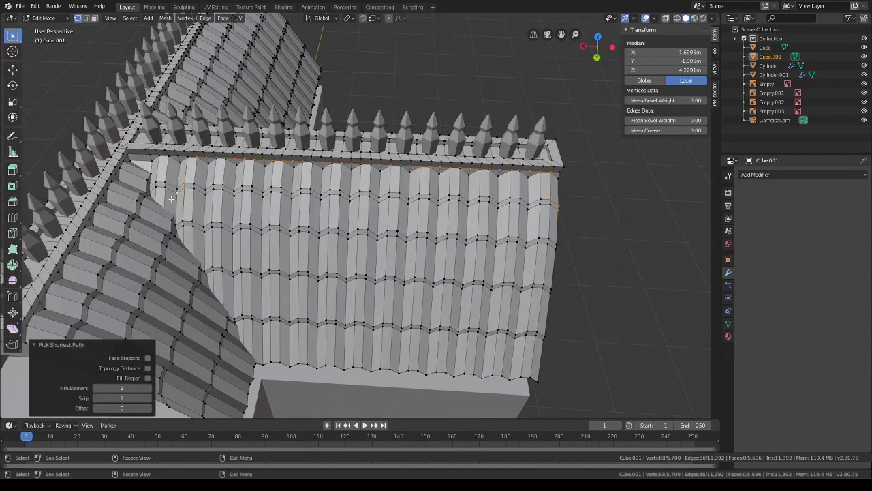
key("ctrl+z")
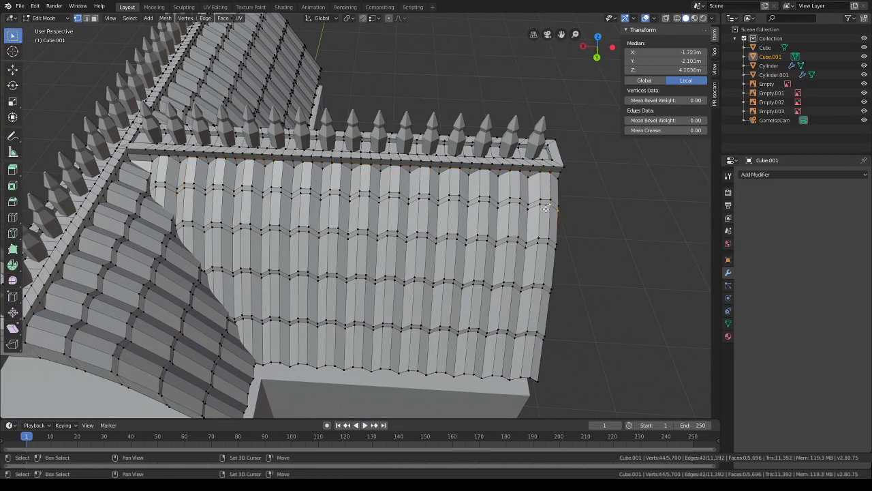
left_click(441, 206, "ctrl")
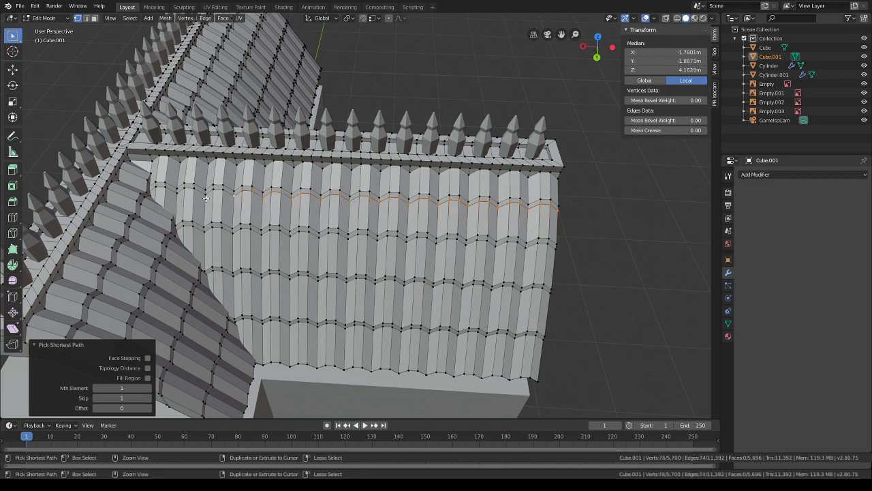
middle_click_drag(155, 189, 245, 183)
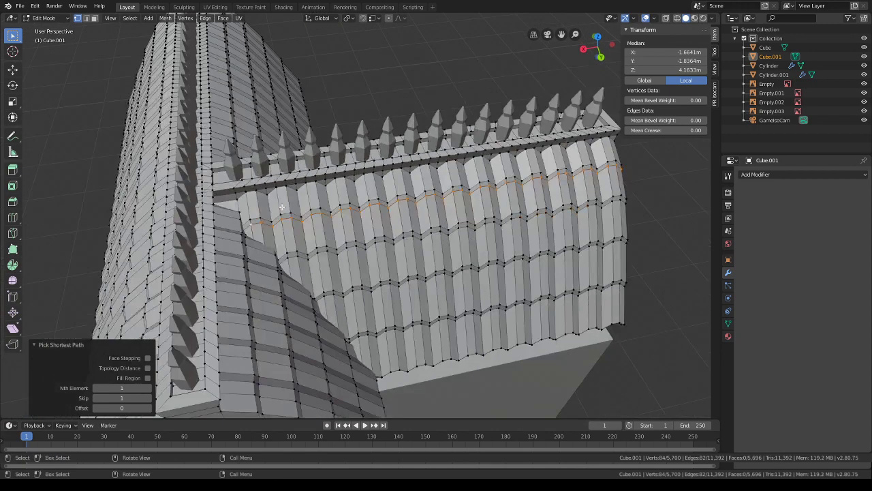
- Add the row edges' hidden end vertices inside the roof junction on both wing slopes in wireframe shading, and return to solid shading
left_click(678, 19)
scroll(289, 224, "up", 10)
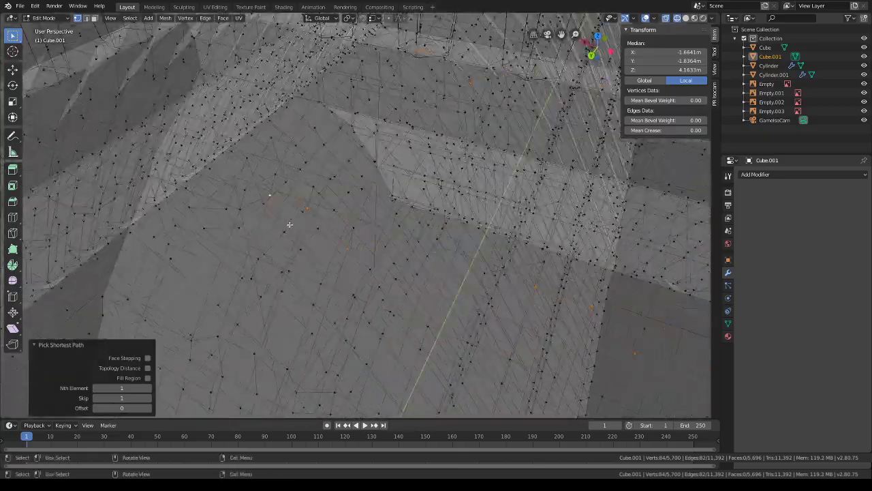
left_click(244, 214, "shift")
scroll(243, 214, "down", 4)
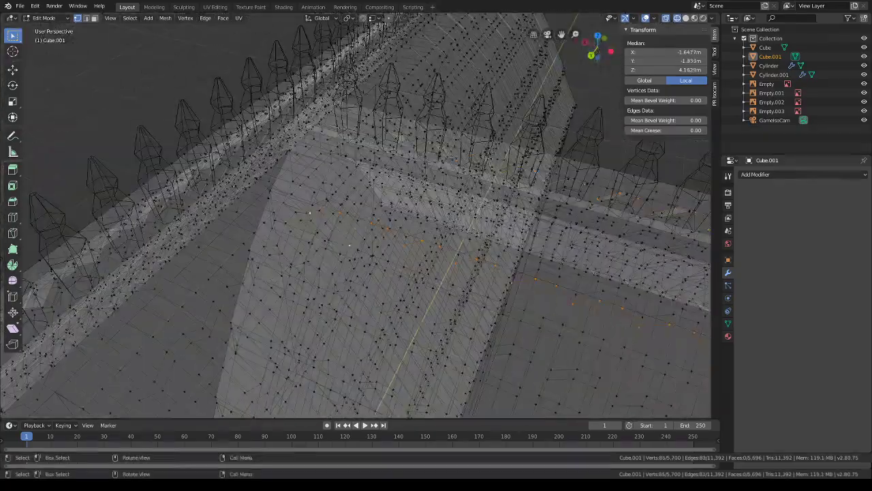
middle_click_drag(243, 214, 429, 226)
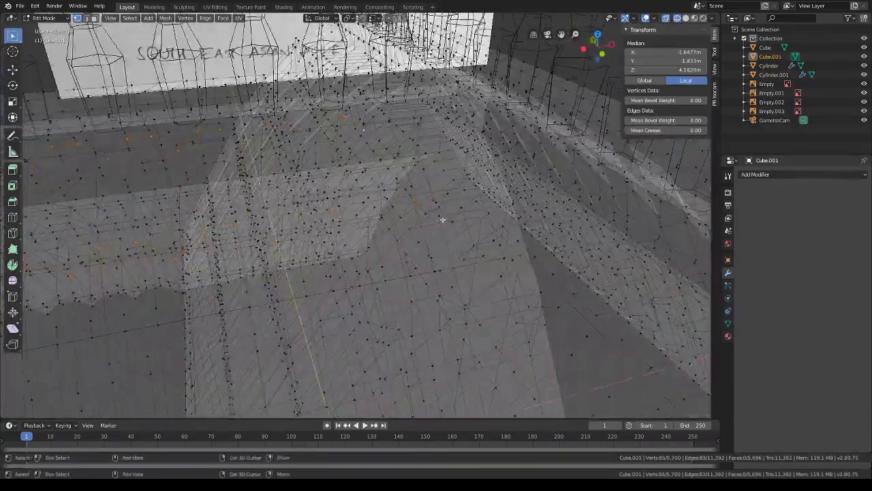
left_click(417, 252, "shift")
scroll(417, 251, "down", 5)
middle_click_drag(339, 286, 440, 243)
left_click(687, 18)
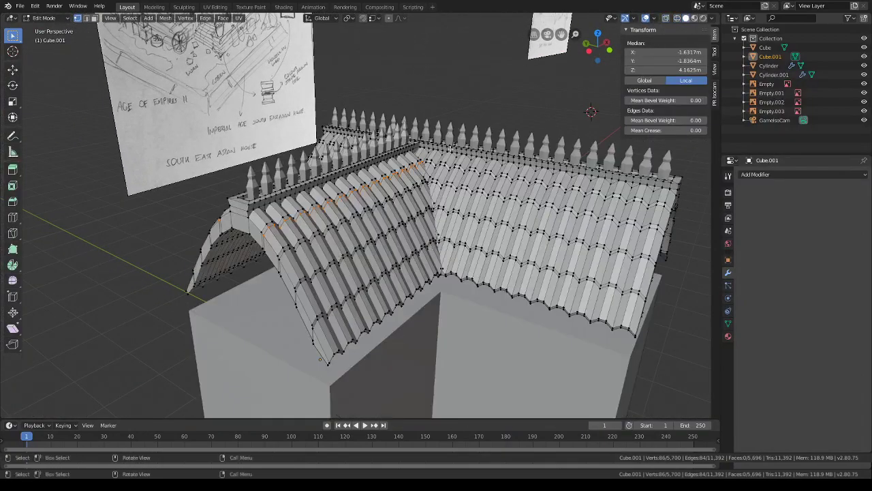
- Scale the wing's uppermost tile row edges slightly inward along the Y axis, across the wing's width, and clear the selection
mouse_move(477, 191)
middle_mouse_down()
mouse_move(573, 156)
mouse_move(541, 162)
middle_mouse_up()
scroll(573, 157, "up", 3)
key("s")
key("x")
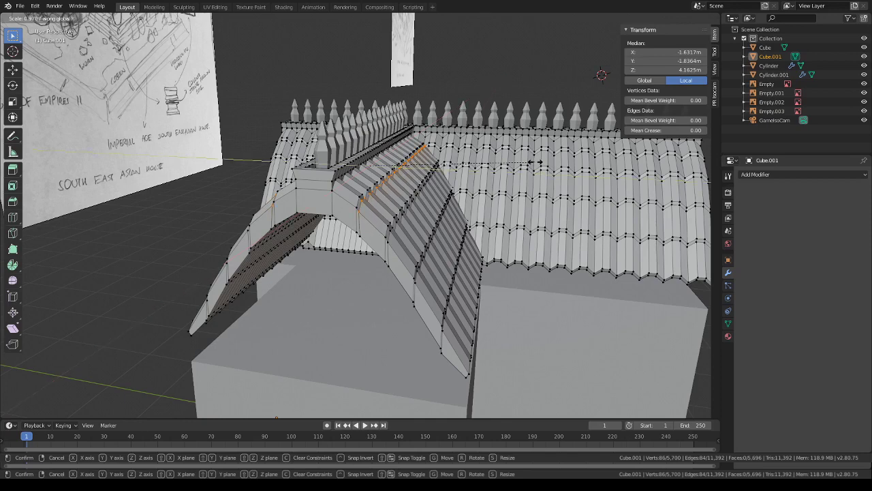
left_click(537, 162)
left_click(514, 89)
- Switch the finished roof from Edit Mode to Object Mode and view the whole house
mouse_move(514, 88)
middle_mouse_down()
mouse_move(494, 148)
mouse_move(439, 157)
mouse_move(396, 150)
mouse_move(454, 190)
mouse_move(462, 223)
mouse_move(420, 173)
mouse_move(460, 343)
mouse_move(486, 119)
mouse_move(501, 324)
mouse_move(474, 134)
mouse_move(468, 176)
mouse_move(488, 160)
mouse_move(510, 214)
mouse_move(503, 194)
mouse_move(519, 209)
middle_mouse_up()
scroll(495, 148, "down", 2)
left_click(50, 19)
left_click(45, 31)
scroll(463, 157, "down", 1)
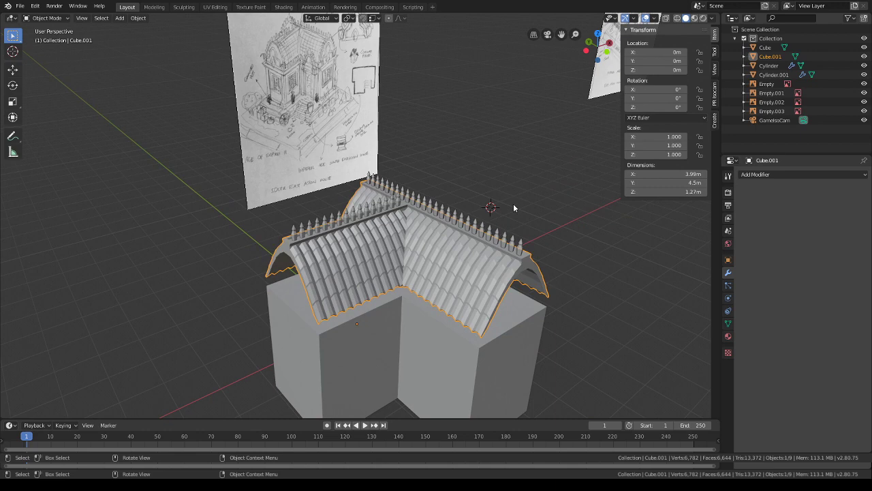
- Place the 3D cursor on the roof's gable end at the tip of the ridge, using Edit Mode face selection, and return to Object Mode
middle_click_drag(505, 206, 414, 236)
right_click(379, 234, "shift")
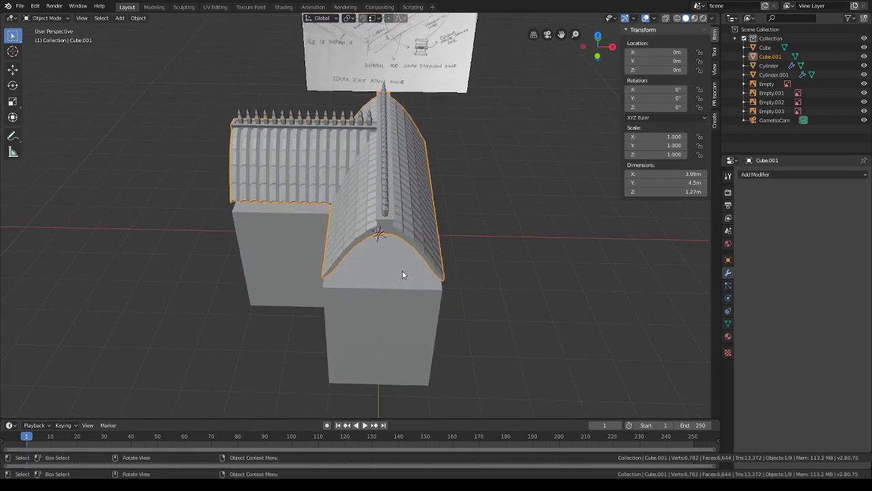
left_click(47, 18)
left_click(45, 39)
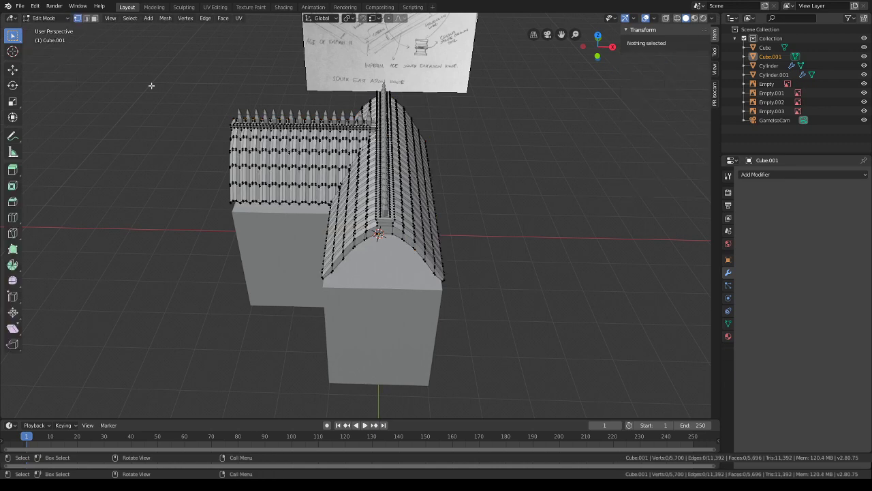
left_click(94, 18)
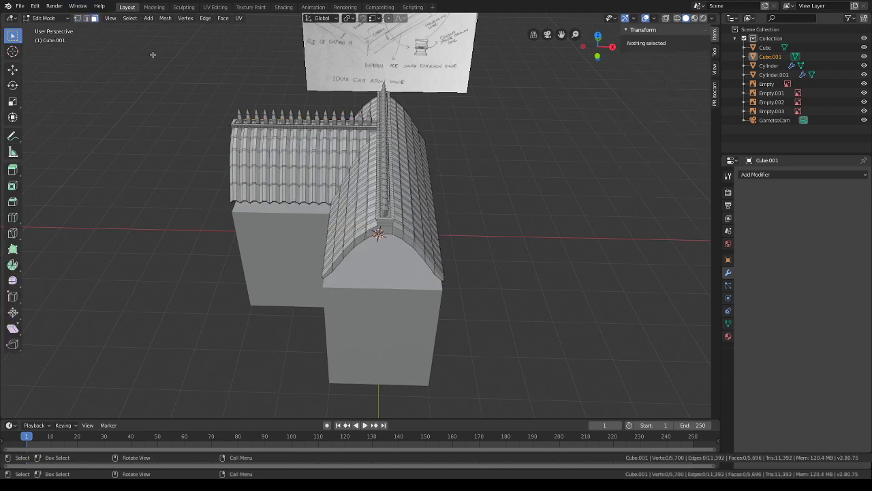
left_click(386, 231)
key("Tab")
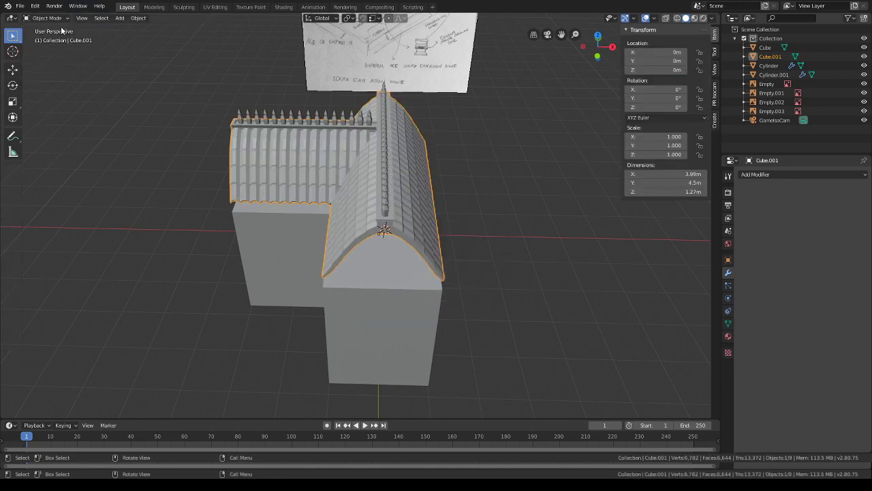
- Check the gable in the painted reference and add a 2 m cube mesh at the 3D cursor on the gable end
middle_click_drag(504, 246, 426, 330)
scroll(311, 184, "up", 6)
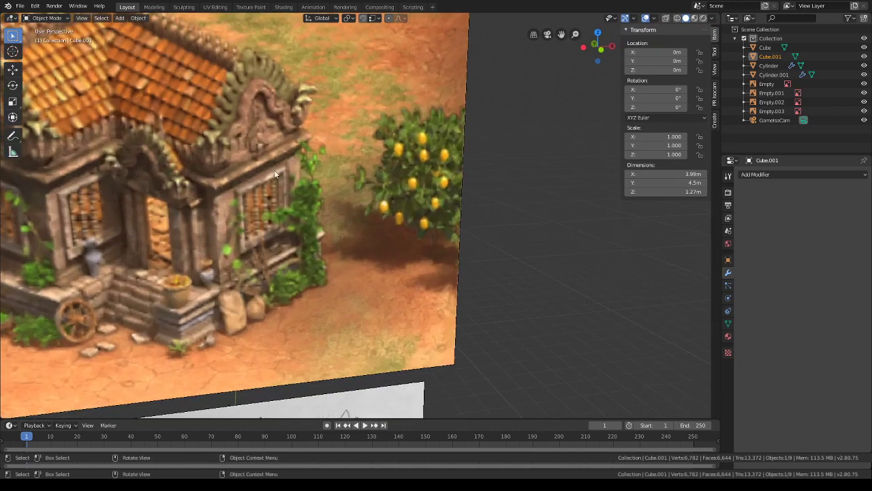
middle_click_drag(274, 170, 348, 225)
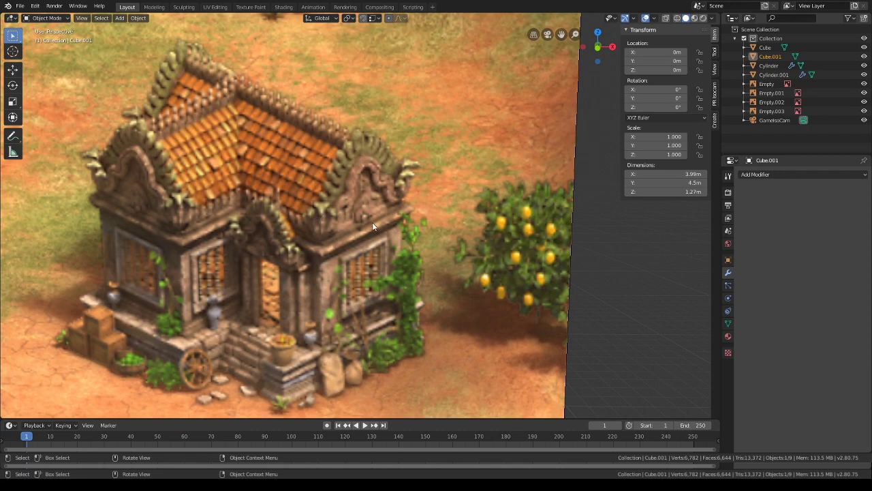
scroll(372, 222, "down", 6)
middle_click_drag(372, 223, 436, 194)
key("shift+a")
mouse_move(435, 200)
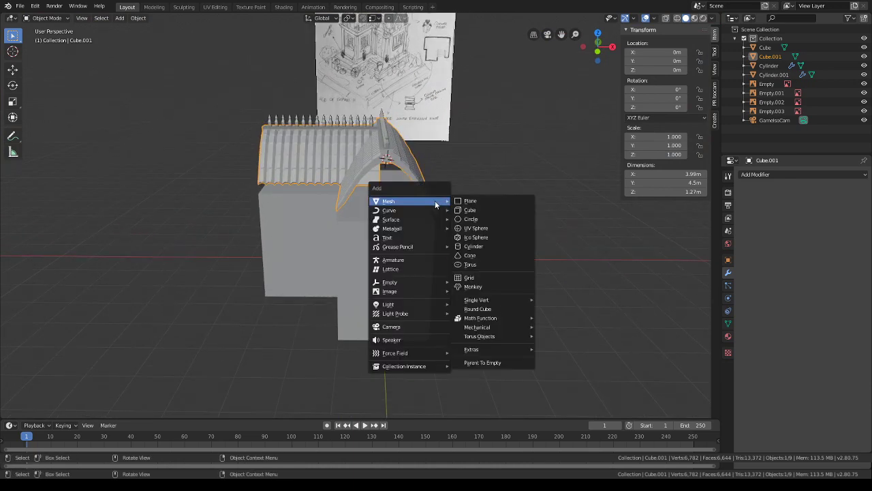
left_click(470, 210)
middle_click_drag(447, 229, 520, 249)
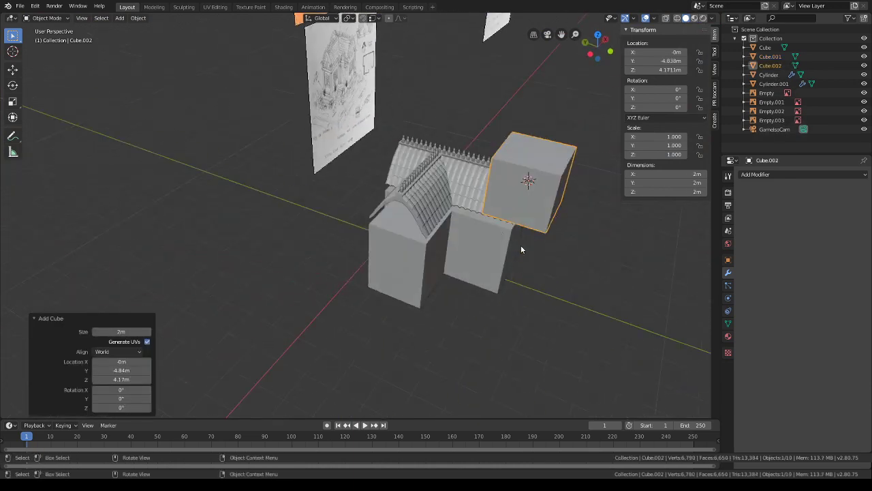
- Flatten the new cube into a thin gable panel in Edit Mode by scaling it to 0.105 along the Y axis
left_click(59, 20)
left_click(54, 39)
middle_click_drag(674, 225, 572, 221, "shift")
key("s")
key("x")
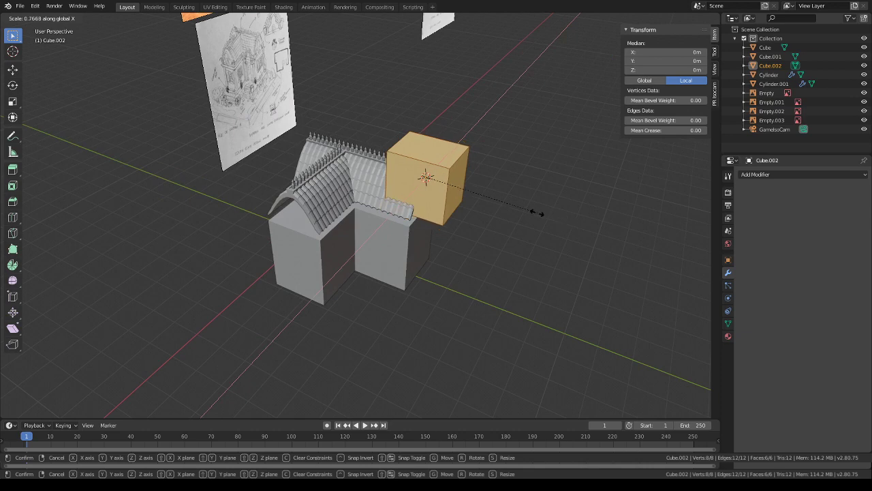
key("y")
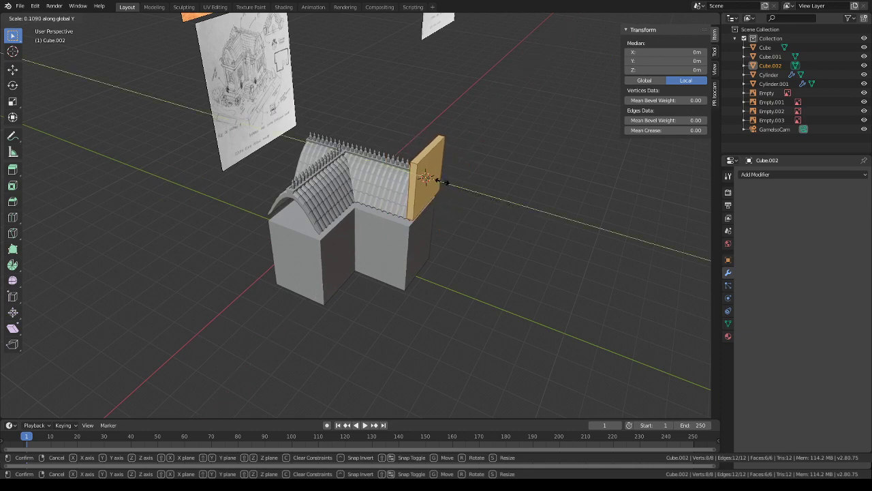
left_click(450, 183)
- Study the gable shape in the painting and sketch, and add 10 evenly spaced vertical loop cuts across the panel
middle_click_drag(473, 188, 455, 220)
scroll(456, 220, "up", 8)
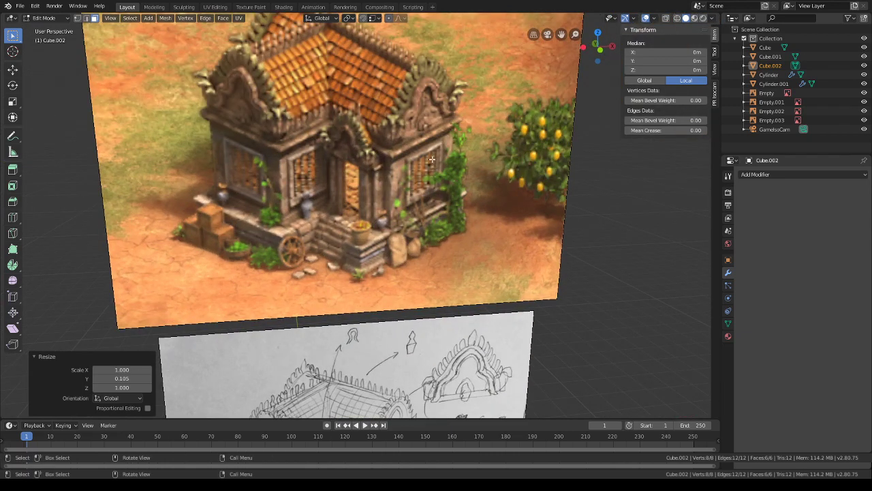
scroll(431, 158, "down", 5)
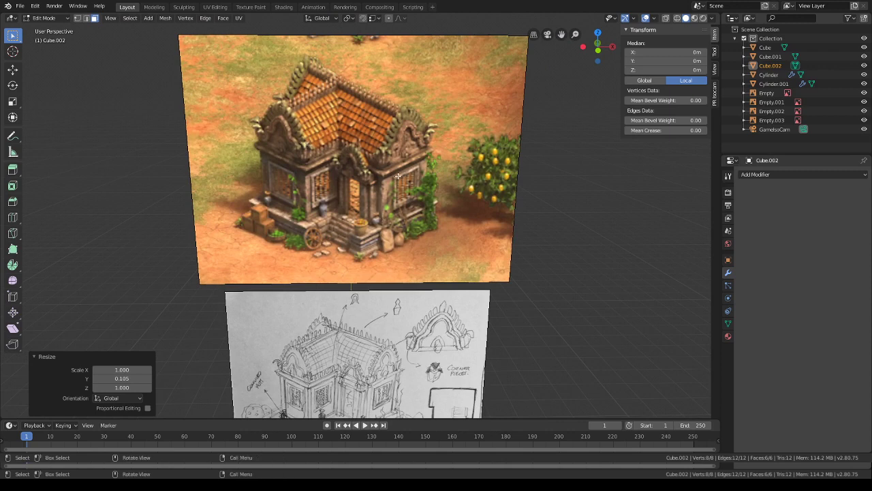
scroll(366, 181, "down", 3)
middle_click_drag(440, 368, 440, 197, "shift")
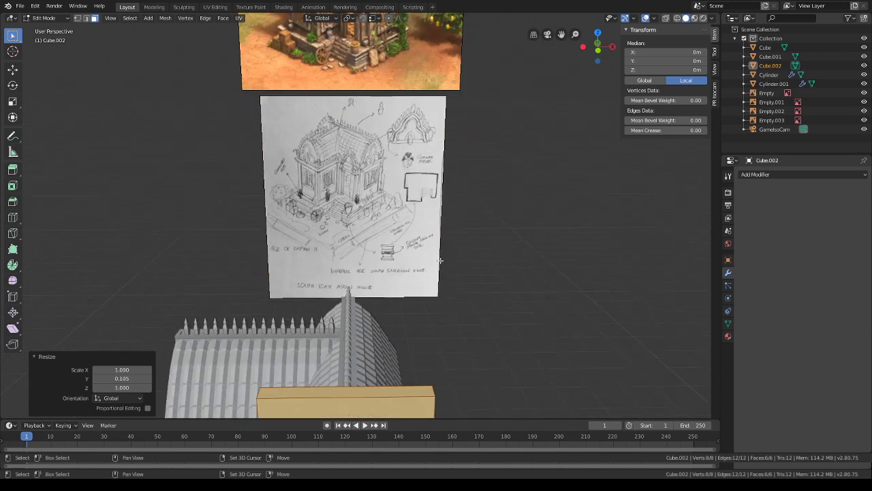
middle_click_drag(442, 261, 474, 171)
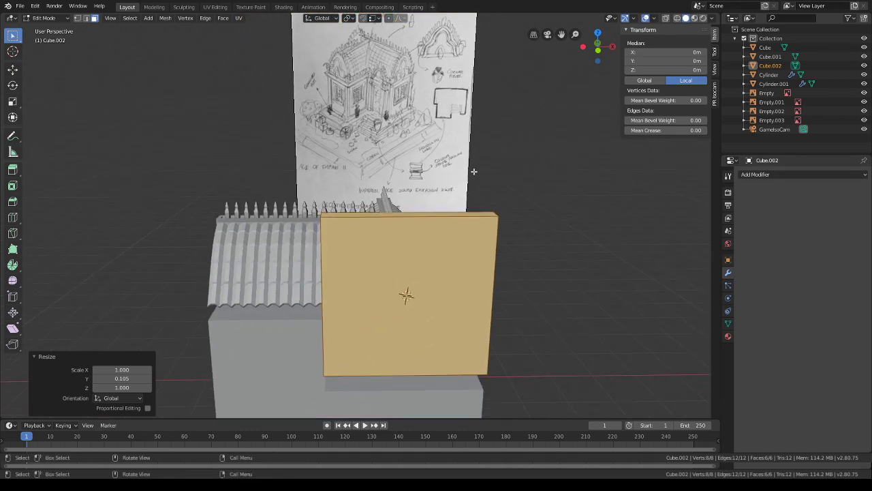
scroll(447, 199, "down", 2)
key("ctrl+r")
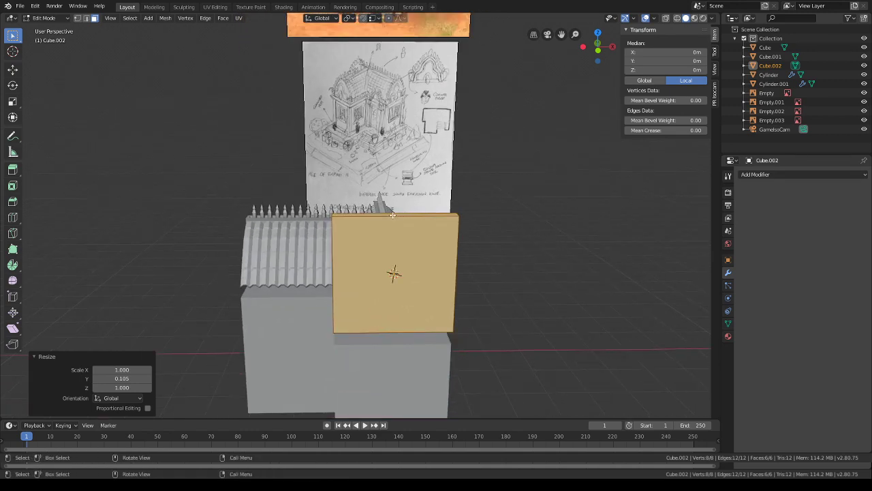
scroll(393, 215, "up", 3)
scroll(393, 215, "up", 6)
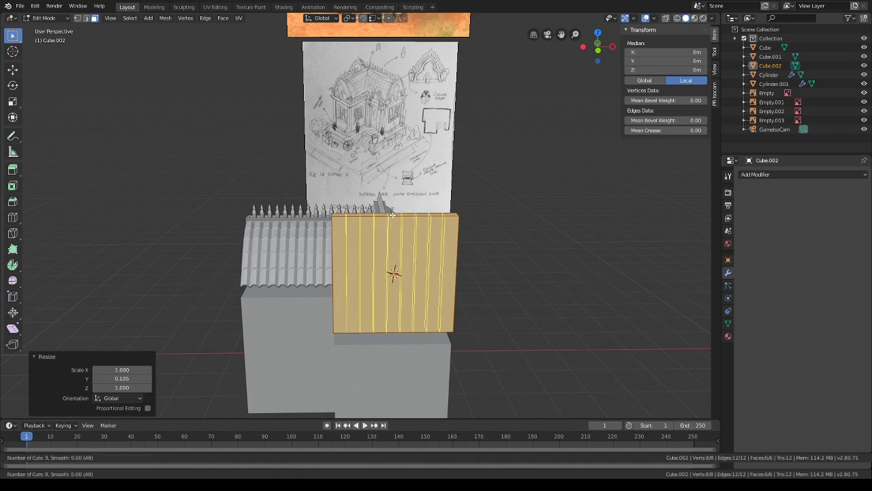
left_click(392, 215)
right_click(455, 225)
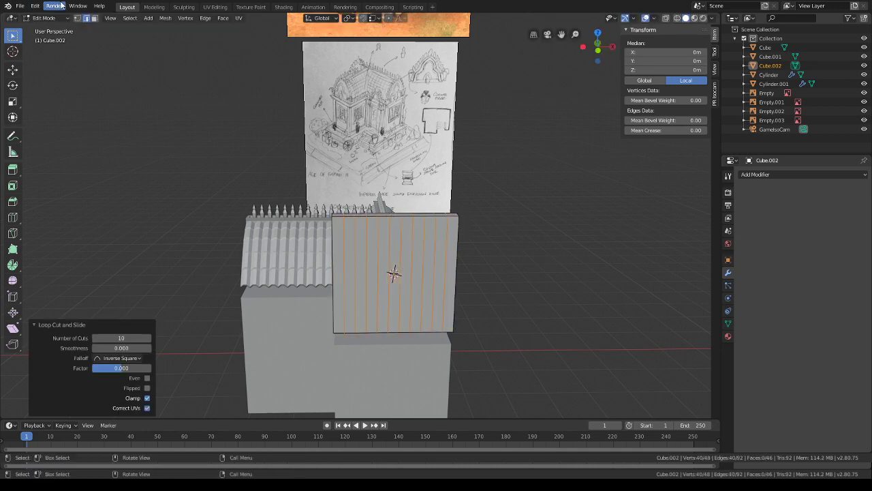
- Raise the panel's middle top face about 1.4 m along Z with smooth proportional editing to form a rounded arch
middle_click_drag(422, 160, 404, 175)
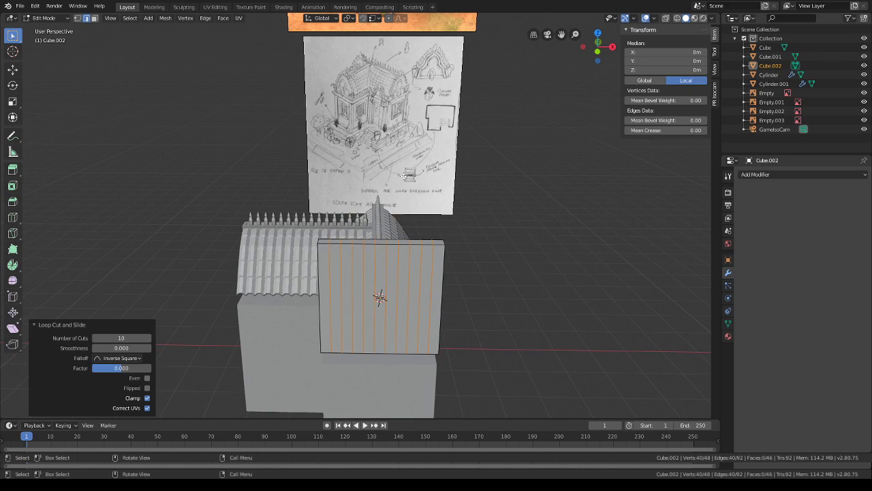
left_click(95, 17)
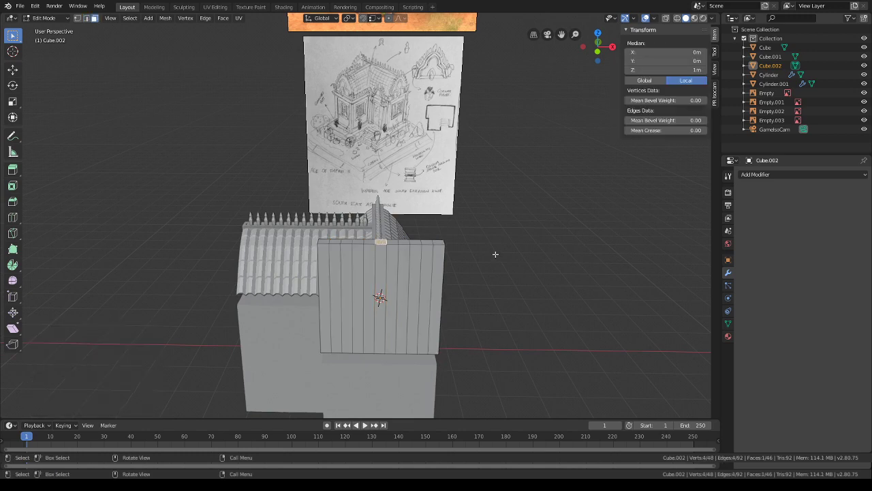
middle_click_drag(618, 69, 409, 223)
key("g")
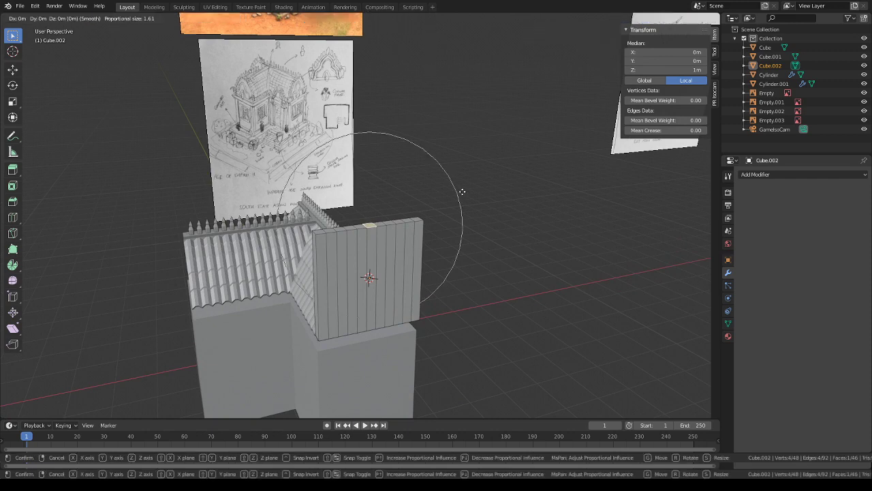
key("z")
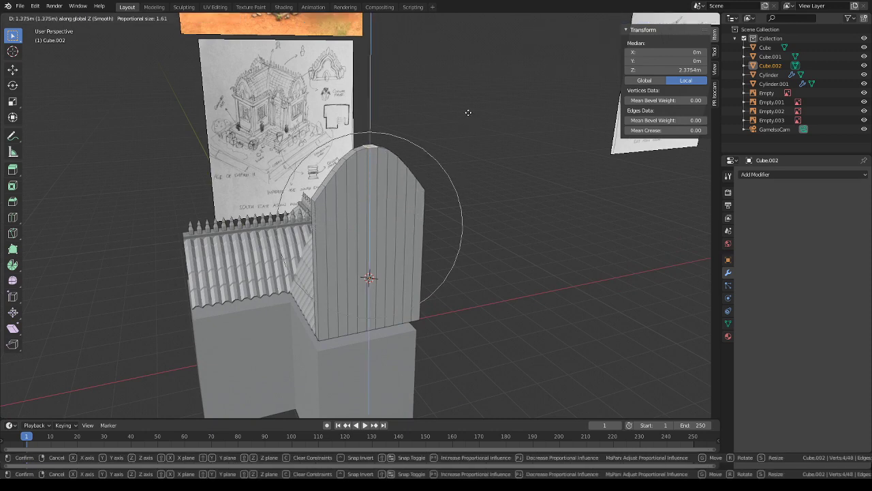
left_click(466, 113)
- Lower one matching top face on each side of the arch by 0.209 m along Z, with proportional size 0.29, to form shoulders
middle_click_drag(372, 159, 393, 166)
left_click(311, 164)
key("g")
key("z")
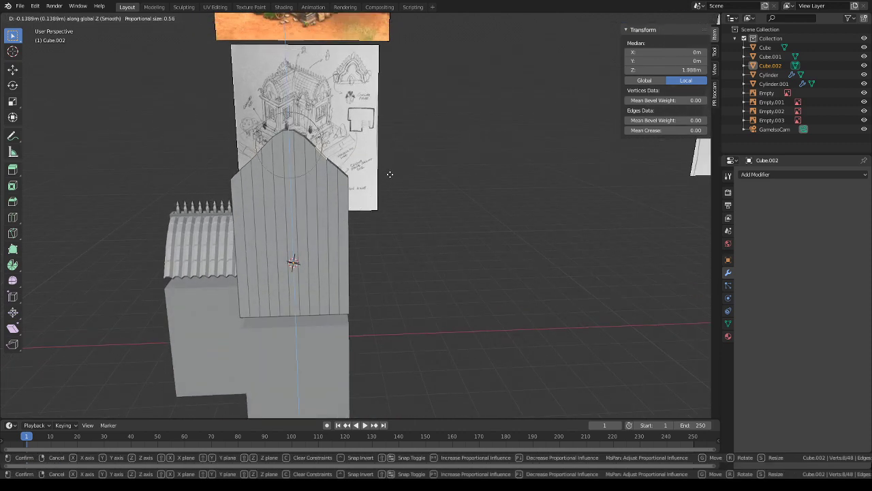
scroll(389, 174, "up", 5)
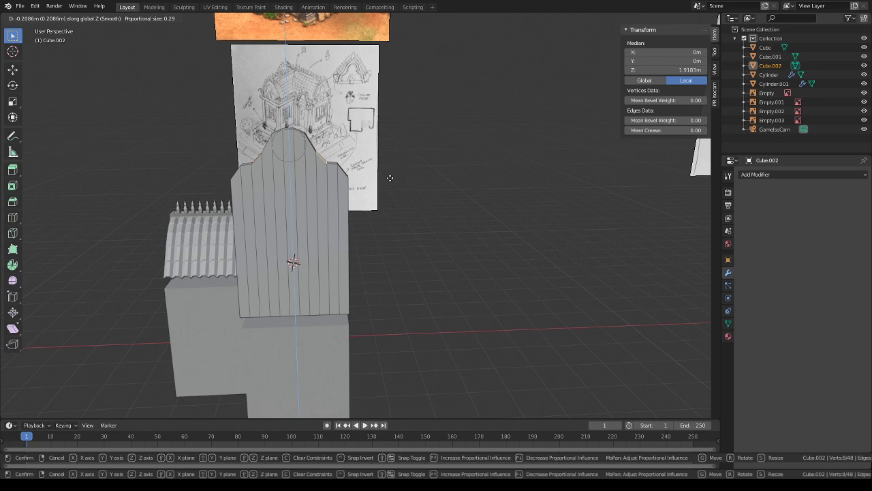
left_click(390, 177)
middle_click_drag(391, 177, 442, 229)
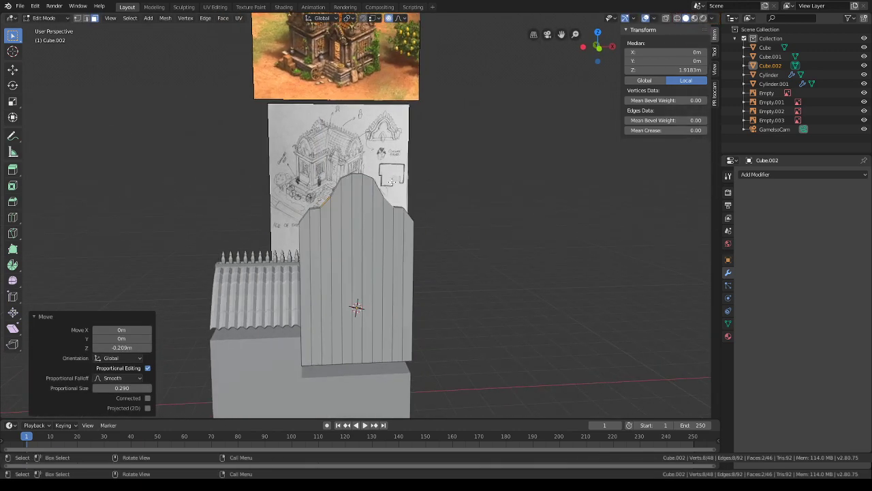
- Raise the middle top face of the gable panel about 0.1 m along Z with proportional editing
middle_click_drag(373, 175, 402, 184)
key("g")
key("z")
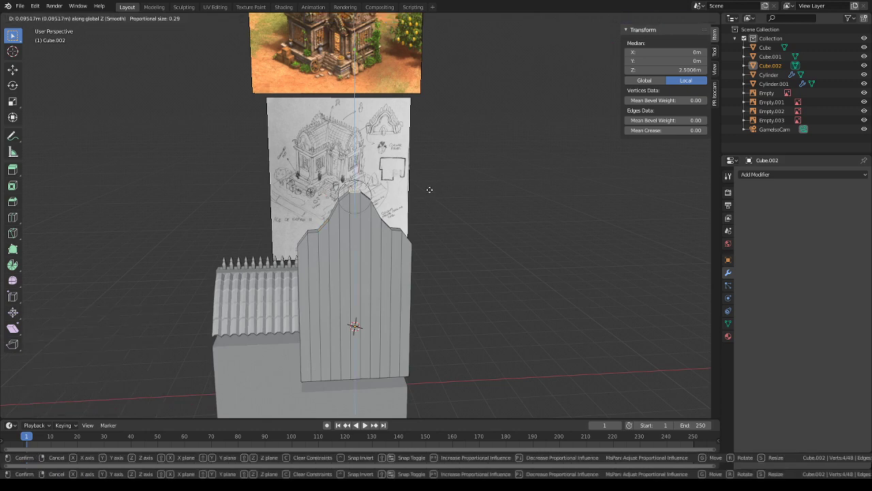
left_click(429, 190)
middle_click_drag(429, 189, 429, 182)
- Select the two sloping top faces beside the shoulders and raise them 0.0636 m along Z with proportional editing
middle_click_drag(335, 198, 400, 235)
left_click(347, 223)
left_click(367, 257, "shift")
key("g")
key("z")
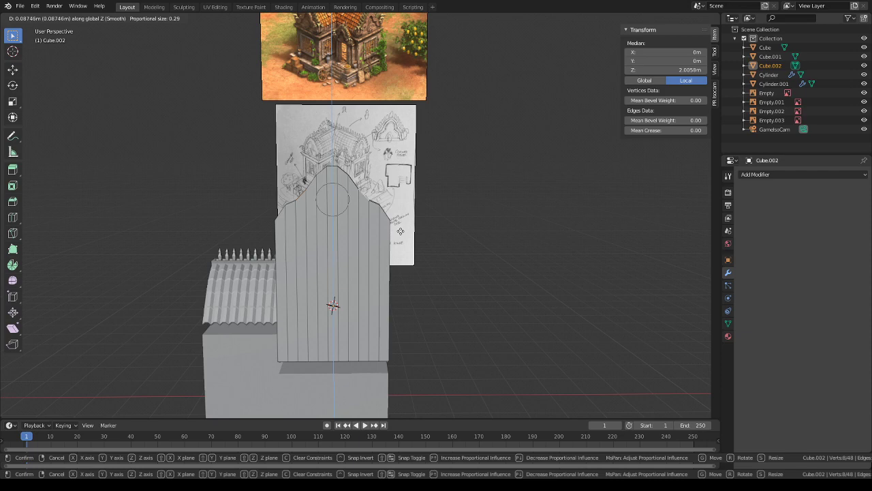
left_click(401, 231)
- Return to Object Mode and move the gable panel 2.2 m down along Z to sit against the roof end
middle_click_drag(401, 231, 233, 131)
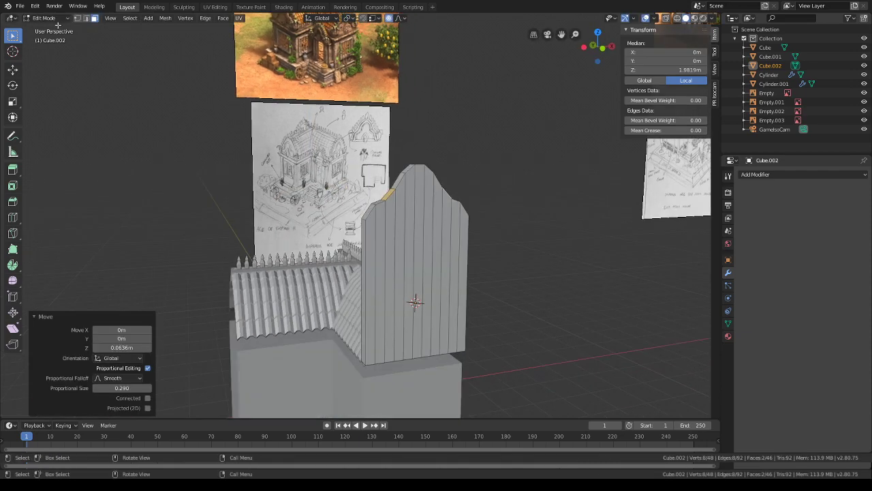
key("Tab")
key("g")
key("z")
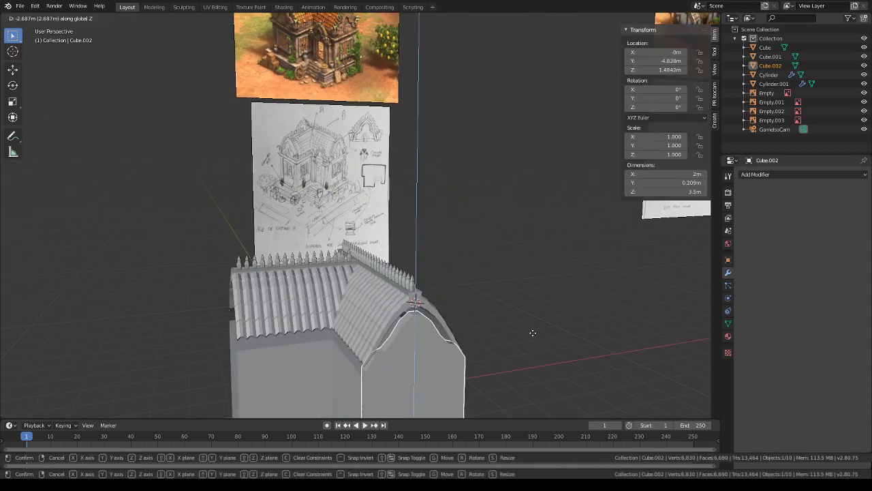
left_click(538, 311)
- Scale the gable panel to 0.882 along X to fit the wing's width and lower it 0.0632 m along Z
middle_click_drag(538, 310, 496, 232)
key("s")
key("x")
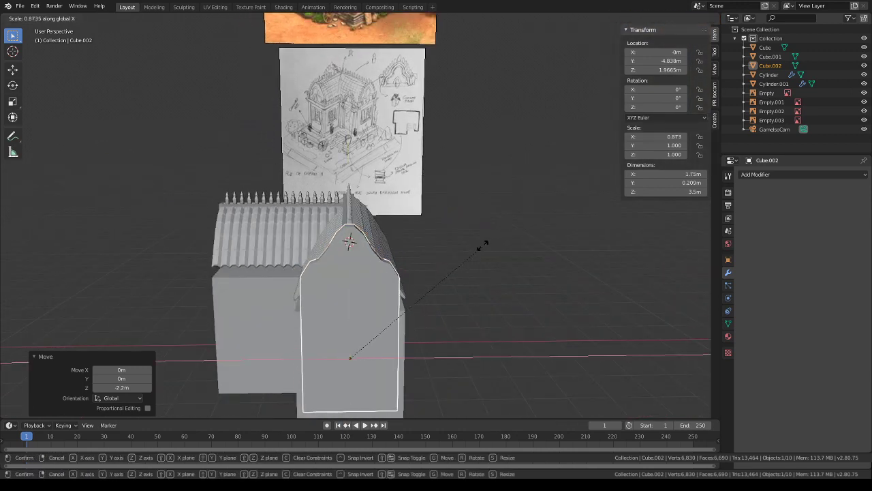
left_click(483, 247)
key("g")
key("z")
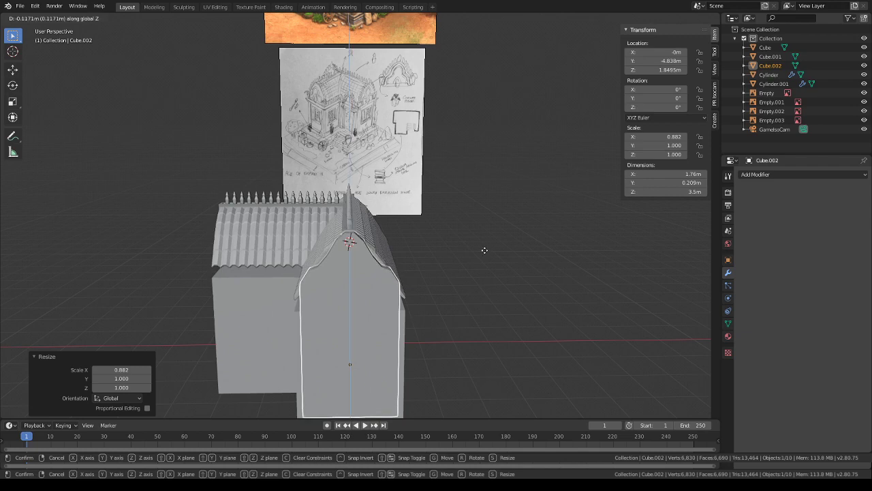
left_click(485, 251)
- Enter Edit Mode on the gable panel, select its row of bottom faces and raise them along Z with proportional editing
middle_click_drag(485, 251, 452, 209)
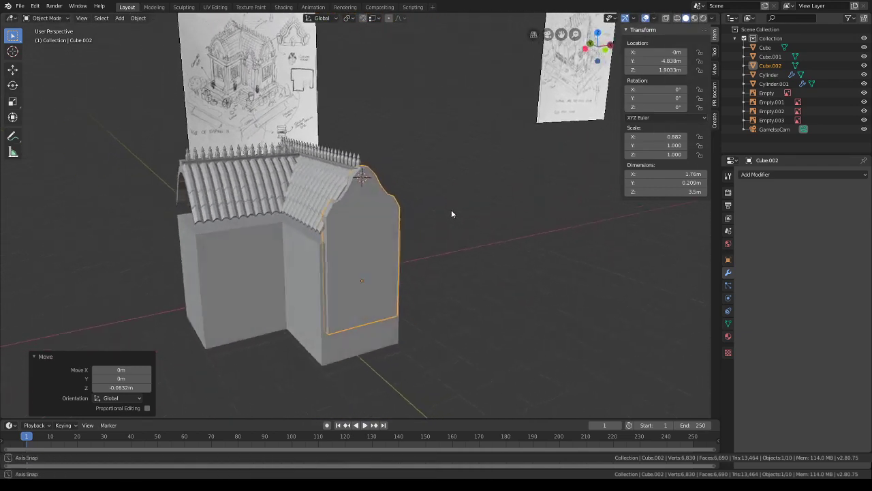
scroll(448, 244, "up", 3)
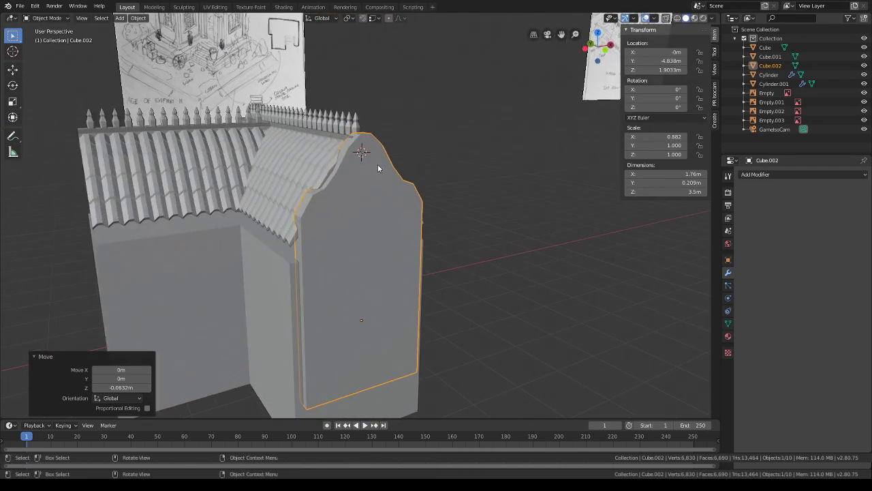
left_click(41, 18)
left_click(42, 38)
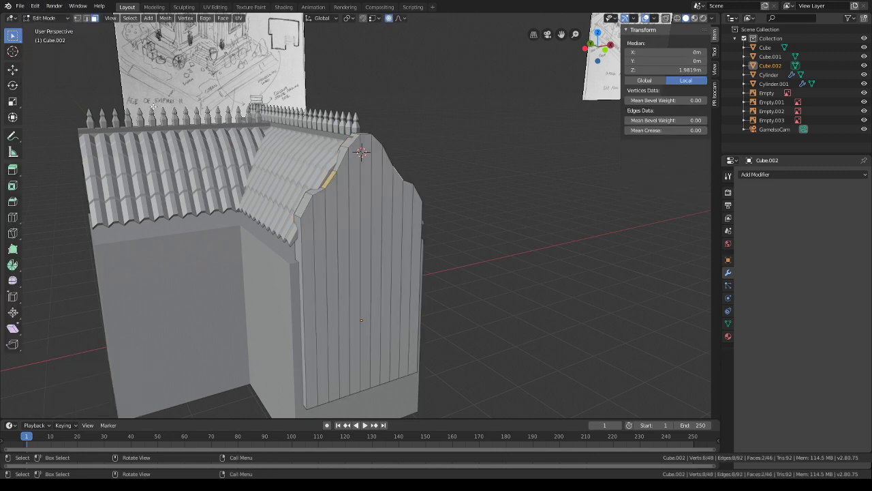
middle_click_drag(409, 300, 376, 239)
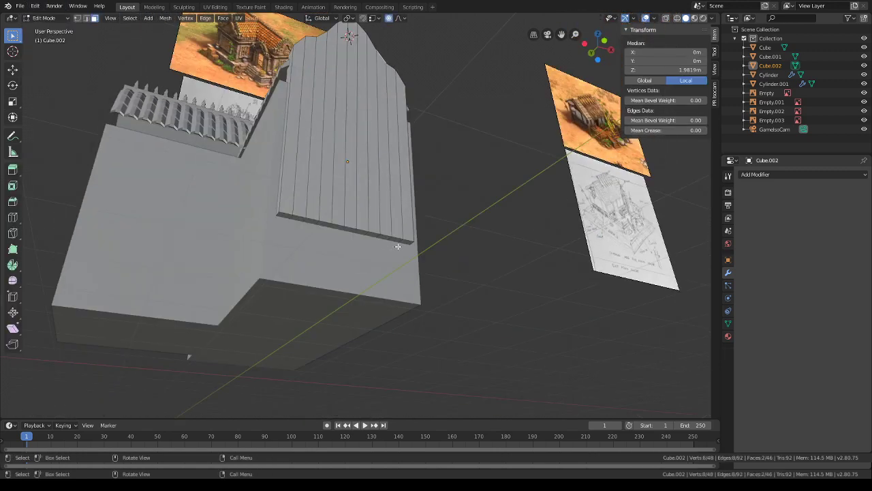
left_click(282, 217, "shift")
middle_click_drag(377, 222, 347, 225)
left_click(317, 260, "ctrl")
key("g")
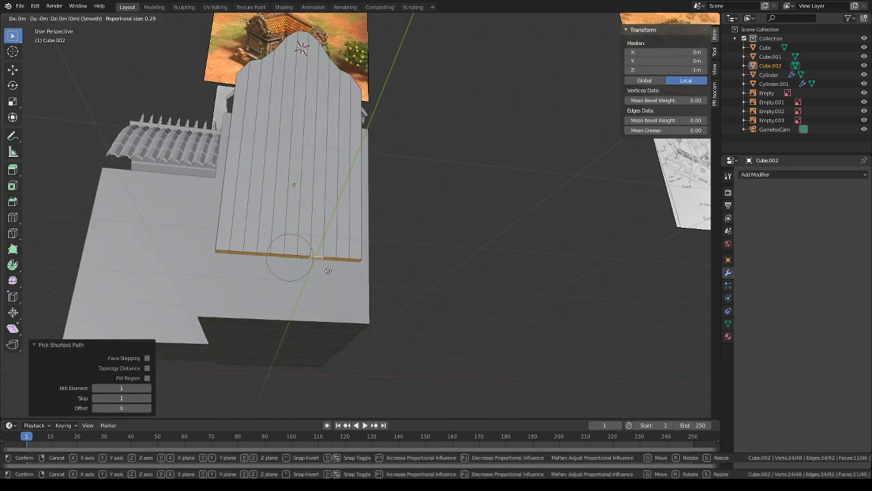
key("z")
left_click(352, 138)
- Turn off proportional editing and raise the panel's bottom faces another 0.117 m along Z
middle_click_drag(415, 19, 424, 49)
left_click(387, 20)
middle_click_drag(356, 134, 487, 252, "shift")
key("g")
key("z")
left_click(575, 234)
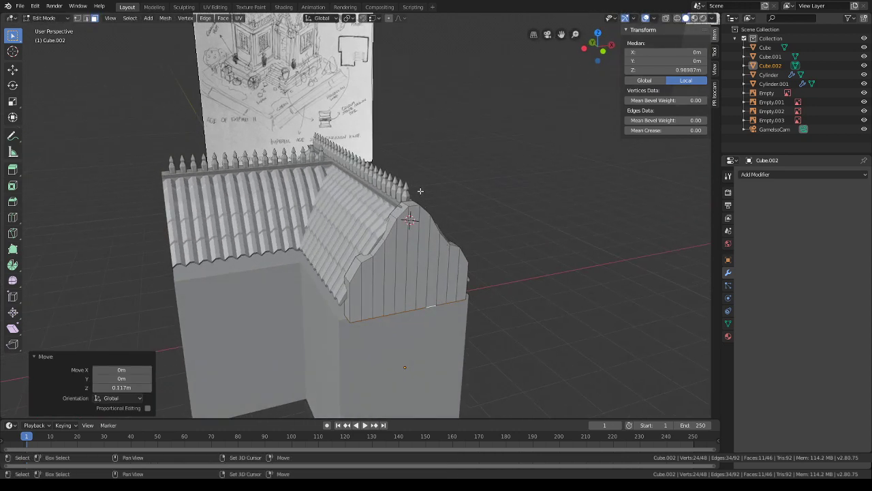
- Add two evenly spaced loop cuts around the gable panel's thickness, dividing its edge into three strips
middle_click_drag(420, 191, 431, 237)
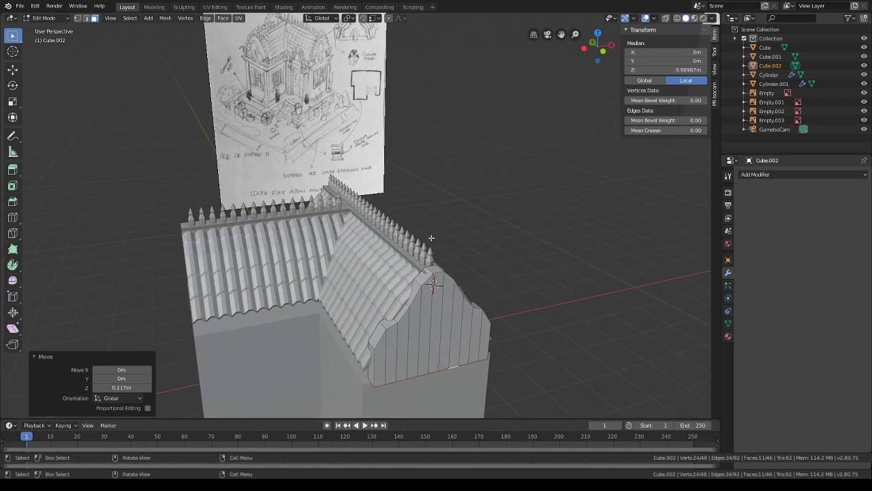
middle_click_drag(400, 192, 436, 287)
key("ctrl+r")
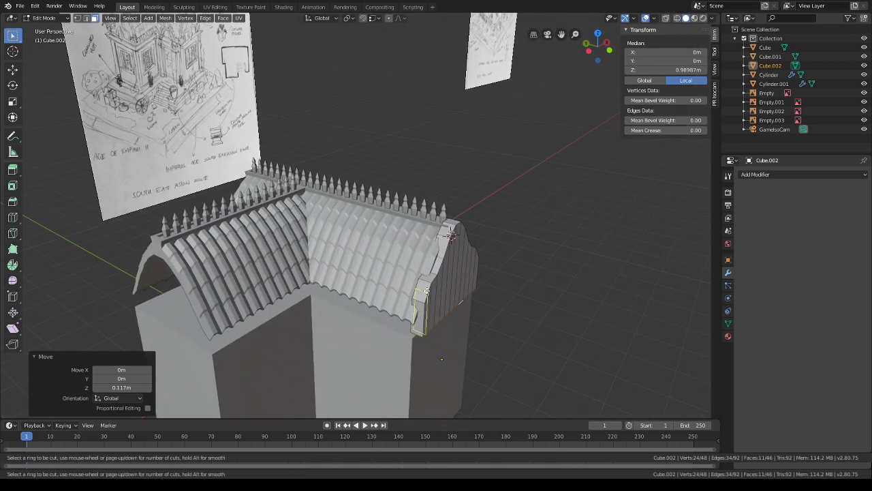
left_click(417, 296)
right_click(416, 297)
- Select the middle strip's face loop and extrude it outward along its normals with an offset of -0.0909 m
left_click(96, 19)
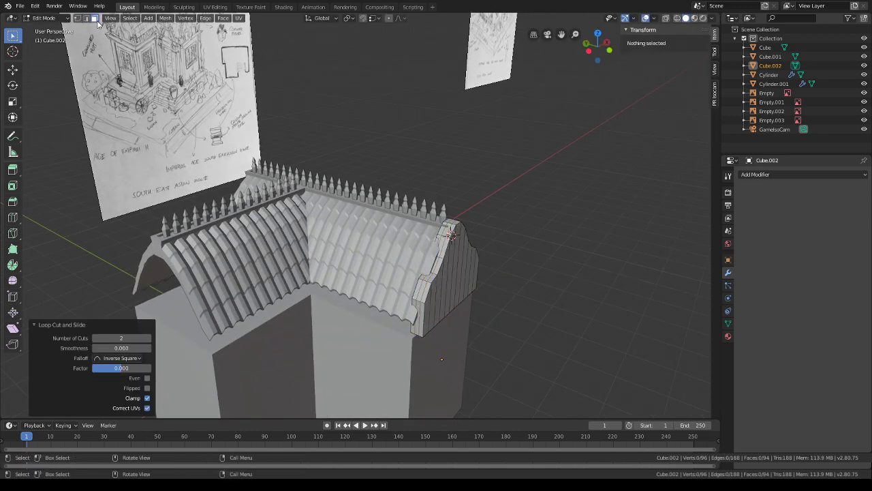
left_click(424, 284, "alt")
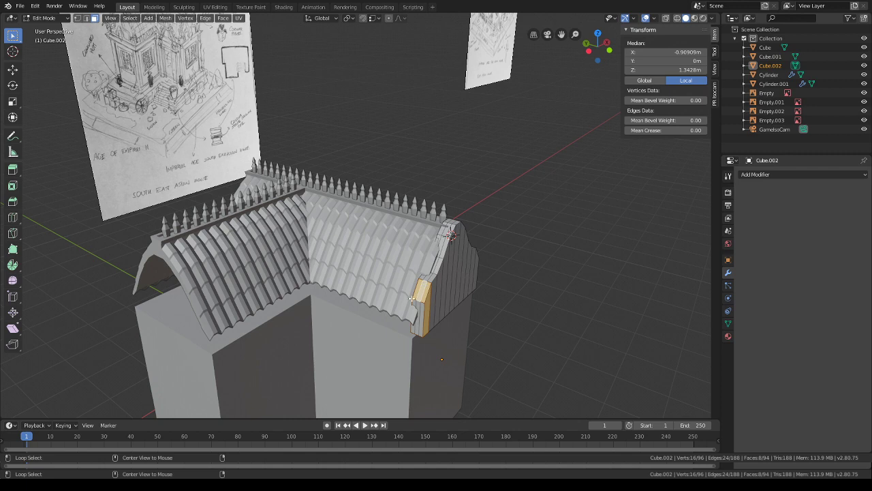
left_click(419, 302, "alt")
middle_click_drag(505, 287, 452, 261)
scroll(451, 261, "up", 1)
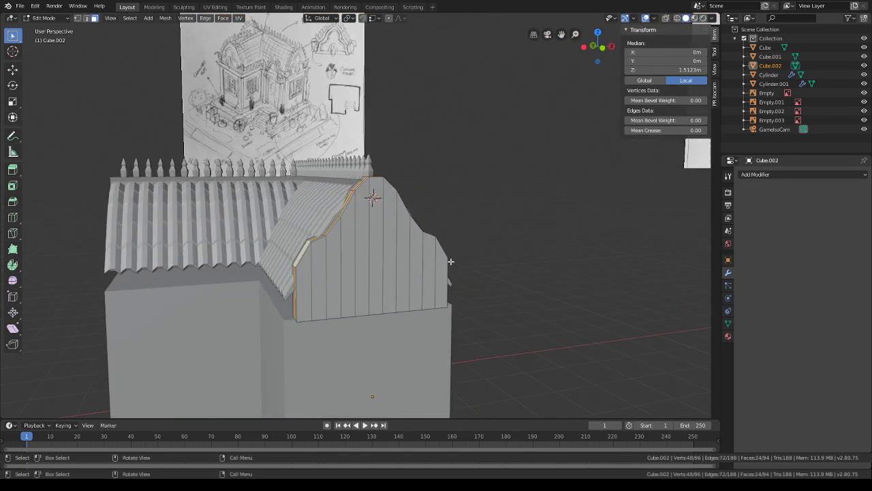
right_click(450, 263)
left_click(448, 289)
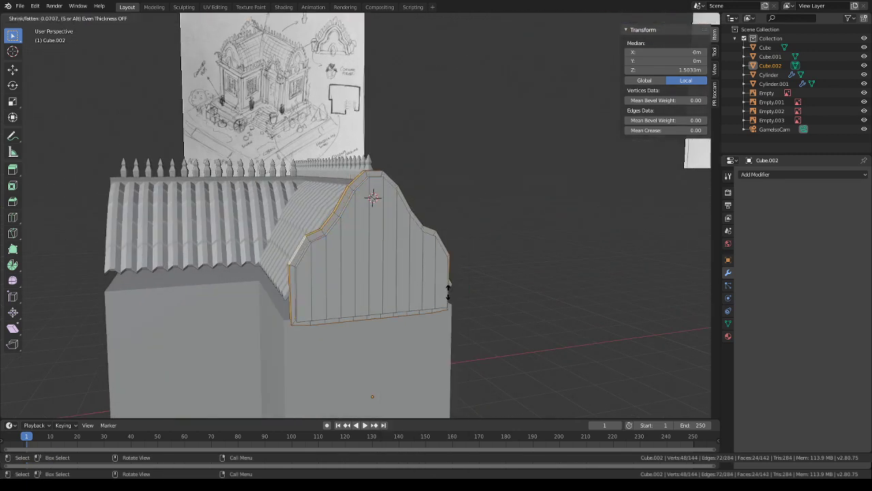
left_click(451, 292)
- Select the bottom faces of the extruded middle strip and scale them to 1.072 along X with proportional editing
middle_click_drag(451, 292, 398, 283)
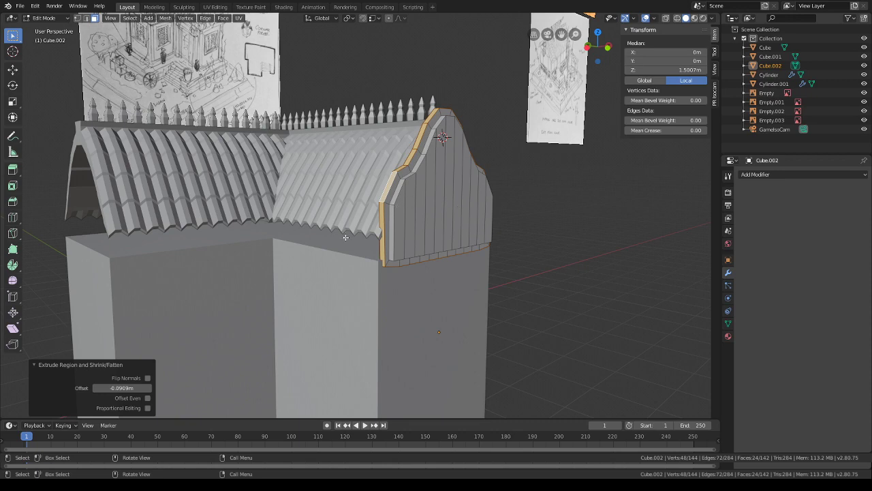
middle_click_drag(346, 237, 224, 276)
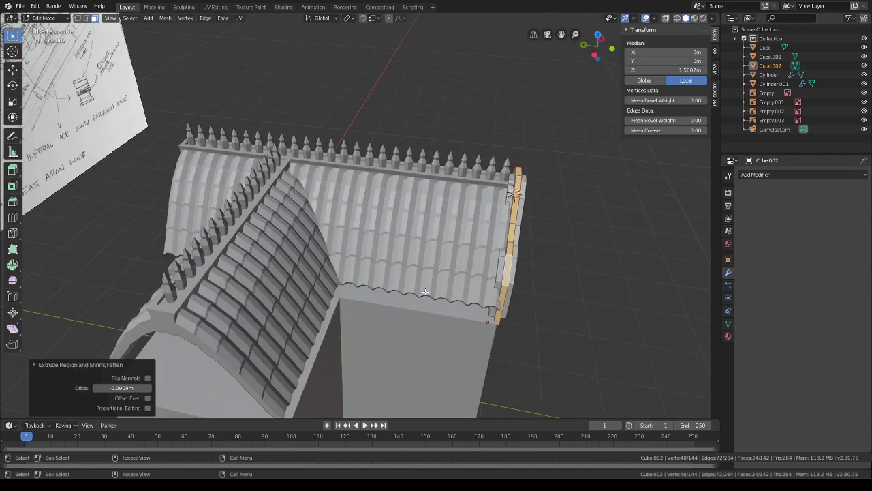
middle_click_drag(425, 292, 316, 208)
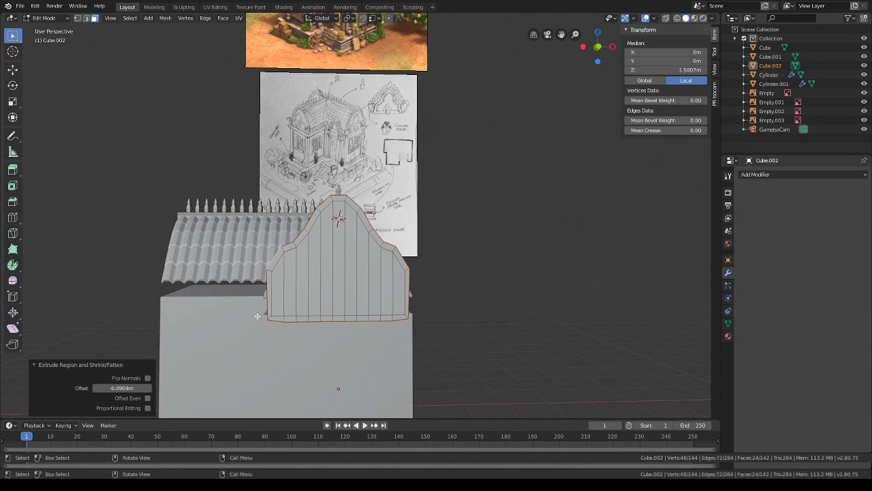
middle_click_drag(386, 312, 383, 266)
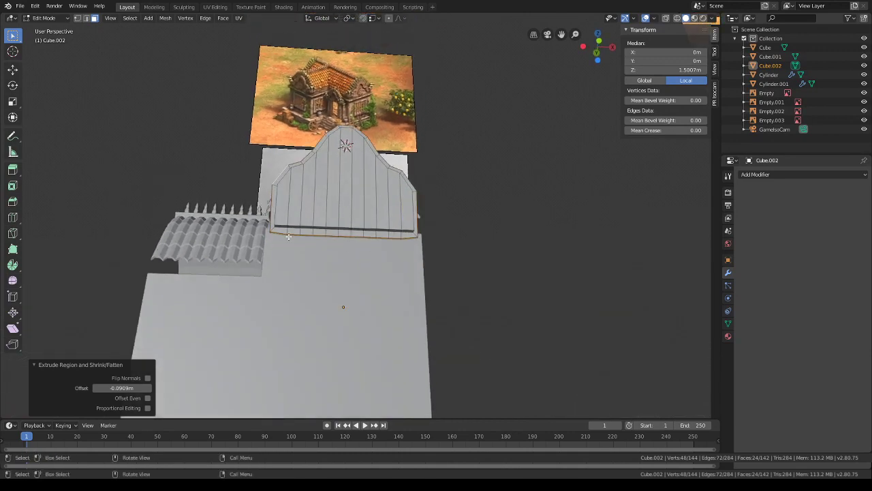
left_click(289, 238)
left_click(406, 254, "ctrl")
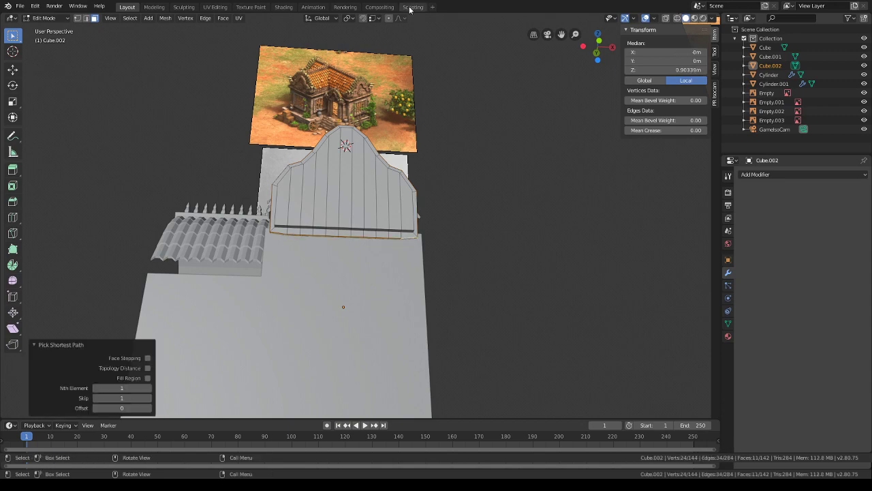
key("s")
key("x")
left_click(467, 218)
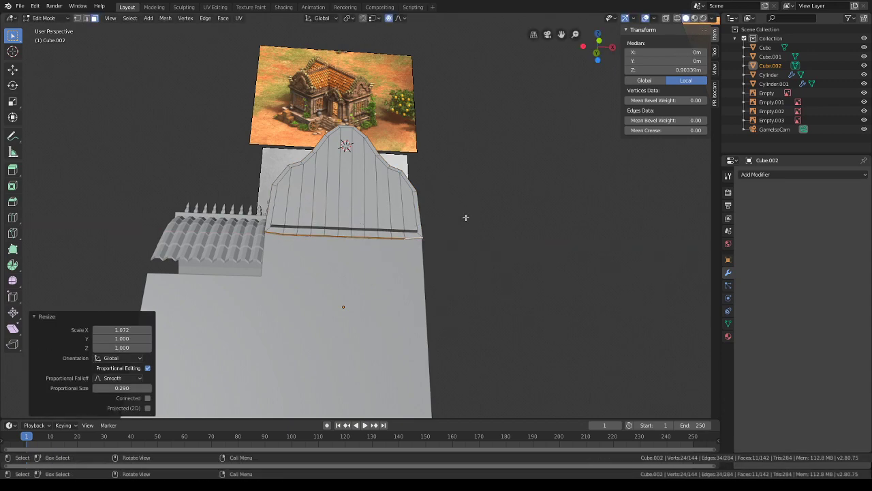
- Narrow the middle strip's bottom faces with a 0.995 scale along X
middle_click_drag(468, 218, 466, 243)
key("s")
key("x")
left_click(465, 242)
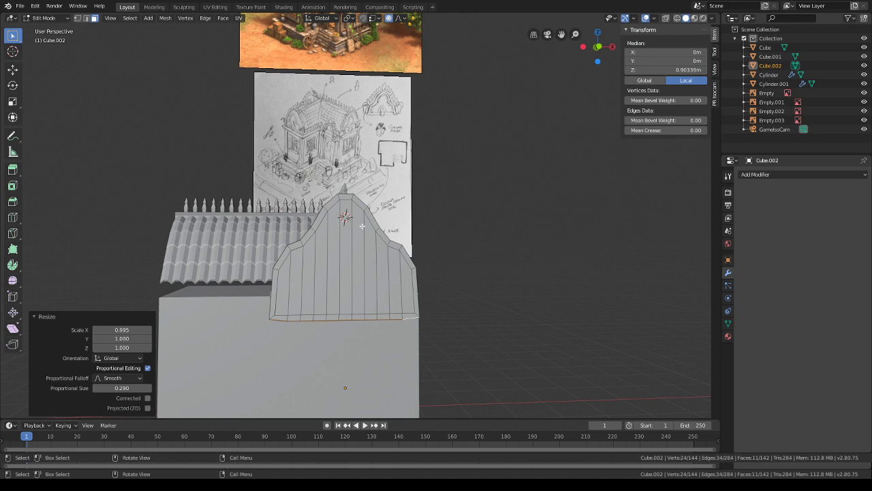
- Inset the gable panel's front faces by 0.05125 m and resize the inset faces without proportional editing
middle_click_drag(426, 210, 444, 281)
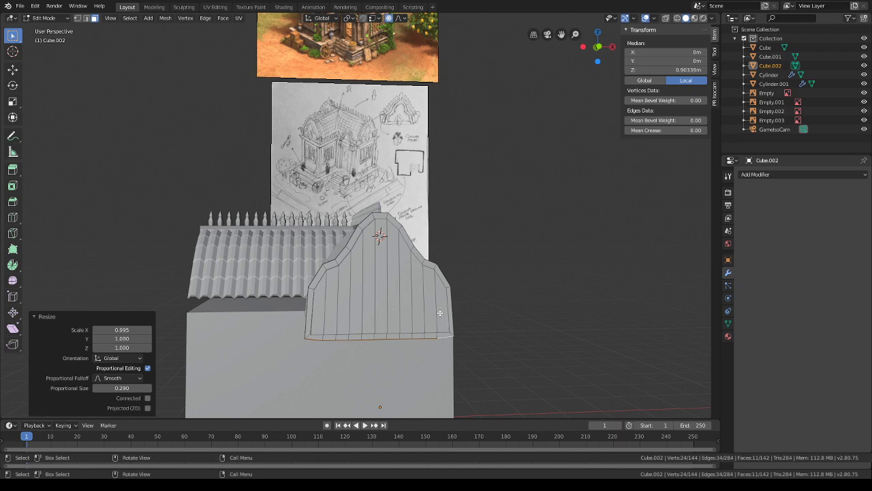
left_click(325, 300, "alt")
key("i")
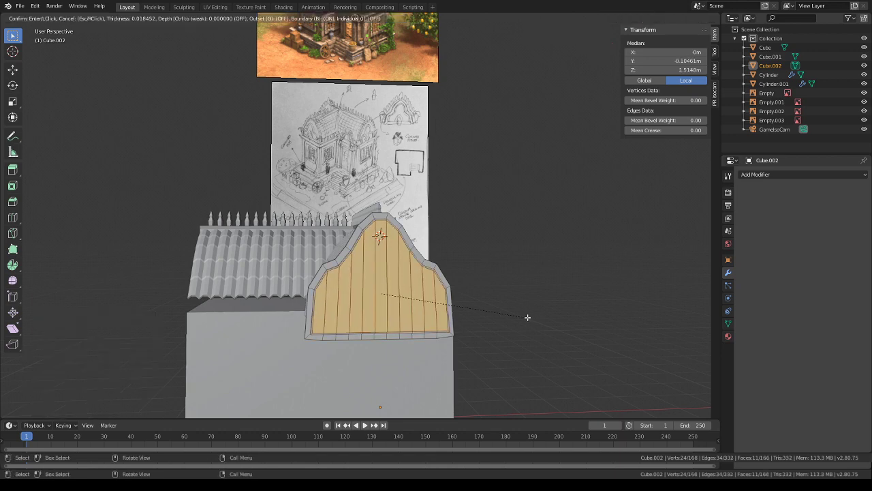
left_click(523, 316)
middle_click_drag(522, 315, 538, 281)
key("s")
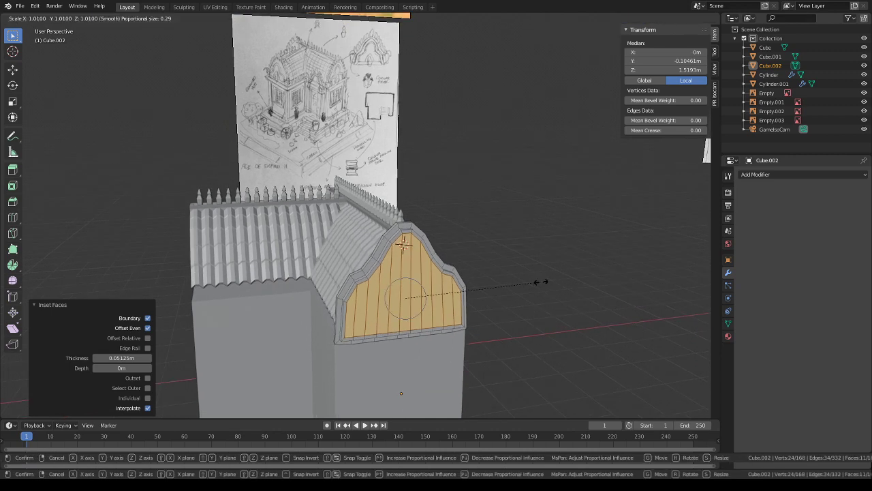
key("Escape")
key("s")
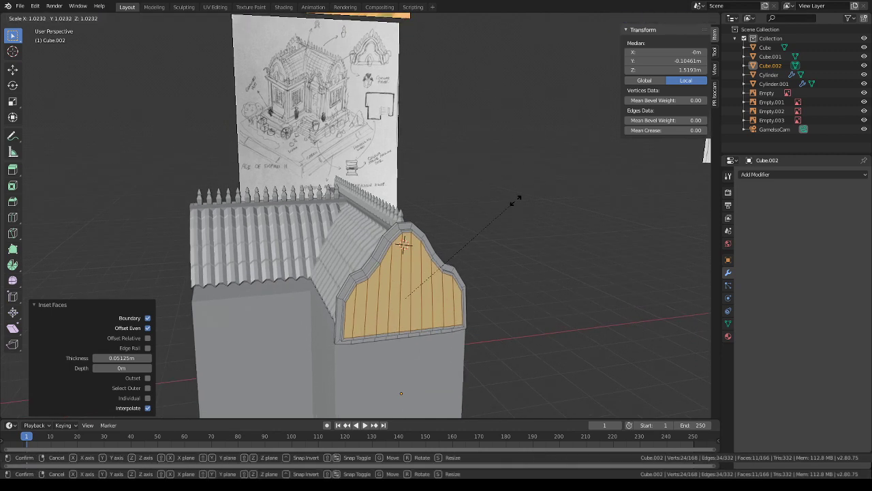
left_click(520, 206)
- Extrude the inset front faces inward to recess them and scale them to 0.964
middle_click_drag(520, 206, 558, 229)
key("e")
left_click(593, 243)
key("s")
left_click(589, 243)
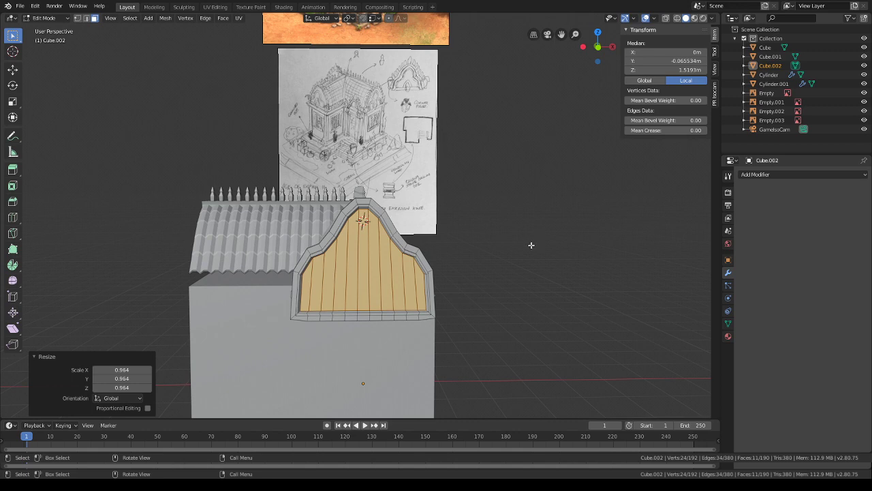
- Inset the recessed faces by 0.08347 m and move the inner faces -0.0343 m along Y
middle_click_drag(461, 266, 420, 261)
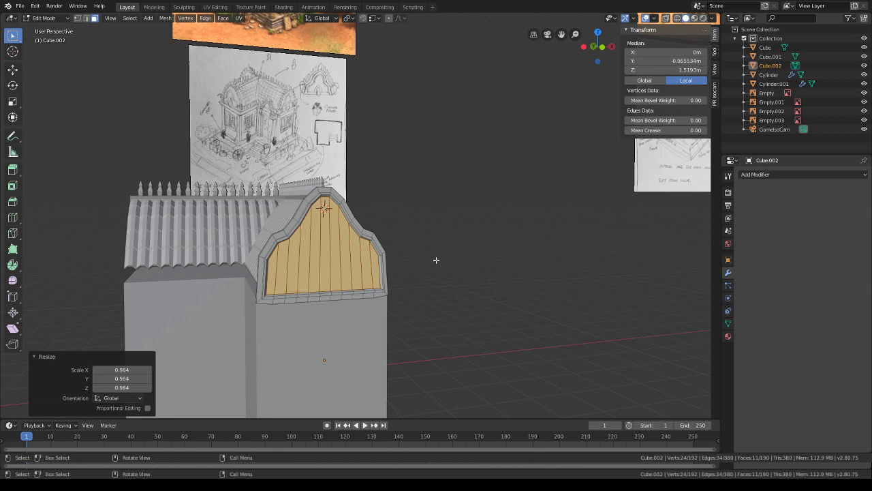
key("i")
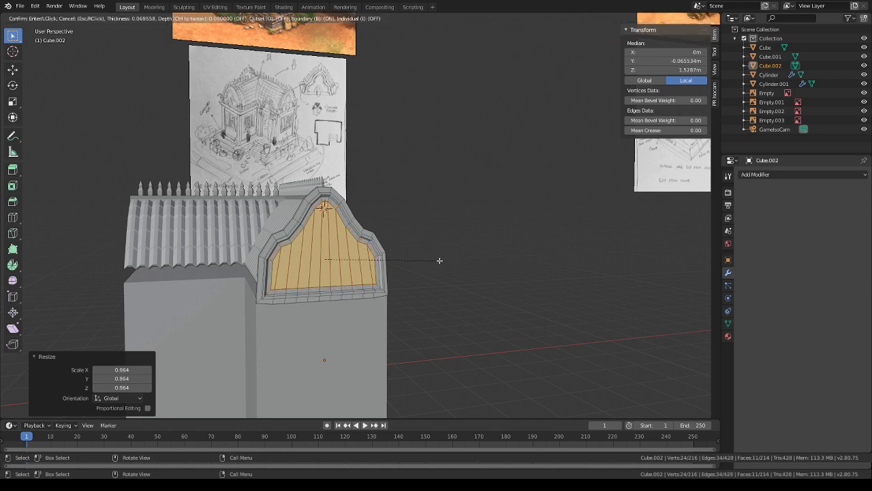
left_click(438, 260)
middle_click_drag(438, 260, 473, 275)
key("g")
key("y")
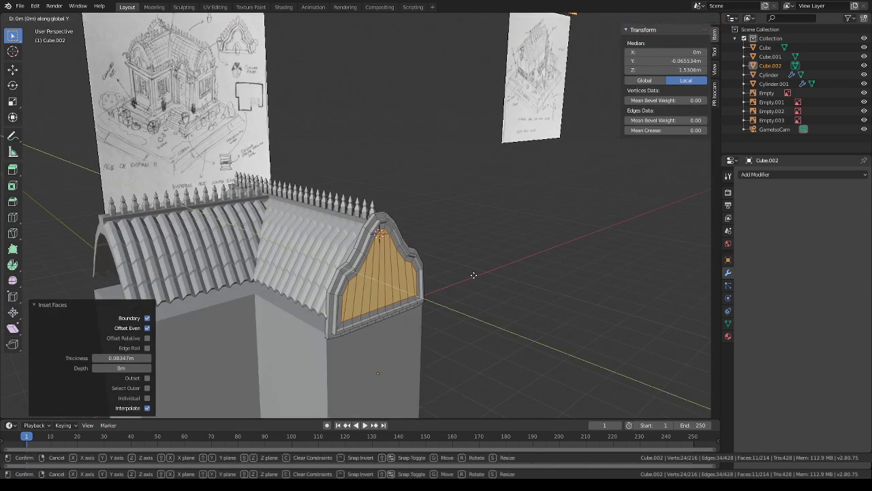
left_click(475, 276)
- Inset the inner gable faces again, extrude them inward as a second recess and scale them to 0.97
key("i")
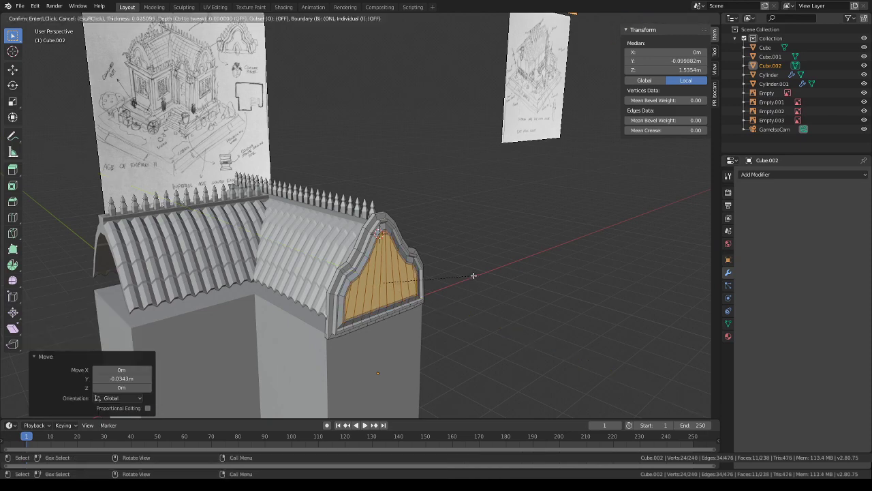
left_click(473, 275)
key("e")
left_click(471, 275)
key("s")
left_click(470, 276)
type("s.97")
key("Return")
middle_click_drag(467, 275, 546, 314)
middle_click_drag(473, 280, 401, 261, "shift")
scroll(403, 214, "up", 6)
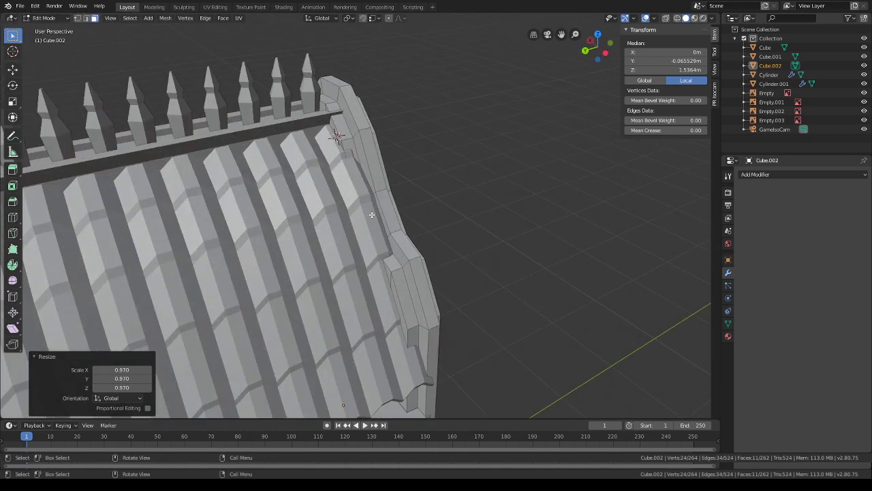
left_click(371, 214)
left_click(361, 191, "shift")
key("g")
key("z")
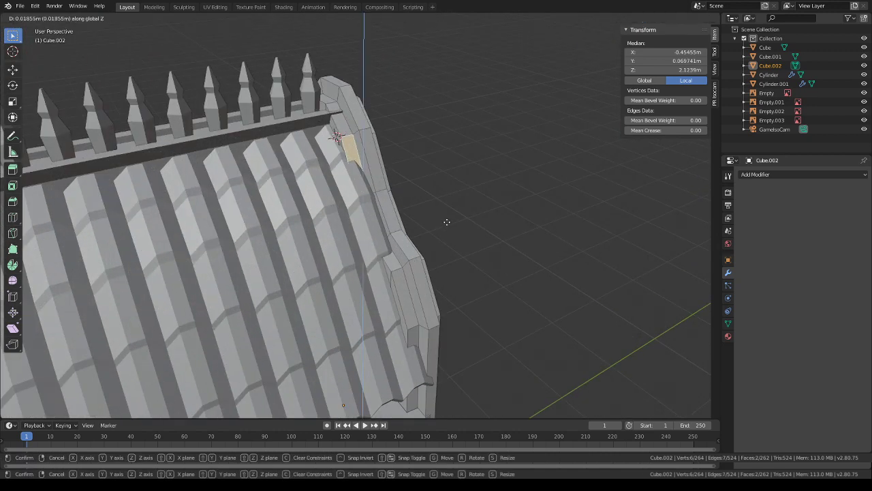
key("Escape")
- Try raising a single sloping face on the panel's rear strip 0.126 m along Z, and undo the move
left_click(376, 229)
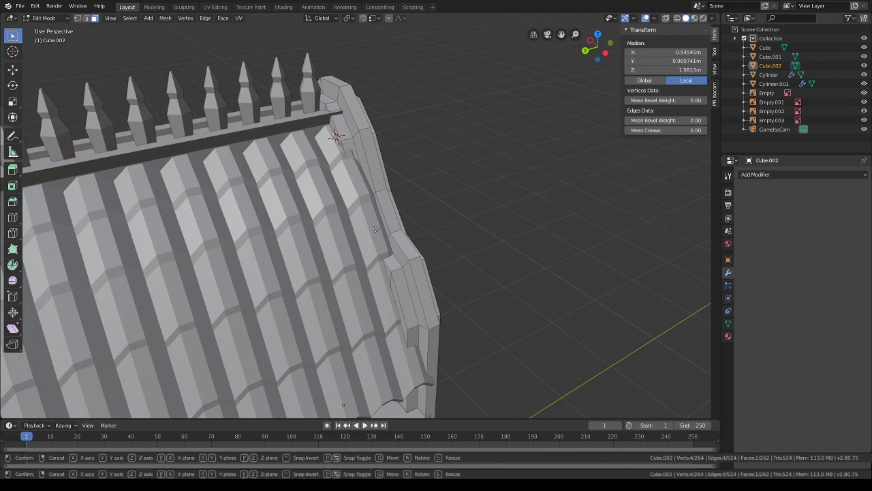
key("g")
key("z")
left_click(379, 211)
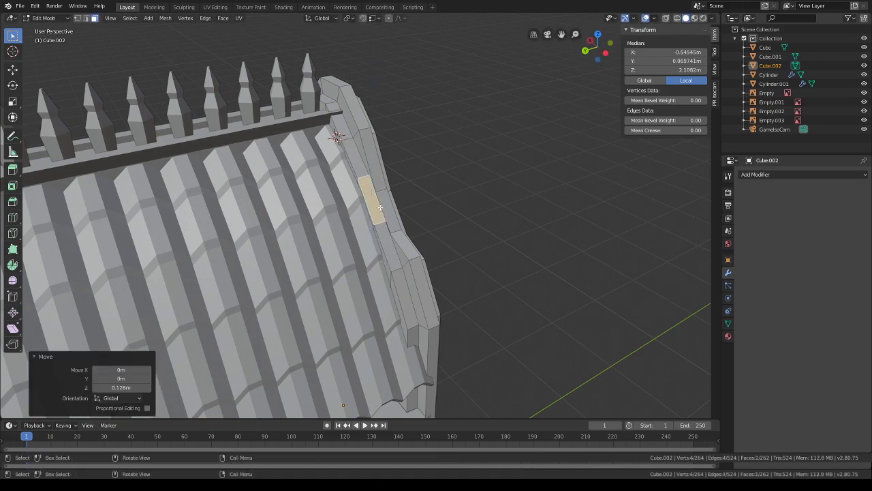
middle_click_drag(380, 211, 282, 228)
key("ctrl+z")
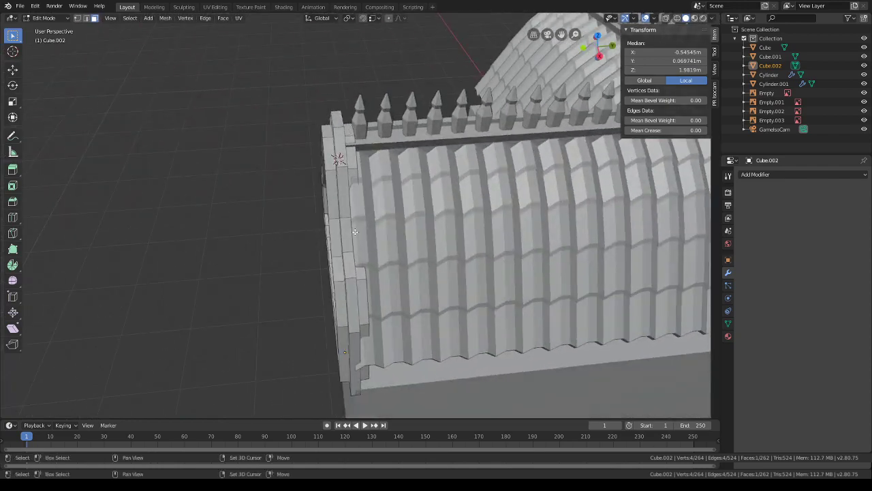
- Raise the matching pair of sloping faces on the gable panel's rear strip 0.113 m along Z
left_click(355, 232, "shift")
middle_click_drag(355, 232, 522, 199)
key("g")
key("z")
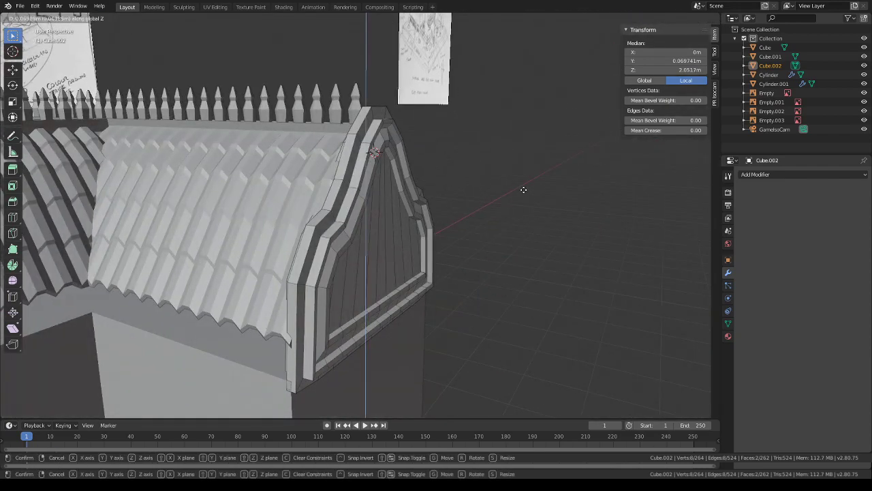
left_click(523, 182)
- Readjust the height of the two rear strip faces along Z, finishing with a 0.0228 m upward move
key("g")
key("z")
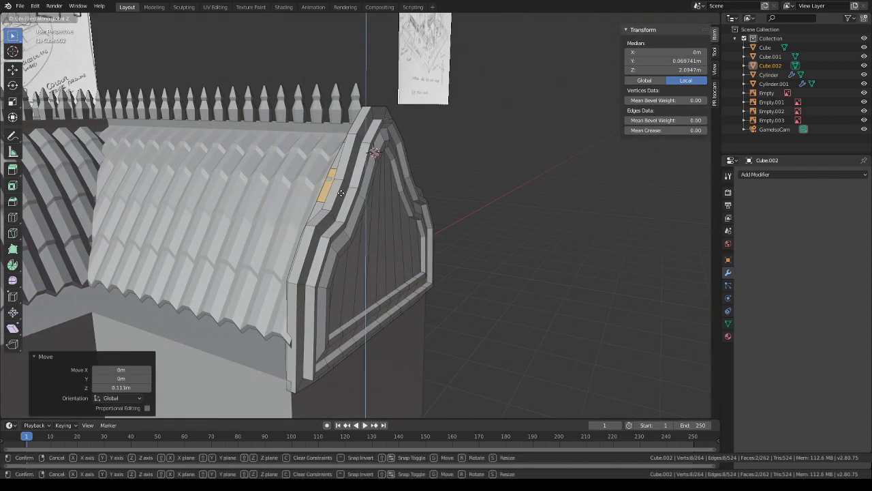
left_click(342, 192)
left_click(342, 187)
left_click(334, 188)
middle_click_drag(579, 192, 467, 186)
key("g")
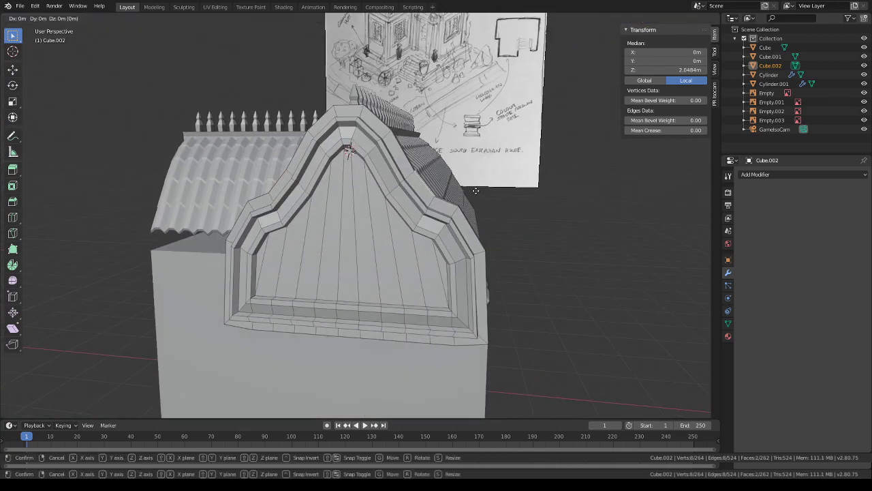
key("z")
left_click(465, 184)
scroll(430, 222, "down", 1)
middle_click_drag(423, 227, 458, 236)
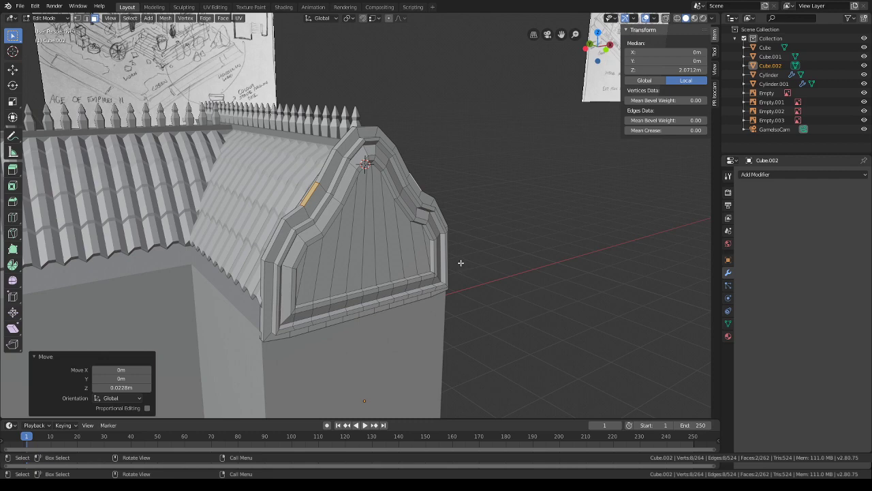
middle_click_drag(465, 263, 412, 274)
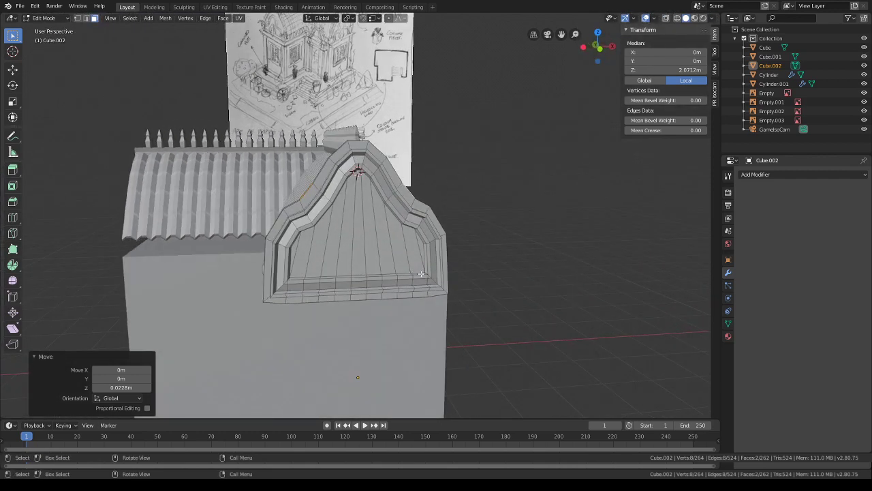
middle_click_drag(412, 235, 390, 250)
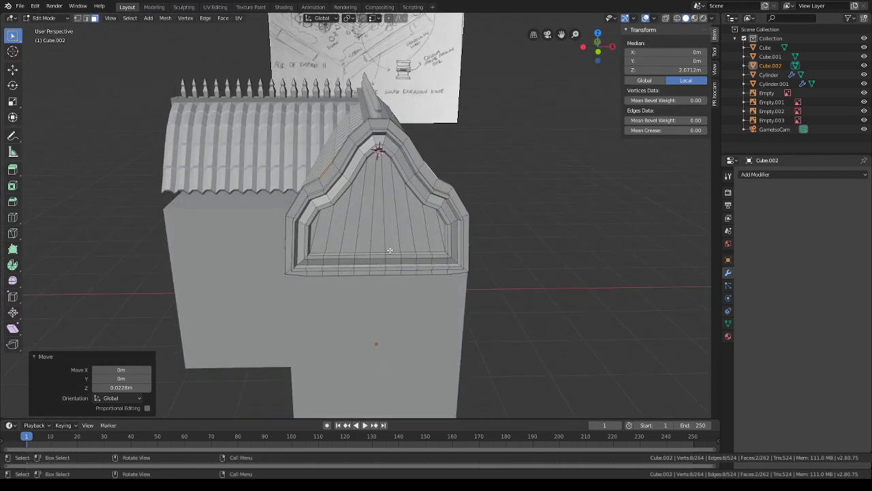
- Add a 2 m cube at the 3D cursor by the gable peak and rotate it 45° about Y
key("shift+s")
key("shift+a")
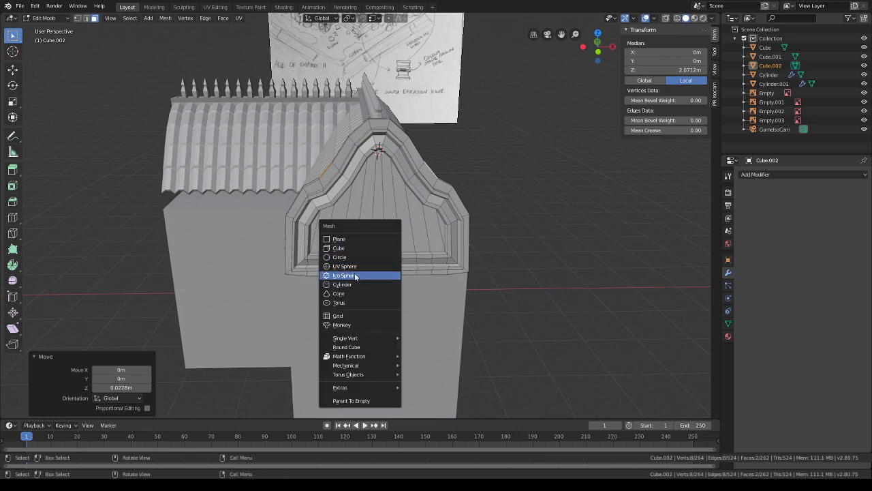
left_click(346, 250)
middle_click_drag(346, 251, 421, 298)
key("r")
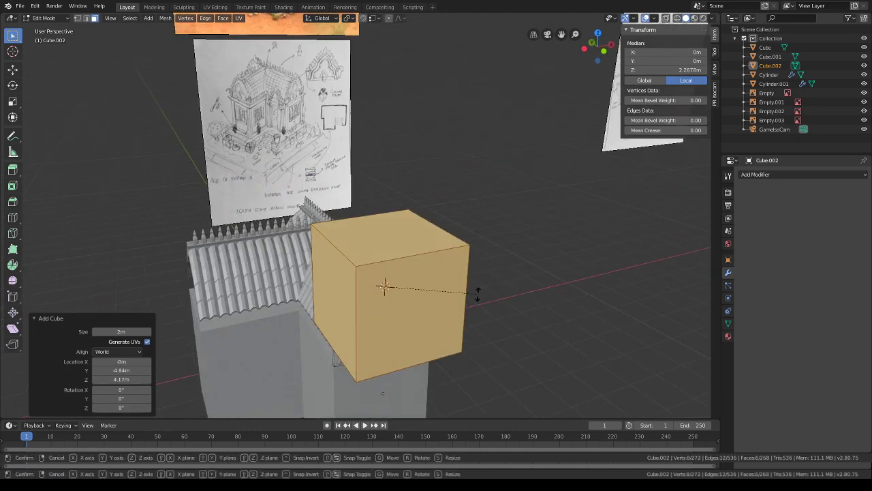
key("y")
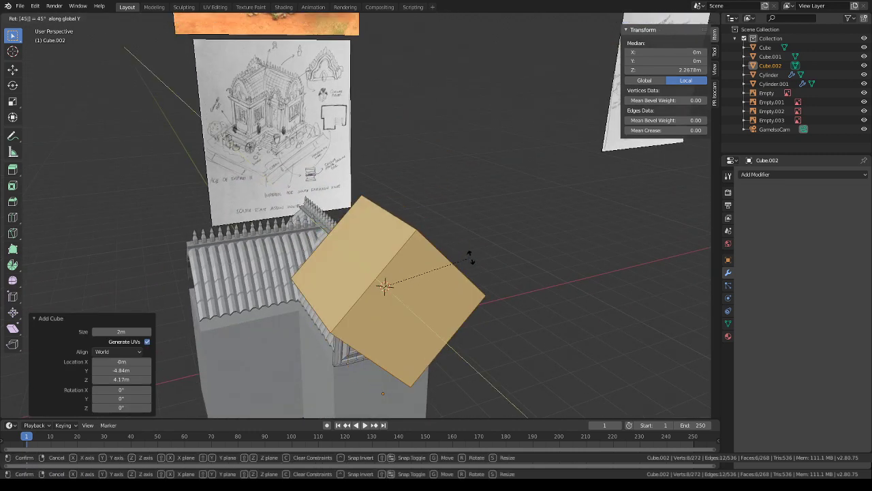
left_click(470, 257)
- Scale the rotated cube to 0.365 overall and narrow it to 0.653 along X to form a diamond
key("s")
left_click(433, 272)
key("x")
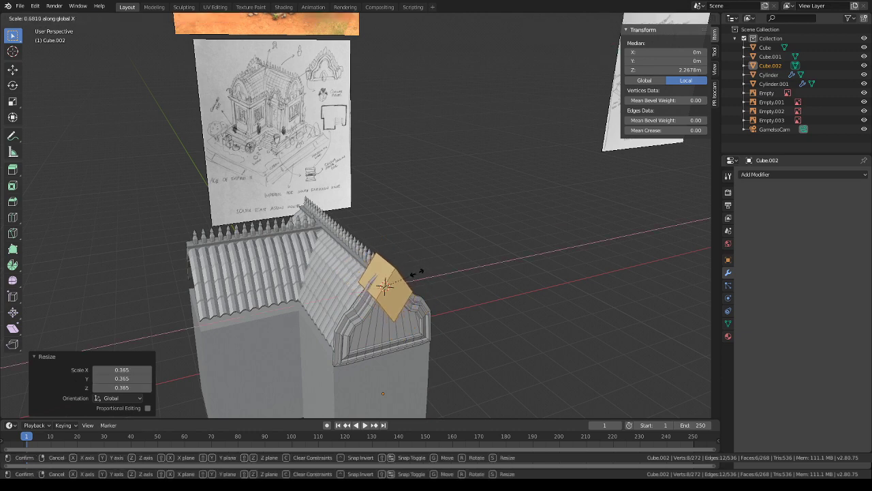
left_click(416, 273)
- Flatten the diamond block to about 0.23 along Y and move it forward to local Y -0.11157 m
middle_click_drag(416, 272, 476, 270)
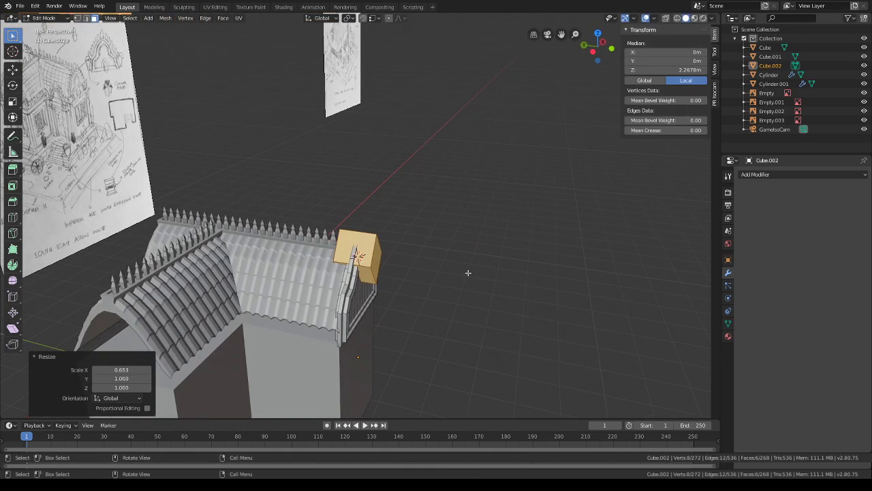
key("s")
key("x")
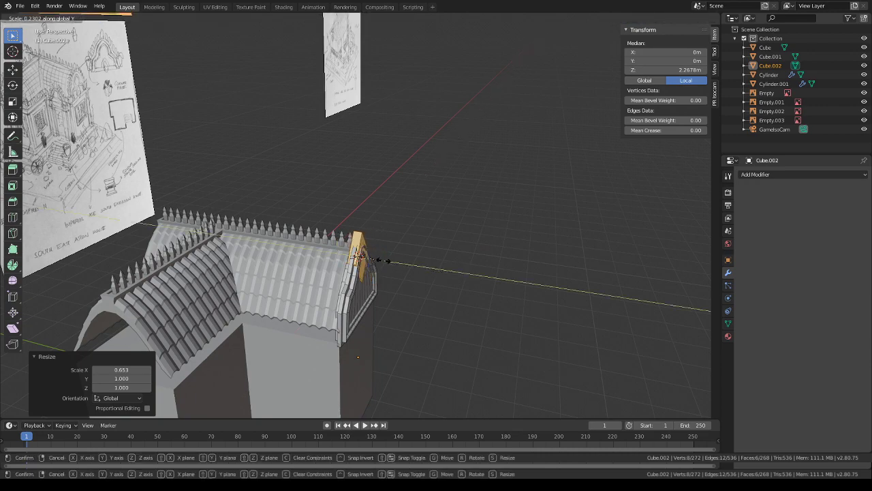
left_click(383, 259)
key("g")
key("y")
left_click(387, 261)
- Add two crossing centre loop cuts to the diamond block
middle_click_drag(387, 262, 327, 236)
scroll(327, 236, "up", 2)
left_click(345, 265)
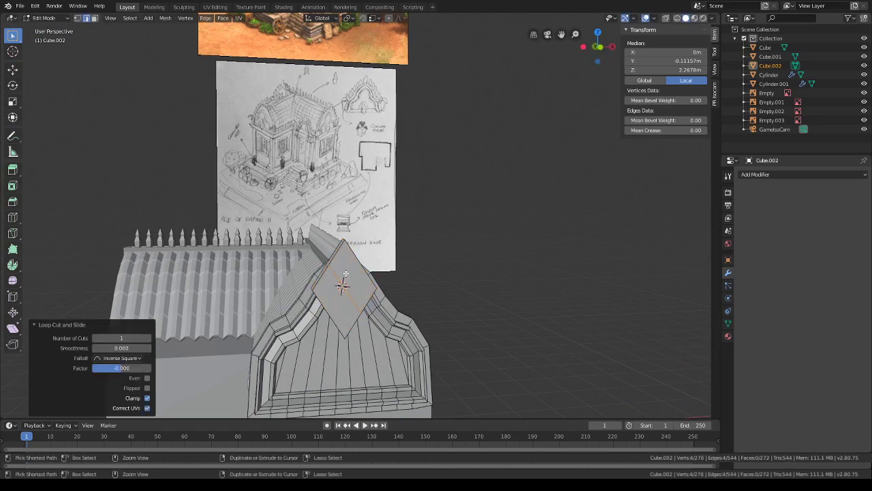
middle_click_drag(345, 273, 359, 239)
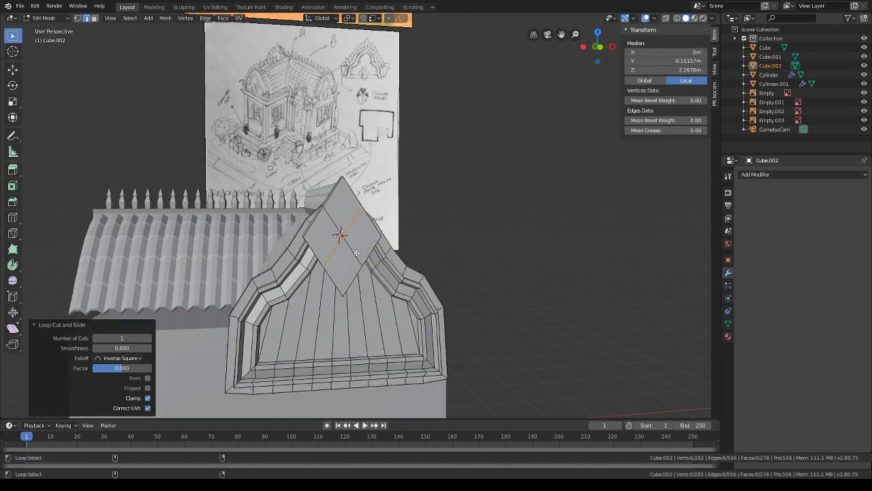
- Select both centre loops of the diamond and scale them to 1.192 along X and Z, keeping Y fixed
left_click(357, 253, "alt")
key("s")
key("shift+z")
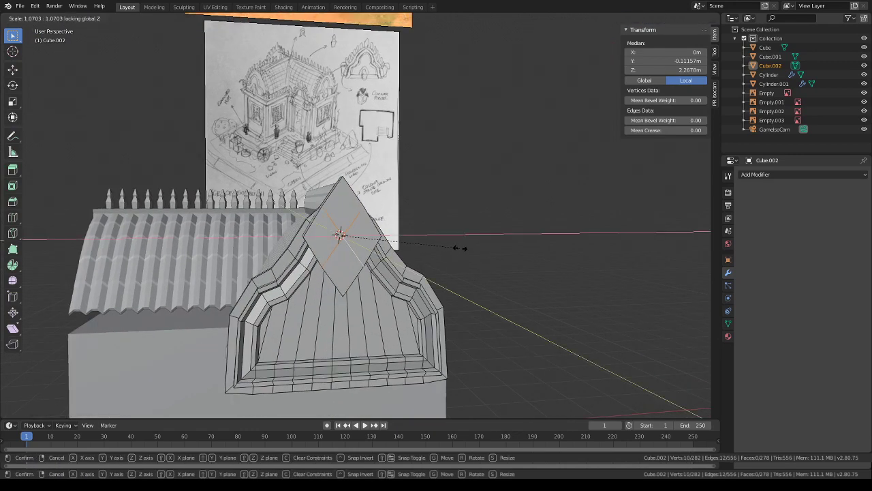
left_click(460, 249)
middle_click_drag(469, 249, 424, 218)
key("s")
key("shift+y")
left_click(502, 253)
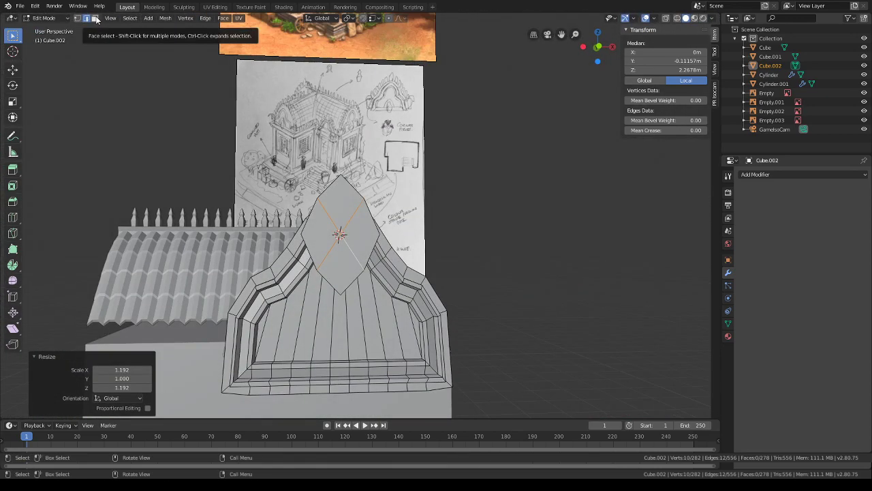
- Select the diamond's four front faces in face mode and scale them to 0.935
key("alt+a")
mouse_move(327, 221)
middle_mouse_down()
mouse_move(365, 255)
mouse_move(430, 257)
mouse_move(362, 101)
middle_mouse_up()
middle_click_drag(460, 203, 448, 105, "shift")
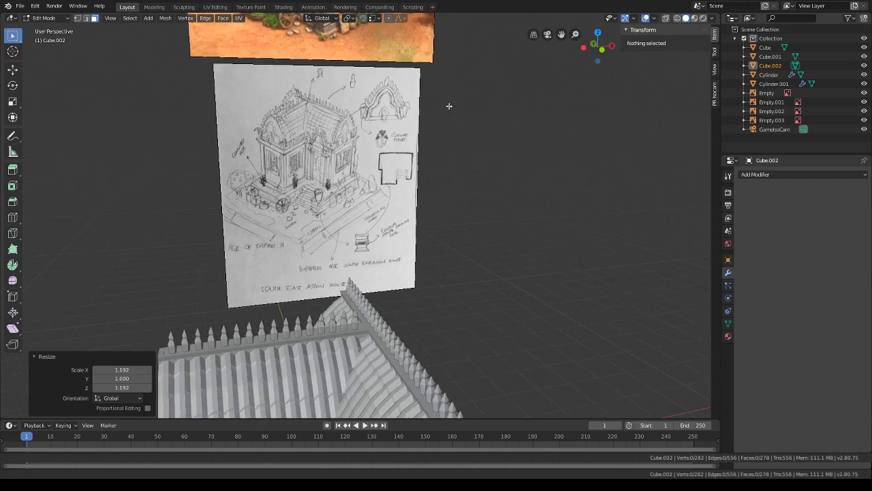
middle_click_drag(436, 358, 421, 196, "shift")
left_click_drag(433, 188, 409, 157)
key("s")
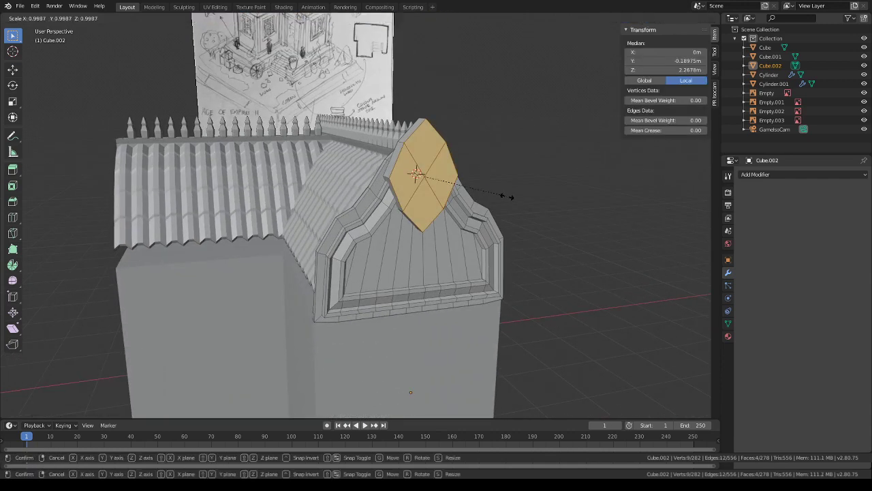
left_click(501, 194)
- Inset the diamond's front faces about 0.044 m, extrude them outward 0.0743 m and scale them to 0.851
key("i")
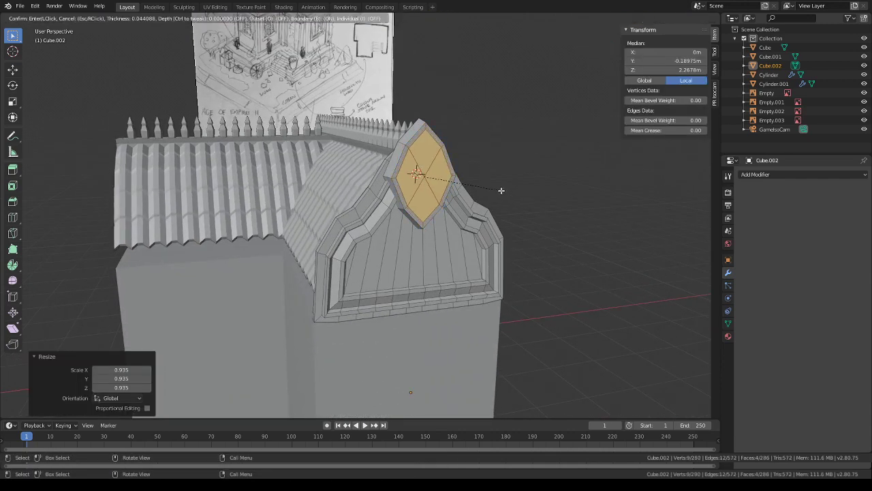
left_click(501, 191)
key("e")
left_click(502, 192)
key("s")
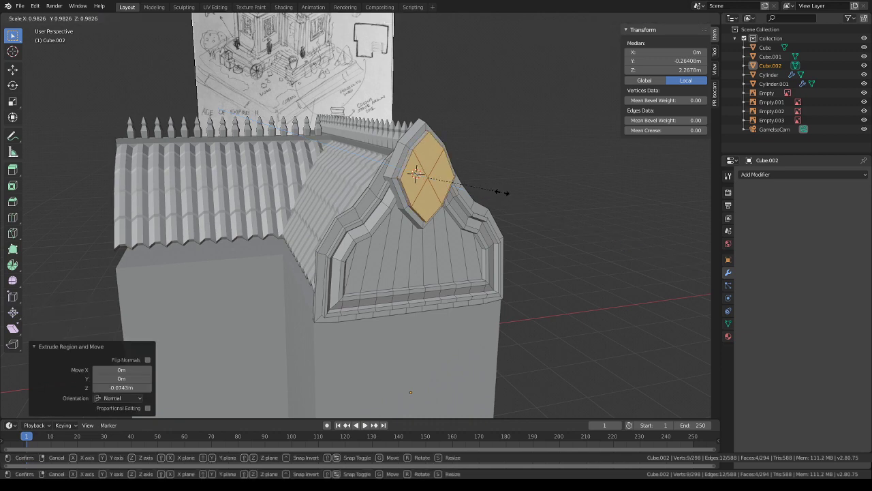
left_click(492, 190)
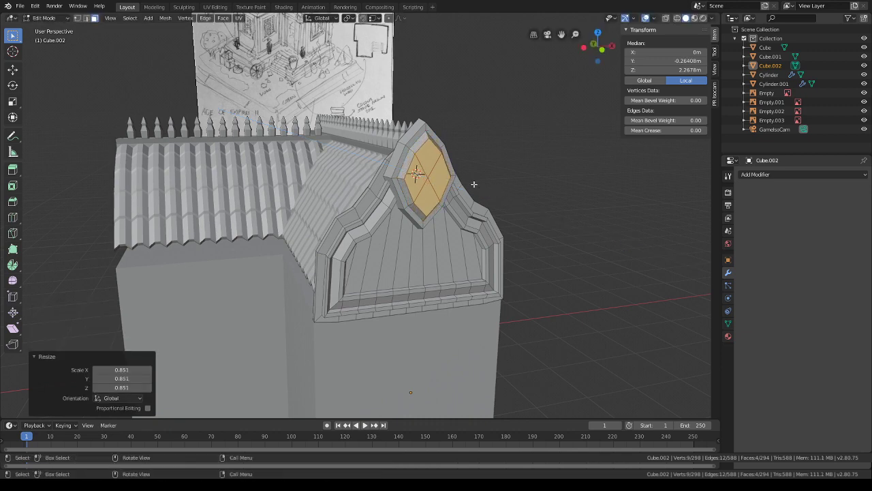
- Inset the raised diamond faces 0.0177 m, extrude them inward about 0.036 m and rescale the recessed faces
key("i")
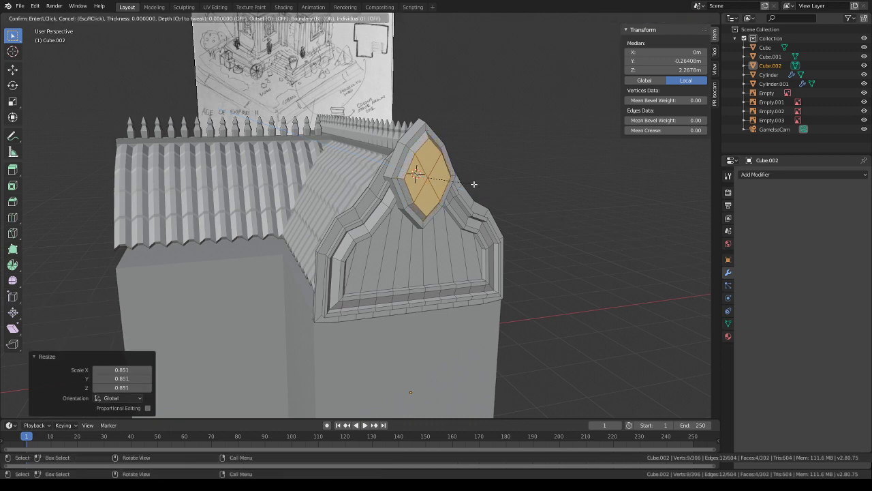
left_click(471, 181)
key("e")
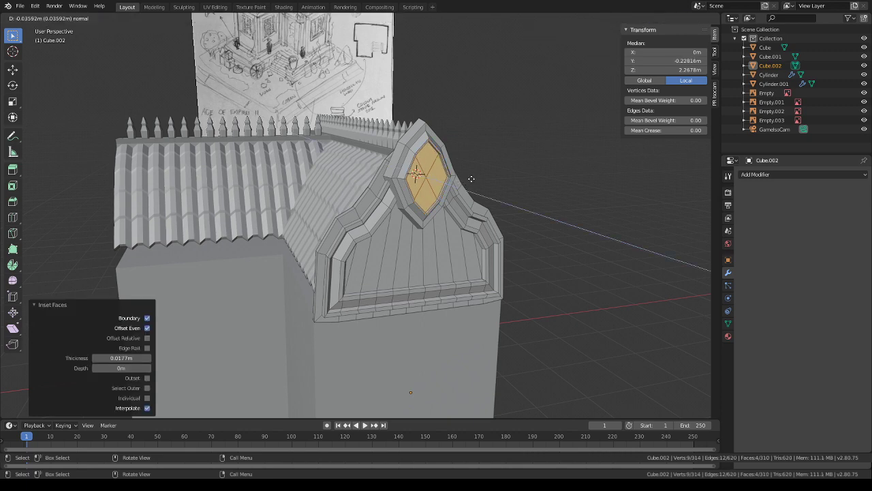
left_click(471, 178)
key("s")
left_click(478, 174)
- Lower the whole linked diamond ornament to local Z 1.2949 m on the gable and scale it to 0.861
key("l")
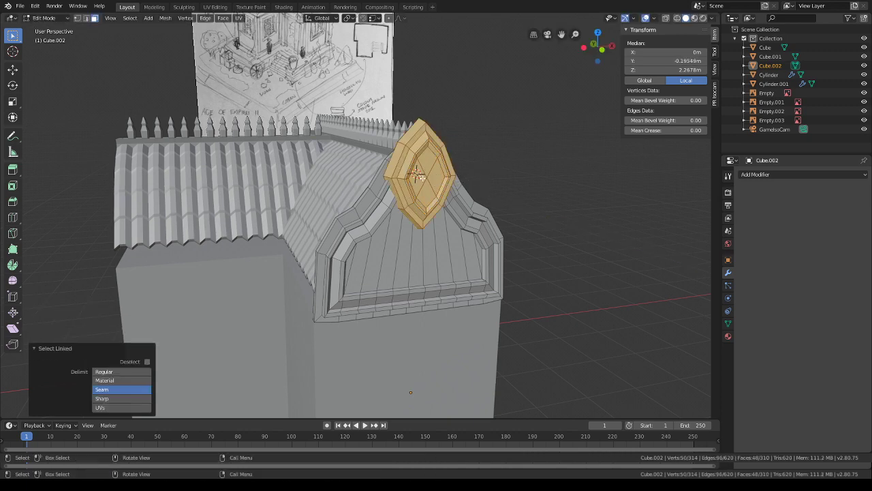
mouse_move(467, 187)
middle_mouse_down()
mouse_move(487, 180)
mouse_move(461, 179)
mouse_move(438, 201)
mouse_move(475, 200)
middle_mouse_up()
key("g")
key("z")
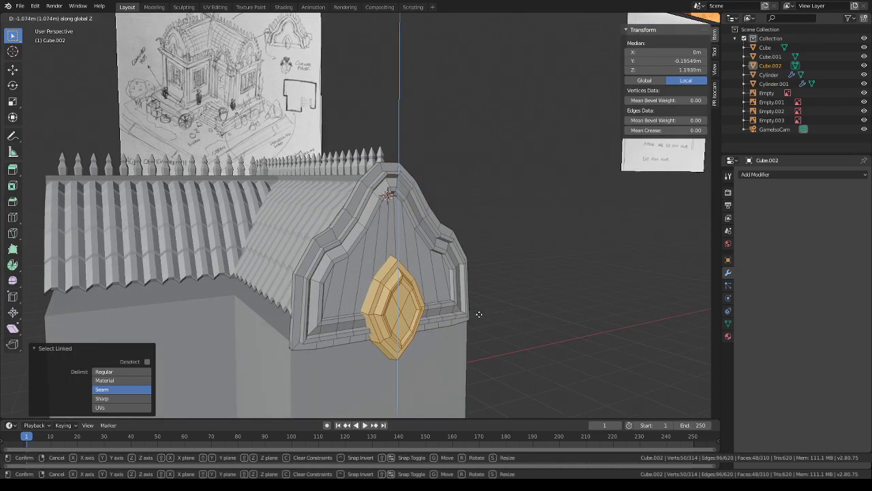
left_click(479, 313)
middle_click_drag(479, 314, 430, 283)
key("z")
left_click(379, 299)
key("s")
left_click(459, 300)
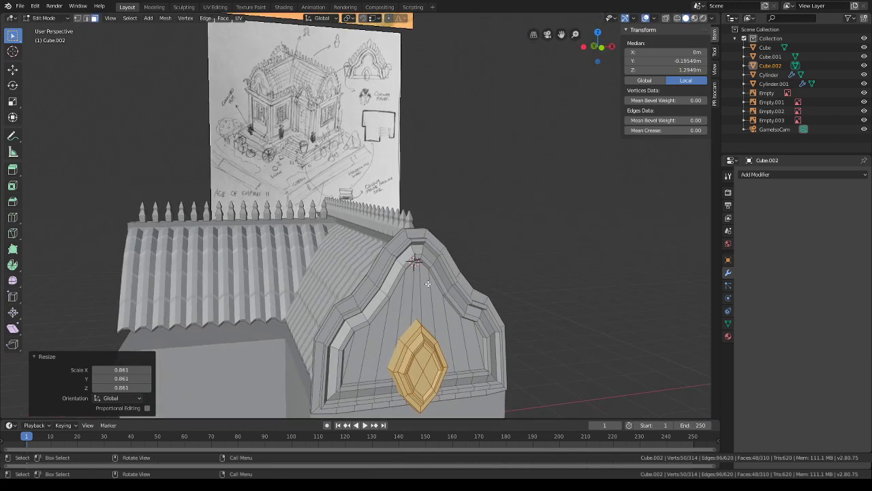
- Select the two slanted faces on the inner recess's opposite sides and scale them to about 0.83 along X
middle_click_drag(423, 283, 393, 211)
scroll(408, 280, "down", 2)
mouse_move(341, 222)
middle_mouse_down()
mouse_move(421, 261)
mouse_move(336, 225)
mouse_move(338, 233)
mouse_move(336, 209)
middle_mouse_up()
scroll(336, 225, "up", 4)
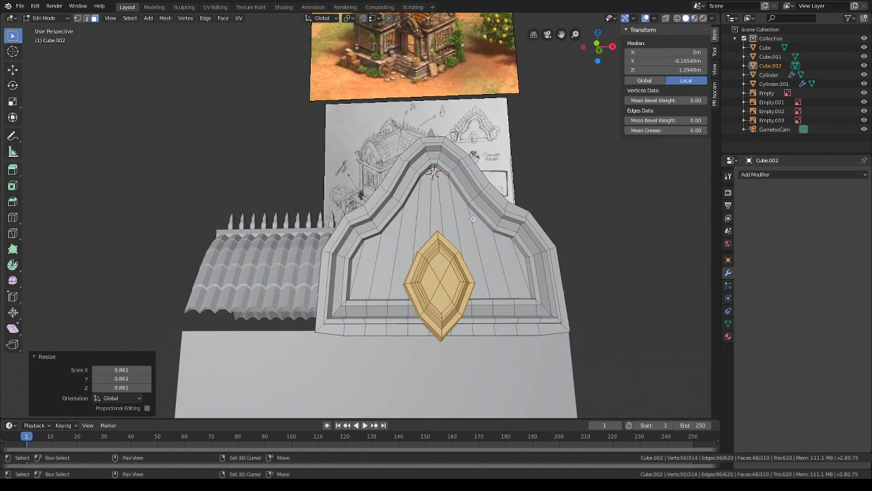
left_click(479, 213, "shift")
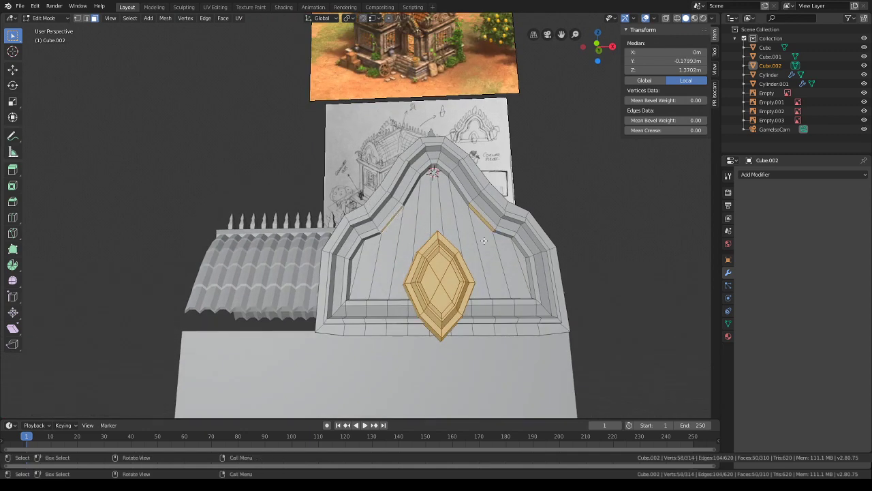
left_click(481, 216, "alt")
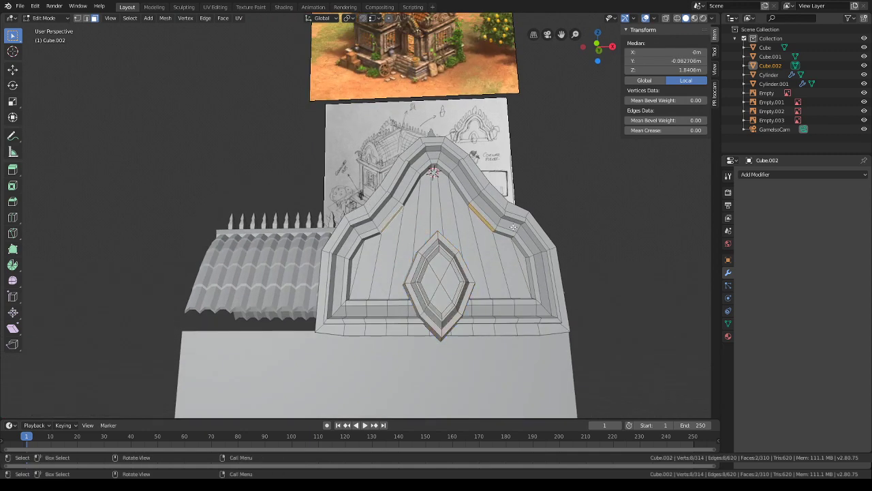
key("s")
key("y")
key("x")
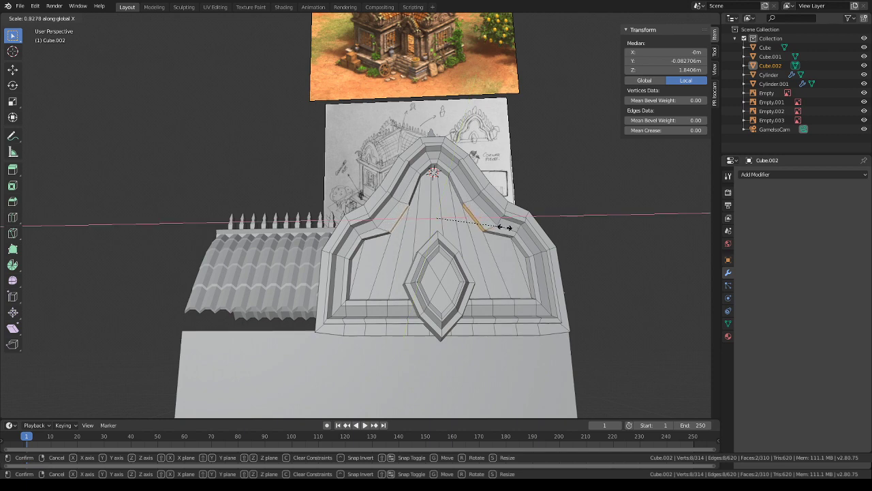
left_click(505, 227)
- Spread the two slanted recess faces apart again by scaling them 1.101 along X
middle_click_drag(504, 227, 519, 281)
key("s")
key("x")
left_click(506, 259)
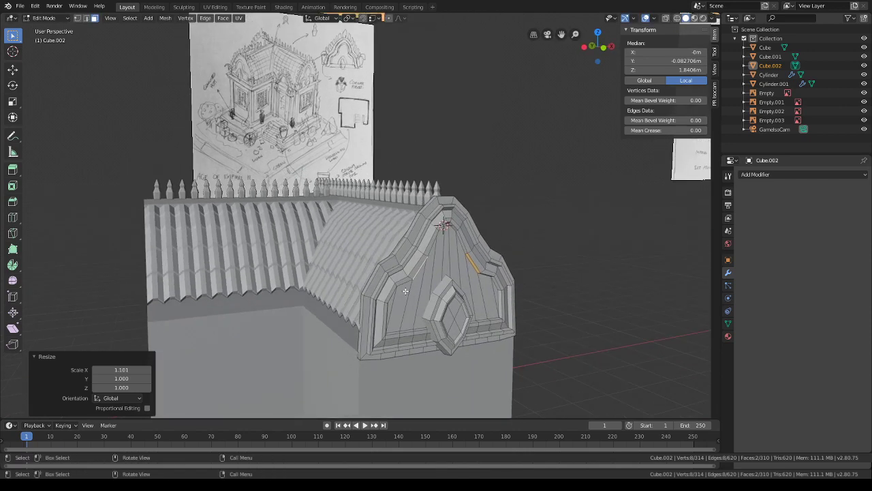
middle_click_drag(460, 213, 405, 259)
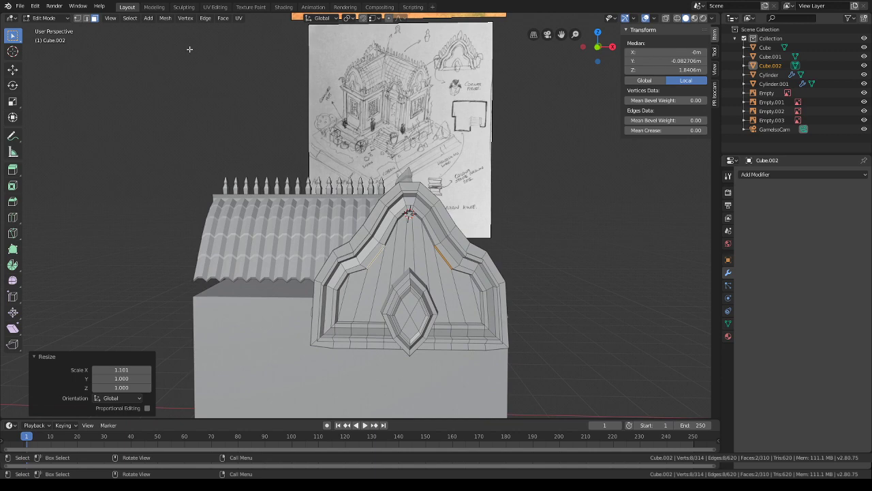
middle_click_drag(359, 231, 351, 210)
scroll(354, 215, "up", 3)
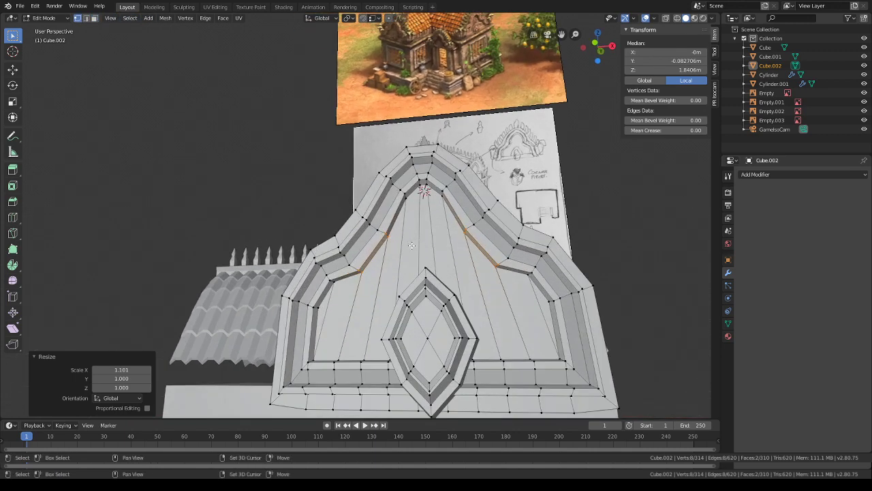
key("b")
left_click_drag(459, 226, 457, 229)
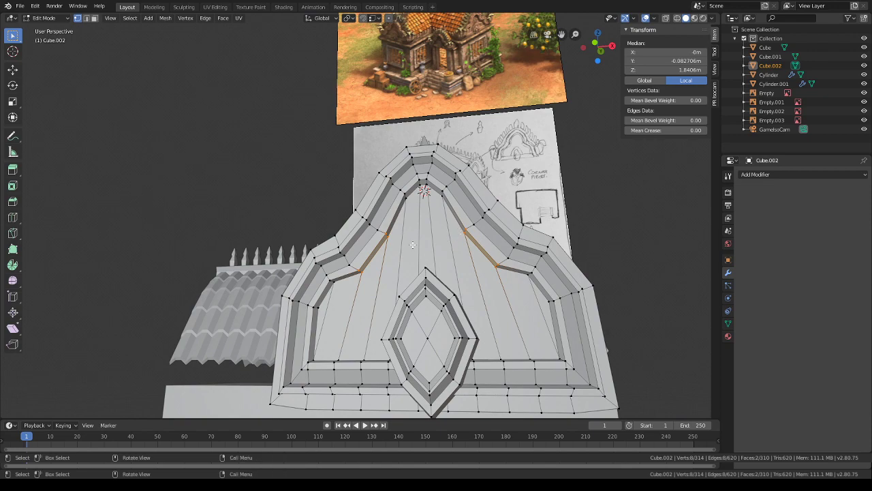
middle_click_drag(413, 246, 406, 257)
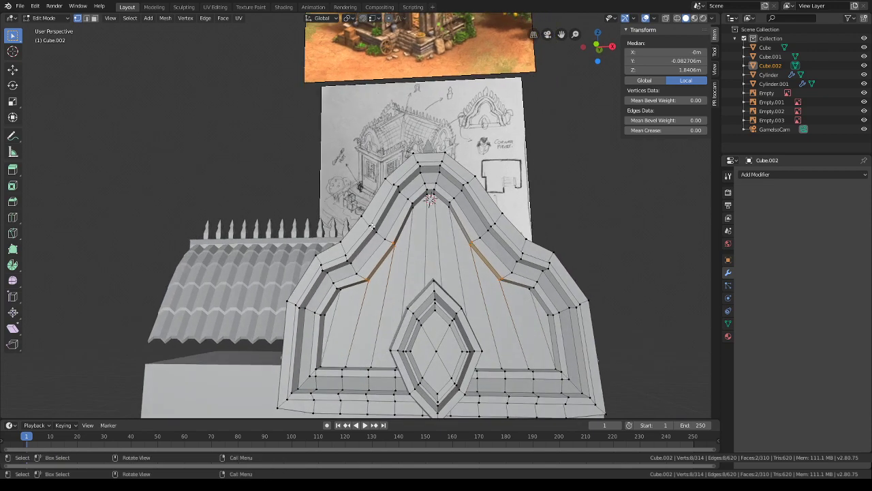
left_click(408, 247, "alt")
middle_click_drag(413, 263, 433, 272)
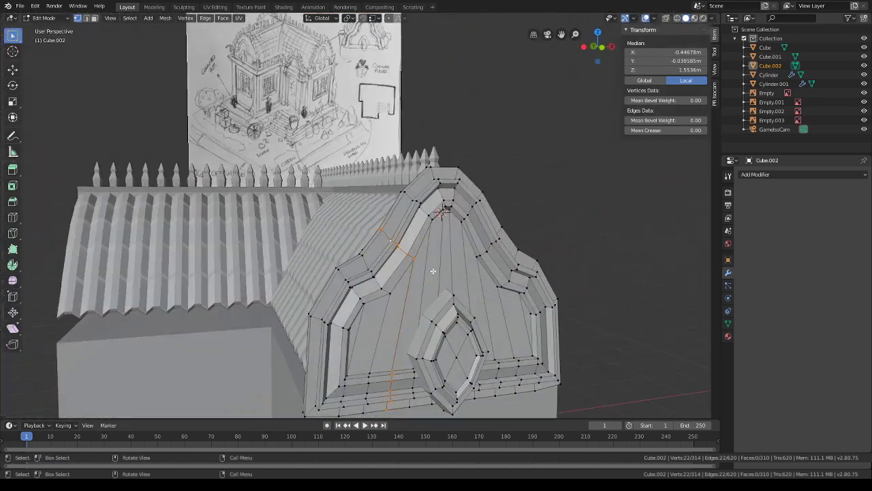
key("alt+a")
- In wireframe, select the upper frame vertices above the shoulders on both sides of the gable and spread them slightly apart along X
left_click(678, 18)
middle_click_drag(320, 249, 384, 251)
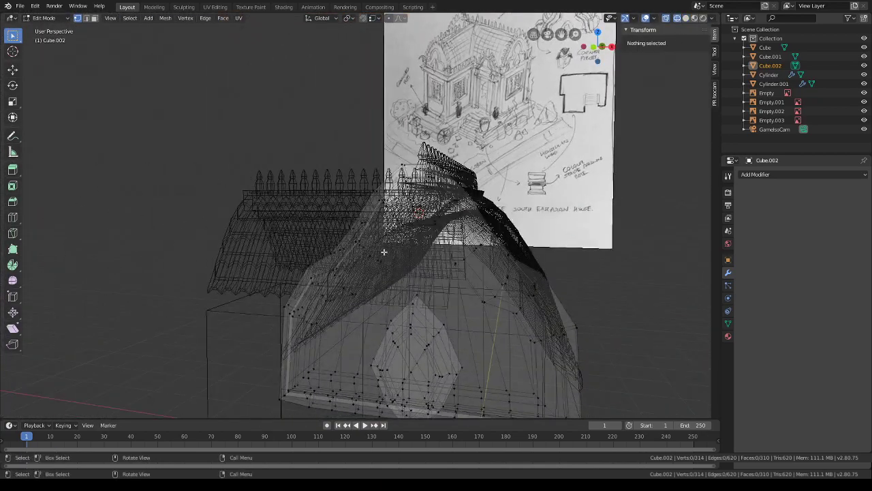
left_click_drag(384, 270, 348, 221)
middle_click_drag(481, 264, 503, 271)
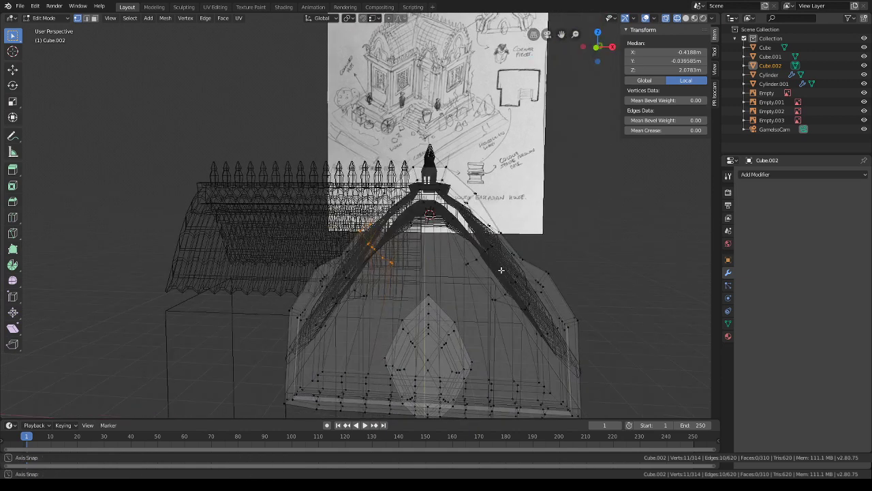
left_click_drag(503, 271, 468, 212, "shift")
key("s")
key("x")
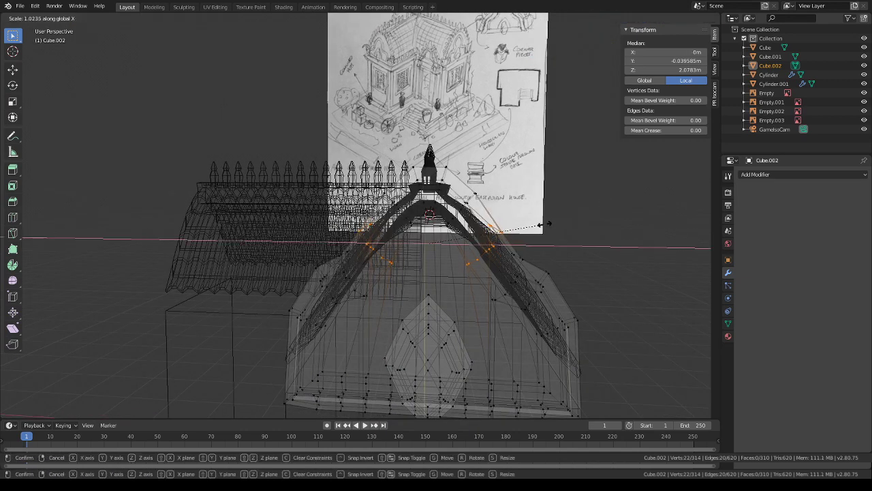
left_click(551, 224)
- Raise the selected frame vertices on both sides along Z by 0.0276 m and by a further 0.0563 m
key("g")
key("z")
left_click(555, 219)
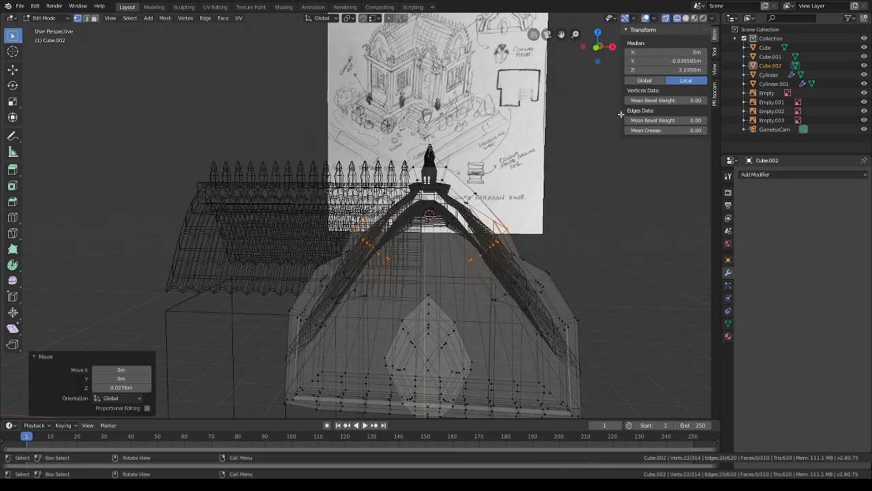
left_click(687, 19)
scroll(518, 228, "down", 1)
middle_click_drag(518, 229, 534, 240)
key("g")
key("z")
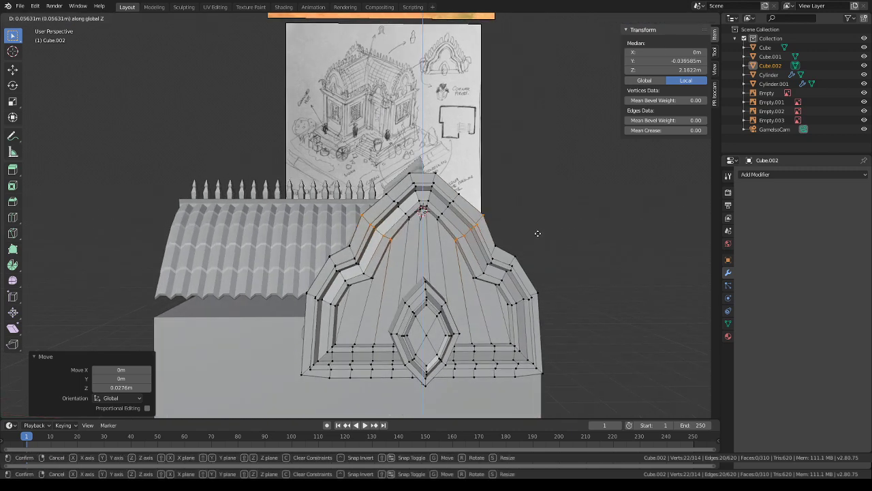
left_click(538, 234)
scroll(539, 233, "down", 1)
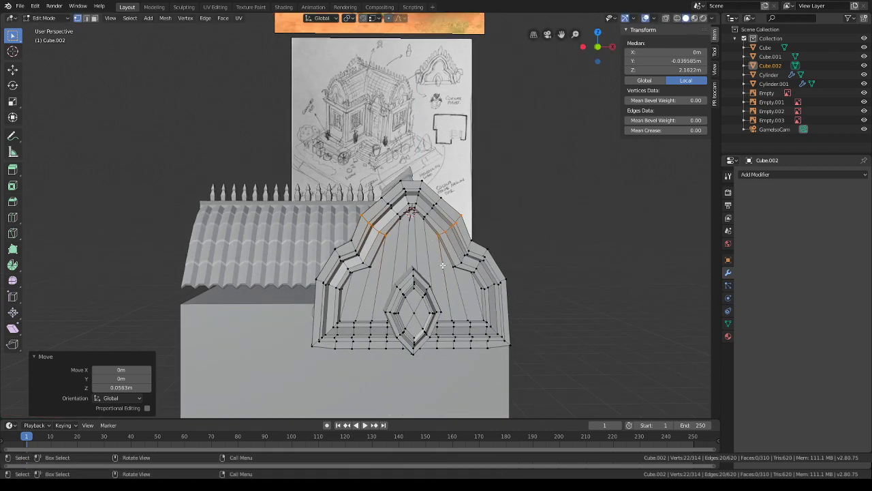
key("ctrl+r")
left_click(385, 250)
left_click(385, 249)
key("ctrl+z")
- Insert one centred edge loop on each side of the gable, crossing the frame just above the shoulder
key("ctrl+r")
left_click(366, 251)
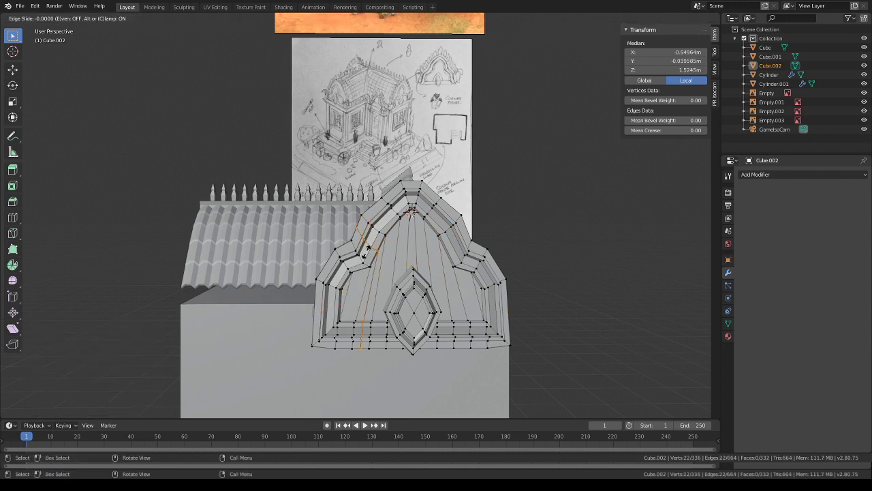
left_click(366, 252)
key("ctrl+r")
left_click(447, 250)
left_click(446, 250)
- Select only the upper frame vertices of both new loops in wireframe and scale them inward to about 0.87 along X
middle_click_drag(489, 256, 445, 223, "shift")
scroll(444, 224, "up", 2)
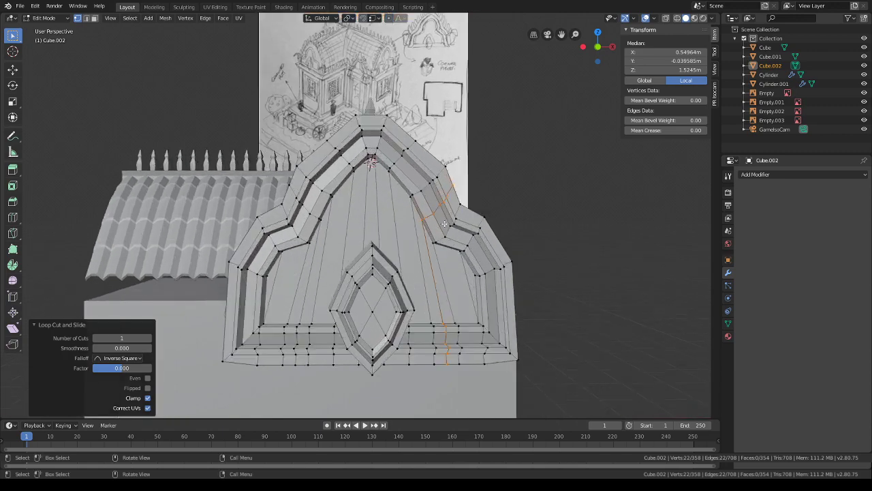
left_click(677, 17)
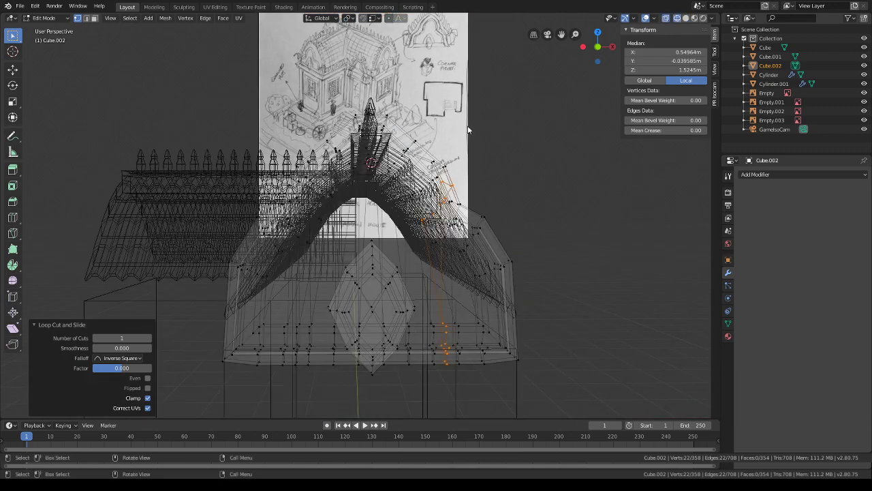
mouse_move(336, 191)
middle_mouse_down()
mouse_move(359, 200)
mouse_move(351, 235)
middle_mouse_up()
left_click_drag(350, 235, 319, 211)
middle_click_drag(319, 211, 321, 218)
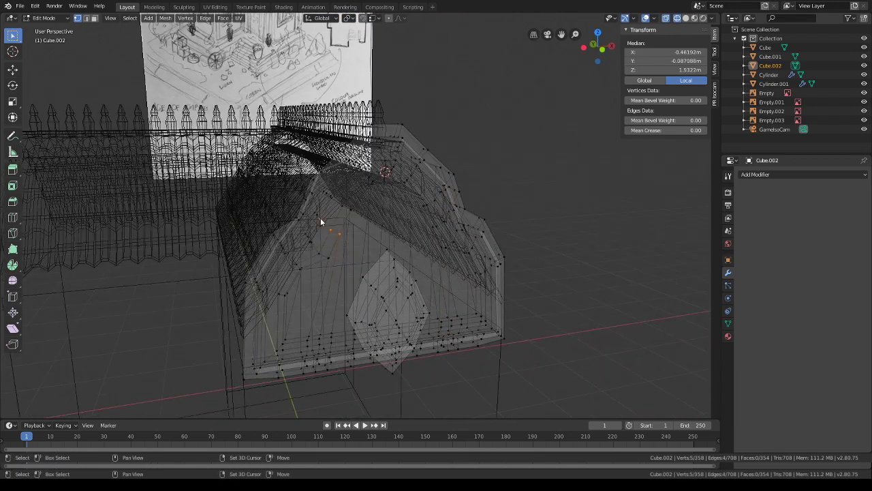
left_click(306, 200, "shift")
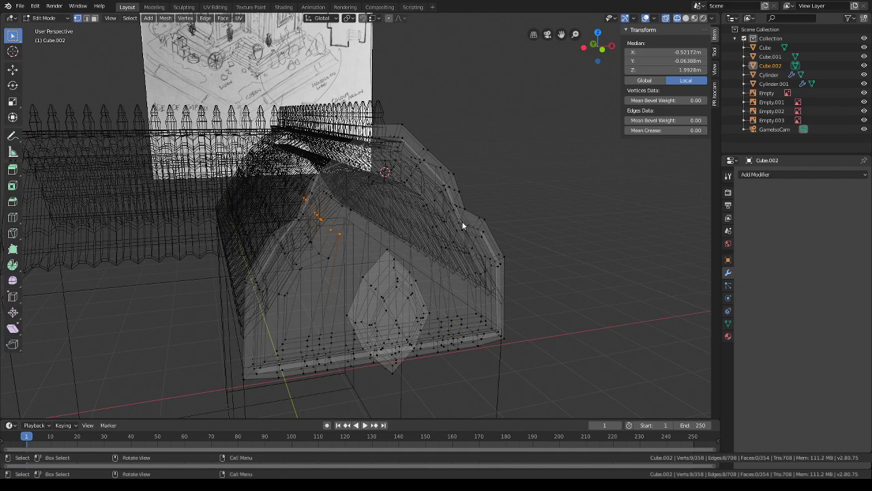
middle_click_drag(464, 226, 428, 217)
left_click_drag(407, 232, 435, 211, "shift")
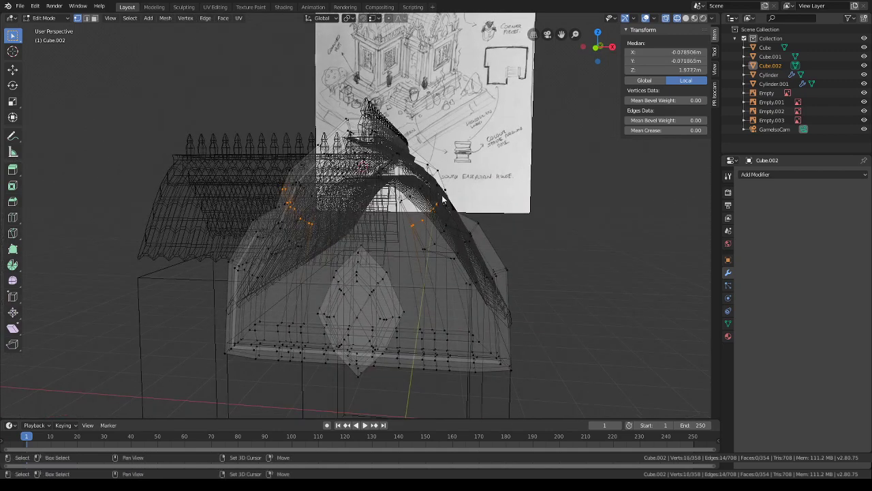
left_click(444, 198, "shift")
middle_click_drag(443, 198, 381, 198)
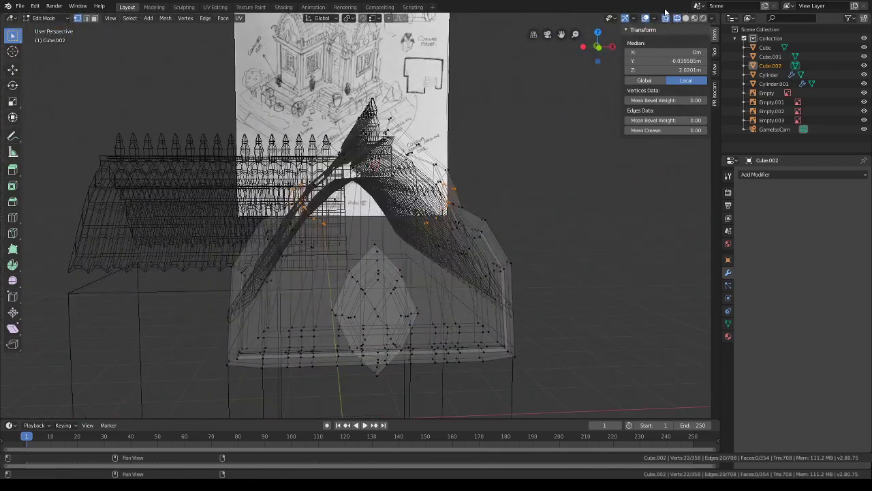
left_click(684, 19)
key("s")
key("x")
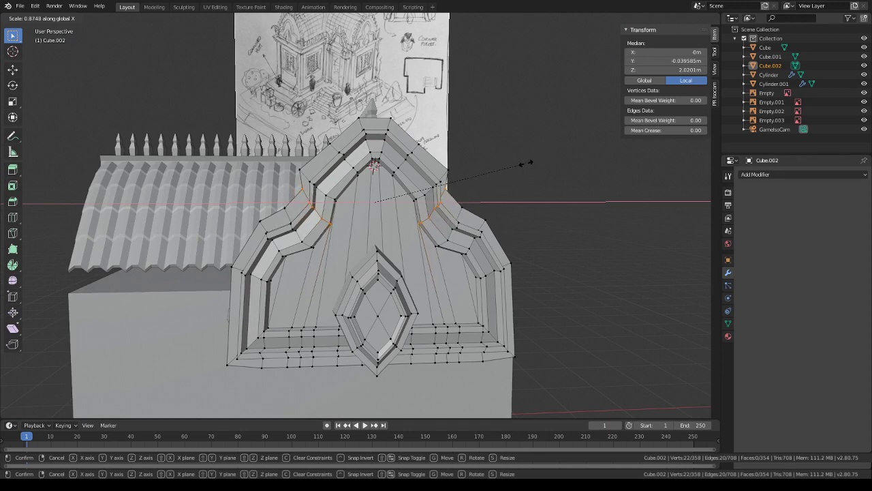
left_click(528, 163)
key("alt+a")
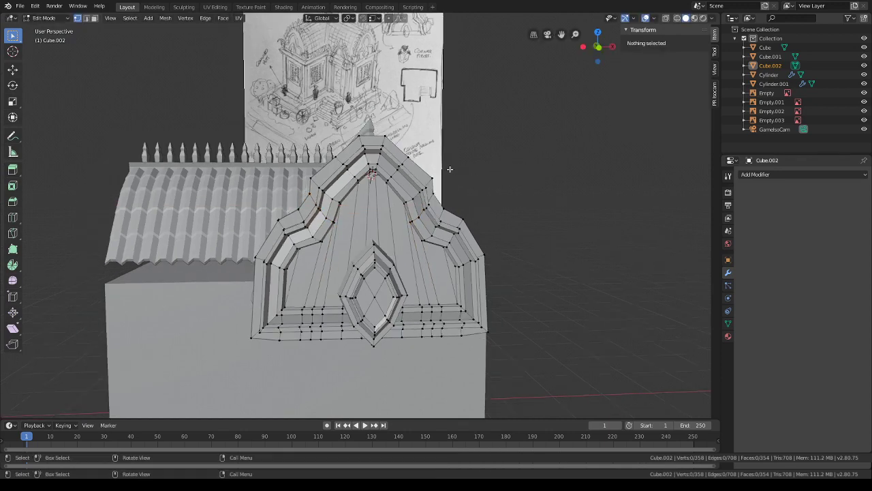
- Select the matching outer frame corners on both sides of the gable and adjust their height along Z, ending with a 0.045 m lowering
mouse_move(535, 163)
middle_mouse_down()
mouse_move(504, 178)
mouse_move(524, 183)
mouse_move(402, 187)
mouse_move(467, 189)
mouse_move(304, 167)
mouse_move(436, 178)
mouse_move(341, 168)
mouse_move(511, 210)
mouse_move(551, 202)
mouse_move(464, 234)
mouse_move(432, 221)
mouse_move(491, 236)
mouse_move(439, 226)
mouse_move(451, 225)
mouse_move(437, 225)
mouse_move(417, 190)
mouse_move(341, 176)
middle_mouse_up()
left_click(448, 179)
left_click(304, 166, "shift")
key("g")
key("z")
left_click(307, 161)
scroll(451, 225, "up", 5)
key("g")
key("z")
left_click(459, 188)
scroll(459, 189, "down", 4)
mouse_move(402, 187)
middle_mouse_down()
mouse_move(379, 199)
mouse_move(430, 139)
middle_mouse_up()
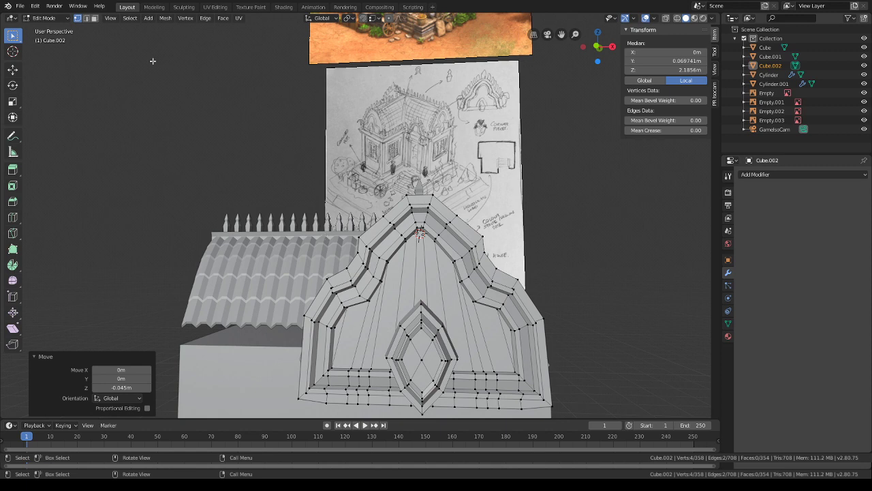
- Add a 2 m cube at the 3D cursor within the gable mesh and raise it 0.588 m along Z
left_click(97, 19)
middle_click_drag(372, 174, 384, 240, "shift")
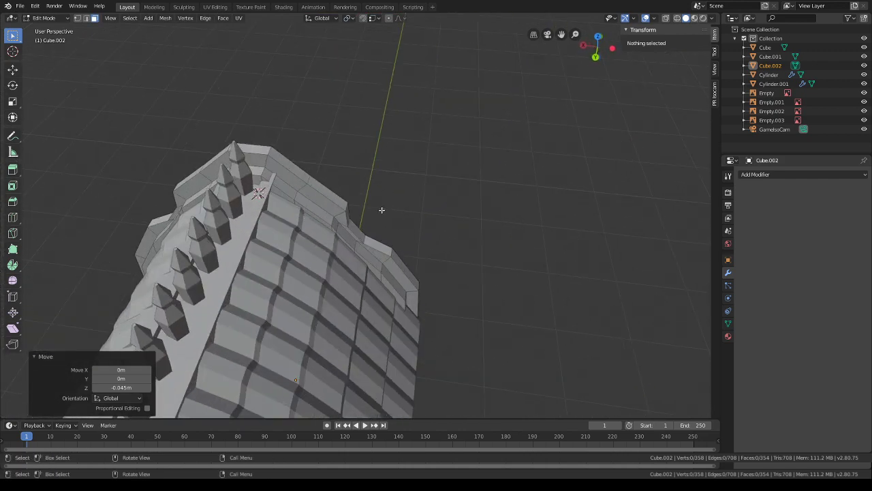
middle_click_drag(382, 210, 440, 204)
key("shift+a")
left_click(441, 204)
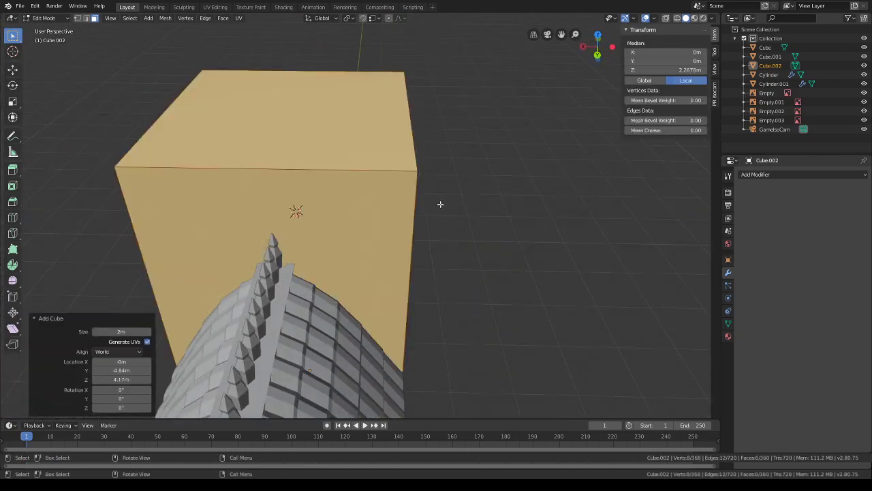
scroll(440, 204, "down", 3)
middle_click_drag(481, 225, 398, 213)
key("g")
key("z")
left_click(495, 178)
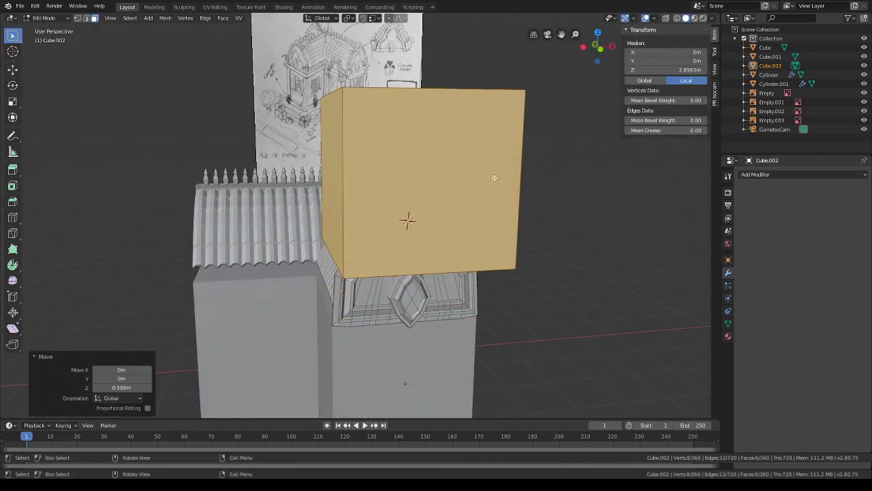
- Narrow the cube into a tall block by scaling it down along Y and to 0.333 along X
key("s")
key("y")
left_click(462, 182)
middle_click_drag(461, 182, 552, 195)
key("s")
key("x")
left_click(393, 165)
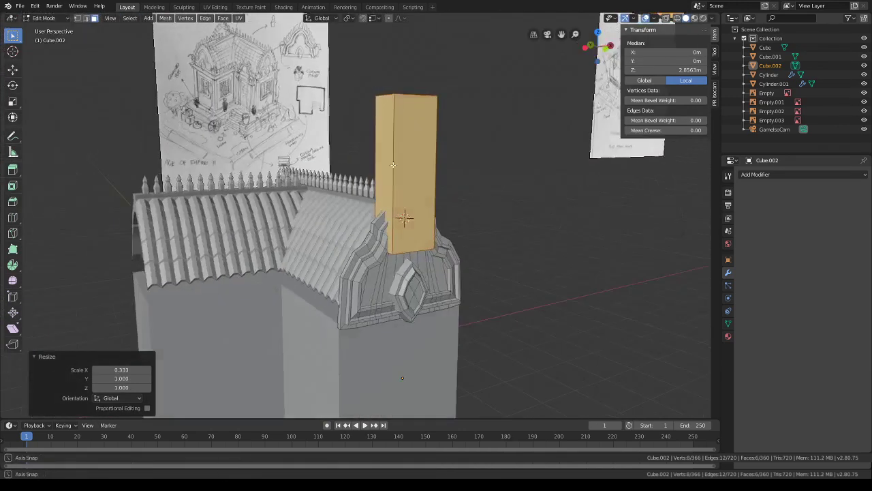
- Shrink the block uniformly in three passes, to about 0.45, 0.512 and 0.789
middle_click_drag(393, 165, 457, 201)
key("s")
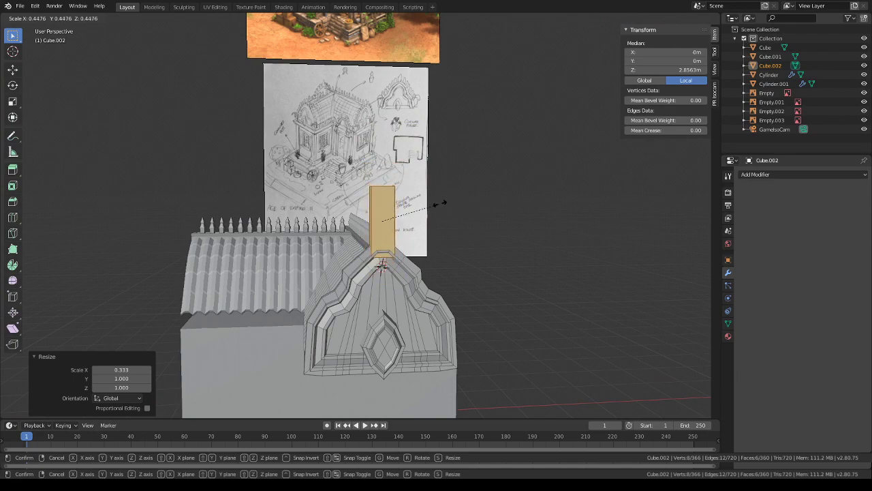
left_click(440, 203)
scroll(408, 224, "up", 2)
key("s")
left_click(445, 227)
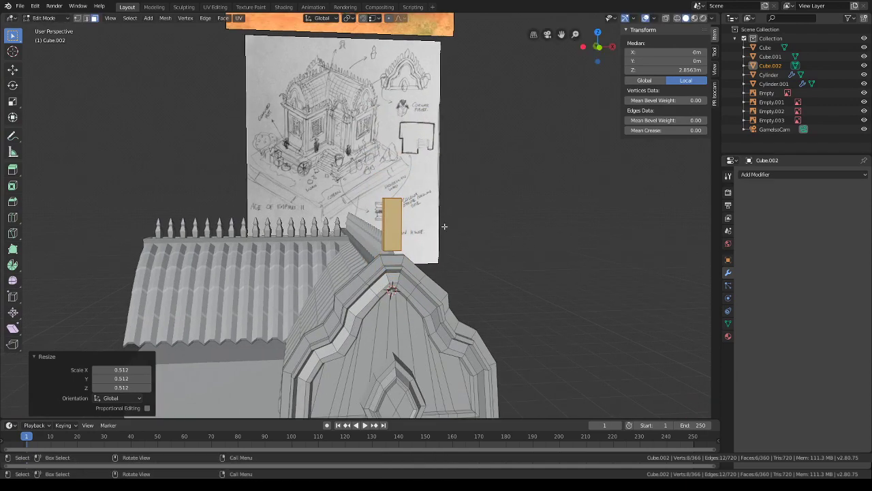
middle_click_drag(445, 226, 503, 228)
key("s")
left_click(470, 228)
- Move the block along Y to local 0.0543 m and lower it along Z onto the gable's peak
key("g")
key("y")
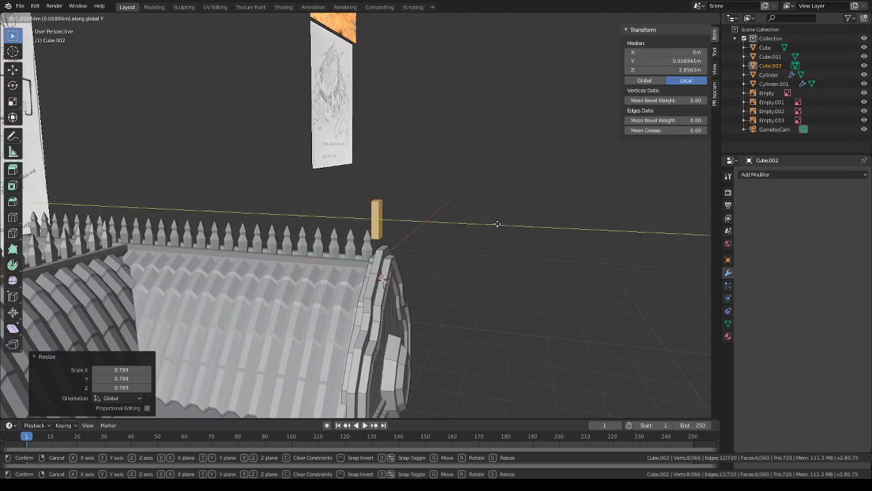
left_click(498, 224)
key("g")
key("z")
left_click(497, 237)
middle_click_drag(497, 237, 478, 231)
key("g")
key("z")
left_click(471, 249)
- Lower the block's top face by 0.097 m and widen it to 1.443 along X
left_click(384, 224)
key("g")
key("z")
left_click(454, 241)
key("s")
key("x")
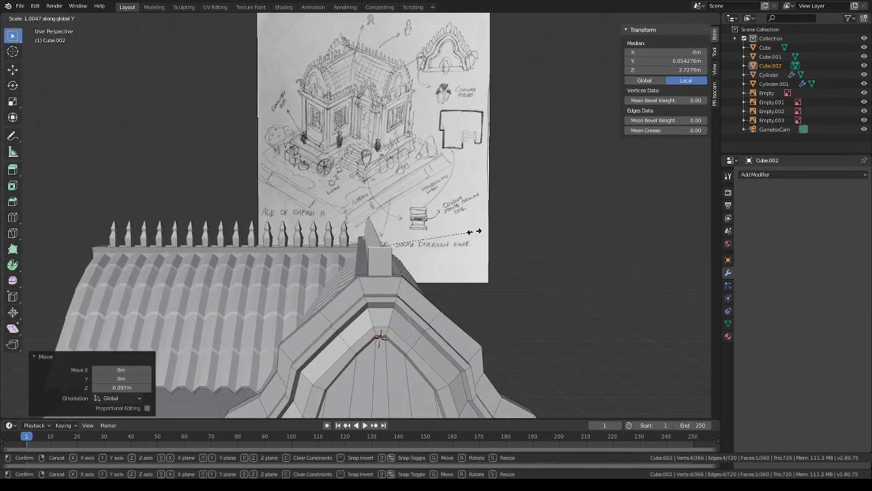
right_click(516, 234)
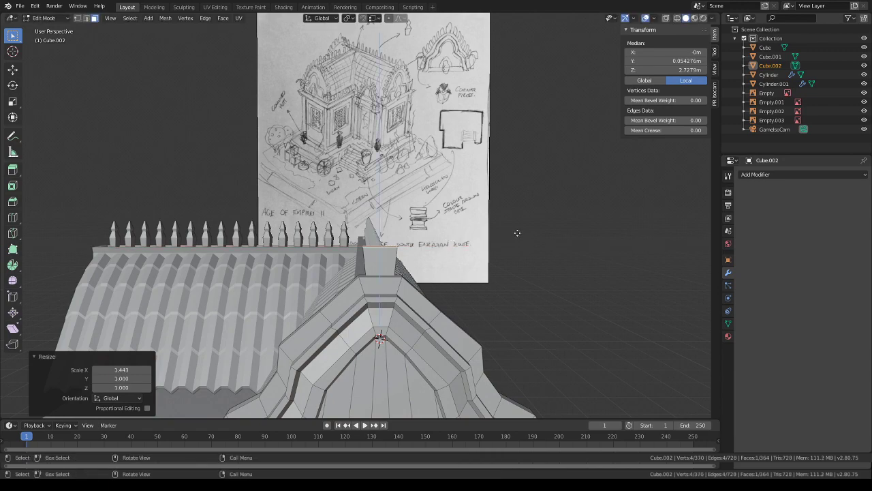
- Extrude the top face 0.216 m upward and scale it to 0.180 to form a spike tip
key("e")
left_click(524, 192)
key("s")
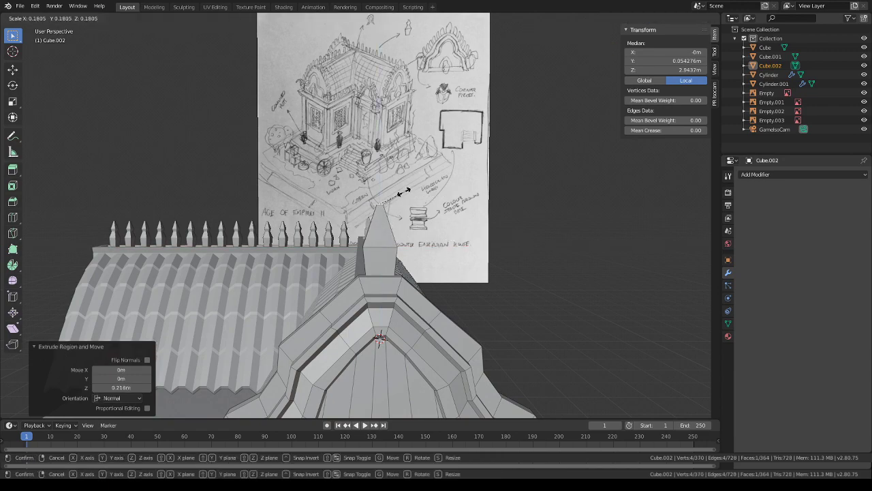
left_click(402, 193)
- Select the whole linked spike and duplicate it along X to local X -0.303 m beside the original
mouse_move(402, 194)
middle_mouse_down()
mouse_move(499, 223)
mouse_move(436, 216)
mouse_move(436, 167)
mouse_move(407, 192)
mouse_move(403, 244)
middle_mouse_up()
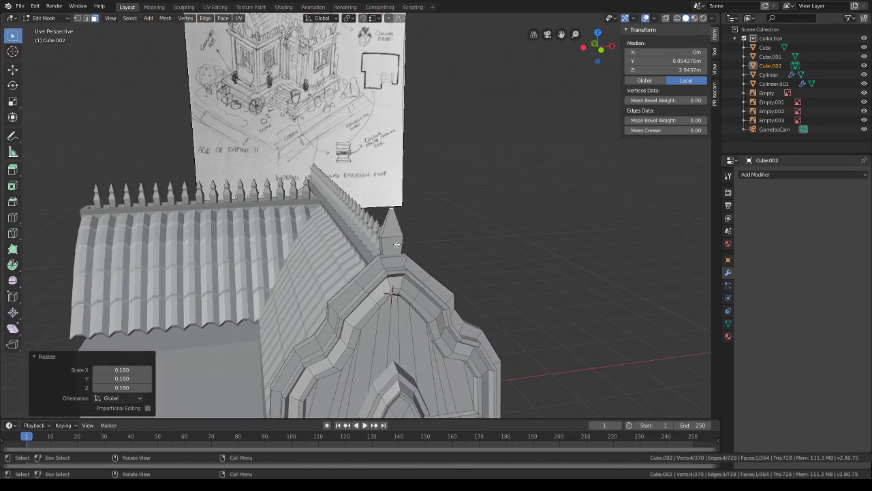
left_click(396, 244)
key("l")
middle_click_drag(473, 220, 371, 202)
key("shift+d")
key("x")
left_click(445, 235)
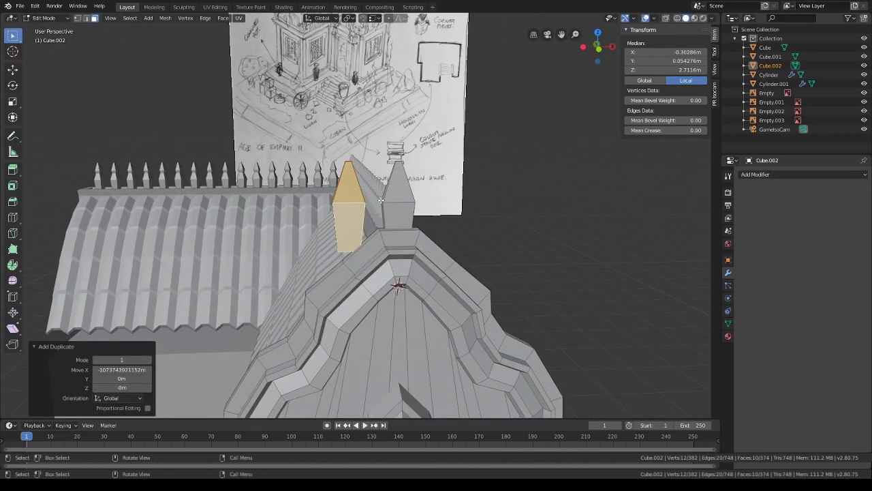
- Separate the duplicated spike into its own object, select it and enter Edit Mode on it
key("p")
left_click(348, 197)
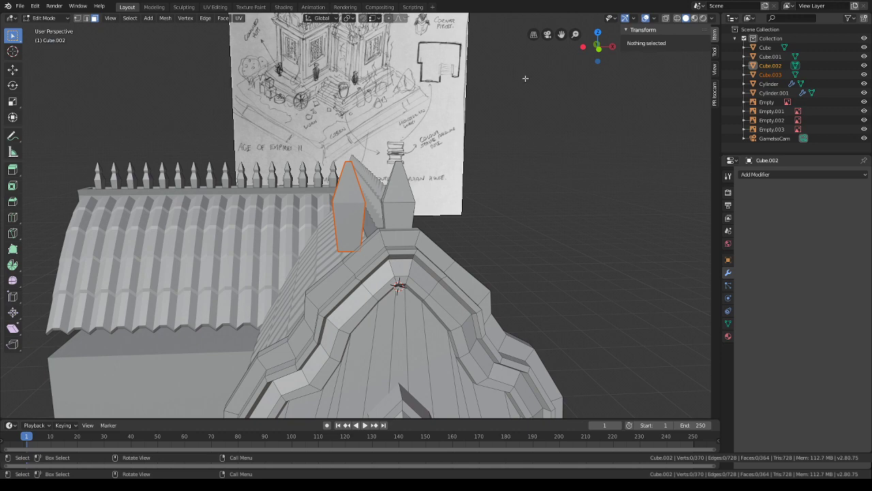
left_click(49, 18)
key("Tab")
left_click(360, 197)
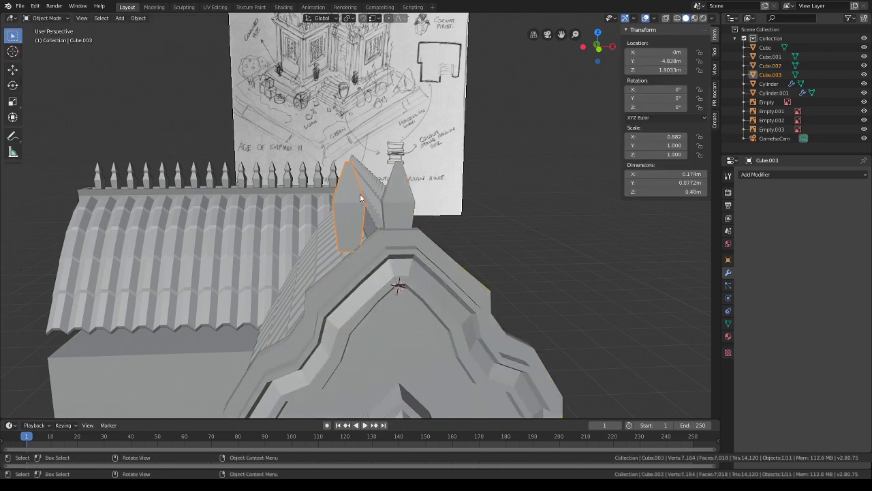
left_click(40, 18)
left_click(49, 35)
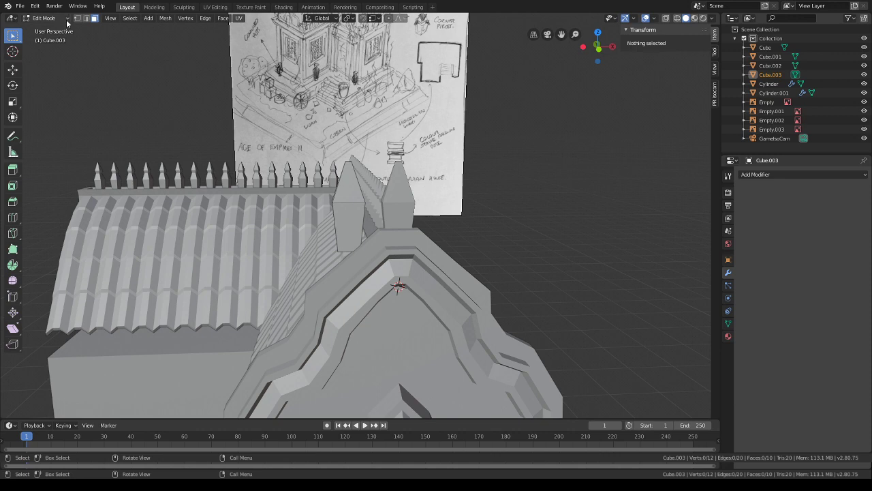
- Select the duplicated spike's middle edge loop and offset it to one side to make the shape asymmetric
left_click(350, 203, "alt")
key("y")
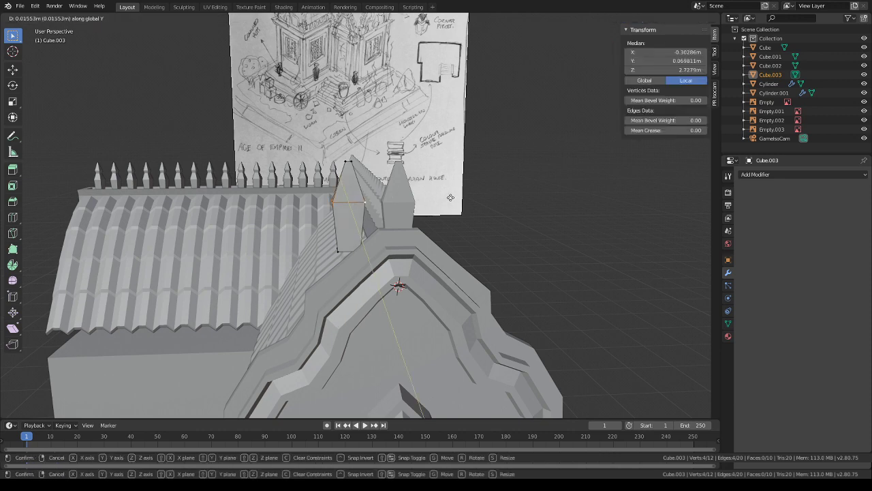
left_click(445, 197)
middle_click_drag(446, 197, 463, 267)
left_click_drag(326, 260, 376, 284)
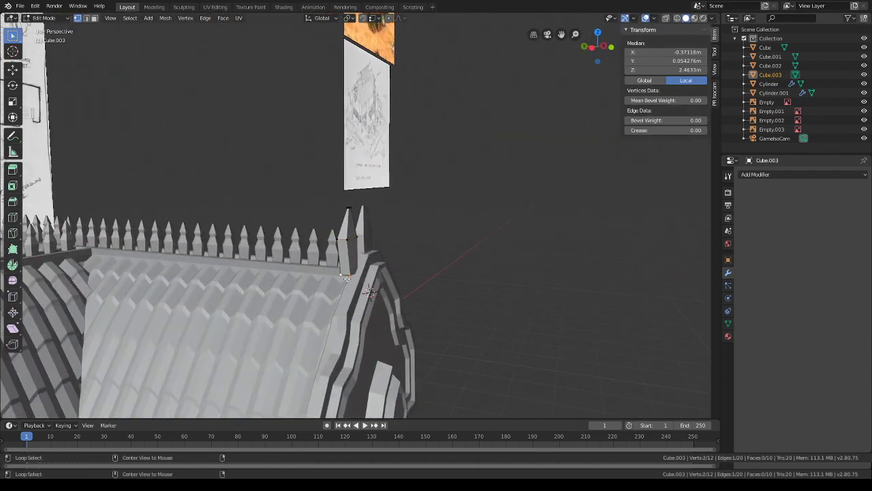
middle_click_drag(477, 272, 382, 273)
key("g")
key("x")
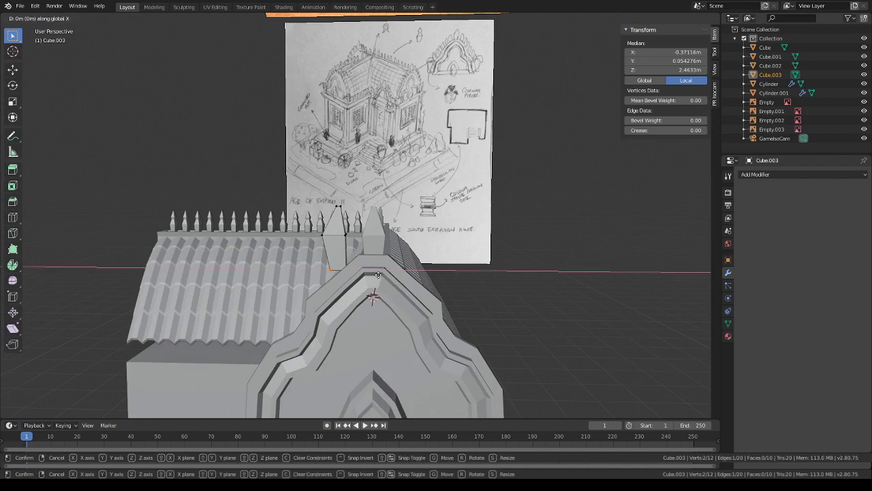
right_click(382, 276)
- Move the duplicated spike's bottom face 0.0417 m along X and rotate it -28.2° about Y
key("ctrl+shift+z")
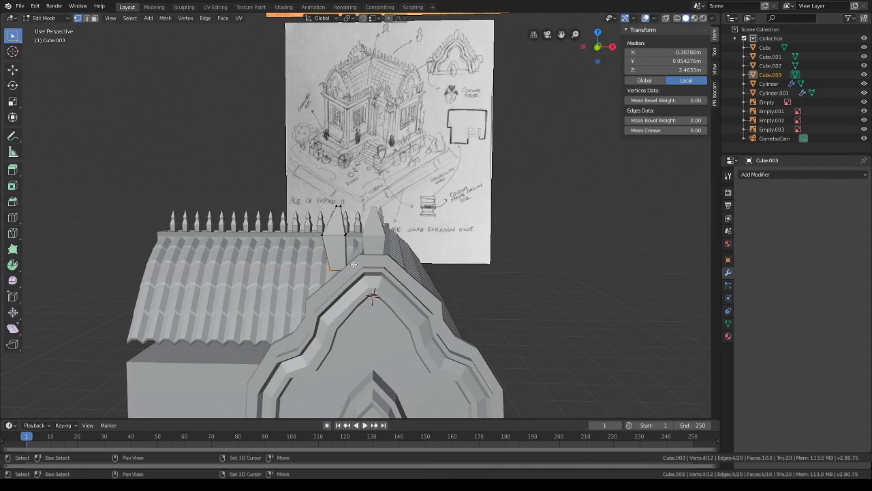
key("g")
key("x")
left_click(400, 271)
key("r")
key("y")
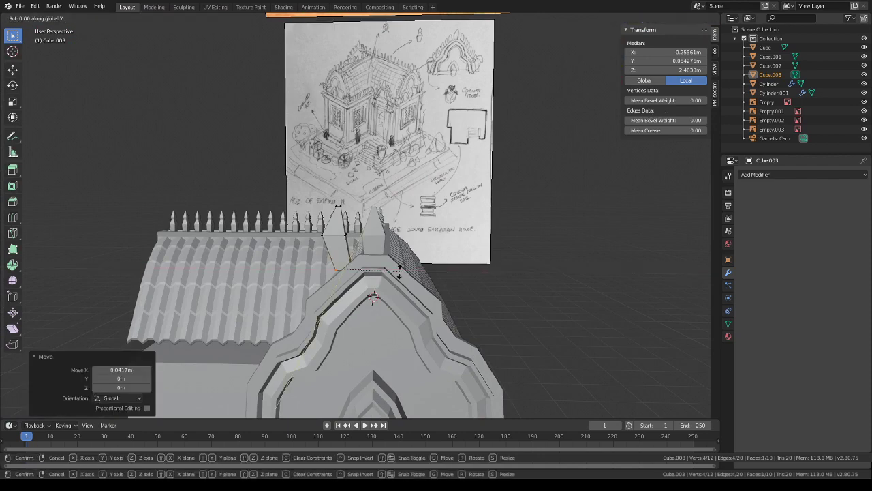
left_click(401, 260)
middle_click_drag(401, 260, 396, 244)
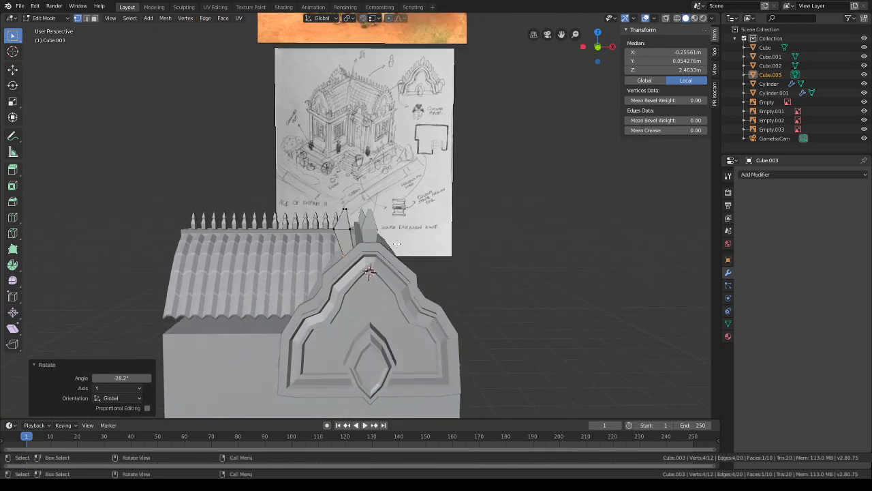
- Return to Object Mode, narrow the spike to 0.882 along X and lower it 0.0781 m along Z
left_click(60, 18)
left_click(59, 30)
key("g")
mouse_move(327, 190)
middle_mouse_down()
mouse_move(398, 189)
mouse_move(453, 213)
mouse_move(426, 239)
mouse_move(374, 245)
mouse_move(477, 256)
mouse_move(470, 260)
middle_mouse_up()
key("z")
left_click(397, 197)
scroll(427, 239, "up", 4)
key("g")
key("z")
left_click(423, 252)
key("s")
key("y")
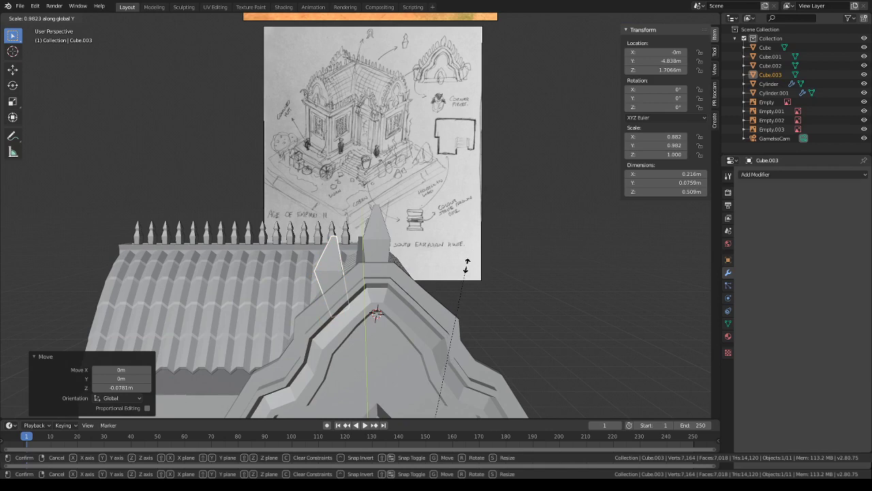
left_click(442, 297)
- Move the angled spike 0.0572 m along X toward the gable's peak
key("g")
key("y")
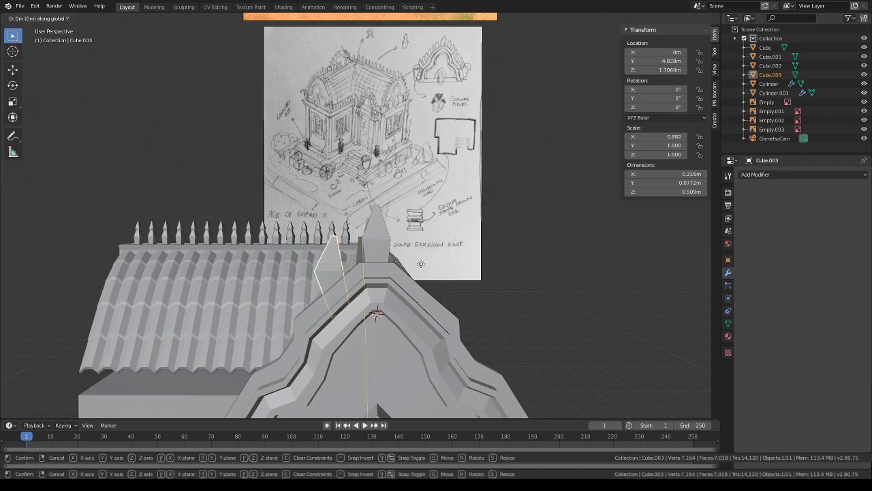
left_click(430, 264)
scroll(426, 269, "down", 3)
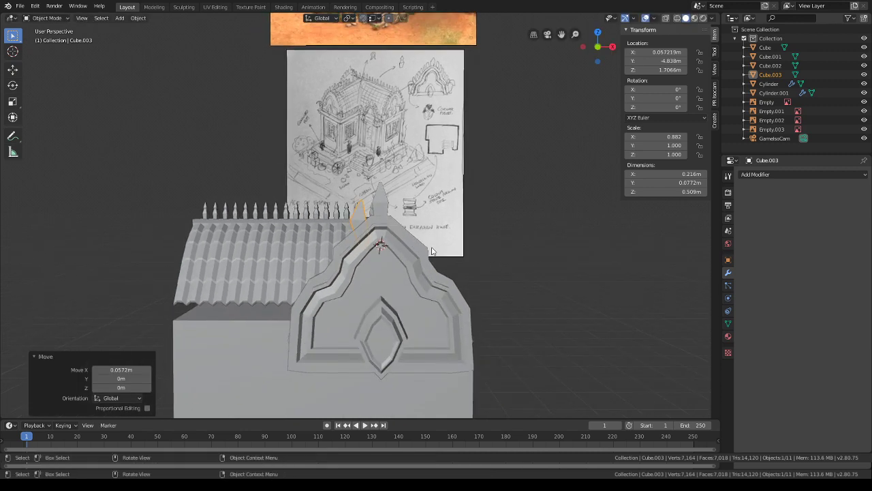
- Raise the angled spike to Z 1.7418 m and shift it 0.0108 m further along X
key("g")
key("z")
left_click(433, 244)
mouse_move(472, 253)
middle_mouse_down()
mouse_move(436, 263)
mouse_move(438, 242)
mouse_move(486, 259)
mouse_move(508, 247)
mouse_move(434, 241)
mouse_move(417, 206)
middle_mouse_up()
key("g")
key("x")
left_click(438, 265)
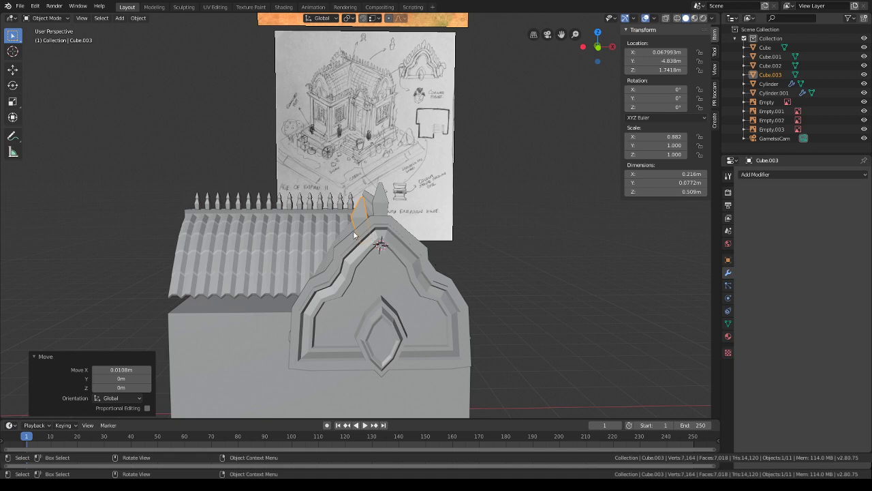
- Duplicate the angled spike -0.231 m along X and repeat the duplication twice for three copies in a row
scroll(353, 235, "up", 1)
key("shift+d")
key("y")
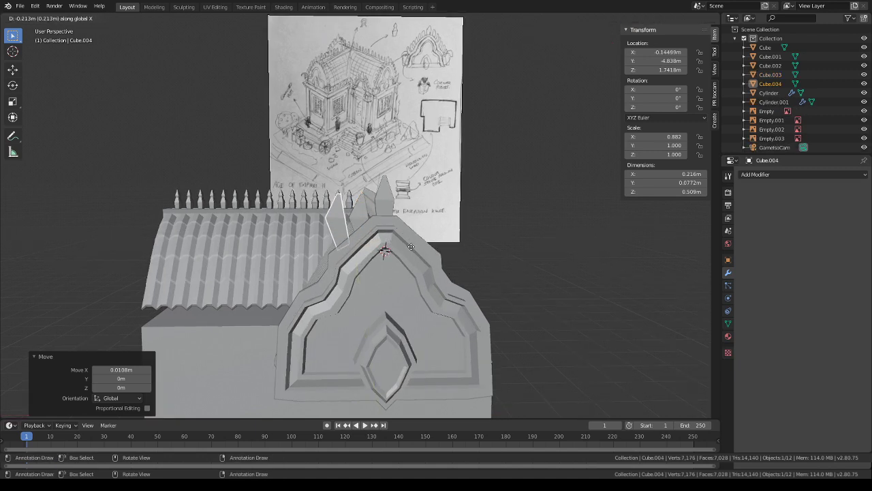
left_click(410, 249)
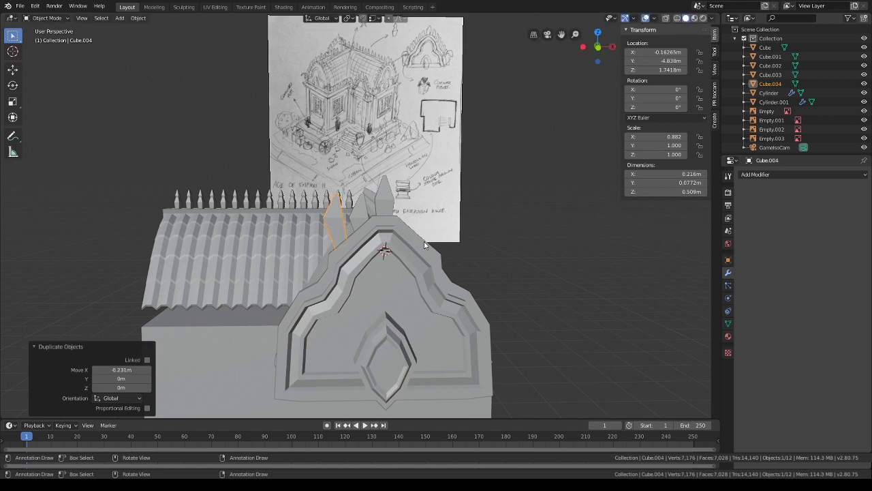
key("shift+r")
key("shift+r")
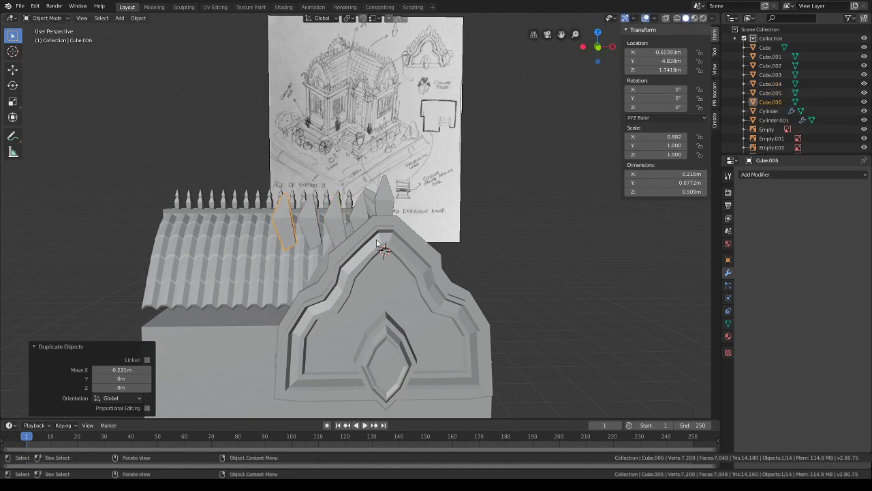
- Lower the copied spike nearest the gable's peak 0.13 m along Z
left_click(340, 232)
key("g")
key("z")
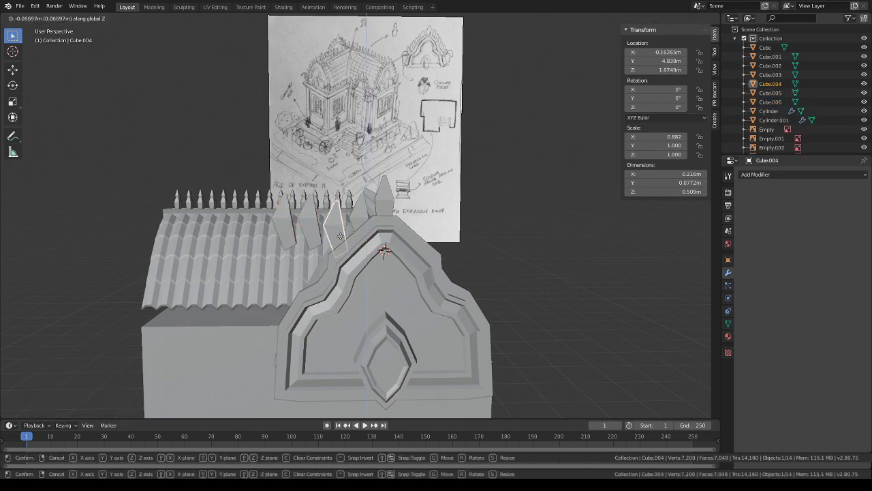
left_click(385, 251)
key("r")
key("y")
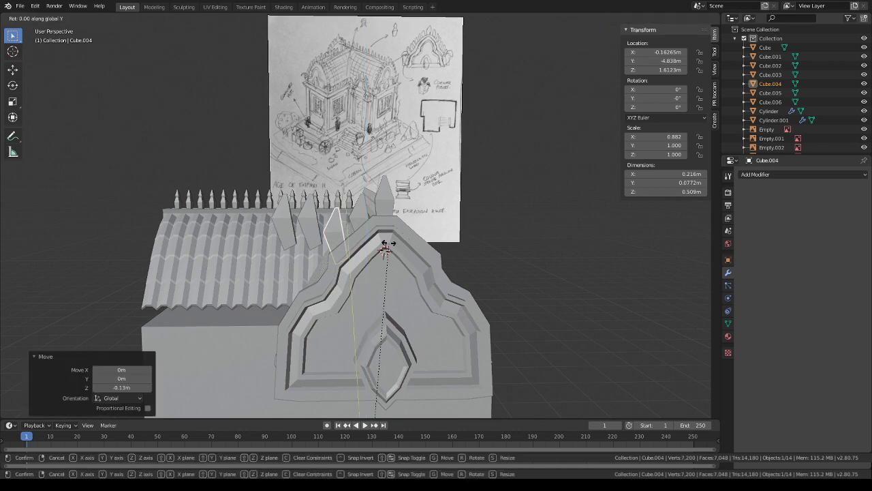
right_click(385, 245)
- Set the origin of each of the three copied spikes to its geometry
right_click(349, 247)
mouse_move(320, 259)
left_click(387, 270)
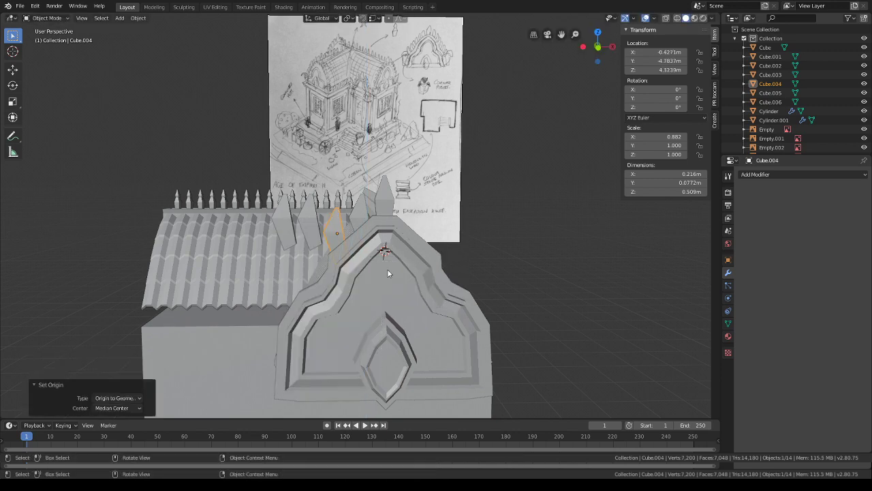
left_click(308, 226)
right_click(307, 224)
mouse_move(307, 224)
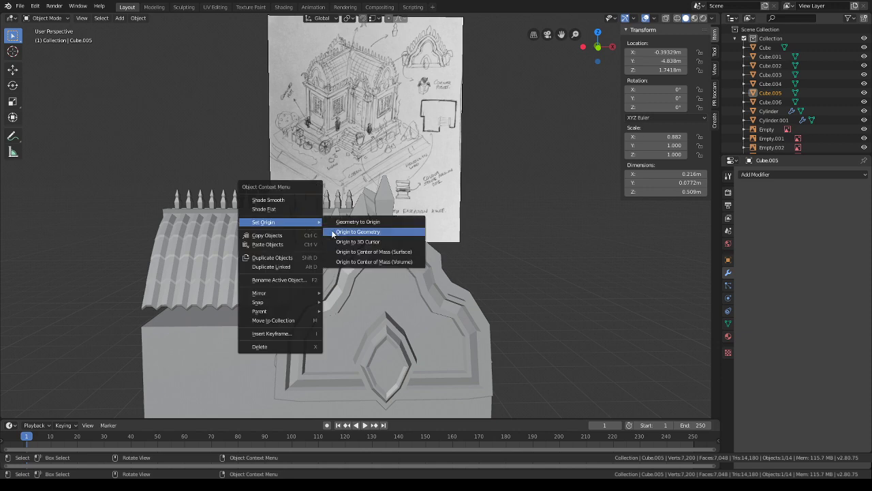
left_click(356, 236)
left_click(289, 227)
right_click(288, 227)
left_click(327, 235)
- Rotate the three copied spikes about Y, from outermost to innermost, by -14.4°, -12.8° and -11.4°
key("r")
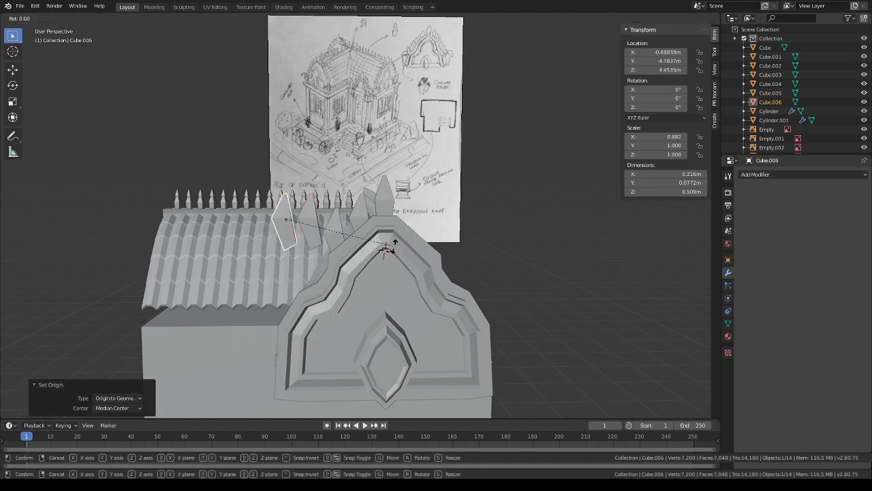
key("y")
left_click(389, 222)
left_click(310, 222)
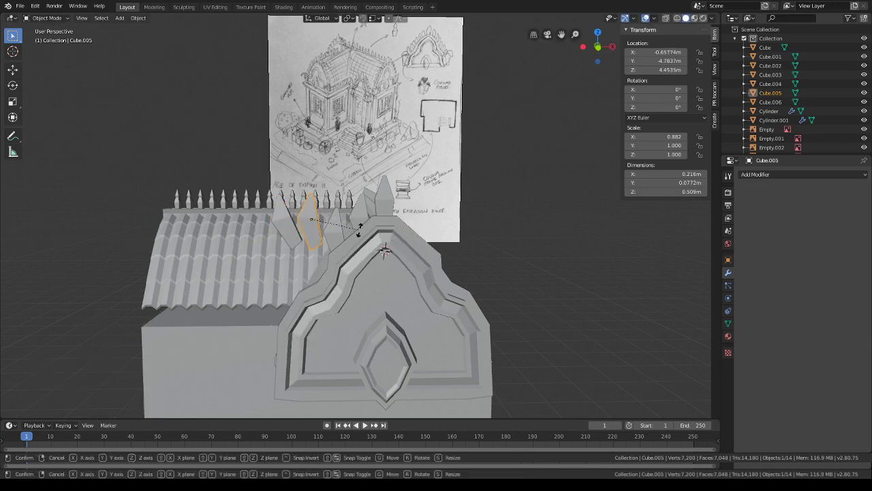
key("r")
key("y")
left_click(362, 218)
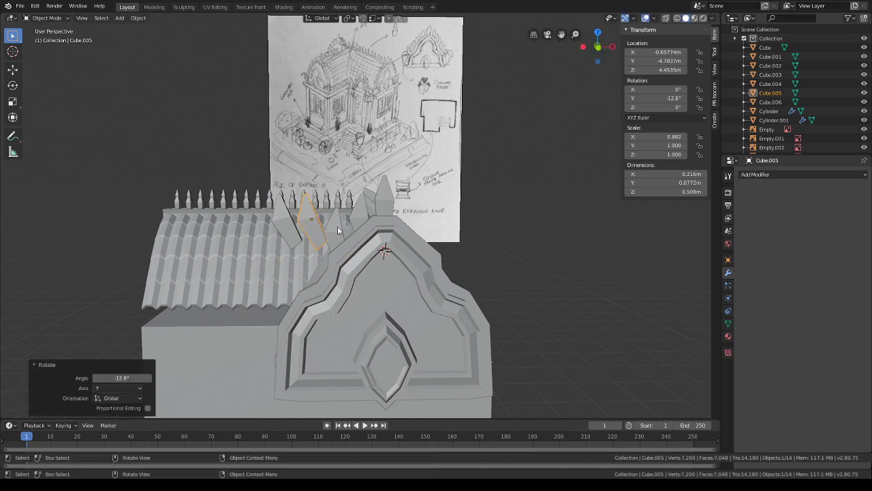
left_click(338, 232)
key("r")
key("y")
left_click(381, 233)
- Shift the innermost copied spike along X toward the gable's peak
key("g")
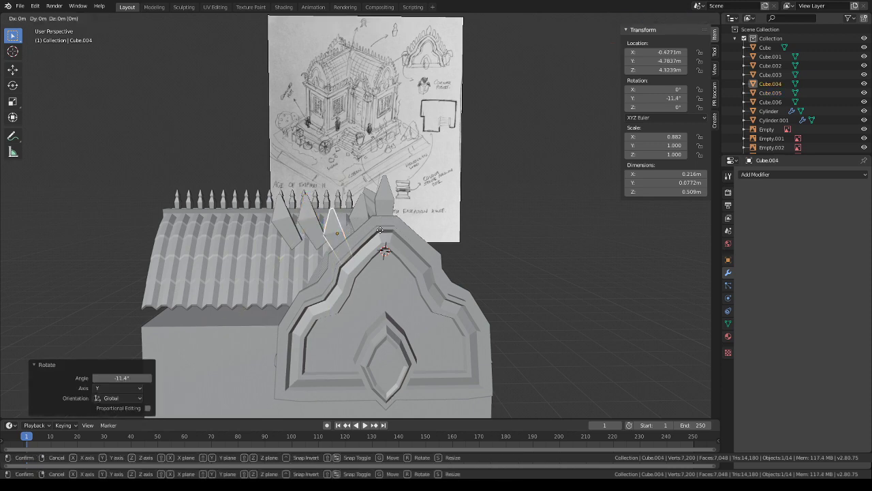
key("x")
left_click(386, 234)
- Lower the middle copied spike 0.24 m along Z and move it 0.0985 m along X toward the gable frame
left_click(319, 233)
key("g")
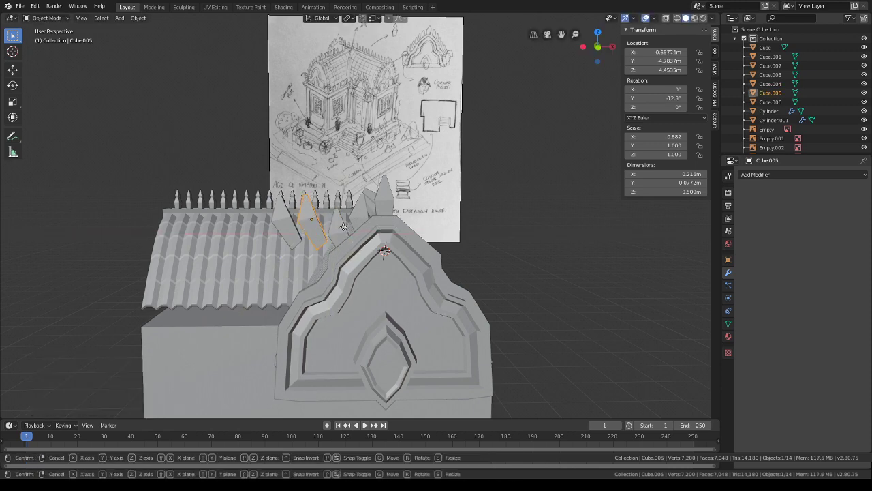
key("z")
left_click(347, 253)
key("g")
key("y")
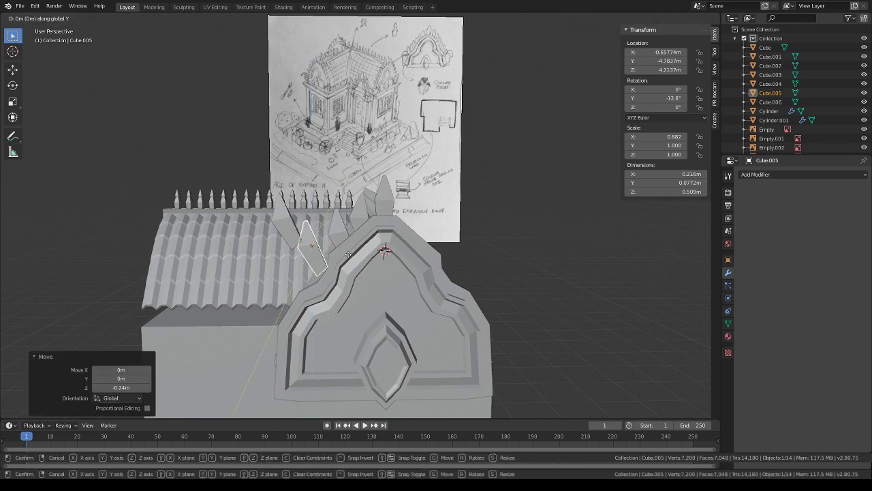
left_click(356, 254)
- Tilt the middle copied spike to -26.8° about Y and lower it 0.0373 m along Z
key("r")
key("x")
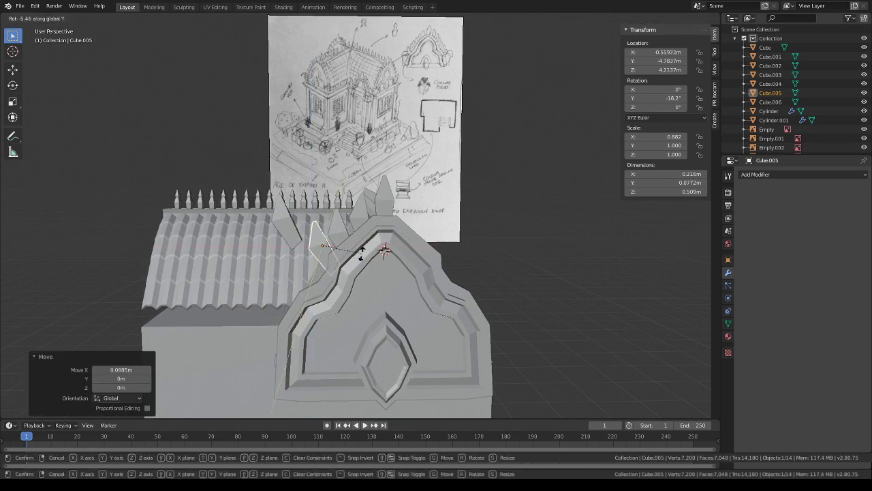
left_click(363, 248)
key("g")
key("z")
left_click(364, 253)
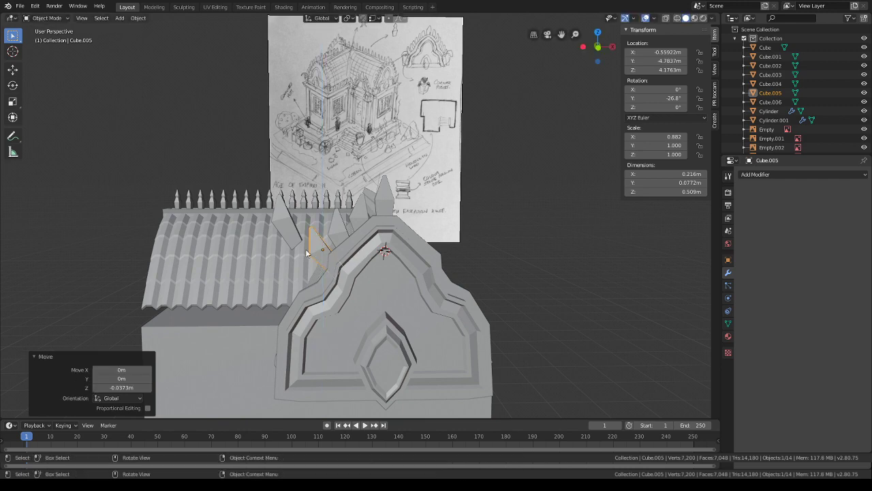
- Lower the outermost copied spike to Z 4.0406 m and move it 0.168 m along X toward the gable frame
left_click(289, 230)
key("g")
key("z")
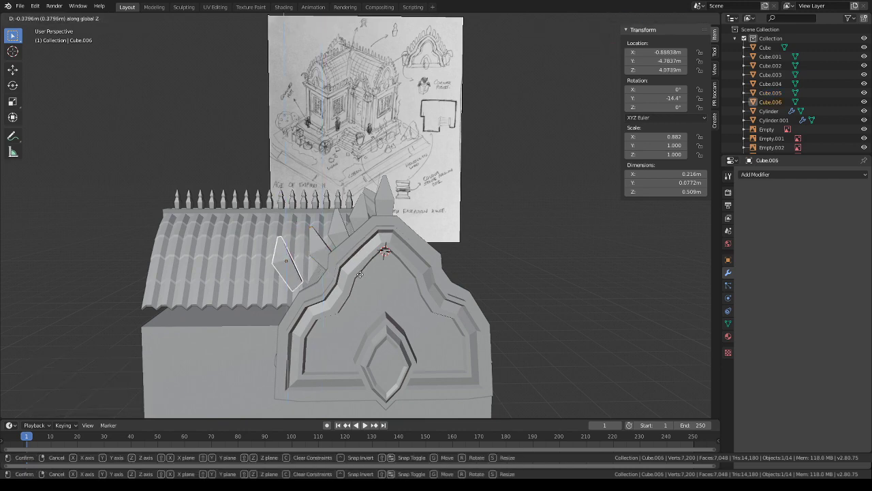
left_click(360, 275)
key("g")
key("x")
left_click(379, 277)
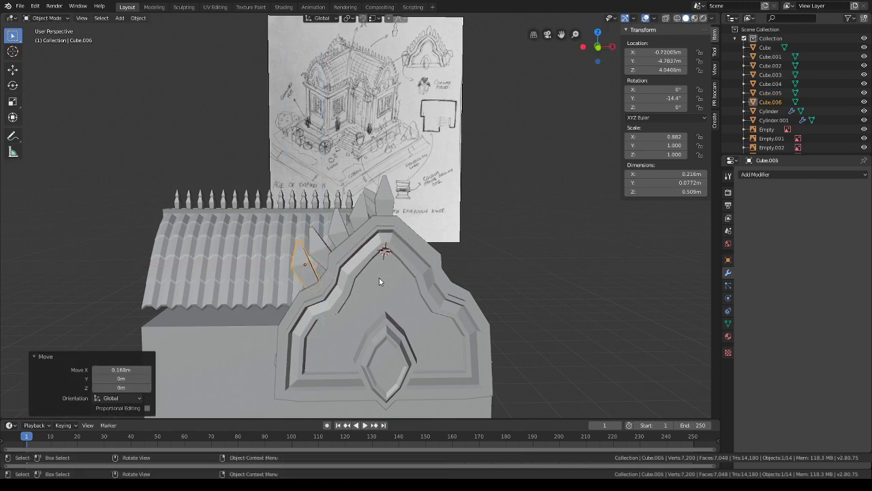
- Tilt the outermost copied spike to -33.6° about Y and lower it 0.0208 m along Z
key("r")
key("y")
left_click(376, 253)
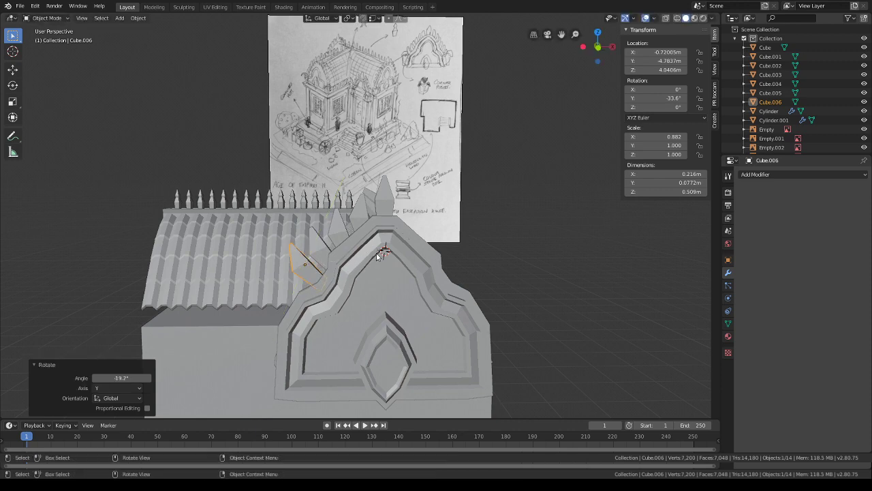
key("g")
key("z")
left_click(377, 256)
- Select all four angled spikes, scale them to 0.699 along X and move them 0.0849 m along X
middle_click_drag(377, 256, 348, 278)
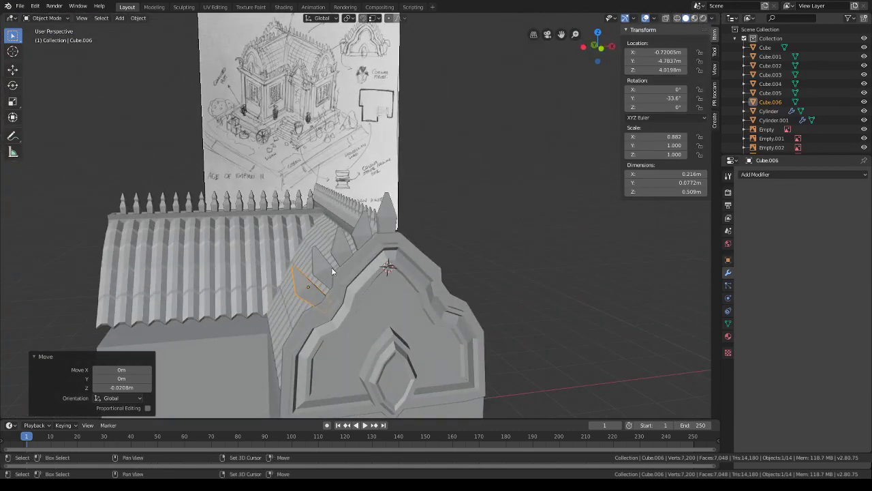
left_click(325, 269, "shift")
left_click(345, 248, "shift")
left_click(369, 233, "shift")
middle_click_drag(369, 234, 404, 246)
key("s")
key("x")
left_click(408, 252)
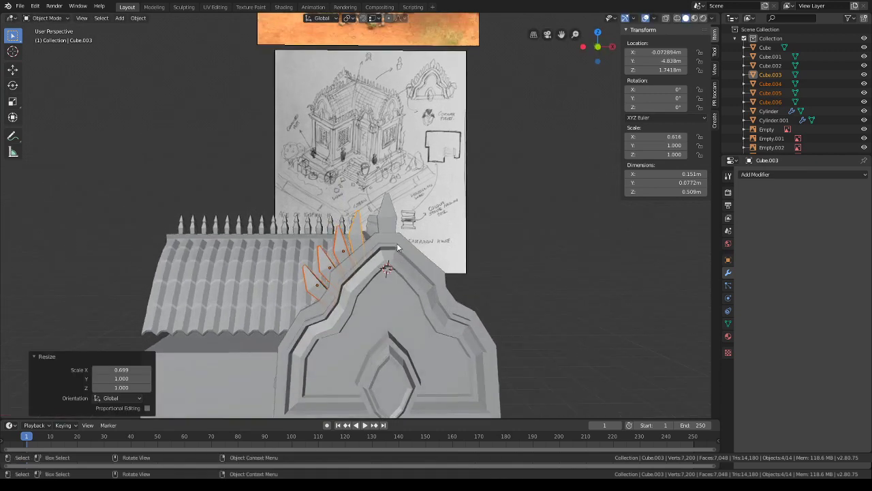
key("g")
key("x")
left_click(420, 251)
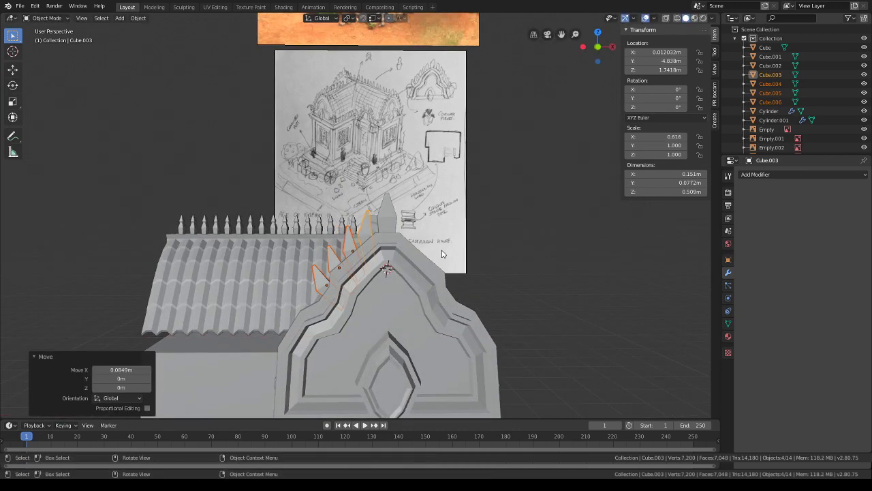
- Select only the three copied spikes and raise them about 0.06 m along Z
left_click(347, 260)
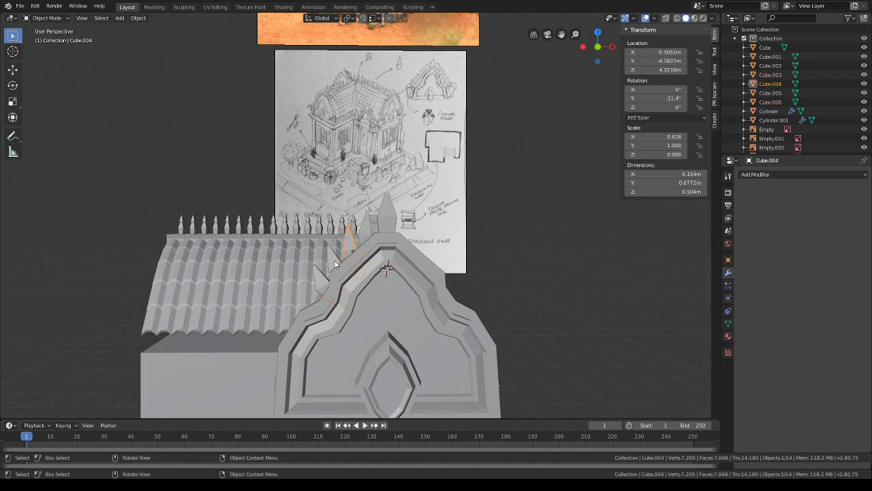
key("g")
key("z")
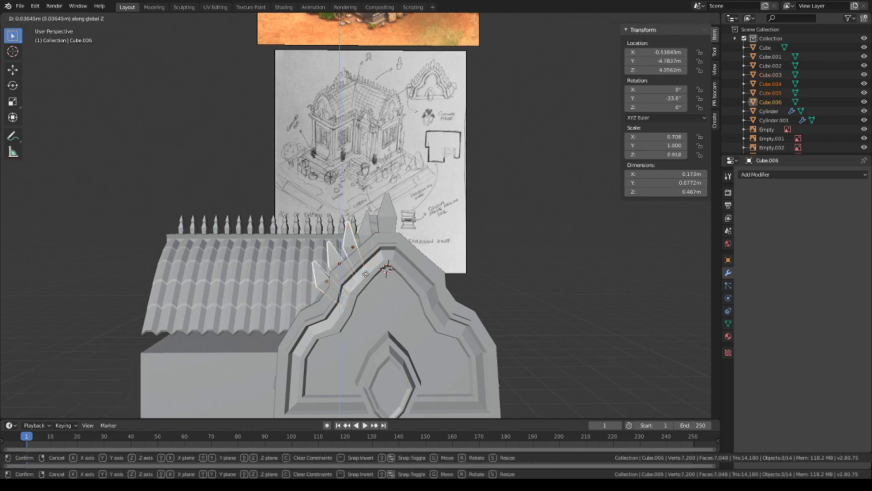
left_click(368, 273)
left_click(372, 276)
key("r")
left_click(378, 276)
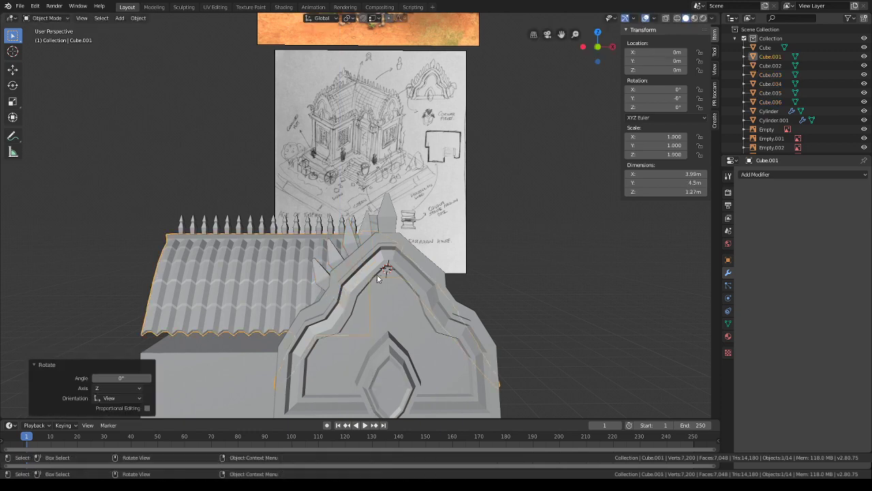
- Tilt the outermost angled spike to -27.4° about Y and shift it slightly along X to fit the gable frame
left_click(327, 281)
key("r")
key("x")
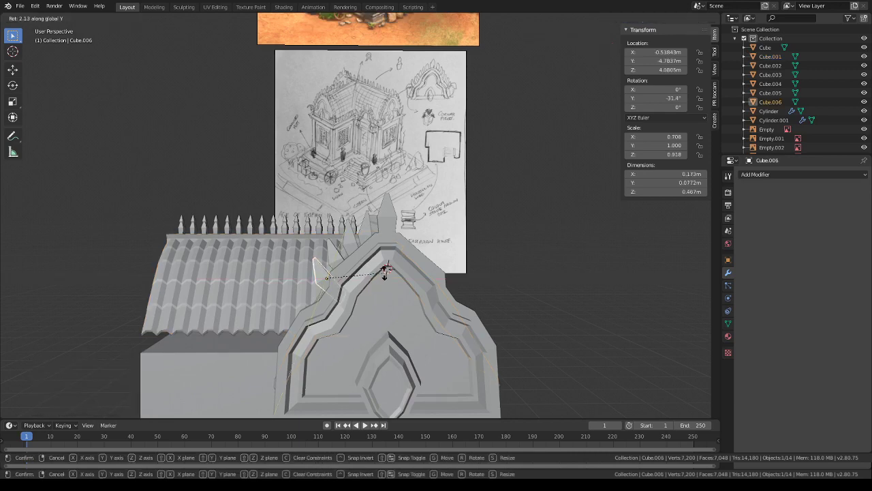
left_click(386, 276)
key("g")
key("x")
left_click(382, 276)
- Tilt the second-outermost spike to -21.9° about Y
left_click(339, 258)
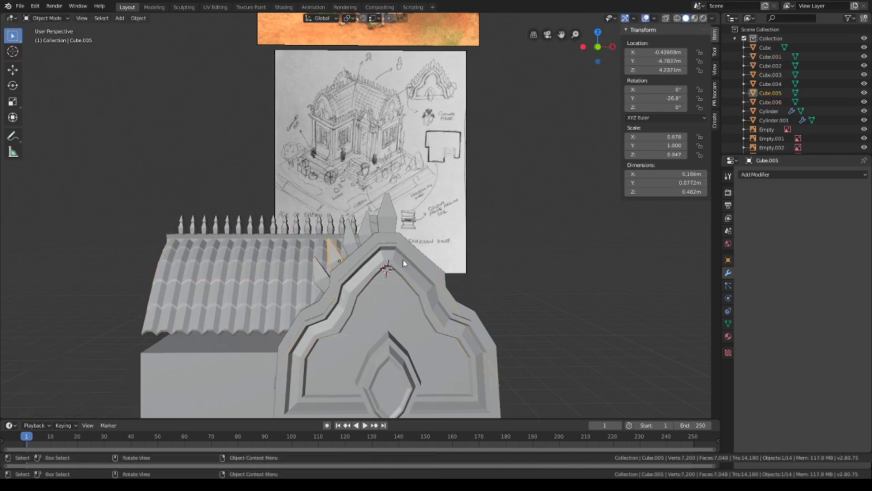
key("r")
key("y")
left_click(386, 270)
- Duplicate the outermost spike -0.147 m along X, lower the copy to Z 3.9345 m and shift it 0.0121 m along X
left_click(343, 278)
key("shift+d")
left_click(353, 276)
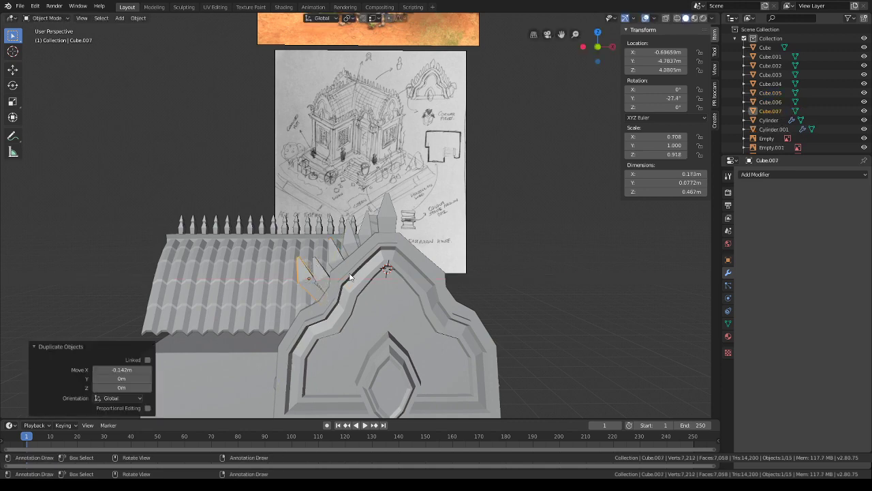
key("g")
key("z")
left_click(350, 289)
key("g")
key("x")
left_click(352, 288)
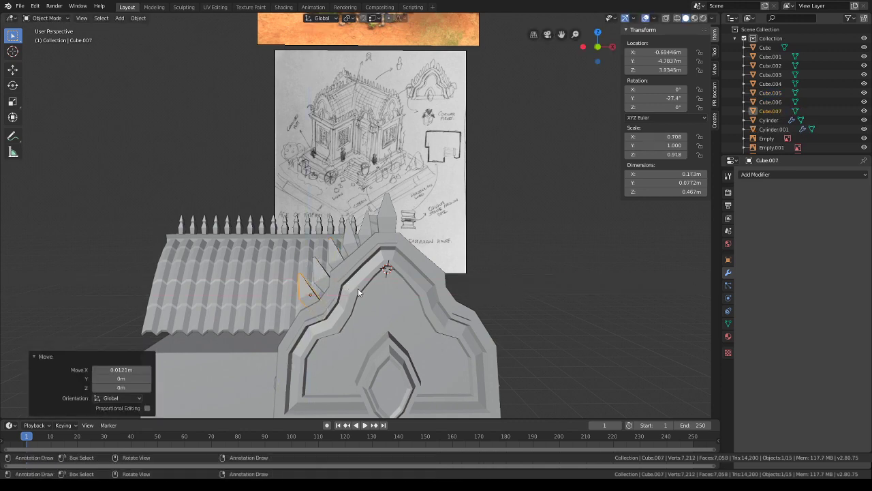
- Raise the angled spike closest to the central one 0.0229 m and move it about 0.014 m along X
mouse_move(358, 288)
middle_mouse_down()
mouse_move(418, 297)
mouse_move(351, 301)
middle_mouse_up()
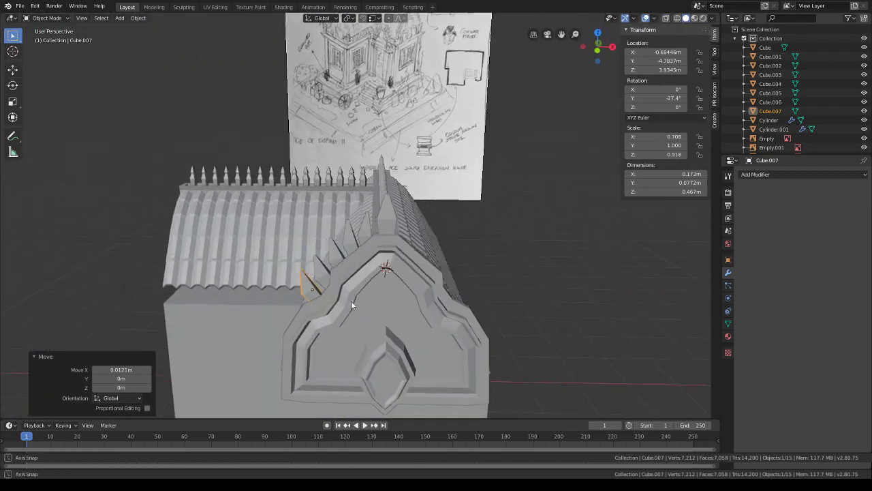
left_click(372, 232)
key("g")
key("z")
key("x")
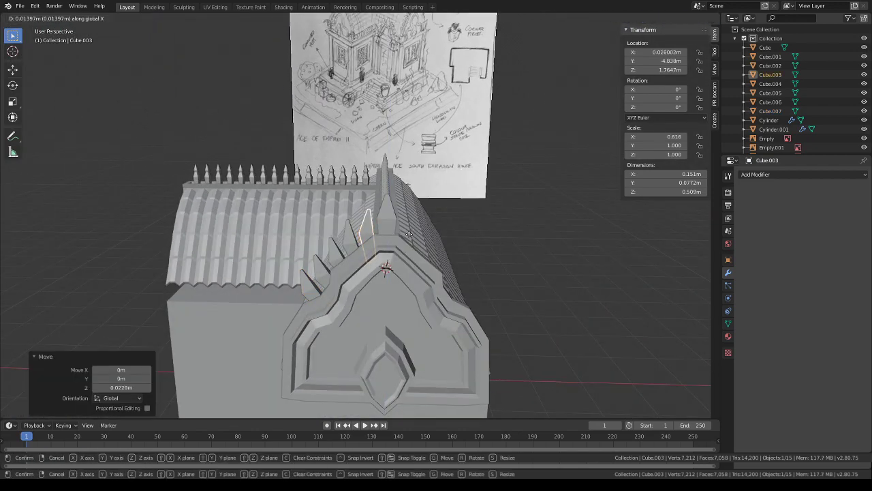
left_click(407, 234)
- Tilt the newly copied outermost spike to -34.4° about Y
middle_click_drag(407, 234, 387, 219)
left_click(344, 245)
key("r")
key("y")
left_click(394, 235)
- Duplicate the outermost spike -0.181 m along X, then lower the copy 0.128 m and move it 0.044 m along X
key("shift+d")
key("x")
left_click(368, 225)
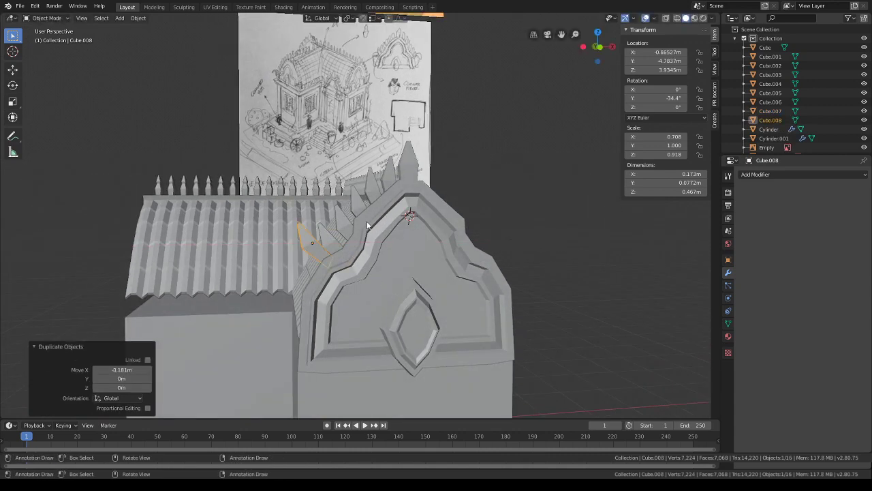
key("g")
key("z")
left_click(367, 235)
key("g")
key("y")
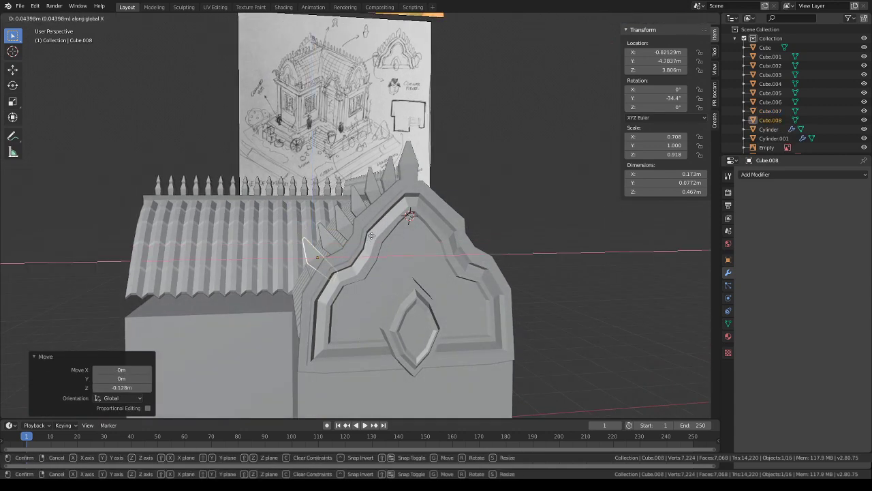
left_click(372, 236)
- Duplicate the outermost spike 0.179 m downward and shorten the copy along Z to a Z scale of 0.797
middle_click_drag(371, 236, 402, 267)
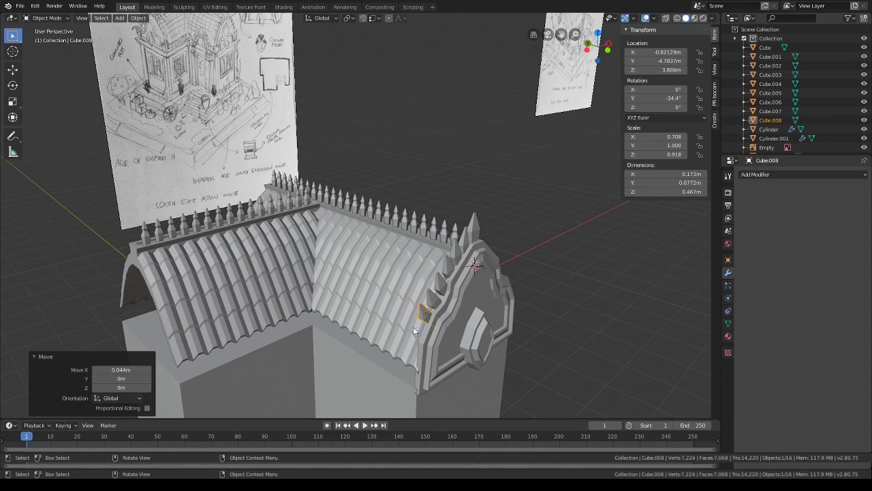
middle_click_drag(430, 342, 366, 195)
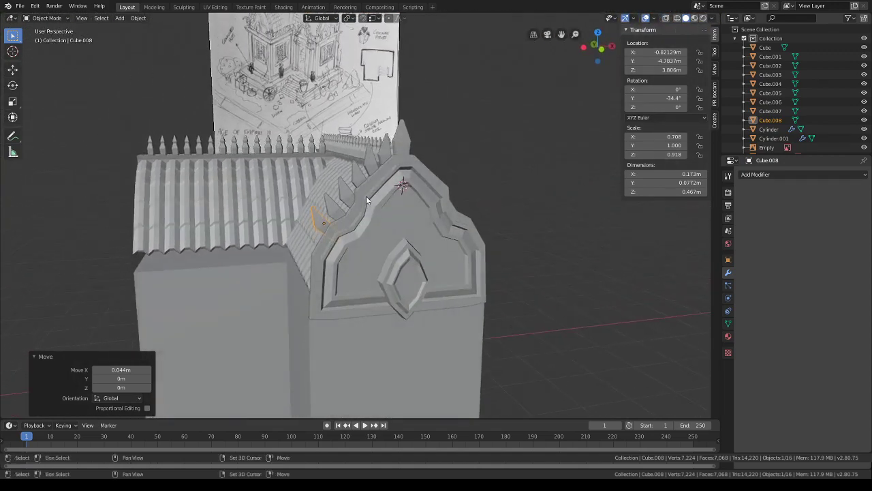
key("shift+d")
key("z")
left_click(365, 203)
key("s")
key("z")
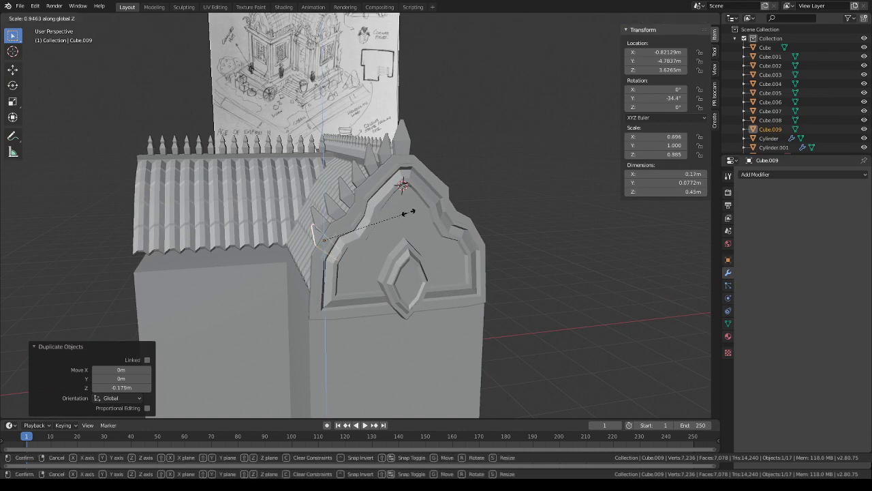
left_click(393, 212)
- Move the shortened spike -0.0936 m along X and tilt it to -49.2° about Y
key("g")
key("y")
left_click(385, 212)
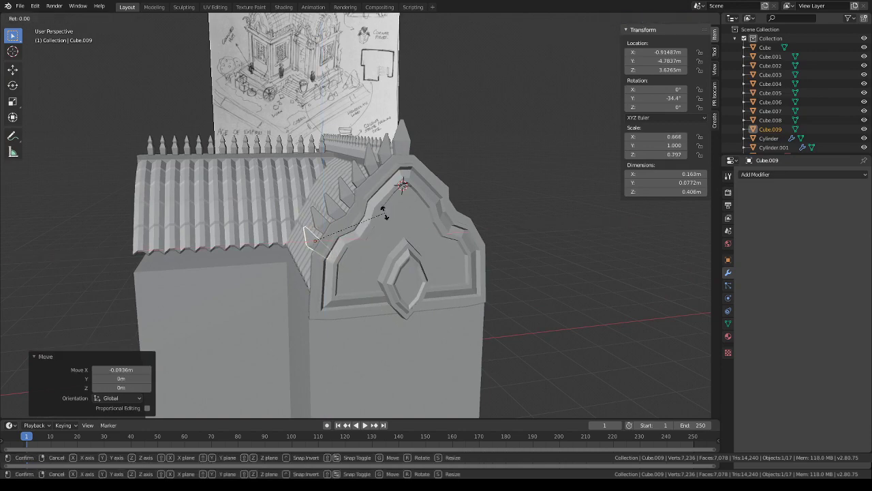
key("r")
key("x")
left_click(376, 196)
- Adjust the Y tilt of the second-outermost spike and join all seven angled spikes into one object
middle_click_drag(378, 198, 377, 166)
left_click(313, 214)
key("r")
key("y")
left_click(360, 206)
left_click(372, 168, "shift")
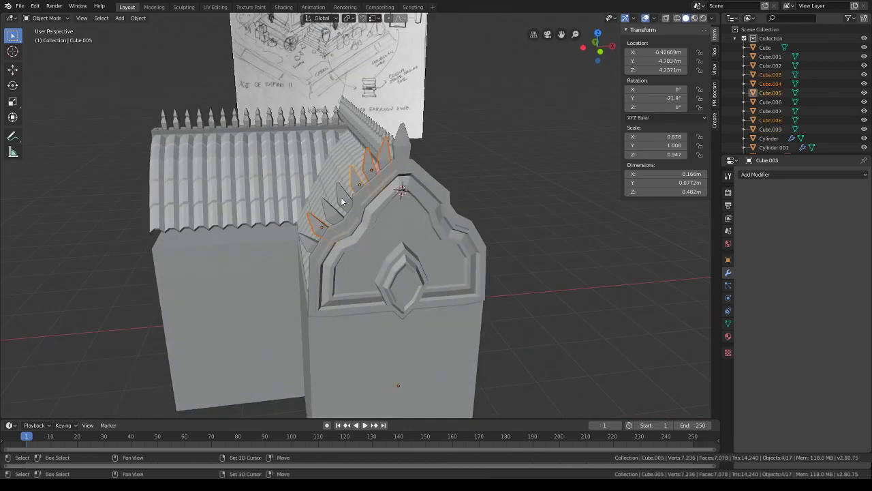
key("ctrl+j")
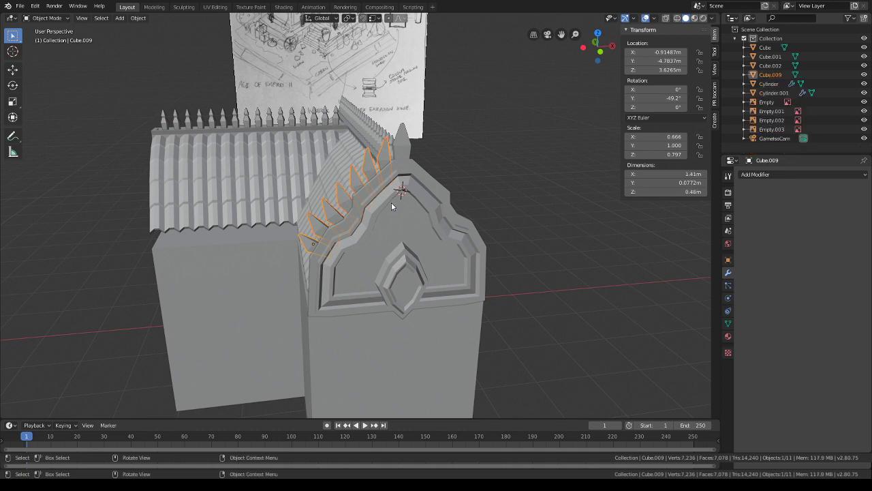
- Duplicate the joined spikes and rotate the copy 180° about Z around the 3D cursor onto the gable's opposite slope
middle_click_drag(392, 206, 372, 203)
left_click(349, 18)
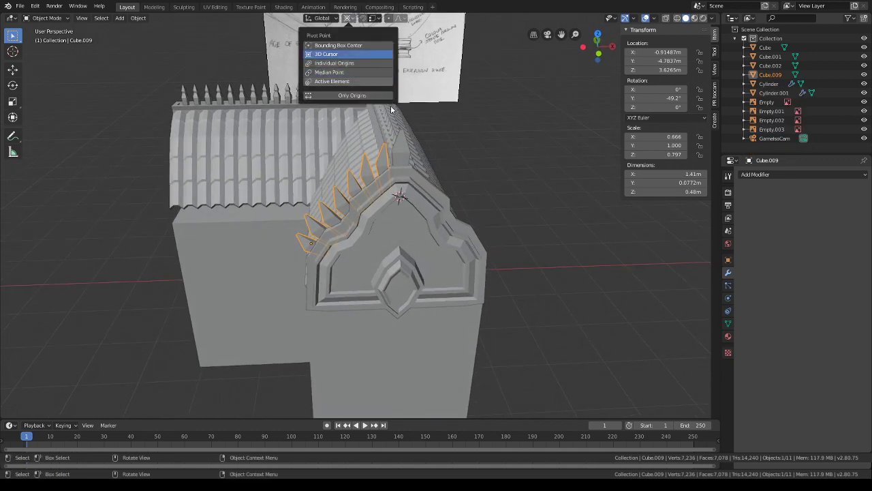
left_click(328, 54)
key("shift+d")
type("rz")
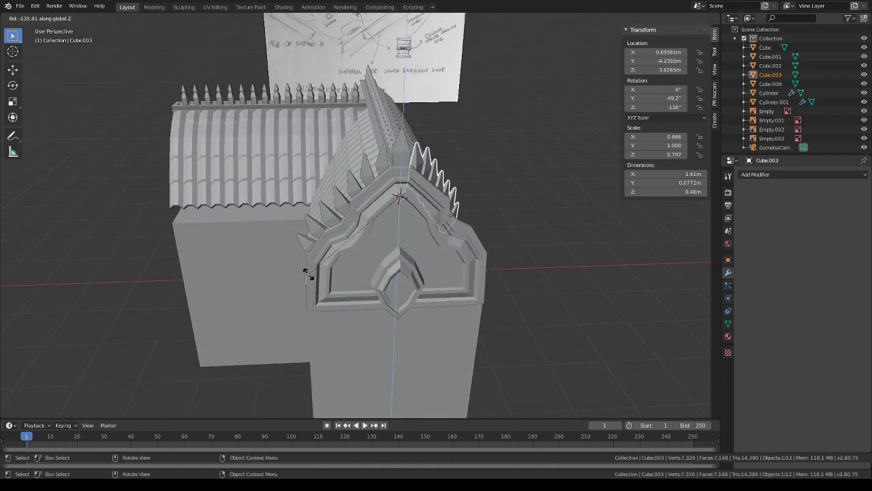
type("90")
key("Return")
type("rz")
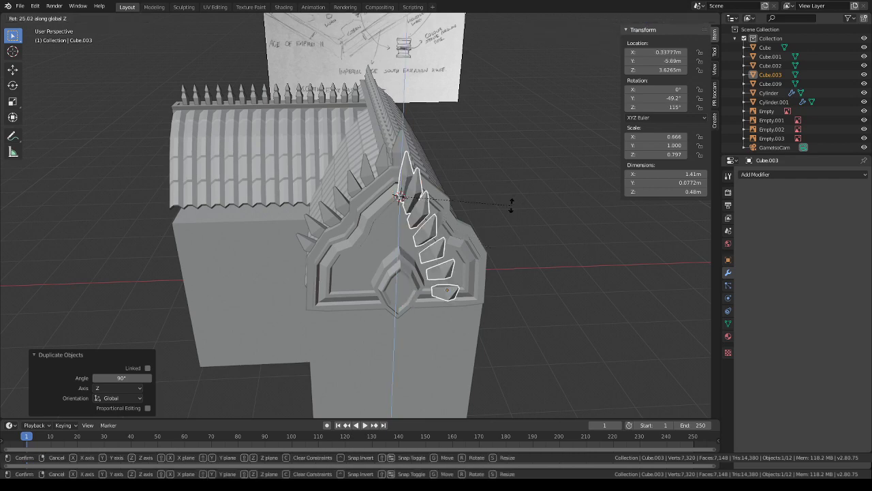
type("90")
key("Return")
- Move the rotated spike row about 0.118 m along Y to line it up with the gable frame
middle_click_drag(510, 212, 415, 254)
key("g")
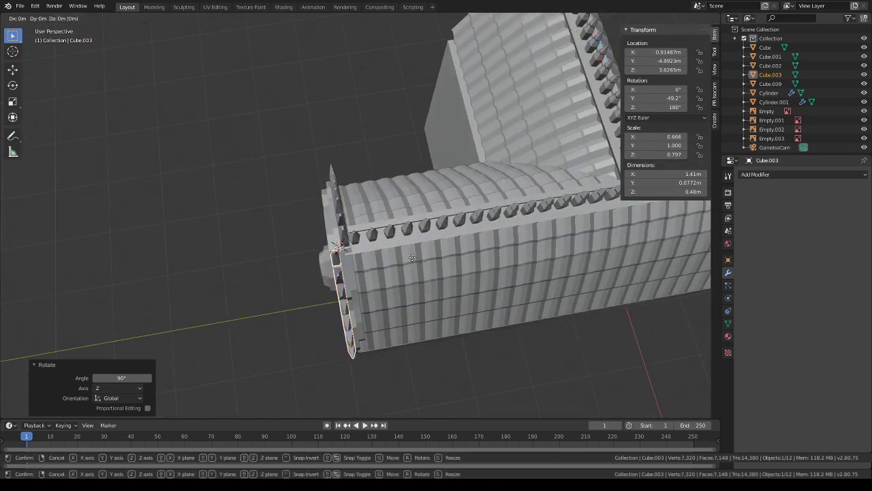
key("y")
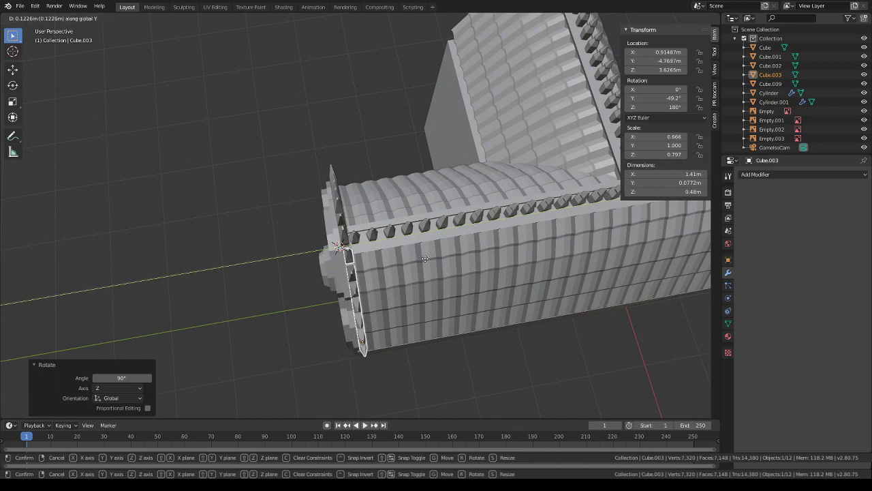
left_click(424, 258)
middle_click_drag(424, 258, 507, 241)
left_click(542, 259)
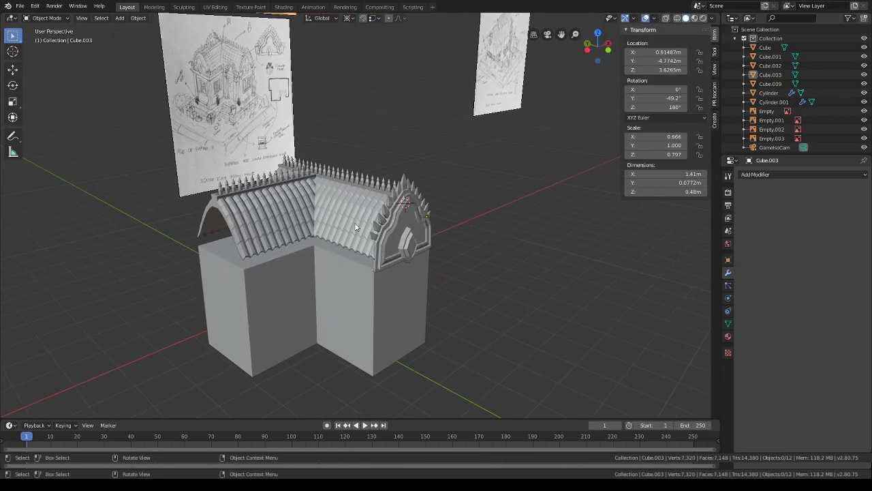
- Select the gable frame and both spike rows and join them into one object
mouse_move(372, 229)
middle_mouse_down()
mouse_move(399, 225)
mouse_move(355, 225)
mouse_move(453, 238)
mouse_move(473, 231)
mouse_move(378, 218)
middle_mouse_up()
left_click(456, 238)
scroll(437, 228, "up", 2)
scroll(378, 218, "up", 2)
left_click(372, 167, "shift")
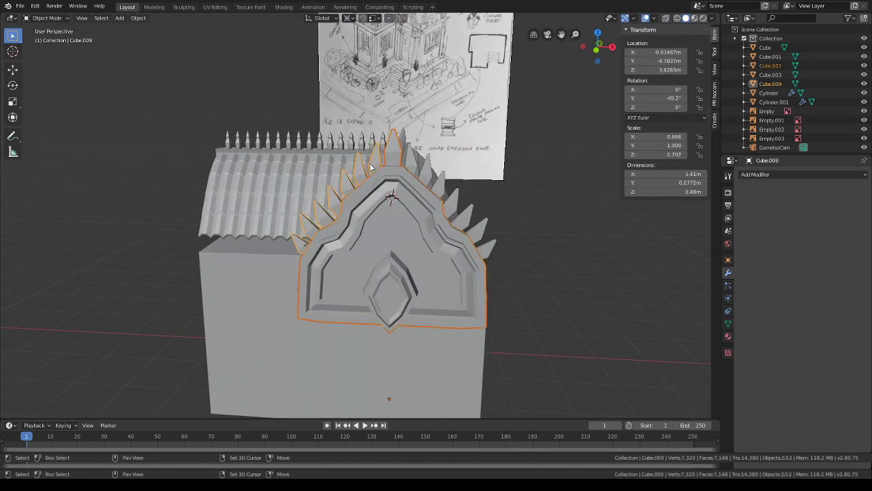
left_click(421, 178, "shift")
scroll(488, 197, "down", 1)
middle_click_drag(488, 197, 518, 280)
key("ctrl+j")
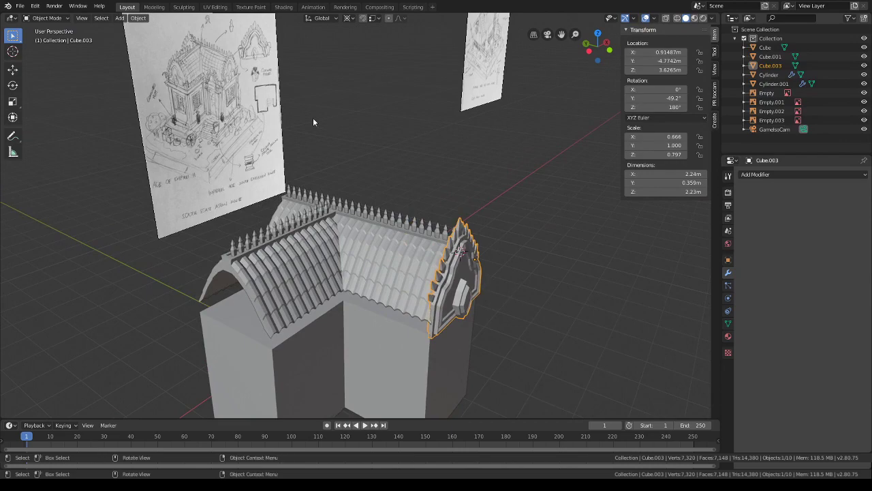
- Examine the corner piece and gable details in the reference sketch and compare them with the model
mouse_move(302, 130)
middle_mouse_down()
mouse_move(294, 104)
mouse_move(331, 198)
middle_mouse_up()
scroll(320, 157, "up", 5)
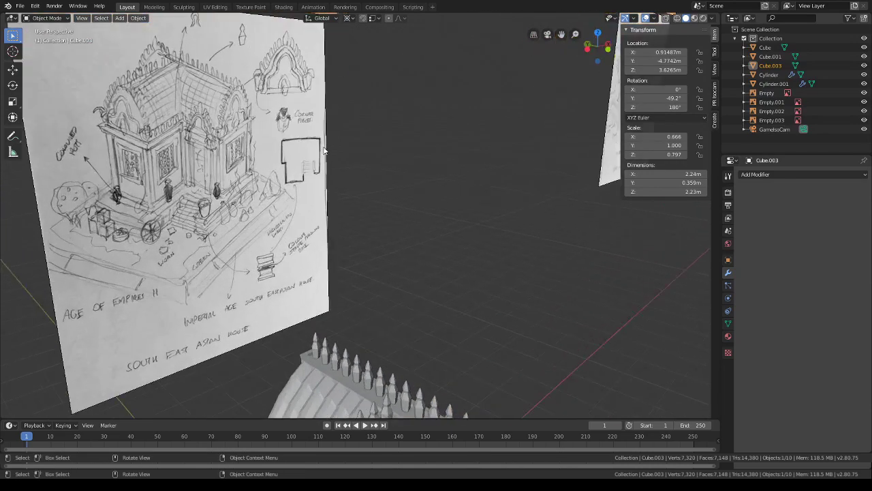
middle_click_drag(279, 126, 260, 123)
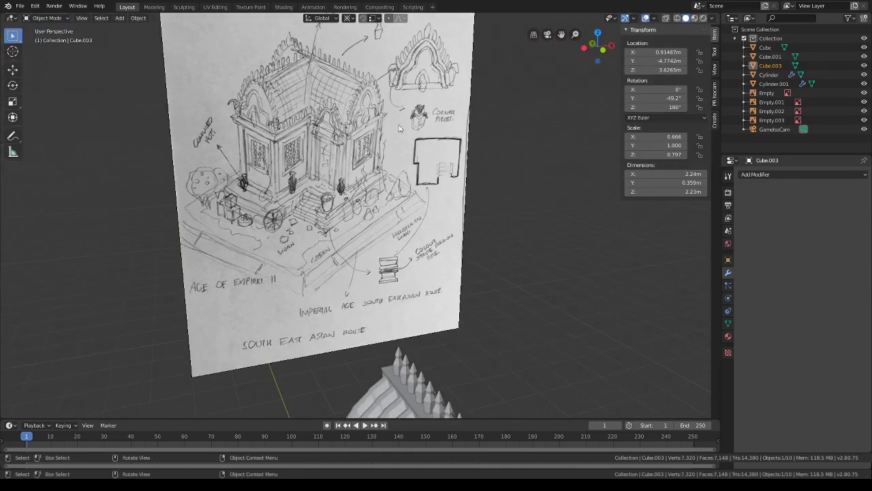
scroll(461, 219, "down", 6)
middle_click_drag(454, 246, 477, 262)
middle_click_drag(477, 262, 370, 95, "shift")
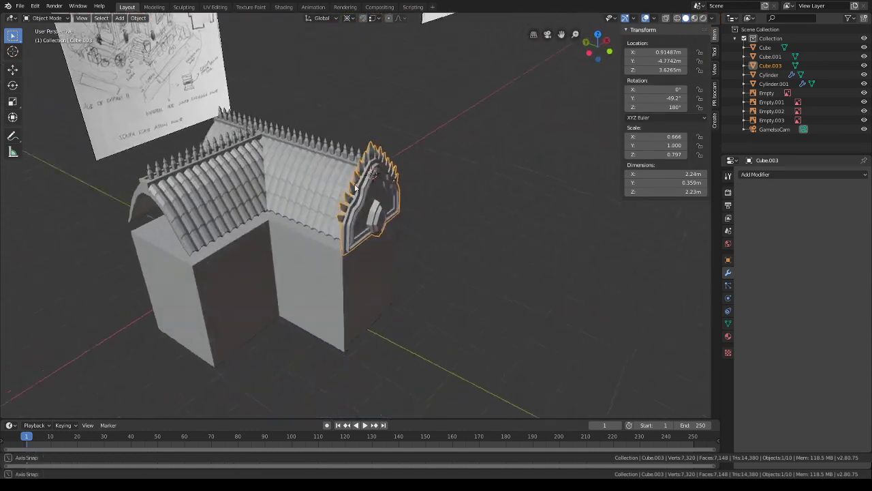
- Snap the 3D cursor to the wall block's upper corner vertex beneath the gable
scroll(346, 290, "up", 4)
middle_click_drag(346, 290, 256, 176)
left_click(358, 253)
scroll(359, 263, "up", 3)
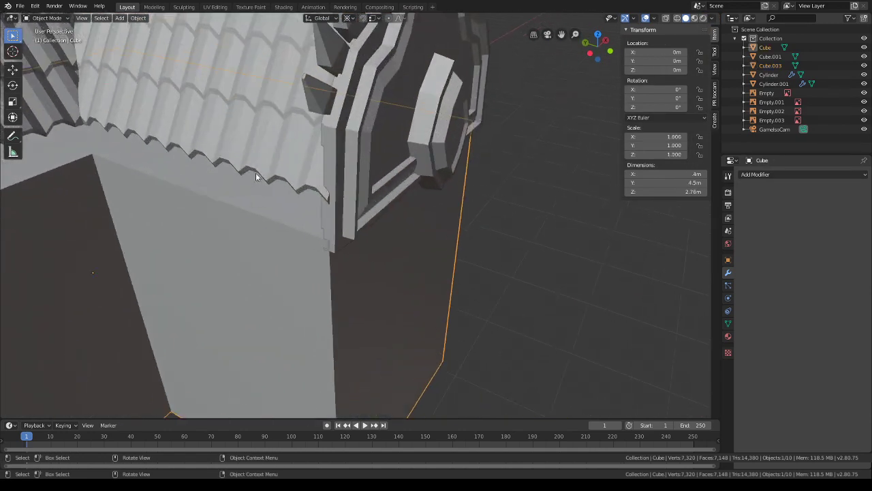
left_click(45, 18)
left_click(47, 40)
left_click(329, 242)
key("shift+s")
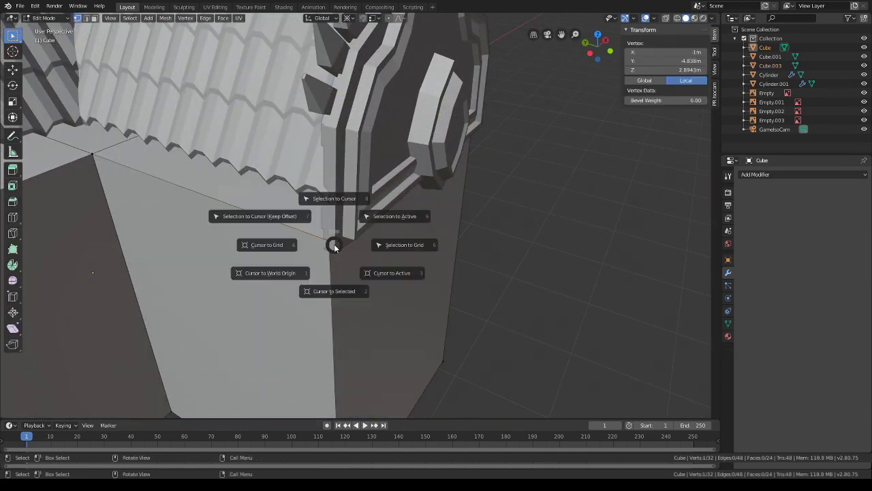
left_click(335, 291)
- Return to Object Mode, place the 3D cursor at the building's origin and add a cube there
left_click(43, 18)
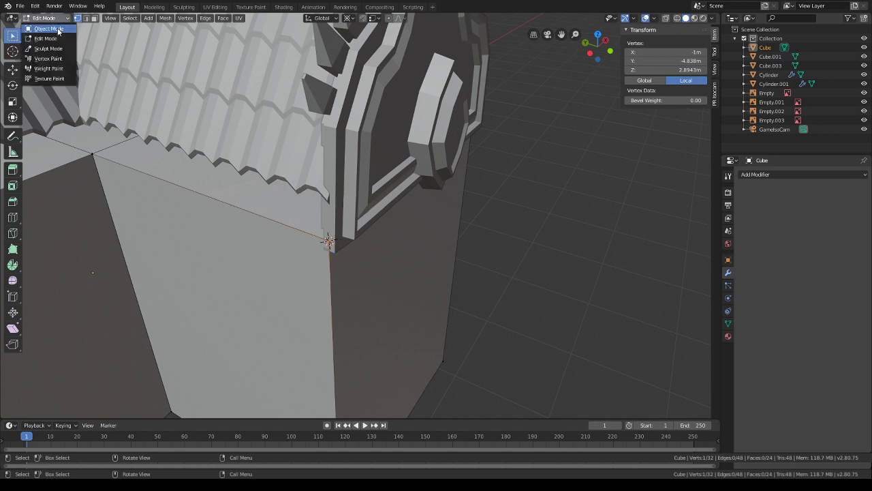
left_click(47, 27)
key("shift+s")
left_click(404, 223)
key("shift+a")
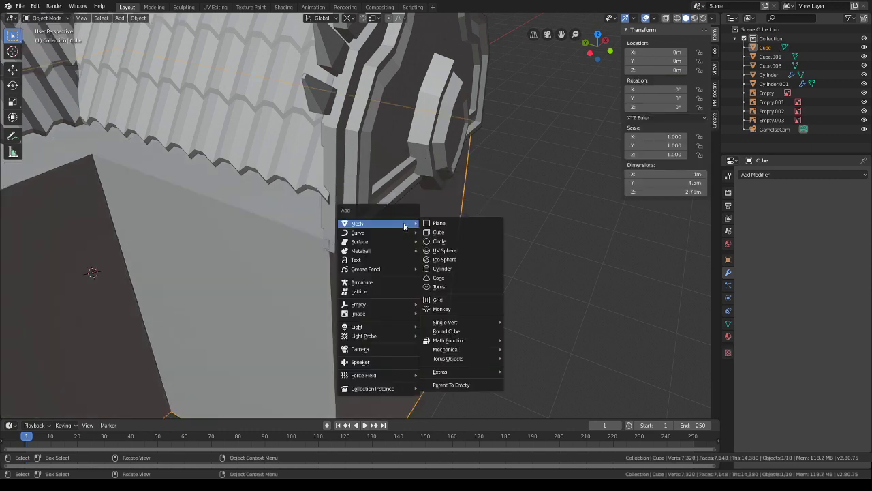
mouse_move(404, 234)
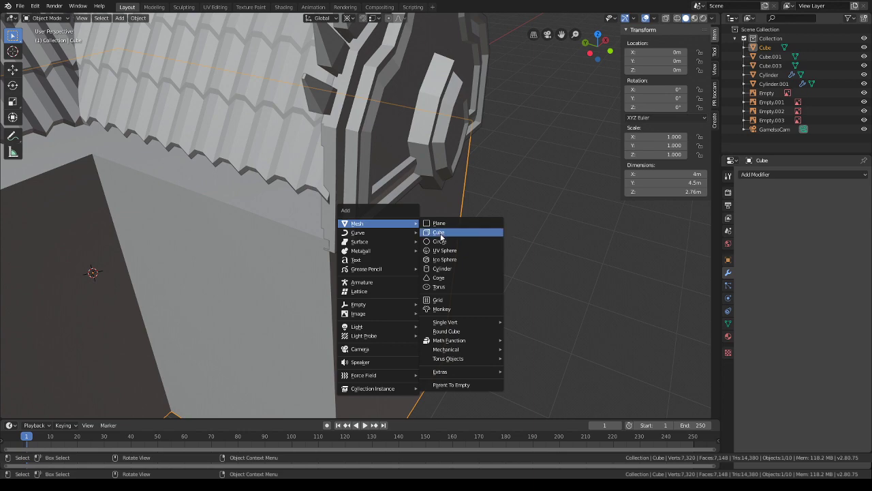
left_click(441, 236)
- Scale the new cube uniformly to 0.831
scroll(444, 232, "down", 4)
key("s")
left_click(506, 244)
scroll(341, 233, "up", 4)
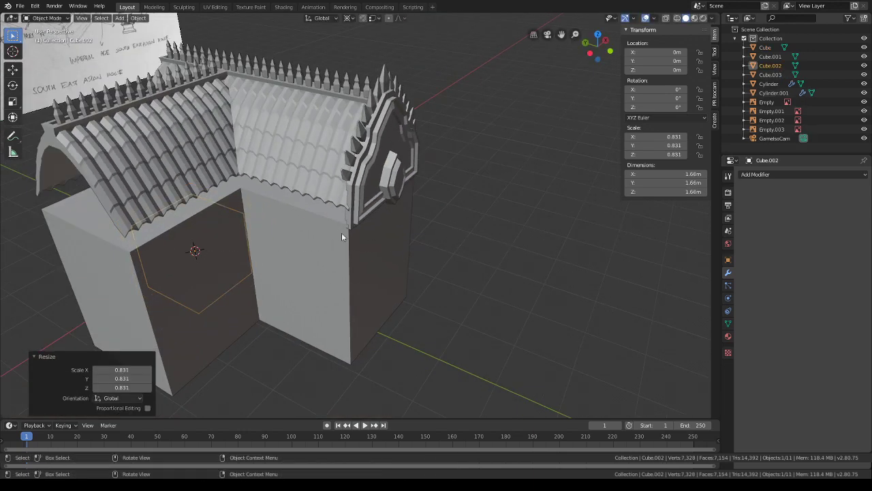
- Raise the new cube 2.96 m and slide it horizontally to the wall corner beneath the gable
key("g")
key("shift+z")
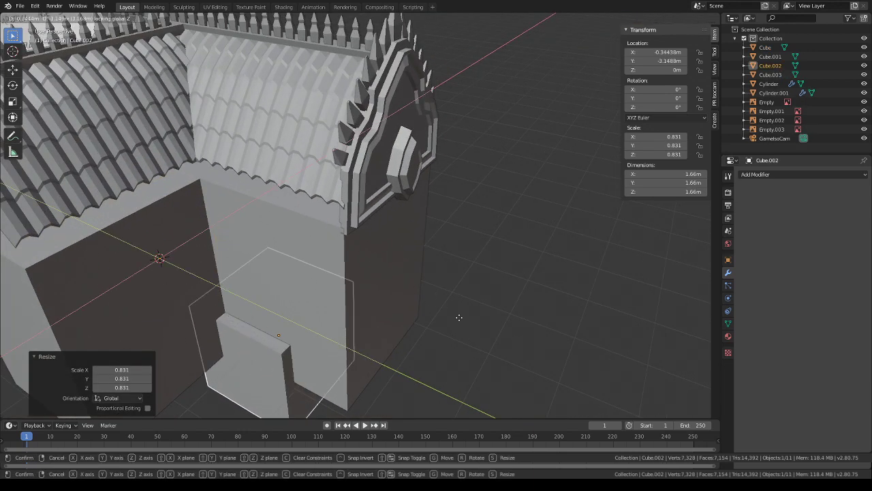
left_click(522, 361)
key("g")
key("z")
left_click(511, 187)
key("g")
key("shift+z")
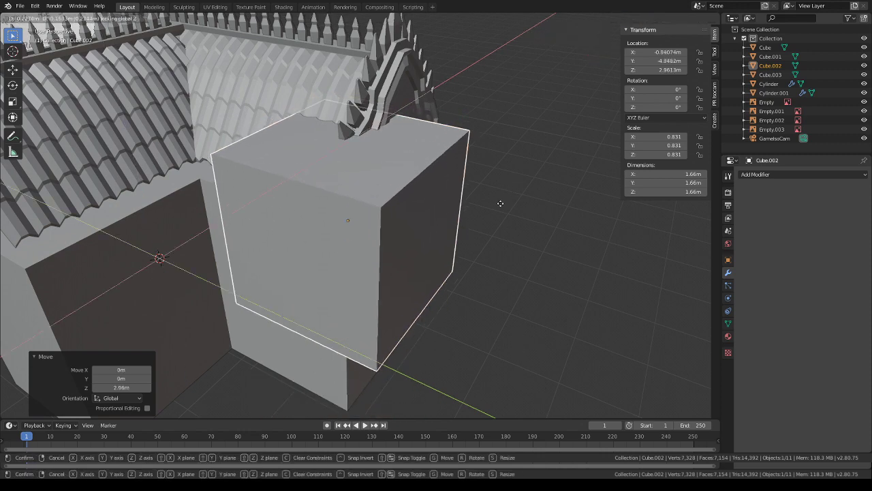
left_click(420, 151)
- Enter Edit Mode, scale the cube's mesh to 0.629 and set the pivot point to Median Point
key("Tab")
key("s")
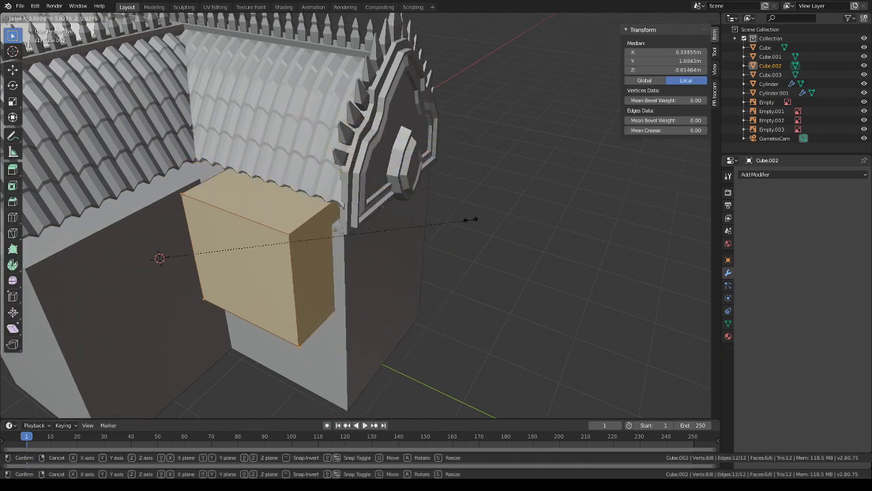
left_click(390, 214)
left_click(346, 19)
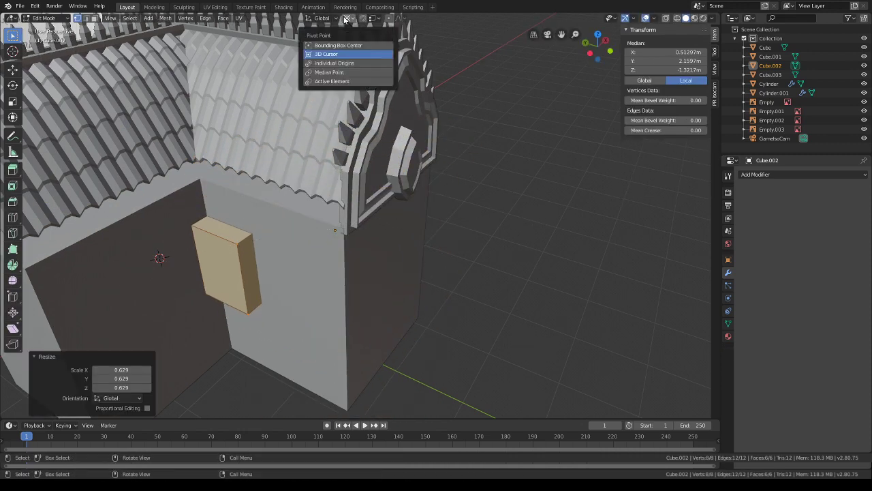
left_click(326, 74)
- Move the cube's mesh -0.314 m in X and -1.81 m in Y, and raise it toward the gable's base
key("g")
key("shift+z")
left_click(410, 254)
key("g")
key("z")
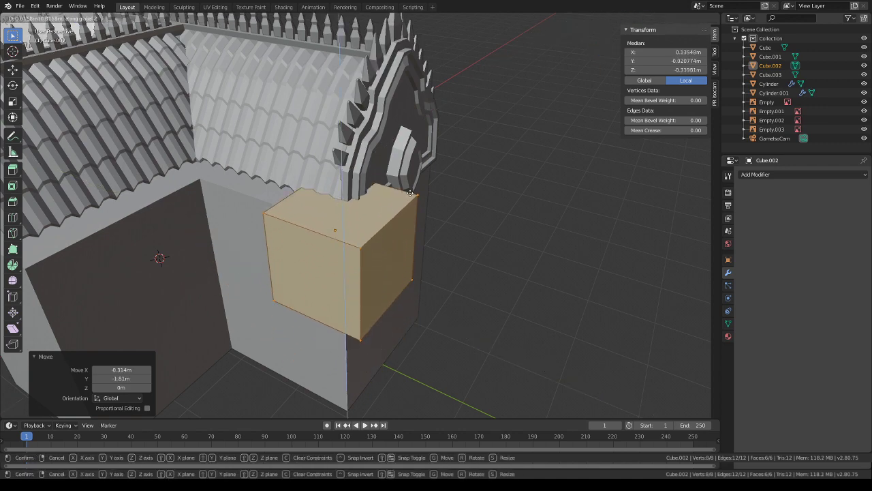
left_click(410, 190)
- Scale the cube's mesh to 1.212 in Z and shrink it uniformly to a small corner block
key("s")
key("z")
left_click(536, 156)
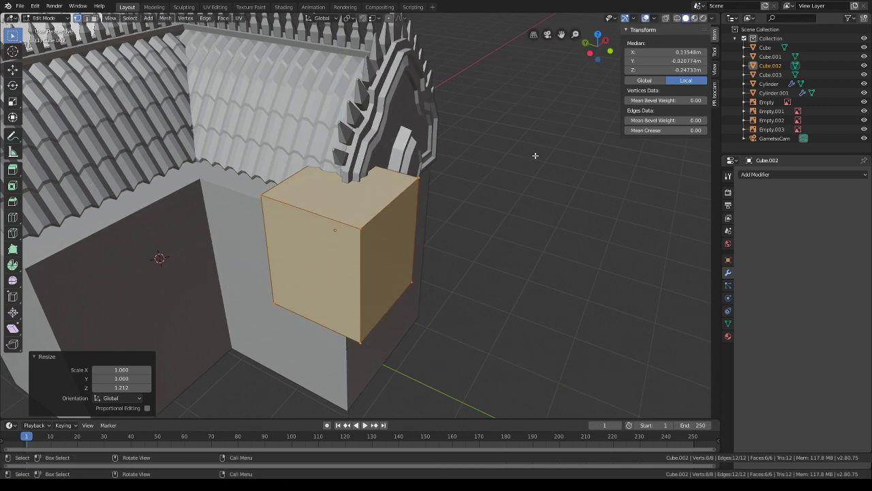
key("s")
left_click(393, 215)
- Raise the small block 0.416 m and slide it horizontally onto the wall corner at the gable's lower end
key("g")
key("z")
left_click(394, 178)
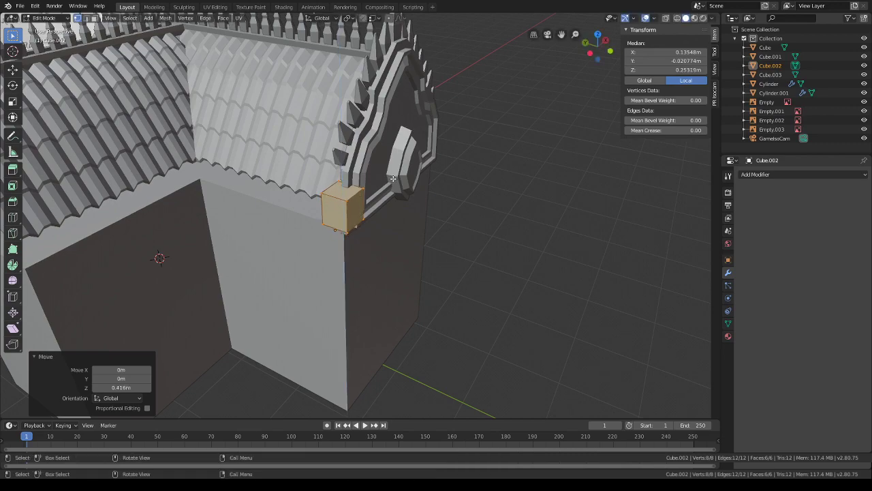
middle_click_drag(394, 178, 427, 168)
key("g")
key("shift+z")
left_click(443, 160)
key("g")
key("x")
left_click(395, 247)
- Lower the corner block slightly and stretch it vertically by 1.809
key("g")
key("z")
left_click(409, 200)
key("s")
left_click(507, 161)
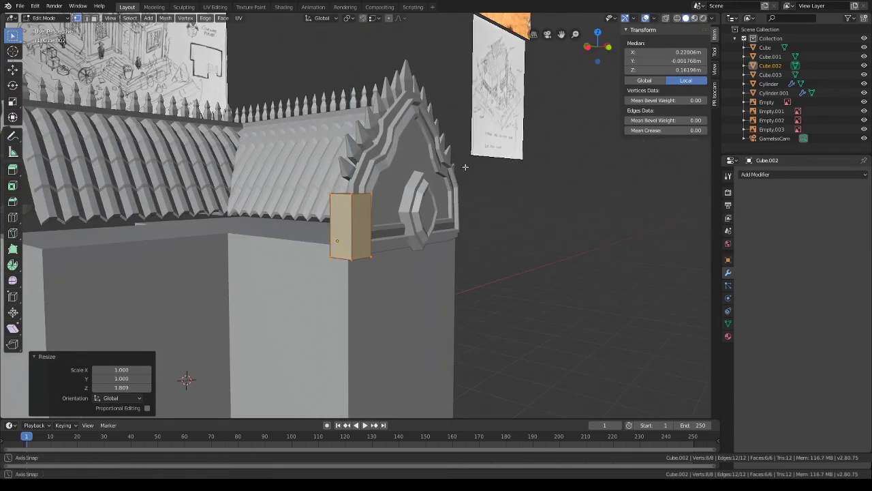
- Taper the corner block by scaling its bottom face to about 0.84
middle_click_drag(508, 161, 99, 5)
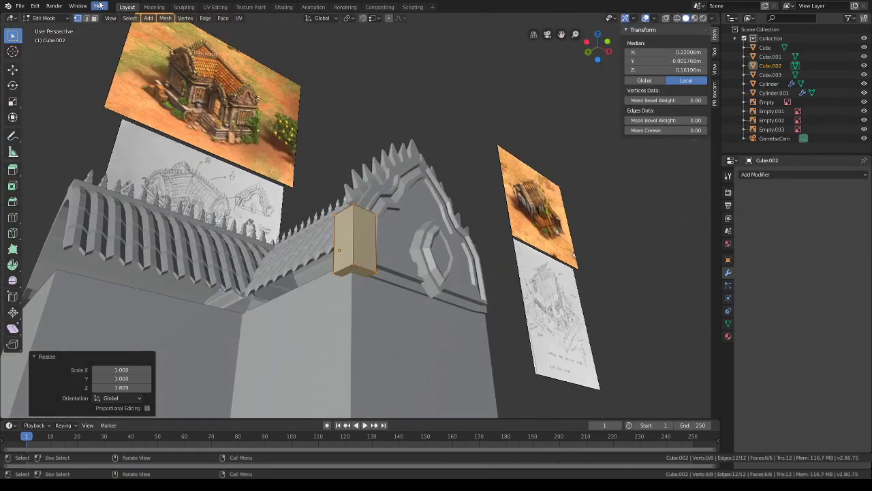
left_click(353, 268)
key("s")
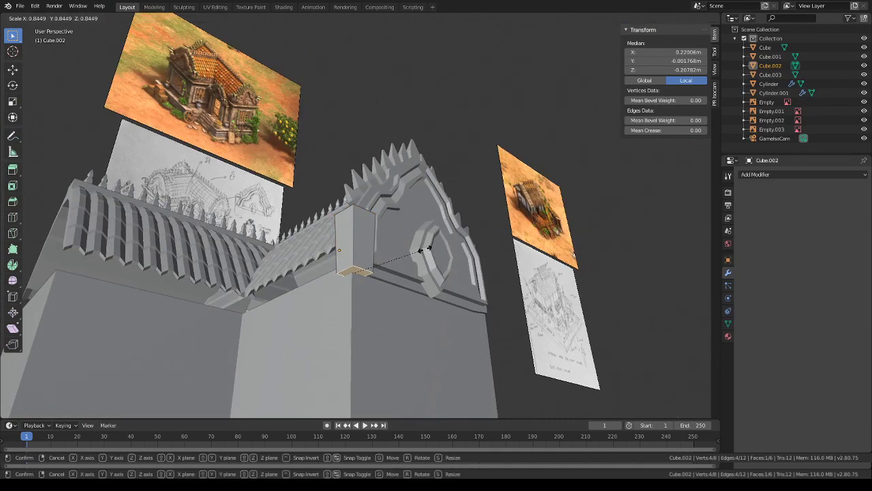
left_click(427, 248)
- Select the entire tapered block and shift it horizontally into place on the wall corner
middle_click_drag(427, 248, 402, 293)
key("l")
mouse_move(354, 218)
middle_mouse_down()
mouse_move(410, 257)
mouse_move(381, 184)
mouse_move(365, 216)
mouse_move(385, 232)
middle_mouse_up()
key("g")
key("shift+z")
left_click(408, 256)
- Select the block's top face and lower it about 0.05 m
left_click(353, 186)
scroll(395, 212, "down", 1)
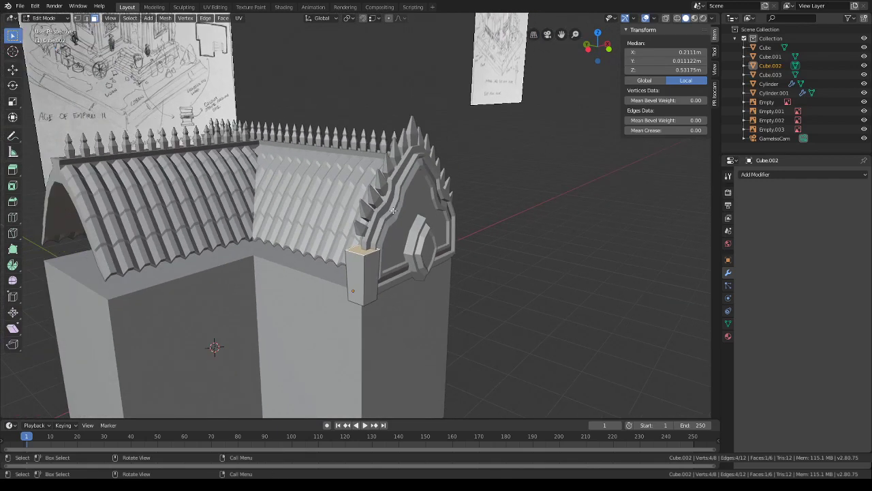
middle_click_drag(384, 183, 404, 263, "shift")
key("g")
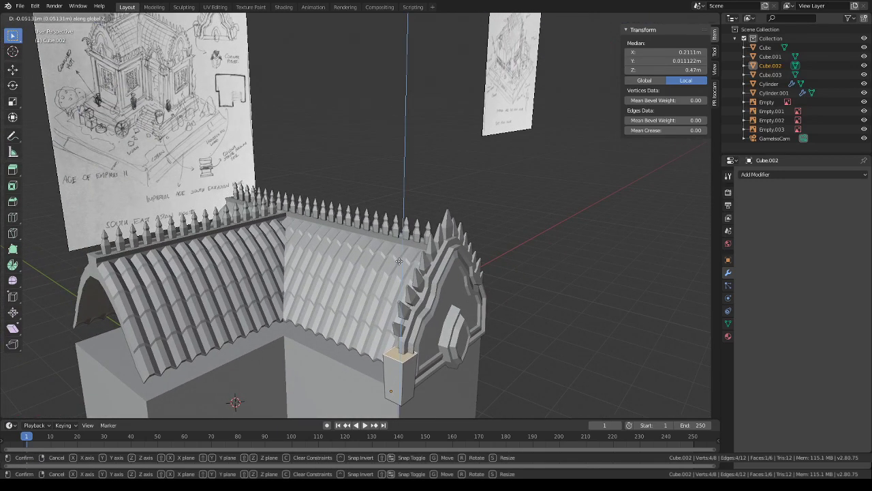
left_click(400, 262)
- Extrude the block's top face upward 0.0983 m and scale it down into a sloped cap
scroll(468, 256, "up", 3)
left_click(473, 245)
key("s")
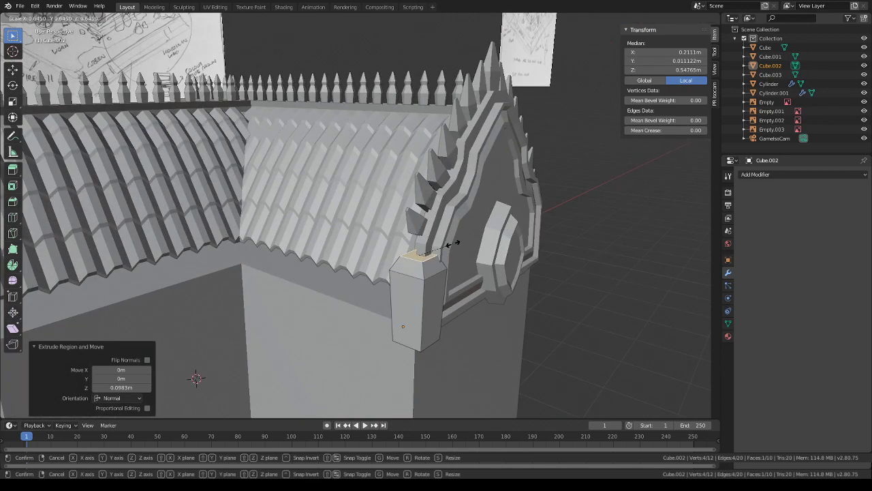
left_click(446, 248)
- Select the block's four side faces and inset them individually by 0.03447 m
middle_click_drag(446, 254, 423, 216)
middle_click_drag(439, 298, 453, 251, "shift")
left_click(407, 254, "shift")
middle_click_drag(374, 253, 367, 263)
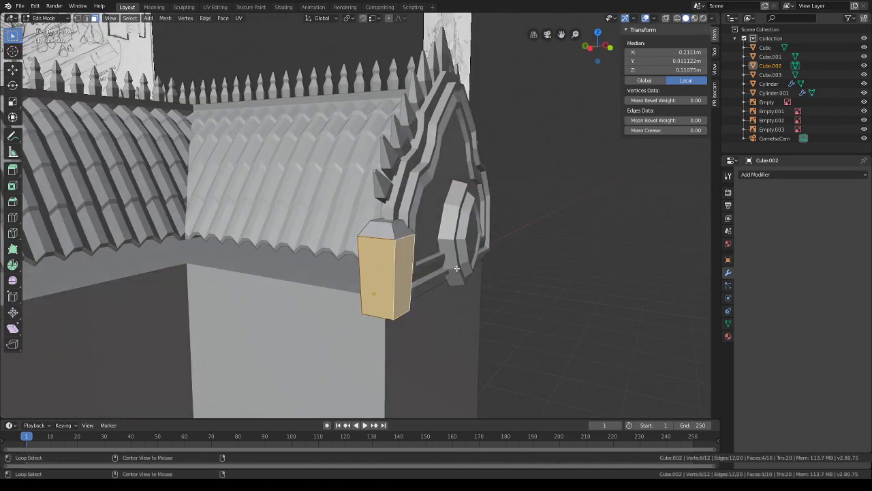
middle_click_drag(457, 267, 480, 261)
key("i")
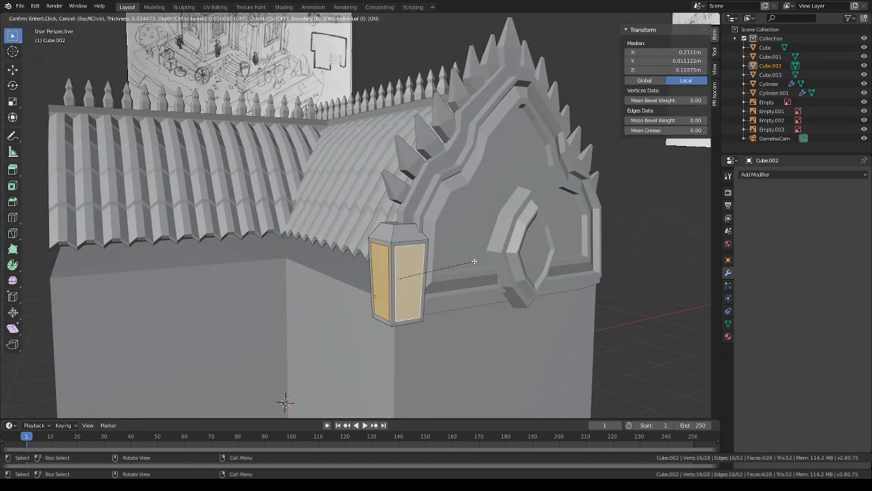
left_click(474, 261)
- Extrude the four inset side faces slightly inward along their normals to form recessed panels
right_click(473, 261)
left_click(474, 261)
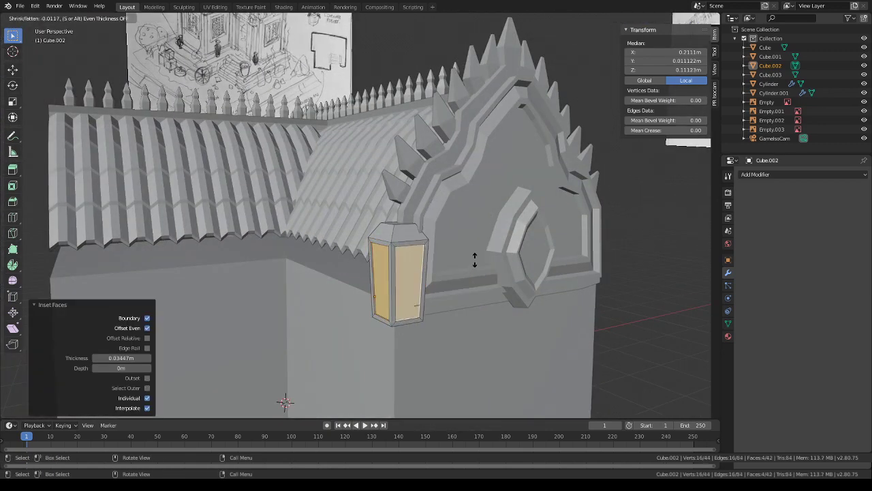
left_click(474, 261)
- Select the whole corner ornament and move it 0.0062 m along Y
middle_click_drag(474, 261, 393, 212)
key("ctrl+l")
key("s")
left_click(486, 272)
left_click(636, 281)
key("l")
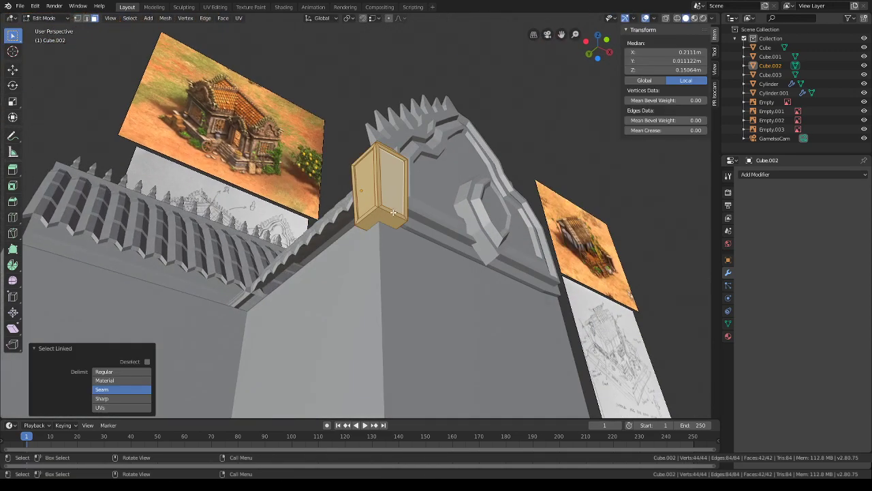
right_click(393, 212)
key("Escape")
key("g")
key("y")
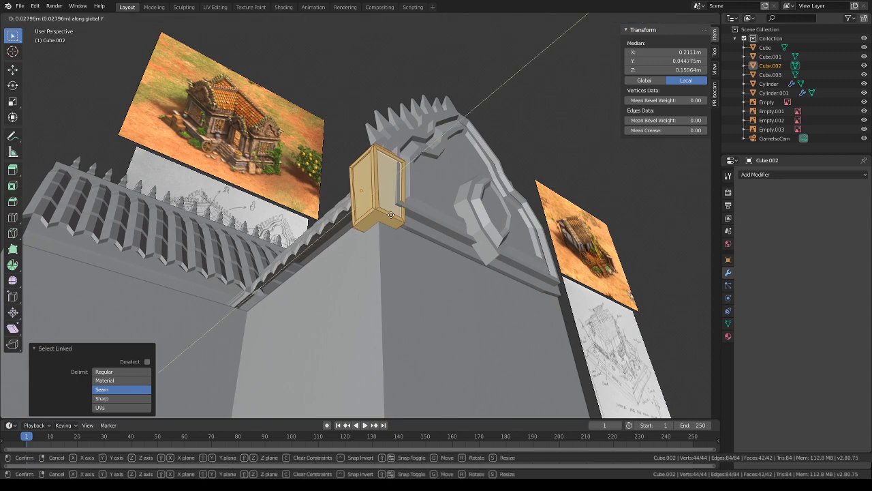
left_click(394, 215)
- In a wireframe top view, move the ornament -0.0308 m in X and -0.0456 m in Y, then restore solid shading
middle_click_drag(394, 215, 518, 204)
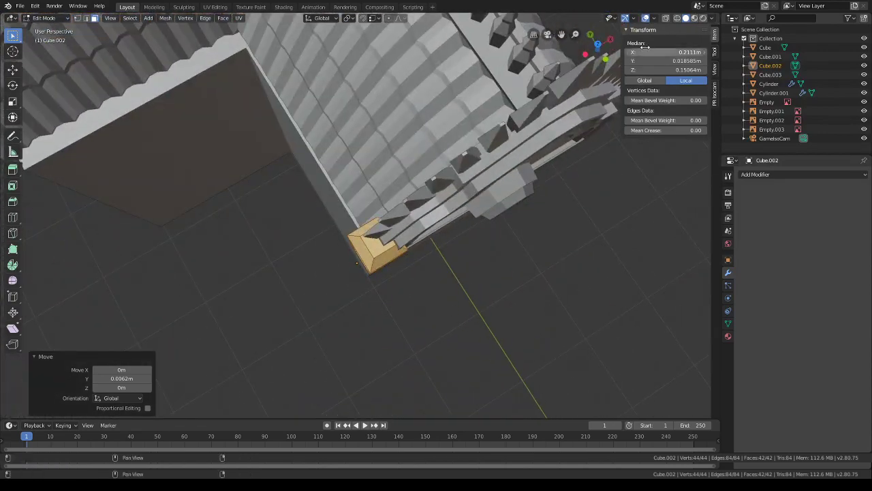
left_click(597, 47)
left_click(678, 18)
left_click(600, 45)
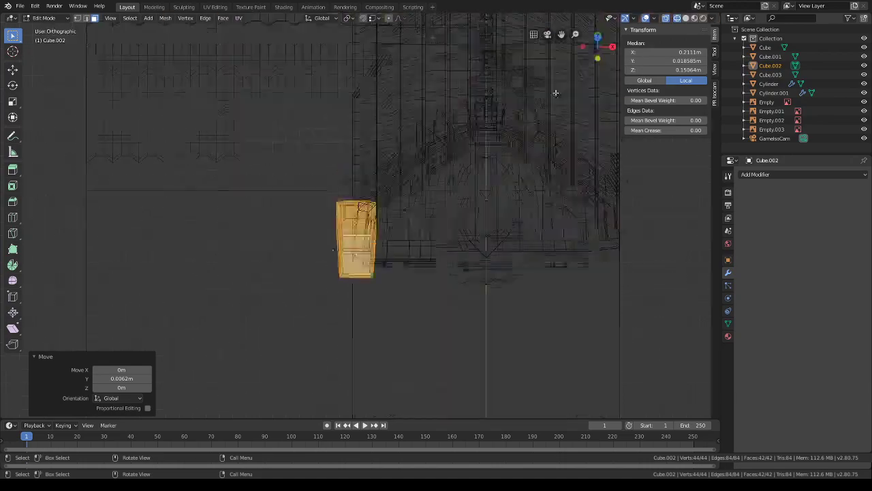
scroll(413, 236, "up", 6)
middle_click_drag(449, 249, 483, 141, "shift")
key("g")
key("shift+z")
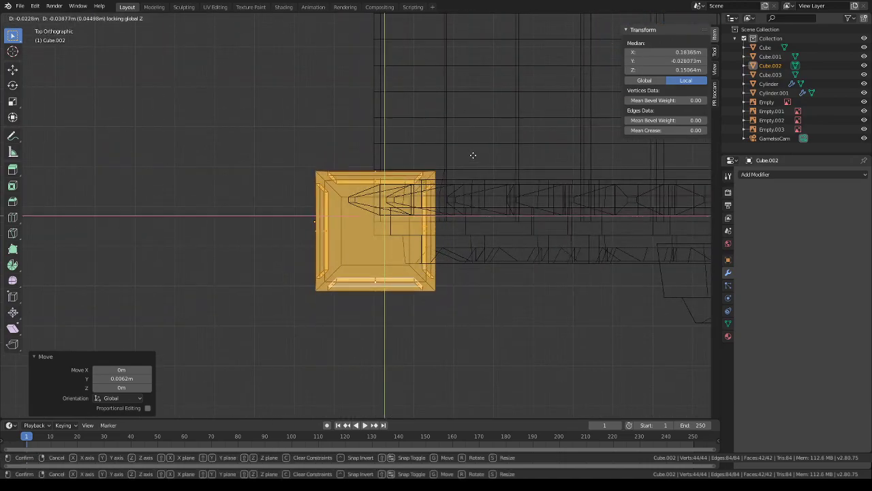
left_click(469, 159)
scroll(450, 232, "down", 2)
mouse_move(448, 243)
middle_mouse_down()
mouse_move(499, 156)
mouse_move(553, 187)
mouse_move(536, 188)
middle_mouse_up()
left_click(685, 18)
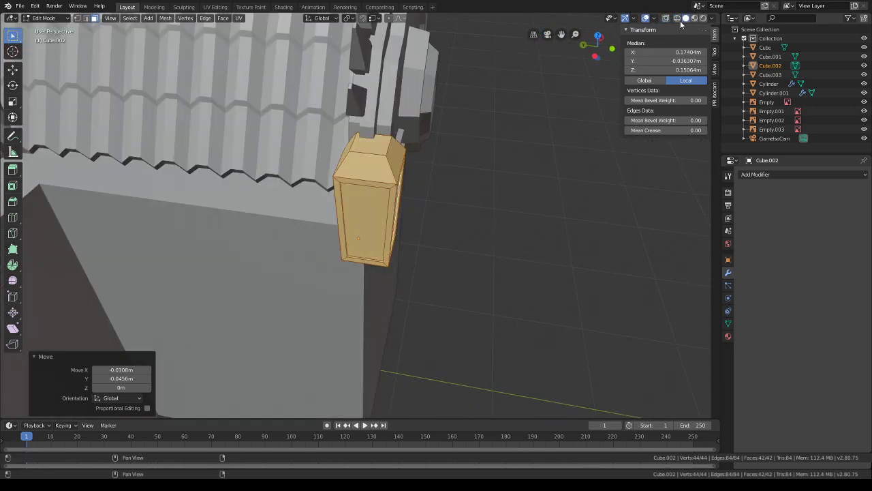
- Select the four recessed side panels of the ornament and scale them to 0.852
mouse_move(475, 208)
middle_mouse_down()
mouse_move(413, 173)
mouse_move(512, 361)
middle_mouse_up()
scroll(428, 197, "up", 3)
left_click(432, 198)
scroll(441, 206, "down", 3)
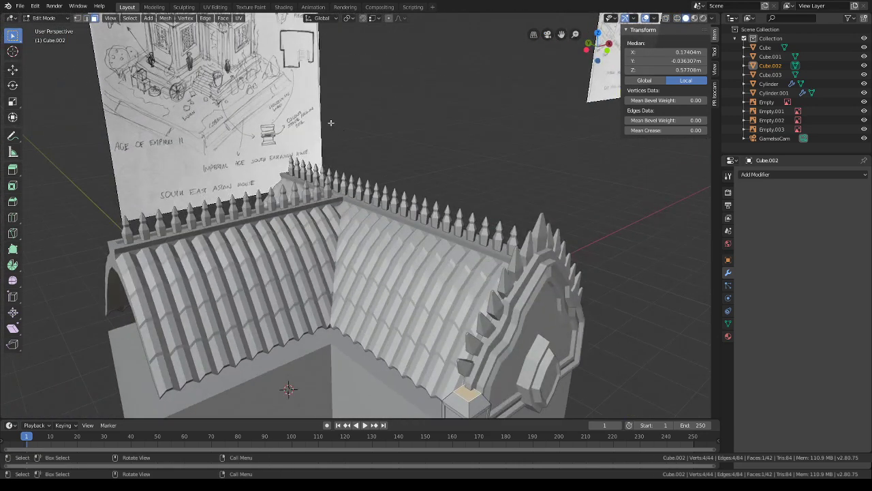
middle_click_drag(441, 267, 418, 249)
left_click(438, 250, "shift")
left_click(360, 260, "shift")
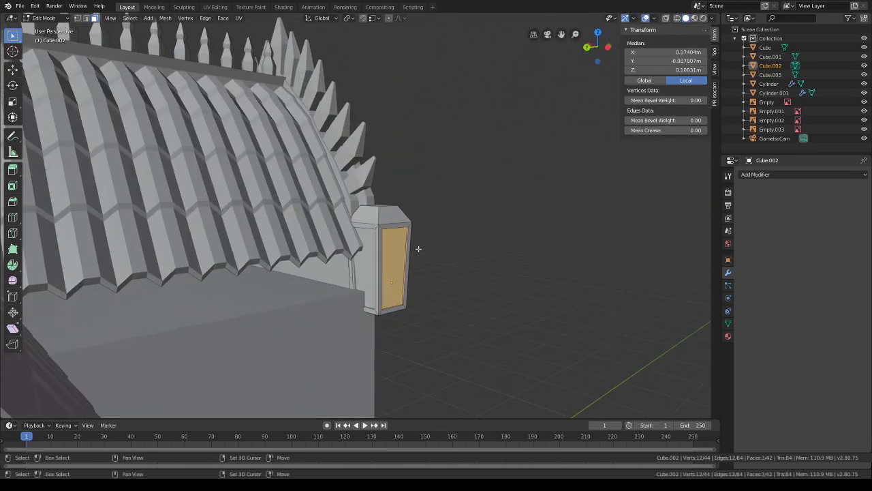
middle_click_drag(495, 251, 415, 244)
middle_click_drag(600, 250, 606, 237)
key("s")
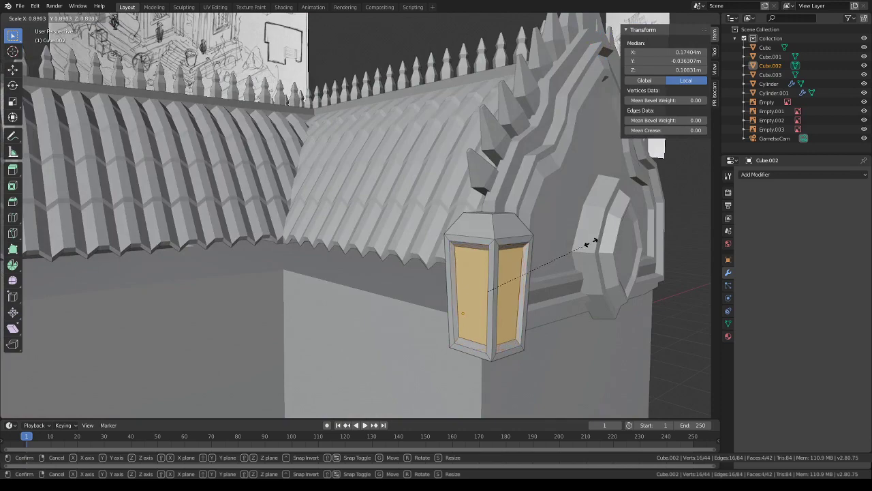
left_click(590, 243)
- Examine the corner piece detail on the reference sketch and compare it with the modelled ornament
scroll(416, 137, "down", 6)
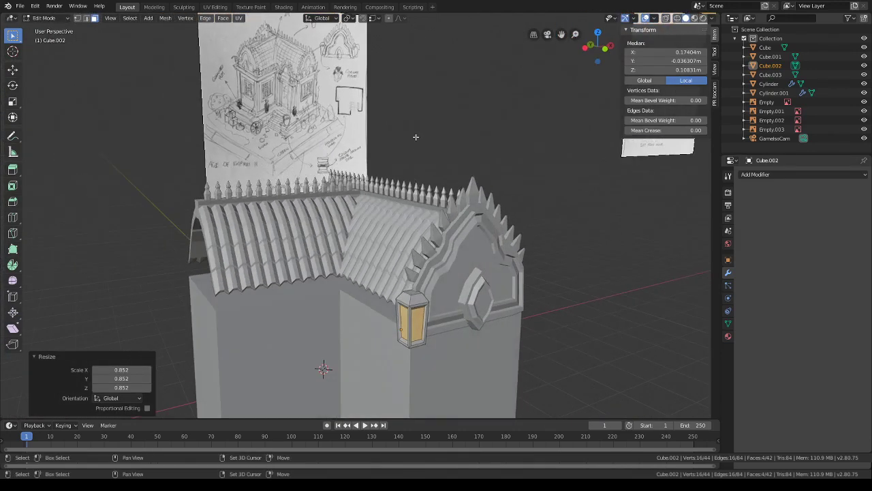
mouse_move(415, 137)
middle_mouse_down("shift")
mouse_move(443, 243)
mouse_move(478, 318)
middle_mouse_up("shift")
scroll(420, 221, "up", 9)
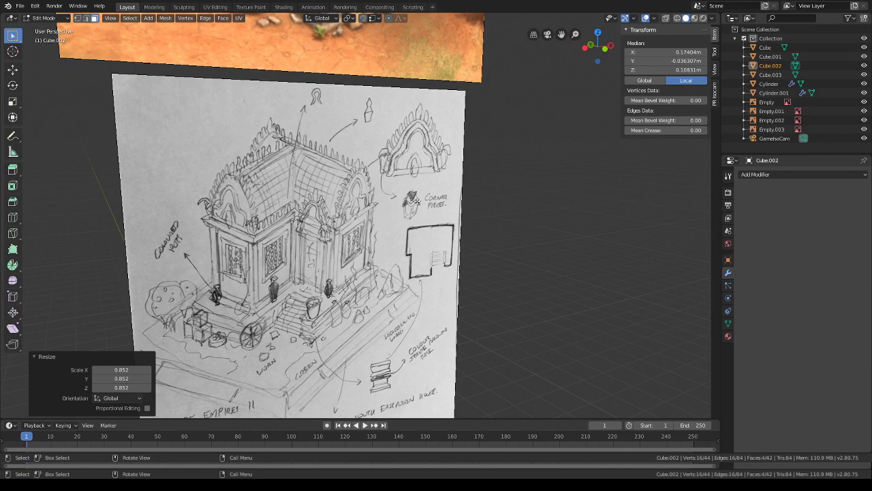
scroll(429, 225, "down", 7)
middle_click_drag(444, 251, 424, 91, "shift")
mouse_move(424, 239)
middle_mouse_down("shift")
mouse_move(392, 156)
mouse_move(422, 213)
mouse_move(362, 214)
middle_mouse_up("shift")
scroll(421, 214, "up", 5)
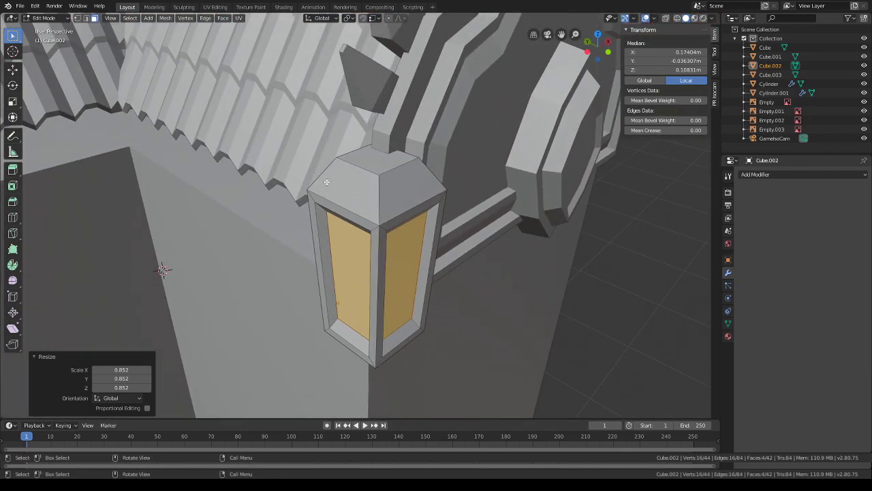
- Snap the 3D cursor to the ornament's top face
left_click(397, 165)
middle_click_drag(396, 165, 525, 209)
key("shift+s")
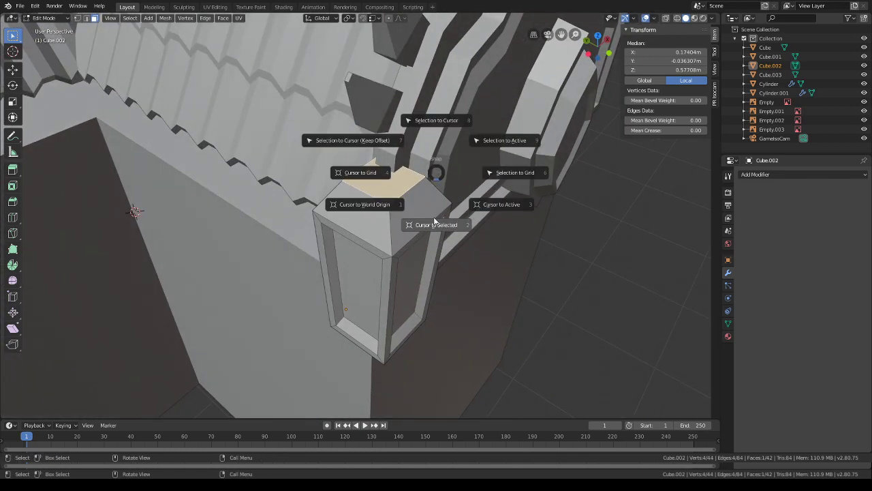
left_click(435, 222)
- Add a plane at the 3D cursor within the ornament's mesh and scale it to 0.214
key("shift+a")
left_click(454, 166)
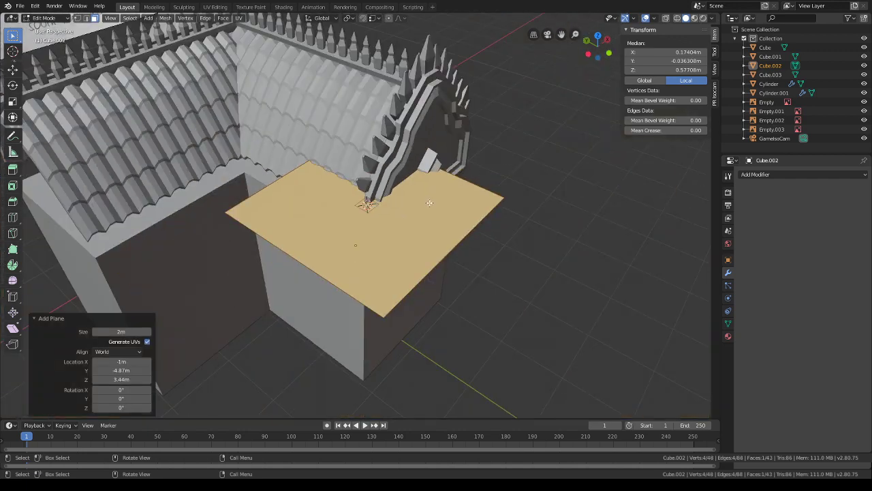
scroll(491, 214, "up", 2)
key("s")
left_click(413, 196)
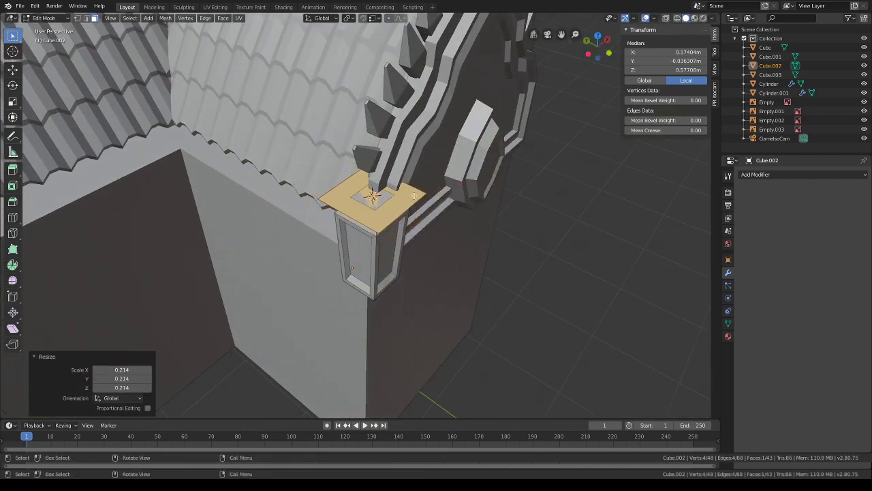
- Slide the small plane along X until it is clear of the ornament
key("r")
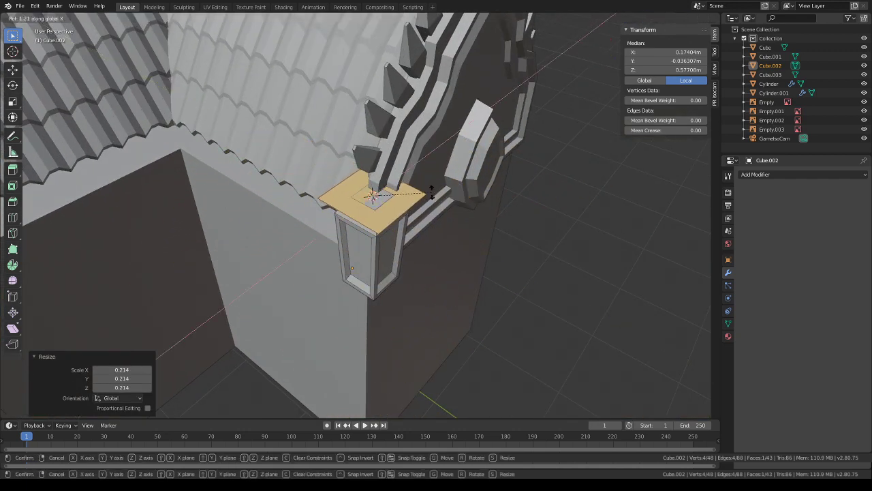
key("Escape")
key("g")
key("x")
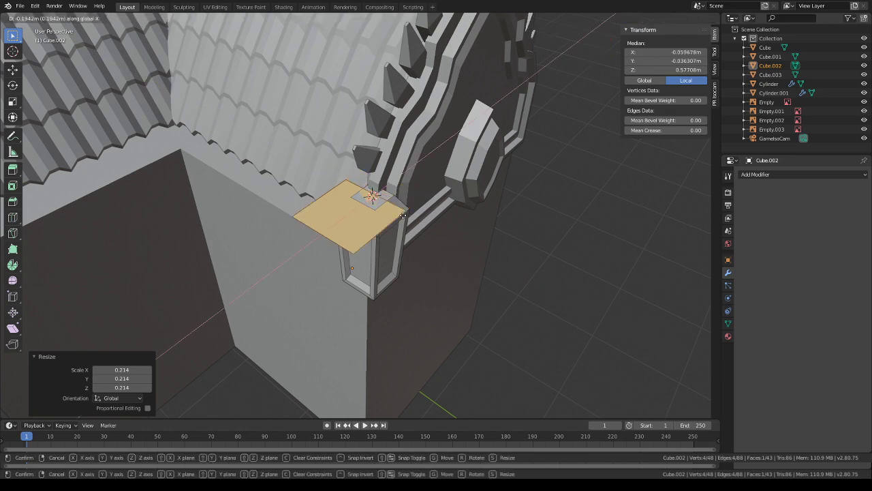
left_click(356, 259)
- Subdivide the plane with one centred lengthwise loop cut and five evenly spaced crosswise loop cuts
middle_click_drag(357, 260, 413, 281)
key("ctrl+r")
left_click(391, 242)
right_click(391, 240)
key("ctrl+r")
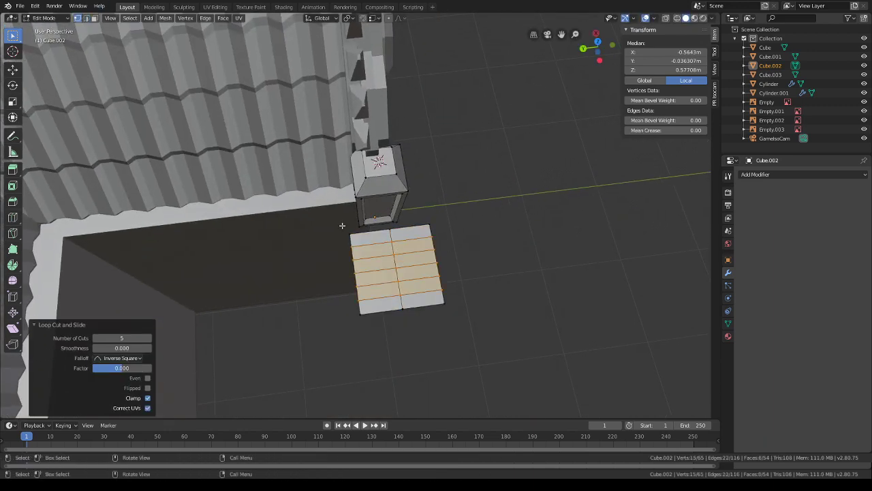
- Select the whole subdivided plane and move it -0.582 m along X
key("l")
key("g")
key("x")
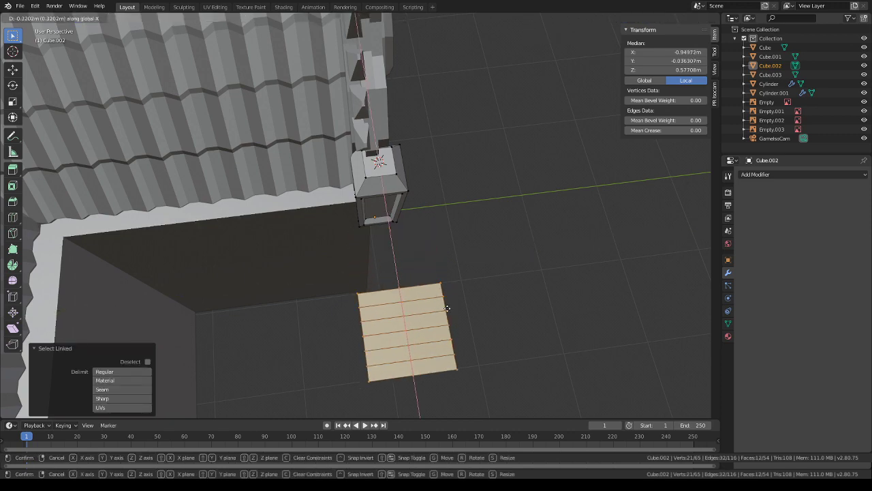
left_click(458, 349)
- Narrow the subdivided plane's end nearest the house by scaling its corner vertices along Y with proportional editing enabled
scroll(458, 315, "down", 3)
middle_click_drag(458, 315, 469, 246)
scroll(457, 244, "up", 3)
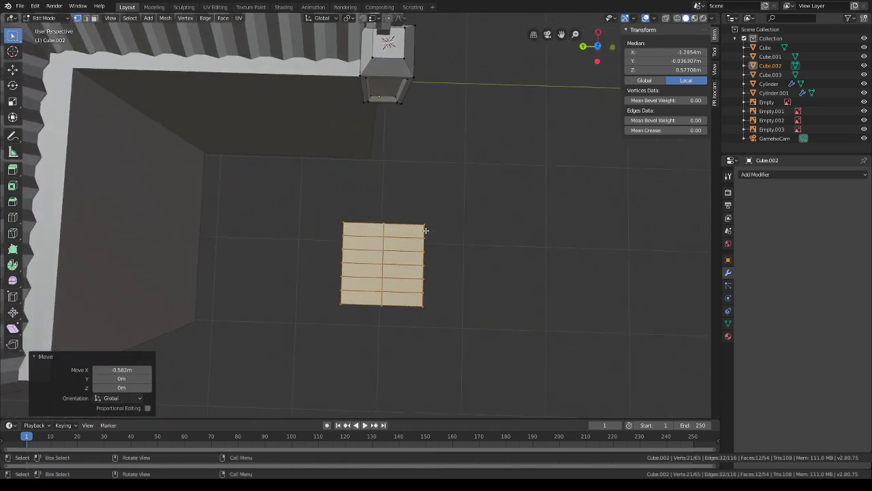
left_click(424, 225)
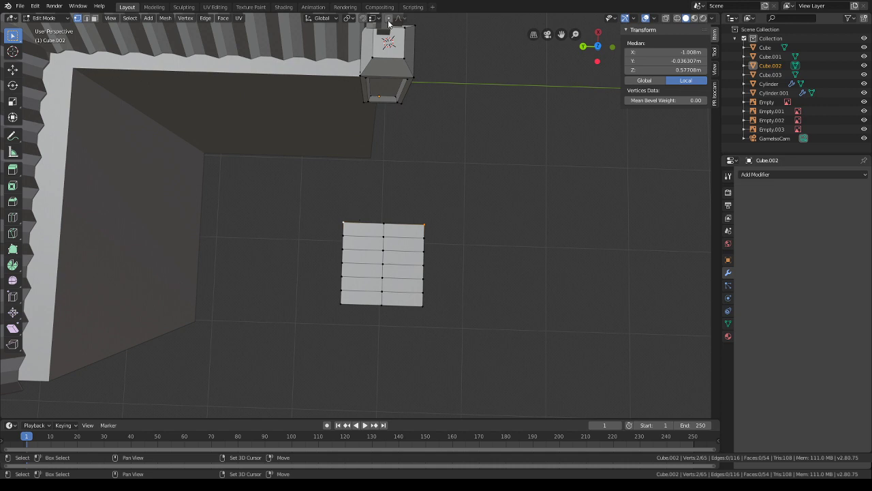
left_click(389, 21)
key("s")
key("x")
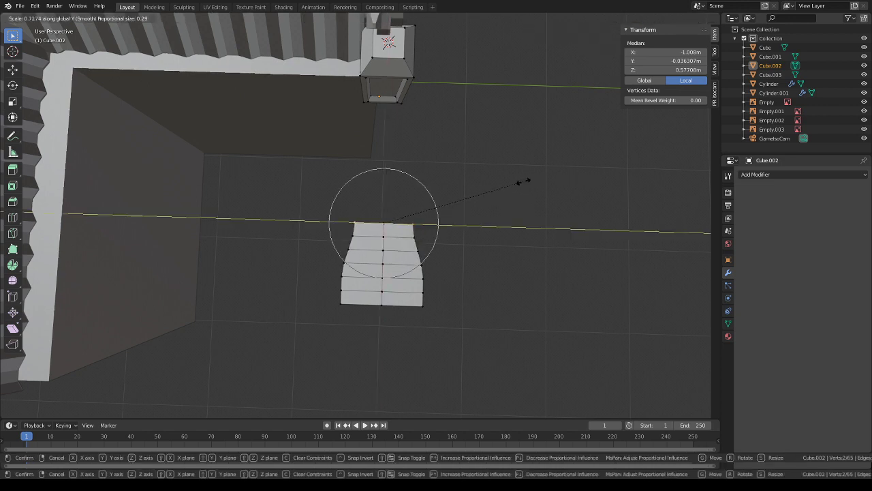
left_click(423, 190)
- Taper the plane's outer end to a tip by scaling its end edge to 0.067 along Y with proportional editing
left_click(416, 305)
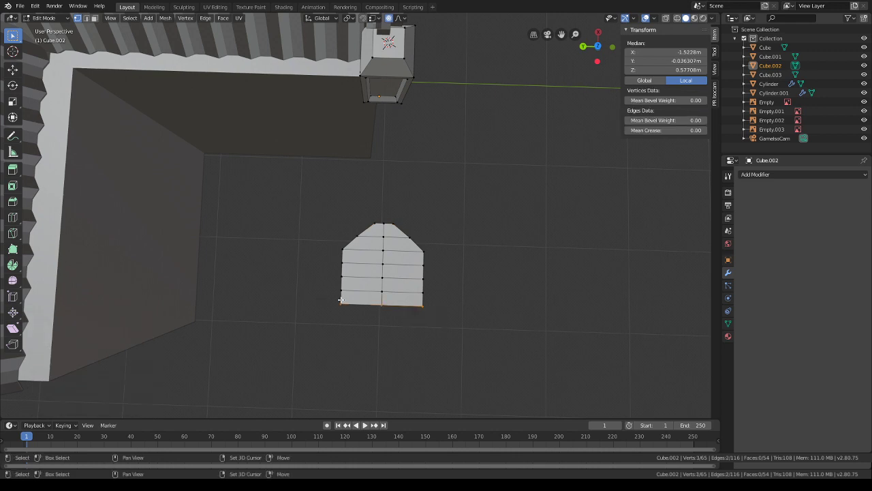
key("s")
key("x")
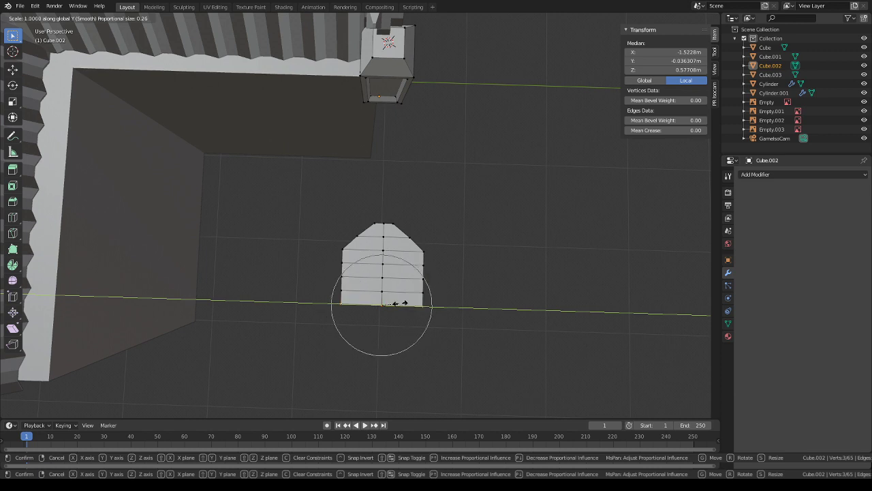
left_click(390, 304)
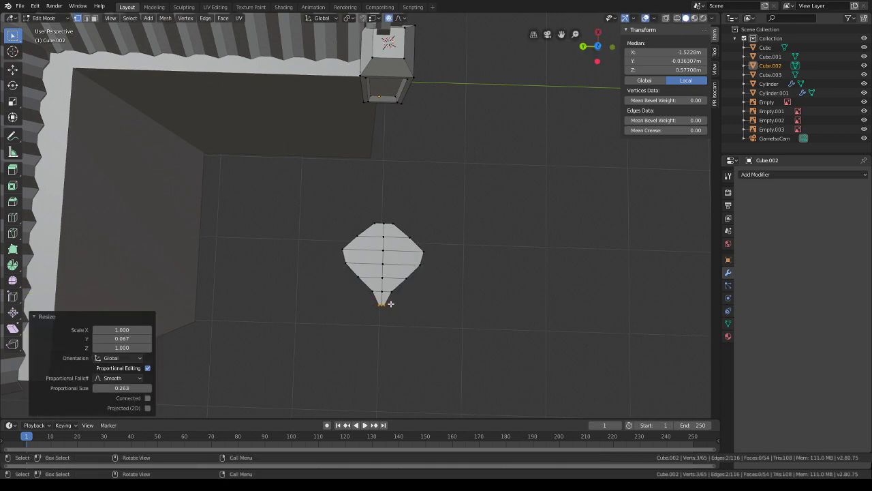
- Narrow the leaf shape's widest row by scaling its outer vertices to 0.734 along Y with proportional editing
left_click(346, 250)
key("s")
key("x")
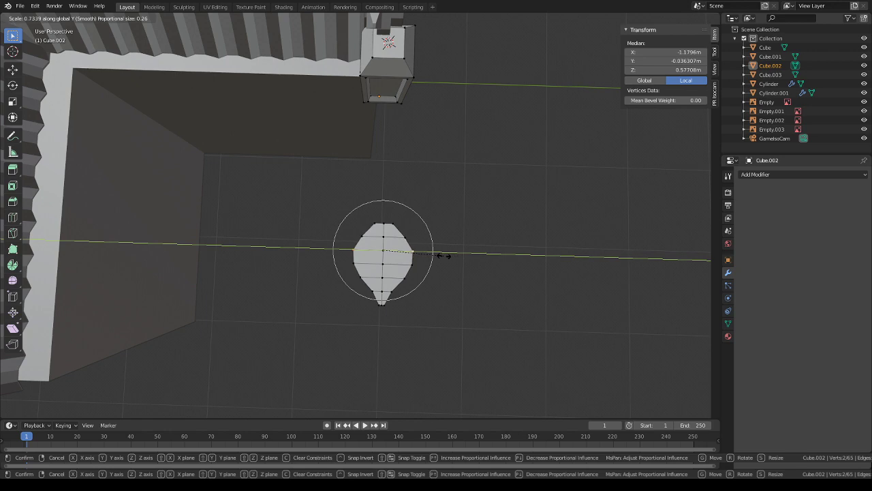
left_click(442, 255)
- Add one centred lengthwise loop cut in each half of the leaf shape
middle_click_drag(448, 253, 370, 186)
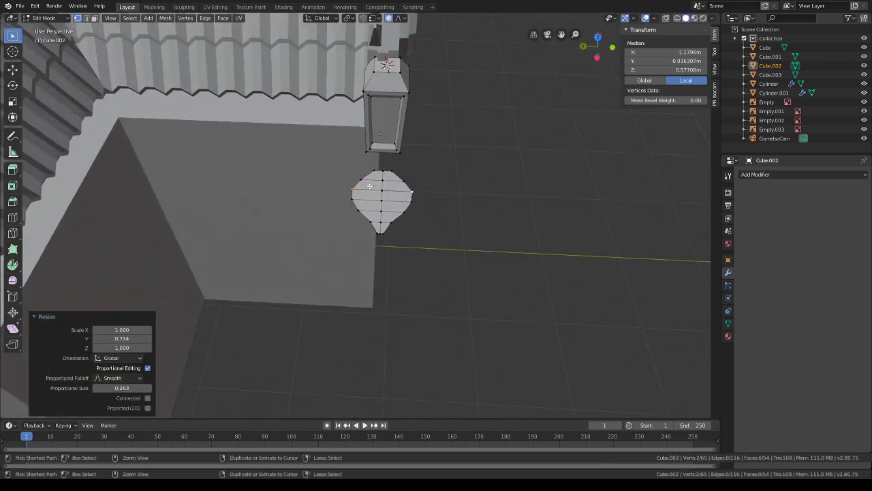
key("ctrl+r")
left_click(370, 186)
right_click(370, 186)
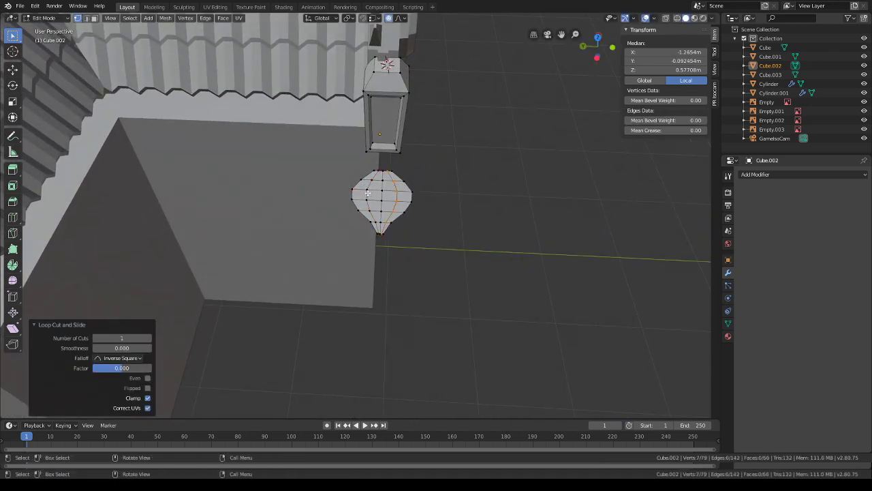
- Select both new lengthwise loops and raise them along Z with proportional editing to bulge the leaf
left_click(368, 193, "alt")
middle_click_drag(398, 197, 403, 225)
key("g")
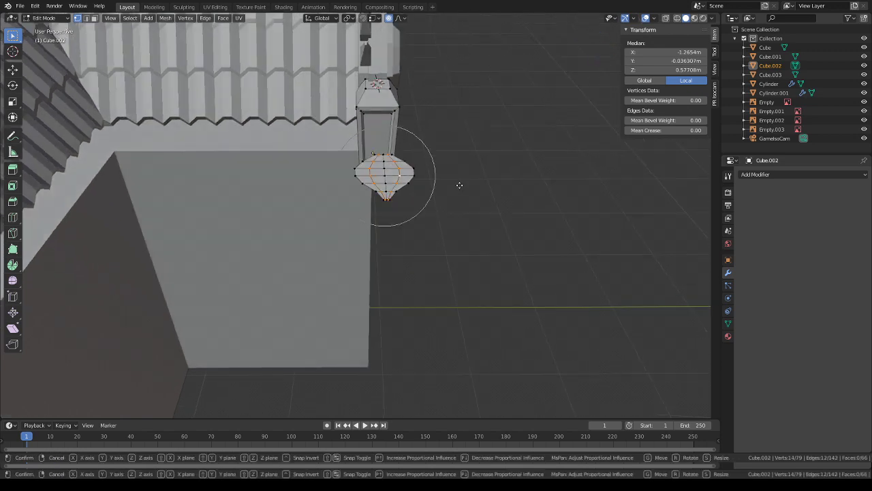
key("z")
left_click(462, 177)
- Arch the leaf along its length by raising its widest crosswise row along Z with proportional editing
middle_click_drag(463, 171, 461, 218)
key("g")
key("z")
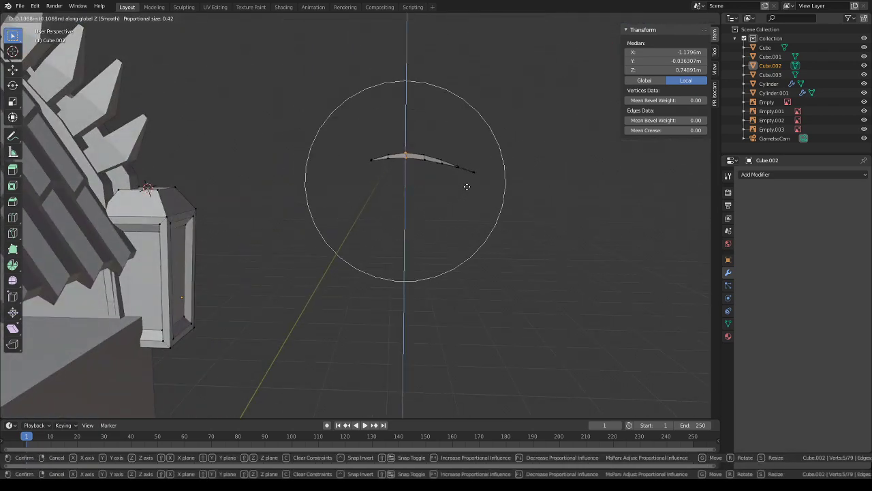
left_click(469, 158)
- Select all of the leaf's faces and extrude them to give the leaf thickness
middle_click_drag(469, 158, 406, 207)
left_click(95, 18)
left_click_drag(334, 125, 535, 274)
key("e")
mouse_move(543, 243)
middle_mouse_down()
mouse_move(551, 217)
mouse_move(502, 225)
mouse_move(567, 244)
mouse_move(537, 238)
middle_mouse_up()
left_click(552, 215)
- Select the whole thickened leaf and move it along X to sit above the corner ornament
key("ctrl+l")
key("g")
key("x")
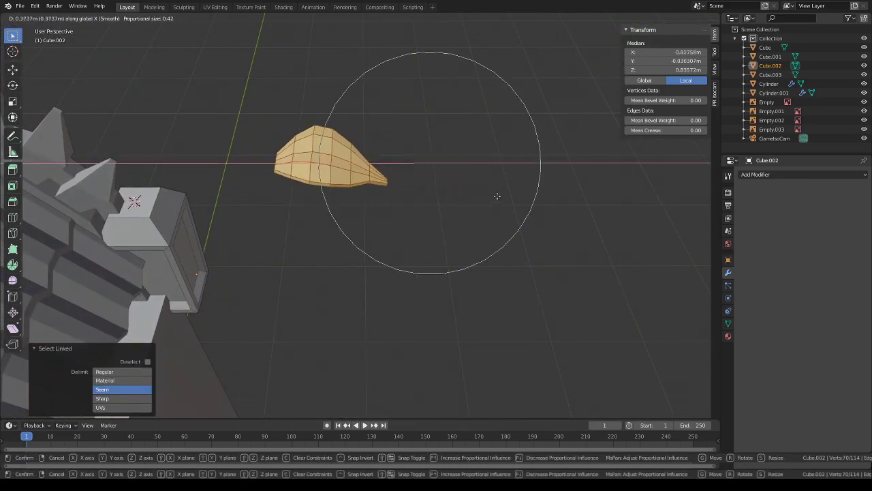
left_click(362, 187)
key("alt+a")
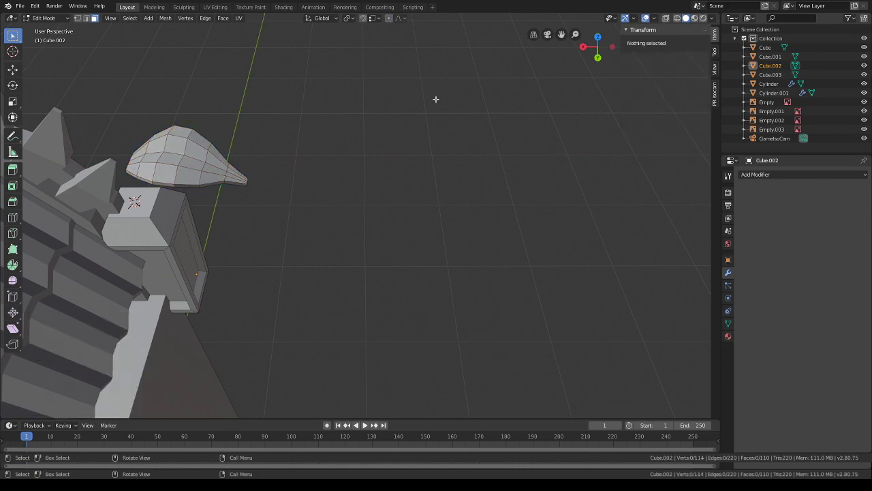
- Lower the leaf 0.213 m along Z onto the ornament's top and shift it along X, finishing with a 0.0314 m move
middle_click_drag(436, 100, 292, 123)
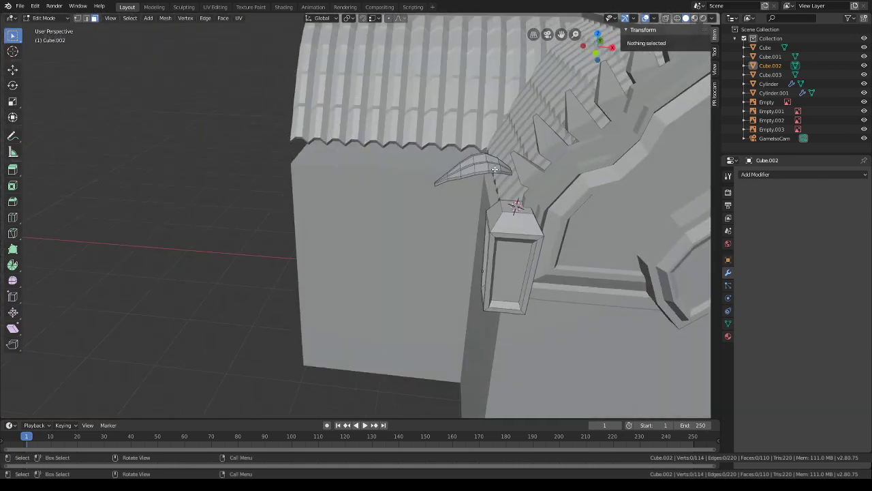
key("l")
middle_click_drag(495, 169, 532, 164)
key("g")
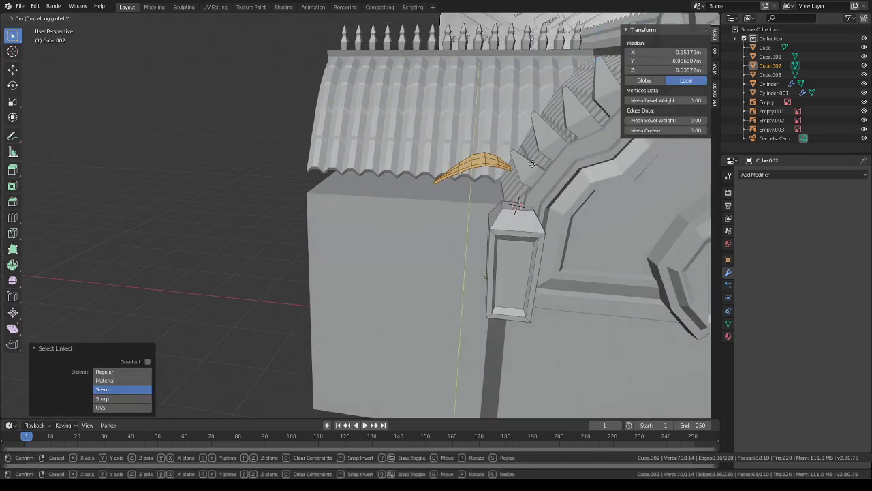
left_click(538, 164)
key("g")
key("z")
left_click(542, 201)
key("g")
key("x")
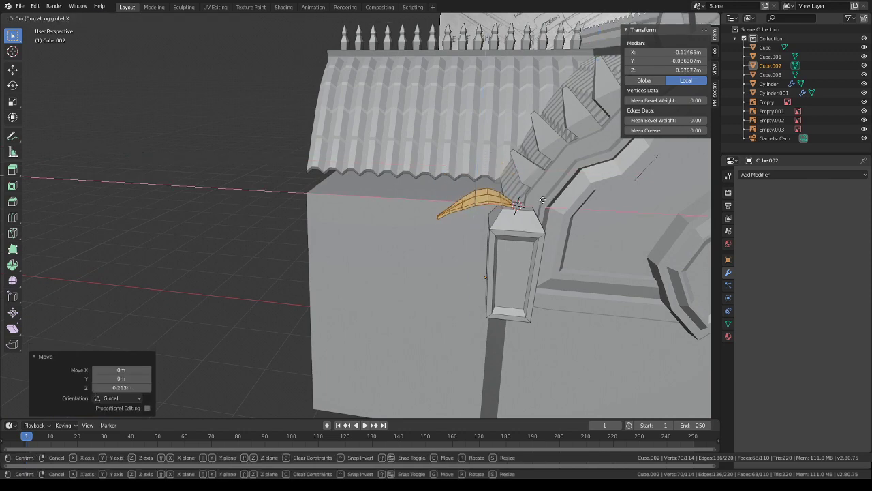
left_click(549, 201)
middle_click_drag(550, 200, 639, 251)
middle_click_drag(629, 180, 545, 239, "shift")
key("r")
key("z")
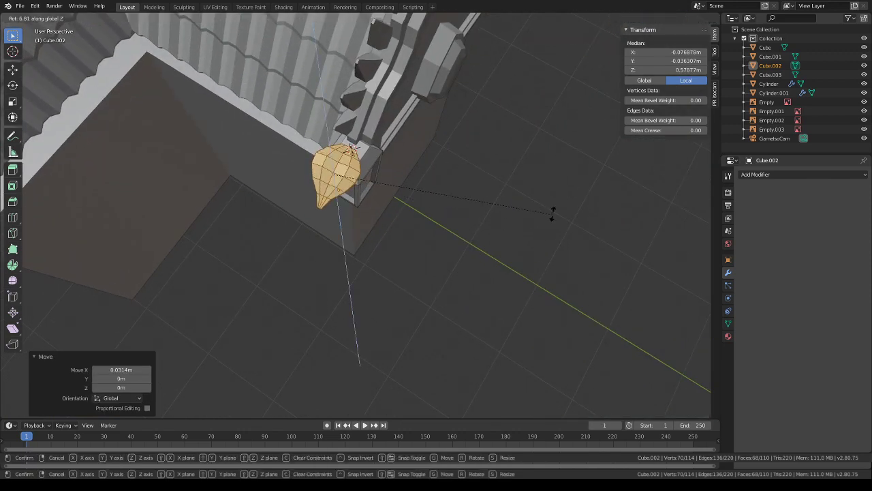
right_click(553, 214)
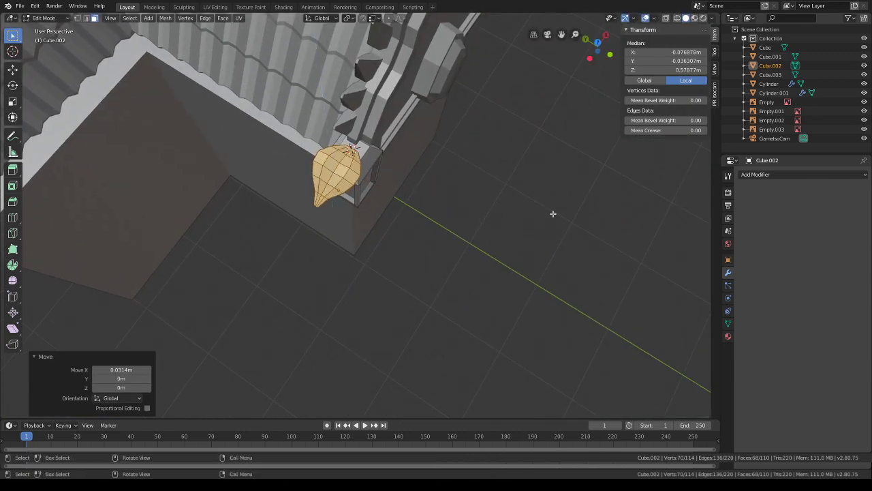
- Set the pivot point to the 3D cursor and rotate the leaf 45° about Z without proportional editing
left_click(397, 21)
left_click(349, 19)
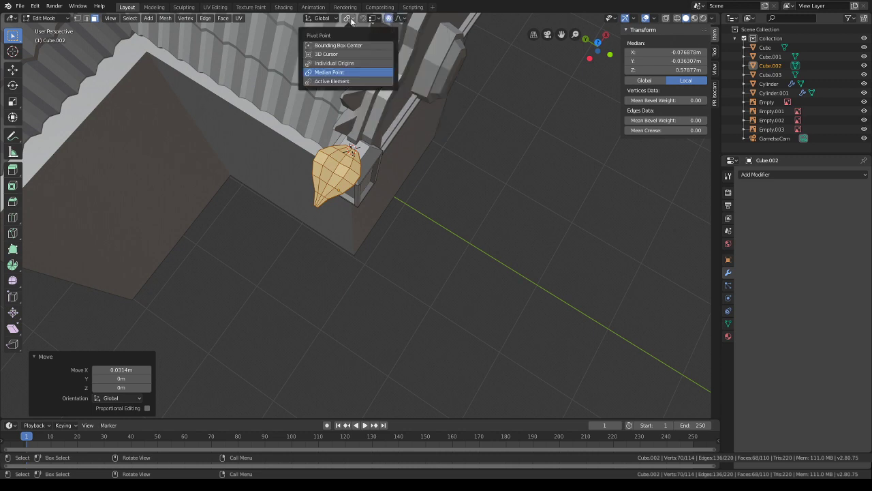
key("r")
key("z")
right_click(522, 173)
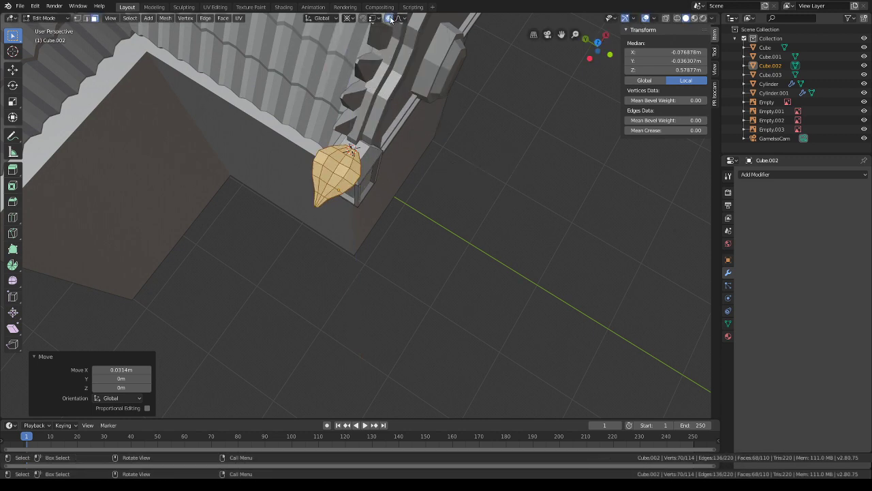
key("r")
key("z")
key("Return")
- Scale the leaf to 1.525 along Z
middle_click_drag(535, 232, 563, 166)
key("s")
key("z")
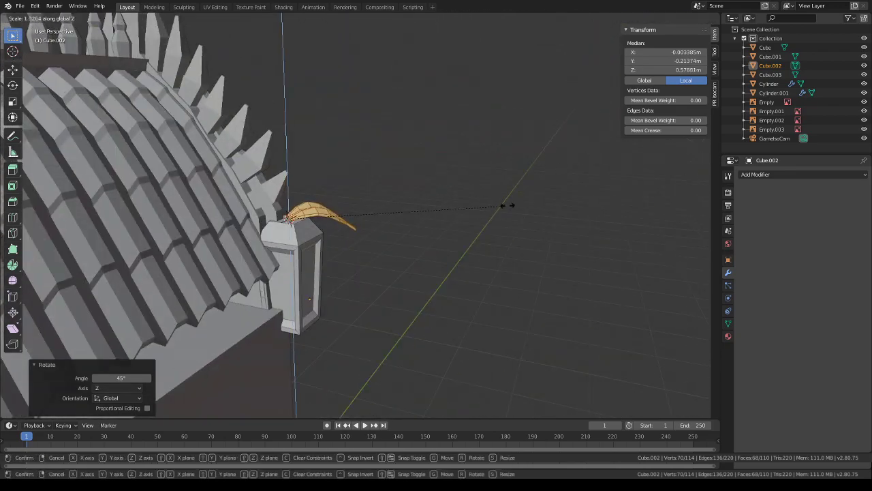
left_click(610, 205)
middle_click_drag(518, 202, 454, 180)
key("r")
key("x")
key("Escape")
middle_click_drag(464, 119, 466, 106)
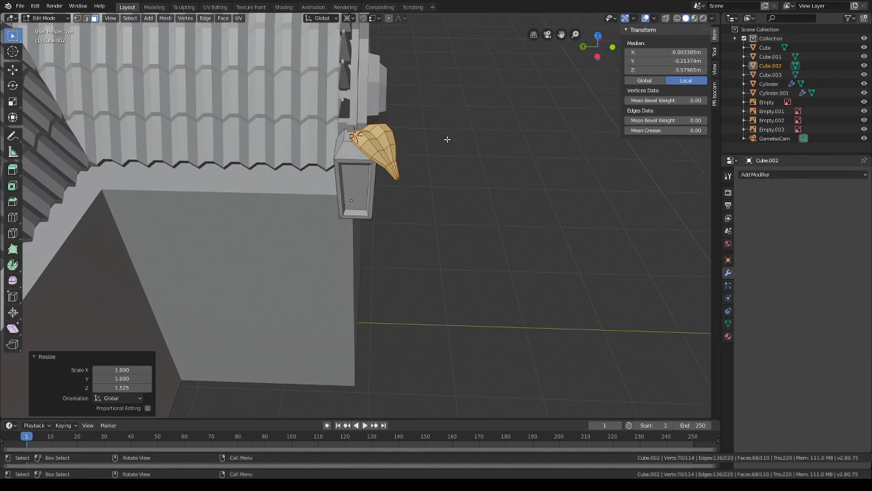
- Return to Object Mode, select all the house's parts without the reference images, and rotate them 90° about Z
mouse_move(426, 339)
middle_mouse_down()
mouse_move(423, 233)
mouse_move(430, 238)
mouse_move(417, 240)
mouse_move(483, 321)
middle_mouse_up()
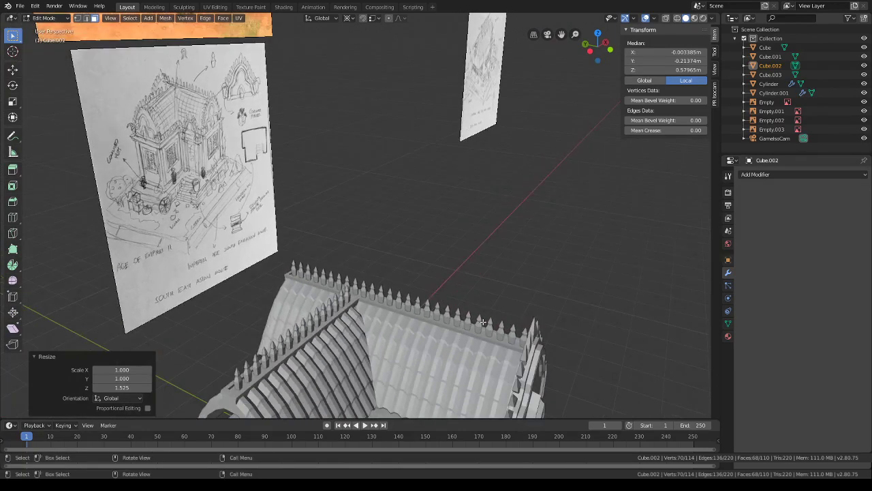
middle_click_drag(542, 330, 445, 192, "shift")
scroll(471, 287, "up", 3)
middle_click_drag(477, 302, 434, 217, "shift")
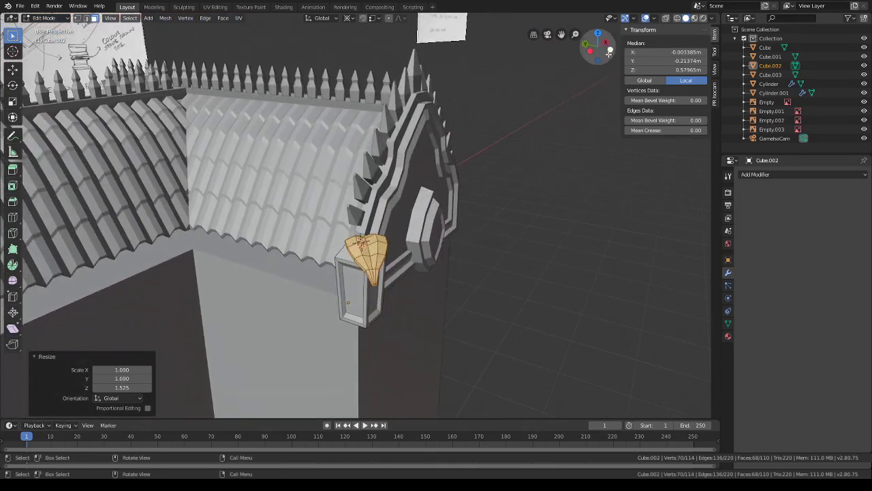
key("alt+a")
scroll(467, 214, "down", 5)
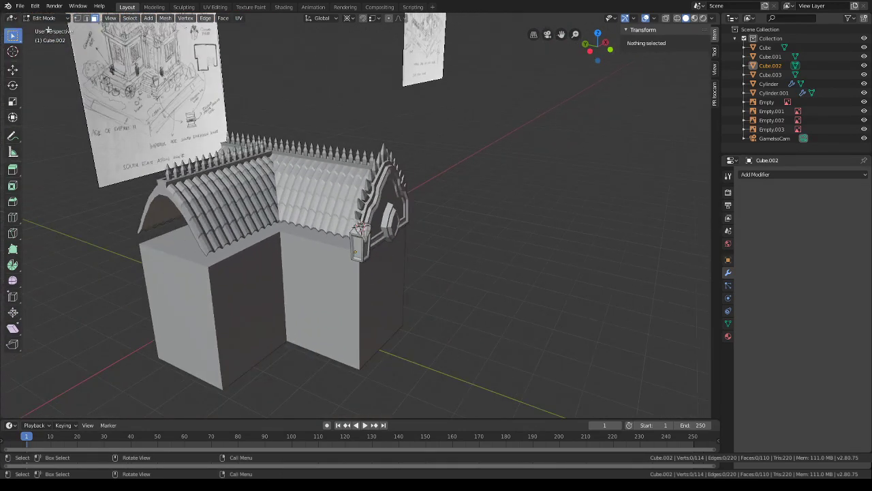
left_click(60, 19)
left_click(48, 29)
scroll(331, 203, "down", 4)
left_click_drag(430, 296, 251, 187)
middle_click_drag(250, 187, 346, 261)
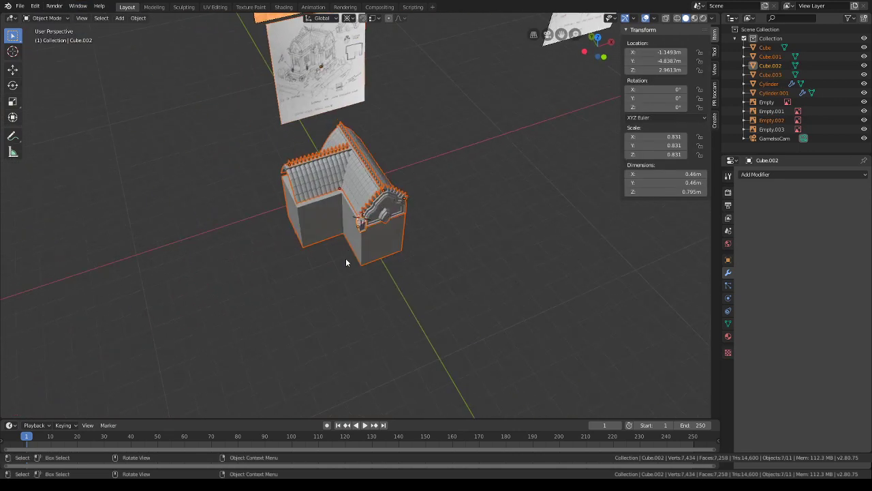
type("rz90")
key("Return")
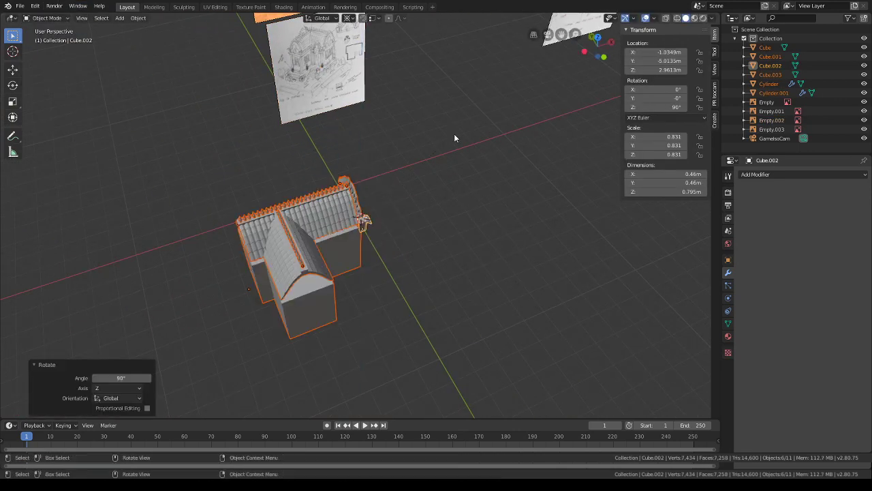
- Look through the camera and move all the house parts into the frame, 3.11 m in X, 2.98 m in Y and -0.154 m in Z
middle_click_drag(454, 133, 522, 157)
left_click(548, 35)
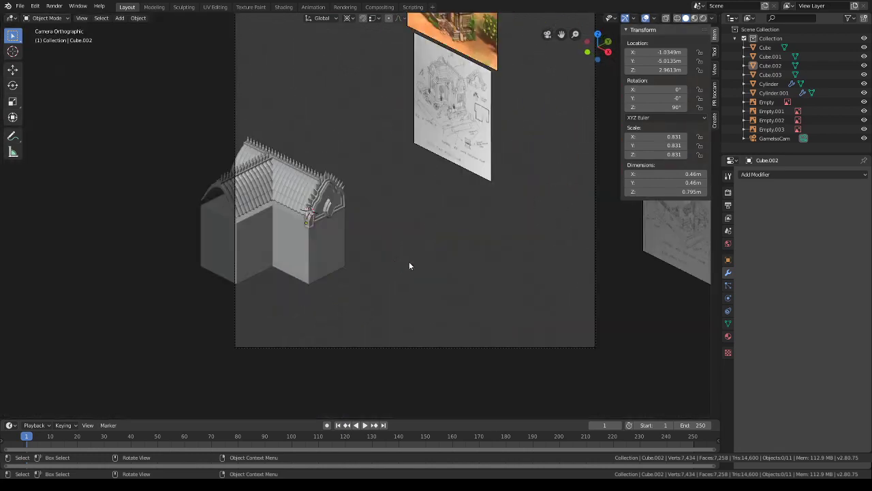
left_click_drag(351, 246, 232, 140)
left_click_drag(390, 284, 248, 131)
key("g")
left_click(358, 135)
scroll(417, 263, "up", 8)
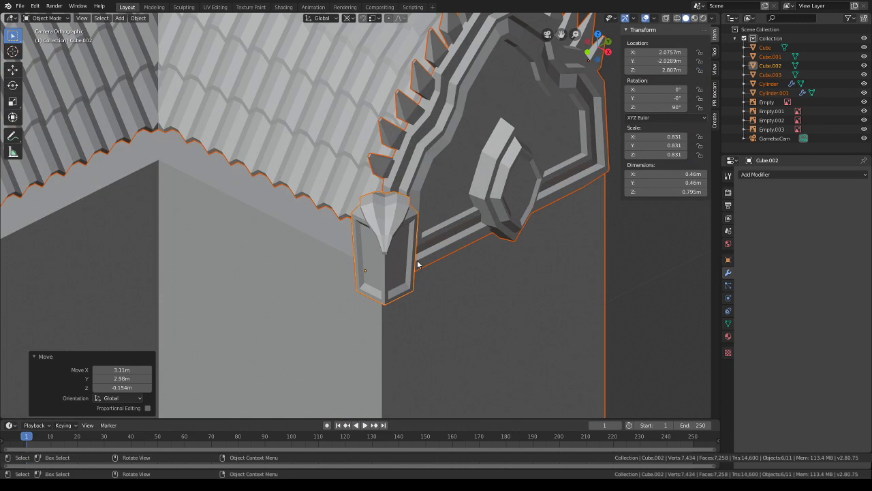
- Edit the corner ornament's mesh and raise the leaf's centre-line vertices about 0.026 m along Z to form a ridge
left_click(417, 259)
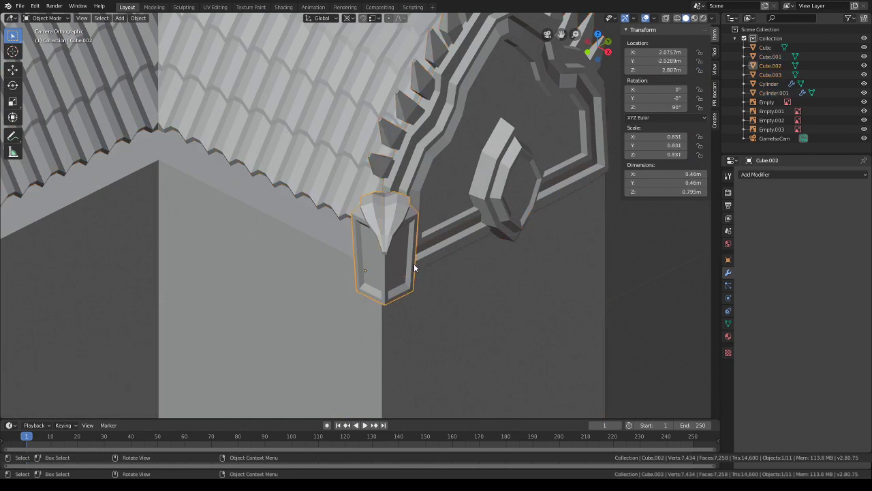
left_click(47, 18)
scroll(382, 212, "up", 3)
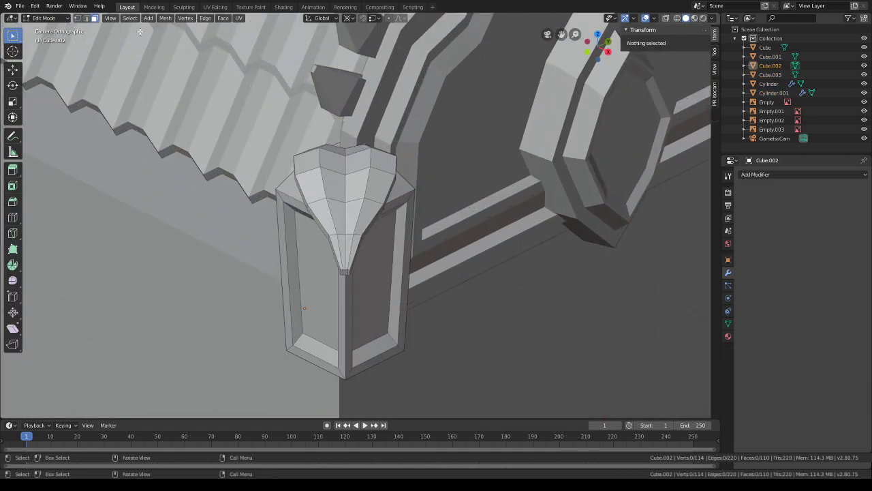
left_click(345, 234)
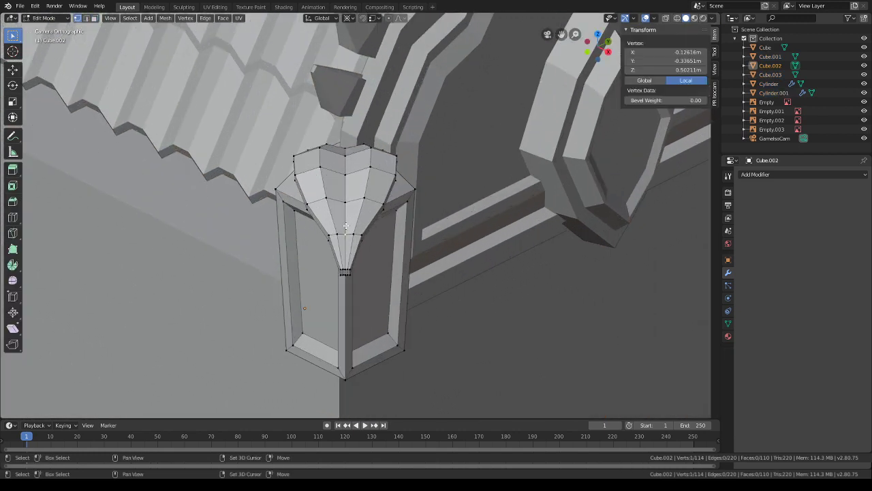
left_click(343, 147, "shift")
key("g")
key("z")
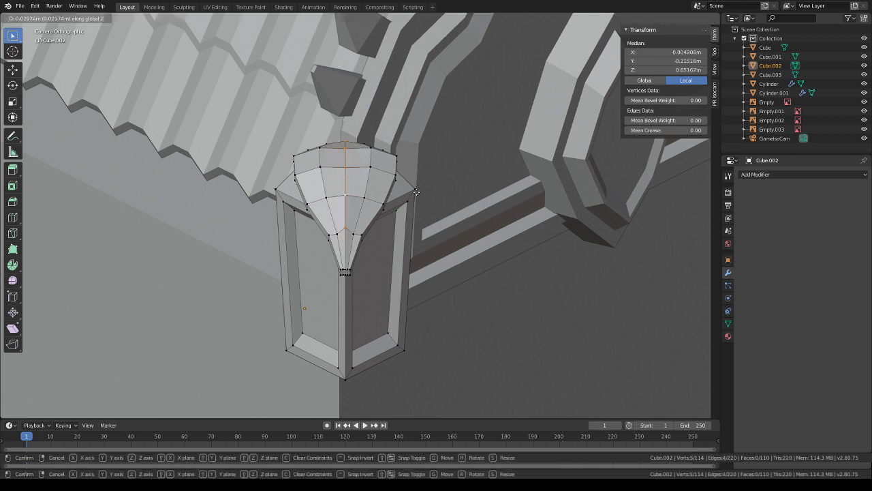
left_click(415, 191)
- Lower the ridge vertex nearest the leaf's tip along Z, in line with its crosswise row
left_click(345, 227)
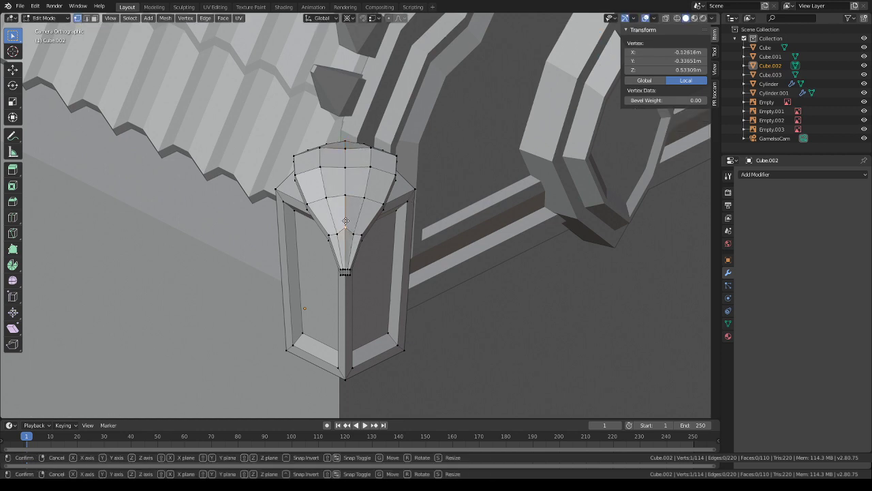
key("g")
key("z")
left_click(345, 227)
- Raise the leaf's two upper centre-line vertices slightly along Z, the one nearest the wide end by 0.0113 m
left_click(353, 173)
key("g")
key("z")
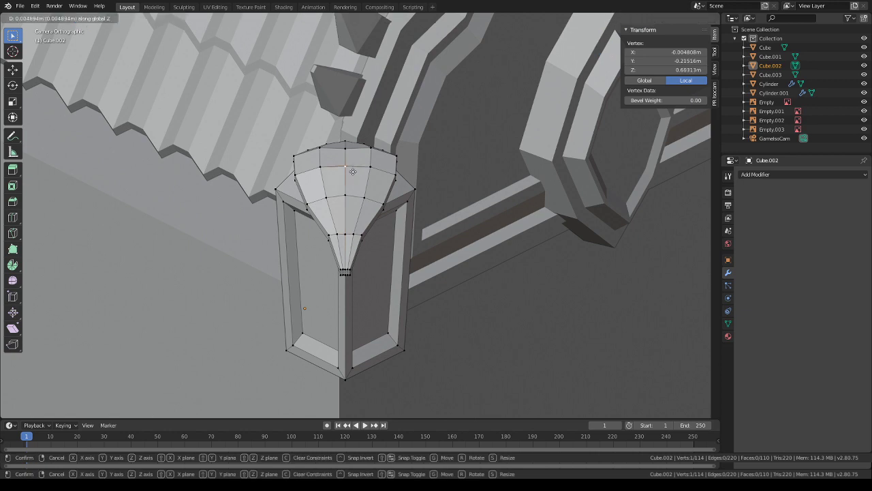
left_click(354, 170)
left_click(342, 147)
key("g")
key("z")
left_click(343, 144)
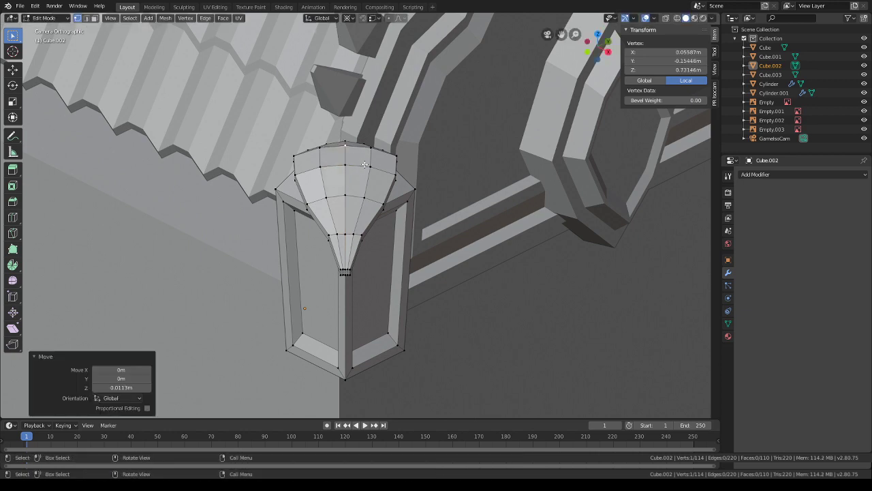
- Select the whole leaf and duplicate it in place, leaving the copy's rotation about Z at 0°
key("l")
key("shift+d")
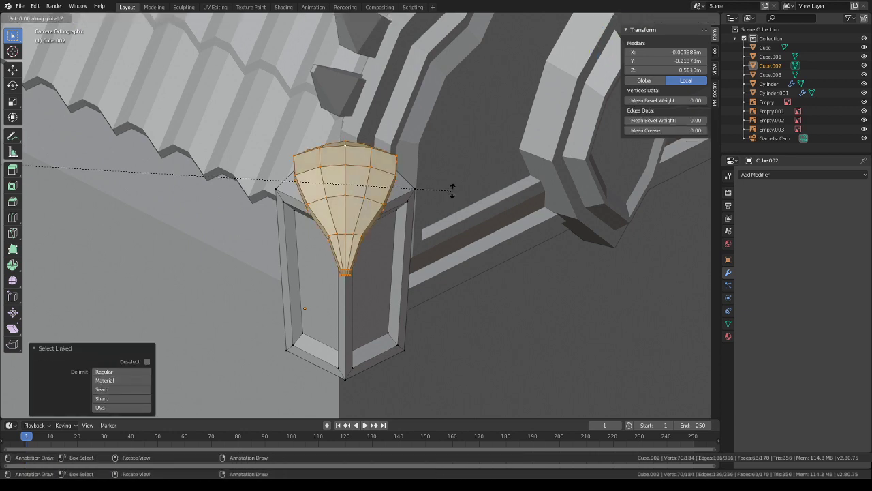
right_click(454, 215)
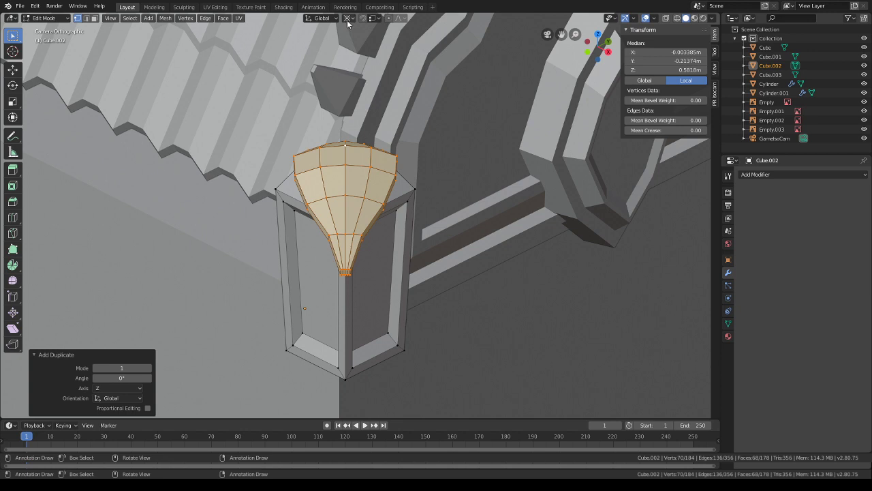
- Select only the lantern-like body beneath the leaf and snap the 3D cursor to its centre
key("alt+a")
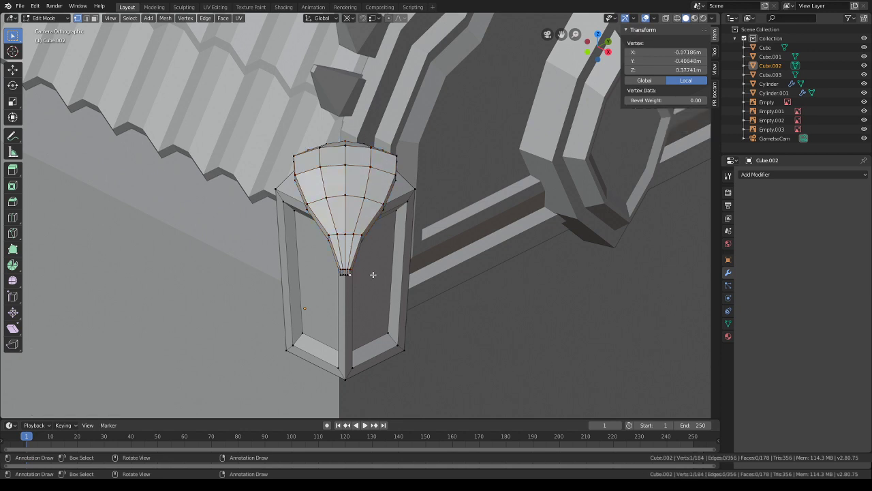
key("l")
key("alt+a")
key("l")
key("shift+s")
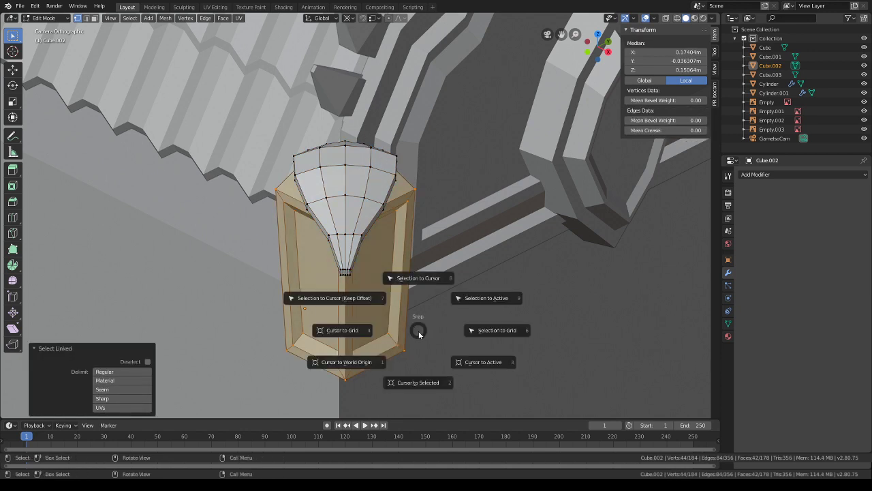
left_click(411, 350)
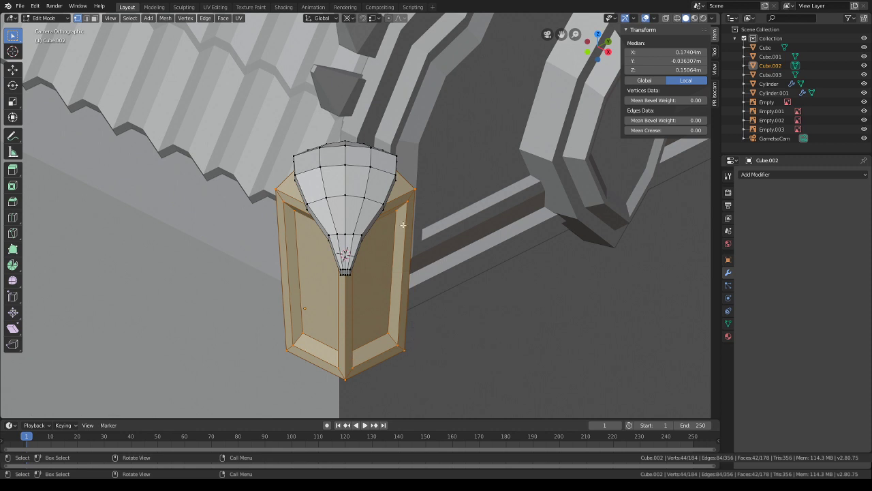
- Duplicate the leaf around the 3D cursor with a 90° rotation about Z, and turn the copy back by -45°
key("alt+a")
type("lgz")
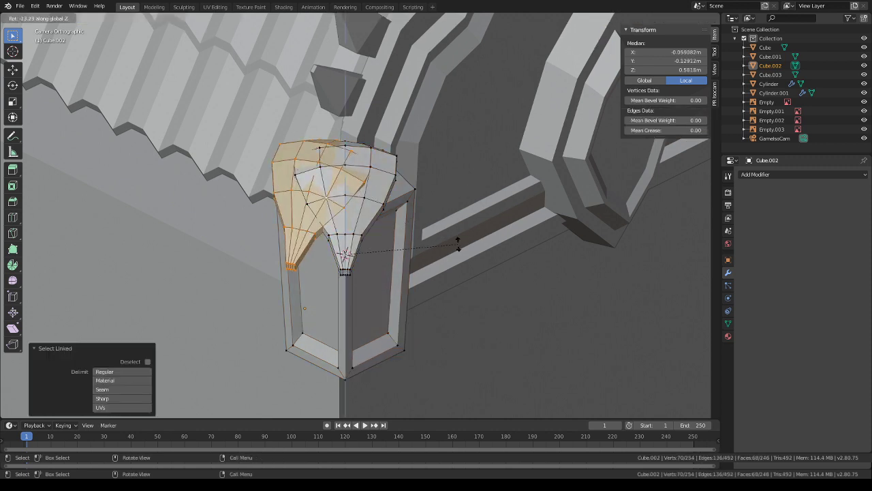
type("rz90")
key("Return")
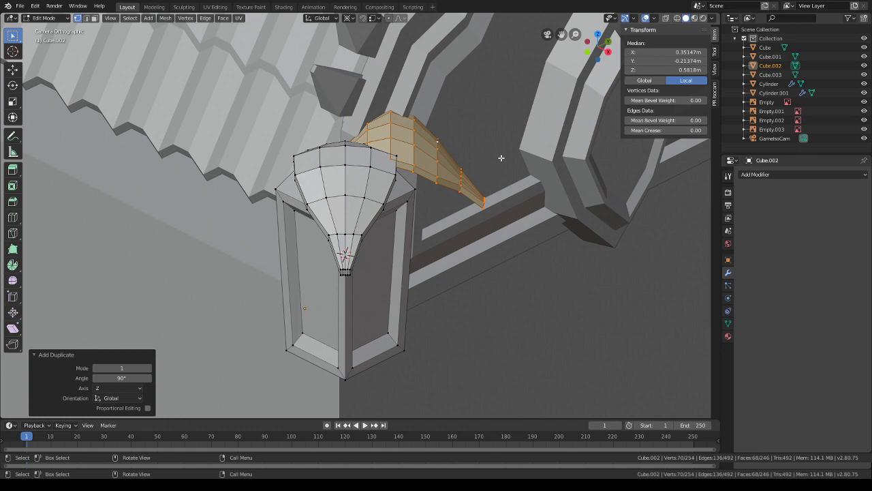
type("rz")
type("-45")
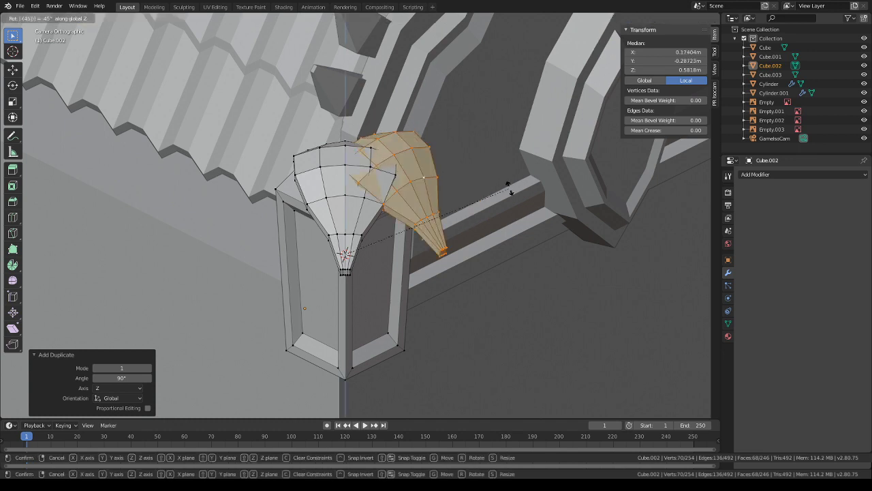
key("Return")
- Scale the leaf copy to 0.670 and move it horizontally outward beside the ornament, with Z locked
key("s")
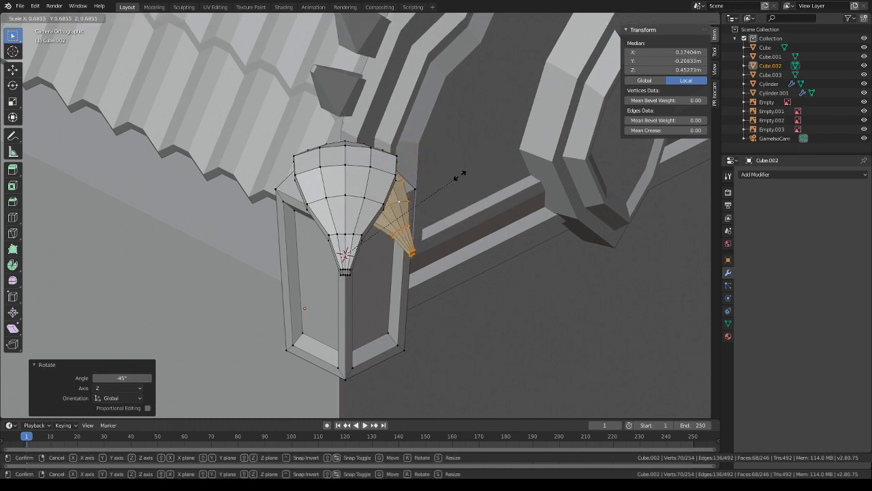
left_click(458, 178)
key("g")
key("shift+z")
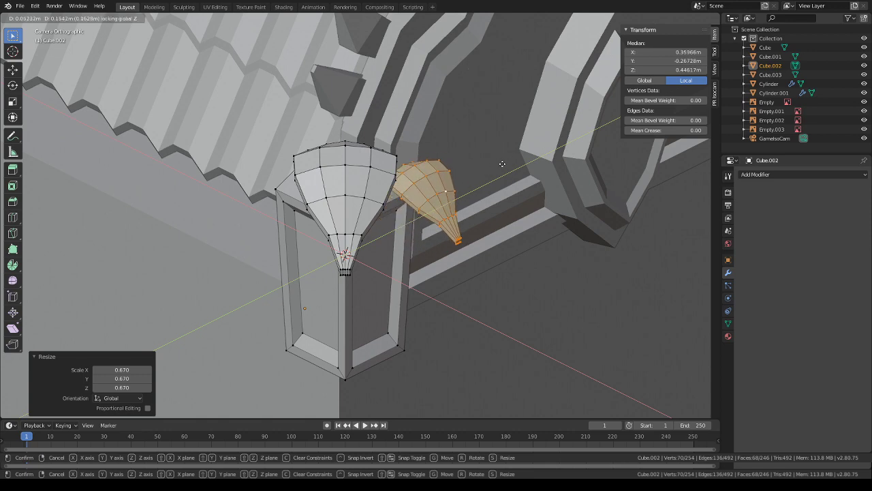
left_click(498, 193)
- Shift the small leaf horizontally by -0.0547 m in X and 0.00496 m in Y, with Z locked
middle_click_drag(515, 189, 403, 194)
scroll(458, 266, "up", 6)
scroll(420, 216, "up", 3)
key("g")
key("shift+z")
left_click(402, 194)
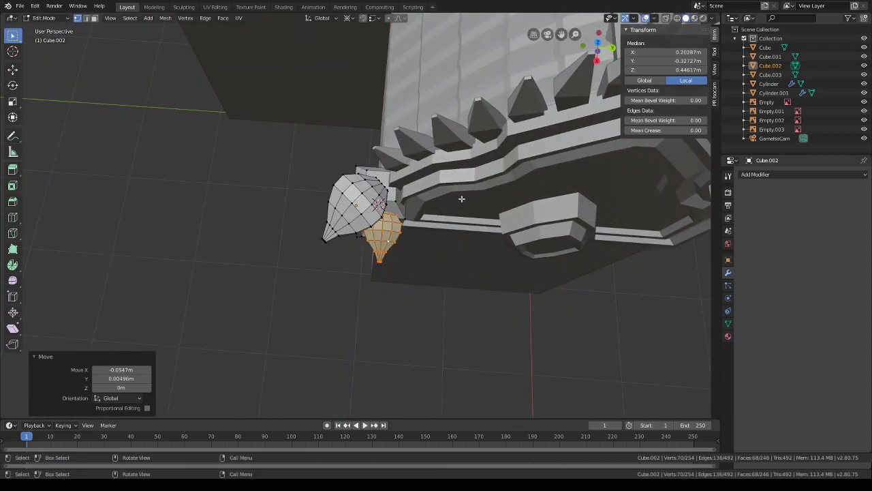
- Narrow the small leaf by scaling it to 0.549 along Y
key("s")
key("x")
key("y")
left_click(440, 205)
- Move the narrowed small leaf into place beside the large leaf on the corner ornament
middle_click_drag(440, 206, 499, 124)
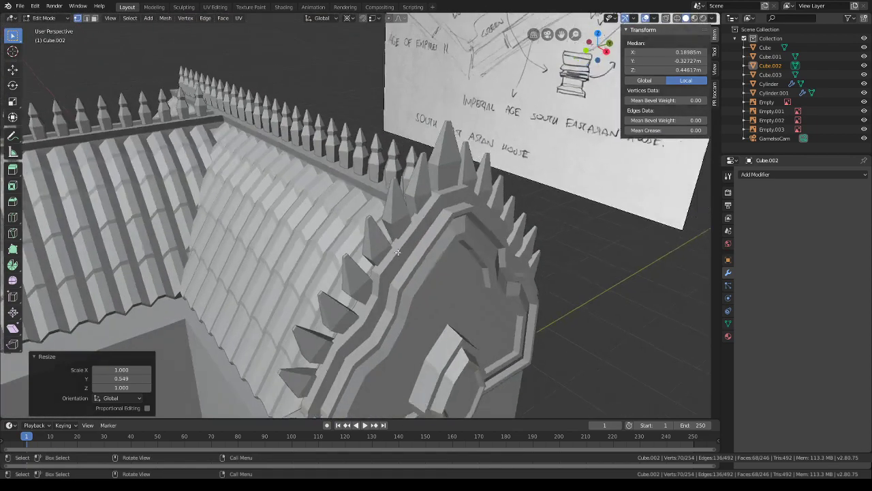
scroll(499, 124, "down", 4)
middle_click_drag(428, 138, 453, 196)
scroll(453, 196, "up", 2)
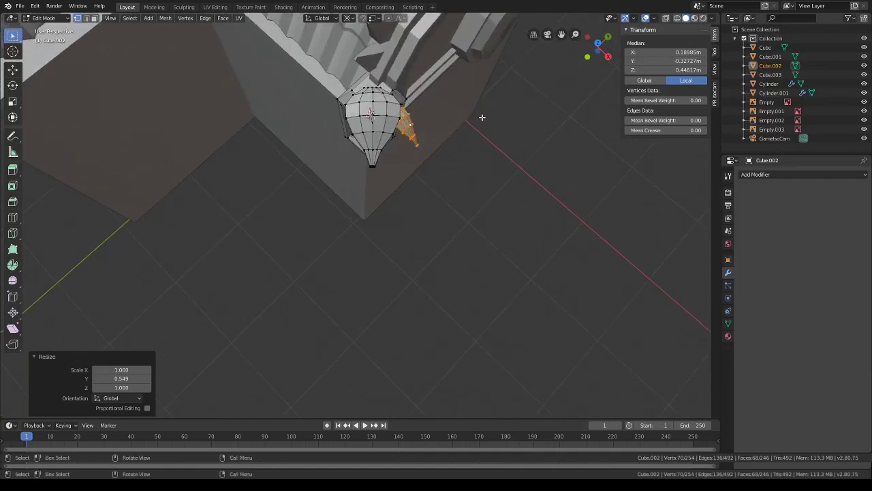
middle_click_drag(482, 117, 493, 182)
key("g")
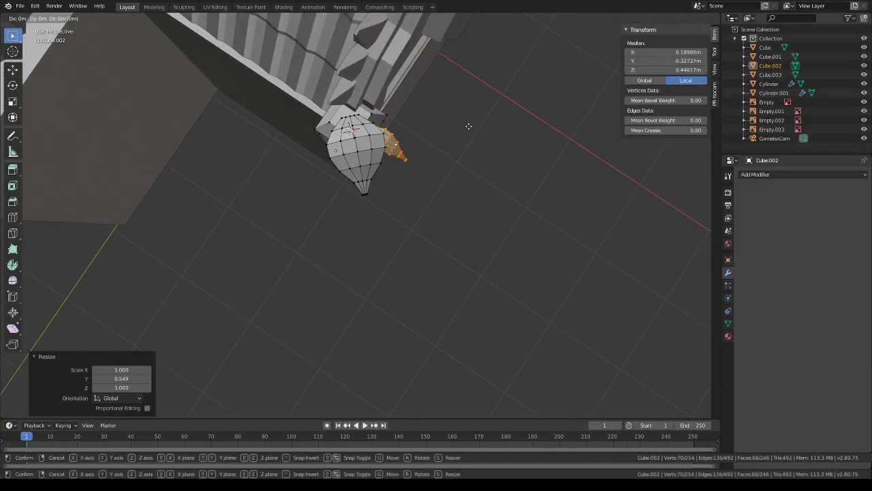
- Move the selected small side leaf of the corner ornament about -0.04 m along the global Y axis
key("y")
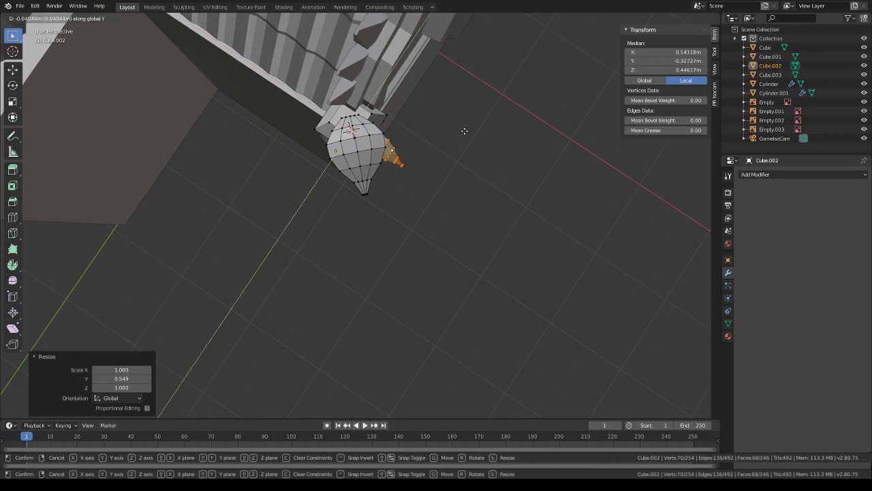
left_click(465, 131)
middle_click_drag(465, 131, 501, 111)
- Duplicate the small side leaf in place and rotate the copy -90° about the global Z axis
key("g")
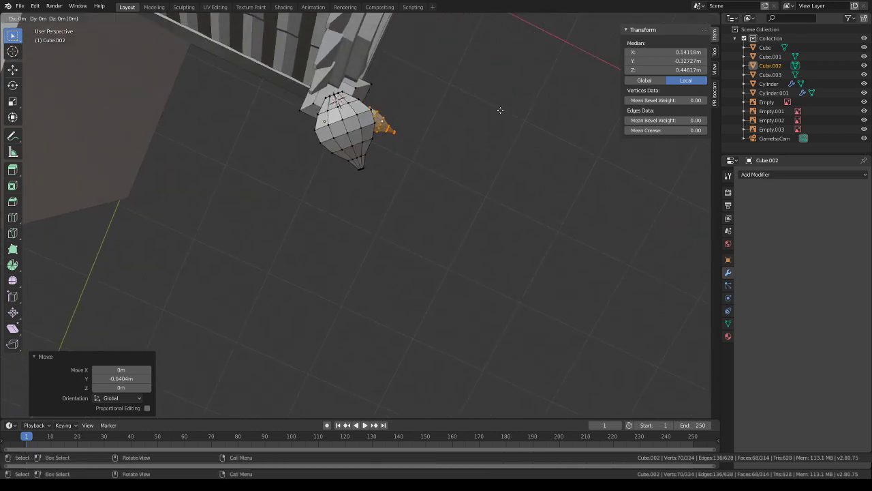
left_click(500, 109)
key("r")
key("z")
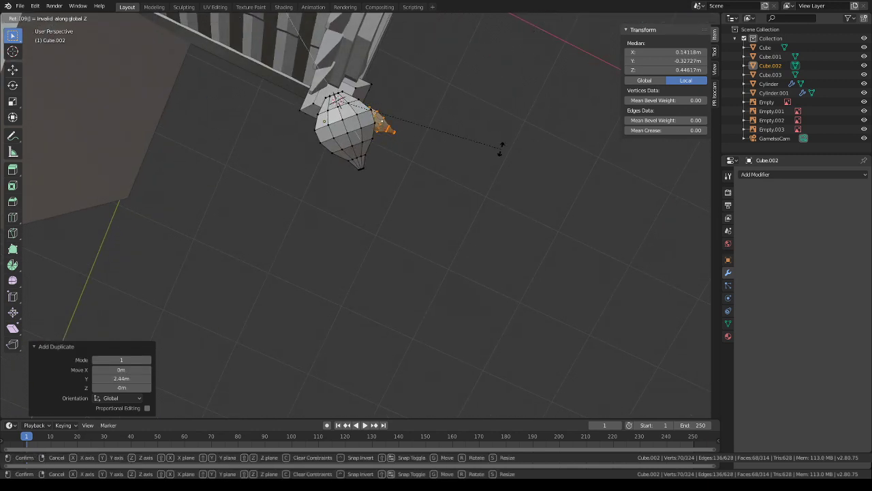
key("BackSpace")
key("BackSpace")
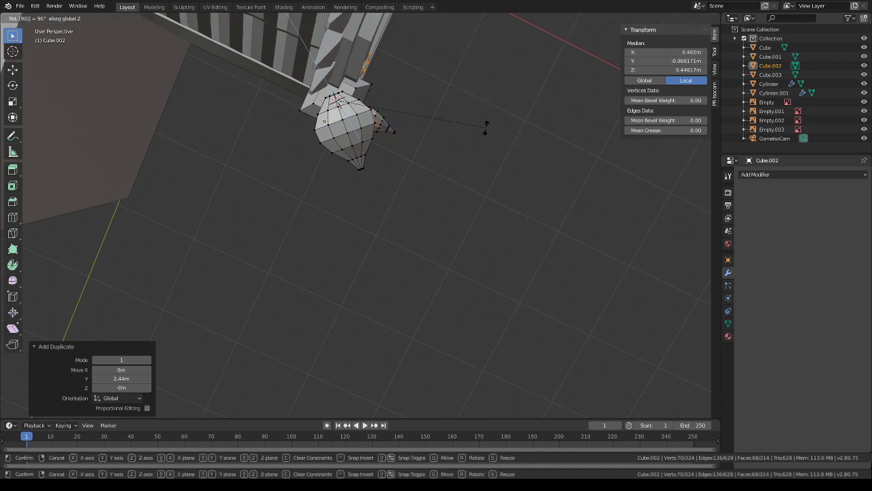
key("Return")
middle_click_drag(484, 129, 496, 72)
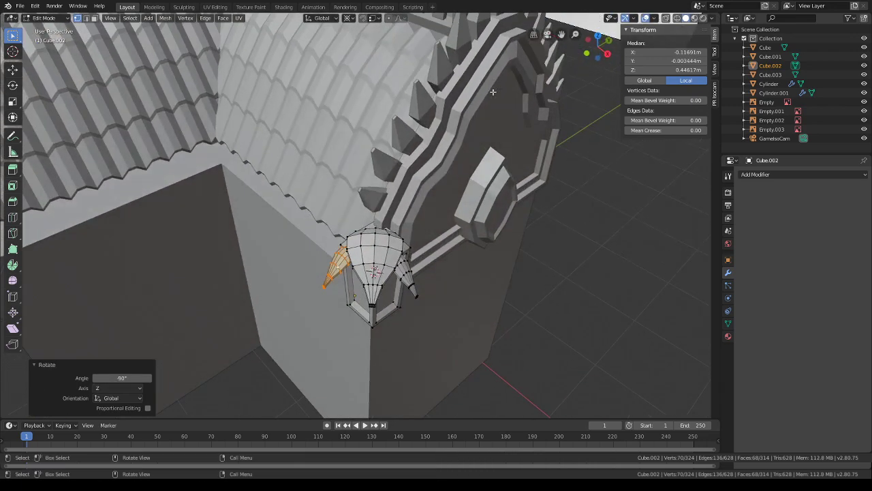
- Move the rotated leaf copy about 0.05 m along the global X axis, checking it from the camera view
left_click(549, 35)
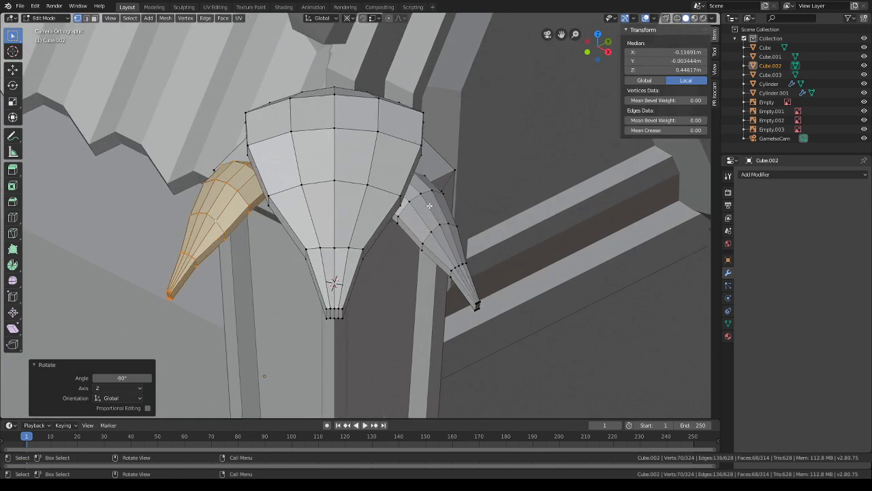
key("g")
key("y")
key("x")
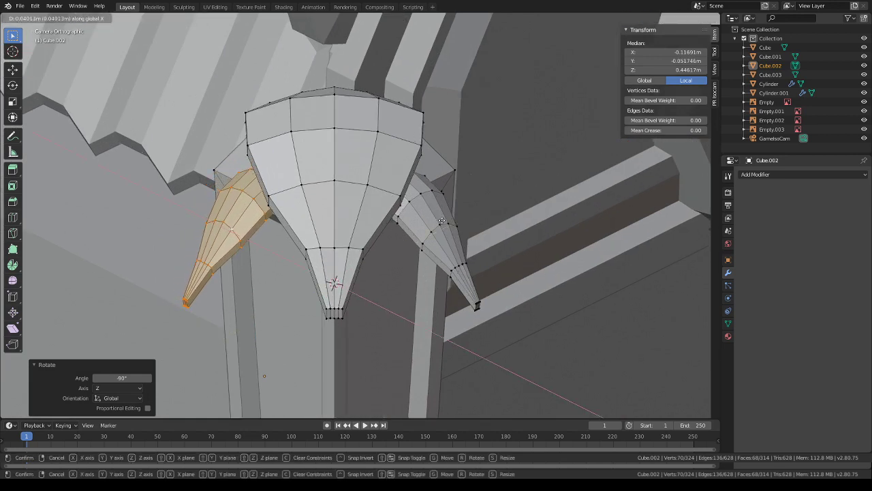
left_click(447, 224)
- Select the two front panel faces of the corner post and inset them individually by about 0.025 m
scroll(463, 203, "down", 6)
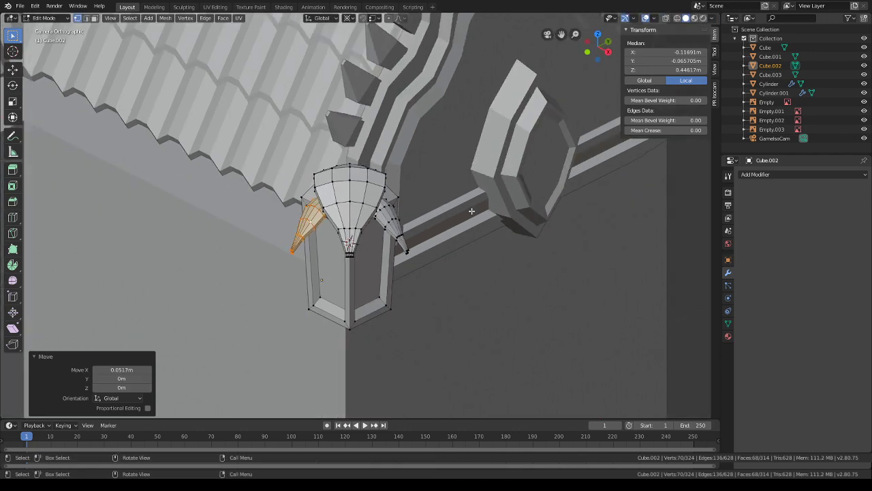
scroll(446, 194, "up", 5)
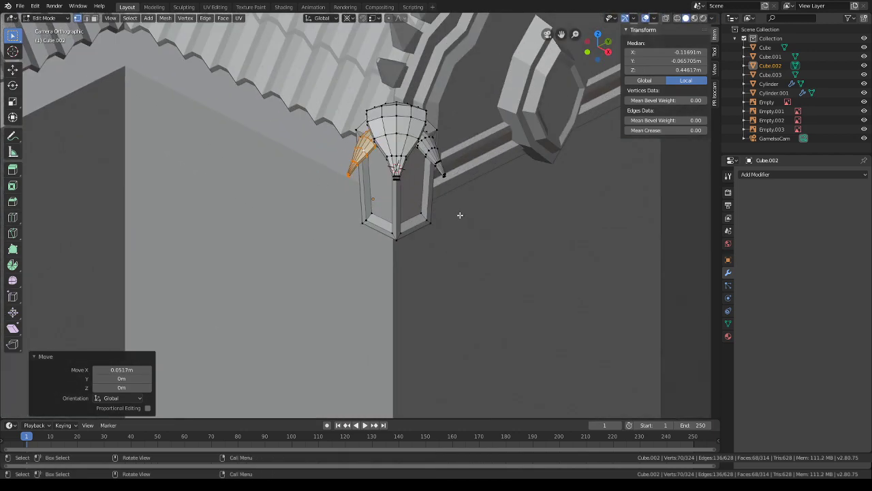
middle_click_drag(461, 215, 357, 165)
left_click(330, 193)
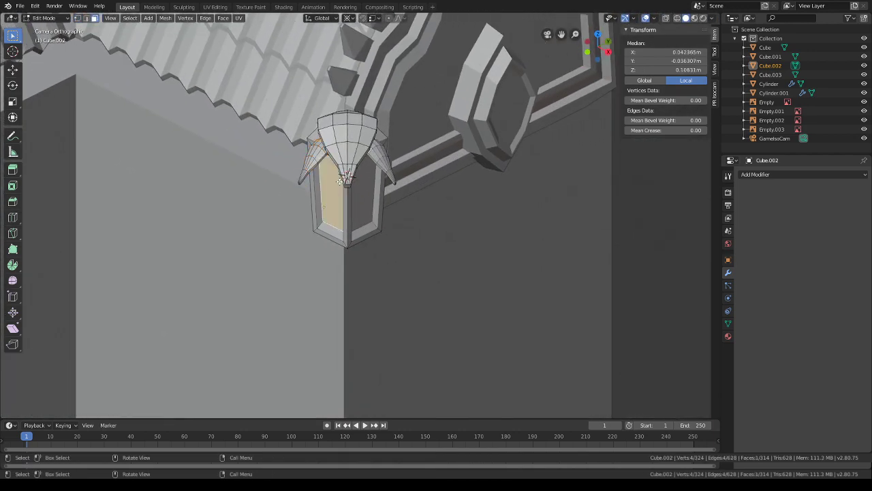
left_click(364, 193, "shift")
scroll(471, 187, "up", 2)
key("i")
left_click(480, 185)
- Extrude the two inset panel faces along their normals by about -0.033 m
key("e")
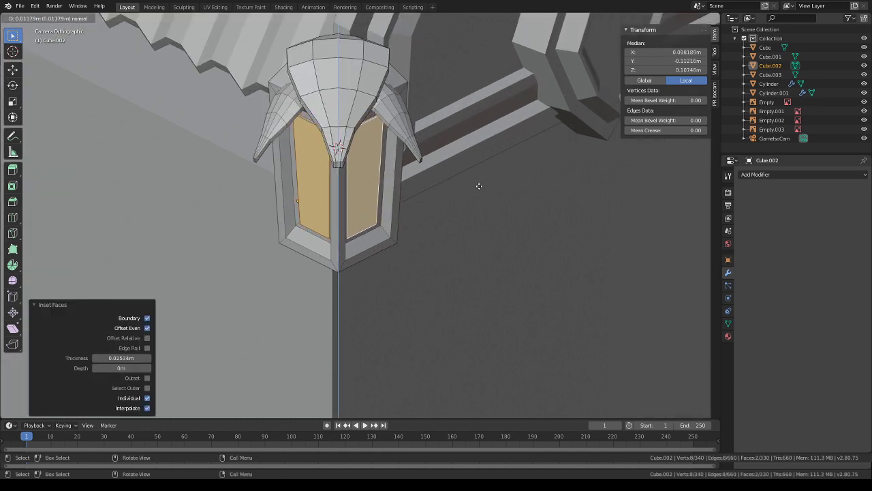
right_click(481, 187)
right_click(454, 166)
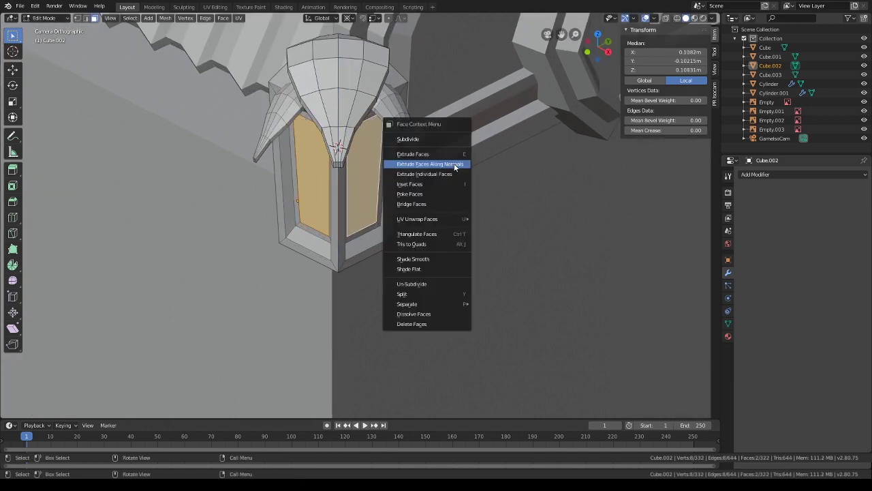
left_click(454, 164)
left_click(458, 165)
- Bevel the extruded panel faces of the corner post and clear the selection
key("ctrl+b")
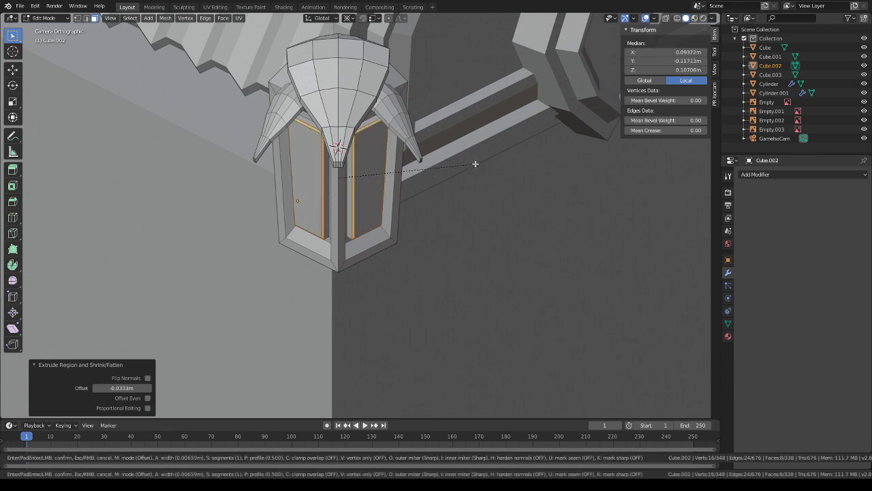
left_click(476, 169)
left_click(476, 169)
- Examine the corner ornament in relation to the whole building and the reference sketches
scroll(434, 189, "down", 6)
middle_click_drag(413, 173, 418, 225, "shift")
scroll(418, 225, "down", 3)
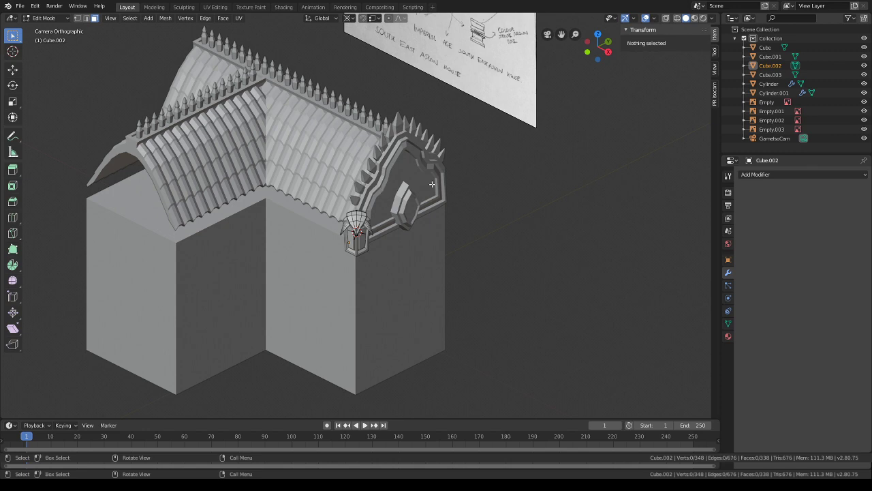
scroll(433, 194, "down", 2)
middle_click_drag(434, 195, 405, 171)
scroll(404, 217, "up", 4)
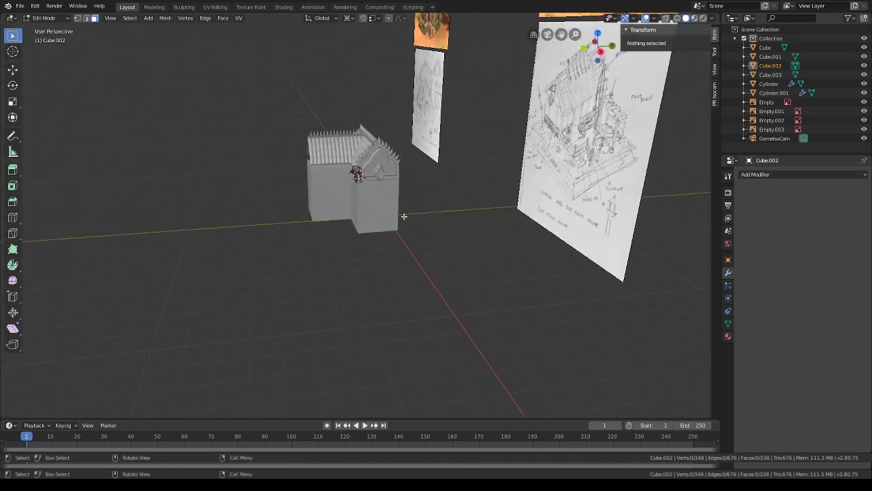
middle_click_drag(405, 216, 473, 244)
- Select the overlapping duplicate of the ornament's large leaf, lift it along Z and delete it
scroll(359, 223, "up", 5)
scroll(385, 233, "up", 4)
key("l")
middle_click_drag(387, 230, 481, 211)
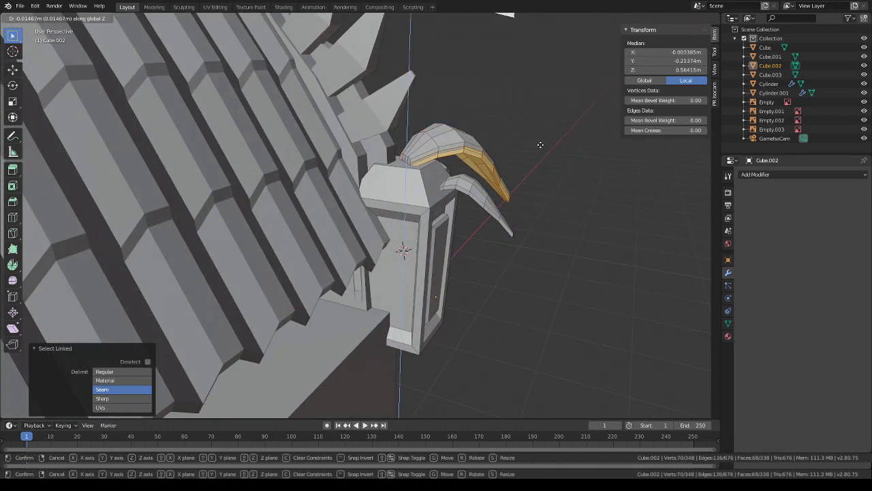
key("g")
key("z")
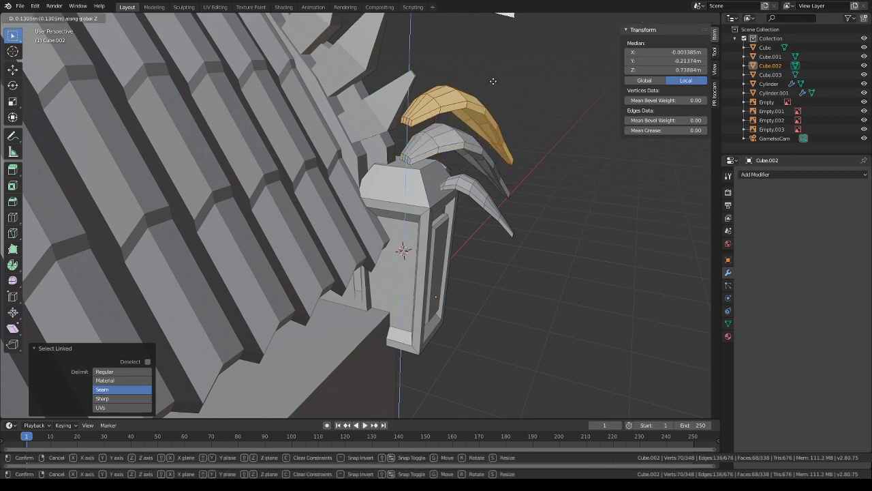
left_click(494, 85)
key("x")
left_click(500, 103)
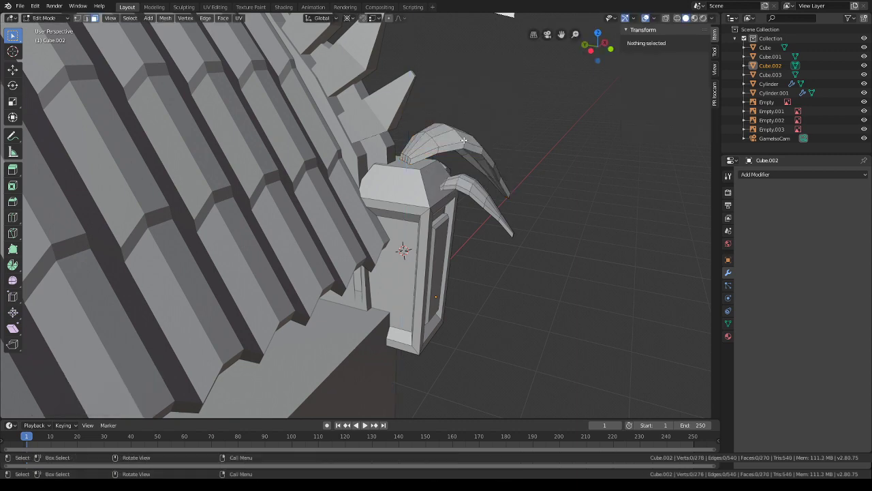
key("ctrl+z")
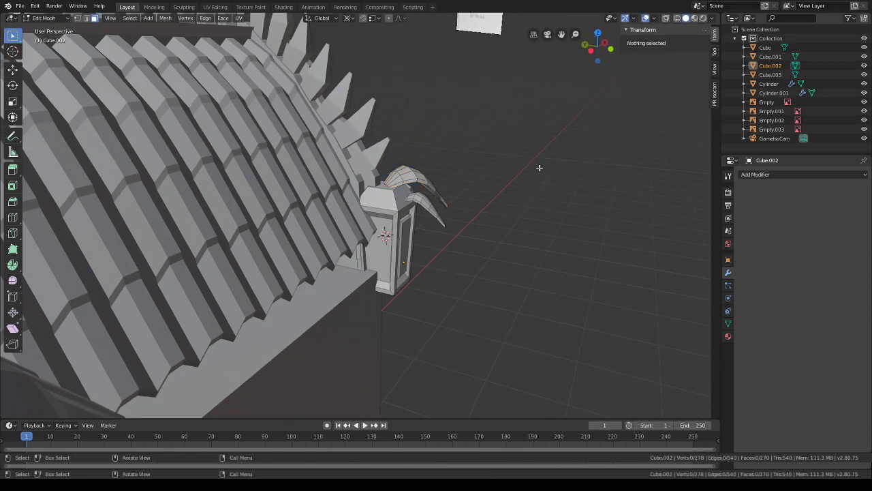
- Return to Object Mode and select the gable ornament
middle_click_drag(540, 168, 322, 180)
left_click(44, 18)
left_click(41, 28)
left_click(410, 174)
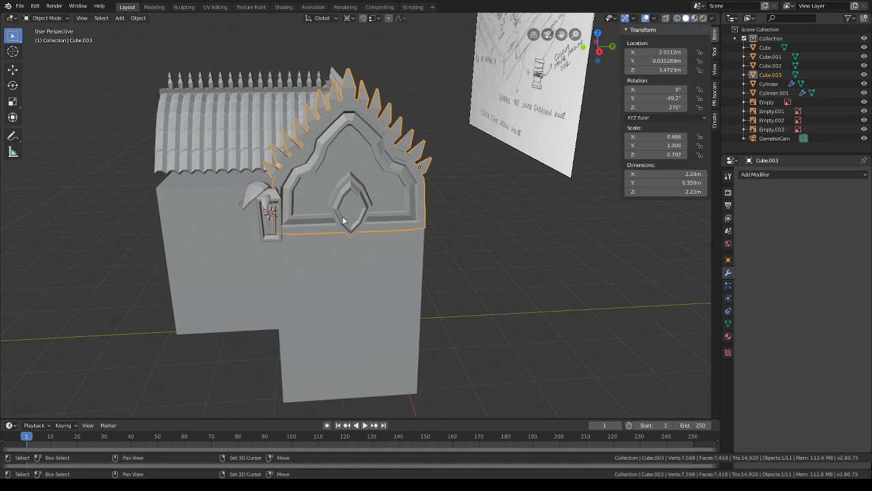
- Snap the 3D cursor to the gable object
key("shift+s")
left_click(341, 265)
middle_click_drag(392, 198, 388, 219)
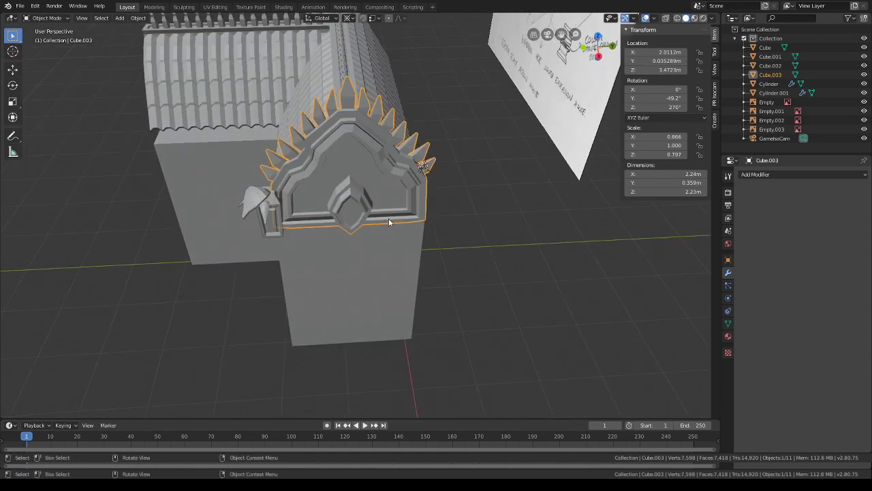
- In Edit Mode, snap the 3D cursor to the four faces of the gable's central diamond, then return to Object Mode
left_click(44, 18)
left_click(41, 39)
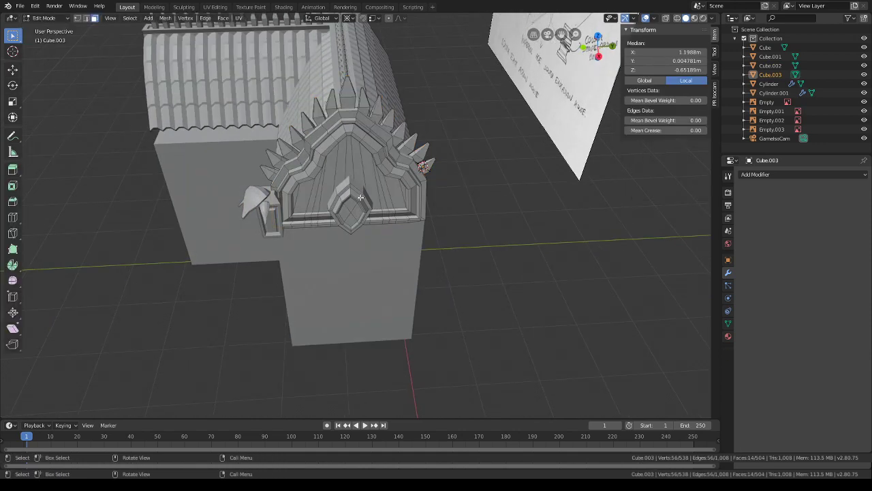
left_click_drag(352, 217, 346, 208)
key("shift+s")
left_click(346, 241)
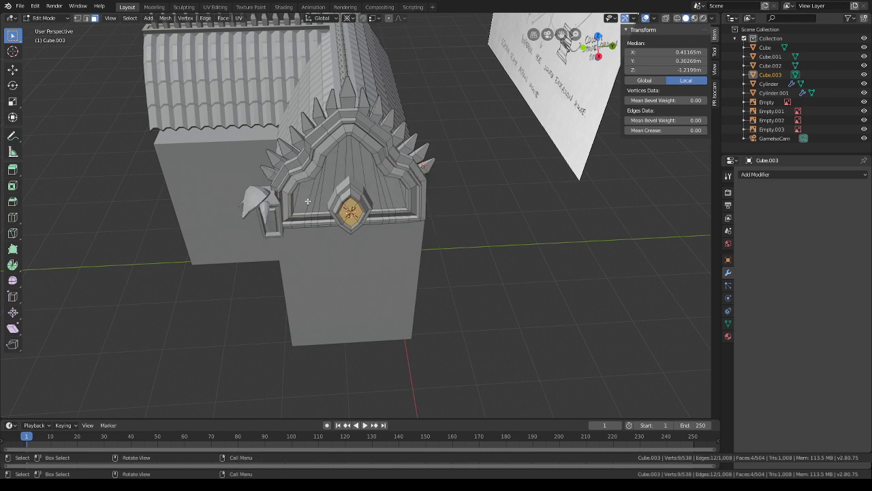
left_click(44, 17)
left_click(43, 27)
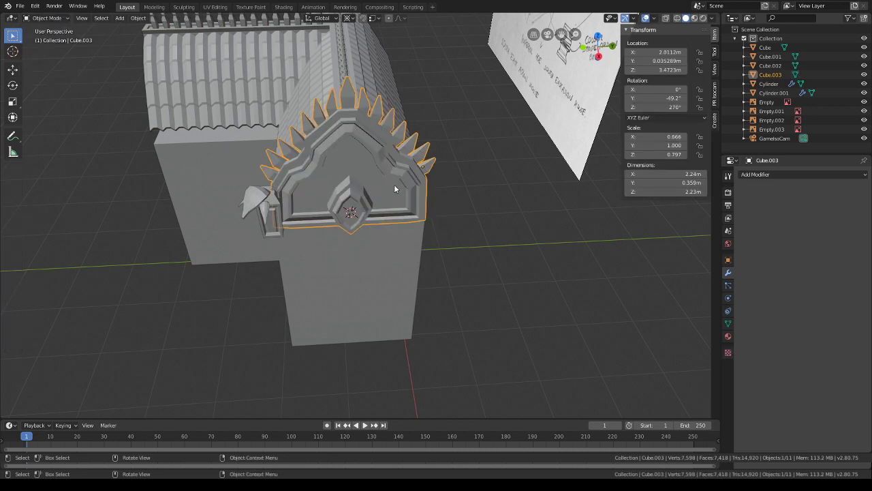
- Add a Mirror modifier to the corner ornament
left_click(270, 208)
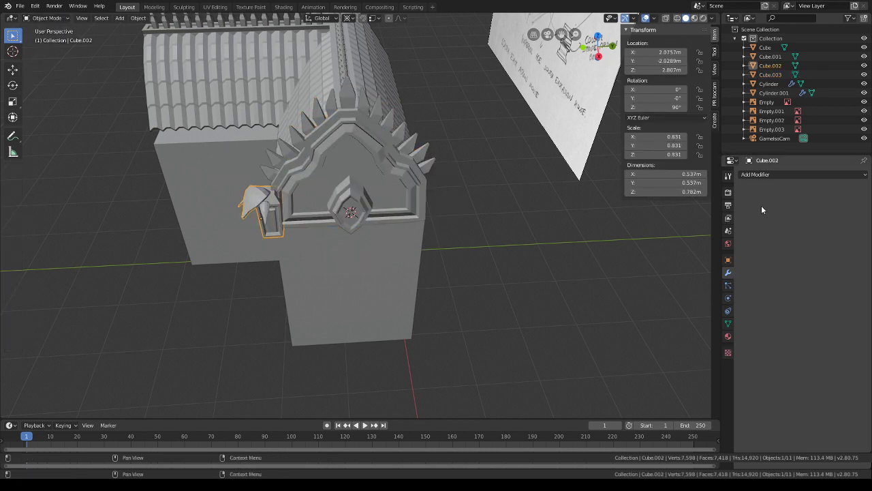
left_click(771, 174)
left_click(696, 264)
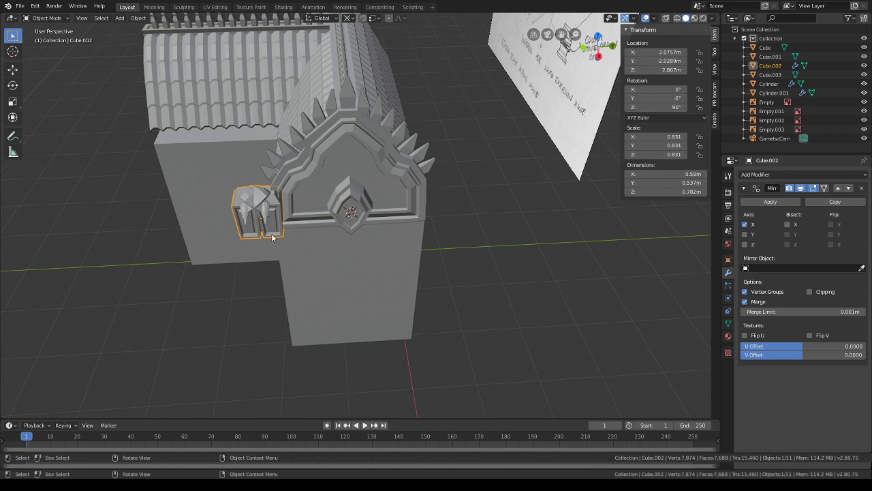
- Set the corner ornament's origin to the 3D cursor at the gable's center
right_click(295, 225)
mouse_move(296, 226)
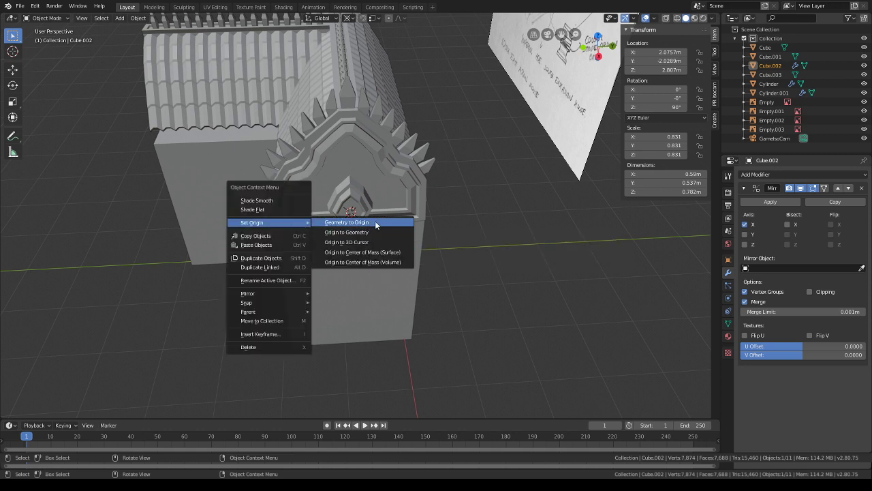
left_click(373, 243)
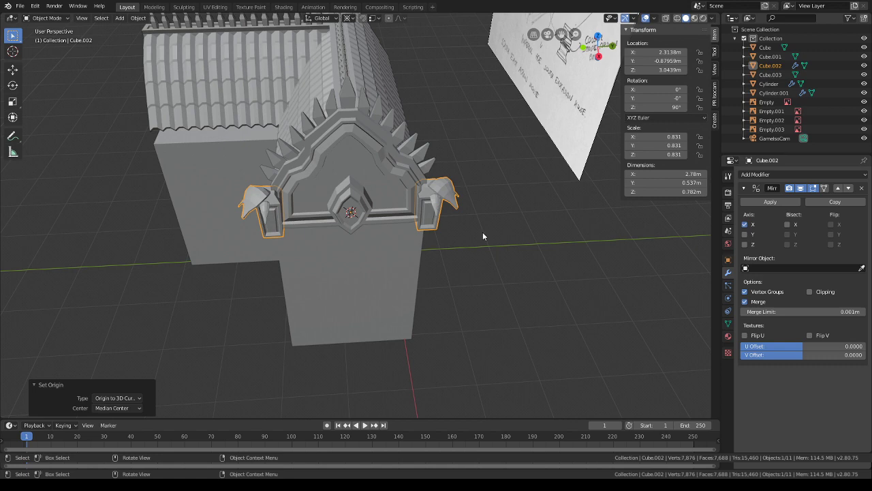
middle_click_drag(502, 253, 444, 245)
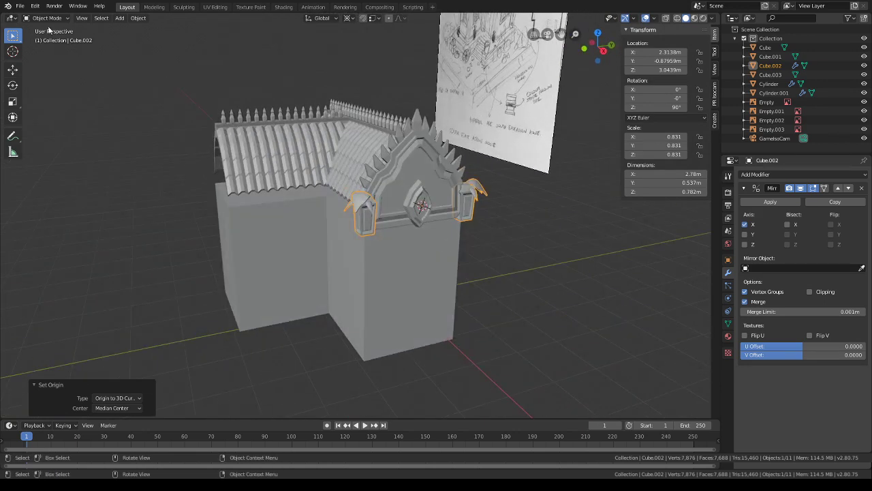
- Raise the mirrored corner ornaments along Z to a height of 3.084 m and deselect them
mouse_move(537, 256)
middle_mouse_down()
mouse_move(535, 245)
mouse_move(502, 225)
mouse_move(552, 262)
middle_mouse_up()
key("g")
key("z")
left_click(528, 238)
key("g")
key("z")
left_click(500, 225)
left_click(510, 177)
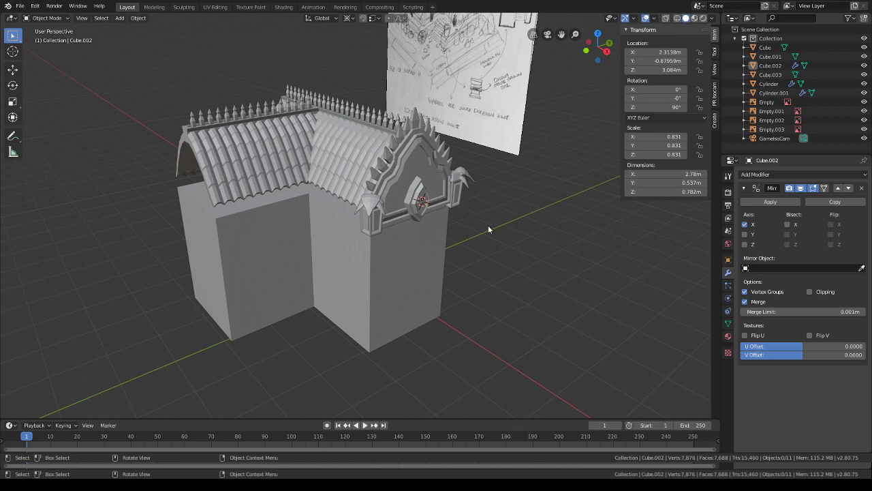
- Duplicate the gable together with its corner ornaments and rotate the copies -90° about the global Z axis
left_click_drag(665, 60, 657, 60)
mouse_move(489, 161)
middle_mouse_down()
mouse_move(516, 172)
mouse_move(511, 203)
mouse_move(456, 145)
mouse_move(460, 171)
middle_mouse_up()
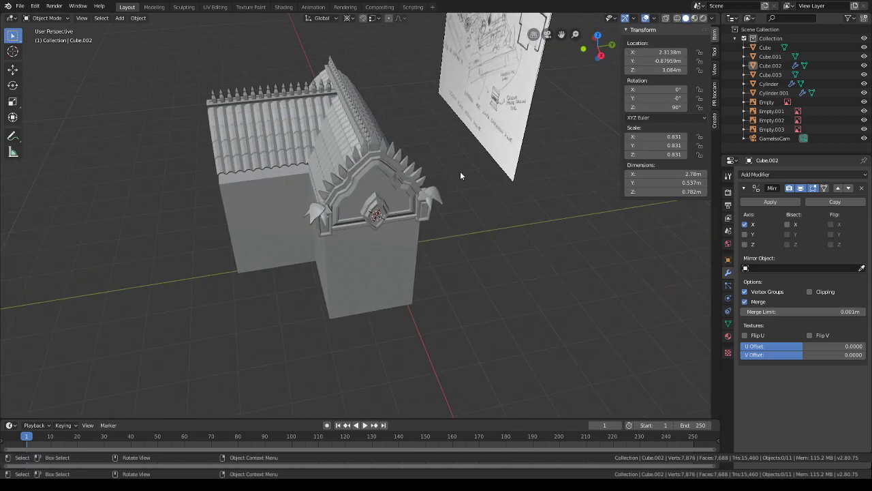
left_click(412, 186)
left_click(356, 218, "shift")
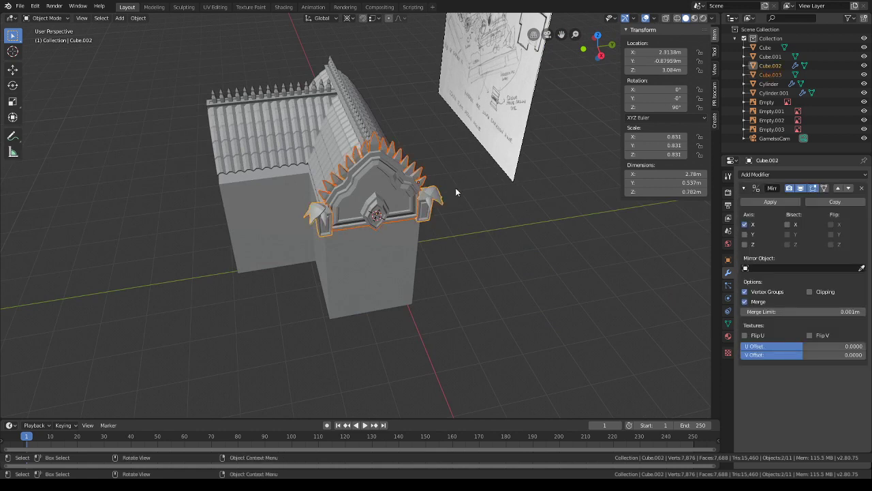
key("shift+d")
type("rz")
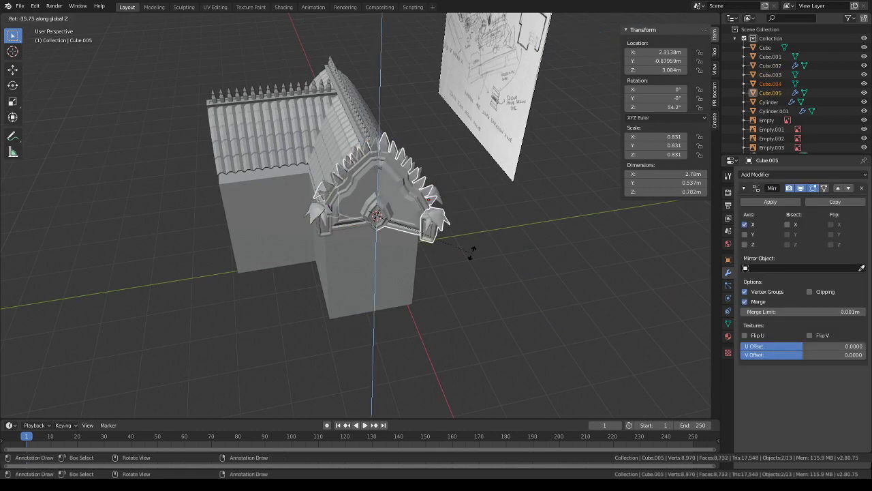
type("90")
type("-")
key("Return")
- Move the duplicated gable and ornaments horizontally to the open end of the other roof wing, near X -0.96 m, Y -4.10 m
key("g")
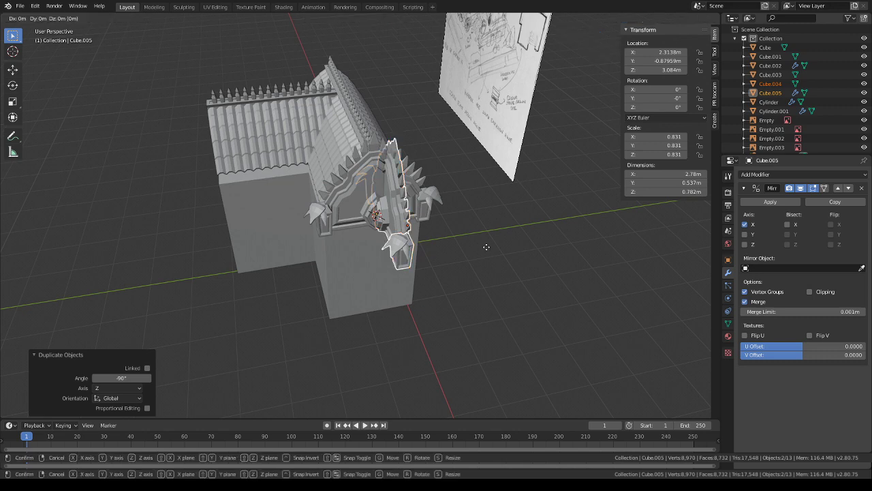
key("shift+z")
left_click(311, 192)
middle_click_drag(311, 192, 496, 116)
key("g")
key("z")
left_click(432, 167)
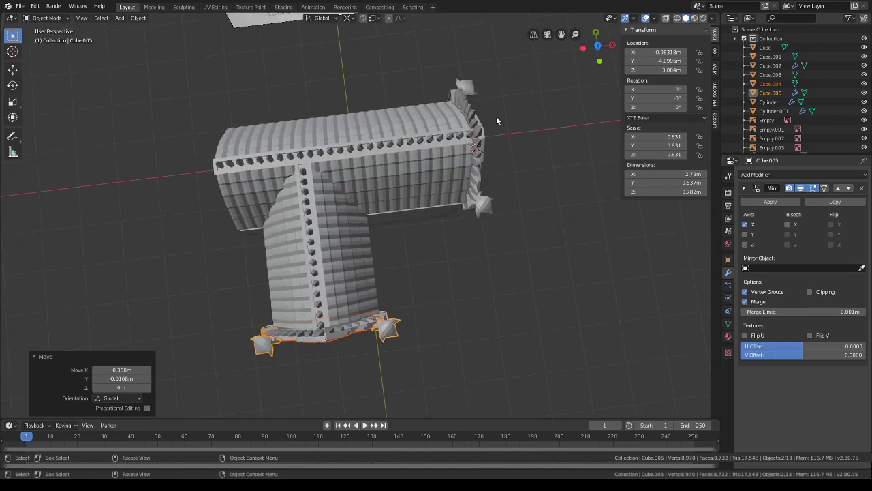
- Nudge the duplicated gable and ornaments horizontally to X -0.93 m, Y -4.12 m, centering them on the projecting wing's roof end
left_click(597, 45)
middle_click_drag(499, 146, 535, 111, "shift")
scroll(464, 205, "up", 4)
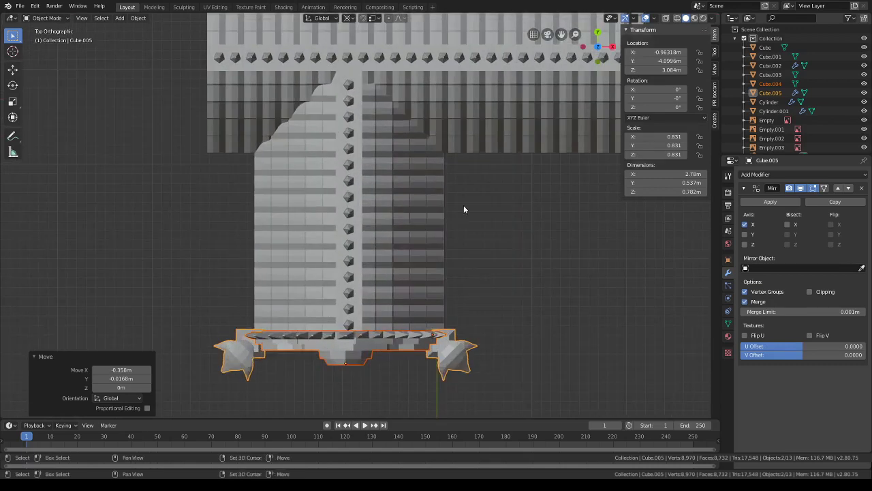
middle_click_drag(464, 206, 469, 157, "shift")
key("g")
key("shift+z")
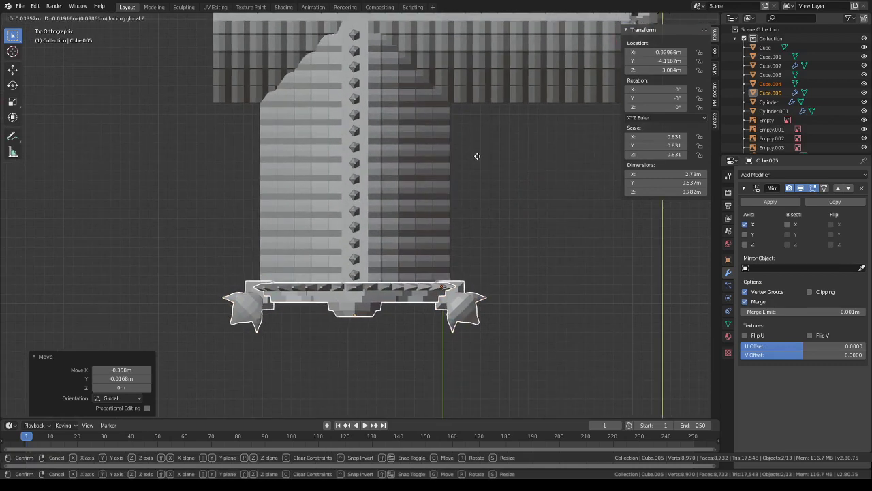
left_click(477, 156)
scroll(477, 155, "down", 2)
middle_click_drag(518, 160, 434, 210, "shift")
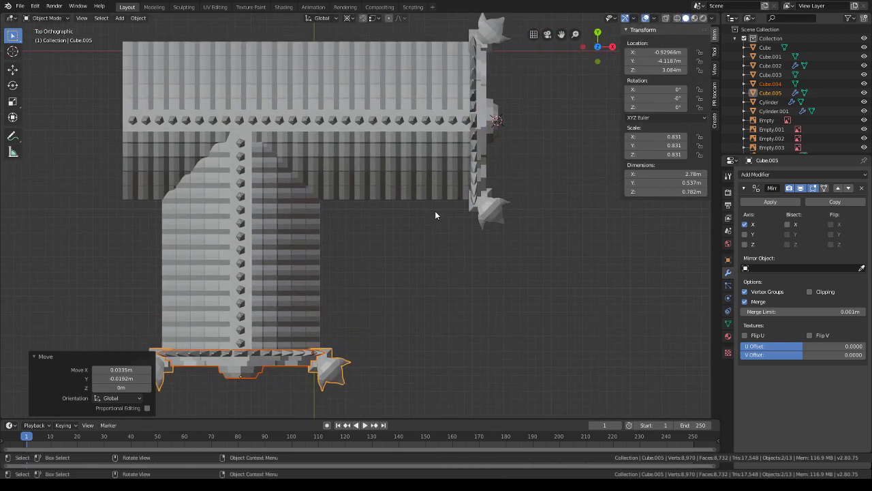
key("g")
key("y")
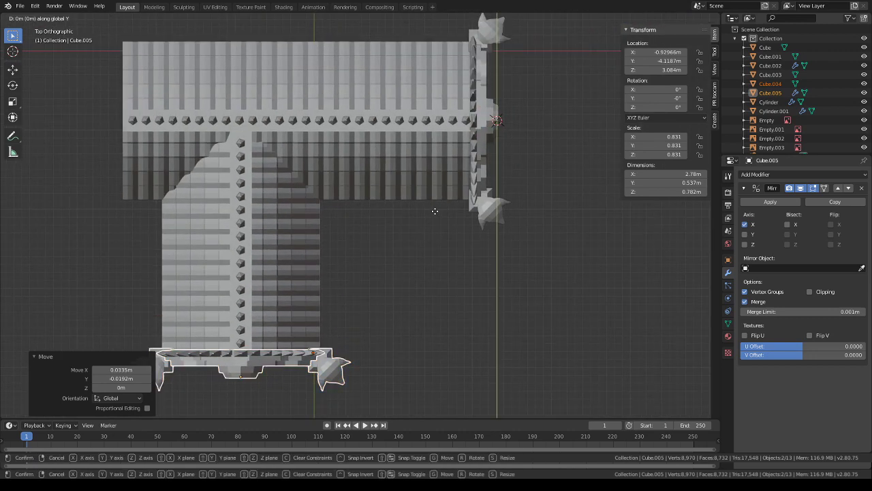
left_click(435, 211)
scroll(435, 211, "down", 3)
middle_click_drag(449, 180, 419, 168, "shift")
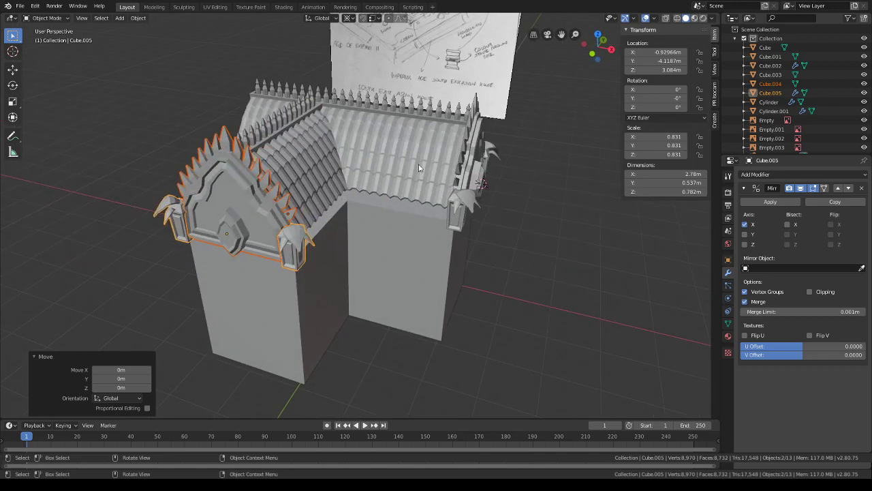
- Duplicate the main roof's end gable with its corner ornaments and rotate the copies 180° about the global Z axis
left_click(426, 223)
middle_click_drag(426, 224, 449, 211)
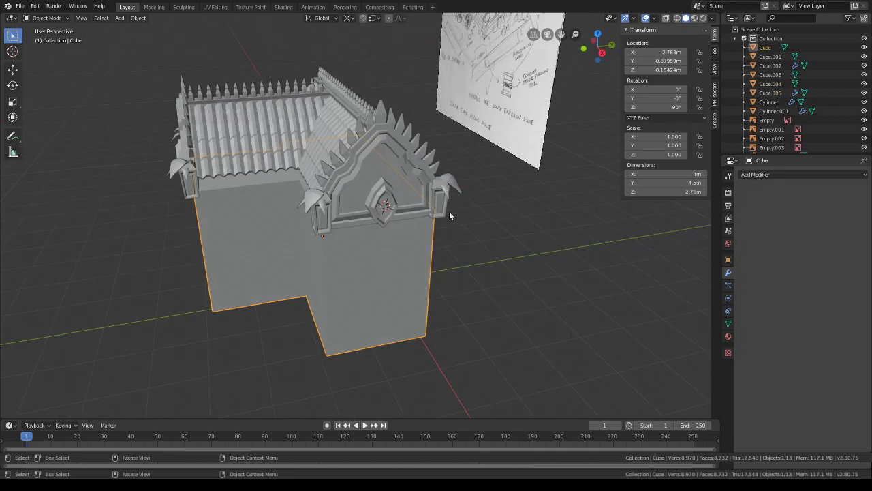
left_click(396, 181, "shift")
scroll(396, 180, "down", 2)
middle_click_drag(396, 180, 510, 219)
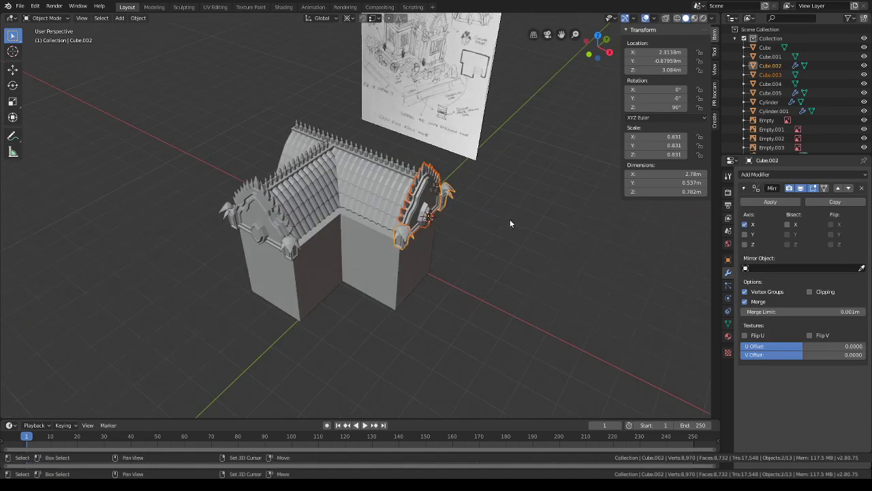
key("shift+d")
type("rz")
type("90")
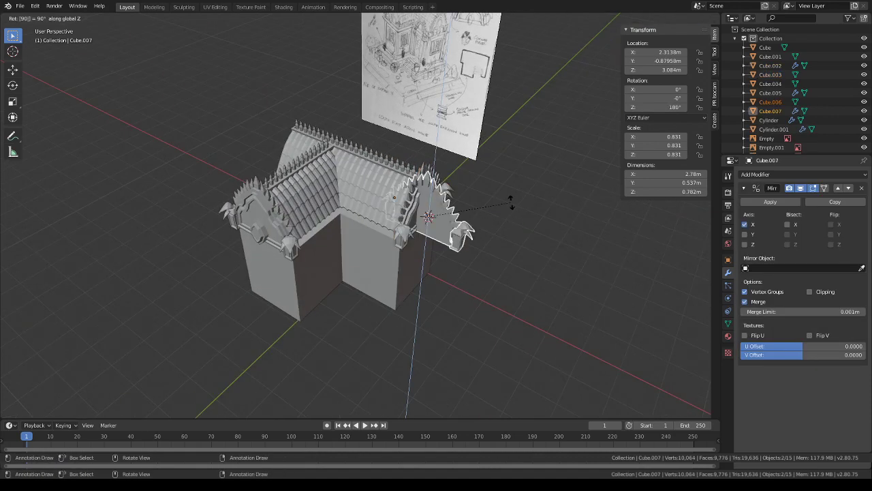
key("Return")
type("rz90")
key("Return")
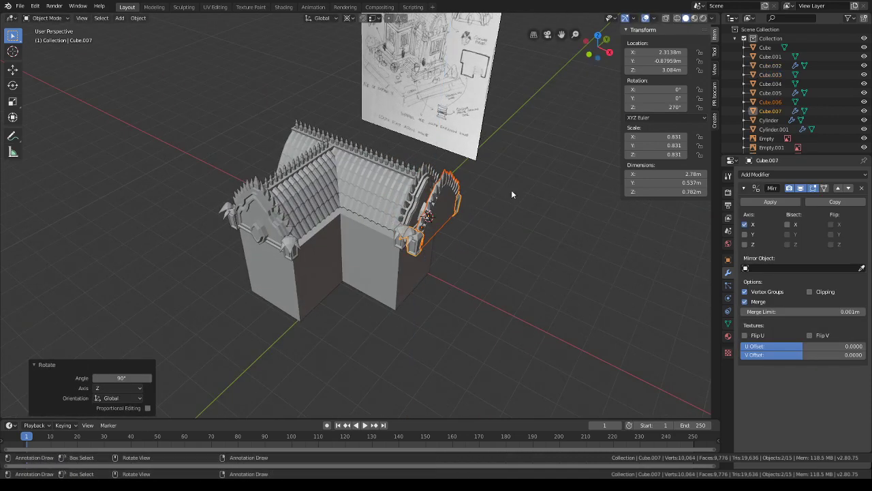
- Move the rotated gable and ornaments along X to the main roof's opposite end, at X -2.69 m
key("g")
key("x")
left_click(372, 139)
middle_click_drag(372, 136, 442, 156)
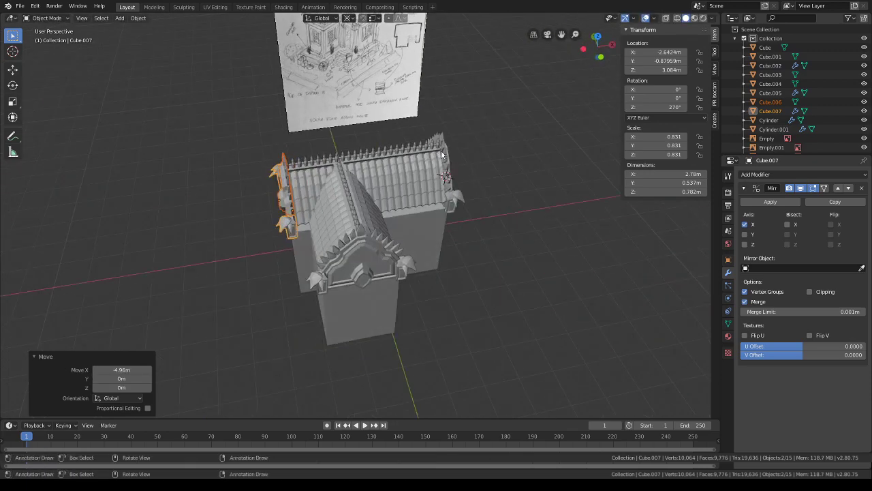
scroll(396, 202, "up", 6)
middle_click_drag(397, 202, 388, 195)
key("g")
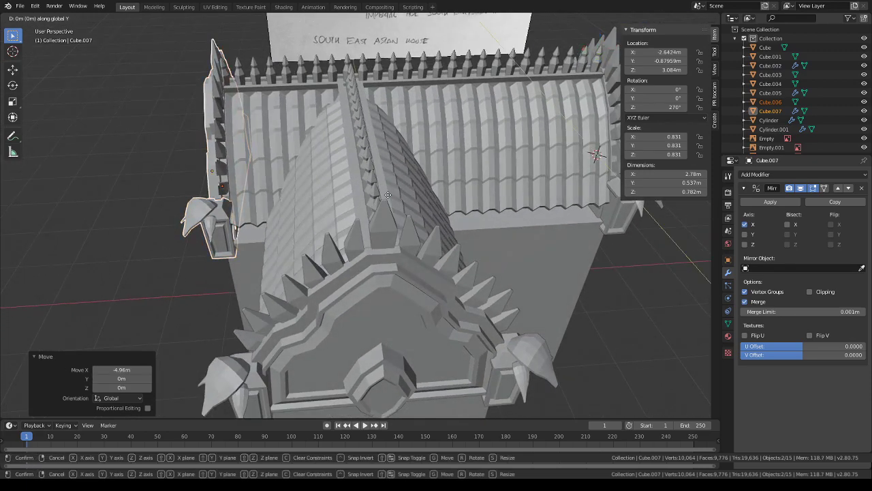
key("x")
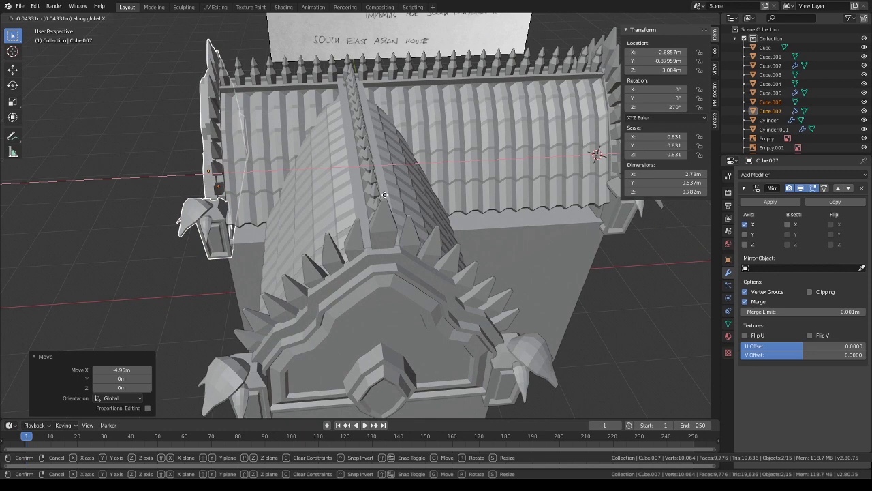
left_click(385, 194)
scroll(384, 195, "down", 4)
middle_click_drag(384, 195, 501, 279)
scroll(455, 209, "down", 5)
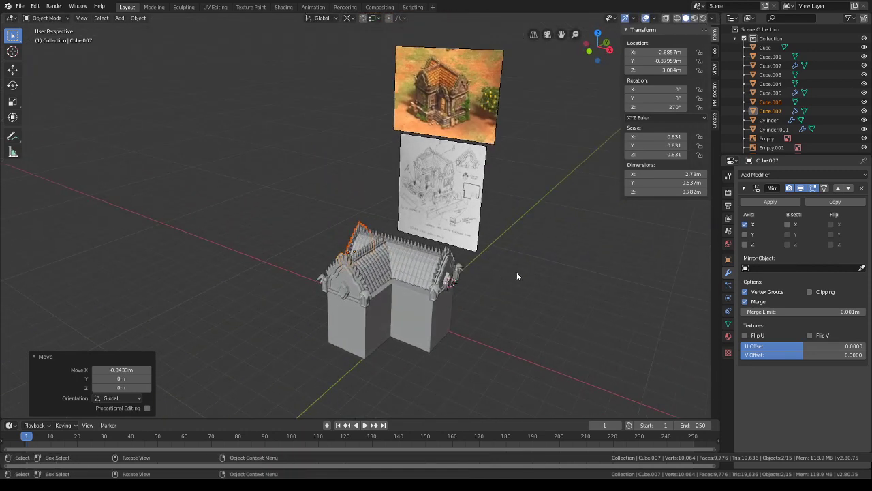
- Compare the model with the reference sketch and the colour picture, examining the walls and details below the roof
middle_click_drag(525, 256, 436, 222)
scroll(499, 222, "up", 3)
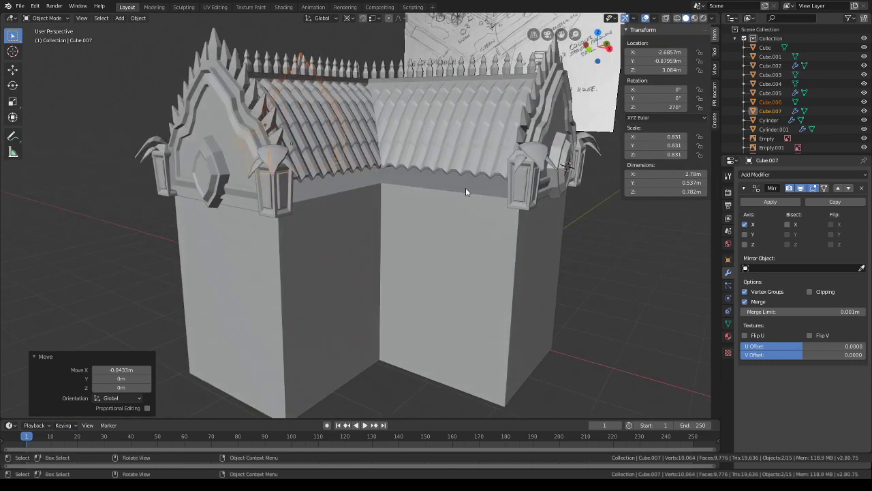
mouse_move(443, 188)
middle_mouse_down("shift")
mouse_move(375, 337)
mouse_move(320, 414)
middle_mouse_up("shift")
middle_click_drag(306, 294, 372, 270)
scroll(372, 270, "up", 2)
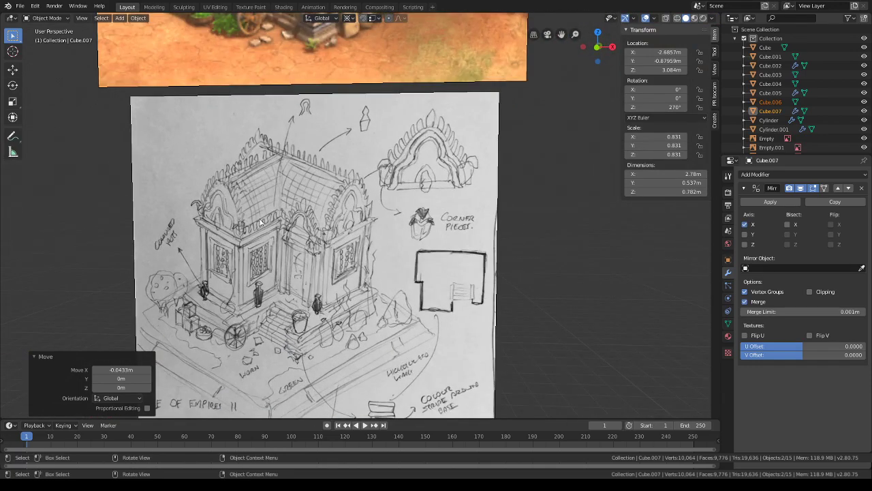
scroll(260, 222, "down", 4)
scroll(464, 181, "down", 1)
middle_click_drag(411, 243, 424, 316, "shift")
scroll(415, 151, "up", 2)
middle_click_drag(414, 150, 475, 115)
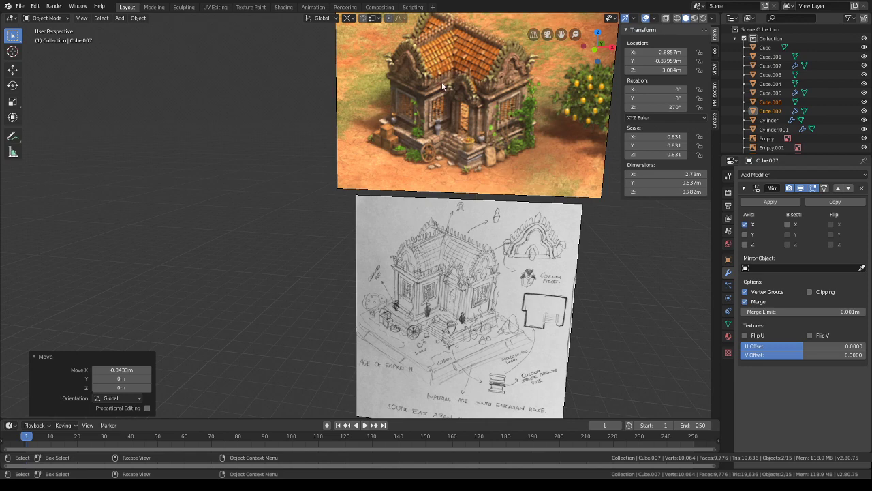
middle_click_drag(441, 82, 429, 127)
scroll(437, 170, "down", 5)
middle_click_drag(446, 246, 416, 164, "shift")
scroll(405, 220, "up", 6)
- Select the house's wall block and open its mesh for editing
left_click(405, 220)
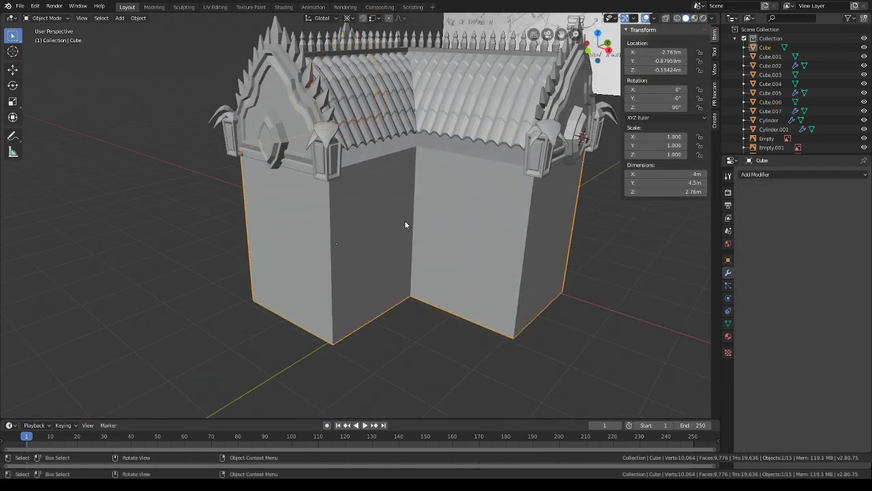
middle_click_drag(406, 223, 469, 253)
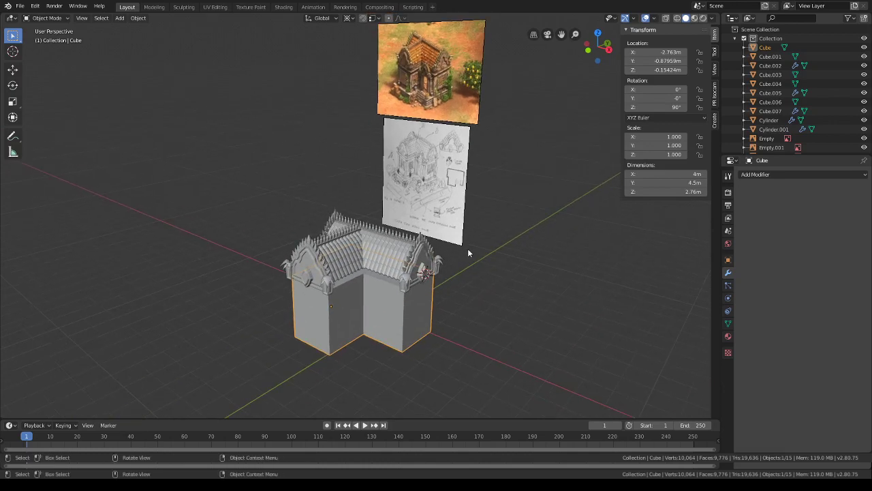
scroll(467, 248, "up", 5)
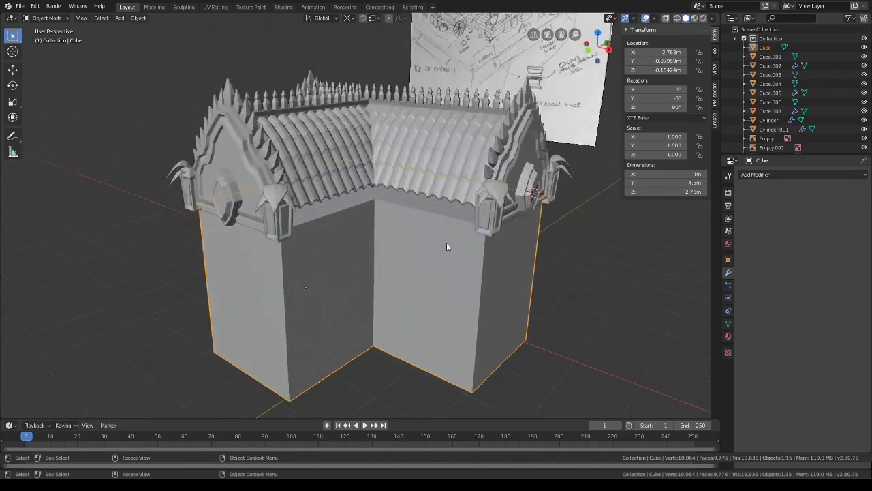
left_click(47, 18)
left_click(53, 35)
- Try to add a horizontal loop cut halfway up the projecting wing's walls
key("ctrl+r")
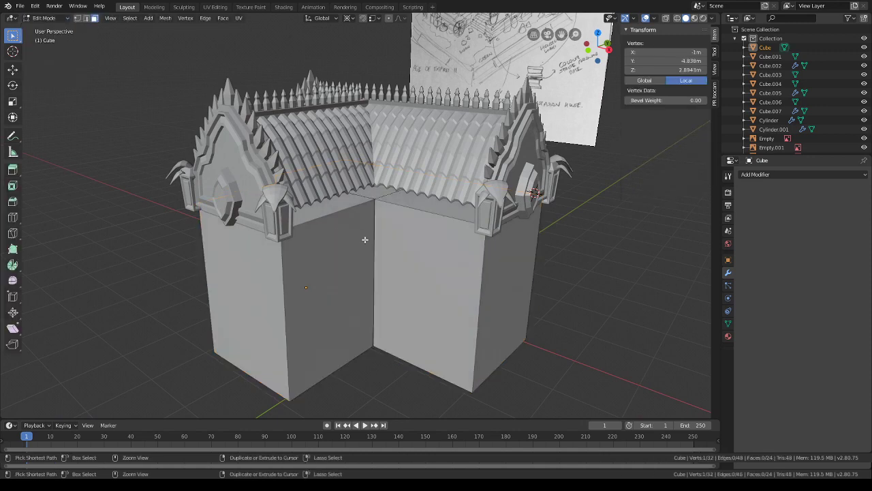
left_click(365, 240)
left_click(365, 225)
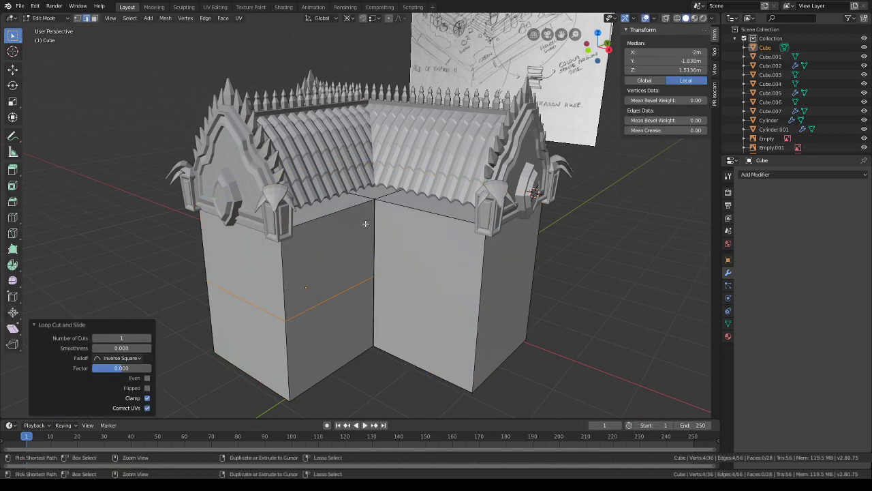
key("ctrl+z")
- Select all top faces of the wall block and lower them 2.59 m along Z, flattening it into a thin slab
left_click(96, 18)
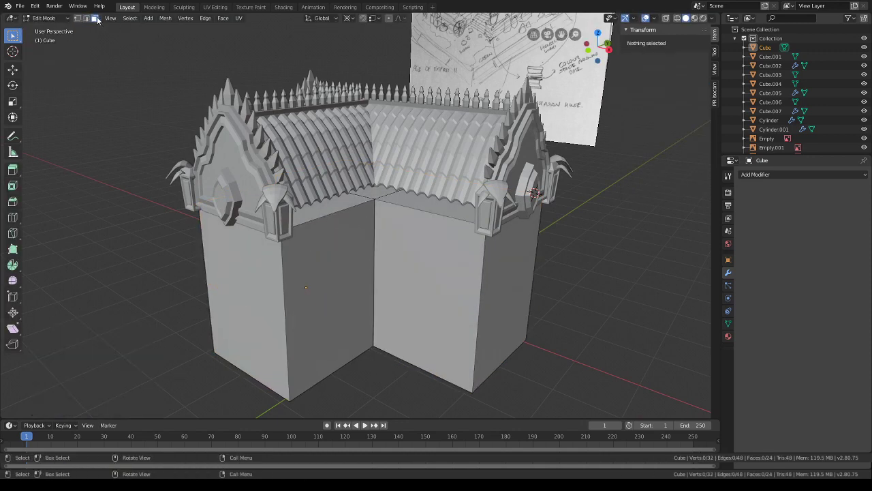
left_click(413, 199)
left_click(312, 205, "shift")
middle_click_drag(311, 206, 430, 210)
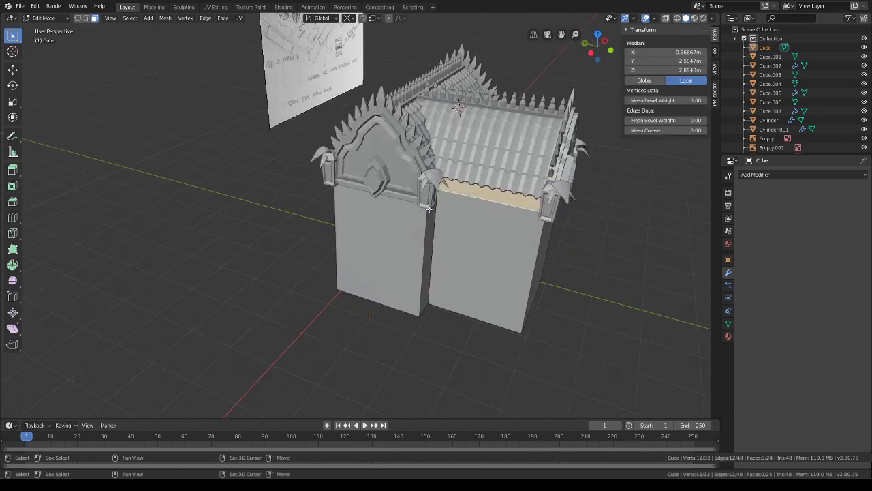
left_click(385, 186, "shift")
middle_click_drag(386, 185, 402, 205)
key("g")
key("z")
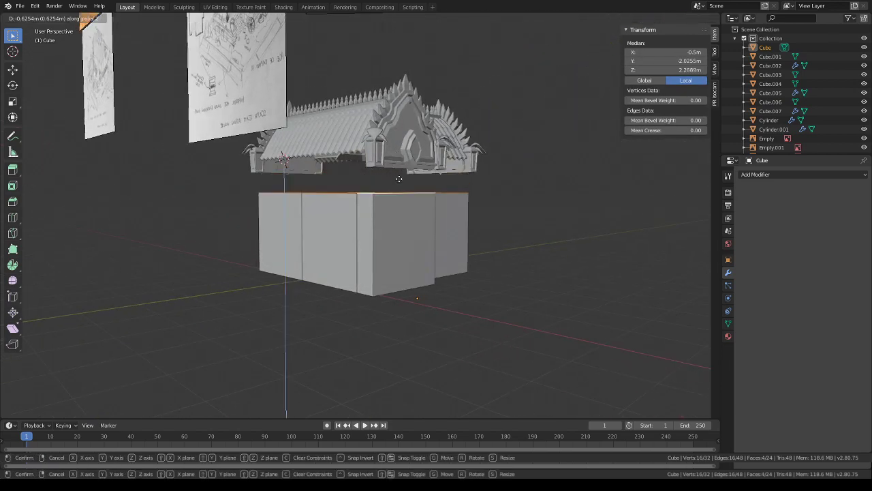
left_click(406, 236)
middle_click_drag(406, 236, 368, 224)
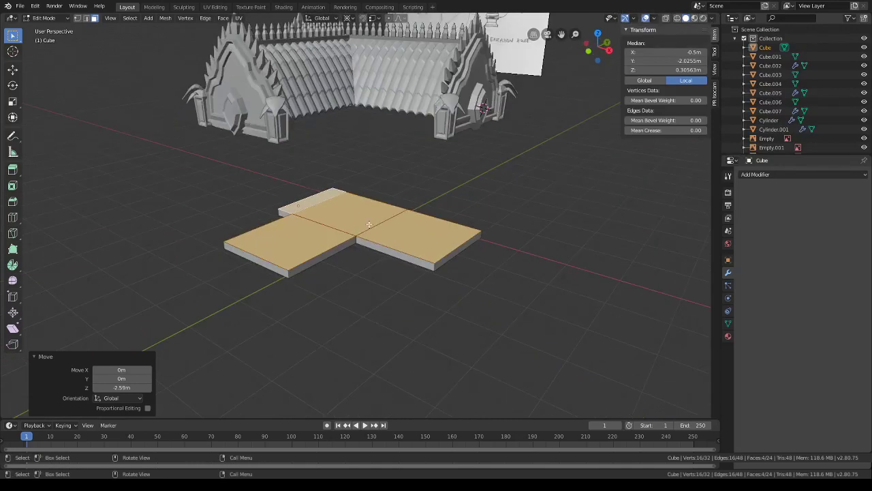
- Duplicate the outline corner vertices of the slab's top and raise the copies along Z to a local height of 0.76 m
left_click(78, 18)
left_click(292, 213)
left_click(279, 206, "shift")
left_click(334, 187, "shift")
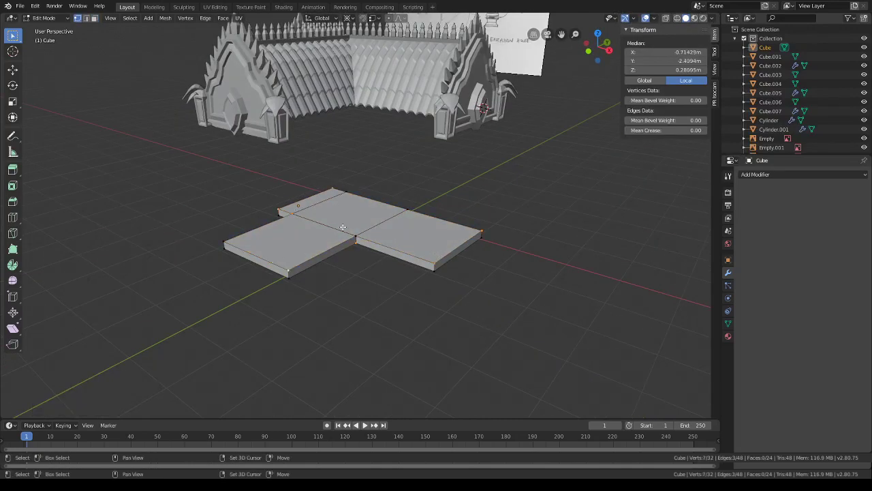
key("e")
key("z")
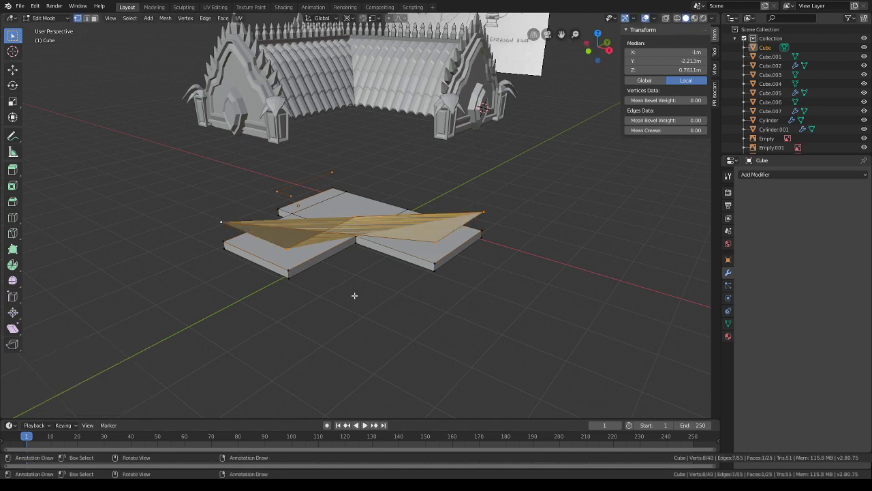
key("ctrl+z")
- Connect the raised vertices with edges along the floor-plan outline and fill it with a single flat face
left_click(436, 242)
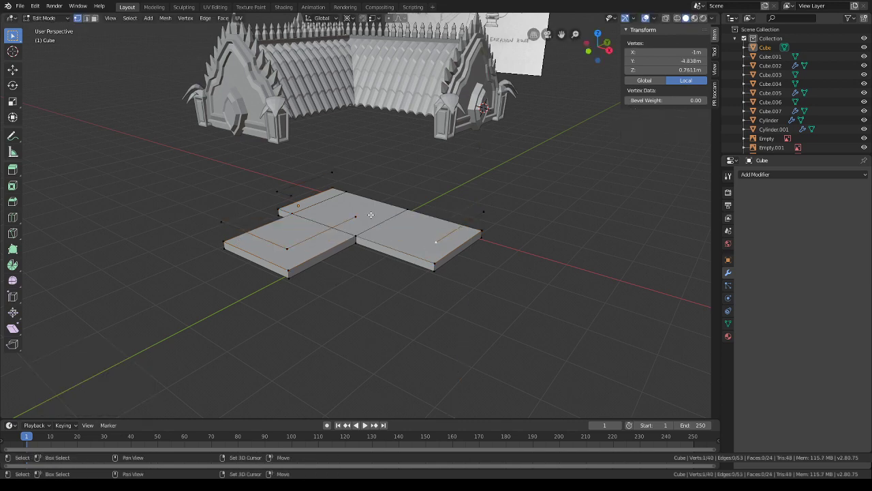
left_click(356, 217, "shift")
left_click(292, 196)
left_click(221, 222, "shift")
key("f")
left_click(333, 171)
left_click(484, 212, "shift")
key("f")
left_click(484, 209, "alt")
key("f")
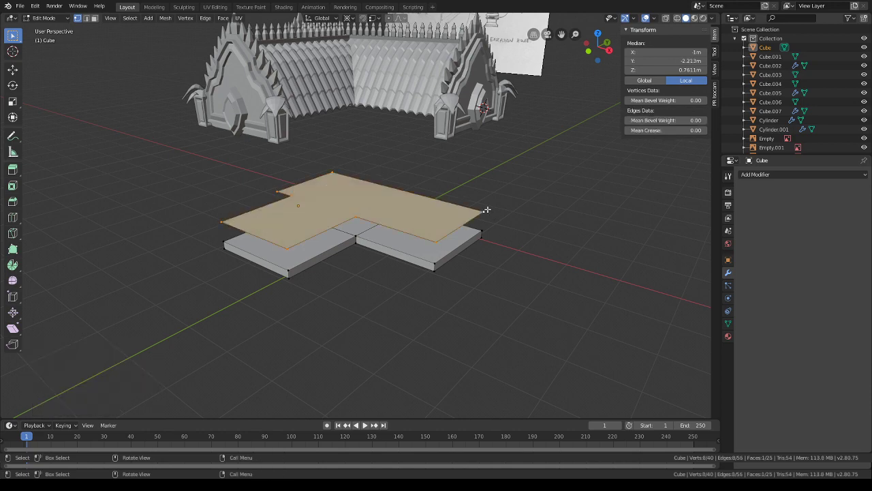
- Separate the main wing's front slab section into its own object and delete it
left_click(458, 274)
key("l")
key("p")
left_click(432, 267)
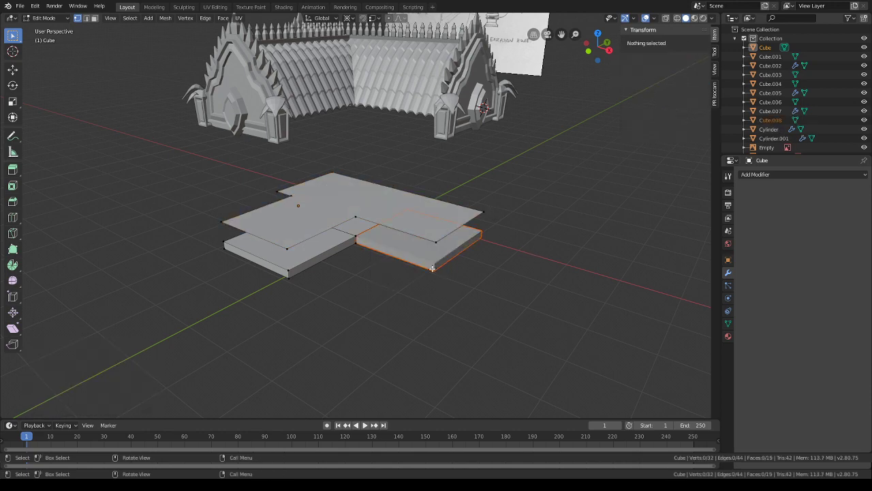
left_click(44, 18)
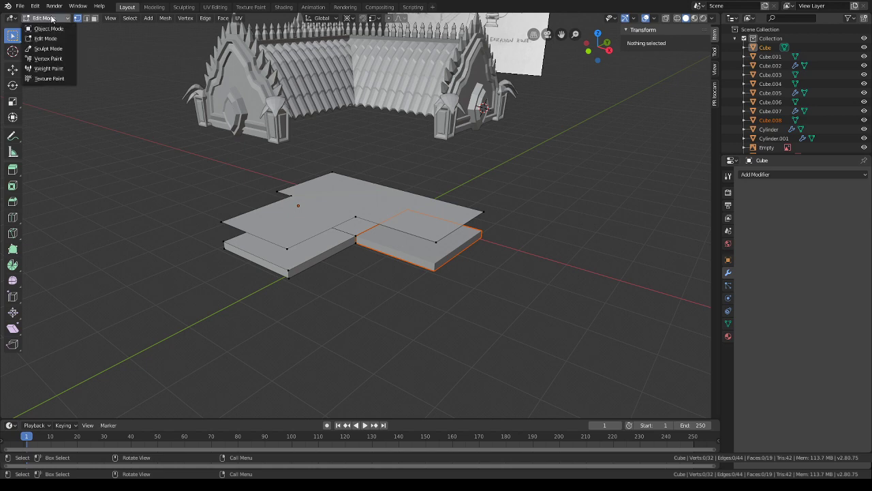
left_click(42, 27)
left_click(383, 250)
key("Delete")
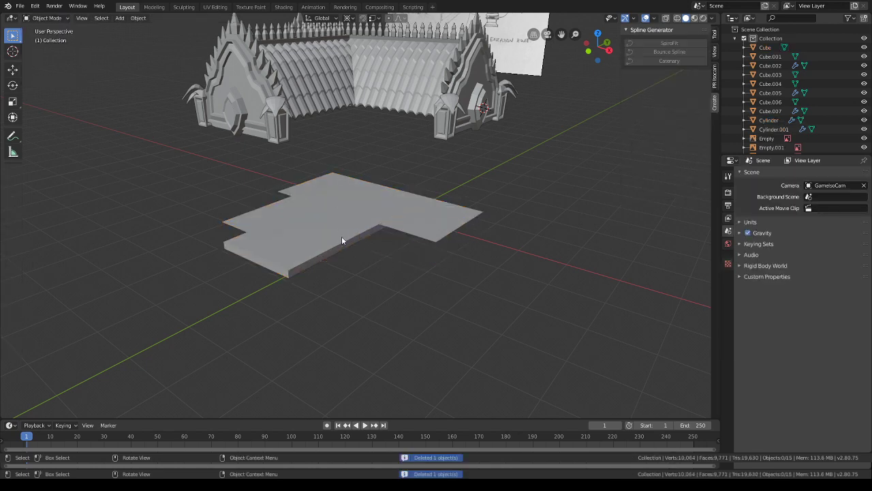
- Separate the raised floor-plan face from the remaining slab mesh as its own object
left_click(342, 236)
left_click(44, 18)
left_click(42, 36)
left_click(359, 213)
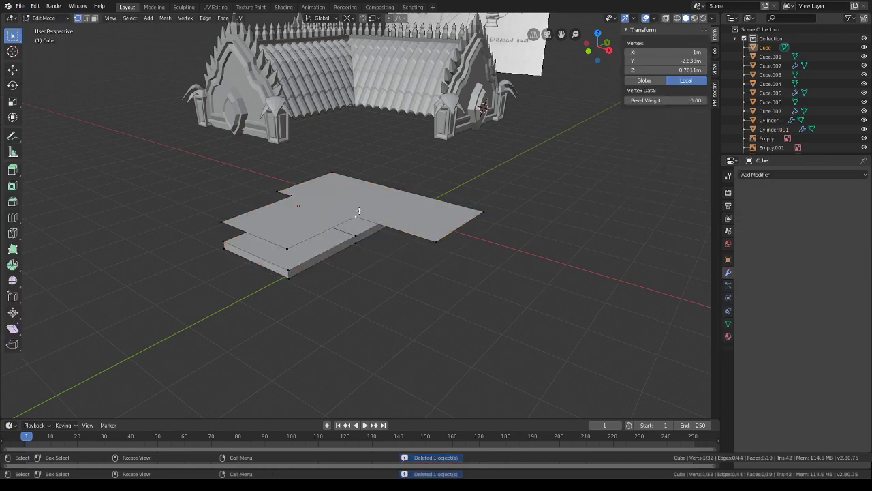
key("l")
key("p")
left_click(358, 210)
- Delete the remaining old slab object and select the flat floor-plan face
left_click(35, 18)
left_click(39, 29)
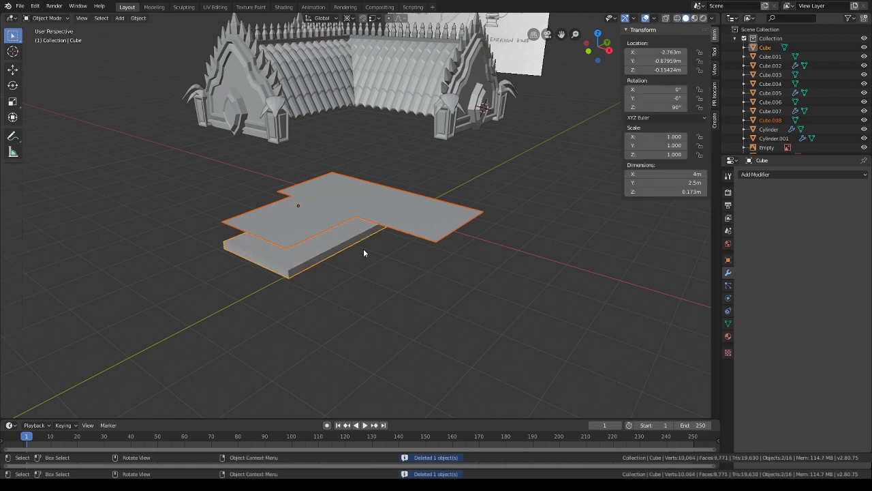
key("Delete")
left_click(352, 212)
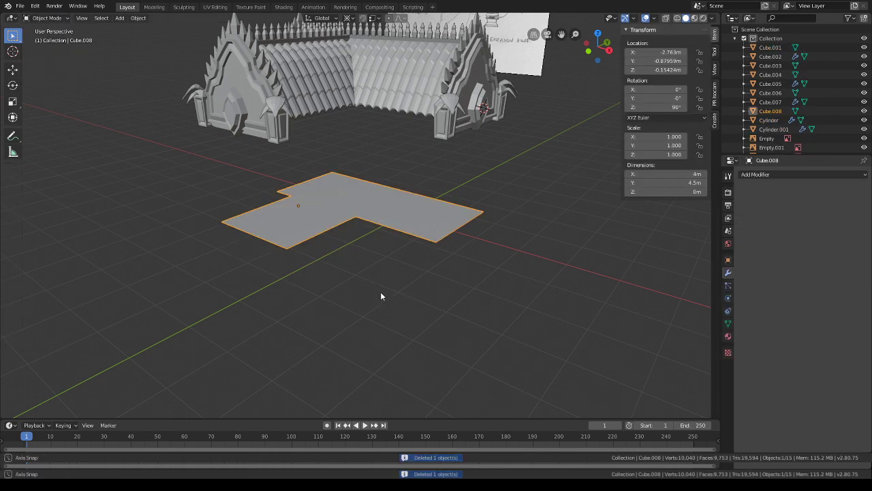
- Lower the floor-plan face 0.563 m along Z and set its origin to its geometry
middle_click_drag(382, 295, 383, 269)
key("g")
key("z")
left_click(388, 296)
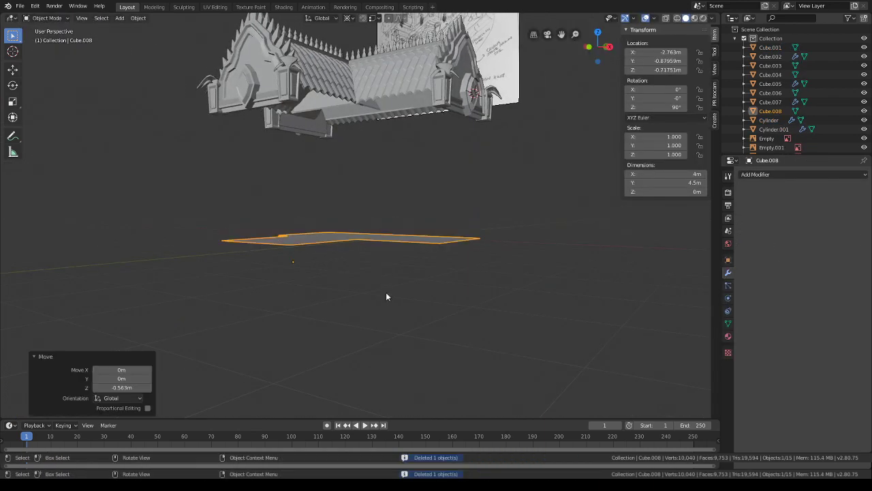
right_click(388, 296)
mouse_move(405, 271)
left_click(444, 272)
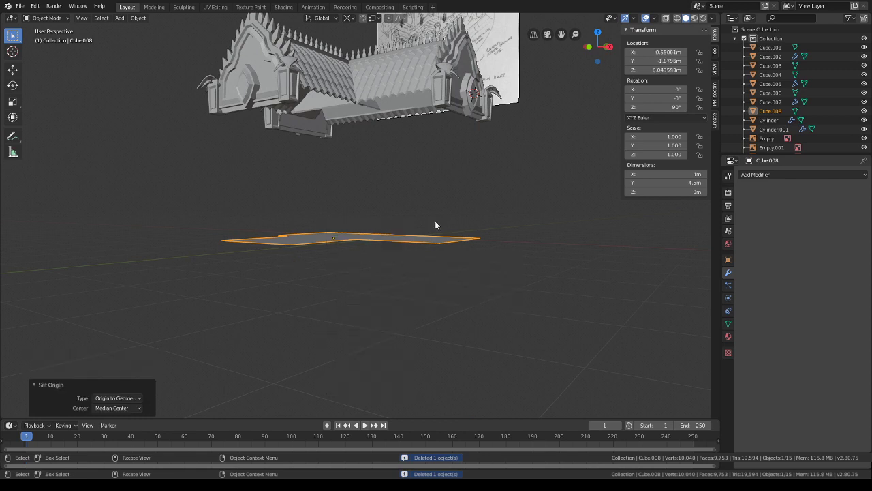
- Extrude the whole floor-plan face upward 2.82 m in Edit Mode to form the house walls
left_click(46, 17)
left_click(51, 36)
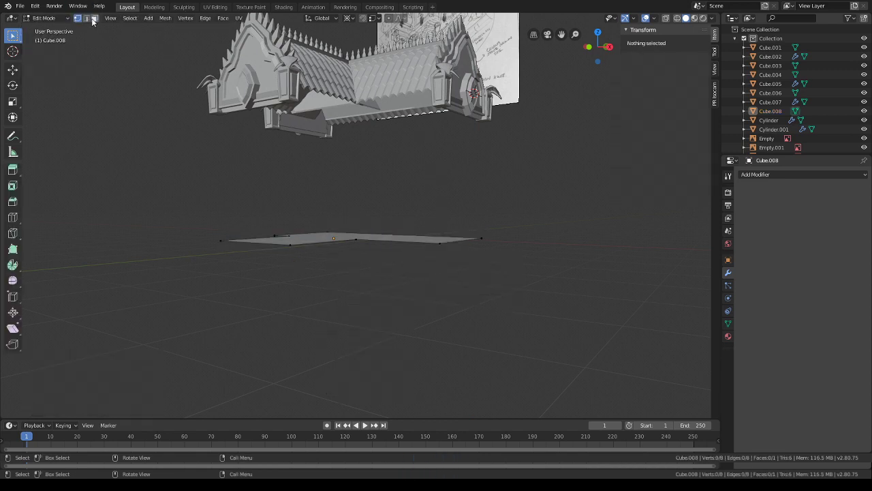
middle_click_drag(424, 243, 419, 259)
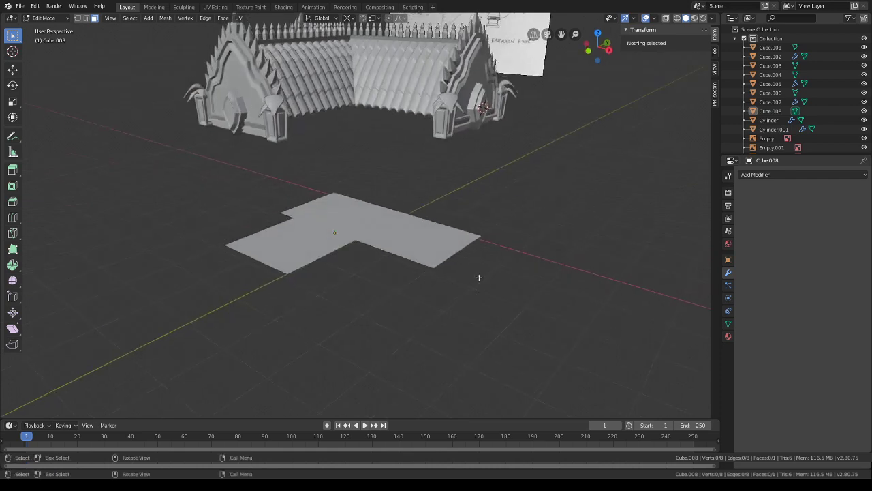
key("a")
middle_click_drag(478, 274, 407, 266)
key("e")
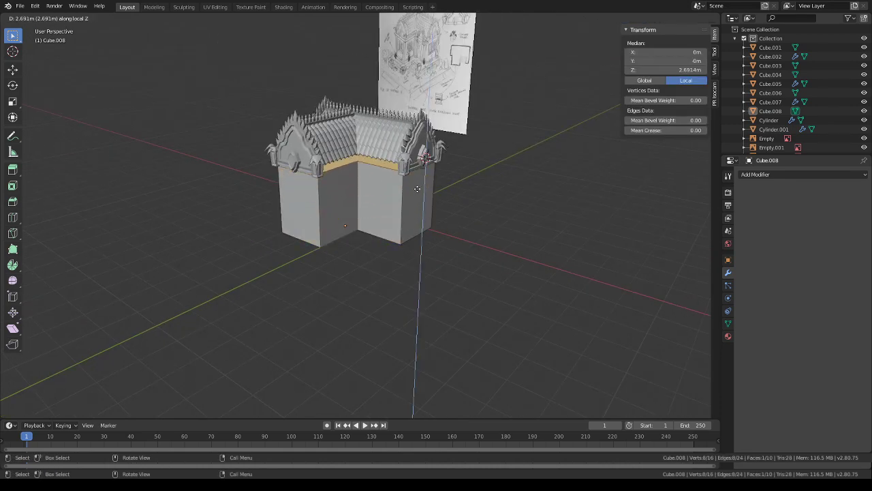
left_click(418, 186)
middle_click_drag(418, 186, 425, 153)
key("KP_Decimal")
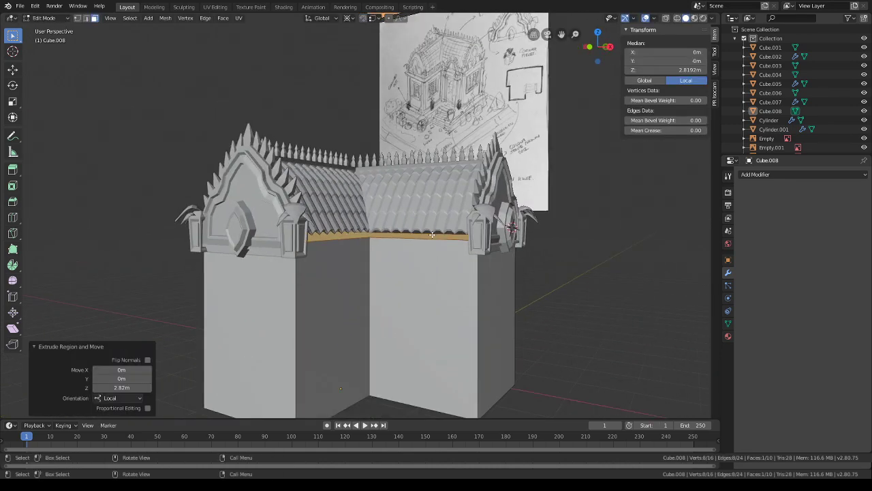
- Adjust the height of the walls' top face along Z, with a final move of 0.463 m down to the base of the gables
key("g")
key("z")
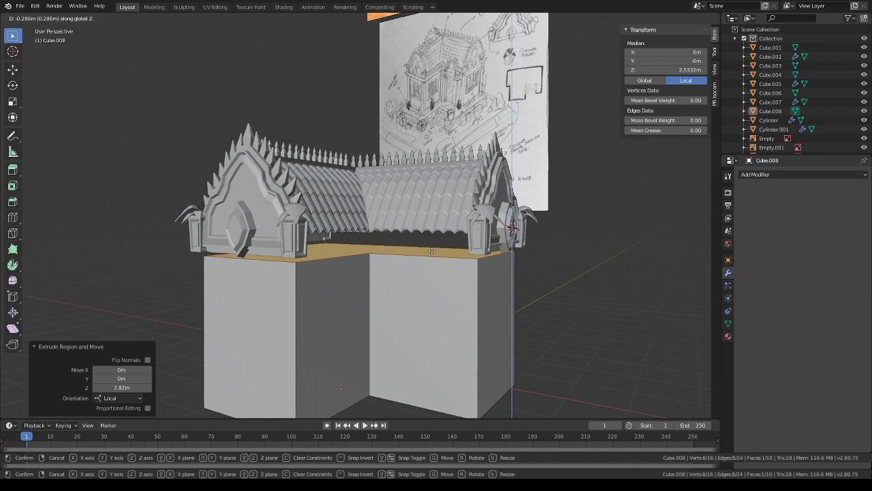
left_click(430, 229)
mouse_move(430, 229)
middle_mouse_down()
mouse_move(425, 268)
mouse_move(439, 229)
middle_mouse_up()
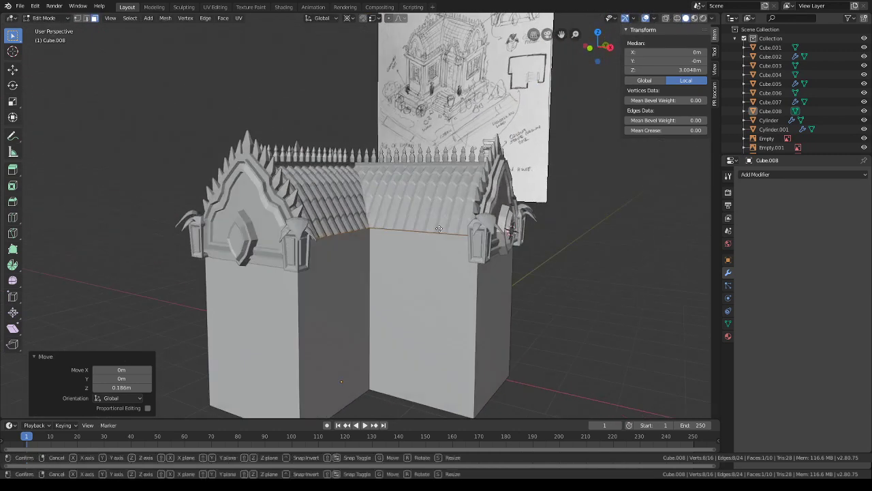
key("g")
key("z")
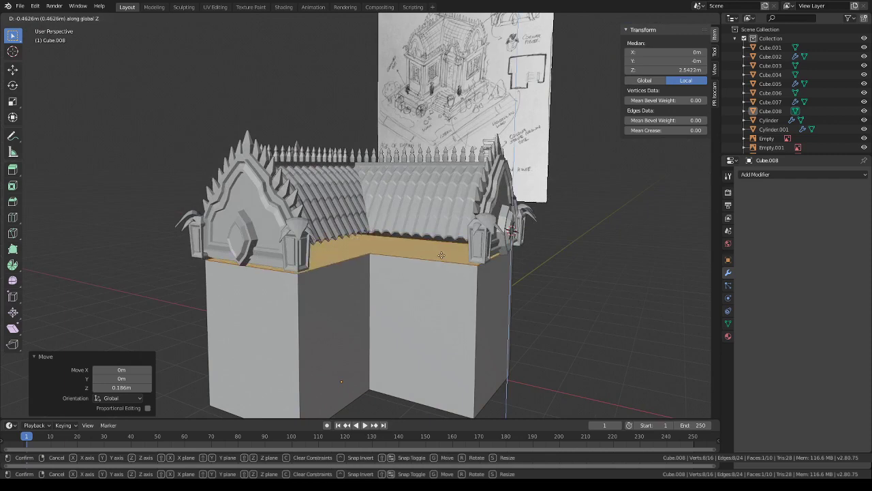
left_click(442, 255)
- Check the reference sketch and add one horizontal loop cut around the walls just below their top edge, at a slide factor of -0.903
scroll(392, 97, "up", 8)
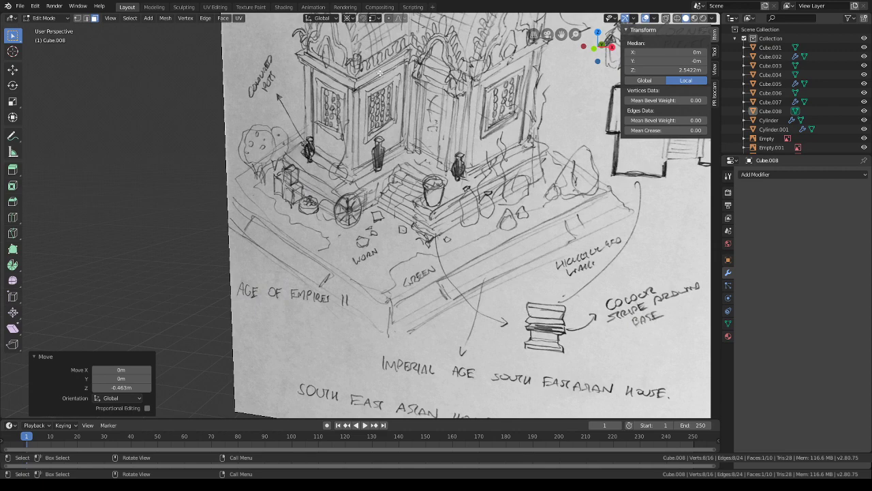
scroll(430, 58, "down", 8)
mouse_move(409, 307)
middle_mouse_down()
mouse_move(368, 312)
mouse_move(400, 230)
middle_mouse_up()
scroll(400, 229, "up", 3)
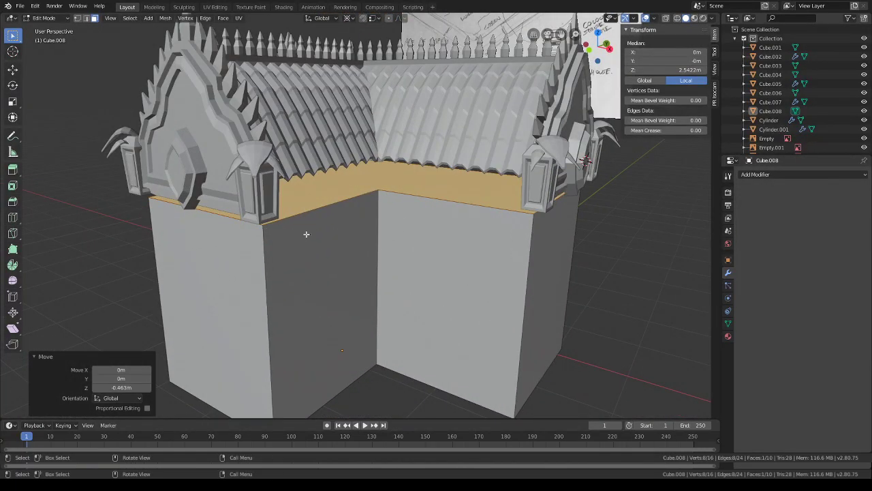
middle_click_drag(422, 260, 439, 254)
scroll(438, 254, "up", 3)
key("ctrl+r")
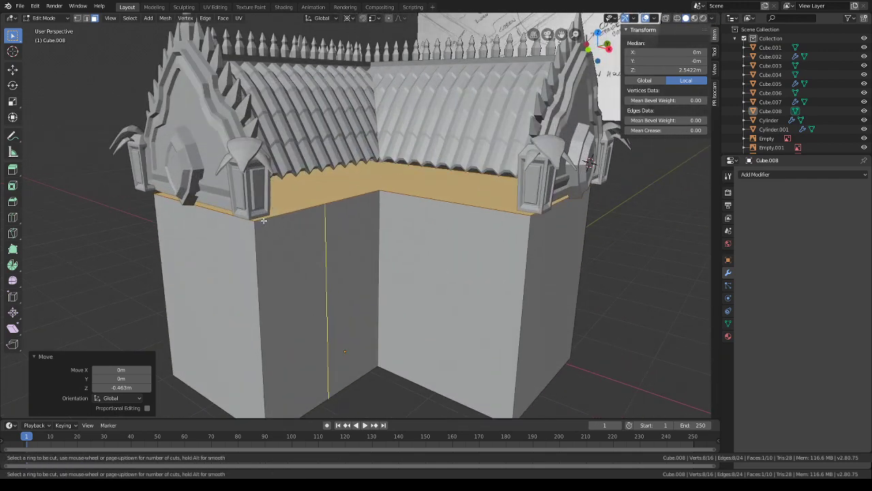
left_click(254, 229)
left_click(250, 129)
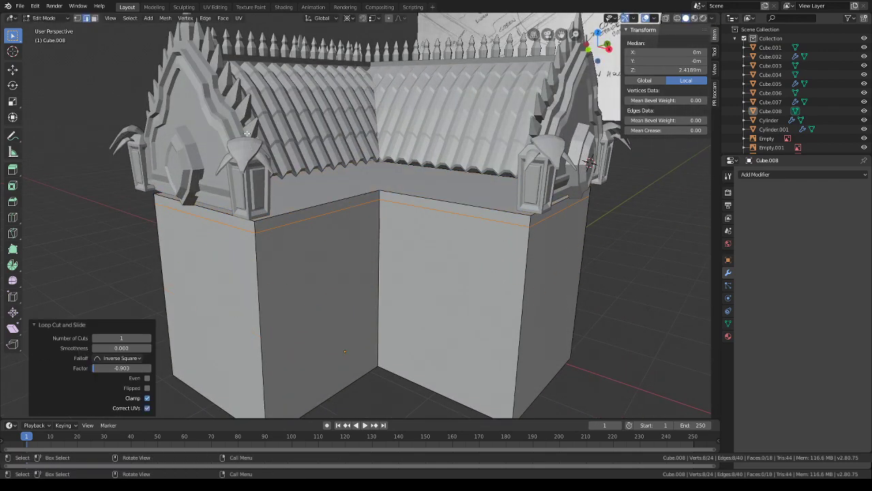
- Select the narrow face band around the wall top and extrude it outward along normals by about 0.29 m as a cornice
key("alt+a")
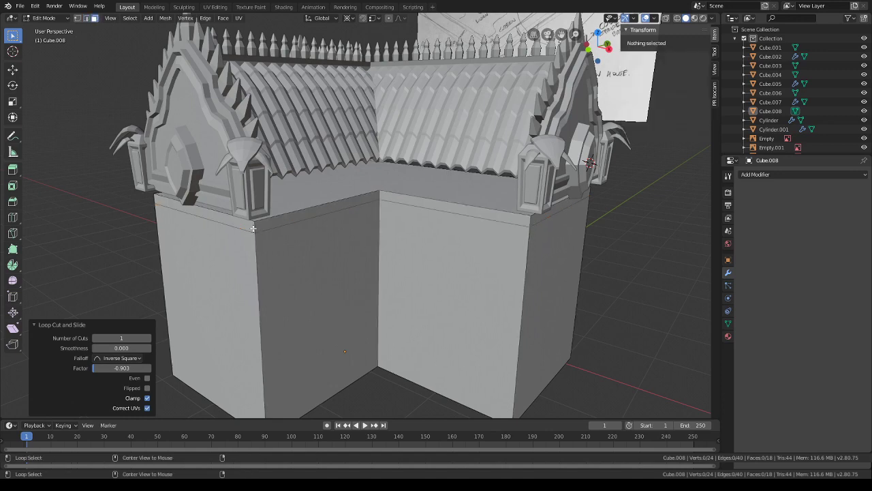
left_click(253, 229, "alt")
right_click(354, 229)
left_click(355, 230)
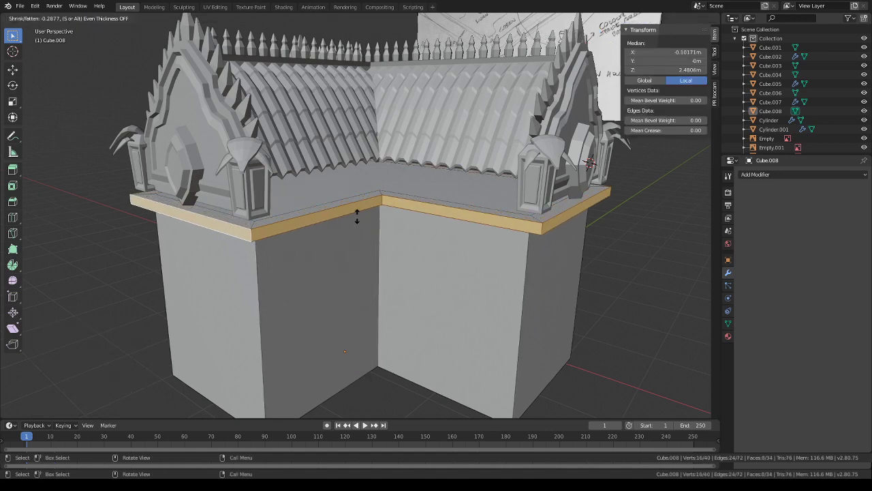
left_click(354, 211)
- Select the cornice's top face ring, inset it about 0.052 m and extrude it upward about 0.05 m
middle_click_drag(354, 211, 405, 243)
left_click(393, 302, "alt")
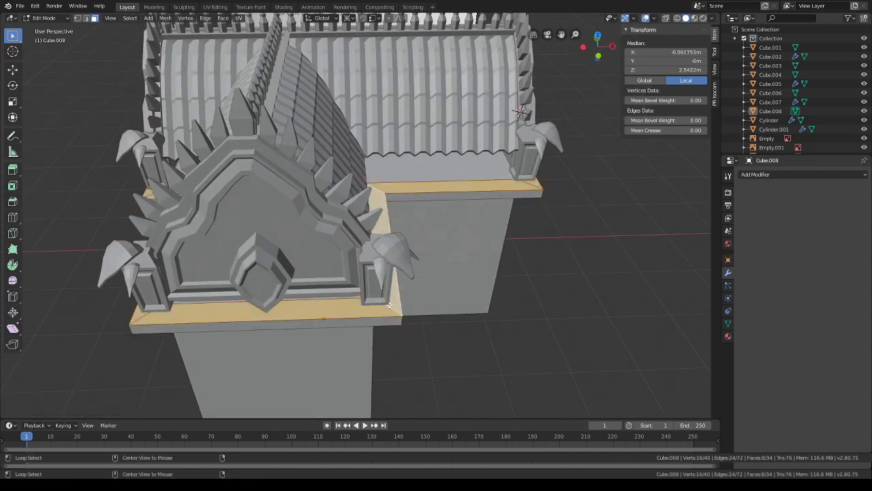
mouse_move(443, 286)
middle_mouse_down()
mouse_move(405, 282)
mouse_move(456, 297)
middle_mouse_up()
key("i")
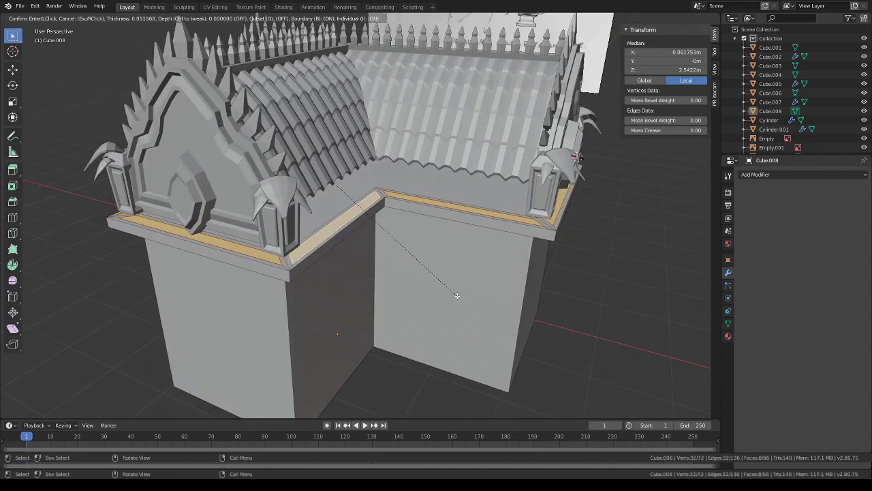
left_click(457, 295)
key("e")
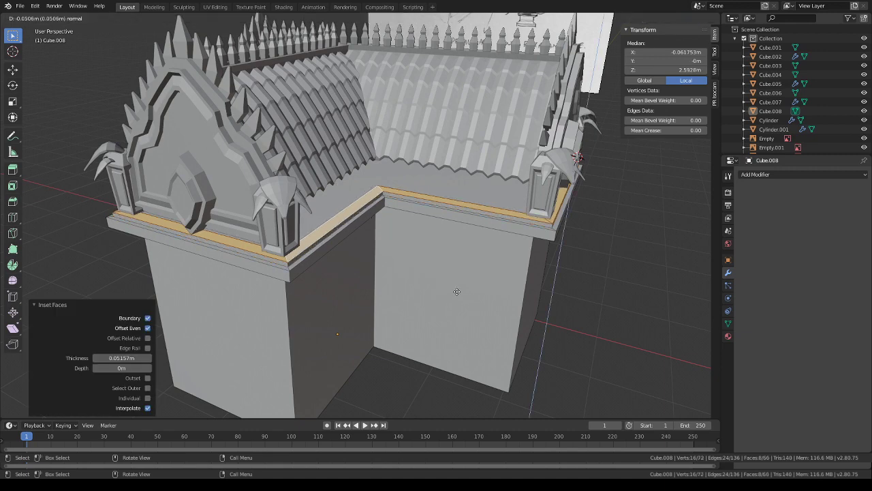
left_click(457, 289)
- Select the connected wall and cornice mesh and shift it along Z to fit beneath the gables
middle_click_drag(456, 289, 405, 278)
key("l")
key("g")
key("z")
left_click(438, 273)
left_click(596, 286)
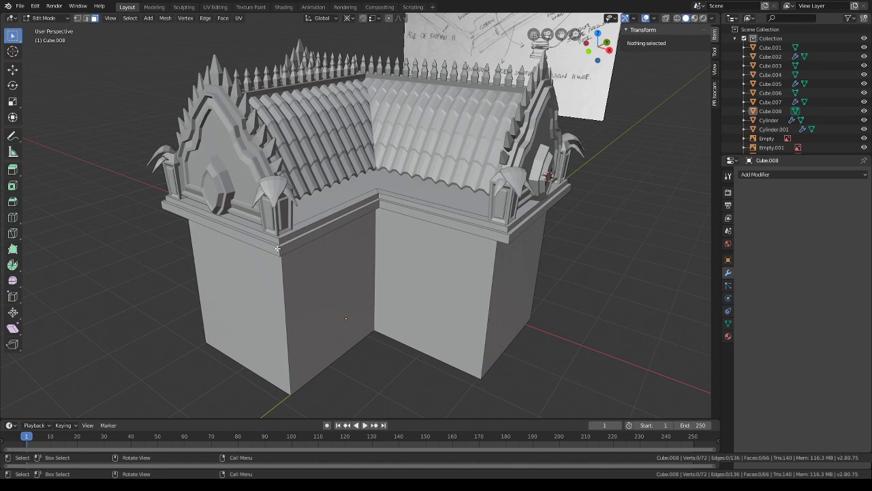
- Inset the large inner top face of the walls and extrude it 0.444 m up into the roof
left_click(365, 199, "alt")
middle_click_drag(365, 198, 428, 235)
key("i")
left_click(539, 268)
key("e")
left_click(549, 175)
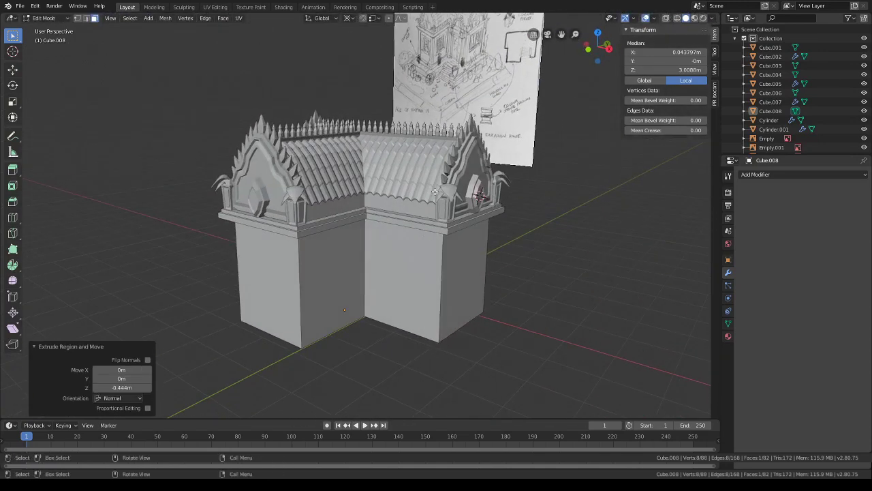
- Select the wall faces and the base below the cornice and extrude them outward along normals by about 0.13 m
middle_click_drag(435, 192, 446, 139)
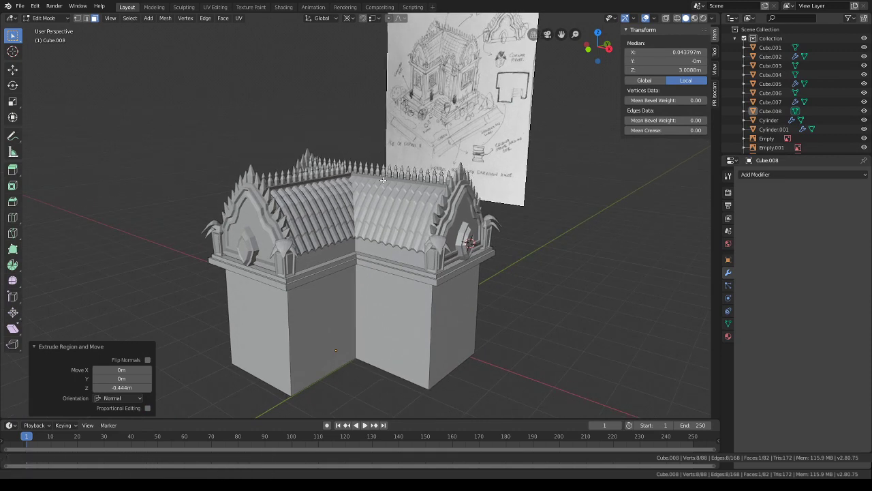
middle_click_drag(383, 180, 452, 205)
middle_click_drag(337, 209, 395, 213)
left_click_drag(396, 214, 246, 189)
middle_click_drag(245, 189, 401, 222)
key("ctrl+KP_Add")
right_click(400, 222)
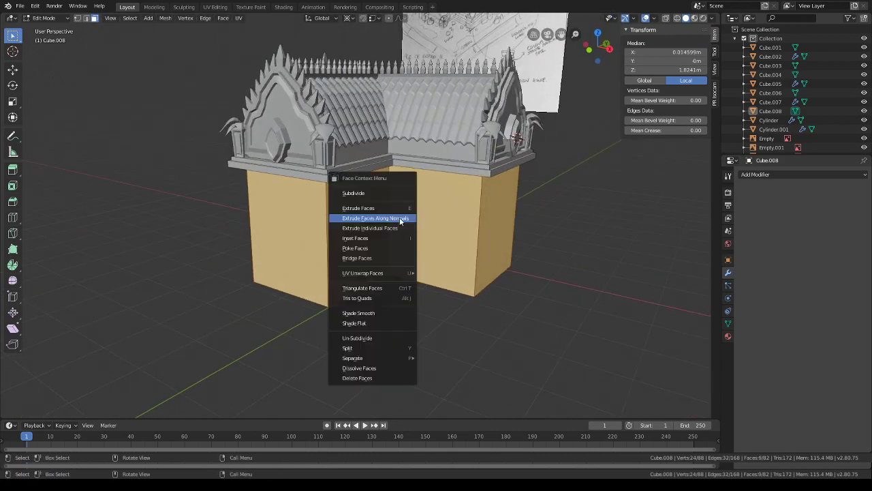
left_click(400, 219)
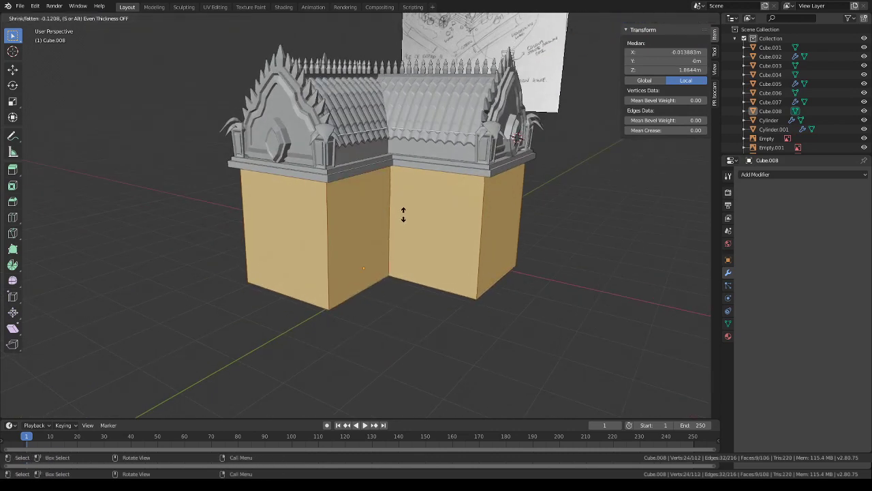
left_click(403, 214)
- Select the raised inner top face and adjust its position under the roof tiles
middle_click_drag(490, 246, 482, 254)
left_click(559, 266)
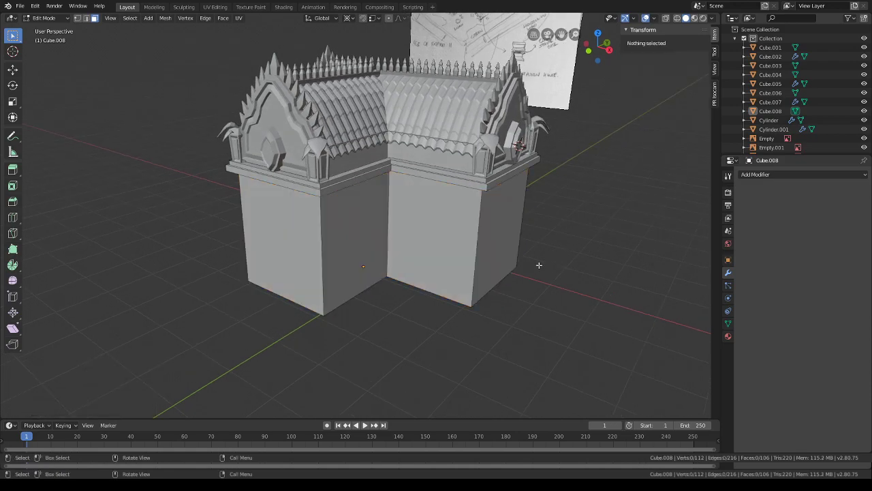
middle_click_drag(436, 184, 428, 228)
left_click(346, 133)
middle_click_drag(408, 145, 486, 125)
key("g")
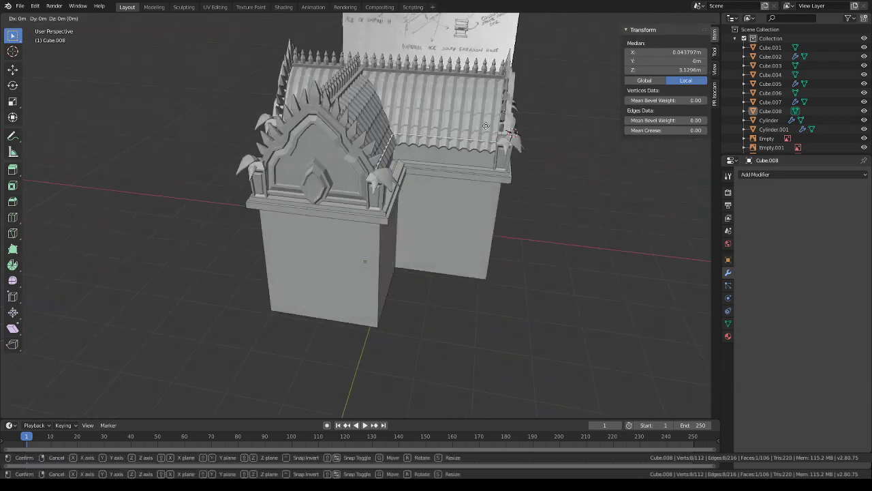
left_click(486, 128)
left_click(587, 199)
- Compare with the reference sketch and try lowering the walls' top edge loop 0.141 m along Z below the cornice
mouse_move(587, 199)
middle_mouse_down()
mouse_move(530, 178)
mouse_move(508, 358)
middle_mouse_up()
scroll(445, 165, "up", 3)
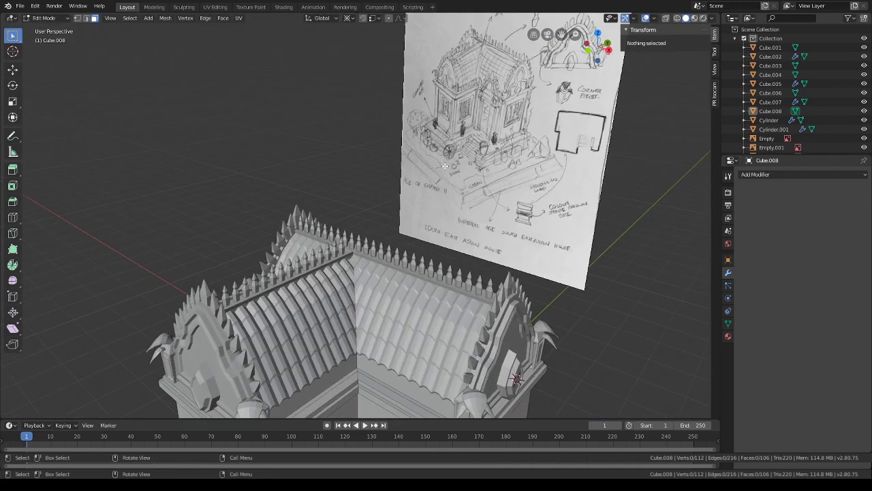
scroll(435, 178, "down", 4)
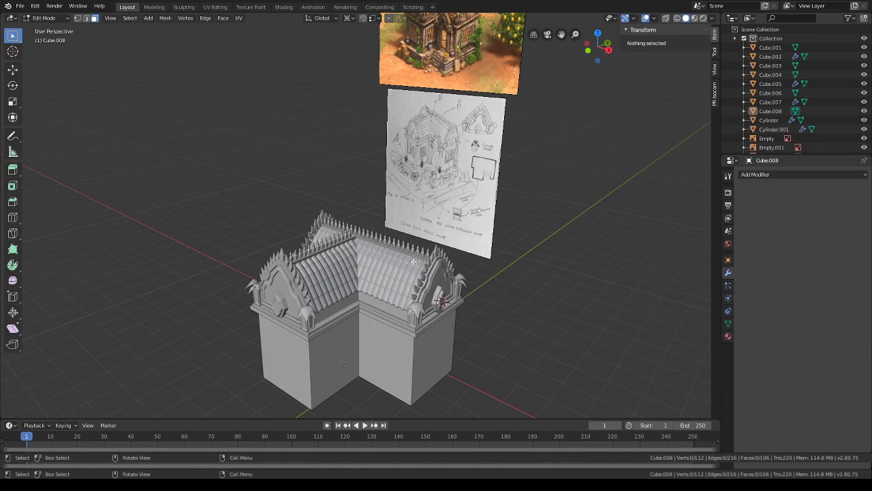
middle_click_drag(414, 261, 341, 187)
scroll(342, 182, "up", 3)
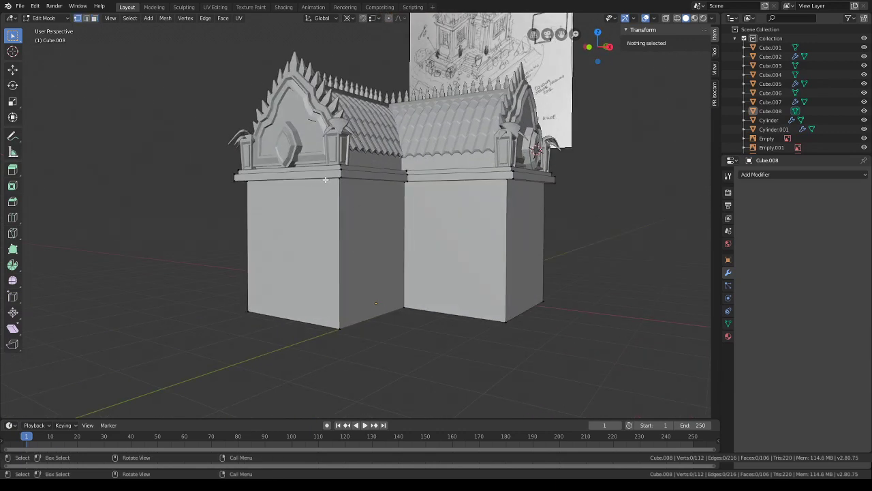
left_click(325, 186)
left_click(404, 197, "alt")
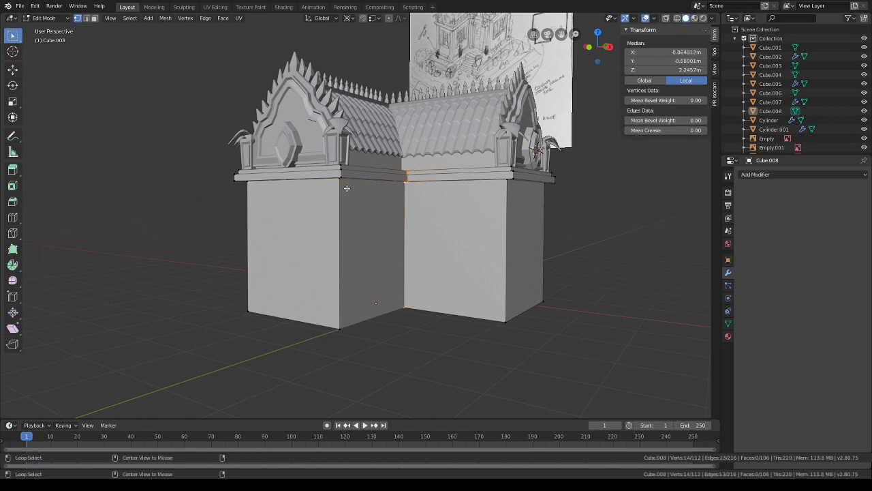
middle_click_drag(391, 193, 365, 172)
left_click(364, 172, "alt")
key("g")
key("z")
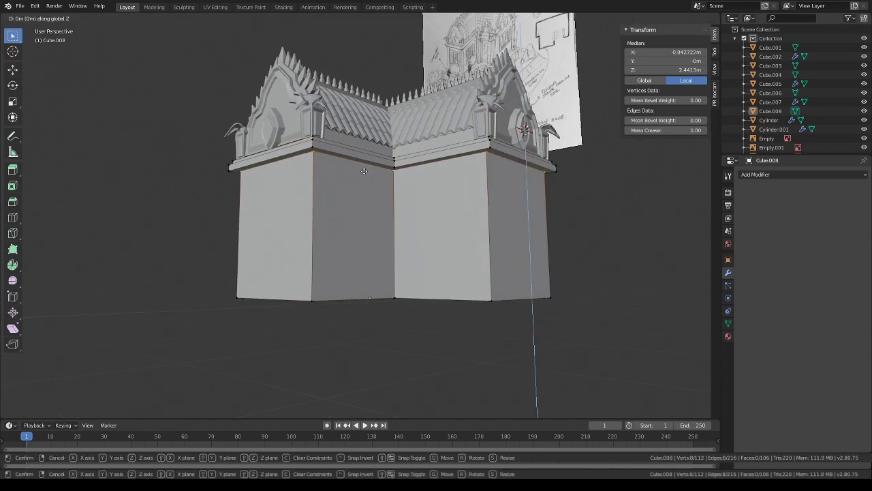
left_click(364, 177)
middle_click_drag(364, 176, 323, 178)
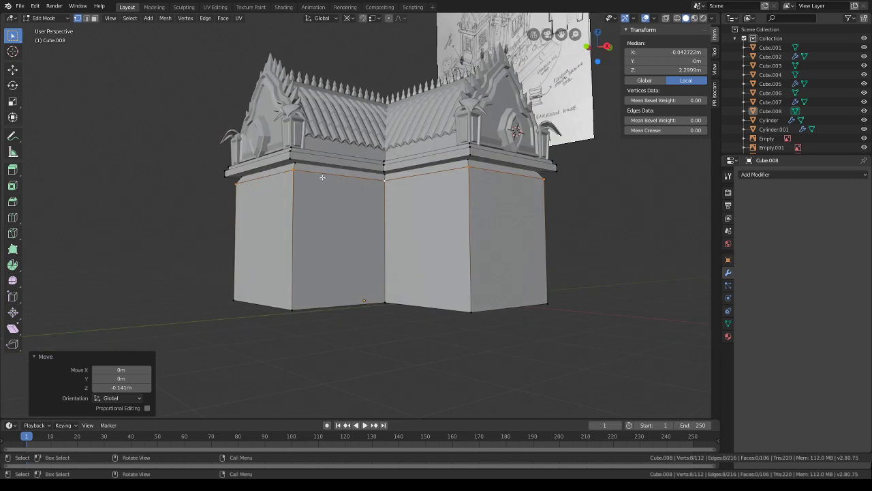
- Set the pivot point to Median Point and try scaling the edge loop under the cornice outward by about 1.06
left_click(302, 165, "alt")
key("s")
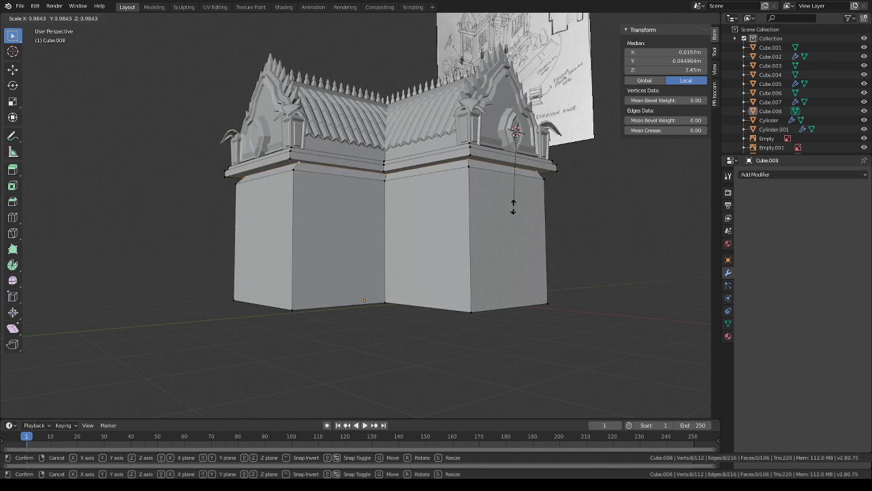
key("Escape")
left_click(348, 18)
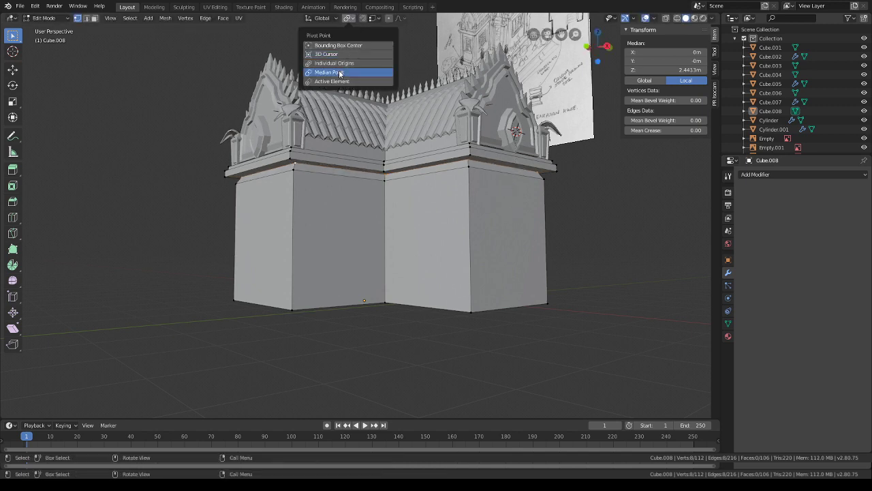
left_click(339, 74)
key("s")
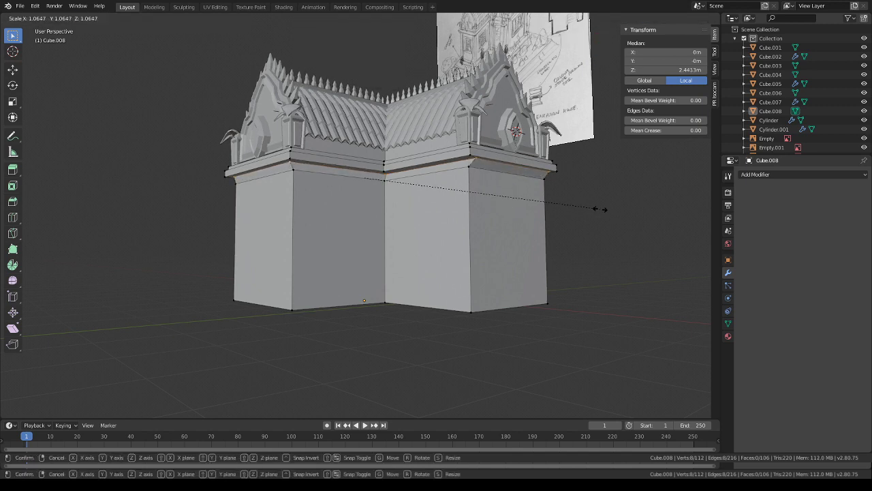
left_click(599, 209)
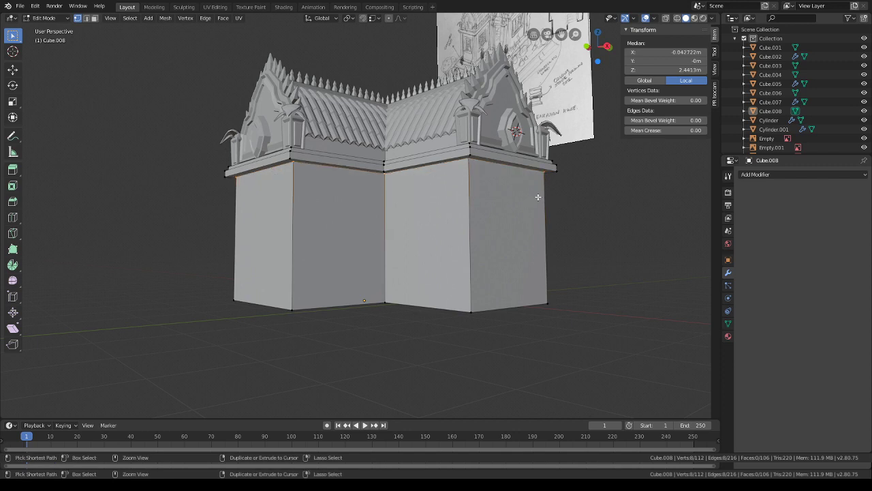
key("ctrl+r")
left_click(343, 197)
left_click(327, 195)
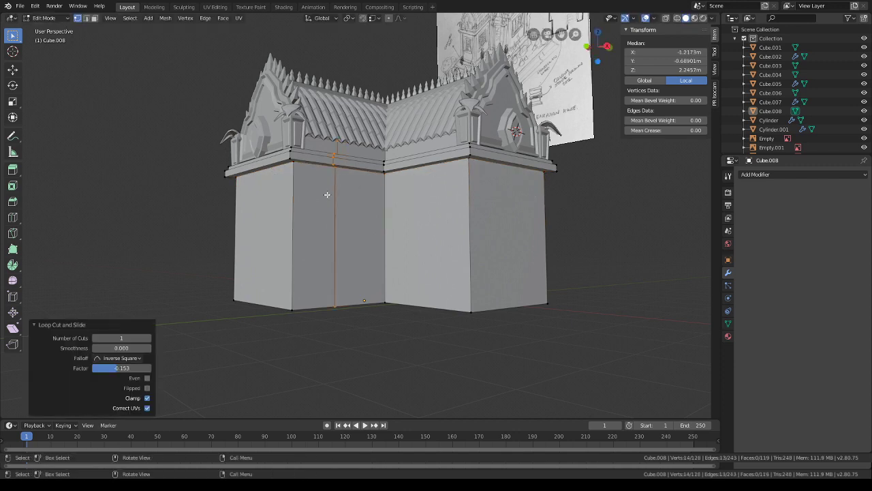
key("ctrl+z")
- Add a horizontal loop cut around the walls and slide it up to about -0.873, just below the cornice
key("ctrl+r")
left_click(293, 173)
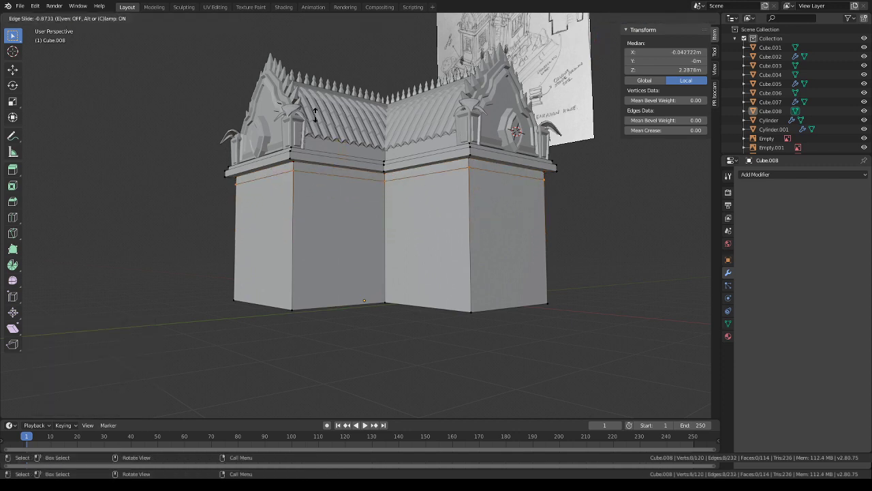
left_click(315, 113)
- Select the ring of narrow wall faces directly under the cornice and extrude it outward along normals by 0.164 m
left_click(284, 168)
left_click(336, 173, "shift")
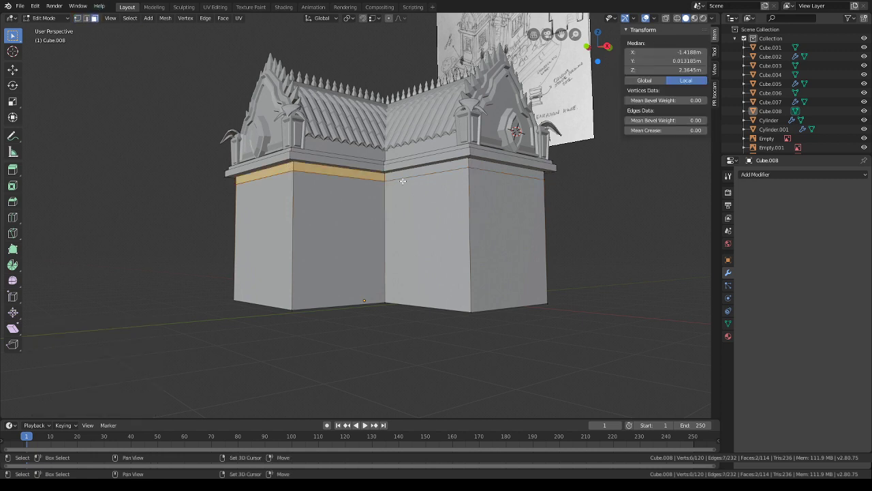
left_click(441, 174)
left_click(473, 164, "alt")
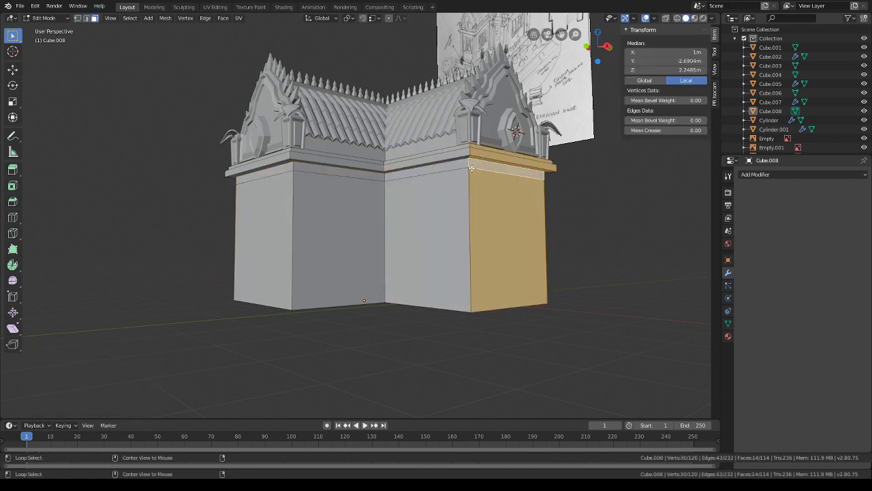
left_click(471, 163, "alt")
right_click(527, 184)
left_click(525, 185)
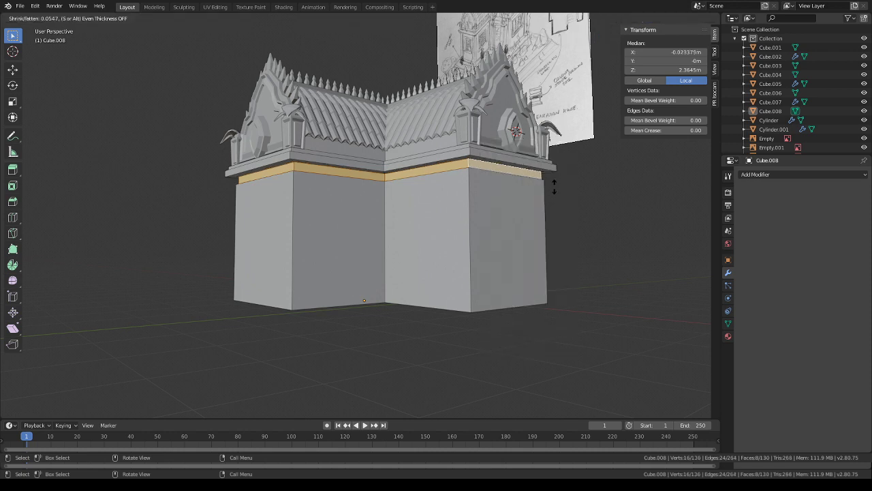
left_click(556, 181)
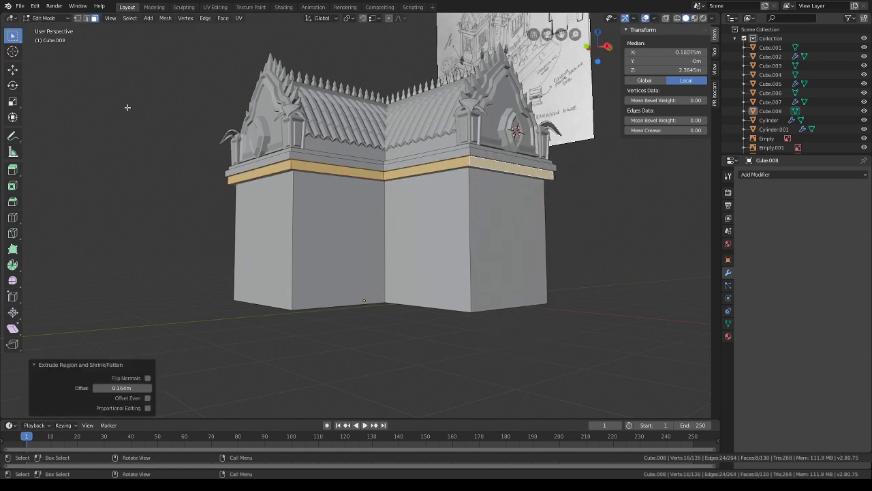
- Scale the lower outer edge loop of the new cornice band to 0.988 and return to Object Mode
left_click(78, 18)
left_click(291, 165, "alt")
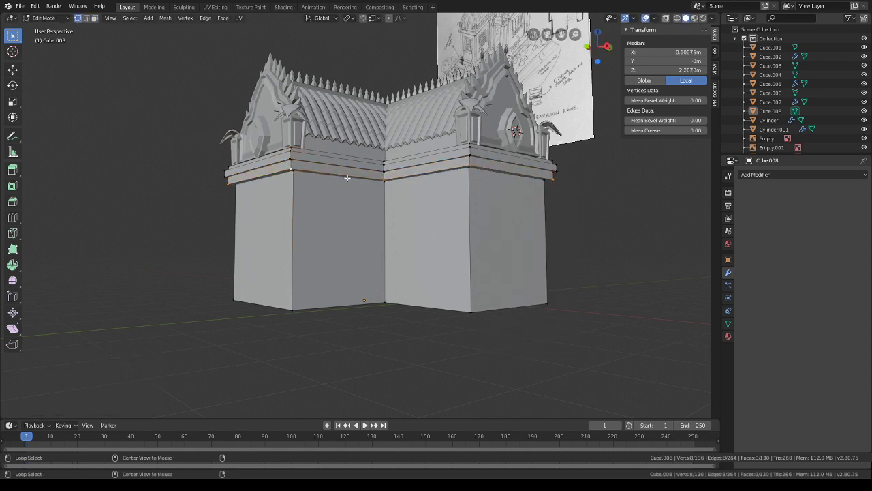
key("s")
left_click(544, 211)
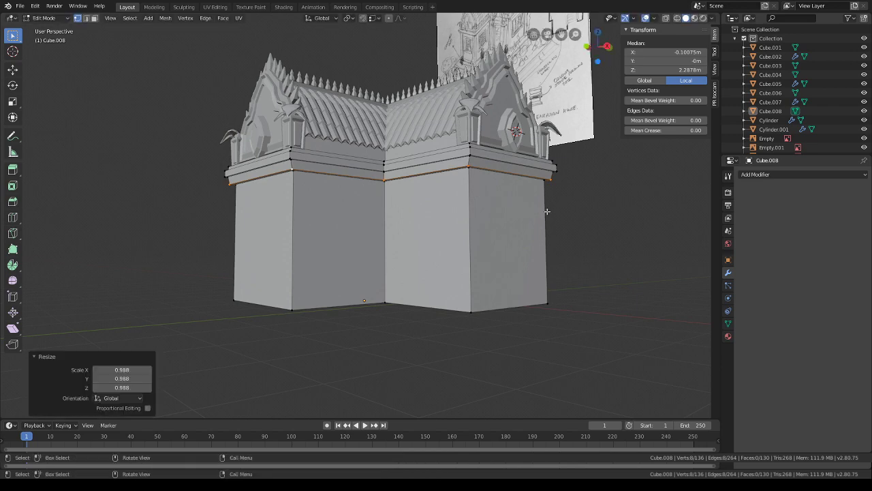
middle_click_drag(547, 210, 530, 233)
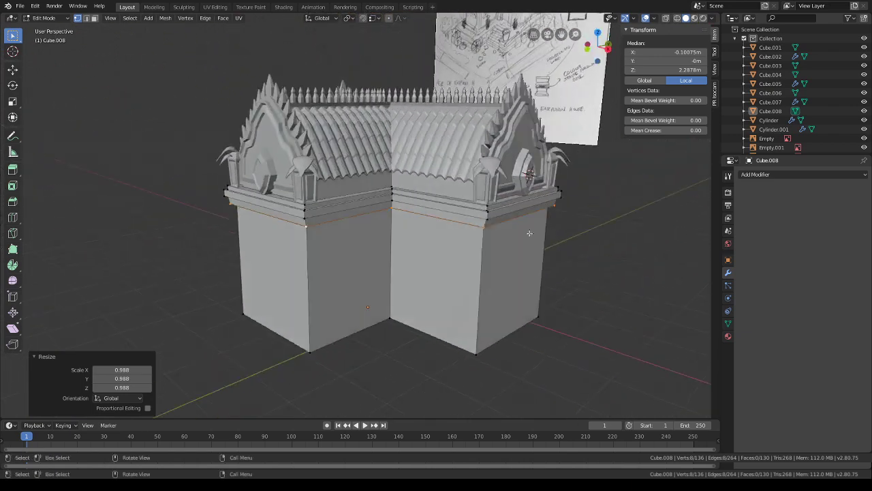
left_click(95, 18)
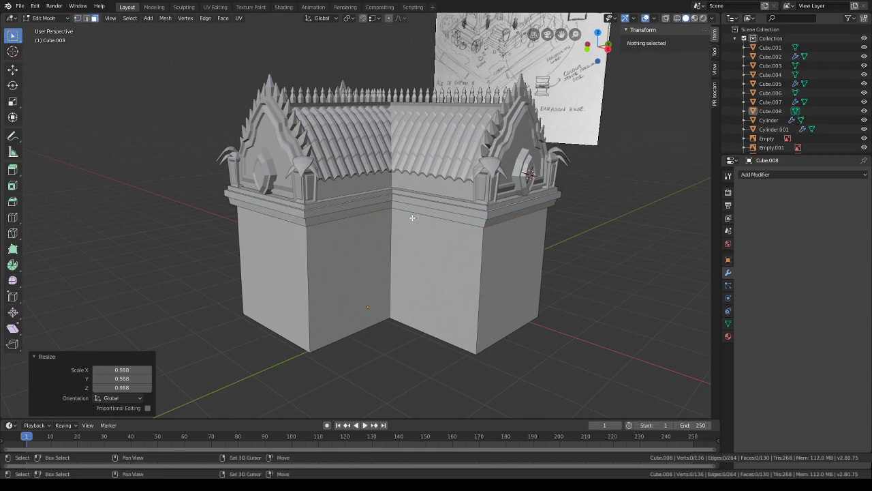
mouse_move(381, 178)
middle_mouse_down()
mouse_move(409, 160)
mouse_move(393, 176)
mouse_move(399, 158)
mouse_move(382, 166)
middle_mouse_up()
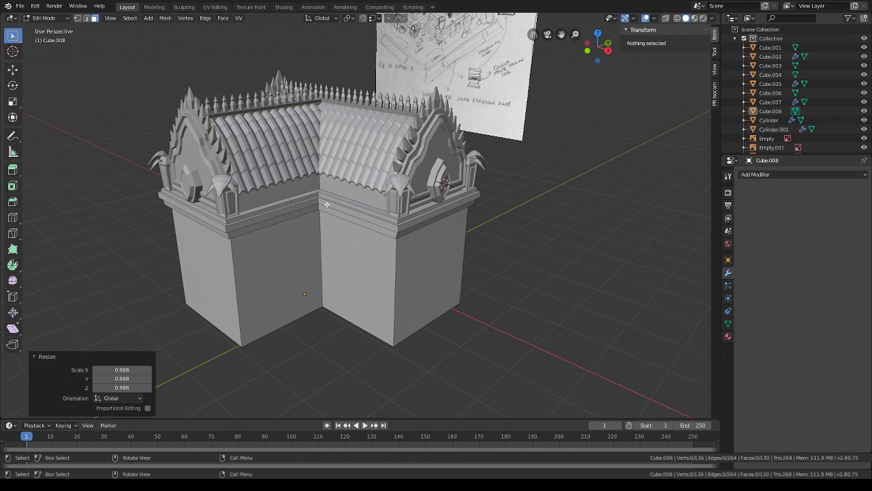
scroll(327, 203, "down", 3)
left_click(46, 18)
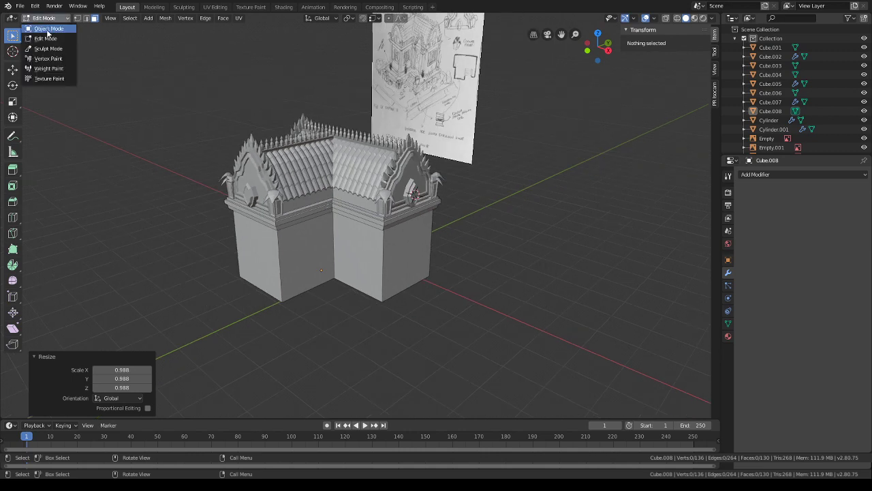
left_click(45, 29)
left_click(264, 184)
middle_click_drag(263, 187, 293, 192)
left_click(276, 224, "shift")
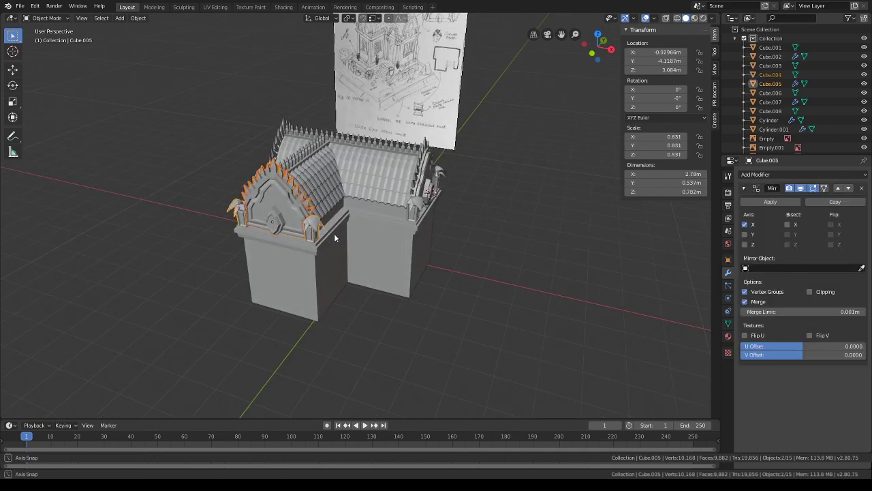
middle_click_drag(334, 234, 338, 249)
left_click(337, 203, "shift")
middle_click_drag(337, 203, 304, 203)
middle_click_drag(304, 204, 373, 236, "shift")
scroll(374, 236, "up", 2)
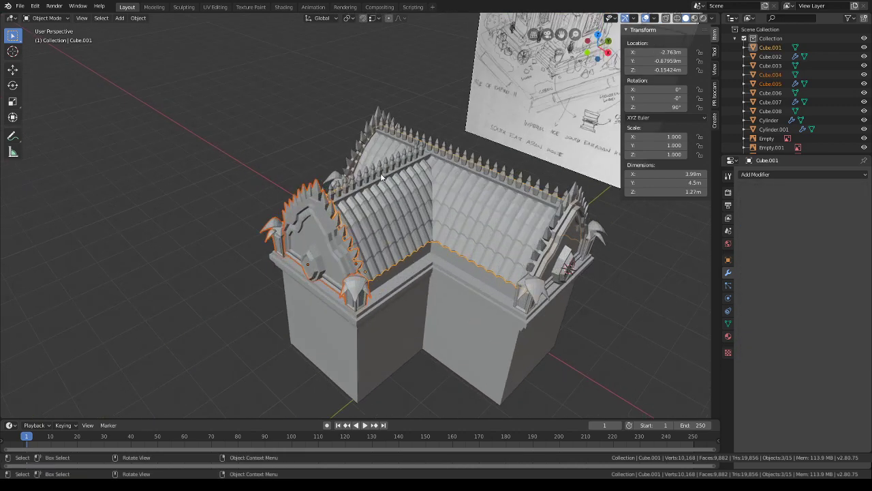
- Select only the tiled roof object, enter Edit Mode and select all linked tile faces of the shorter wing
left_click(379, 176)
left_click(389, 215)
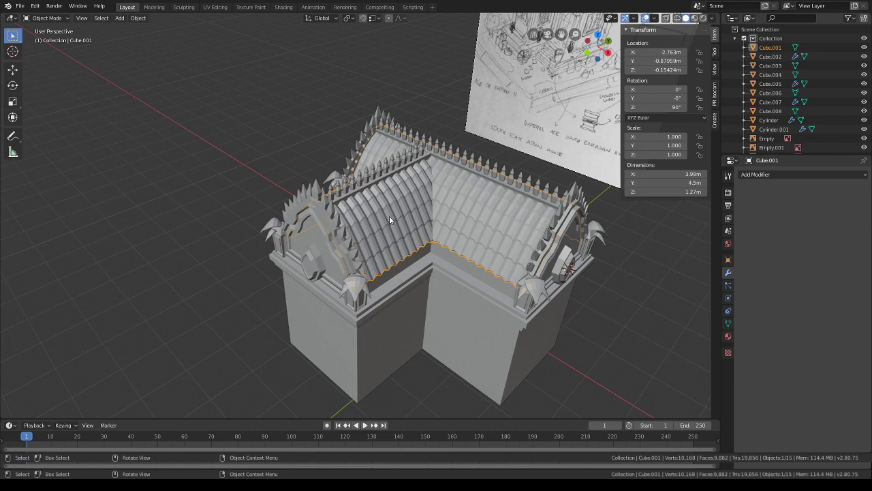
left_click(68, 21)
left_click(56, 34)
key("l")
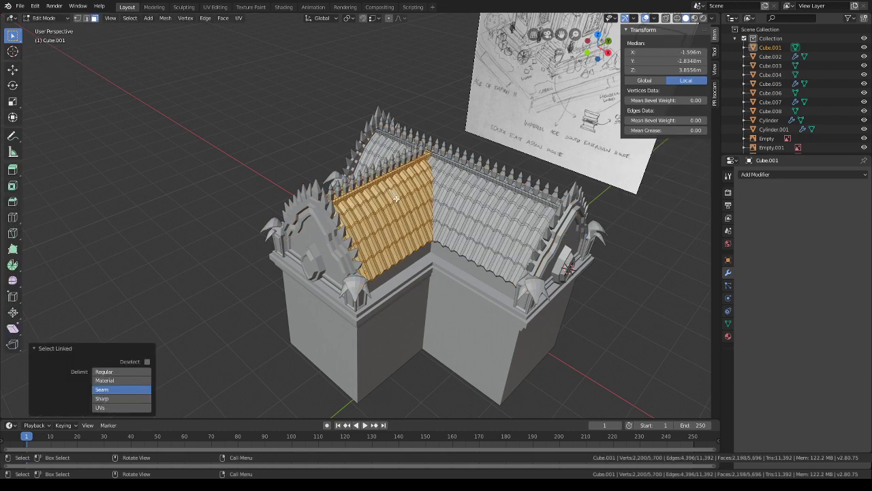
key("x")
left_click(396, 197)
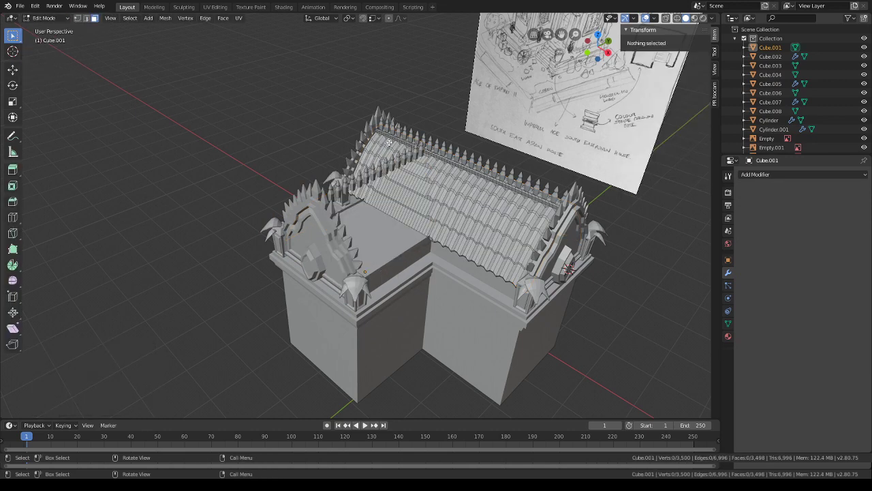
key("ctrl+z")
- Separate the selected wing tiles into their own object and return to Object Mode
key("x")
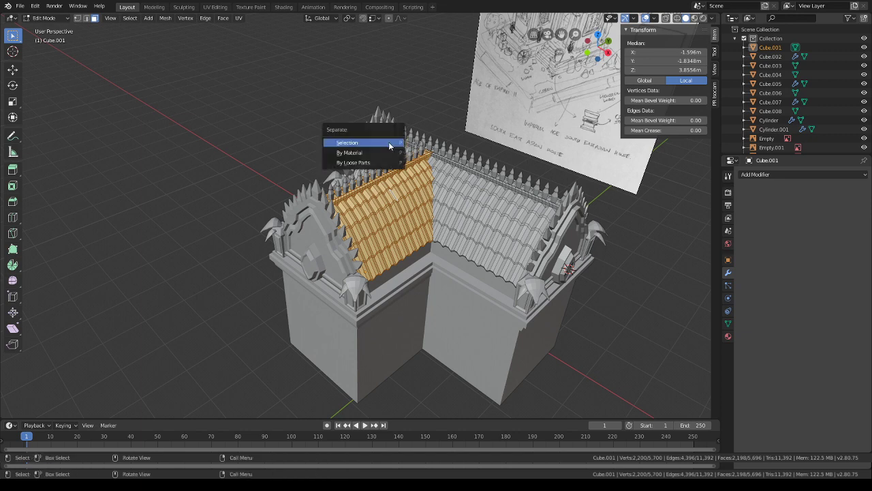
left_click(390, 143)
left_click(44, 19)
left_click(47, 30)
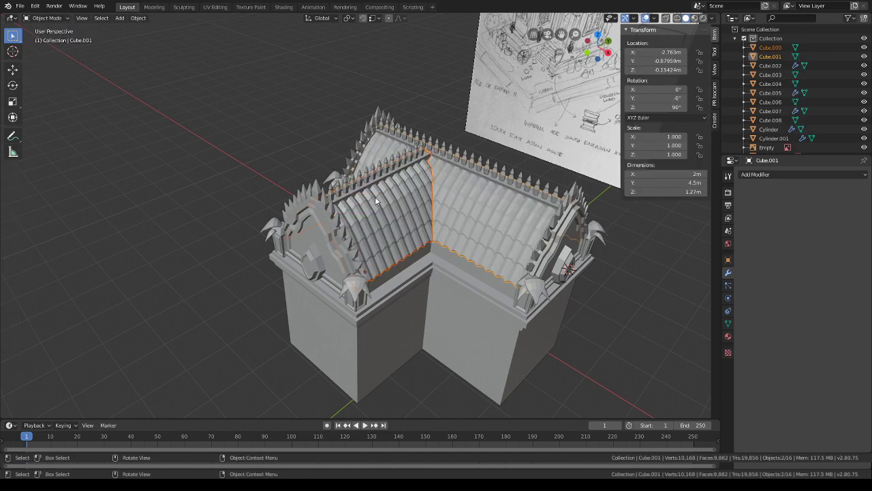
- Select the shorter wing's separated tiles together with its ridge spikes, gable front and corner ornaments
left_click(369, 179, "shift")
left_click(338, 223, "shift")
left_click(361, 283, "shift")
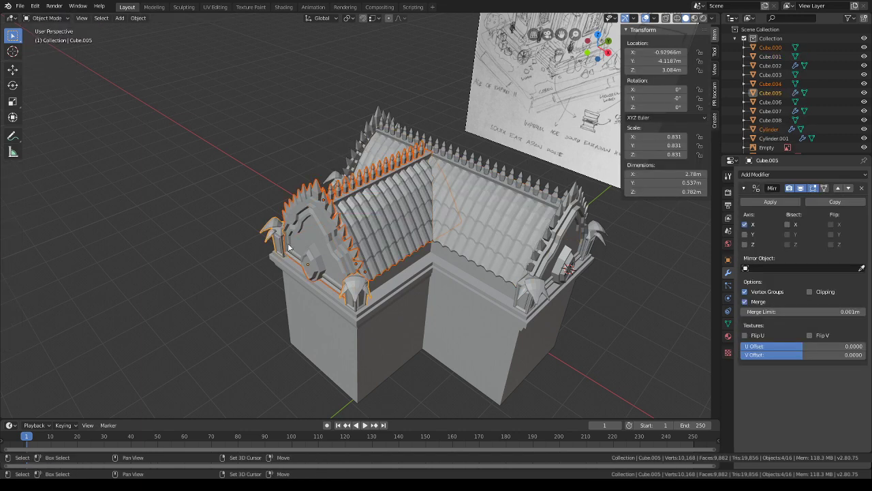
middle_click_drag(373, 244, 410, 250)
key("shift+s")
key("Escape")
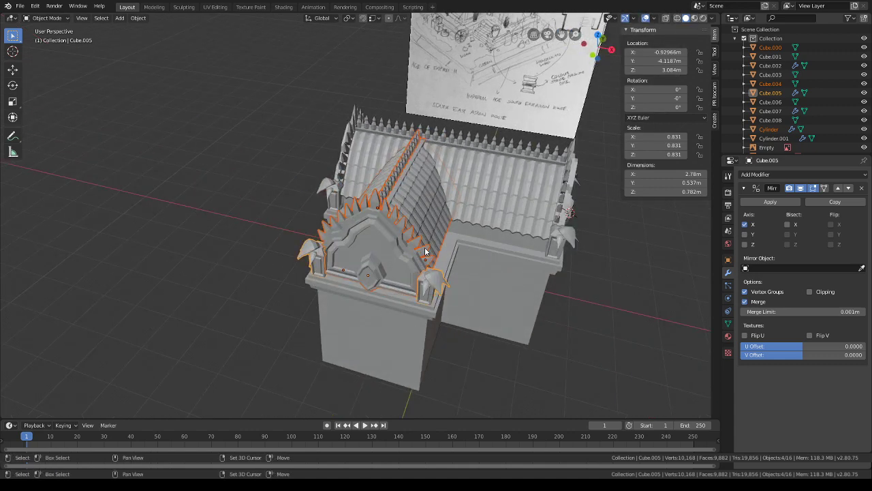
- Duplicate the selected gable roof parts sideways along X and scale the copy to 0.576
key("shift+d")
key("x")
key("y")
left_click(586, 261)
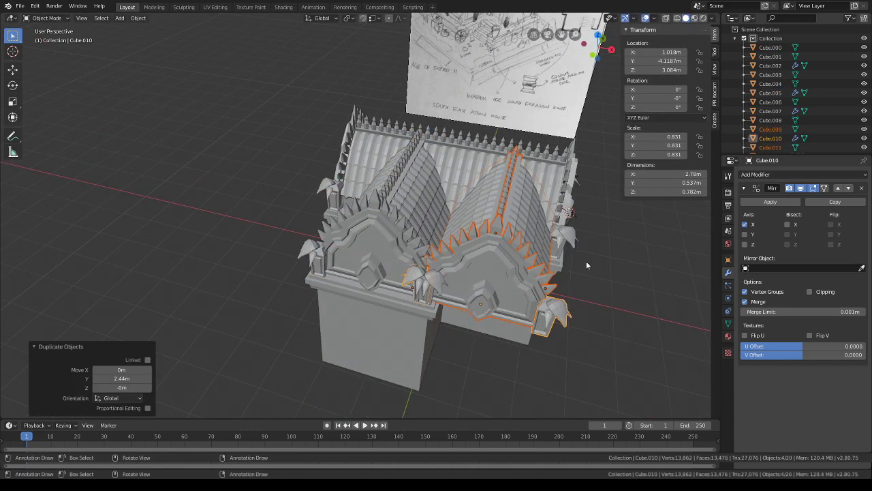
key("s")
left_click(551, 268)
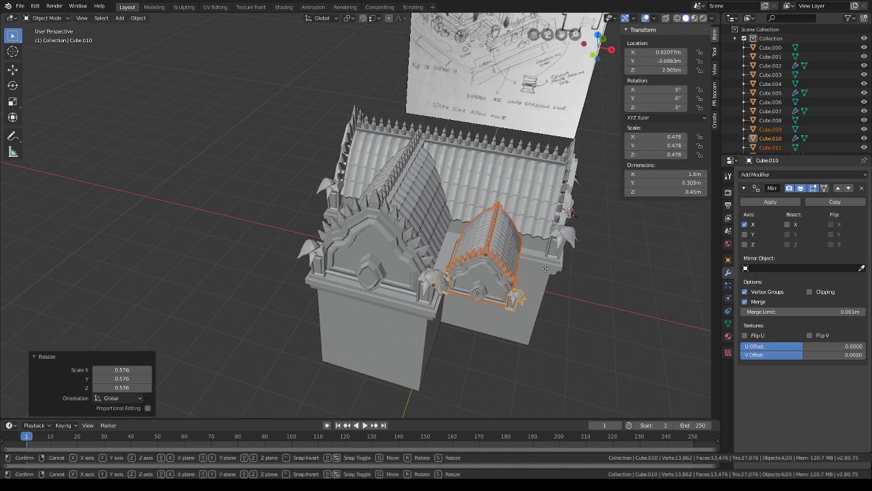
- Move the small gable horizontally by 0.225 m in X and 1.1 m in Y, plus another 0.295 m along Y into the long roof
key("g")
key("shift+z")
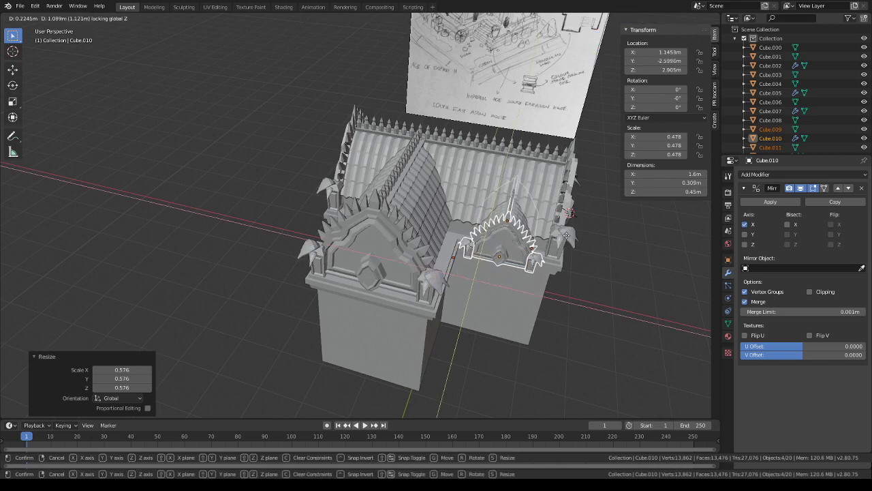
left_click(570, 232)
middle_click_drag(570, 232, 469, 221)
key("g")
key("y")
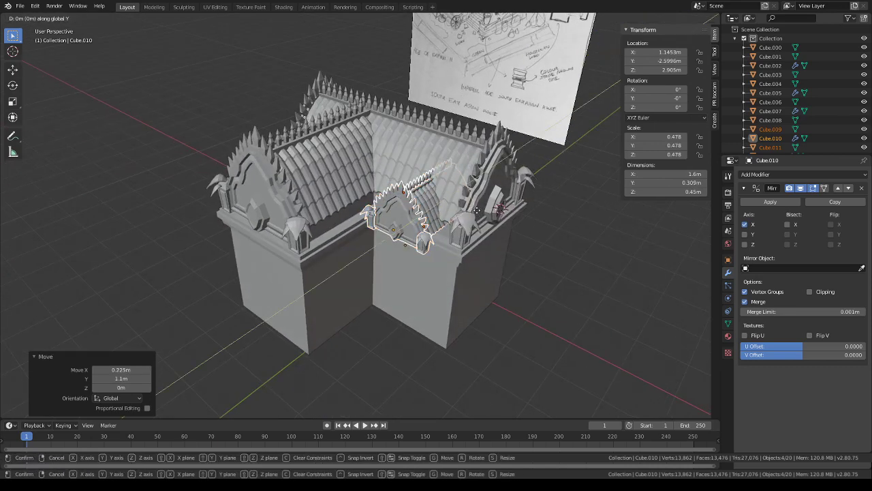
left_click(487, 204)
- Lower the small gable by 0.2 m, fine-tune its height to Z 2.687 m against the cornice and deselect it
type("gz-0.2")
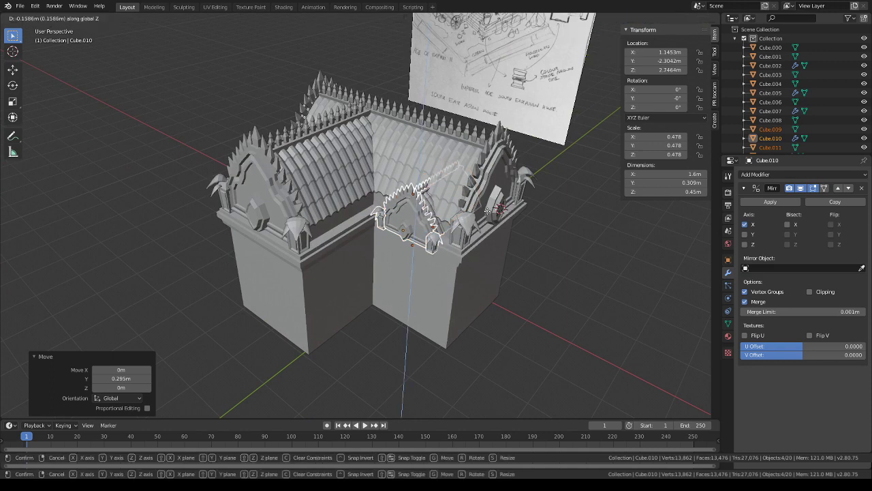
key("Return")
mouse_move(486, 205)
middle_mouse_down()
mouse_move(471, 189)
mouse_move(480, 178)
mouse_move(451, 194)
mouse_move(465, 162)
middle_mouse_up()
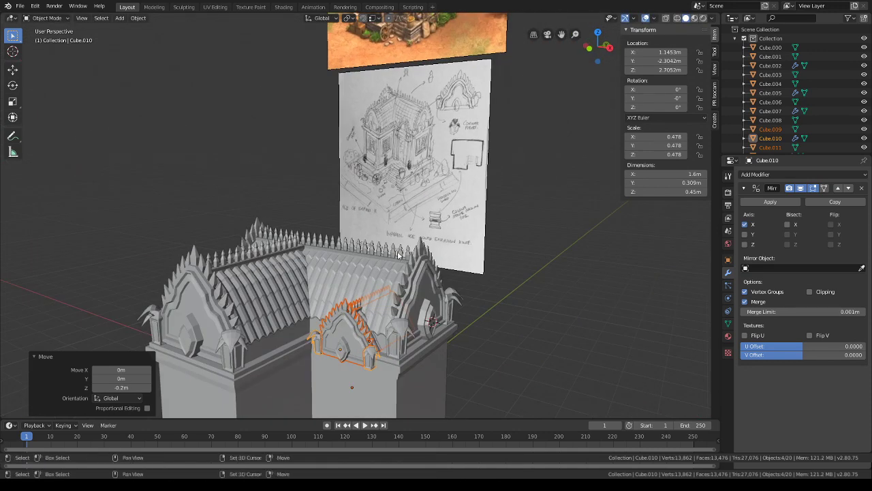
middle_click_drag(398, 252, 430, 170, "shift")
key("g")
key("z")
left_click(416, 157)
scroll(430, 170, "down", 1)
left_click(521, 244)
middle_click_drag(521, 244, 474, 240)
scroll(378, 251, "up", 4)
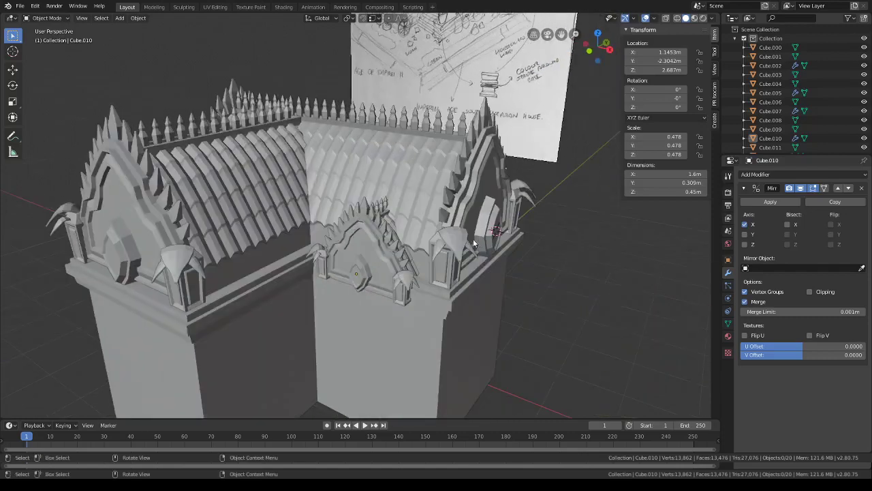
scroll(473, 238, "down", 4)
middle_click_drag(402, 171, 423, 210)
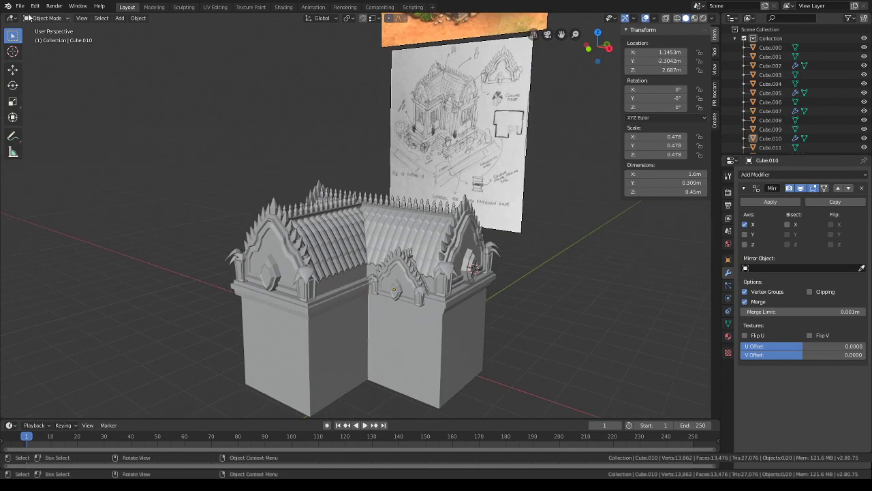
- Save the file and compare the house with the doorway and walls in the reference sketch
left_click(21, 6)
left_click(67, 68)
middle_click_drag(421, 195, 410, 251)
scroll(412, 244, "up", 6)
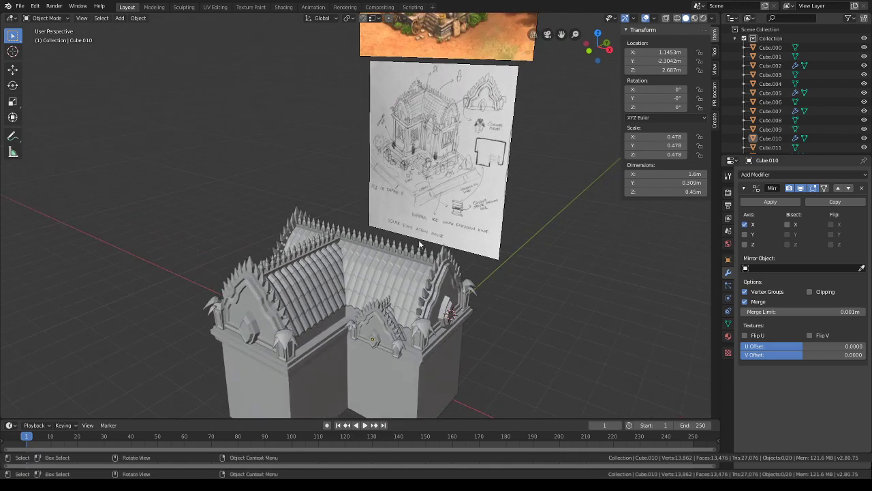
scroll(374, 236, "up", 3)
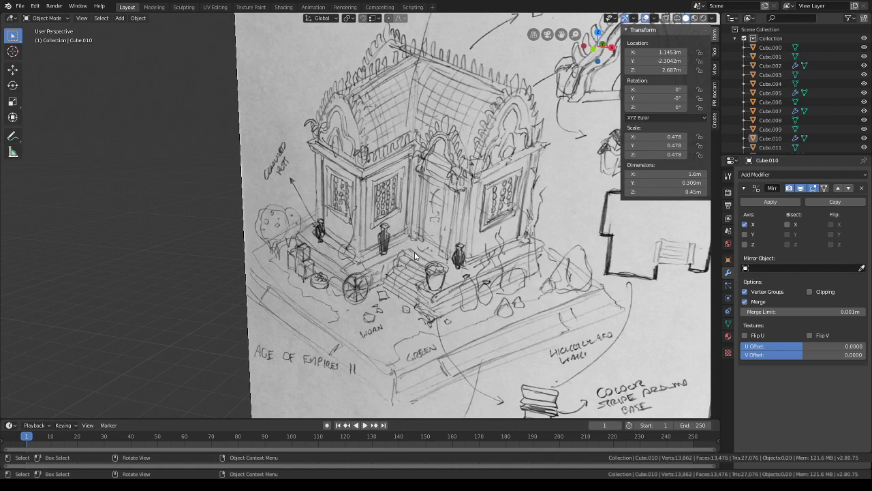
scroll(415, 257, "down", 5)
scroll(430, 228, "up", 6)
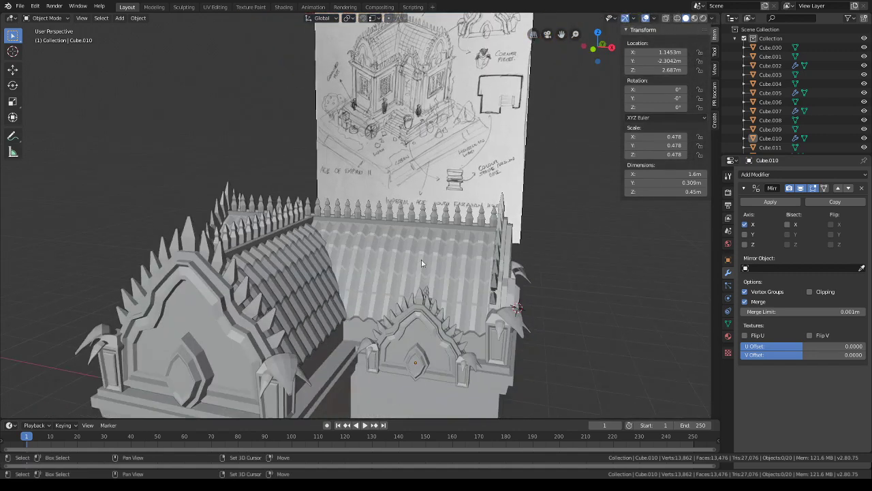
- Open the house's wall block in Edit Mode, ready for work on its bottom face
left_click(430, 228)
left_click(65, 20)
left_click(56, 38)
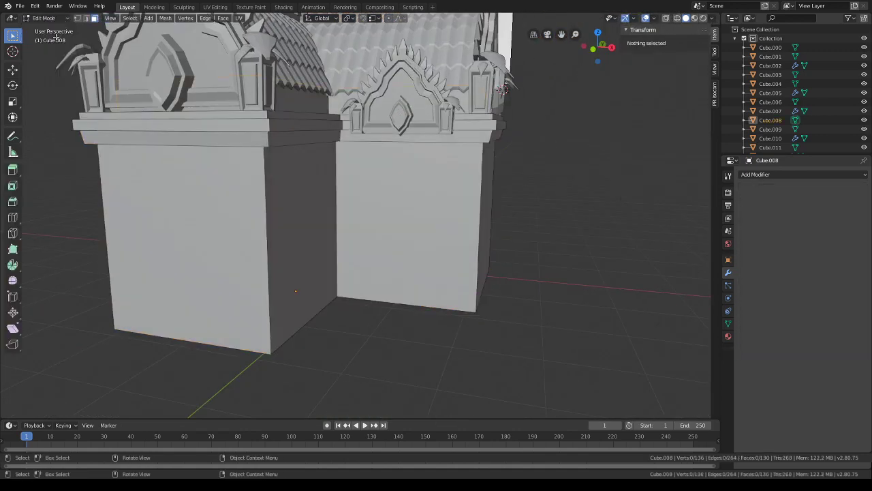
middle_click_drag(433, 244, 427, 172)
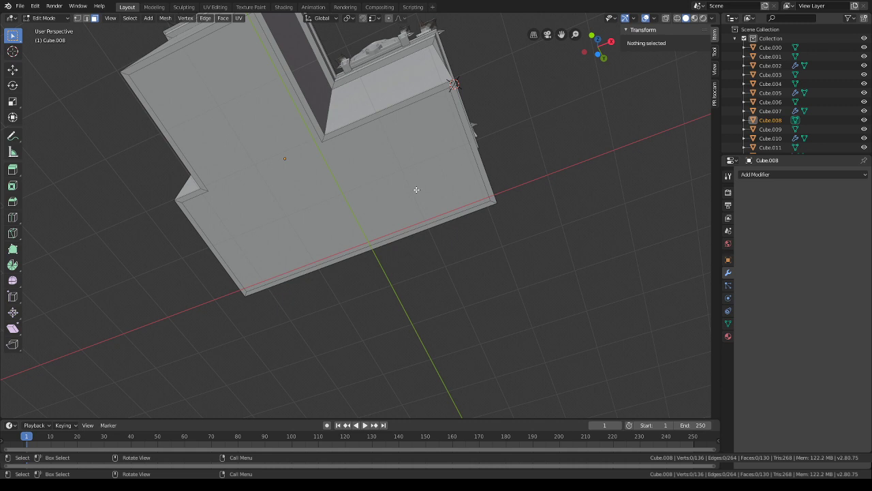
- Try scaling the wall block's bottom face to 0.954 and undo it
left_click(416, 189)
key("s")
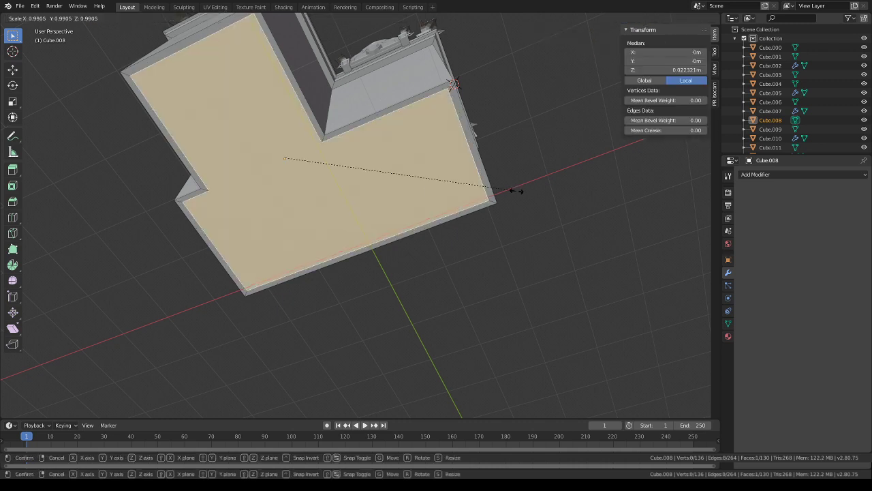
left_click(508, 190)
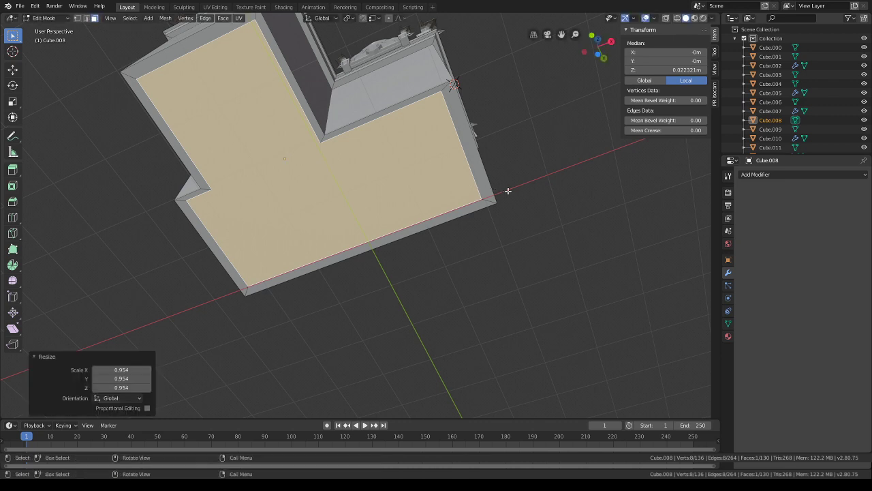
middle_click_drag(508, 191, 481, 199)
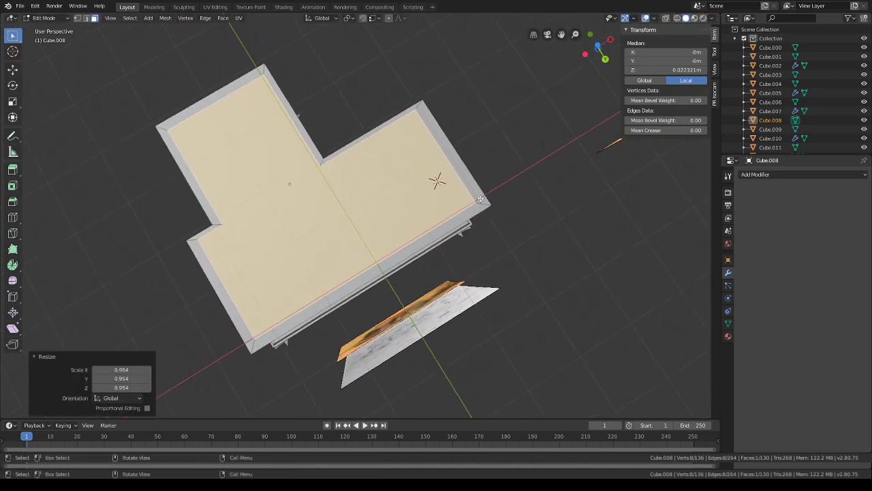
key("ctrl+z")
- Try insetting the wall block's bottom face by about 0.116 m and undo the inset
key("i")
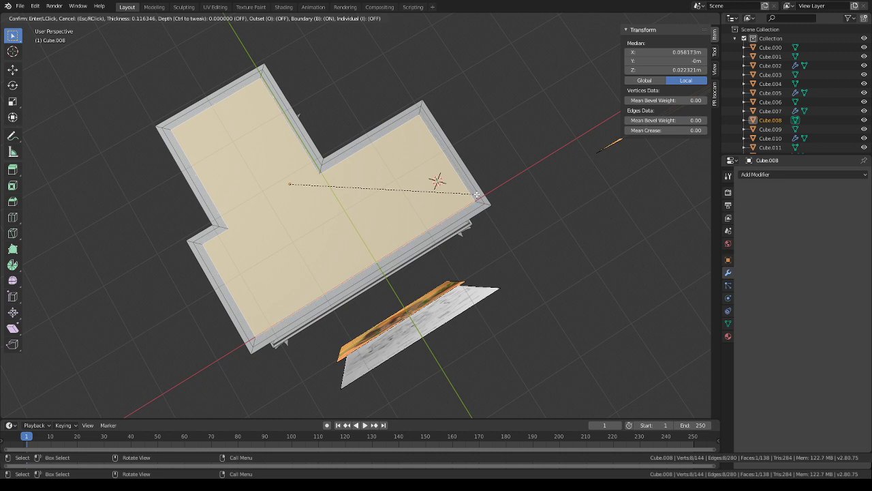
left_click(477, 195)
middle_click_drag(218, 61, 432, 199)
scroll(432, 199, "down", 5)
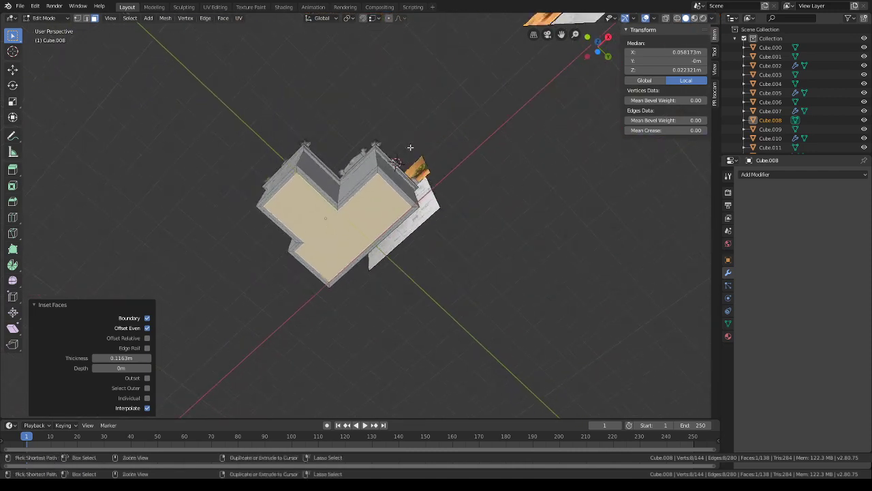
key("ctrl+z")
- Inset the wall block's bottom face by about 0.19 m to define the wall thickness
scroll(450, 155, "up", 4)
middle_click_drag(486, 157, 413, 127)
key("i")
left_click(475, 146)
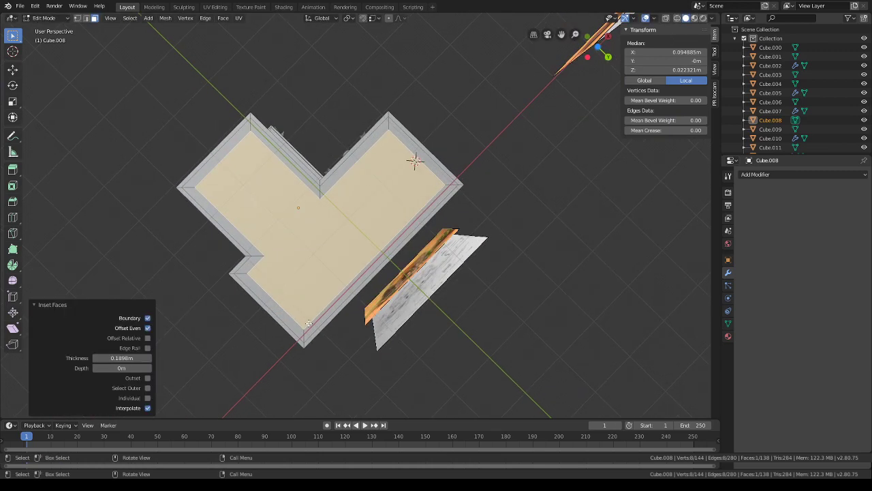
middle_click_drag(309, 323, 330, 268, "shift")
scroll(332, 285, "up", 3)
scroll(263, 194, "down", 2)
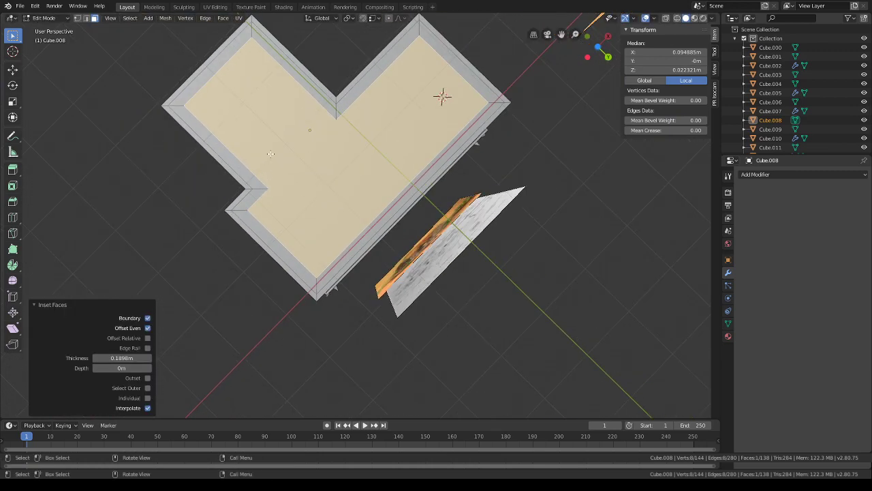
- Try selecting the rim loops and inner face of the walls' underside and moving them up 2.19 m along Z
middle_click_drag(270, 154, 179, 104)
left_click(179, 104, "alt+shift")
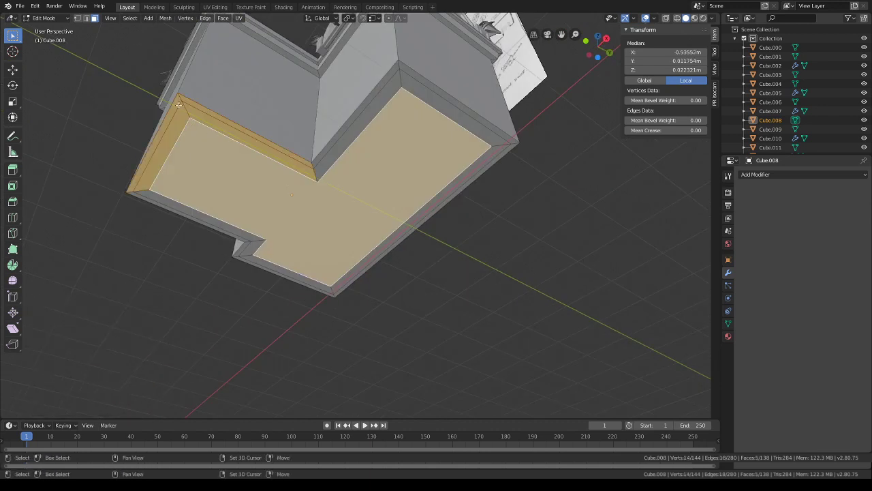
left_click(179, 214, "alt+shift")
left_click(263, 242)
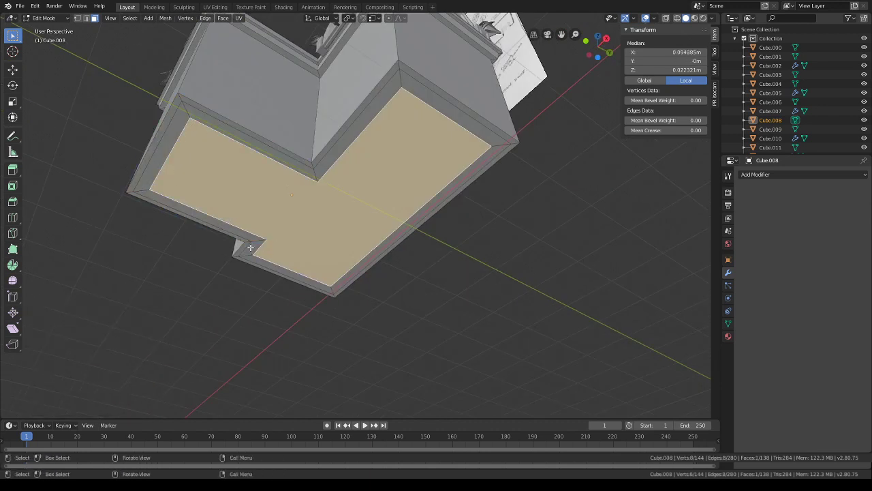
left_click(242, 255, "alt")
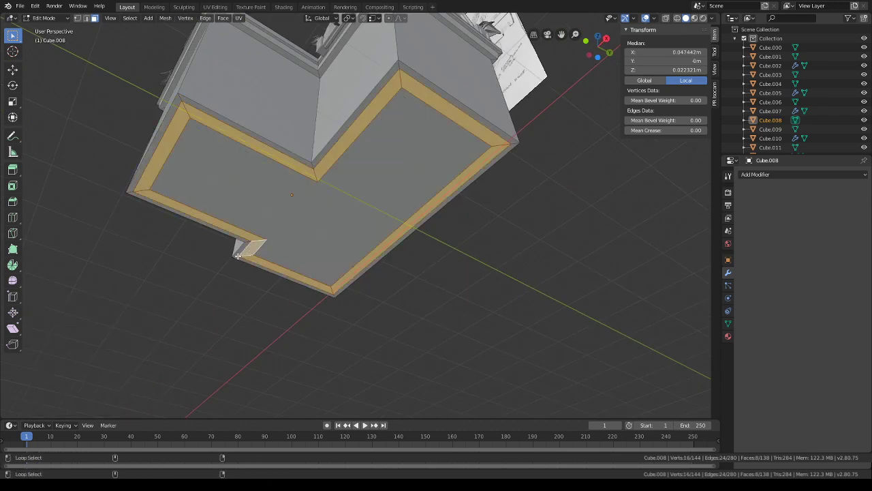
left_click(247, 253, "alt+shift")
left_click(295, 233, "alt+shift")
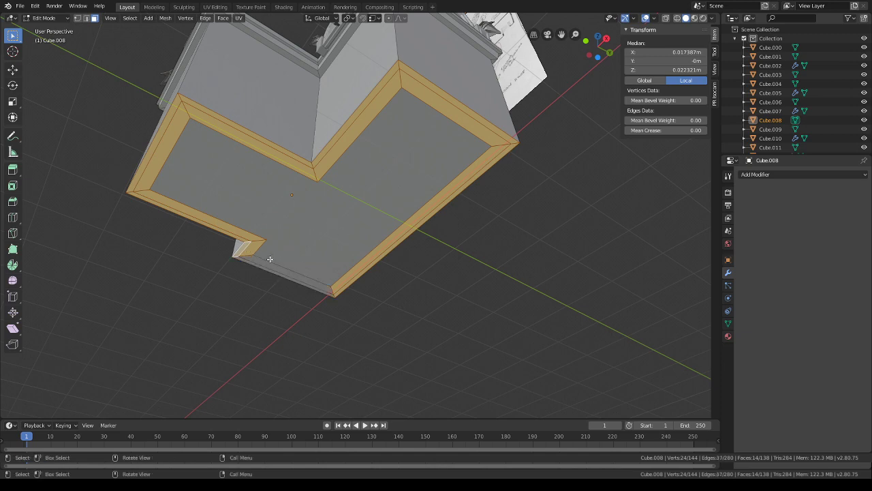
left_click_drag(298, 275, 265, 206, "shift")
middle_click_drag(335, 232, 362, 279)
scroll(362, 279, "down", 2)
key("g")
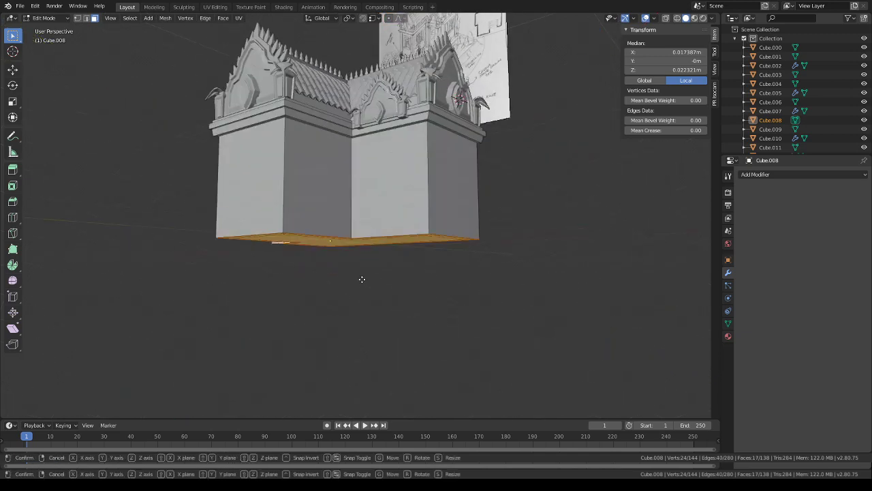
key("z")
left_click(367, 186)
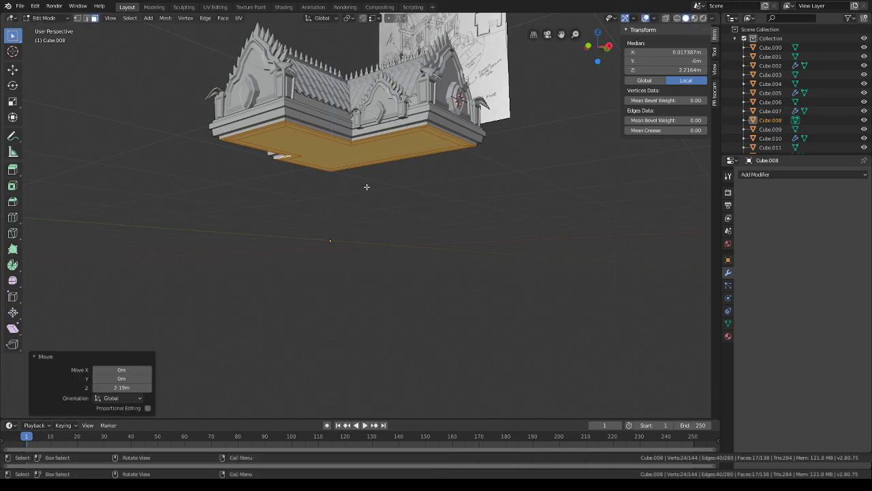
- Try lowering both rim face loops of the walls' underside along Z to a height of about 0.71 m
middle_click_drag(367, 186, 306, 70)
left_click(292, 40, "alt")
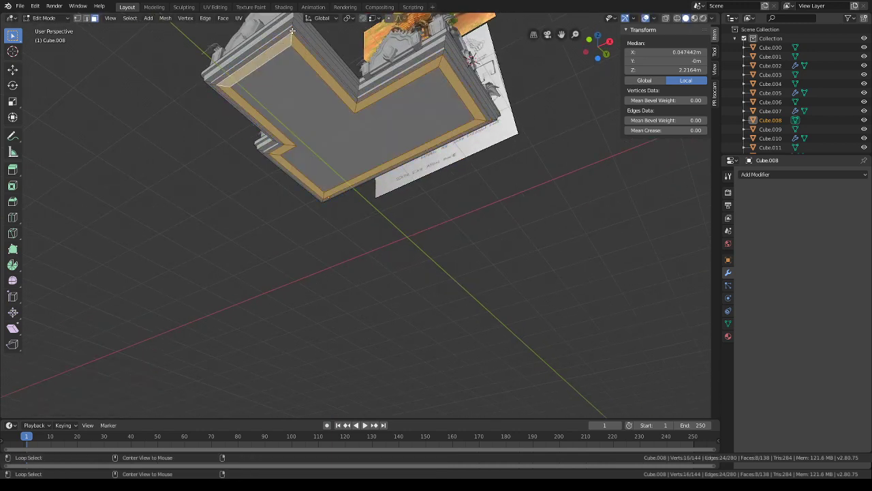
left_click(292, 31, "alt")
left_click(290, 45, "alt+shift")
key("g")
key("z")
middle_click_drag(361, 123, 391, 244)
left_click(364, 222)
scroll(364, 222, "down", 3)
left_click(384, 202)
key("ctrl+KP_Add")
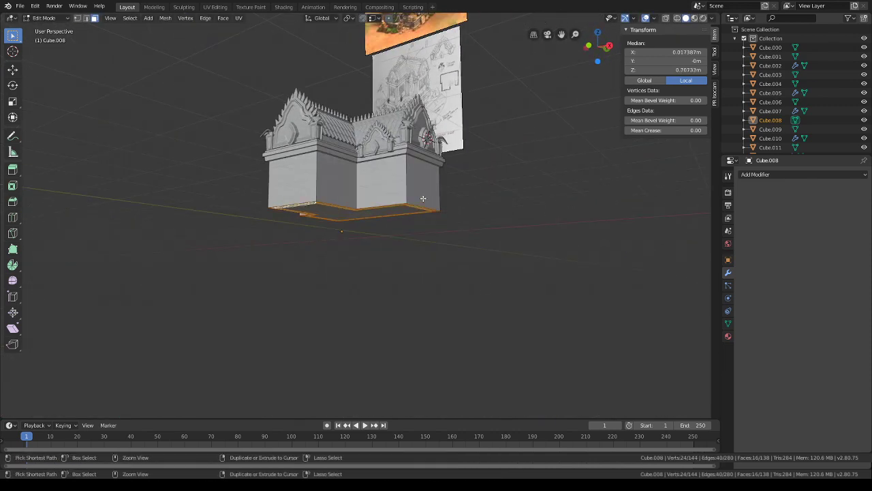
- Extrude the inner bottom face up inside the walls to hollow them, raising it to a height of about Z 2.483 m
middle_click_drag(424, 199, 414, 186)
left_click(397, 220)
mouse_move(398, 219)
middle_mouse_down()
mouse_move(399, 197)
mouse_move(395, 205)
mouse_move(380, 192)
mouse_move(374, 156)
mouse_move(334, 218)
mouse_move(335, 252)
mouse_move(360, 259)
mouse_move(331, 253)
mouse_move(318, 265)
mouse_move(412, 182)
mouse_move(365, 200)
middle_mouse_up()
key("e")
left_click(405, 169)
scroll(380, 191, "up", 3)
key("g")
key("z")
left_click(380, 170)
scroll(374, 156, "up", 2)
key("g")
key("z")
left_click(375, 134)
- Add five evenly spaced vertical loop cuts across the wall beneath the small gable, without sliding them
scroll(375, 135, "down", 5)
key("ctrl+r")
scroll(366, 246, "up", 3)
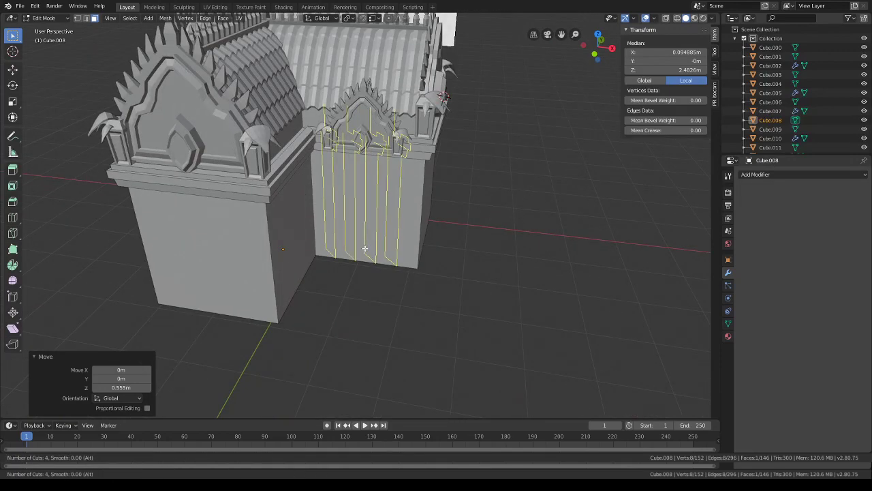
scroll(364, 249, "up", 1)
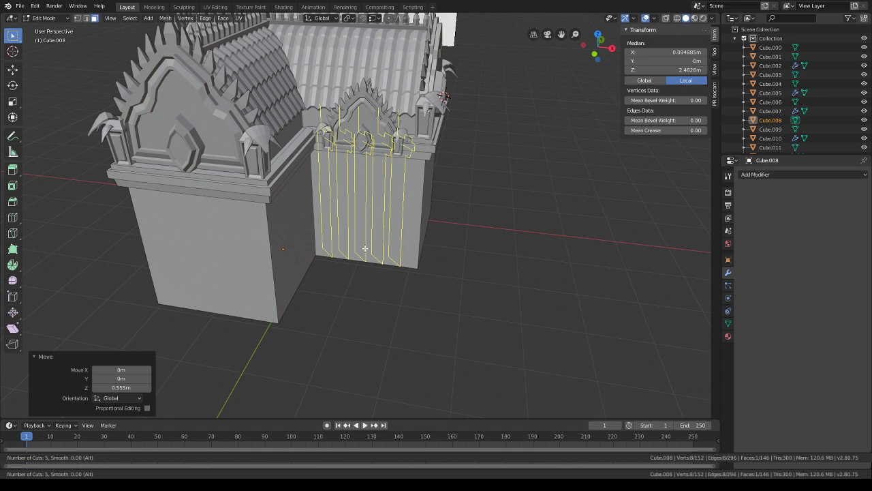
left_click(364, 248)
right_click(365, 248)
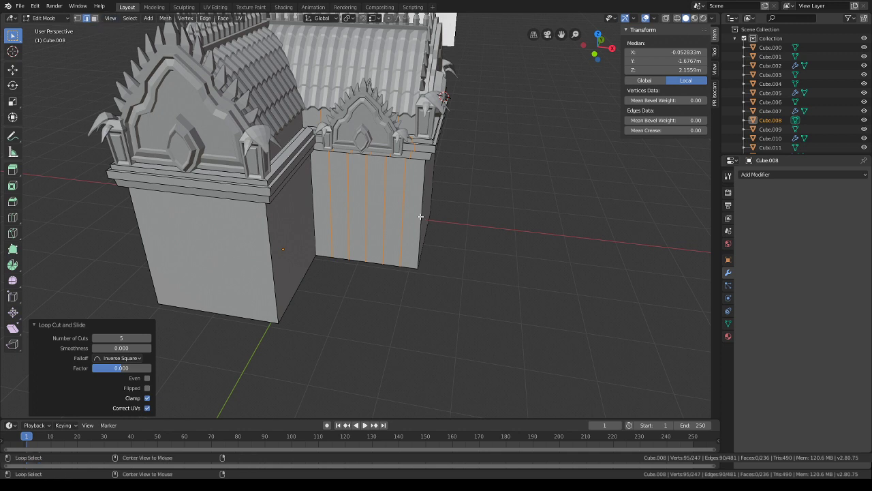
- Select the two new edge loops nearest the outer corner in turn and scale each along one axis to straighten it
left_click(420, 217, "alt")
key("s")
key("y")
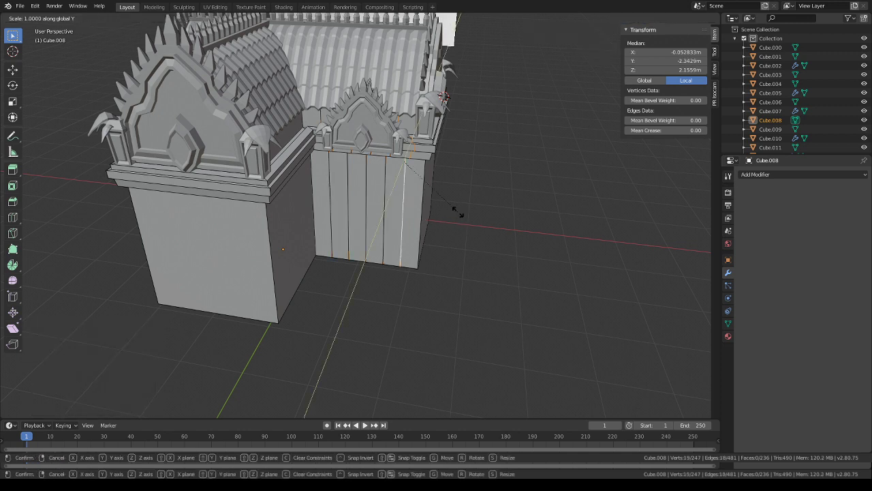
key("Return")
left_click(383, 195)
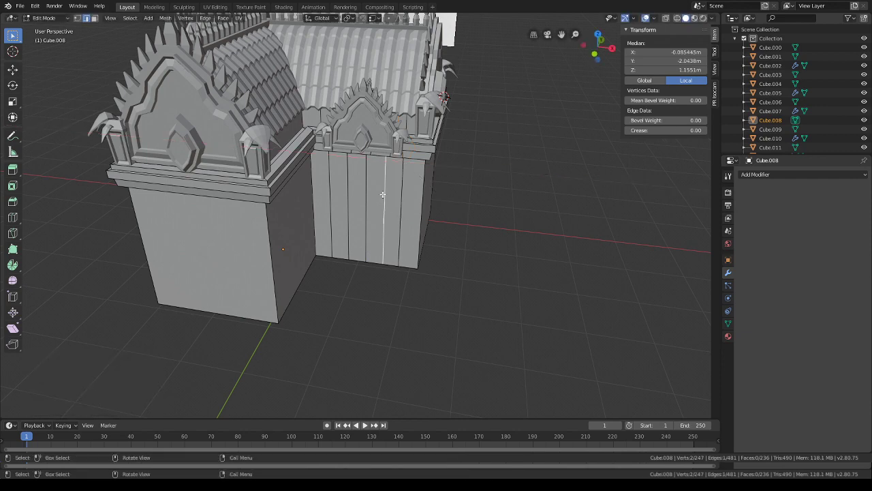
key("s")
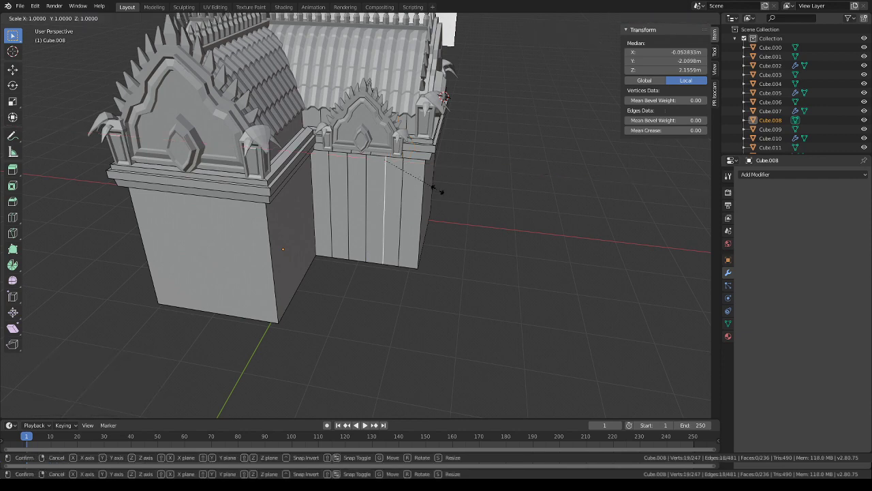
key("x")
left_click(437, 190)
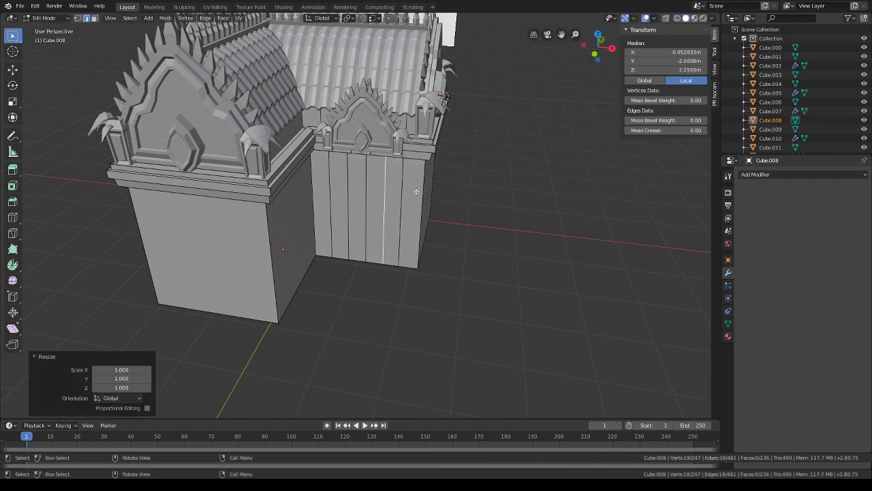
- Try scaling the middle edge loop of the small-gable wall along X
left_click(366, 186)
left_click(366, 185, "alt")
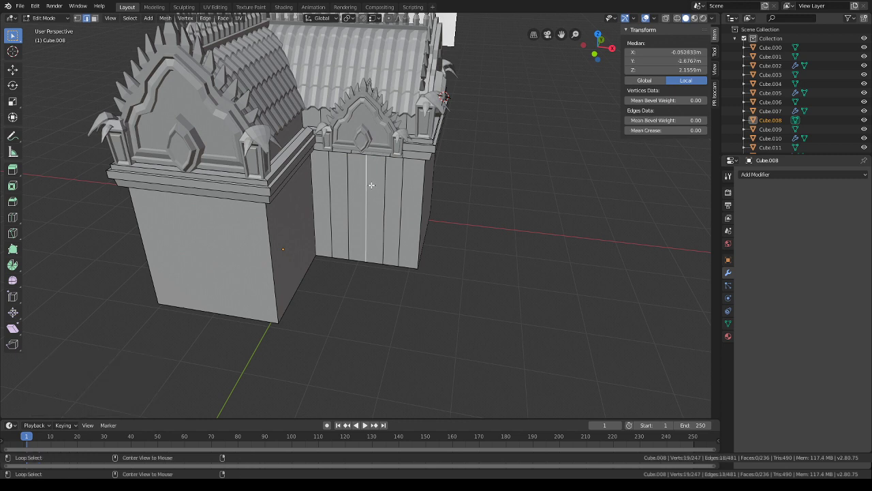
key("s")
key("x")
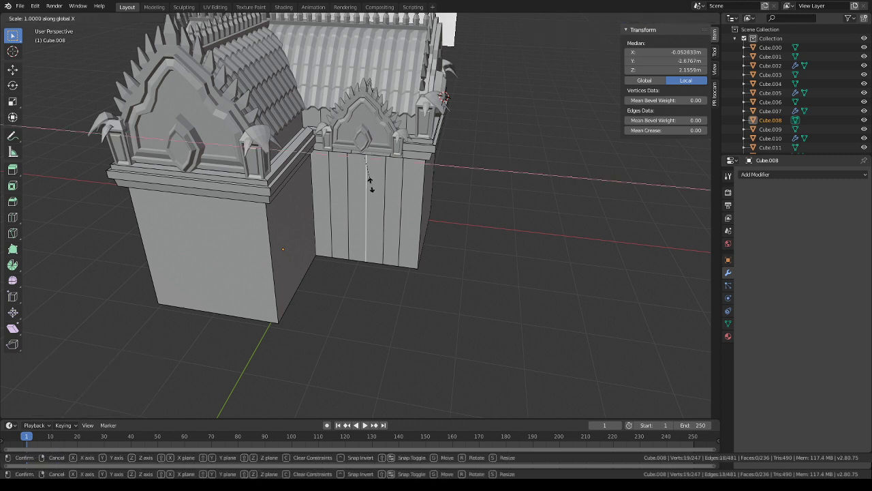
key("Return")
- Straighten the second edge loop from the inner corner by scaling it to 0 along X
left_click(348, 184)
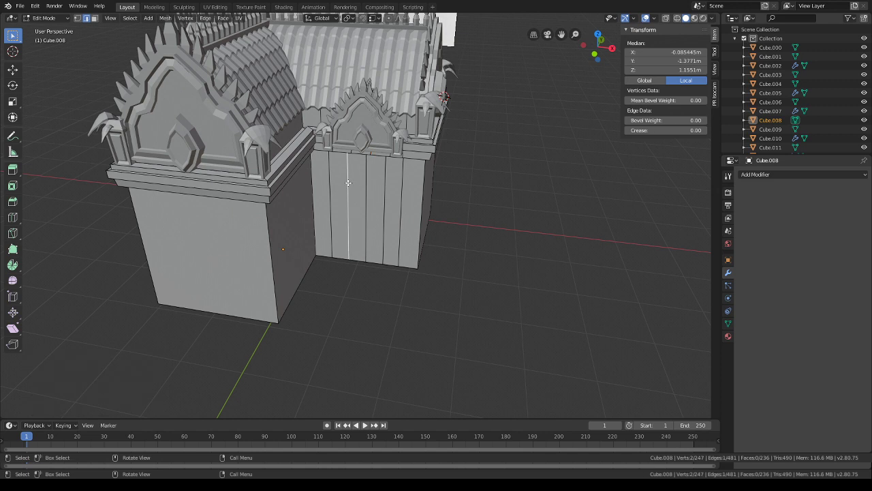
left_click(348, 176, "alt")
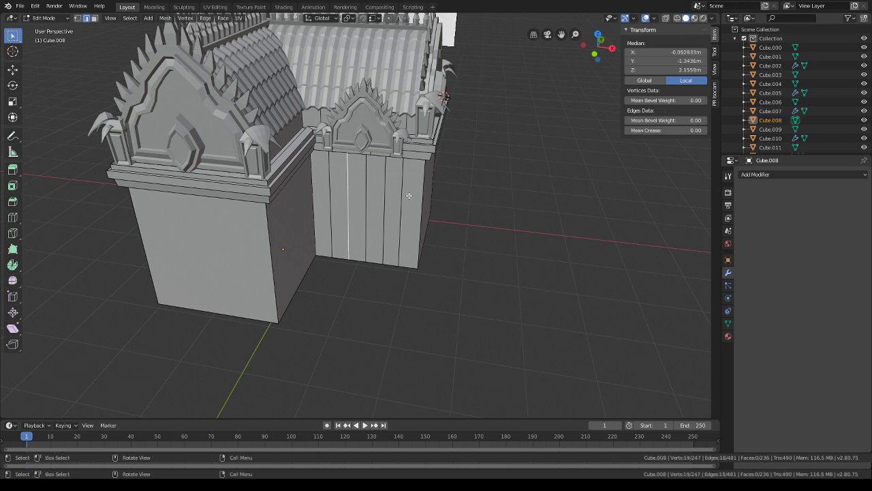
key("s")
key("x")
key("Return")
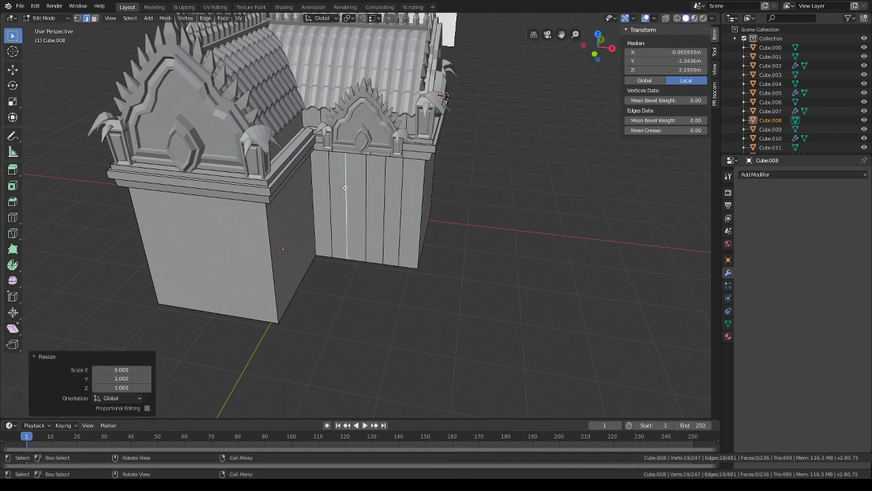
- Straighten the middle edge loop of the small-gable wall by scaling it to 0 along X
left_click(368, 183, "alt")
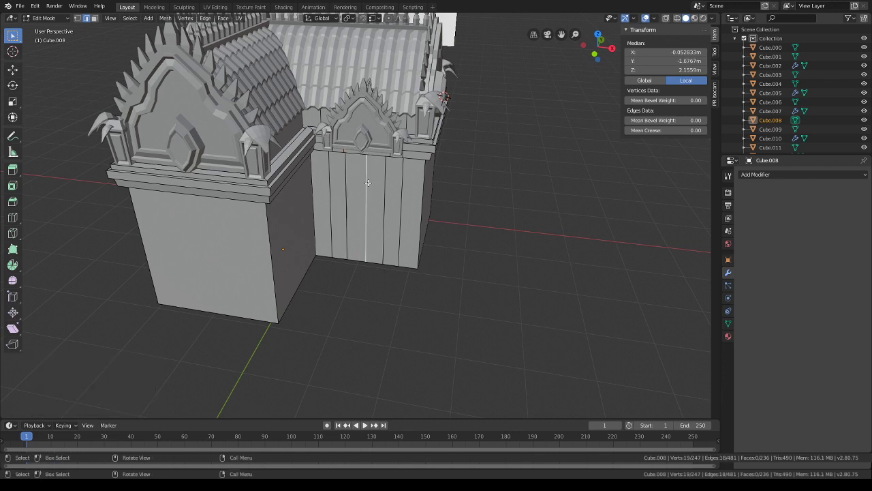
type("sz")
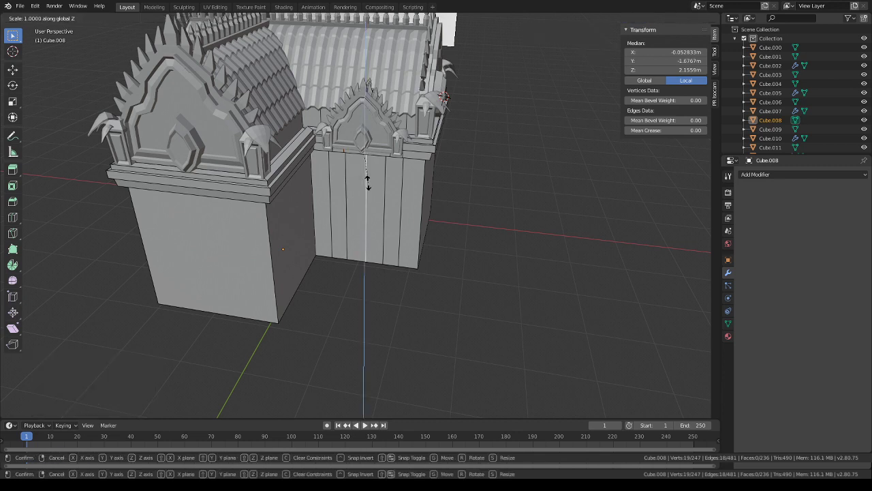
type("0")
key("Return")
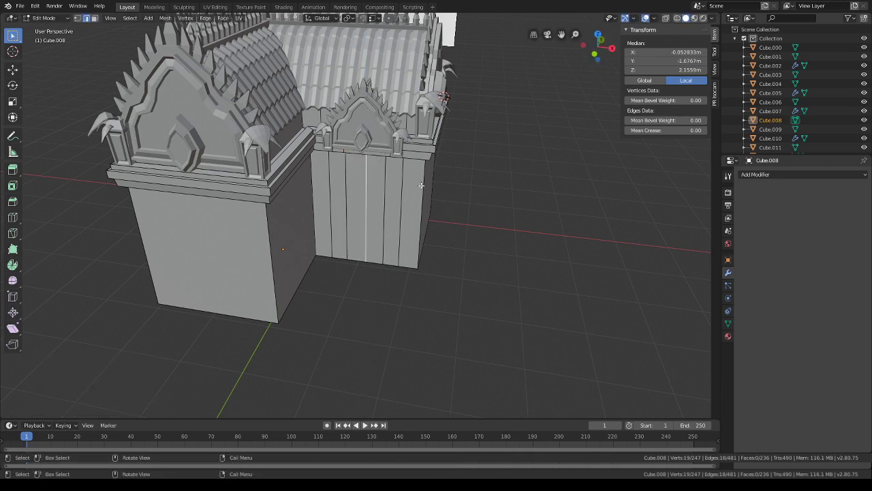
type("sx0")
key("Return")
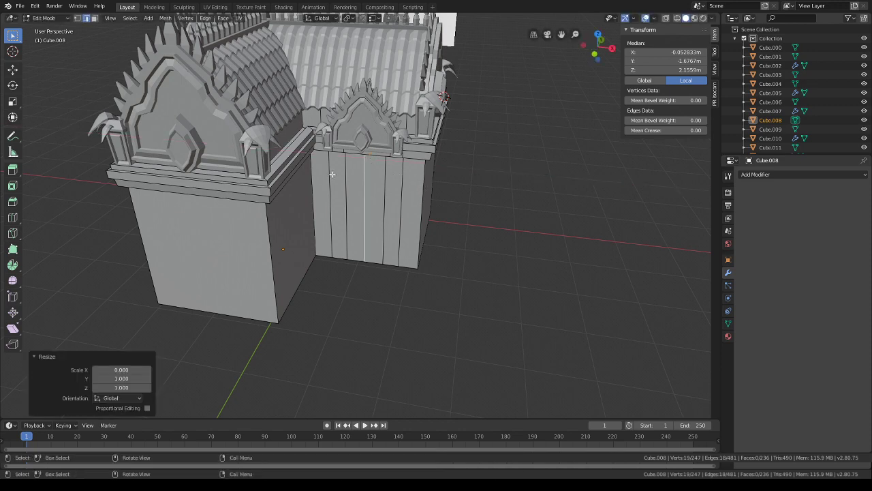
- Straighten the edge loop nearest the inner corner by scaling it to 0 along X
left_click(331, 175, "alt")
type("s")
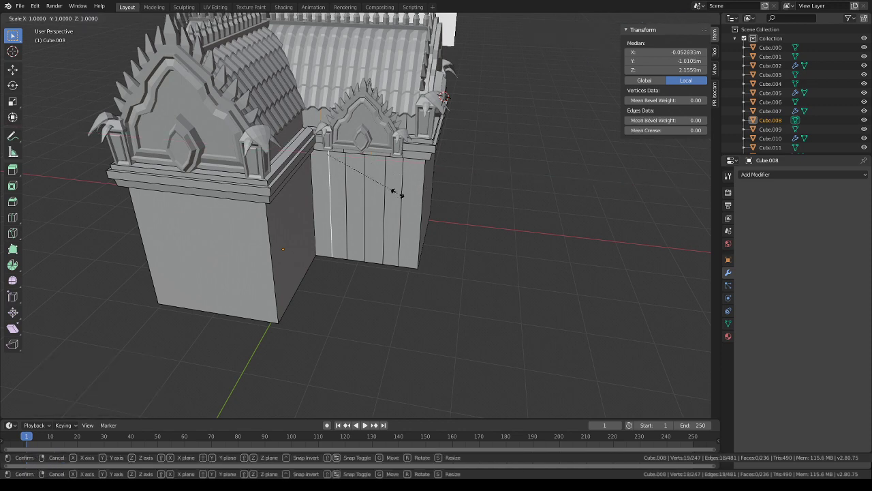
type("x0")
key("Return")
- Straighten the fourth edge loop from the inner corner on the small-gable wall by scaling it to 0 along X
middle_click_drag(461, 191, 438, 126)
scroll(437, 126, "up", 4)
left_click(331, 210, "alt")
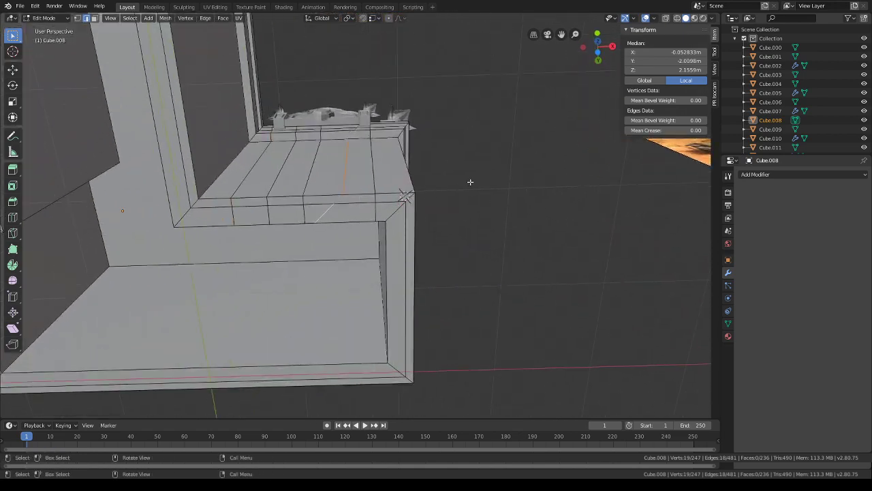
type("sx0")
key("Return")
- Switch to face selection and select the four underside faces beneath the two middle strips of the small-gable wall
middle_click_drag(469, 179, 356, 202)
left_click(94, 18)
key("b")
left_click_drag(355, 202, 360, 205)
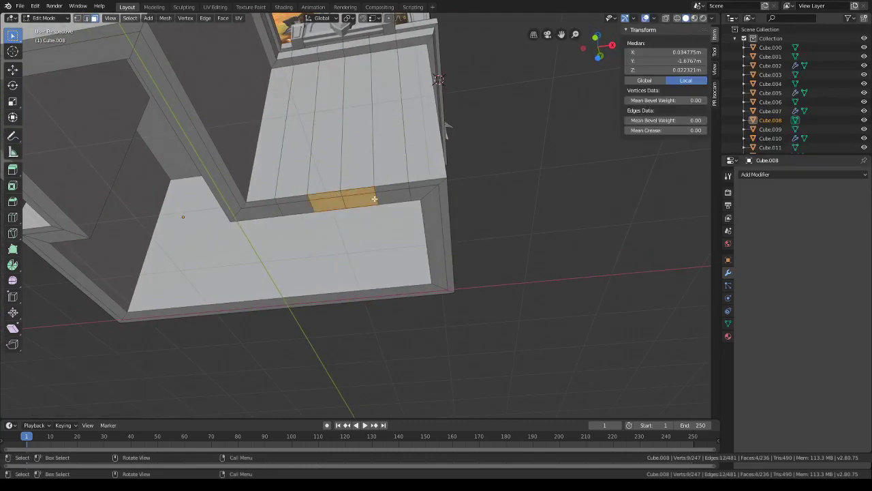
middle_click_drag(360, 206, 394, 248)
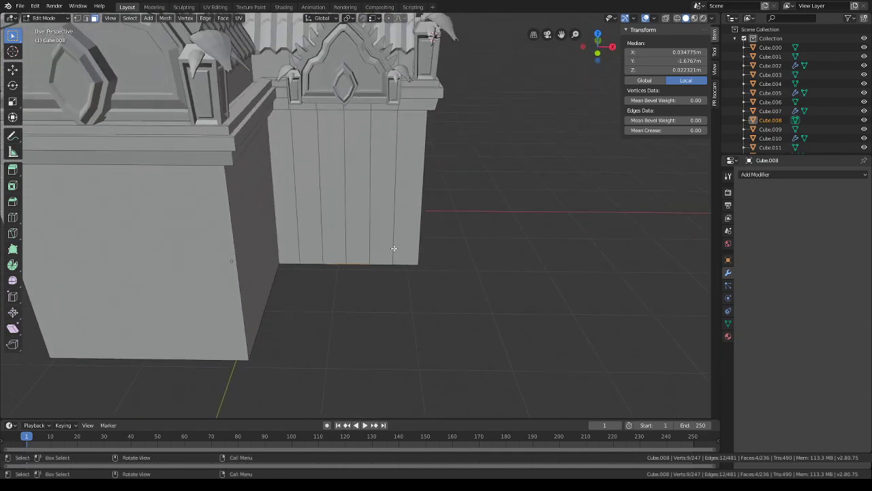
- Examine the entrance doorway, surrounding walls and base of the house in the painted reference image
middle_click_drag(352, 156, 328, 159)
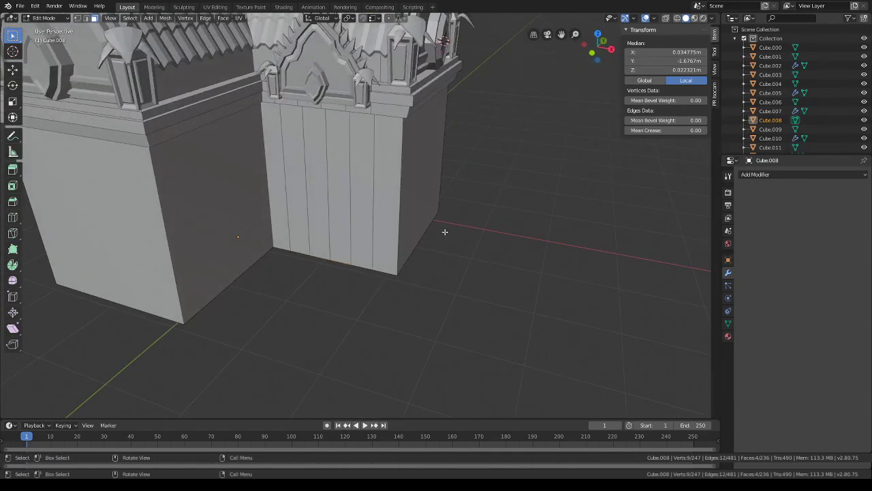
middle_click_drag(445, 232, 392, 16)
scroll(395, 176, "up", 4)
scroll(380, 157, "down", 4)
mouse_move(403, 310)
middle_mouse_down()
mouse_move(411, 223)
mouse_move(393, 238)
mouse_move(386, 409)
mouse_move(400, 293)
middle_mouse_up()
scroll(399, 293, "up", 4)
middle_click_drag(438, 208, 404, 382, "shift")
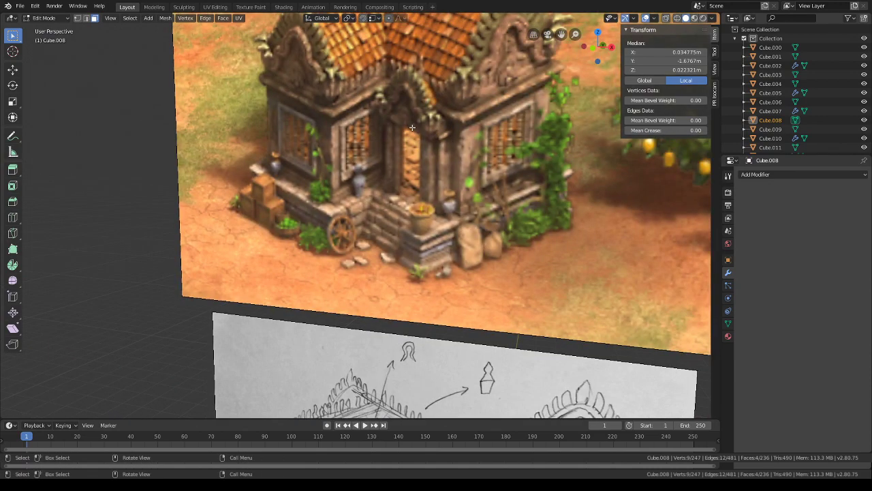
scroll(434, 140, "down", 8)
mouse_move(417, 341)
middle_mouse_down("shift")
mouse_move(428, 201)
mouse_move(418, 165)
mouse_move(384, 198)
middle_mouse_up("shift")
scroll(418, 165, "up", 4)
middle_click_drag(447, 199, 424, 232)
- Select the front faces of the four middle wall strips together with the cornice faces above them under the small gable
left_click_drag(397, 247, 299, 202)
left_click_drag(394, 198, 321, 187, "shift")
middle_click_drag(304, 189, 456, 105)
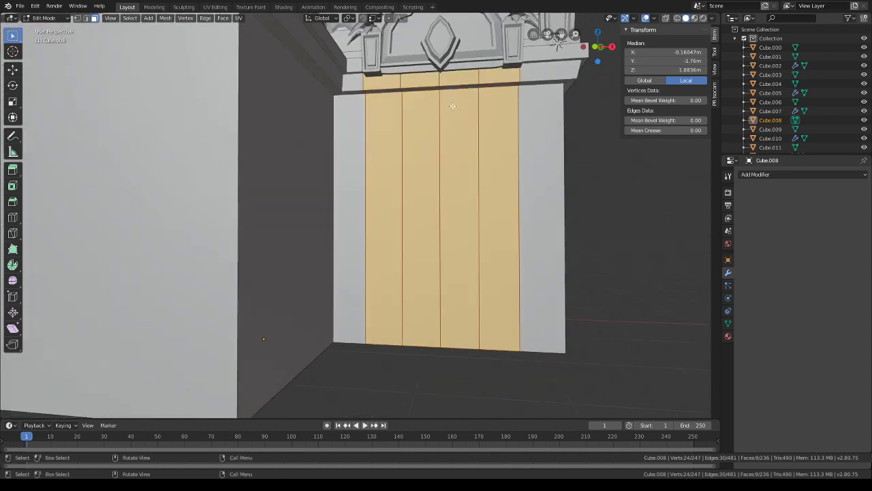
scroll(456, 105, "down", 3)
middle_click_drag(501, 129, 471, 148)
key("e")
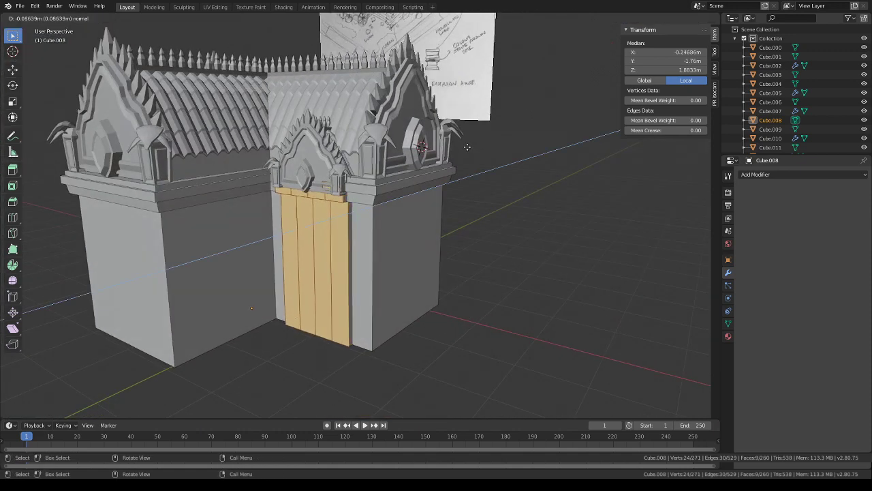
left_click(464, 147)
key("ctrl+z")
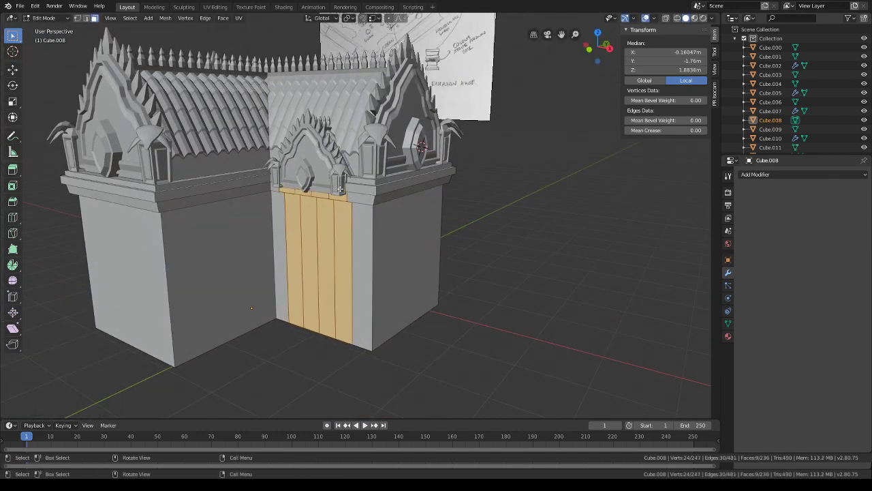
- Extrude the four middle wall strips and the cornice faces above them outward by 0.197 m
key("e")
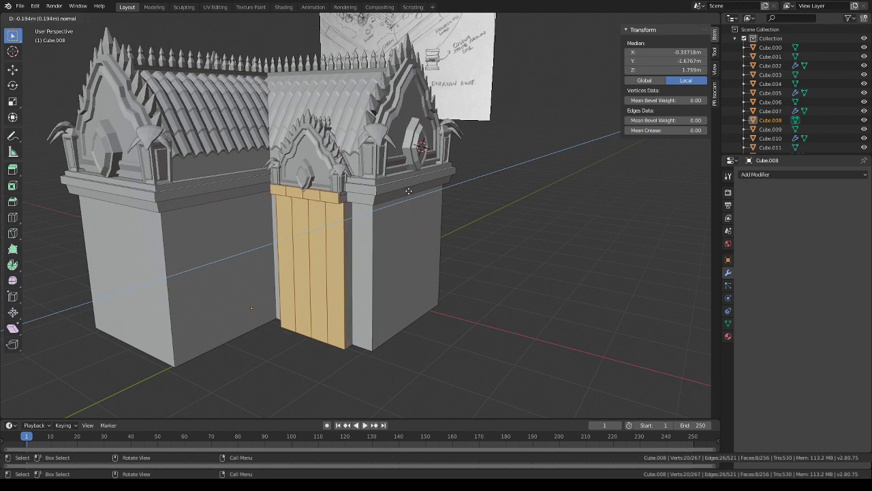
left_click(409, 191)
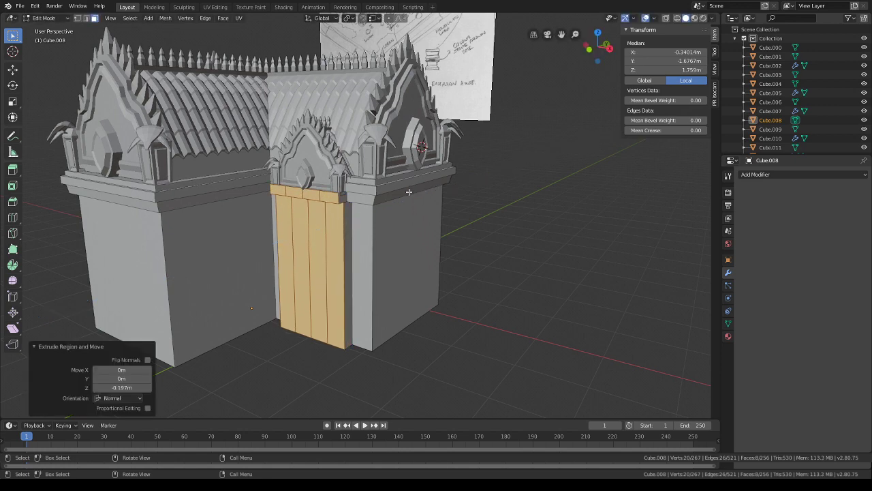
- Select the narrow outer side faces of the extruded entrance block beneath the small gable
left_click(341, 197)
left_click(355, 208, "shift")
left_click(348, 208, "shift")
left_click(355, 208, "shift")
middle_click_drag(356, 209, 362, 225)
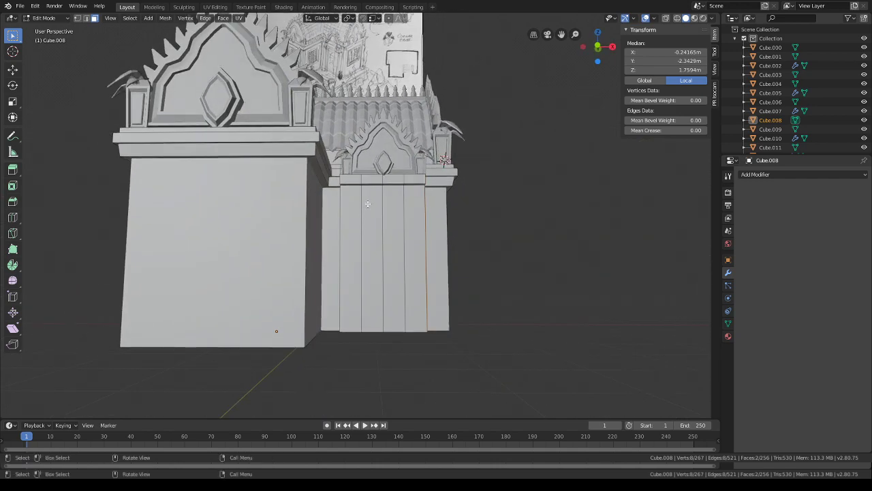
middle_click_drag(379, 193, 358, 264)
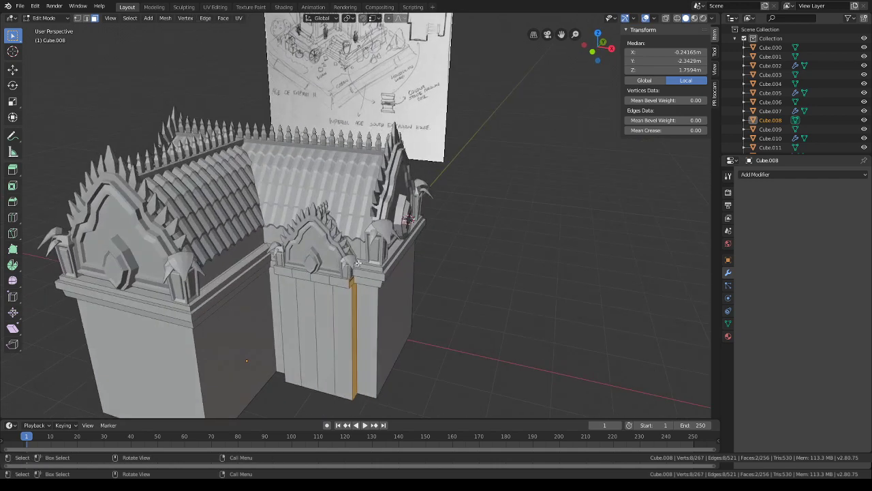
middle_click_drag(410, 184, 422, 254)
middle_click_drag(372, 300, 436, 210, "shift")
scroll(444, 242, "up", 3)
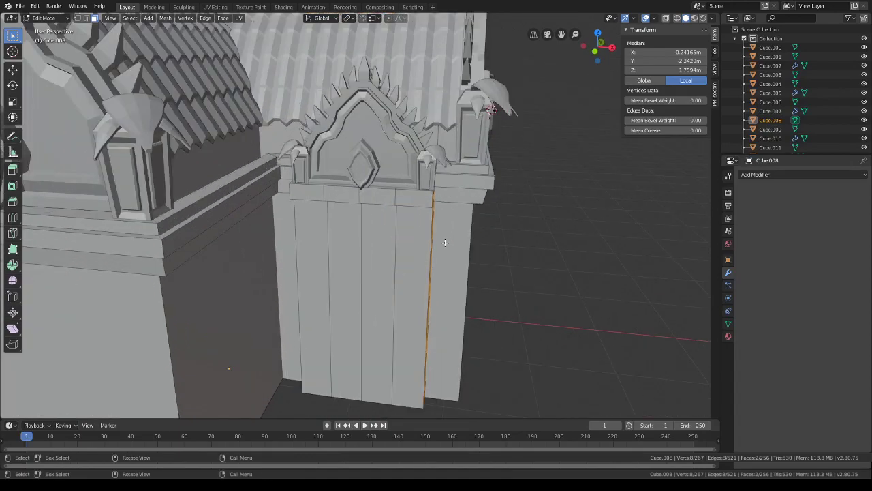
middle_click_drag(445, 243, 458, 185)
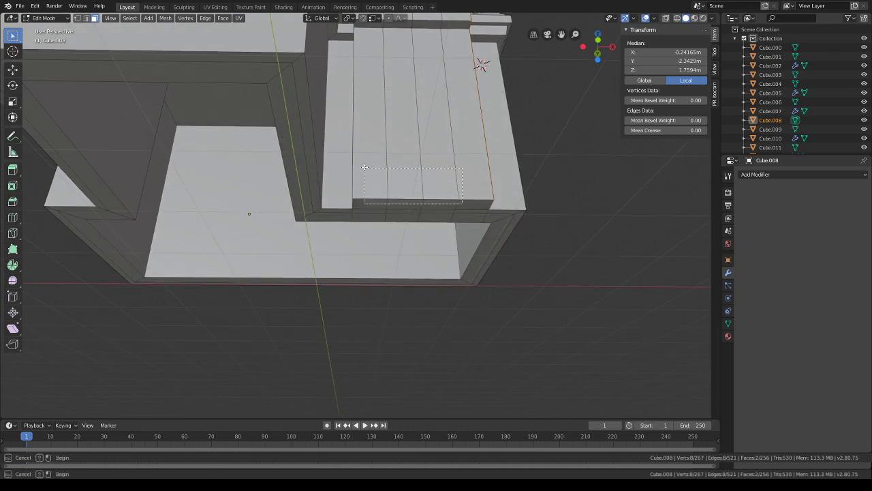
- Select the entrance block's front strips, underside and inner side, along with the first cornice faces above them
left_click_drag(365, 167, 365, 167)
mouse_move(364, 167)
middle_mouse_down()
mouse_move(381, 158)
mouse_move(386, 131)
mouse_move(370, 130)
mouse_move(370, 178)
middle_mouse_up()
middle_click_drag(370, 179, 373, 231)
scroll(373, 231, "up", 3)
scroll(371, 252, "up", 2)
middle_click_drag(328, 265, 351, 261)
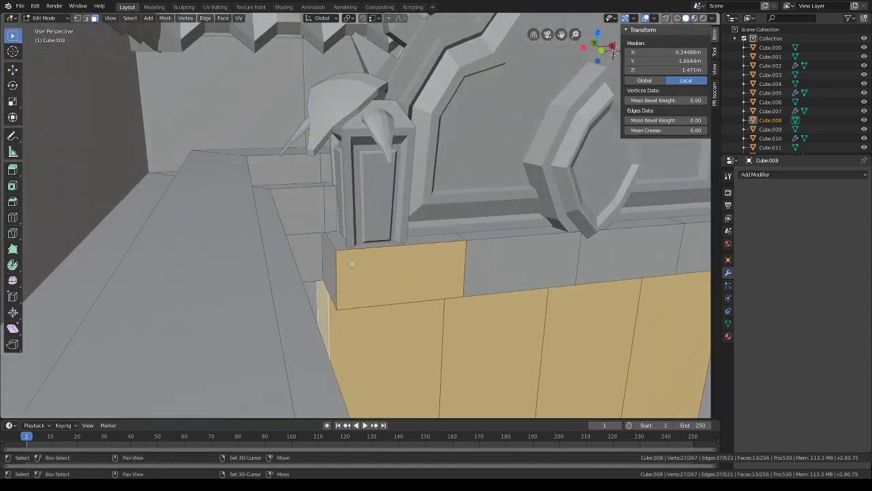
left_click_drag(332, 239, 391, 259, "shift")
middle_click_drag(417, 259, 384, 255)
left_click_drag(211, 189, 212, 189)
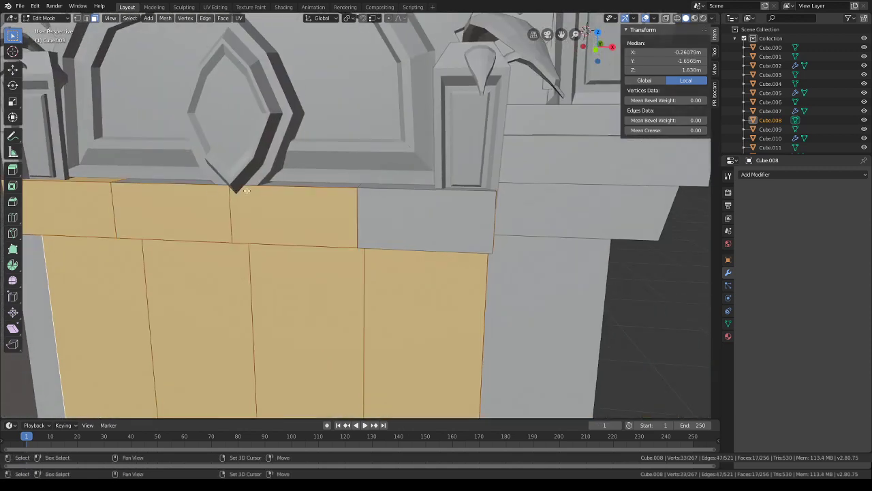
- Add the remaining front, side and underside faces of the entrance block's cornice to the selection
scroll(203, 183, "down", 3)
middle_click_drag(203, 183, 225, 137)
middle_click_drag(370, 113, 321, 168, "shift")
left_click(322, 101, "shift")
left_click(318, 117, "shift")
left_click(249, 120, "shift")
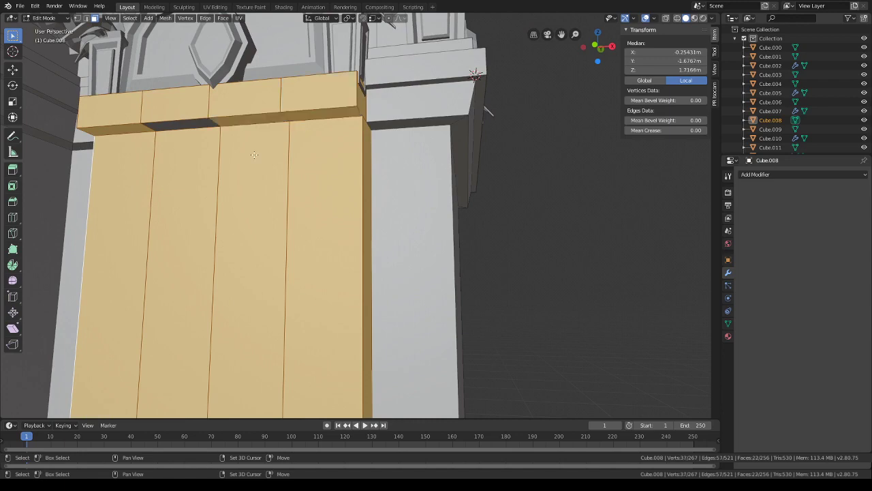
left_click(194, 123, "shift")
middle_click_drag(197, 126, 242, 224)
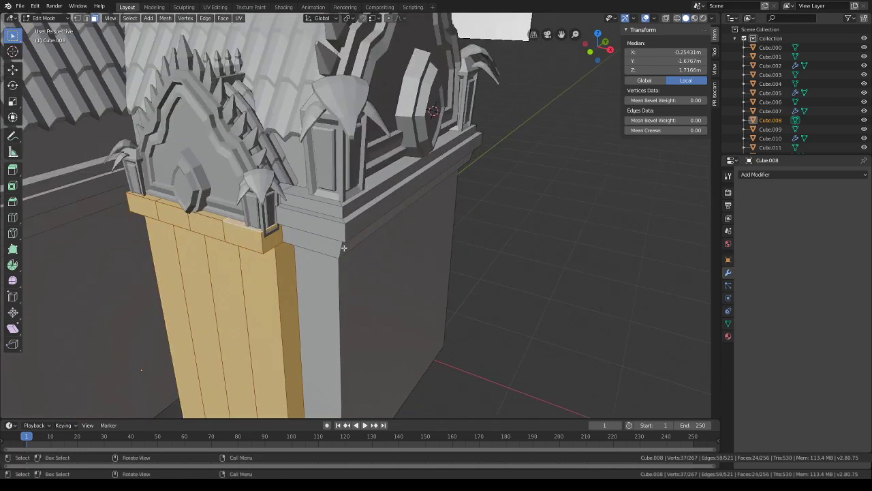
- Scale the entrance block along X and move it 0.0315 m along X to align it under the small gable
key("s")
middle_click_drag(344, 248, 460, 238)
key("x")
left_click(455, 254)
scroll(454, 254, "down", 2)
key("g")
key("x")
left_click(462, 236)
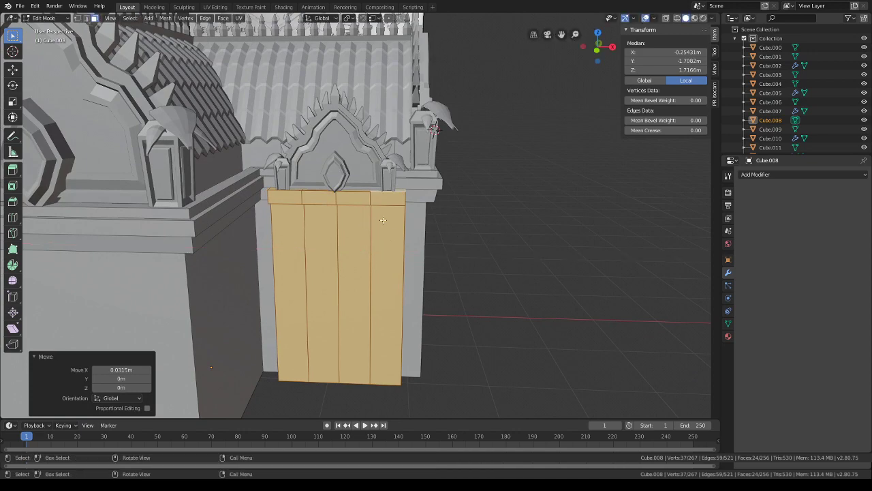
- Cut a centred horizontal edge loop through the lowest cornice band around the whole house
mouse_move(383, 220)
middle_mouse_down()
mouse_move(383, 205)
mouse_move(374, 212)
middle_mouse_up()
scroll(374, 212, "up", 2)
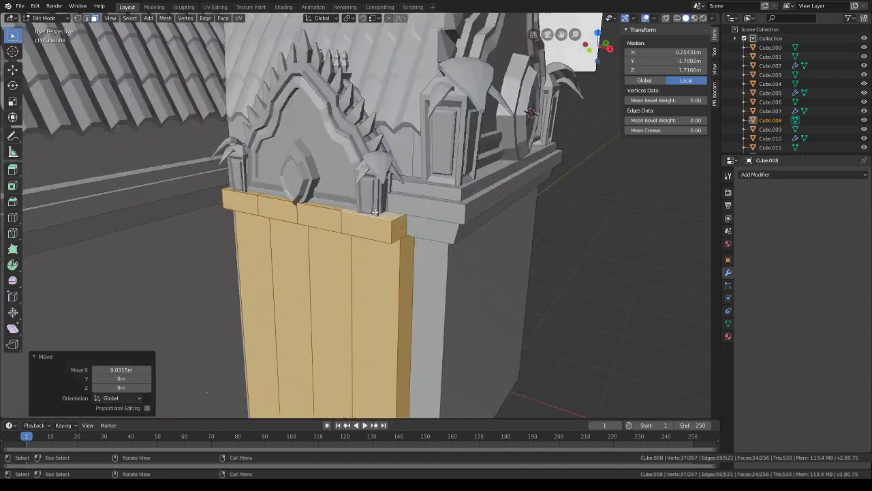
left_click(387, 227)
right_click(387, 227)
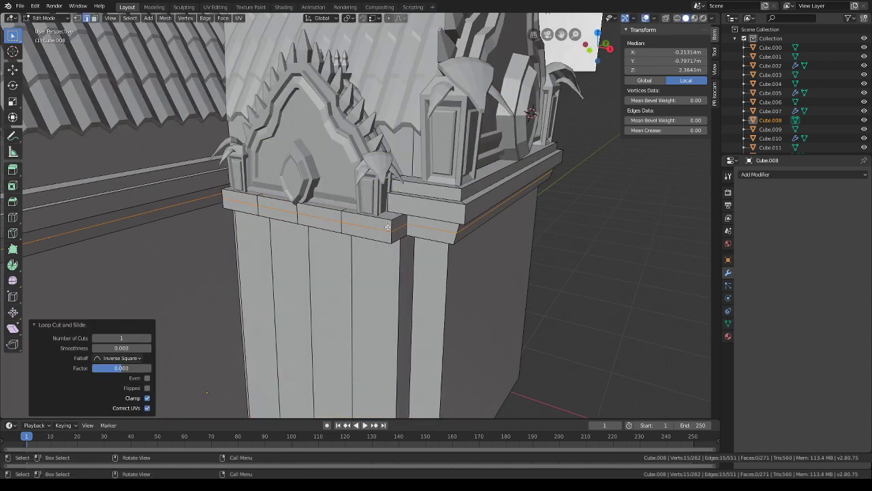
- Select the upper half of the split cornice band and extrude it outward along its normals by about 0.045 m
left_click(94, 18)
left_click(393, 225, "alt")
right_click(392, 225)
left_click(395, 225)
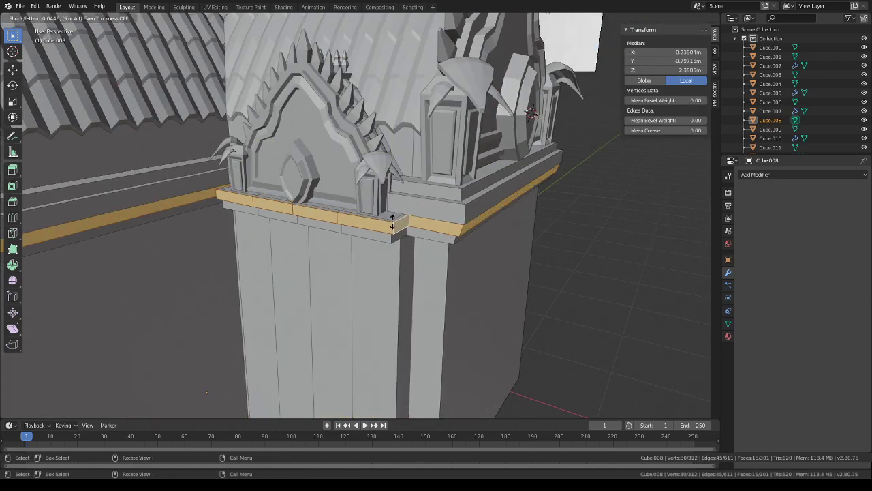
left_click(392, 224)
left_click(530, 280)
- Cut a horizontal edge loop around the walls just below the cornice, with a slide factor of -0.869
scroll(521, 267, "down", 2)
middle_click_drag(373, 222, 370, 190)
key("ctrl+r")
left_click(360, 169)
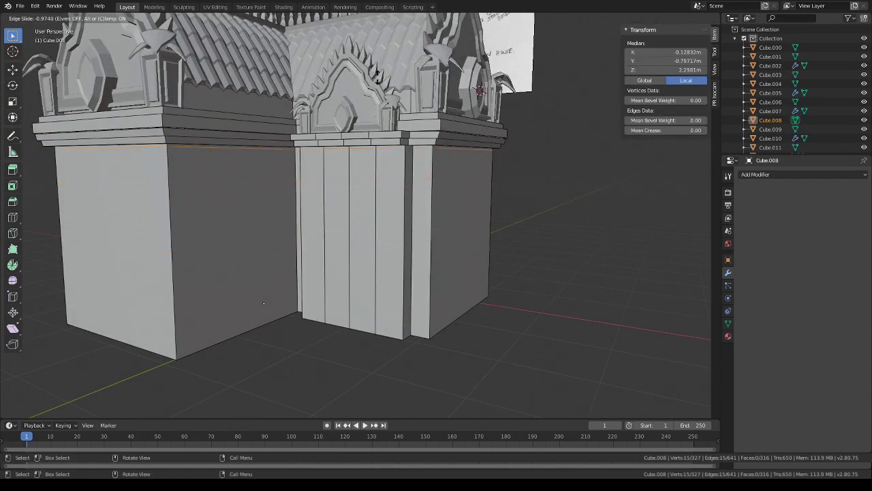
left_click(379, 86)
- Try selecting the middle wall strips for the doorway and look over the reference images above the model
left_click(94, 18)
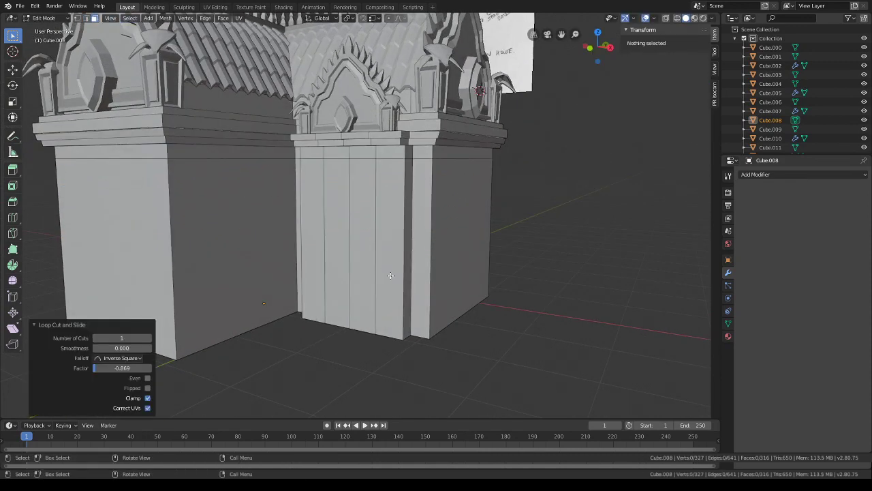
left_click_drag(390, 277, 346, 232)
left_click(352, 239)
scroll(371, 240, "down", 1)
mouse_move(392, 241)
middle_mouse_down("shift")
mouse_move(407, 274)
mouse_move(406, 417)
middle_mouse_up("shift")
scroll(406, 153, "up", 3)
scroll(381, 113, "down", 3)
middle_click_drag(344, 347, 384, 195, "shift")
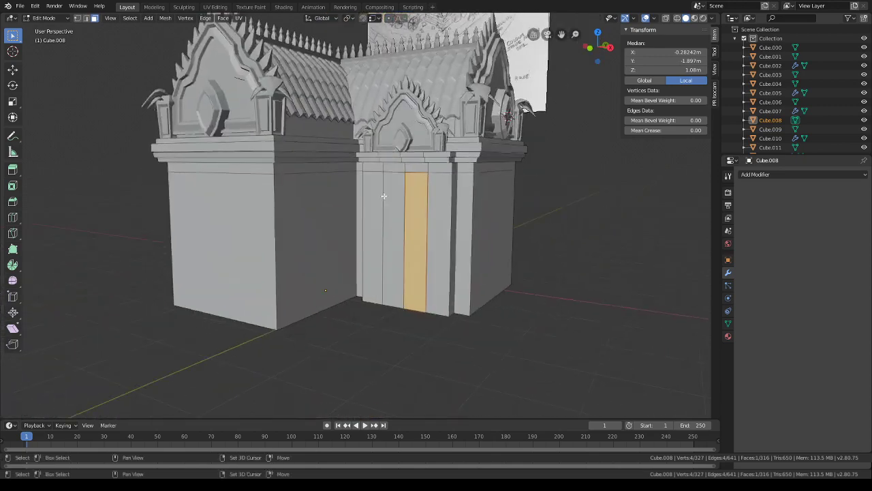
- Cut a horizontal edge loop around the walls near the ground, with a slide factor of 0.779
key("ctrl+r")
left_click(285, 286)
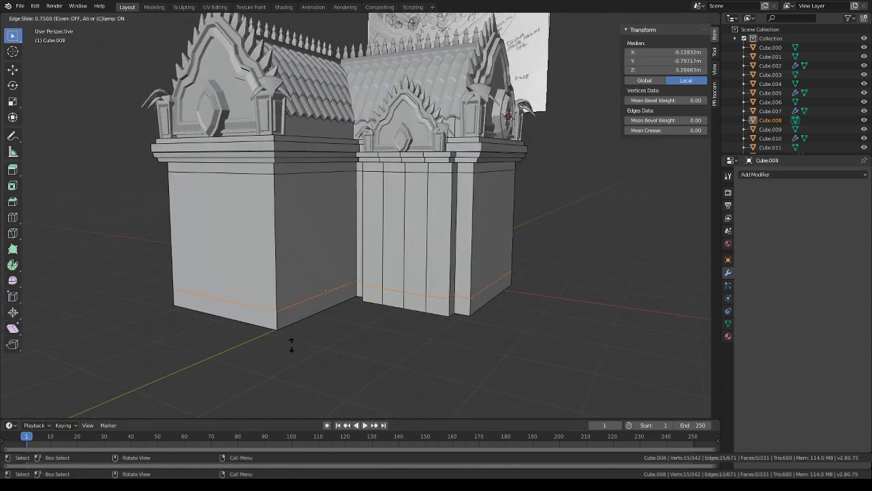
left_click(292, 348)
- Select the face loop at the foot of the walls and extrude it along its normals by 0.137 m
middle_click_drag(340, 326, 350, 273, "shift")
left_click(95, 19)
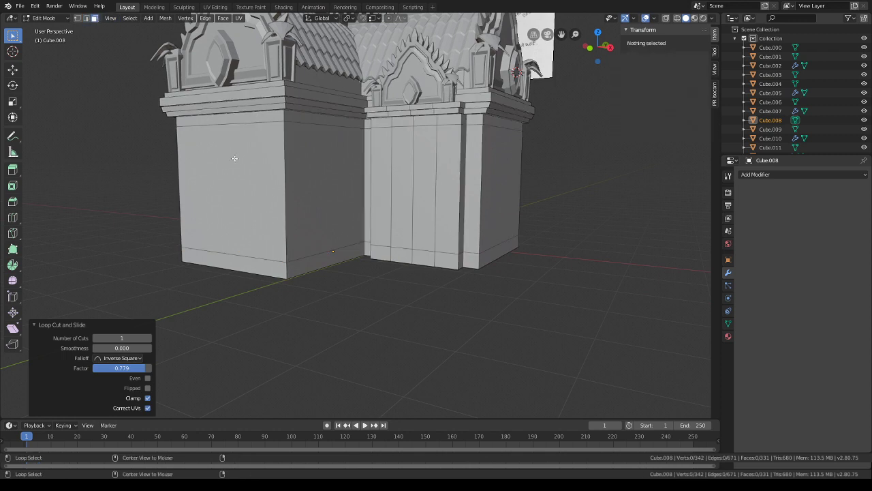
left_click(271, 281, "alt")
left_click(338, 268, "alt")
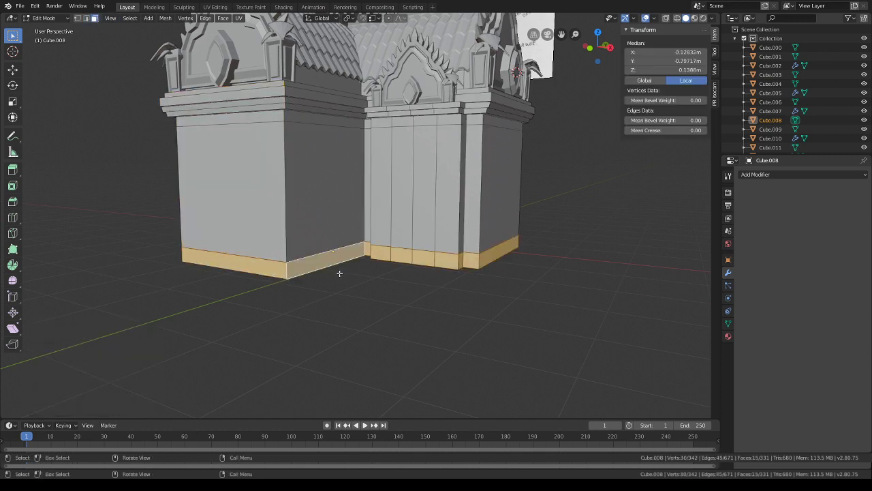
right_click(339, 270)
left_click(339, 274)
left_click(338, 271)
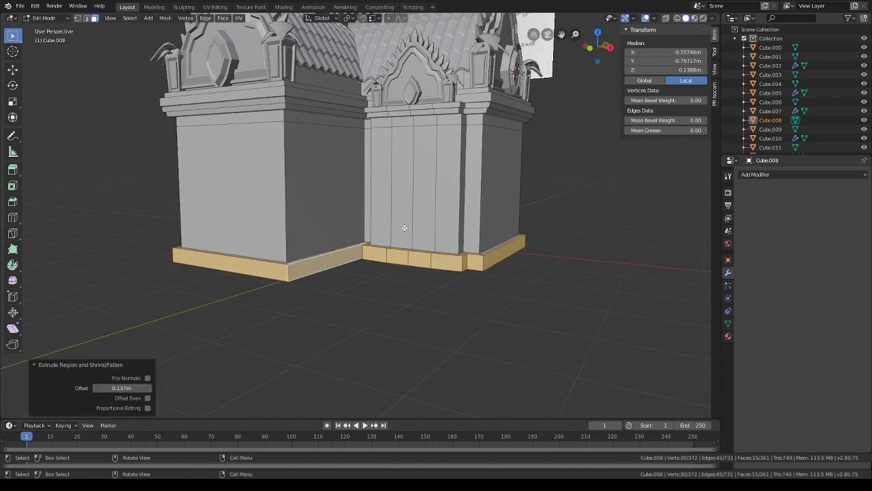
- Lower the extruded base band 0.0638 m along Z to slope its upper edge
middle_click_drag(339, 271, 400, 240)
key("g")
key("z")
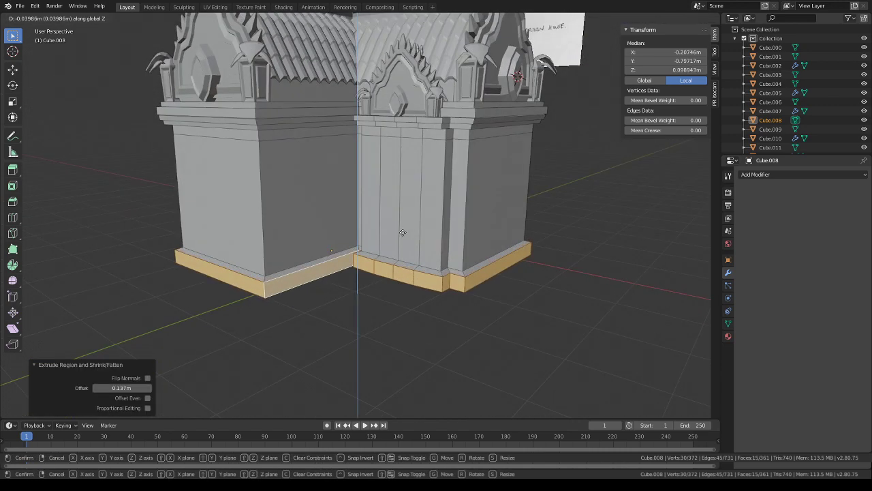
left_click(403, 233)
- Cut a horizontal edge loop around the walls just above the base band, with a slide factor of 0.950
middle_click_drag(295, 273, 316, 206, "shift")
scroll(316, 207, "up", 2)
key("ctrl+r")
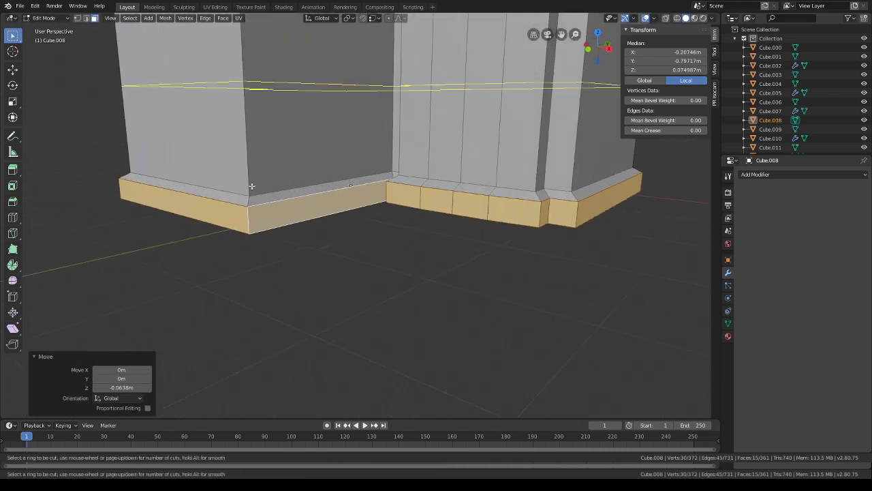
left_click(251, 188)
left_click(272, 292)
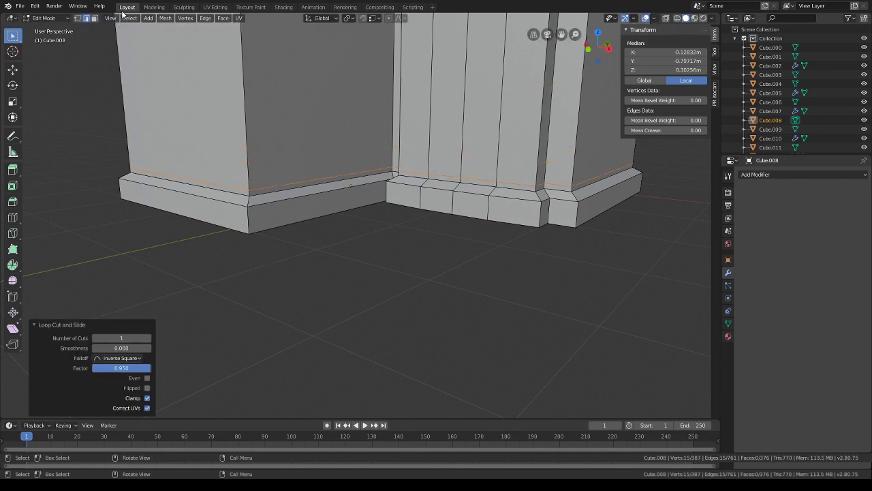
- Select the thin face loop directly above the base band and extrude it outward along its normals
left_click(95, 18)
left_click(260, 201, "alt")
right_click(367, 214)
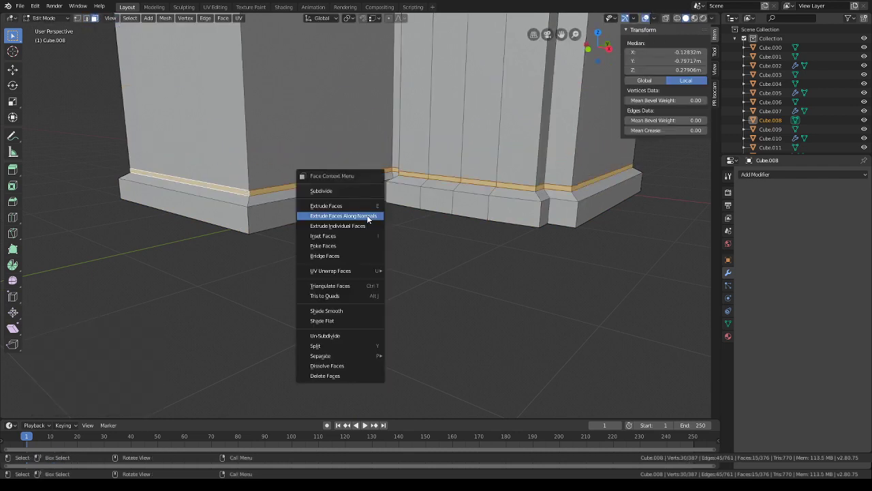
left_click(368, 214)
left_click(368, 212)
- Select the central wall and base faces under the small gable and extrude them about 0.2 m inward along Y
middle_click_drag(421, 211, 395, 287)
left_click_drag(390, 271, 362, 192)
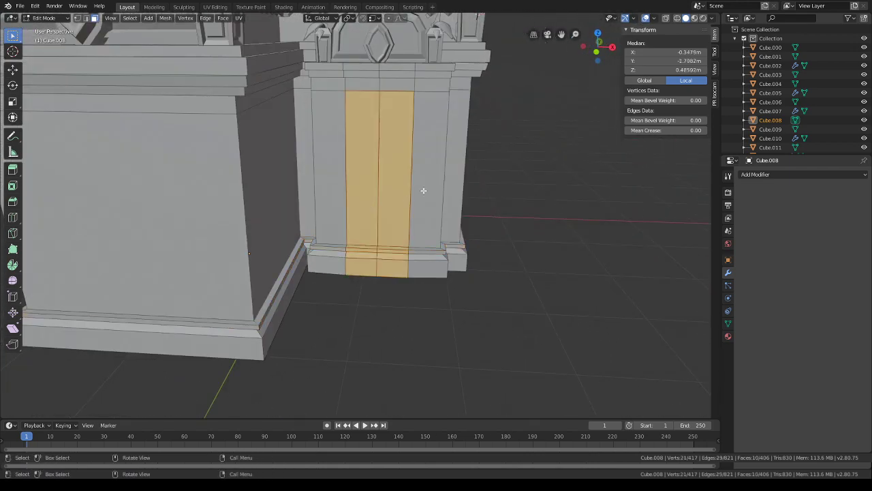
middle_click_drag(423, 191, 378, 198)
key("e")
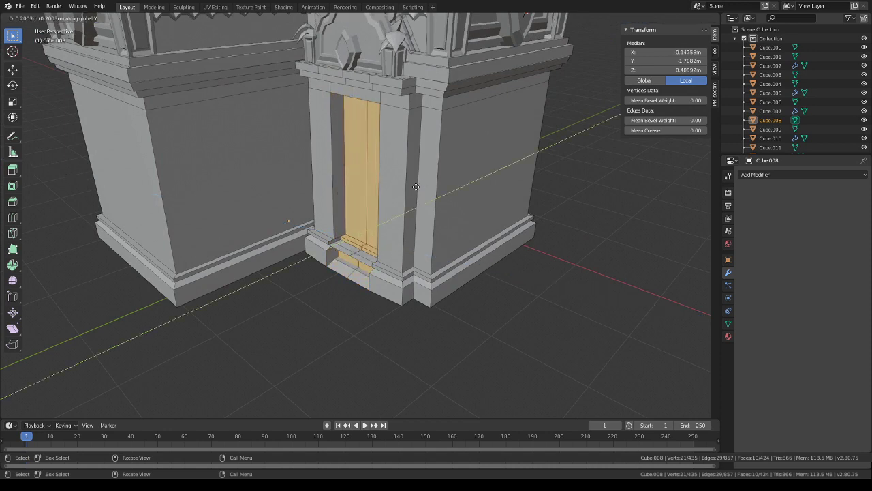
left_click(416, 186)
- Delete the recessed door faces and the inner wall and base faces behind them to open the doorway
middle_click_drag(416, 187, 366, 258)
key("x")
left_click(437, 184)
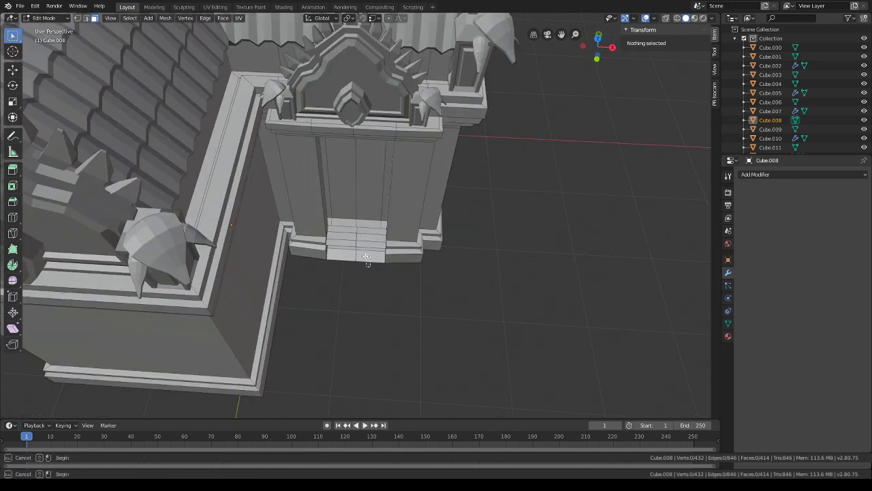
left_click_drag(367, 256, 347, 233)
key("x")
left_click(347, 233)
middle_click_drag(348, 233, 361, 207)
key("b")
left_click_drag(371, 258, 350, 212)
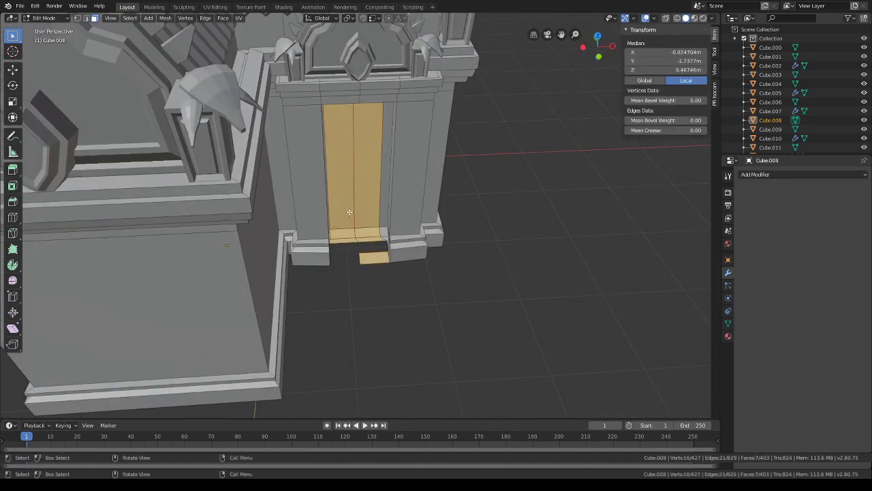
key("x")
left_click(350, 213)
- Select the doorway's inner jamb, lintel and base moulding side faces and delete them
middle_click_drag(350, 213, 388, 304)
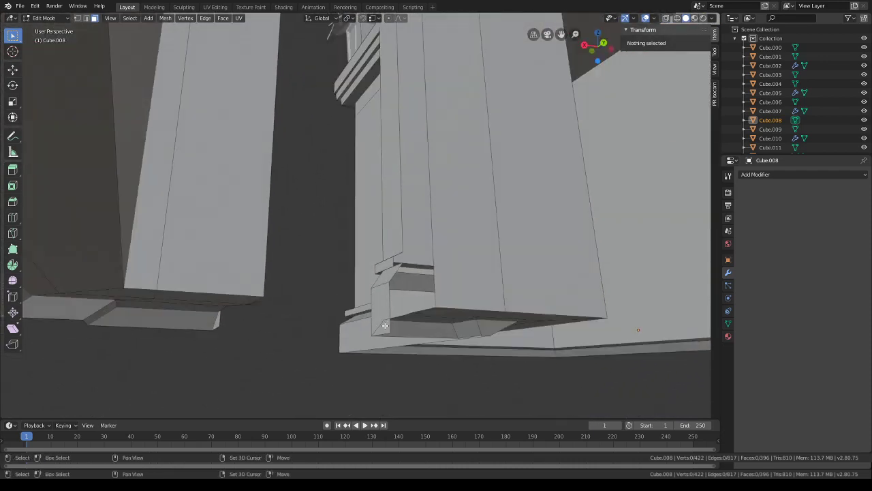
left_click(387, 304)
left_click(387, 266, "shift")
left_click(390, 247, "shift")
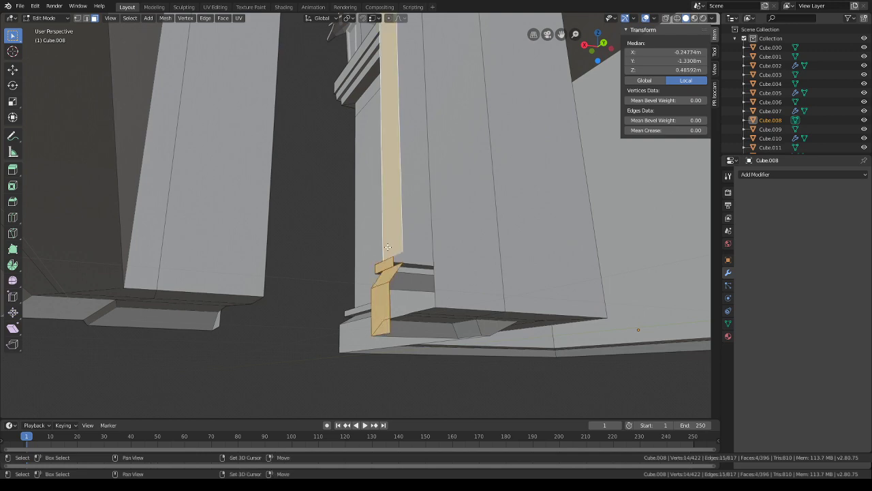
middle_click_drag(389, 247, 238, 296)
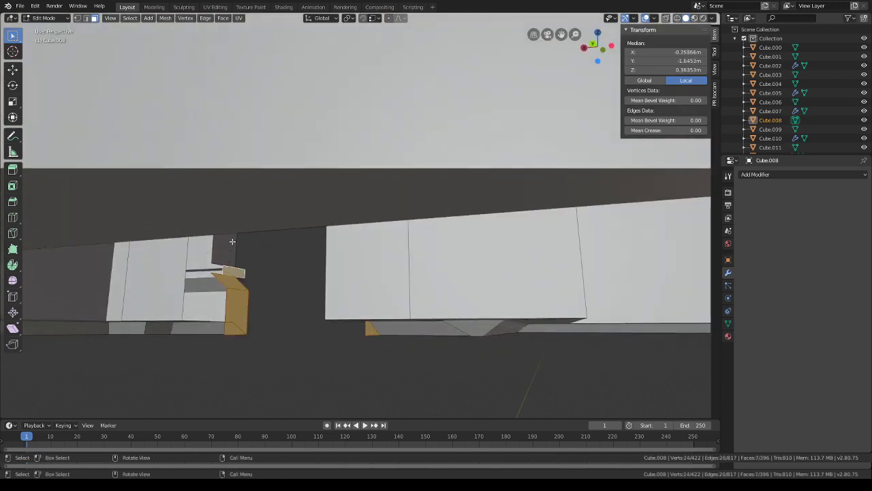
middle_click_drag(232, 242, 294, 135)
left_click(275, 116, "shift")
left_click(257, 124, "shift")
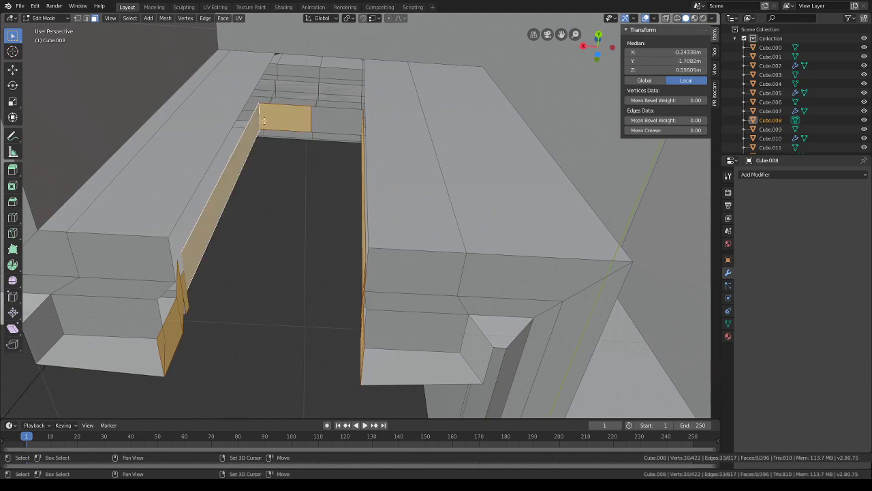
left_click(337, 120, "shift")
key("x")
left_click(332, 127)
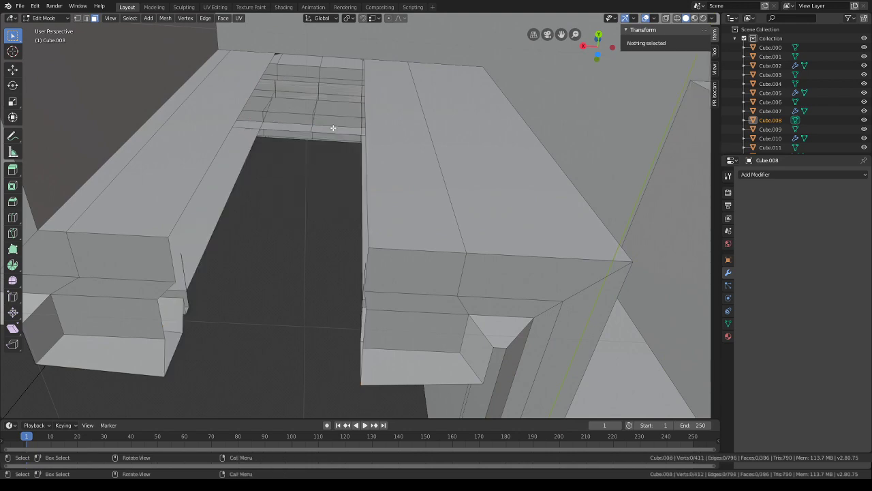
- Remove the leftover edges at the inner foot of the left door pillar
middle_click_drag(331, 129, 371, 302)
left_click(358, 305)
key("x")
key("Escape")
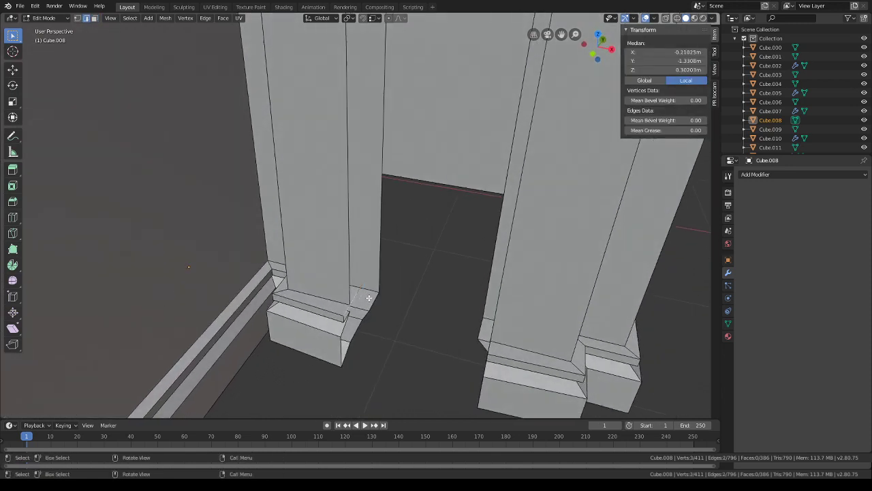
key("x")
left_click(366, 298)
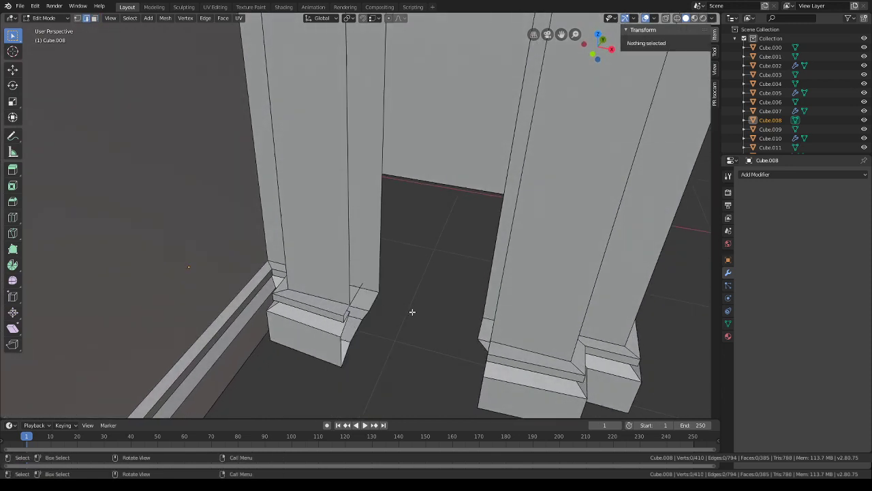
left_click(362, 293)
right_click(362, 293)
left_click(362, 293)
- Remove the leftover edges at the inner foot of the right door pillar
middle_click_drag(362, 293, 482, 273)
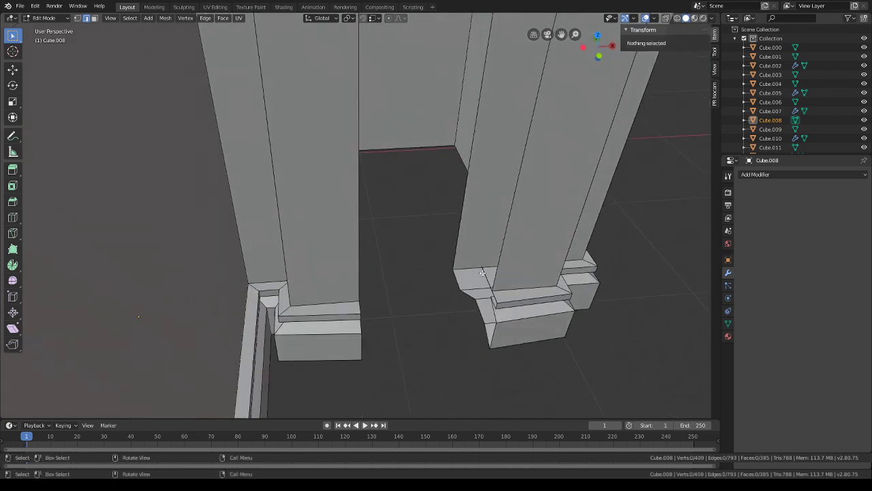
left_click(488, 278)
key("x")
left_click(486, 275)
left_click(486, 276)
key("x")
left_click(486, 276)
scroll(486, 275, "down", 5)
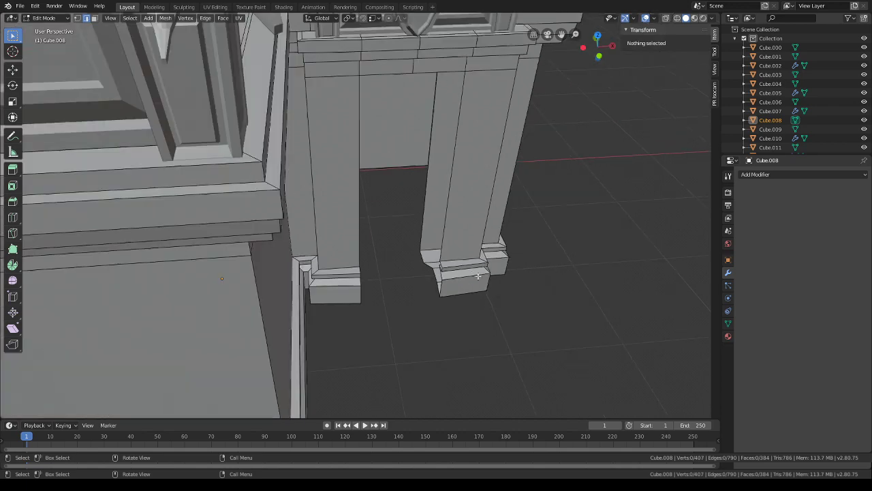
- Select the whole linked wall mesh and merge its vertices by distance
middle_click_drag(486, 275, 381, 228)
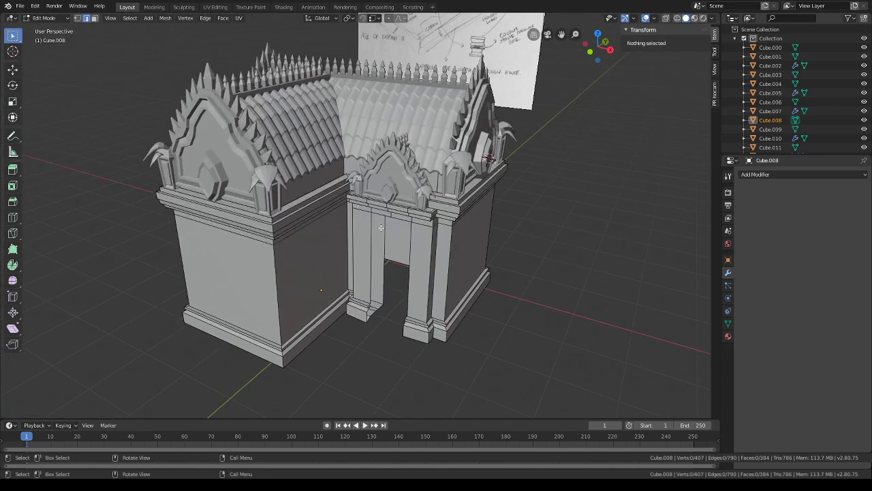
key("l")
left_click(165, 17)
mouse_move(205, 199)
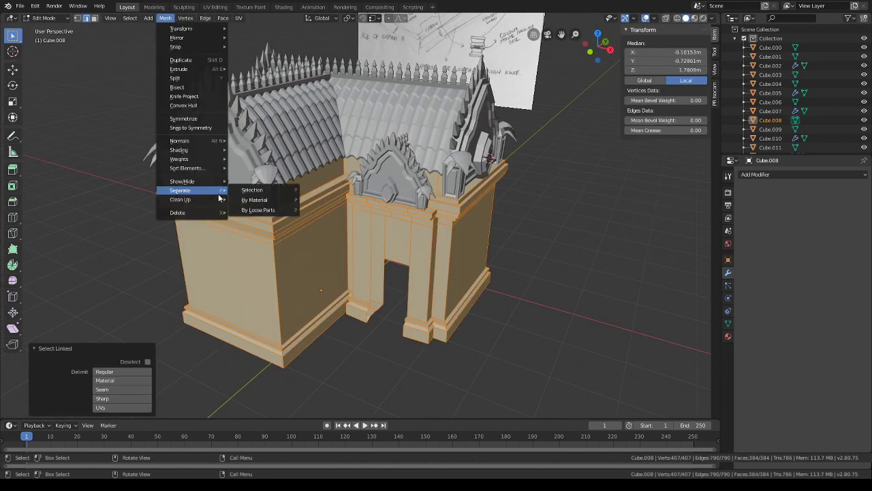
left_click(281, 272)
- Switch to vertex selection and select the three vertices along the inner wall's upper edge above the doorway
middle_click_drag(489, 296, 438, 259)
left_click(485, 282)
scroll(408, 255, "up", 3)
middle_click_drag(381, 259, 381, 203, "shift")
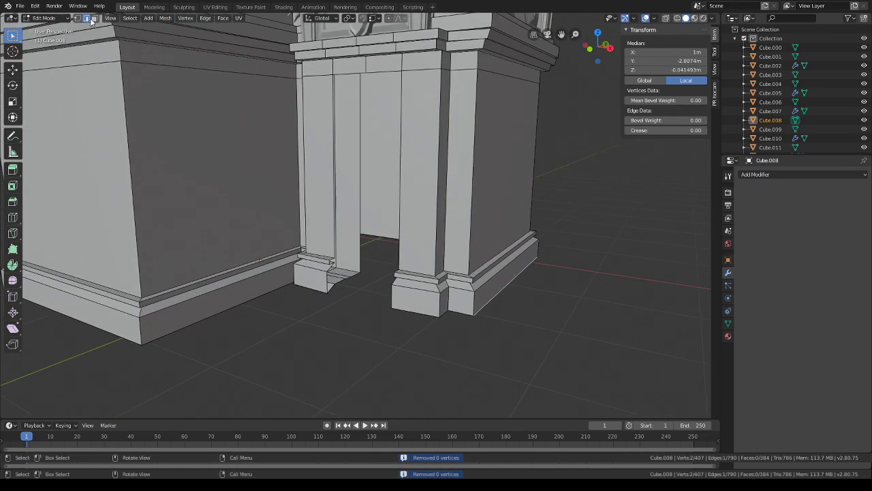
left_click(78, 19)
middle_click_drag(354, 285, 366, 275)
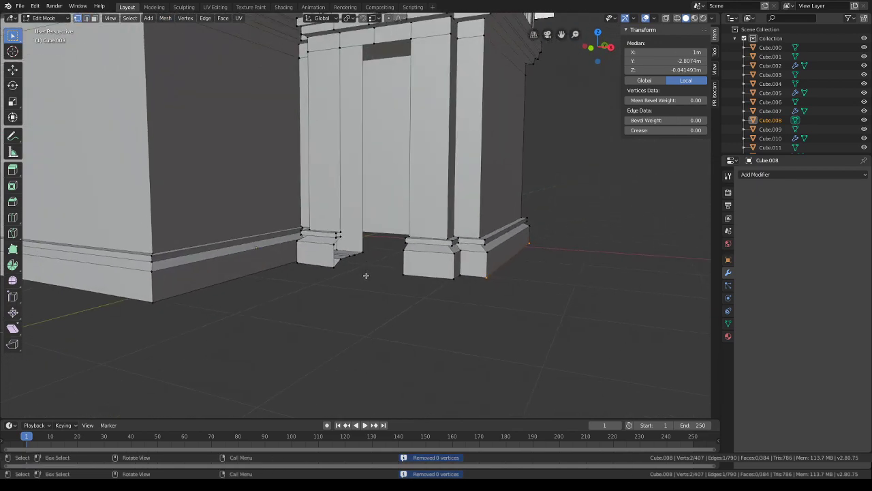
middle_click_drag(417, 195, 417, 161)
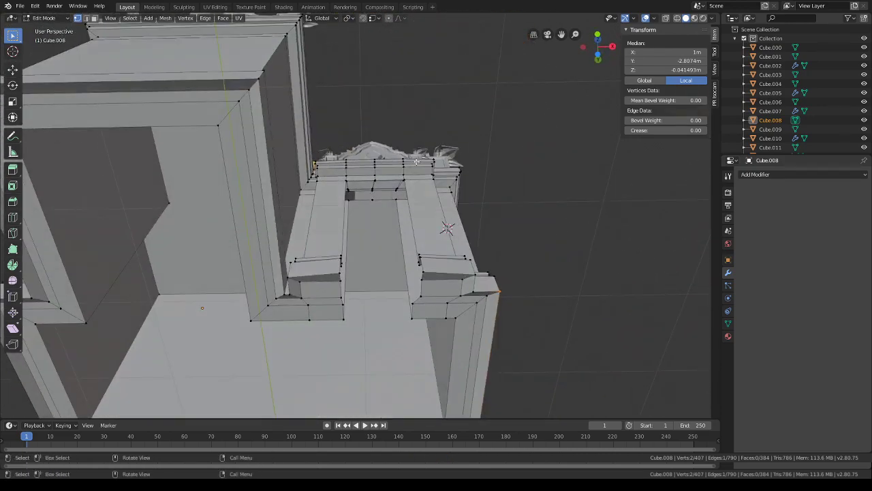
left_click(402, 202, "shift")
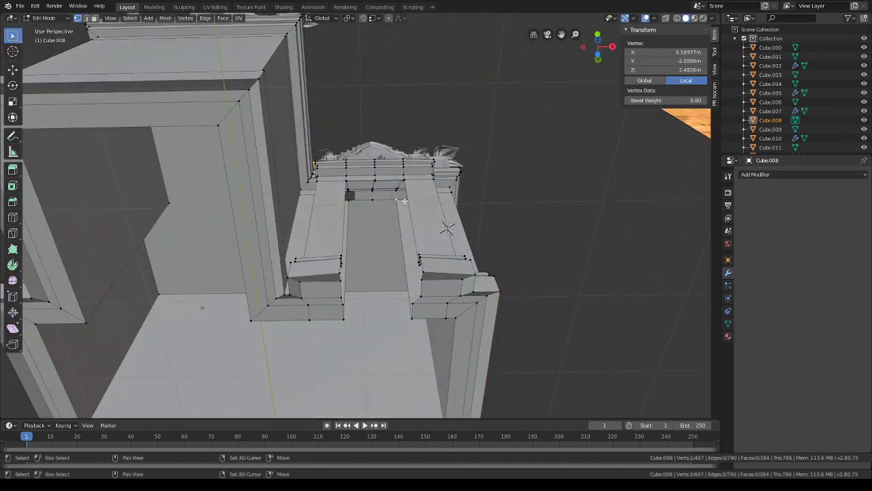
left_click(354, 202, "shift")
middle_click_drag(353, 202, 402, 246)
key("g")
key("z")
left_click(434, 199)
key("ctrl+z")
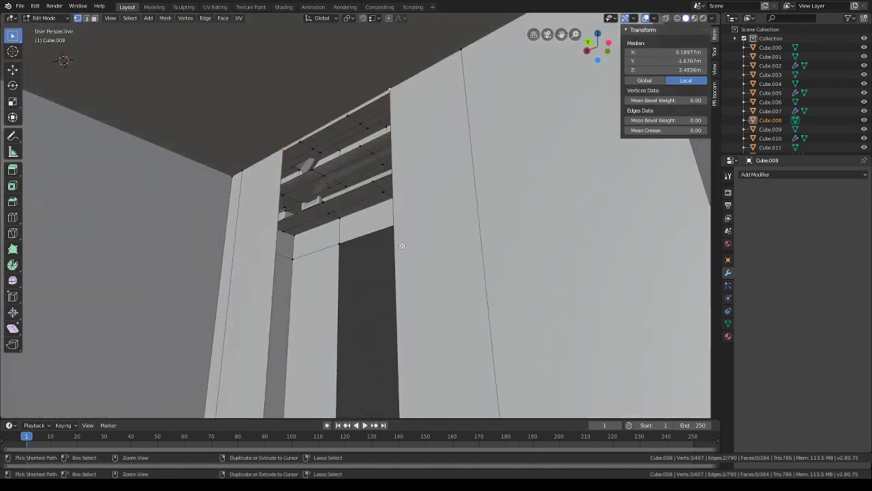
- Extrude the inner wall's upper edge above the doorway down by 0.344 m along Z to the lintel height
middle_click_drag(407, 215, 442, 232)
key("e")
key("z")
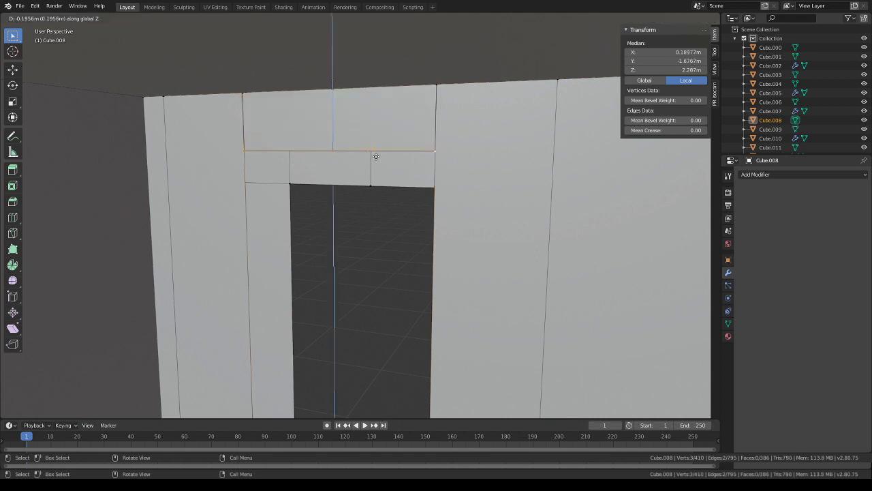
left_click(375, 183)
middle_click_drag(381, 217, 400, 195)
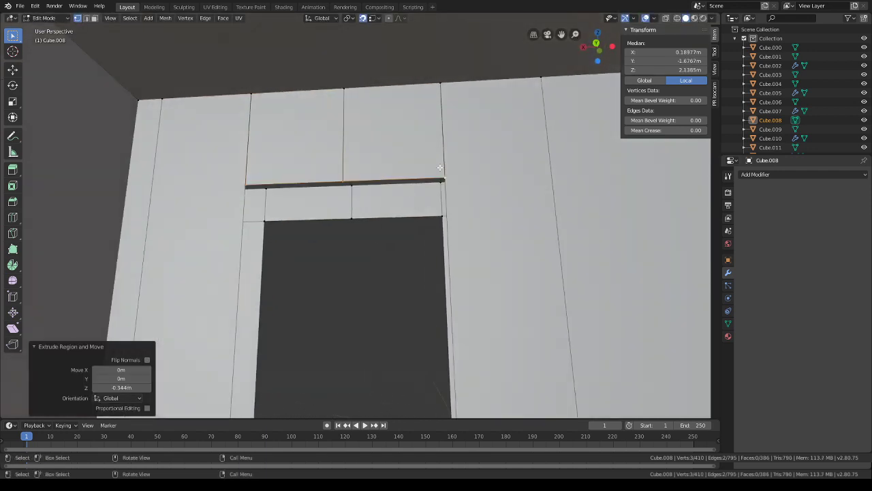
- Merge the vertices of the linked wall mesh, including the new faces above the doorway, by a distance of 0.0001 m
key("ctrl+l")
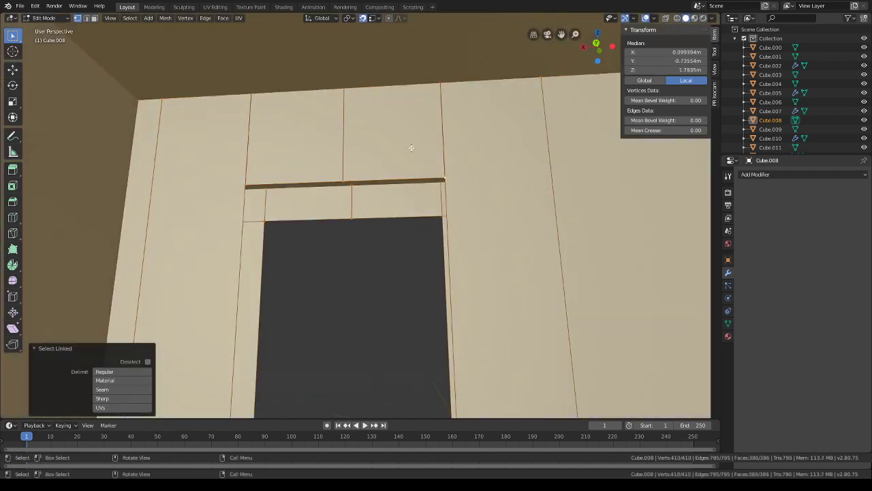
left_click(205, 18)
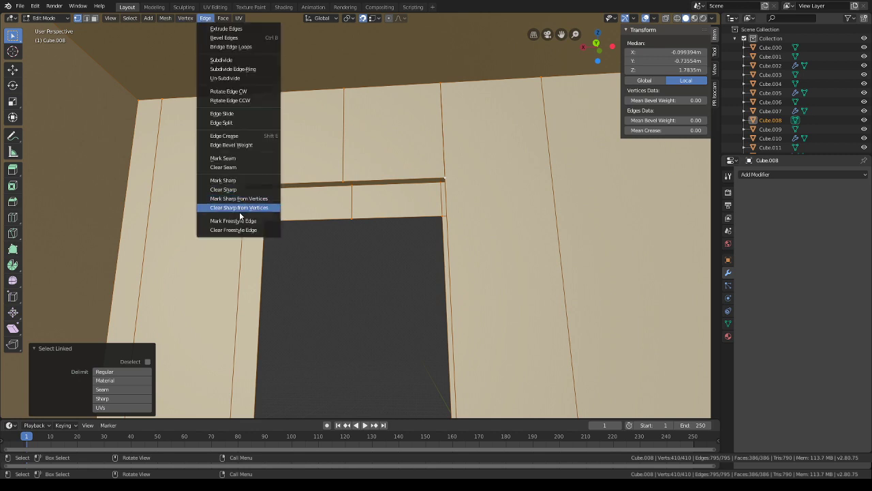
left_click(165, 18)
mouse_move(204, 200)
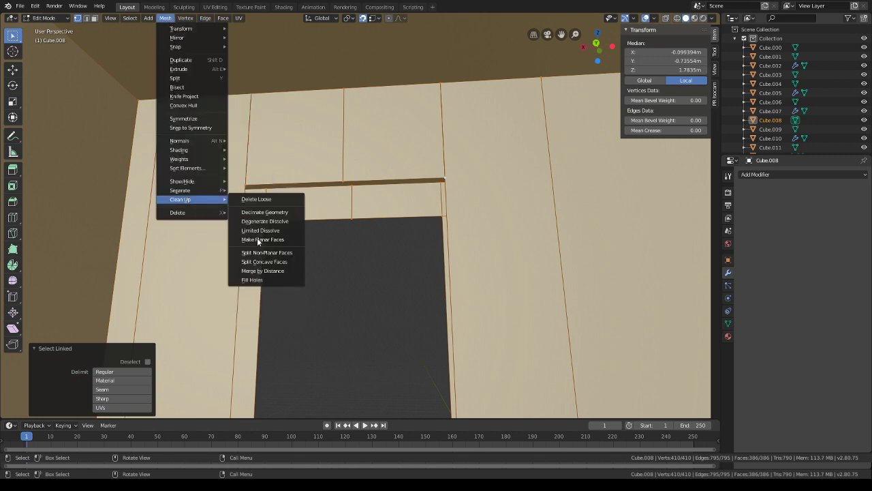
left_click(265, 271)
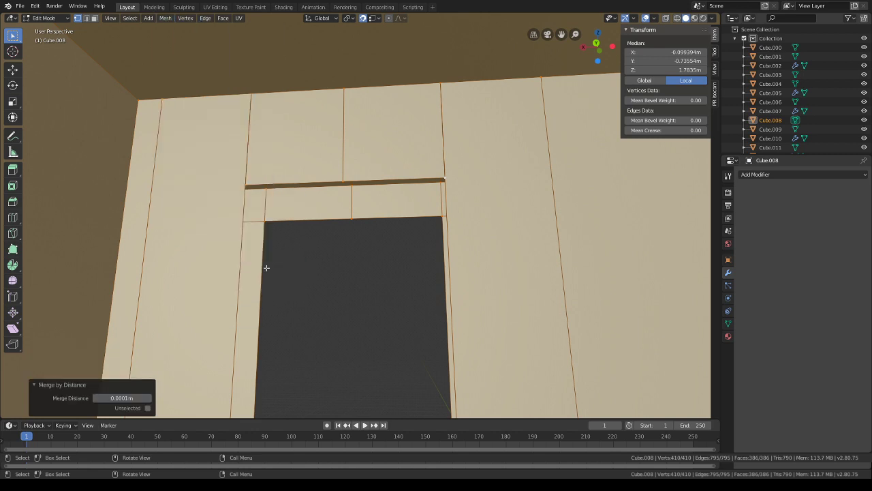
- Fill both halves of the doorway lintel's underside with faces between the inner and outer wall edges
left_click(266, 222)
left_click(247, 185, "shift")
left_click(351, 218, "shift")
left_click(342, 183, "shift")
key("g")
right_click(353, 221)
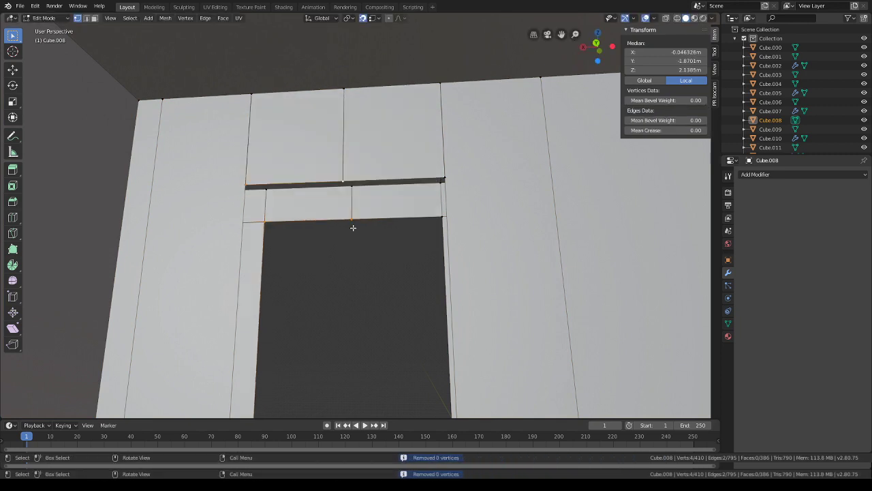
key("f")
key("alt+a")
middle_click_drag(315, 211, 343, 232)
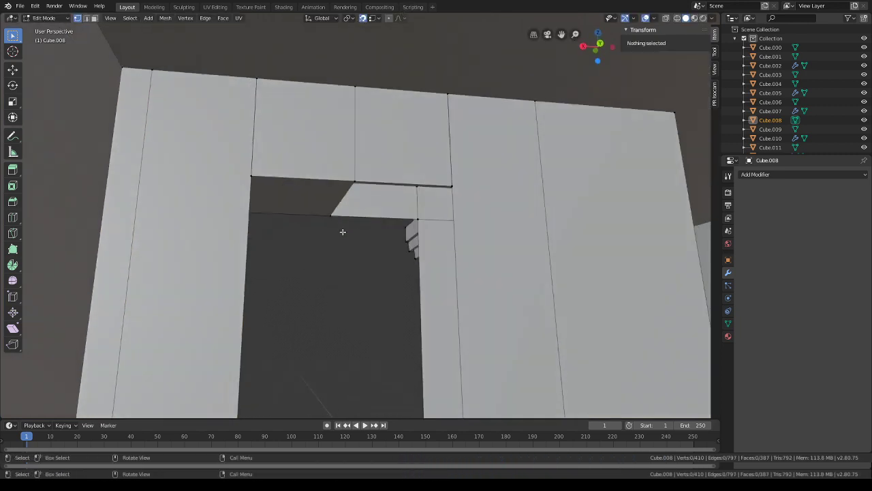
left_click(334, 219, "shift")
left_click(350, 187, "shift")
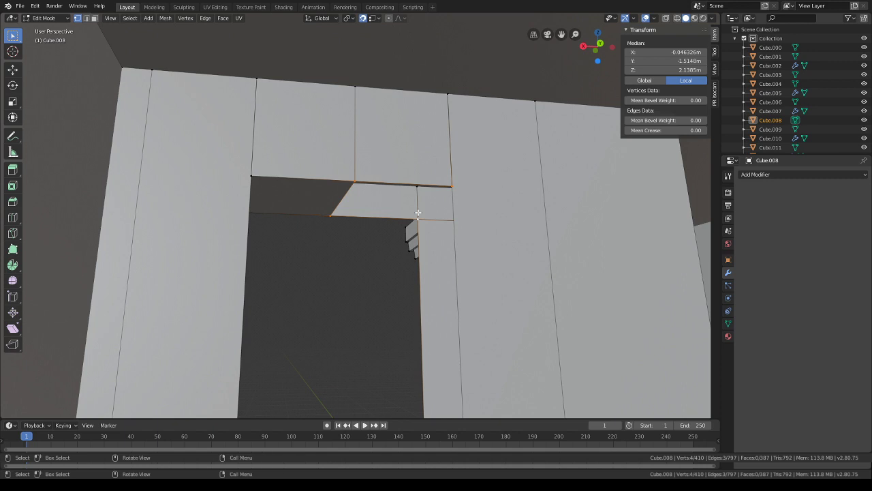
key("f")
- Fill the inner side of the left door jamb with a face and close the open moulding profile at its foot
middle_click_drag(446, 244, 380, 224, "shift")
left_click(410, 176)
left_click(428, 139, "shift")
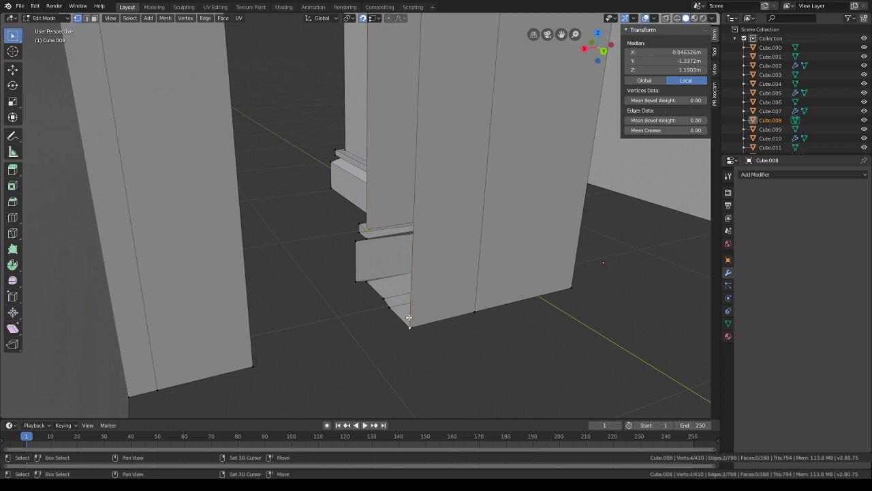
key("f")
left_click_drag(382, 297, 353, 275)
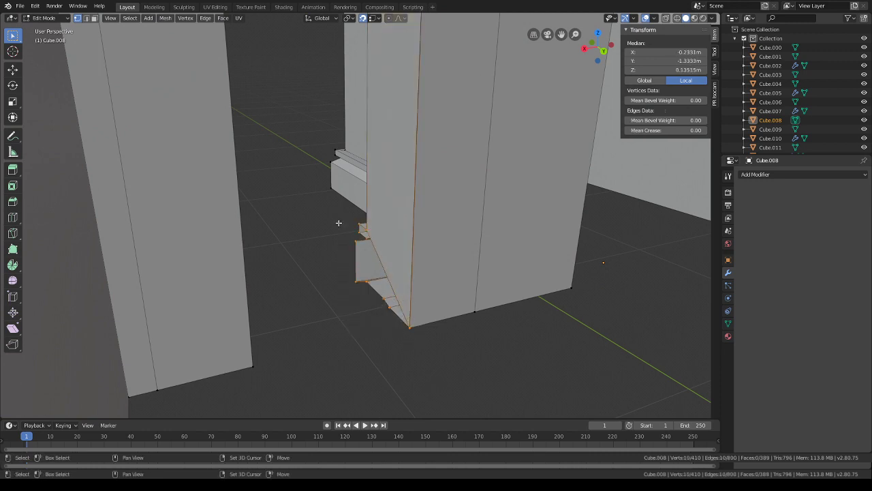
middle_click_drag(339, 225, 302, 249)
- Move the inner corner vertices of the right door jamb along X
left_click_drag(359, 303, 305, 214)
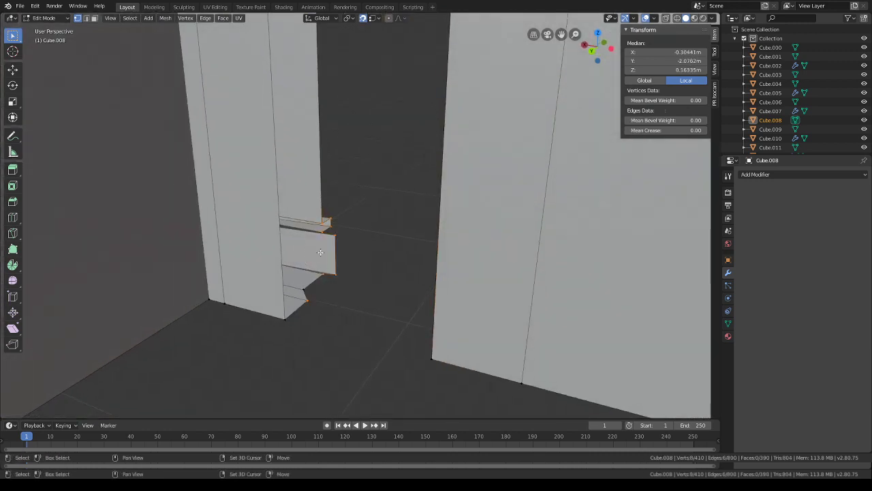
middle_click_drag(264, 293, 311, 309)
middle_click_drag(264, 268, 432, 171)
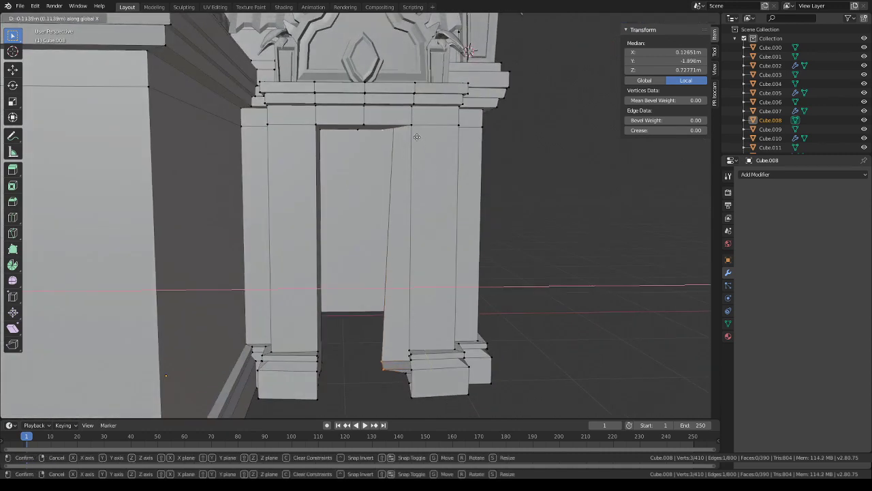
left_click(423, 160)
- Move the inner wall's top vertex above the right jamb 0.0759 m along X to line up with the lintel corner
middle_click_drag(423, 160, 409, 254)
left_click(282, 140)
middle_click_drag(304, 164, 317, 173)
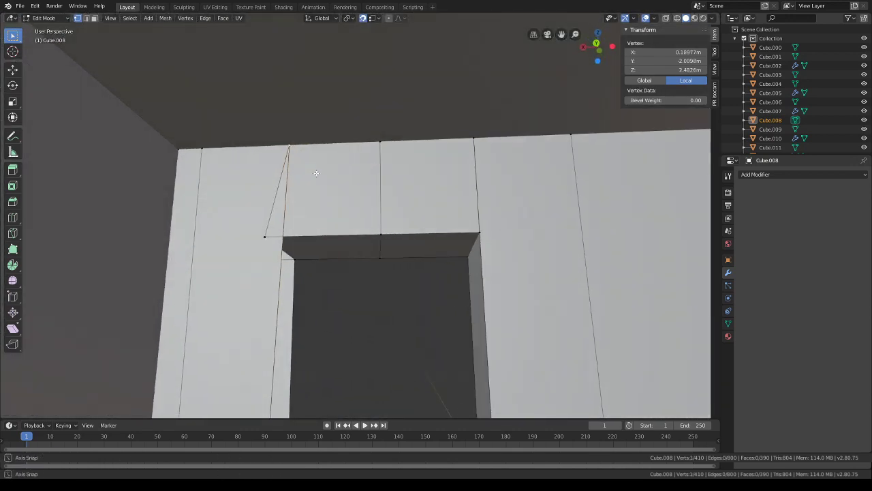
key("g")
key("x")
left_click(285, 219)
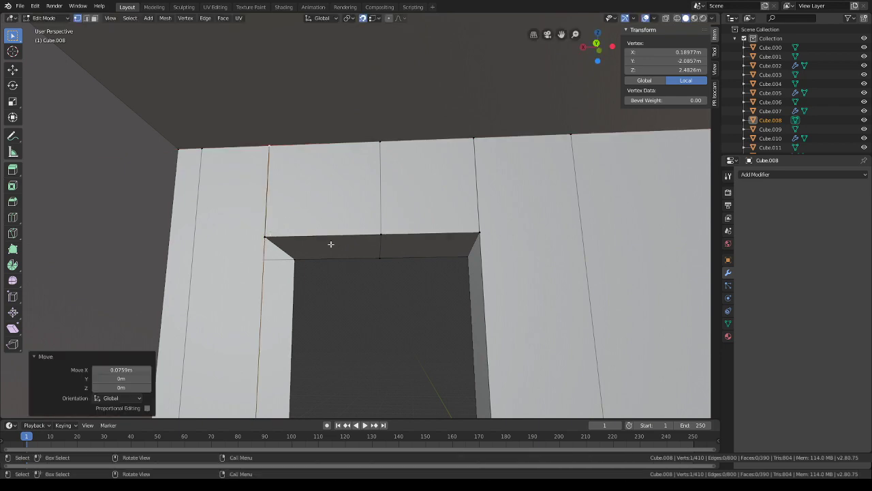
- Close the open moulding profile at the right door jamb's foot and fill the jamb's inner side with a face
middle_click_drag(331, 244, 406, 306)
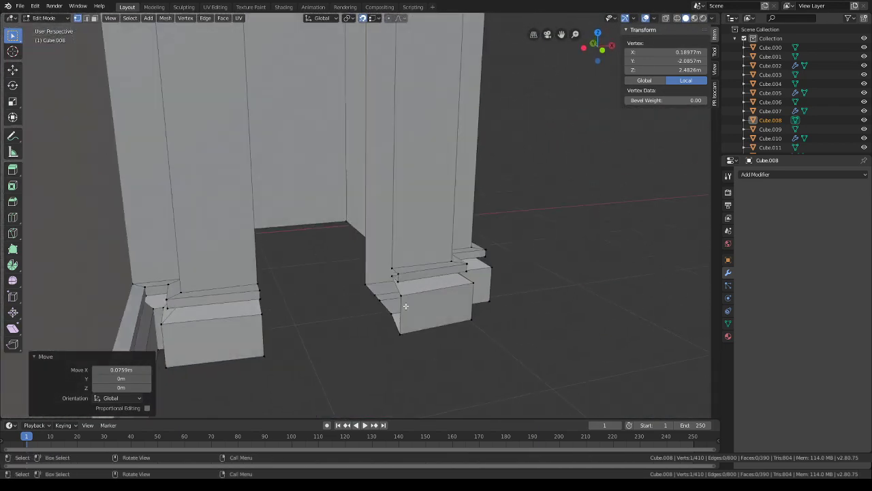
left_click_drag(409, 342, 353, 266)
key("f")
left_click(391, 265)
left_click(368, 277, "shift")
middle_click_drag(375, 177, 355, 101, "shift")
scroll(379, 68, "down", 3)
middle_click_drag(426, 209, 339, 225)
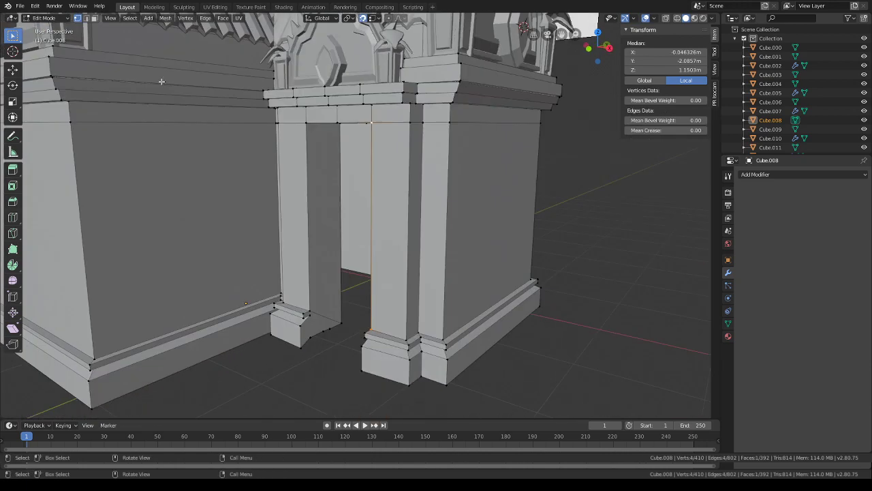
mouse_move(354, 179)
middle_mouse_down()
mouse_move(350, 152)
mouse_move(407, 191)
mouse_move(375, 229)
mouse_move(366, 200)
mouse_move(360, 218)
mouse_move(371, 174)
mouse_move(368, 192)
mouse_move(331, 204)
mouse_move(331, 238)
mouse_move(385, 258)
mouse_move(409, 204)
middle_mouse_up()
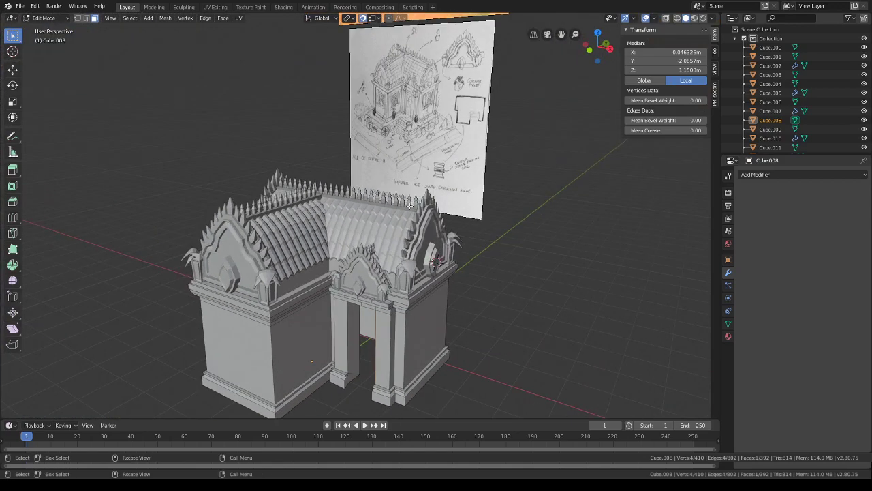
scroll(418, 106, "up", 6)
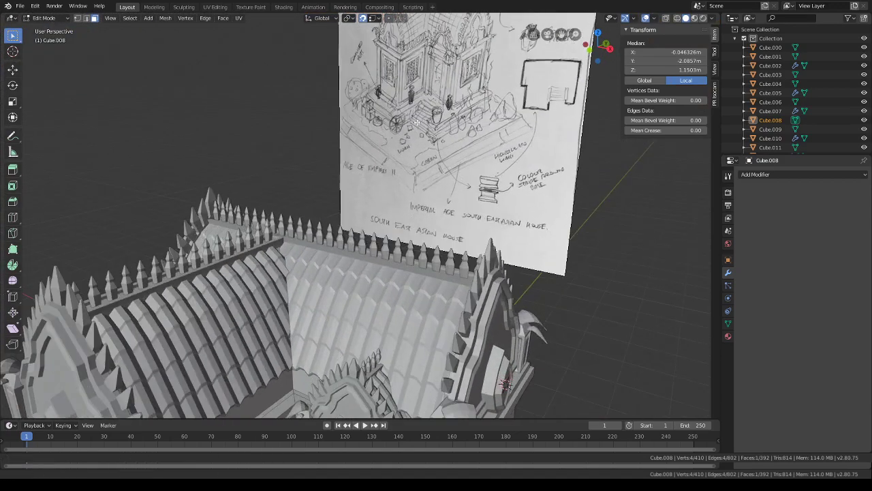
middle_click_drag(416, 206, 338, 175)
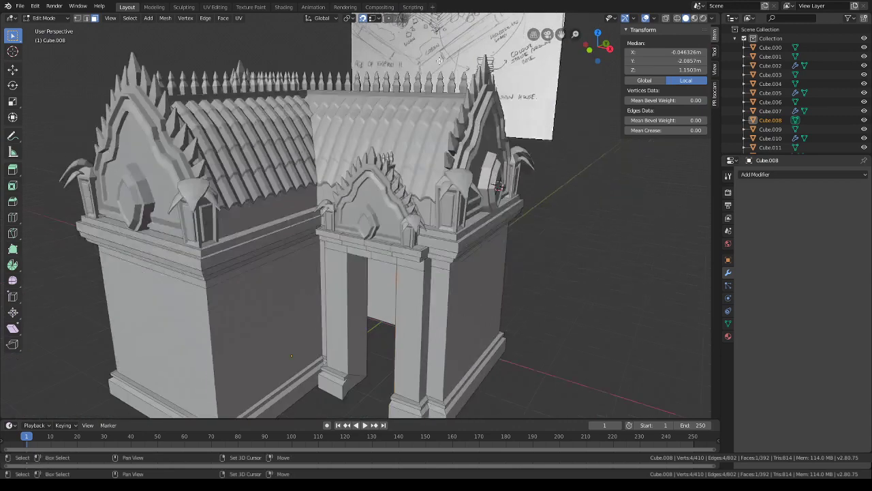
scroll(337, 176, "up", 5)
key("ctrl+r")
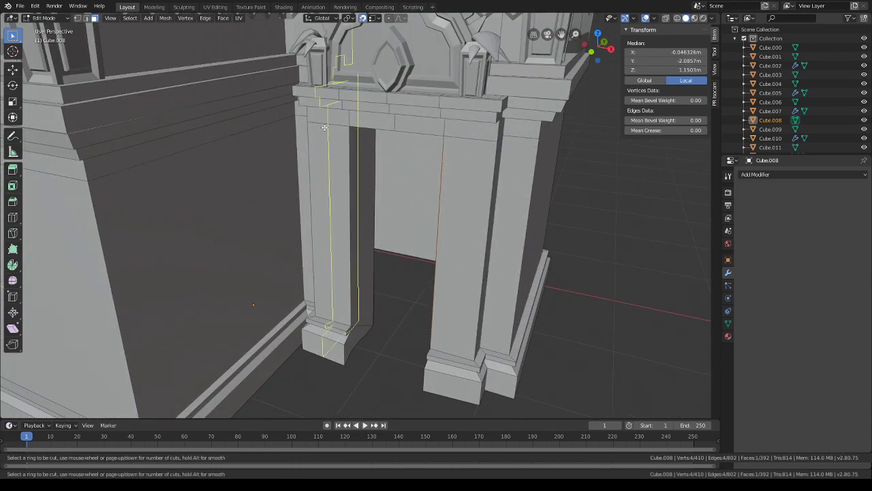
scroll(325, 128, "up", 1)
key("Escape")
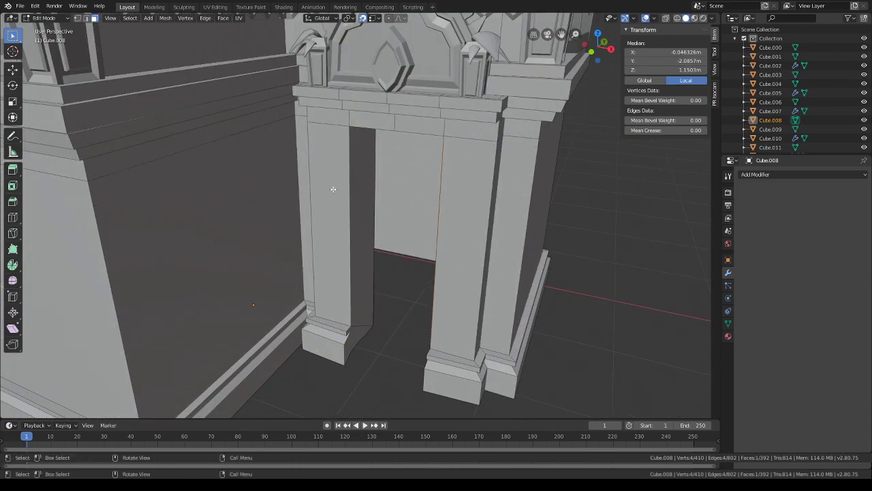
- Snap the 3D cursor to the left door jamb's front face and add a cube there scaled to 0.088
left_click(333, 189)
key("shift+s")
key("shift+a")
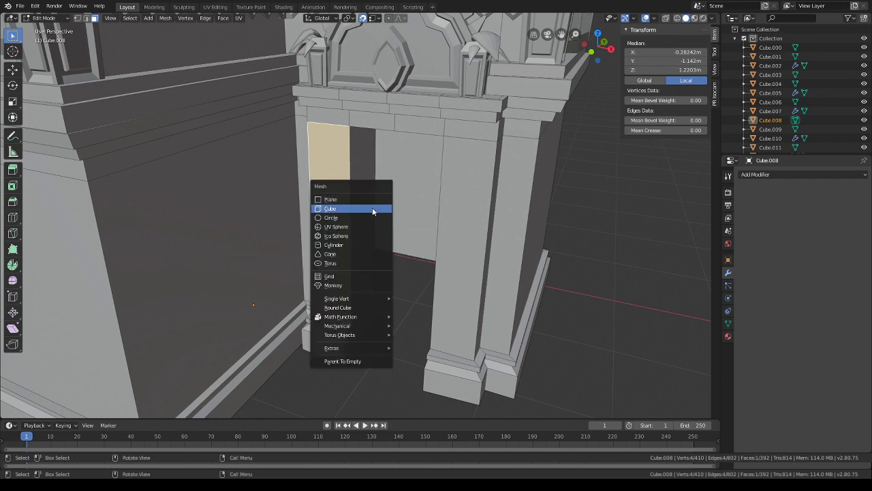
left_click(373, 212)
key("s")
left_click(334, 216)
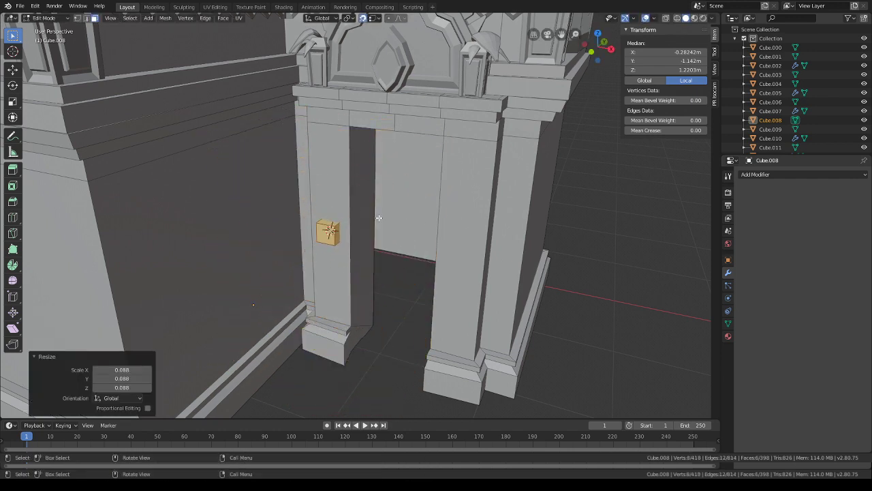
- Stretch the cube 13.777 times along Z into a pilaster and shift it -0.00512 m along Y
key("s")
key("z")
left_click(238, 322)
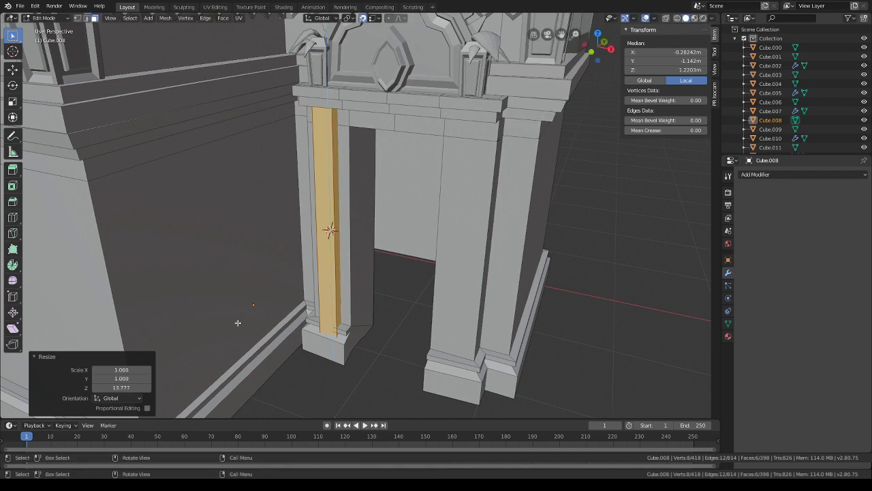
key("g")
key("y")
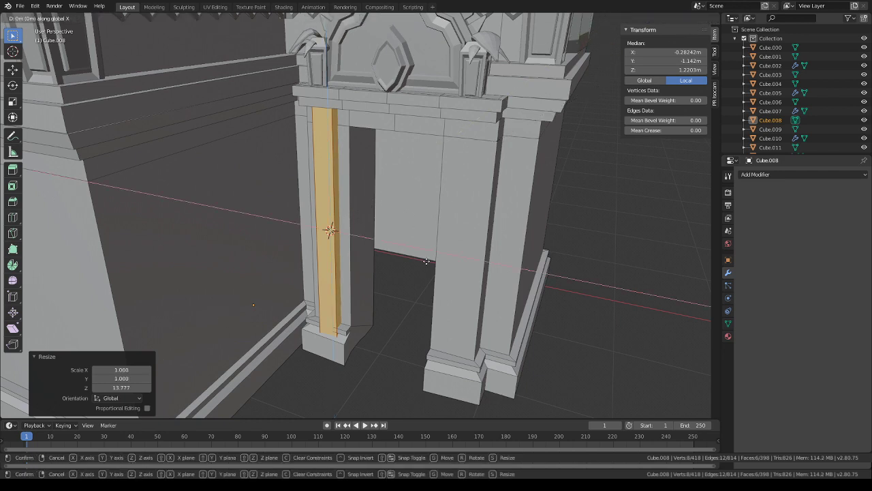
- Duplicate the pilaster along X onto the front of the right door jamb
key("x")
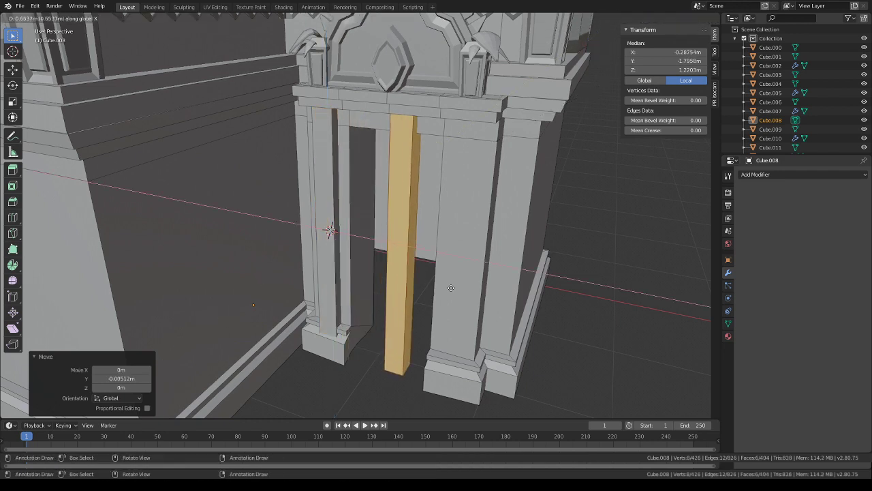
left_click(499, 298)
key("shift+d")
left_click(518, 293)
middle_click_drag(518, 294, 436, 236)
key("g")
left_click(529, 279)
- Flatten the inner faces of the right door jamb and its base by scaling them to 0 along X
middle_click_drag(336, 223, 366, 238)
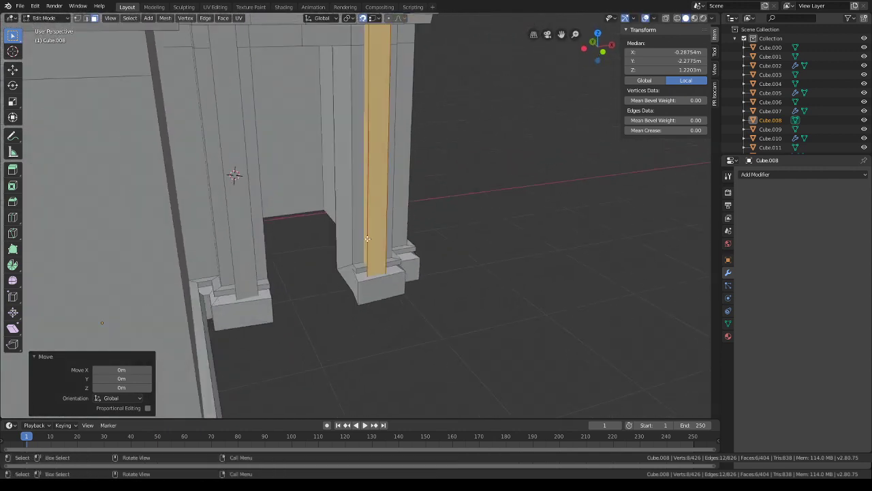
left_click(349, 286)
left_click(345, 254, "shift")
middle_click_drag(352, 285, 423, 278)
key("s")
key("x")
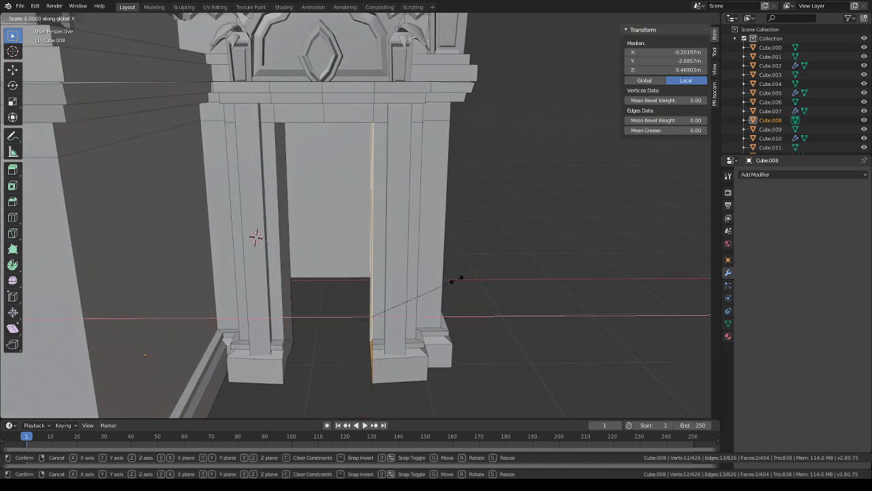
key("0")
key("Return")
- Flatten the inner faces of the left door jamb and its base by scaling them to 0 along X
left_click(292, 331)
key("s")
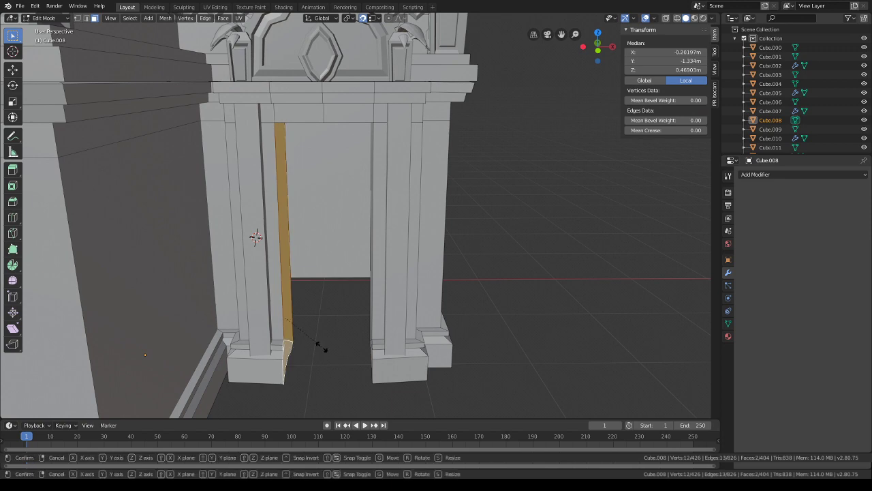
key("x")
key("Return")
- Deselect all of the wall mesh and return to Object Mode
scroll(350, 325, "down", 2)
middle_click_drag(350, 325, 350, 202)
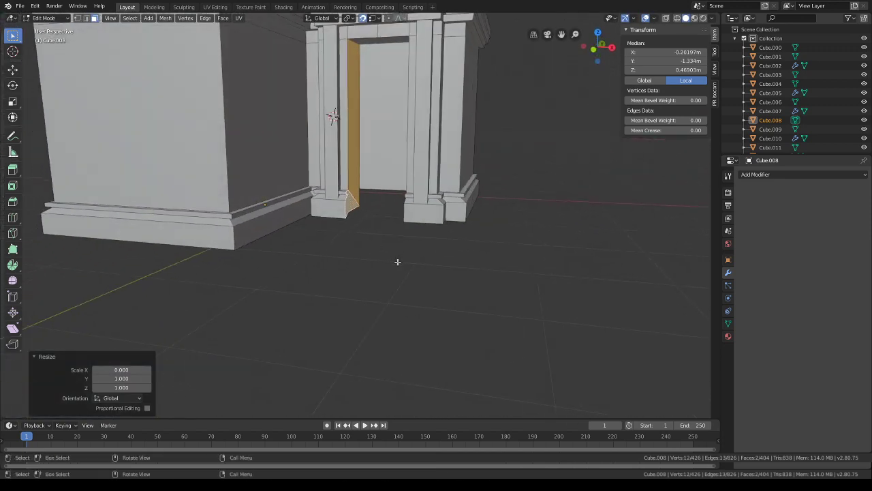
middle_click_drag(398, 262, 375, 273)
scroll(375, 273, "down", 3)
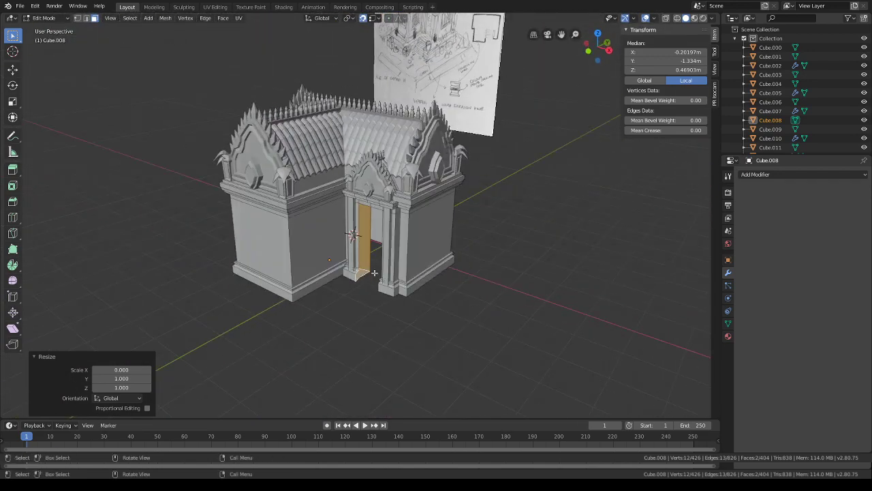
key("alt+a")
left_click(42, 18)
left_click(42, 32)
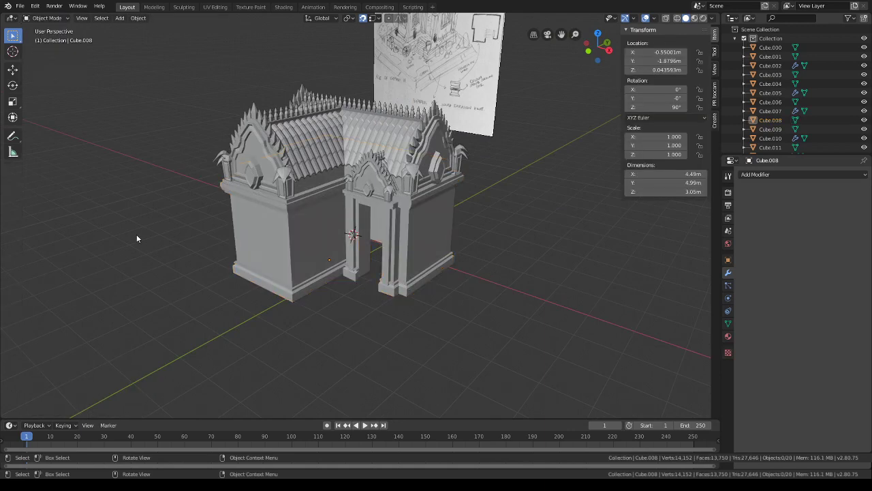
- Hide the viewport overlays and save the file
right_click(658, 56)
left_click(645, 19)
scroll(528, 164, "down", 2)
middle_click_drag(525, 164, 510, 229)
middle_click_drag(509, 229, 516, 193)
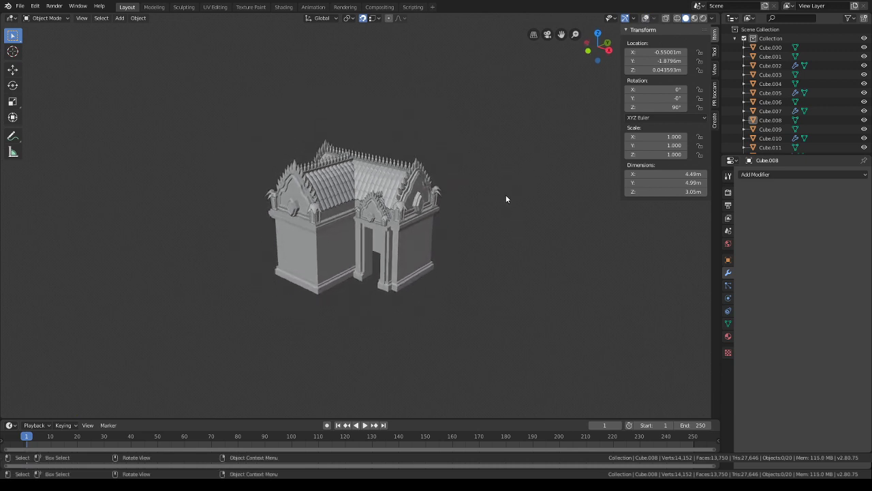
left_click(29, 7)
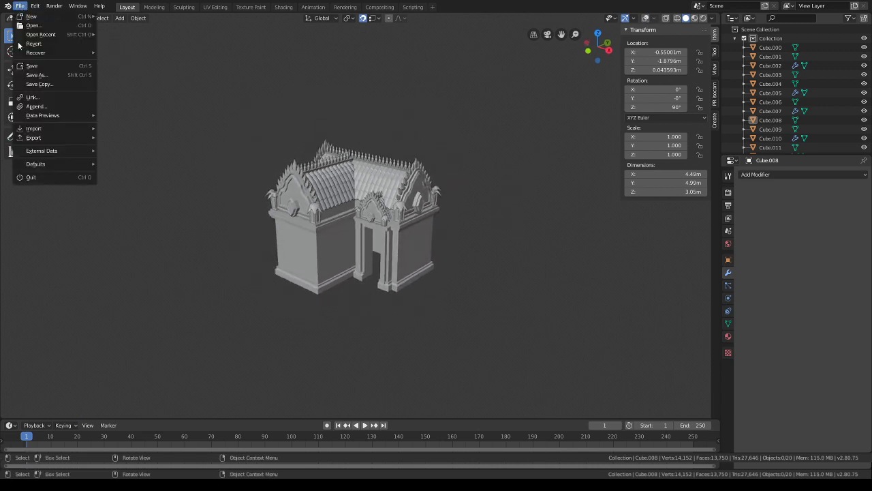
left_click(24, 67)
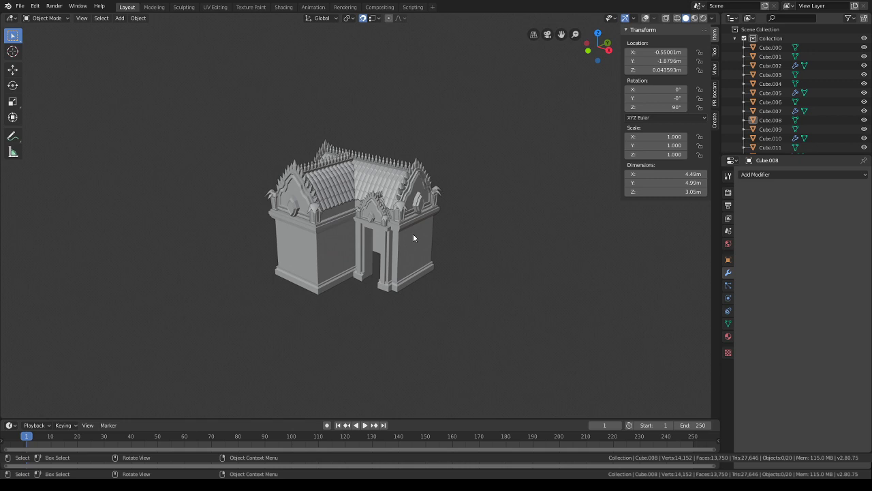
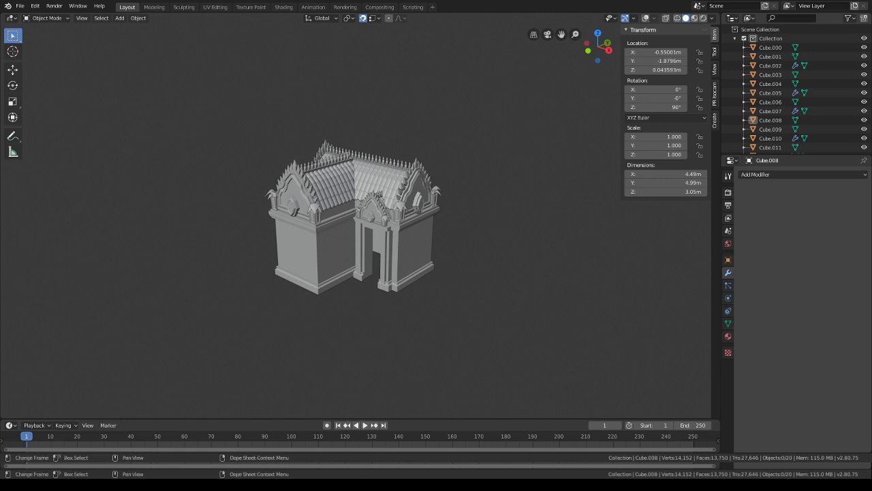
- View the whole house through the camera and turn the viewport overlays back on
middle_click_drag(428, 316, 402, 259)
middle_click_drag(379, 144, 563, 165)
left_click(550, 37)
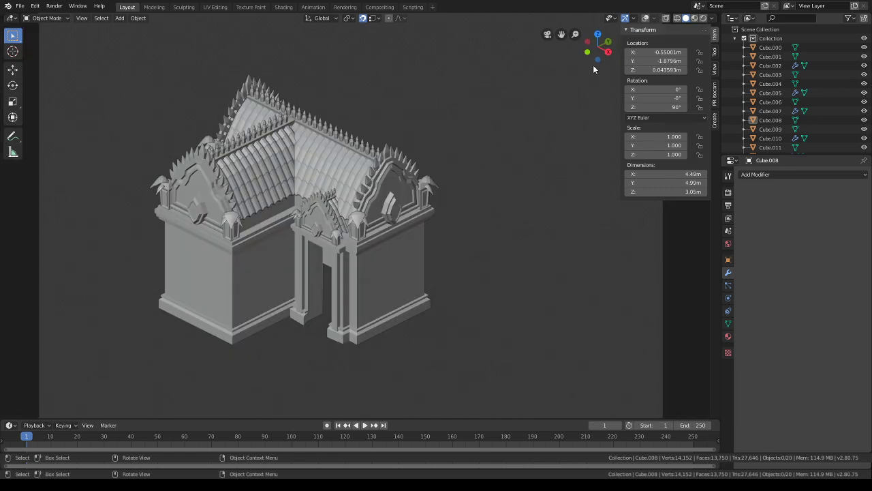
left_click(645, 19)
middle_click_drag(448, 203, 472, 220)
scroll(443, 214, "up", 2)
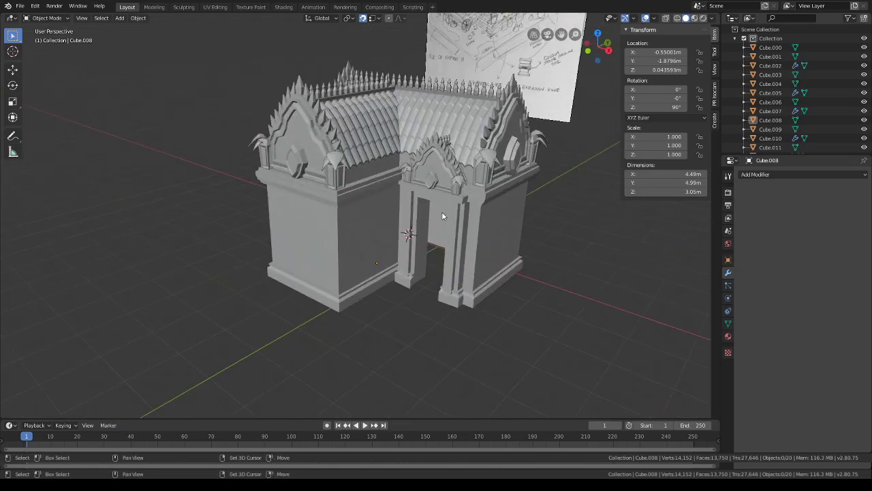
- Select the house's wall object and enter Edit Mode
middle_click_drag(445, 131, 404, 265, "shift")
scroll(401, 245, "down", 1)
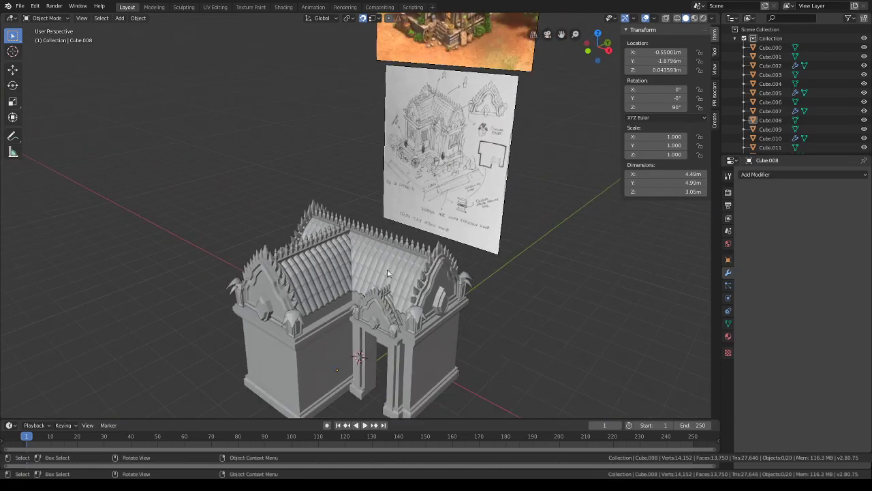
middle_click_drag(368, 300, 431, 197, "shift")
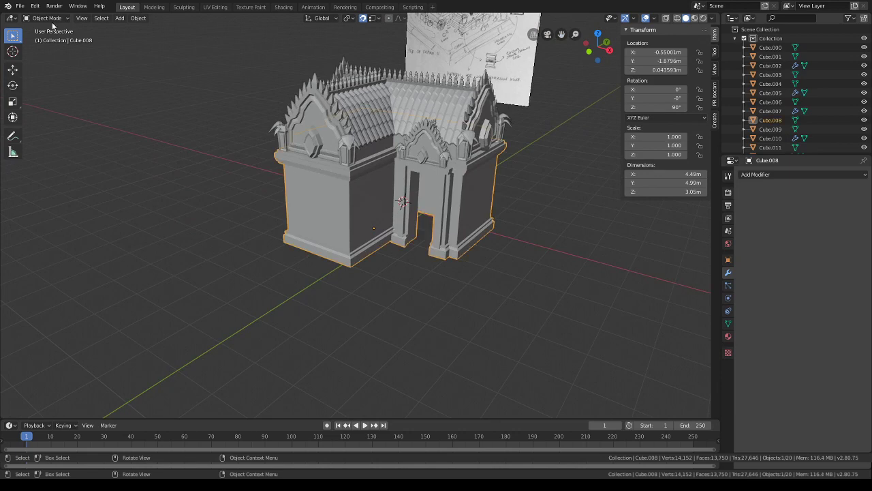
left_click(48, 18)
left_click(45, 38)
- Inset the left wing's end wall, its side wall beside the entrance and the right wing's end wall individually by 0.2339 m
middle_click_drag(311, 204, 326, 190)
scroll(325, 189, "up", 2)
left_click(326, 190)
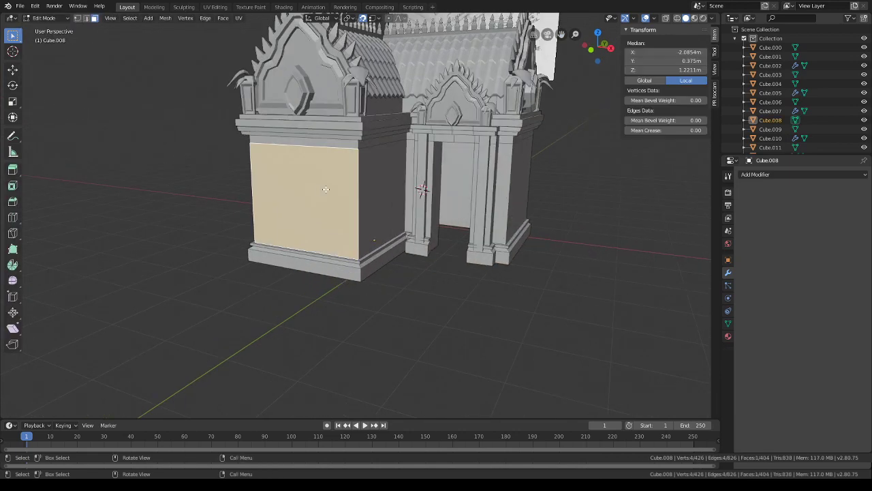
left_click(393, 188, "shift")
middle_click_drag(392, 188, 338, 192)
left_click(566, 193, "shift")
middle_click_drag(569, 193, 621, 202)
key("i")
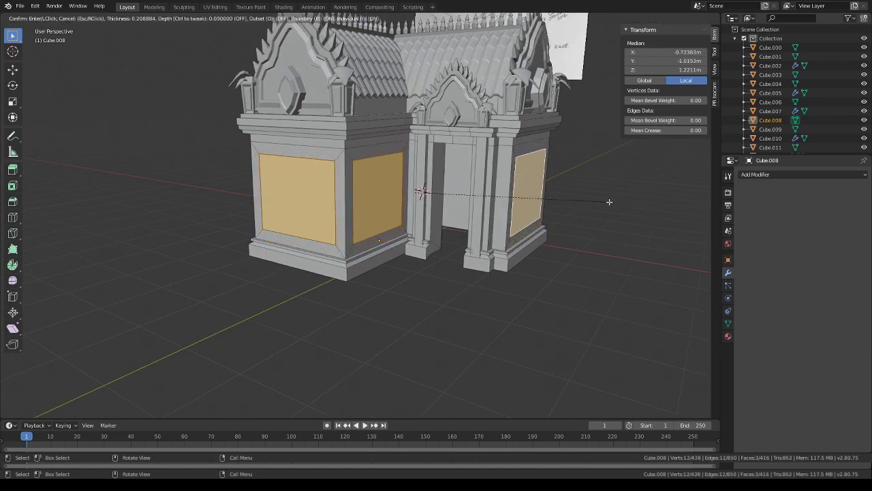
left_click(608, 201)
- Stretch the three inset wall panels along Z and extrude them 0.113 m inward
key("s")
key("z")
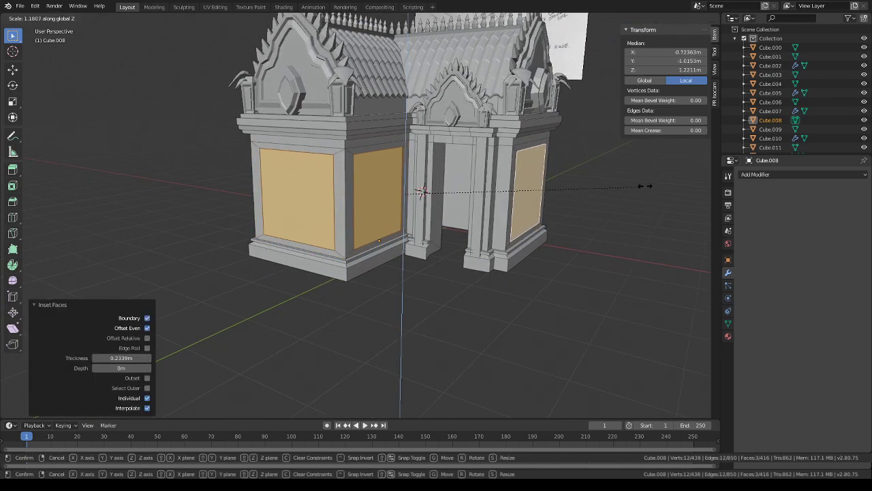
left_click(662, 175)
middle_click_drag(663, 176, 537, 179)
right_click(642, 185)
left_click(642, 184)
left_click(642, 187)
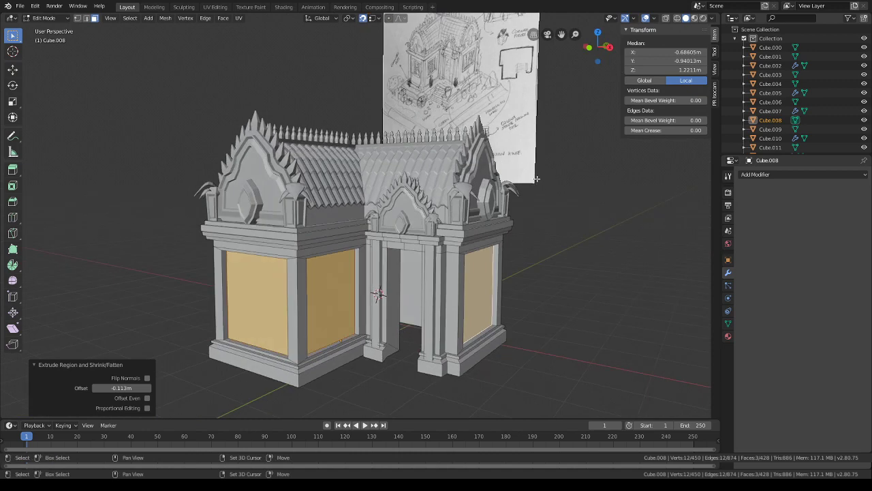
- Inset the three recessed panels individually by 0.3847 m and raise the new window faces 0.181 m along Z
mouse_move(515, 218)
middle_mouse_down("shift")
mouse_move(514, 124)
mouse_move(503, 215)
middle_mouse_up("shift")
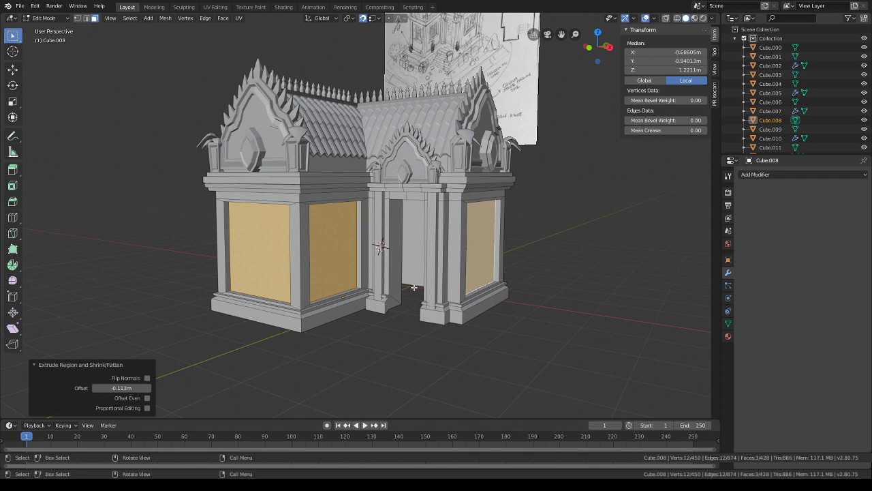
key("i")
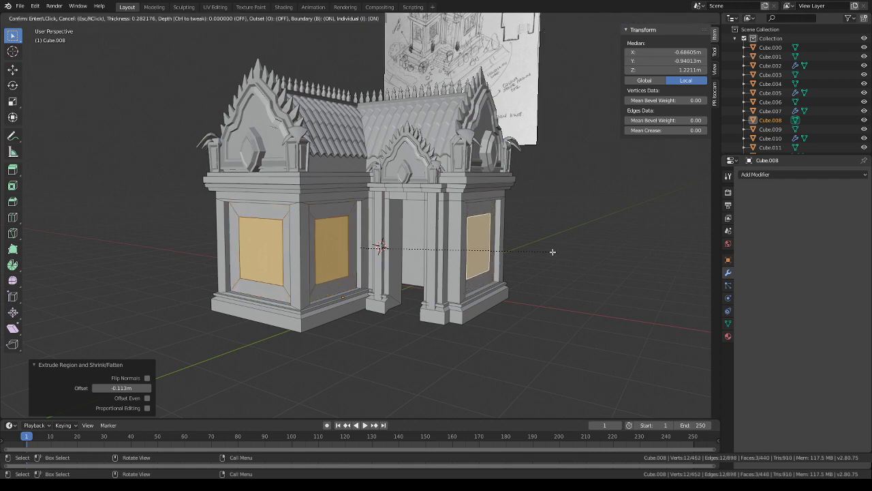
left_click(548, 252)
key("g")
key("z")
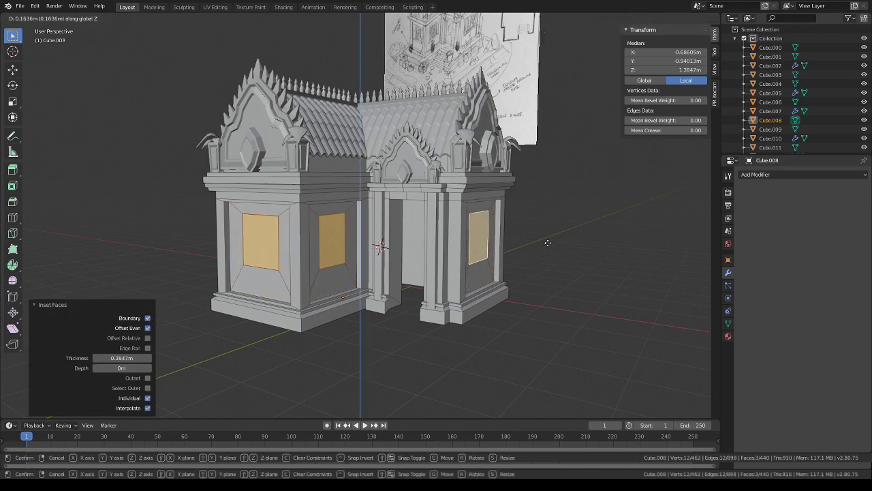
left_click(548, 243)
- Widen the window face on the side wall beside the entrance by scaling it 1.199 along Y
middle_click_drag(549, 241, 472, 202)
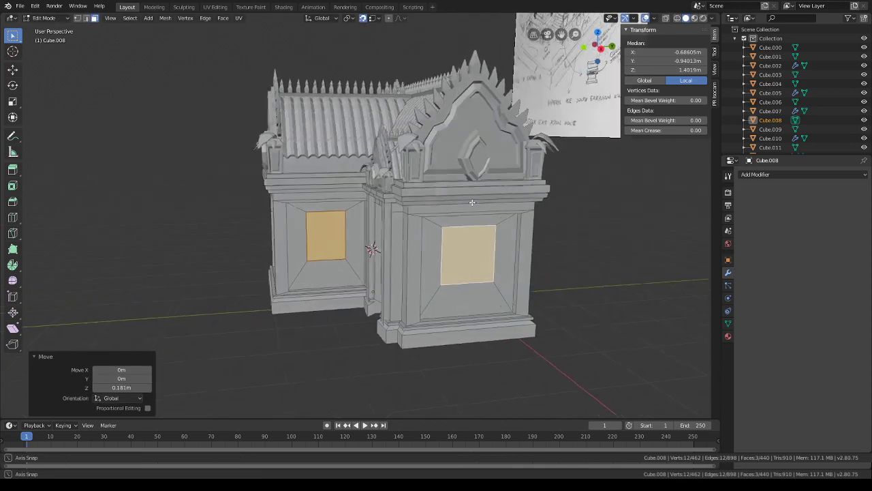
left_click(339, 241)
middle_click_drag(500, 237, 453, 248)
key("s")
key("x")
left_click(498, 225)
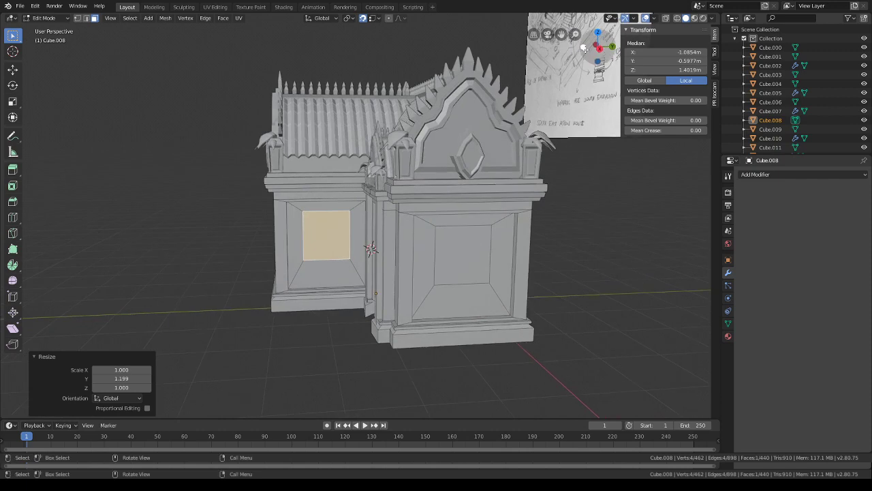
left_click(584, 49)
key("s")
key("x")
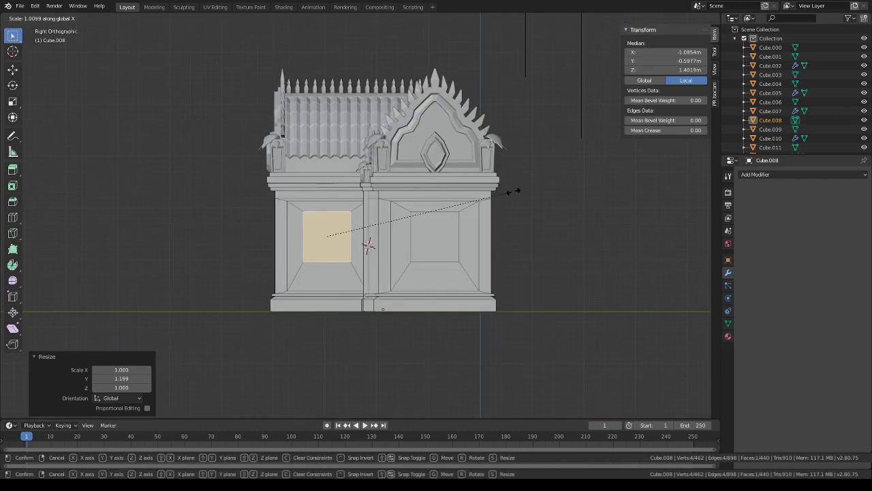
right_click(514, 192)
- Delete the window faces on the left wing's end wall, the side wall beside the entrance and the right wing's end wall
middle_click_drag(356, 212, 548, 246)
left_click(471, 248, "shift")
left_click(255, 244, "shift")
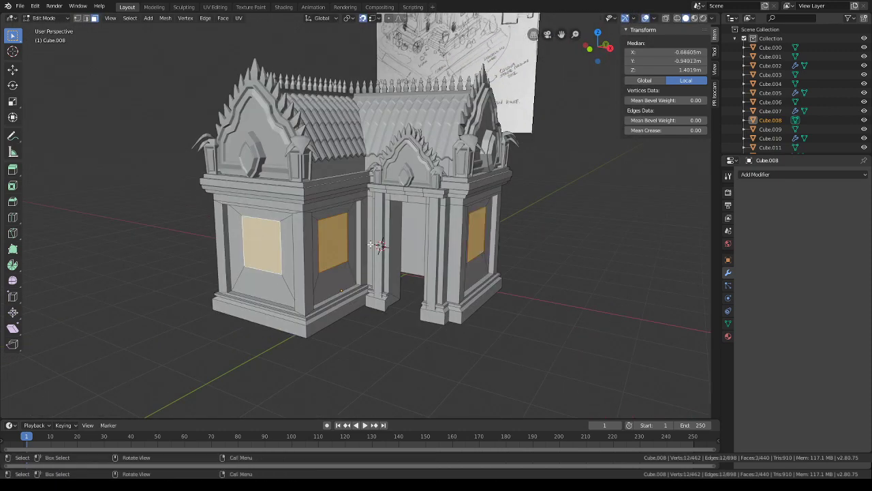
key("x")
left_click(370, 245)
mouse_move(323, 245)
middle_mouse_down("shift")
mouse_move(351, 239)
mouse_move(324, 235)
mouse_move(319, 222)
mouse_move(351, 204)
mouse_move(430, 239)
mouse_move(328, 246)
middle_mouse_up("shift")
key("ctrl+z")
key("x")
left_click(328, 247)
- Inset the three inner wall faces seen through the window openings individually by 0.3129 m
left_click(319, 222)
scroll(350, 205, "up", 4)
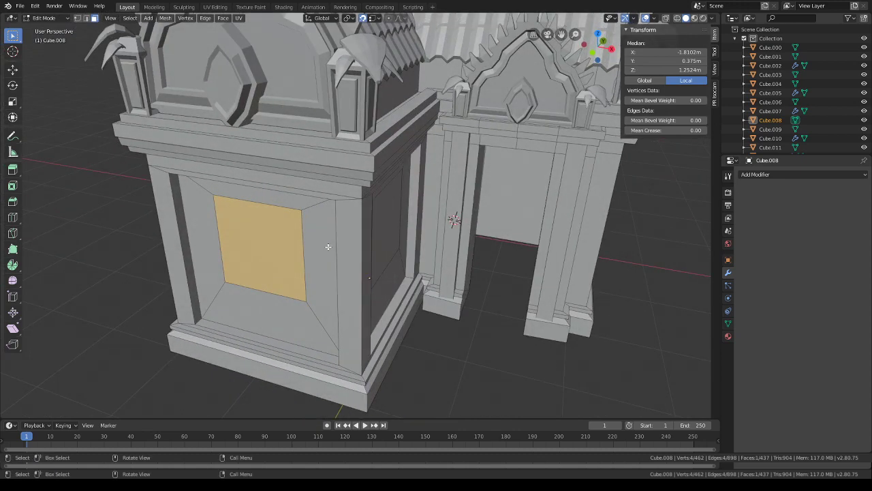
middle_click_drag(333, 244, 300, 234)
left_click(372, 229, "shift")
middle_click_drag(372, 229, 293, 215)
left_click(566, 232, "shift")
middle_click_drag(613, 279, 551, 90)
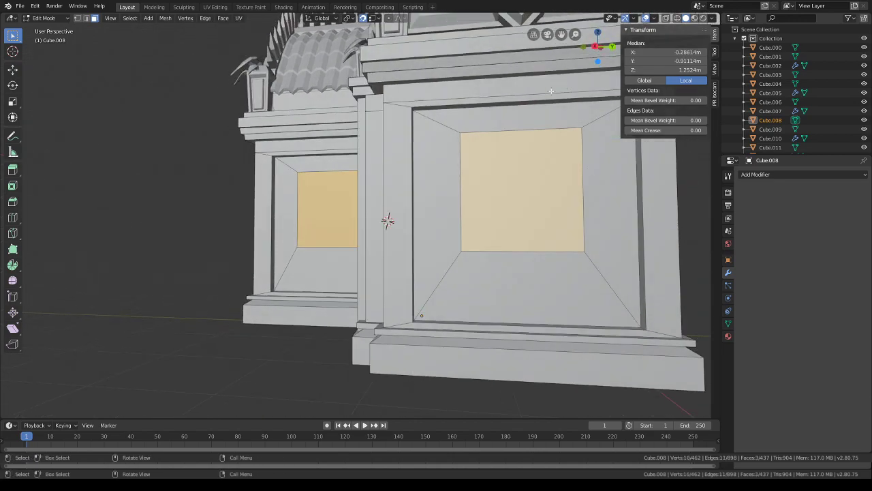
left_click(547, 35)
left_click(607, 52)
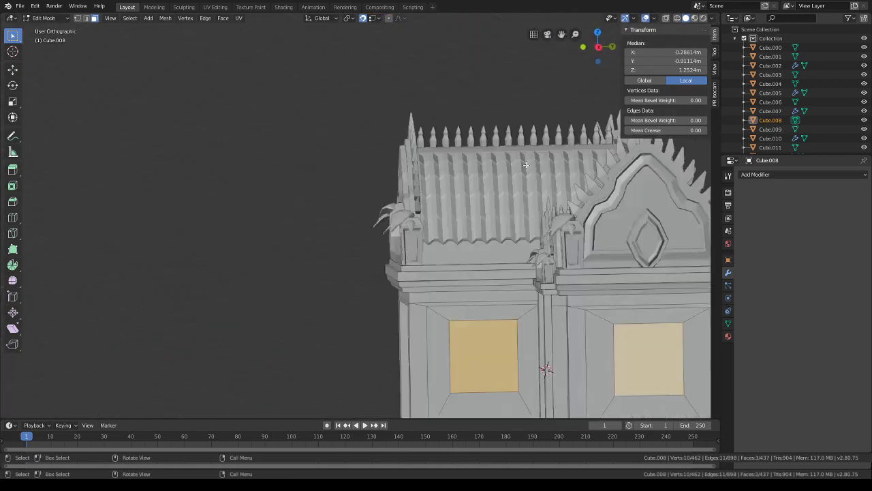
key("i")
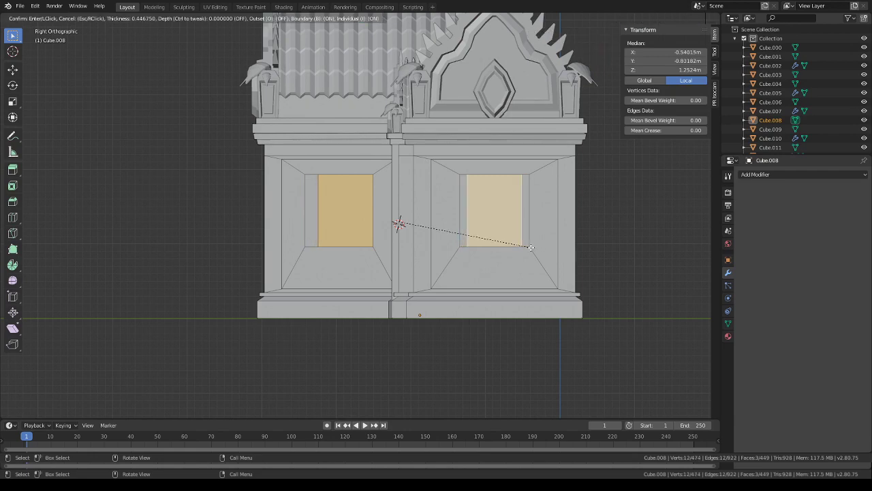
left_click(557, 214)
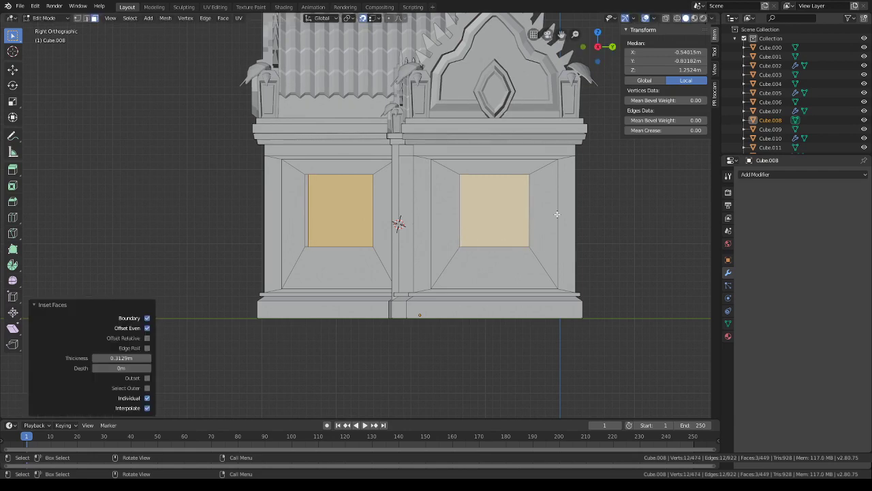
- Switch to wireframe display and select the inset inner face behind the window of the side wall beside the entrance
left_click(666, 19)
left_click(361, 228)
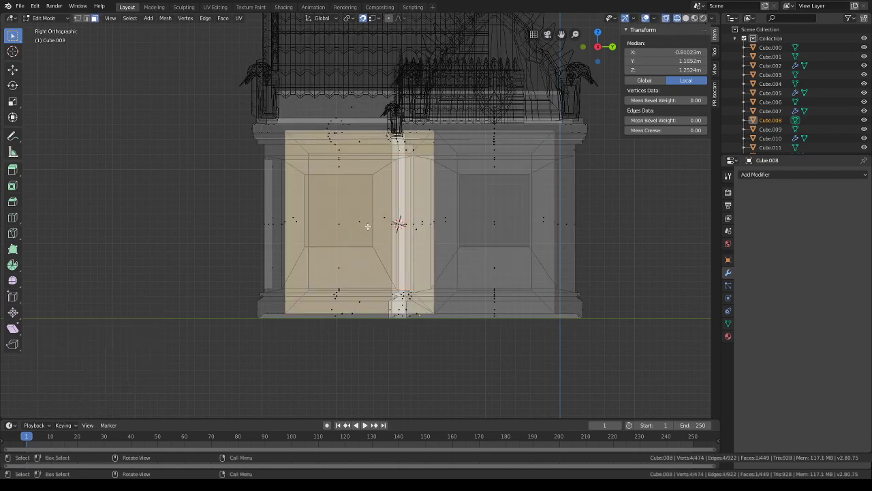
left_click(367, 229)
key("g")
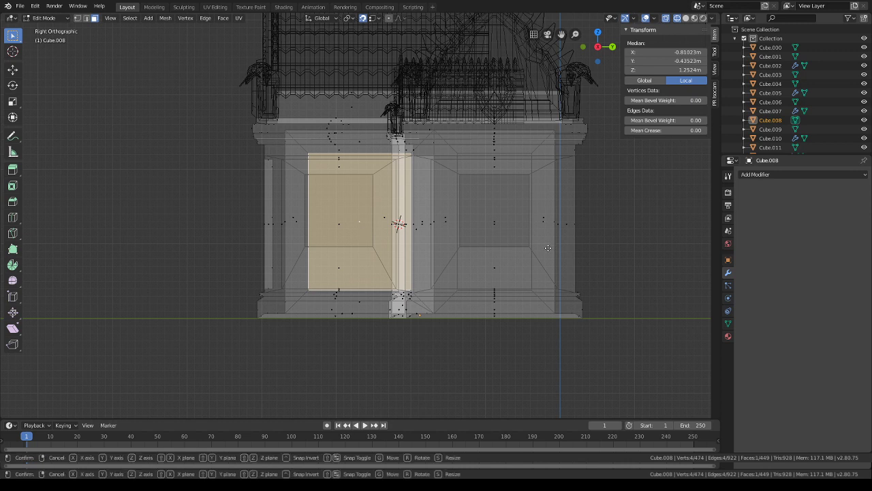
key("x")
key("y")
right_click(537, 248)
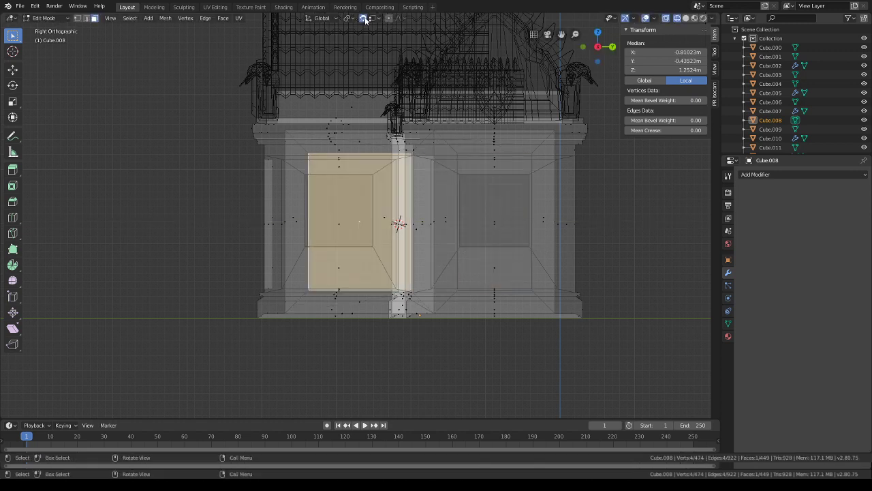
- Without snapping, move the side wall's inner face about -0.25 m along Y, scale it 0.711 along Y and nudge it onto the window opening
key("g")
key("y")
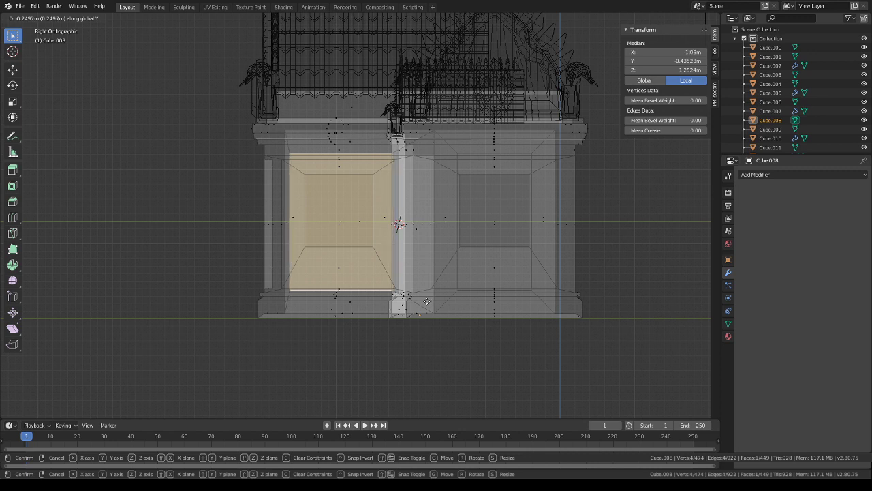
left_click(427, 301)
key("s")
key("y")
left_click(434, 257)
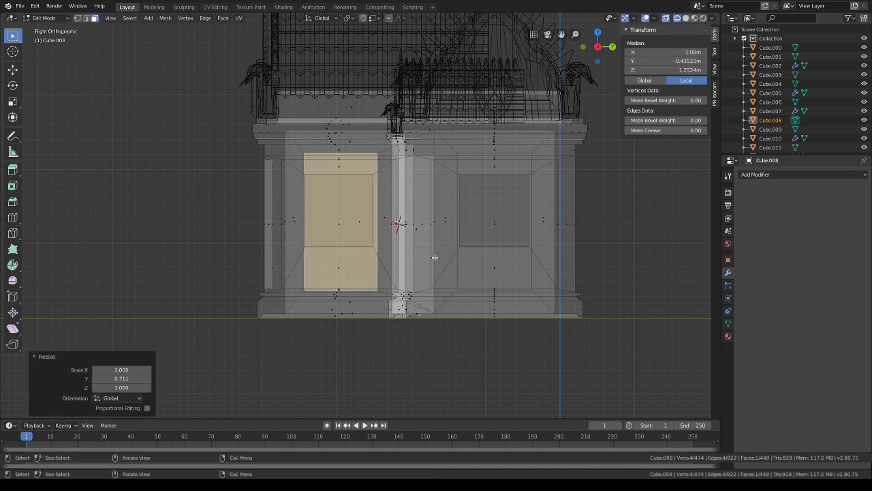
key("g")
key("y")
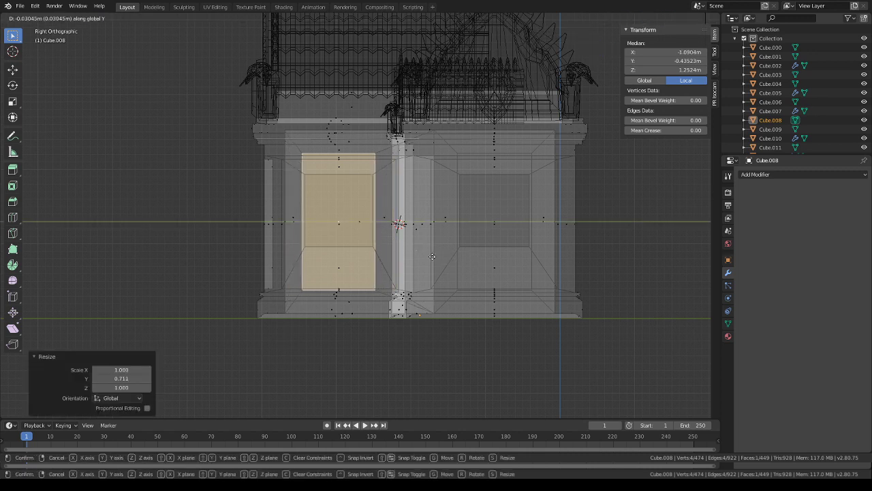
right_click(432, 256)
- Scale the side wall's inner face 0.609 along Z and raise it 0.122 m
key("s")
key("z")
left_click(433, 236)
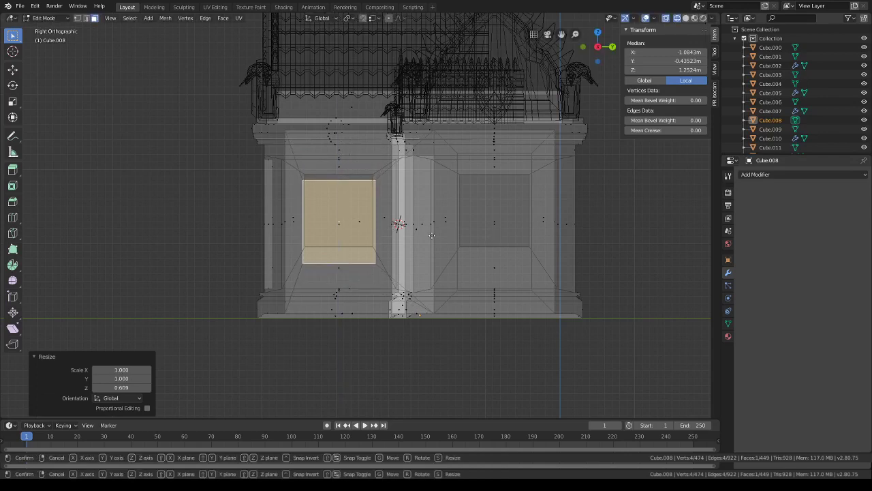
key("g")
key("z")
left_click(432, 226)
- Scale the side wall's inner face 0.910 along Z and raise it about 0.024 m to line up with the window opening
key("s")
key("z")
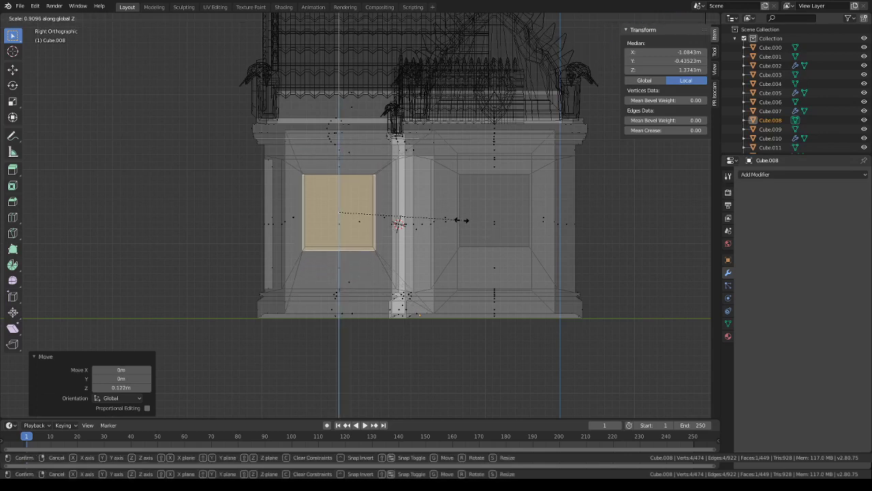
left_click(460, 219)
key("g")
key("z")
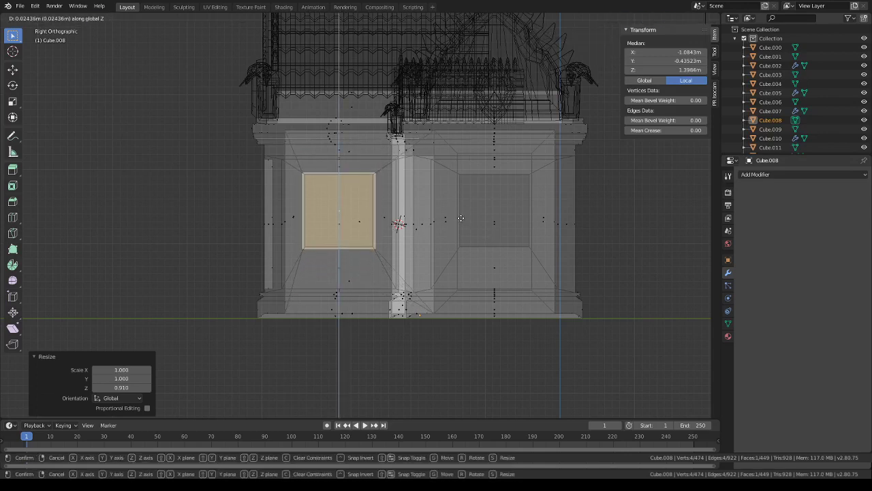
right_click(461, 219)
left_click(496, 216)
key("s")
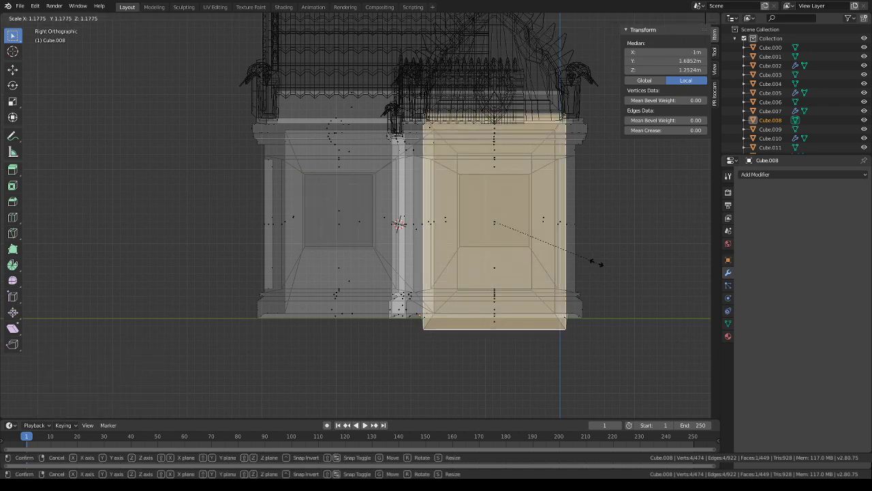
key("z")
right_click(552, 250)
- Select the right wing end wall's inset inner face, scale it about 0.657 along Z and raise it about 0.1 m
left_click(685, 19)
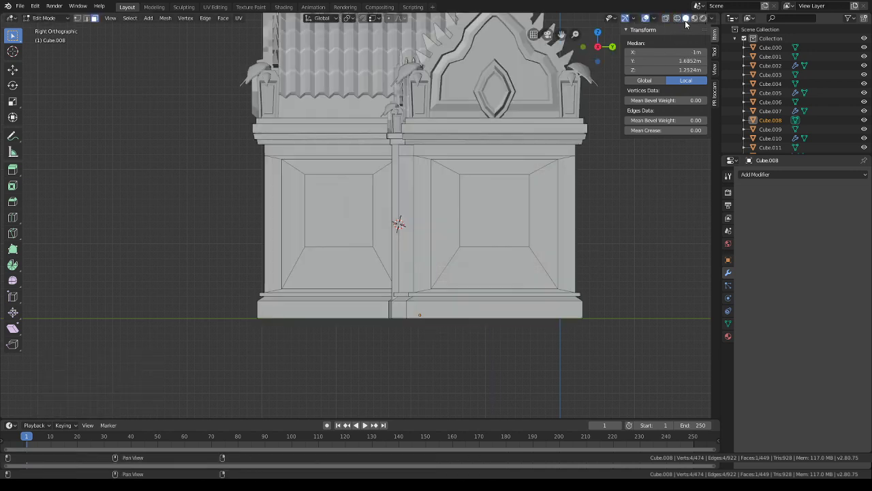
left_click(524, 209)
left_click(677, 18)
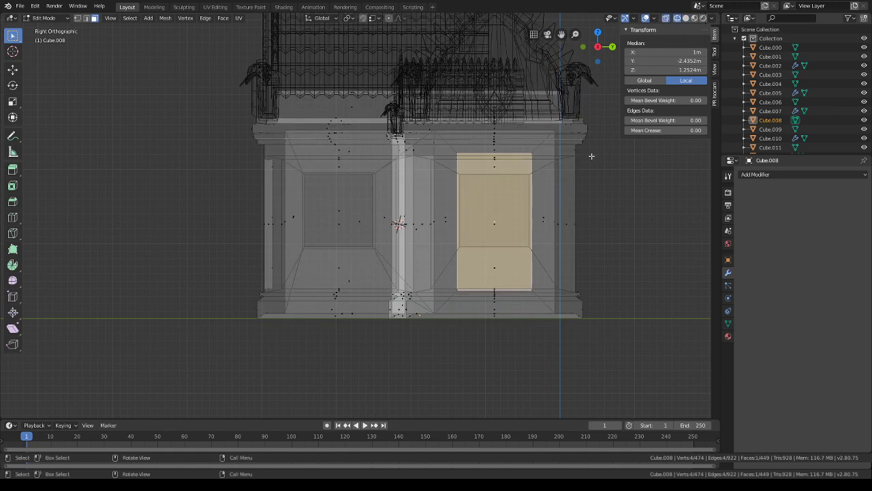
key("s")
key("z")
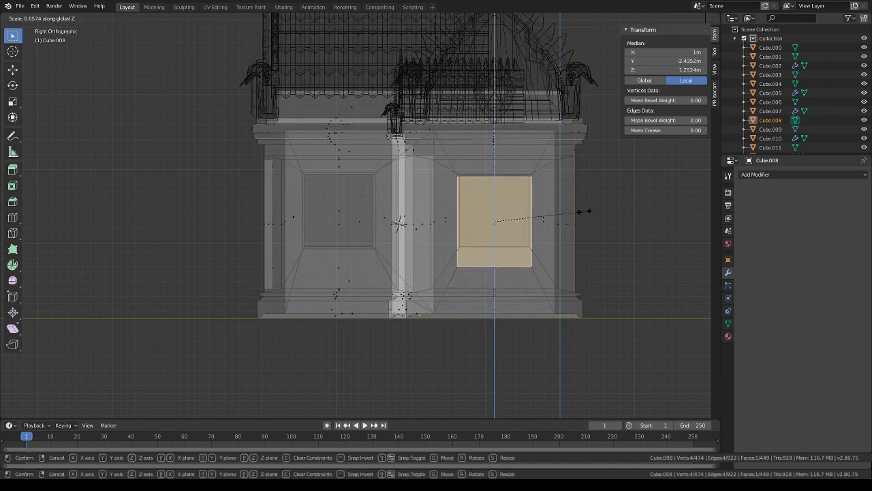
left_click(585, 212)
key("g")
key("z")
left_click(594, 204)
- Fit the right wing's inner face to its window opening by scaling it 0.796 along Z, raising it about 0.049 m and scaling it 1.051
key("s")
key("z")
left_click(604, 195)
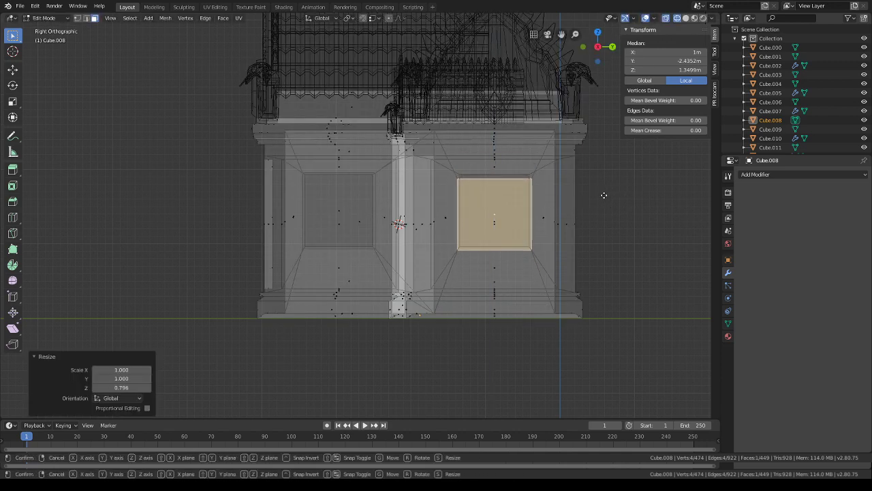
key("g")
key("z")
left_click(604, 192)
key("s")
key("z")
left_click(607, 193)
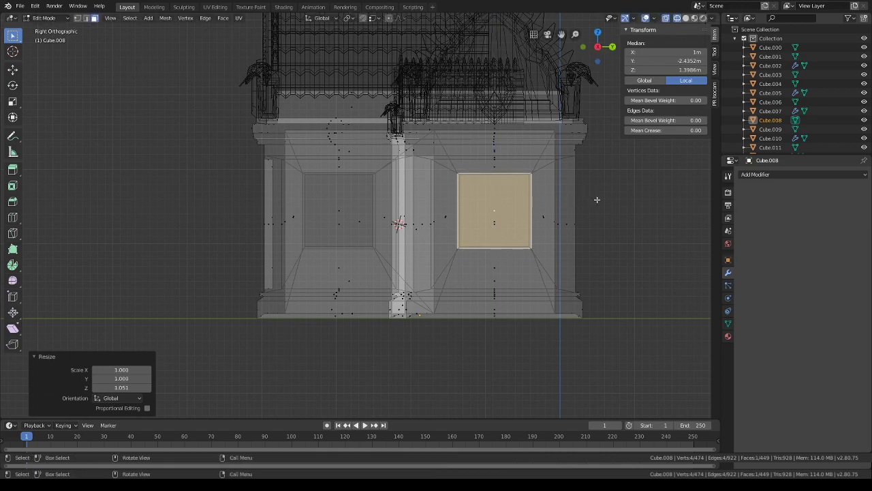
- Shrink the left wing end wall's inset inner face along Z with scales of about 0.785 and raise it 0.131 m
middle_click_drag(475, 204, 321, 217)
left_click(316, 228)
key("s")
key("z")
left_click(461, 210)
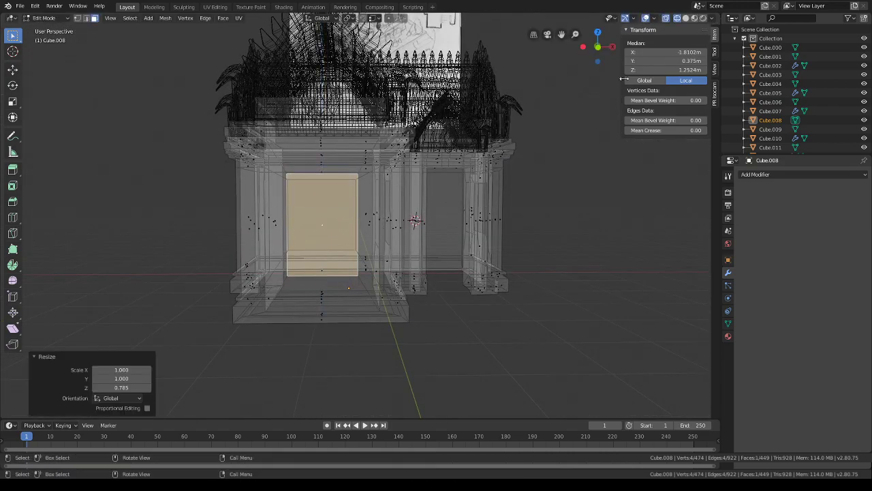
left_click(601, 49)
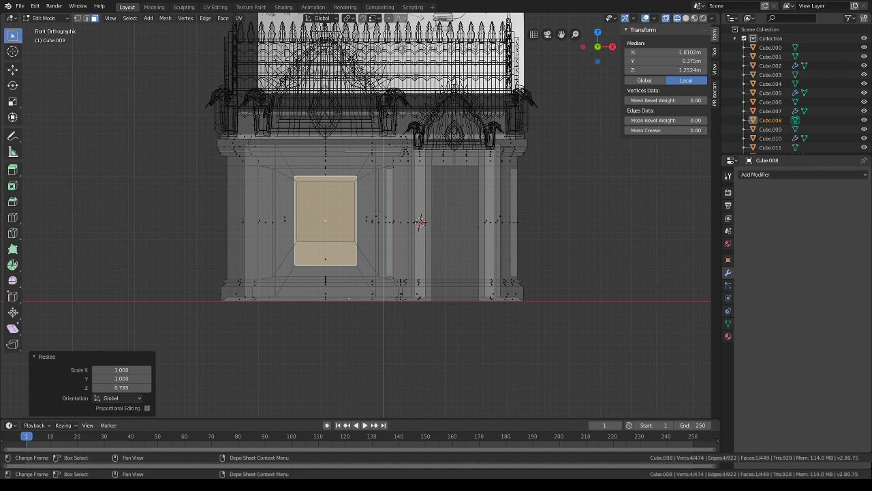
scroll(481, 231, "up", 3)
key("g")
key("z")
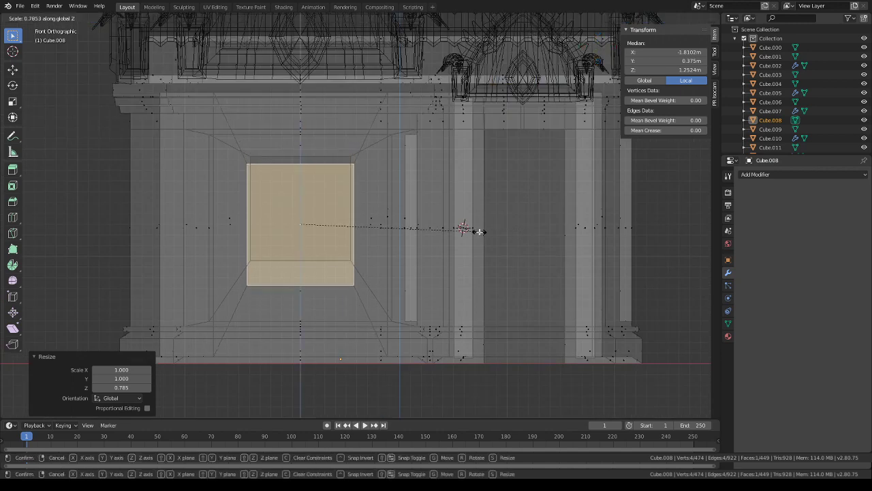
left_click(504, 217)
- Scale the left wing end wall's inner face about 0.93 along Z and raise it 0.0169 m to match the window opening
key("s")
key("z")
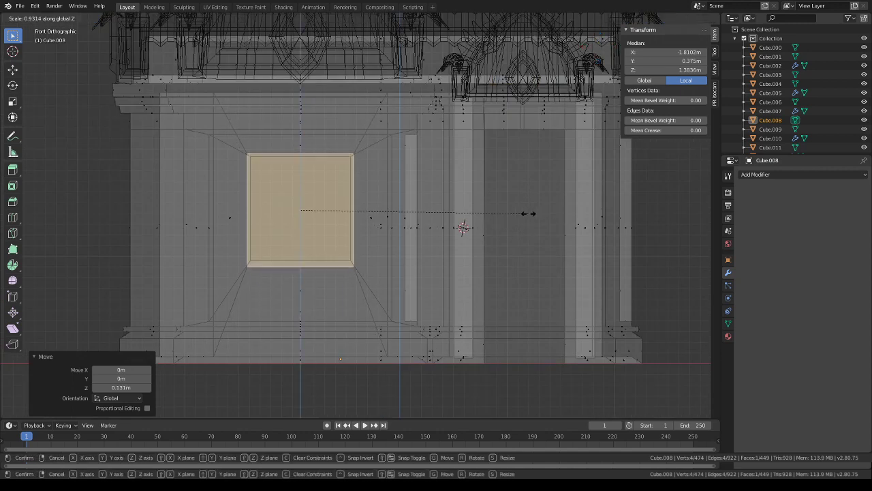
left_click(523, 212)
key("g")
key("z")
left_click(523, 212)
- Return to solid shading and delete the fitted inner faces behind the windows to open them through the walls
middle_click_drag(522, 212, 362, 215)
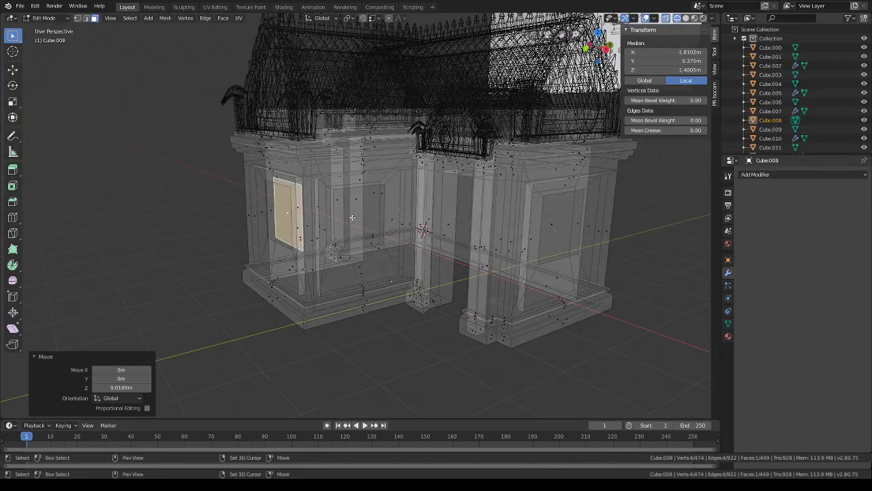
left_click(352, 217, "shift")
left_click(685, 18)
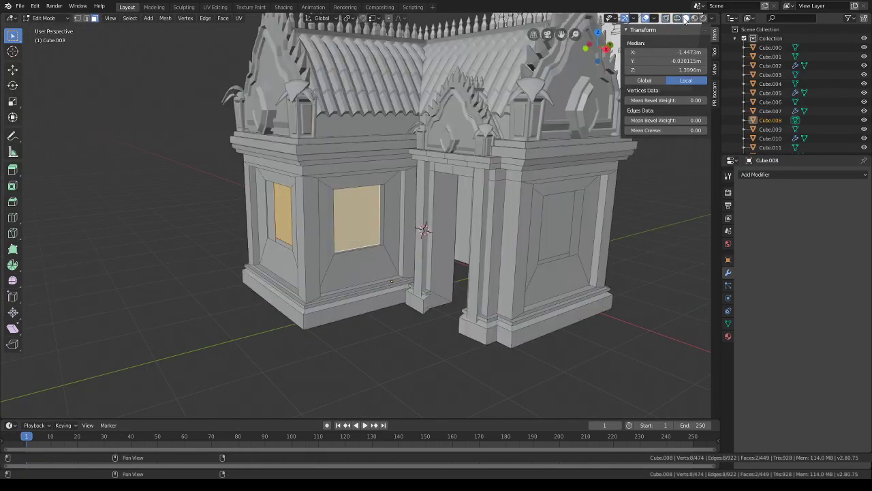
key("x")
left_click(620, 230)
- Select the four faces framing the left wing's end window and snap the 3D cursor to them
middle_click_drag(620, 230, 578, 294)
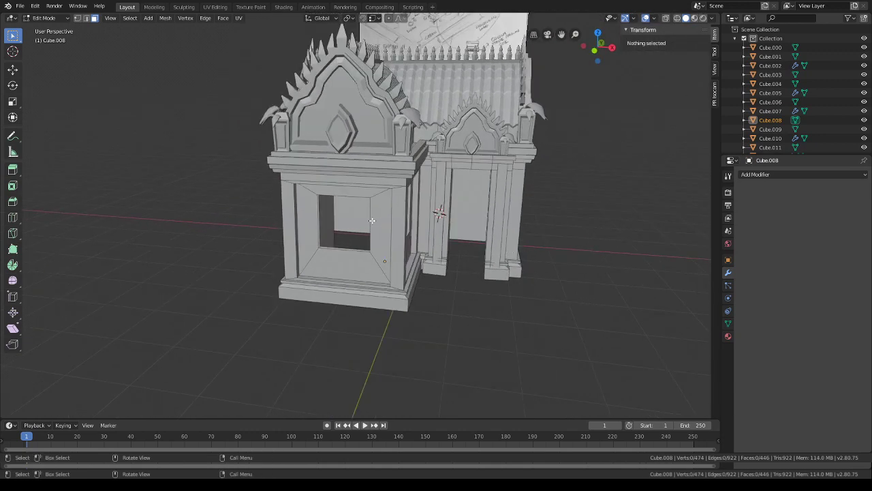
left_click(379, 235)
left_click(344, 270, "shift")
left_click(308, 232, "shift")
left_click(334, 191, "shift")
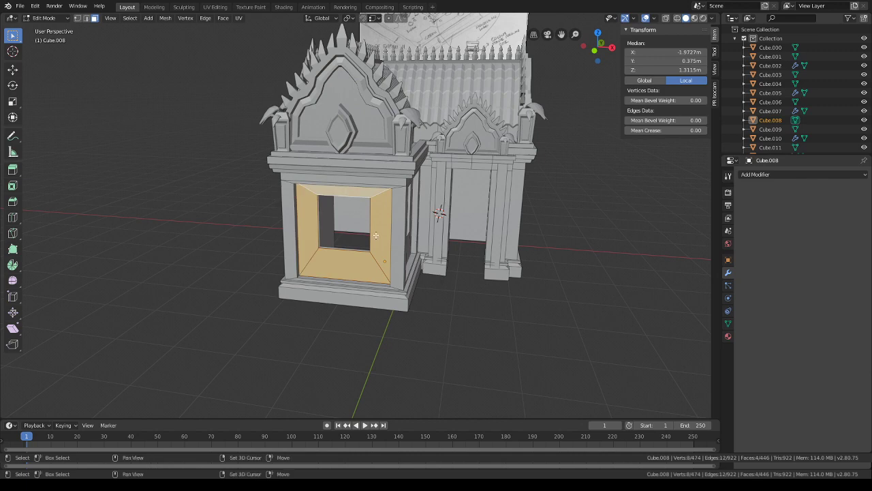
key("shift+s")
left_click(378, 271)
key("shift+a")
left_click(378, 271)
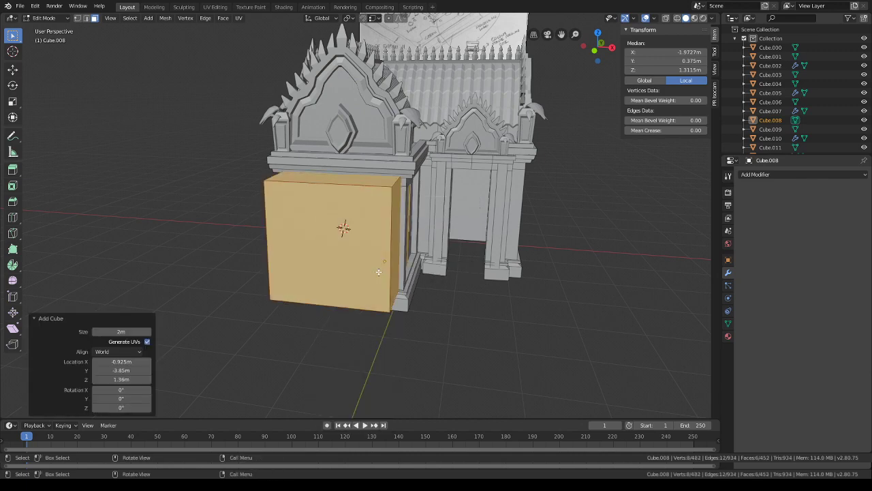
middle_click_drag(462, 239, 415, 251)
key("ctrl+z")
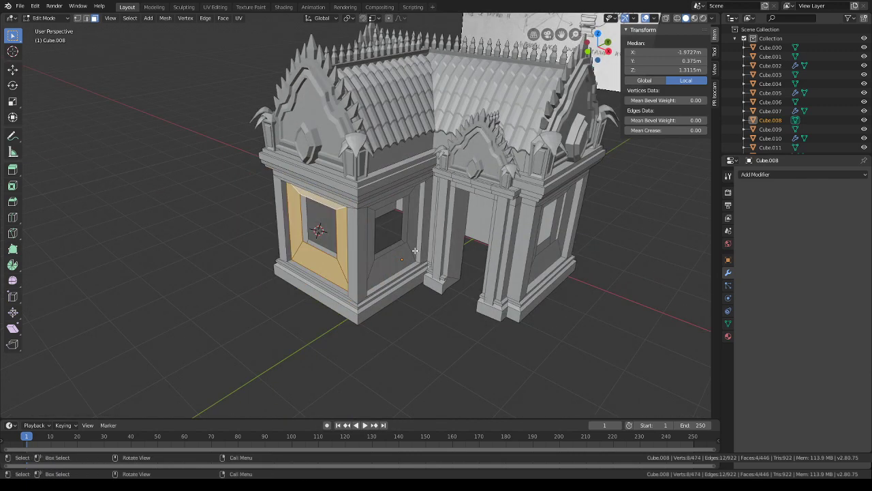
- Add a 2 m plane at the 3D cursor and rotate it 90° about X to stand it parallel to the end wall
key("shift+a")
left_click(417, 241)
key("r")
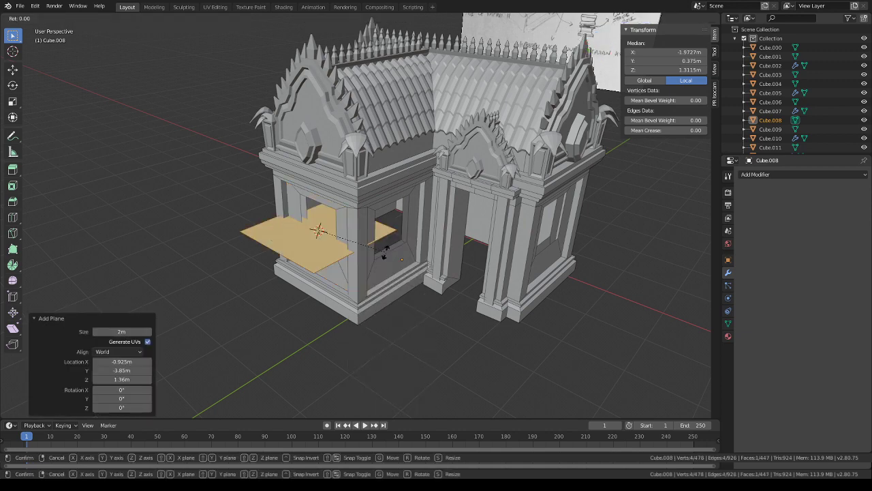
key("x")
key("9")
key("0")
key("Return")
- Scale the plane to 0.564, raise it about 0.075 m, then fine-tune its size and stretch it 1.034 along Z to cover the window opening
key("KP_Decimal")
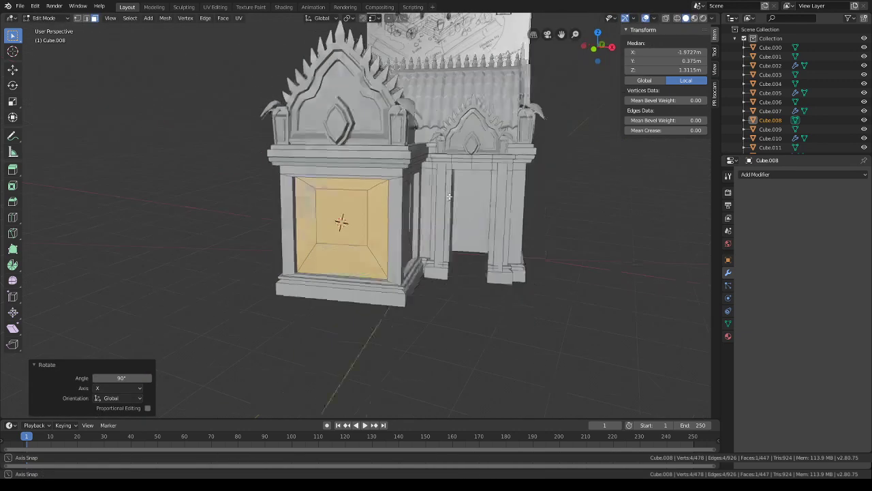
key("s")
left_click(444, 212)
key("s")
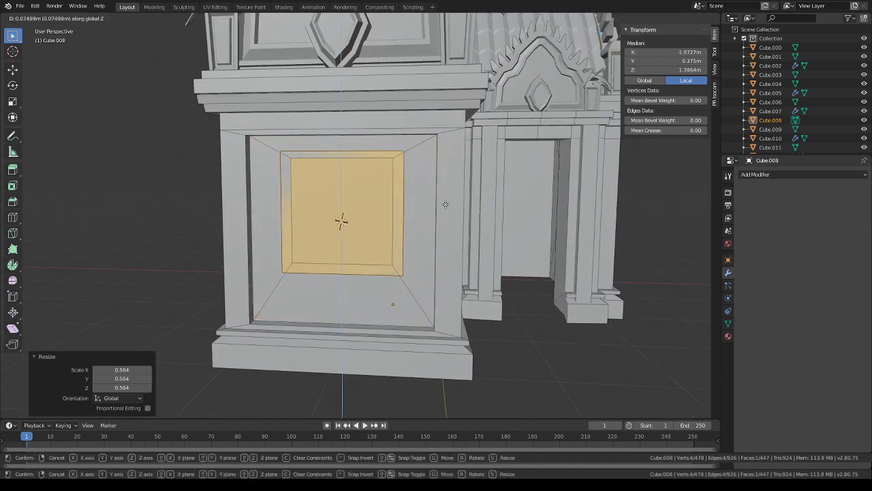
left_click(491, 208)
scroll(429, 217, "up", 3)
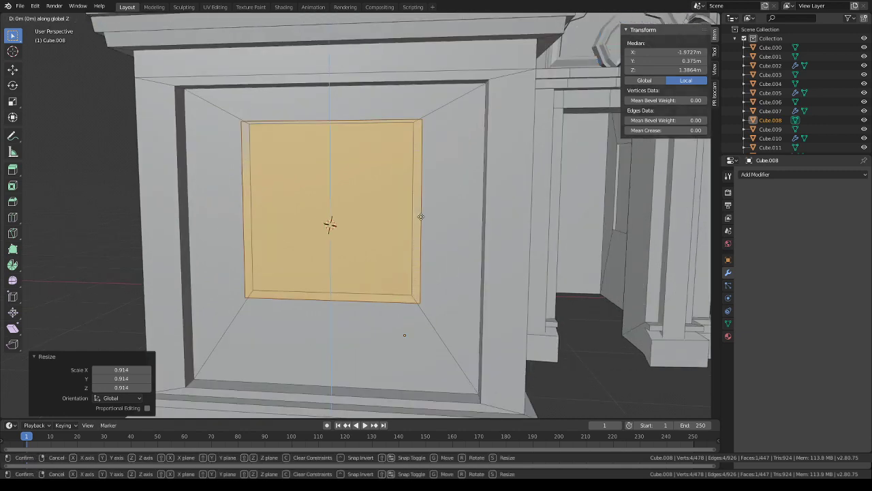
key("s")
key("z")
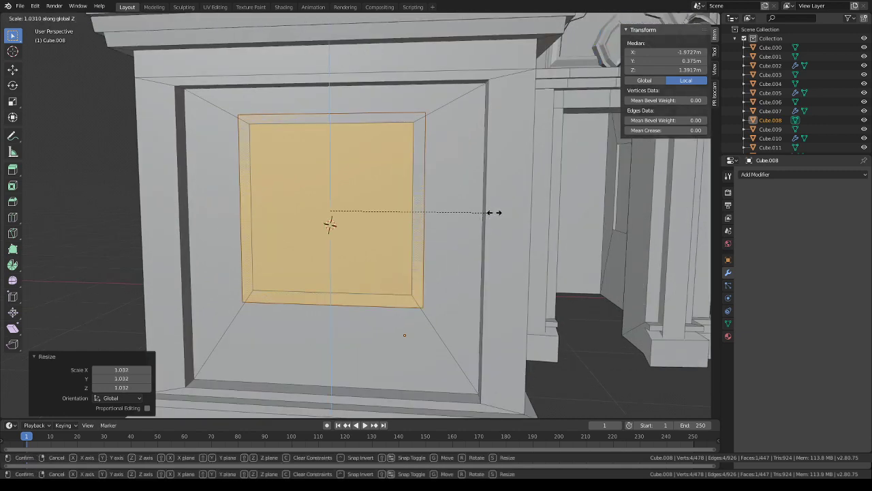
left_click(495, 213)
- Inset the plane about 0.089 m and delete its inner face to leave a square window frame
key("i")
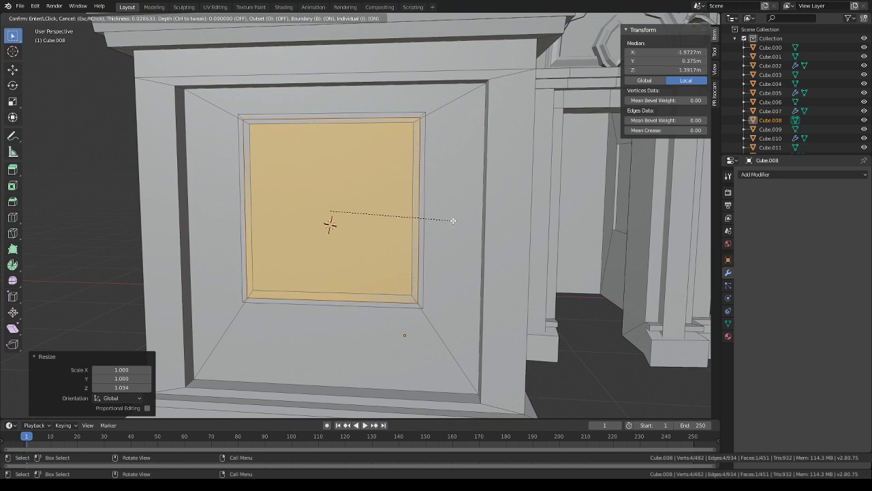
left_click(443, 218)
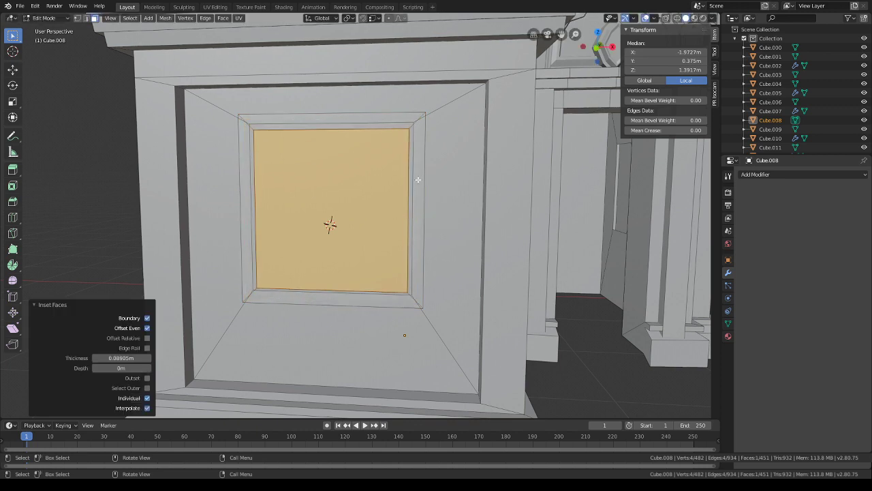
left_click(418, 181)
left_click(393, 133)
key("x")
left_click(413, 180)
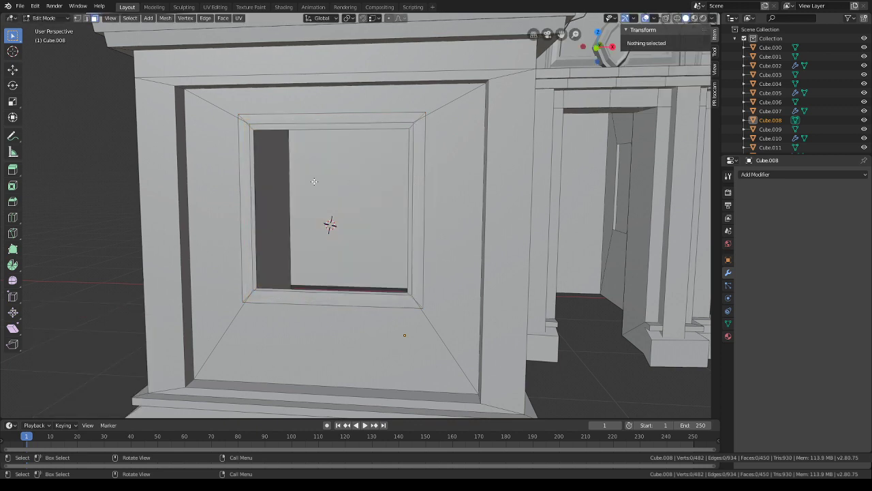
- Select the frame's four faces and extrude them 0.0797 m outward
left_click(248, 137, "shift")
left_click(282, 116, "shift")
left_click(420, 145, "shift")
left_click(389, 294, "shift")
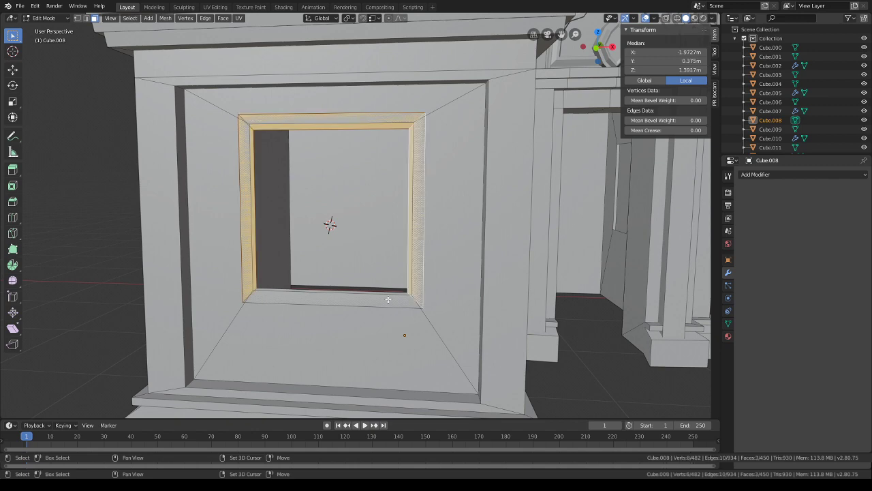
scroll(389, 298, "down", 2)
middle_click_drag(490, 289, 409, 278)
key("e")
left_click(429, 276)
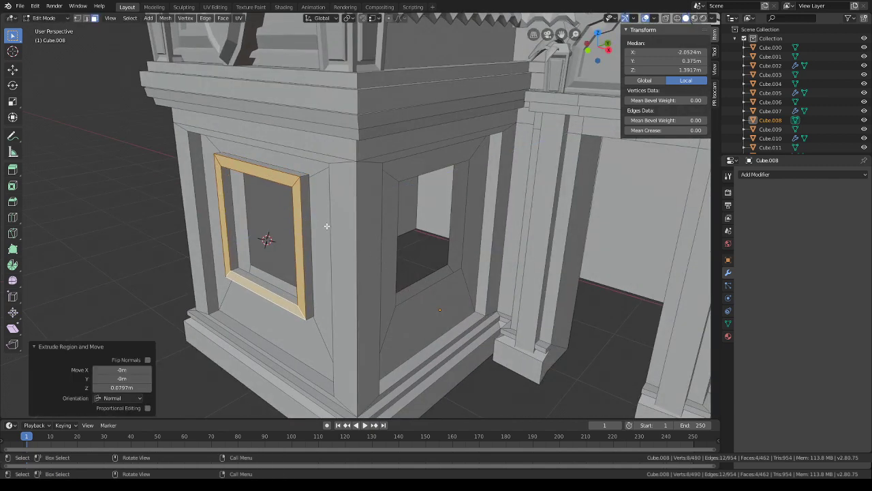
- Move the frame's front faces -0.131 m along Y and shift the whole linked frame 0.175 m along Y into the wall
middle_click_drag(327, 225, 339, 224)
key("g")
key("y")
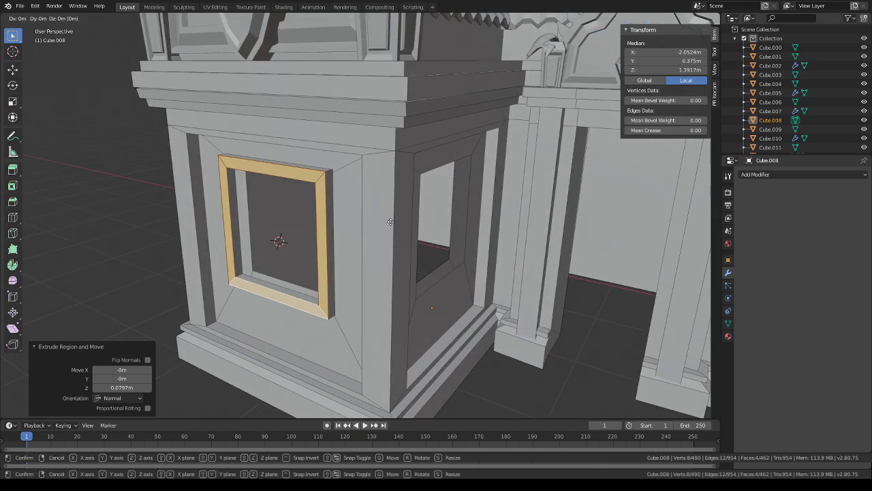
left_click(309, 288)
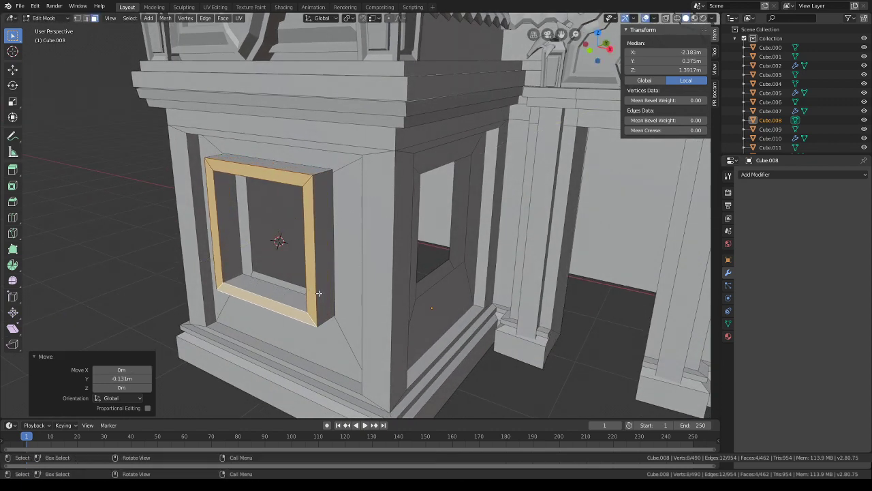
key("l")
key("g")
key("y")
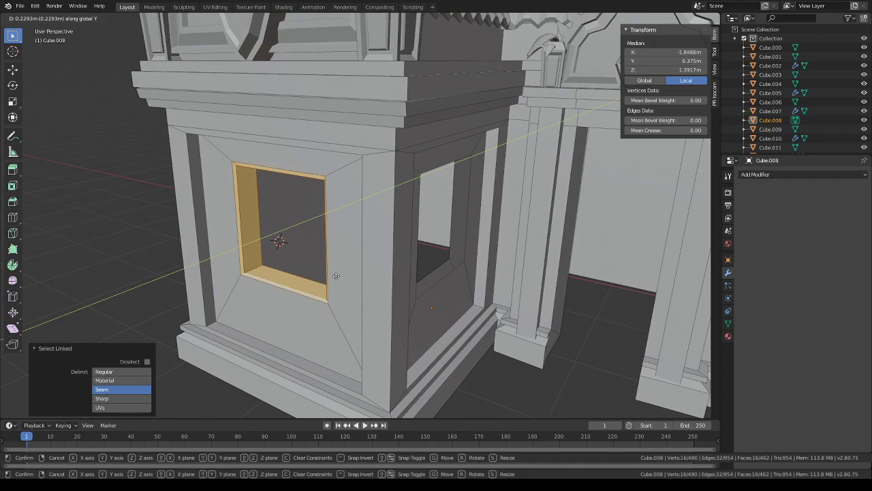
left_click(335, 281)
- Scale the whole window frame up slightly along Y to deepen it through the wall
middle_click_drag(335, 281, 260, 284)
scroll(261, 284, "up", 4)
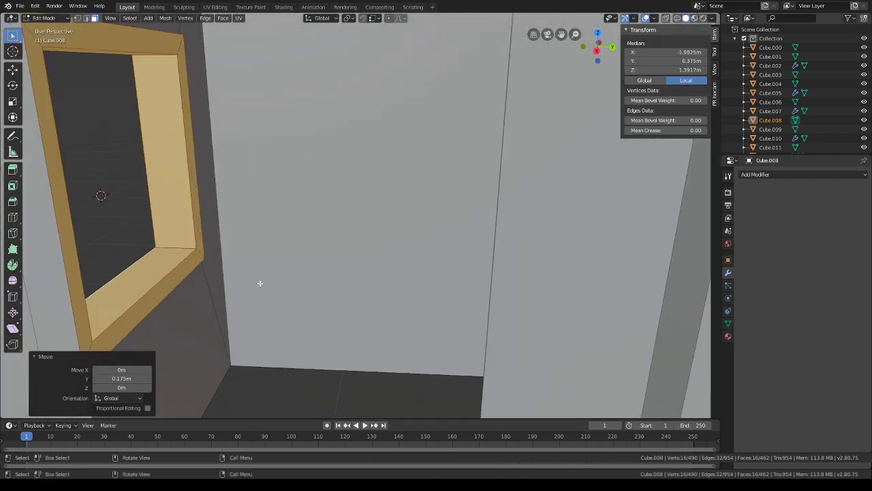
key("s")
key("y")
left_click(351, 280)
scroll(351, 280, "down", 5)
middle_click_drag(350, 281, 366, 253)
- Select the frame's front face loop, inset it about 0.0215 m and extrude it 0.0281 m outward as raised trim
left_click(335, 168, "alt")
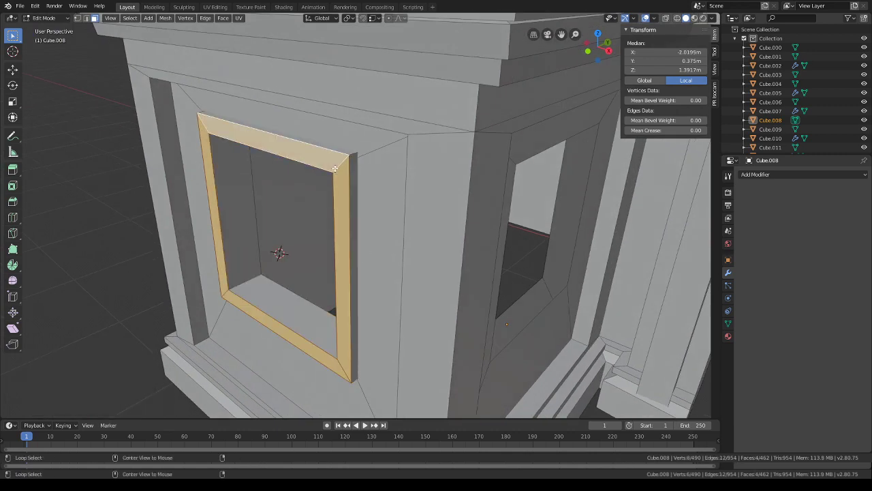
middle_click_drag(410, 183, 432, 195)
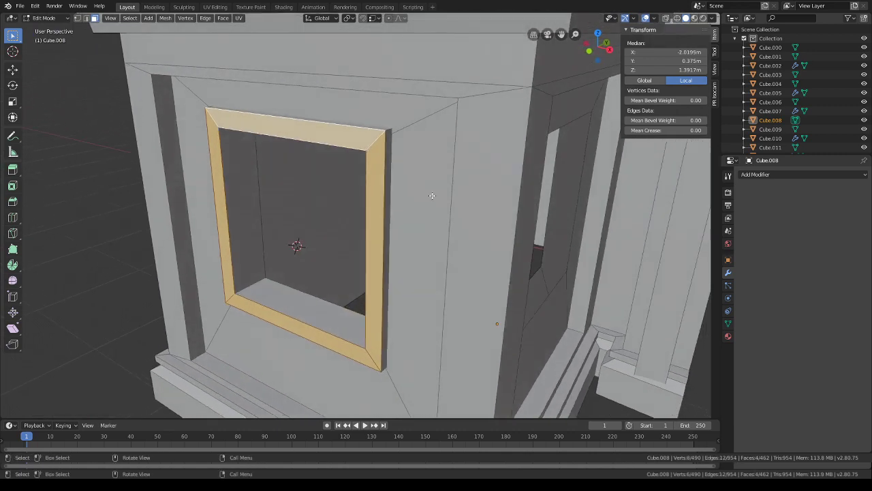
key("i")
left_click(466, 230)
key("e")
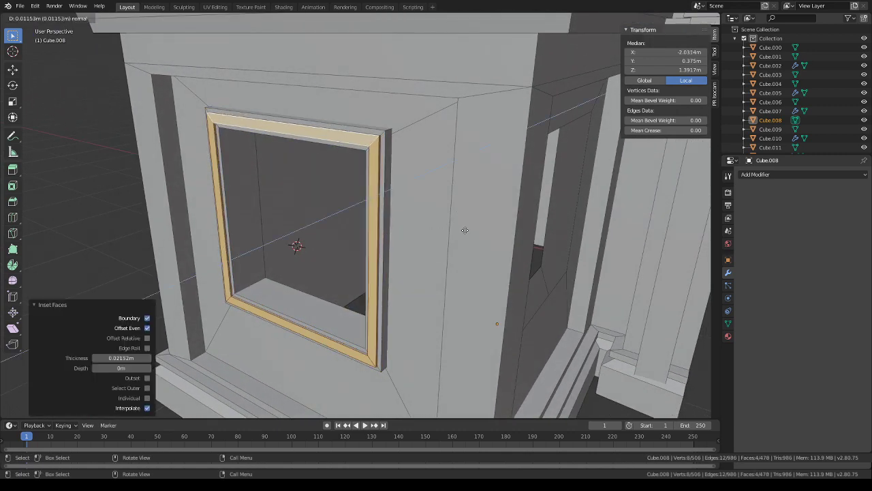
left_click(463, 231)
- Bevel the edges of the raised trim around the window frame and clear its selection
key("ctrl+b")
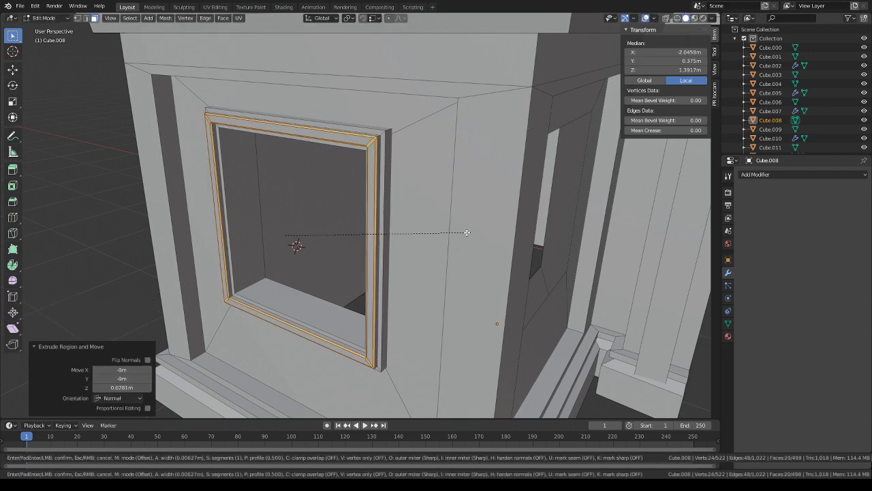
left_click(465, 234)
left_click(461, 244)
scroll(462, 244, "down", 2)
middle_click_drag(426, 240, 468, 238)
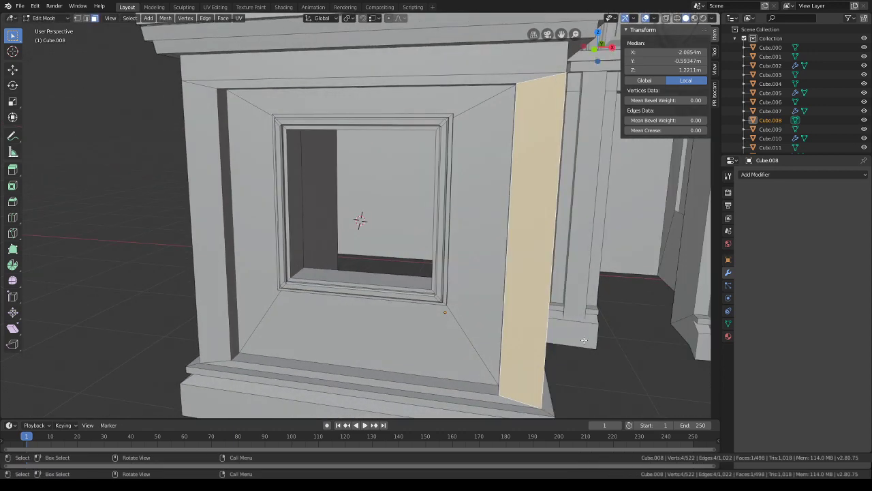
- Select the sill face inside the window frame and snap the 3D cursor to it
left_click(583, 340)
middle_click_drag(528, 294, 516, 323)
left_click(355, 285)
middle_click_drag(355, 285, 386, 298)
key("shift+s")
left_click(392, 328)
middle_click_drag(391, 328, 296, 182)
key("ctrl+z")
- Select the frame's four inner side faces, scale them to 0.931 and scale them 1.074 along Y to restore their depth
left_click(289, 159)
left_click(307, 139, "shift")
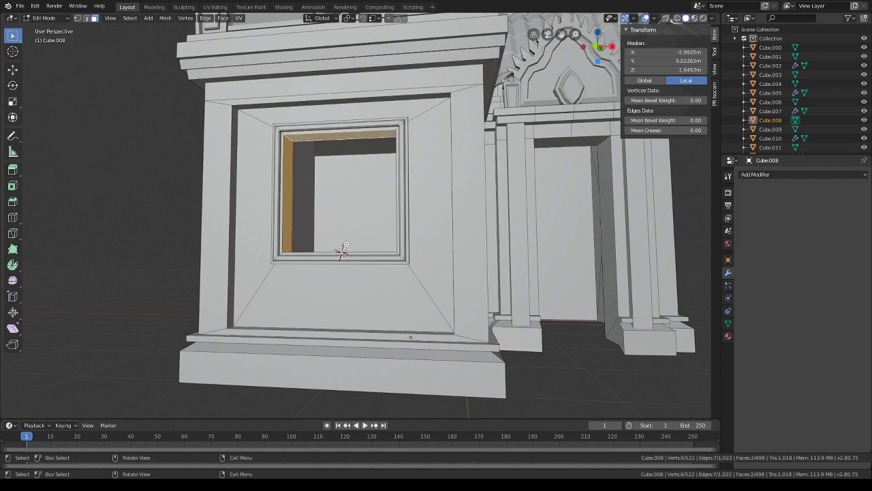
middle_click_drag(307, 139, 468, 244)
left_click(377, 291, "shift")
left_click(447, 239, "shift")
key("s")
left_click(507, 201)
key("s")
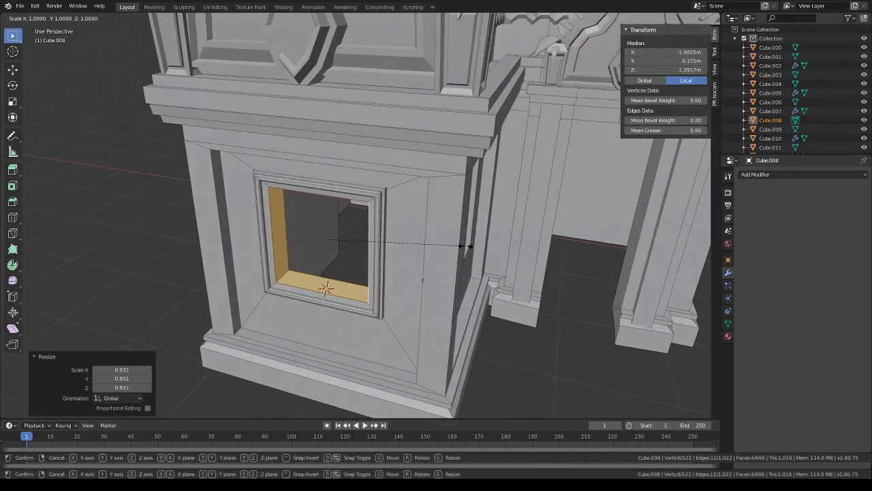
key("y")
key("y")
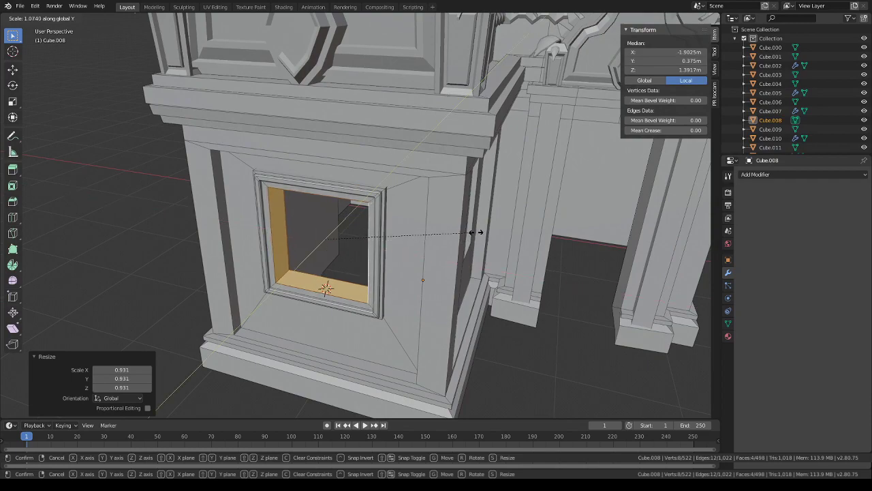
left_click(477, 232)
- Add a 5-vertex cylinder with 1 m radius and 2 m depth at the 3D cursor on the sill
scroll(450, 234, "down", 5)
scroll(422, 237, "up", 3)
mouse_move(353, 232)
middle_mouse_down()
mouse_move(323, 222)
mouse_move(401, 255)
mouse_move(411, 242)
mouse_move(350, 224)
middle_mouse_up()
scroll(323, 223, "down", 2)
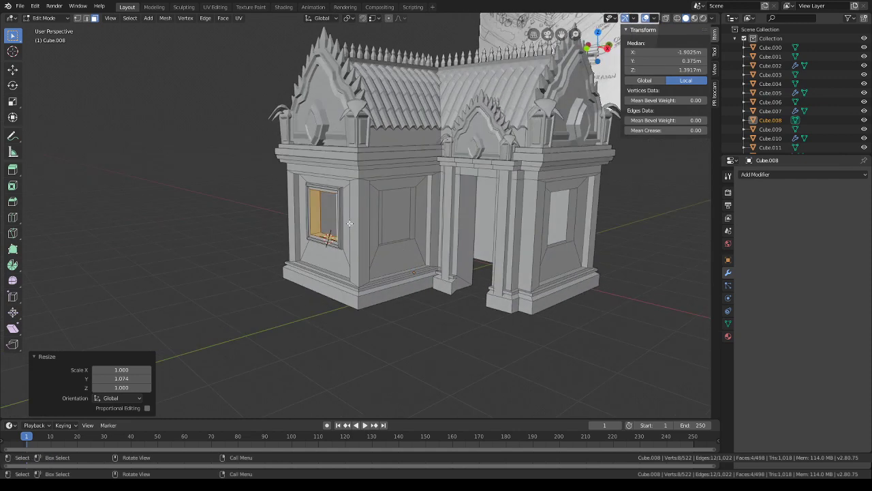
scroll(409, 245, "up", 4)
middle_click_drag(359, 276, 381, 281)
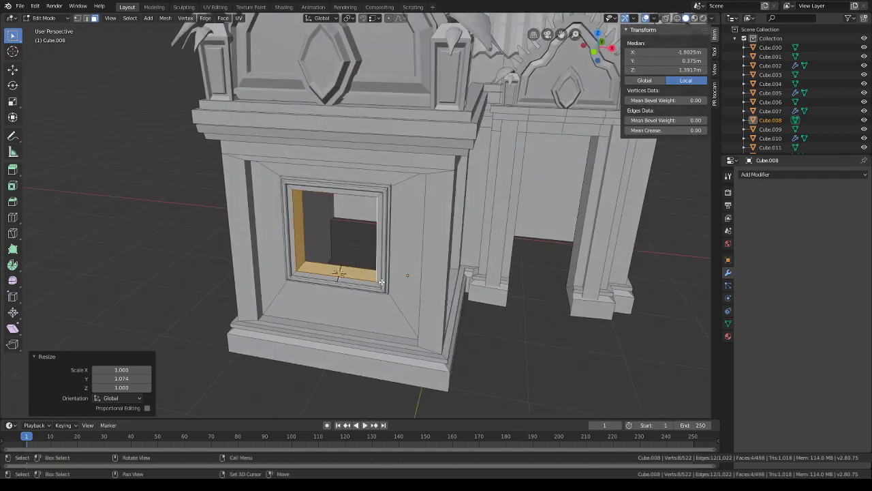
key("shift+a")
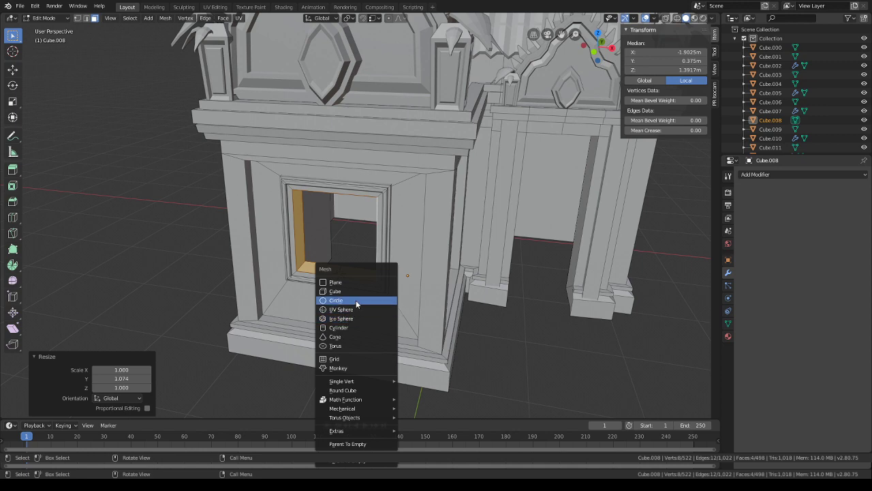
left_click(339, 327)
scroll(443, 282, "down", 3)
- Move the cylinder -2.23 m along Y to bring it out in front of the wing
key("g")
key("shift+z")
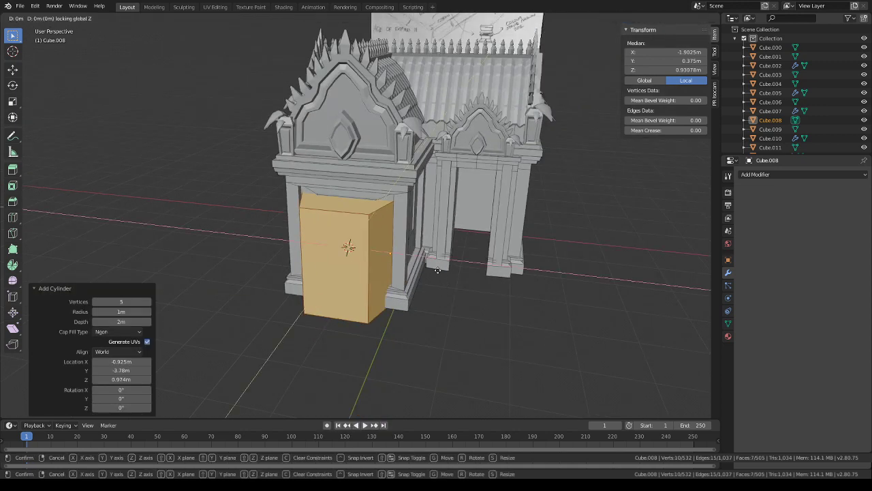
key("y")
left_click(403, 323)
- Scale the cylinder to about 0.57 along Z and then uniformly to 0.352
middle_click_drag(399, 323, 436, 270, "shift")
key("s")
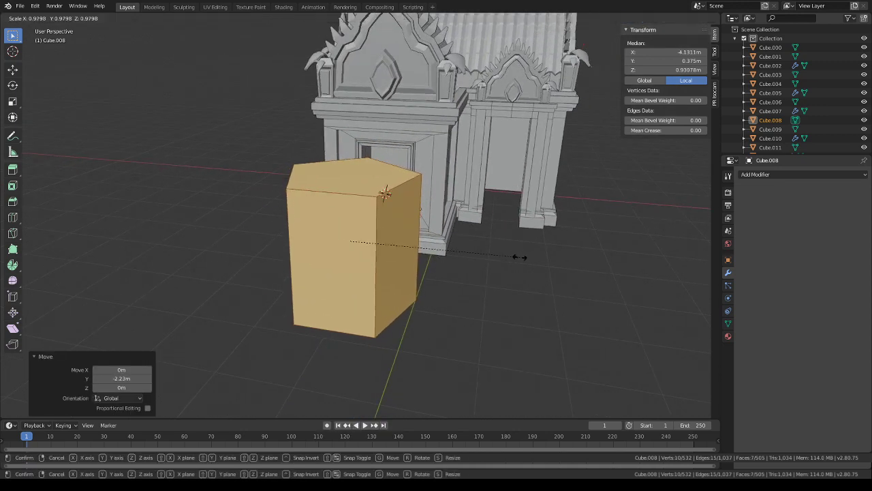
key("z")
left_click(446, 234)
key("s")
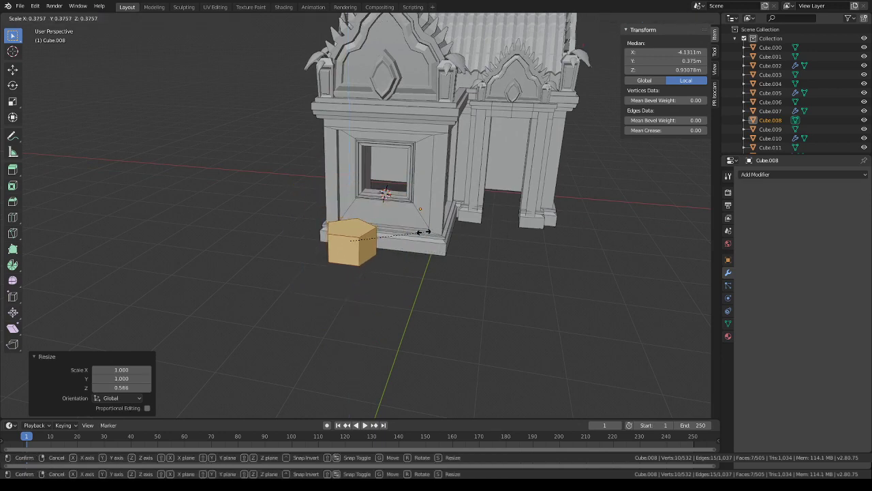
left_click(420, 233)
- Rotate the five-sided cylinder -44.5° about Z
scroll(449, 166, "up", 2)
middle_click_drag(442, 180, 465, 203)
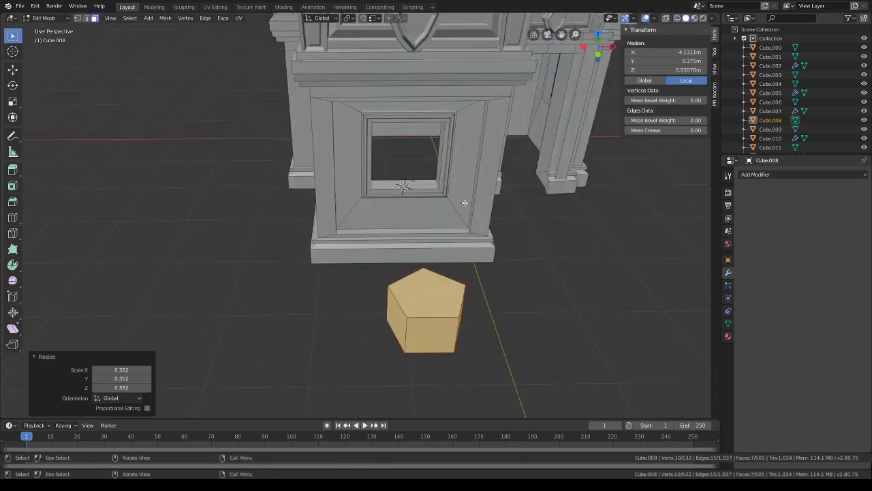
middle_click_drag(520, 232, 511, 220)
key("r")
key("z")
left_click(489, 317)
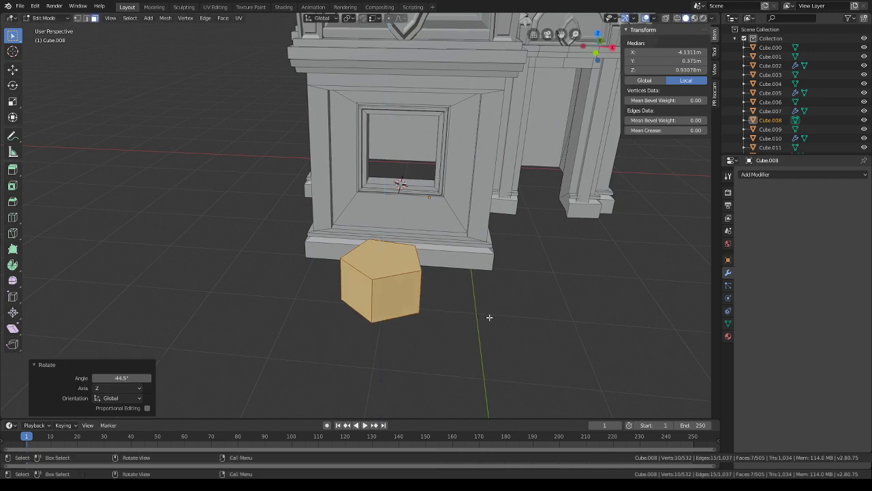
- Try to taper the cylinder by scaling its end face and extruding the top 0.375 m
left_click(45, 18)
left_click(366, 247)
middle_click_drag(484, 263, 379, 146)
left_click(379, 146)
key("s")
left_click(473, 147)
middle_click_drag(473, 148, 487, 219)
key("e")
left_click(496, 207)
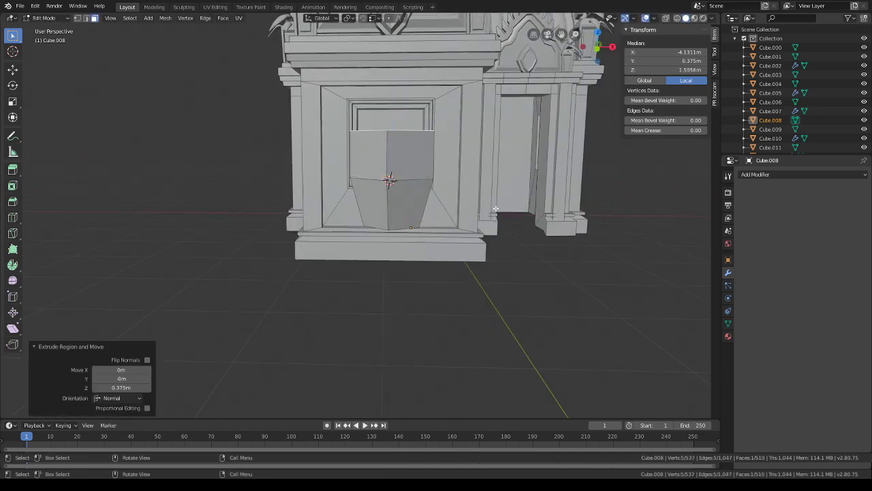
key("ctrl+z")
- Raise the cylinder's top face 0.299 m and add one centred loop cut around its sides
middle_click_drag(450, 197, 414, 216)
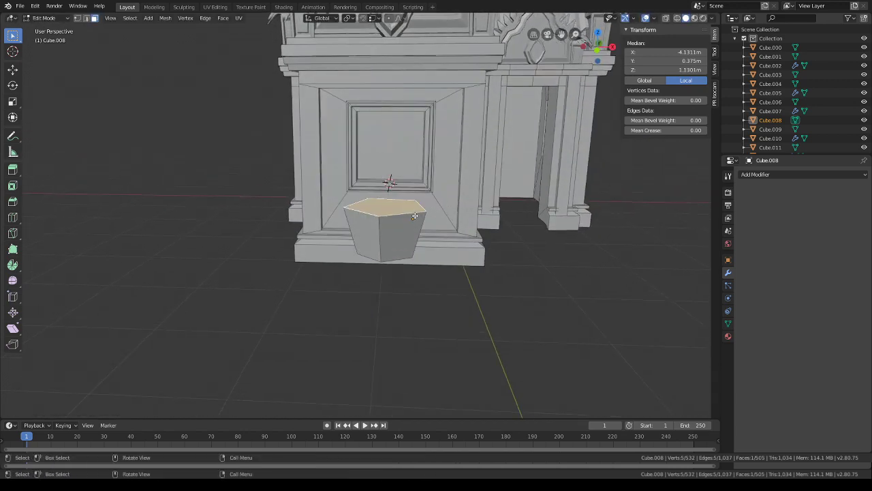
key("g")
key("z")
left_click(379, 198)
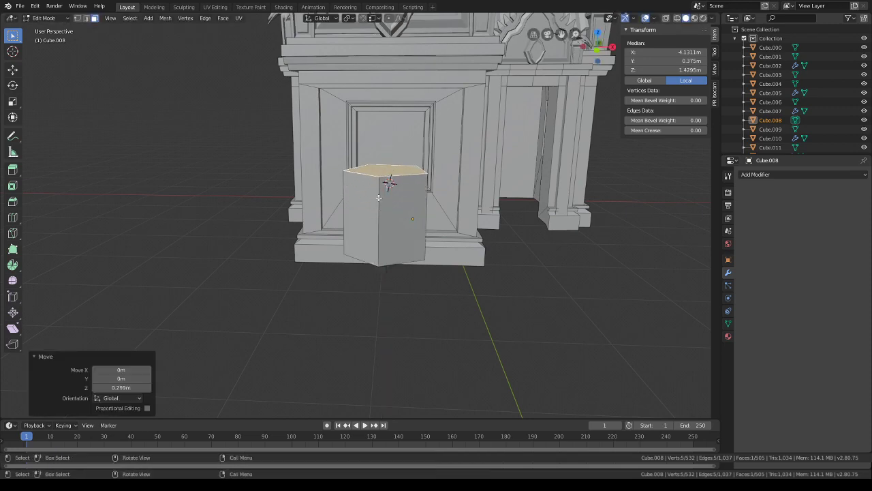
key("ctrl+r")
left_click(370, 211)
right_click(370, 212)
- Select the cylinder's top and bottom faces and scale them to 0.785 to taper both ends
left_click(94, 18)
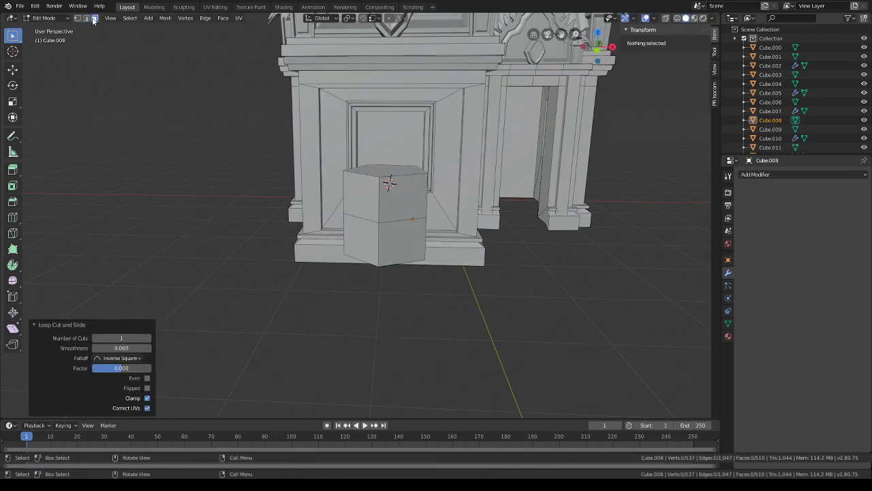
left_click(396, 169)
middle_click_drag(397, 198, 400, 159)
left_click(399, 158, "shift")
key("s")
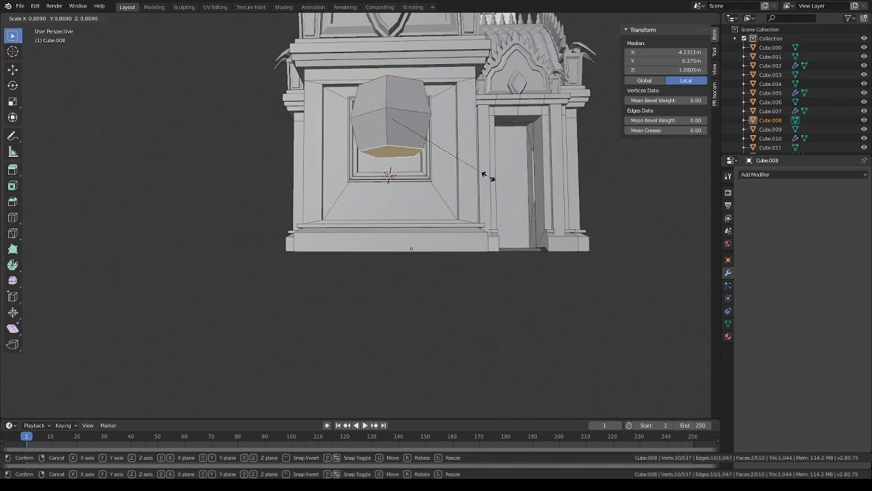
left_click(486, 176)
- Stretch the cylinder's two end faces apart along Z by about 1.44, and scale them once more to adjust the taper
middle_click_drag(486, 175, 495, 192)
key("s")
key("z")
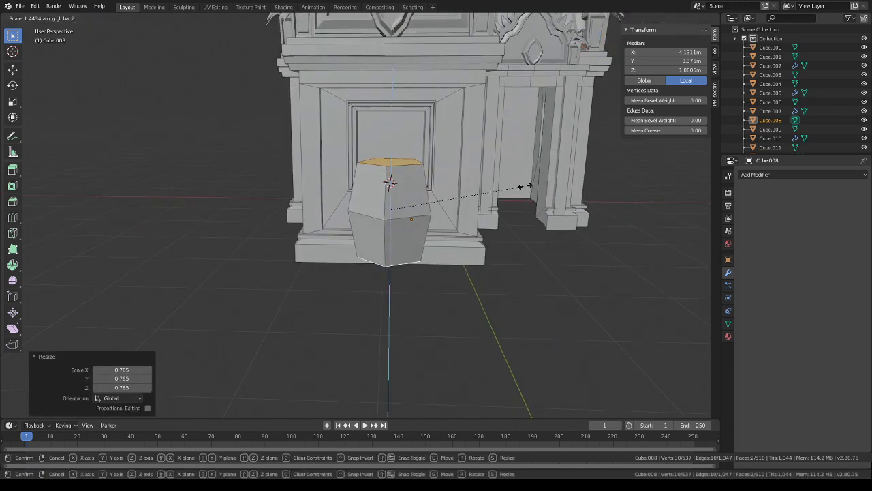
left_click(523, 186)
key("s")
left_click(515, 186)
- Select the whole tapered cylinder, move it 2.23 m along Y toward the window opening, and scale it to 0.238
middle_click_drag(516, 186, 395, 278)
key("l")
key("g")
key("y")
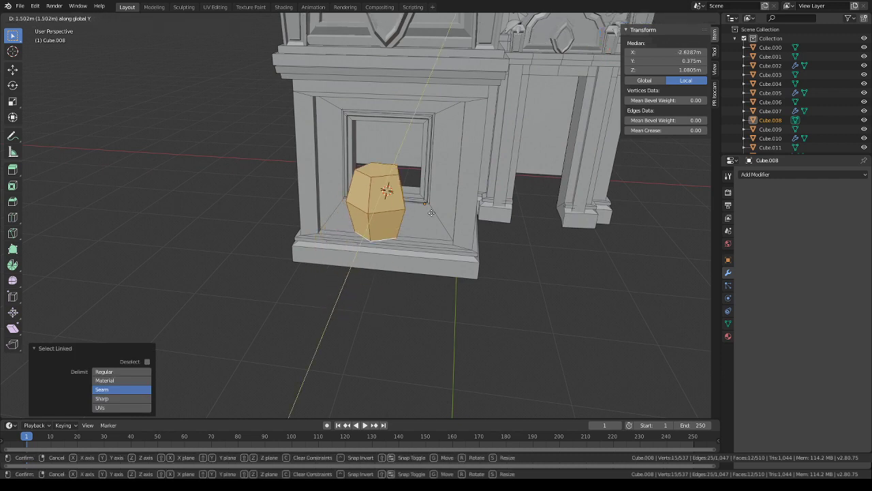
left_click(443, 194)
key("s")
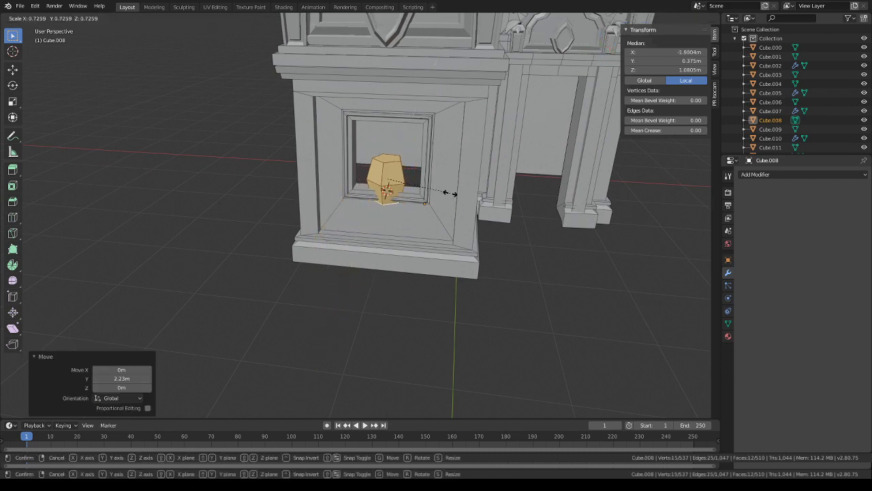
left_click(408, 186)
- Examine the window balusters in the reference painting and sketch of the house
scroll(426, 264, "down", 3)
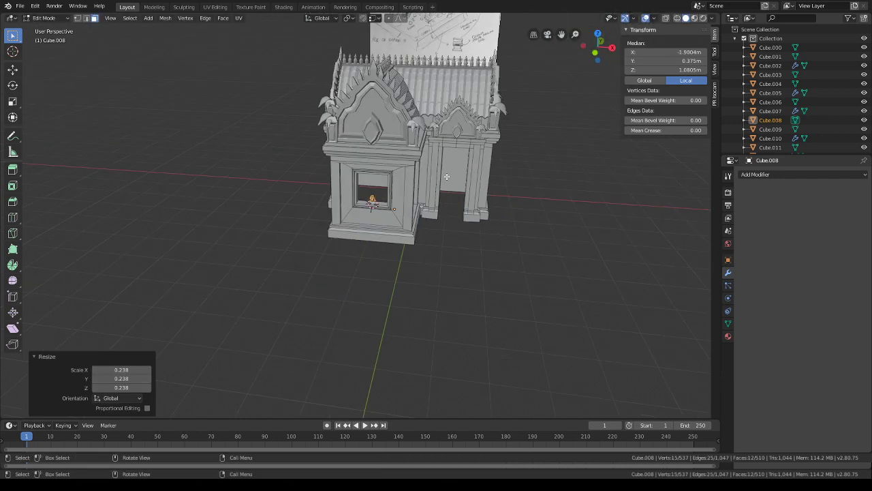
middle_click_drag(446, 175, 421, 305, "shift")
scroll(422, 305, "up", 8)
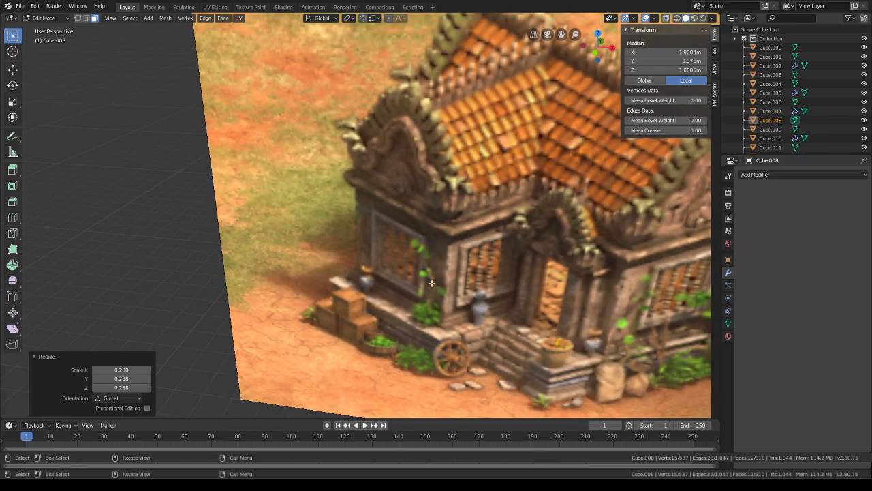
scroll(431, 283, "down", 8)
middle_click_drag(431, 283, 434, 203, "shift")
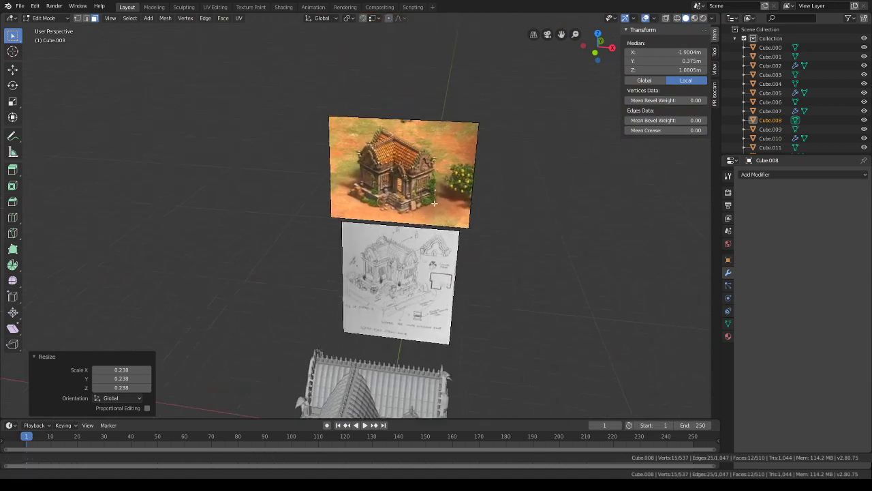
scroll(434, 203, "up", 7)
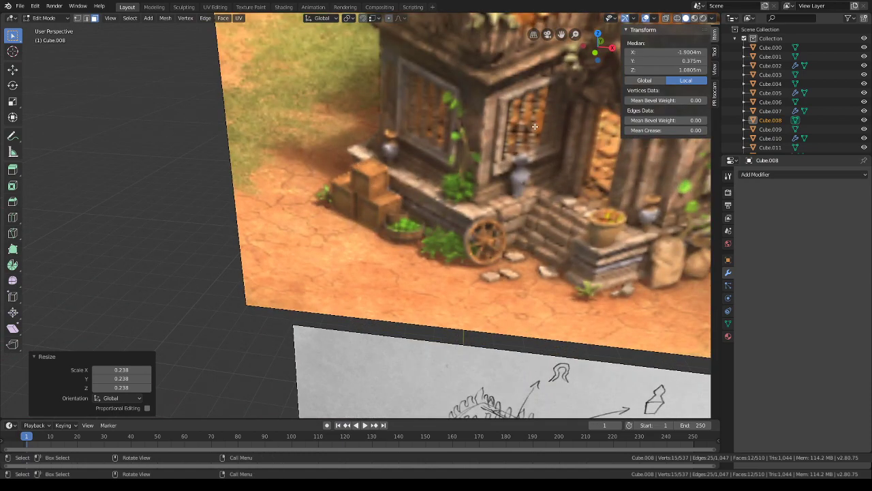
scroll(535, 126, "down", 4)
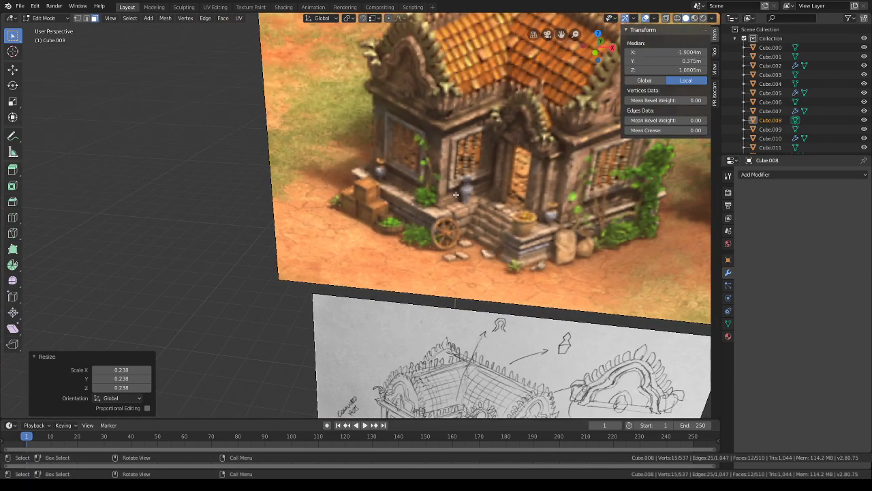
scroll(430, 232, "down", 6)
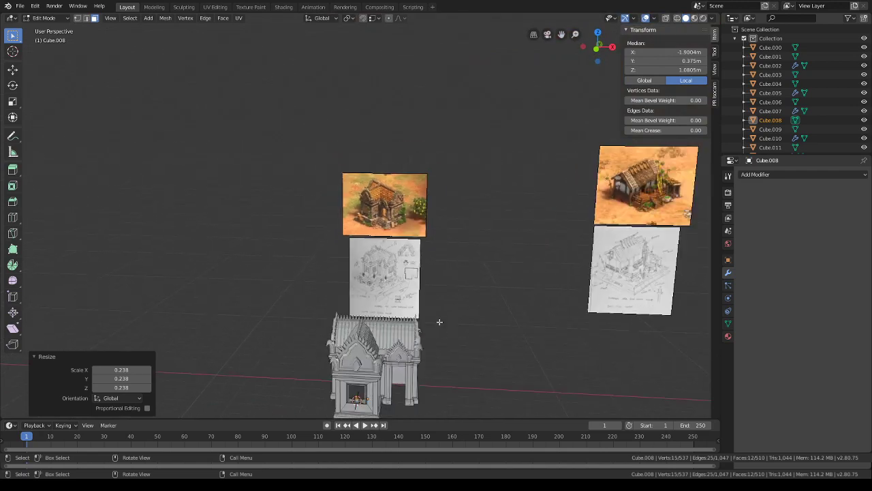
- Slim the tapered cylinder in X and Y, scale it uniformly to 0.570, and lower it 0.0737 m toward the window sill
middle_click_drag(440, 321, 464, 240, "shift")
scroll(464, 246, "up", 10)
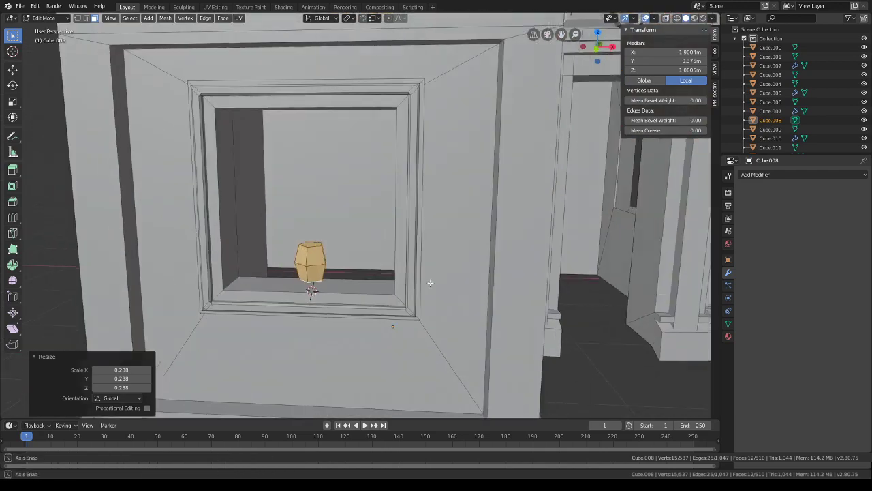
key("s")
key("shift+z")
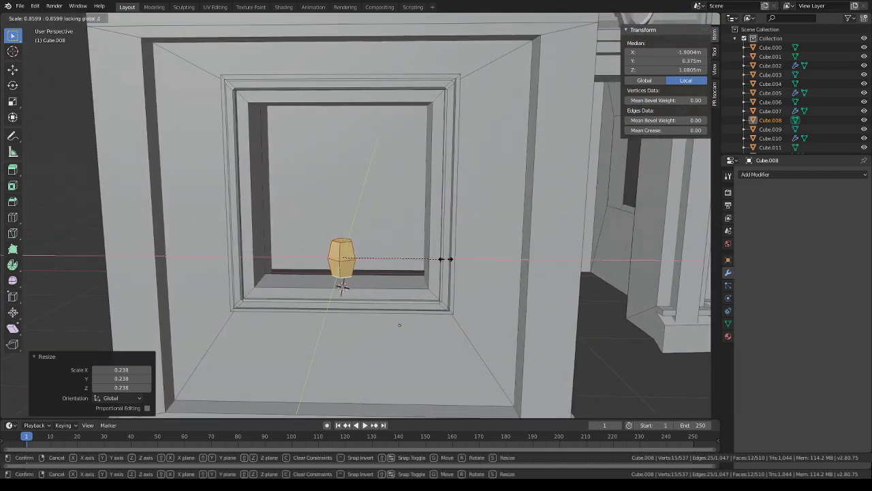
left_click(461, 253)
key("s")
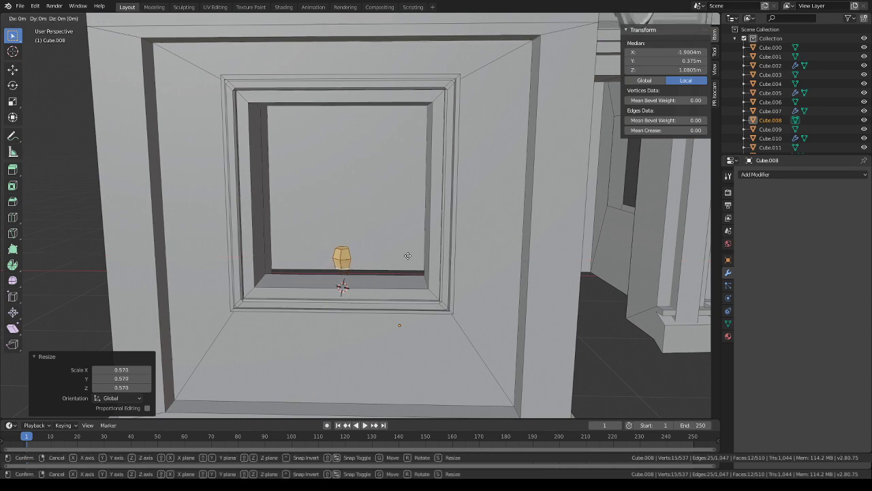
key("z")
left_click(407, 268)
mouse_move(392, 235)
middle_mouse_down()
mouse_move(407, 255)
mouse_move(390, 238)
middle_mouse_up()
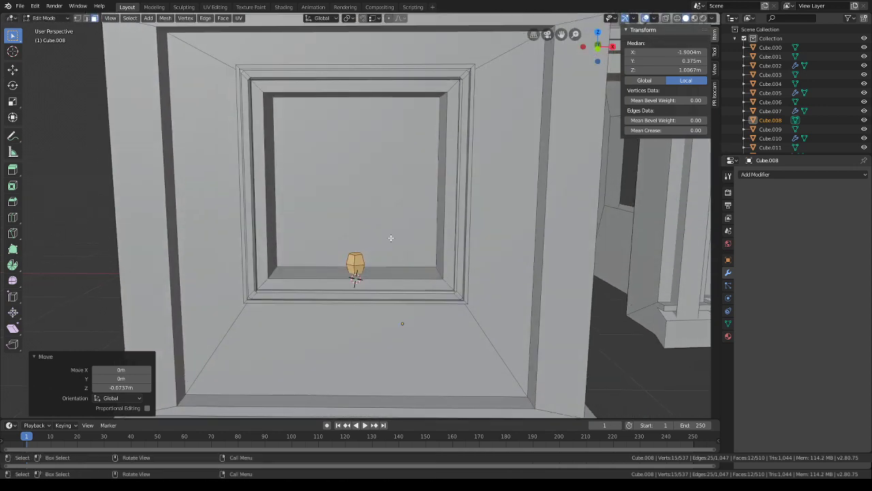
- Separate the tapered cylinder from the wall mesh into its own object and select it in Object Mode
left_click(45, 17)
left_click(53, 29)
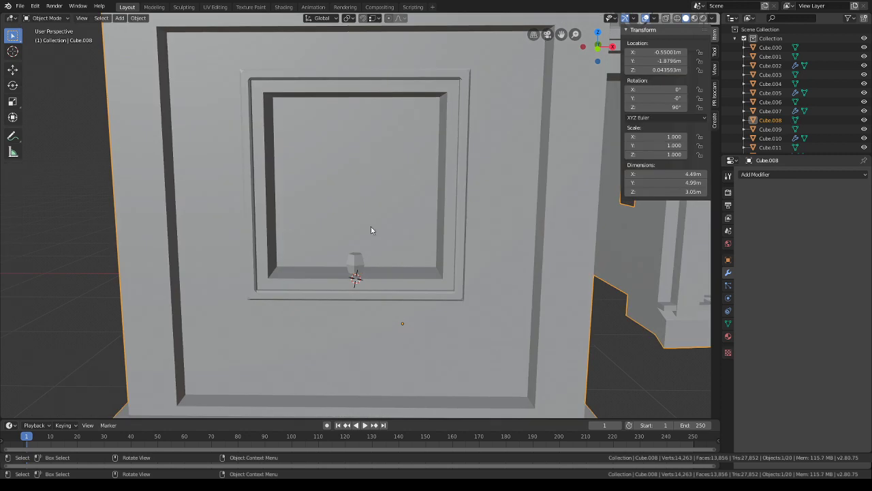
left_click(45, 18)
left_click(46, 38)
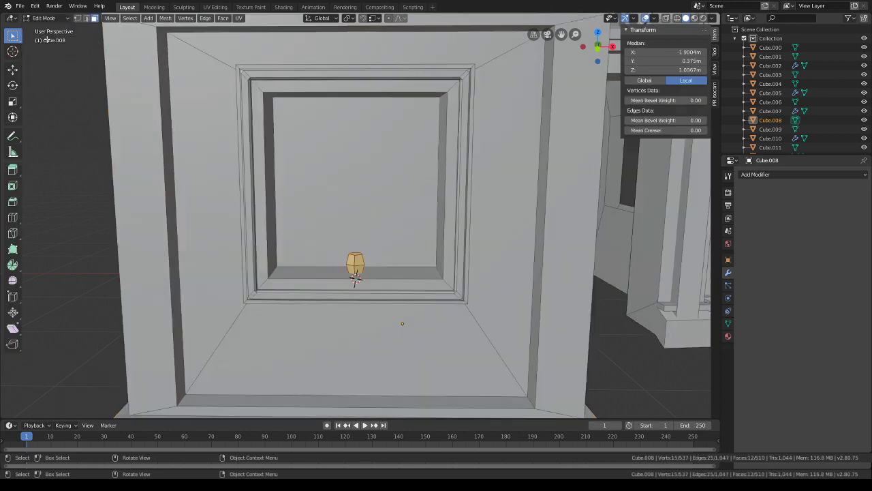
key("p")
left_click(344, 241)
left_click(45, 17)
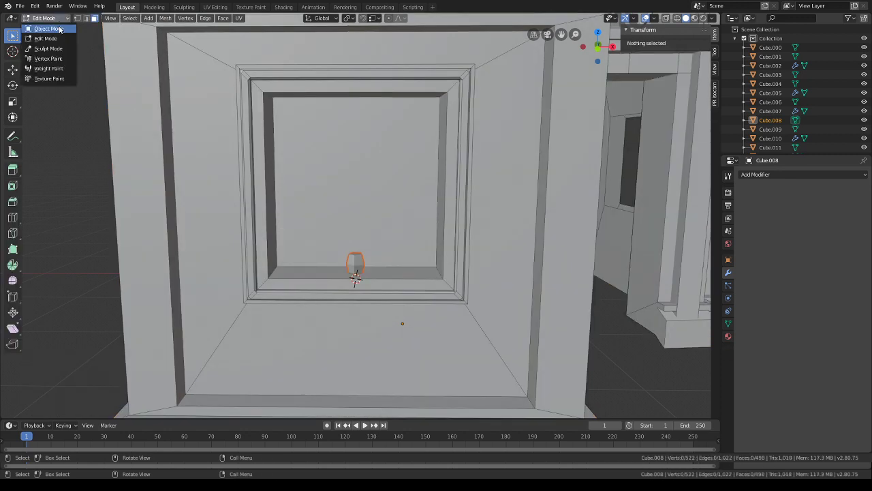
left_click(53, 29)
left_click(371, 262)
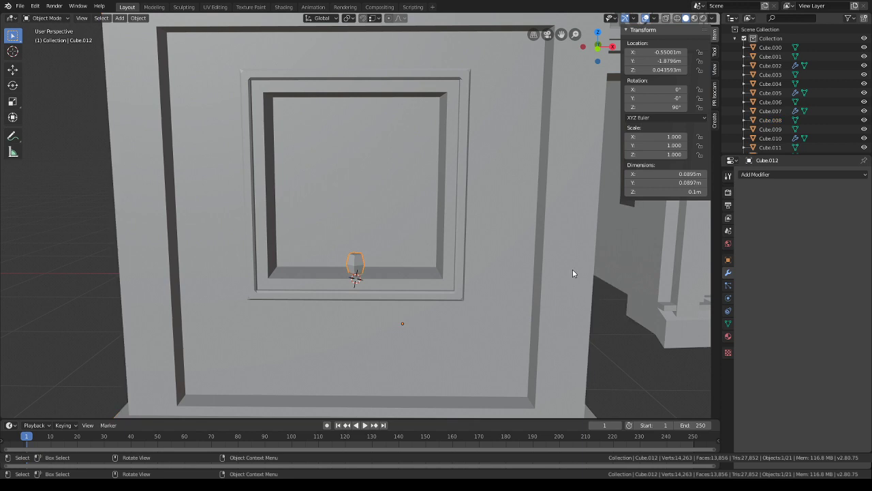
- Add an Array modifier to the tapered cylinder with a relative offset of 0 in X, 1 in Z and a count of 9
left_click(769, 172)
left_click(688, 192)
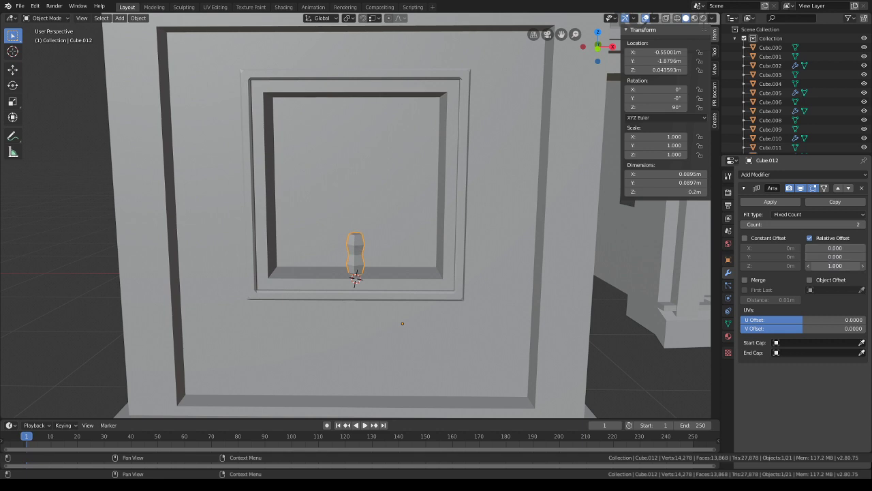
triple_click(862, 225)
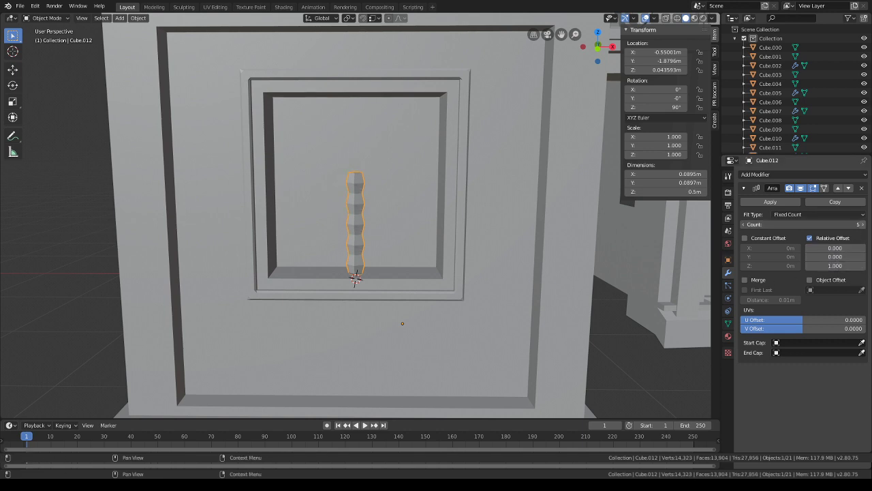
triple_click(863, 225)
left_click(862, 225)
- Lower the stacked baluster 0.0269 m along Z to fit the window opening
scroll(567, 275, "down", 4)
middle_click_drag(567, 275, 555, 277)
scroll(554, 279, "up", 5)
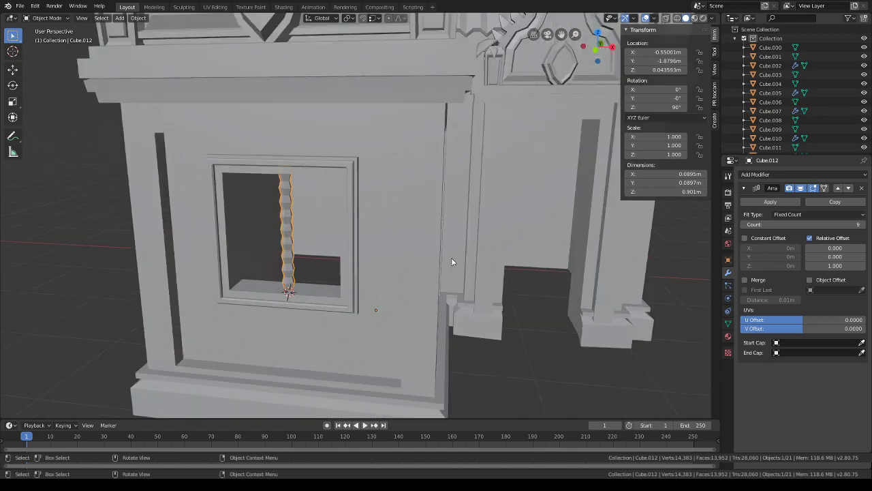
key("g")
key("z")
left_click(470, 280)
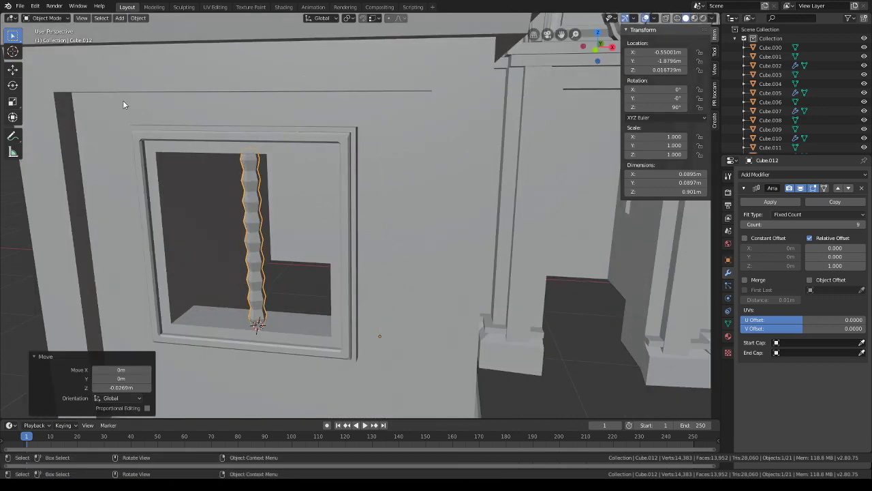
left_click(64, 19)
left_click(48, 39)
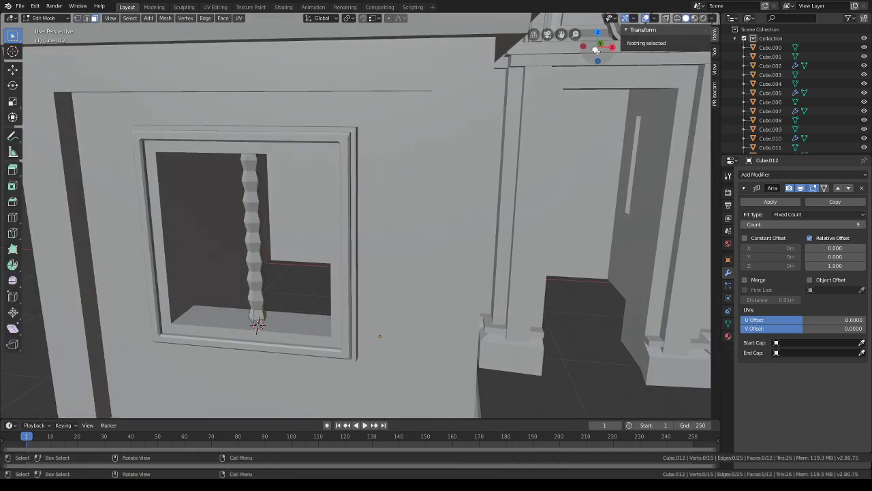
scroll(518, 208, "down", 4)
middle_click_drag(536, 208, 441, 208)
scroll(497, 195, "down", 3)
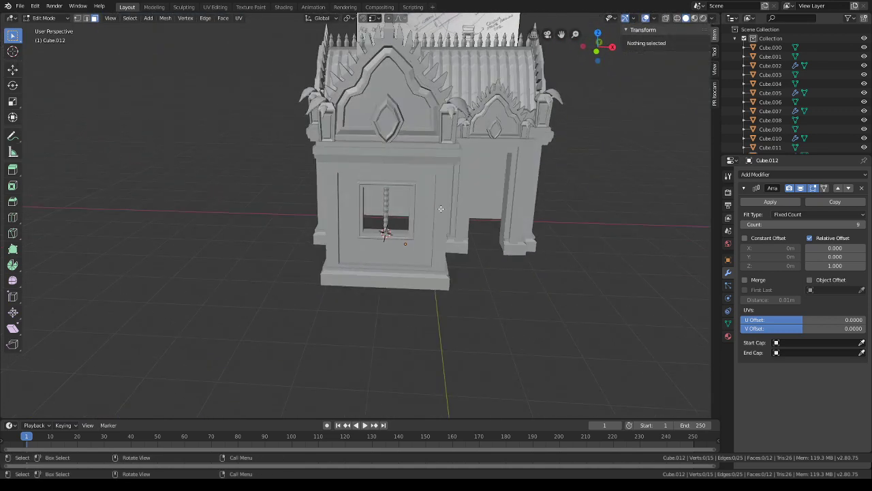
scroll(441, 209, "up", 5)
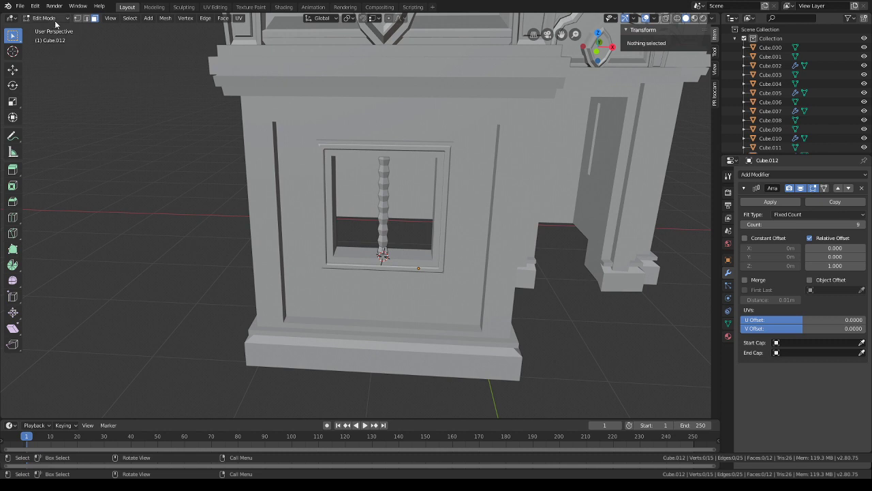
key("Tab")
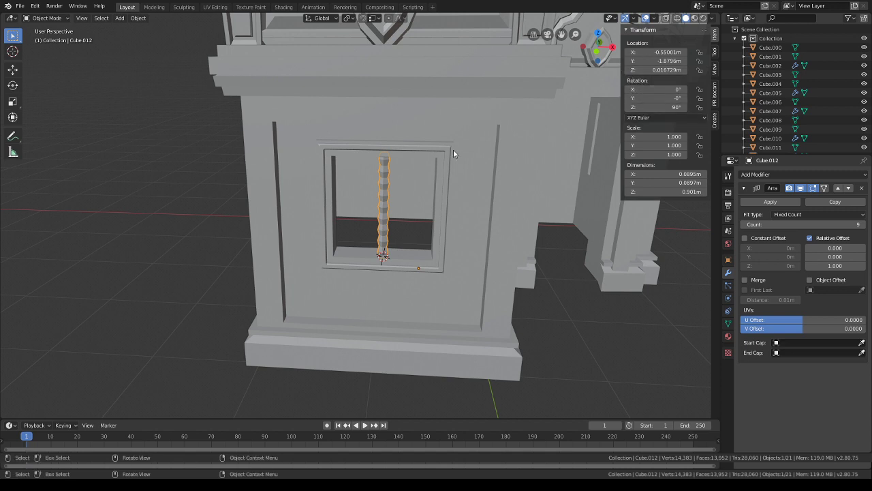
- Move the baluster -0.252 m along X toward one side of the window and set its origin to its geometry
key("g")
key("x")
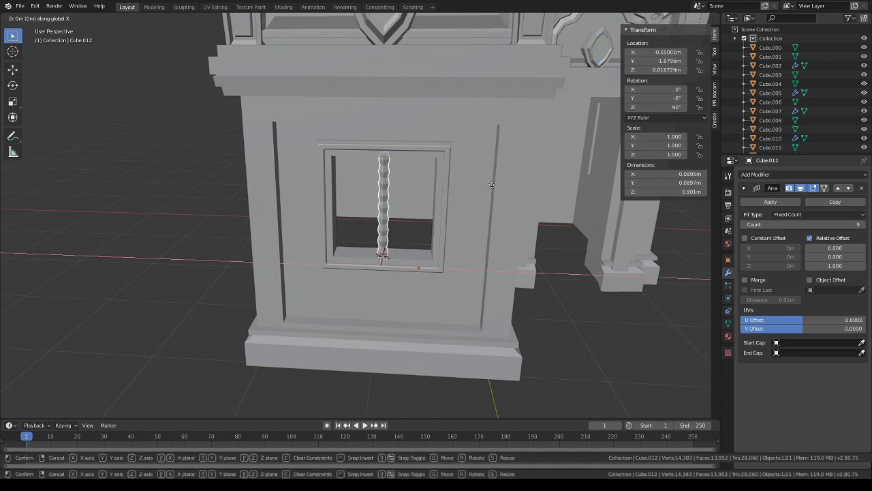
left_click(471, 189)
right_click(472, 188)
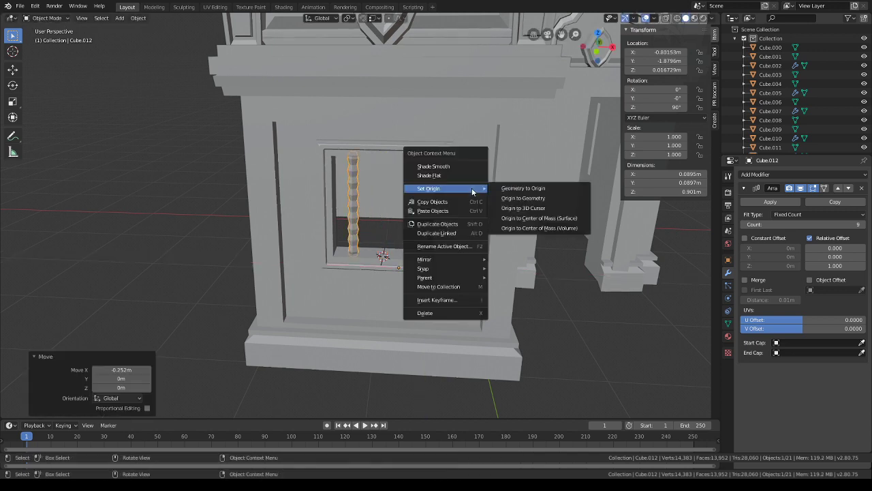
left_click(517, 202)
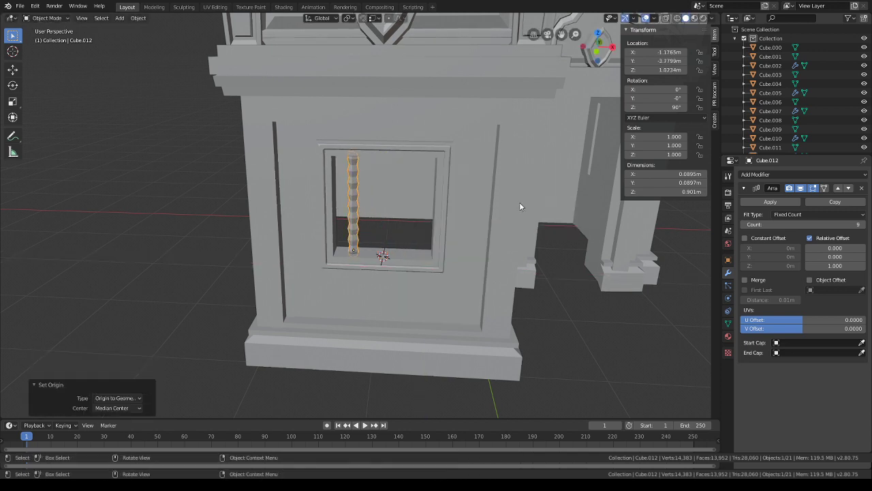
- Apply the baluster's Array modifier and keep the viewport in solid shading
left_click(782, 201)
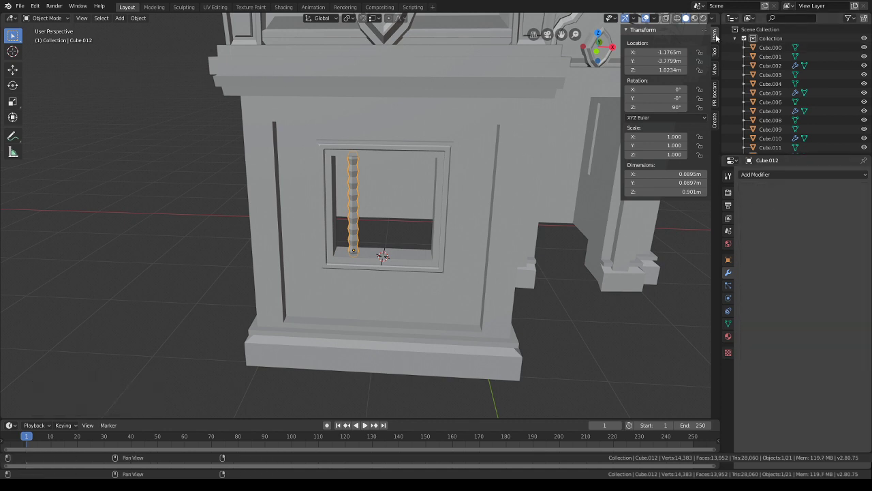
left_click(696, 18)
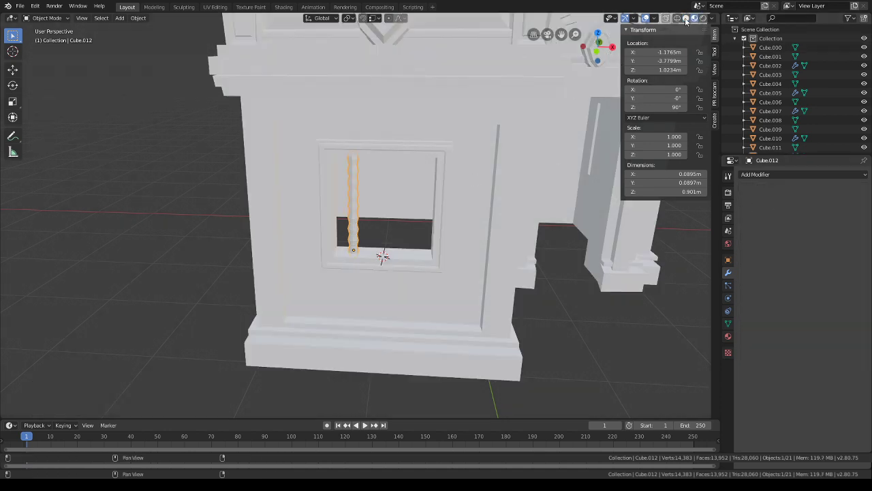
left_click(685, 19)
- Duplicate the baluster about 0.187 m along X inside the window opening
middle_click_drag(492, 170, 511, 182)
key("shift+d")
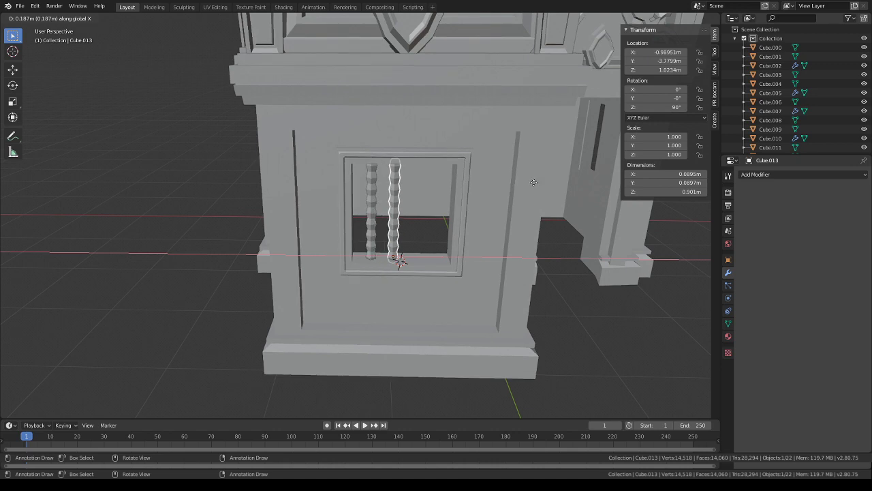
left_click(533, 182)
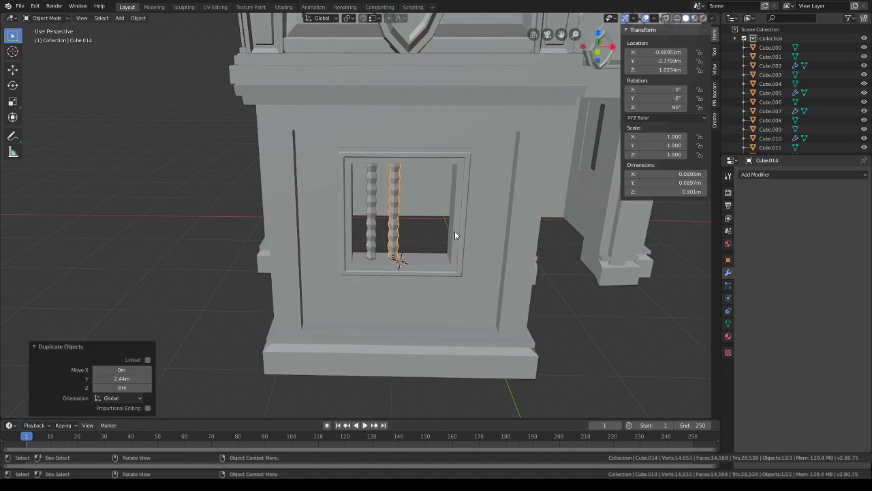
- Cancel the further baluster copy, delete the duplicated balusters, and reselect the original one
key("shift+d")
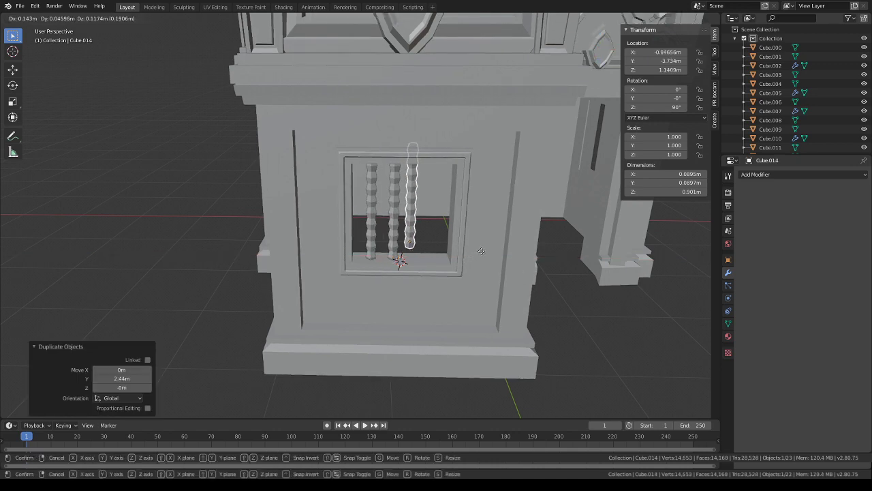
right_click(481, 256)
key("ctrl+z")
key("x")
left_click(395, 214)
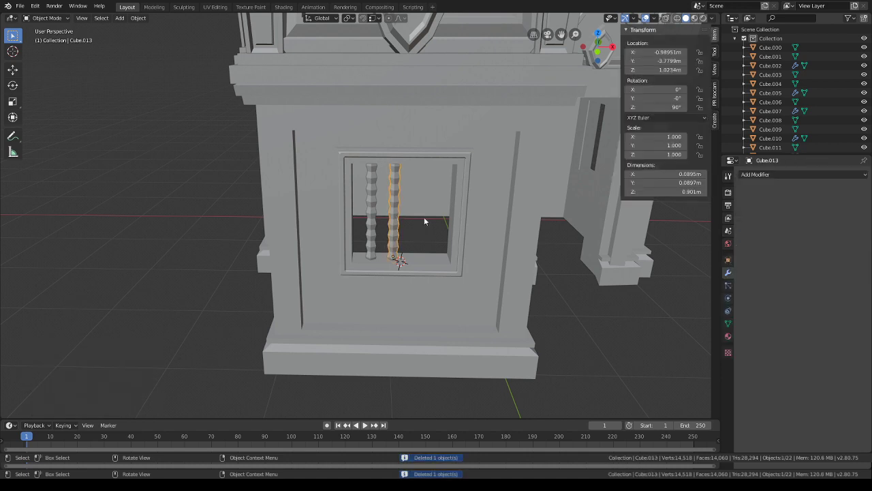
key("Delete")
left_click(374, 219)
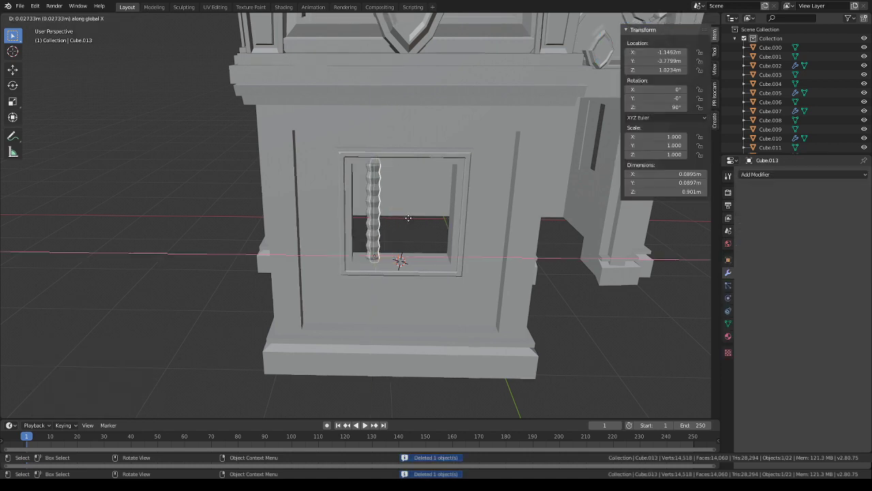
key("y")
left_click(467, 216)
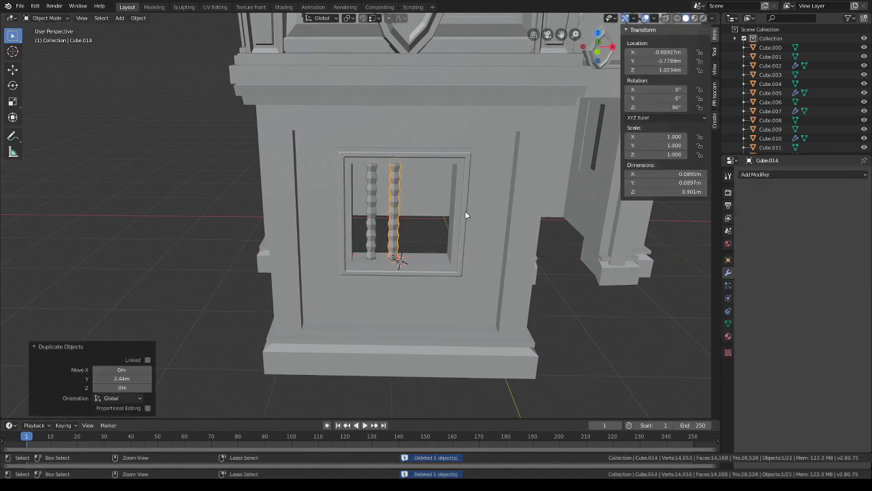
key("shift+d")
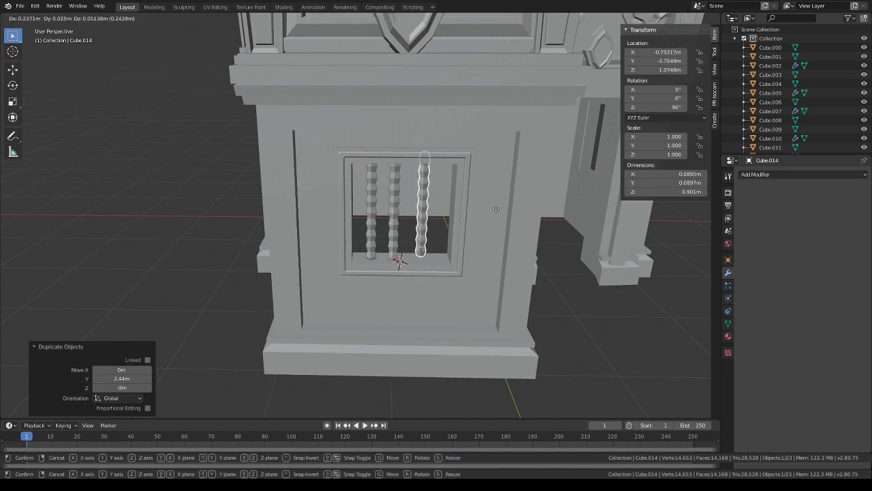
key("Escape")
key("Delete")
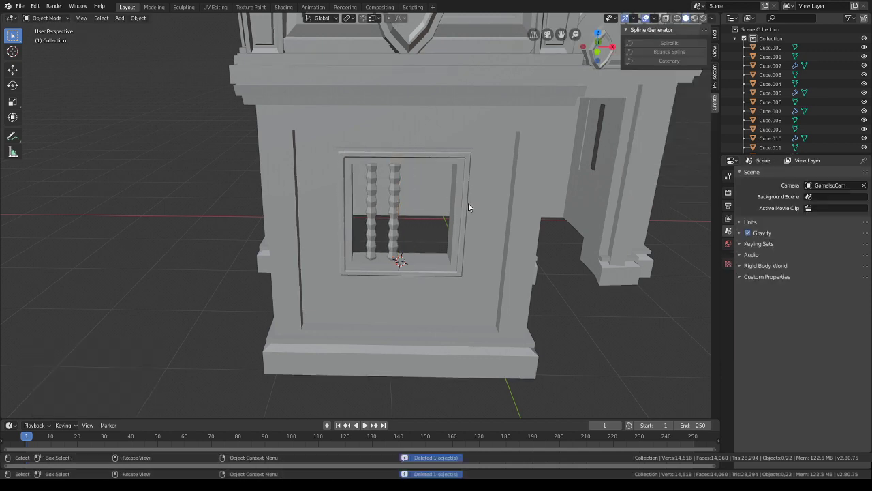
key("ctrl+z")
key("ctrl+z")
key("ctrl+z")
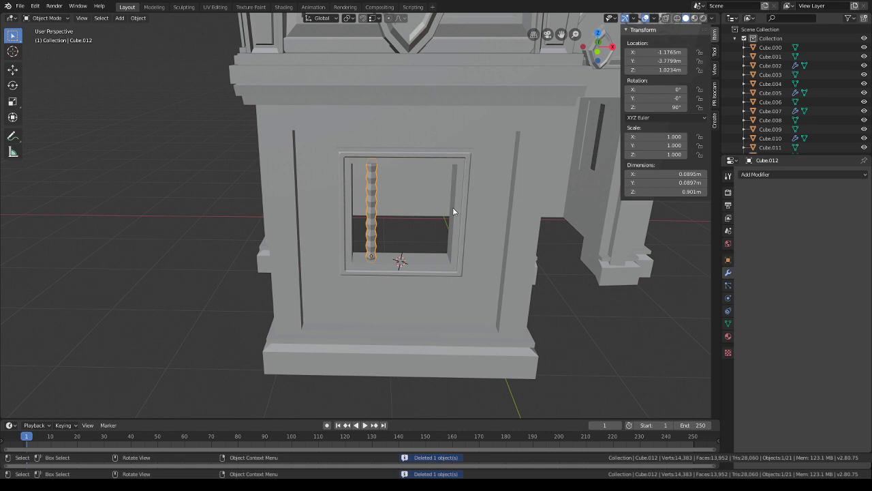
- Duplicate the original baluster and move the copy about 0.172 m along X inside the window opening
key("shift+d")
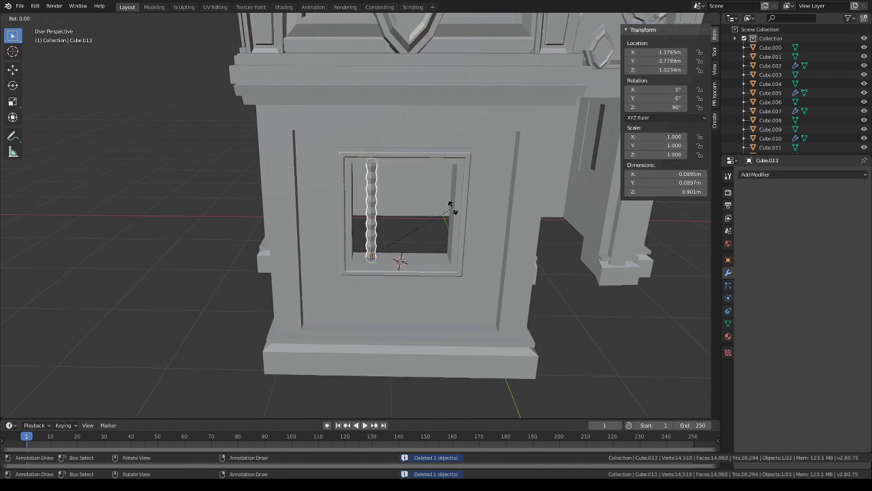
key("Escape")
key("g")
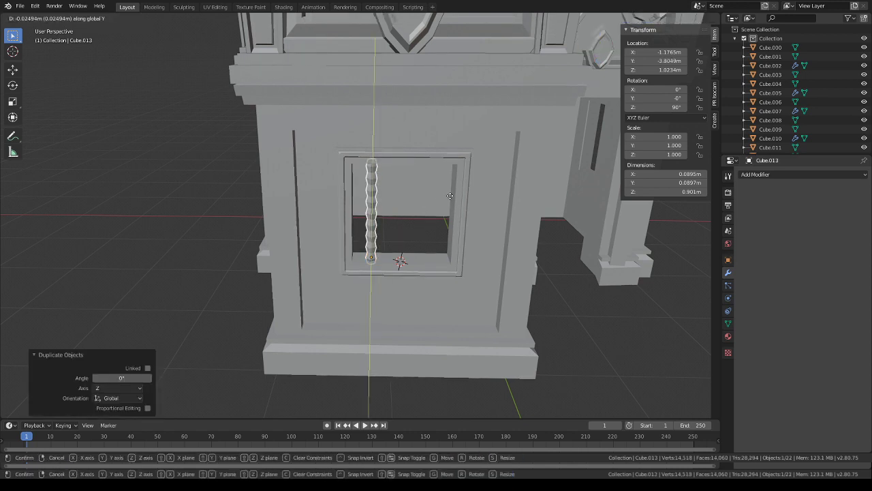
key("x")
left_click(461, 200)
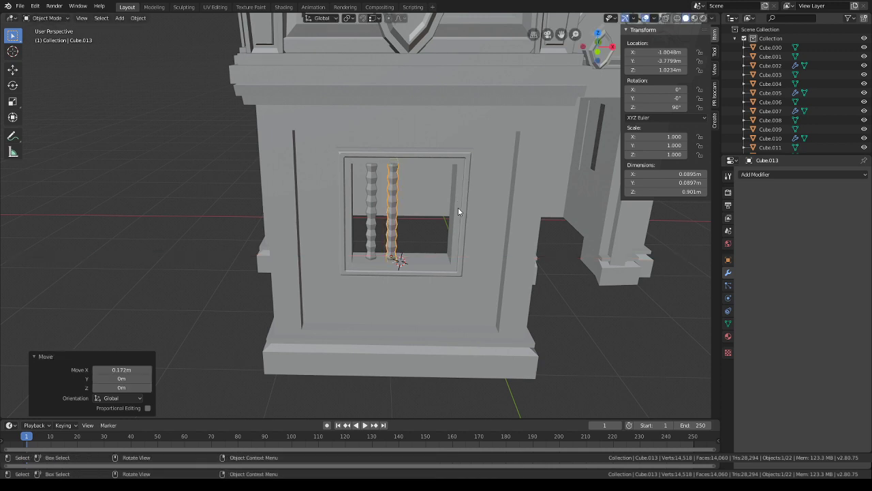
- Delete the second baluster from the window opening and select the remaining one
key("Delete")
left_click(371, 181)
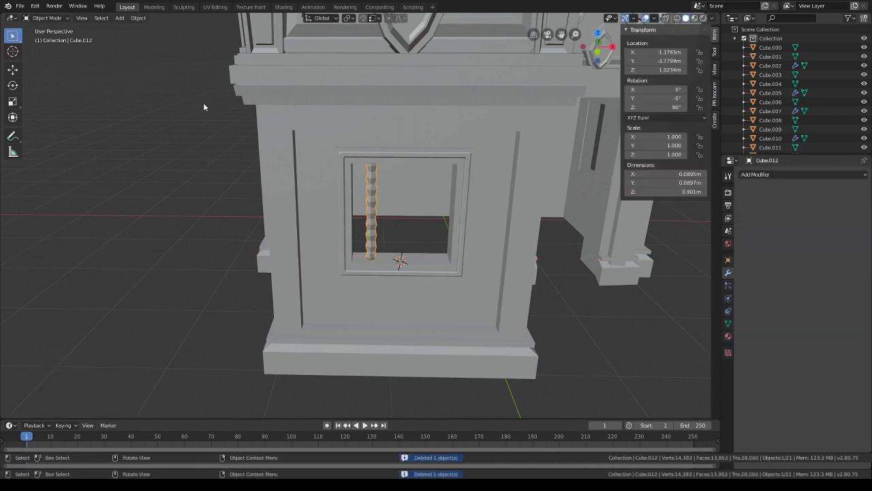
- Enter Edit Mode on the remaining baluster and select all of its linked segments
left_click(58, 20)
left_click(49, 43)
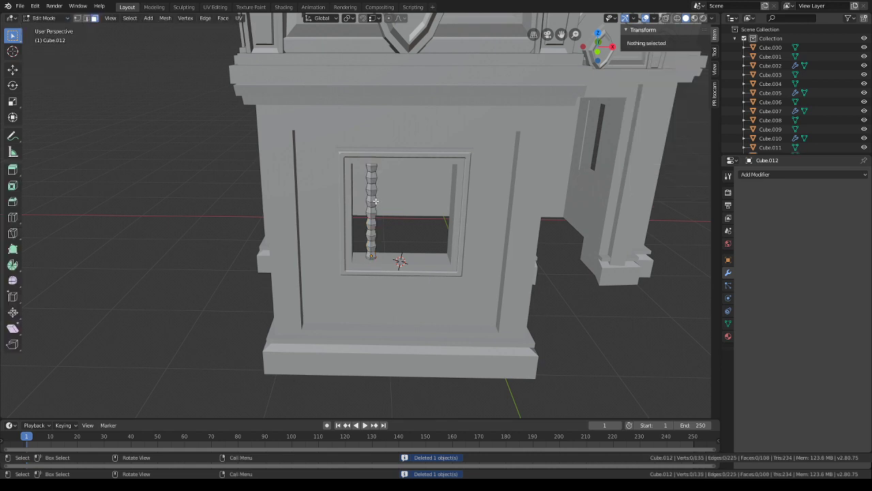
key("l")
key("l")
key("l")
key("l")
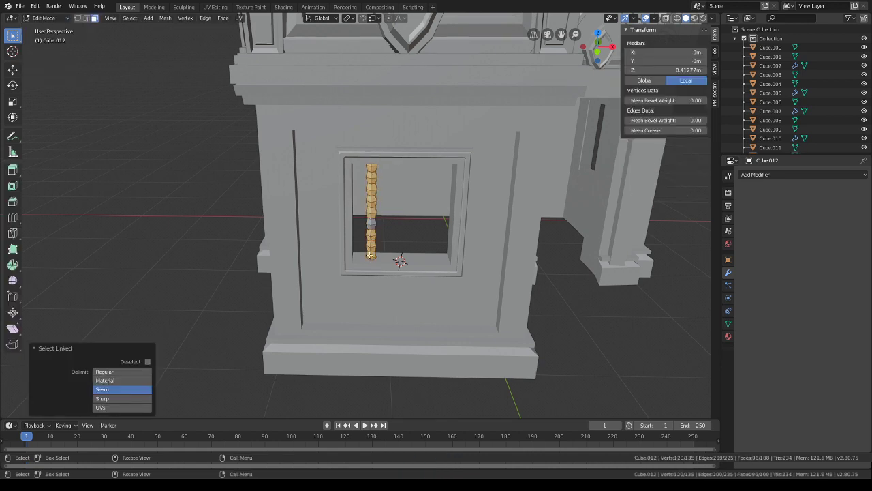
key("l")
scroll(402, 218, "up", 4)
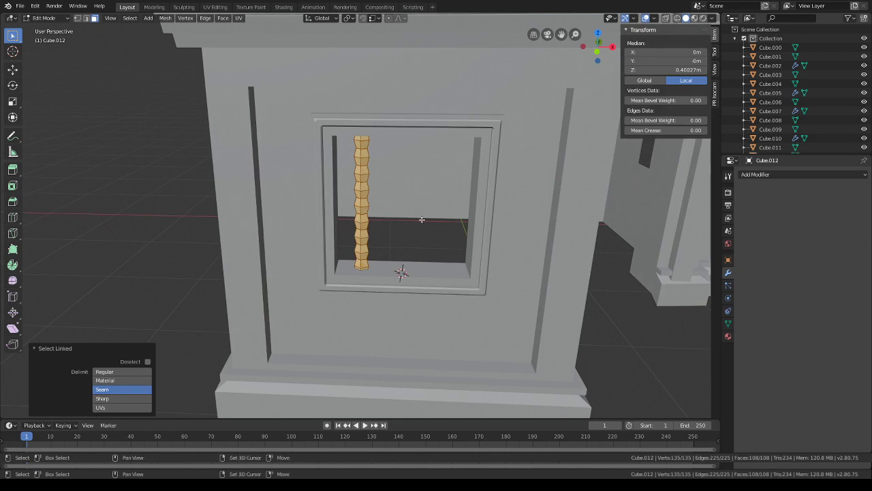
- Try duplicating the baluster mesh twice across the window opening, and undo the copies
key("shift+d")
key("y")
left_click(475, 213)
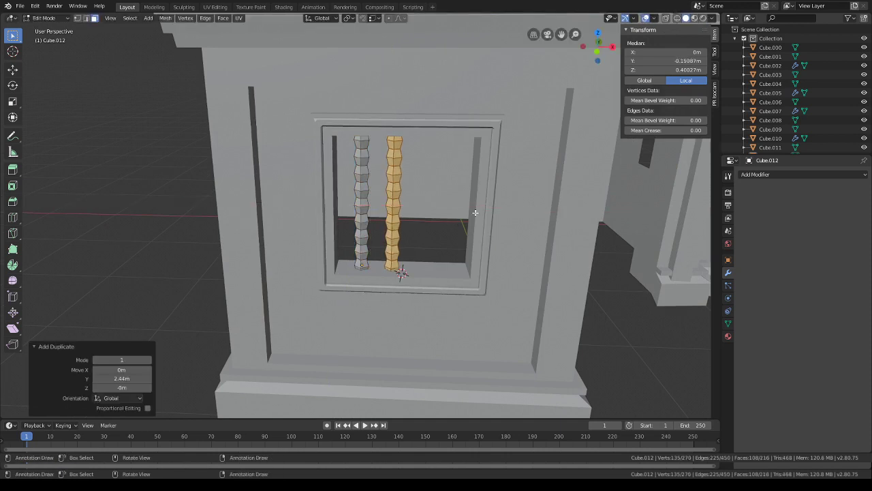
key("shift+d")
right_click(480, 210)
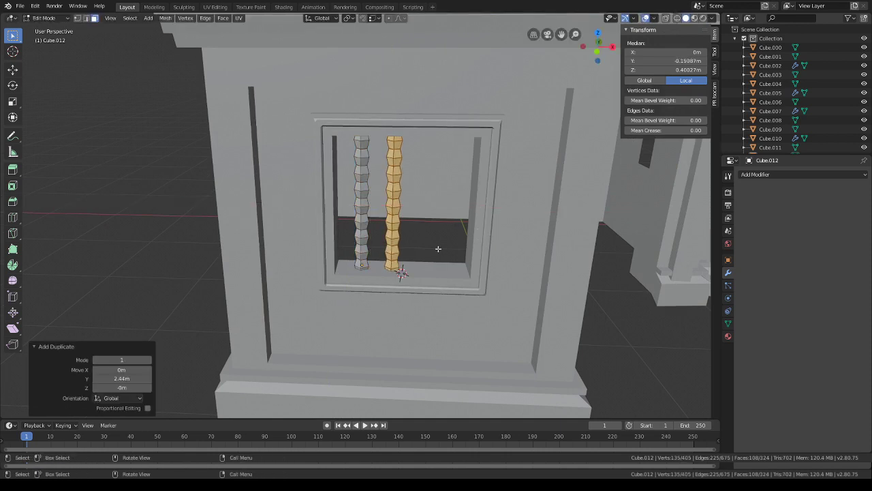
key("g")
left_click(463, 198)
key("x")
key("Escape")
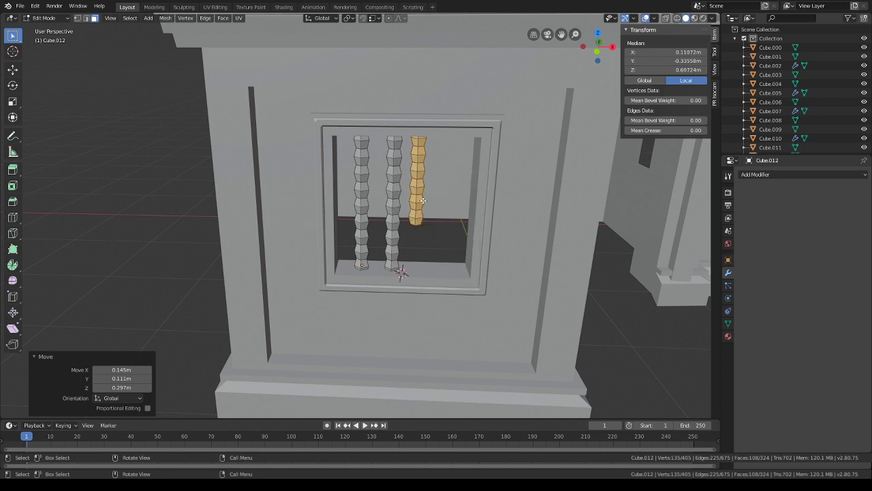
key("ctrl+z")
key("ctrl+z")
key("ctrl+z")
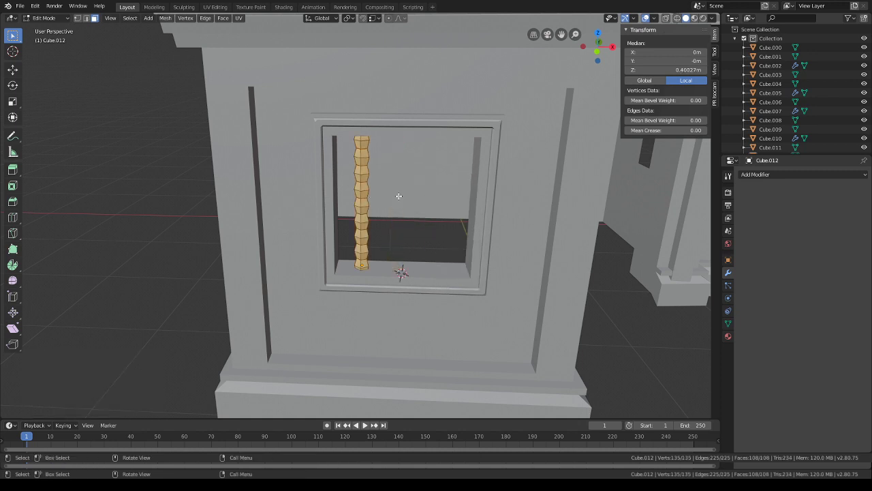
- Try placing a single baluster mesh copy along the global X axis, and delete that copy
key("shift+d")
key("shift+z")
right_click(437, 180)
key("g")
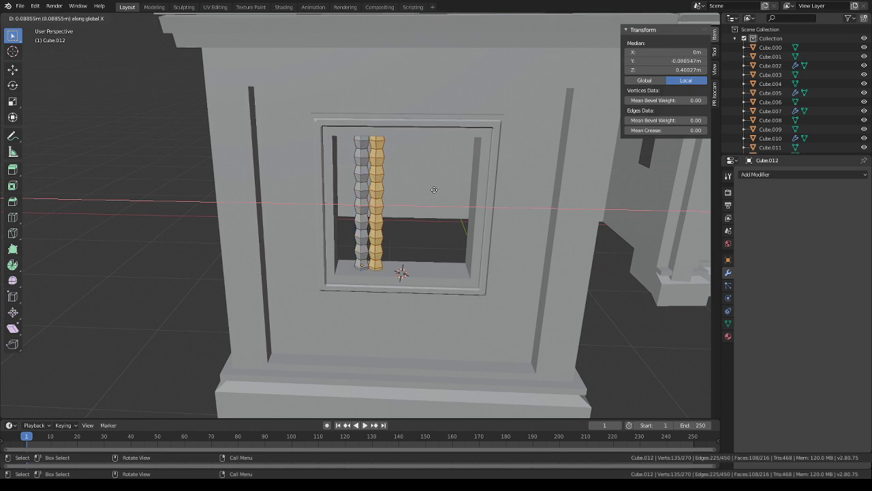
left_click(448, 192)
key("ctrl+r")
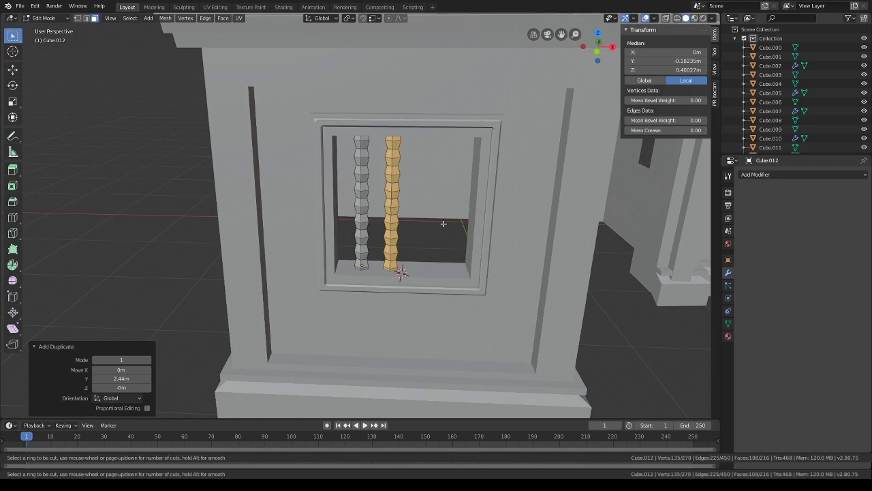
key("Escape")
key("x")
left_click(423, 188)
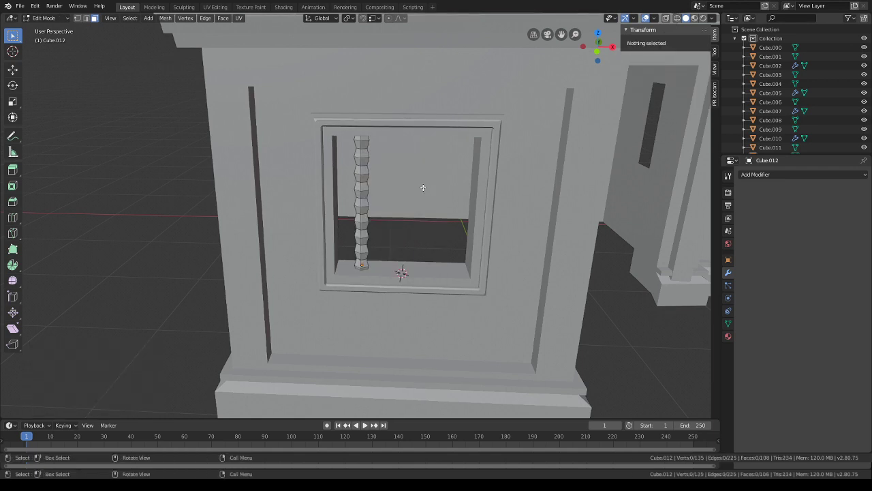
- Return to Object Mode and add an Array modifier to the baluster with relative offset X 0 and Y -1.6
left_click(54, 17)
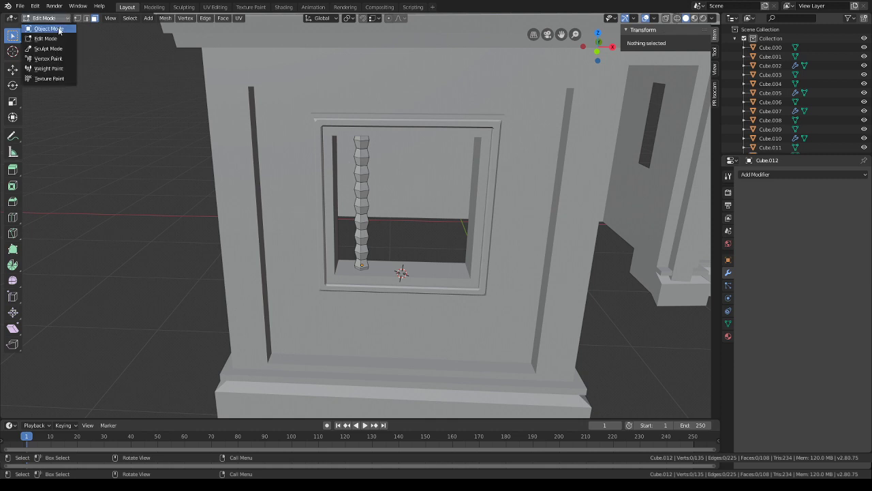
left_click(42, 28)
left_click(788, 174)
left_click(710, 196)
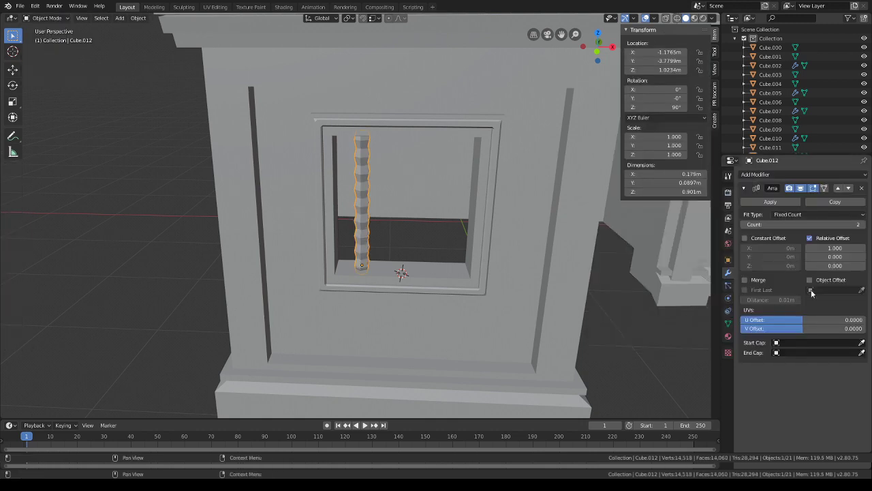
left_click_drag(837, 256, 798, 256)
left_click(839, 248)
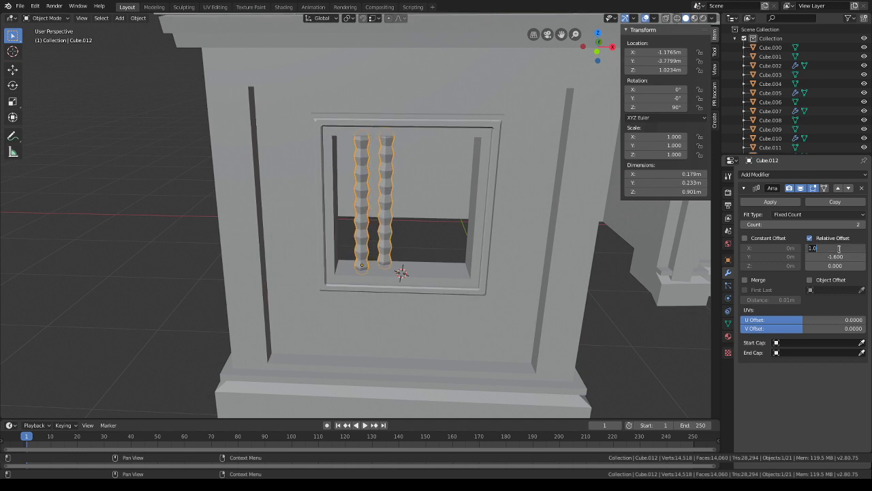
type("0")
key("Return")
- Set the baluster array's count to 4 and its relative Y offset to -2.1
left_click(862, 225)
left_click(862, 225)
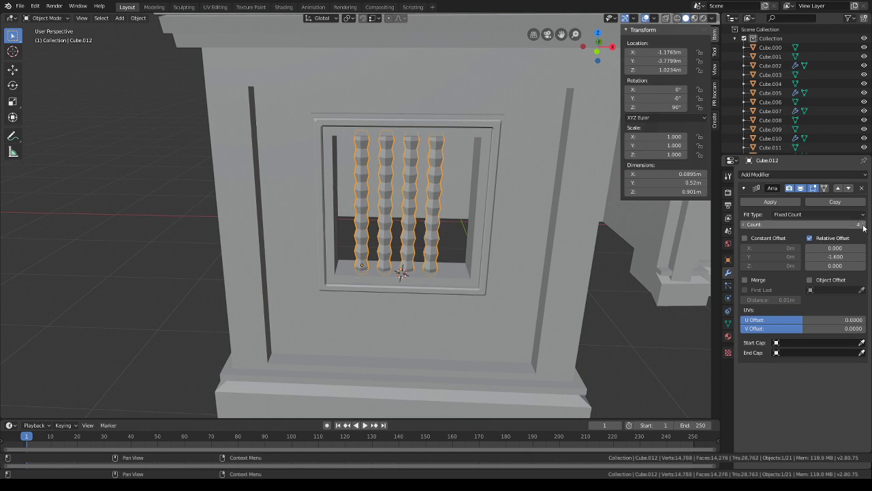
left_click_drag(835, 248, 808, 257)
key("Return")
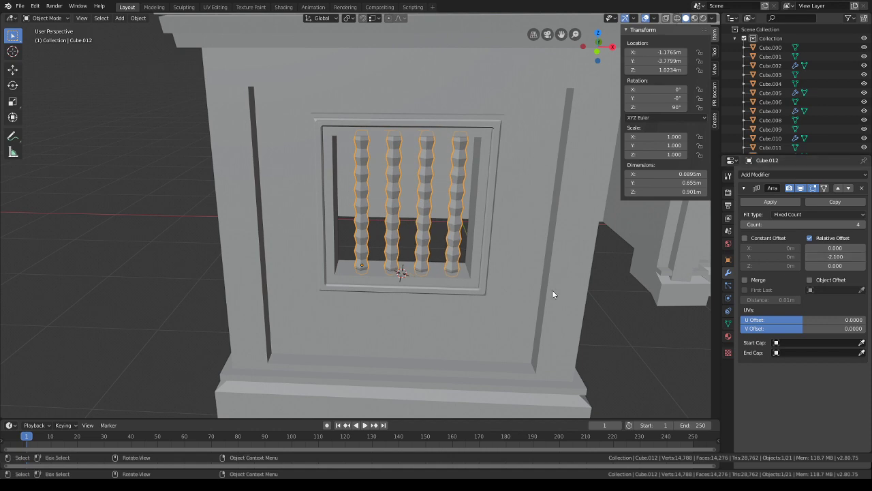
- Move the baluster row about -0.032 m along the global X axis within the window opening, and deselect it
key("g")
key("y")
key("x")
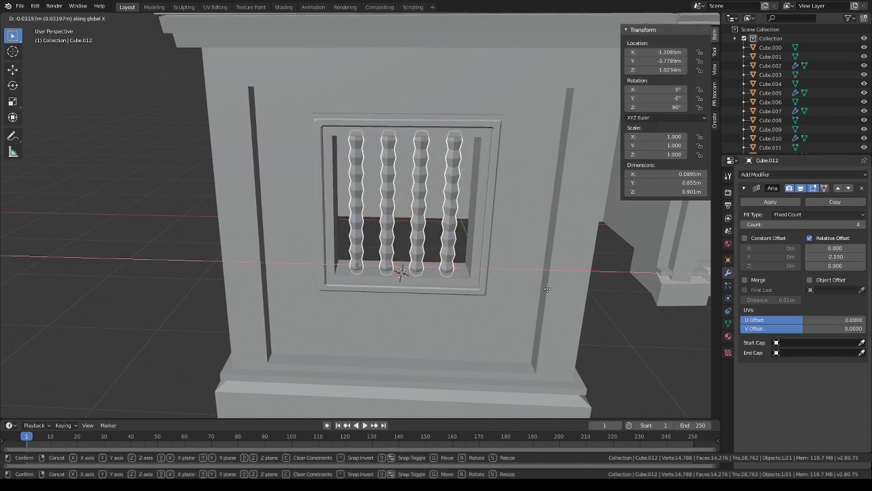
left_click(549, 290)
scroll(549, 290, "down", 4)
middle_click_drag(549, 290, 529, 289)
left_click(511, 324)
scroll(502, 315, "down", 3)
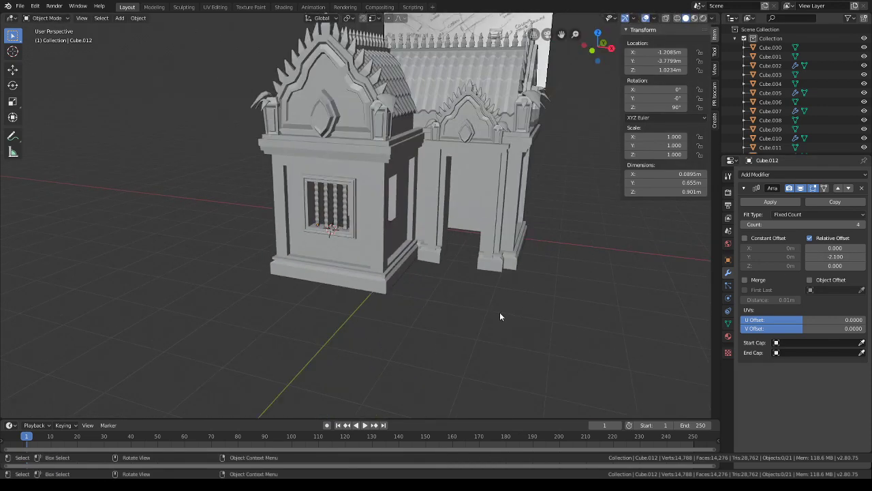
- Preview the building in material preview shading, and switch back to solid shading
middle_click_drag(499, 316, 483, 320)
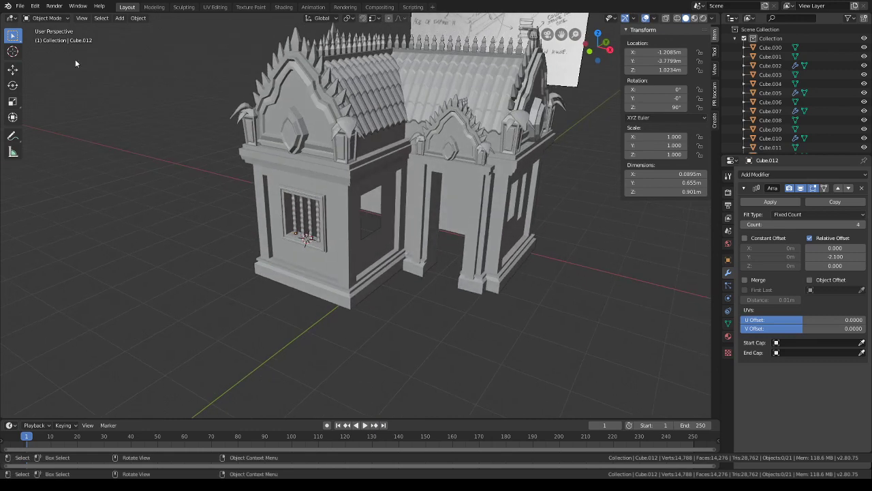
left_click(20, 6)
mouse_move(413, 217)
middle_mouse_down()
mouse_move(366, 197)
mouse_move(376, 214)
mouse_move(424, 218)
mouse_move(430, 197)
mouse_move(407, 238)
mouse_move(377, 247)
mouse_move(432, 218)
mouse_move(413, 237)
mouse_move(421, 250)
mouse_move(388, 236)
mouse_move(368, 238)
middle_mouse_up()
scroll(404, 218, "up", 4)
left_click(694, 18)
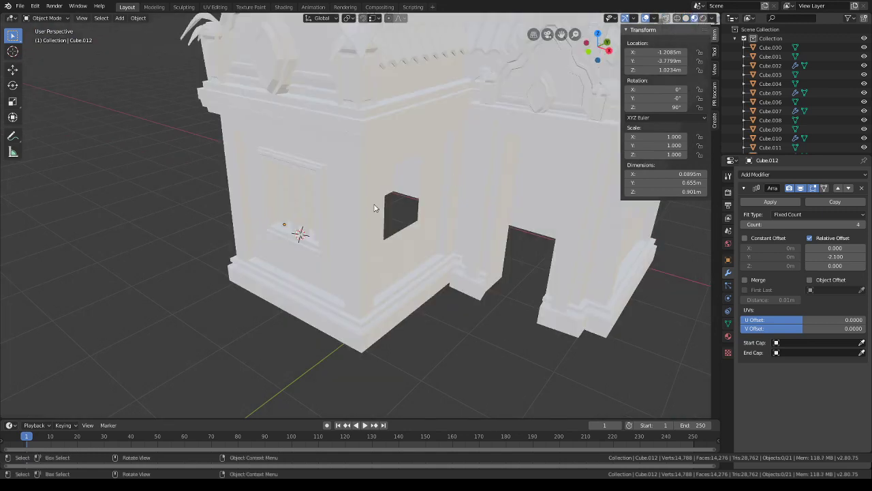
left_click(685, 19)
- Try to select the window frame together with the baluster row
left_click(291, 186)
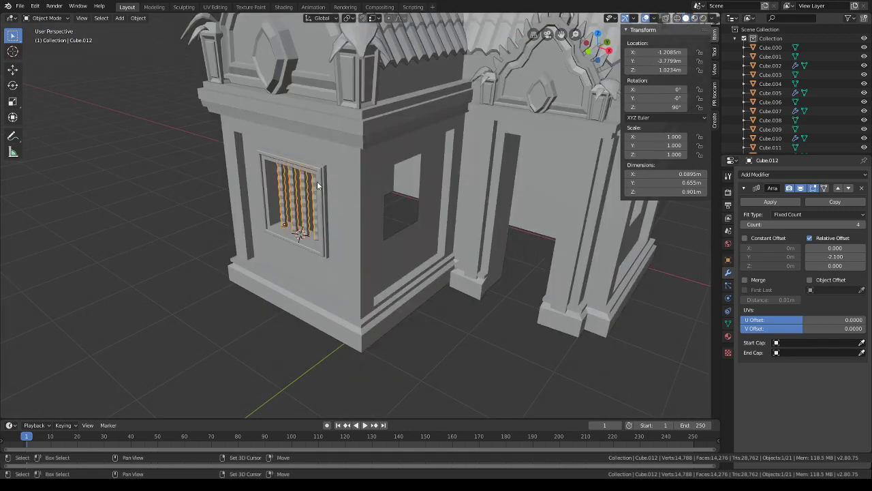
left_click(326, 182, "shift")
left_click(315, 181, "shift")
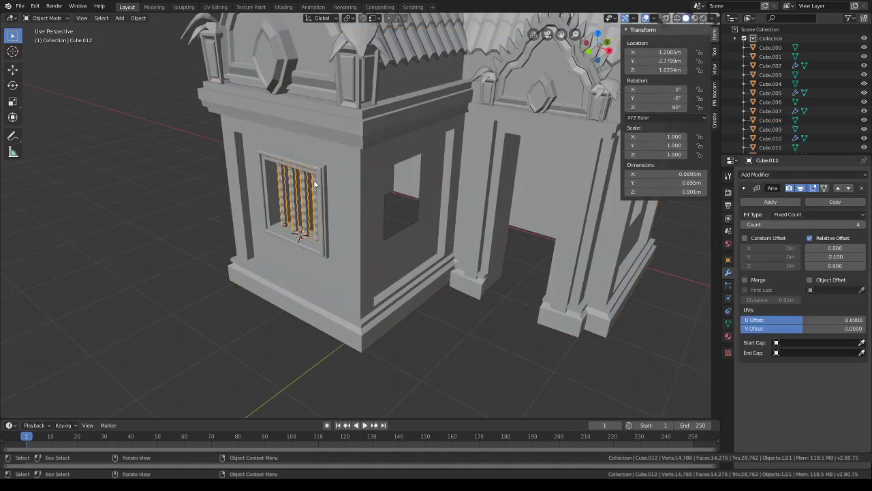
left_click(320, 181, "shift")
middle_click_drag(321, 181, 333, 178)
scroll(303, 174, "up", 4)
- Separate the linked window frame geometry from the building mesh into its own object and return to Object Mode
left_click(265, 162)
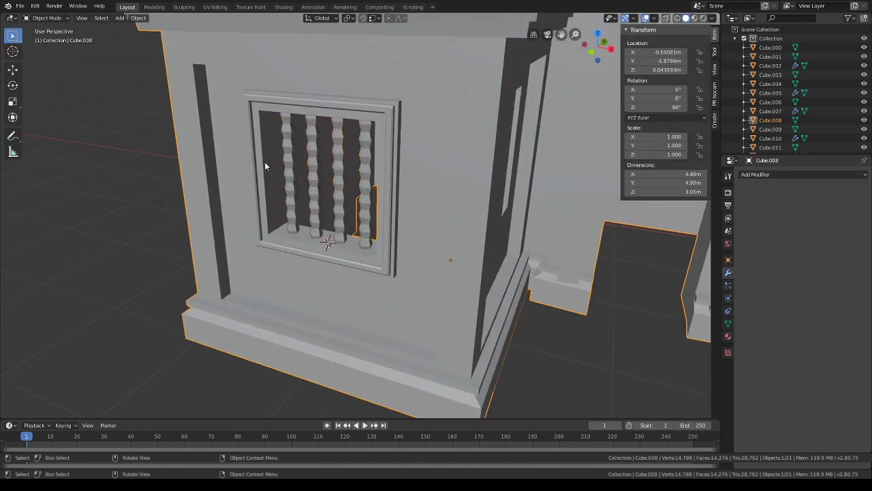
left_click(33, 17)
left_click(46, 39)
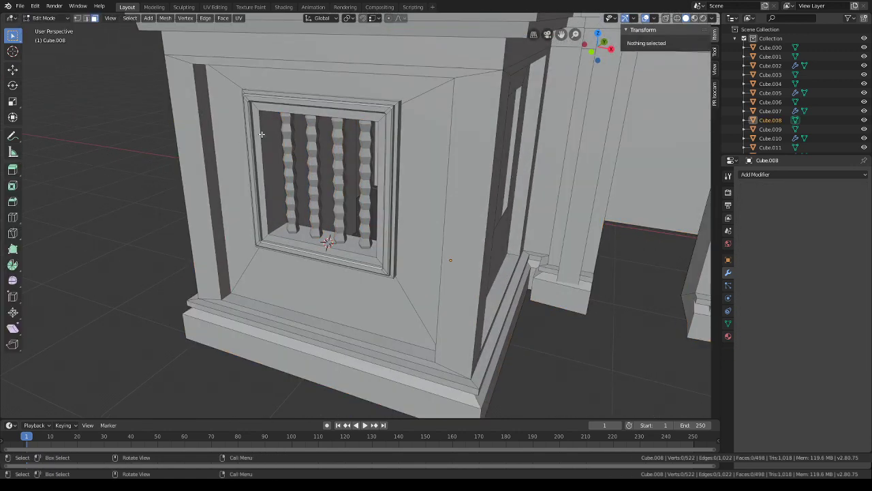
key("l")
key("p")
left_click(262, 133)
left_click(33, 17)
left_click(41, 28)
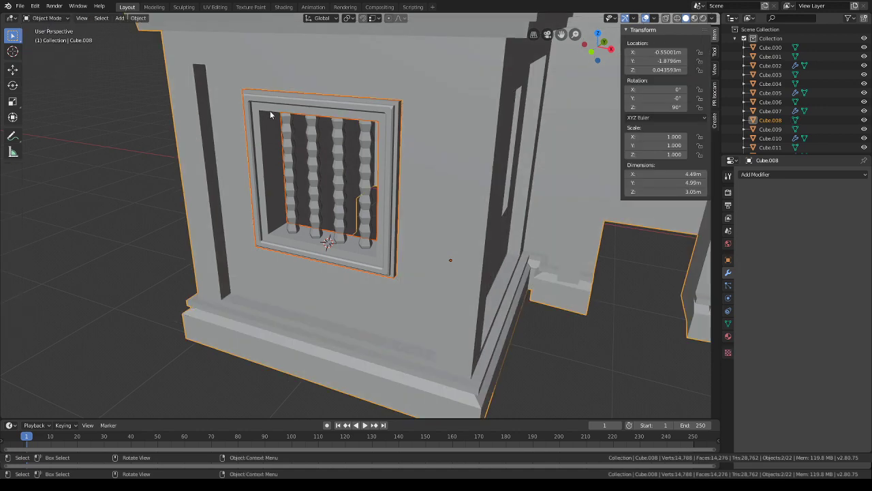
- Duplicate the window frame and balusters together, moving the copy horizontally about 1.46 m in X and 0.78 m in Y
left_click(288, 125)
left_click(265, 118, "shift")
scroll(265, 118, "down", 3)
middle_click_drag(409, 197, 347, 203)
key("shift+d")
key("shift+z")
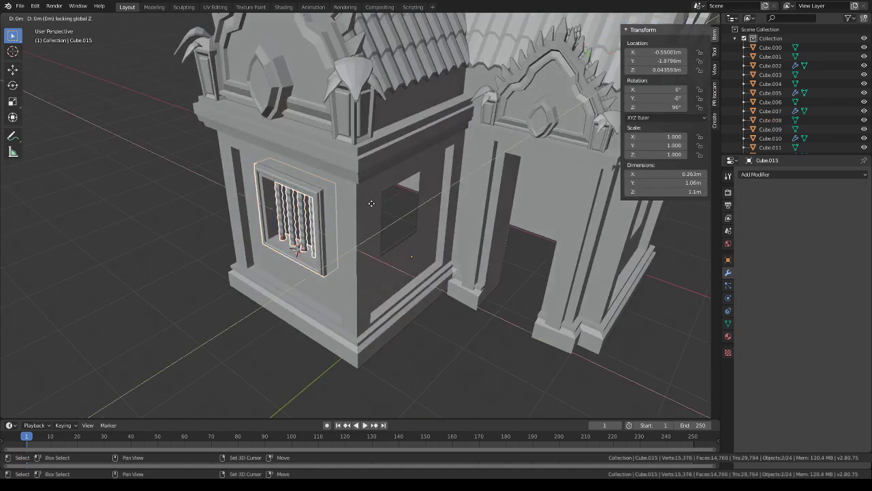
left_click(505, 225)
- Rotate the window copy 90° about Z and move it about -1.53 m in X and -0.84 m in Y onto the adjacent side wall
type("rz")
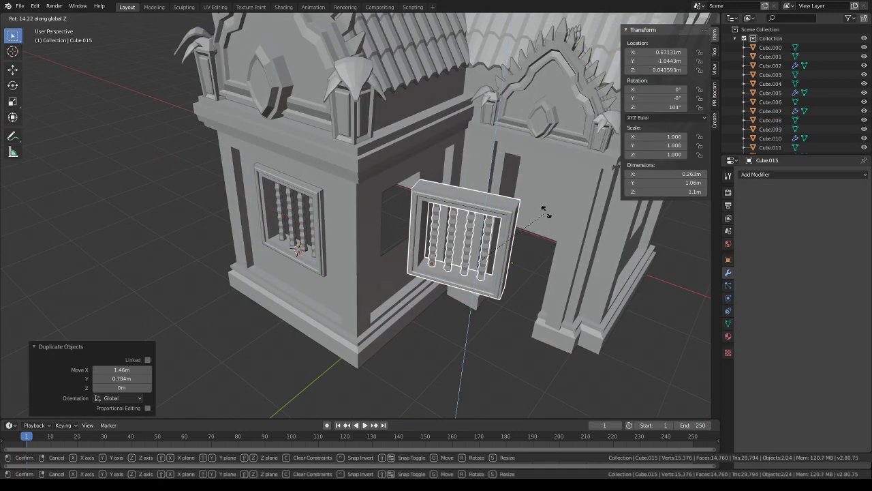
type("90")
key("Return")
middle_click_drag(571, 244, 548, 240)
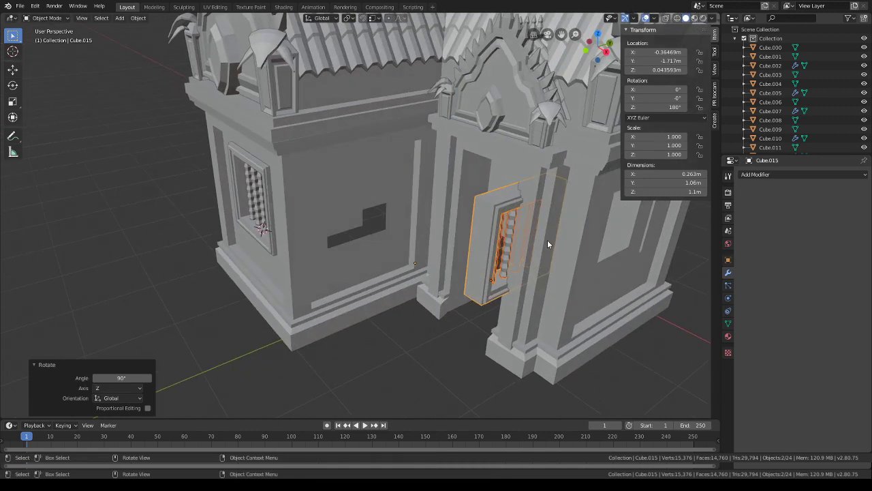
key("g")
key("shift+z")
left_click(426, 209)
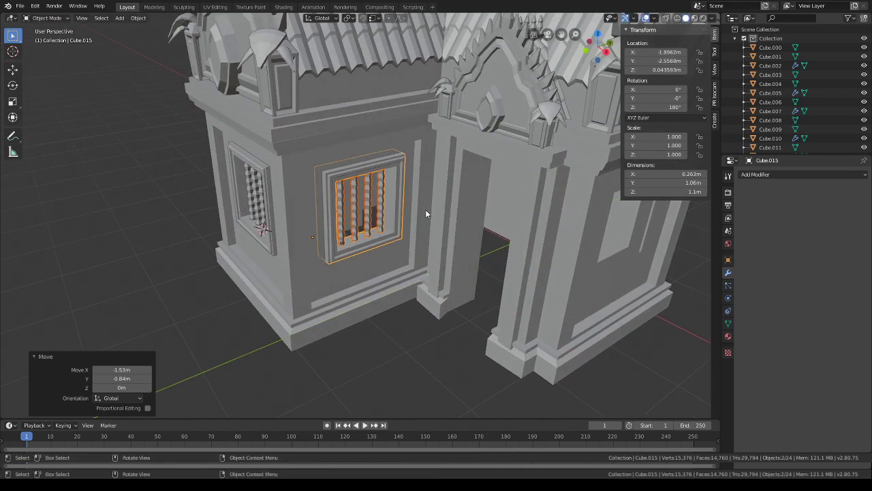
- Align the copied window with the side wall opening in right wireframe view by moving it about -0.029 m along Y
middle_click_drag(425, 209, 396, 200)
left_click(599, 49)
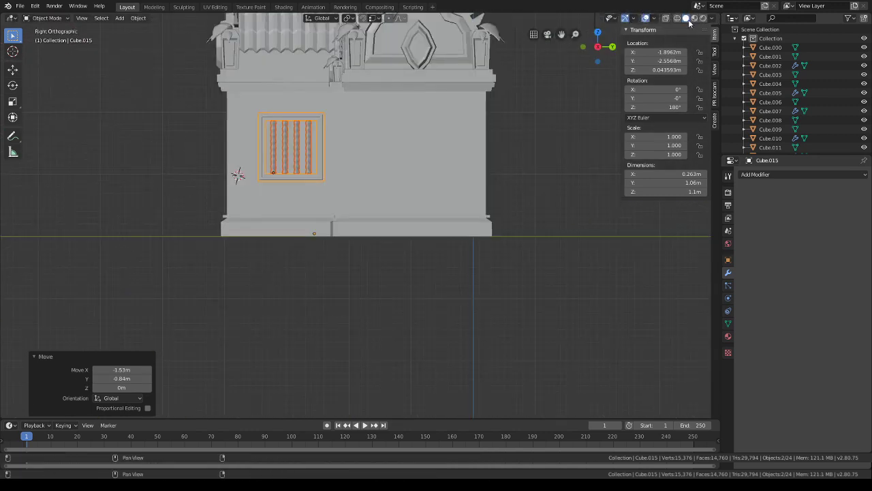
left_click(679, 18)
scroll(404, 200, "up", 6)
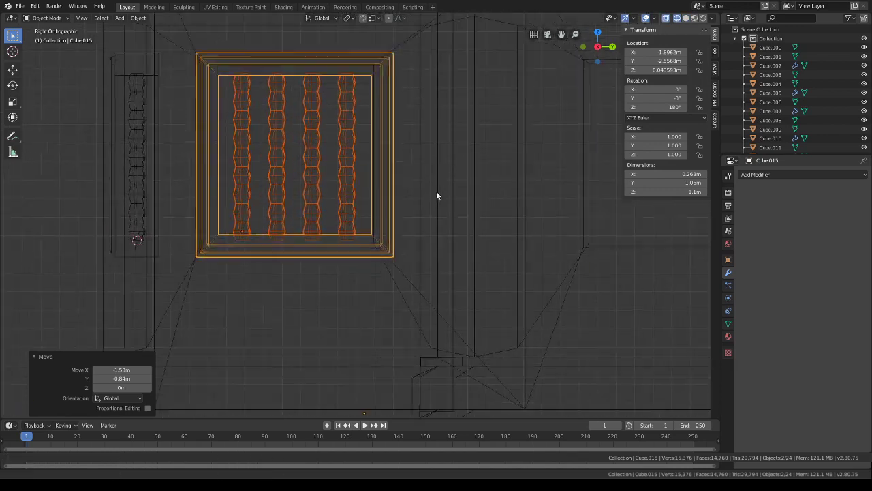
key("g")
key("y")
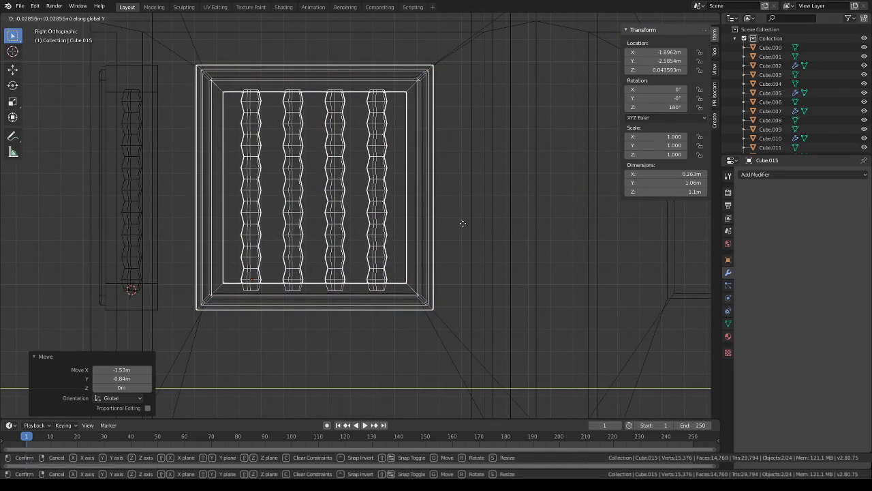
left_click(463, 223)
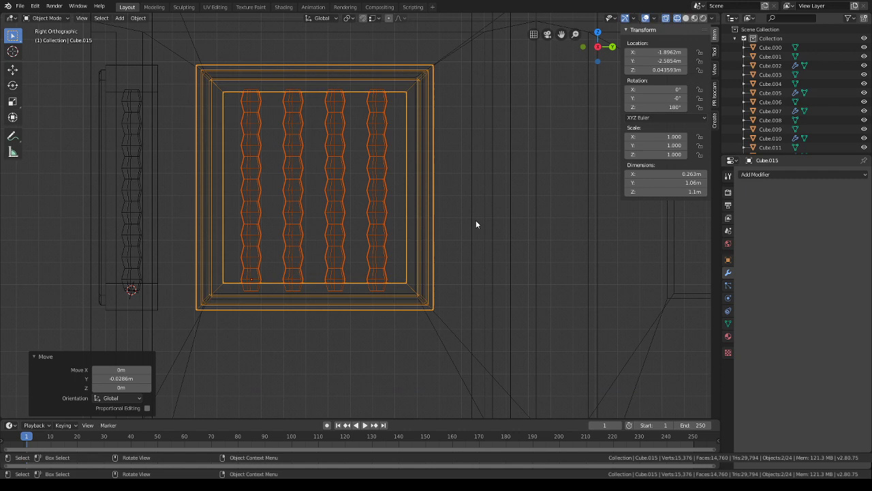
left_click(685, 19)
- Duplicate the side wall's window frame and balusters, moving the copy horizontally to the opening in the neighbouring wing's gabled end wall
mouse_move(471, 222)
middle_mouse_down()
mouse_move(516, 237)
mouse_move(415, 218)
mouse_move(418, 236)
middle_mouse_up()
scroll(514, 238, "down", 6)
key("shift+d")
key("shift+z")
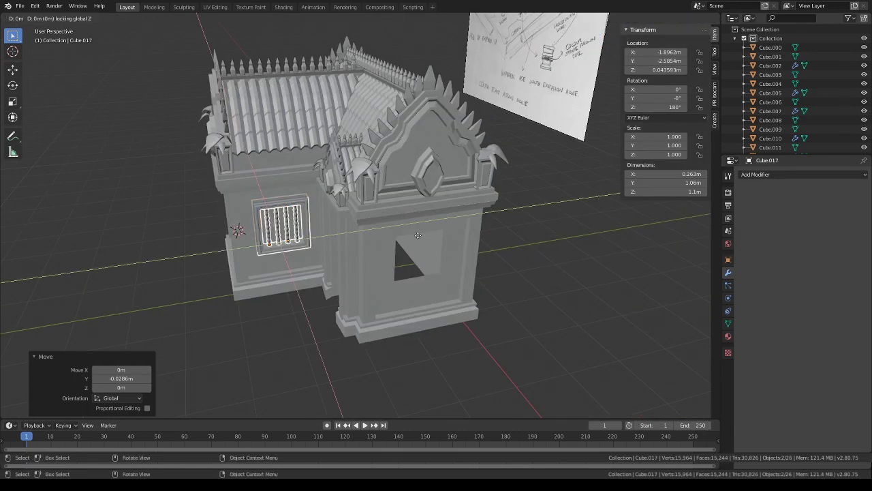
left_click(536, 263)
- Seat the side wall's window frame and balusters into the opening by moving them about -0.034 m along X
middle_click_drag(537, 264, 381, 247)
scroll(402, 236, "up", 5)
left_click(366, 227)
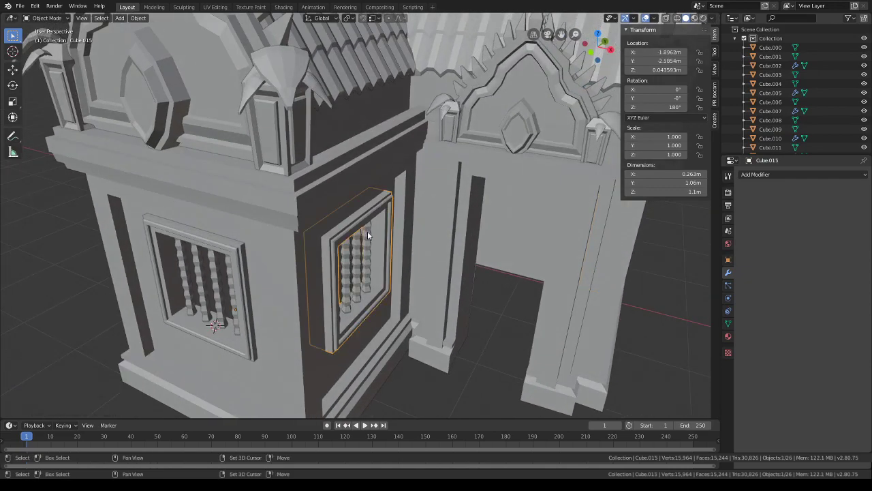
key("g")
key("x")
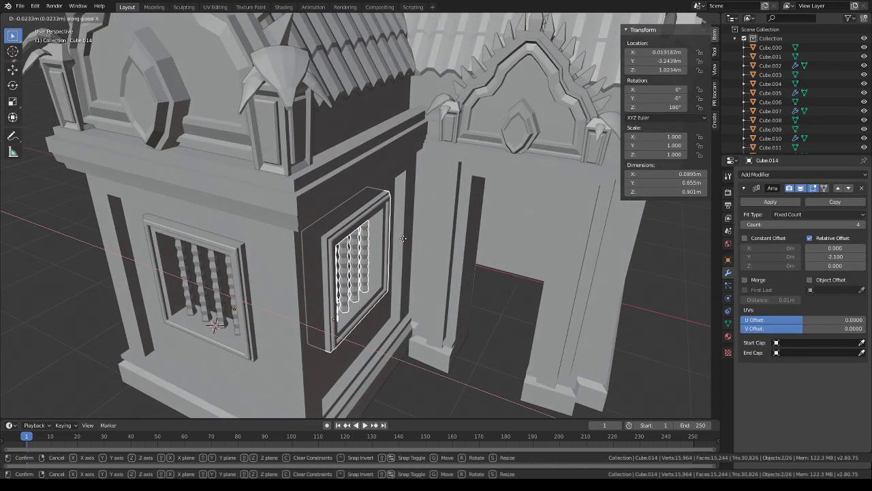
left_click(404, 238)
key("g")
key("x")
left_click(403, 238)
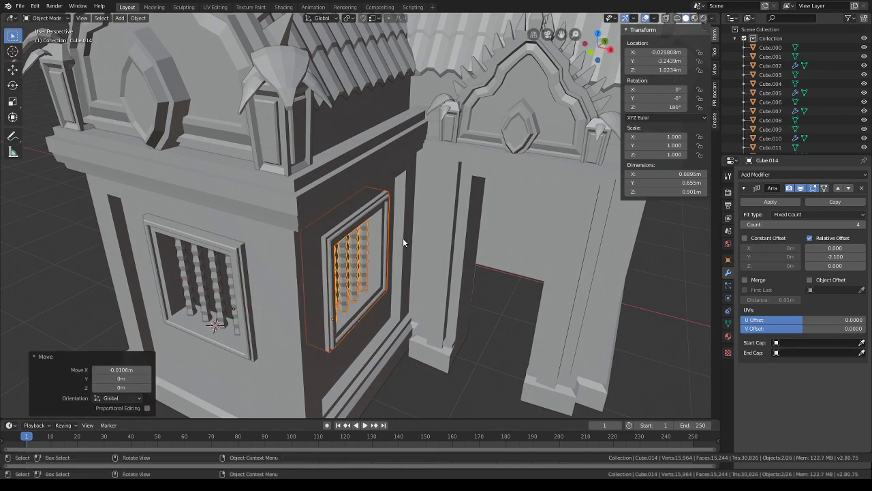
- Move the window frame and balusters on the neighbouring wing's gabled end wall about 0.073 m along X
middle_click_drag(403, 238, 488, 224)
left_click(497, 197)
key("g")
key("x")
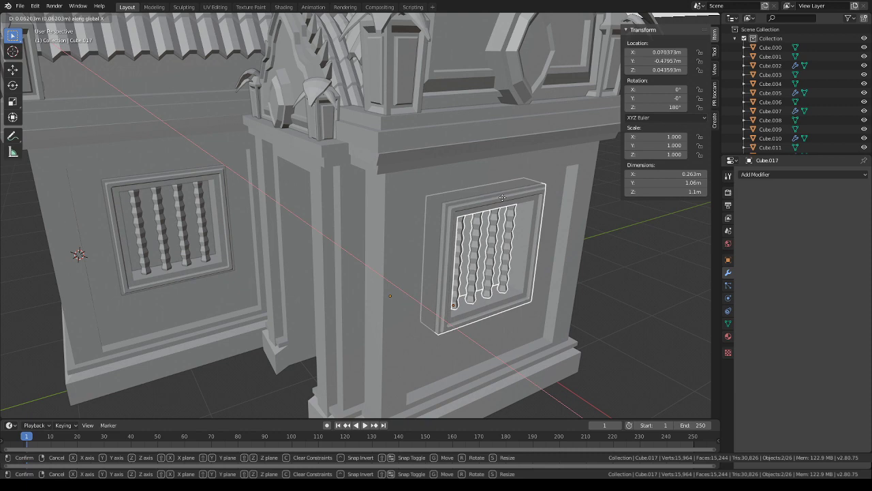
left_click(525, 172)
- Align the gabled end wall's window with its opening in right wireframe view, moving it about -0.015 m along Y
left_click(604, 50)
right_click(648, 52)
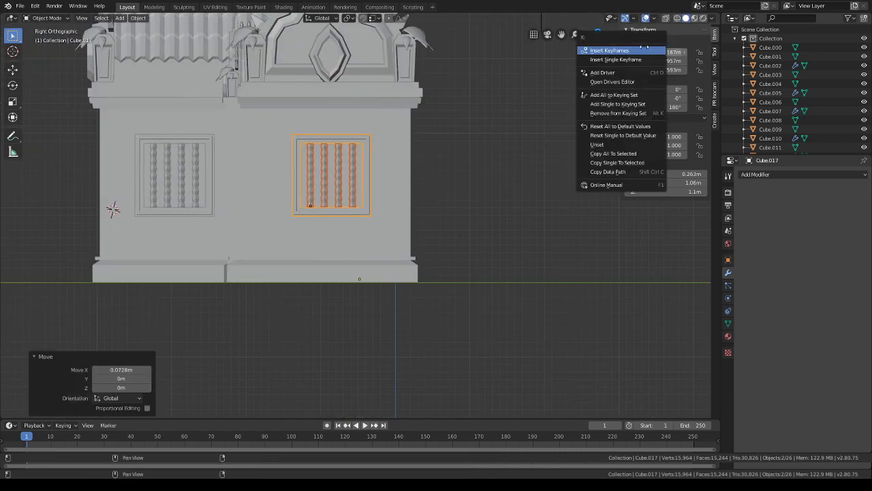
left_click(678, 18)
left_click(677, 18)
key("KP_Decimal")
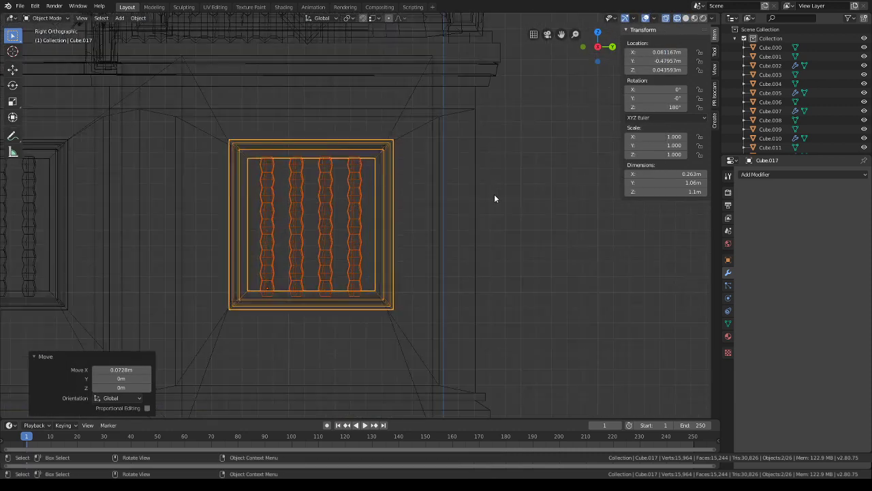
key("g")
key("y")
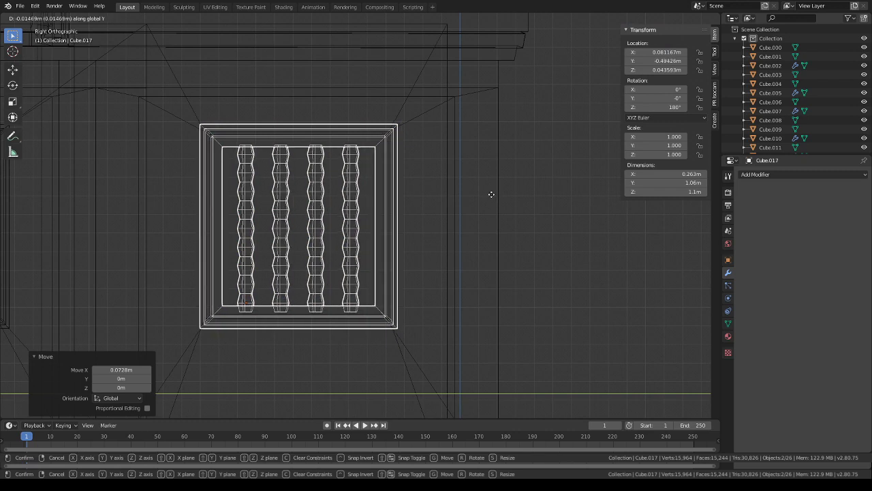
left_click(491, 194)
scroll(494, 195, "down", 6)
left_click(686, 18)
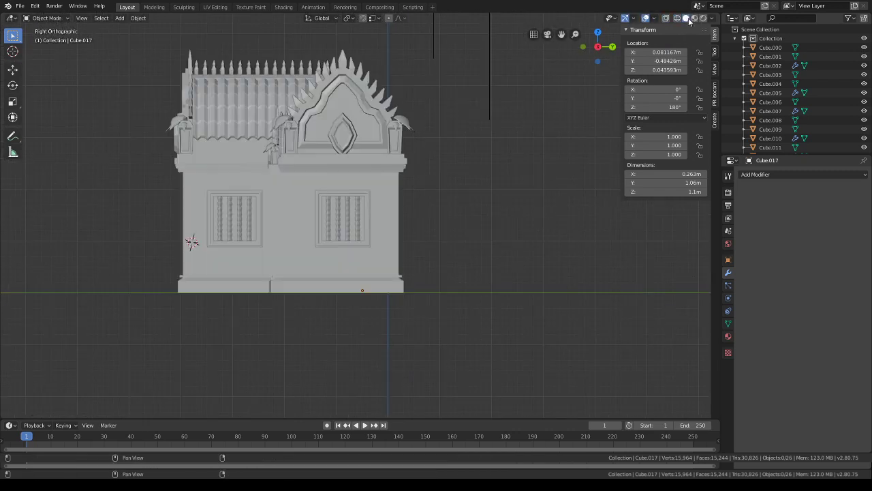
- Check the finished windows around the building and save the file
scroll(423, 233, "up", 5)
middle_click_drag(422, 234, 437, 267)
scroll(406, 240, "down", 3)
scroll(431, 252, "down", 4)
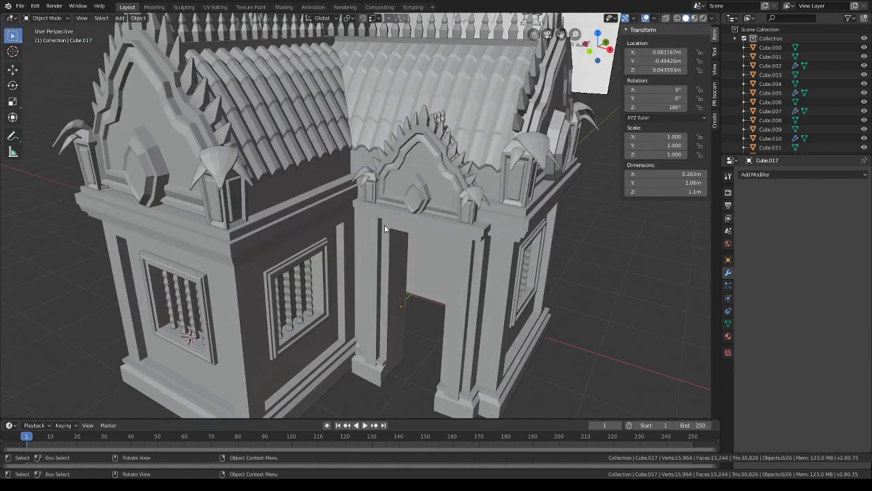
left_click(20, 6)
left_click(63, 66)
- Examine the reference painting and sketch for the raised base, steps and surroundings of the temple
scroll(409, 163, "down", 6)
mouse_move(539, 184)
middle_mouse_down()
mouse_move(462, 202)
mouse_move(487, 212)
mouse_move(490, 242)
mouse_move(506, 178)
mouse_move(457, 292)
mouse_move(462, 250)
mouse_move(405, 258)
mouse_move(416, 254)
mouse_move(404, 286)
mouse_move(421, 291)
mouse_move(439, 274)
middle_mouse_up()
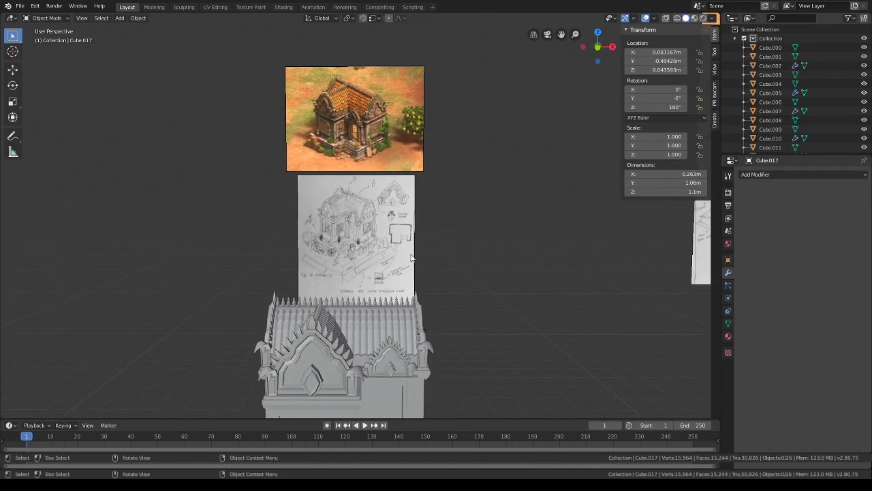
scroll(374, 164, "up", 3)
middle_click_drag(375, 164, 412, 223, "shift")
scroll(437, 181, "up", 4)
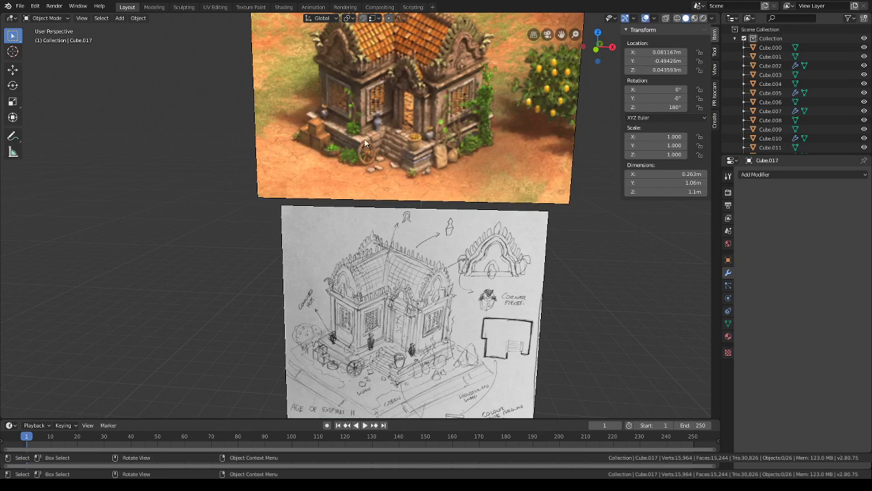
scroll(489, 241, "down", 3)
middle_click_drag(489, 241, 470, 187)
scroll(470, 188, "down", 2)
middle_click_drag(478, 273, 469, 224, "shift")
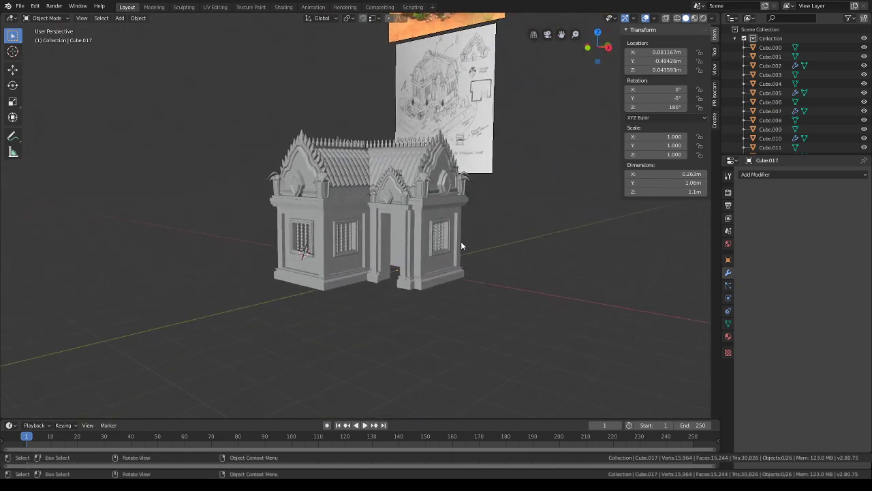
- Add a 2 m plane in top view and move it about 1.43 m in X and 0.07 m in Y over the gabled wing
left_click(598, 32)
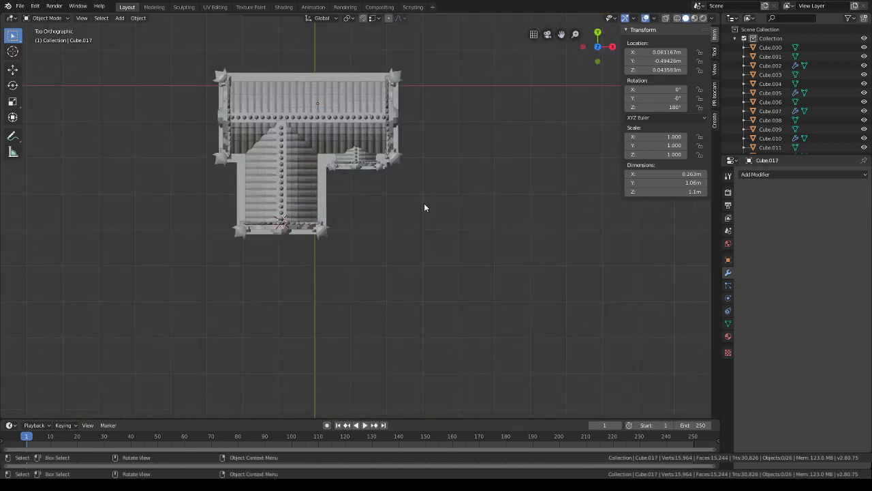
left_click(18, 52)
key("shift+a")
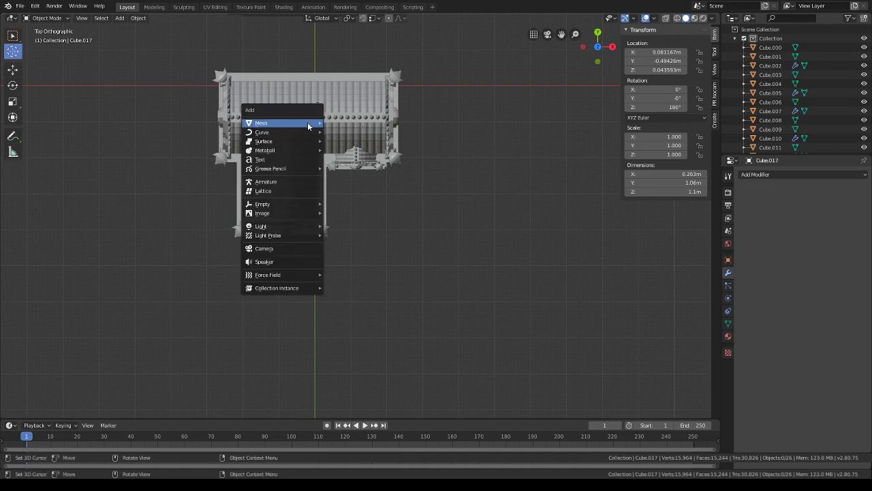
mouse_move(308, 125)
left_click(358, 122)
key("g")
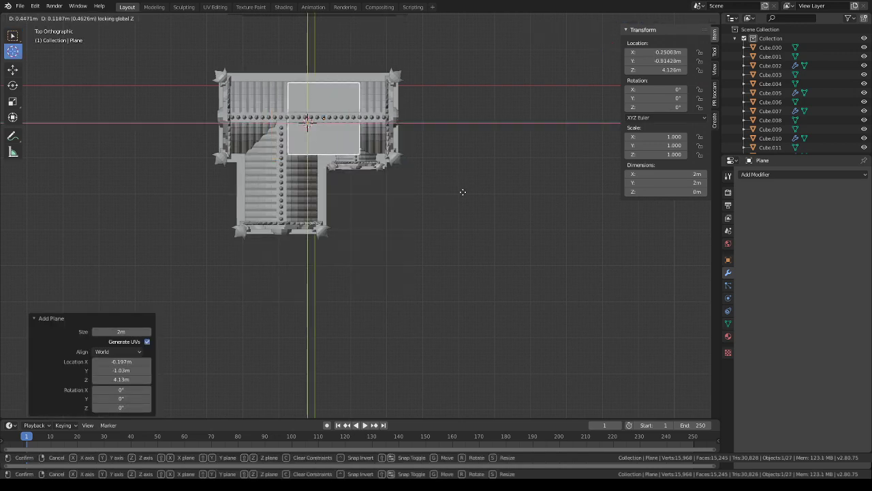
left_click(496, 195)
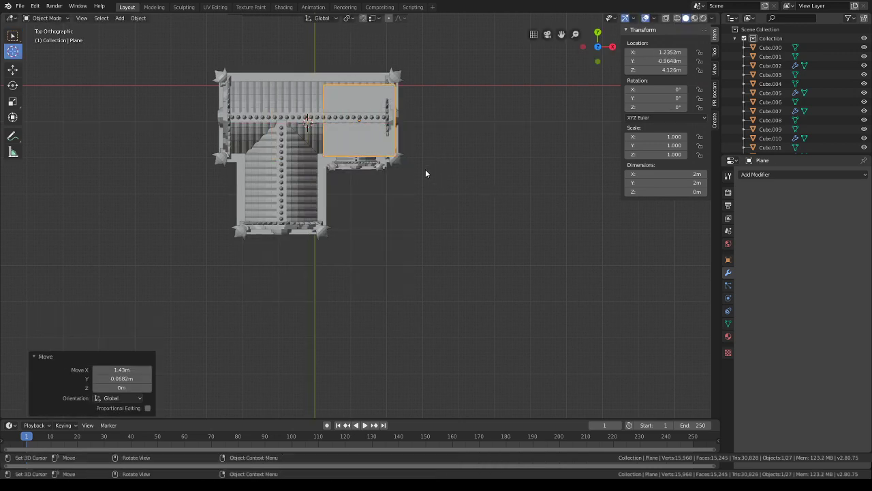
- Scale the plane by about 1.53 along Y and move it about 0.33 m along X
key("s")
key("y")
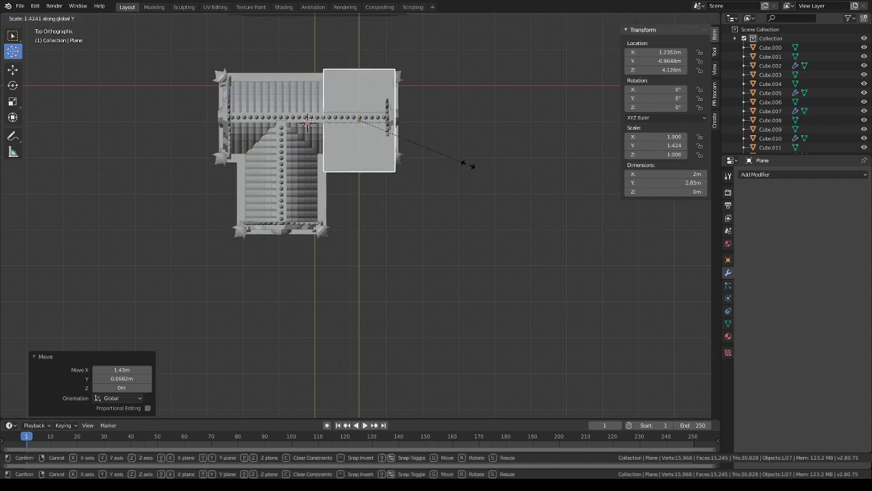
left_click(475, 171)
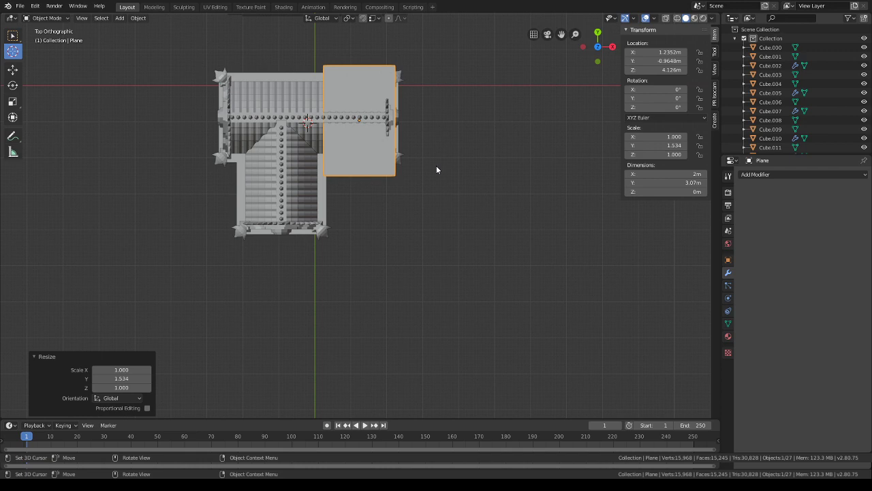
key("g")
left_click(448, 170)
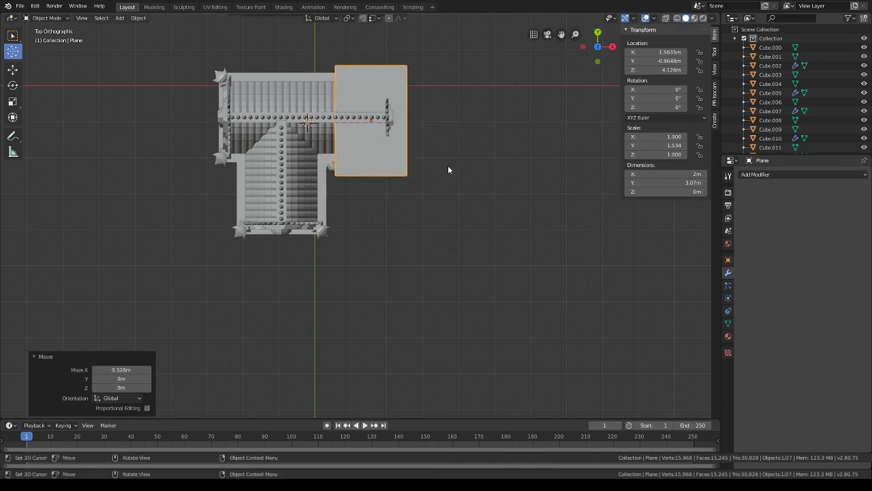
- Lower the plane's face about 4.22 m along Z in Edit Mode, to just beneath the building
scroll(475, 190, "down", 1)
left_click(63, 19)
left_click(59, 39)
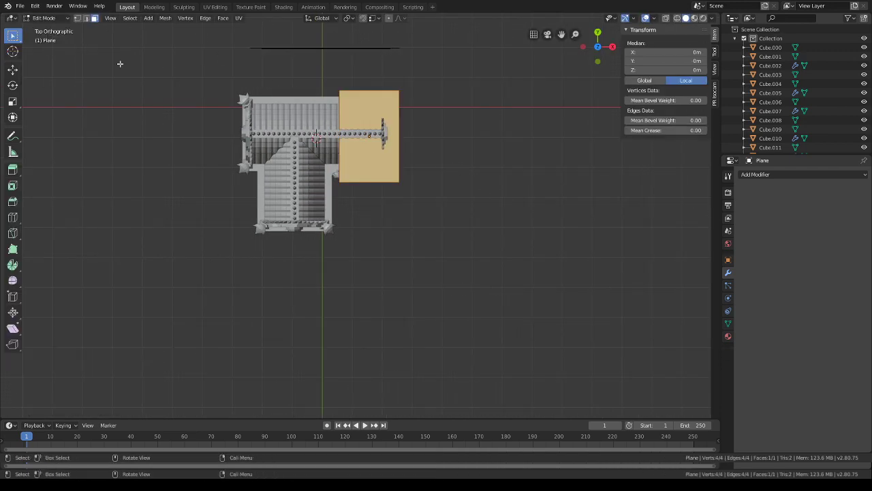
middle_click_drag(419, 180, 381, 116)
key("g")
key("z")
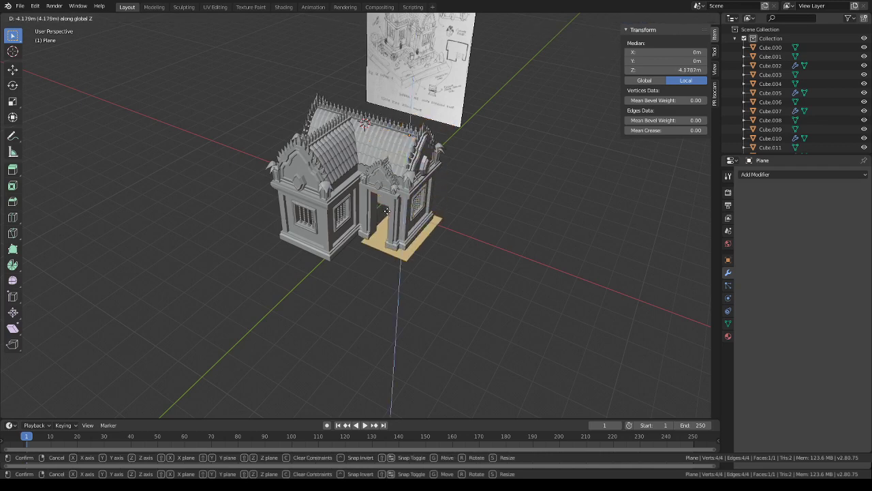
left_click(437, 220)
middle_click_drag(437, 222, 406, 200)
scroll(405, 199, "up", 3)
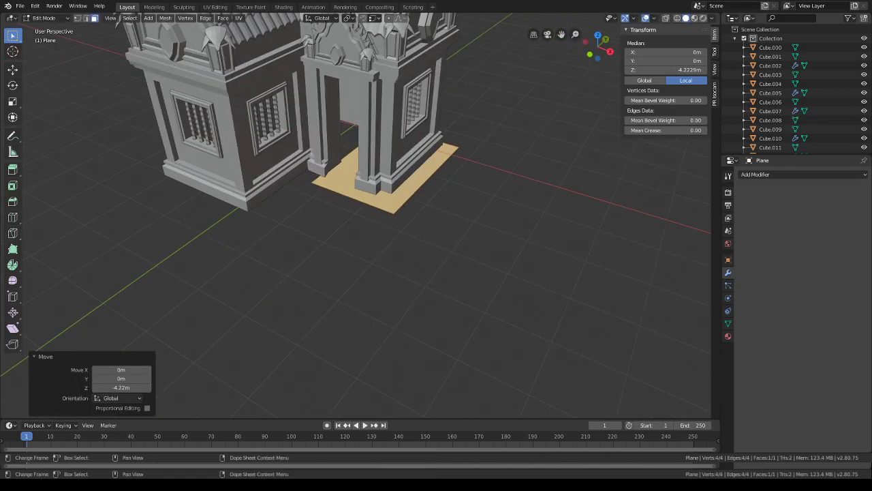
- Examine how far the base platform extends around the walls and doorway in the reference painting and sketch
scroll(433, 255, "down", 5)
middle_click_drag(450, 205, 440, 296, "shift")
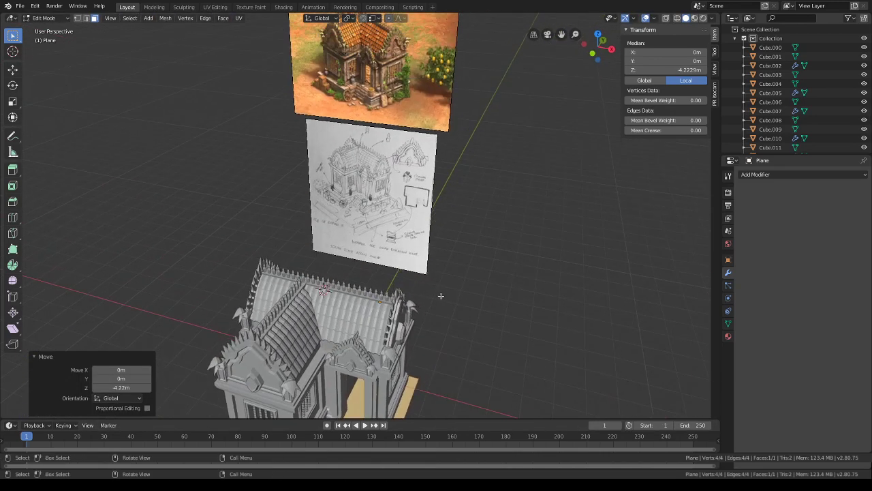
middle_click_drag(369, 162, 379, 126)
scroll(426, 192, "up", 5)
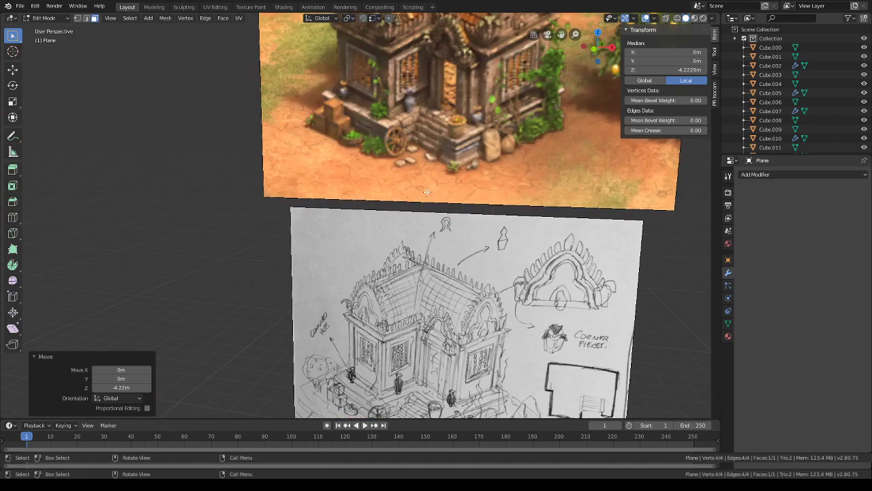
scroll(431, 186, "down", 3)
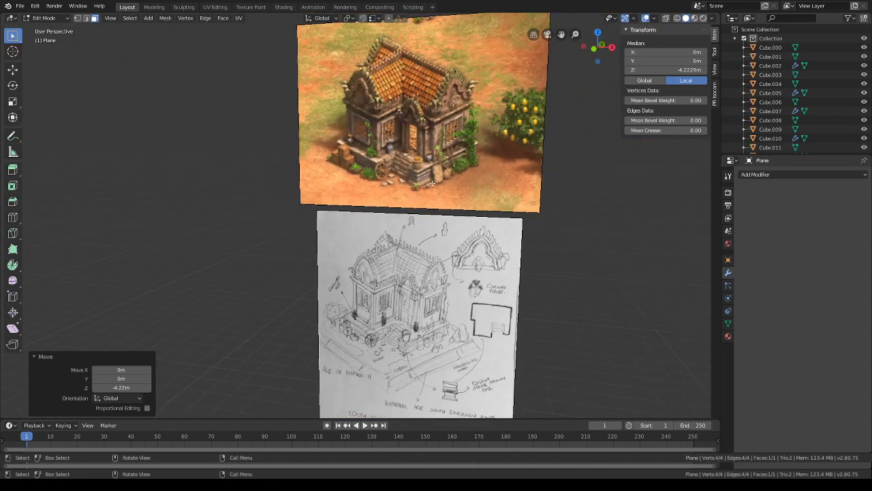
middle_click_drag(465, 212, 450, 121, "shift")
scroll(463, 205, "down", 1)
mouse_move(473, 243)
middle_mouse_down("shift")
mouse_move(479, 165)
mouse_move(491, 218)
mouse_move(491, 211)
middle_mouse_up("shift")
- Move the base plane's face about -0.37 m along X and scale it along X past the wing's walls
key("g")
key("x")
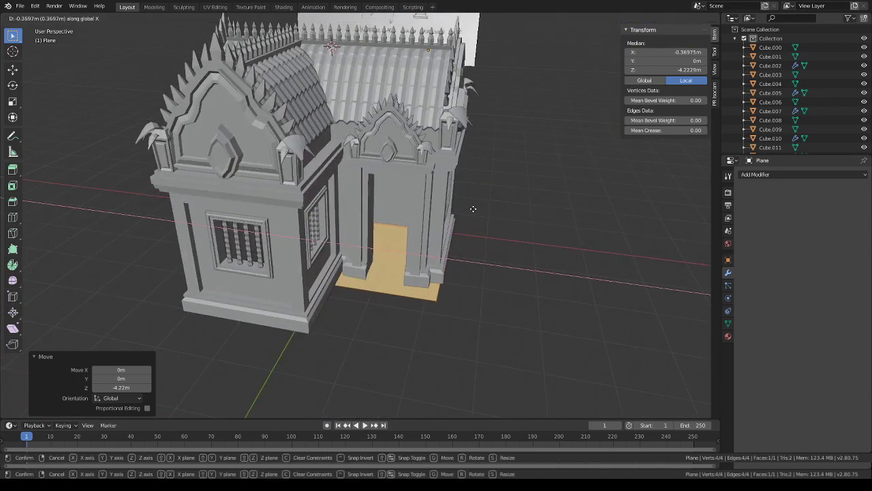
left_click(474, 209)
key("s")
key("x")
left_click(560, 227)
- Adjust the base plane's margin around the wing by scaling it along Y and by about 1.025 along X
middle_click_drag(560, 228, 584, 250)
key("s")
key("y")
left_click(526, 243)
key("s")
key("x")
left_click(589, 251)
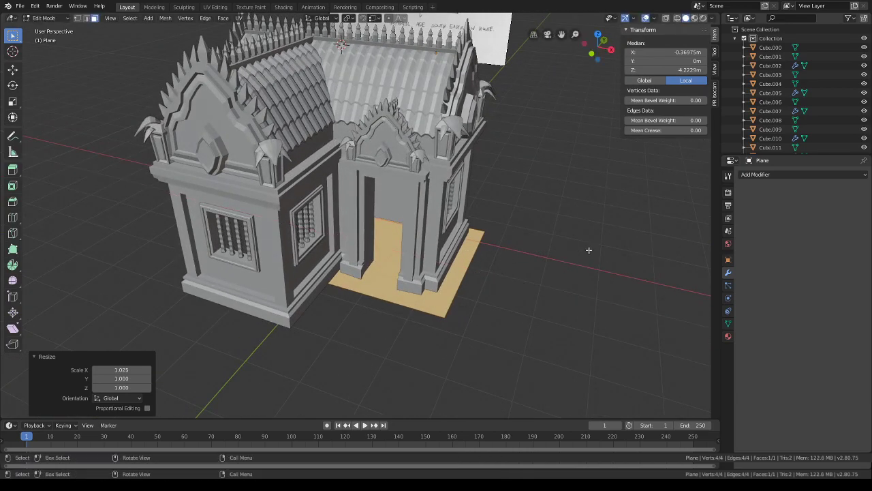
- Duplicate the base plane's face along X and snap the copy's edge against the original under the rest of the building
middle_click_drag(409, 276, 436, 218)
key("shift+d")
key("x")
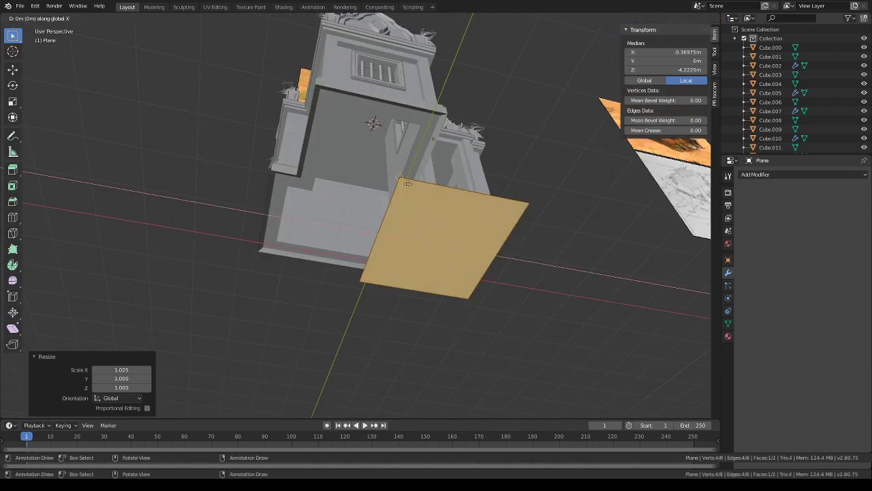
key("g")
key("x")
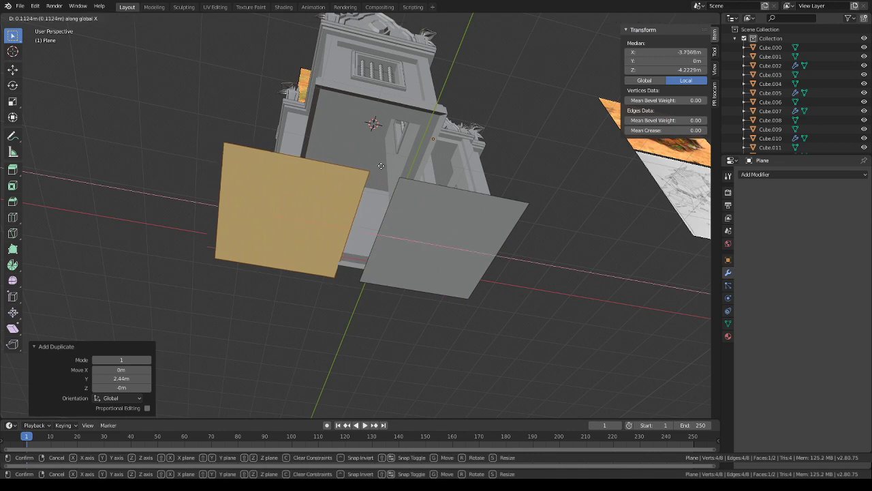
left_click(399, 176)
middle_click_drag(400, 176, 402, 222)
left_click(85, 18)
left_click(389, 210)
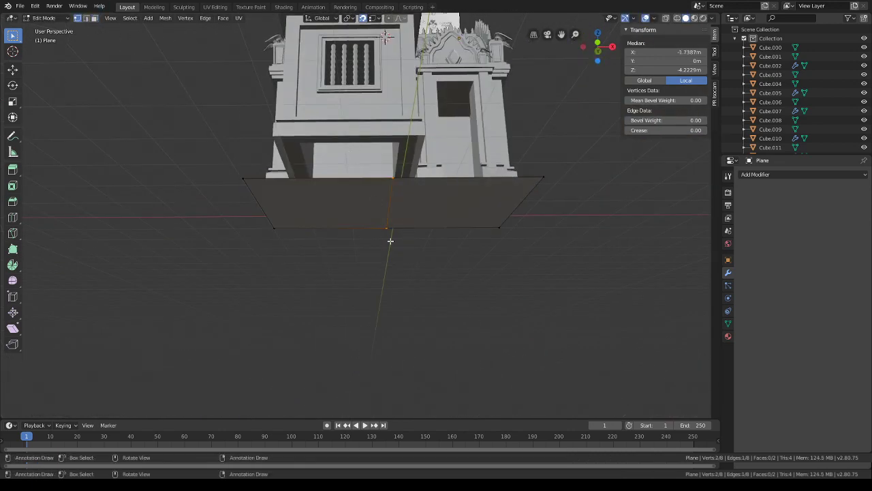
key("g")
key("x")
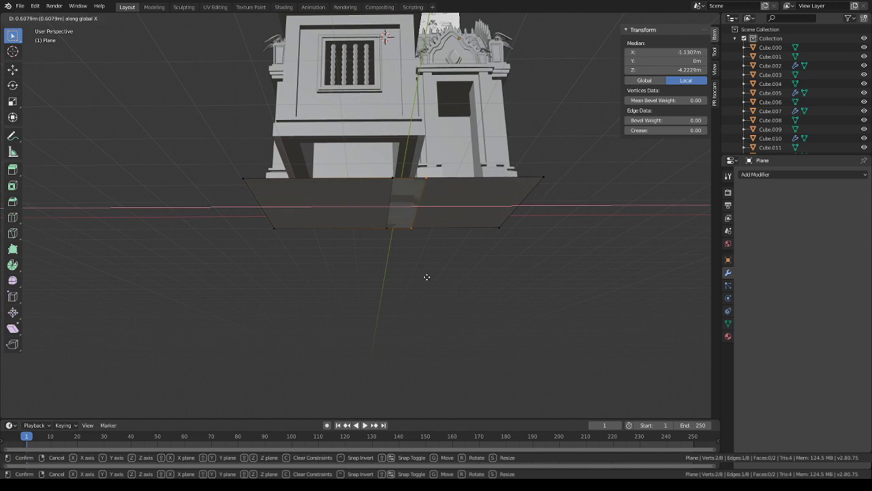
key("Escape")
- Select the adjoining edges of both base faces in wireframe display and move them together about 0.78 m along X
left_click(666, 17)
left_click_drag(443, 266, 323, 136)
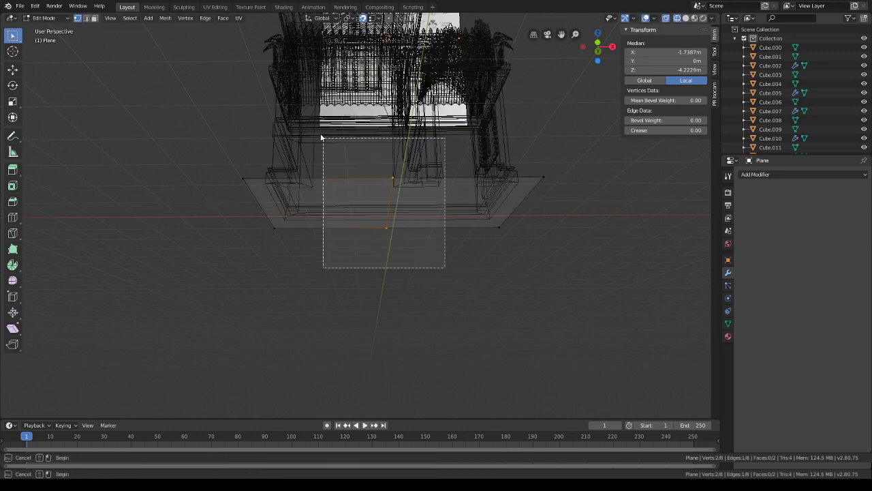
key("g")
key("y")
key("x")
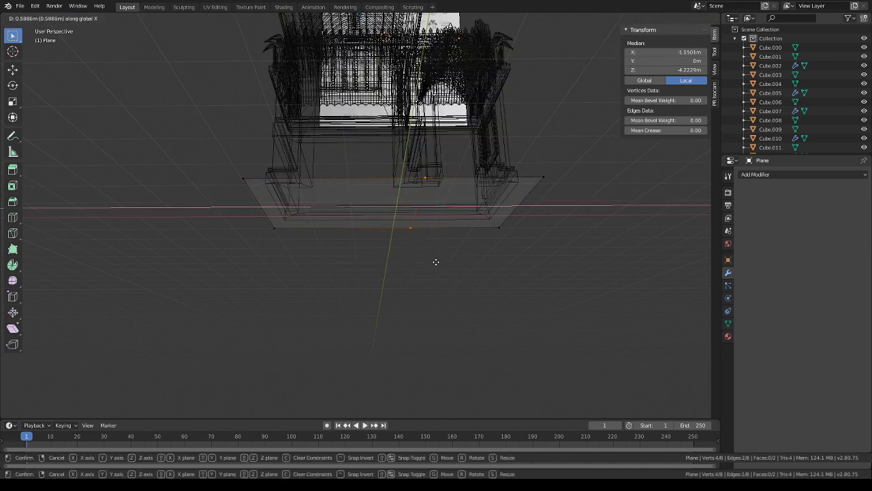
left_click(435, 262)
middle_click_drag(451, 217, 353, 261)
key("g")
key("x")
left_click(455, 274)
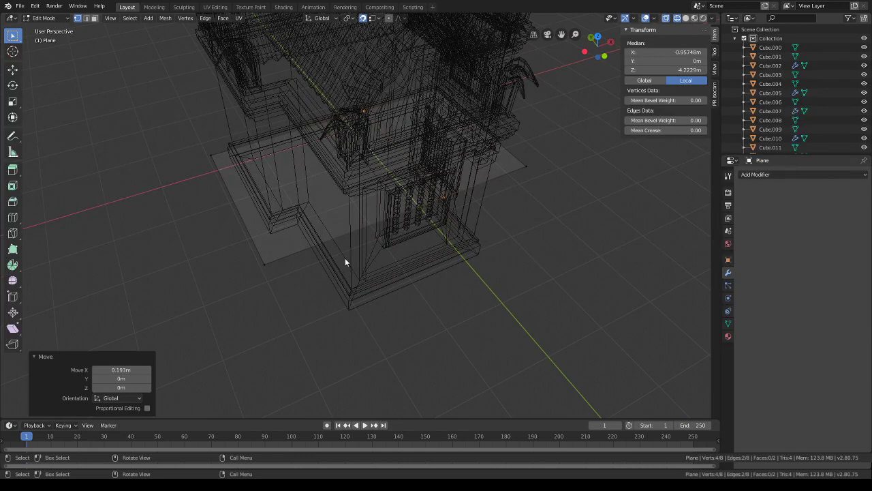
- Move the outer edge of the base plane at the wing's end about 0.41 m along X toward the wall
left_click(212, 155)
left_click(264, 263, "shift")
middle_click_drag(263, 264, 336, 265)
key("g")
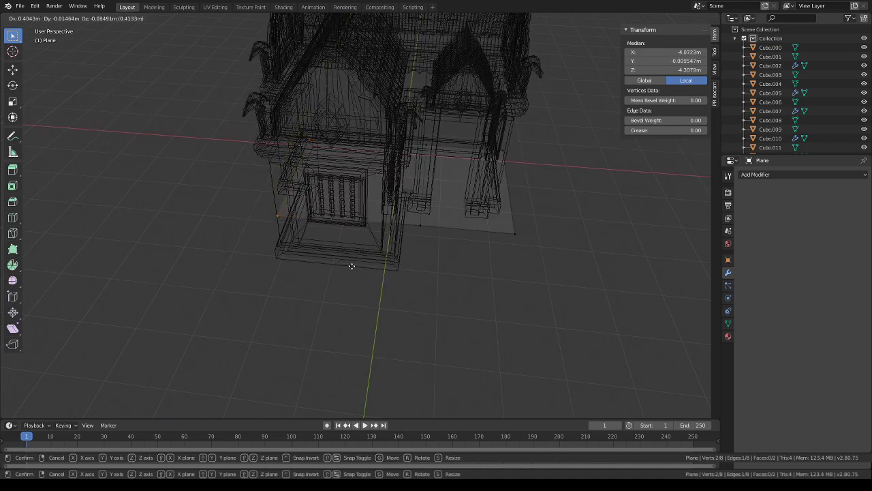
key("x")
left_click(351, 266)
middle_click_drag(352, 266, 394, 188)
key("g")
key("x")
left_click(364, 253)
- Select both linked base faces and merge their doubled vertices by distance at 0.0001 m
key("ctrl+r")
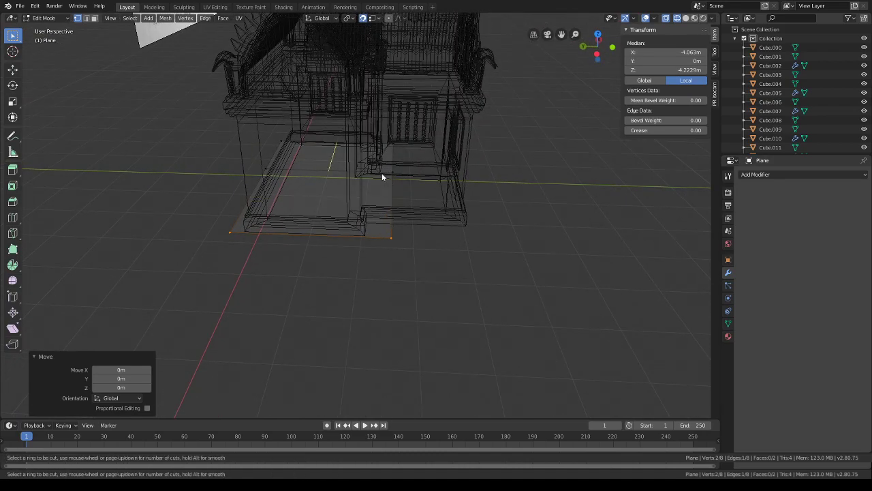
right_click(370, 224)
key("l")
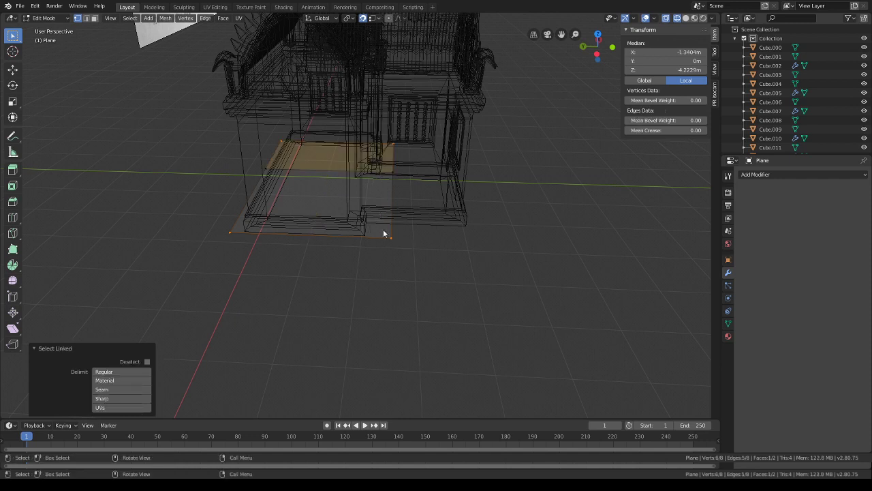
left_click(165, 17)
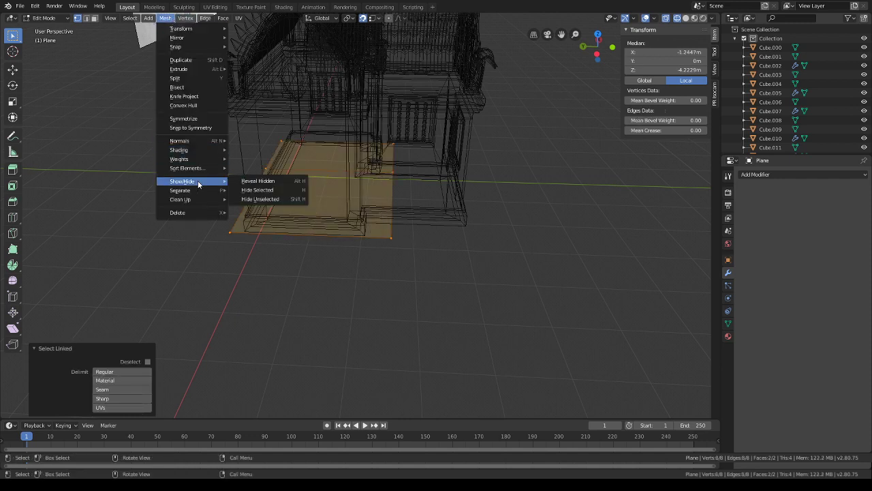
mouse_move(181, 199)
left_click(282, 275)
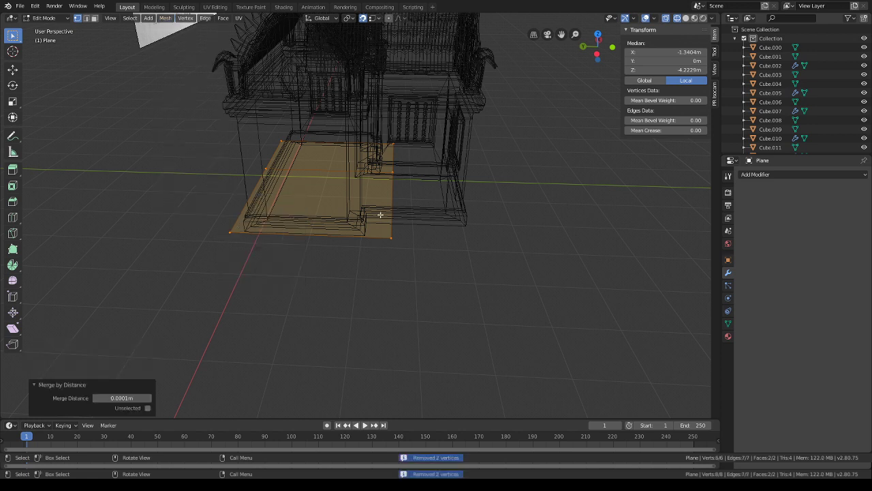
- Add a lengthwise loop cut near the base's long side at a factor of about 0.851 and shift it about -0.036 m along Y
key("ctrl+r")
left_click(368, 180)
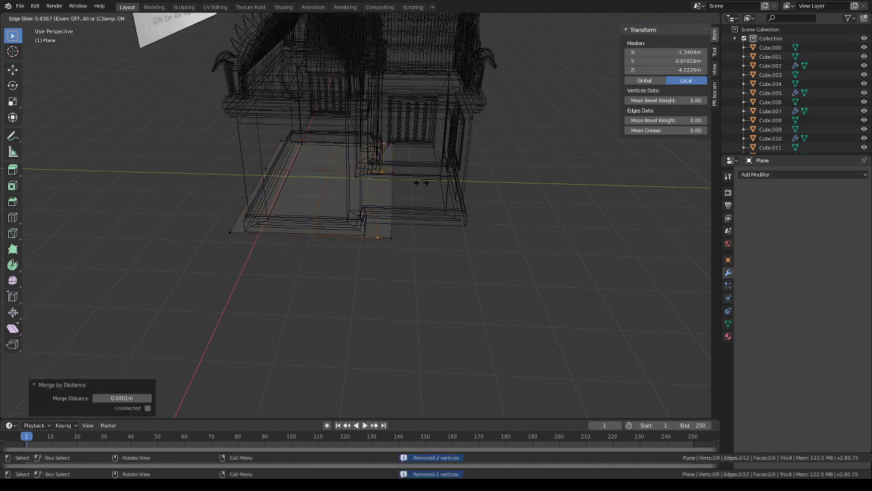
left_click(421, 183)
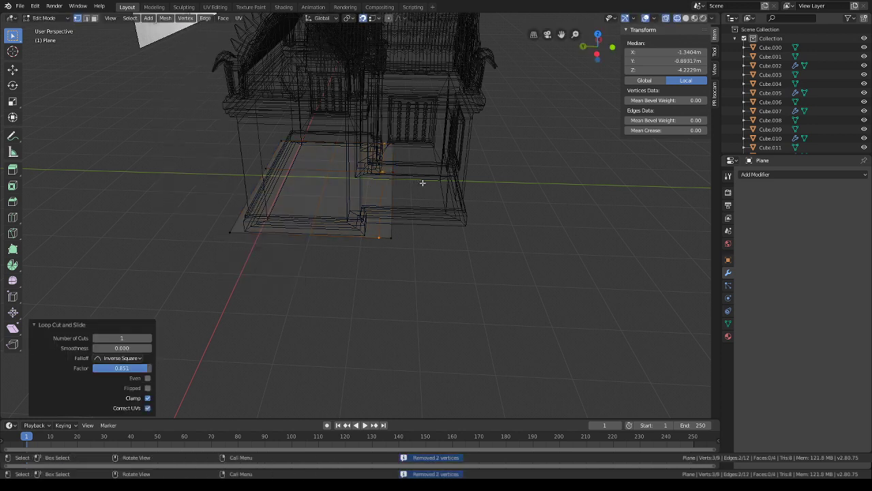
middle_click_drag(423, 182, 306, 286)
key("g")
key("y")
left_click(403, 207)
key("g")
key("y")
left_click(417, 202)
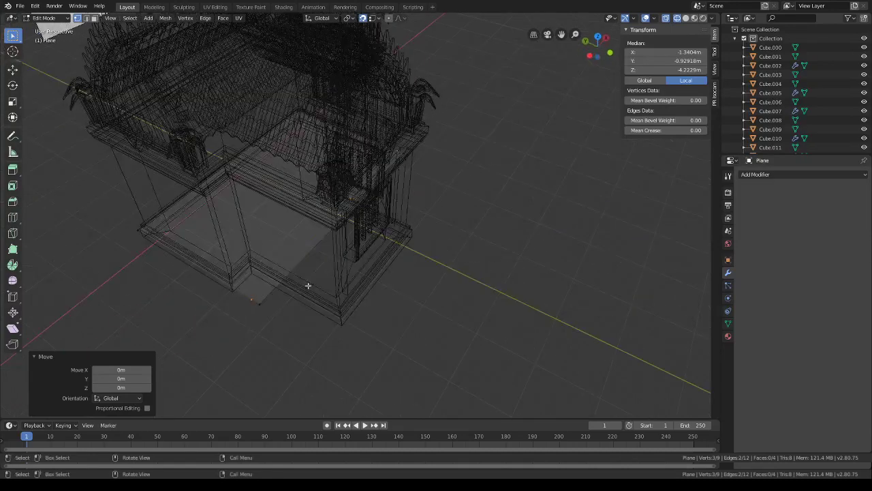
- Add a crosswise loop cut near the base's outer end, slid to a factor of about 0.872
key("ctrl+r")
left_click(261, 283)
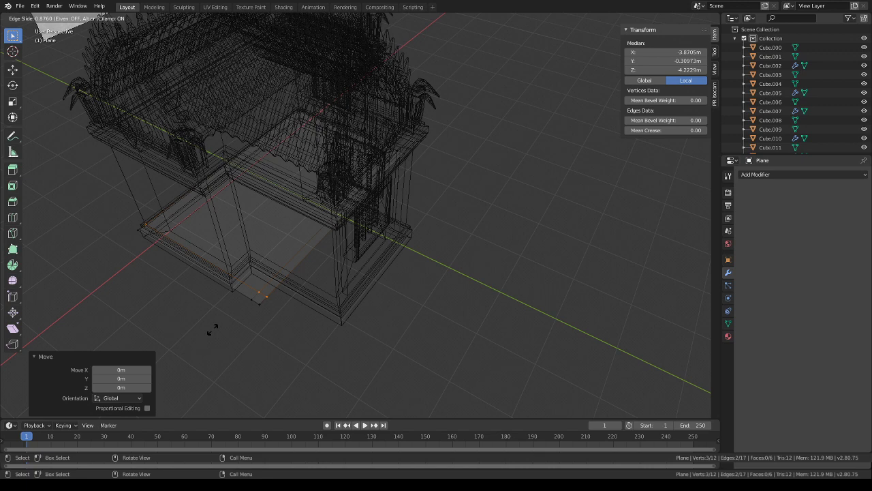
left_click(213, 330)
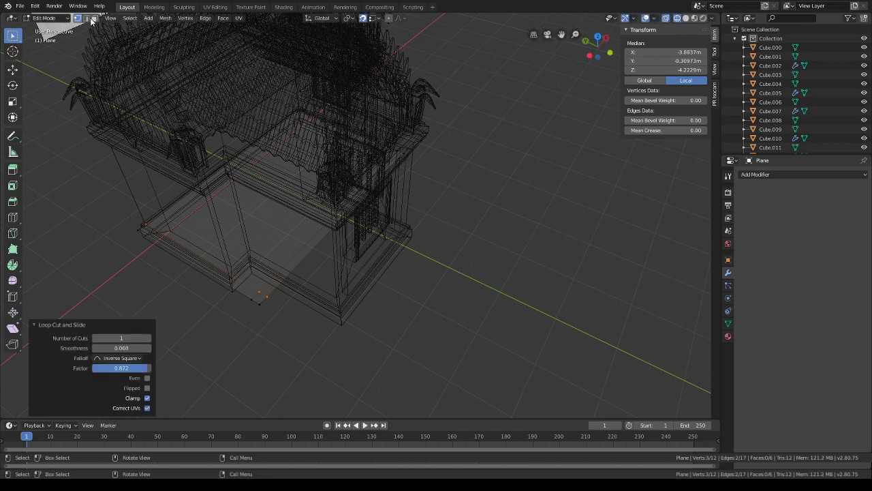
- Select the crosswise cut line's vertices and move them about -0.07 m along X toward the base's outer end
left_click(355, 246)
middle_click_drag(356, 246, 291, 223)
key("1")
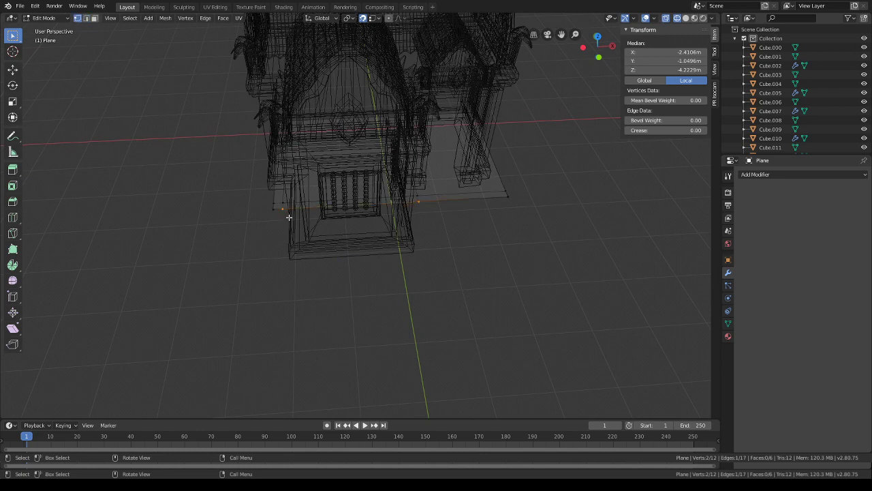
left_click_drag(289, 218, 278, 197)
middle_click_drag(278, 197, 315, 190)
left_click(247, 130, "shift")
key("g")
key("y")
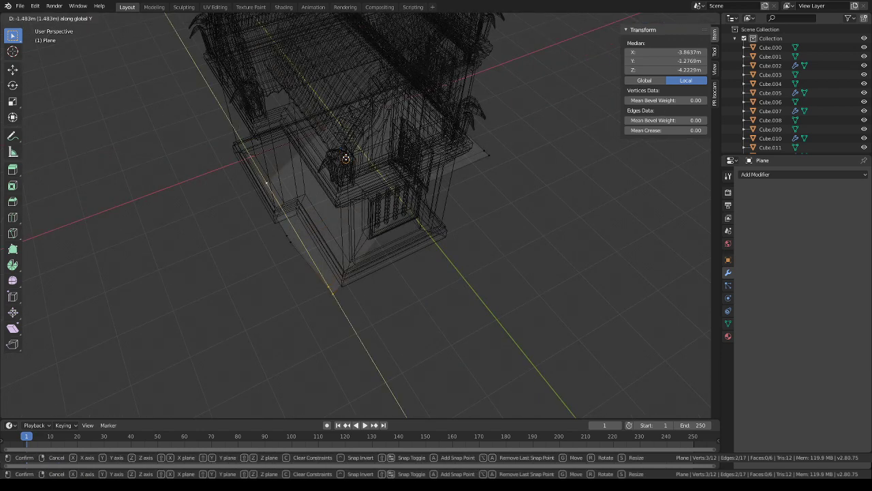
left_click(345, 27)
key("g")
key("x")
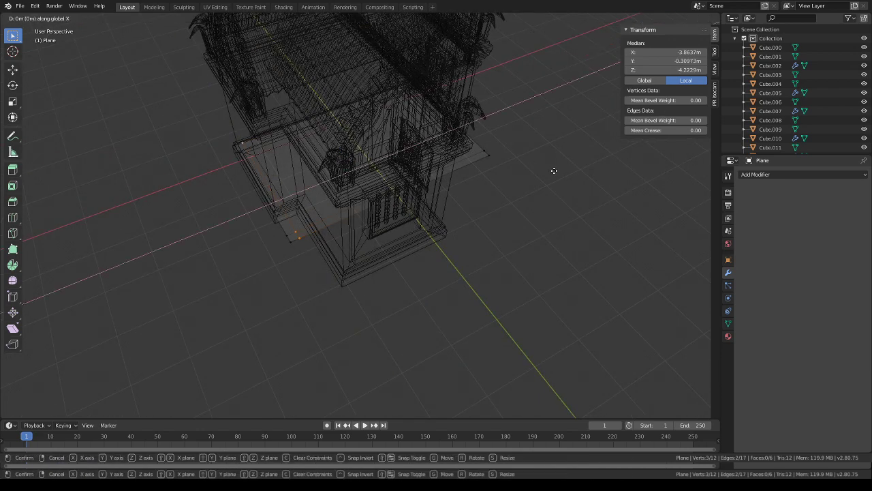
left_click(552, 171)
middle_click_drag(552, 171, 499, 164)
key("g")
key("x")
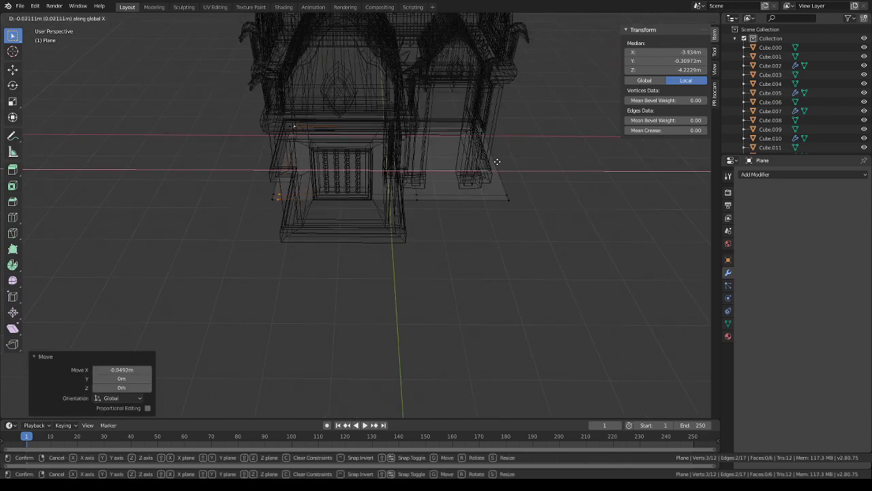
left_click(496, 162)
- Extrude the base's edge under the window wing along Y to reach about 1.17 m out, past the wing's wall
left_click(420, 204)
middle_click_drag(434, 191, 422, 221)
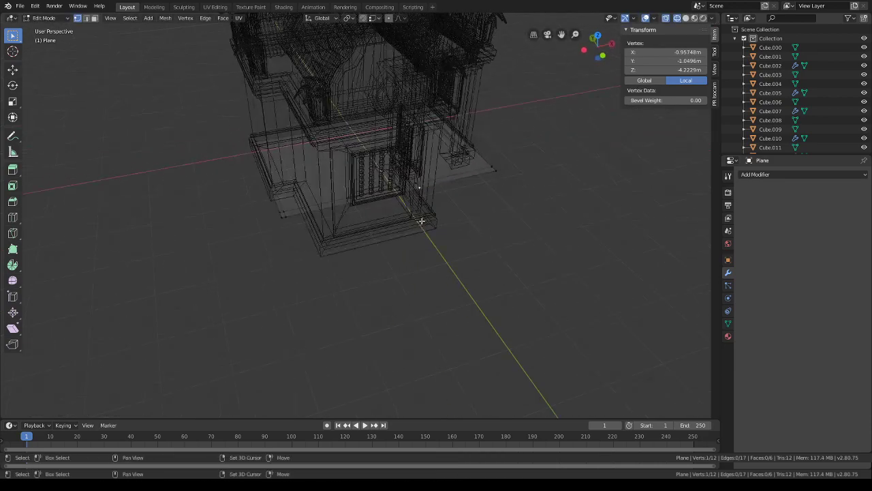
left_click(302, 224, "shift")
middle_click_drag(301, 224, 502, 244)
key("e")
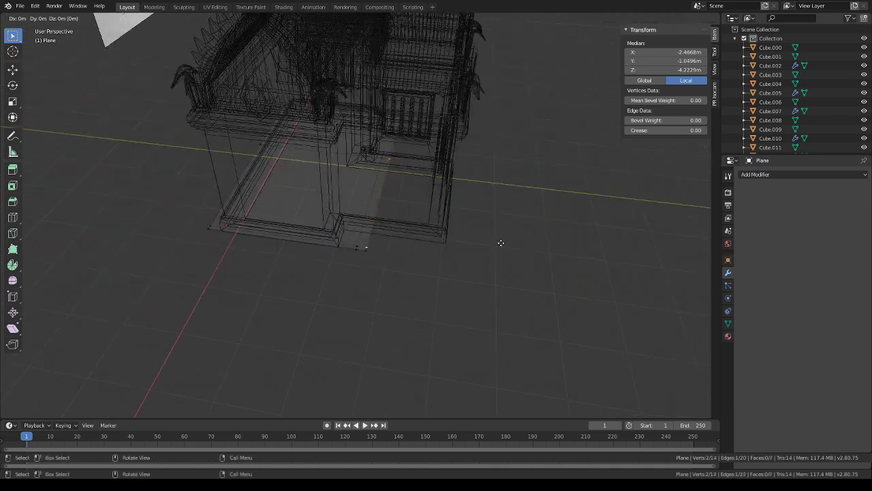
key("x")
key("y")
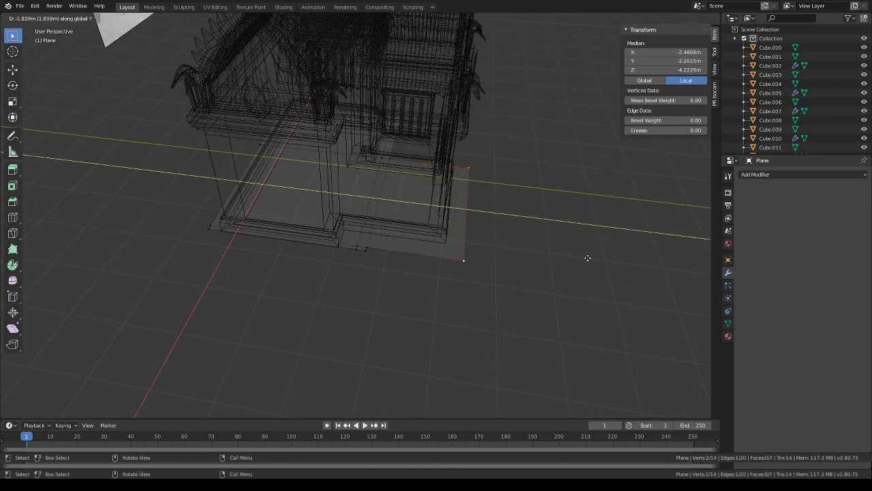
left_click(588, 258)
middle_click_drag(587, 258, 459, 250)
key("g")
key("y")
left_click(525, 284)
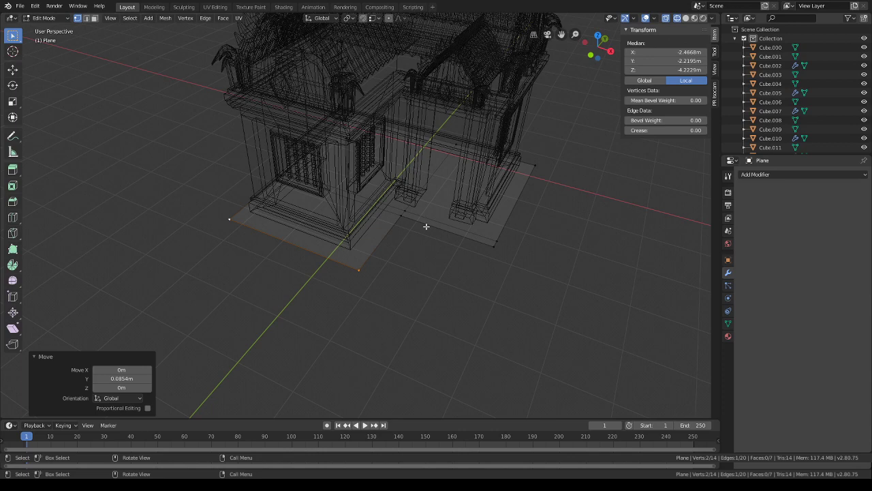
- Extrude the base's end edge about -0.45 m along X beyond the building's end wall
middle_click_drag(421, 232, 287, 249)
left_click(347, 240)
left_click(264, 236, "shift")
middle_click_drag(341, 262, 458, 268)
key("e")
key("x")
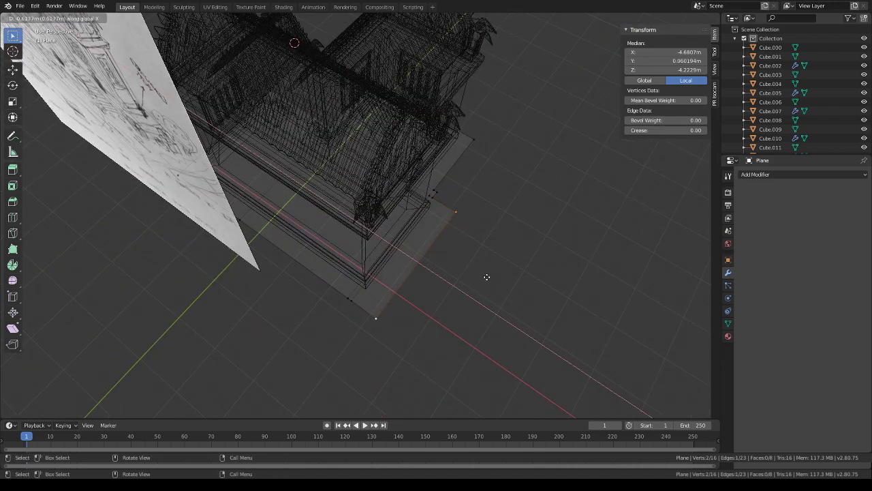
left_click(443, 261)
- Delete the surplus vertex at the inner corner between the two extruded base sections
middle_click_drag(443, 261, 363, 260)
scroll(364, 259, "up", 2)
left_click(355, 274)
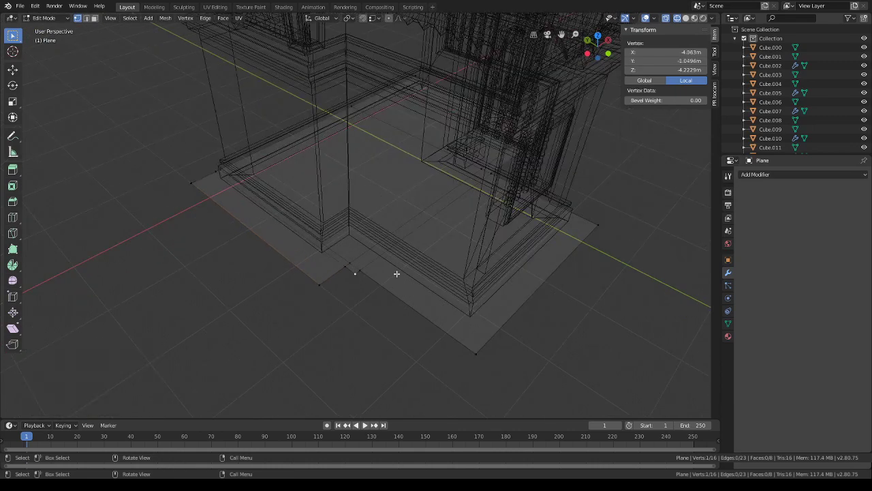
key("x")
left_click(396, 274)
- Select the base's extruded end edge and move it back about 0.036 m along X toward the wall
scroll(396, 255, "down", 1)
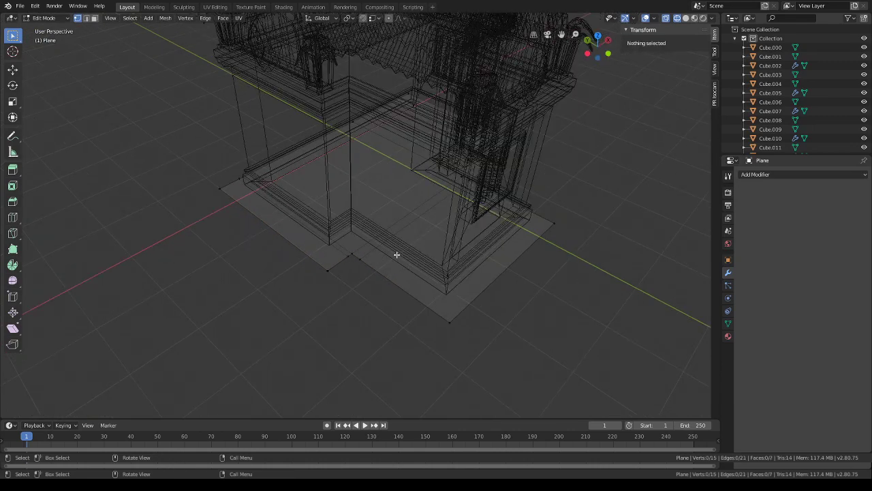
middle_click_drag(398, 249, 355, 260)
left_click(401, 285)
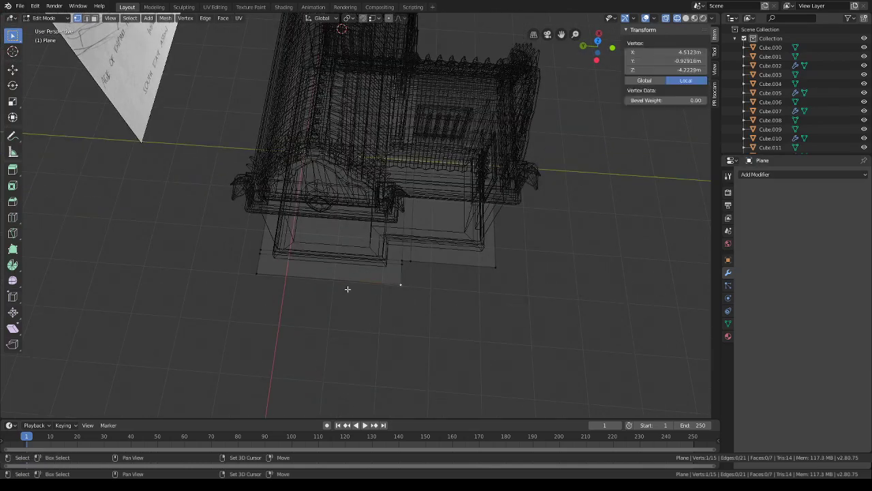
left_click(262, 275, "shift")
middle_click_drag(372, 294, 445, 293)
key("g")
key("y")
key("x")
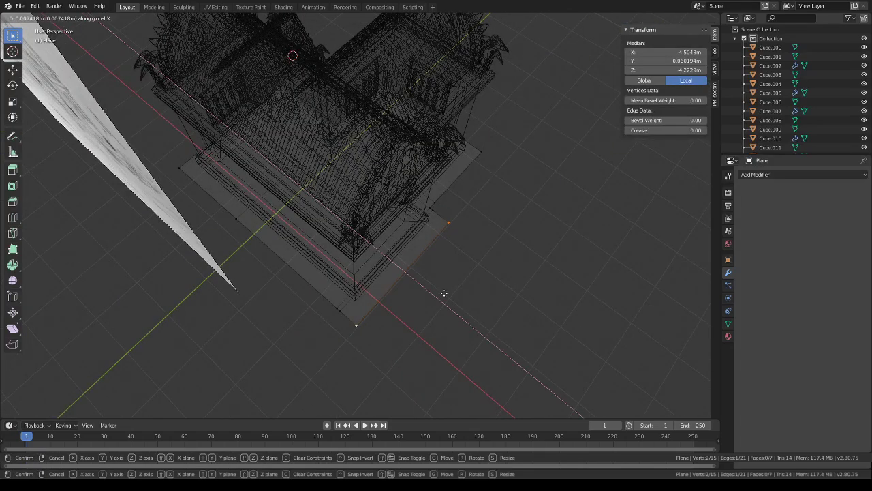
left_click(444, 293)
key("g")
key("x")
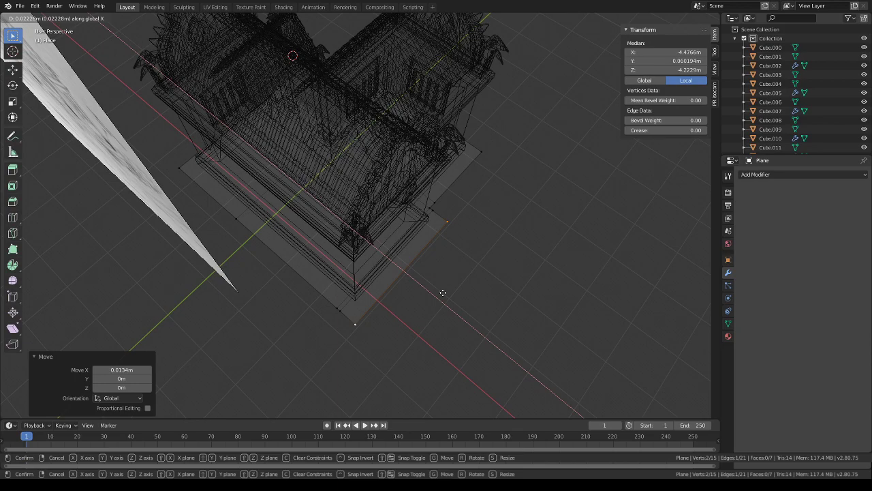
left_click(443, 292)
- Clear the selection and select the corner vertices around the base's outline
middle_click_drag(333, 274, 405, 286)
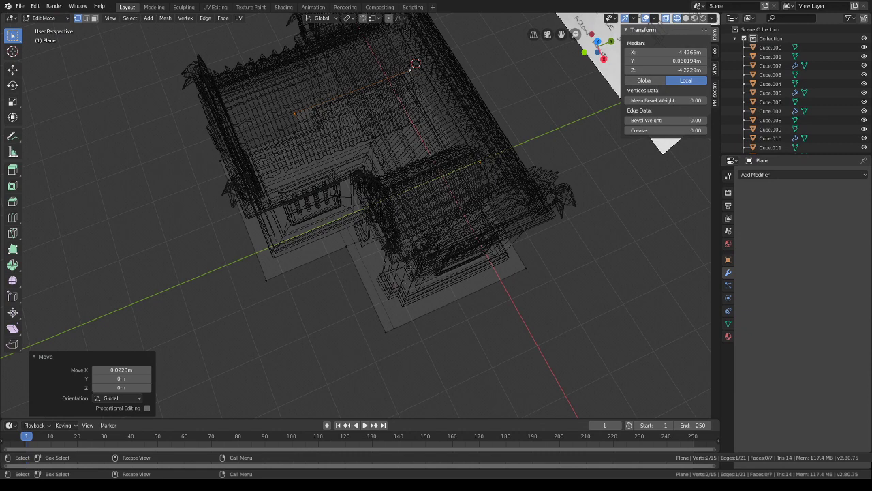
middle_click_drag(394, 263, 428, 236)
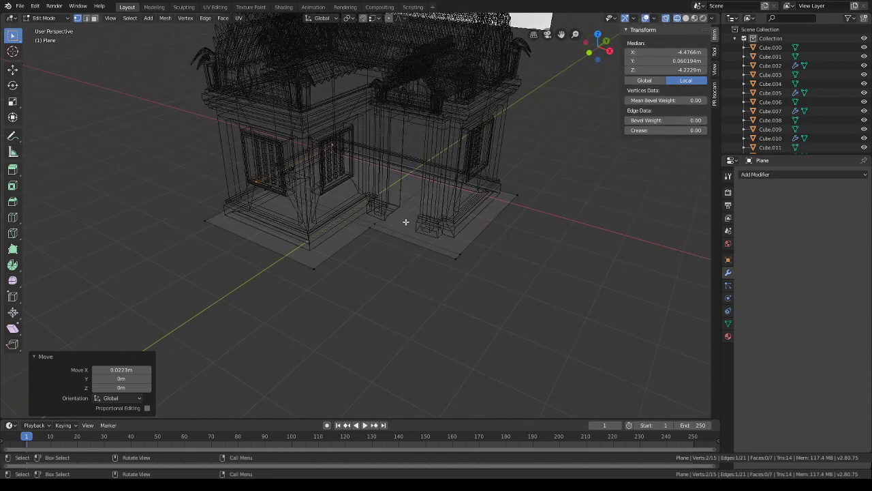
middle_click_drag(430, 228, 397, 195)
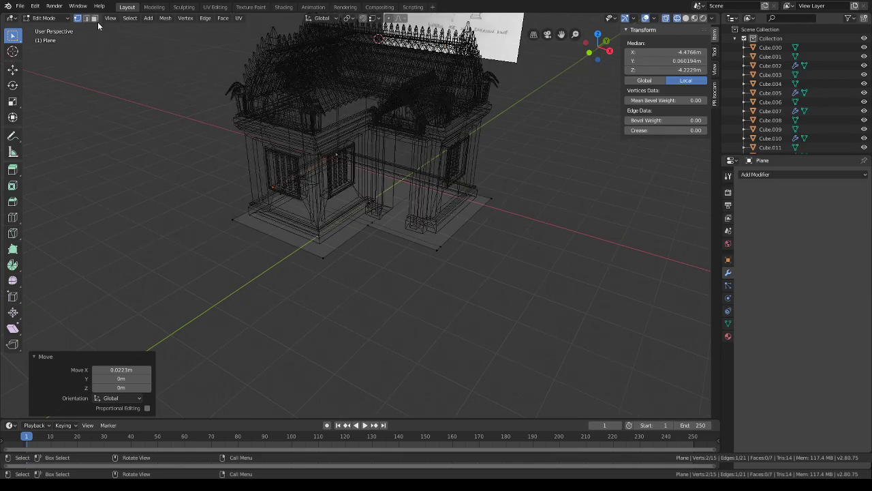
key("alt+a")
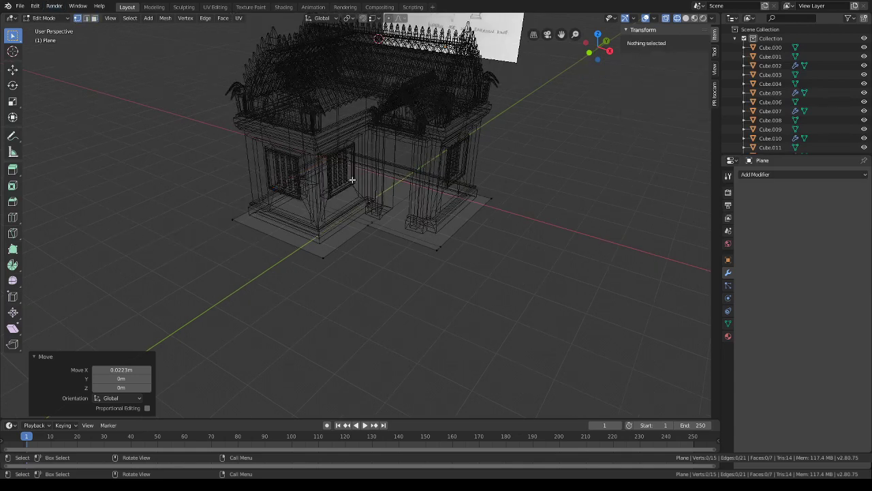
middle_click_drag(378, 224, 402, 227)
left_click(384, 239)
left_click(374, 262, "shift")
left_click(245, 246, "shift")
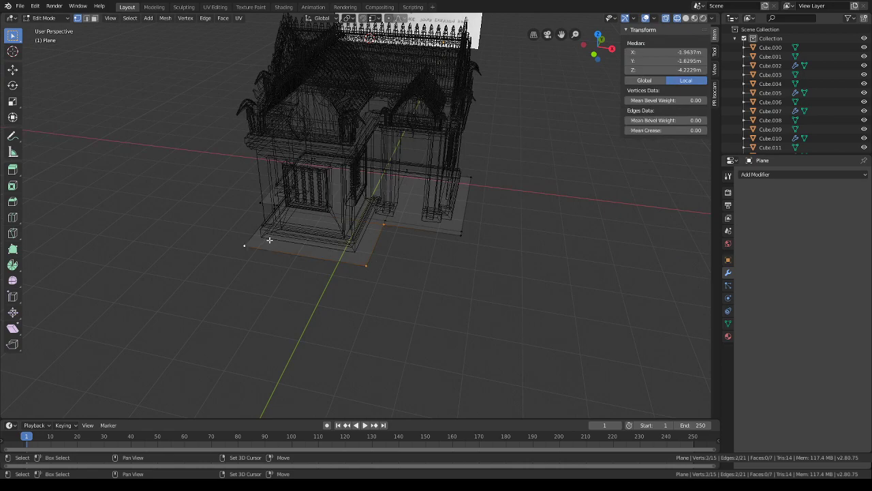
middle_click_drag(268, 240, 331, 248)
left_click(272, 245, "shift")
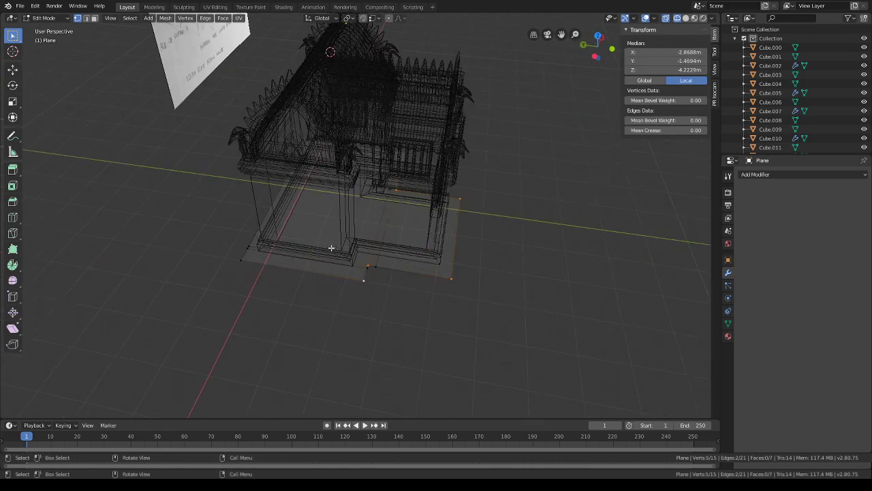
left_click(249, 253, "shift")
middle_click_drag(235, 230, 307, 235)
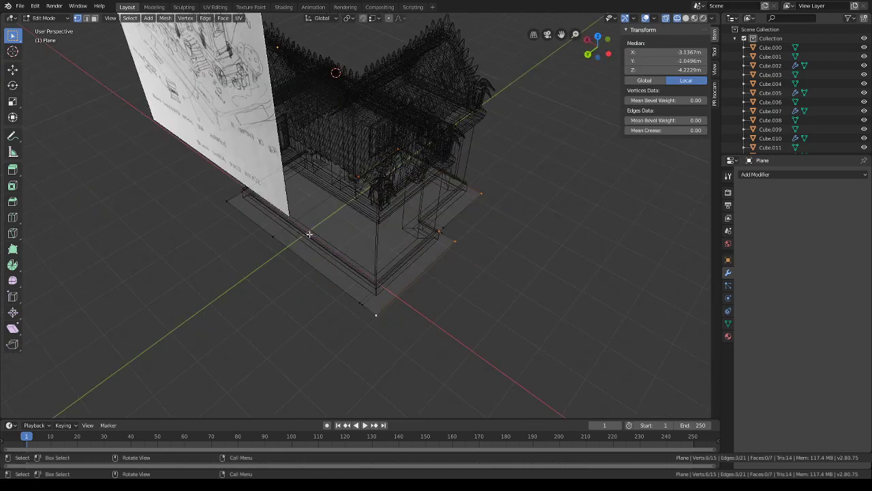
middle_click_drag(266, 270, 344, 271)
key("shift+d")
key("y")
left_click(363, 308)
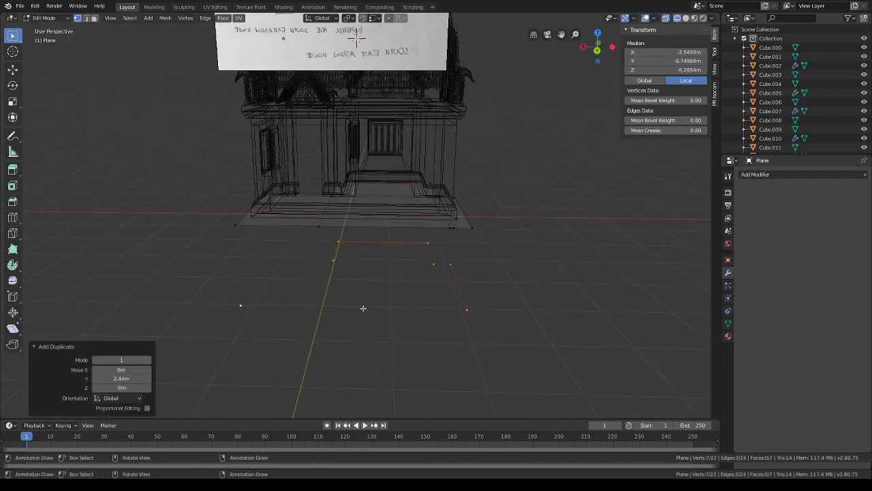
key("ctrl+z")
- Add the remaining corner vertex to the selection and duplicate the outline vertices about 3.37 m down along Z
middle_click_drag(281, 263, 368, 272)
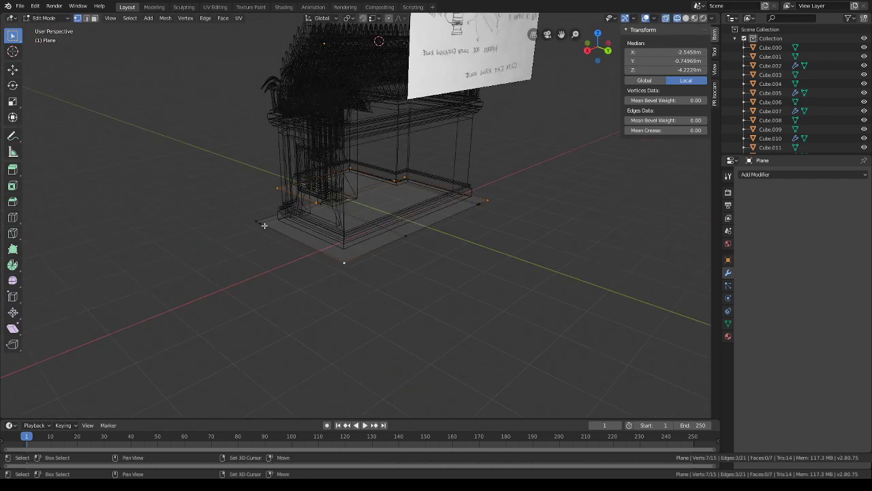
left_click(263, 225, "shift")
key("shift+d")
key("z")
left_click(388, 339)
- Connect the duplicated corner vertices with edges to form a closed outline of the base
middle_click_drag(387, 339, 402, 276)
left_click_drag(373, 252, 338, 226)
key("f")
left_click(278, 302)
left_click(310, 263, "shift")
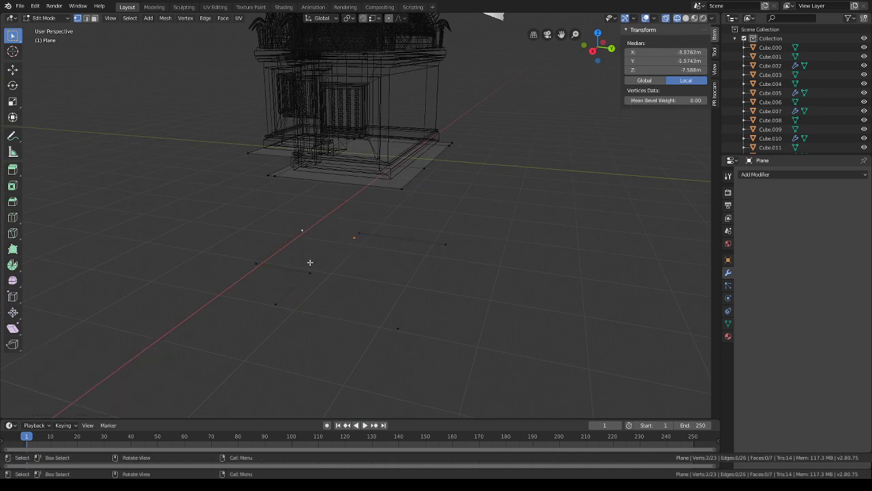
key("f")
left_click_drag(403, 344, 263, 297)
key("f")
left_click(398, 329)
left_click(445, 244, "shift")
key("f")
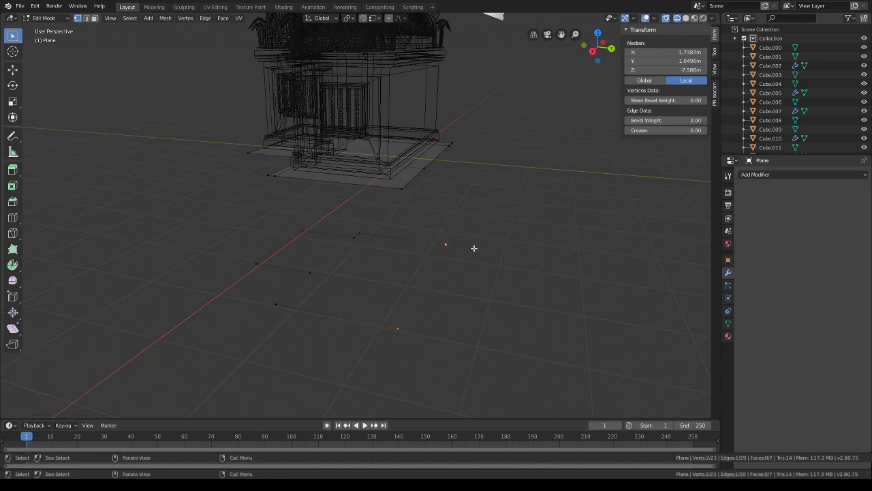
- Select the linked geometry of the original base plane and delete it, keeping only the new outline
middle_click_drag(375, 248, 418, 250)
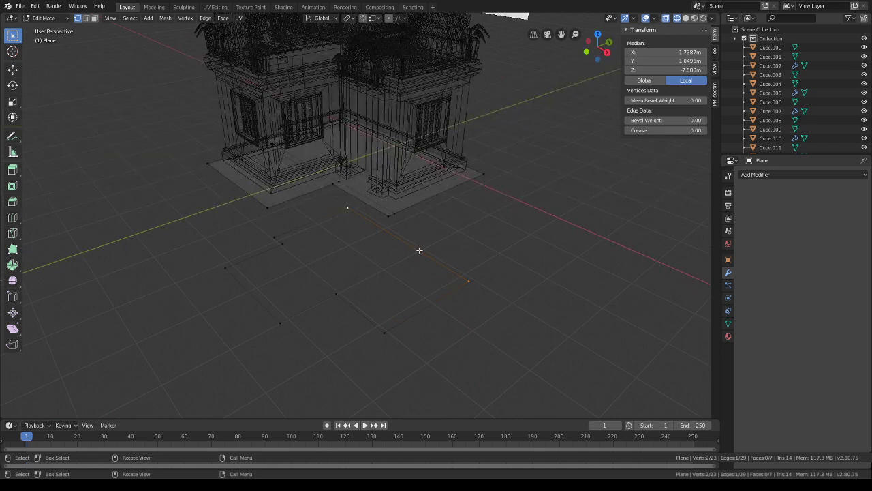
key("l")
key("x")
left_click(317, 179)
- Fill the closed outline with a face and move it up about 3.47 m along Z beneath the building
key("a")
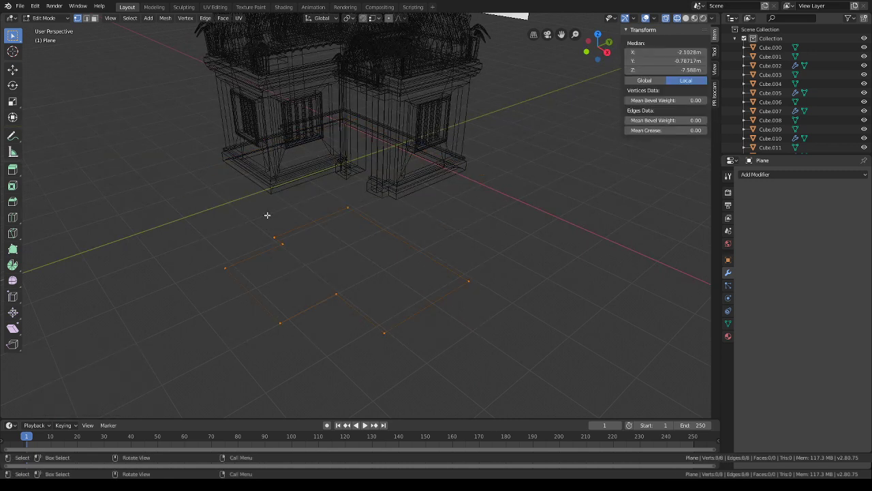
key("f")
key("g")
key("z")
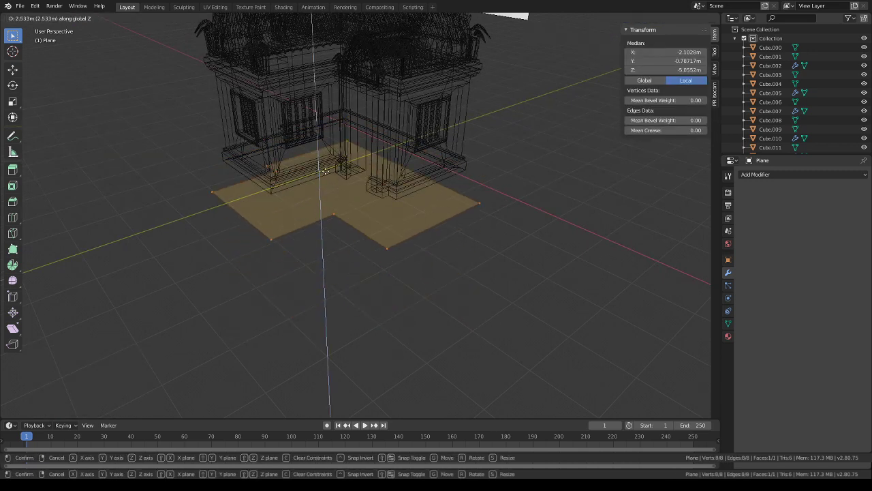
left_click(330, 140)
- Switch to solid shading and raise the base face about 0.105 m along Z to meet the building's footing
left_click(687, 17)
mouse_move(409, 239)
middle_mouse_down()
mouse_move(436, 204)
mouse_move(395, 170)
middle_mouse_up()
key("g")
key("z")
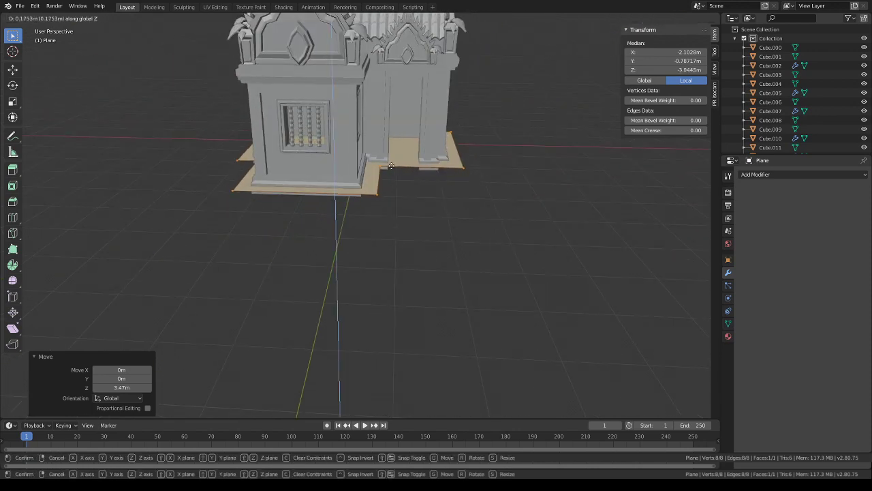
left_click(391, 168)
- Add a vertex on the base's front edge before the doorway with a loop cut and move it about 0.17 m along X
middle_click_drag(444, 203, 413, 230)
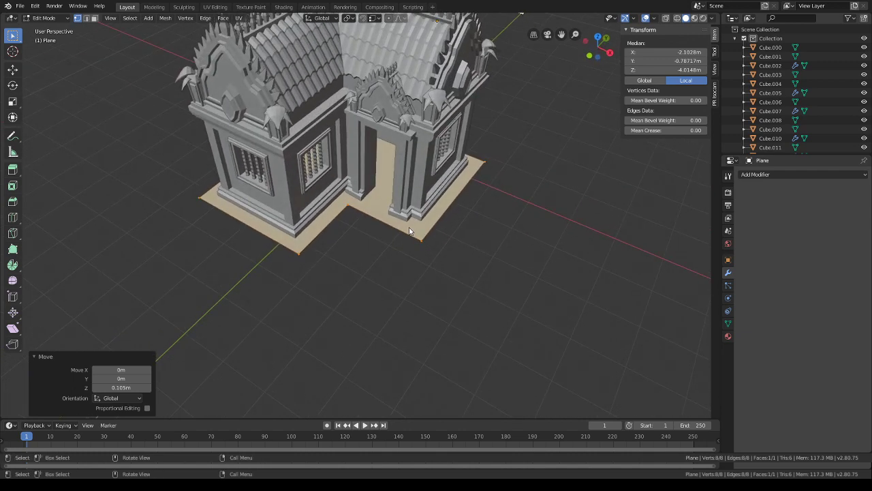
key("ctrl+r")
left_click(386, 225)
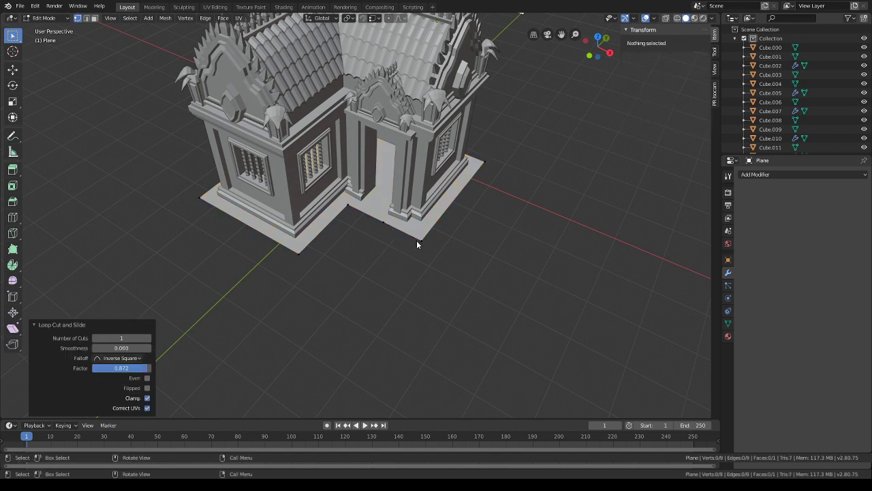
left_click_drag(430, 250, 378, 217)
middle_click_drag(382, 219, 476, 242)
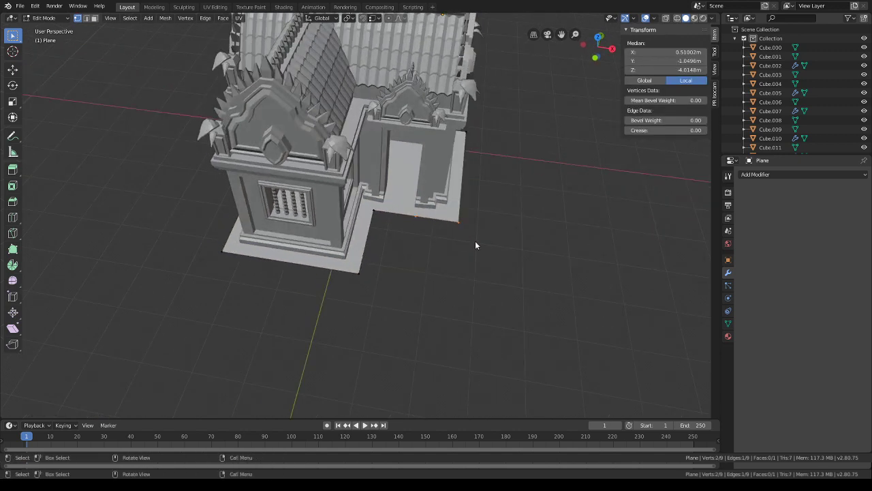
left_click(416, 219)
key("g")
key("x")
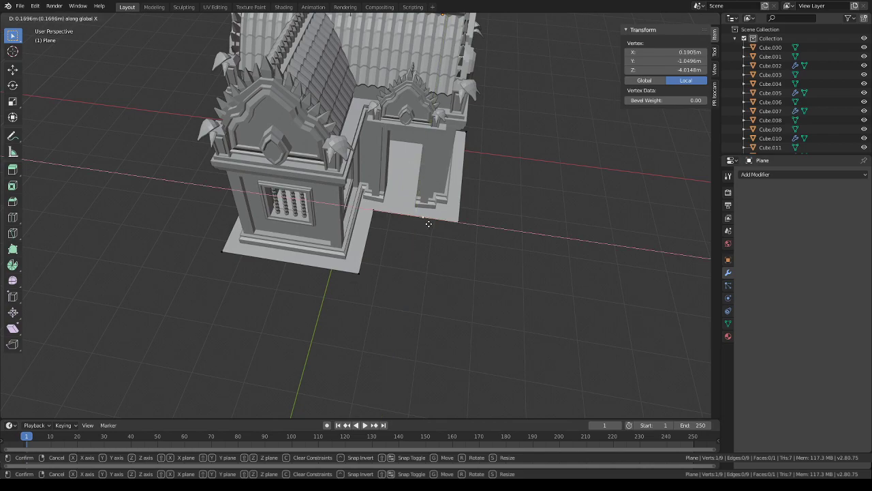
left_click(428, 224)
- Check the reference painting and shift the base's inner corner vertex slightly along X
middle_click_drag(428, 224, 404, 250)
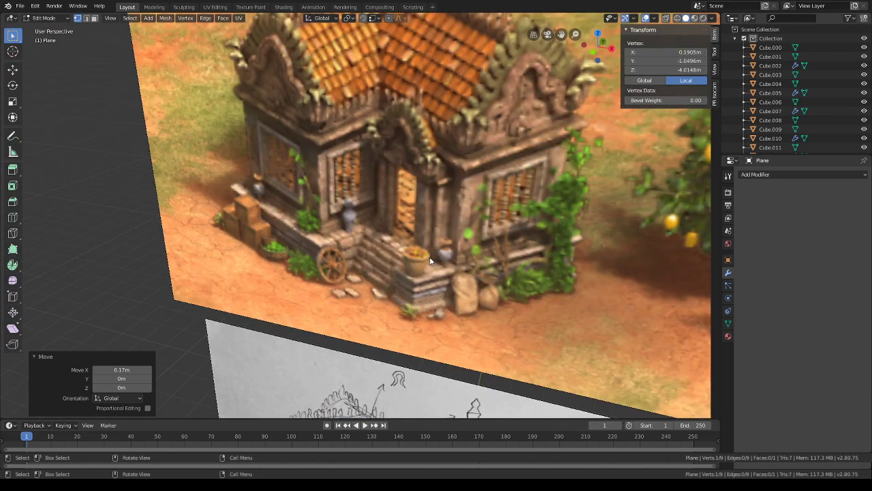
scroll(430, 261, "down", 6)
middle_click_drag(431, 261, 416, 230)
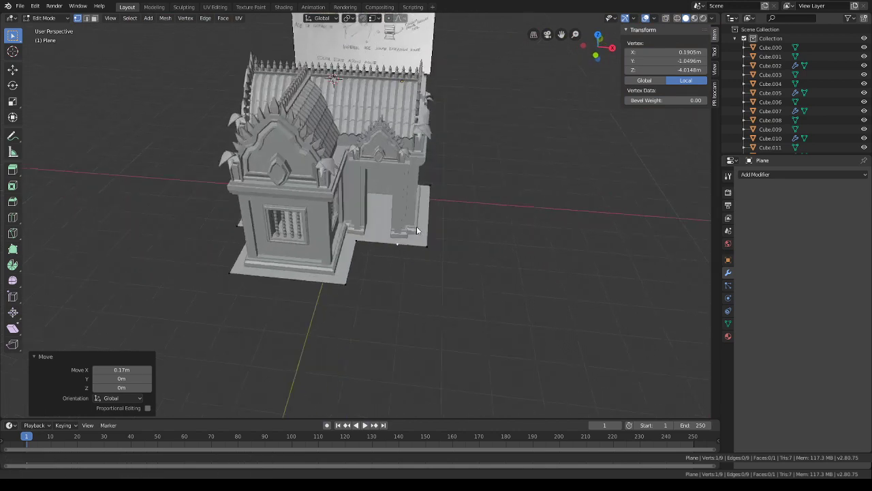
scroll(417, 230, "up", 6)
key("g")
key("x")
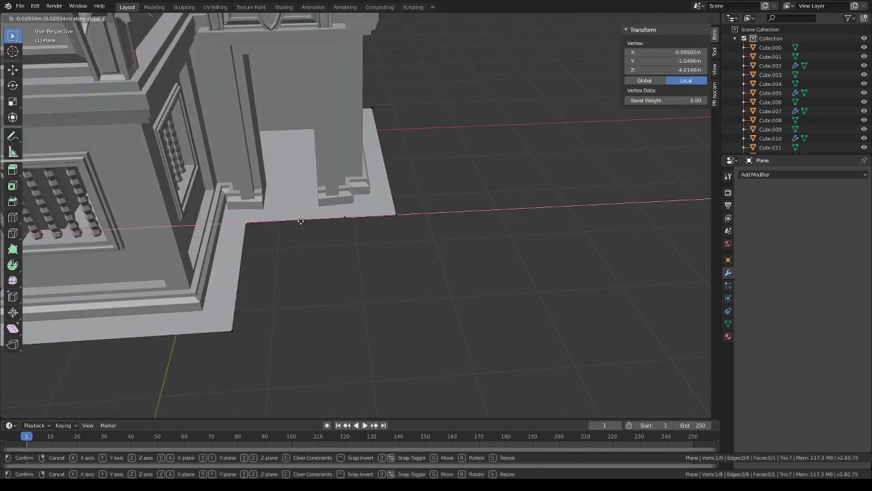
left_click(321, 242)
- Adjust the added doorway vertex along X, finishing with a shift of about -0.012 m
left_click(351, 211)
key("g")
key("x")
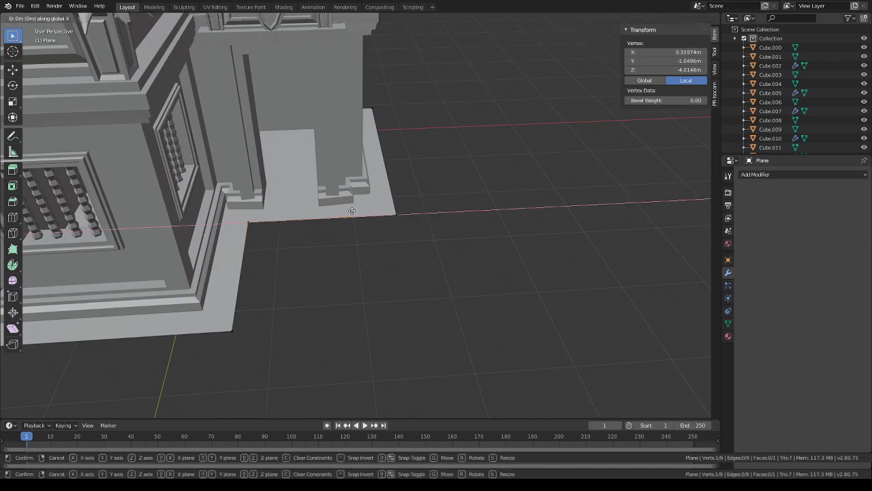
left_click(345, 211)
middle_click_drag(345, 211, 320, 271)
key("g")
key("x")
left_click(342, 197)
- Select the front edge between the doorway vertex and the outer corner and extrude it about -0.572 m along Y
scroll(319, 267, "down", 3)
middle_click_drag(364, 241, 386, 209, "shift")
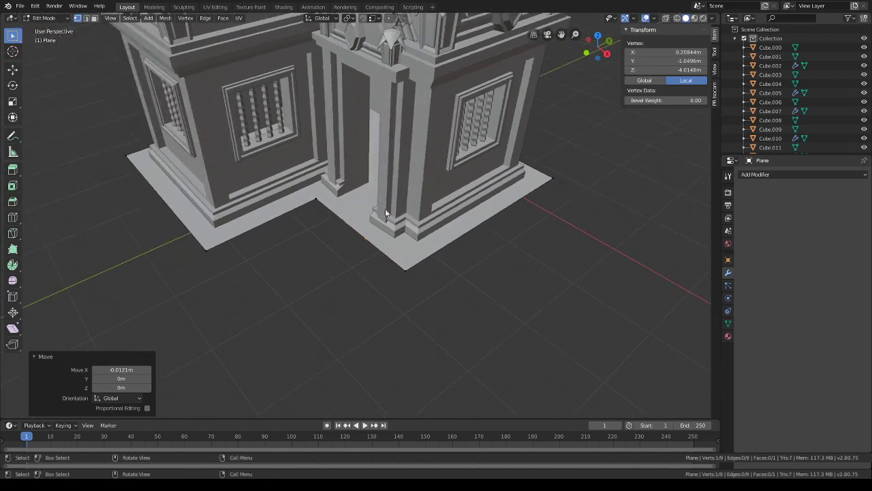
left_click(360, 238, "shift")
key("e")
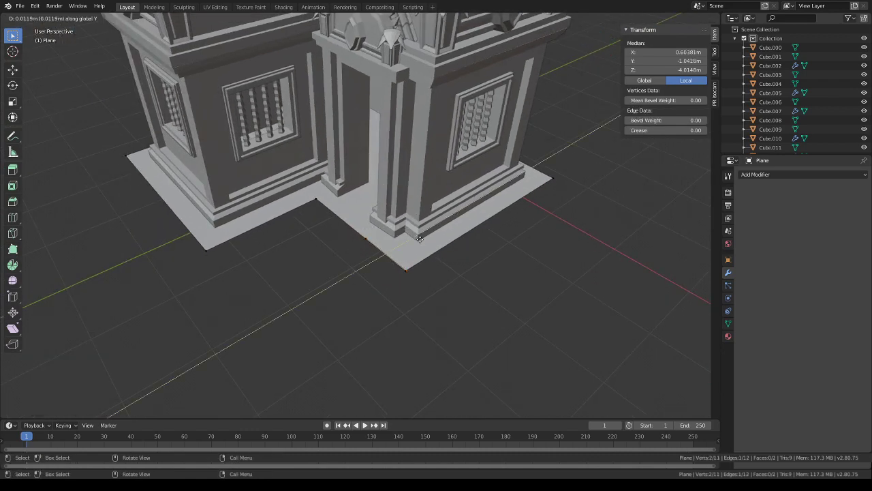
key("y")
left_click(387, 262)
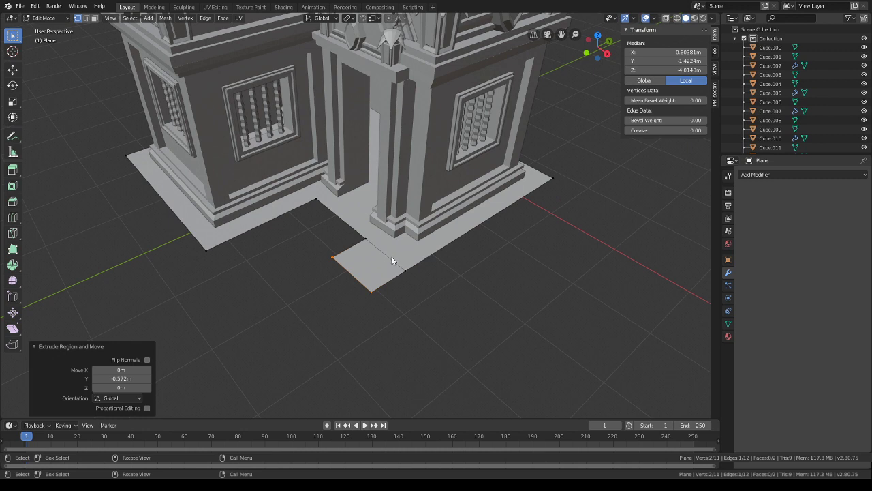
- Pull the extruded front edge back toward the building by about 0.047 m along Y
scroll(390, 260, "down", 4)
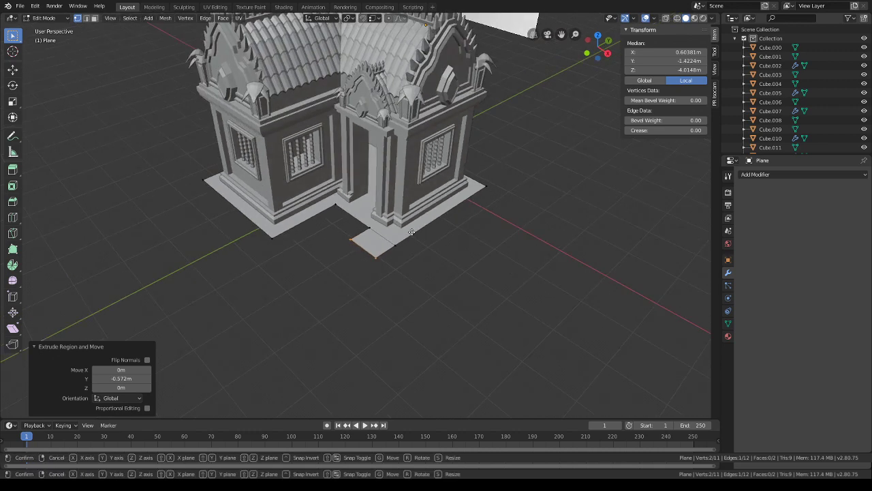
key("e")
key("y")
left_click(414, 232)
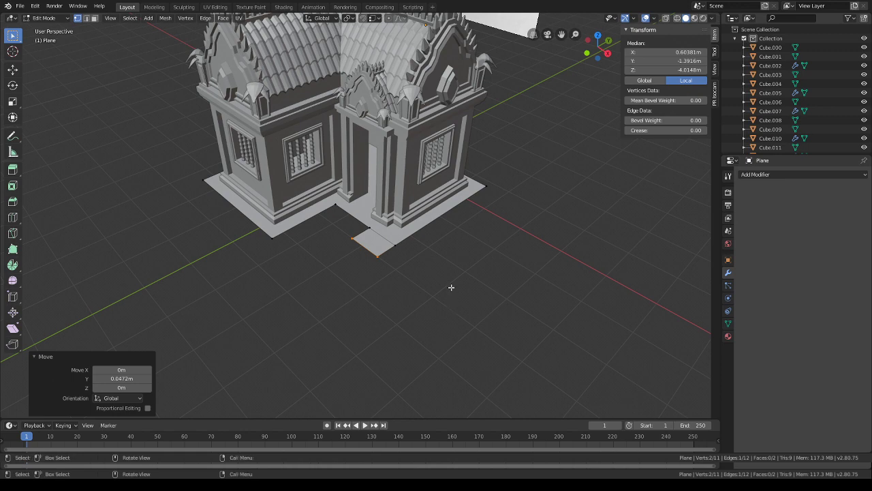
- Move the extruded front edge outward about 0.089 m along negative Y
middle_click_drag(450, 262, 453, 235)
scroll(495, 291, "up", 3)
scroll(453, 235, "up", 5)
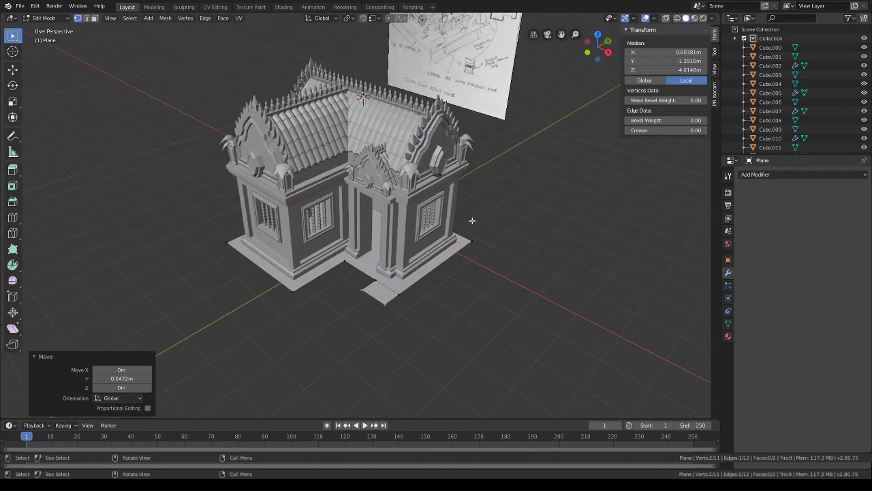
key("g")
key("y")
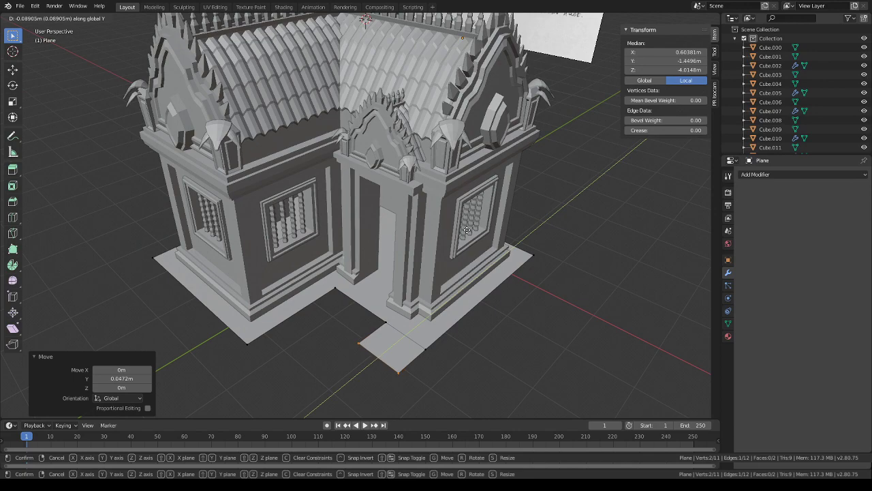
left_click(467, 231)
- Check the concept sketch, switch to face selection and extrude both base faces down about 0.108 m
scroll(467, 230, "down", 5)
middle_click_drag(466, 230, 445, 323)
middle_click_drag(441, 249, 474, 163)
middle_click_drag(460, 249, 346, 247)
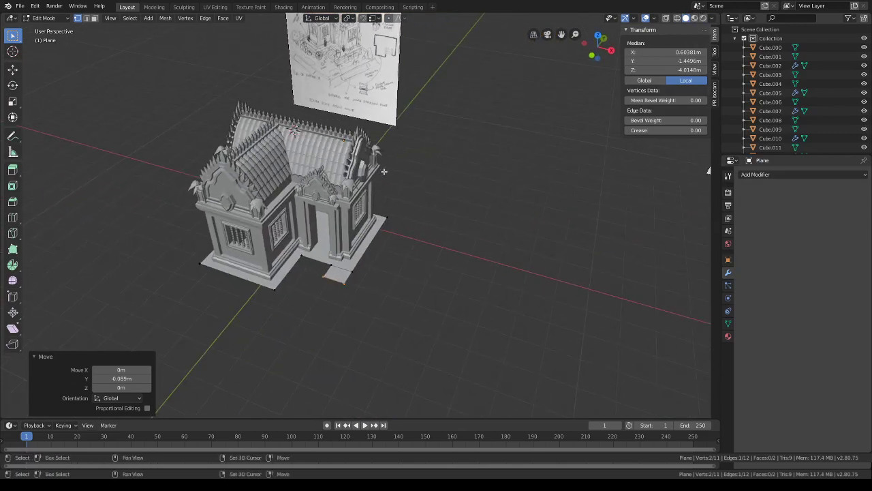
middle_click_drag(346, 49, 385, 208, "shift")
scroll(381, 112, "up", 3)
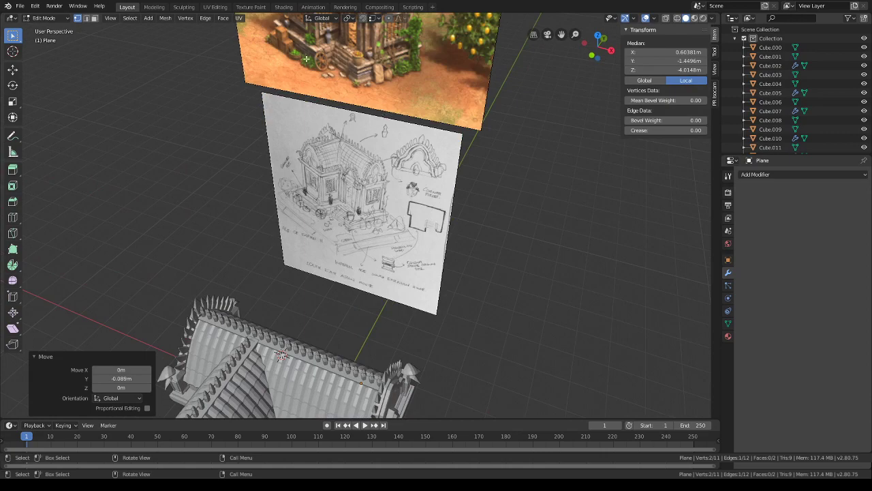
left_click(95, 18)
scroll(417, 302, "down", 4)
middle_click_drag(417, 302, 370, 163)
left_click(370, 163)
mouse_move(373, 118)
middle_mouse_down()
mouse_move(467, 188)
mouse_move(475, 167)
mouse_move(485, 173)
mouse_move(494, 261)
mouse_move(470, 133)
middle_mouse_up()
key("e")
left_click(467, 193)
- Inset the bottom faces of the base slab by about 0.133 m
scroll(441, 195, "up", 6)
scroll(498, 180, "down", 4)
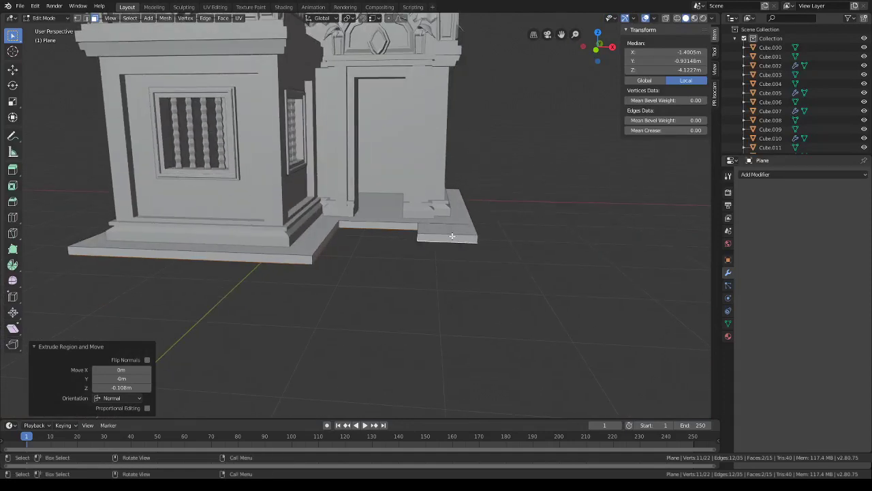
middle_click_drag(523, 229, 532, 173)
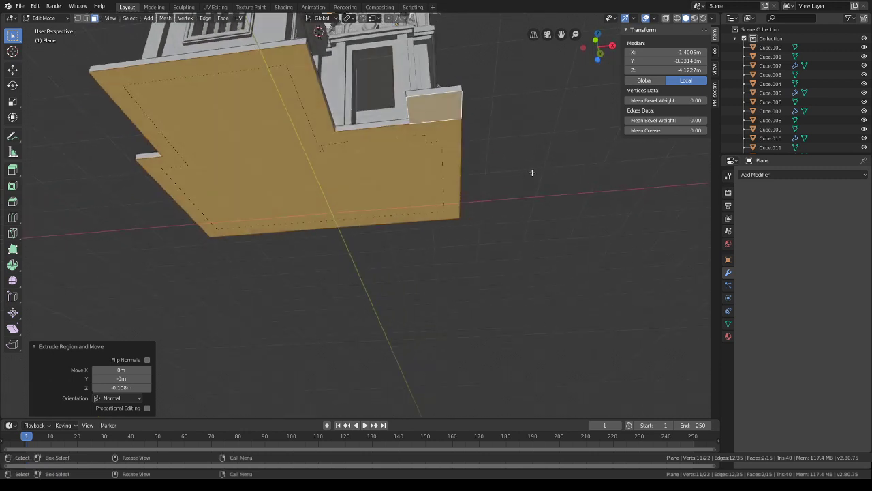
key("i")
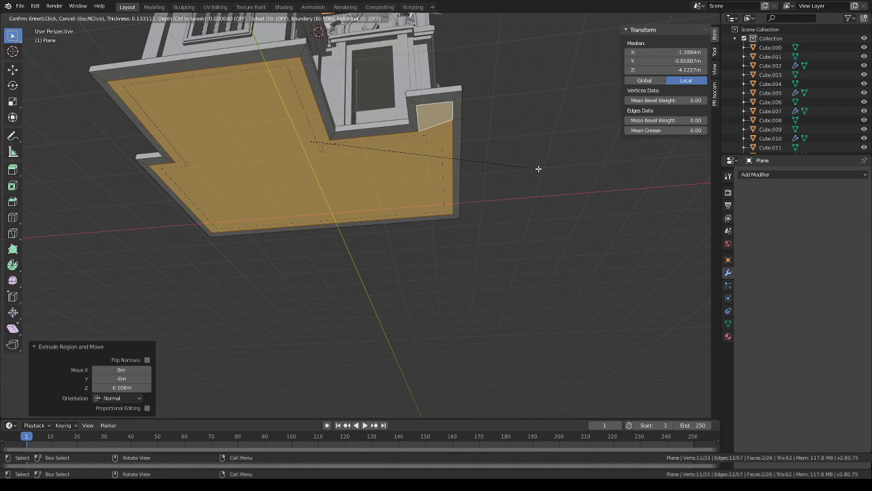
left_click(539, 169)
- Extrude the inset bottom faces down about 0.471 m to form the platform's lower block
middle_click_drag(538, 169, 479, 289)
key("e")
left_click(524, 230)
scroll(521, 231, "down", 2)
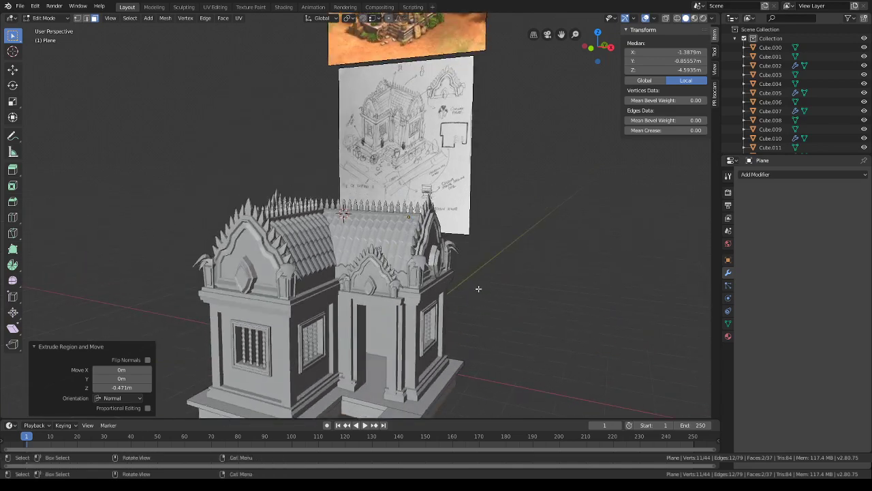
- Lower the bottom faces of the platform block another 0.137 m along Z
middle_click_drag(445, 132, 461, 95, "shift")
middle_click_drag(468, 225, 483, 250)
key("g")
key("z")
left_click(475, 192)
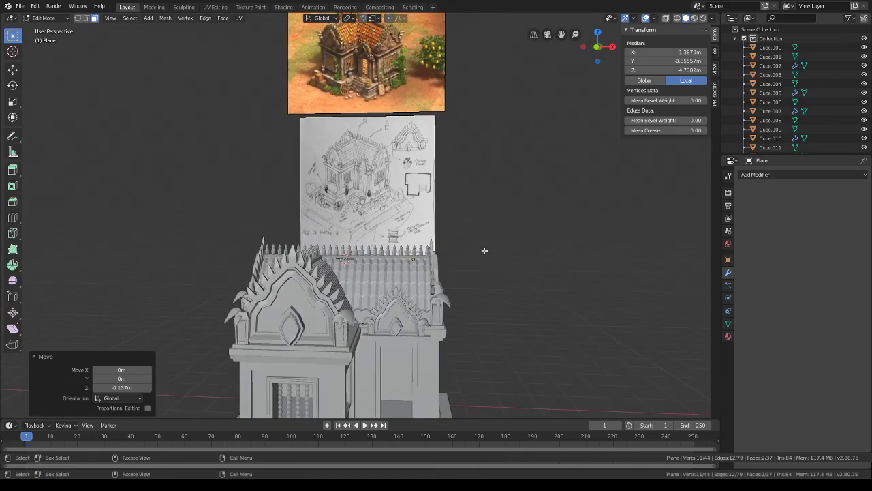
- Add a horizontal loop cut around the lower block and slide it toward the slab with a factor of about 0.514
scroll(483, 249, "up", 4)
scroll(430, 265, "down", 4)
middle_click_drag(430, 264, 470, 102, "shift")
scroll(458, 320, "up", 1)
middle_click_drag(458, 320, 447, 118, "shift")
key("ctrl+r")
key("Escape")
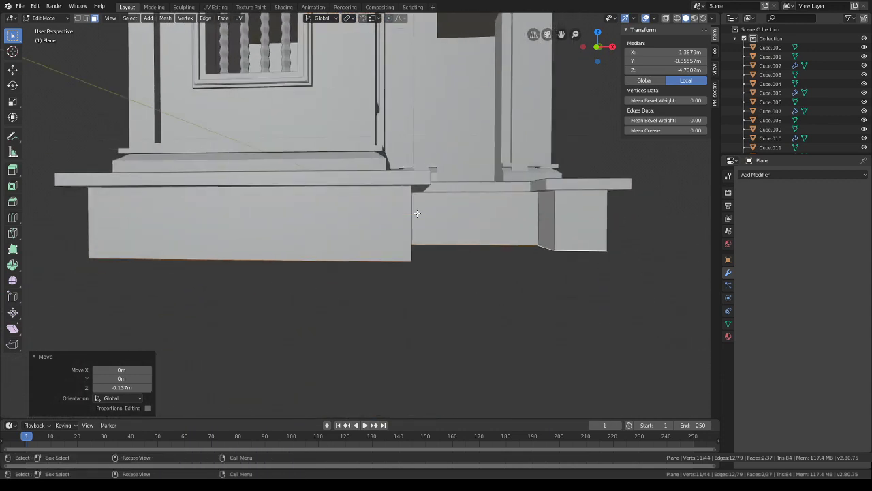
key("ctrl+r")
left_click(416, 202)
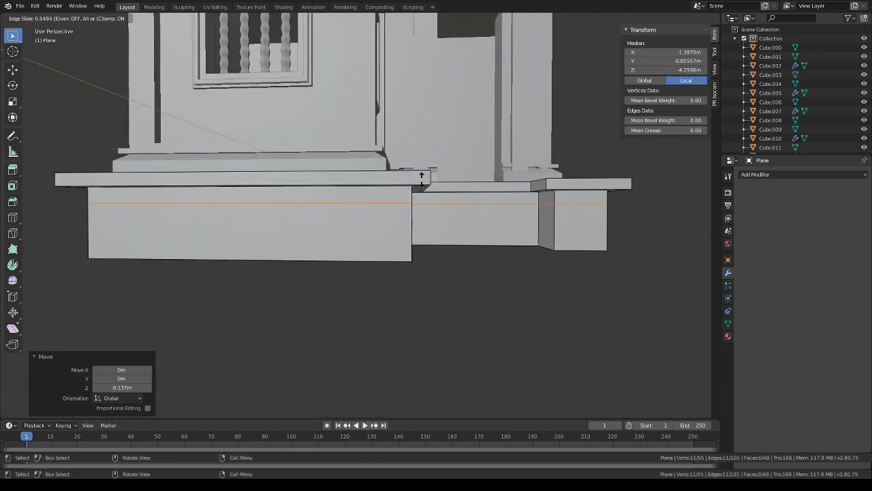
left_click(416, 177)
- Select the face loop above the cut and extrude it outward along its normals to nearly the slab's edge
key("alt+a")
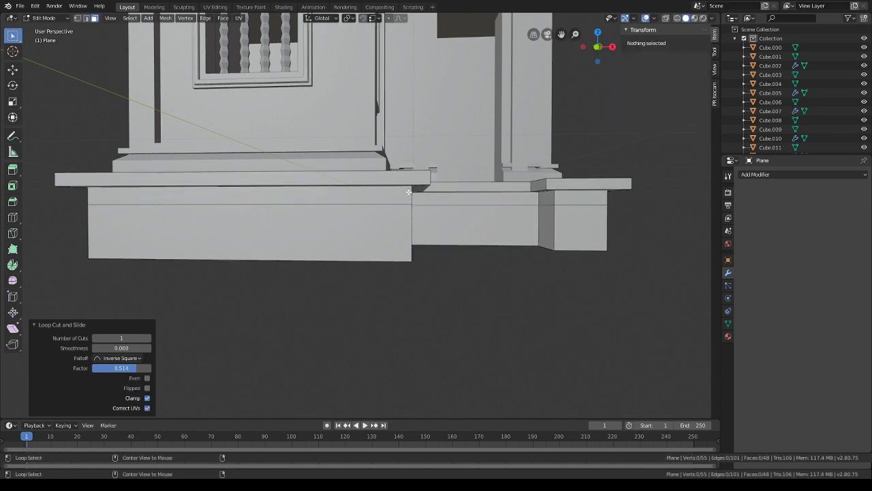
left_click(409, 193, "alt")
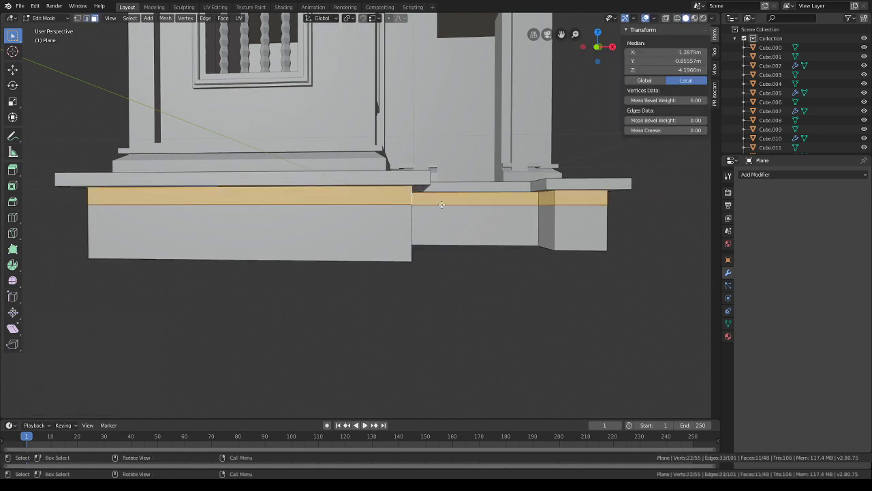
middle_click_drag(442, 205, 434, 208)
right_click(446, 208)
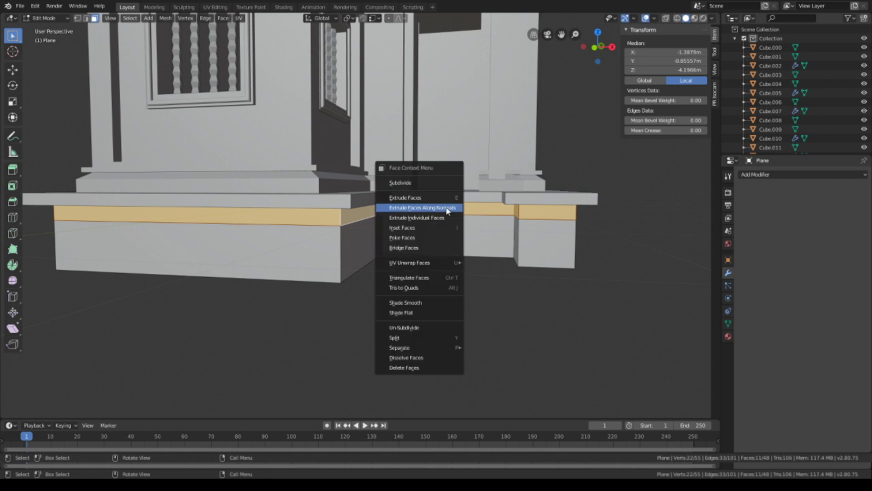
left_click(450, 208)
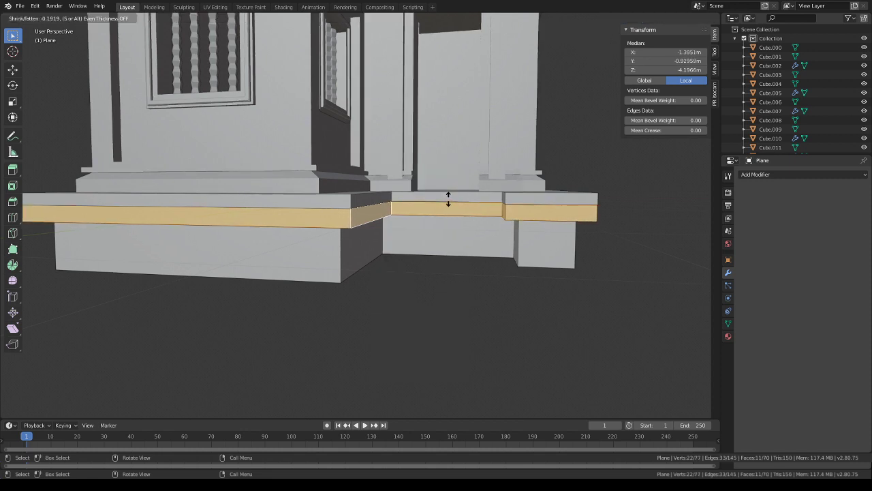
left_click(447, 200)
- Try to scale the lower edge loop of the band beneath the slab slightly inward
middle_click_drag(448, 200, 172, 77)
left_click(385, 160, "alt")
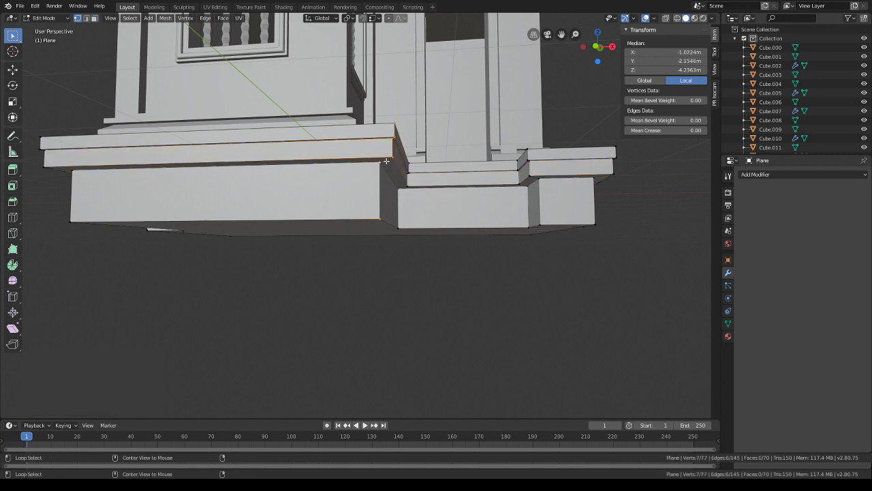
key("s")
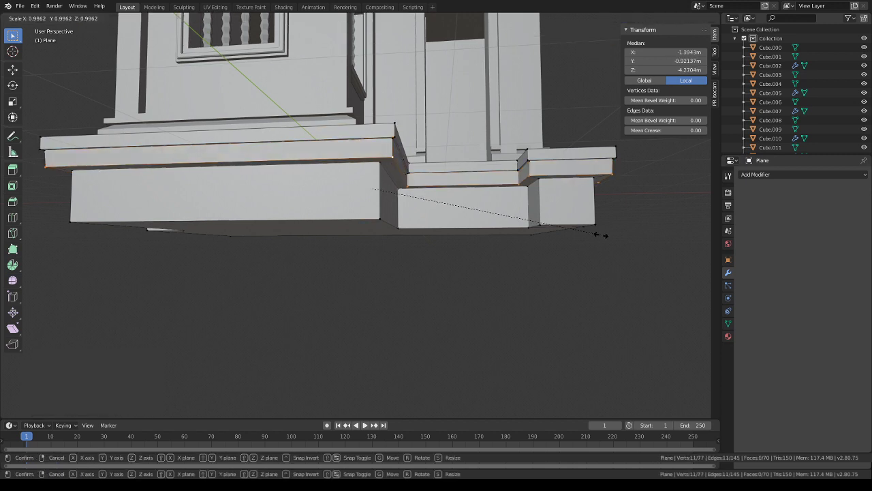
left_click(602, 235)
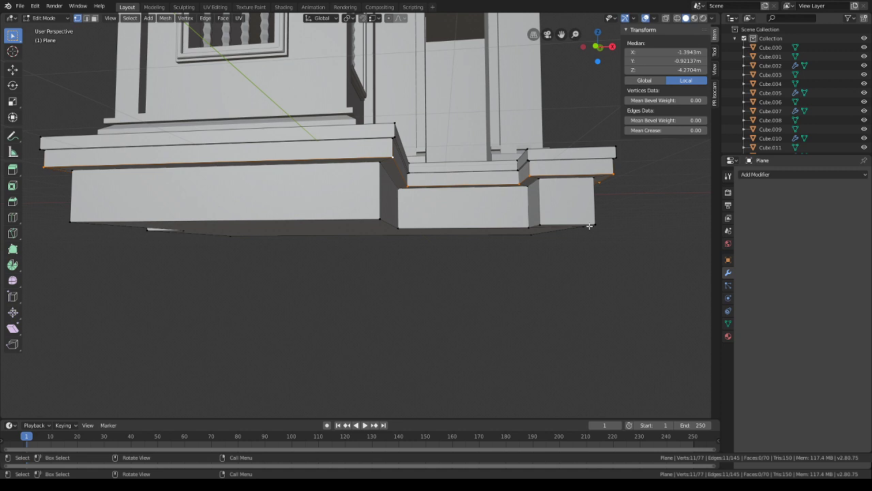
- Select the misaligned short vertical edge on the band's outer side near the doorway block and move it -0.0575 m along X
left_click(531, 177)
left_click(520, 184, "shift")
middle_click_drag(574, 190, 469, 202, "shift")
middle_click_drag(426, 170, 400, 280)
left_click_drag(371, 278, 361, 267)
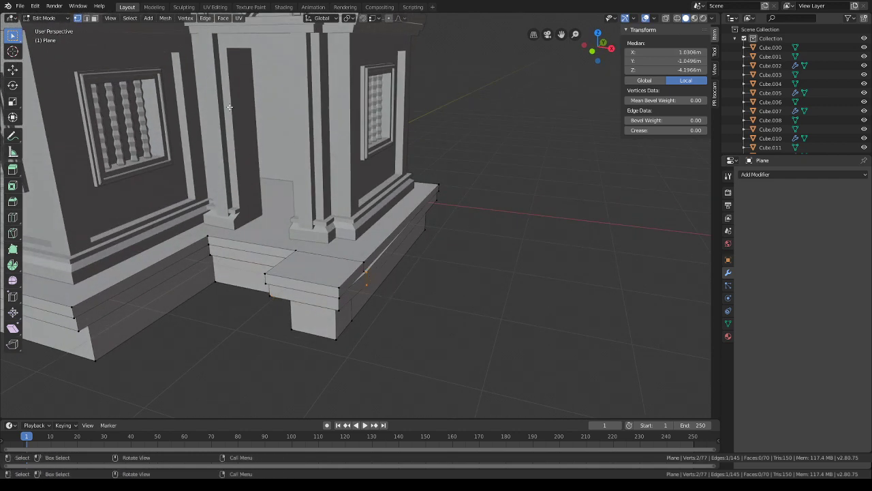
key("g")
key("x")
left_click(447, 232)
middle_click_drag(447, 232, 507, 200)
scroll(452, 211, "up", 1)
scroll(452, 202, "down", 2)
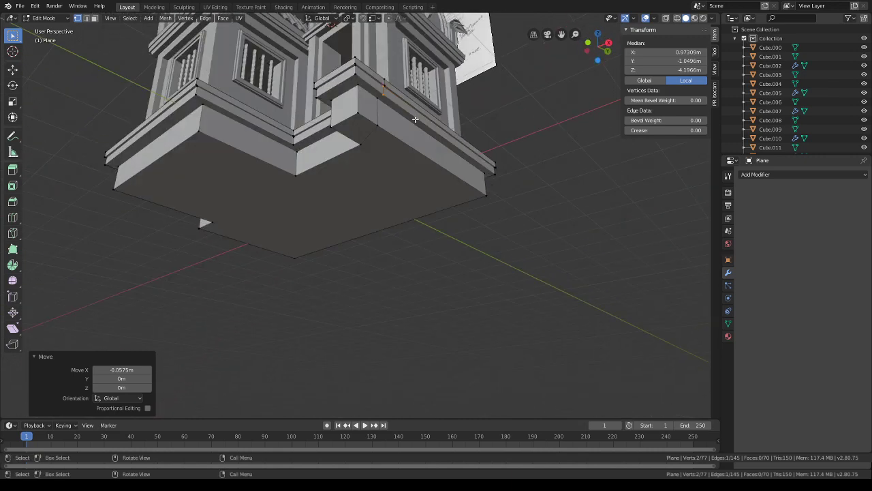
- Line the short vertical edge up with the band's corner by moving it 0.00755 m along X with snapping enabled
key("g")
key("x")
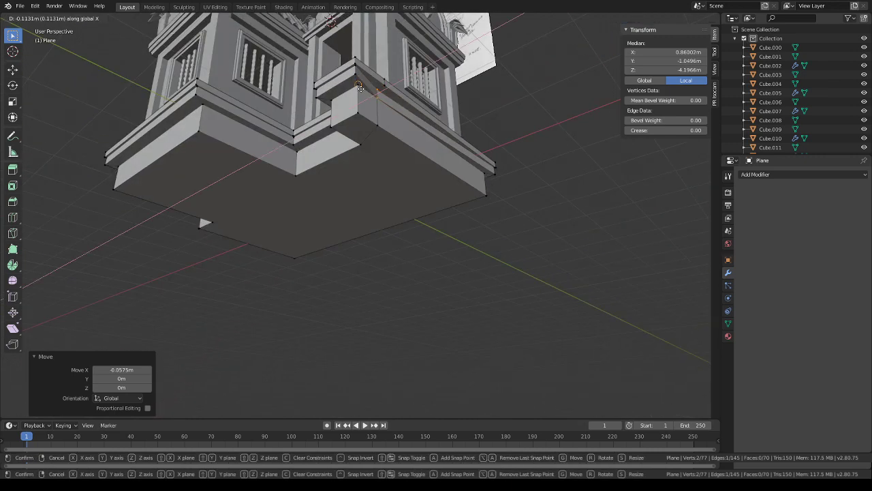
left_click(355, 74)
mouse_move(355, 74)
middle_mouse_down()
mouse_move(409, 136)
mouse_move(428, 253)
mouse_move(356, 188)
mouse_move(393, 228)
mouse_move(475, 236)
mouse_move(405, 223)
mouse_move(364, 251)
mouse_move(364, 143)
mouse_move(458, 148)
mouse_move(438, 170)
mouse_move(450, 253)
mouse_move(498, 185)
mouse_move(475, 305)
mouse_move(443, 230)
middle_mouse_up()
scroll(443, 176, "down", 6)
middle_click_drag(444, 231, 443, 205)
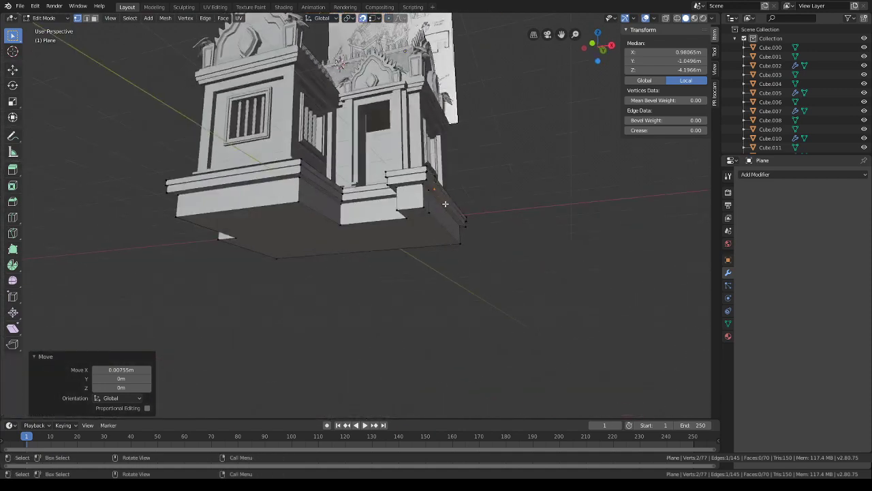
- Bevel the band's lower edge loop with a width of about 0.107 m and one segment to form a sloped moulding
scroll(444, 204, "up", 4)
left_click(88, 19)
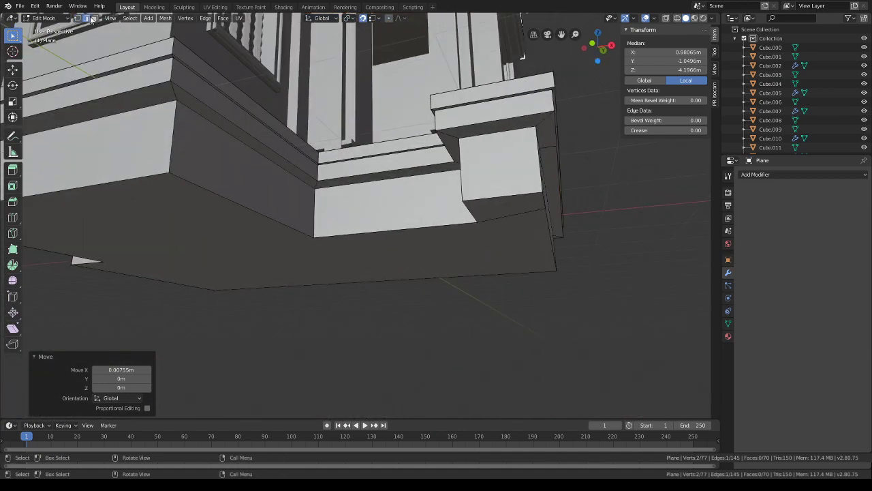
left_click(481, 125, "shift")
middle_click_drag(428, 163, 549, 221)
left_click(550, 221, "alt")
key("ctrl+b")
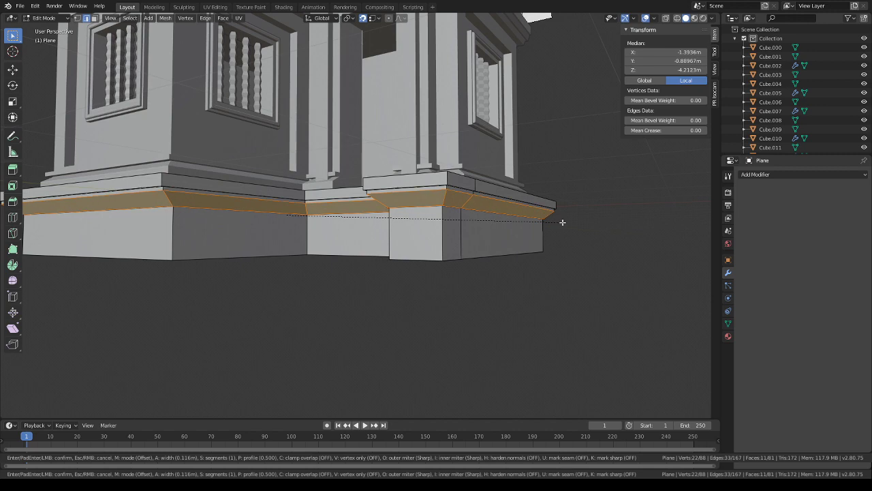
left_click(562, 222)
- Add two horizontal loop cuts around the lower block beneath the sloped moulding, with slide factors of about 0.923 and 0.652
mouse_move(562, 222)
middle_mouse_down()
mouse_move(502, 211)
mouse_move(528, 222)
mouse_move(518, 171)
mouse_move(481, 249)
mouse_move(493, 298)
mouse_move(413, 175)
middle_mouse_up()
scroll(413, 175, "up", 2)
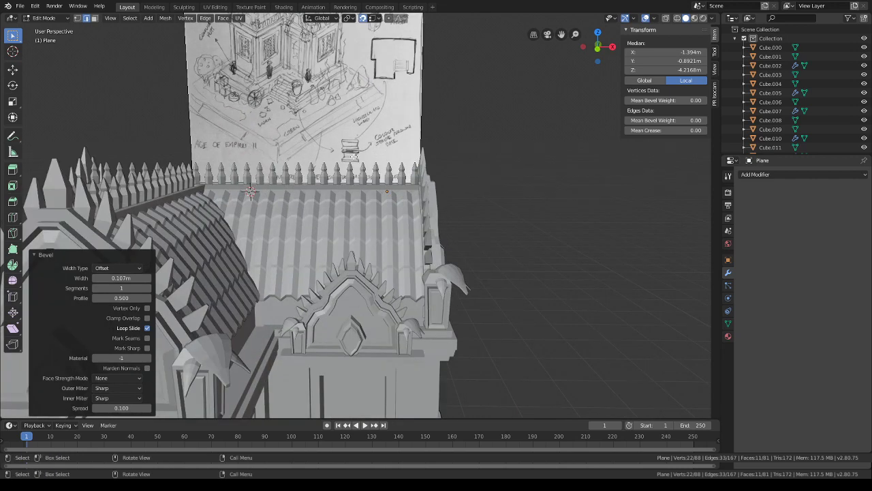
middle_click_drag(430, 284, 389, 195, "shift")
scroll(390, 195, "up", 2)
middle_click_drag(402, 225, 407, 208)
key("ctrl+r")
left_click(407, 204)
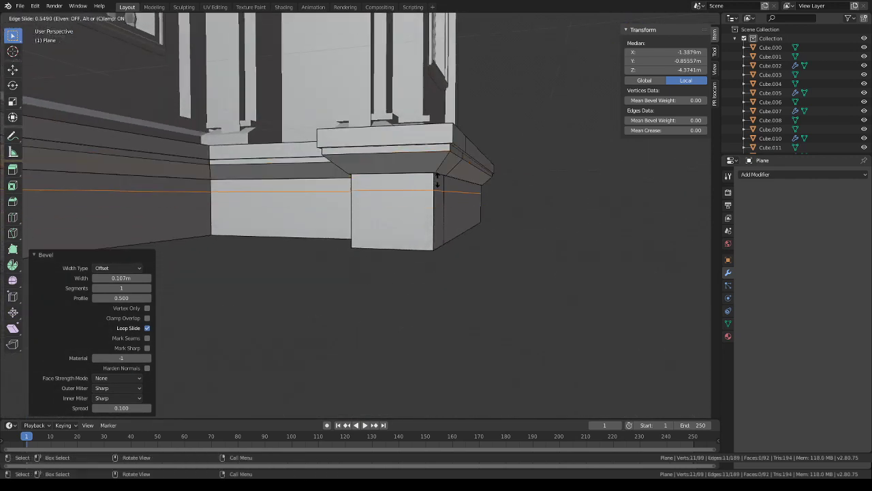
left_click(442, 169)
key("ctrl+r")
left_click(440, 168)
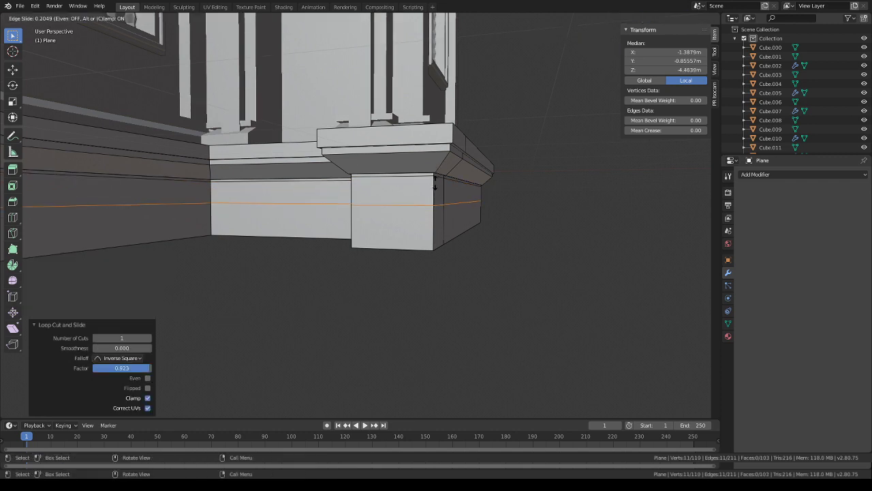
left_click(439, 167)
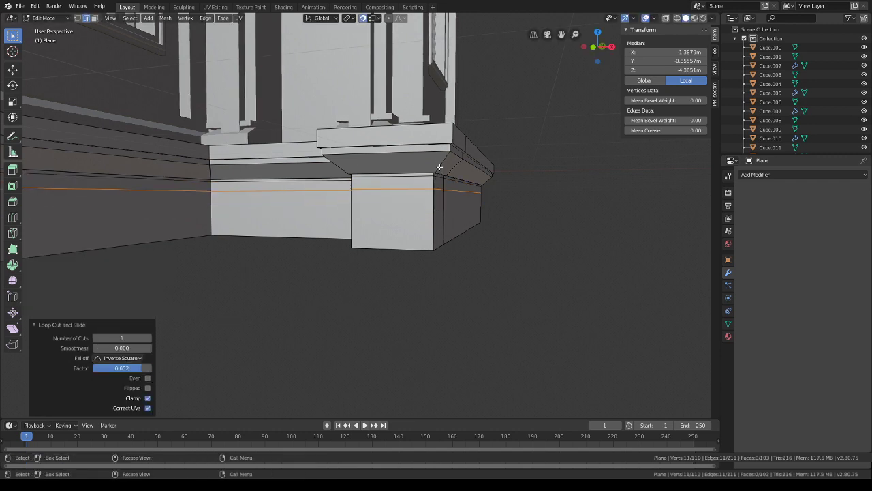
- Select the face loop between the two new cuts and extrude it outward along its normals by 0.0825 m
middle_click_drag(445, 170, 452, 175)
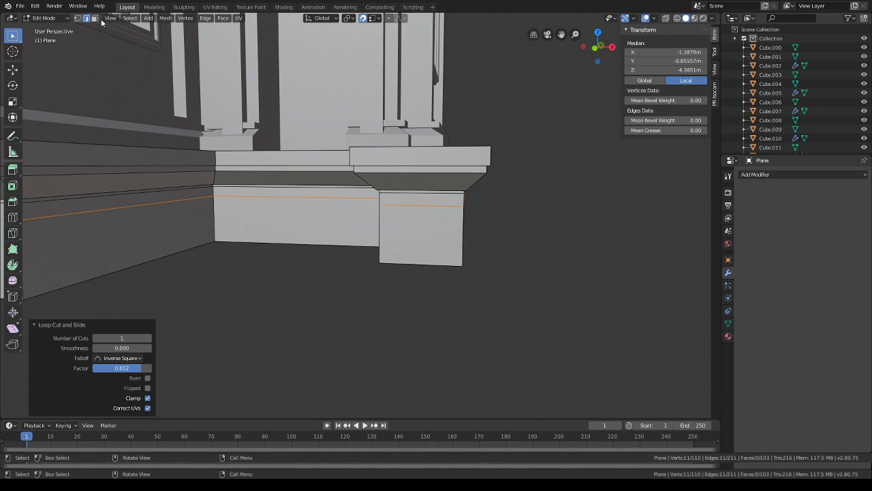
left_click(96, 20)
left_click(390, 198, "alt")
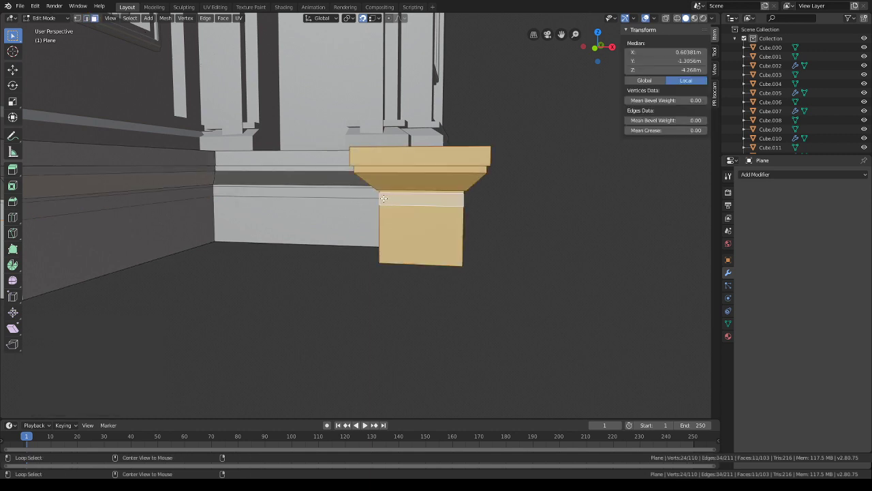
left_click(408, 199, "alt")
right_click(411, 199)
left_click(411, 199)
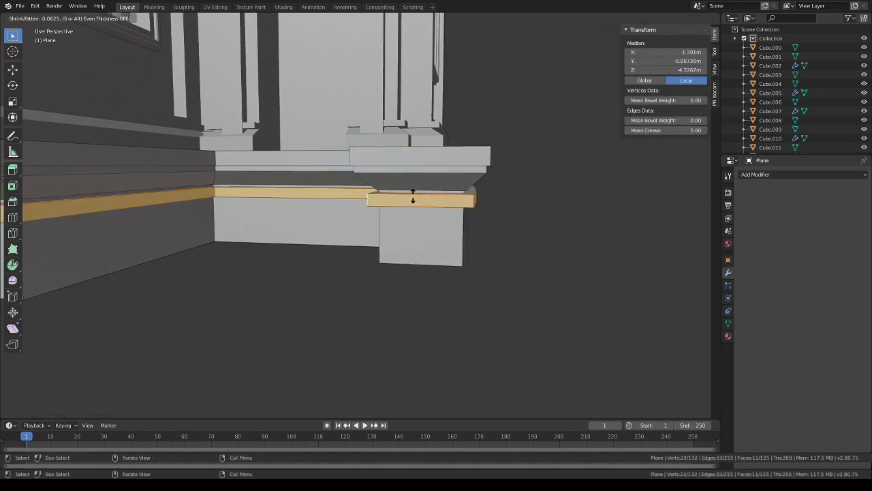
left_click(413, 199)
- Select the out-of-line vertices on the new moulding's outer side and move them along X into line with that side
middle_click_drag(412, 199, 434, 200)
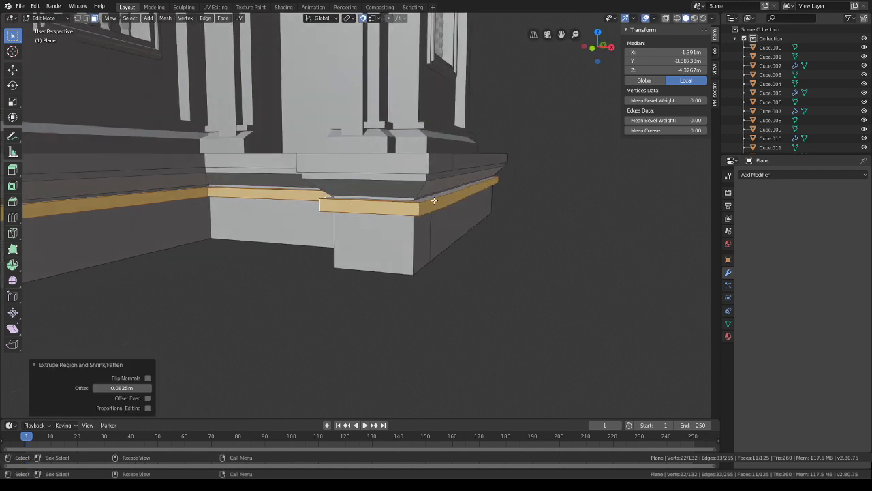
left_click(78, 18)
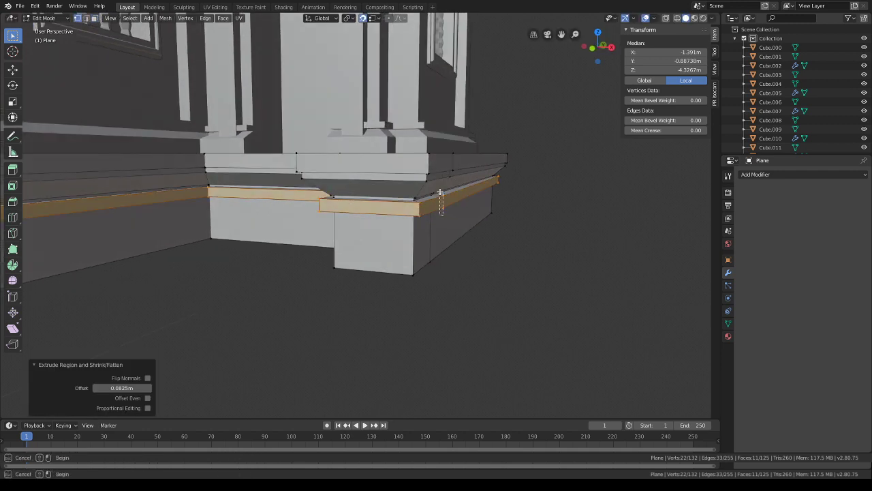
left_click_drag(441, 193, 438, 188)
middle_click_drag(439, 189, 429, 212)
key("g")
key("x")
left_click(477, 170)
- Bevel the top edge loop of the new moulding to give it a sloped upper edge
left_click(428, 211, "alt")
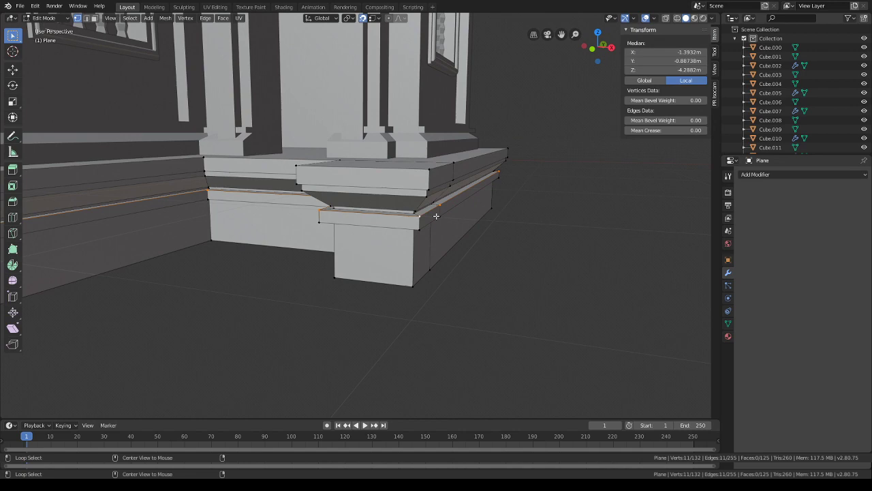
key("ctrl+b")
left_click(510, 223)
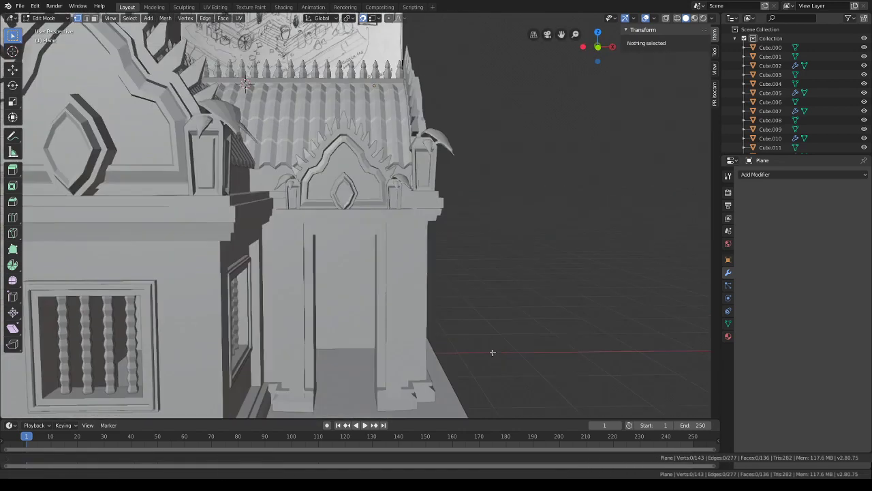
middle_click_drag(493, 353, 491, 292, "shift")
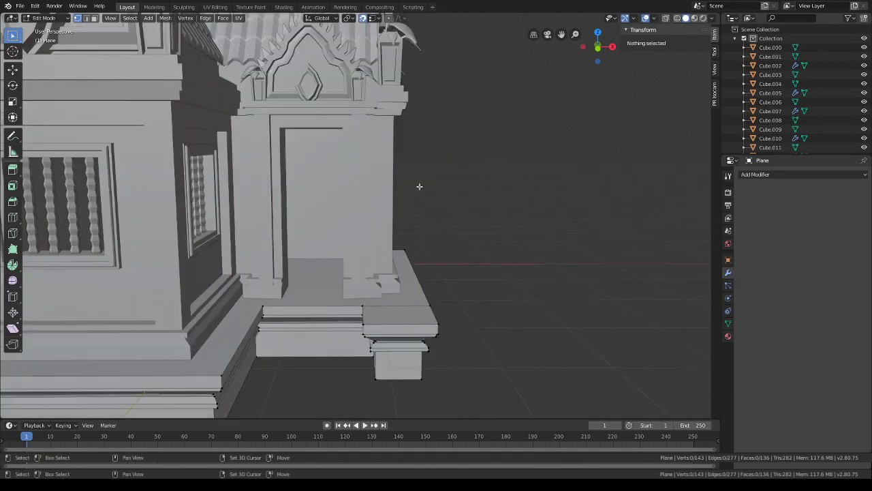
scroll(418, 186, "up", 3)
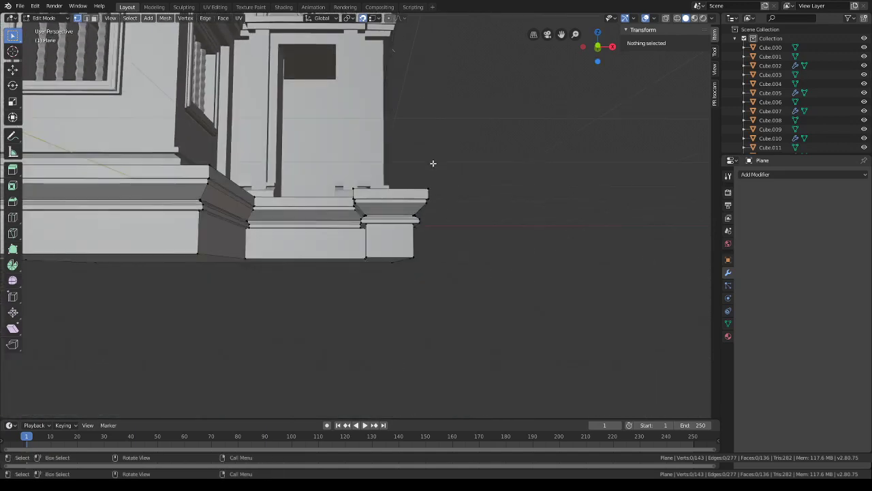
scroll(409, 240, "up", 1)
middle_click_drag(446, 246, 401, 251, "shift")
key("ctrl+r")
left_click(336, 232)
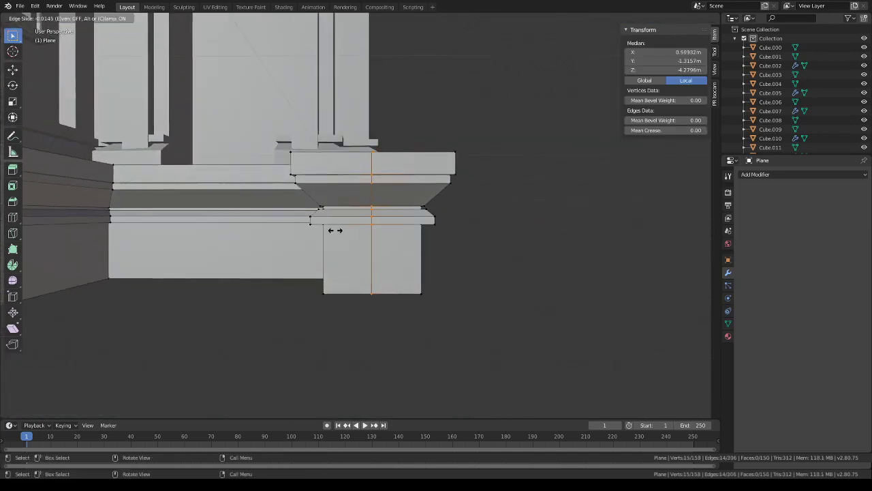
left_click(335, 232)
- Add two horizontal loop cuts around the block just below the bevelled moulding, sliding the second by a factor of about 0.733
key("ctrl+r")
left_click(327, 236)
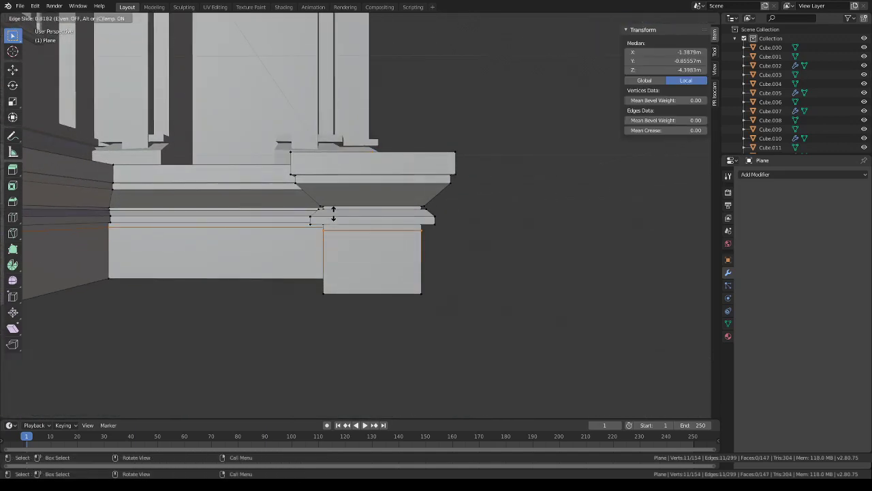
left_click(333, 213)
- Select the narrow face loop between the latest cuts and extrude it outward along its normals by about 0.098 m
middle_click_drag(333, 213, 356, 228)
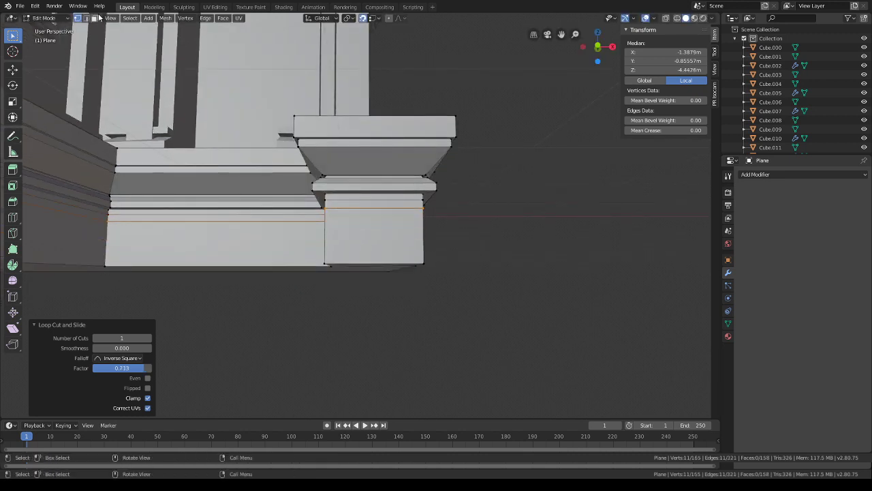
left_click(148, 59)
key("l")
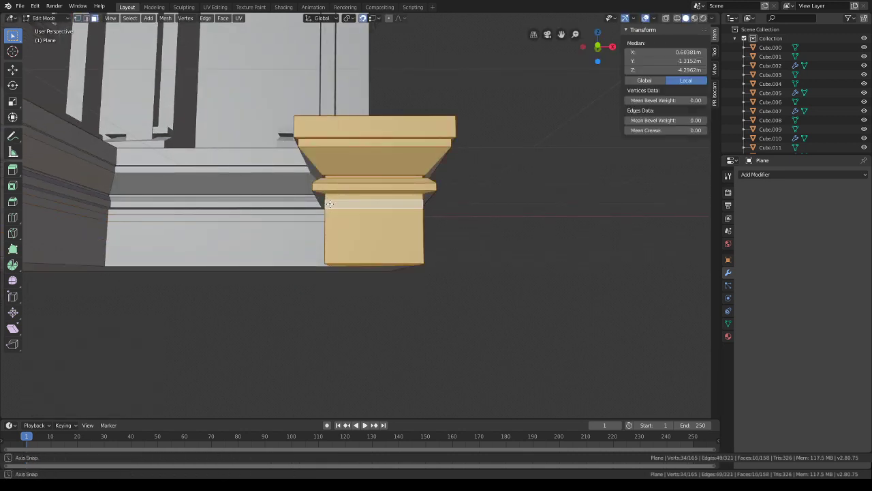
middle_click_drag(329, 204, 345, 211)
left_click(347, 213, "alt")
middle_click_drag(425, 232, 418, 242)
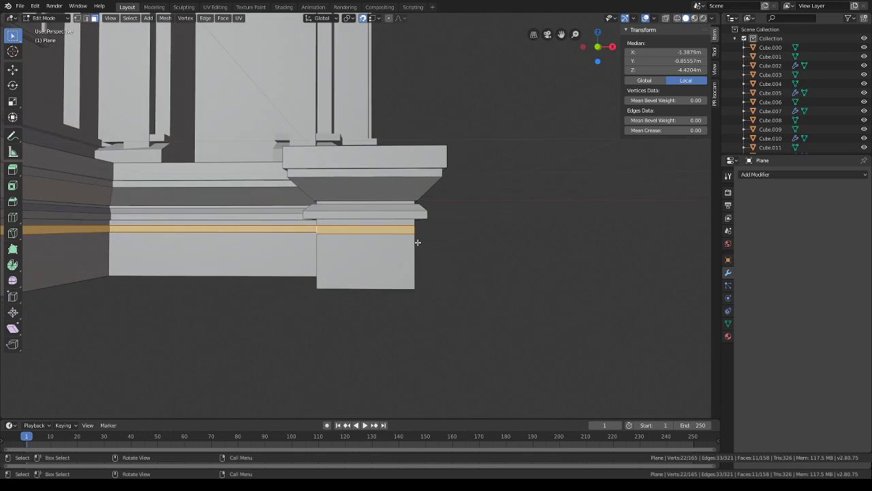
key("alt+e")
left_click(417, 243)
left_click(398, 253)
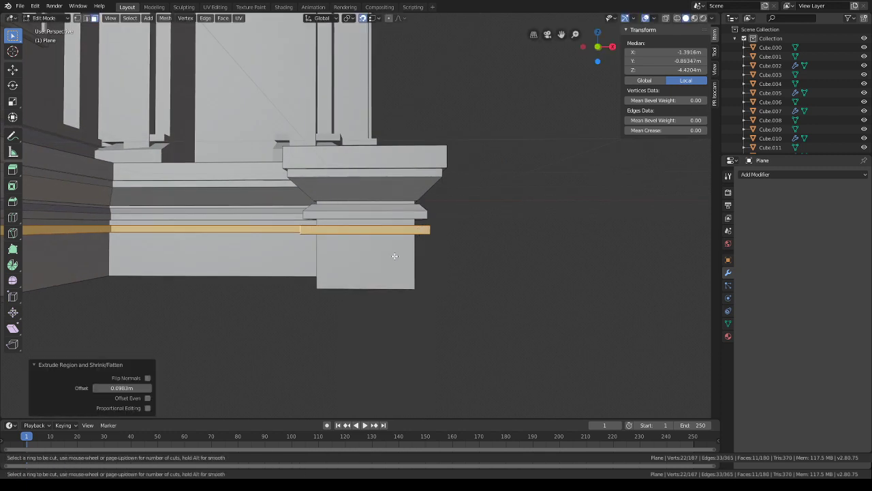
- Add one unslid horizontal loop cut around the remaining lower block and clear the selection
key("ctrl+r")
left_click(374, 263)
right_click(374, 263)
key("alt+a")
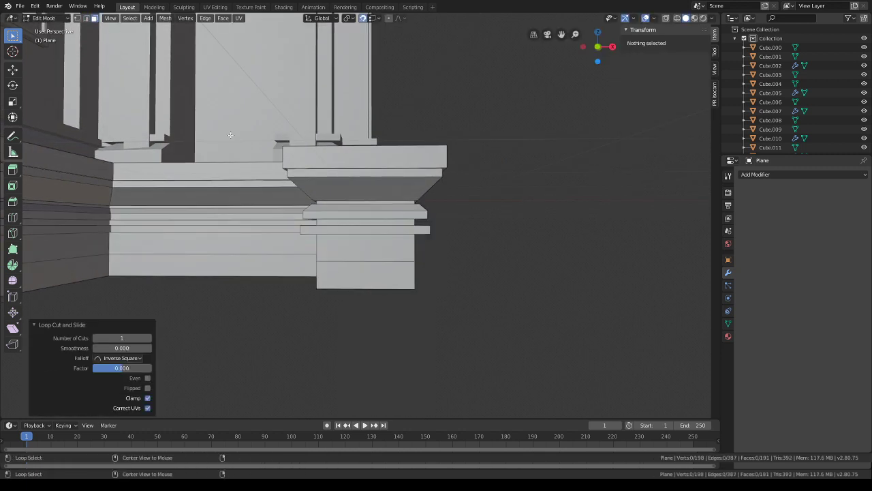
- Extrude the bottom face loop outward along its normals as a plinth and move it down 0.0426 m along Z
left_click(317, 268, "alt")
mouse_move(408, 262)
middle_mouse_down()
mouse_move(353, 268)
mouse_move(441, 261)
mouse_move(450, 271)
mouse_move(400, 254)
middle_mouse_up()
right_click(353, 268)
left_click(353, 269)
left_click(352, 264)
key("z")
left_click(355, 265)
- Inset the platform's top faces by about 0.089 m and extrude them down about 0.009 m
scroll(442, 261, "down", 2)
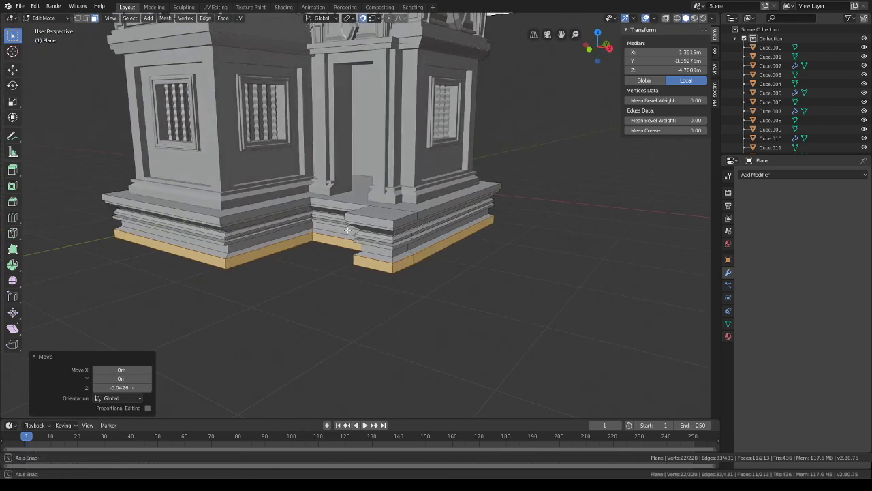
middle_click_drag(350, 230, 465, 253)
left_click(467, 248)
key("i")
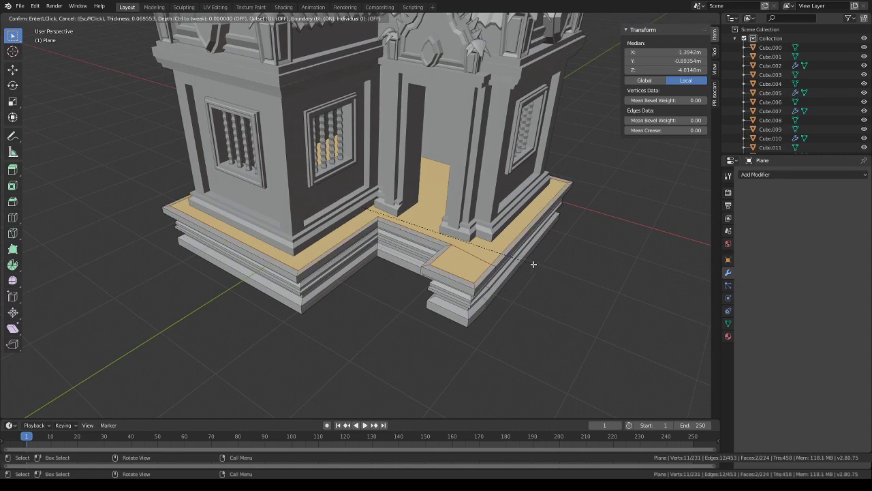
left_click(533, 264)
key("e")
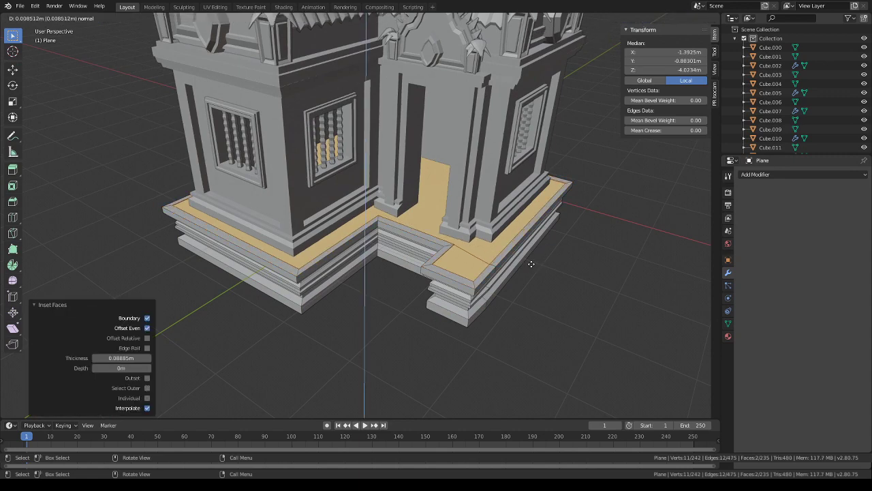
left_click(531, 265)
left_click(571, 273)
- Finish editing the platform mesh and return to Object Mode
middle_click_drag(572, 273, 560, 256)
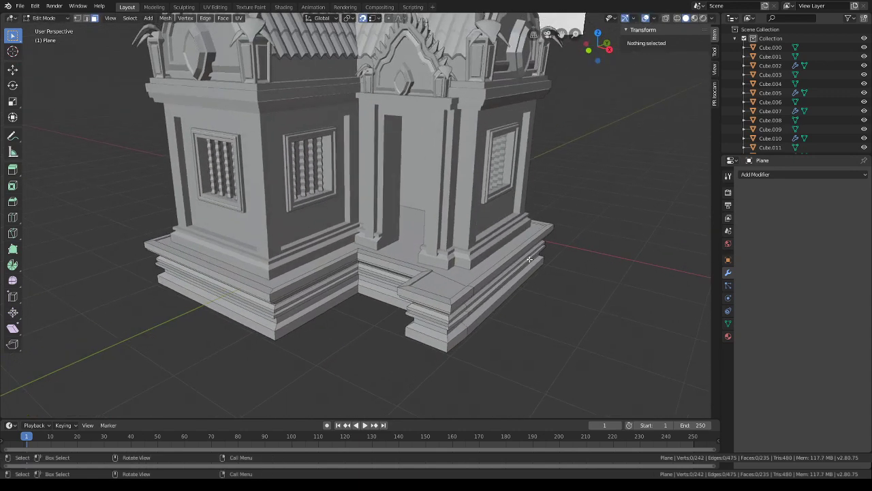
scroll(491, 247, "down", 2)
middle_click_drag(491, 247, 273, 290)
key("ctrl+r")
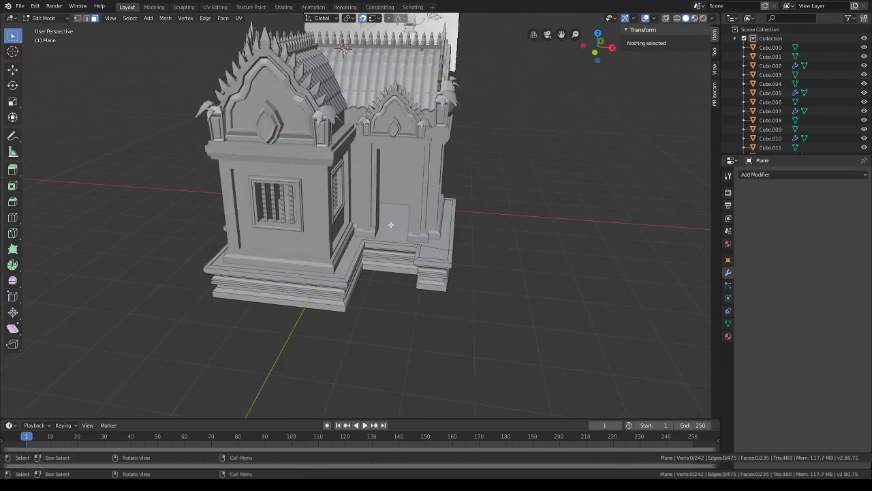
middle_click_drag(390, 224, 411, 249)
left_click(46, 18)
left_click(45, 30)
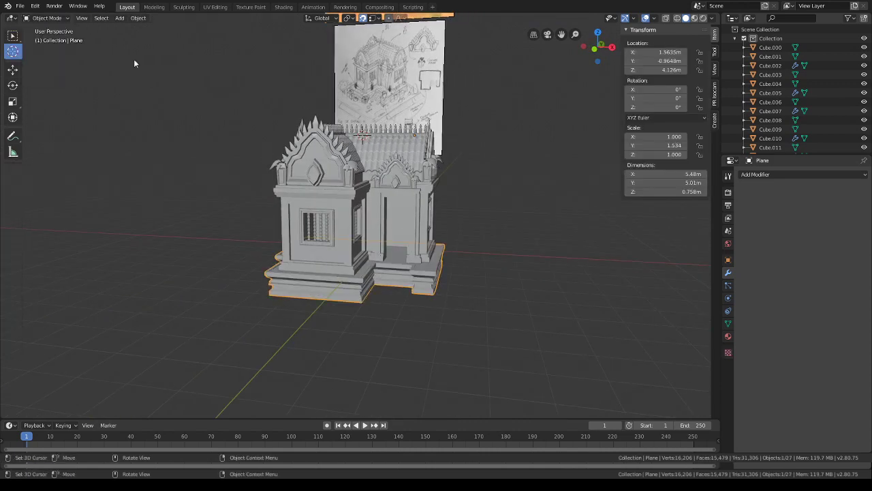
- Add a 2 m cube by the platform's entrance recess and raise it 1.06 m along Z
middle_click_drag(582, 238, 542, 252)
left_click(542, 252)
middle_click_drag(524, 165, 459, 218)
scroll(460, 218, "up", 4)
middle_click_drag(412, 278, 428, 233, "shift")
scroll(428, 233, "up", 4)
mouse_move(417, 261)
middle_mouse_down()
mouse_move(424, 274)
mouse_move(413, 243)
middle_mouse_up()
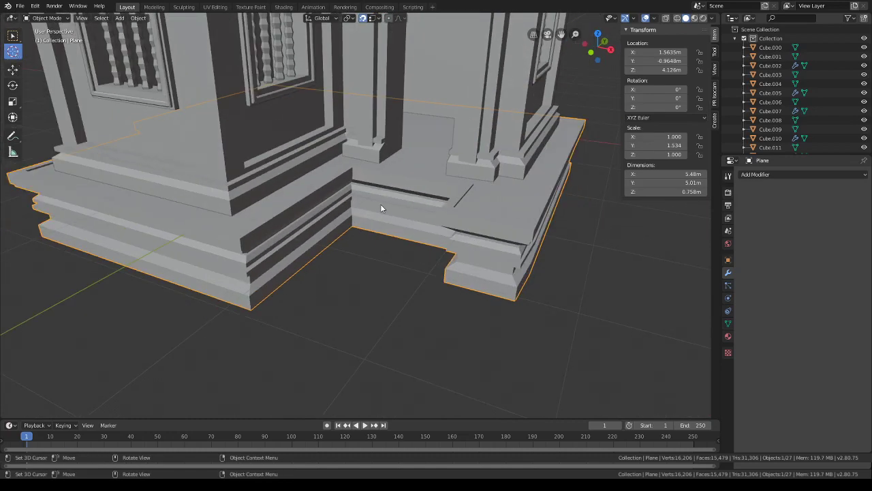
key("shift+a")
mouse_move(394, 267)
left_click(429, 273)
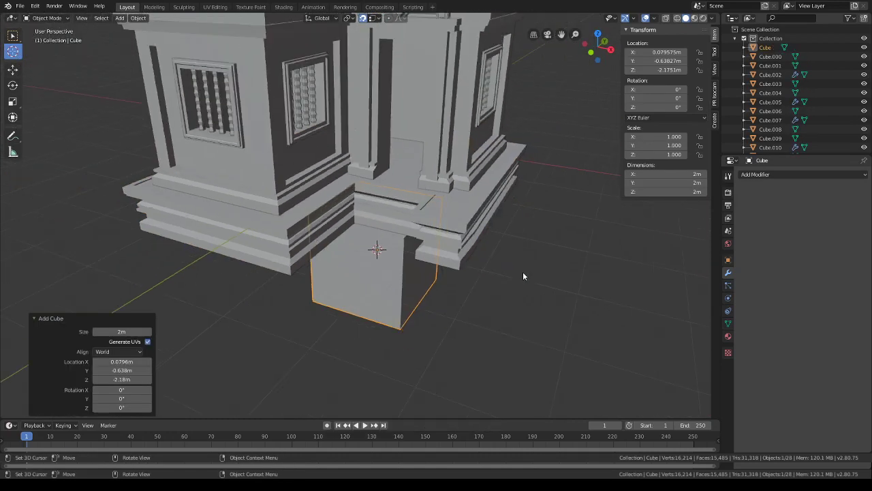
key("g")
key("z")
left_click(490, 266)
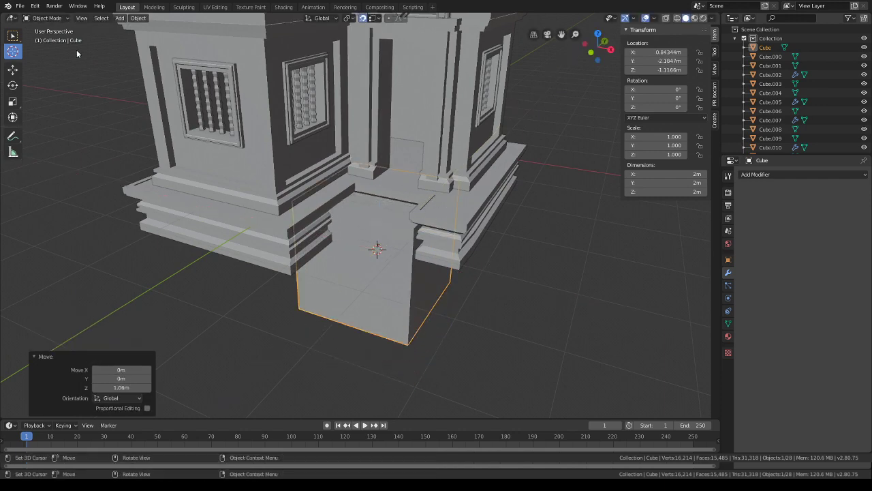
- Enter Edit Mode on the cube and move its mesh horizontally 0.5 m in X and -2.27 m in Y, then deselect everything
left_click(46, 20)
left_click(60, 39)
scroll(394, 254, "down", 2)
key("g")
key("shift+z")
left_click(414, 260)
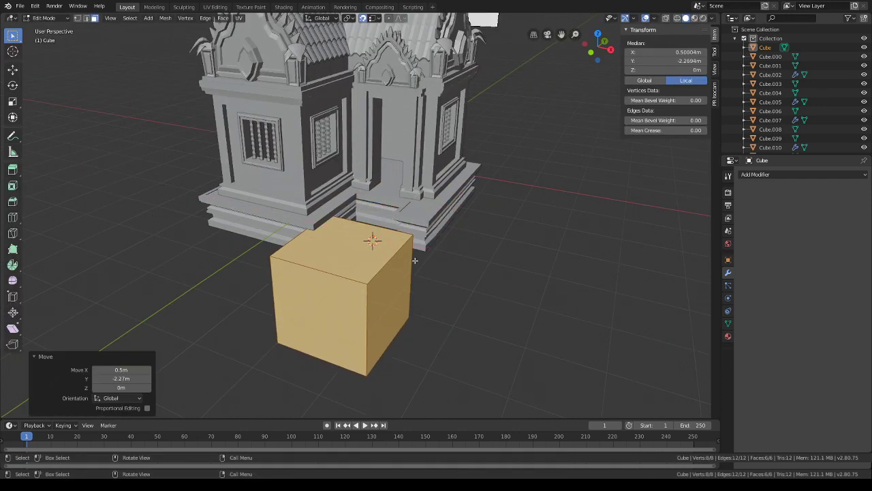
key("alt+a")
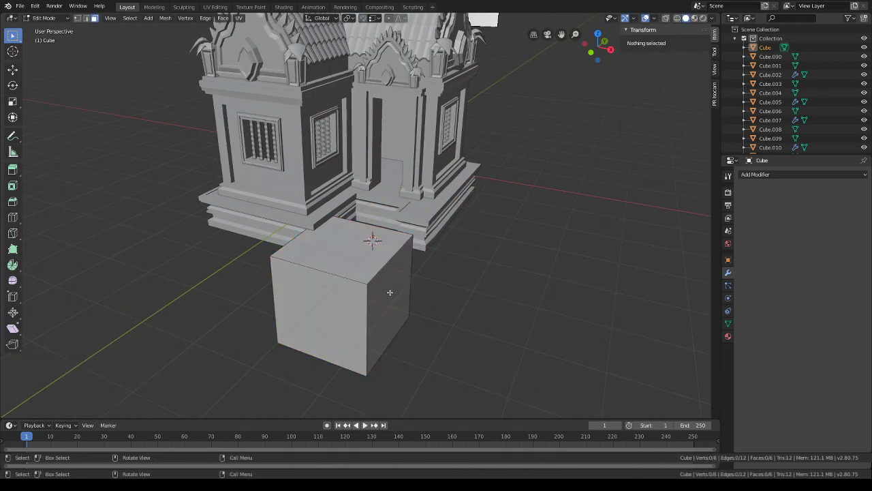
- Scale the whole cube mesh to 0.207 and move it horizontally -0.796 m in X and 2.94 m in Y
left_click(390, 293)
key("a")
key("s")
left_click(372, 273)
key("g")
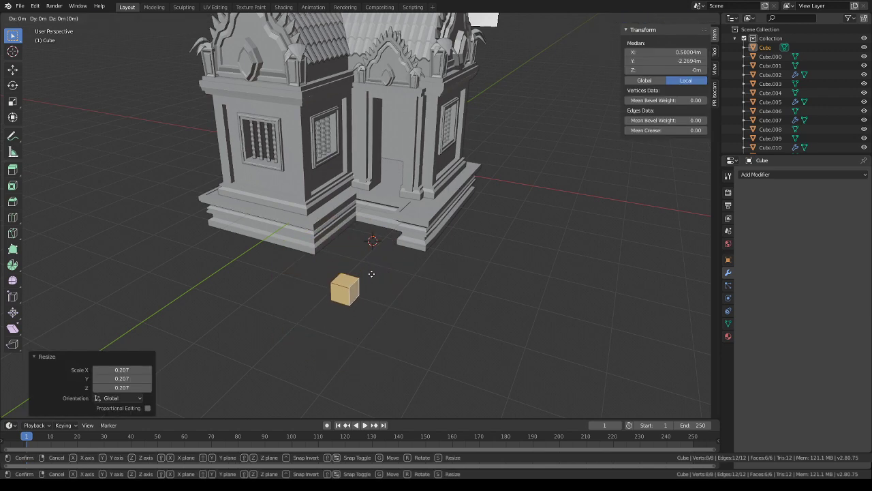
key("shift+z")
left_click(399, 221)
- Check the reference images, then move the small cube 0.996 m in X and -2.16 m in Y and raise it 1.5 m
scroll(357, 54, "down", 3)
middle_click_drag(398, 81, 403, 251, "shift")
scroll(413, 159, "up", 2)
middle_click_drag(413, 159, 448, 125)
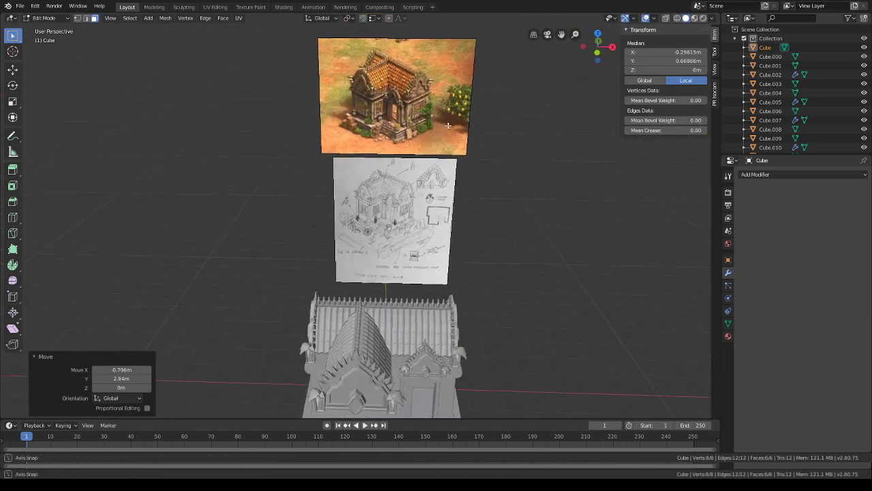
scroll(429, 123, "up", 3)
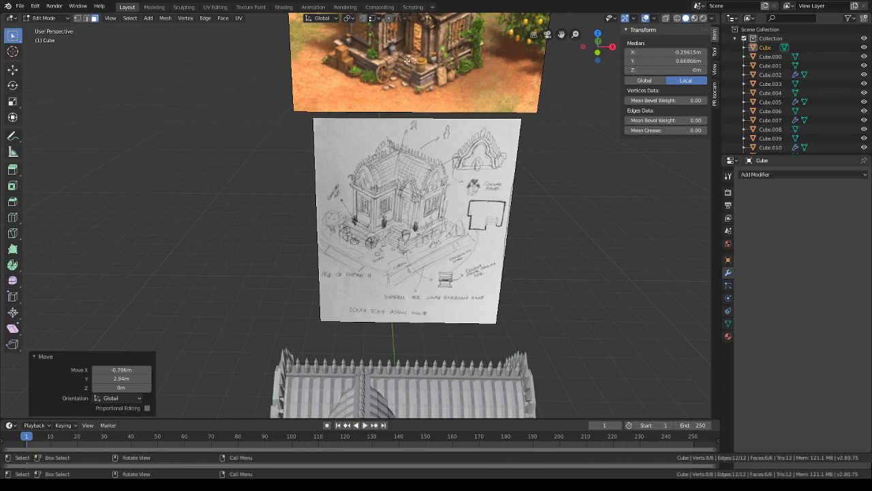
middle_click_drag(403, 65, 480, 225)
key("g")
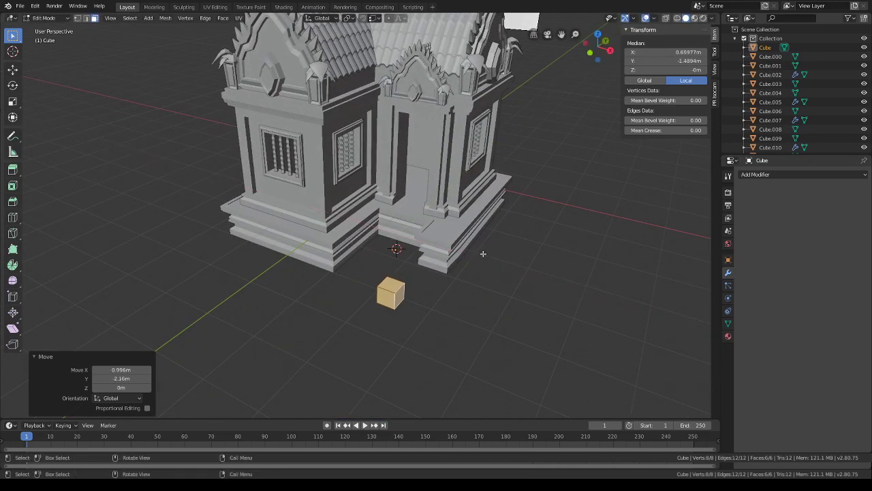
key("z")
left_click(480, 195)
- Bring the cube down to the base of the entrance recess, scaled to 0.490 and lowered a further 0.0872 m along Z
middle_click_drag(480, 195, 426, 166)
key("g")
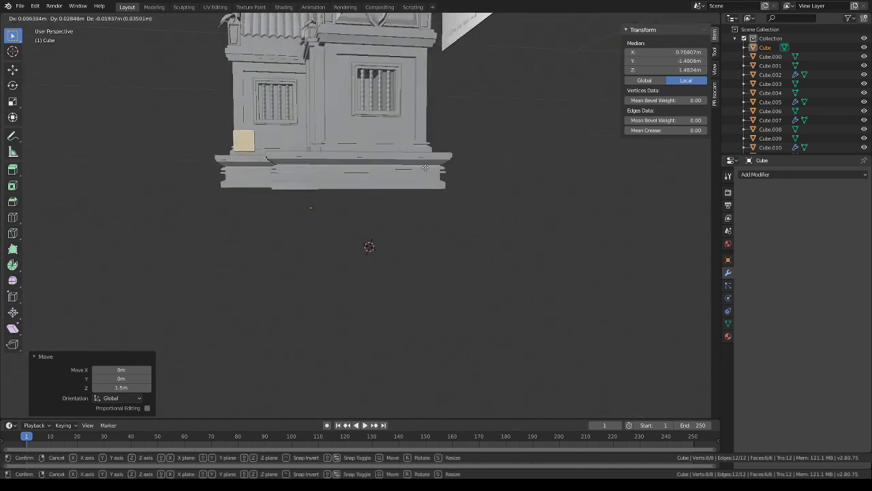
key("s")
key("g")
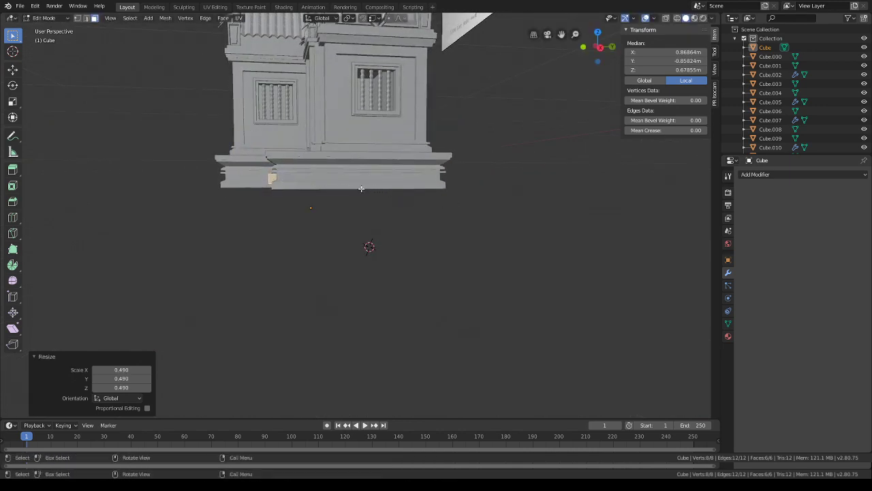
key("z")
left_click(363, 191)
middle_click_drag(363, 190, 468, 229)
scroll(468, 230, "up", 8)
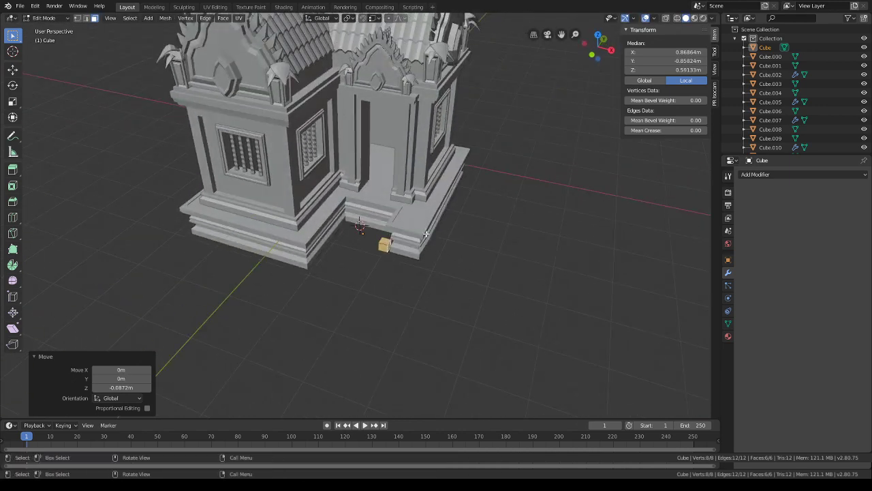
- Stretch the small cube along X into a long step bar
key("s")
key("x")
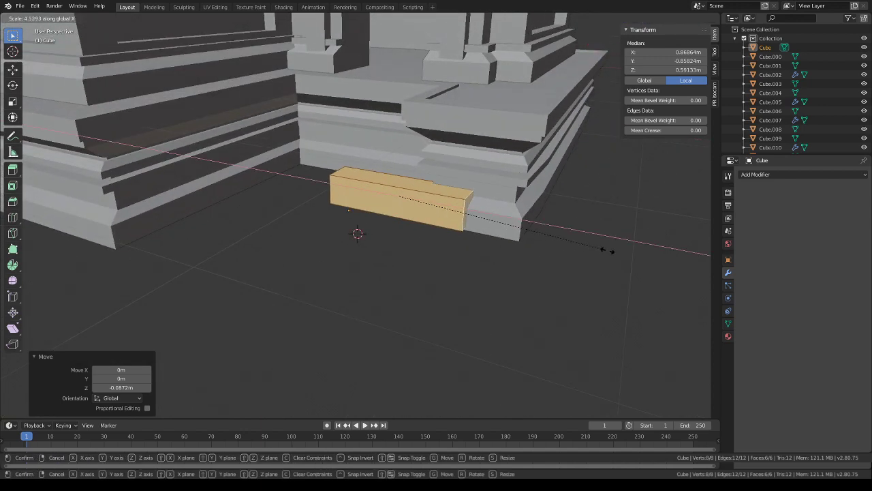
left_click(639, 253)
key("h")
key("x")
key("ctrl+x")
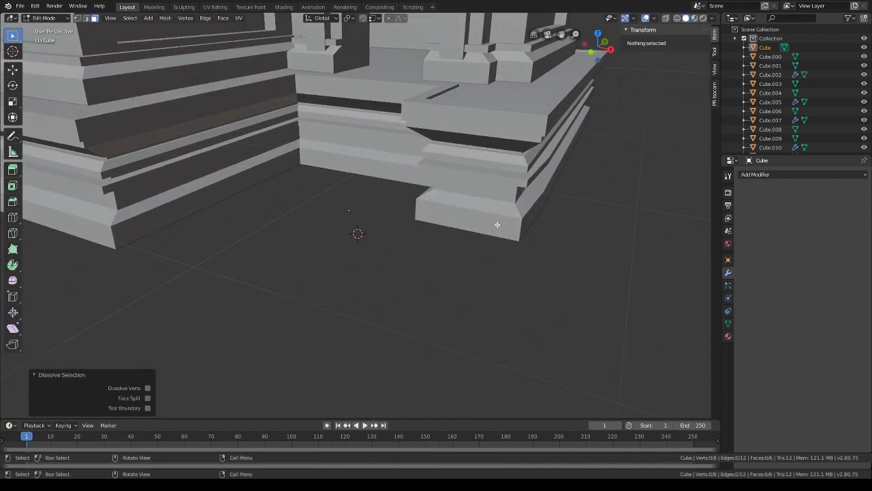
key("ctrl+z")
key("ctrl+z")
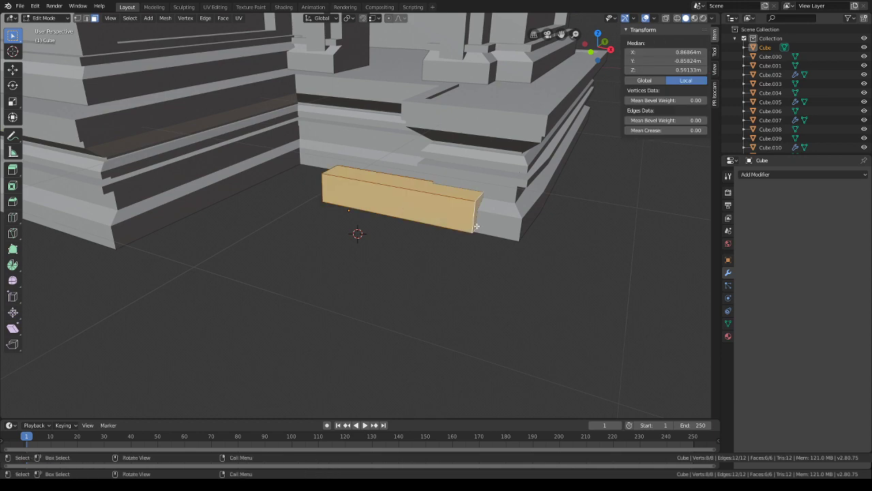
- Move the bar -0.528 m along X into the entrance recess and widen it along X to span the opening
key("g")
key("x")
left_click(411, 211)
scroll(412, 212, "down", 2)
middle_click_drag(412, 211, 514, 261)
key("s")
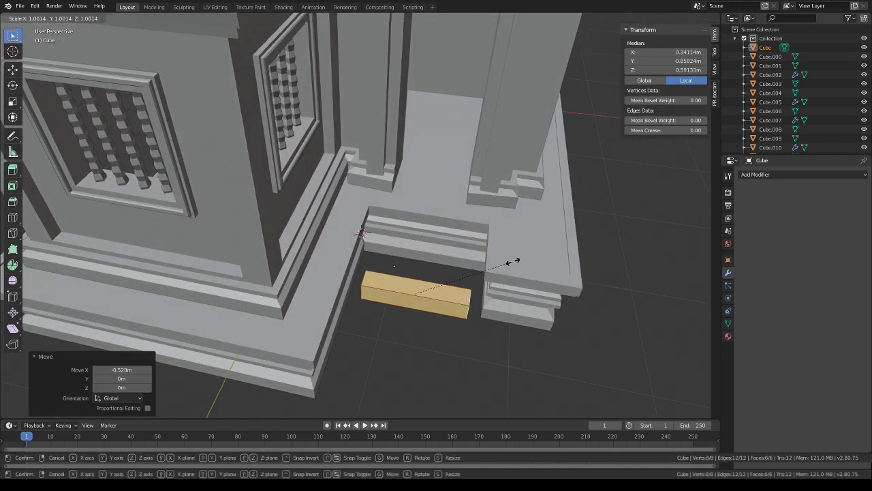
key("x")
left_click(545, 264)
- Move the bar 0.0676 m along Y and scale it by 1.089 along X
key("g")
key("y")
left_click(549, 260)
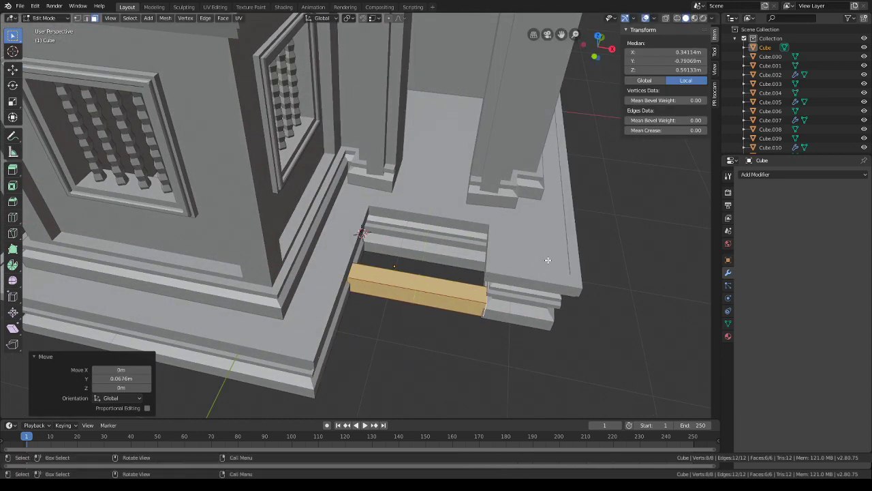
key("s")
key("x")
left_click(559, 262)
middle_click_drag(559, 262, 485, 245)
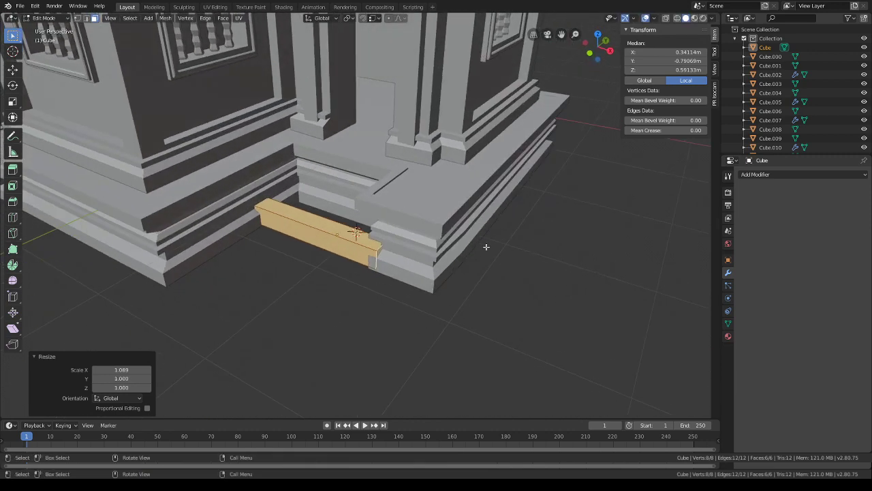
- Fine-tune the bar with a 0.00814 m move along Y and a 1.028 scale along X
key("g")
key("x")
key("y")
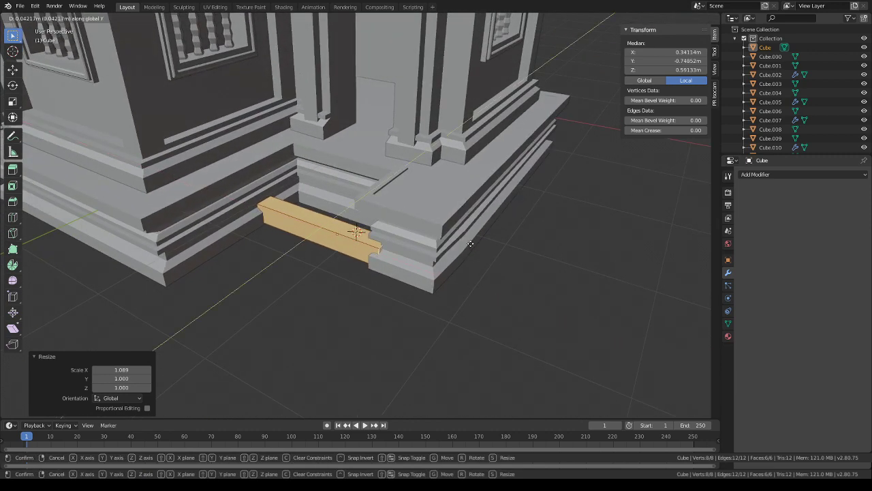
left_click(468, 244)
key("s")
key("x")
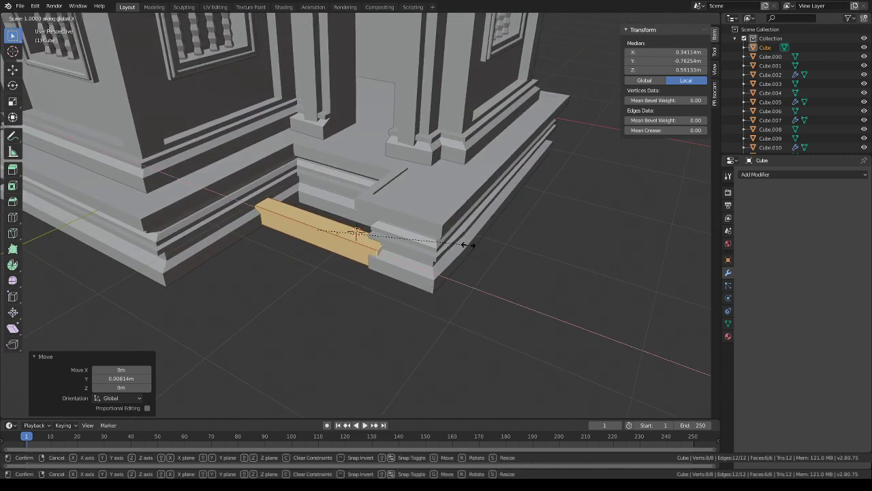
left_click(469, 245)
- Add three evenly spaced, unslid loop cuts across the bar and bevel them into narrow bands
key("ctrl+r")
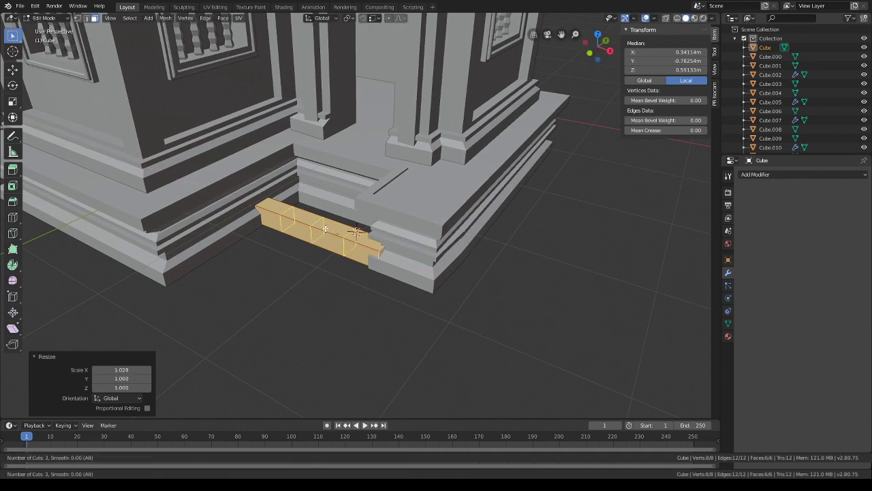
left_click(325, 229)
right_click(325, 229)
key("ctrl+b")
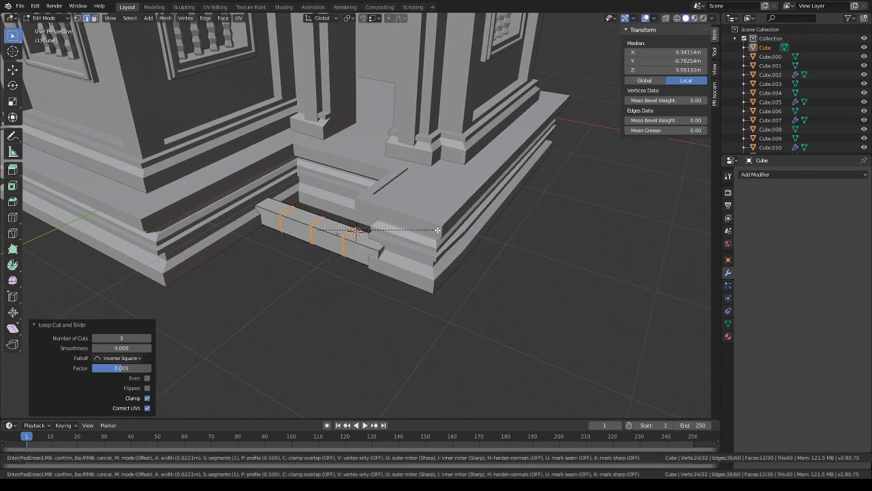
left_click(438, 230)
scroll(368, 228, "up", 4)
key("ctrl+f")
left_click(362, 227)
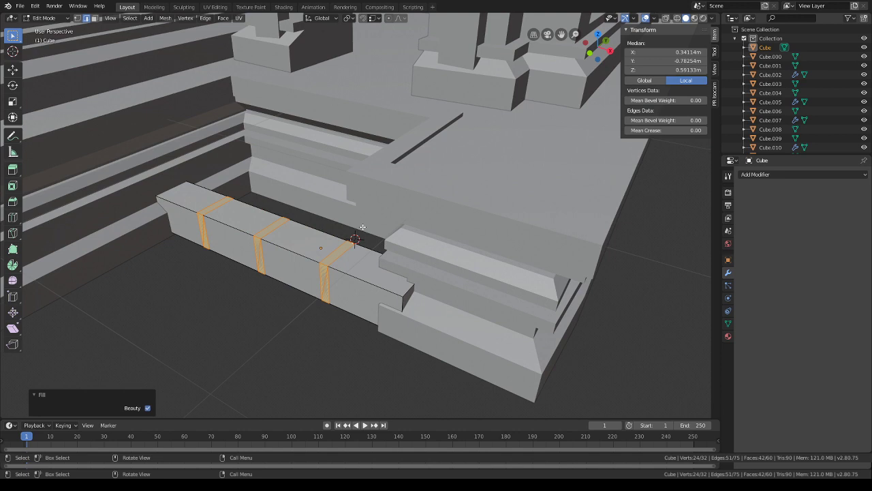
key("ctrl+z")
middle_click_drag(363, 227, 376, 204)
key("ctrl+e")
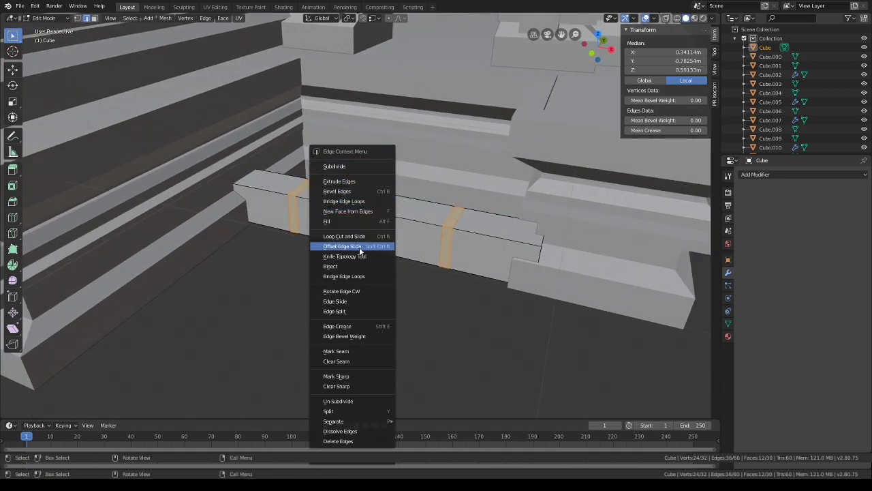
- Extrude the three narrow face bands inward along their normals by 0.0129 m to form grooves between the blocks
left_click(94, 17)
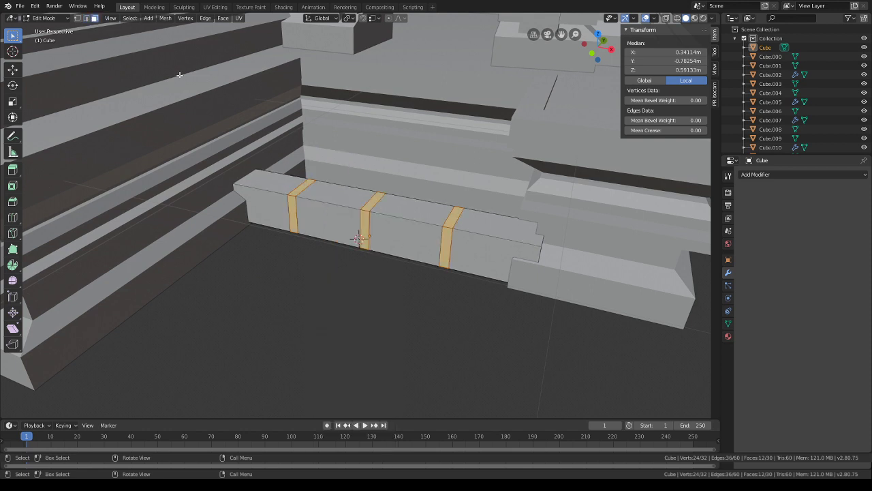
right_click(380, 160)
left_click(373, 190)
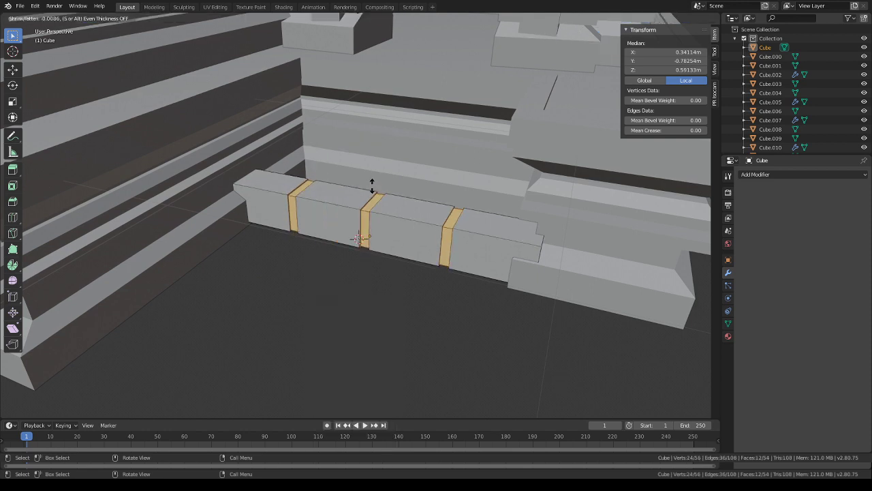
left_click(372, 186)
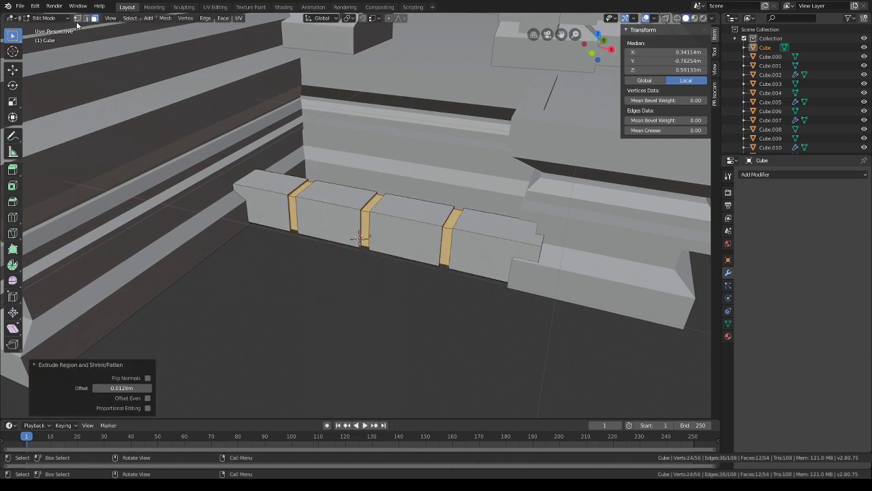
- Bevel the upper front edges of the two middle blocks
left_click(297, 196)
left_click(361, 209, "shift")
key("ctrl+b")
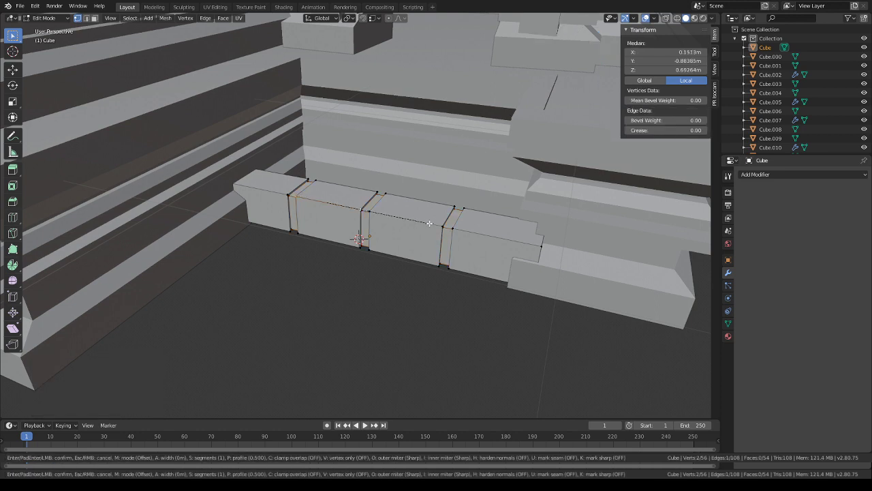
left_click(416, 225)
key("1")
left_click(406, 220)
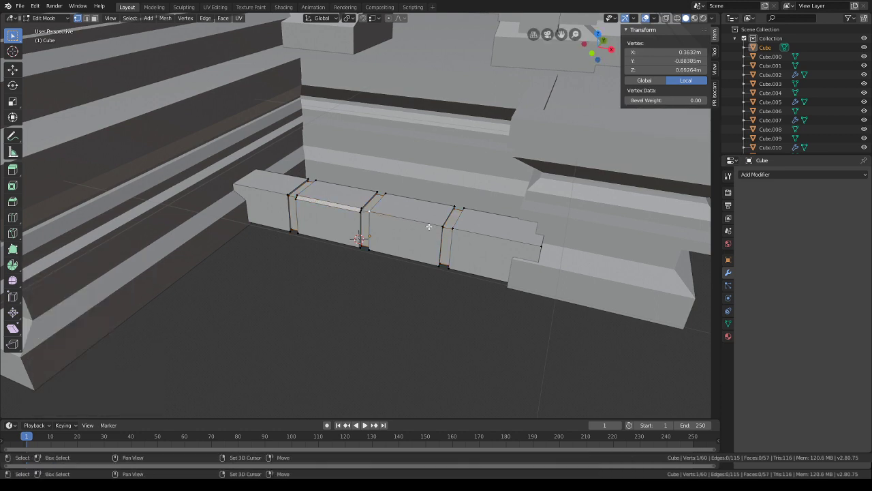
left_click(443, 226, "shift")
key("ctrl+b")
left_click(446, 230)
- Shift top vertices of the middle blocks unevenly along Z, lowering the front ones at the first groove by 0.00767 m
key("g")
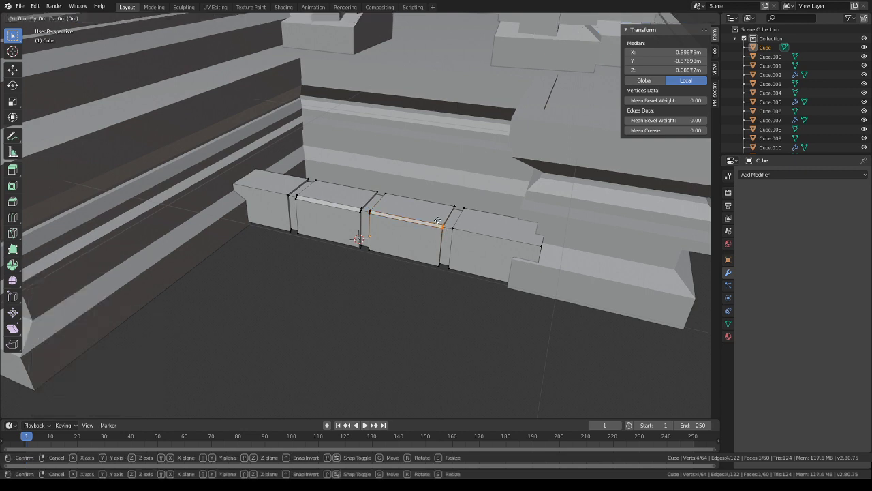
key("z")
left_click(438, 217)
key("g")
left_click_drag(329, 185, 280, 188)
key("z")
left_click(315, 177)
key("g")
key("z")
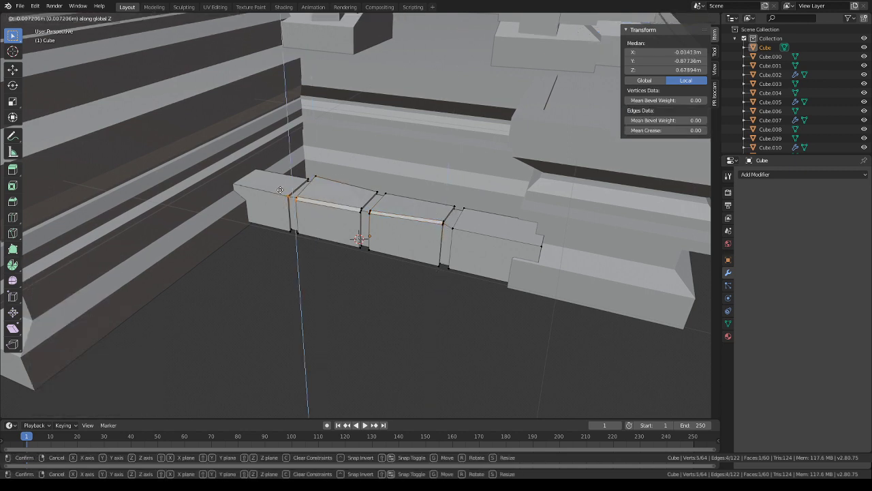
left_click(280, 189)
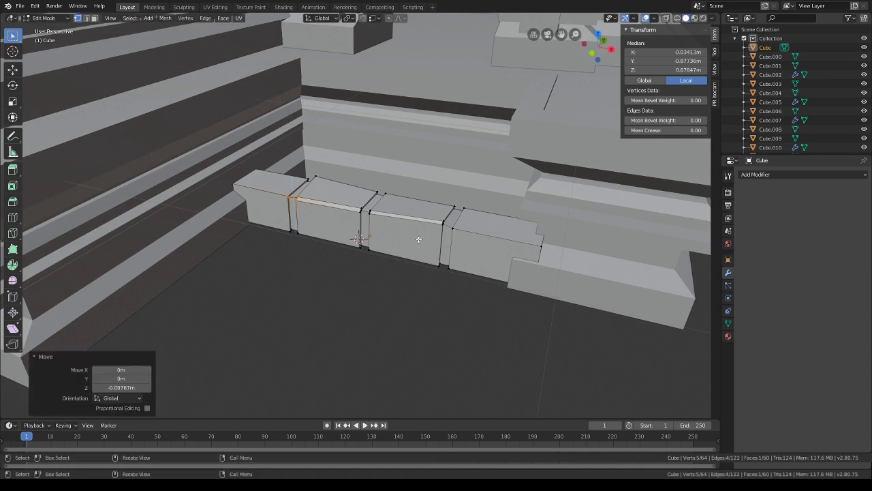
- Move the bottom front vertices at the middle groove -0.0199 m along Y
left_click_drag(351, 234, 371, 251)
key("g")
key("x")
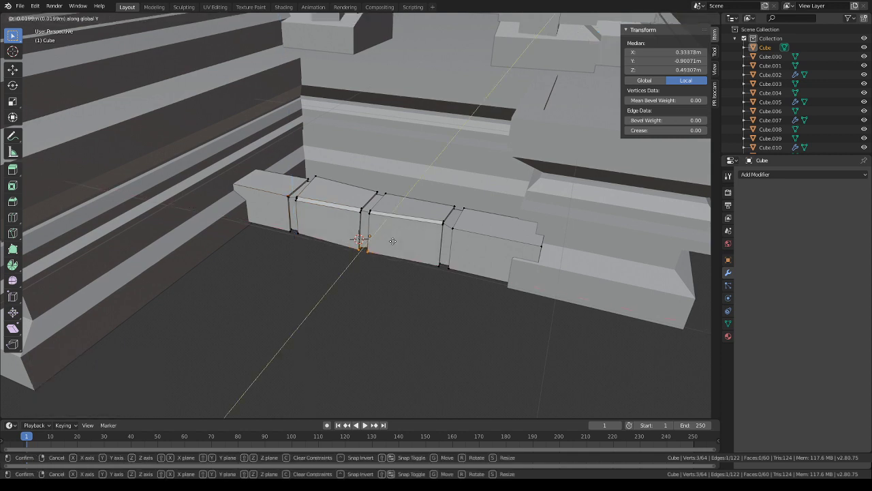
left_click(393, 241)
key("shift+d")
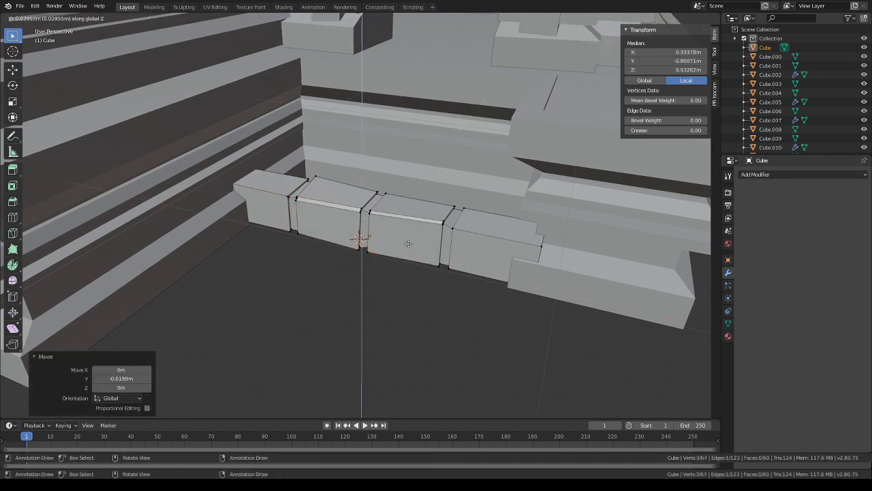
key("Escape")
key("ctrl+z")
- Duplicate the whole block row, raising the copy 0.183 m along Z and setting it back 0.142 m along Y
key("l")
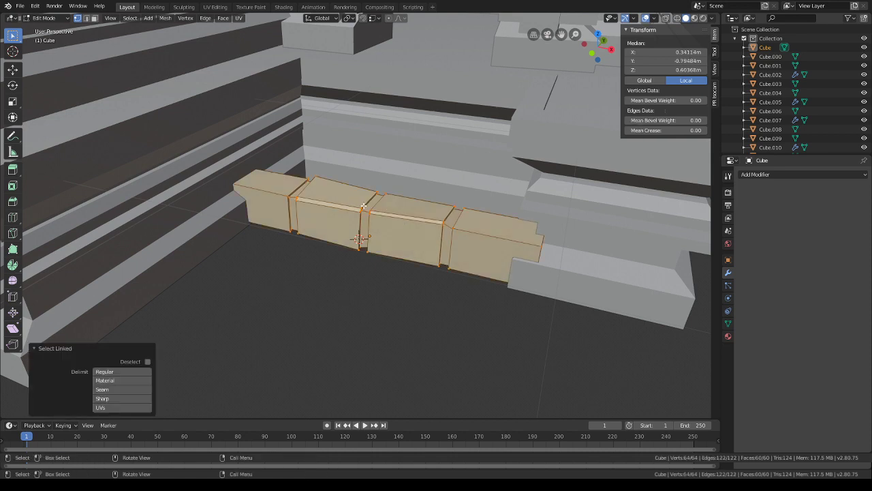
key("shift+d")
key("z")
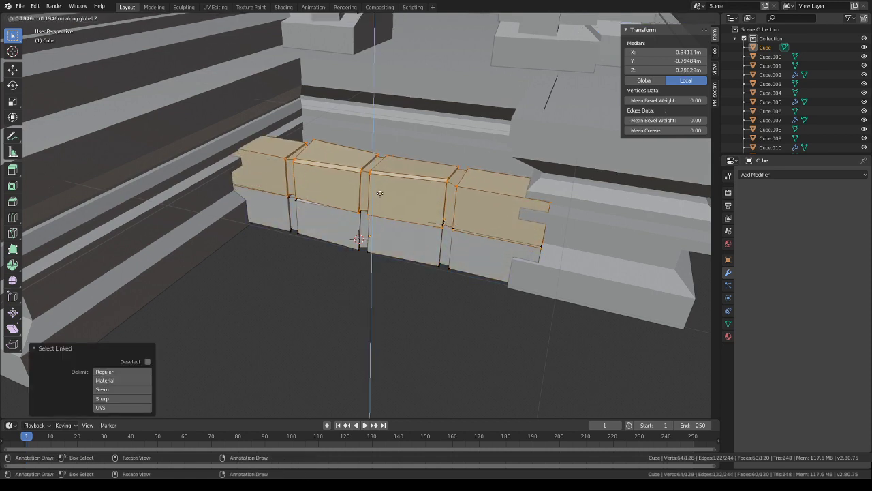
key("y")
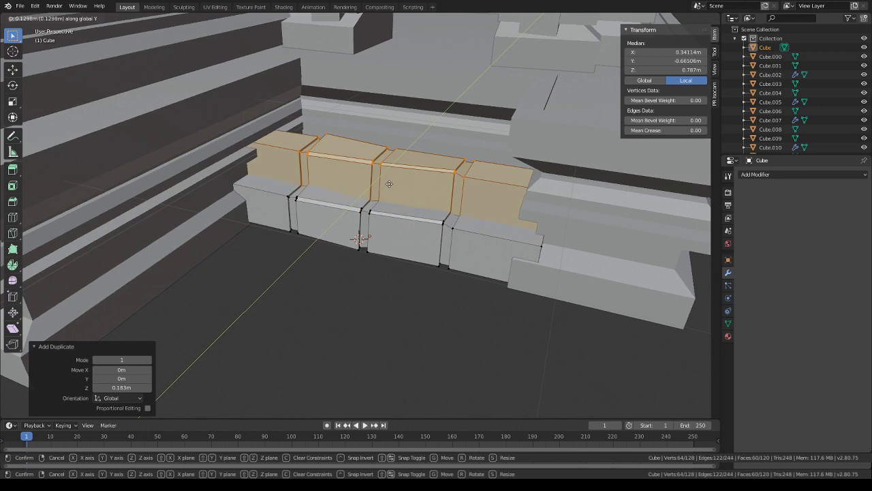
left_click(390, 183)
mouse_move(391, 184)
middle_mouse_down()
mouse_move(379, 173)
mouse_move(384, 195)
middle_mouse_up()
- Add a third block row by duplicating the second one 0.181 m up Z and moving the copy 0.116 m along Y
key("shift+d")
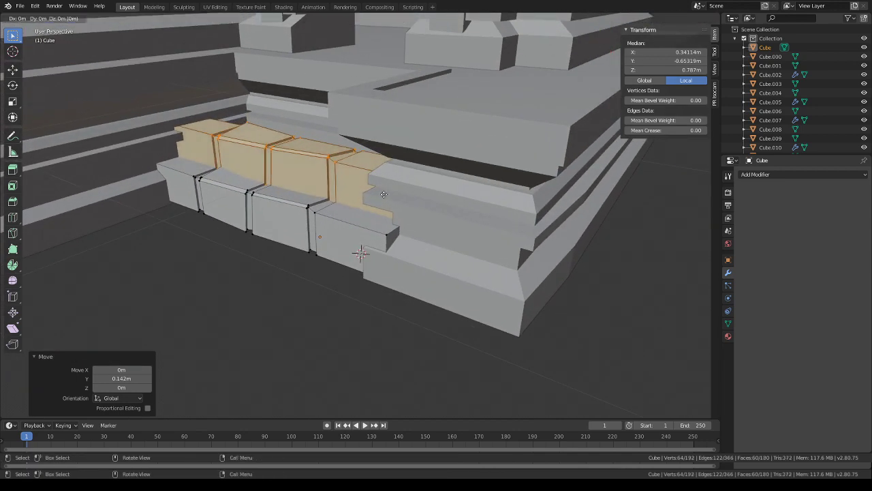
key("z")
left_click(386, 165)
key("shift+d")
key("y")
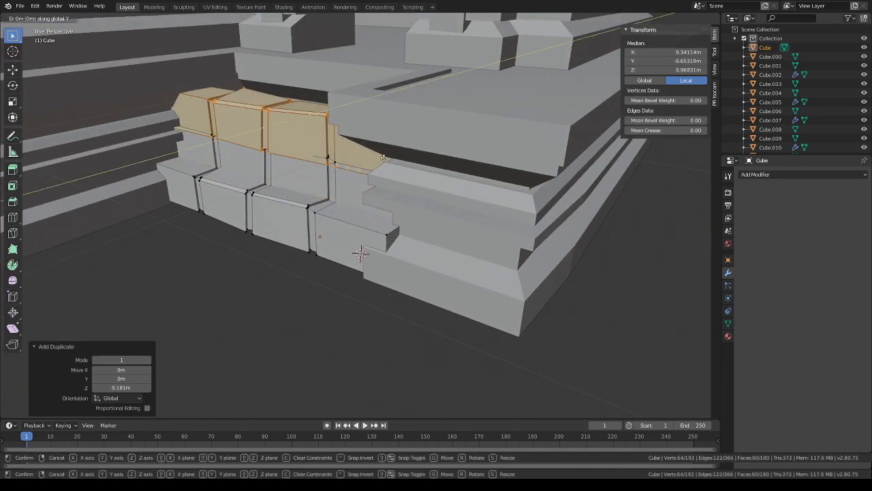
left_click(400, 150)
middle_click_drag(400, 150, 399, 152)
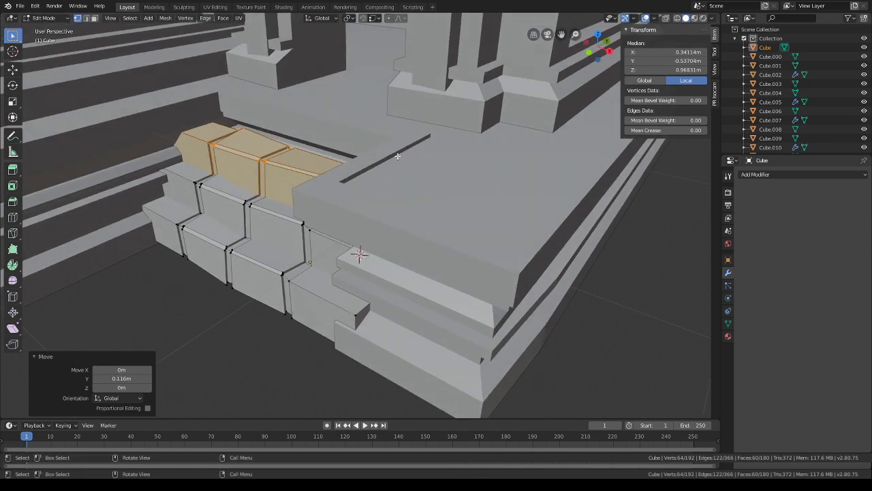
- Duplicate the third block row 0.155 m up Z and move this fourth row 0.103 m along Y
key("shift+d")
key("z")
left_click(398, 125)
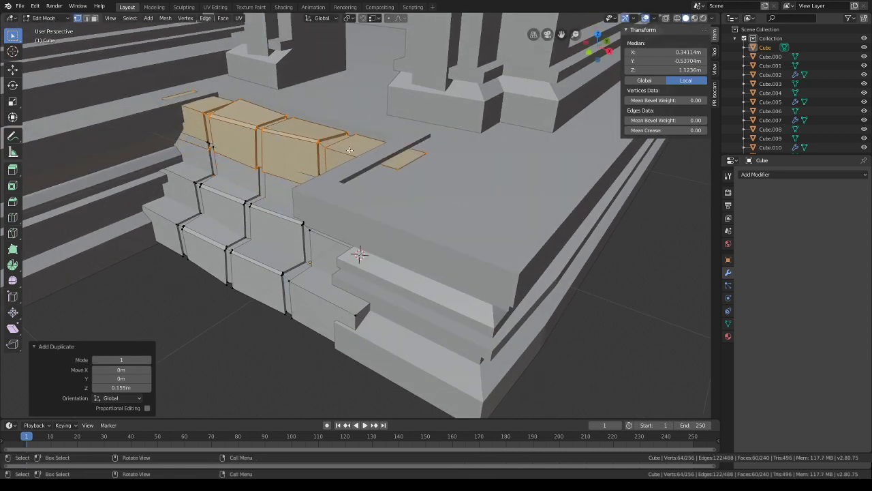
key("g")
key("y")
left_click(501, 167)
- Scale the top block row down along Z and shift it another 0.0407 m along Y toward the doorway
key("s")
key("z")
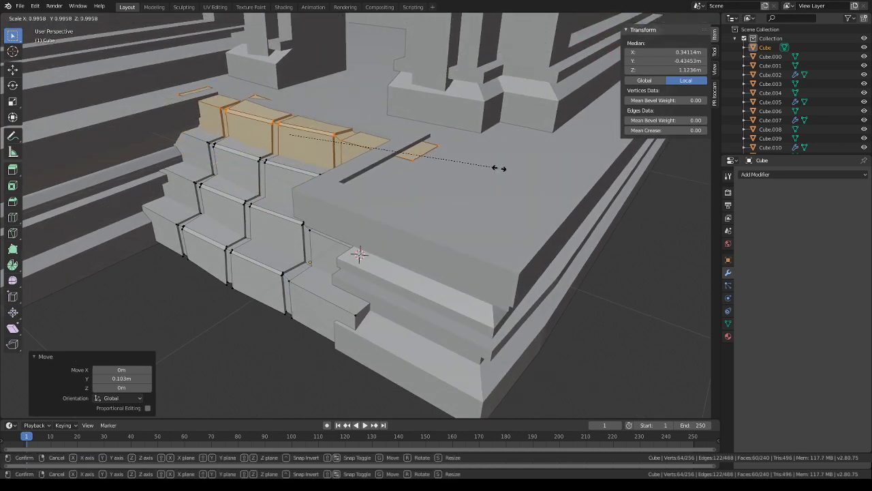
left_click(427, 164)
middle_click_drag(413, 172, 315, 223)
key("g")
key("y")
left_click(411, 171)
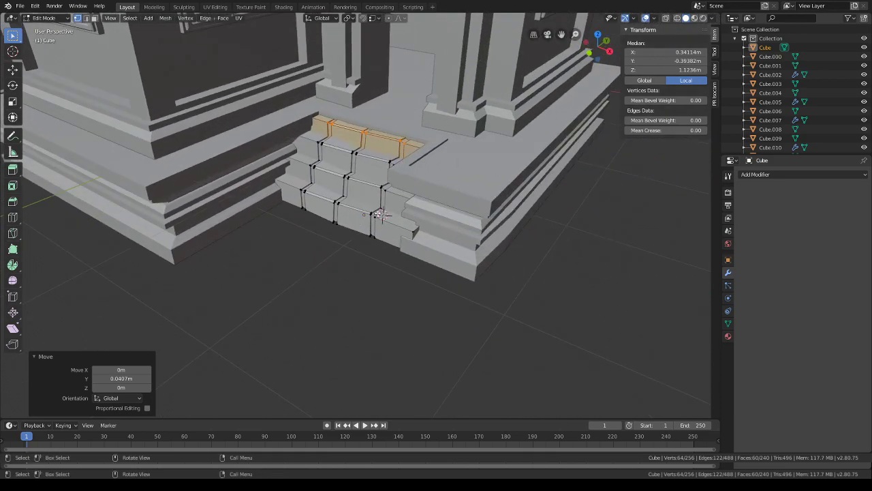
middle_click_drag(379, 215, 357, 257)
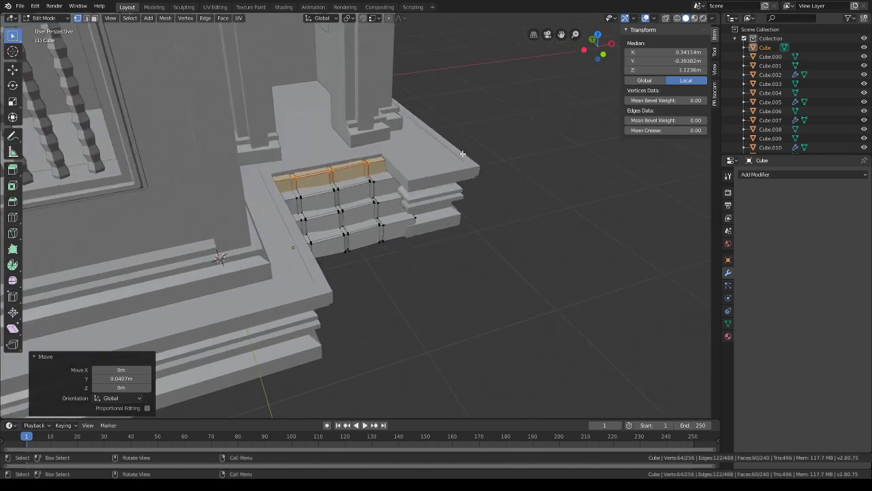
- Leave the steps mesh in Object Mode, then select the stepped base platform and open it in Edit Mode
left_click(69, 28)
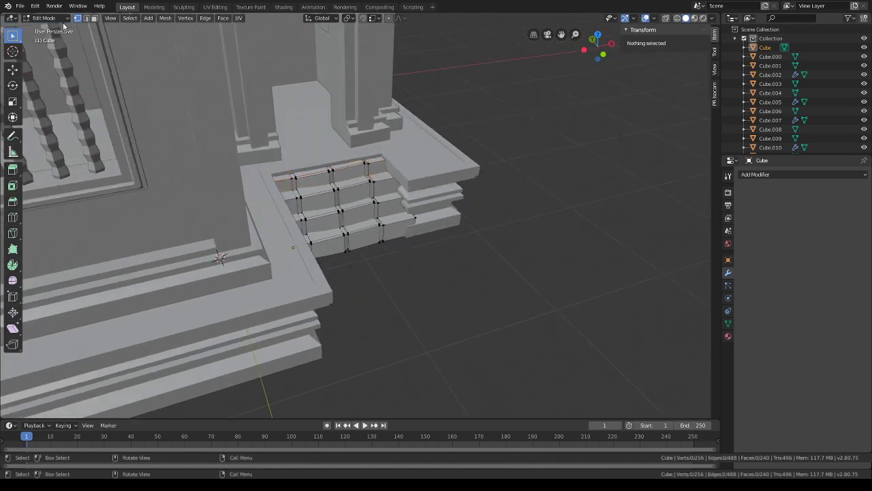
left_click(62, 19)
left_click(59, 28)
left_click(438, 160)
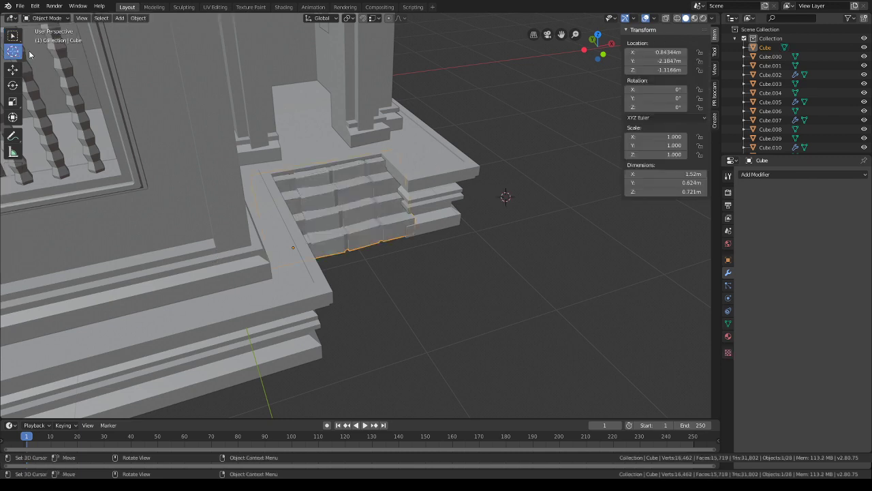
left_click(396, 165)
left_click(41, 17)
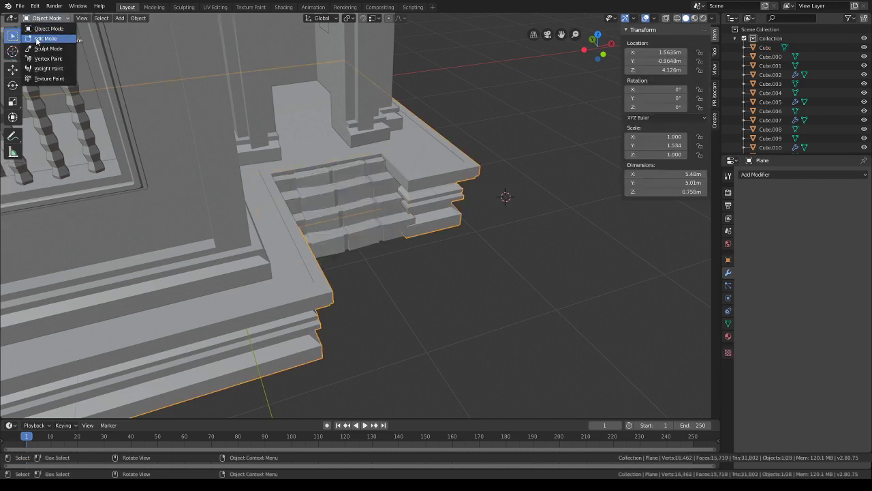
left_click(40, 38)
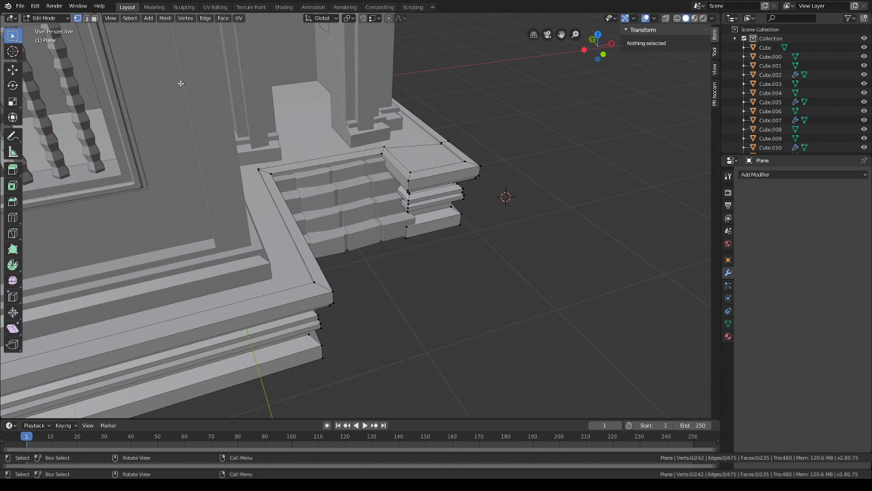
- Select all front end faces of the platform's projecting part beside the steps and move them along Y to lengthen it
left_click(95, 19)
middle_click_drag(440, 212, 395, 147)
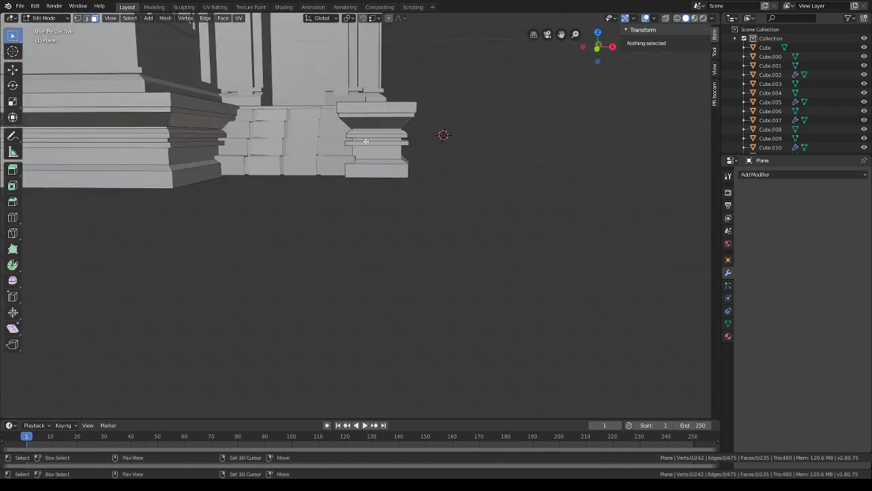
scroll(392, 150, "up", 4)
left_click_drag(337, 52, 338, 52)
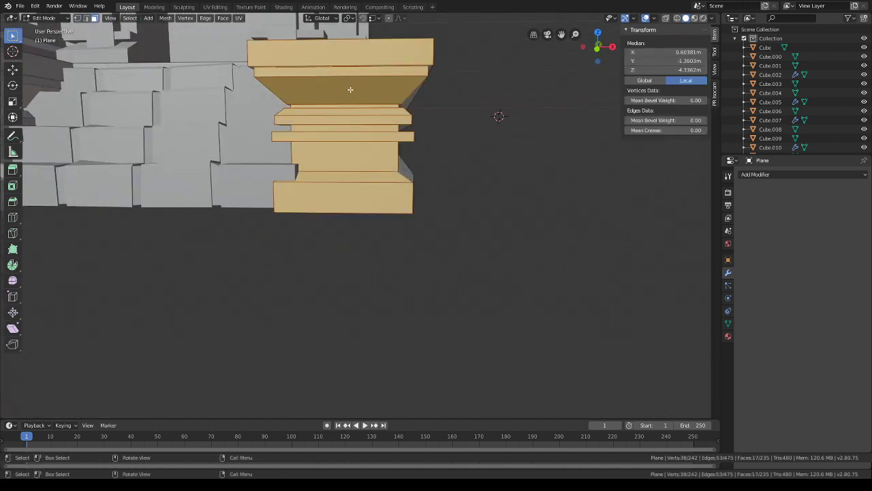
middle_click_drag(354, 70, 385, 185)
middle_click_drag(302, 230, 263, 290)
scroll(357, 239, "down", 2)
key("g")
key("y")
left_click(307, 247)
- Move the narrow groove face on the platform's extended top -0.352 m along Y and return to Object Mode
left_click(255, 208)
key("g")
key("y")
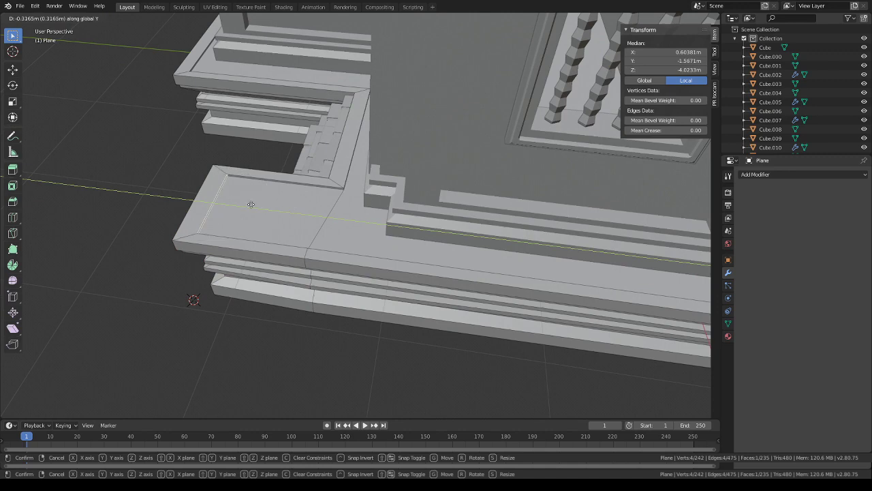
left_click(247, 203)
middle_click_drag(247, 204, 402, 163)
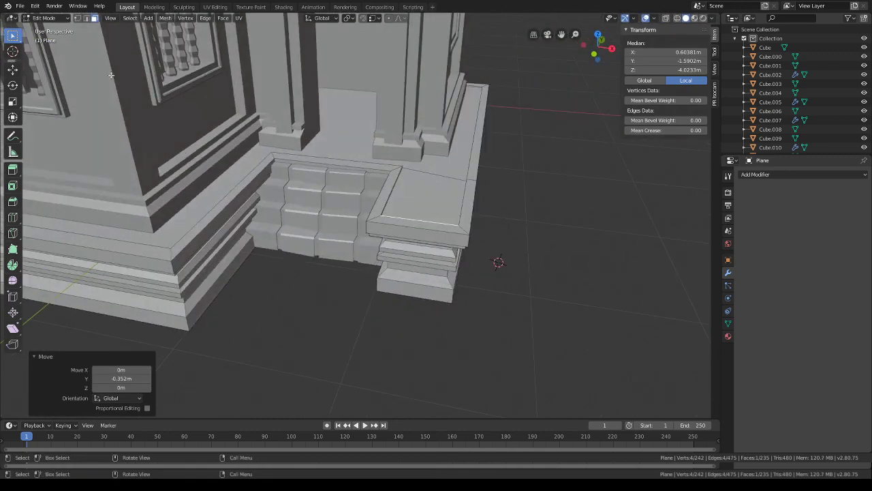
left_click(58, 19)
left_click(60, 28)
- Scale the entrance steps by 1.469 along Y
middle_click_drag(354, 196, 394, 182)
left_click(395, 182)
key("s")
key("x")
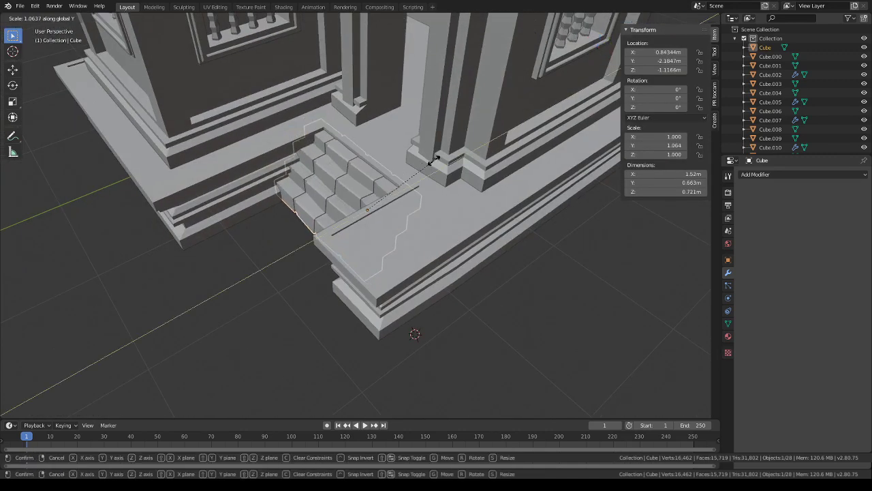
key("y")
left_click(468, 155)
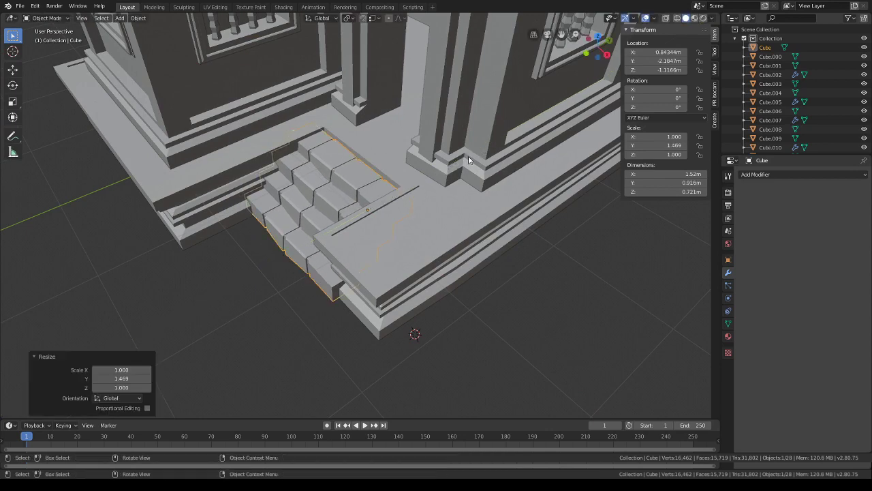
- Move the entrance steps along Y into the recess, to a Y location of -1.9769 m
key("g")
key("y")
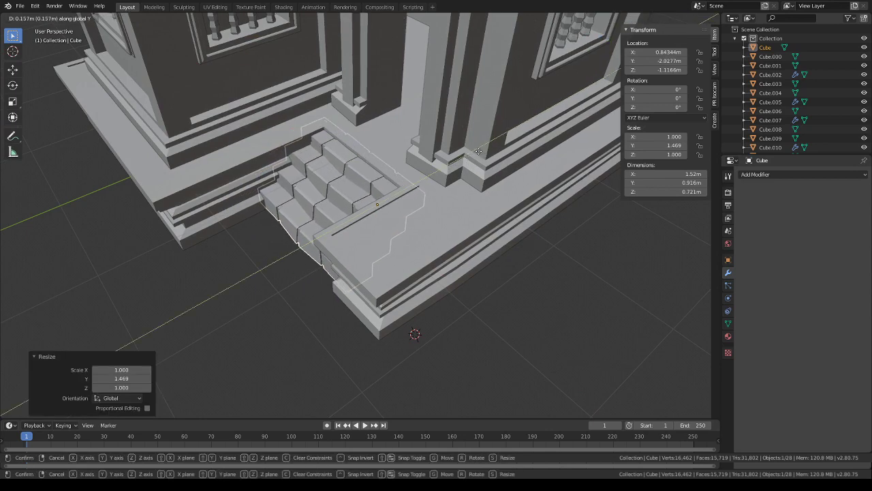
left_click(480, 151)
middle_click_drag(471, 283, 466, 242)
left_click(514, 233)
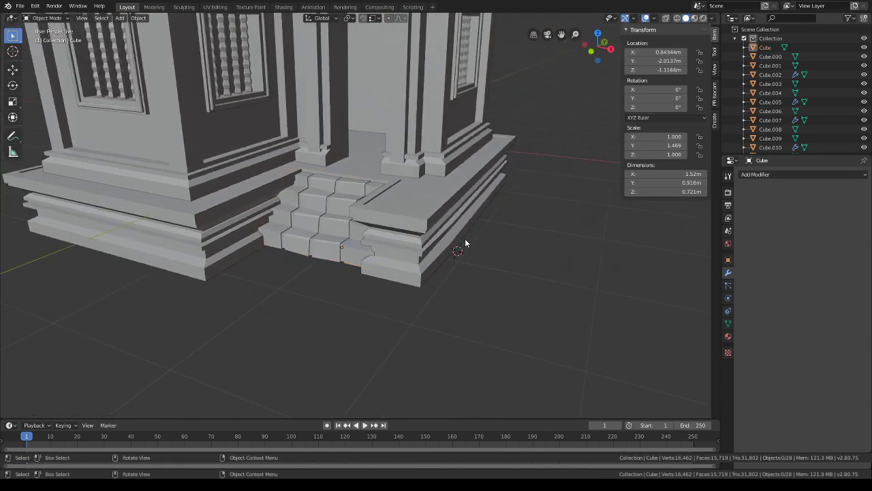
middle_click_drag(393, 269, 379, 269)
key("g")
key("y")
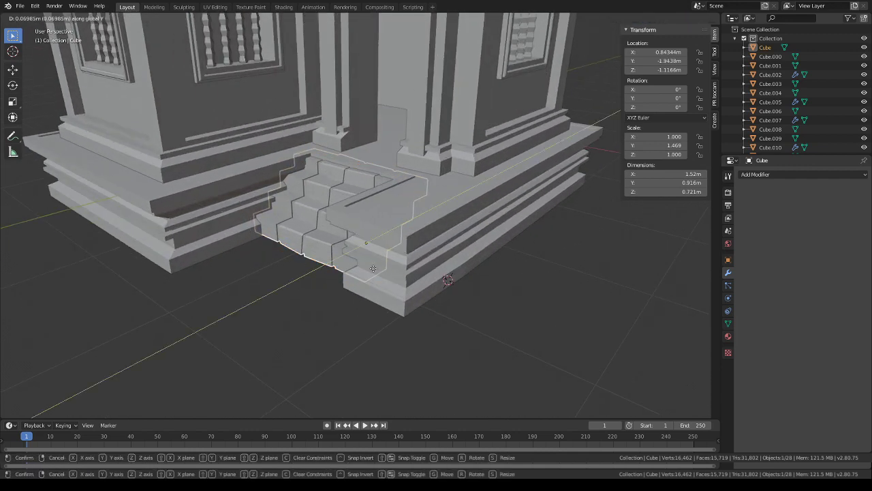
left_click(371, 269)
left_click(489, 296)
- Save the temple file
scroll(470, 272, "down", 4)
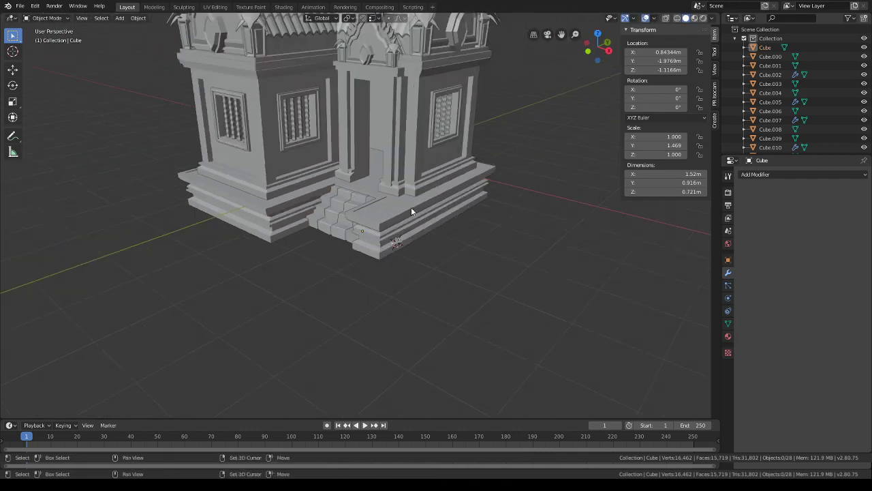
middle_click_drag(411, 208, 424, 246, "shift")
scroll(424, 249, "down", 5)
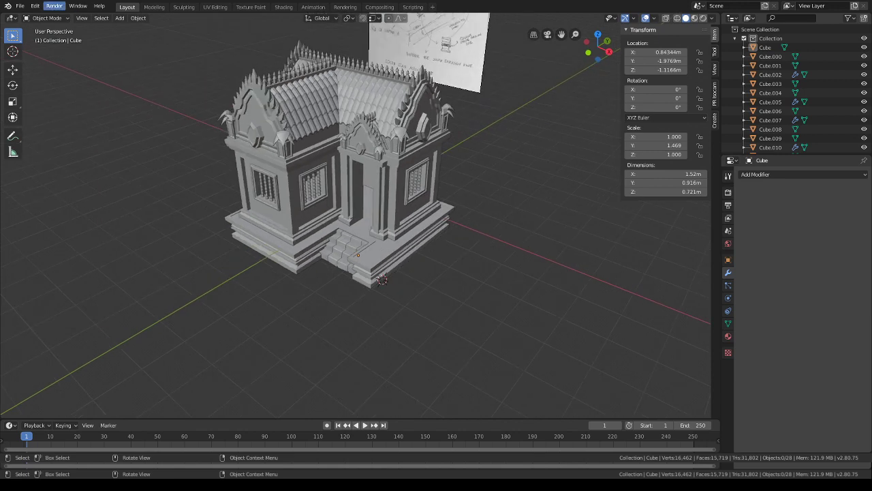
left_click(18, 7)
left_click(50, 75)
- Open the temple wall mesh in Edit Mode and add a centred two-cut loop around the inner doorway faces
mouse_move(454, 249)
middle_mouse_down()
mouse_move(450, 240)
mouse_move(460, 248)
middle_mouse_up()
scroll(454, 246, "up", 3)
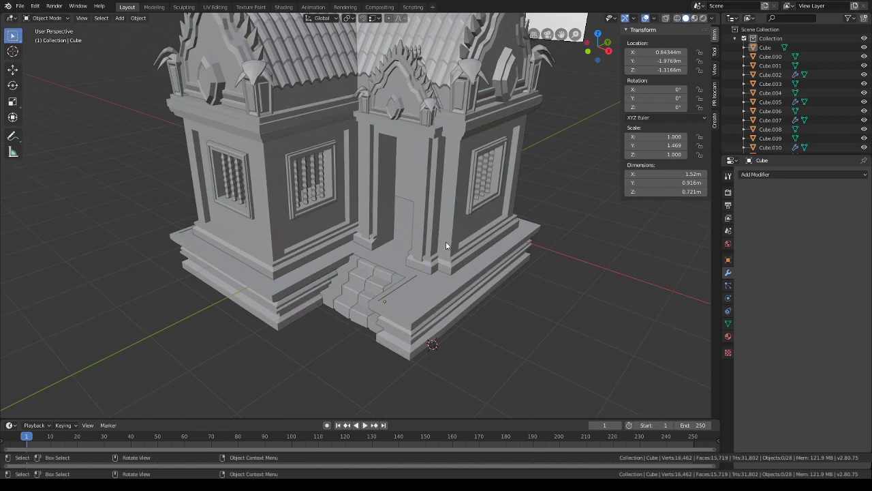
left_click(443, 242)
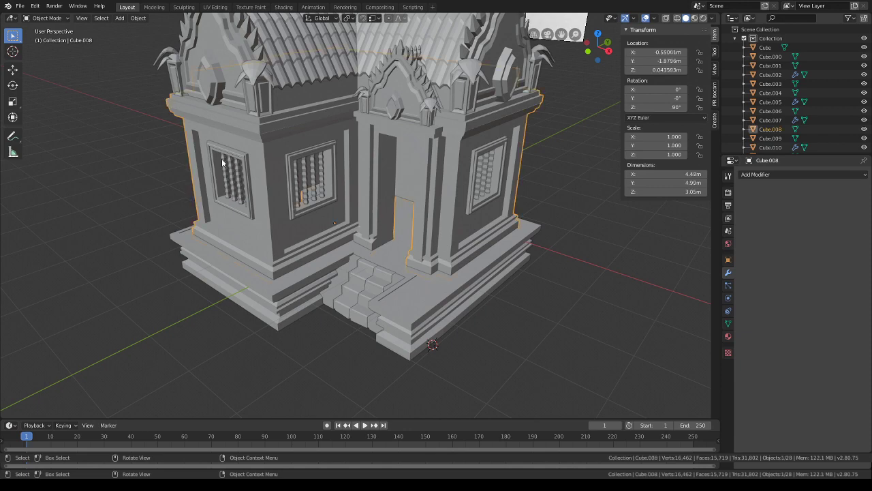
left_click(51, 18)
left_click(50, 39)
middle_click_drag(368, 204, 322, 140)
scroll(322, 140, "up", 2)
key("ctrl+r")
scroll(304, 121, "up", 1)
left_click(304, 122)
right_click(304, 121)
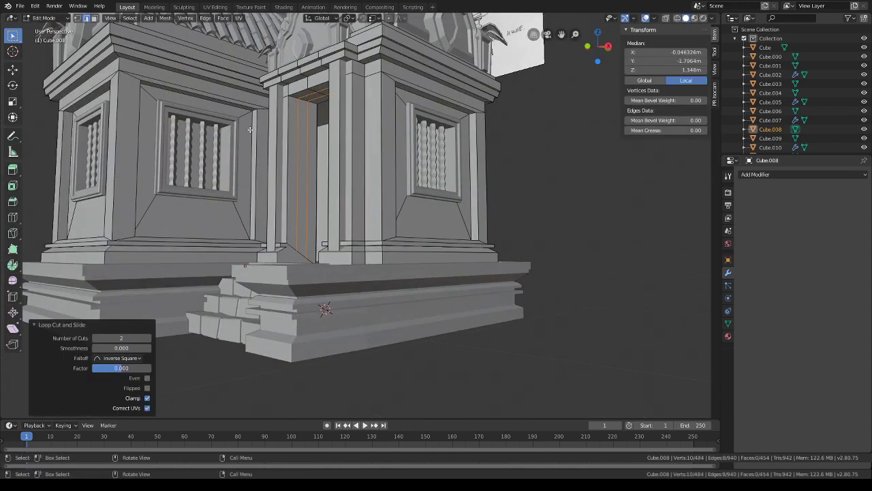
- Select the middle band of faces around the inside of the doorway and extrude it along its normals by 0.0633 m
left_click(94, 18)
middle_click_drag(267, 114, 389, 141)
left_click(306, 80, "ctrl")
left_click(299, 92, "shift")
left_click(279, 102, "shift")
key("ctrl+z")
key("ctrl+z")
left_click(338, 98, "shift")
key("alt+e")
left_click(372, 157)
left_click(373, 155)
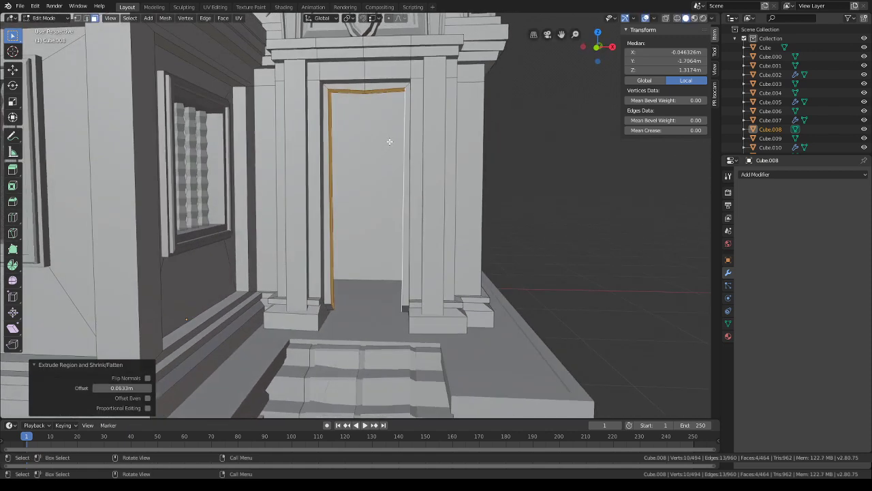
- Extrude the two bottom end faces of the inner door frame 0.291 m downward to the platform
left_click(329, 304)
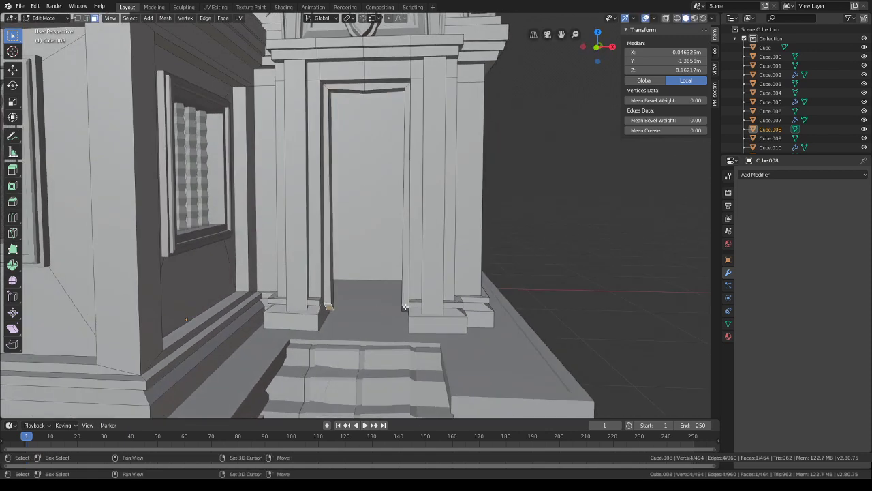
key("e")
left_click(363, 118)
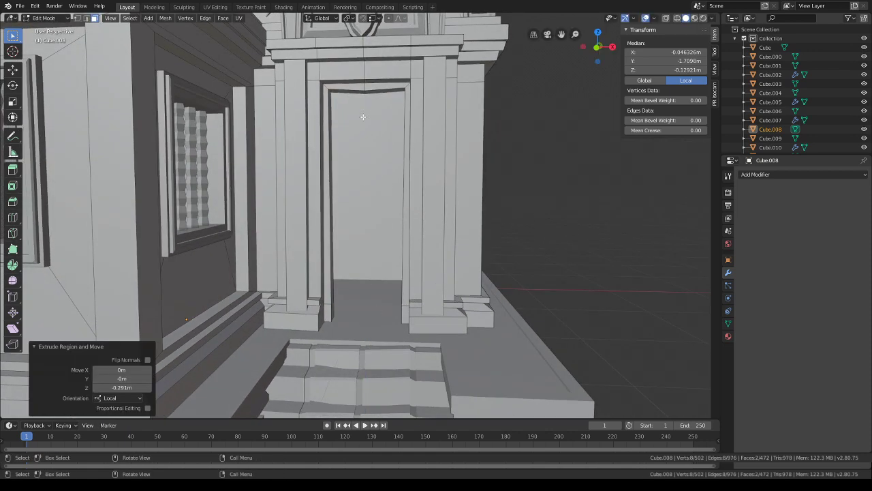
- Raise the middle vertices of the inner door frame's top bar by 0.0235 m along Z and return to Object Mode
left_click(358, 87)
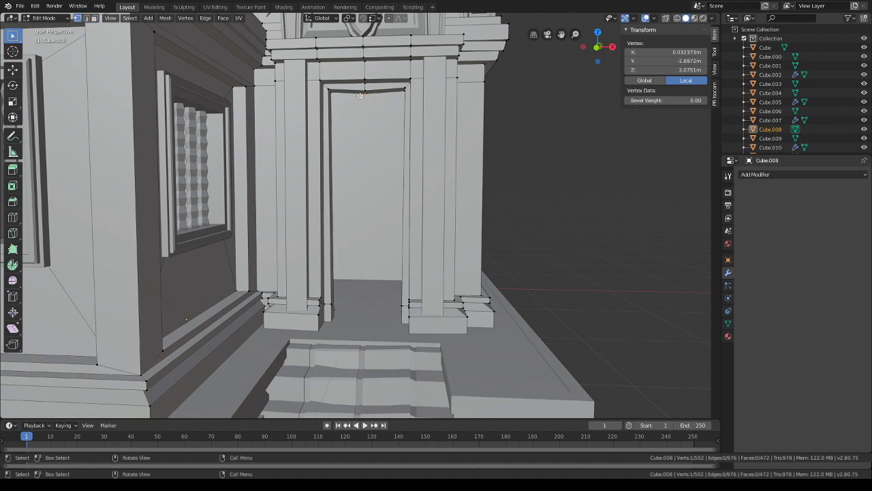
key("g")
key("z")
left_click(356, 82)
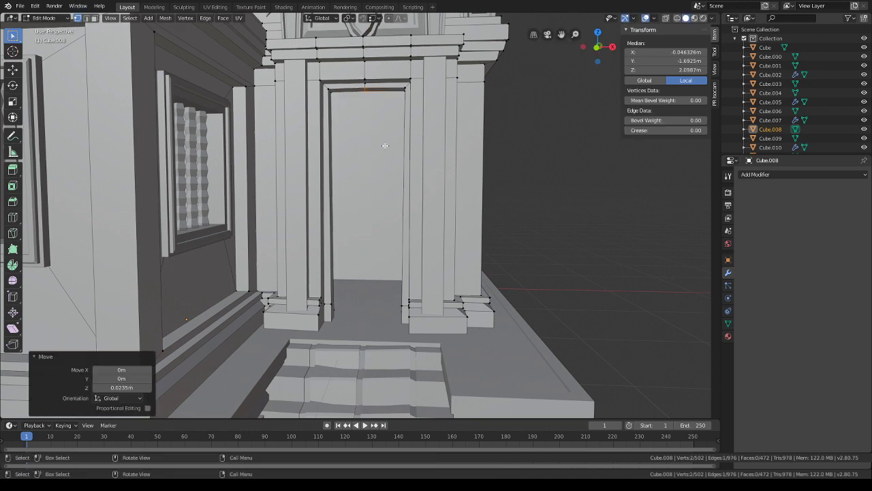
scroll(384, 146, "down", 4)
middle_click_drag(383, 146, 388, 164)
scroll(391, 170, "down", 1)
left_click(45, 17)
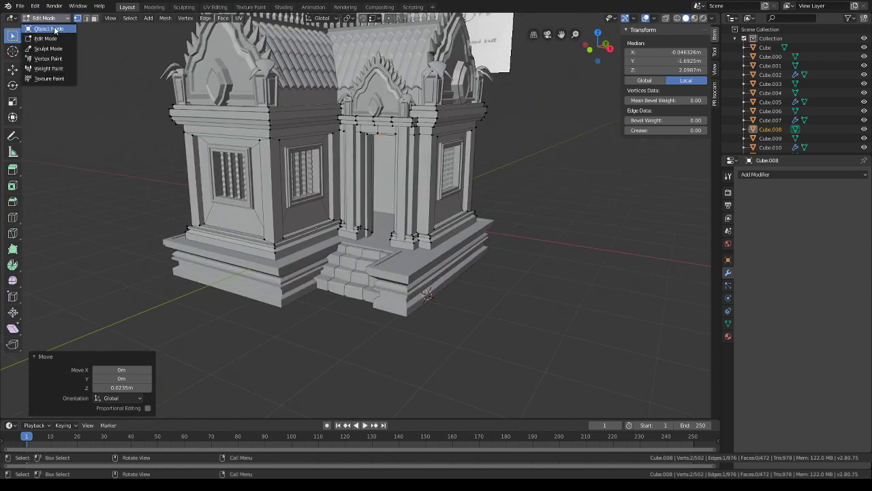
left_click(40, 28)
scroll(589, 258, "down", 2)
middle_click_drag(506, 250, 320, 167)
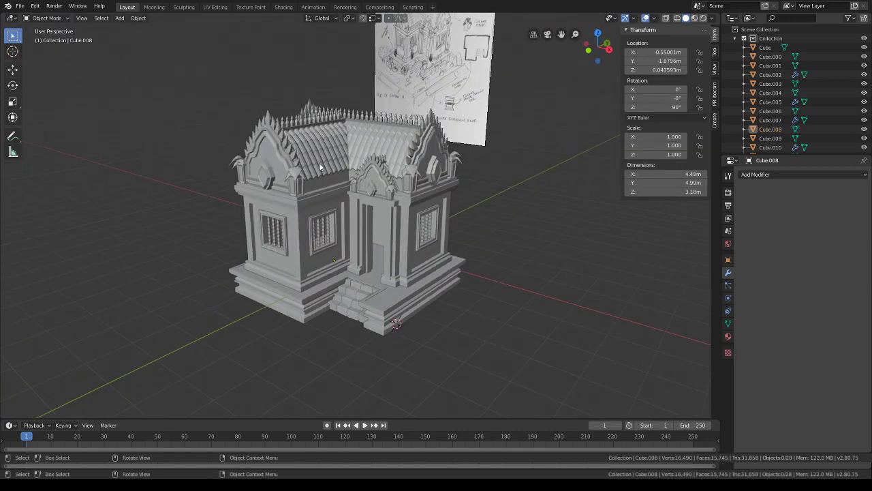
- Save the file and examine the ground area around the temple in the reference sketch
left_click(21, 5)
left_click(38, 69)
mouse_move(446, 235)
middle_mouse_down()
mouse_move(407, 286)
mouse_move(417, 249)
middle_mouse_up()
scroll(415, 292, "up", 6)
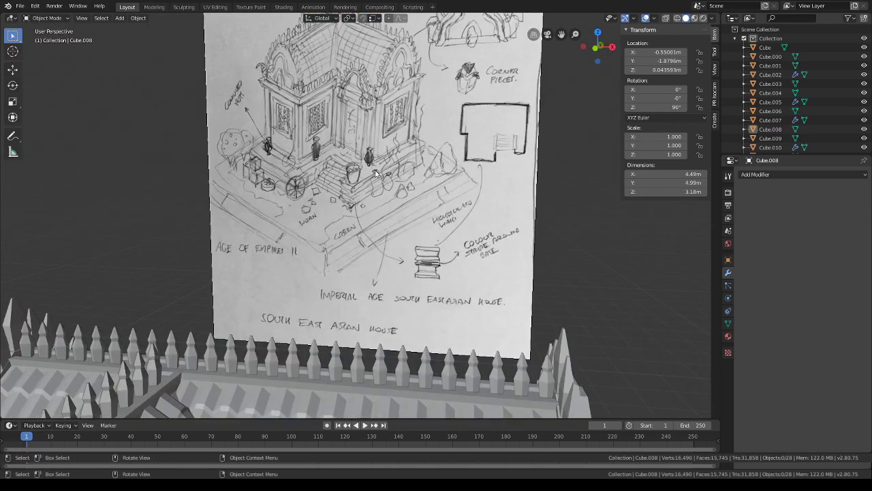
scroll(422, 204, "down", 8)
mouse_move(381, 316)
middle_mouse_down()
mouse_move(418, 233)
mouse_move(441, 295)
mouse_move(447, 278)
mouse_move(396, 171)
mouse_move(372, 181)
mouse_move(370, 204)
middle_mouse_up()
- Open the base platform mesh in Edit Mode, select its large bottom face and snap the 3D cursor to it
left_click(371, 205)
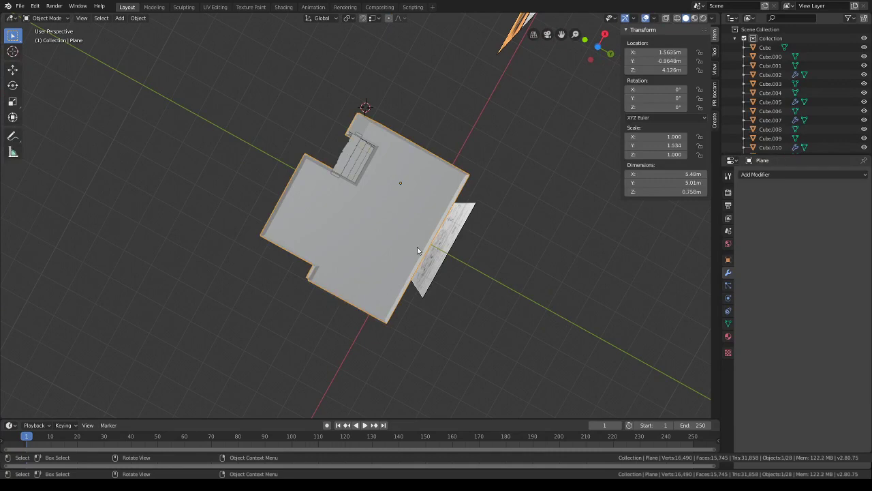
key("shift+s")
left_click(361, 250)
left_click(44, 18)
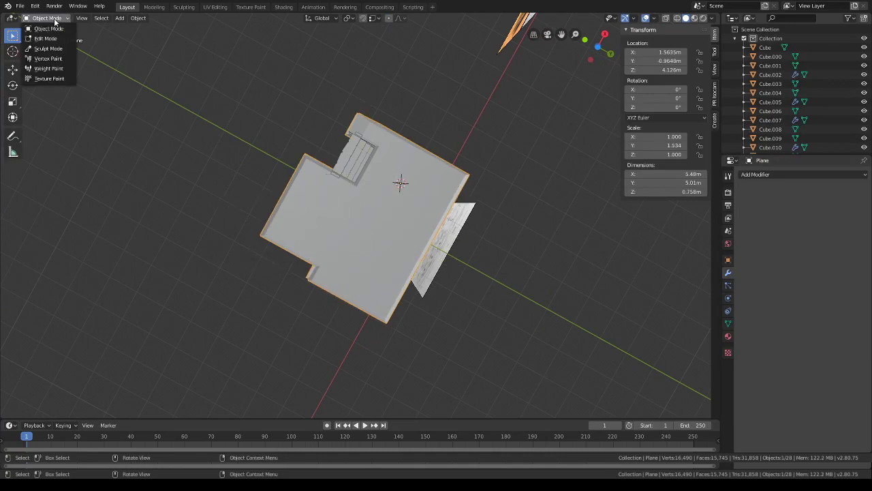
left_click(48, 38)
left_click(294, 190)
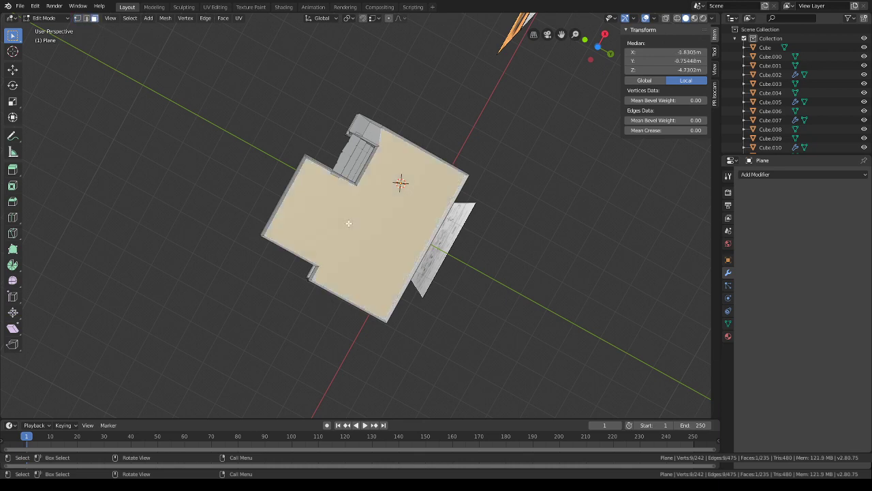
key("shift+s")
left_click(347, 273)
- Add a 2 m cube at the 3D cursor, flatten it to 0.223 along Z and lower it about 0.12 m
middle_click_drag(369, 213, 382, 328)
key("shift+a")
left_click(374, 293)
middle_click_drag(375, 293, 466, 230)
key("s")
key("z")
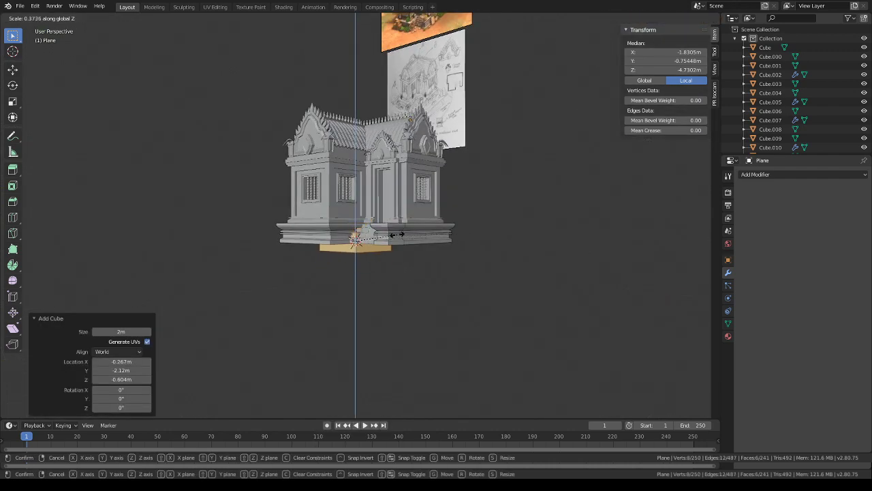
left_click(379, 231)
scroll(380, 228, "up", 3)
key("g")
key("z")
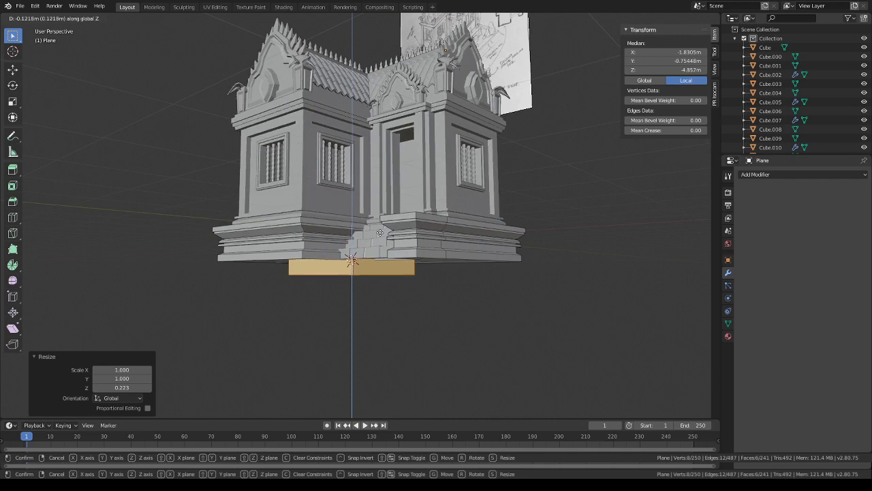
left_click(380, 232)
- Scale the slab under the temple up by 4.133 and flatten it by 0.140 along Z
scroll(381, 235, "down", 4)
key("s")
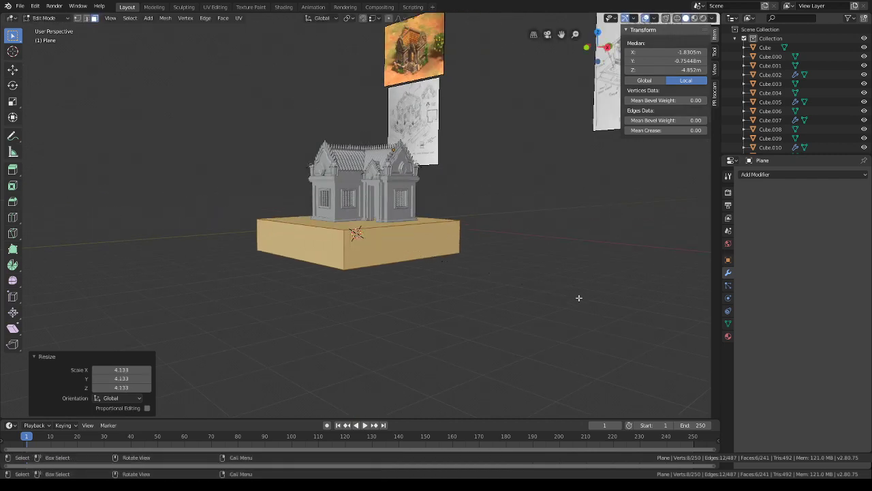
left_click(577, 298)
key("s")
key("z")
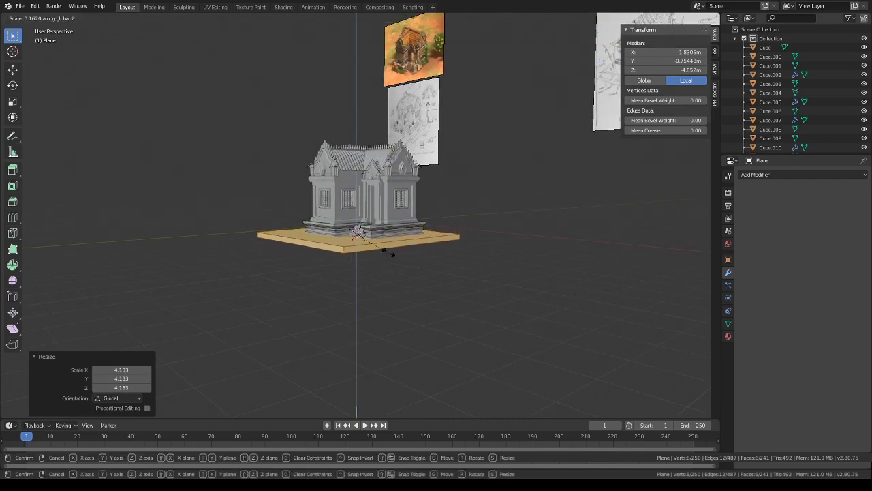
left_click(408, 258)
- Position the ground slab under the temple with horizontal moves of -0.543 m X, 1.03 m Y and, from top view, 0.938 m X, -1.37 m Y
scroll(408, 257, "up", 4)
key("g")
key("shift+z")
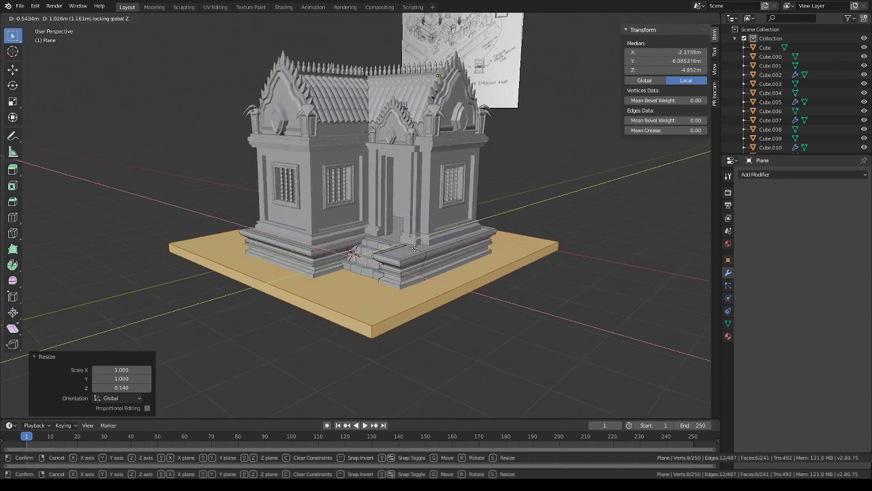
left_click(408, 233)
scroll(407, 233, "down", 3)
middle_click_drag(458, 225, 410, 303)
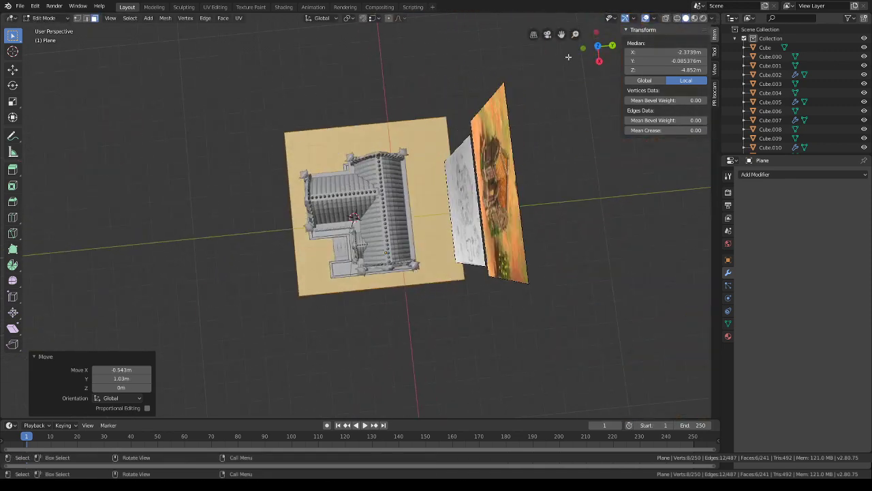
left_click(598, 49)
key("g")
right_click(615, 63)
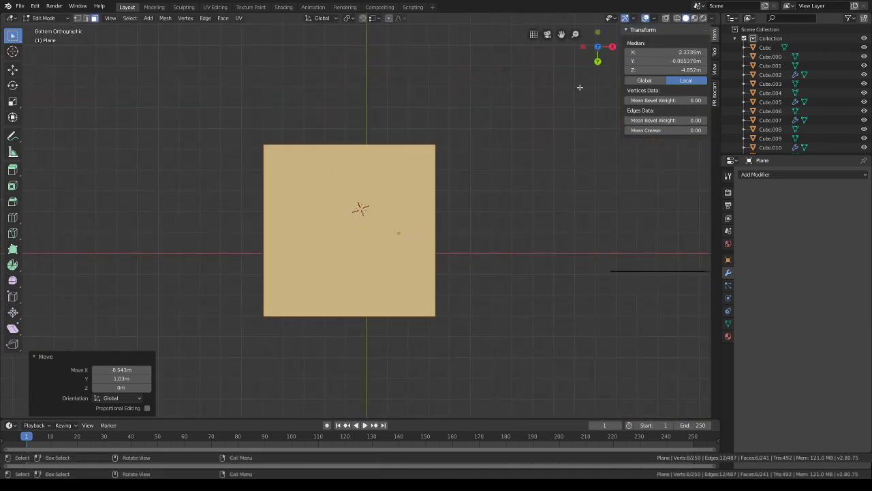
left_click(599, 47)
key("shift+z")
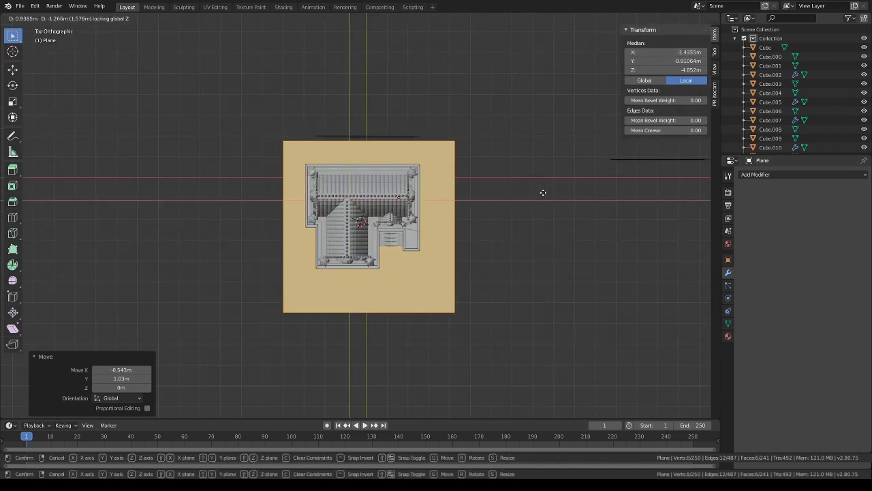
left_click(543, 195)
- In camera view, scale the ground slab down to 0.915 and lower it 0.0261 m along Z
scroll(525, 205, "down", 2)
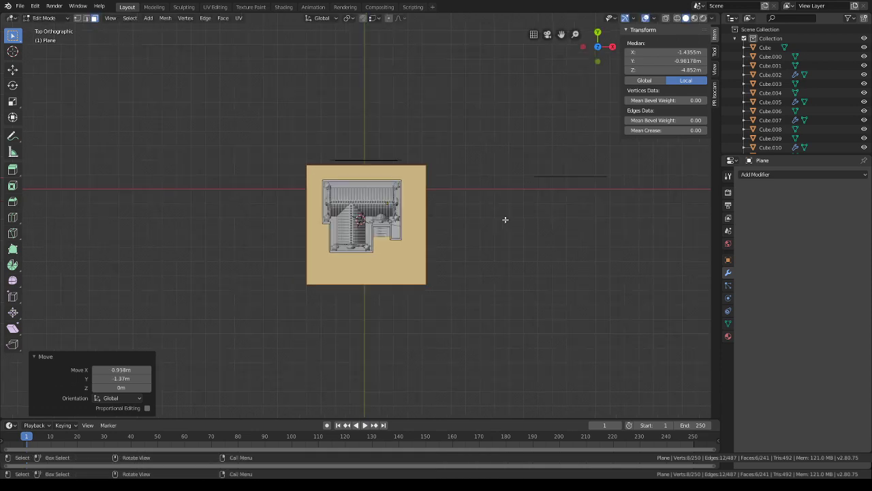
middle_click_drag(505, 218, 450, 188)
key("KP_0")
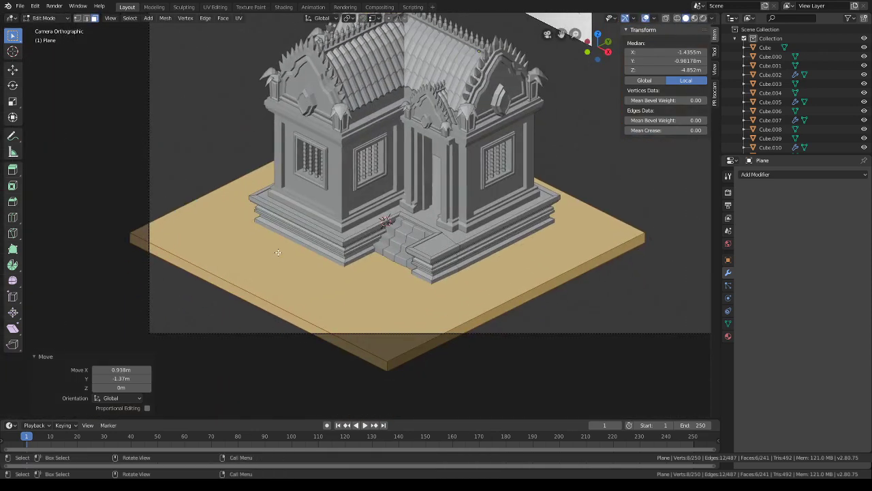
key("s")
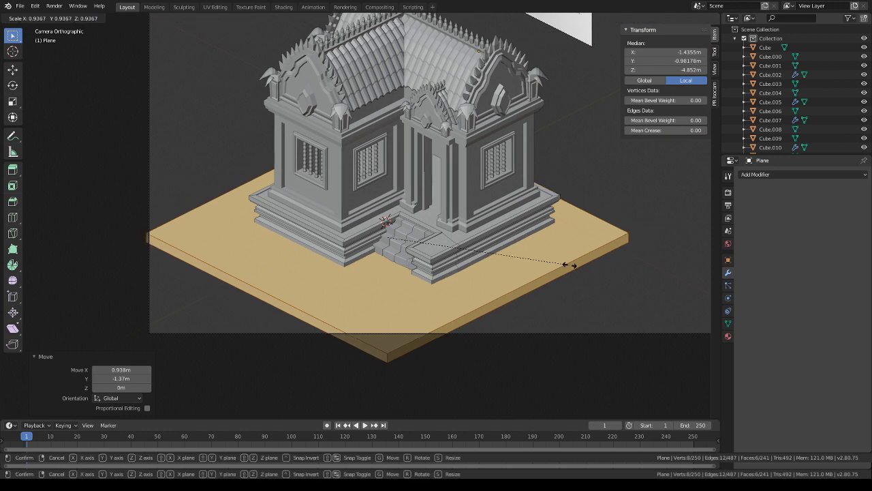
left_click(565, 263)
key("g")
key("z")
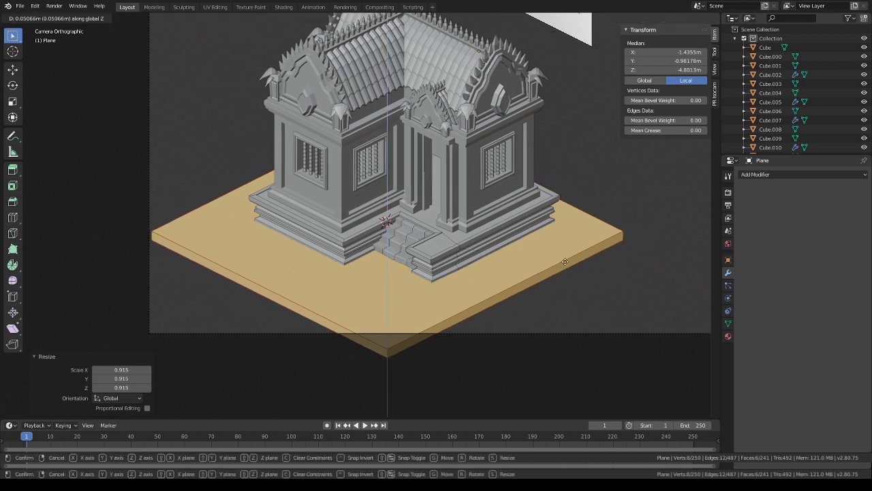
left_click(565, 265)
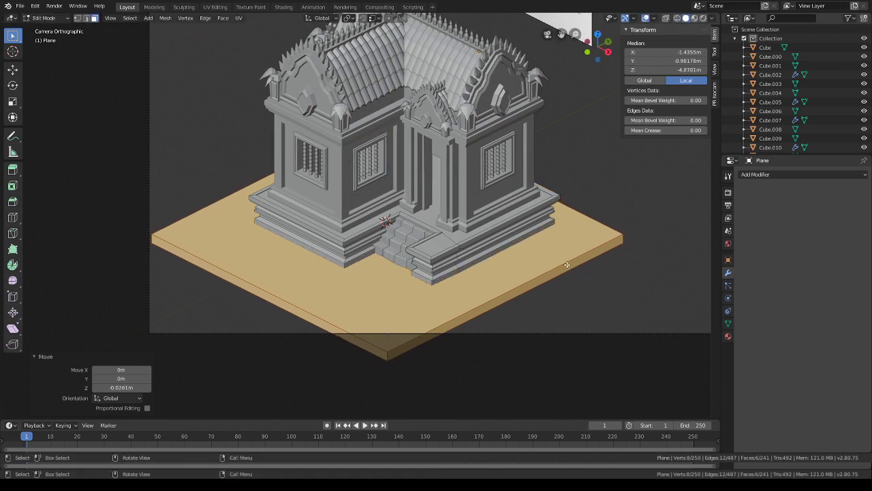
- Thin the ground slab to 0.875 along Z and raise it slightly toward the platform base
key("s")
key("z")
key("Escape")
key("g")
key("z")
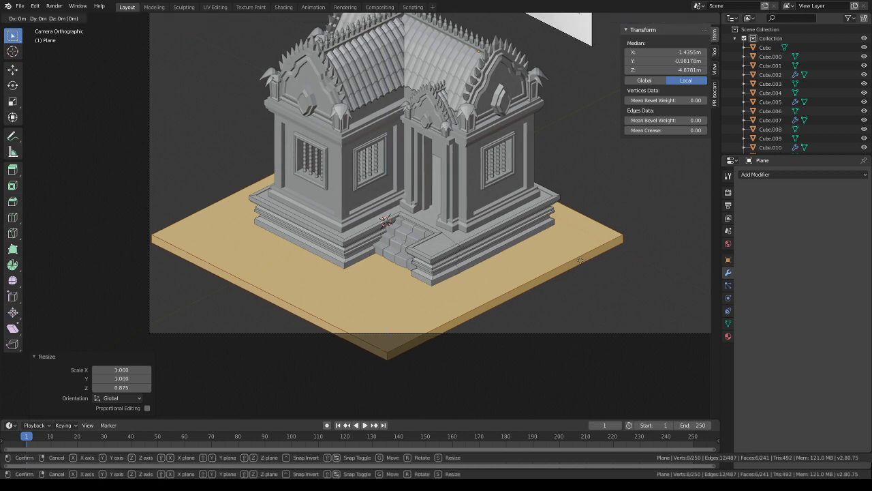
left_click(580, 259)
- Subdivide the ground slab's top face five times and triangulate the resulting faces
left_click(437, 292)
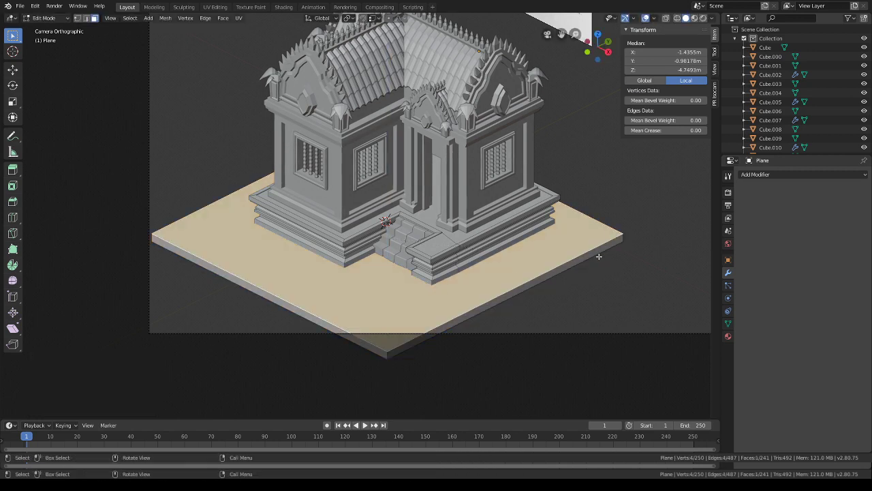
right_click(414, 280)
left_click(403, 256)
right_click(403, 257)
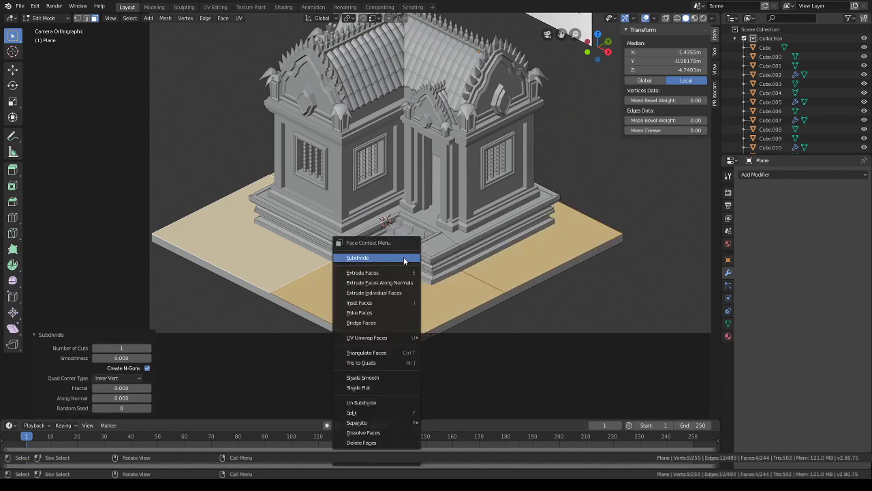
left_click(403, 257)
right_click(403, 257)
left_click(403, 256)
right_click(403, 257)
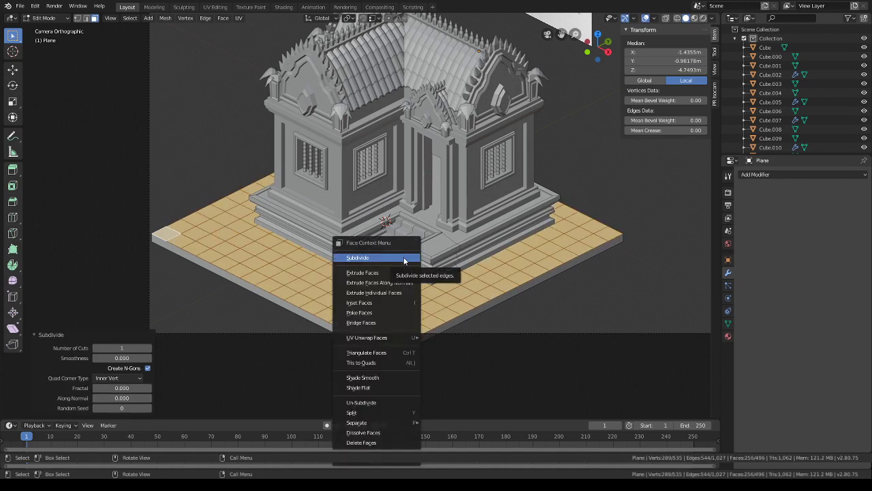
left_click(403, 257)
right_click(404, 257)
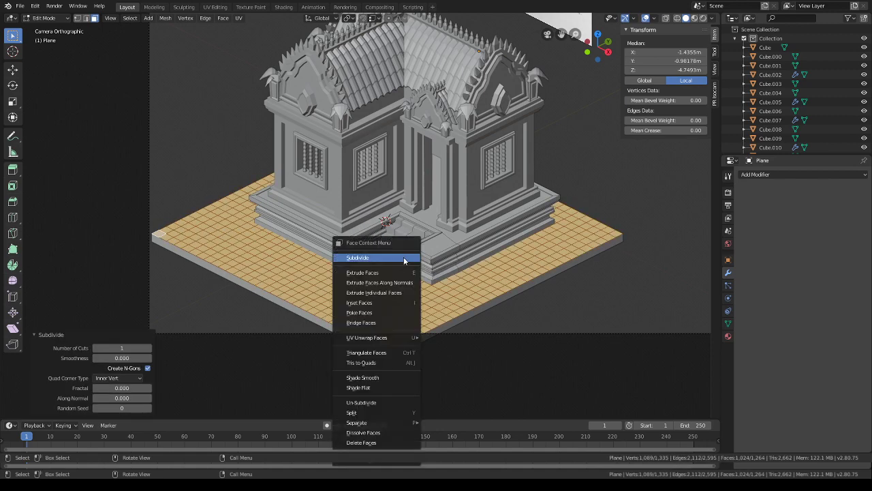
left_click(367, 355)
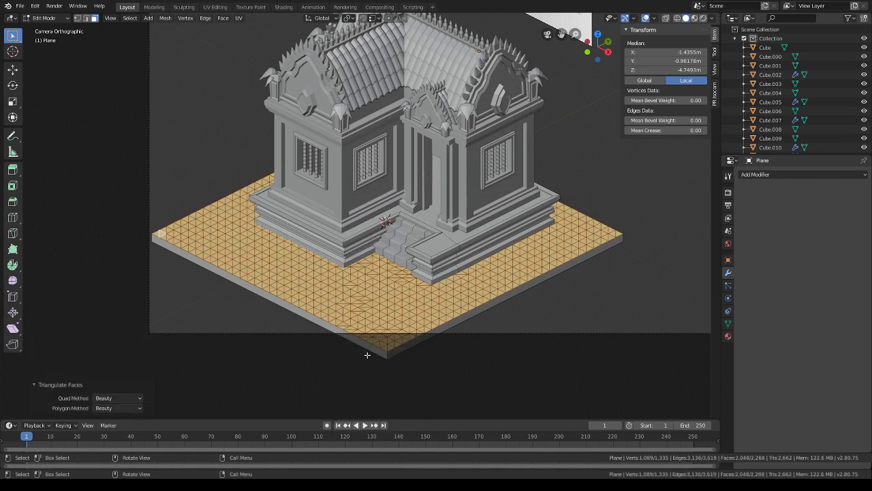
- Select all geometry linked to the ground slab's top in vertex mode and separate it into its own object
left_click(79, 18)
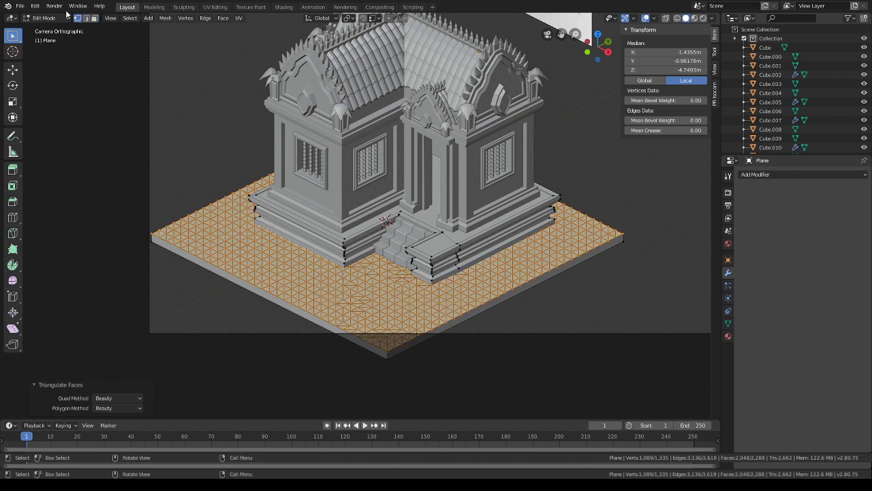
left_click(45, 18)
left_click(47, 28)
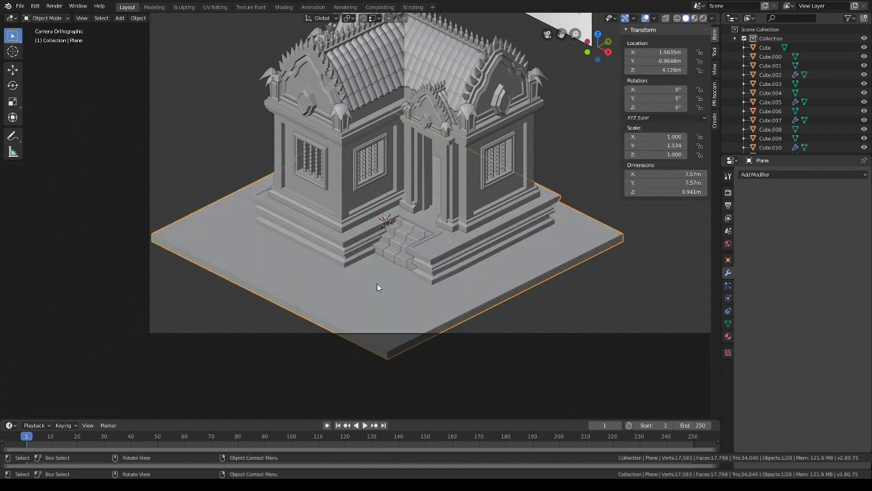
left_click(45, 18)
left_click(48, 36)
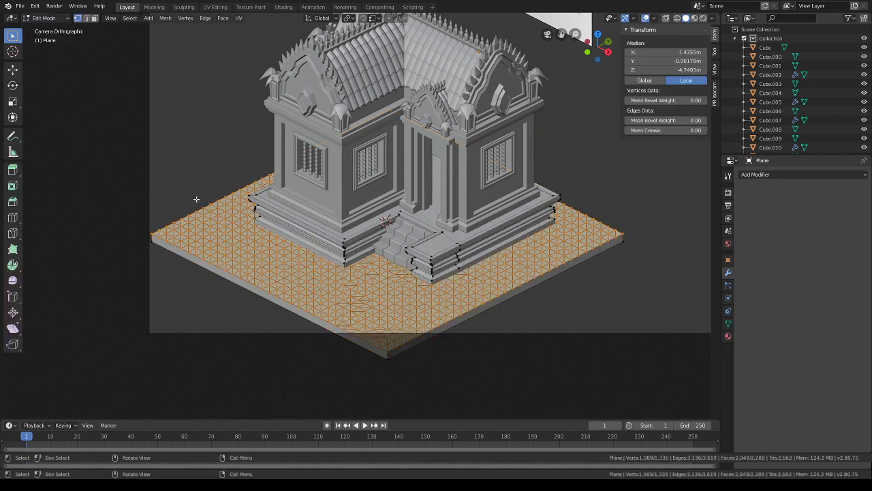
key("ctrl+l")
key("x")
left_click(250, 274)
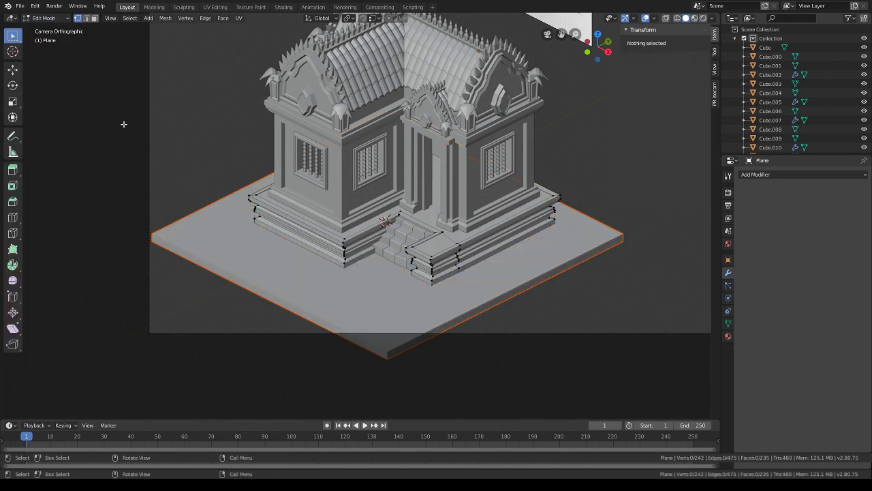
- Check the whole scene through the camera in the LookDev shading preview and return to Solid shading
key("shift+c")
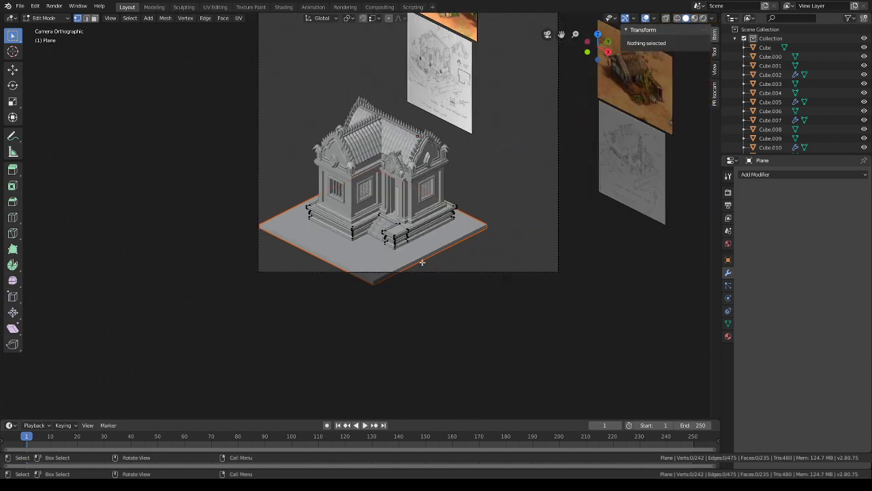
key("z")
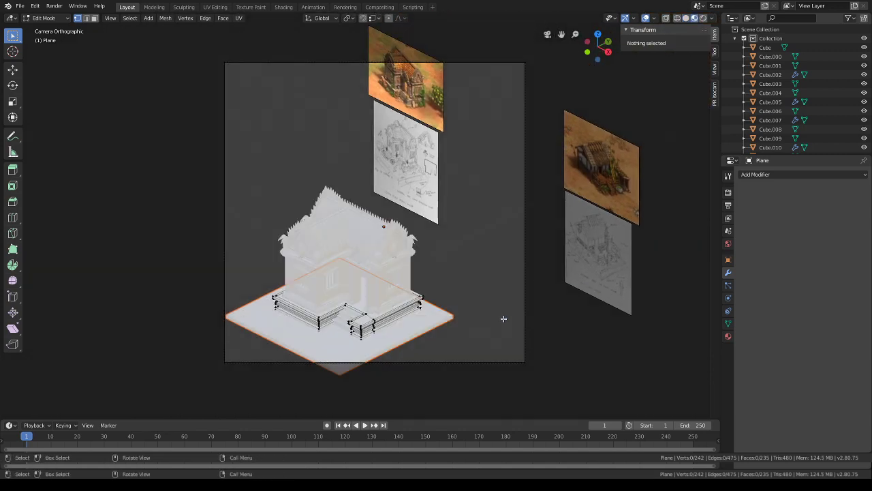
scroll(453, 279, "down", 1)
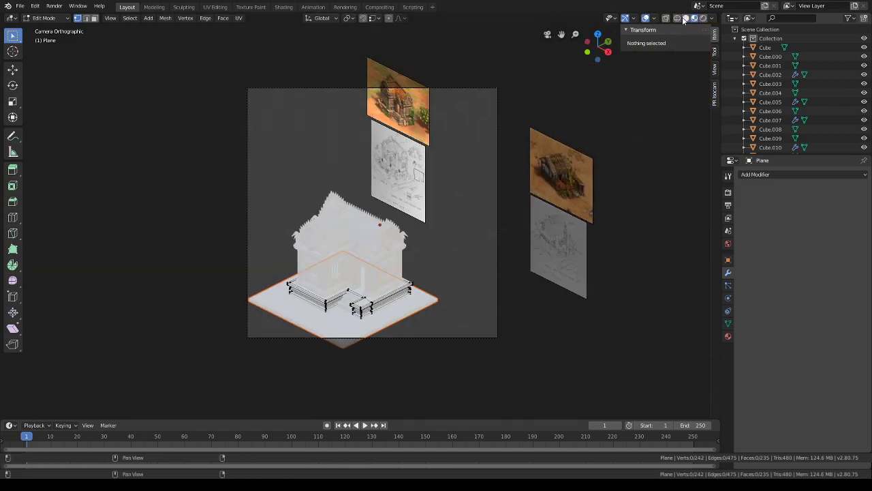
left_click(686, 18)
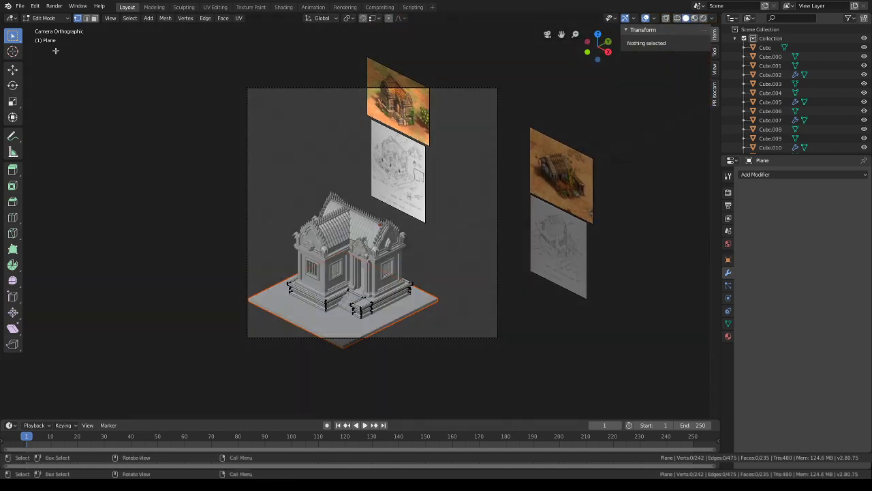
- In Object Mode, centre the temple in the camera frame by moving the camera -3.93 m along Z, plus -1.19 m X, -1.13 m Y and 0.0666 m Z
left_click(44, 18)
left_click(41, 27)
left_click_drag(525, 96, 477, 66)
key("g")
key("z")
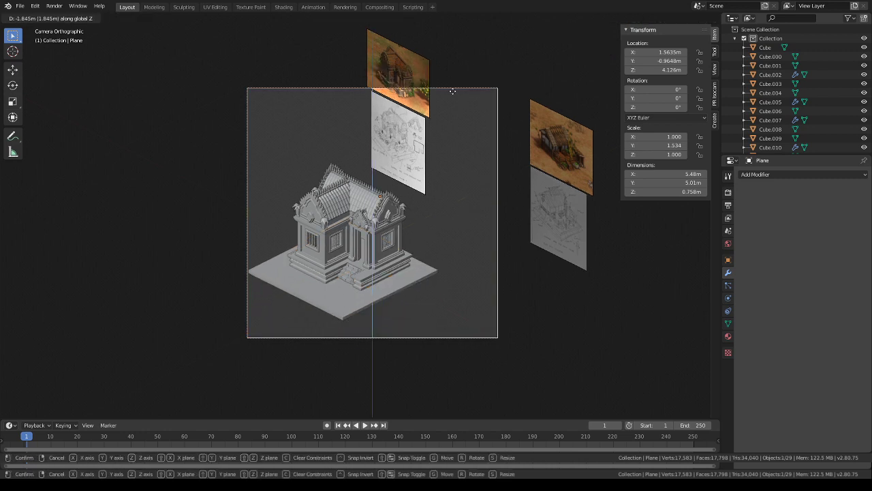
left_click(448, 111)
key("g")
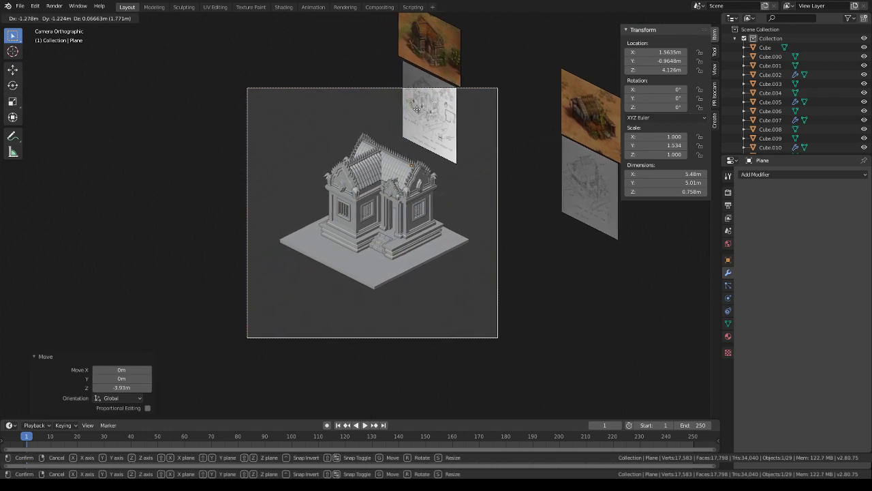
left_click(419, 111)
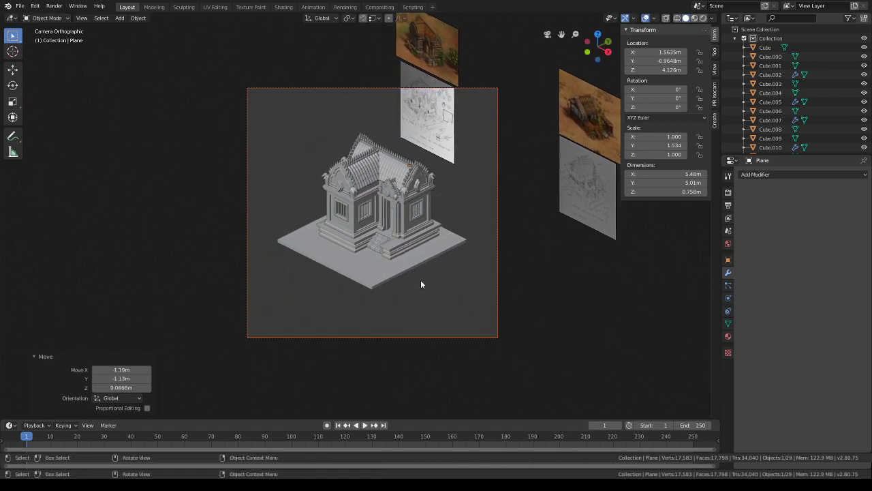
scroll(421, 284, "up", 2)
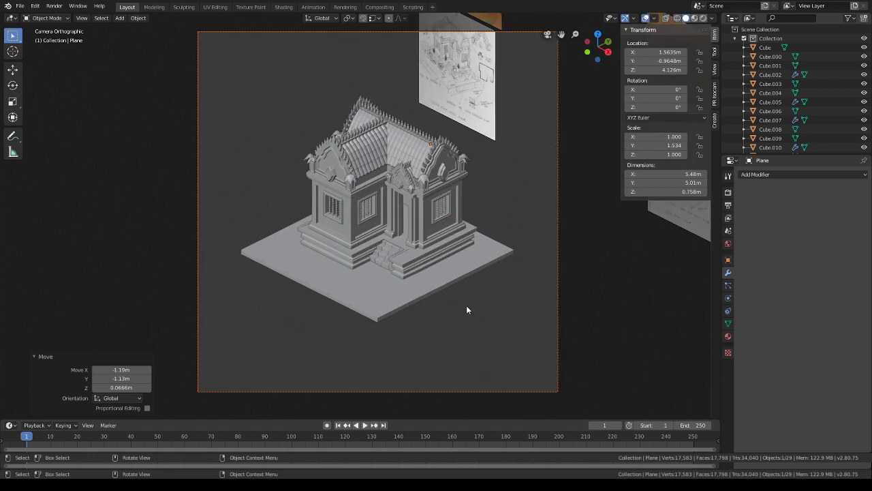
- Select the ground slab under the temple and move its origin to its geometry
scroll(467, 307, "up", 1)
scroll(466, 311, "down", 1)
middle_click_drag(459, 311, 448, 250)
scroll(455, 291, "up", 5)
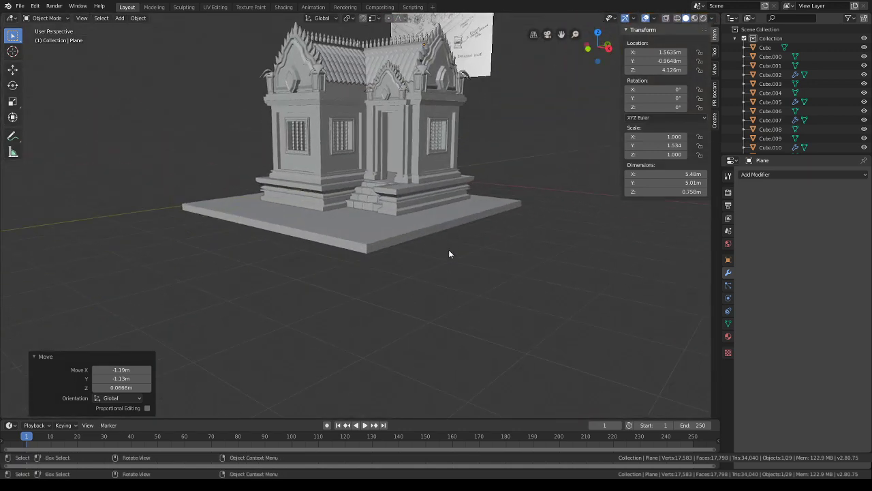
scroll(449, 251, "up", 1)
left_click(443, 231)
key("s")
key("z")
right_click(537, 241)
right_click(506, 173)
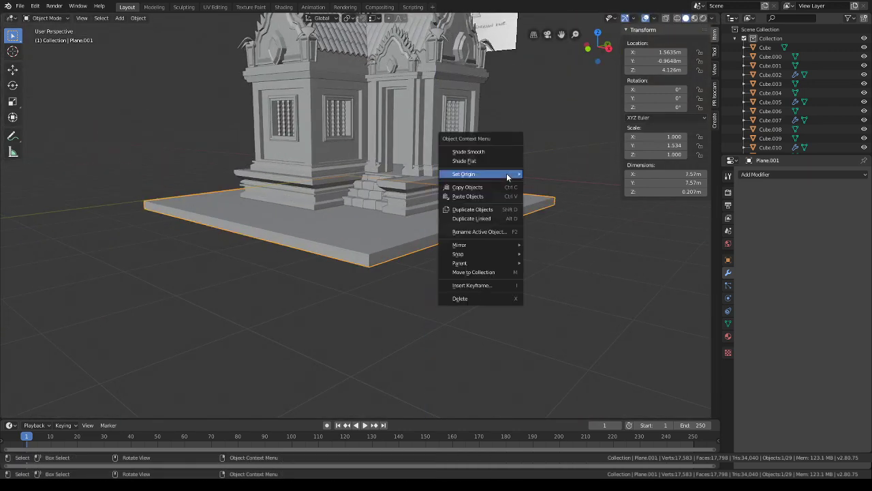
mouse_move(507, 174)
left_click(544, 187)
- Thin the ground slab to 0.618 along Z and raise it by about 0.024 m
key("s")
key("z")
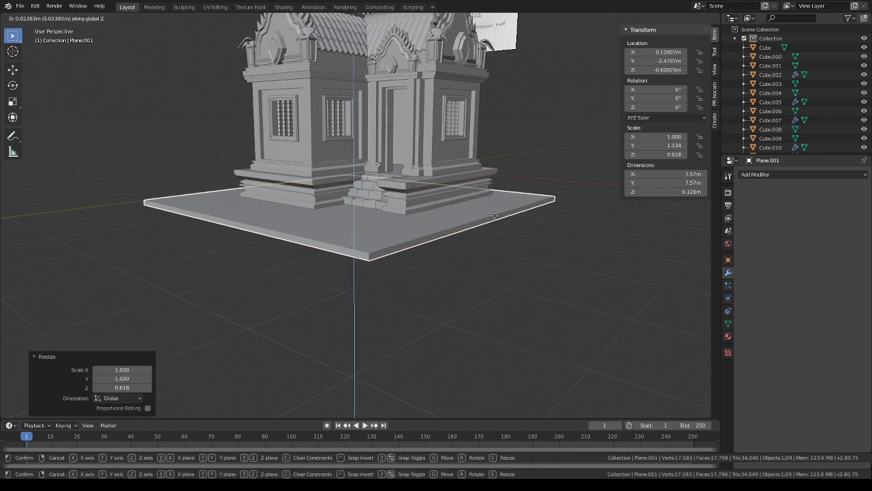
left_click(495, 216)
- Snap the 3D cursor to the ground slab and add a 2 m cube there
key("shift+s")
left_click(246, 209)
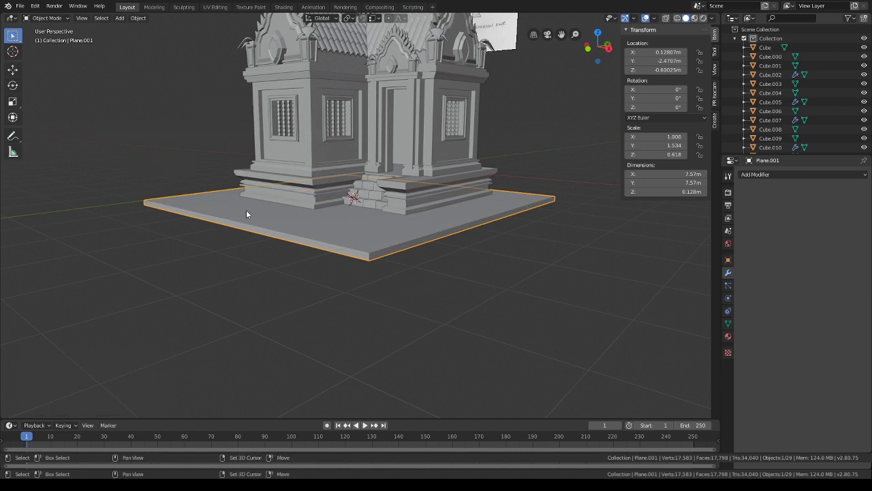
key("shift+a")
mouse_move(246, 210)
left_click(286, 222)
- Flatten the new cube to 0.382 along Z and lower it about 0.29 m
scroll(286, 226, "down", 3)
key("s")
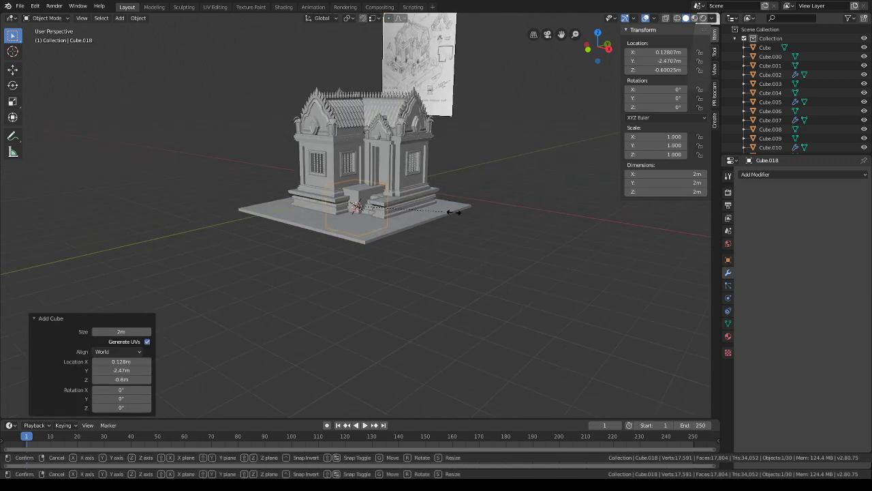
key("z")
left_click(392, 203)
key("g")
key("z")
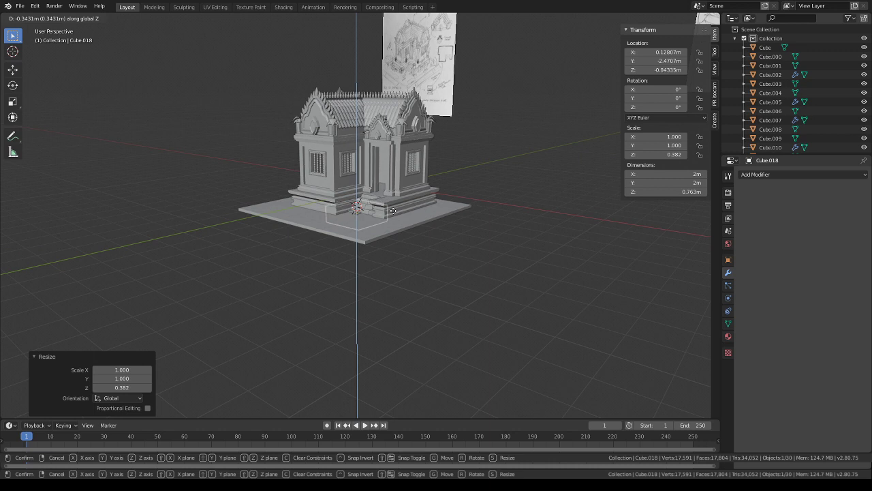
left_click(392, 211)
- Scale the cube by 3.977, flatten it to 0.198 along Z and lower it 0.1 m beneath the slab
key("s")
left_click(503, 224)
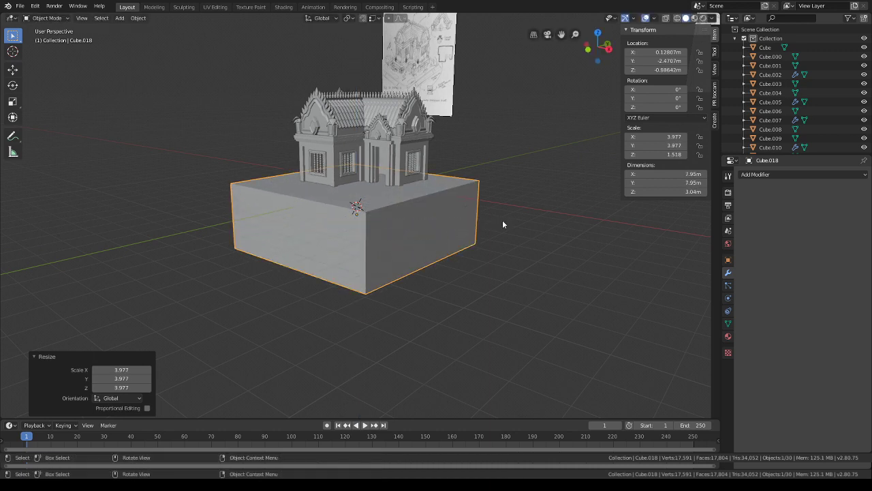
key("s")
key("z")
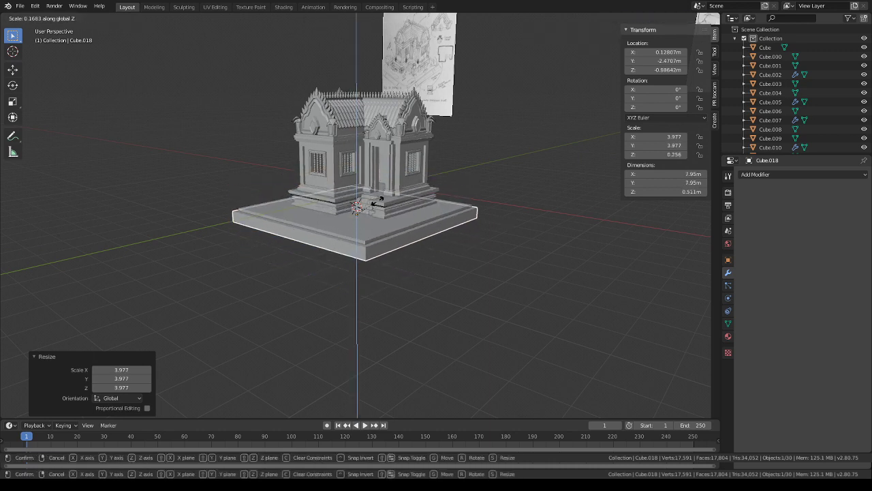
left_click(383, 199)
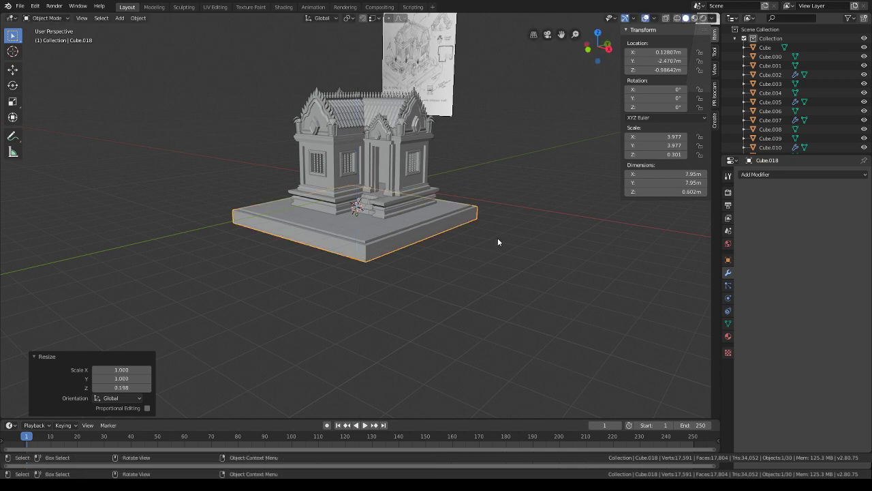
- In Edit Mode, select the bottom face of the new base and scale it outward by 1.055
left_click(46, 17)
left_click(42, 37)
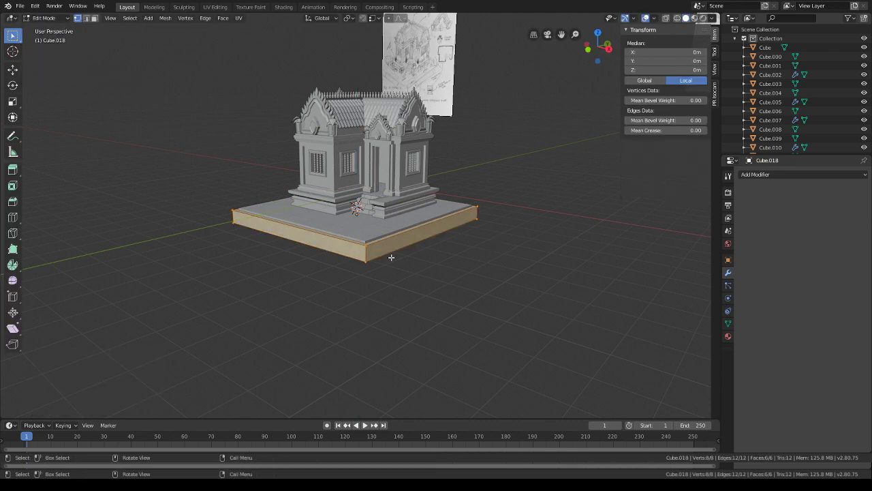
scroll(381, 268, "up", 1)
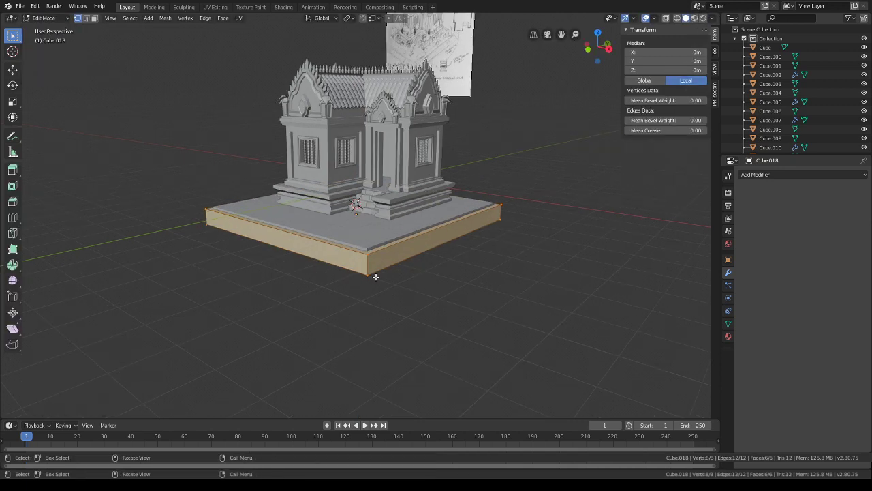
left_click(375, 277)
key("s")
left_click(452, 284)
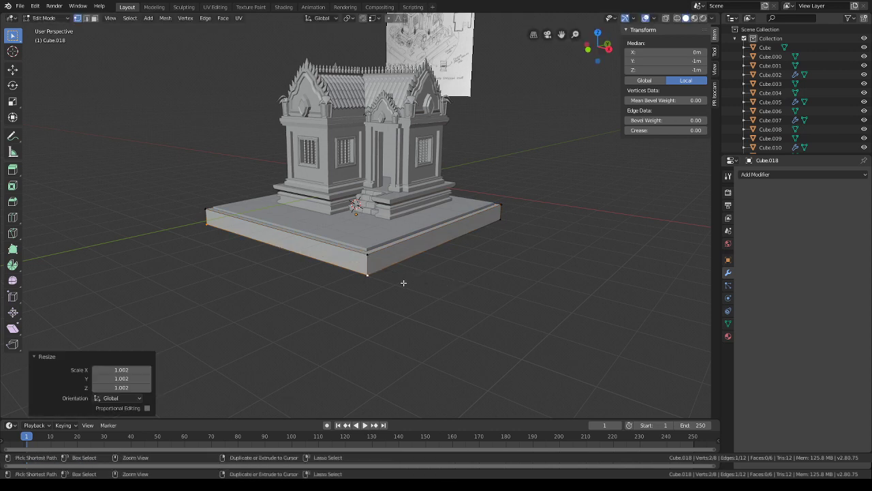
key("alt+a")
left_click(370, 277)
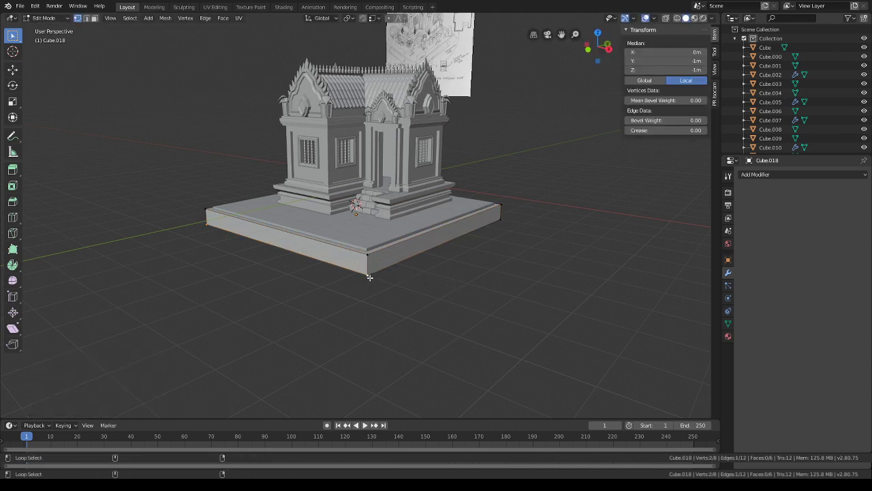
middle_click_drag(501, 229, 427, 205)
left_click(450, 230, "shift")
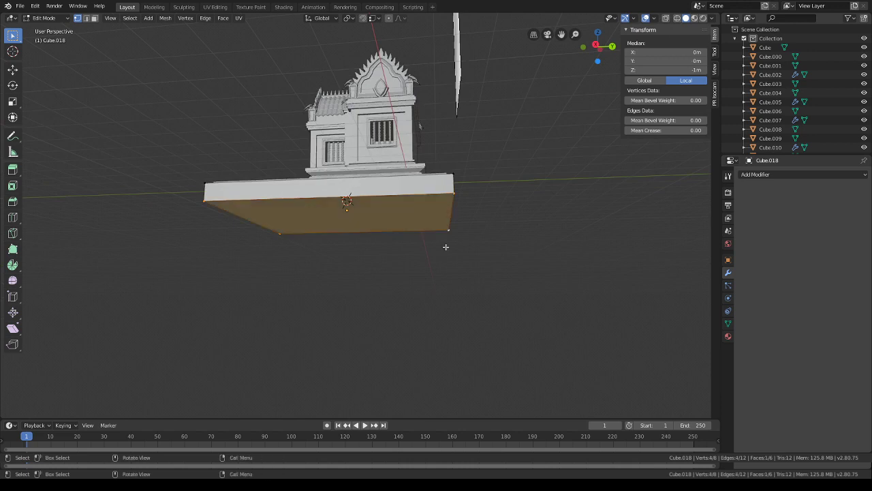
middle_click_drag(446, 247, 503, 269)
key("s")
left_click(513, 271)
- Raise the base's bottom face 0.1756 m, then extrude and scale it into stepped moulding layers, the first 0.0878 m deep
key("e")
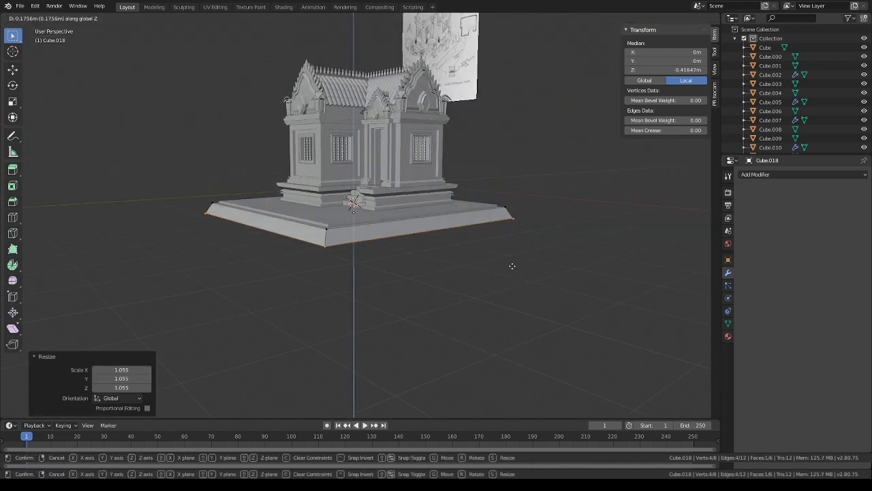
left_click(513, 268)
key("s")
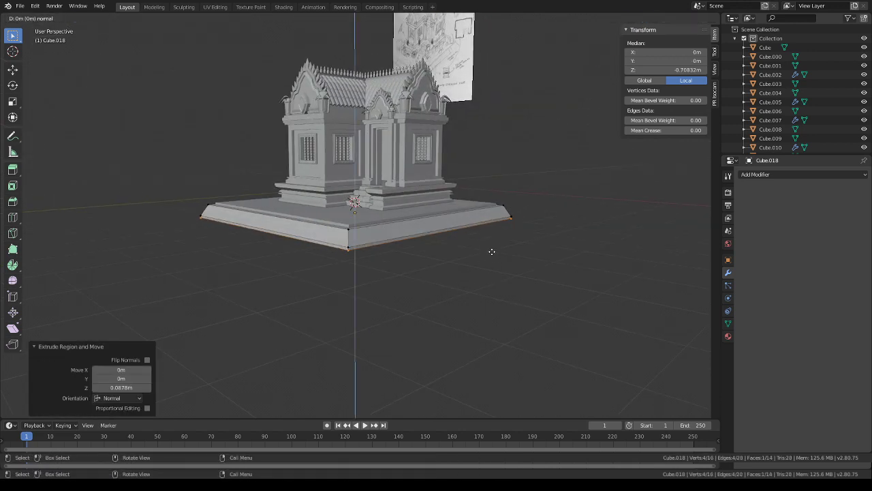
left_click(502, 255)
key("e")
left_click(499, 258)
- Select the four corner vertices of the base's top face
middle_click_drag(500, 259, 508, 265)
scroll(403, 265, "up", 1)
left_click(374, 269)
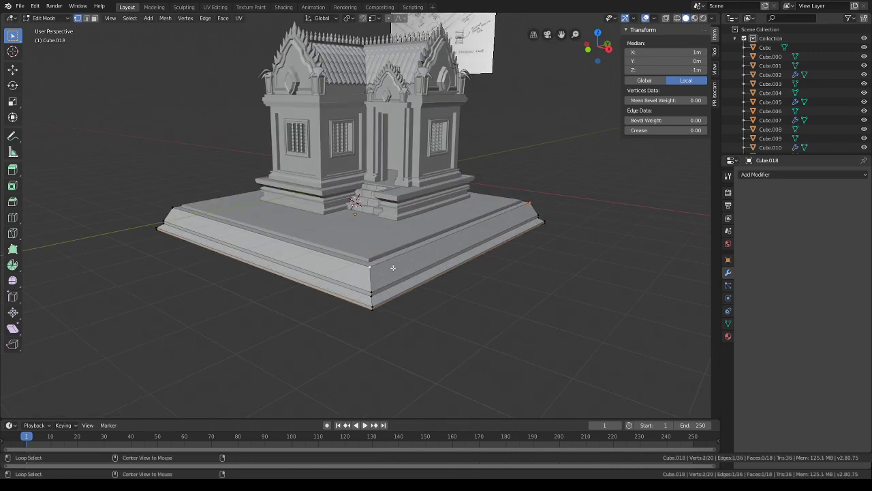
left_click(276, 240, "shift")
middle_click_drag(174, 217, 270, 219)
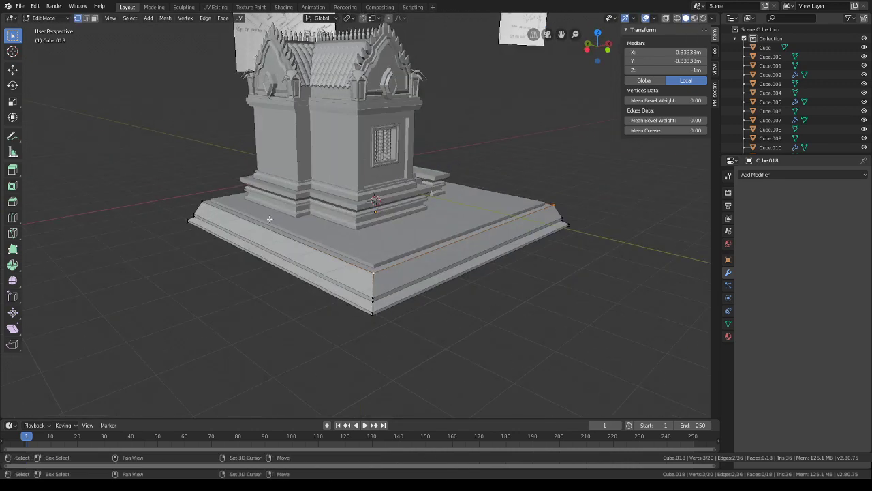
middle_click_drag(197, 211, 516, 259)
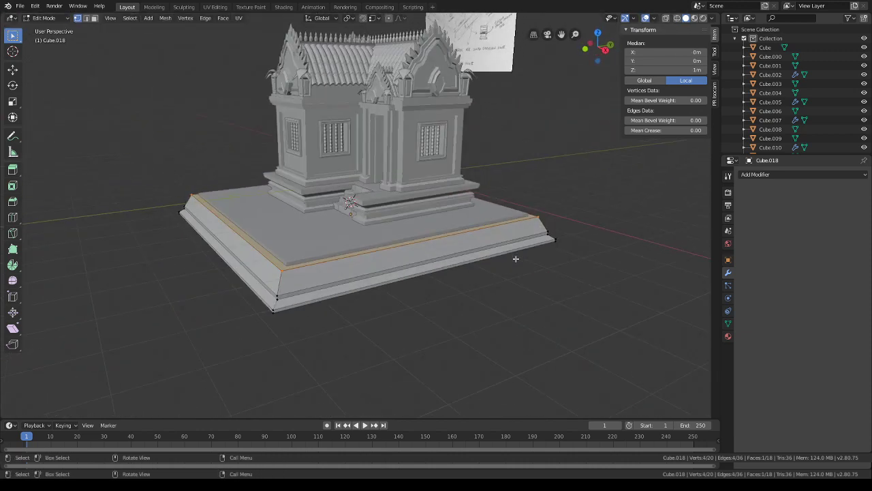
- Try a 0.0673 m bevel on the edges around the base's top face
key("ctrl+b")
left_click(525, 261)
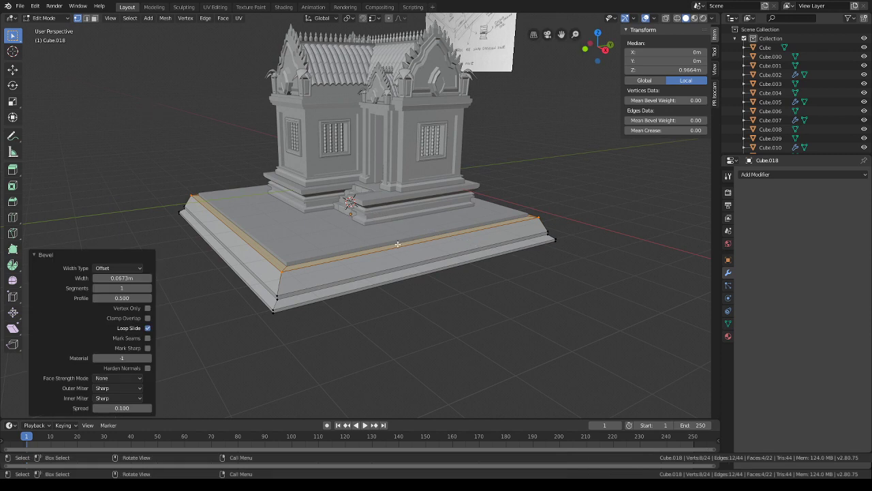
key("ctrl+z")
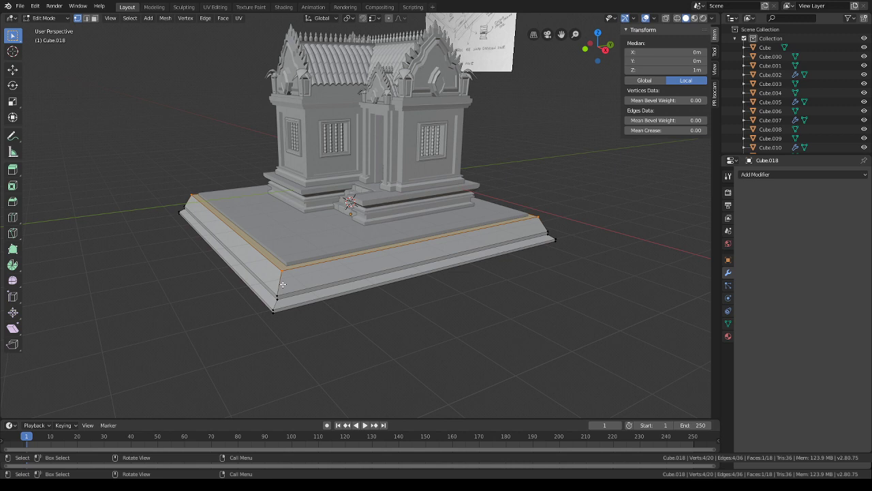
- Scale the base's top face inward by 0.984
middle_click_drag(298, 275, 370, 263)
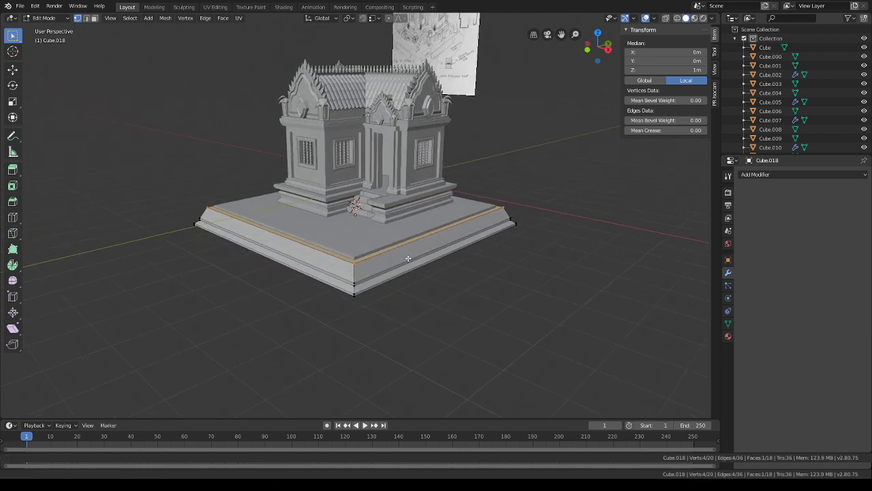
scroll(477, 259, "up", 4)
key("s")
left_click(481, 259)
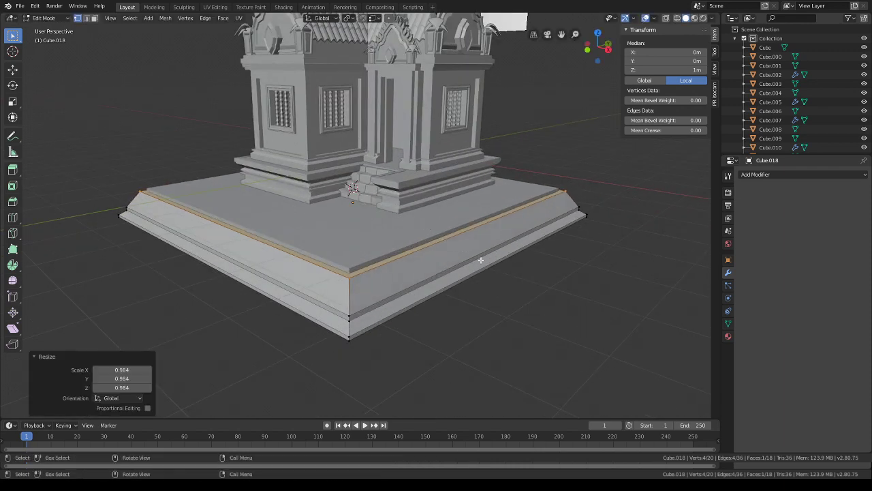
- Select the four outer corner vertices just above the base's lowest edge and move them up 0.0884 m
left_click(351, 337)
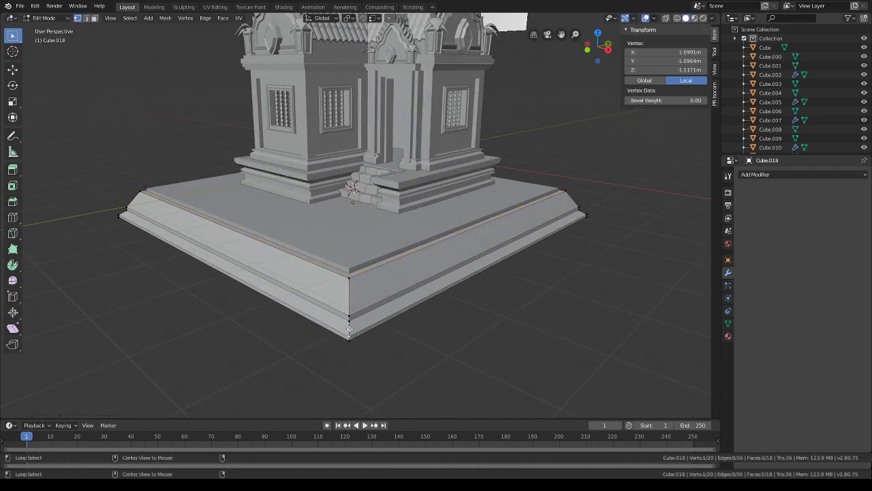
left_click(351, 329, "alt")
left_click(346, 332)
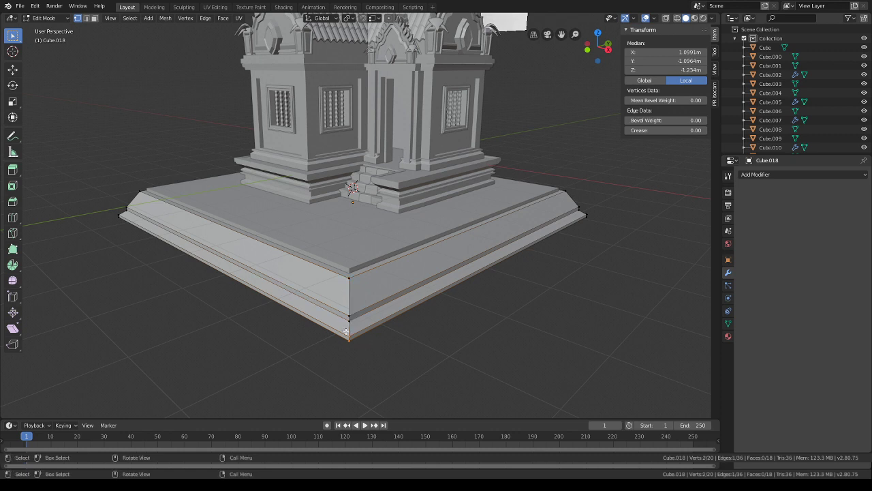
left_click(351, 333)
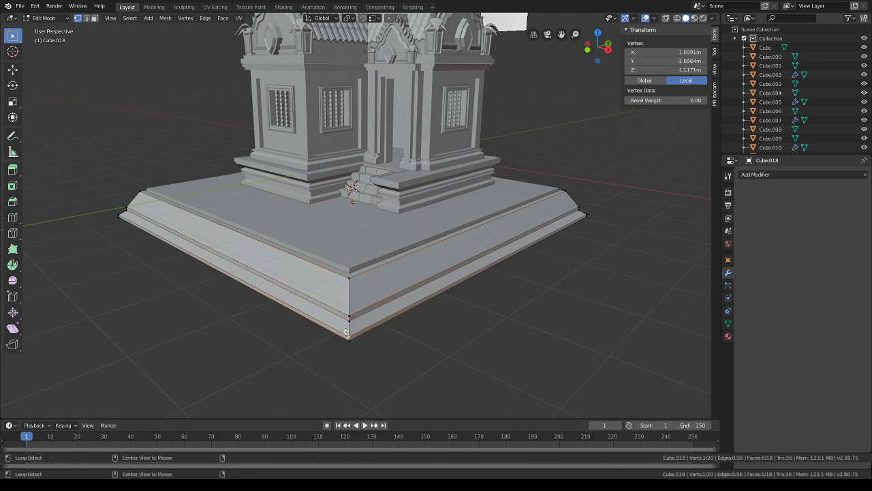
left_click(350, 333, "alt")
left_click(349, 334)
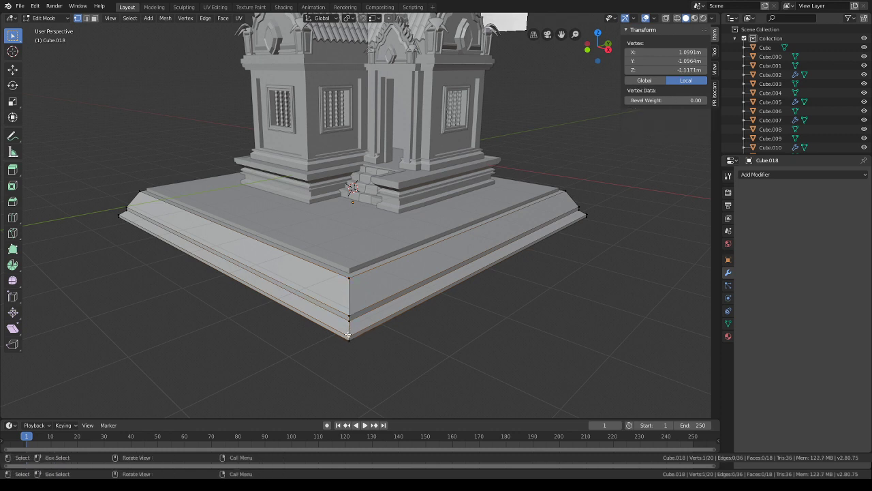
left_click(120, 215, "shift")
left_click(125, 205, "shift")
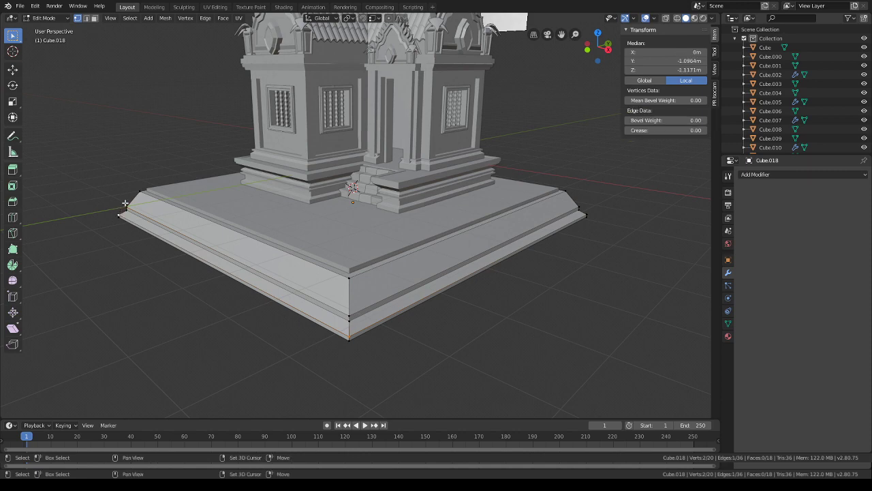
left_click(585, 212, "shift")
middle_click_drag(585, 212, 565, 232)
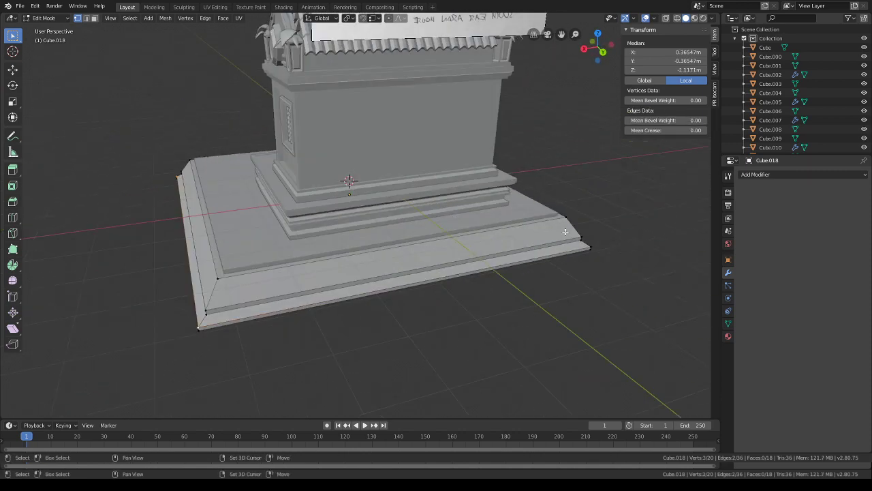
left_click(592, 244, "shift")
middle_click_drag(480, 265, 458, 257)
key("g")
key("z")
left_click(543, 246)
- In the camera view, select the whole base mesh and scale it by 1.045
left_click(545, 34)
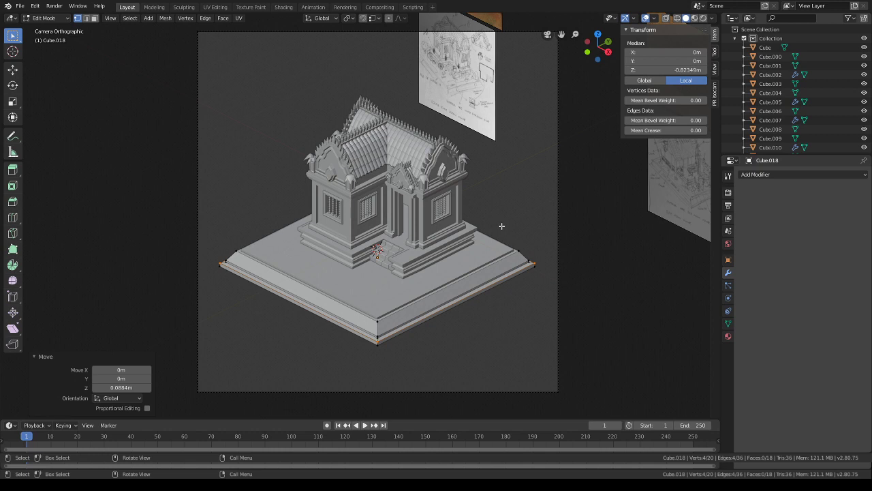
left_click(67, 20)
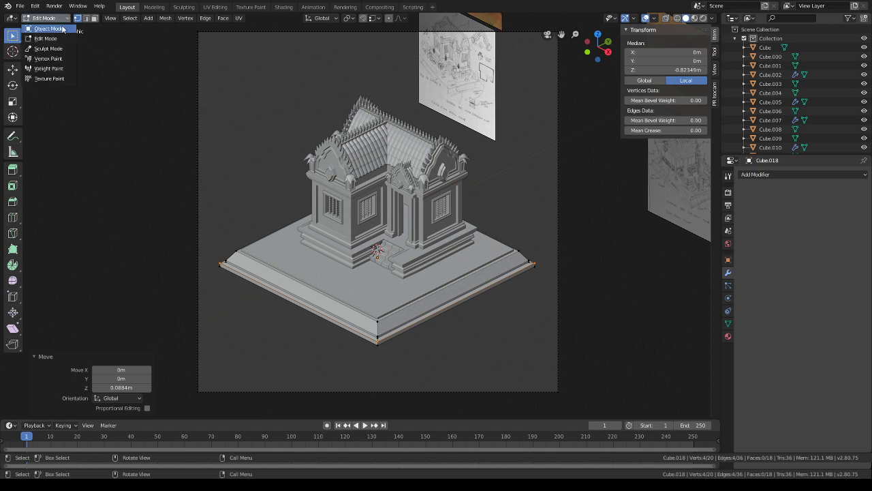
scroll(392, 218, "up", 3)
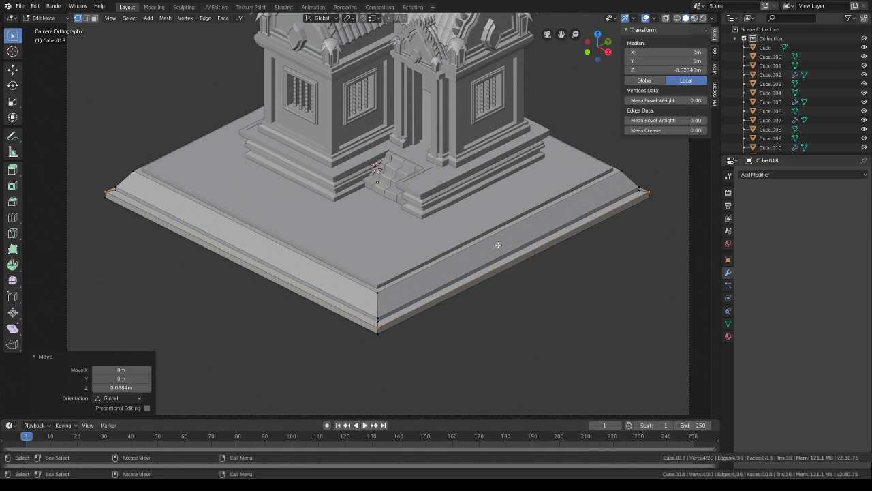
key("a")
key("s")
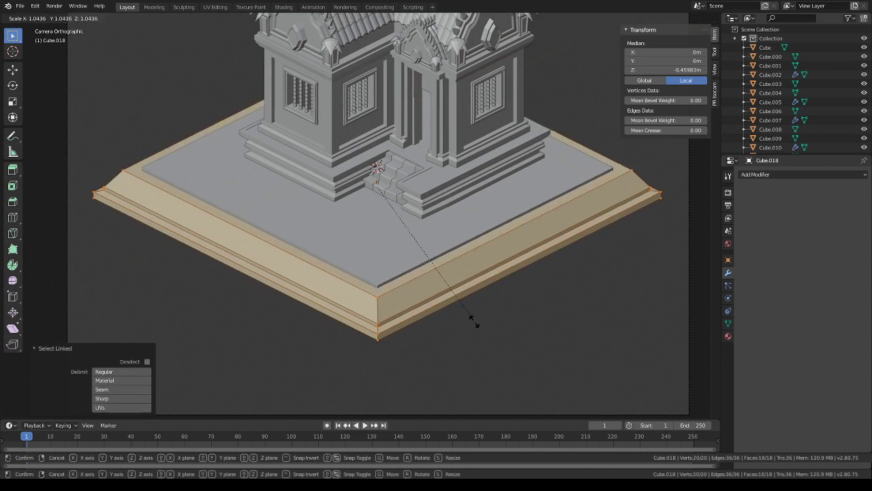
left_click(451, 303)
- Inset the base's top face by about 0.044 m
left_click(95, 18)
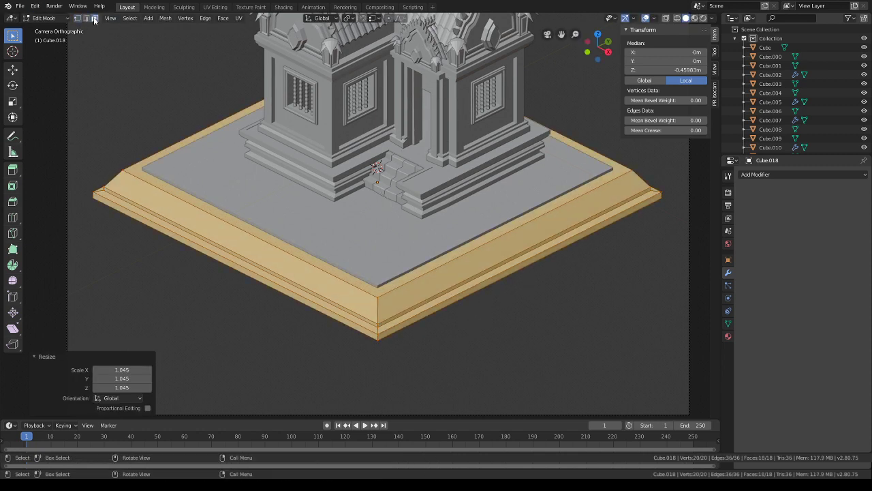
left_click(169, 188)
key("i")
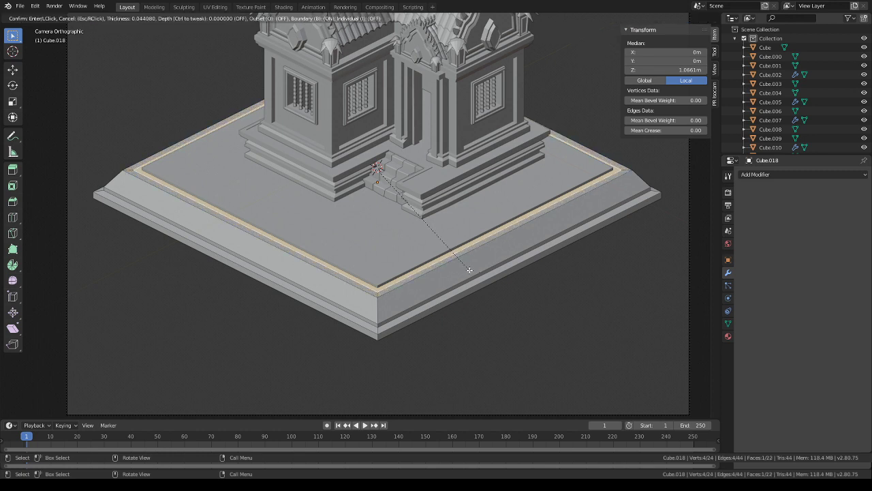
left_click(469, 269)
- Extrude the base's inset top face down 0.0849 m and scale it by 0.987
key("g")
key("z")
key("z")
left_click(470, 273)
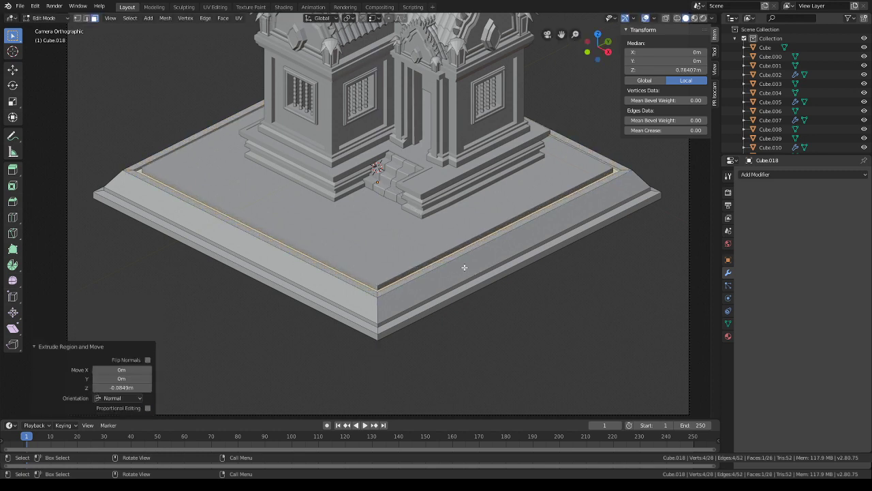
key("s")
left_click(414, 230)
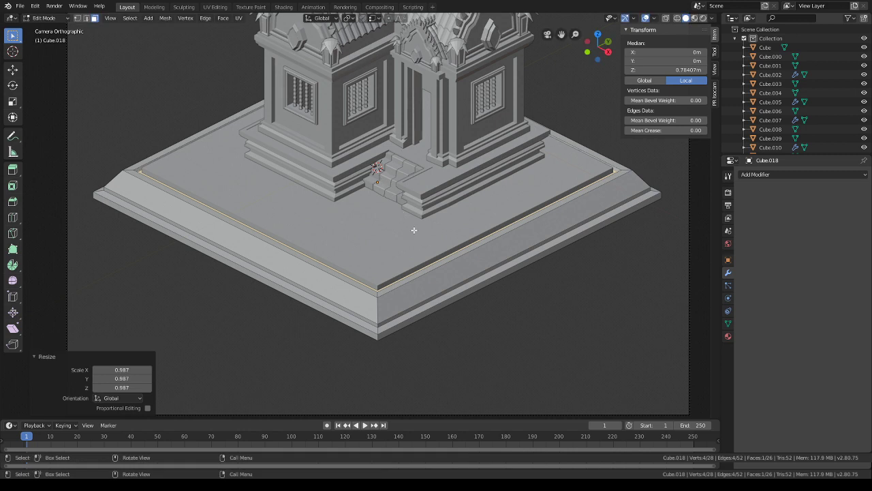
- Select the whole base mesh, move it up 0.109 m and return to object mode
key("l")
key("g")
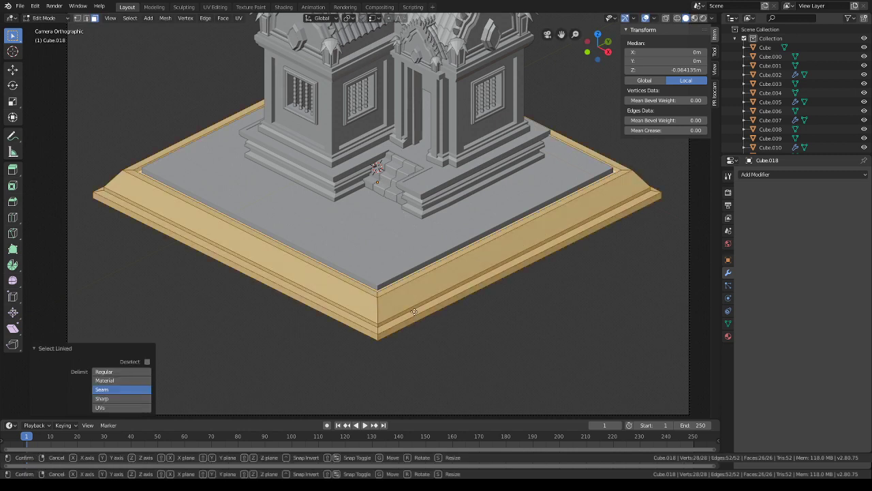
key("z")
left_click(414, 307)
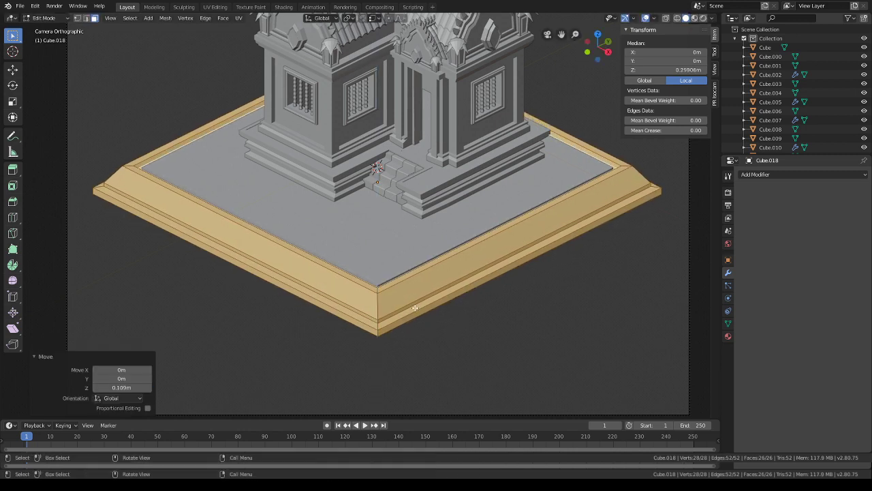
key("alt+a")
scroll(550, 341, "down", 4)
middle_click_drag(513, 305, 518, 245, "shift")
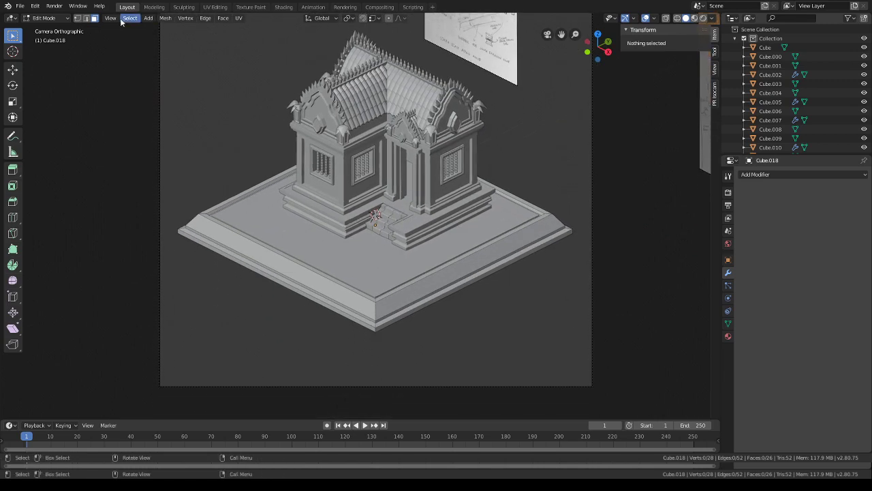
left_click(45, 18)
left_click(42, 29)
- Edit the ground slab in vertex mode and circle-select scattered patches of vertices across its top surface
middle_click_drag(433, 260, 410, 291, "shift")
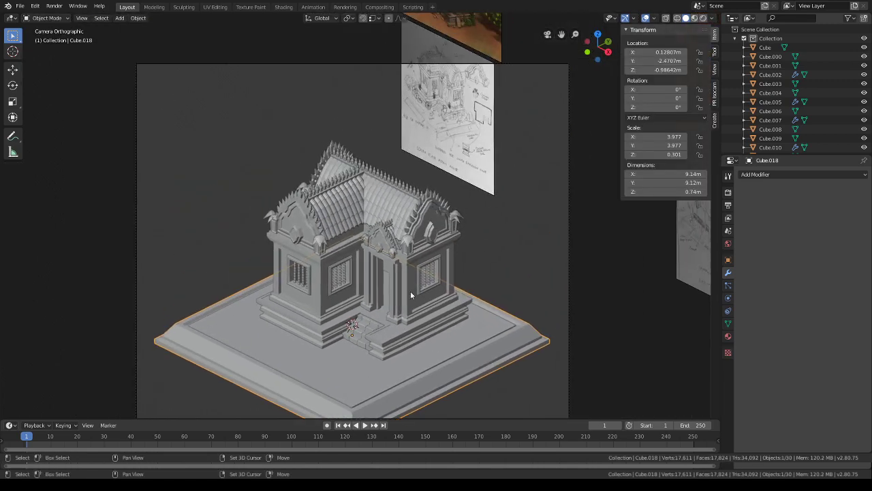
middle_click_drag(421, 237, 425, 169, "shift")
middle_click_drag(373, 301, 382, 238, "shift")
scroll(375, 259, "up", 3)
left_click(370, 269)
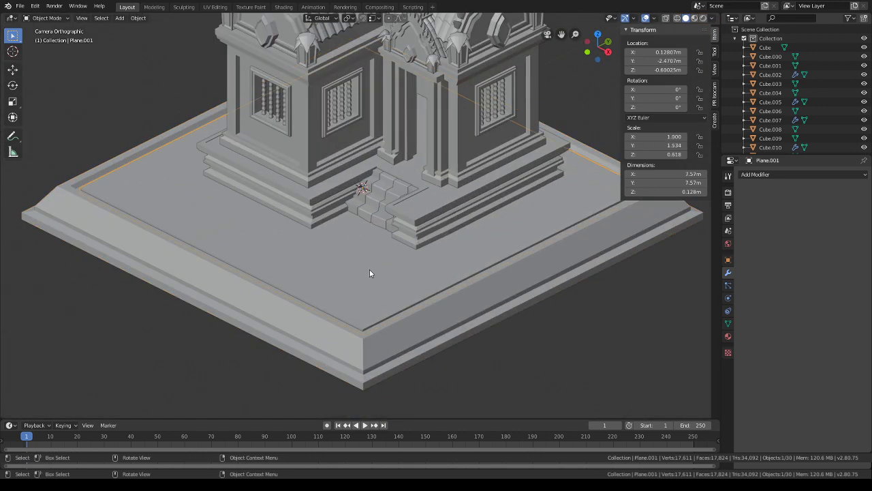
left_click(44, 18)
left_click(42, 40)
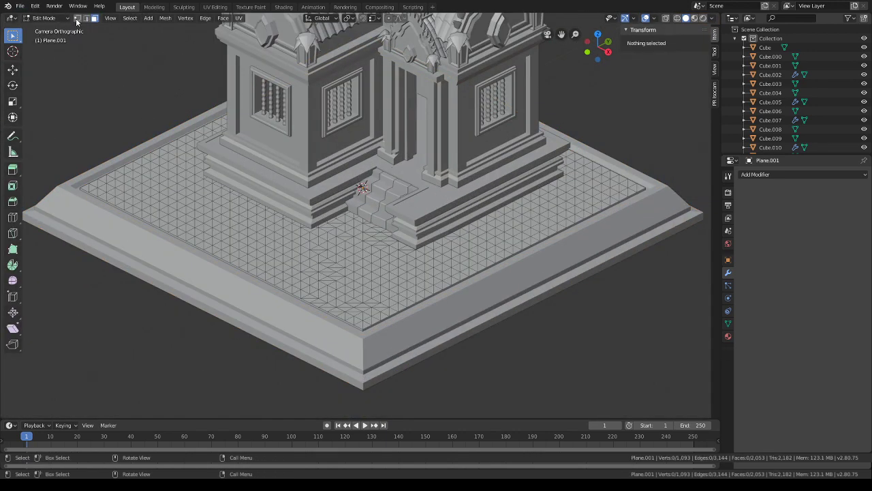
left_click(22, 37)
left_click(52, 77)
left_click(193, 171)
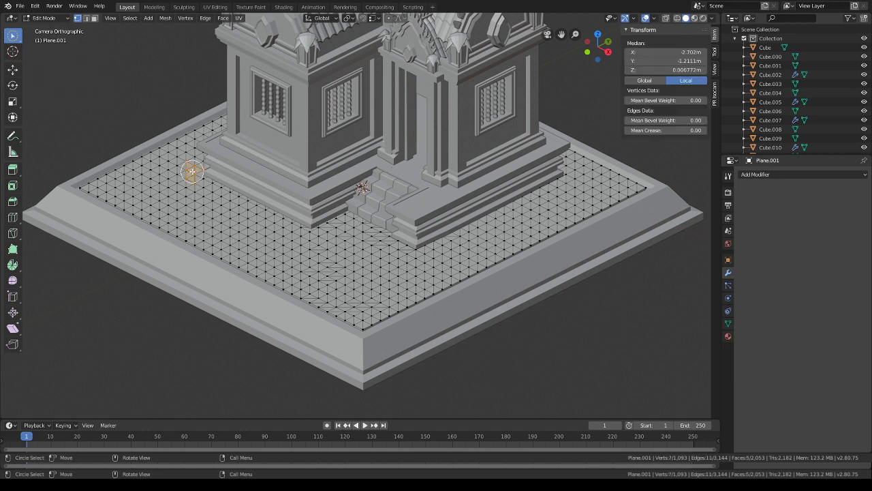
left_click(179, 234)
left_click(280, 249)
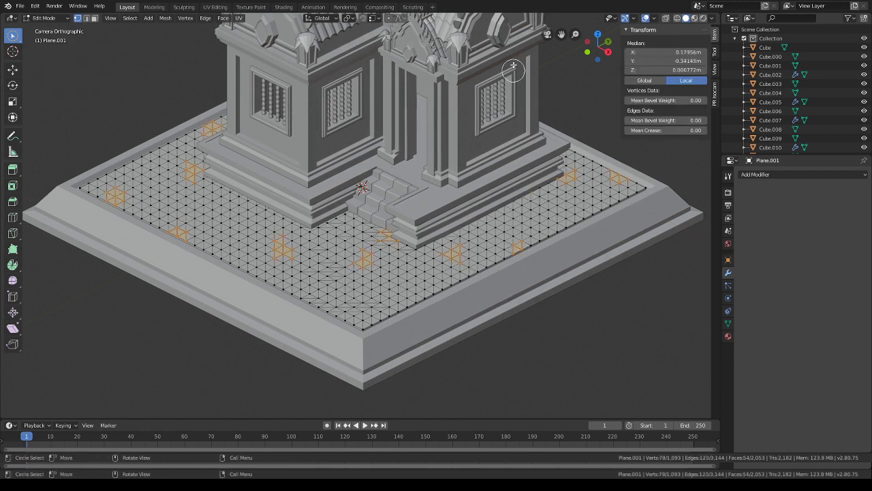
- Raise the selected ground vertices 0.0808 m along Z using proportional editing with Smooth falloff and a size of 1.949
key("g")
key("z")
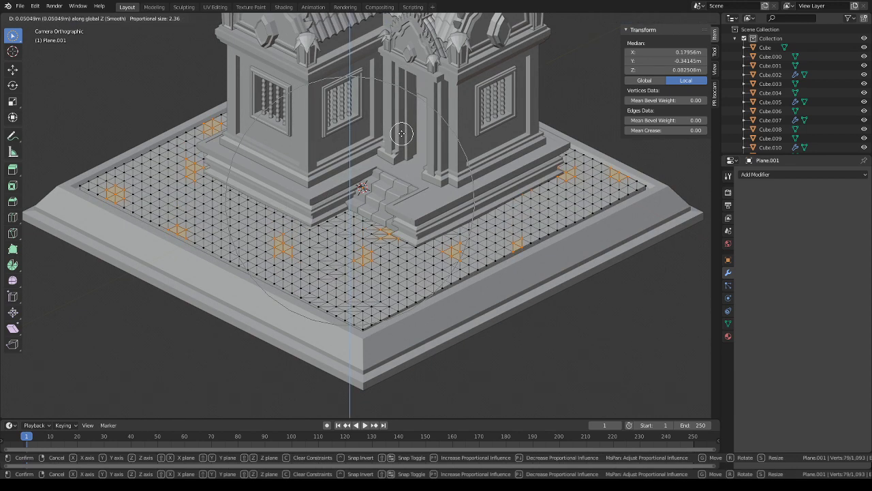
scroll(402, 132, "down", 2)
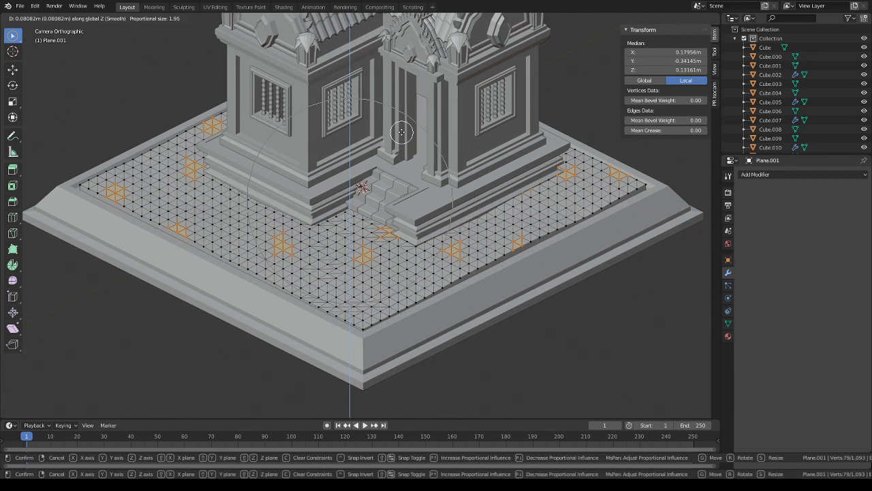
left_click(402, 132)
middle_click_drag(406, 164, 432, 171)
scroll(413, 238, "up", 8)
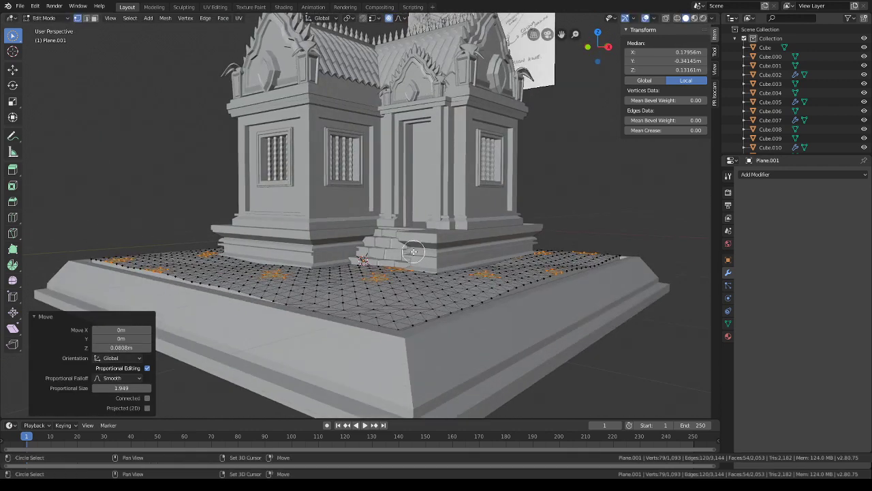
middle_click_drag(414, 251, 392, 239, "shift")
- Add ground vertices near the front corner to the selection and raise it 0.0392 m with Random falloff and proportional size 4.595
left_click(400, 19)
left_click(387, 122)
scroll(400, 248, "down", 4)
key("g")
key("z")
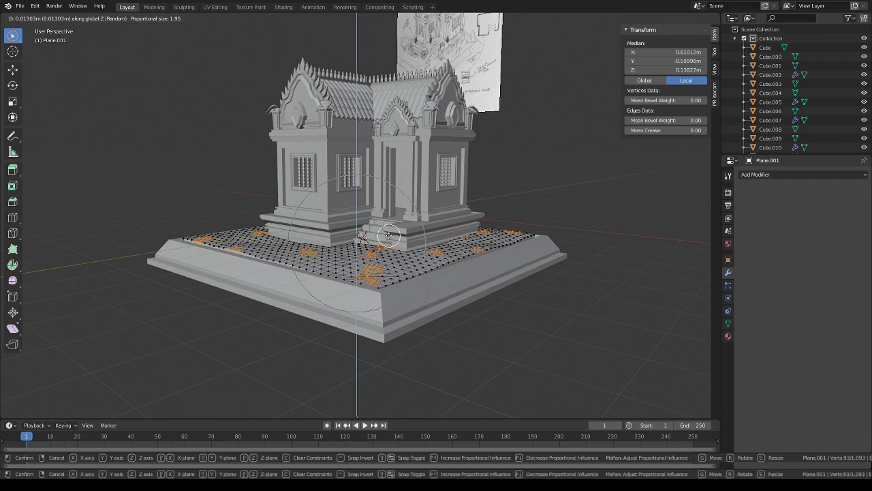
scroll(388, 235, "down", 4)
left_click(389, 235)
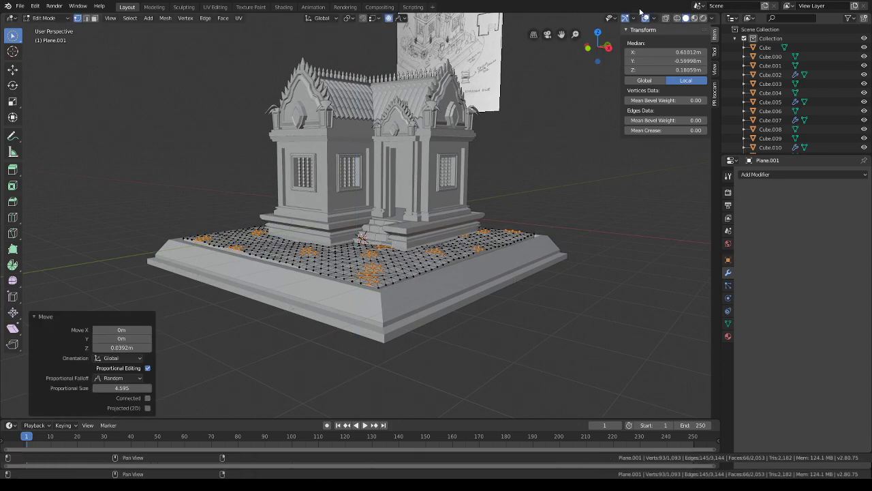
- Hide the viewport overlays, return to object mode and save the file
left_click(645, 19)
mouse_move(525, 142)
middle_mouse_down()
mouse_move(524, 159)
mouse_move(528, 134)
middle_mouse_up()
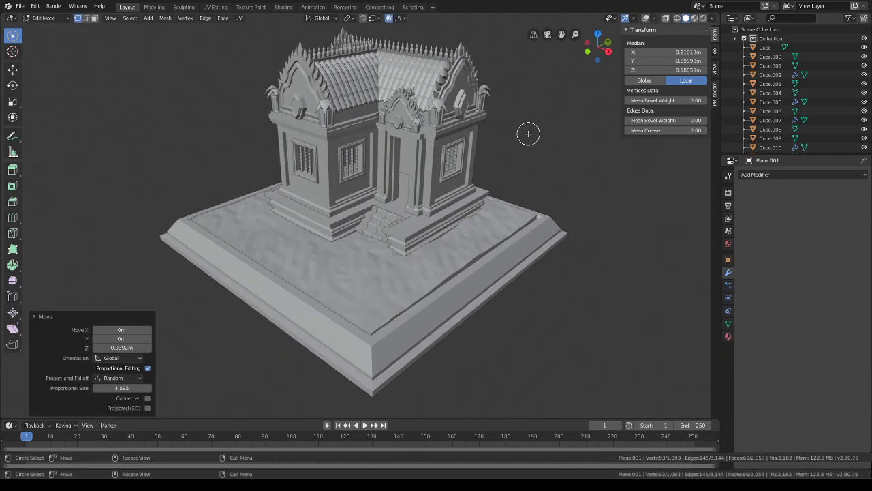
left_click(54, 17)
left_click(57, 21)
middle_click_drag(544, 189, 130, 170)
left_click(19, 7)
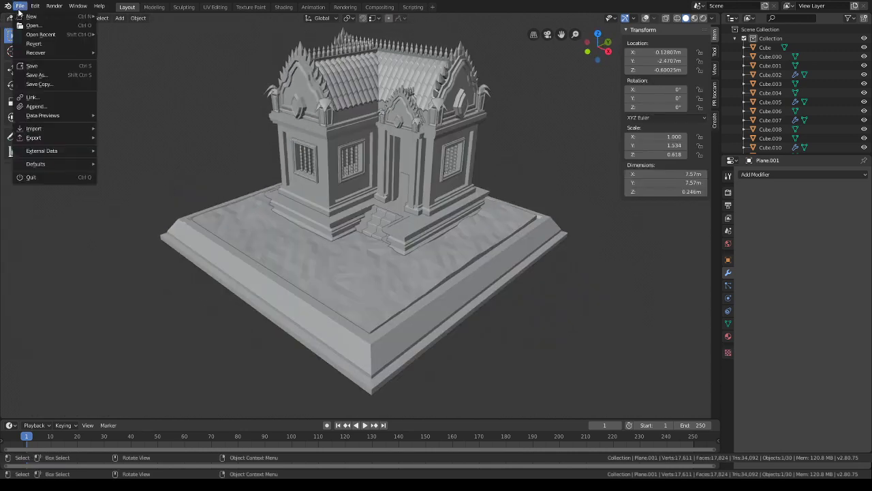
left_click(36, 66)
- Select the base, show the viewport overlays again and save the file
middle_click_drag(447, 189, 355, 222)
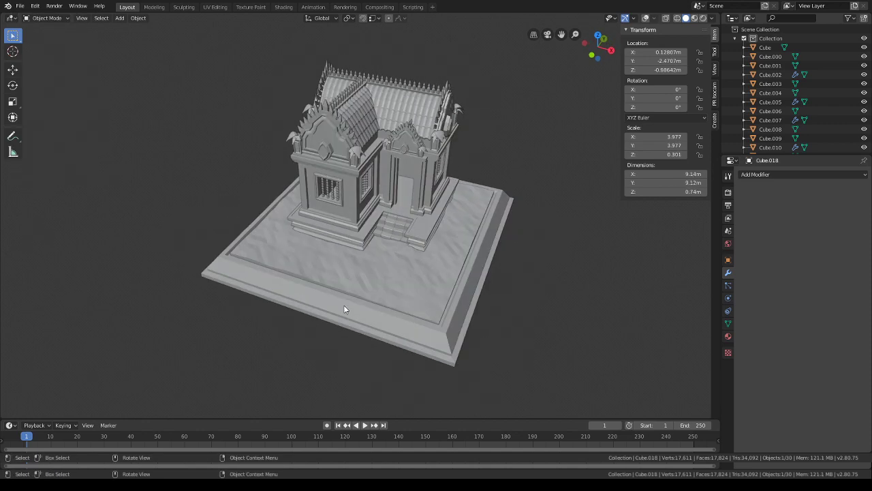
left_click(646, 18)
middle_click_drag(568, 146, 503, 202)
scroll(490, 236, "up", 3)
middle_click_drag(489, 235, 435, 226)
scroll(482, 226, "up", 3)
scroll(435, 226, "down", 3)
scroll(437, 225, "down", 5)
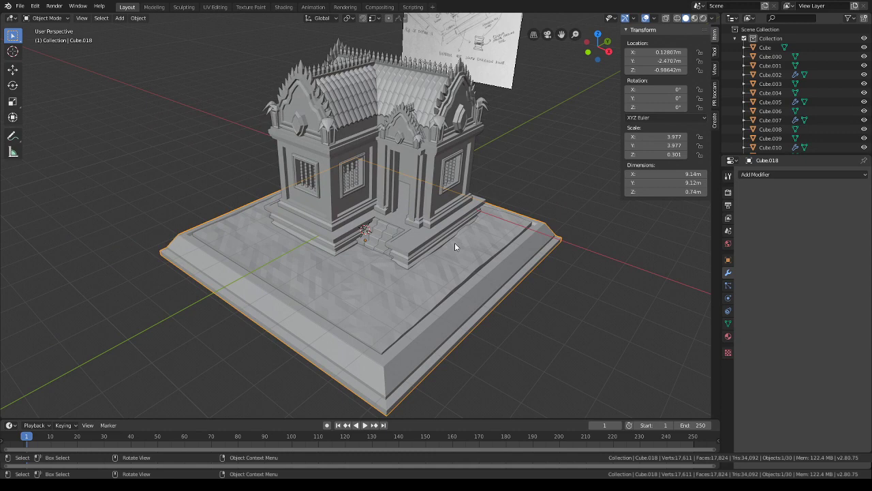
scroll(423, 193, "down", 2)
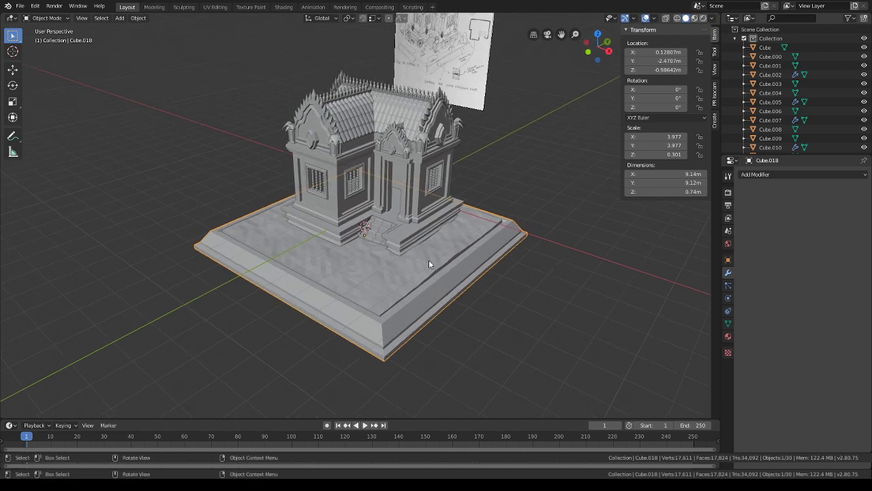
middle_click_drag(428, 260, 430, 248, "shift")
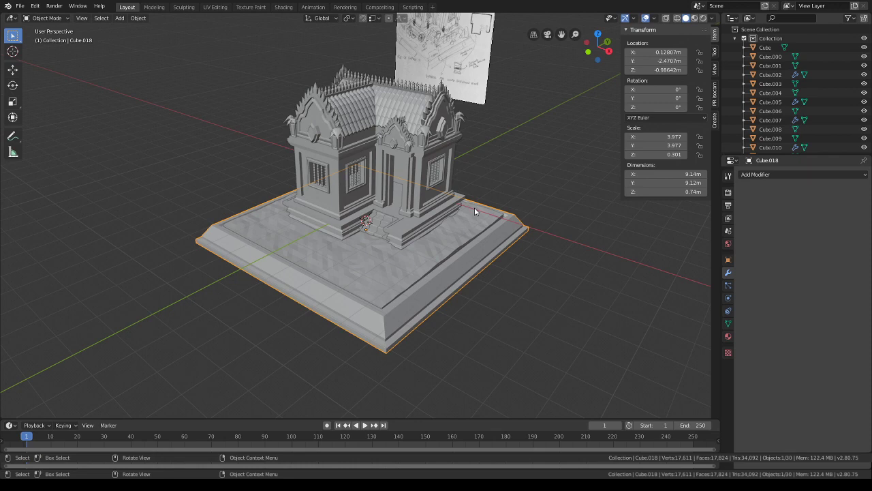
left_click(21, 6)
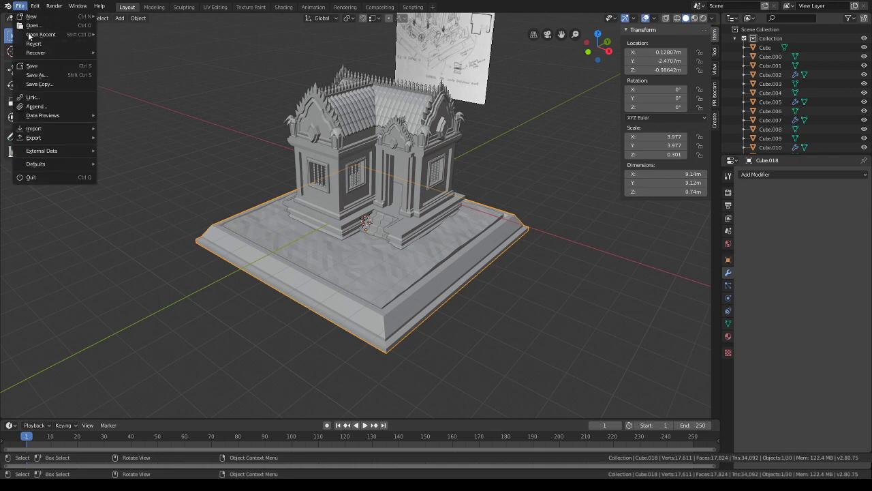
left_click(40, 66)
- Examine the props around the temple in the painted reference image and the concept sketch
scroll(435, 291, "up", 5)
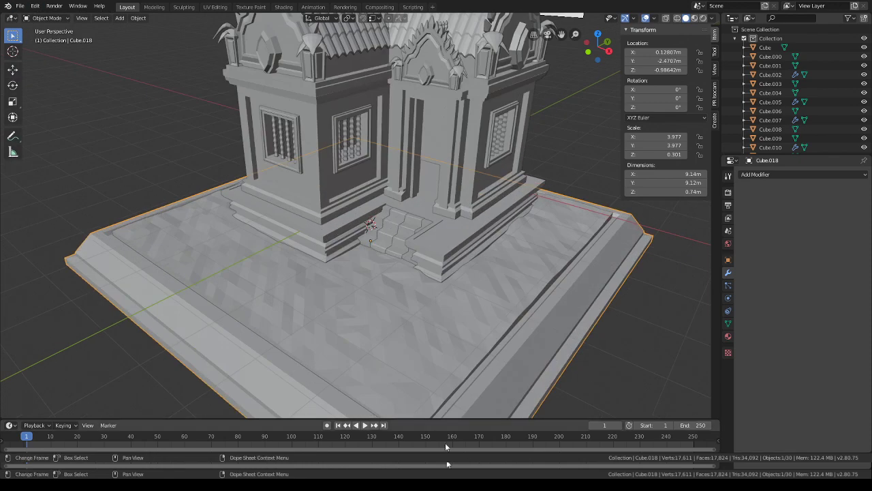
scroll(424, 323, "down", 2)
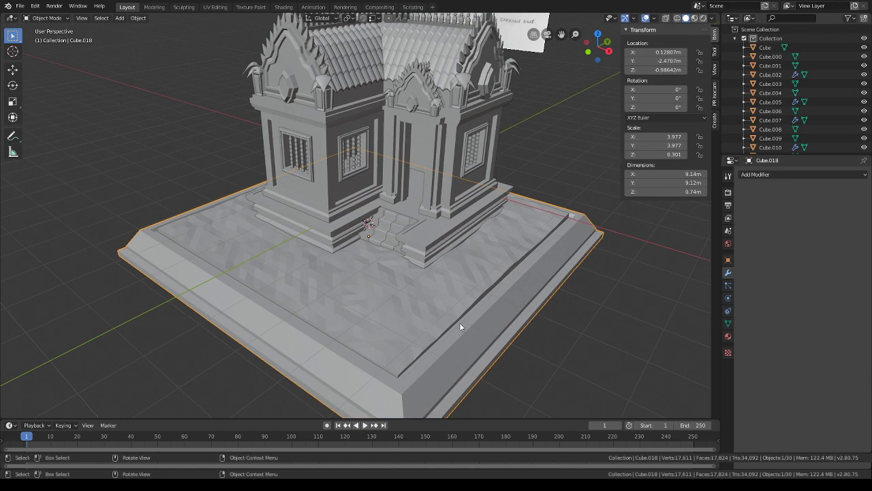
scroll(419, 300, "down", 3)
middle_click_drag(463, 218, 430, 348, "shift")
middle_click_drag(437, 297, 437, 366, "shift")
scroll(430, 286, "up", 5)
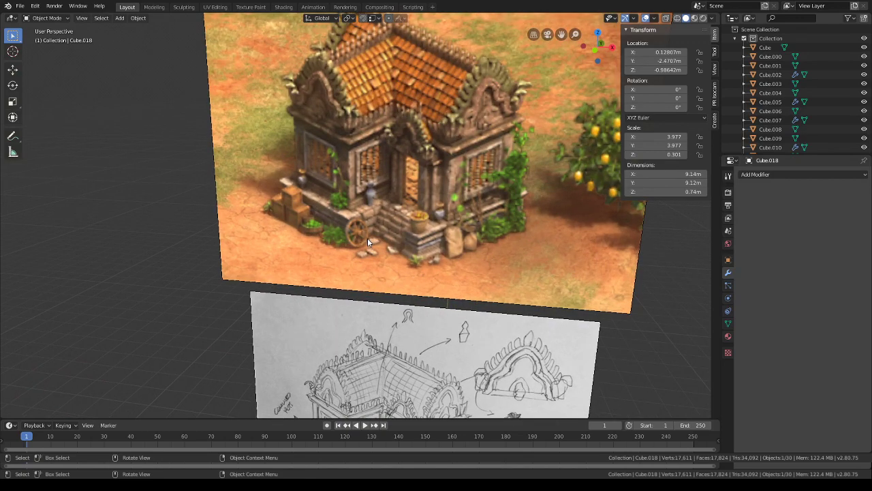
scroll(368, 238, "down", 5)
middle_click_drag(374, 321, 410, 244)
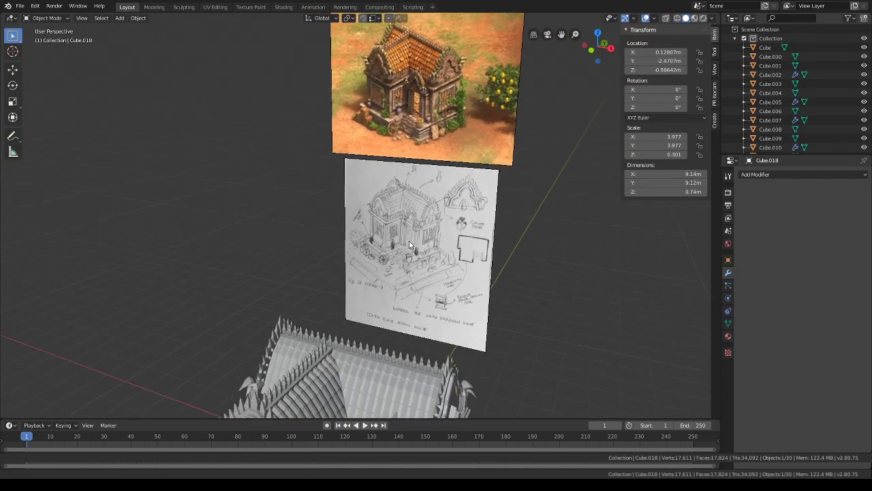
scroll(410, 244, "up", 5)
scroll(456, 120, "down", 3)
- Add a cylinder with 7 vertices on the platform ledge beside the steps and scale it to 0.120
middle_click_drag(458, 280, 455, 117, "shift")
scroll(456, 119, "down", 3)
middle_click_drag(477, 361, 460, 324)
middle_click_drag(460, 324, 490, 129, "shift")
scroll(489, 128, "up", 3)
middle_click_drag(419, 224, 423, 199)
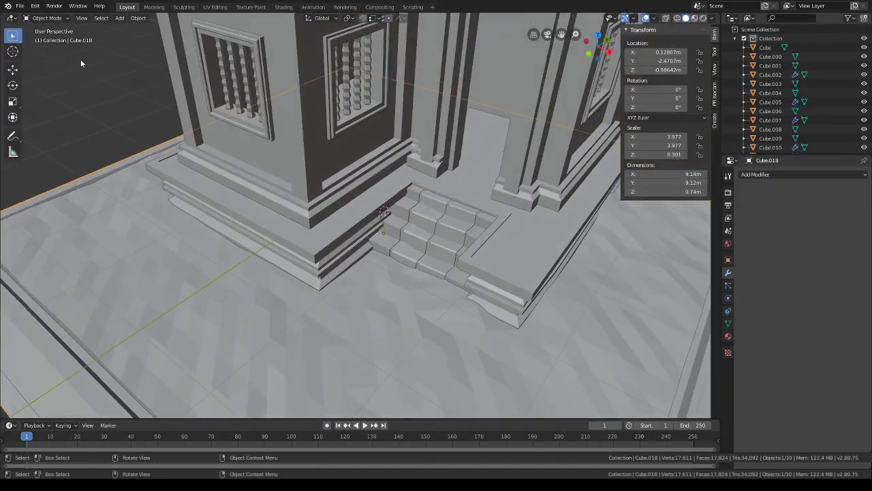
key("shift+a")
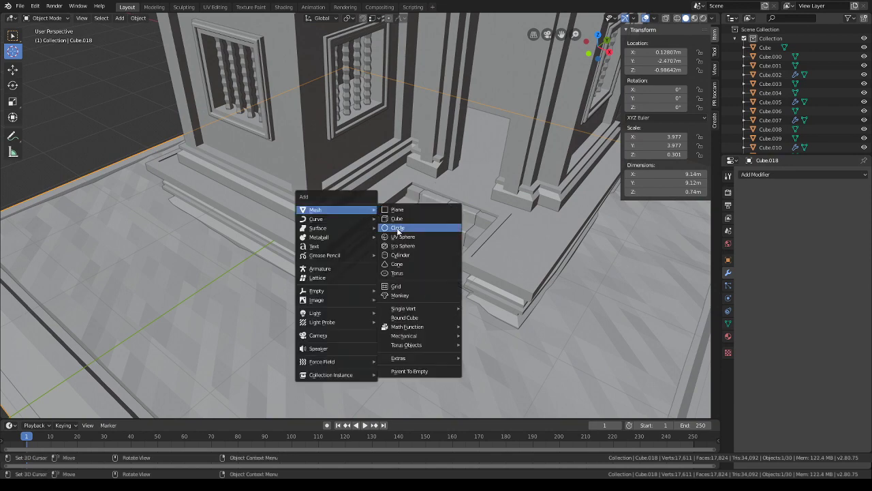
left_click(401, 254)
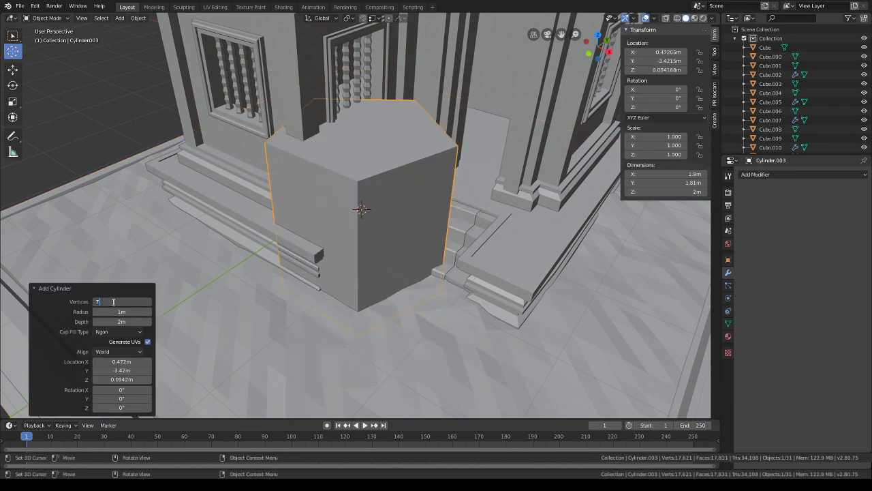
key("Return")
key("s")
left_click(370, 225)
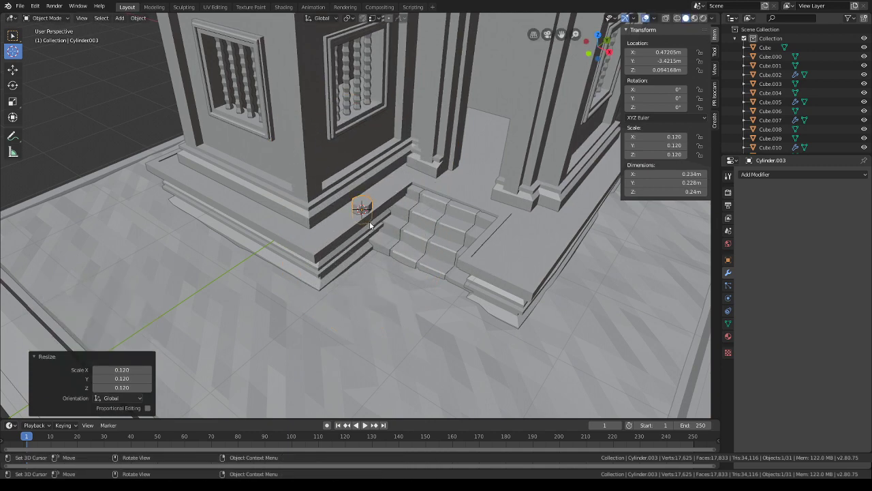
- In edit mode, move the cylinder's whole mesh up 0.203 m along Z and switch to face selection
left_click(46, 18)
left_click(48, 29)
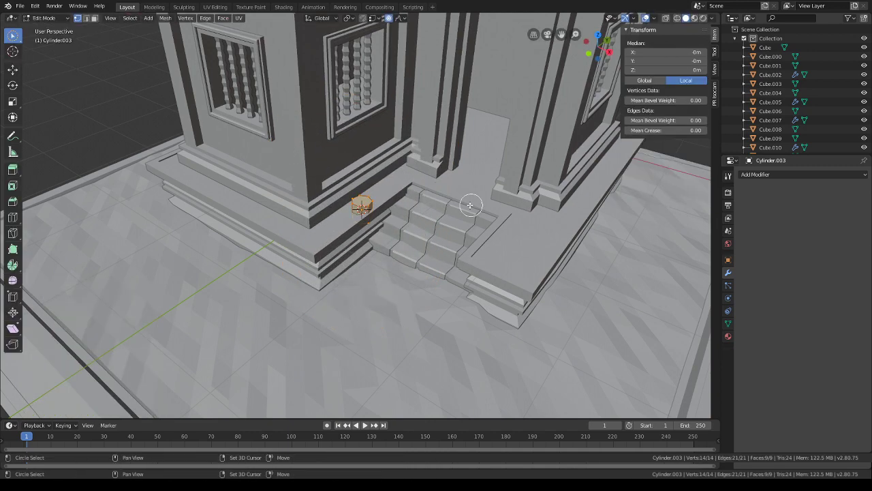
middle_click_drag(470, 200, 432, 209)
key("g")
key("z")
left_click(419, 85)
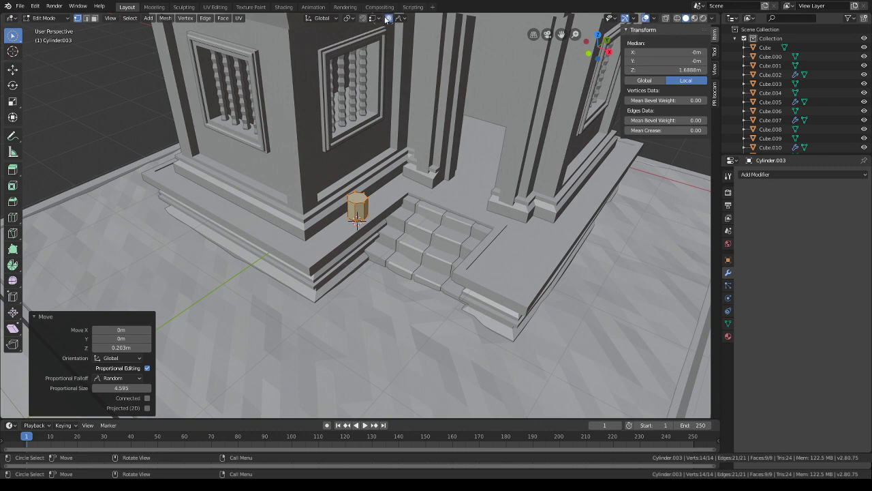
key("KP_Decimal")
left_click(94, 18)
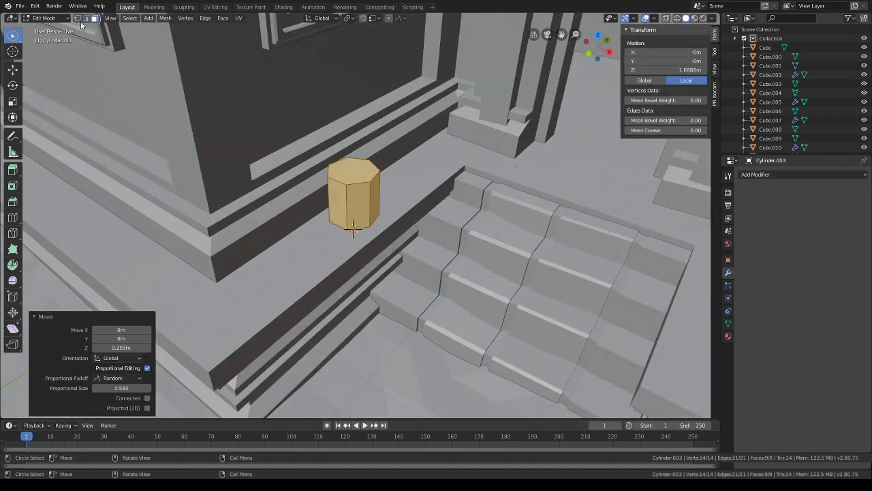
- Scale up the cylinder's top face so its body flares outward toward the top
left_click_drag(13, 36, 47, 57)
left_click(353, 170)
key("s")
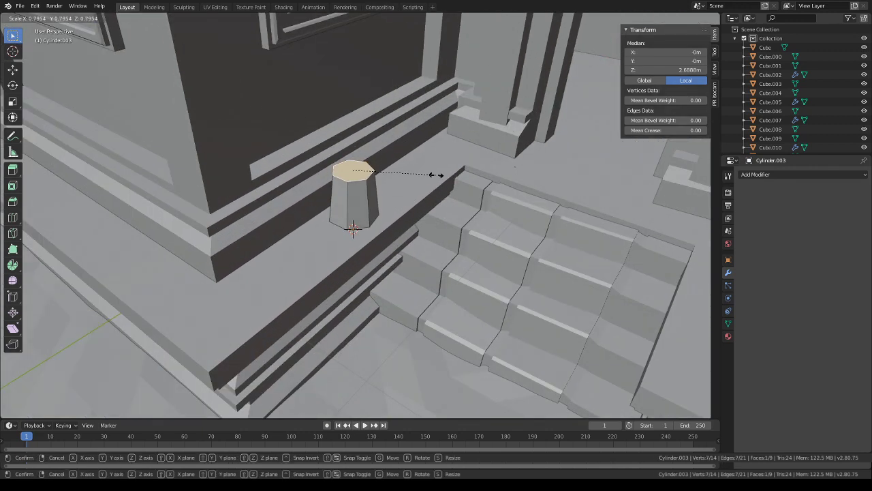
left_click(491, 176)
- Extrude the cylinder's bottom face by 0.0266 m and scale it in to about 0.87
middle_click_drag(491, 176, 395, 208)
scroll(396, 207, "up", 3)
left_click(380, 124)
key("e")
left_click(487, 152)
key("s")
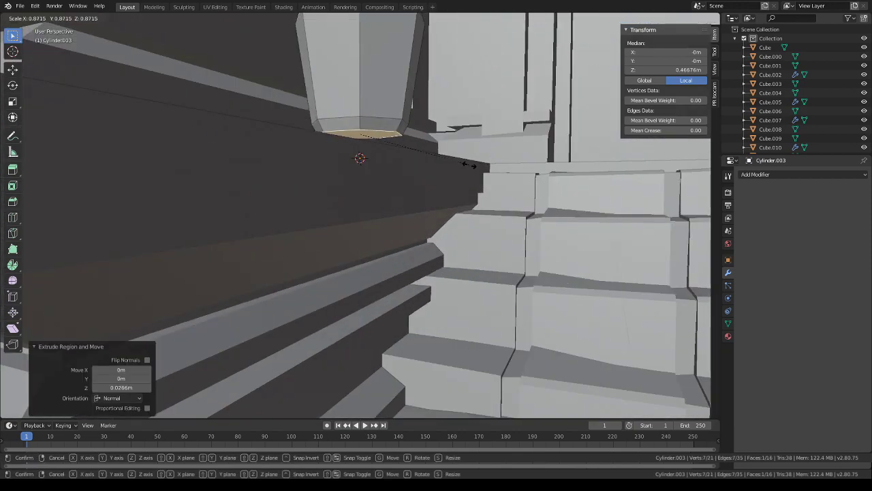
left_click(471, 157)
- Form the vase's foot by extruding the bottom face 0.0332 m, scaling it to about 1.05 and extruding another 0.0145 m
middle_click_drag(470, 146, 458, 173)
key("e")
left_click(458, 188)
key("s")
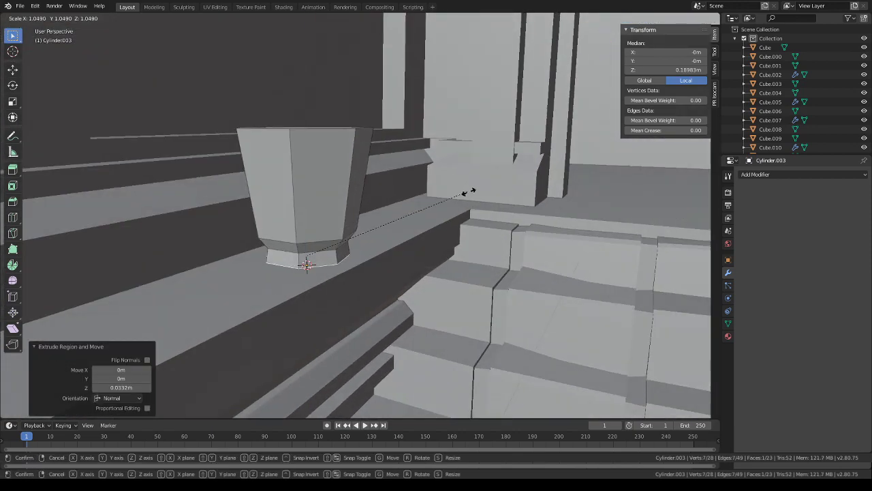
left_click(471, 192)
key("e")
left_click(477, 199)
- Move the whole linked vase mesh along Z until its foot rests on the ledge, and select its top face
middle_click_drag(386, 231, 441, 249)
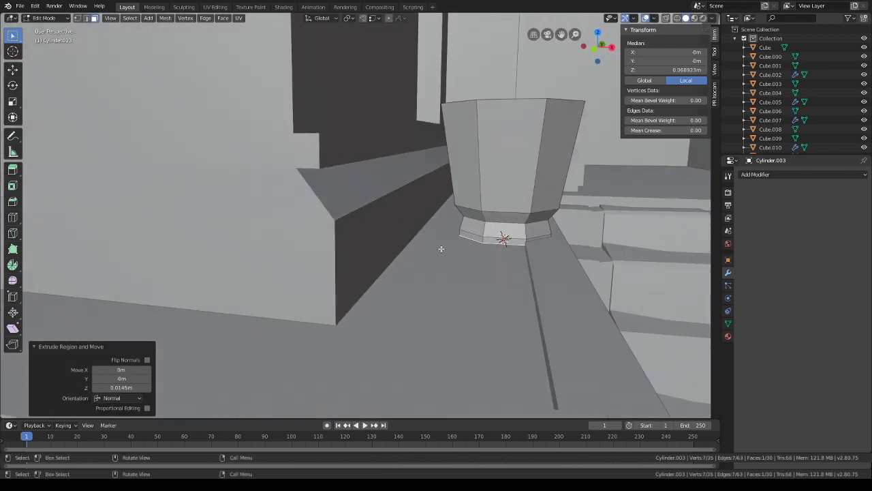
key("l")
key("g")
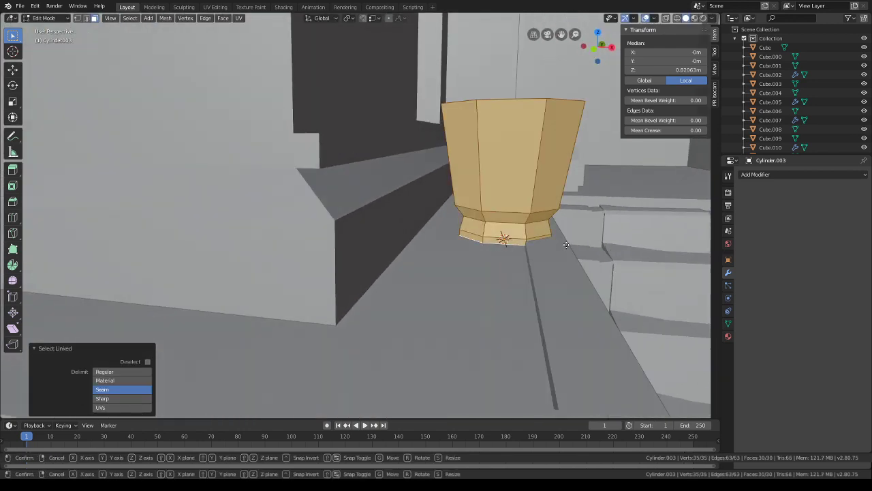
key("z")
left_click(541, 240)
mouse_move(541, 241)
middle_mouse_down()
mouse_move(544, 233)
mouse_move(532, 252)
middle_mouse_up()
key("g")
key("z")
left_click(544, 239)
left_click(457, 241)
scroll(450, 253, "down", 5)
middle_click_drag(450, 253, 438, 259)
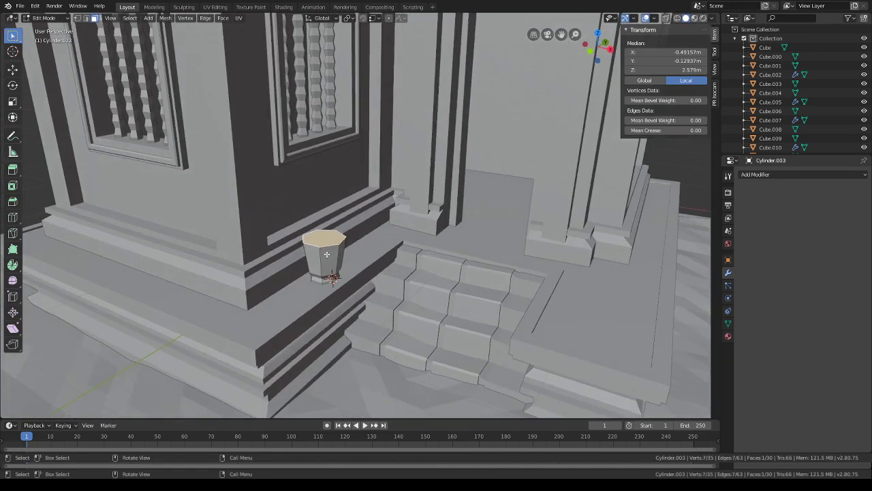
key("l")
key("s")
left_click(432, 255)
key("ctrl+z")
key("ctrl+z")
- Raise the vase's top face along Z to make the body taller
scroll(420, 216, "down", 4)
middle_click_drag(420, 215, 423, 300)
scroll(424, 253, "down", 4)
scroll(417, 248, "up", 3)
middle_click_drag(408, 368, 408, 167, "shift")
scroll(408, 167, "down", 1)
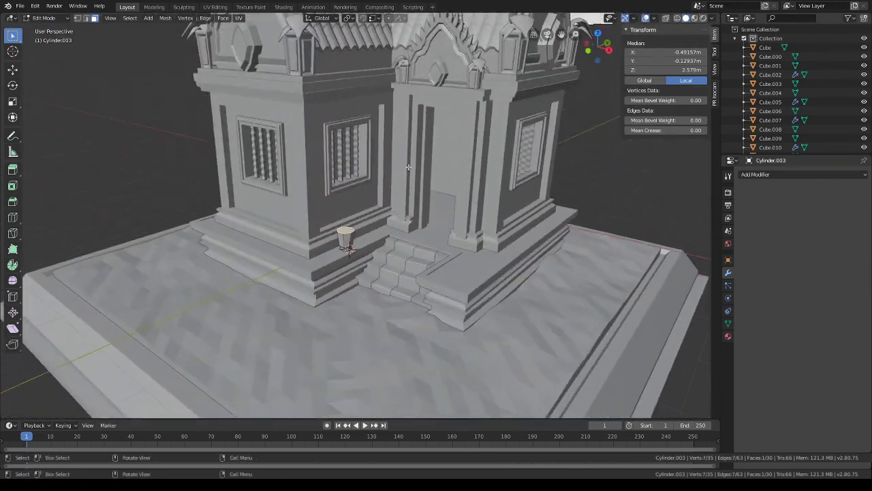
scroll(408, 167, "up", 3)
key("g")
key("z")
left_click(402, 210)
- Shape the shoulder by extruding the top face 0.0379 m and again 0.0138 m, scaling it in after each extrusion
scroll(402, 209, "up", 2)
key("s")
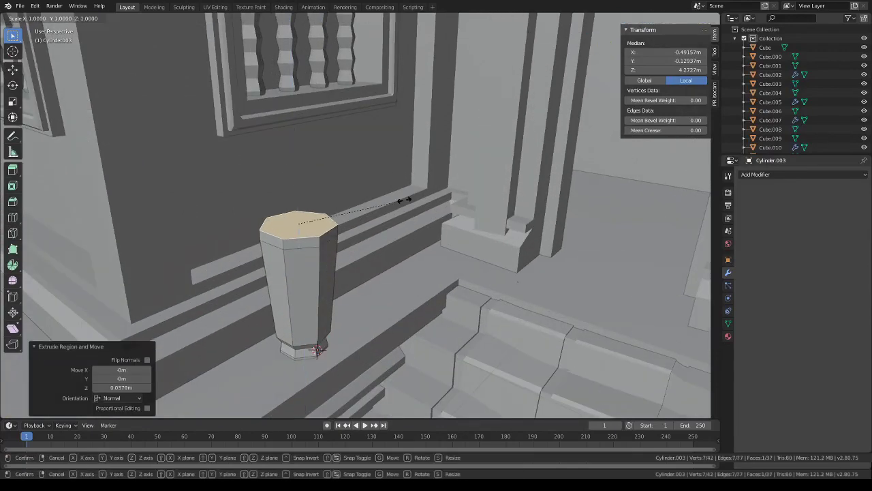
left_click(380, 197)
key("e")
left_click(377, 190)
key("s")
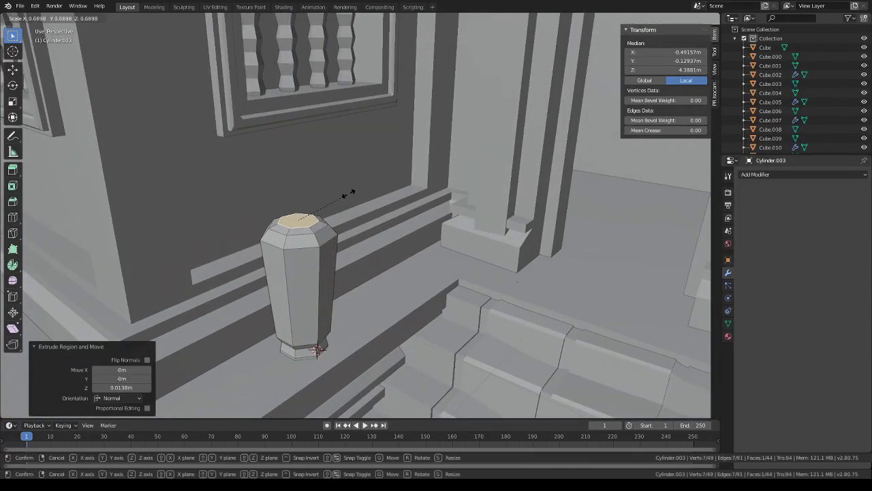
left_click(338, 195)
- Extrude the top face into a narrow neck, scaling it to 0.843, and flare its upper end to 1.247
key("e")
left_click(336, 188)
key("s")
left_click(329, 192)
key("e")
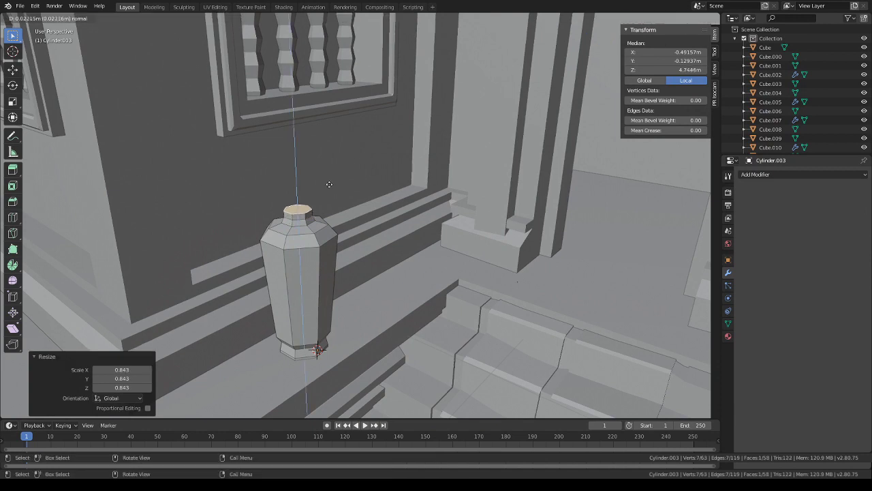
left_click(330, 181)
key("e")
left_click(345, 181)
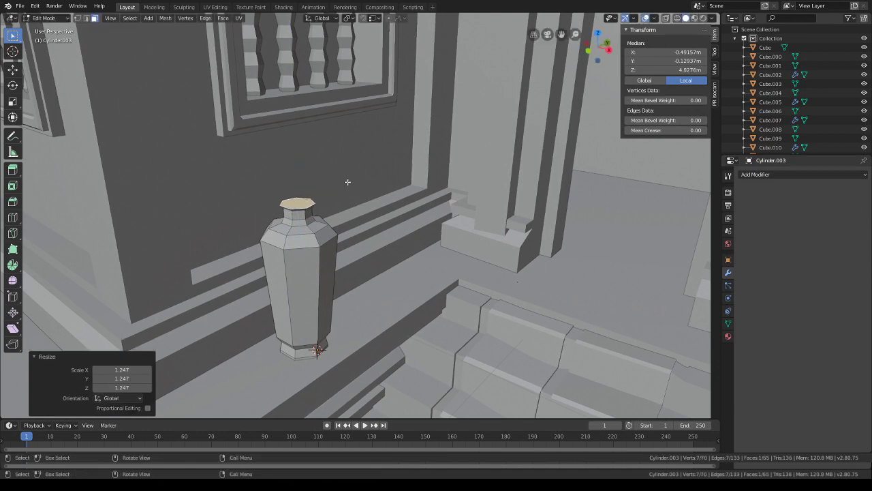
- Inset the rim's top face by 0.09373 m and extrude it down into the vase by 0.127 m to hollow the mouth
key("i")
left_click(352, 181)
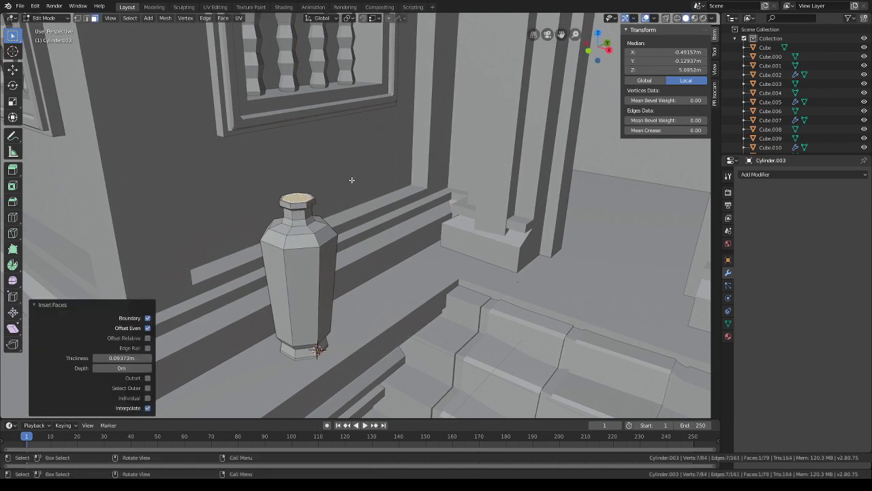
key("e")
left_click(351, 184)
key("s")
left_click(343, 188)
key("e")
left_click(340, 241)
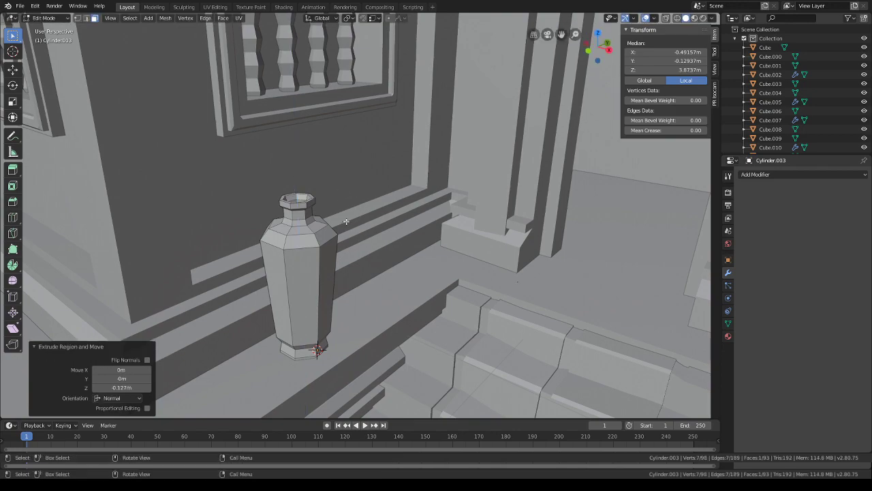
- Select the ring of faces around the vase's rim, scale it to 1.361 and deselect everything
mouse_move(340, 241)
middle_mouse_down()
mouse_move(341, 216)
mouse_move(340, 240)
middle_mouse_up()
scroll(340, 240, "down", 2)
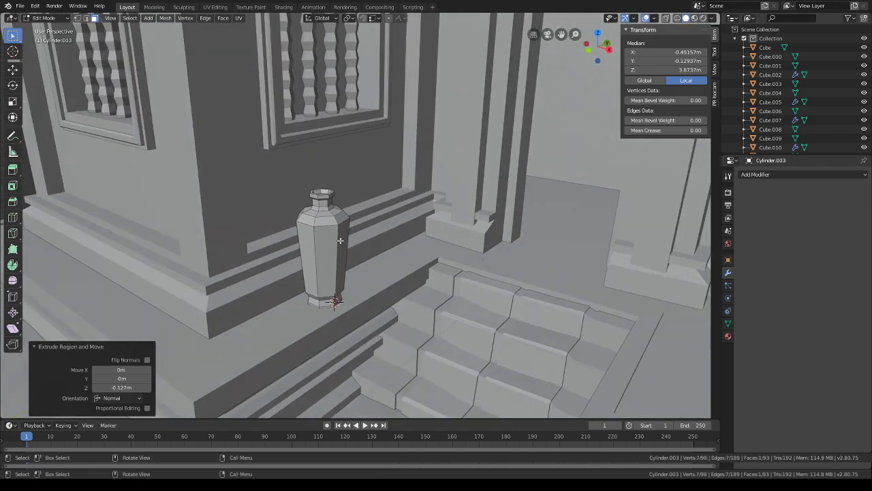
scroll(369, 275, "down", 7)
mouse_move(434, 128)
middle_mouse_down("shift")
mouse_move(405, 287)
mouse_move(417, 181)
middle_mouse_up("shift")
scroll(413, 200, "up", 6)
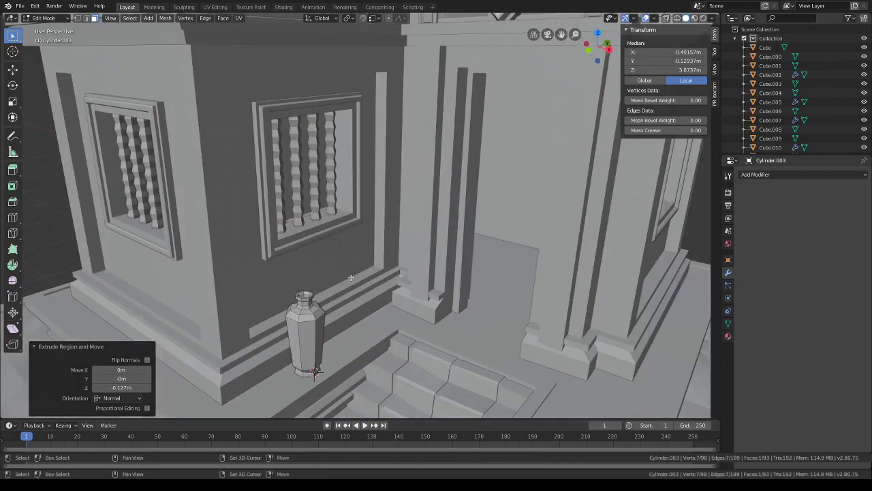
middle_click_drag(322, 339, 342, 260, "shift")
scroll(342, 260, "up", 4)
left_click(308, 253, "alt")
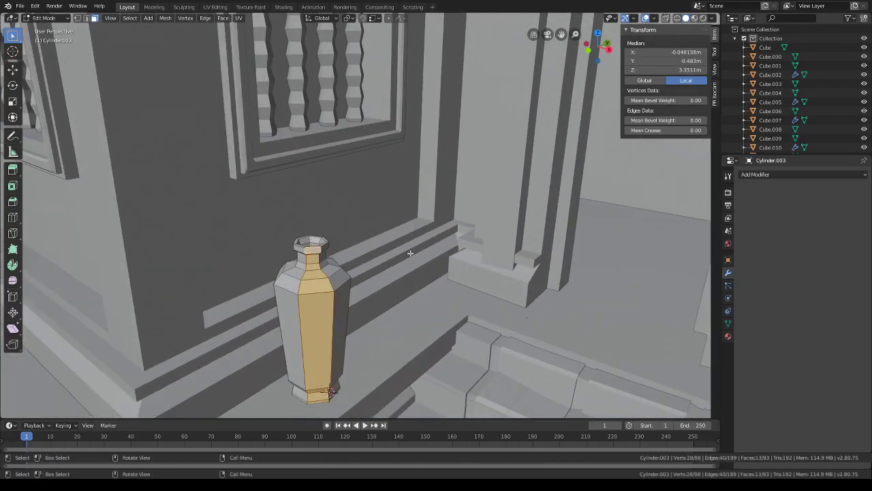
left_click(308, 248, "alt")
key("s")
left_click(403, 253)
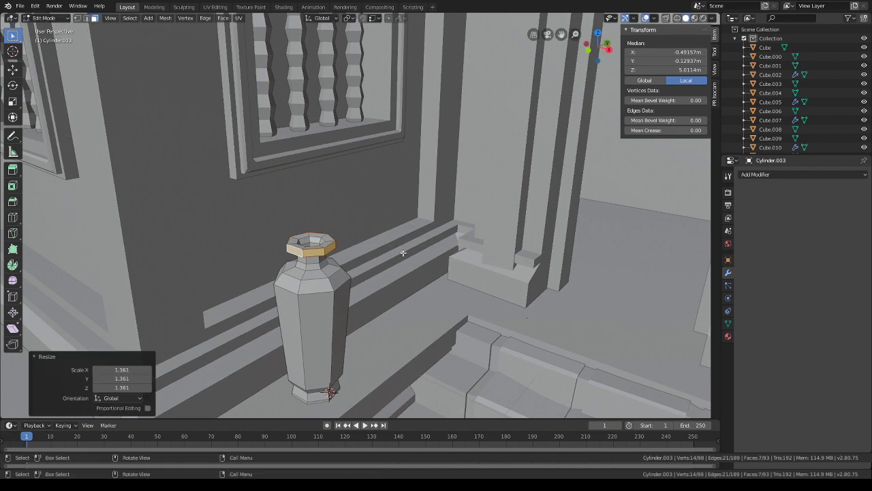
scroll(387, 240, "down", 5)
key("alt+a")
- Duplicate the whole vase onto the ledge's far end, moved -1.75 m in X and -0.752 m in Y at the same height
scroll(399, 236, "down", 2)
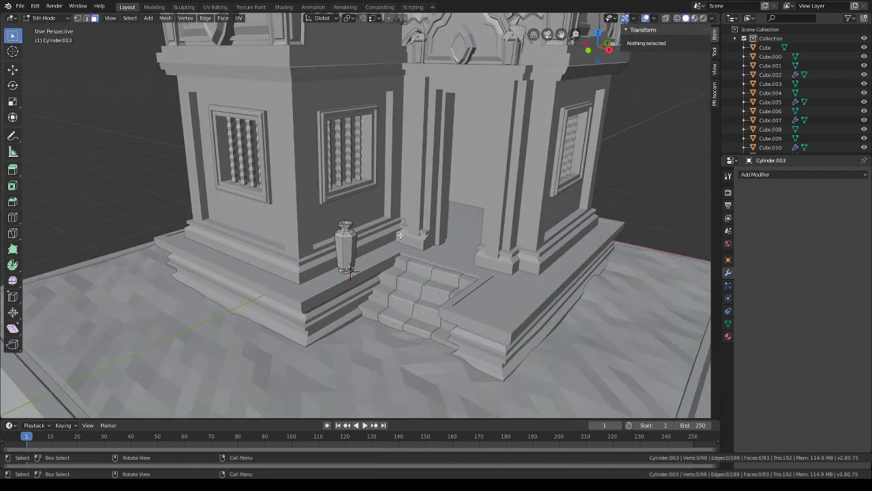
middle_click_drag(436, 171, 429, 313, "shift")
middle_click_drag(470, 154, 451, 257, "shift")
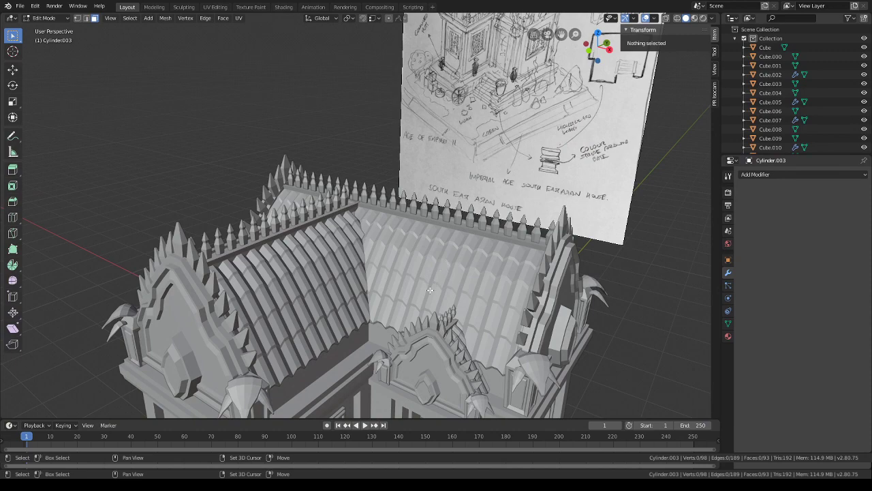
middle_click_drag(392, 356, 434, 88, "shift")
scroll(367, 236, "up", 1)
key("l")
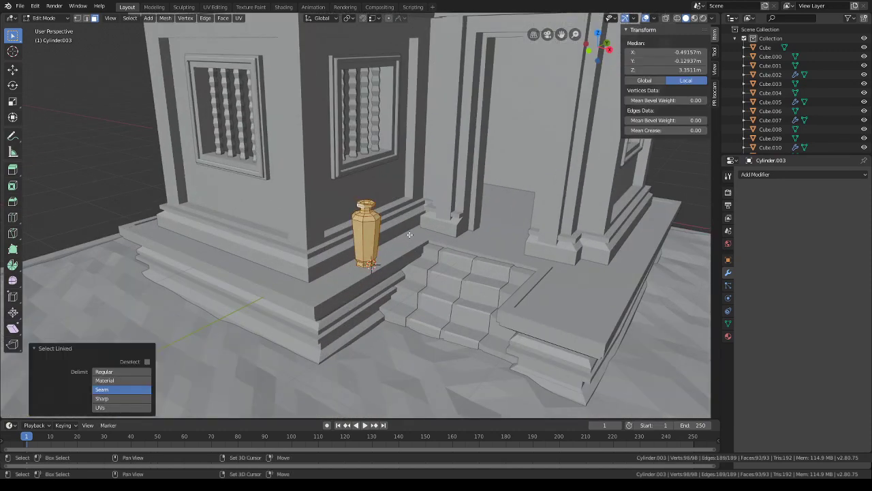
key("shift+d")
key("shift+z")
left_click(227, 219)
- Add two horizontal loop cuts around the duplicate vase's body and two more between them
middle_click_drag(227, 219, 406, 243)
scroll(277, 212, "up", 4)
scroll(406, 243, "up", 2)
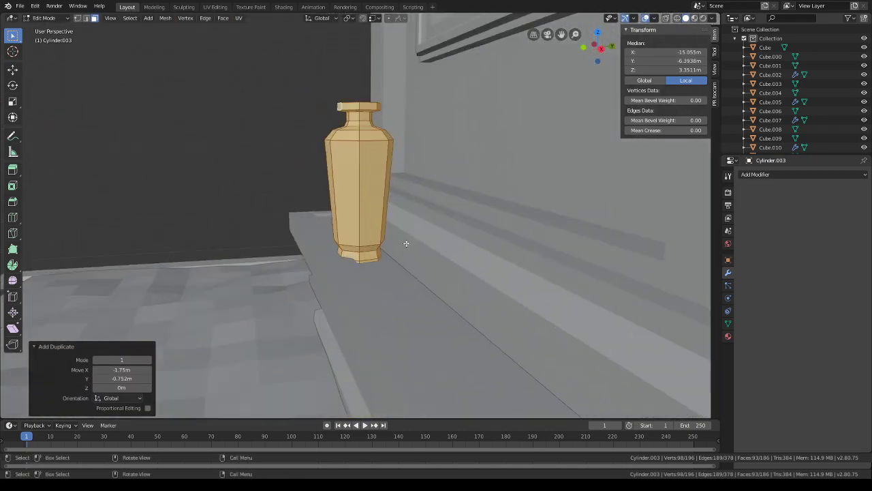
key("ctrl+r")
scroll(350, 178, "up", 1)
left_click(351, 180)
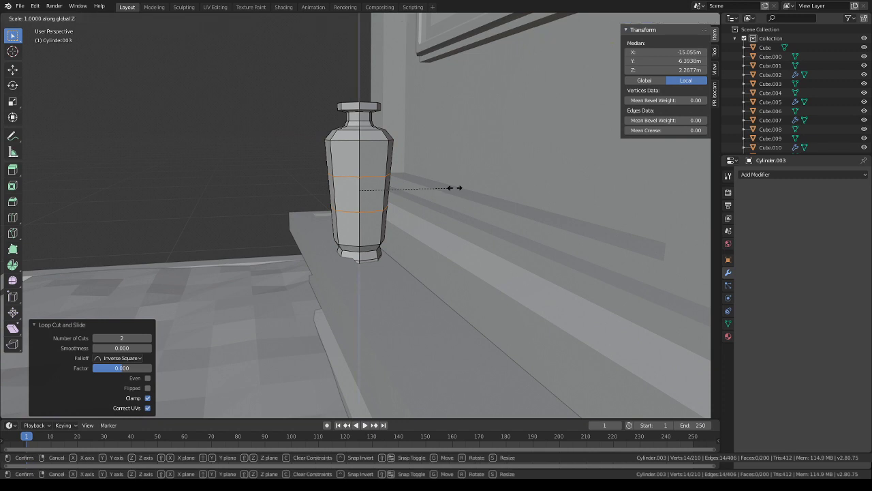
key("shift+z")
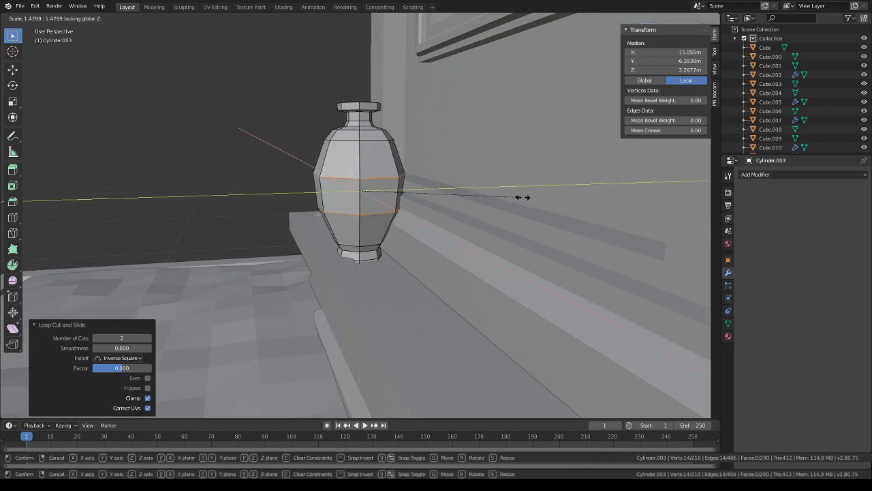
key("Escape")
key("ctrl+r")
left_click(388, 193)
right_click(397, 184)
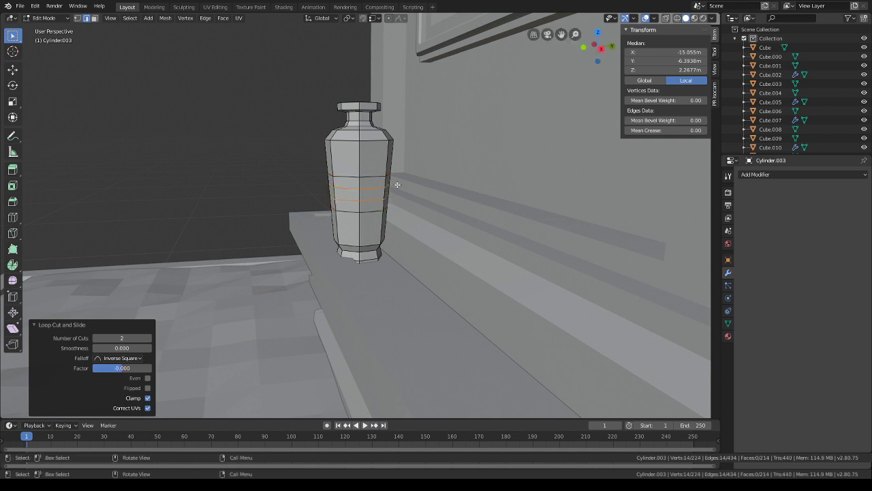
- Using Smooth proportional editing at size 0.164, scale the duplicate's middle loops to 1.617 and lower them 0.0348 m
left_click(402, 19)
left_click(409, 60)
key("s")
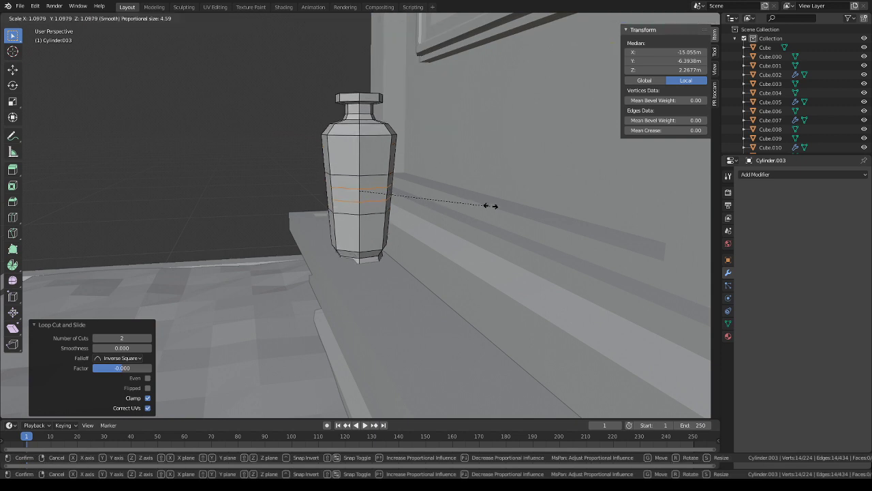
scroll(504, 205, "up", 19)
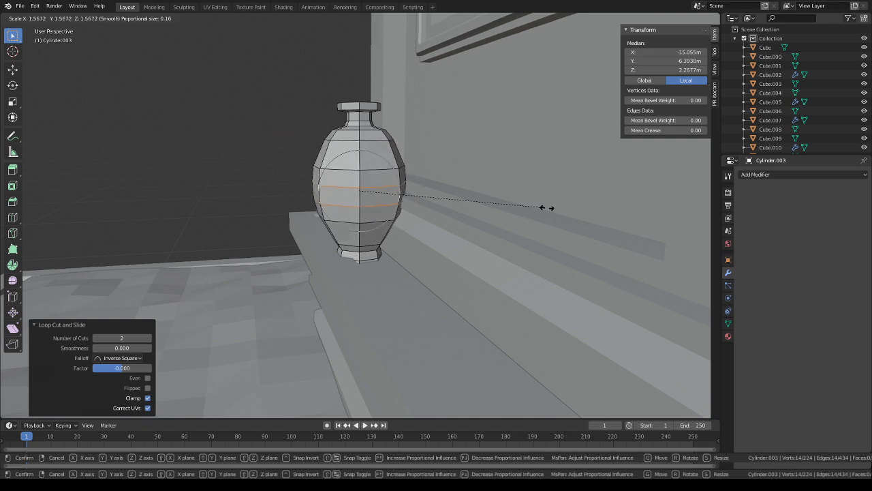
left_click(551, 208)
key("g")
key("z")
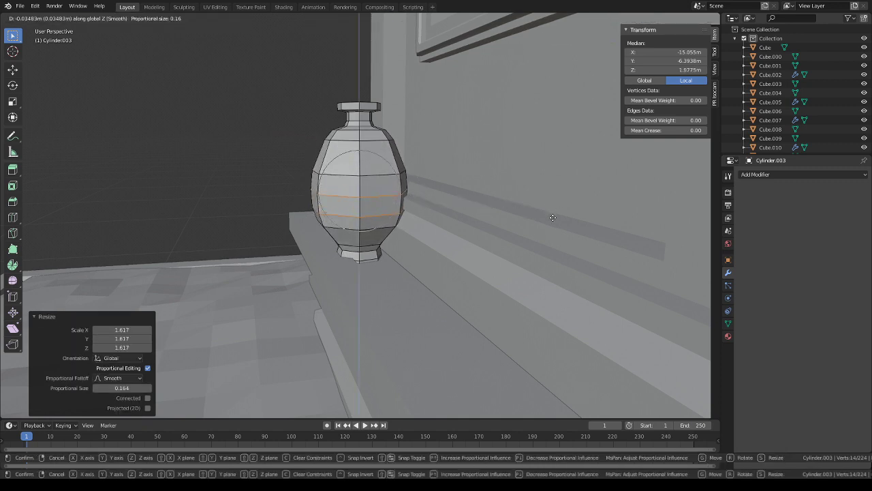
left_click(552, 218)
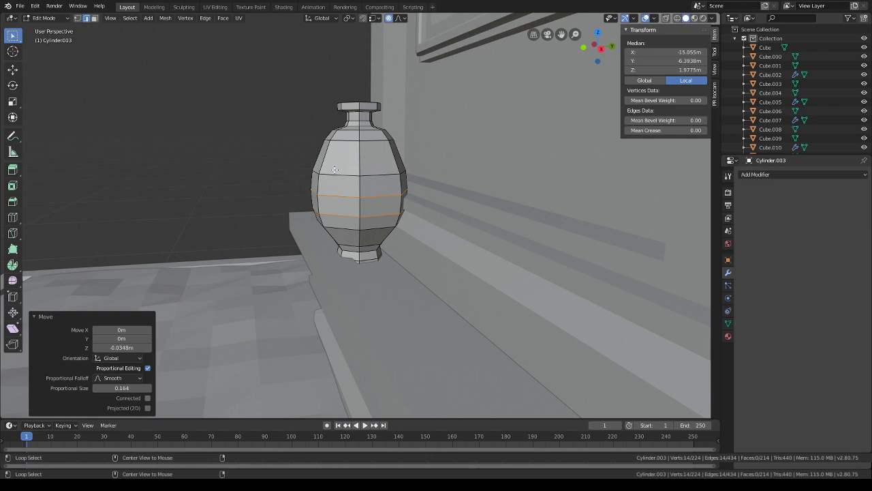
- Select the loop above the duplicate vase's middle and scale it to 0.801 with proportional editing
left_click(335, 169, "alt")
key("s")
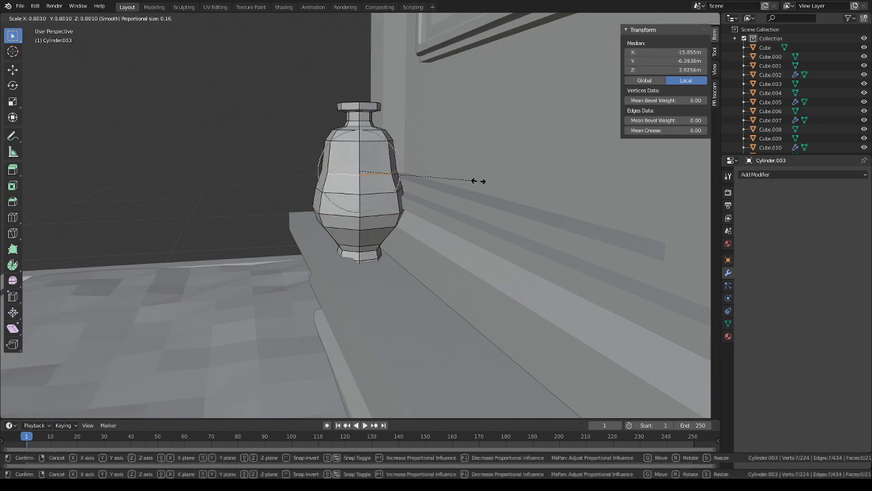
left_click(479, 181)
- Scale the duplicate vase's upper body loop to 1.150 and raise it 0.0424 m along Z
scroll(477, 183, "down", 4)
mouse_move(479, 181)
middle_mouse_down()
mouse_move(467, 195)
mouse_move(506, 184)
mouse_move(477, 395)
middle_mouse_up()
mouse_move(470, 136)
middle_mouse_down("shift")
mouse_move(467, 270)
mouse_move(334, 291)
middle_mouse_up("shift")
scroll(425, 255, "down", 3)
middle_click_drag(426, 256, 409, 75, "shift")
mouse_move(409, 273)
middle_mouse_down()
mouse_move(380, 169)
mouse_move(352, 218)
middle_mouse_up()
scroll(353, 218, "up", 5)
key("s")
right_click(368, 218)
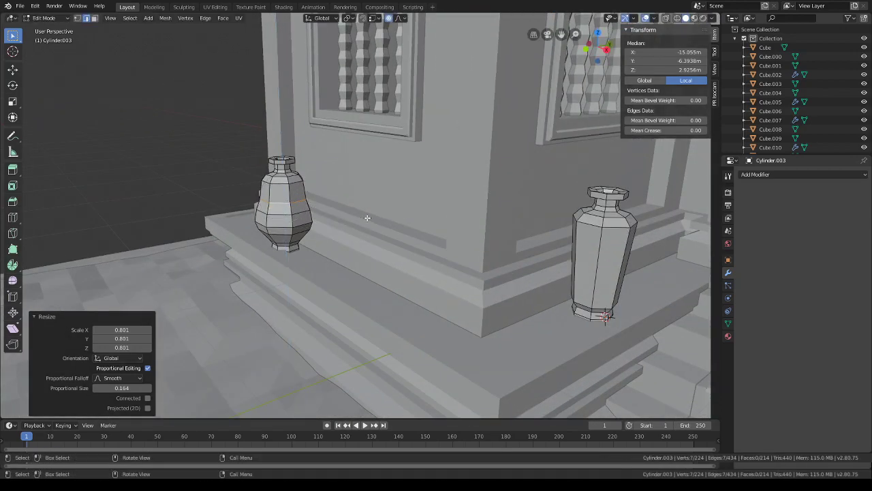
key("s")
left_click(382, 220)
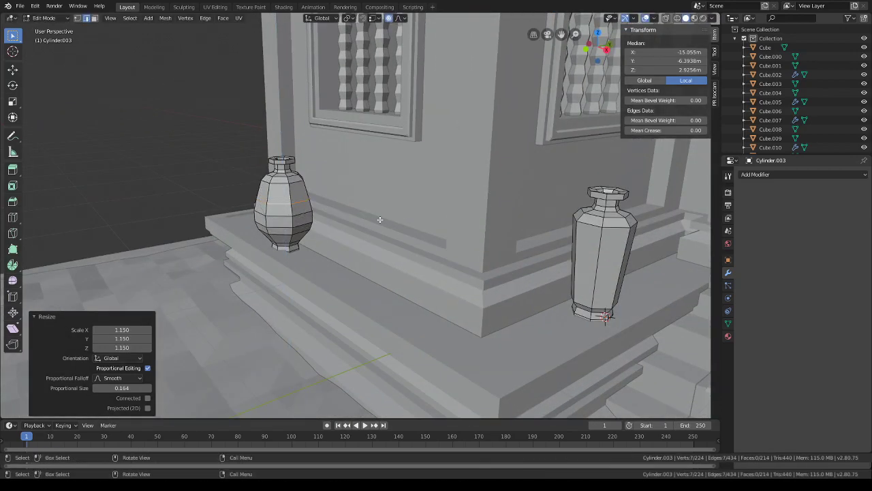
key("g")
key("z")
left_click(383, 213)
- In wireframe shading, select the rounded vase's whole neck and rim and raise it 0.019 m along Z with proportional editing
middle_click_drag(382, 213, 426, 198)
scroll(370, 173, "up", 2)
scroll(364, 180, "down", 4)
mouse_move(382, 179)
middle_mouse_down()
mouse_move(416, 187)
mouse_move(432, 142)
mouse_move(354, 307)
middle_mouse_up()
scroll(432, 142, "down", 4)
mouse_move(422, 109)
middle_mouse_down("shift")
mouse_move(415, 289)
mouse_move(505, 122)
mouse_move(583, 92)
mouse_move(664, 38)
middle_mouse_up("shift")
scroll(504, 122, "up", 3)
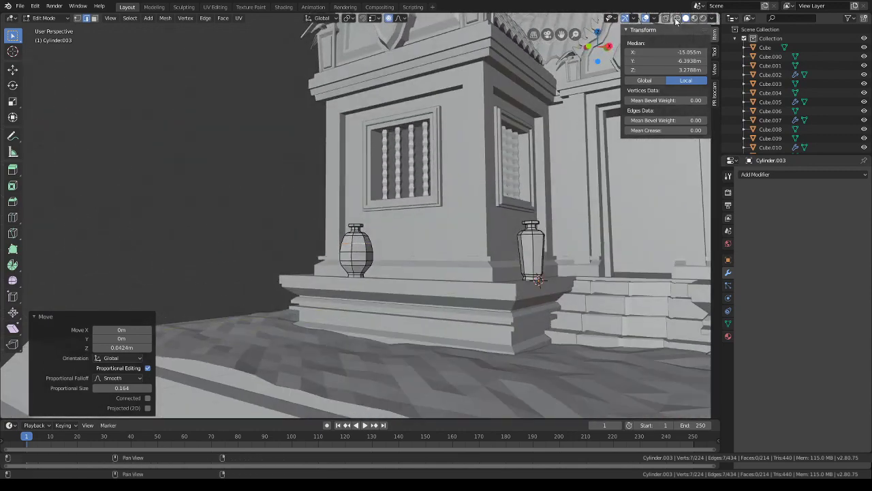
left_click(676, 18)
scroll(381, 249, "up", 3)
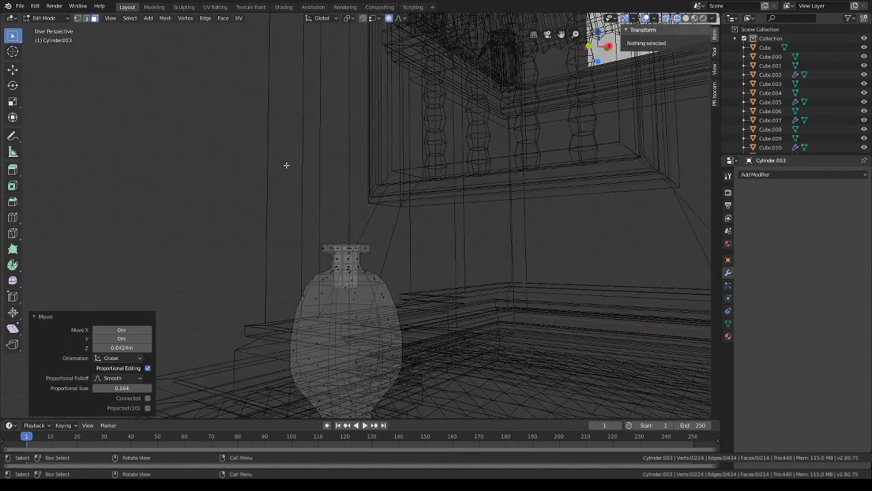
left_click_drag(395, 269, 300, 213)
key("g")
key("z")
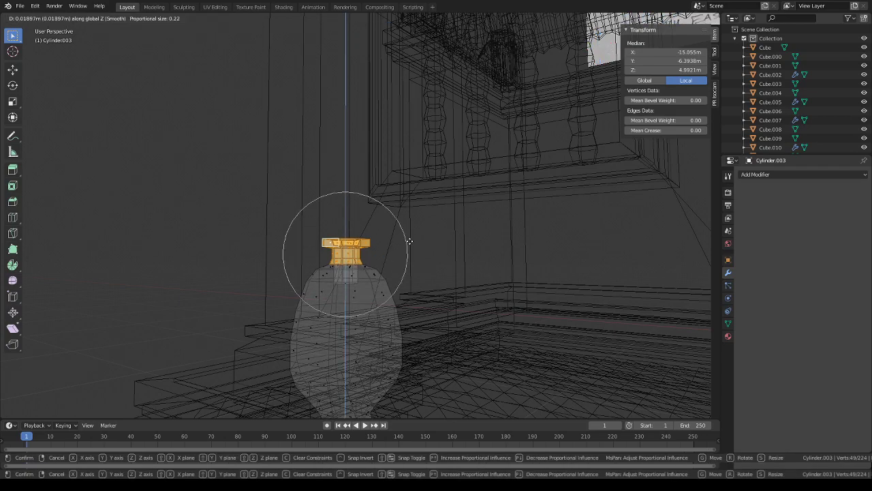
left_click(409, 241)
- Stretch the rounded vase's neck and rim along Z by about 1.97 with Smooth proportional editing
key("s")
key("z")
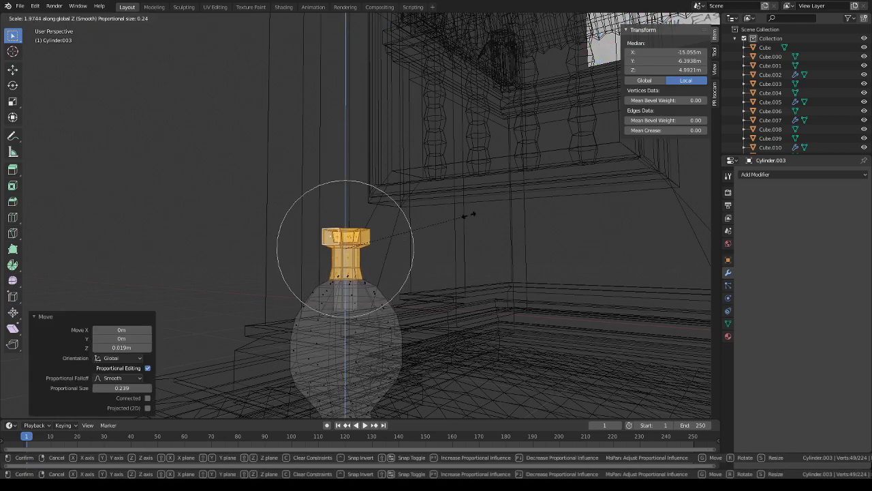
left_click(469, 216)
scroll(458, 230, "down", 4)
middle_click_drag(458, 229, 453, 243)
- Duplicate the entire rounded vase horizontally, offsetting the copy 3.08 m in X and 1.49 m in Y
key("l")
scroll(347, 290, "down", 3)
middle_click_drag(348, 289, 398, 293)
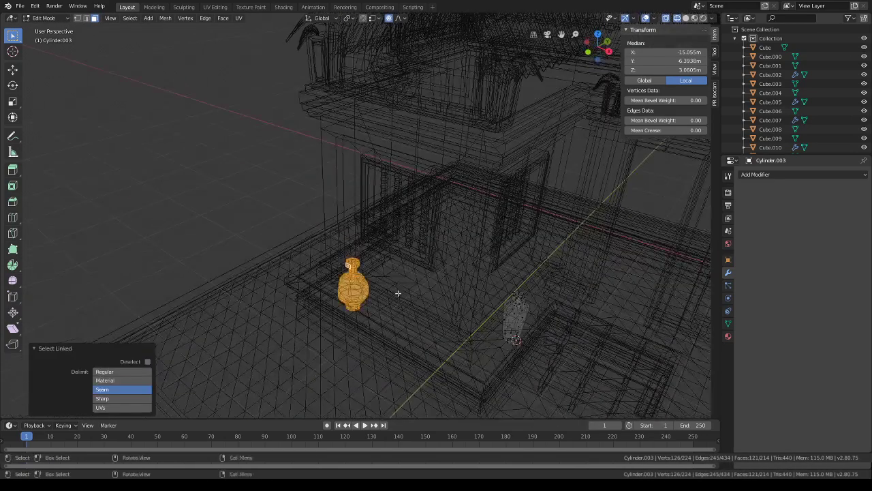
key("shift+d")
key("shift+z")
left_click(702, 338)
- Move the copied vase horizontally 0.412 m in X and 0.135 m in Y onto the ledge across the stairs
middle_click_drag(631, 301, 461, 239)
key("g")
key("shift+z")
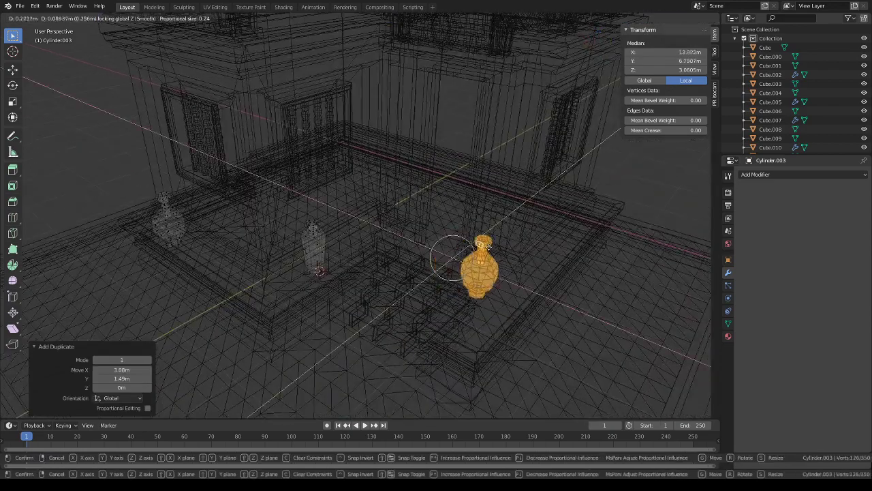
left_click(503, 249)
- Turn off proportional editing, return the viewport to solid shading and clear the selection
left_click(389, 19)
scroll(446, 179, "down", 2)
middle_click_drag(445, 179, 461, 164)
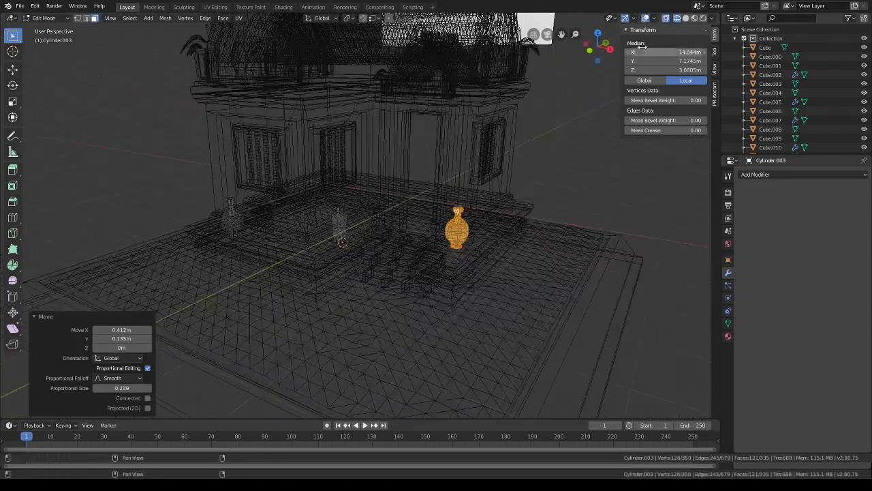
left_click(687, 19)
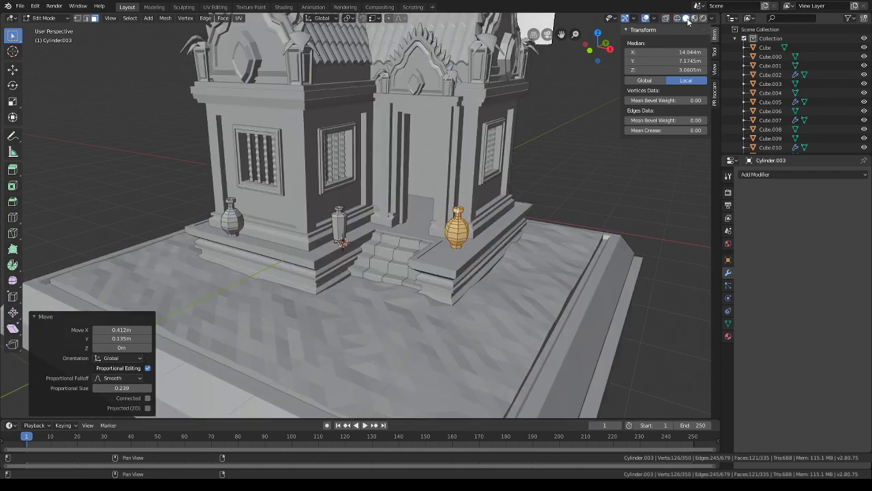
left_click(566, 156)
- Select the whole tapered vase beside the stairs and rotate it -5.53° about the view axis
middle_click_drag(567, 156, 463, 205)
scroll(340, 230, "up", 1)
scroll(340, 231, "up", 3)
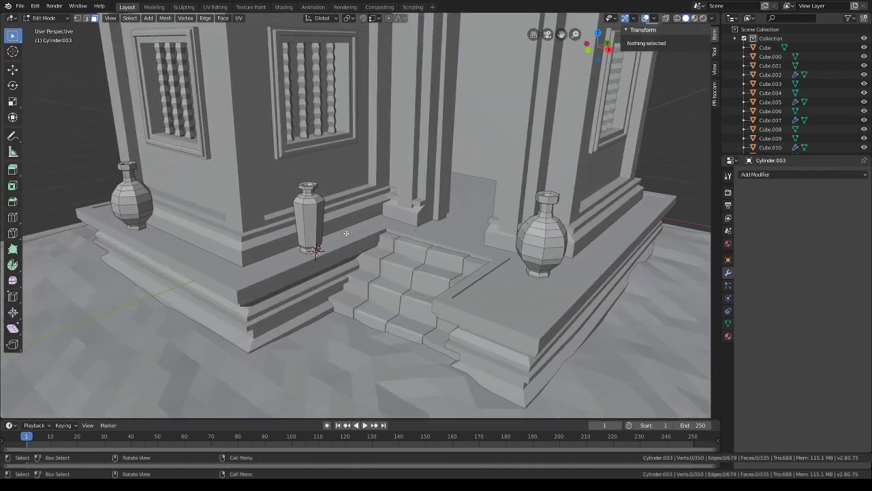
key("l")
key("r")
left_click(414, 214)
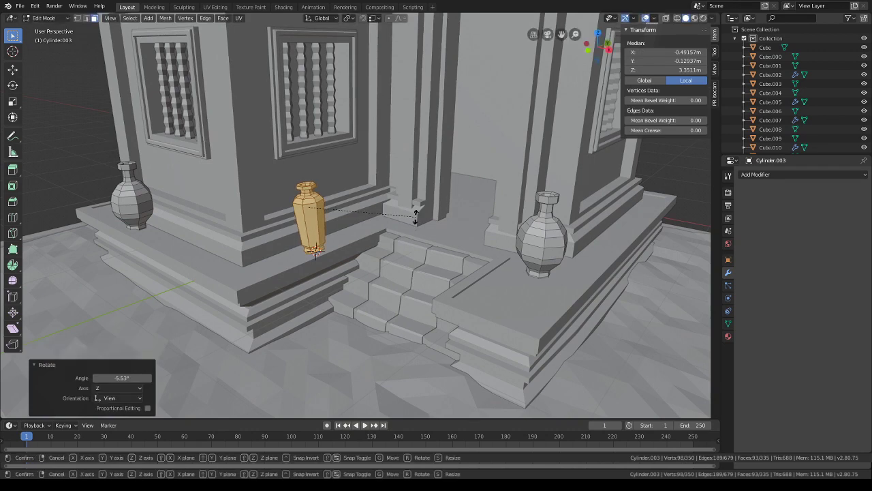
- Rotate the slim vase beside the steps about the Z axis
key("r")
key("z")
left_click(427, 242)
- Select the whole round vase by the doorway, then rotate it about 4° in view and about the Z axis
key("l")
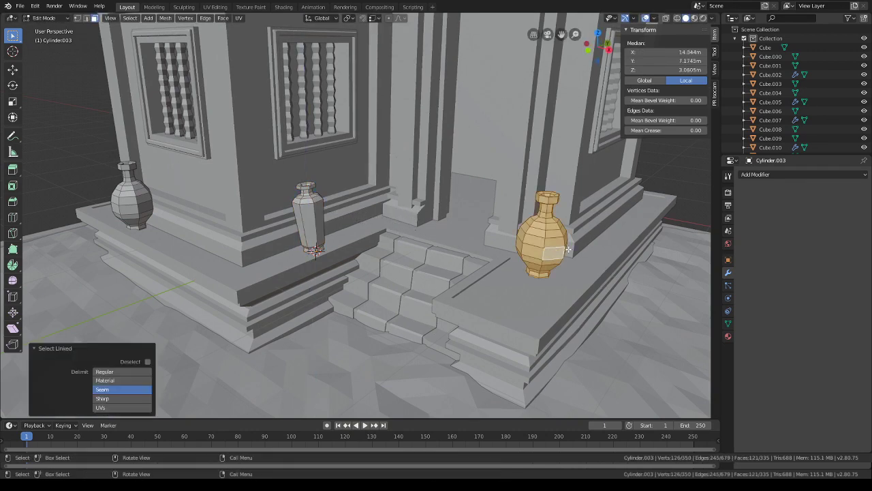
key("KP_Decimal")
middle_click_drag(560, 254, 511, 239)
key("r")
left_click(514, 257)
key("r")
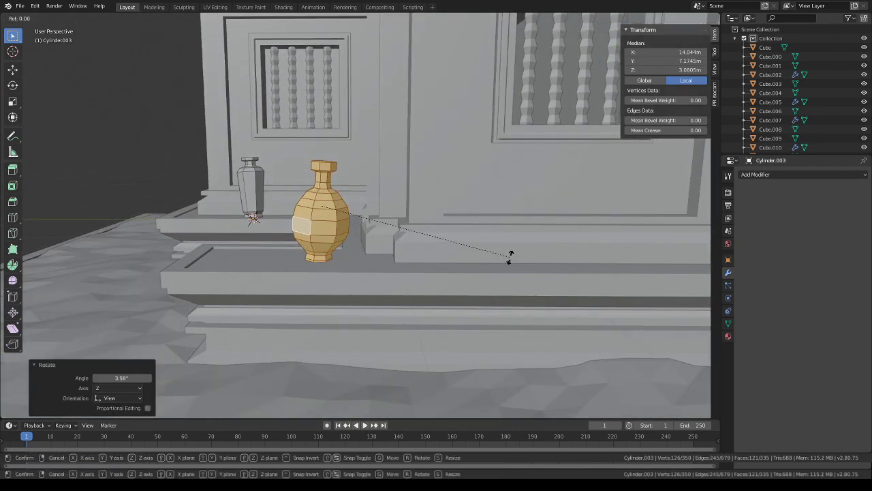
key("z")
left_click(490, 268)
- Select the whole round vase at the building's outer corner and rotate it about -5.7° around X
middle_click_drag(416, 262, 483, 257)
middle_click_drag(225, 228, 331, 230, "shift")
left_click(248, 205)
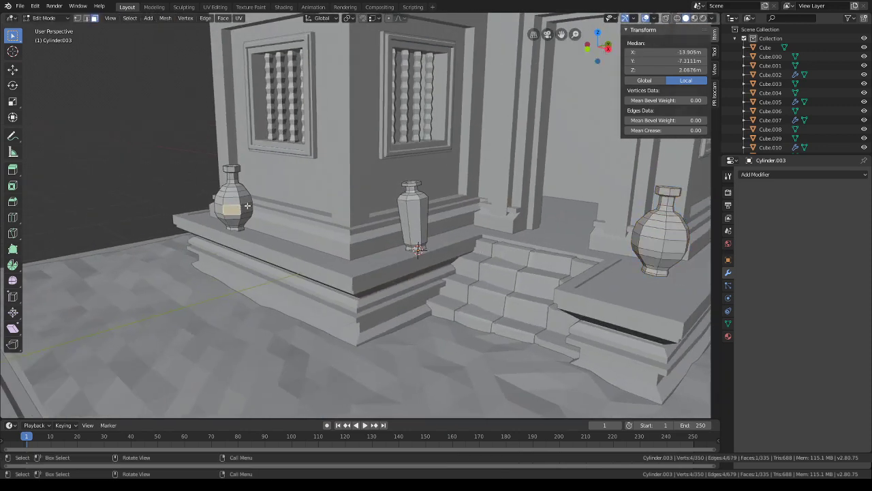
key("r")
left_click(347, 206)
key("l")
key("r")
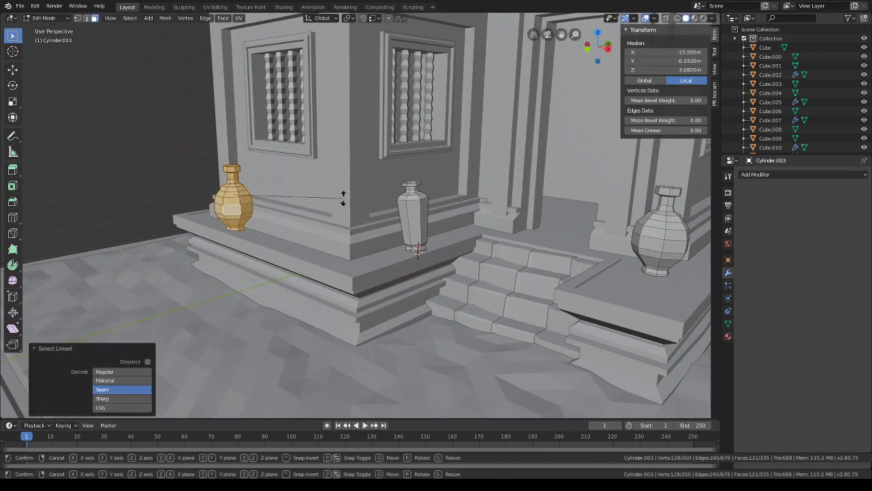
key("x")
left_click(345, 208)
- Scale down the outer corner's round vase and lower it about 0.0585 m onto the ledge
scroll(382, 218, "down", 5)
middle_click_drag(413, 228, 417, 229)
scroll(418, 228, "up", 6)
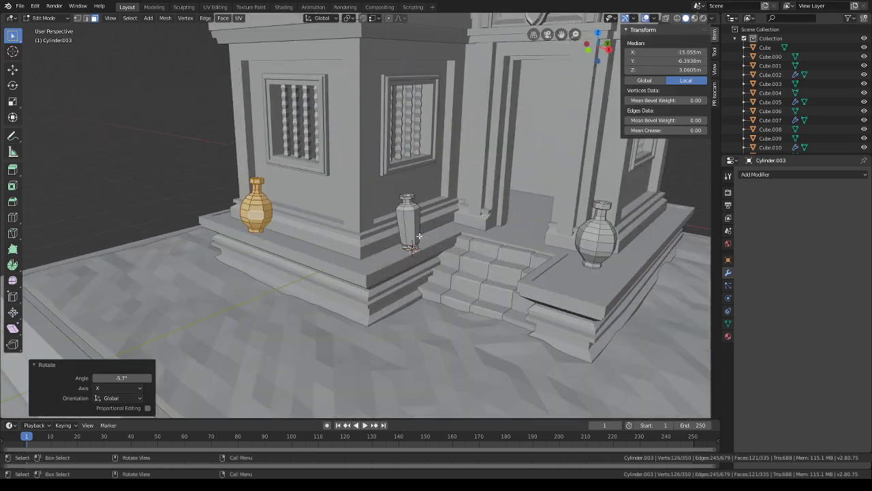
key("s")
left_click(398, 237)
key("g")
key("z")
left_click(397, 238)
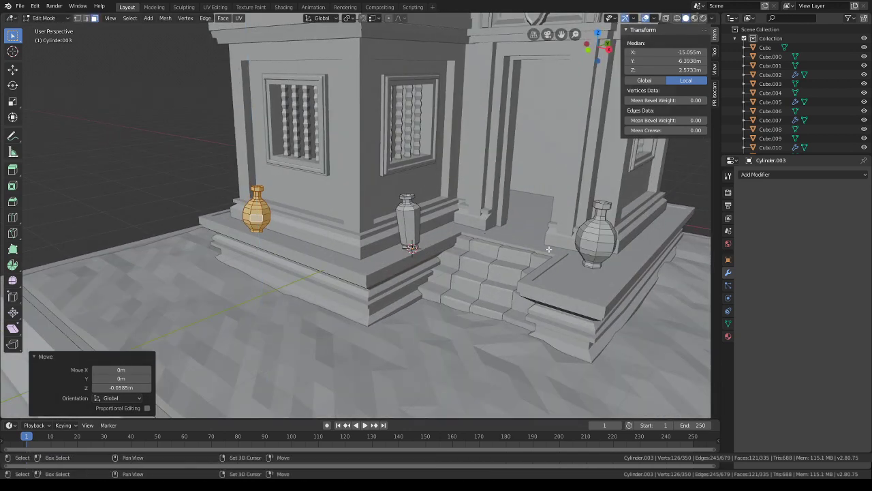
- Flatten the round vase by the doorway to 0.671 along Z and lower it onto the ledge
middle_click_drag(526, 233, 508, 230)
left_click(508, 232)
key("l")
key("s")
key("z")
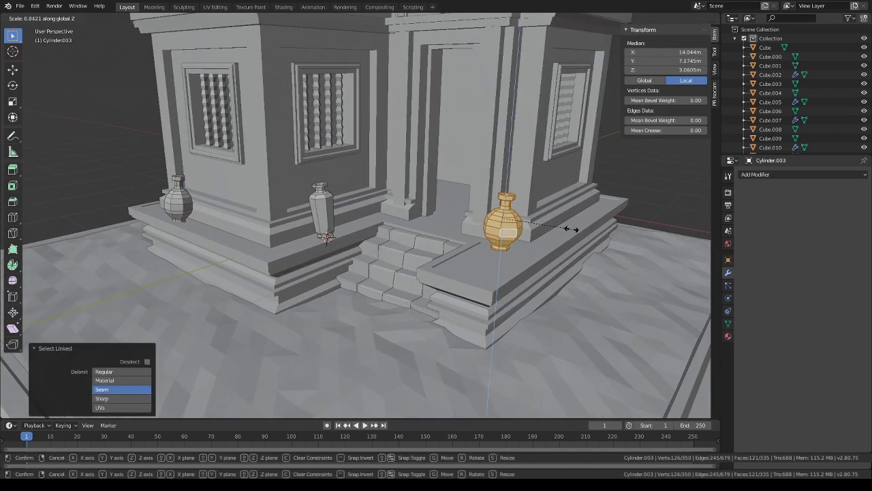
left_click(560, 231)
key("g")
key("z")
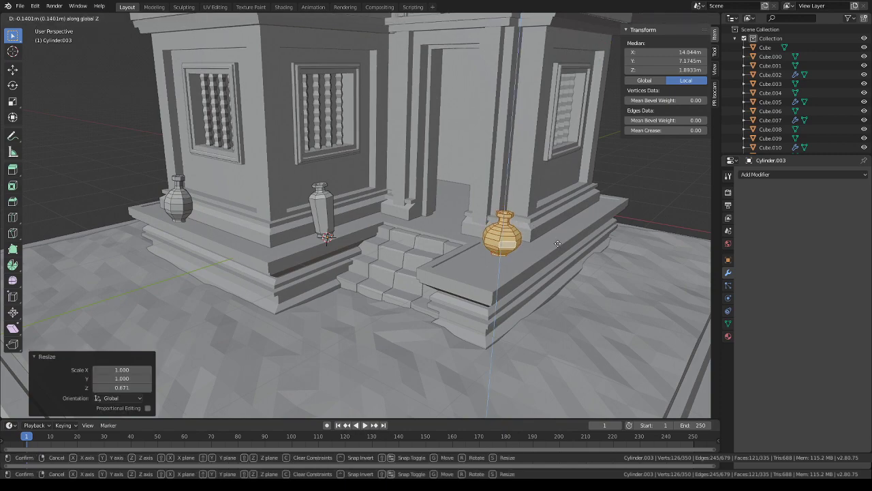
left_click(559, 243)
key("alt+a")
- Add a 7-sided cylinder with 1 m radius and 2 m depth at the ledge end beside the steps
scroll(529, 181, "down", 6)
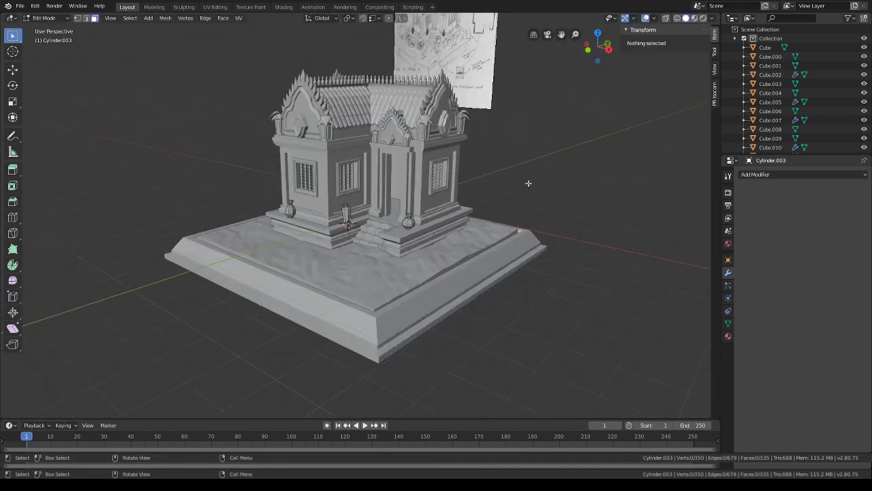
mouse_move(496, 183)
middle_mouse_down()
mouse_move(516, 171)
mouse_move(508, 249)
mouse_move(498, 251)
mouse_move(463, 41)
mouse_move(436, 14)
middle_mouse_up()
scroll(466, 165, "up", 4)
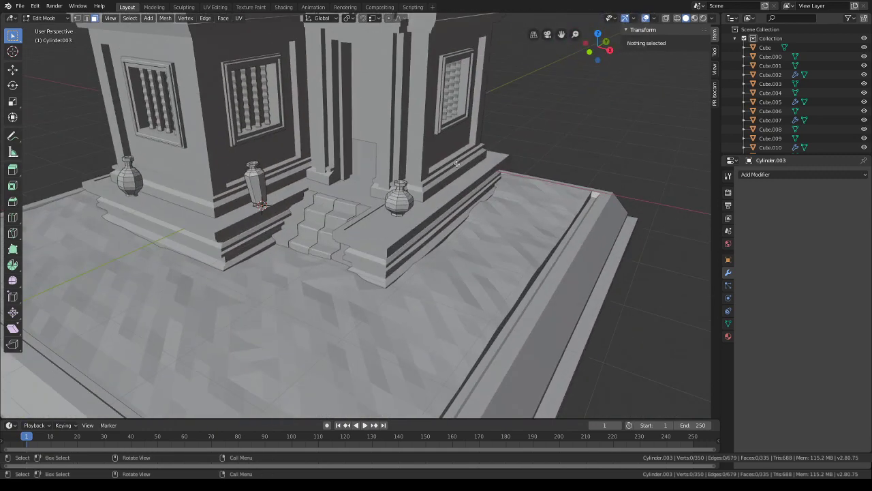
mouse_move(408, 225)
middle_mouse_down("shift")
mouse_move(401, 251)
mouse_move(396, 229)
middle_mouse_up("shift")
scroll(396, 228, "up", 2)
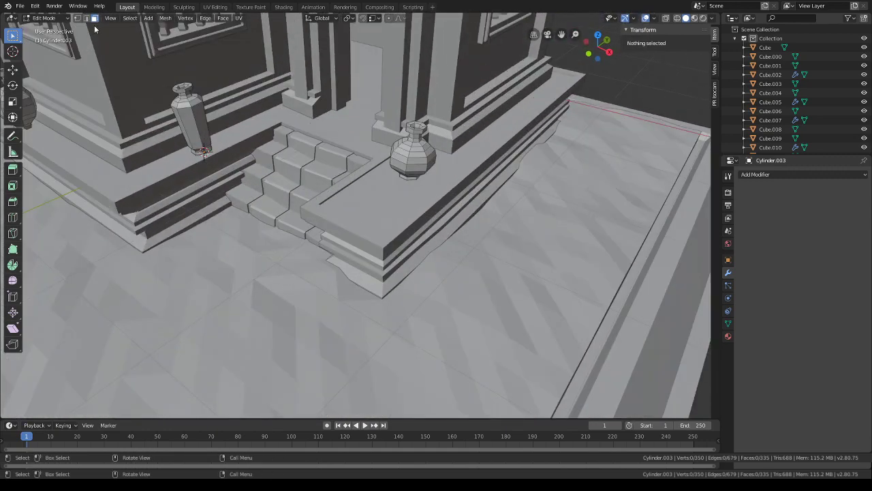
key("shift+a")
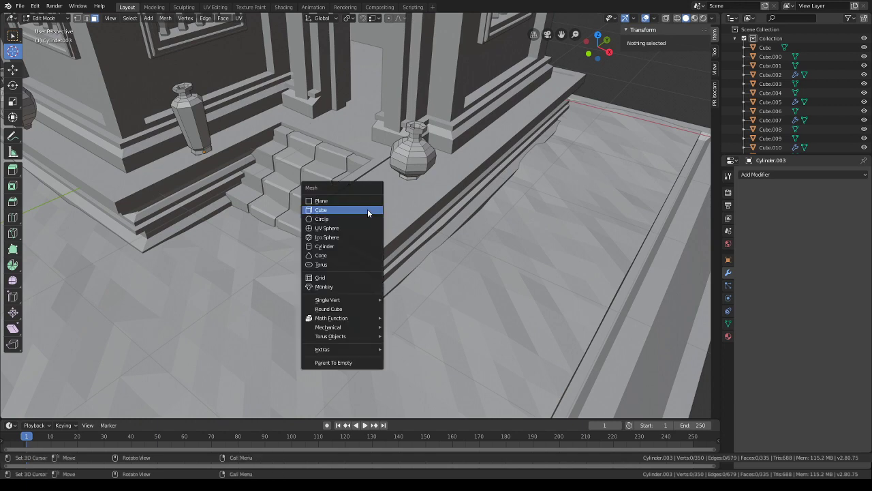
left_click(337, 246)
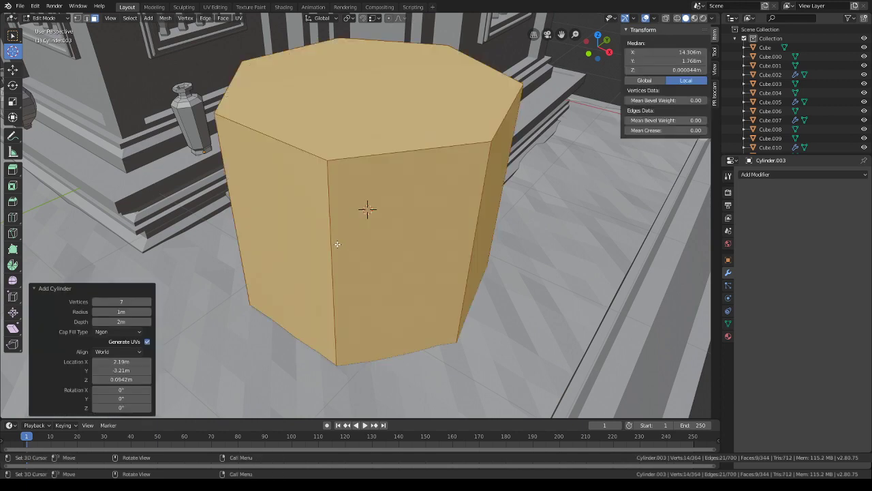
- Scale the new cylinder to 0.281 and raise it 0.188 m along Z onto the ledge
middle_click_drag(335, 243, 556, 219)
key("s")
left_click(451, 196)
key("g")
key("z")
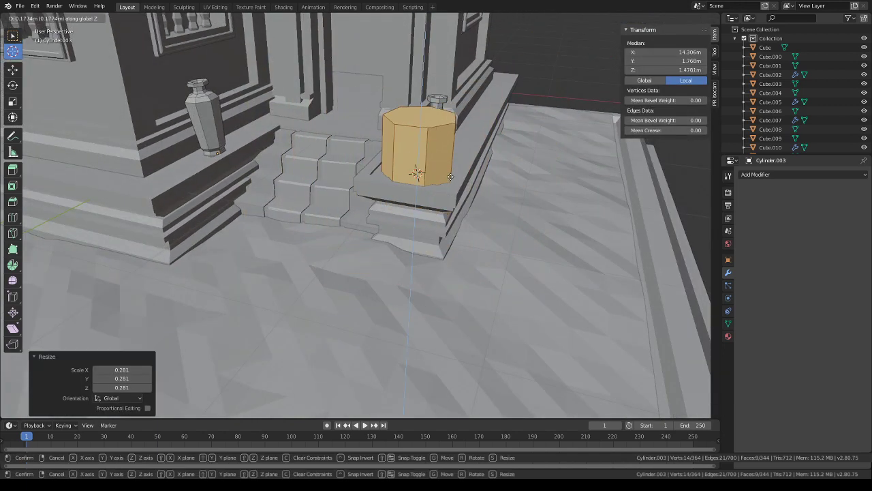
left_click(451, 177)
- Lower the cylinder's top face along Z to shorten it, then adjust the whole cylinder's height
left_click(50, 20)
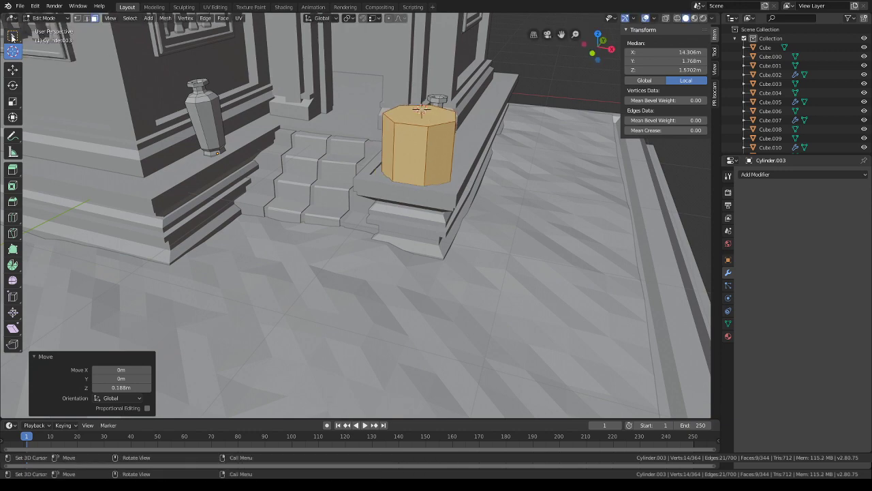
left_click(419, 115)
key("g")
key("z")
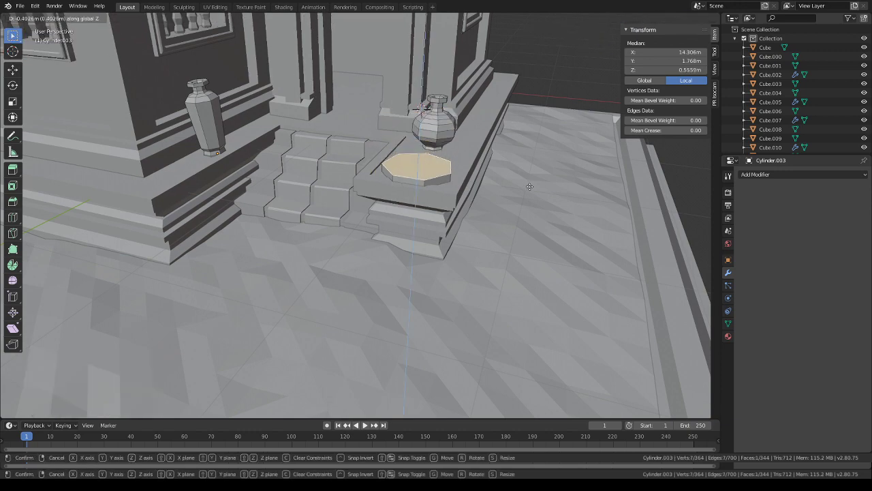
left_click(431, 179)
key("ctrl+l")
key("g")
key("z")
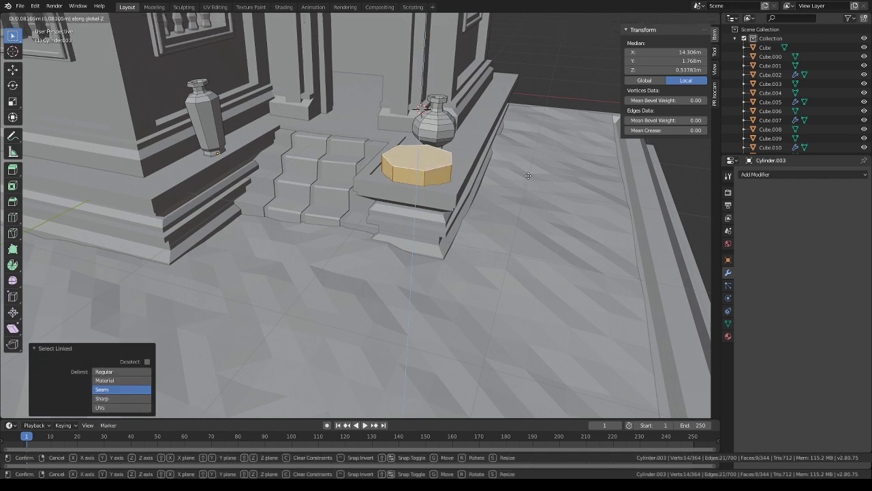
left_click(531, 161)
- Lower the top face further to form a thin disc and move the whole disc down 0.131 m onto the ledge
left_click(443, 141)
key("g")
key("z")
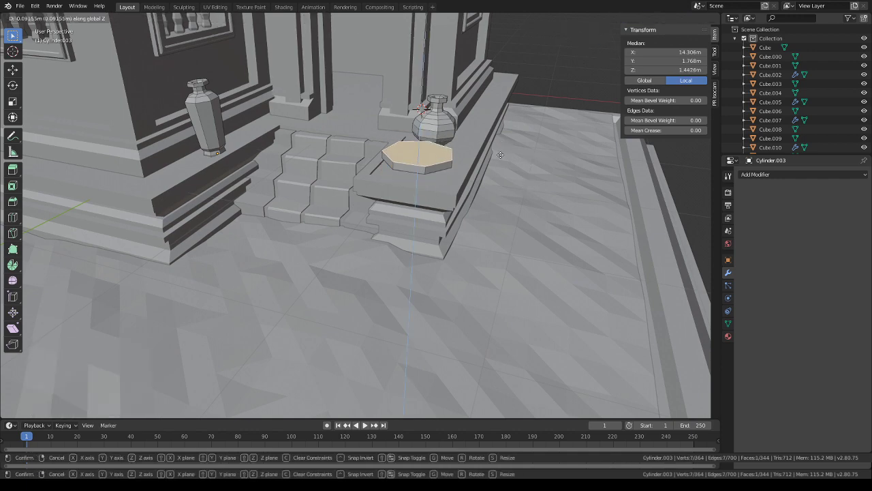
left_click(501, 154)
left_click(442, 162)
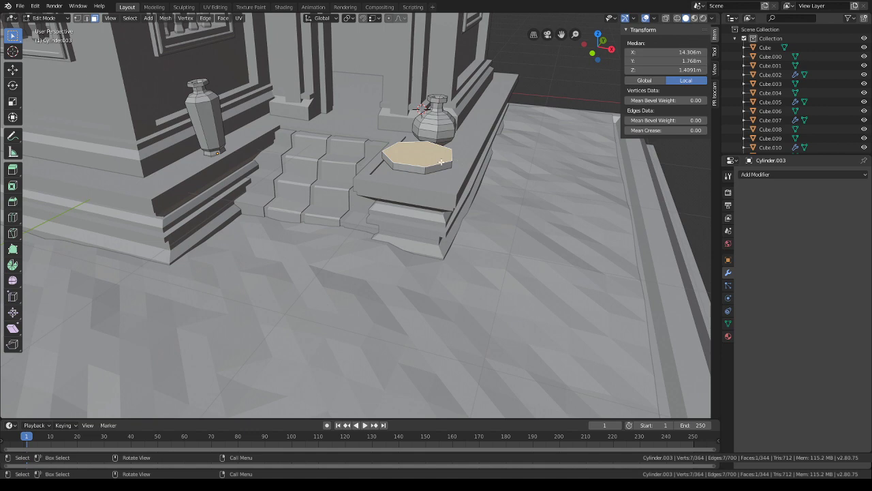
key("ctrl+l")
key("g")
key("z")
left_click(455, 177)
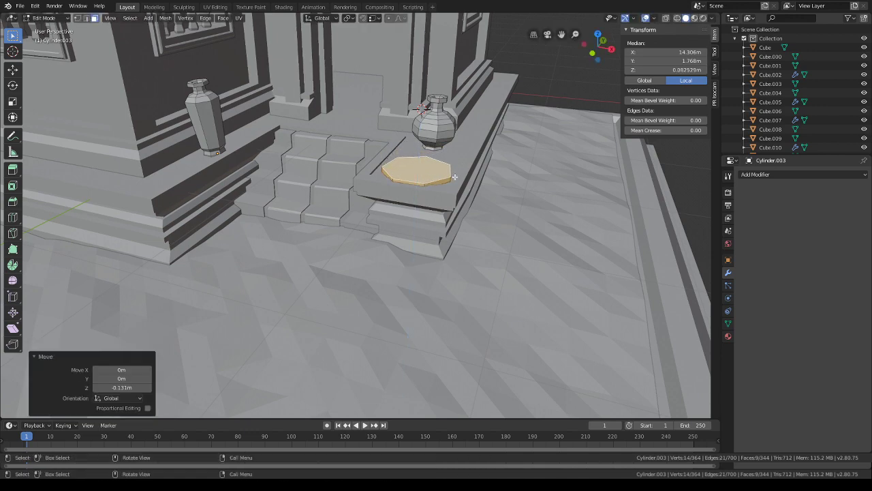
- Reposition the disc horizontally on the ledge beside the steps and adjust its overall scale
key("g")
key("shift+z")
left_click(459, 174)
middle_click_drag(458, 174, 420, 286)
key("s")
left_click(435, 177)
- Extrude the disc's top face upward and scale it to 1.150 for a flared pot base
left_click(359, 197)
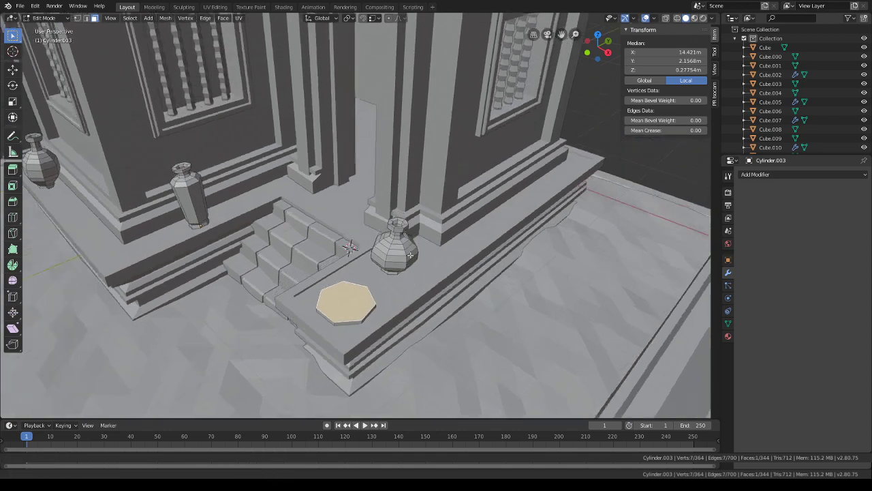
scroll(421, 286, "down", 4)
middle_click_drag(436, 61, 506, 256, "shift")
middle_click_drag(497, 389, 479, 242, "shift")
scroll(459, 160, "up", 3)
key("e")
left_click(483, 223)
key("s")
left_click(528, 234)
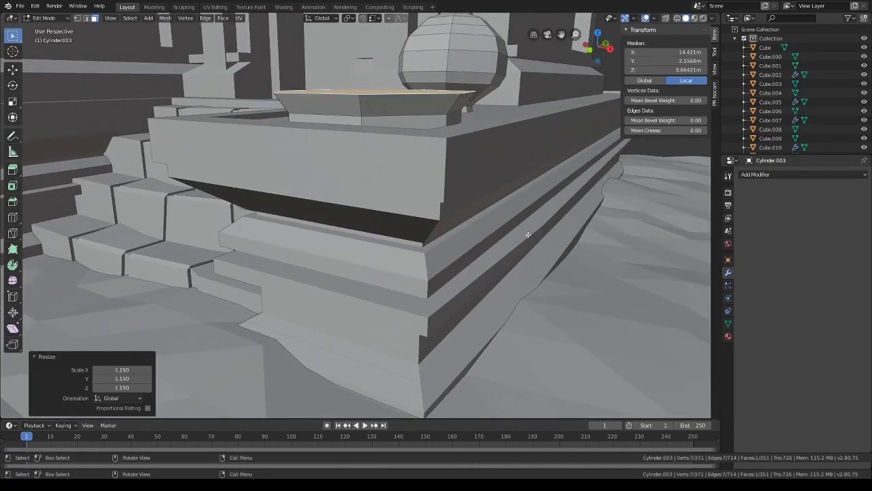
- Extrude the pot's top face upward by 0.108 m
scroll(528, 233, "down", 5)
key("e")
left_click(529, 219)
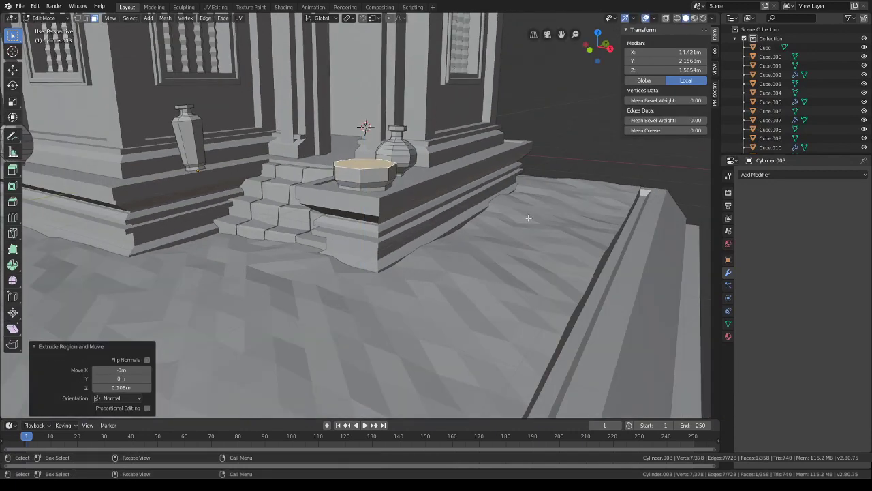
- Extrude the pot's top face up another 0.312 m, widen it slightly, and extrude a 0.0319 m rim
key("e")
left_click(536, 207)
key("s")
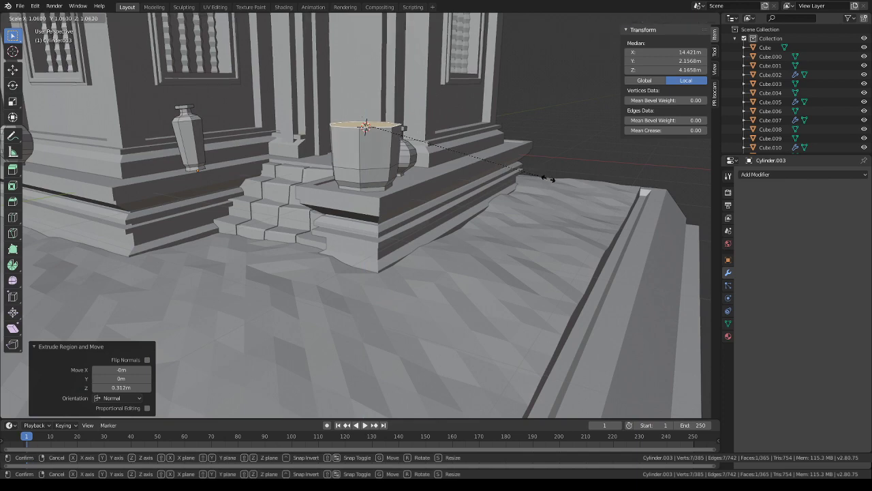
left_click(554, 180)
key("e")
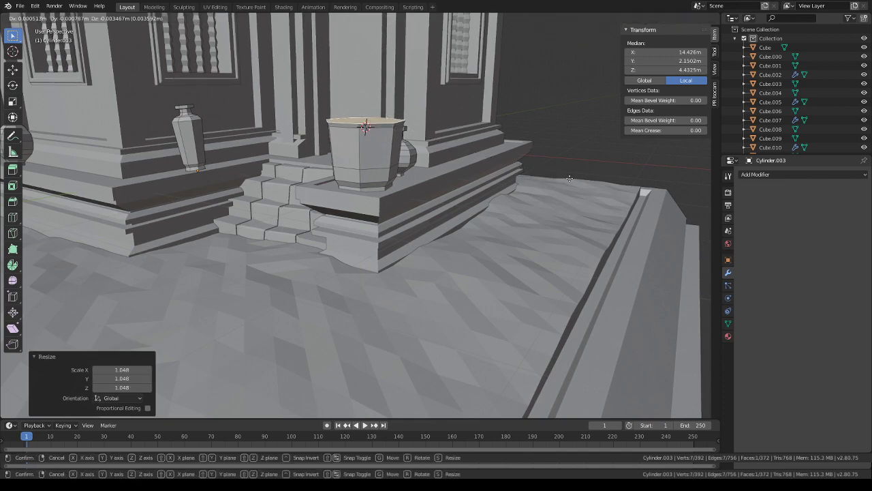
left_click(570, 179)
- Hollow the pot by insetting its top face, extruding it downward and scaling the inner faces smaller
middle_click_drag(570, 180, 567, 195)
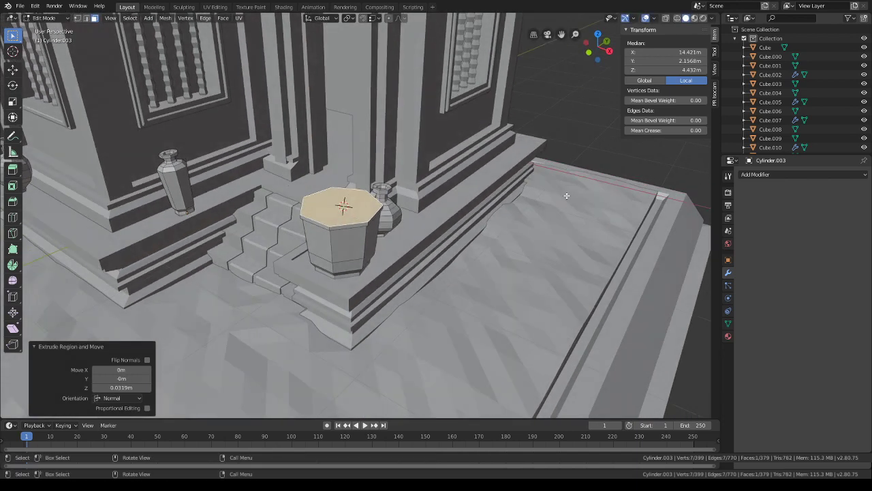
key("i")
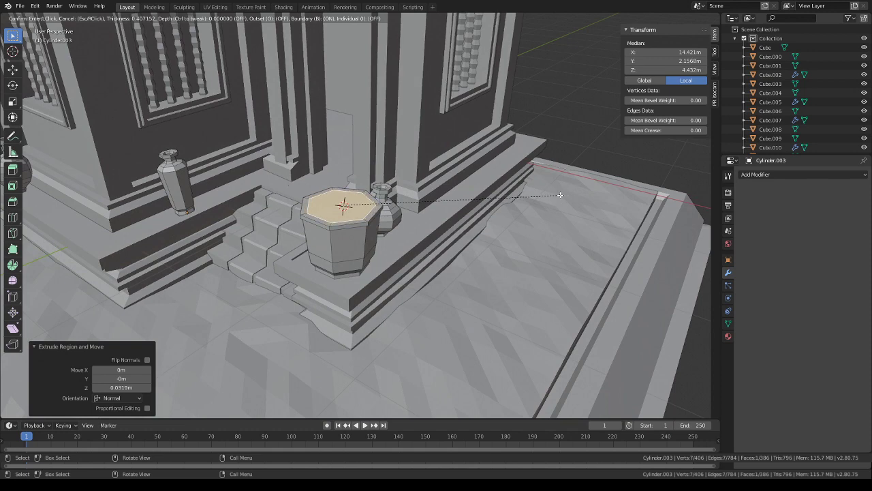
left_click(560, 195)
key("s")
left_click(547, 199)
key("e")
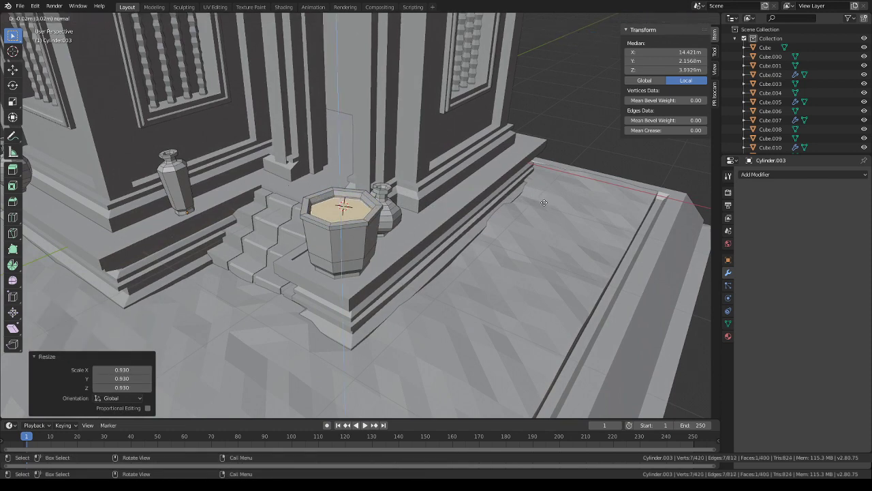
left_click(544, 202)
key("s")
left_click(530, 207)
scroll(529, 207, "down", 3)
middle_click_drag(504, 254, 387, 237)
key("alt+a")
- Select the entire pot and reposition it horizontally on the ledge, keeping its height
scroll(436, 225, "down", 1)
scroll(409, 229, "up", 2)
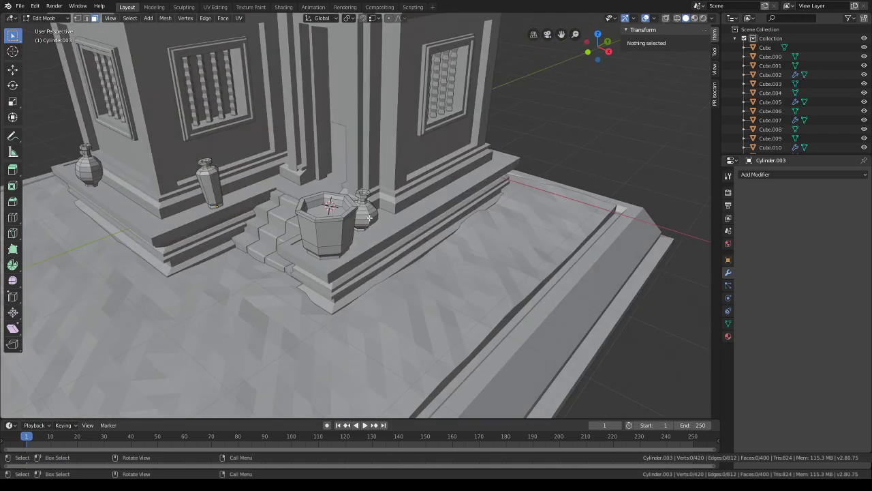
key("l")
key("g")
key("shift+z")
left_click(412, 221)
key("alt+a")
- Examine the reference sketch behind the temple and compare it with the modelled building
scroll(450, 242, "down", 4)
middle_click_drag(443, 170, 469, 328, "shift")
middle_click_drag(472, 234, 481, 230)
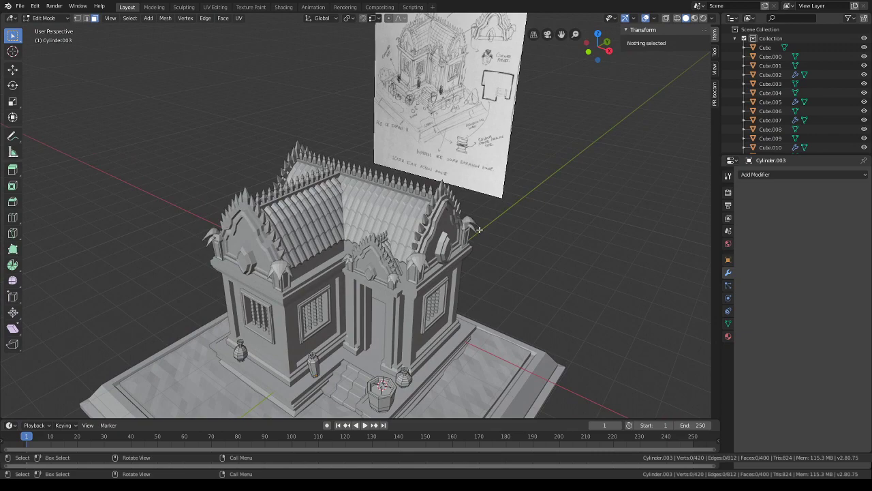
middle_click_drag(483, 140, 475, 127)
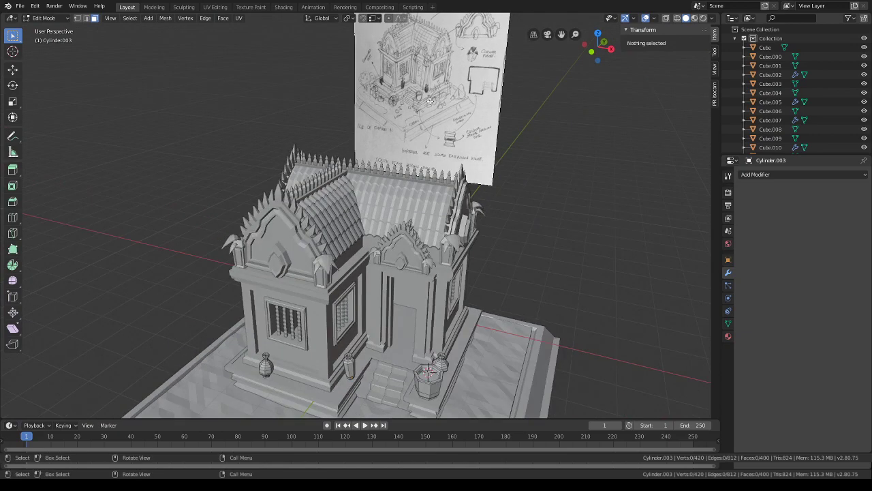
middle_click_drag(383, 110, 426, 104)
scroll(368, 68, "up", 4)
middle_click_drag(360, 42, 361, 113, "shift")
scroll(361, 113, "down", 3)
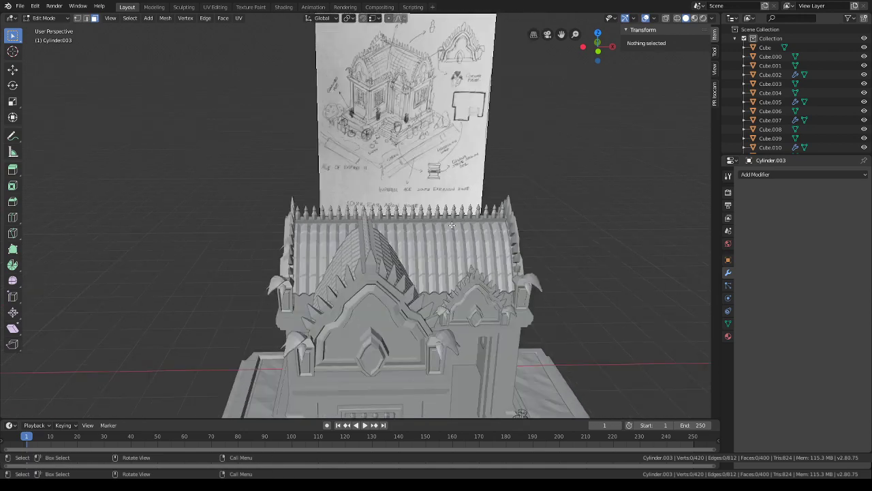
middle_click_drag(428, 204, 368, 229)
- Add a 7-sided cylinder on the ground in front of the building's outer corner, keeping its scale at 1.000
middle_click_drag(372, 341, 392, 193, "shift")
scroll(392, 194, "up", 2)
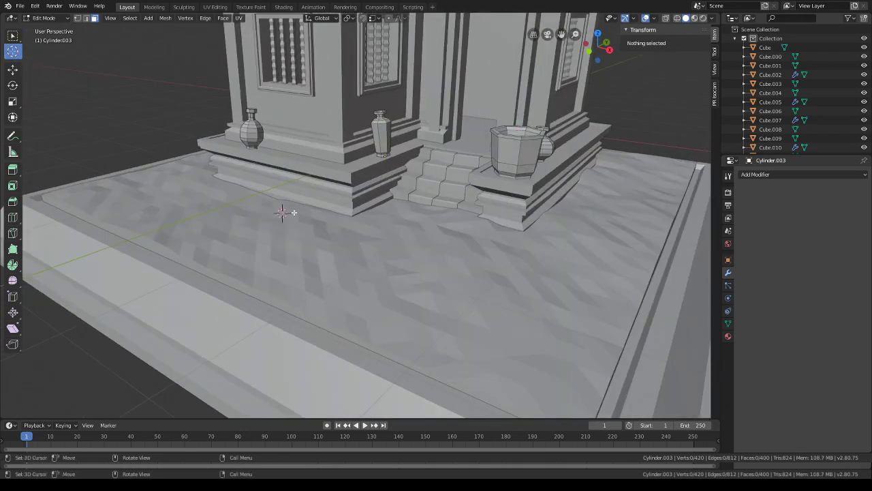
key("shift+a")
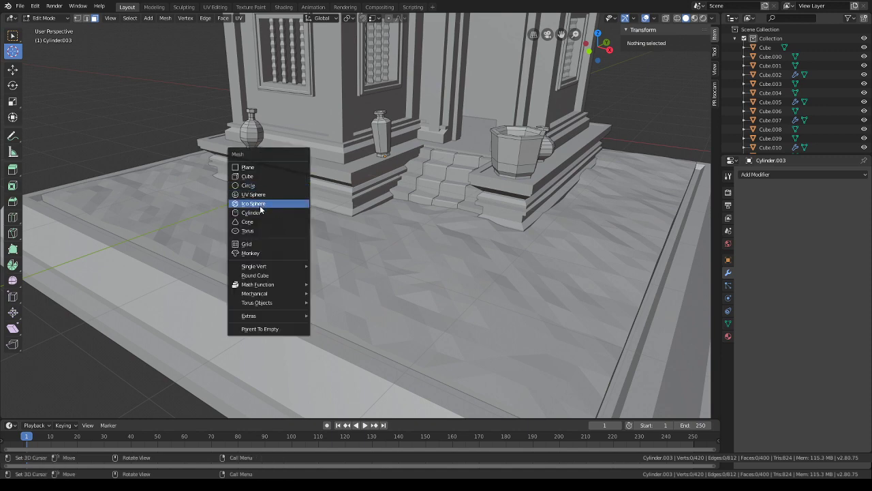
left_click(266, 212)
key("s")
left_click(402, 204)
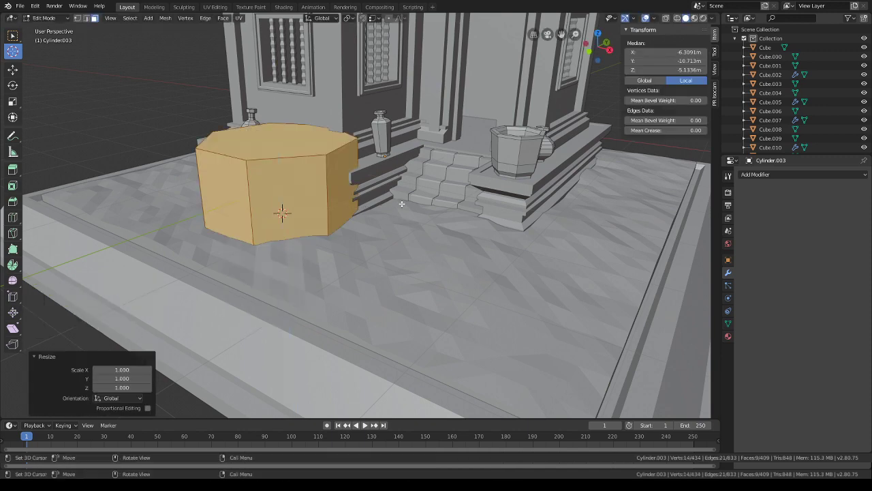
- Scale the new cylinder down to a small prop and raise it about 0.4 m along Z
key("s")
left_click(319, 197)
key("g")
key("z")
left_click(315, 168)
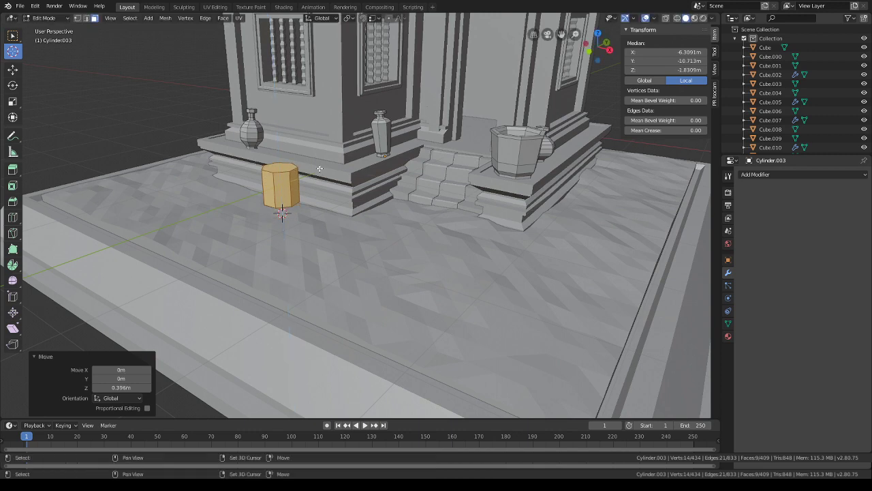
scroll(302, 188, "up", 2)
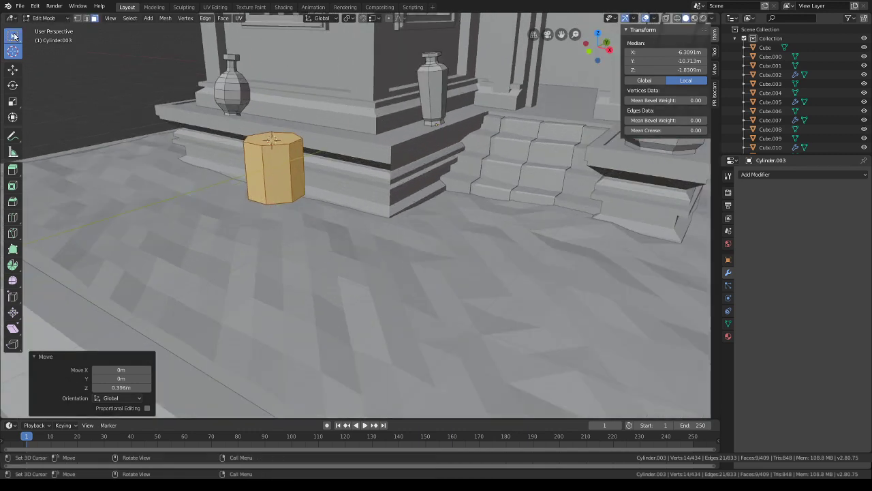
- Flatten the cylinder vertically and extrude its top face upward twice to stack two more bands
left_click(14, 36)
key("s")
key("z")
left_click(290, 157)
left_click(281, 162)
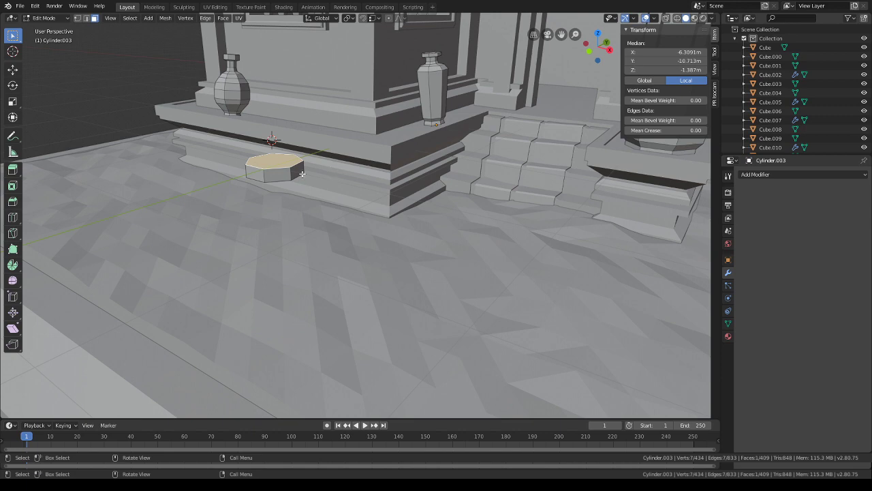
key("e")
left_click(302, 167)
key("e")
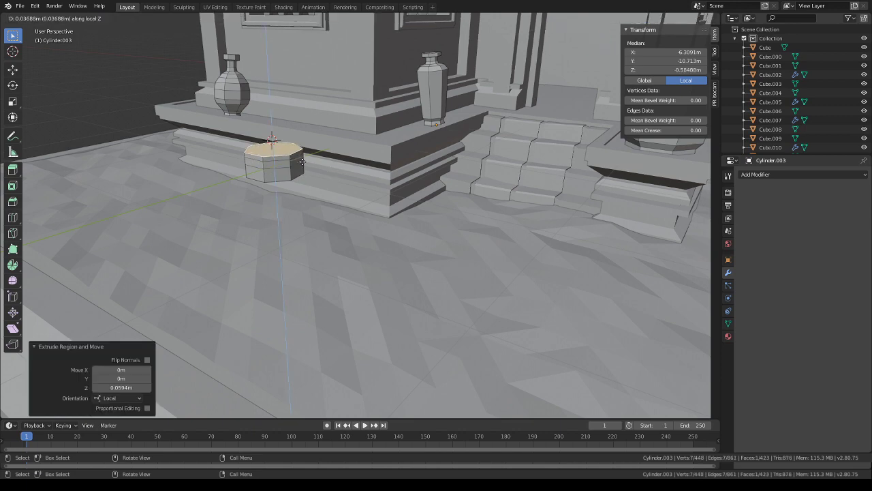
left_click(304, 157)
- Select the cylinder's middle ring of side faces and scale it outward to form a bulging bowl
key("a")
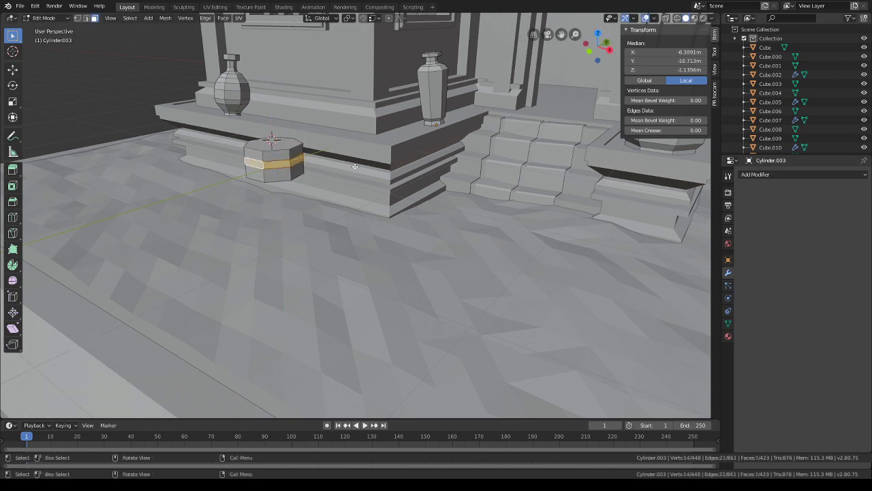
left_click(260, 165, "alt")
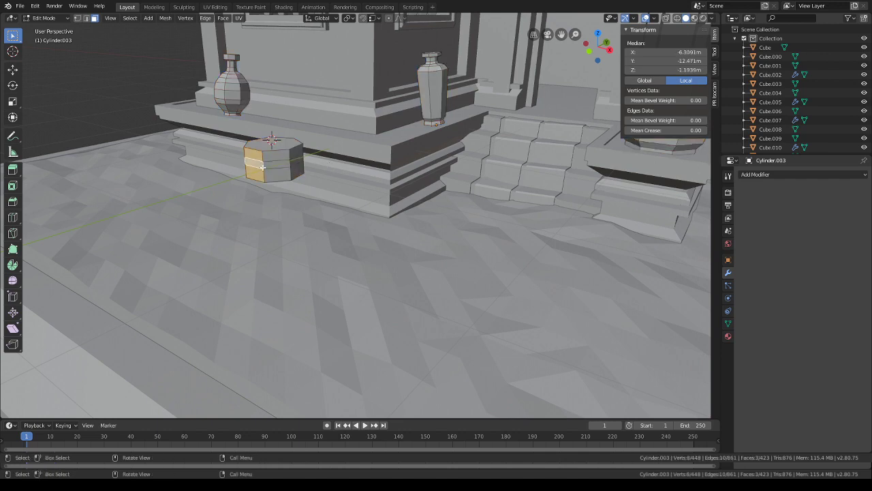
left_click(263, 164, "alt")
key("s")
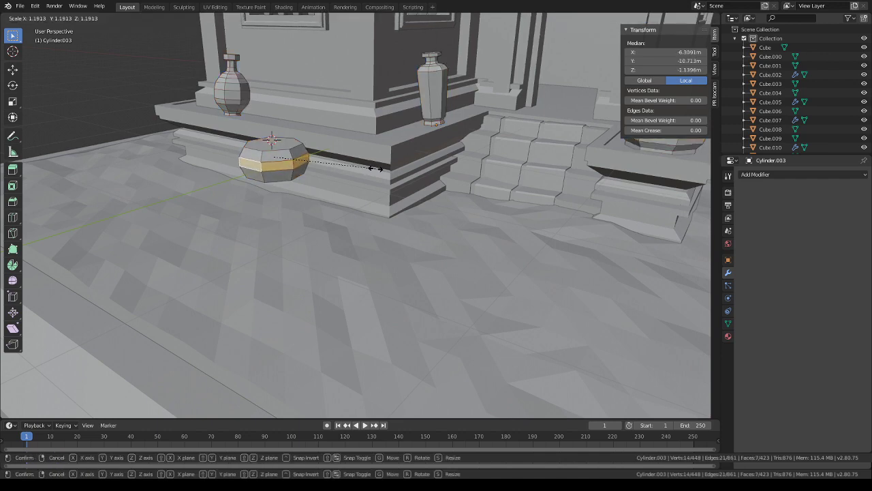
left_click(376, 169)
- Scale the bowl's bottom face and shift it slightly along Z to shape the underside
middle_click_drag(376, 168, 390, 184)
left_click(326, 171)
scroll(386, 170, "up", 3)
key("s")
left_click(382, 168)
key("g")
key("z")
left_click(384, 164)
- Extrude the bottom face, scale it by 1.071 and extrude it again to form the bowl's foot
key("e")
left_click(384, 165)
key("s")
left_click(386, 167)
key("e")
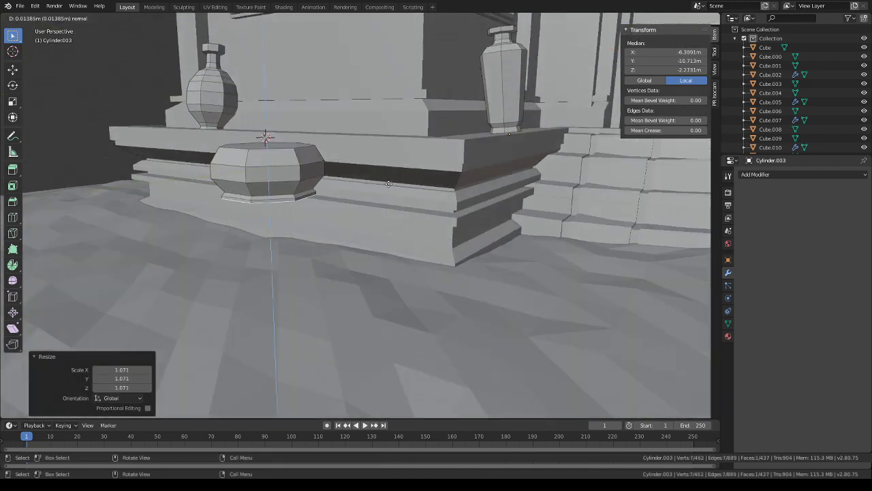
left_click(331, 178)
- Extrude the bowl's top face 0.0158 m, flare it outward by about 1.15 and extrude it again as a rim
middle_click_drag(330, 179, 329, 199)
left_click(307, 188)
key("e")
left_click(359, 184)
key("s")
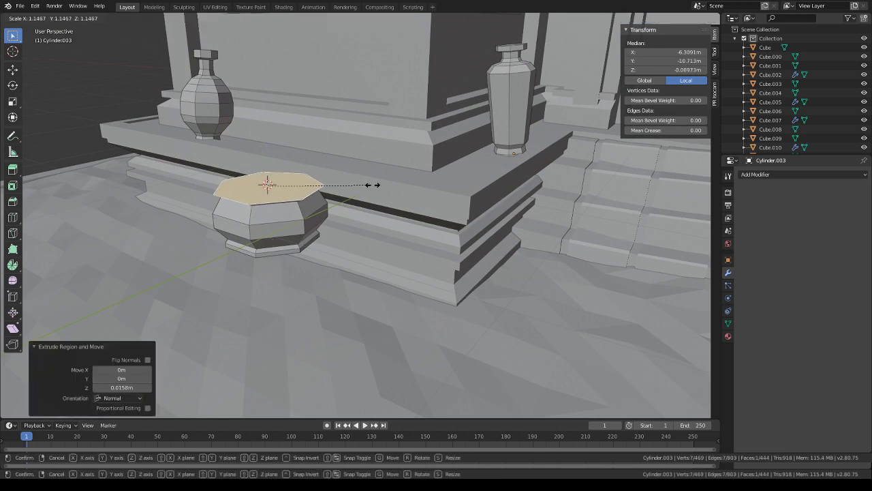
left_click(374, 183)
key("e")
left_click(375, 182)
- Hollow the bowl by insetting the top face 0.2189 m, extruding it downward, scaling it to 0.841 and extruding deeper
key("i")
left_click(368, 182)
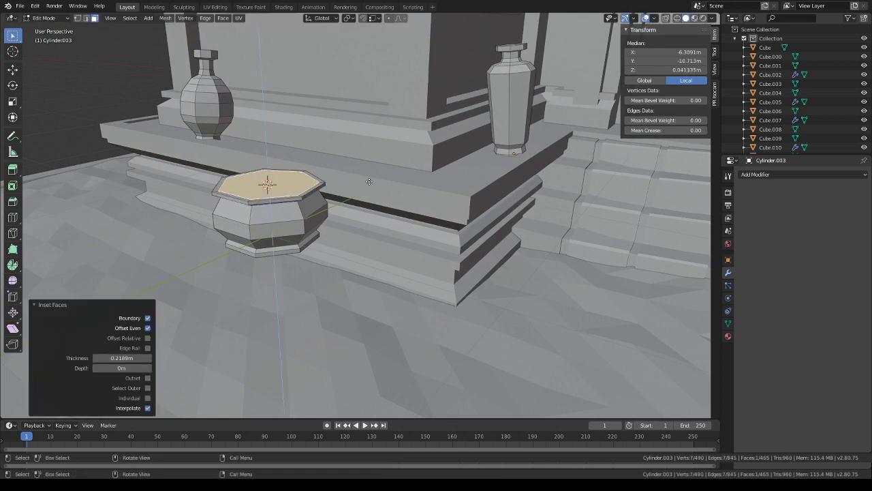
key("e")
left_click(370, 188)
key("s")
left_click(353, 191)
key("e")
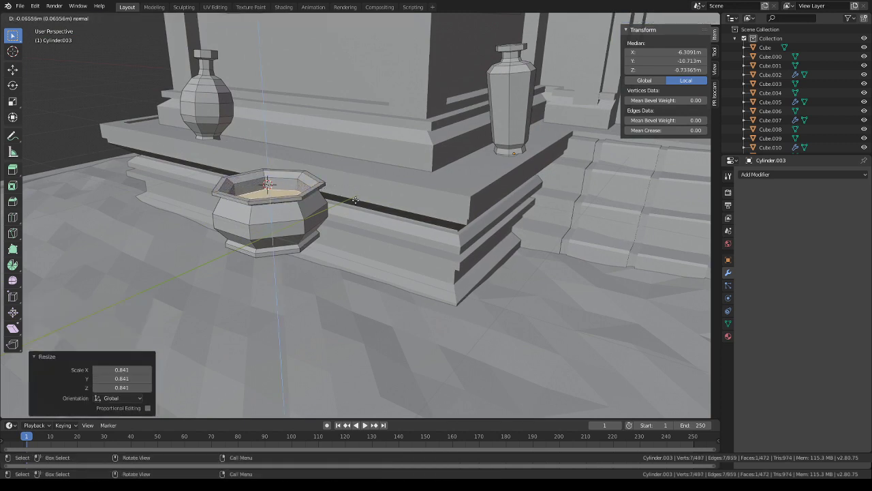
left_click(355, 200)
- Select the whole bowl, lower it 0.36 m onto the ground and rotate it slightly to sit on the terrain
scroll(356, 200, "down", 3)
middle_click_drag(356, 200, 368, 231)
left_click(368, 230)
key("l")
middle_click_drag(316, 225, 379, 207)
key("g")
key("z")
left_click(380, 241)
middle_click_drag(381, 241, 401, 232)
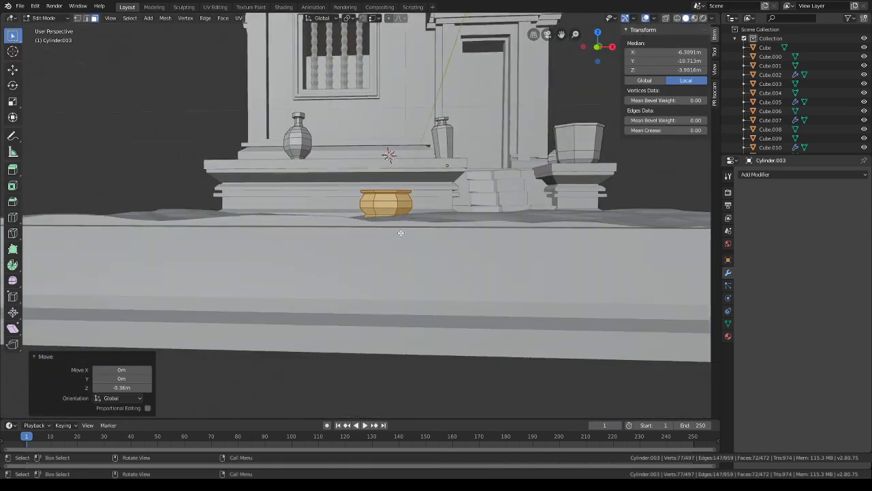
key("r")
left_click(404, 231)
middle_click_drag(453, 225, 382, 259)
scroll(407, 234, "down", 2)
scroll(407, 241, "down", 3)
key("alt+a")
- Add a 2 m cube on the ground beside the porch ledge that holds the pot and round vase
scroll(368, 276, "down", 3)
scroll(388, 244, "up", 5)
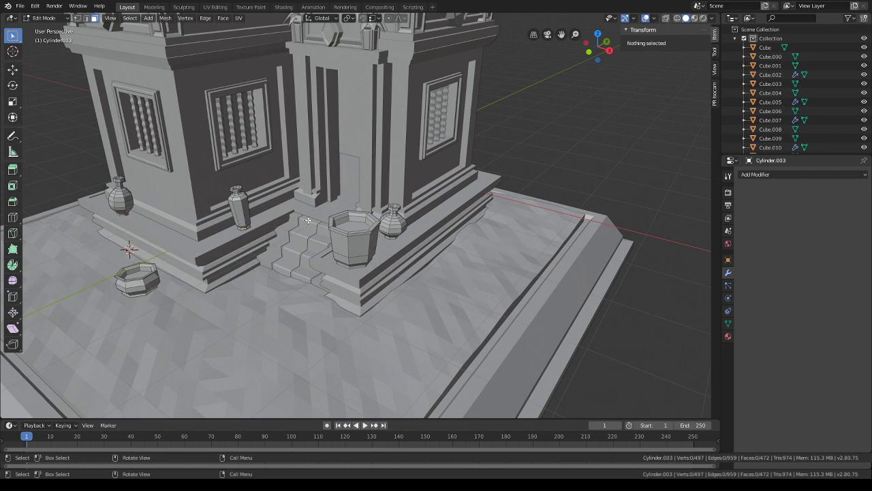
middle_click_drag(446, 247, 379, 238, "shift")
scroll(380, 238, "up", 4)
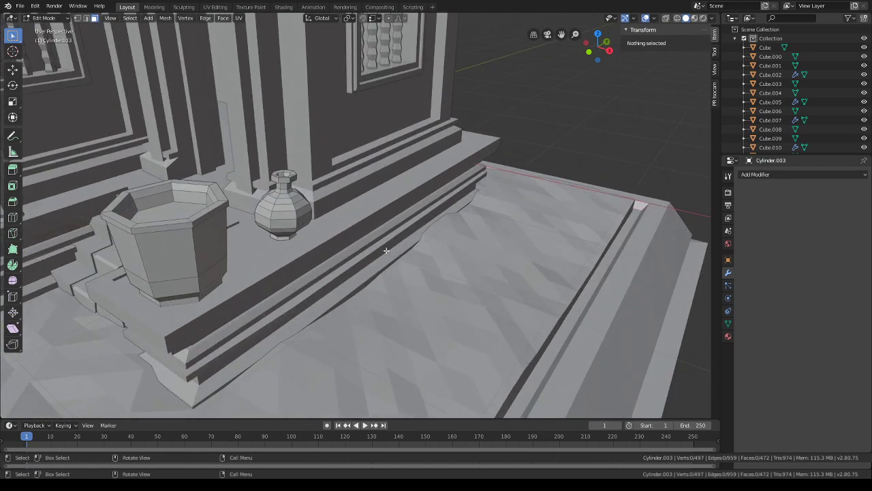
key("shift+a")
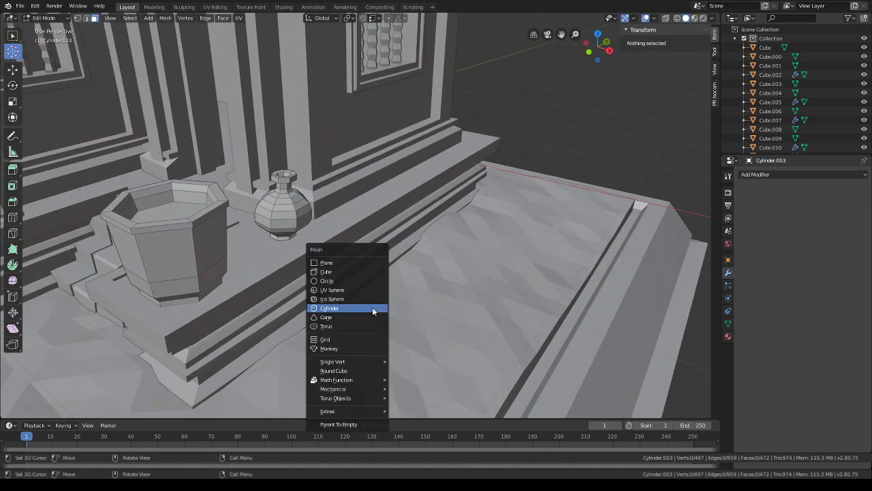
left_click(327, 280)
scroll(496, 301, "down", 3)
- Narrow the cube to about half along X and move it 0.644 m along X away from the ledge
key("s")
key("x")
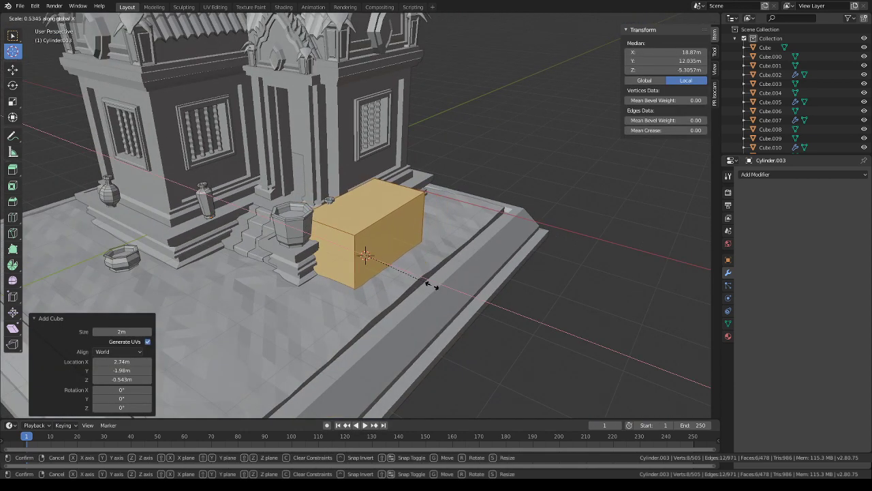
left_click(415, 277)
key("g")
key("x")
left_click(445, 292)
middle_click_drag(442, 276, 415, 248)
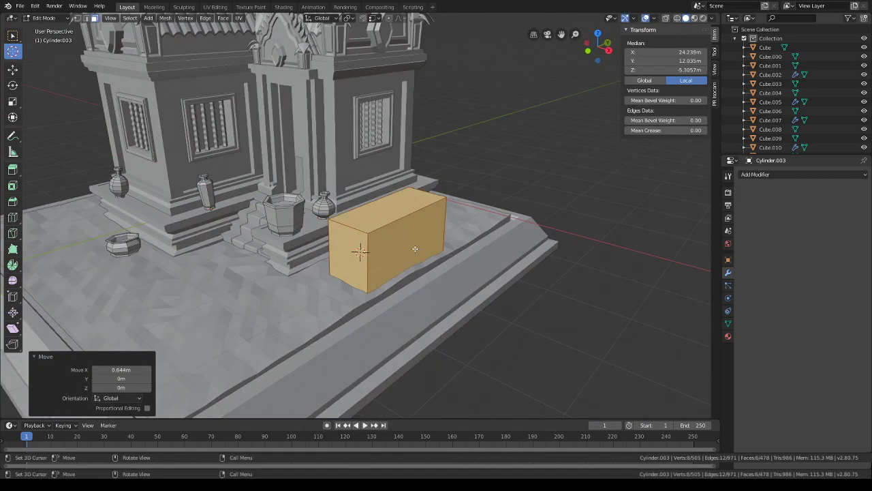
- Separate the cube from the vases into its own object and open that object for mesh editing
key("p")
left_click(415, 249)
key("Tab")
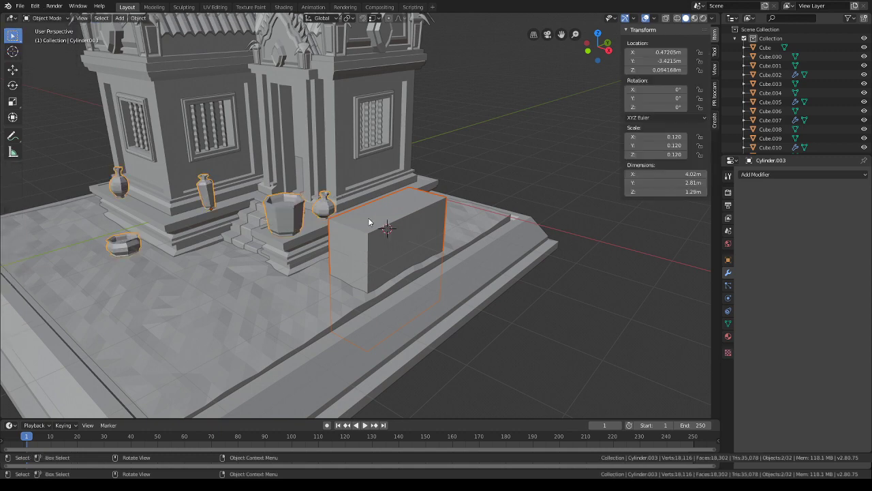
left_click(42, 18)
left_click(47, 39)
middle_click_drag(395, 234, 349, 222)
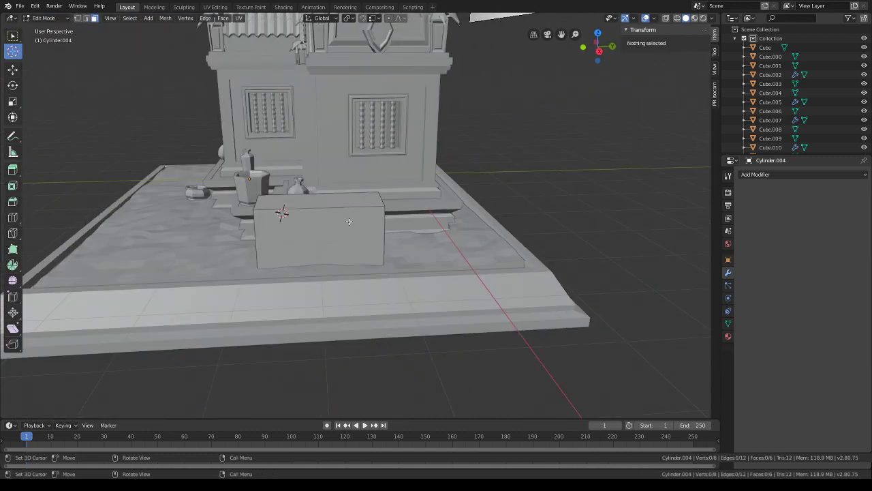
- Scale the whole block to 0.422, stretch it taller and raise it 0.732 m along Z
key("a")
key("s")
left_click(405, 217)
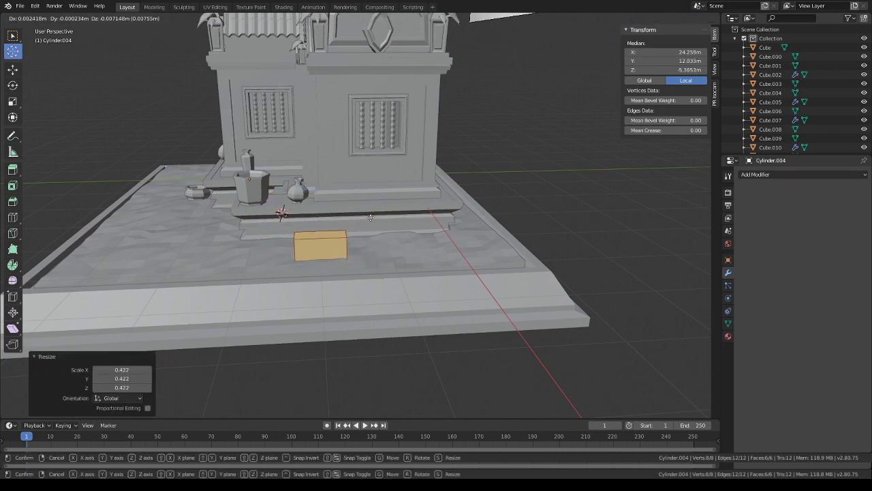
key("g")
key("z")
left_click(375, 176)
mouse_move(374, 176)
middle_mouse_down()
mouse_move(431, 193)
mouse_move(398, 156)
mouse_move(367, 170)
middle_mouse_up()
scroll(430, 192, "up", 4)
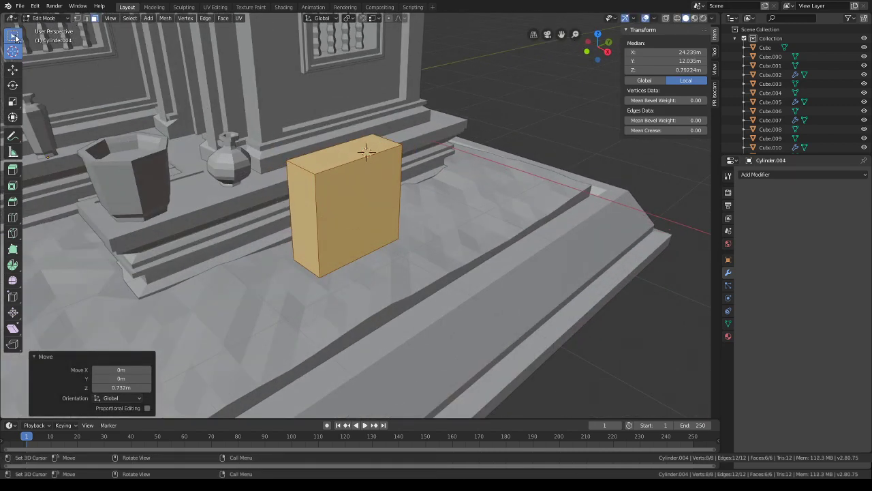
- Select the entire block and narrow it along the Y axis
left_click(340, 150)
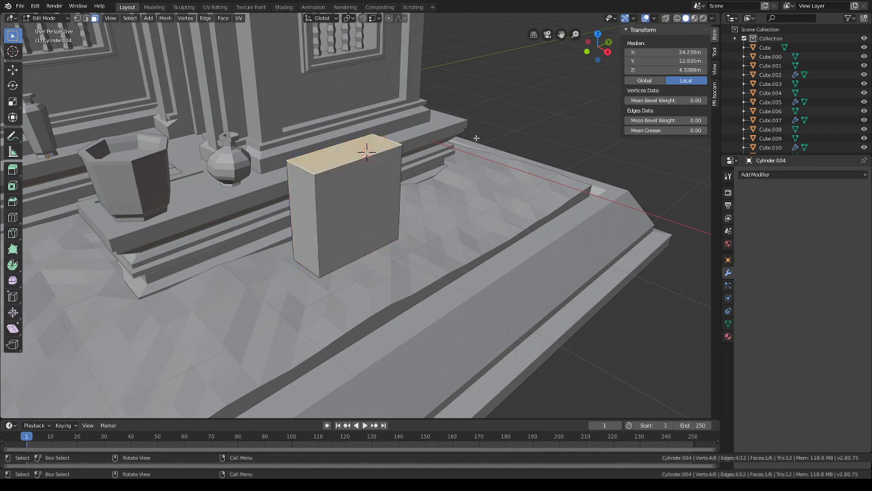
key("l")
key("s")
key("y")
left_click(373, 178)
- Extrude the block's top face 0.0822 m, scale it inward and raise it 0.0521 m to form a sloped shoulder
left_click(368, 153)
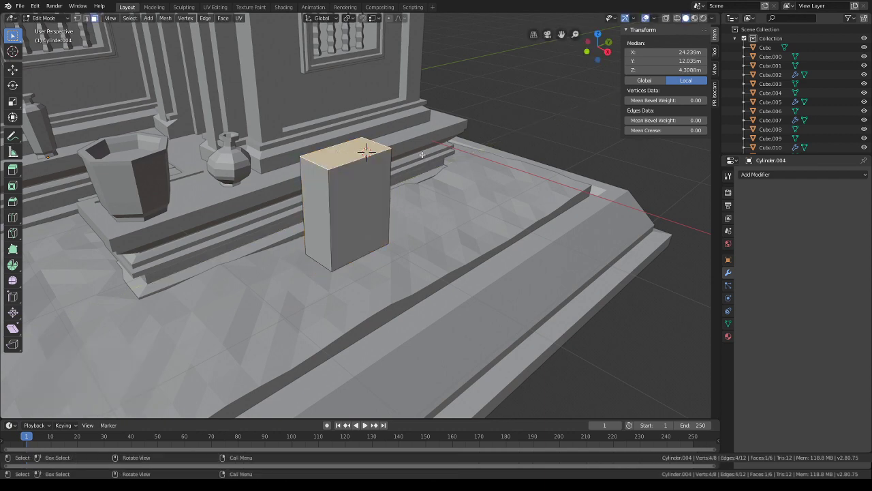
middle_click_drag(421, 155, 409, 171)
key("e")
left_click(440, 160)
key("s")
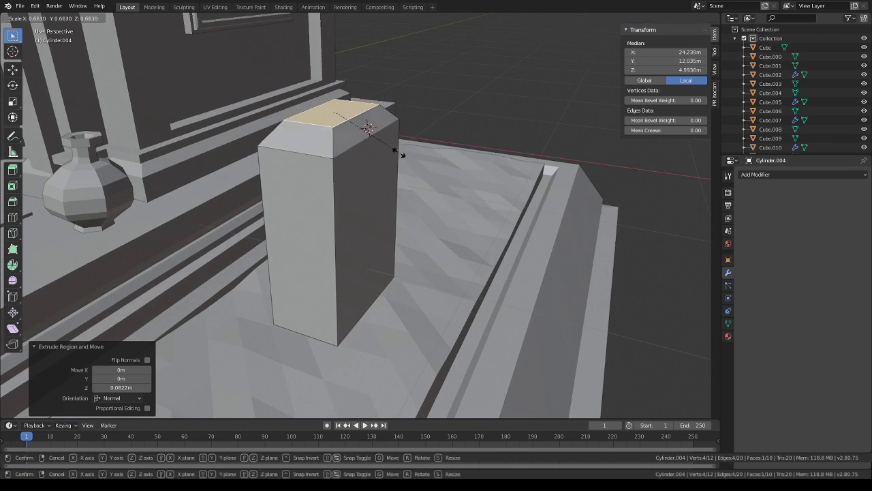
left_click(386, 148)
key("g")
key("z")
left_click(386, 138)
- Scale the shoulder's top face to 0.761, extrude it 0.0532 m as a neck and tilt it slightly about Y
middle_click_drag(448, 126, 416, 131)
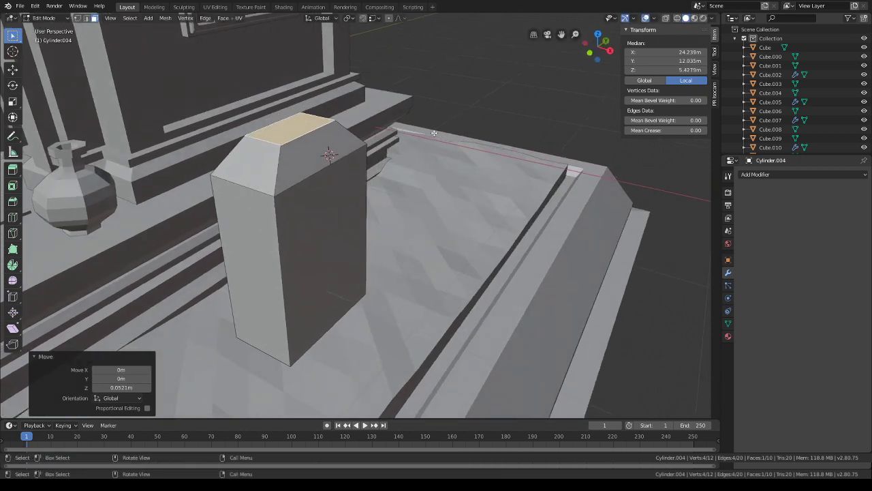
key("s")
left_click(399, 132)
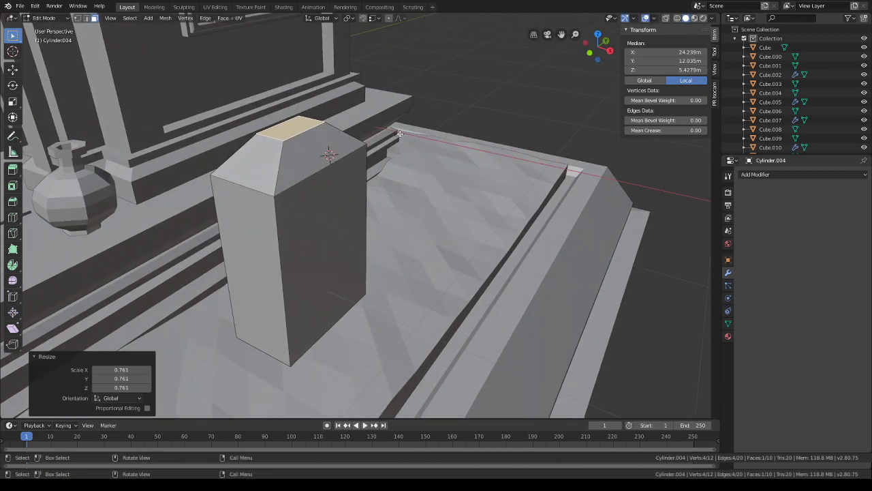
key("e")
left_click(432, 151)
middle_click_drag(432, 151, 440, 138)
key("r")
key("y")
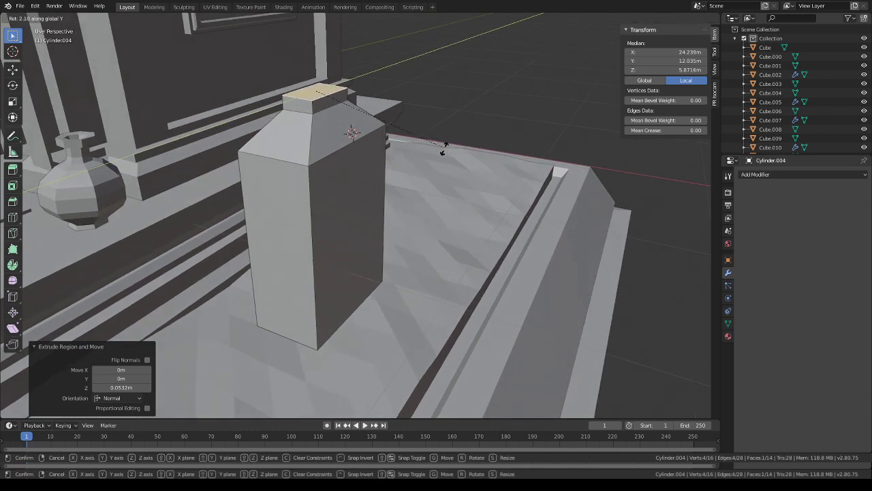
left_click(443, 151)
- Extrude the neck's top face 0.0401 m and scale it outward by about 1.3 to form a flared lip
key("e")
left_click(456, 164)
key("s")
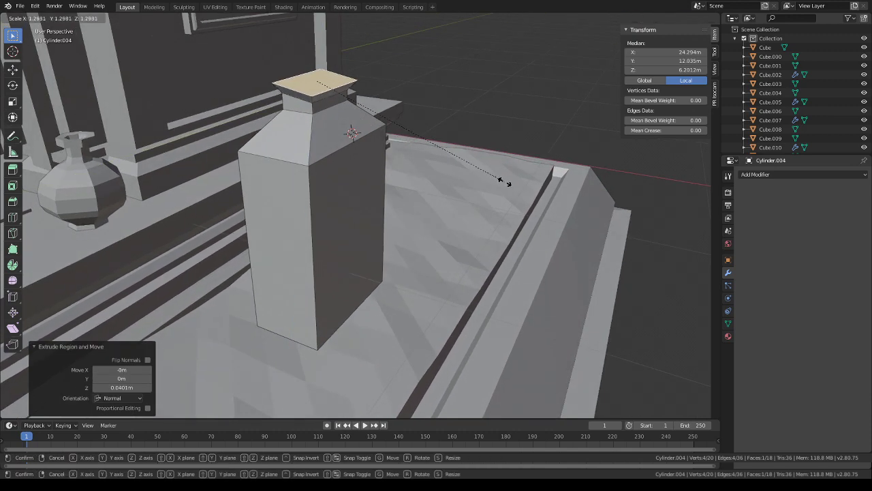
left_click(504, 181)
- Hollow the vase's mouth by insetting the lip face, extruding it 0.0218 m inward and scaling it to 0.473
key("e")
left_click(485, 180)
key("s")
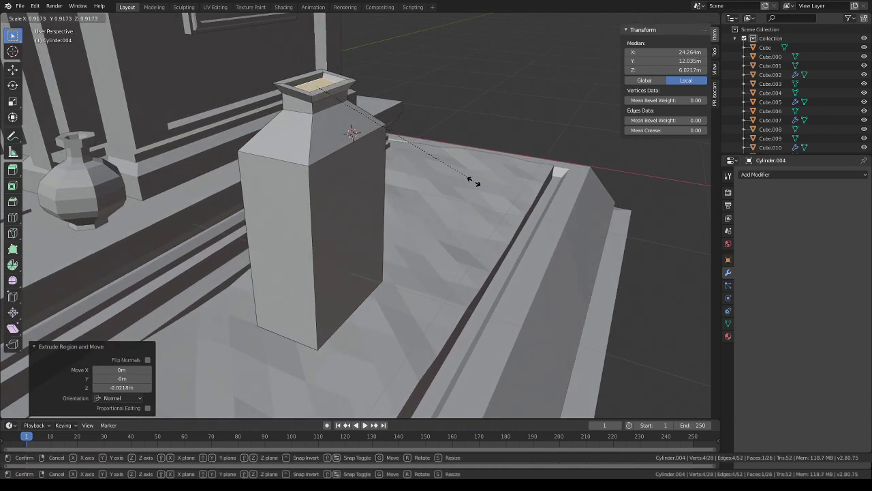
left_click(378, 159)
- Select the vase's vertical corner edges from body to neck and bevel them 0.309 m with one segment
left_click(85, 18)
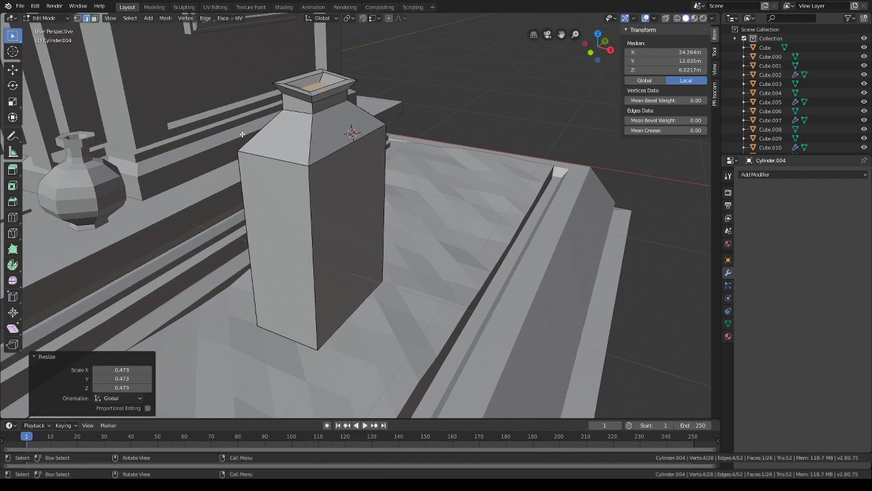
left_click(321, 182)
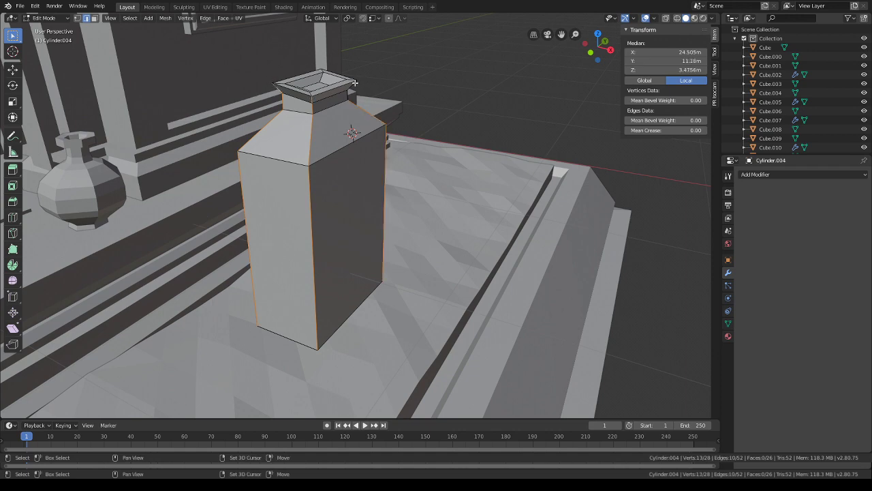
middle_click_drag(373, 124, 401, 139)
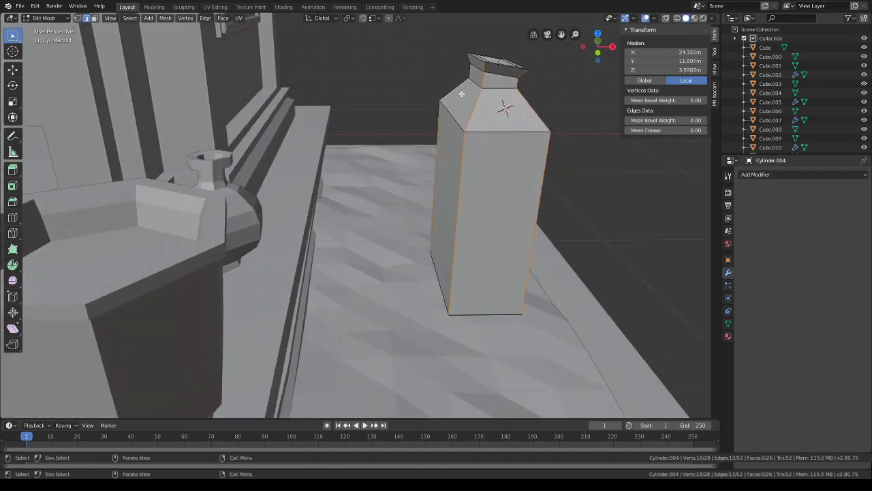
middle_click_drag(490, 94, 398, 136)
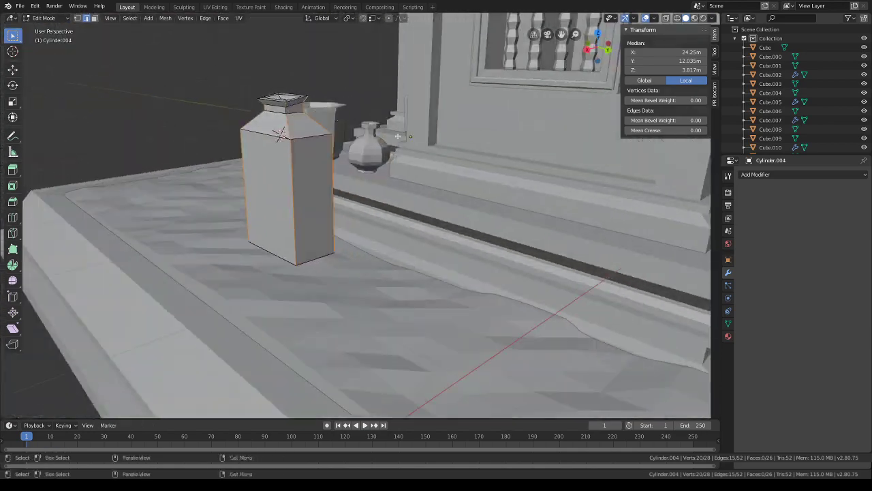
middle_click_drag(311, 111, 409, 178)
key("ctrl+b")
left_click(526, 171)
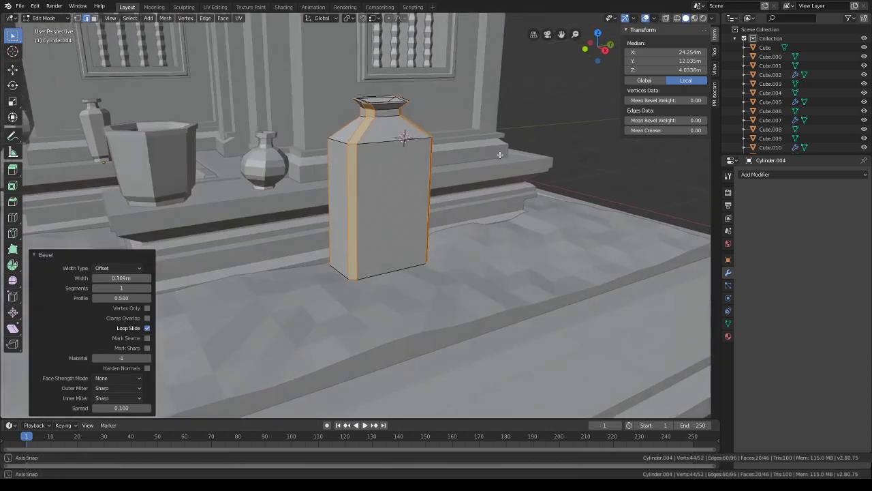
- Add three evenly spaced horizontal loop cuts around the square vase's body, without sliding them
key("ctrl+r")
scroll(366, 188, "up", 2)
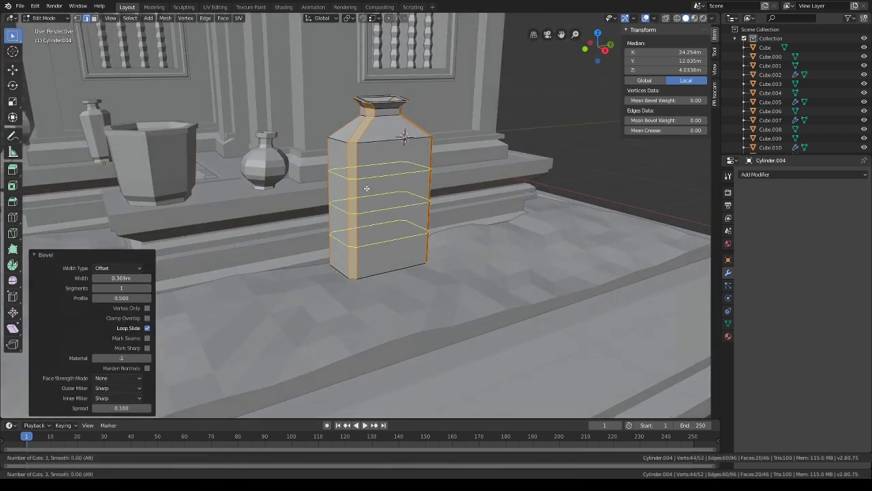
left_click(368, 188)
right_click(369, 189)
middle_click_drag(368, 188, 430, 191)
- Bow the body by moving its middle edge loop -0.229 m along X with smooth proportional editing of size 1.1
left_click(398, 198, "alt")
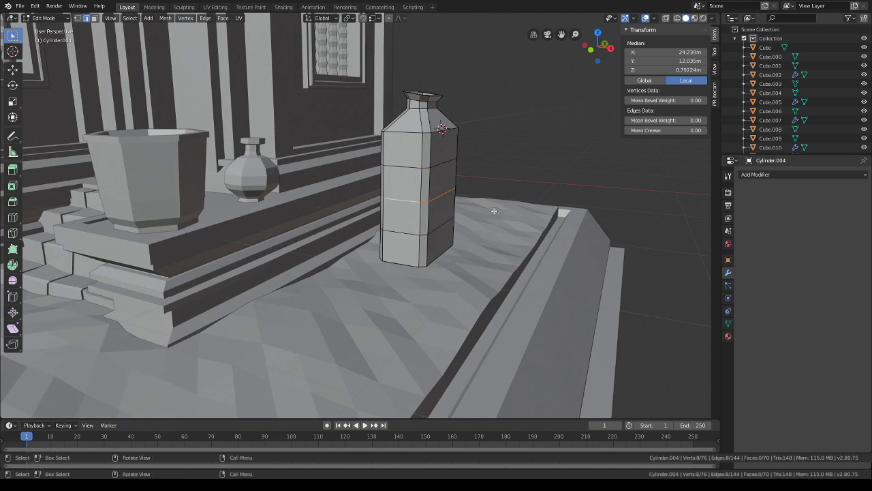
key("g")
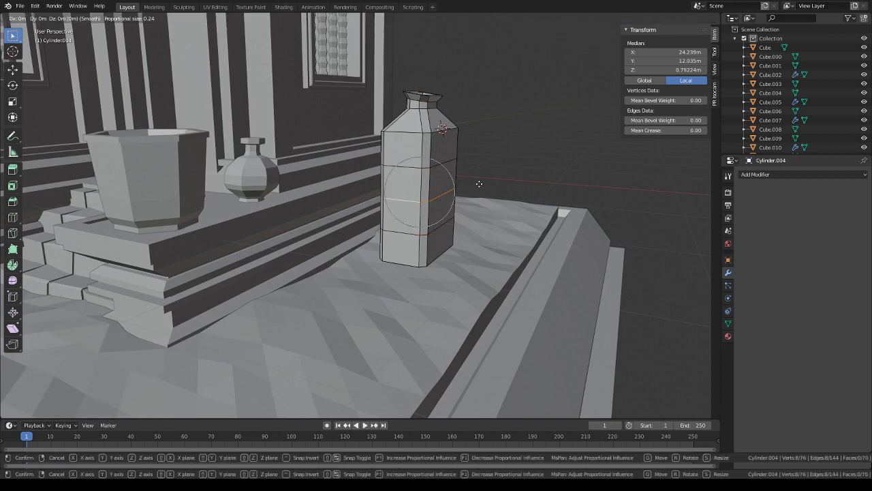
key("x")
scroll(474, 184, "down", 12)
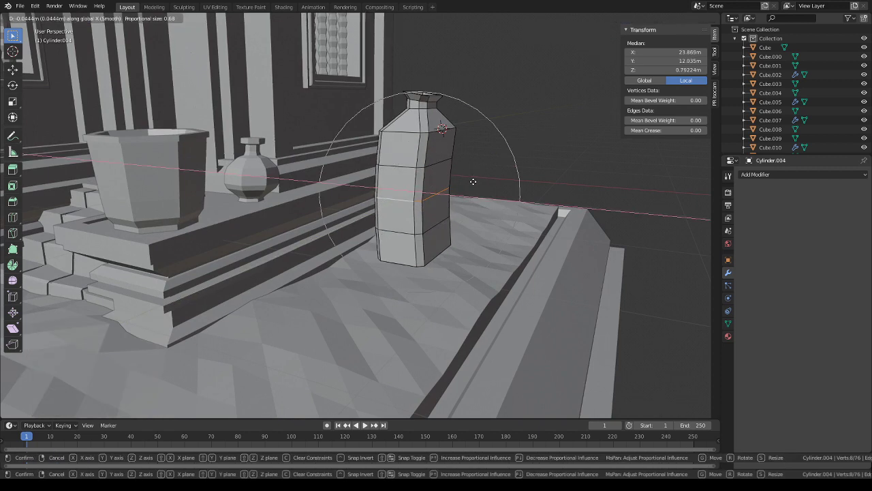
scroll(449, 174, "down", 2)
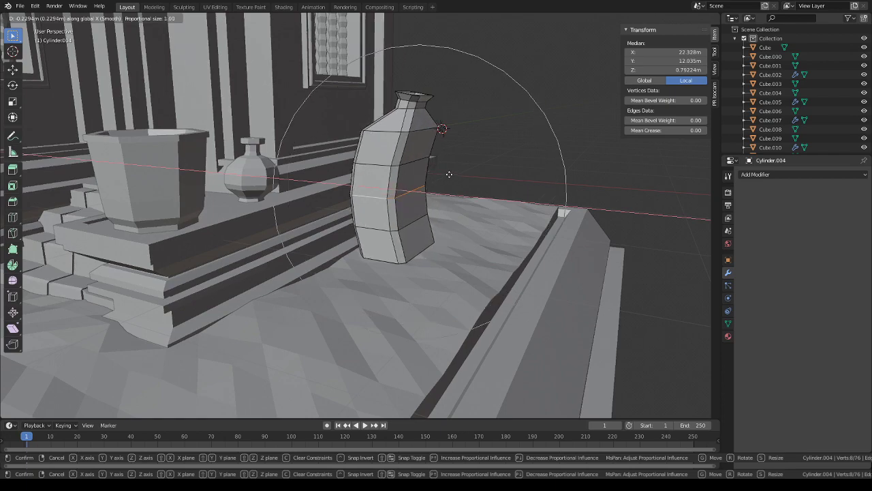
left_click(449, 174)
- Select the vase's lip and rotate it about -9° in the view with proportional editing to skew the upper body
middle_click_drag(449, 174, 359, 130)
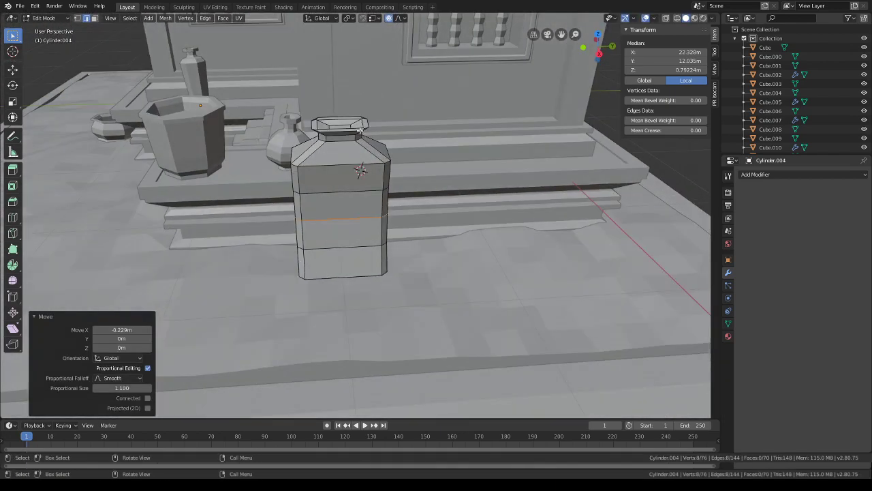
left_click_drag(292, 98, 291, 98)
middle_click_drag(417, 155, 420, 126)
key("r")
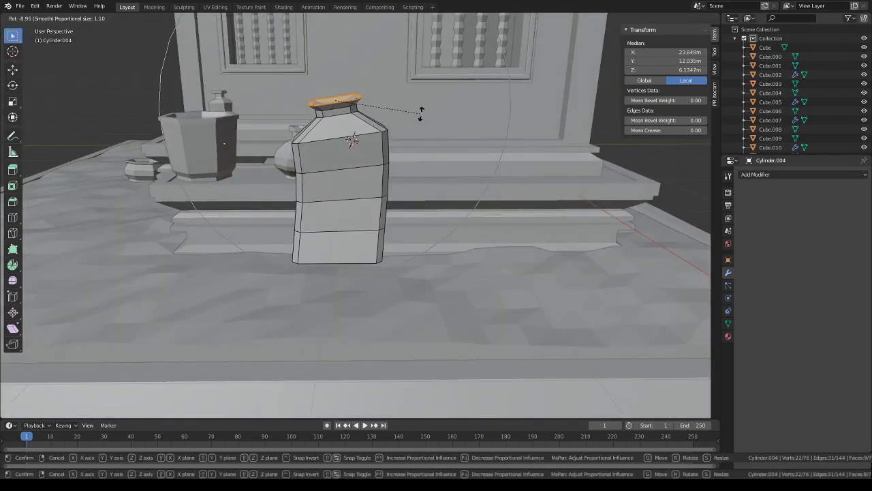
left_click(420, 112)
- Rotate the vase's front bottom edge 8.2° in the view with proportional editing of size 1.1
middle_click_drag(409, 167, 401, 139)
left_click(361, 233)
key("r")
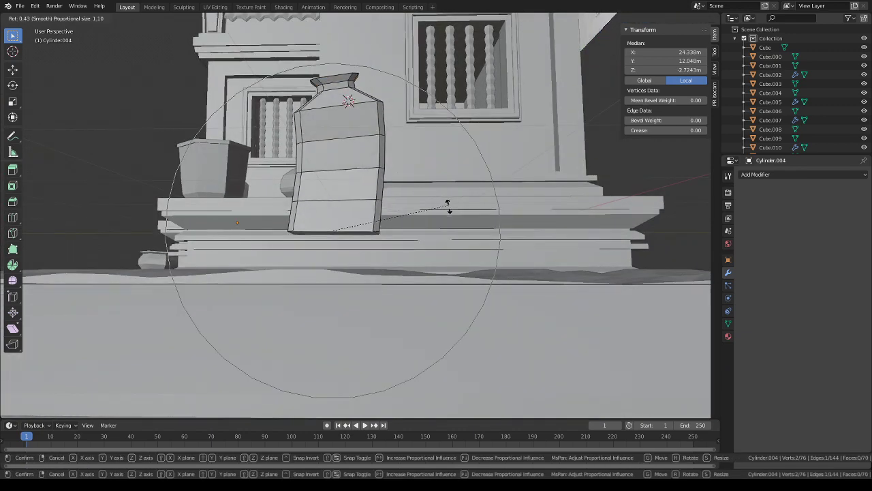
left_click(450, 218)
- Extrude the vase's bottom face 0.0683 m, scale it inward and nudge it 0.00315 m up along Z
middle_click_drag(450, 219, 513, 226)
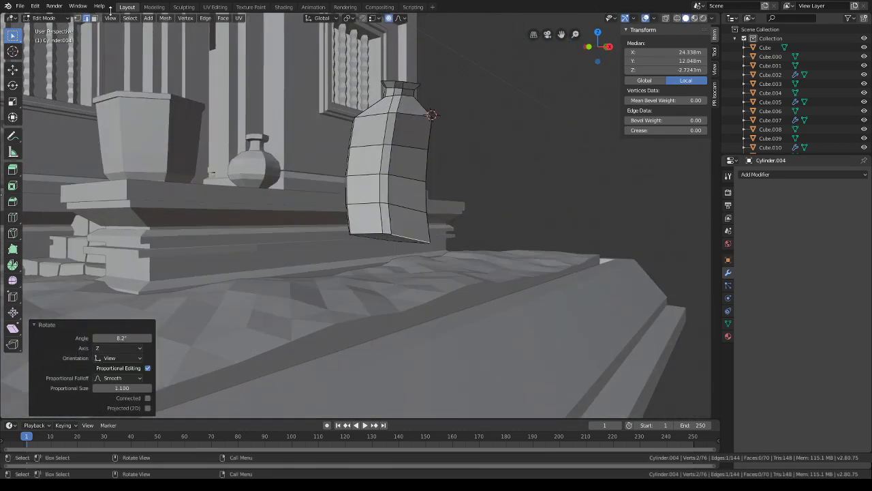
key("alt+a")
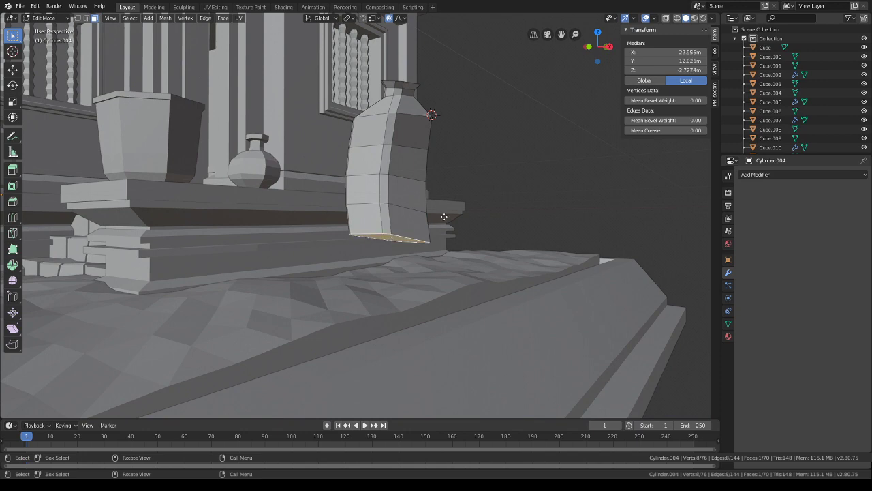
key("e")
left_click(444, 222)
key("s")
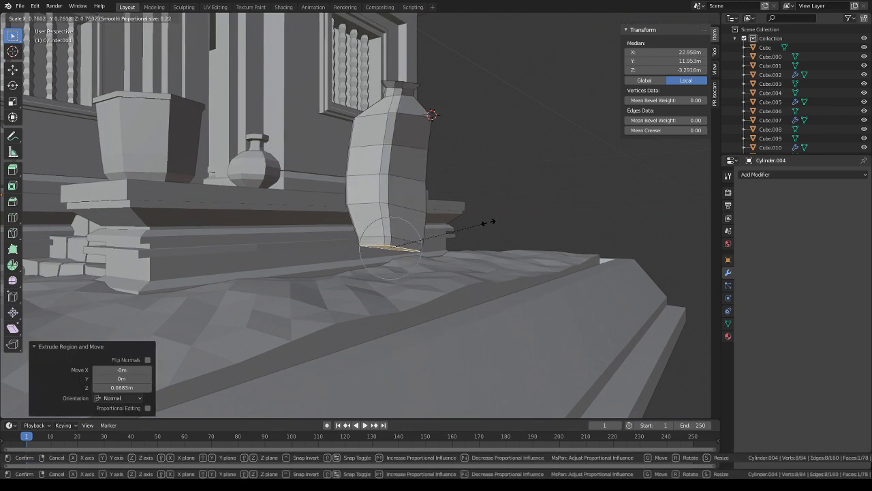
scroll(475, 222, "up", 3)
left_click(462, 225)
key("g")
key("z")
left_click(461, 224)
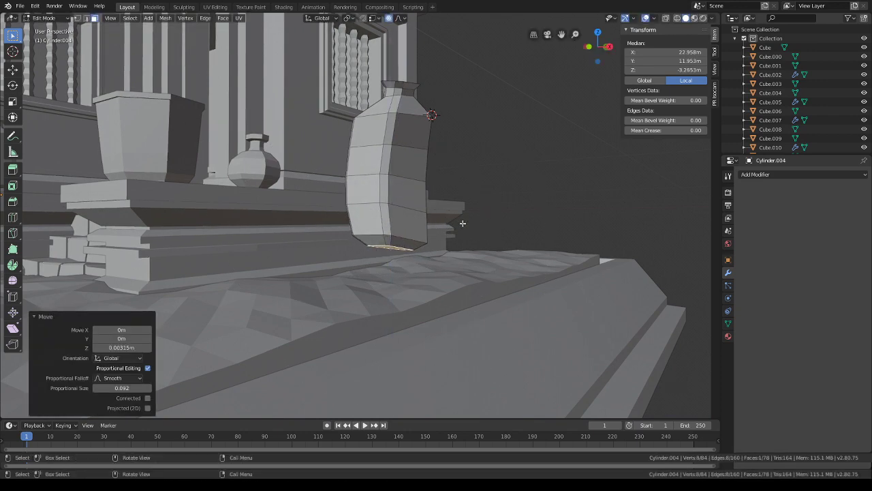
- Return to Object Mode and set the vase's origin to its geometry
middle_click_drag(462, 224, 439, 223)
left_click(46, 17)
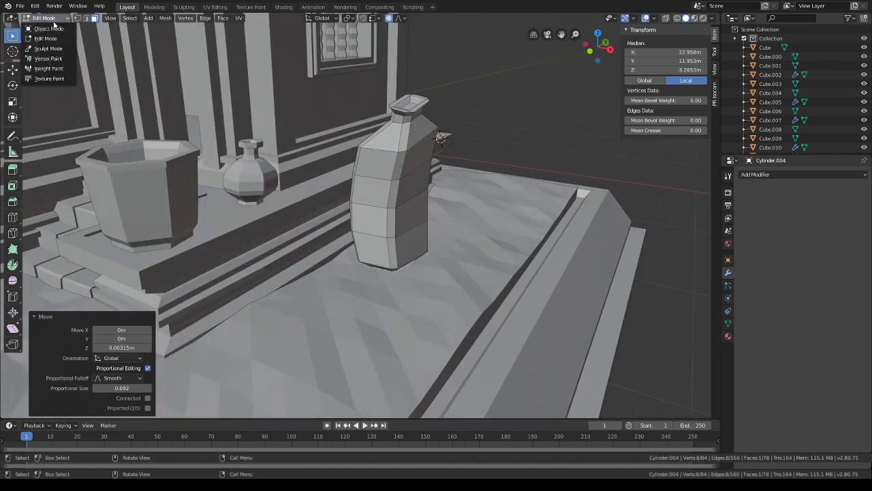
left_click(53, 28)
middle_click_drag(507, 182, 486, 132)
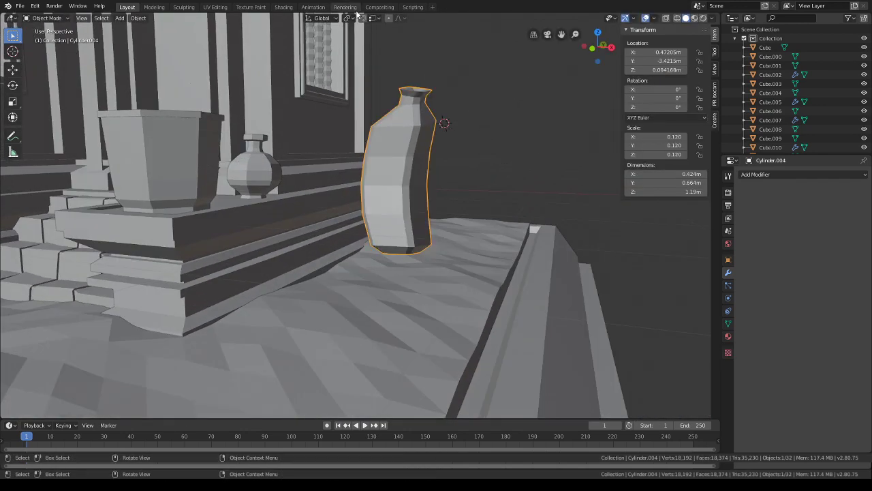
right_click(382, 151)
mouse_move(418, 180)
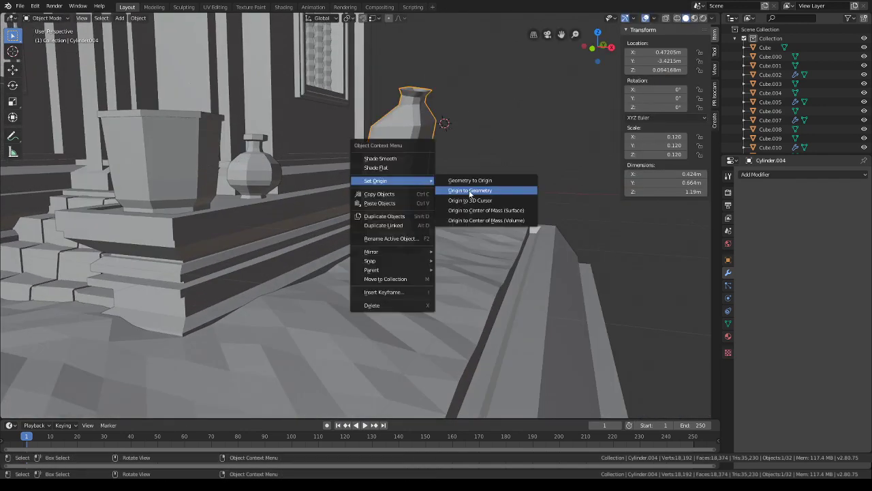
left_click(470, 190)
- Tilt the vase to about -42.3° in Y and turn it about Z to -10.4°
key("r")
left_click(466, 173)
middle_click_drag(465, 173, 506, 171)
key("r")
left_click(510, 146)
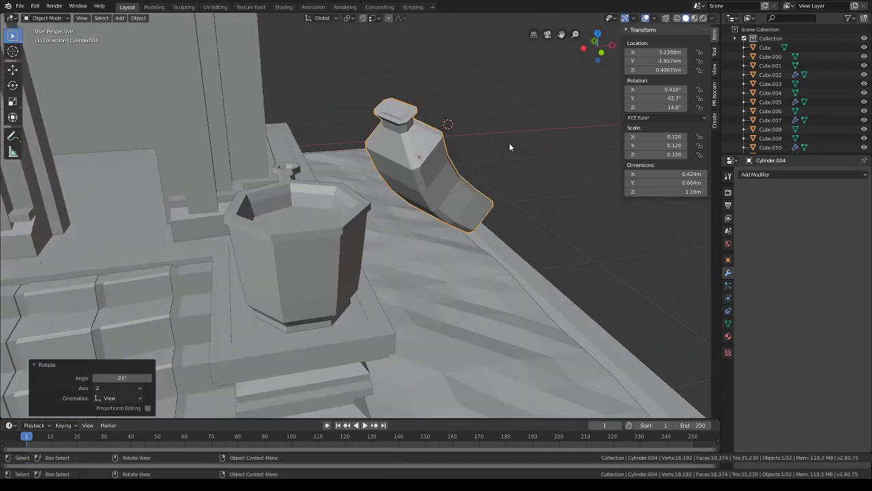
key("r")
key("z")
left_click(521, 182)
- Move the vase -0.363 m in X and -0.262 m in Z towards the temple base, and lower it further along Z
key("g")
left_click(466, 227)
middle_click_drag(466, 229, 444, 188)
key("g")
key("z")
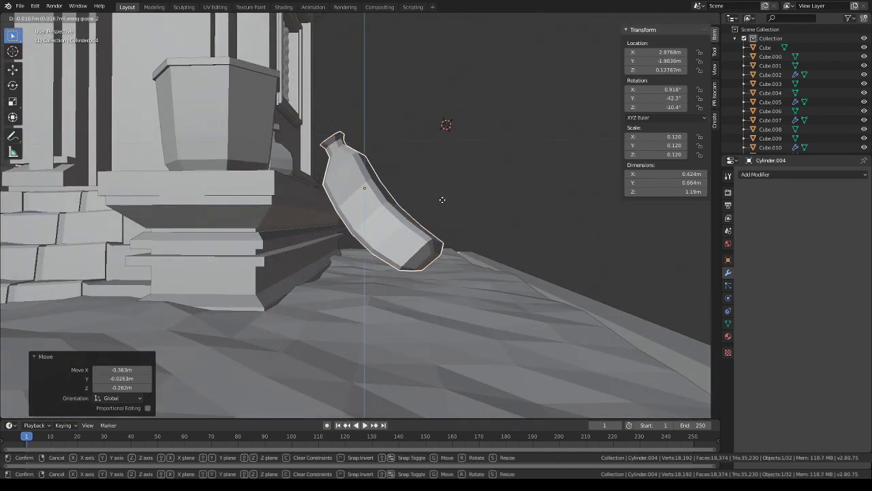
left_click(442, 208)
- Lean the vase against the temple base by rotating it 17.3° in the view, shifting it and raising it 0.031 m
key("g")
left_click(417, 217)
key("r")
left_click(434, 243)
key("g")
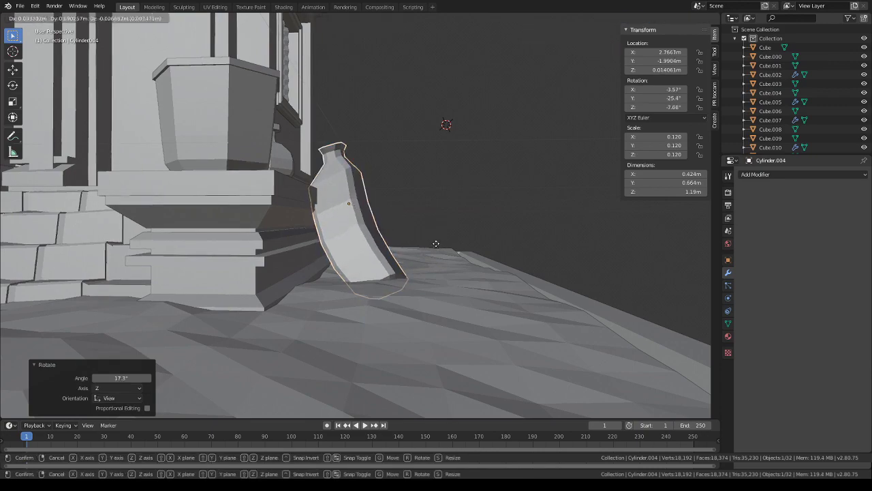
left_click(443, 240)
middle_click_drag(443, 240, 379, 250)
key("g")
key("z")
left_click(394, 247)
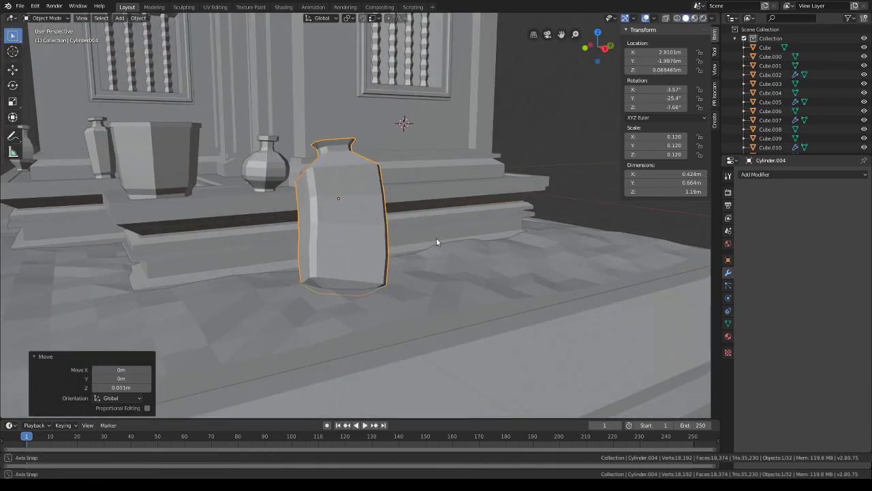
- Duplicate the leaning vase and place the copy beside it, offset -0.0674 m in X and 0.5 m in Y
middle_click_drag(437, 237, 406, 250)
key("shift+d")
key("shift+z")
left_click(470, 247)
- Shrink the copied vase to about 0.406 × 0.482 × 0.968 m, scaling Z by 0.765
middle_click_drag(470, 246, 491, 237)
key("s")
key("x")
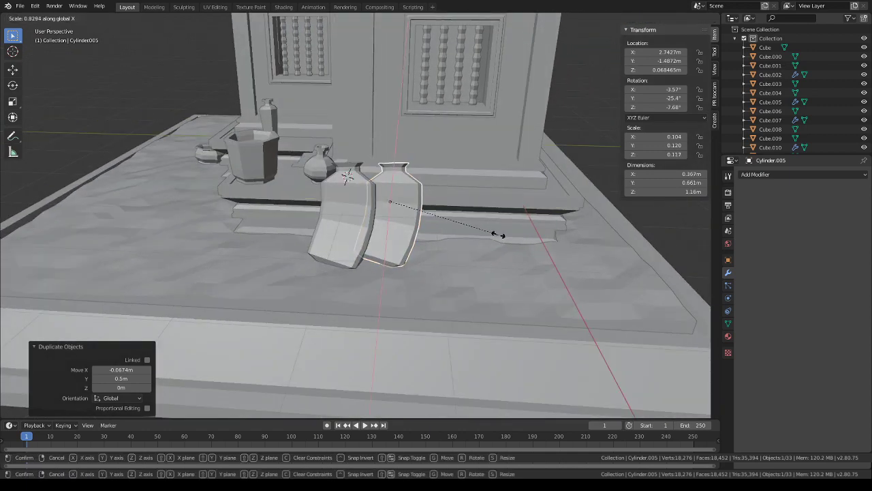
left_click(494, 227)
key("s")
key("z")
left_click(478, 232)
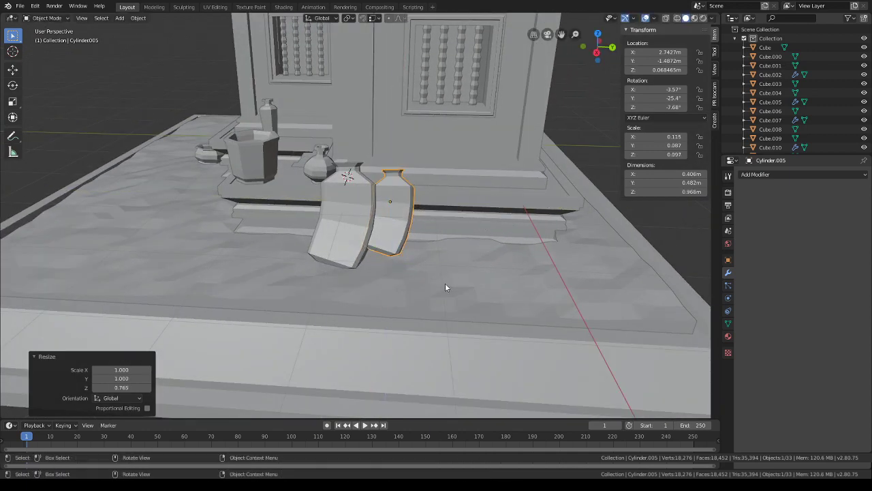
- Rotate the copied vase about Z and lower it to about -0.019 m in Z, onto the ground
key("r")
key("z")
left_click(459, 177)
key("g")
middle_click_drag(459, 177, 500, 192)
key("z")
left_click(468, 178)
- Shift the smaller vase -0.0423 m in X against the larger one and turn it to 26° about Z
key("g")
left_click(373, 194)
scroll(498, 193, "down", 1)
key("r")
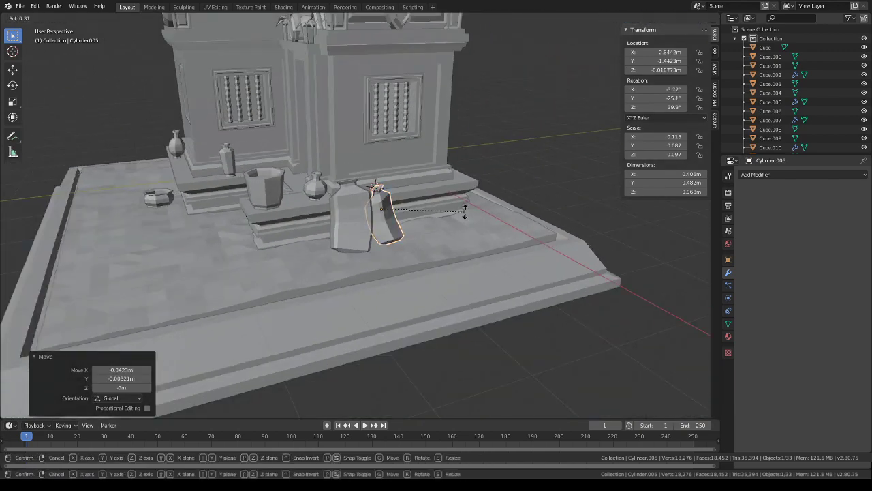
left_click(461, 234)
middle_click_drag(461, 234, 489, 206)
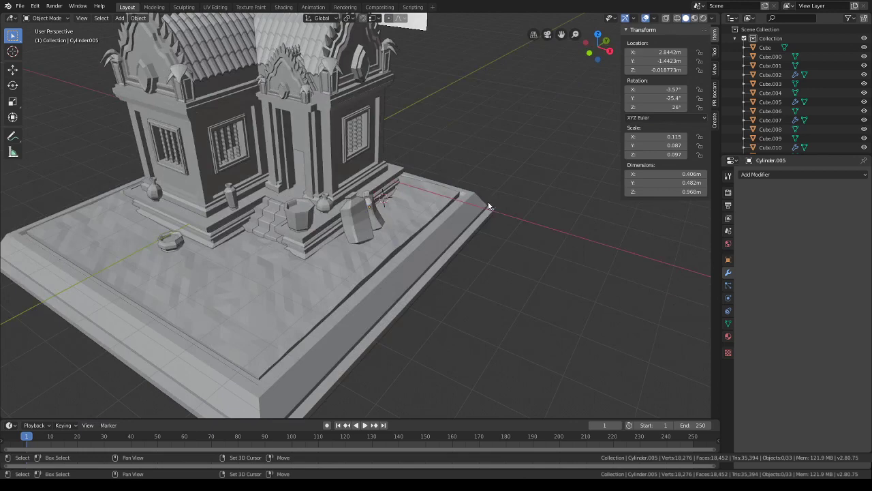
- Switch to the camera view and join the two leaning square vases into one object
left_click(547, 35)
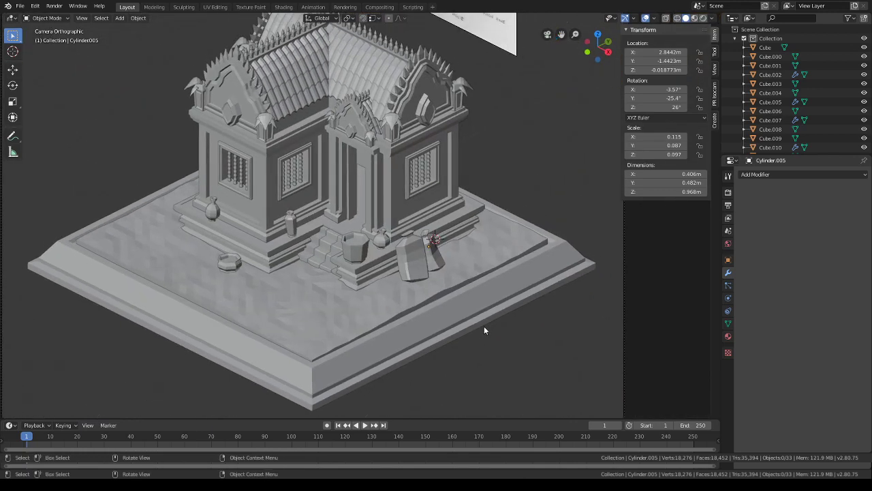
scroll(486, 317, "up", 4)
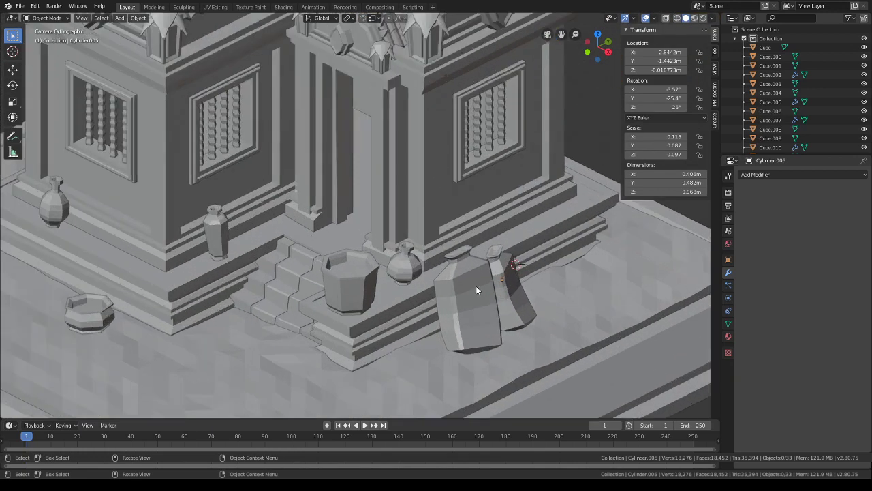
middle_click_drag(476, 285, 380, 229, "shift")
scroll(385, 231, "up", 3)
left_click(399, 221)
left_click(364, 204, "shift")
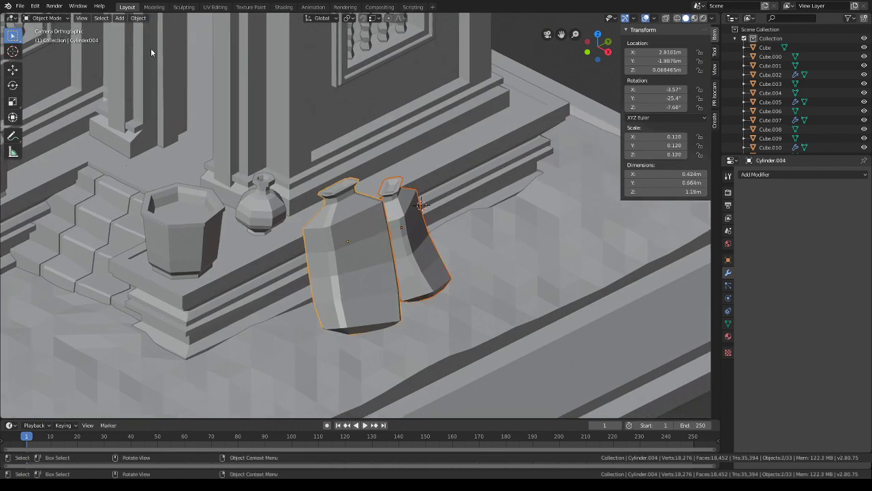
- In Edit Mode, bevel the shoulder edge loops of both vases 0.607 m with one segment
left_click(46, 18)
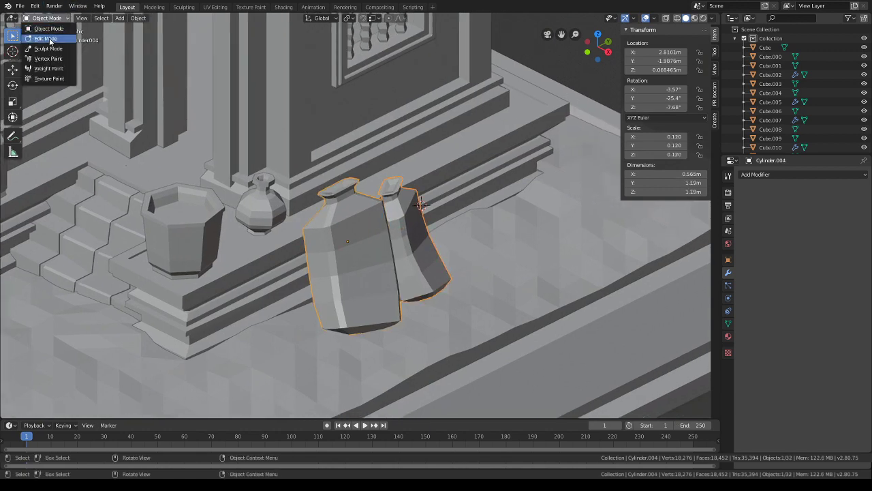
left_click(43, 39)
middle_click_drag(336, 215, 333, 199, "shift")
scroll(283, 168, "up", 4)
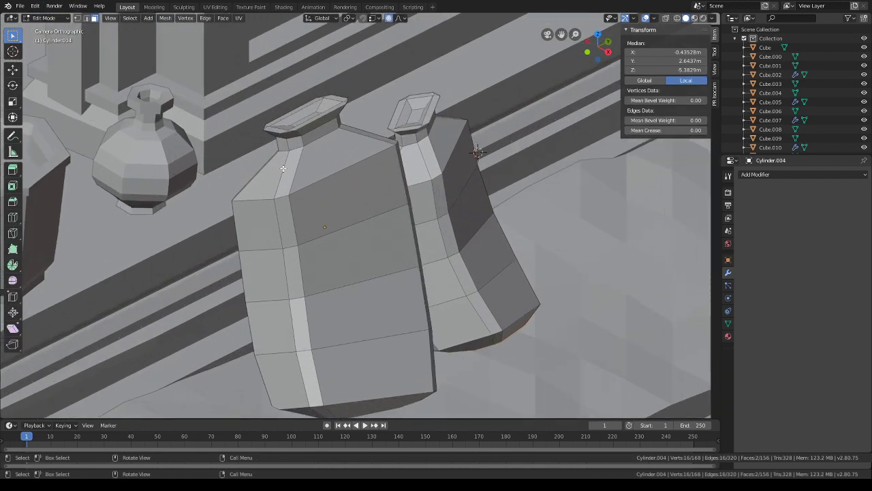
left_click(85, 17)
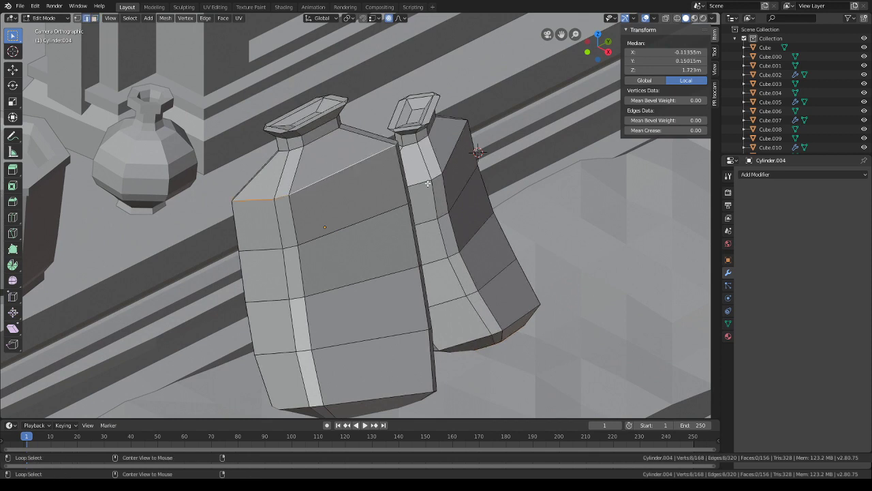
key("ctrl+b")
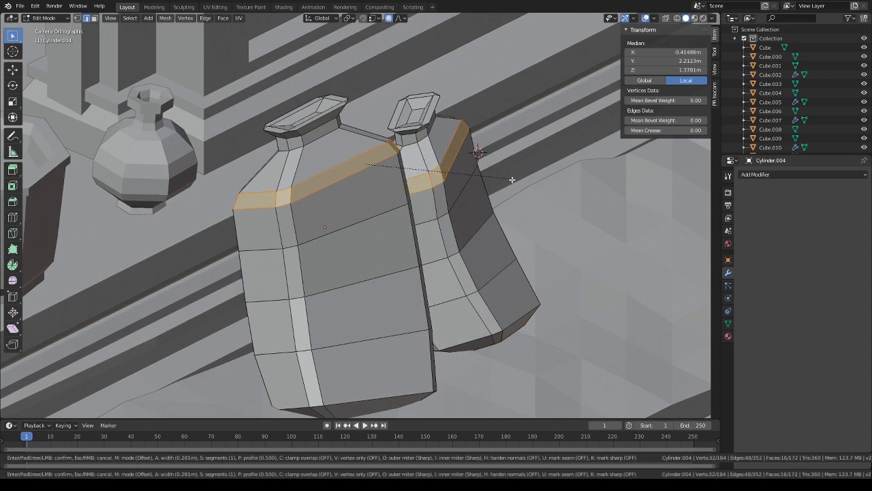
left_click(523, 182)
- Bevel the lower body edge loops of both vases about 0.21 m with one segment and clear the selection
middle_click_drag(510, 219, 508, 156, "shift")
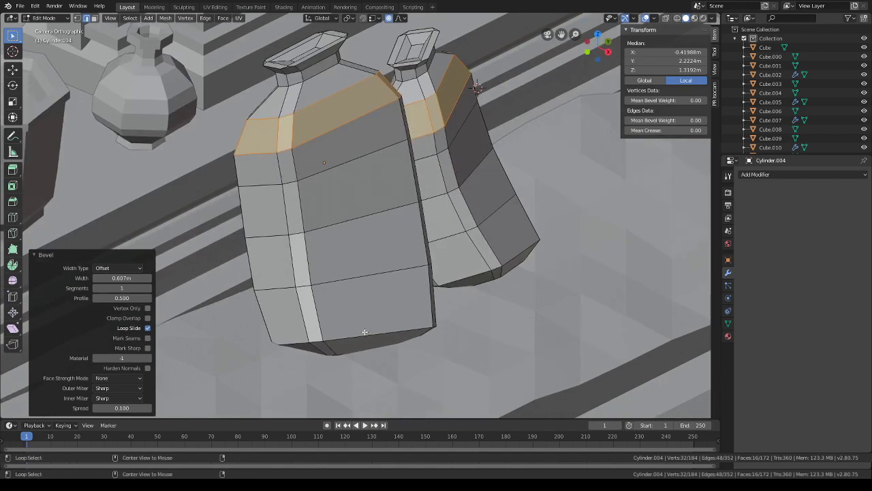
left_click(365, 334, "alt")
left_click(460, 282, "alt+shift")
key("ctrl+b")
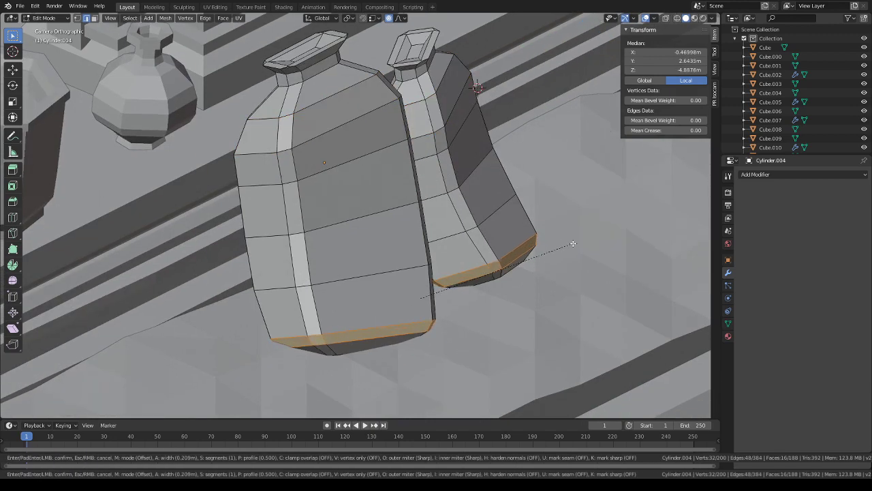
left_click(575, 244)
key("g")
left_click(578, 243)
left_click(572, 217)
scroll(528, 216, "down", 3)
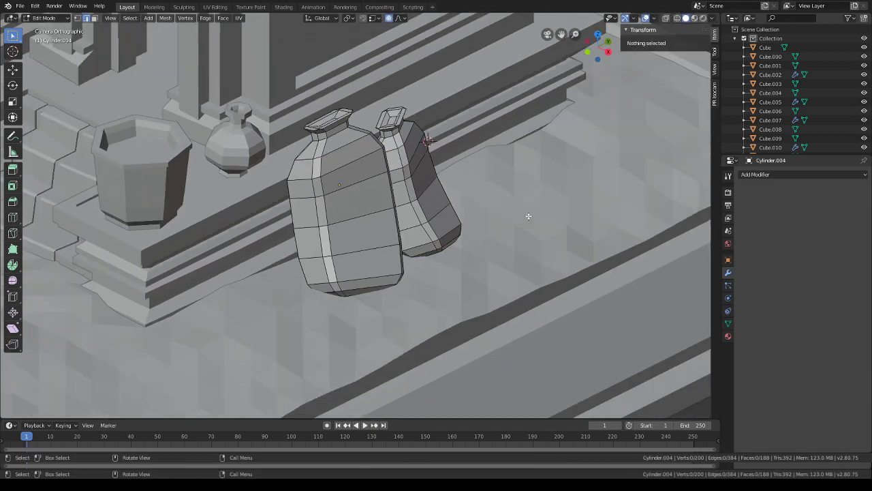
- Extrude the top rim face rings of both square vases 0.0229 m along their normals and clear the selection
middle_click_drag(420, 173, 471, 229, "shift")
scroll(441, 211, "up", 3)
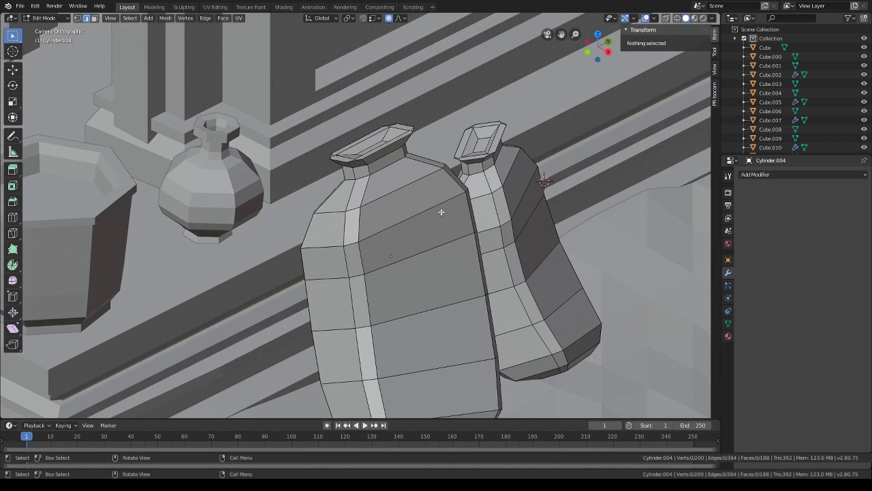
left_click(95, 19)
left_click(405, 131)
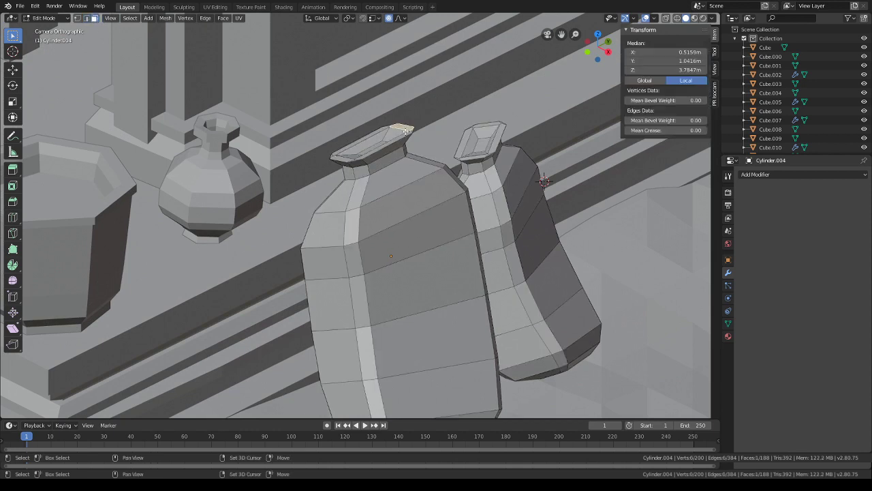
left_click(355, 158, "alt")
left_click(371, 156, "alt")
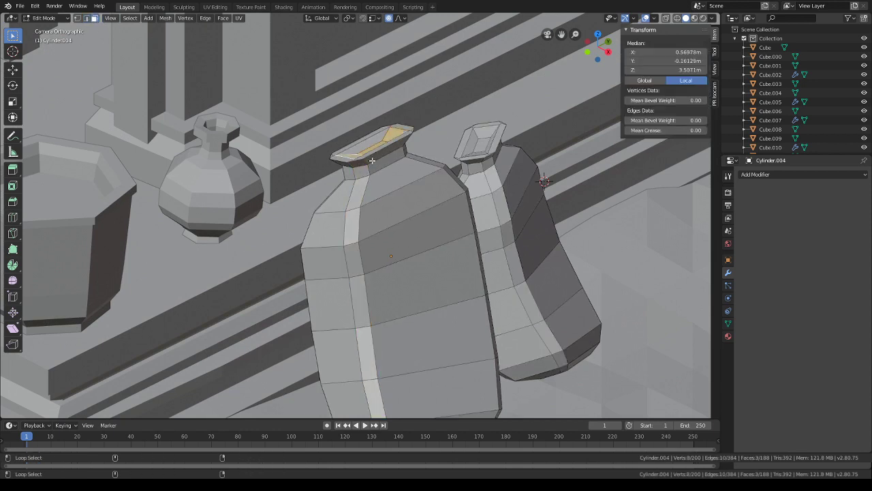
scroll(372, 160, "up", 4)
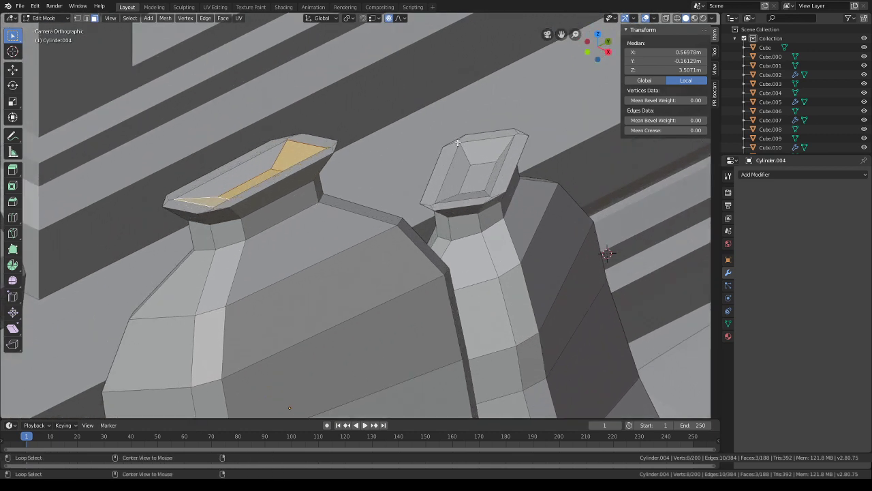
left_click(457, 143, "alt")
left_click(439, 171, "alt+shift")
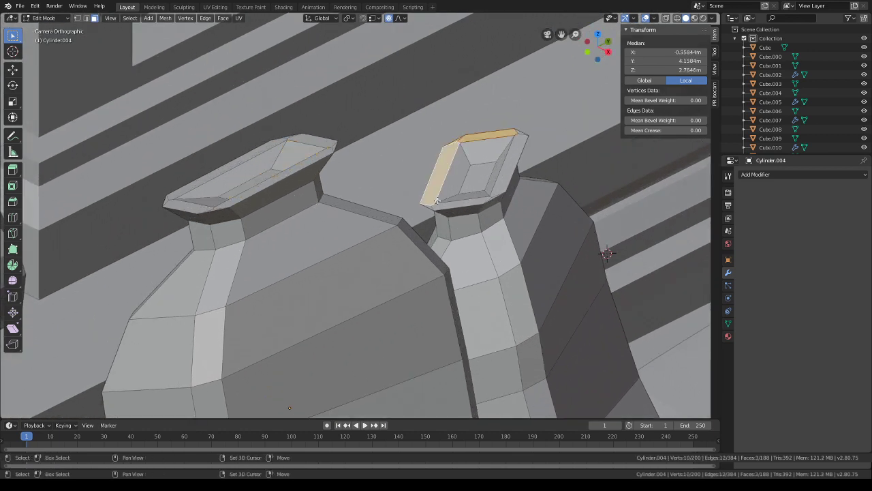
left_click(499, 189, "shift")
left_click(500, 187, "shift")
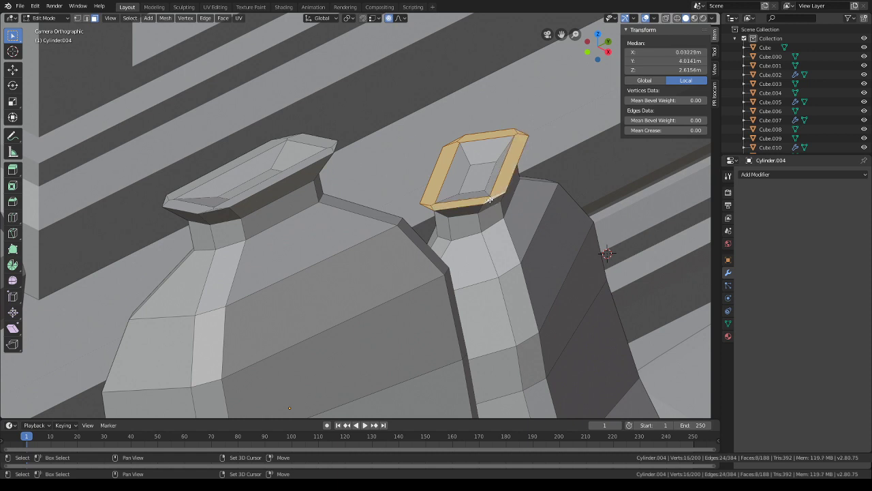
left_click(217, 209, "alt+shift")
left_click(183, 204, "alt+shift")
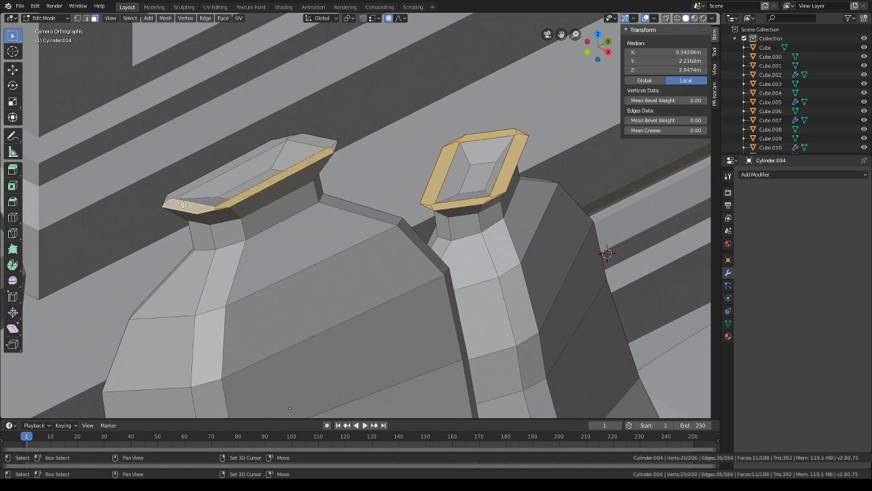
left_click(166, 199, "alt+shift")
left_click(305, 137, "alt+shift")
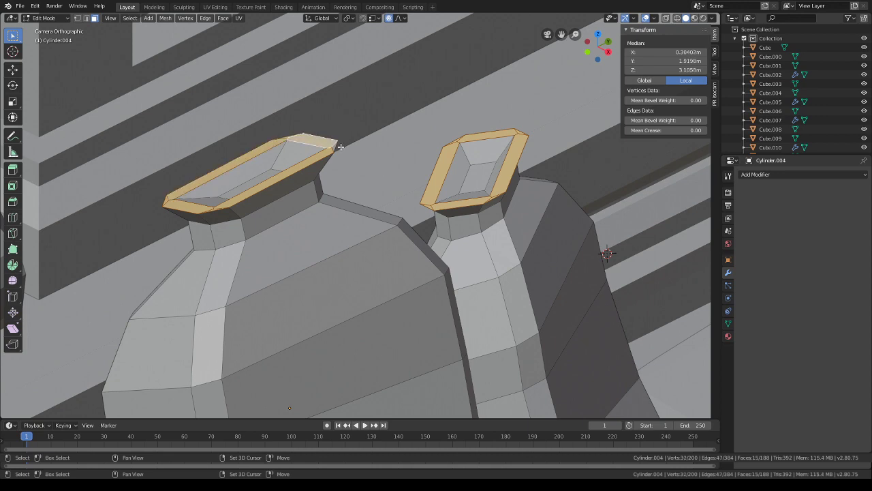
key("e")
left_click(414, 141)
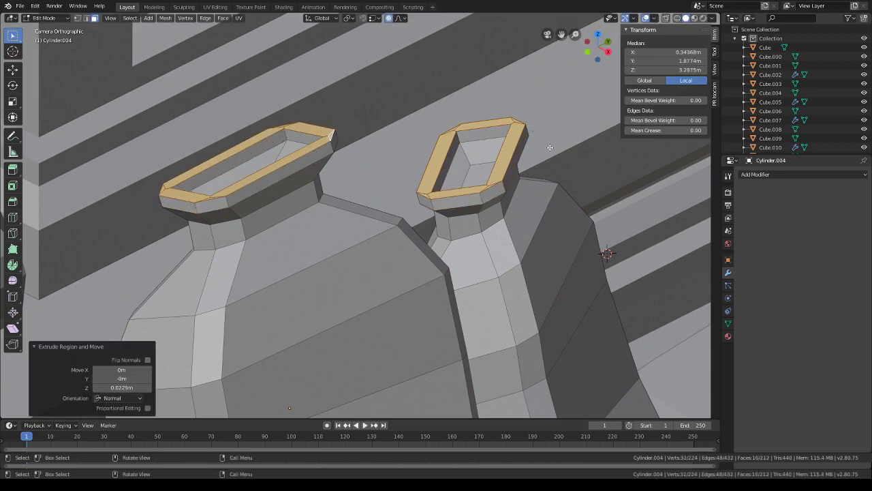
key("alt+a")
- Bevel the three middle horizontal edge loops of both square vases 0.542 m with one segment and return to Object Mode
scroll(551, 142, "down", 3)
scroll(550, 140, "down", 6)
middle_click_drag(490, 159, 557, 162, "shift")
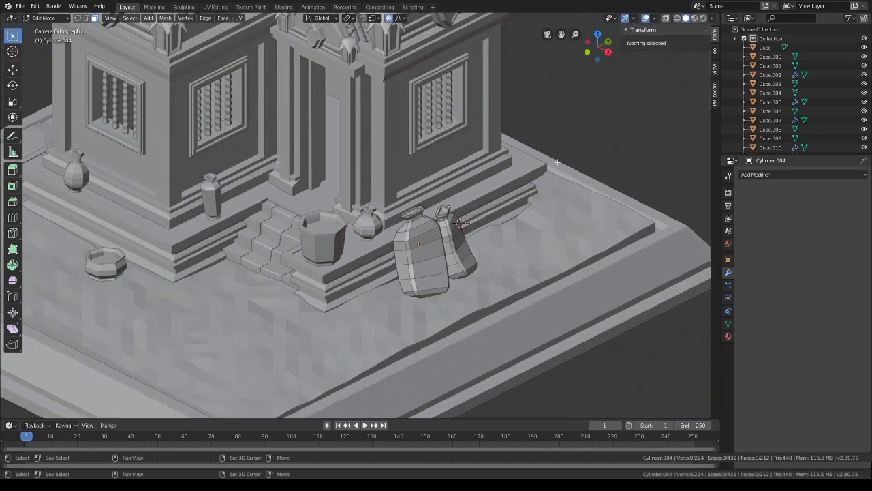
scroll(437, 212, "up", 3)
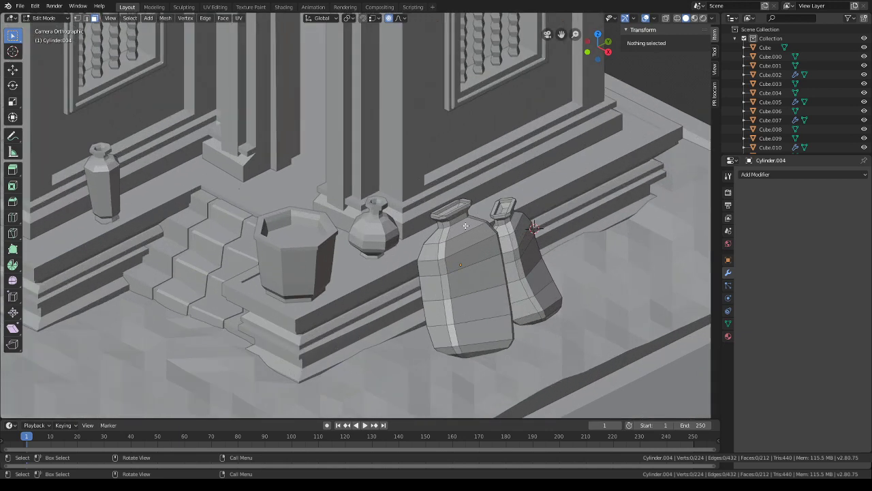
middle_click_drag(437, 212, 238, 130, "shift")
scroll(276, 200, "up", 3)
middle_click_drag(277, 200, 398, 205, "shift")
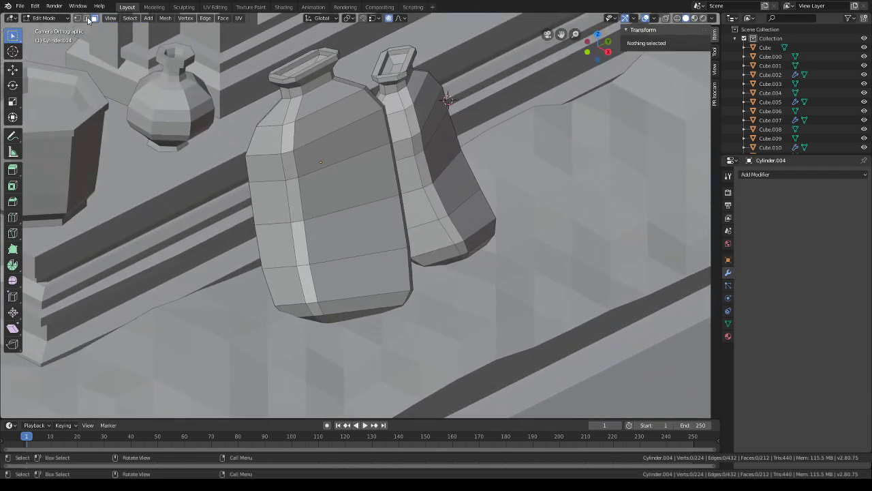
left_click(86, 18)
left_click(349, 160)
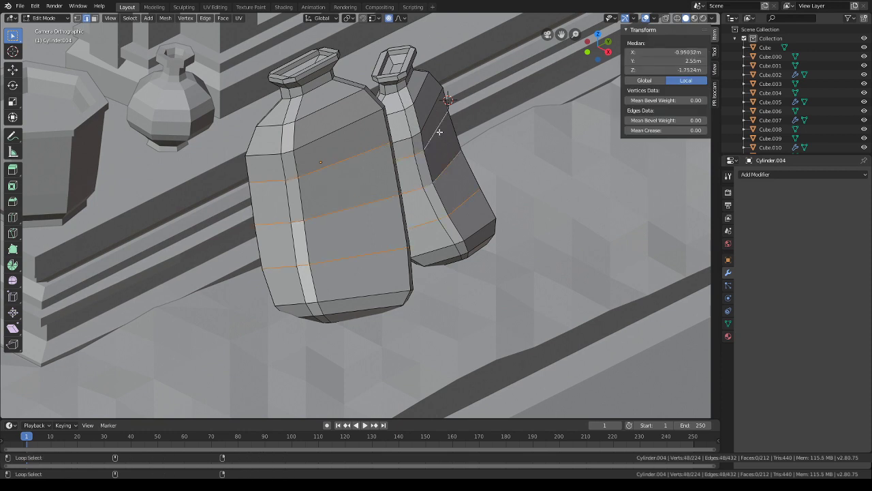
key("ctrl+b")
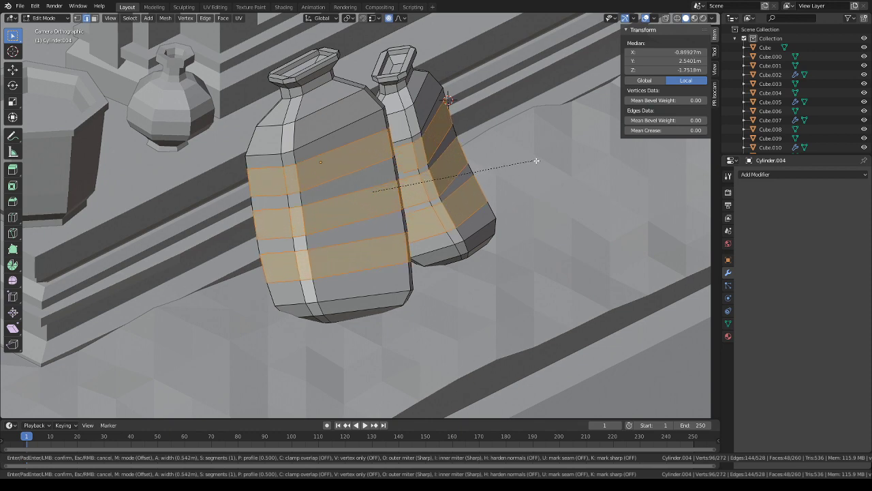
left_click(536, 161)
left_click(547, 148)
scroll(485, 182, "down", 5)
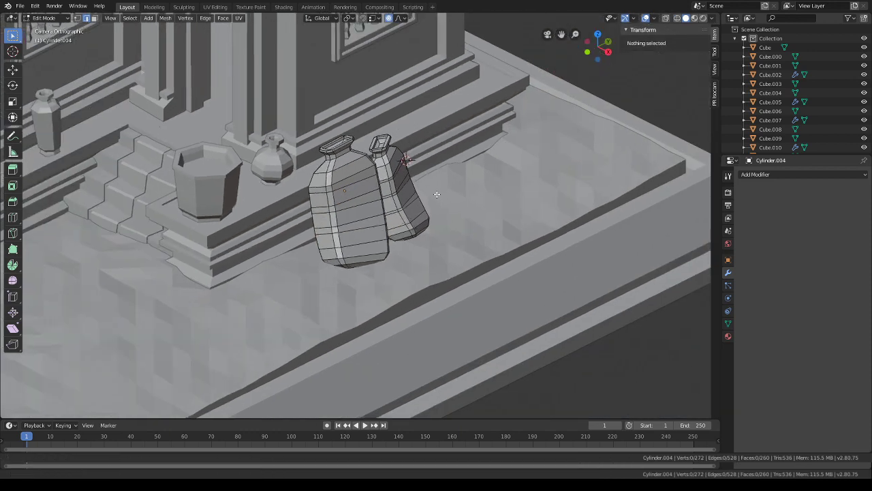
scroll(485, 182, "up", 2)
left_click(44, 18)
left_click(48, 28)
- Examine the vases in the temple scene and the reference sketch for the props still missing on the ground
scroll(447, 206, "down", 5)
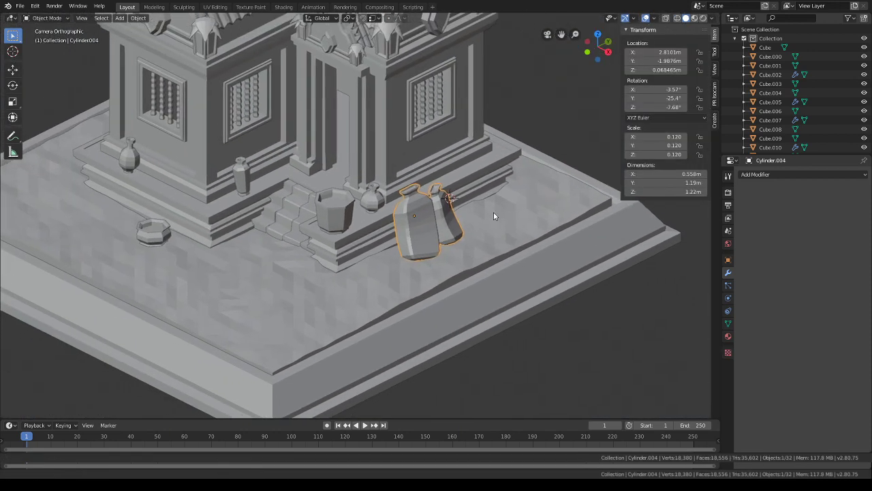
scroll(494, 212, "up", 2)
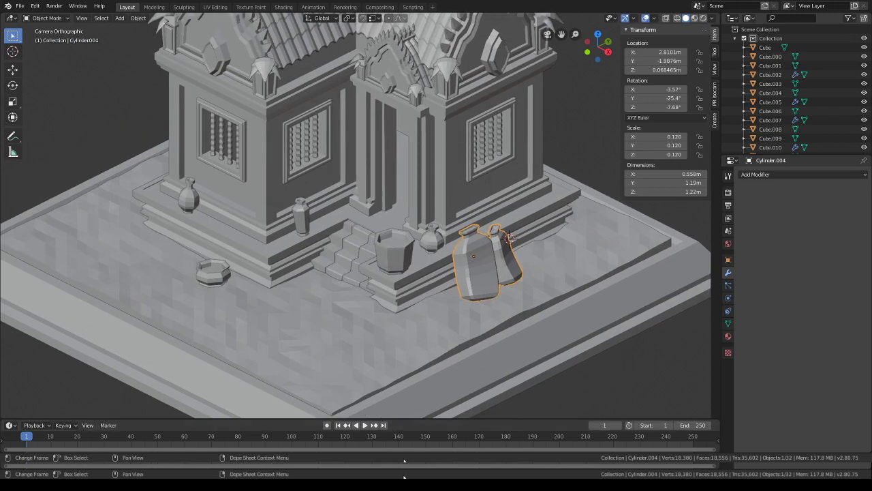
scroll(403, 273, "down", 3)
middle_click_drag(403, 273, 365, 375, "shift")
scroll(410, 246, "up", 1)
middle_click_drag(410, 245, 406, 300)
scroll(447, 231, "up", 4)
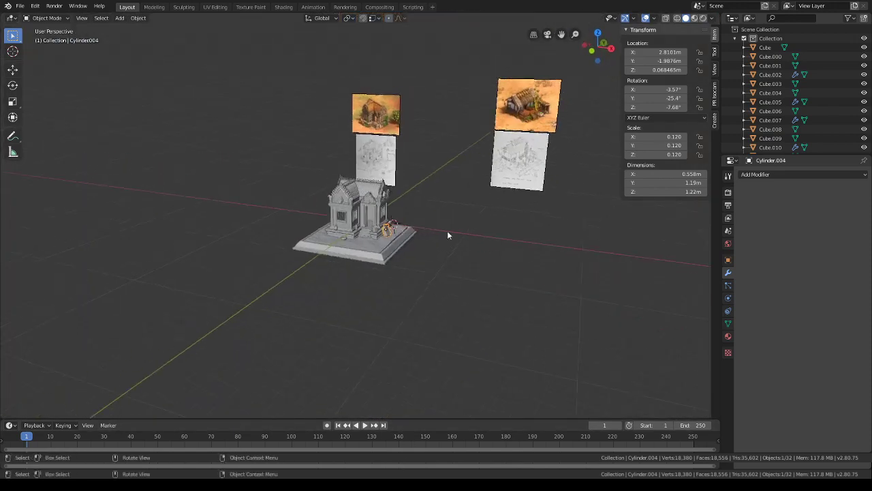
scroll(405, 300, "up", 6)
mouse_move(347, 277)
middle_mouse_down()
mouse_move(388, 249)
mouse_move(481, 228)
middle_mouse_up()
scroll(374, 254, "up", 4)
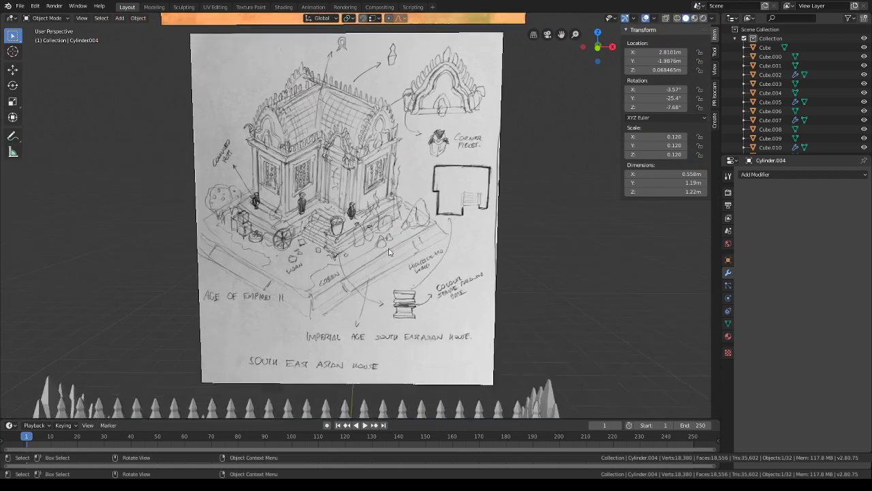
middle_click_drag(398, 137, 405, 217, "shift")
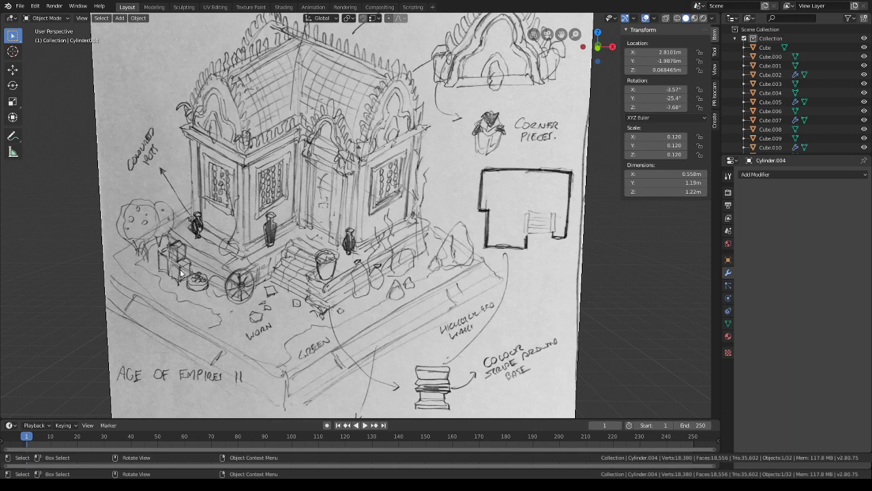
- Add a cube at the 3D cursor on the ground beside the bowl, scale it to 0.396 and raise it 0.255 m
scroll(176, 263, "down", 5)
mouse_move(176, 263)
middle_mouse_down()
mouse_move(346, 271)
mouse_move(380, 294)
mouse_move(334, 267)
mouse_move(358, 233)
mouse_move(347, 280)
mouse_move(369, 246)
middle_mouse_up()
scroll(369, 246, "up", 5)
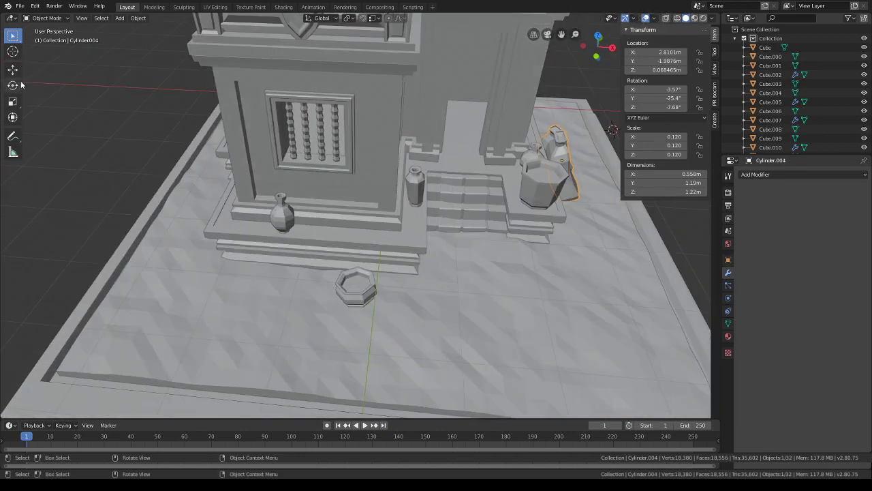
key("shift+a")
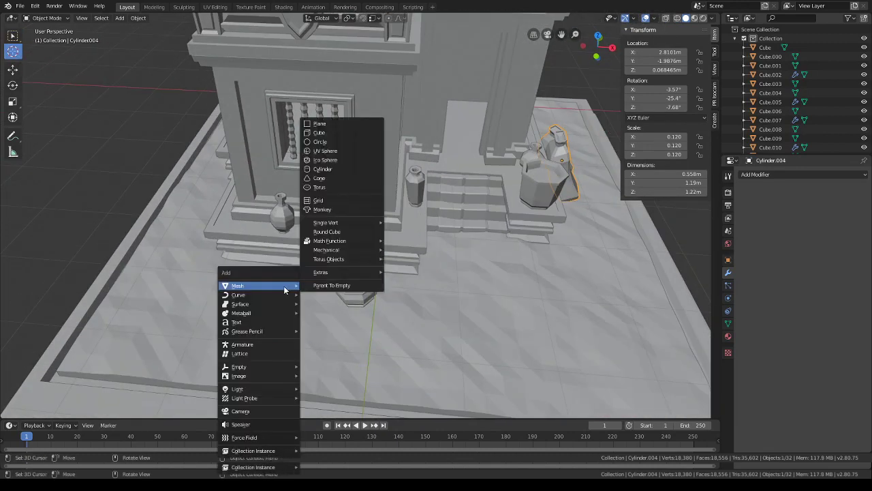
left_click(328, 140)
key("s")
left_click(361, 290)
key("g")
key("z")
left_click(372, 271)
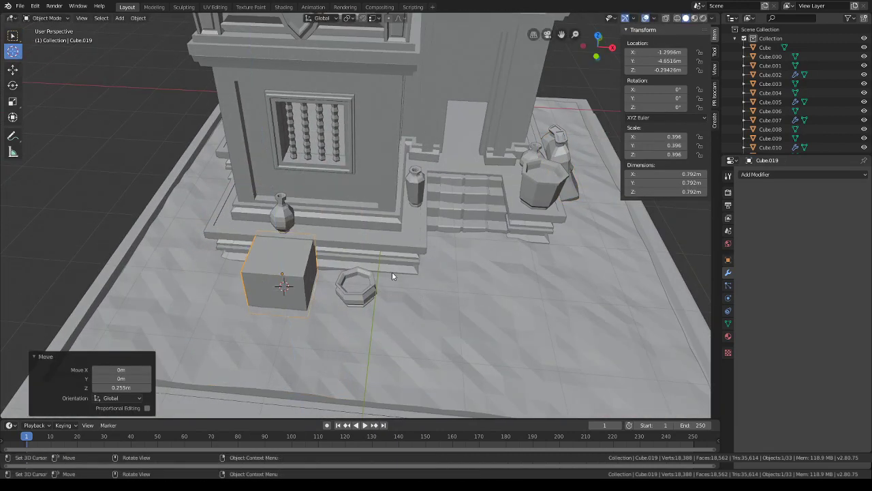
- Scale the cube down to 0.196 and lower it onto the ground at about -0.359 m in Z
key("s")
left_click(337, 271)
middle_click_drag(336, 272, 336, 224)
key("g")
key("z")
left_click(341, 226)
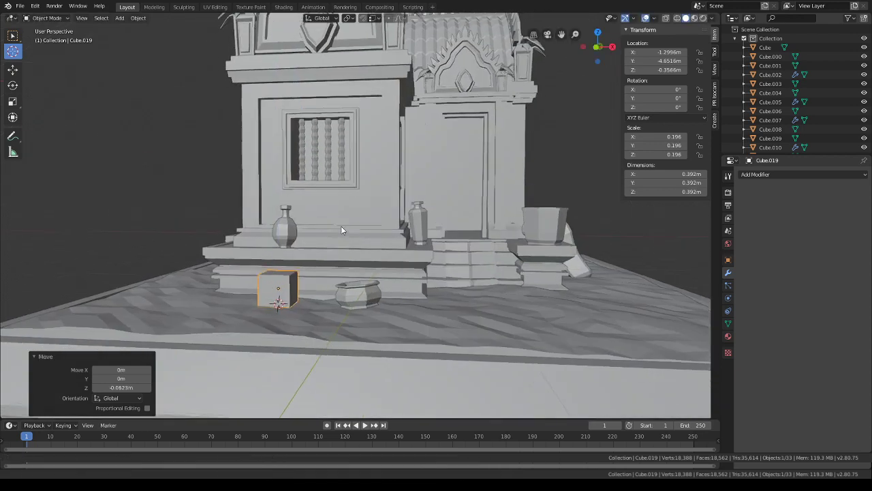
- Tilt the cube -5.58° about the global Y axis
scroll(361, 232, "up", 3)
key("r")
key("x")
key("y")
left_click(390, 240)
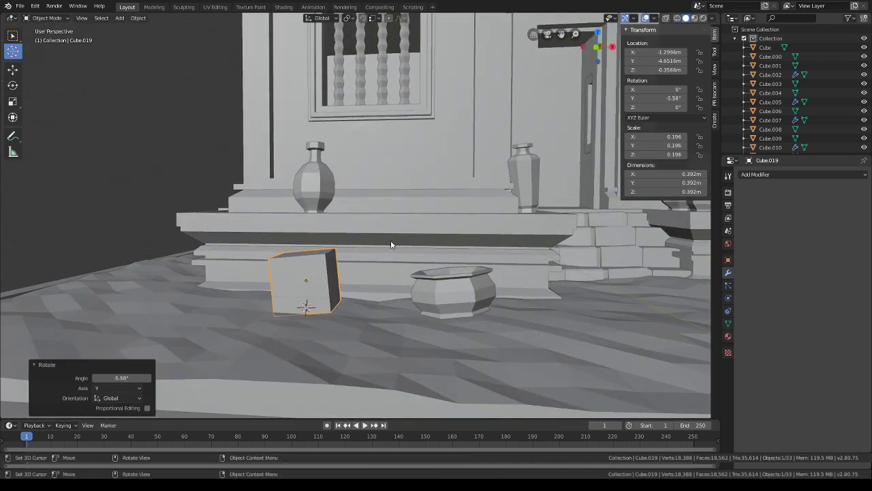
- Shift the cube away from the bowl to X -1.4718 m, Y -4.6724 m, tilt it -1.86° about X and lower it 0.0259 m
key("g")
left_click(365, 240)
key("r")
left_click(366, 240)
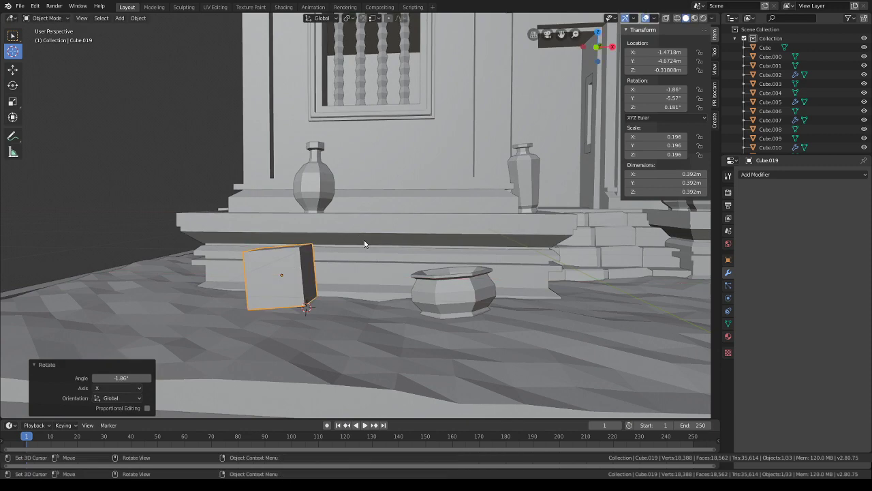
key("g")
key("z")
left_click(364, 247)
- In Edit Mode, inset the cube's top and four side faces individually with a thickness of 0.2029 m
left_click(48, 17)
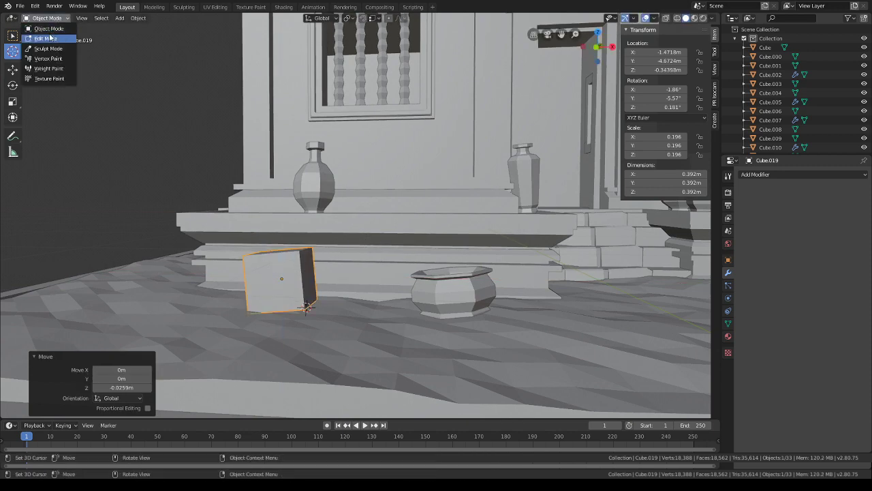
left_click(48, 37)
middle_click_drag(205, 136, 263, 185)
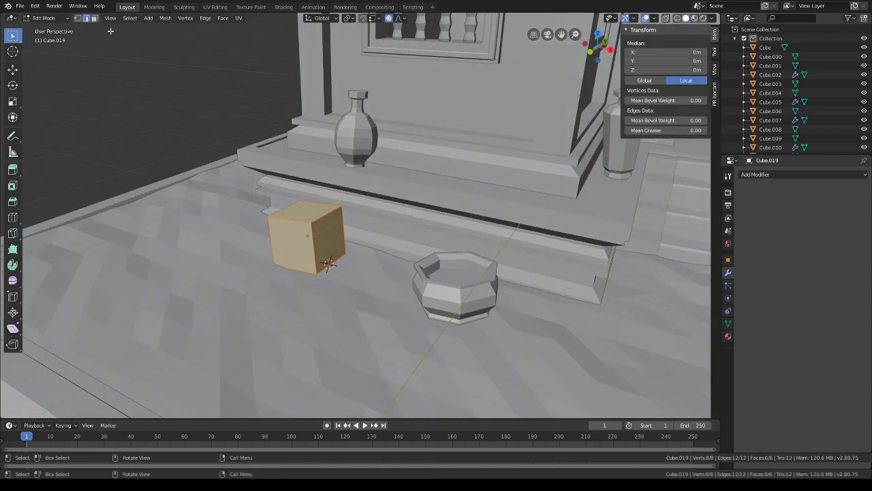
key("3")
middle_click_drag(300, 221, 405, 256)
key("i")
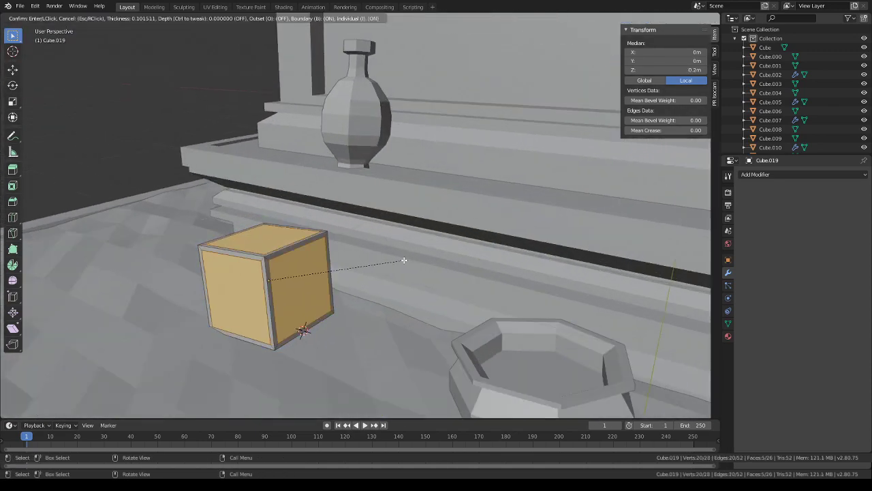
left_click(400, 260)
- Extrude the inset faces 0.128 m inward along their normals to form the crate's recessed panels
right_click(400, 259)
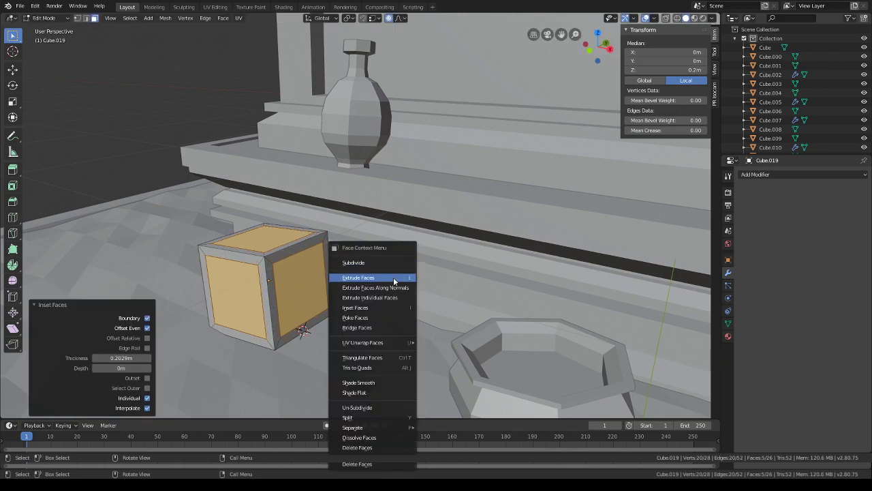
left_click(391, 276)
left_click(413, 259)
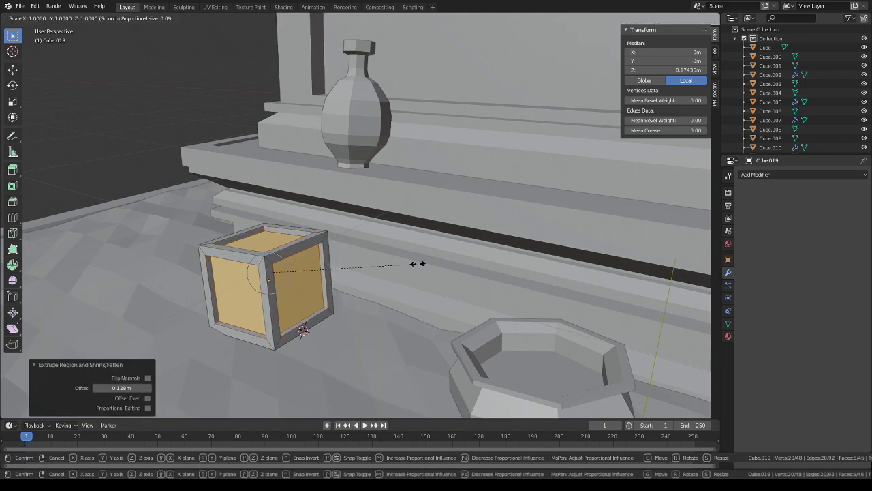
middle_click_drag(409, 259, 436, 271)
key("r")
key("z")
key("Escape")
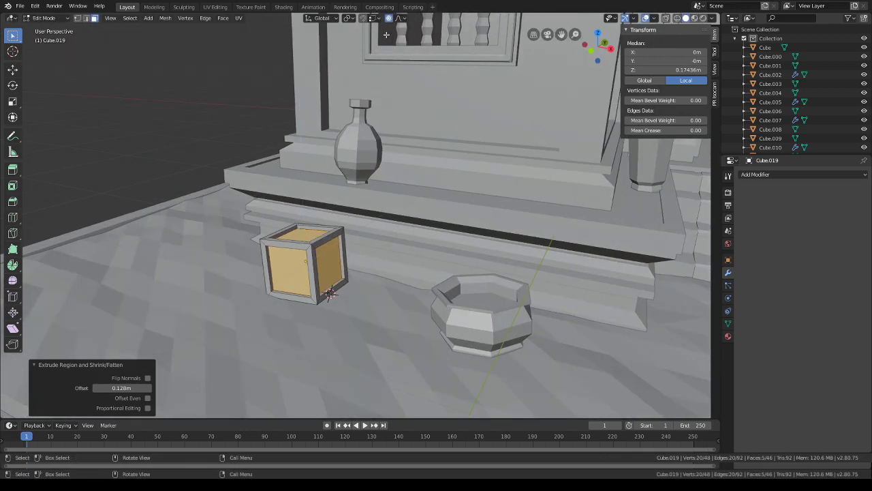
- Add two centred single loop cuts to the crate, one through the front panel and one through the side panel
key("ctrl+r")
left_click(294, 245)
right_click(294, 244)
key("ctrl+r")
left_click(331, 240)
right_click(331, 239)
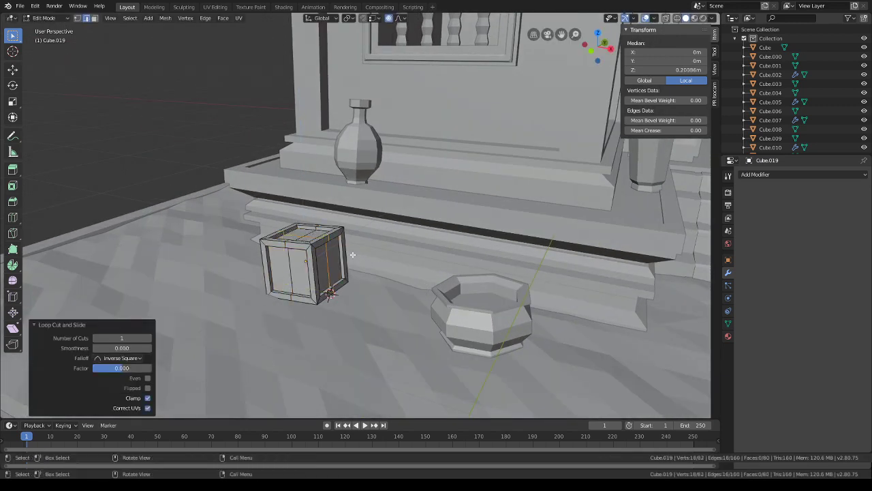
key("g")
key("z")
key("Escape")
- Set the proportional editing falloff to Random and move the selected loop 0.0161 m in Z with a proportional size of 0.386
left_click(400, 18)
left_click(390, 120)
key("g")
key("z")
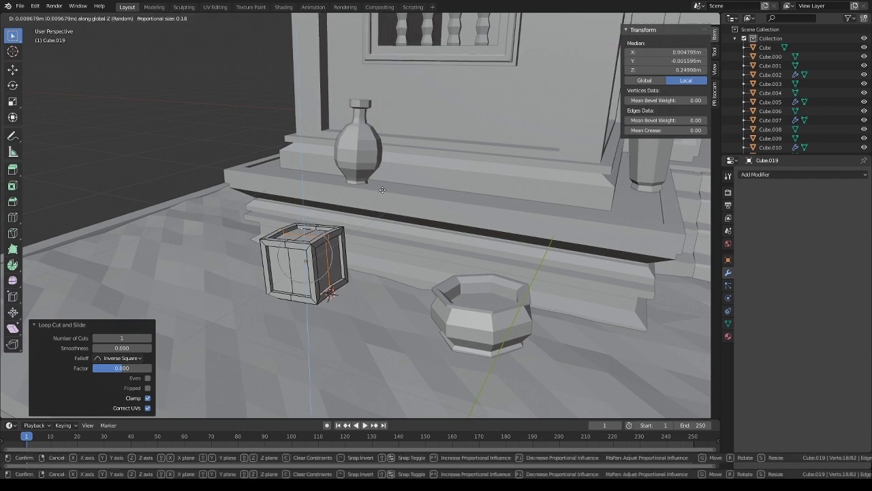
left_click(382, 189)
middle_click_drag(340, 233, 321, 247)
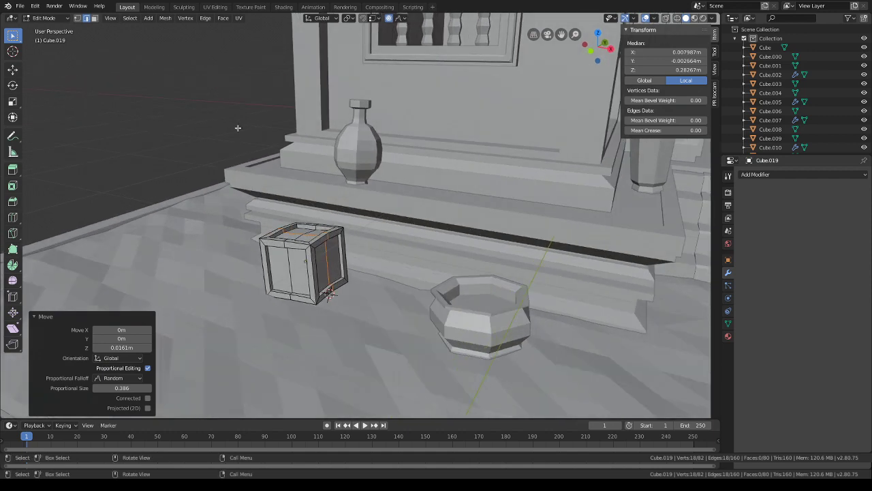
left_click(58, 18)
left_click(58, 28)
left_click(54, 18)
left_click(58, 48)
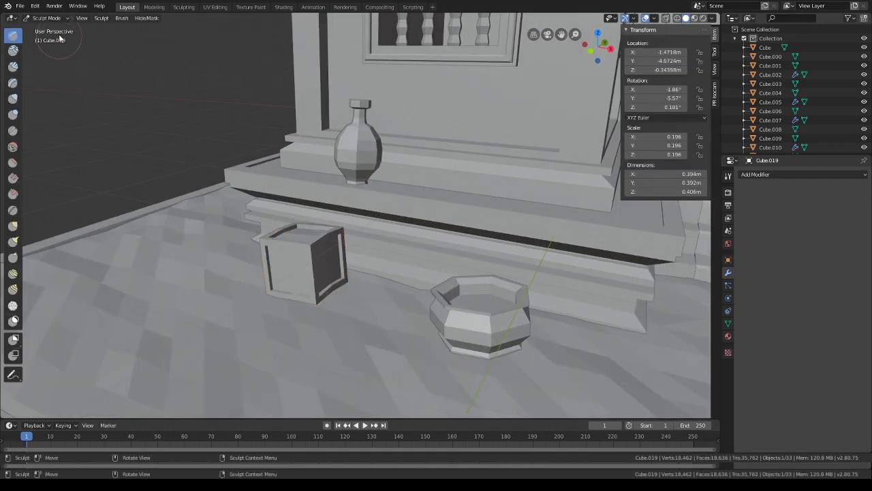
left_click(48, 18)
left_click(51, 38)
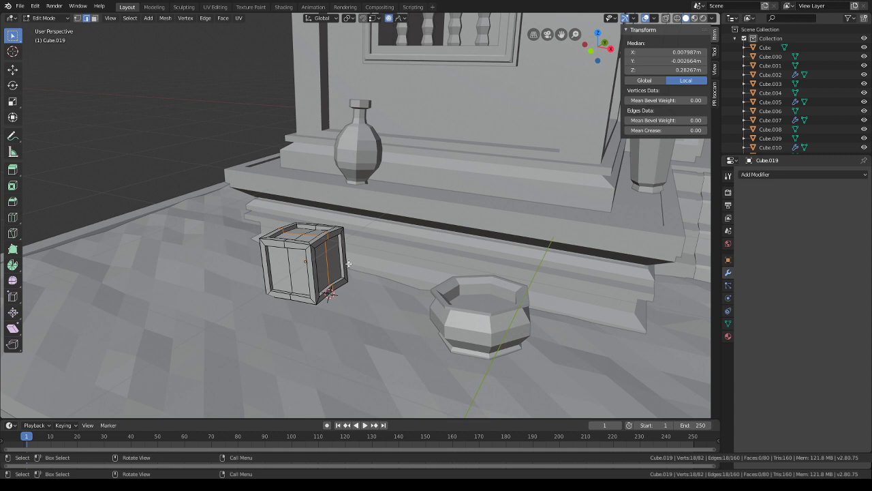
- Select the whole crate mesh, rotate it about Z, and move it horizontally by -0.244 m in X and -0.0116 m in Y
middle_click_drag(348, 263, 382, 134, "shift")
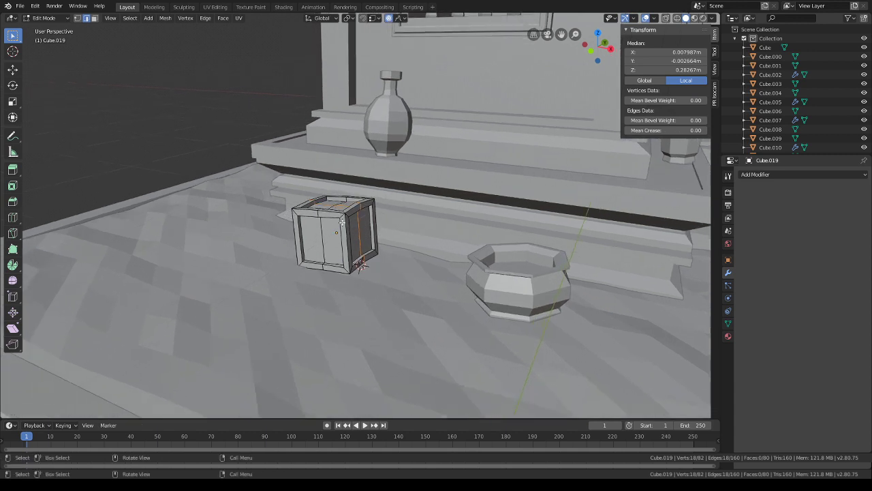
key("a")
key("r")
key("z")
left_click(427, 246)
middle_click_drag(428, 252, 392, 262)
key("g")
key("shift+z")
left_click(476, 259)
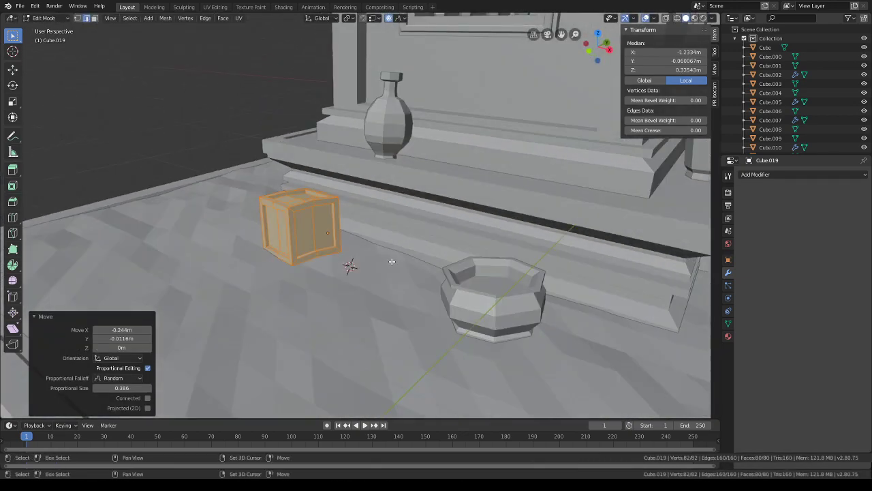
- Duplicate the crate horizontally, offsetting the copy 0.483 m in X and 0.0864 m in Y
key("shift+d")
key("shift+z")
left_click(461, 276)
middle_click_drag(461, 276, 471, 251)
- Rotate the crate copy slightly with proportional editing off and shift it 0.0437 m in X and 0.0246 m in Y
key("r")
key("y")
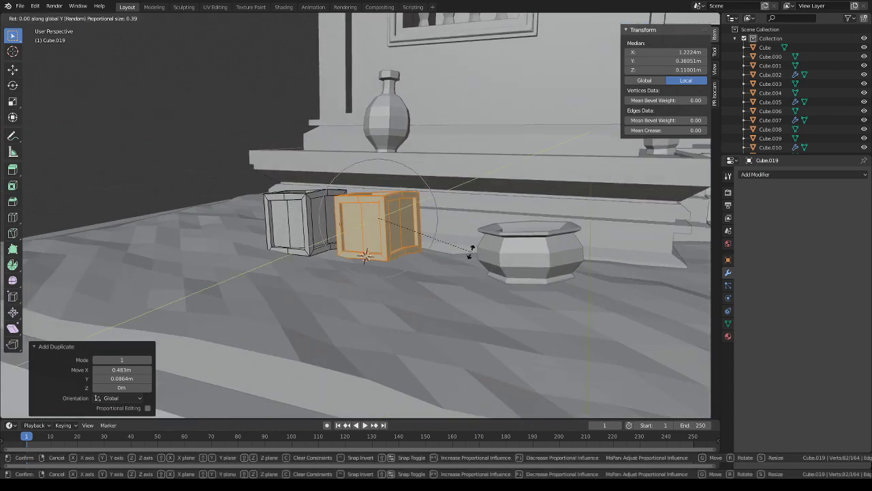
key("Escape")
key("r")
key("y")
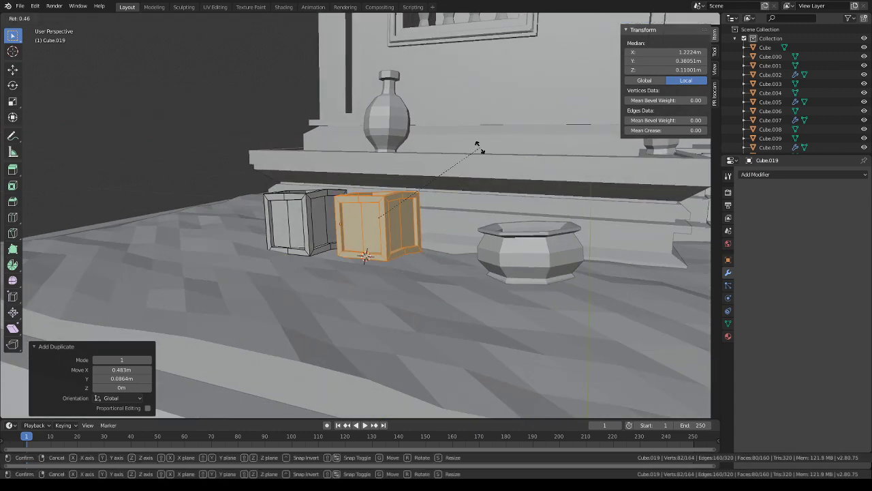
left_click(469, 155)
middle_click_drag(468, 156, 480, 182)
key("g")
key("shift+z")
left_click(488, 185)
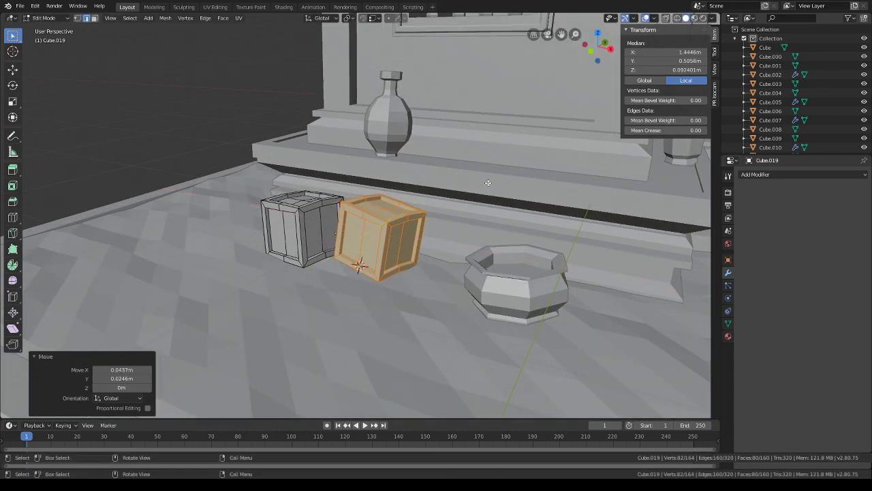
- Duplicate the second crate with an offset of -0.203 m in X and -0.0854 m in Y, and raise the copy above the two lower crates
key("shift+d")
key("shift+z")
left_click(452, 181)
key("g")
key("z")
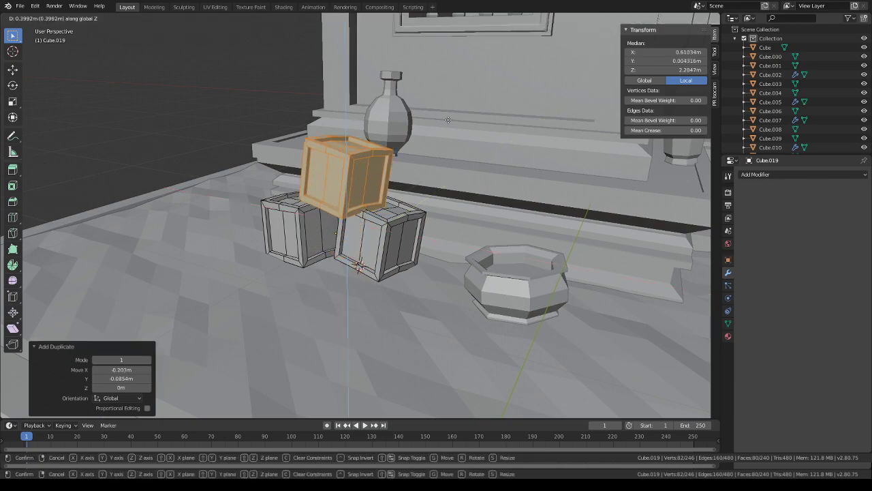
left_click(441, 127)
- Tilt, turn and reposition the third crate so it rests on top of the two lower crates
middle_click_drag(440, 127, 404, 225)
key("r")
left_click(494, 101)
key("g")
left_click(468, 117)
key("r")
key("z")
left_click(395, 169)
key("r")
left_click(386, 142)
- Rotate the top crate 9.34° about Z and move it -0.0146 m in X and 0.0534 m in Y
key("r")
key("z")
left_click(428, 164)
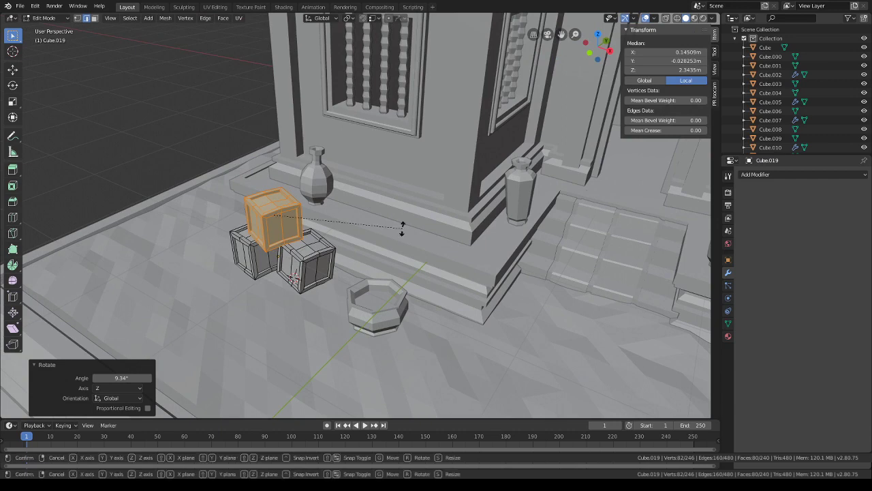
key("Escape")
key("g")
left_click(404, 207)
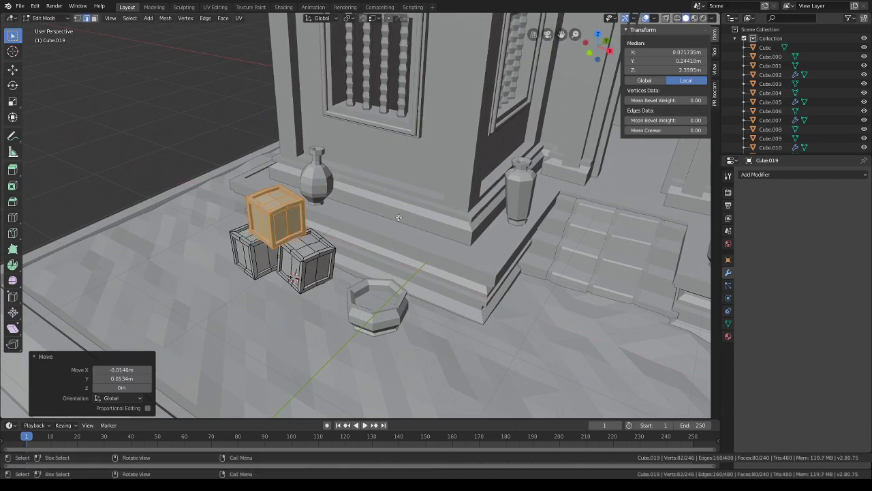
- Leave the crates' Edit Mode, select the temple's stepped base object with the box select tool active, and enter its Edit Mode
scroll(388, 219, "down", 7)
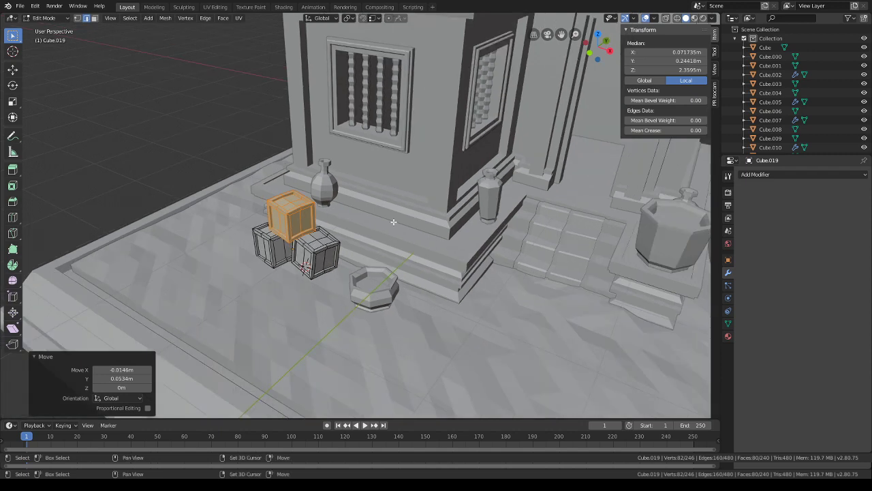
left_click(44, 18)
left_click(51, 29)
scroll(351, 262, "down", 1)
mouse_move(352, 261)
middle_mouse_down("shift")
mouse_move(295, 270)
mouse_move(336, 263)
middle_mouse_up("shift")
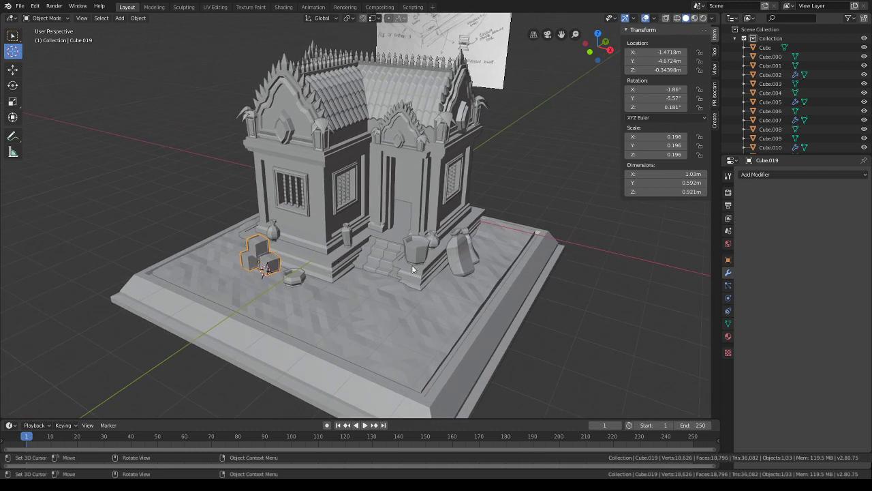
left_click_drag(344, 268, 121, 112)
left_click(19, 38)
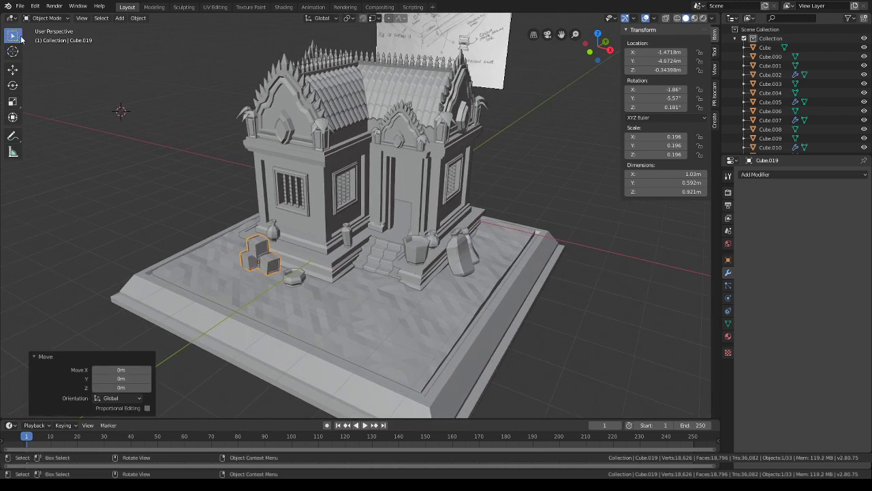
left_click(339, 273)
left_click(45, 18)
left_click(45, 39)
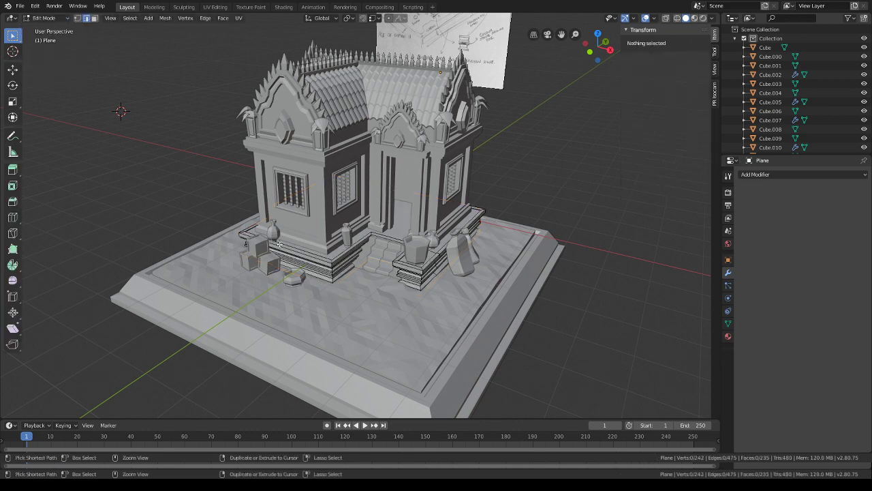
- Add four evenly spaced loop cuts through the side of the stepped base behind the crates and bowl
left_click(287, 250)
right_click(287, 250)
middle_click_drag(395, 280, 402, 245, "shift")
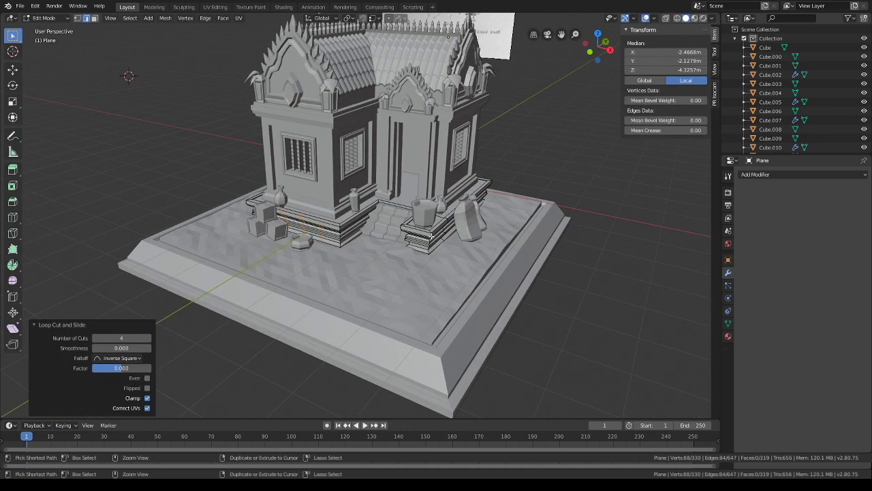
scroll(403, 245, "up", 1)
scroll(402, 246, "up", 2)
- Select upper vertex loops around the base and move them about 0.022 m in Z using Random proportional editing with a size of 1.33
left_click(79, 19)
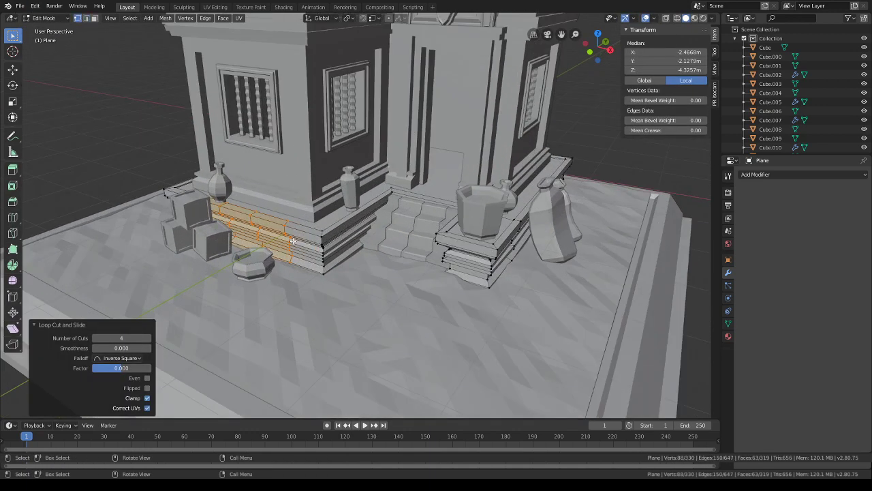
left_click(286, 232)
left_click(451, 250, "shift")
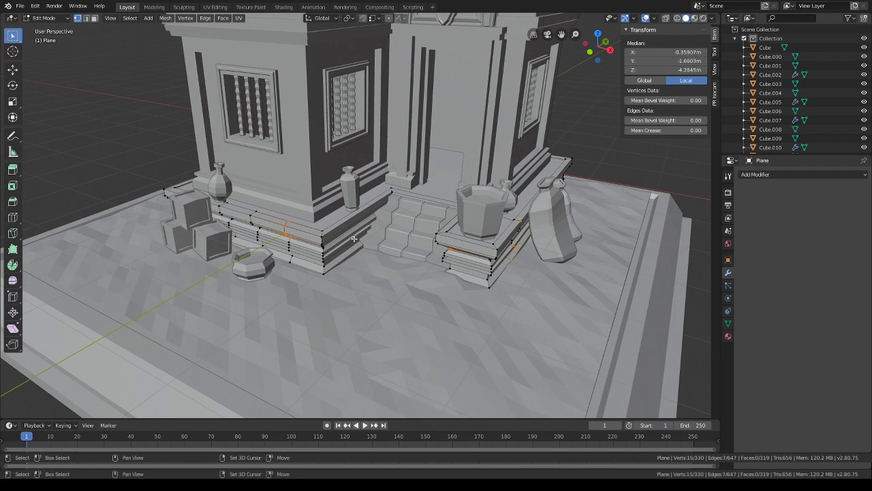
left_click(563, 180, "shift")
left_click(570, 159, "shift")
key("g")
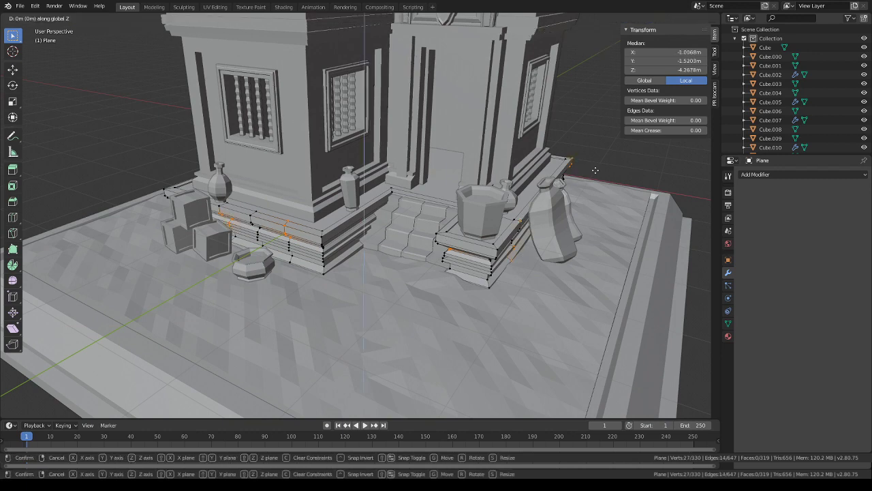
key("z")
left_click(596, 167)
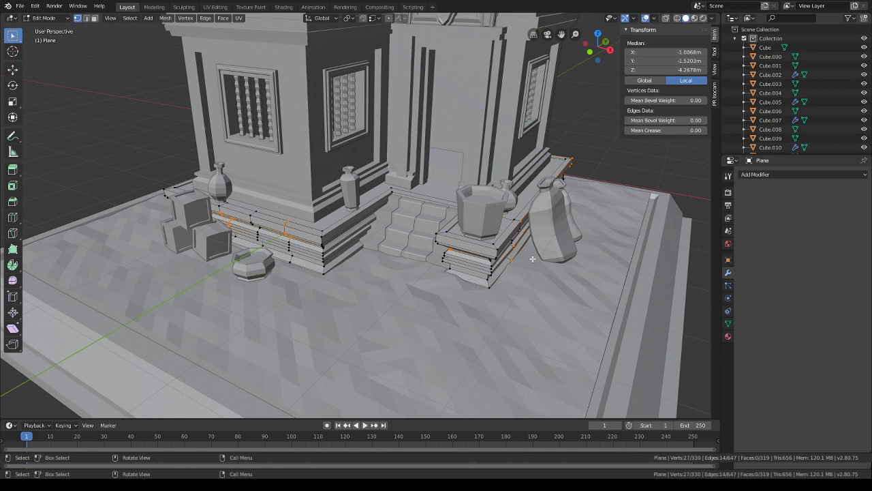
left_click(388, 18)
key("g")
key("z")
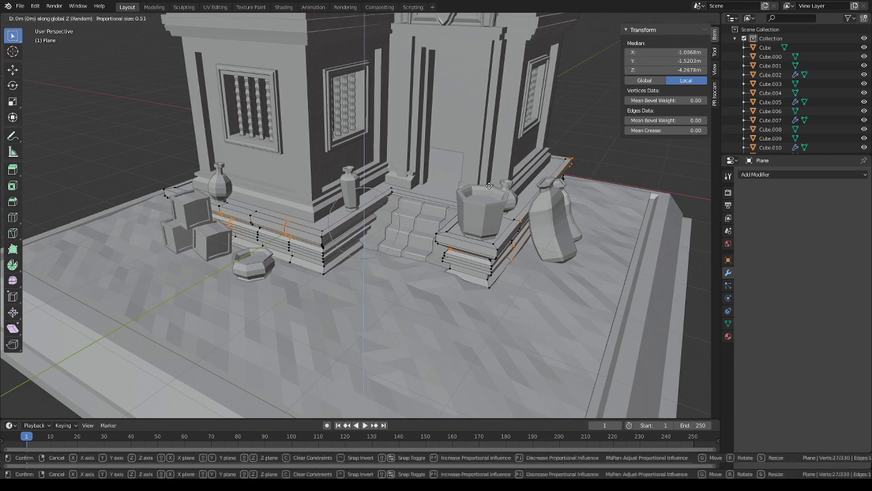
scroll(490, 185, "down", 4)
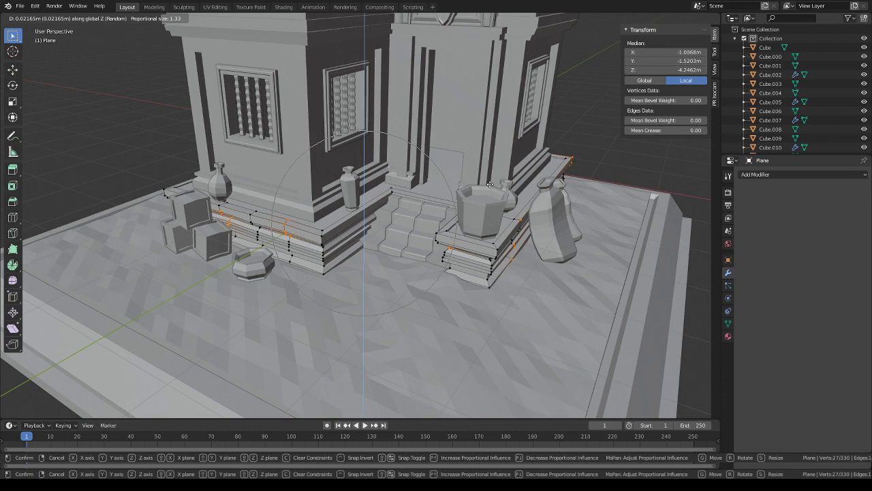
left_click(490, 185)
- Add two centred single loop cuts to the base side behind the leaning square vases
middle_click_drag(490, 185, 504, 215)
key("ctrl+r")
left_click(521, 220)
right_click(521, 220)
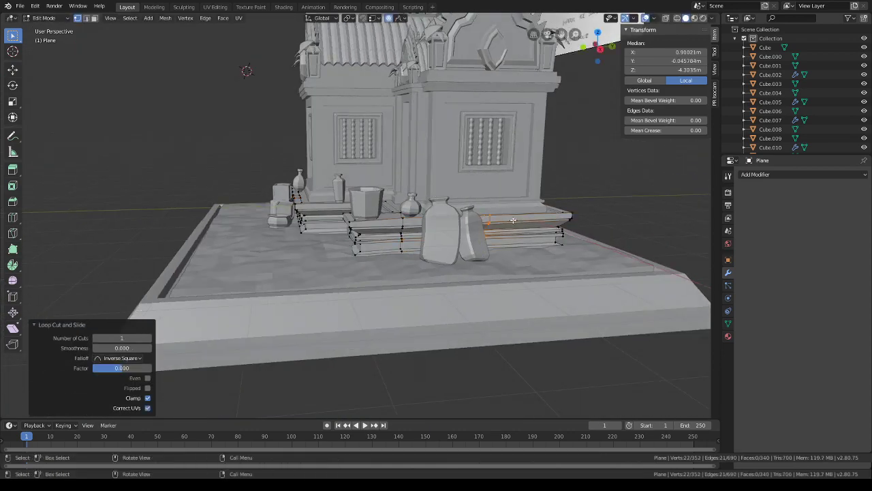
key("ctrl+r")
left_click(522, 220)
right_click(522, 220)
- Box-select the upper base vertices beside the leaning vases and move them 0.0513 m, followed by -0.0187 m, in Z with Random proportional editing
left_click_drag(494, 232, 477, 209)
key("g")
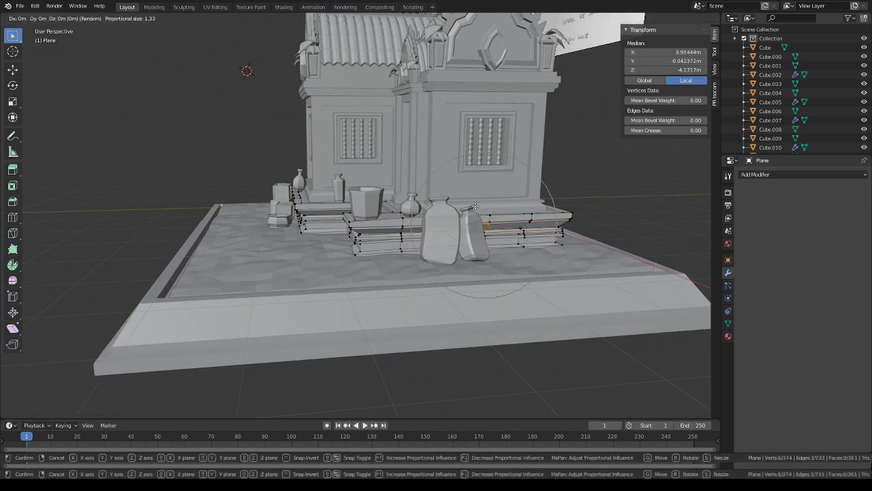
key("z")
left_click(477, 204)
middle_click_drag(517, 239, 502, 229)
scroll(502, 229, "up", 6)
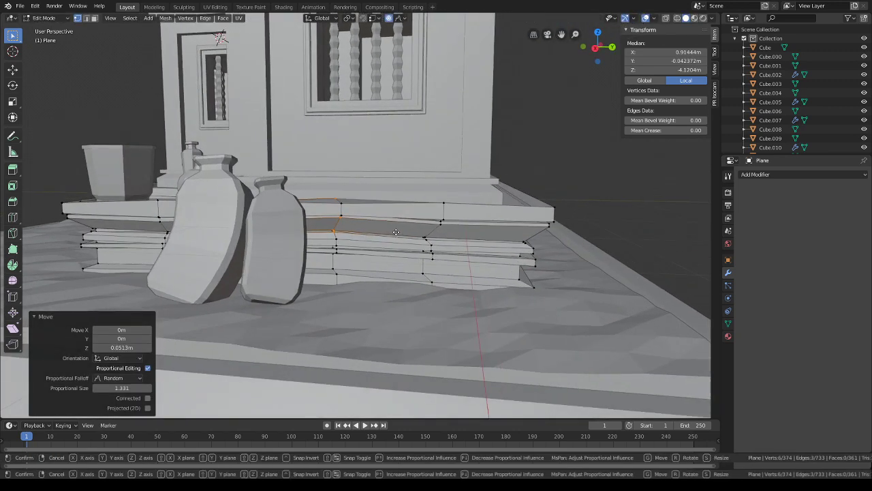
key("g")
key("z")
left_click(396, 234)
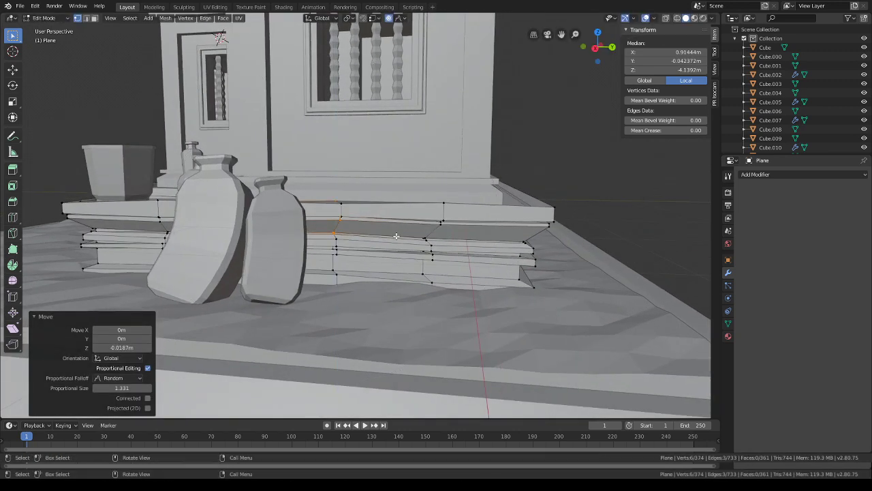
- Add two centred loop cuts to the base side between the front corner and the stairs
middle_click_drag(396, 235, 480, 252)
scroll(347, 234, "down", 5)
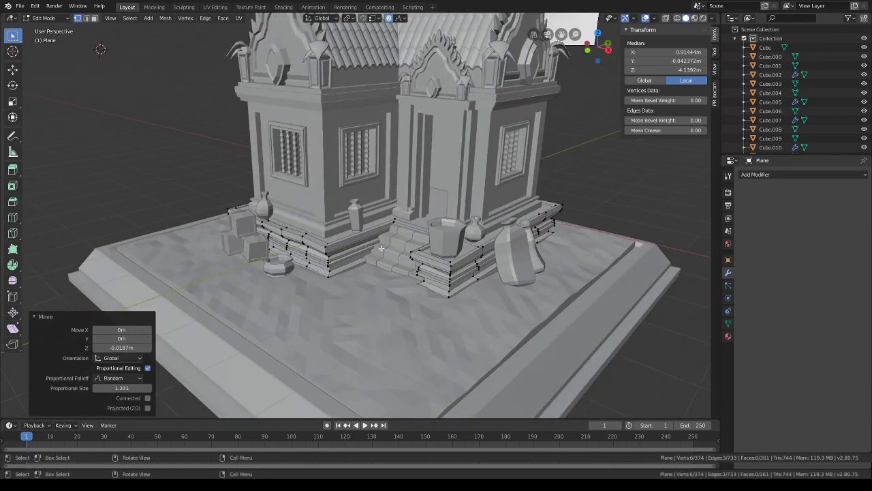
middle_click_drag(363, 243, 370, 220)
key("ctrl+r")
scroll(382, 243, "up", 1)
left_click(383, 242)
right_click(383, 243)
scroll(370, 219, "up", 1)
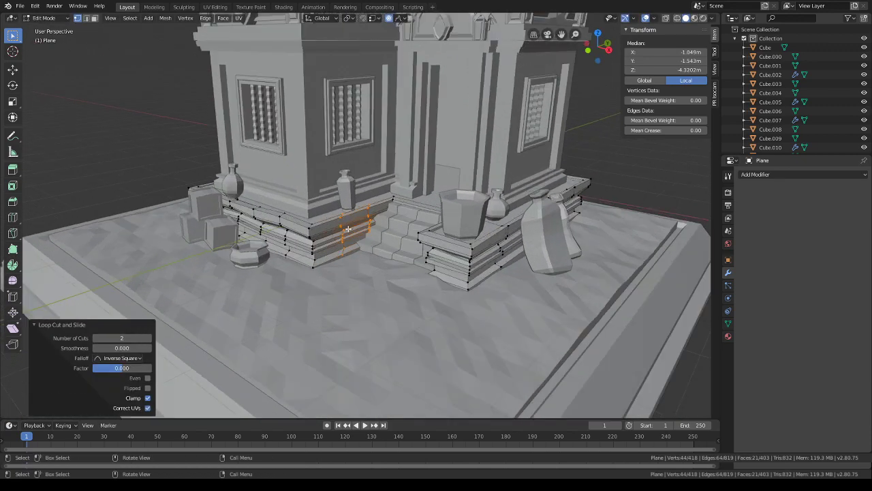
- Select the upper base vertices below the tall vase and move them 0.0276 m in Z, and again by -0.000469 m with a proportional size of 0.424
left_click_drag(354, 230, 337, 210)
key("g")
key("z")
left_click(339, 208)
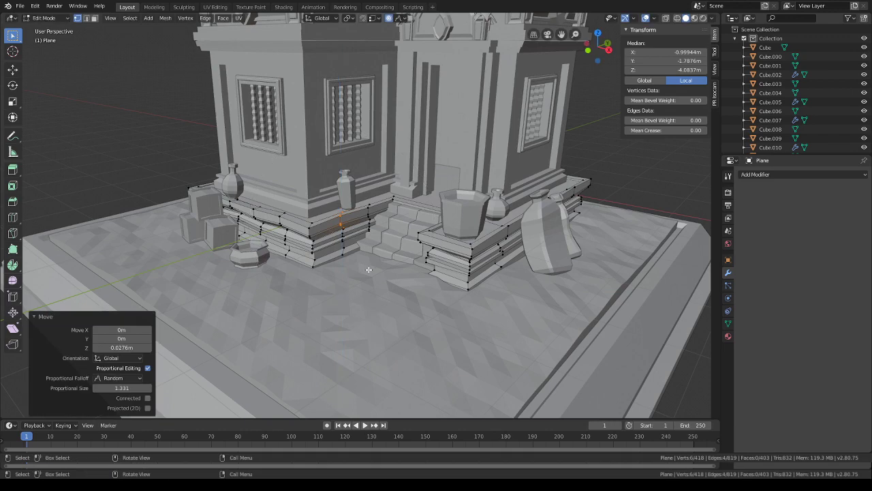
key("g")
key("z")
scroll(369, 267, "up", 4)
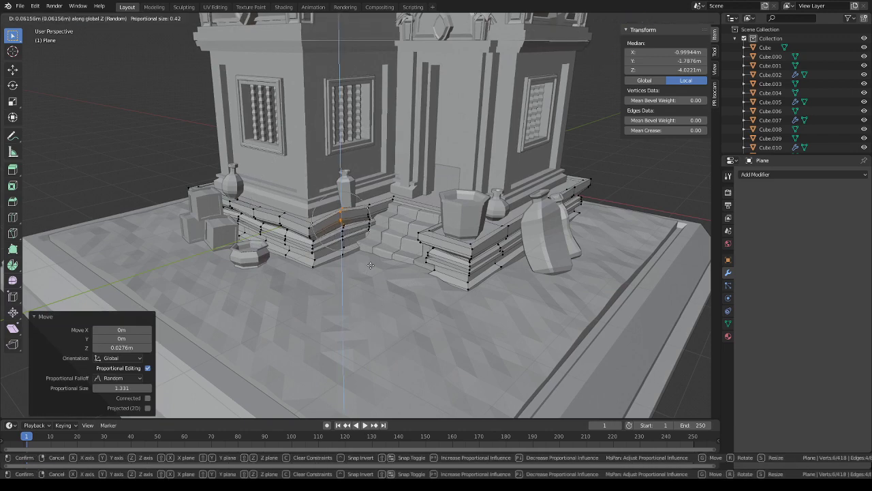
left_click(371, 269)
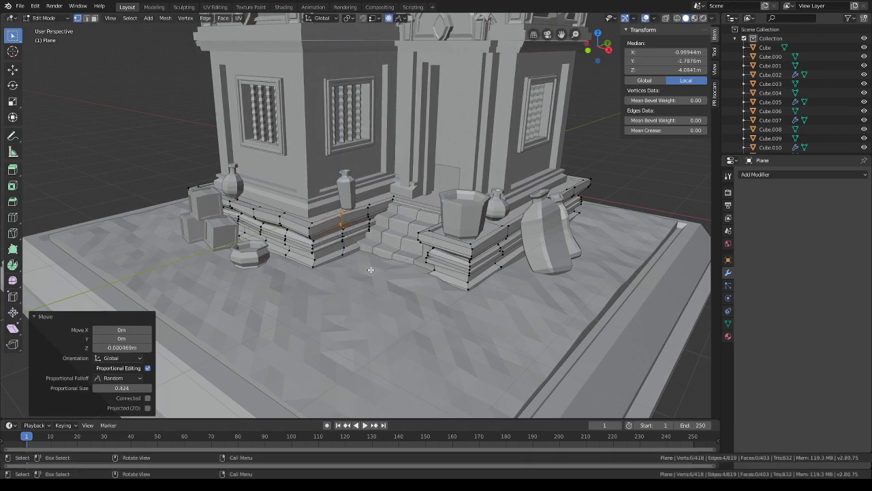
- Add a loop cut to the base block below the large pot and move its upper vertices 0.0189 m in Z with proportional size 0.424
left_click(443, 247, "alt")
key("g")
key("z")
left_click(439, 233)
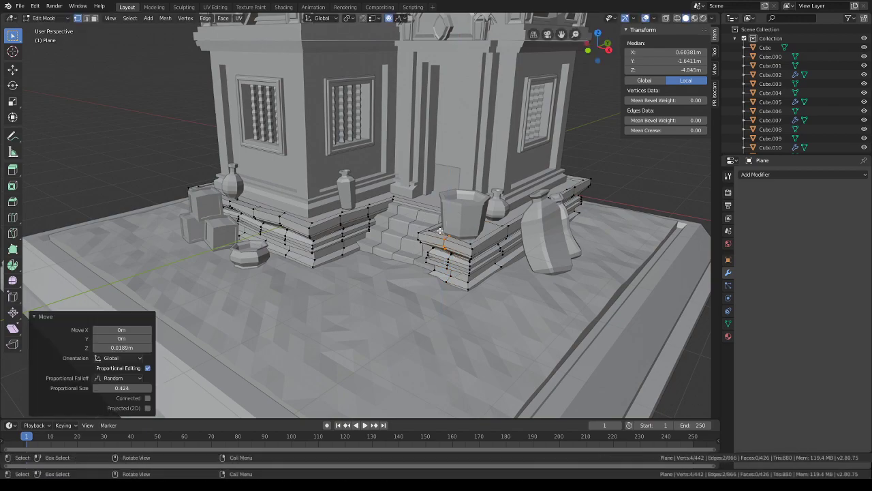
middle_click_drag(439, 233, 397, 251)
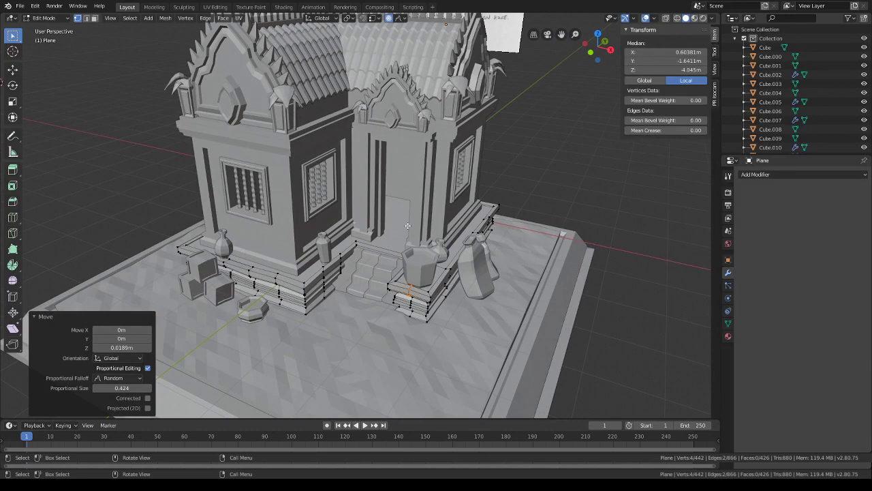
- Return to Object Mode, deselect the base, and review the whole temple from several angles
left_click(64, 26)
left_click(59, 18)
left_click(59, 30)
scroll(486, 225, "down", 3)
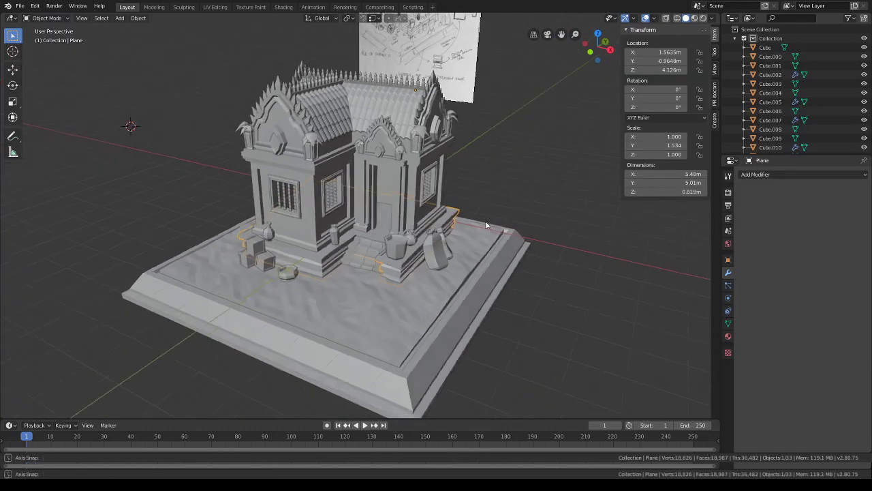
middle_click_drag(487, 224, 494, 202)
left_click(35, 18)
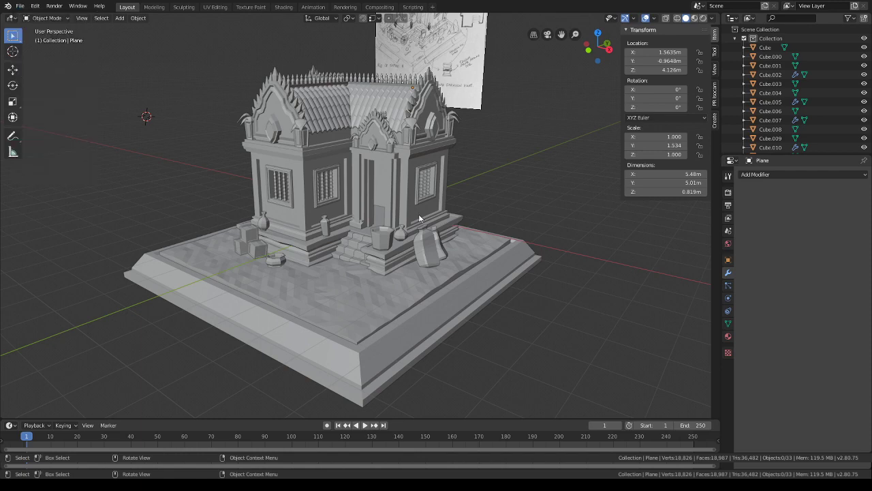
middle_click_drag(381, 217, 418, 274)
scroll(425, 258, "up", 1)
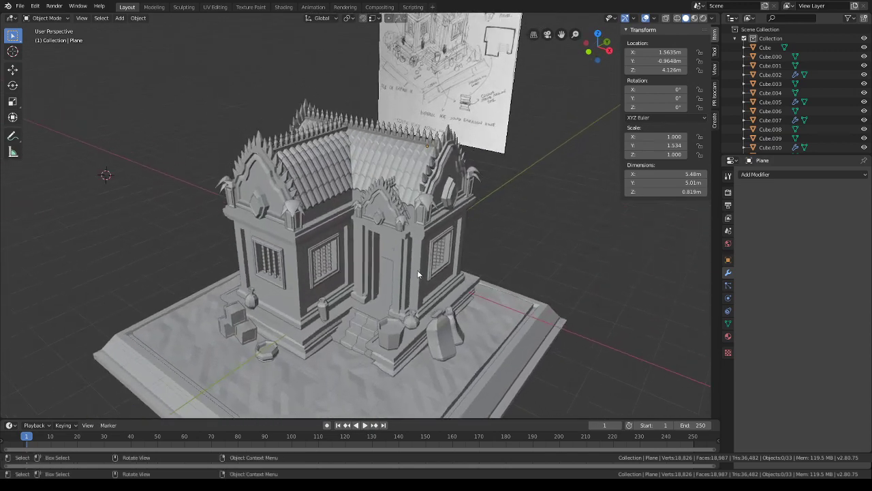
- Examine the colour reference image and compare its roof edge with the modelled temple
left_click(339, 191)
scroll(337, 190, "down", 3)
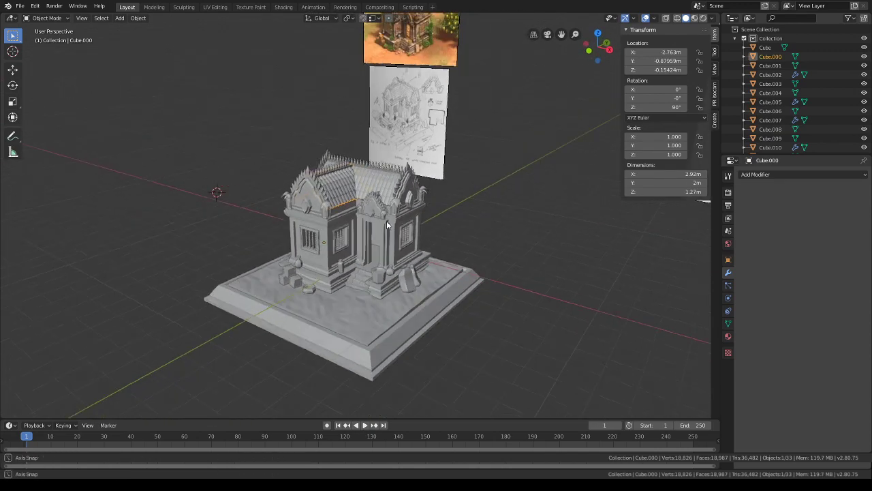
mouse_move(387, 221)
middle_mouse_down()
mouse_move(438, 228)
mouse_move(416, 216)
mouse_move(365, 215)
mouse_move(373, 208)
mouse_move(378, 217)
middle_mouse_up()
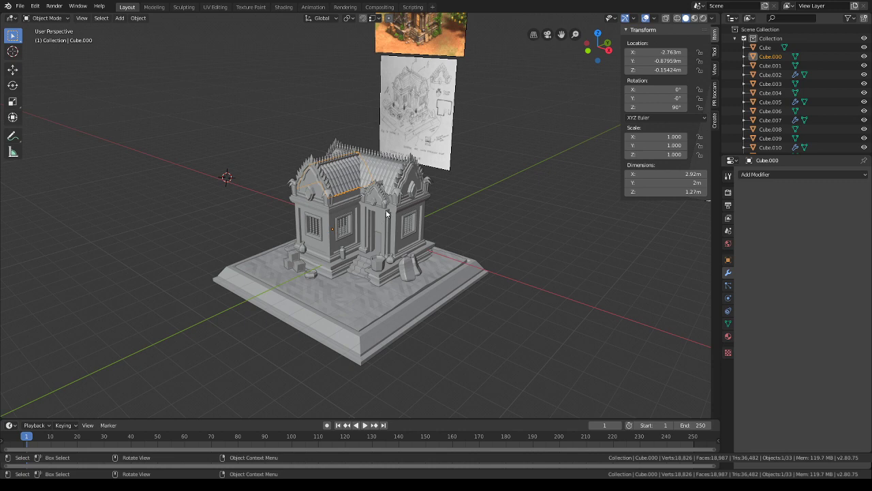
mouse_move(380, 220)
middle_mouse_down()
mouse_move(409, 240)
mouse_move(400, 279)
mouse_move(417, 269)
mouse_move(432, 281)
mouse_move(428, 323)
middle_mouse_up()
scroll(427, 323, "up", 4)
mouse_move(416, 171)
middle_mouse_down("shift")
mouse_move(407, 243)
mouse_move(434, 254)
middle_mouse_up("shift")
scroll(408, 238, "up", 3)
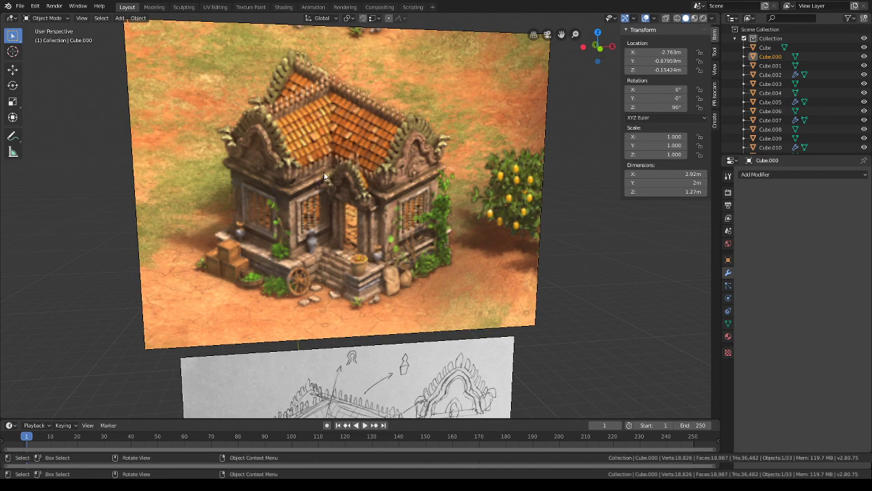
middle_click_drag(316, 167, 401, 270)
scroll(402, 266, "up", 10)
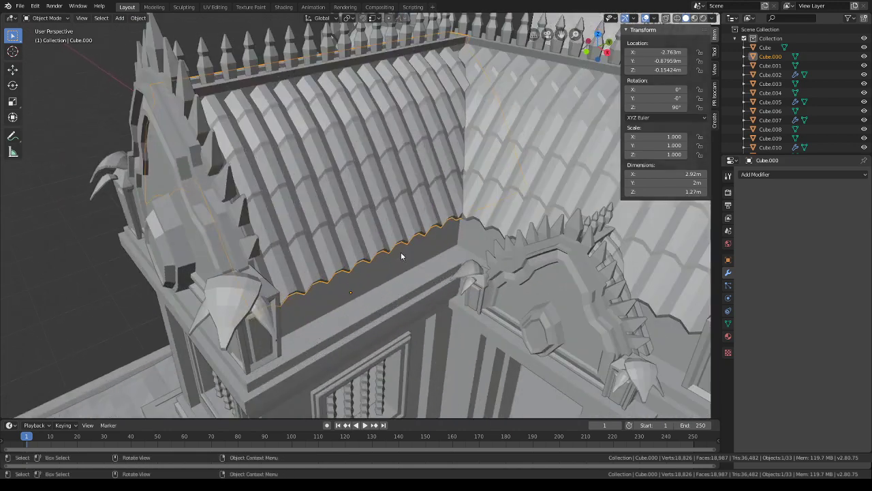
- Place the 3D cursor on the ledge below the roof beside the corner ornament, add a cube there and scale it down
left_click(12, 51)
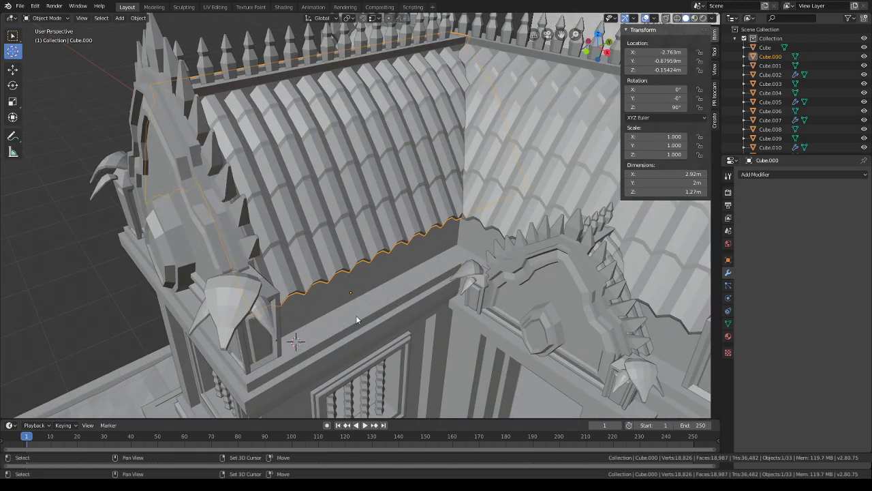
key("shift+a")
mouse_move(343, 284)
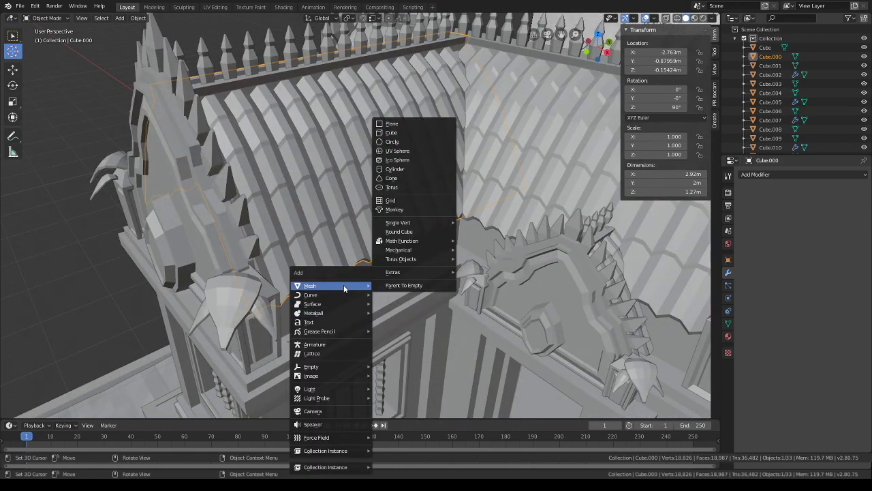
left_click(397, 137)
key("s")
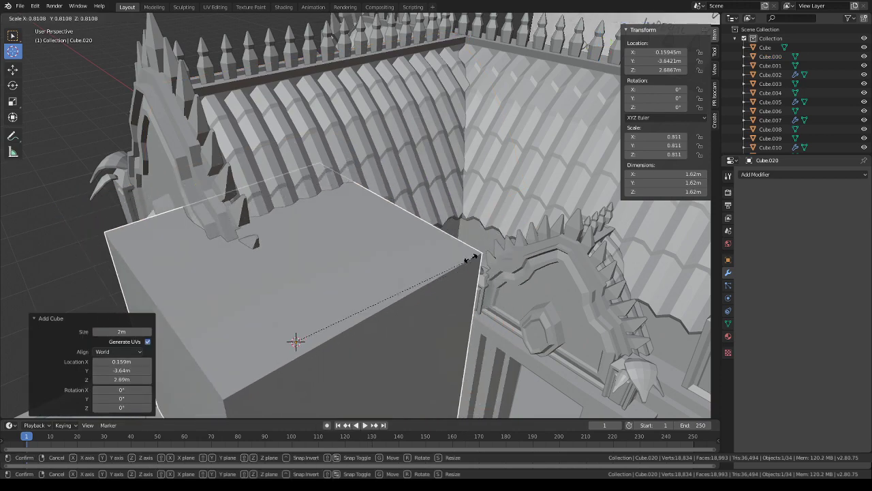
left_click(317, 330)
scroll(386, 306, "up", 2)
- Slim the small cube on the ledge to about 0.079 m in X and 0.163 m in Y
key("s")
mouse_move(387, 304)
middle_mouse_down()
mouse_move(462, 292)
mouse_move(392, 296)
middle_mouse_up()
key("x")
left_click(436, 293)
key("s")
key("y")
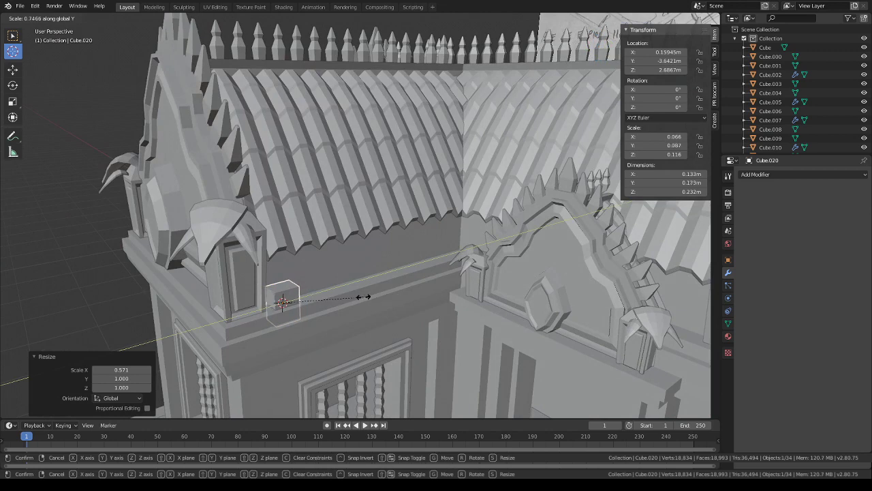
left_click(359, 296)
key("s")
key("x")
left_click(328, 286)
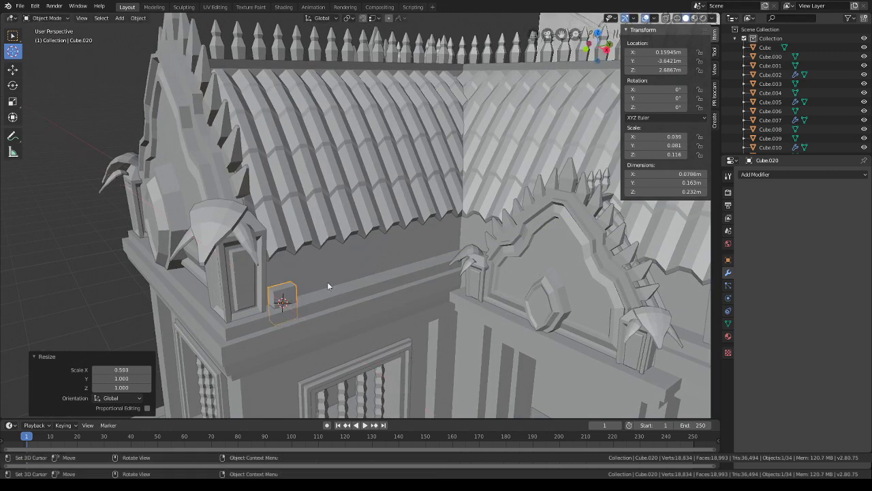
- In Edit Mode, lower the small cube's top face and extrude it upward 0.0467 m
left_click(47, 18)
left_click(60, 48)
left_click(48, 18)
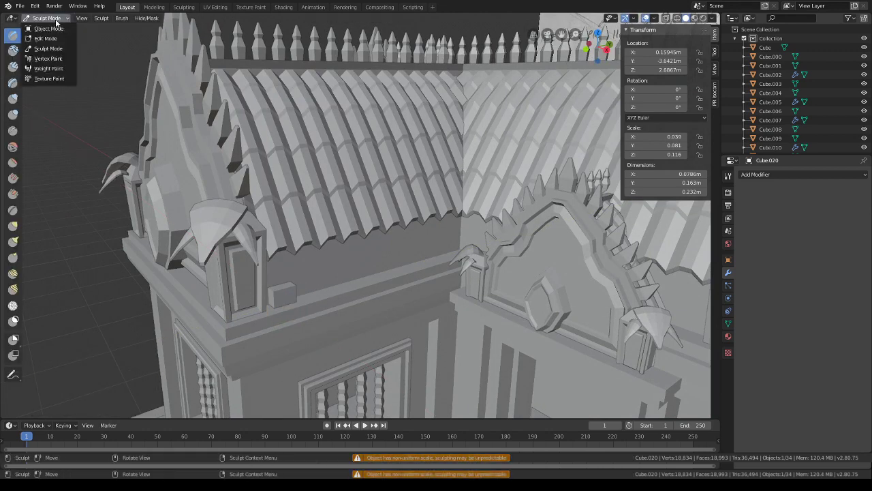
left_click(60, 39)
left_click(93, 18)
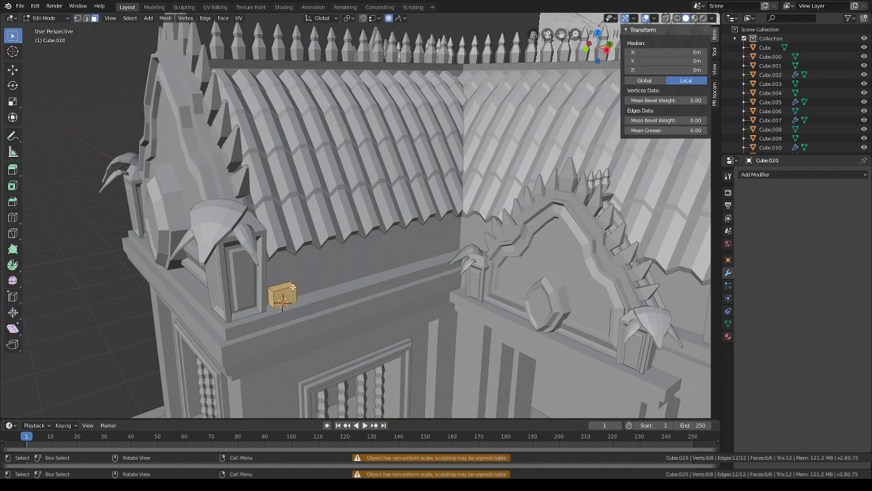
key("g")
key("z")
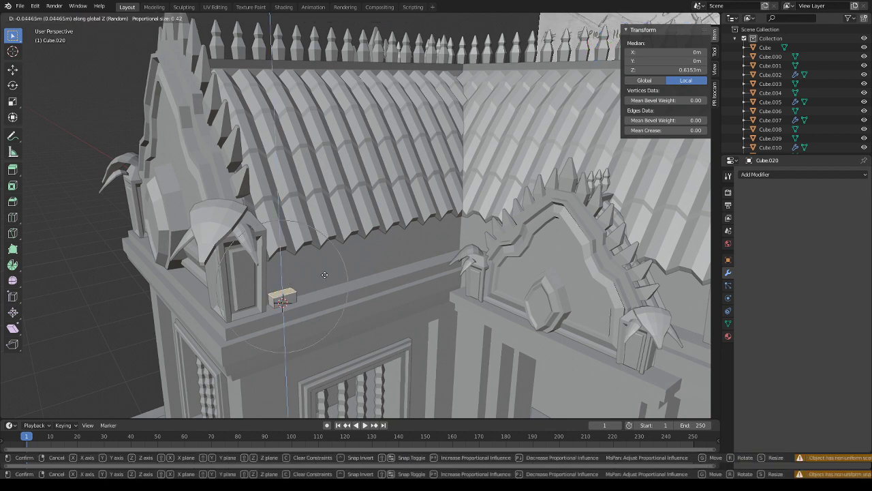
left_click(324, 275)
key("s")
key("x")
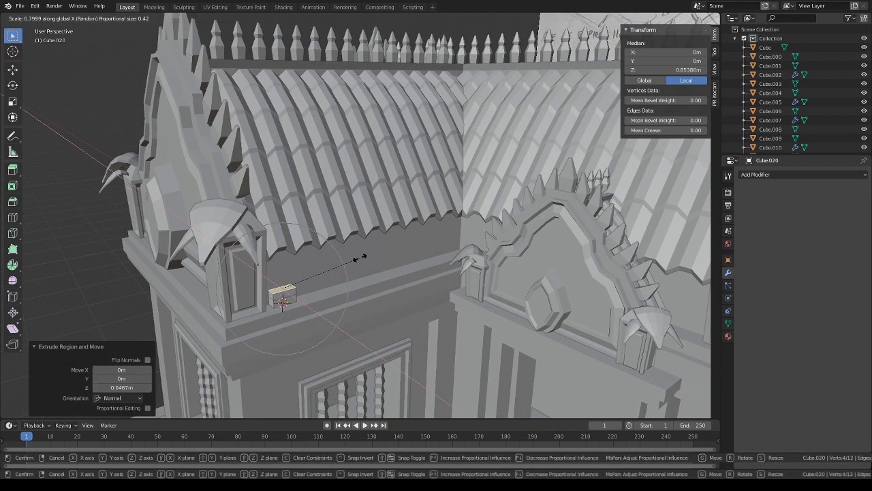
key("y")
scroll(338, 260, "up", 5)
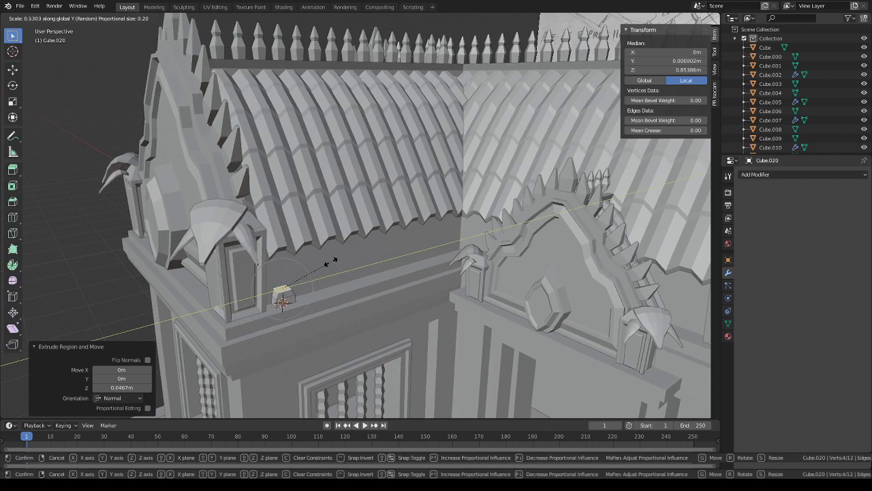
key("Escape")
- Turn off proportional editing and extrude the block's top face another 0.0467 m along Z
left_click(399, 21)
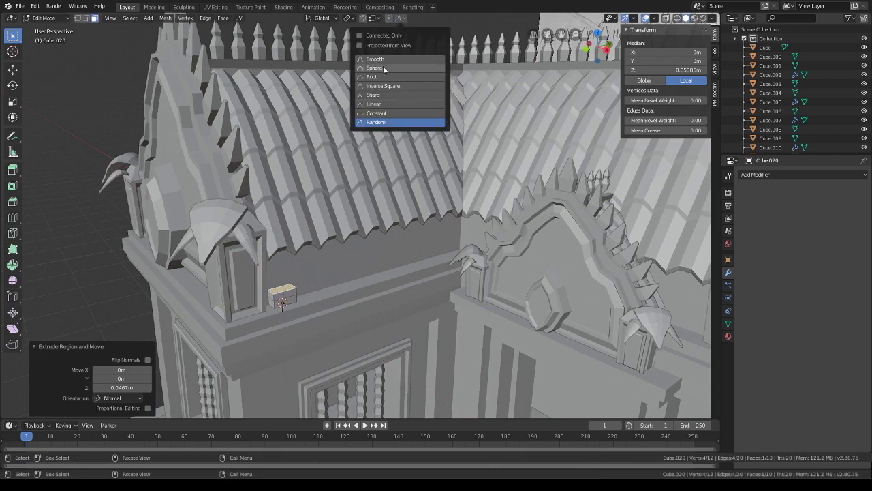
key("g")
key("y")
key("Escape")
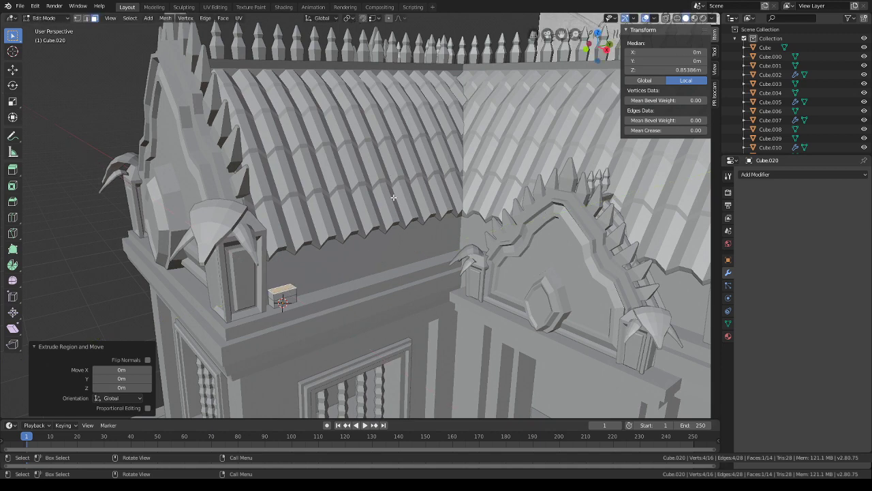
key("g")
key("z")
left_click(393, 191)
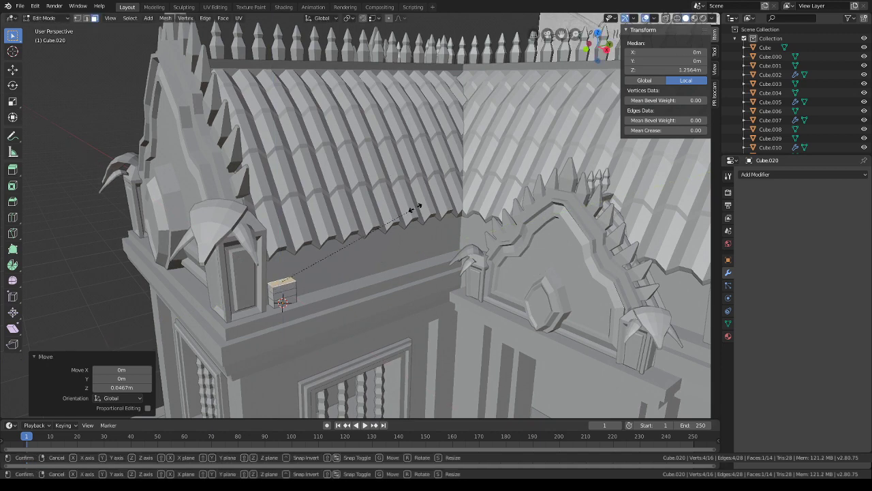
- Narrow the post's top face in Y, then extrude tiers of 0.046 m and 0.0736 m and scale the uppermost face to 0.8
key("s")
key("y")
left_click(345, 228)
key("e")
left_click(348, 223)
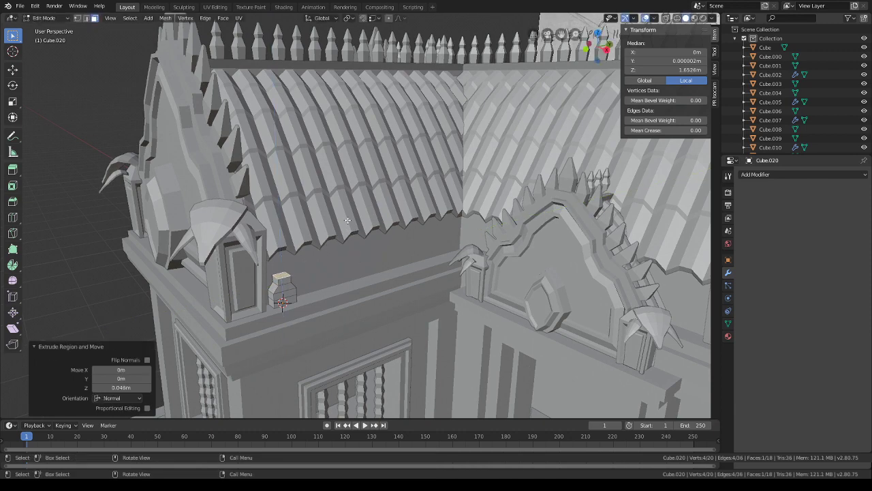
type("s.8")
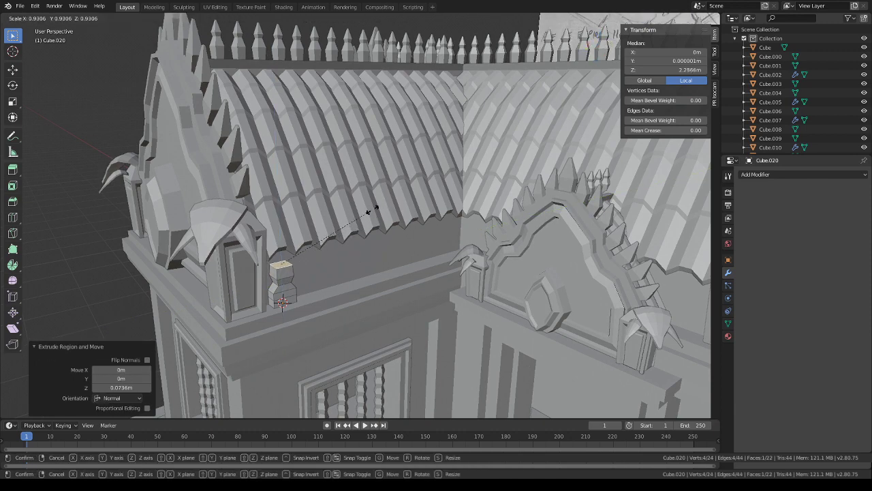
key("Return")
- Inset the post's outer side faces, extrude them inward by 0.0154 m and scale the recess down slightly
middle_click_drag(368, 211, 353, 263)
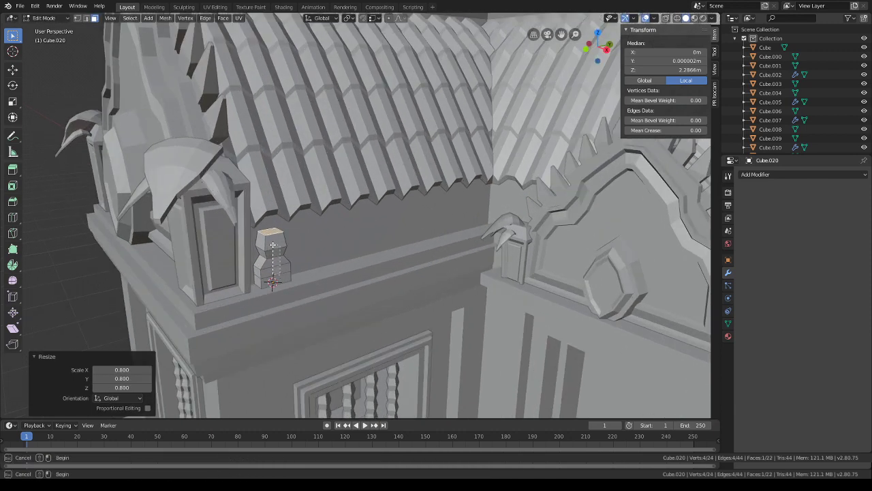
key("a")
key("i")
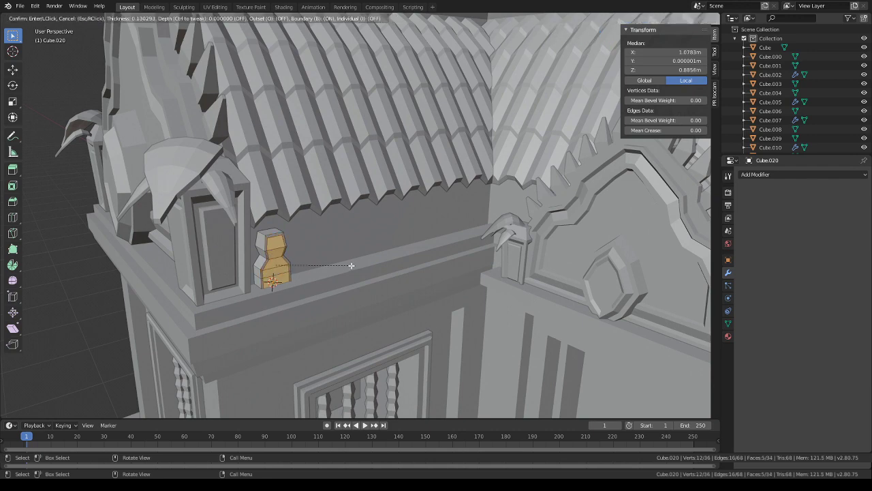
left_click(352, 265)
key("e")
left_click(348, 265)
key("s")
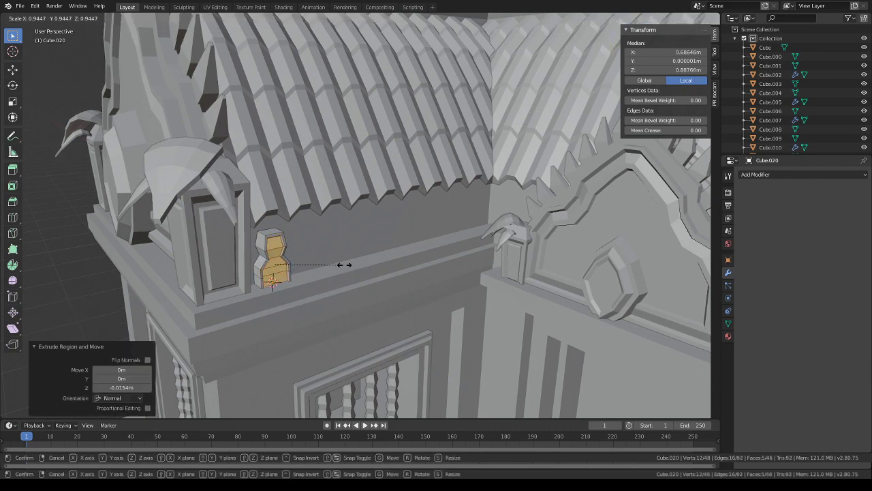
left_click(343, 266)
- Duplicate the whole post 0.207 m along Y and repeat the duplication seven times to fill the ledge up to the inner corner
key("l")
middle_click_drag(286, 271, 399, 271)
key("shift+d")
key("y")
left_click(379, 274)
key("shift+r")
key("shift+r")
key("shift+r")
key("shift+r")
key("shift+r")
key("shift+r")
key("shift+r")
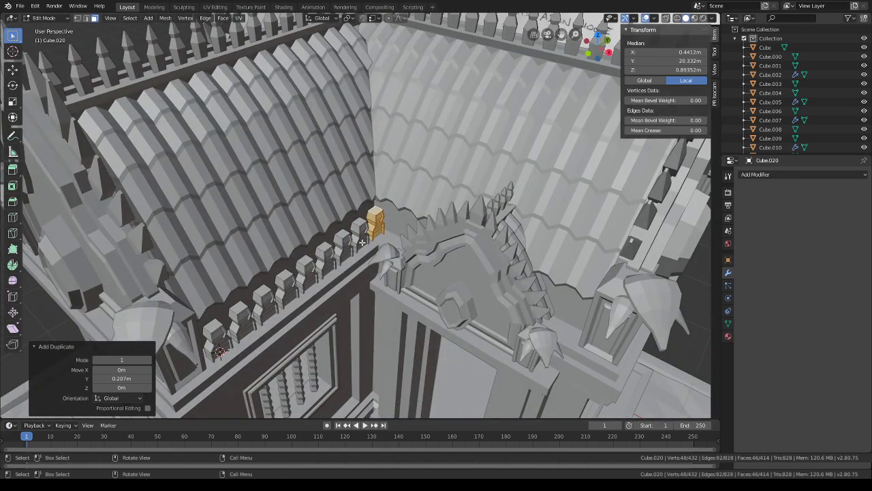
- Select all nine posts, duplicate the row and rotate the copy -90° about Z
key("l")
key("l")
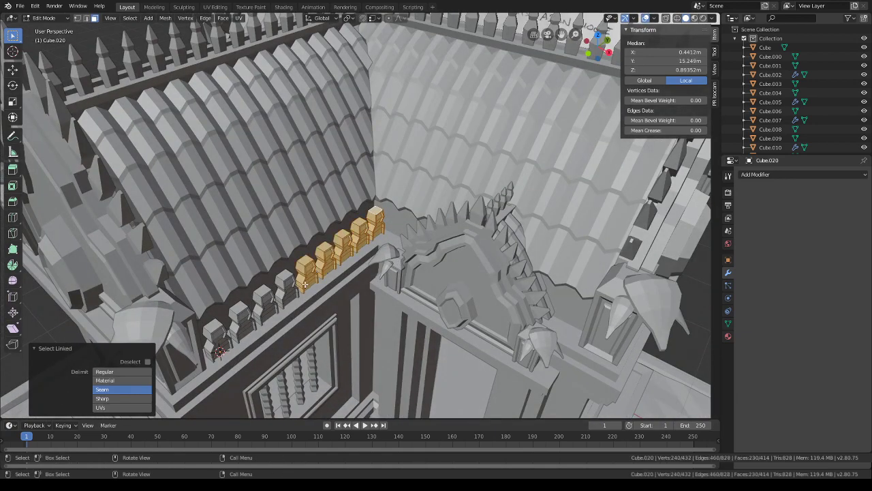
key("l")
key("l")
key("l")
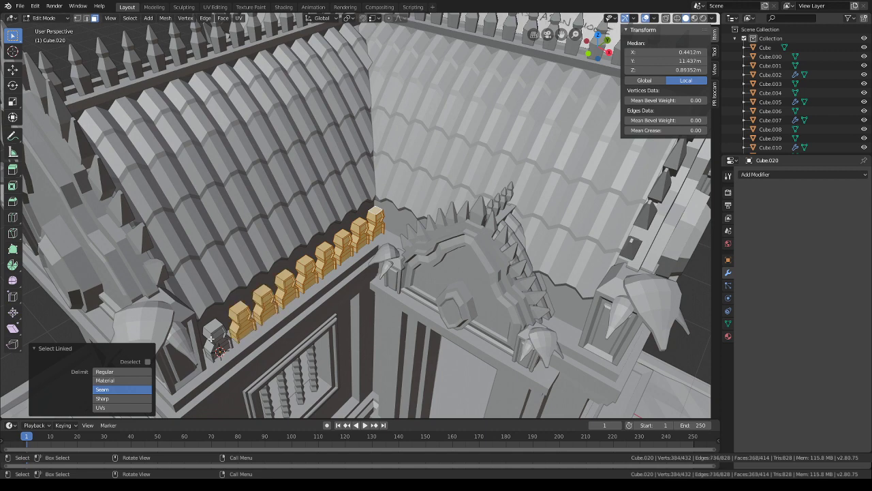
key("l")
key("shift+d")
key("r")
key("z")
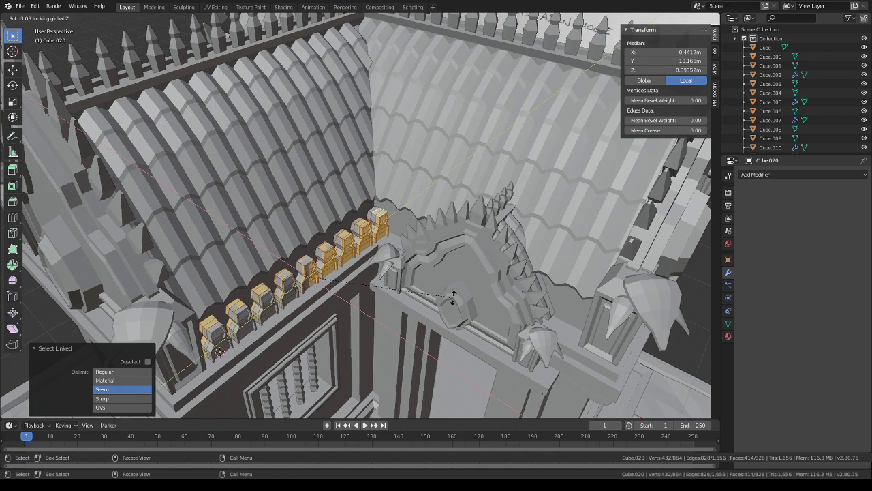
type("-90")
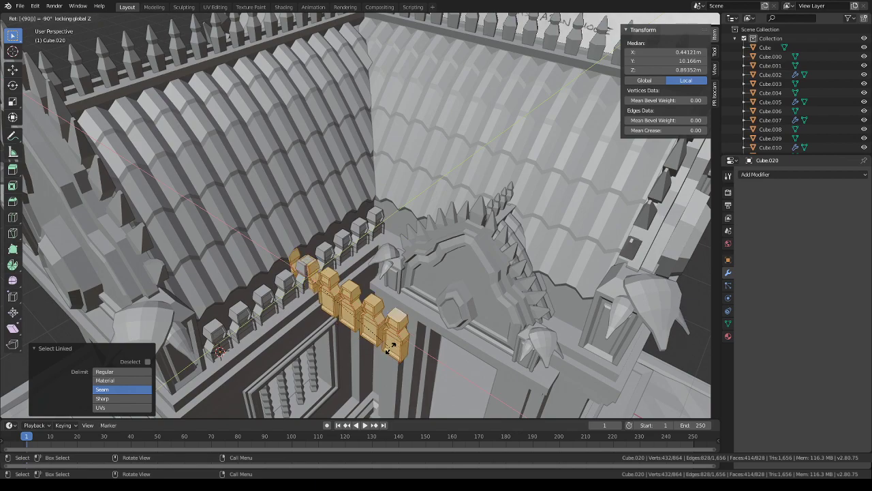
key("Return")
- Move the rotated row behind the entrance gable by 0.894 m in X and 0.845 m in Y, then fine-tune by -0.0195 m in X and by -0.0106 m, 0.0145 m in X, Y
key("g")
left_click(545, 313)
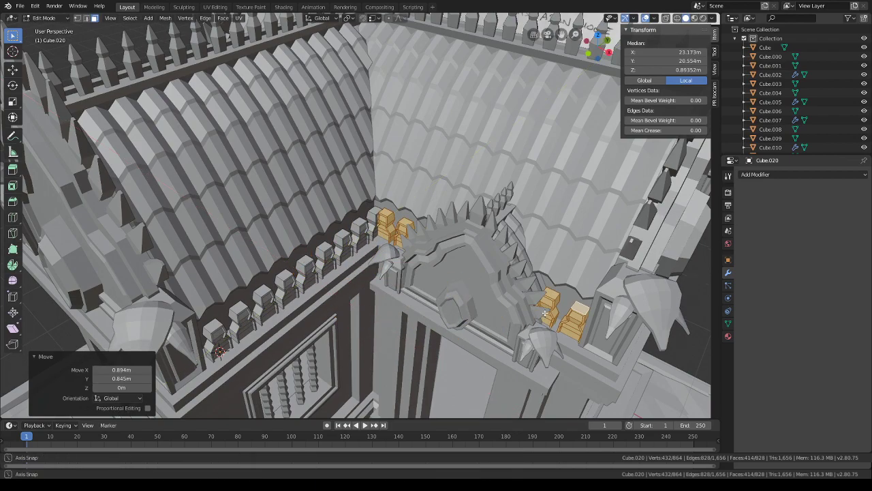
middle_click_drag(545, 313, 510, 198)
key("g")
key("x")
left_click(477, 308)
scroll(510, 200, "up", 4)
key("g")
key("shift+z")
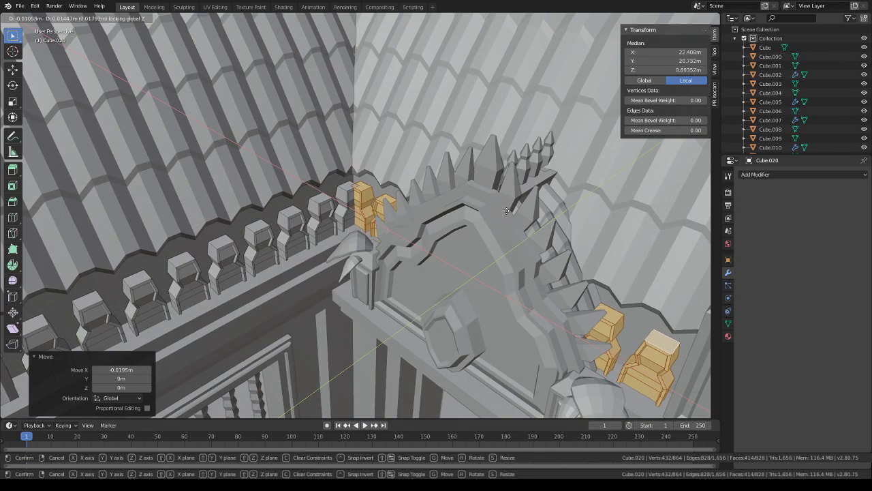
left_click(507, 211)
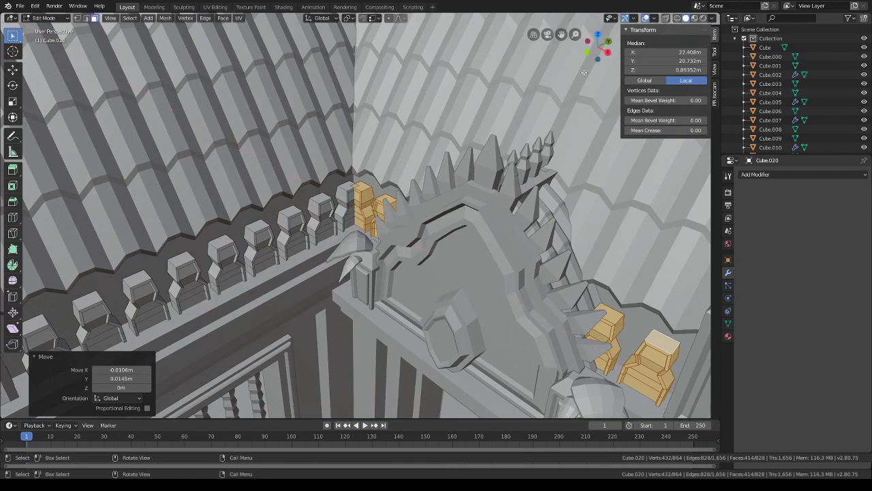
- Hide the viewport overlays and inspect both post rows, their inner corner and the temple front from several angles
key("alt+a")
middle_click_drag(507, 211, 494, 235)
scroll(466, 243, "down", 4)
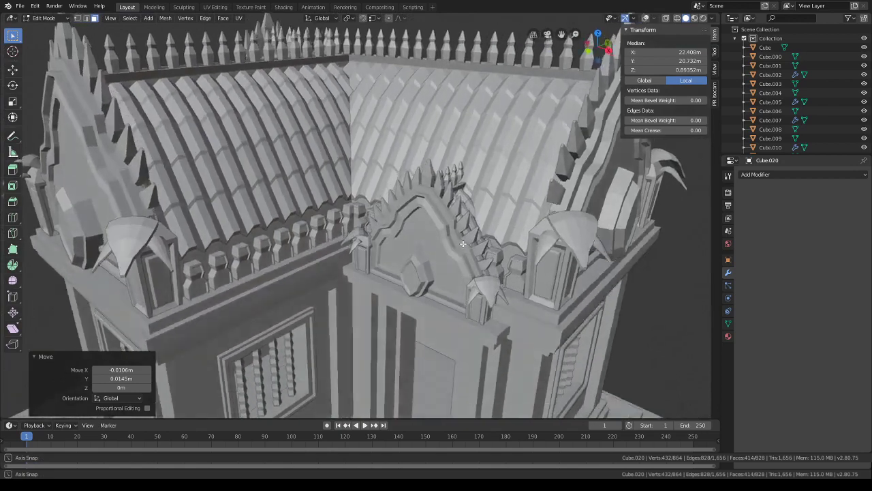
middle_click_drag(328, 163, 305, 204)
scroll(344, 209, "up", 4)
scroll(344, 209, "up", 3)
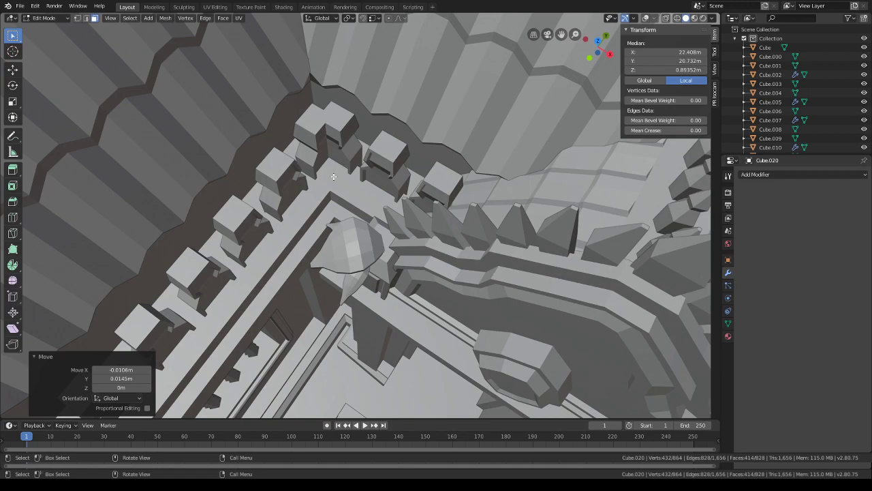
scroll(334, 177, "down", 5)
middle_click_drag(436, 324, 428, 225)
middle_click_drag(443, 254, 470, 249)
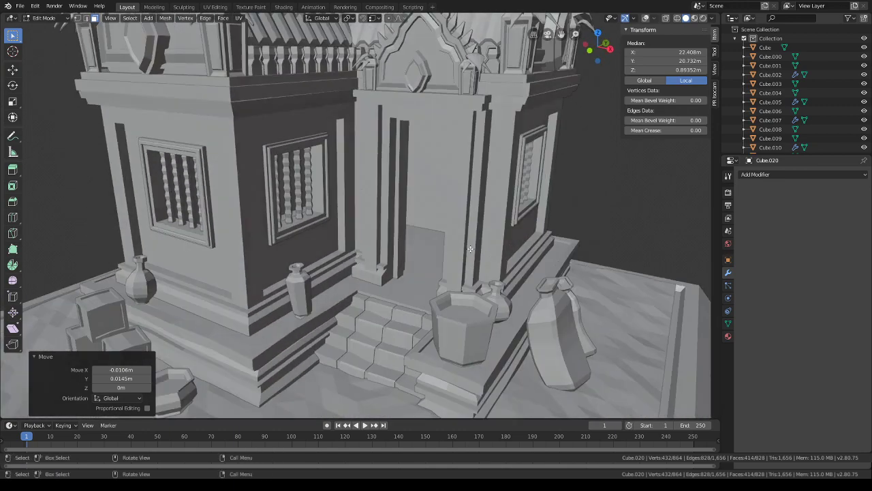
- Return to Object Mode and show the viewport overlays again
left_click(44, 17)
left_click(41, 30)
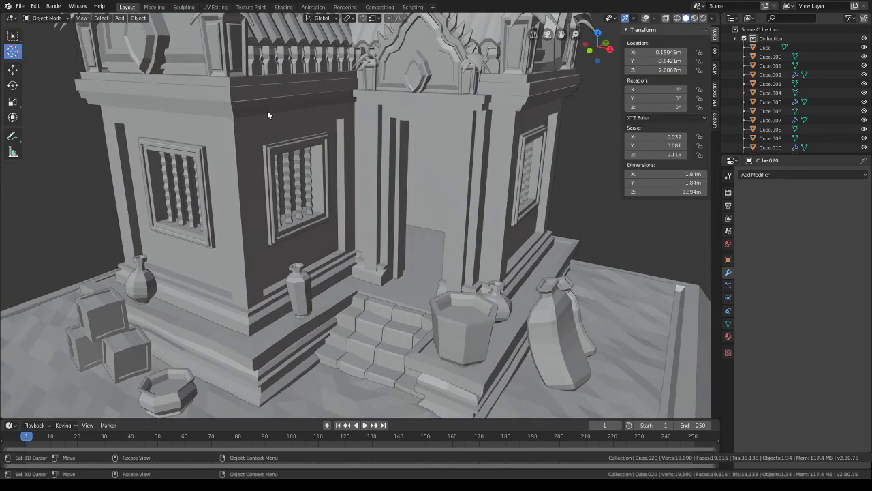
left_click(646, 19)
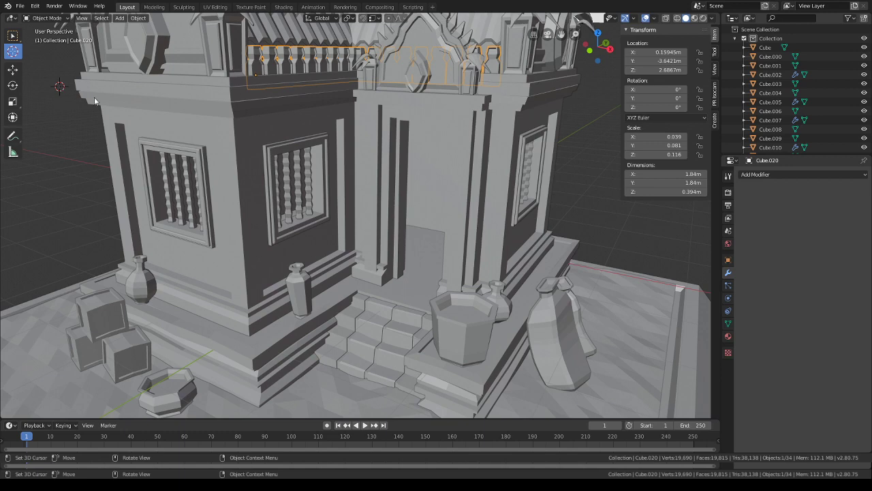
left_click(17, 38)
left_click(190, 113)
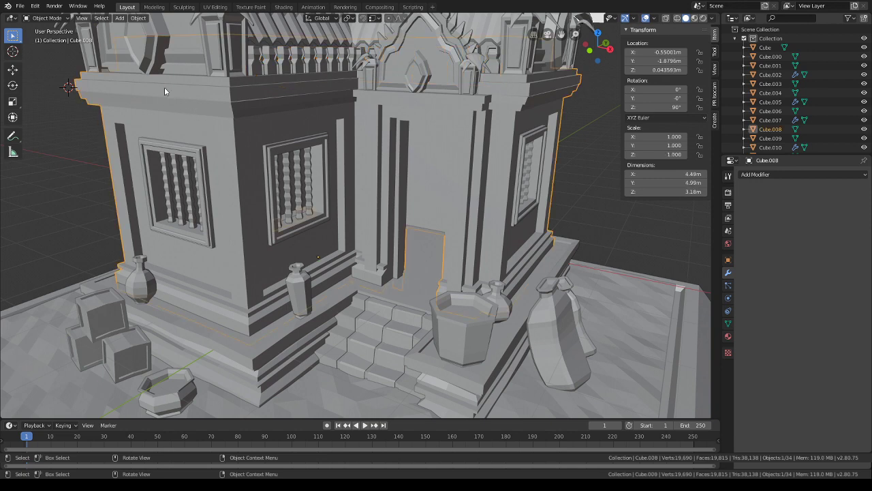
left_click(51, 18)
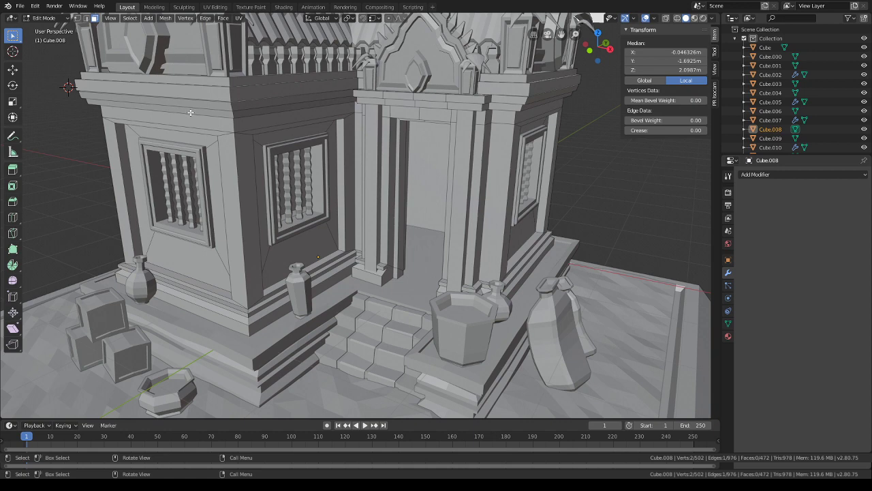
key("Tab")
left_click(47, 17)
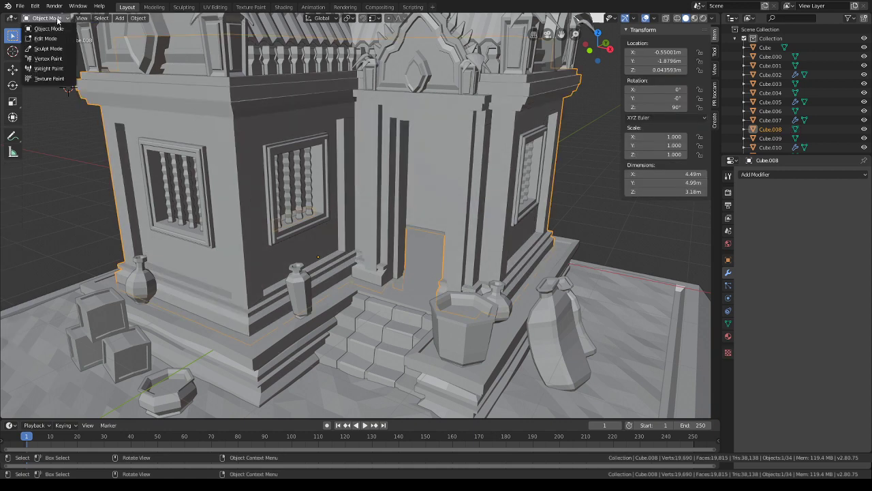
left_click(45, 36)
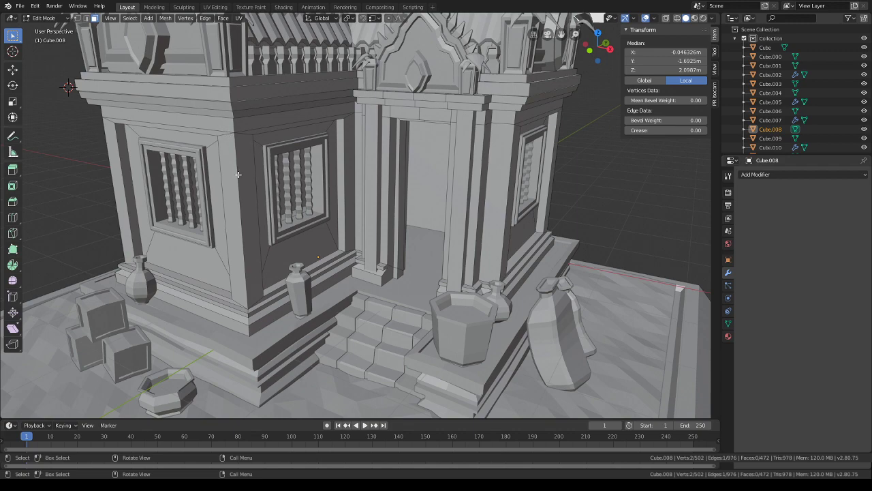
scroll(238, 174, "down", 4)
middle_click_drag(237, 175, 387, 227)
left_click(41, 19)
left_click(44, 27)
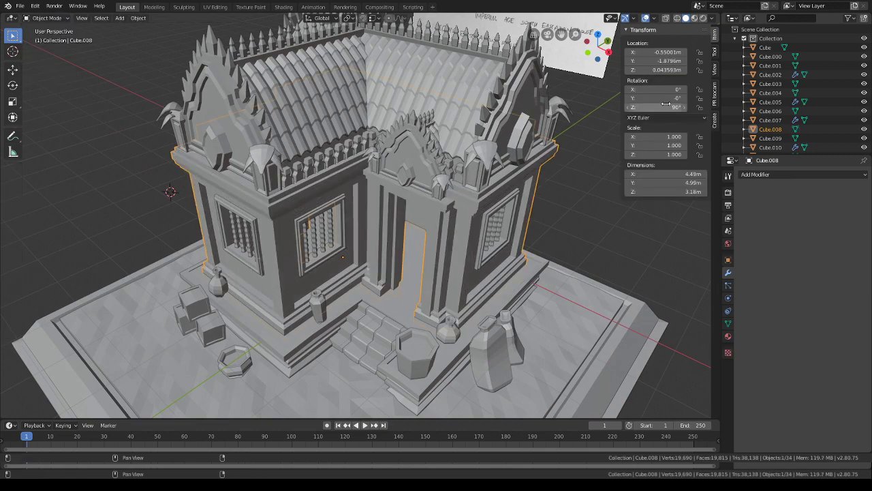
- Inspect the temple from the camera view and compare it with the colour reference image and the concept sketch
left_click(548, 34)
middle_click_drag(486, 270, 509, 189, "shift")
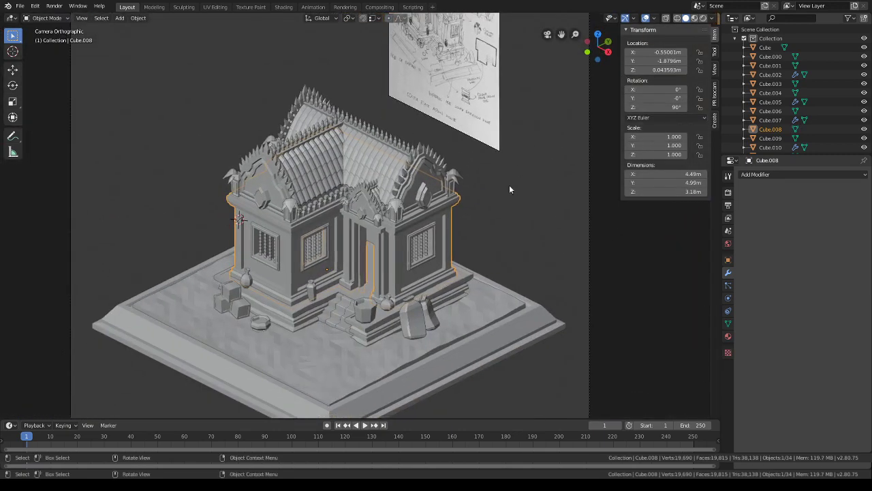
middle_click_drag(527, 222, 482, 218)
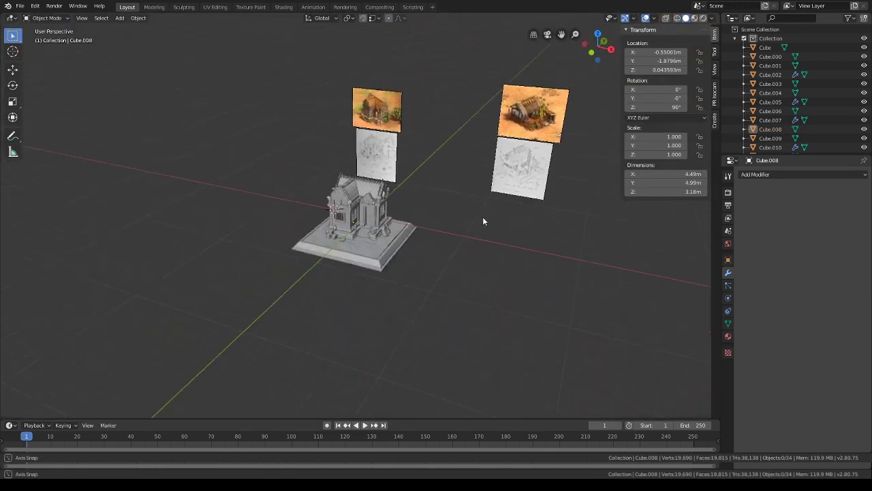
middle_click_drag(473, 185, 501, 188, "shift")
scroll(464, 221, "up", 4)
middle_click_drag(502, 188, 488, 243, "shift")
scroll(489, 243, "up", 7)
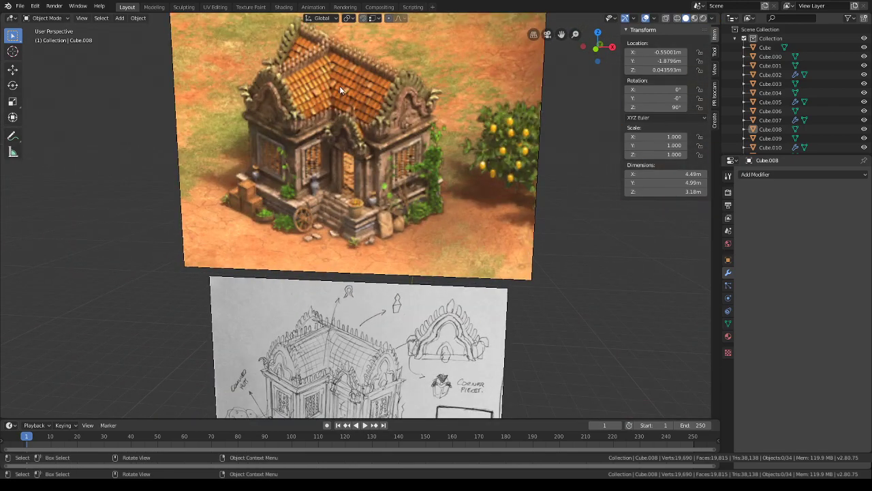
mouse_move(476, 212)
middle_mouse_down()
mouse_move(454, 206)
mouse_move(421, 233)
mouse_move(470, 205)
mouse_move(349, 211)
mouse_move(437, 226)
mouse_move(361, 233)
mouse_move(372, 214)
mouse_move(390, 276)
mouse_move(433, 181)
mouse_move(418, 212)
mouse_move(426, 221)
mouse_move(403, 213)
mouse_move(405, 198)
middle_mouse_up()
scroll(368, 226, "up", 3)
scroll(372, 214, "down", 3)
left_click(44, 18)
left_click(47, 39)
scroll(411, 214, "up", 8)
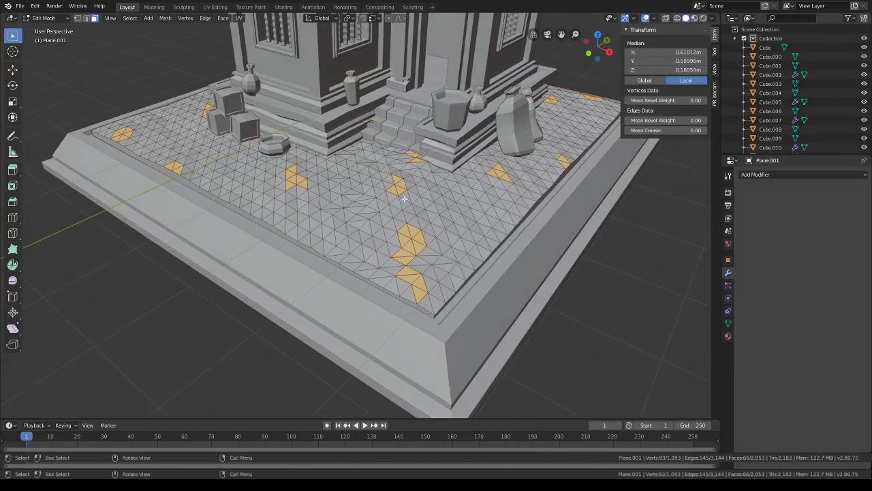
mouse_move(343, 174)
middle_mouse_down("shift")
mouse_move(350, 307)
mouse_move(364, 348)
middle_mouse_up("shift")
scroll(365, 348, "down", 2)
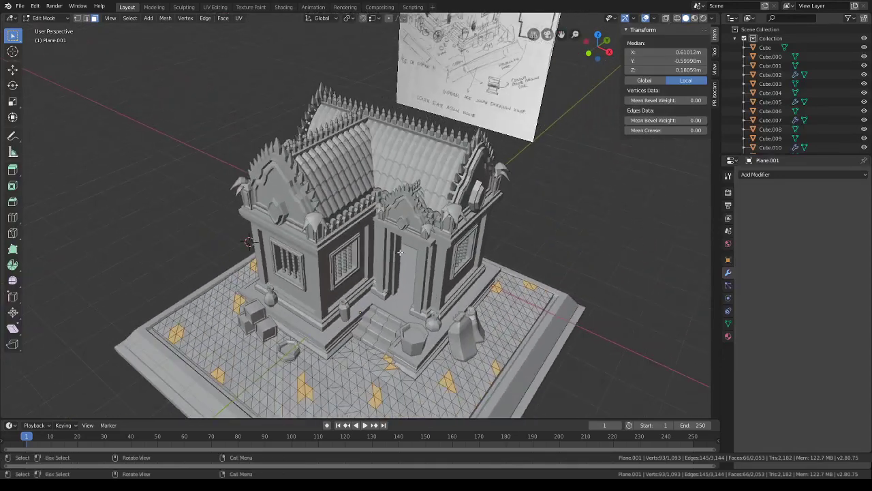
mouse_move(413, 216)
middle_mouse_down("shift")
mouse_move(401, 282)
mouse_move(371, 237)
middle_mouse_up("shift")
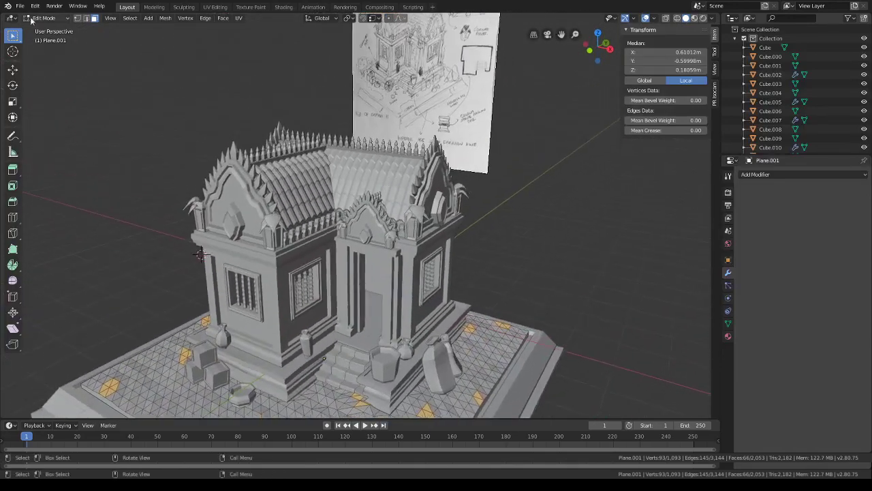
left_click(47, 18)
left_click(48, 28)
- Place the 3D cursor on the ground beside the two leaning sacks and add a single vertex there
mouse_move(381, 204)
middle_mouse_down()
mouse_move(350, 185)
mouse_move(327, 286)
middle_mouse_up()
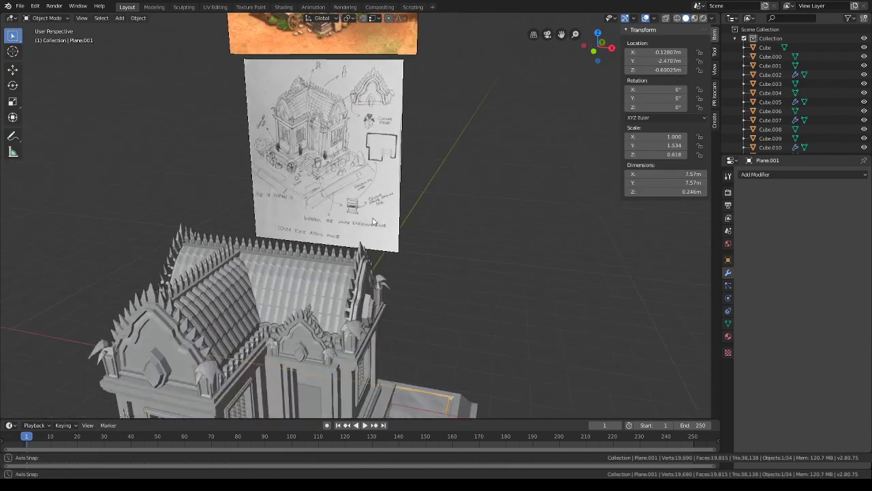
scroll(345, 179, "up", 2)
scroll(372, 259, "down", 2)
middle_click_drag(429, 297, 402, 208)
middle_click_drag(403, 208, 368, 228)
scroll(367, 228, "up", 2)
scroll(368, 232, "up", 2)
left_click(12, 53)
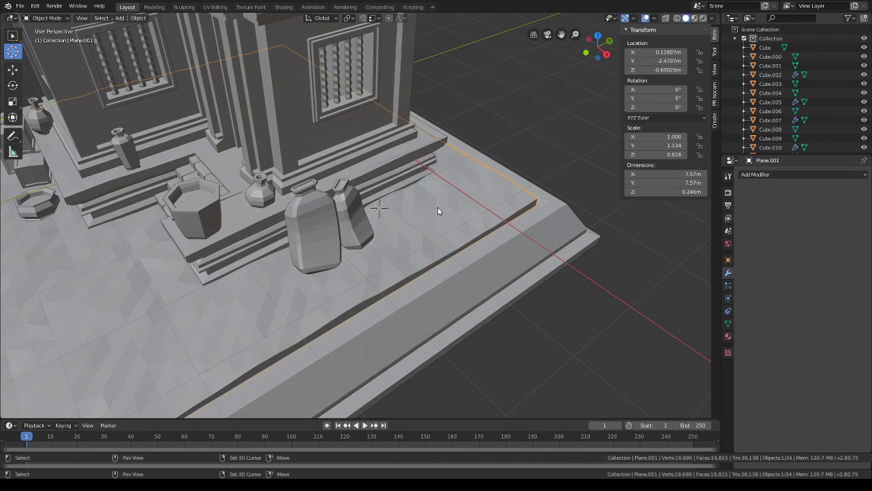
key("shift+a")
mouse_move(520, 309)
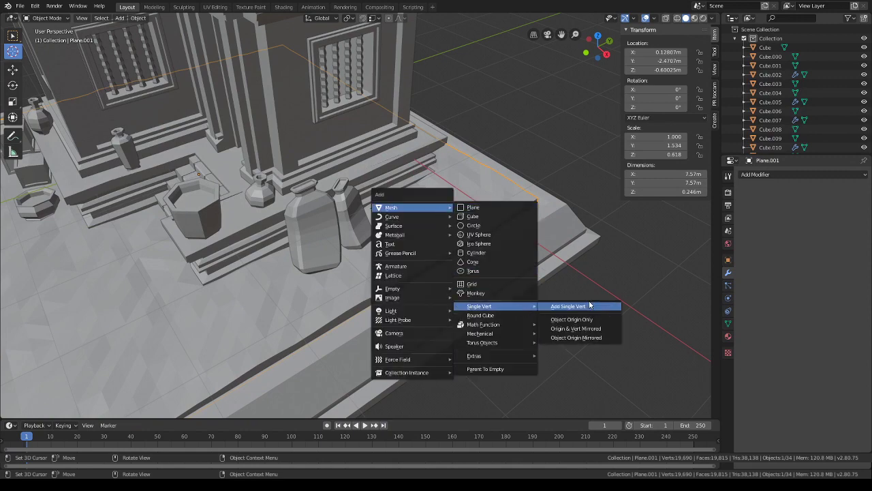
left_click(566, 306)
- Extrude the vertex upward by 0.493 m in Z, offset its top by 0.0761, 0.0624, 0.0358 m and shift it slightly in the ground plane
middle_click_drag(493, 259, 389, 221)
scroll(389, 220, "up", 2)
key("e")
left_click(389, 170)
middle_click_drag(389, 170, 434, 177)
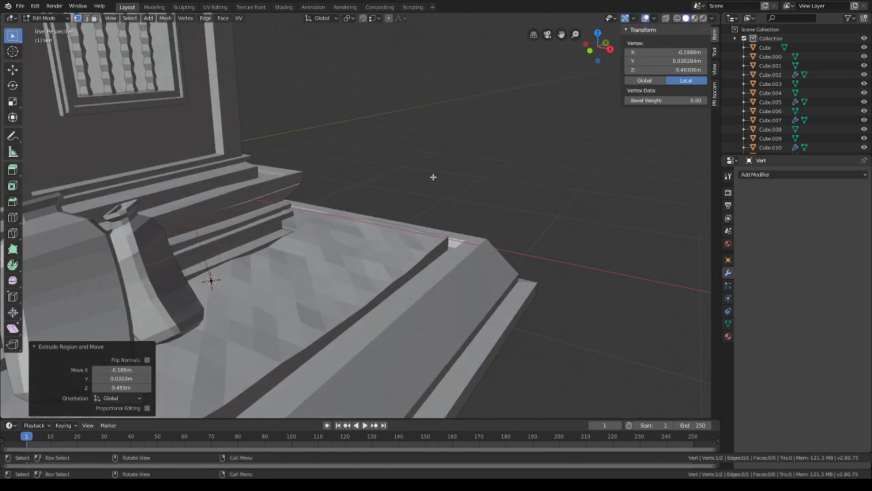
key("g")
left_click(443, 172)
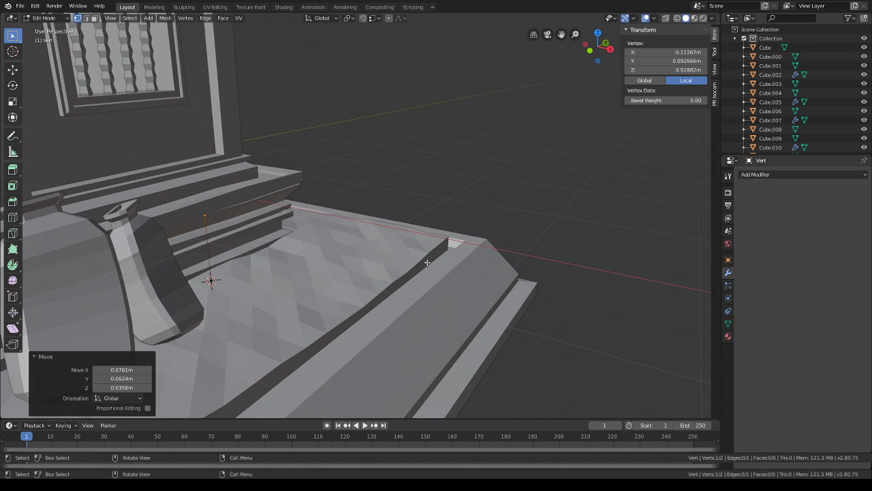
key("g")
key("shift+z")
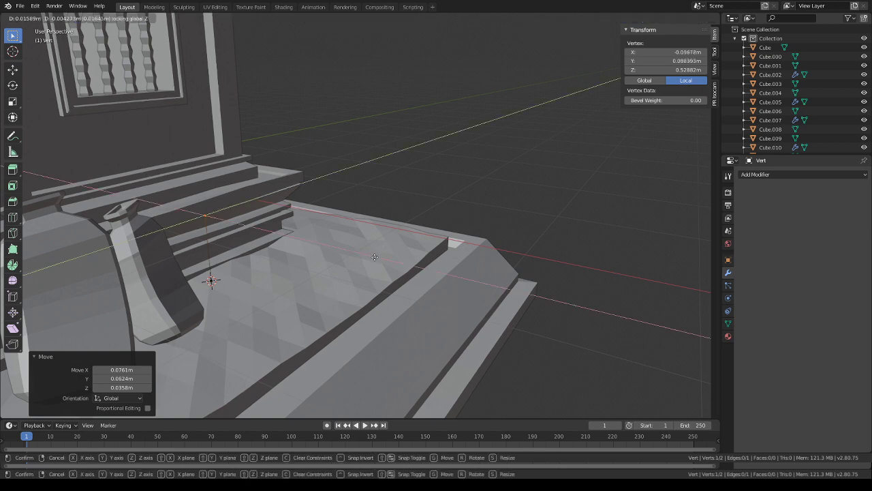
left_click(395, 266)
- Shift the stem's top vertex horizontally over its base, lower it by 0.141 m in Z and nudge it freely
middle_click_drag(368, 251, 361, 290, "shift")
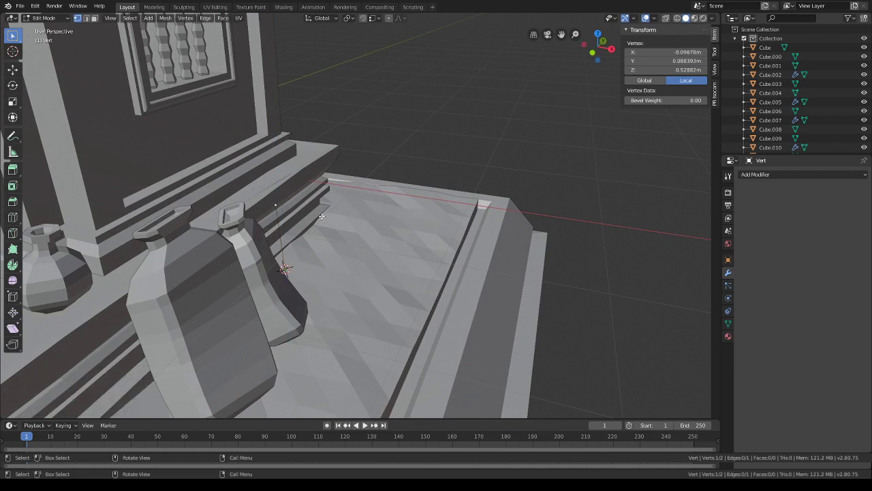
key("g")
key("shift+z")
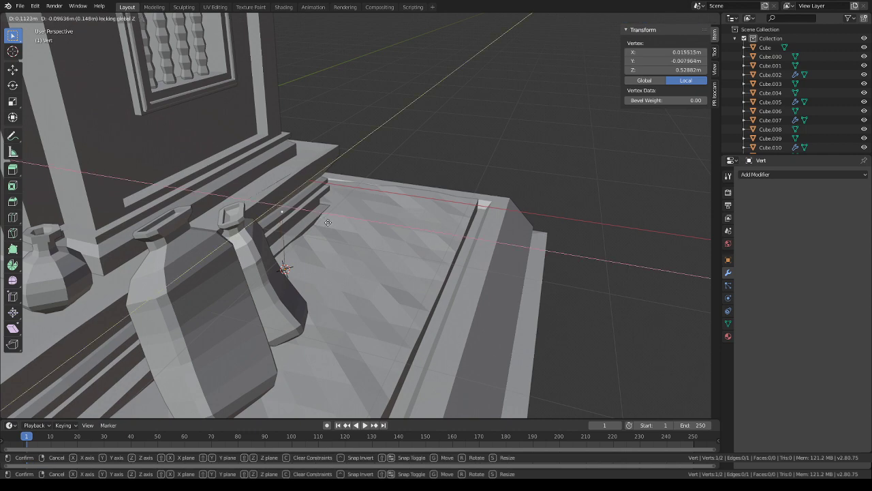
left_click(333, 233)
middle_click_drag(345, 238, 317, 211)
key("g")
key("z")
left_click(319, 246)
middle_click_drag(375, 256, 292, 229)
key("g")
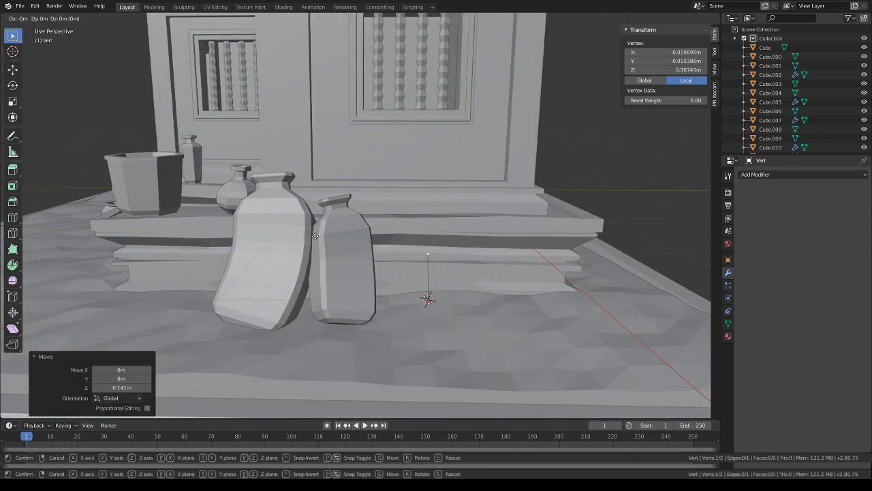
left_click(447, 252)
- Extrude the stem upward by three more segments, the first two rising 0.246 m and 0.278 m, bending it slightly each time
key("e")
left_click(443, 231)
middle_click_drag(445, 229, 506, 214)
key("e")
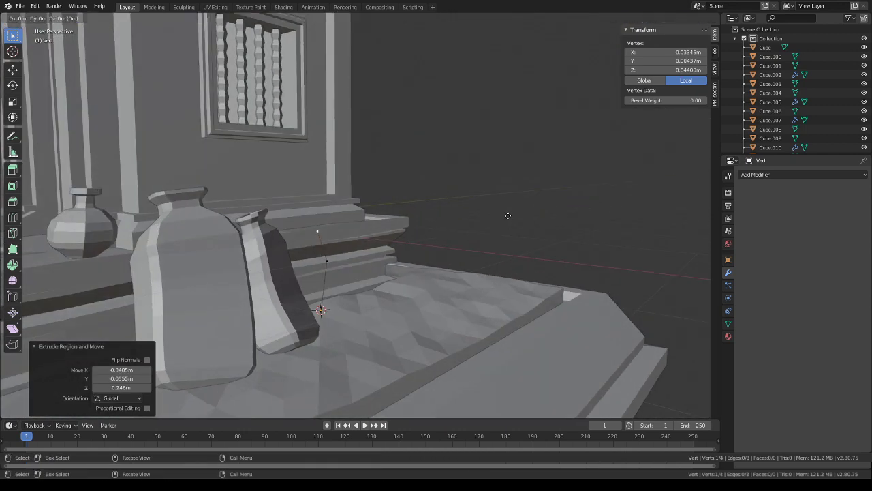
left_click(508, 185)
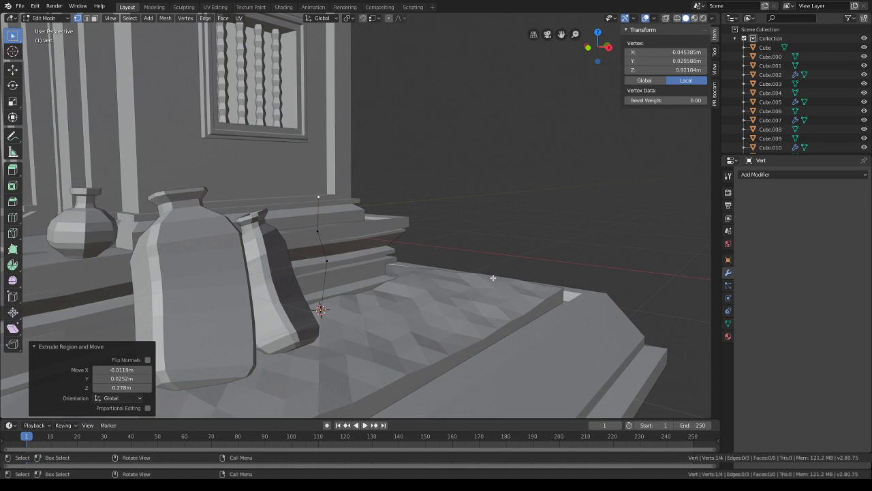
middle_click_drag(492, 277, 443, 264)
key("e")
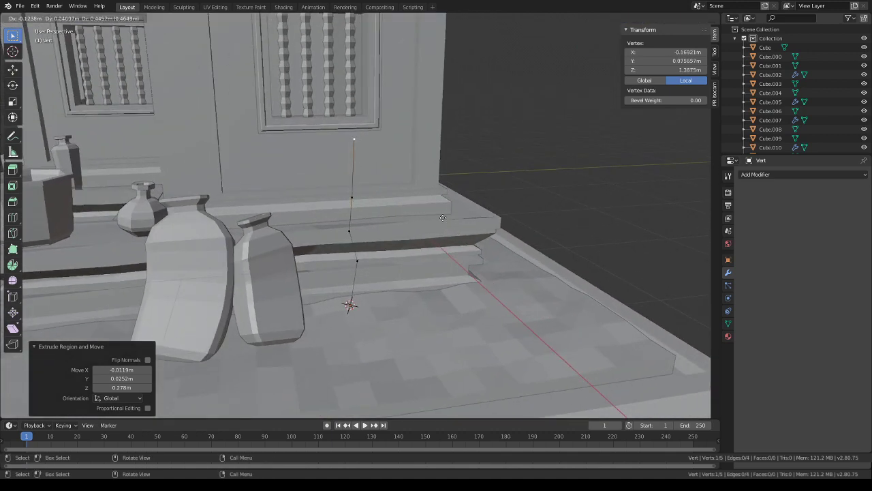
left_click(436, 226)
- Add one centred loop cut to the stem's top segment and offset the new vertex sideways
key("ctrl+r")
left_click(359, 173)
right_click(364, 172)
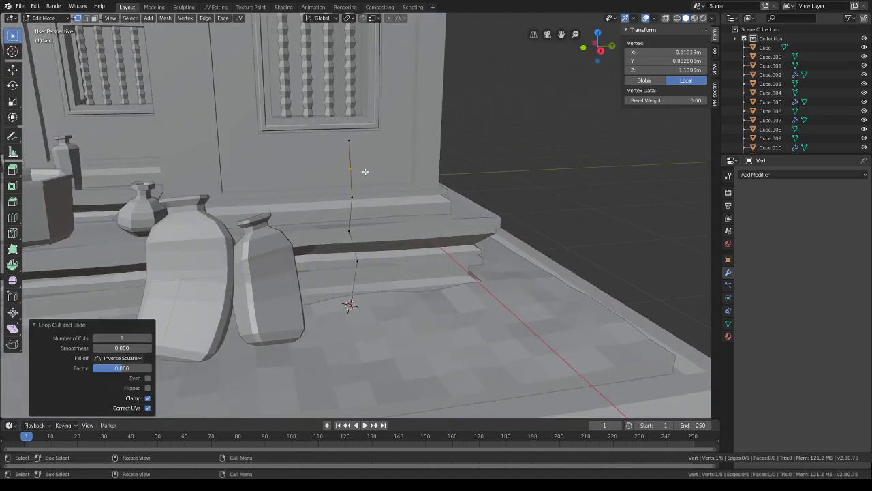
key("g")
left_click(372, 172)
- Extrude a two-segment side branch from the upper stem, by -0.0598, -0.0759, 0.143 m and then -0.0501, -0.108, 0.087 m
key("e")
left_click(386, 182)
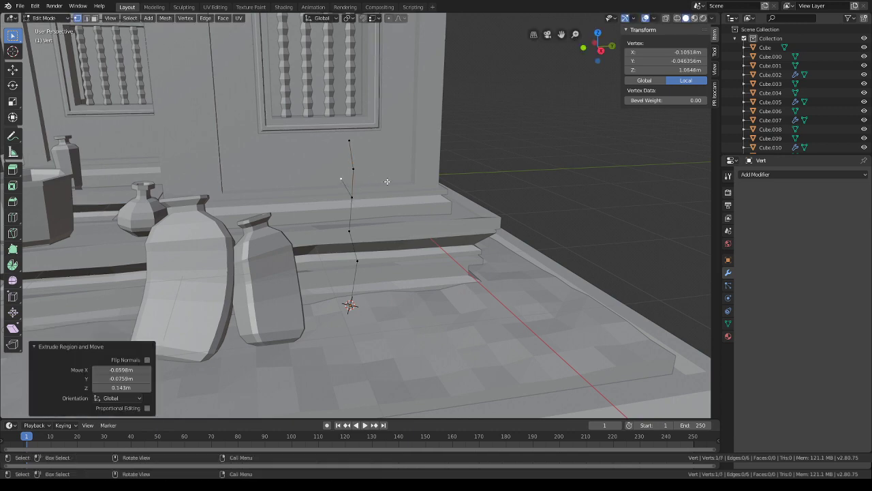
key("e")
left_click(365, 174)
middle_click_drag(331, 177, 389, 214)
middle_click_drag(389, 215, 368, 271, "shift")
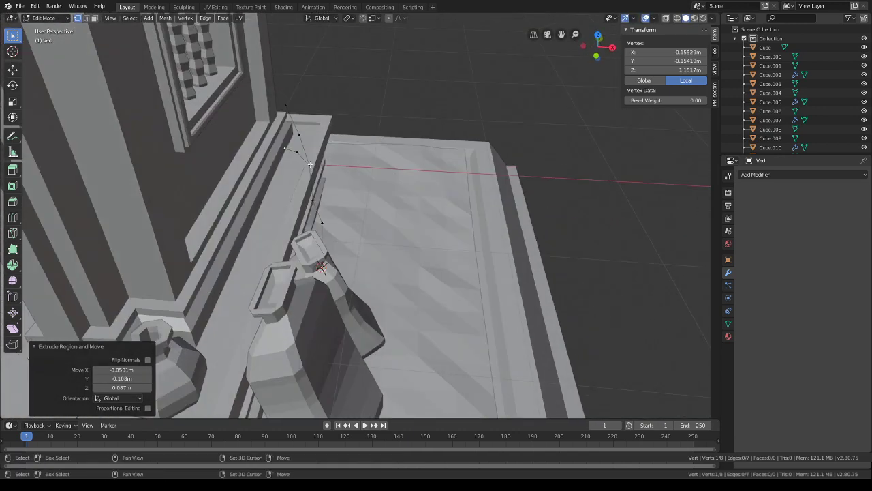
- Select the side branch's two vertices, rotate them about Z and move them by -0.111 m in X and 0.099 m in Y
left_click(298, 153, "shift")
key("r")
key("z")
left_click(423, 200)
key("g")
left_click(401, 199)
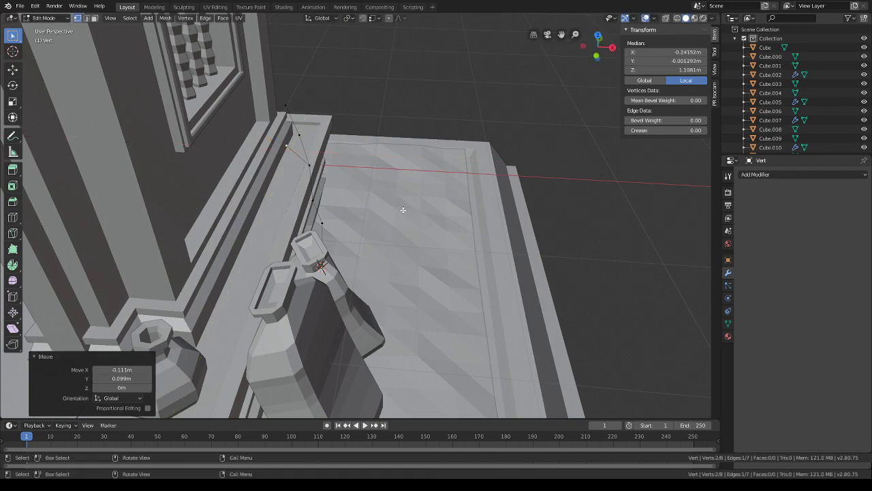
- Tilt the side branch by -14.3° and nudge it back toward the stem
middle_click_drag(400, 199, 409, 193)
key("r")
key("x")
left_click(550, 214)
key("g")
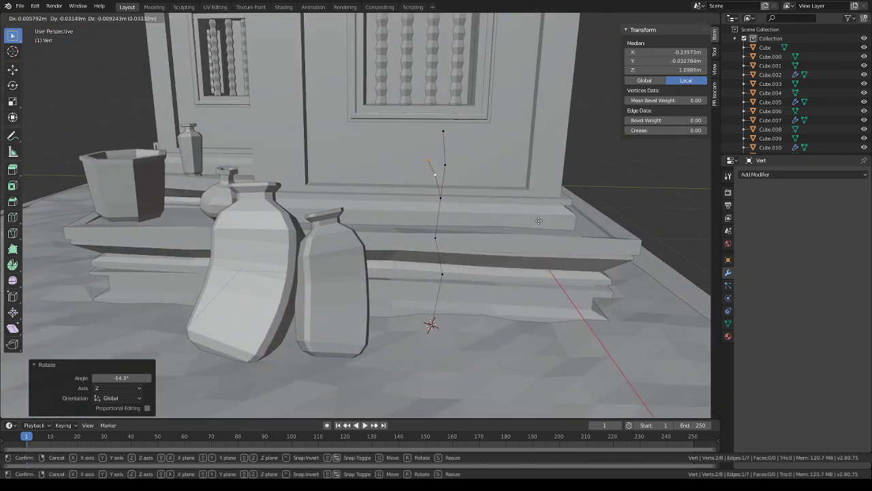
left_click(538, 221)
- Extrude a second side branch from the stem below the first one, its outer segment by -0.086, -0.16, 0.0846 m
middle_click_drag(537, 221, 398, 266)
key("e")
left_click(495, 245)
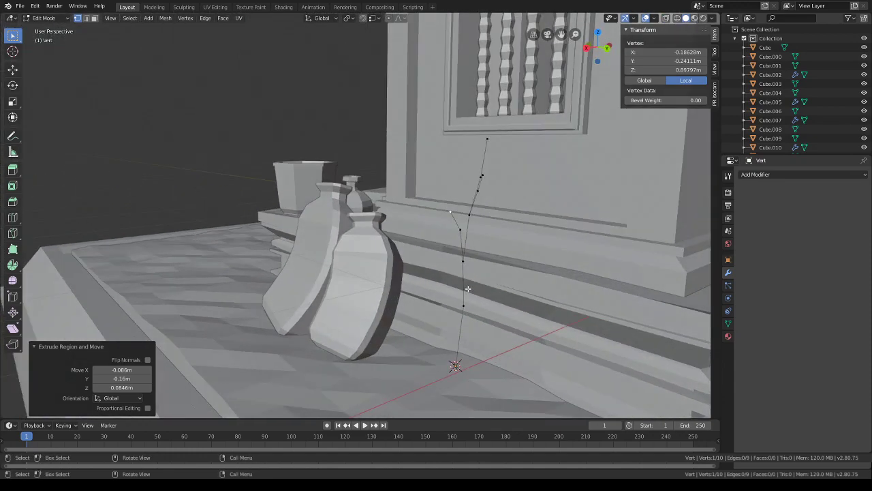
- Extrude a third branch on the opposite side from the lower stem and add a centred loop cut to the lowest stem segment
left_click(468, 290)
middle_click_drag(468, 289, 506, 283)
key("e")
left_click(528, 241)
middle_click_drag(527, 241, 465, 283)
key("ctrl+r")
left_click(396, 269)
left_click(403, 307)
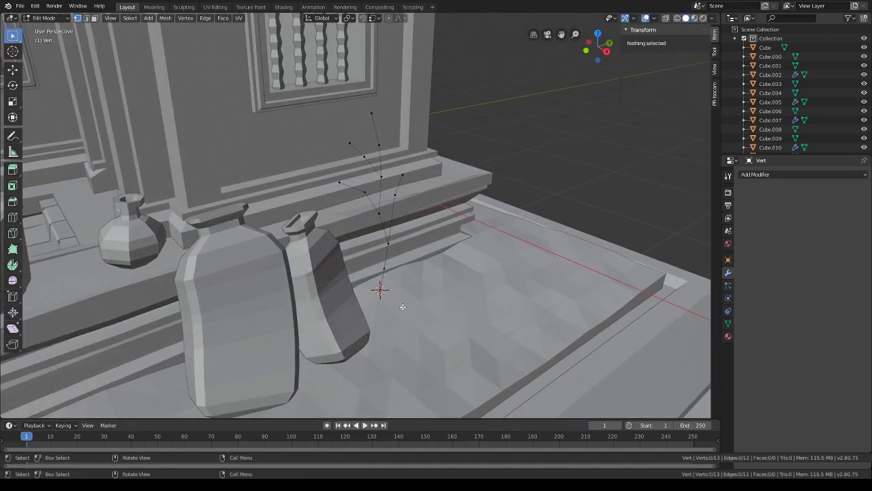
- In wireframe shading, move the stem's bottom vertex by 0.118, 0.101 m and then -0.0258, -0.0759 m in X, Y, and restore solid shading
key("shift+z")
left_click(383, 301)
key("g")
left_click(426, 299)
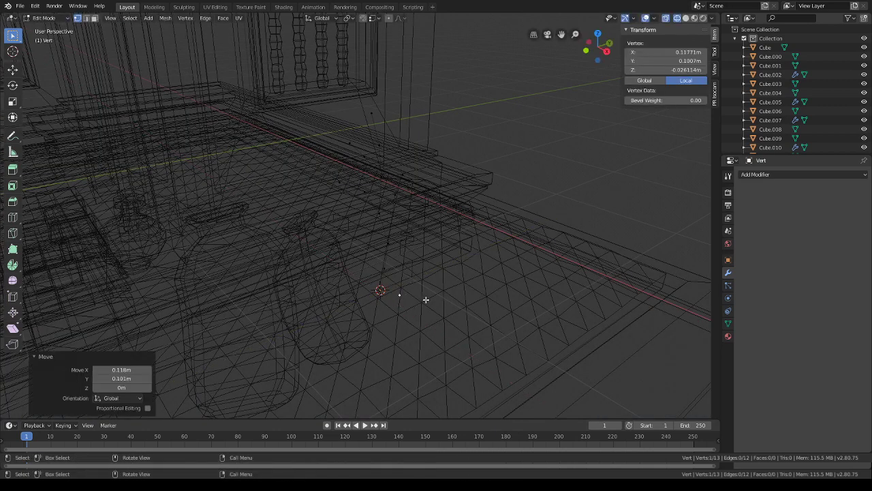
key("g")
left_click(461, 242)
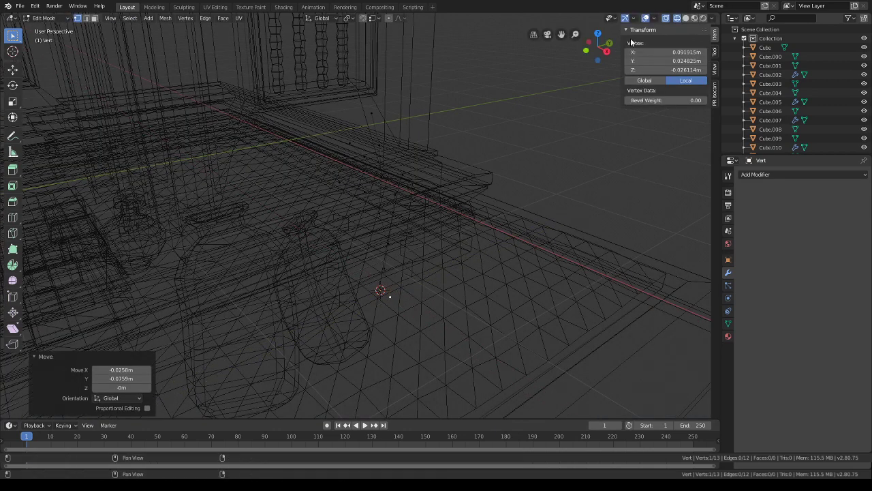
left_click(686, 18)
- Select all vertices of the branching stem and add a Skin modifier to the object
key("a")
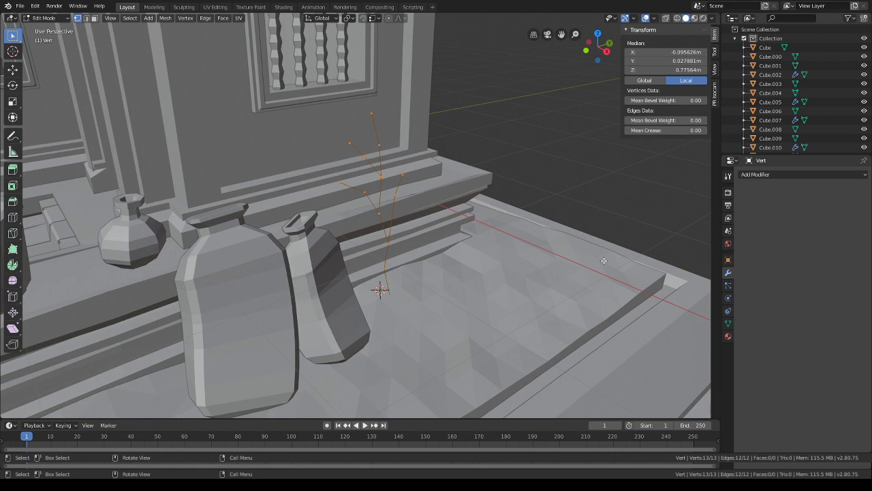
left_click(779, 175)
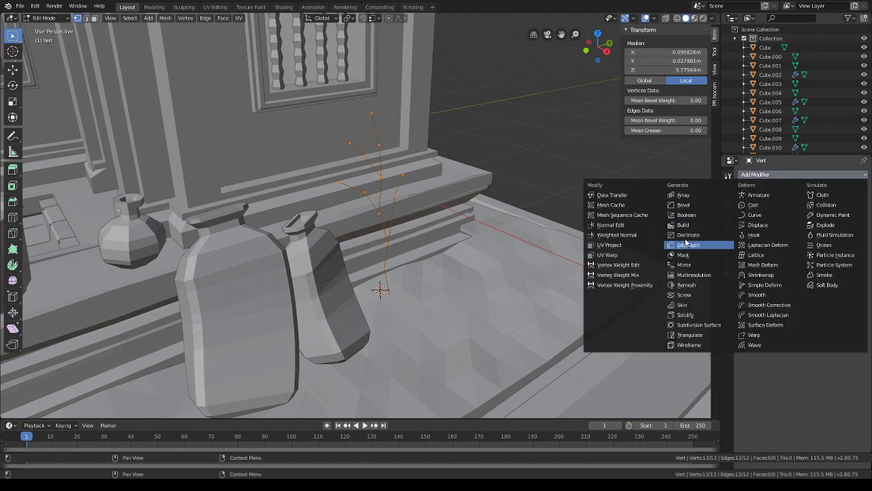
left_click(701, 304)
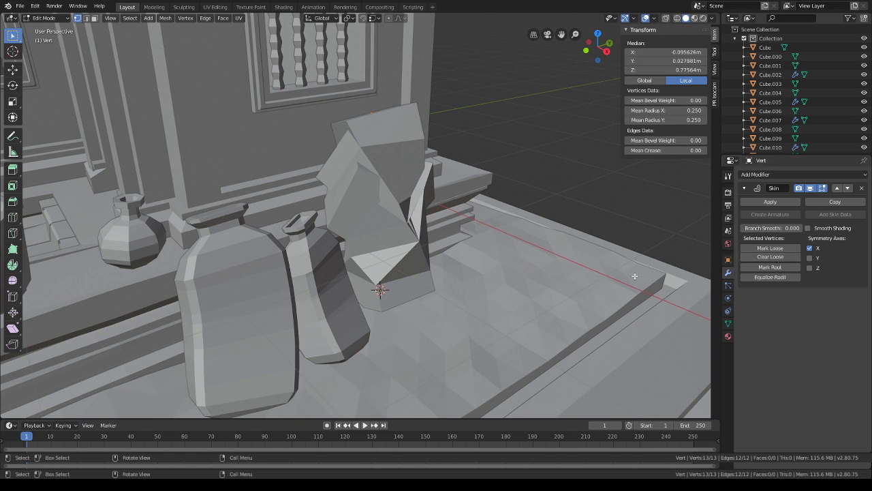
- Scale the whole stem's skin radius to 0.064, then taper the branch tips by 0.436 and fine-tune their thickness
key("ctrl+a")
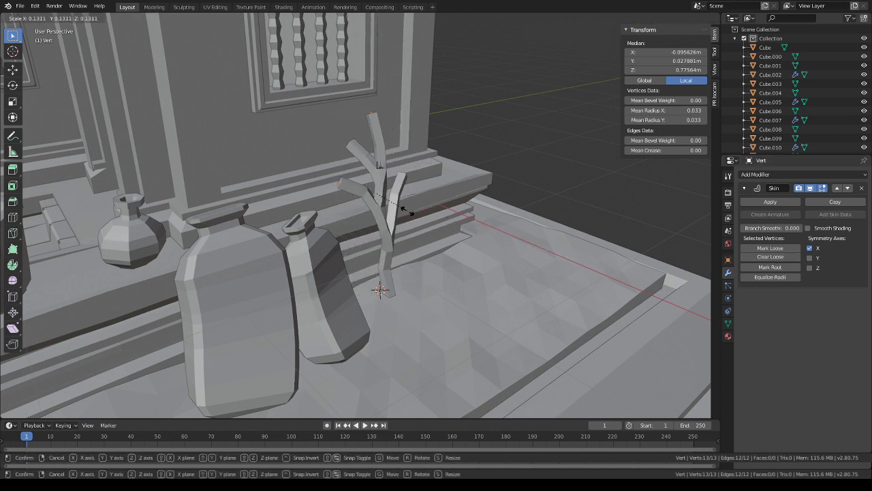
left_click(389, 205)
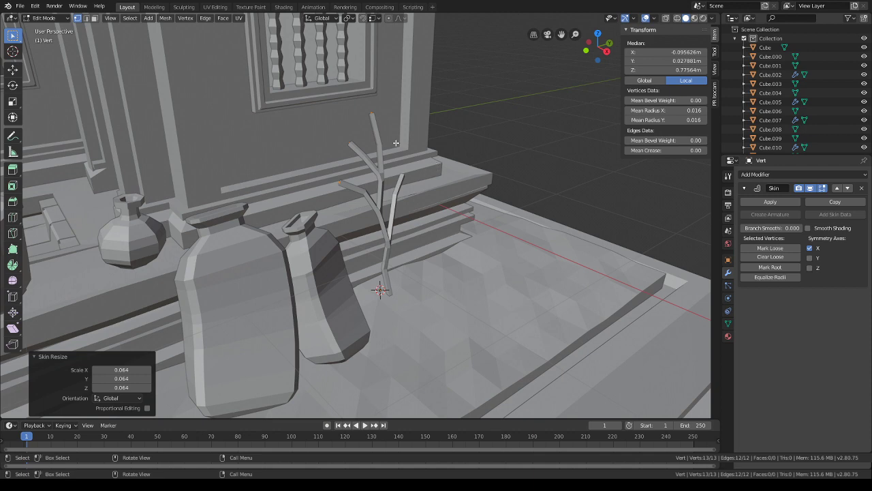
left_click(362, 127)
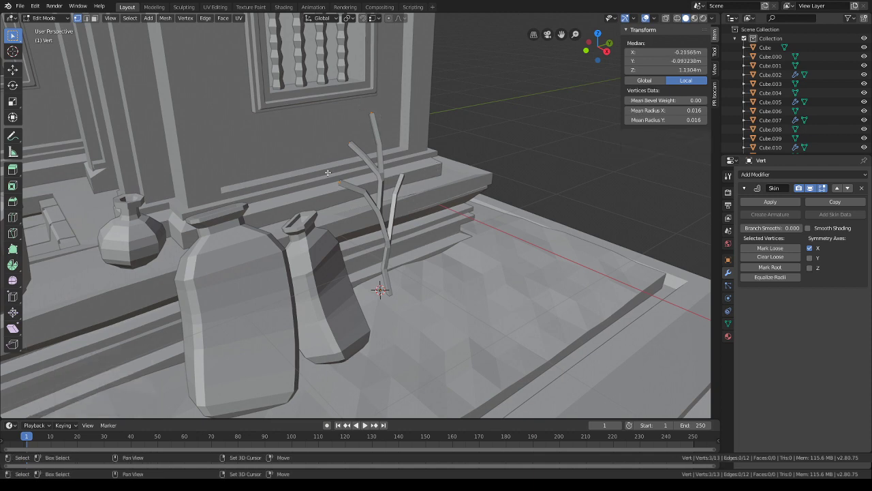
middle_click_drag(410, 179, 417, 146)
key("ctrl+a")
left_click(531, 197)
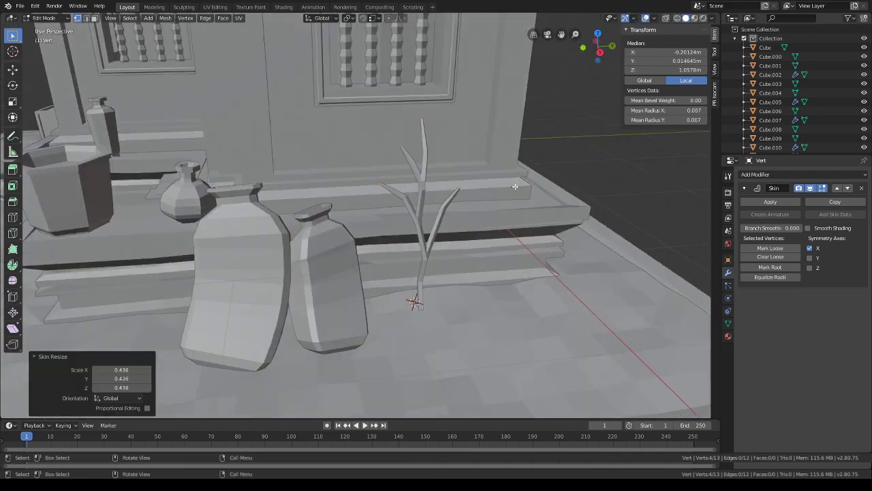
key("ctrl+a")
left_click(499, 175)
- Thicken the skin at the stem's bottom vertex by 1.798 and adjust the radius of the lower stem vertices
left_click(415, 300)
key("ctrl+a")
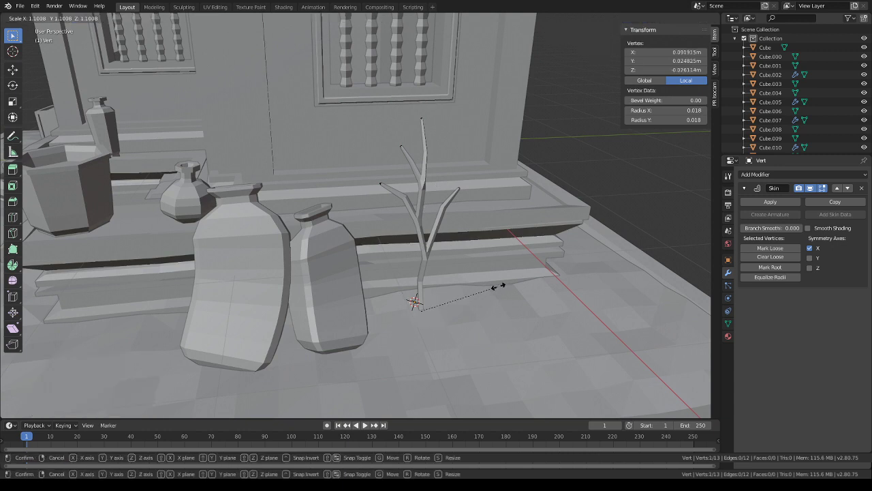
left_click(531, 291)
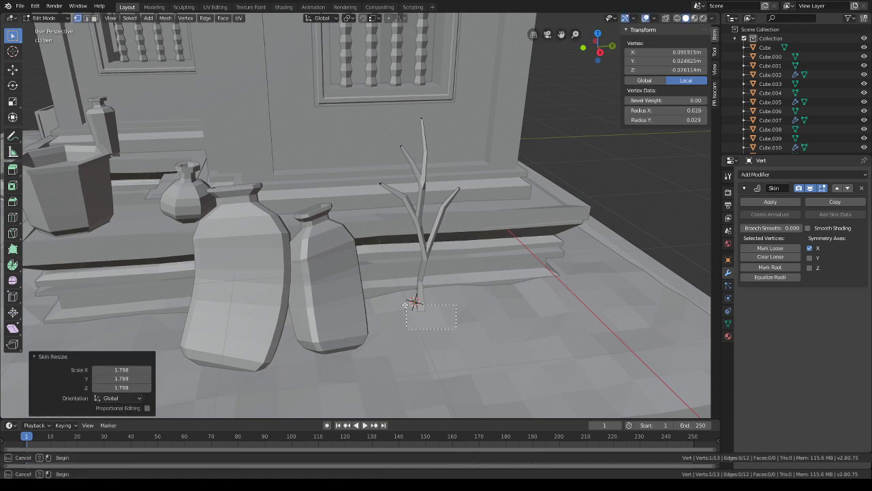
key("ctrl+a")
left_click(529, 300)
left_click(424, 282)
key("ctrl+a")
left_click(528, 282)
- Extrude the stem's topmost tip by -0.0201, 0.0278, 0.142 m in X, Y, Z
middle_click_drag(528, 282, 527, 256)
left_click(389, 130)
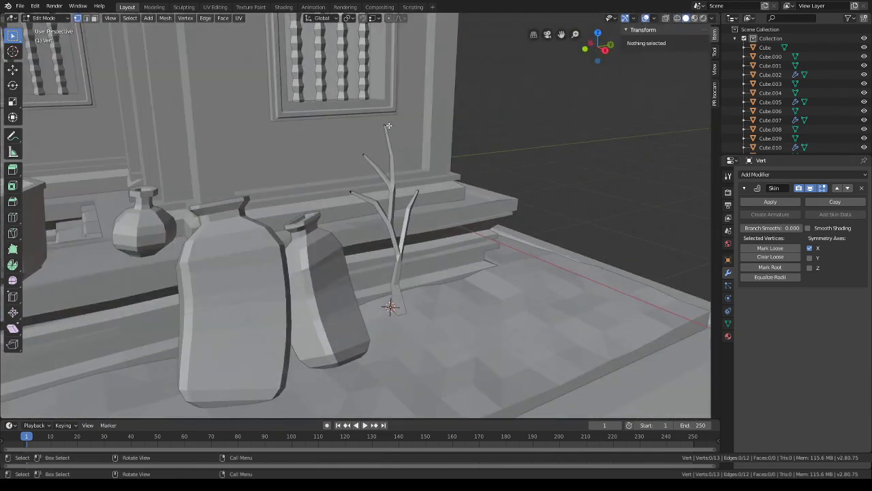
left_click(388, 127)
mouse_move(387, 127)
middle_mouse_down()
mouse_move(436, 129)
mouse_move(424, 175)
mouse_move(468, 176)
mouse_move(458, 191)
mouse_move(386, 171)
mouse_move(436, 204)
mouse_move(455, 230)
middle_mouse_up()
key("e")
left_click(437, 109)
- Examine the climbing plants beside the temple wall and sacks in the reference images
scroll(458, 191, "down", 6)
scroll(455, 231, "up", 3)
middle_click_drag(419, 59, 432, 180, "shift")
scroll(432, 180, "up", 2)
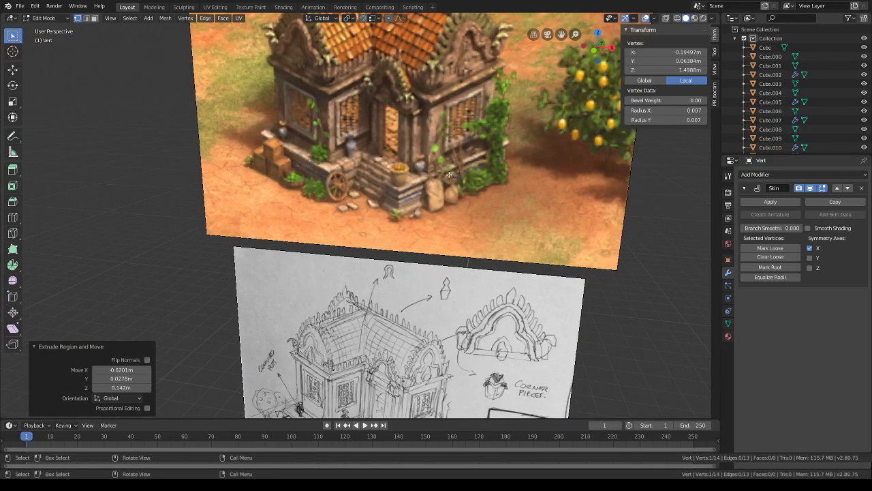
scroll(445, 176, "down", 6)
middle_click_drag(470, 259, 417, 244)
scroll(444, 260, "up", 4)
middle_click_drag(446, 271, 439, 252)
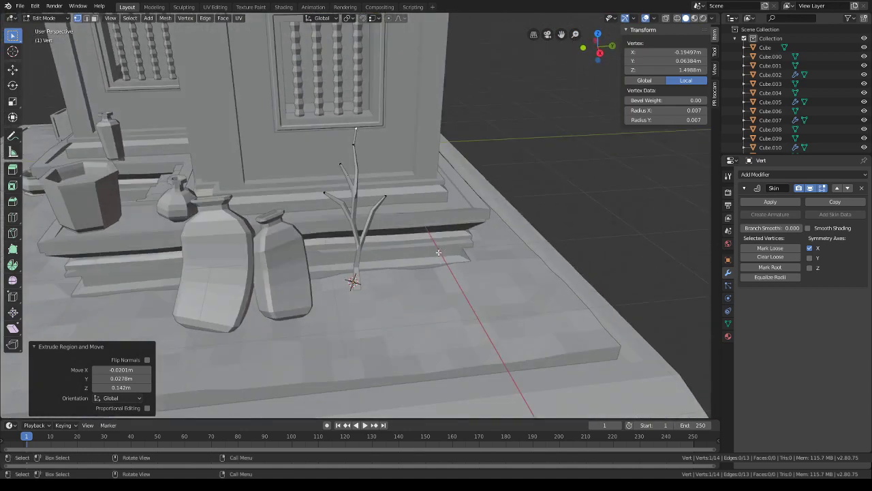
- In Object Mode, duplicate the stem by 0.08, 0.643 m in X, Y and rotate the copy about -36° around Z
left_click(64, 19)
left_click(49, 30)
key("shift+d")
key("shift+z")
left_click(498, 181)
key("r")
key("z")
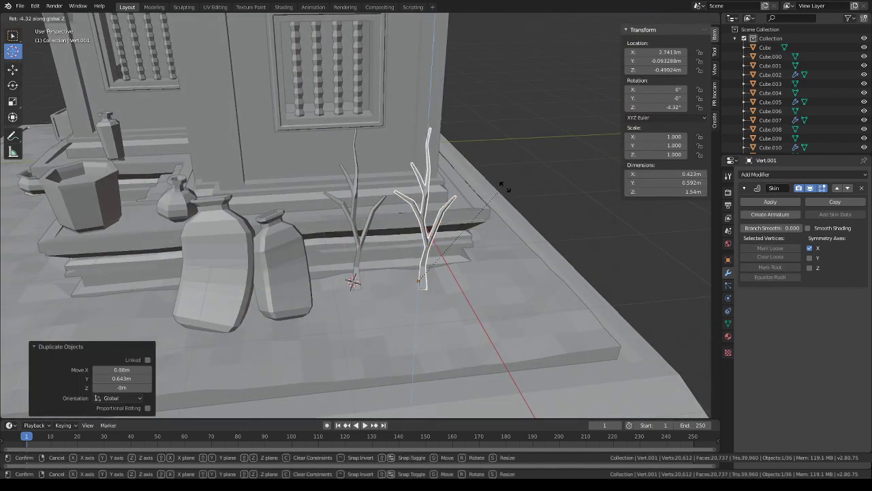
left_click(522, 250)
- Tilt the copied stem by -4.53° in the current view and stretch it to 1.515 along Z
middle_click_drag(522, 251, 475, 216)
key("r")
left_click(483, 219)
key("s")
key("z")
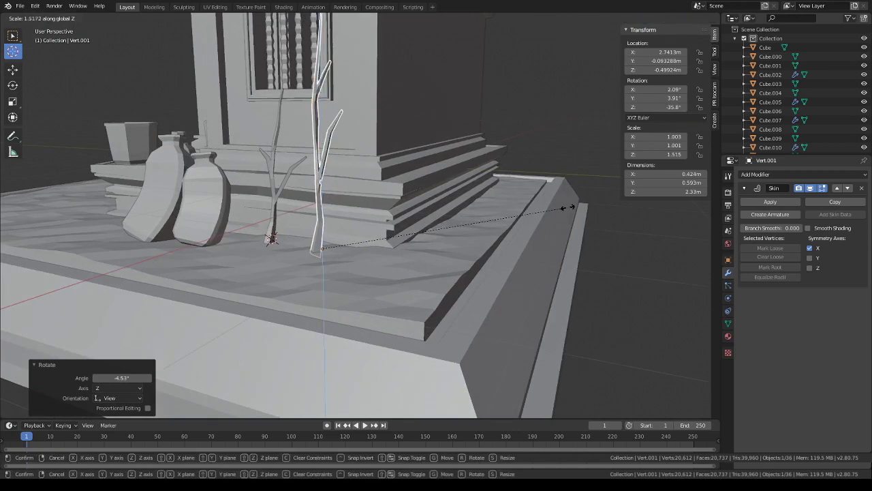
left_click(568, 207)
- Move the copied stem by -0.216, 0.0823 m in X, Y and lower it about 0.05 m along Z
middle_click_drag(436, 184, 510, 228)
key("g")
key("shift+z")
left_click(495, 216)
key("g")
key("z")
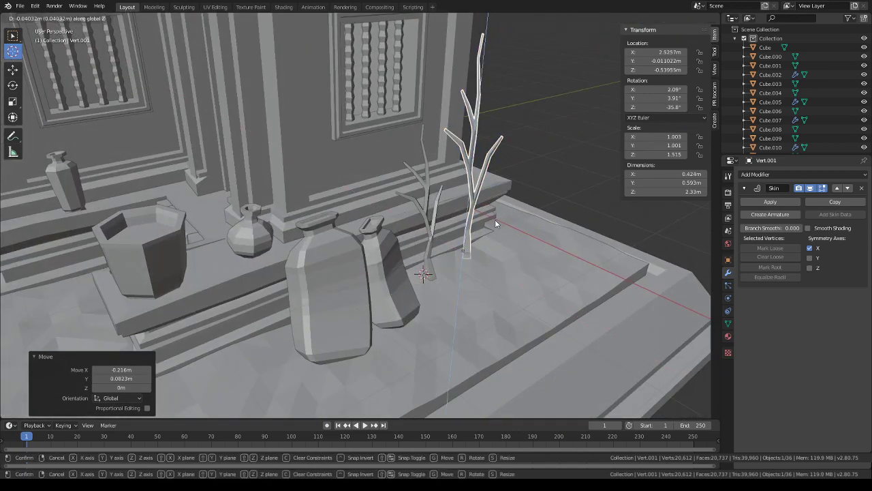
left_click(495, 224)
- In Edit Mode, box-select upper vertices of the tall stem and reposition them freely and along Z
left_click(42, 18)
left_click(47, 38)
middle_click_drag(437, 170, 436, 205)
left_click_drag(518, 68, 457, 229)
key("g")
left_click(534, 140)
key("b")
key("g")
key("z")
left_click(463, 208)
- Box-select an upper branch vertex of the tall stem and shift it horizontally without changing its height
middle_click_drag(463, 207, 430, 273)
scroll(429, 272, "up", 2)
key("b")
mouse_move(362, 235)
left_mouse_down()
mouse_move(425, 253)
mouse_move(365, 238)
left_mouse_up()
key("b")
key("g")
key("shift+z")
left_click(353, 245)
- Move the tall stem's upper joint by -0.13, 0.0601 m in X, Y
key("b")
left_click_drag(398, 269, 381, 251)
key("g")
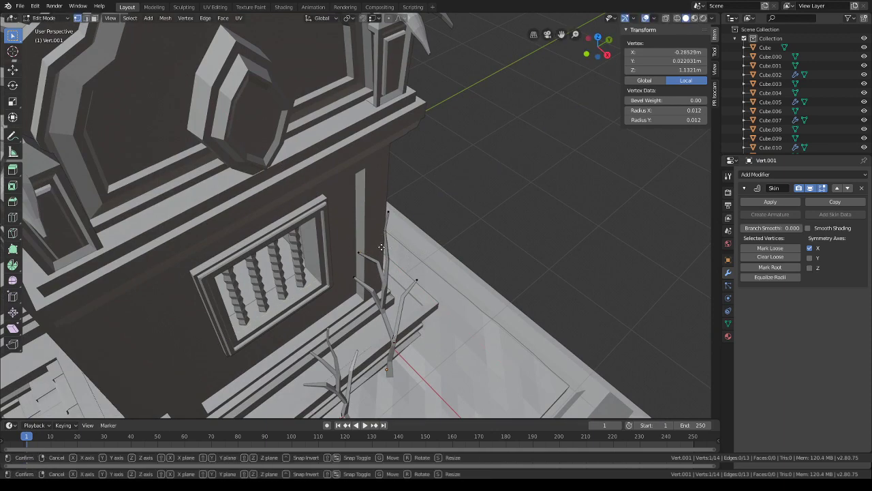
key("shift+z")
left_click(377, 234)
- Move the top two vertices of the tall stem by -0.138, 0.0693 m in X, Y toward the temple wall
middle_click_drag(377, 234, 448, 162)
key("b")
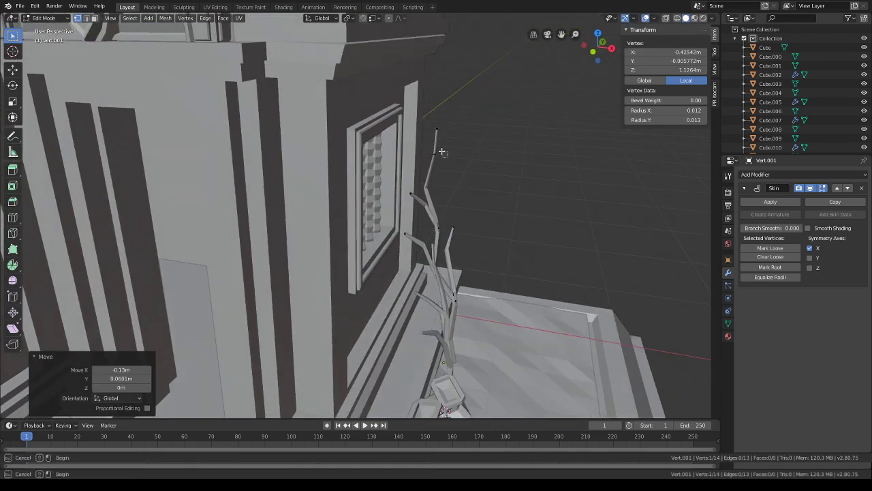
left_click_drag(451, 198, 421, 122)
key("g")
key("shift+z")
left_click(464, 137)
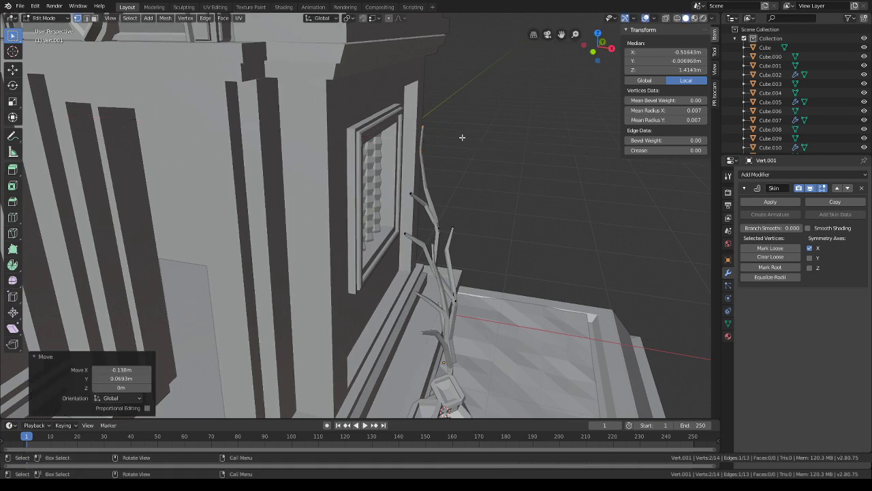
- Shift a branch joint of the tall stem by about -0.27, 0.25 m in X, Y and move the neighbouring joint horizontally
left_click(454, 240)
key("g")
key("shift+z")
left_click(434, 204)
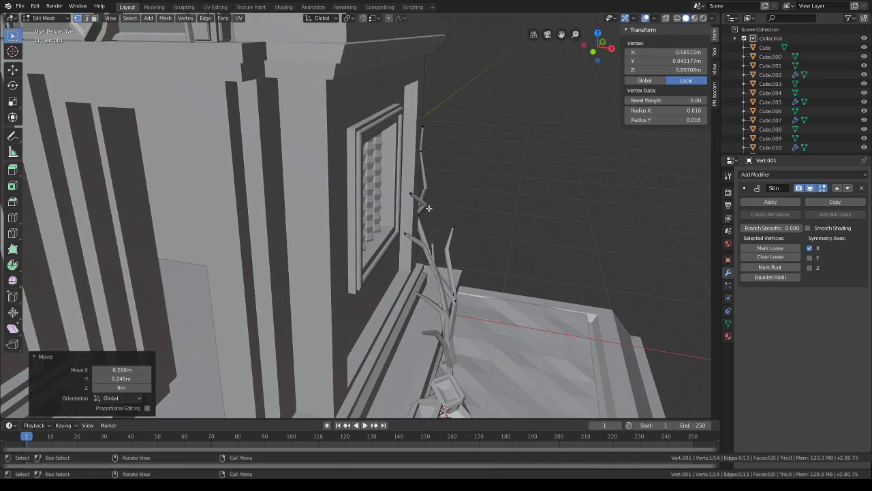
left_click(435, 218)
key("g")
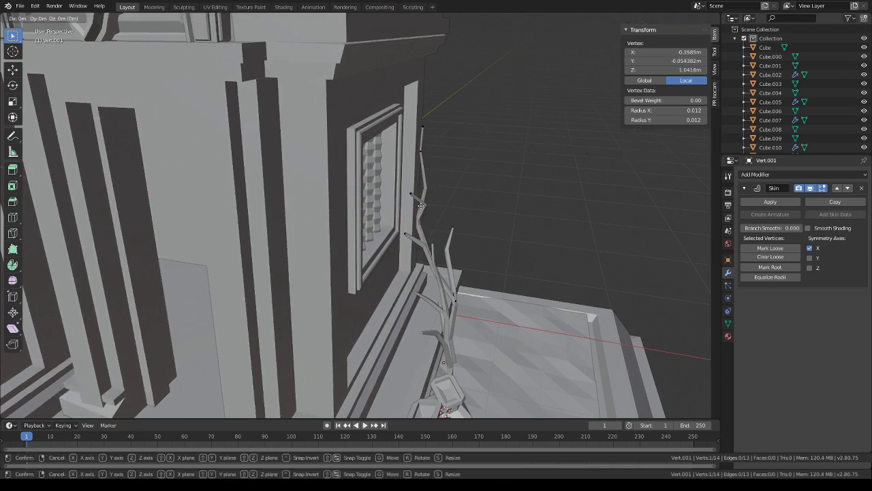
key("shift+z")
left_click(421, 215)
- Adjust the height of a branch joint on the tall stem along Z
mouse_move(421, 216)
middle_mouse_down()
mouse_move(339, 196)
mouse_move(264, 211)
mouse_move(310, 245)
mouse_move(454, 252)
mouse_move(420, 227)
middle_mouse_up()
left_click(263, 211)
key("g")
key("z")
left_click(435, 250)
- Shift two branch vertices of the tall stem horizontally, then reposition a neighbouring branch vertex freely
left_click(419, 227, "shift")
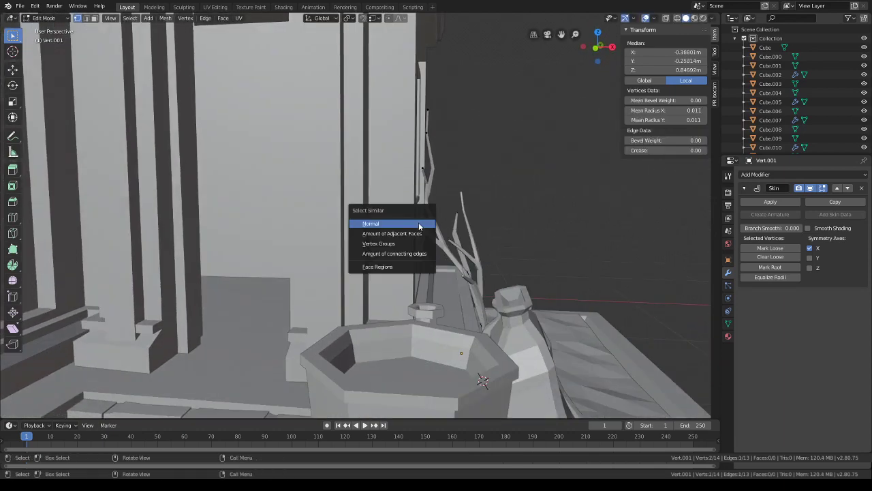
key("g")
key("shift+z")
left_click(470, 214)
middle_click_drag(470, 214, 399, 260)
left_click(407, 254)
key("g")
left_click(366, 266)
- Thicken the skin of two mid-stem vertices on the tall stem by 1.851
left_click(412, 292, "shift")
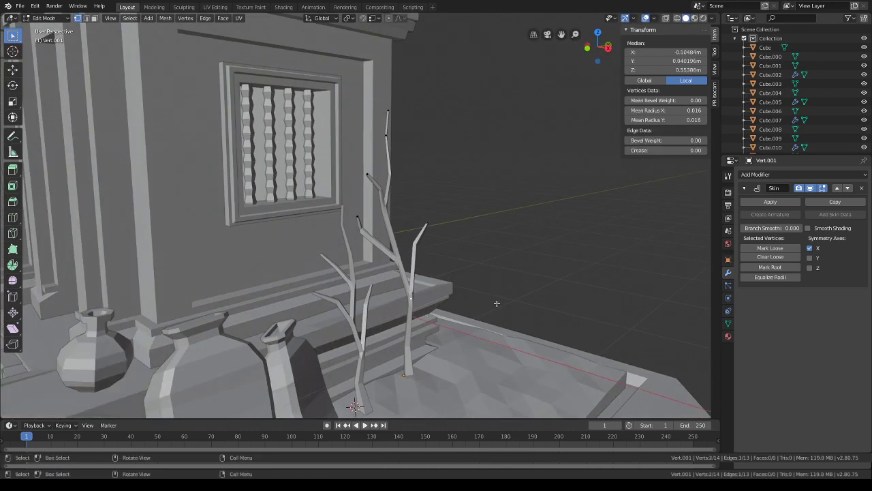
key("ctrl+a")
middle_click_drag(578, 298, 485, 310)
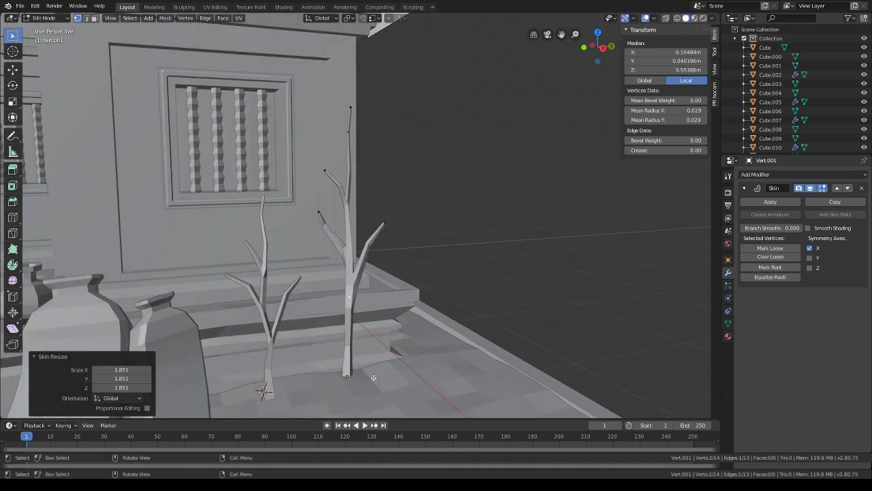
left_click(562, 317)
middle_click_drag(545, 315, 504, 301)
- Move the middle vertex of the tall stem's lower trunk by 0.0133, 0.0133 m in X, Y
left_click(379, 223)
middle_click_drag(382, 226, 453, 245)
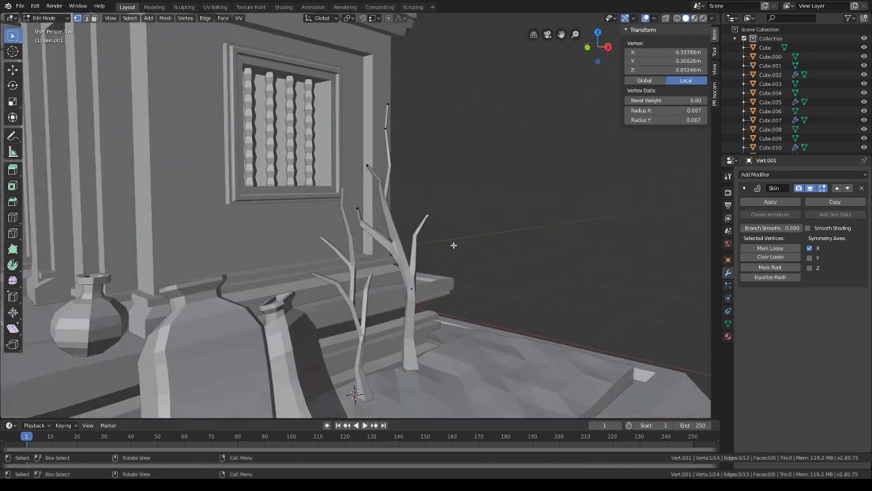
key("g")
left_click(446, 286)
scroll(446, 286, "down", 3)
middle_click_drag(446, 286, 429, 307)
middle_click_drag(381, 273, 392, 303, "shift")
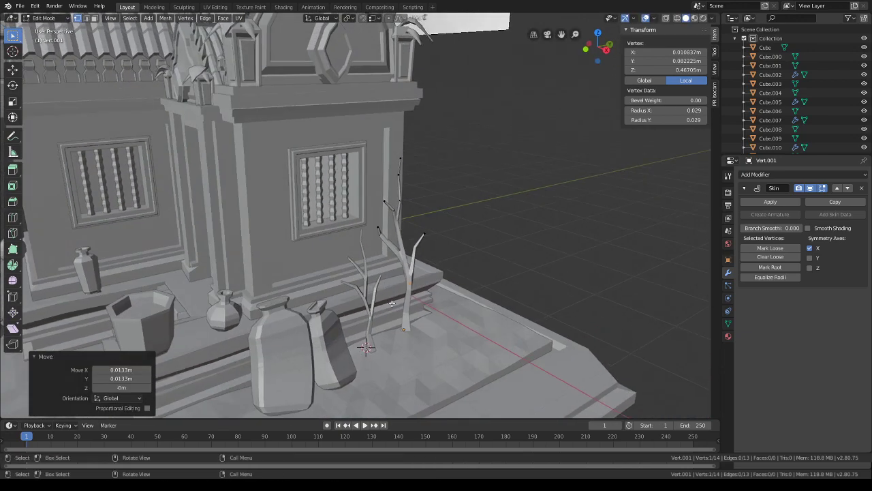
- Duplicate the tall stem along Y to -1.5761 m, behind the sacks, and rotate the copy 38.1° around Z
key("l")
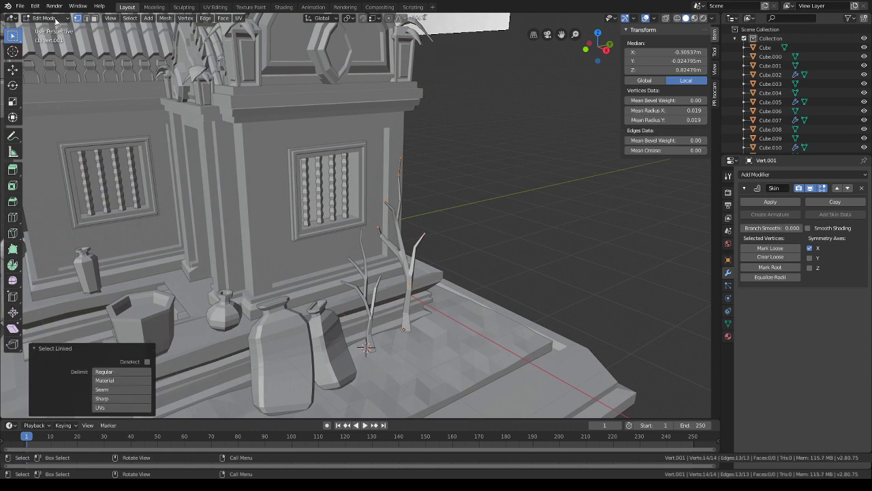
key("Tab")
key("shift+d")
key("y")
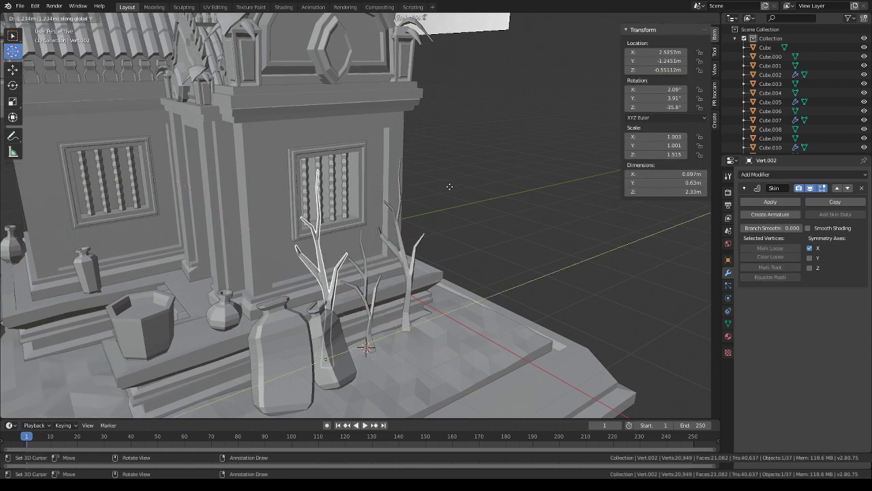
left_click(427, 193)
key("r")
key("z")
left_click(330, 191)
- Through the camera view, edit the stem behind the sacks and shift its upper side branch's tip horizontally
middle_click_drag(331, 191, 531, 198)
left_click(547, 36)
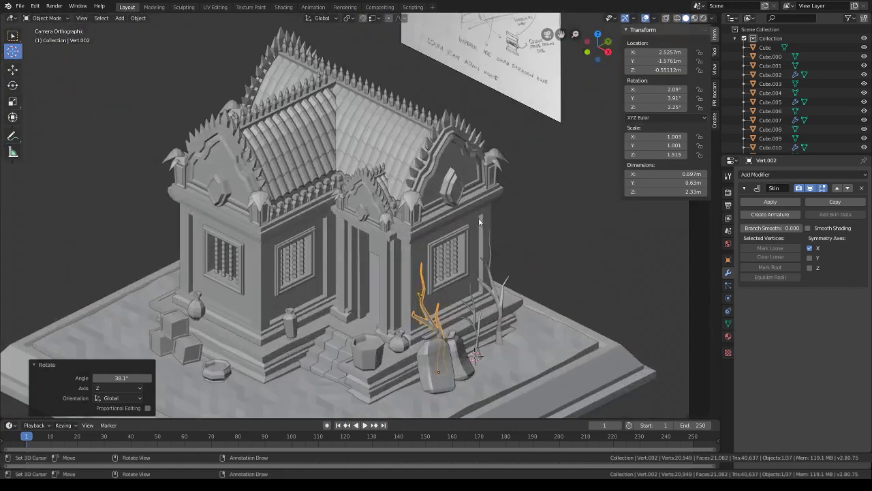
scroll(480, 188, "up", 6)
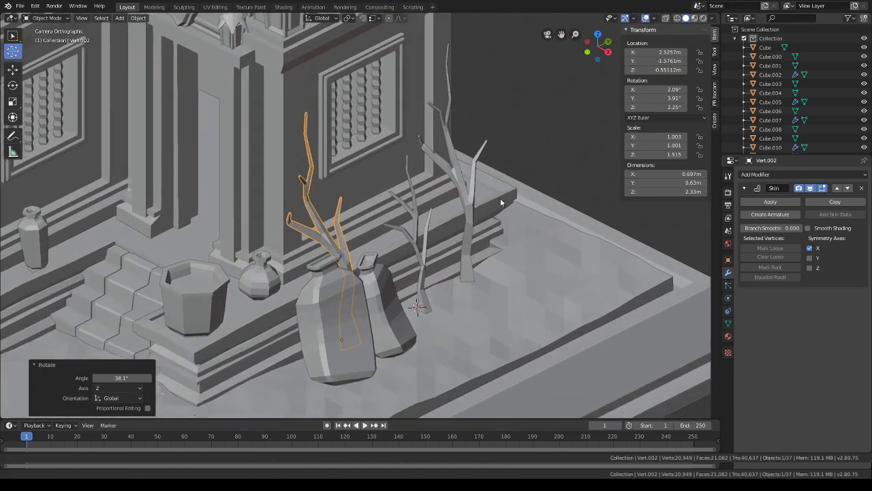
middle_click_drag(501, 203, 503, 190, "shift")
left_click(545, 143)
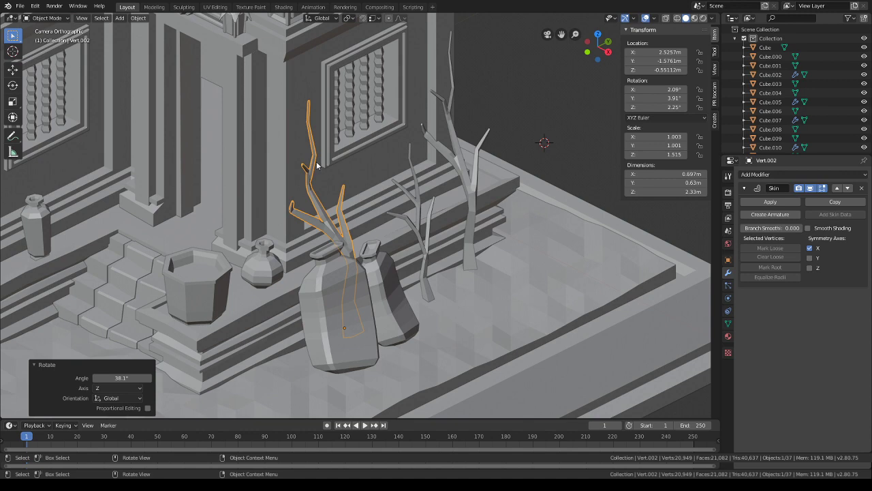
scroll(317, 165, "up", 3)
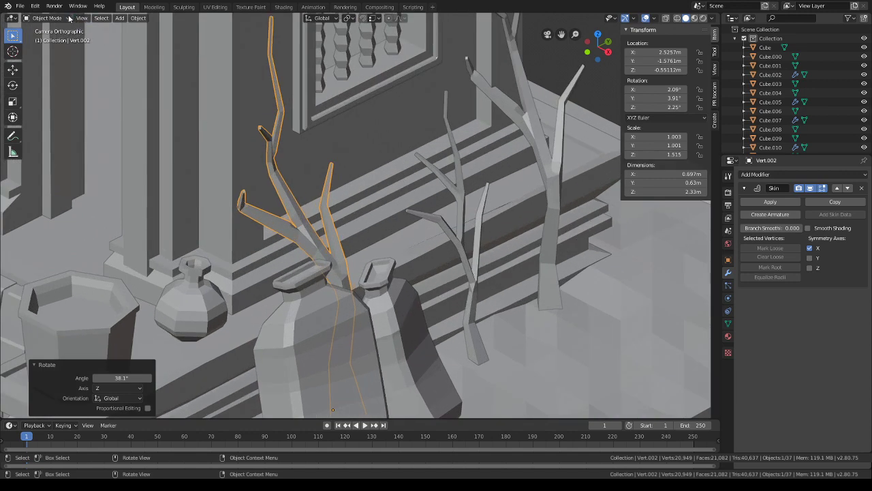
left_click(69, 18)
left_click(59, 39)
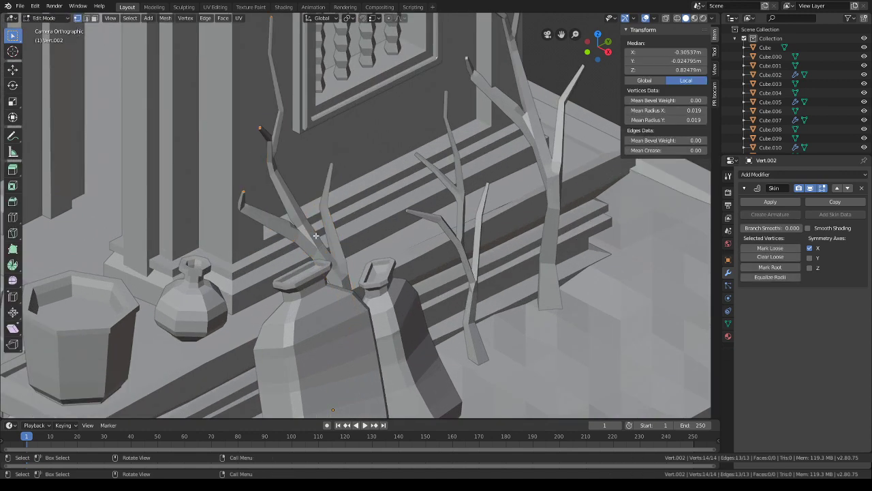
left_click(276, 138)
key("g")
key("shift+z")
left_click(336, 123)
- Move the elbow of the new stem's upper side branch by -0.069, -0.116 m in X, Y
key("b")
left_click_drag(255, 128, 298, 157)
key("g")
key("shift+z")
left_click(320, 152)
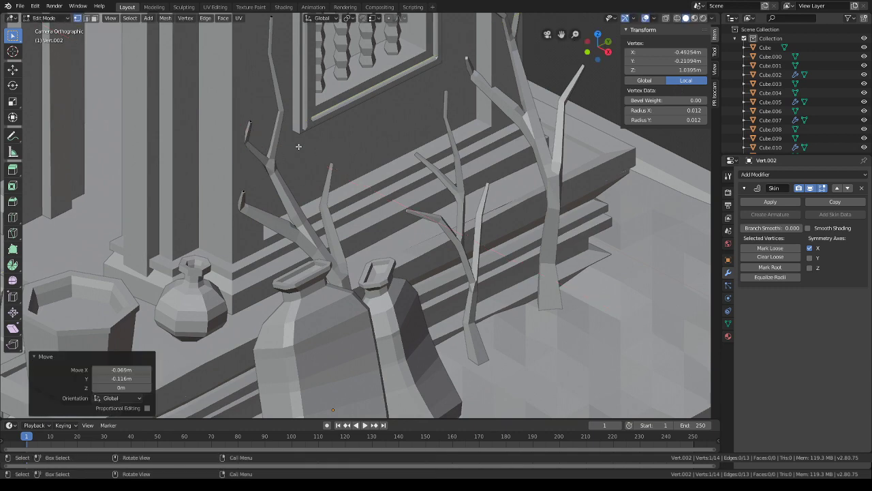
- Refine the upper side branch of the new stem by repositioning its tip horizontally above the elbow
key("g")
left_click(263, 127)
left_click(252, 121)
key("g")
key("shift+z")
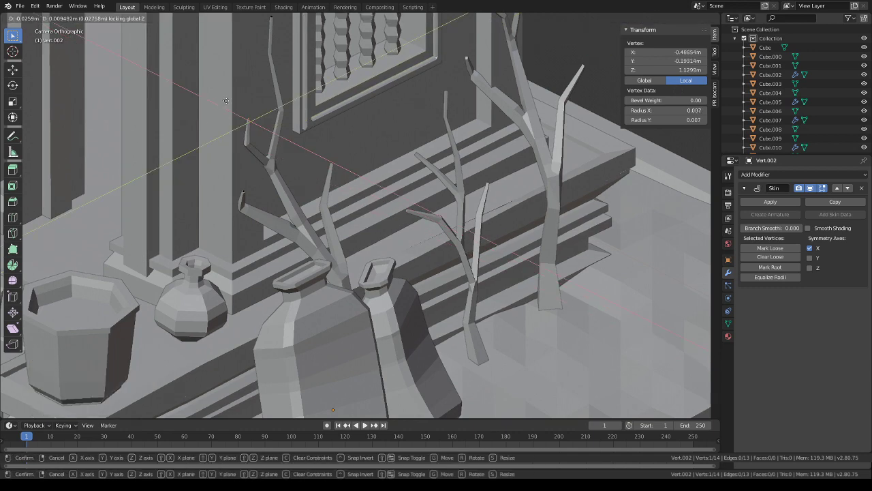
left_click(225, 102)
- Move the tip of the new stem's lower side branch by -0.0793, 0.0778 m in X, Y
left_click_drag(253, 197, 228, 177)
key("g")
key("shift+z")
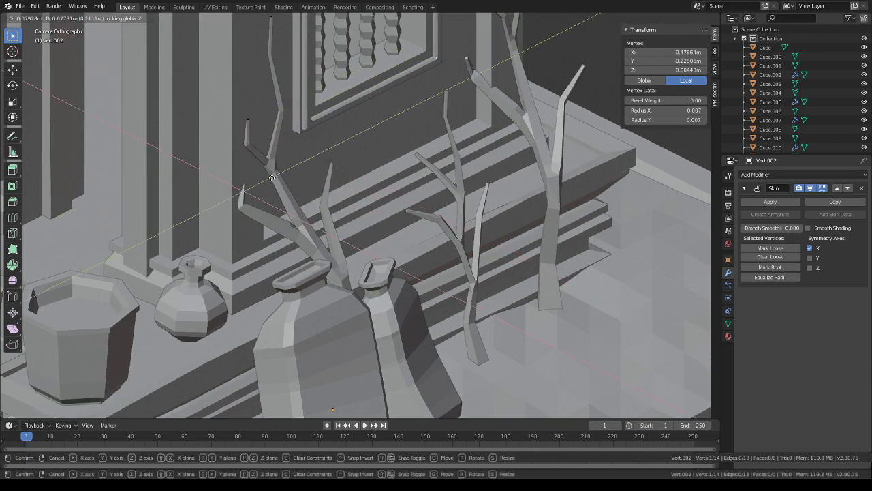
left_click(283, 195)
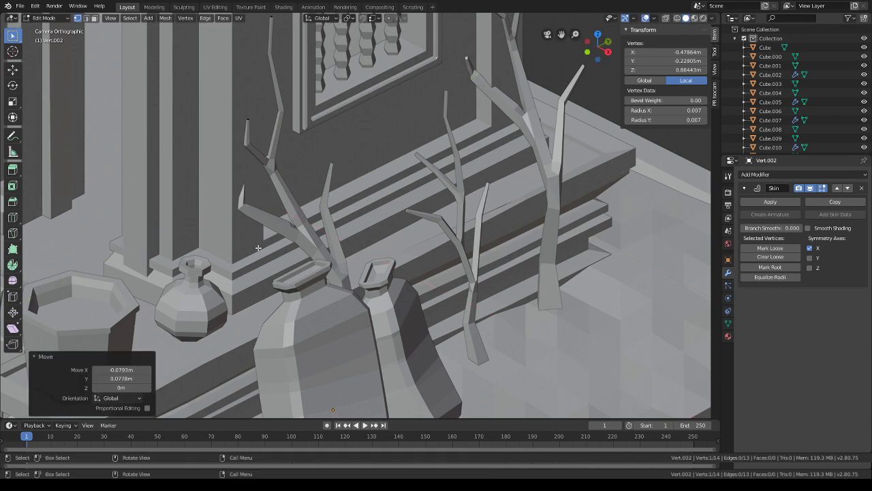
- Reposition the tip of the new stem's lower side branch horizontally so it stands above the elbow
left_click_drag(256, 229, 223, 163)
key("g")
key("shift+z")
left_click(235, 195)
key("g")
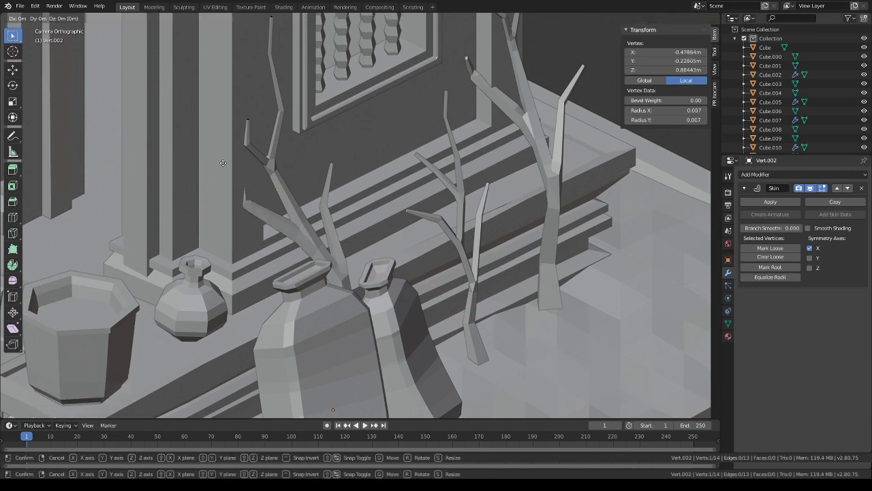
key("shift+z")
left_click(226, 163)
- Move the elbow of the new stem's lower side branch slightly inward and clear the selection
left_click(244, 184)
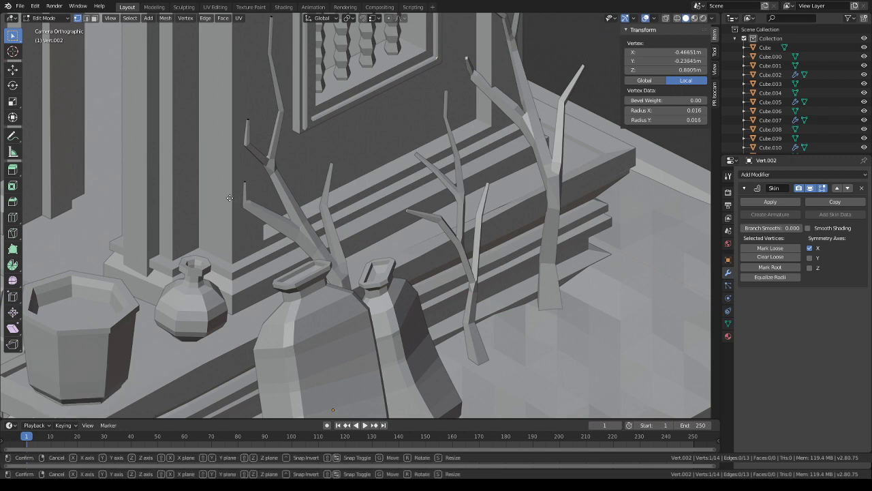
key("g")
left_click(239, 197)
key("alt+a")
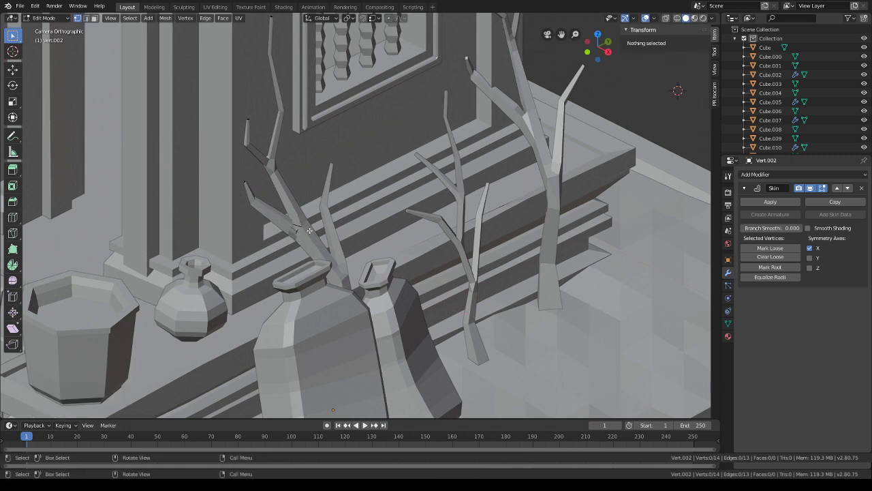
- Move the stem's lower branching point by -0.00169, 0.0492, 0.0623 m and shrink its skin radius to about 0.020
left_click(332, 217)
key("g")
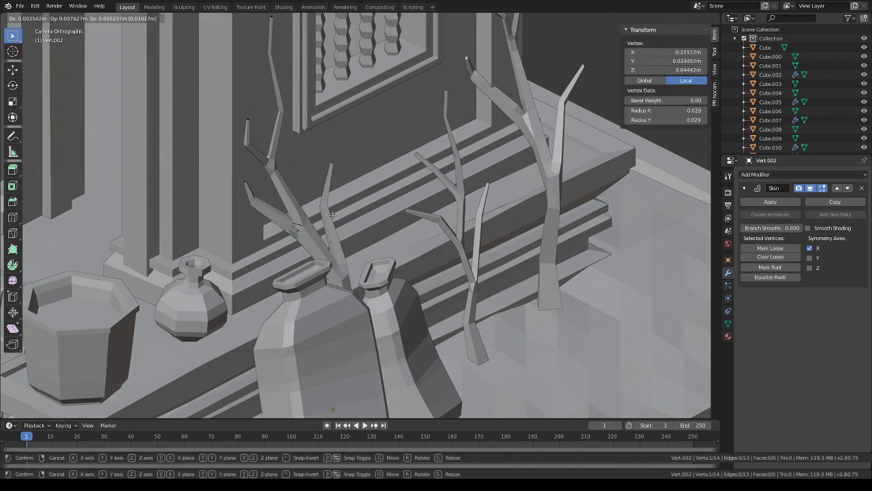
left_click(337, 203)
middle_click_drag(346, 156, 344, 216, "shift")
middle_click_drag(461, 153, 463, 187, "shift")
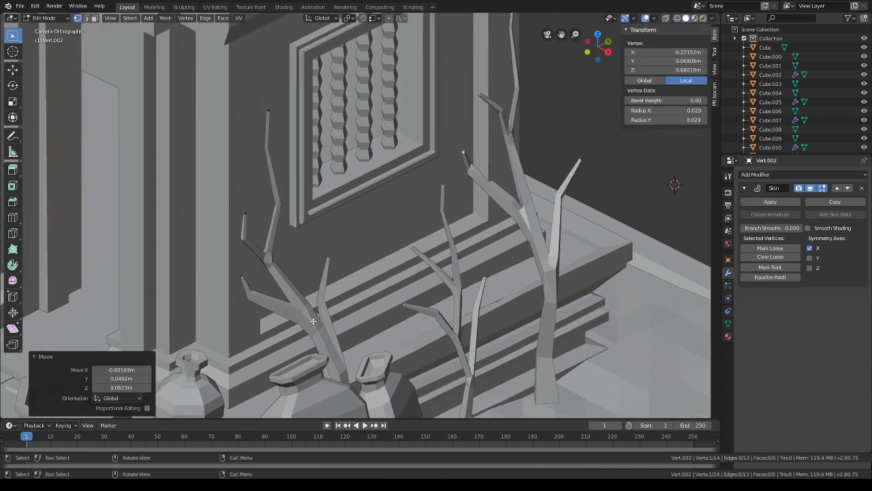
key("ctrl+a")
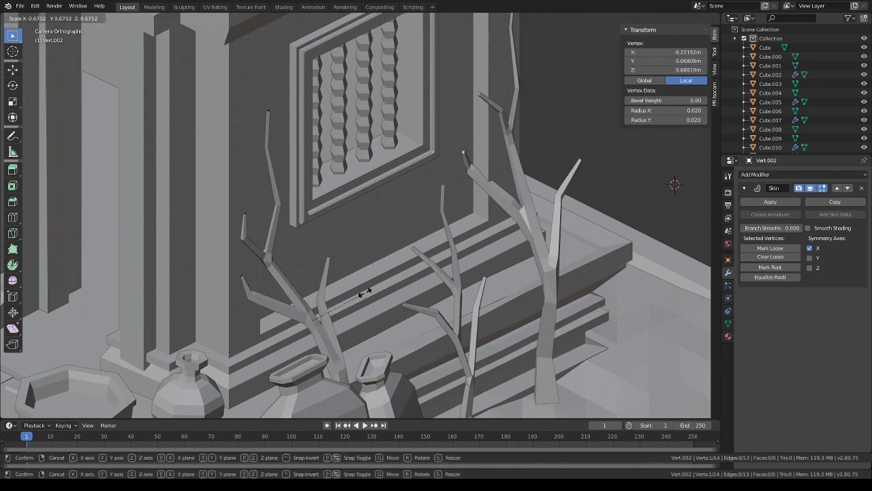
left_click(363, 293)
- Shift the bend in the new stem's upper shoot by -0.0295, 0.0107 m in X, Y
key("g")
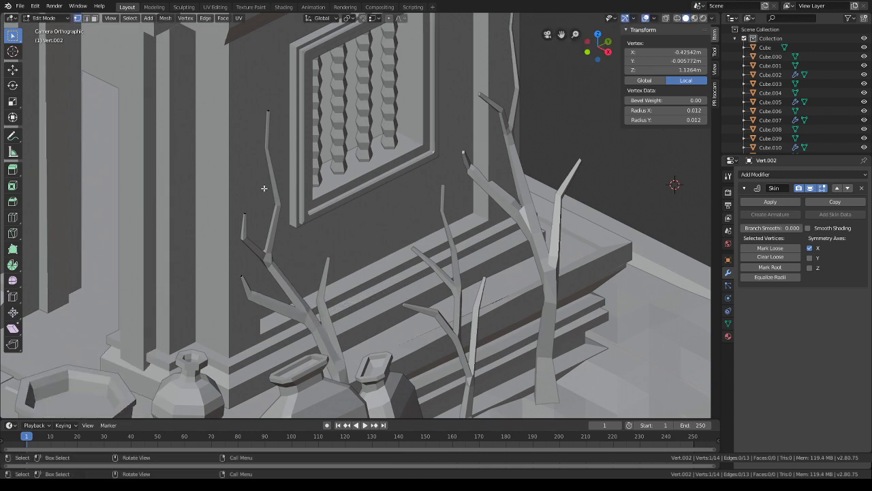
key("shift+z")
left_click(345, 194)
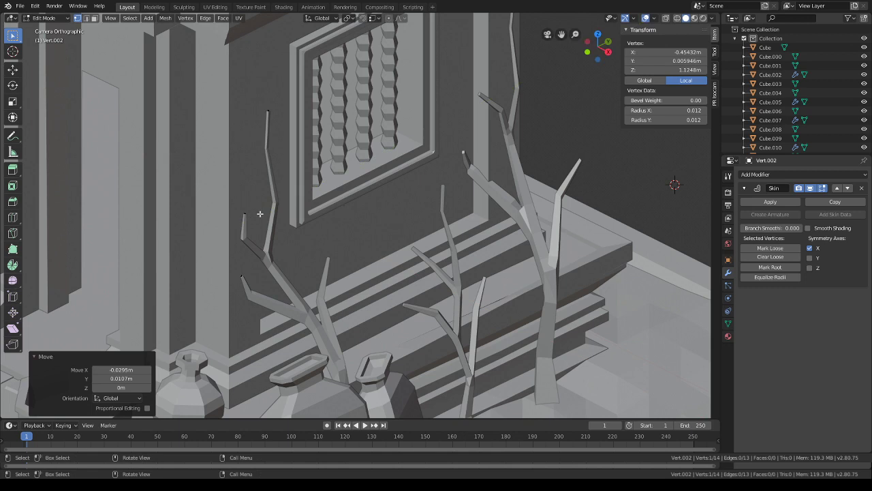
- Extrude a short twig just below the new stem's tip, raise its end 0.0635 m, and return to Object Mode
scroll(346, 218, "down", 2)
left_click(300, 146)
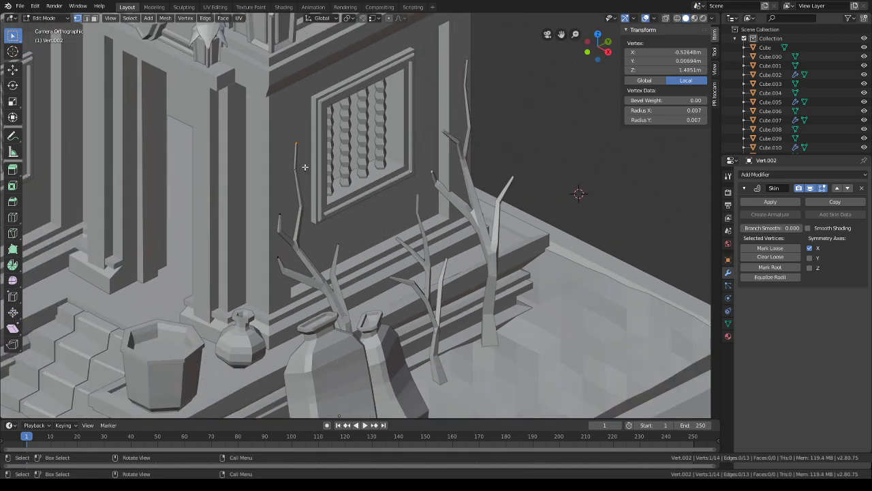
key("e")
left_click(341, 161)
key("g")
key("z")
key("shift+z")
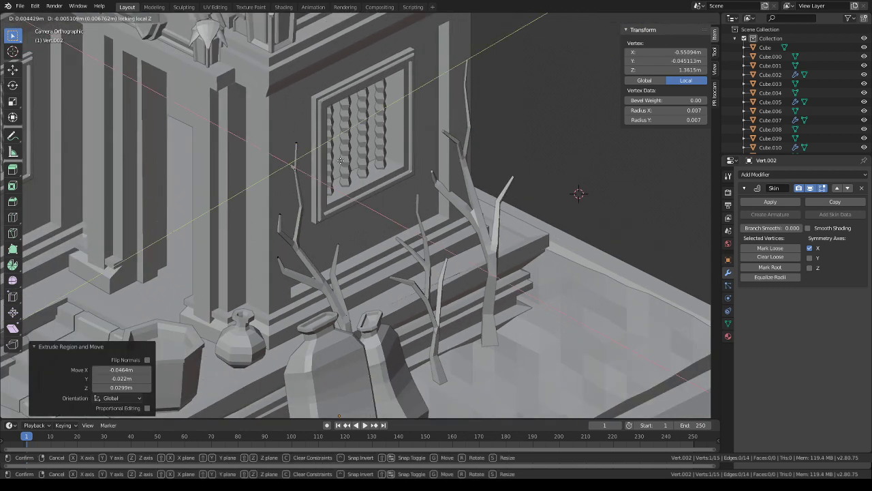
left_click(339, 158)
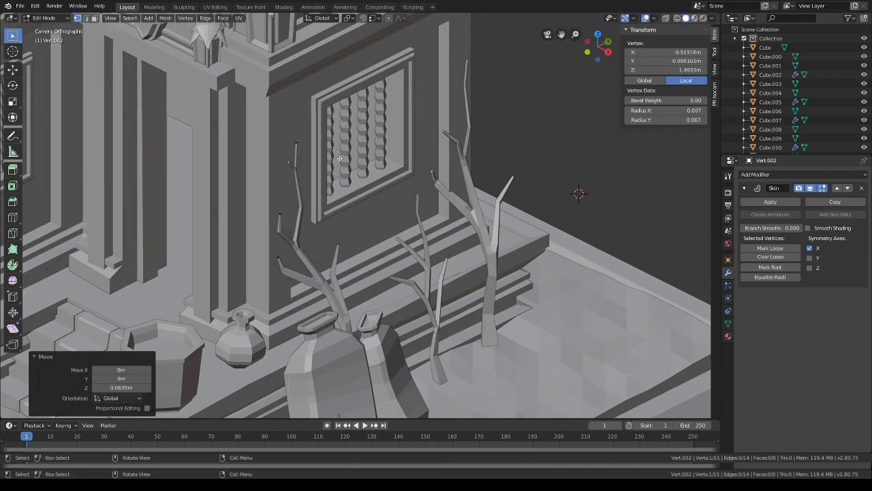
left_click(47, 18)
left_click(42, 28)
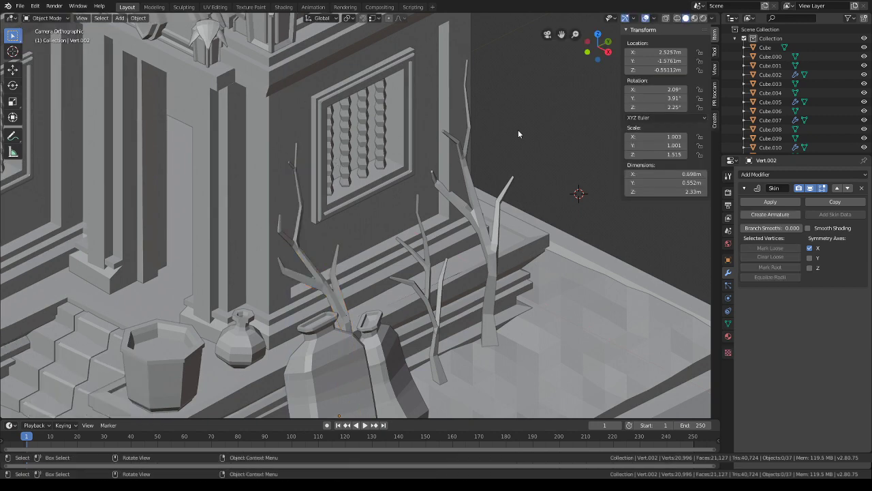
- Move the small plant between the sacks and the tall plant by 0.0507, -0.038 m in X, Y
scroll(518, 150, "down", 3)
middle_click_drag(463, 246, 444, 218, "shift")
scroll(404, 265, "up", 2)
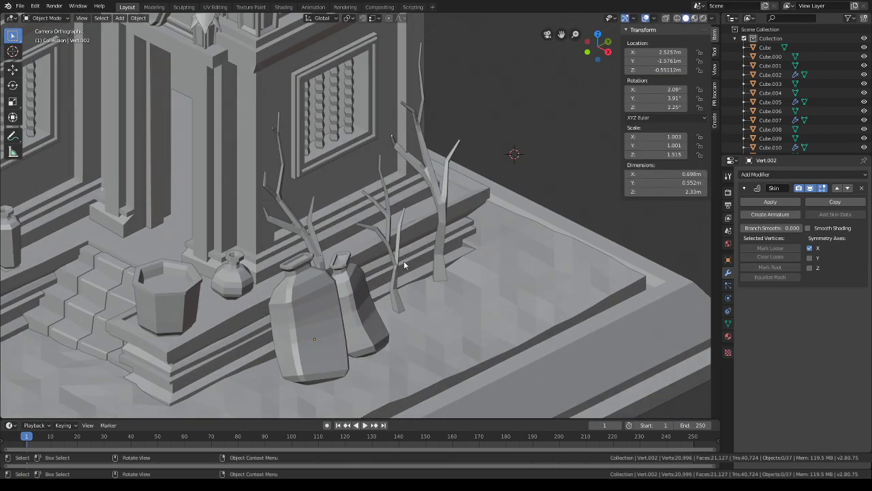
left_click(400, 254)
key("g")
key("shift+z")
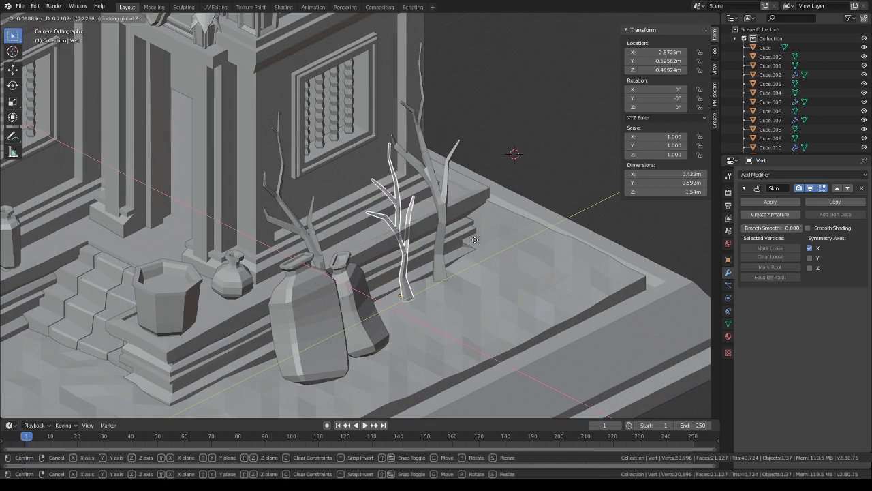
left_click(476, 239)
- Rotate the small plant 6.83° about Y and lower it by 0.136 m
key("r")
key("x")
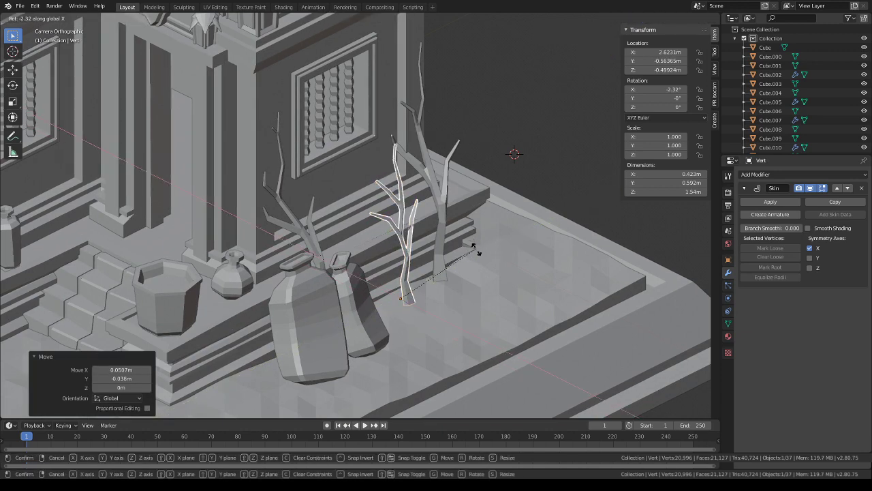
key("y")
left_click(476, 259)
key("g")
key("z")
left_click(476, 269)
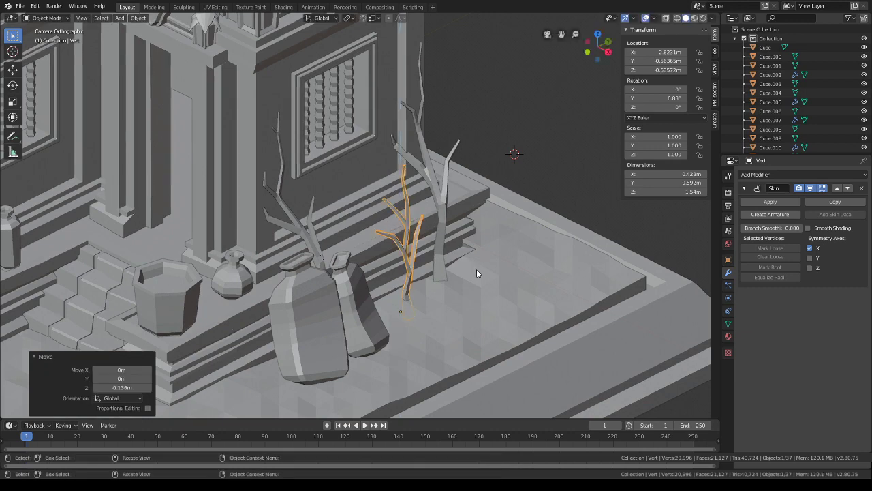
- Shift the small plant horizontally toward the temple steps and scale its height by 0.857
key("g")
key("shift+z")
left_click(504, 251)
key("s")
key("z")
left_click(516, 244)
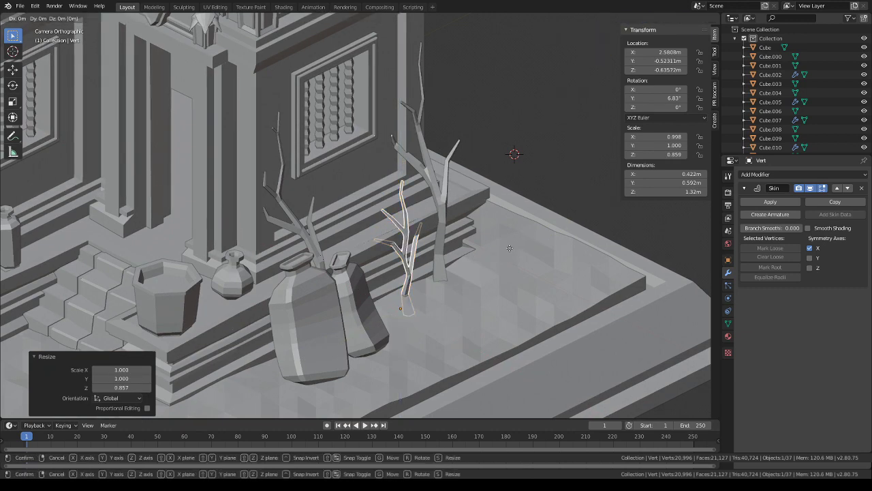
- Turn the small plant -3.38° about Z and adjust its height and ground position beside the tall plant
key("r")
key("z")
left_click(509, 247)
key("g")
key("z")
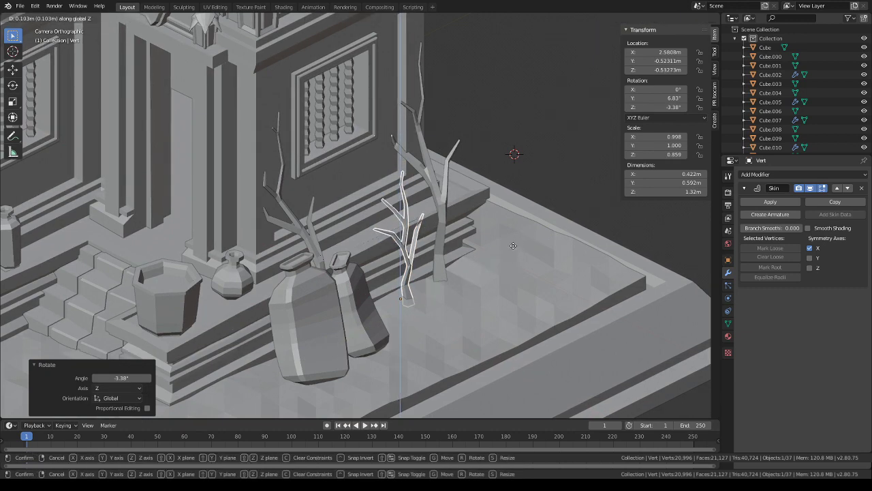
left_click(513, 246)
key("g")
key("shift+z")
left_click(516, 245)
left_click(536, 198)
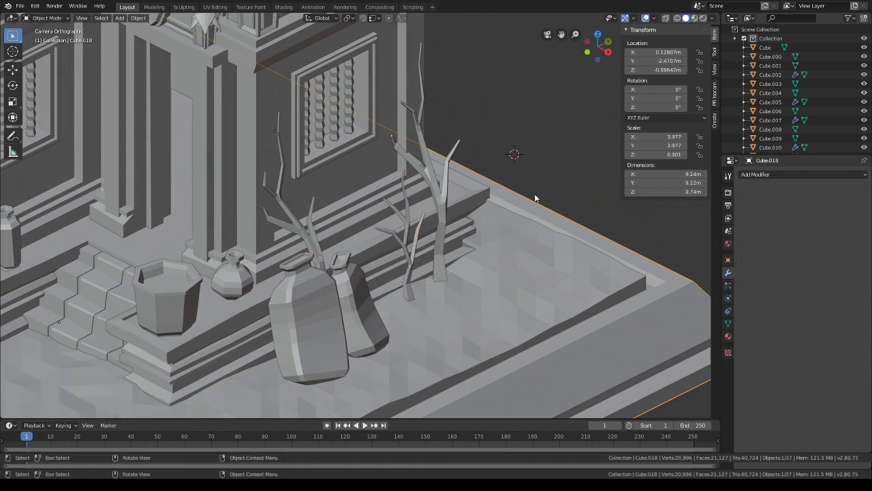
left_click(552, 172)
- Save the temple scene file
scroll(470, 172, "down", 4)
middle_click_drag(362, 173, 481, 225, "shift")
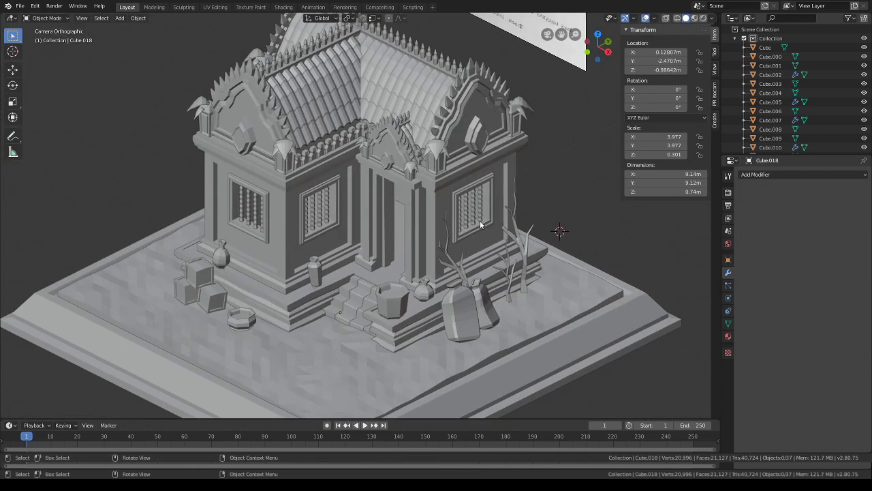
left_click(17, 6)
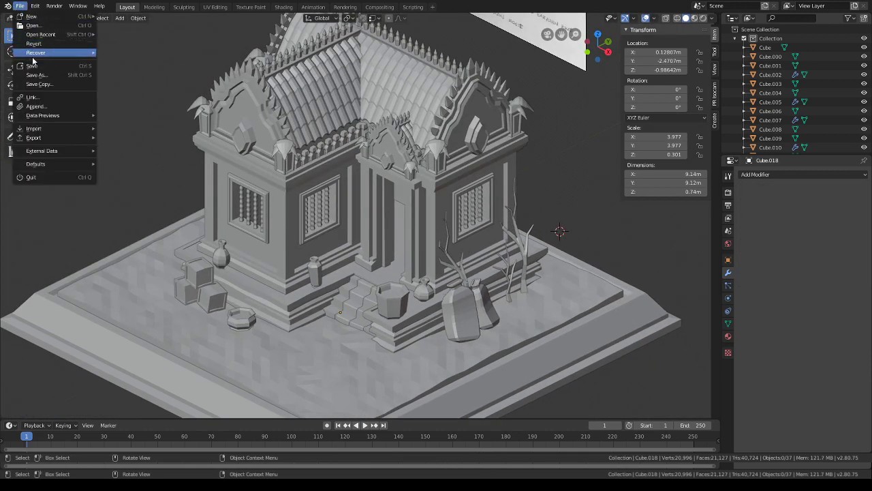
- Examine the plants, sacks and temple side wall up close and from several angles outside the camera view
middle_click_drag(529, 244, 504, 208, "shift")
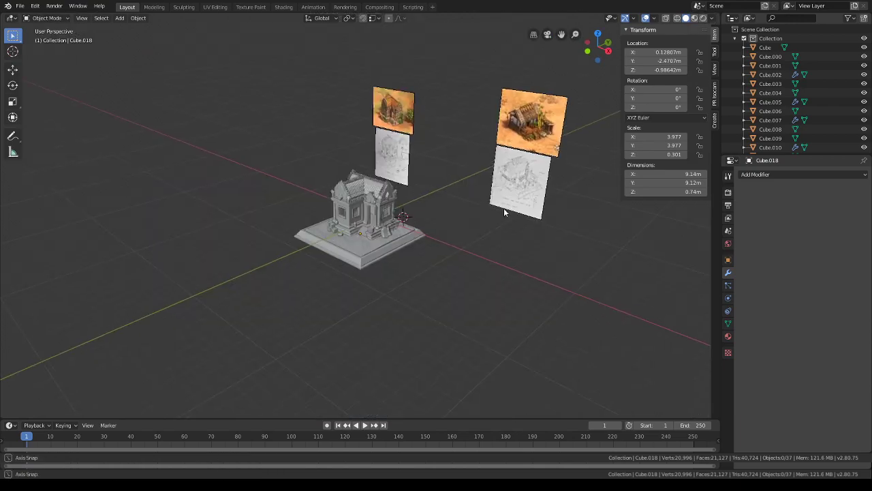
scroll(478, 248, "up", 9)
mouse_move(479, 247)
middle_mouse_down()
mouse_move(436, 237)
mouse_move(514, 223)
middle_mouse_up()
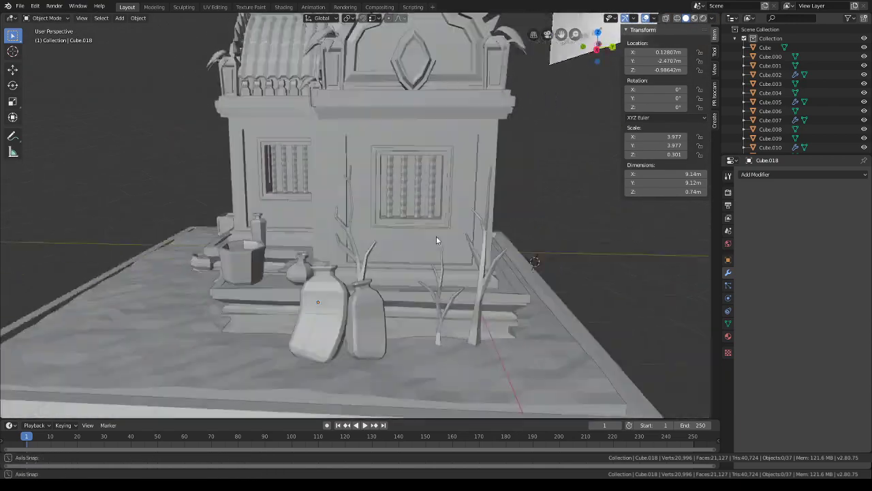
mouse_move(513, 163)
middle_mouse_down("shift")
mouse_move(482, 236)
mouse_move(436, 287)
middle_mouse_up("shift")
scroll(366, 238, "up", 5)
middle_click_drag(366, 238, 340, 250)
scroll(340, 248, "up", 1)
scroll(340, 249, "down", 1)
mouse_move(395, 234)
middle_mouse_down("shift")
mouse_move(398, 395)
mouse_move(422, 163)
middle_mouse_up("shift")
scroll(350, 199, "down", 4)
middle_click_drag(350, 199, 280, 208)
scroll(280, 208, "down", 5)
middle_click_drag(345, 408, 446, 219, "shift")
scroll(446, 219, "up", 2)
- Duplicate the small plant to the temple's corner near the crates and rotate the copy 78.5° about Z
left_click(502, 186)
middle_click_drag(502, 185, 530, 215)
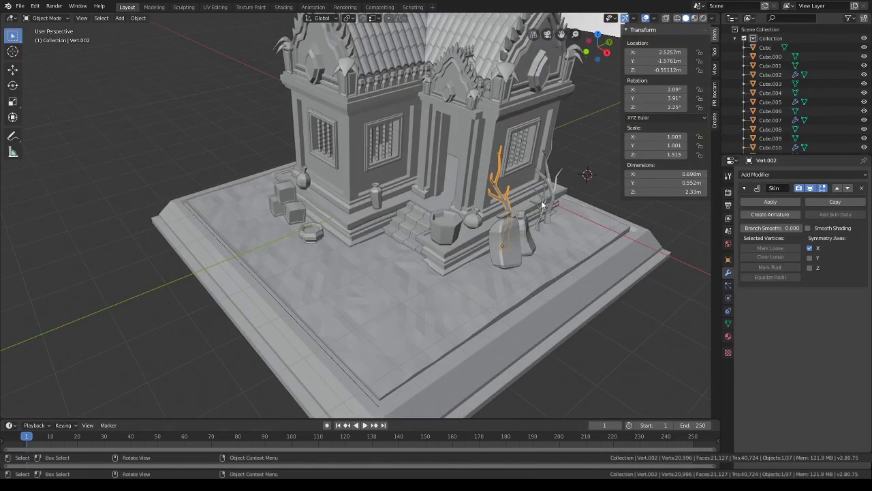
key("shift+d")
key("shift+z")
left_click(377, 217)
key("r")
key("z")
left_click(366, 186)
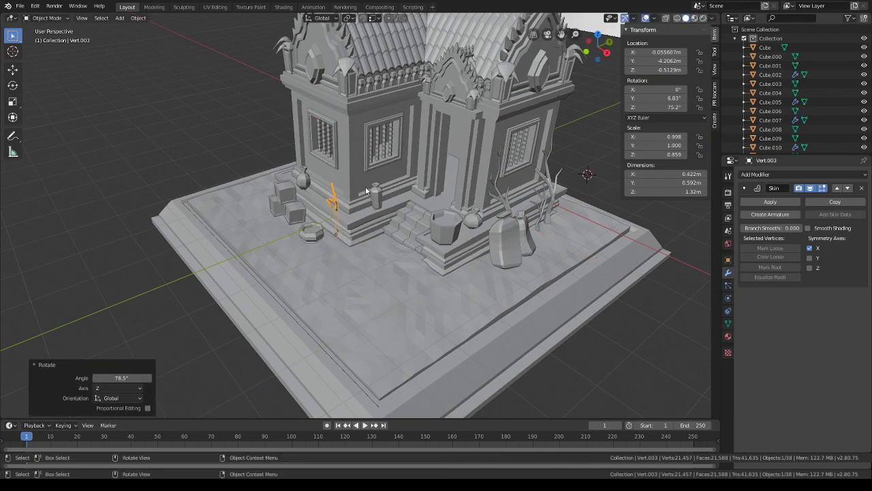
- Raise the copied plant to the temple's corner ledge, at about 0.078 m in Z
key("g")
key("z")
left_click(370, 165)
middle_click_drag(370, 165, 466, 201)
scroll(361, 177, "up", 6)
key("g")
key("z")
left_click(367, 164)
- Tilt the corner plant 9.54° in the view, turn it to 88.5° about Z, and stretch it to 1.78 m tall
key("r")
left_click(379, 180)
key("r")
key("z")
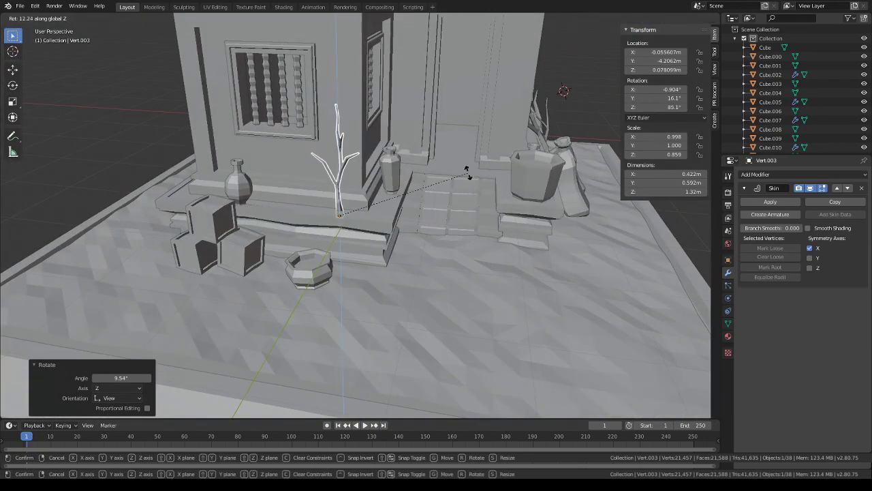
left_click(465, 166)
key("s")
key("z")
left_click(516, 161)
- Compare the temple surroundings with the props drawn around the building in the reference sketch
middle_click_drag(516, 161, 380, 220)
key("alt+a")
scroll(444, 188, "down", 5)
scroll(429, 233, "up", 4)
scroll(445, 217, "down", 2)
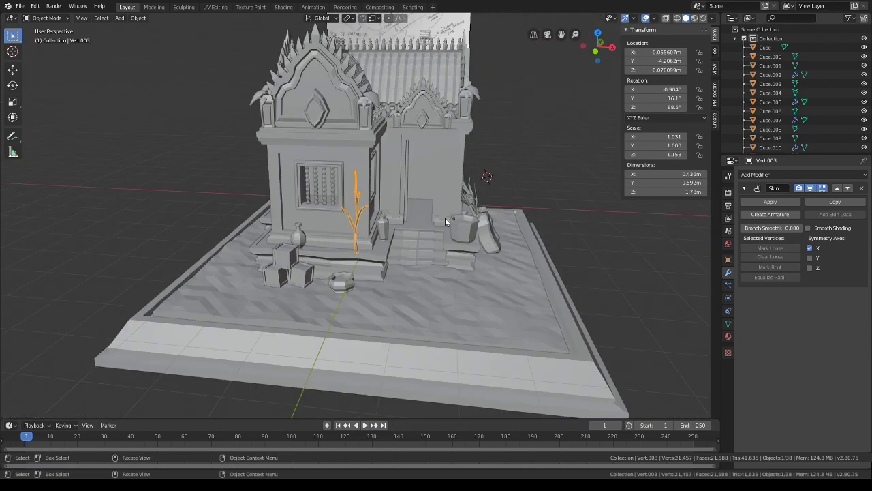
middle_click_drag(445, 217, 398, 280)
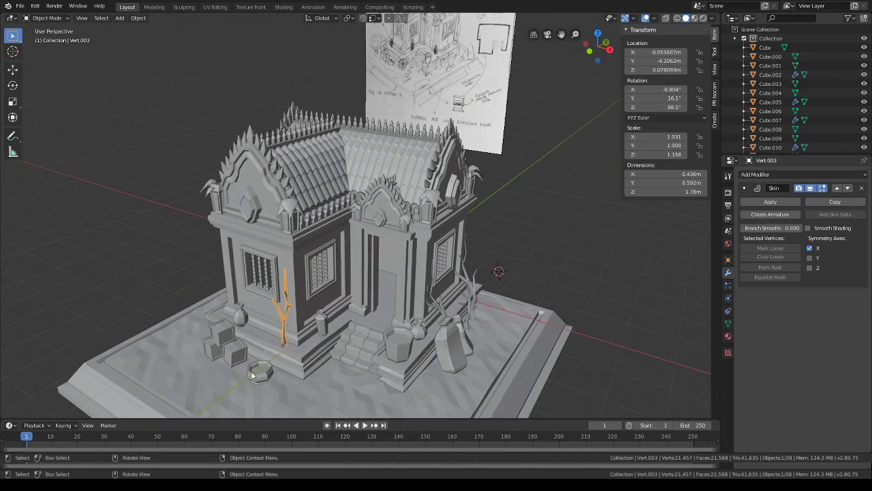
scroll(251, 375, "up", 6, "shift")
scroll(325, 219, "up", 4)
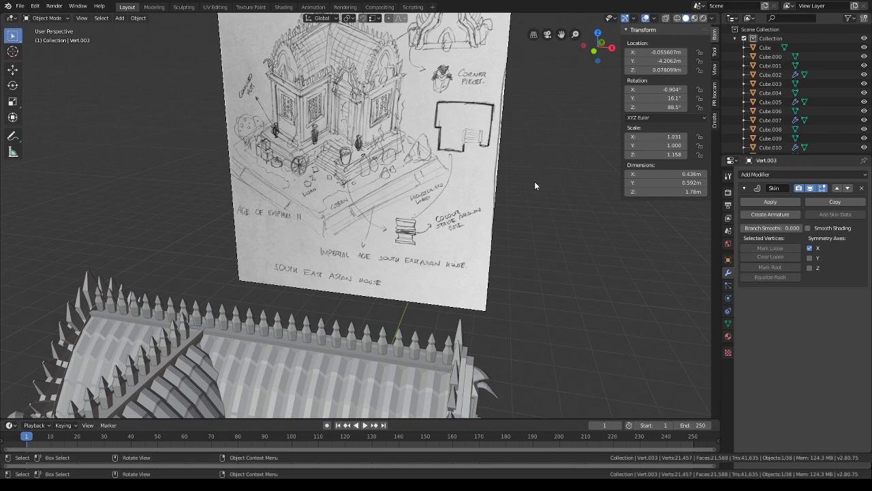
scroll(398, 210, "down", 5)
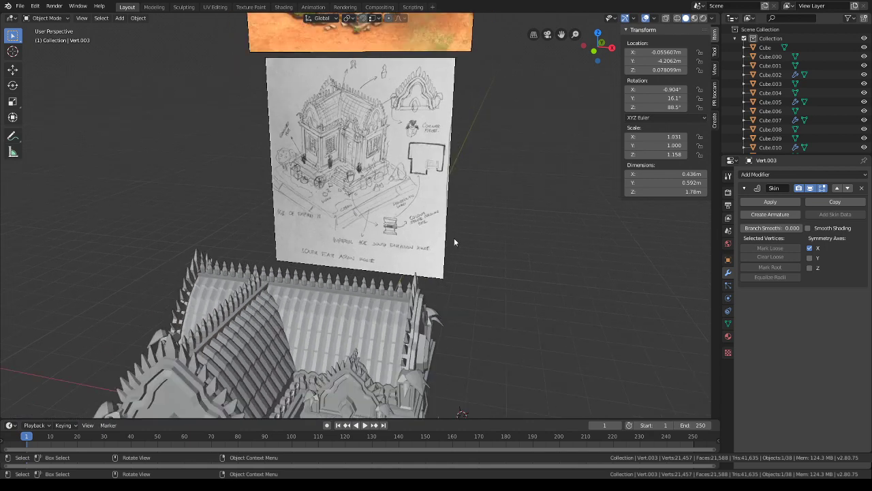
mouse_move(454, 238)
middle_mouse_down("shift")
mouse_move(472, 222)
mouse_move(458, 169)
mouse_move(452, 220)
mouse_move(157, 139)
middle_mouse_up("shift")
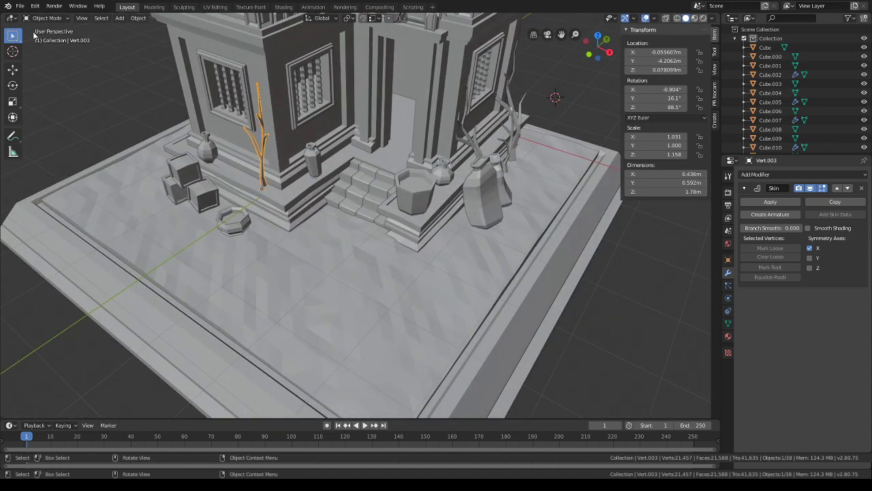
- Add a cube on the ground in front of the stairs, flatten it to 0.282 in Z, and shrink it into a small slab
key("shift+a")
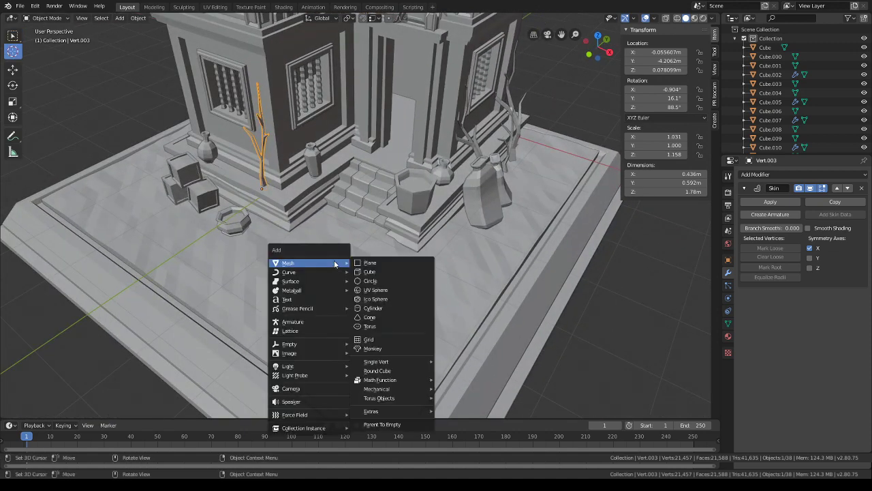
left_click(380, 272)
key("s")
key("z")
left_click(388, 263)
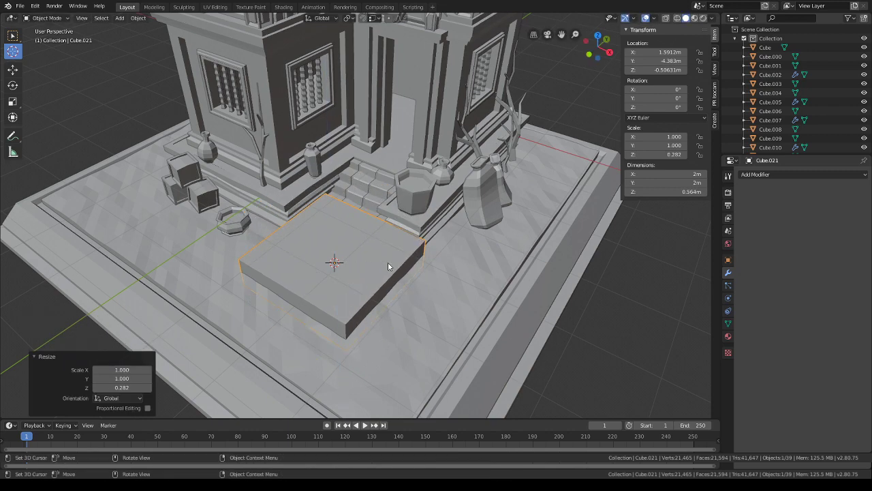
key("s")
left_click(324, 179)
- Add one centred loop cut to the slab and widen that loop along Y until the slab spans about 0.75 m
left_click(66, 21)
left_click(58, 39)
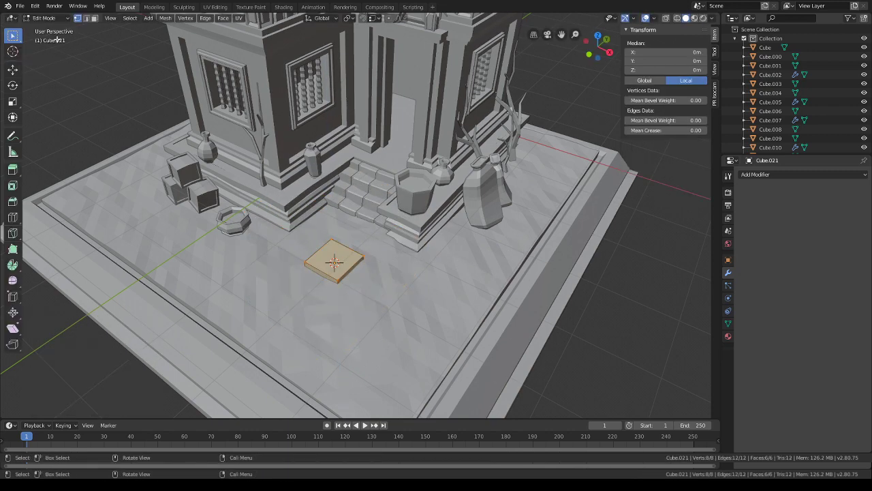
middle_click_drag(331, 263, 329, 241, "shift")
scroll(341, 239, "up", 1)
key("ctrl+r")
double_click(358, 236)
key("s")
key("y")
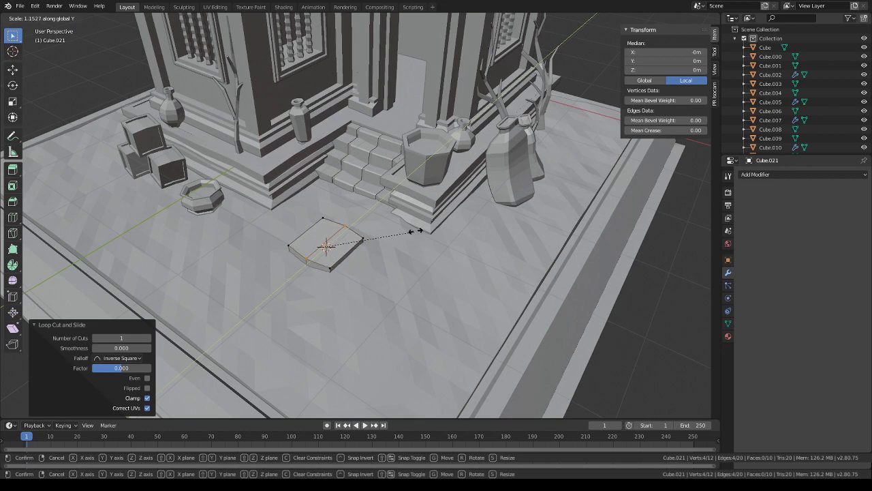
left_click(412, 232)
mouse_move(409, 235)
middle_mouse_down()
mouse_move(400, 243)
mouse_move(402, 231)
middle_mouse_up()
- Bevel the slab's new middle loop, then cut off one upper corner with a 0.742 m vertex-only bevel
key("ctrl+b")
left_click(406, 242)
scroll(401, 232, "up", 4)
left_click(254, 222)
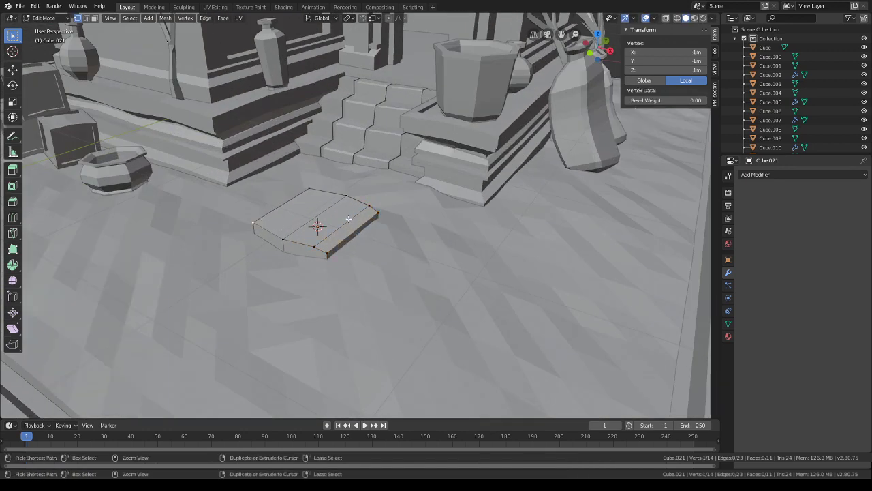
key("ctrl+shift+b")
left_click(375, 217)
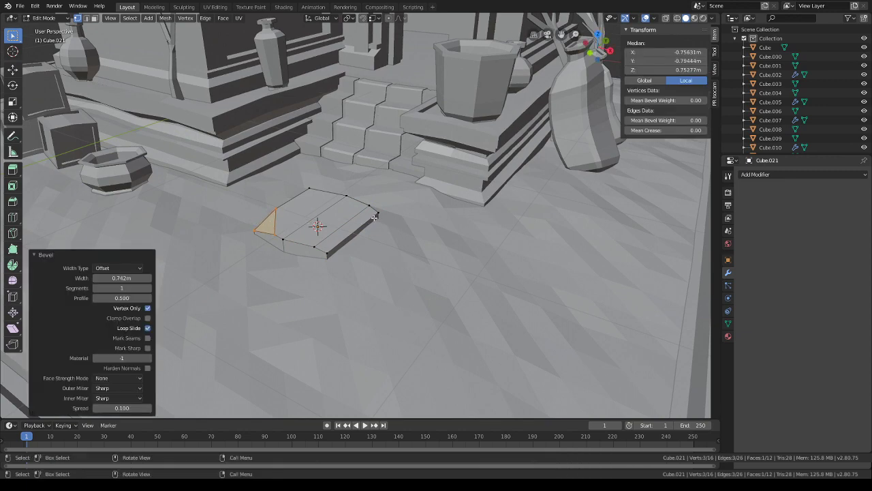
- Chip the slab's upper edge facing the stairs with a vertex-only bevel on its corner and middle vertices
left_click(309, 188)
left_click(346, 196, "shift")
key("ctrl+shift+b")
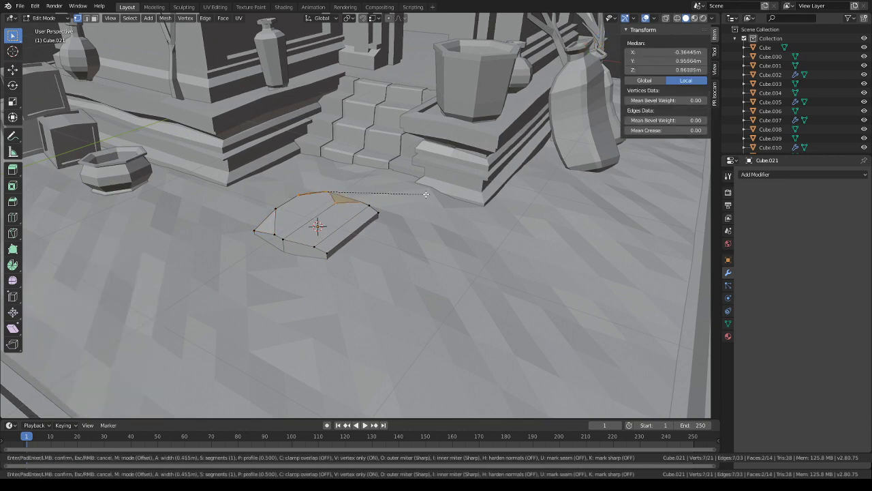
left_click(391, 210)
- Slide a vertex on the slab's upper front edge by a factor of 0.468 and return to Object Mode
left_click(320, 236)
key("shift+v")
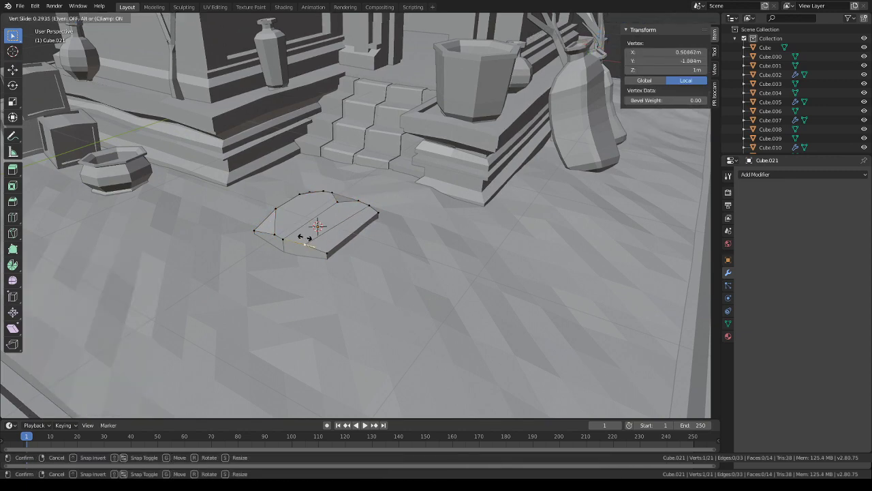
left_click(321, 240)
middle_click_drag(320, 240, 379, 244)
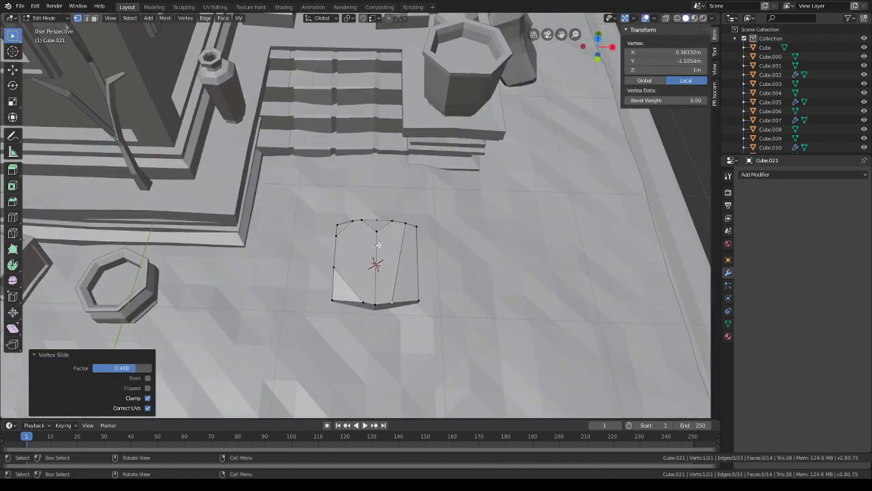
left_click(56, 19)
left_click(52, 29)
middle_click_drag(485, 231, 453, 198)
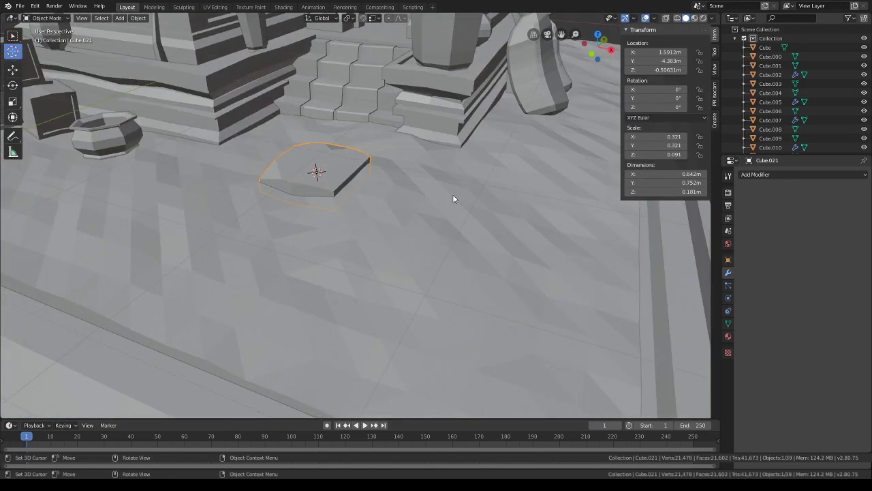
- In Edit Mode, shrink the whole slab mesh, sink it into the ground, and tilt it 3.74° about X
left_click(44, 17)
left_click(48, 39)
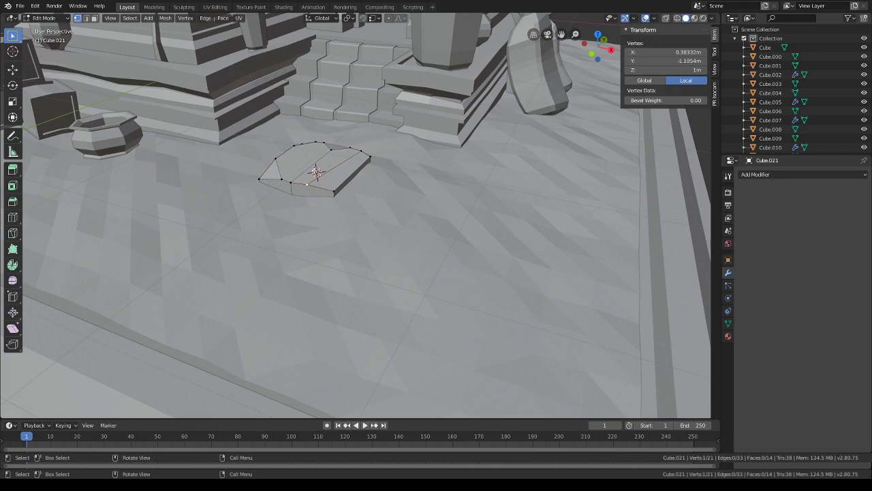
key("l")
key("s")
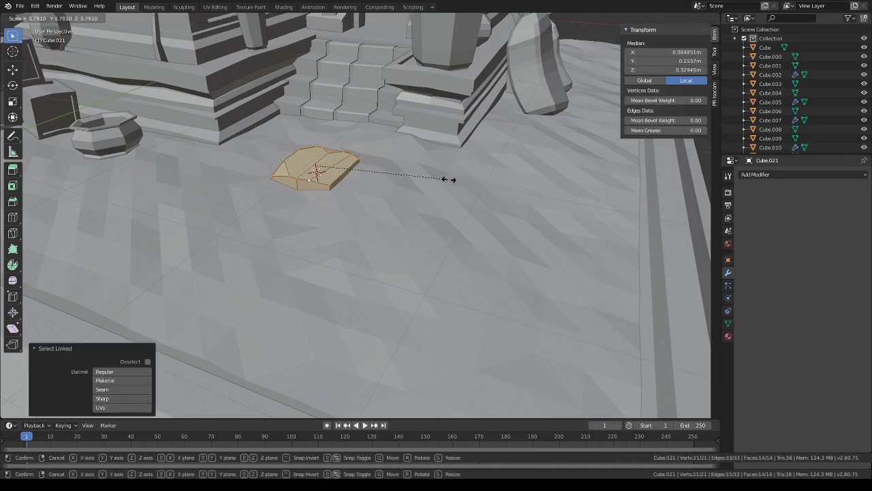
left_click(422, 177)
key("g")
key("z")
left_click(424, 182)
key("r")
key("x")
left_click(428, 176)
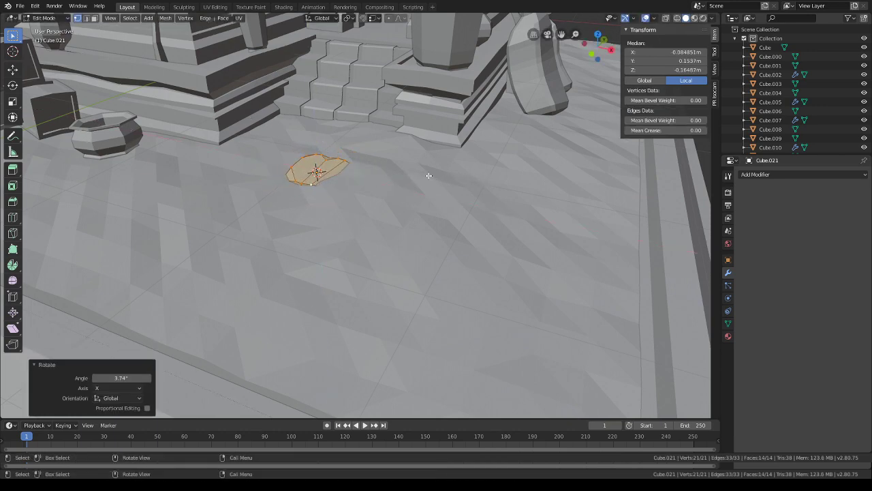
- Place a copy of the slab nearer the stairs, turned about Z, scaled to 0.748, and adjusted in height
key("shift+d")
left_click(417, 152)
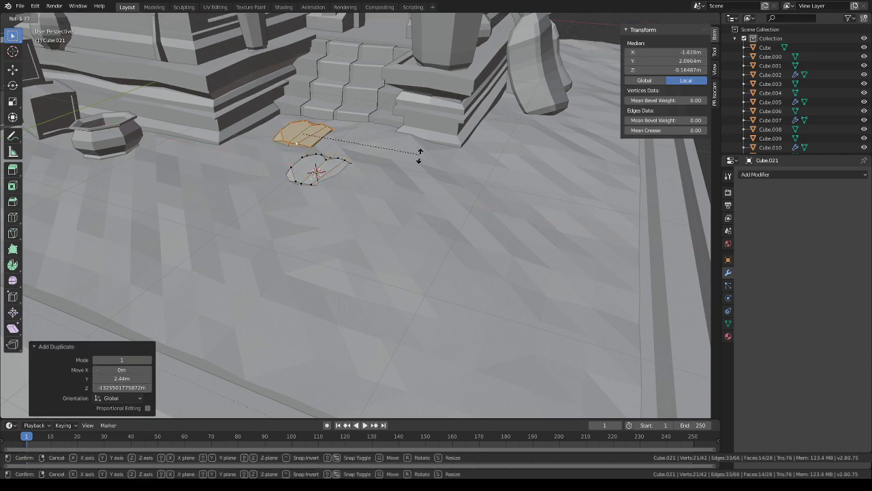
key("r")
key("z")
left_click(347, 201)
key("s")
left_click(394, 155)
key("g")
key("z")
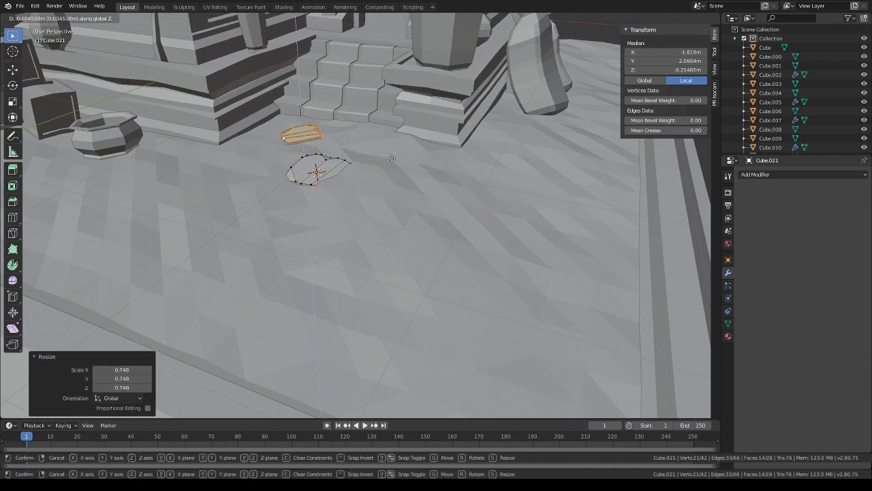
left_click(394, 158)
- Duplicate the smaller slab across the ground toward the stairs' pedestal, raise it slightly, and rotate it 7.18° in the view
key("shift+d")
key("shift+z")
key("shift+d")
key("z")
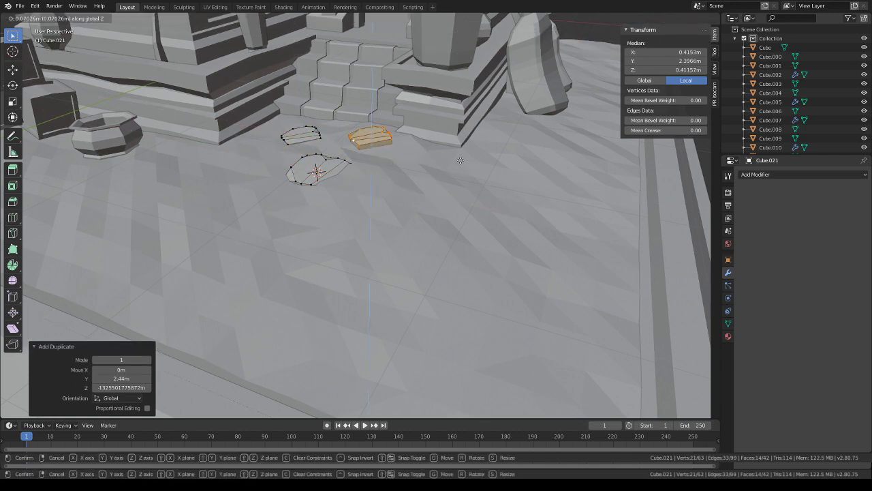
left_click(461, 162)
key("r")
left_click(463, 178)
- Place another slab copy on the outer side of the original, scale it to 0.956, and lower it about 0.015 m
key("shift+d")
key("shift+z")
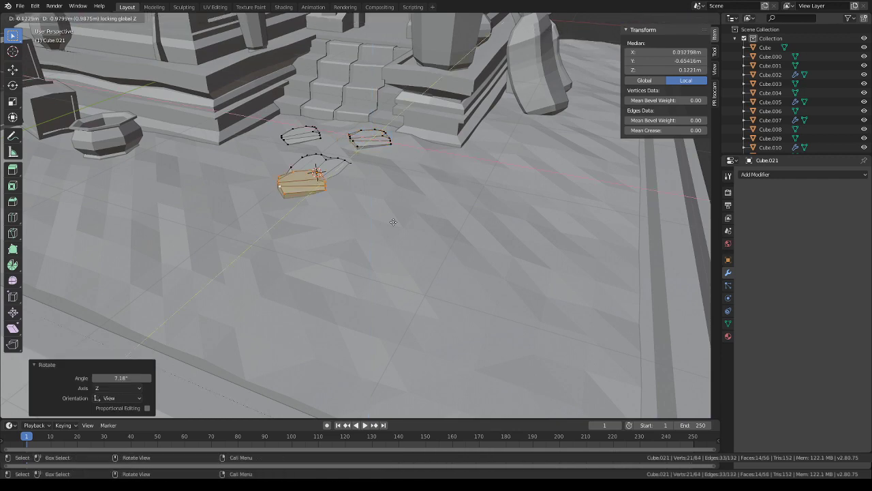
left_click(371, 241)
key("s")
left_click(370, 224)
key("g")
key("z")
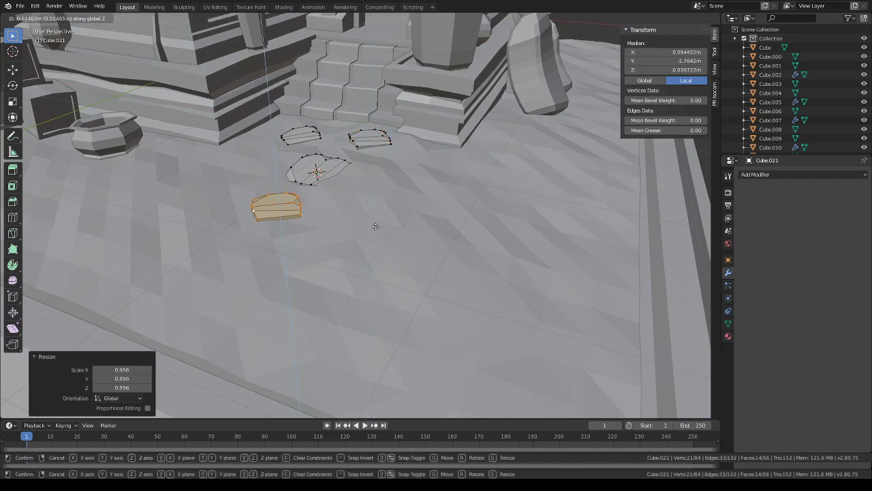
left_click(378, 227)
- Duplicate the slab farther out into the courtyard, enlarge it by 1.763, and sink it into the ground
key("shift+d")
key("shift+z")
left_click(478, 277)
key("s")
left_click(559, 271)
key("g")
key("z")
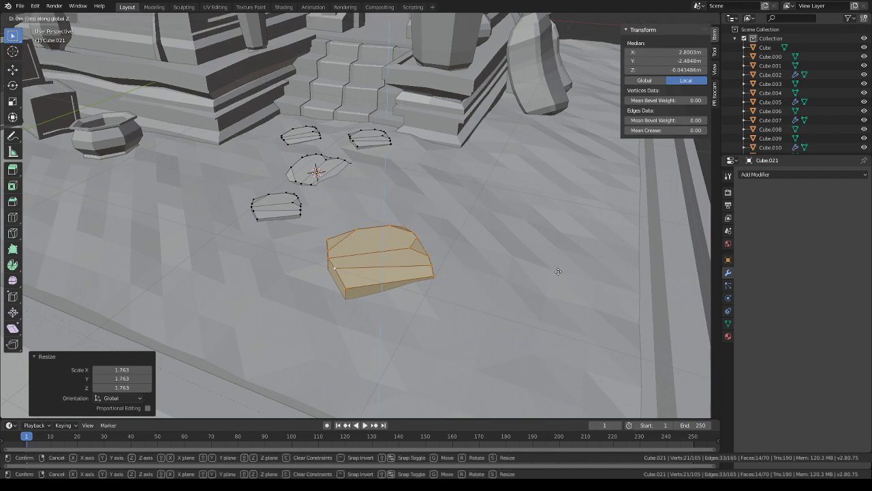
left_click(559, 278)
left_click(560, 278)
- Copy the large slab near the stair pedestal as a pebble scaled to 0.188, raised about 0.061 m and rotated -49.6° in the view
middle_click_drag(560, 278, 484, 261)
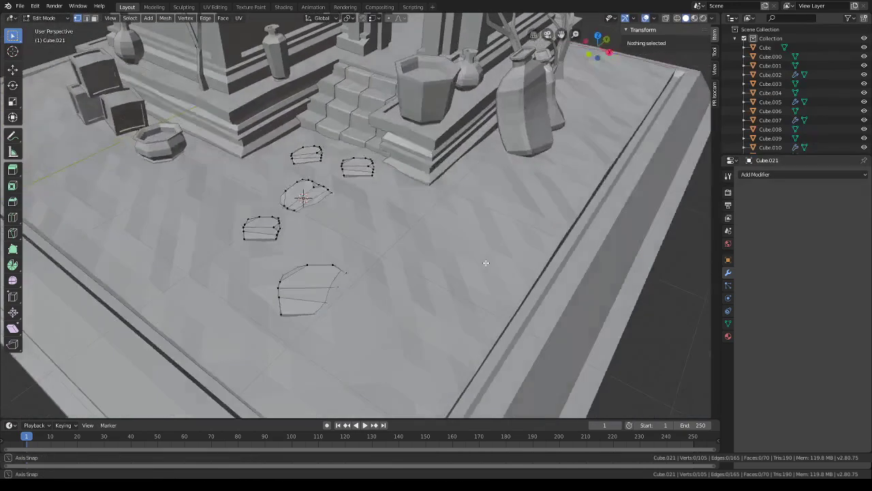
scroll(484, 261, "down", 4)
middle_click_drag(395, 232, 433, 279, "shift")
middle_click_drag(433, 279, 425, 258)
scroll(425, 258, "up", 2)
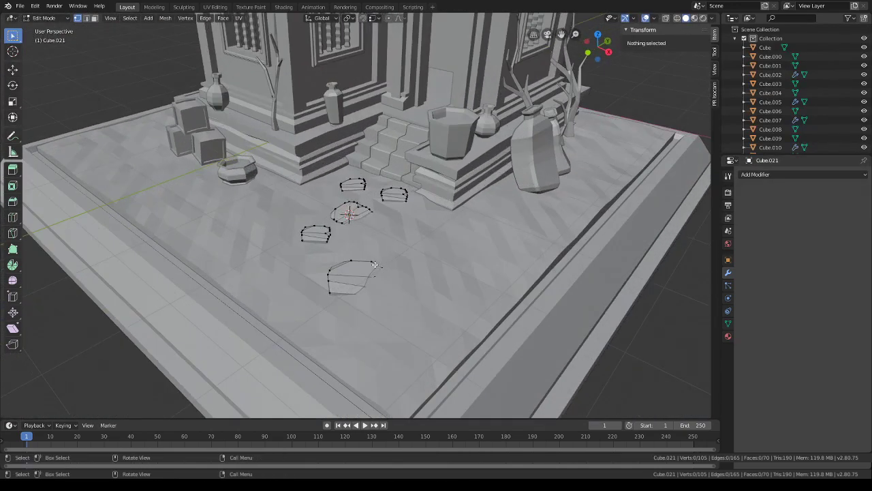
key("l")
key("shift+d")
key("shift+z")
left_click(520, 207)
key("s")
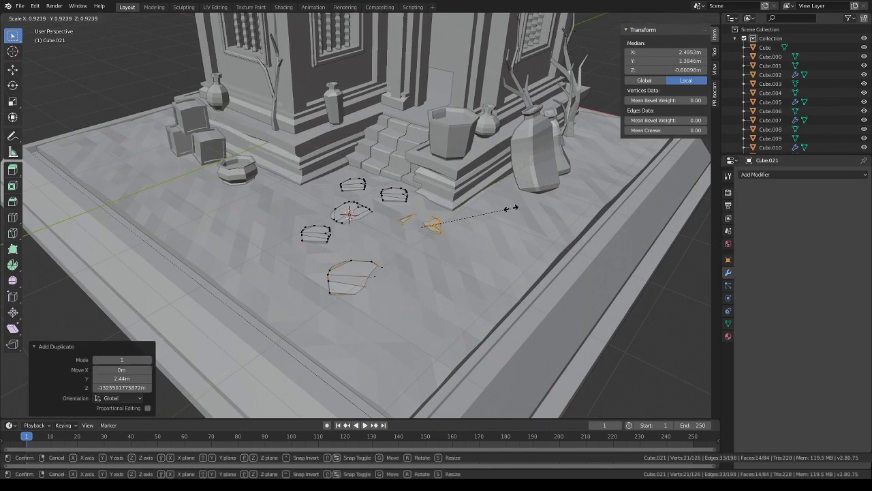
left_click(436, 219)
key("g")
key("z")
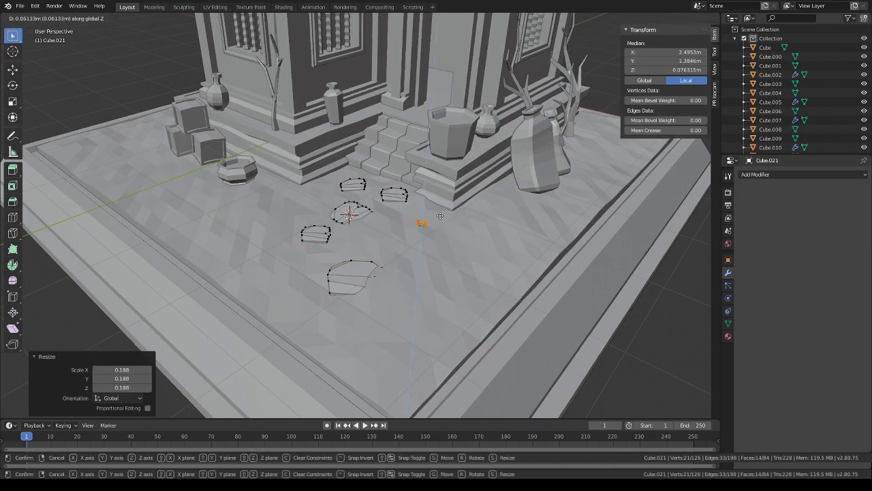
key("r")
left_click(437, 200)
- Place a copy of the pebble between the original slab and the bowl, rotate it, and lower it 0.0216 m
key("g")
key("shift+z")
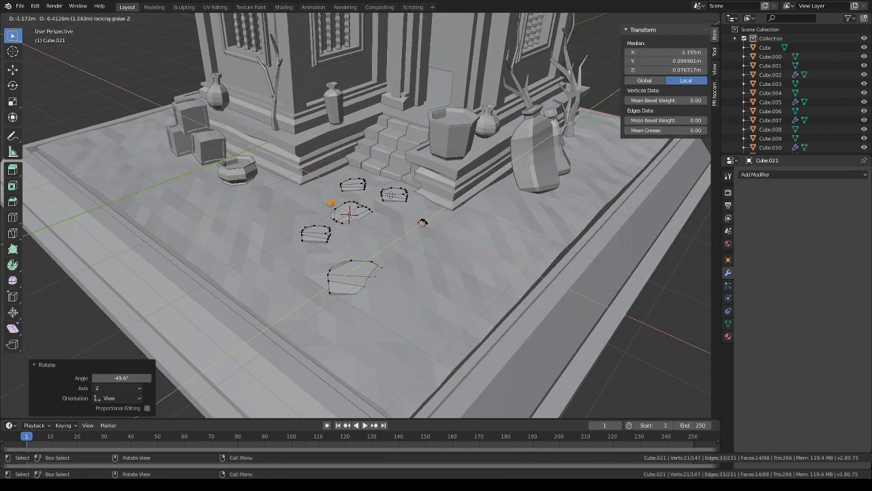
left_click(379, 191)
key("r")
left_click(303, 258)
key("g")
key("z")
left_click(300, 259)
- Duplicate the pebble along the ground toward the low bowl and rotate the copy -32.8° in the view
key("shift+d")
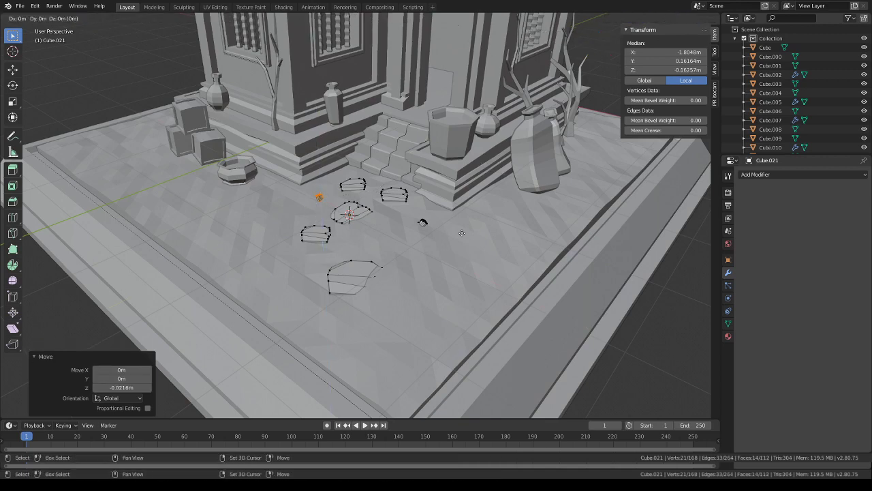
key("shift+z")
left_click(402, 228)
key("r")
left_click(312, 205)
- Select only the pebble between the bowl and the original slab and rotate it in the view
scroll(312, 205, "up", 4)
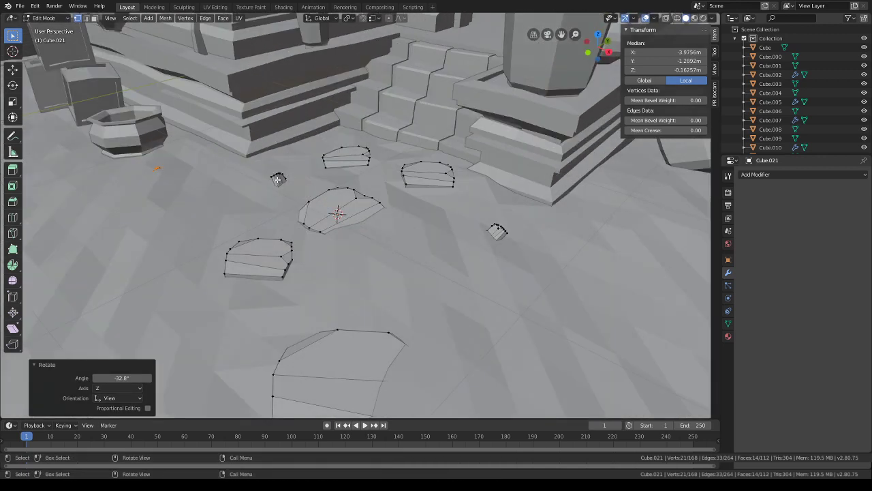
key("l")
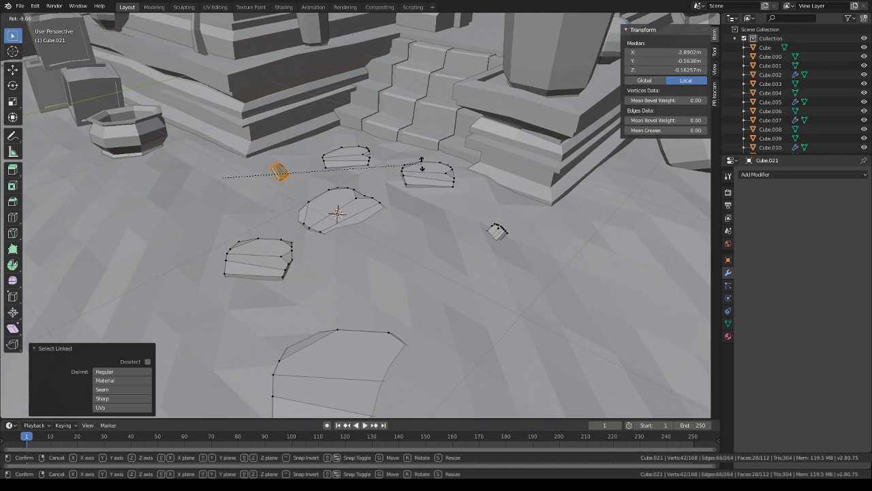
left_click(281, 178)
key("l")
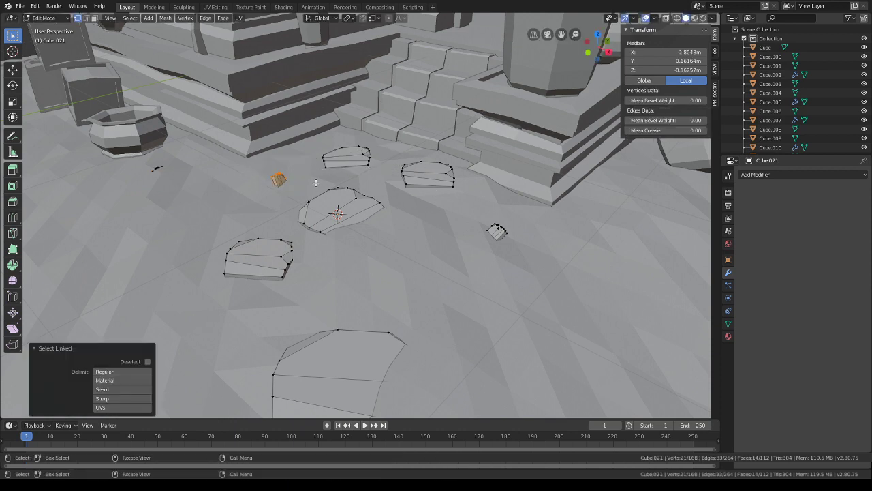
key("r")
left_click(340, 140)
- Rotate the pebble near the stair pedestal 45.6° in the view and stretch it along X into an elongated shard
left_click(538, 237)
key("l")
key("r")
left_click(554, 281)
middle_click_drag(554, 280, 554, 270)
key("s")
key("x")
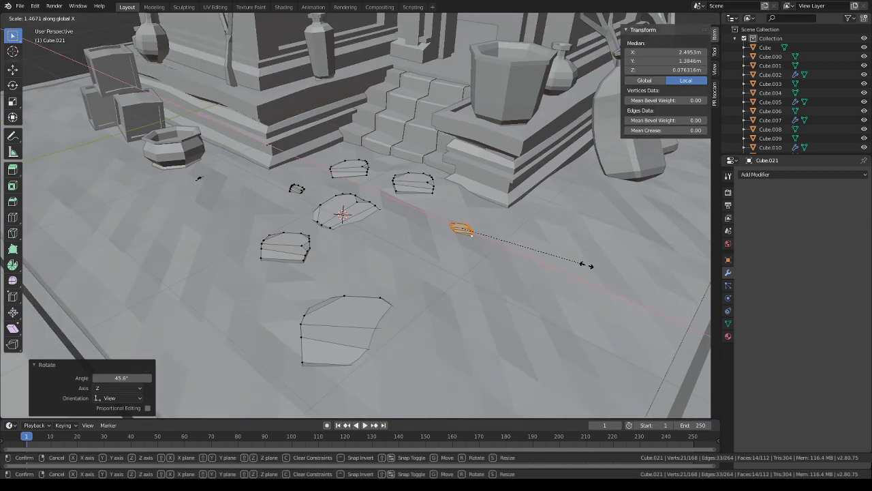
left_click(661, 280)
- Reshape the pebble beside the original slab by shifting part of its vertices and rotating them -21.7° in the view
key("alt+a")
left_click_drag(302, 192, 274, 183)
key("g")
left_click(280, 183)
left_click(282, 187)
key("g")
left_click(277, 185)
key("g")
left_click(271, 185)
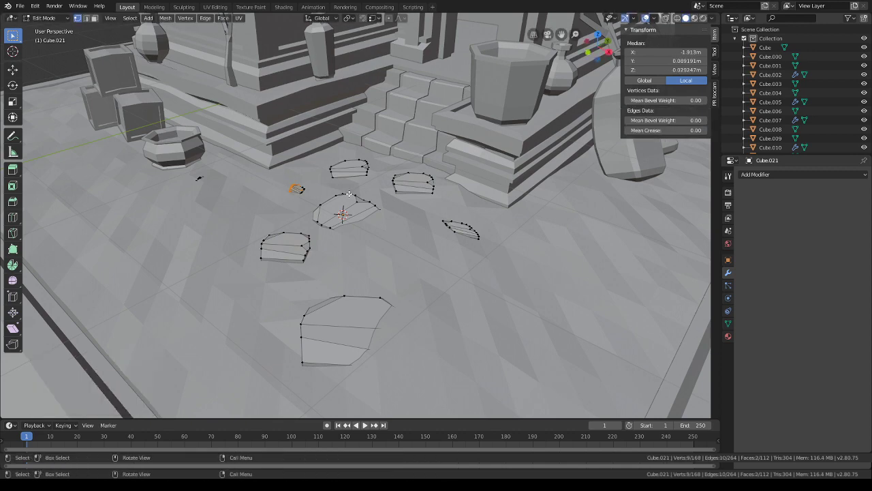
key("r")
left_click(297, 188)
- Lower most of that pebble's vertices 0.0157 m, stretch them along X, and rotate them -2.92° in the view
scroll(301, 189, "up", 3)
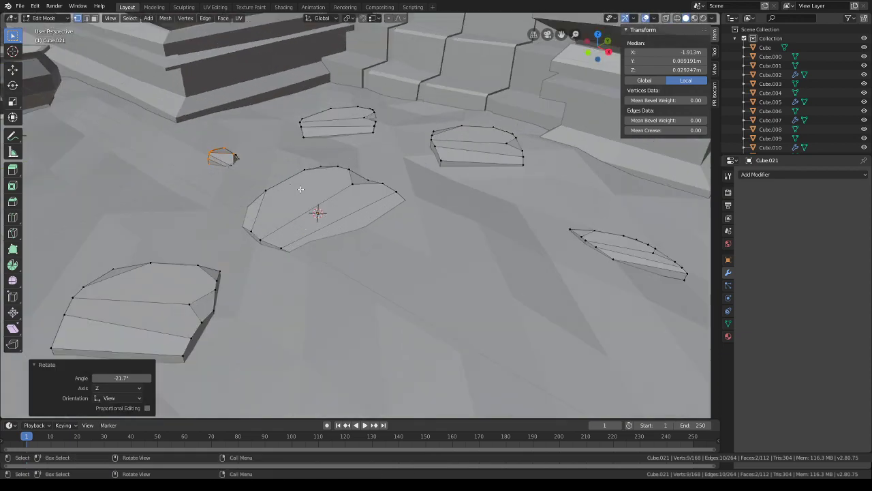
left_click_drag(245, 164, 201, 141)
key("g")
key("z")
left_click(273, 157)
key("s")
key("x")
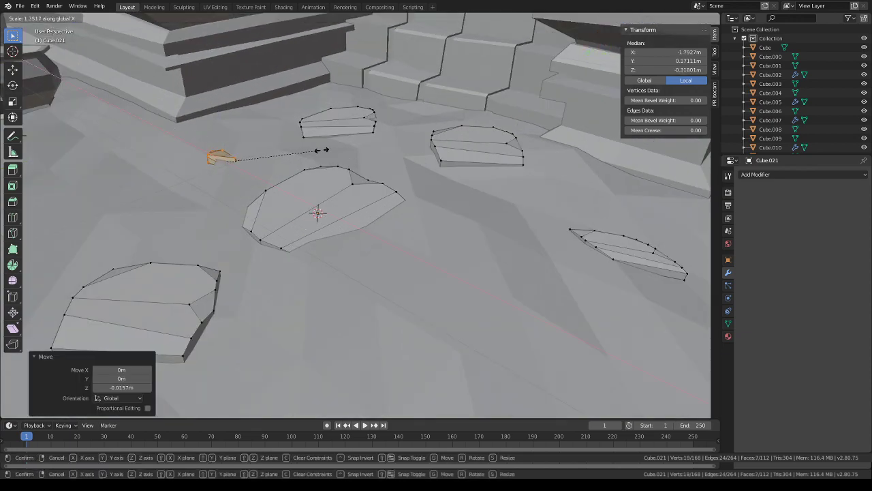
left_click(351, 151)
key("g")
key("r")
left_click(352, 151)
scroll(277, 212, "down", 6)
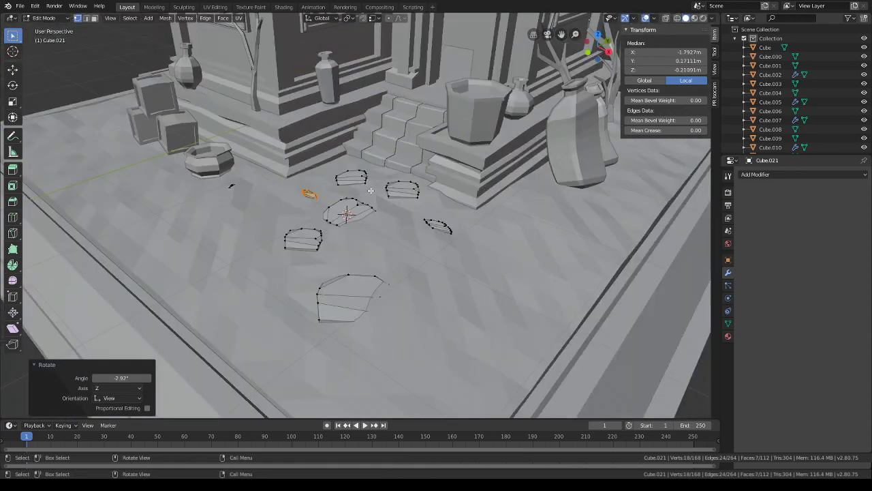
scroll(356, 232, "up", 4)
key("r")
key("z")
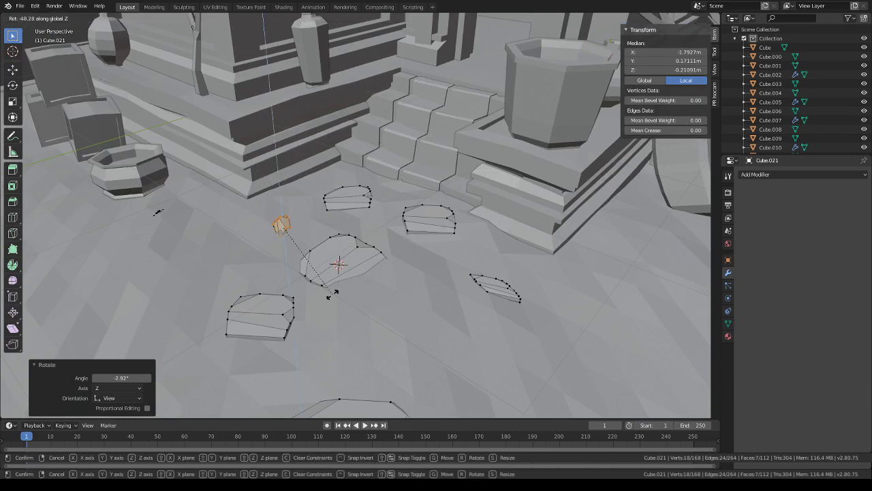
key("Escape")
- Select the whole pebble beside the original slab, rotate it about Z and nudge it slightly along X
key("l")
key("r")
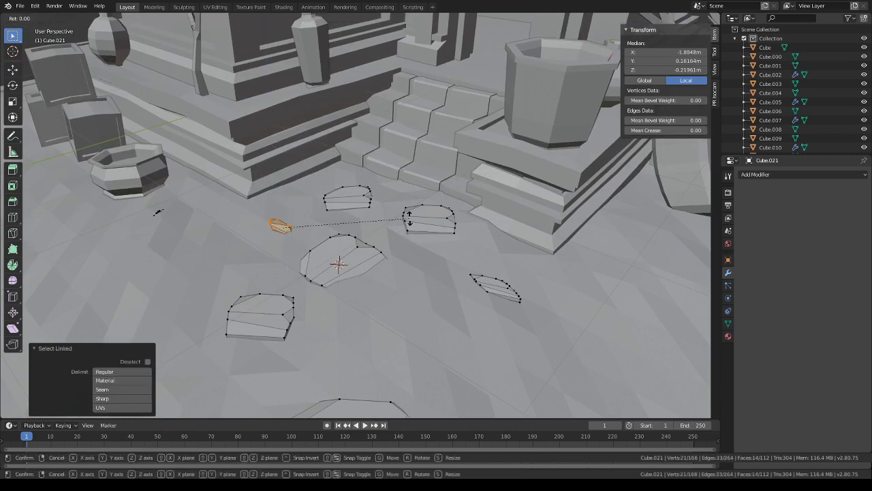
key("z")
left_click(291, 276)
key("g")
left_click(347, 256)
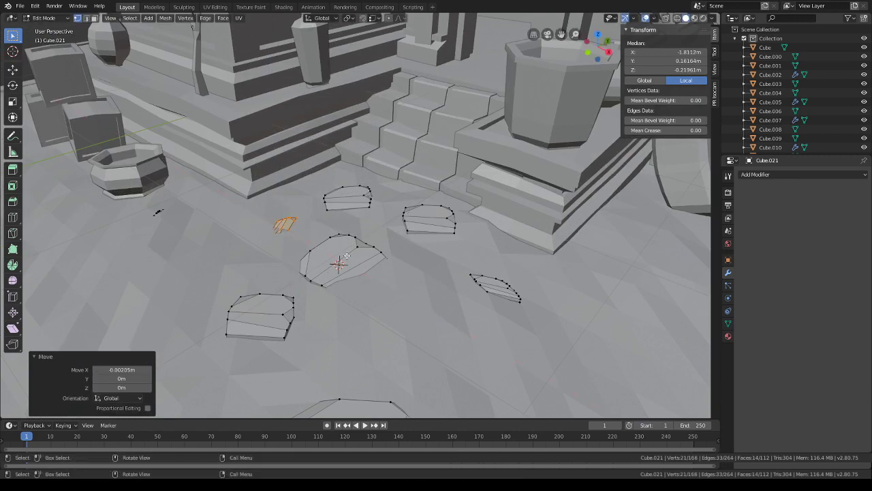
- Tilt the pebble beside the original slab 13.1° about Y and -6.54° about X
key("r")
key("y")
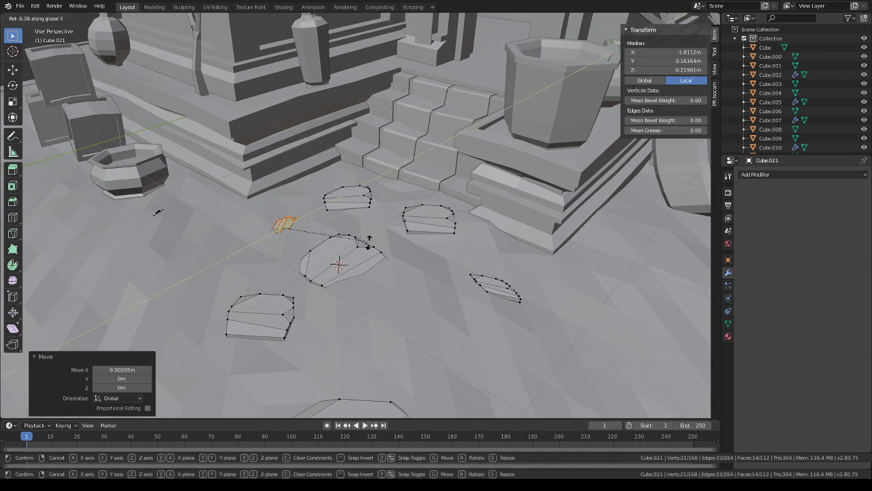
left_click(340, 244)
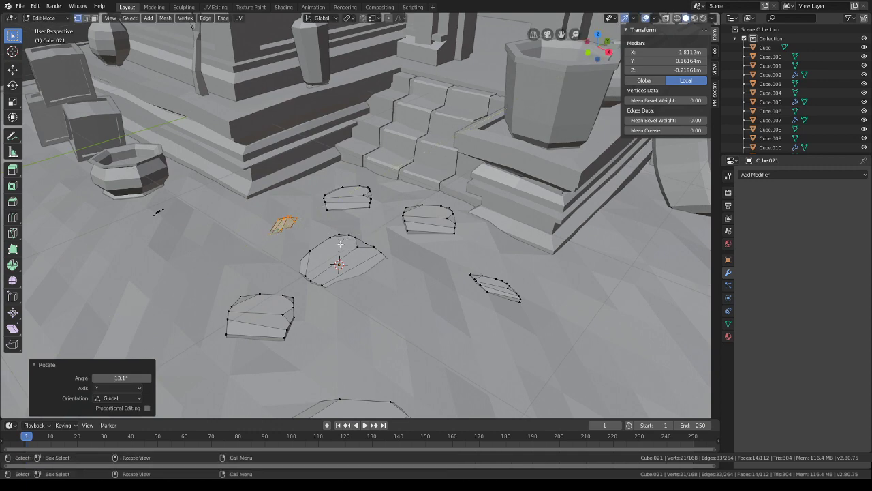
key("r")
key("x")
left_click(344, 244)
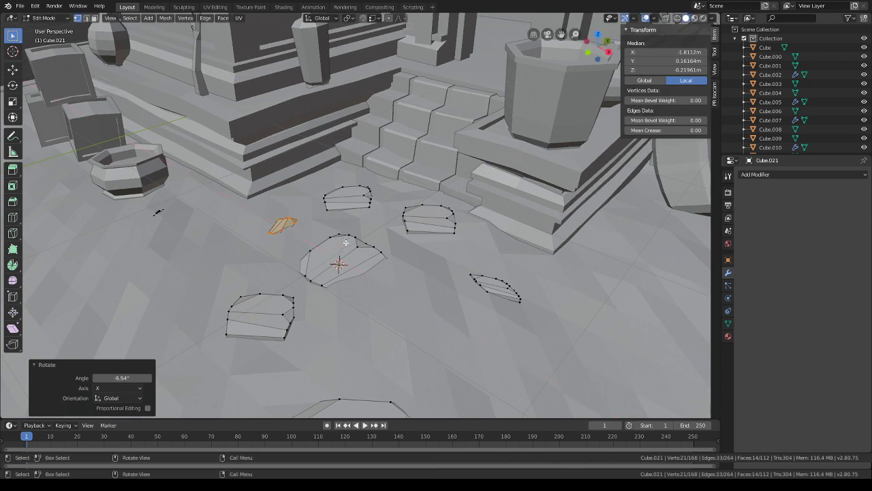
- Select the whole shard near the stair pedestal, stretch it along Y and rotate it -40.8° about Z
middle_click_drag(344, 244, 390, 271)
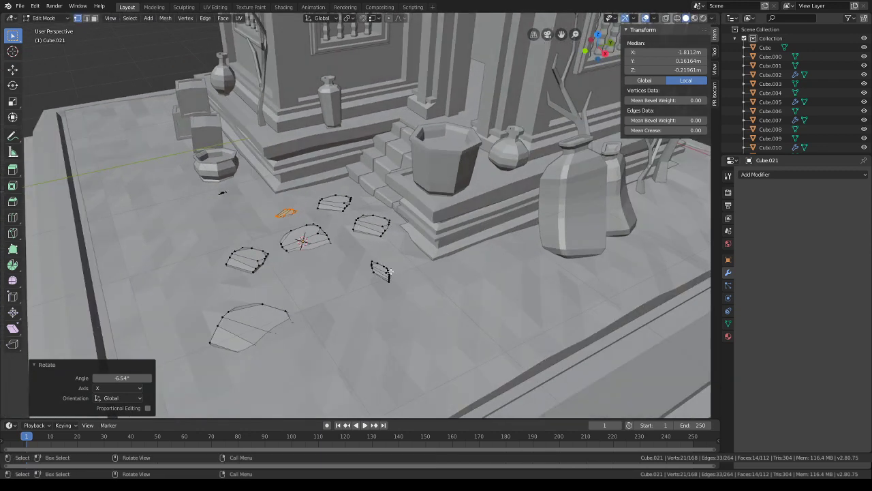
key("l")
left_click(425, 272)
left_click(404, 270)
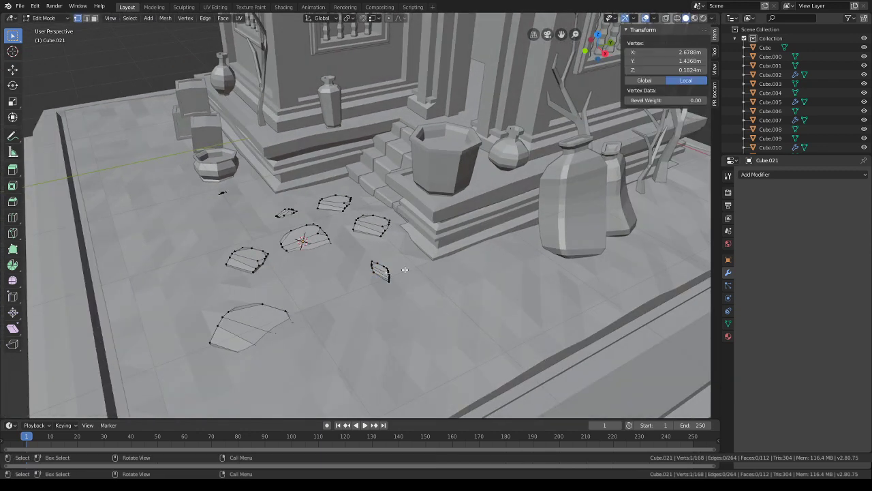
key("l")
key("s")
key("y")
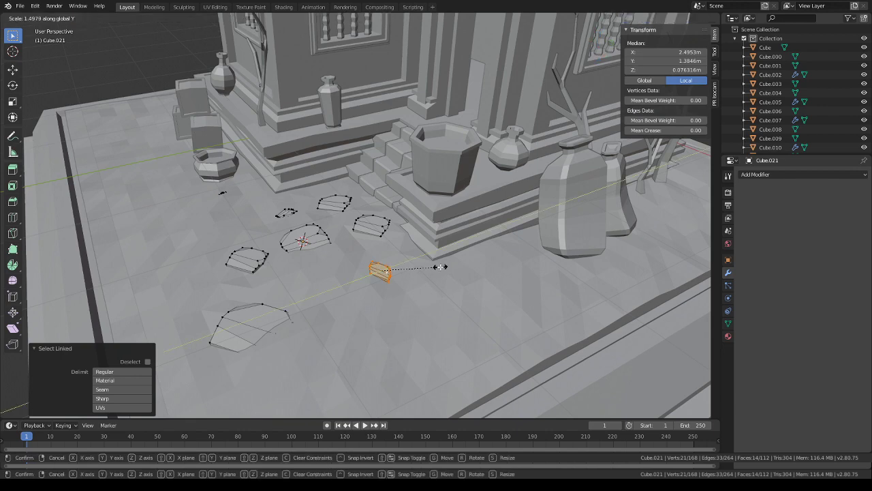
left_click(442, 267)
key("r")
key("z")
left_click(422, 302)
- Lower the shard near the stair pedestal along Z and rotate it 8.63° in the view
middle_click_drag(422, 302, 440, 286)
key("g")
key("z")
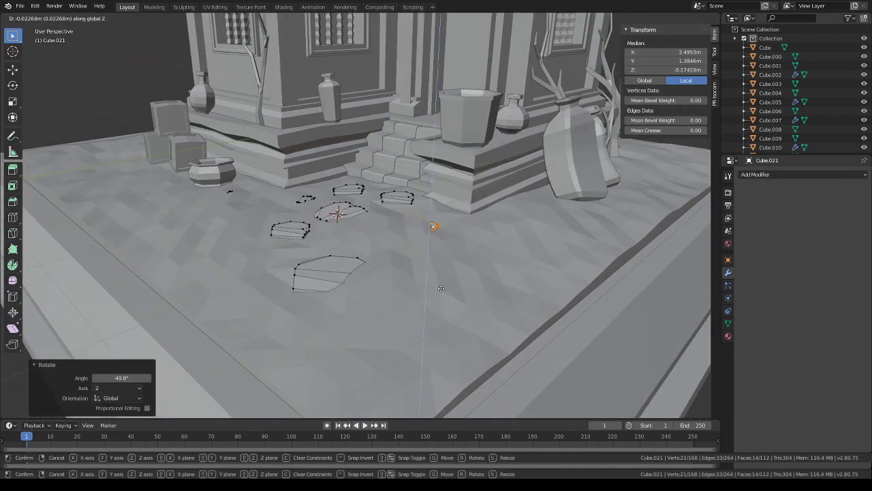
left_click(442, 288)
key("r")
left_click(508, 277)
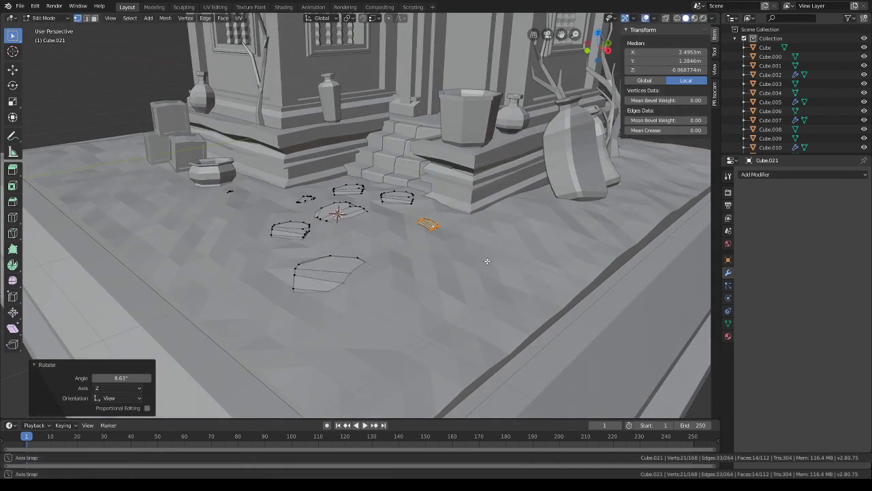
- Duplicate the shard horizontally to a spot beside the large front slab and rotate the copy -73.8° about Z
middle_click_drag(488, 261, 504, 287)
key("shift+d")
key("shift+z")
left_click(477, 306)
key("r")
key("z")
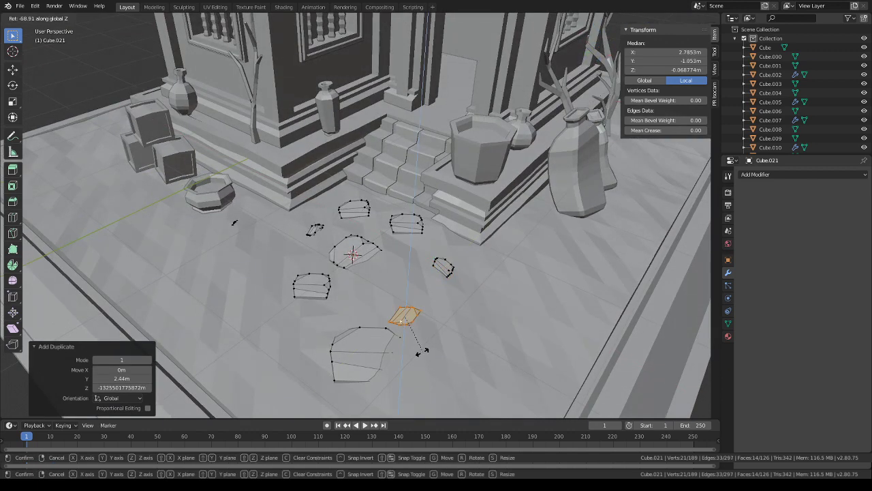
left_click(420, 353)
- Shrink the copied shard along Y, then sink it along Z and rotate it 11.9° in the view
mouse_move(458, 339)
middle_mouse_down()
mouse_move(461, 313)
mouse_move(444, 339)
middle_mouse_up()
key("s")
key("y")
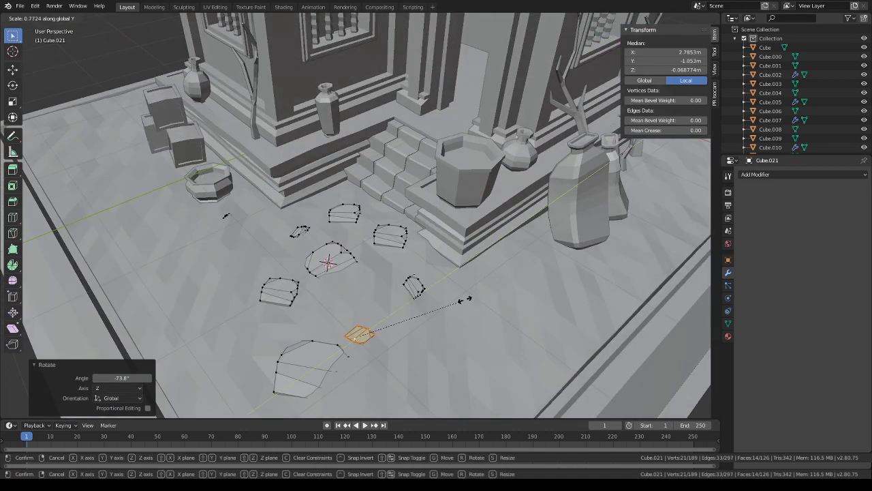
left_click(466, 300)
middle_click_drag(466, 300, 467, 259)
key("g")
key("z")
left_click(462, 285)
key("r")
left_click(466, 290)
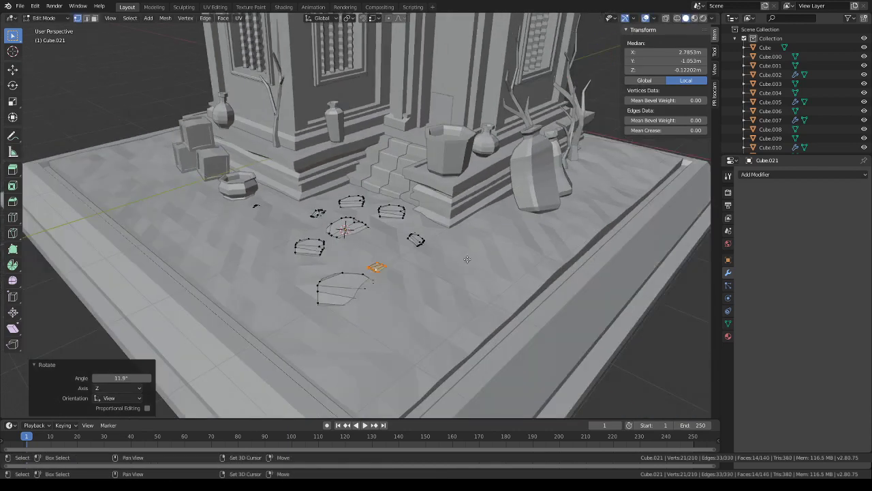
- Duplicate the pebble toward the front corner of the ground and rotate the copy -12.6° in the view
key("shift+d")
left_click(486, 301)
key("r")
left_click(486, 300)
- Lower the front-corner pebble 0.0383 m and rotate it -7.06° in the view
key("g")
key("z")
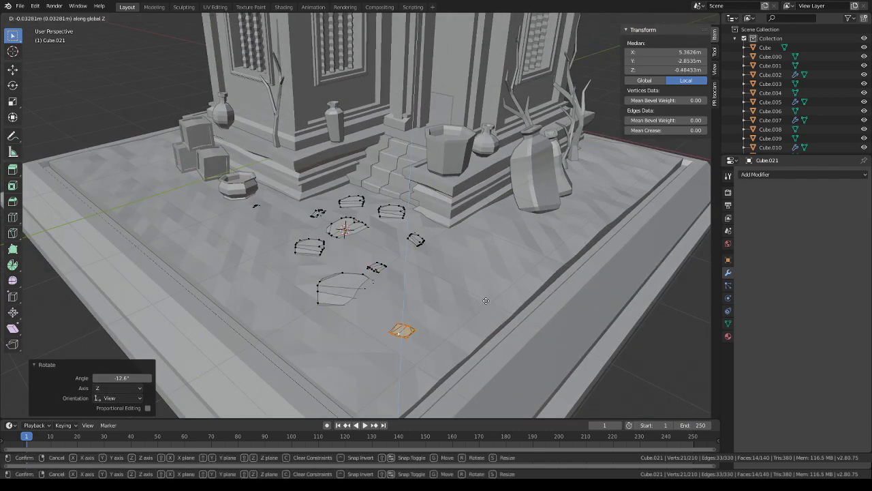
left_click(486, 302)
key("r")
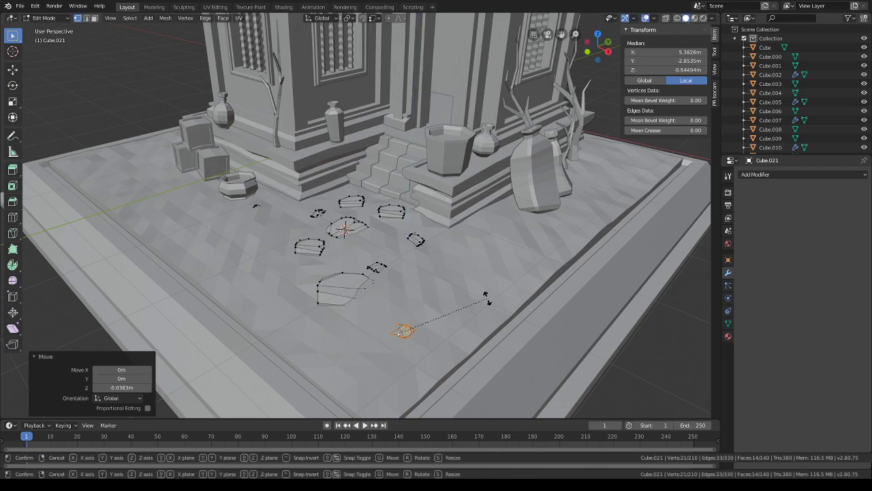
left_click(486, 299)
- Examine the scattered pebbles against the whole temple in Object Mode and return to editing the mesh
middle_click_drag(486, 300, 477, 330)
scroll(476, 330, "down", 5)
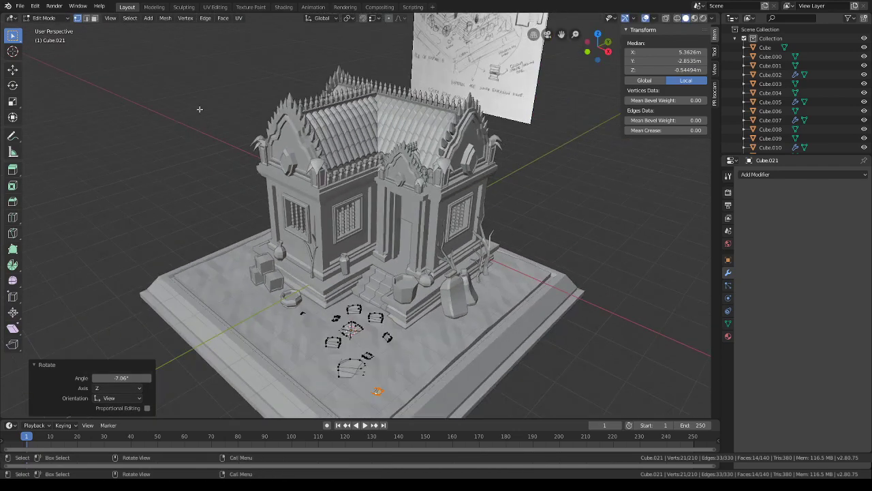
left_click(42, 18)
left_click(43, 28)
scroll(440, 268, "up", 5)
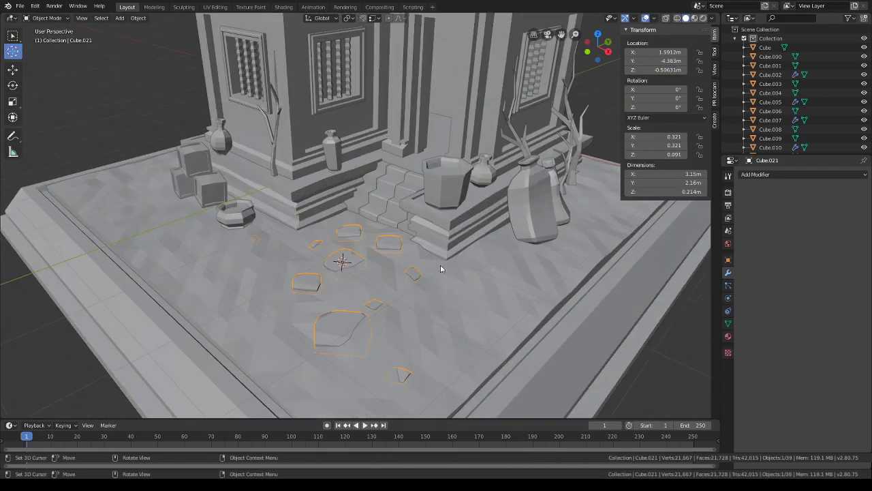
left_click(42, 18)
left_click(43, 40)
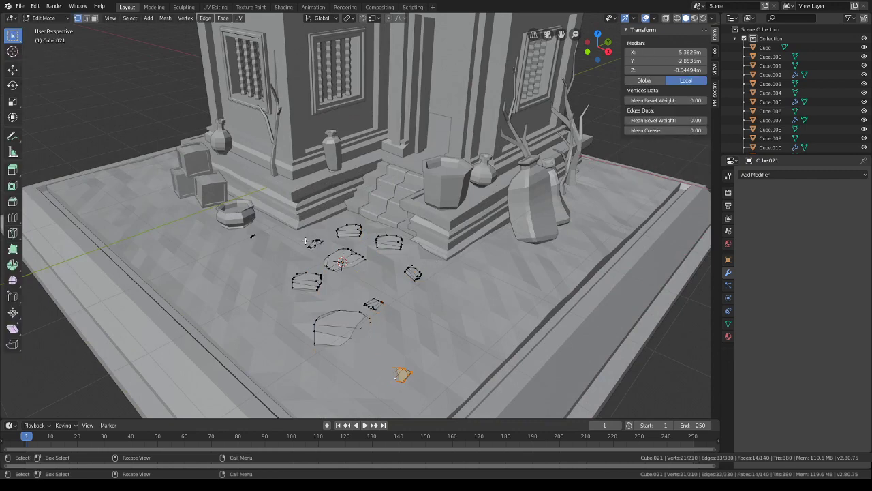
- Duplicate the front-corner pebble to the ground beyond the wide bowl and raise the copy 0.037 m
key("e")
left_click(201, 165)
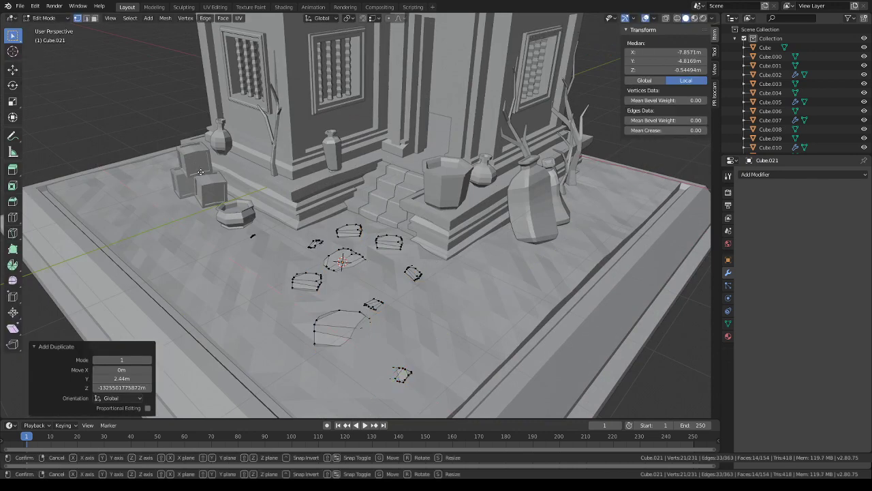
key("g")
key("z")
left_click(202, 170)
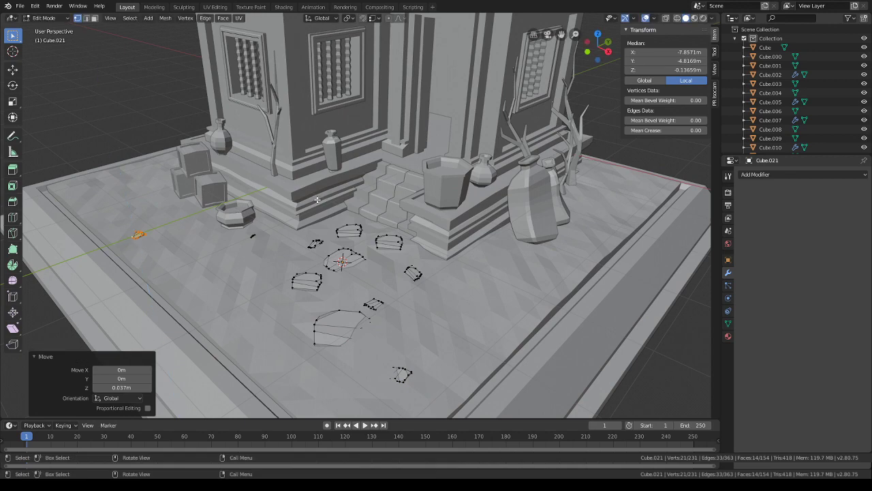
- Duplicate the pebble horizontally to the ground near the tall vases and raise the copy along Z
key("shift+d")
key("shift+z")
left_click(673, 216)
key("g")
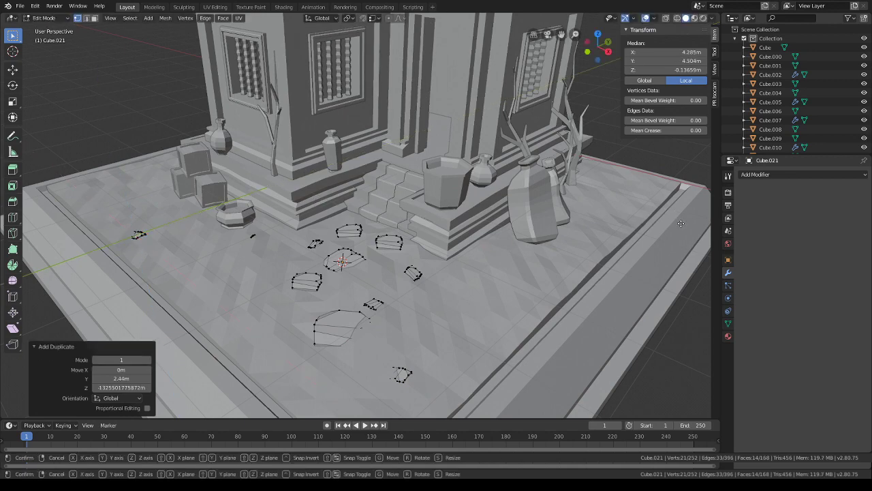
key("z")
left_click(661, 221)
- Rotate the pebble near the tall vases -56° about Z and stretch it along X
key("r")
key("z")
left_click(586, 299)
key("s")
key("x")
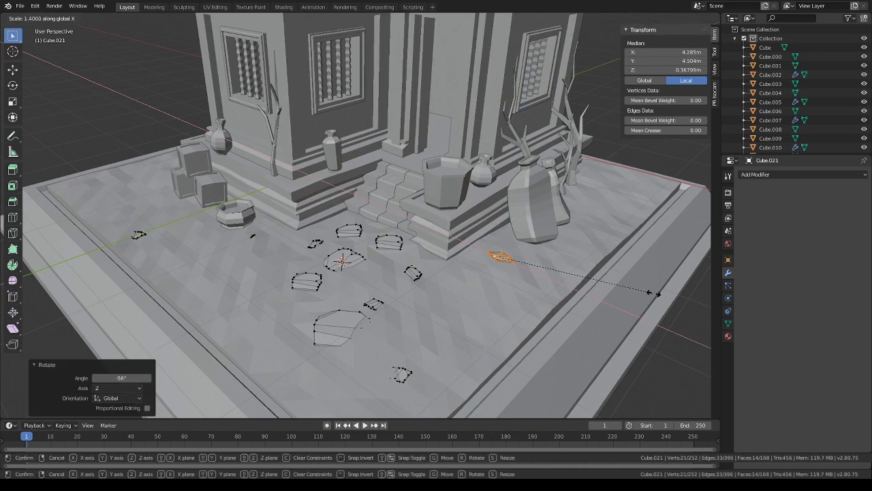
left_click(641, 291)
- Rotate the pebble near the tall vases 10.8° in the view, lower it along Z and clear the selection
key("r")
left_click(613, 297)
key("g")
key("z")
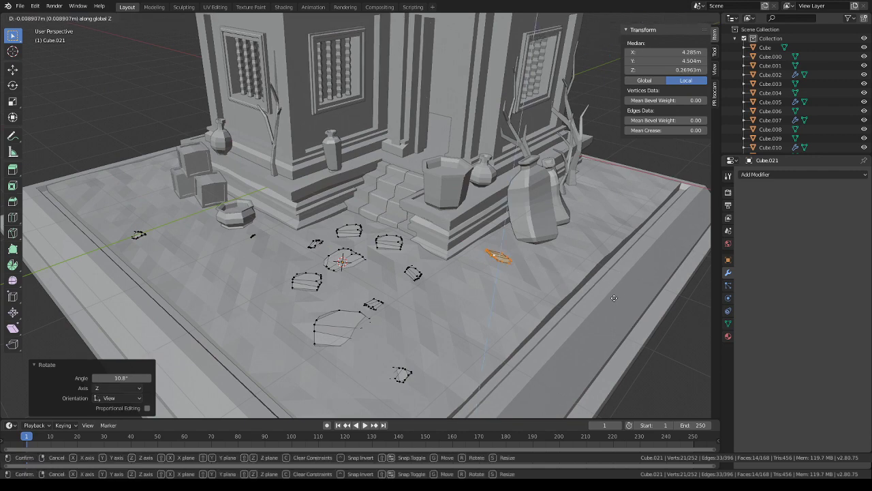
left_click(615, 299)
left_click(650, 320)
- Check the spread of slabs and pebbles from a wider view in Object Mode, and resume mesh editing
left_click(42, 18)
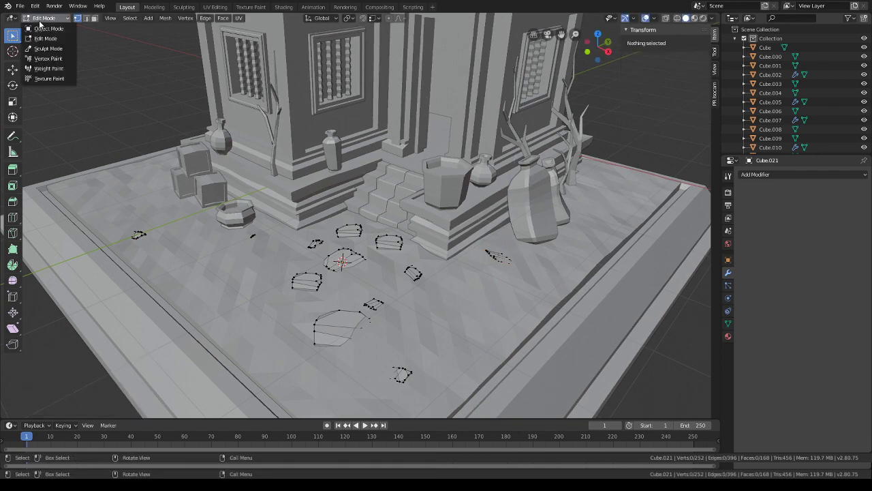
left_click(42, 29)
key("shift+c")
scroll(363, 194, "up", 3)
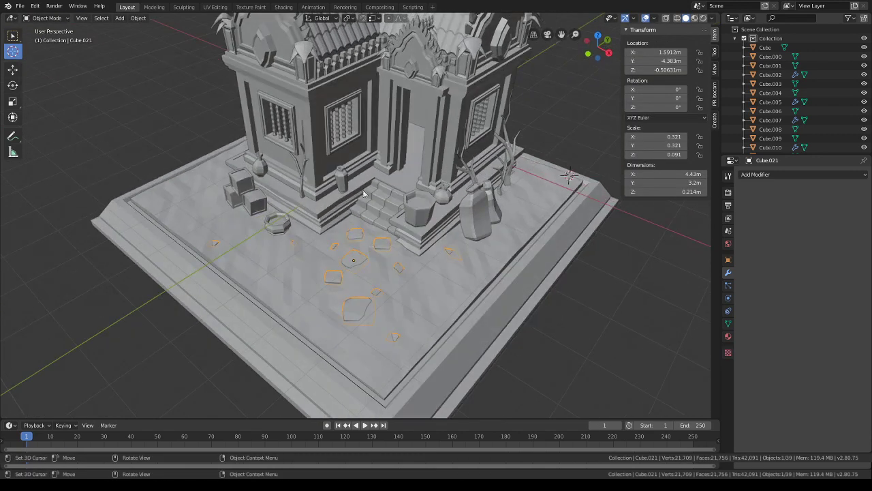
left_click(47, 17)
left_click(43, 35)
scroll(417, 263, "up", 4)
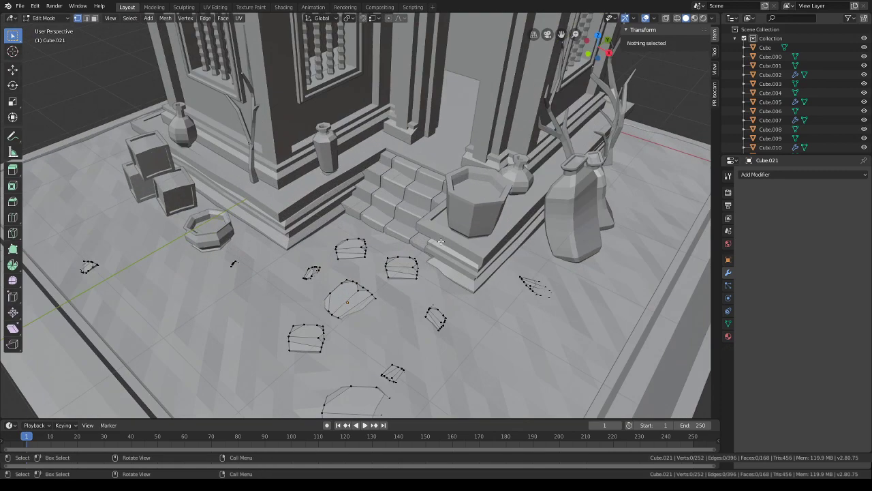
- Duplicate the slab in front of the stairs horizontally toward the landing and raise the copy 0.522 m
key("l")
key("shift+d")
key("shift+z")
left_click(443, 206)
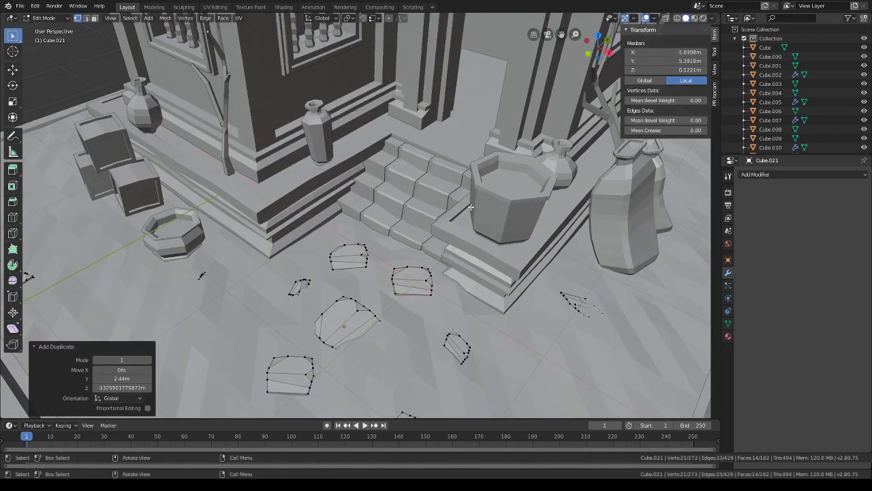
key("g")
key("z")
left_click(464, 165)
- Position the copied slab on the landing above the stairs, raised a further 0.0613 m, and rotate it about Z
middle_click_drag(477, 155, 387, 239, "shift")
scroll(388, 238, "up", 3)
key("g")
key("shift+z")
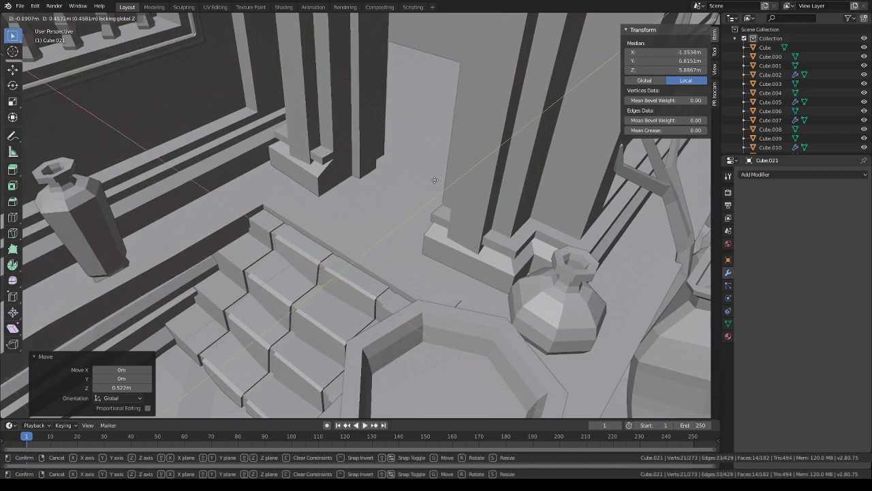
left_click(434, 180)
key("g")
key("z")
left_click(436, 171)
key("r")
key("z")
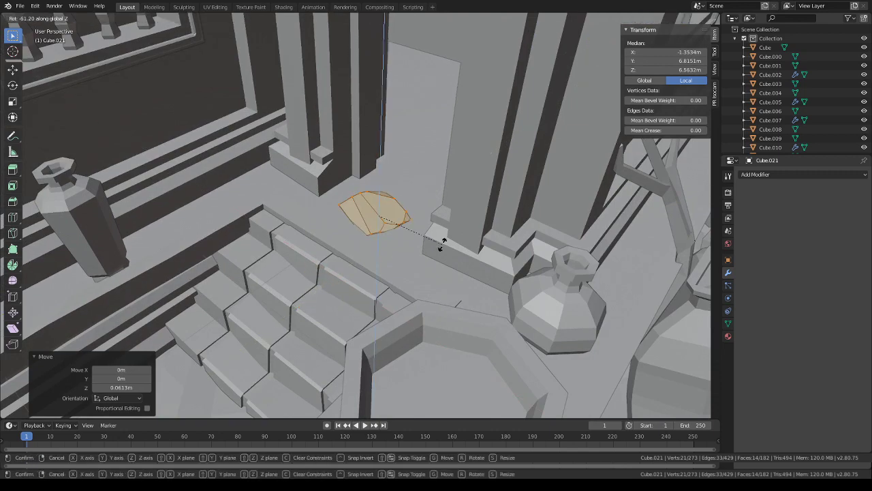
left_click(452, 230)
- Duplicate the landing slab toward the doorway and scale the copy by 2.038 along X
scroll(436, 246, "down", 3)
key("shift+d")
left_click(459, 212)
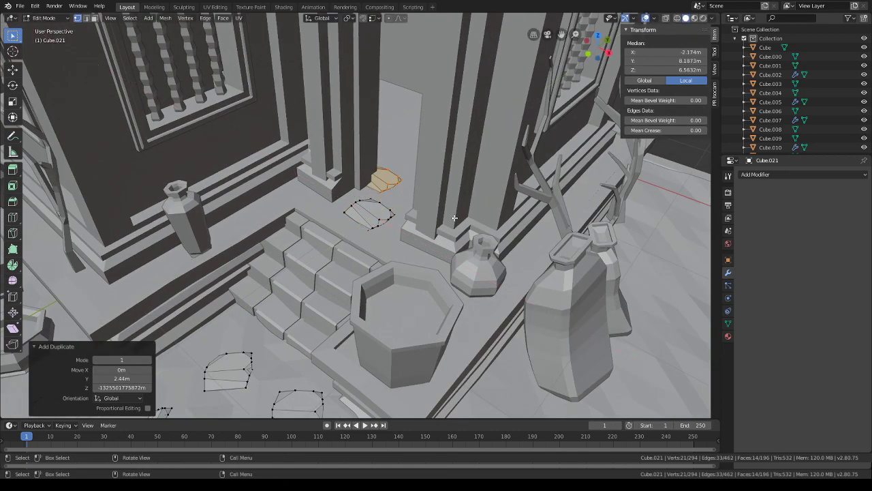
key("s")
key("x")
left_click(535, 247)
middle_click_drag(498, 233, 512, 274)
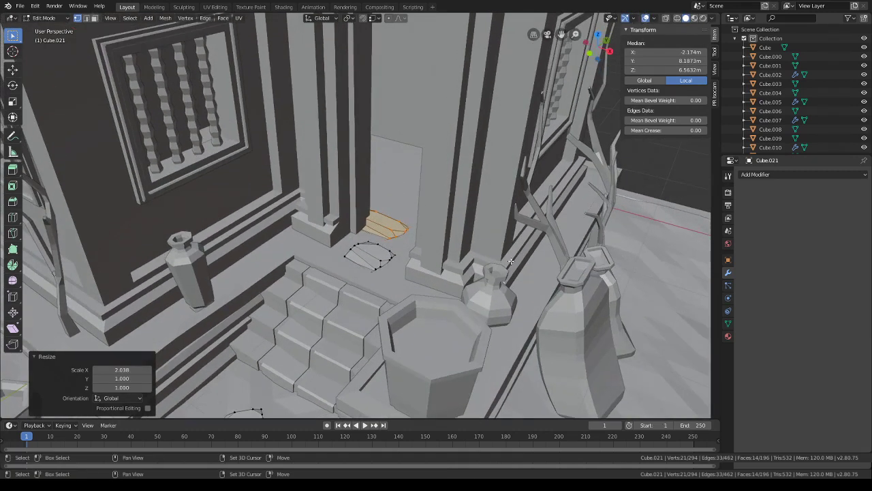
- Duplicate the doorway slab along Y farther inside, scale the copy to 0.585 and adjust its height
key("shift+d")
key("y")
left_click(523, 249)
key("s")
left_click(479, 232)
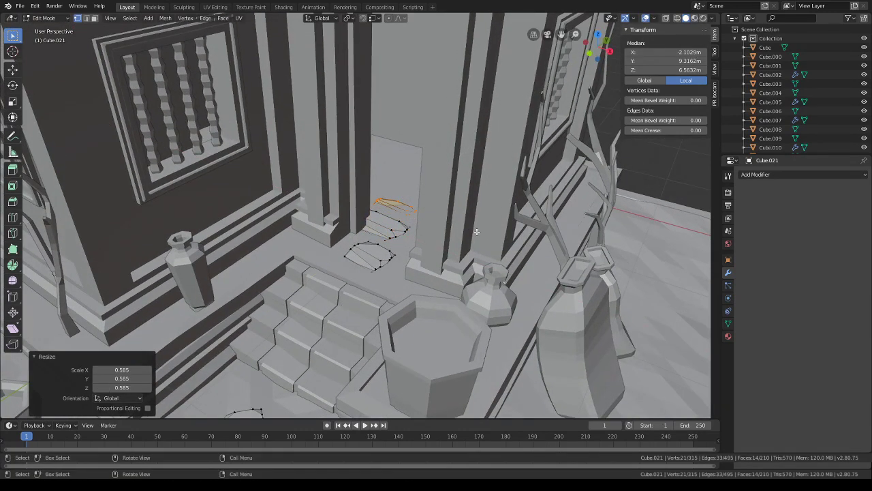
key("g")
key("z")
left_click(477, 229)
- Duplicate the small doorway slab horizontally deeper into the entrance and shorten the copy along X
key("shift+d")
key("shift+z")
left_click(469, 210)
key("s")
key("x")
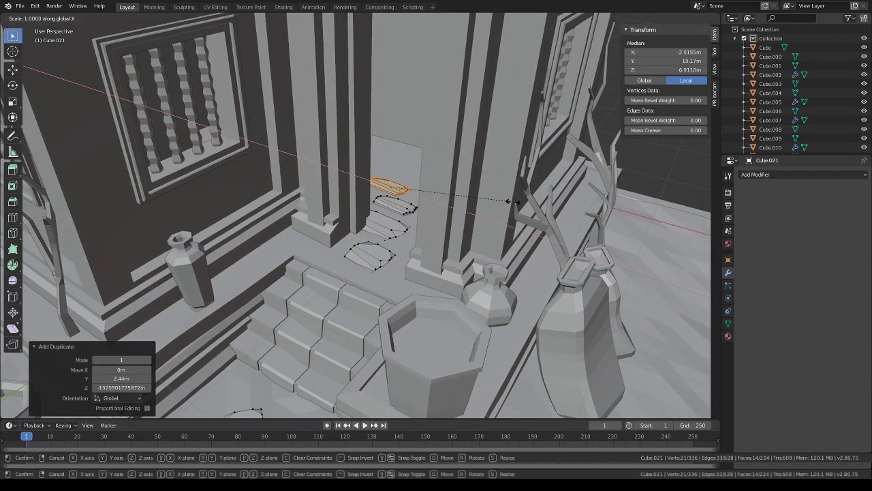
left_click(473, 194)
- Duplicate the innermost slab horizontally to a spot beside the doorway's edge
key("shift+d")
key("shift+z")
left_click(506, 201)
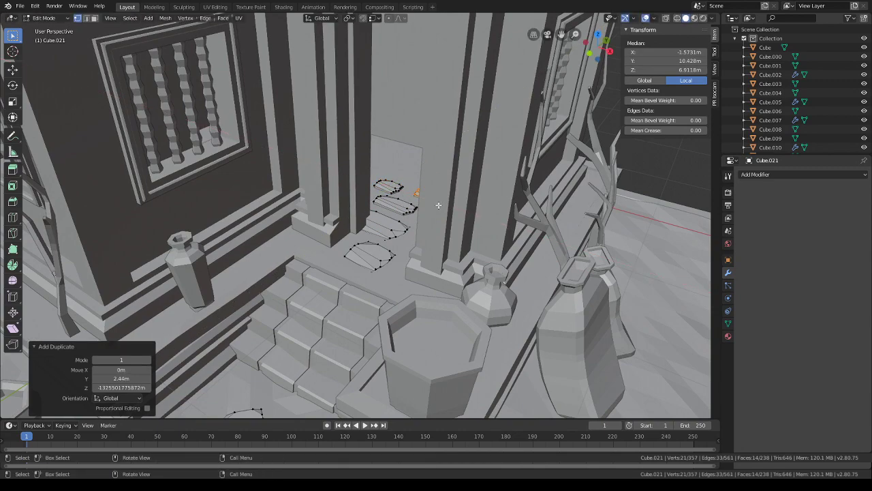
- Select the doorway slabs as a four-slab group, duplicate it and move the copy horizontally deeper into the entrance
key("l")
key("l")
key("l")
middle_click_drag(398, 219, 477, 211)
key("shift+d")
key("shift+z")
left_click(533, 218)
key("g")
key("shift+z")
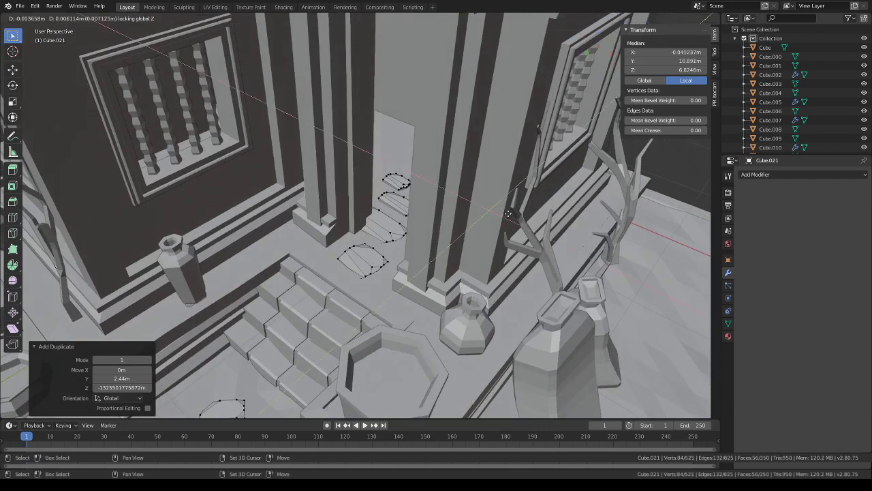
left_click(378, 166)
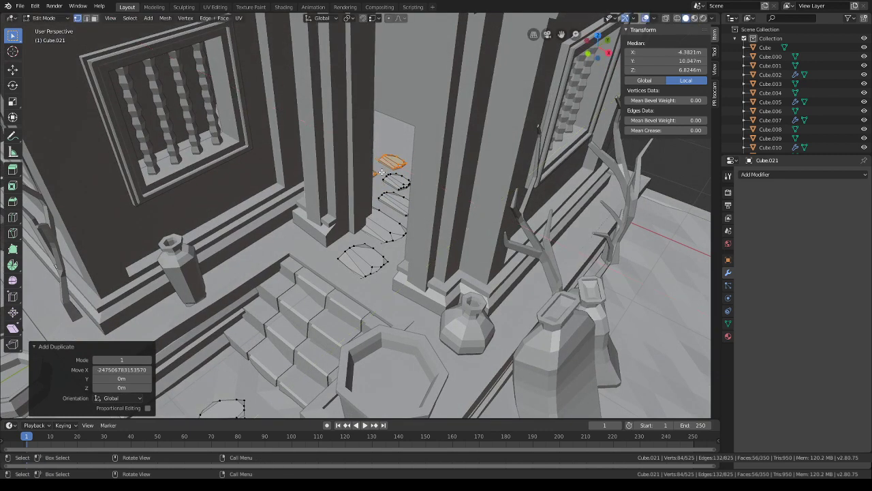
- Duplicate the slab group twice more in the horizontal plane to cover the floor inside the doorway
middle_click_drag(379, 166, 443, 152)
key("shift+d")
key("shift+z")
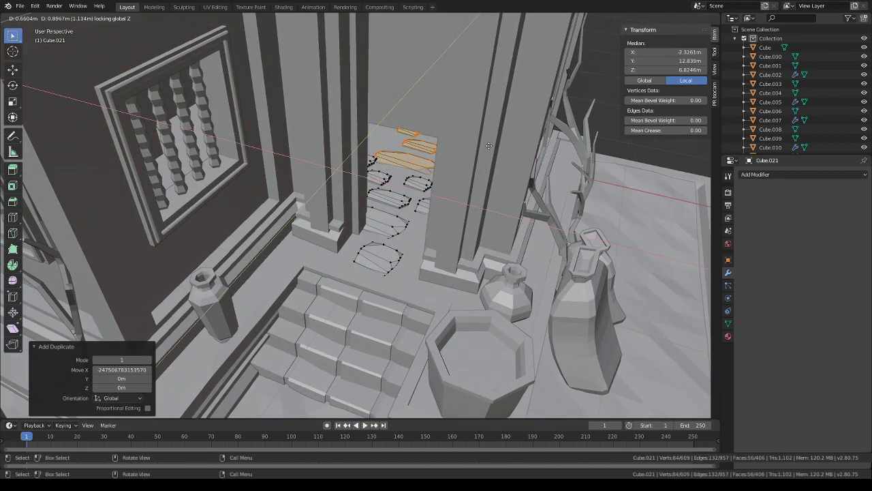
left_click(498, 151)
middle_click_drag(498, 152, 471, 202)
key("shift+d")
key("shift+z")
left_click(438, 147)
- Duplicate the slab group onto the ledge between the doorway and the tall vase, and lower the copy along Z onto its surface
scroll(438, 147, "down", 4)
key("shift+d")
key("shift+z")
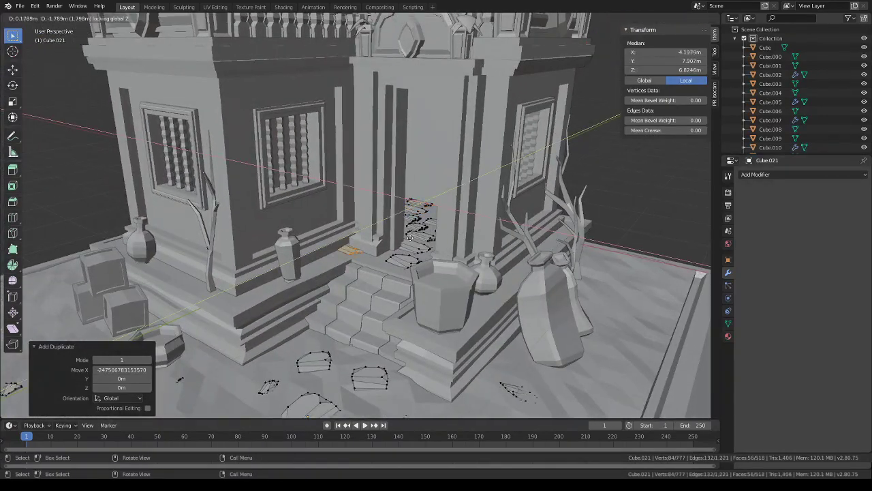
left_click(389, 245)
key("g")
key("z")
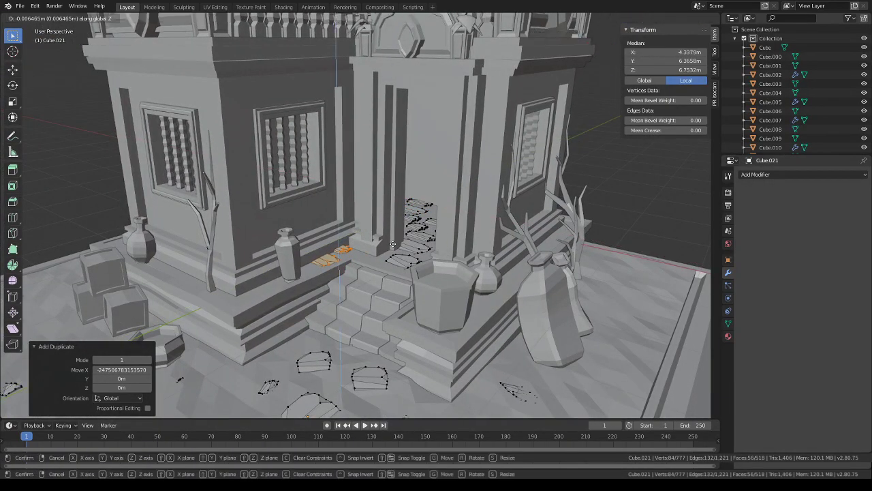
left_click(388, 246)
- Duplicate the ledge slabs horizontally past the tall vase to the platform corner beneath the dead branch
key("shift+d")
key("shift+z")
left_click(307, 277)
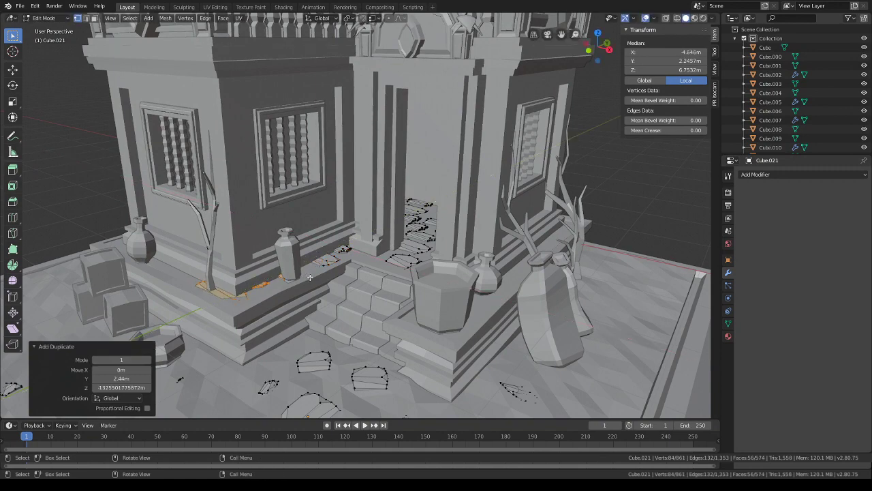
- Duplicate the corner slabs onto the side ledge near the round vase and rotate the copy -93° about Z
key("shift+d")
key("shift+z")
key("r")
key("z")
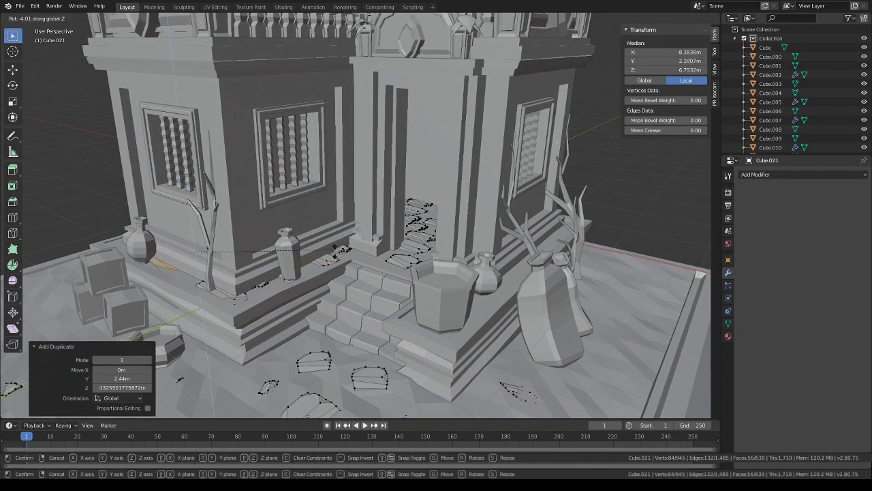
left_click(216, 333)
- Reposition the rotated slabs horizontally between the round vase and the dead branch, and lower them slightly along Z onto the ledge
key("g")
key("shift+z")
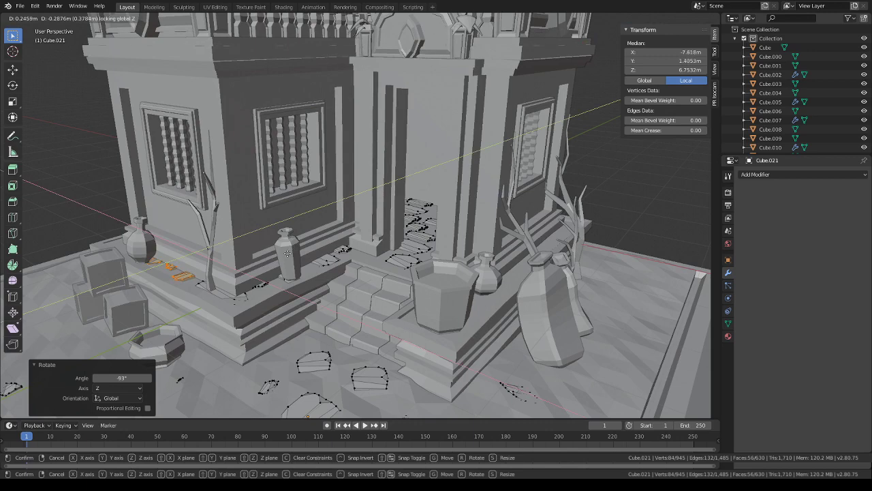
left_click(287, 254)
key("g")
key("z")
left_click(286, 254)
scroll(286, 254, "up", 1)
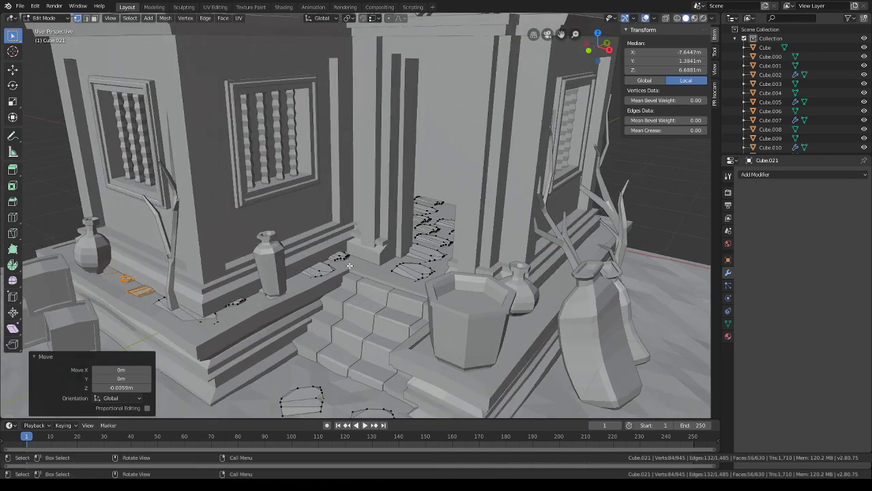
- Duplicate the selected stone slabs horizontally and place the copy on the temple's ledge to the right of the entrance
scroll(287, 254, "down", 2)
key("shift+d")
key("shift+z")
left_click(582, 296)
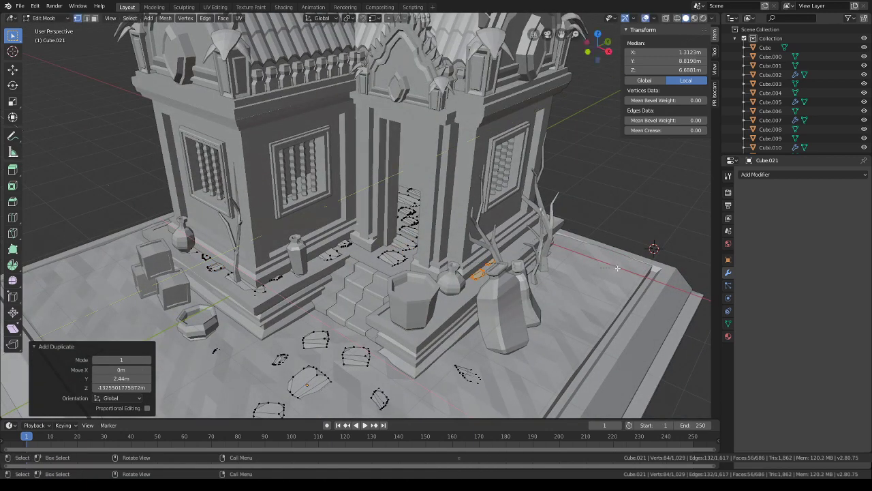
- Rotate the copied slabs about -85.5° around Z and adjust their horizontal position and height on the ledge
key("r")
key("z")
left_click(471, 332)
key("g")
key("shift+z")
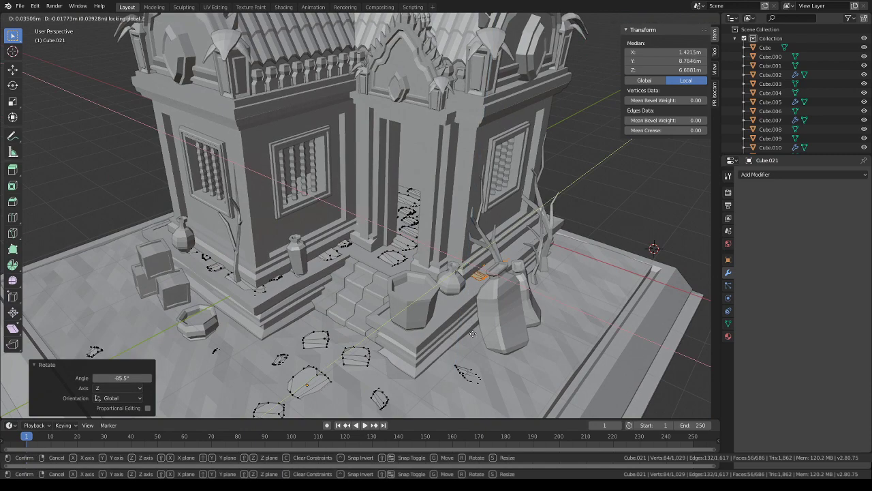
left_click(473, 332)
key("g")
key("z")
left_click(473, 333)
- Place another copy of the slabs farther along the same ledge, behind the branches, and return to Object Mode
middle_click_drag(474, 333, 239, 130)
left_click(554, 317)
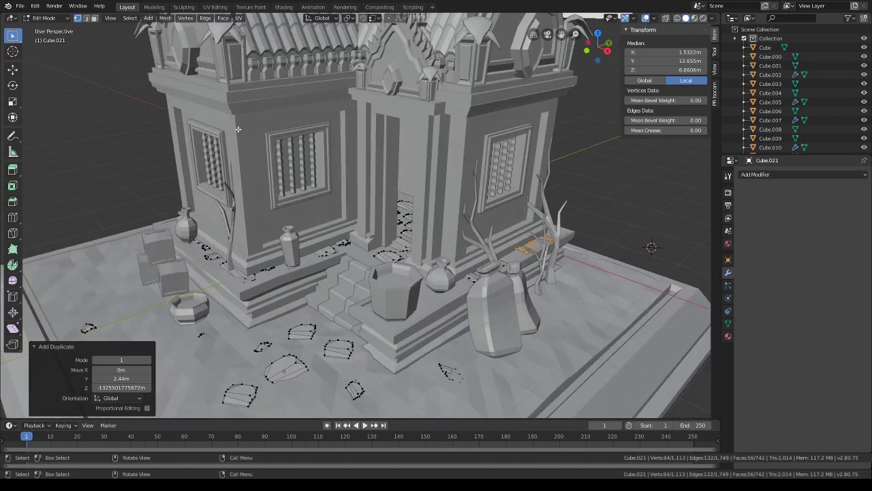
left_click(52, 20)
left_click(49, 30)
middle_click_drag(380, 213, 399, 213)
middle_click_drag(476, 259, 456, 205, "shift")
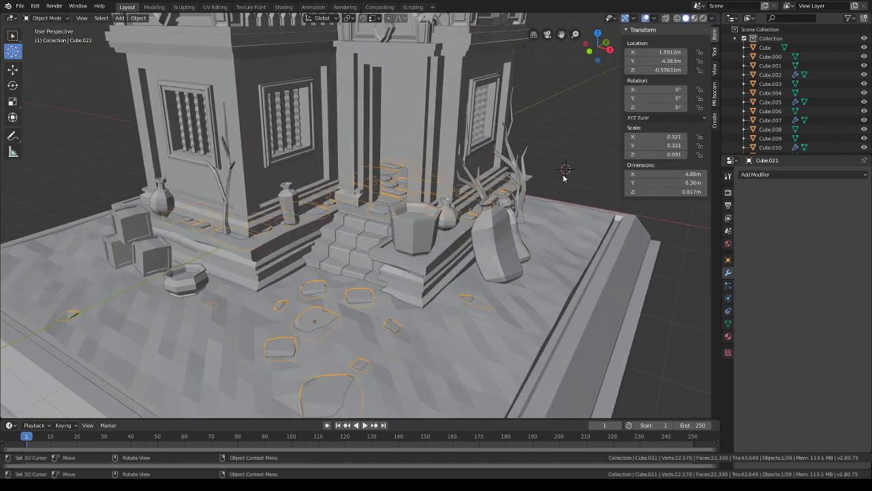
- Activate the Select Box tool and deselect the paving stones object
middle_click_drag(565, 177, 193, 109)
left_click(21, 37)
left_click(50, 103)
scroll(307, 211, "down", 2)
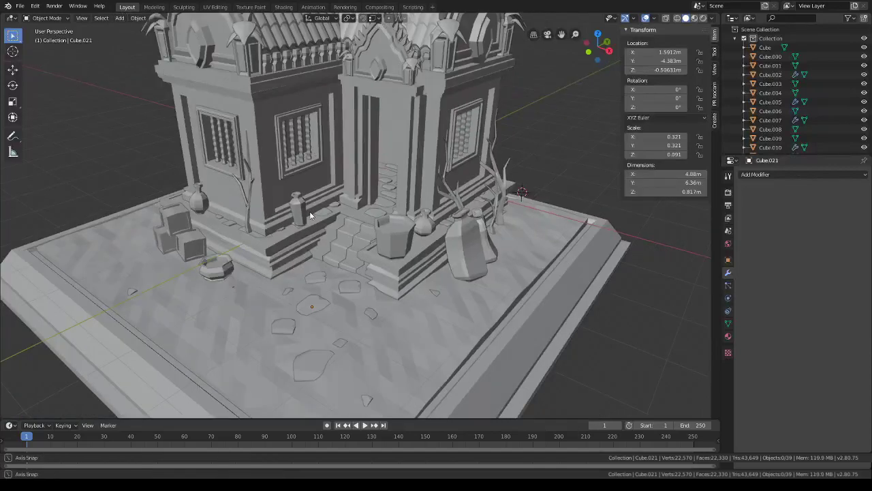
middle_click_drag(307, 211, 313, 222, "shift")
scroll(312, 225, "down", 5)
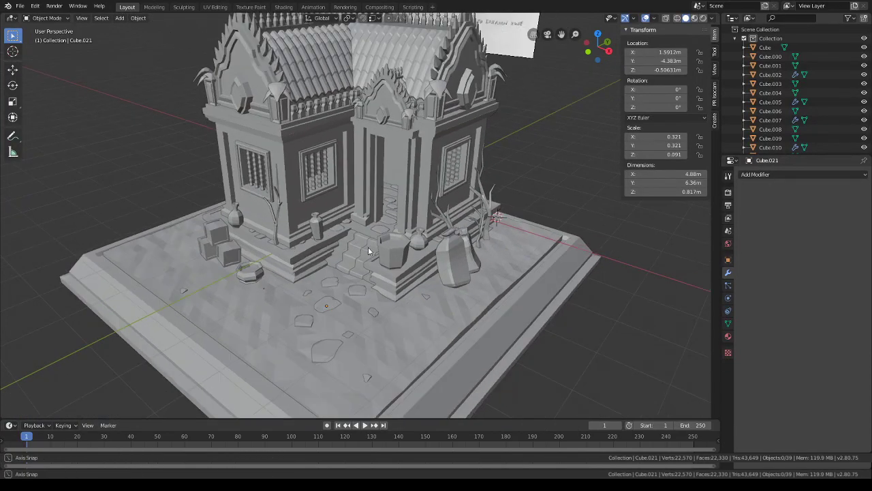
middle_click_drag(375, 273, 346, 150)
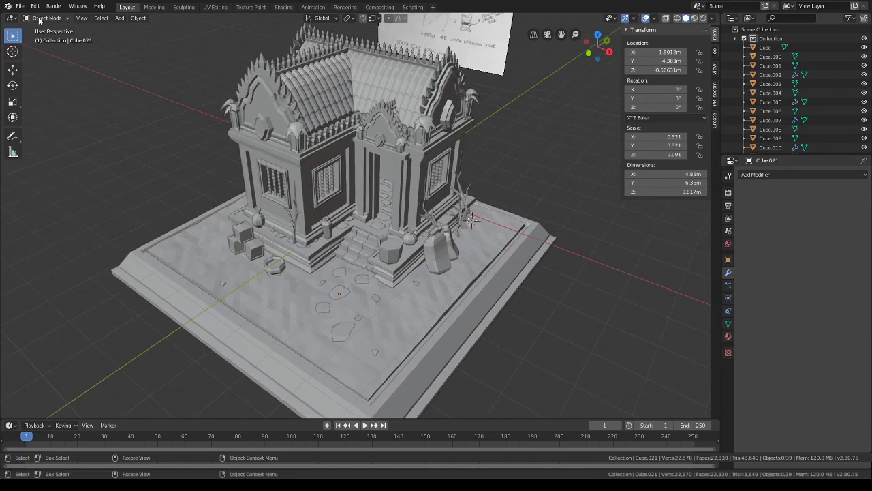
left_click(20, 6)
left_click(53, 73)
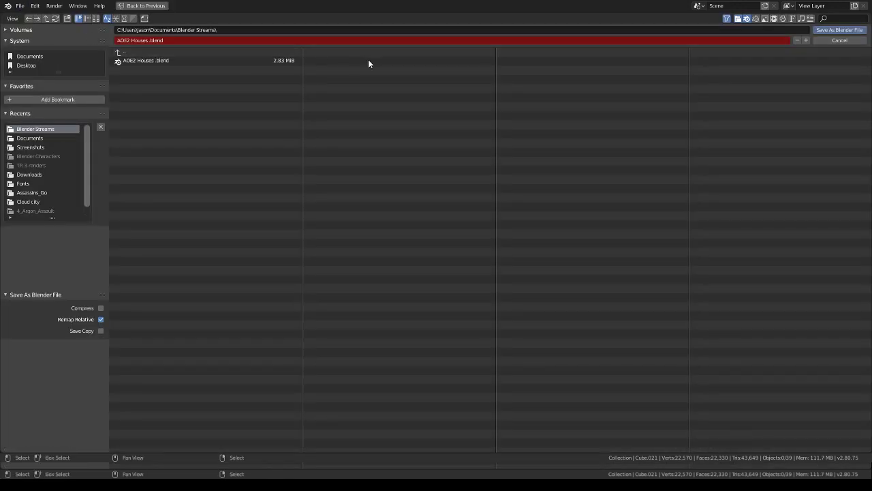
left_click(838, 41)
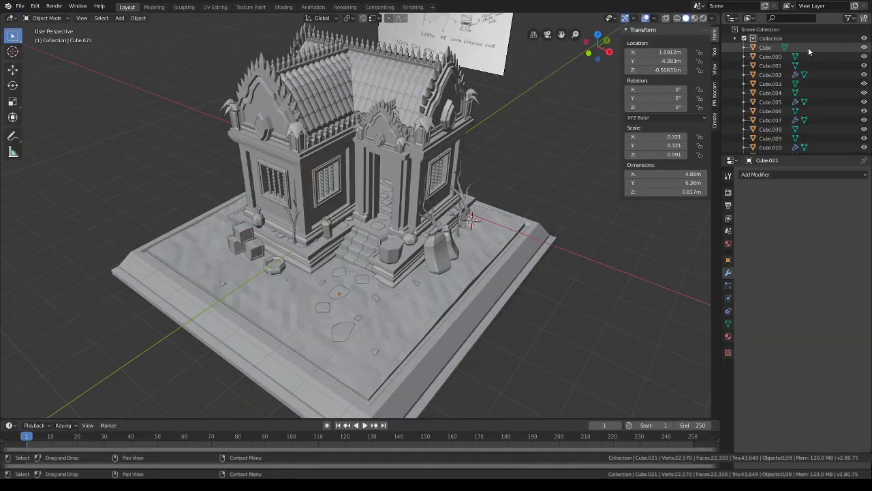
- Save the house scene to its existing file
left_click(17, 7)
left_click(29, 65)
- Set the 3D cursor on the ground in front of the entrance steps and add a 12-vertex mesh circle there
middle_click_drag(433, 197, 450, 190)
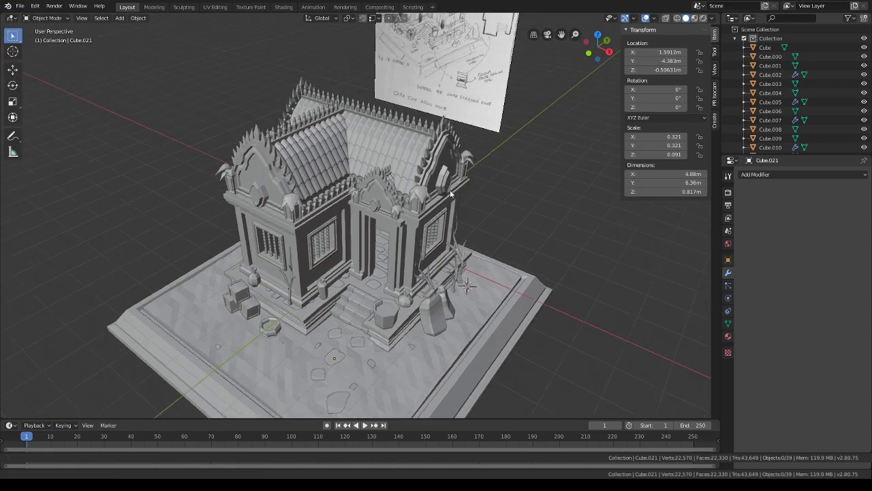
mouse_move(461, 109)
middle_mouse_down("shift")
mouse_move(467, 182)
mouse_move(433, 186)
mouse_move(392, 167)
middle_mouse_up("shift")
scroll(442, 197, "up", 3)
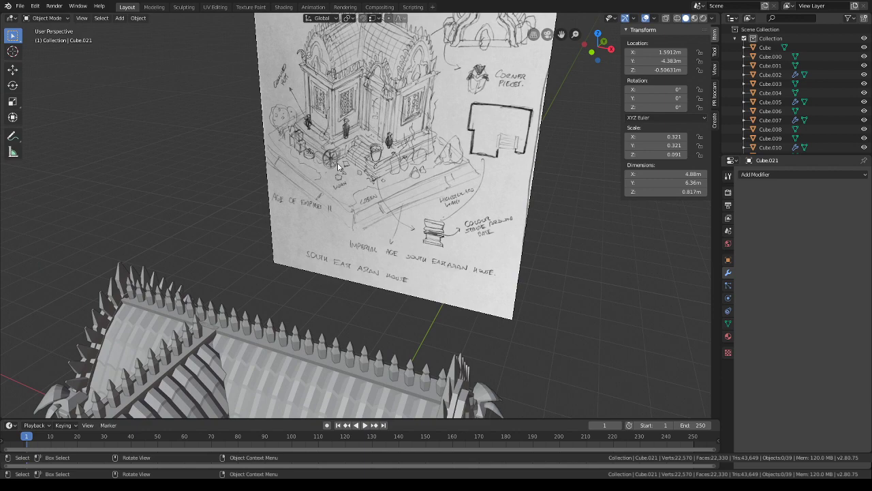
scroll(337, 164, "down", 1)
mouse_move(401, 224)
middle_mouse_down("shift")
mouse_move(430, 108)
mouse_move(452, 234)
mouse_move(398, 111)
middle_mouse_up("shift")
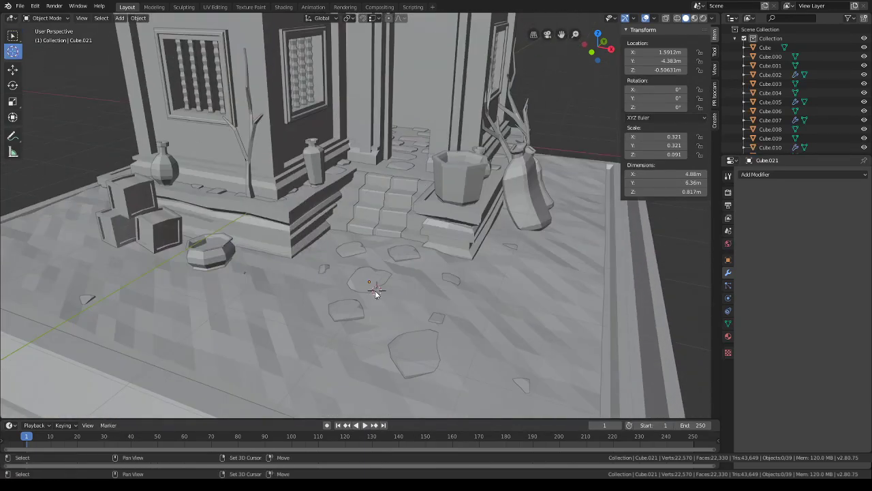
key("shift+a")
mouse_move(375, 294)
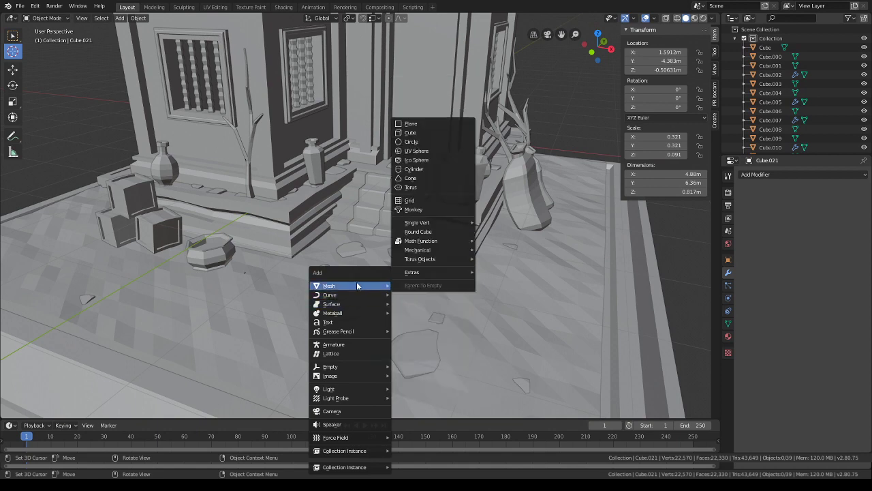
left_click(425, 141)
scroll(388, 306, "down", 6)
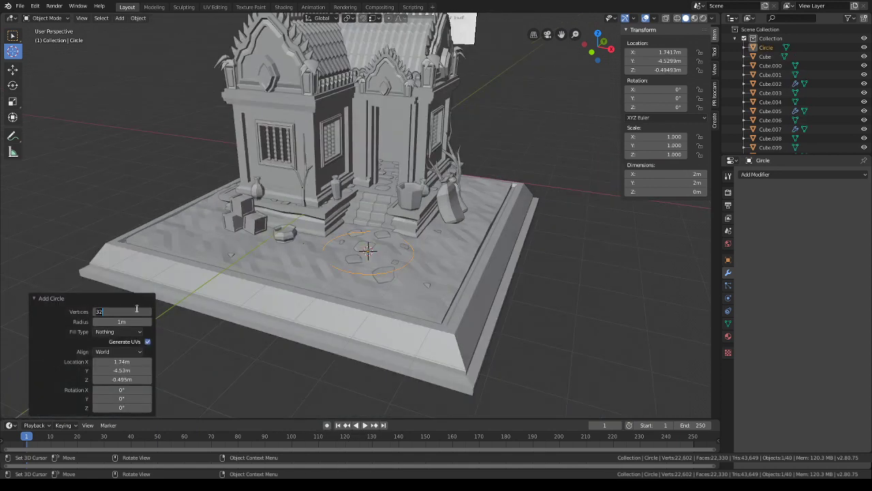
- Raise the circle about 2.31 m along Z and rotate it 90° around X so it stands upright
key("g")
key("z")
left_click(342, 171)
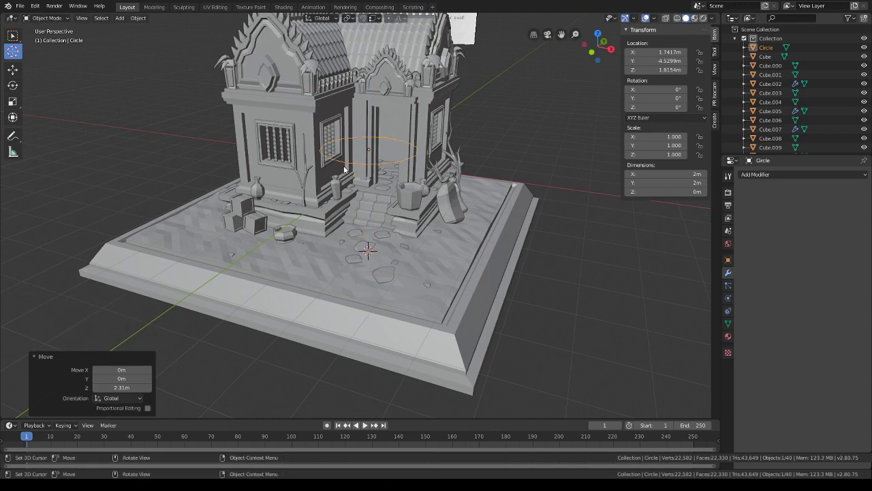
type("rx90")
key("Return")
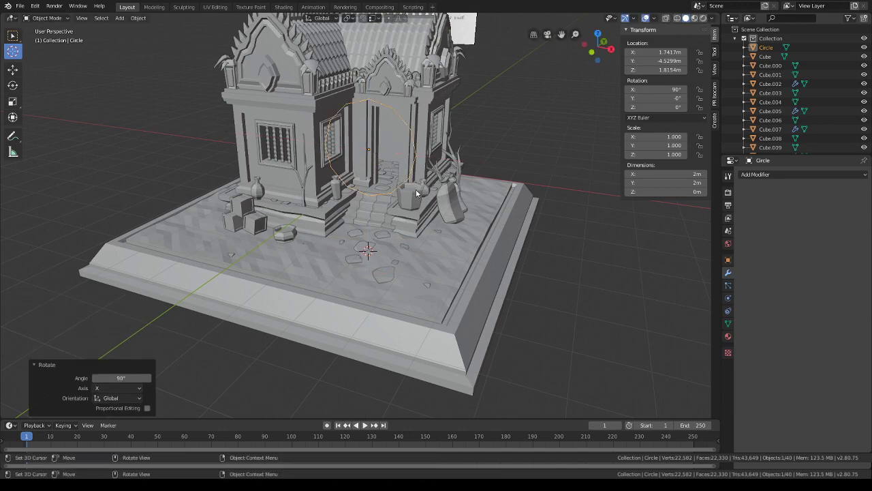
- Open the upright circle in Edit Mode
left_click(43, 19)
left_click(45, 39)
middle_click_drag(382, 239, 461, 213)
scroll(460, 213, "up", 1)
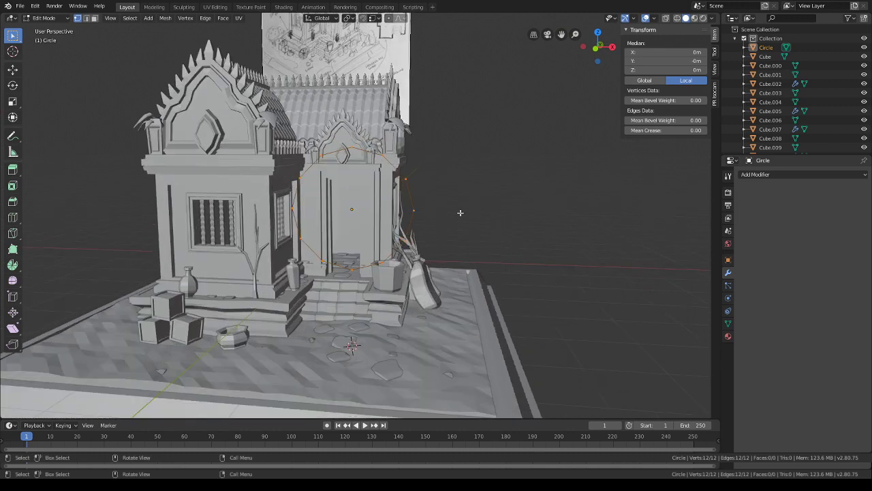
key("i")
left_click(497, 211)
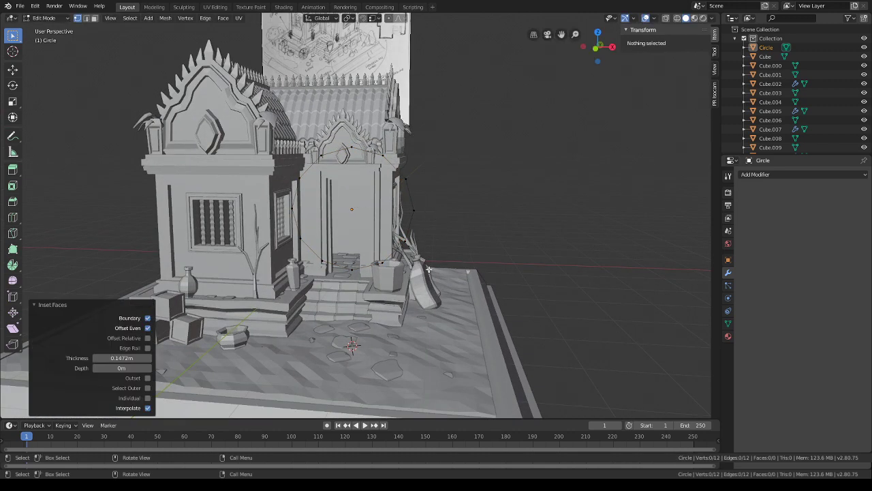
key("a")
key("e")
left_click(471, 174)
scroll(500, 175, "up", 3)
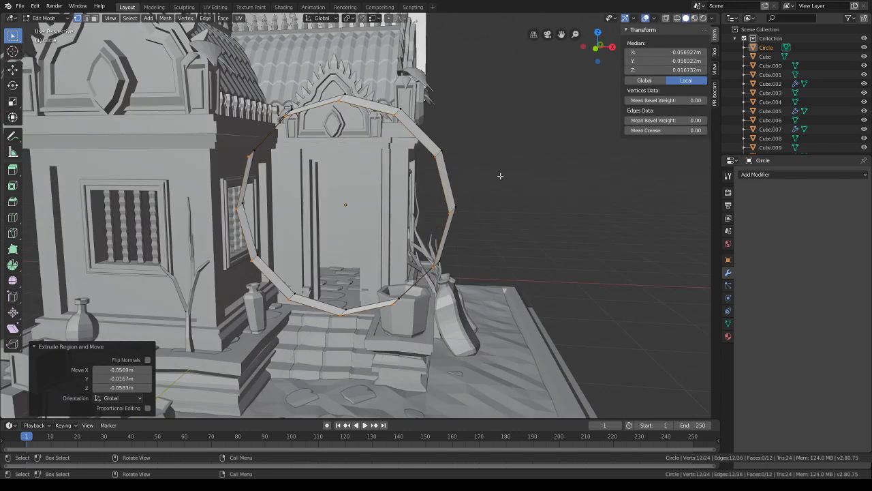
key("ctrl+z")
key("i")
right_click(486, 217)
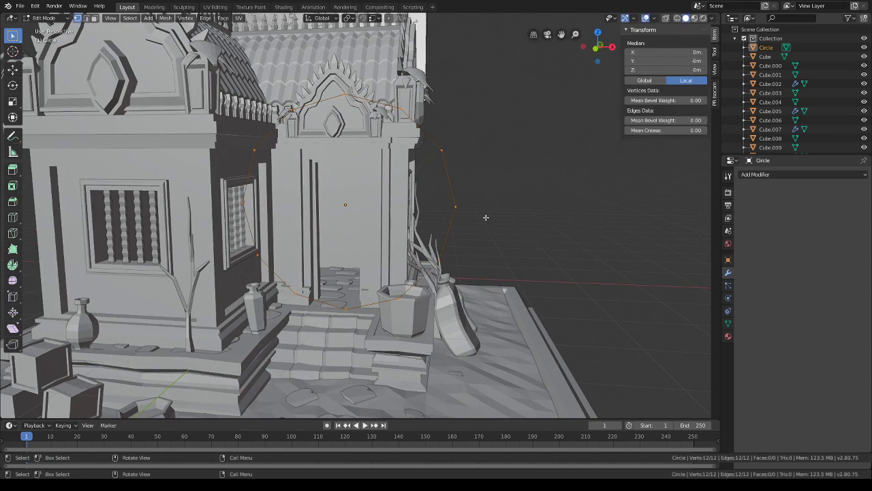
- Turn the circle into a flat ring by filling it, insetting the face about 0.15 m and deleting the inner face
key("f")
key("i")
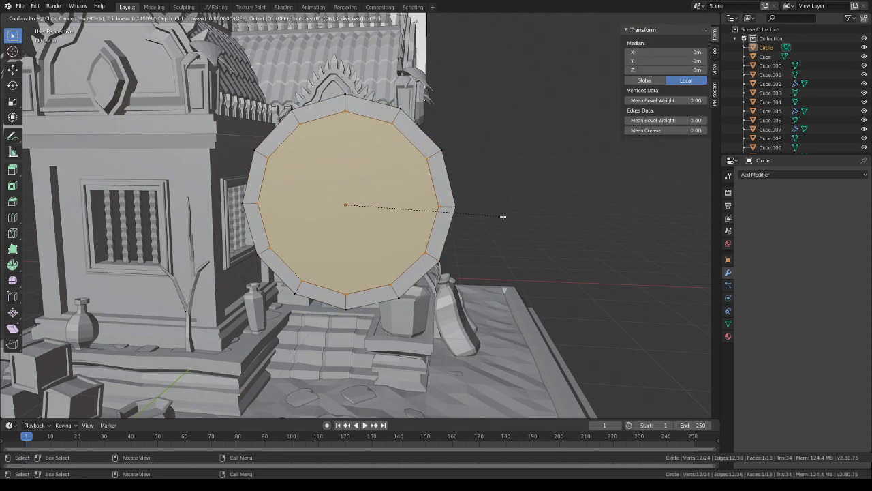
left_click(503, 216)
key("x")
left_click(481, 207)
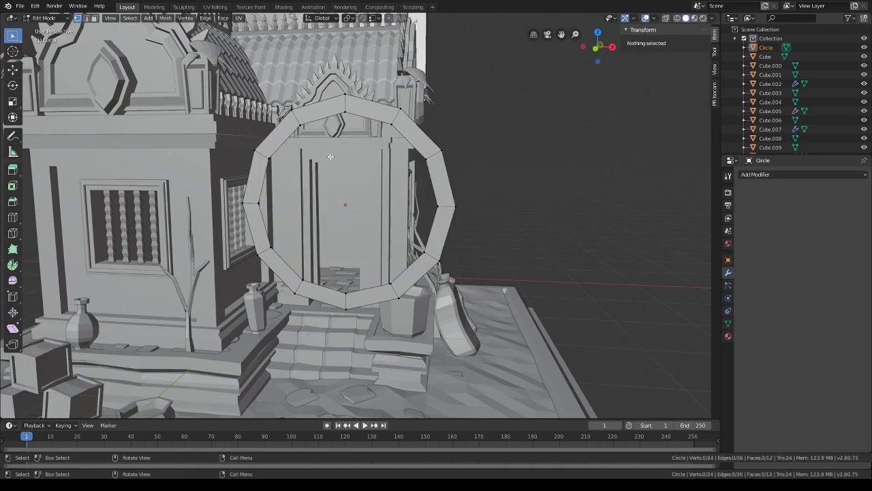
- Extrude the whole flat ring about 0.134 m along its normal to give the wheel rim thickness
key("a")
key("e")
middle_click_drag(480, 140, 296, 213)
left_click(448, 148)
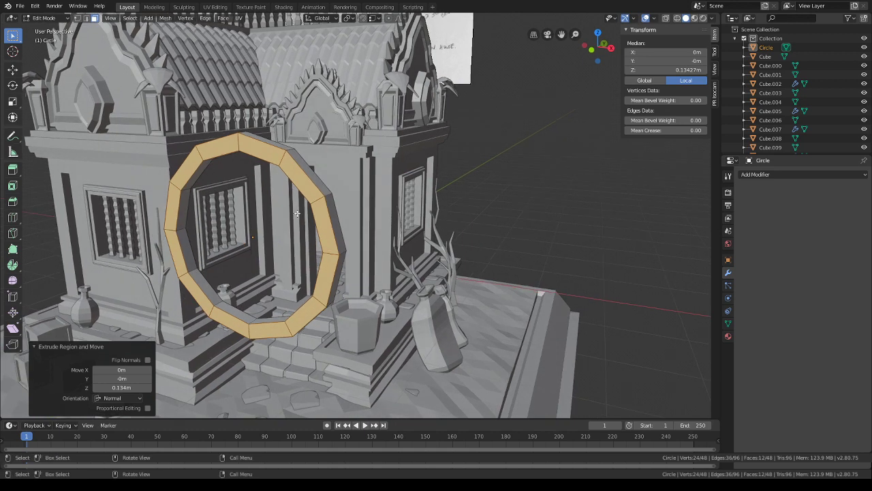
- Select the rim's inner face loop and scale it along Y by about 0.687 and again by about 0.73
left_click(183, 212)
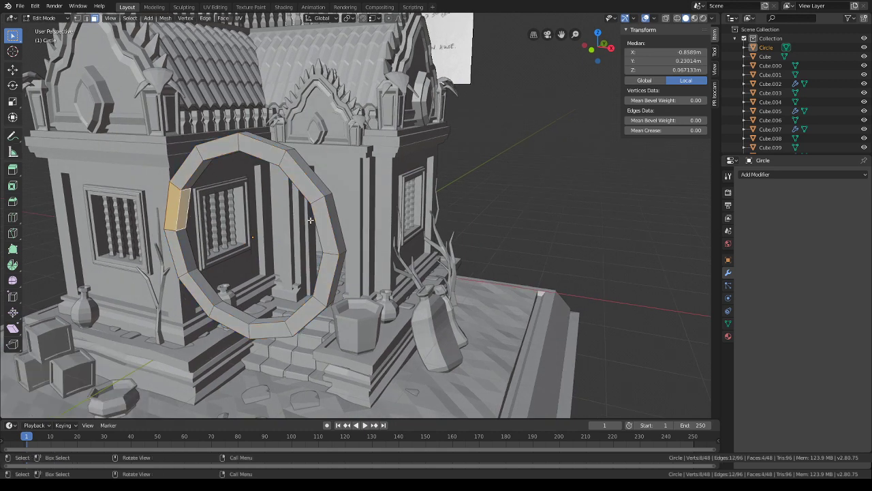
left_click(183, 229, "alt")
key("s")
key("y")
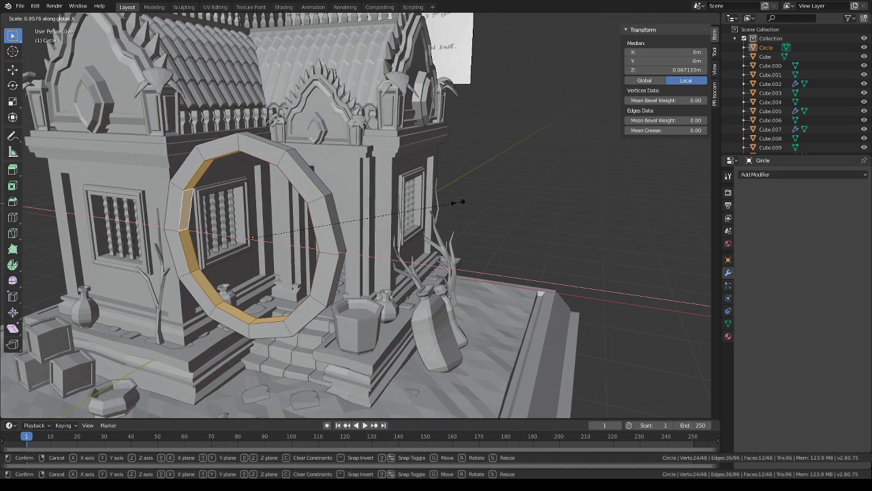
left_click(406, 201)
mouse_move(406, 200)
middle_mouse_down()
mouse_move(343, 208)
mouse_move(397, 202)
mouse_move(406, 192)
middle_mouse_up()
key("s")
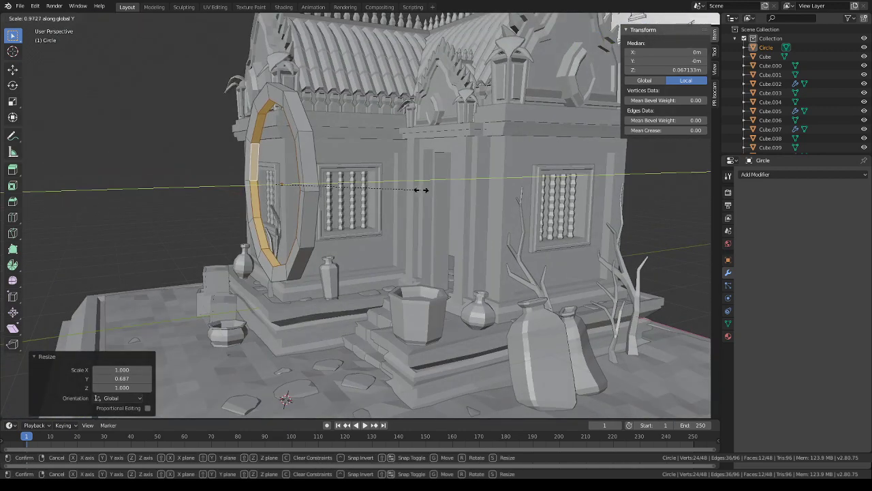
key("x")
key("y")
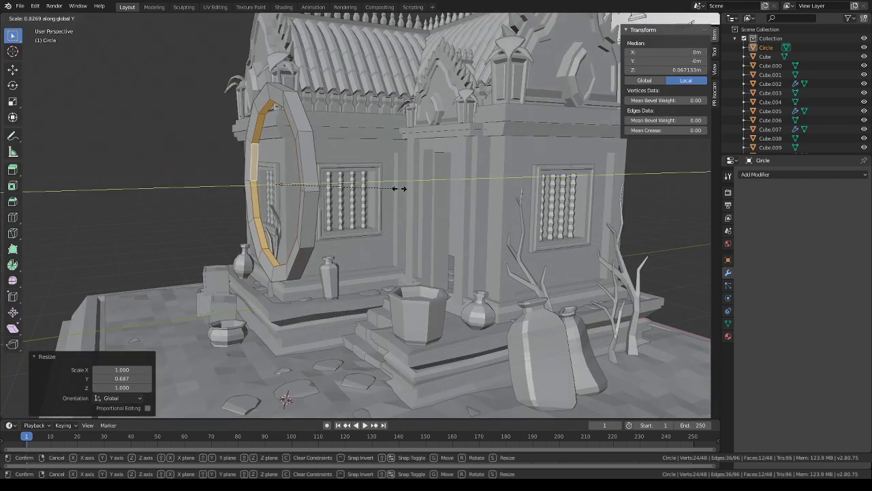
left_click(385, 189)
- Inset the rim's inner faces about 0.013 m and recess them along their normals by about 0.08 m
key("i")
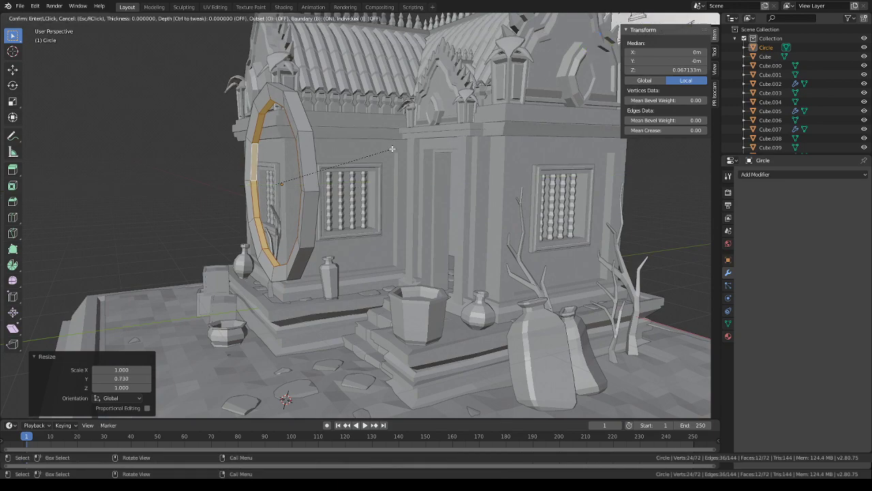
left_click(391, 148)
key("alt+s")
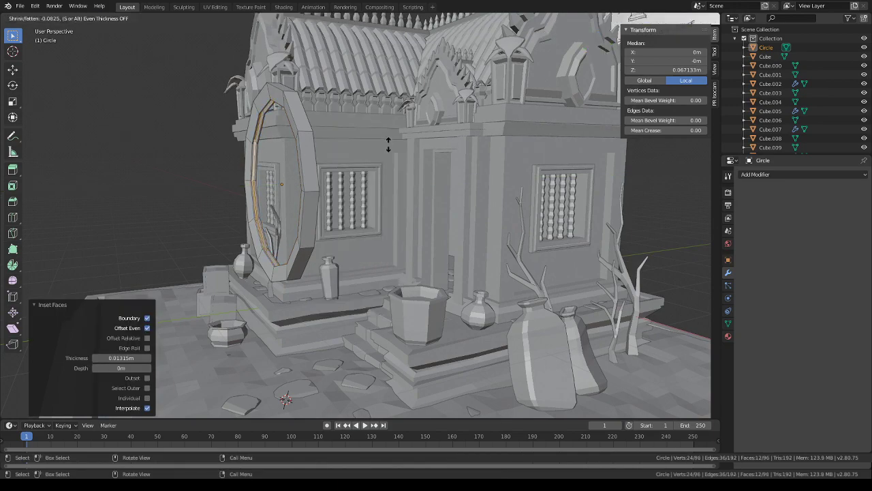
left_click(388, 150)
- Extrude the rim's outer face loop outward along its normals by about 0.026 m and scale it along Y
middle_click_drag(388, 150, 364, 145)
left_click(383, 167, "alt")
right_click(422, 179)
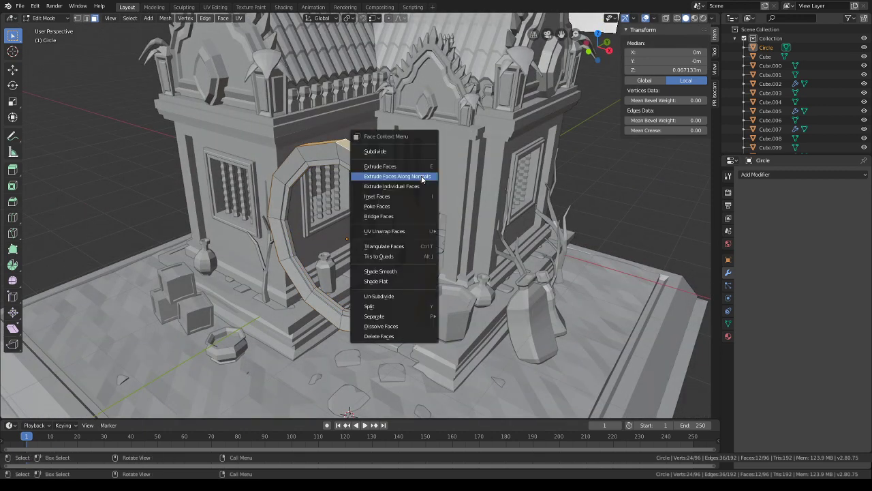
left_click(422, 177)
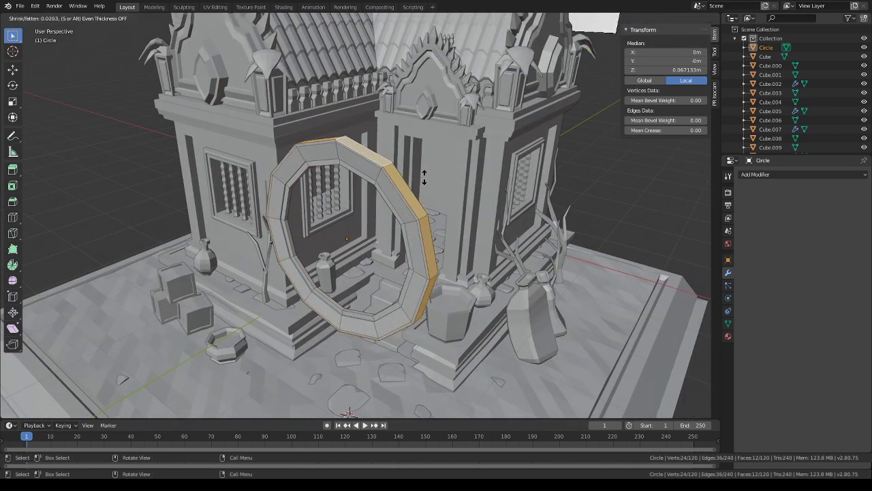
left_click(424, 175)
middle_click_drag(424, 176, 456, 218)
key("s")
key("y")
left_click(466, 168)
- Snap the 3D cursor to the centre of the whole rim and add a 12-vertex circle there
key("a")
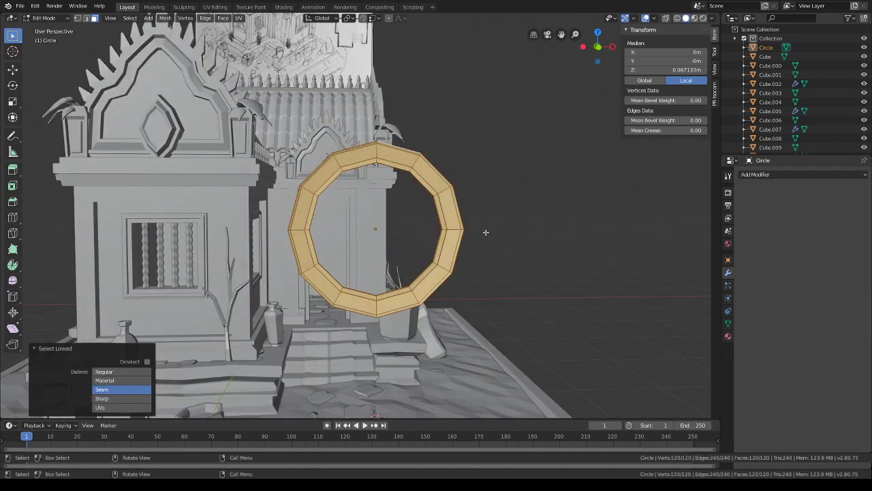
key("shift+s")
left_click(477, 286)
key("shift+a")
left_click(490, 278)
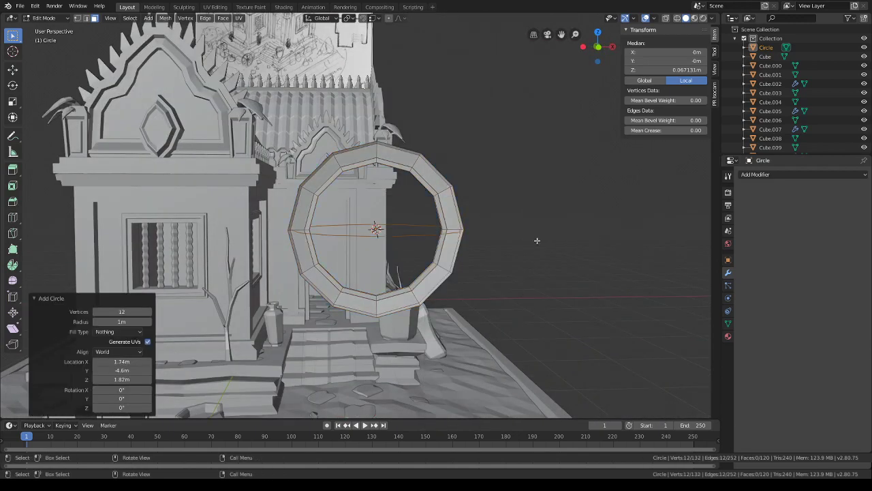
- Rotate the new circle 90° around X to line it up with the rim
middle_click_drag(489, 278, 502, 230)
key("r")
key("x")
left_click(499, 212)
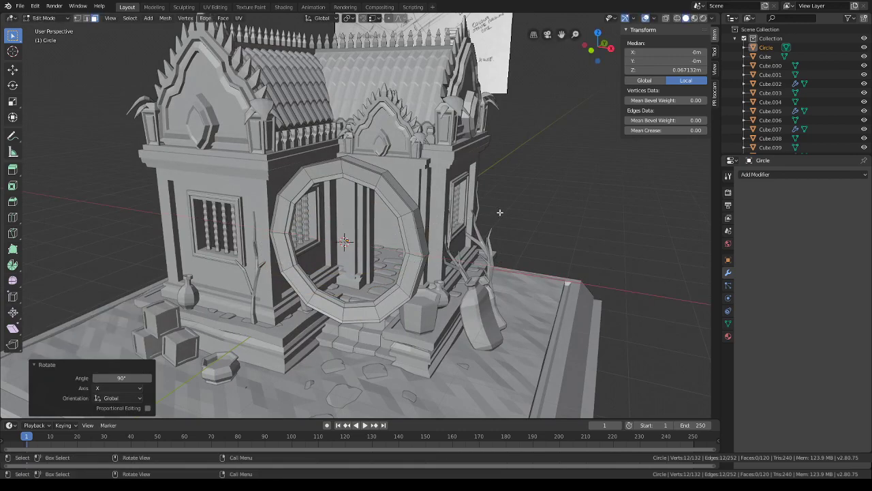
- Scale the new circle down inside the rim and fill it with a face
key("s")
left_click(463, 221)
key("f")
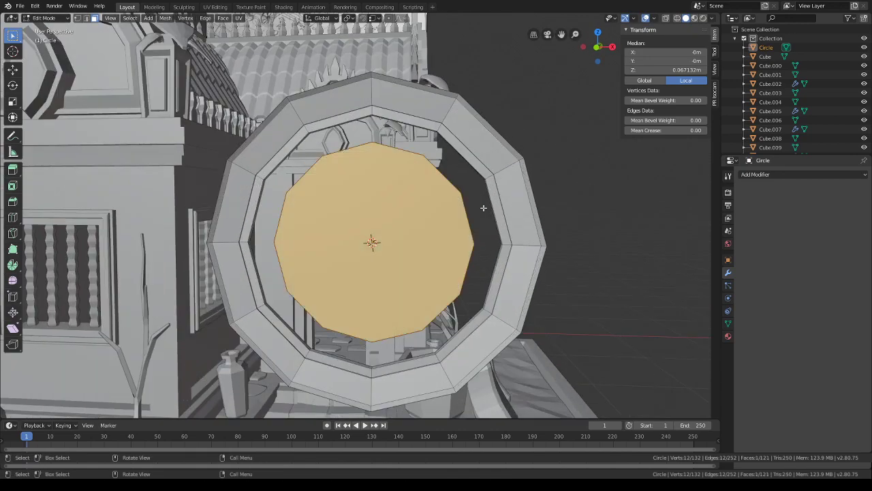
- Scale the filled circle up 1.315 times to meet the rim, and inset it to leave a small central hub face
key("s")
left_click(519, 198)
key("i")
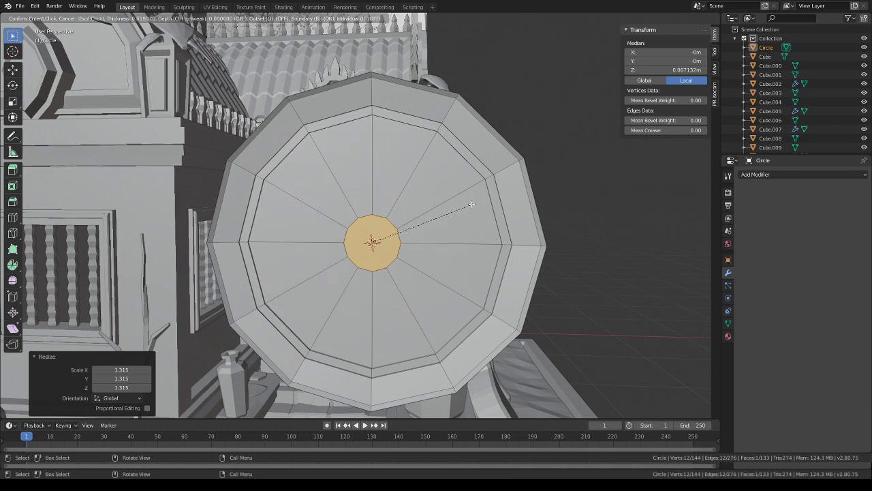
left_click(368, 242)
- Select the twelve wedge faces around the hub and inset them individually by about 0.023 m
left_click_drag(328, 283, 306, 181)
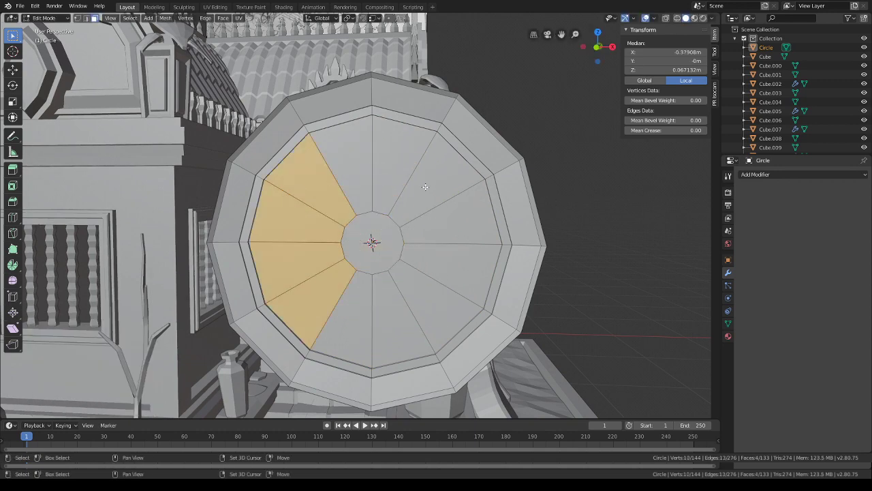
left_click_drag(402, 157, 450, 184, "shift")
left_click_drag(456, 225, 464, 266, "shift")
left_click_drag(443, 313, 360, 287, "shift")
left_click_drag(341, 157, 361, 177, "shift")
key("i")
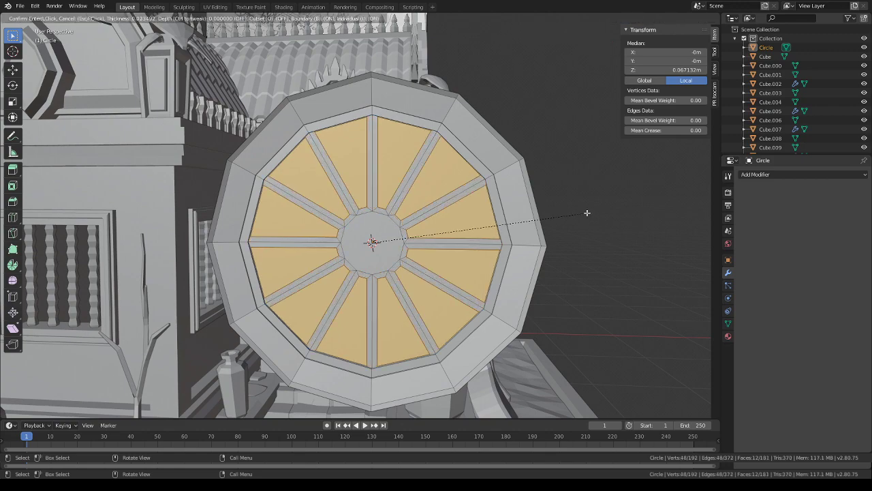
left_click(588, 210)
- Delete the twelve inset wedge faces to open the gaps between the spokes
middle_click_drag(588, 210, 566, 221)
key("x")
left_click(567, 221)
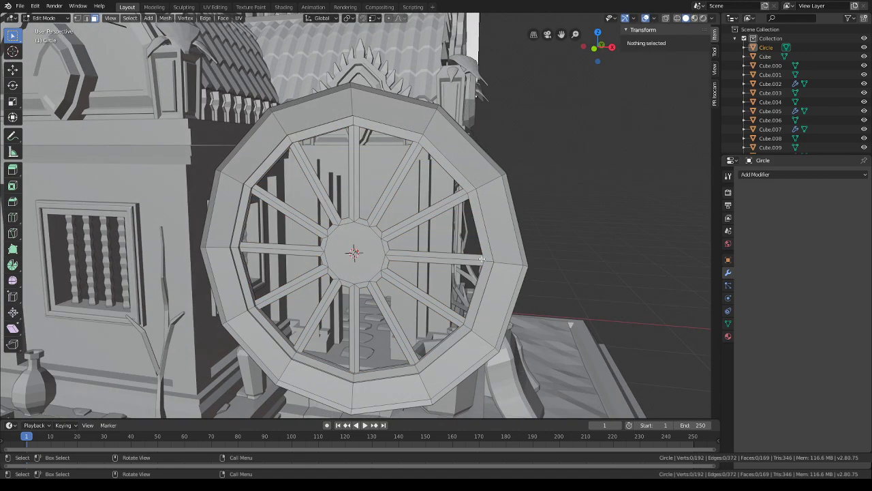
mouse_move(481, 259)
middle_mouse_down()
mouse_move(424, 270)
mouse_move(474, 257)
middle_mouse_up()
- Extrude the central hub face outward along its normal to raise the hub
left_click(374, 249)
middle_click_drag(395, 250, 349, 256)
key("e")
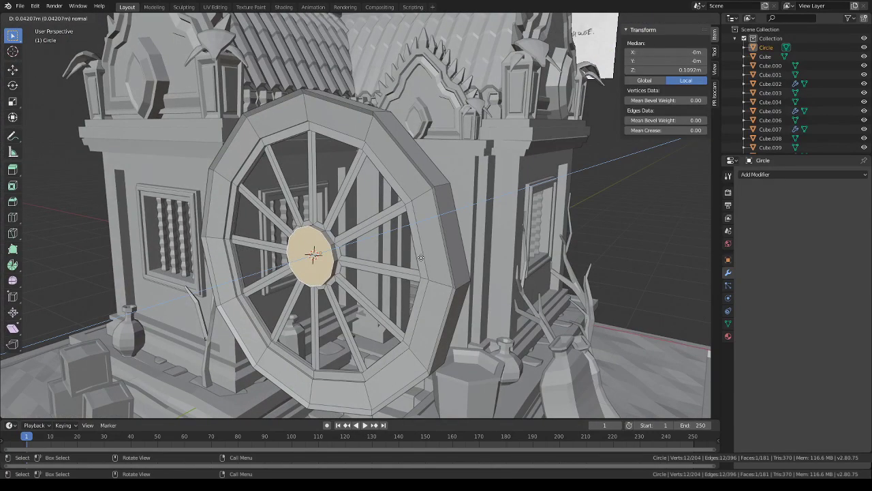
left_click(420, 257)
key("ctrl+z")
middle_click_drag(421, 257, 396, 228)
right_click(370, 220)
left_click(370, 219)
left_click(374, 225)
- Extrude the hub's front face about 0.032 m further out and scale it up slightly
key("e")
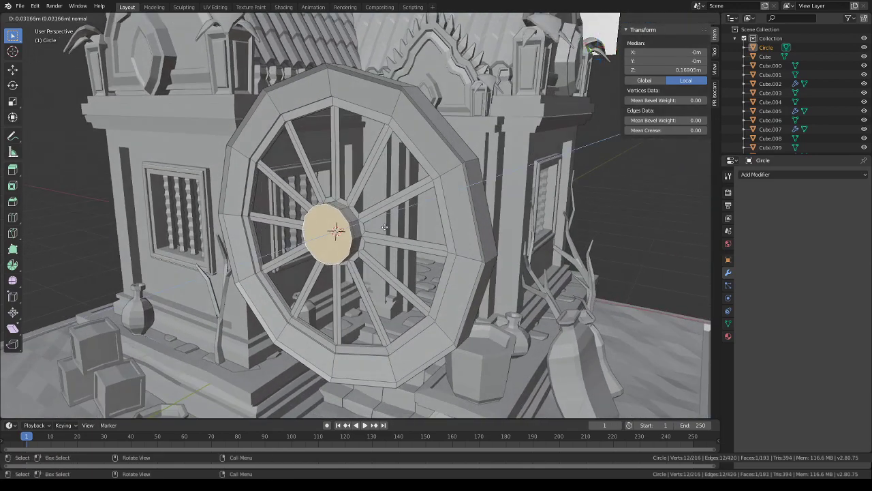
left_click(411, 228)
key("s")
left_click(422, 227)
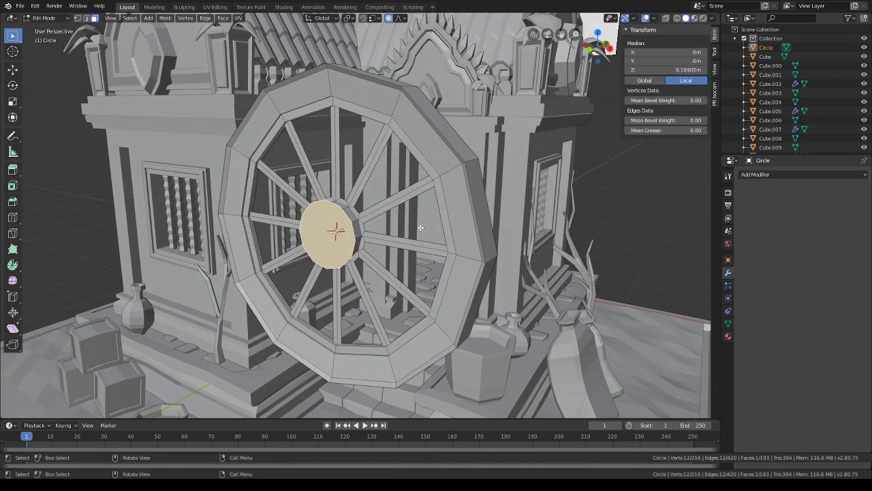
- Recess the hub's front by insetting the face, extruding it 0.034 m inward and shrinking it slightly
key("i")
left_click(414, 229)
key("e")
left_click(417, 230)
key("s")
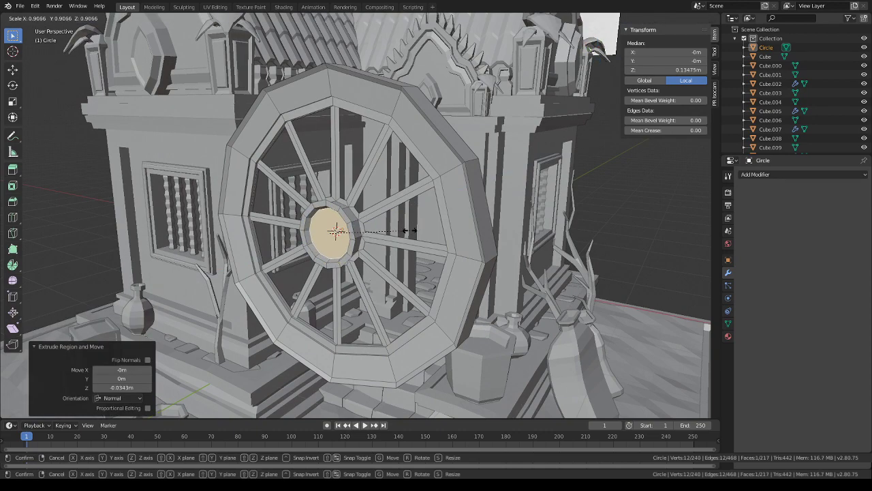
left_click(408, 230)
- Select the front faces of all twelve spokes, leaving out the rim faces, and extrude them about 0.04 m outward
middle_click_drag(402, 235, 437, 226)
left_click_drag(453, 286, 406, 181)
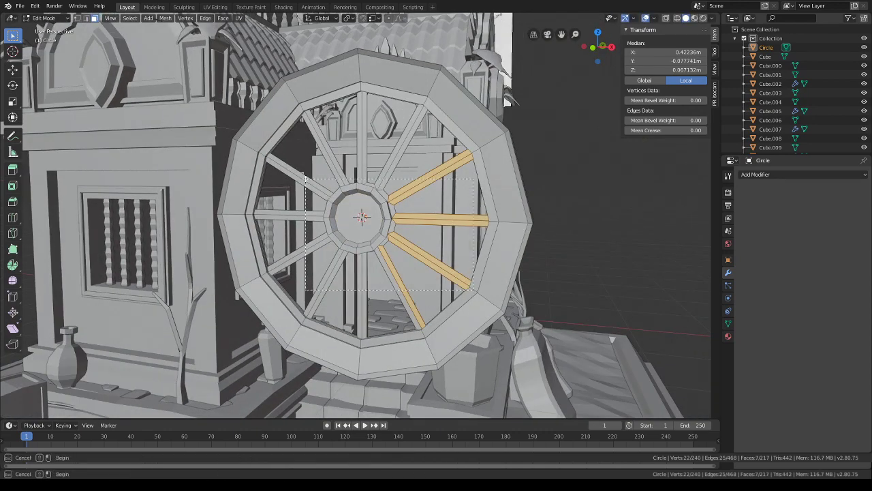
left_click_drag(394, 172, 394, 180)
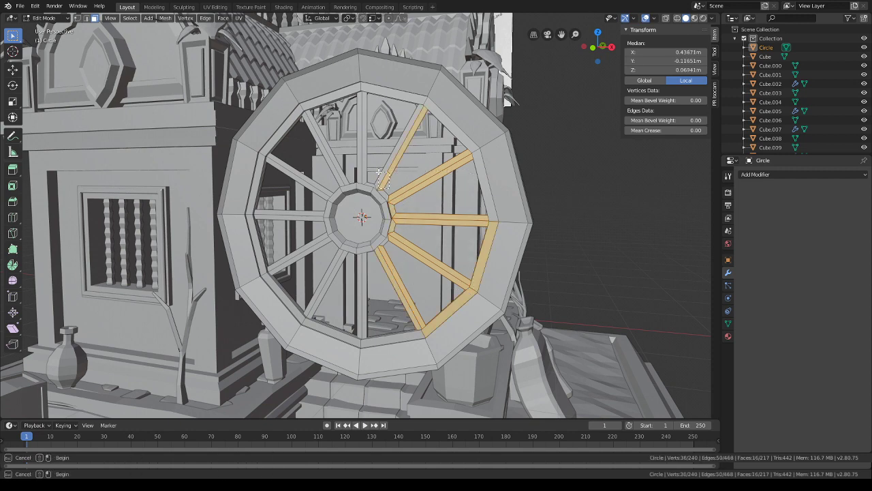
middle_click_drag(384, 196, 397, 196)
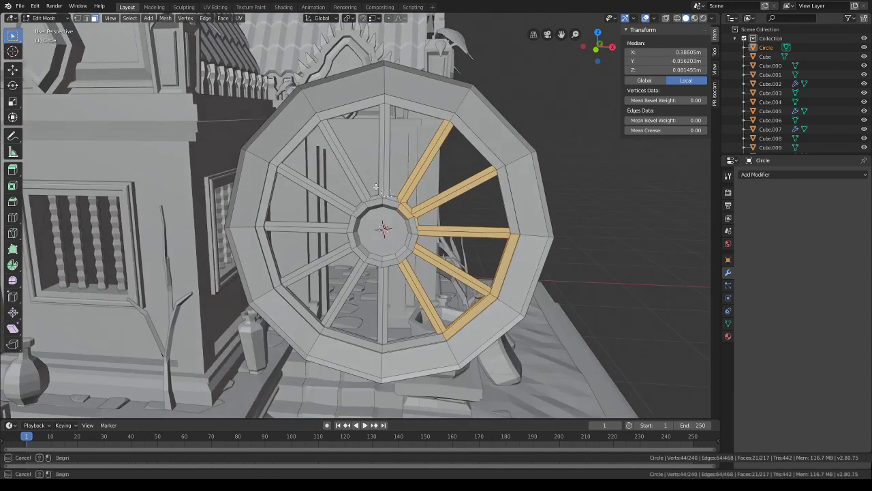
left_click_drag(375, 187, 417, 139)
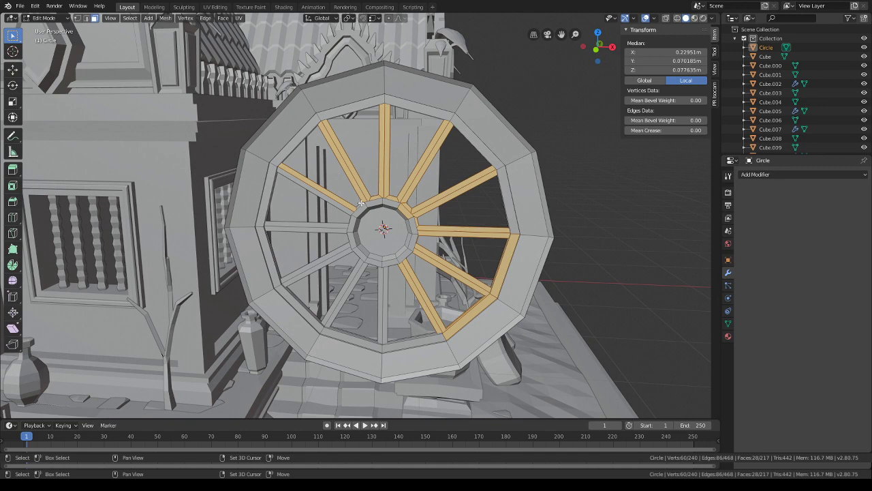
left_click_drag(319, 187, 313, 183, "shift")
left_click_drag(335, 239, 307, 217, "shift")
left_click_drag(346, 293, 312, 261, "shift")
left_click_drag(387, 308, 330, 284, "shift")
middle_click_drag(513, 243, 539, 251)
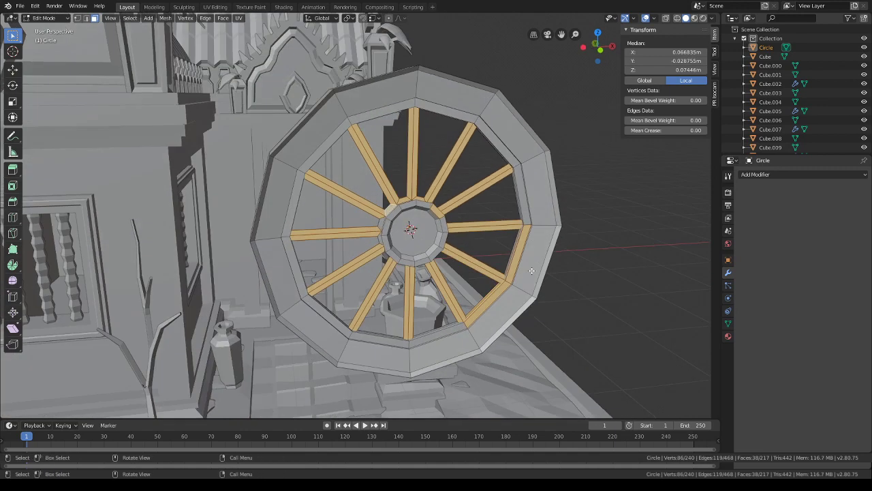
left_click_drag(503, 308, 477, 282, "ctrl")
left_click_drag(522, 266, 509, 248, "ctrl")
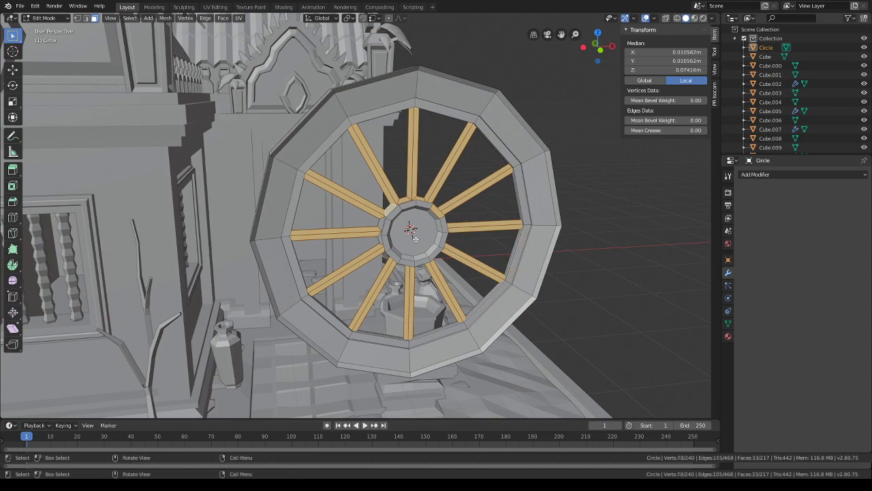
middle_click_drag(381, 238, 320, 265, "shift")
left_click(396, 182, "shift")
middle_click_drag(310, 226, 436, 192)
key("e")
left_click(455, 194)
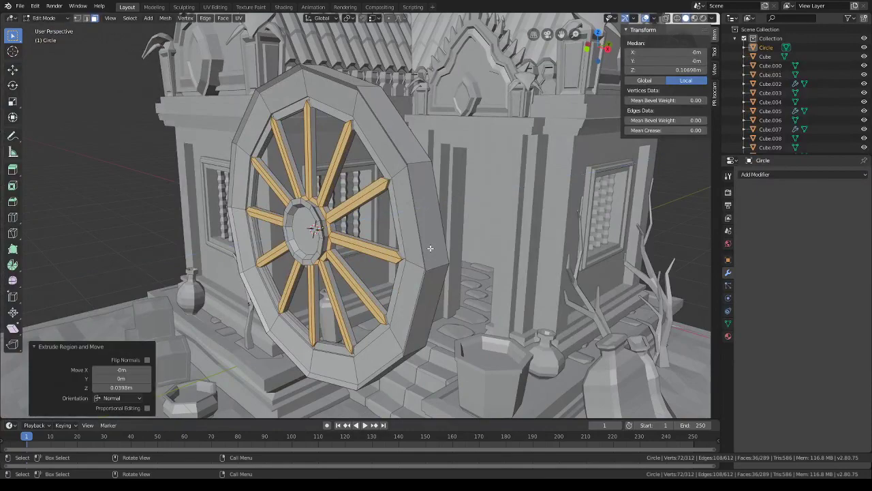
- Move the linked hub and spokes 0.0314 m along Y into the rim and return to Object Mode
key("l")
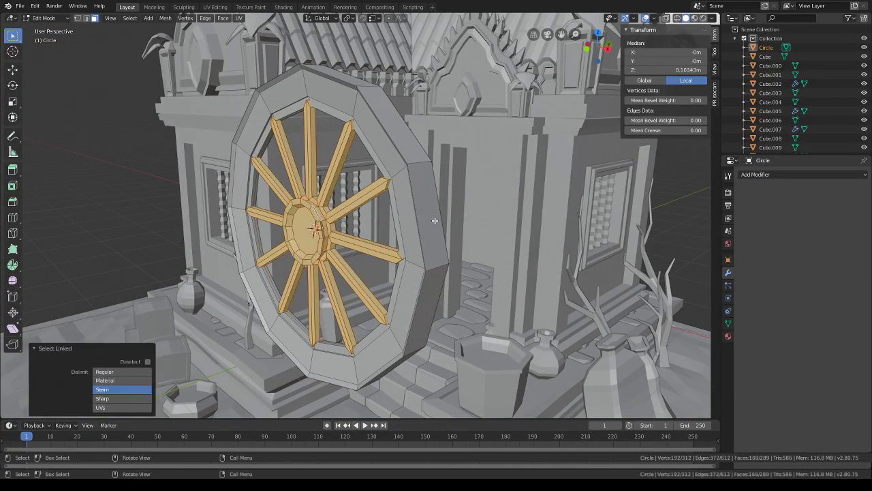
key("g")
key("y")
left_click(438, 220)
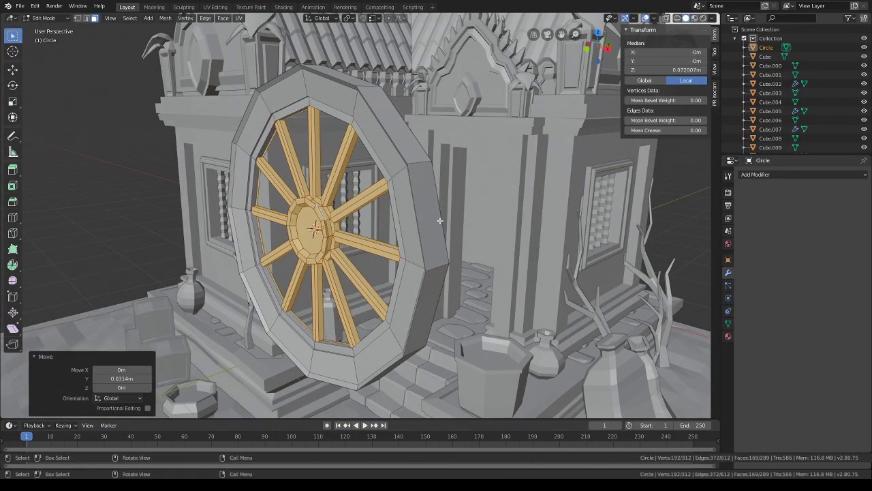
middle_click_drag(439, 220, 483, 264)
key("alt+a")
left_click(60, 18)
left_click(51, 29)
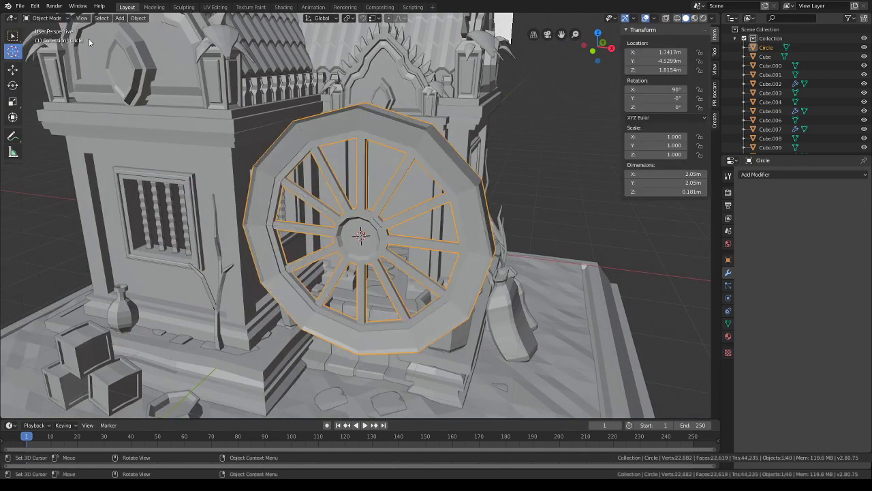
- Tilt the wheel by 40.7° in the side view and lower it about 0.94 m along Z toward the ground
middle_click_drag(586, 184, 476, 195)
key("r")
left_click(471, 224)
key("g")
key("z")
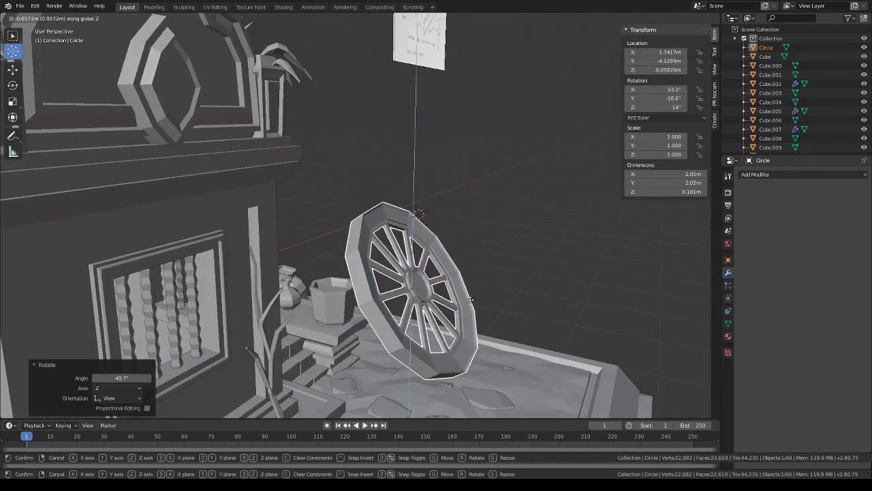
left_click(471, 307)
- Scale the wheel to 0.566 and move it down to the ground in front of the house steps
middle_click_drag(470, 307, 445, 263)
key("s")
left_click(481, 263)
key("g")
key("z")
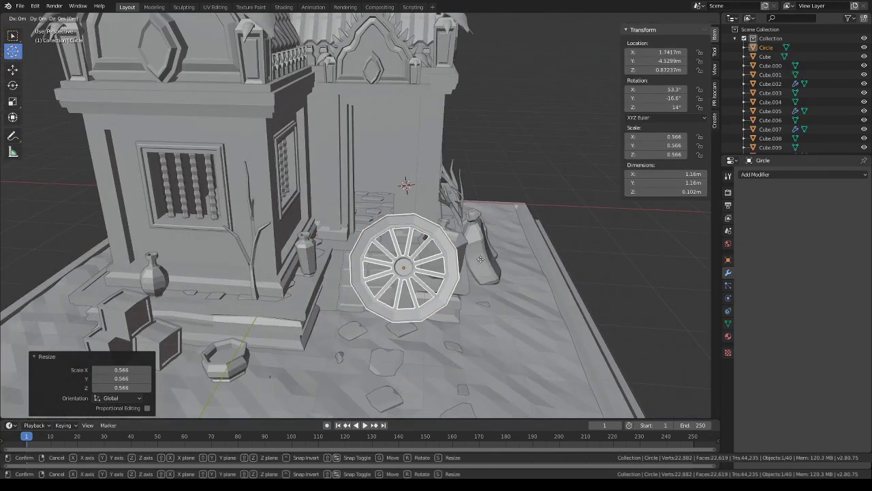
left_click(401, 330)
- Rotate the wheel 25.9° around Z and move it closer to the house ledge
middle_click_drag(401, 330, 454, 332)
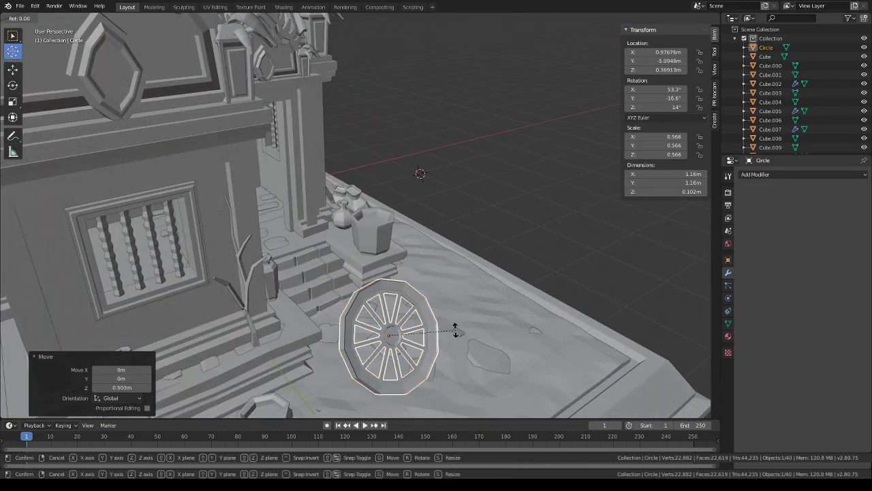
key("r")
left_click(464, 292)
middle_click_drag(463, 293, 491, 272)
key("g")
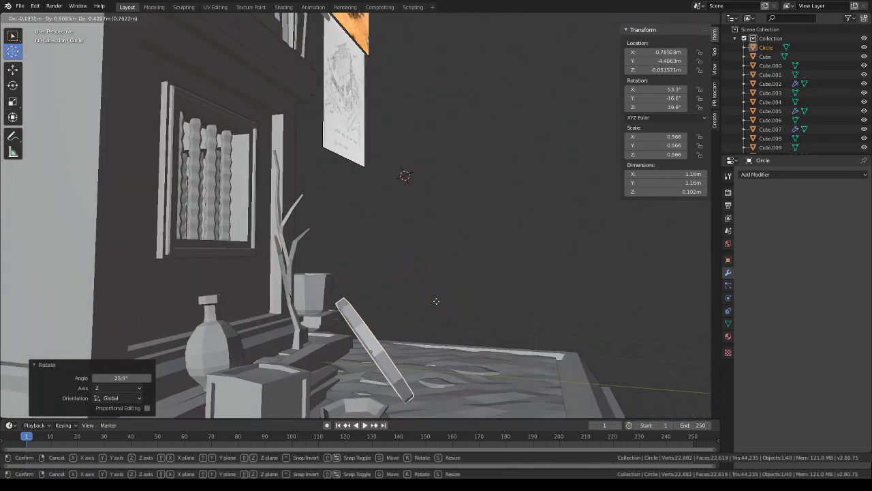
left_click(419, 287)
- Shrink the wheel to a scale of 0.421, adjust its height and rotate it 15.9° around Z
middle_click_drag(419, 287, 357, 318)
key("s")
left_click(371, 300)
key("g")
key("z")
left_click(368, 303)
key("r")
key("z")
left_click(419, 277)
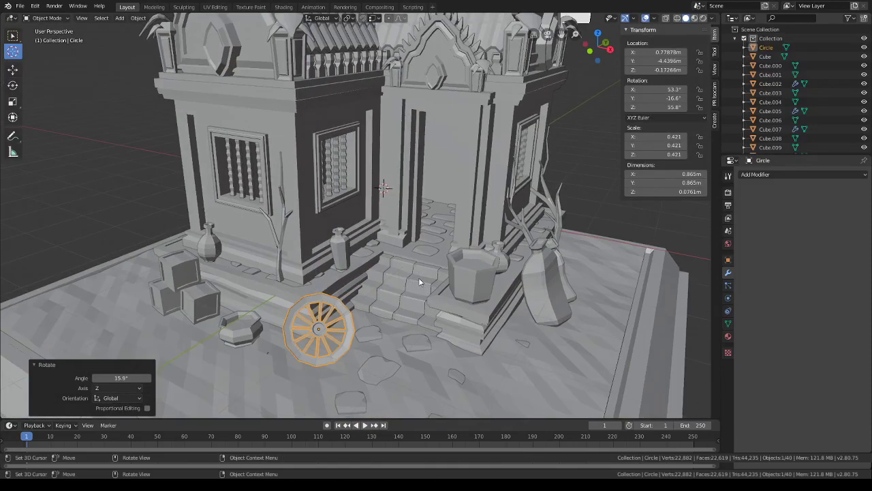
- Tilt the wheel about 10° more upright, nudge it to lean against the ledge, and deselect it
middle_click_drag(419, 277, 486, 247)
key("r")
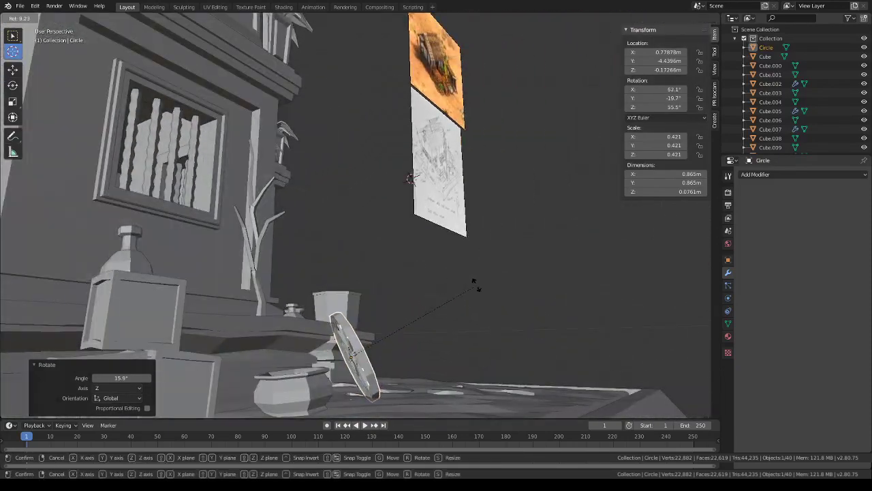
left_click(473, 287)
key("g")
left_click(470, 290)
middle_click_drag(470, 290, 278, 149)
scroll(598, 261, "down", 5)
left_click(169, 94)
scroll(341, 213, "down", 2)
middle_click_drag(341, 213, 371, 231)
left_click(20, 6)
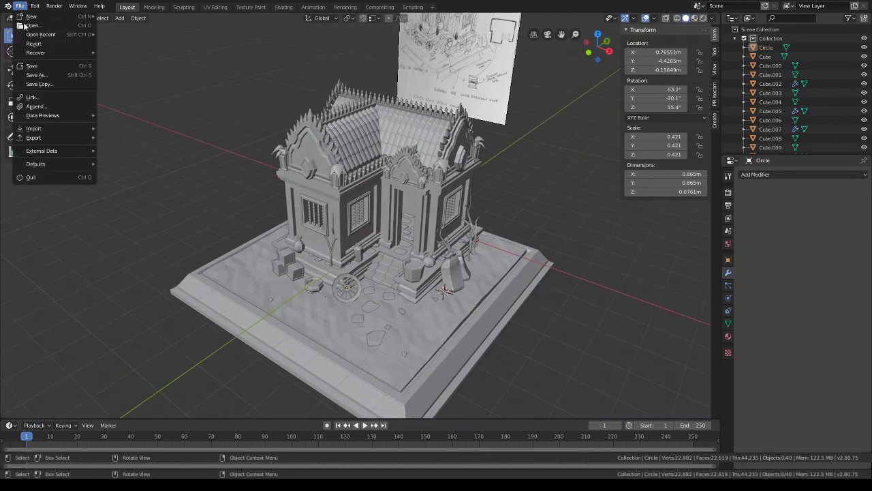
middle_click_drag(176, 127, 354, 228)
- Move the coloured reference painting 4.78 m down along Z and 5.46 m along X, beside the sketch
middle_click_drag(409, 198, 402, 297)
scroll(355, 220, "up", 4)
middle_click_drag(417, 259, 444, 278)
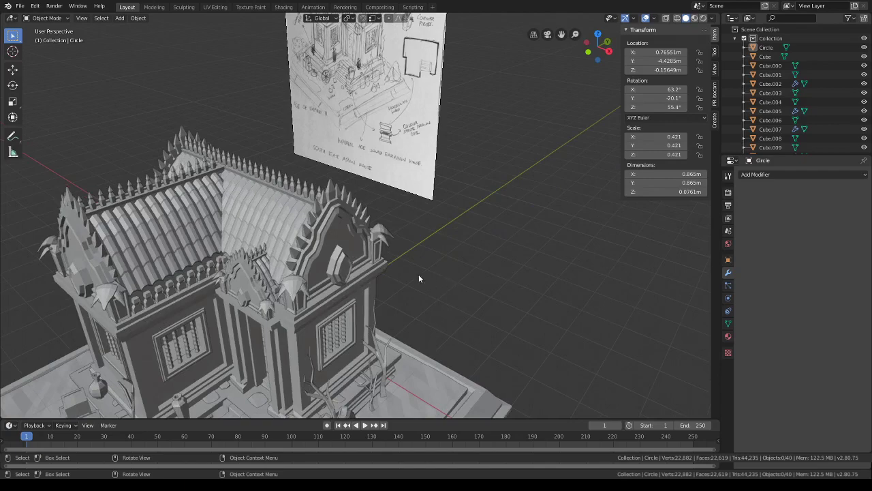
scroll(409, 197, "down", 2)
middle_click_drag(426, 125, 420, 278, "shift")
middle_click_drag(419, 278, 462, 251)
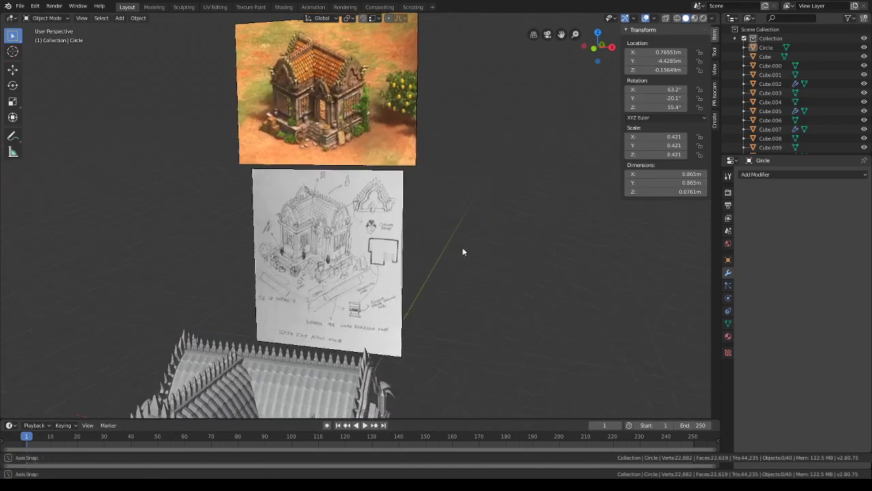
left_click(407, 128)
key("g")
key("z")
left_click(442, 304)
key("g")
key("x")
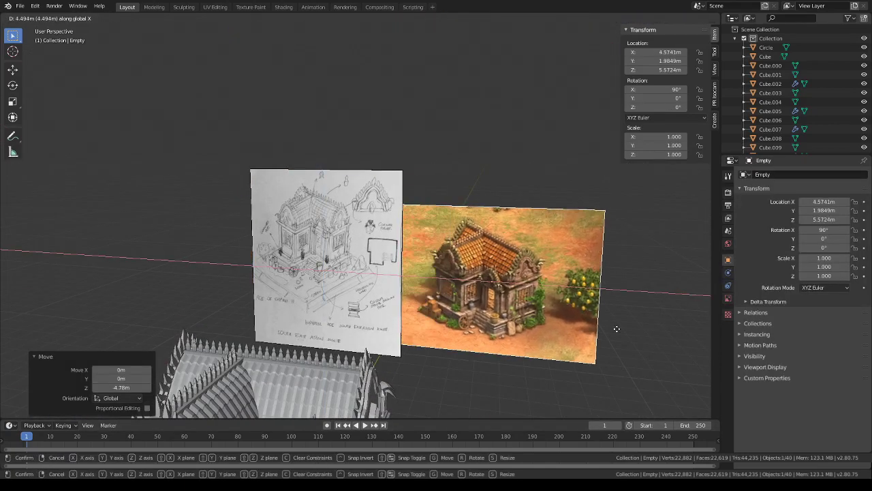
left_click(600, 319)
- Examine the house and plants in the reference painting, and inspect the modifiers of the tall bare tree beside the house
middle_click_drag(600, 319, 478, 246, "shift")
scroll(605, 306, "up", 4)
scroll(620, 311, "down", 1)
scroll(620, 311, "down", 2)
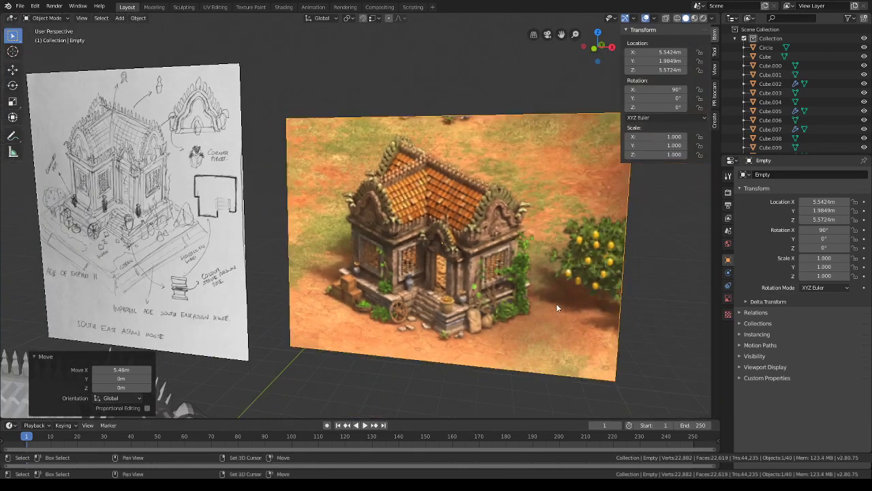
middle_click_drag(556, 304, 476, 190, "shift")
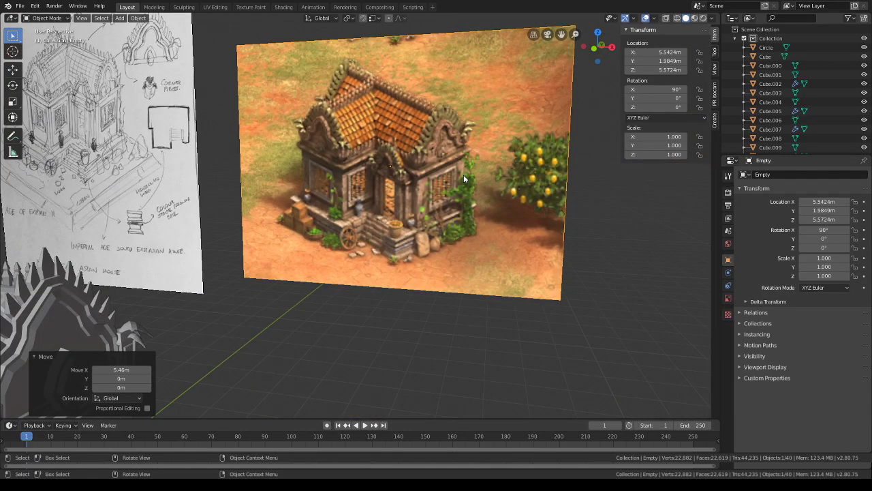
scroll(464, 174, "down", 2)
middle_click_drag(460, 197, 467, 97)
scroll(413, 170, "up", 5)
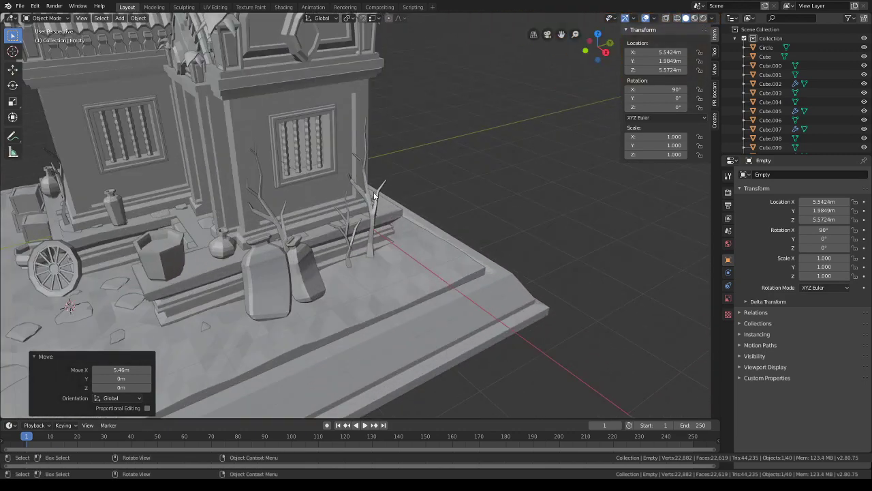
left_click(367, 193)
left_click(728, 272)
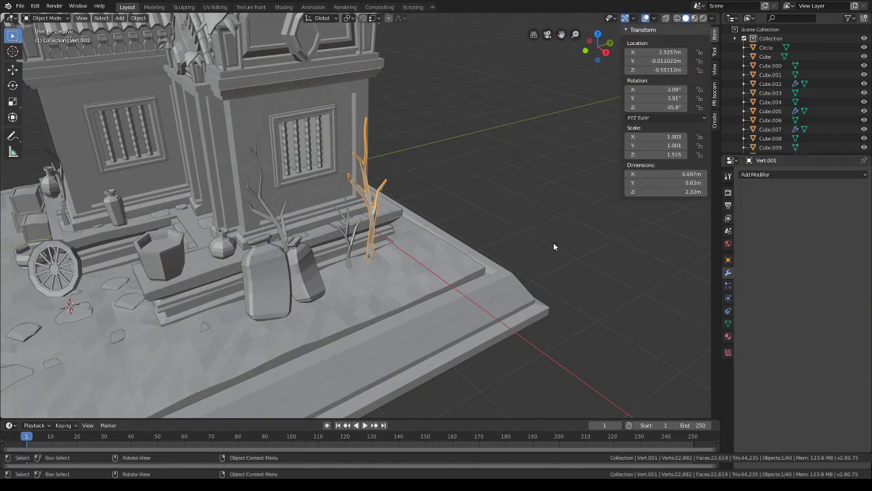
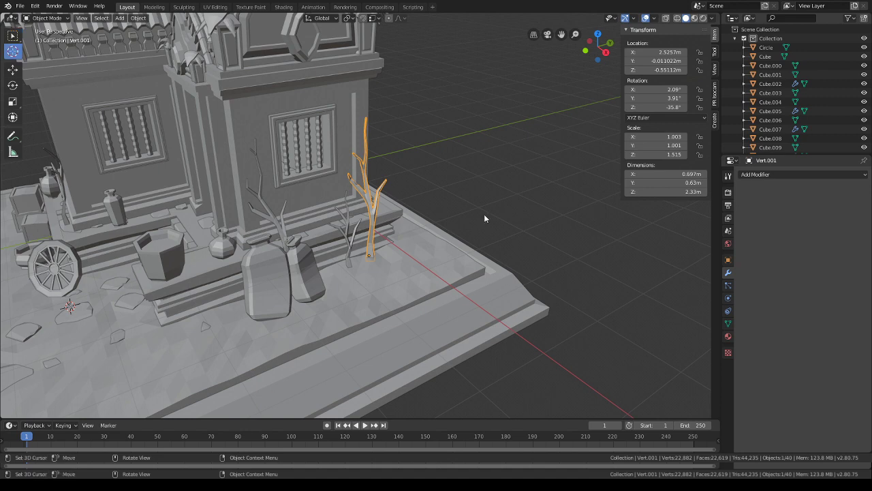
- Add a plane beside the house and scale it to 0.698 along X
key("shift+a")
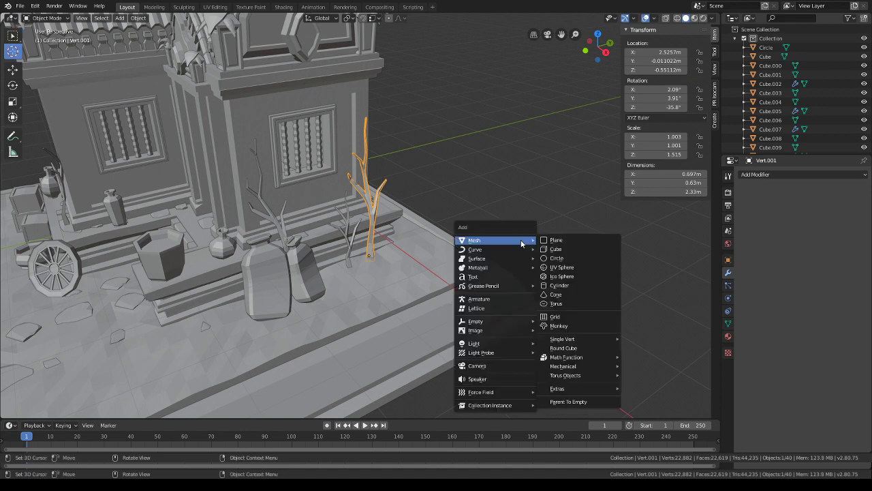
left_click(556, 241)
key("s")
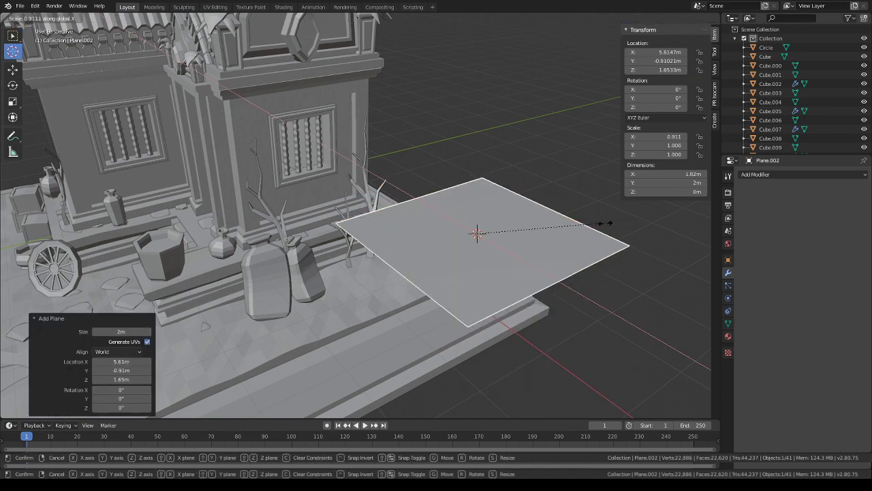
key("x")
left_click(577, 227)
- Edit the new plane's mesh and divide its width with three evenly spaced lengthwise loop cuts
left_click(46, 18)
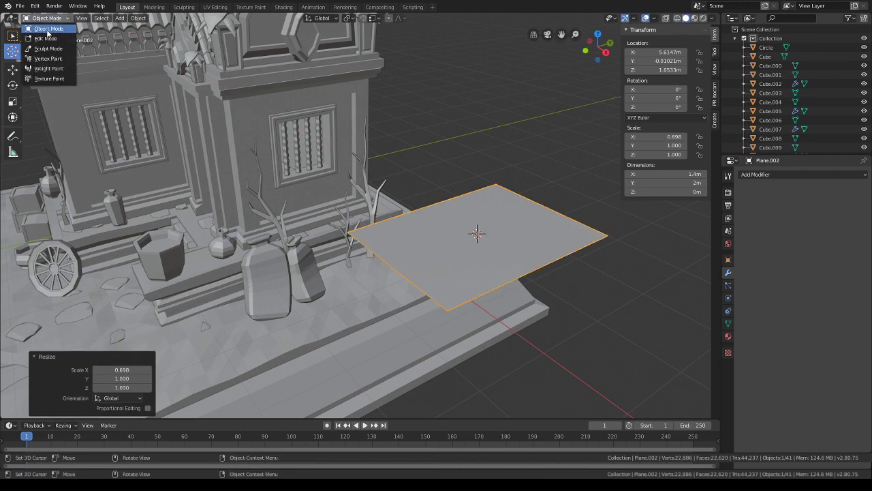
left_click(45, 32)
left_click(46, 19)
left_click(45, 39)
middle_click_drag(437, 154, 474, 187)
key("ctrl+r")
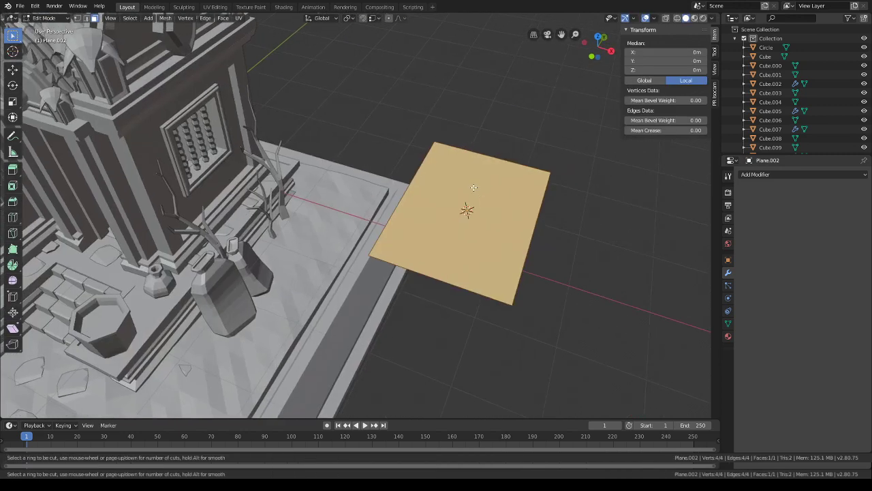
scroll(487, 168, "up", 2)
left_click(486, 168)
right_click(486, 167)
- Divide the plane's length with seven evenly spaced crosswise loop cuts
key("ctrl+r")
scroll(475, 192, "up", 4)
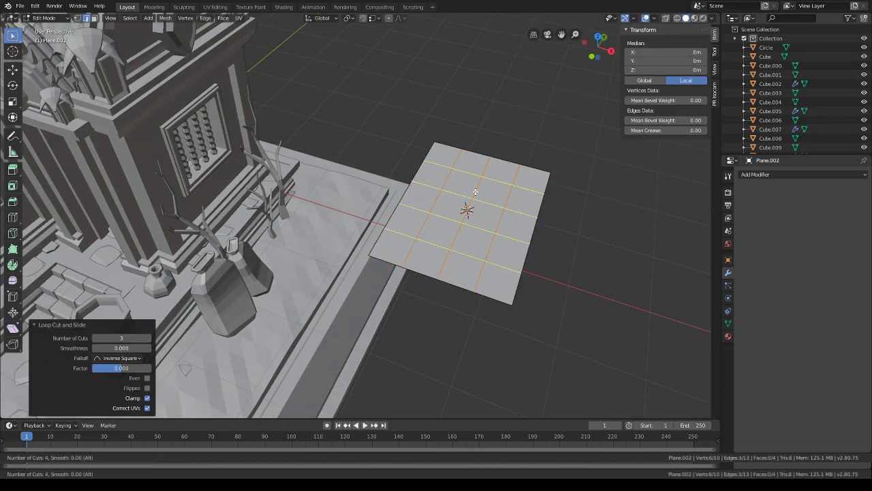
scroll(475, 193, "up", 2)
left_click(475, 193)
right_click(475, 193)
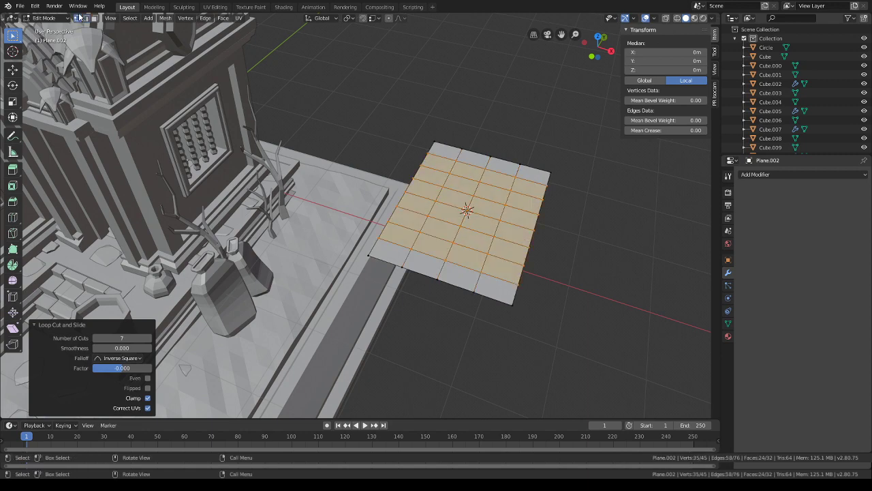
- Taper the plane's near short edge to 0.062 along X using smooth proportional editing with a size of 0.826
left_click(447, 282)
key("s")
key("x")
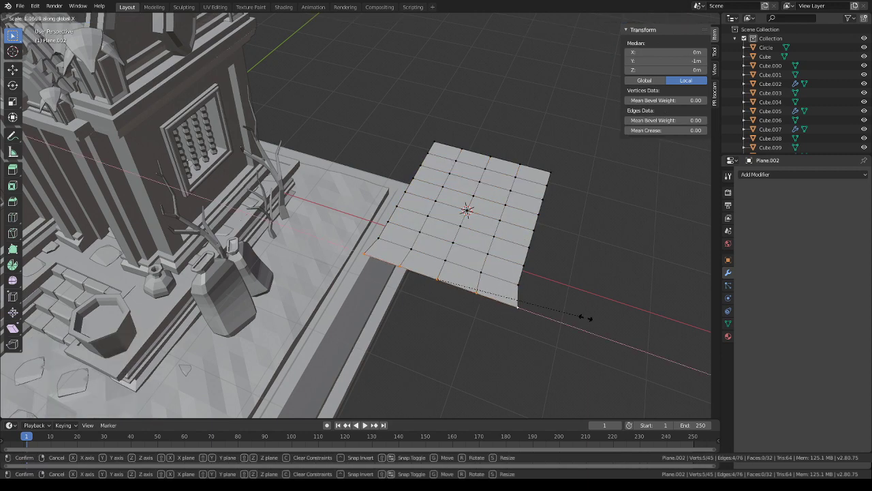
right_click(563, 314)
key("s")
key("x")
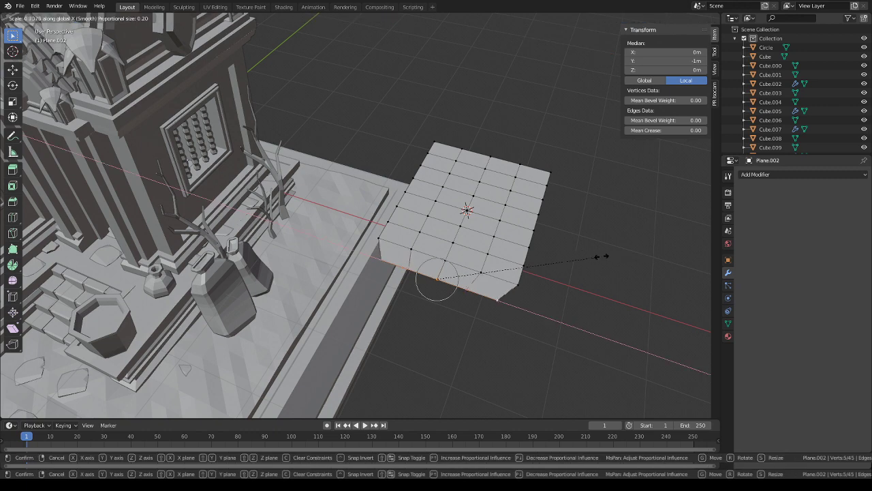
scroll(539, 253, "down", 16)
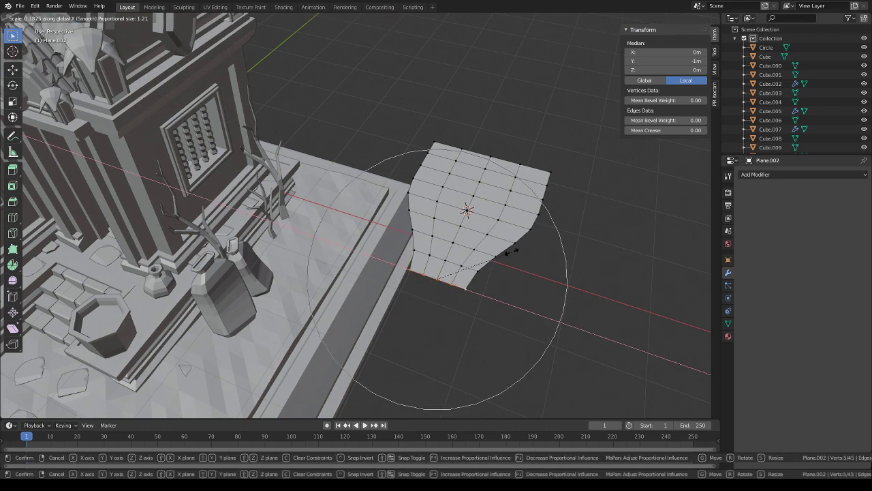
scroll(449, 262, "down", 1)
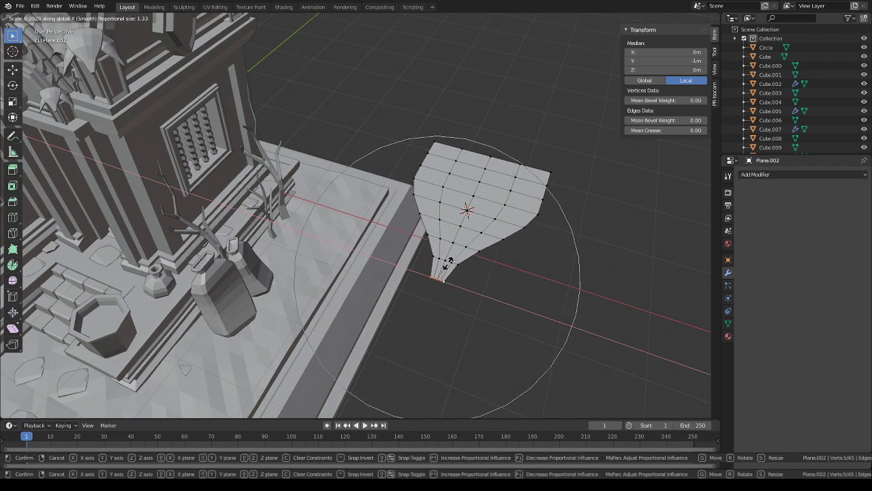
scroll(447, 266, "up", 5)
left_click(445, 268)
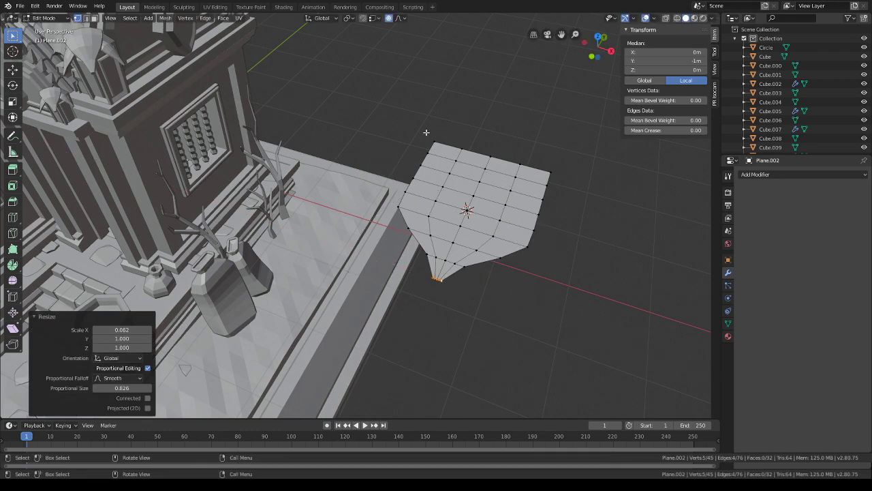
left_click(433, 136)
left_click(553, 167, "shift")
key("s")
key("x")
scroll(563, 170, "up", 4)
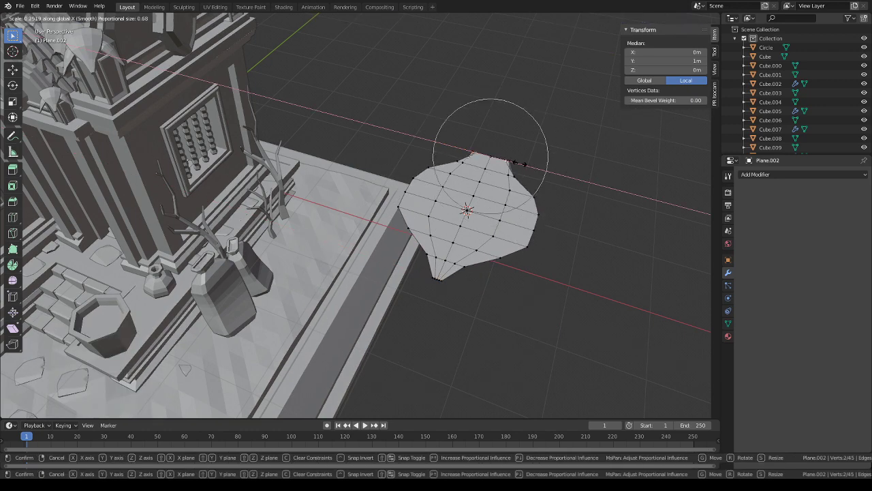
scroll(518, 162, "up", 6)
scroll(522, 166, "down", 12)
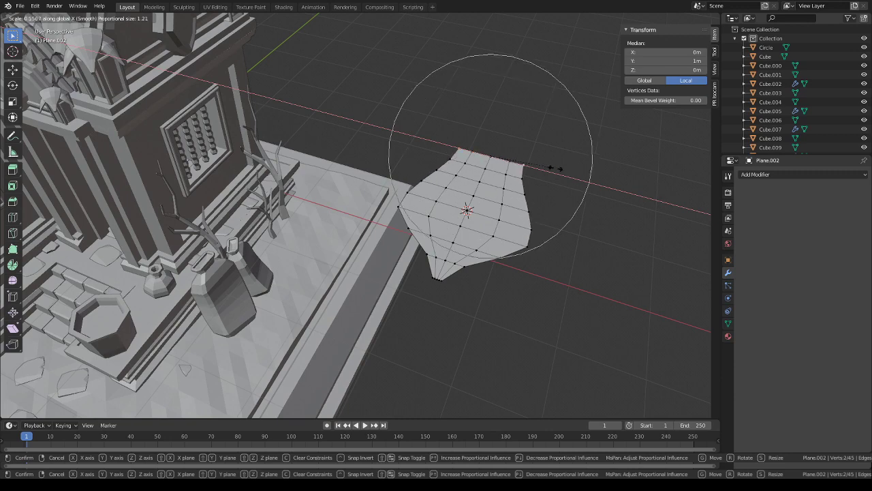
left_click(561, 168)
- Merge the vertices of the plane's wide short edge at their center to form a blunt tip
middle_click_drag(507, 162, 519, 130)
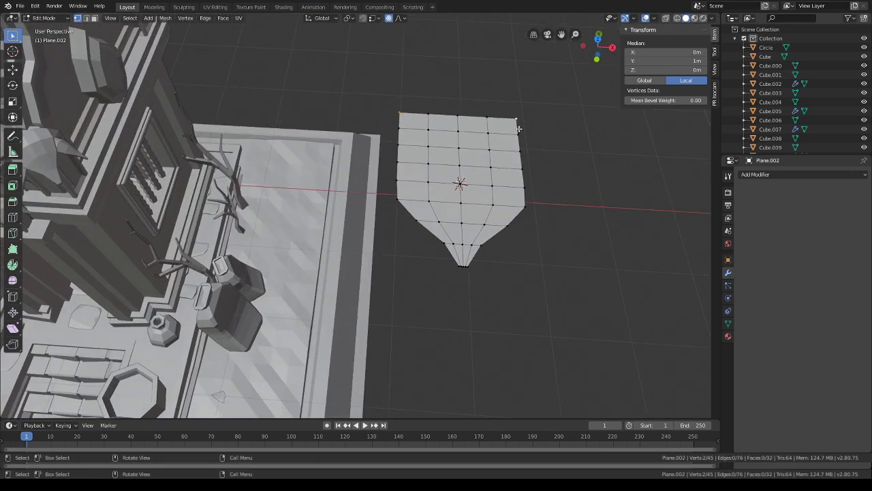
left_click_drag(501, 123, 382, 86)
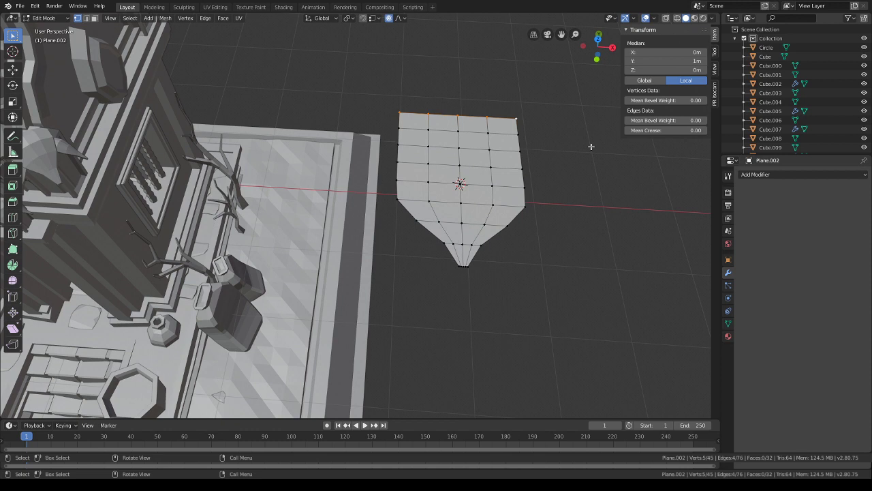
key("alt+m")
left_click(509, 115)
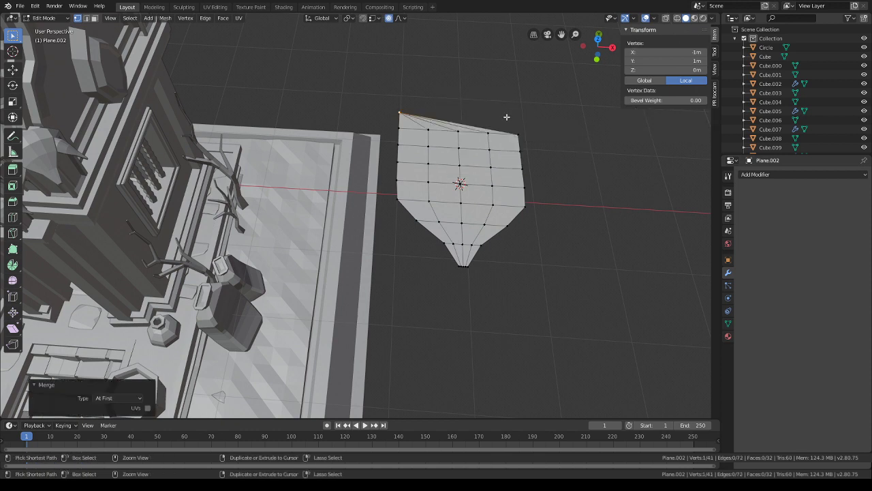
key("ctrl+z")
key("alt+m")
left_click(504, 135)
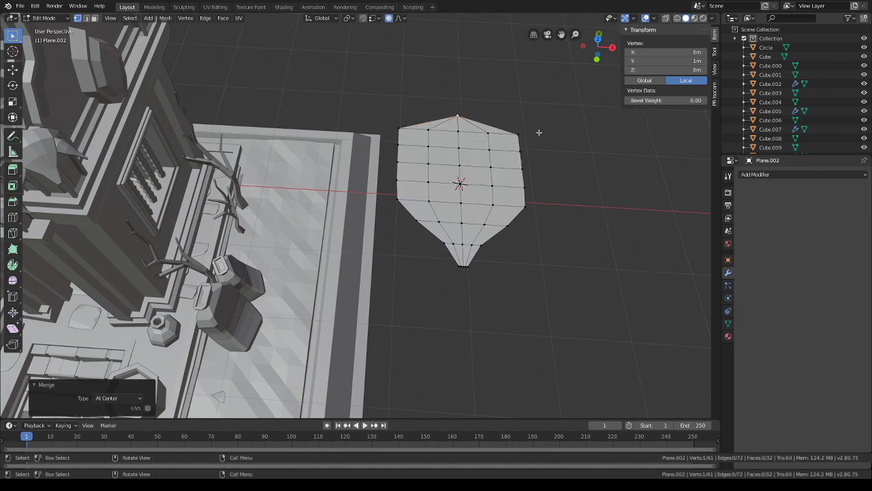
- Scale the two outer vertices next to the blunt tip to about 0.73 along X with a small proportional radius
middle_click_drag(554, 153, 553, 159)
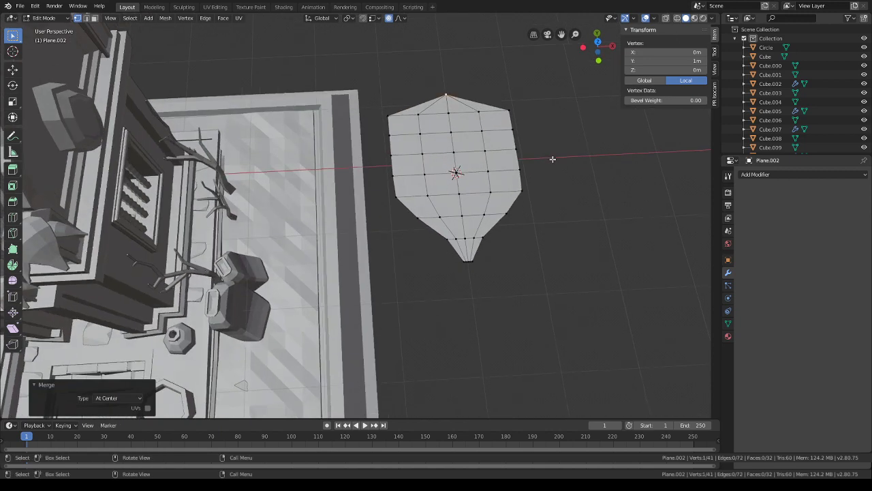
left_click(422, 115)
left_click(529, 101, "shift")
key("s")
key("x")
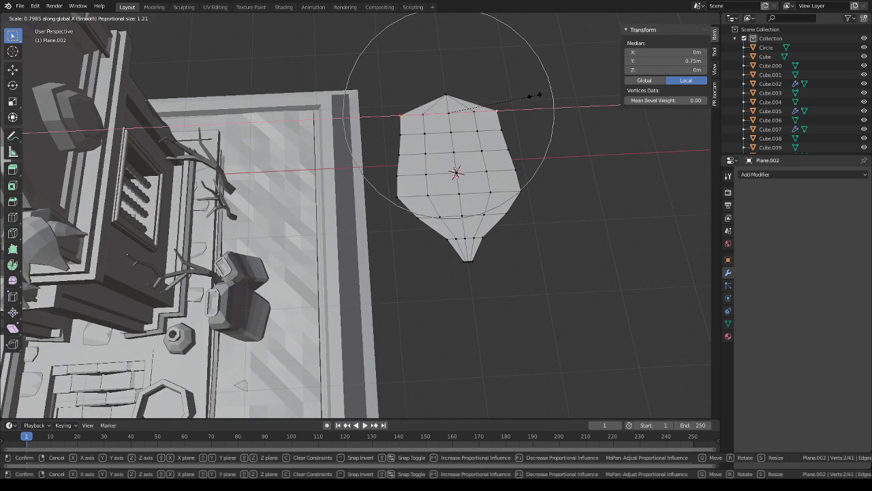
scroll(533, 95, "up", 10)
scroll(529, 96, "up", 3)
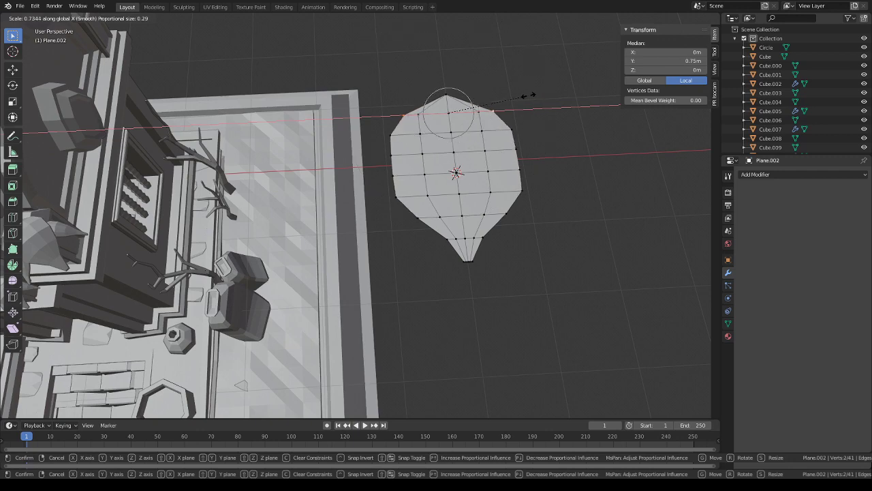
left_click(526, 96)
- Merge the vertices of the tapered end at their center into a single point
left_click(468, 258, "alt")
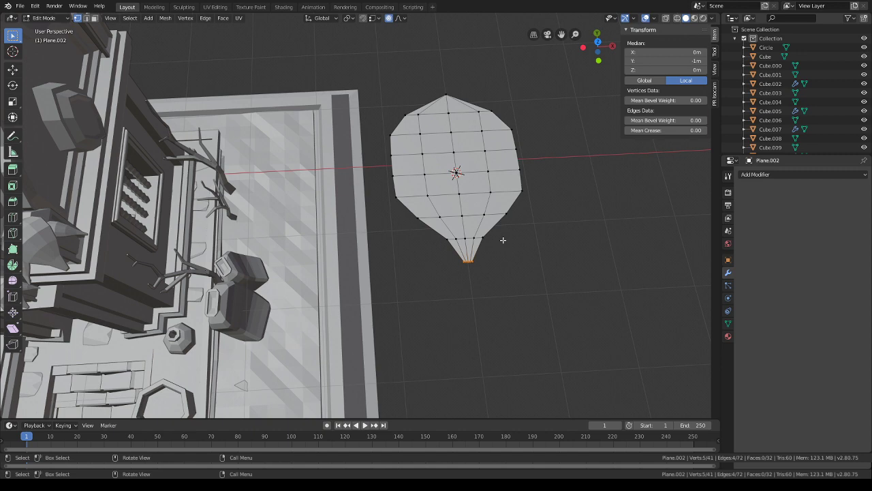
key("m")
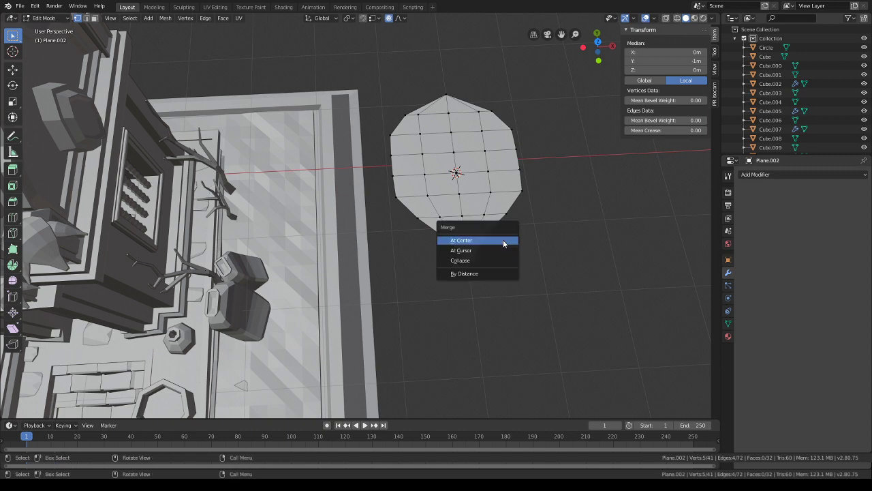
left_click(503, 240)
- Stretch the pointed tip about 0.47 m outward along negative Y using proportional editing with a size of about 2.14
middle_click_drag(491, 240, 491, 251)
key("g")
key("x")
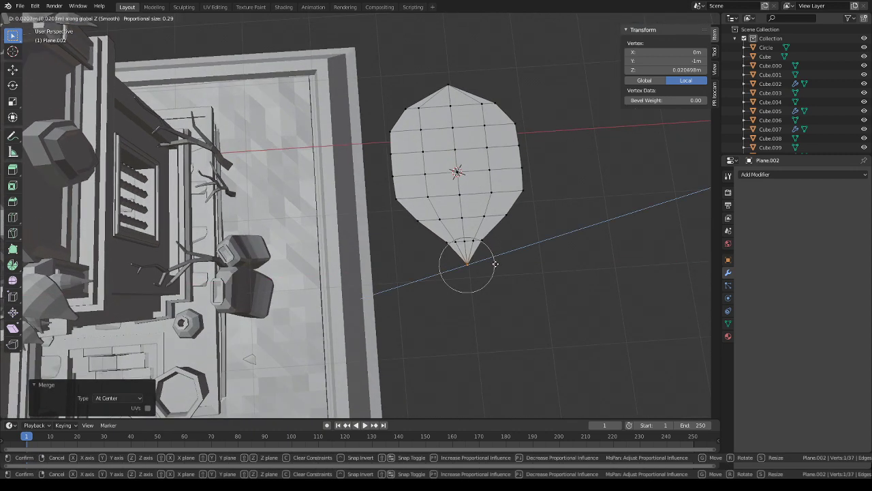
key("y")
scroll(501, 278, "down", 10)
scroll(500, 278, "down", 3)
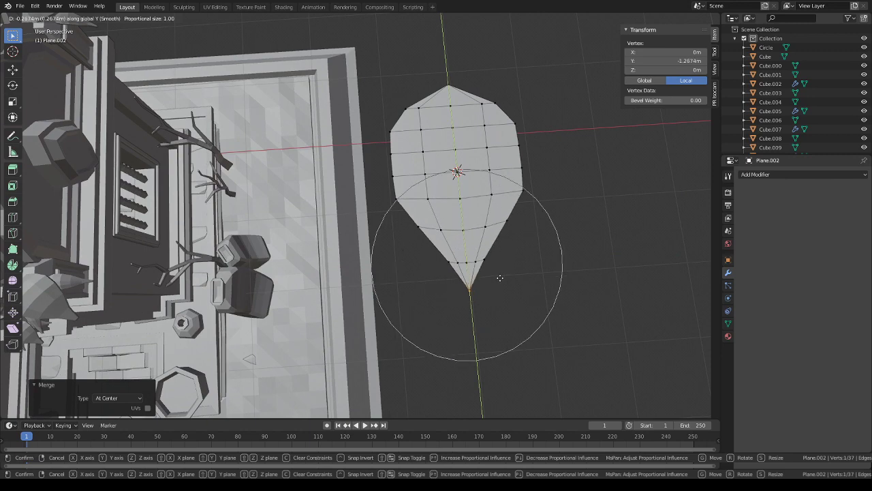
scroll(501, 280, "down", 7)
scroll(502, 292, "down", 1)
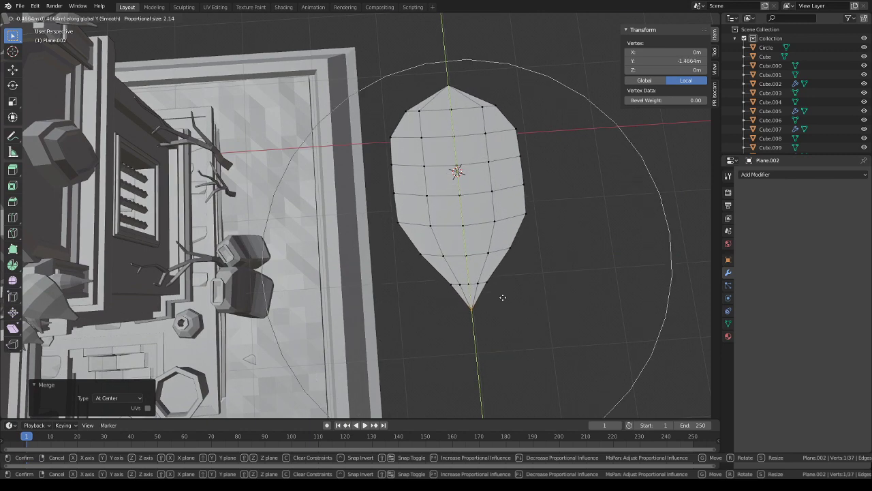
left_click(502, 295)
- Widen the leaf shape's middle by scaling two outer vertices on each side along X with proportional editing
left_click(380, 161, "alt")
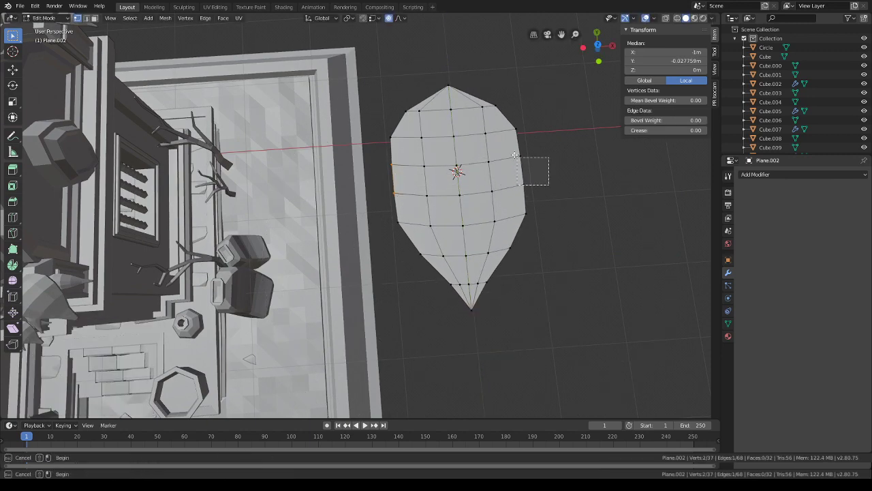
key("s")
key("x")
scroll(567, 156, "up", 14)
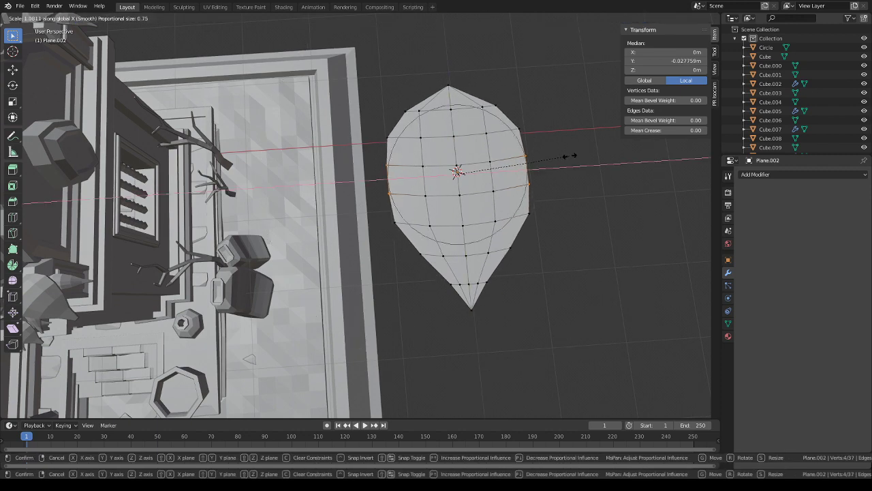
left_click(545, 160)
- Raise the two lengthwise vertex rows beside the leaf's midline 0.154 m along Z with proportional editing
left_click(418, 118)
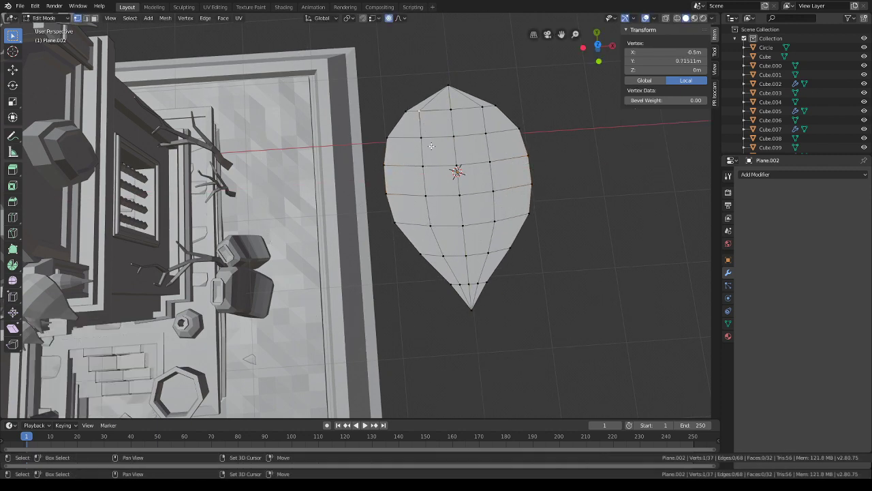
left_click(424, 137, "shift")
left_click(422, 166, "shift")
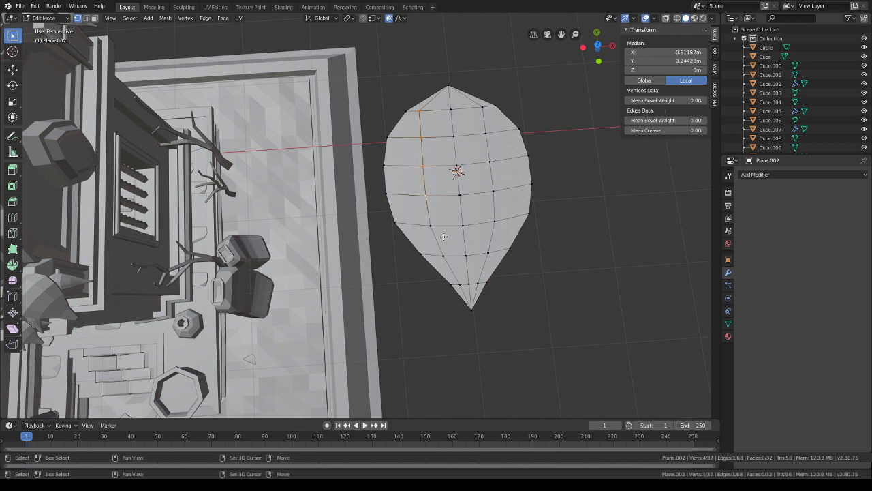
left_click(443, 252, "ctrl")
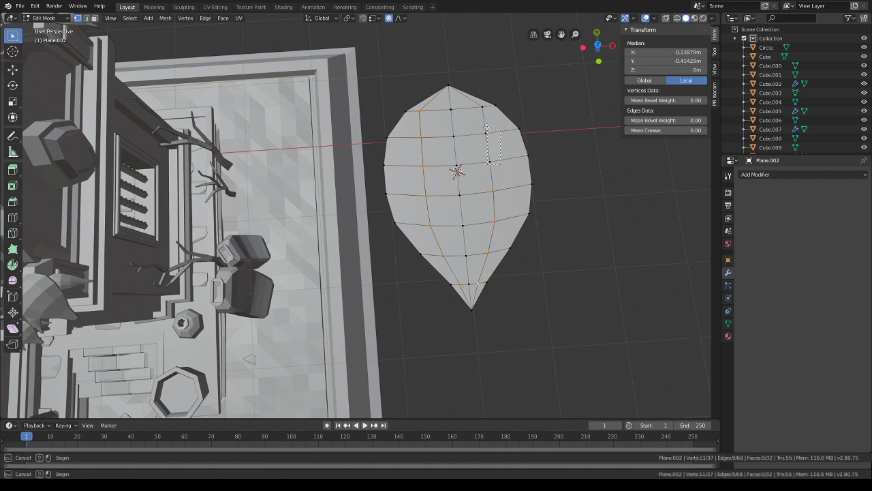
left_click(482, 104, "ctrl")
middle_click_drag(509, 127, 568, 150)
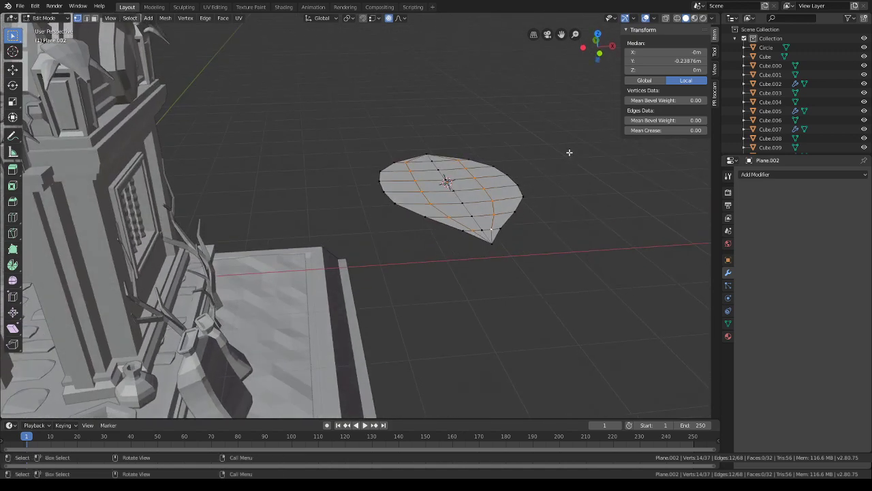
key("g")
key("z")
left_click(570, 139)
- Arch the leaf by raising one crosswise vertex row near its middle 0.814 m along Z with a proportional size of 1.949
middle_click_drag(492, 153, 587, 187)
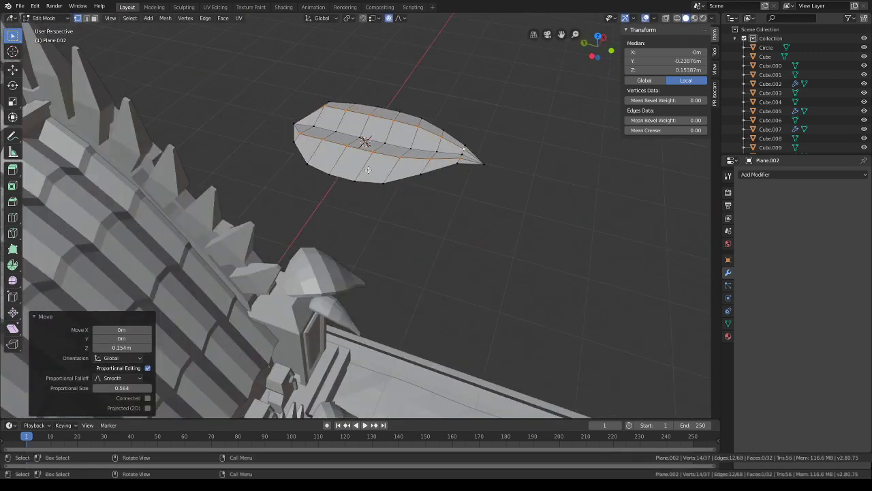
left_click_drag(380, 202, 341, 172)
middle_click_drag(362, 194, 395, 148)
key("KP_Decimal")
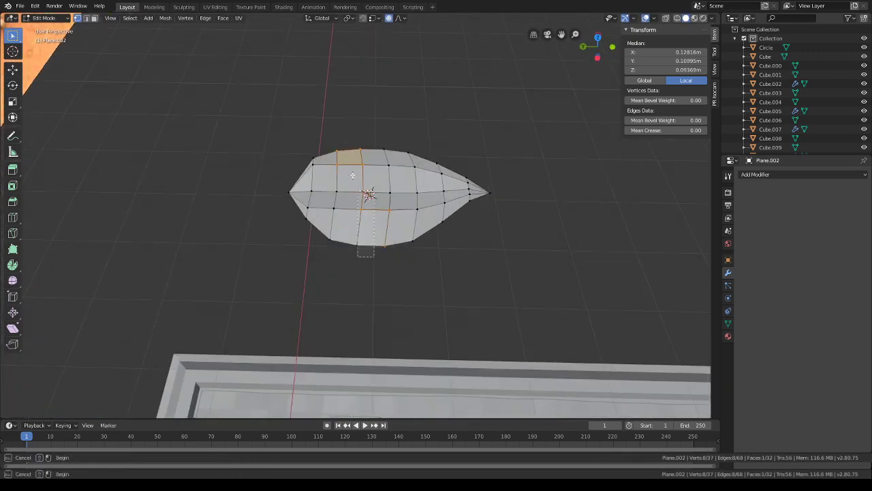
key("g")
key("z")
scroll(407, 207, "down", 13)
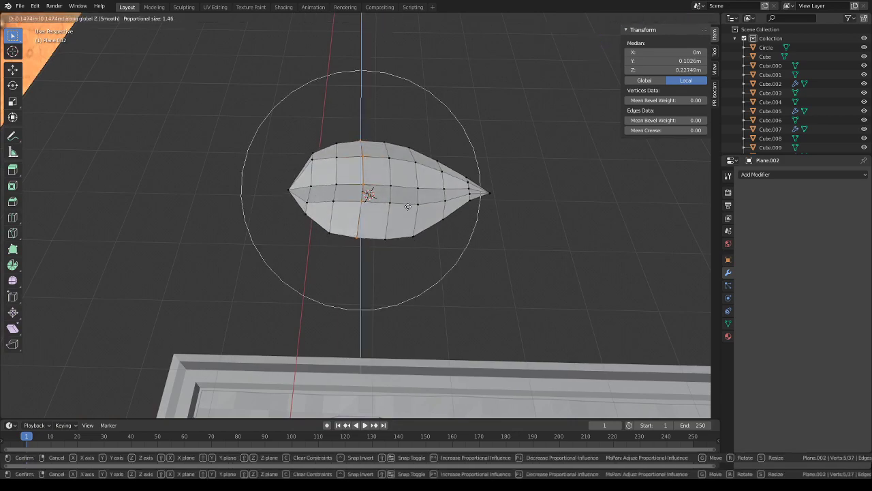
left_click(409, 171)
middle_click_drag(624, 213, 523, 212)
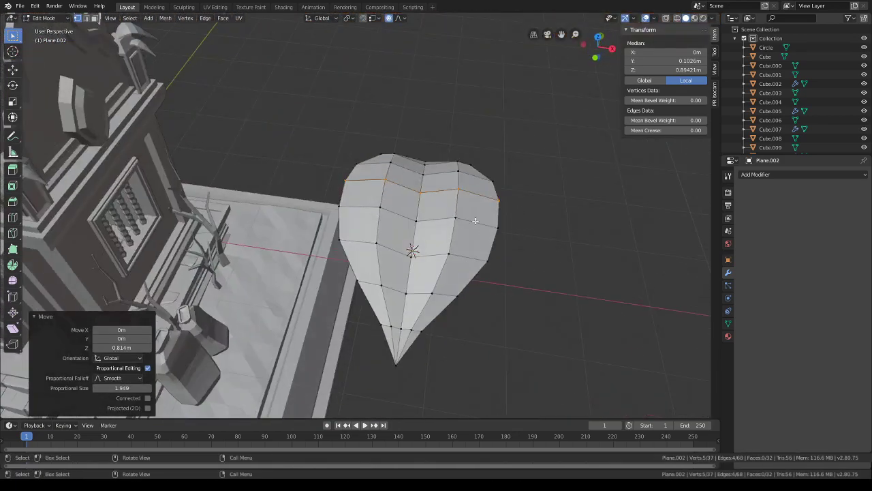
- Scale the whole leaf mesh into a narrower shape and clear the selection
key("a")
key("s")
left_click(571, 230)
key("alt+a")
scroll(542, 232, "down", 3)
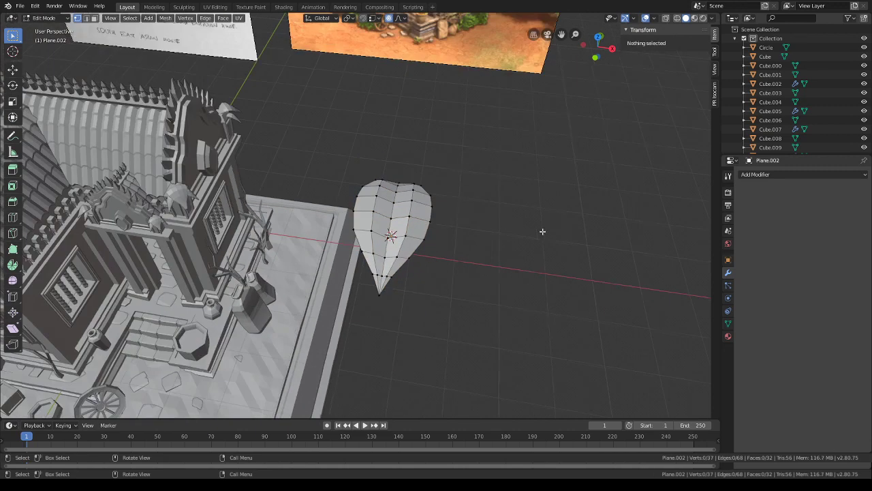
middle_click_drag(543, 232, 274, 104)
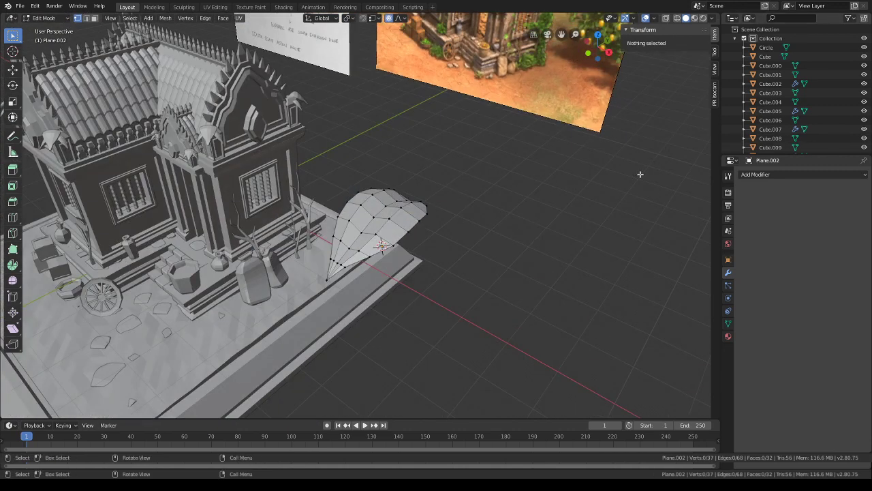
- Select the leaf's entire linked mesh and rename its object as Leaf
left_click(408, 214)
key("ctrl+l")
scroll(769, 118, "down", 5)
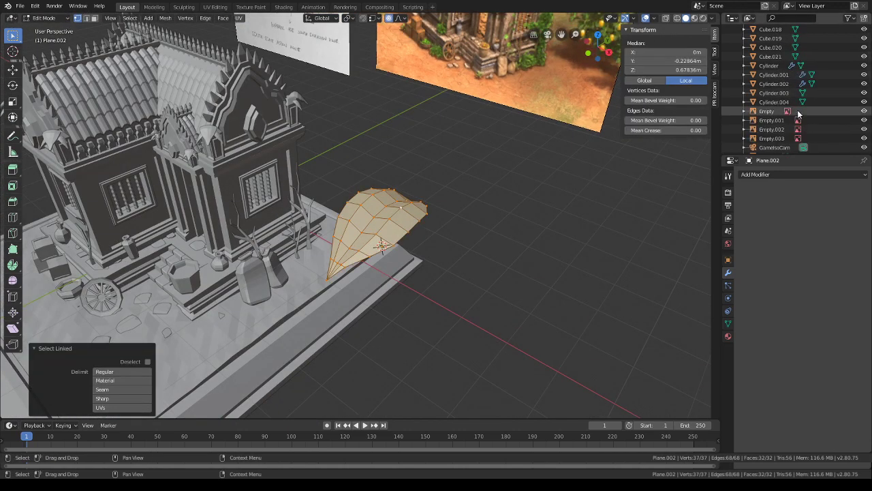
double_click(769, 109)
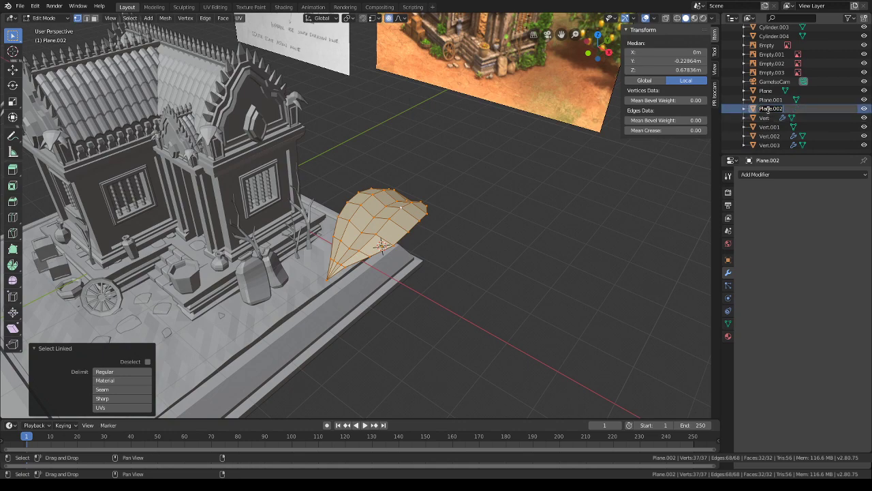
key("Return")
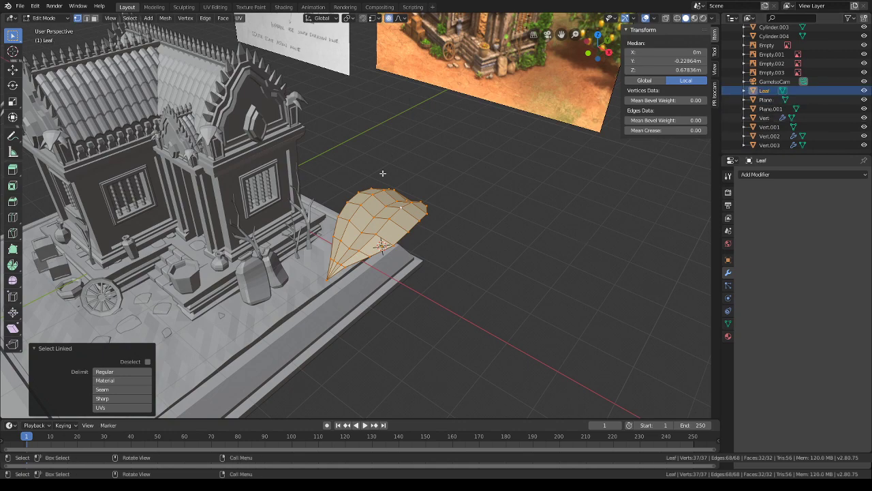
- Return to Object Mode and lower the leaf along Z beneath the level of the house base
left_click(46, 18)
left_click(49, 28)
scroll(407, 217, "down", 2)
middle_click_drag(408, 218, 415, 168)
key("g")
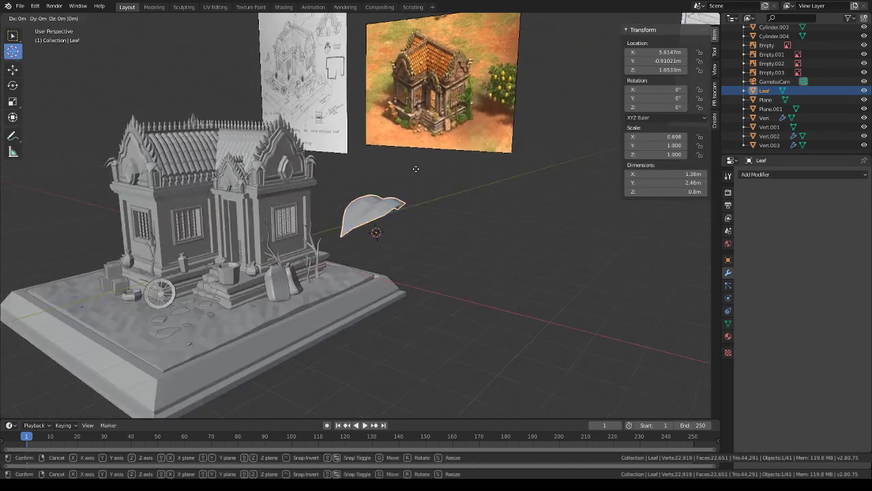
key("z")
left_click(438, 272)
- Flatten the leaf to a Z scale of 0.763 and lower it 2.04 m along Z
key("s")
middle_click_drag(438, 272, 433, 238)
key("z")
left_click(446, 244)
key("g")
key("z")
left_click(417, 268)
- In Edit Mode, shift the whole leaf mesh about 0.99 m along negative Y and down along Z, putting its blunt end near the origin
middle_click_drag(433, 238, 426, 220, "shift")
scroll(426, 245, "up", 6)
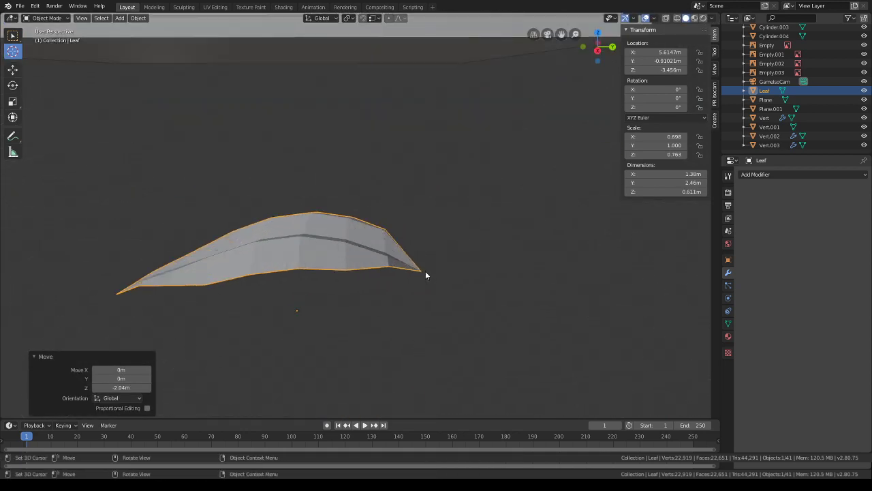
middle_click_drag(426, 272, 422, 265)
left_click(46, 39)
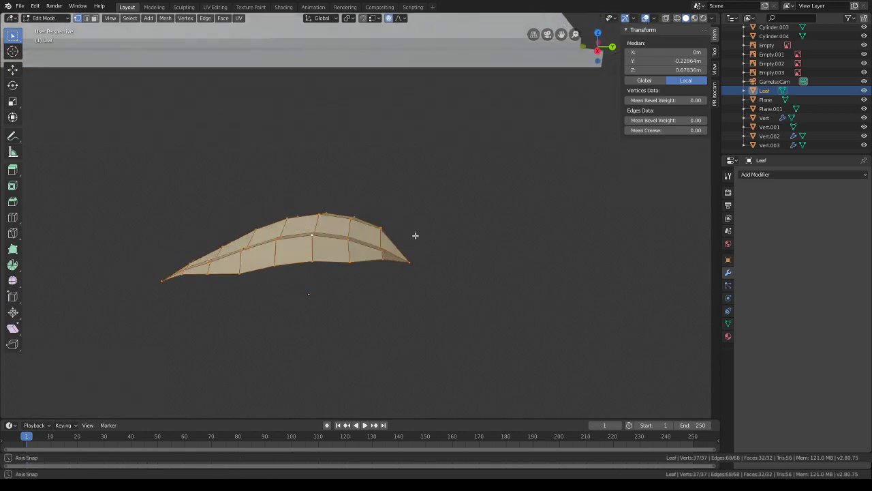
key("g")
key("y")
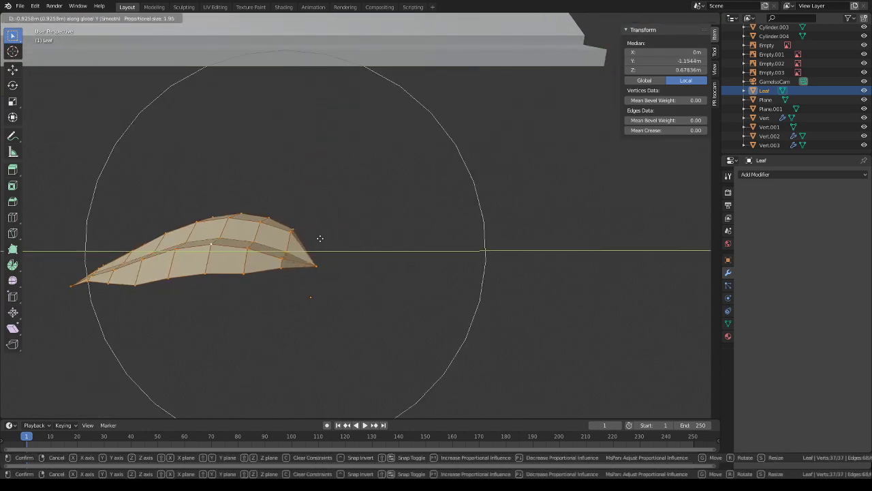
left_click(312, 238)
key("g")
key("z")
left_click(315, 262)
middle_click_drag(315, 261, 372, 238)
key("g")
key("z")
left_click(372, 205)
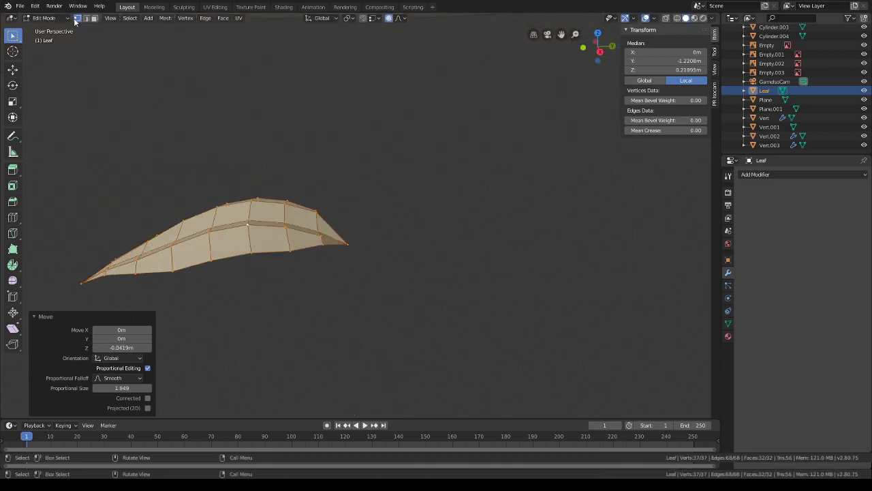
- Return to Object Mode and lower the leaf another 1.64 m along Z
left_click(59, 13)
left_click(56, 17)
left_click(54, 30)
scroll(399, 186, "down", 7)
middle_click_drag(399, 186, 451, 221)
key("g")
key("z")
left_click(455, 229)
- Add a particle system to the tall branching stem at the house corner
scroll(451, 221, "up", 5)
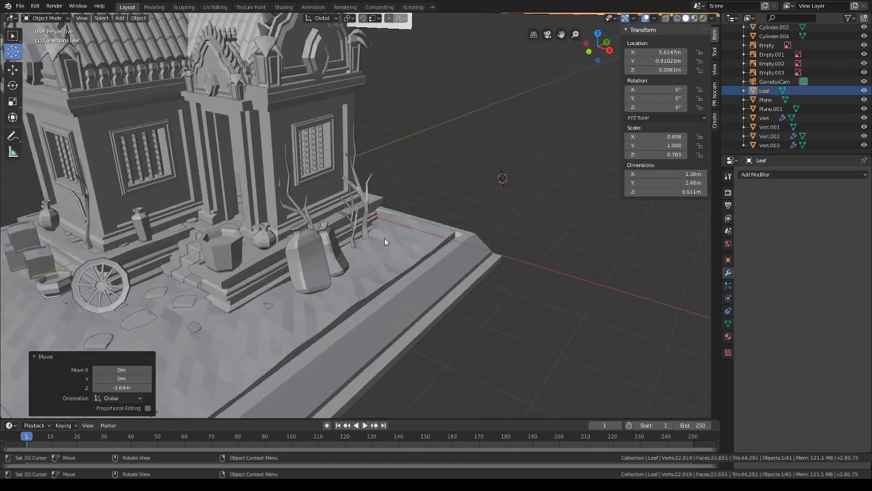
left_click(463, 182)
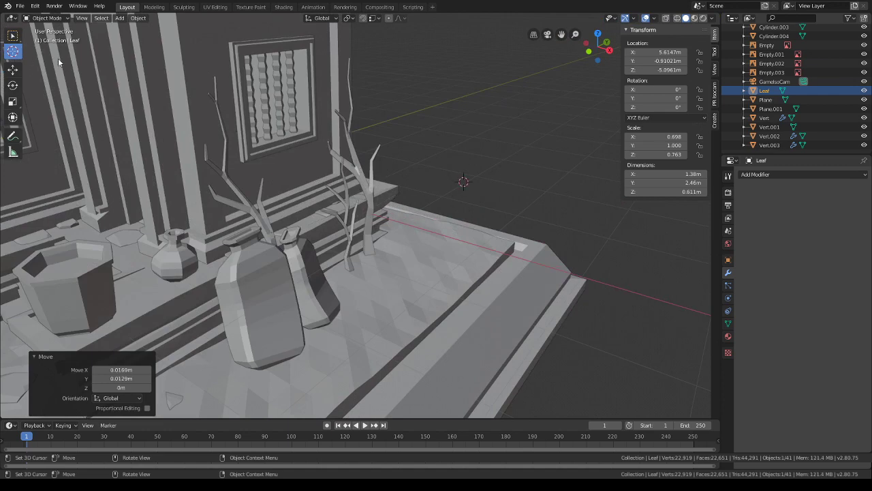
left_click(13, 35)
left_click(351, 150)
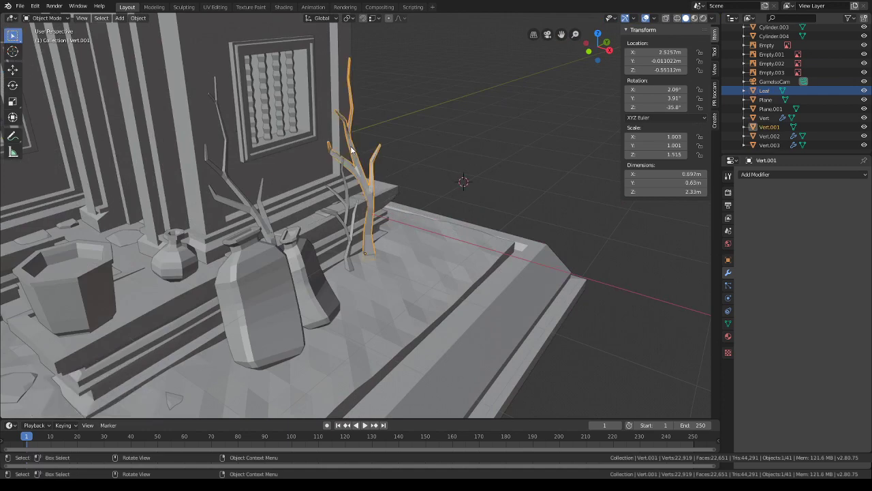
left_click(729, 286)
left_click(864, 175)
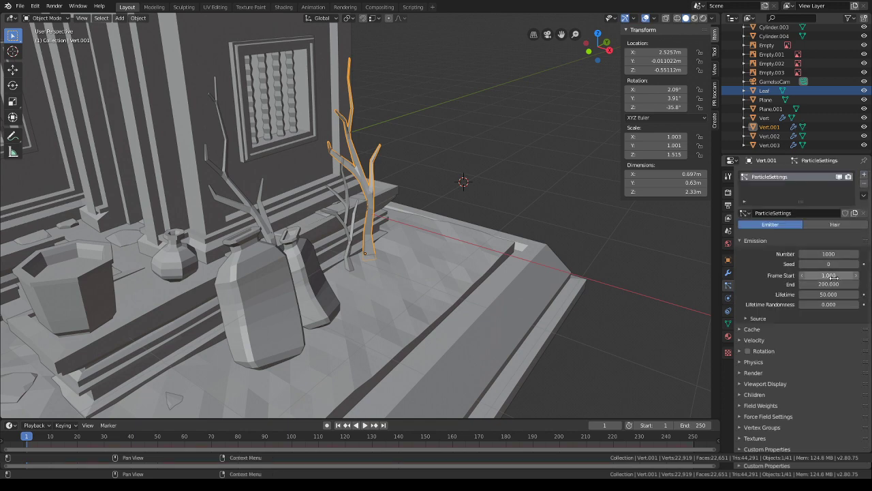
- Set the particle emission's start and end frames to 0
left_click(831, 275)
type("0")
left_click(832, 285)
left_click(832, 285)
type("0")
key("Return")
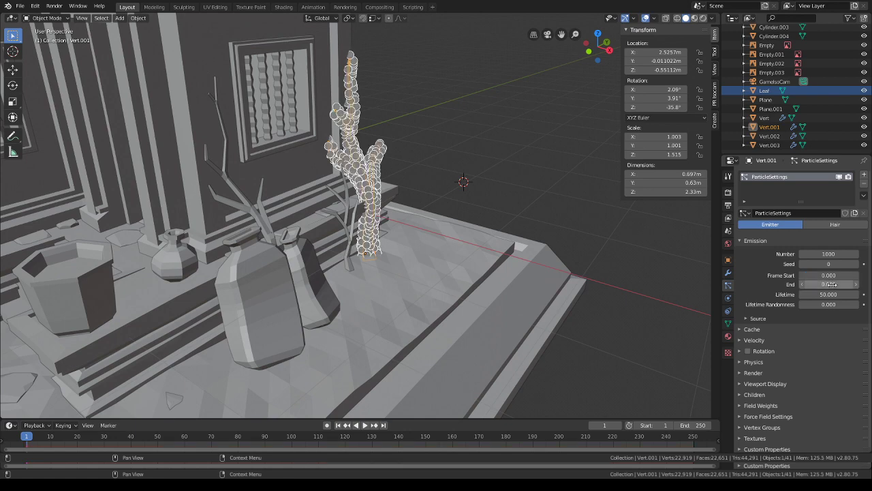
middle_click_drag(565, 230, 545, 285)
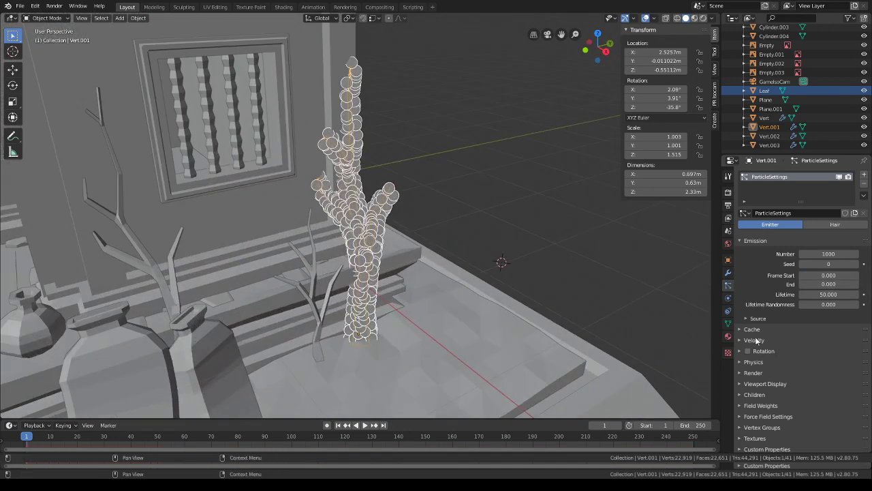
- Render the stem's particles as Object, with Leaf as the instance object
left_click(745, 374)
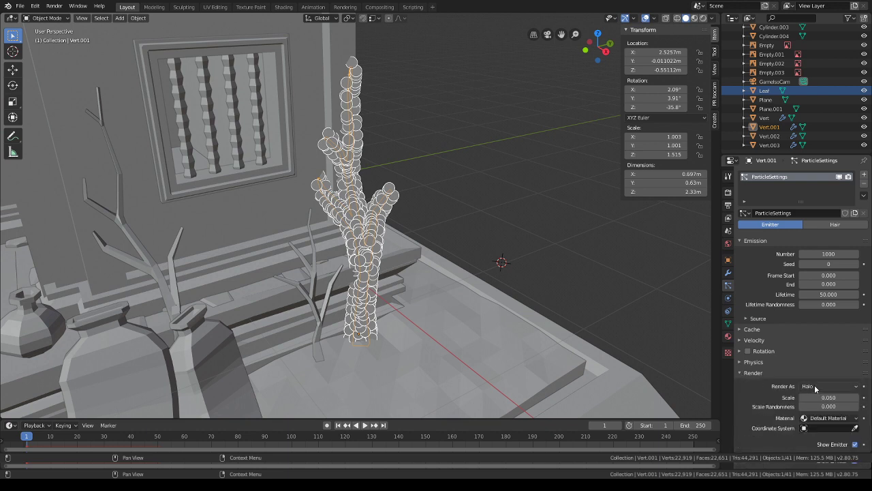
left_click(830, 388)
left_click(813, 344)
scroll(820, 401, "down", 3)
left_click(826, 379)
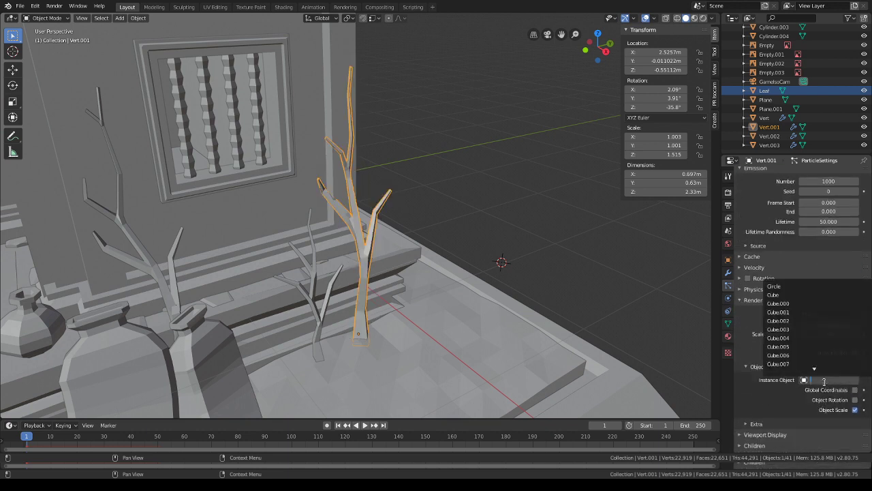
type("l")
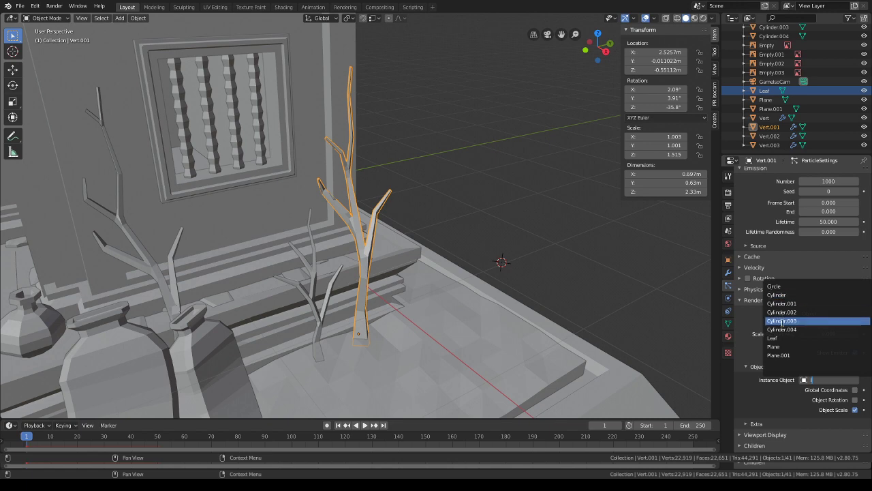
left_click(783, 345)
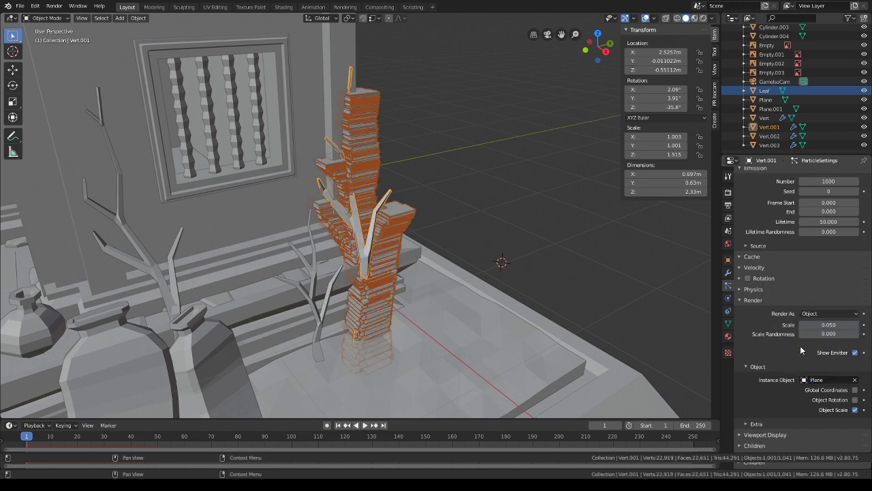
left_click(826, 380)
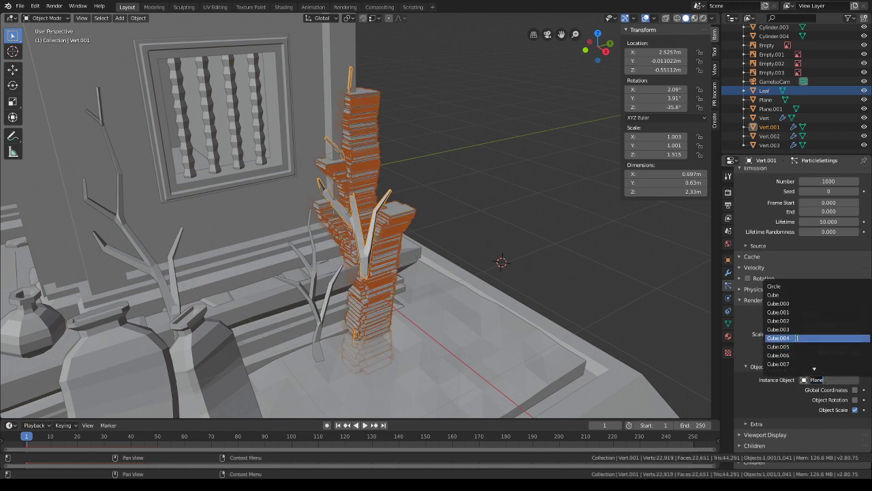
type("le")
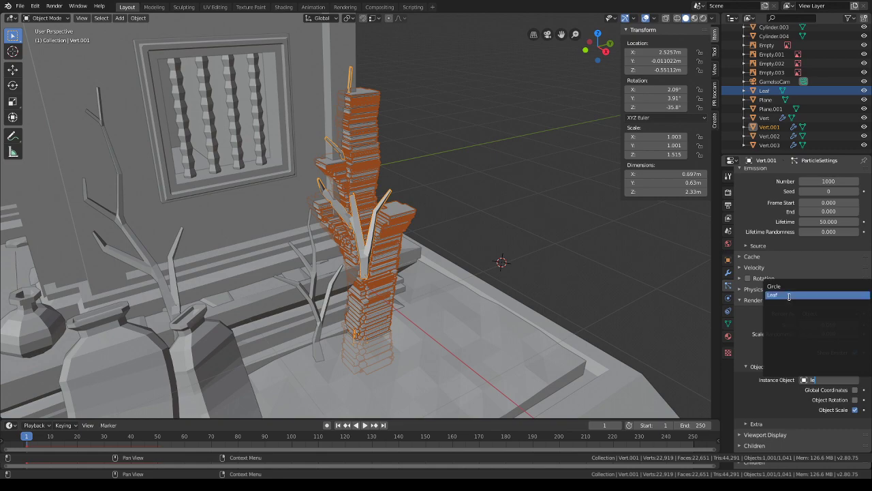
left_click(790, 296)
middle_click_drag(498, 266, 543, 271)
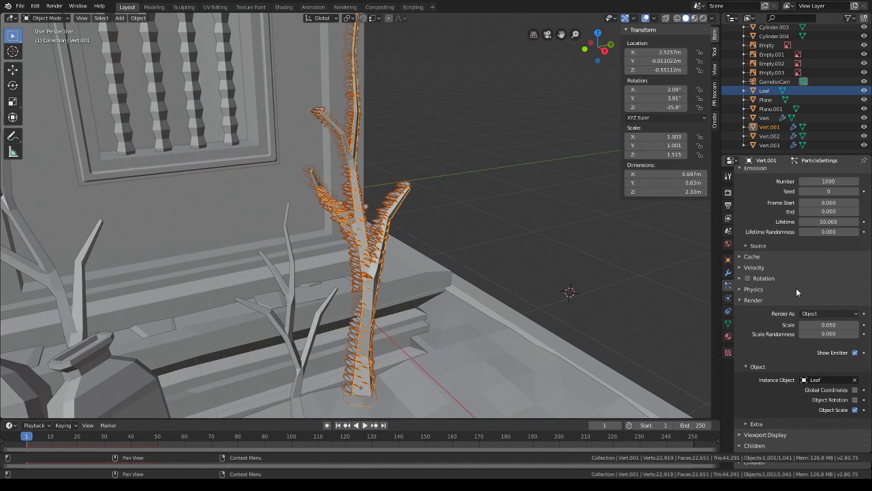
- Set particle scale to 0.080 with randomness 1.000, and enable rotation with phase 1.000 and randomize phase 2.000
scroll(796, 292, "down", 2)
left_click_drag(808, 297, 860, 289)
left_click(748, 242)
left_click(763, 242)
middle_click_drag(598, 277, 543, 272)
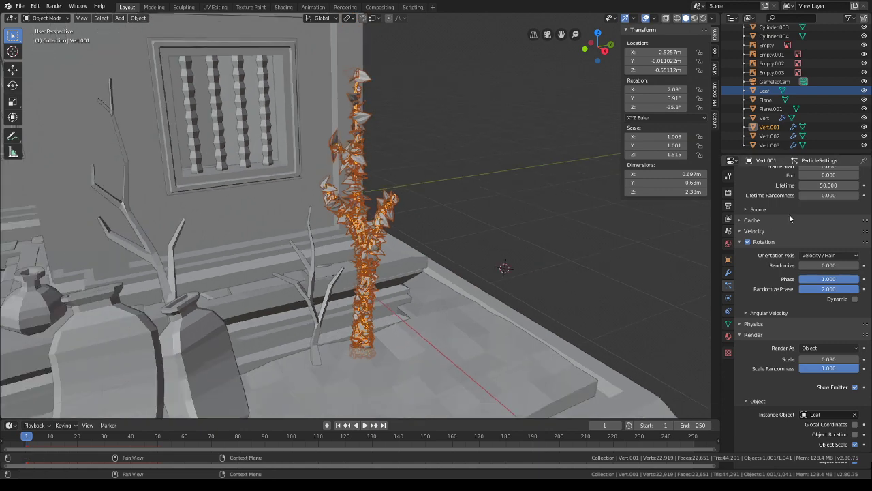
- Set the number of leaf particles to 155 and the rotation phase to about 0.98
scroll(809, 239, "up", 3)
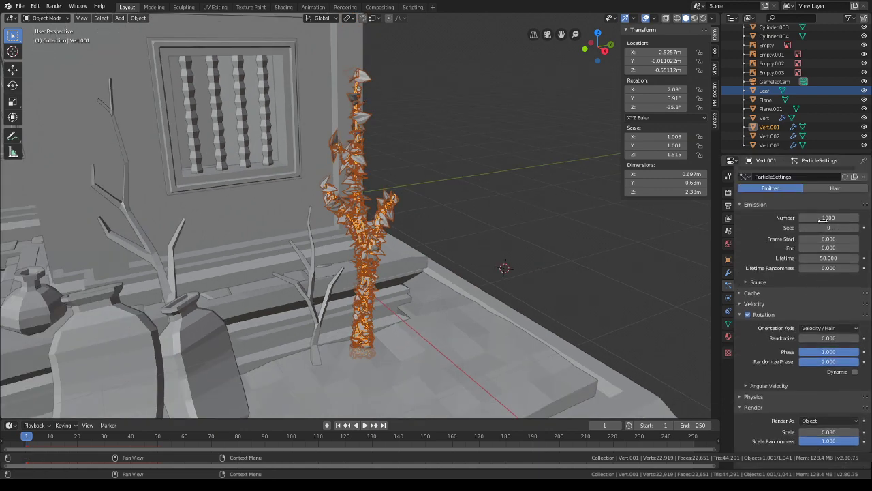
left_click_drag(828, 217, 860, 218)
left_click(536, 266)
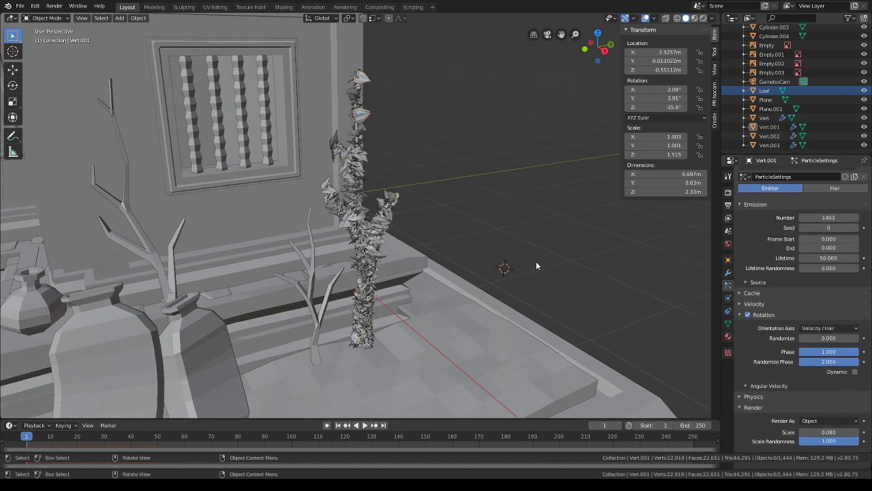
middle_click_drag(459, 168, 518, 170)
left_click_drag(828, 218, 736, 217)
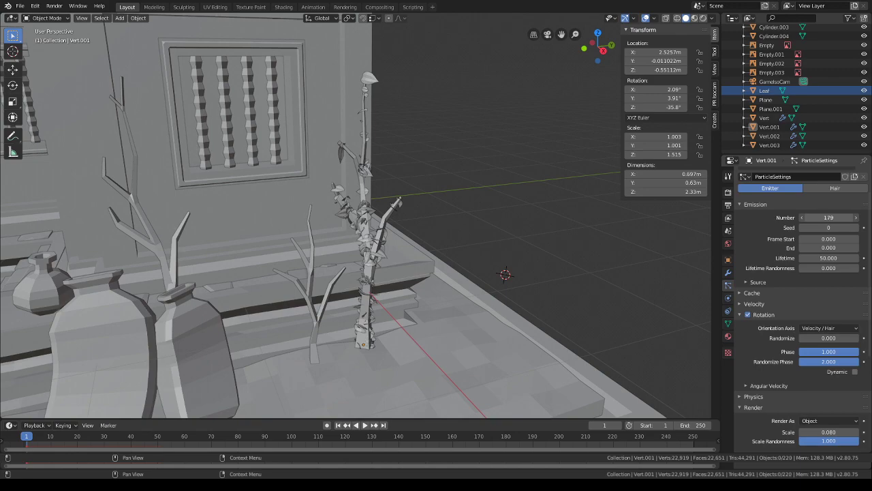
middle_click_drag(682, 222, 604, 392)
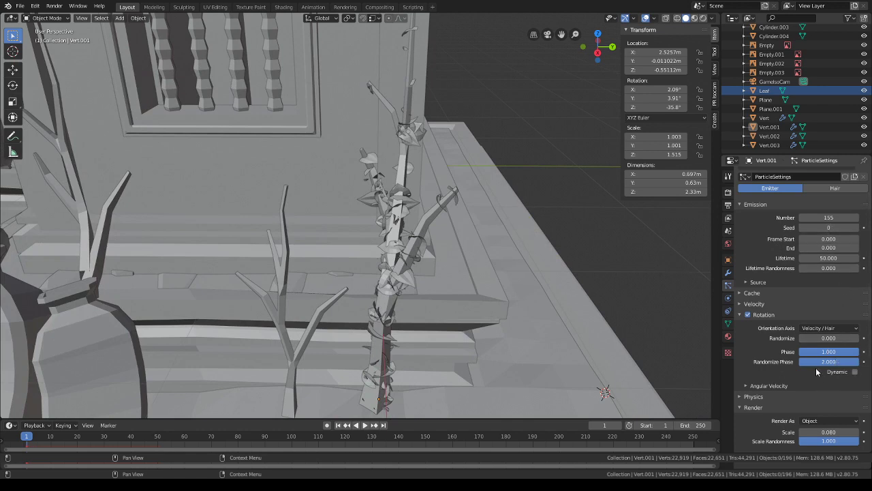
scroll(816, 369, "down", 1)
mouse_move(842, 333)
left_mouse_down()
mouse_move(807, 334)
mouse_move(856, 344)
left_mouse_up()
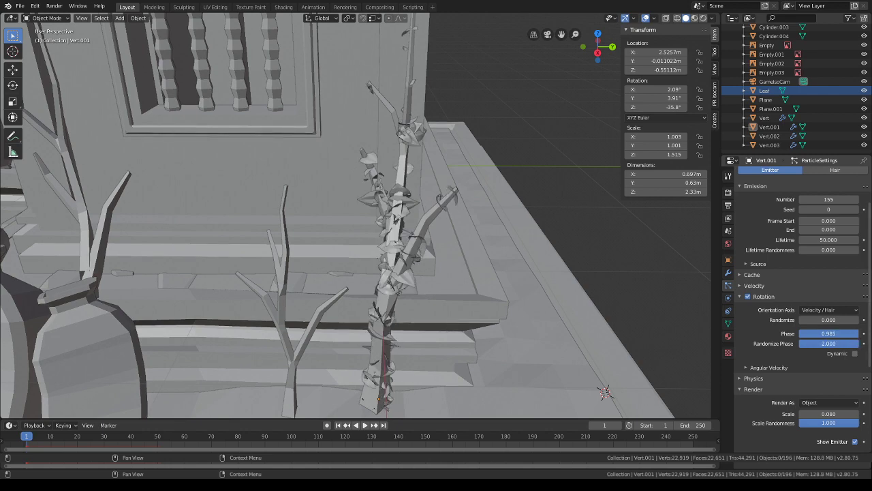
- Switch the viewport to LookDev shading and select the leaf-covered stem
left_click(695, 19)
middle_click_drag(593, 205, 479, 203)
left_click(338, 167)
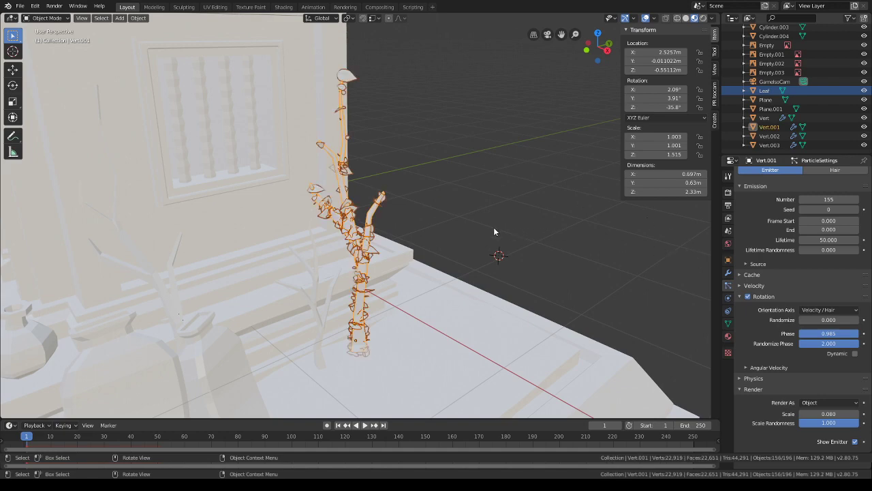
scroll(494, 228, "down", 10)
- Select the original leaf below the base and add a particle system to it with its number at 1000
left_click(395, 368)
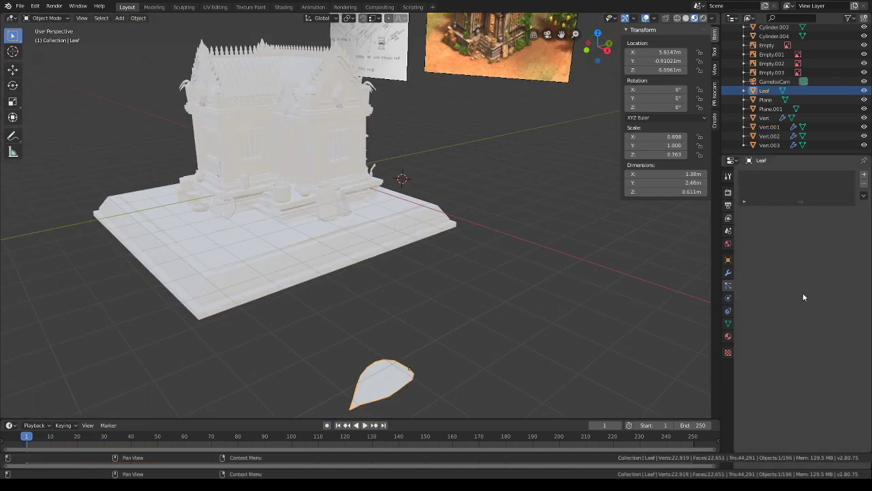
left_click(865, 176)
left_click(824, 254)
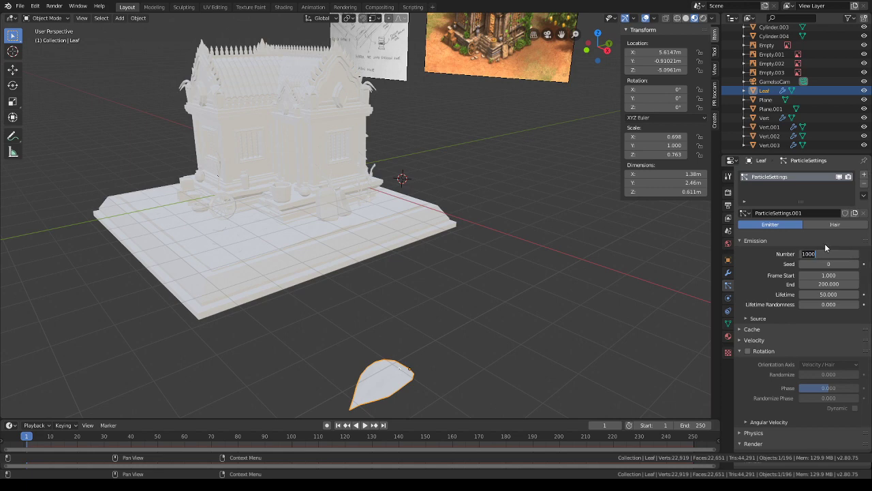
key("Return")
- Give the leaf a new Principled BSDF material with a muted, medium-dark green base color
left_click(728, 336)
left_click(799, 205)
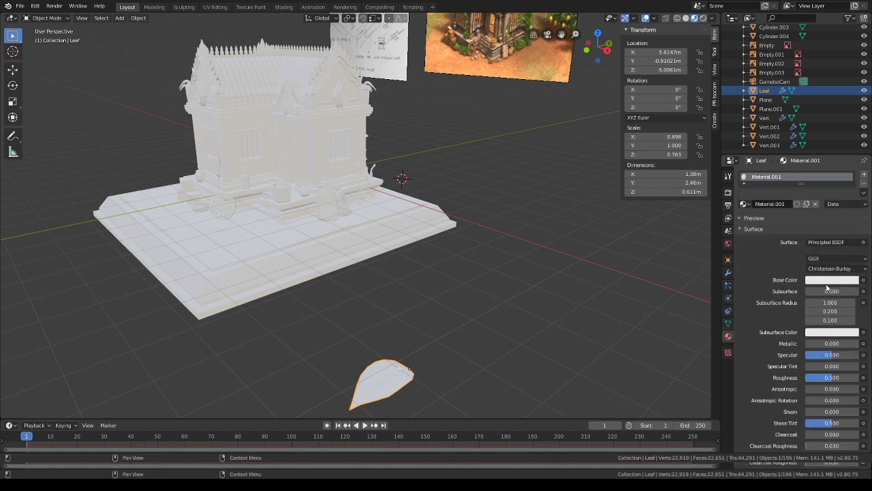
left_click(829, 279)
left_click(799, 183)
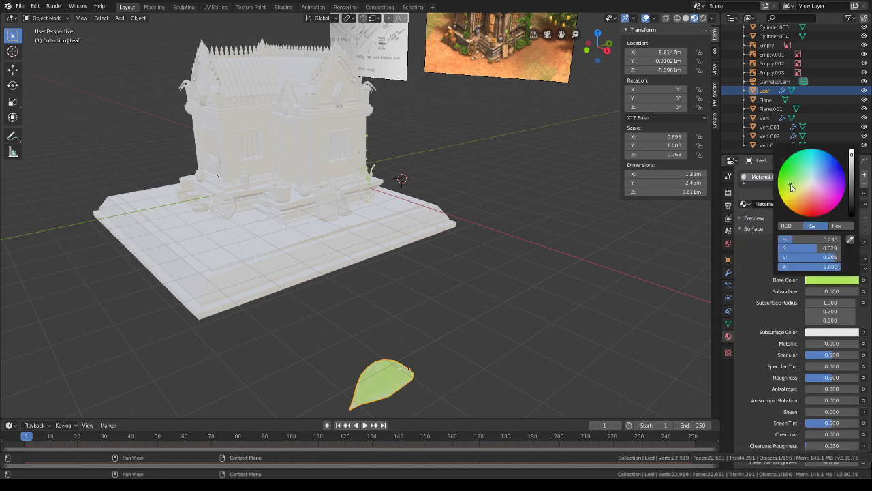
left_click(852, 177)
left_click_drag(852, 179, 852, 181)
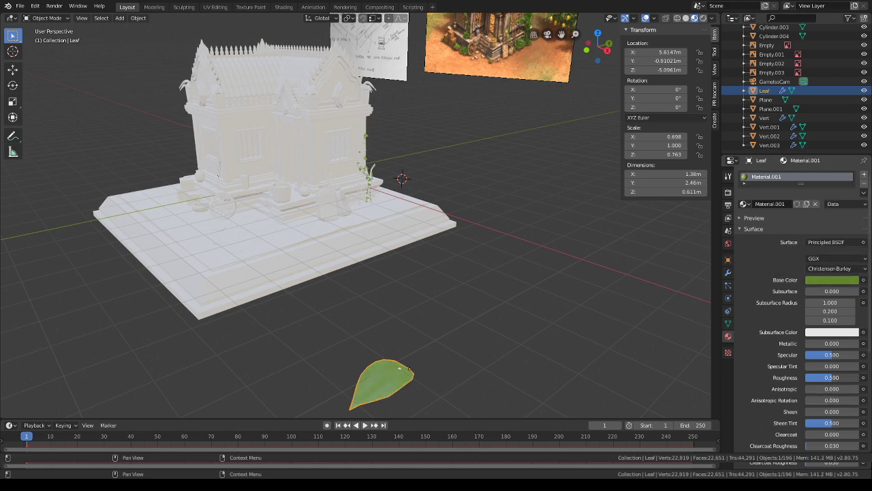
- Set the leaf material's specular to about 0.342 and its roughness to about 0.825
left_click_drag(837, 355, 824, 355)
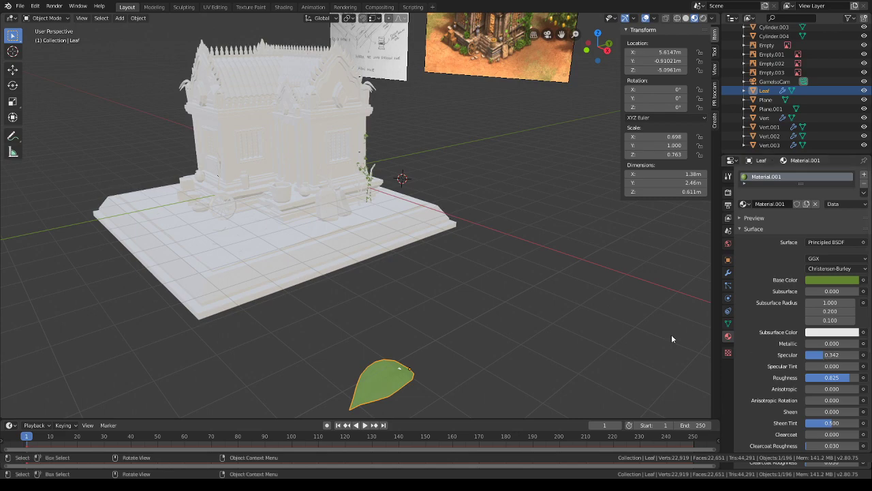
middle_click_drag(563, 237, 569, 318, "shift")
scroll(444, 285, "up", 4)
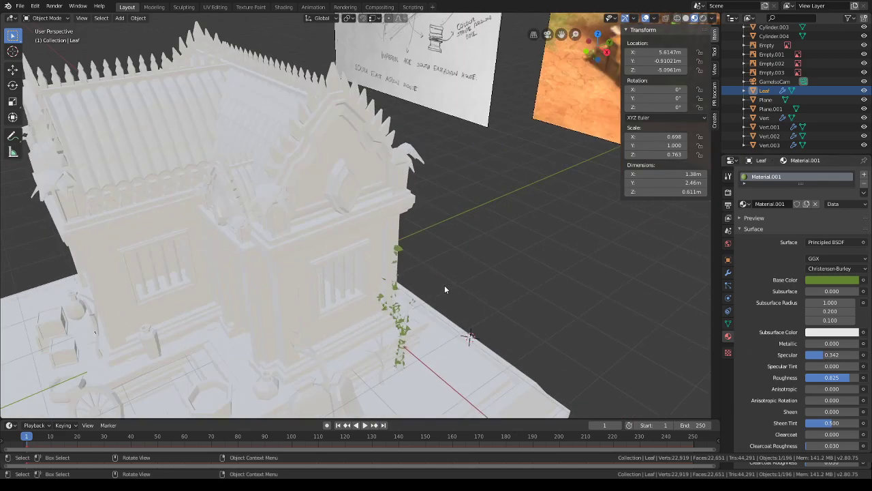
middle_click_drag(488, 285, 419, 248, "shift")
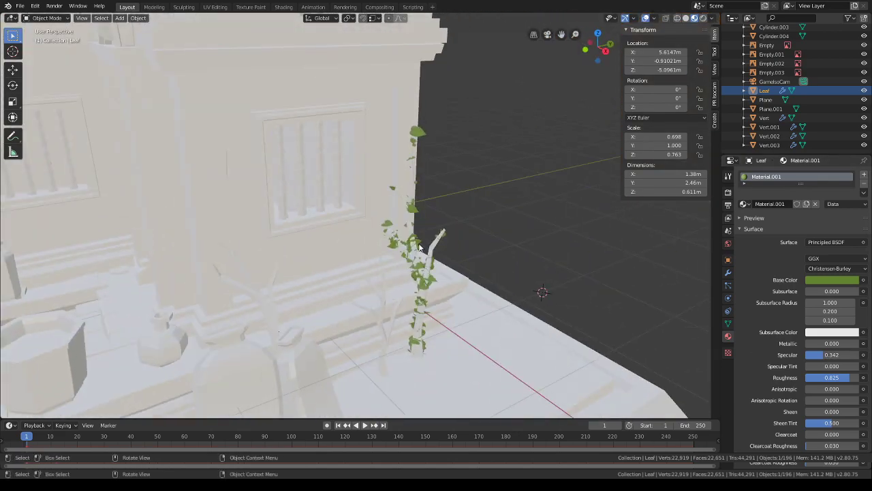
- Give the leaf-covered stem a new Principled BSDF material with an orange-brown base color
left_click(431, 251)
left_click(826, 204)
left_click(832, 280)
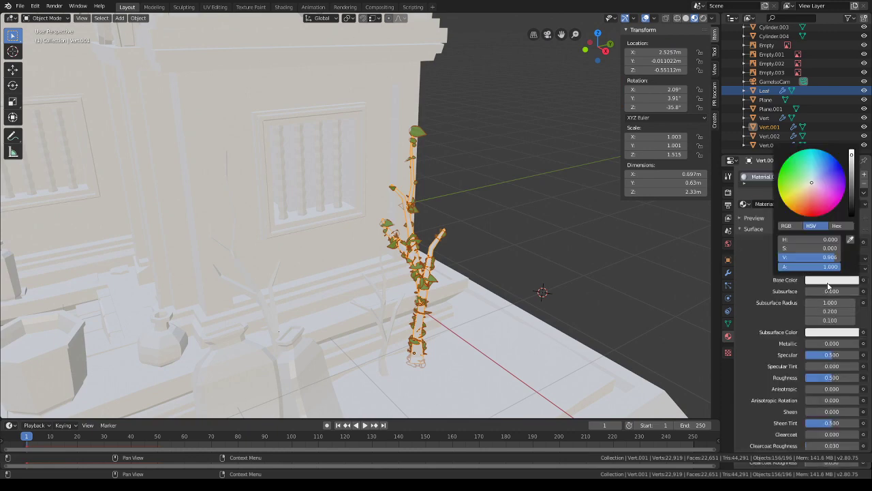
left_click(827, 278)
mouse_move(812, 208)
left_mouse_down()
mouse_move(806, 196)
mouse_move(803, 203)
left_mouse_up()
left_click_drag(853, 184, 852, 178)
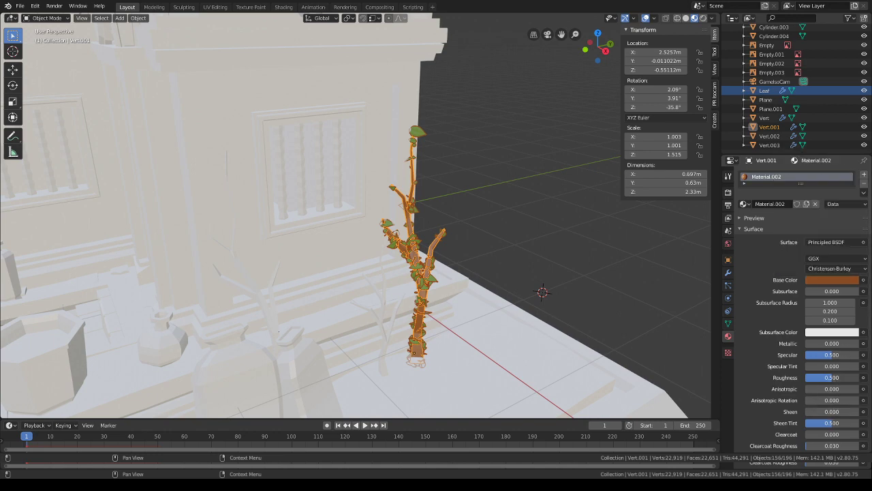
- Set the stem material's specular to about 0.317 and its roughness to 1.000
left_click_drag(832, 377, 822, 355)
middle_click_drag(607, 286, 459, 180)
scroll(460, 180, "down", 2)
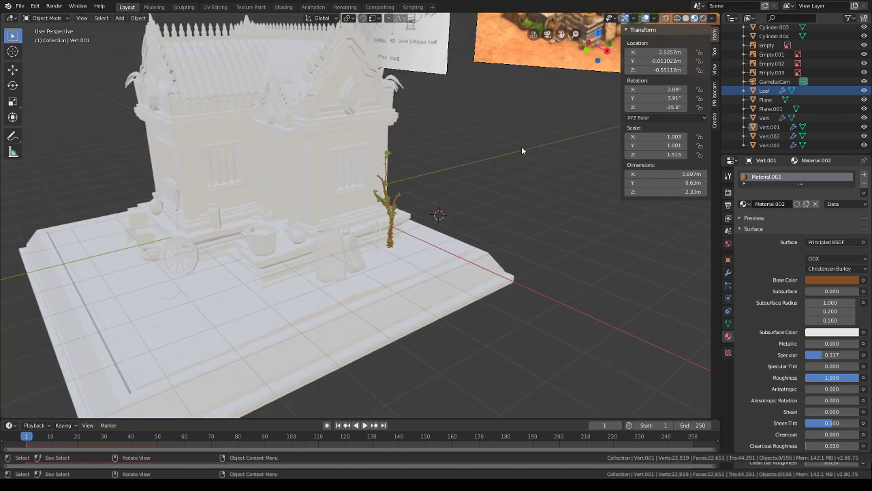
- In the camera view, apply the Skin modifier on each of the three bare branches around the house
key("KP_0")
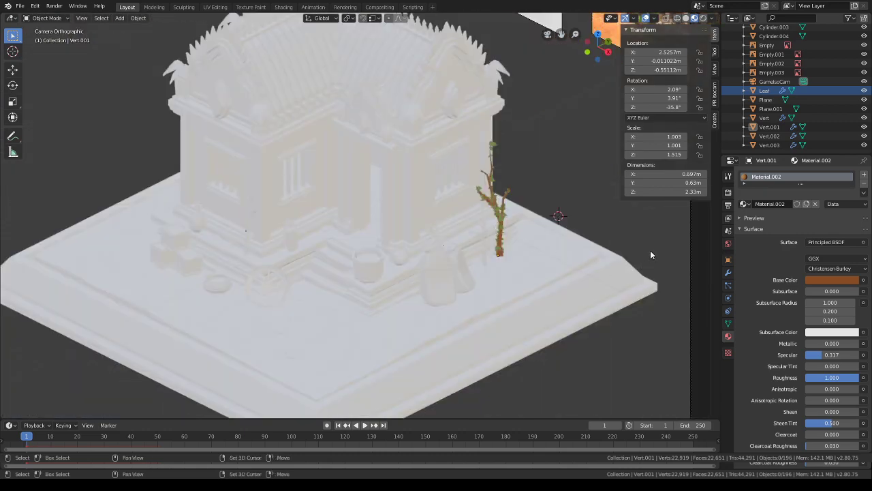
middle_click_drag(650, 251, 593, 261, "shift")
scroll(497, 265, "up", 3)
left_click(482, 251)
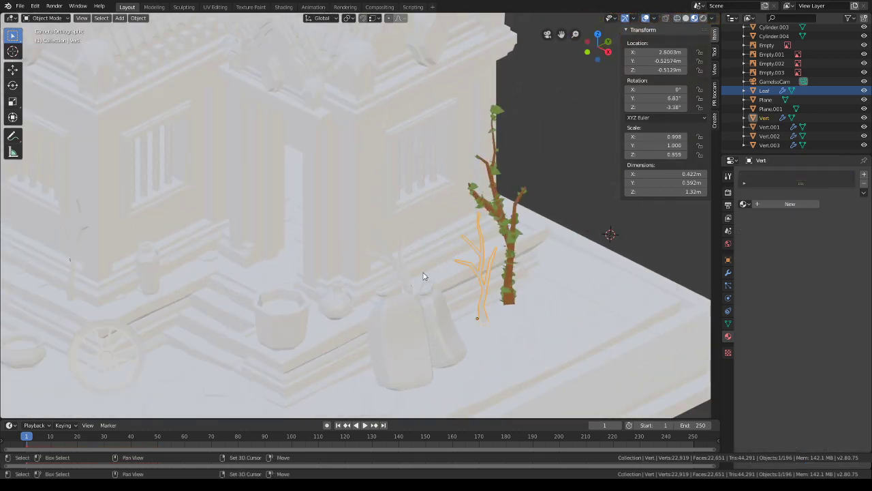
left_click(728, 273)
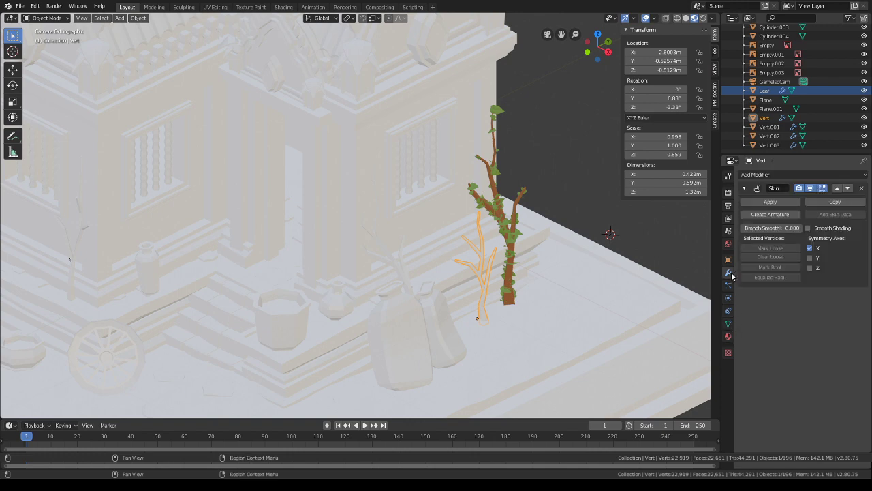
left_click(777, 192)
left_click(402, 242)
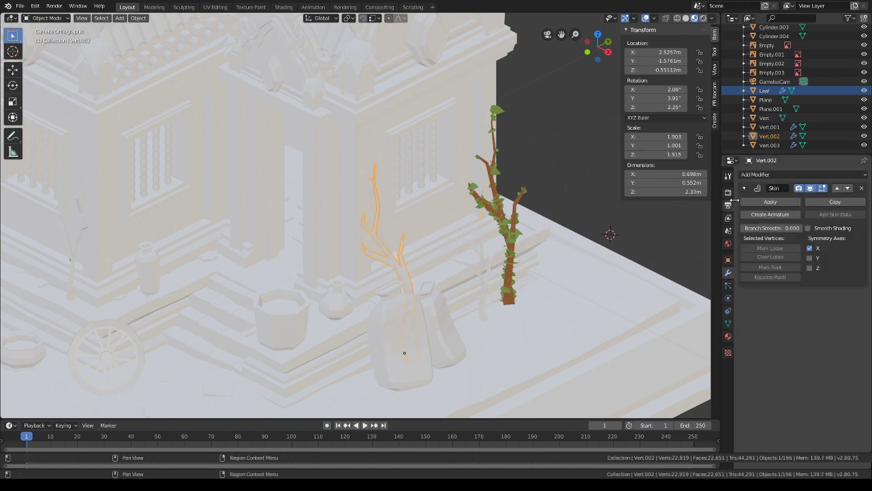
left_click(756, 203)
middle_click_drag(406, 250, 537, 248, "shift")
left_click(208, 235)
left_click(761, 201)
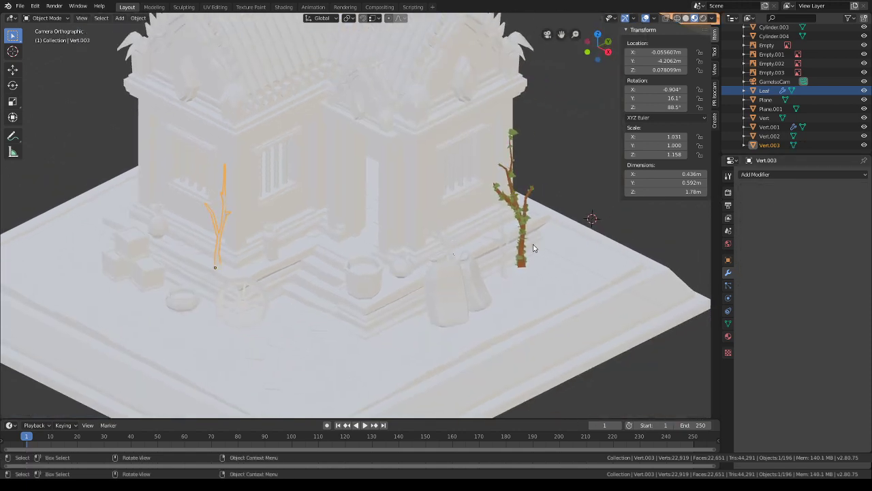
- Assign the existing brown Material.002 to the small bare branch beside the leafy stem
middle_click_drag(563, 204, 494, 207, "shift")
scroll(495, 206, "up", 1)
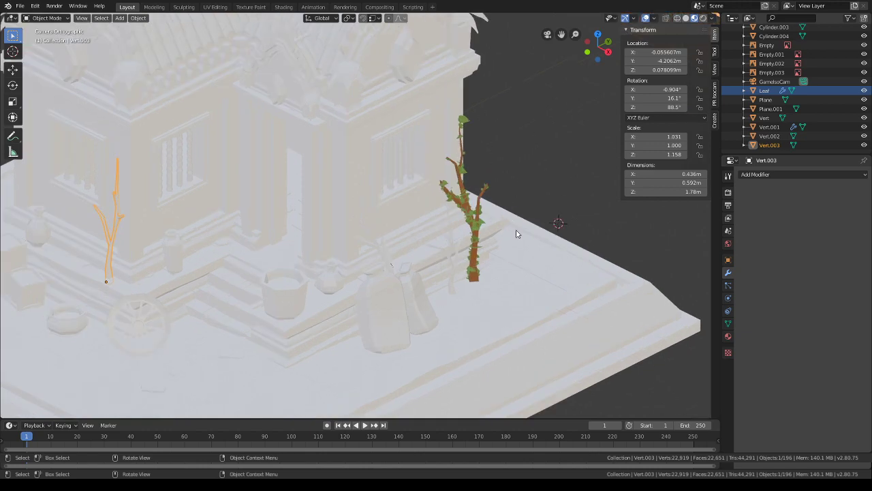
left_click(448, 252)
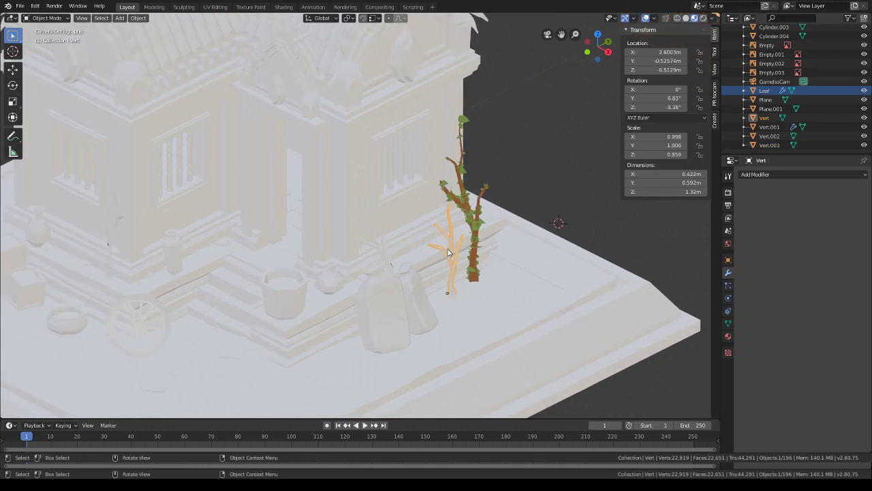
left_click(728, 336)
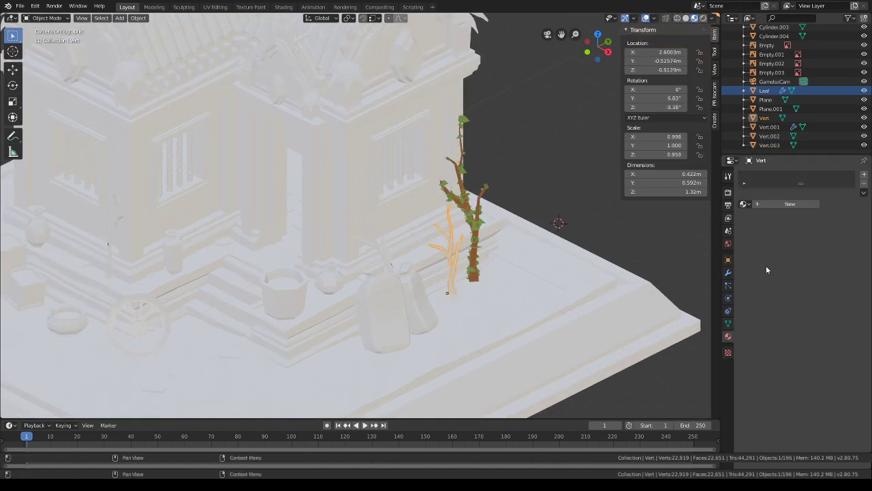
left_click(795, 204)
left_click(745, 204)
left_click(766, 234)
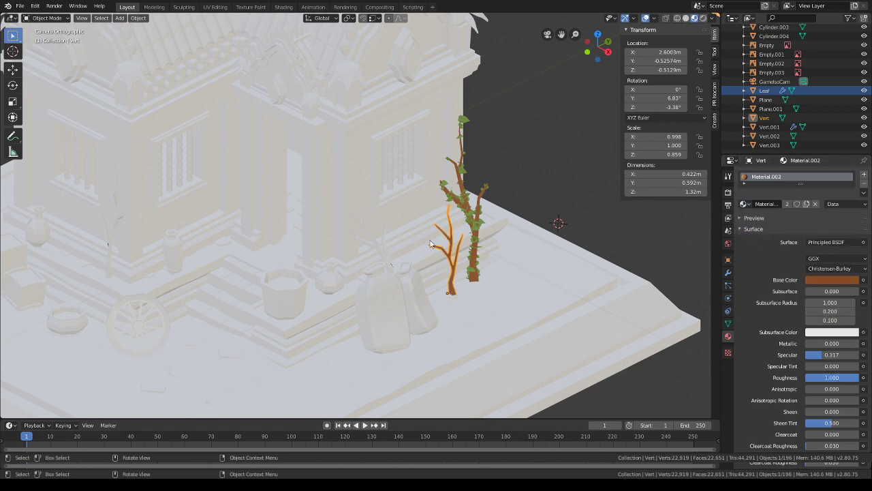
- Assign Material.002 to the bare branch behind the sacks and to the one near the cart wheel
left_click(383, 248)
left_click(745, 204)
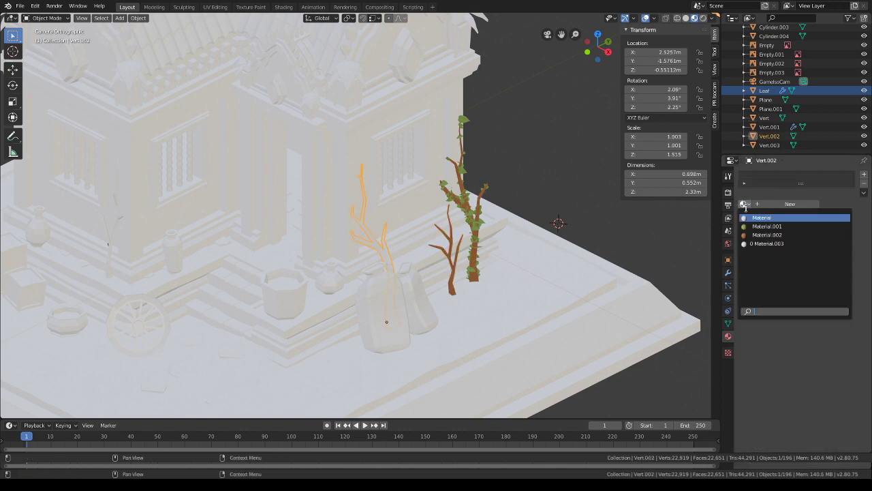
left_click(767, 234)
left_click(110, 225)
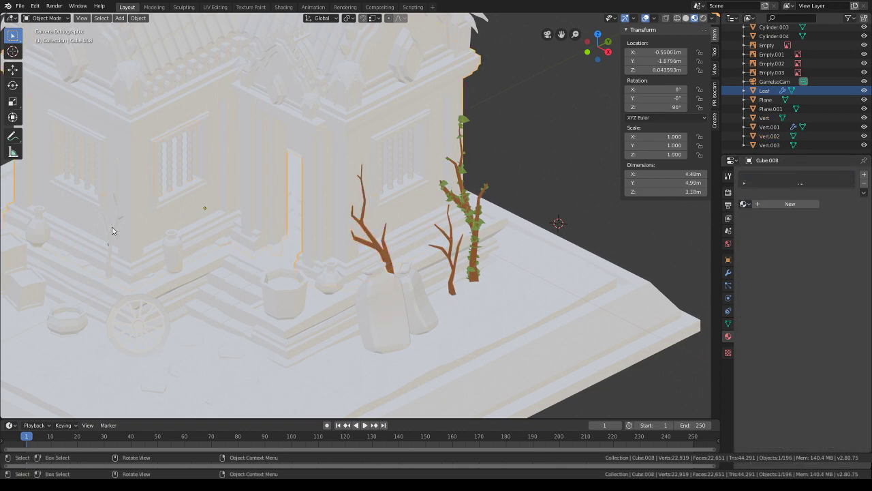
left_click(111, 229)
left_click(745, 204)
left_click(767, 234)
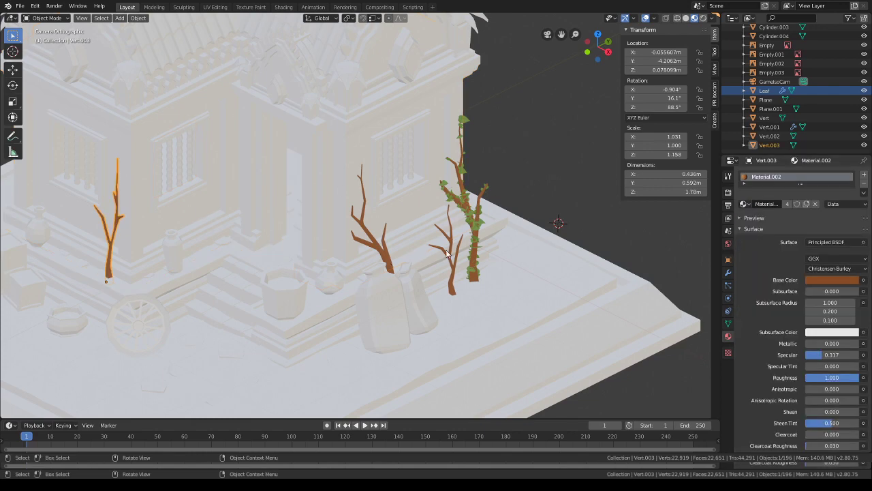
- Add a particle system to the small branch beside the leafy stem, with frame start and end at 0
left_click(449, 240)
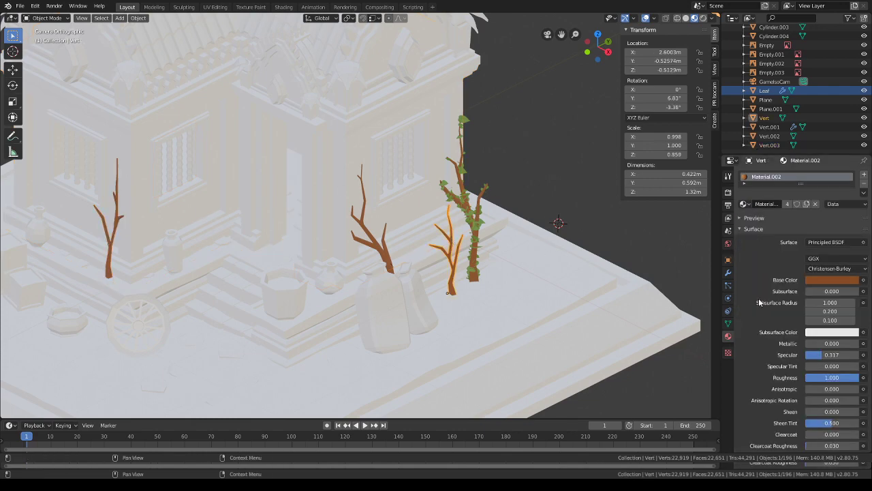
left_click(728, 273)
left_click(785, 175)
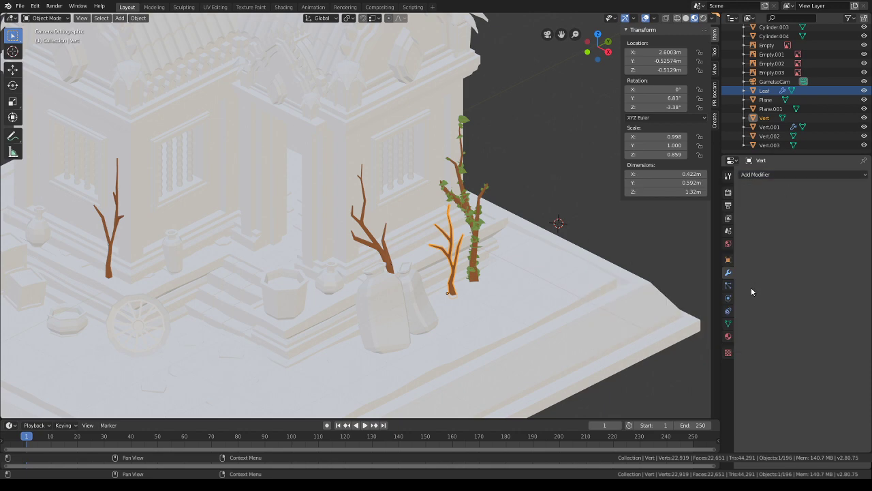
left_click(728, 285)
left_click(864, 176)
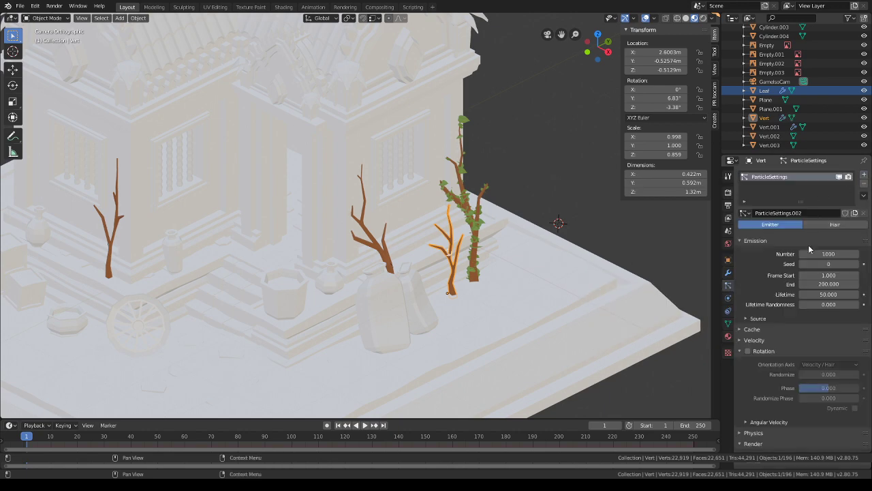
key("Return")
left_click(832, 285)
type("0")
key("Return")
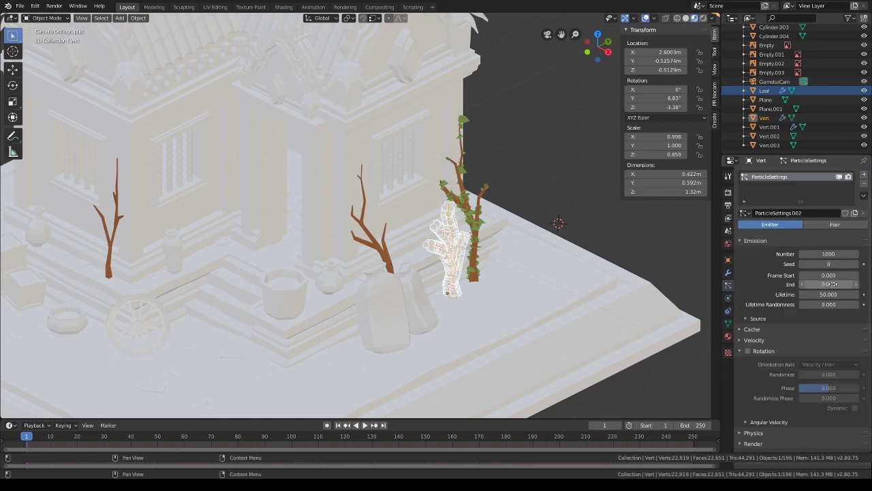
- Render the small branch's particles as an object, using Leaf as the instance object
scroll(782, 347, "down", 2)
scroll(782, 350, "down", 4)
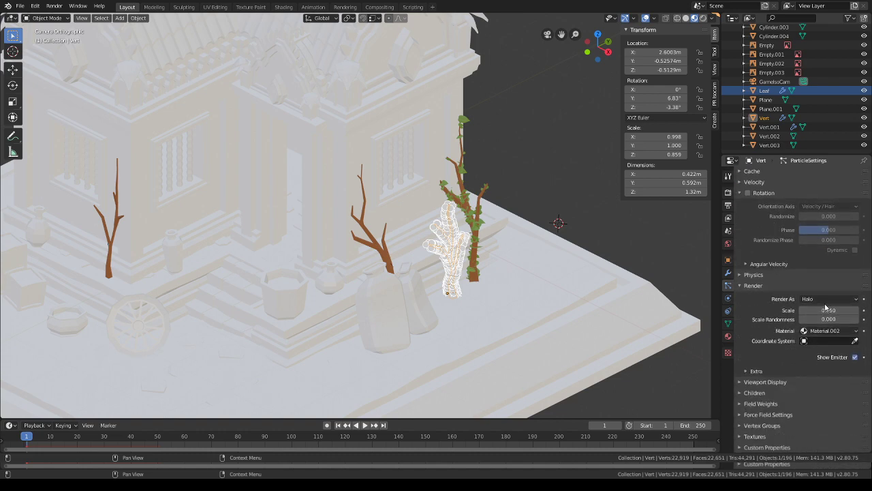
left_click(827, 299)
left_click(817, 350)
scroll(817, 350, "down", 2)
left_click(833, 328)
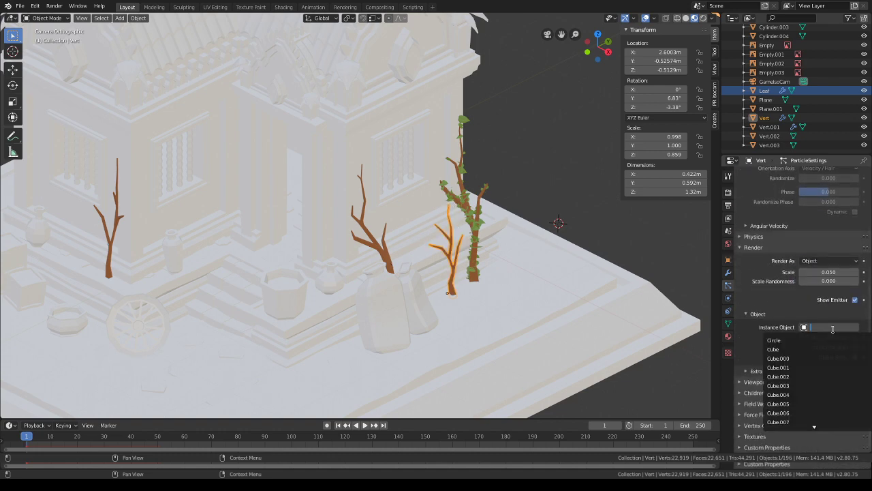
type("leaf")
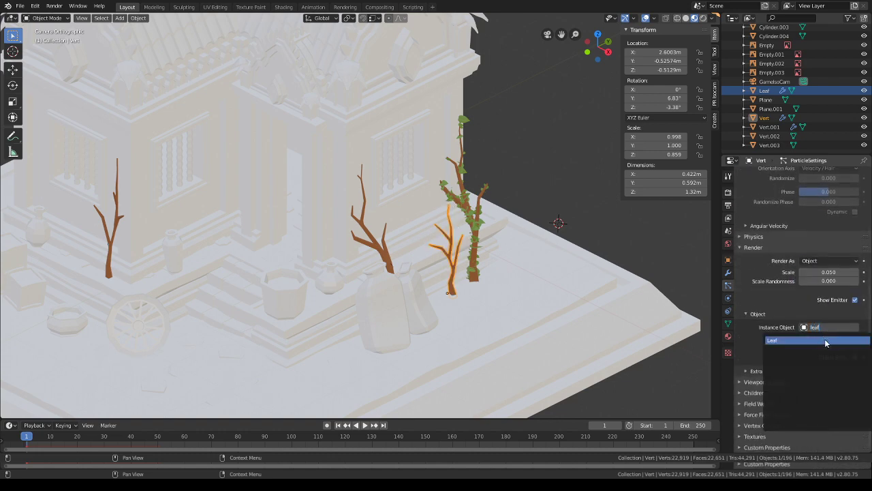
left_click(825, 342)
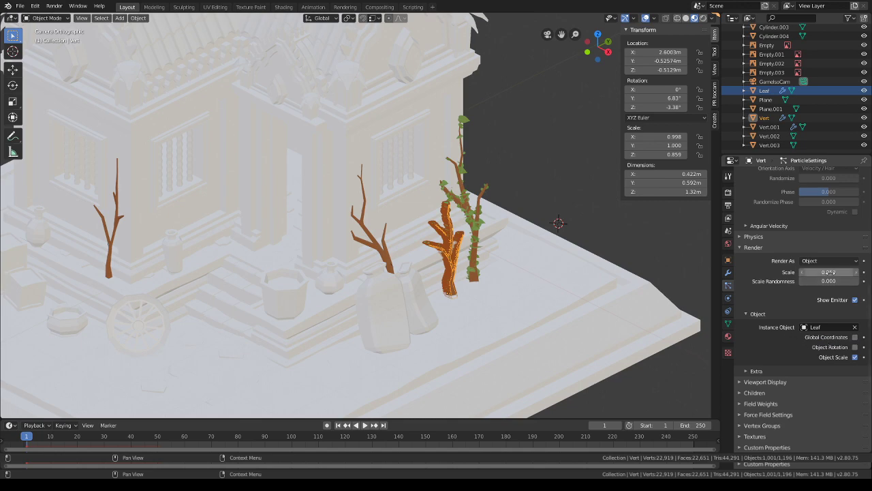
- Set the leaf particles' scale randomness to about 0.799 and their scale to 0.040
left_click_drag(818, 281, 848, 285)
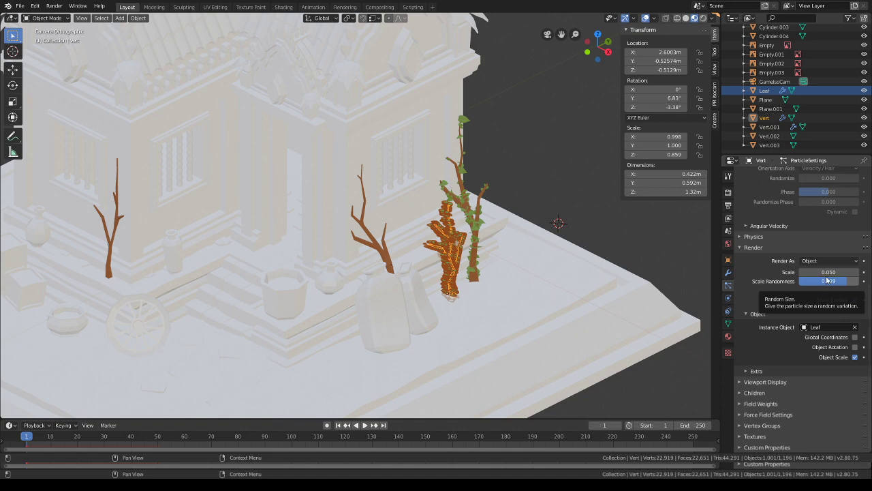
left_click_drag(840, 271, 860, 271)
middle_click_drag(566, 288, 505, 276, "shift")
scroll(507, 278, "up", 3)
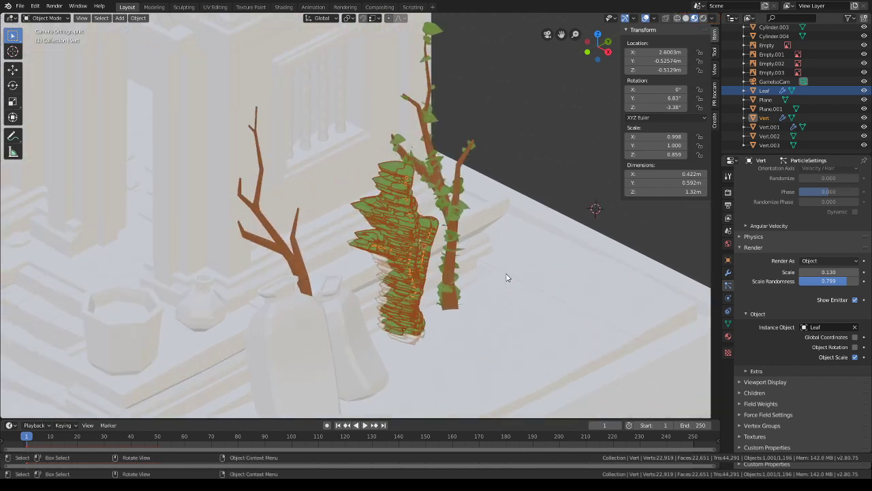
scroll(506, 278, "up", 3)
left_click_drag(840, 271, 826, 272)
- Enable rotation for the small branch's particles with phase 1.000, and reduce the particle number to 85
scroll(836, 257, "up", 3)
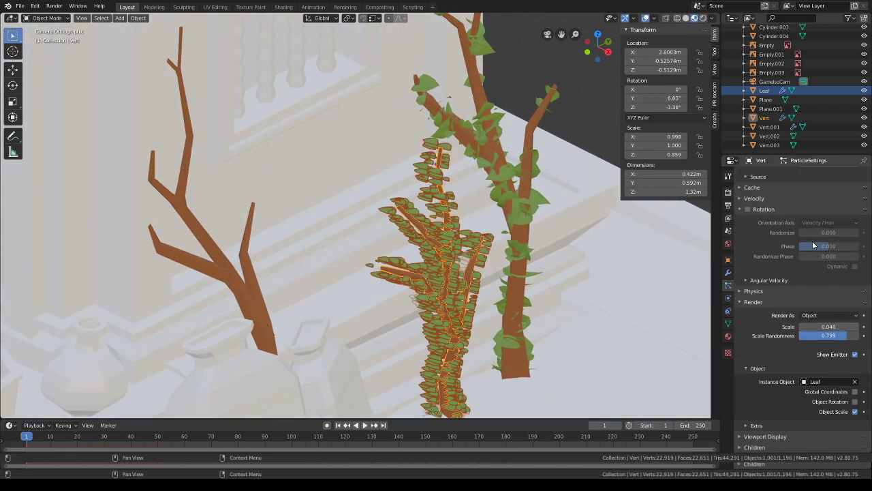
left_click(748, 209)
mouse_move(829, 246)
left_mouse_down()
mouse_move(845, 246)
mouse_move(797, 254)
mouse_move(828, 253)
left_mouse_up()
scroll(803, 212, "up", 1)
scroll(804, 214, "up", 6)
scroll(584, 143, "down", 4)
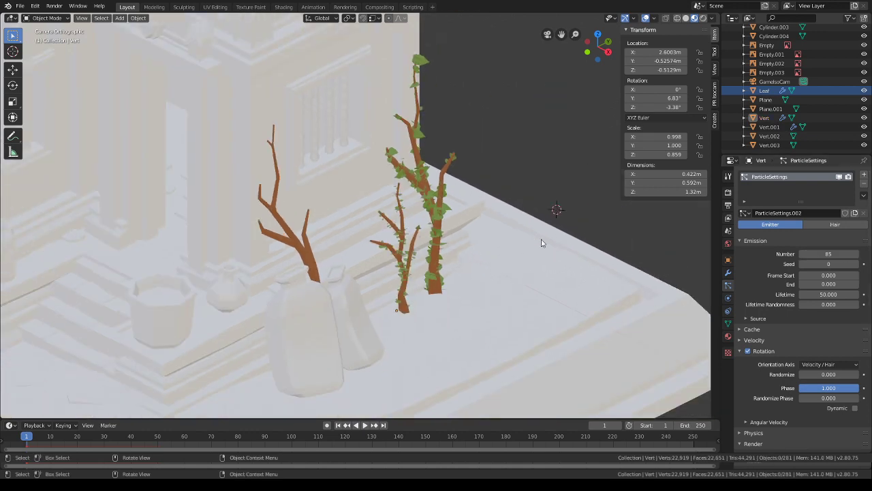
- Set the small branch's leaf scale to 0.070 and randomize the rotation phase to about 1.134
middle_click_drag(542, 242, 543, 221, "shift")
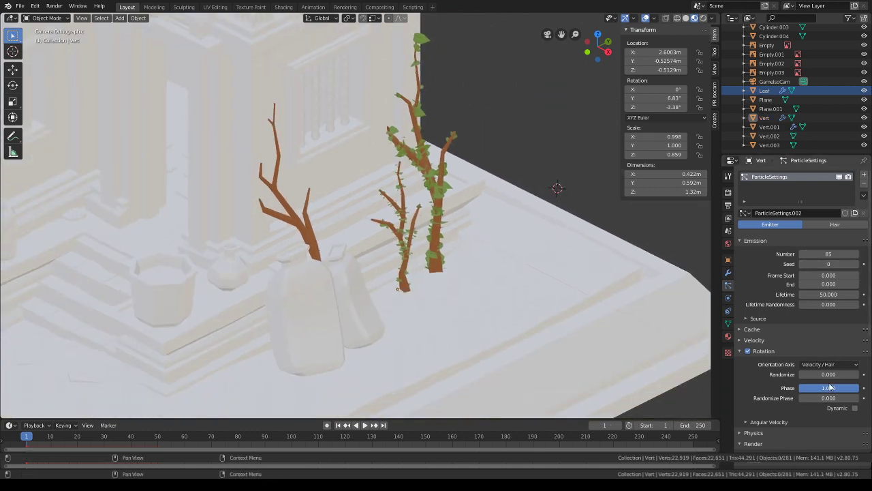
scroll(830, 387, "down", 3)
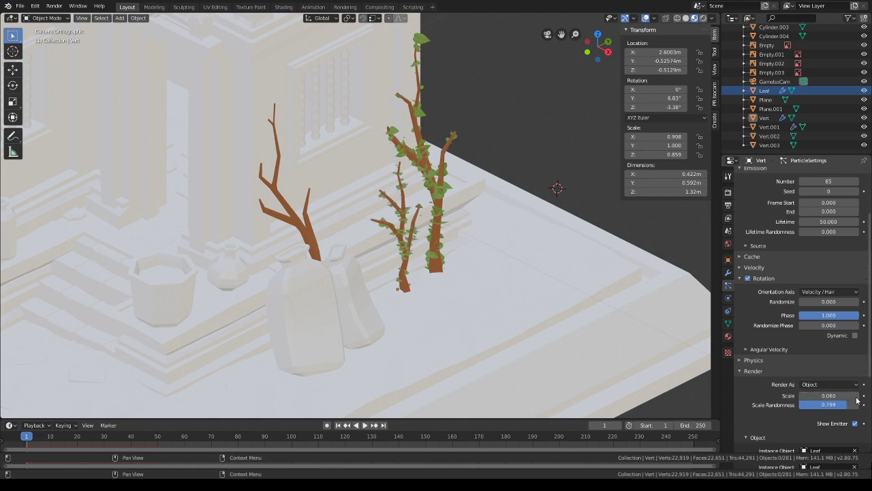
left_click(857, 396)
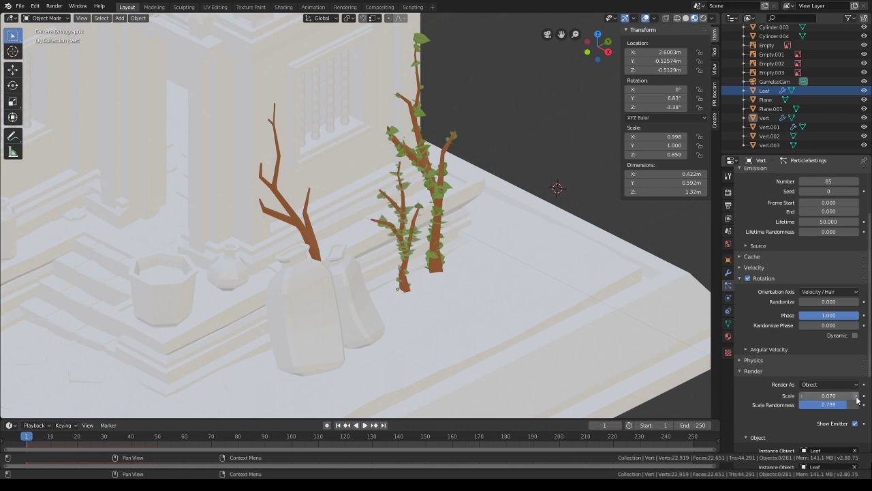
scroll(801, 343, "down", 1)
left_click_drag(823, 307, 857, 308)
- Add a particle system to the bare brown branch behind the large sacks
scroll(474, 232, "down", 2)
scroll(477, 225, "down", 2)
scroll(467, 206, "up", 4)
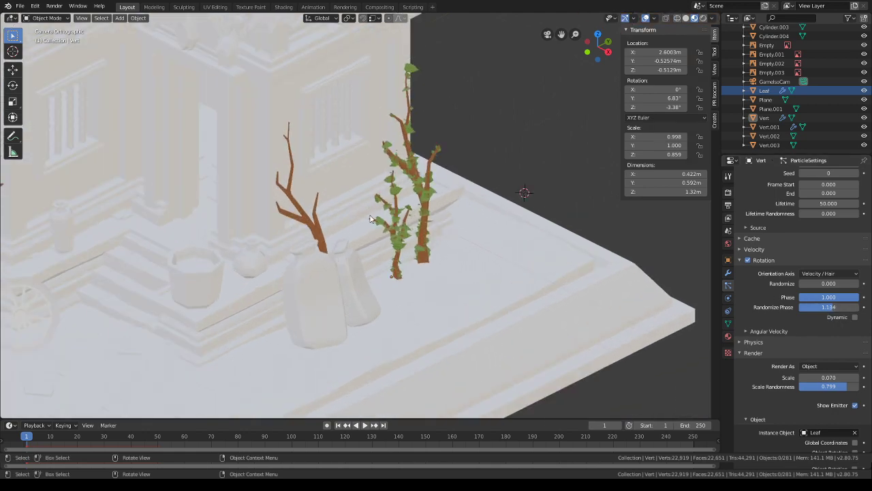
left_click(392, 238)
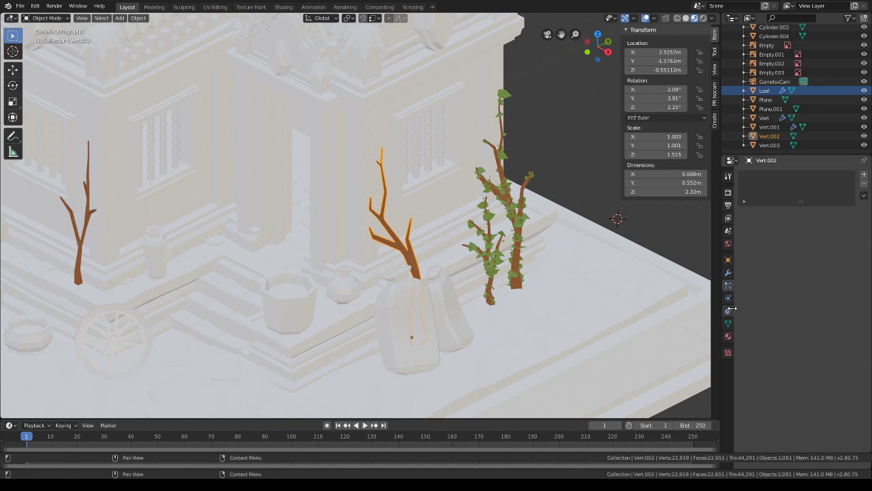
left_click(728, 336)
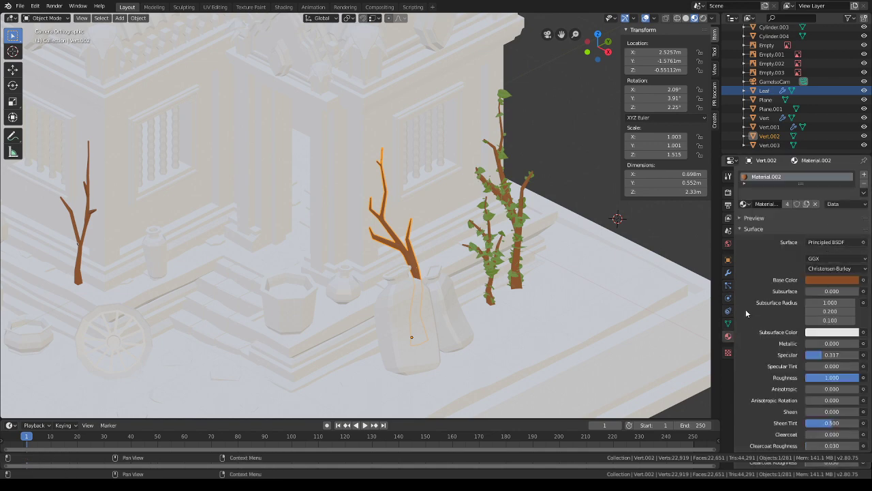
left_click(728, 287)
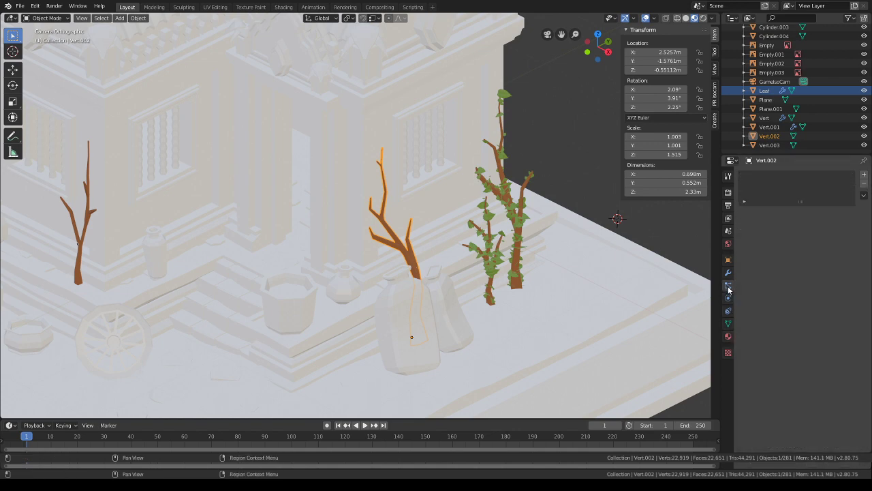
left_click(864, 175)
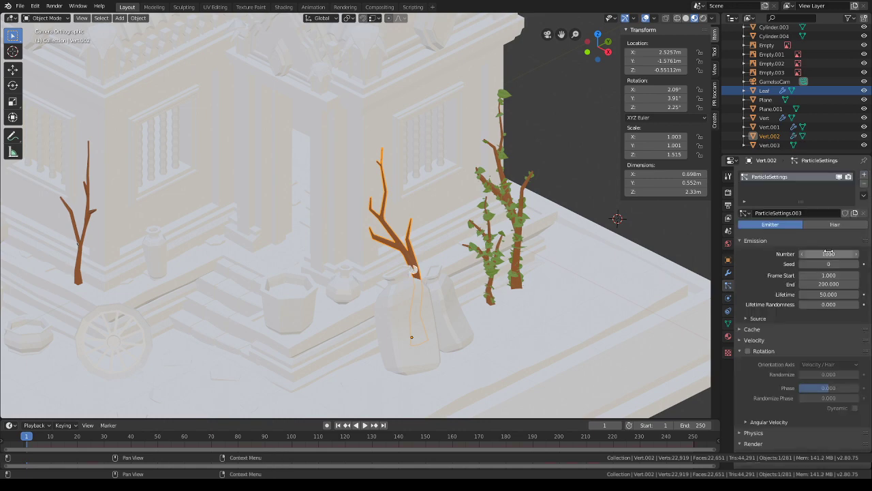
- Set the emission start and end frames of the sack-side branch's particles to 0
middle_click_drag(417, 290, 463, 308, "shift")
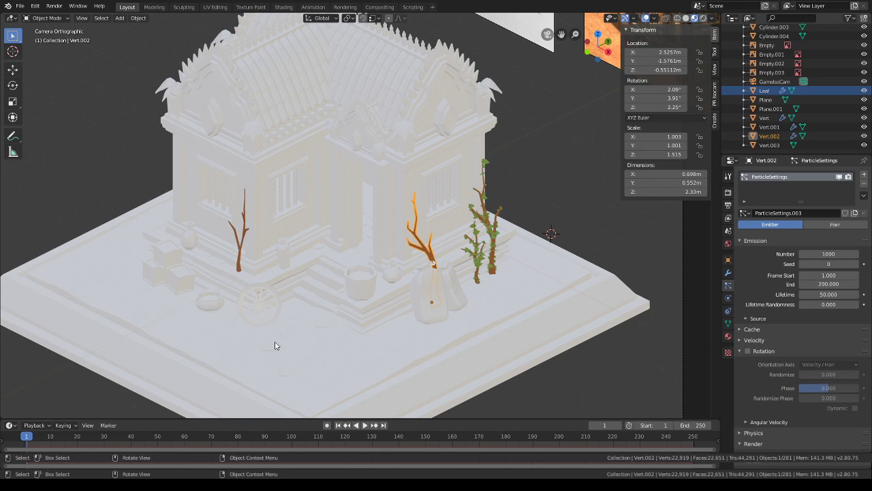
middle_click_drag(381, 357, 271, 367, "shift")
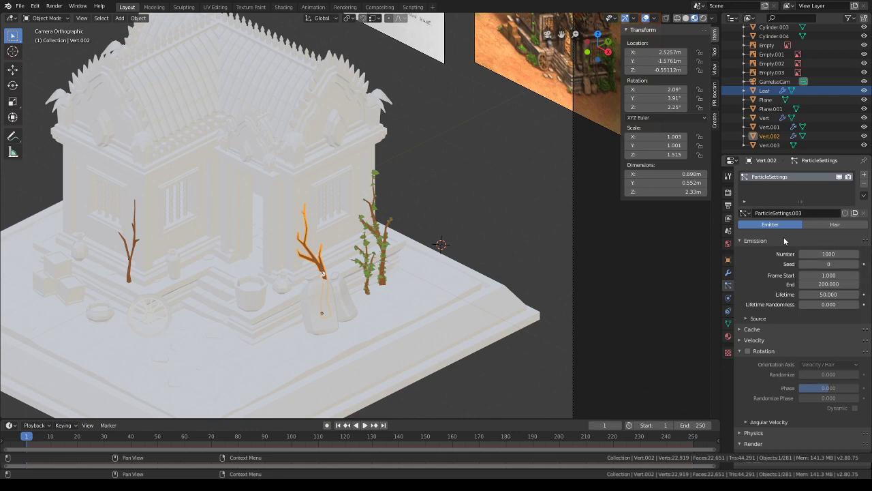
left_click(833, 276)
type("0")
key("Return")
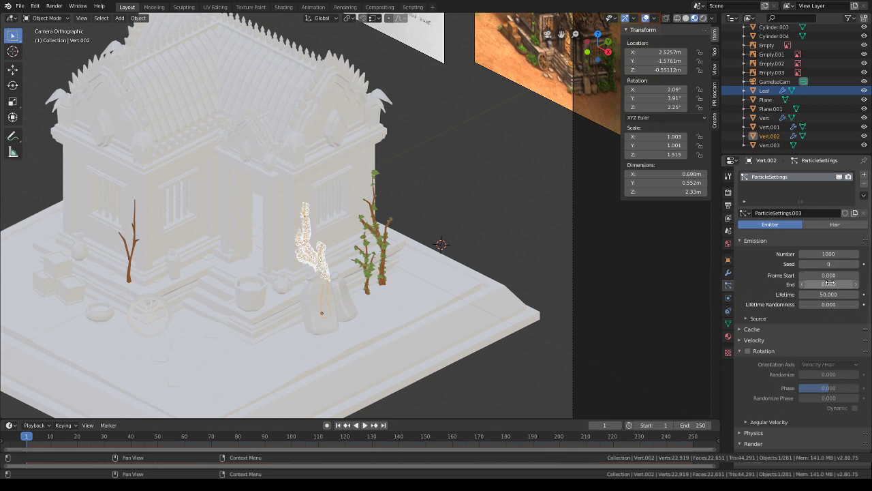
- Render the sack-side branch's particles as an object, using Leaf as the instance object
scroll(828, 321, "down", 5)
left_click(828, 312)
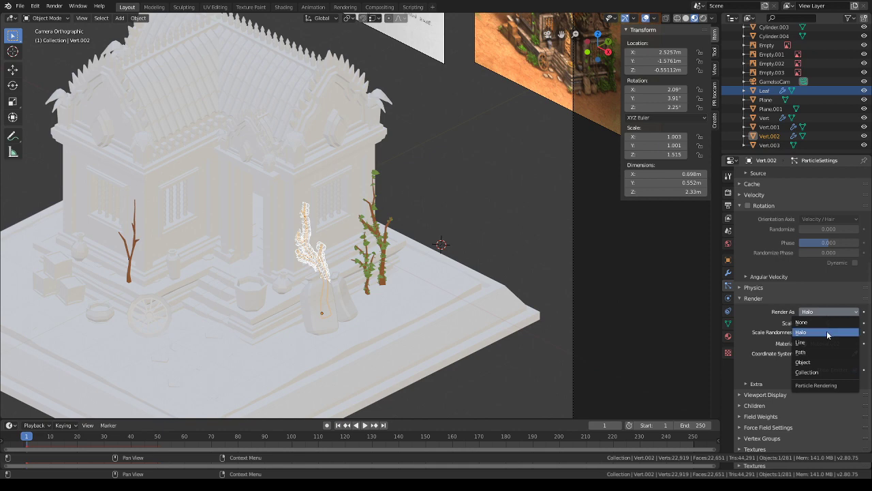
left_click(803, 362)
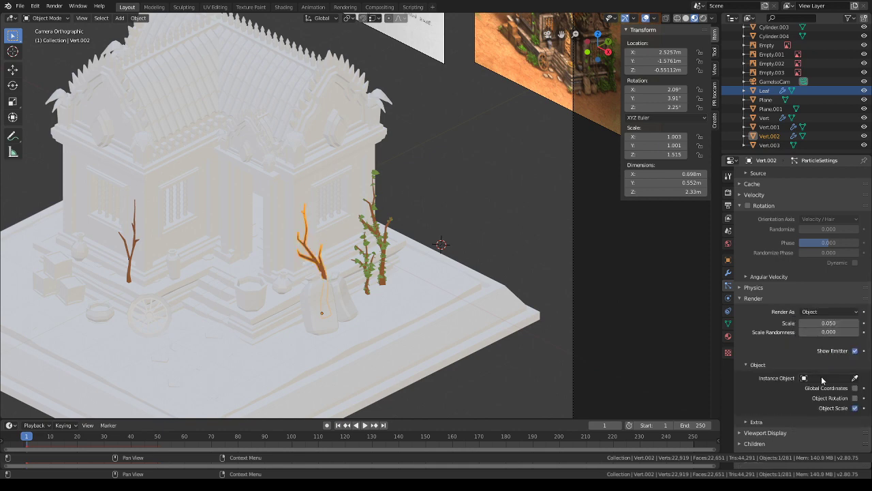
left_click(821, 378)
left_click(802, 343)
left_click(825, 379)
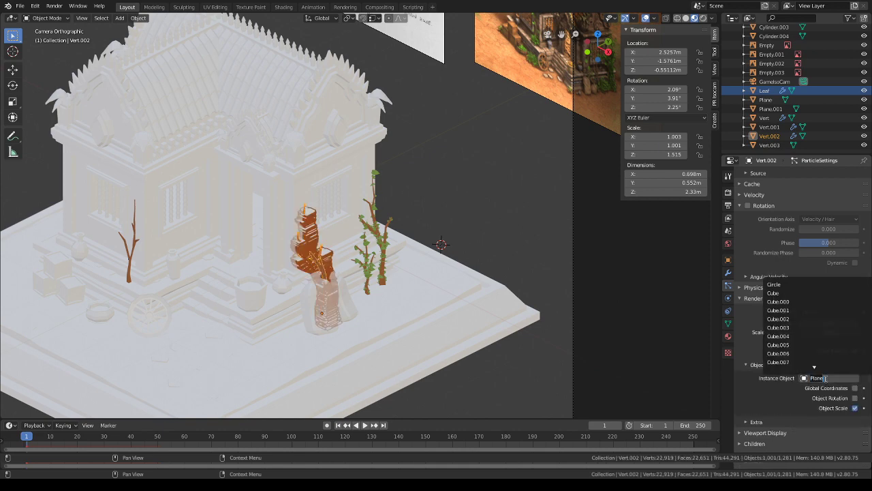
type("l")
left_click(806, 337)
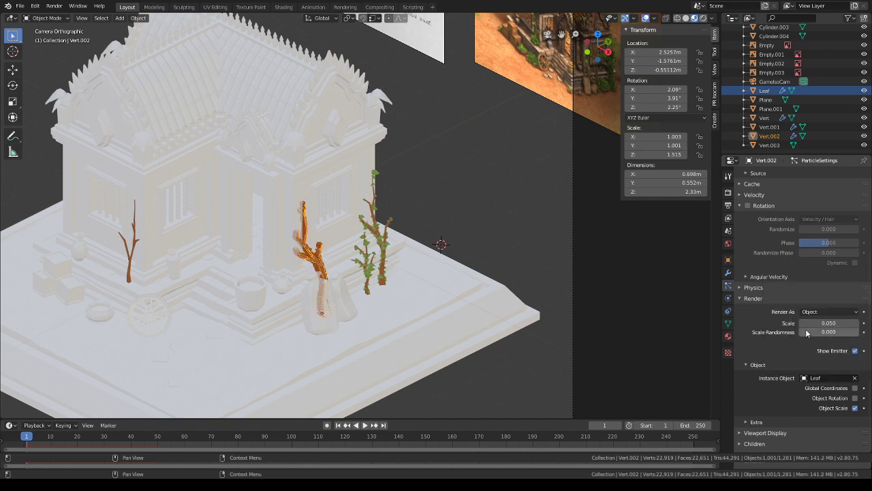
- Set the leaf scale to 0.100 with scale randomness 1.000, and enable particle rotation with phase 1.000
left_click_drag(829, 323, 859, 332)
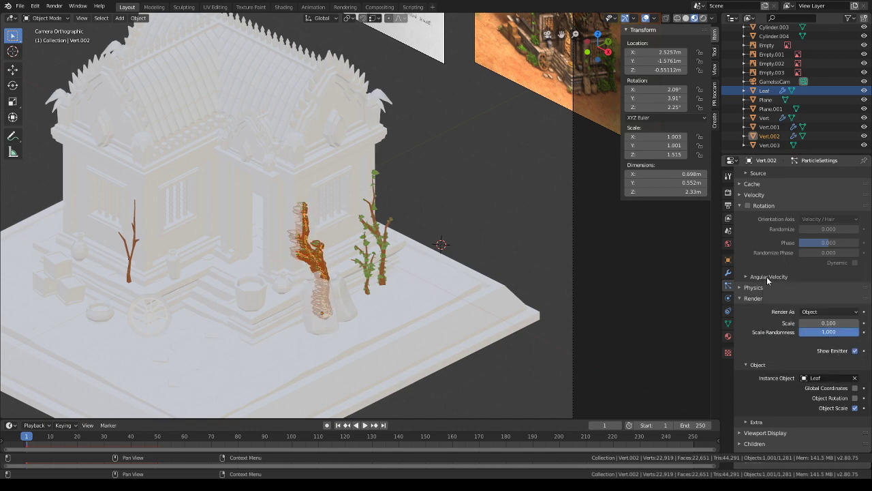
scroll(762, 262, "up", 1)
left_click(748, 223)
mouse_move(828, 261)
left_mouse_down()
mouse_move(848, 261)
mouse_move(797, 253)
mouse_move(835, 252)
mouse_move(820, 252)
left_mouse_up()
- Reduce the sack-side branch's particle number to 104 and hide the viewport overlays
scroll(827, 203, "up", 2)
scroll(828, 202, "up", 4)
scroll(311, 265, "up", 5)
left_click(646, 18)
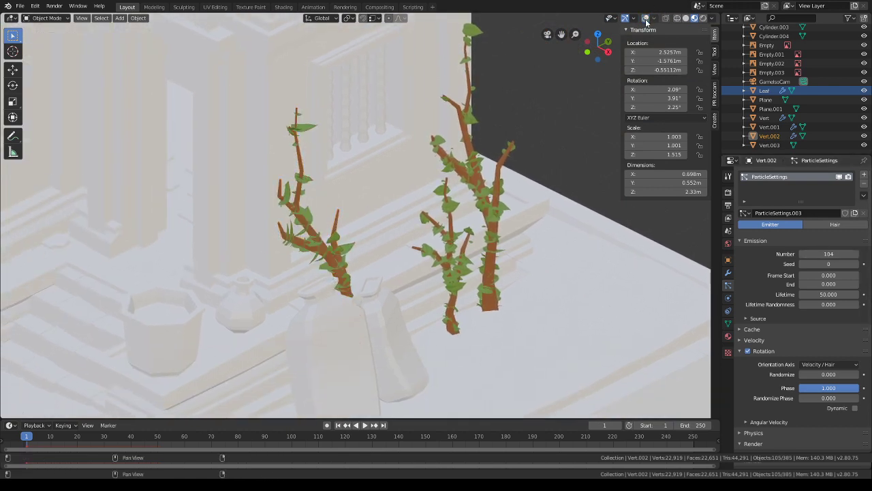
- Randomize the rotation phase of the sack-side branch's leaves to about 0.642
scroll(407, 257, "down", 5)
middle_click_drag(359, 240, 419, 255, "shift")
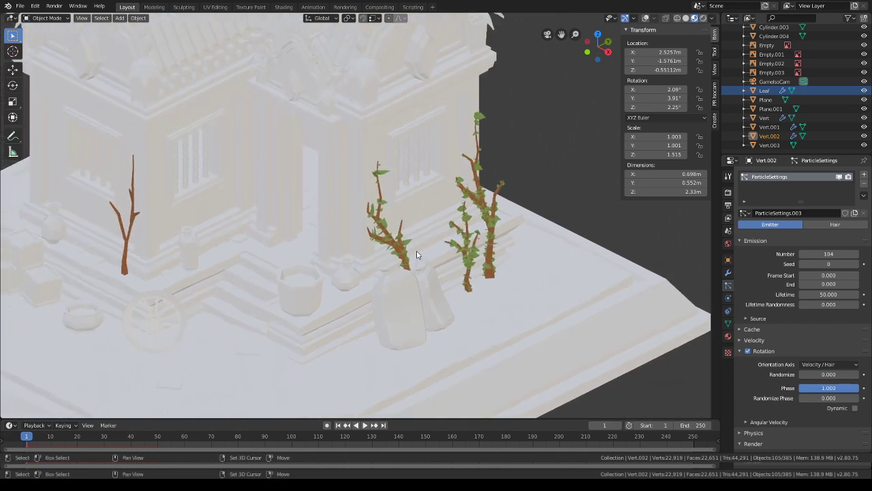
scroll(428, 263, "up", 6)
middle_click_drag(474, 276, 449, 262, "shift")
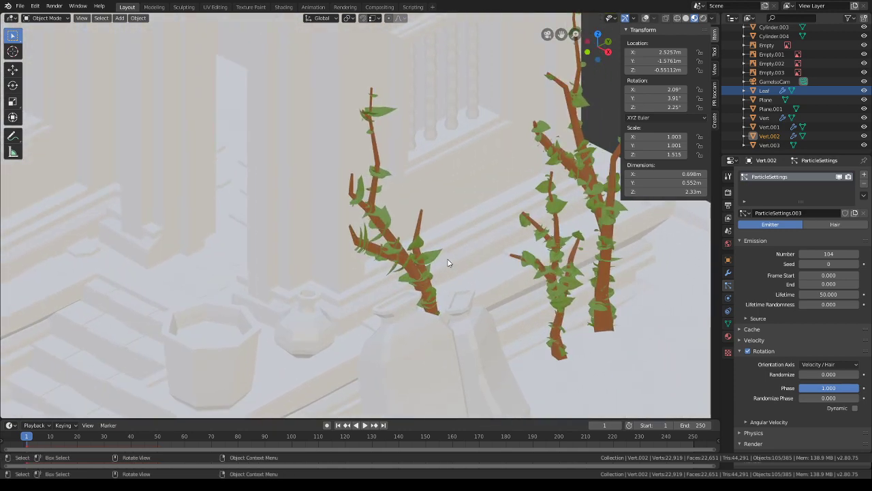
scroll(447, 262, "down", 2)
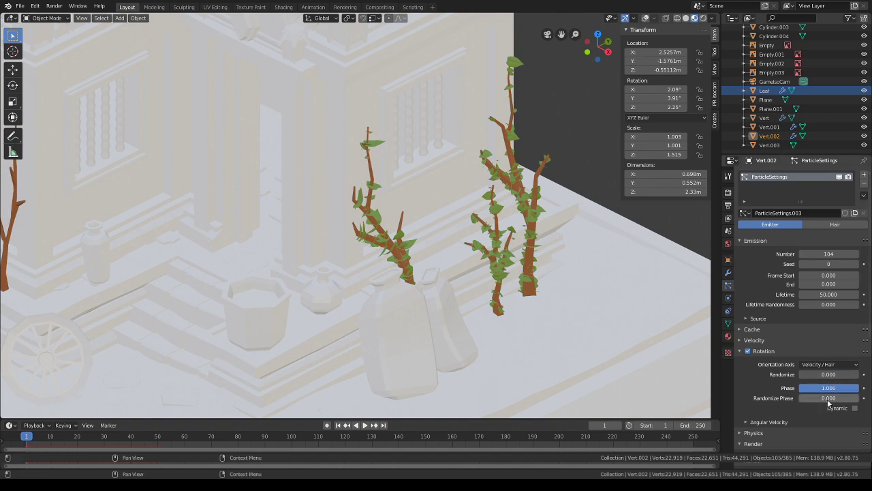
left_click_drag(829, 402, 845, 398)
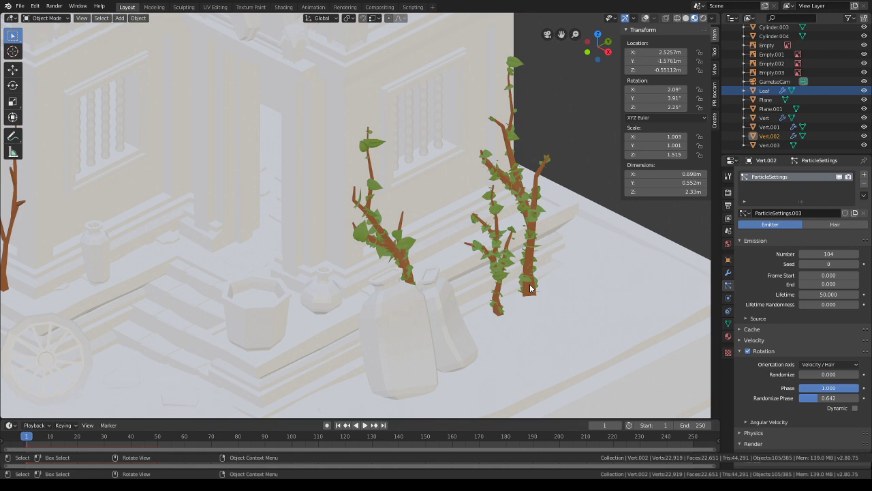
- Add a particle system to the remaining bare branch at the house corner behind the cart wheel
scroll(530, 280, "down", 6)
middle_click_drag(424, 251, 459, 271)
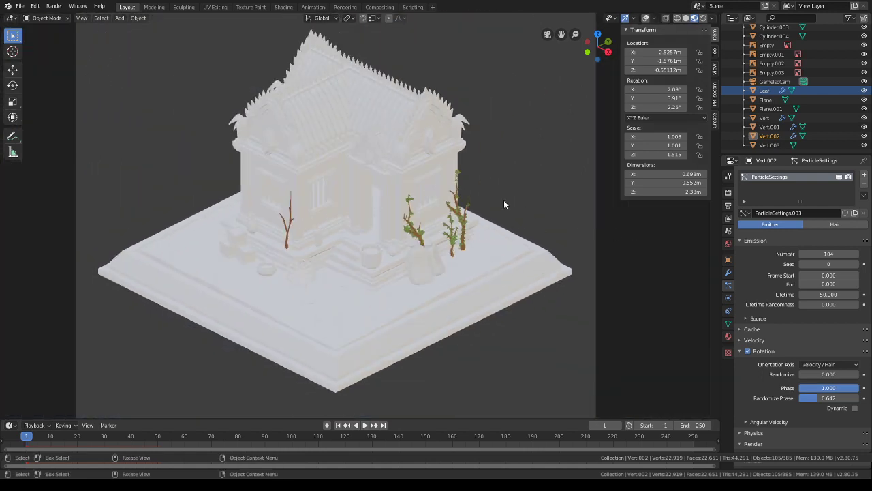
scroll(370, 195, "up", 5)
scroll(309, 210, "up", 2)
left_click(313, 212)
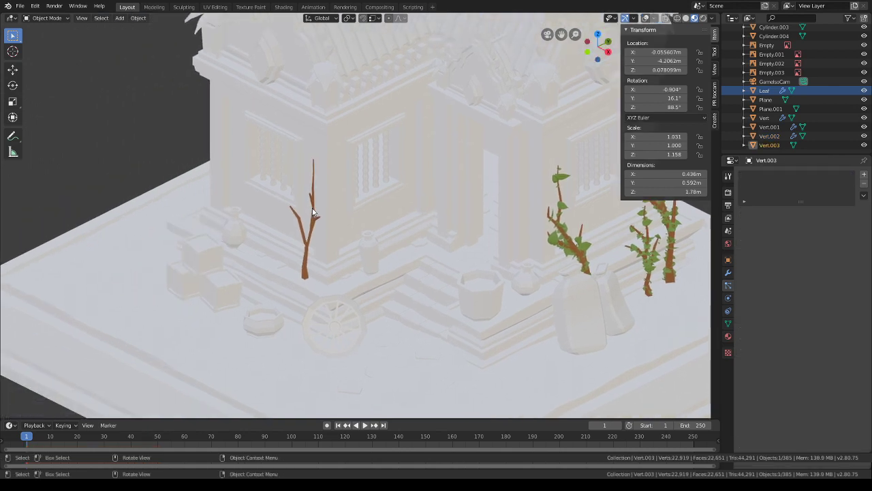
left_click(728, 273)
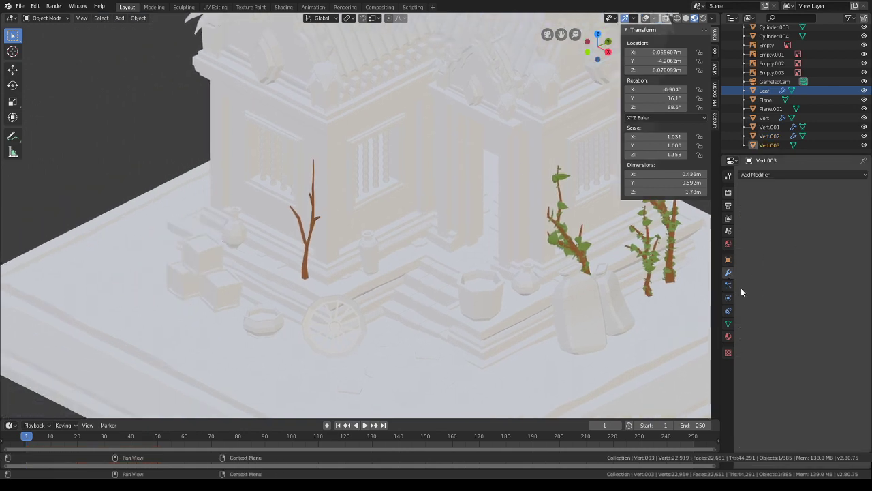
left_click(728, 285)
left_click(865, 175)
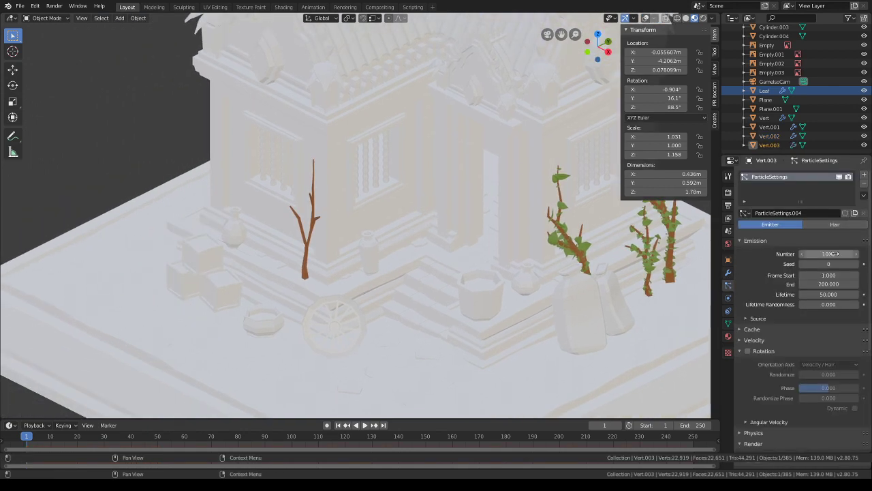
- Render the corner branch's particles as an object, with Leaf as the instance object
scroll(820, 294, "down", 3)
scroll(822, 300, "down", 3)
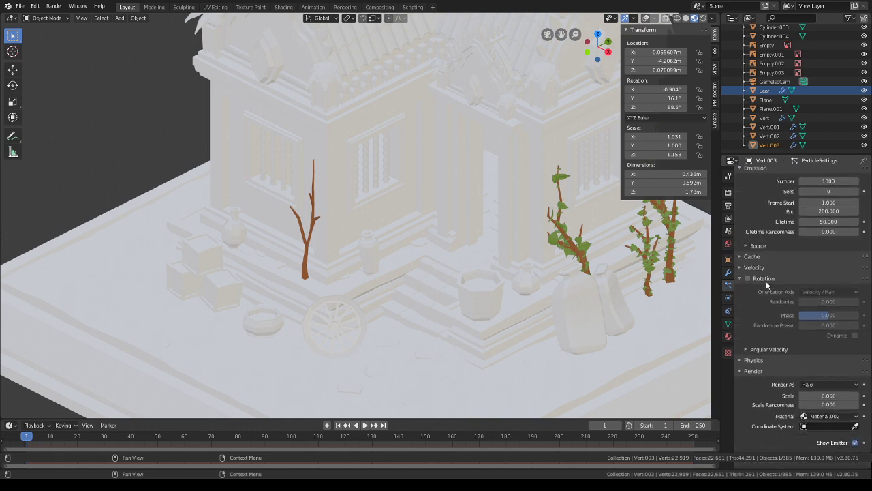
left_click(830, 366)
left_click(803, 416)
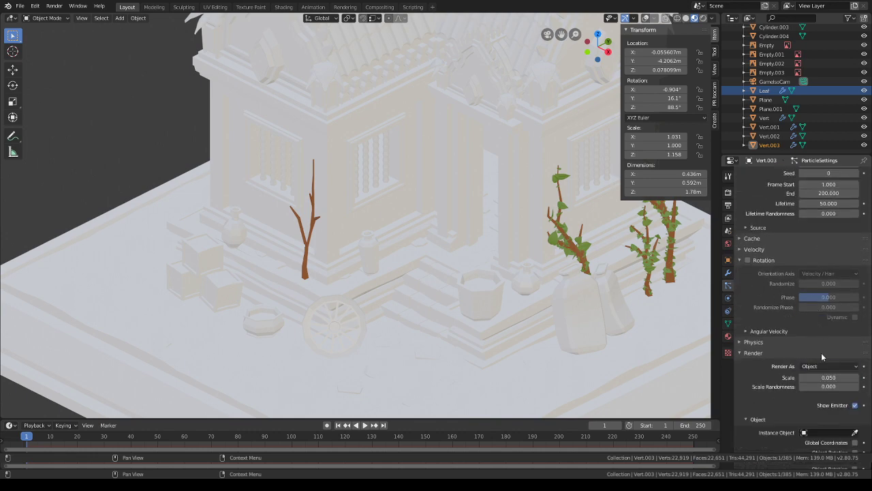
scroll(822, 352, "down", 2)
left_click(820, 378)
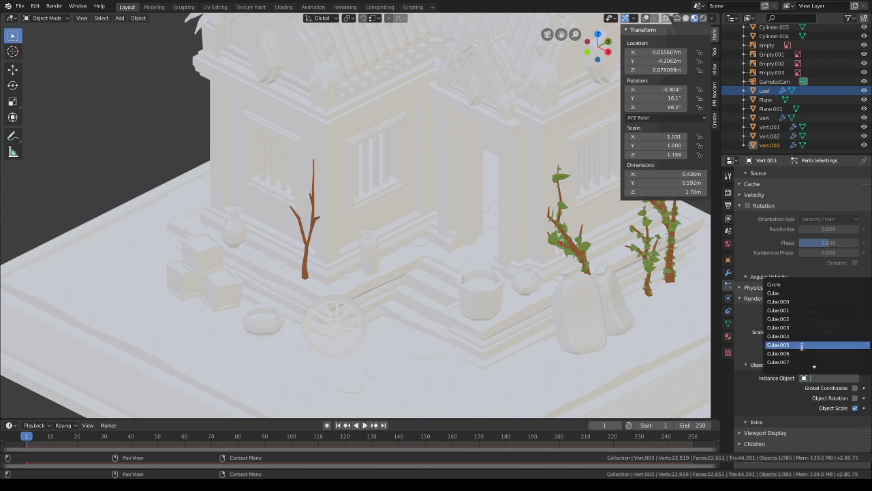
type("leaf")
left_click(797, 285)
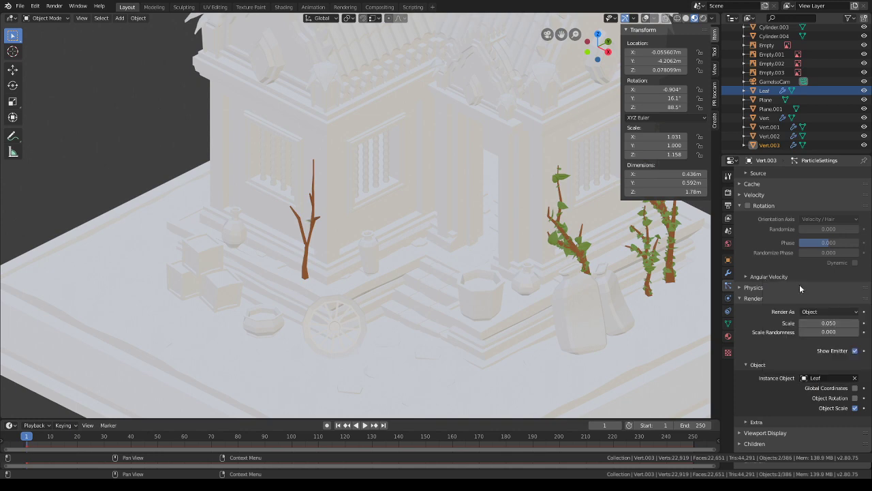
- Set both the start and end frames of the corner branch's particle emission to 0
scroll(448, 312, "up", 2)
scroll(812, 349, "up", 5)
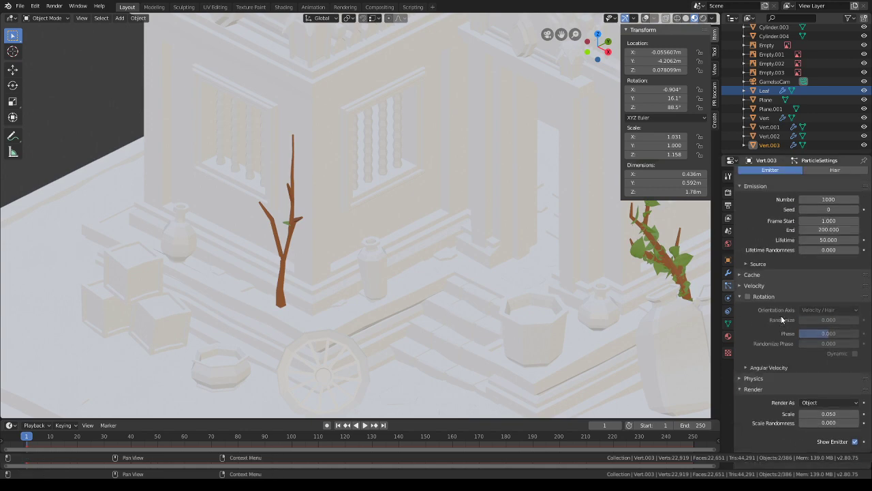
left_click(831, 276)
type("0")
key("Return")
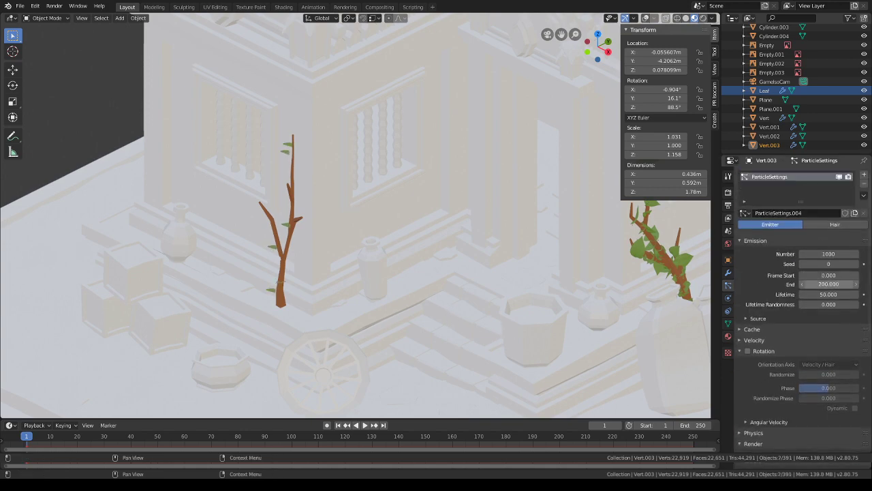
left_click(832, 284)
type("0")
key("Return")
- Set the corner branch's leaf scale to 0.040 with randomness 1.000, and enable rotation with phase about 0.746 and phase randomness 2.000
scroll(825, 326, "down", 3)
scroll(823, 324, "down", 2)
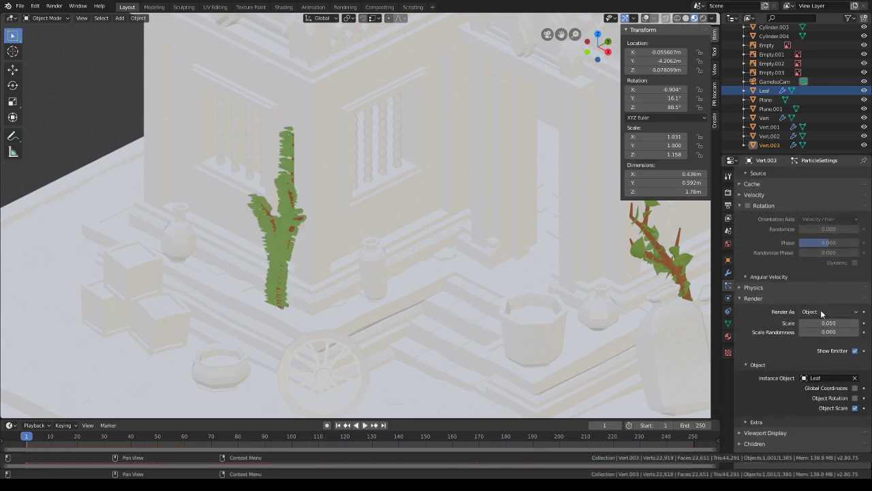
left_click_drag(822, 322, 860, 332)
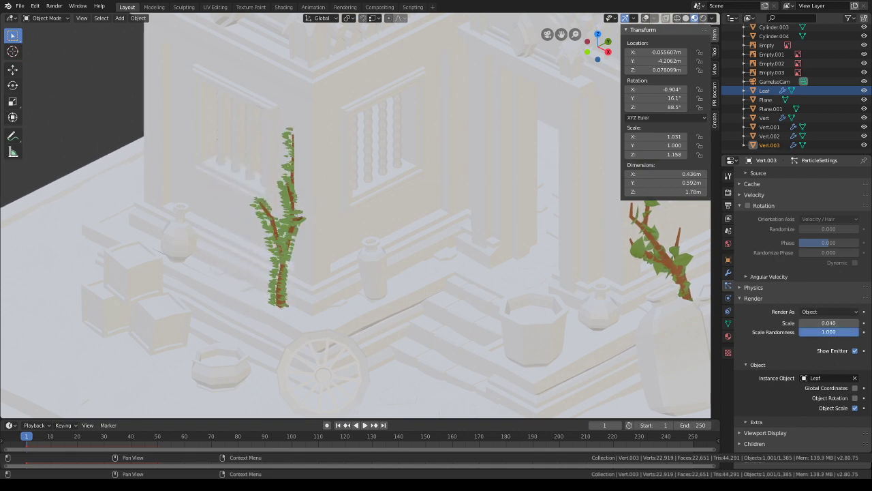
left_click(747, 206)
left_click_drag(821, 242, 858, 256)
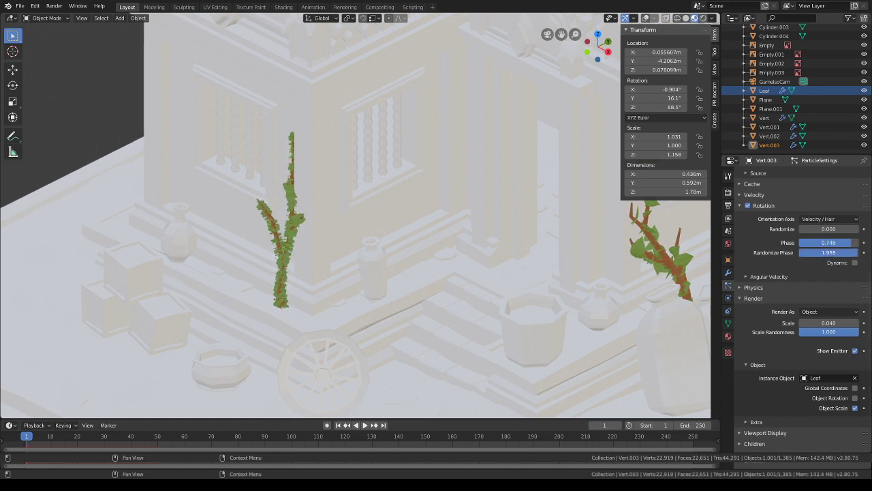
- Reduce the corner branch's particle number to 283 and set its leaf scale to 0.070
scroll(810, 235, "up", 4)
left_click_drag(829, 217, 797, 218)
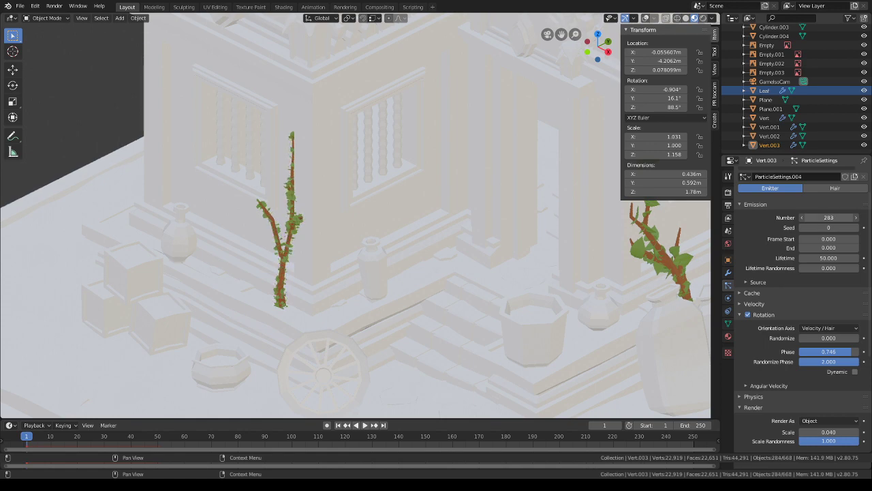
scroll(522, 253, "down", 3)
scroll(522, 253, "up", 2)
scroll(842, 372, "down", 2)
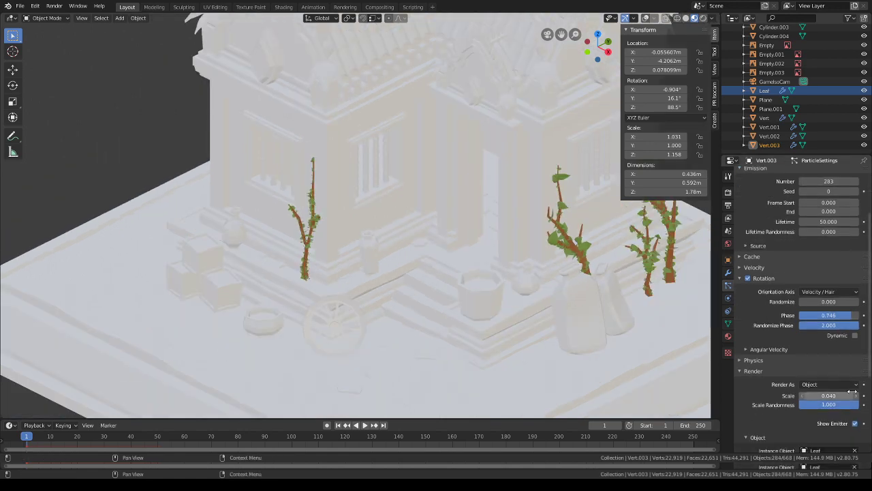
left_click(858, 397)
scroll(549, 307, "down", 2)
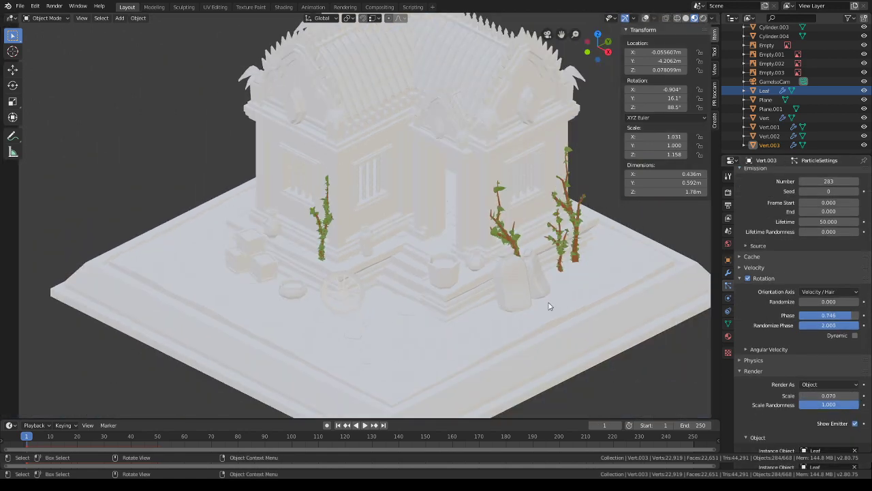
- Reduce the leaf particle scale to 0.090 on the branch behind the tall jars
left_click(501, 226)
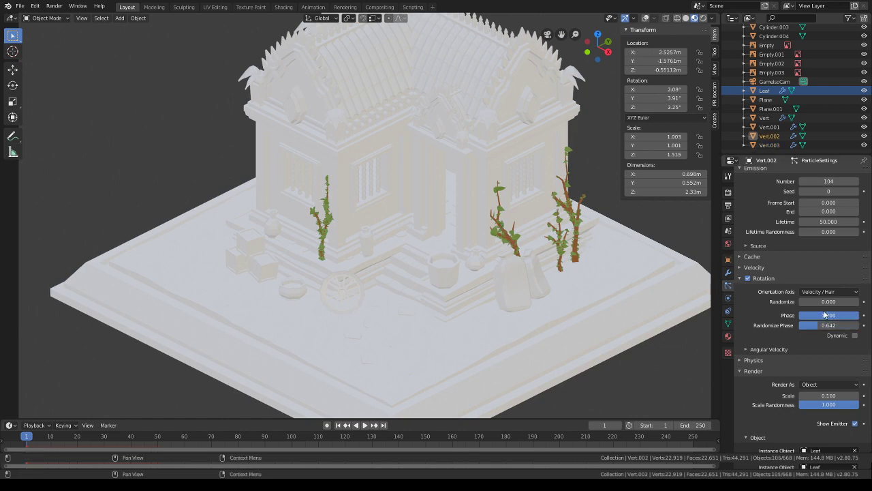
left_click(803, 398)
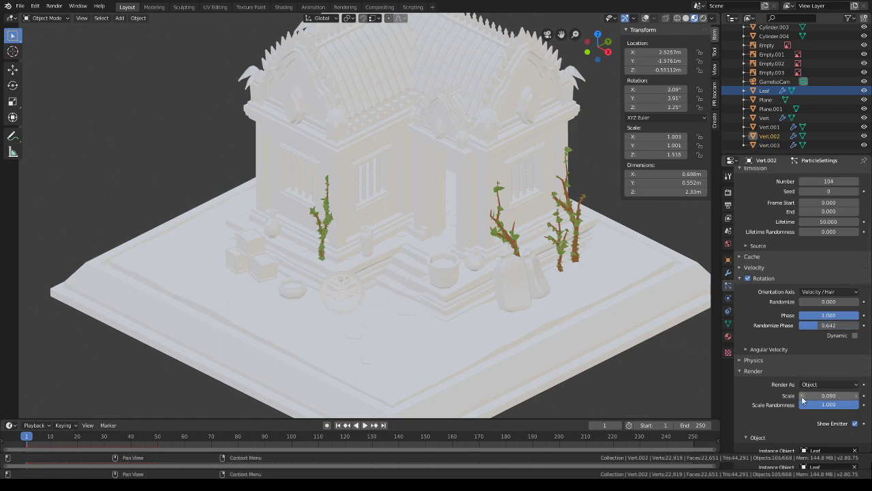
- Reduce the corner branch's leaf particle number to 83 and set its phase randomness to about 1.134
left_click(321, 229)
scroll(750, 229, "up", 3)
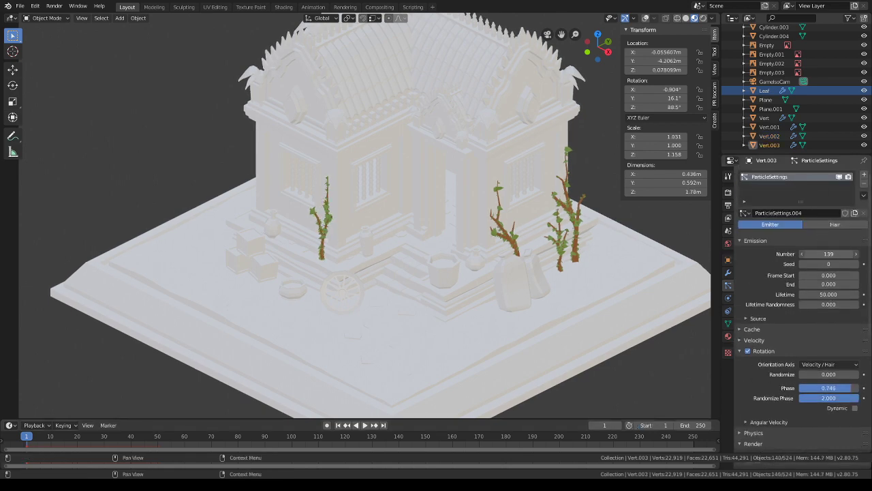
left_click_drag(828, 254, 801, 254)
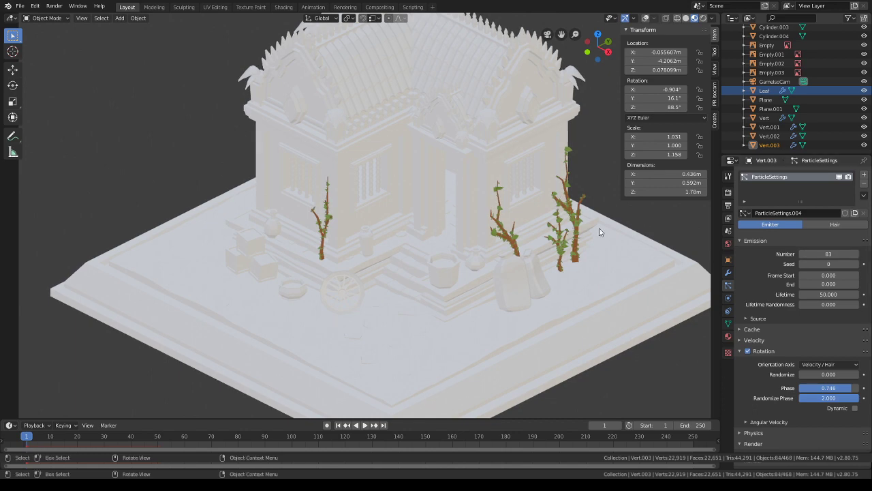
scroll(597, 230, "up", 5)
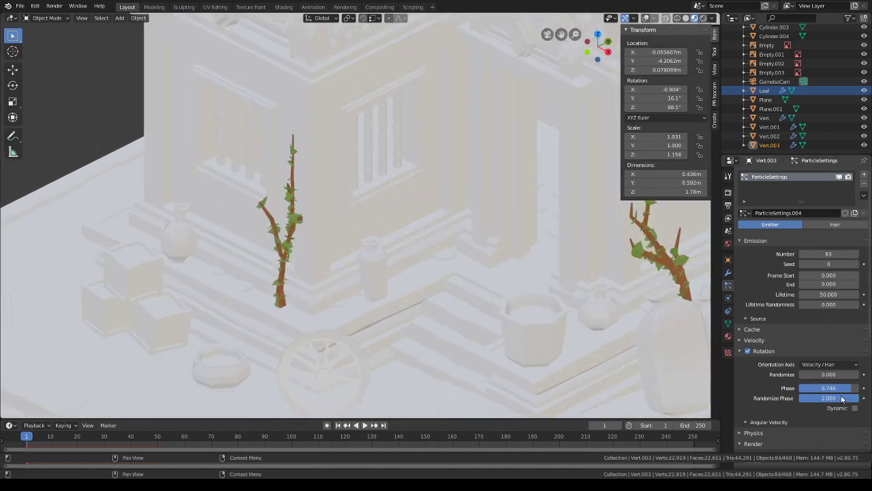
mouse_move(829, 399)
left_mouse_down()
mouse_move(802, 398)
mouse_move(830, 398)
left_mouse_up()
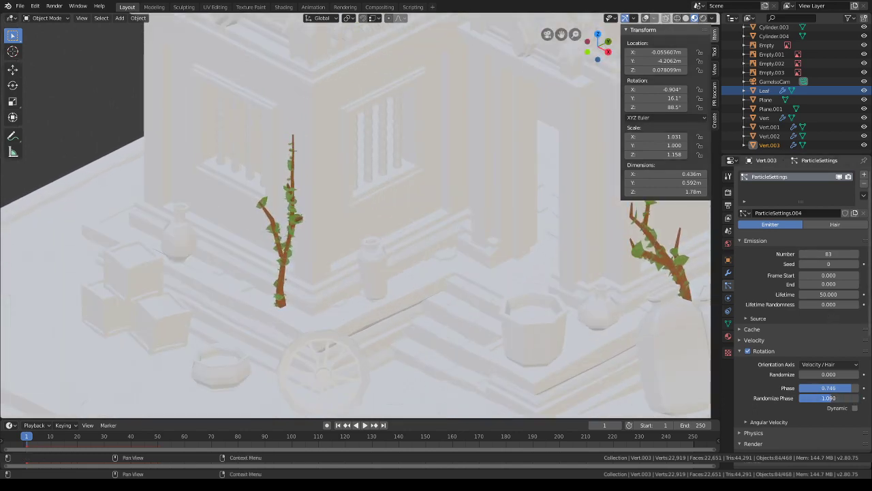
scroll(543, 292, "down", 4)
middle_click_drag(543, 291, 467, 285, "shift")
left_click(556, 200)
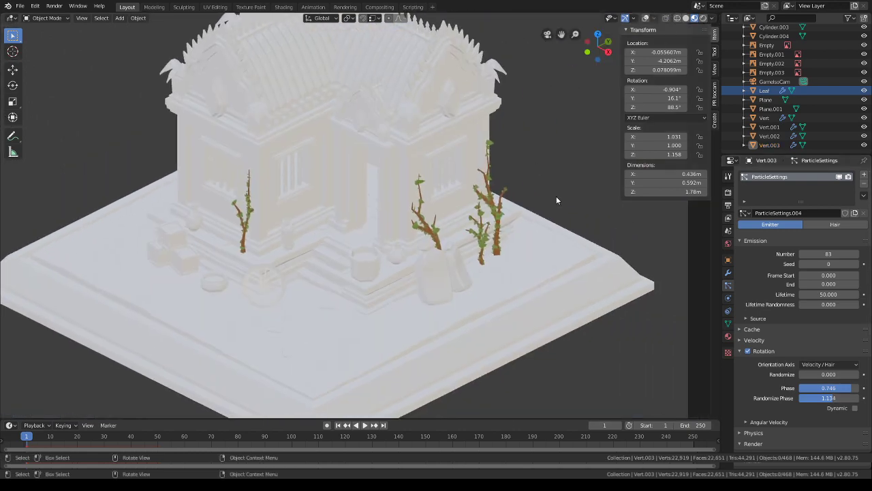
- Examine the leaf coverage of the branches around the house from close and wide views
scroll(332, 157, "down", 1)
middle_click_drag(342, 163, 357, 170, "shift")
scroll(308, 176, "up", 2)
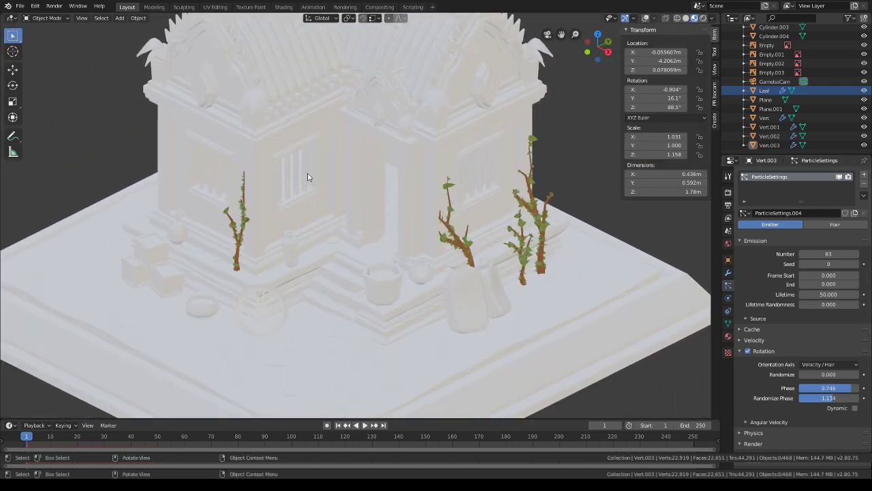
middle_click_drag(271, 197, 300, 175, "shift")
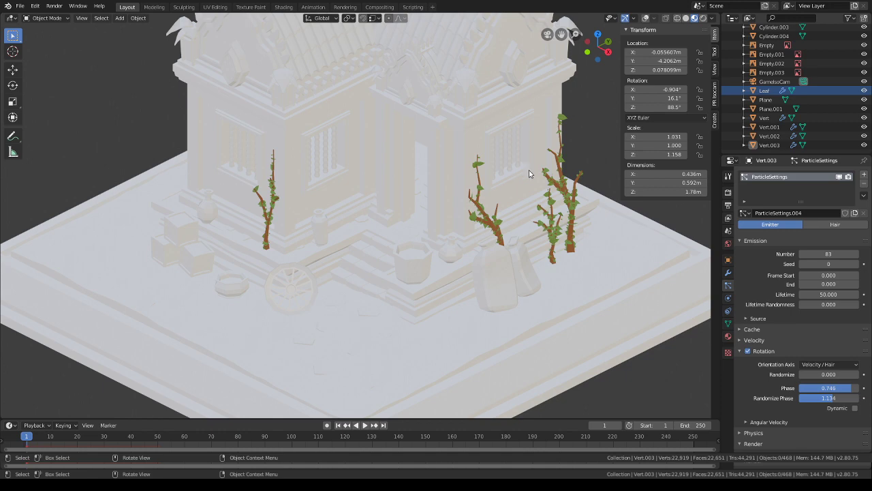
mouse_move(481, 244)
middle_mouse_down()
mouse_move(418, 230)
mouse_move(461, 233)
mouse_move(467, 242)
middle_mouse_up()
scroll(468, 243, "down", 1)
key("KP_0")
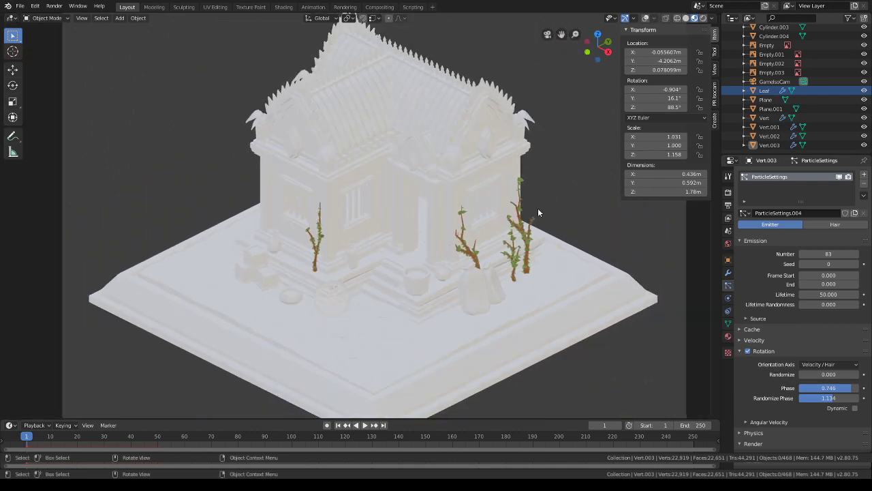
key("KP_0")
- Turn on the viewport overlays and use solid shading to compare the house with its reference images
left_click(686, 17)
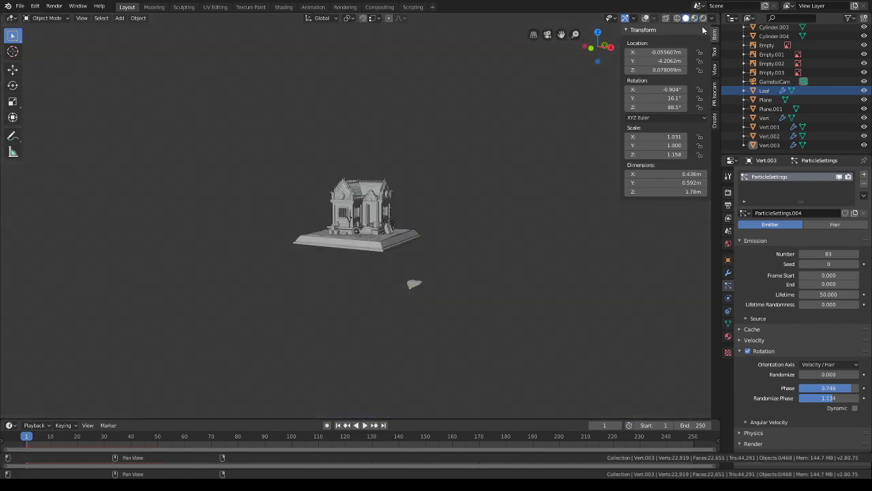
left_click(694, 18)
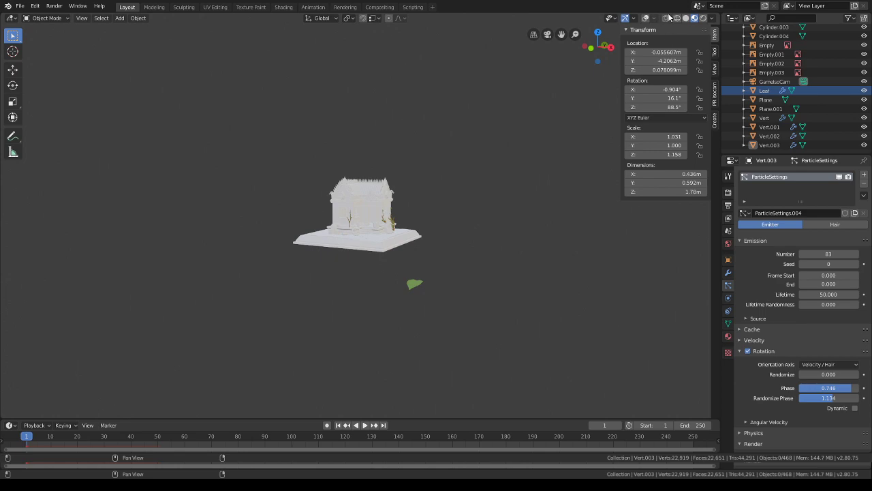
left_click(677, 18)
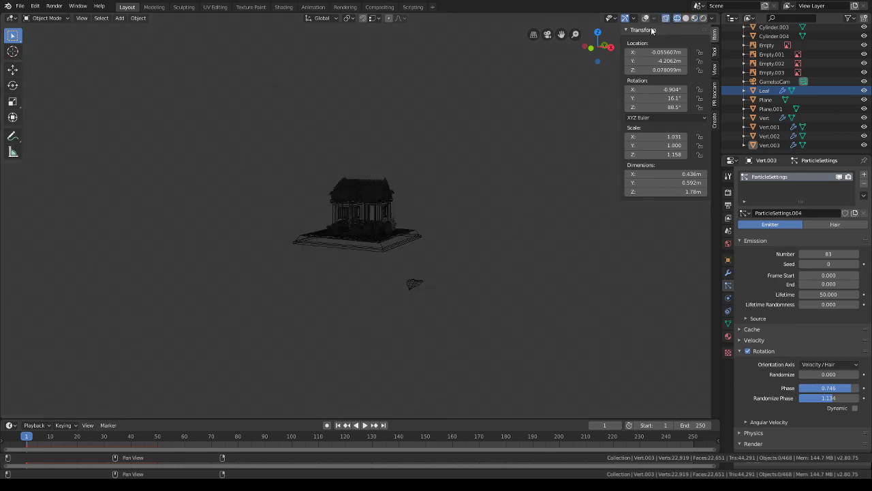
left_click(647, 18)
left_click(685, 18)
scroll(484, 225, "up", 8)
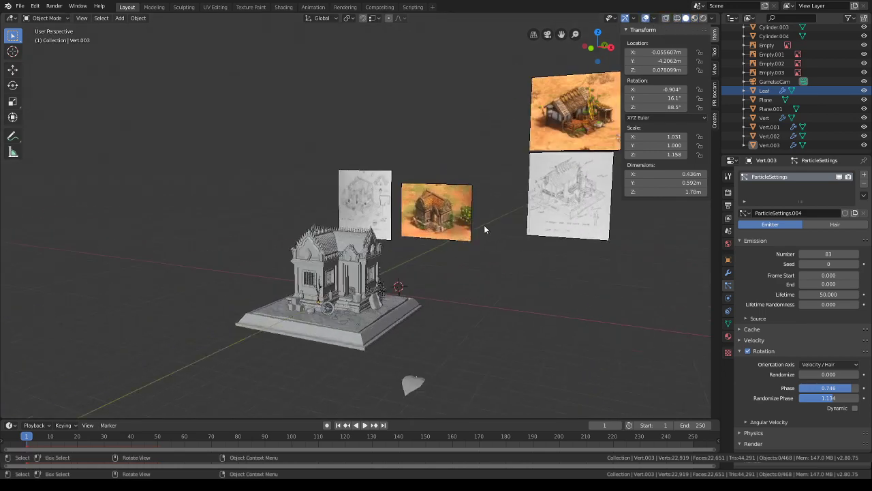
middle_click_drag(507, 270, 547, 155)
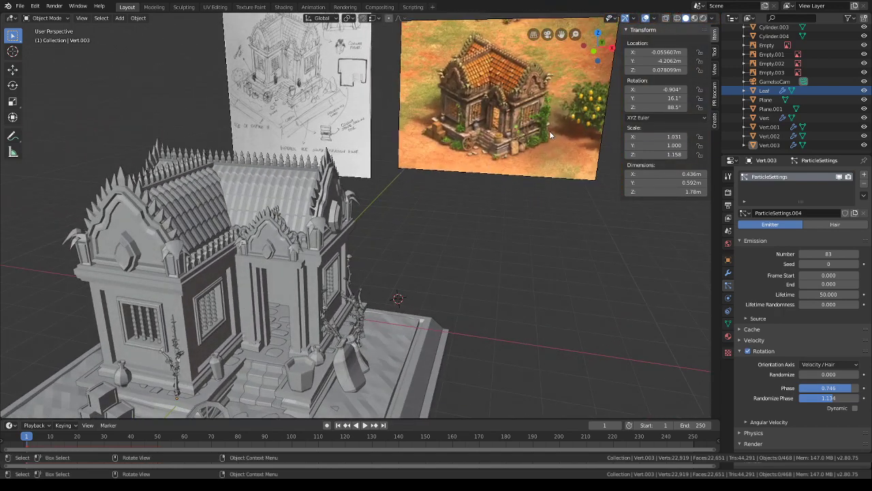
- Place the 3D cursor on the ground in front of the two branches beside the jars and add an ico sphere there
middle_click_drag(364, 258, 423, 231)
scroll(377, 269, "up", 3)
scroll(424, 232, "up", 2)
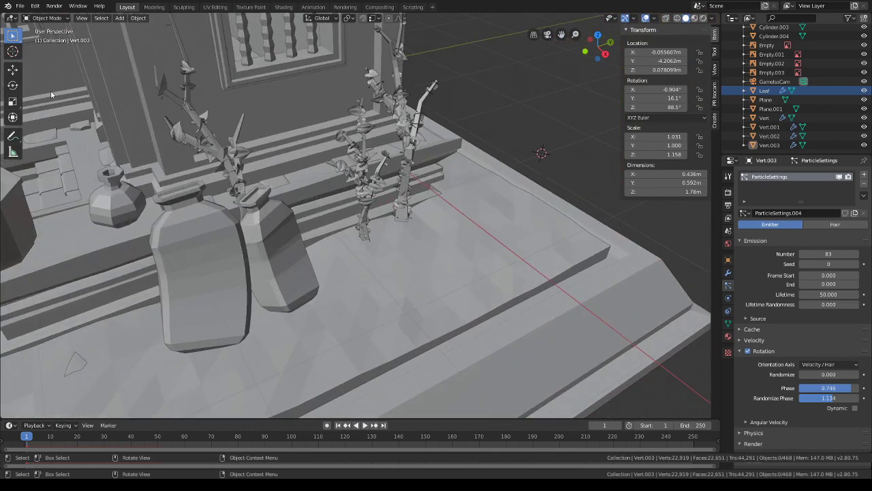
left_click(14, 52)
key("shift+a")
mouse_move(369, 253)
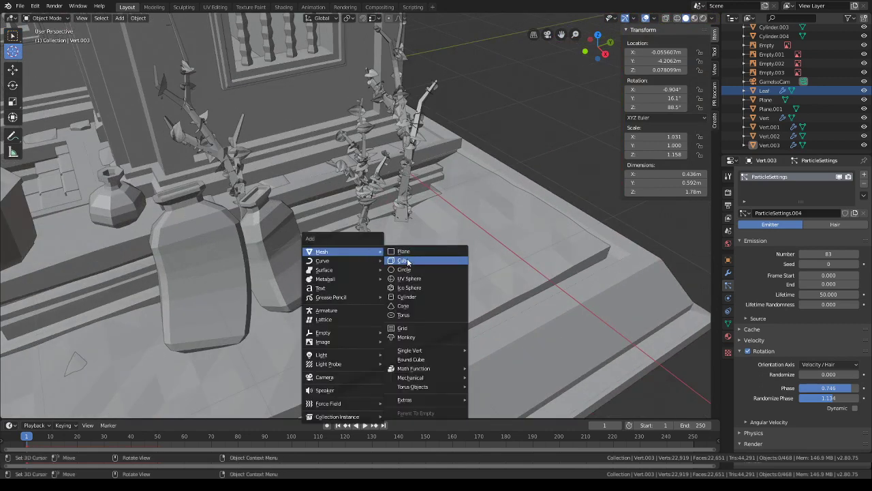
left_click(413, 287)
- Scale the ico sphere to about 0.364, narrow it to about 0.357 in X, and raise it about 0.062 m
key("s")
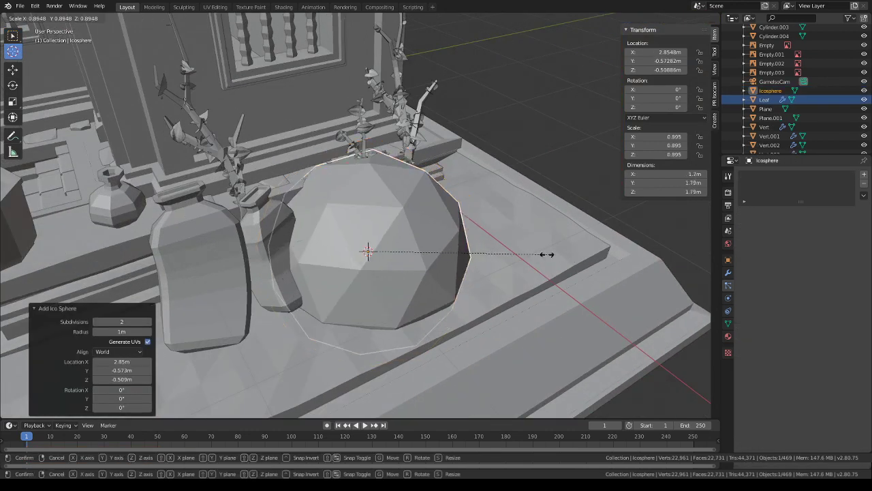
key("x")
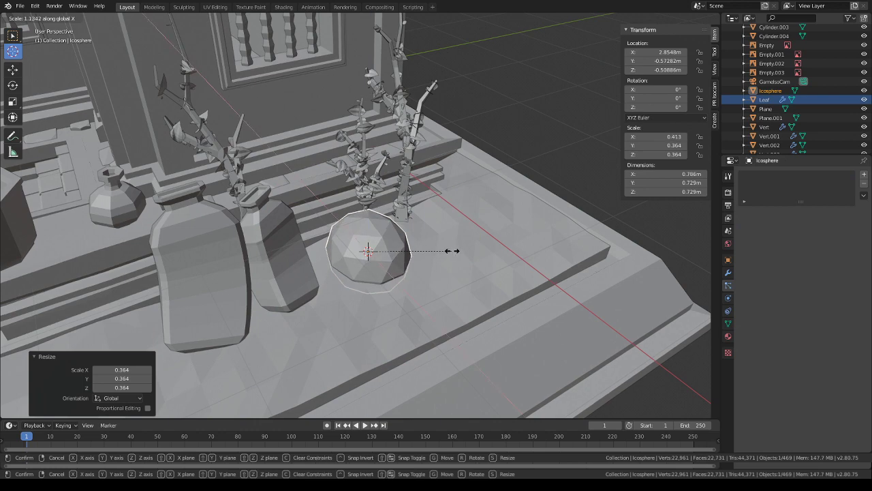
left_click(439, 250)
key("g")
key("z")
left_click(447, 242)
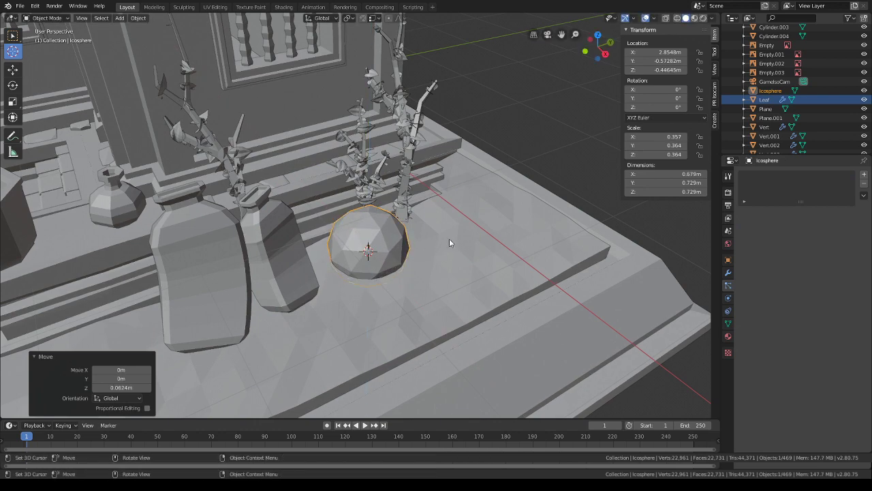
- Raise the ico sphere another 0.196 m or so and stretch it to a Y scale of about 0.445
middle_click_drag(449, 238, 473, 209)
key("g")
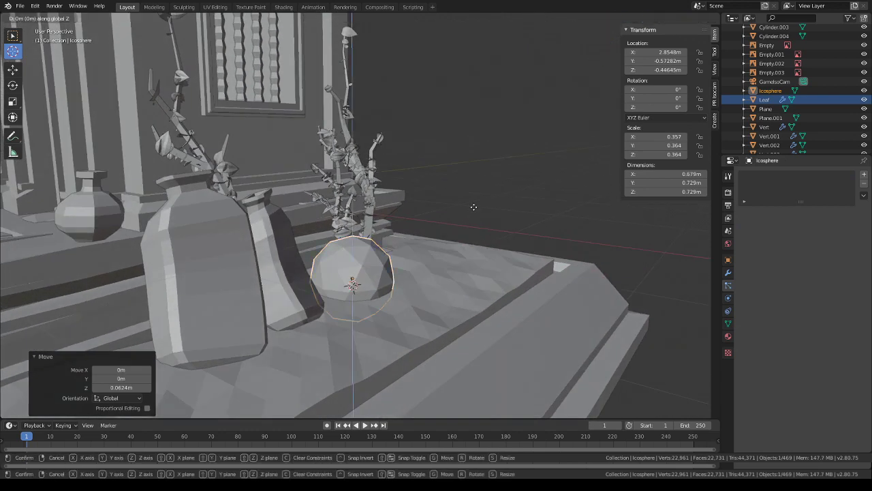
key("z")
left_click(480, 184)
key("s")
key("y")
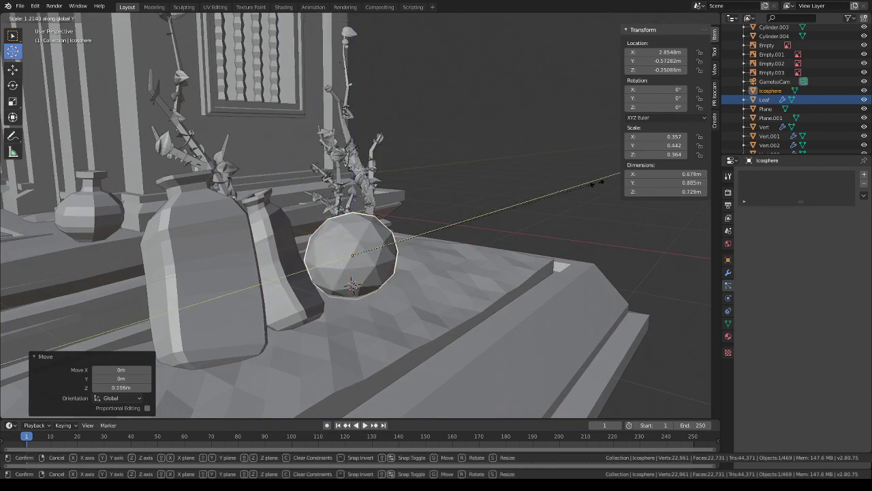
left_click(594, 178)
- Flatten the ico sphere to a Z scale of about 0.286 and move it to about X 2.844, Y -0.663, Z -0.317 m
middle_click_drag(594, 179, 569, 215)
key("s")
key("z")
left_click(516, 211)
key("g")
key("z")
left_click(529, 218)
mouse_move(446, 215)
middle_mouse_down()
mouse_move(466, 224)
mouse_move(452, 228)
middle_mouse_up()
key("g")
key("z")
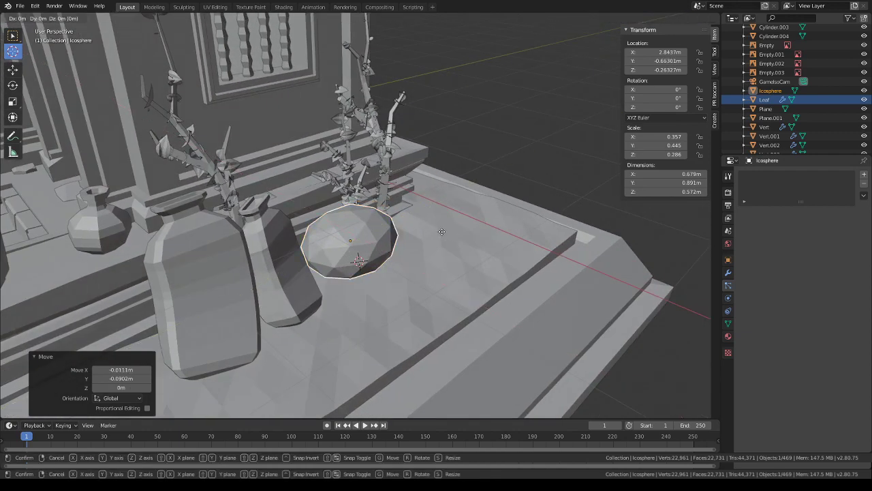
left_click(443, 241)
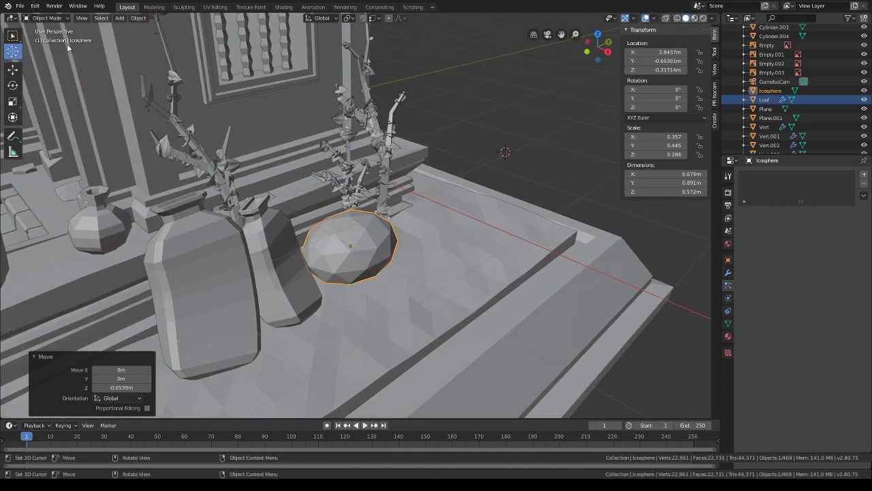
- In material preview, give the ico sphere a new olive-green material with hue 0.204, saturation 0.612, roughness 1.000 and sheen tint 0.200
left_click(54, 18)
left_click(6, 40)
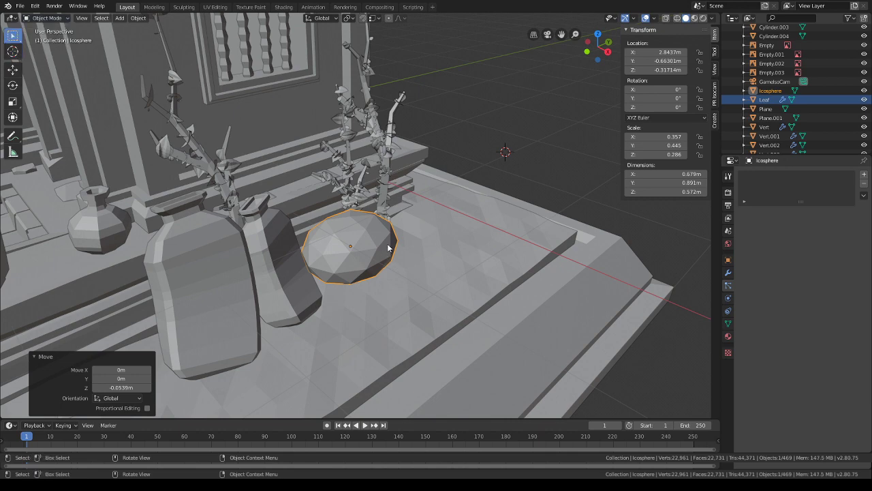
left_click(695, 18)
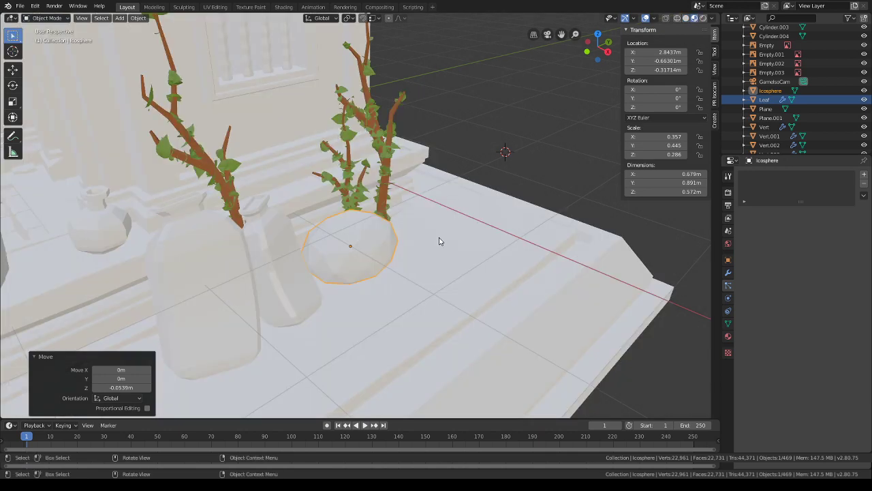
left_click(728, 335)
left_click(809, 226)
left_click(832, 280)
left_click(854, 184)
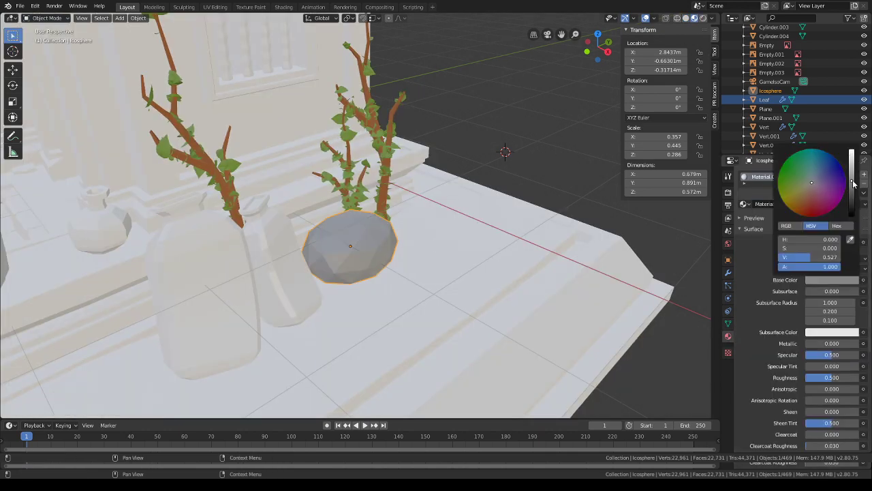
left_click_drag(799, 185, 792, 188)
left_click(853, 194)
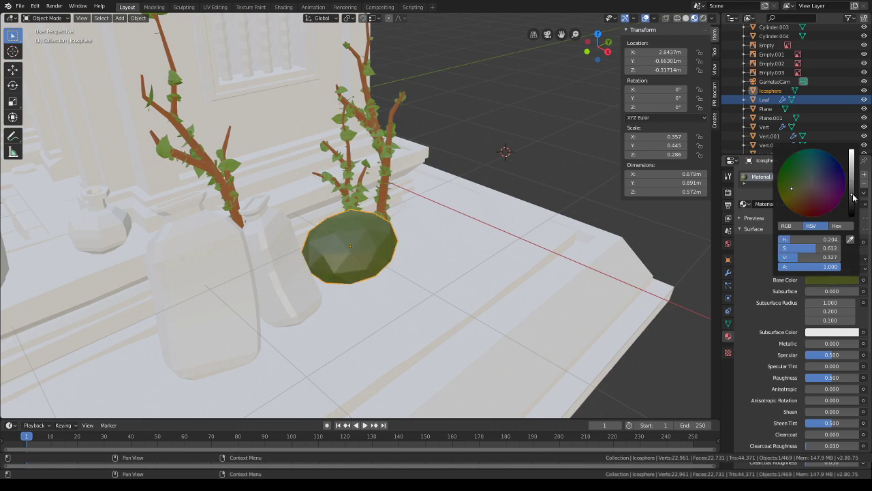
left_click_drag(834, 423, 816, 424)
left_click_drag(836, 380, 858, 380)
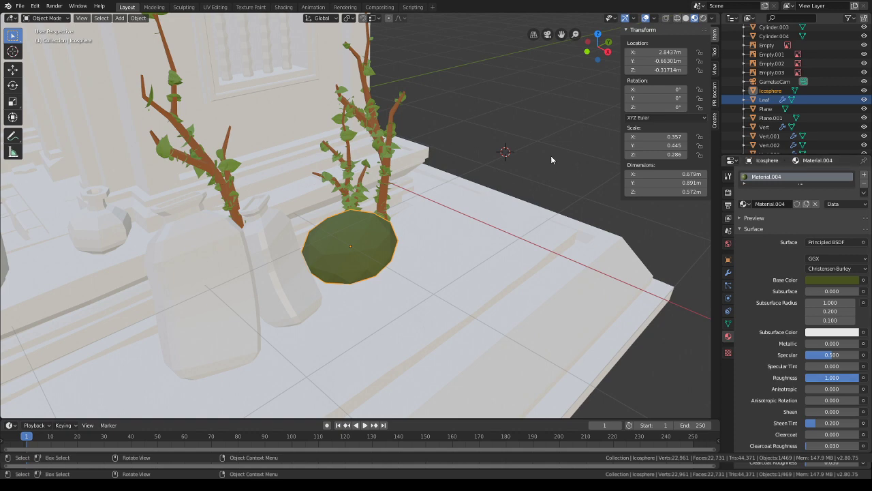
- Add a particle system to the ico sphere and render its particles as an object, with Leaf as the instance object
left_click(728, 272)
left_click(729, 286)
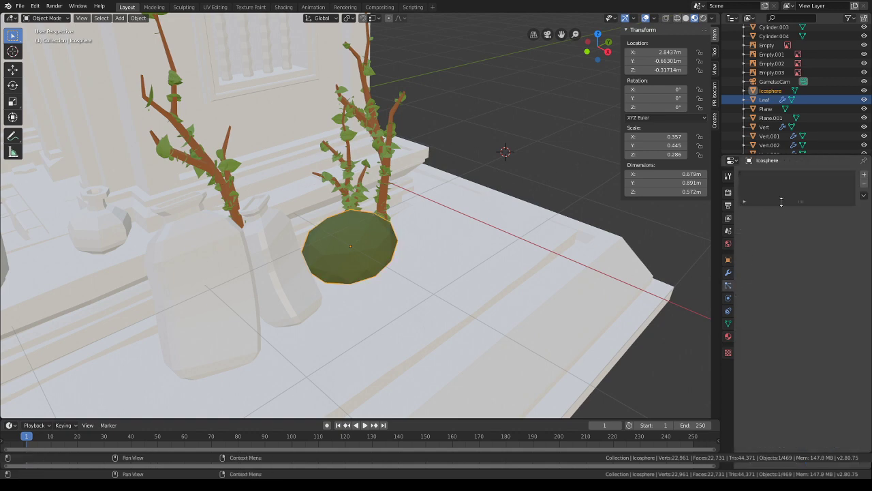
left_click(864, 175)
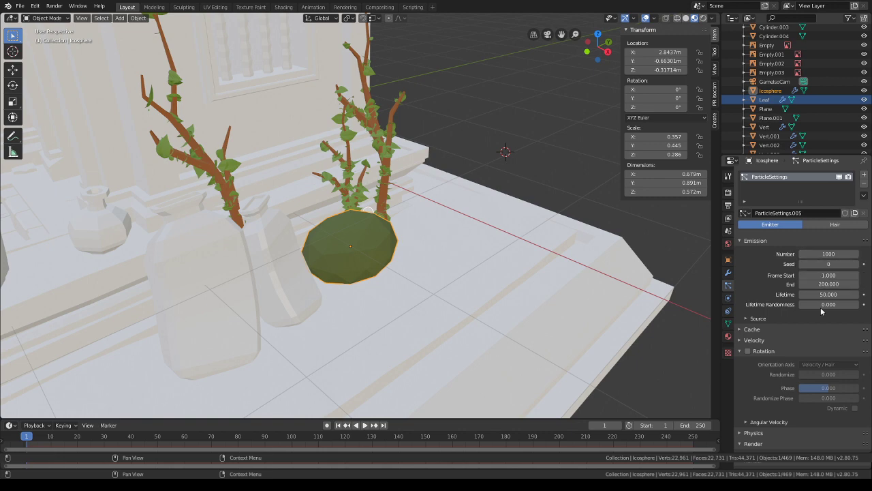
scroll(766, 314, "down", 4)
left_click(822, 335)
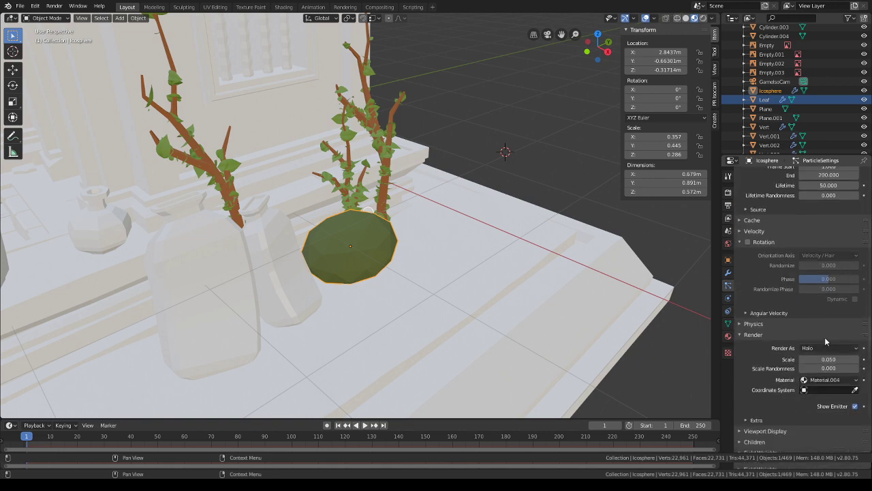
left_click(823, 348)
left_click(811, 398)
scroll(842, 377, "down", 2)
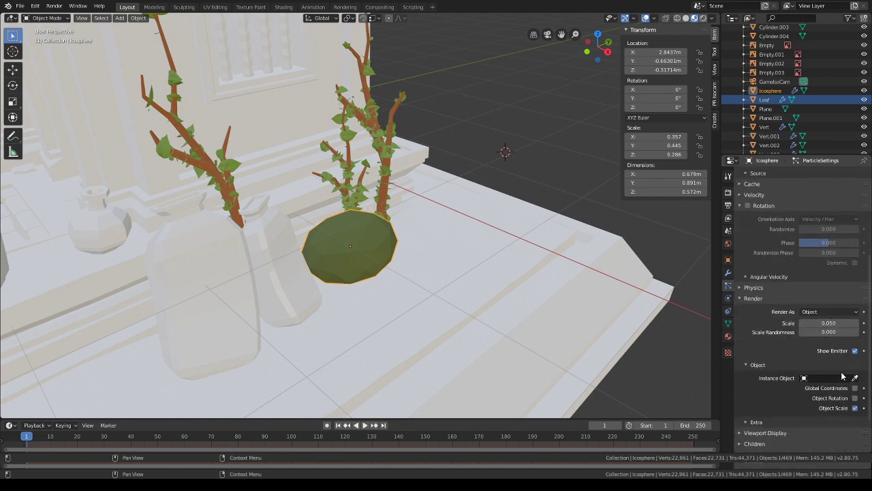
left_click(842, 379)
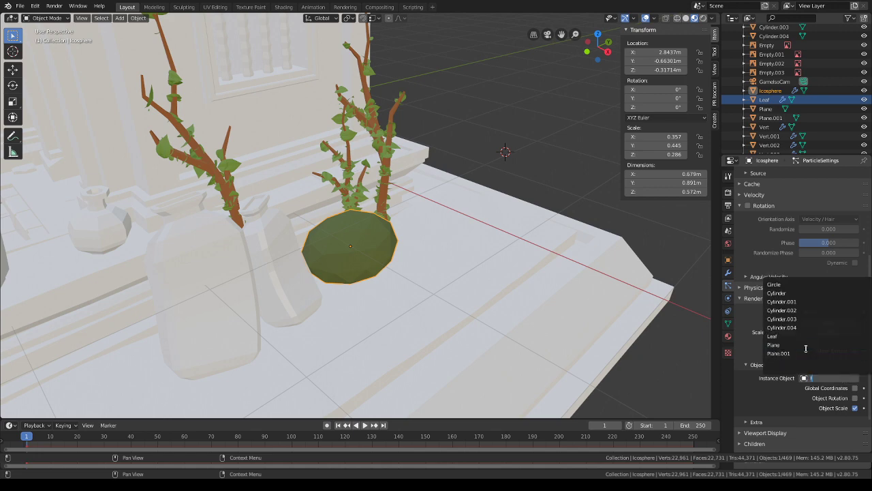
type("leaf")
left_click(797, 283)
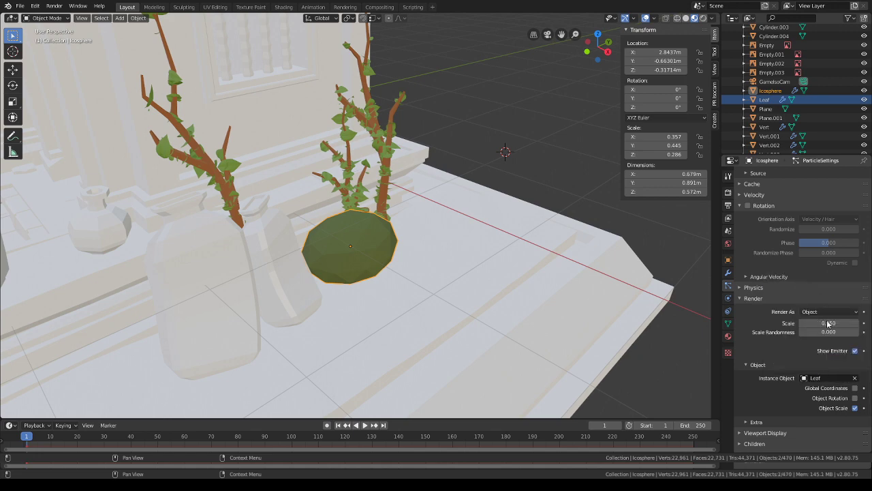
- Enable rotation for the ico sphere's leaf particles and set their emission start and end frames to 0
scroll(811, 307, "up", 3)
left_click(748, 260)
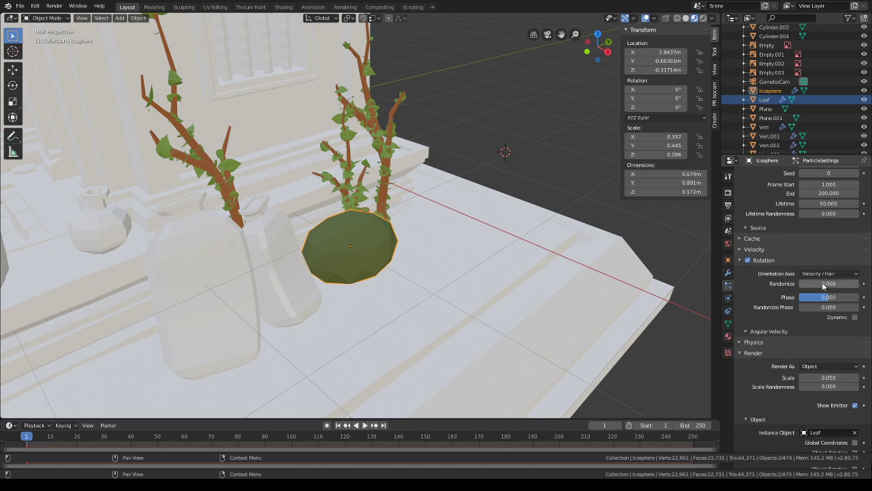
scroll(823, 285, "up", 4)
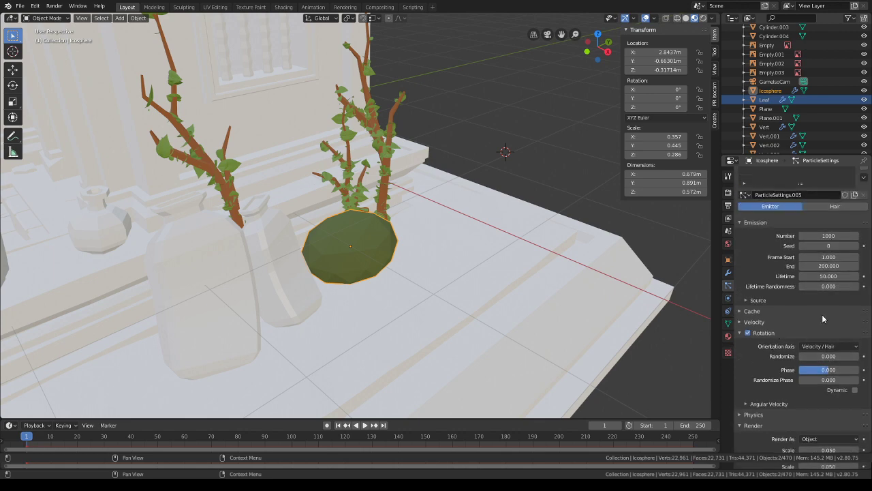
scroll(759, 337, "down", 8)
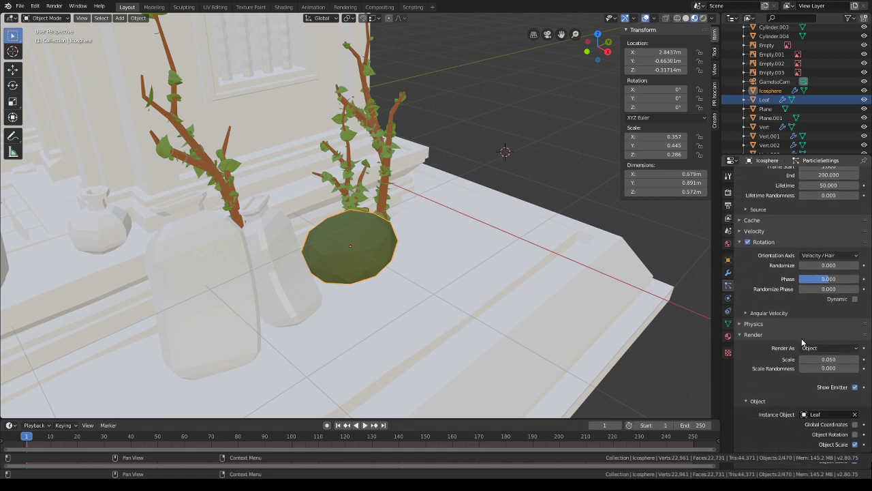
scroll(831, 360, "up", 9)
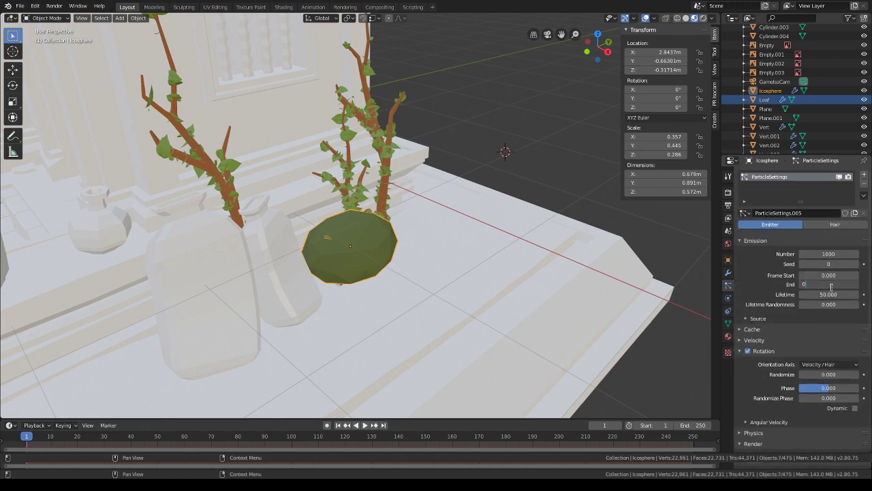
key("Return")
mouse_move(470, 300)
middle_mouse_down()
mouse_move(454, 302)
mouse_move(456, 293)
mouse_move(454, 306)
mouse_move(477, 297)
middle_mouse_up()
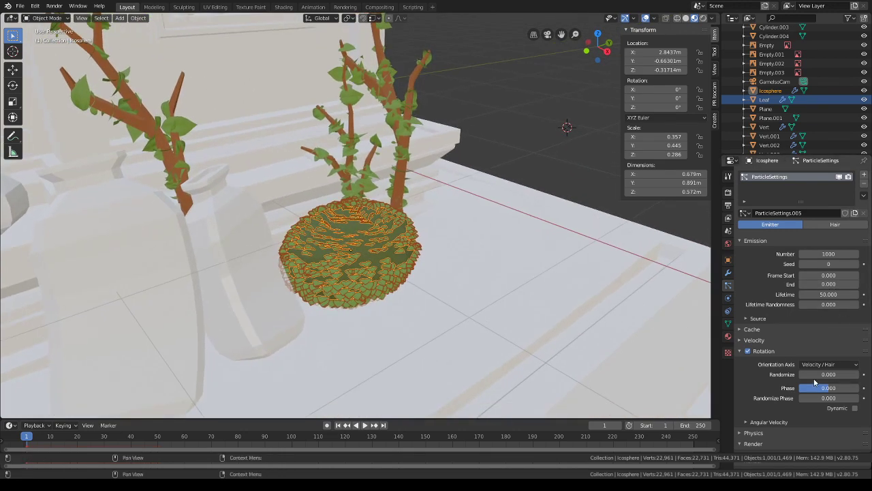
- Set the particle rotation randomize to 1.000, phase to 1.000 and randomize phase to 2.000, and deselect everything
left_click_drag(829, 374, 861, 400)
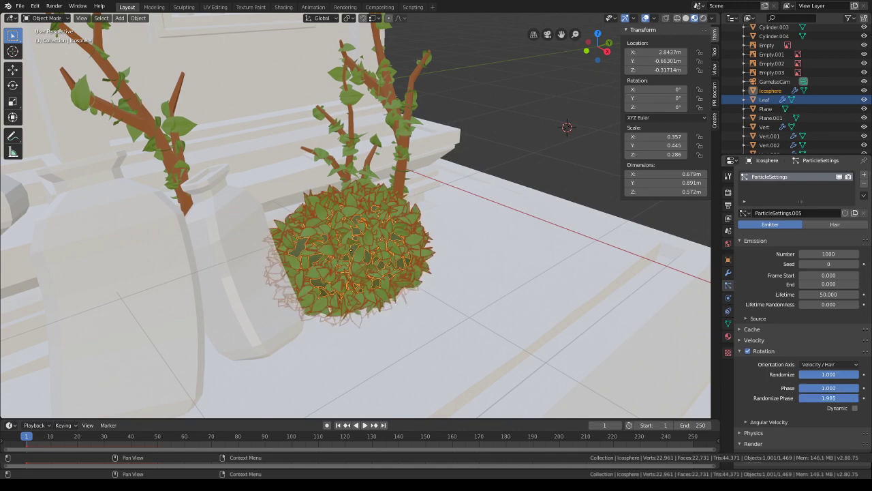
key("alt+a")
scroll(558, 244, "down", 3)
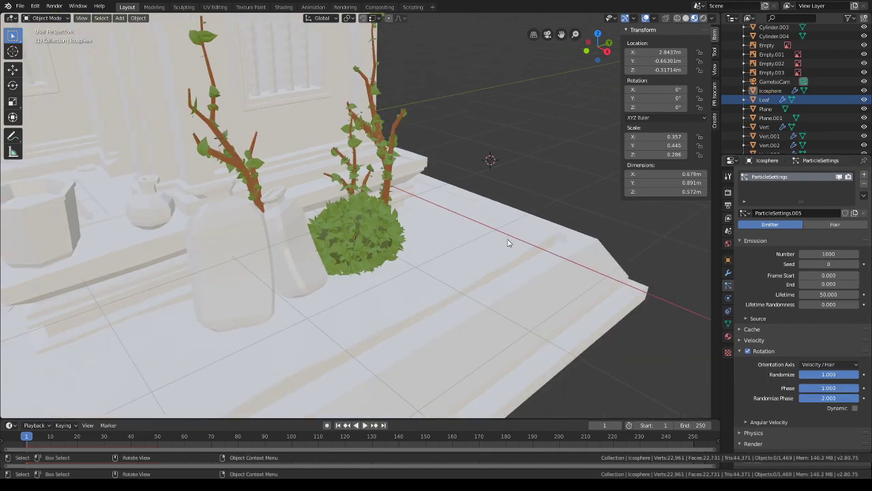
- Duplicate the leafy bush and raise the copy about 1.39 m along Z
mouse_move(508, 242)
middle_mouse_down()
mouse_move(409, 238)
mouse_move(515, 242)
middle_mouse_up()
scroll(477, 242, "down", 6)
middle_click_drag(430, 241, 426, 270)
middle_click_drag(426, 269, 422, 239)
key("shift+d")
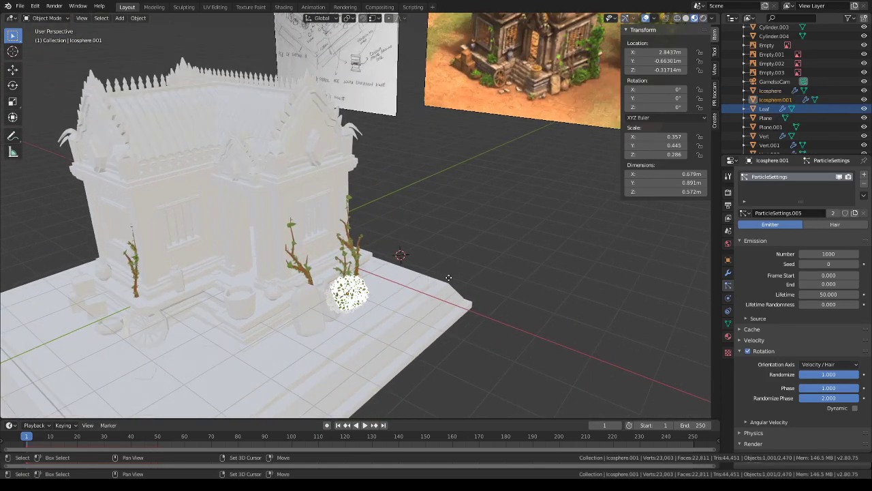
key("z")
left_click(521, 212)
- Flatten the raised bush along Z and shrink it to a scale of about X 0.127, Y 0.158, Z 0.062
middle_click_drag(520, 207, 475, 199)
scroll(536, 220, "up", 3)
key("s")
key("z")
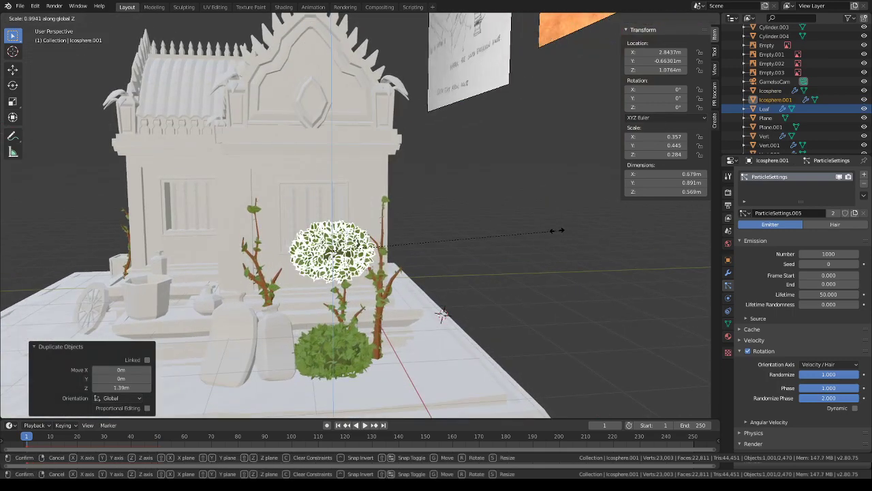
left_click(469, 229)
key("s")
left_click(378, 236)
- Tilt the small bush and move it to the corner branches at about X 2.202, Y -0.276, Z 0.701 m
middle_click_drag(493, 236, 508, 271)
key("r")
left_click(440, 257)
key("g")
left_click(401, 262)
- Rotate the small bush to about X -29.2°, Y -42.4°, Z -19.8° and move it to about X 2.301, Y -0.100, Z 0.689 m
scroll(489, 258, "up", 3)
key("r")
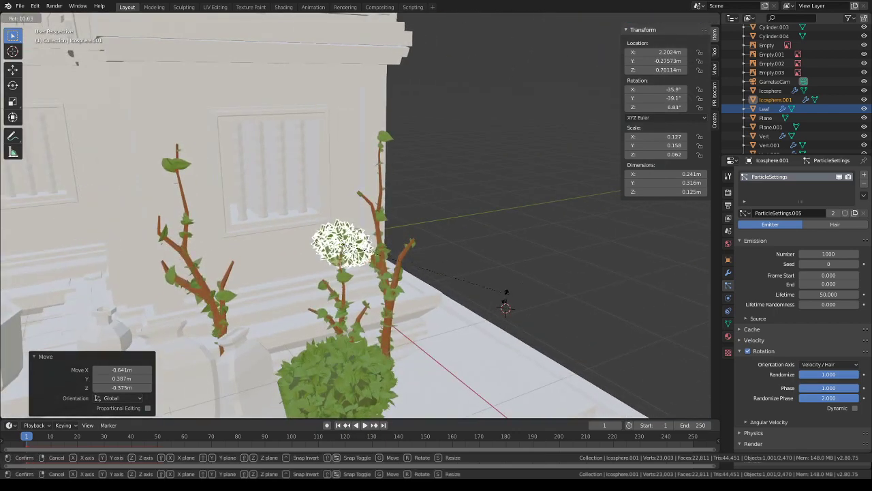
left_click(501, 274)
key("r")
key("z")
left_click(450, 310)
key("g")
left_click(470, 307)
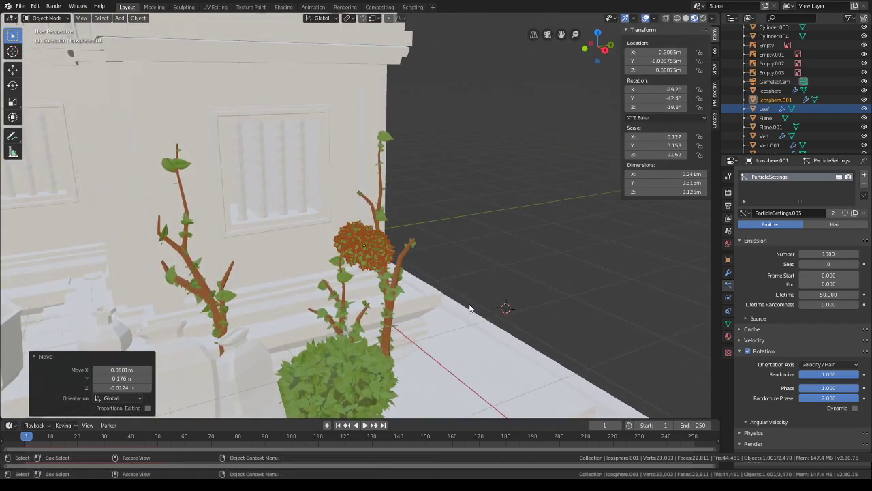
- Stretch the small bush by about 2.53 along global Y and set its particle number to 1195
middle_click_drag(469, 307, 488, 287)
key("s")
key("x")
key("y")
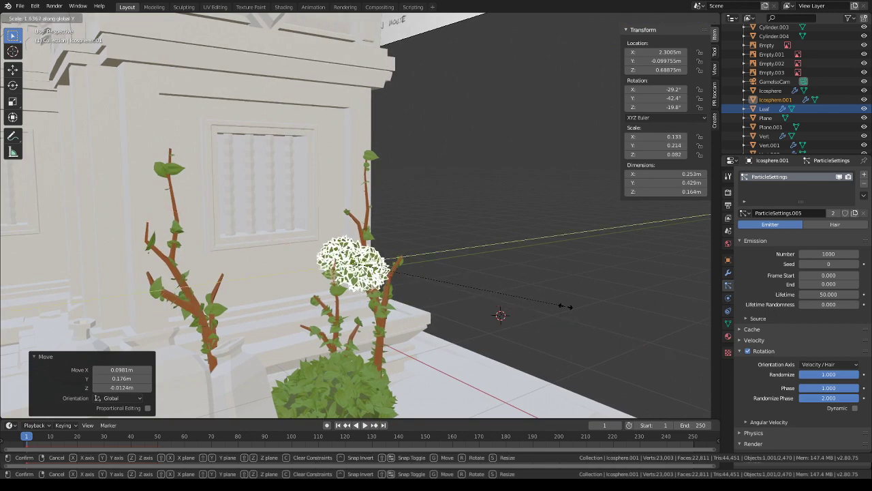
left_click(570, 295)
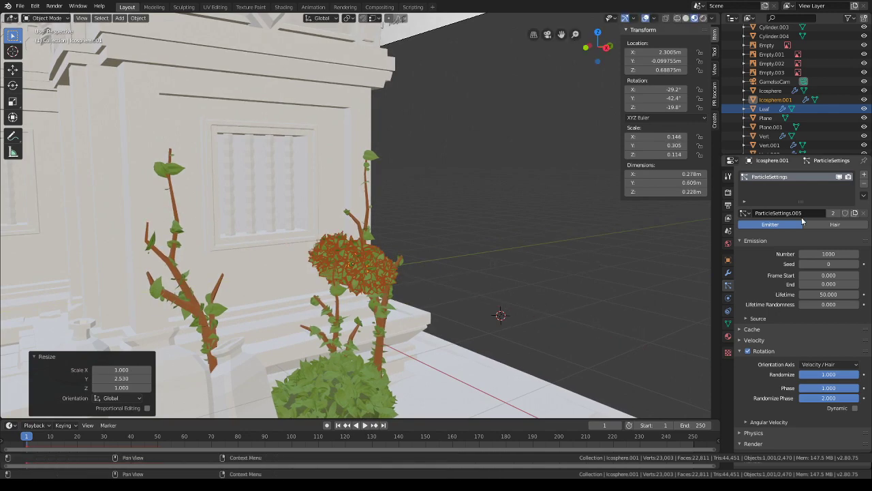
left_click_drag(844, 256, 867, 256)
- Duplicate the upper bush horizontally to the single branch near the cart wheel, at about X 0.211, Y -4.087 m
middle_click_drag(482, 267, 455, 270)
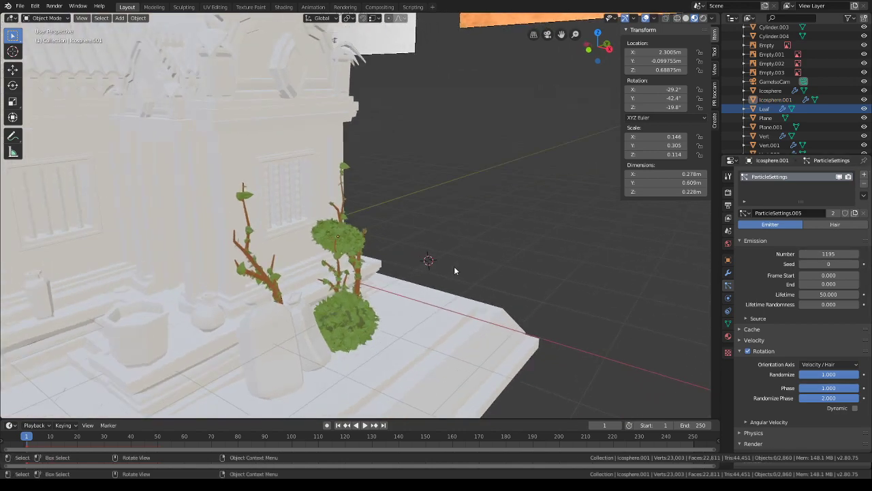
scroll(363, 242, "down", 5)
middle_click_drag(364, 242, 501, 244)
key("shift+d")
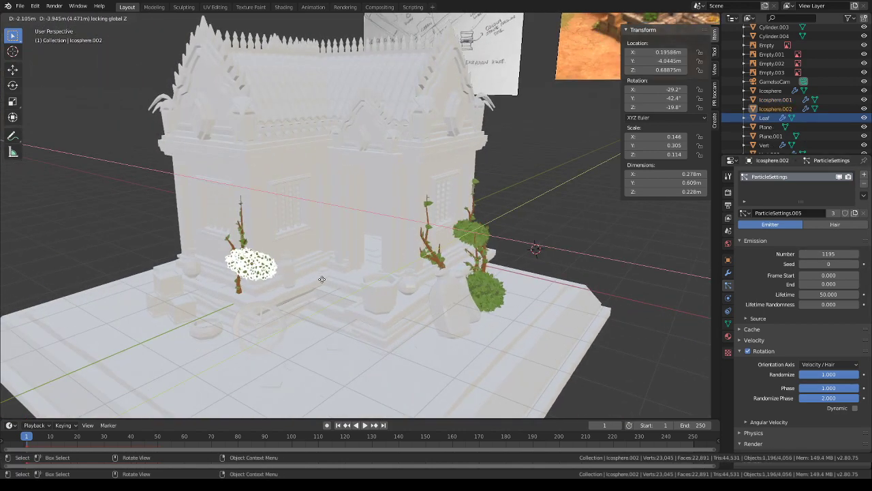
left_click(323, 248)
- Rotate the new bush to about X 1.18°, Y -28.5°, Z -101° and narrow it along X to a Y scale of about 0.154
middle_click_drag(323, 247, 401, 253)
key("r")
key("z")
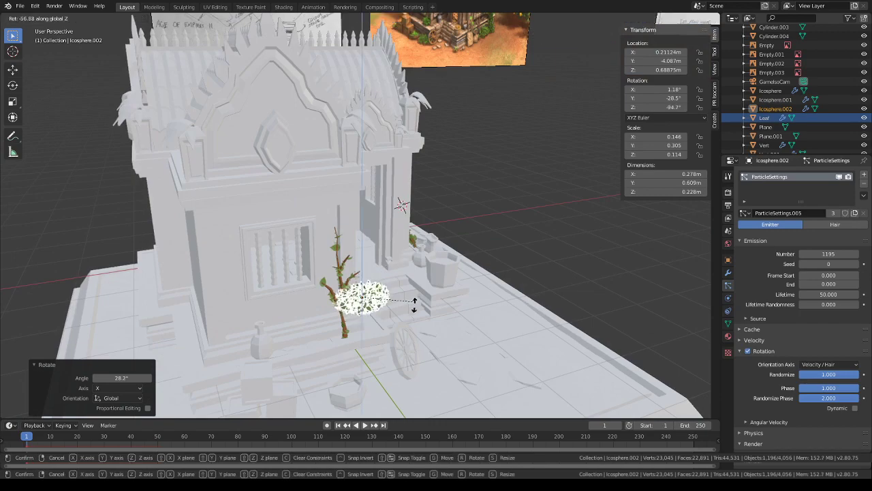
left_click(415, 306)
key("s")
key("x")
left_click(417, 283)
- Move the bush to the foot of the single branch, at about X -0.031, Y -4.035, Z 0.190 m
key("g")
left_click(397, 289)
middle_click_drag(397, 289, 436, 256)
key("g")
key("z")
left_click(436, 302)
middle_click_drag(436, 302, 348, 295)
left_click(585, 246)
- Duplicate the bush at the branch's foot and place the copy behind the cart wheel, at about X 0.172, Y -4.484, Z -0.259 m
middle_click_drag(585, 247, 551, 149)
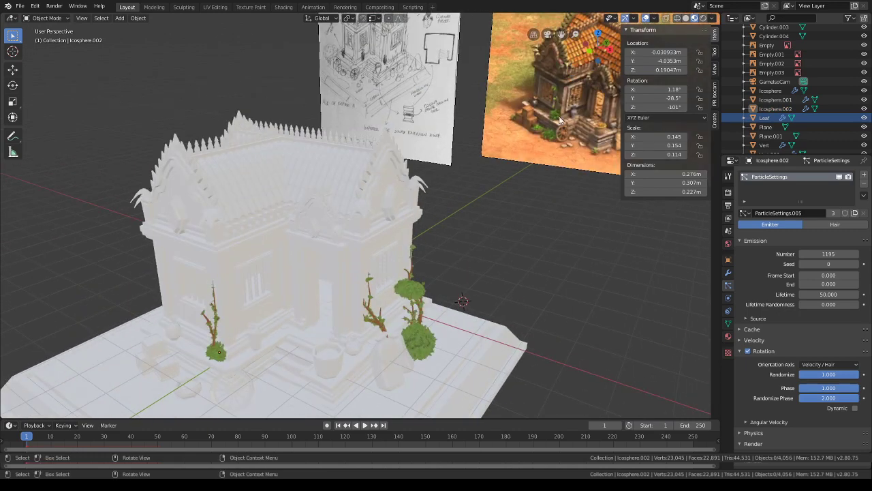
middle_click_drag(559, 120, 318, 253)
left_click(272, 303)
middle_click_drag(273, 303, 352, 245)
key("shift+d")
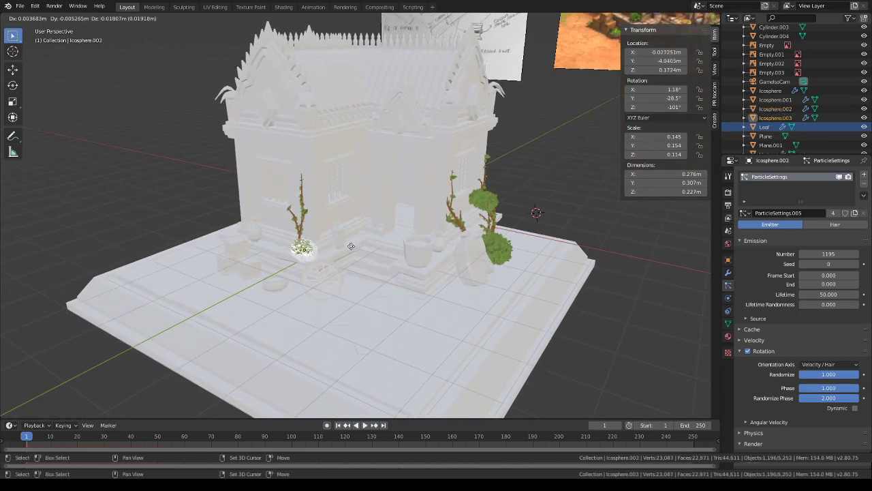
key("shift+z")
left_click(345, 256)
key("g")
key("z")
left_click(350, 281)
- Duplicate the wheel bush about 2.14 m in X and 0.851 m in Y, stretching it to a Y scale of about 0.197
scroll(477, 297, "down", 2)
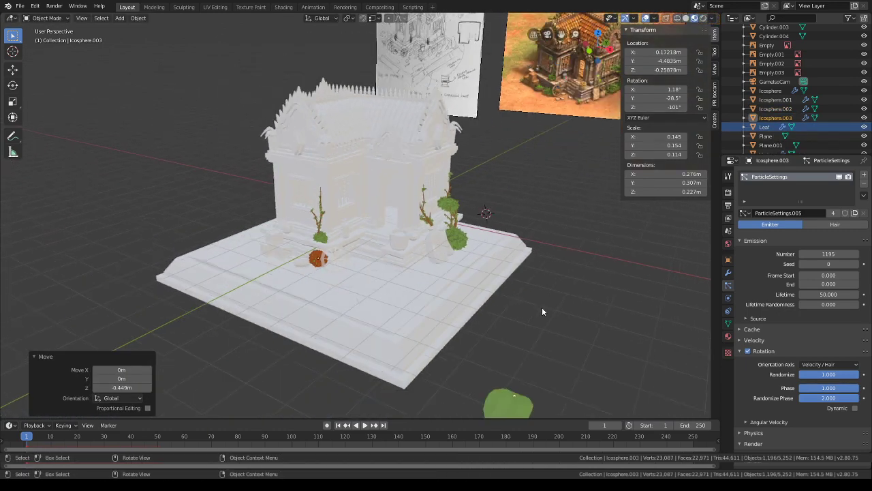
scroll(542, 311, "up", 4)
key("shift+d")
left_click(637, 312)
key("s")
key("x")
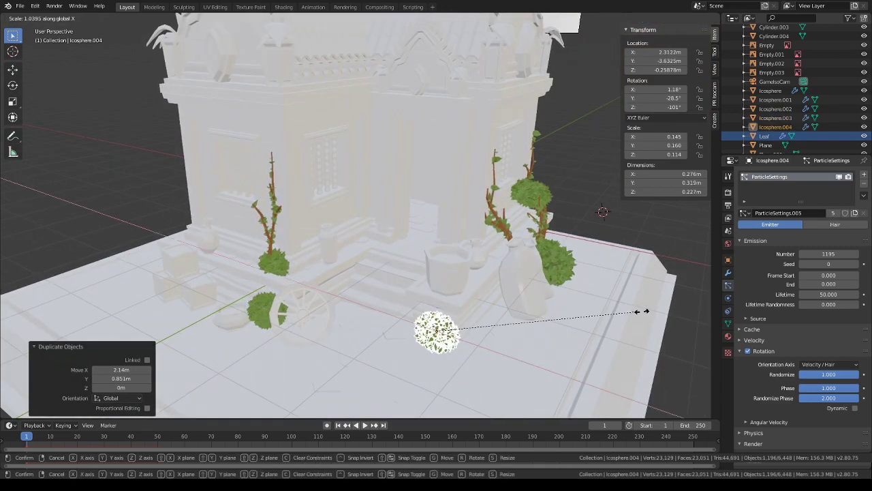
left_click(688, 318)
key("s")
left_click(688, 317)
- Lower the bush in front of the steps to about Z -0.451 m
middle_click_drag(605, 308, 619, 282)
key("g")
key("z")
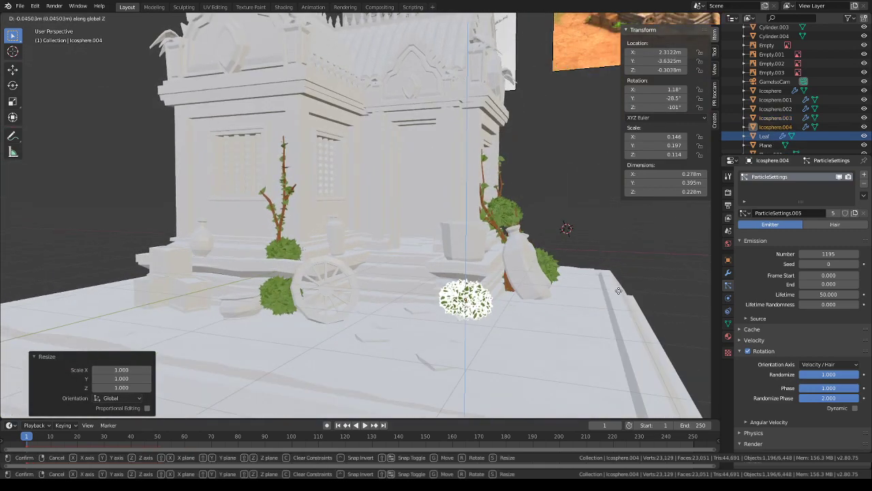
left_click(621, 304)
left_click(626, 222)
- Rotate the front bush about Z to about -67.2° and slide it horizontally to about X 2.336, Y -3.342 m
scroll(626, 222, "down", 3)
middle_click_drag(580, 247, 512, 281)
left_click(387, 307)
key("r")
key("z")
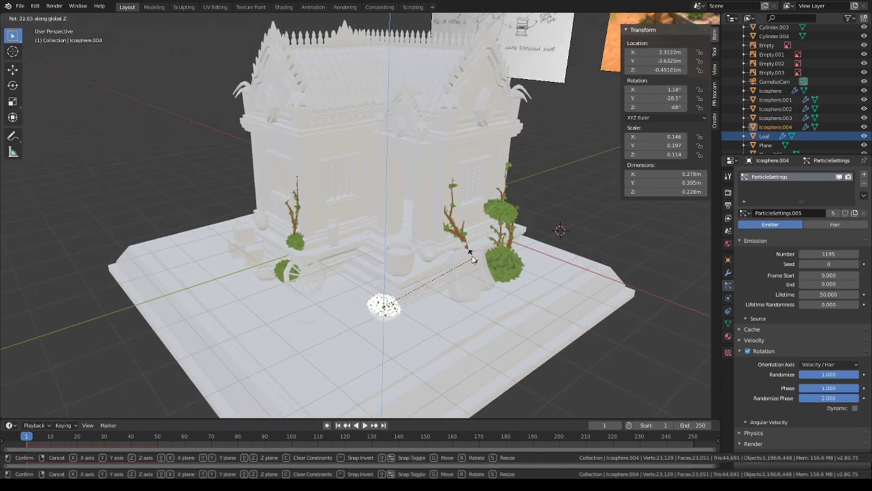
left_click(473, 253)
key("g")
key("shift+z")
left_click(484, 255)
left_click(578, 199)
- Sink the front bush into the ground beside the base corner, at about X 2.256, Y -3.277, Z -0.598 m
middle_click_drag(428, 305, 458, 251)
left_click(399, 300)
scroll(458, 251, "up", 1)
scroll(458, 251, "up", 2)
key("g")
key("z")
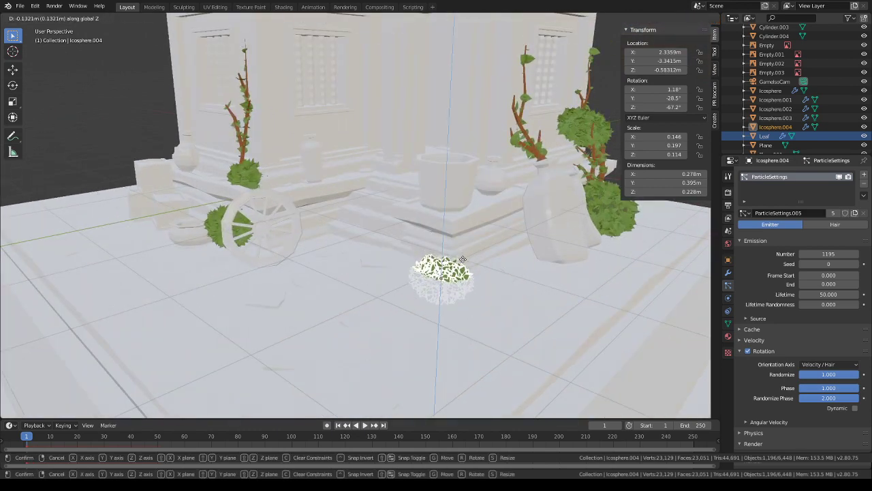
left_click(462, 265)
scroll(461, 264, "down", 3)
key("g")
left_click(471, 259)
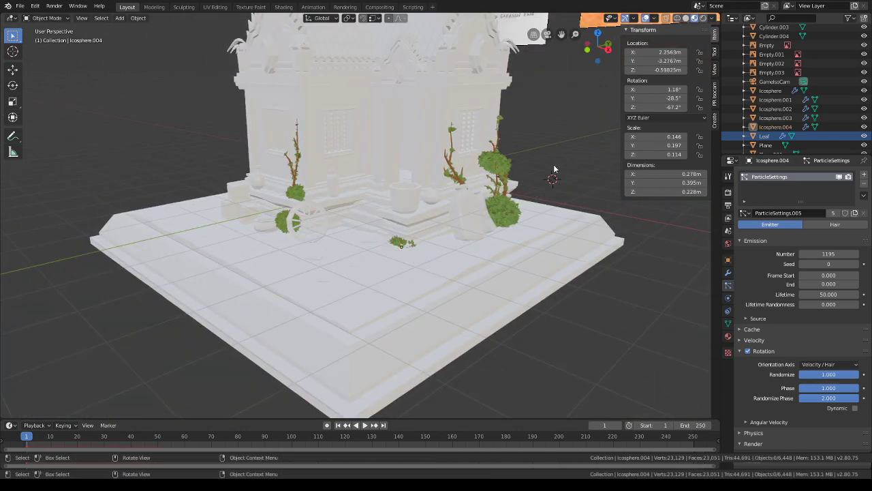
- Lower the bush behind the cart wheel by about 0.153 m and slide it to about X 0.106, Y -4.373 m
mouse_move(470, 259)
middle_mouse_down()
mouse_move(497, 206)
mouse_move(474, 245)
middle_mouse_up()
middle_click_drag(435, 223, 411, 325)
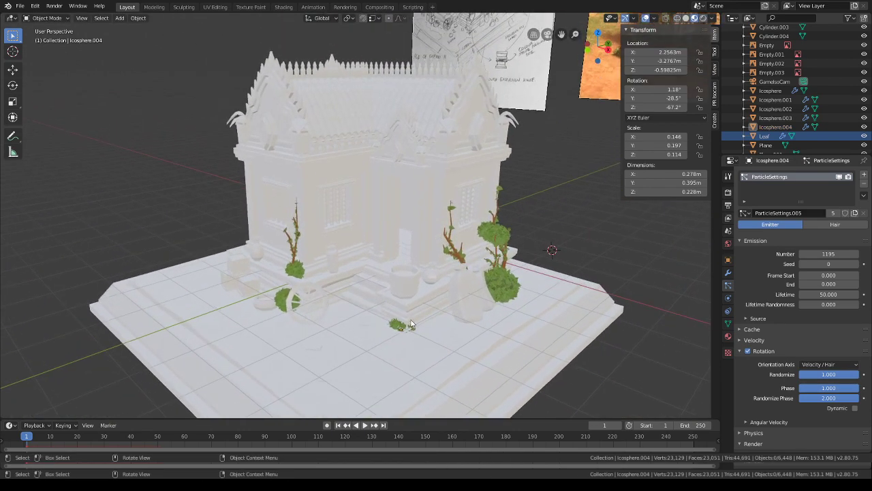
left_click(292, 306)
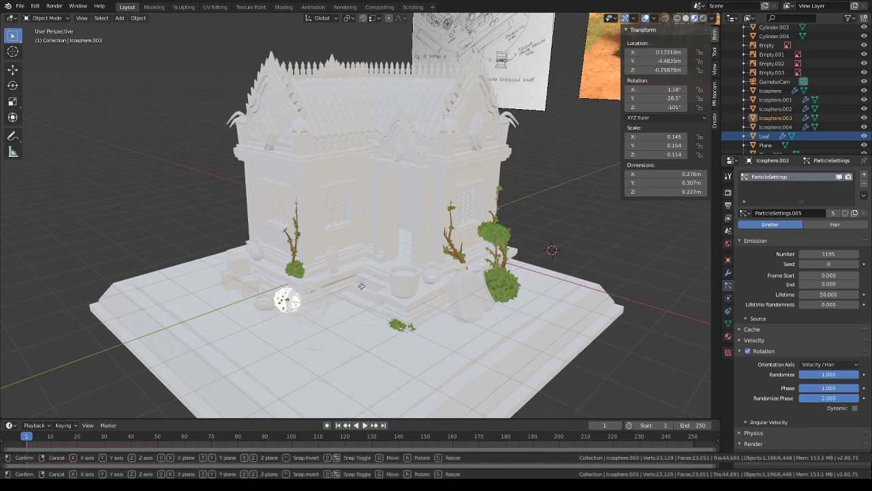
key("g")
key("z")
left_click(365, 293)
key("g")
key("shift+z")
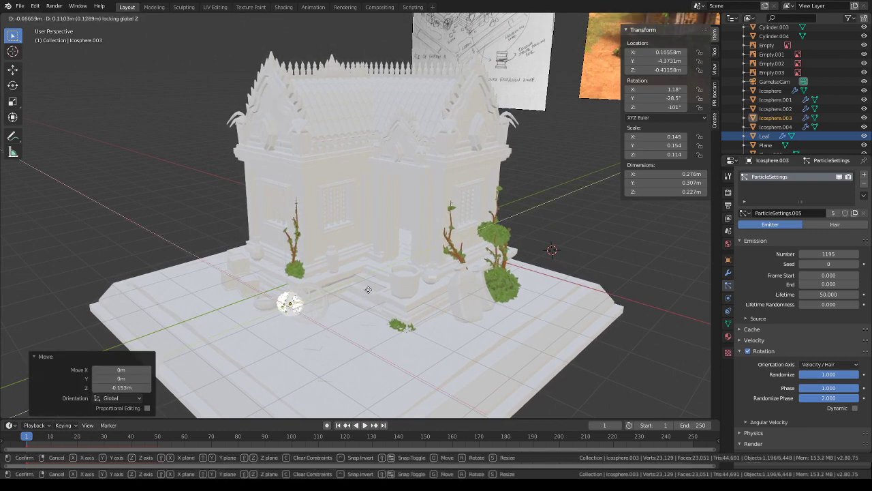
left_click(369, 289)
left_click(579, 211)
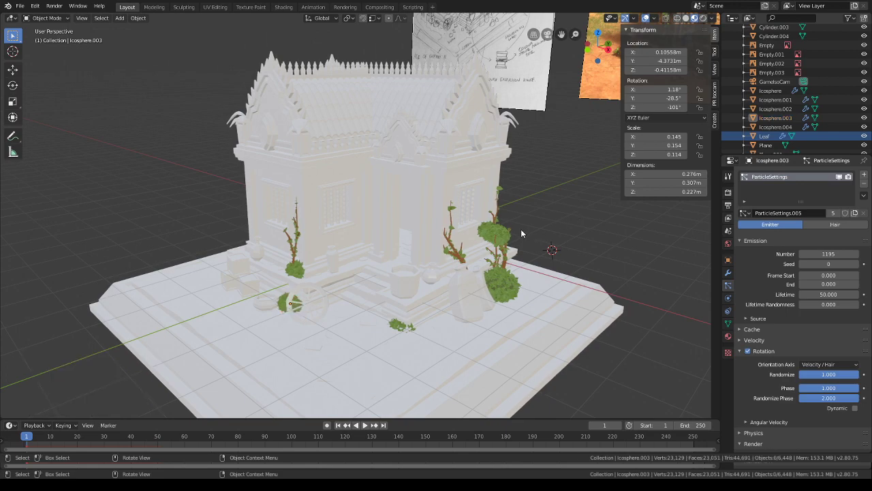
- Duplicate the wheel bush into the low bowl beside it, at about X -0.252, Y -4.705 m, and raise it 0.12 m
middle_click_drag(521, 229, 508, 285)
scroll(552, 232, "down", 2)
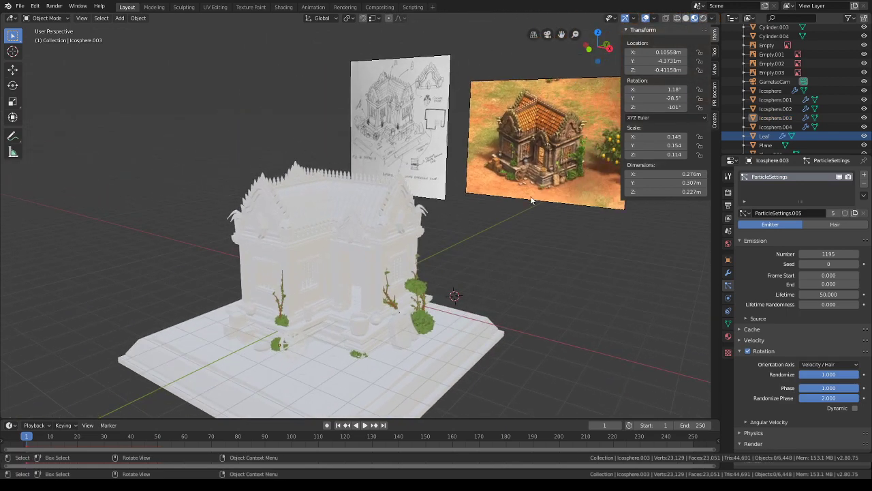
scroll(531, 197, "up", 2)
middle_click_drag(409, 266, 419, 240, "shift")
middle_click_drag(397, 282, 368, 254)
scroll(393, 249, "up", 4)
left_click(413, 219)
middle_click_drag(427, 225, 464, 231)
scroll(491, 235, "up", 2)
key("shift+d")
key("shift+z")
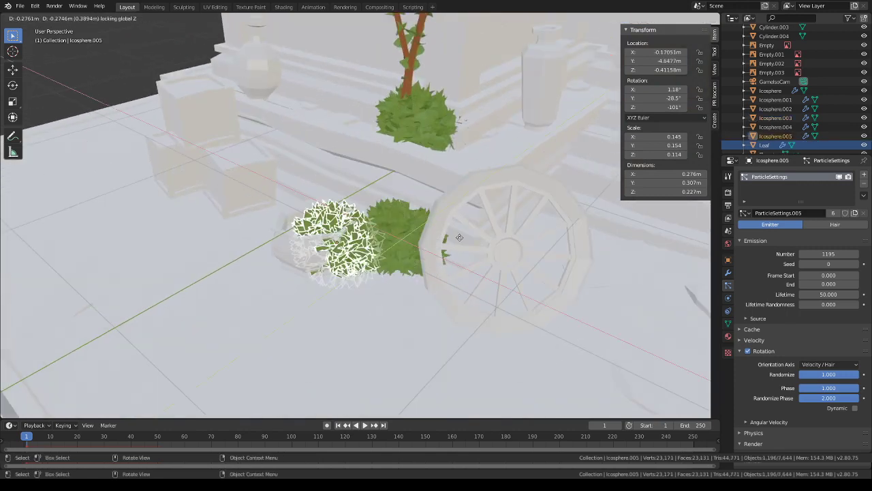
left_click(451, 237)
key("g")
key("z")
left_click(446, 221)
- Shrink the bowl plant to a scale of about X 0.039, Y 0.044, Z 0.027 and nudge it to about X -0.267, Y -4.716 m
key("s")
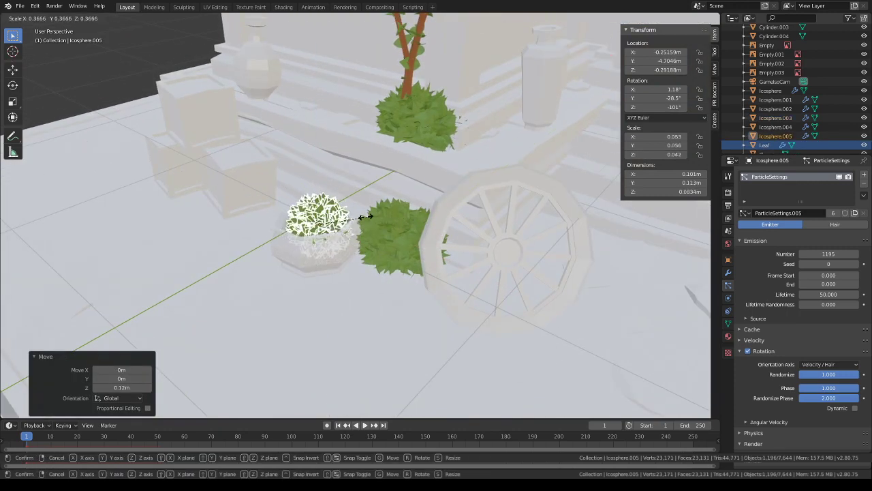
left_click(372, 218)
key("g")
left_click(369, 218)
key("s")
key("z")
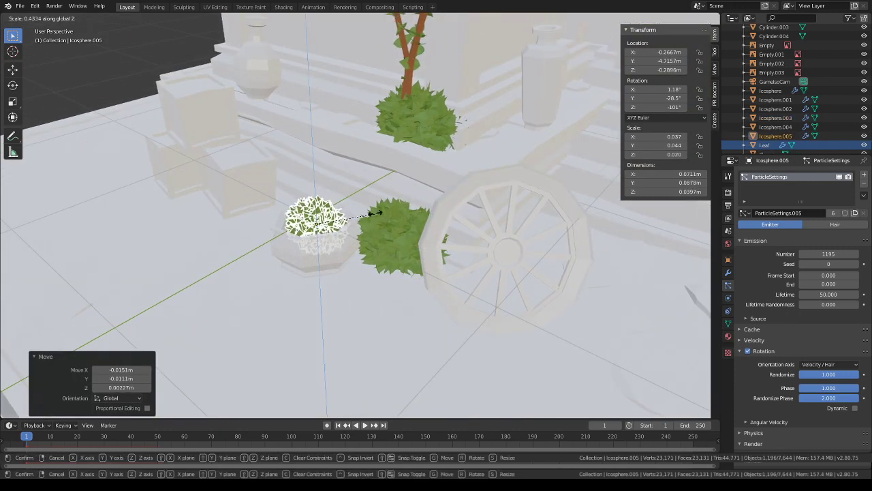
left_click(429, 217)
- Duplicate the bowl plant horizontally toward the large pot by the steps and raise the copy
scroll(432, 228, "down", 4)
middle_click_drag(432, 227, 303, 269)
key("shift+d")
key("shift+z")
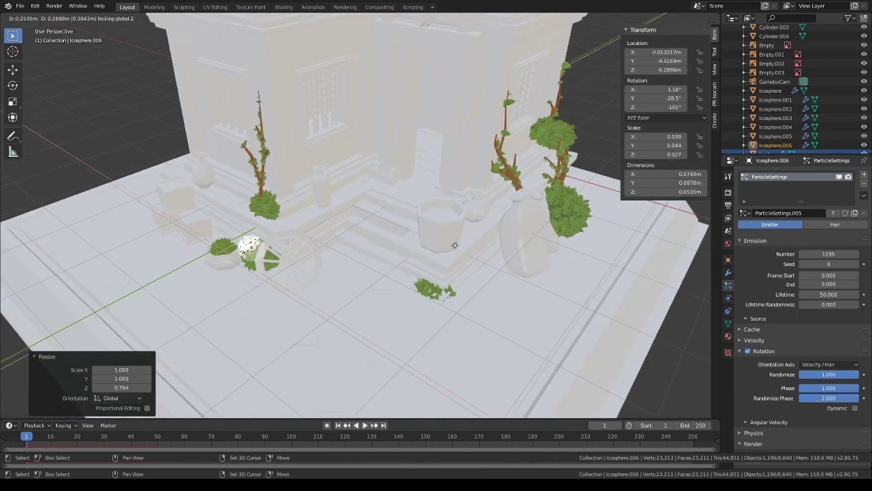
left_click(557, 245)
key("g")
key("z")
left_click(557, 211)
- Position the copied plant in the large pot at about X 2.109, Y -3.111, Z 0.554 m
scroll(450, 265, "up", 3)
middle_click_drag(557, 211, 486, 238, "shift")
key("g")
key("shift+z")
left_click(446, 323)
key("g")
key("z")
left_click(448, 292)
- Stretch the large pot's plant to a scale of about X 0.067, Y 0.044, Z 0.073, rotate it and nudge it toward the pot's centre
key("s")
key("z")
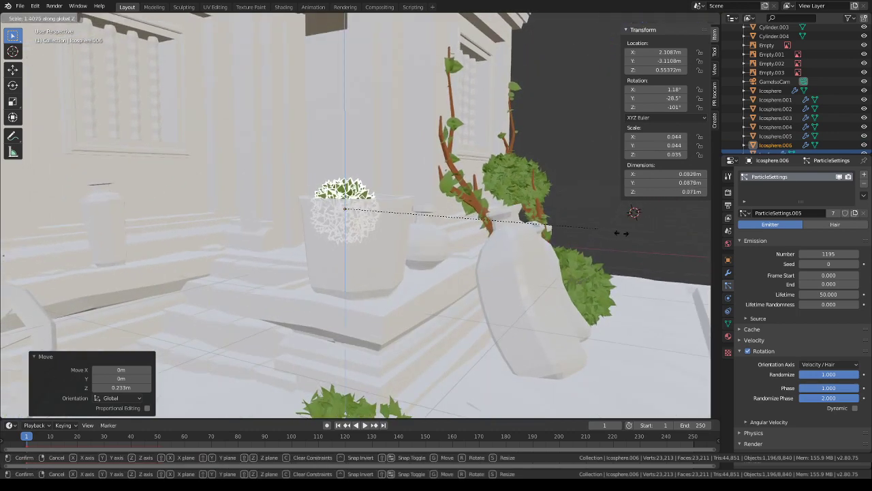
left_click(175, 263)
key("r")
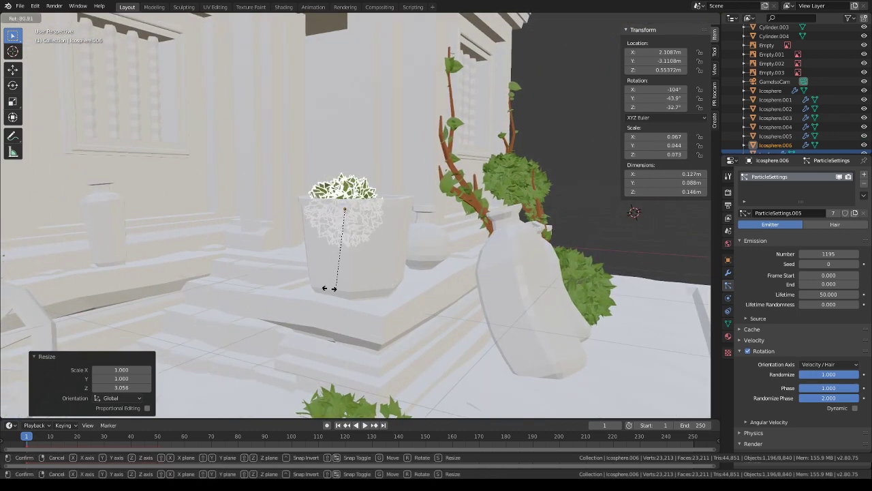
left_click(329, 288)
key("g")
left_click(381, 257)
middle_click_drag(382, 257, 382, 298)
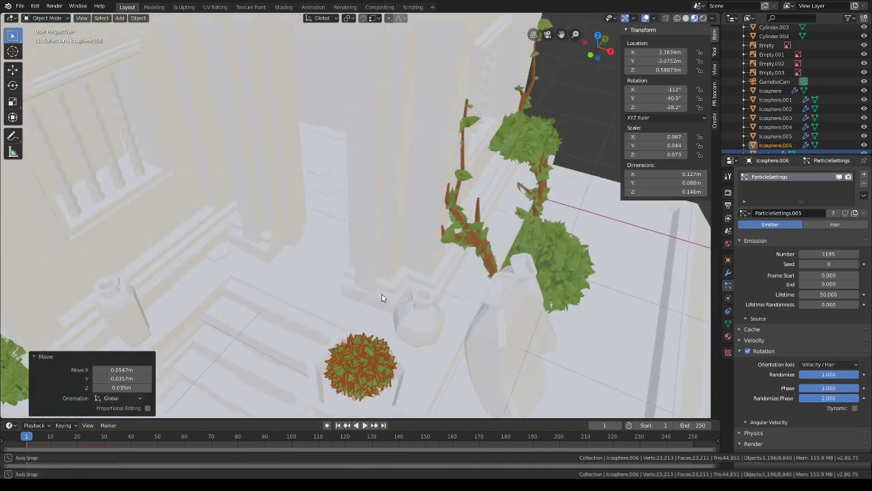
- Enlarge the large pot's plant to a scale of about X 0.078, Y 0.051, Z 0.085 and reposition it near X 2.168, Y -3.105, Z 0.541 m
key("s")
left_click(390, 291)
key("g")
key("z")
left_click(398, 293)
key("g")
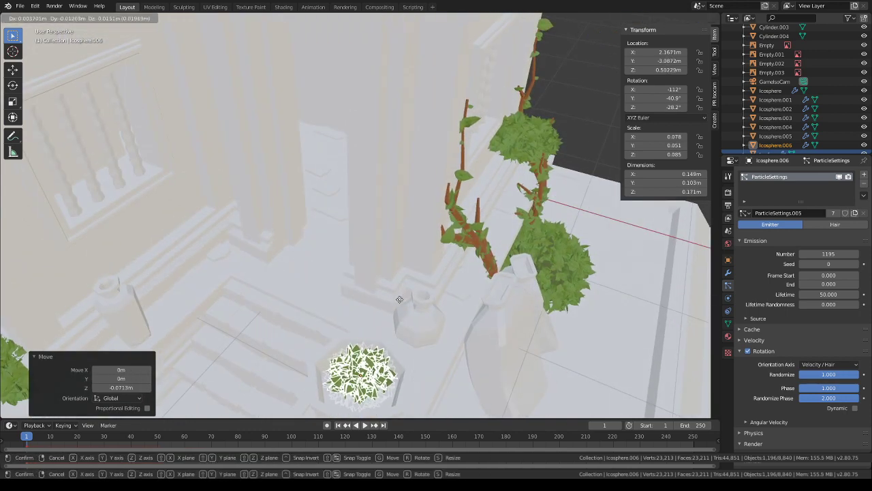
left_click(400, 302)
scroll(493, 172, "down", 6)
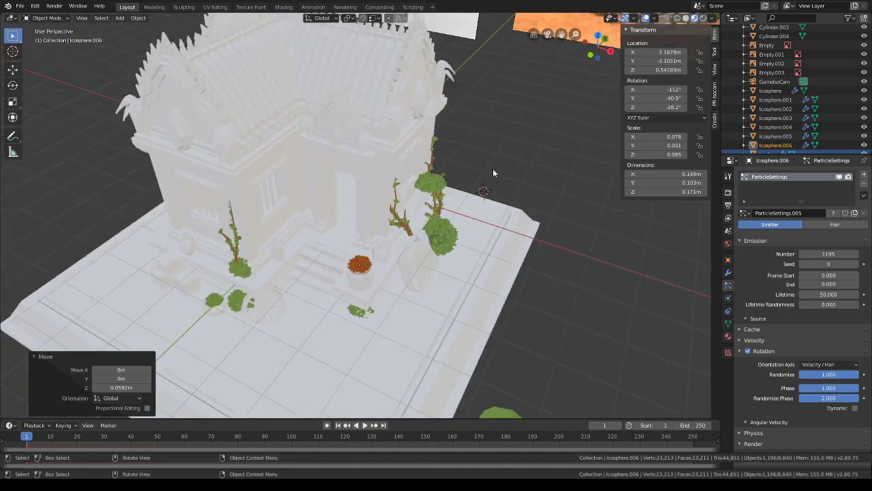
left_click(492, 172)
- Add an ico sphere on top of the large pot's plant and shrink it to a scale of about 0.027
middle_click_drag(493, 173, 400, 180)
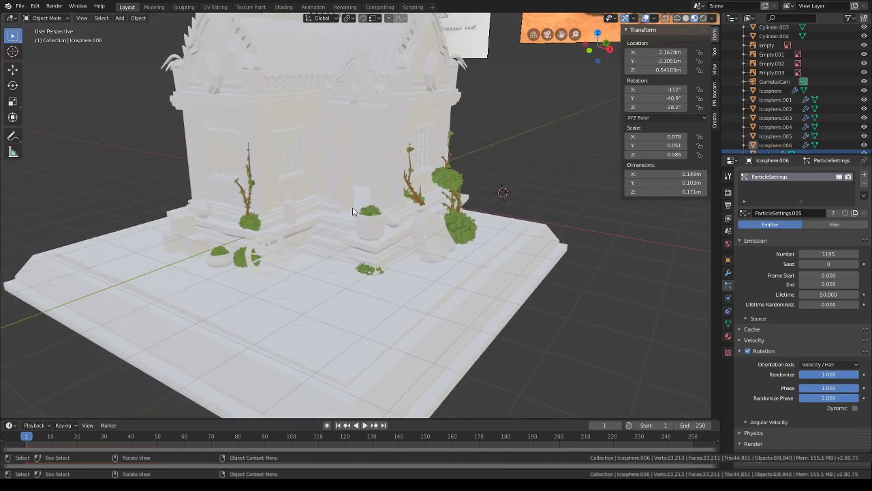
scroll(353, 212, "up", 8)
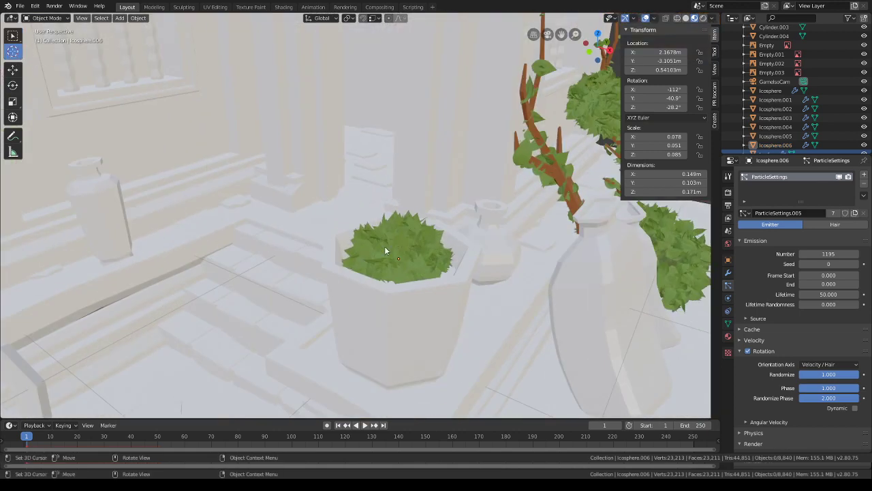
key("shift+a")
mouse_move(413, 252)
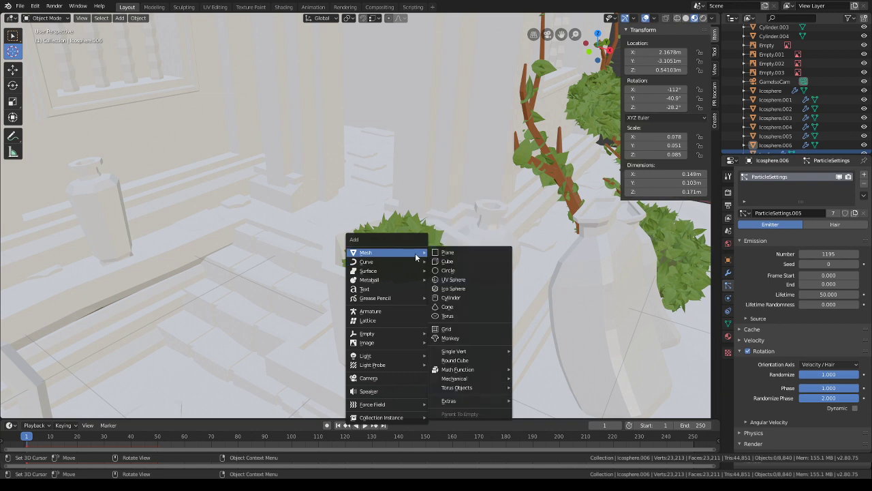
left_click(454, 289)
scroll(454, 289, "down", 5)
key("s")
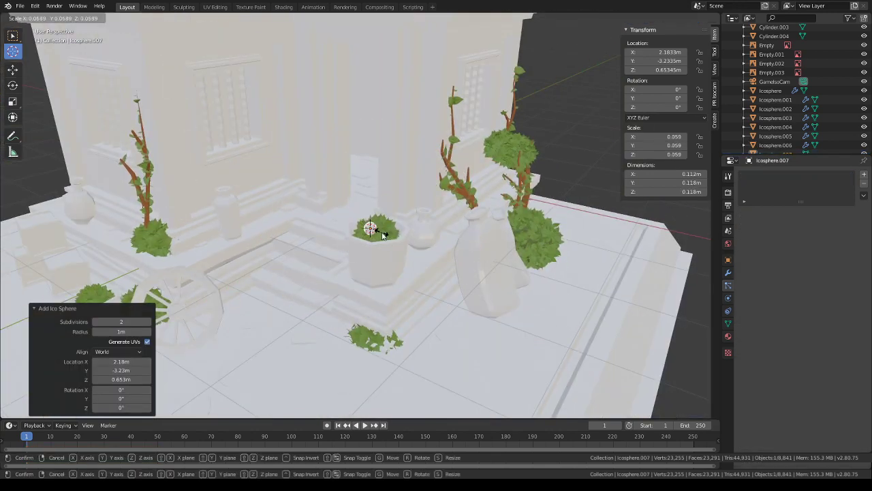
left_click(382, 234)
scroll(420, 239, "up", 5)
key("s")
left_click(409, 231)
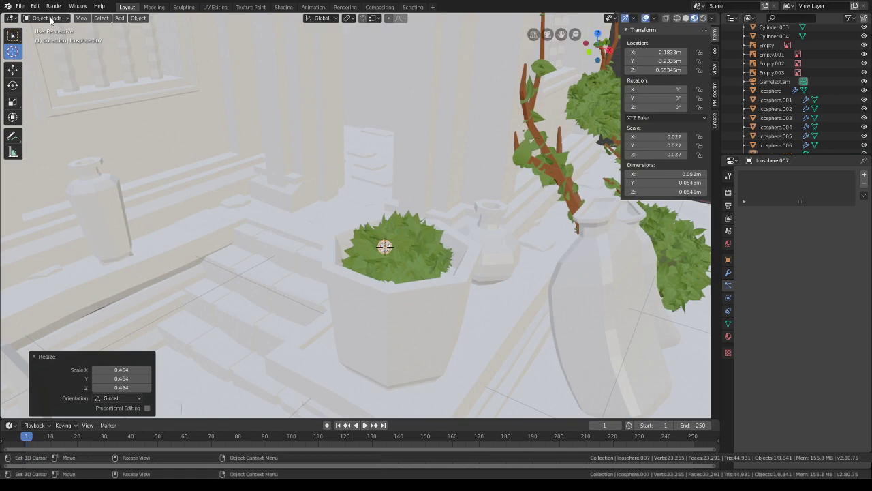
- In Edit Mode, duplicate the small sphere horizontally twice across the pot plant
left_click(51, 19)
left_click(45, 39)
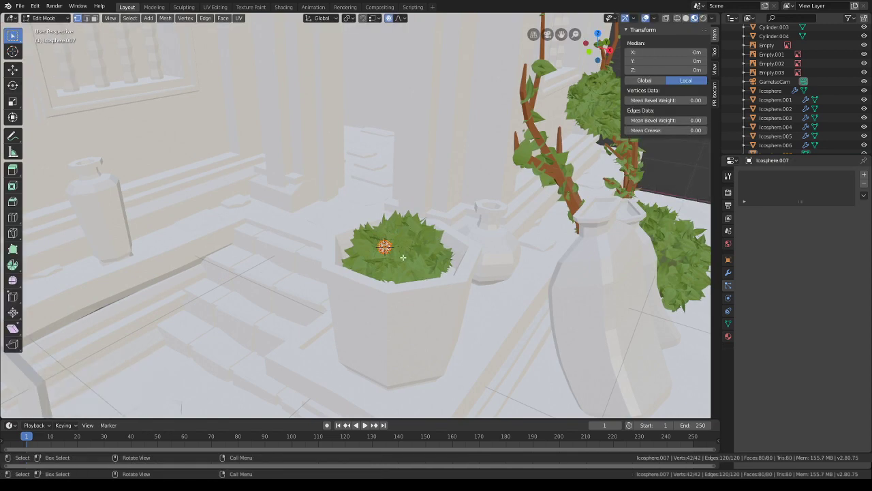
middle_click_drag(403, 258, 405, 274)
key("shift+d")
key("shift+z")
left_click(428, 271)
key("shift+d")
key("shift+z")
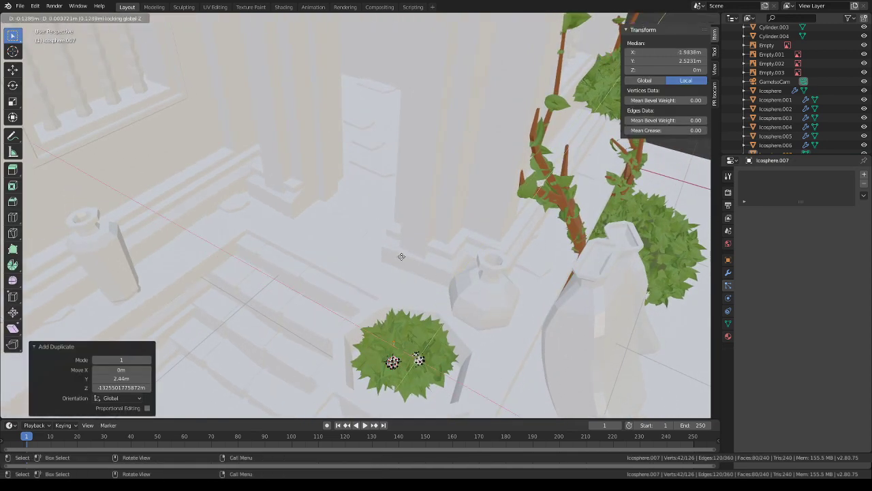
left_click(400, 255)
- Raise the newest sphere copy slightly, with proportional editing turned off
key("g")
key("z")
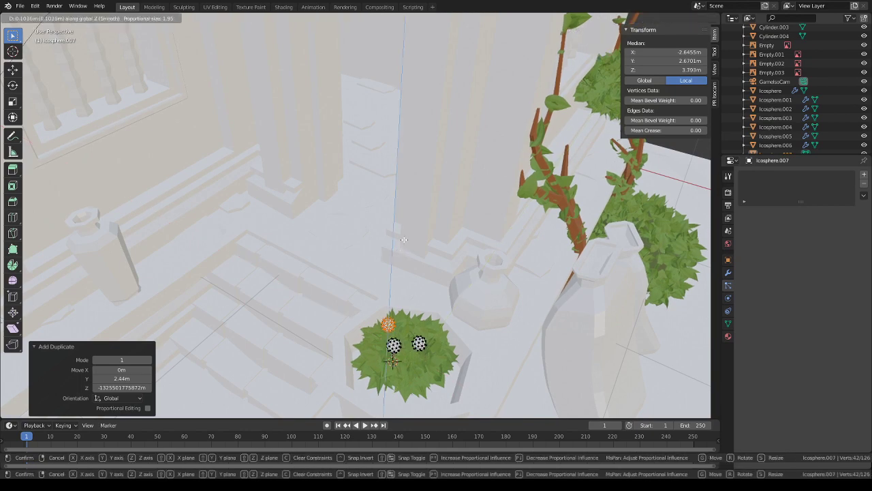
key("Escape")
key("g")
key("z")
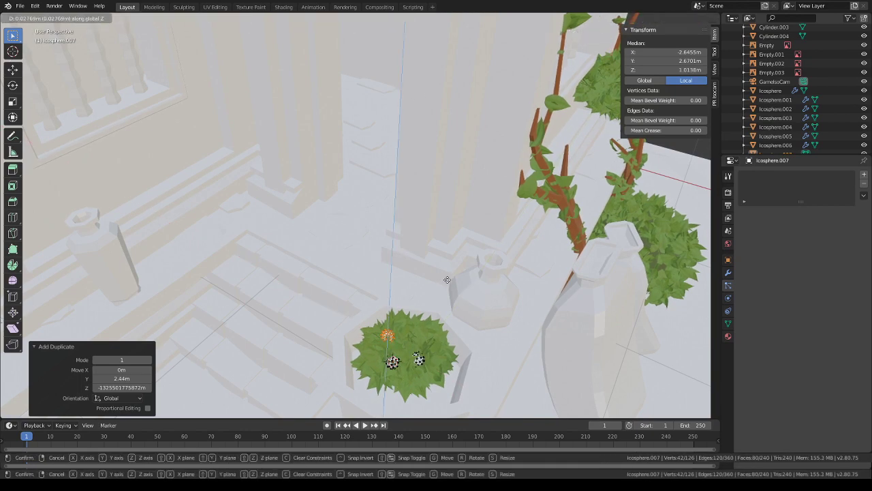
left_click(450, 273)
- Duplicate the sphere to the plant's edge facing the steps and scale the lowered copy by 0.767
middle_click_drag(455, 293, 426, 235, "shift")
key("shift+d")
key("z")
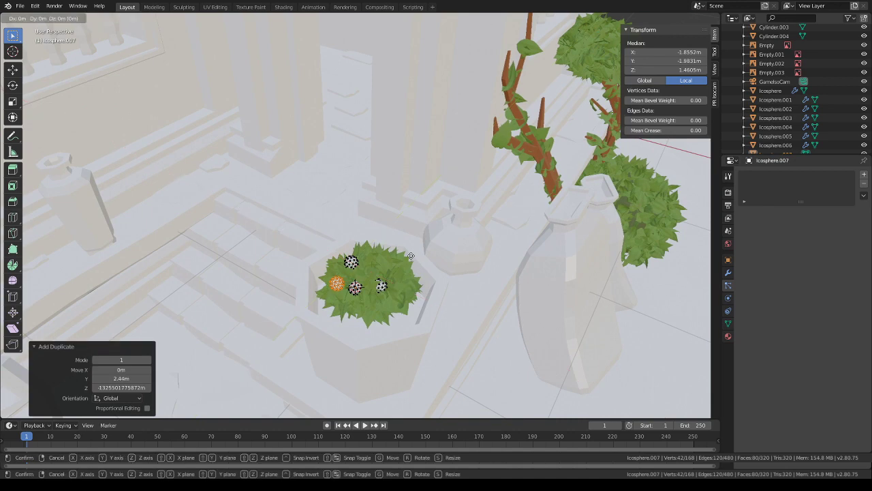
left_click(413, 266)
key("s")
left_click(395, 273)
- Duplicate the reduced sphere horizontally to the plant's front edge, and duplicate that copy along Y to the opposite side
middle_click_drag(395, 276, 385, 254)
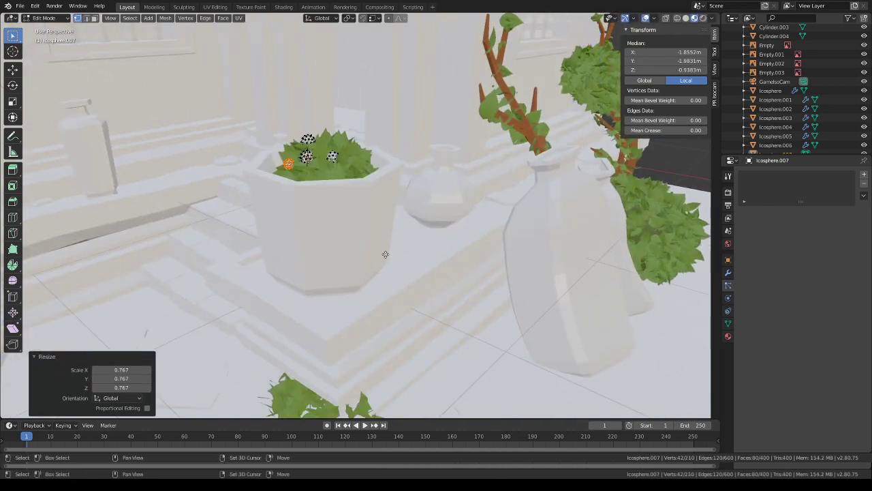
key("shift+d")
key("shift+z")
left_click(423, 262)
key("shift+d")
key("y")
left_click(455, 255)
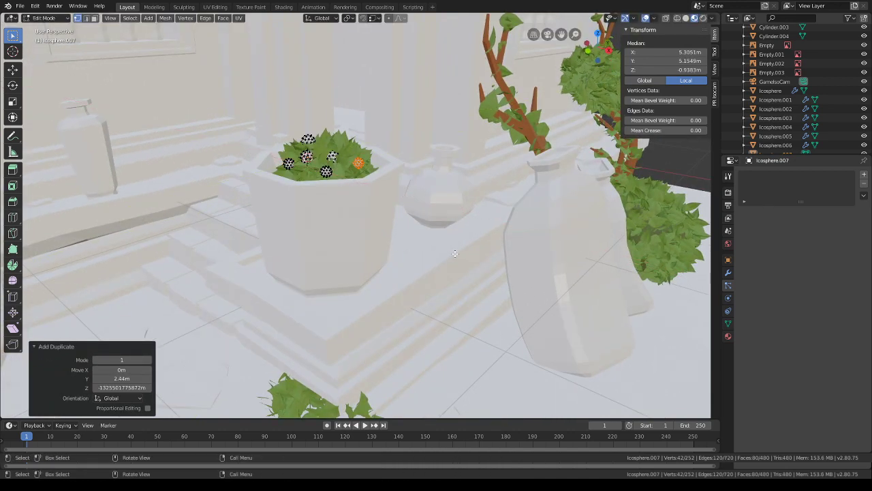
- Duplicate the last sphere along X toward the back of the plant and raise the copy about 0.073 m
key("shift+d")
key("x")
left_click(442, 249)
key("g")
key("z")
left_click(442, 234)
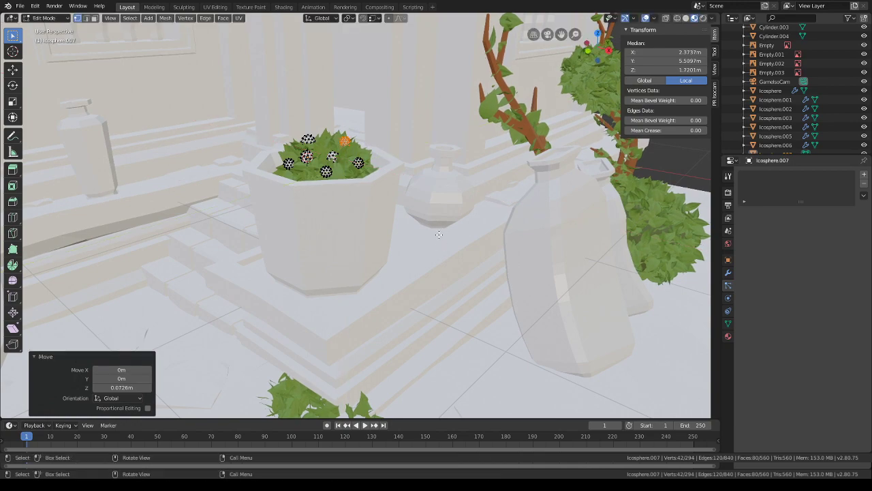
scroll(443, 234, "down", 4)
middle_click_drag(442, 234, 432, 245)
scroll(432, 245, "up", 2)
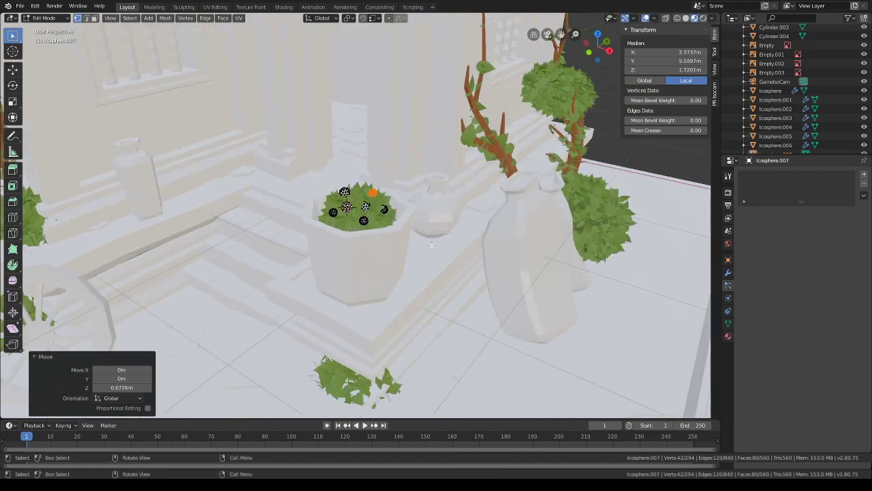
- Return to Object Mode and give the sphere cluster a new red-orange material with roughness 1.000
left_click(52, 20)
left_click(53, 29)
scroll(484, 272, "down", 6)
middle_click_drag(450, 117, 524, 209, "shift")
middle_click_drag(383, 273, 481, 96, "shift")
scroll(405, 212, "up", 3)
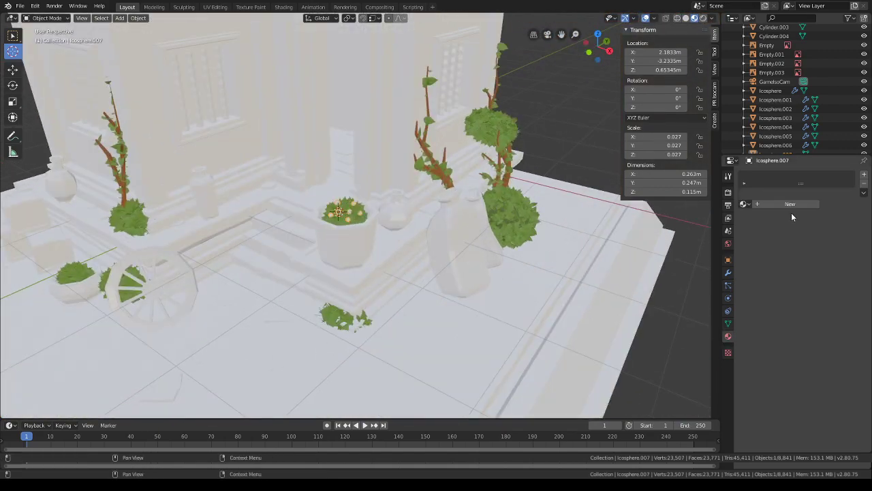
left_click(790, 205)
left_click(831, 278)
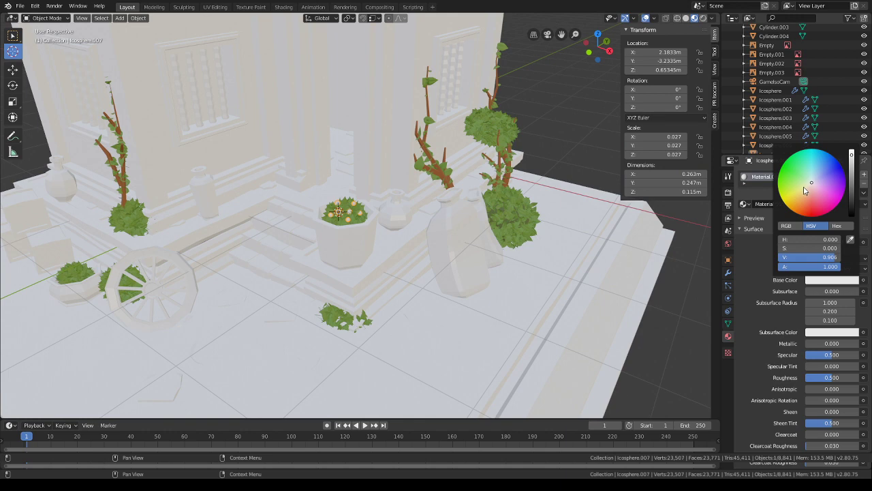
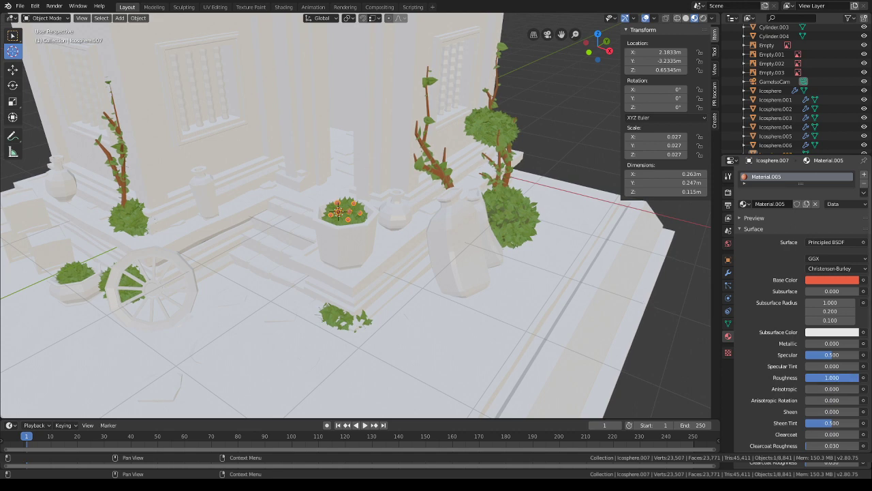
- Duplicate the red sphere cluster horizontally over the plant and rotate the copy -43.3° around Z
scroll(518, 307, "up", 5)
key("shift+d")
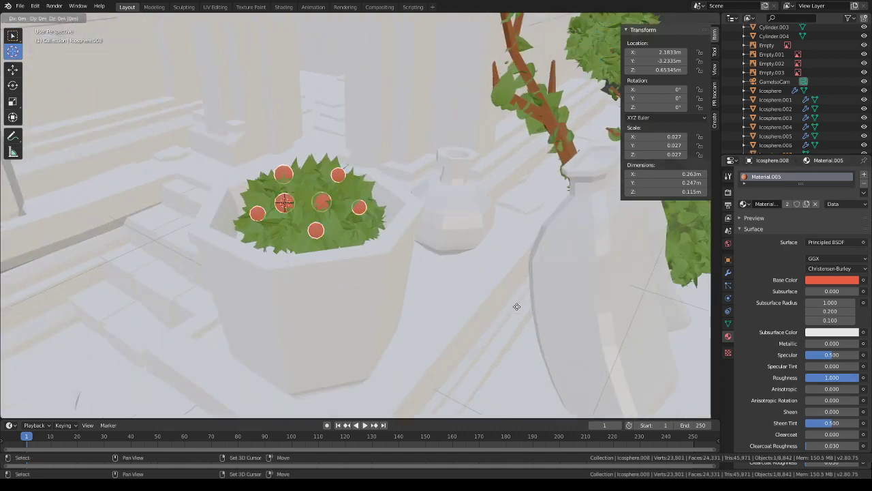
key("shift+z")
left_click(508, 301)
key("r")
key("z")
left_click(409, 341)
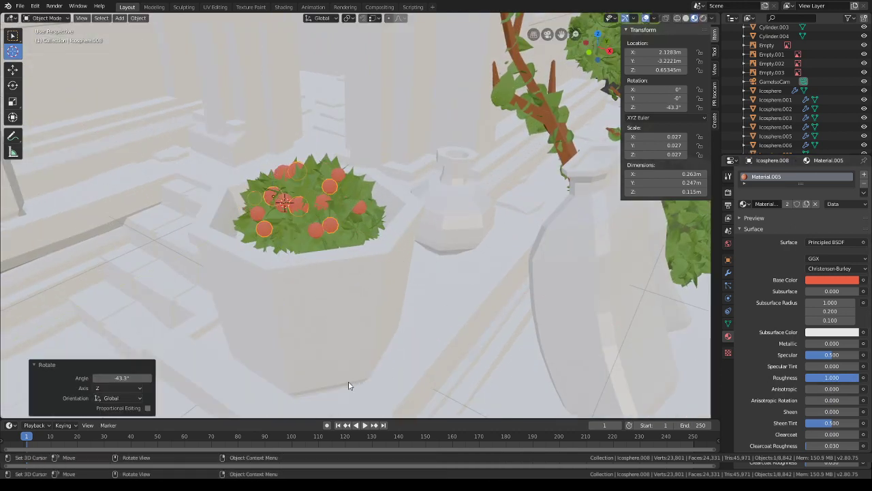
- Raise the copied cluster to about X 2.126, Y -3.210, Z 0.675 m, tilt it 8.56° in the view and scale it by 1.268
key("g")
left_click(409, 288)
key("r")
left_click(436, 304)
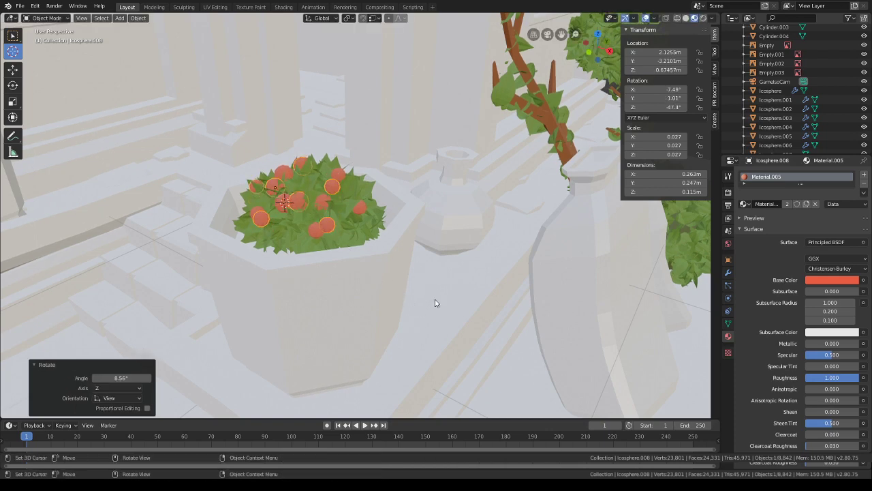
scroll(436, 304, "down", 4)
key("s")
left_click(472, 296)
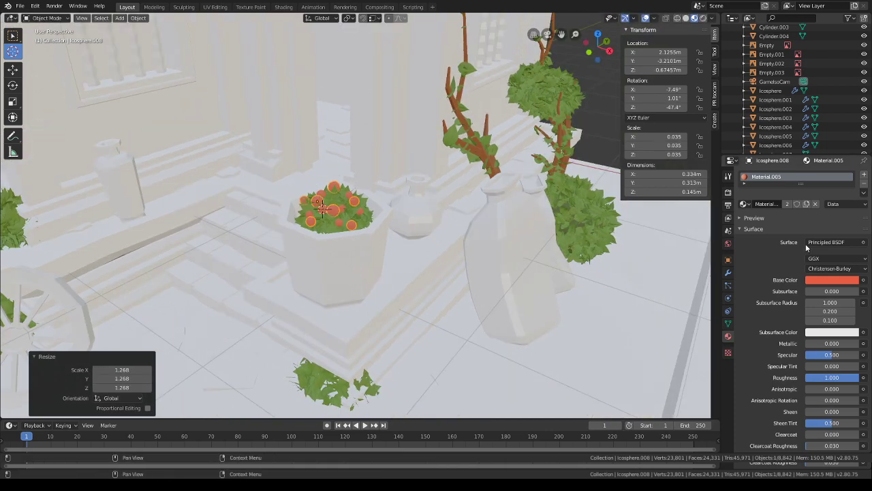
- Give the copied cluster a new yellow-orange material with roughness 1.000 and remove its red material slot
left_click(865, 176)
left_click(774, 225)
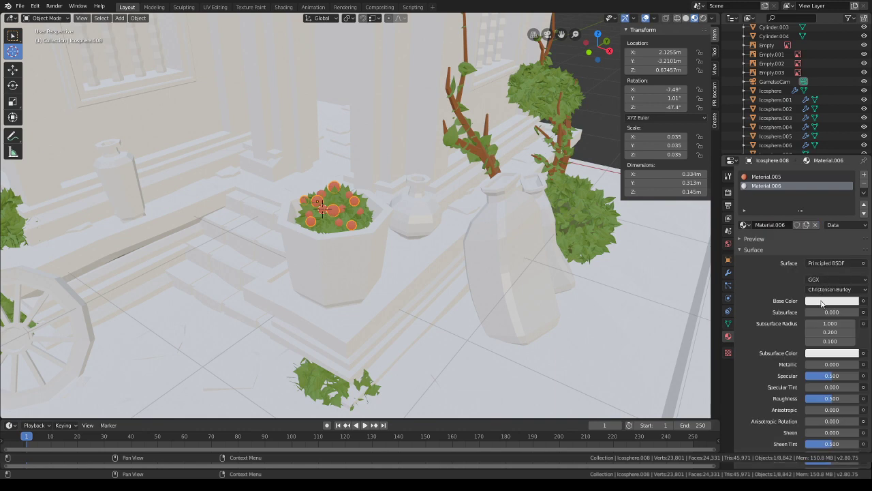
left_click(832, 300)
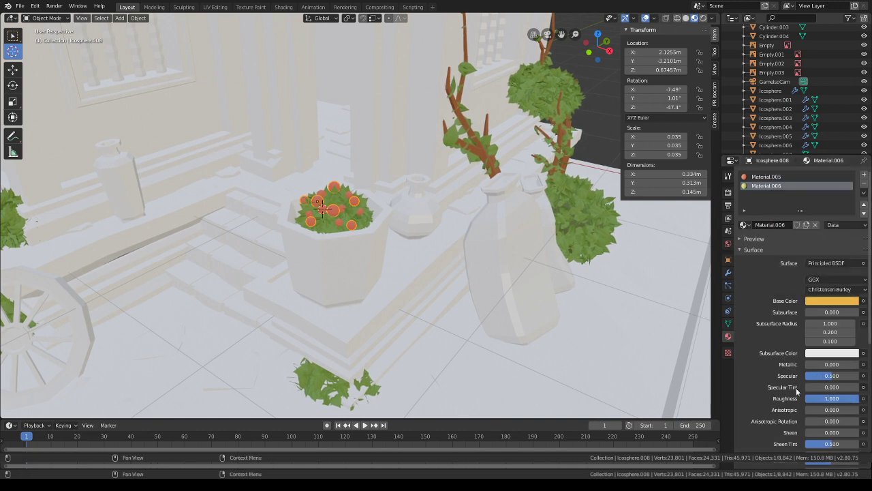
left_click(865, 184)
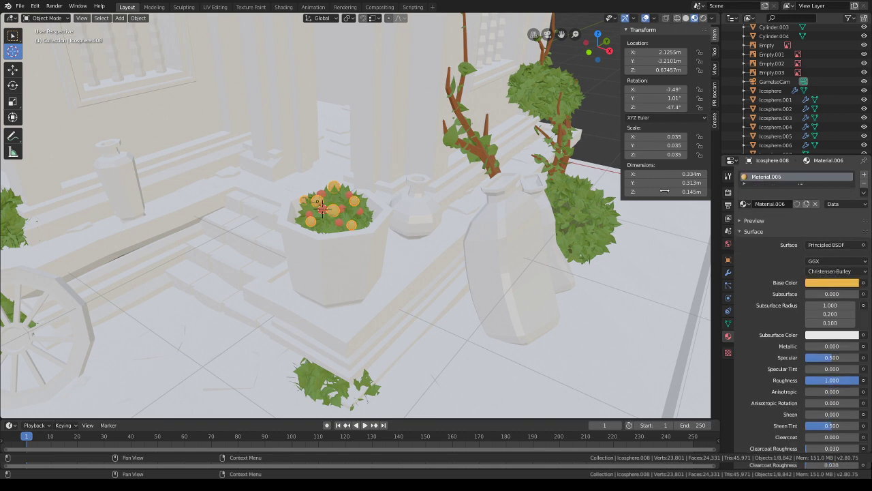
middle_click_drag(422, 225, 418, 244)
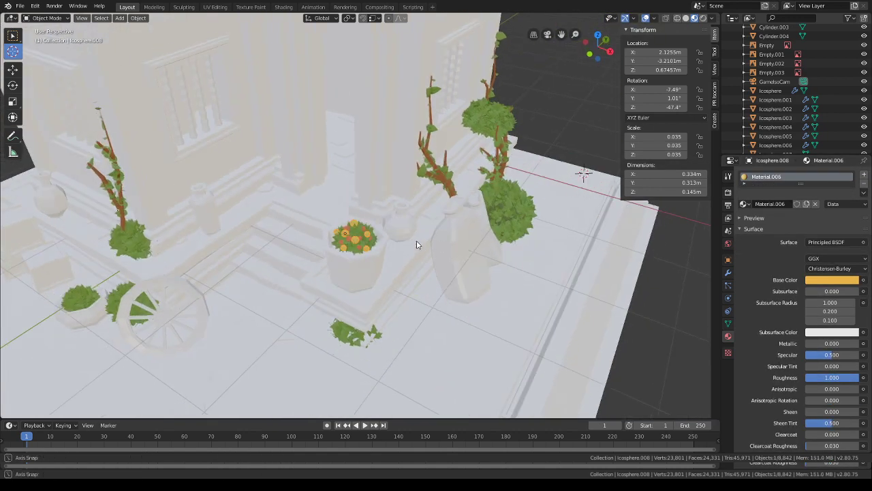
left_click(600, 114)
- Duplicate the yellow sphere cluster horizontally toward the cart wheel, about -1.43 m in X and -1.87 m in Y
middle_click_drag(479, 175, 458, 171)
scroll(342, 208, "up", 4)
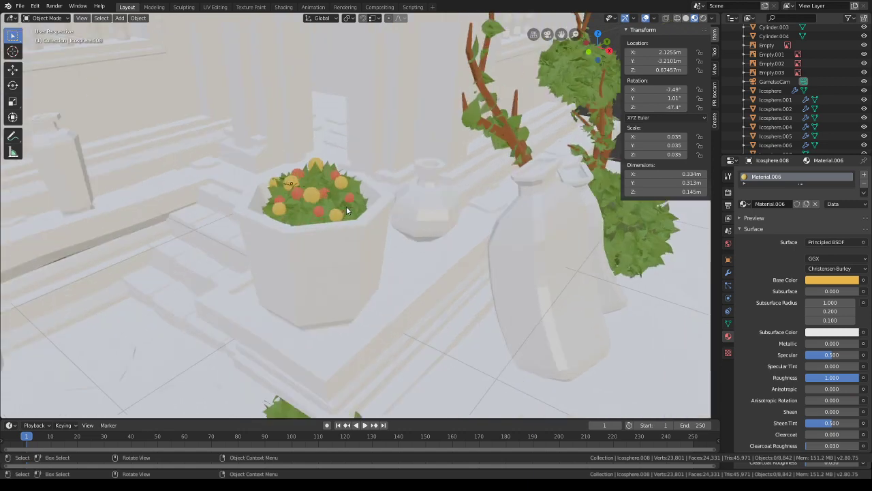
left_click(311, 193)
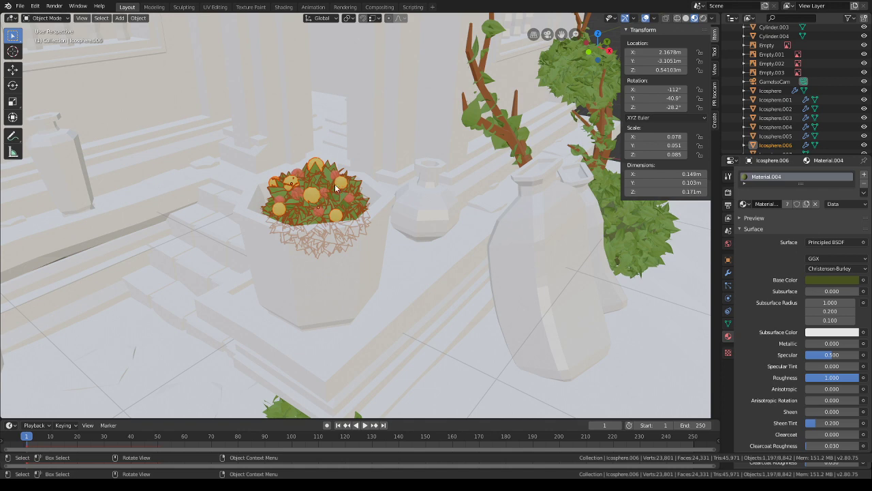
left_click(311, 194)
scroll(312, 194, "down", 4)
middle_click_drag(312, 193, 444, 186, "shift")
key("shift+d")
key("shift+z")
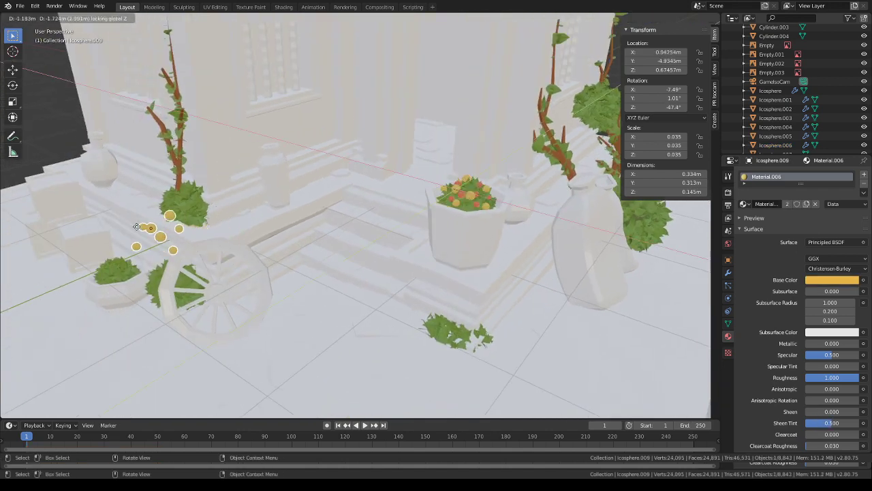
left_click(109, 226)
- Move the copied yellow cluster about -1.18 m in X and -0.501 m in Z toward the small pot, and shrink it to scale 0.025
middle_click_drag(238, 217, 418, 234)
key("g")
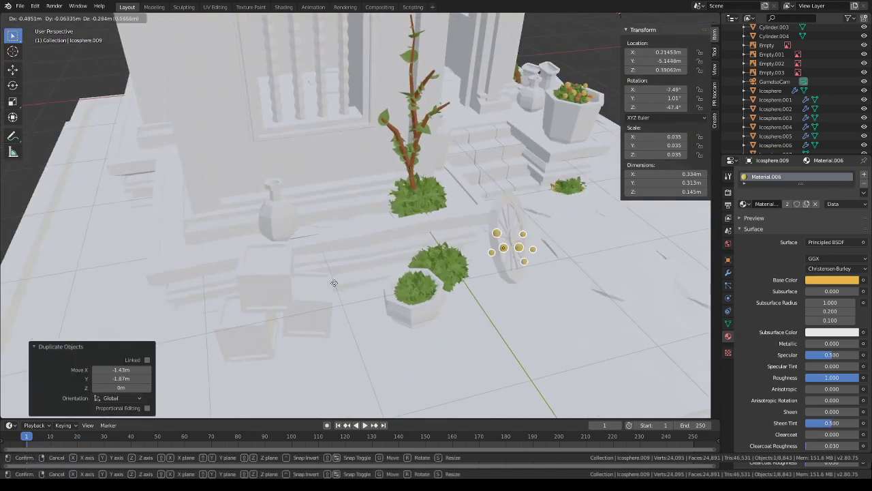
left_click(263, 312)
middle_click_drag(496, 271, 510, 315)
key("s")
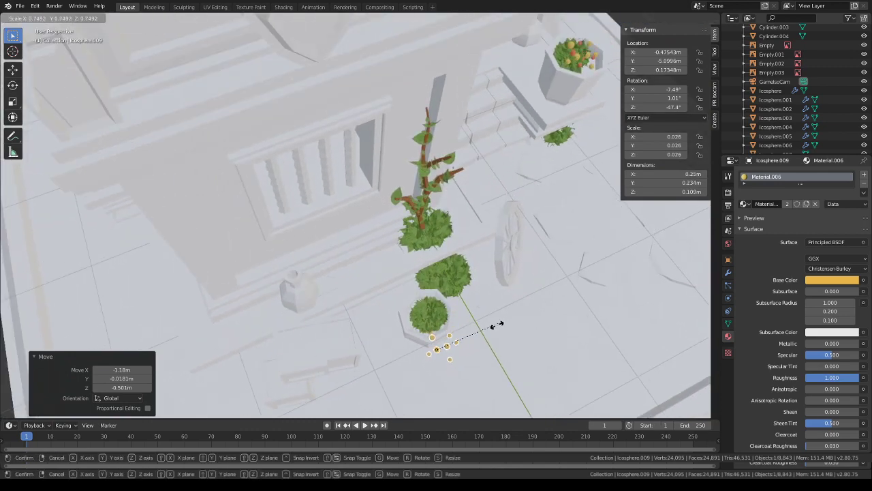
left_click(494, 318)
- Shift the yellow cluster horizontally over the small pot, 0.0513 m in X and 0.3 m in Y, and lower it 0.217 m
key("g")
key("shift+z")
left_click(483, 291)
key("g")
key("z")
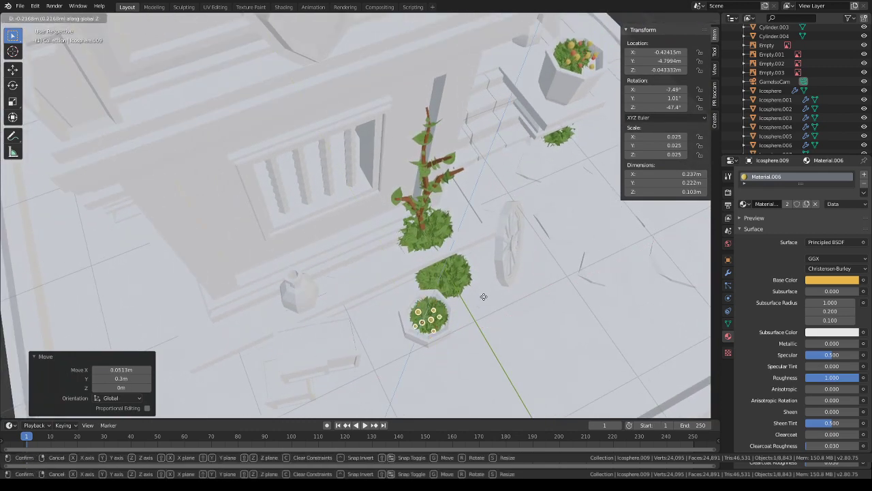
left_click(483, 296)
- Settle the yellow cluster onto the small pot's leaves at about X -0.266, Y -4.765, Z -0.174 m and deselect it
middle_click_drag(484, 297, 400, 244)
key("g")
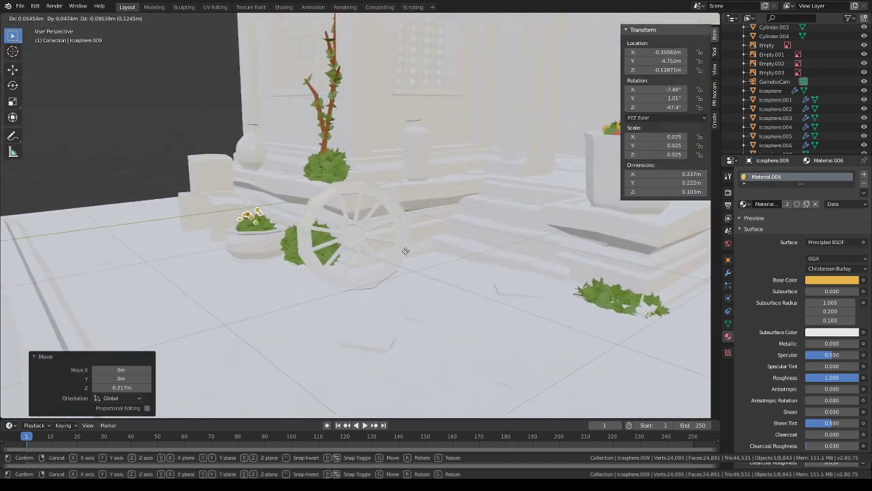
left_click(407, 255)
key("g")
key("shift+z")
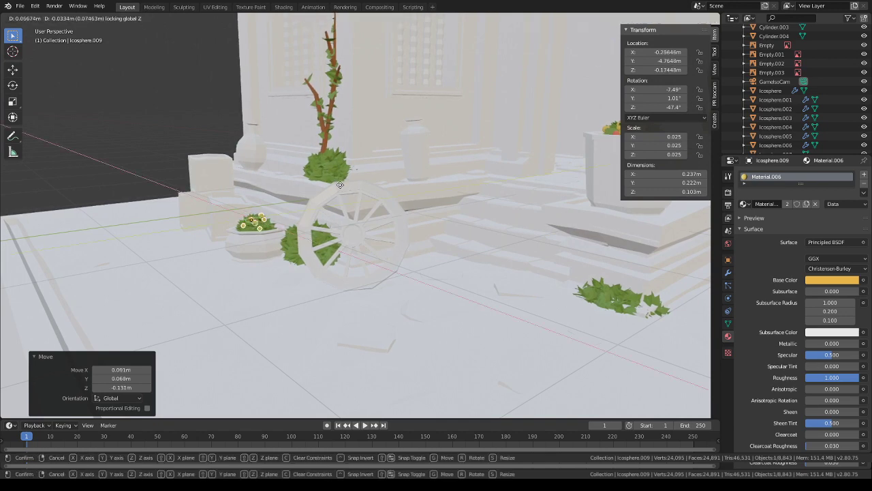
left_click(341, 185)
left_click(176, 117)
- Give the sacks a new material with a tan base colour, HSV 0.100, 0.363, 0.733, and roughness 1.000
scroll(331, 198, "down", 4)
middle_click_drag(332, 199, 452, 220)
scroll(412, 279, "up", 3)
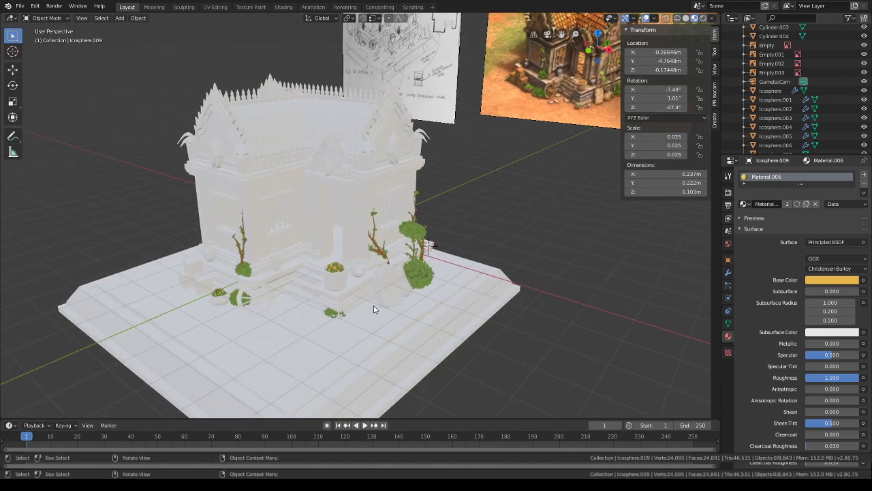
left_click(389, 285)
left_click(790, 203)
left_click(815, 280)
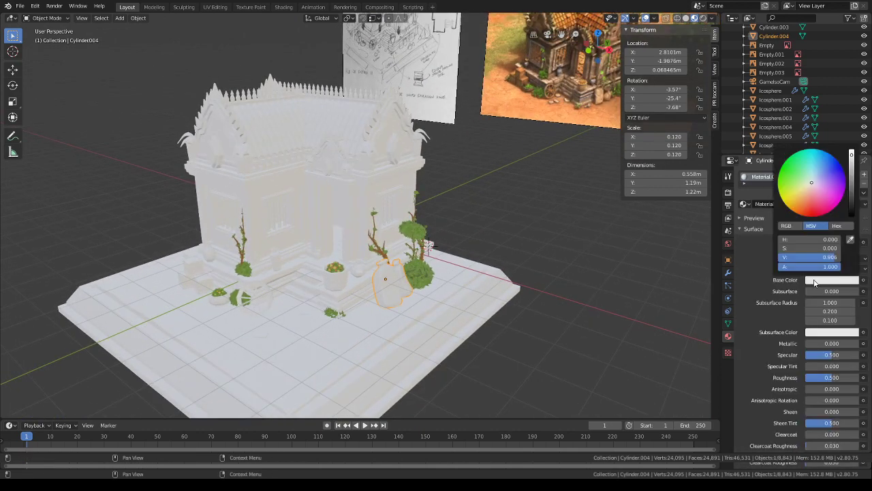
left_click_drag(807, 213, 805, 193)
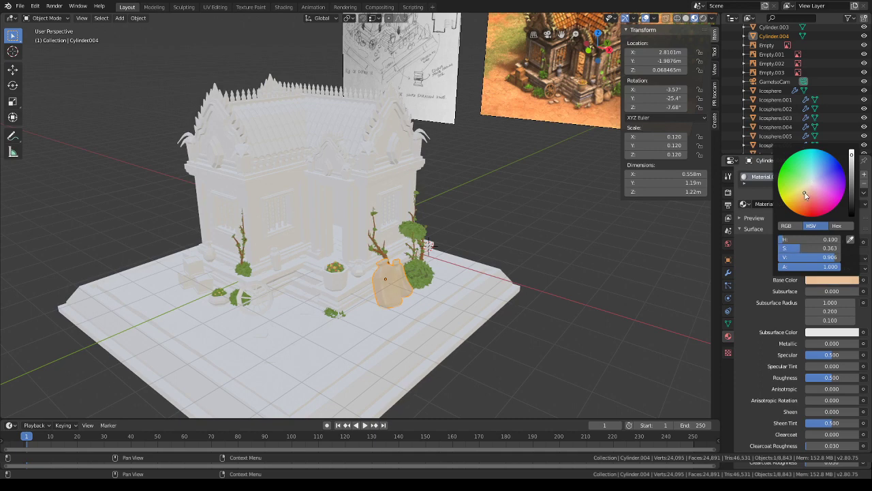
left_click(852, 168)
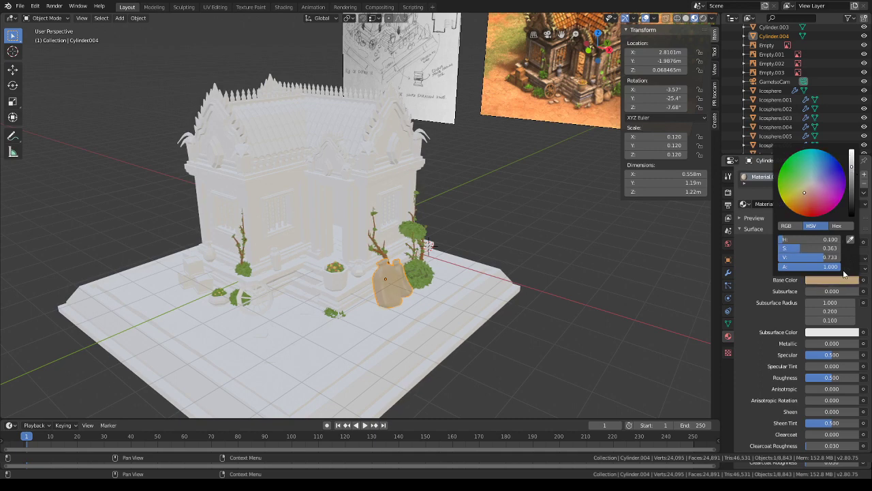
left_click_drag(837, 379, 863, 379)
key("alt+a")
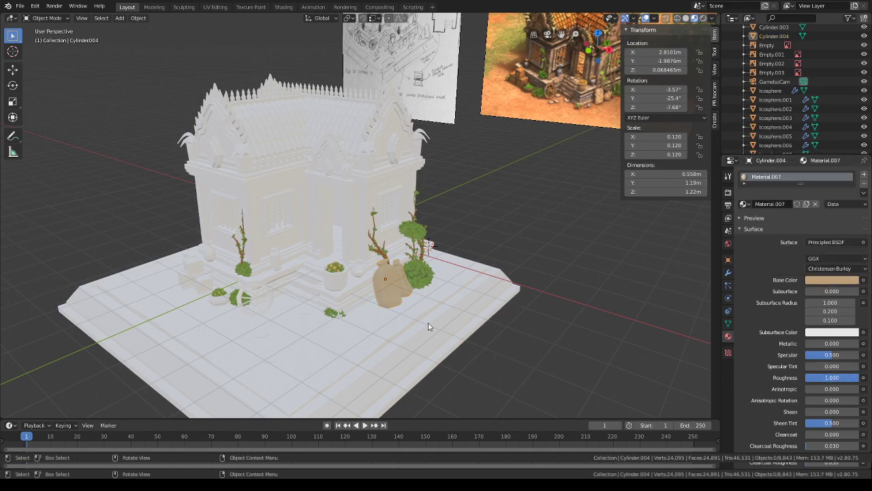
- Give the pots and vases a new material with a brown base colour, HSV 0.077, 0.316, 0.647, and roughness 1.000
left_click(333, 281)
left_click(790, 203)
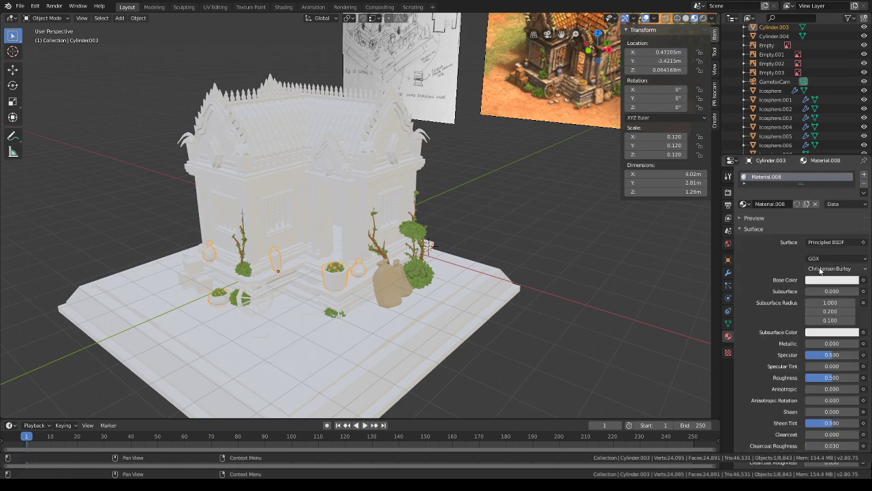
left_click(824, 281)
left_click_drag(810, 187, 852, 173)
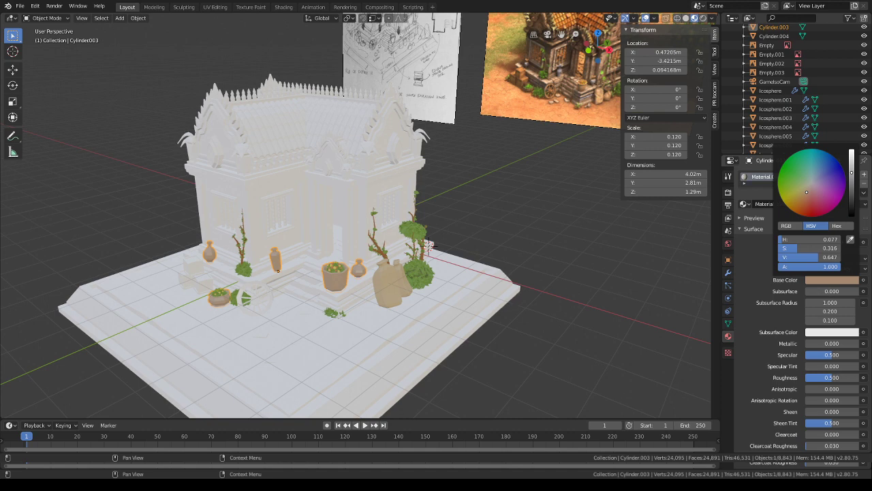
left_click_drag(826, 377, 867, 378)
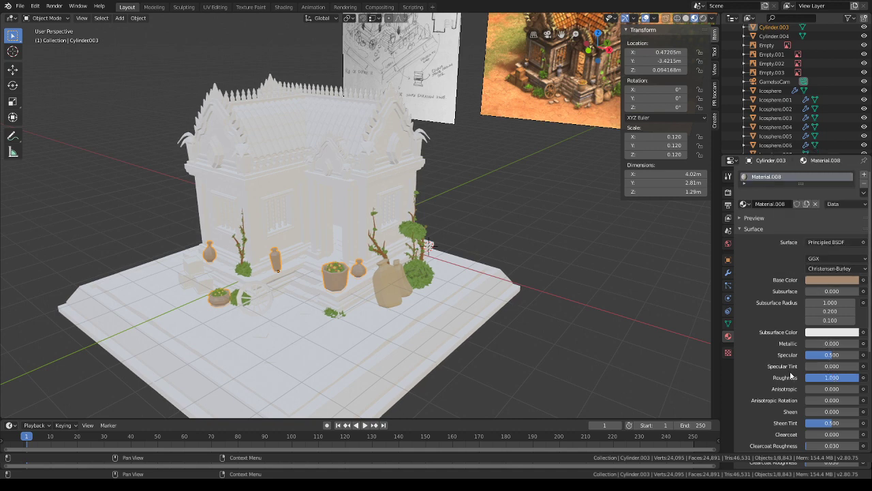
- Select the linked geometry of the three vases within the pots' mesh and add a second material slot with a new material
middle_click_drag(483, 314, 492, 270, "shift")
scroll(477, 307, "up", 2)
middle_click_drag(435, 267, 256, 387, "shift")
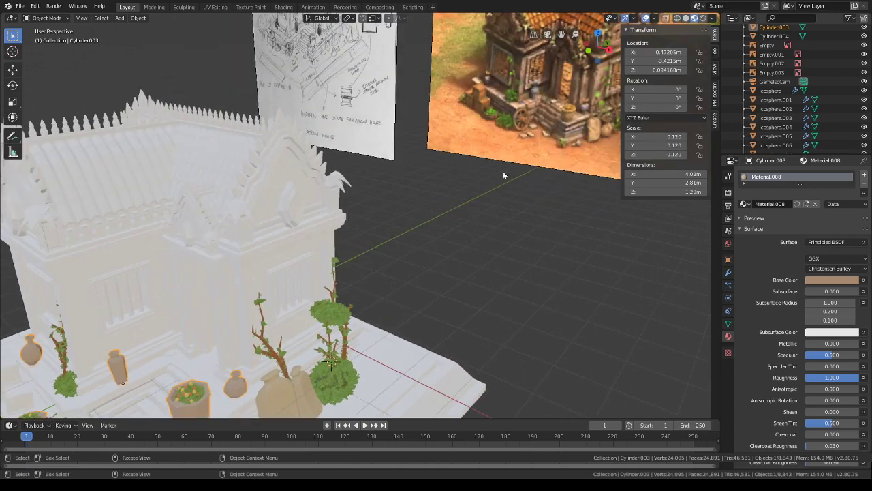
middle_click_drag(332, 260, 407, 223)
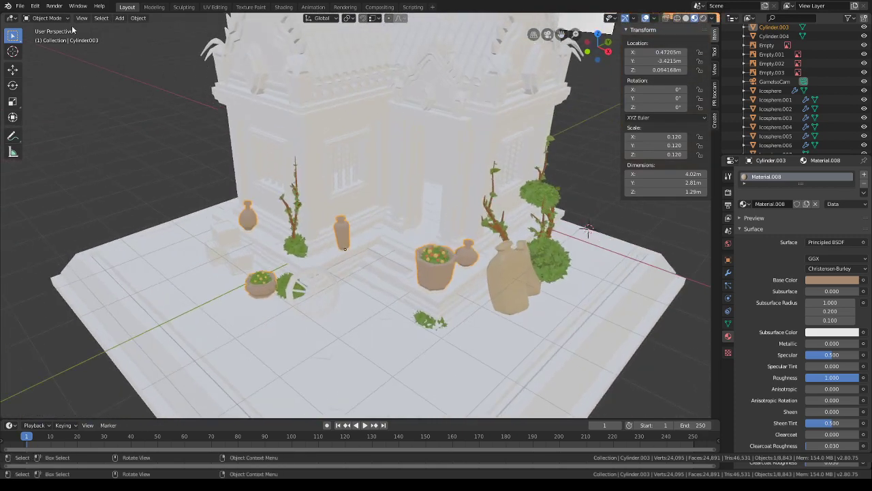
left_click(46, 18)
left_click(48, 28)
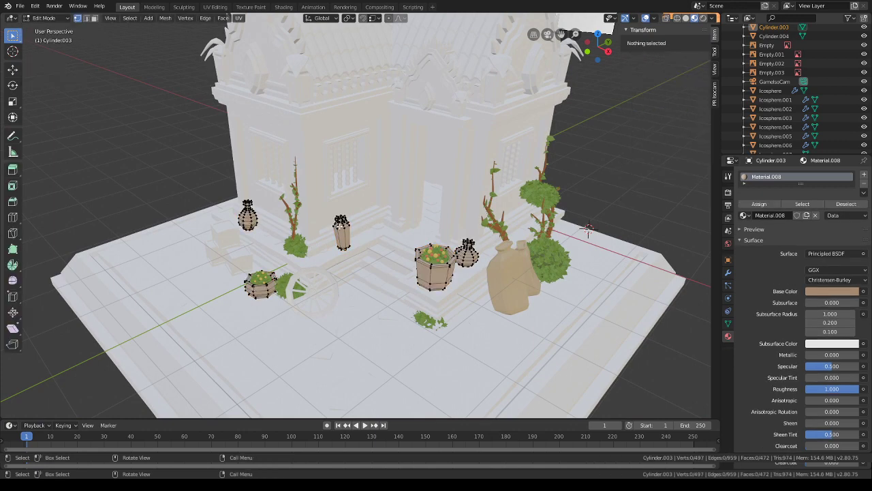
key("l")
key("l")
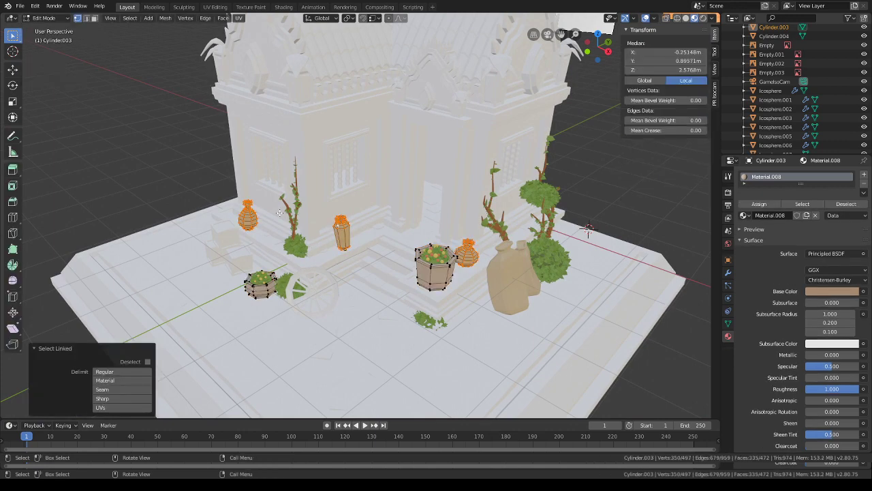
left_click(864, 175)
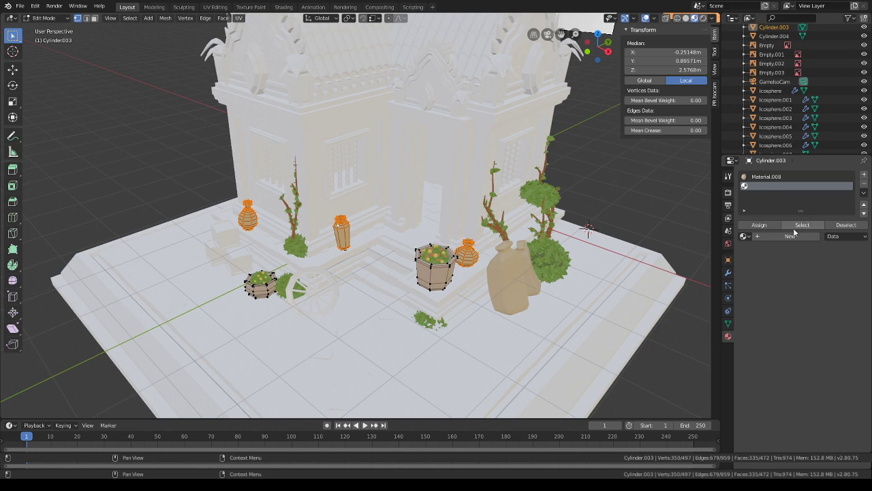
left_click(790, 235)
- Make the second material bright red, assign it to the selected vases, and set its roughness to 0.900
left_click(847, 313)
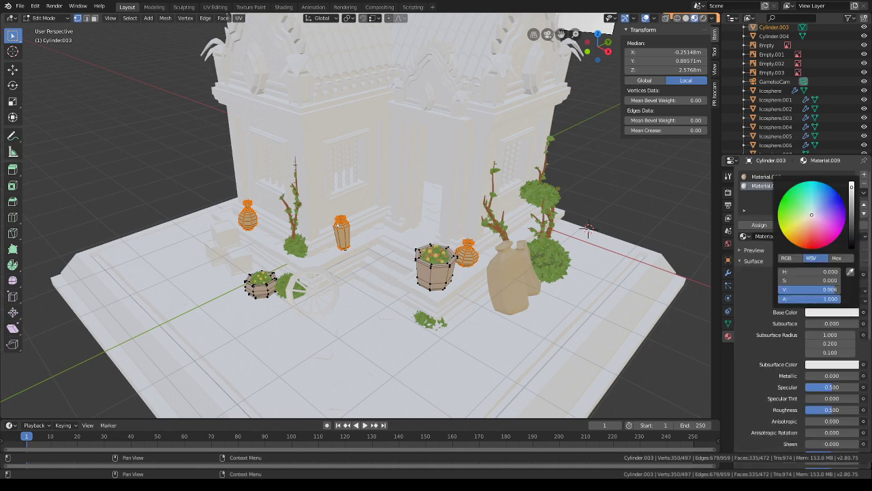
left_click_drag(812, 215, 817, 206)
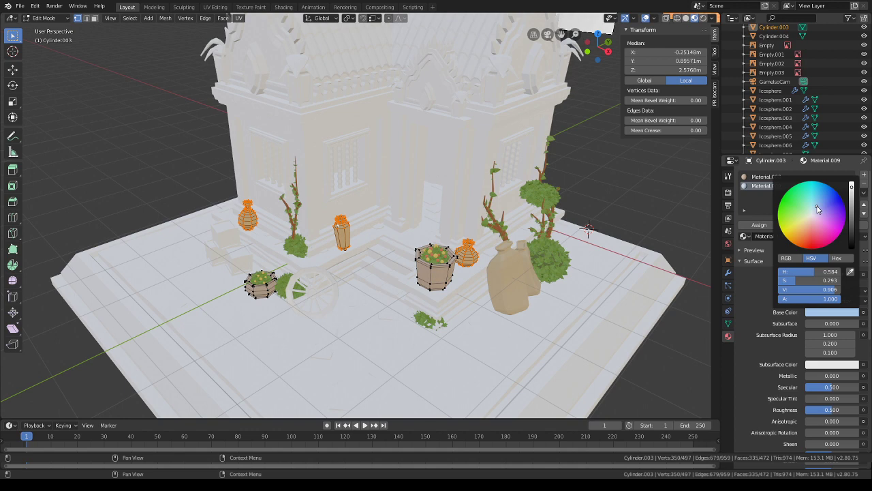
left_click_drag(817, 209, 812, 246)
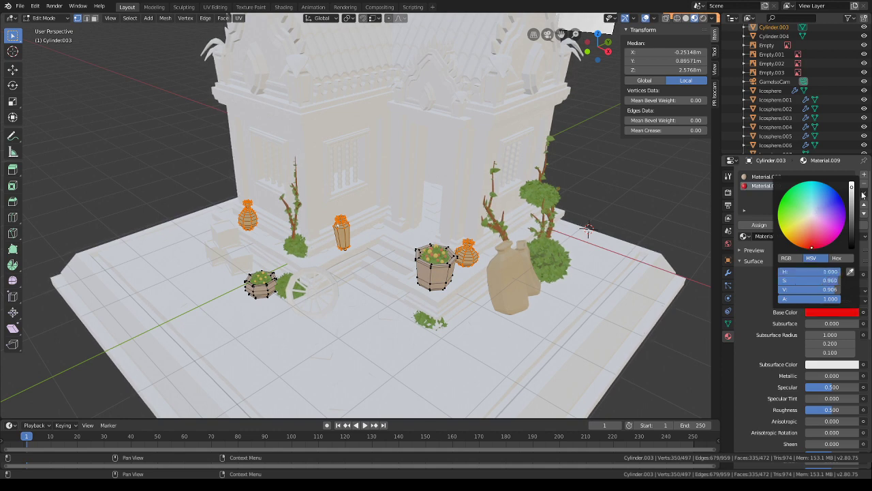
left_click(759, 224)
left_click(634, 220)
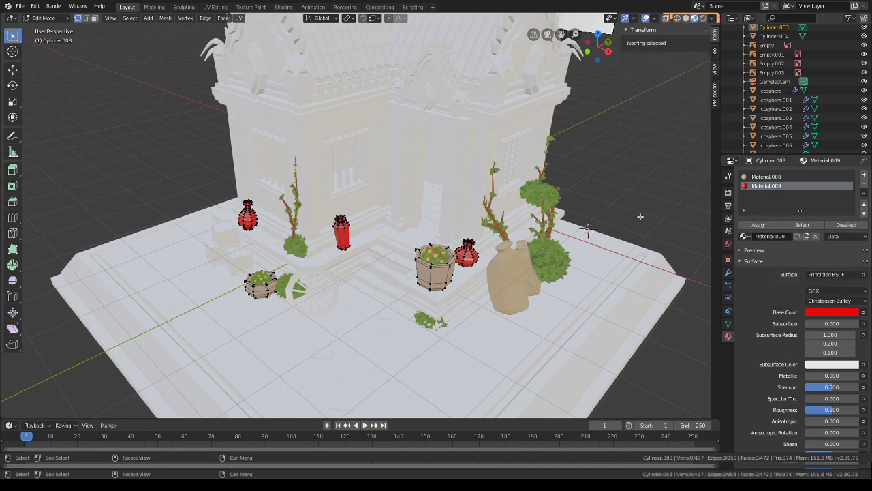
left_click_drag(831, 410, 853, 410)
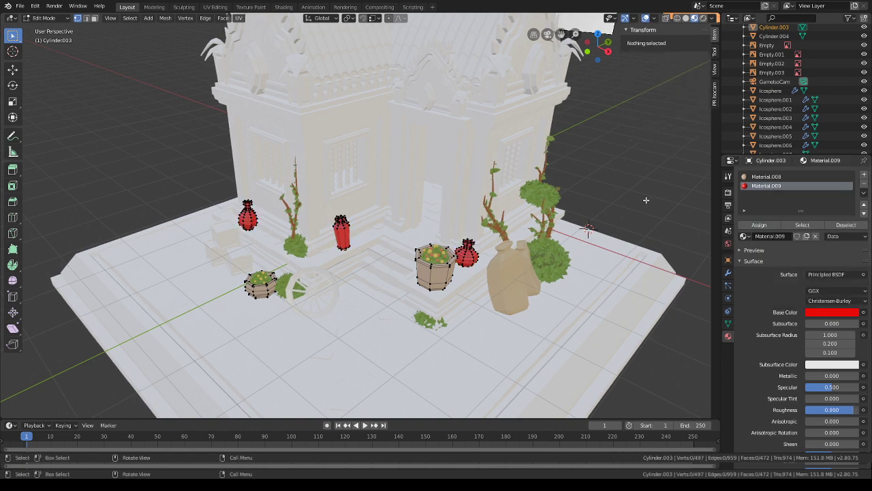
left_click(51, 19)
left_click(52, 30)
- Give the house walls a new material with a brown base colour, HSV 0.104, 0.285, 0.600, and roughness 1.000
scroll(349, 166, "down", 2)
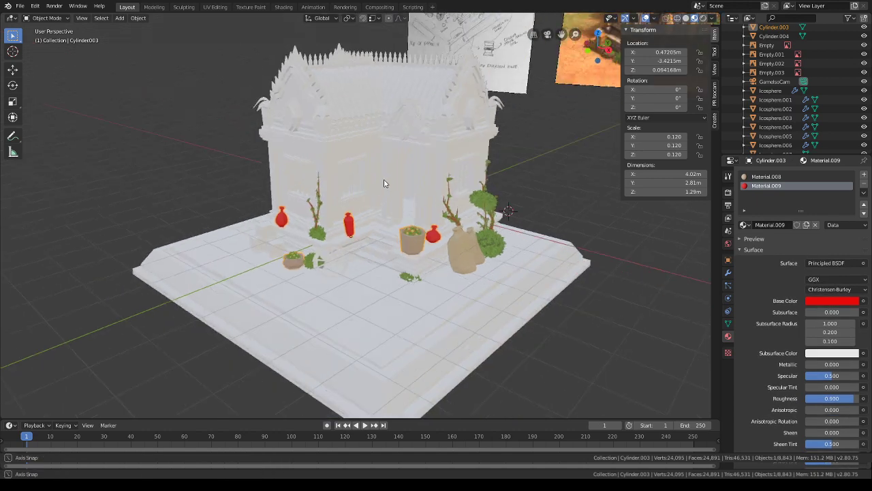
middle_click_drag(428, 182, 452, 228, "shift")
left_click(423, 208)
left_click(789, 204)
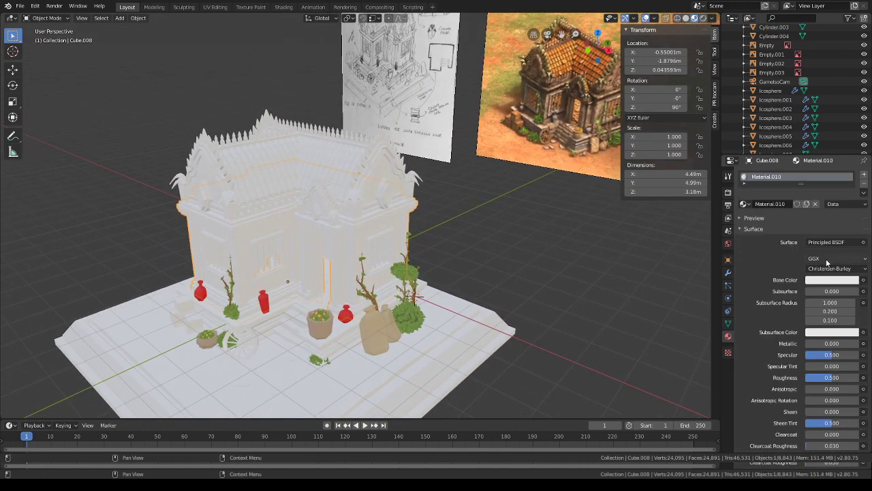
left_click(832, 280)
left_click_drag(813, 192, 810, 188)
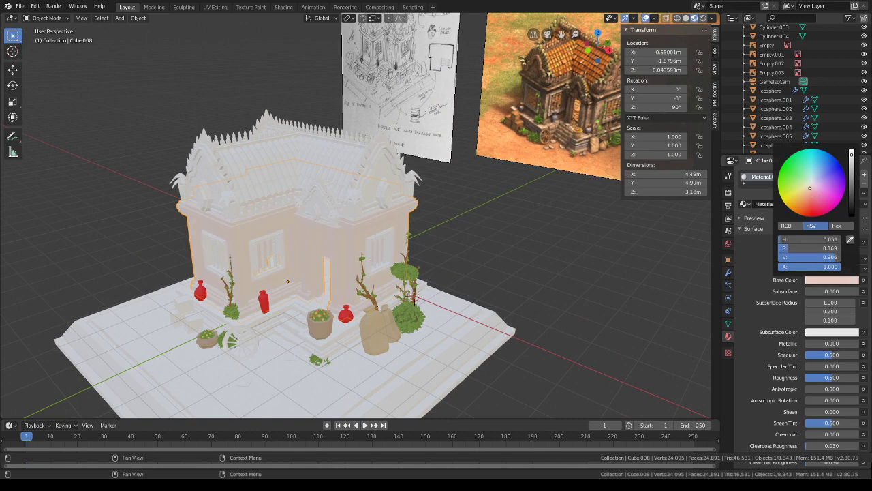
left_click(806, 190)
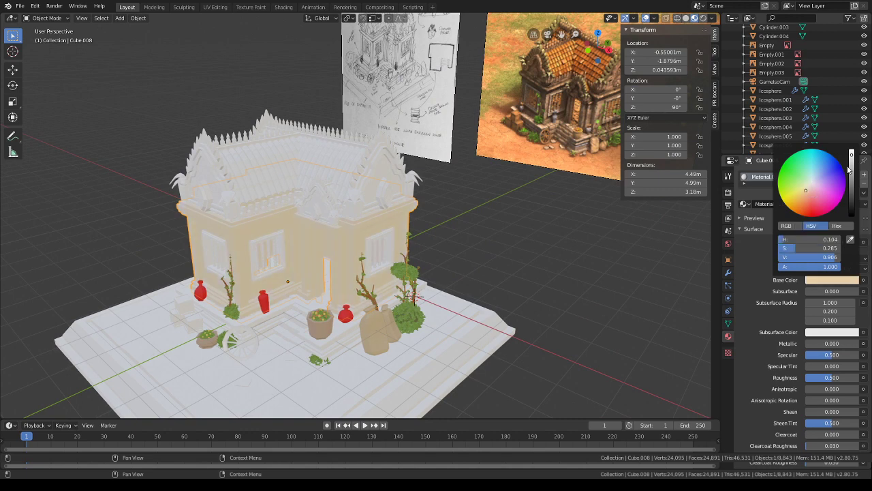
left_click_drag(852, 163, 851, 174)
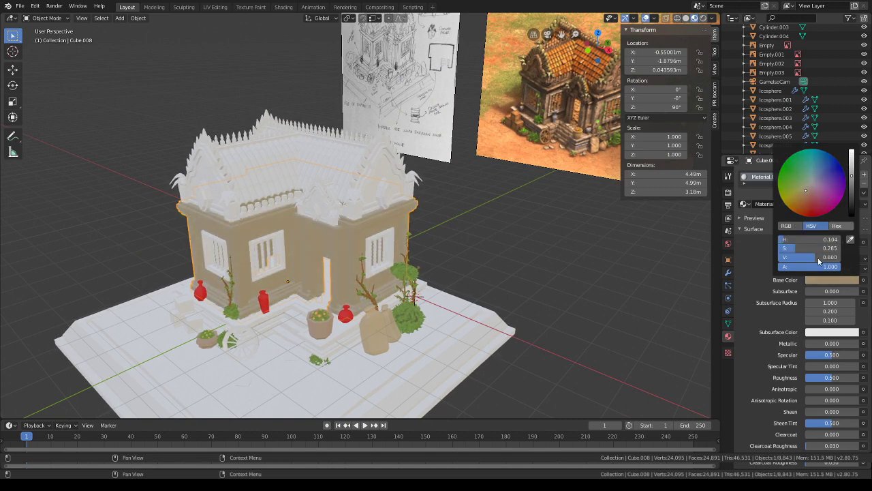
left_click_drag(832, 376, 856, 381)
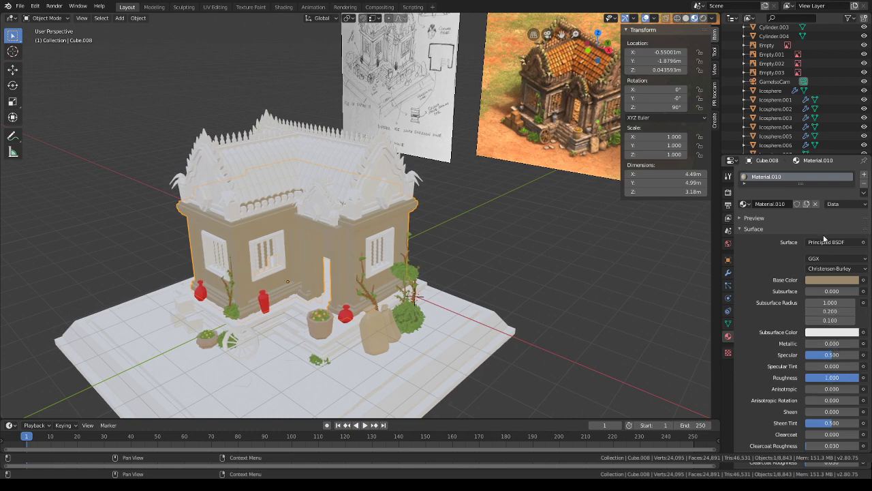
- Shift the wall material's base colour to a slightly redder brown, hex 998875, and copy its hex value
left_click(830, 281)
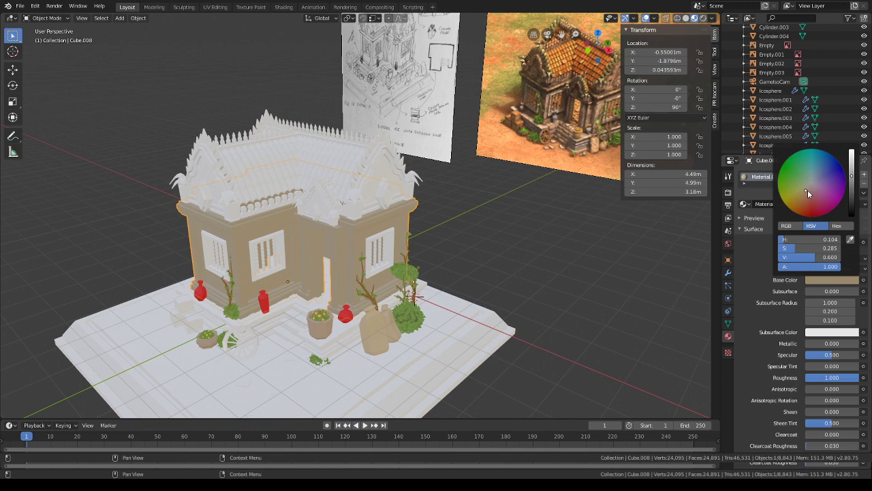
left_click_drag(807, 190, 809, 190)
left_click(808, 188)
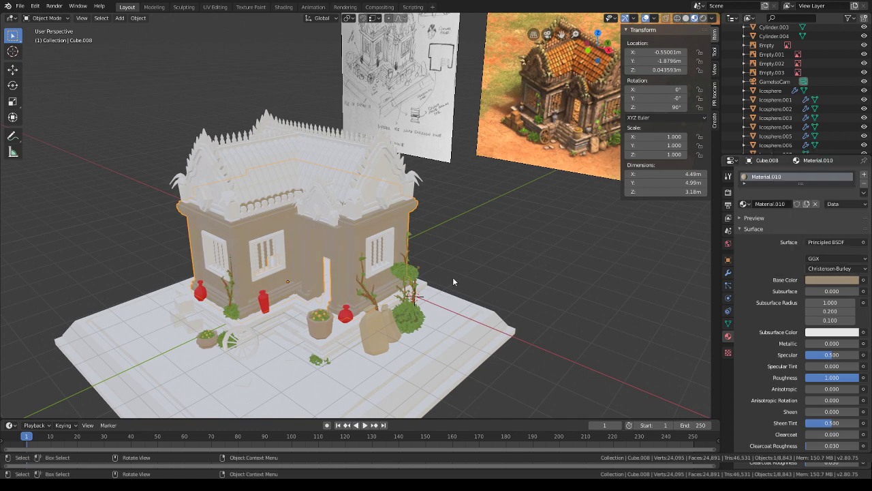
scroll(452, 281, "up", 5)
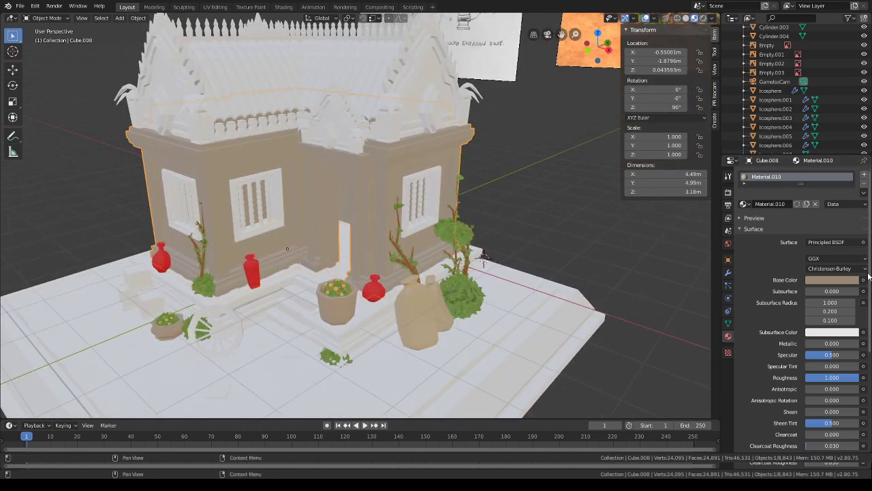
left_click(844, 280)
left_click(837, 226)
left_click(811, 240)
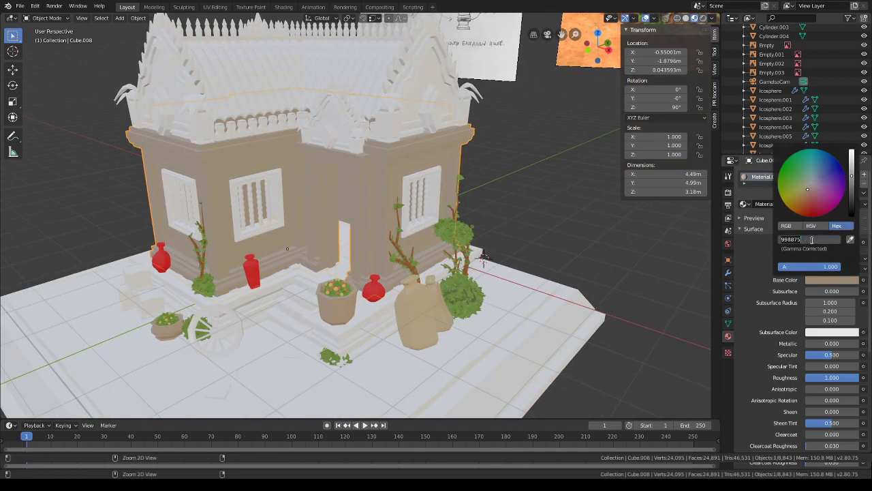
key("ctrl+c")
key("Return")
- Give the house foundation a new material with the copied wall base colour, hex 998875
left_click(375, 333)
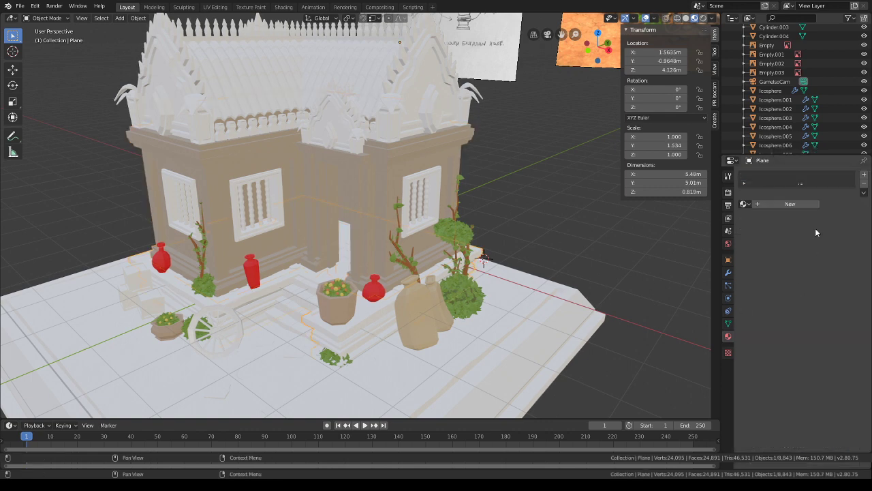
left_click(774, 204)
left_click(815, 280)
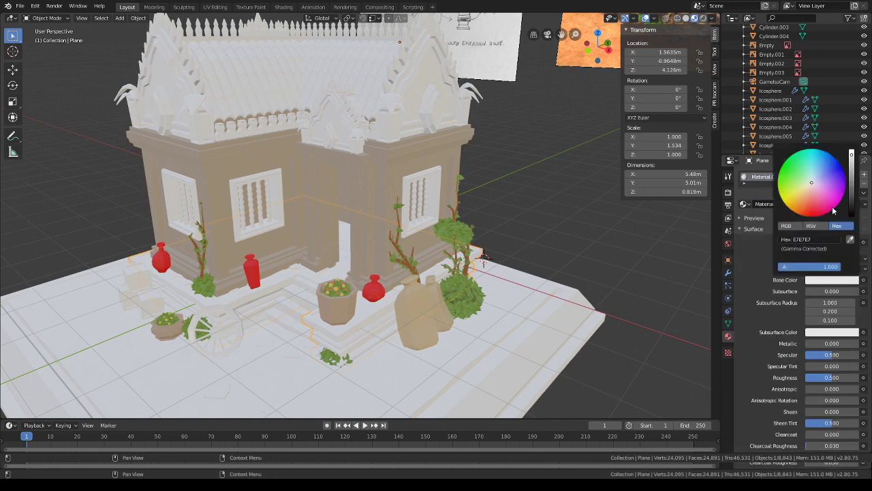
left_click(829, 239)
key("ctrl+v")
key("Return")
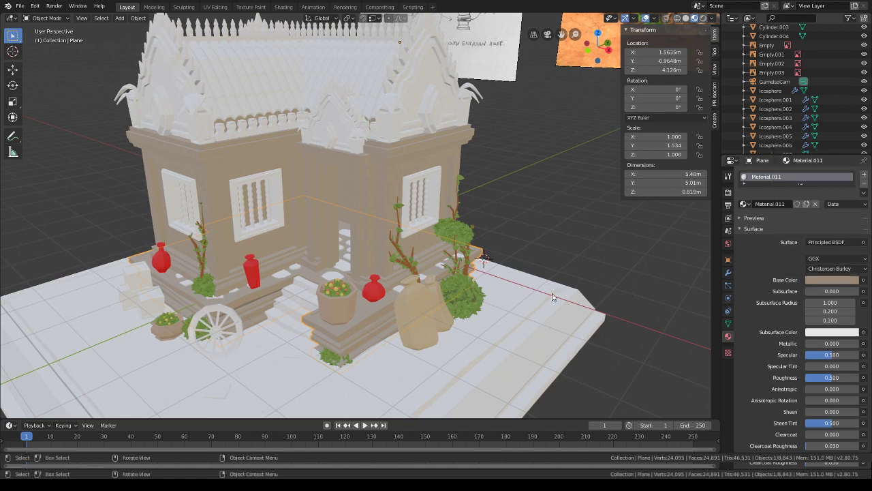
- Examine the colour reference image of the house, comparing its walls and stepped foundation with the model
middle_click_drag(394, 133, 422, 180, "shift")
left_click(440, 169)
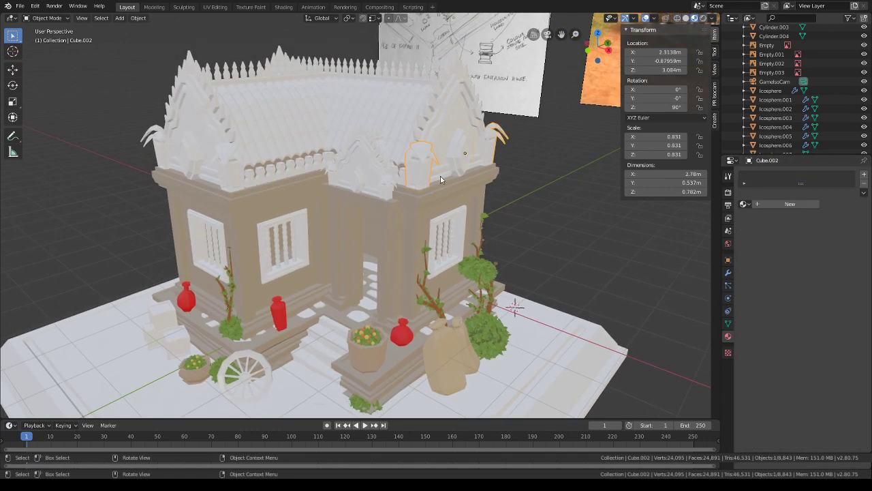
scroll(448, 197, "down", 1)
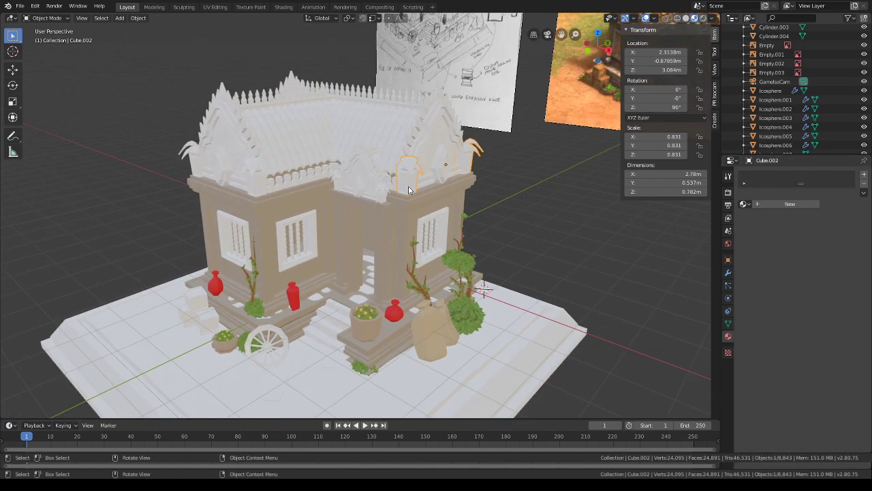
middle_click_drag(417, 238, 610, 141)
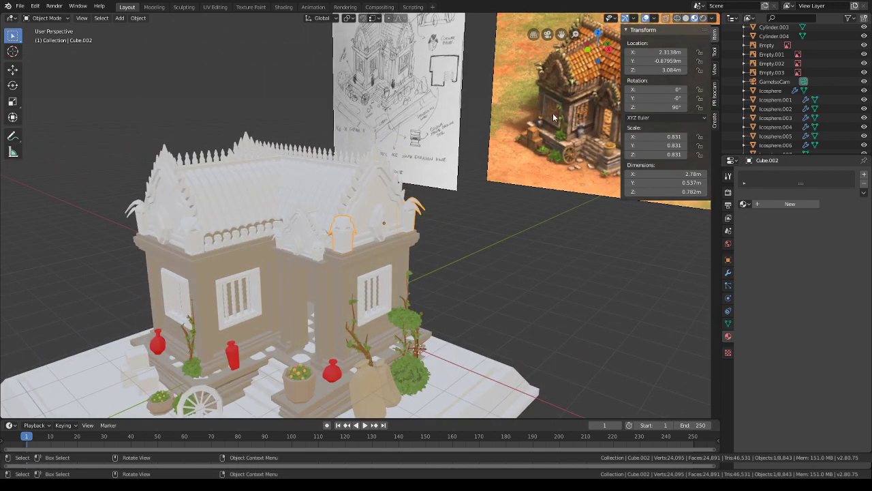
mouse_move(424, 93)
middle_mouse_down("shift")
mouse_move(399, 228)
mouse_move(407, 198)
middle_mouse_up("shift")
middle_click_drag(543, 218, 389, 170, "shift")
scroll(448, 203, "up", 4)
scroll(447, 200, "up", 2)
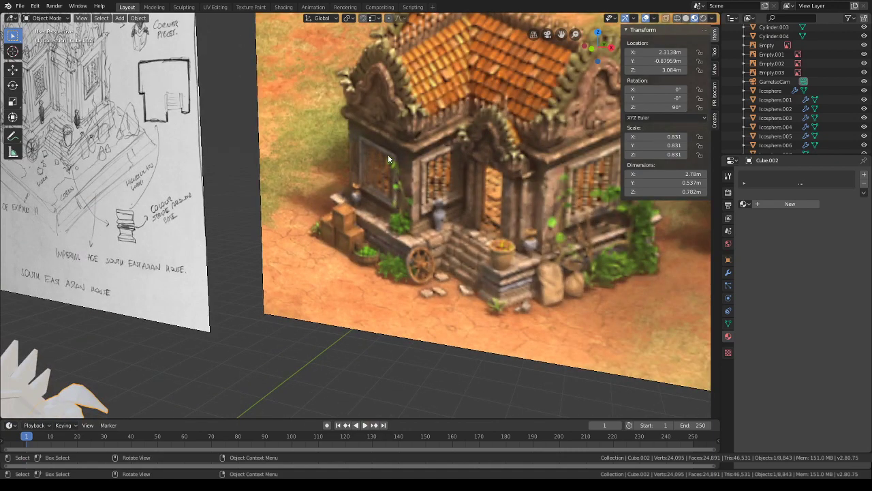
scroll(421, 294, "down", 3)
scroll(422, 243, "up", 7)
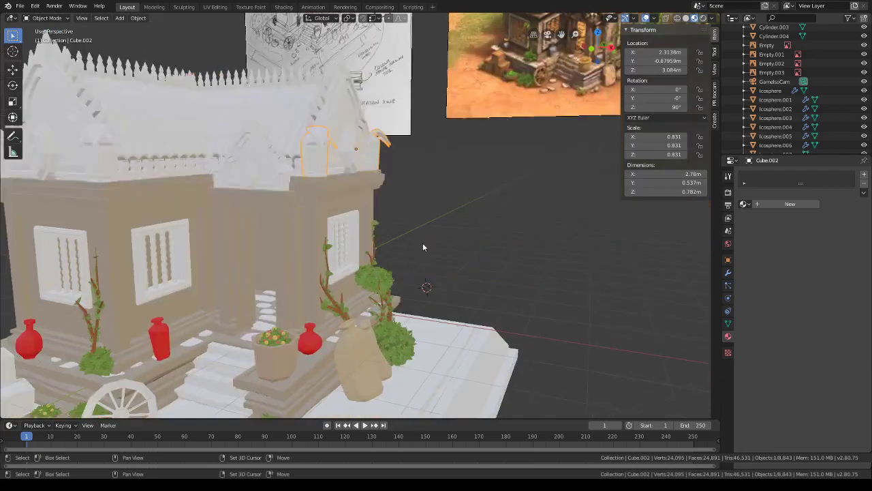
scroll(408, 247, "up", 2)
- Select the horizontal loop of faces running around the middle moulding of the foundation
left_click(412, 240)
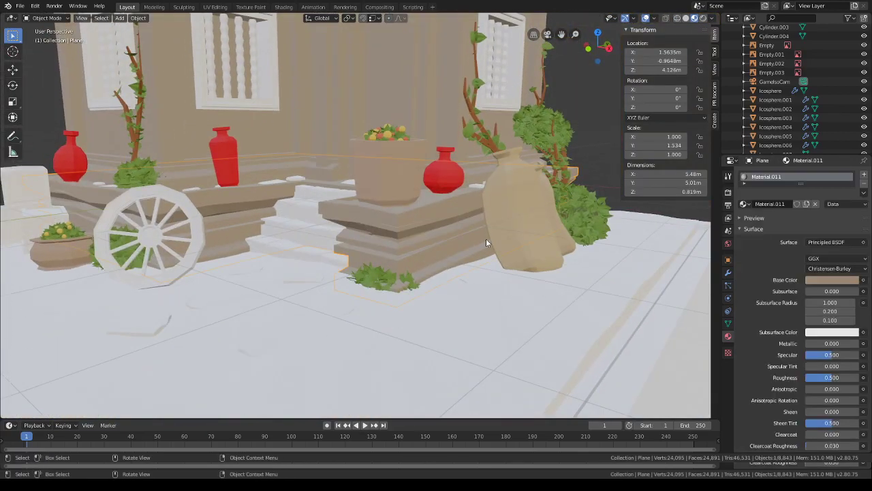
left_click(48, 18)
left_click(48, 39)
scroll(218, 77, "up", 3)
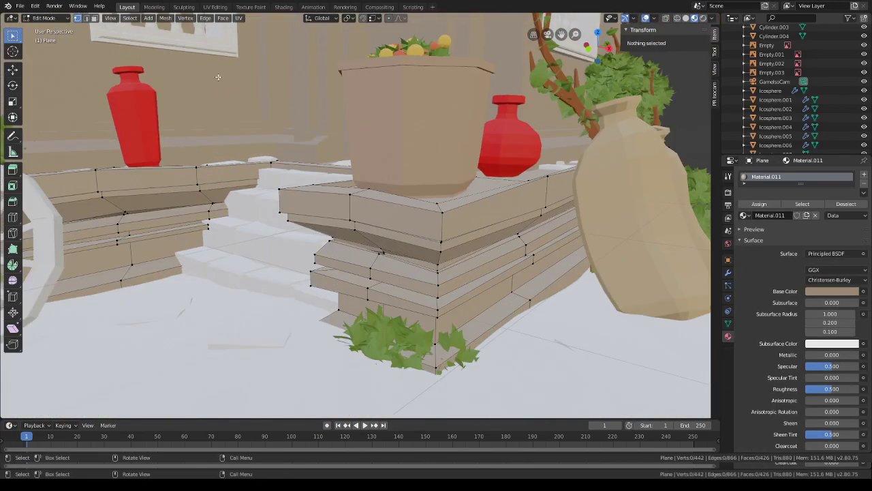
left_click(94, 17)
left_click(435, 283, "alt")
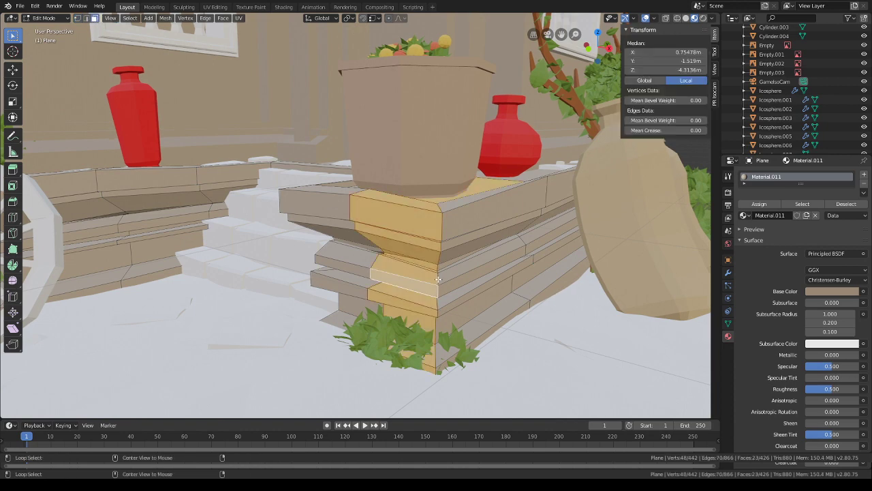
left_click(439, 280, "alt")
left_click(439, 289, "alt")
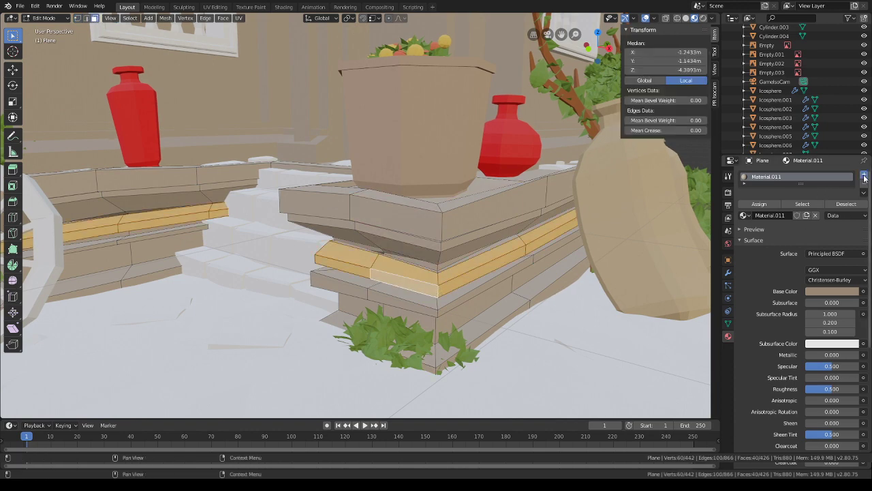
- Add a second material slot with the existing red Material.009, assign it to the selected foundation band, and return to Object Mode
left_click(865, 177)
left_click(746, 236)
left_click(759, 307)
left_click(760, 225)
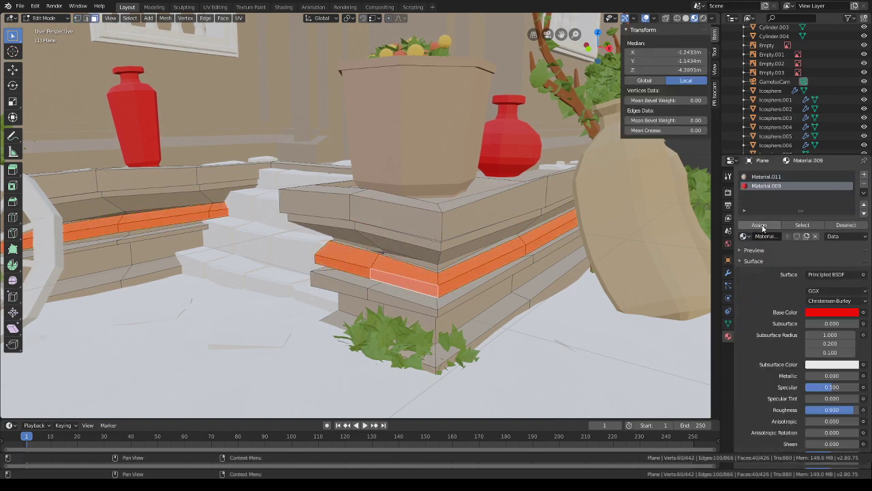
key("alt+a")
scroll(551, 247, "down", 9)
middle_click_drag(551, 247, 573, 311)
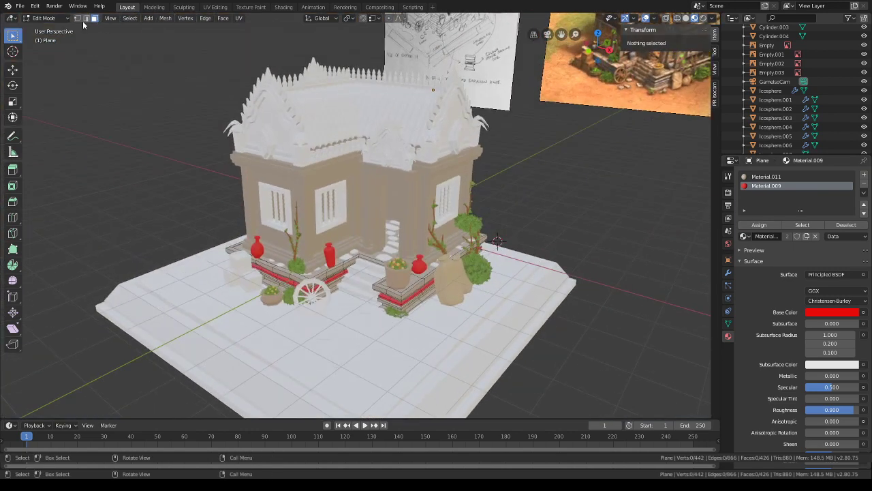
left_click(44, 18)
left_click(41, 27)
- Raise the sketch and colour reference images behind the house 1.97 m along the Z axis
middle_click_drag(450, 272, 371, 214)
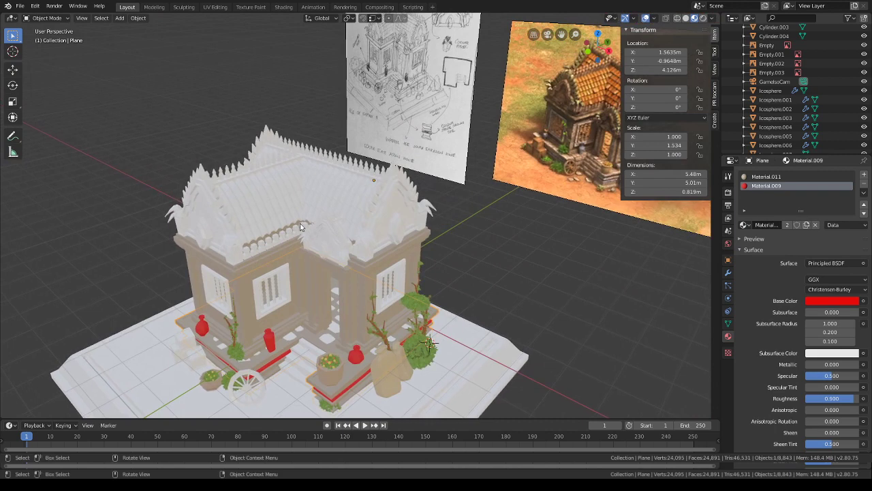
middle_click_drag(299, 223, 295, 225)
left_click(373, 225)
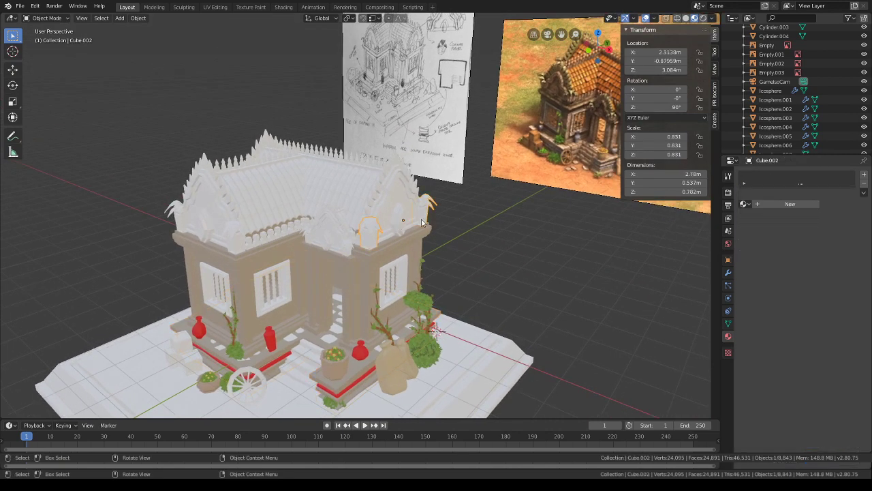
scroll(464, 216, "down", 3)
left_click_drag(464, 211, 416, 171)
key("g")
key("z")
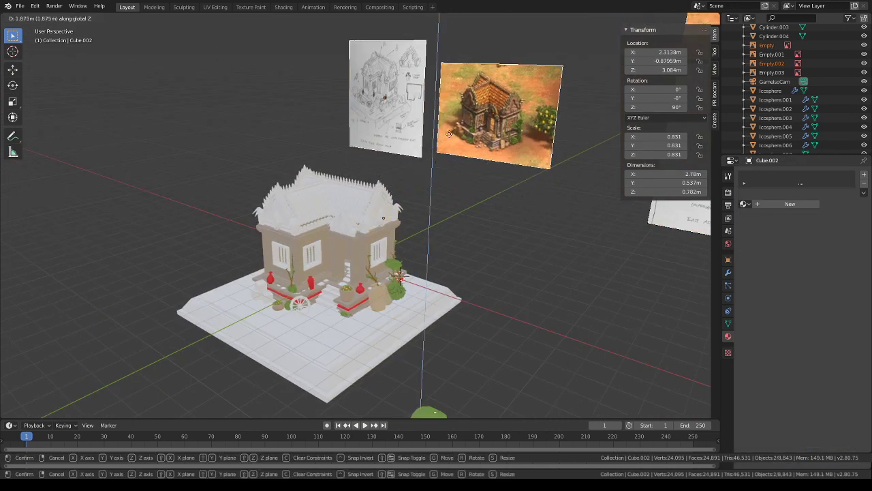
left_click(449, 195)
scroll(449, 195, "down", 1)
scroll(452, 218, "up", 5)
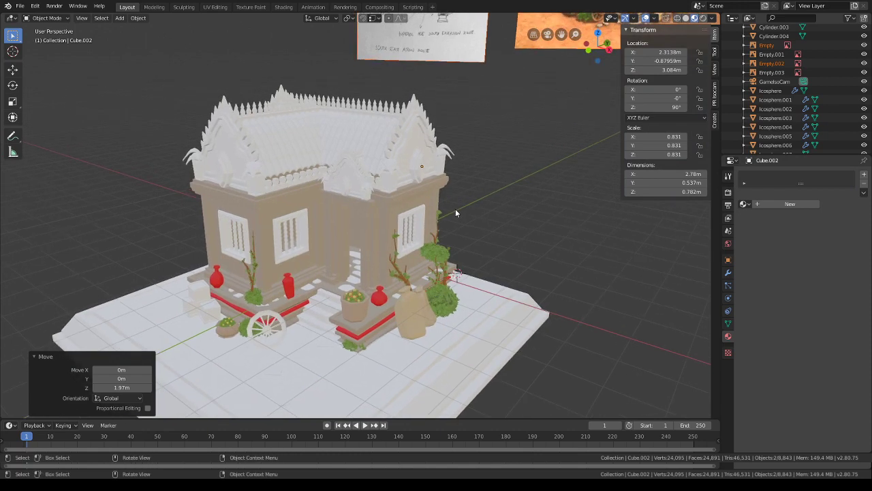
scroll(458, 219, "up", 4)
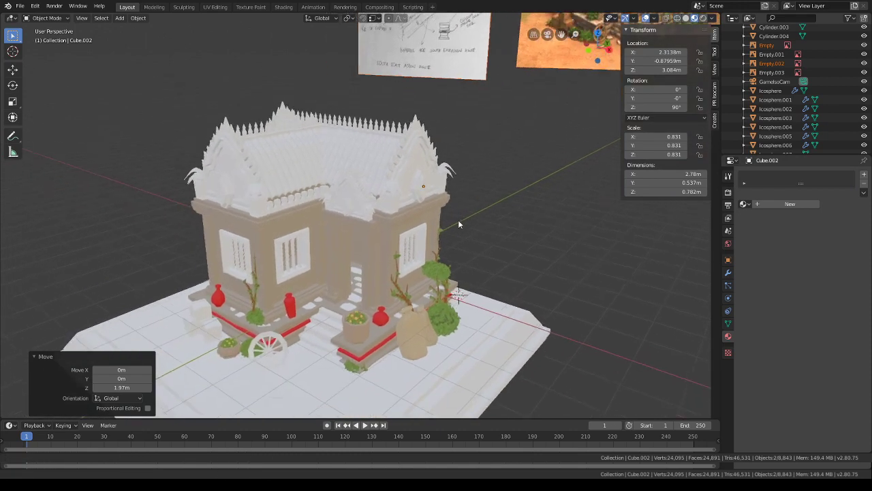
- Join the window frames into one object and apply the Array modifier to the bars of all three windows
left_click(298, 244)
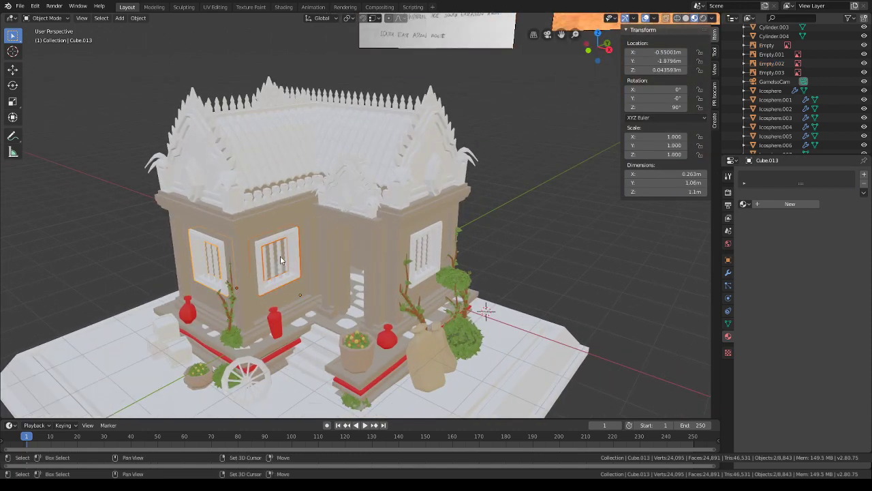
key("ctrl+j")
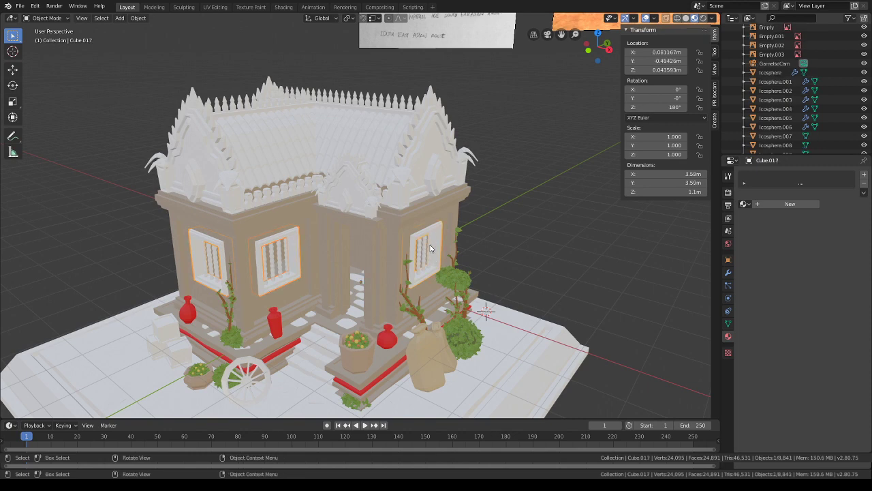
left_click(426, 251)
left_click(728, 273)
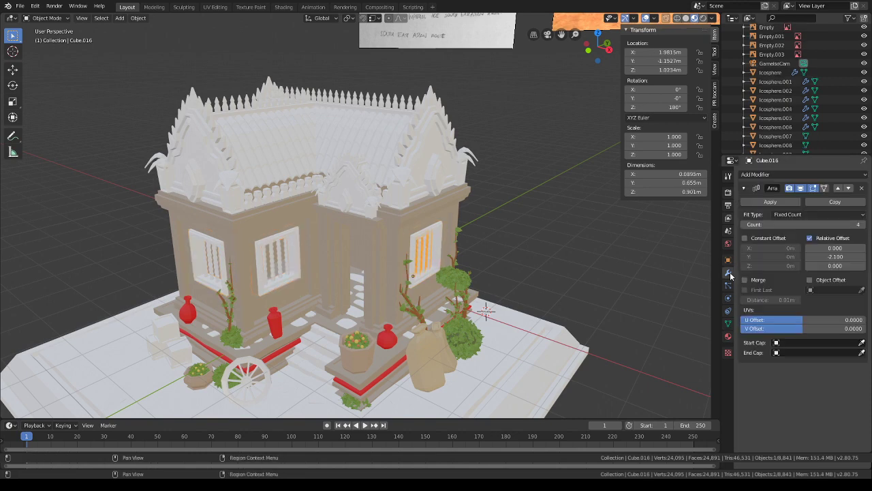
left_click(781, 202)
left_click(281, 258)
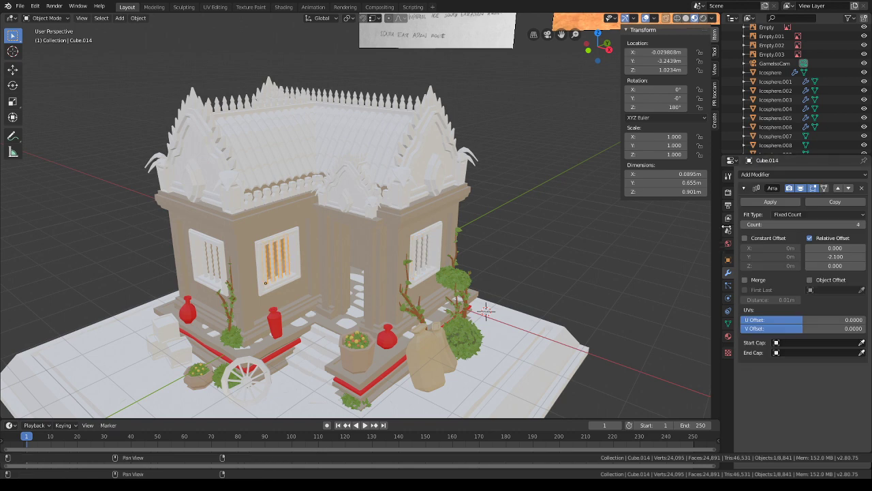
left_click(777, 203)
left_click(220, 260)
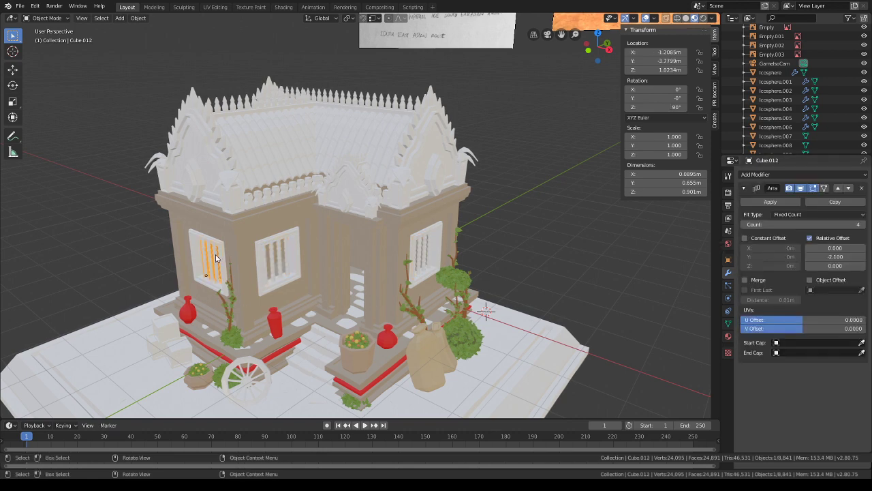
left_click(777, 203)
- Join the bars of the three windows into a single object
left_click(272, 259, "shift")
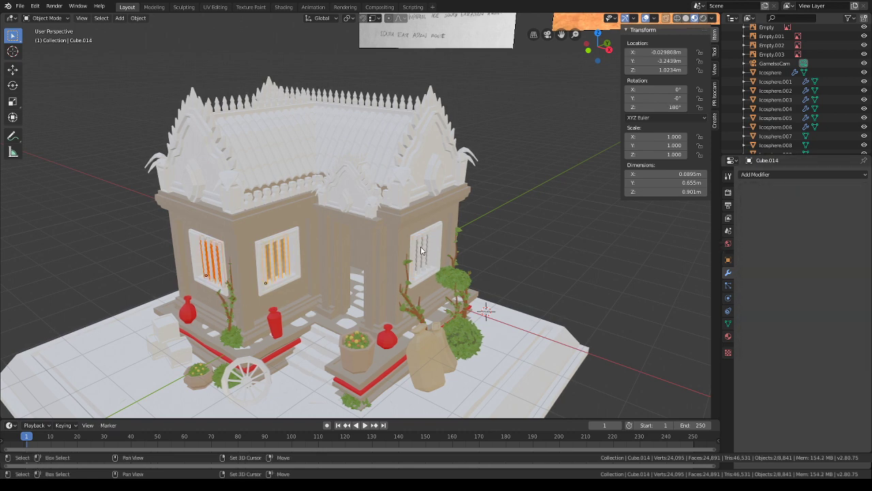
left_click(421, 251, "shift")
key("ctrl+j")
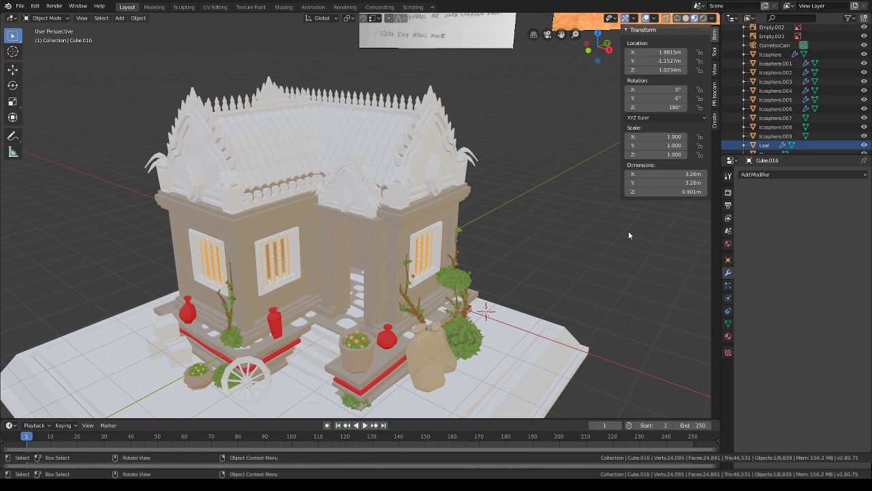
- Give the joined window bars a new material with a muted brown base colour
left_click(728, 336)
left_click(790, 204)
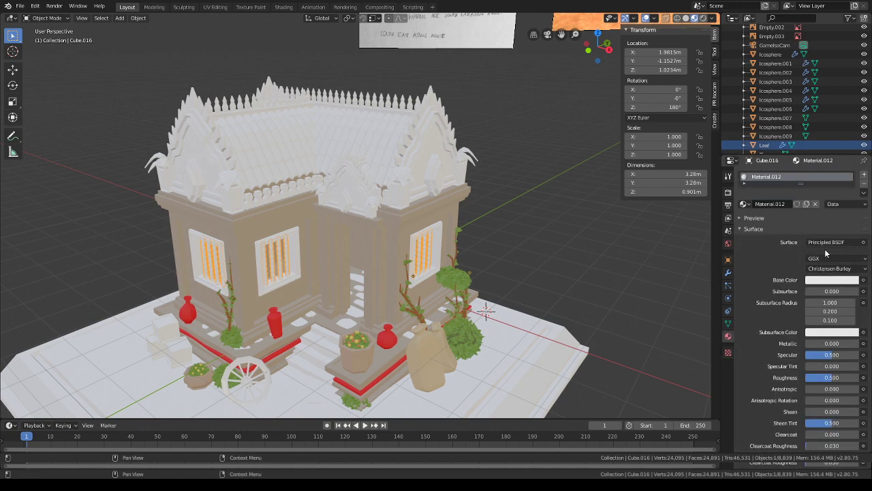
left_click(828, 279)
left_click(807, 192)
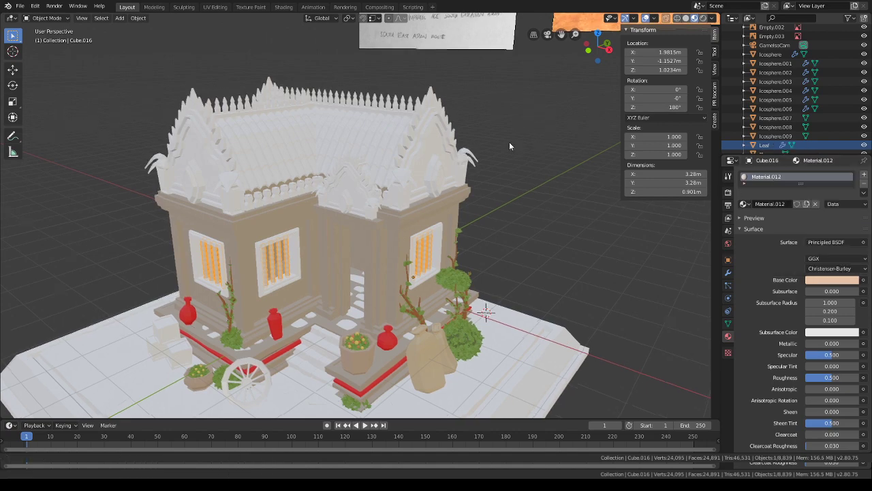
scroll(509, 142, "up", 3)
middle_click_drag(531, 257, 504, 234)
scroll(504, 234, "up", 3)
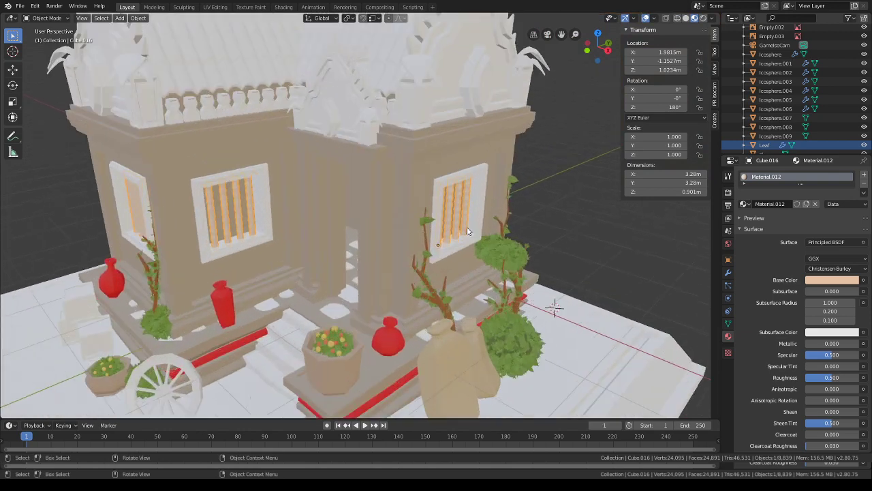
left_click(830, 281)
left_click_drag(851, 172, 851, 178)
- Assign the bars' Material.012 to the joined window frames and set its roughness to 1.000
left_click(272, 182)
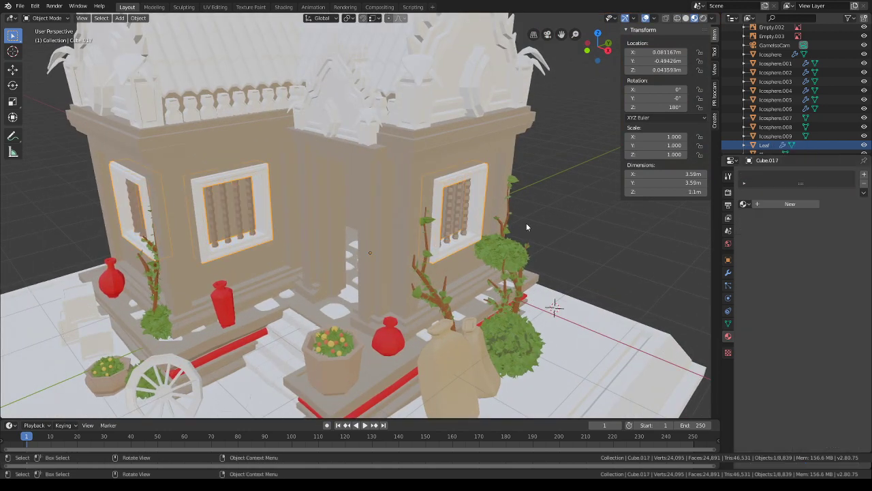
left_click(802, 205)
left_click(744, 204)
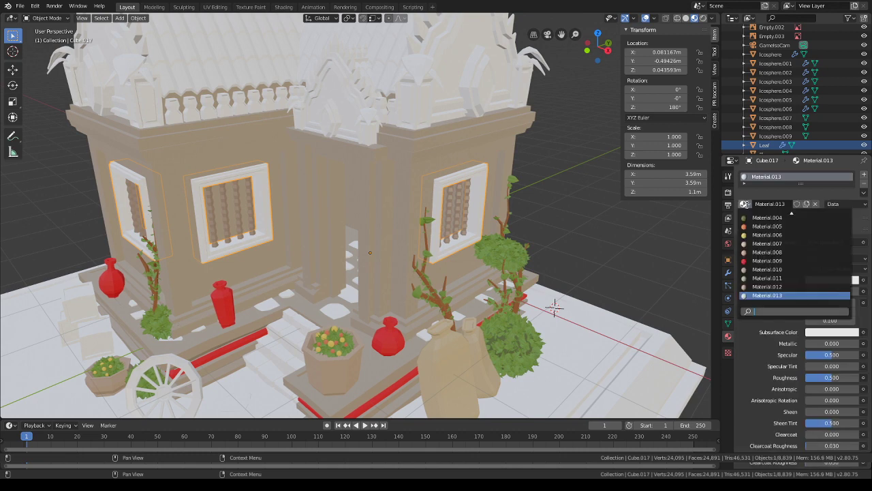
left_click(770, 294)
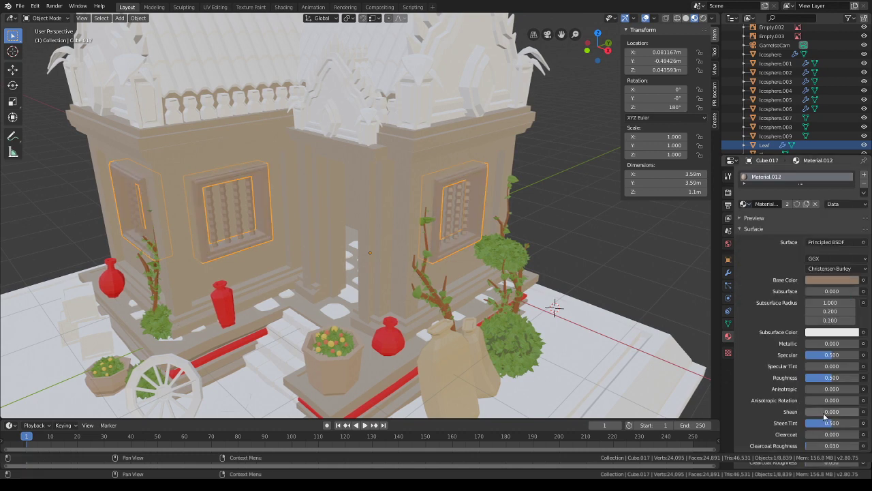
left_click_drag(833, 377, 861, 378)
- Assign the existing Material.008 to the row of small balusters beneath the roof edge
scroll(501, 245, "down", 5)
mouse_move(502, 245)
middle_mouse_down()
mouse_move(508, 237)
mouse_move(539, 260)
mouse_move(516, 251)
middle_mouse_up()
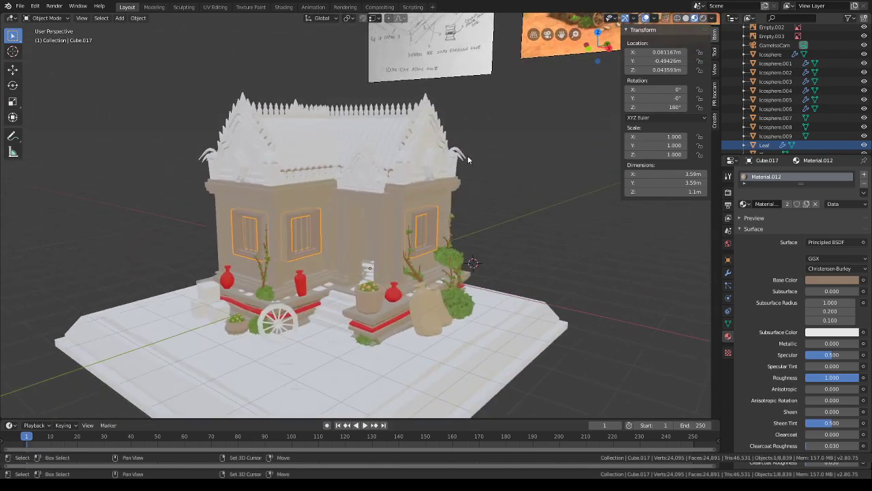
mouse_move(425, 215)
middle_mouse_down("shift")
mouse_move(430, 175)
mouse_move(430, 216)
mouse_move(468, 191)
mouse_move(425, 281)
middle_mouse_up("shift")
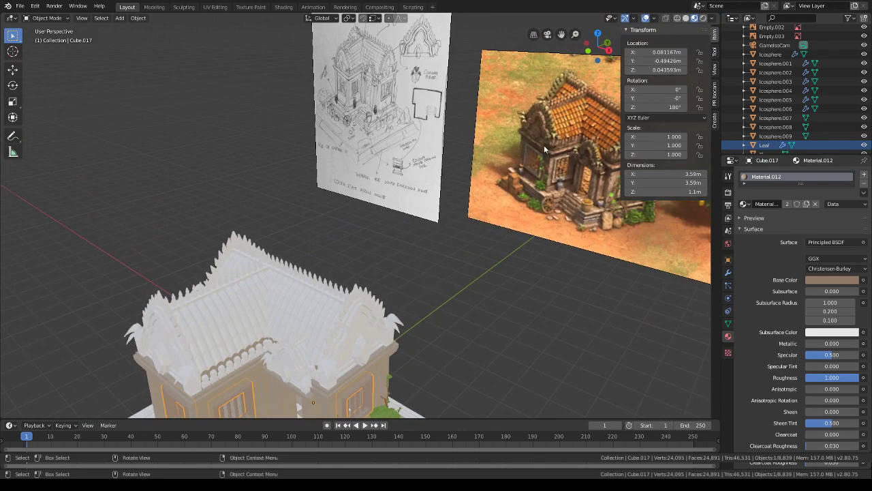
middle_click_drag(572, 143, 289, 268)
left_click(289, 270)
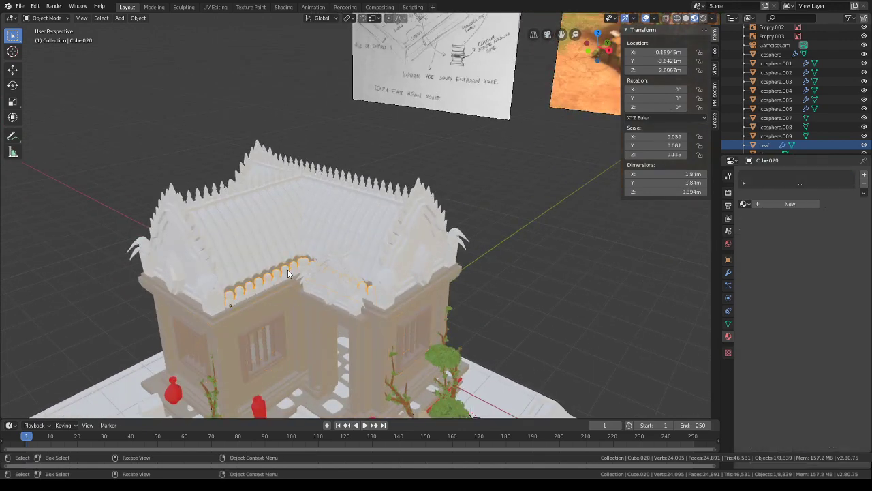
left_click(745, 204)
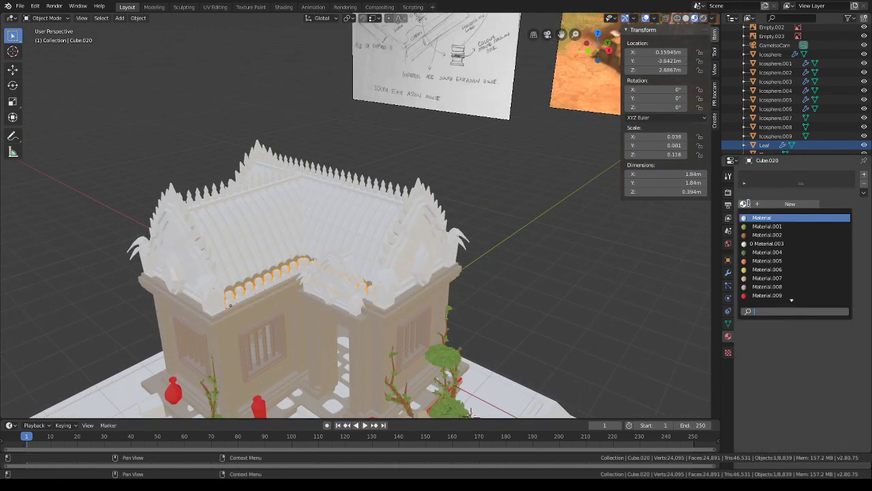
left_click(764, 286)
- Select the four flame-edged roof gables, assign Material.008 to the active one and join them all into a single object
middle_click_drag(503, 279, 517, 216, "shift")
left_click(364, 219)
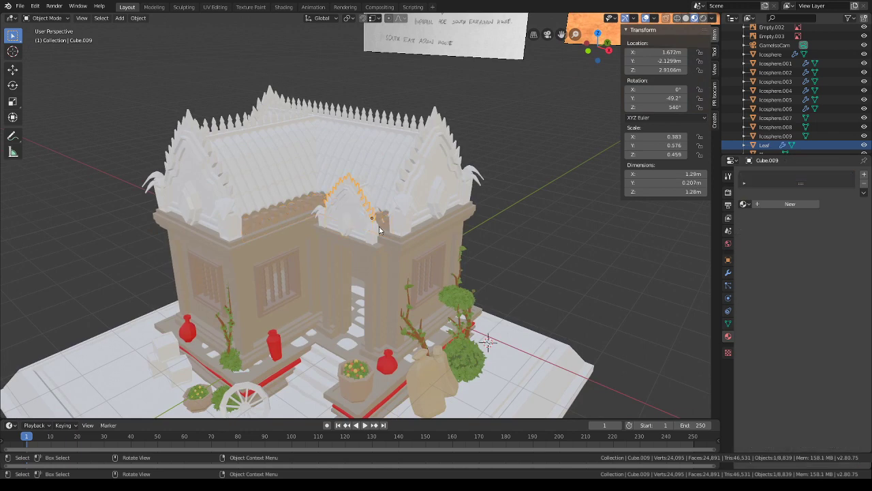
left_click(423, 182, "shift")
left_click(197, 175, "shift")
left_click(268, 101, "shift")
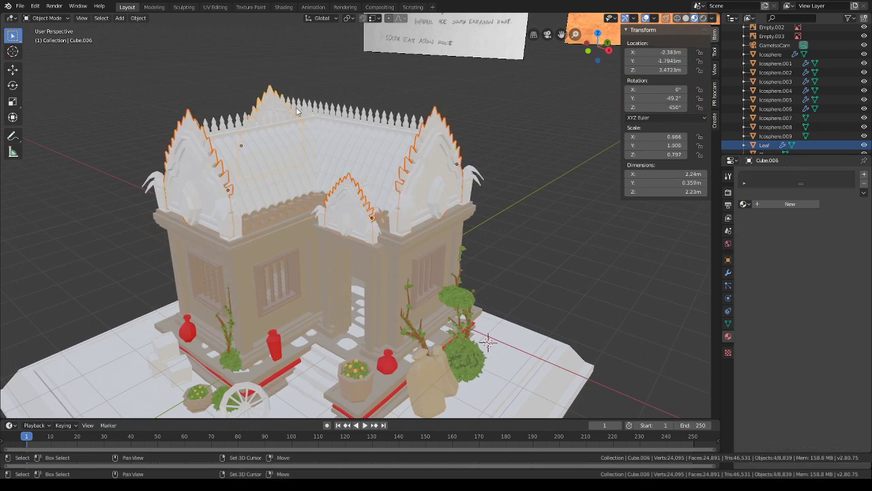
left_click(745, 204)
left_click(766, 286)
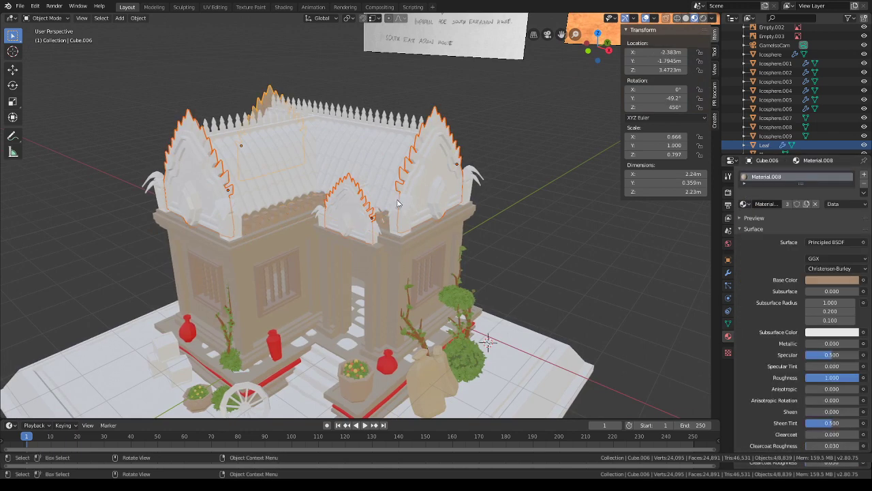
key("ctrl+j")
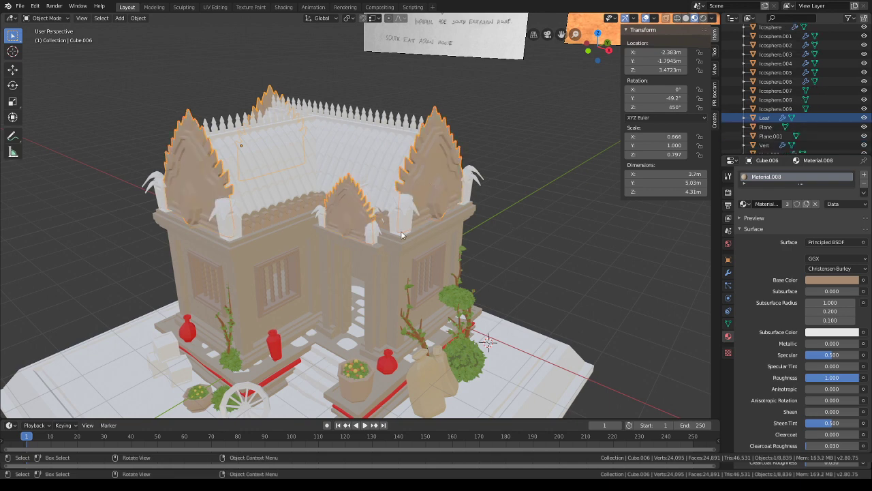
- Apply the Mirror modifier on the three pairs of corner ornaments flanking the front, side and porch gables
left_click(375, 232)
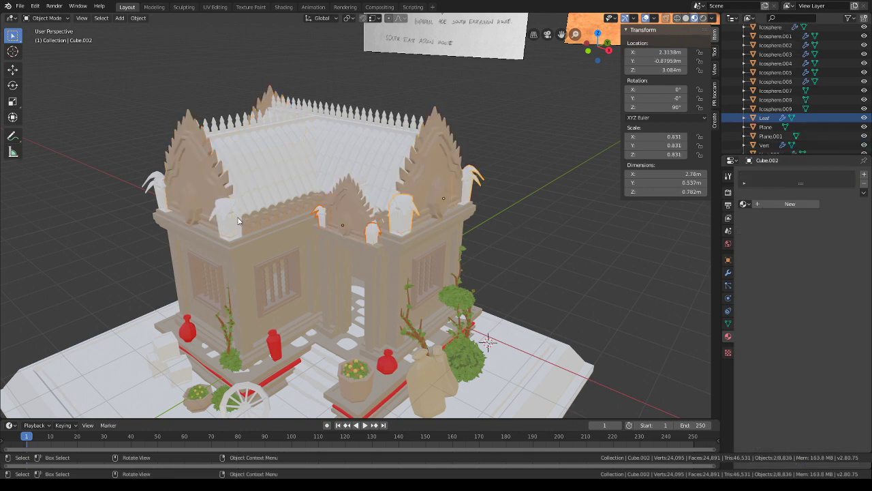
left_click(729, 273)
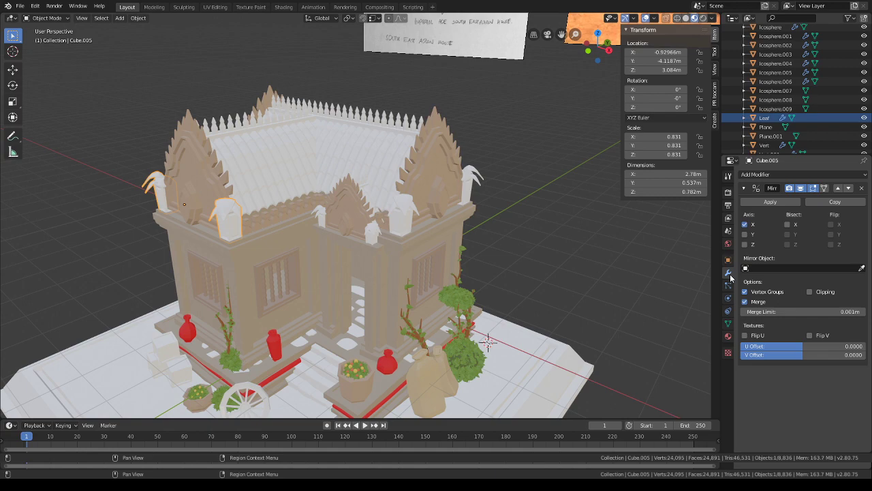
left_click(780, 205)
left_click(319, 212)
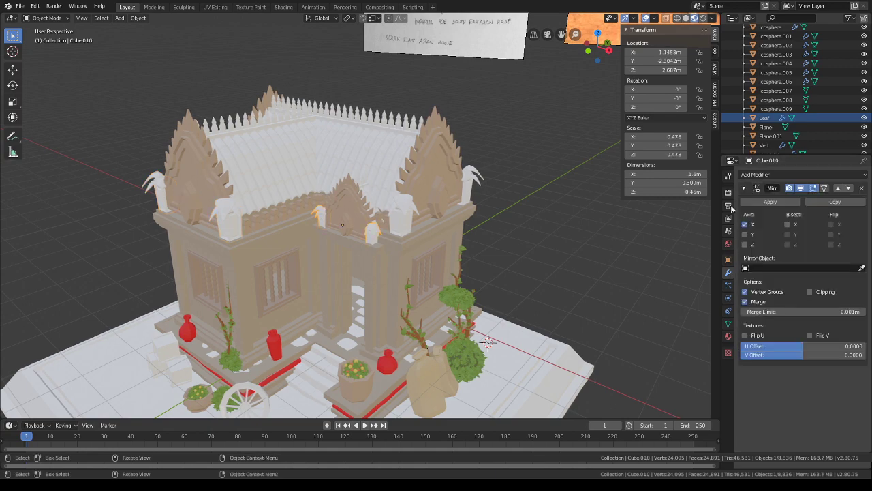
left_click(769, 203)
left_click(411, 211)
left_click(770, 203)
middle_click_drag(301, 229, 358, 222)
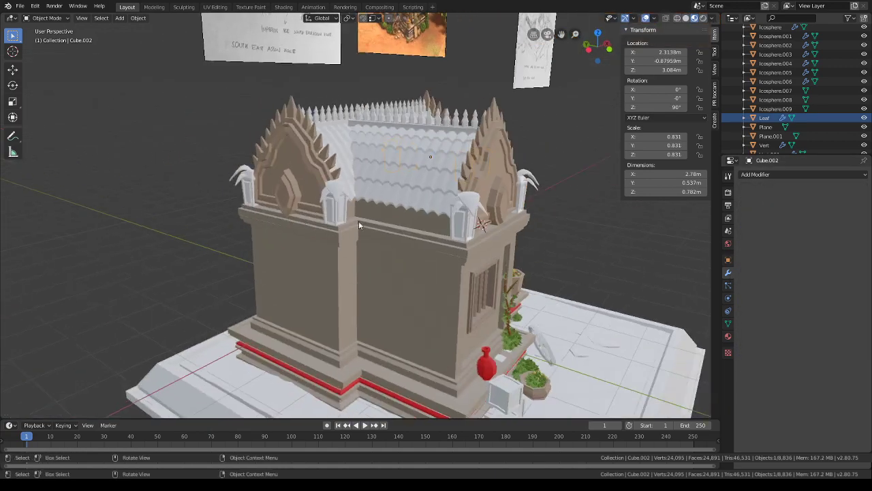
- Select the four pairs of corner pillar ornaments along the roof edge and join them into a single object
left_click(329, 199)
left_click(770, 202)
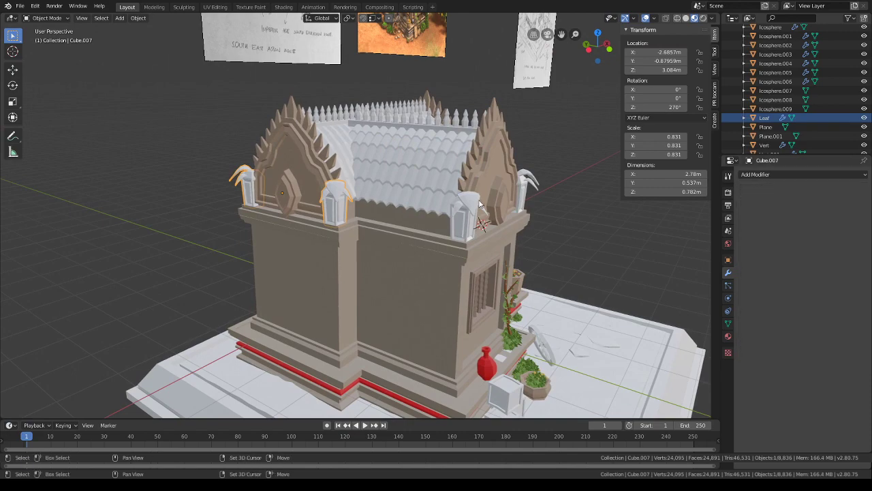
left_click(531, 181, "shift")
middle_click_drag(399, 238, 419, 239)
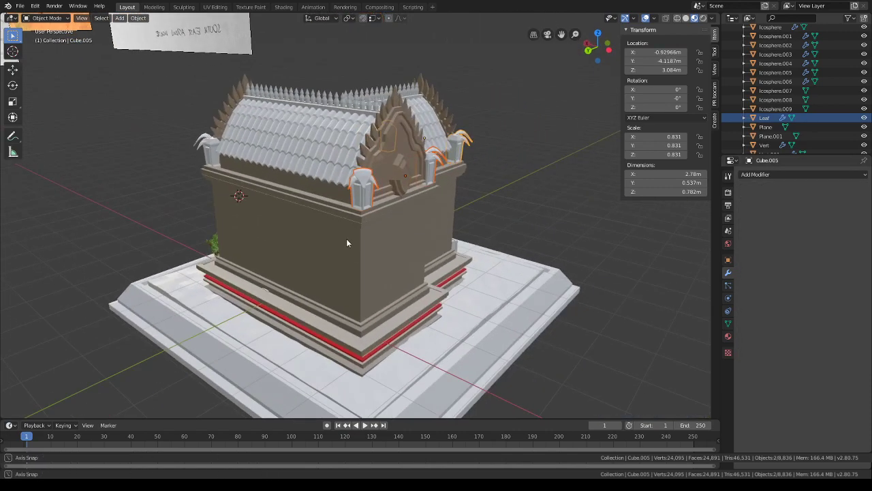
middle_click_drag(347, 240, 368, 240)
left_click(229, 173, "shift")
middle_click_drag(276, 241, 410, 220)
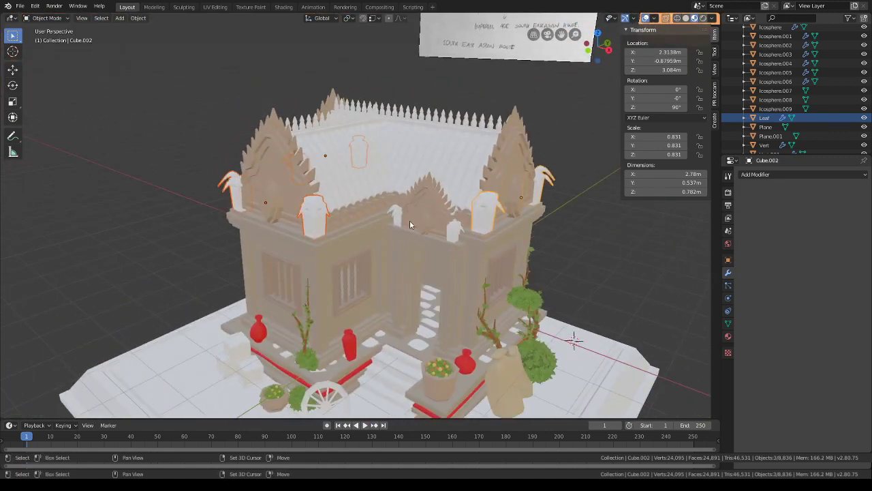
left_click(401, 210)
left_click(318, 225, "shift")
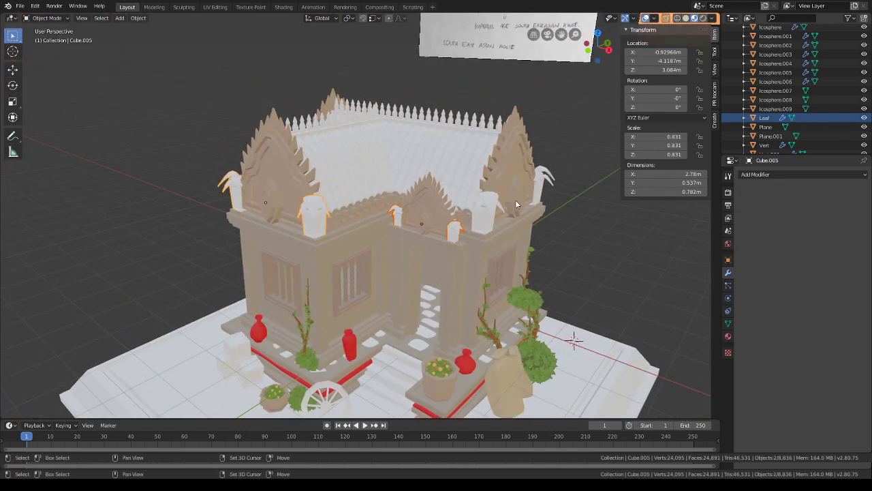
left_click(490, 210, "shift")
key("alt+z")
middle_click_drag(362, 207, 437, 203)
left_click(305, 184, "shift")
middle_click_drag(501, 205, 442, 220)
key("ctrl+j")
- Give the joined corner ornaments a new material with the grey-brown base colour 8F7A73
left_click(728, 336)
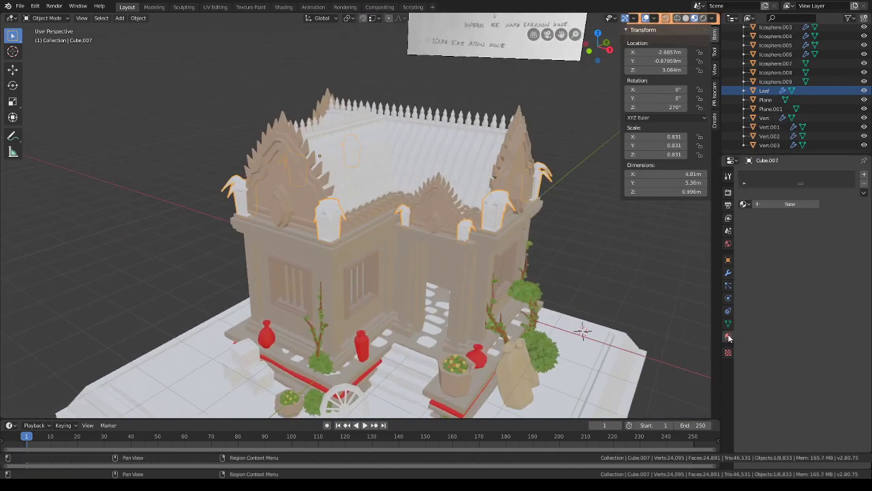
left_click(789, 204)
left_click(831, 280)
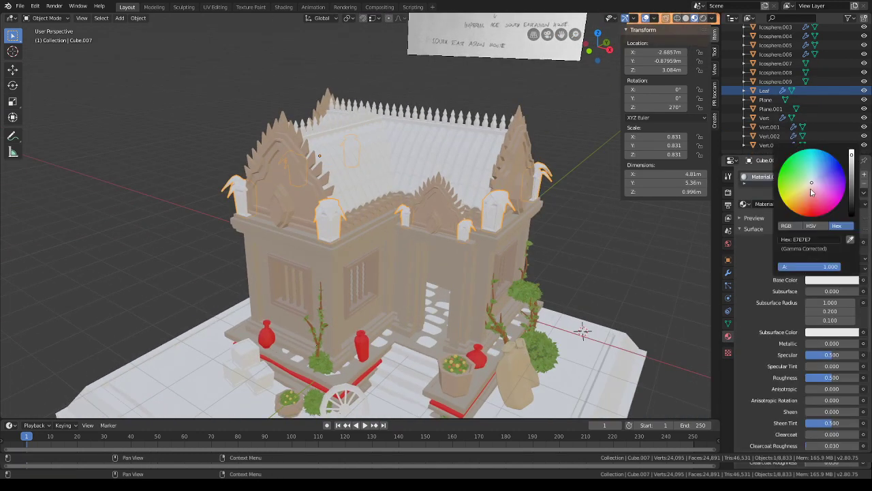
left_click(810, 189)
left_click(852, 176)
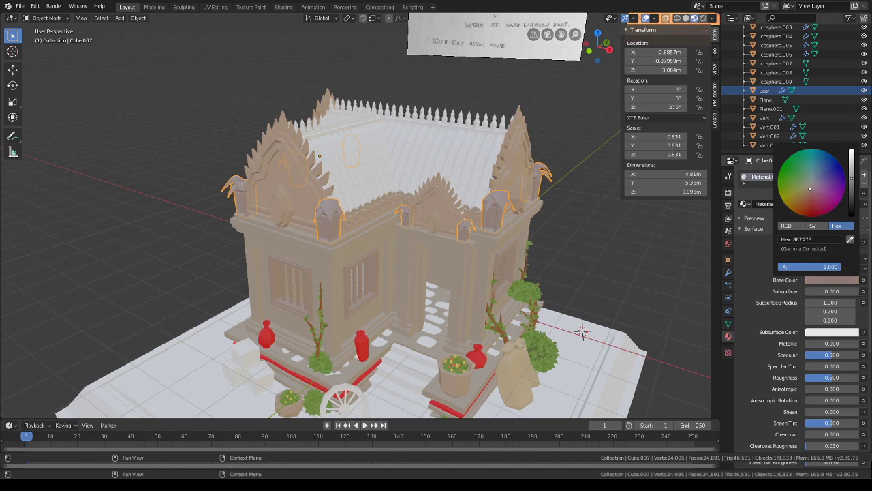
- Give the long main roof section a new orange material with base colour EC7C28 and roughness 1.000
middle_click_drag(518, 218, 454, 207)
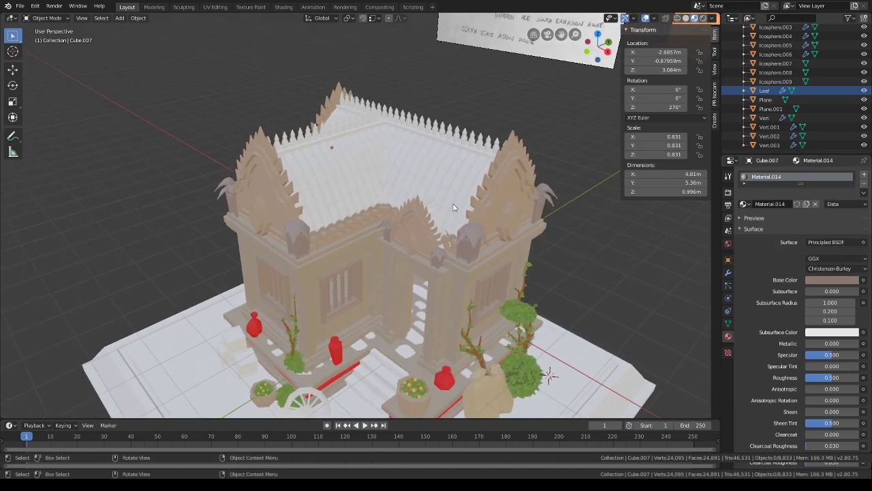
left_click(447, 202)
middle_click_drag(430, 350, 498, 236)
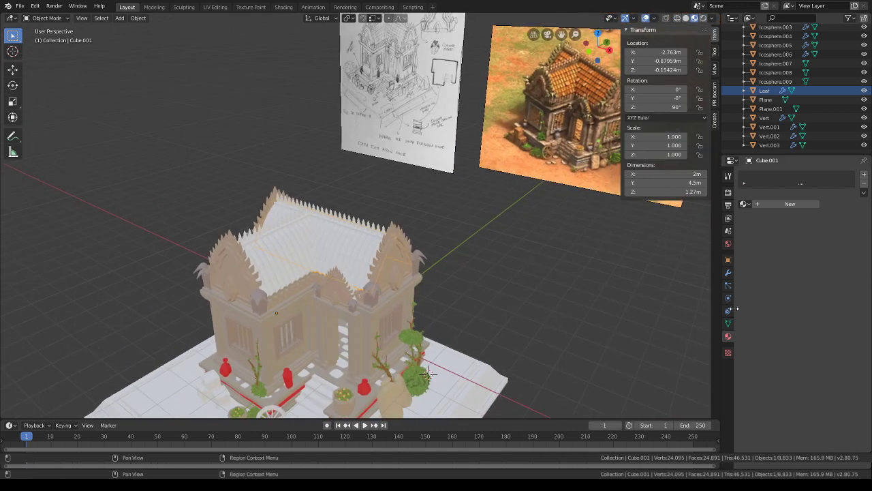
left_click(781, 204)
left_click(832, 280)
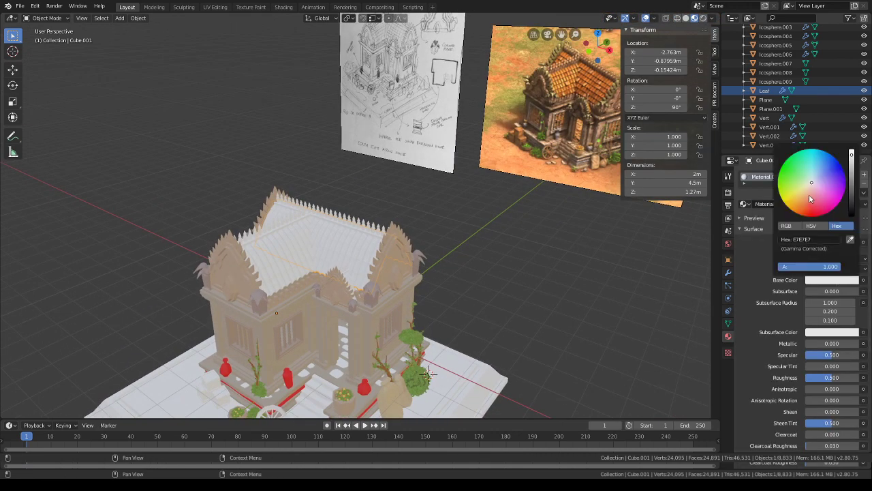
left_click_drag(811, 198, 801, 208)
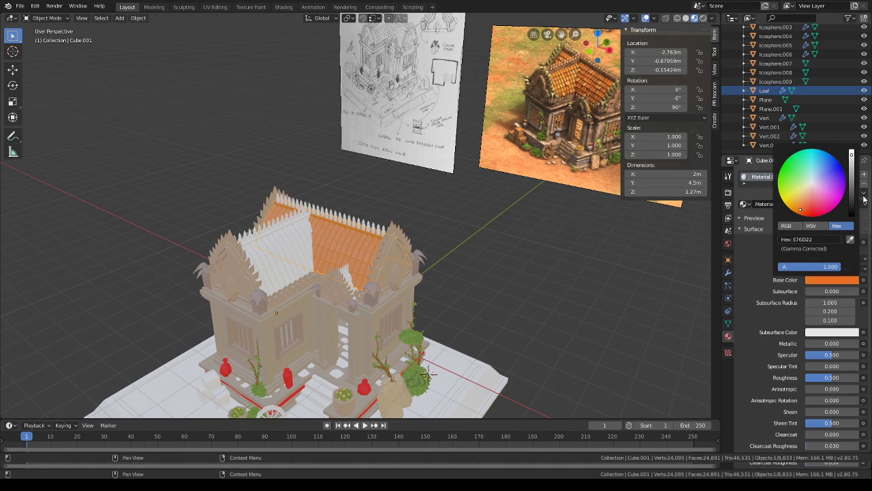
left_click_drag(853, 164, 852, 153)
left_click_drag(802, 210, 800, 206)
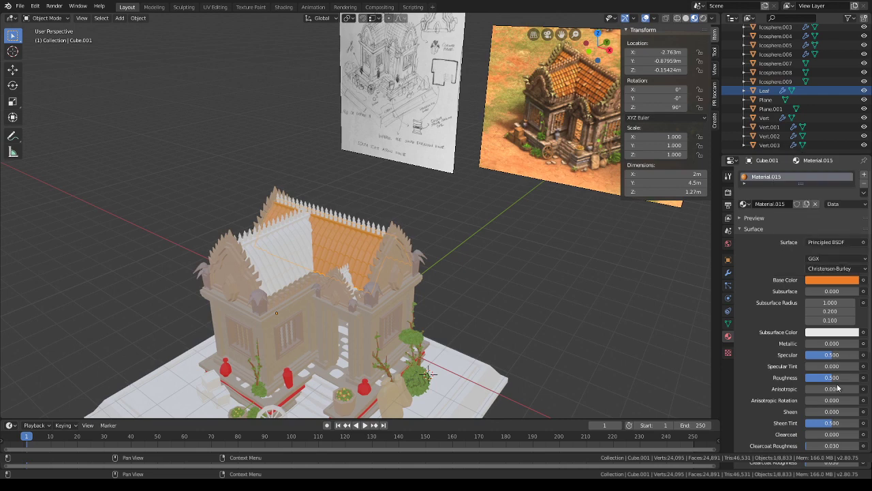
left_click(252, 265)
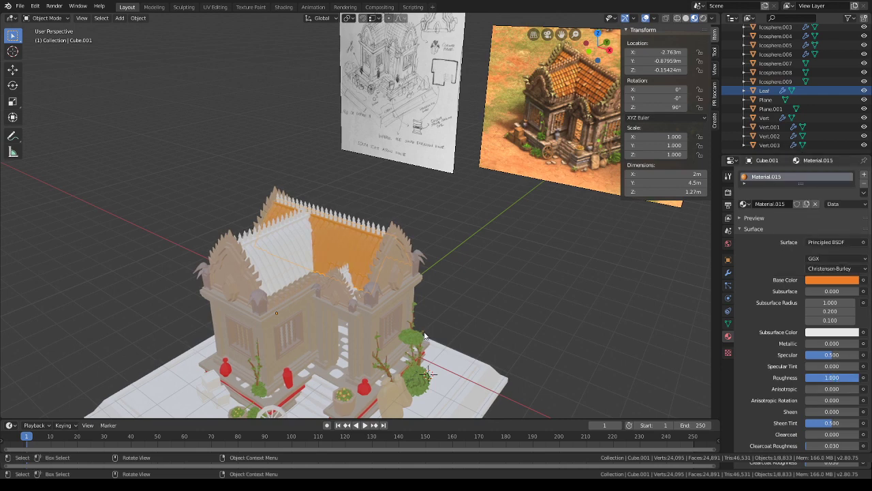
- Assign the existing orange Material.015 to the side roof section that is still white
left_click(268, 254)
left_click(745, 204)
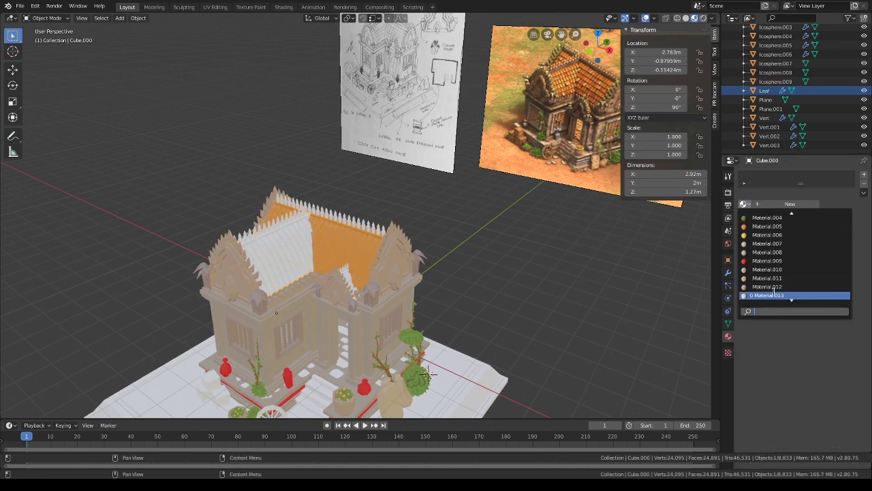
scroll(773, 291, "down", 2)
left_click(773, 294)
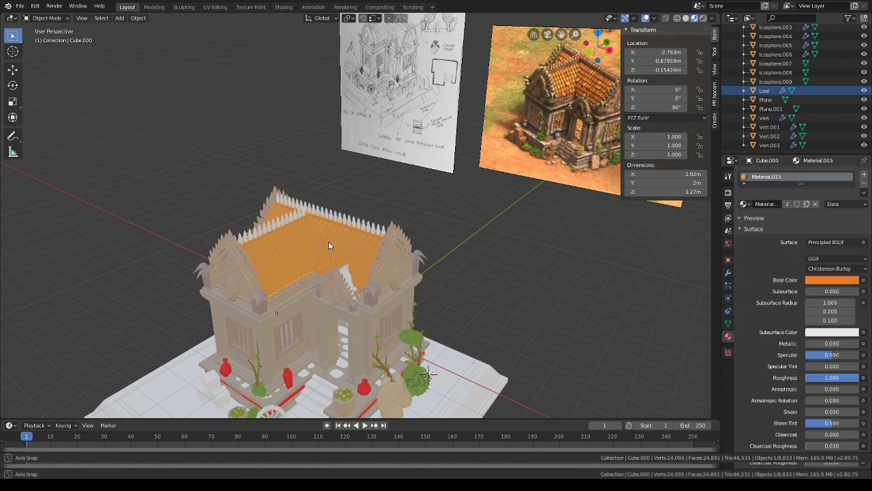
- Assign the existing orange Material.015 to the small roof above the entrance
middle_click_drag(328, 245, 381, 257)
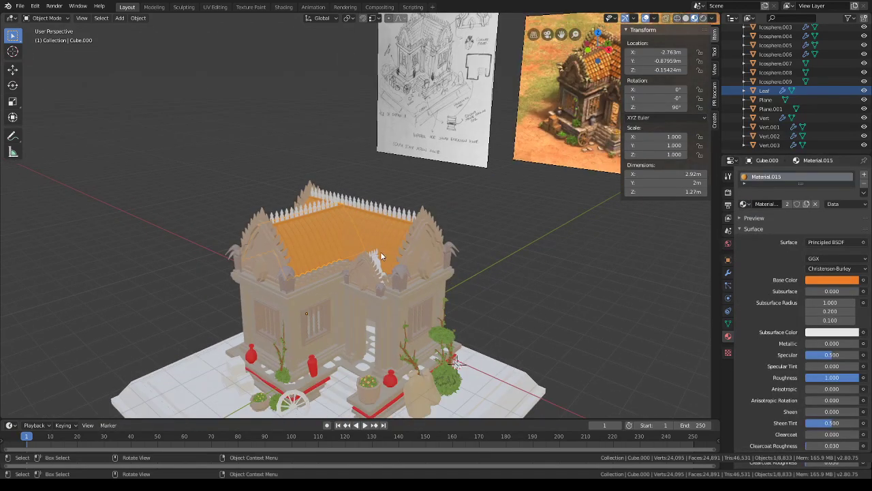
scroll(381, 266, "up", 2)
left_click(383, 273)
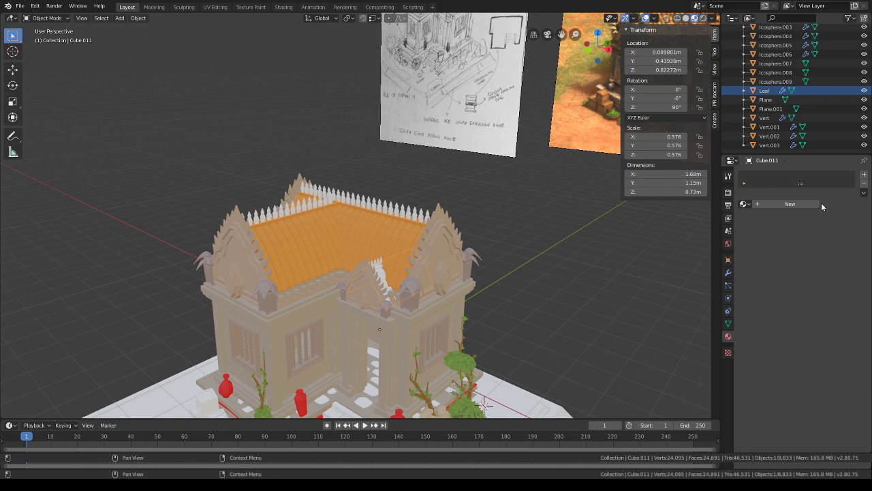
left_click(745, 204)
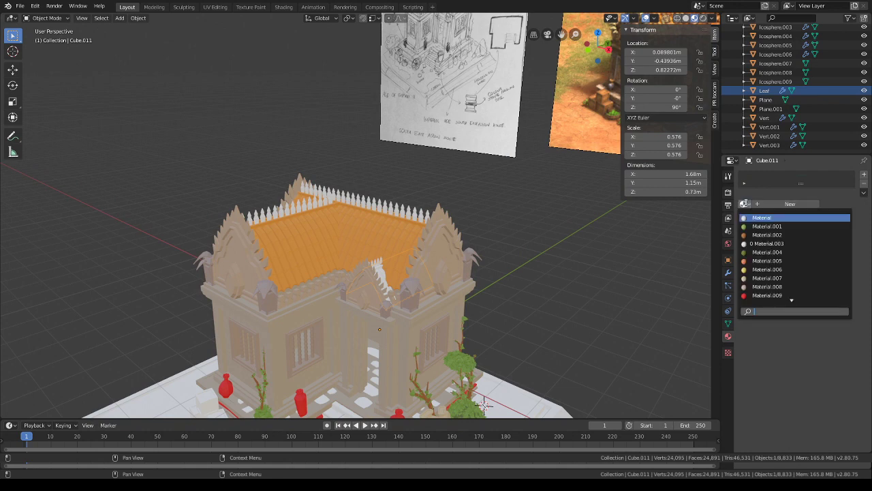
left_click(767, 260)
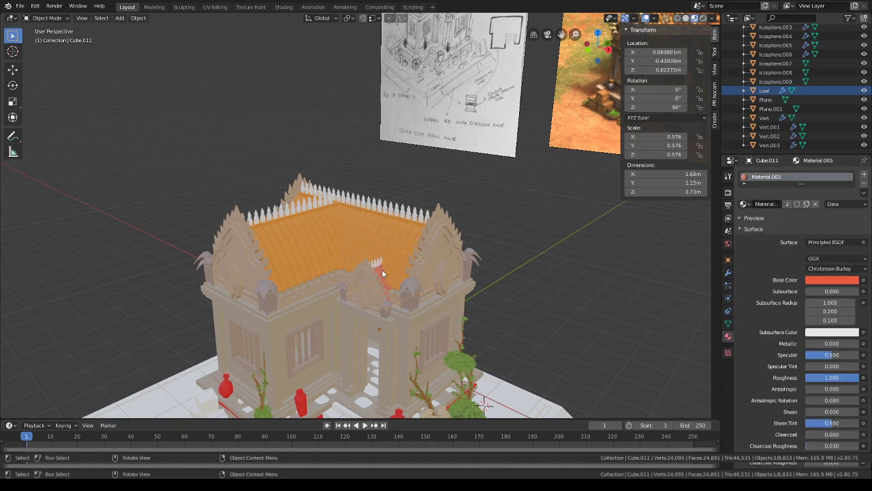
left_click(745, 204)
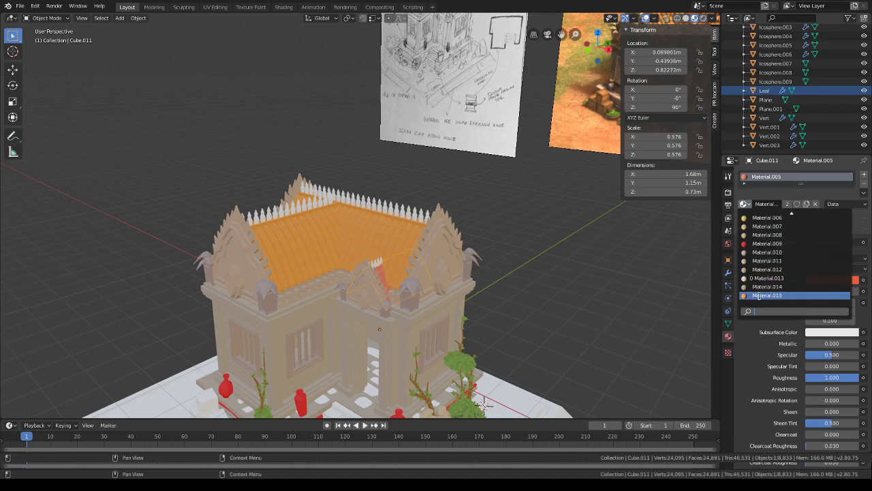
left_click(759, 295)
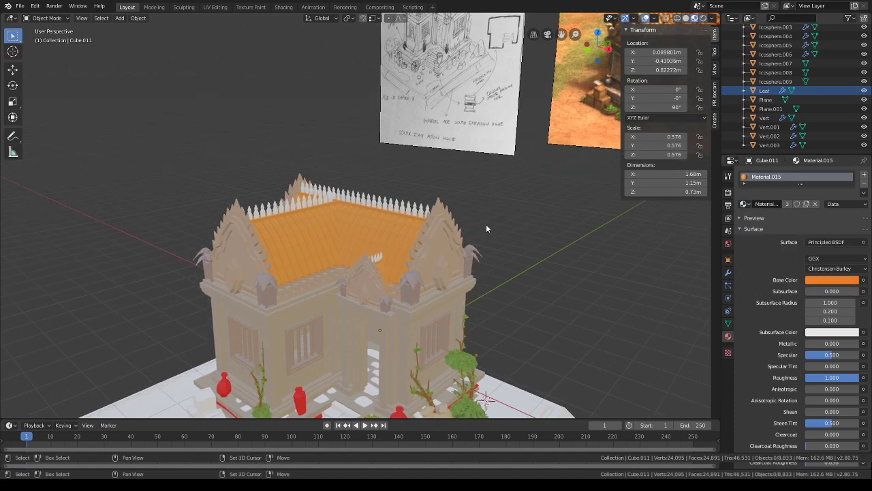
- Shift the roof material's base colour to a redder orange, EC6A13, and darken it slightly
middle_click_drag(486, 224, 474, 247)
left_click(833, 280)
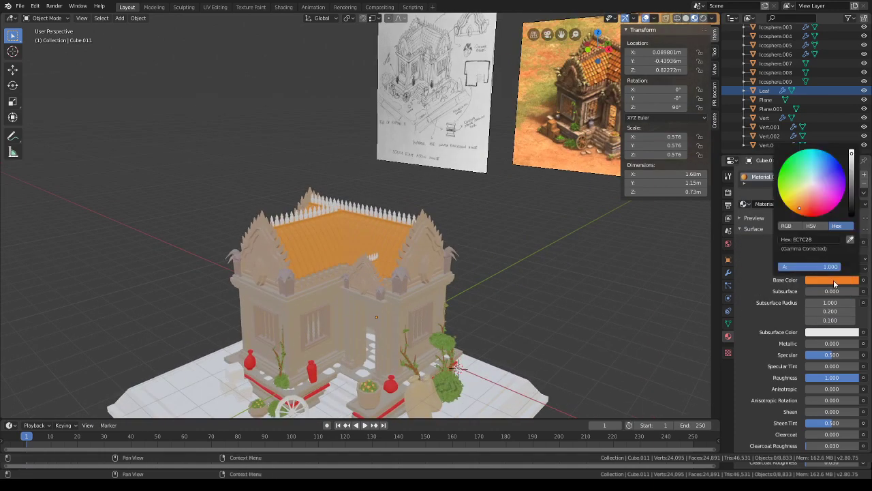
left_click_drag(800, 215, 801, 214)
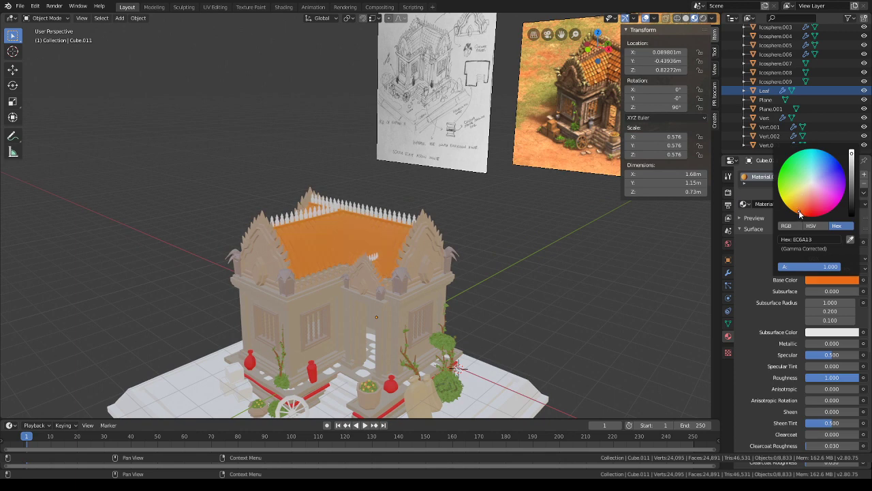
left_click(832, 280)
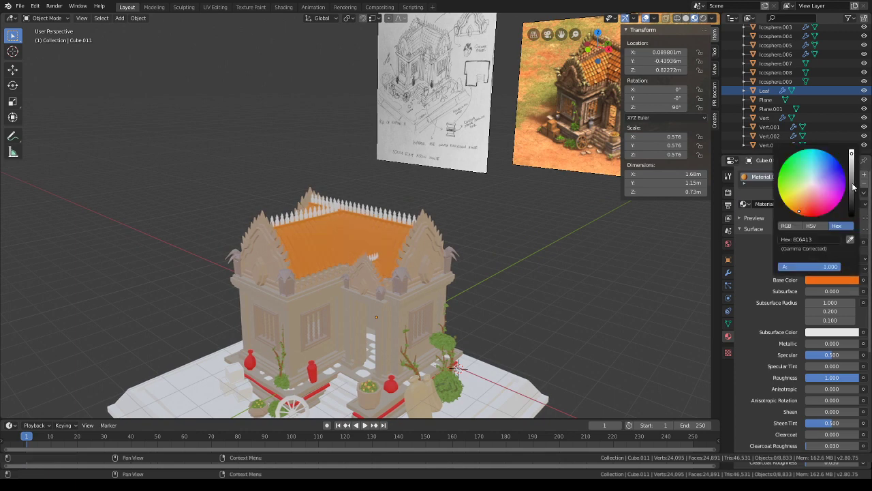
left_click_drag(852, 161, 851, 157)
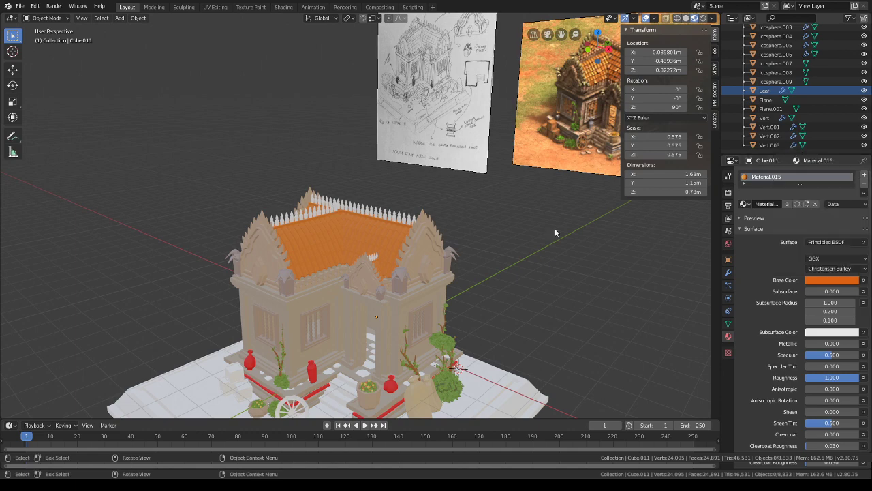
- Check the three rows of roof ridge spires for modifiers and inspect the entrance row's mesh in Edit Mode
middle_click_drag(475, 249, 354, 308)
scroll(517, 140, "up", 2)
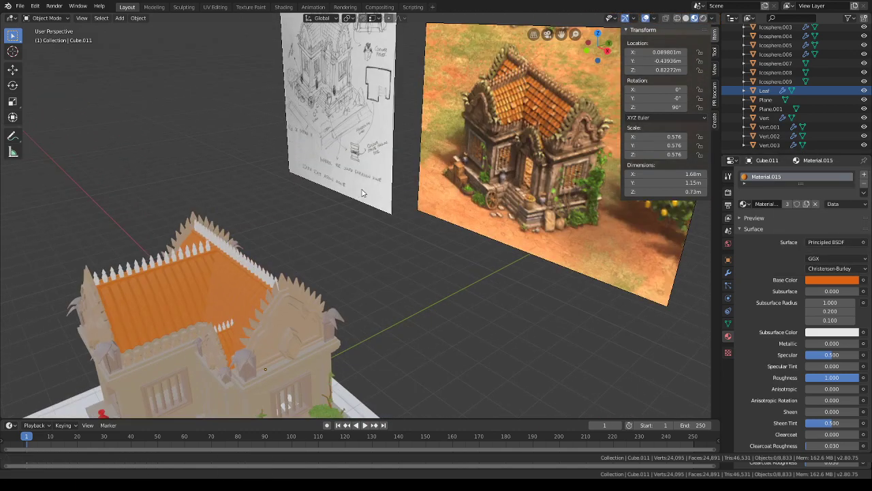
middle_click_drag(170, 279, 273, 201, "shift")
left_click(273, 199)
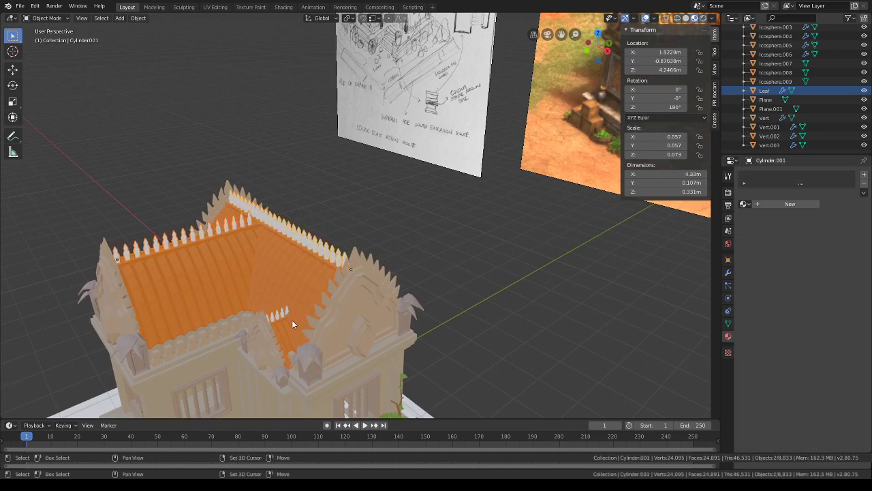
left_click(728, 273)
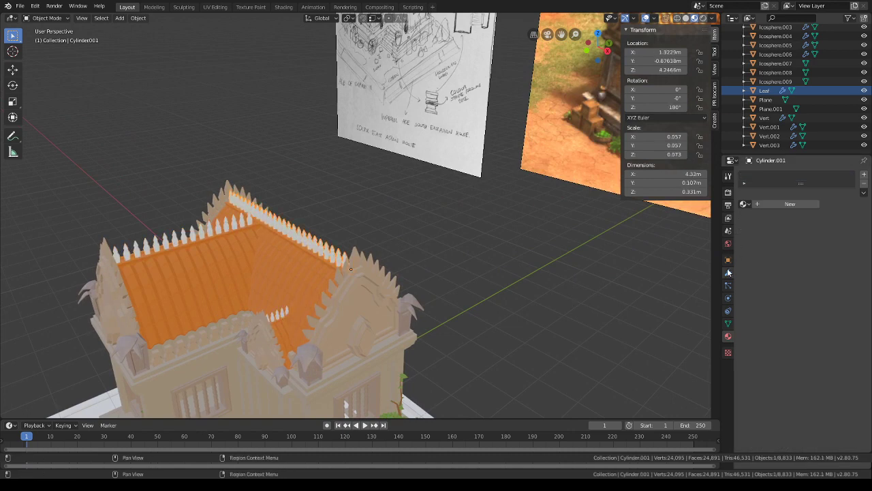
left_click(771, 202)
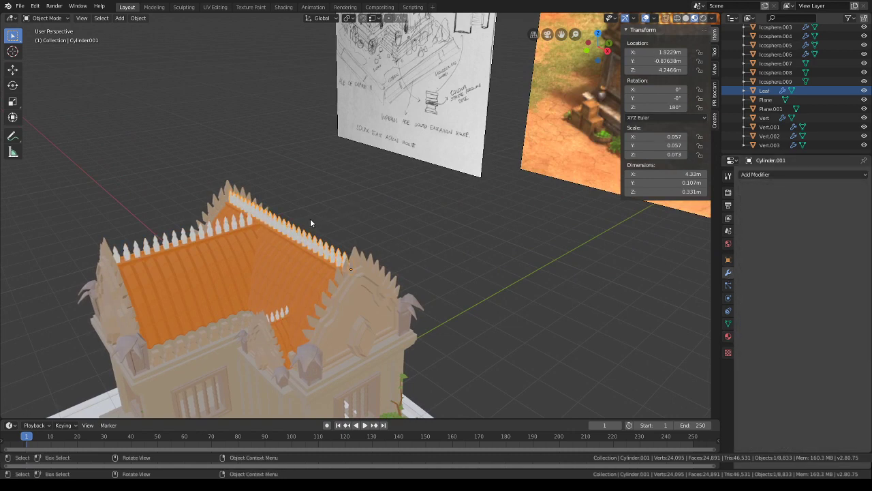
left_click(241, 222)
left_click(770, 201)
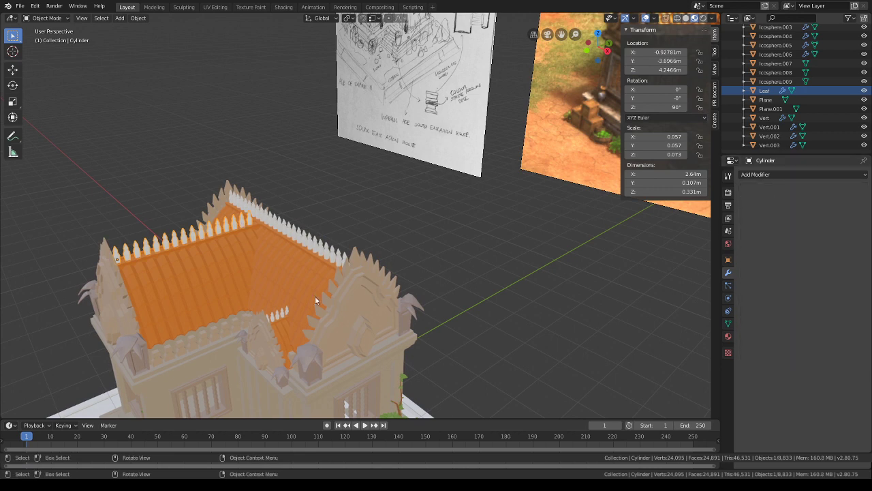
left_click(278, 312)
left_click(770, 202)
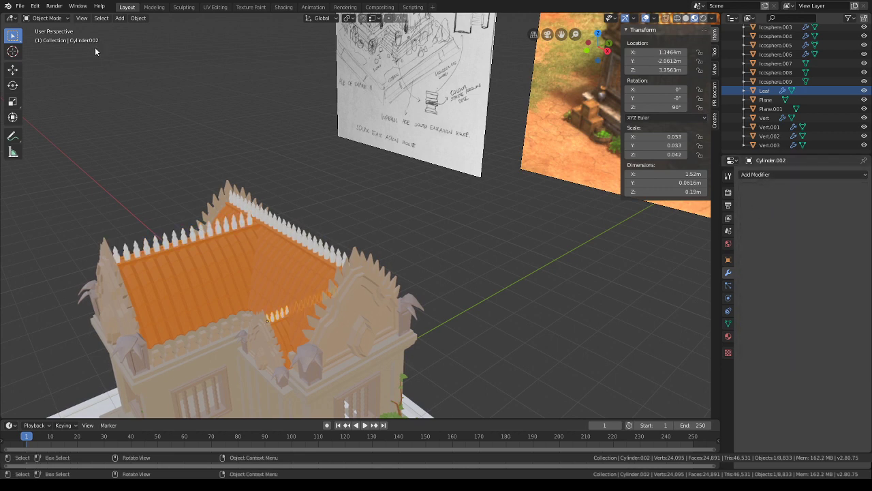
left_click(47, 18)
left_click(45, 39)
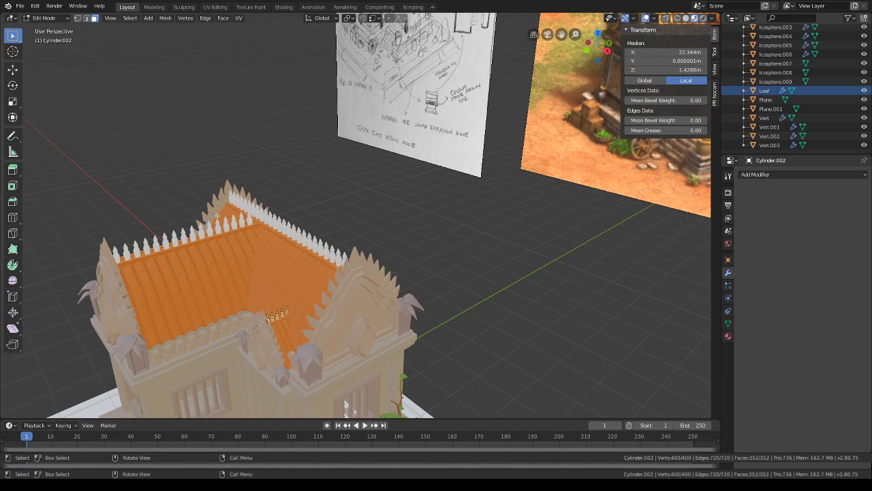
left_click(47, 18)
left_click(45, 29)
- Join the three rows of roof ridge spires into one object and add a new material to it
left_click(254, 216)
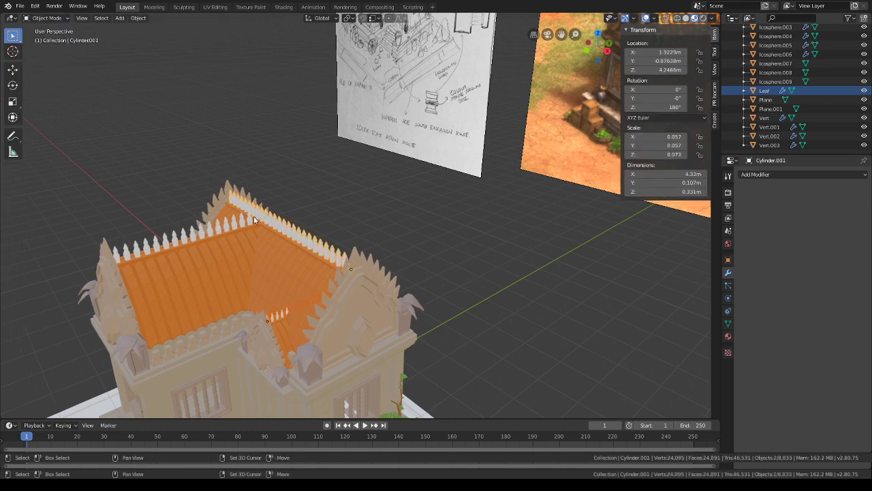
key("ctrl+j")
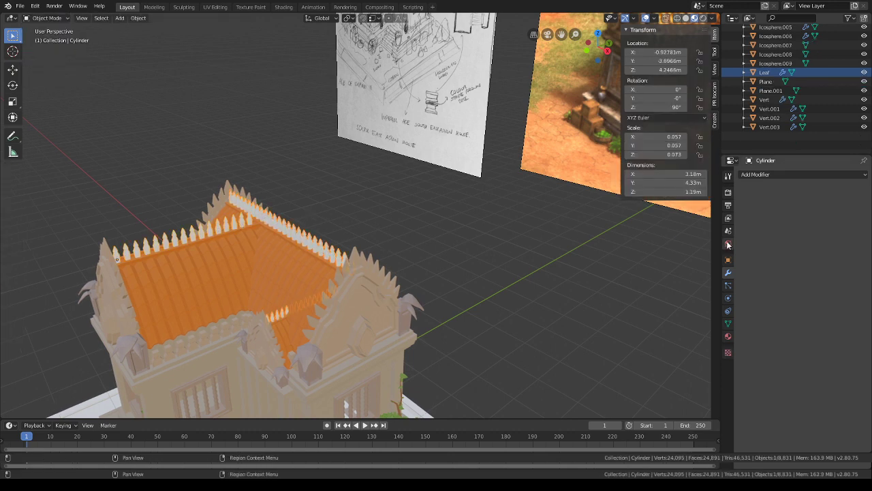
left_click(728, 336)
left_click(788, 204)
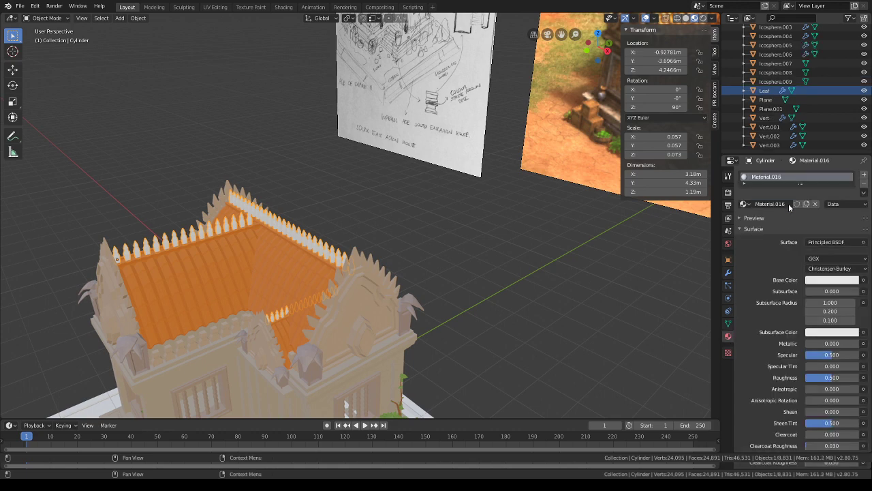
- Give the roof ridge spires' new material a muted reddish-brown base colour and deselect them
left_click(833, 281)
left_click(807, 194)
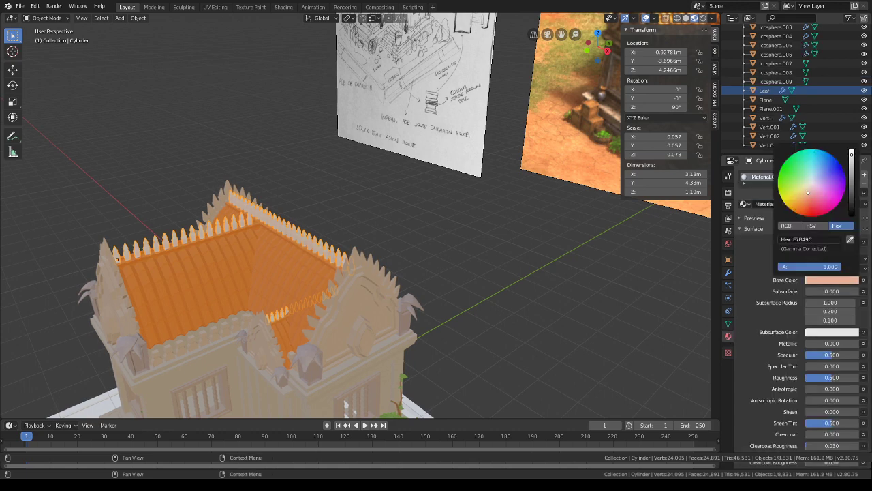
left_click(852, 167)
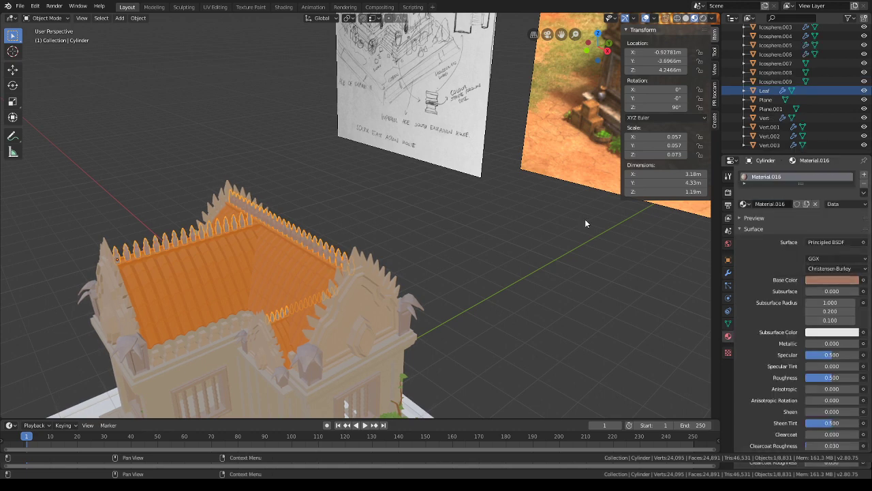
mouse_move(585, 219)
middle_mouse_down()
mouse_move(459, 266)
mouse_move(528, 284)
mouse_move(548, 189)
mouse_move(496, 256)
mouse_move(409, 289)
mouse_move(478, 243)
mouse_move(443, 296)
middle_mouse_up()
scroll(521, 228, "down", 1)
left_click(506, 236)
scroll(443, 295, "up", 1)
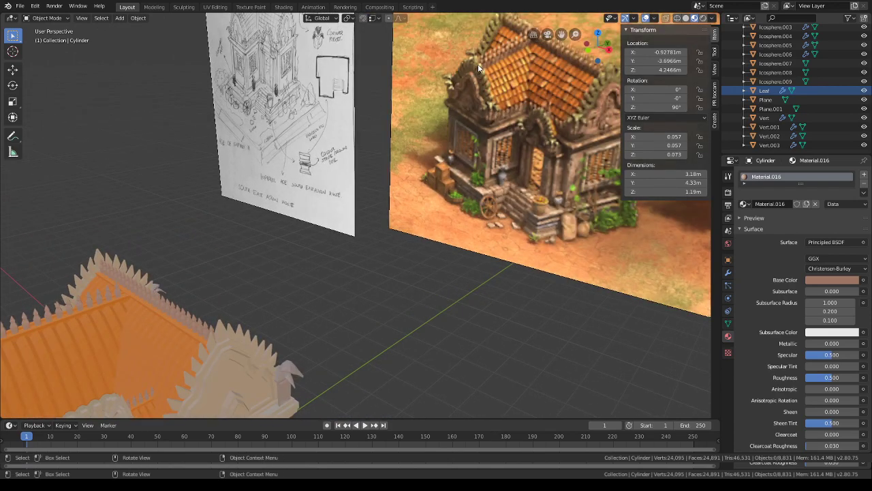
middle_click_drag(430, 173, 464, 137, "shift")
middle_click_drag(464, 136, 497, 209)
- Enter Edit Mode on the decorative gables and select all linked spikes along the edge of the gable beside the entrance
left_click(402, 220)
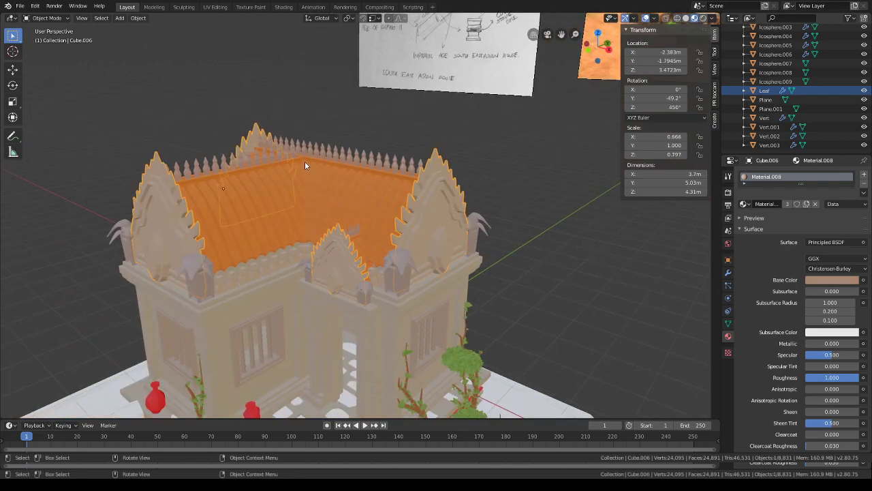
left_click(46, 18)
left_click(48, 39)
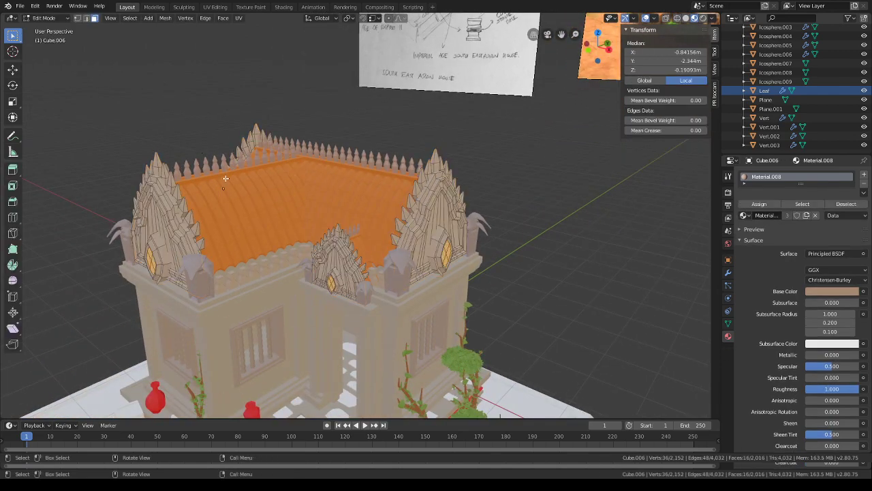
middle_click_drag(363, 250, 379, 226)
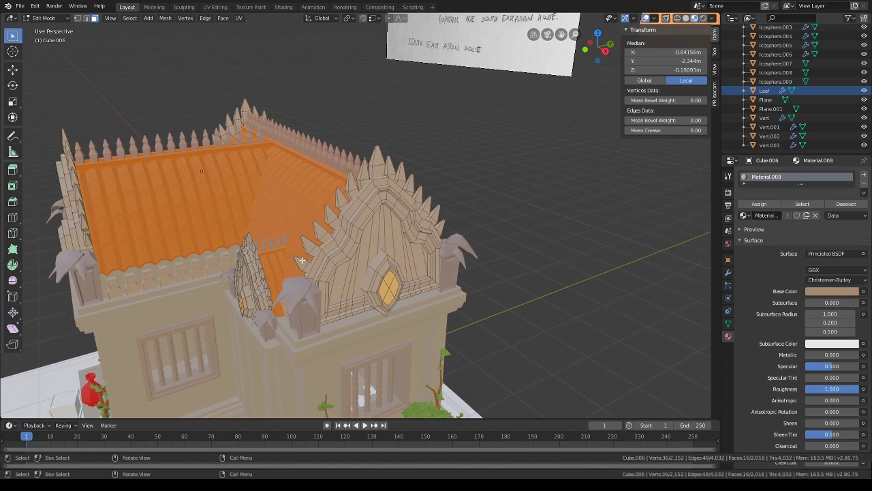
key("l")
key("l")
key("l")
key("l")
key("l")
key("l")
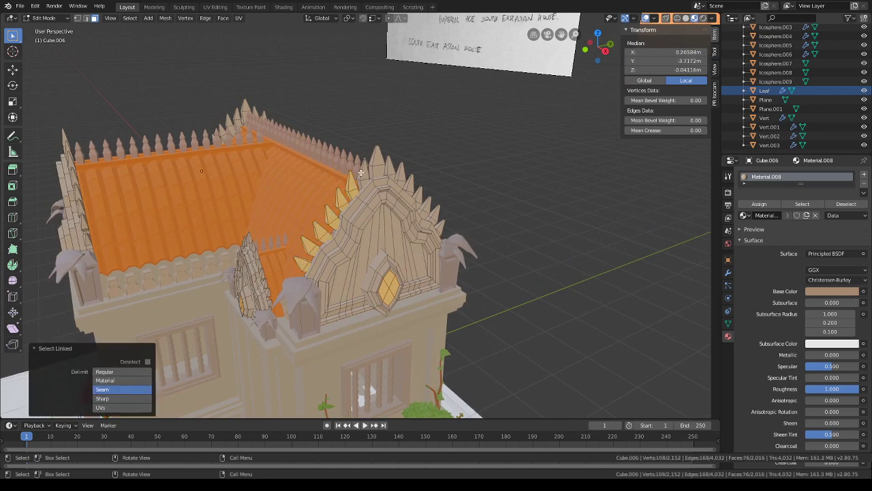
key("l")
key("l")
key("l")
key("l")
key("l")
key("l")
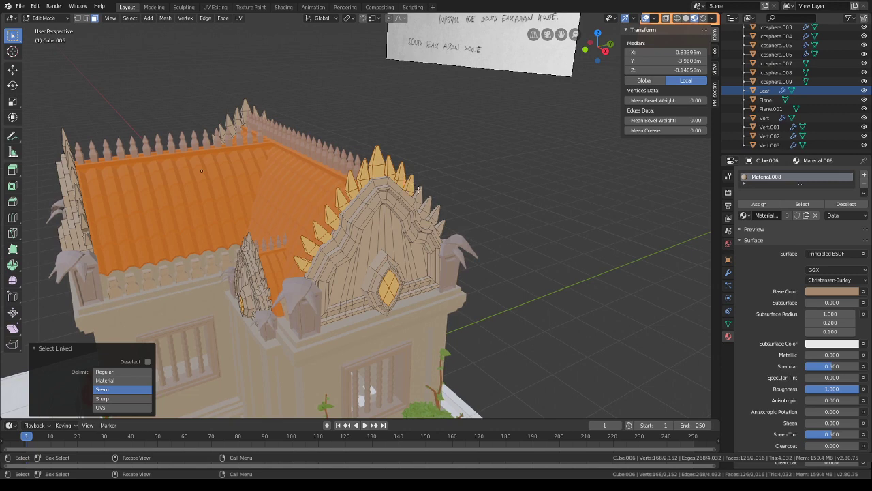
key("l")
key("l")
key("l")
key("l")
key("l")
middle_click_drag(439, 230, 418, 284)
key("ctrl+z")
- Remove the diamond-shaped gable ornaments from the selection so only the spikes stay selected
key("shift+l")
key("shift+l")
middle_click_drag(171, 290, 286, 267)
key("shift+l")
- Add all the spikes around the small entrance gable to the selection
middle_click_drag(546, 211, 327, 235)
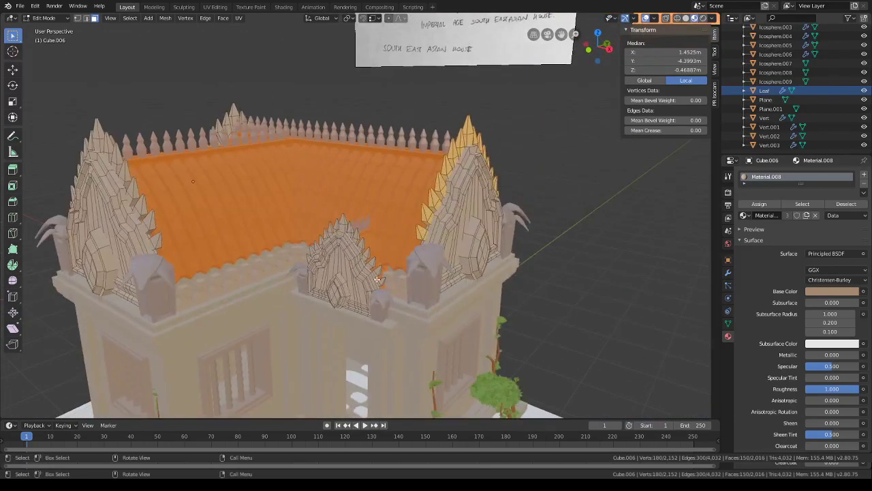
key("l")
key("l")
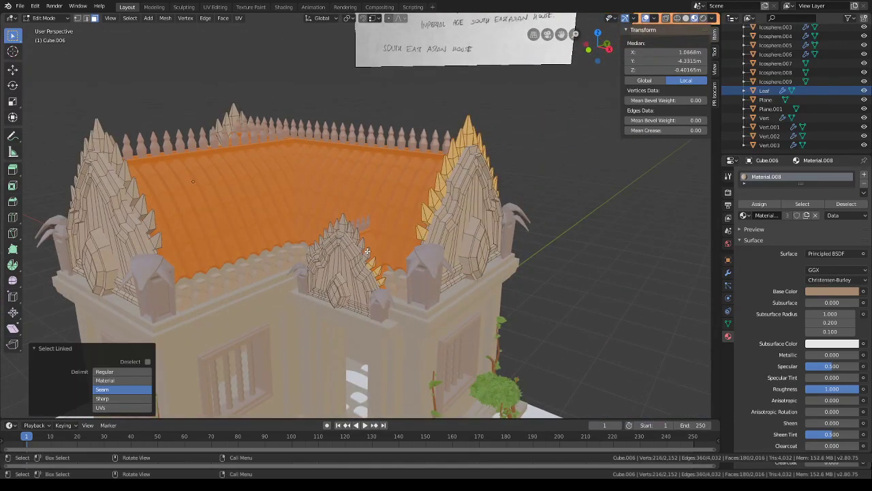
key("l")
key("l")
key("l")
key("l")
key("l")
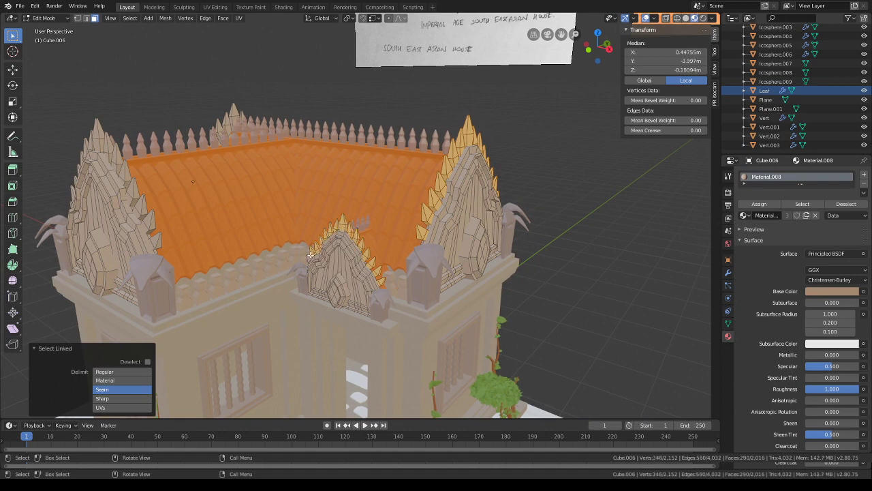
key("l")
- Add every spike on both sides of the large gable at the opposite end of the front to the selection
key("l")
key("l")
key("l")
key("l")
key("l")
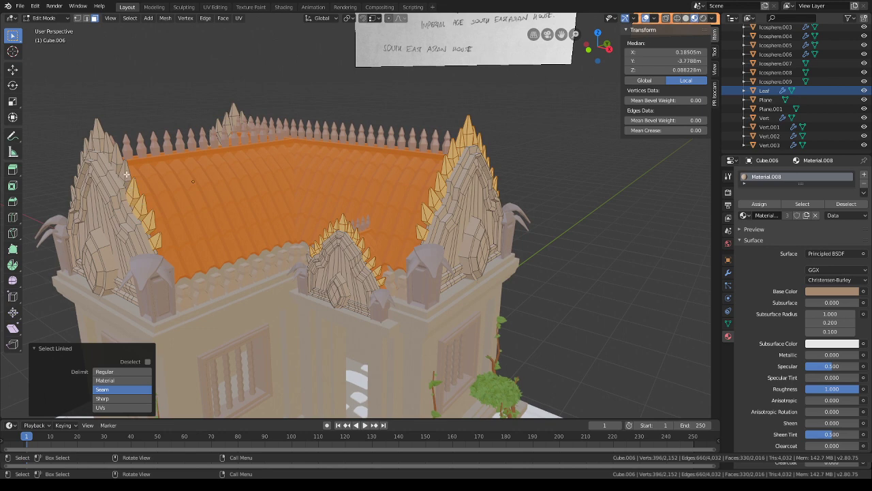
key("l")
key("l")
key("l")
key("l")
key("l")
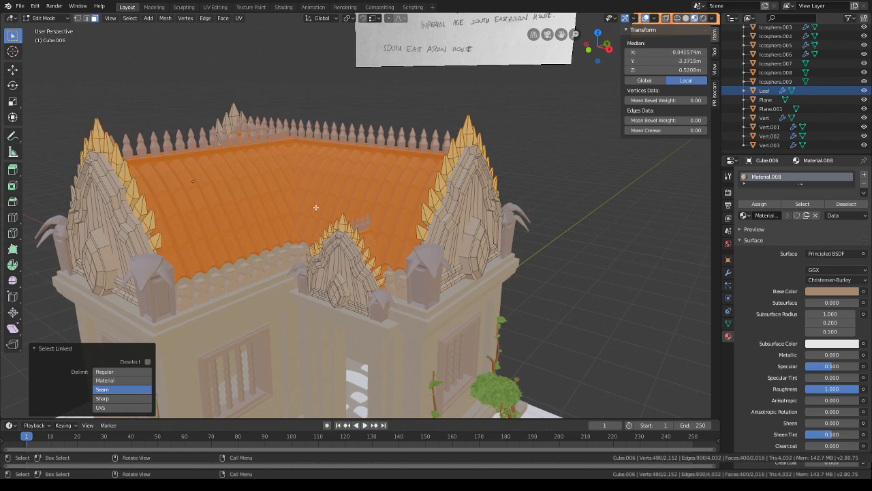
key("l")
middle_click_drag(229, 257, 274, 251)
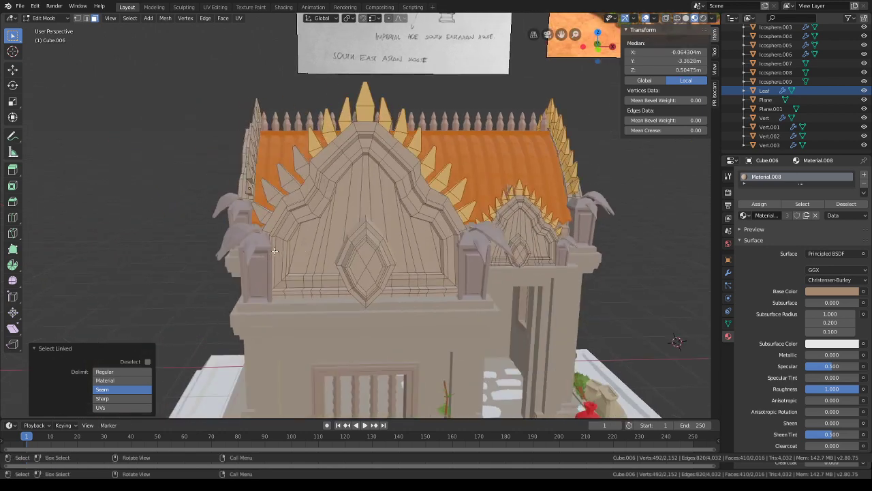
key("l")
key("l")
key("l")
key("l")
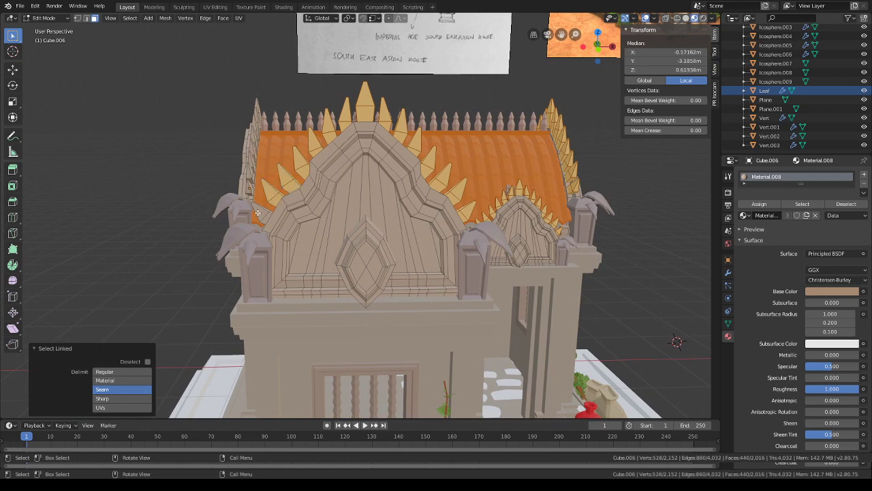
middle_click_drag(259, 213, 313, 224)
key("l")
- Add all the spikes around the rear gable to the selection
key("l")
key("l")
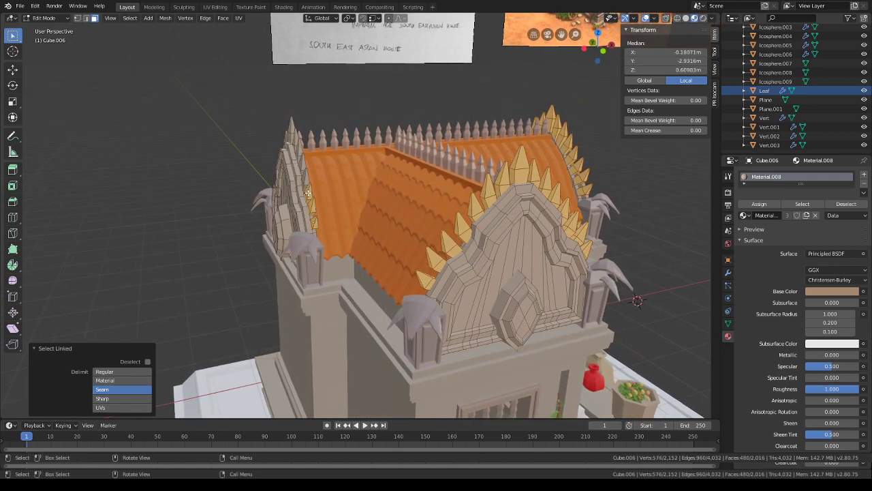
key("l")
key("l")
key("l")
key("l")
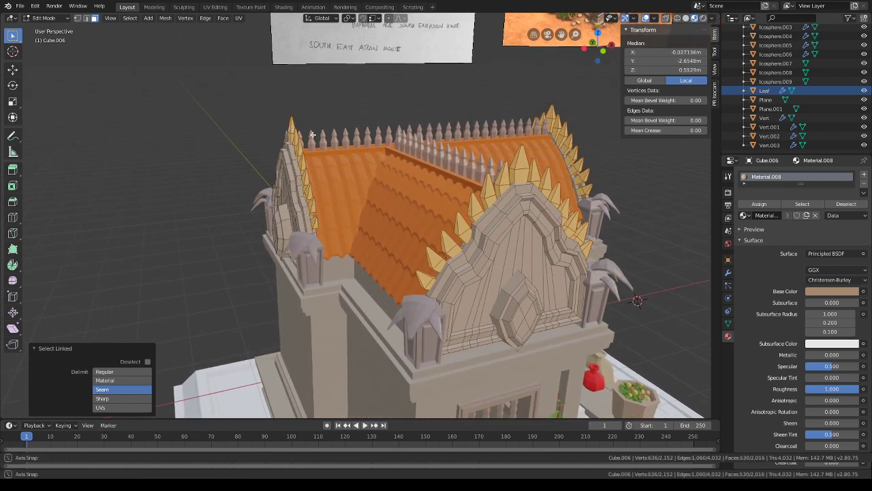
middle_click_drag(292, 133, 404, 173)
key("l")
key("l")
key("l")
key("l")
key("l")
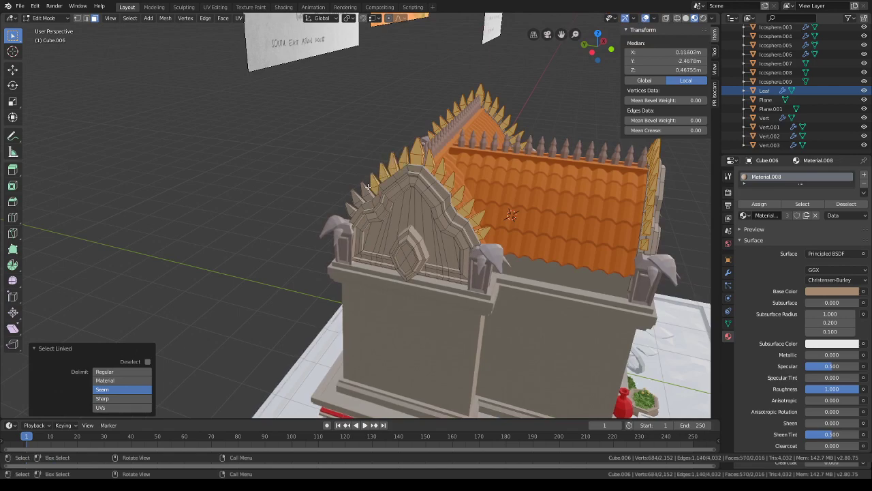
key("l")
key("l")
- Add a second material slot to the gables, assign the selected spikes to it, and create a new green material there
middle_click_drag(519, 217, 345, 215)
left_click(864, 175)
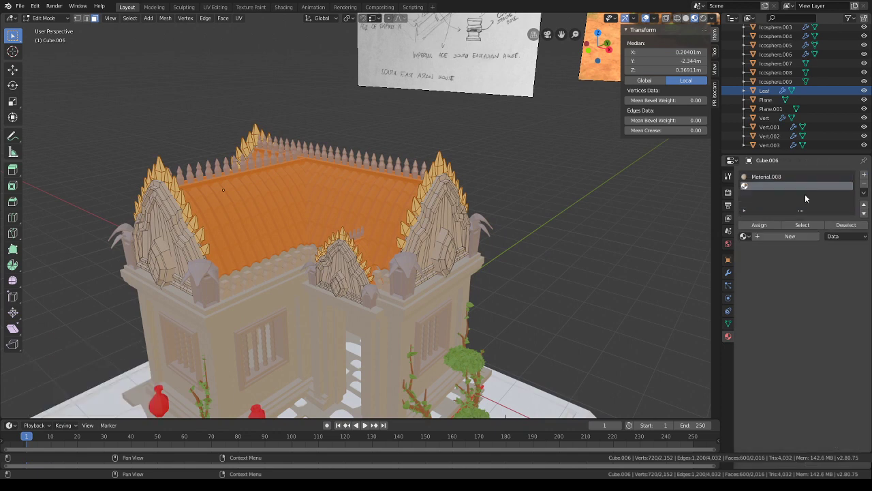
left_click(775, 225)
double_click(780, 235)
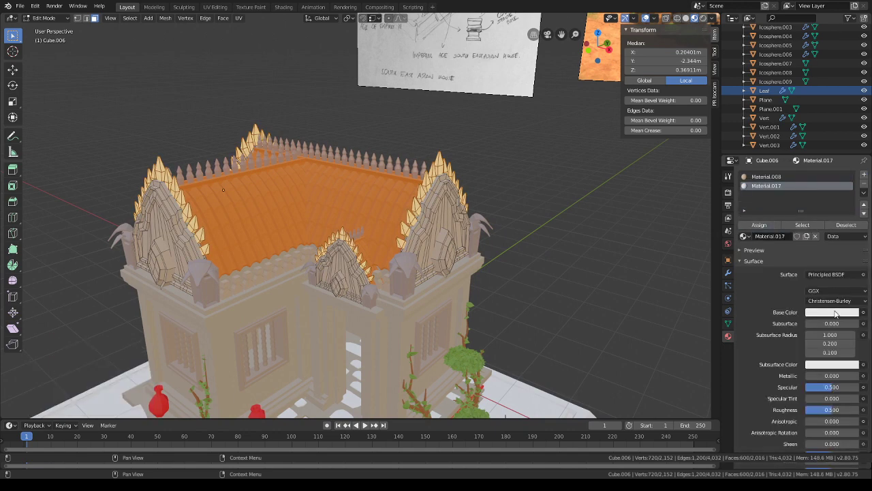
left_click(832, 312)
left_click_drag(815, 226, 851, 225)
- Shift the spike material's base colour to a muted olive green like the reference and set its roughness to 1.000
middle_click_drag(518, 146, 458, 245)
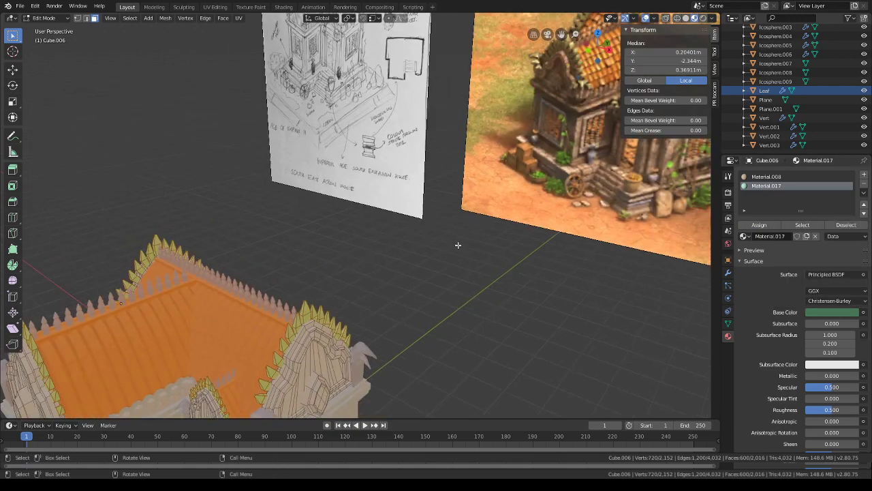
middle_click_drag(610, 278, 593, 273)
left_click(817, 312)
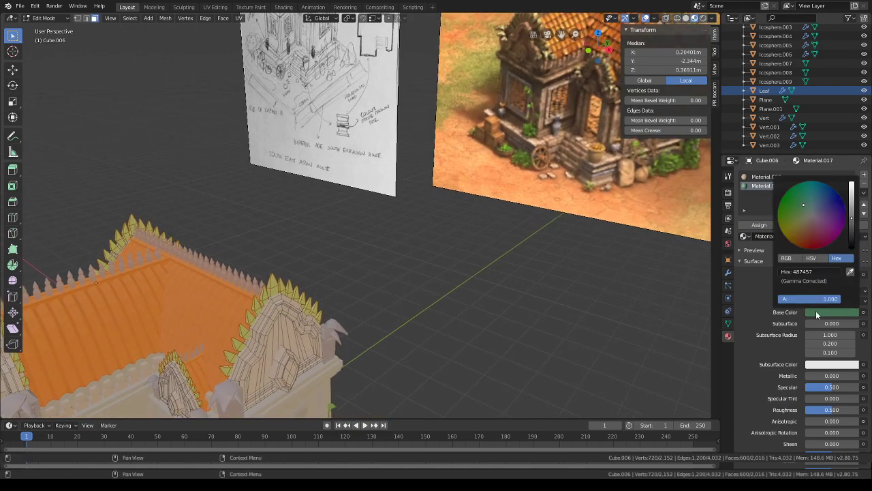
left_click(800, 217)
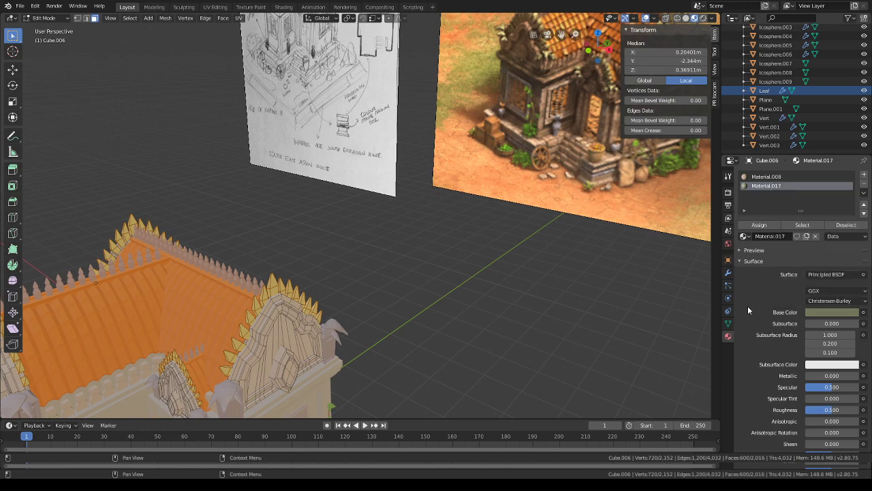
left_click_drag(832, 409, 860, 409)
middle_click_drag(446, 360, 540, 292, "shift")
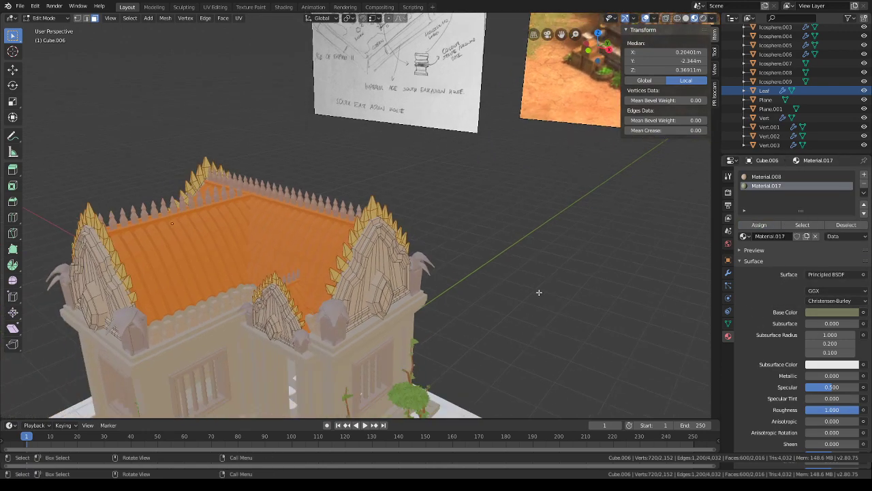
- Deselect the spikes, make their olive green slightly more saturated, and preview the house briefly without viewport overlays
key("alt+a")
scroll(519, 277, "down", 3)
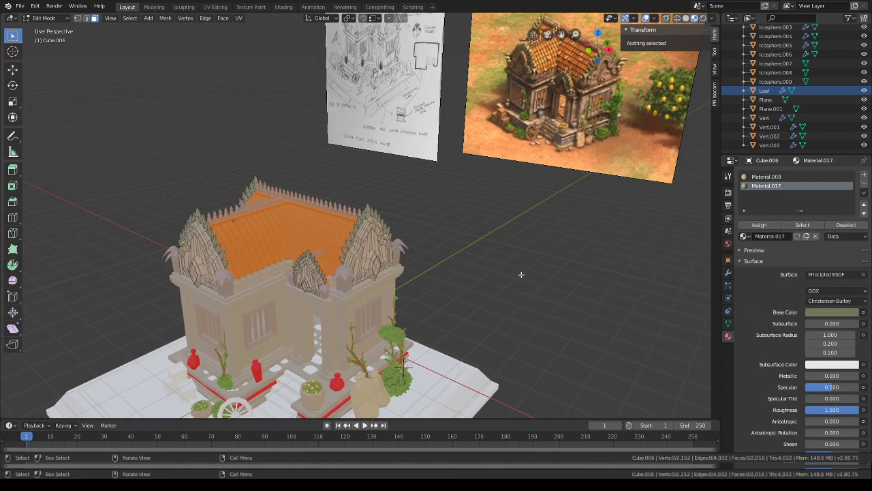
left_click(830, 313)
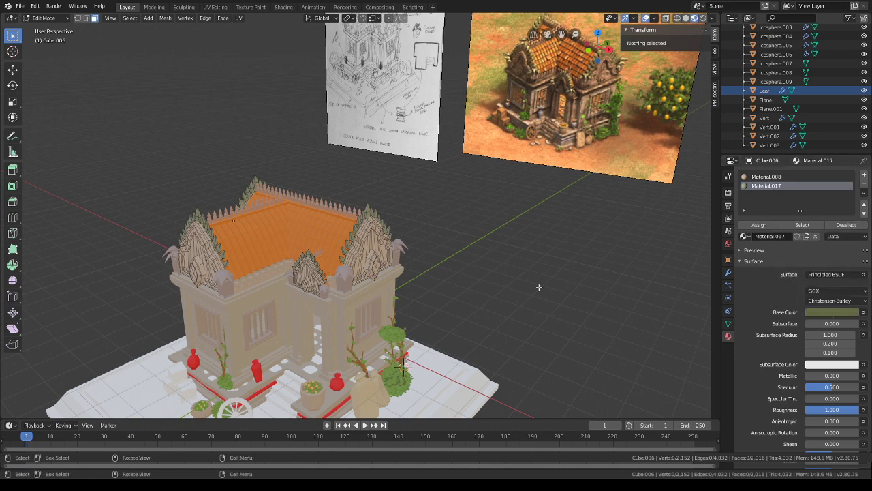
left_click(647, 19)
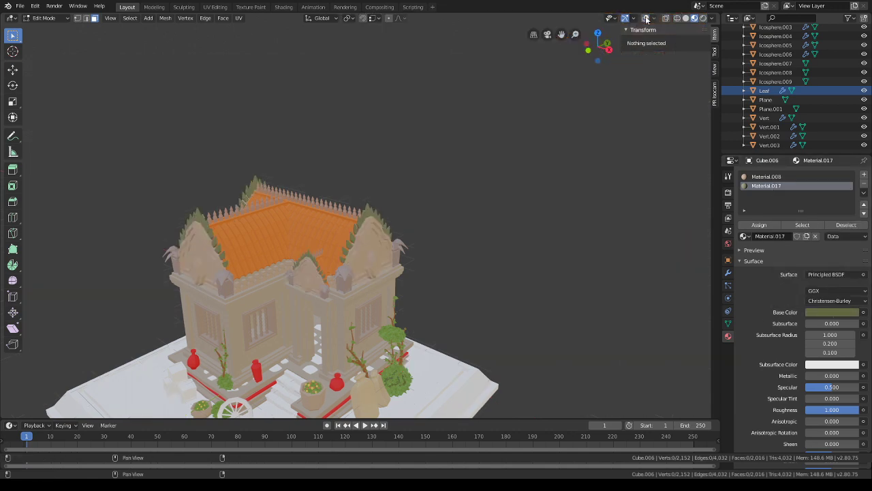
left_click(646, 18)
middle_click_drag(587, 240, 541, 221)
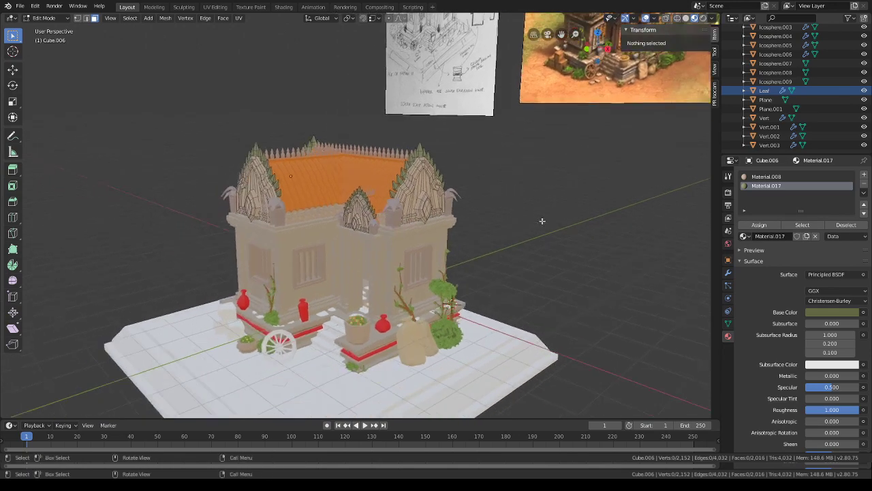
- Select all linked gable panels and diamond ornaments, excluding the spikes, and assign Material.008 to them
scroll(538, 220, "up", 3)
middle_click_drag(444, 205, 396, 226)
key("l")
key("l")
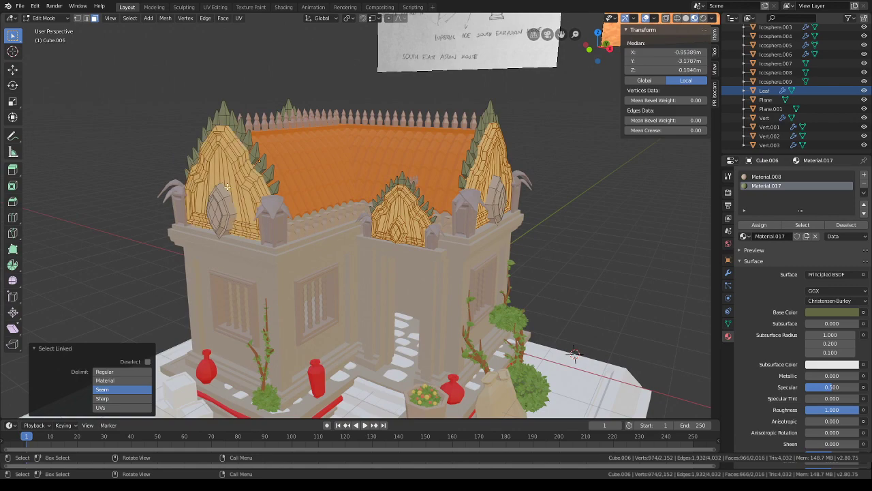
middle_click_drag(242, 202, 306, 190)
key("l")
middle_click_drag(565, 221, 445, 207)
key("l")
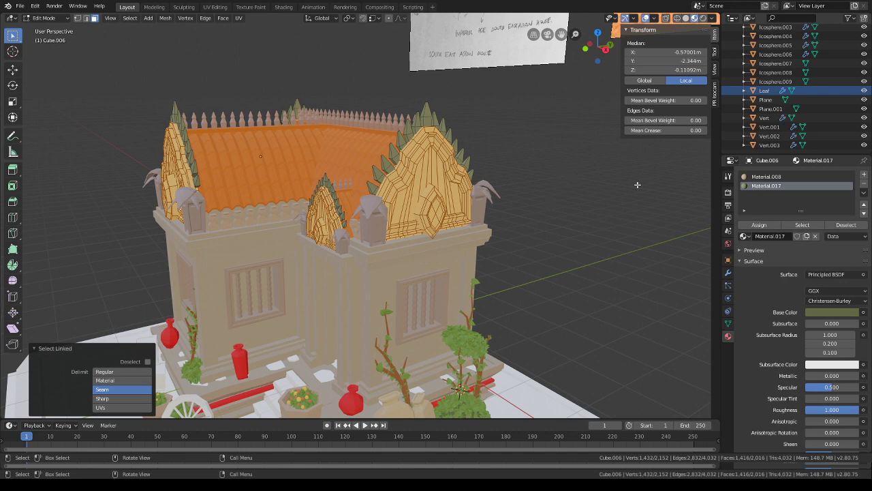
left_click(820, 177)
left_click(759, 225)
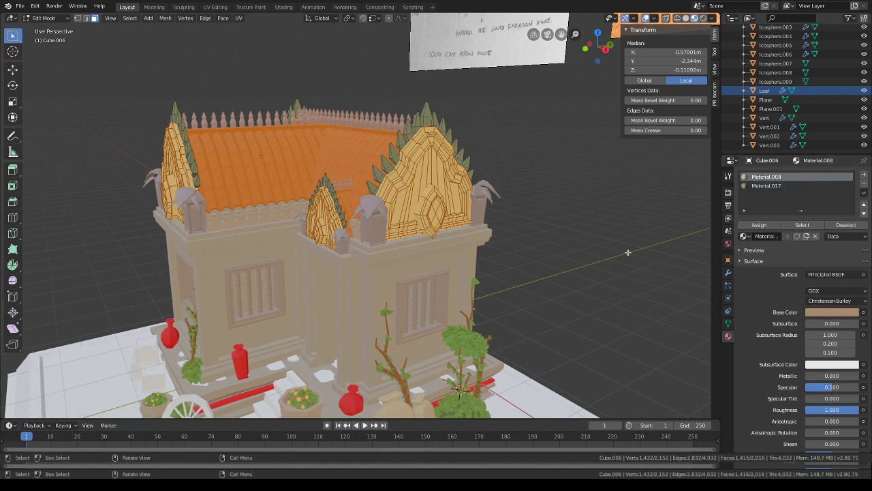
- Replace Material.008 in the gables' first slot with the ridge spires' Material.016 and deselect everything
key("alt+a")
middle_click_drag(528, 247, 546, 250)
key("ctrl+z")
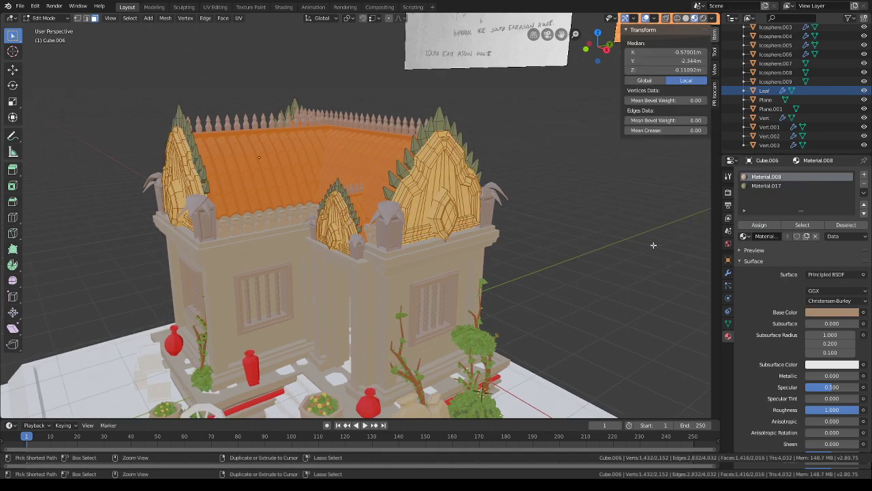
left_click(744, 236)
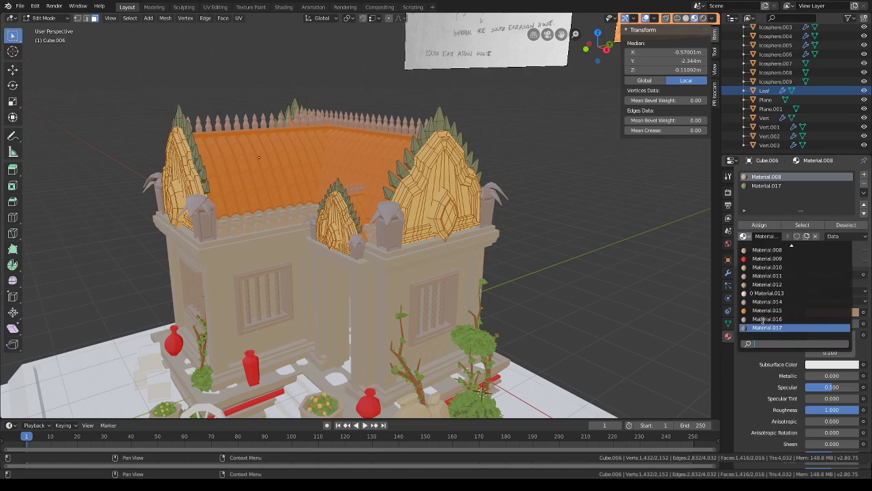
left_click(767, 318)
key("alt+a")
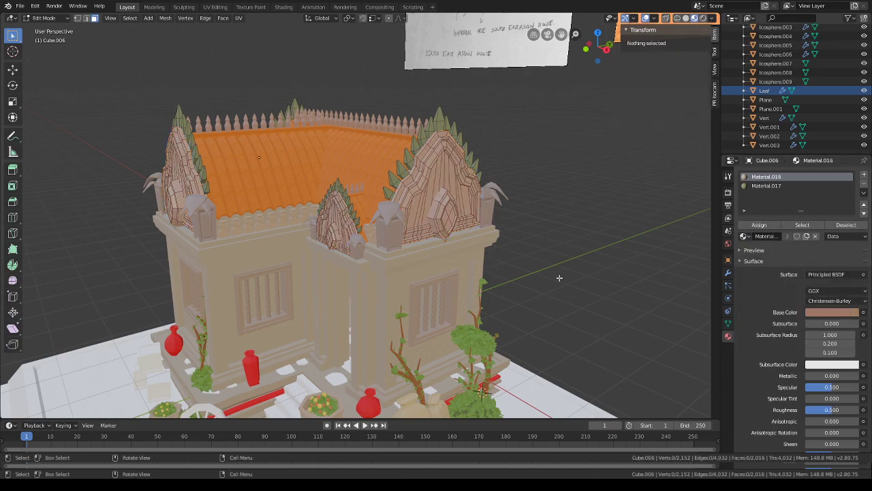
middle_click_drag(545, 273, 569, 279)
scroll(581, 253, "down", 3)
middle_click_drag(614, 229, 577, 262, "shift")
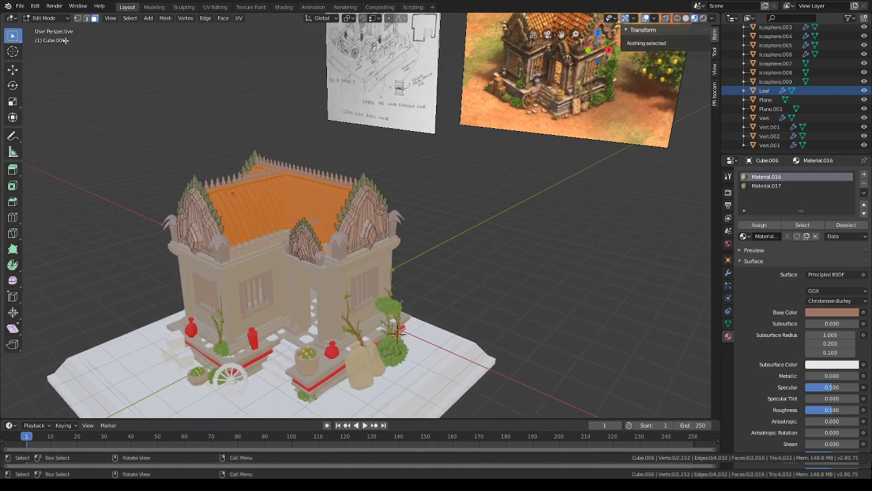
- Return to Object Mode, select the house wall body, and shift its Material.010 base colour slightly towards a warmer brown
left_click(59, 19)
left_click(58, 29)
left_click(392, 281)
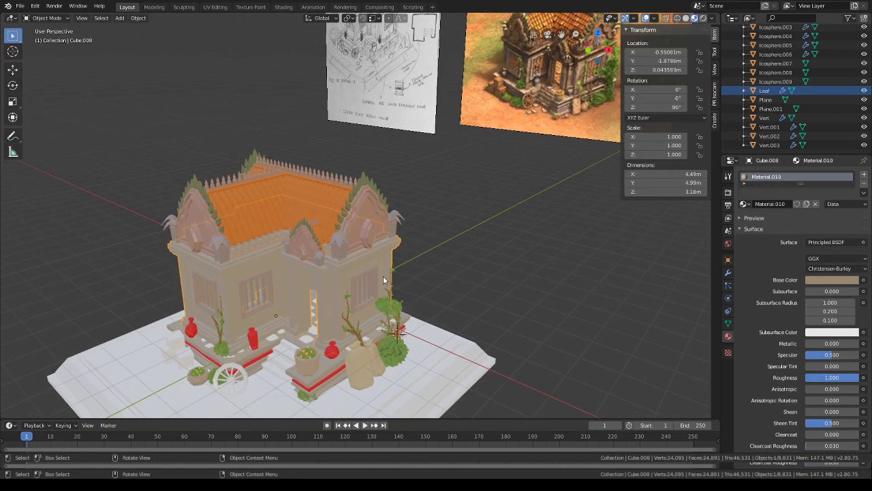
left_click(845, 280)
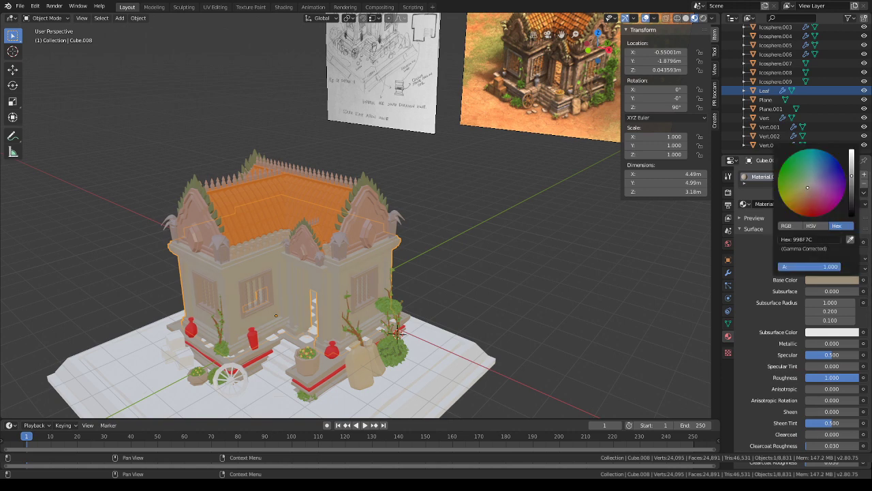
left_click(809, 188)
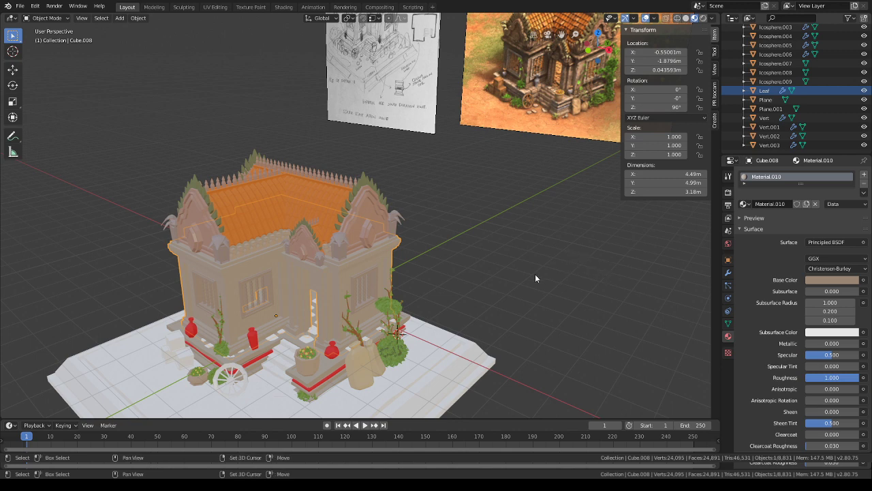
- Select the gable spikes and shift the base colour of their Material.017 from olive green towards a muted olive brown
middle_click_drag(535, 274, 516, 308)
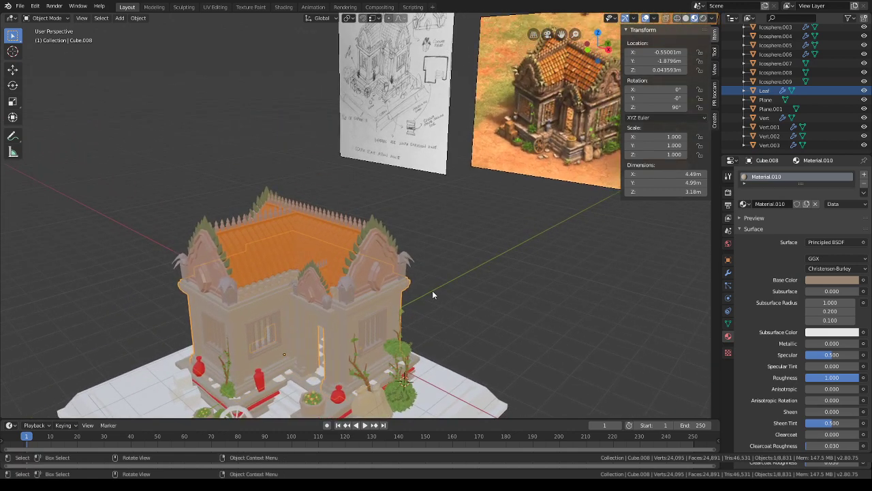
left_click(366, 231)
left_click(763, 187)
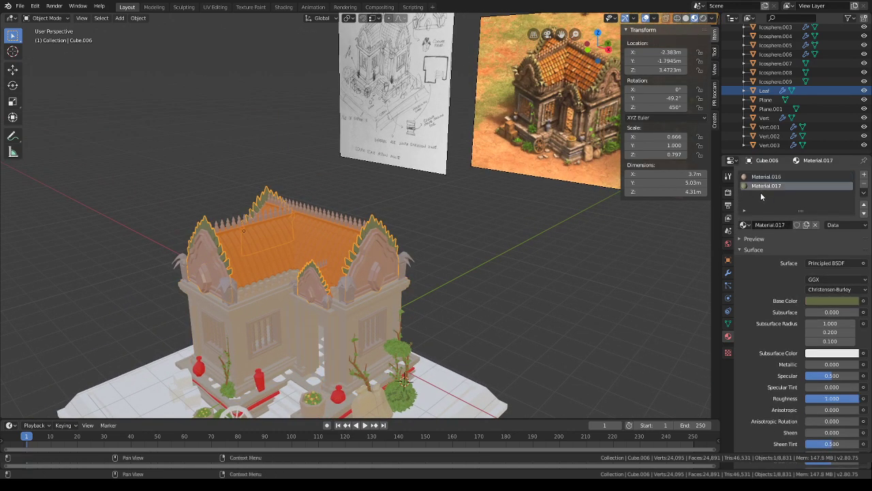
left_click(830, 301)
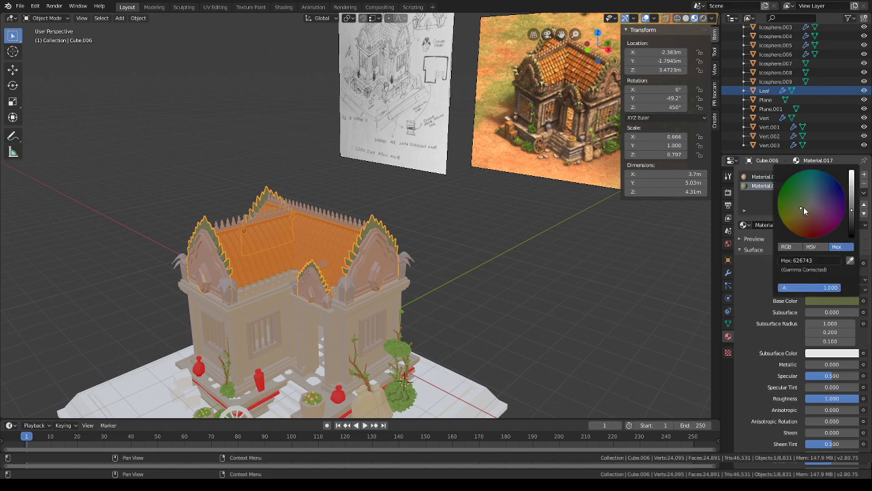
left_click(804, 208)
left_click_drag(804, 208, 805, 208)
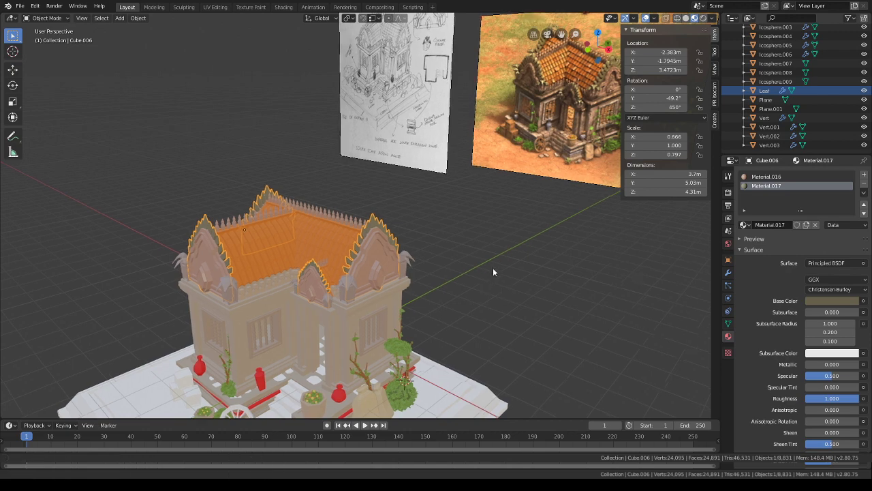
- Open the corner post ornaments in Edit Mode and select the linked leaf crowns on the entrance-side posts
middle_click_drag(467, 304, 485, 270, "shift")
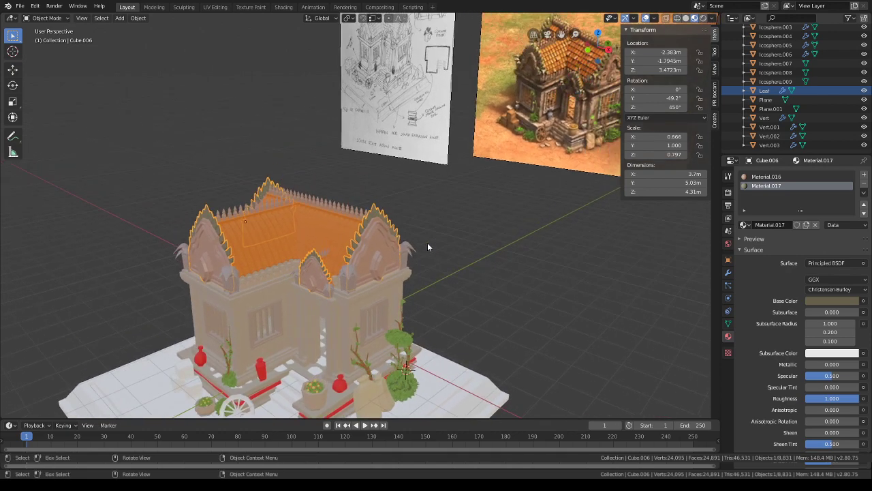
middle_click_drag(432, 247, 402, 258)
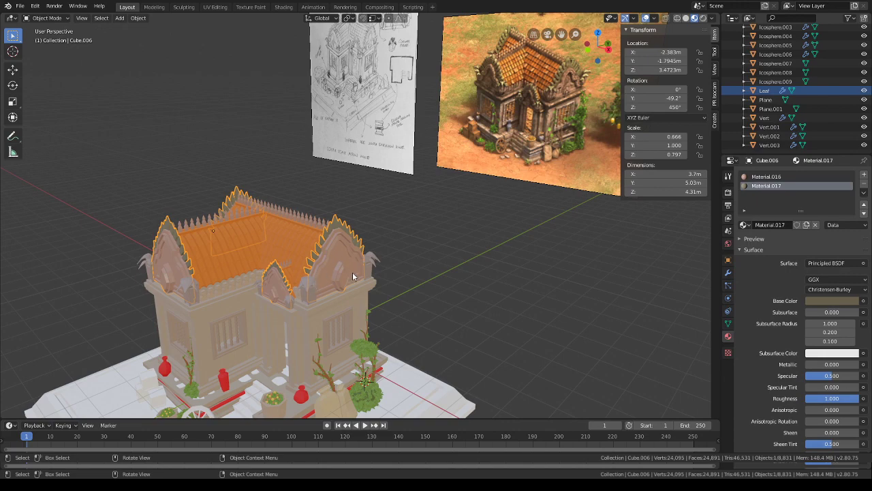
scroll(402, 257, "up", 3)
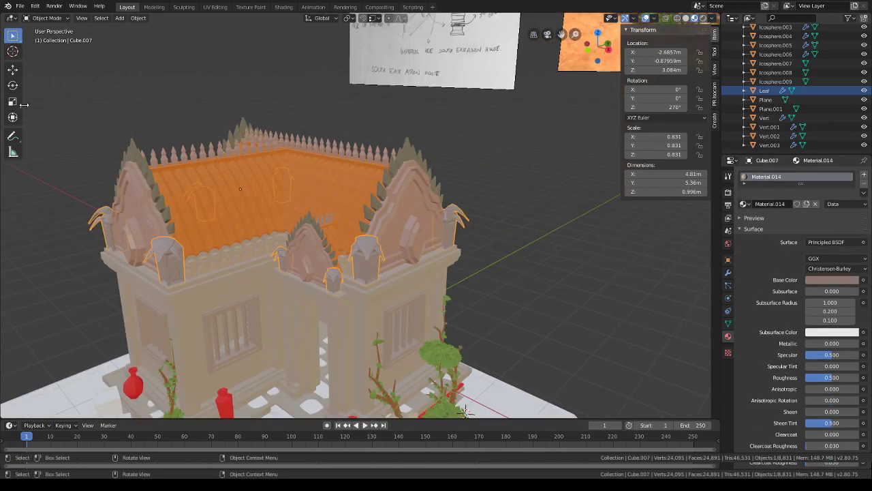
left_click(47, 19)
left_click(52, 38)
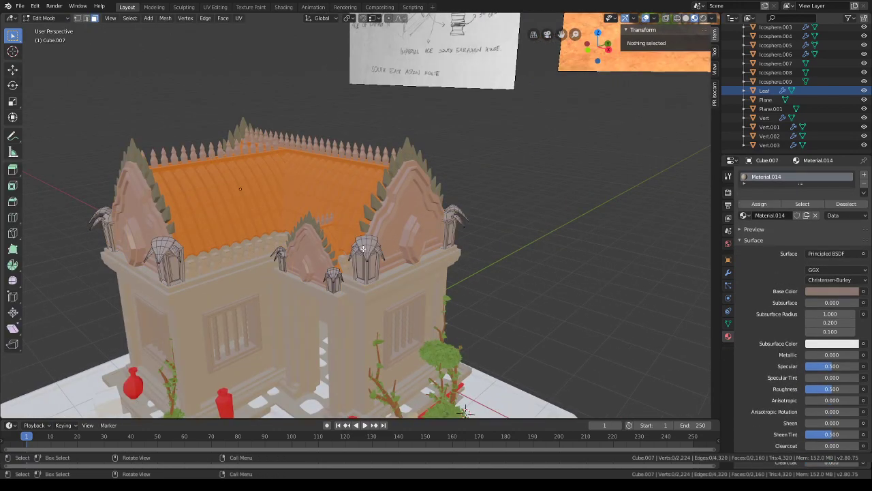
key("l")
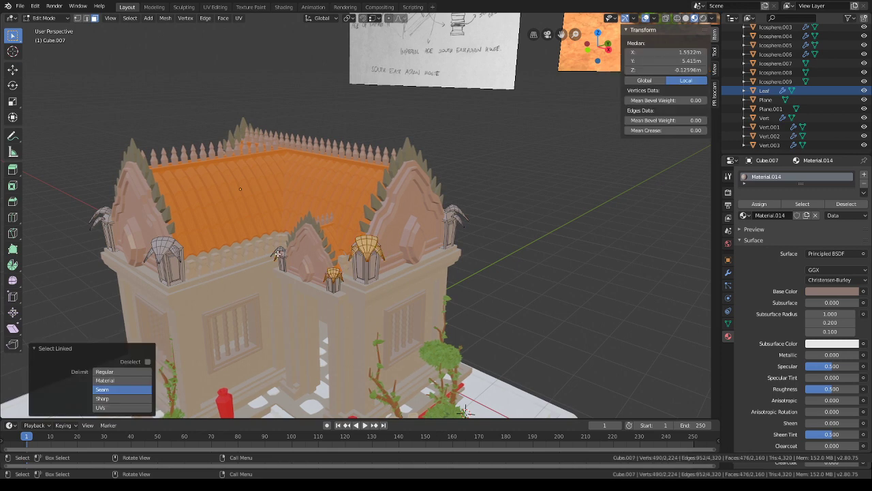
key("l")
key("l")
- Extend the linked selection to the leaf crowns on the remaining corner posts around the house
middle_click_drag(458, 218, 318, 232)
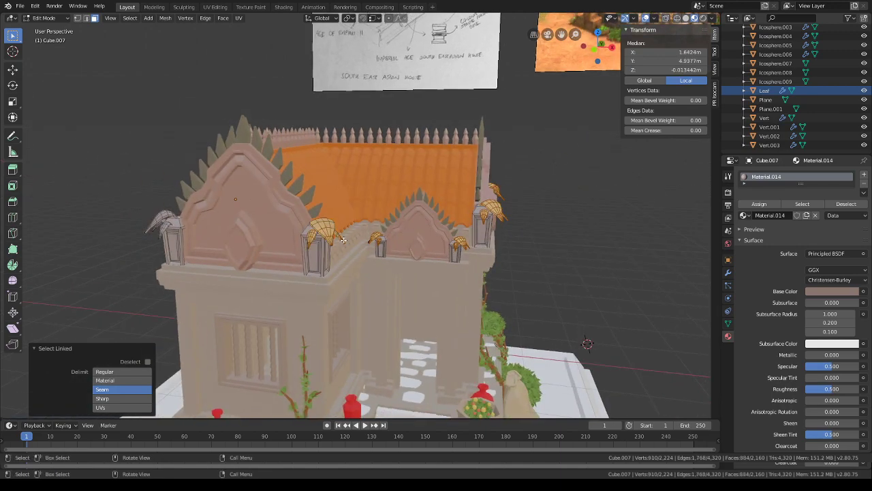
key("l")
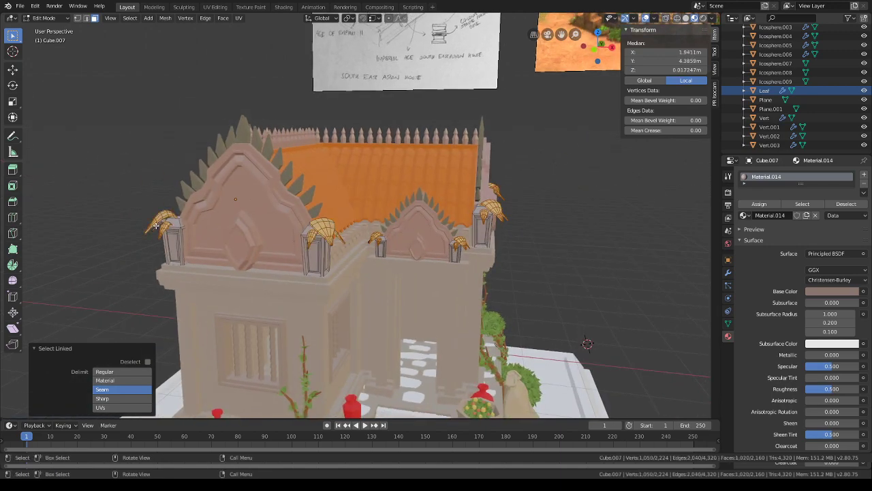
middle_click_drag(158, 222, 414, 245)
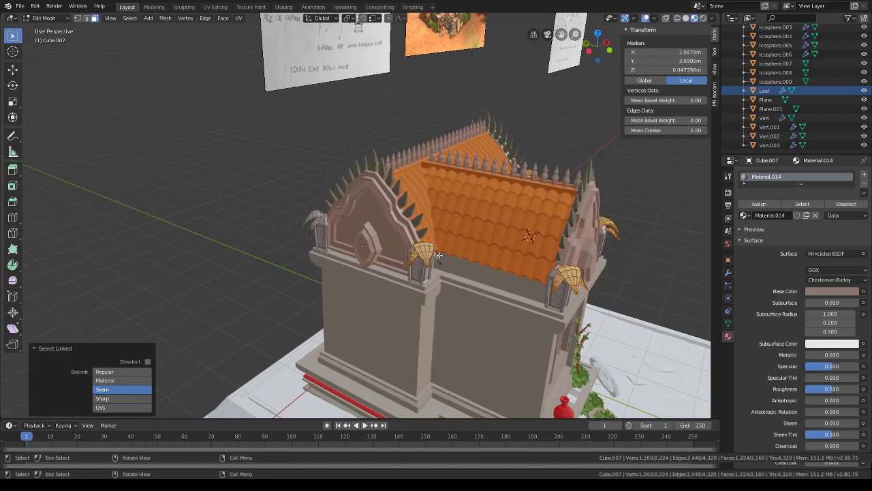
middle_click_drag(311, 216, 414, 230)
mouse_move(363, 210)
middle_mouse_down()
mouse_move(264, 214)
mouse_move(356, 225)
middle_mouse_up()
key("l")
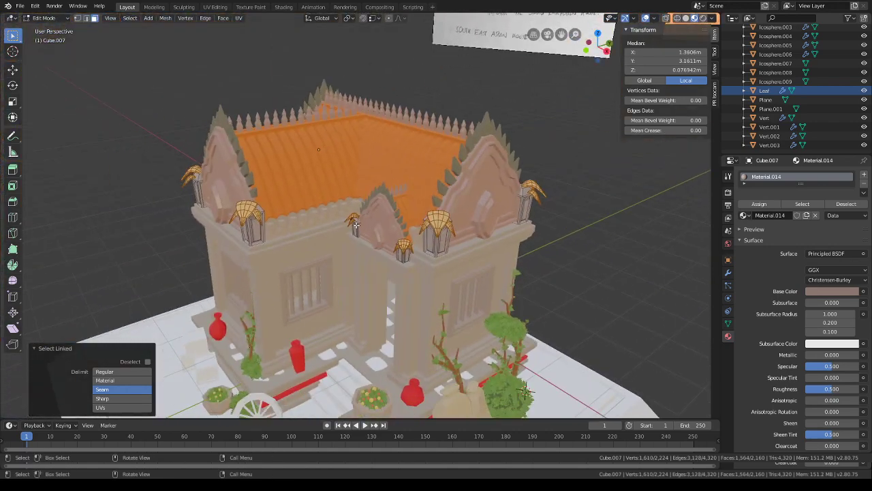
- Add a second material slot with Material.017, assign it to the selected leaf crowns, deselect them, and return to Object Mode
left_click(866, 175)
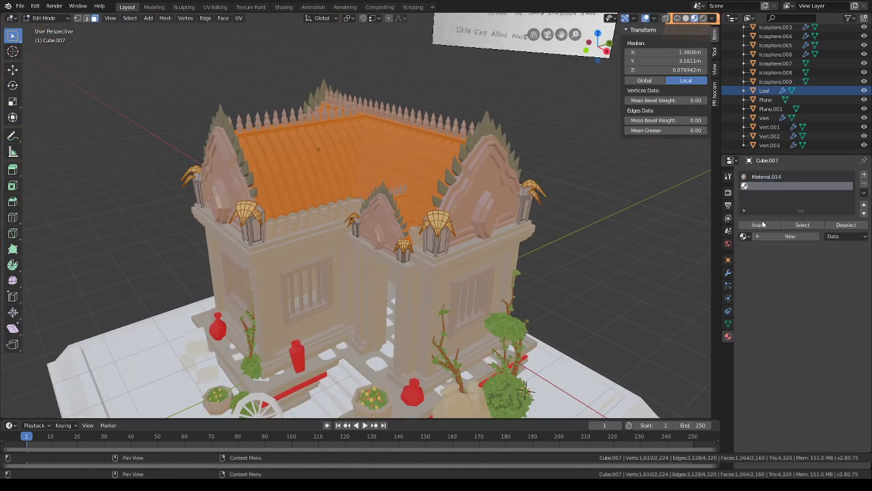
left_click(746, 236)
scroll(790, 331, "down", 8)
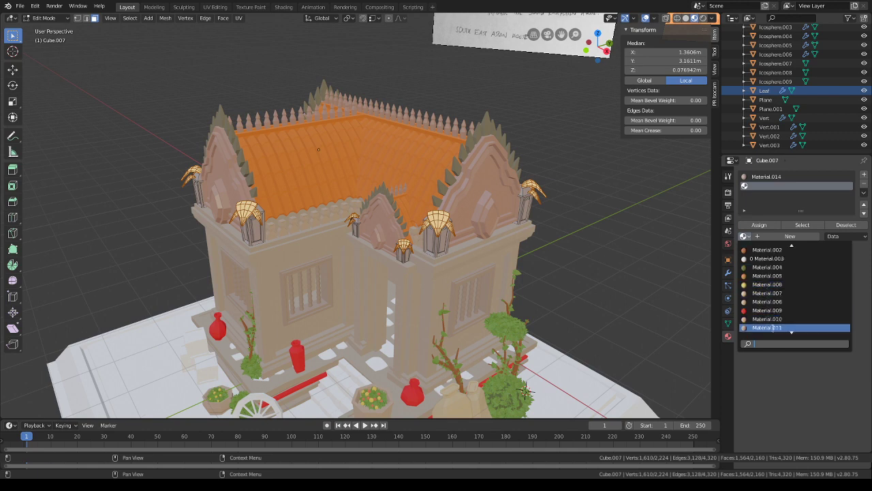
left_click(775, 329)
left_click(634, 286)
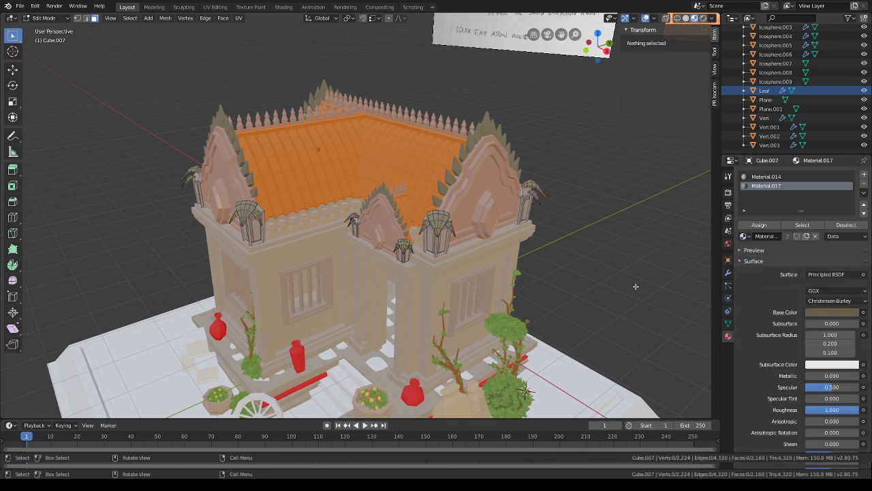
scroll(568, 280, "down", 2)
middle_click_drag(568, 280, 583, 276)
left_click(45, 17)
left_click(42, 28)
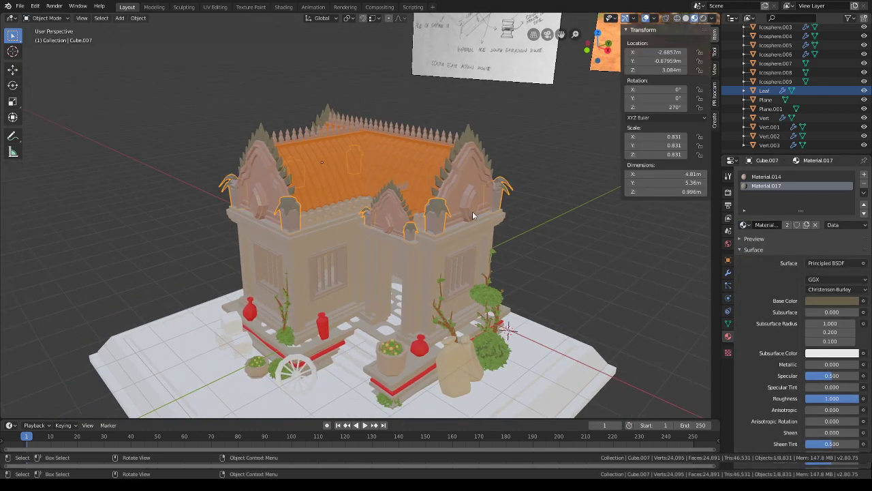
- Compare the house with the reference image, select the wall body, and open it in Edit Mode
middle_click_drag(545, 227, 505, 304, "shift")
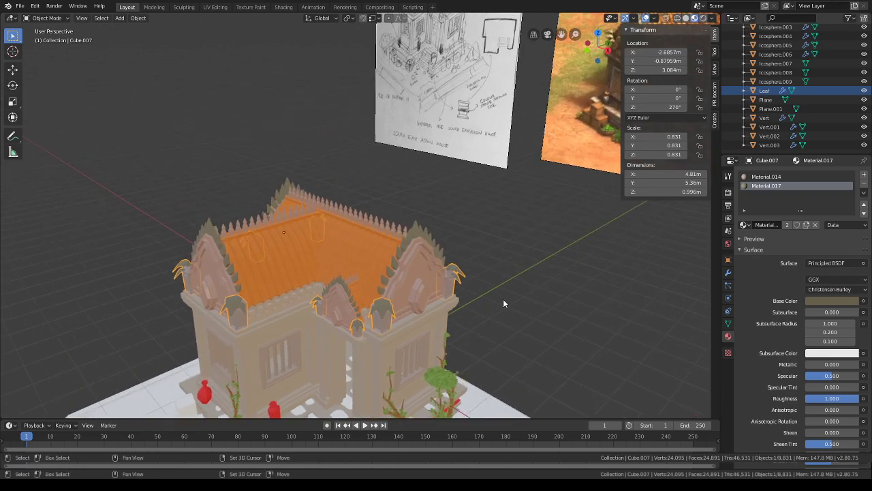
middle_click_drag(532, 243, 529, 176)
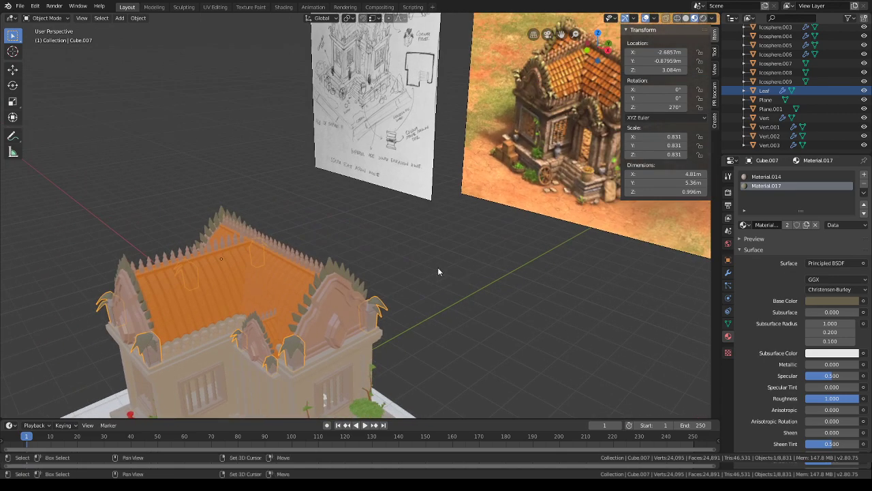
middle_click_drag(439, 272, 539, 181, "shift")
middle_click_drag(508, 253, 454, 229)
left_click(420, 260)
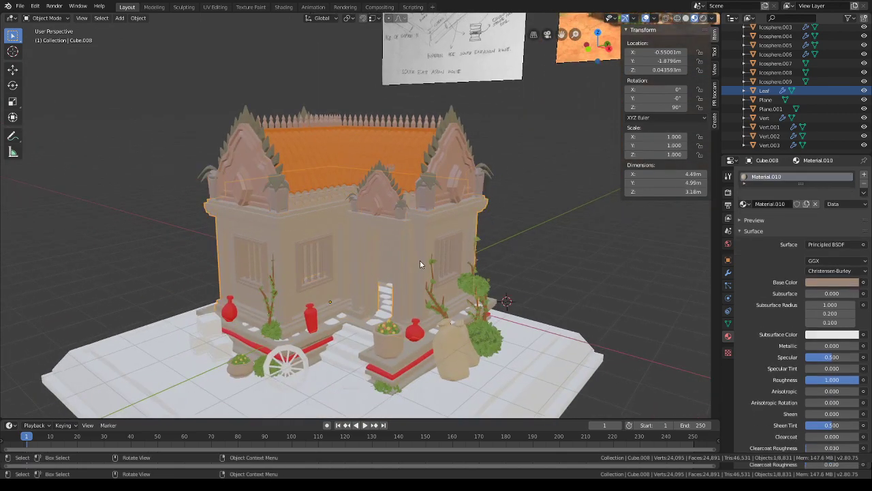
left_click(65, 19)
left_click(44, 37)
scroll(257, 166, "up", 4)
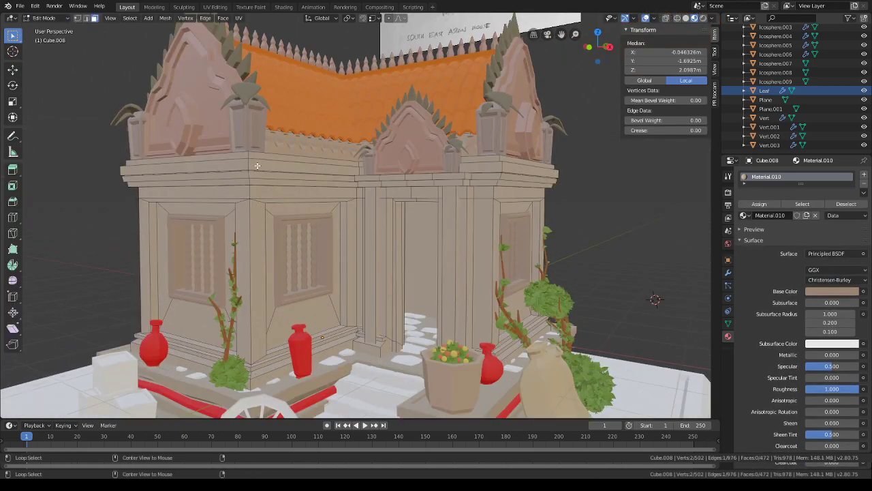
middle_click_drag(257, 166, 254, 208)
left_click(252, 217, "alt")
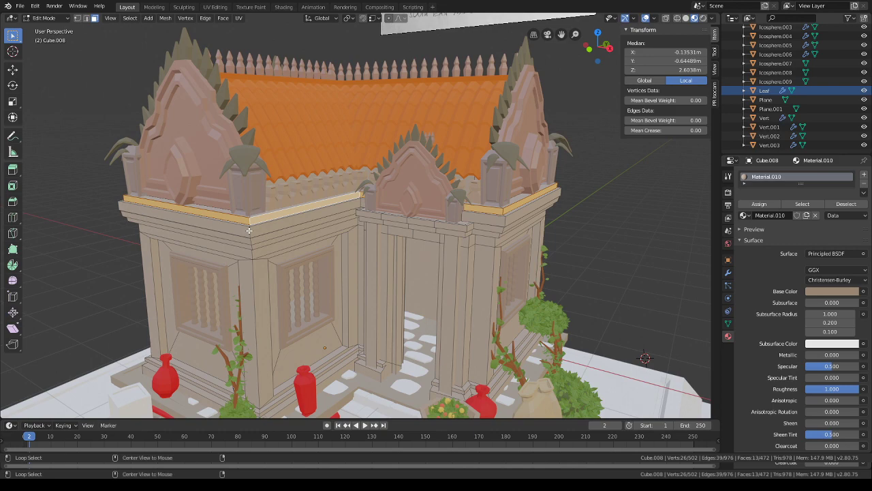
left_click(248, 226, "alt")
left_click(249, 225, "alt+shift")
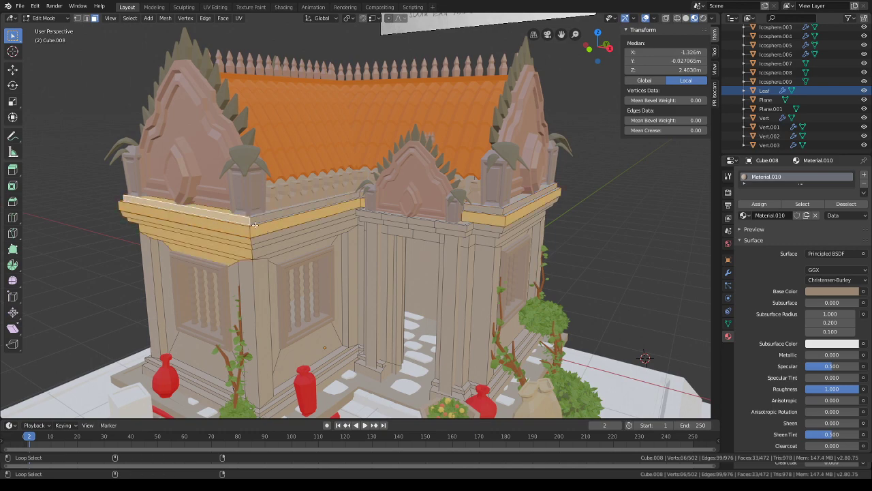
- Select the face loops of the broad cornice band below the roof and the thin trim band beneath it
middle_click_drag(249, 225, 235, 238)
scroll(254, 288, "up", 3)
left_click(226, 297, "alt")
left_click(224, 289, "alt+shift")
middle_click_drag(242, 78, 246, 144, "shift")
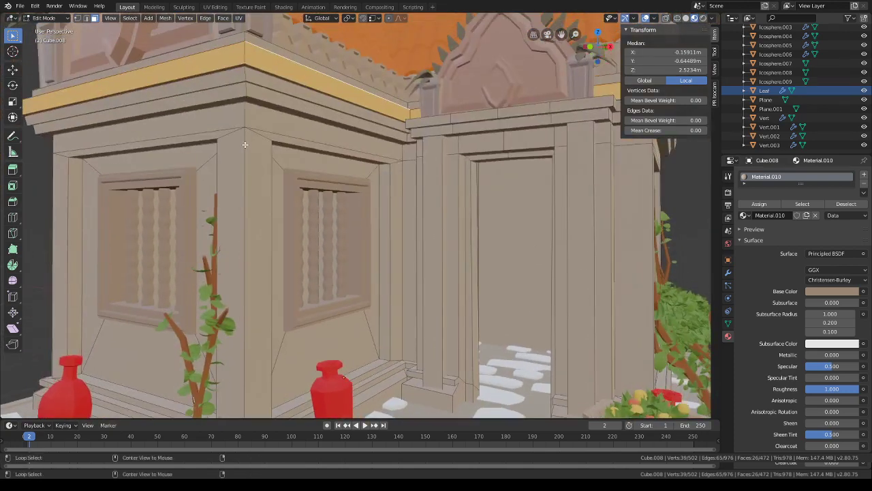
left_click(247, 92, "alt+shift")
left_click(246, 96, "alt+shift")
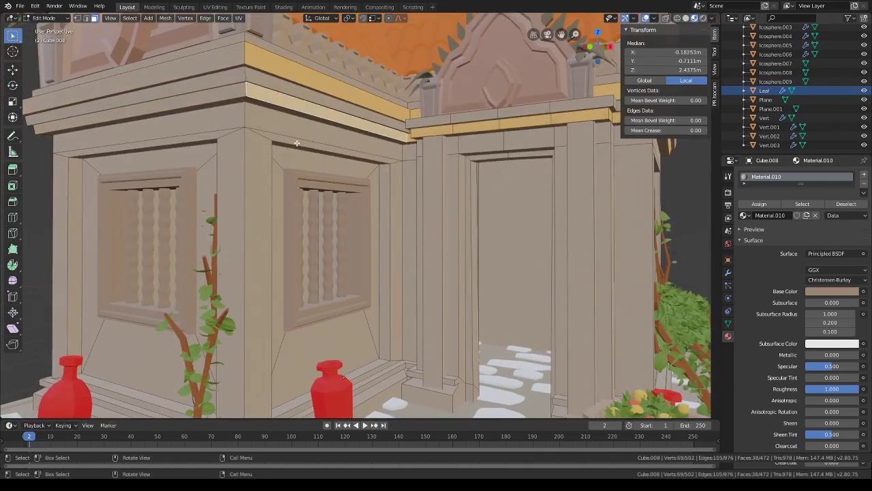
left_click(245, 98, "alt+shift")
left_click(245, 92, "alt+shift")
left_click(246, 92, "alt+shift")
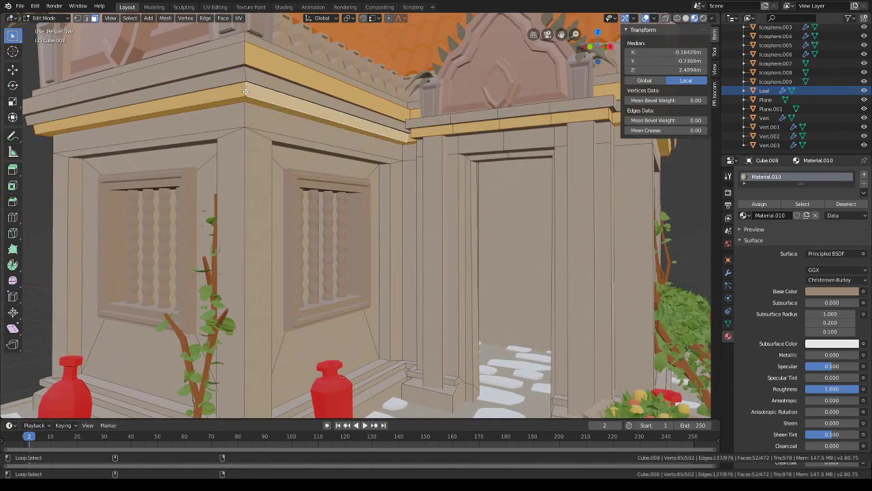
- Add a second material slot with Material.016 to the walls, assign it to the selected cornice bands, and deselect everything
scroll(385, 136, "down", 2)
middle_click_drag(384, 135, 464, 198)
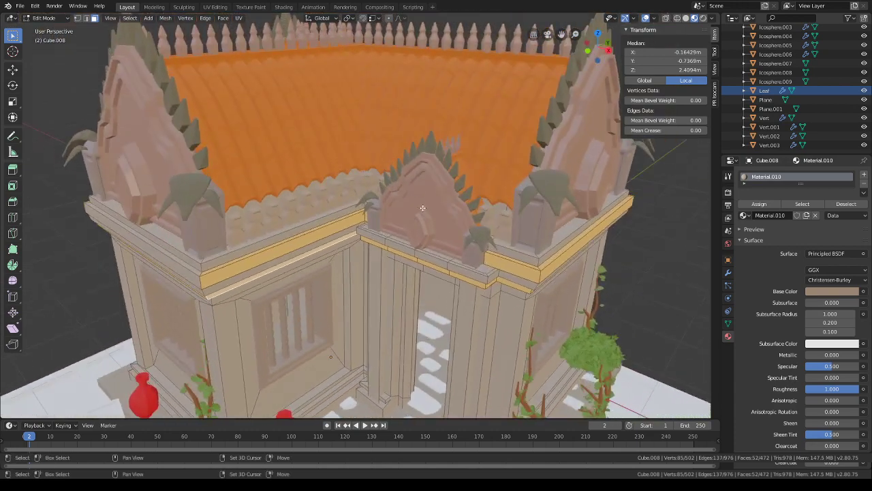
middle_click_drag(426, 235, 460, 229)
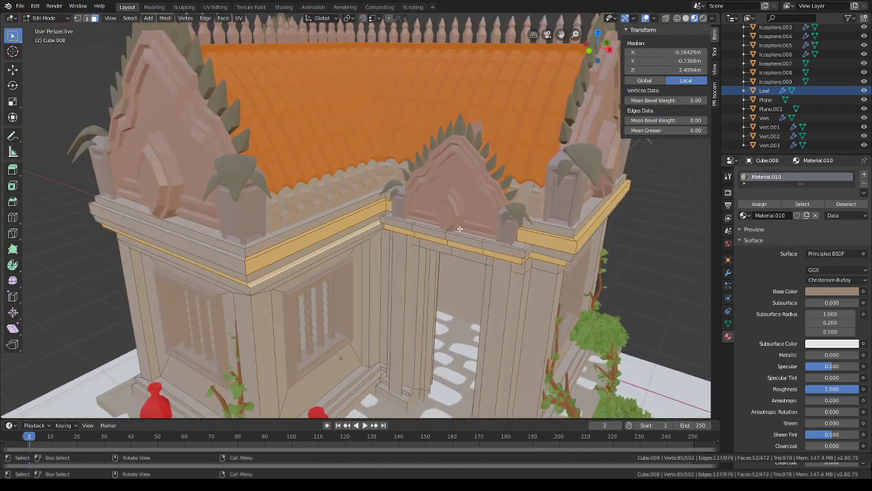
left_click(864, 174)
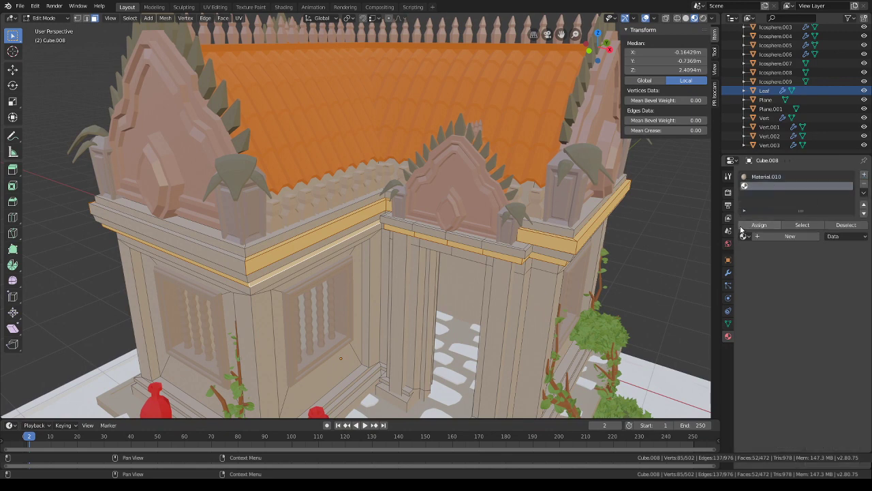
left_click(745, 236)
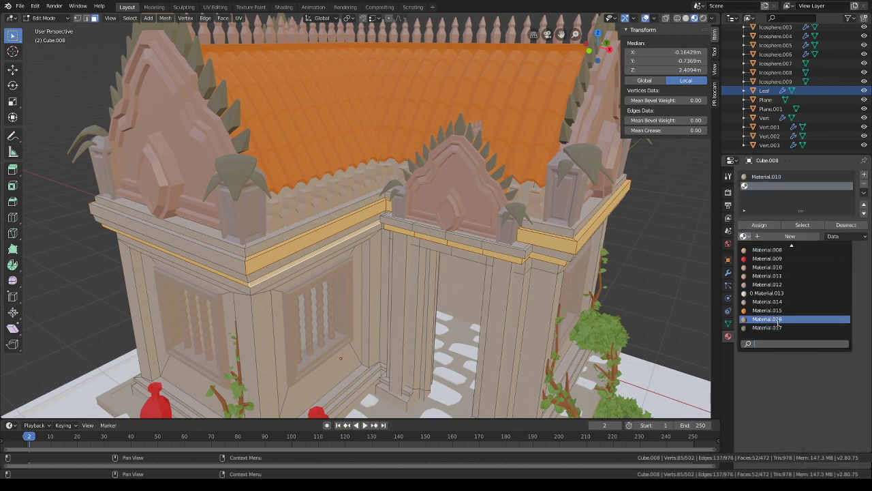
left_click(767, 319)
middle_click_drag(600, 355, 642, 364)
left_click(770, 231)
left_click(640, 263)
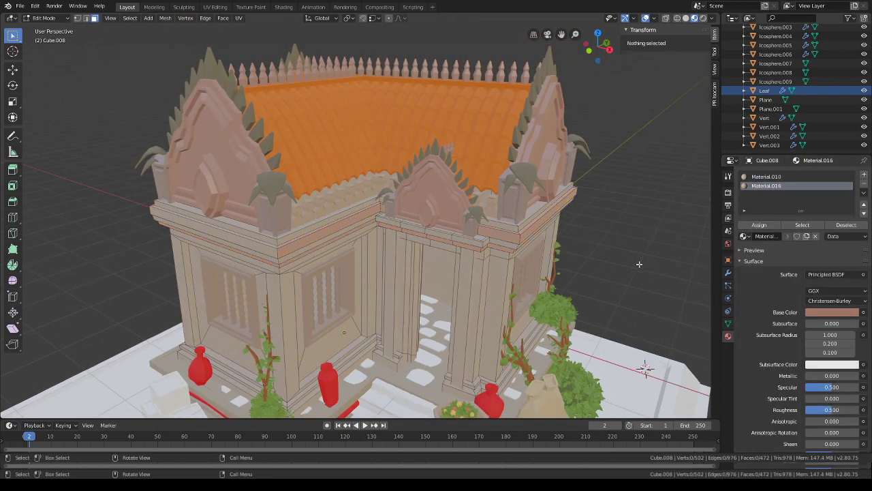
scroll(623, 252, "down", 3)
middle_click_drag(609, 239, 571, 225)
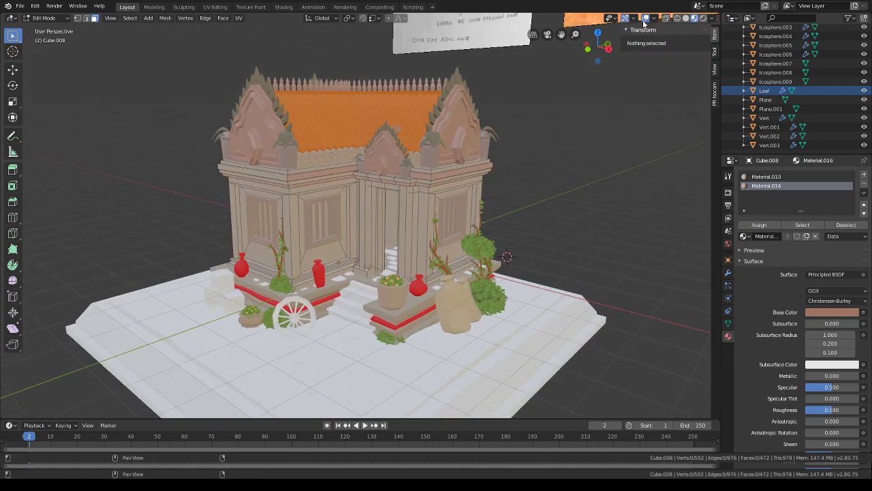
- Turn the viewport overlays back on and darken the base colour of Material.016 to hex 836556, using the reference image as a guide
scroll(565, 181, "down", 4)
middle_click_drag(565, 181, 541, 274)
scroll(539, 259, "down", 1)
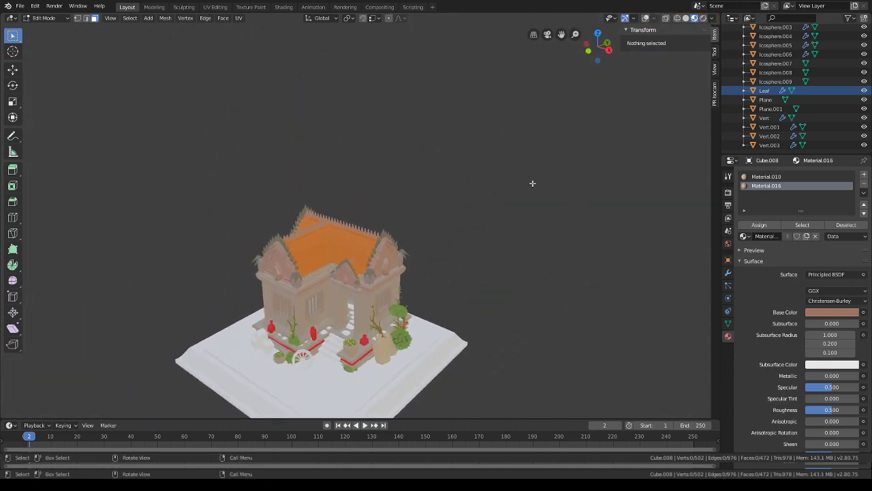
left_click(646, 18)
scroll(529, 212, "up", 2)
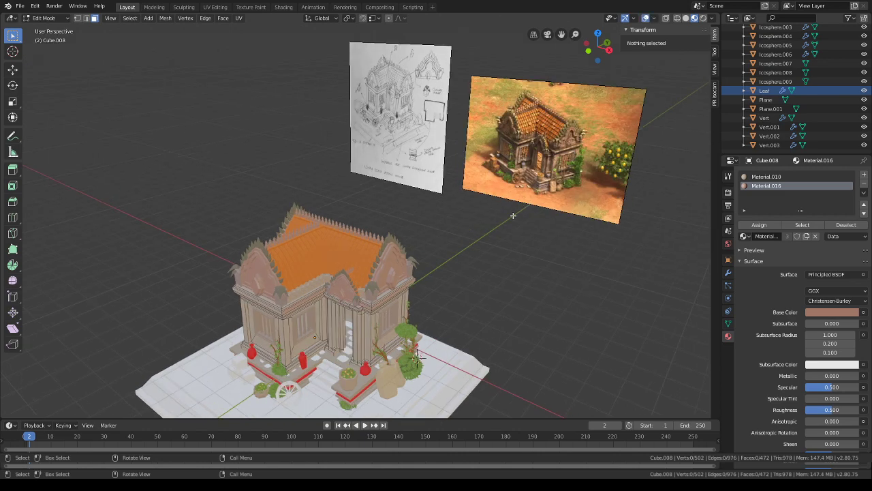
scroll(513, 216, "up", 4)
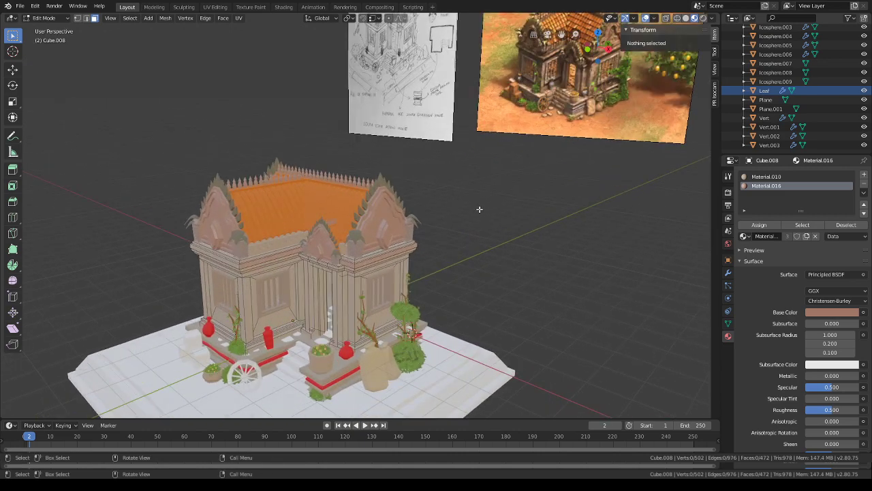
left_click(833, 313)
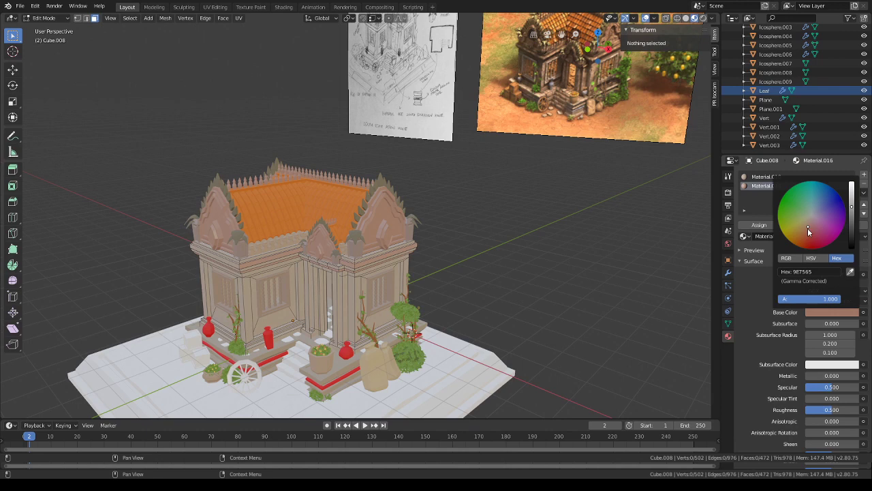
left_click(808, 230)
left_click(808, 226)
left_click(851, 214)
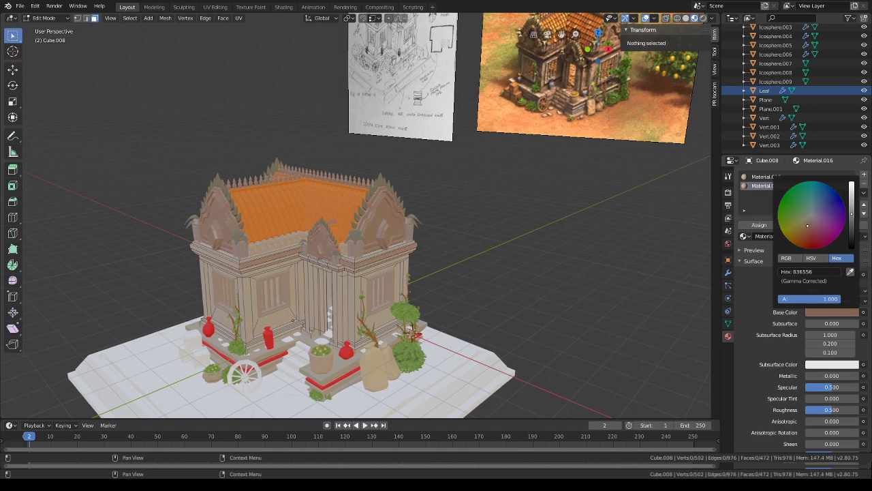
- Return to Object Mode, select the row of scalloped trim along the front roof eave, and assign Material.016 to it
middle_click_drag(502, 210, 499, 244)
scroll(499, 243, "up", 4)
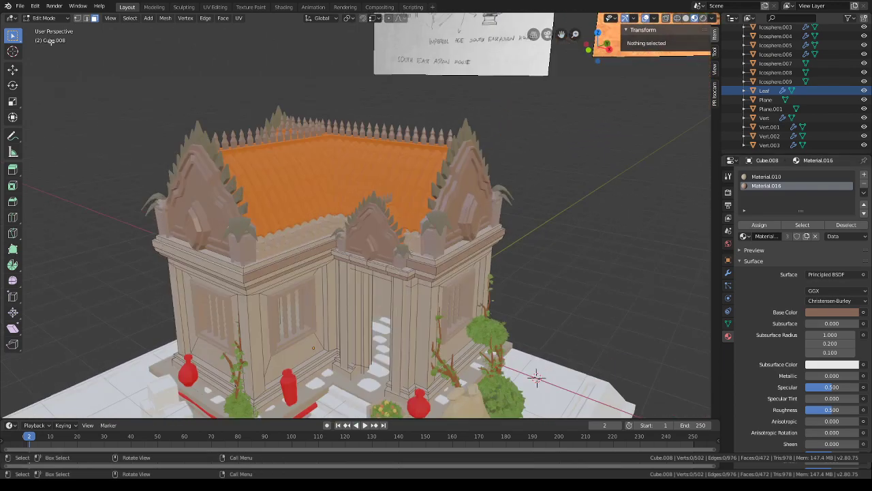
left_click(44, 18)
left_click(45, 28)
left_click(319, 233)
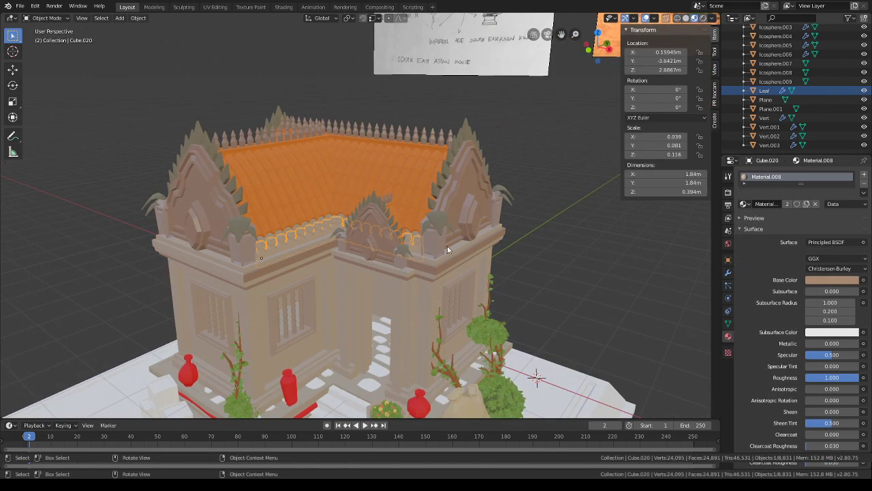
left_click(745, 203)
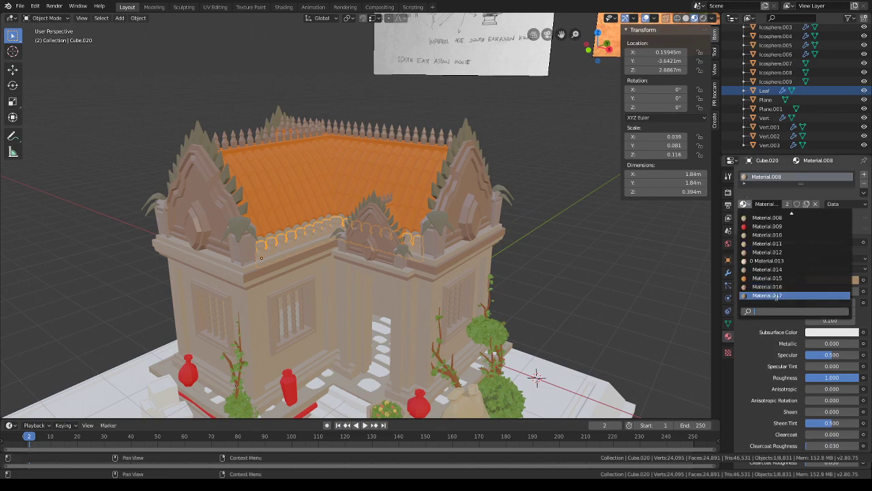
left_click(777, 295)
scroll(546, 272, "down", 4)
middle_click_drag(546, 271, 467, 247)
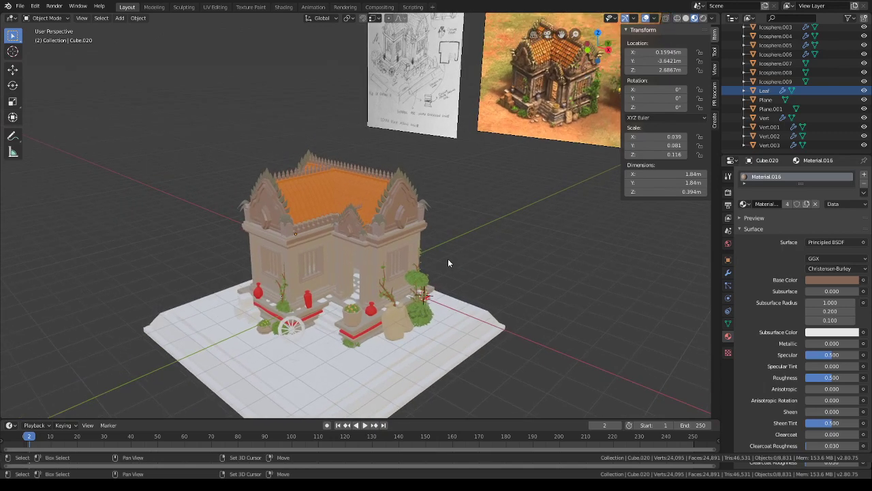
scroll(444, 259, "up", 3)
left_click(316, 197)
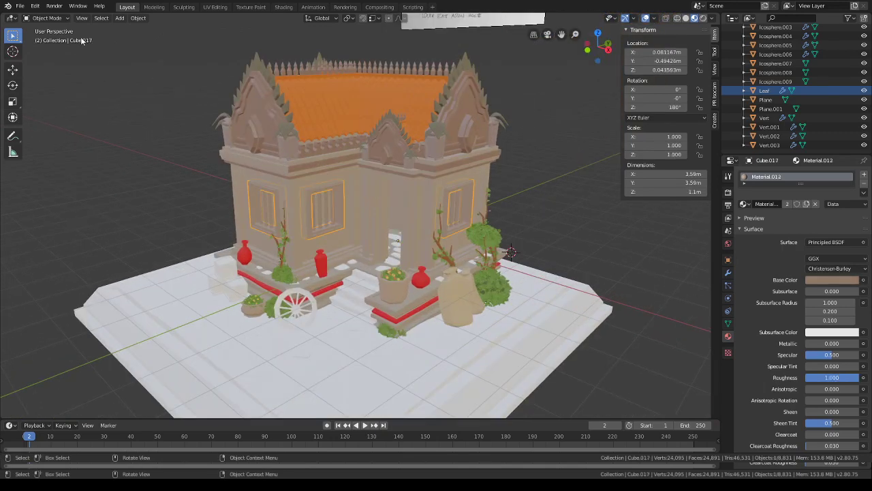
left_click(47, 18)
left_click(45, 36)
scroll(316, 204, "up", 3)
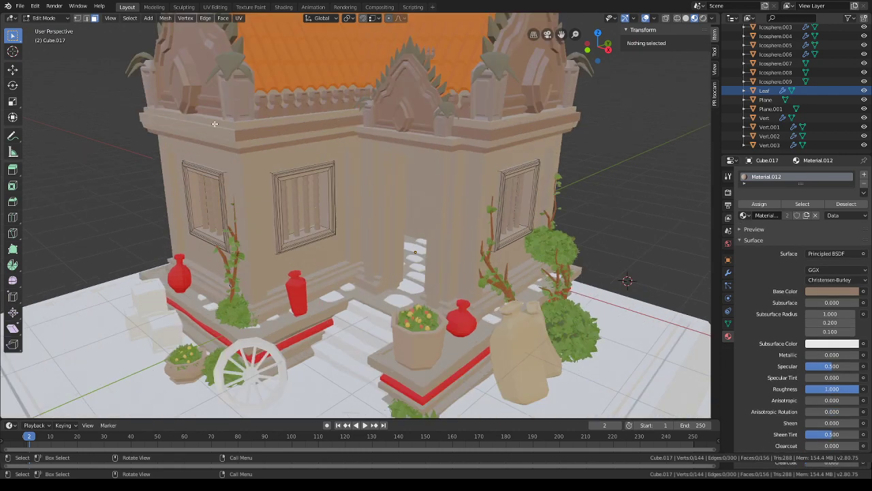
left_click(46, 18)
left_click(42, 26)
- Select the turned bars inside the windows and assign Material.016 to them
left_click(300, 189)
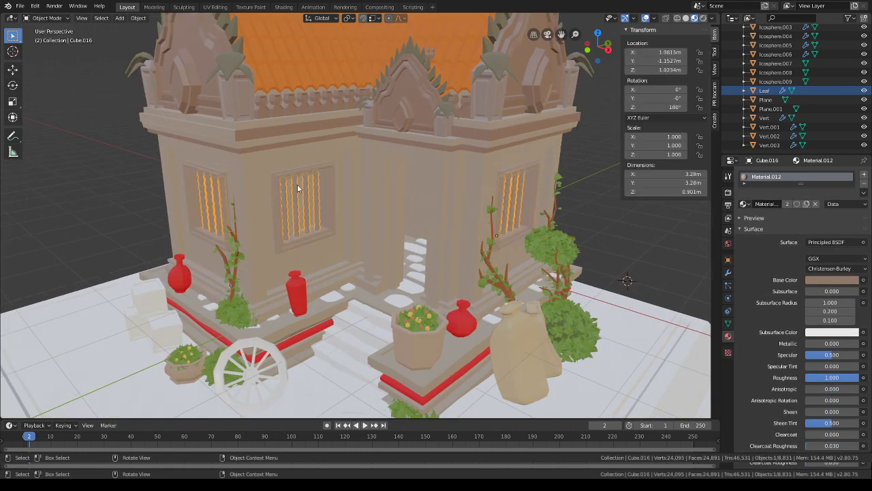
left_click(744, 204)
left_click(771, 294)
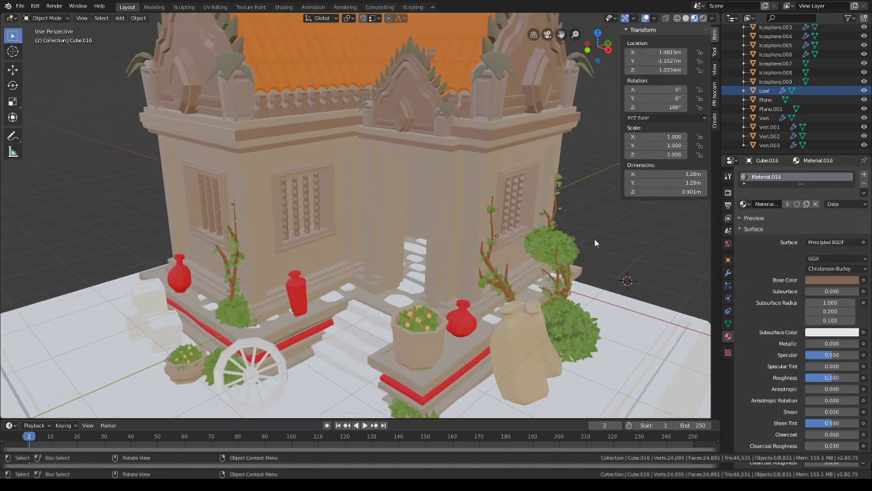
- Set the roughness of Material.016 to 0.800
scroll(595, 244, "down", 3)
middle_click_drag(595, 243, 548, 233)
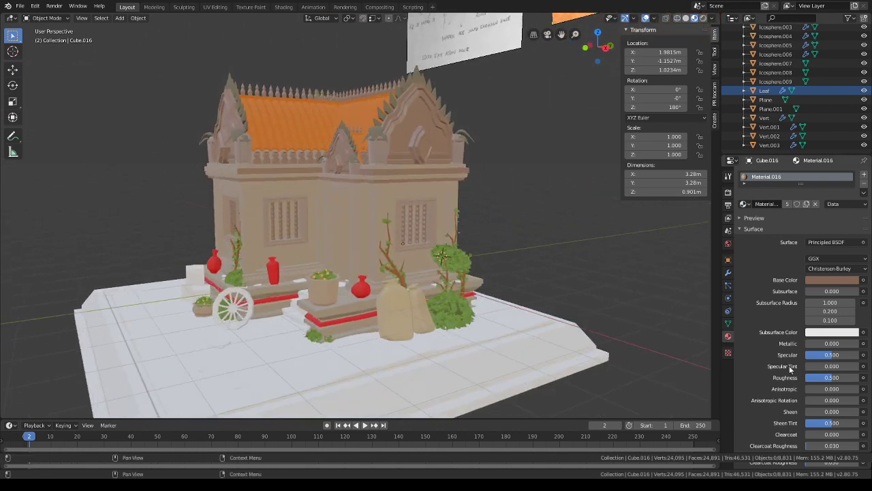
left_click_drag(833, 380, 848, 379)
scroll(457, 238, "down", 1)
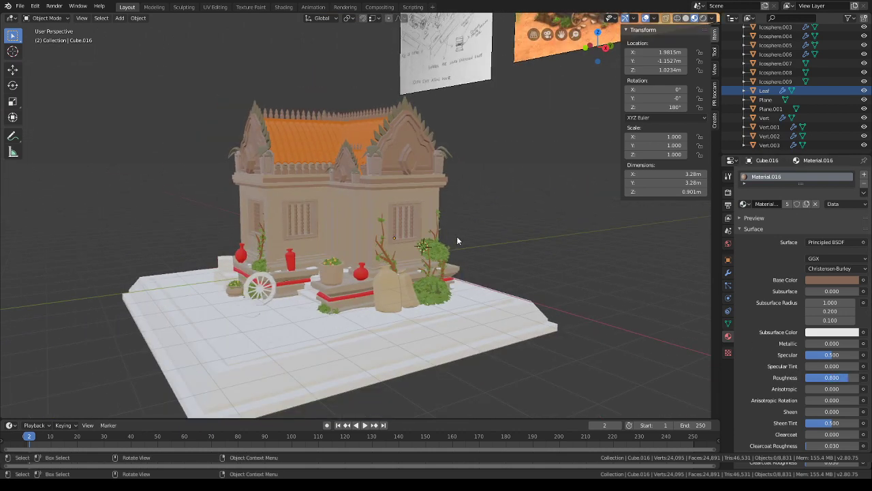
middle_click_drag(457, 237, 481, 248)
- Select the wall body, check its Material.010 settings, and set the roughness of its Material.016 to 1.000
left_click(409, 233)
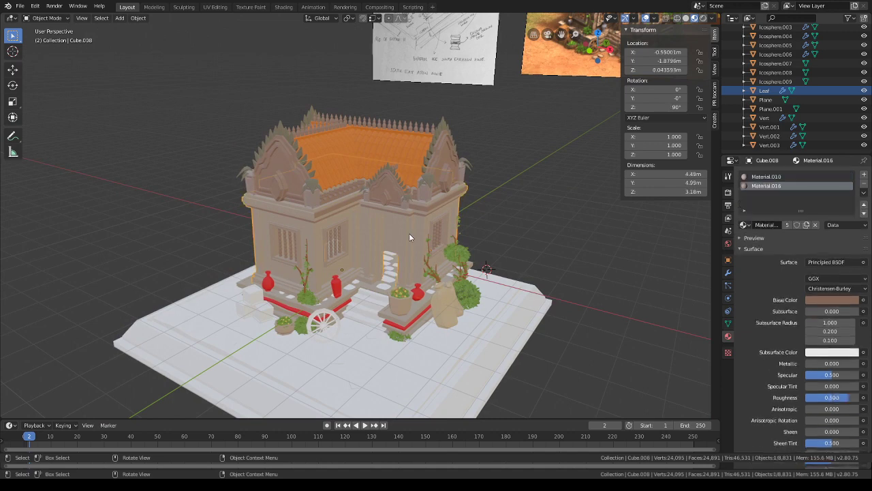
left_click(800, 178)
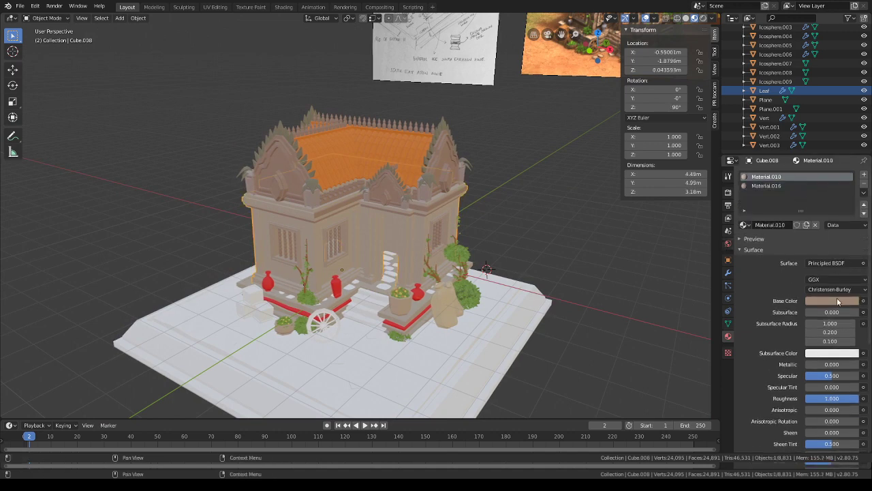
left_click(769, 186)
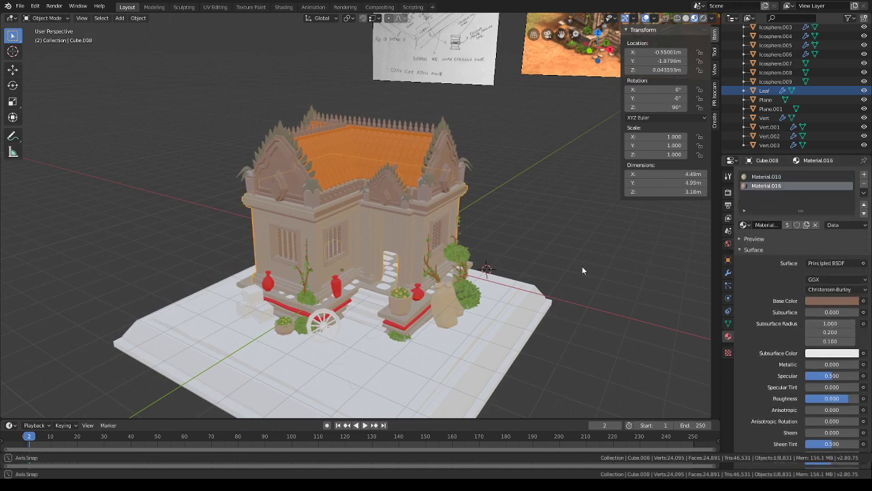
middle_click_drag(582, 266, 572, 255)
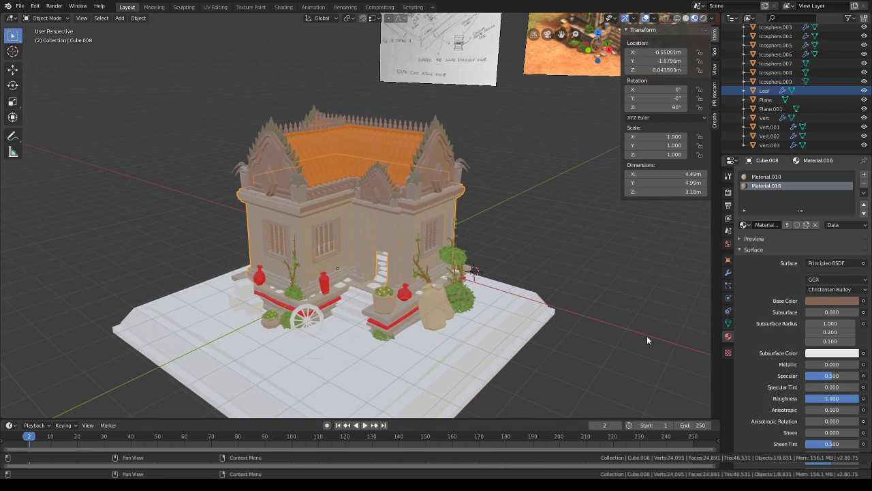
middle_click_drag(647, 338, 539, 297)
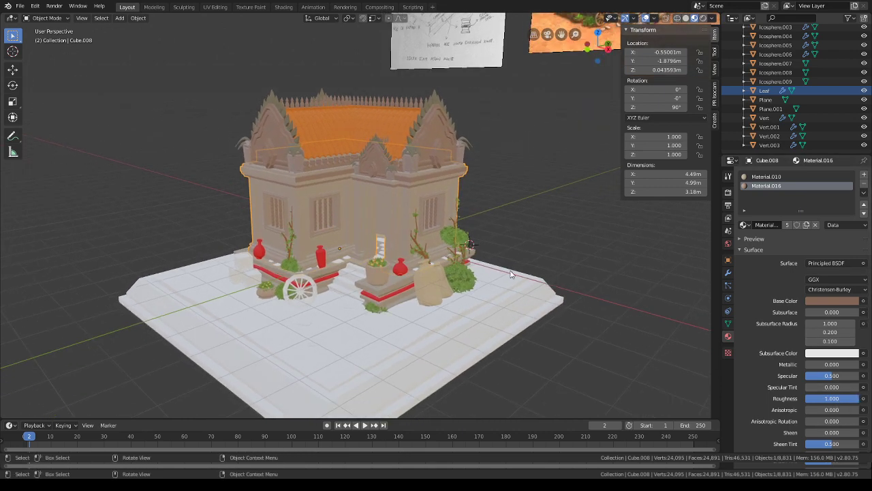
- Open the wall body in Edit Mode, assign Material.016 to the face loop of the lowest base band, and deselect everything
left_click(56, 18)
left_click(53, 39)
scroll(317, 173, "up", 3)
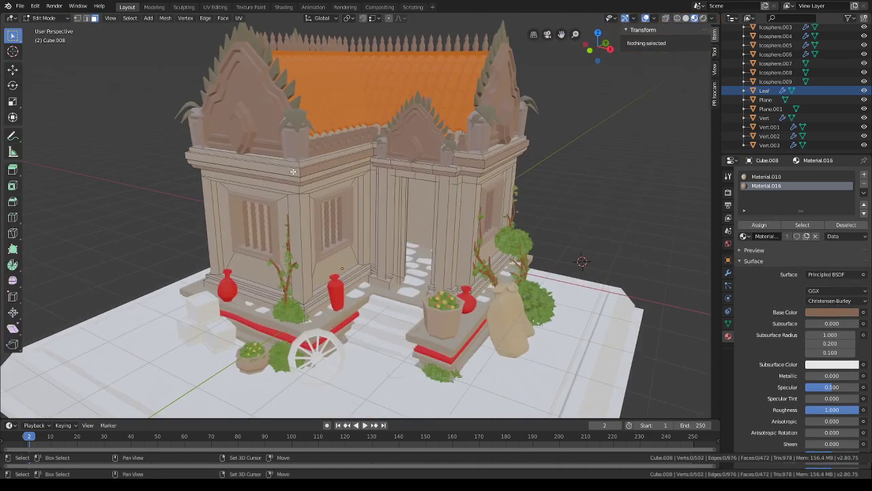
left_click(294, 171, "shift")
middle_click_drag(293, 172, 351, 290)
scroll(316, 254, "up", 1)
left_click(296, 242, "shift")
left_click(391, 224, "shift")
scroll(351, 291, "up", 3)
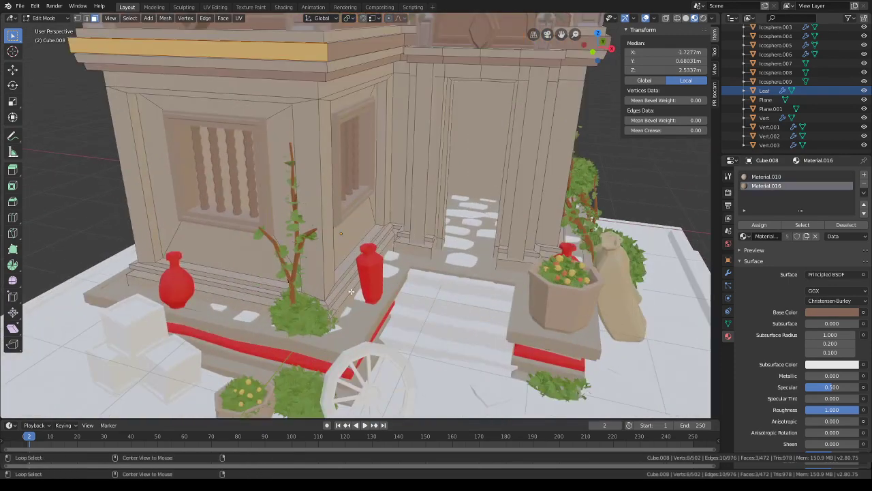
left_click(335, 321, "alt")
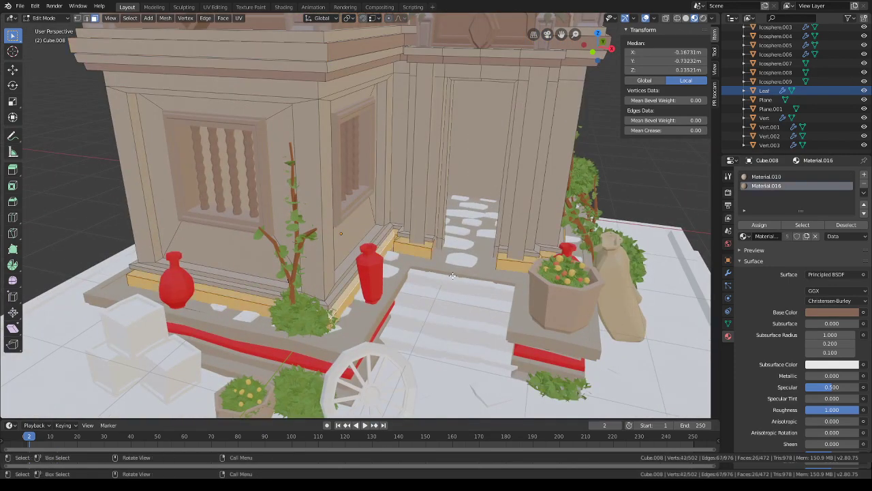
middle_click_drag(489, 259, 522, 256)
scroll(522, 256, "down", 2)
left_click(760, 224)
left_click(580, 204)
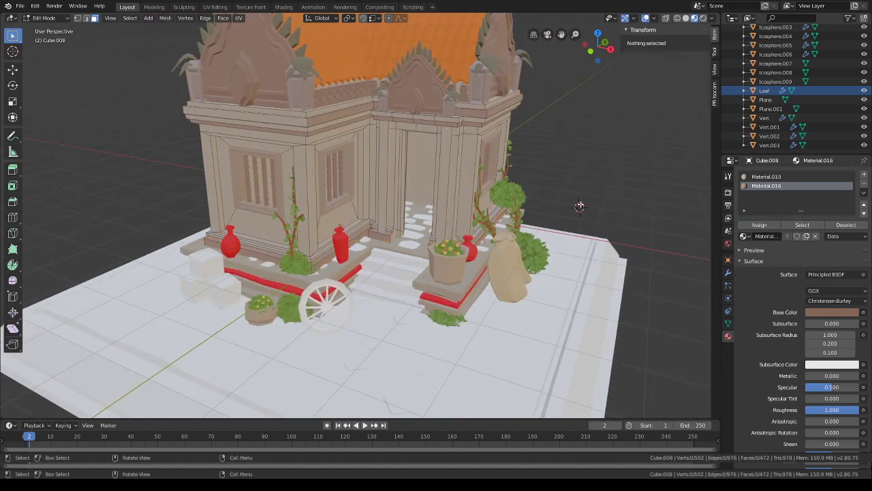
- Select the remaining face at the foot of the pillar beside the doorway, assign Material.016 to it, and deselect it
middle_click_drag(568, 183, 557, 183)
scroll(470, 218, "up", 4)
left_click(376, 253)
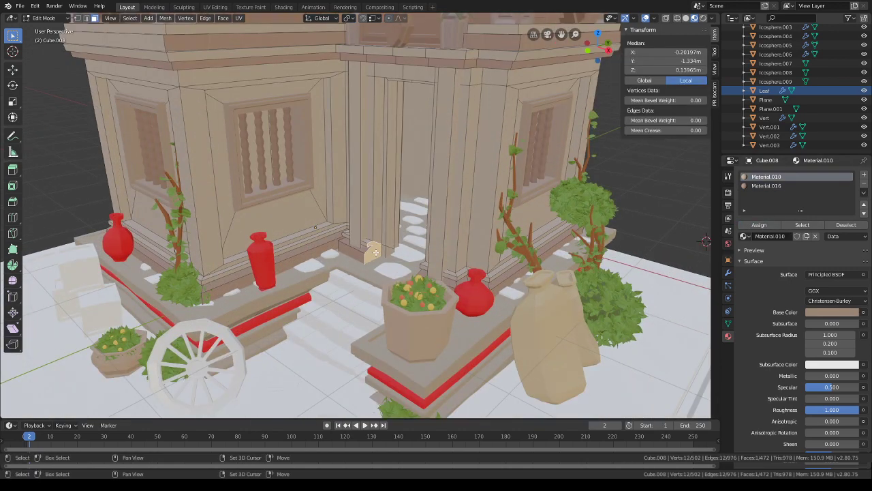
left_click(766, 185)
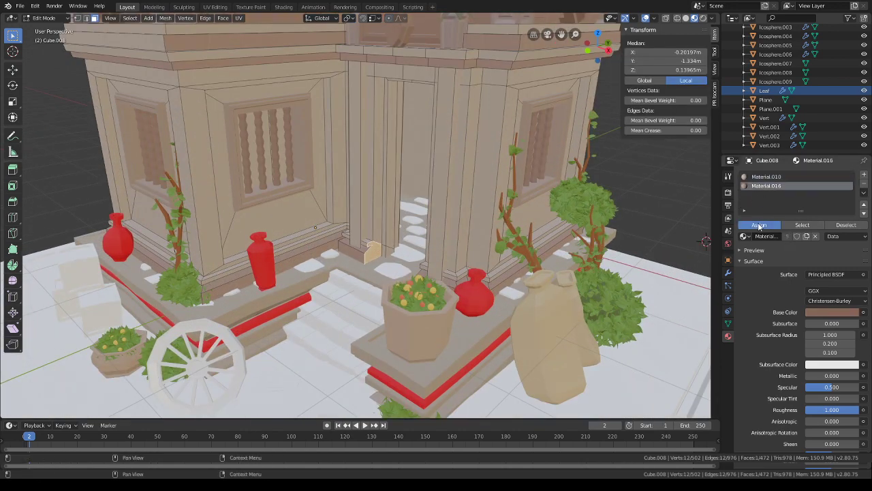
left_click(759, 225)
key("alt+a")
scroll(504, 195, "down", 4)
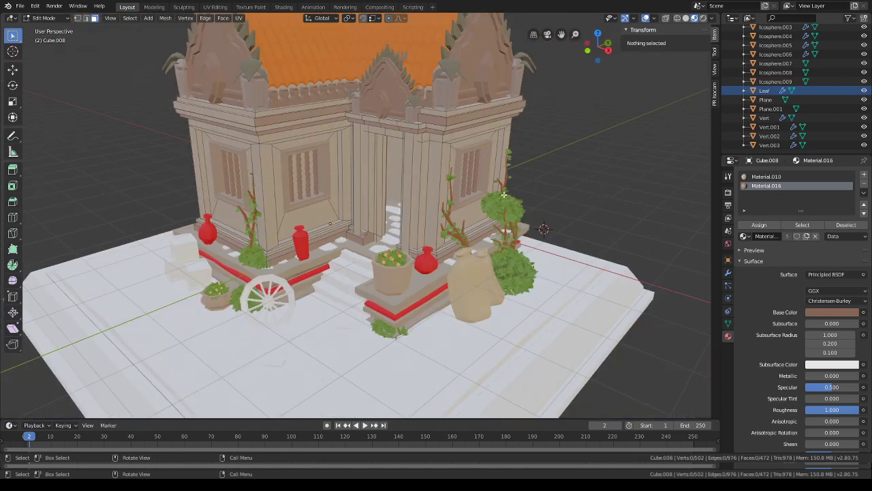
- Select the face loops of the pillars flanking the doorway, assign Material.016 to them, and deselect everything
left_click(403, 145, "alt")
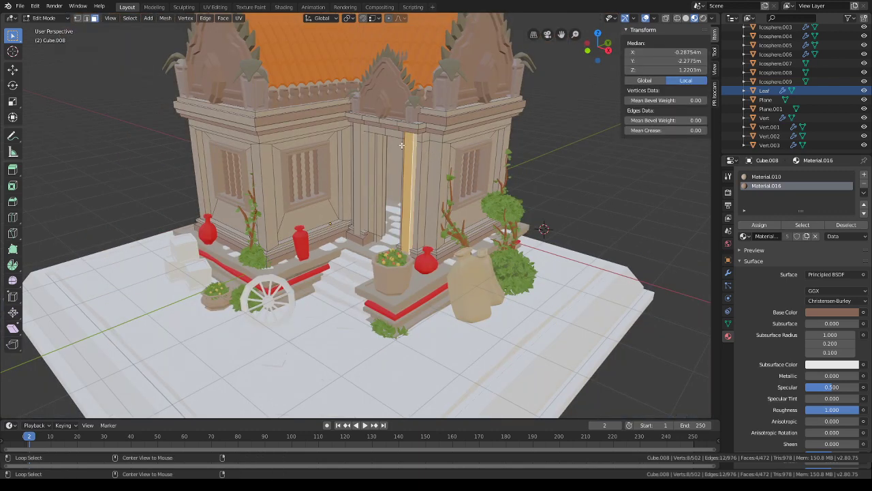
scroll(360, 139, "down", 2)
key("alt+a")
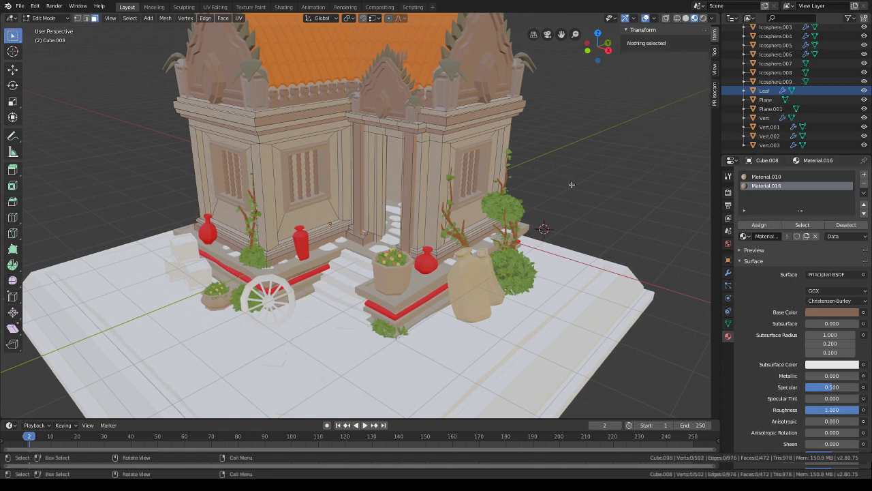
- Compare the house with the reference image, return to Object Mode, select the raised terrace base, and open it in Edit Mode
scroll(564, 203, "down", 2)
middle_click_drag(564, 203, 527, 252)
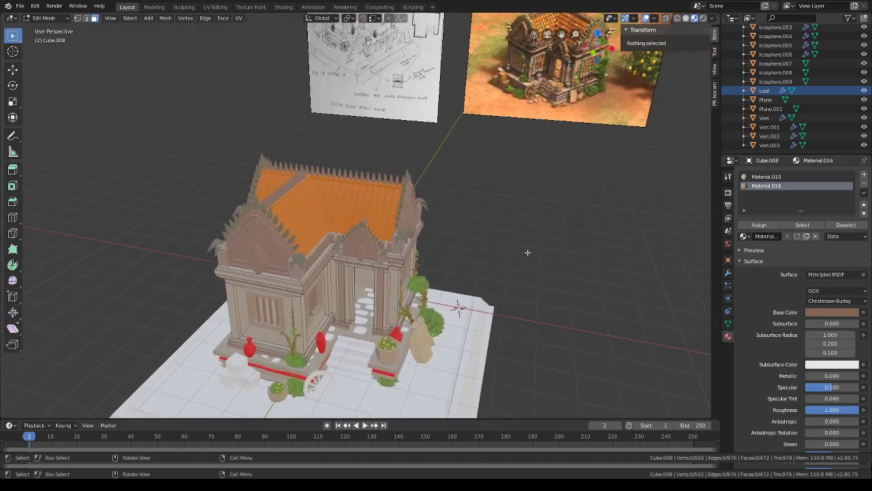
middle_click_drag(469, 243, 407, 220)
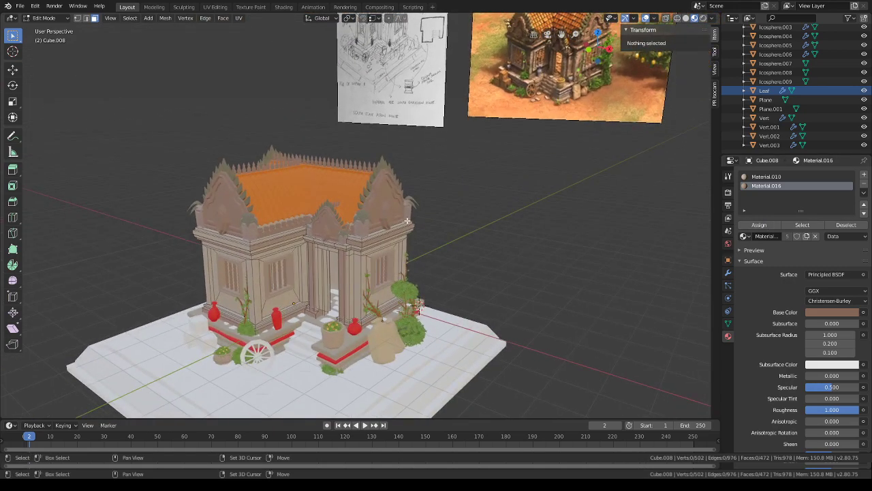
middle_click_drag(413, 250, 417, 176, "shift")
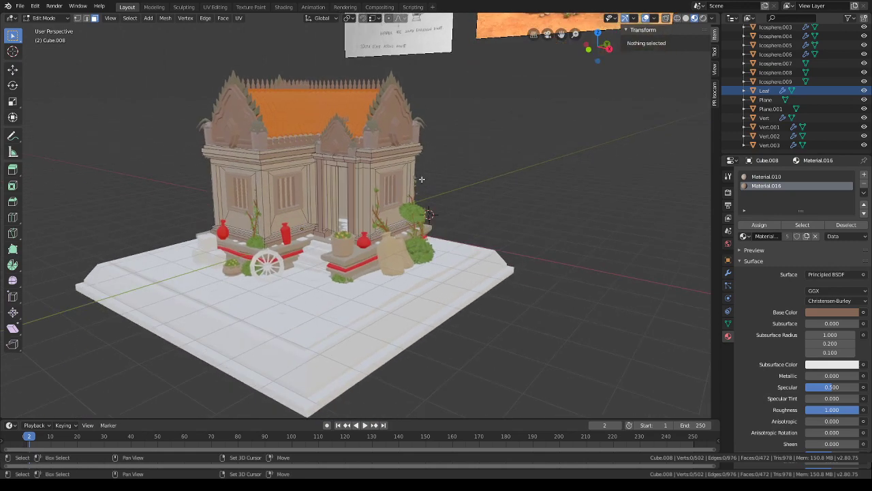
middle_click_drag(388, 245, 409, 216)
scroll(454, 227, "up", 4)
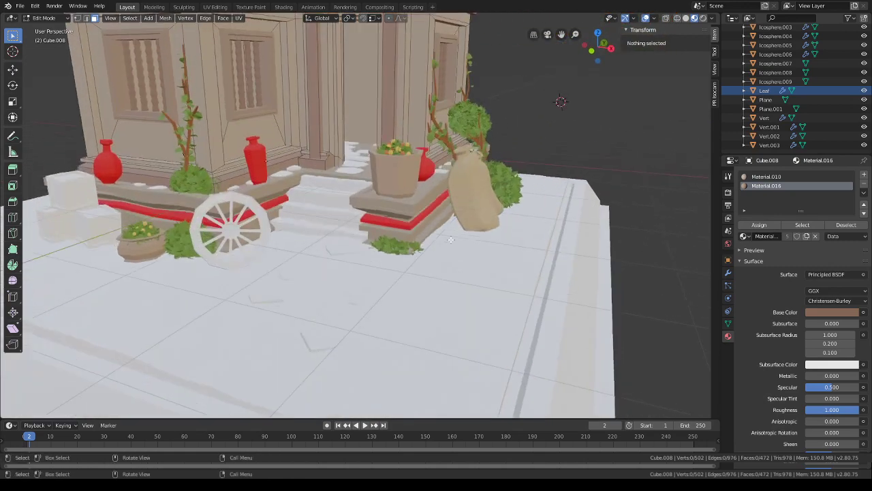
scroll(402, 215, "up", 2)
left_click(54, 19)
left_click(47, 29)
left_click(397, 195)
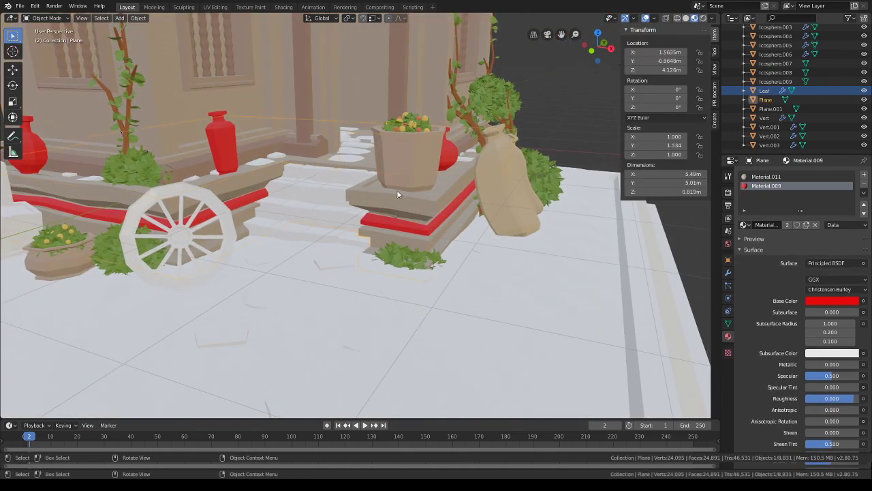
left_click(40, 19)
left_click(42, 36)
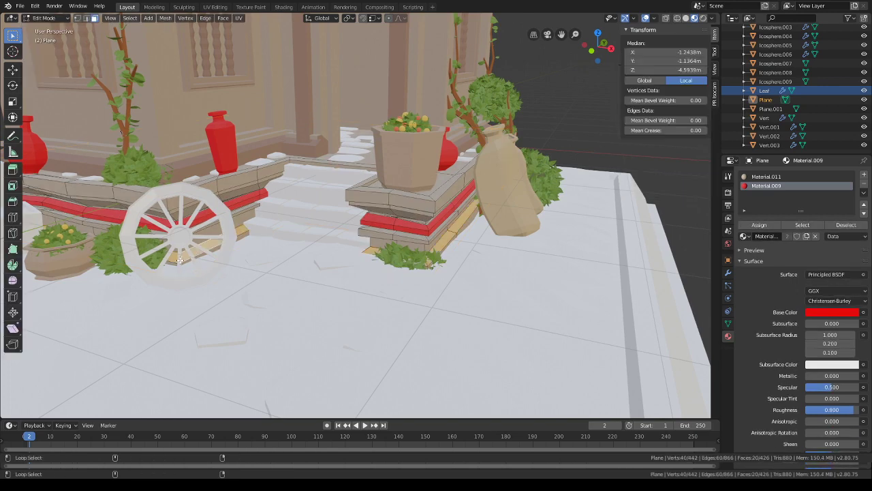
- Add the terrace's lowest face loop to the selection, assign Material.016 in a new slot, deselect everything, and return to Object Mode
left_click(176, 261, "alt+shift")
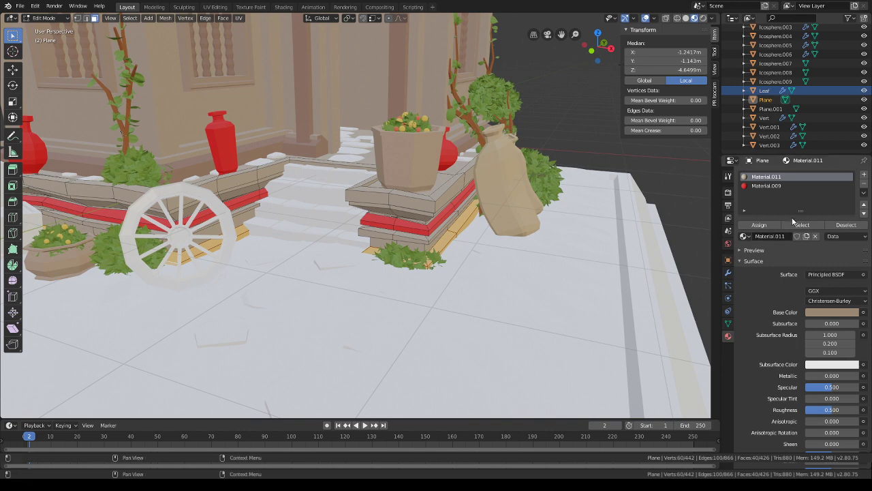
left_click(864, 175)
left_click(744, 235)
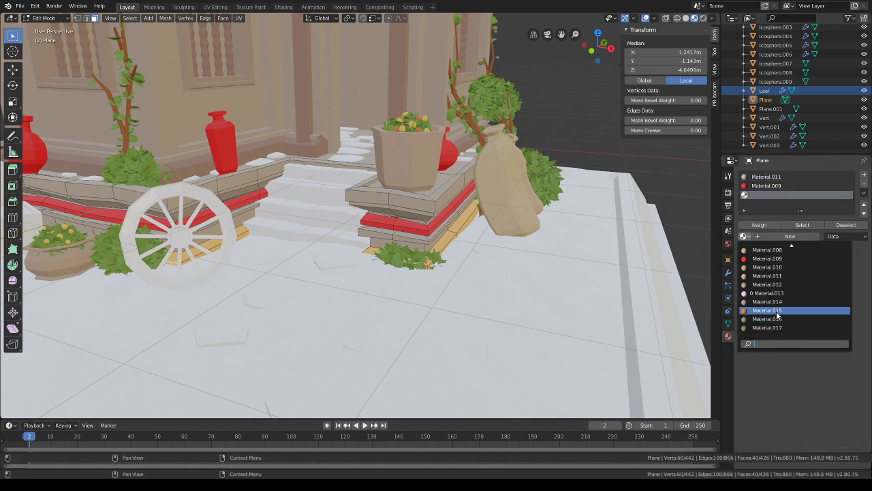
left_click(767, 310)
left_click(746, 237)
left_click(768, 319)
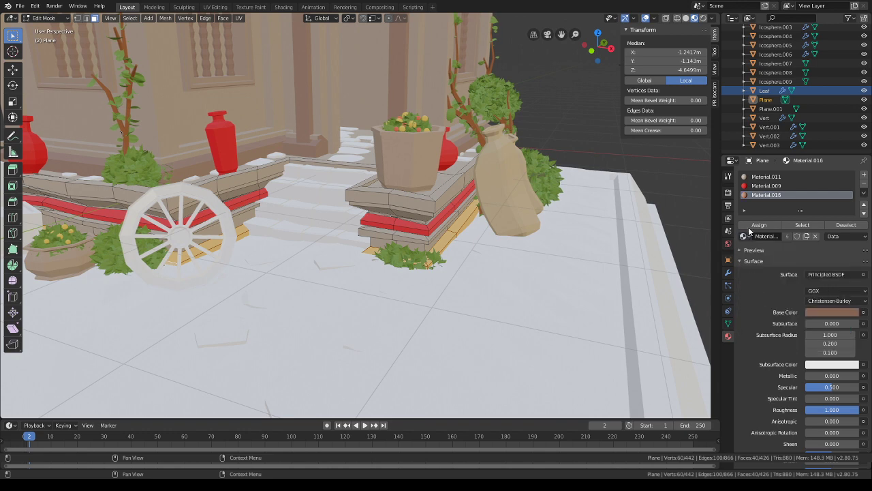
key("alt+a")
scroll(584, 257, "down", 10)
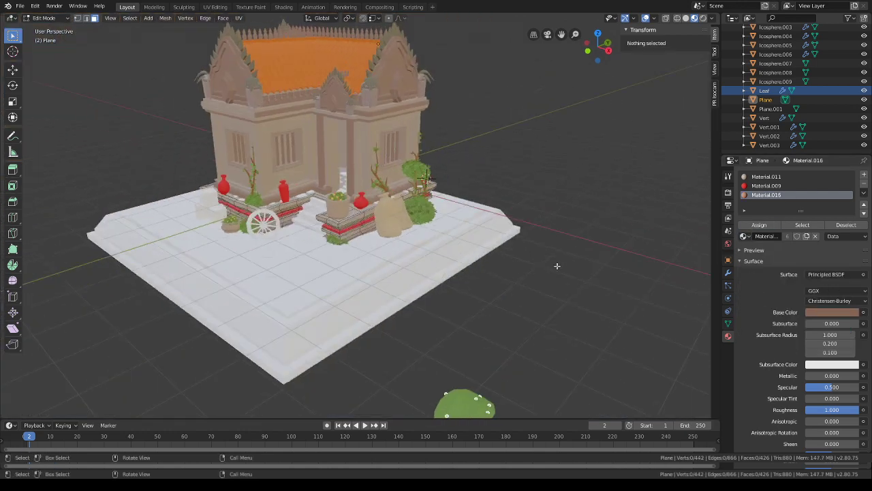
left_click(56, 20)
left_click(49, 31)
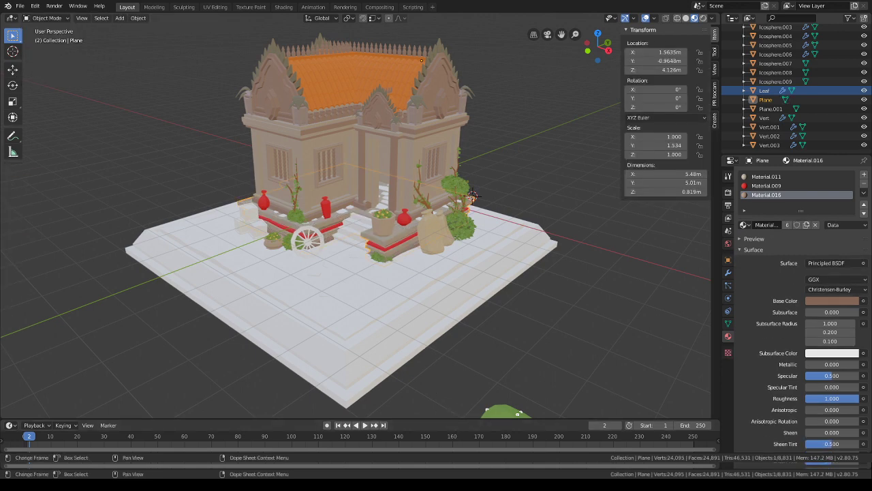
- Select the lawn plane around the house and give it a new material with a light green base colour
scroll(485, 167, "down", 2)
middle_click_drag(485, 167, 485, 255)
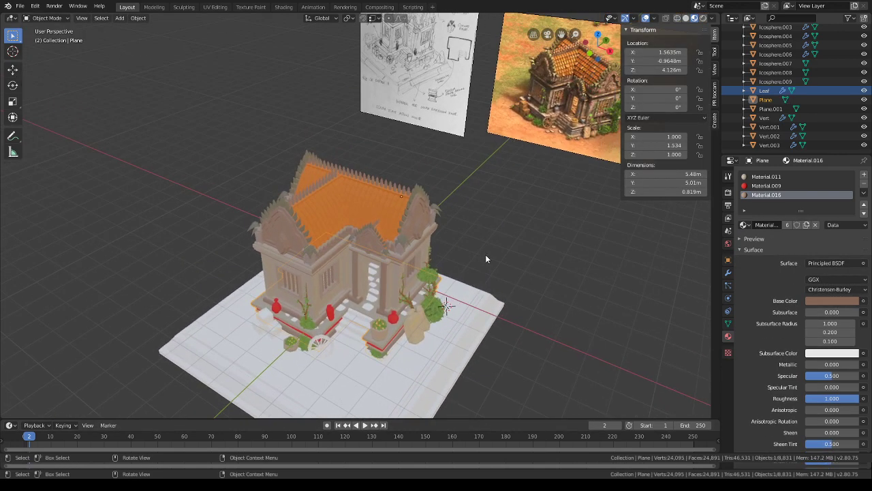
middle_click_drag(450, 283, 450, 184)
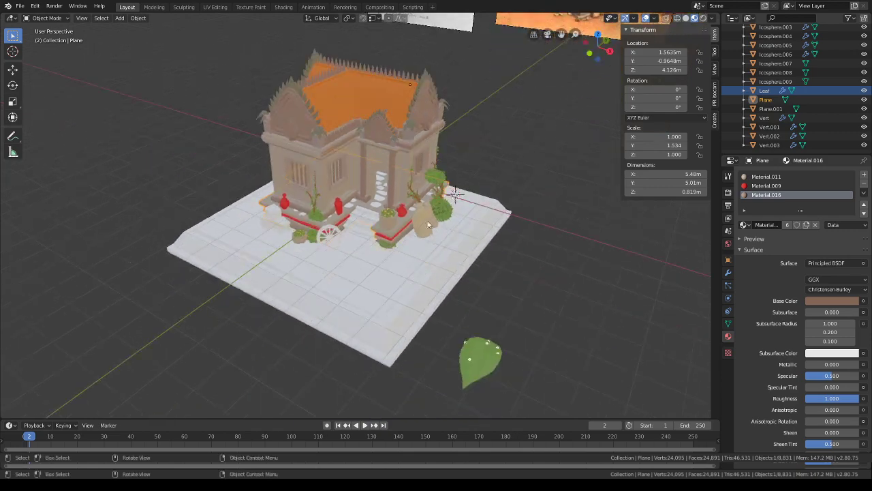
scroll(375, 277, "up", 4)
scroll(441, 306, "down", 2)
left_click(440, 310)
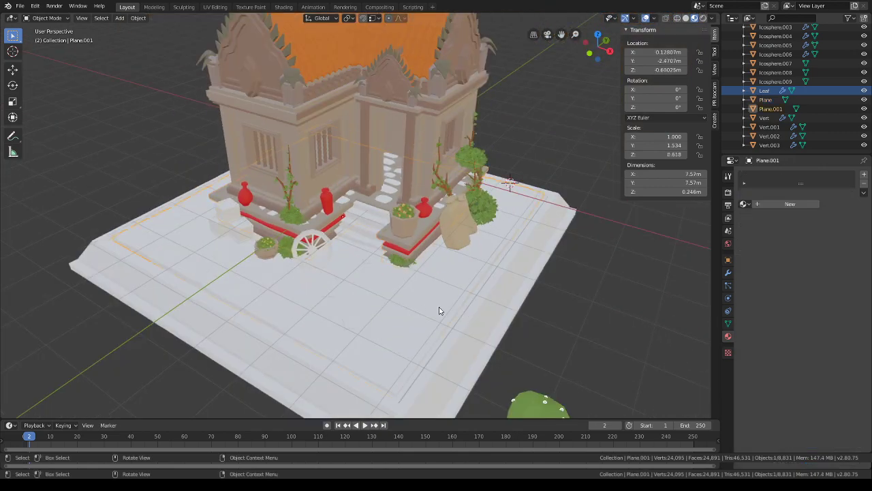
left_click(756, 204)
left_click(832, 278)
left_click(797, 184)
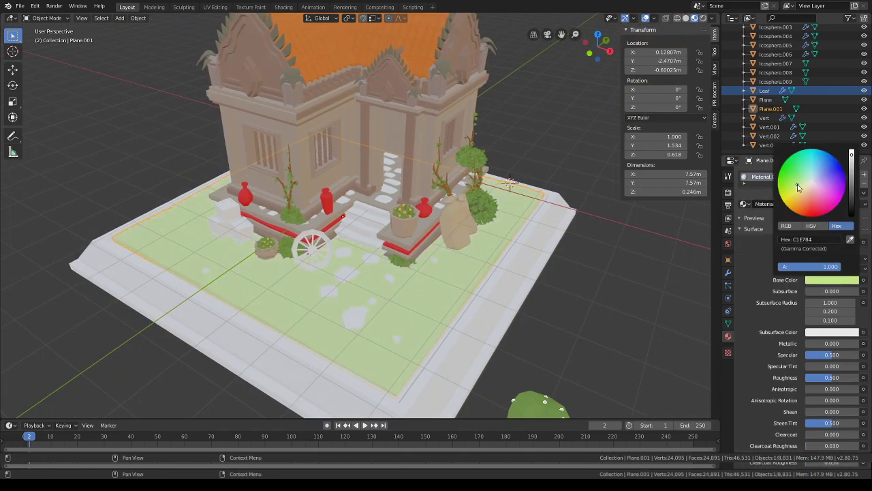
- Darken the lawn material's base colour to olive green and set its roughness to 1.0
middle_click_drag(583, 183, 566, 170, "shift")
left_click(828, 283)
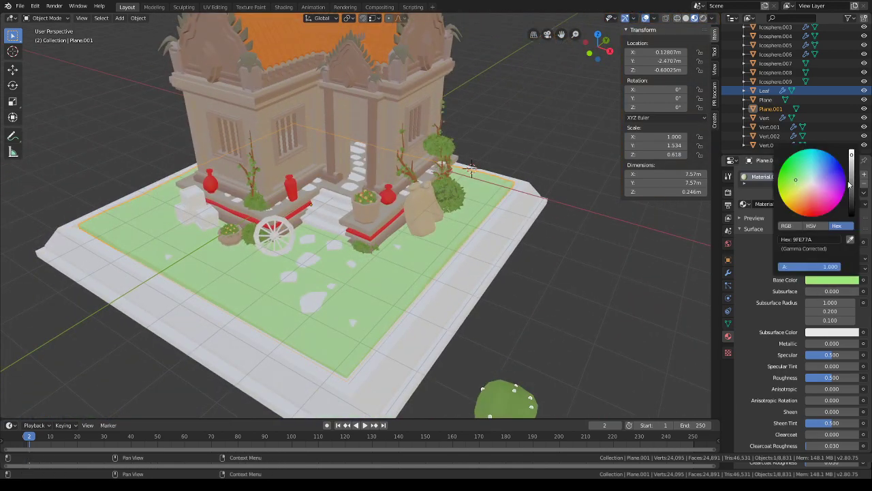
left_click_drag(849, 184, 851, 195)
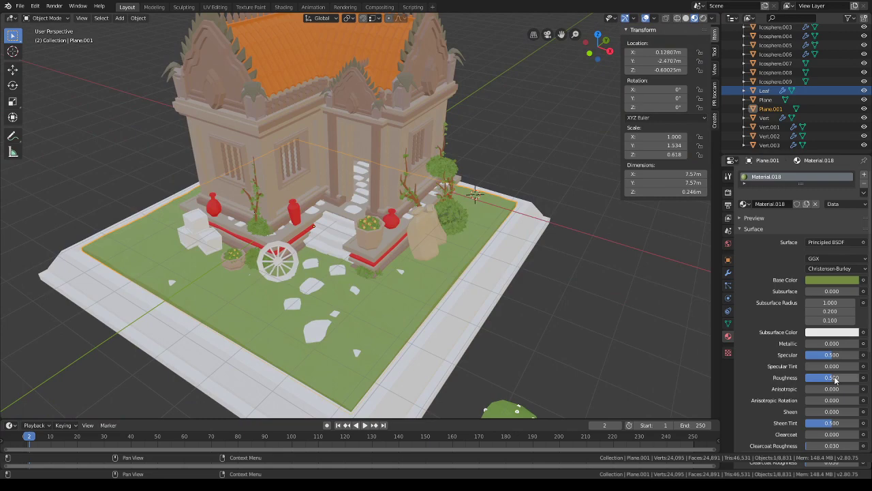
left_click_drag(836, 380, 860, 380)
- Select the entrance steps and assign the existing Material.016 to them
middle_click_drag(538, 307, 553, 280)
middle_click_drag(397, 264, 448, 199)
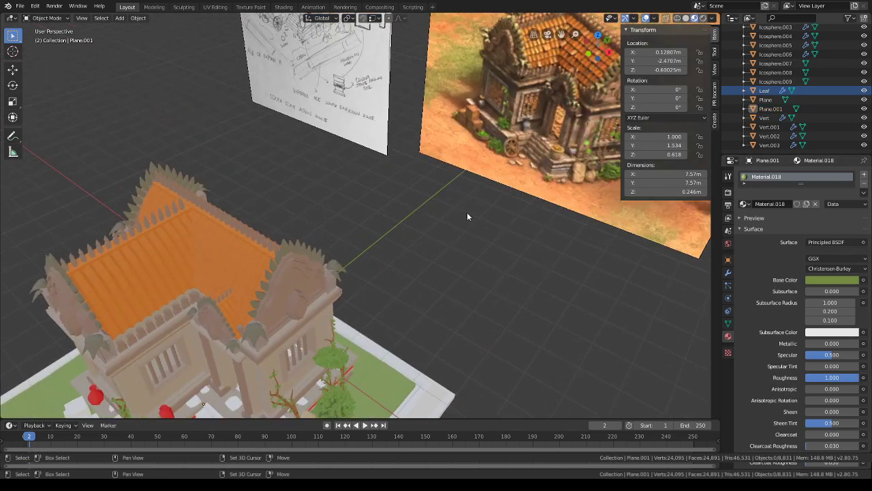
scroll(415, 245, "up", 2)
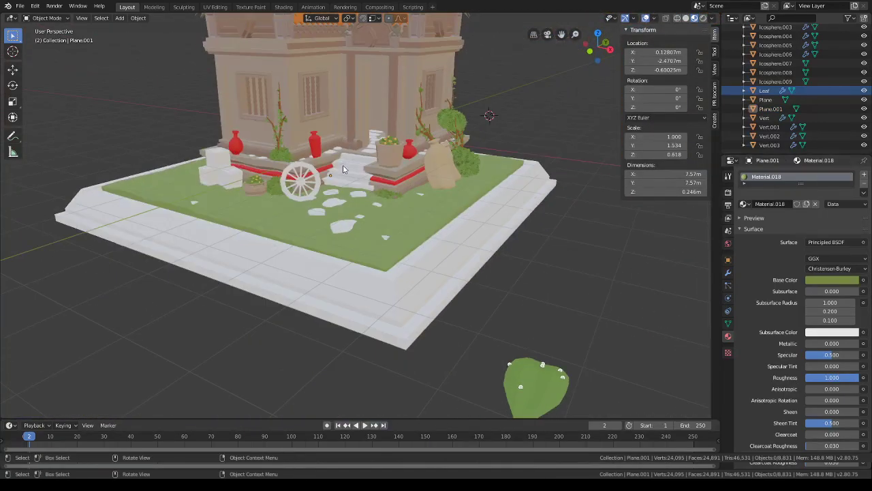
left_click(749, 205)
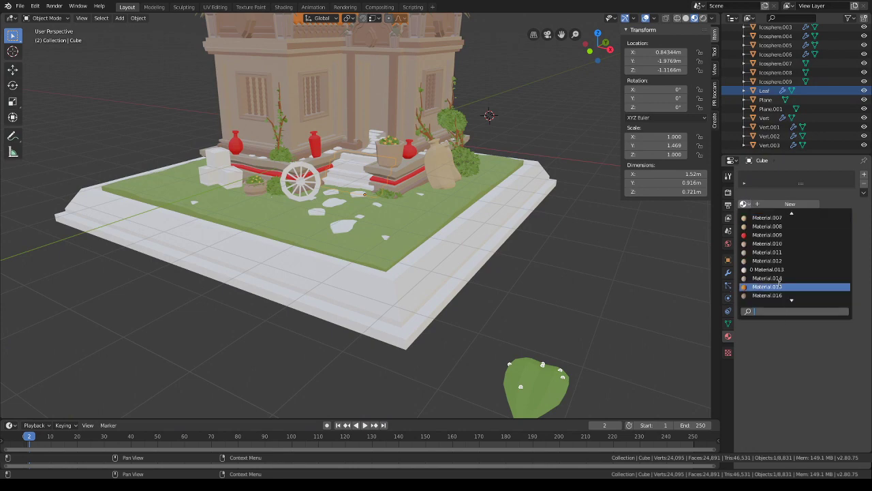
left_click(778, 279)
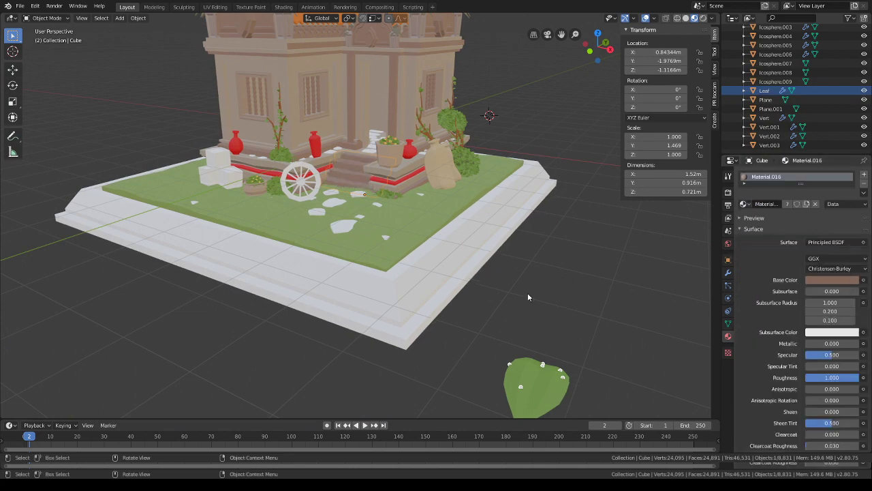
- Select the stepping stones on the lawn and give them a new material with a beige base colour
middle_click_drag(527, 292, 469, 262)
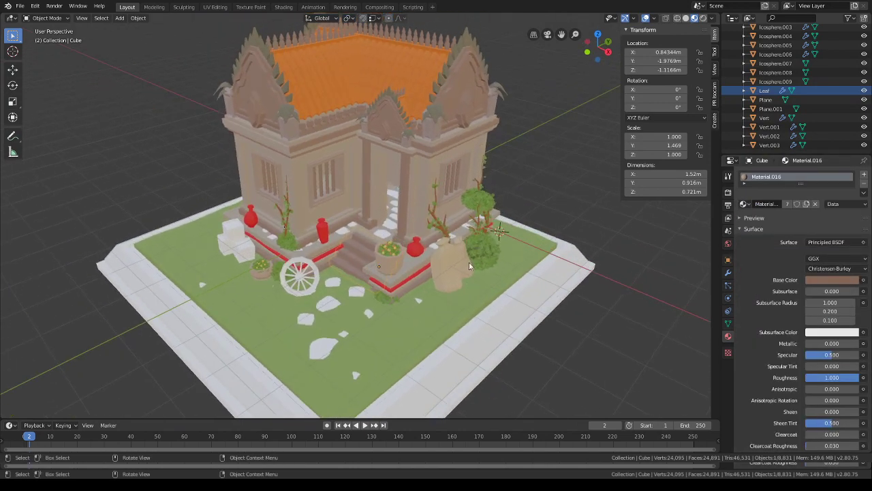
middle_click_drag(407, 202, 436, 229)
scroll(437, 228, "up", 3)
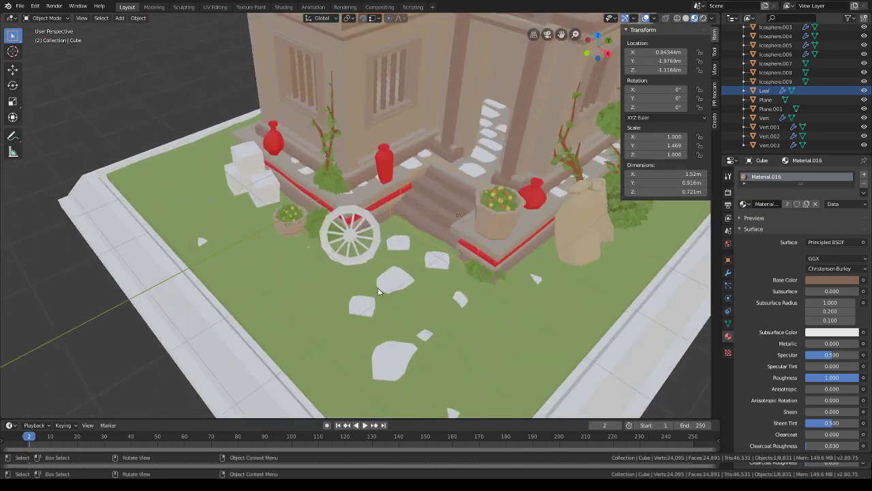
left_click(399, 283)
scroll(506, 268, "down", 3)
middle_click_drag(506, 268, 521, 309)
scroll(541, 236, "down", 2)
middle_click_drag(528, 294, 536, 230, "shift")
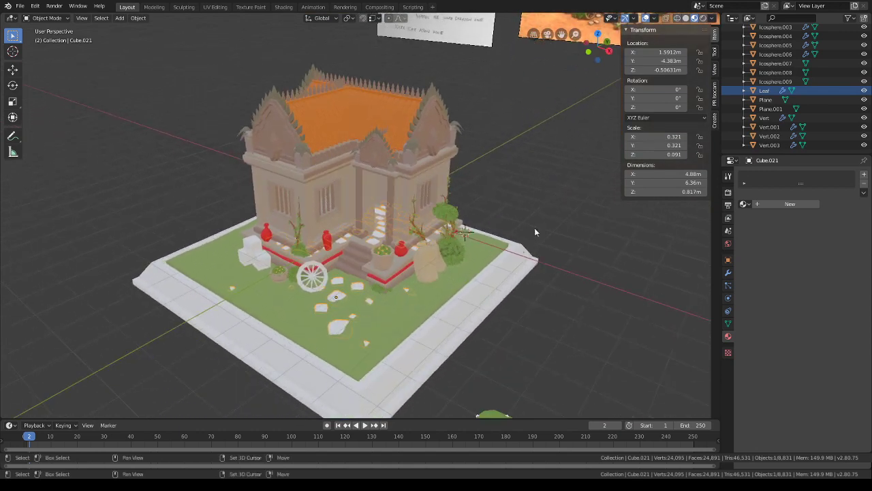
scroll(505, 262, "up", 1)
middle_click_drag(492, 276, 514, 228, "shift")
left_click(807, 203)
left_click(838, 280)
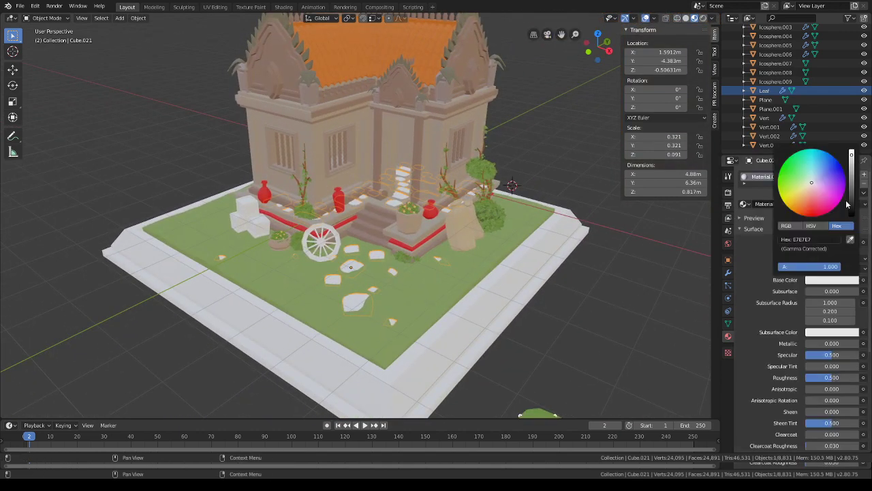
left_click(852, 172)
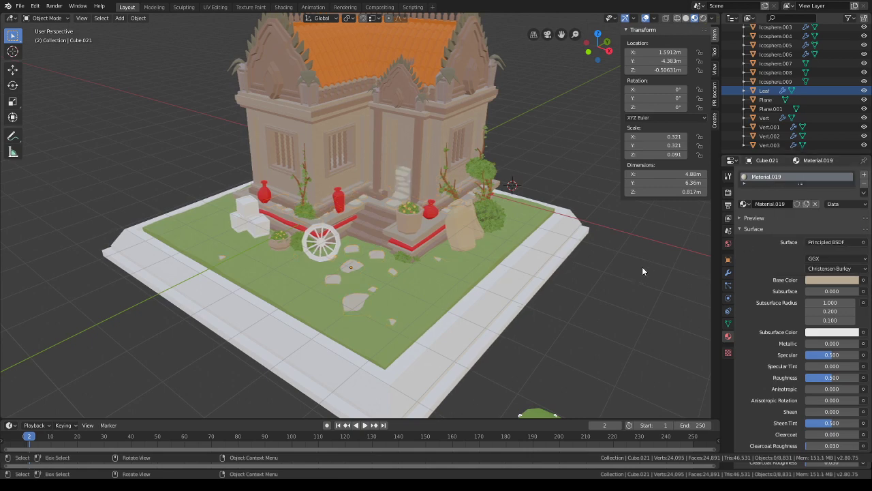
- Select the lawn together with its white base border and move both in the horizontal plane only
scroll(585, 255, "down", 1)
mouse_move(585, 254)
middle_mouse_down()
mouse_move(595, 255)
mouse_move(579, 256)
middle_mouse_up()
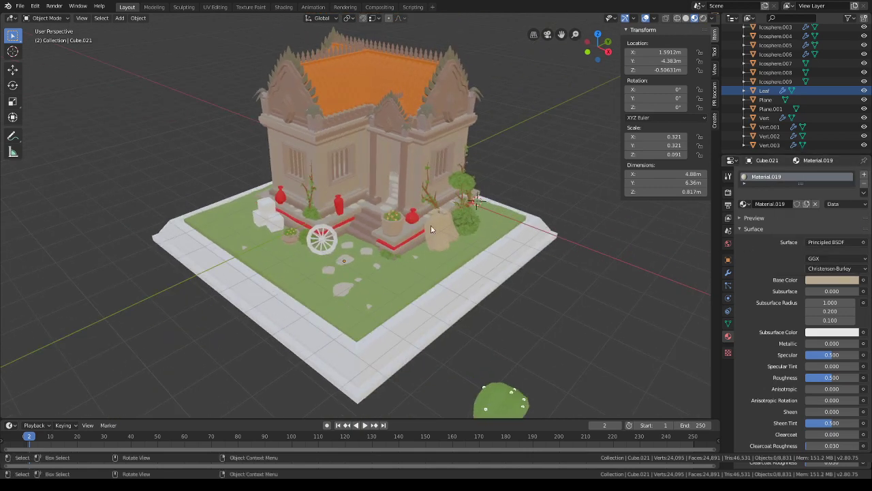
middle_click_drag(431, 228, 442, 242)
left_click(488, 286)
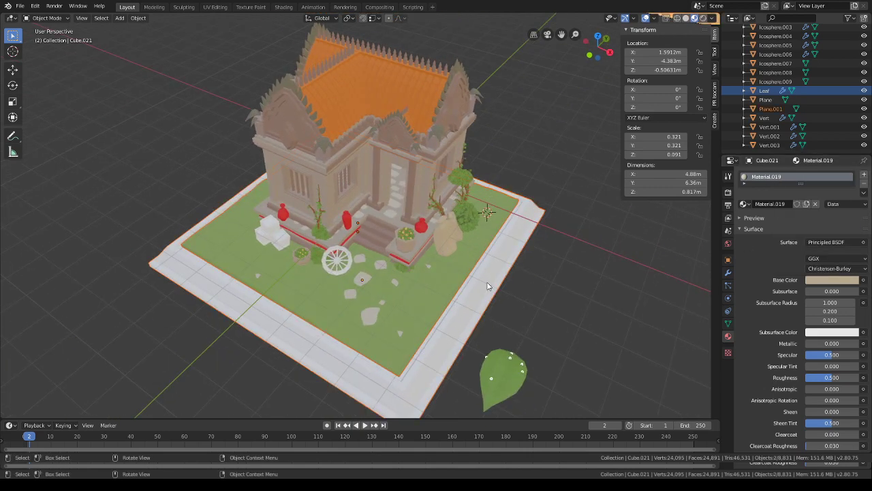
middle_click_drag(488, 287, 486, 272)
key("g")
key("shift+z")
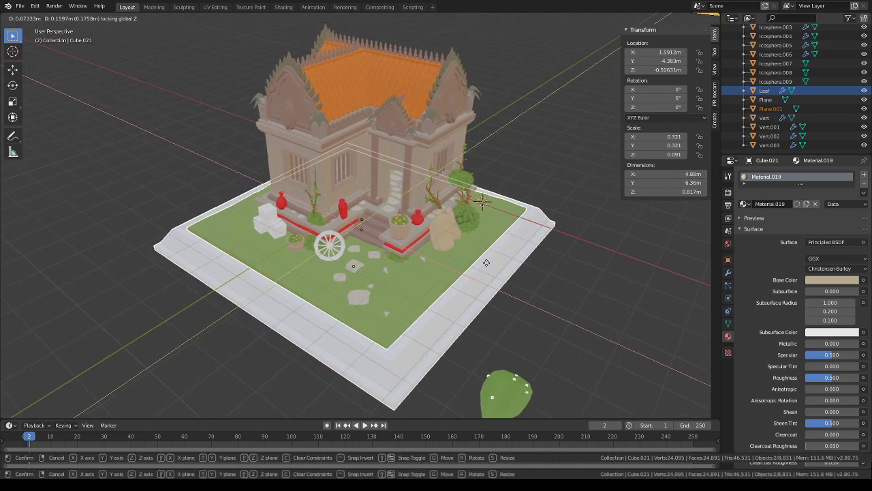
left_click(488, 266)
- Shift the lawn and its base border again without changing their height, by 0.211 m in X and 0.15 m in Y
middle_click_drag(569, 265, 545, 253)
key("g")
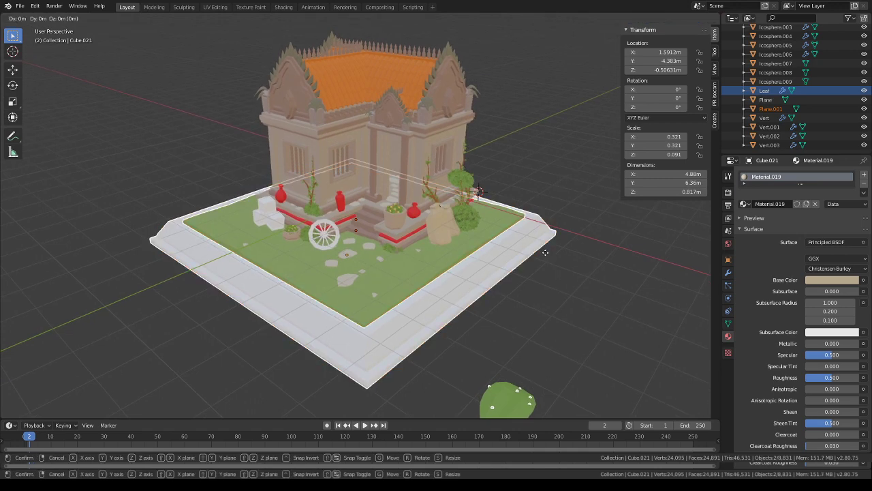
key("shift+z")
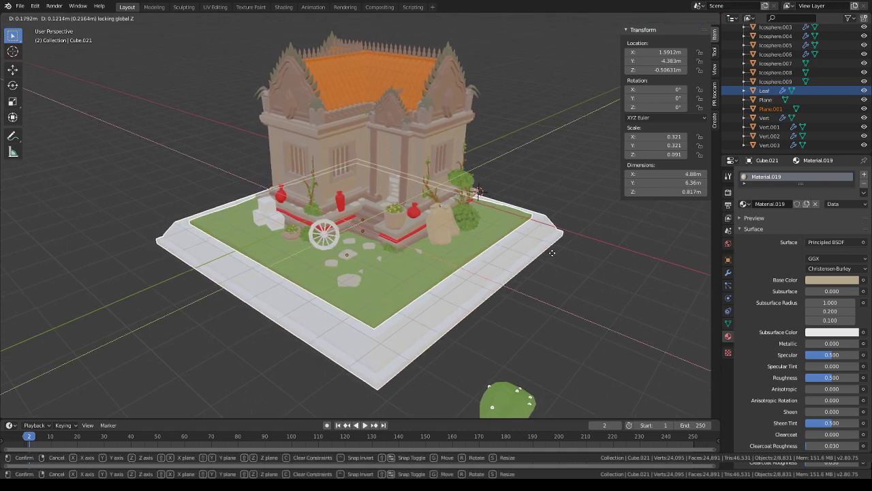
left_click(554, 253)
- Try to adjust the horizontal position of the lawn and base border around the house from the top view
middle_click_drag(553, 253, 471, 286)
left_click(605, 47)
key("g")
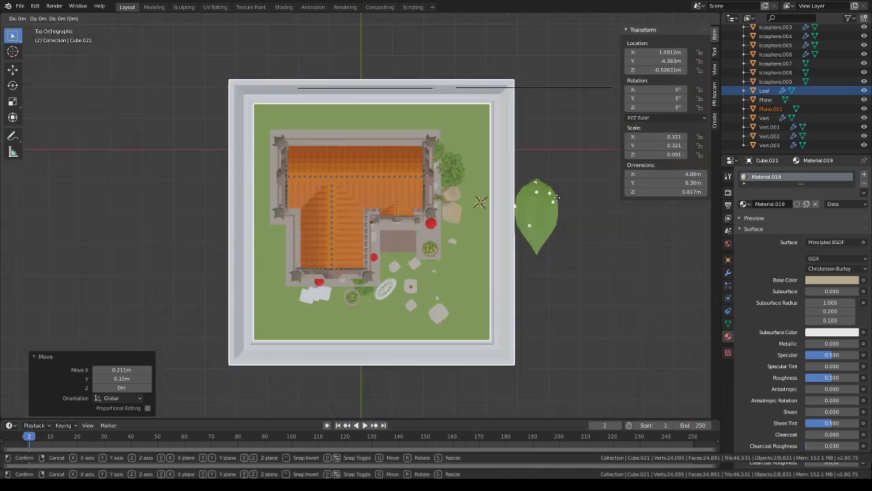
key("shift+z")
left_click(557, 197)
scroll(563, 227, "down", 2)
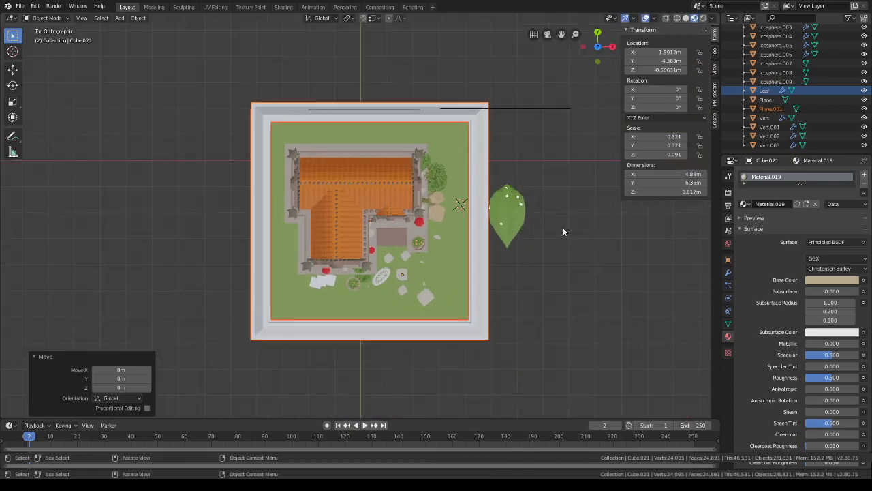
- Snap the 3D cursor to the selected lawn and base border, and add a mesh plane there
middle_click_drag(563, 227, 500, 277)
scroll(463, 279, "up", 2)
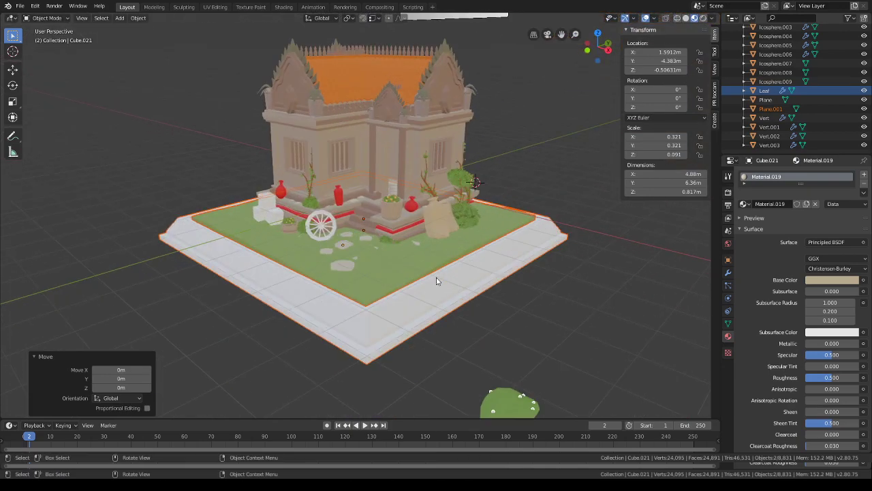
key("shift+s")
left_click(419, 284)
key("shift+a")
mouse_move(409, 212)
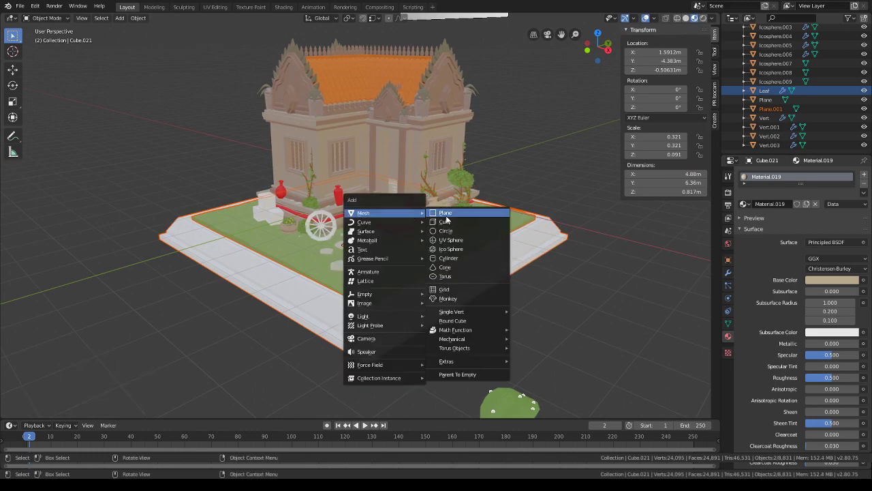
left_click(447, 212)
- Scale the new plane up to about 51 m wide and lower it along Z to about -1.4 m as the ground
scroll(448, 212, "down", 3)
key("g")
key("z")
left_click(404, 227)
key("s")
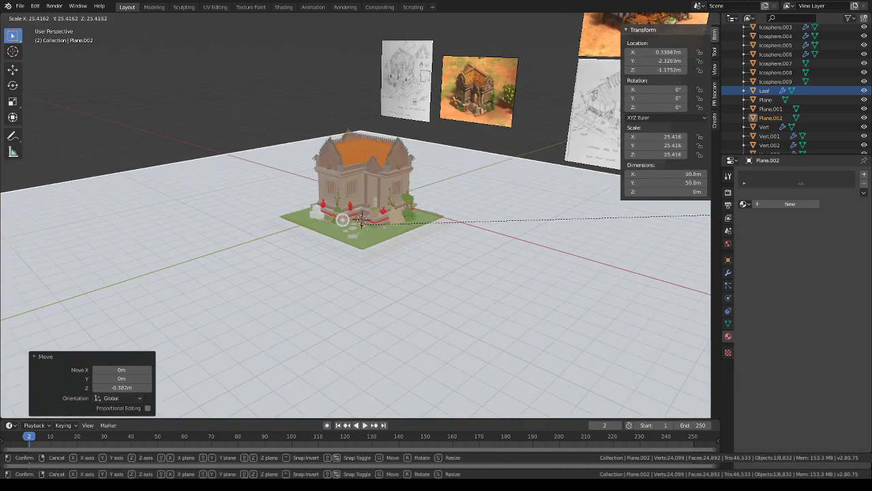
left_click(670, 202)
key("g")
key("z")
left_click(671, 209)
- Create a new material on the ground plane and set its base colour to light blue
left_click(790, 204)
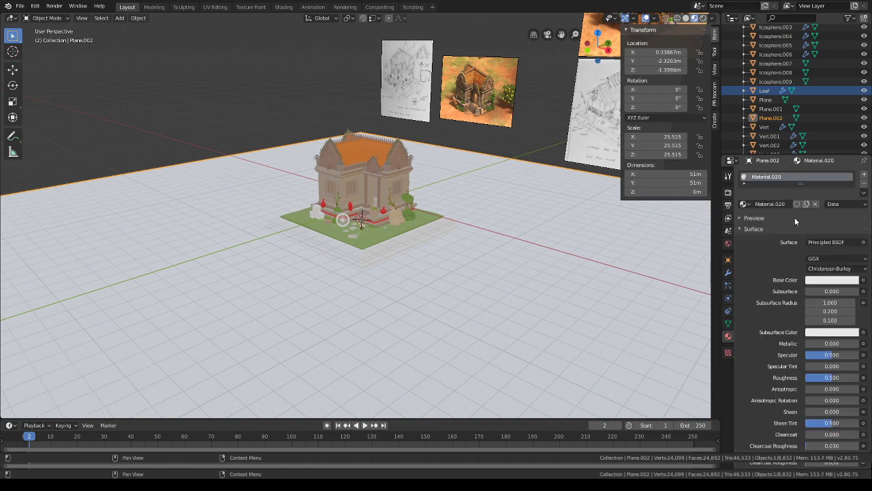
left_click(825, 280)
left_click(824, 184)
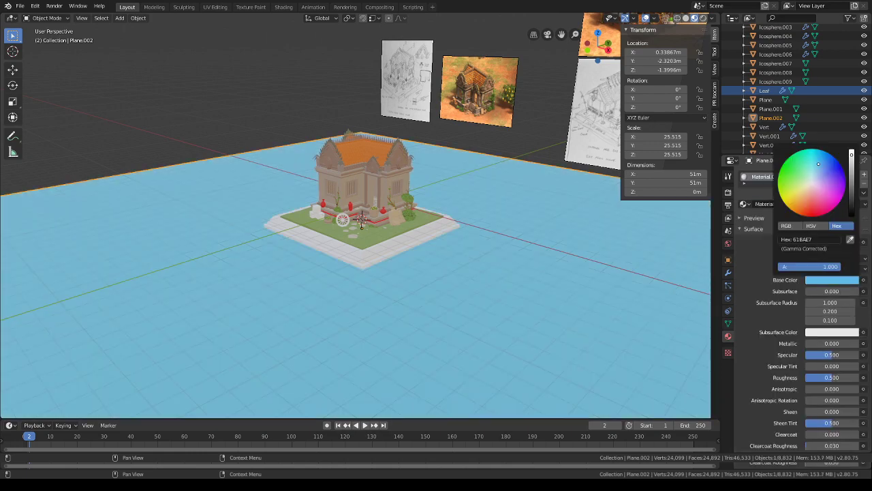
- Check how the house, base and blue ground plane are framed through the camera, and return to a perspective view
left_click(548, 35)
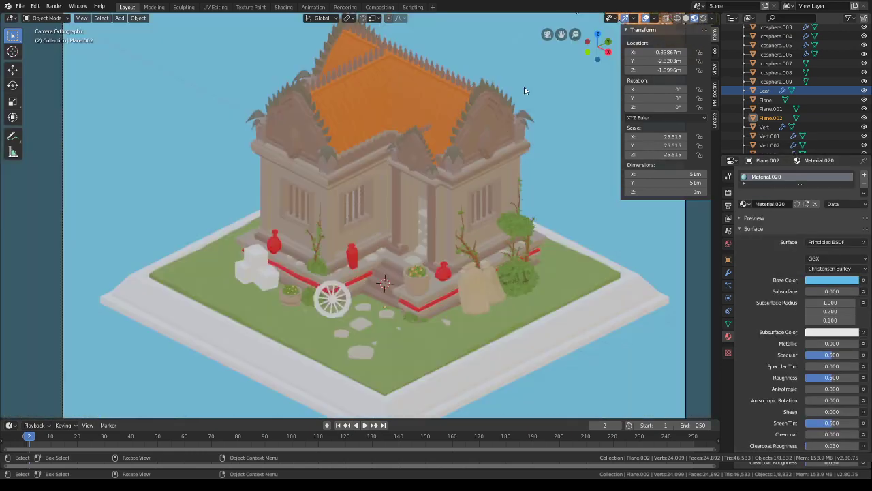
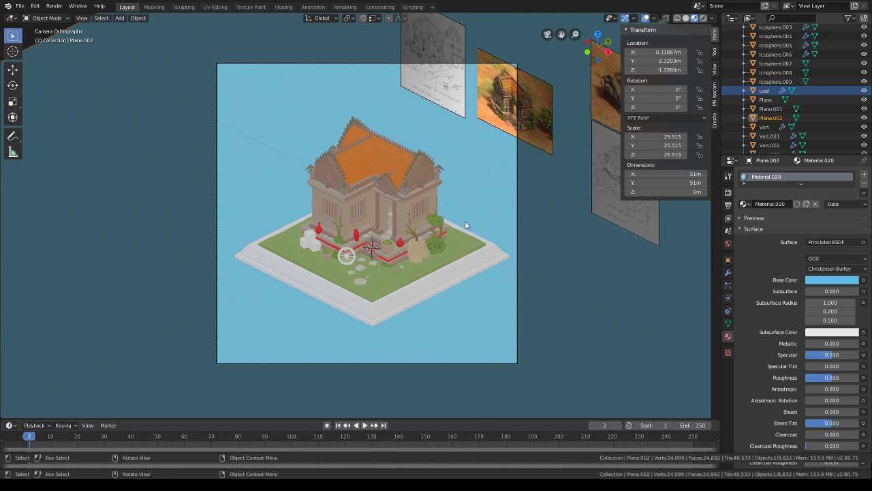
left_click(509, 98)
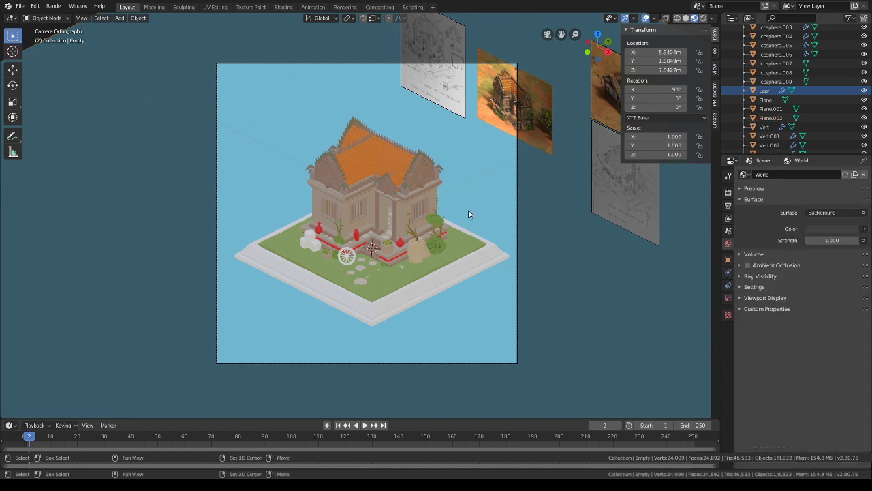
mouse_move(468, 210)
middle_mouse_down("shift")
mouse_move(467, 220)
mouse_move(476, 195)
middle_mouse_up("shift")
scroll(468, 226, "up", 2)
middle_click_drag(473, 230, 508, 170)
scroll(476, 259, "up", 3)
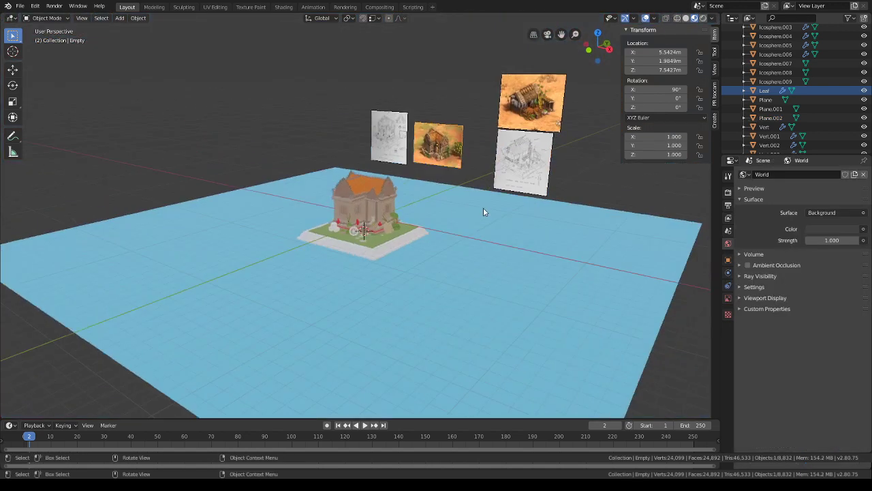
- Duplicate the small bush beside the cart wheel and move the copy horizontally behind the stacked blocks
scroll(510, 216, "up", 4)
scroll(511, 216, "down", 2)
scroll(366, 295, "up", 3)
left_click(366, 294)
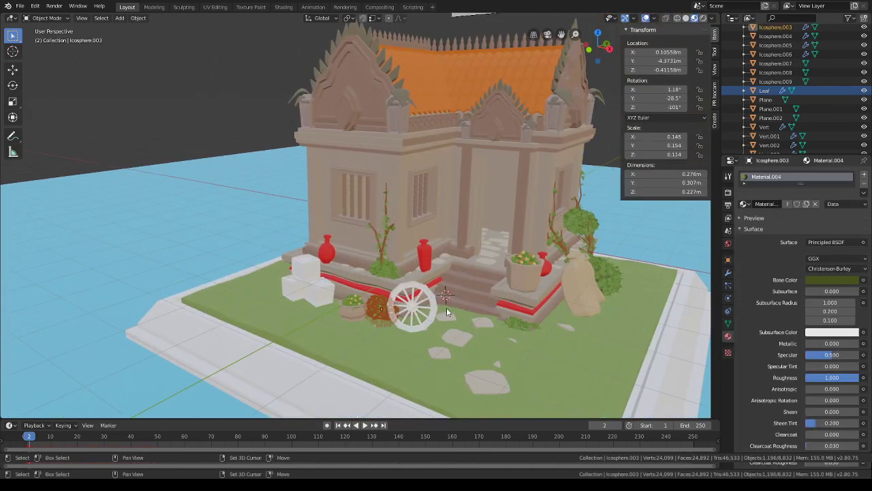
key("shift+d")
key("shift+z")
left_click(344, 282)
- Create a new material on the stacked blocks with a reddish-brown base colour and a roughness of 1.000
left_click(318, 291)
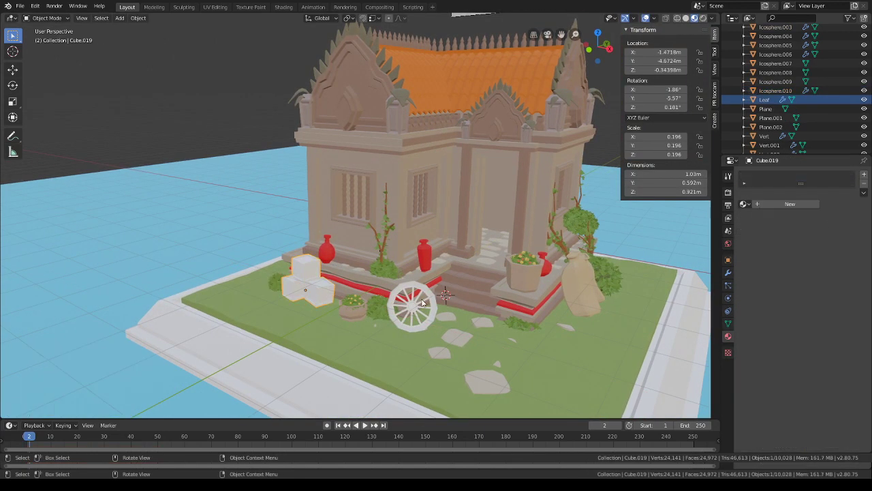
left_click(770, 204)
left_click(833, 280)
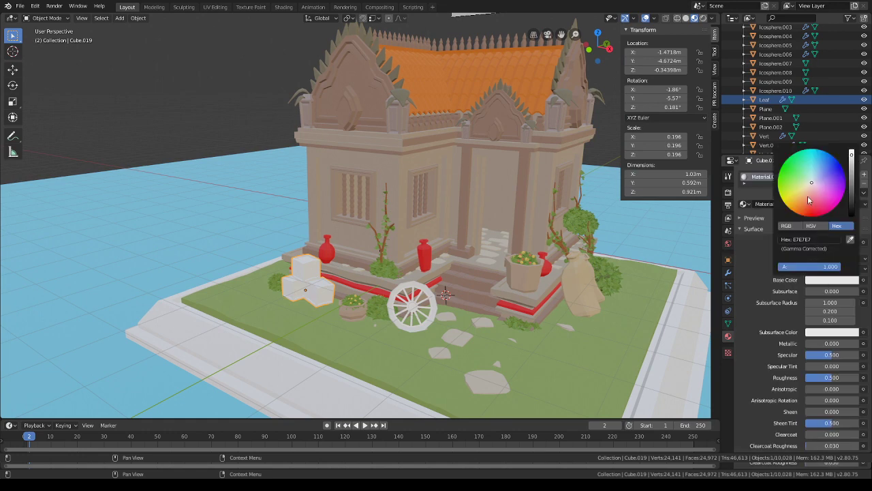
left_click(805, 197)
left_click_drag(852, 175, 851, 192)
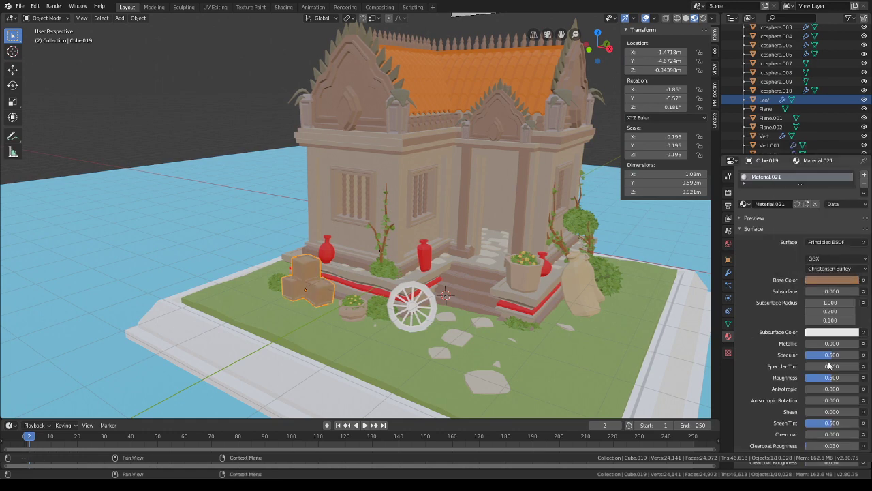
scroll(515, 267, "down", 5)
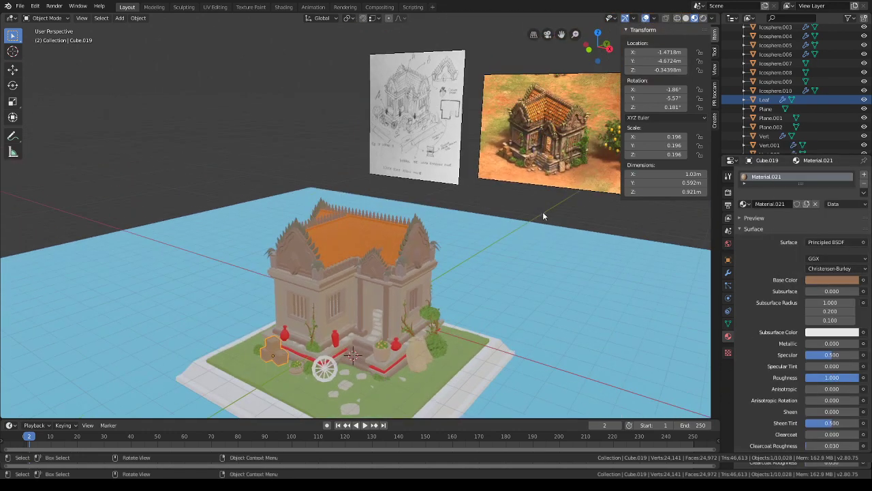
left_click(854, 280)
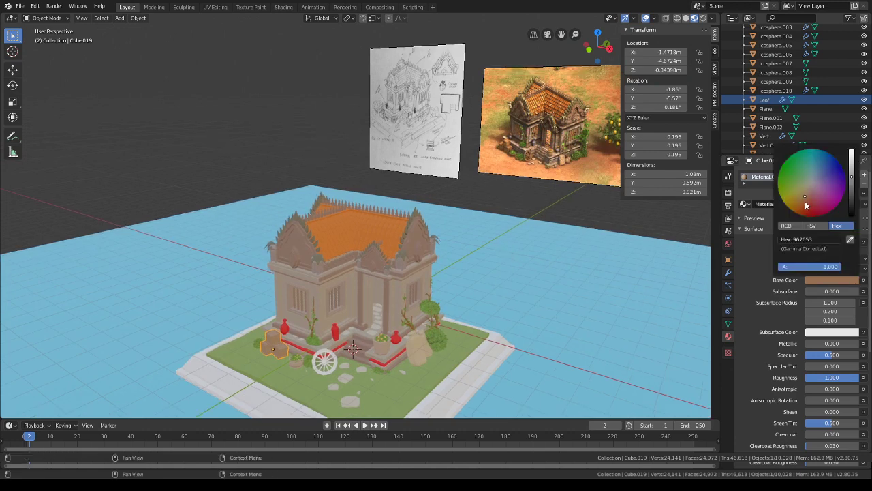
left_click(805, 202)
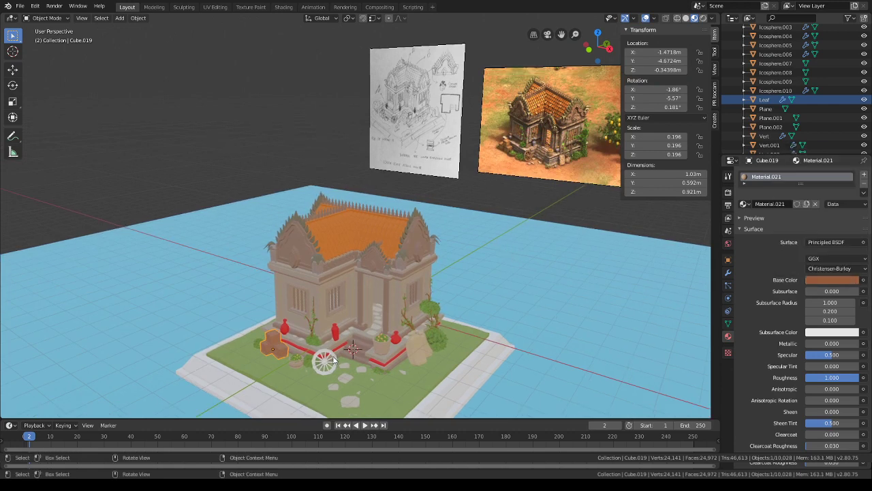
- Assign the blocks' brown Material.021 to the cart wheel
left_click(332, 359)
left_click(746, 204)
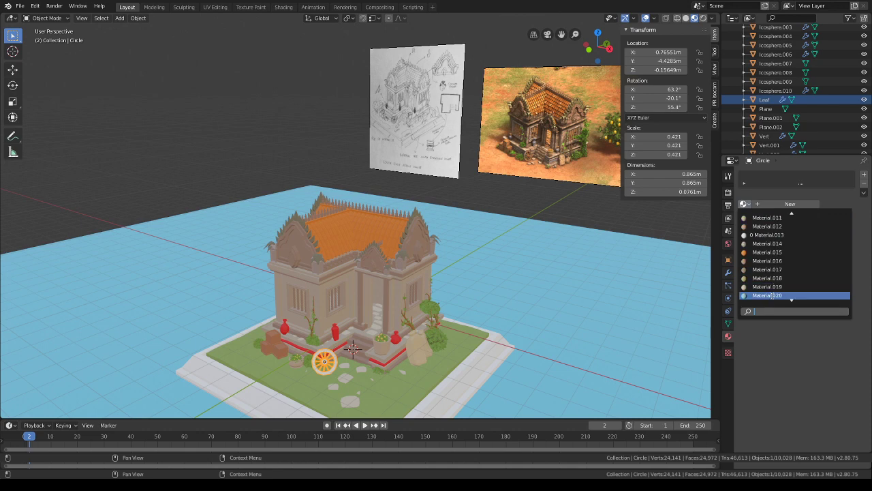
left_click(773, 296)
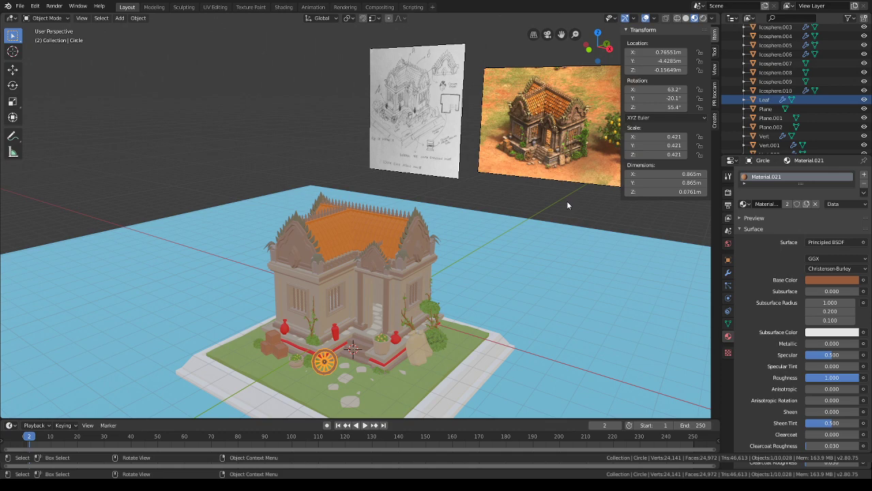
- Open the main orange roof mesh in Edit Mode for face selection near its ridge
left_click(362, 224)
scroll(361, 223, "up", 5)
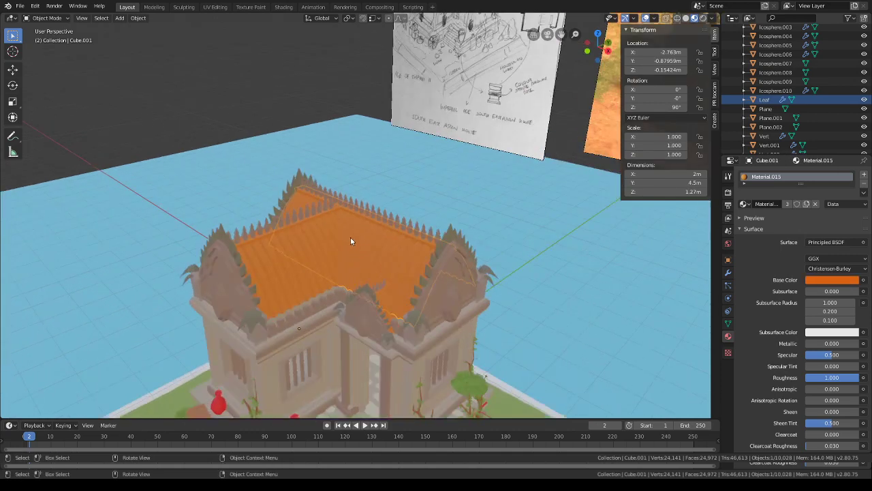
left_click(45, 18)
left_click(45, 18)
left_click(45, 17)
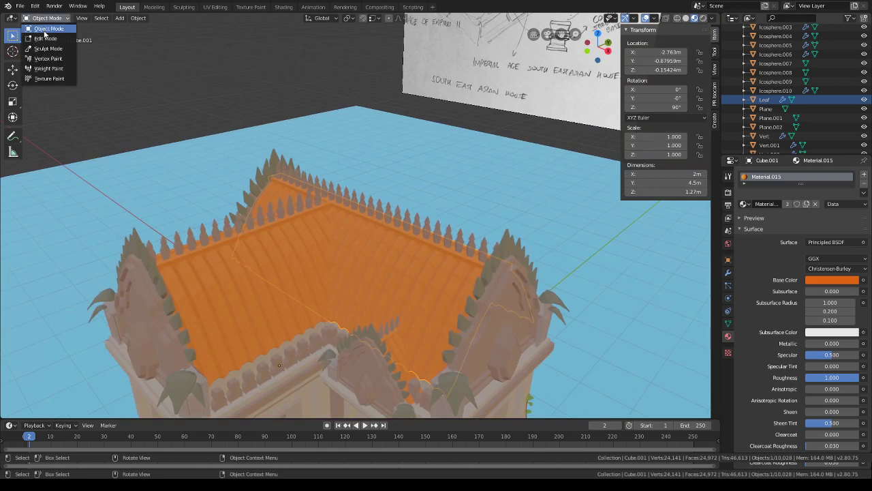
left_click(46, 39)
scroll(359, 215, "up", 3)
scroll(362, 215, "up", 2)
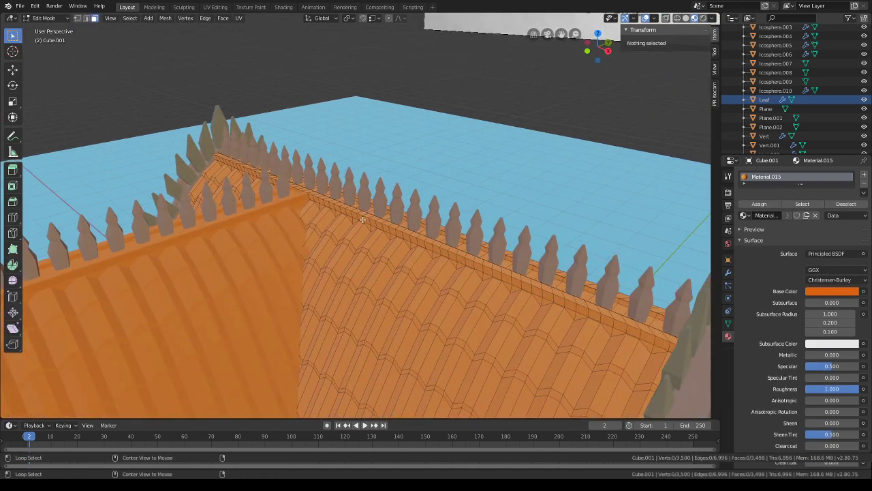
- Try selecting the face strips along both sides of the main roof's ridge, and return to Object Mode
left_click(362, 219, "alt")
middle_click_drag(388, 234, 452, 234)
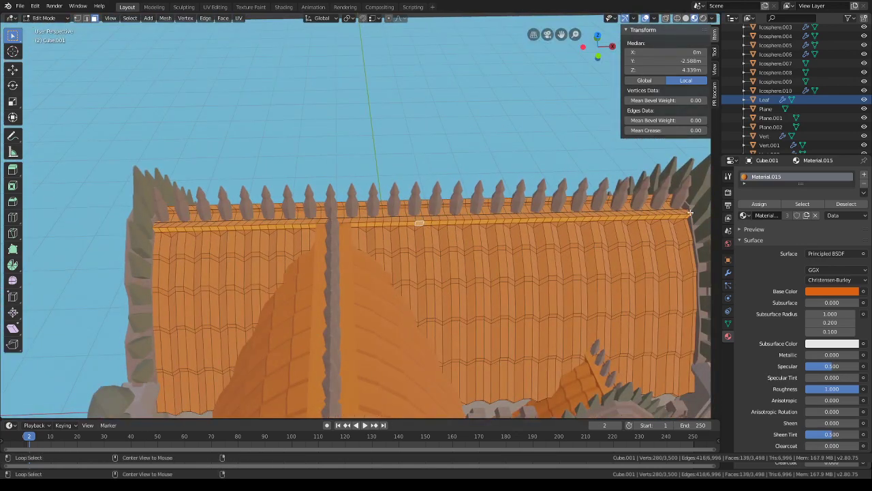
left_click(397, 213, "alt")
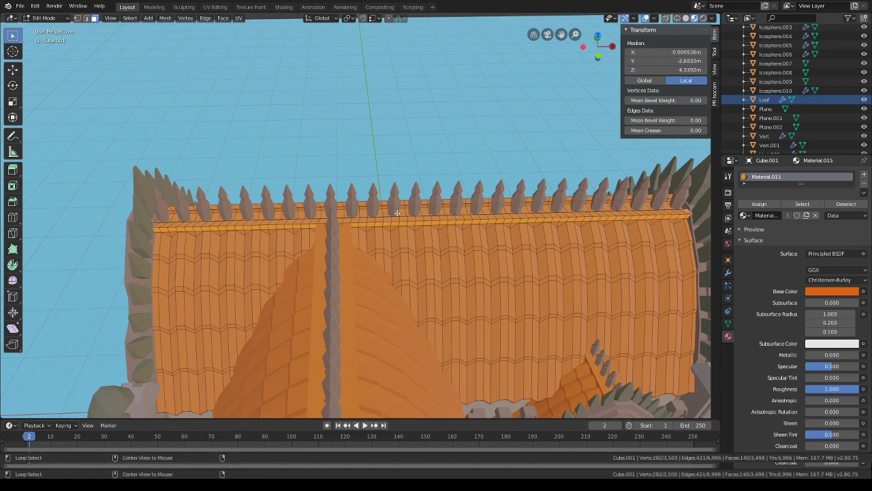
left_click(154, 225, "alt")
middle_click_drag(154, 226, 58, 208)
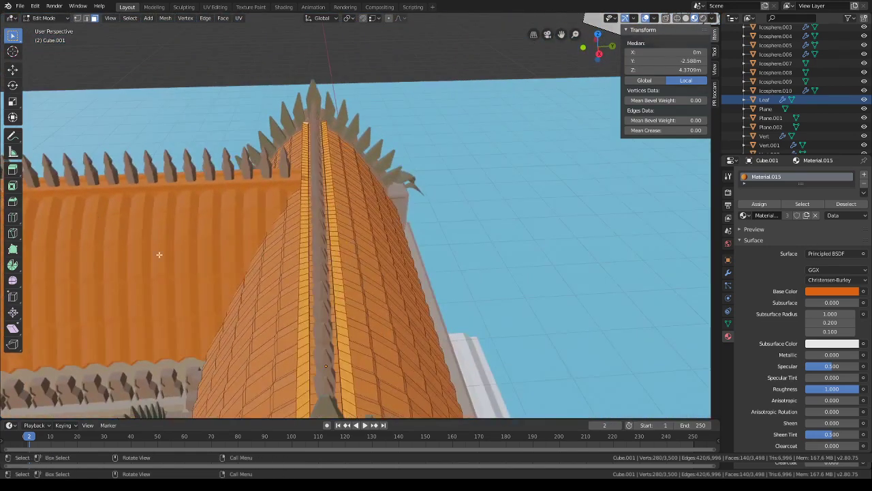
middle_click_drag(307, 249, 365, 233)
scroll(366, 240, "down", 4)
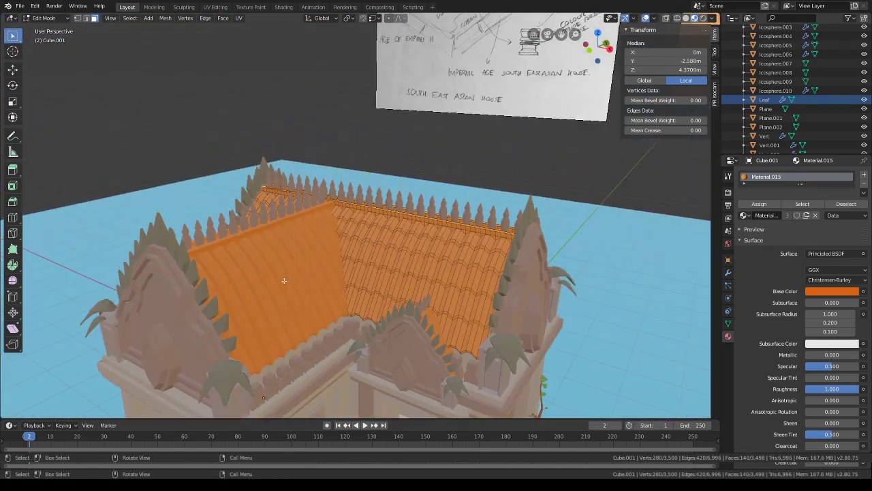
middle_click_drag(285, 280, 272, 320, "shift")
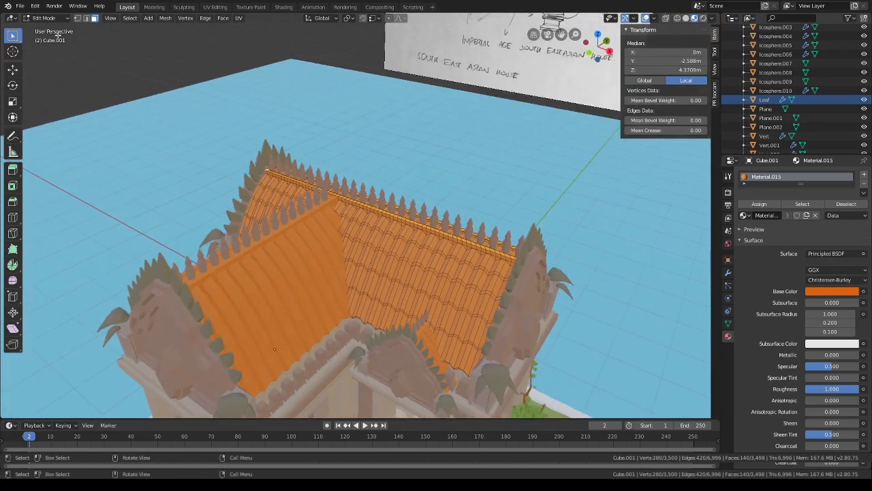
left_click(46, 19)
left_click(49, 29)
- Snap the 3D cursor to the selected main roof and add a 2 m mesh cube there
scroll(392, 200, "down", 3)
middle_click_drag(392, 200, 361, 230)
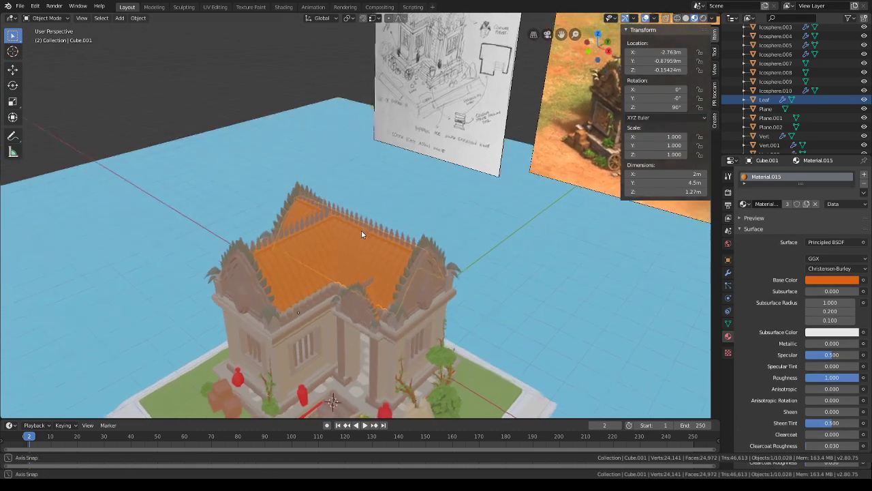
scroll(361, 230, "up", 6)
key("shift+s")
key("Escape")
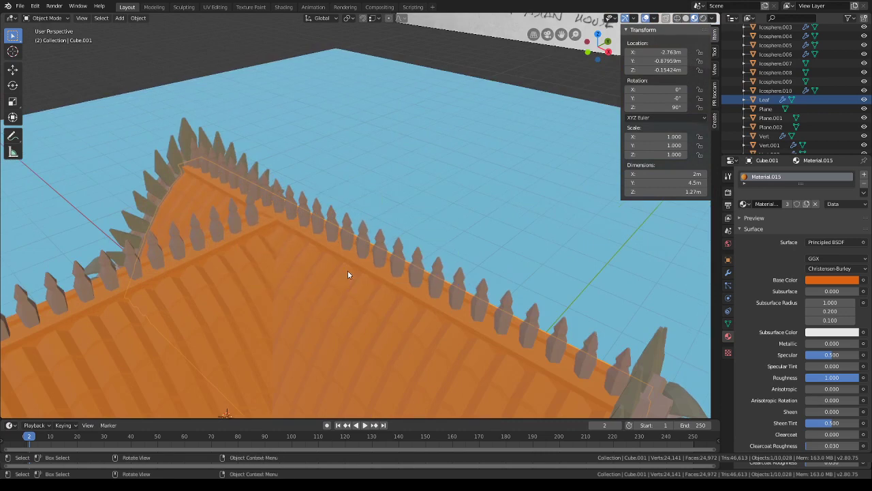
key("shift+a")
mouse_move(360, 248)
left_click(409, 256)
- Raise the cube about 3.91 m along Z and move it about 2.55 m along X to the roof ridge
scroll(407, 260, "down", 5)
middle_click_drag(407, 262, 443, 225)
key("g")
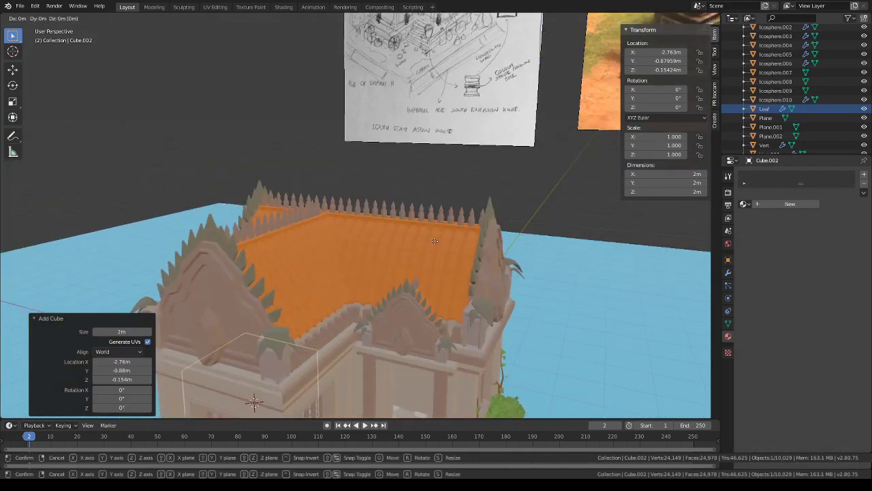
key("z")
left_click(339, 205)
middle_click_drag(338, 203, 365, 214)
key("g")
key("x")
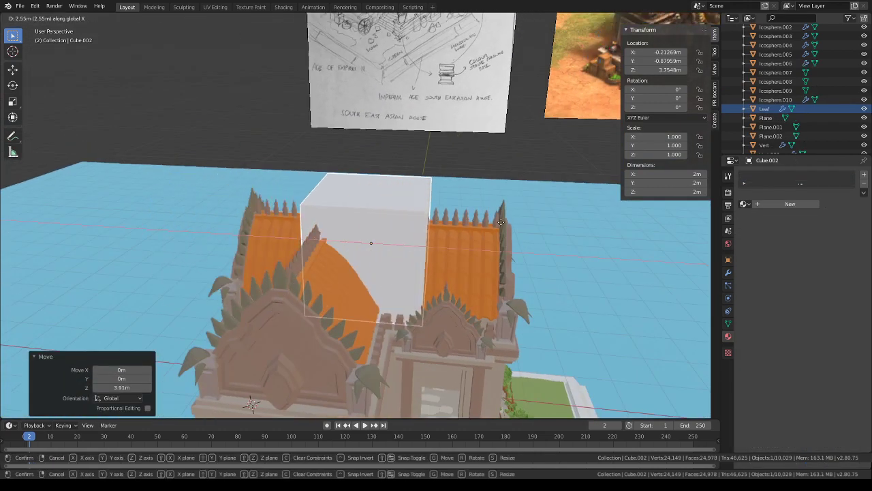
left_click(492, 430)
- Shrink the cube to about 0.39 × 0.39 × 0.89 m and raise it about 0.46 m along Z
key("s")
key("shift+z")
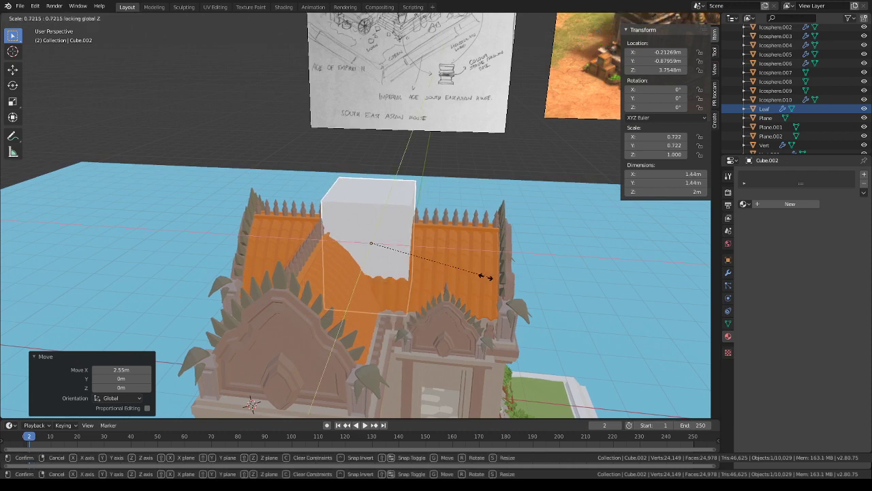
left_click(448, 263)
middle_click_drag(448, 263, 461, 216)
key("s")
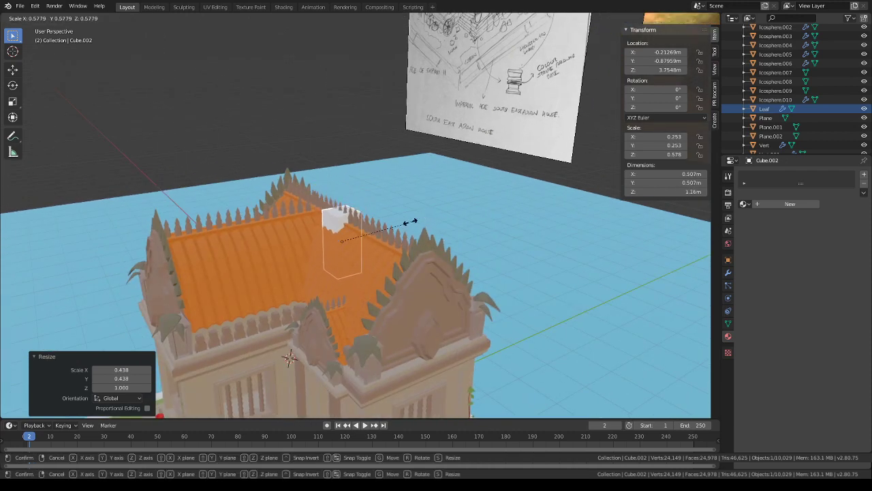
left_click(397, 226)
key("g")
key("z")
left_click(397, 202)
- Scale the cube to about 0.28 m along Y and flatten it to about 0.15 m along Z
key("s")
key("y")
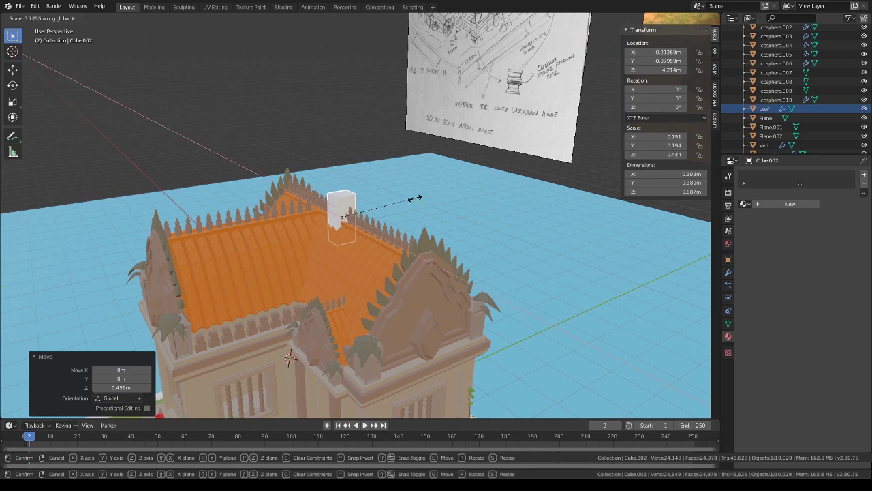
left_click(404, 199)
key("s")
key("z")
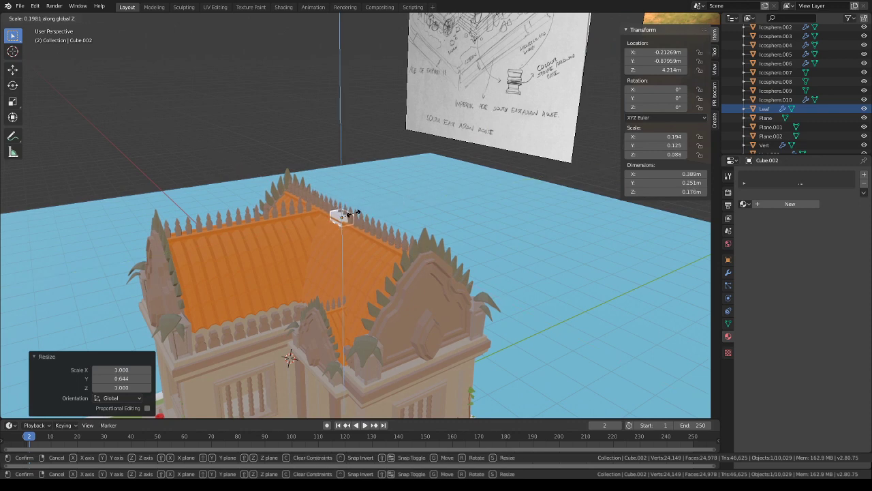
left_click(384, 205)
key("s")
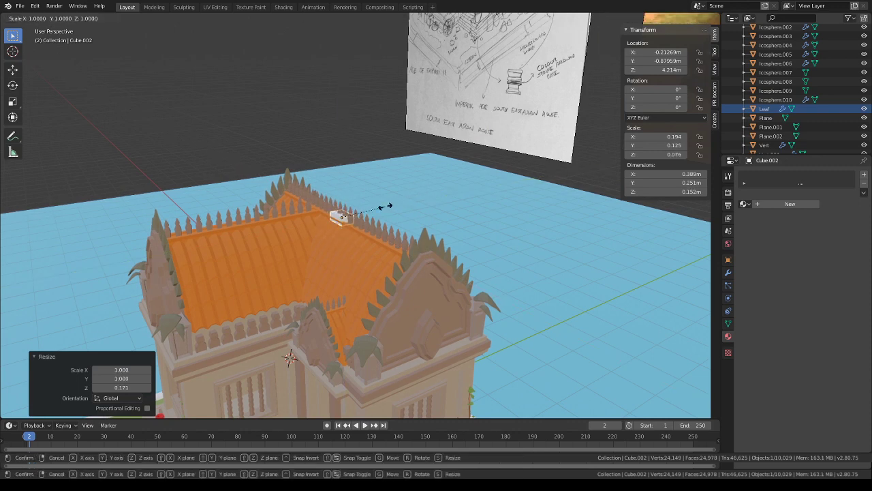
key("y")
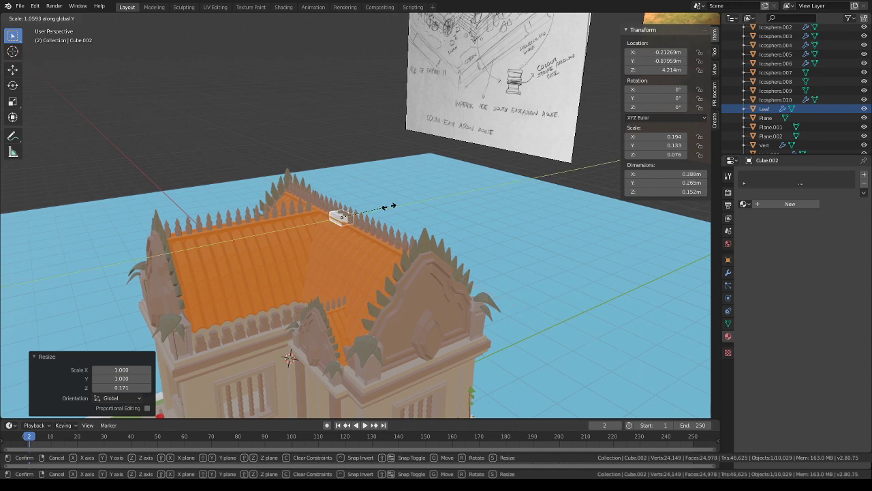
left_click(391, 207)
- Stretch the block along X to about 4.38 m and shift it along X to about -0.17 m, spanning the main roof ridge
middle_click_drag(390, 207, 613, 235)
key("s")
key("x")
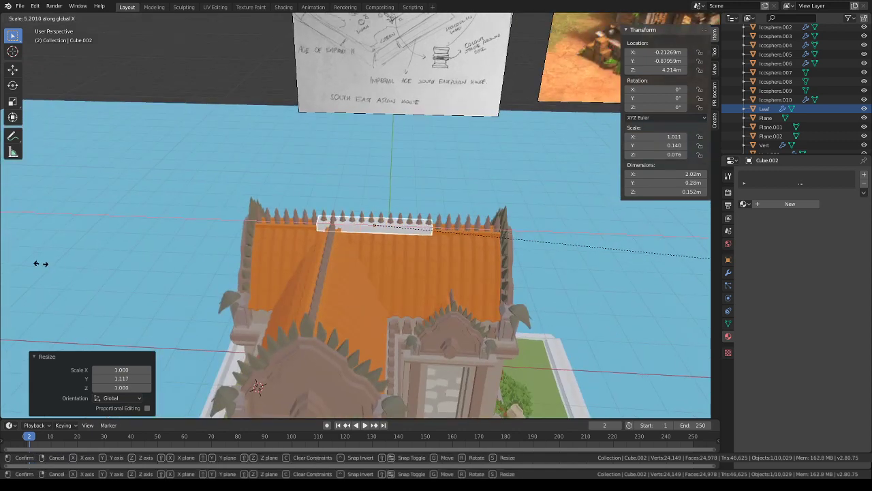
left_click(493, 261)
key("g")
key("x")
left_click(495, 260)
- Thin the ridge block along Z to about 0.097 m
middle_click_drag(495, 261, 418, 273)
scroll(481, 231, "up", 3)
key("s")
key("z")
left_click(466, 231)
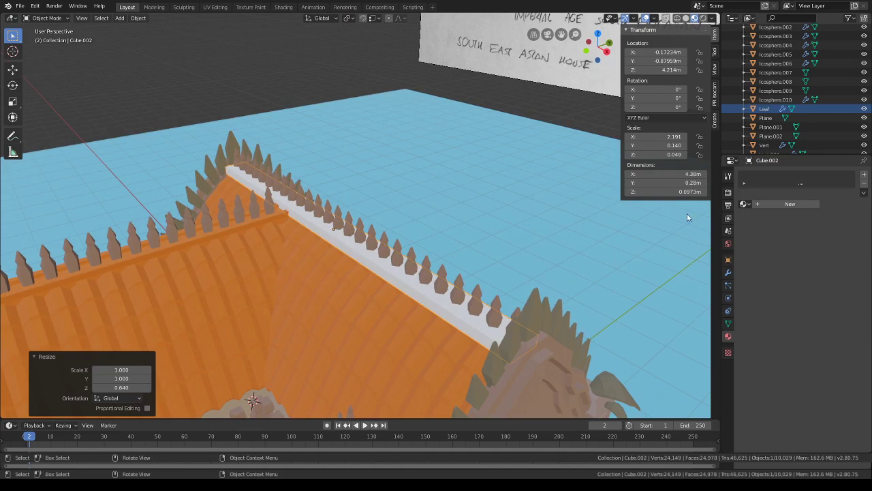
- Assign the existing brown Material.016 to the main roof's ridge block
middle_click_drag(641, 276, 600, 279)
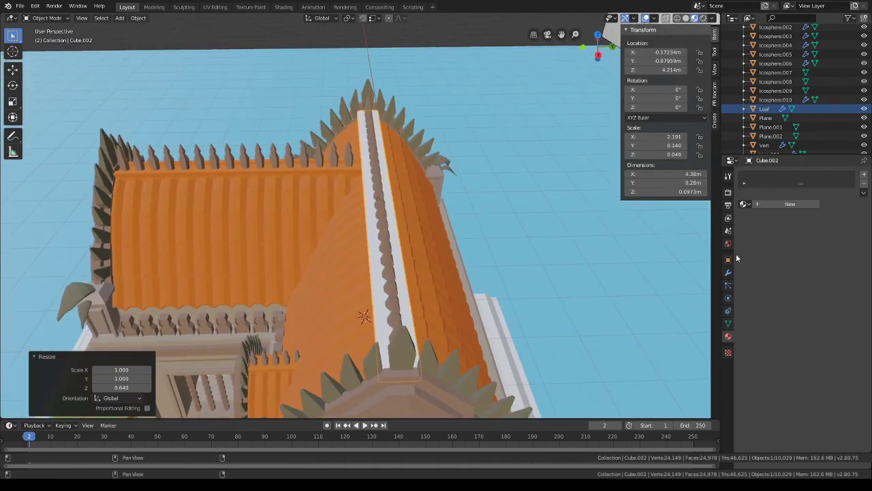
left_click(745, 204)
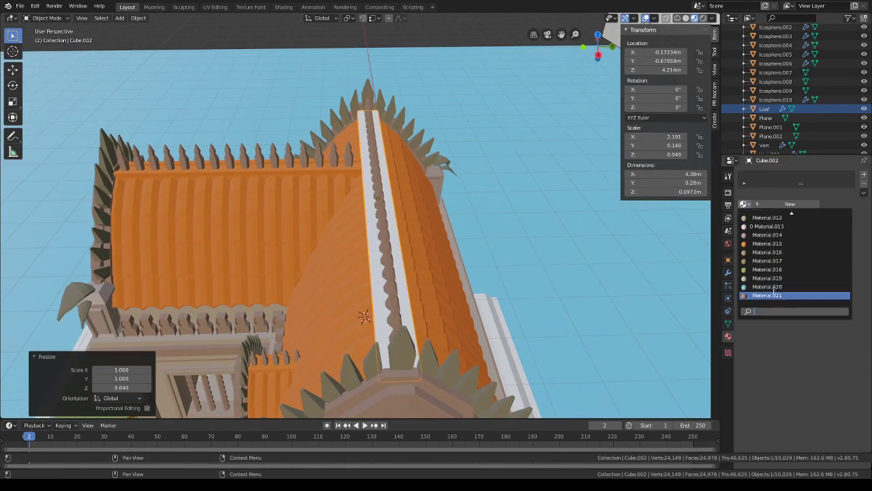
left_click(766, 261)
middle_click_drag(526, 296, 473, 282)
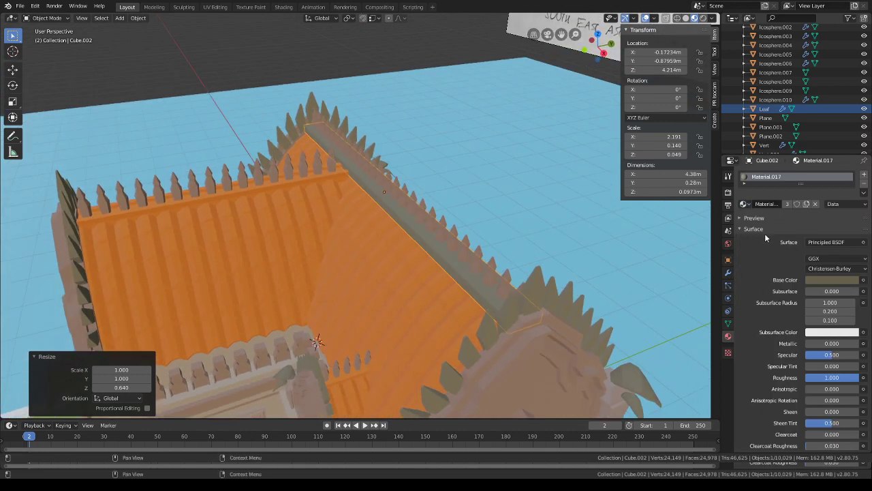
left_click(745, 204)
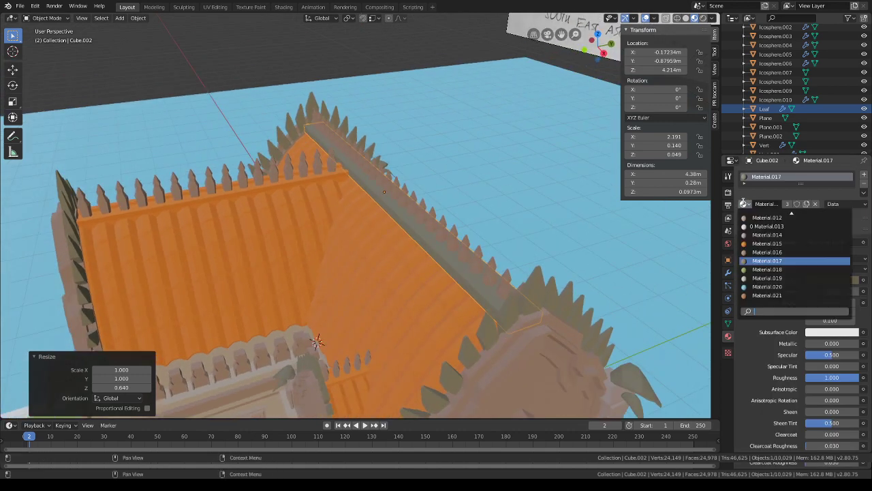
left_click(762, 252)
- Duplicate the ridge block, place the copy over the side roof at the same height, and rotate it 90° about Z
middle_click_drag(498, 253, 543, 225)
key("shift+d")
key("shift+z")
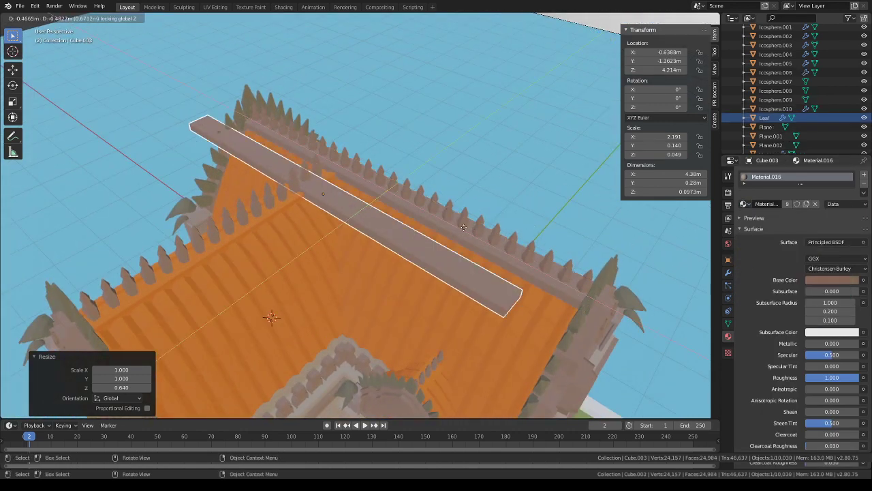
left_click(487, 171)
type("rz90")
key("Return")
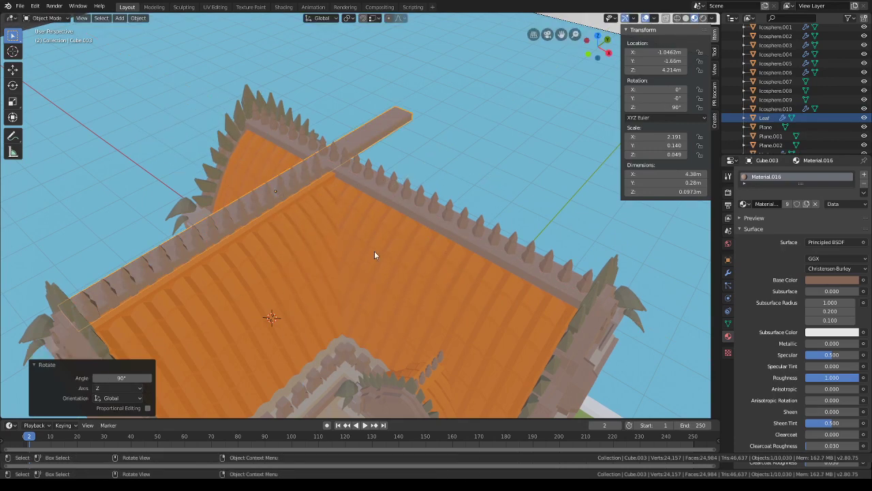
- Centre the copied block on the side roof's ridge, at about X -0.93 m and Y -1.62 m
middle_click_drag(375, 251, 392, 218)
key("g")
key("shift+z")
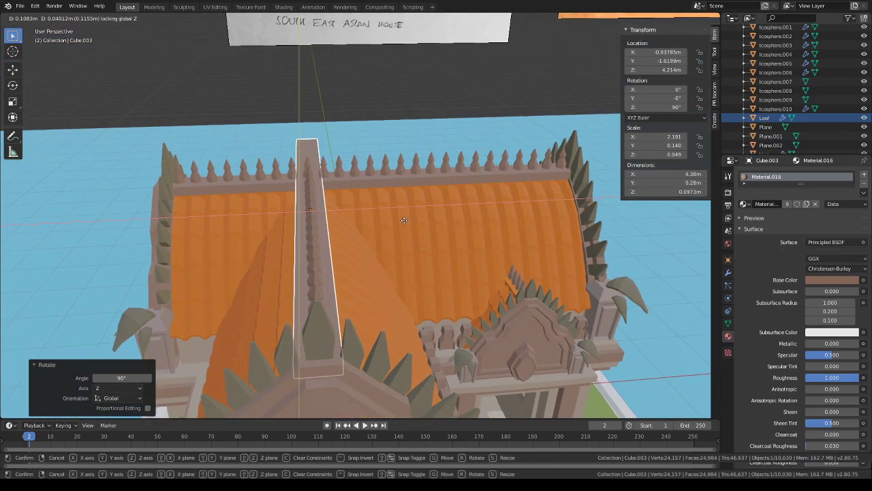
left_click(404, 220)
key("g")
key("x")
left_click(406, 220)
- Shift the side ridge block along Y to about -2.32 m and shorten it to fit between the main ridge and gable
middle_click_drag(405, 220, 485, 226)
key("s")
key("x")
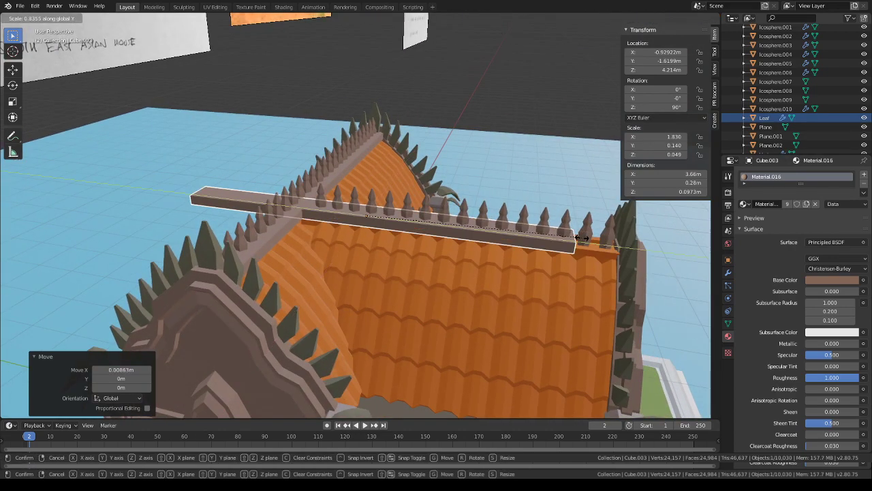
left_click(583, 240)
key("g")
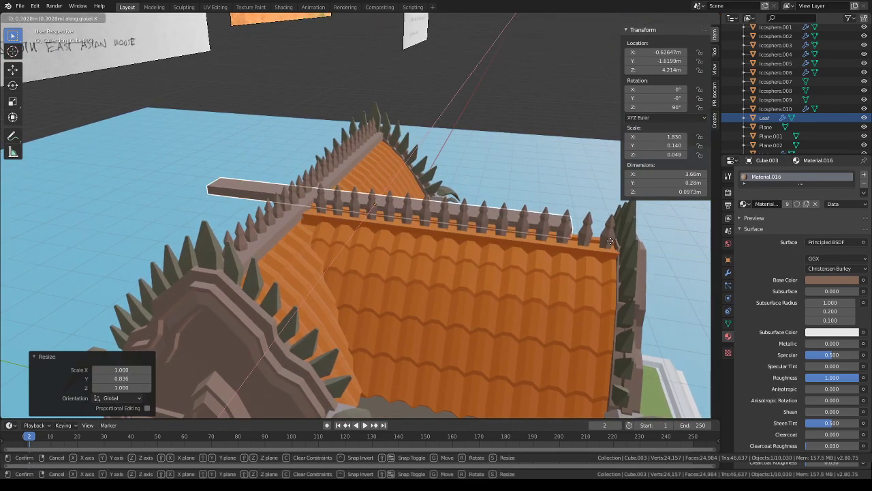
key("y")
left_click(675, 248)
key("s")
key("y")
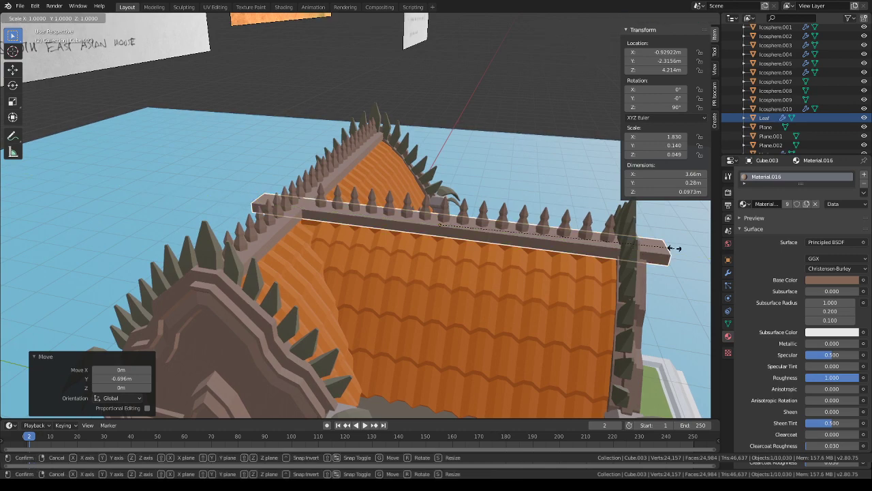
left_click(634, 249)
- Give the plinth under the house a new material with a red base colour and roughness 1.000
middle_click_drag(561, 94, 465, 271)
scroll(433, 242, "down", 2)
left_click(473, 285)
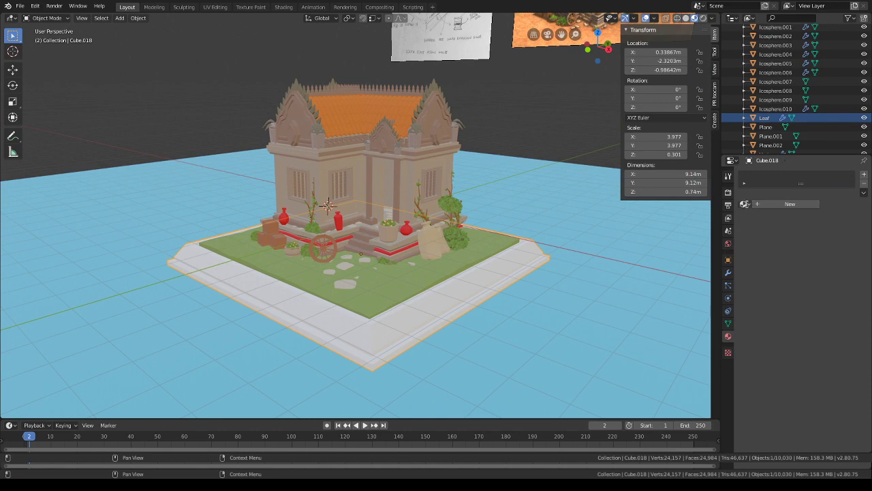
left_click(745, 204)
left_click(799, 246)
left_click(825, 280)
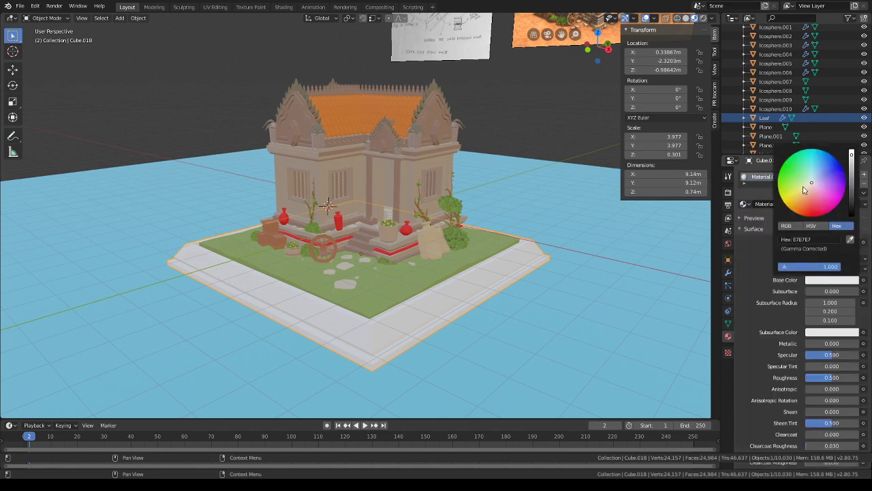
left_click_drag(804, 190, 810, 212)
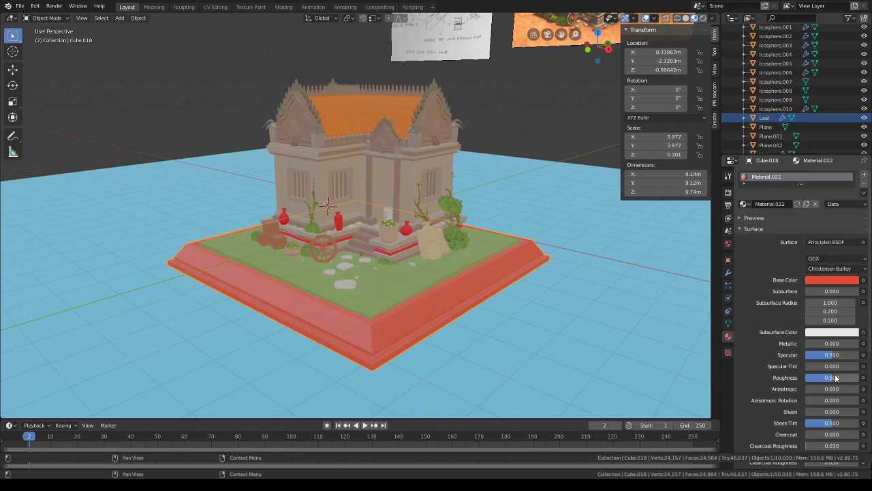
left_click_drag(836, 378, 862, 377)
- Assign a second new material to the two lowest bands of faces running around the plinth
scroll(530, 283, "down", 1)
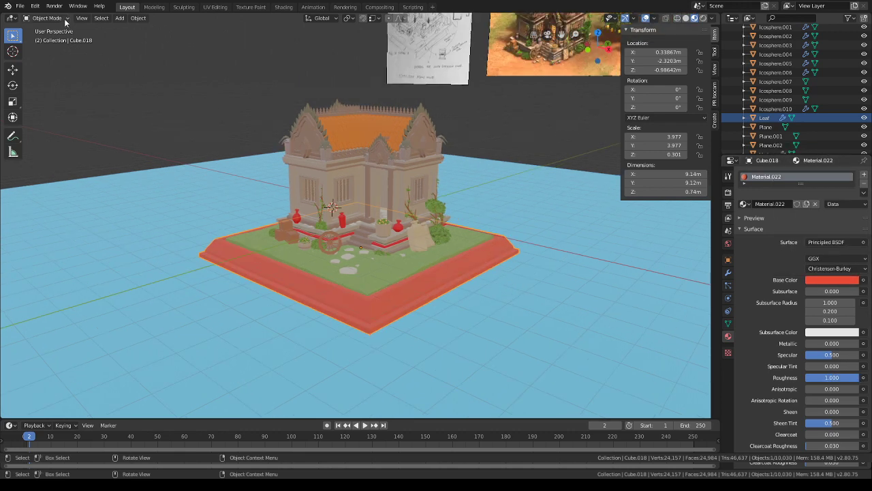
key("Tab")
scroll(355, 225, "up", 4)
left_click(332, 305)
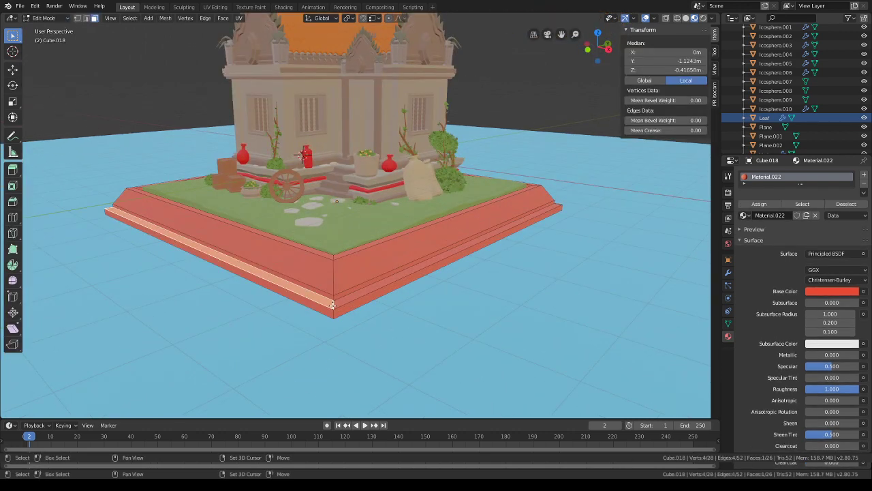
left_click(332, 305, "alt+shift")
left_click(333, 311, "alt+shift")
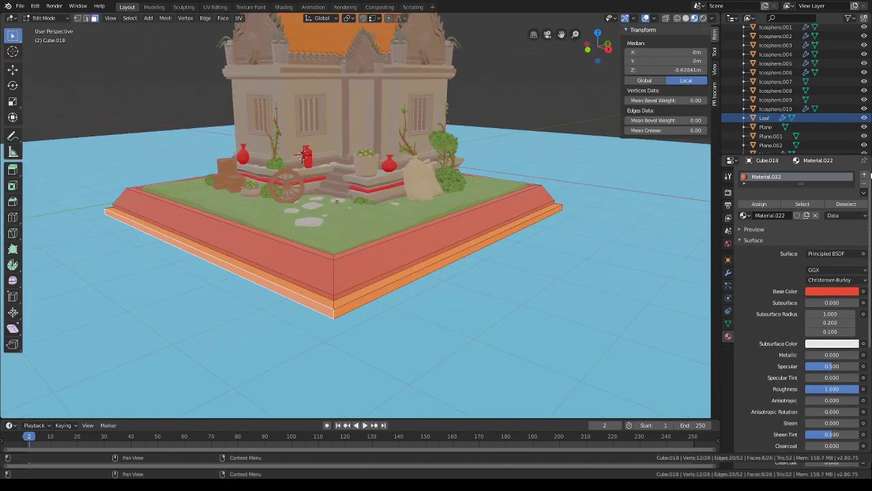
left_click(865, 174)
left_click(760, 225)
left_click(769, 236)
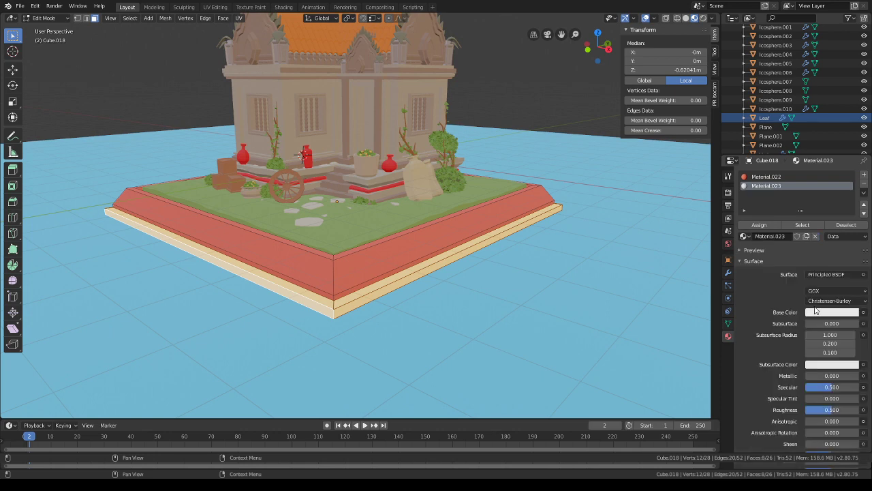
- Set the lower band material to dark grey 292929 with roughness 1.000, and return to Object Mode
left_click(818, 312)
left_click_drag(847, 232, 850, 249)
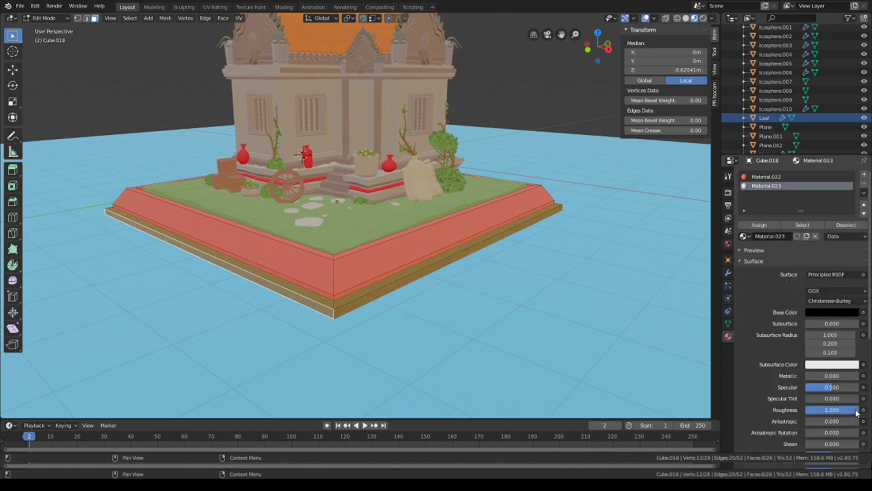
left_click(848, 313)
left_click(855, 239)
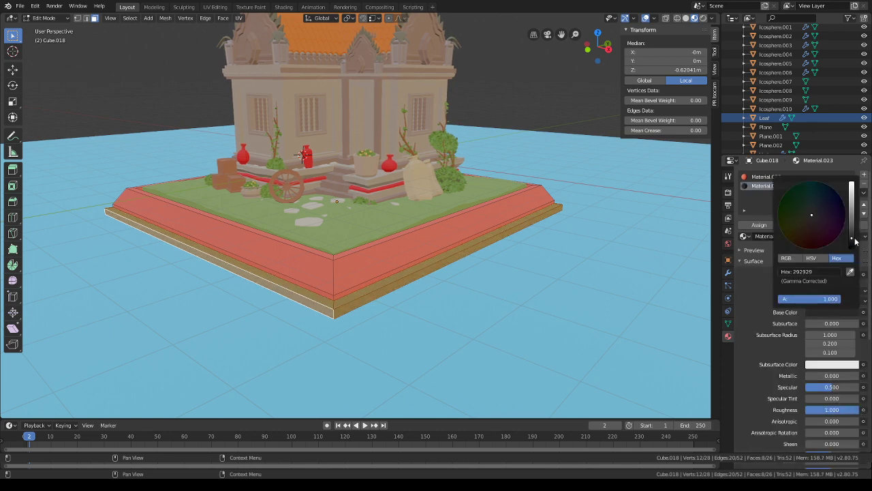
left_click(570, 98)
scroll(565, 156, "down", 2)
middle_click_drag(564, 156, 530, 170)
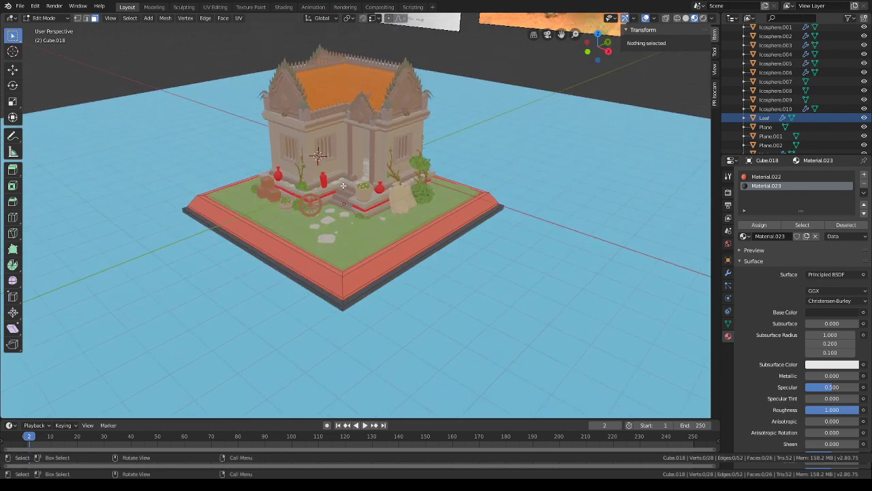
middle_click_drag(343, 185, 356, 192)
left_click(48, 18)
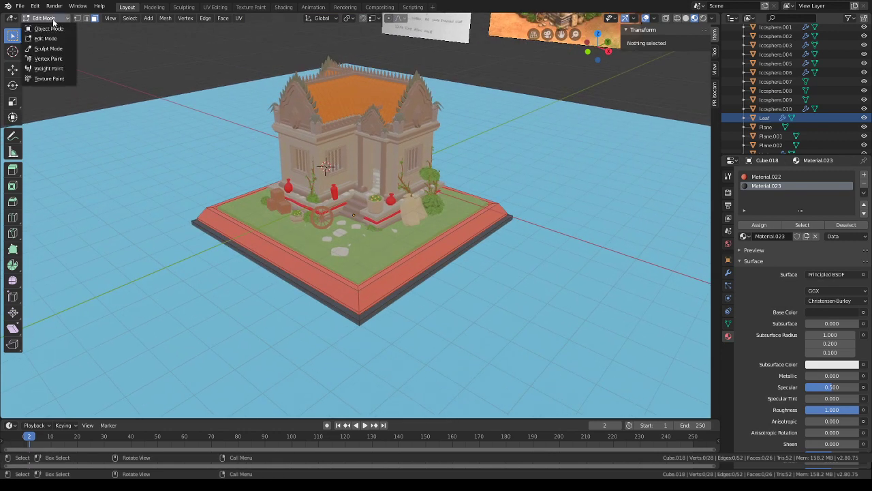
left_click(49, 29)
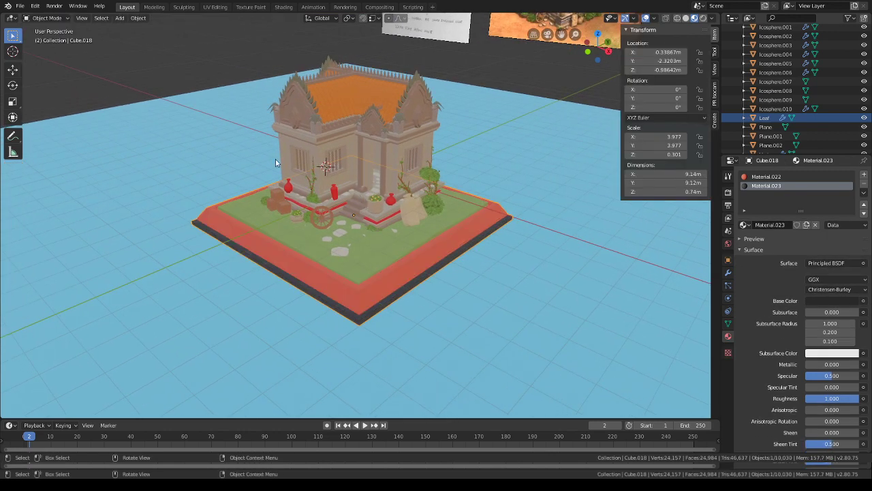
scroll(404, 197, "down", 1)
middle_click_drag(404, 196, 378, 215)
left_click(419, 235)
scroll(423, 235, "up", 3)
key("g")
key("shift+z")
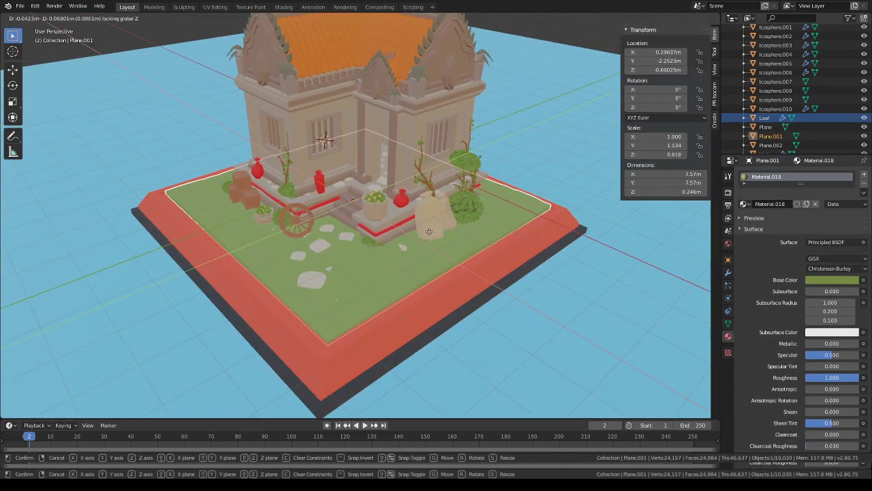
left_click(427, 234)
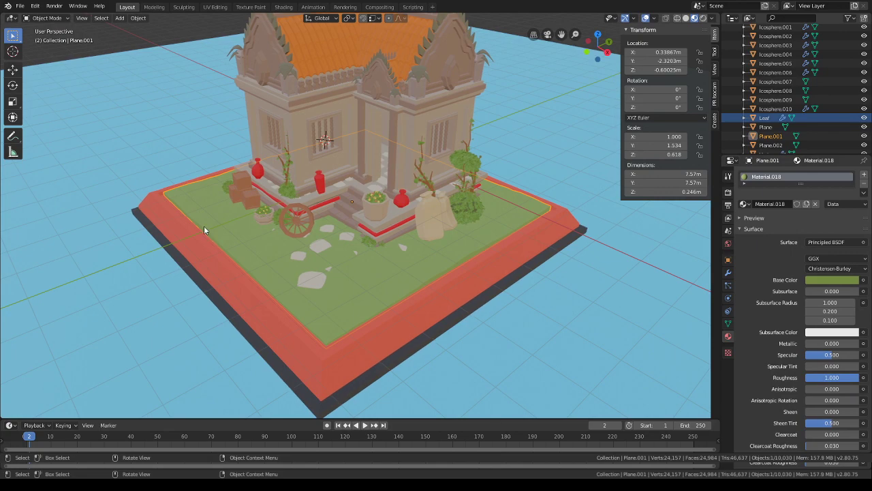
- Delete the stray stone's faces near the plinth edge from the stepping-stones mesh, working in wireframe, and return to Object Mode
left_click(325, 248)
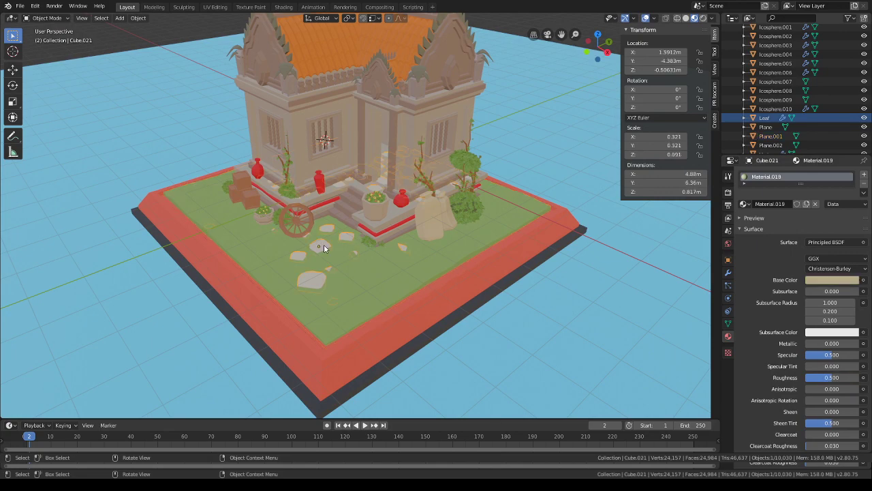
left_click(46, 18)
left_click(49, 41)
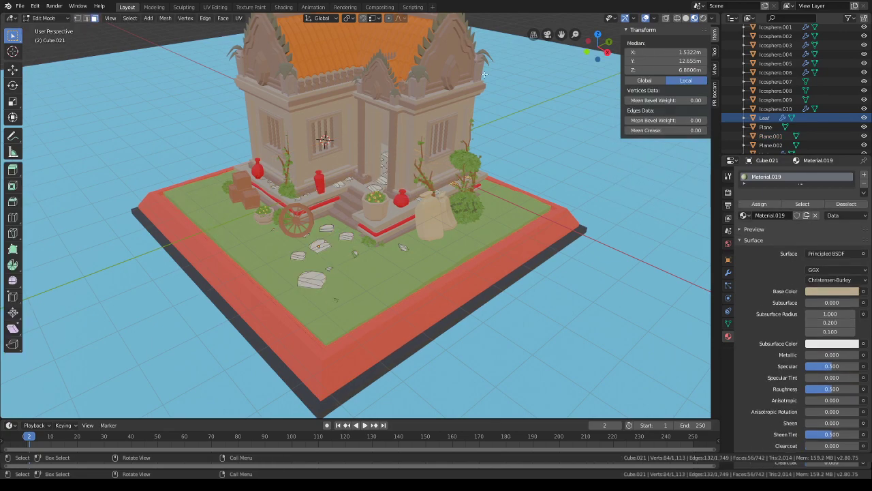
left_click(676, 18)
left_click_drag(202, 219, 189, 204)
key("x")
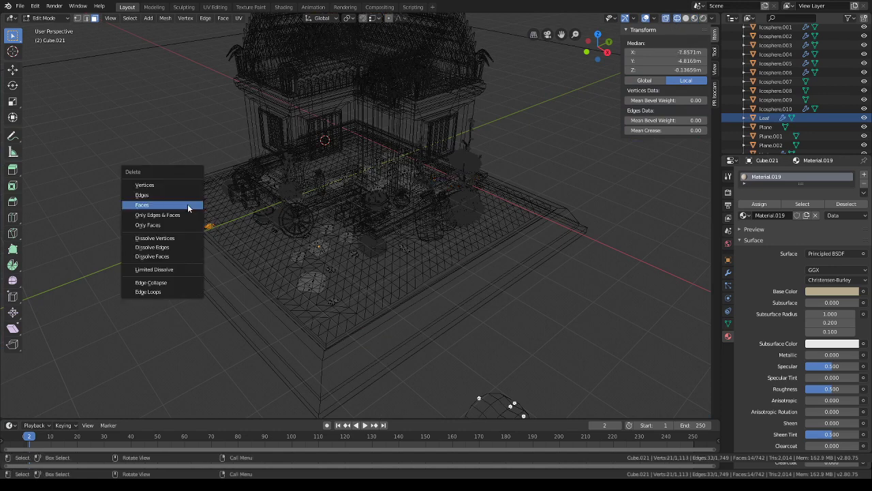
left_click(188, 205)
left_click(49, 29)
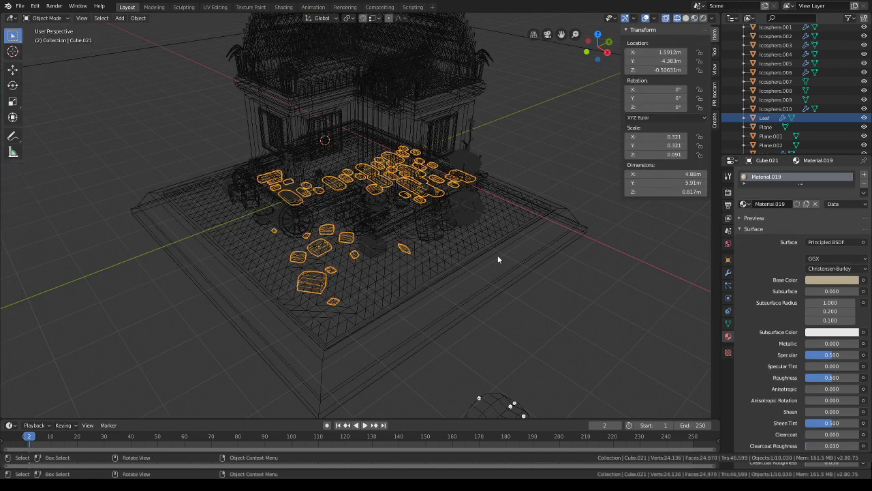
- In solid shading, move the grass, plinth and ground plane together by about -0.084 m in X and 0.17 m in Y
key("shift+z")
left_click(481, 236)
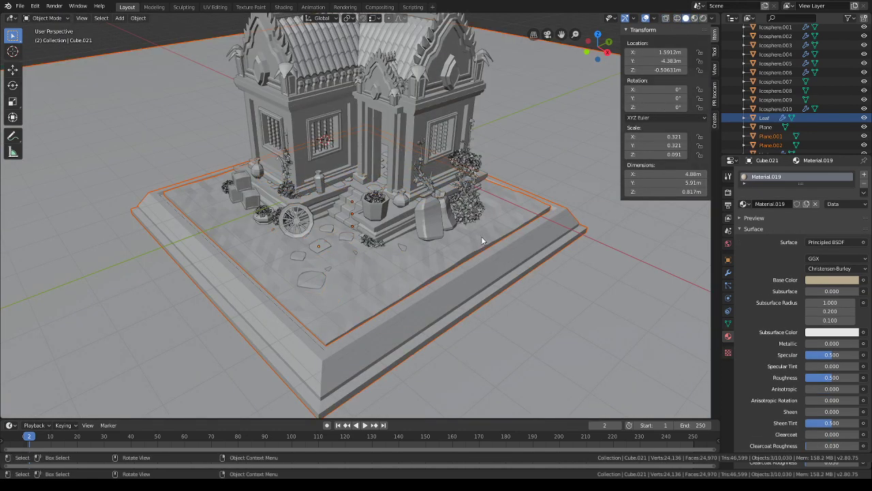
key("g")
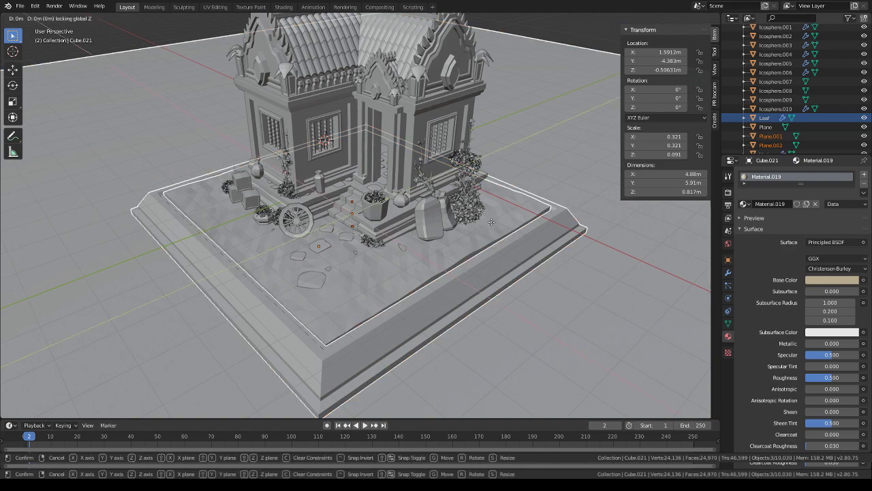
left_click(493, 220)
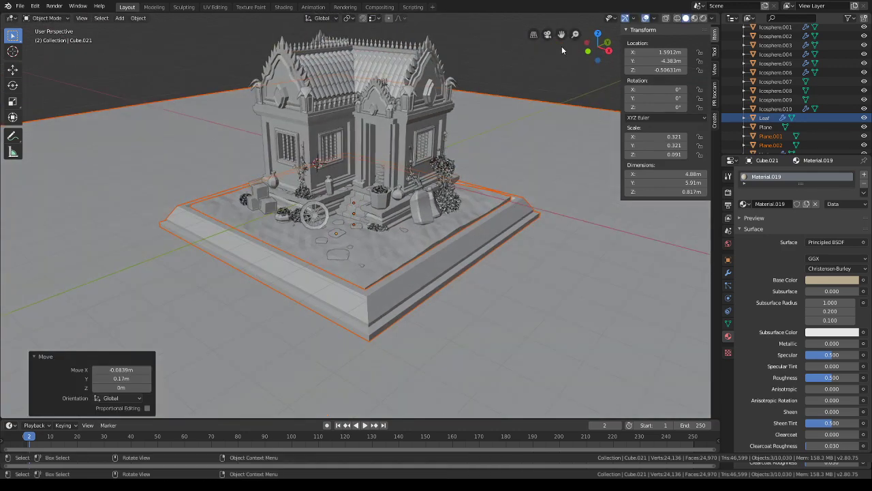
- Nudge the grass, plinth and ground plane horizontally by about 0.034 m in Y while looking through the camera
left_click(547, 34)
key("g")
key("shift+z")
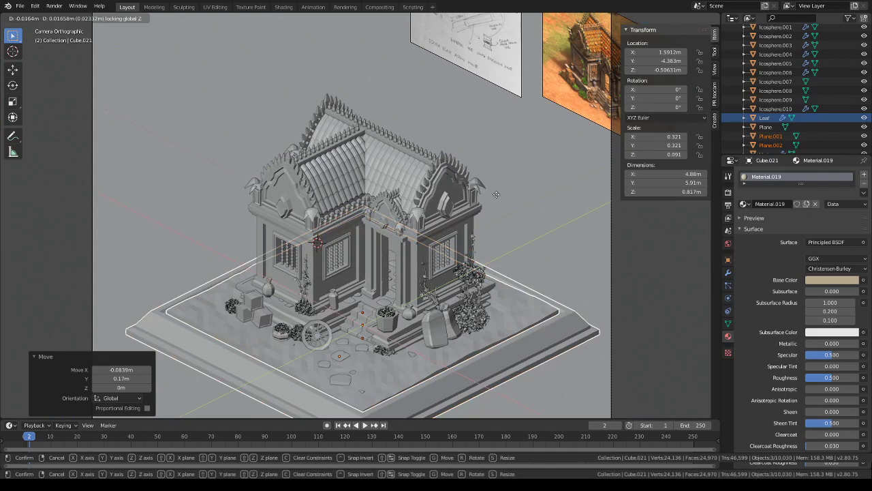
left_click(497, 195)
- Move the isometric camera about 0.342 m along its local X axis to centre the house in the frame
scroll(514, 208, "down", 2)
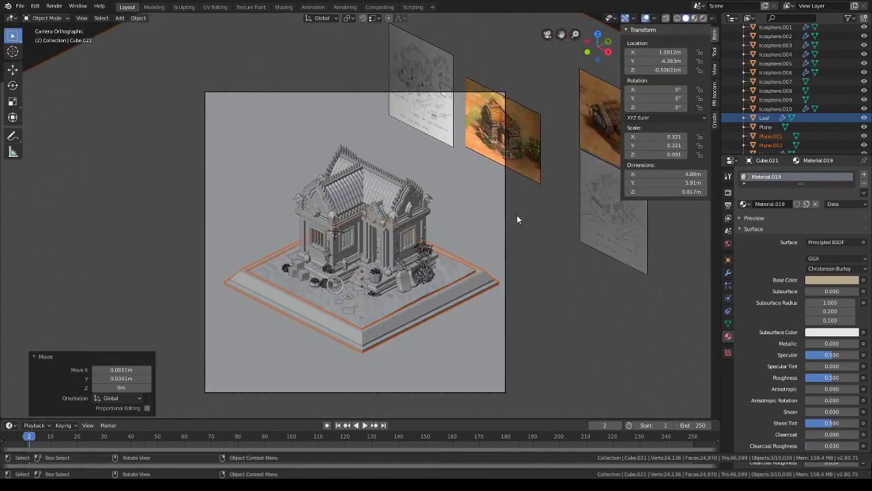
left_click(506, 216)
key("g")
key("x")
key("x")
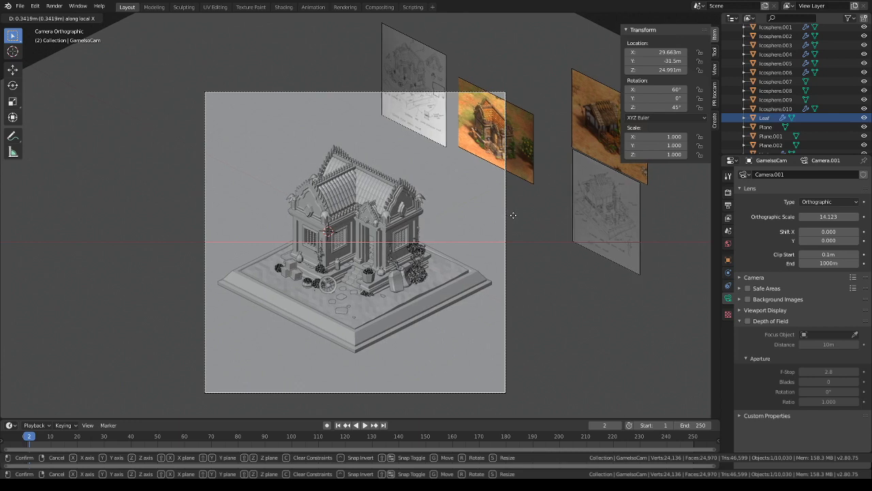
left_click(513, 215)
key("g")
key("z")
key("z")
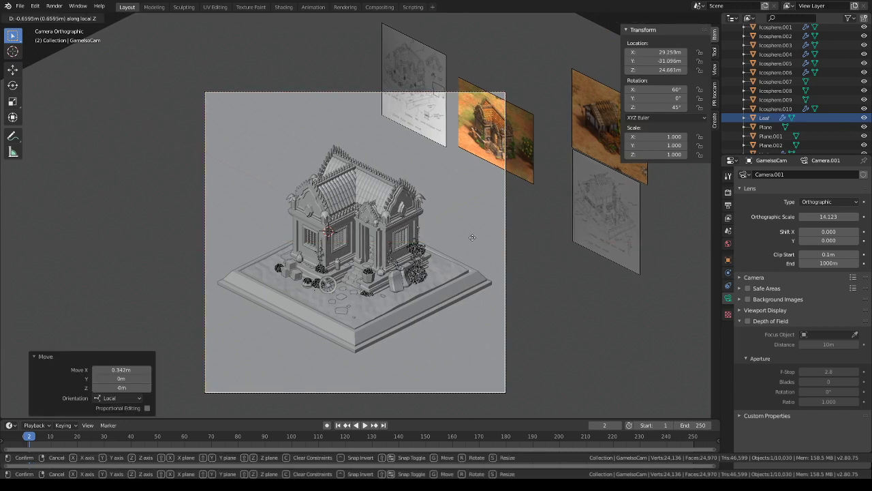
right_click(473, 235)
scroll(461, 243, "down", 1)
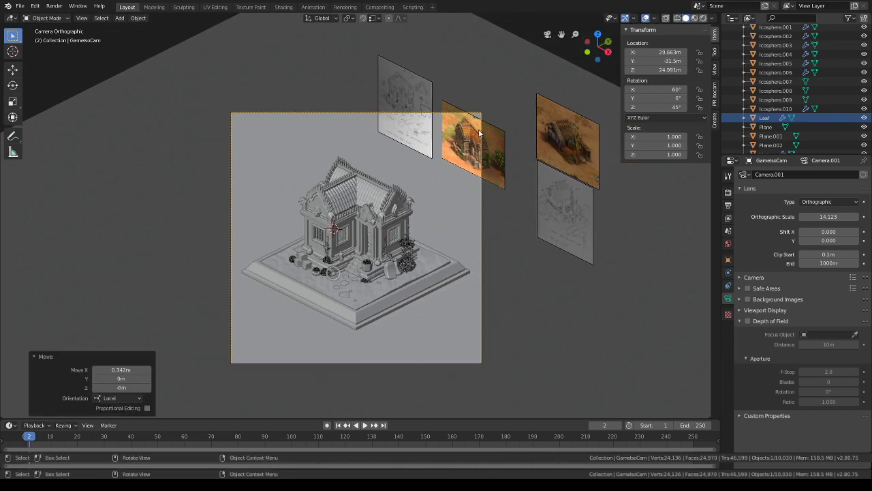
- Switch the viewport to material preview shading and select the grass plane around the house
middle_click_drag(439, 151, 418, 246)
scroll(447, 214, "up", 4)
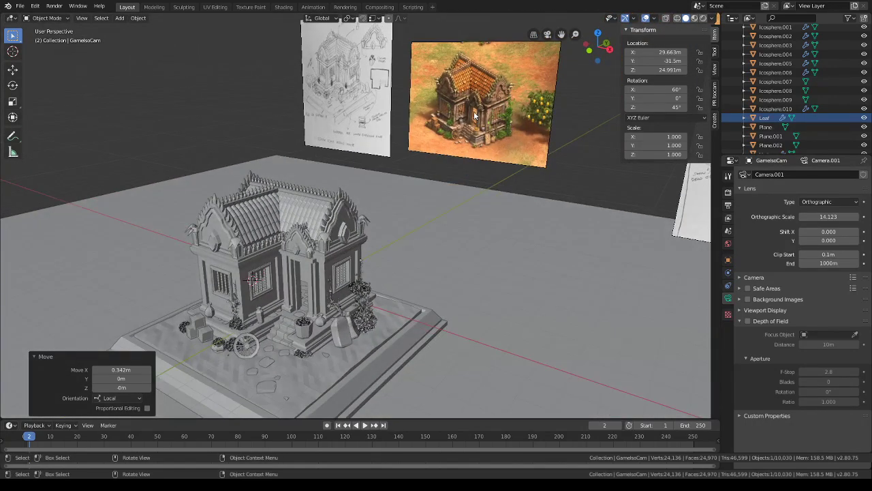
mouse_move(475, 116)
middle_mouse_down()
mouse_move(452, 146)
mouse_move(437, 213)
mouse_move(460, 232)
mouse_move(444, 232)
middle_mouse_up()
left_click(694, 19)
scroll(430, 239, "up", 3)
left_click(416, 247)
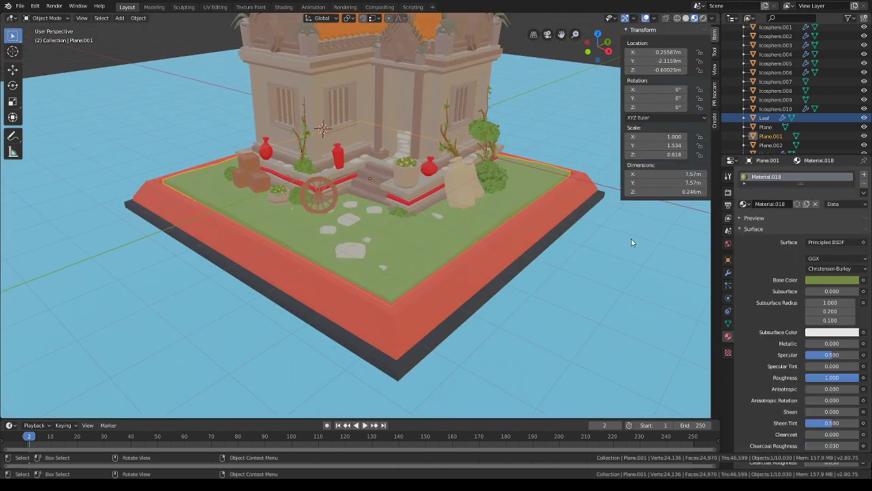
- Open the Shading workspace and enlarge the node editor, leaving free space ahead of the grass material's Principled BSDF
left_click(284, 7)
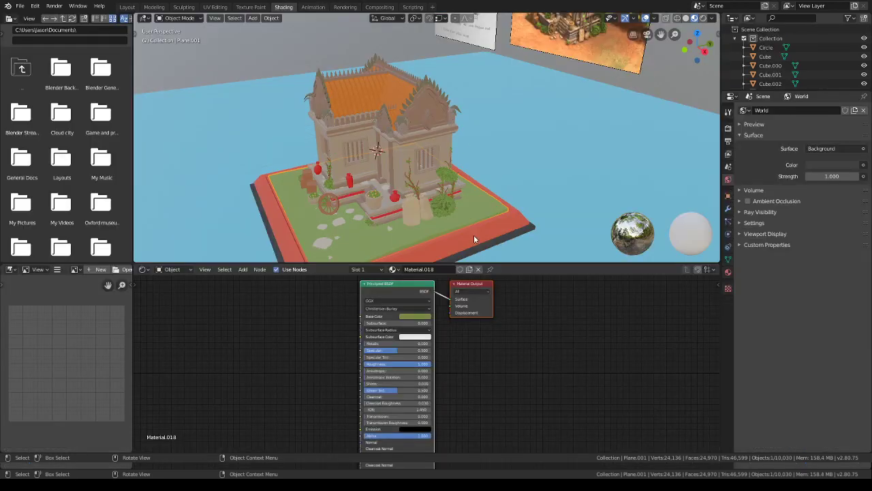
left_click(486, 261)
left_click(468, 223)
middle_click_drag(468, 224, 478, 189, "shift")
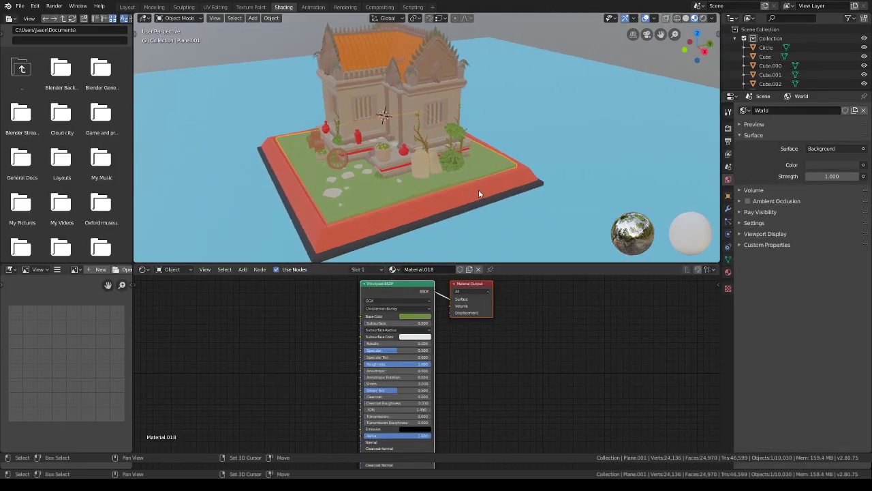
left_click_drag(503, 263, 506, 218)
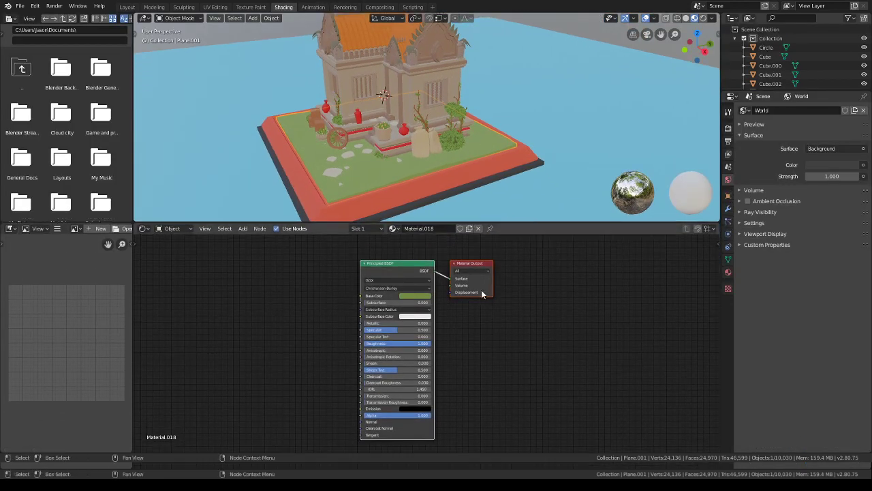
middle_click_drag(489, 295, 548, 278)
middle_click_drag(441, 286, 534, 305)
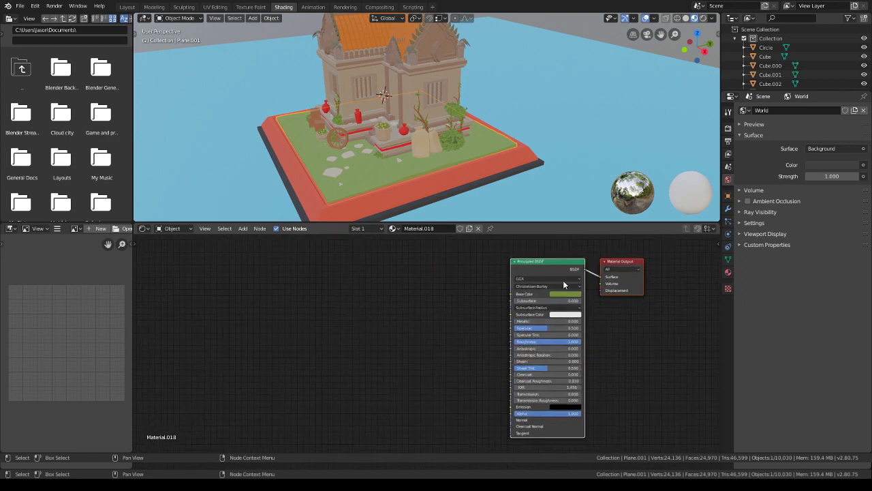
- Add a Texture Coordinate node and a Noise Texture node to the grass material
right_click(410, 275)
key("Escape")
key("shift+a")
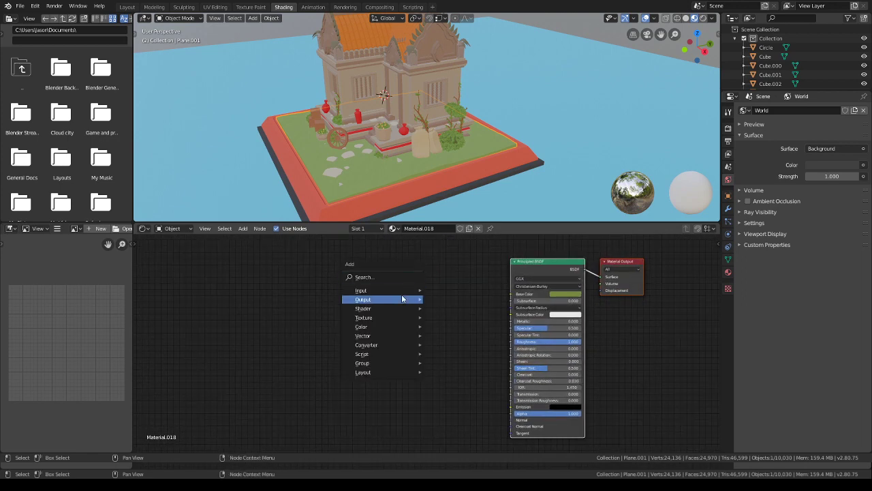
mouse_move(402, 291)
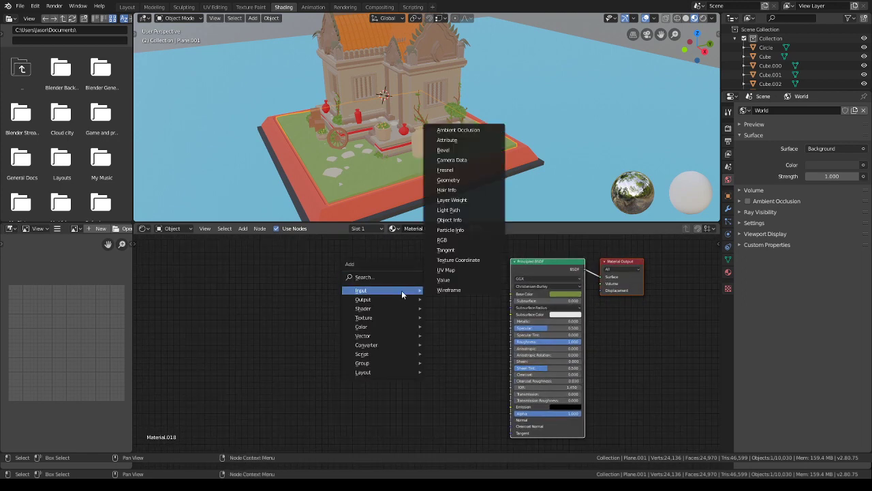
left_click(458, 260)
left_click(205, 300)
key("shift+a")
mouse_move(255, 309)
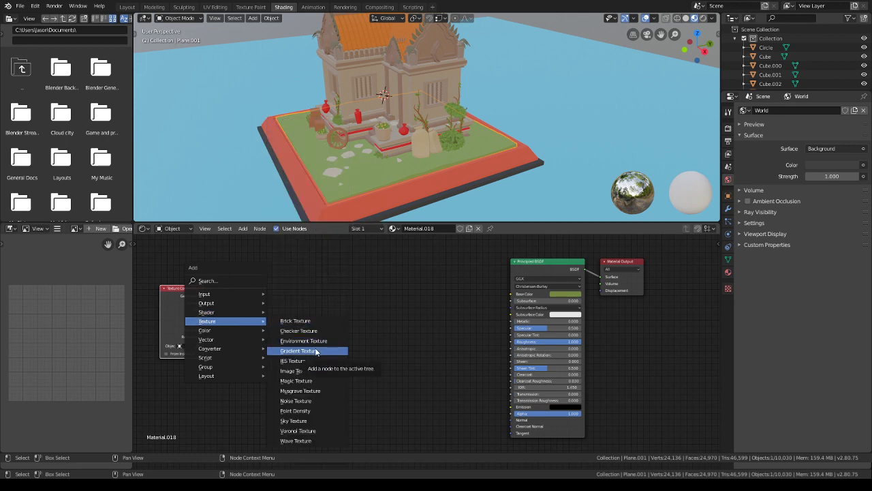
left_click(306, 402)
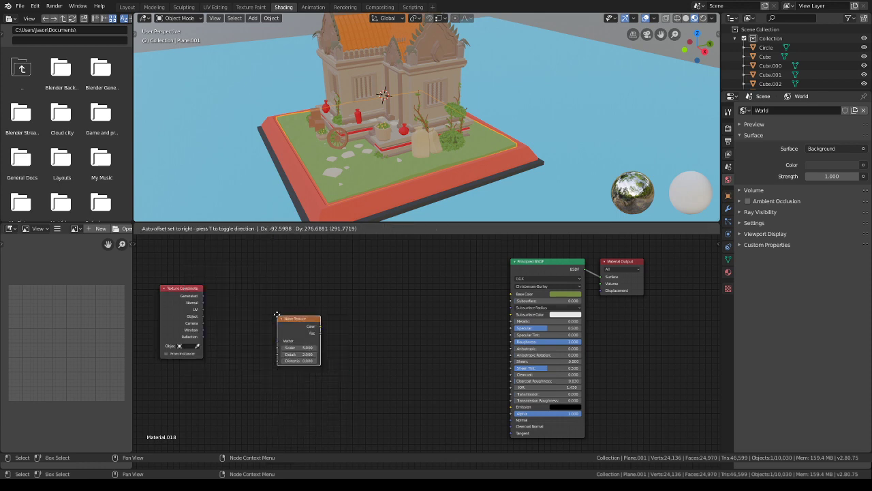
left_click(280, 311)
- Add a Mapping node and place it between the Texture Coordinate and Noise Texture nodes
key("shift+a")
mouse_move(246, 320)
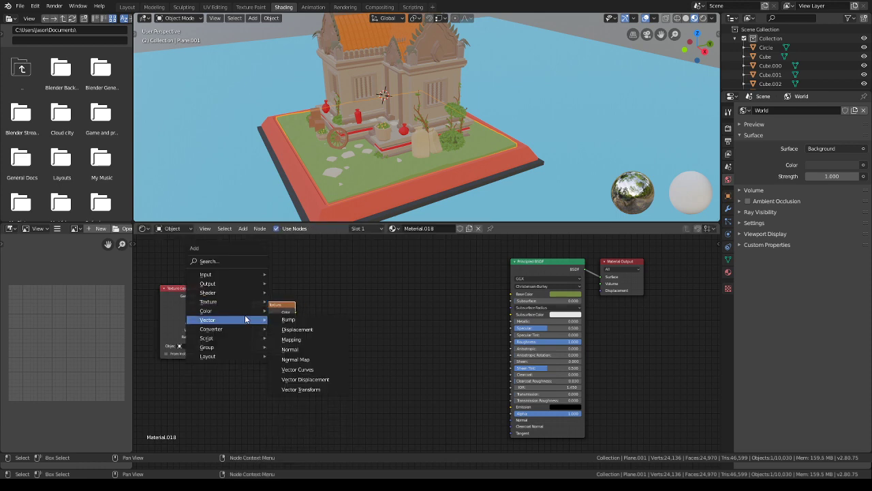
left_click(290, 339)
left_click(227, 326)
left_click_drag(271, 305, 356, 327)
left_click(286, 328)
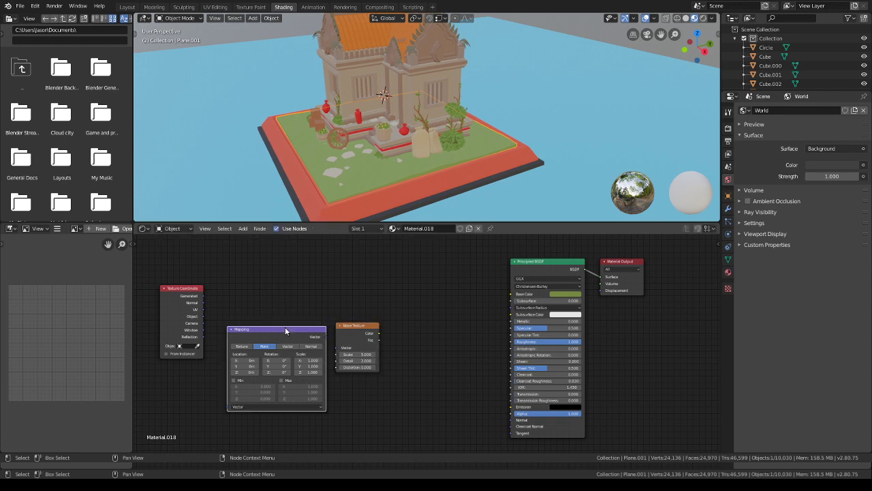
left_click_drag(286, 328, 280, 298)
left_click_drag(344, 326, 336, 312)
- Add a ColorRamp node and a MixRGB node between the Noise Texture and the Principled BSDF
key("shift+a")
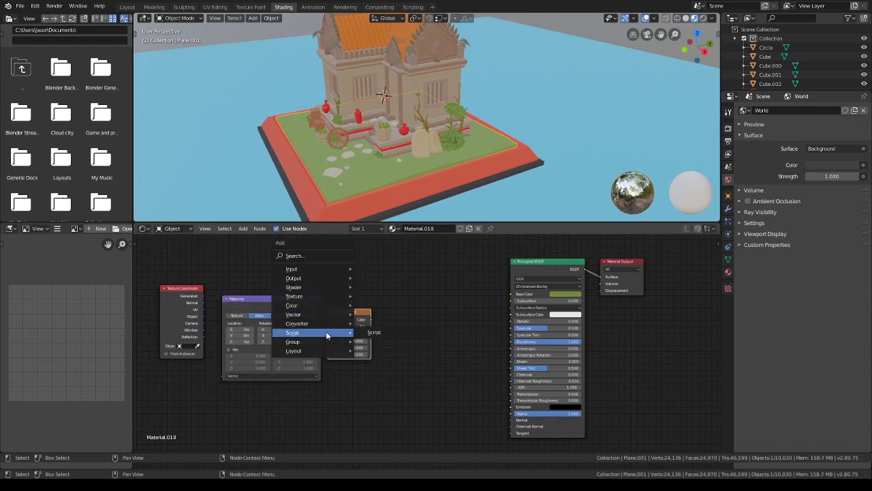
mouse_move(326, 322)
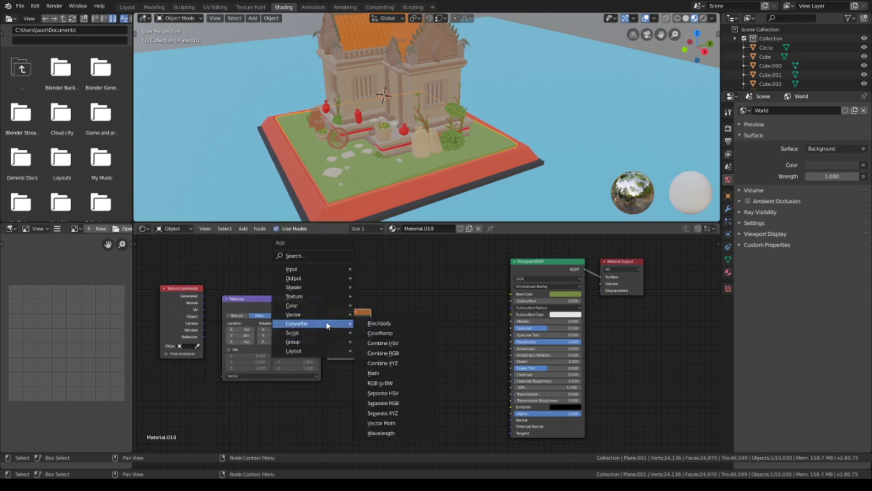
left_click(394, 331)
left_click(385, 310)
key("shift+a")
mouse_move(383, 319)
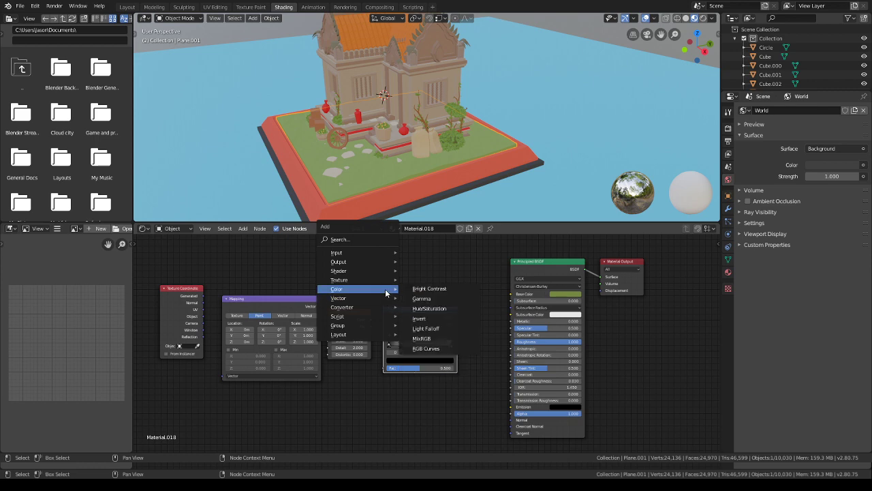
left_click(428, 340)
left_click(453, 262)
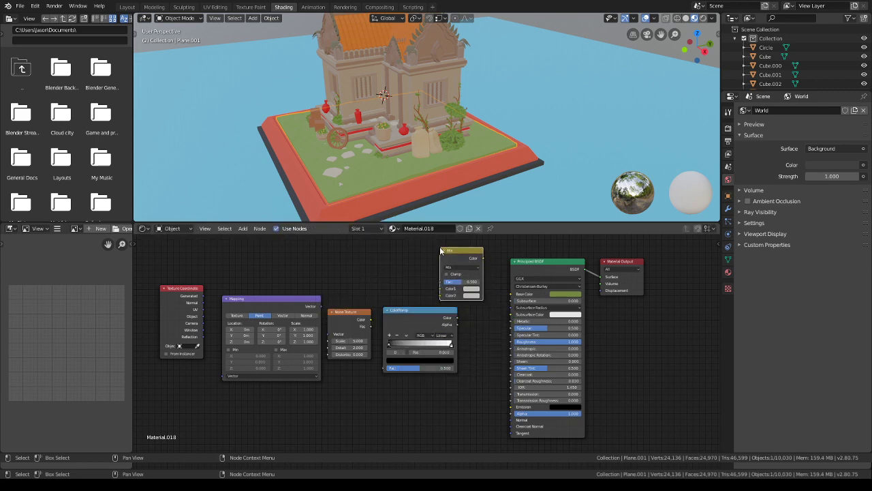
middle_click_drag(600, 329, 659, 328)
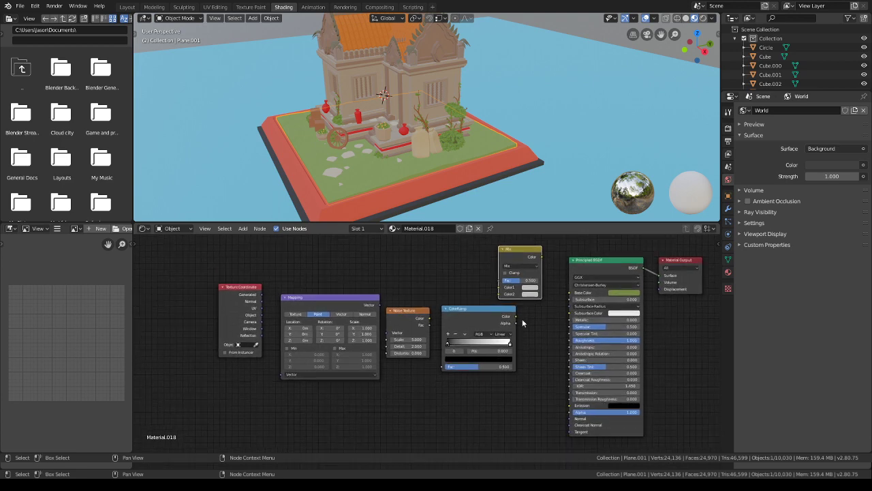
- Link Texture Coordinate's Object output through Mapping, Noise Texture and ColorRamp to the Mix factor, and feed the Mix color into Base Color
left_click_drag(255, 290, 214, 283)
left_click_drag(296, 299, 255, 273)
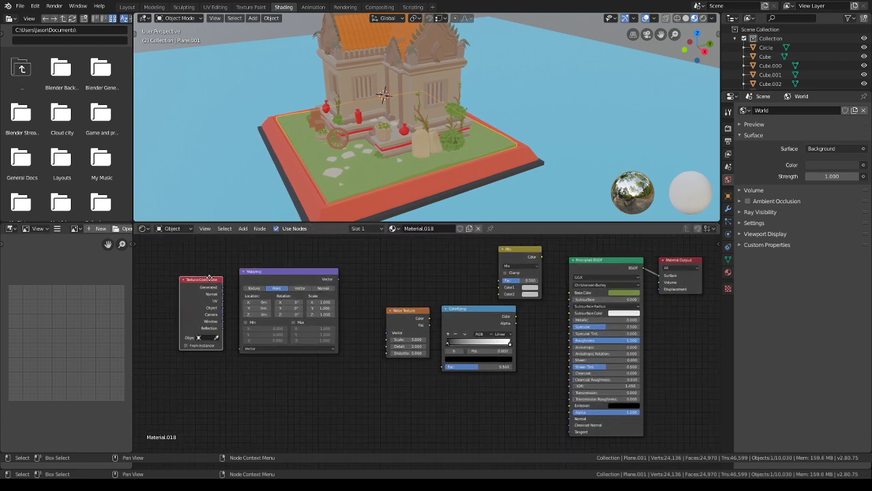
left_click_drag(222, 314, 240, 348)
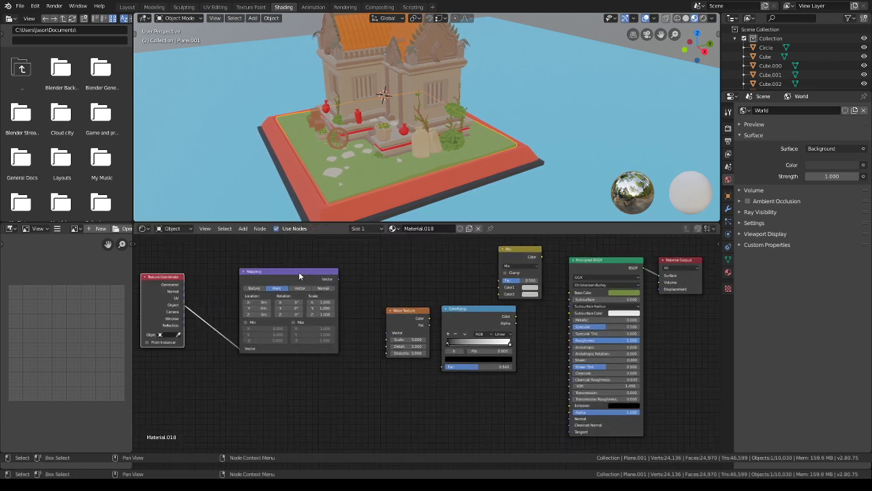
left_click_drag(299, 271, 442, 366)
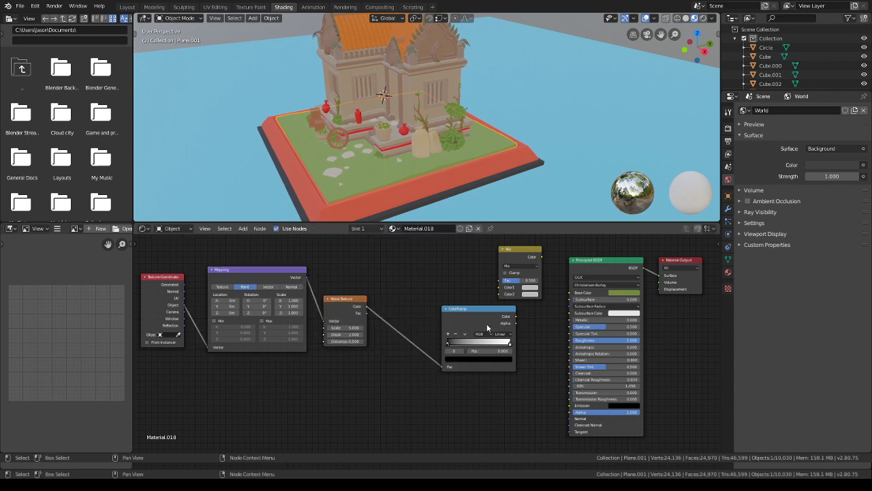
left_click_drag(480, 309, 501, 287)
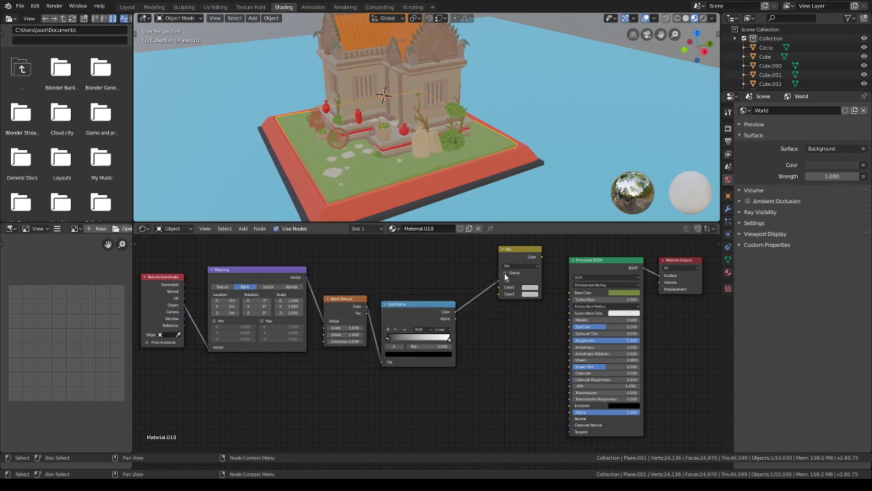
left_click_drag(520, 250, 570, 292)
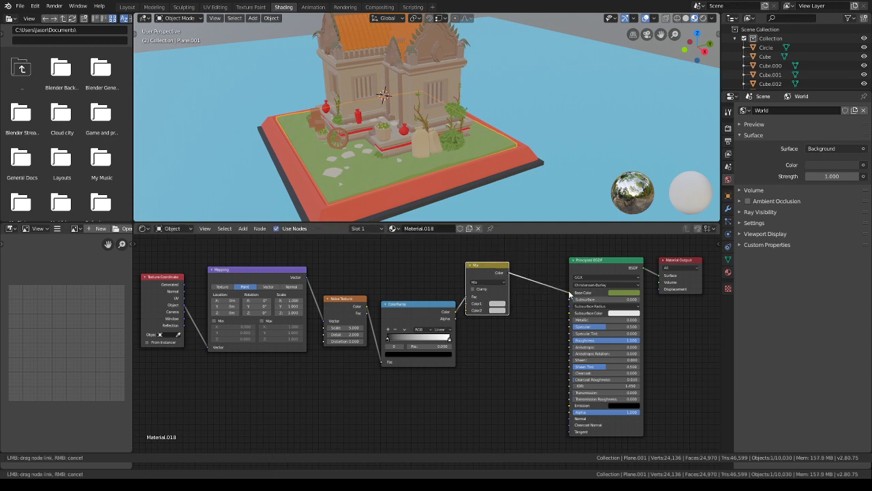
- Set the Mix node's Color1 to olive green and Color2 to light tan for the grass
scroll(443, 202, "up", 3)
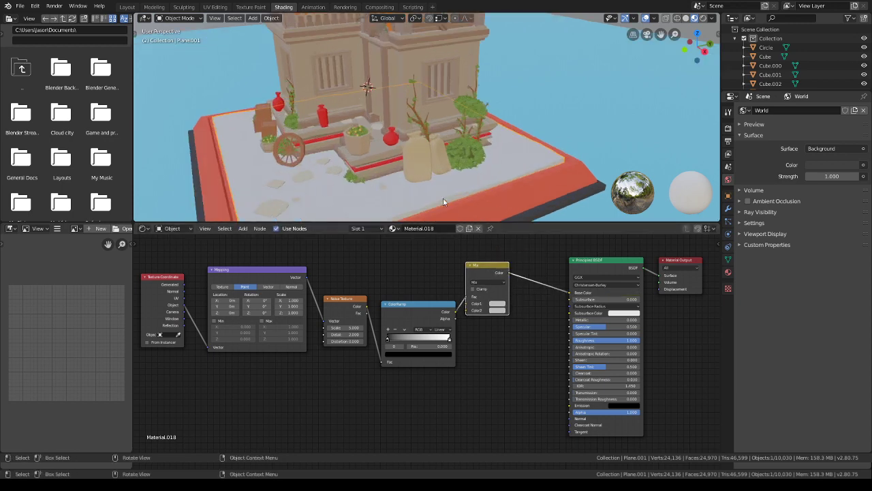
left_click(502, 304)
left_click(506, 237)
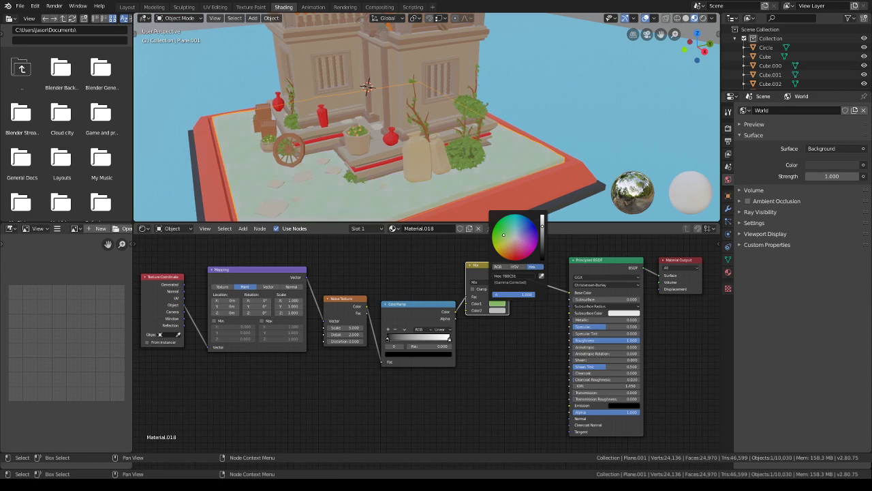
left_click_drag(544, 229, 544, 247)
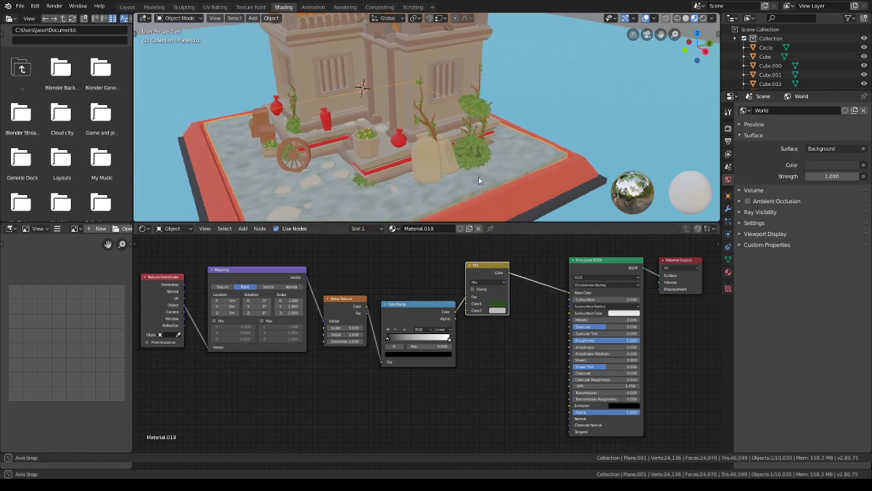
middle_click_drag(479, 177, 509, 204)
left_click(500, 309)
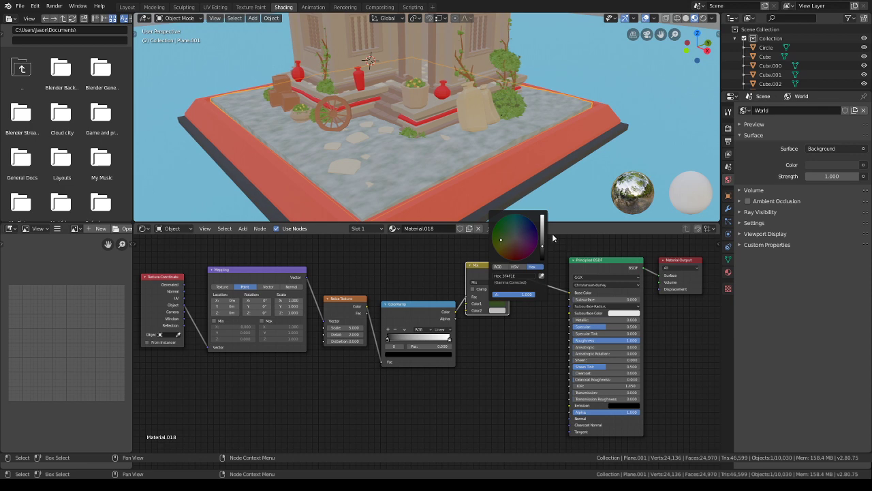
left_click(497, 311)
left_click_drag(522, 257, 542, 233)
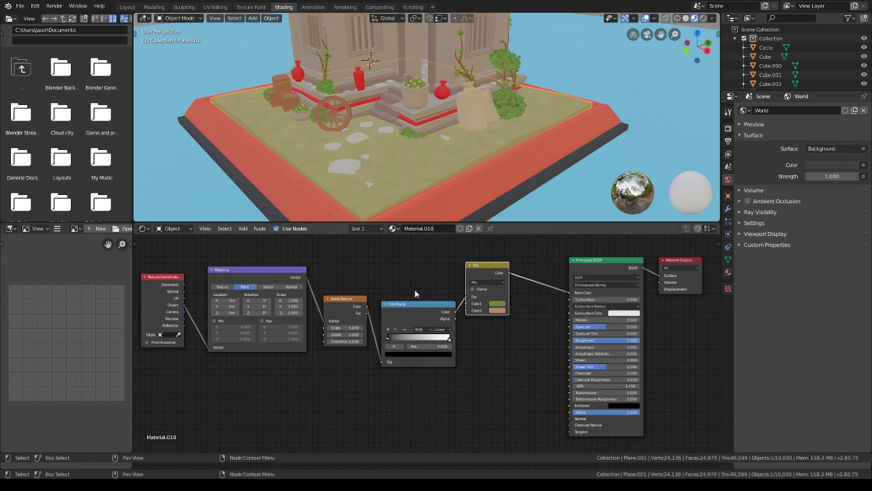
- Move the ColorRamp's black stop to 0.514 and shift the node closer to the Mix node
left_click_drag(395, 343, 448, 339)
left_click_drag(452, 302, 435, 300)
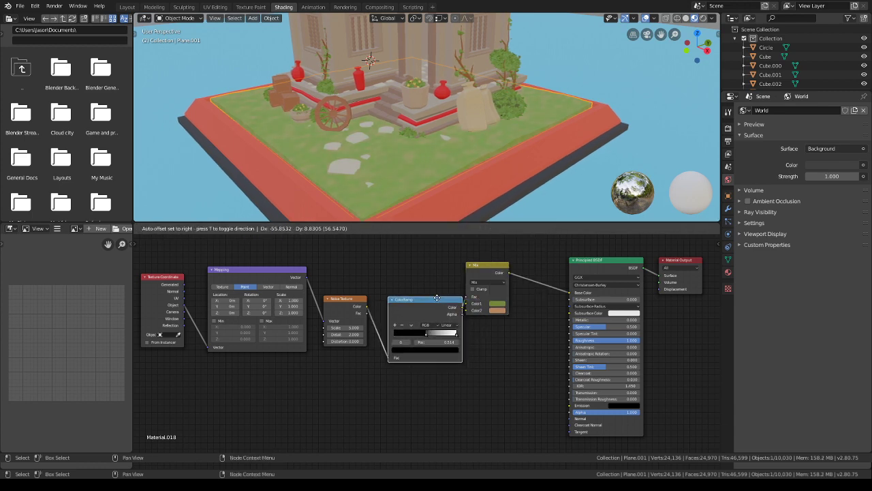
middle_click_drag(452, 184, 456, 190)
- Set the Noise Texture's scale to 0.6 and detail to 0, and darken the Mix node's Color2 to black
left_click_drag(345, 327, 361, 327)
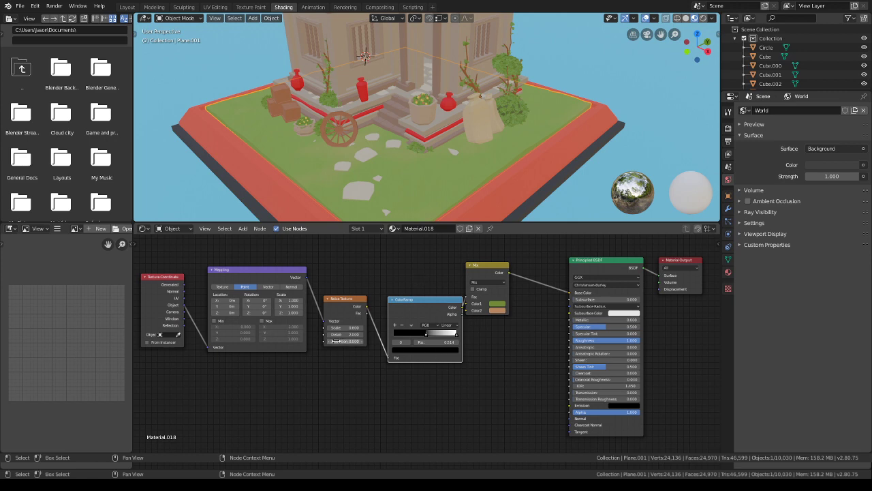
left_click_drag(345, 334, 371, 334)
left_click(498, 311)
left_click_drag(543, 249, 542, 267)
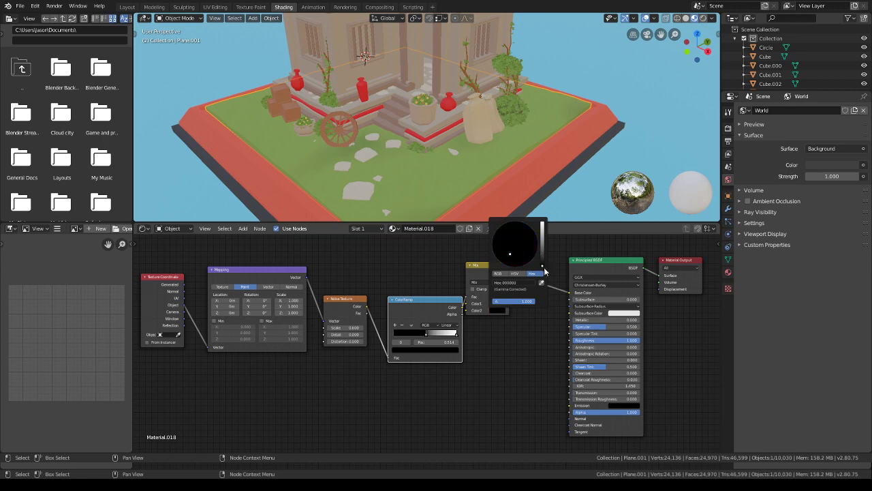
- Set the Noise Texture's scale to 1 and detail to 0, and raise its distortion
mouse_move(352, 328)
left_mouse_down()
mouse_move(376, 328)
mouse_move(365, 341)
mouse_move(427, 341)
mouse_move(359, 340)
left_mouse_up()
left_click(345, 334)
type("0")
key("Return")
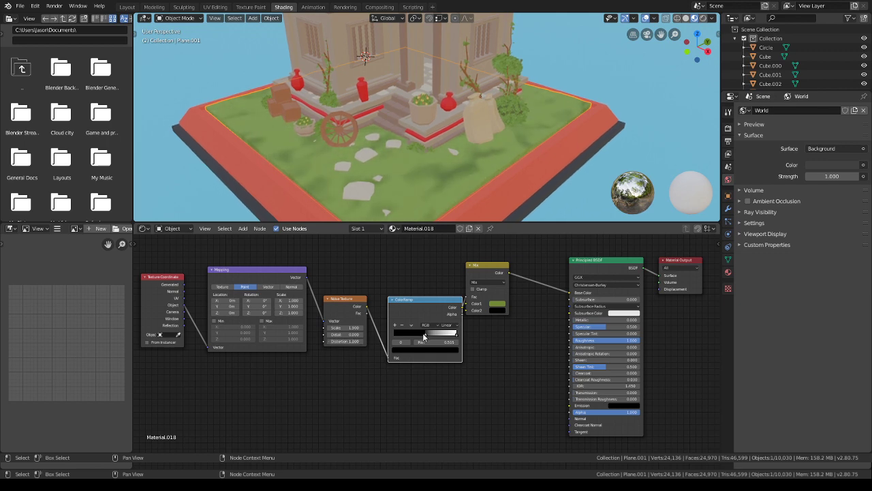
- Tighten the ColorRamp with its white stop at 0.495, and change the Mix node's Color2 to a muted brown
mouse_move(424, 336)
left_mouse_down()
mouse_move(409, 337)
mouse_move(451, 337)
mouse_move(420, 339)
left_mouse_up()
left_click(497, 311)
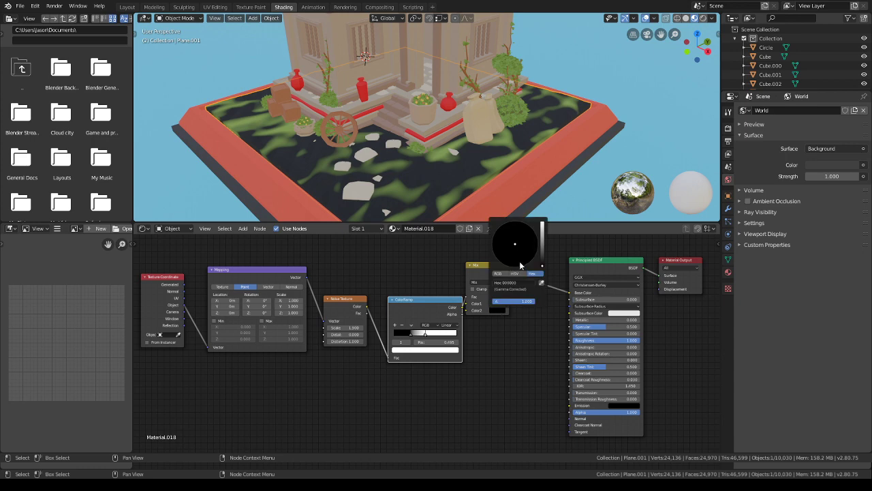
mouse_move(542, 264)
left_mouse_down()
mouse_move(544, 251)
mouse_move(509, 249)
left_mouse_up()
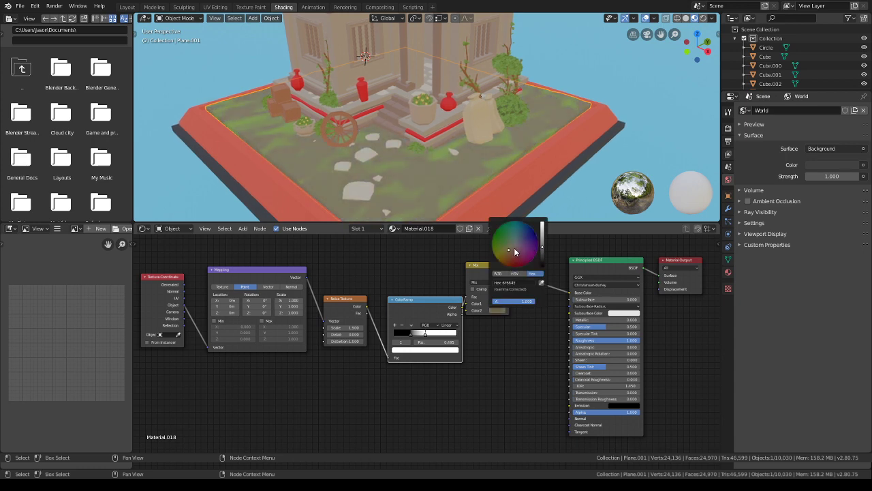
- Lighten the Mix node's Color2 and shift its hue to a golden brown
left_click_drag(543, 244, 542, 238)
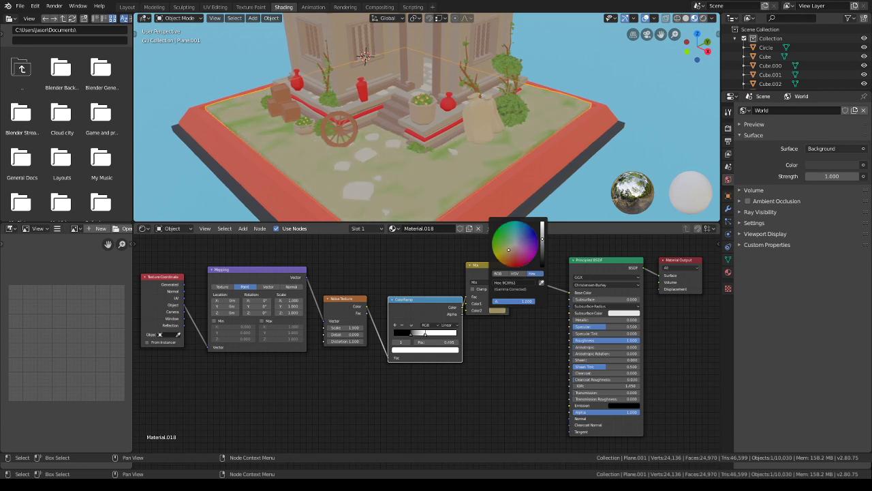
left_click_drag(508, 252, 506, 255)
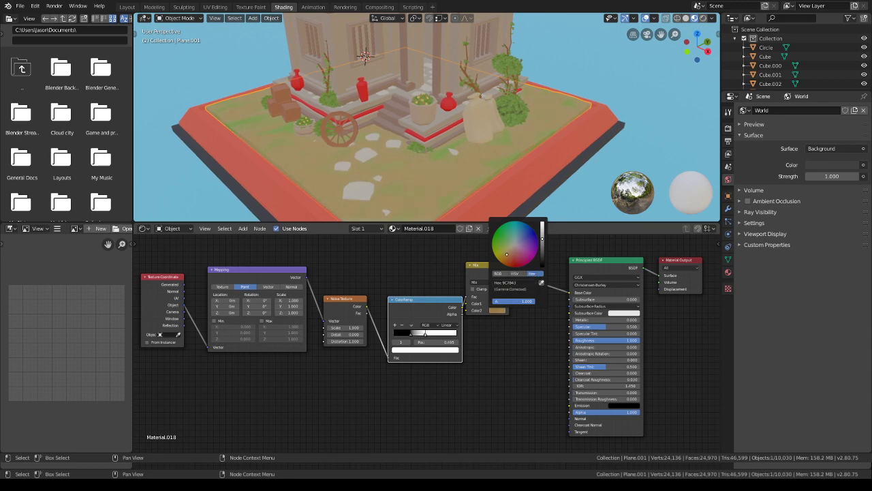
scroll(531, 163, "down", 2)
middle_click_drag(537, 135, 530, 172)
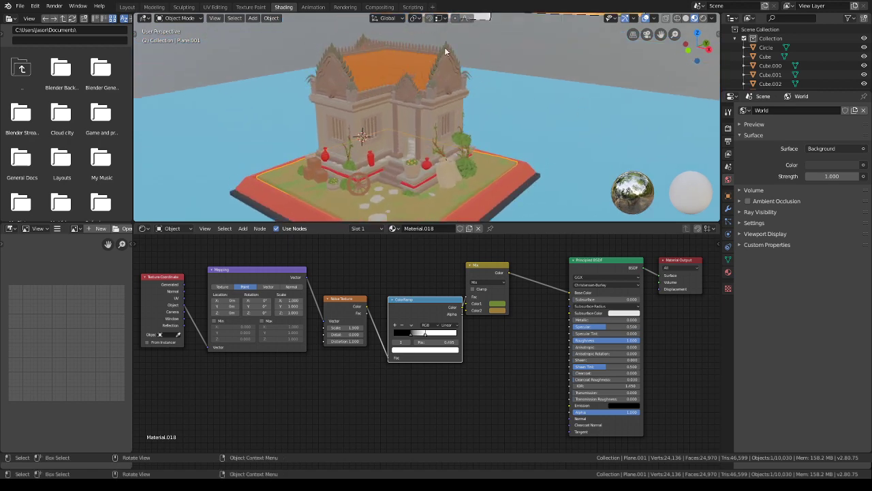
middle_click_drag(445, 47, 469, 202)
- Change the Mix node's Color1 to a more saturated green
left_click(498, 303)
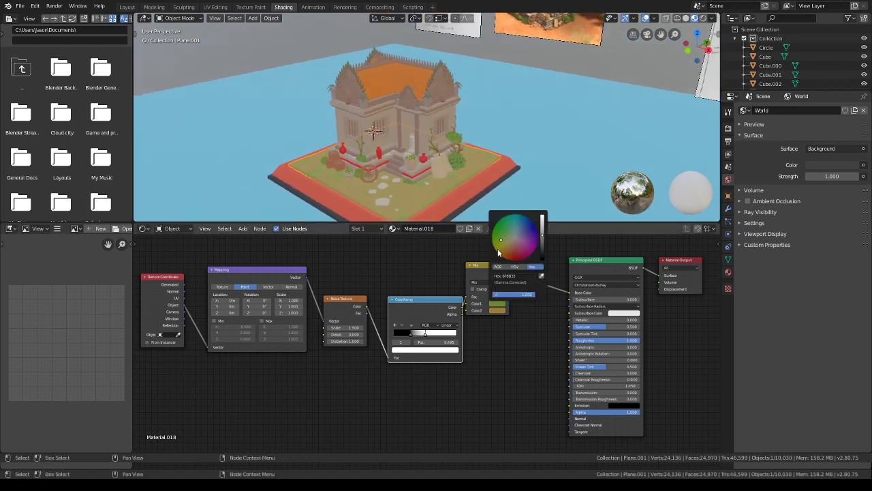
left_click(499, 241)
mouse_move(536, 65)
middle_mouse_down()
mouse_move(523, 126)
mouse_move(533, 77)
middle_mouse_up()
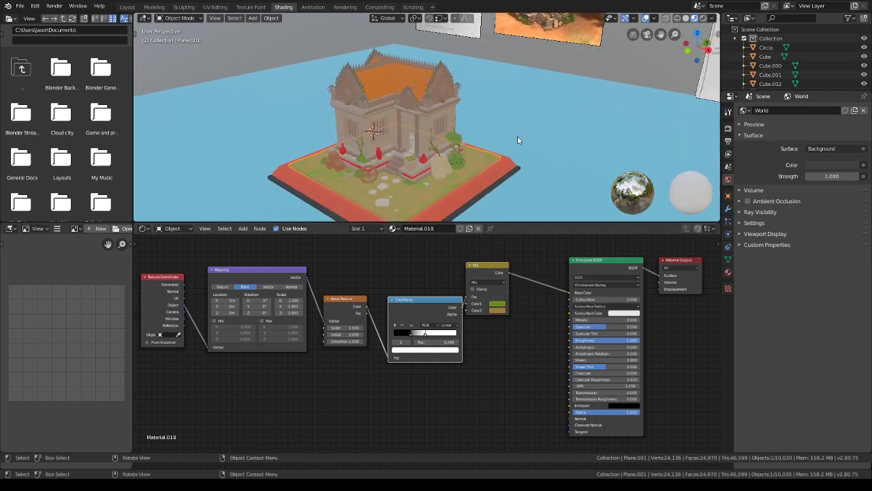
middle_click_drag(503, 199, 506, 162, "shift")
scroll(505, 163, "up", 1)
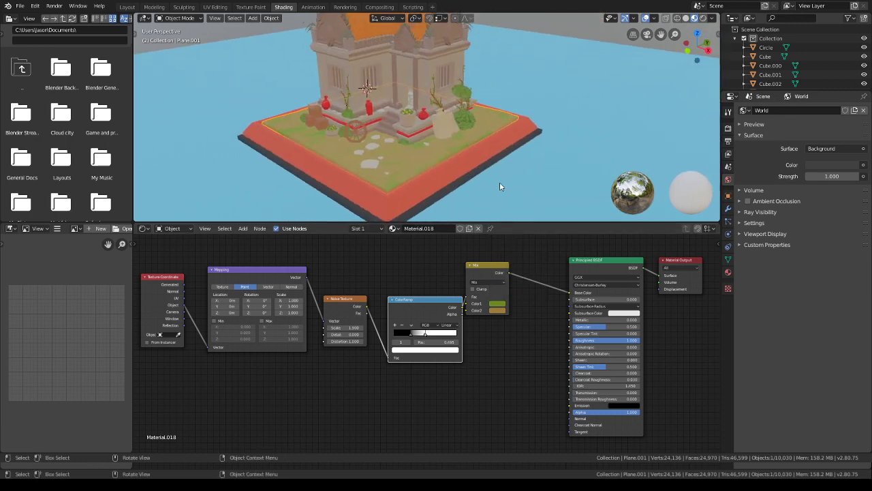
- Shift the Mix node's Color2 toward orange and brighten it to a light sandy brown
left_click(503, 303)
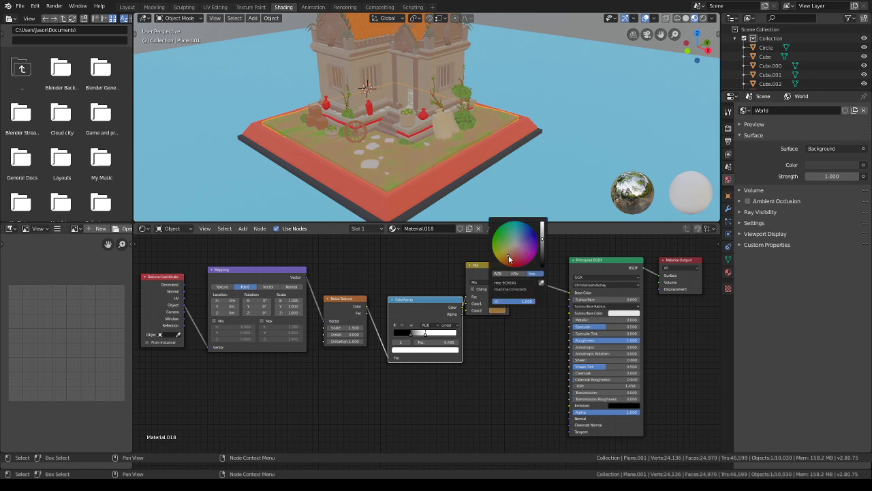
left_click_drag(537, 249, 542, 233)
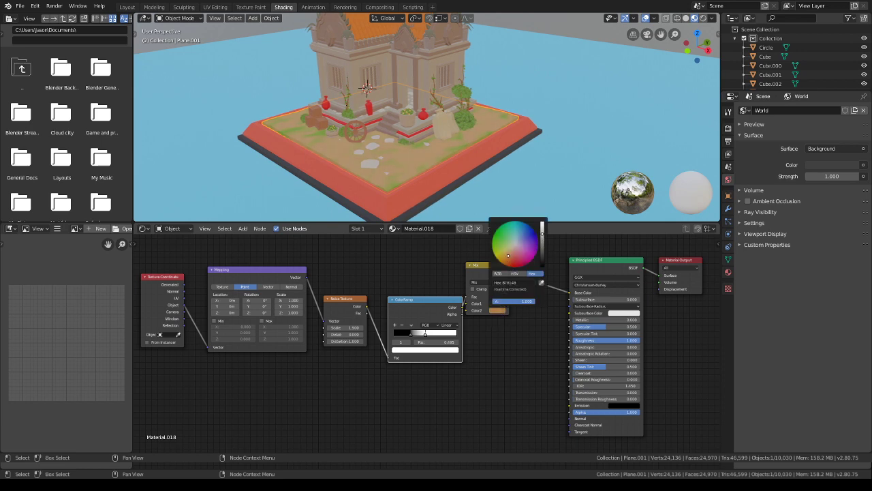
middle_click_drag(515, 140, 508, 144)
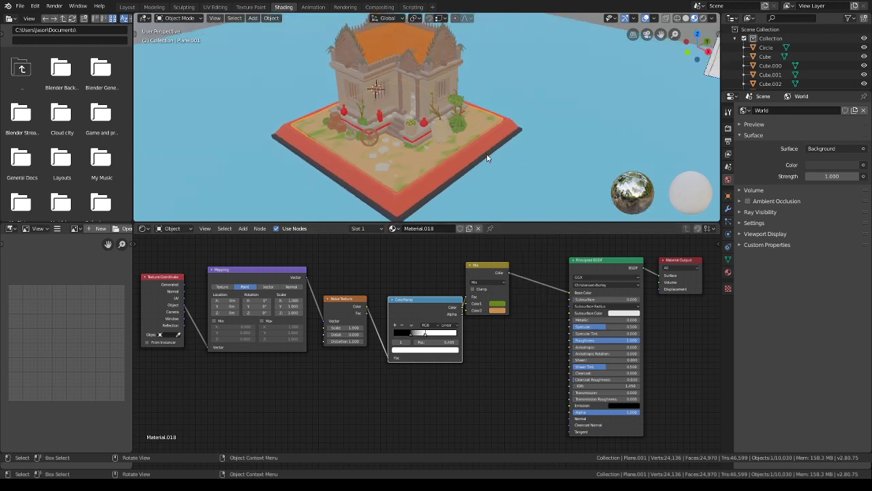
scroll(464, 157, "up", 2)
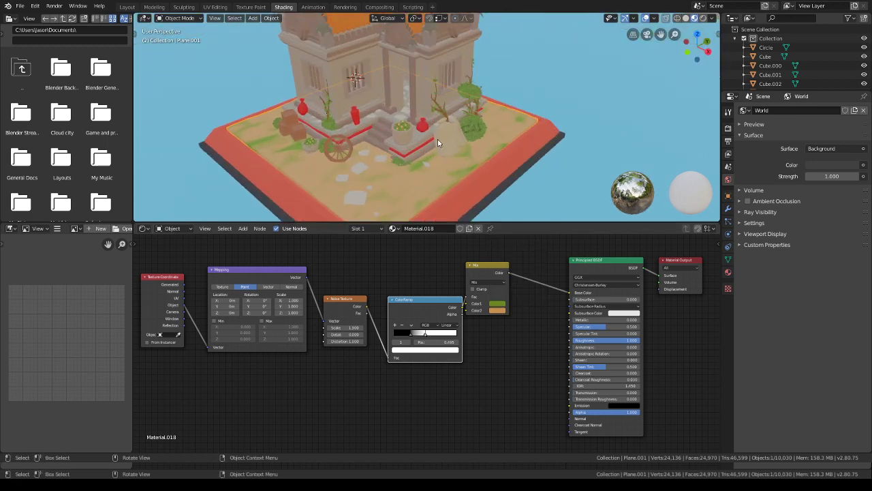
- Set the Noise Texture's scale to 1.2 and detail to 4.2, adjust its distortion, and move the ColorRamp's white stop to 0.700
left_click_drag(338, 328, 394, 327)
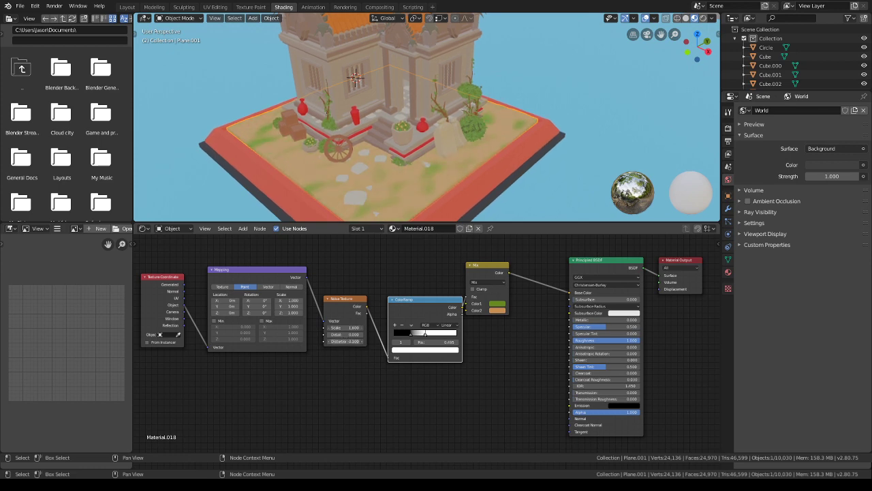
mouse_move(345, 335)
left_mouse_down()
mouse_move(371, 334)
mouse_move(334, 328)
left_mouse_up()
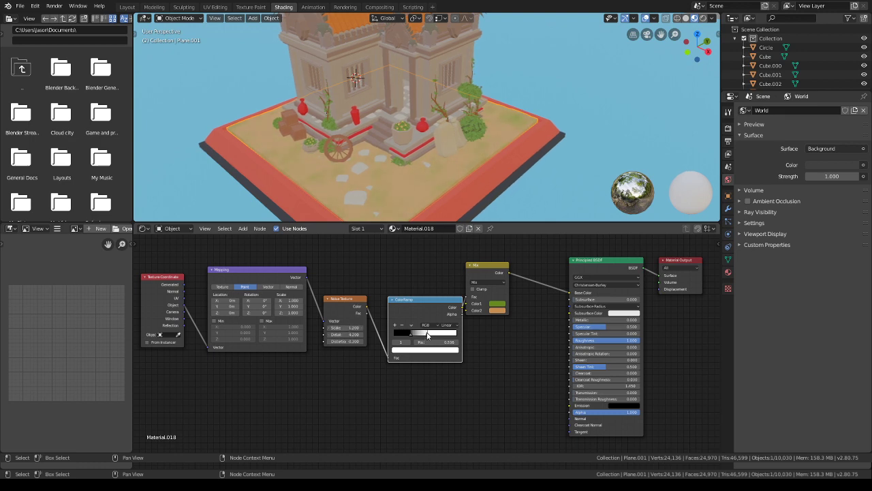
left_click_drag(427, 334, 439, 334)
scroll(483, 135, "down", 1)
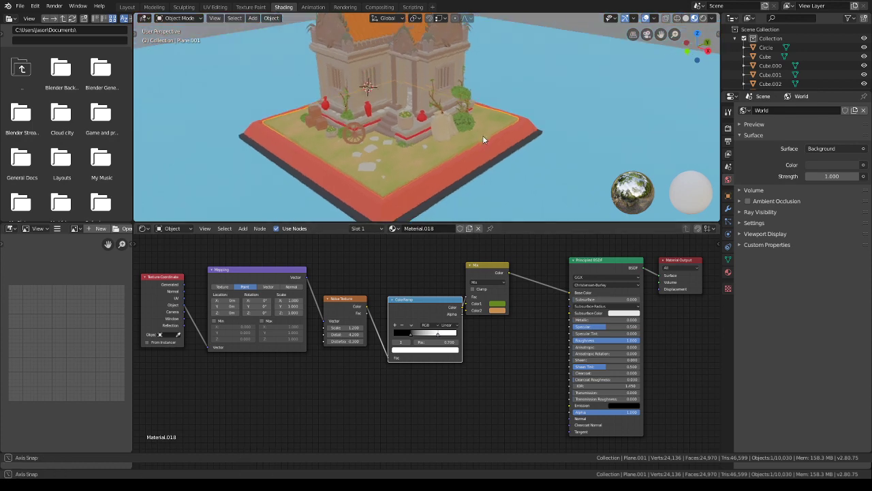
scroll(481, 135, "down", 2)
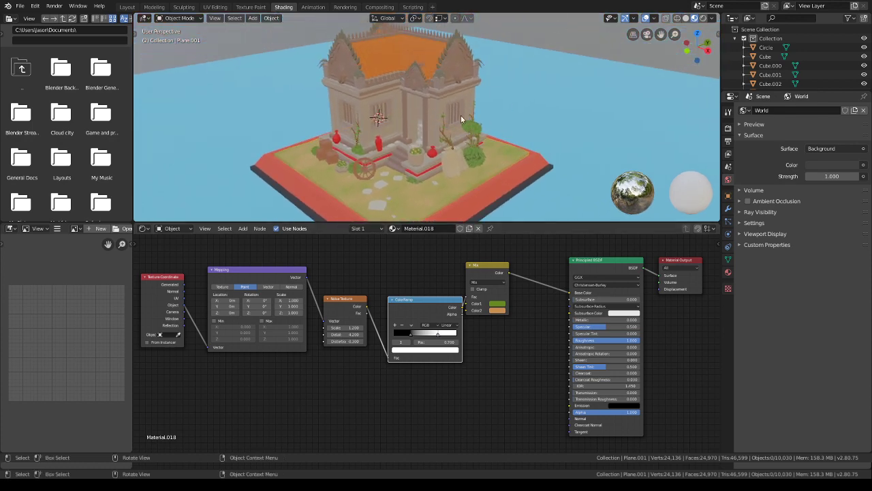
middle_click_drag(460, 116, 453, 179)
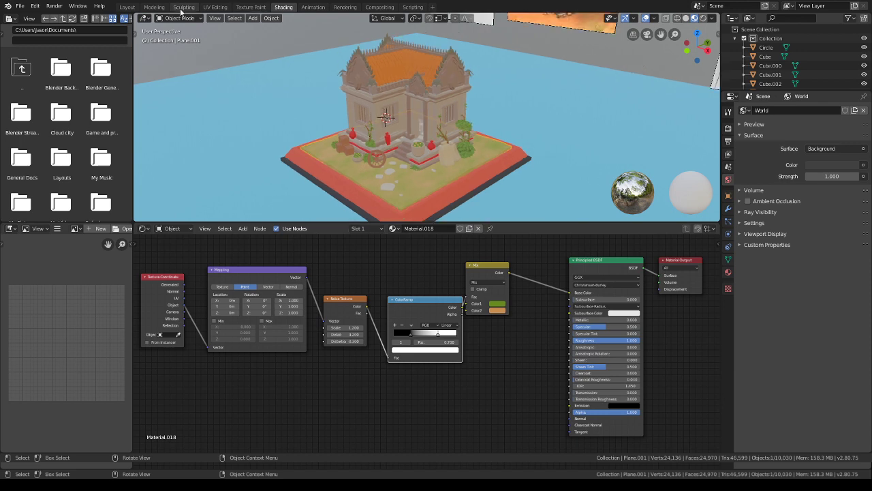
- In the Layout workspace, assign the existing Material.023 to the grass plane's two front side faces using a second material slot
left_click(126, 7)
left_click(60, 18)
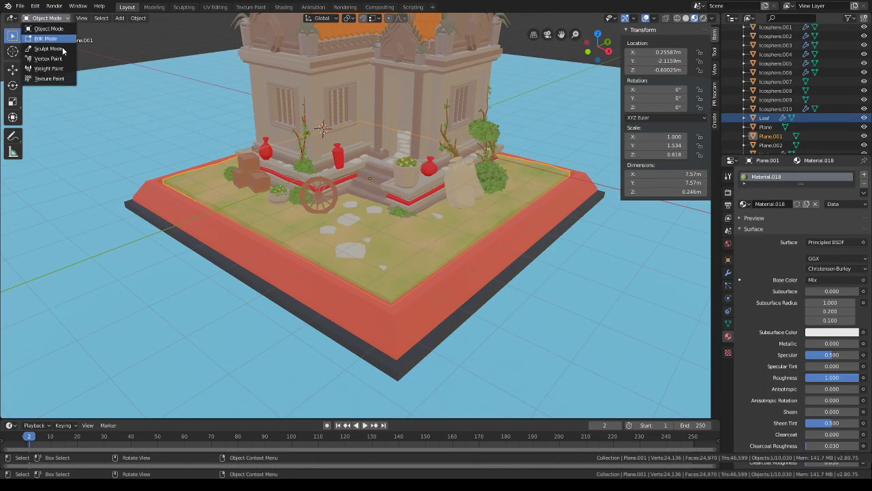
left_click(45, 38)
left_click(425, 277, "shift")
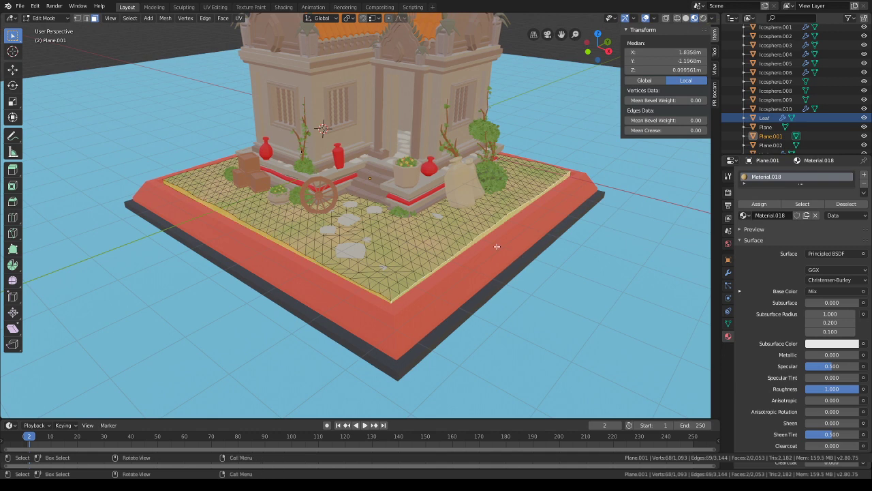
left_click(866, 175)
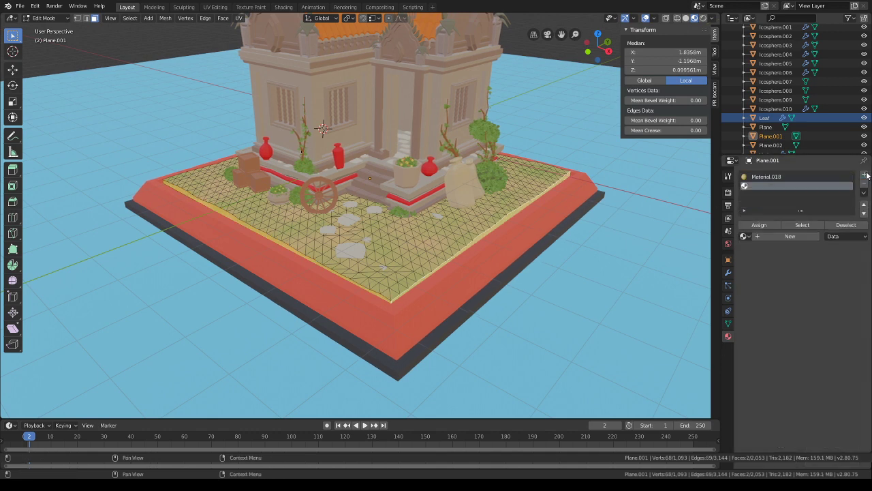
left_click(750, 237)
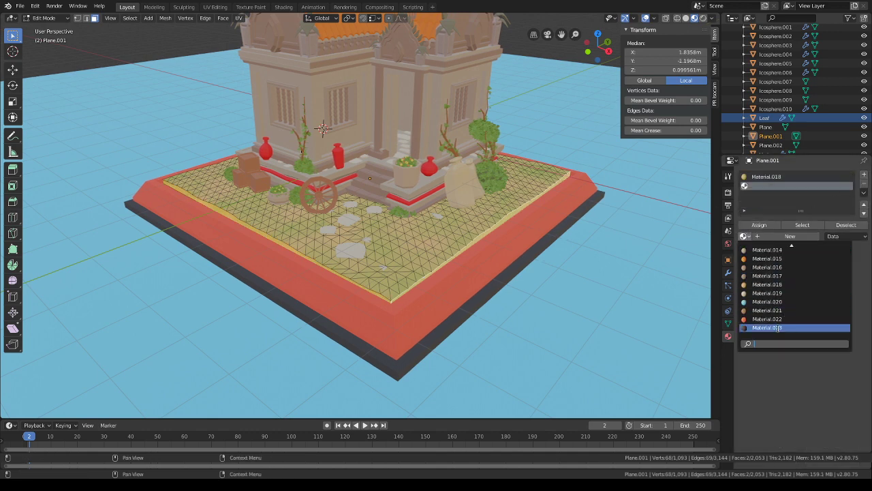
left_click(778, 329)
left_click(764, 226)
key("alt+a")
scroll(571, 150, "down", 3)
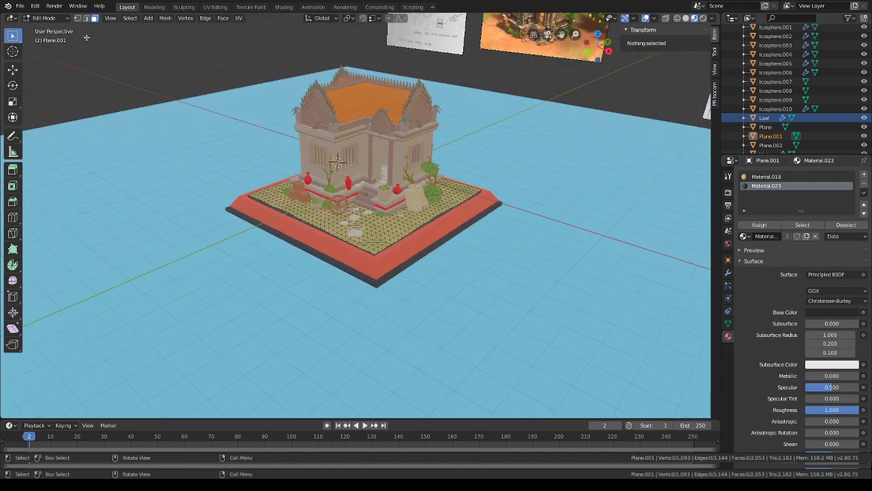
key("Tab")
- Delete the reference sketches and images standing behind the house
scroll(494, 100, "down", 3)
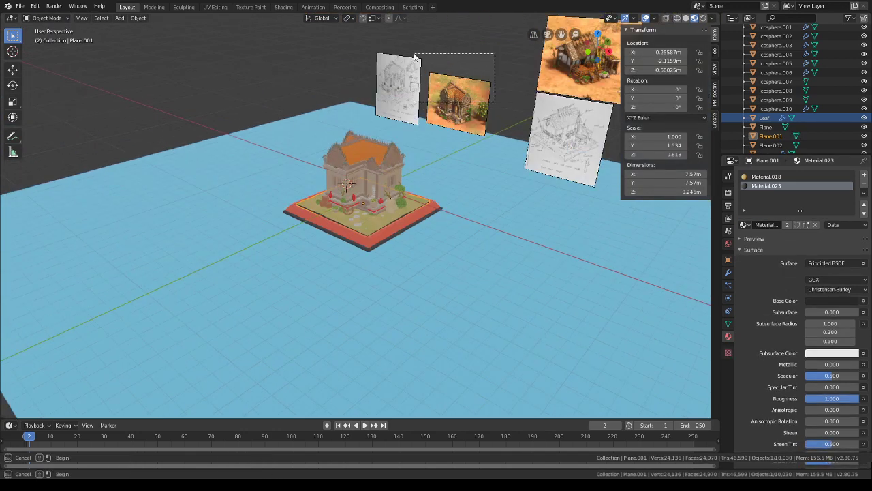
middle_click_drag(436, 96, 458, 88)
key("Delete")
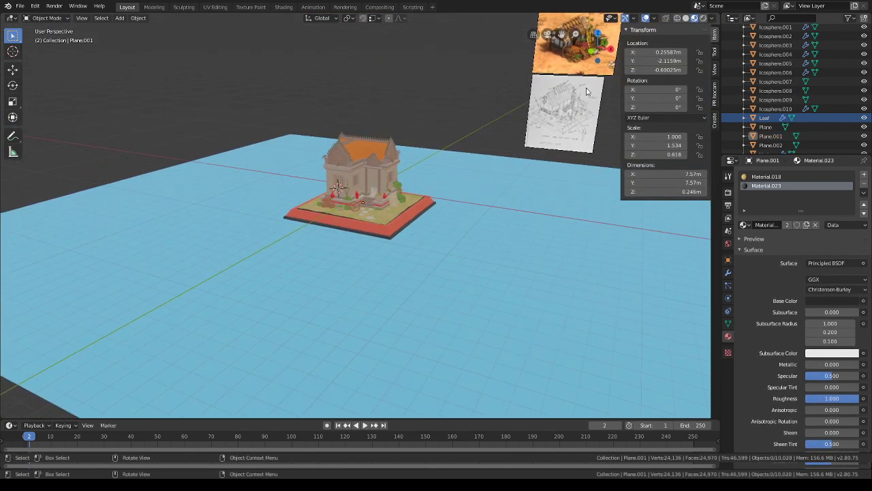
left_click_drag(589, 90, 545, 61)
key("Delete")
middle_click_drag(486, 103, 454, 116)
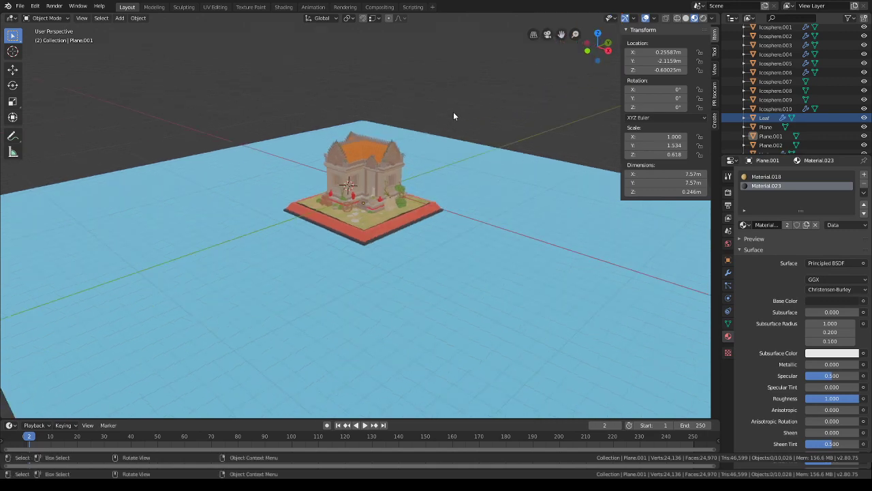
- View the scene through the camera and place the 3D cursor at the house's doorway
left_click(546, 35)
scroll(436, 238, "up", 6)
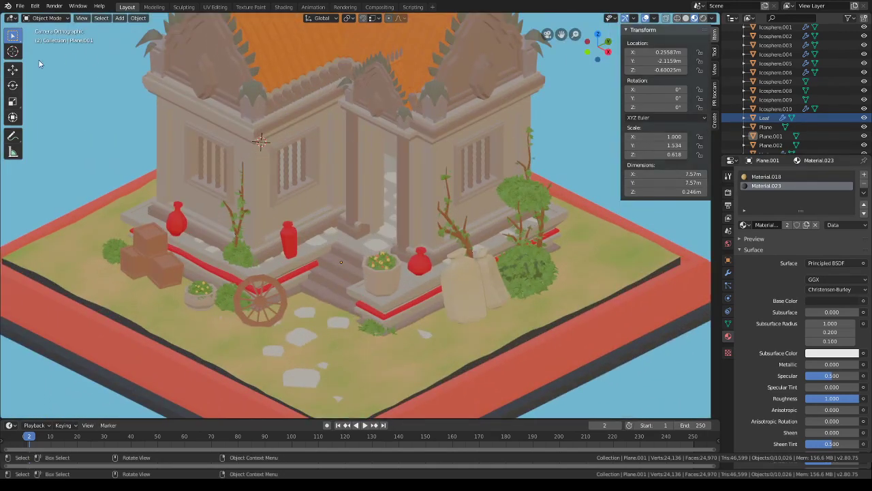
left_click(12, 51)
- Light the viewport preview with the scene's own lights and world instead of the studio environment
left_click(704, 18)
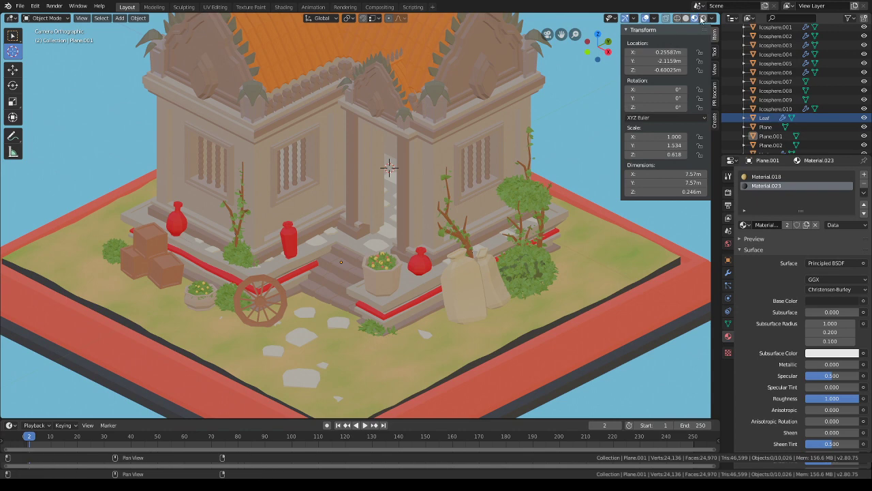
left_click(712, 17)
left_click(675, 62)
left_click(685, 72)
- Add a point light at the doorway, move it horizontally into the house, and raise it about 0.47 m
key("shift+a")
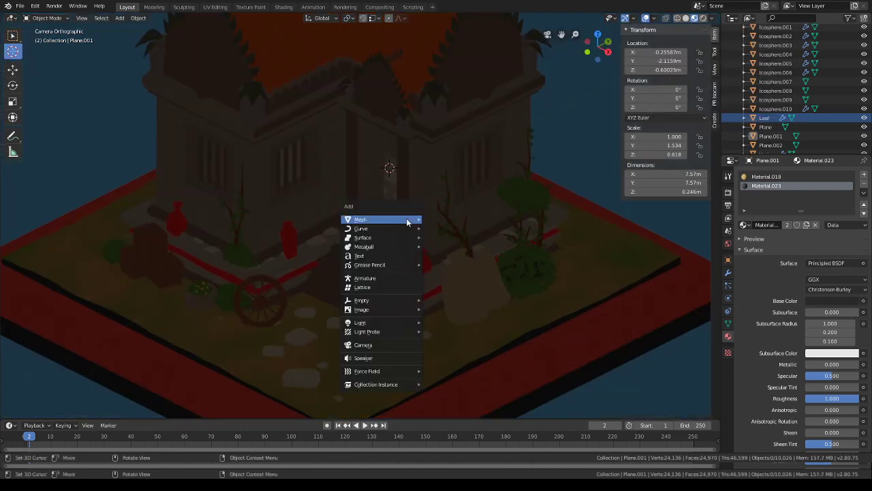
mouse_move(382, 324)
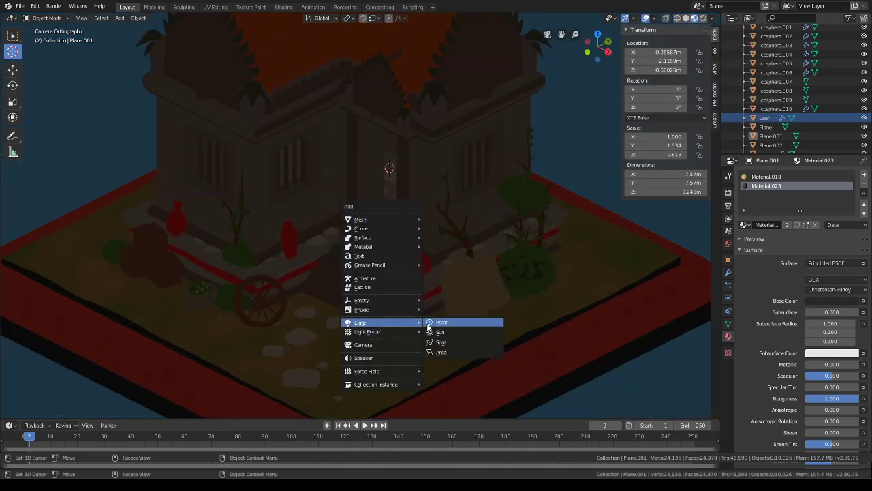
left_click(431, 324)
key("g")
key("shift+z")
left_click(455, 270)
key("g")
key("z")
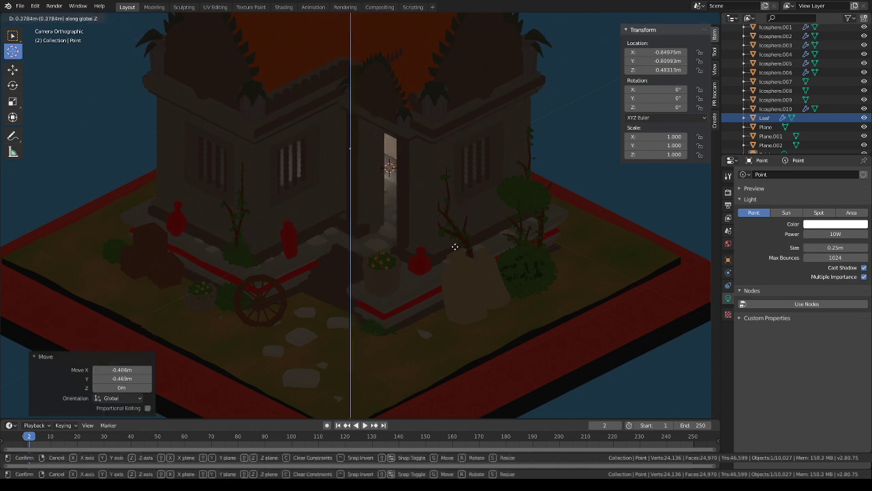
left_click(453, 245)
- Set the point light's power to about 126.3 W and its colour to warm orange
mouse_move(836, 233)
left_mouse_down()
mouse_move(860, 233)
mouse_move(852, 237)
left_mouse_up()
left_click(832, 224)
left_click_drag(808, 146, 812, 152)
- Shift the orange point light about 0.29 m along negative X and raise it to about 0.70 m
key("g")
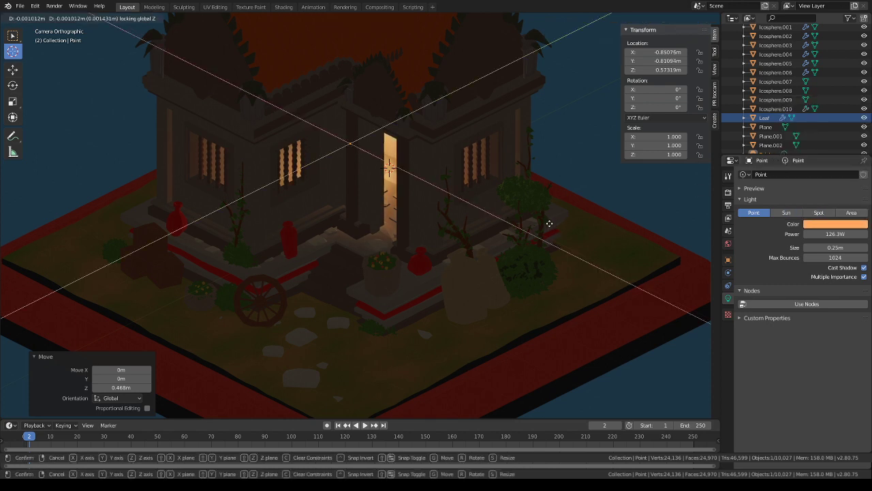
left_click(542, 223)
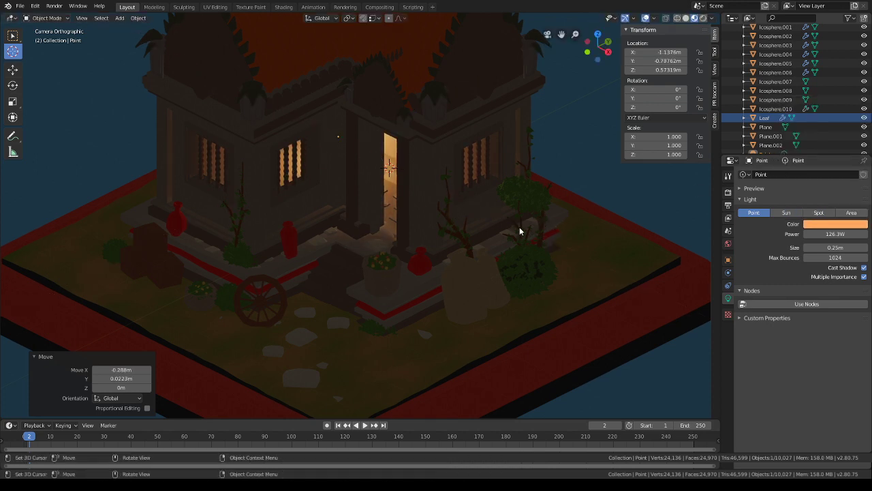
key("g")
key("z")
left_click(519, 220)
- Duplicate the point light about 0.5 m along X at the same height and colour the copy red-orange
key("shift+d")
key("shift+z")
left_click(539, 236)
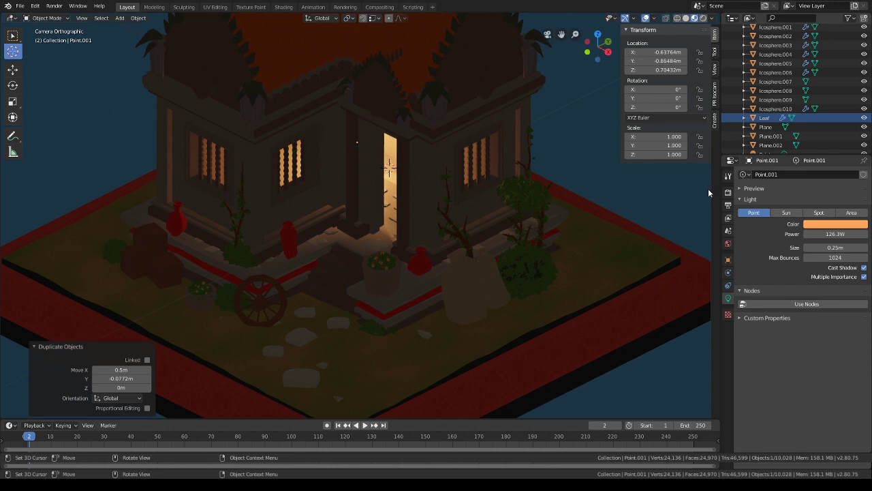
left_click(835, 224)
left_click(816, 164)
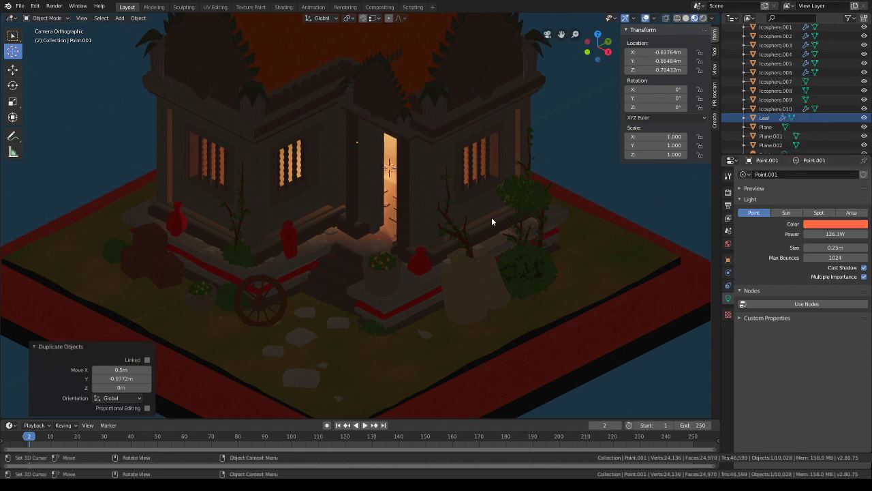
- Move the red-orange light to about X 0.39 m, Y -0.51 m and raise it to about Z 0.83 m
key("g")
key("shift+z")
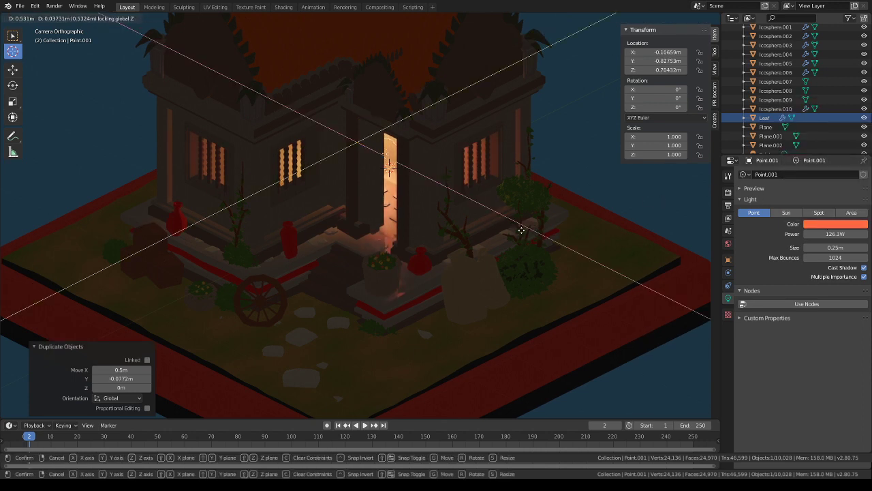
left_click(556, 231)
key("g")
key("z")
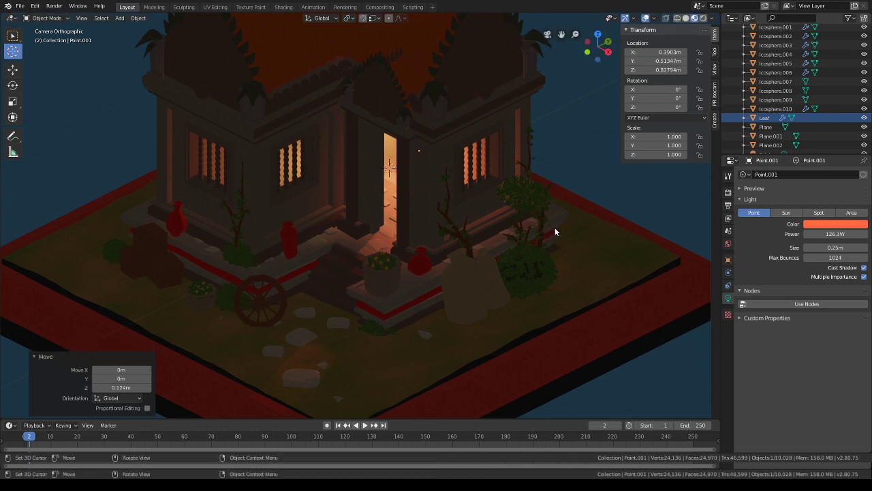
left_click(555, 227)
scroll(555, 227, "down", 3)
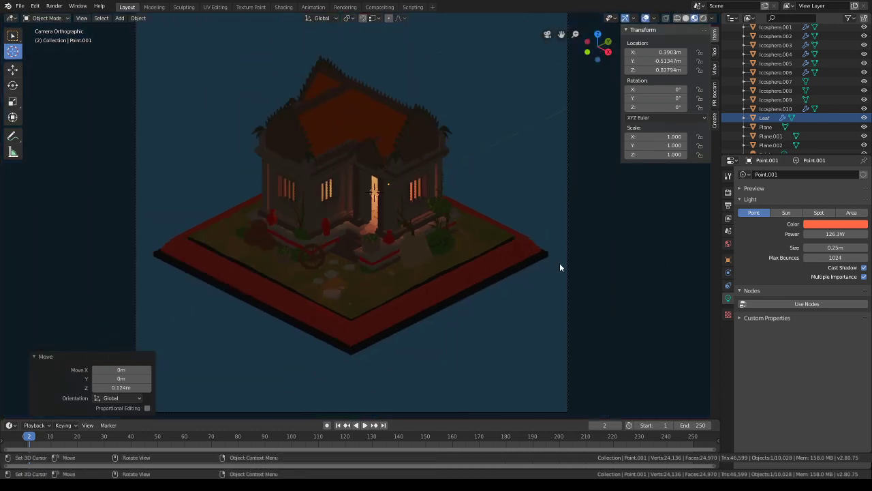
- Add a sun light and raise it about 6.68 m along Z above the house
scroll(469, 254, "down", 3)
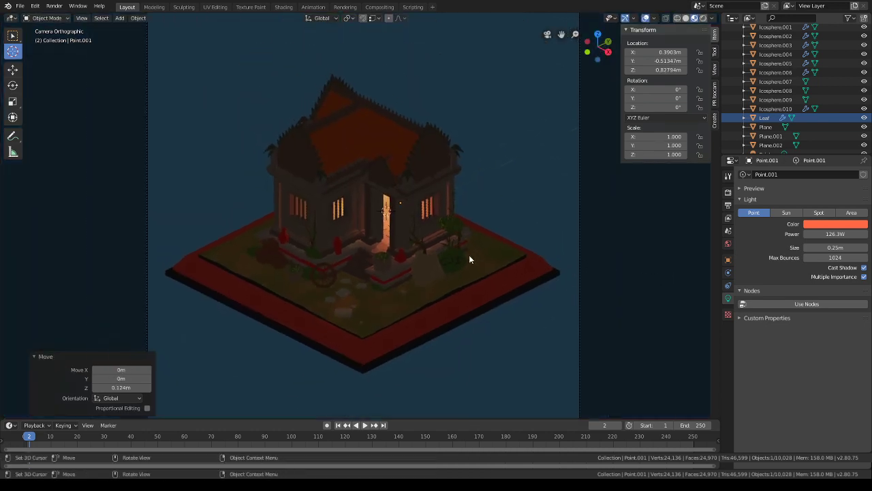
scroll(501, 224, "up", 2)
scroll(449, 206, "down", 1)
key("shift+a")
mouse_move(400, 232)
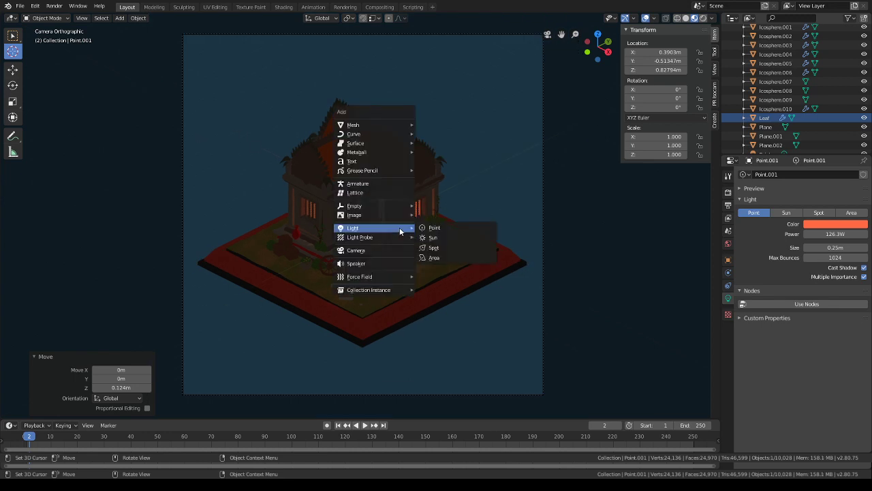
left_click(434, 237)
key("g")
key("z")
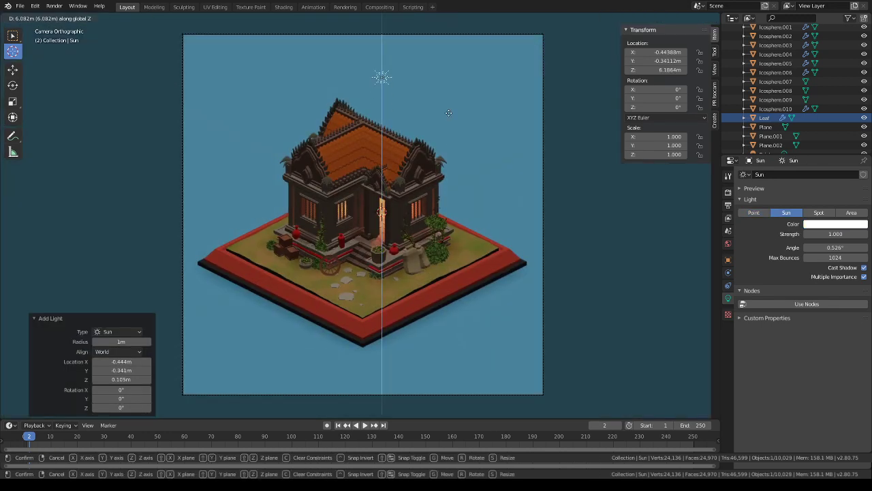
left_click(443, 230)
scroll(468, 273, "down", 2)
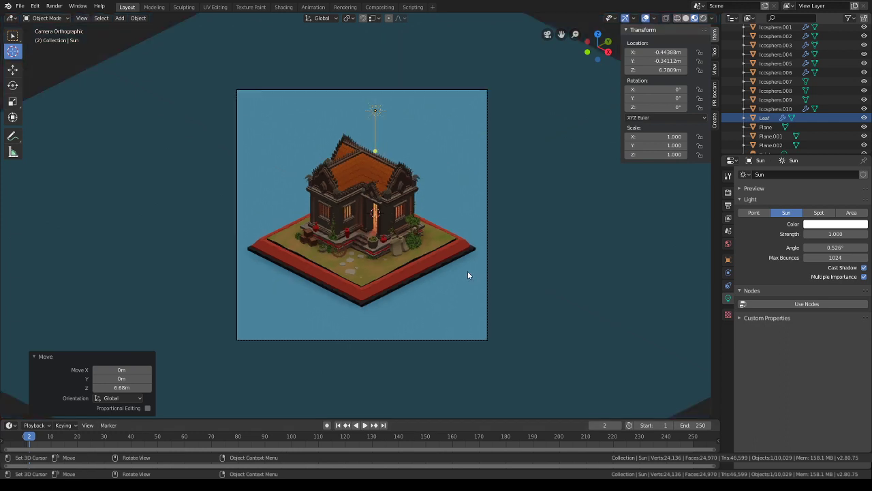
- Rotate the sun light to about X 28.1°, Y -38.4°, Z 25° so it shines diagonally onto the house
key("r")
left_click(480, 125)
key("r")
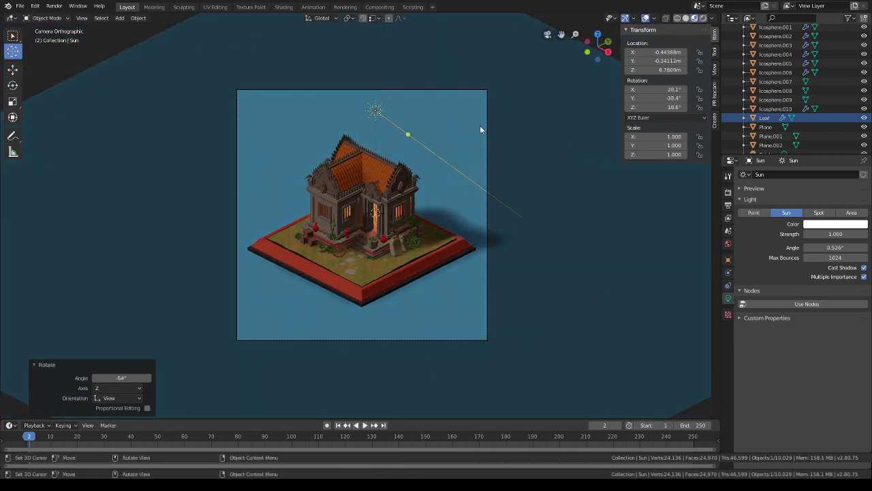
key("z")
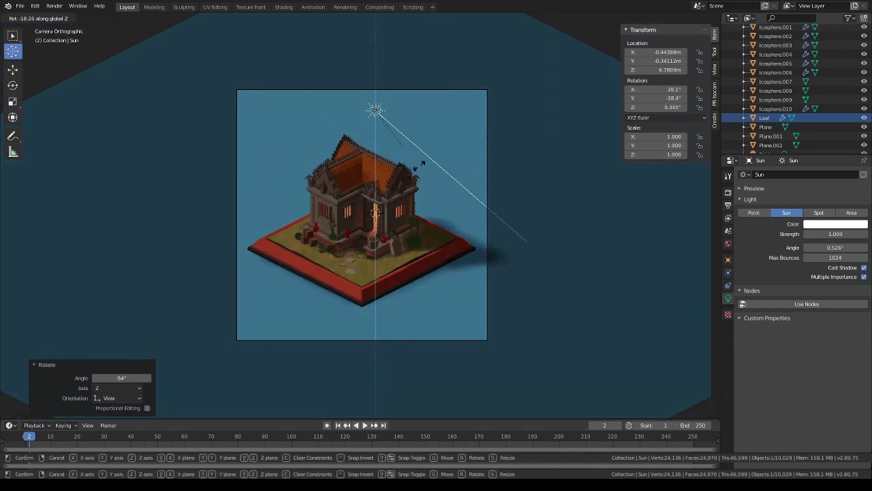
left_click(639, 253)
scroll(557, 276, "up", 3)
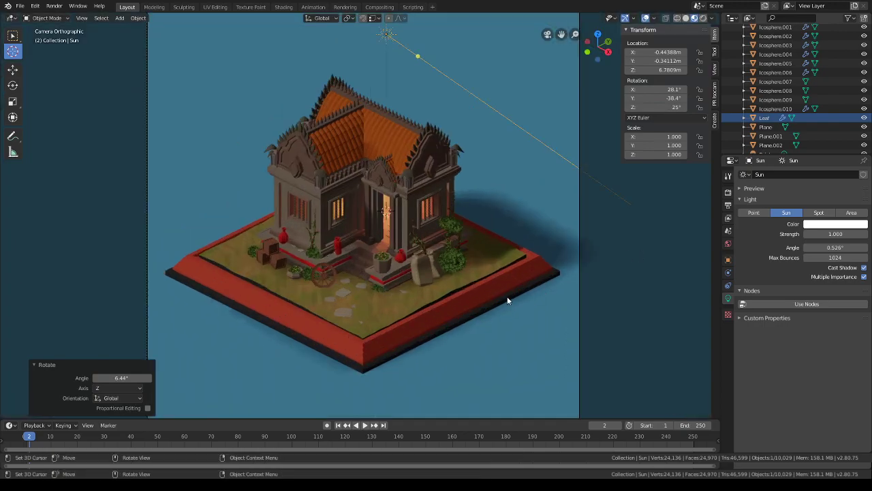
scroll(494, 285, "down", 3)
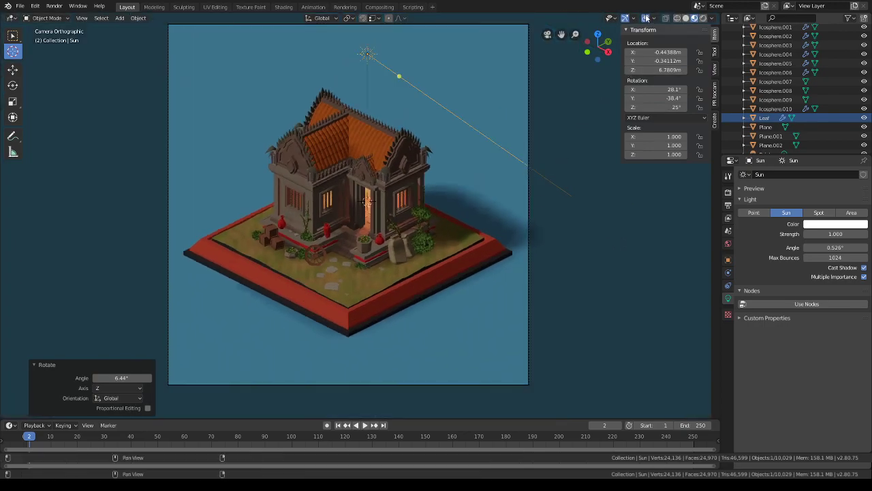
- Preview the lit house in rendered shading, then return to material preview with overlays shown
left_click(703, 18)
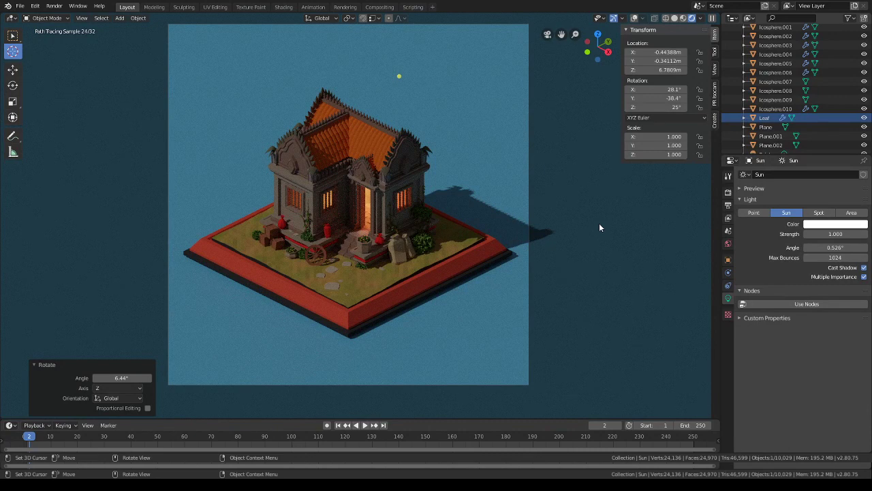
left_click(684, 17)
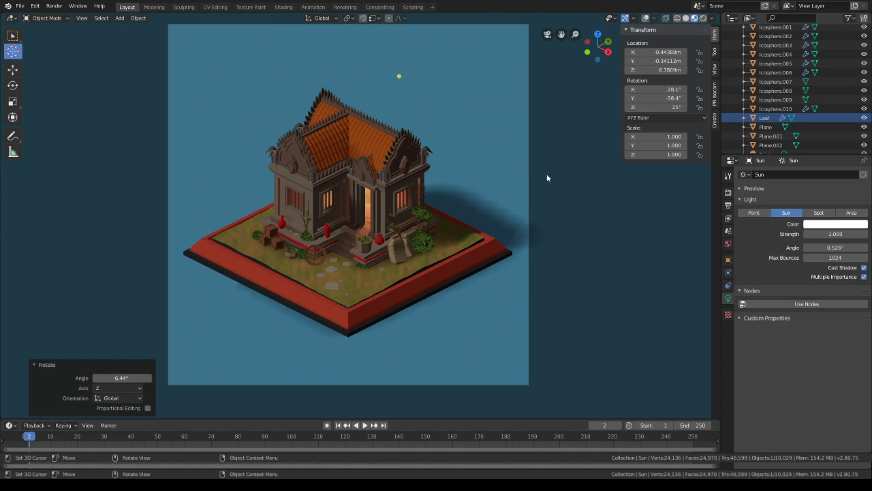
left_click(645, 18)
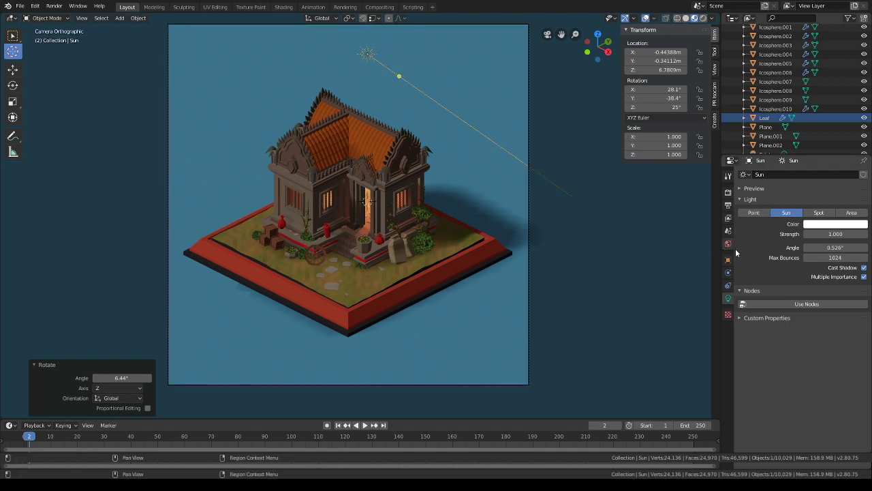
- Tint the sun light a pale warm peach and set its strength to 2.3
left_click(833, 224)
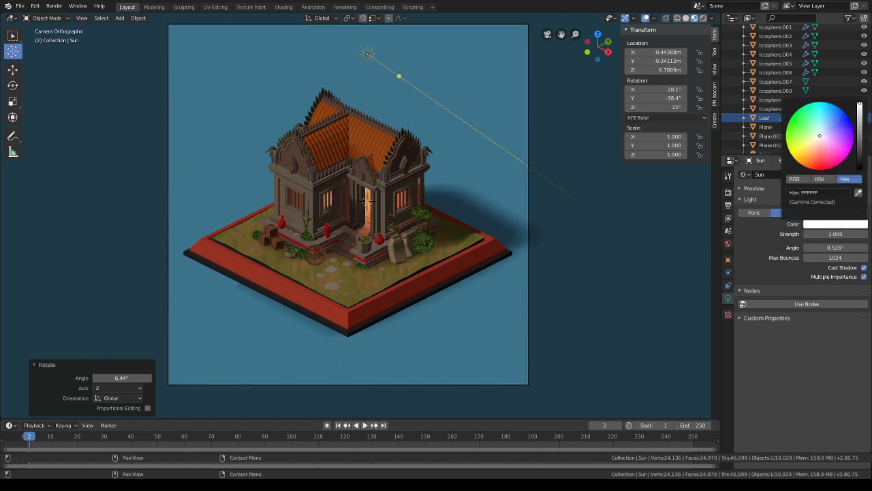
left_click_drag(820, 136, 816, 142)
left_click_drag(839, 234, 866, 235)
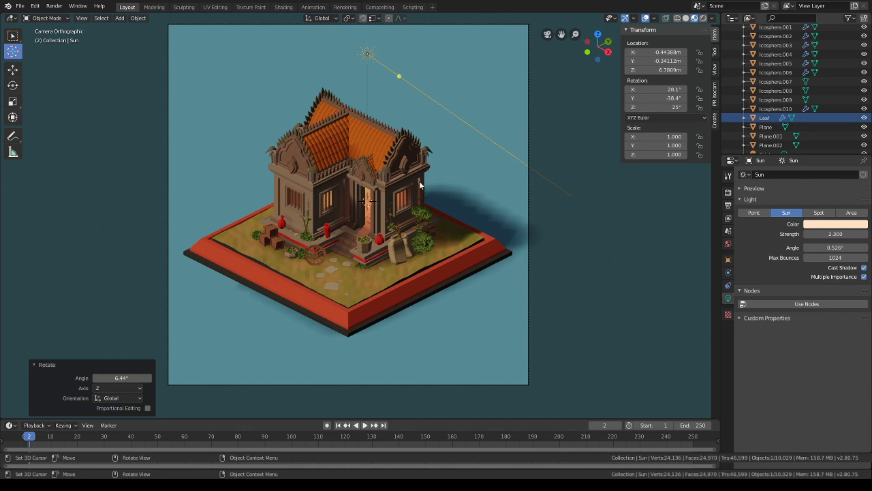
- Duplicate the orange point light inside the house and move the copy horizontally about 2.3 m along negative Y
left_click(678, 18)
scroll(360, 195, "up", 5)
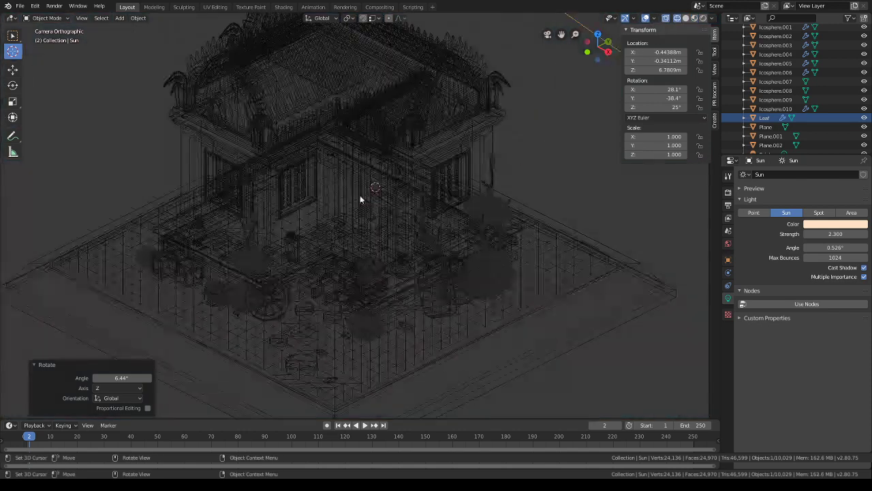
key("w")
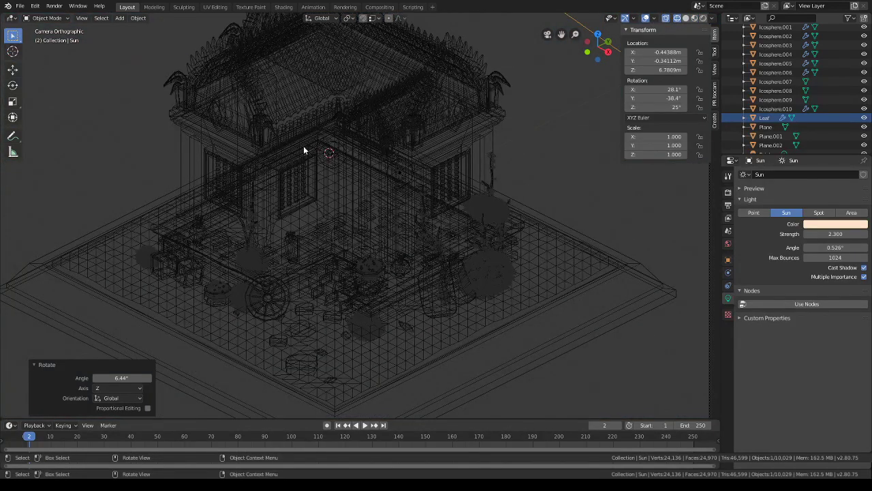
left_click(336, 154)
left_click(335, 157)
left_click(333, 158)
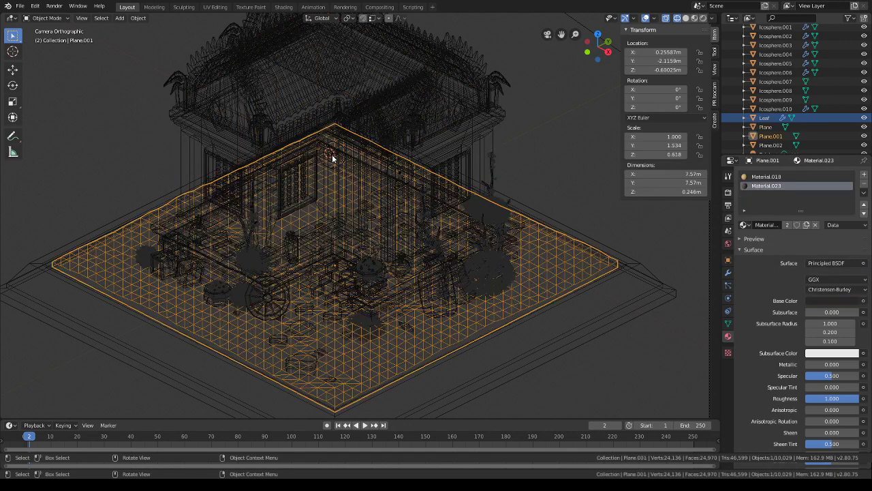
left_click(333, 158)
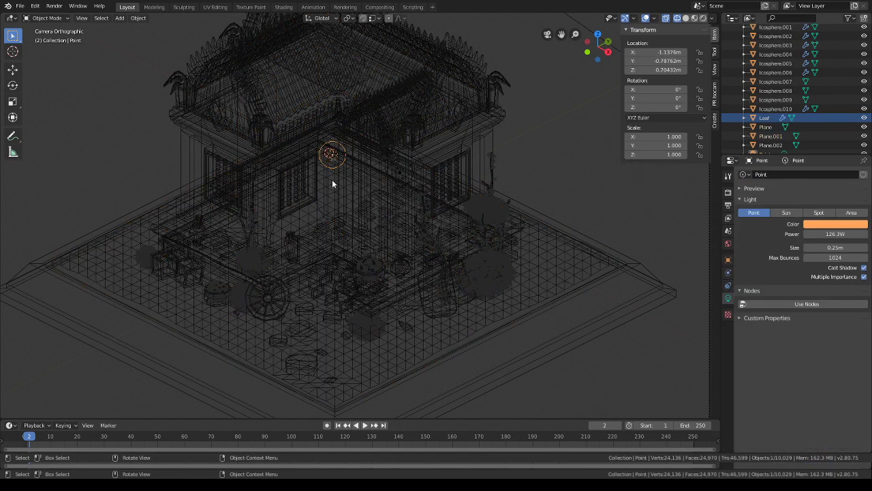
left_click(695, 18)
key("shift+d")
key("shift+z")
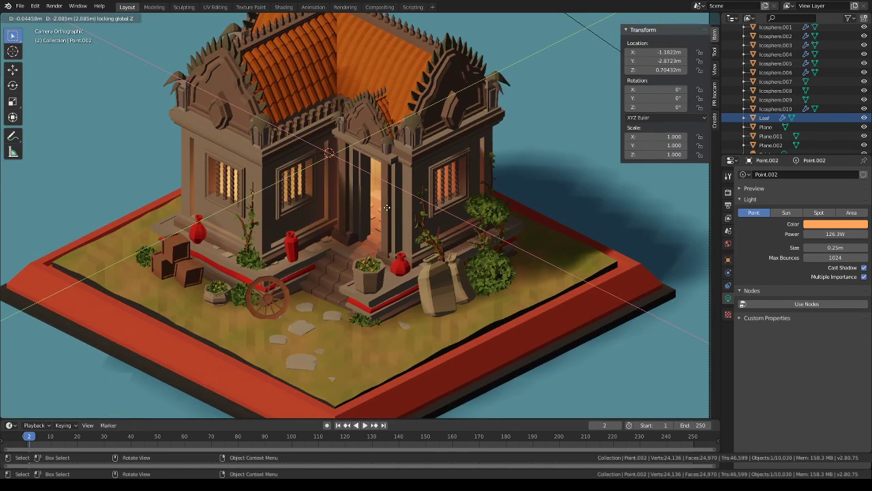
left_click(379, 211)
- Raise the duplicated orange point light about 0.23 m along Z
key("g")
key("z")
left_click(426, 214)
scroll(437, 216, "down", 3)
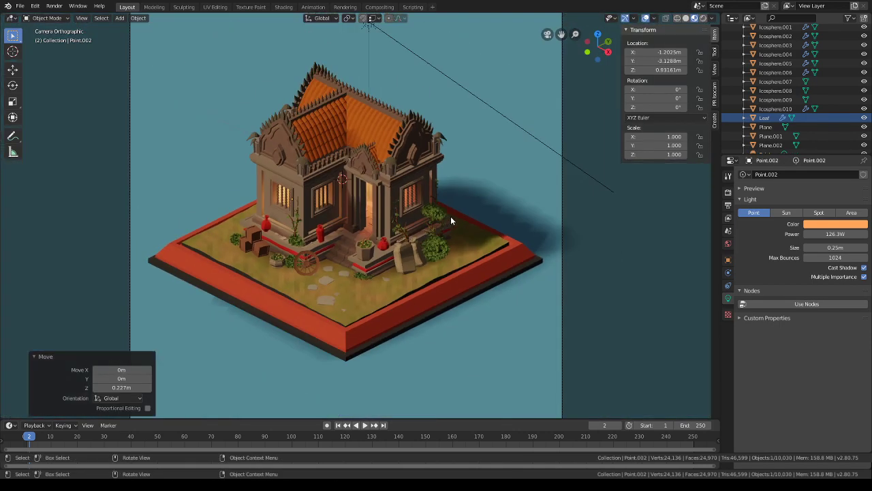
- Reveal all hidden objects and view the house next to its reference images
mouse_move(451, 217)
middle_mouse_down("shift")
mouse_move(453, 232)
mouse_move(461, 214)
middle_mouse_up("shift")
scroll(417, 227, "up", 1)
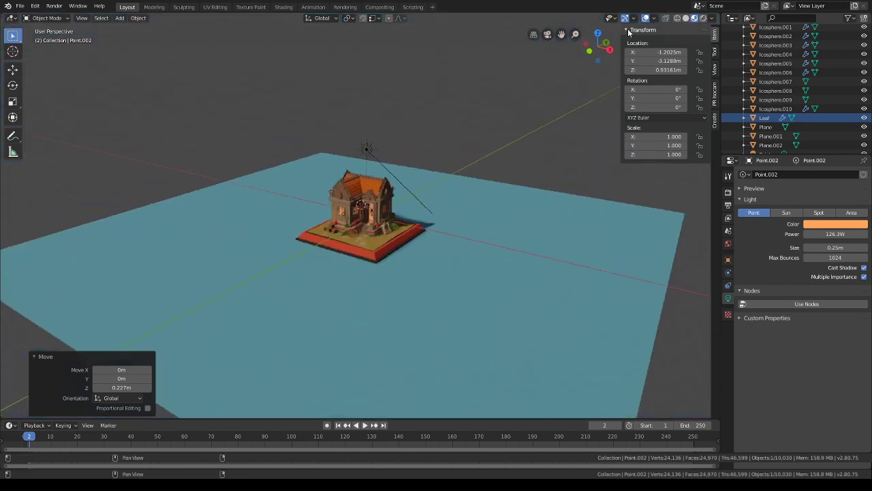
left_click(486, 120)
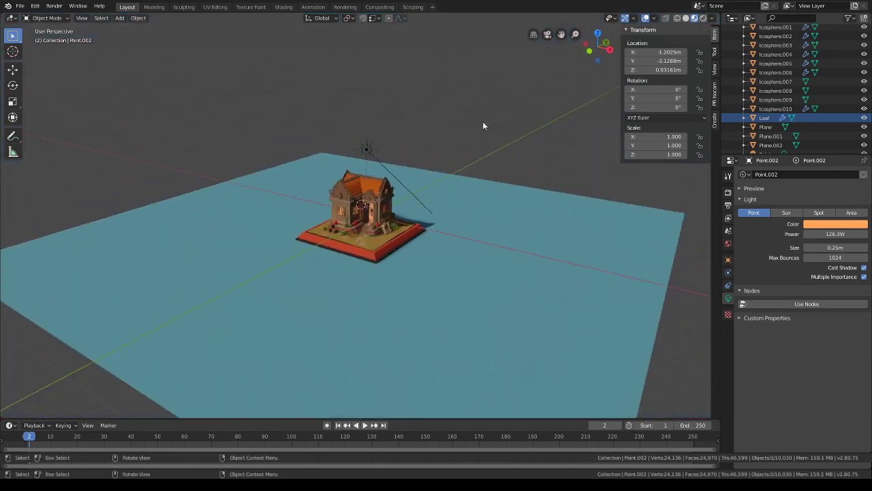
key("alt+h")
middle_click_drag(480, 128, 428, 183, "shift")
scroll(428, 185, "up", 6)
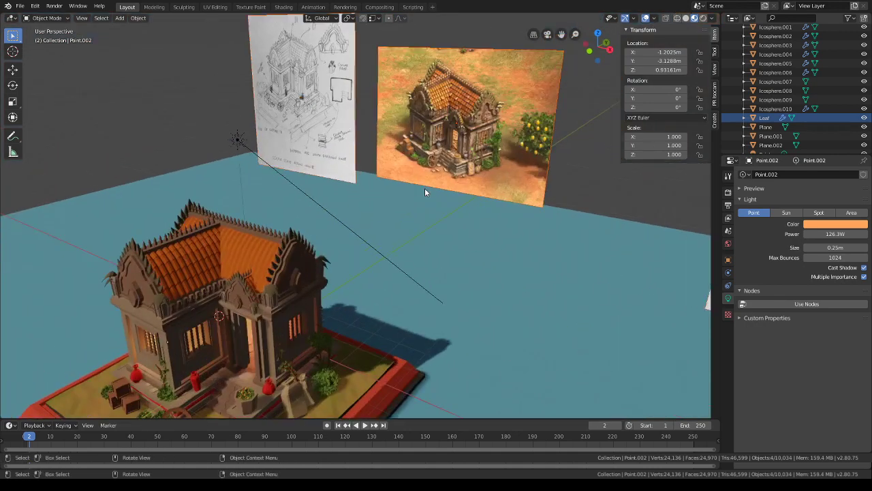
middle_click_drag(395, 246, 442, 204, "shift")
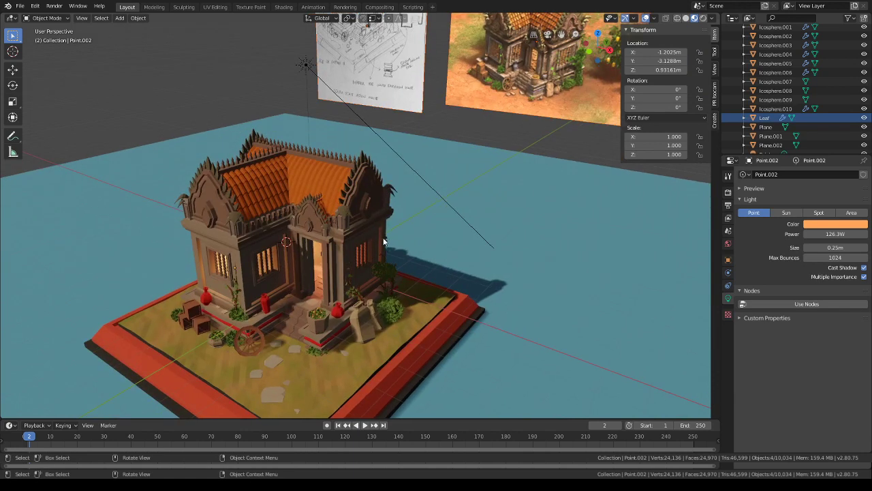
- Adjust the base colours of the spiked gable trim and the house wall materials
left_click(366, 210)
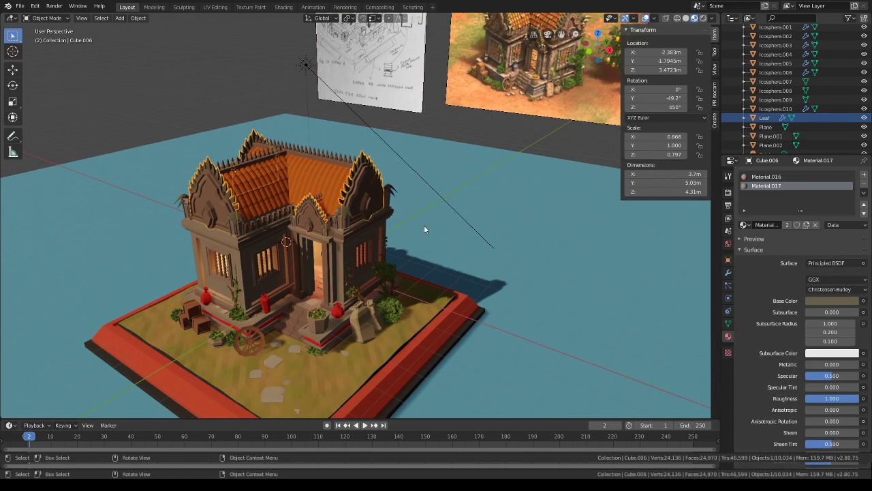
left_click(833, 300)
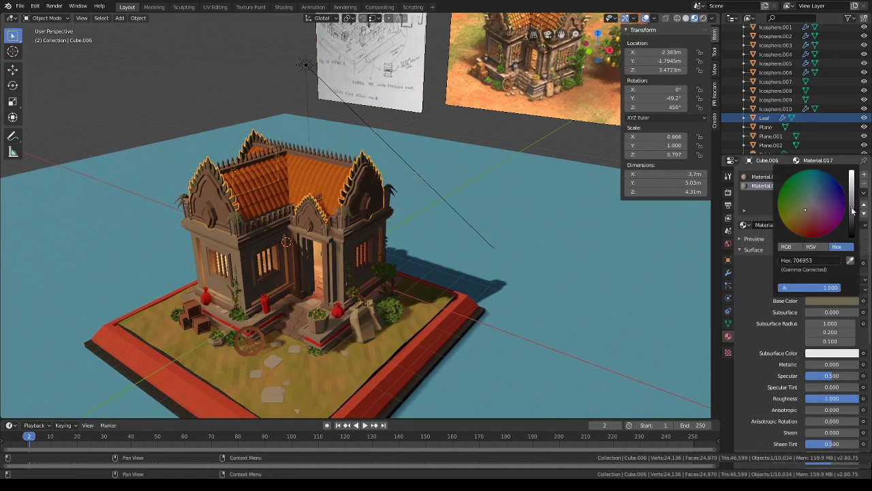
left_click(242, 260)
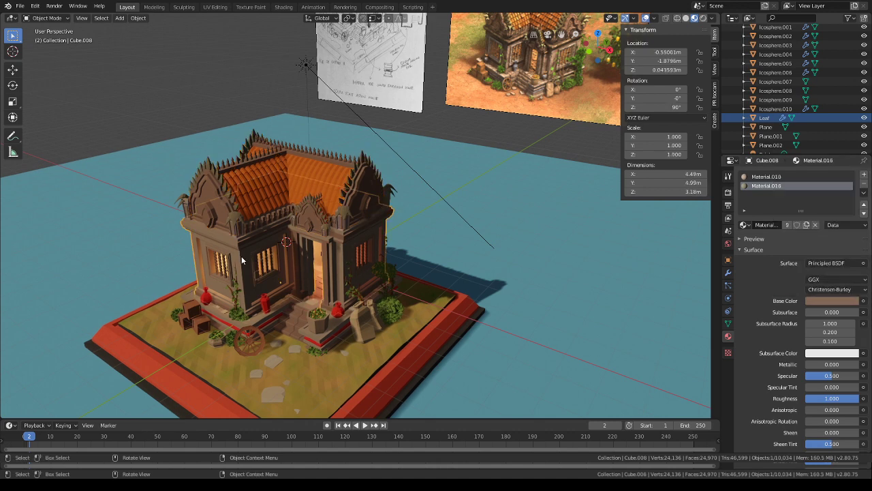
left_click(842, 300)
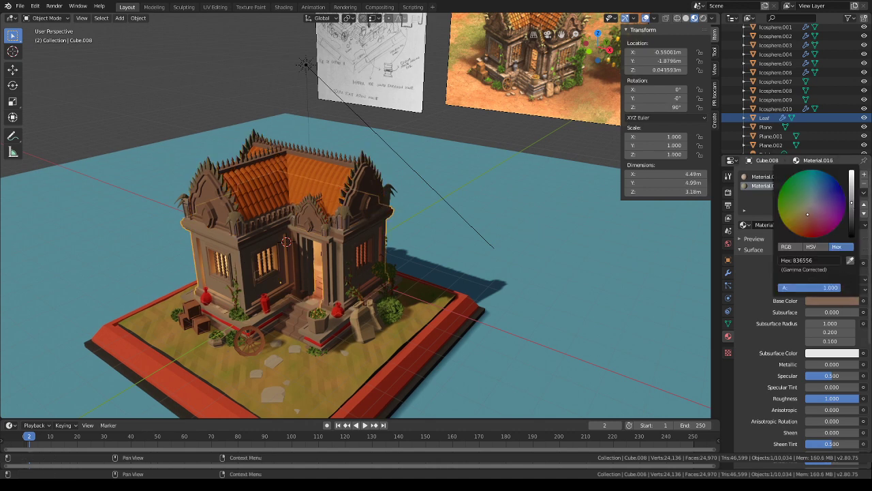
left_click(762, 177)
left_click(835, 300)
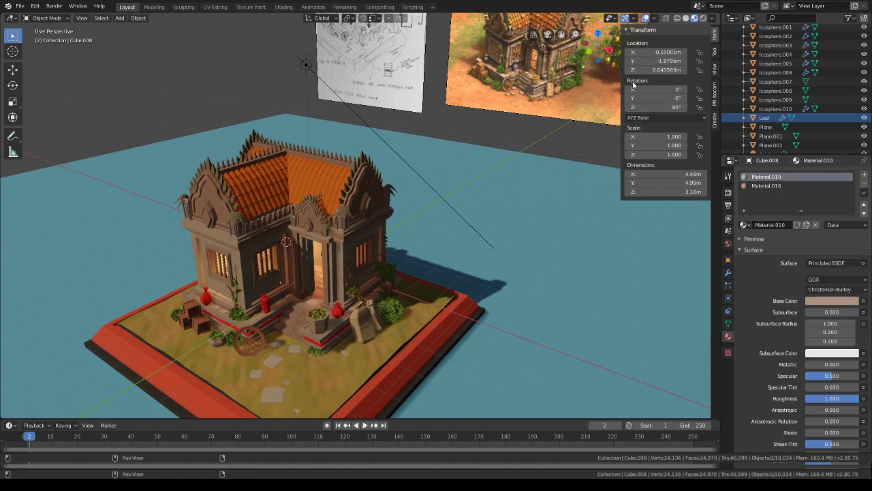
- Return to the camera view and hide the four reference images around the house
left_click(548, 35)
scroll(481, 212, "down", 1)
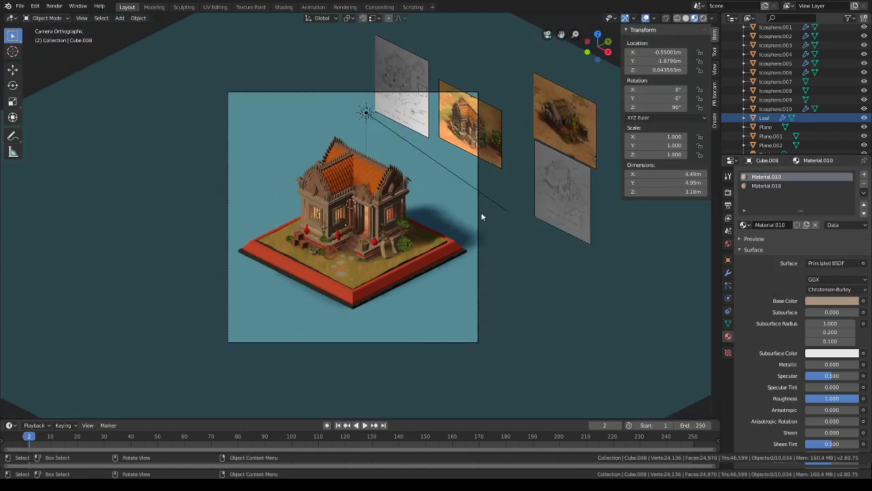
scroll(461, 219, "up", 1)
left_click(434, 84)
key("Delete")
left_click(475, 107)
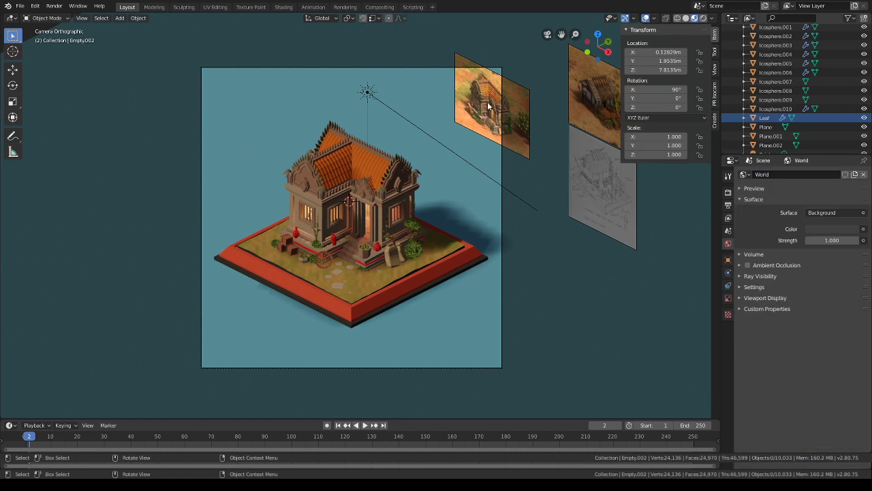
key("Delete")
left_click(632, 179)
key("h")
left_click(580, 124)
key("h")
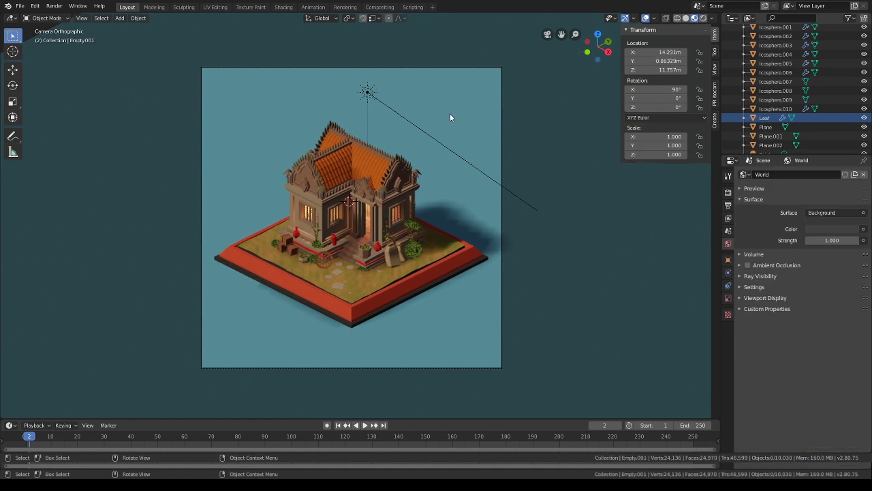
- Change the large ground plane's base colour to a darker blue
left_click(814, 281)
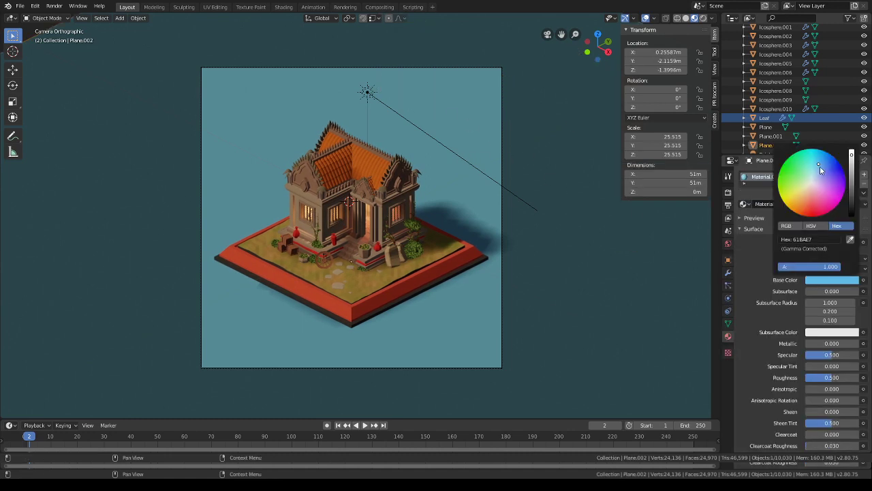
mouse_move(820, 167)
left_mouse_down()
mouse_move(808, 203)
mouse_move(820, 168)
mouse_move(851, 164)
left_mouse_up()
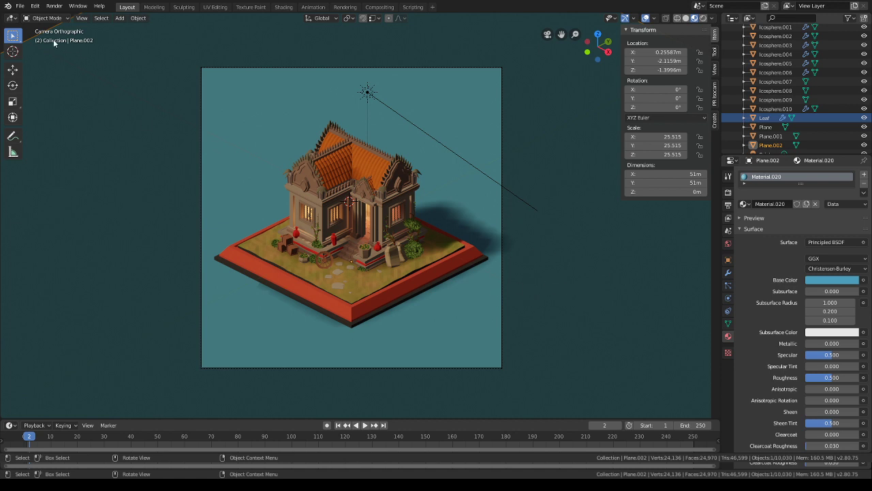
- Lower the large blue ground plane about 0.37 m along Z beneath the red base
left_click(14, 52)
scroll(510, 267, "up", 3)
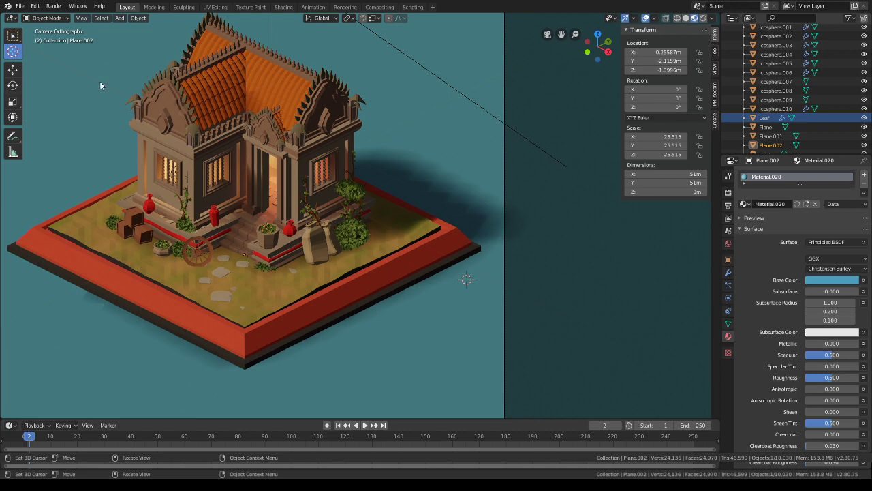
left_click(12, 34)
key("g")
key("z")
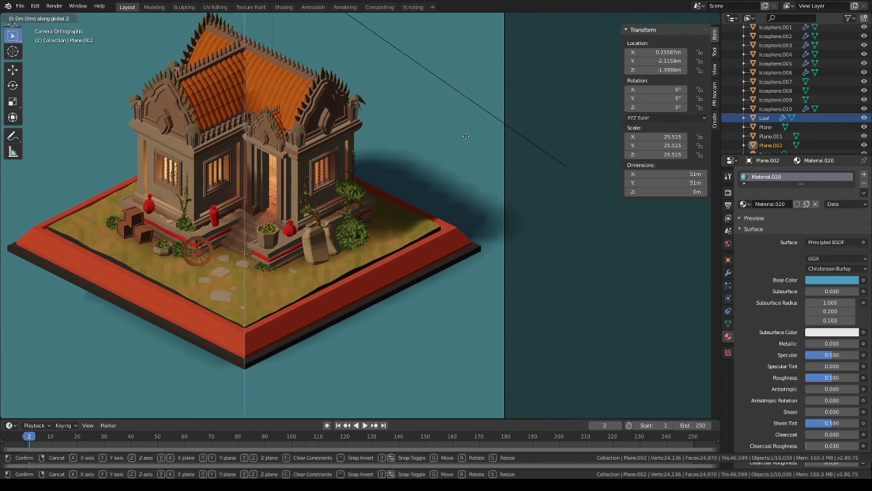
left_click(468, 140)
key("g")
key("z")
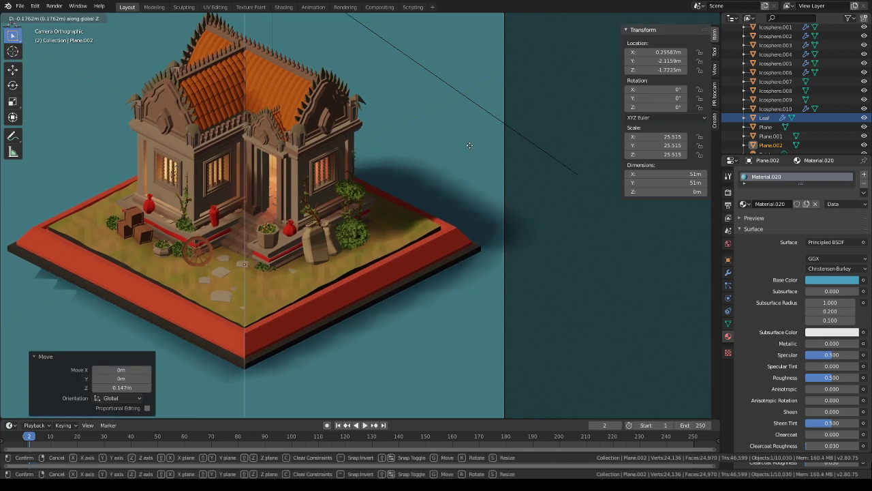
left_click(471, 150)
- Thicken the black lower part of the base by moving its bottom face down about 0.25 m in Edit Mode
middle_click_drag(475, 276, 408, 186)
scroll(448, 263, "up", 7)
left_click(421, 244)
left_click(56, 18)
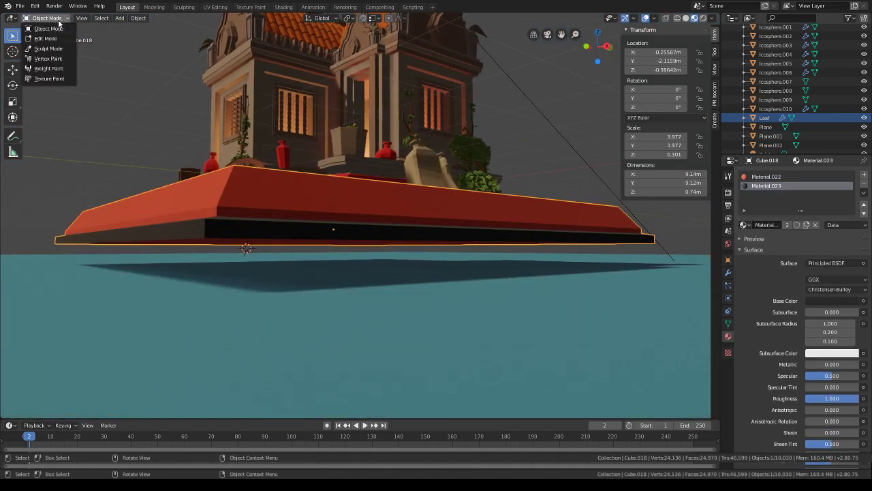
left_click(53, 39)
middle_click_drag(272, 212, 329, 258)
left_click(296, 244)
key("g")
key("z")
left_click(300, 230)
- Raise the base's bottom face slightly along Z and return to Object Mode
scroll(304, 235, "down", 2)
key("g")
key("z")
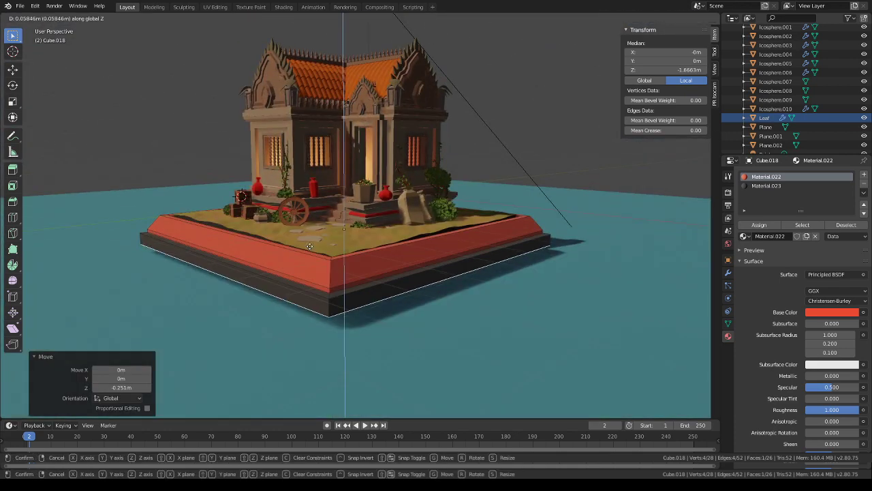
left_click(325, 251)
left_click(46, 17)
left_click(40, 30)
- Raise the ground plane about 0.29 m along Z to meet the underside of the base
left_click(547, 327)
key("g")
key("z")
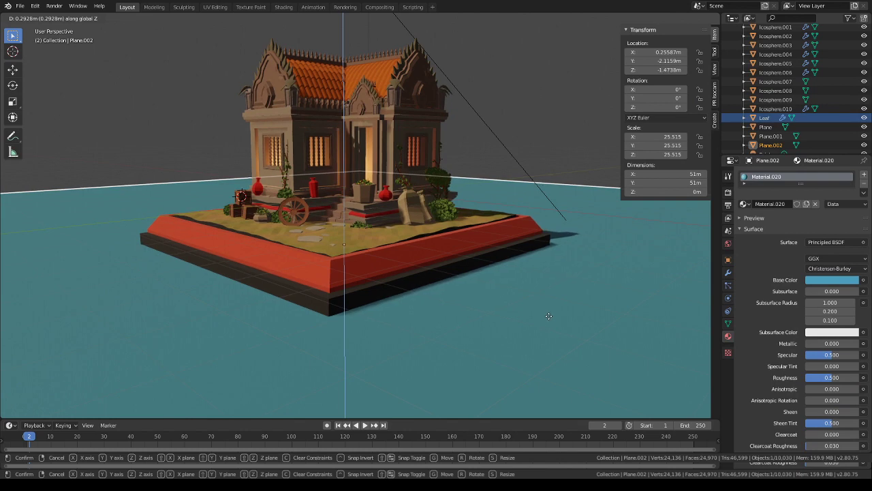
left_click(549, 316)
- Add a text object beside the base's black edge and rotate it 90° about X and 90° about Z
middle_click_drag(549, 312, 413, 308)
left_click(12, 51)
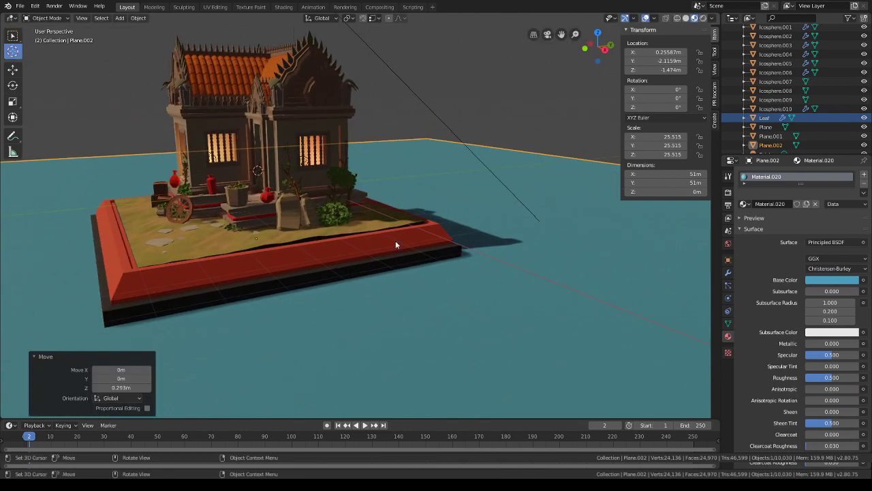
key("shift+a")
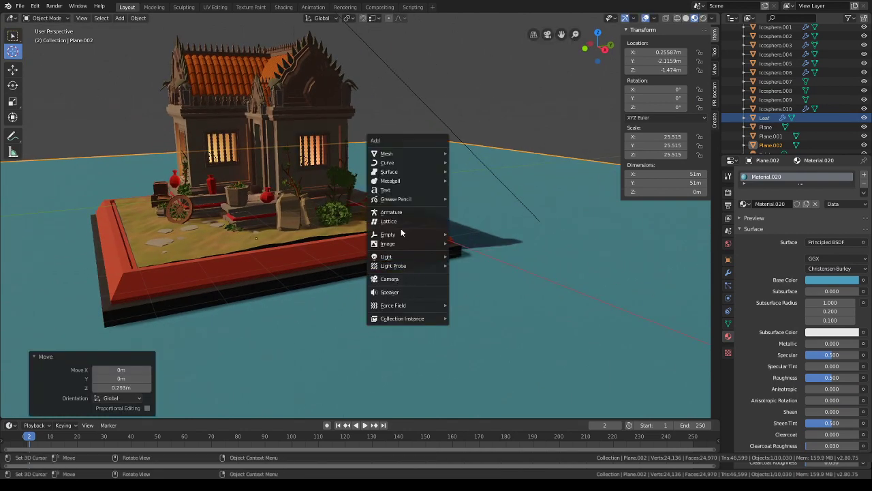
left_click(388, 189)
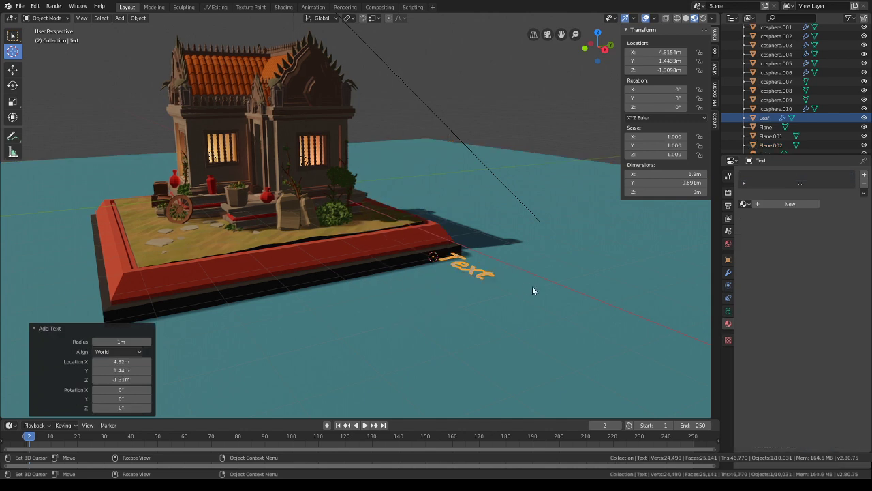
type("rx90")
key("Return")
type("r")
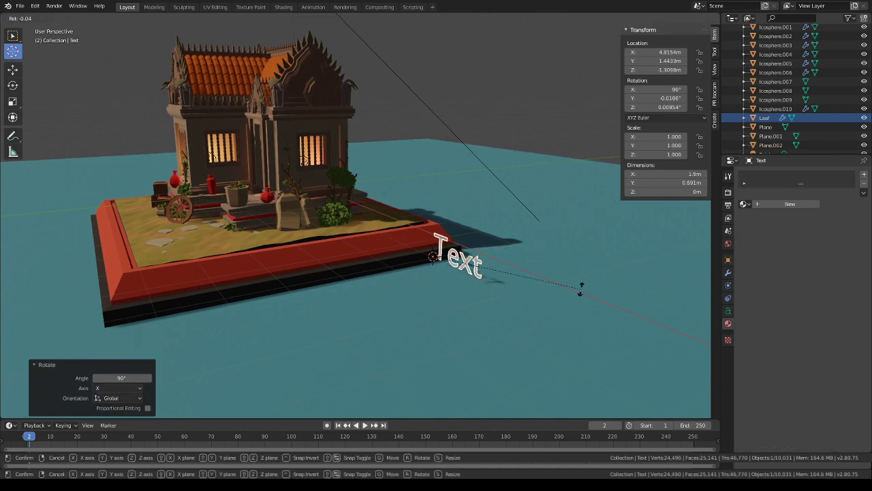
type("z90")
key("Return")
- Set the text's horizontal and vertical alignment to Center
left_click(728, 311)
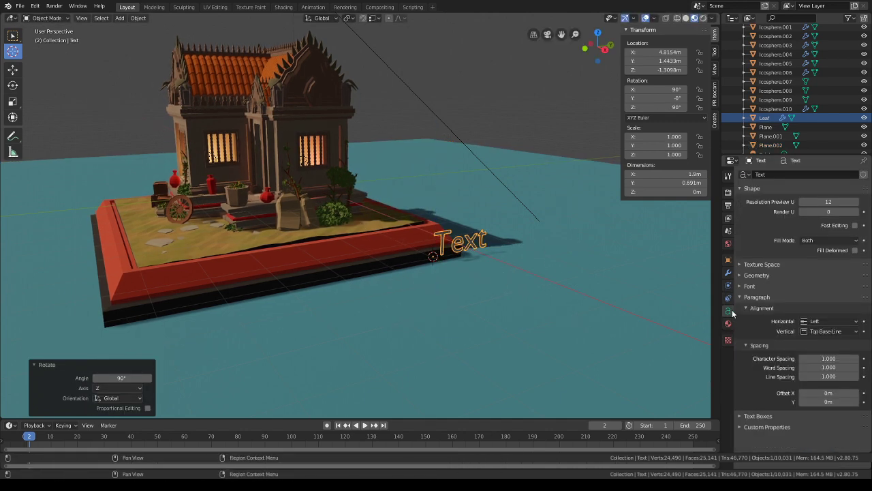
left_click(837, 322)
left_click(827, 343)
left_click(826, 331)
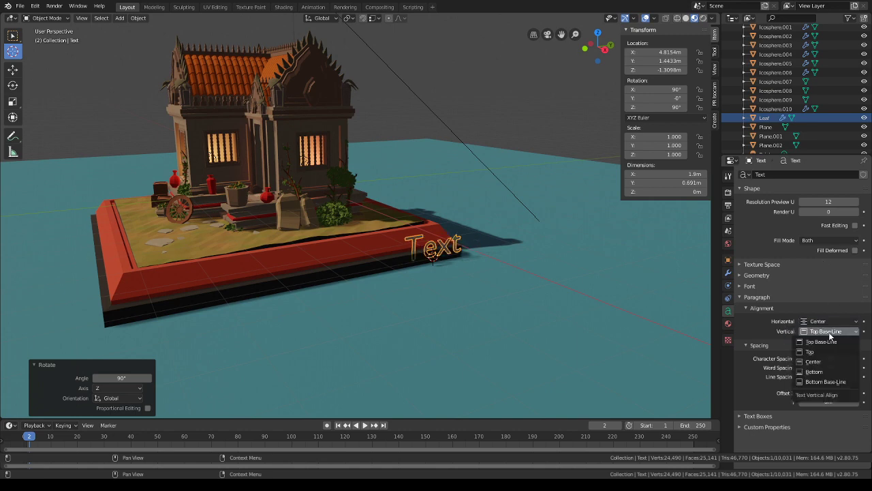
left_click(815, 362)
- Scale the text to about 0.341 and shift it about 0.01 m along X, just in front of the base's side
key("KP_Decimal")
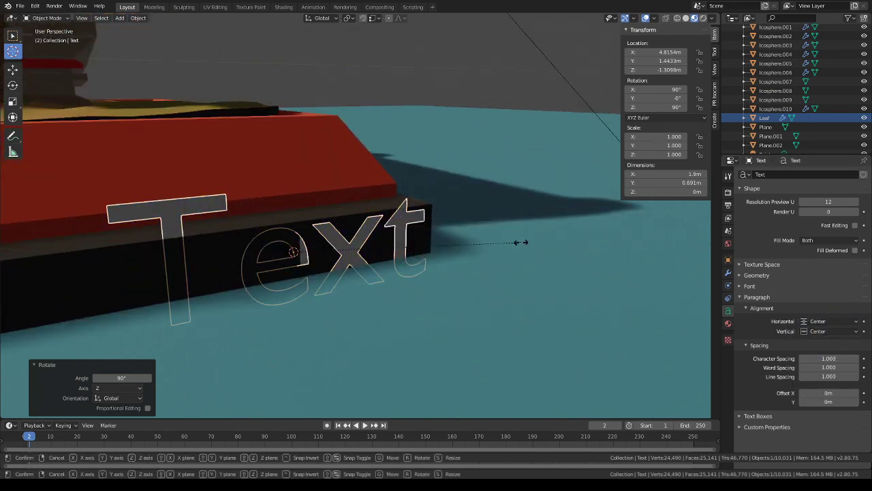
key("s")
left_click(373, 243)
middle_click_drag(372, 242, 487, 256)
key("r")
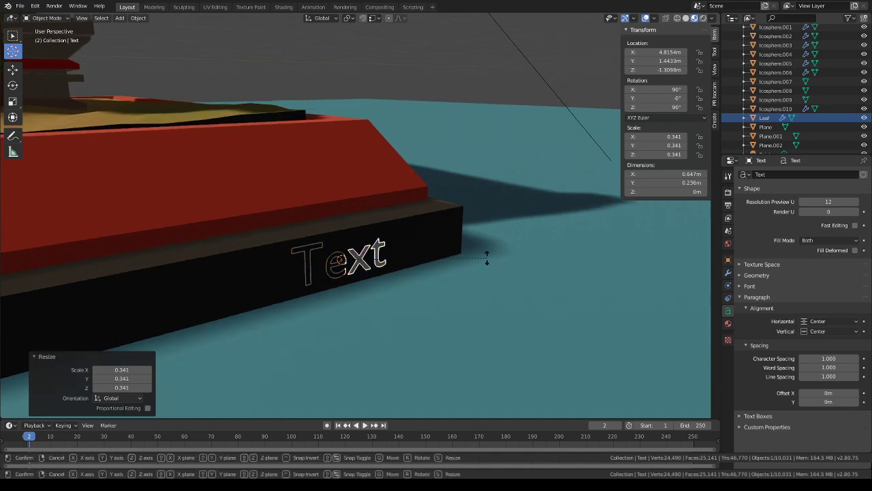
key("z")
key("Escape")
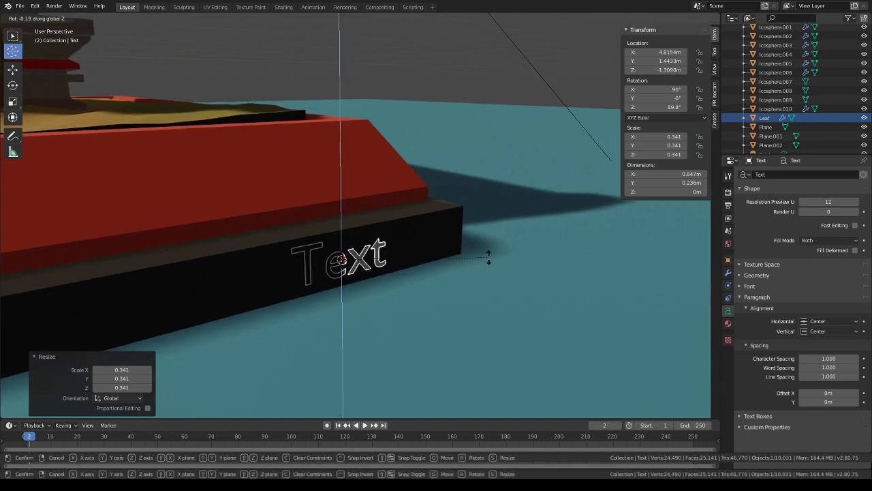
key("g")
key("x")
left_click(490, 261)
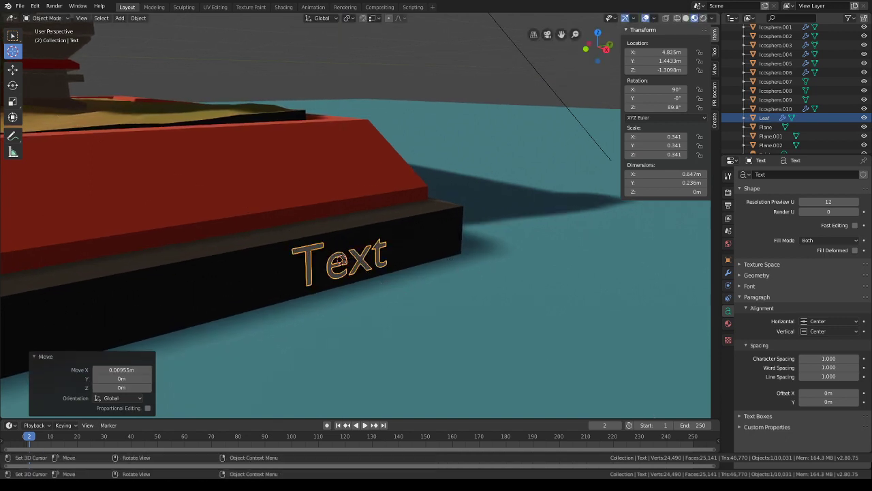
key("s")
left_click(422, 222)
- Replace the placeholder text with the artist's name in capitals and return to Object Mode
key("Tab")
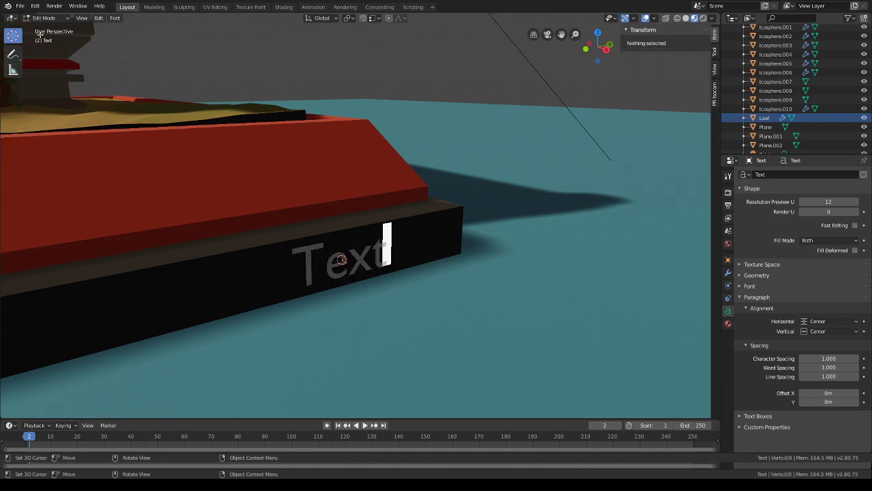
key("BackSpace")
key("BackSpace")
key("BackSpace")
key("BackSpace")
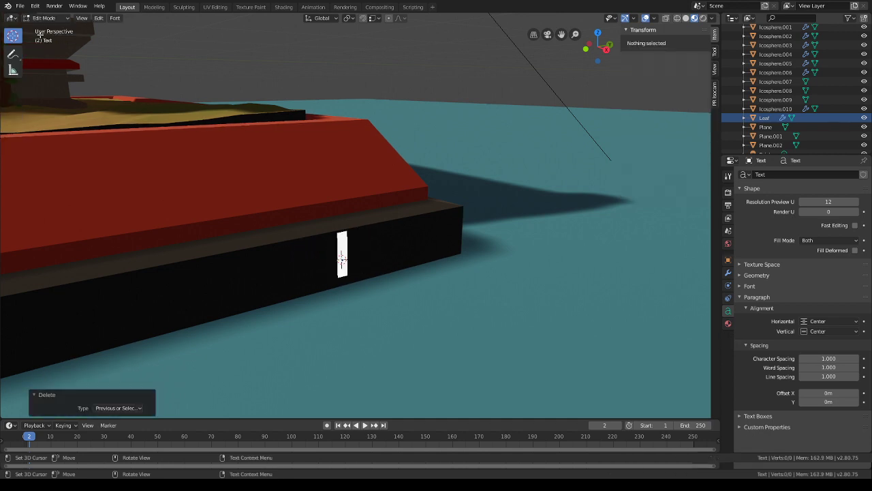
type("J.CHE")
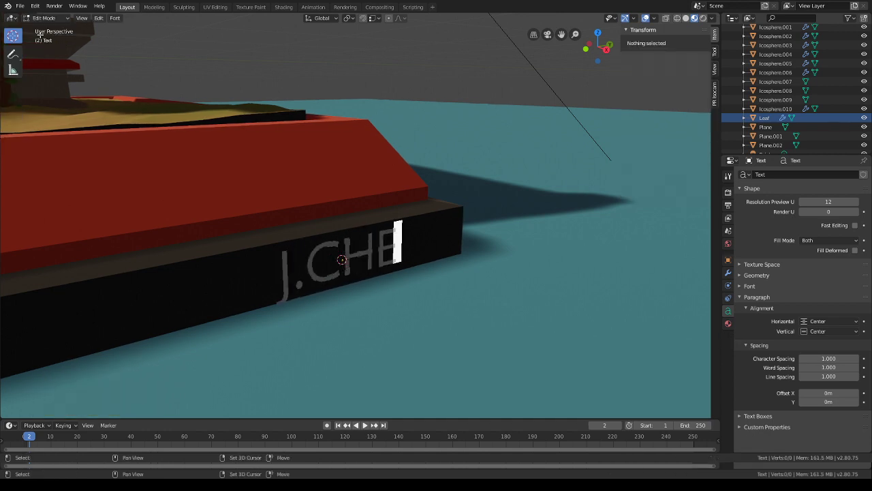
type("STER")
left_click(63, 19)
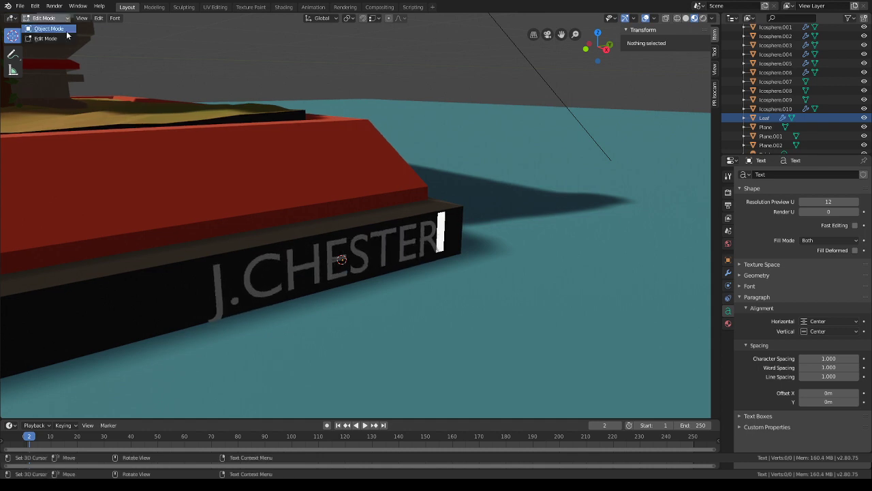
left_click(66, 30)
- Scale the name text to about 0.246 and raise it about 0.025 m on the base's black edge
key("s")
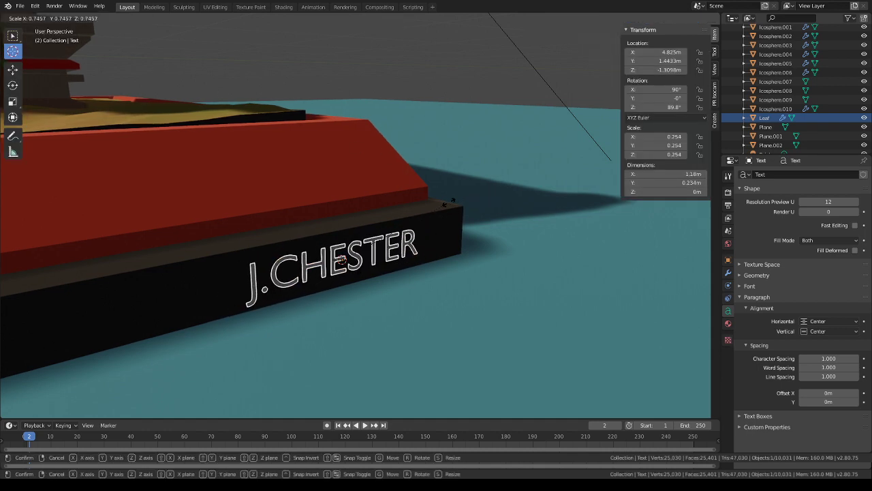
left_click(452, 201)
key("g")
key("z")
left_click(473, 204)
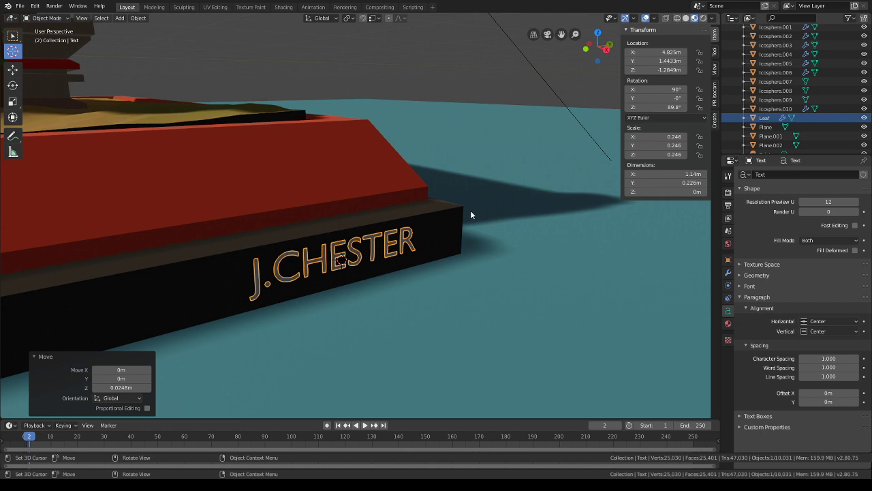
- Extrude the name text 0.13 m and move it about 0.025 m along negative X into the base
left_click(762, 276)
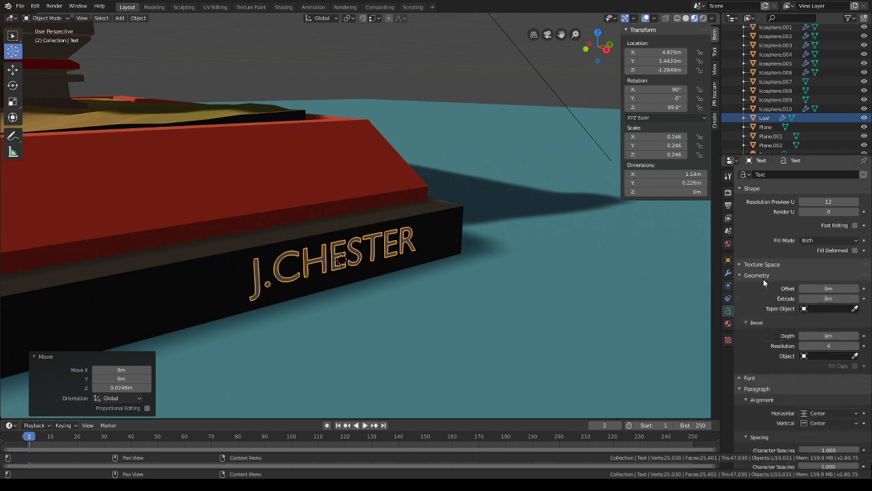
mouse_move(829, 289)
left_mouse_down()
mouse_move(842, 288)
mouse_move(829, 289)
mouse_move(837, 299)
left_mouse_up()
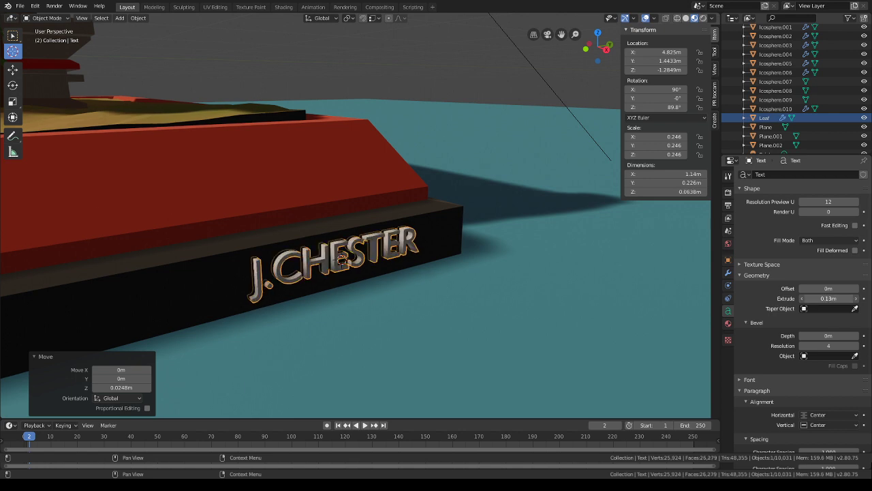
key("g")
key("x")
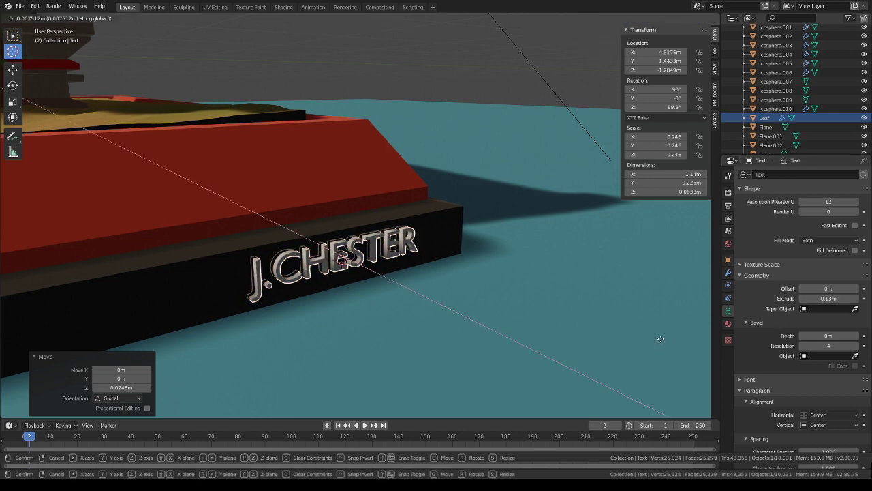
left_click(458, 132)
scroll(477, 164, "down", 8)
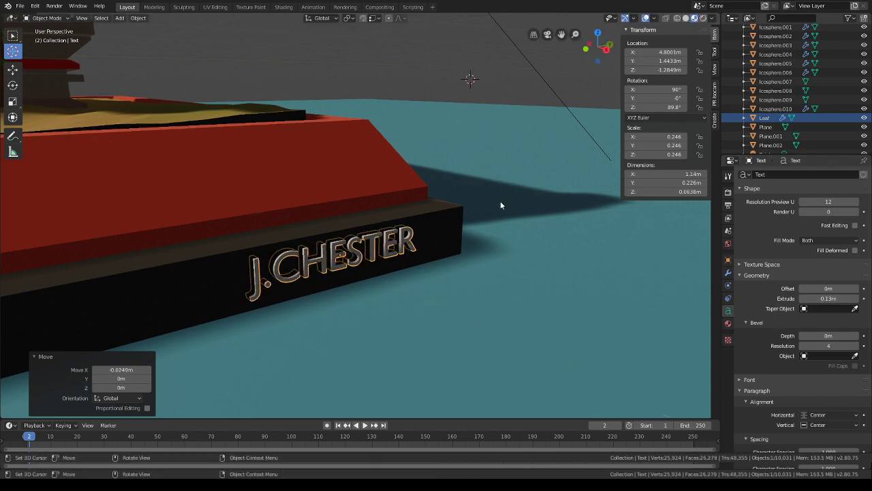
- Return to the camera view and set the render resolution's Y value to 1512 px
key("KP_0")
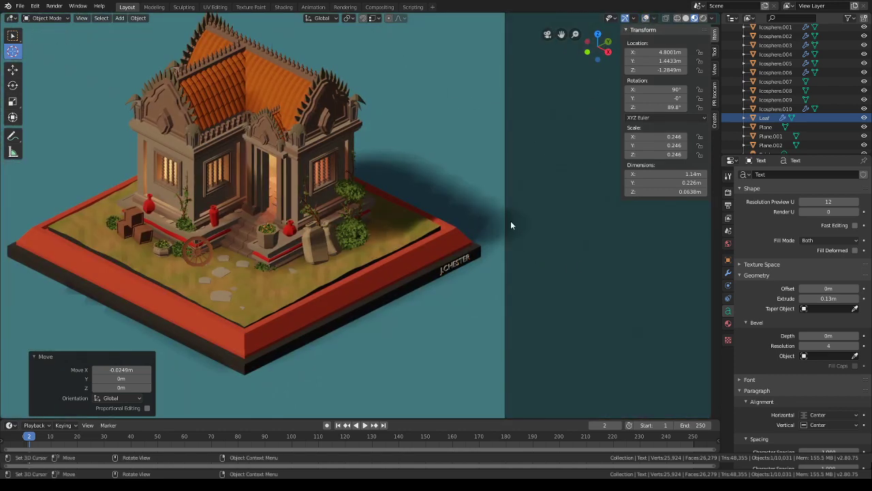
key("Home")
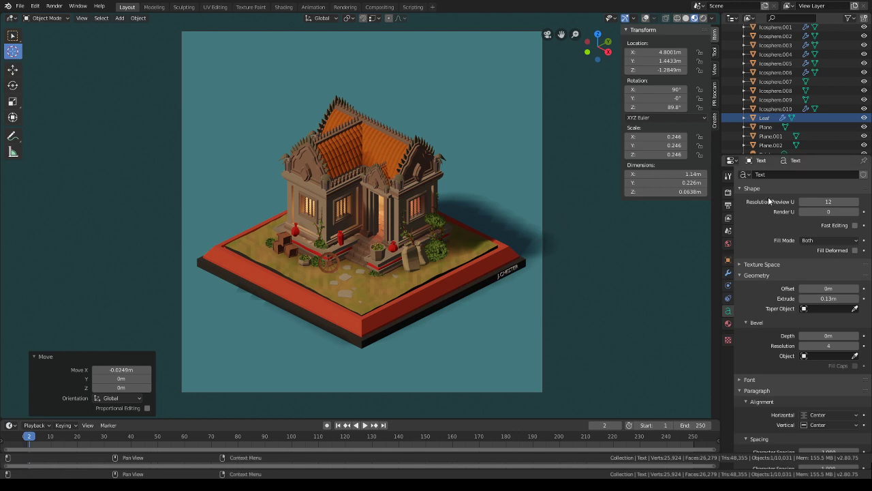
left_click(728, 206)
left_click_drag(837, 195, 797, 194)
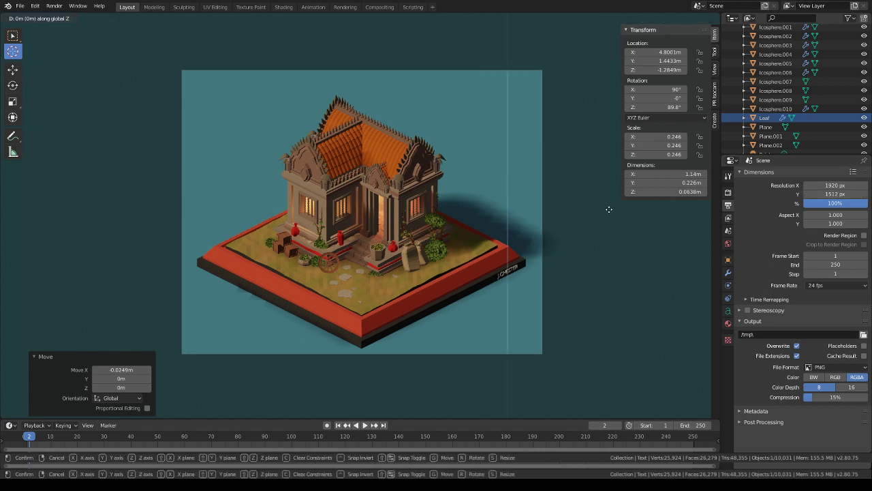
- Show the viewport overlays, select the camera and lower it slightly along Z to reframe the house
key("KP_0")
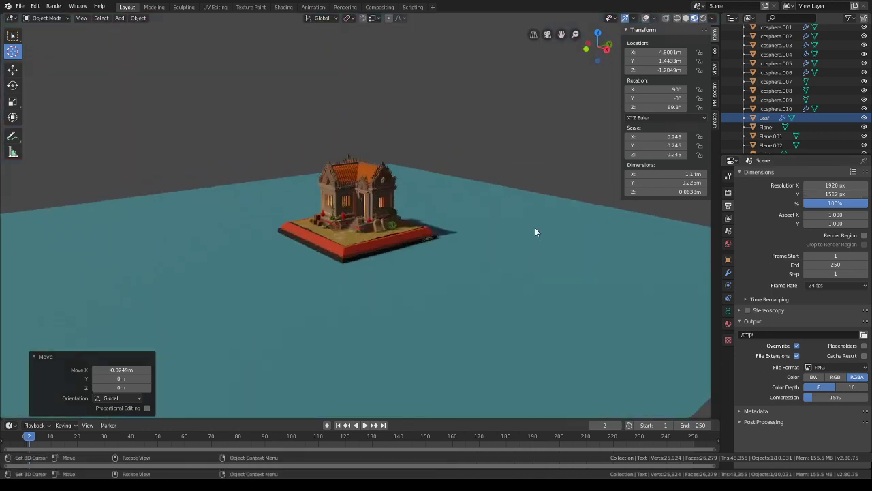
left_click(646, 19)
left_click_drag(447, 163, 347, 62)
left_click(12, 36)
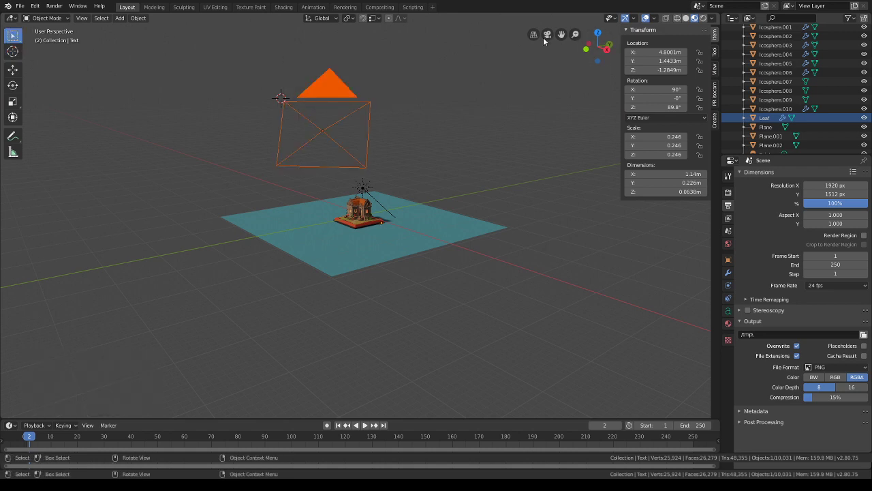
key("KP_0")
key("g")
key("z")
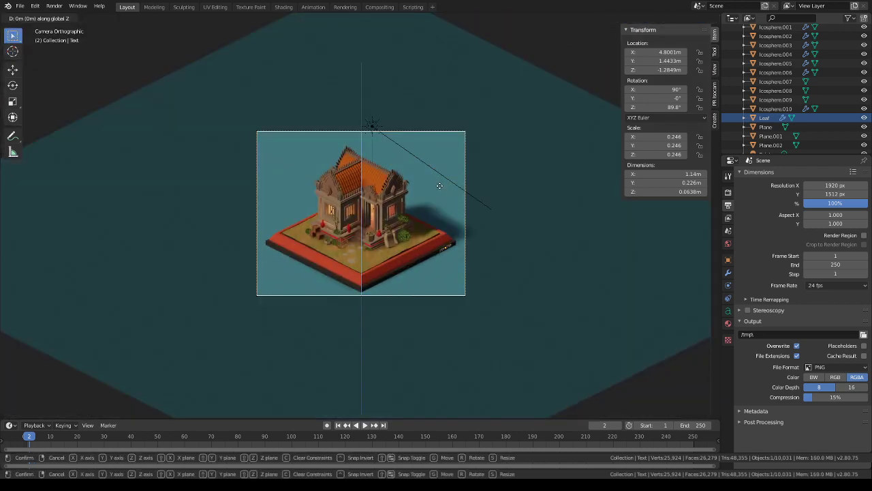
left_click(442, 190)
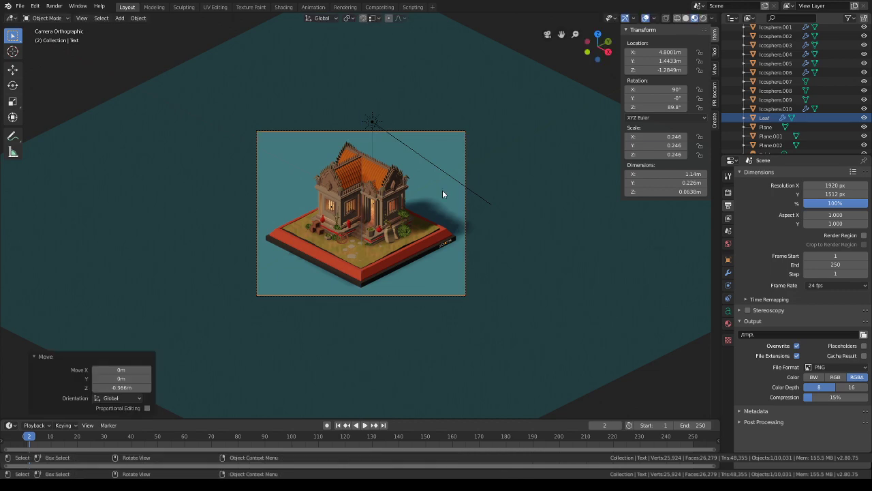
- Save the project file and select the stepping stones in front of the house
scroll(293, 165, "up", 5)
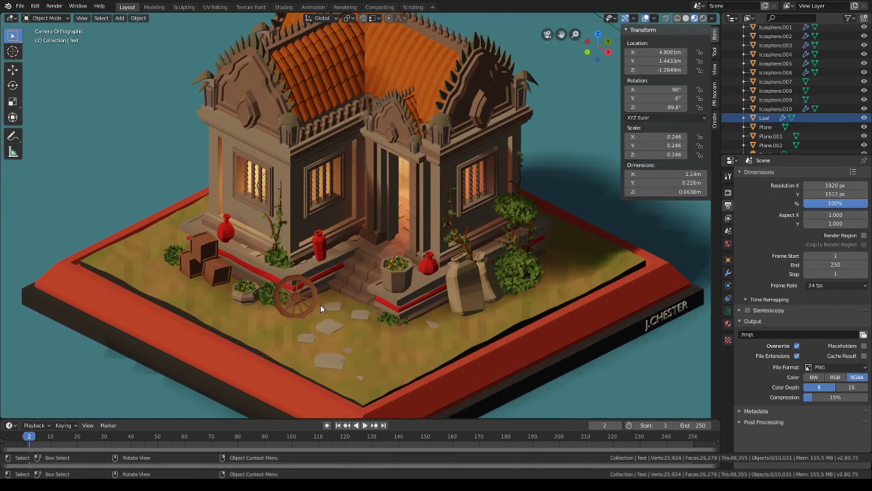
left_click(20, 6)
left_click(34, 66)
left_click(338, 308)
key("Home")
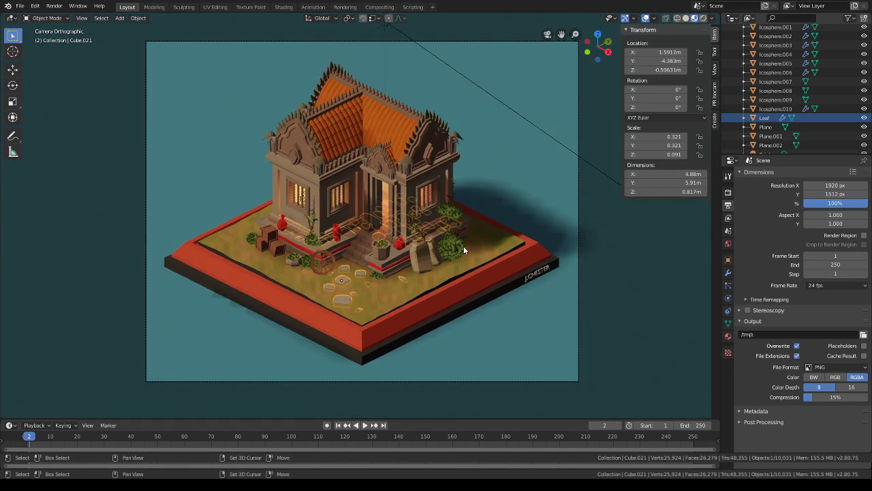
- Preview the camera framing of the house without viewport overlays, and restore the overlays
middle_click_drag(463, 246, 468, 263, "shift")
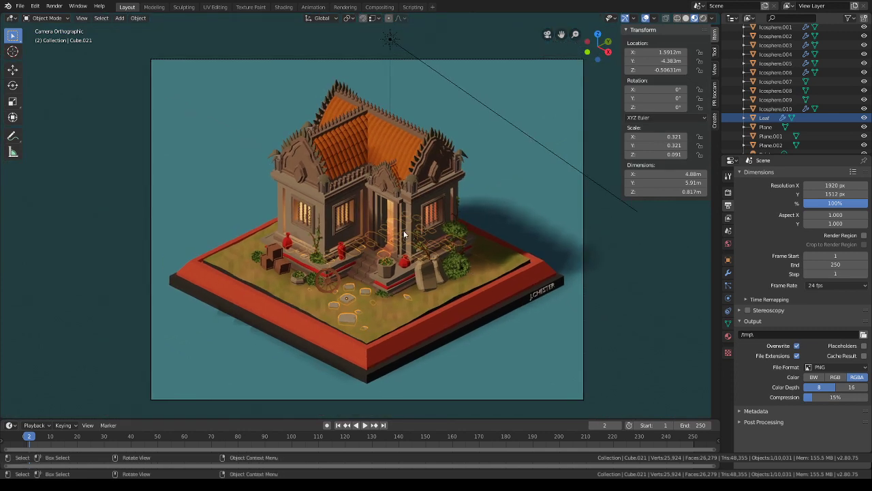
left_click(20, 6)
key("shift+alt+z")
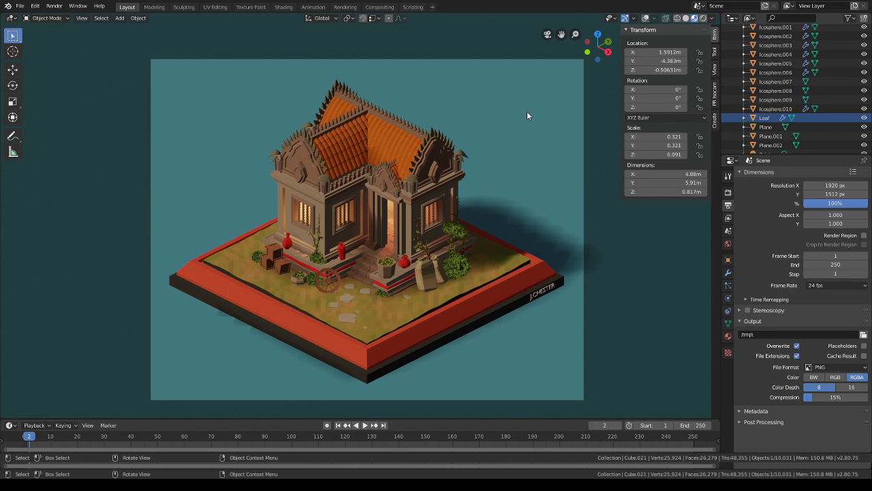
left_click(646, 17)
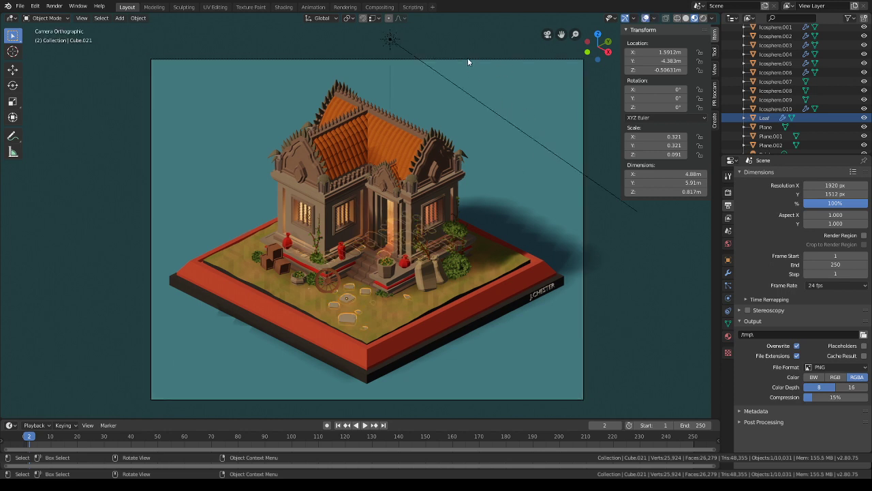
- Select the camera, lower it about 0.069 m along global Z to reframe the house, and hide the viewport overlays
left_click(468, 59)
key("g")
key("z")
left_click(491, 81)
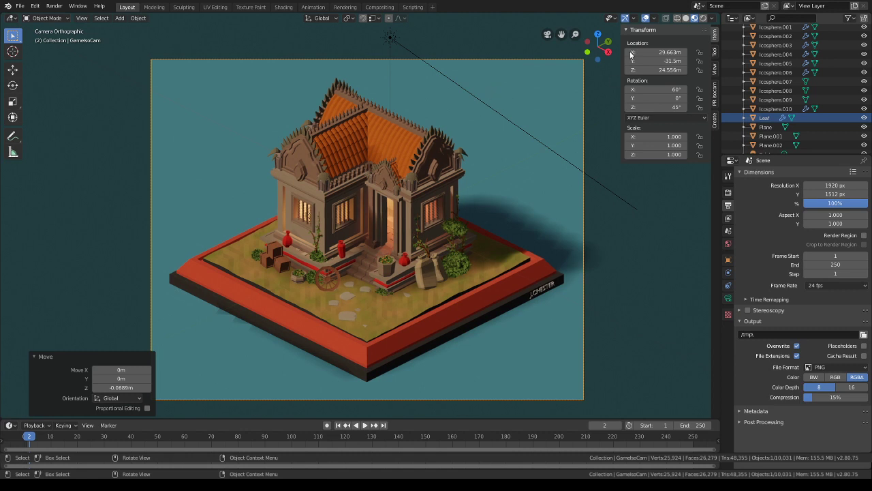
left_click(20, 6)
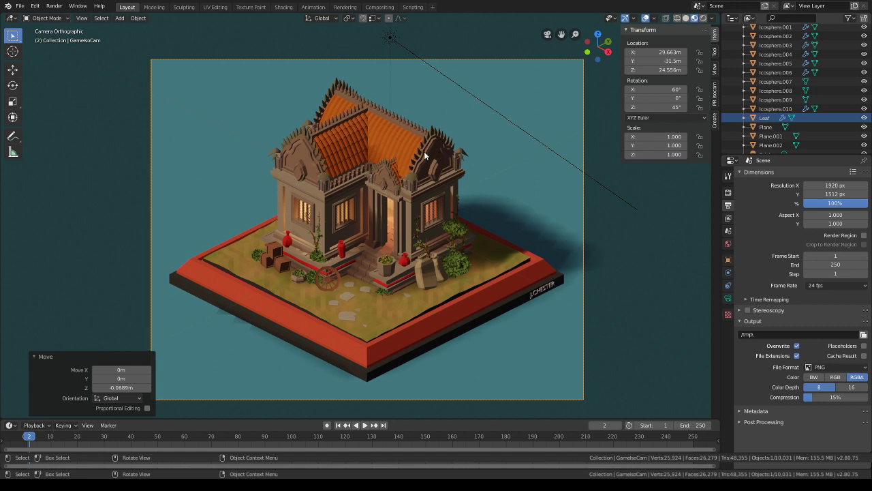
left_click(647, 20)
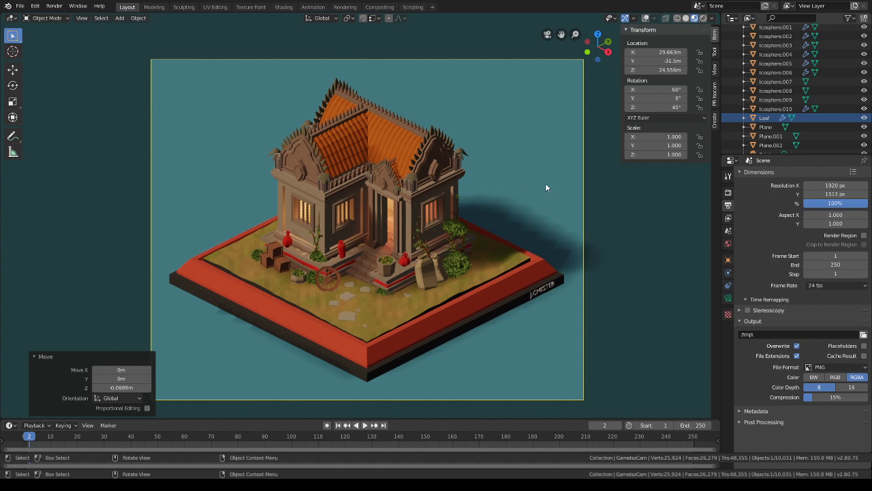